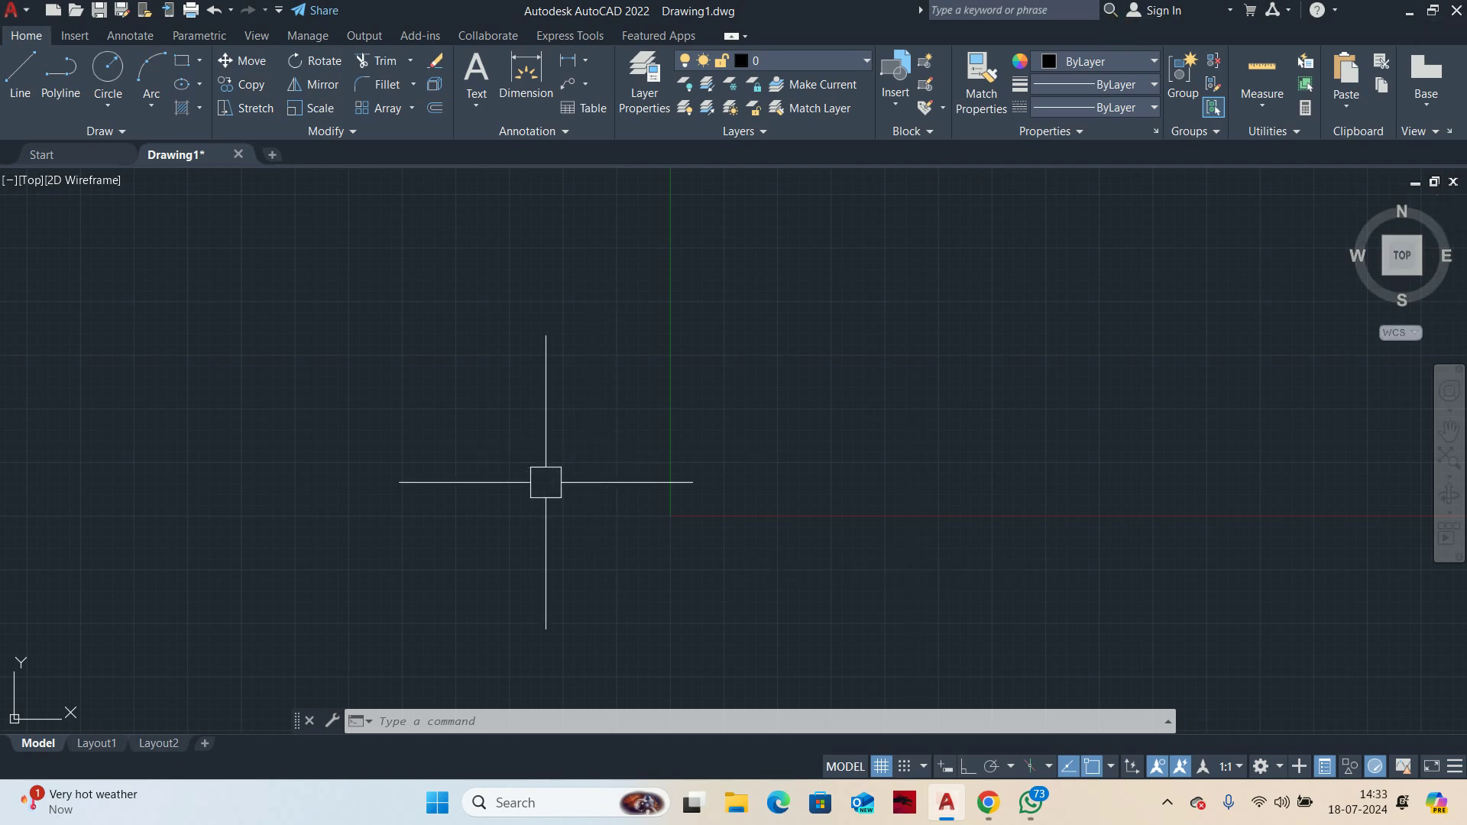
Draw a rectangle 4500 long and 6000 wide with its first corner near the origin
{"action": "type", "text": "REC"}
{"action": "key", "text": "Return"}
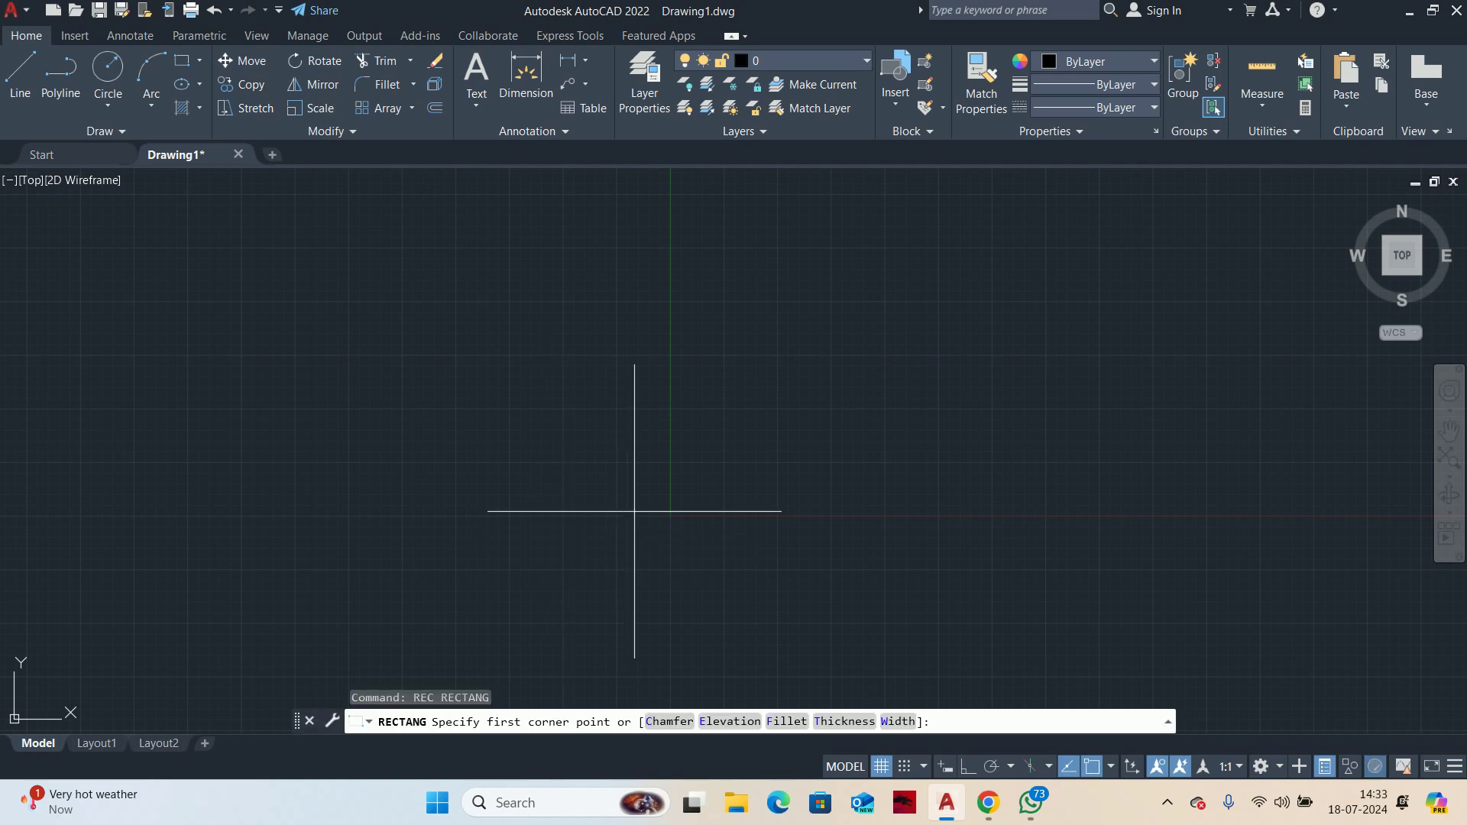
{"action": "left_click", "coordinate": [674, 508]}
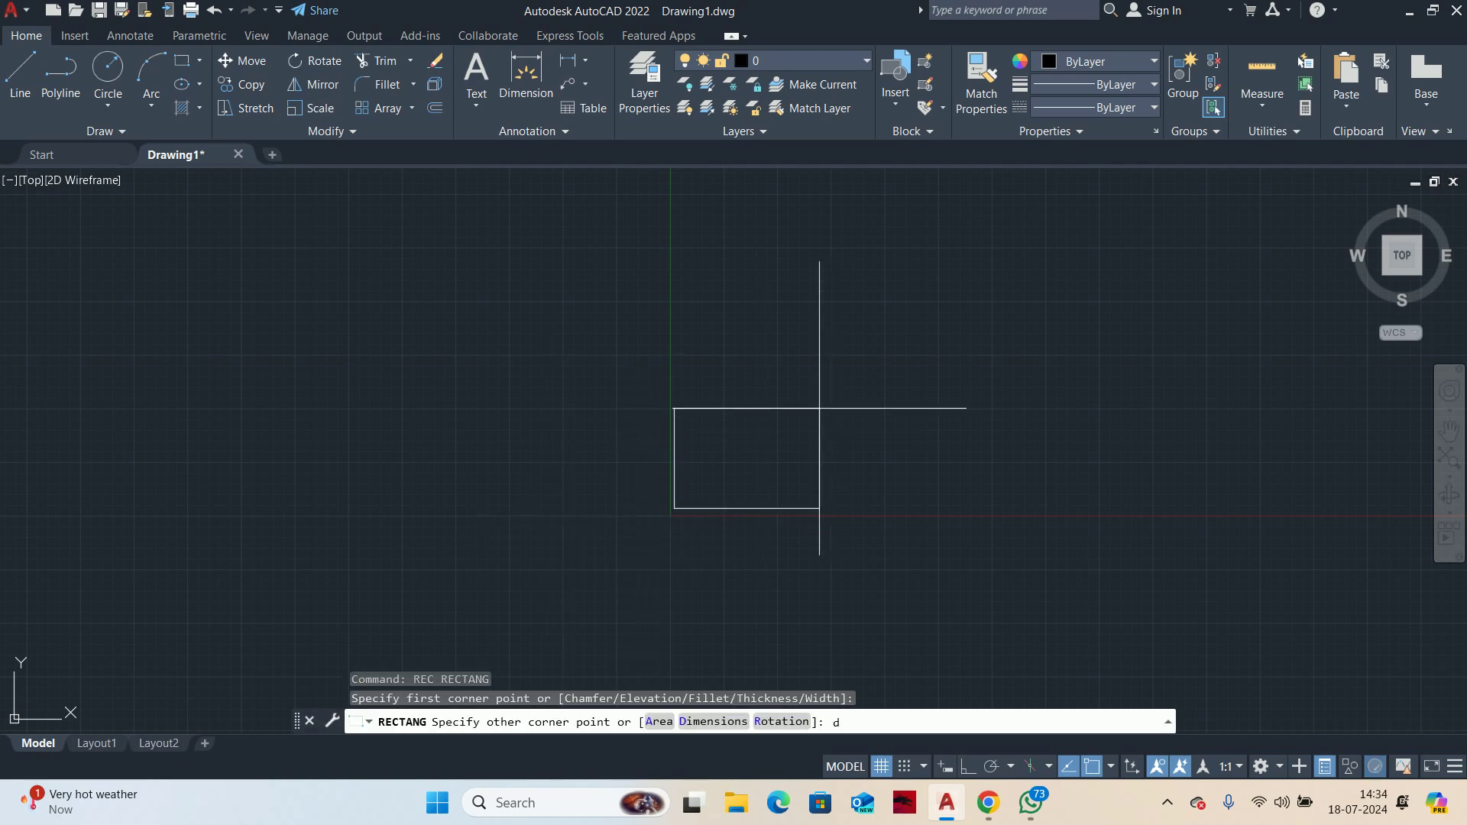
{"action": "type", "text": "d"}
{"action": "key", "text": "Return"}
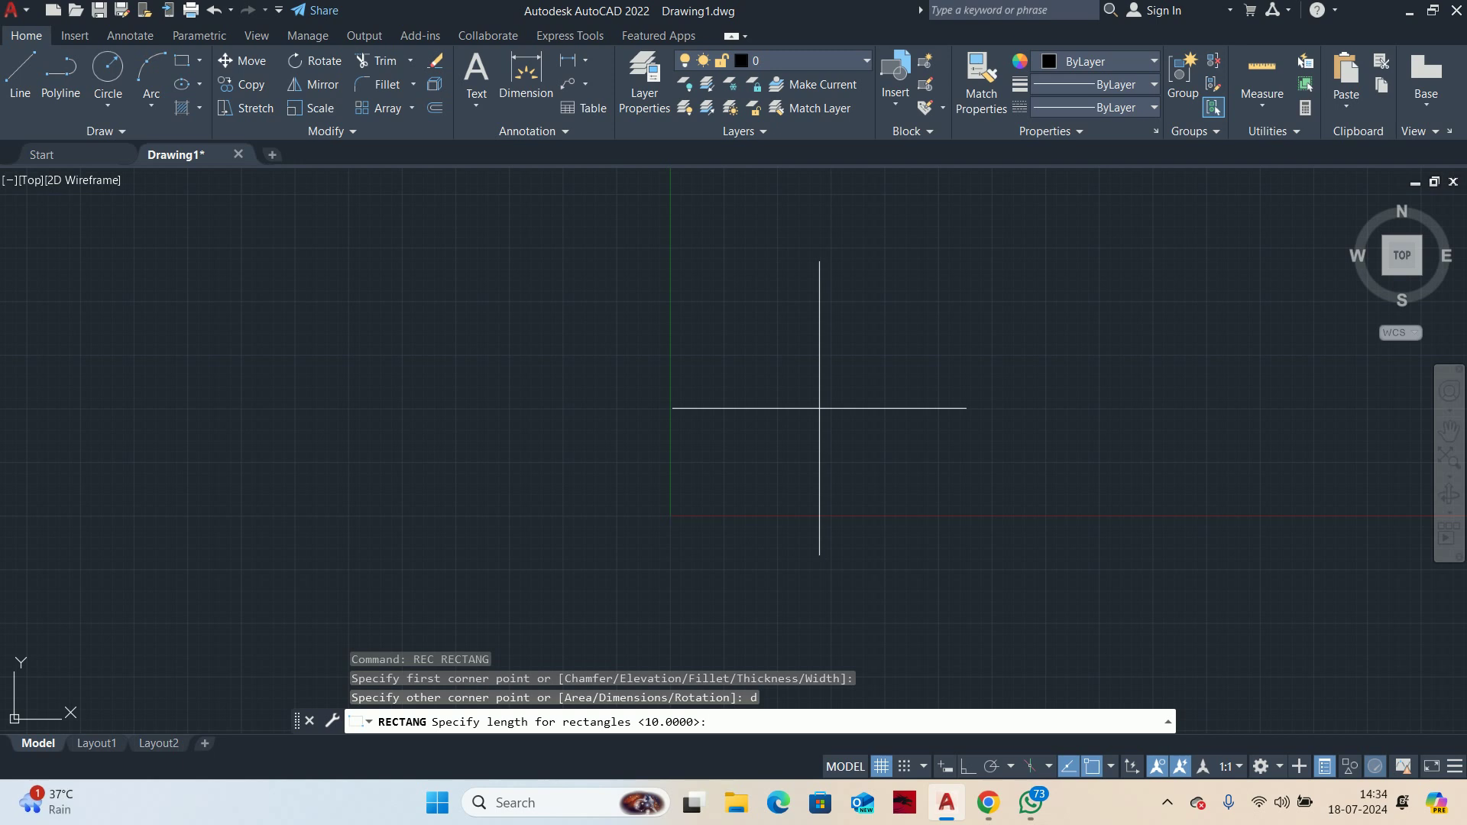
{"action": "type", "text": "4500"}
{"action": "key", "text": "Return"}
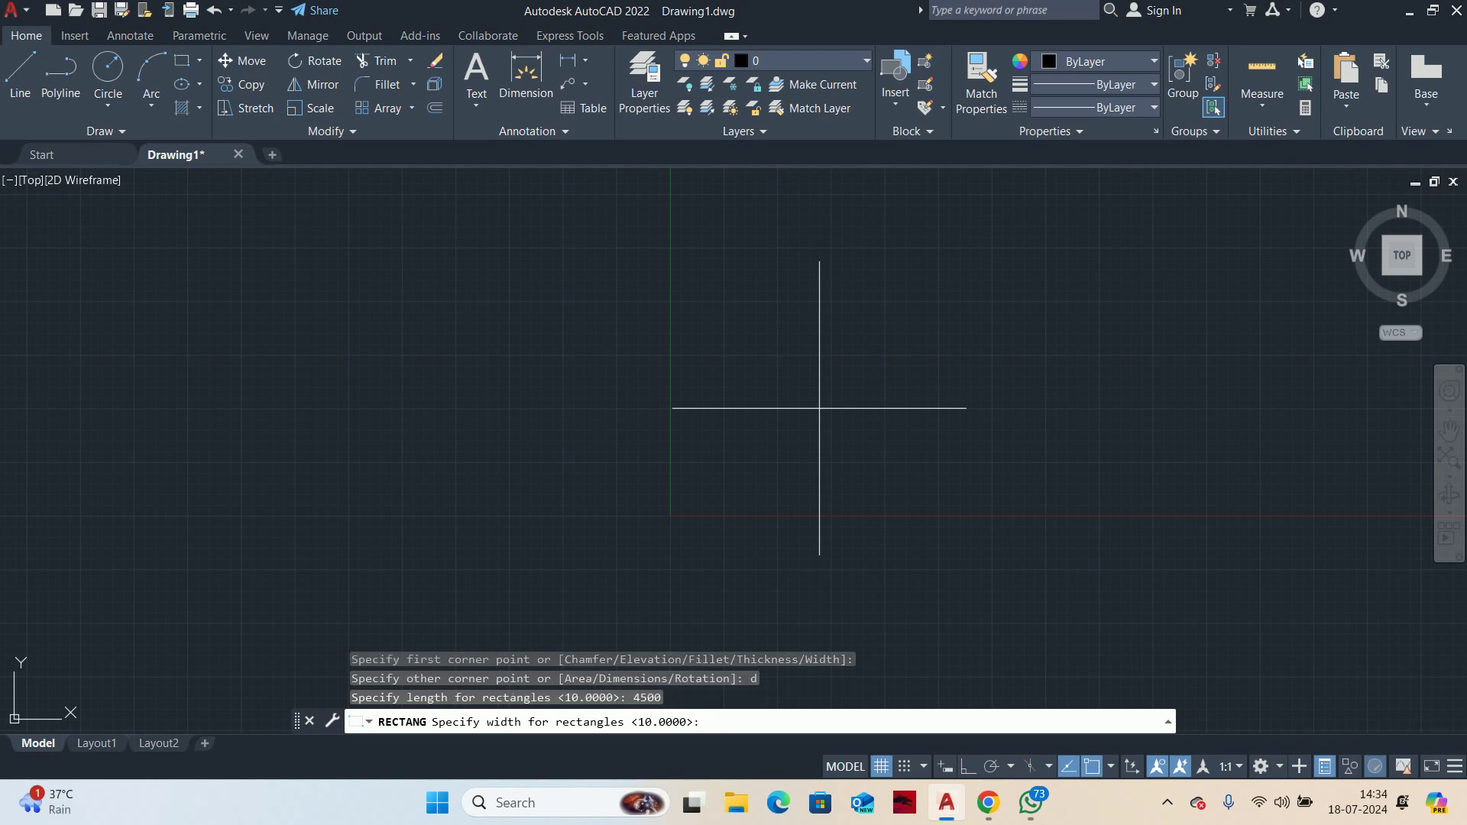
{"action": "type", "text": "6000"}
{"action": "key", "text": "Return"}
{"action": "left_click", "coordinate": [723, 449]}
{"action": "key", "text": "Escape"}
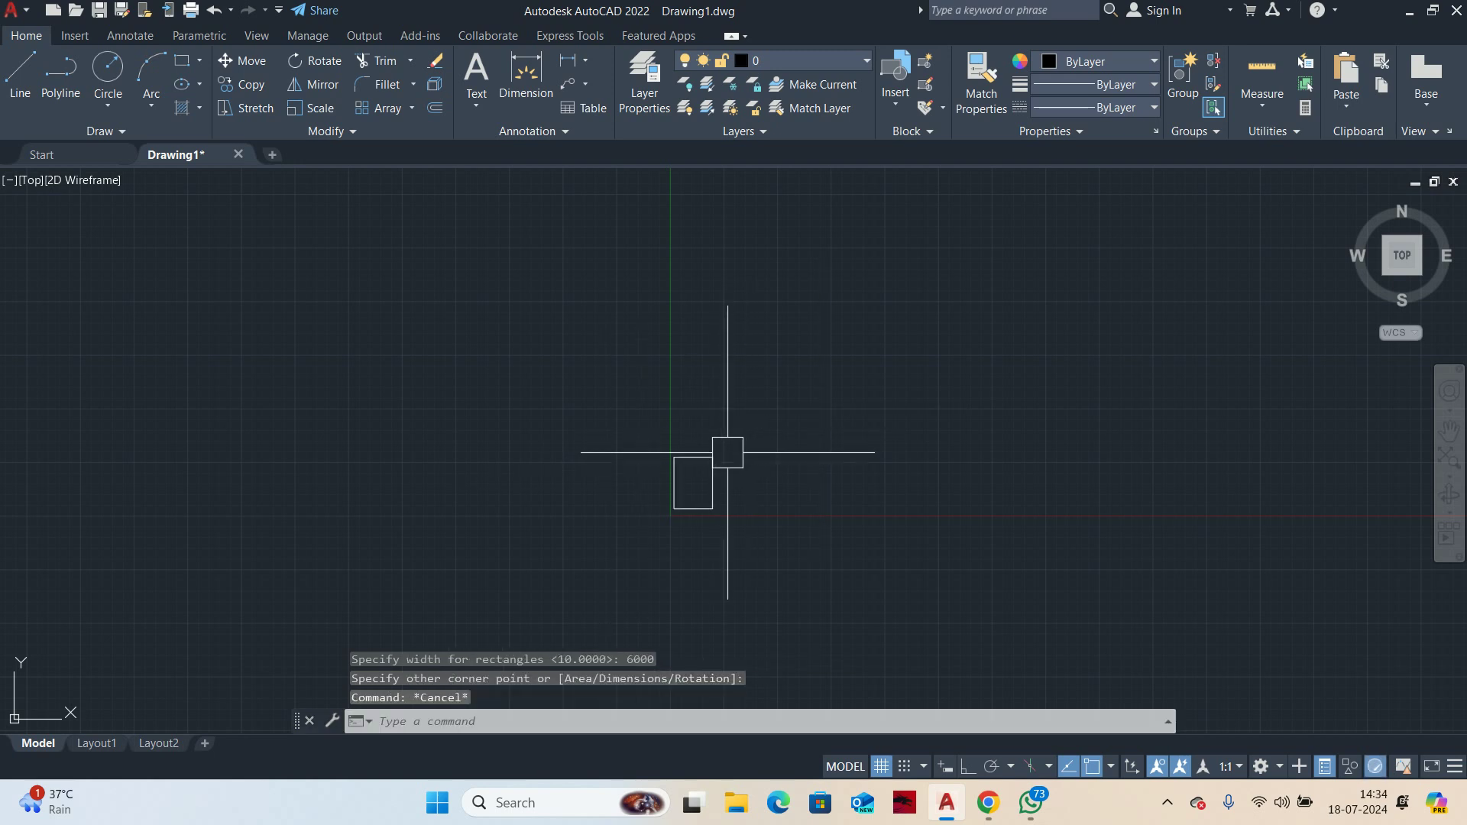
Offset the rectangle outward by 250 to form a double-line wall outline
{"action": "scroll", "coordinate": [622, 507], "scroll_direction": "up", "scroll_amount": 3}
{"action": "key", "text": "Escape"}
{"action": "scroll", "coordinate": [657, 462], "scroll_direction": "up", "scroll_amount": 4}
{"action": "type", "text": "o"}
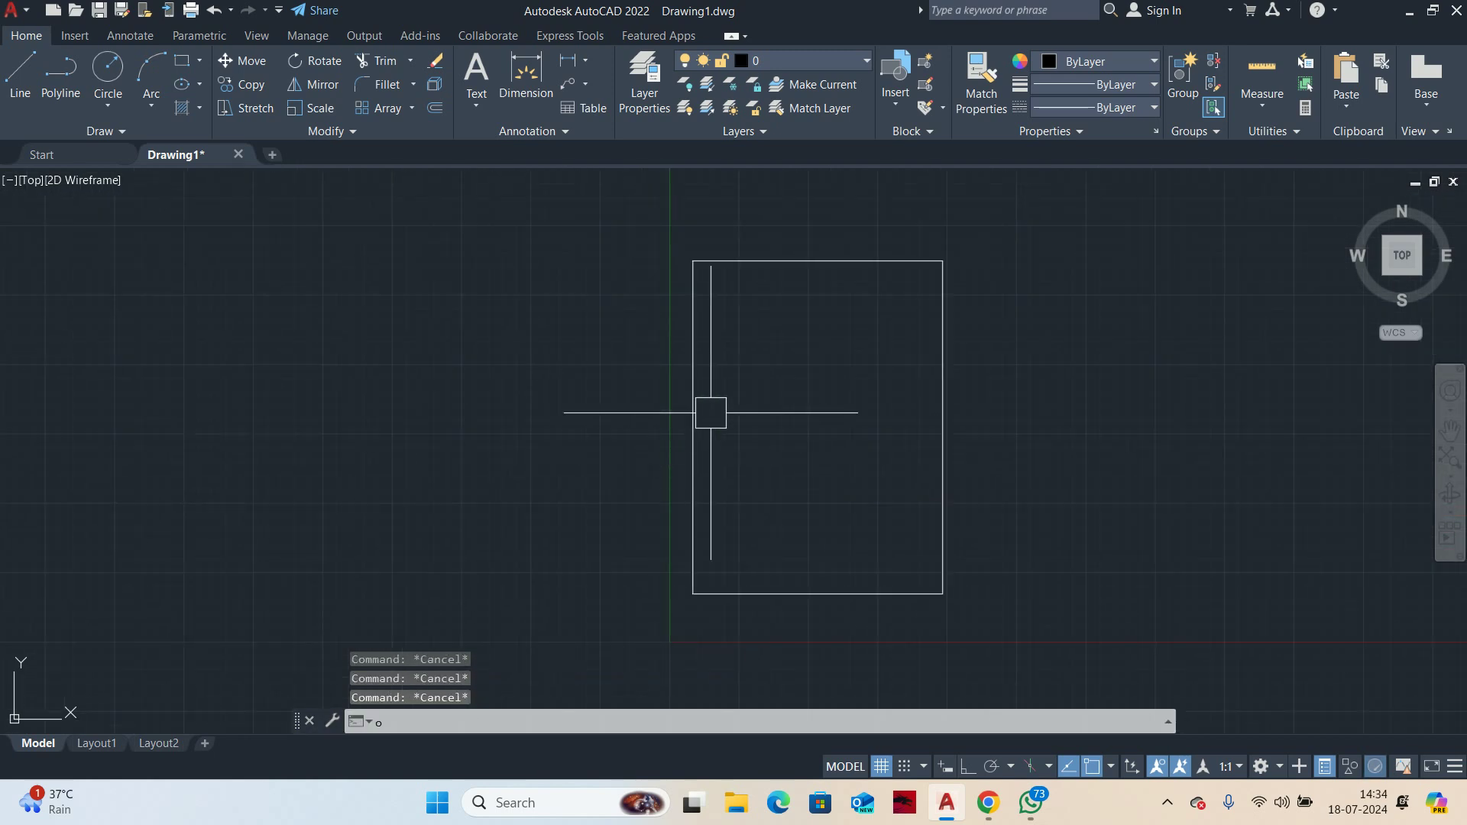
{"action": "key", "text": "Return"}
{"action": "type", "text": "250"}
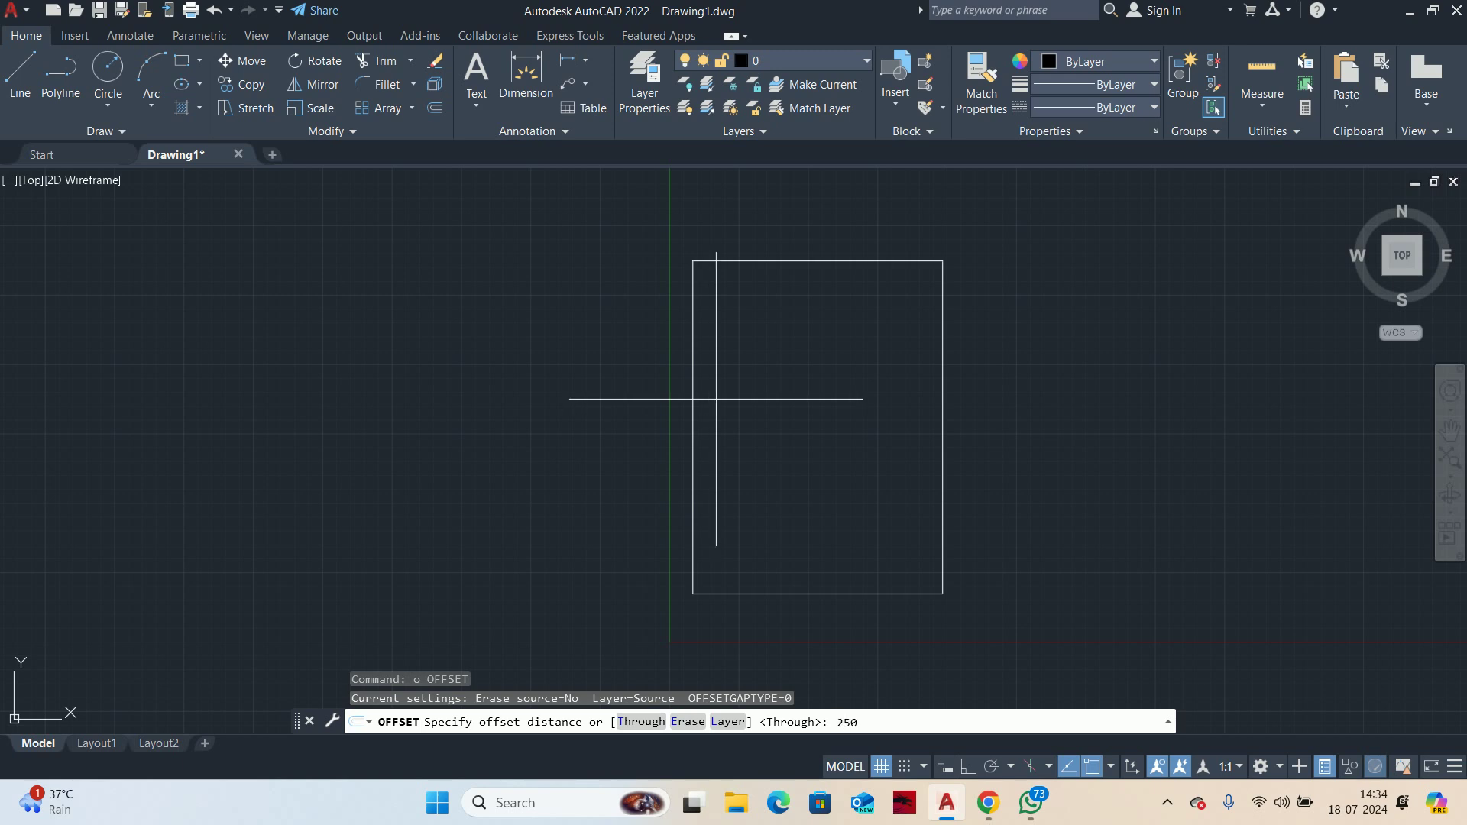
{"action": "key", "text": "Return"}
{"action": "left_click", "coordinate": [807, 261]}
{"action": "left_click", "coordinate": [785, 201]}
{"action": "key", "text": "Escape"}
{"action": "key", "text": "Escape"}
{"action": "scroll", "coordinate": [816, 354], "scroll_direction": "down", "scroll_amount": 3}
{"action": "key", "text": "Escape"}
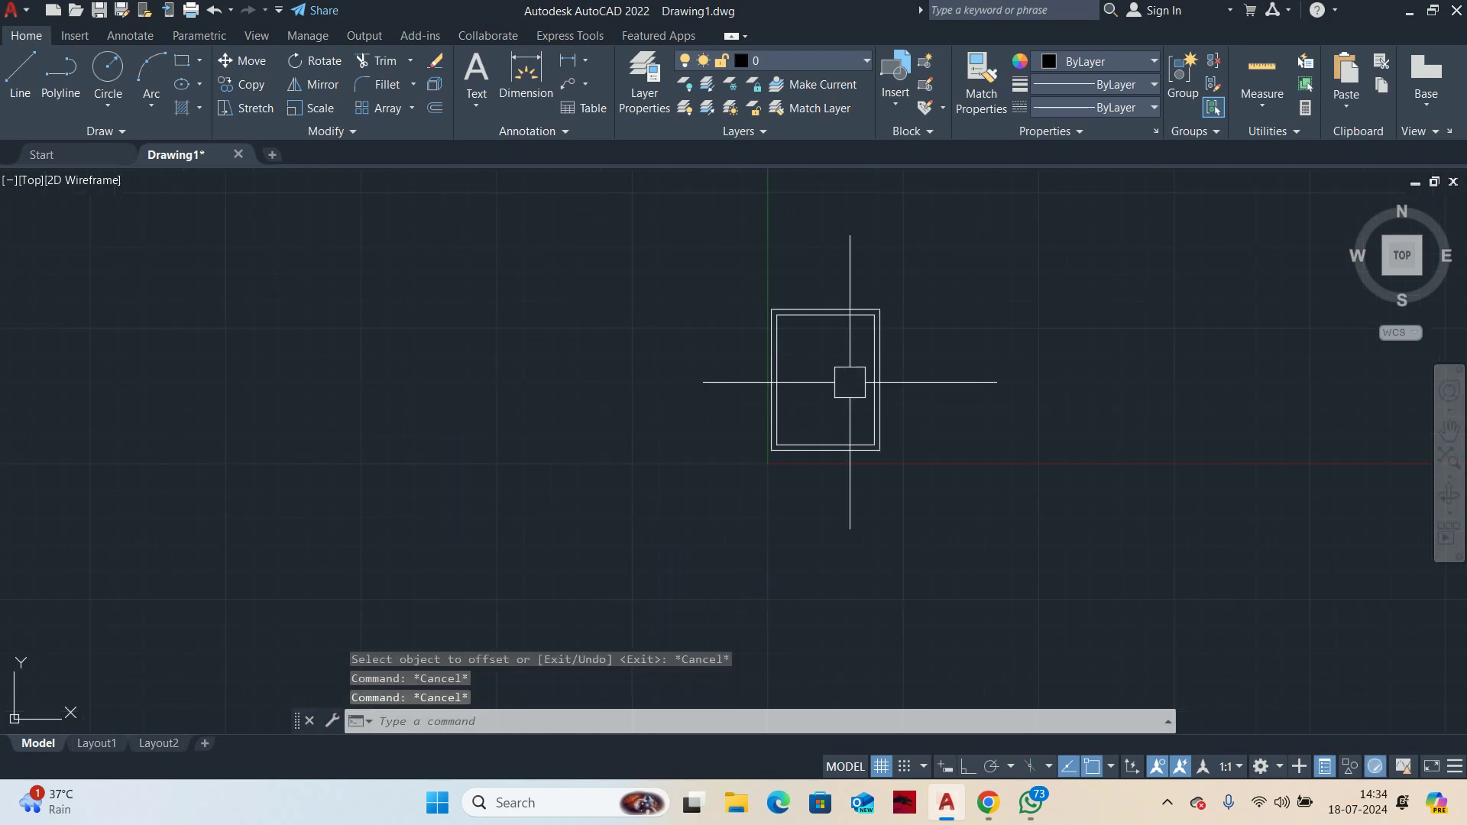
Stretch the upper ends of both rectangles straight up by 6000 with Ortho turned on
{"action": "type", "text": "s"}
{"action": "key", "text": "Return"}
{"action": "left_click", "coordinate": [926, 392]}
{"action": "left_click", "coordinate": [704, 234]}
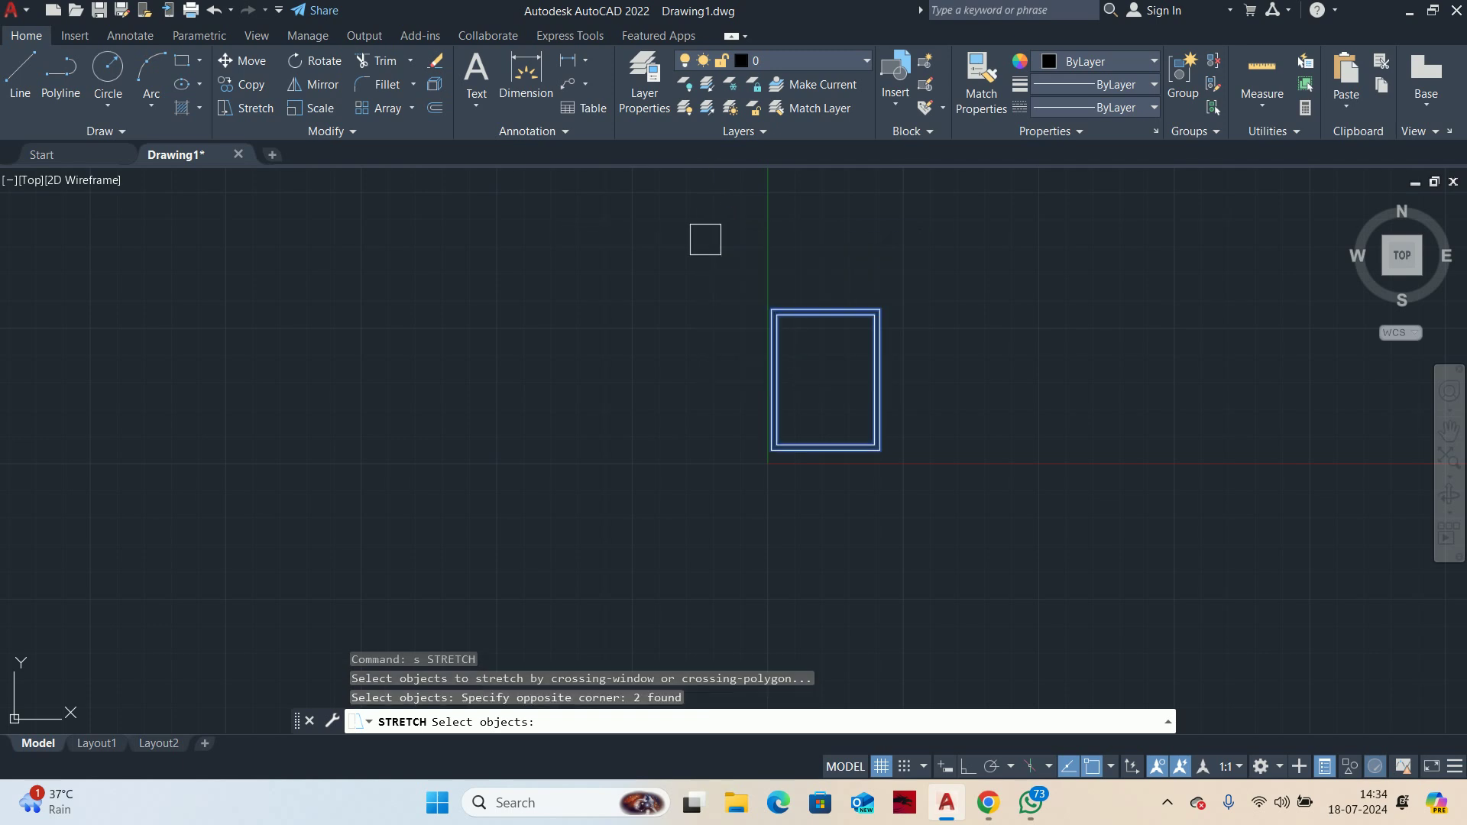
{"action": "key", "text": "Return"}
{"action": "left_click", "coordinate": [661, 355]}
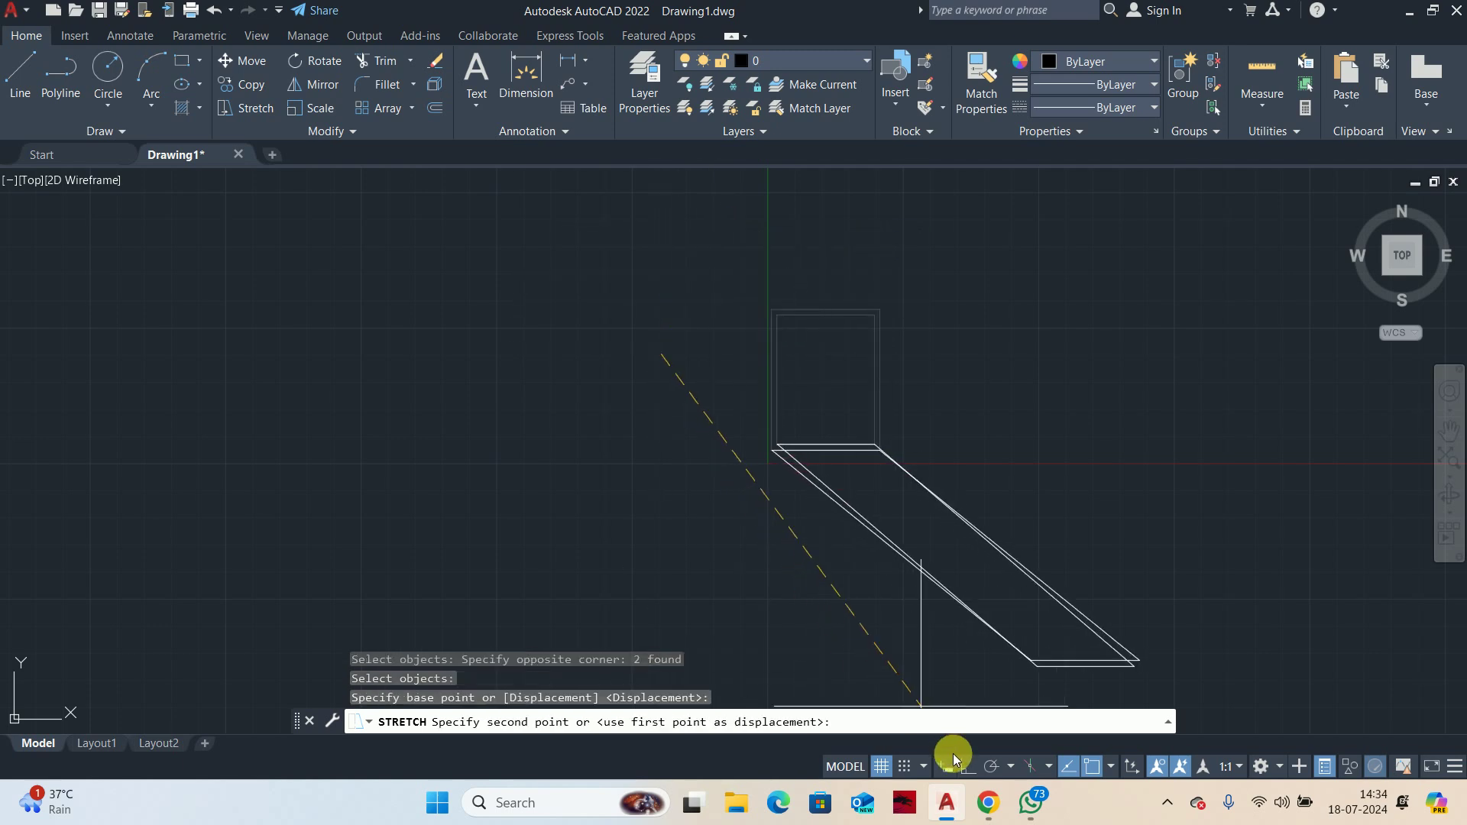
{"action": "left_click", "coordinate": [969, 766]}
{"action": "type", "text": "6"}
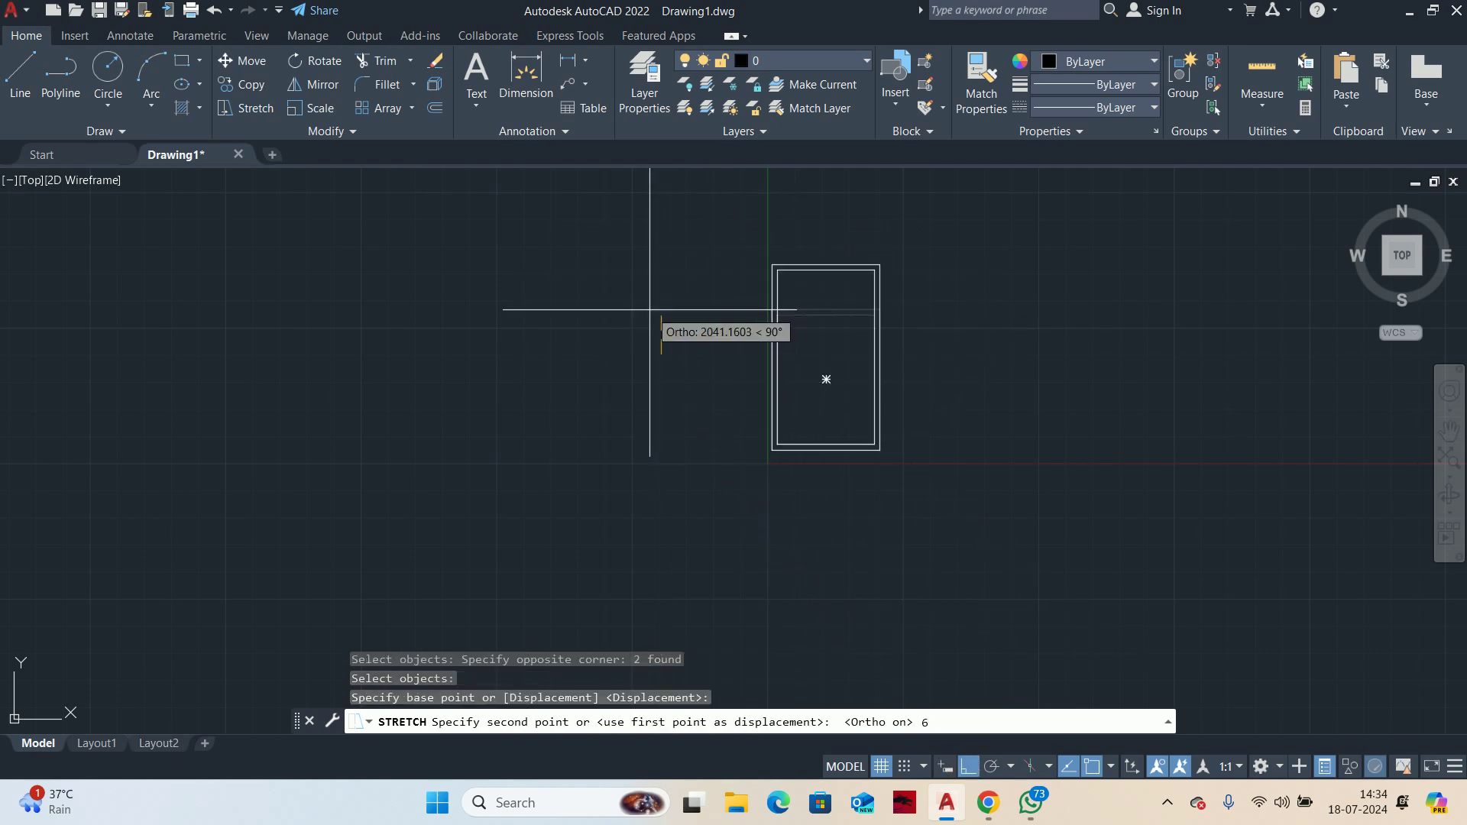
{"action": "type", "text": "000"}
{"action": "key", "text": "Return"}
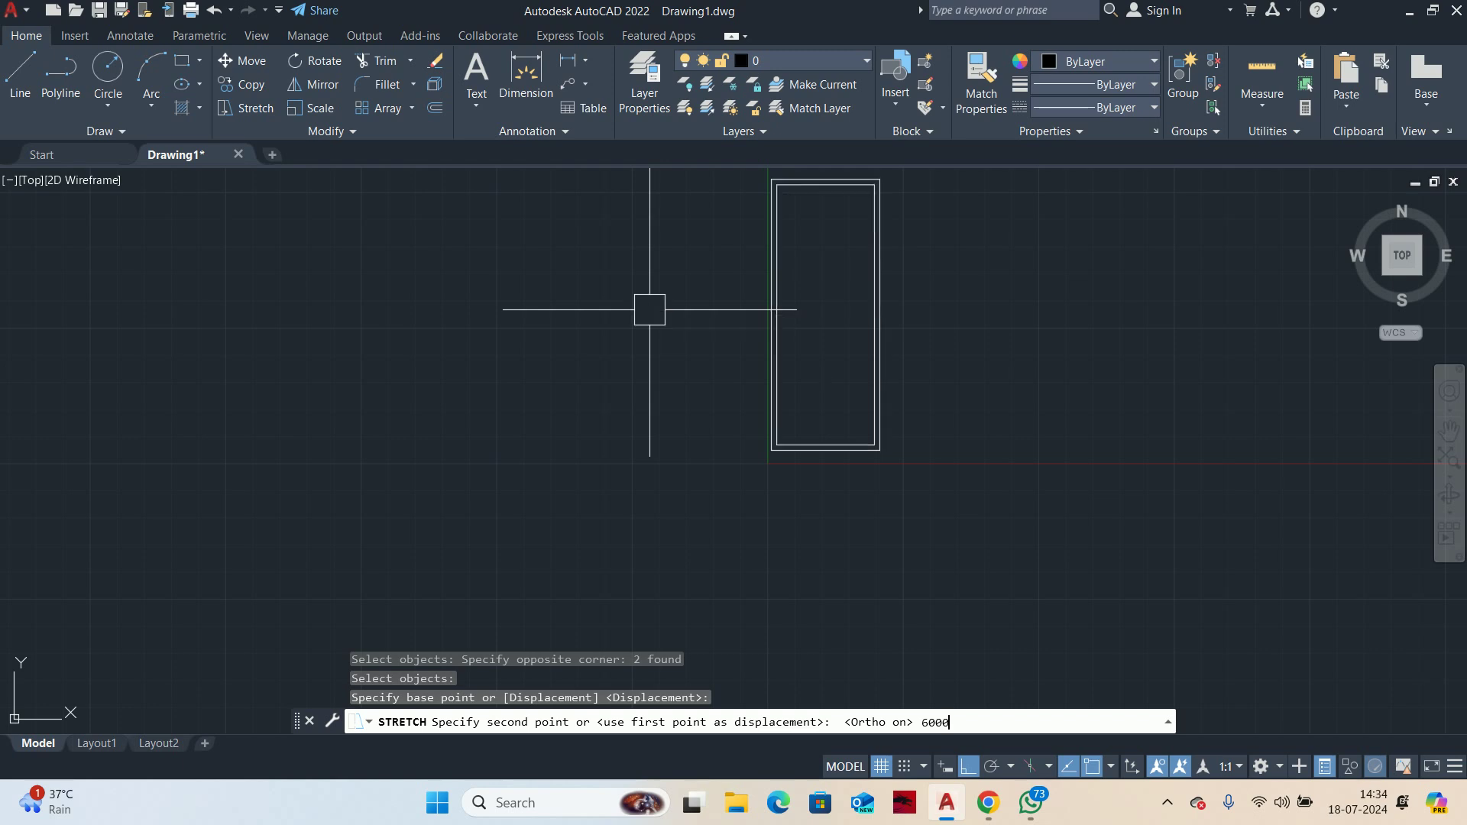
{"action": "key", "text": "Escape"}
Stretch the right-hand sides of both rectangles horizontally to the right by 3000
{"action": "double_click", "coordinate": [910, 485]}
{"action": "scroll", "coordinate": [808, 249], "scroll_direction": "down", "scroll_amount": 1}
{"action": "middle_click_drag", "start_coordinate": [809, 249], "coordinate": [823, 445]}
{"action": "double_click", "coordinate": [823, 294]}
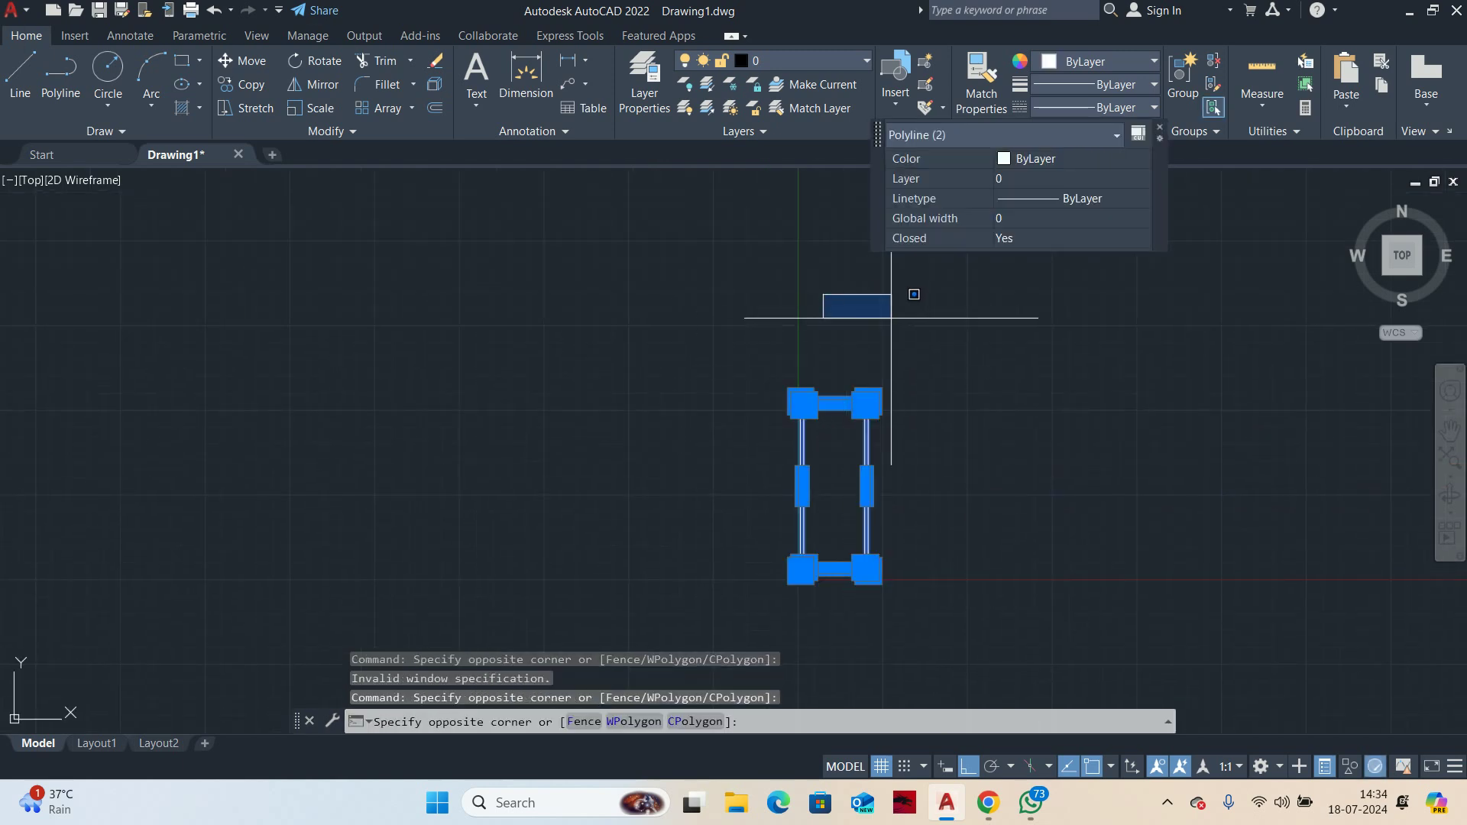
{"action": "left_click", "coordinate": [891, 318]}
{"action": "key", "text": "Return"}
{"action": "left_click", "coordinate": [827, 338]}
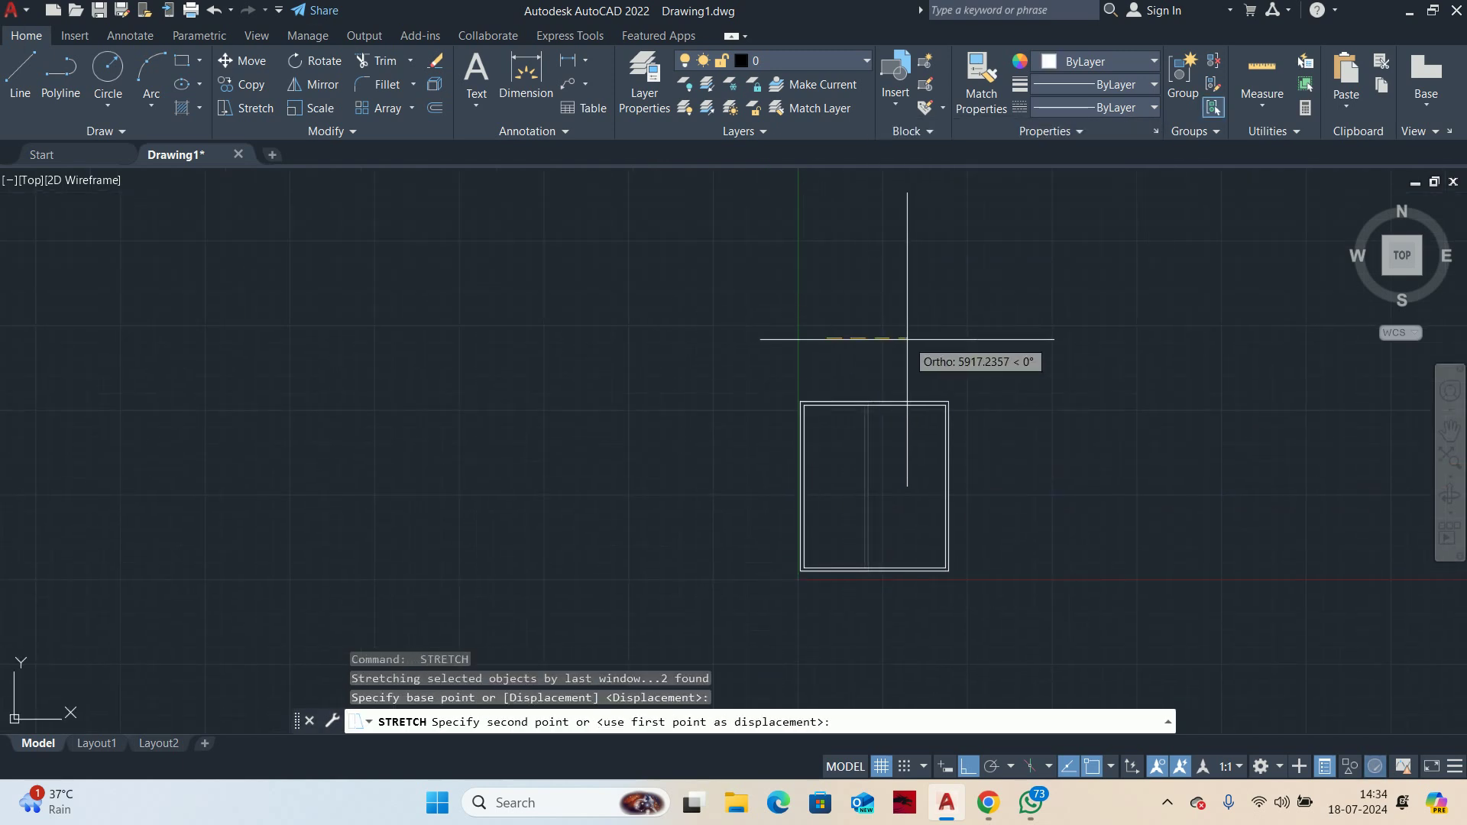
{"action": "type", "text": "3000"}
{"action": "key", "text": "Return"}
{"action": "scroll", "coordinate": [828, 333], "scroll_direction": "up", "scroll_amount": 3}
{"action": "key", "text": "Escape"}
Examine the double-line wall outline, especially the bottom wall and its lower-left corner
{"action": "middle_click_drag", "start_coordinate": [827, 334], "coordinate": [791, 523]}
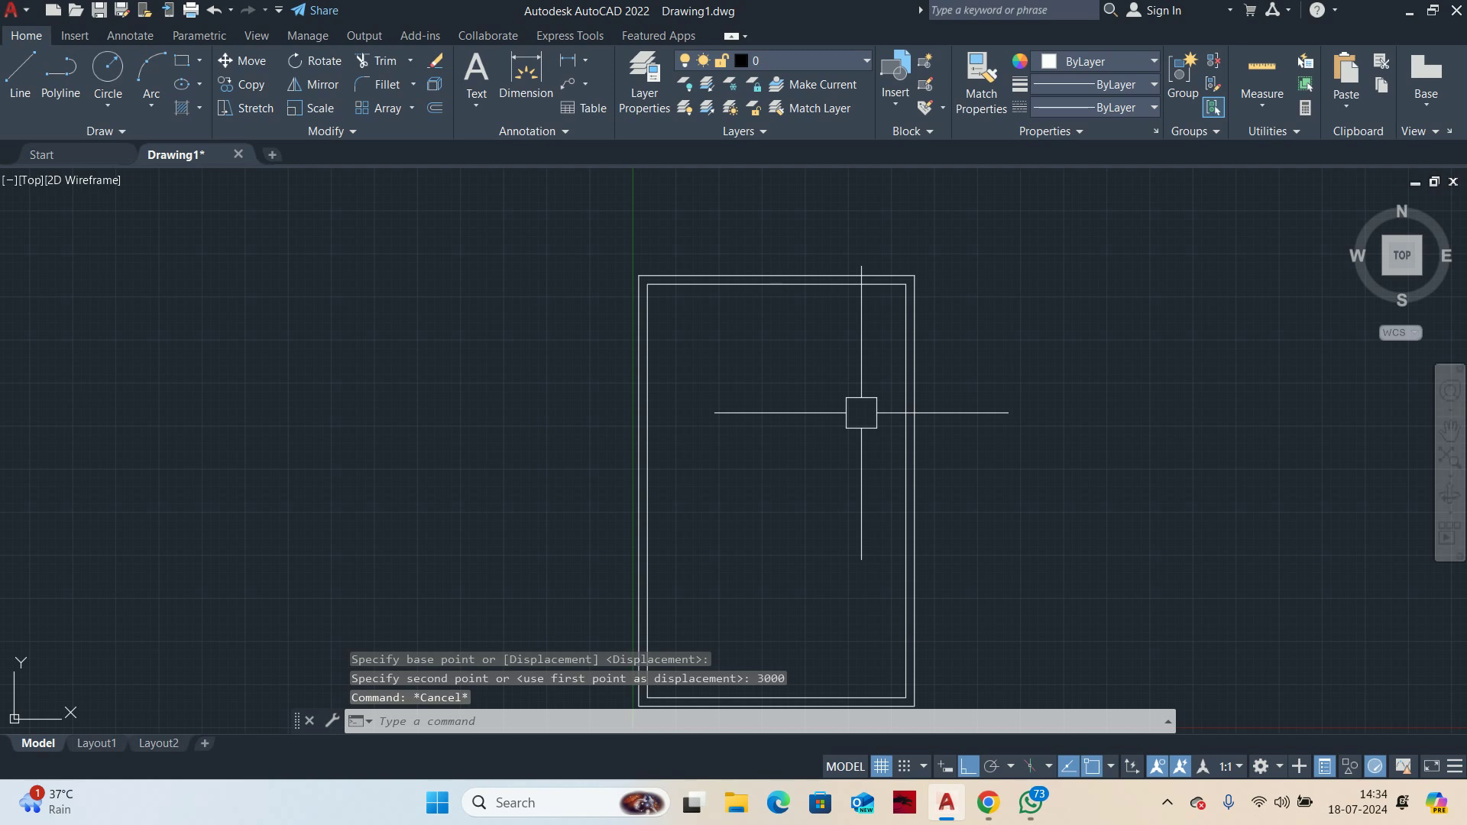
{"action": "middle_click_drag", "start_coordinate": [861, 413], "coordinate": [866, 315]}
{"action": "middle_click_drag", "start_coordinate": [816, 501], "coordinate": [831, 397]}
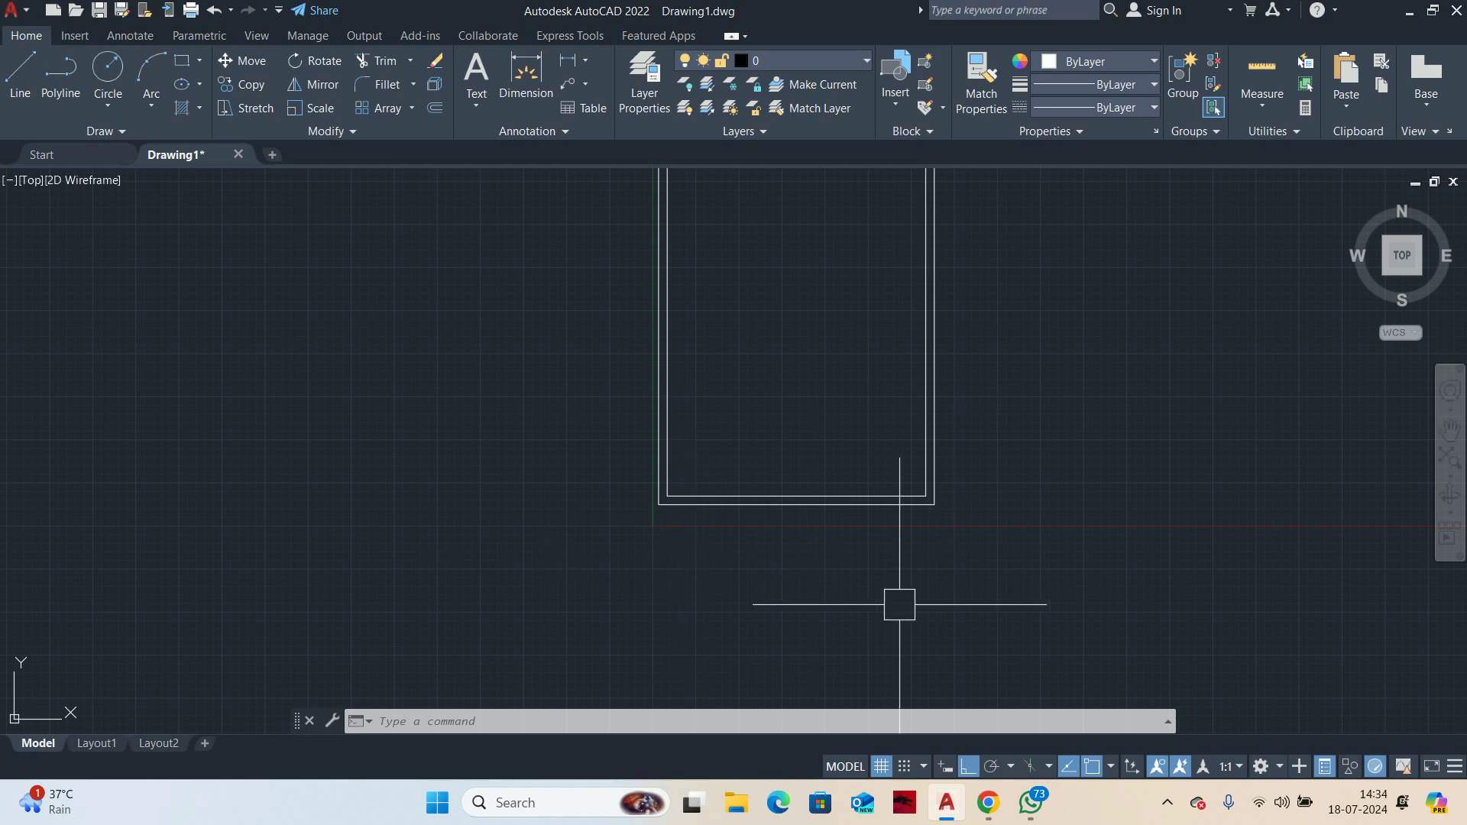
{"action": "scroll", "coordinate": [651, 520], "scroll_direction": "up", "scroll_amount": 2}
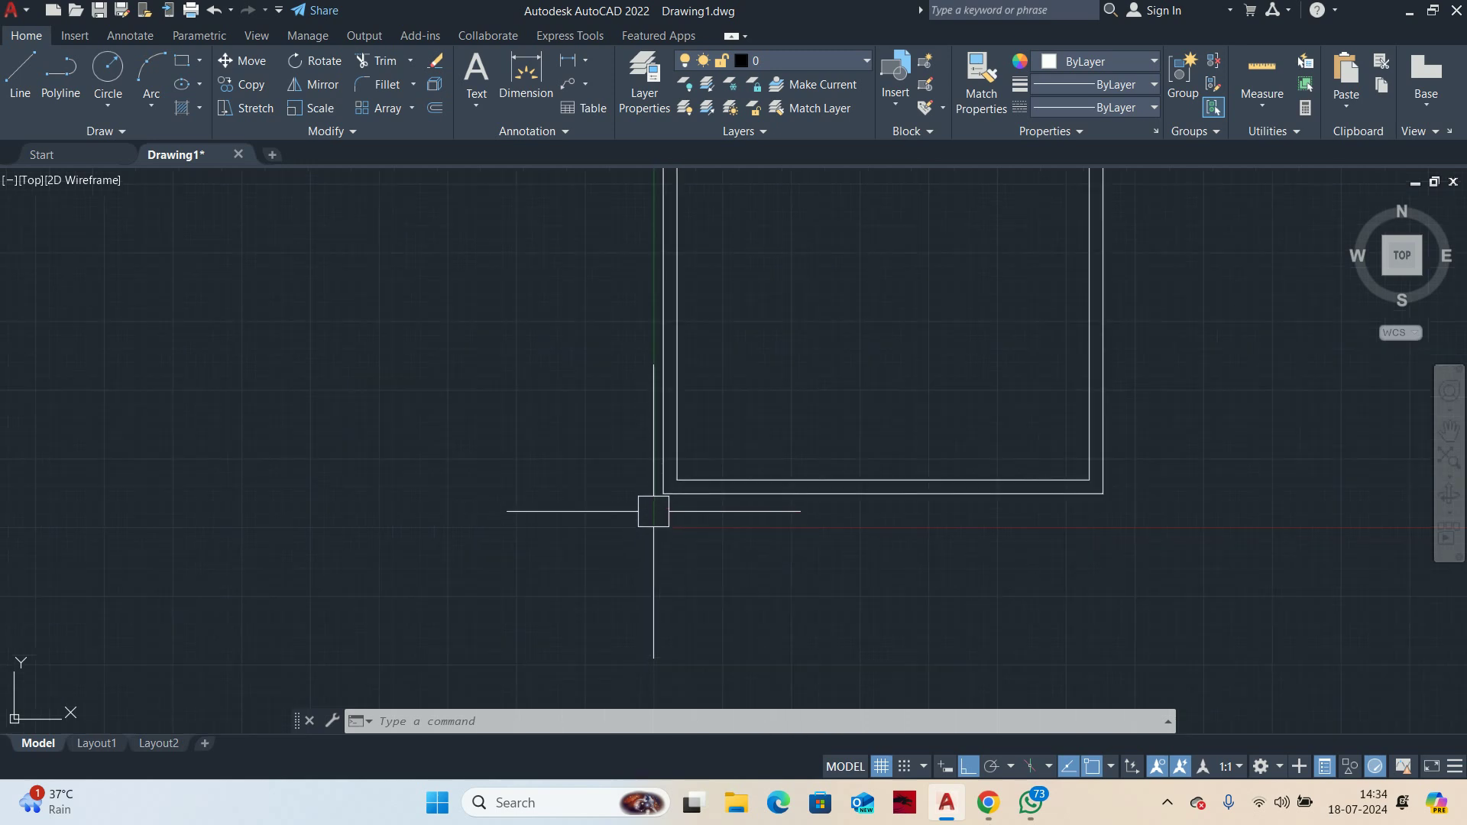
{"action": "scroll", "coordinate": [720, 494], "scroll_direction": "down", "scroll_amount": 4}
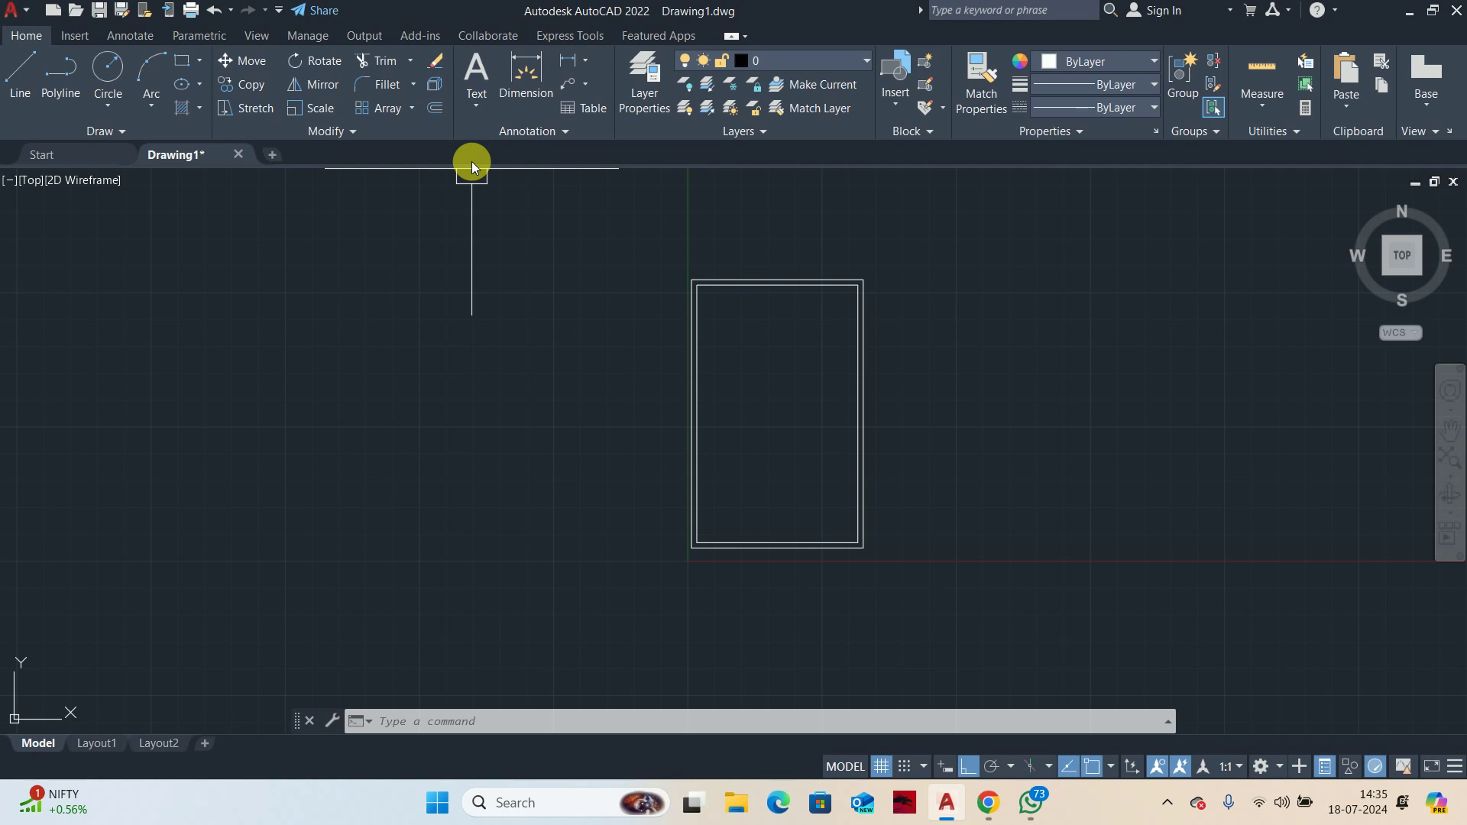
{"action": "key", "text": "F10"}
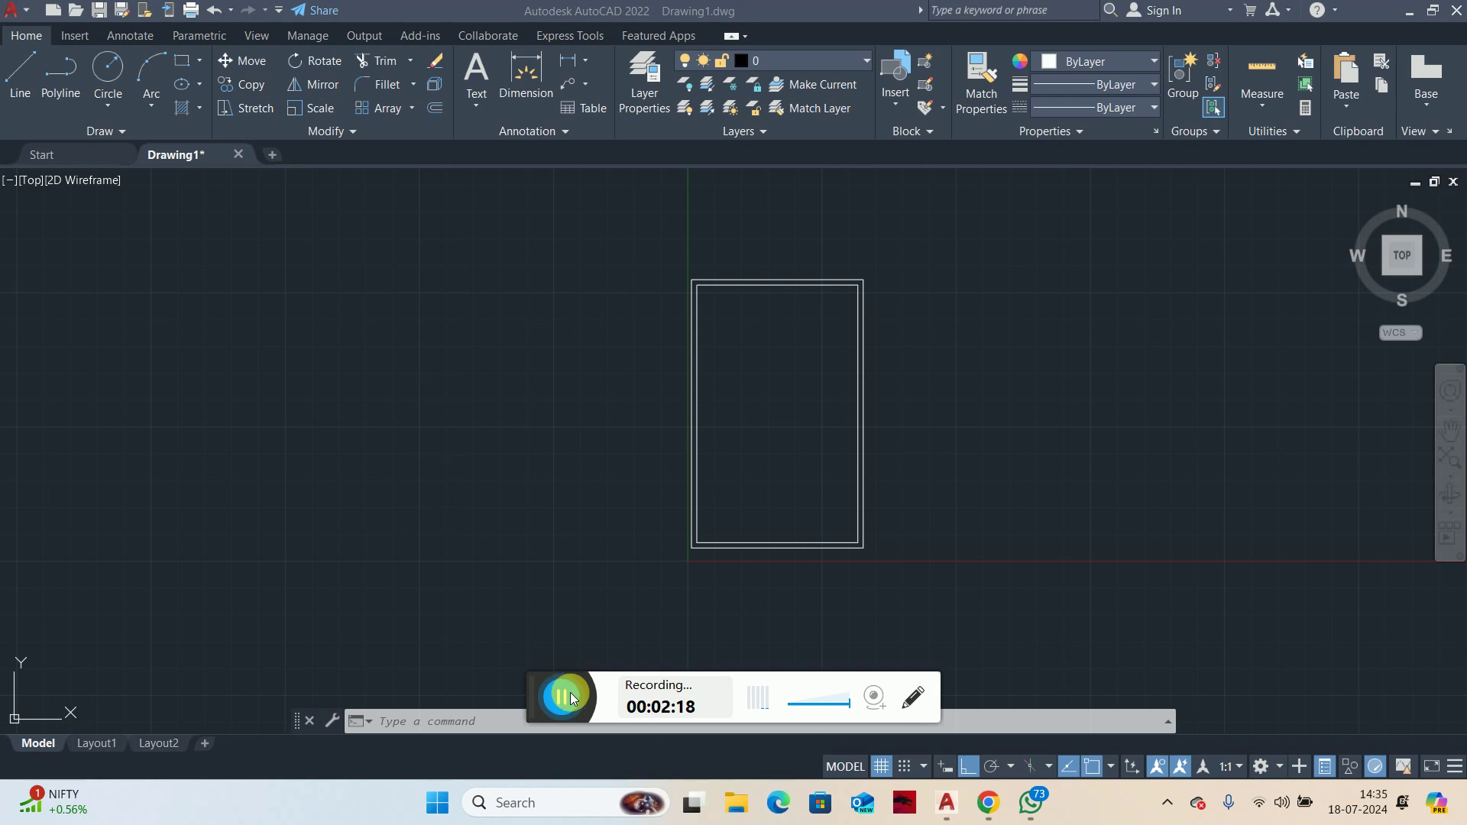
{"action": "left_click", "coordinate": [513, 697]}
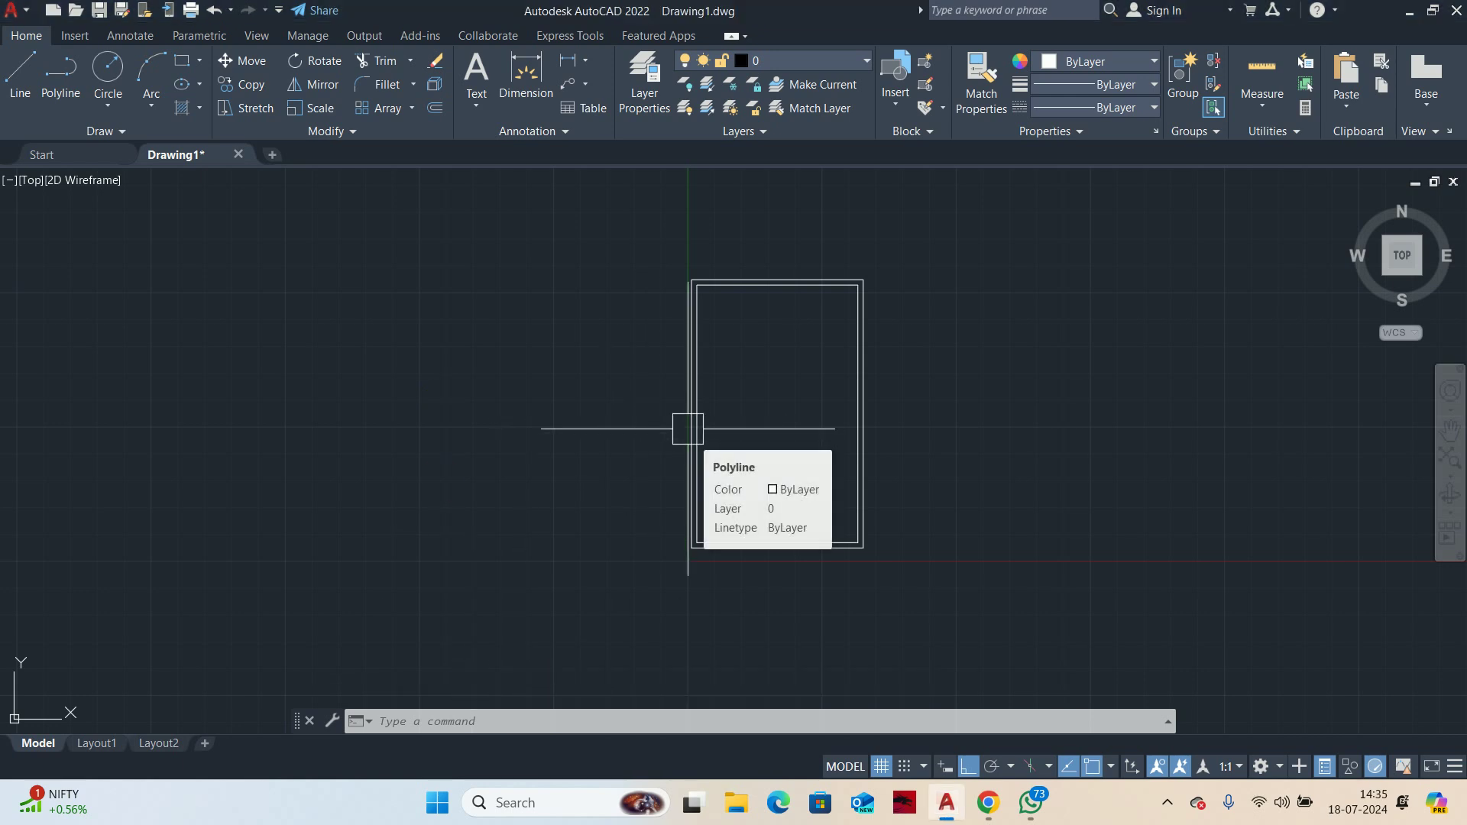
{"action": "scroll", "coordinate": [695, 551], "scroll_direction": "up", "scroll_amount": 2}
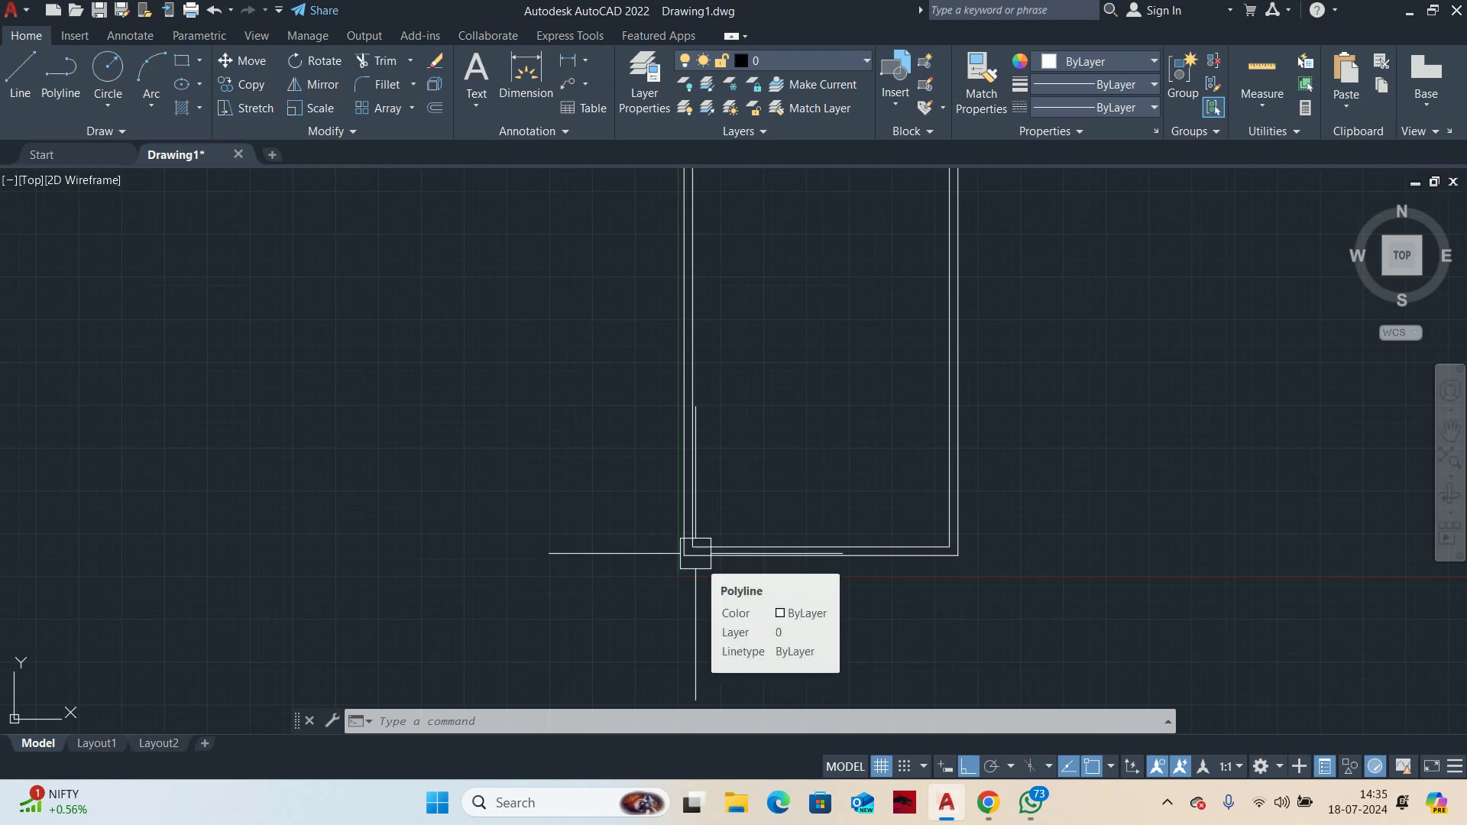
{"action": "middle_click_drag", "start_coordinate": [740, 507], "coordinate": [745, 428]}
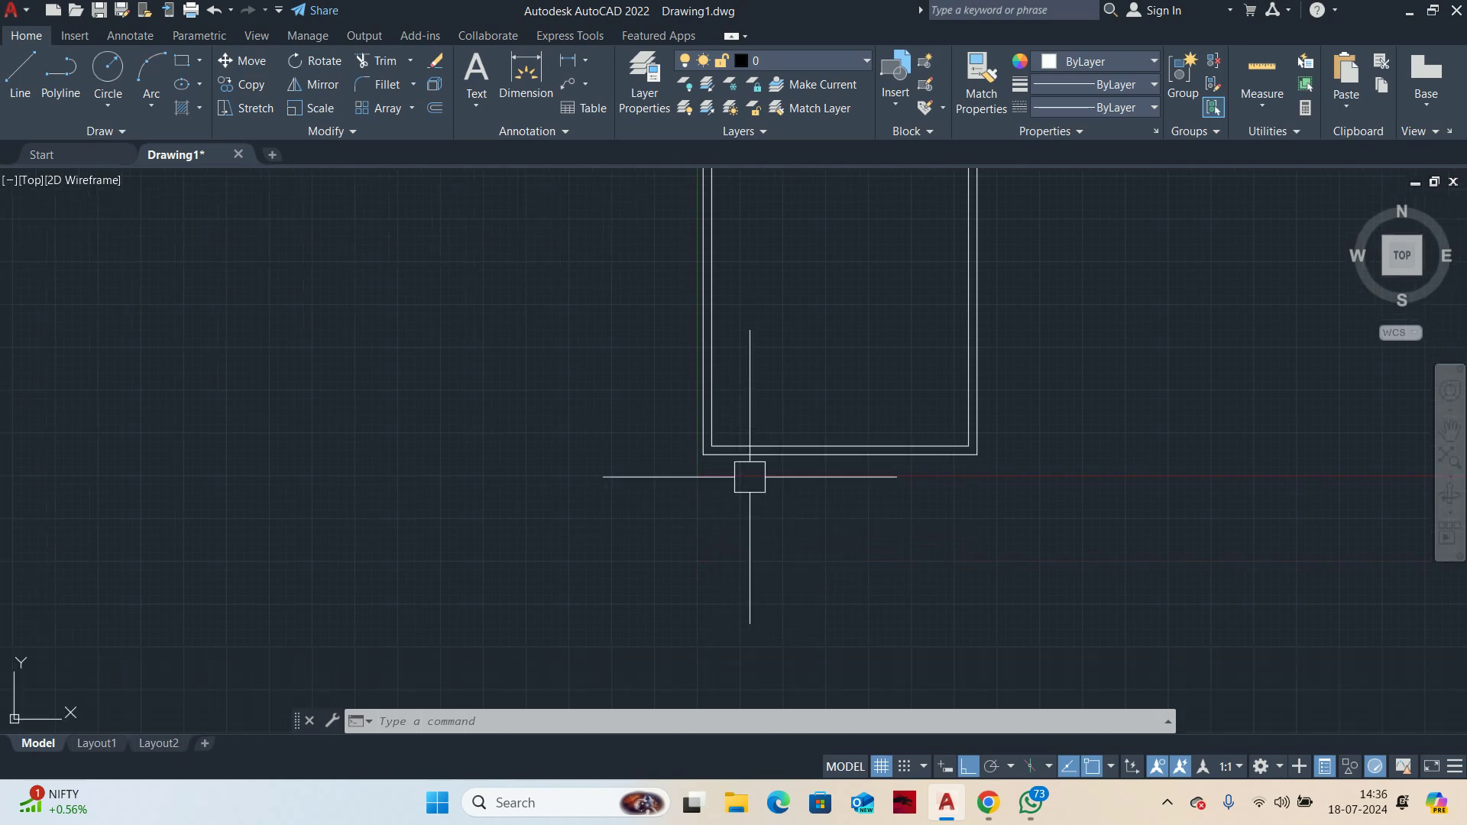
{"action": "scroll", "coordinate": [704, 462], "scroll_direction": "up", "scroll_amount": 2}
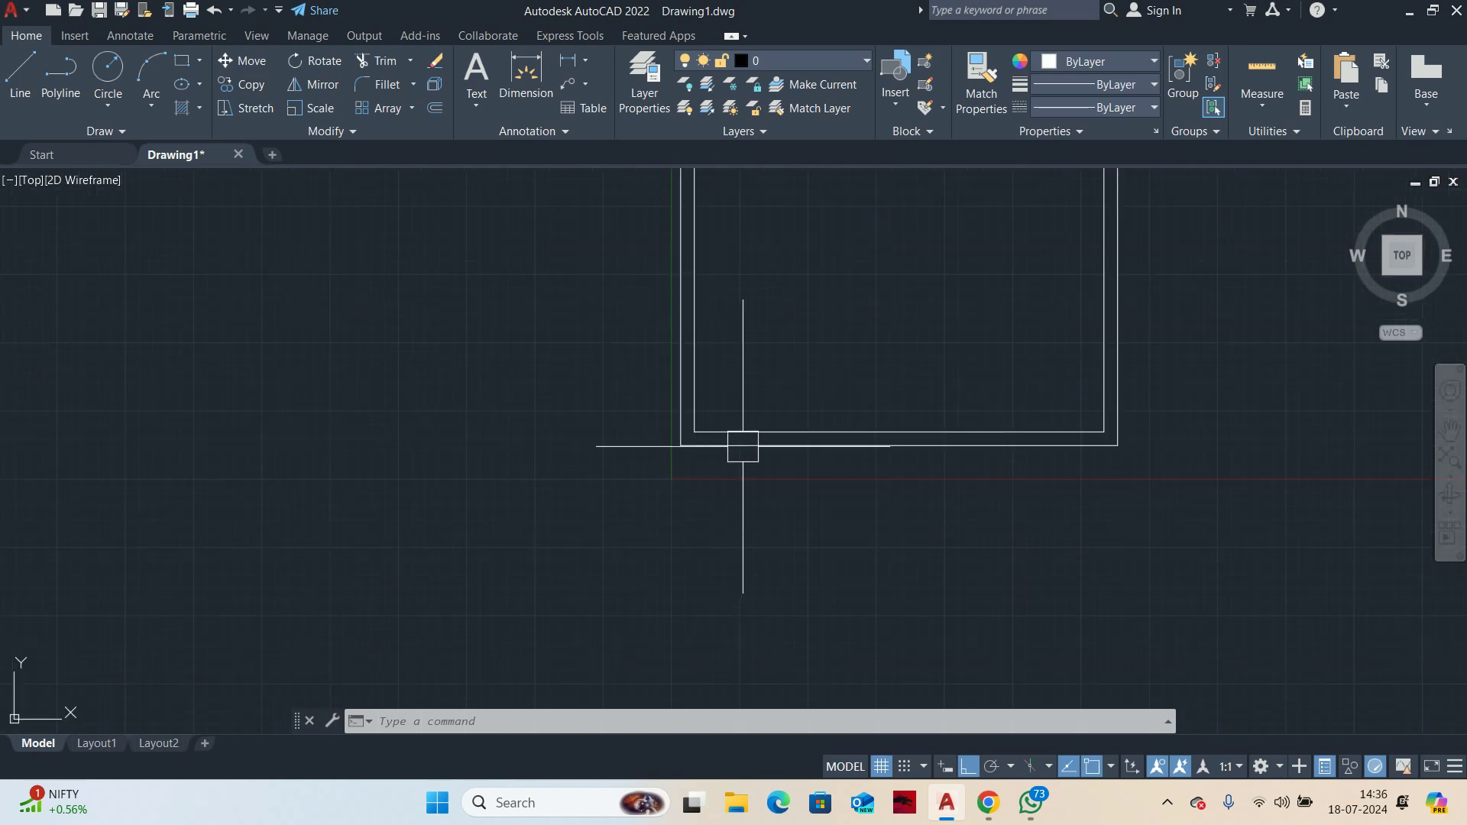
{"action": "scroll", "coordinate": [767, 455], "scroll_direction": "down", "scroll_amount": 2}
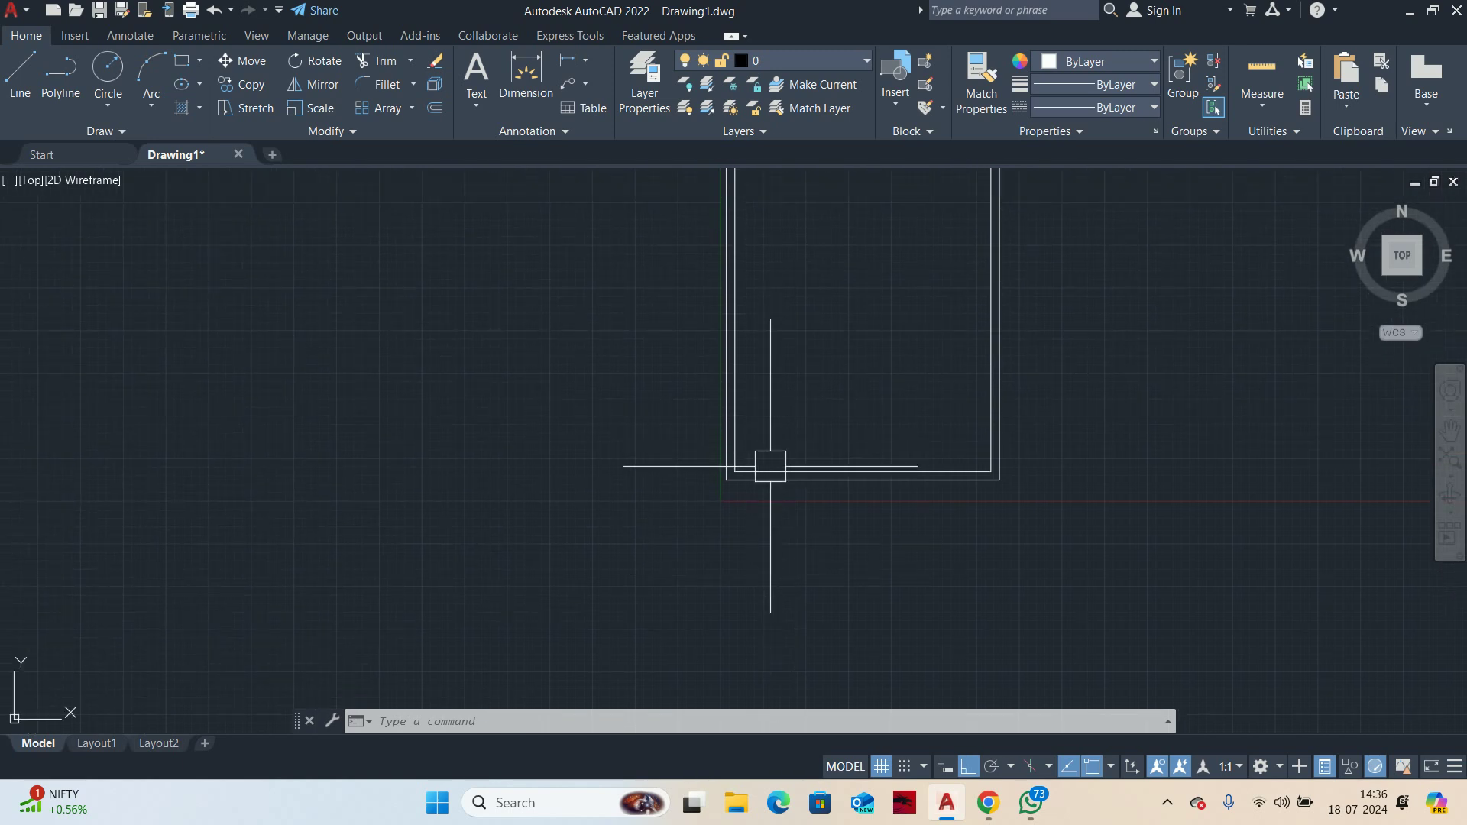
{"action": "middle_click_drag", "start_coordinate": [762, 299], "coordinate": [776, 502]}
{"action": "middle_click_drag", "start_coordinate": [810, 579], "coordinate": [826, 474]}
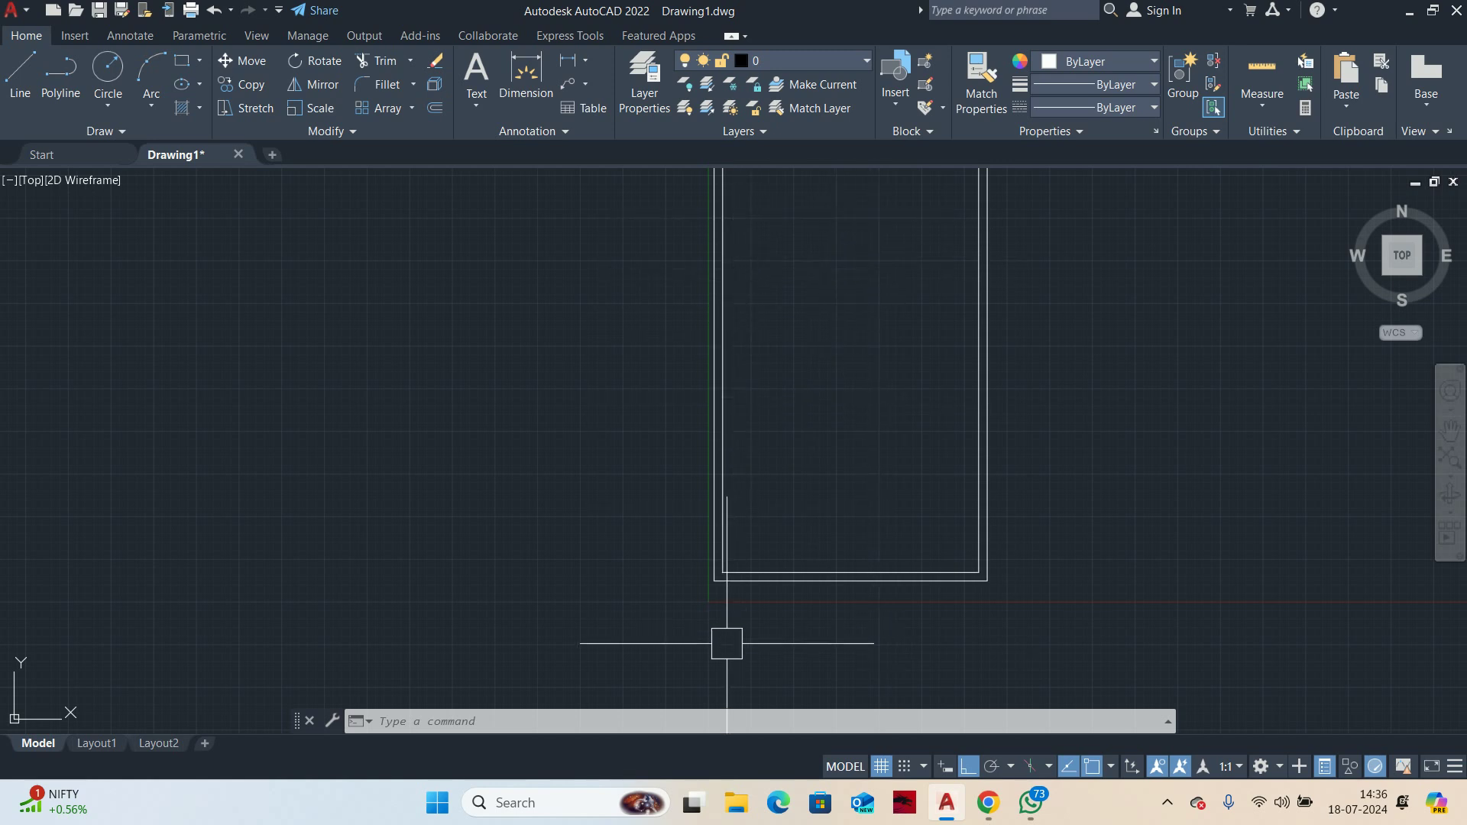
{"action": "middle_click_drag", "start_coordinate": [727, 665], "coordinate": [767, 522]}
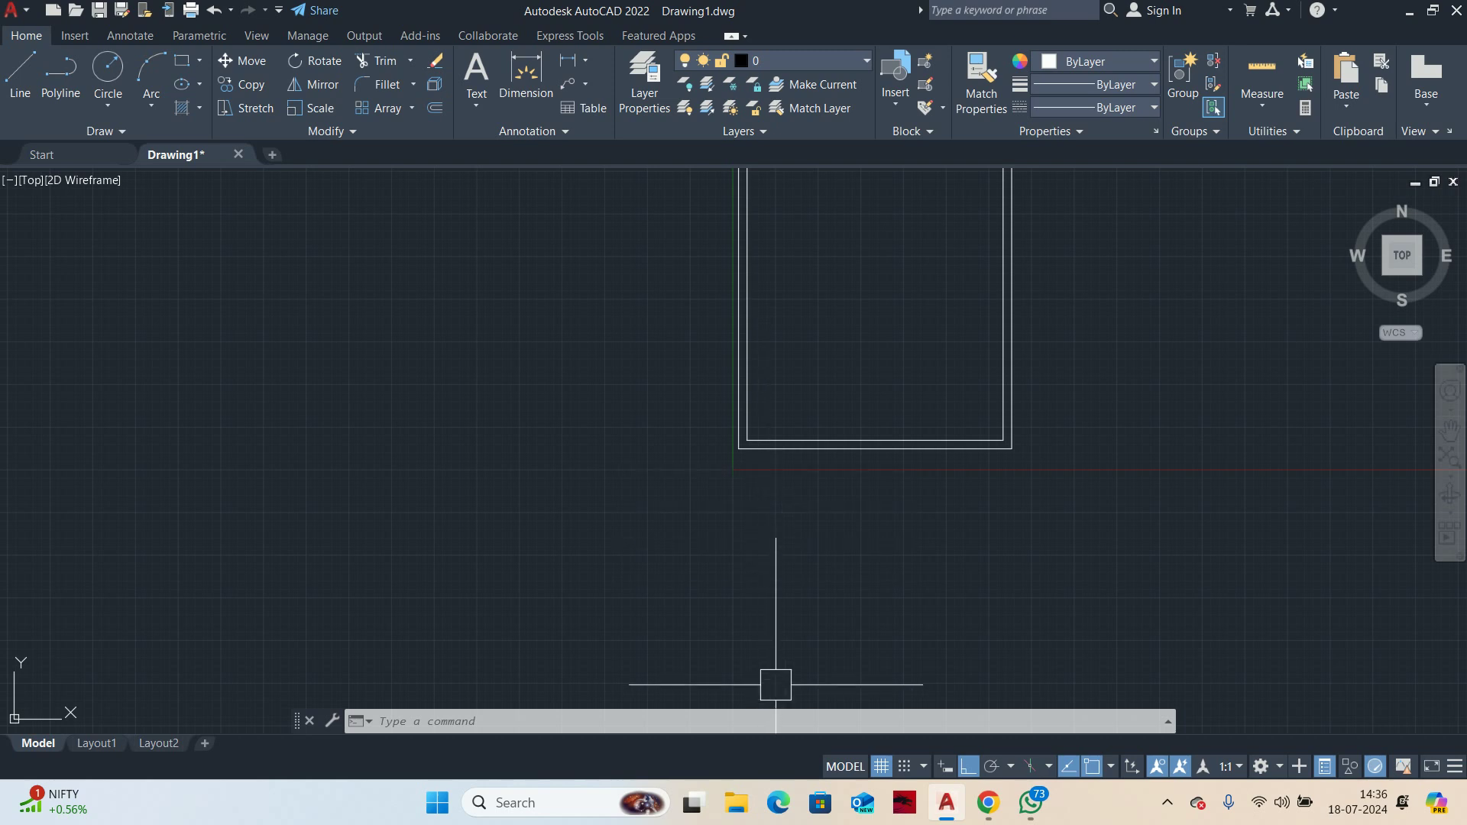
{"action": "middle_click_drag", "start_coordinate": [887, 432], "coordinate": [864, 573]}
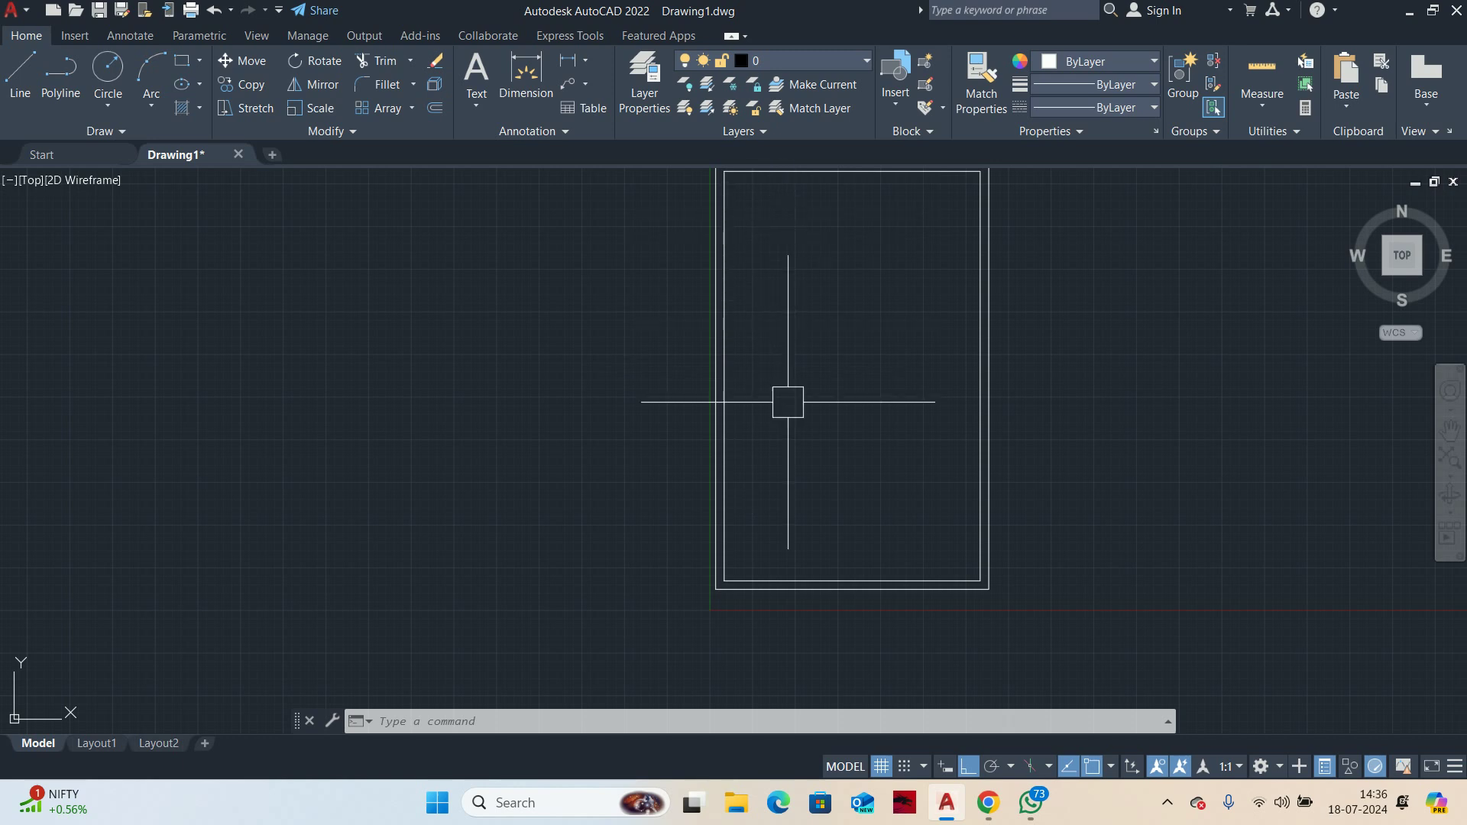
{"action": "middle_click_drag", "start_coordinate": [783, 505], "coordinate": [812, 393]}
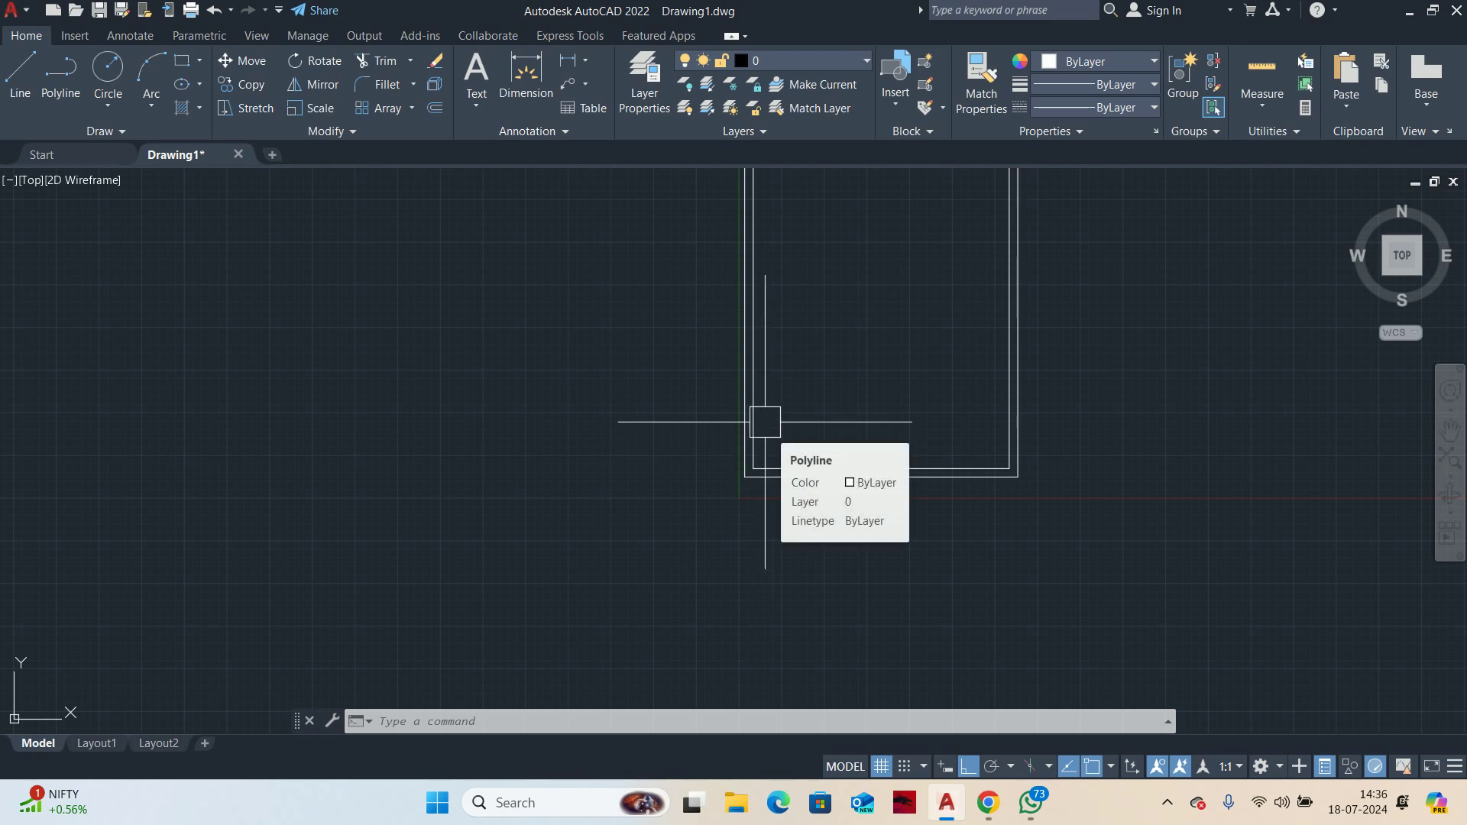
Explode both the inner and outer wall rectangles into separate lines
{"action": "type", "text": "x"}
{"action": "key", "text": "Return"}
{"action": "left_click", "coordinate": [789, 410]}
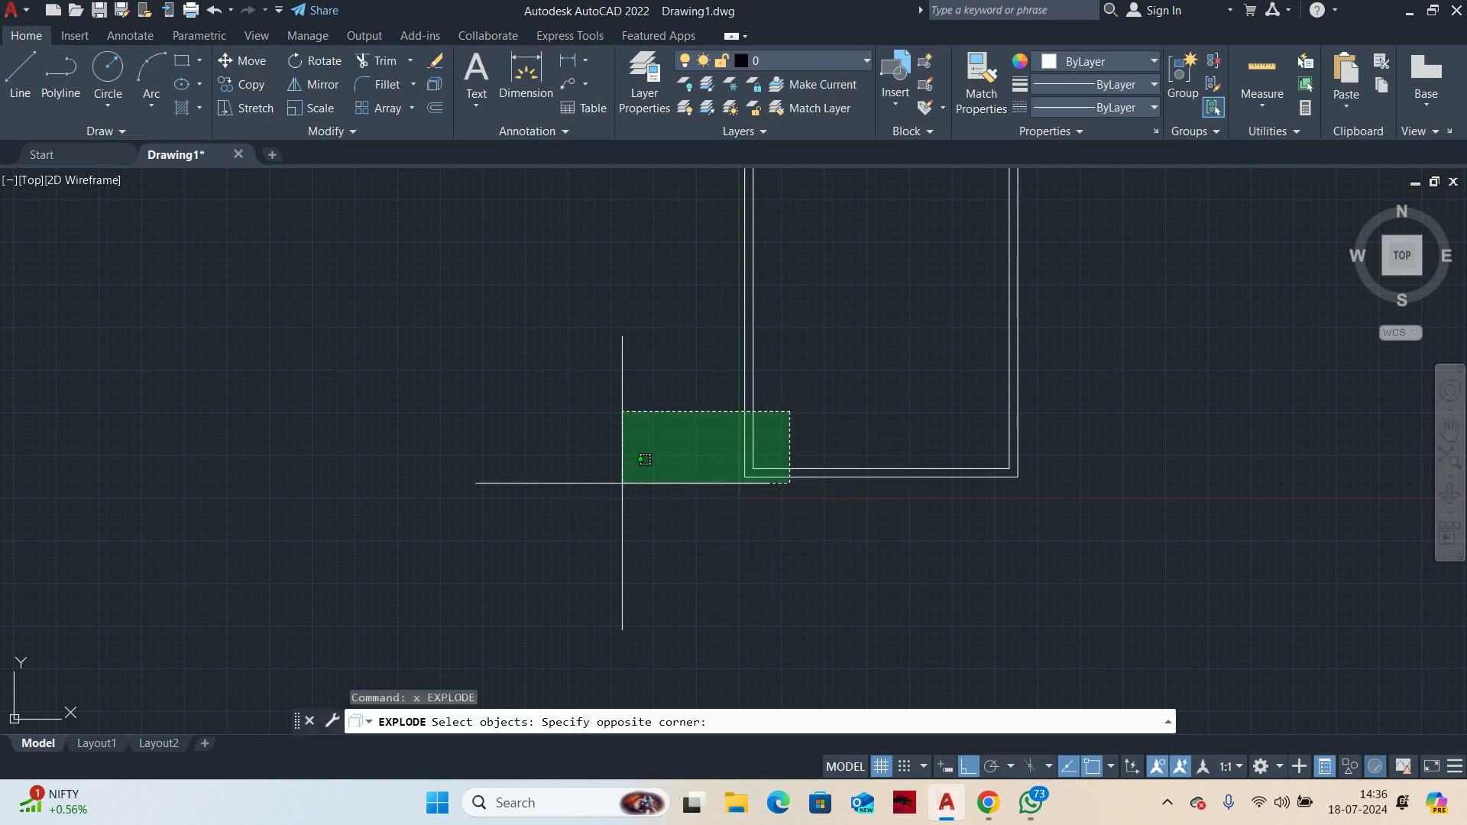
{"action": "left_click", "coordinate": [622, 481]}
{"action": "key", "text": "Escape"}
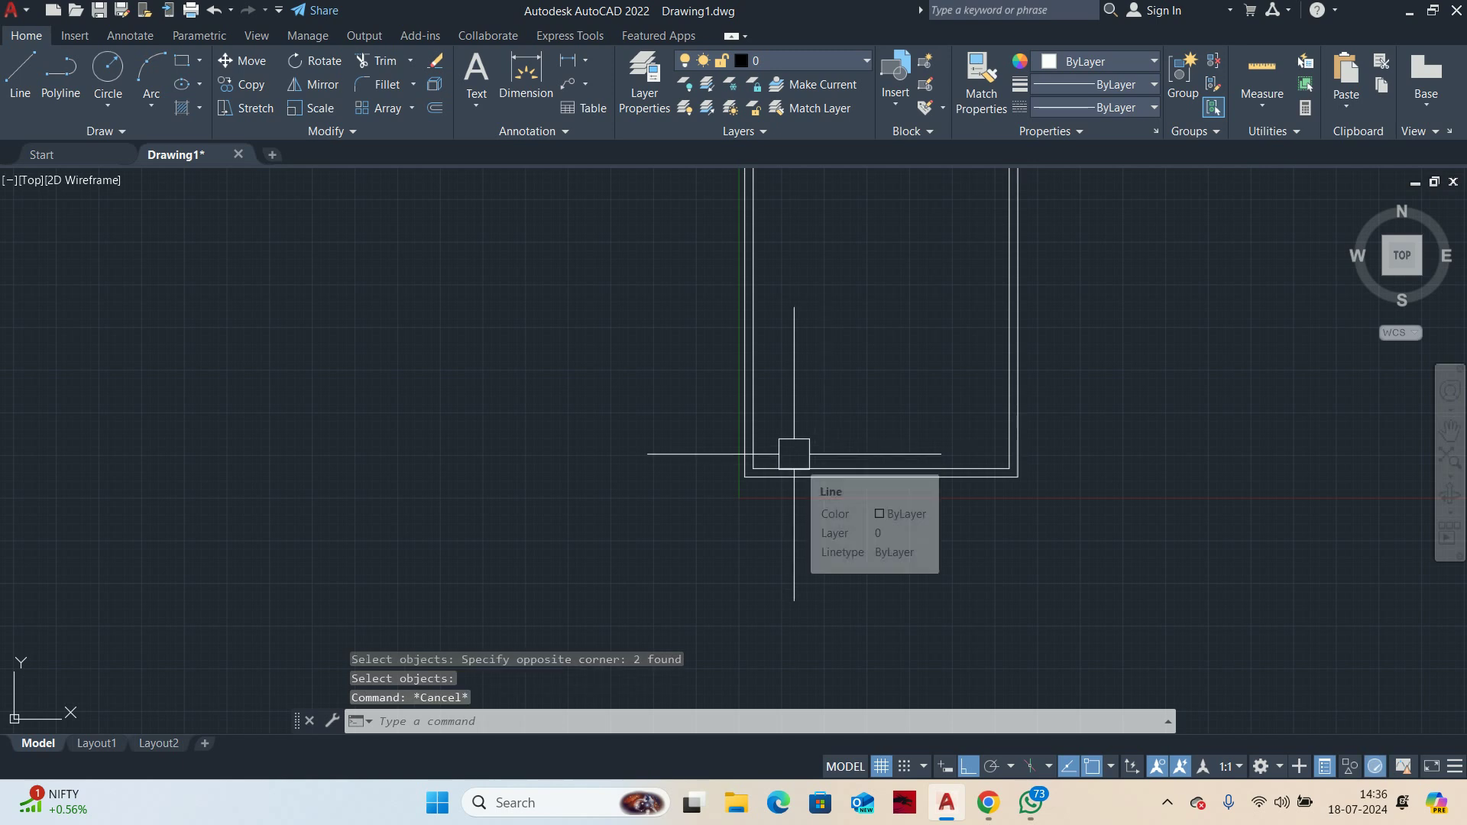
{"action": "type", "text": "o"}
{"action": "key", "text": "Return"}
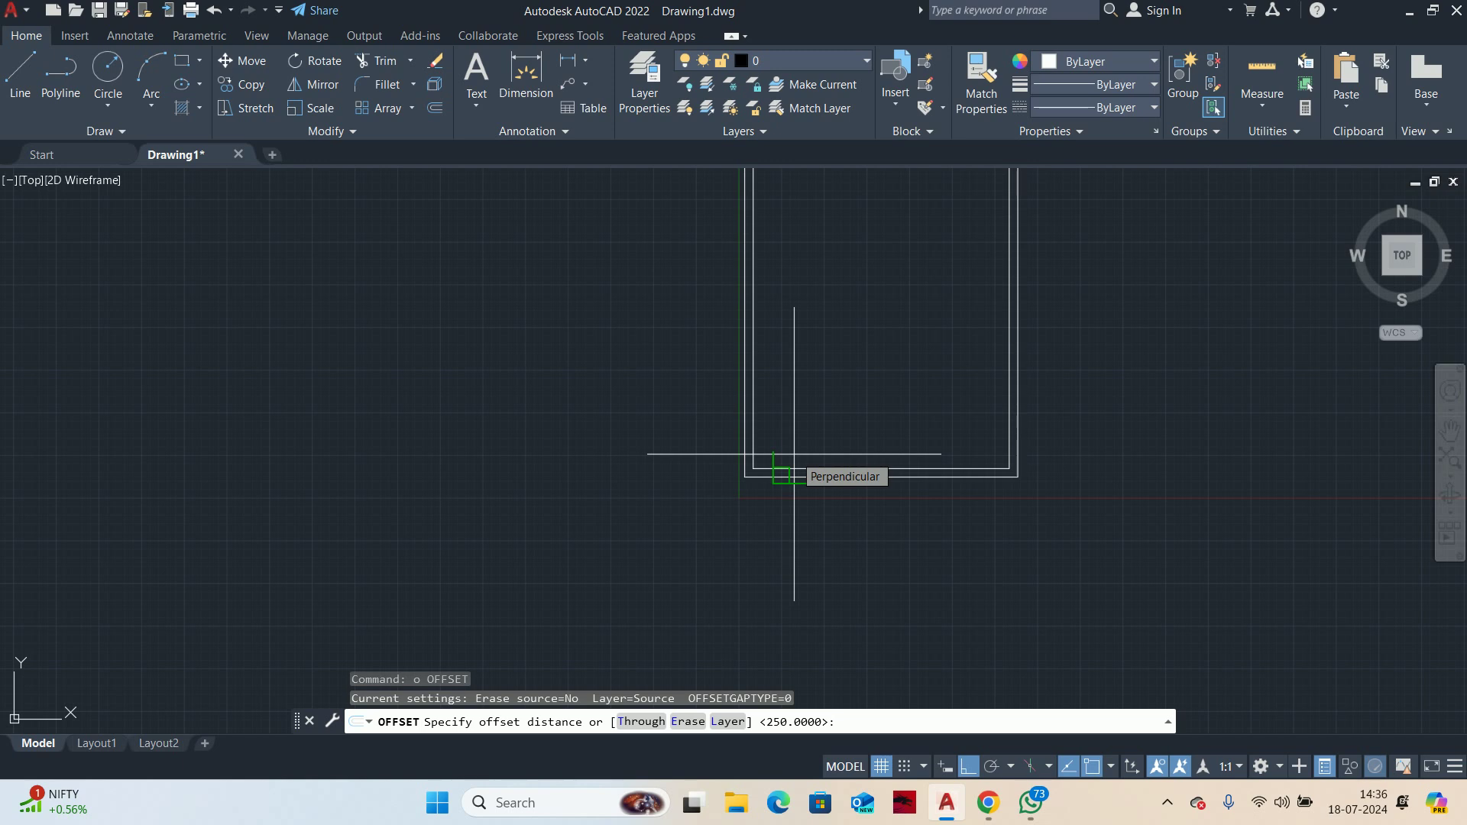
{"action": "type", "text": "1"}
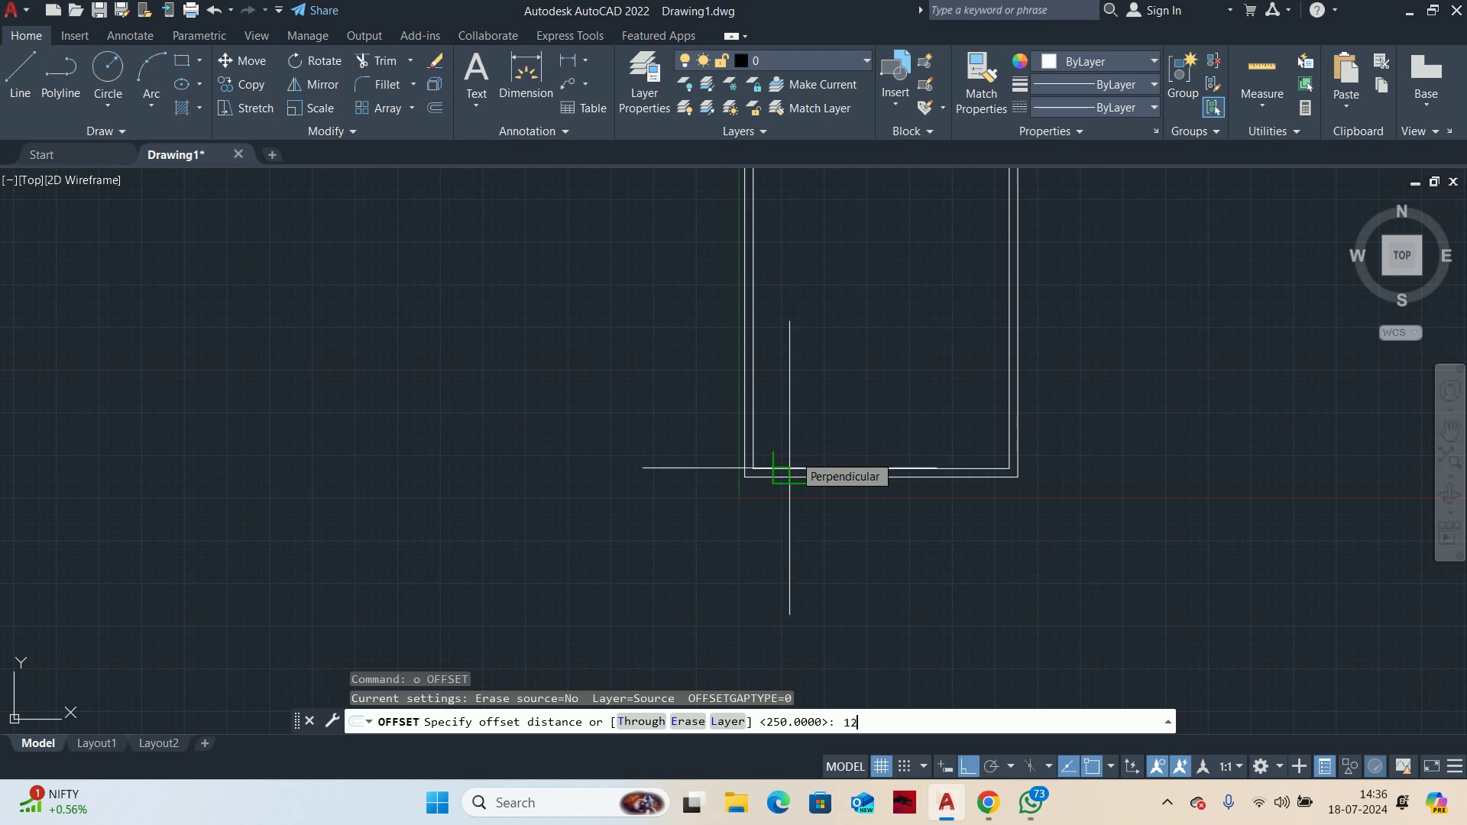
{"action": "type", "text": "00"}
{"action": "key", "text": "Return"}
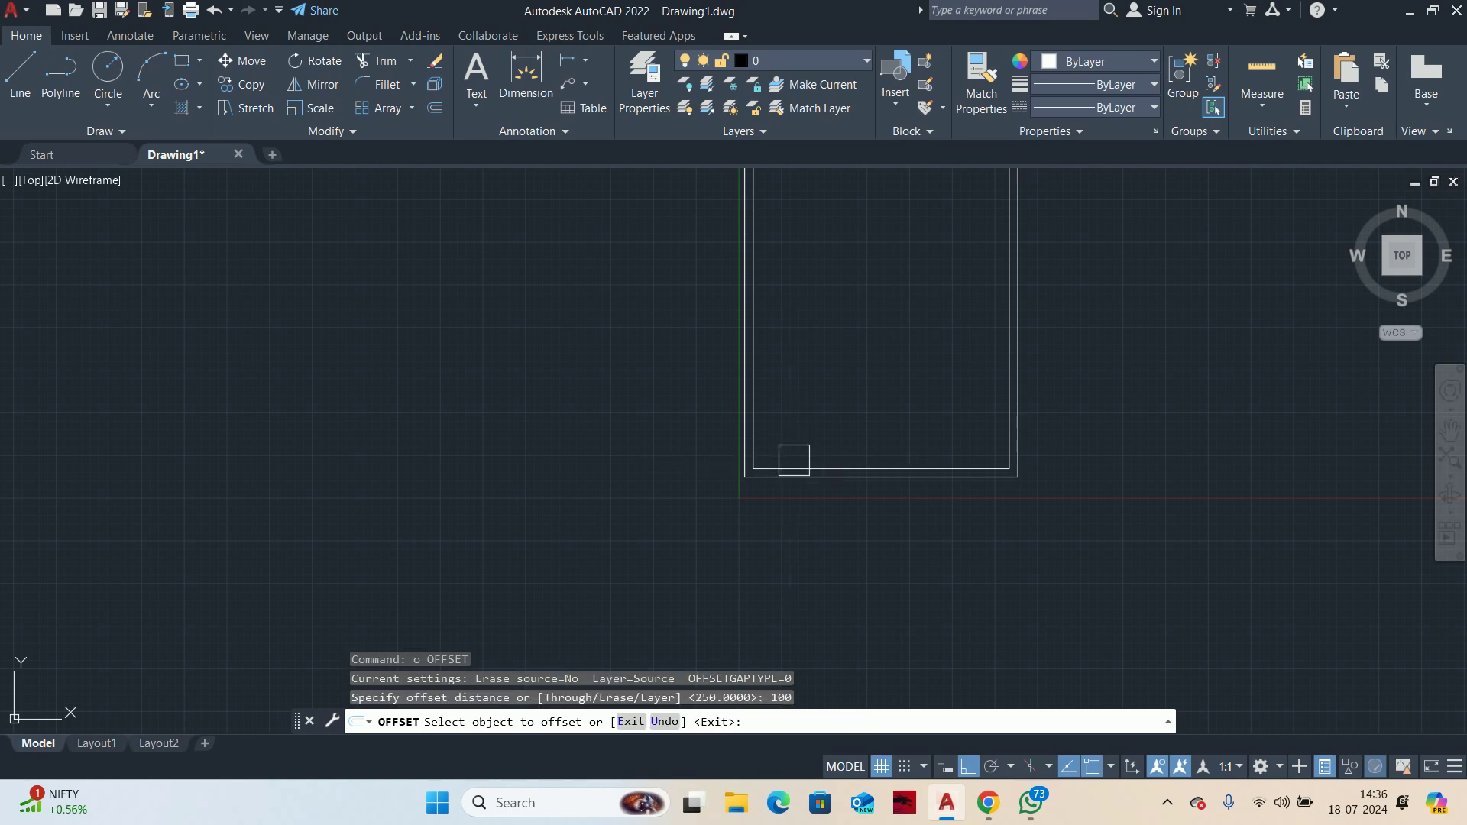
{"action": "key", "text": "Return"}
Offset the inner line of the left wall 1000 toward the inside of the outline
{"action": "key", "text": "Return"}
{"action": "type", "text": "1000"}
{"action": "key", "text": "Return"}
{"action": "scroll", "coordinate": [768, 451], "scroll_direction": "up", "scroll_amount": 4}
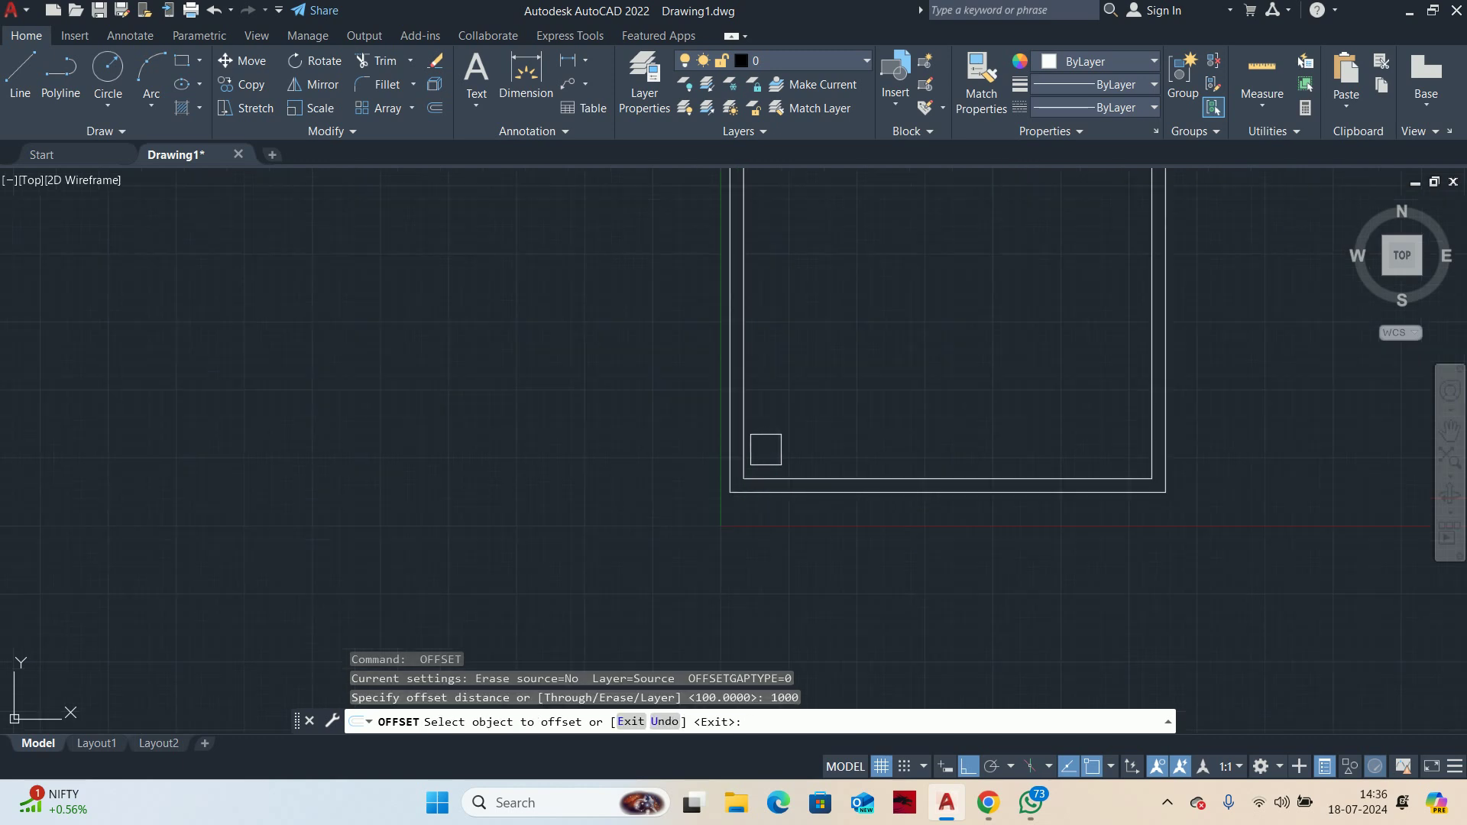
{"action": "left_click", "coordinate": [734, 453]}
{"action": "left_click", "coordinate": [851, 420]}
{"action": "key", "text": "Return"}
{"action": "scroll", "coordinate": [828, 415], "scroll_direction": "down", "scroll_amount": 2}
{"action": "key", "text": "Escape"}
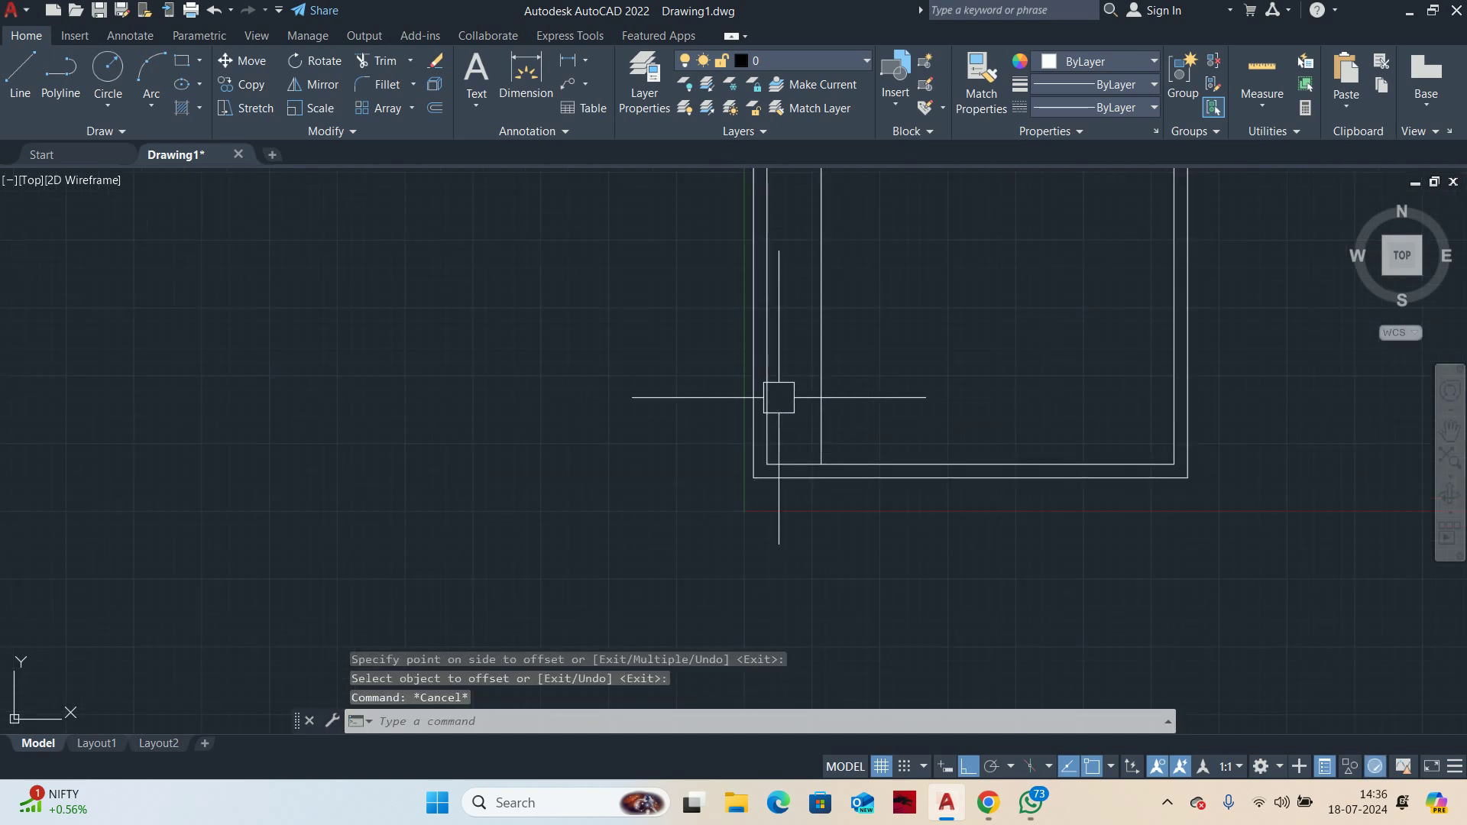
Extend the inner left wall line and the offset vertical line beside it down to the outer line of the bottom wall
{"action": "scroll", "coordinate": [777, 397], "scroll_direction": "up", "scroll_amount": 2}
{"action": "scroll", "coordinate": [816, 368], "scroll_direction": "down", "scroll_amount": 2}
{"action": "key", "text": "Escape"}
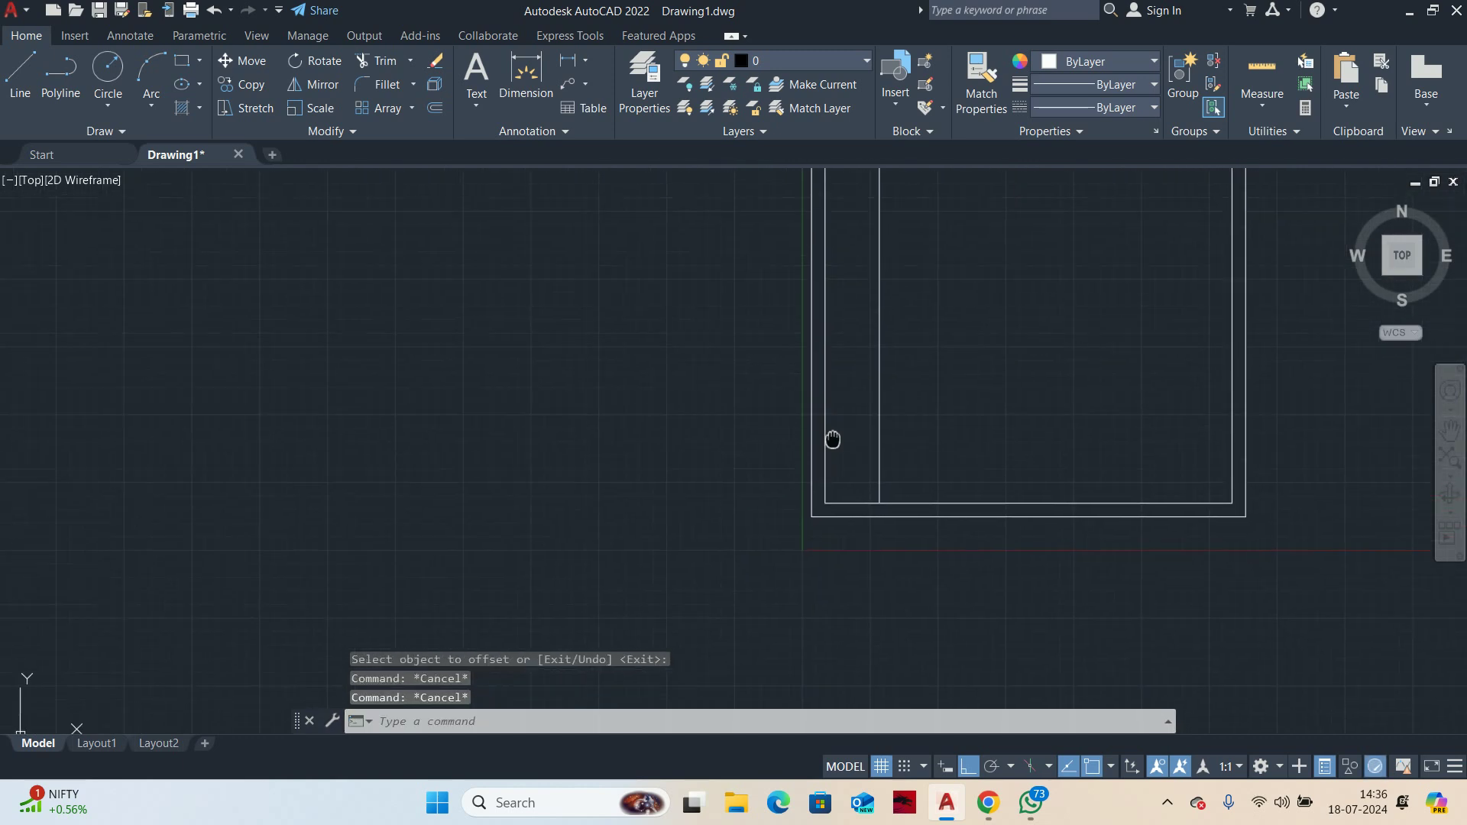
{"action": "scroll", "coordinate": [837, 543], "scroll_direction": "up", "scroll_amount": 4}
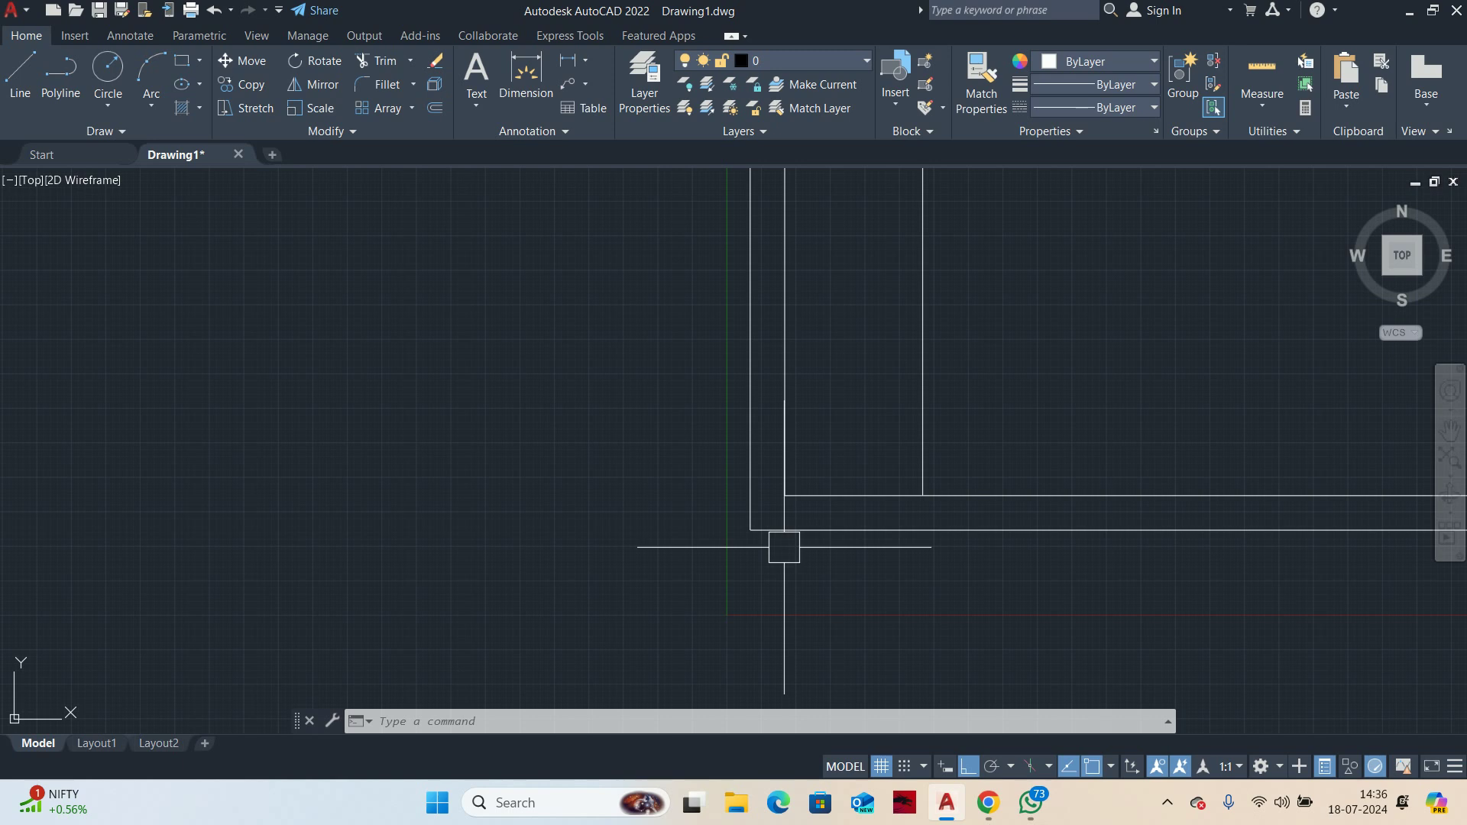
{"action": "type", "text": "ex"}
{"action": "key", "text": "Return"}
{"action": "left_click", "coordinate": [779, 461]}
{"action": "left_click", "coordinate": [782, 458]}
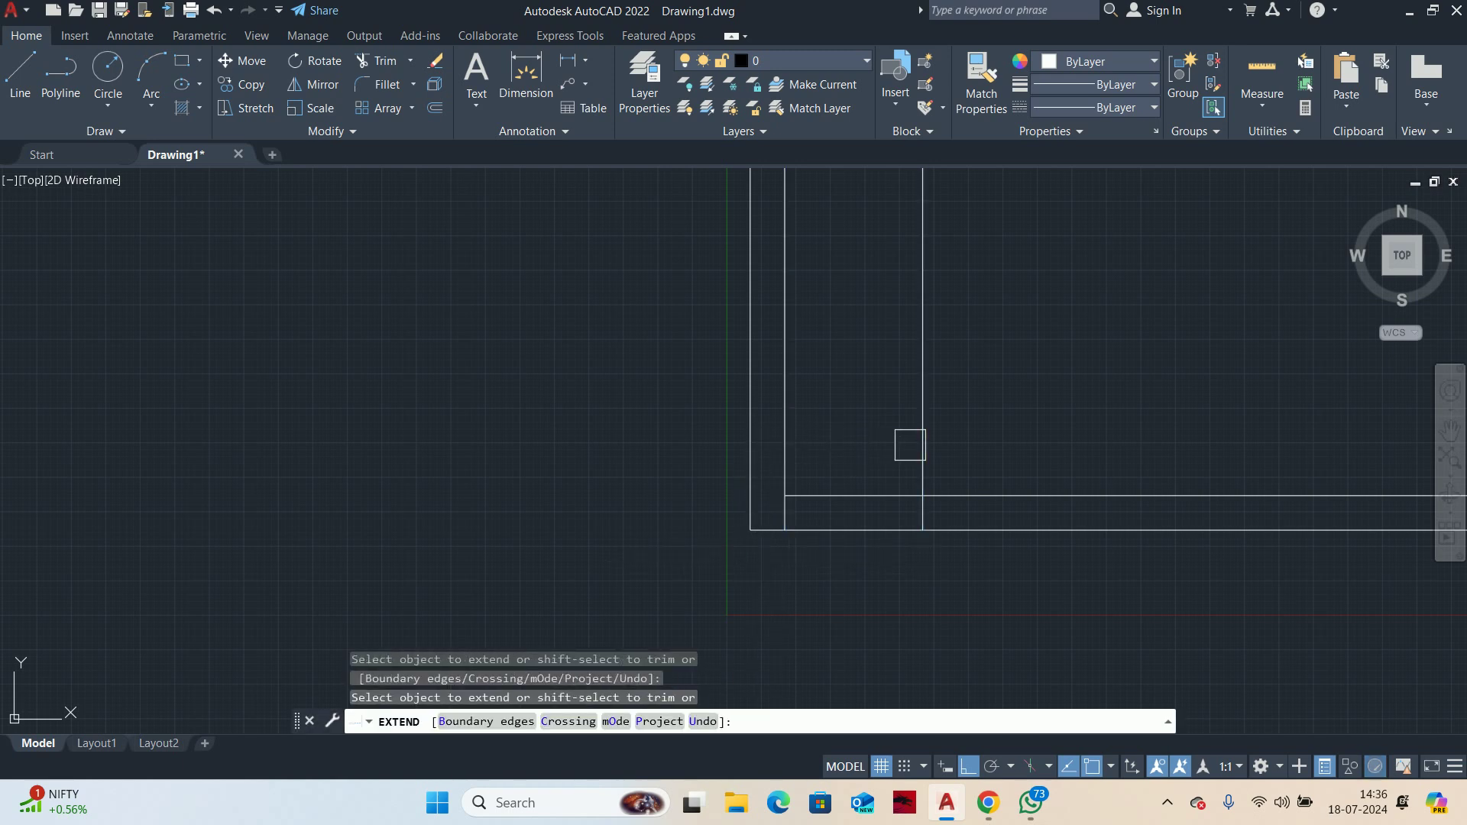
{"action": "scroll", "coordinate": [839, 544], "scroll_direction": "up", "scroll_amount": 3}
{"action": "key", "text": "Escape"}
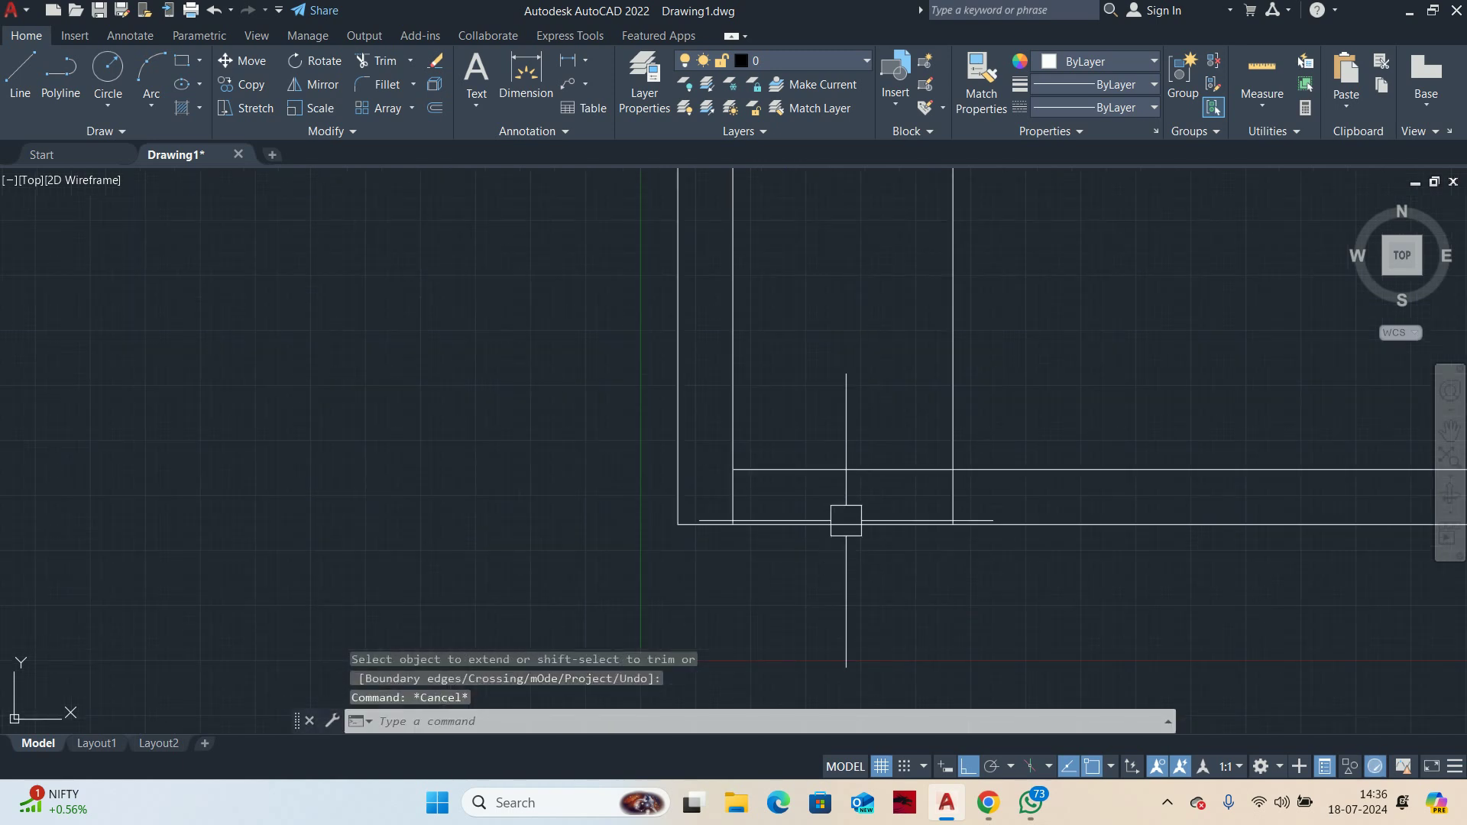
Trim both bottom wall lines between the inner left wall line and the offset vertical line to form an opening
{"action": "key", "text": "Escape"}
{"action": "key", "text": "Escape"}
{"action": "type", "text": "tr"}
{"action": "key", "text": "Return"}
{"action": "left_click", "coordinate": [846, 524]}
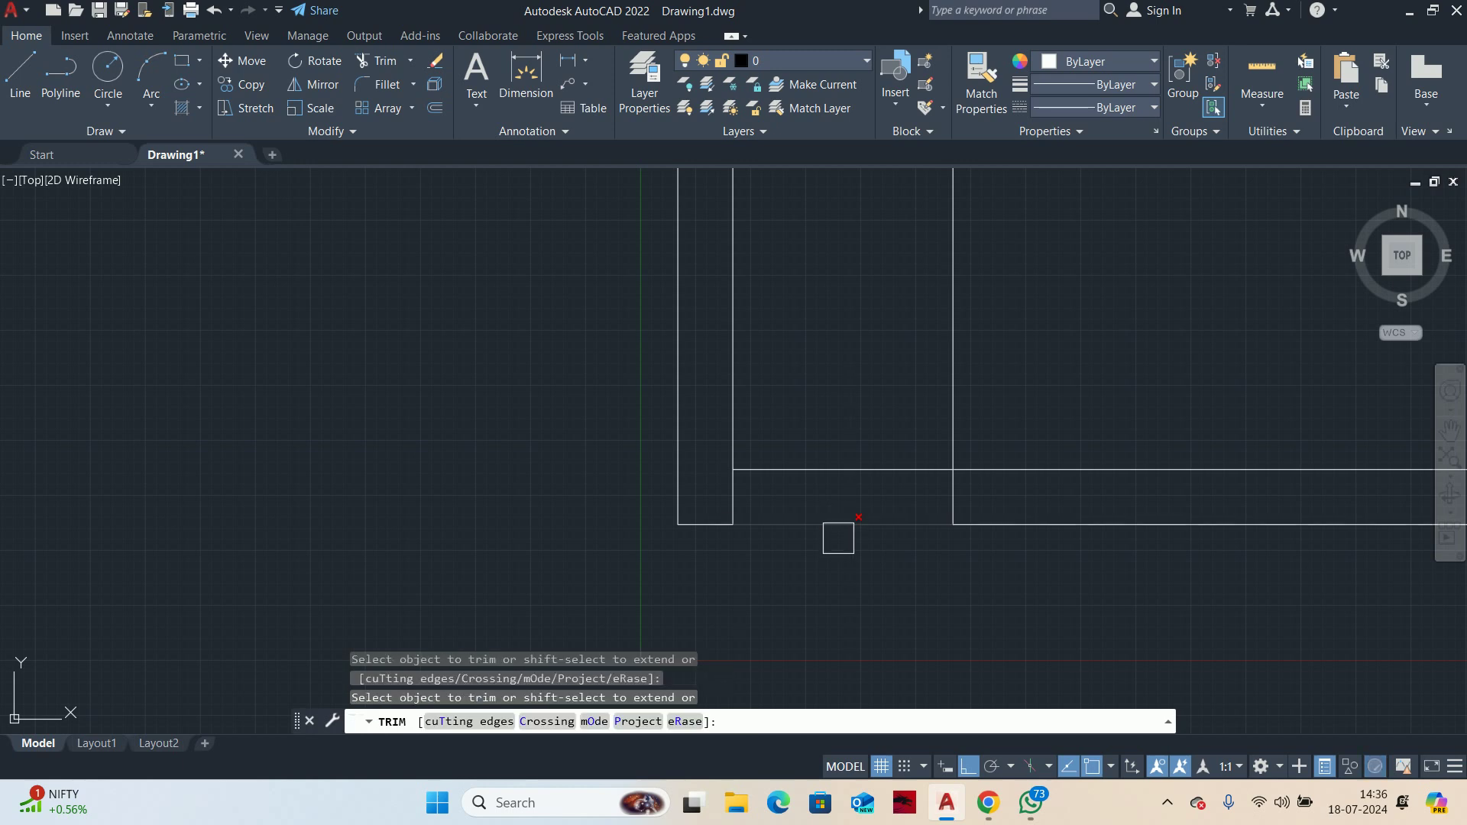
{"action": "left_click", "coordinate": [844, 469]}
{"action": "scroll", "coordinate": [840, 473], "scroll_direction": "down", "scroll_amount": 2}
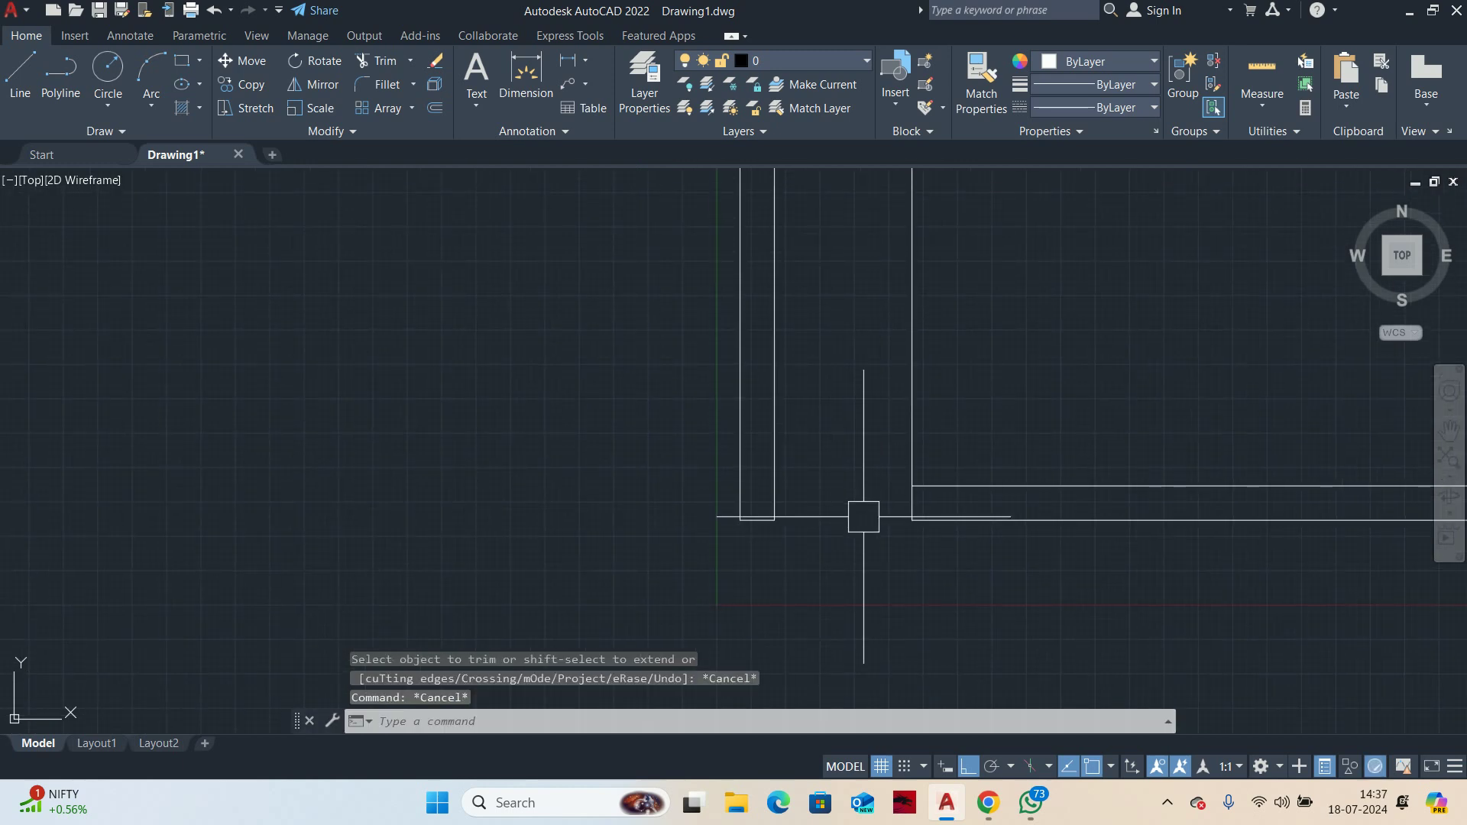
Draw a line across the opening along the outer edge of the bottom wall
{"action": "type", "text": "l"}
{"action": "key", "text": "Return"}
{"action": "scroll", "coordinate": [841, 519], "scroll_direction": "up", "scroll_amount": 2}
{"action": "left_click", "coordinate": [736, 512]}
{"action": "left_click", "coordinate": [955, 512]}
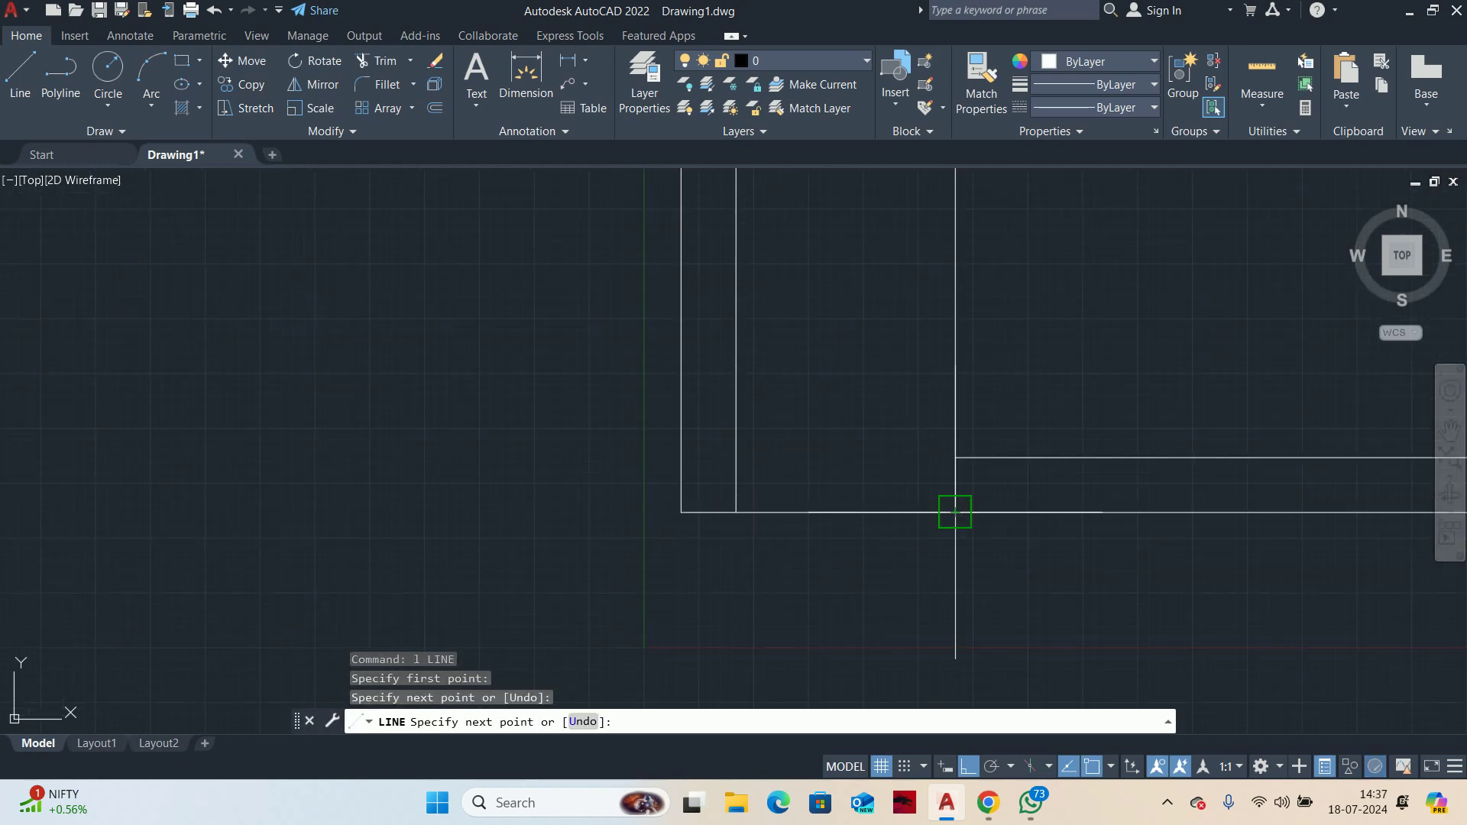
{"action": "key", "text": "Escape"}
{"action": "key", "text": "Escape"}
{"action": "key", "text": "Escape"}
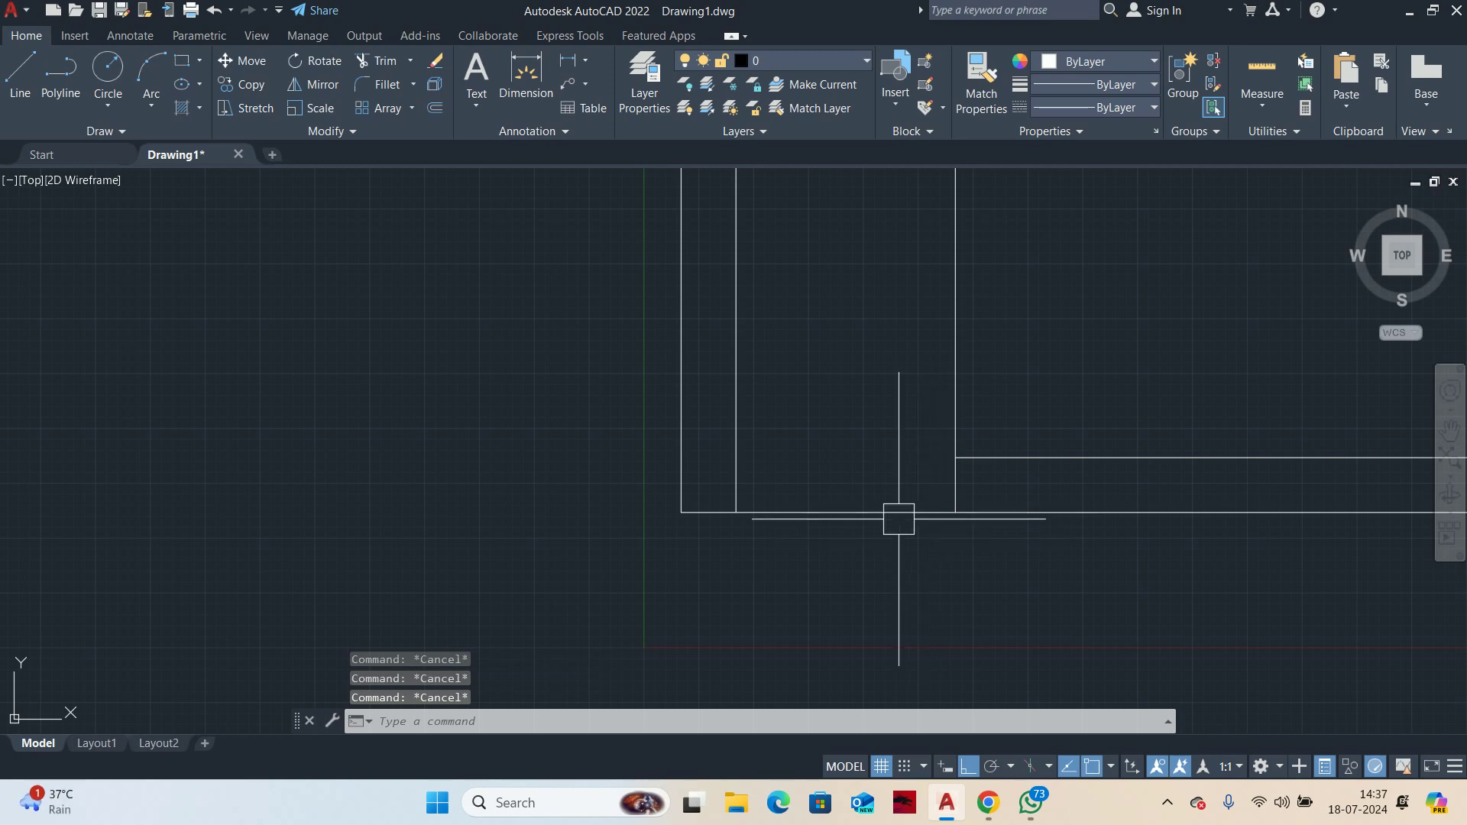
{"action": "scroll", "coordinate": [896, 630], "scroll_direction": "down", "scroll_amount": 2}
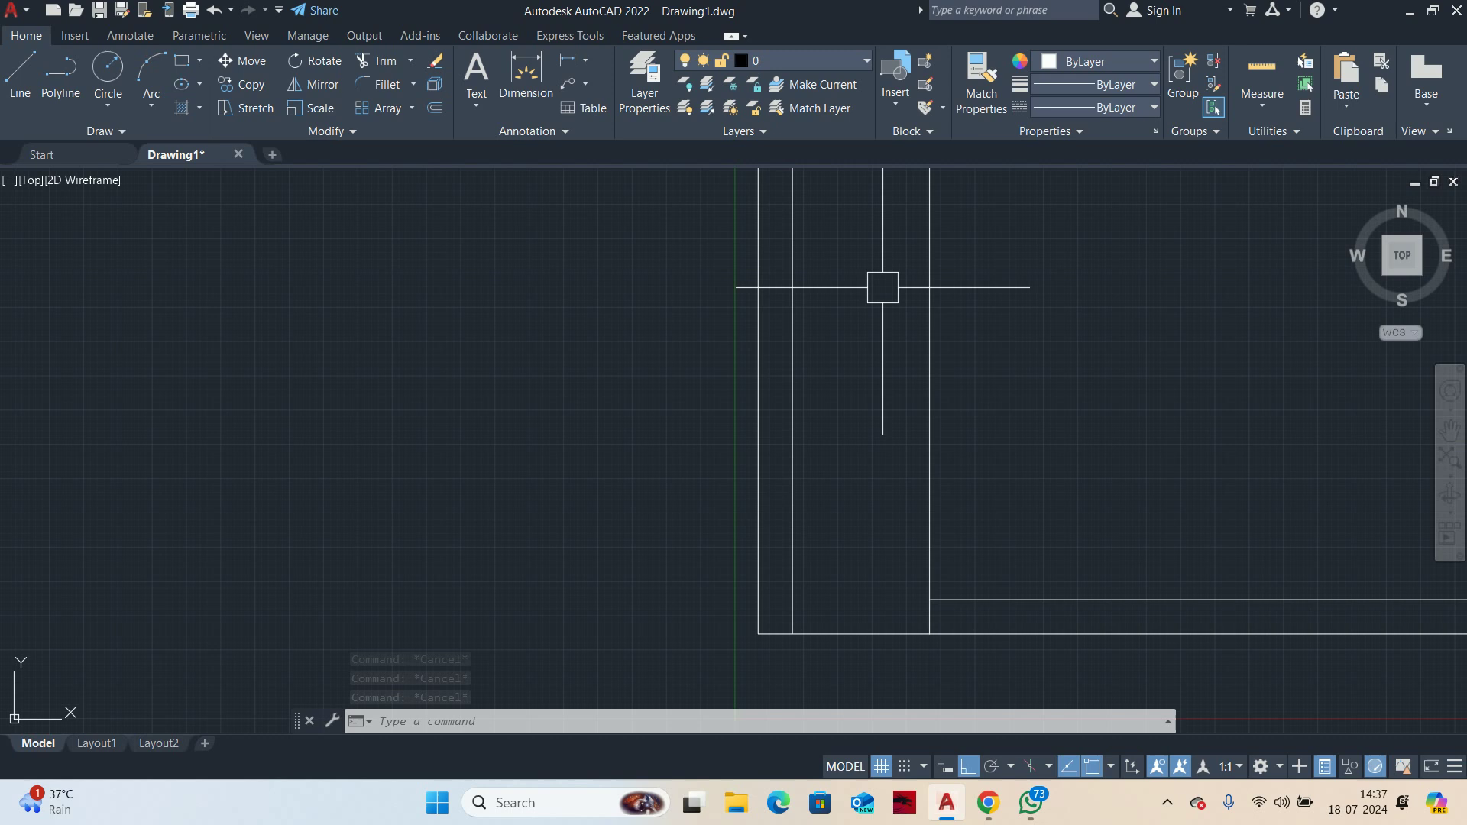
{"action": "scroll", "coordinate": [933, 253], "scroll_direction": "down", "scroll_amount": 2}
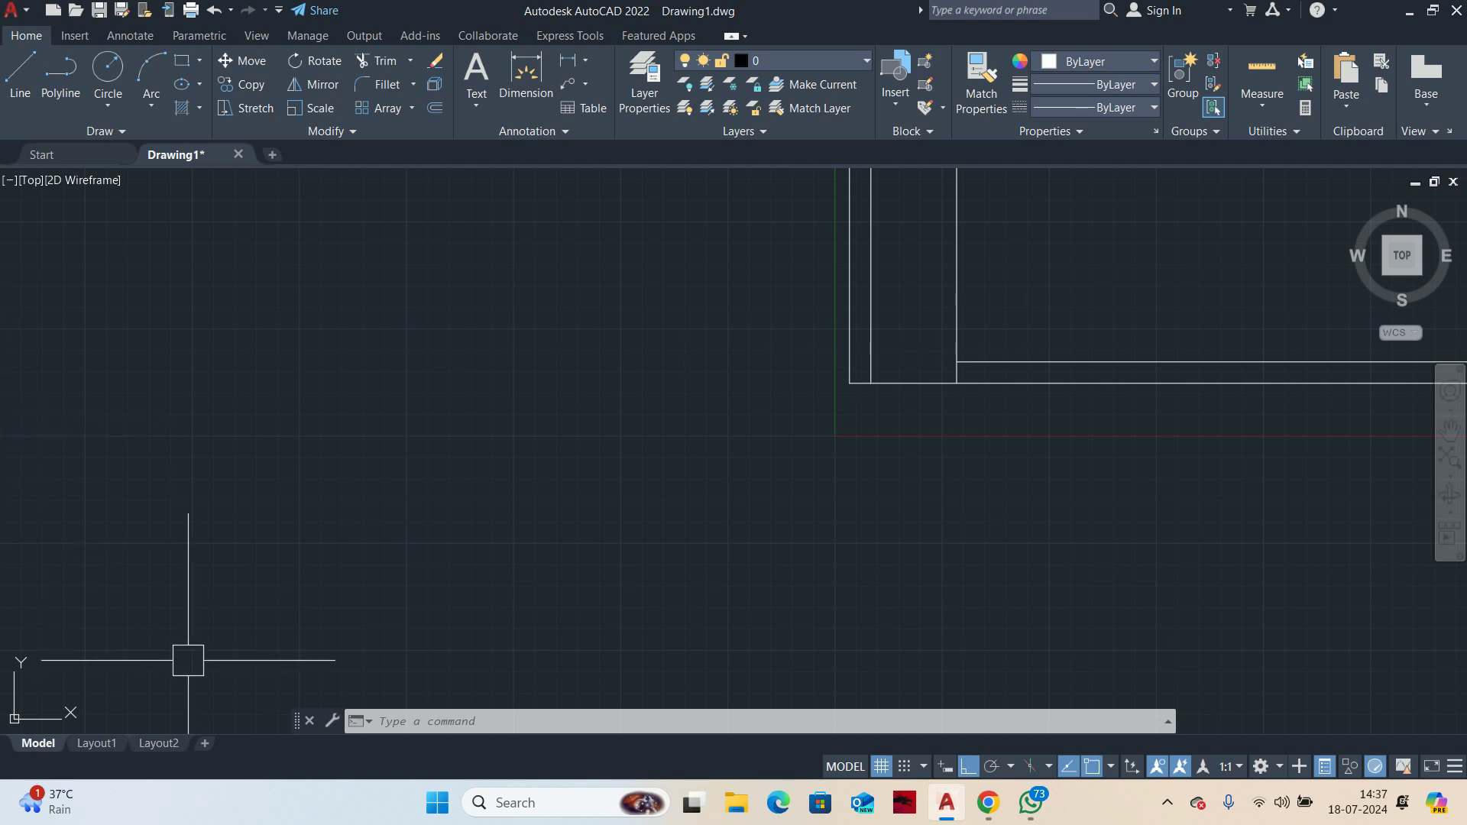
Draw a horizontal line across the opening along the inner edge of the bottom wall, ending at the inner left wall line
{"action": "middle_click_drag", "start_coordinate": [703, 464], "coordinate": [660, 627]}
{"action": "key", "text": "Escape"}
{"action": "key", "text": "Escape"}
{"action": "type", "text": "l"}
{"action": "key", "text": "Return"}
{"action": "scroll", "coordinate": [917, 527], "scroll_direction": "up", "scroll_amount": 2}
{"action": "left_click", "coordinate": [911, 525]}
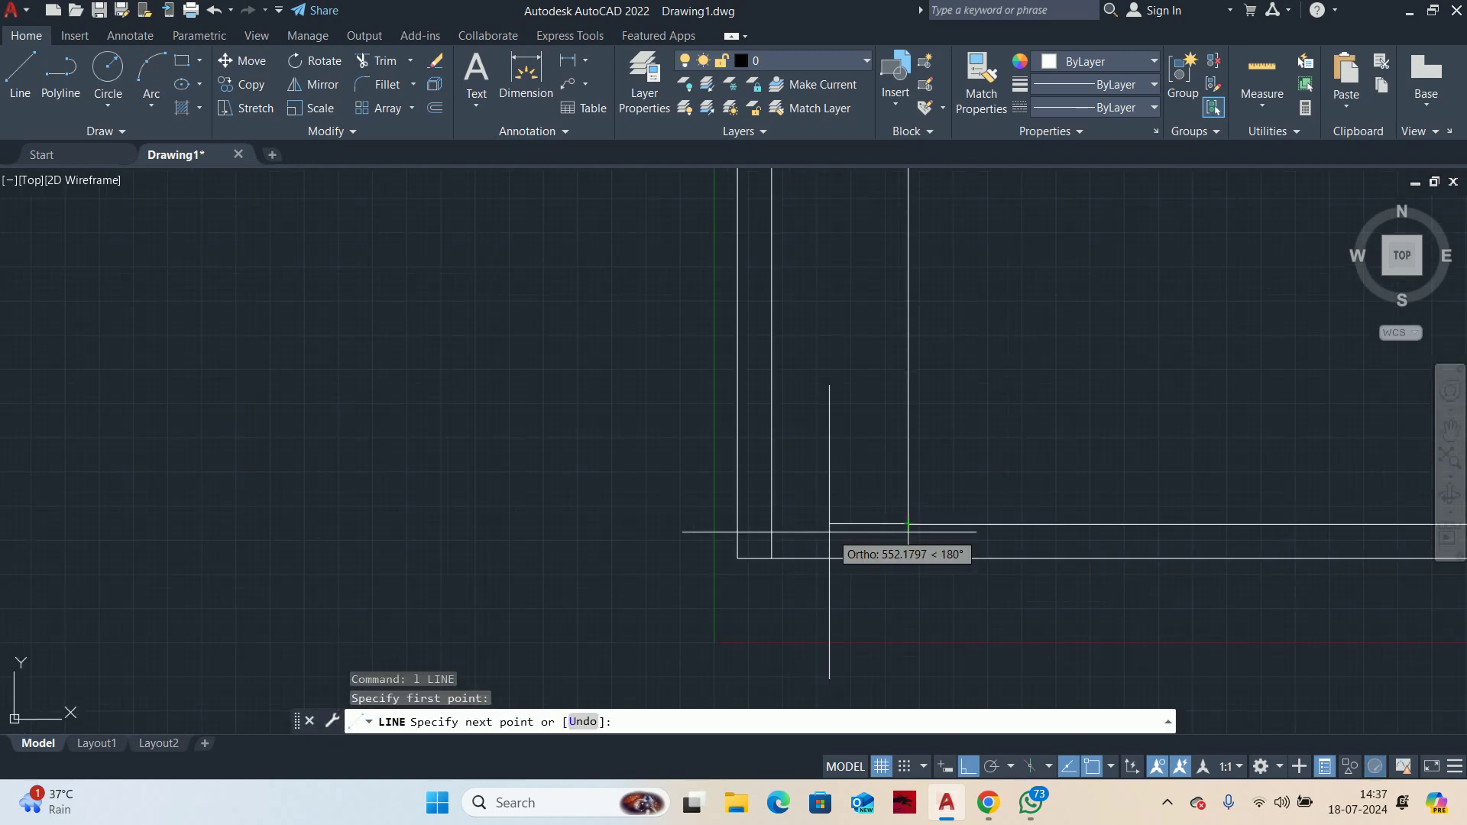
{"action": "left_click", "coordinate": [826, 525]}
{"action": "key", "text": "Return"}
Offset the line across the opening's inner edge 1200 upward into the plan
{"action": "middle_click_drag", "start_coordinate": [836, 543], "coordinate": [792, 589]}
{"action": "type", "text": "o"}
{"action": "key", "text": "Return"}
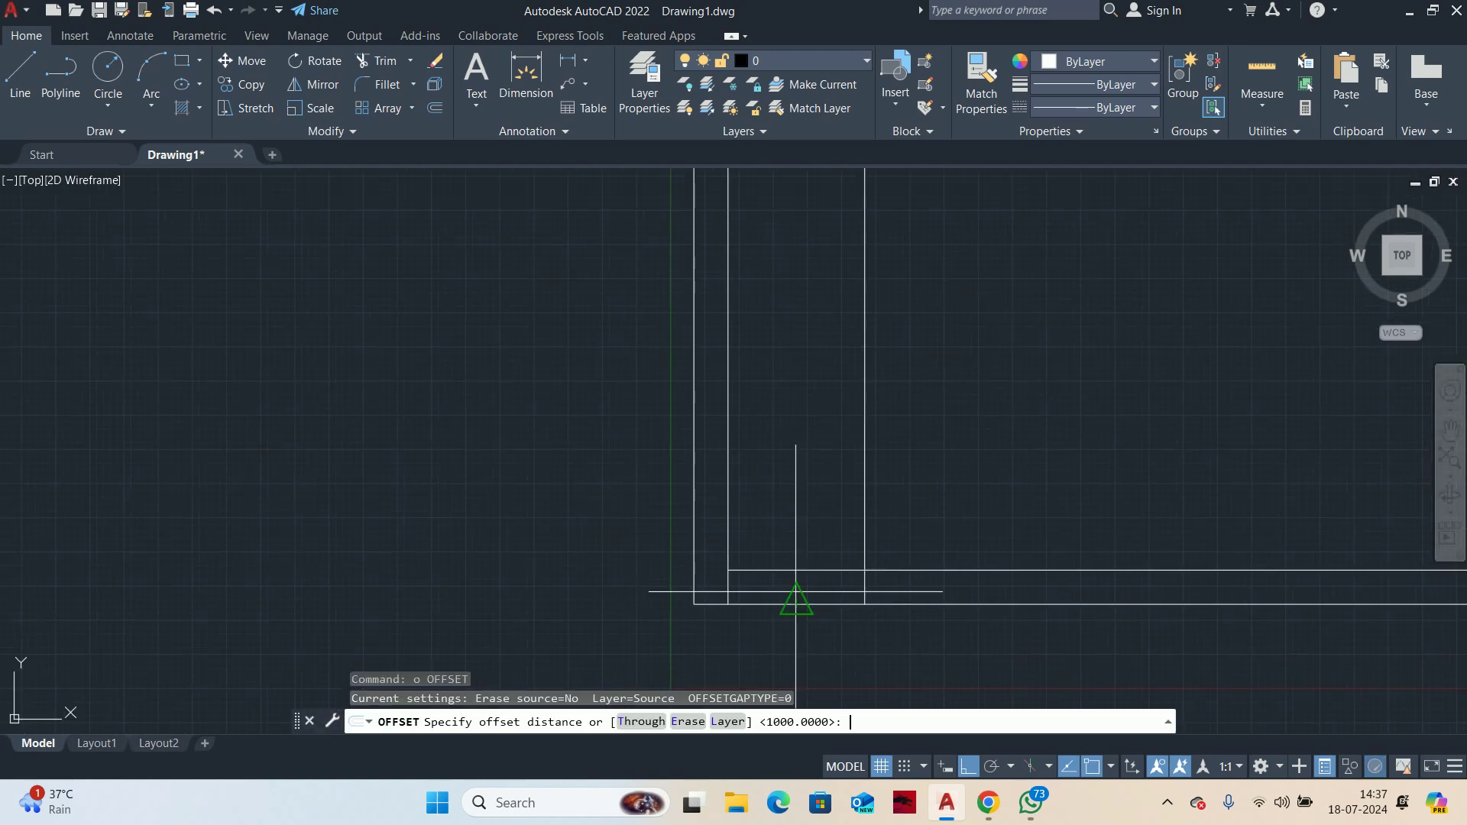
{"action": "type", "text": "1200"}
{"action": "key", "text": "Return"}
{"action": "left_click", "coordinate": [803, 570]}
{"action": "left_click", "coordinate": [791, 495]}
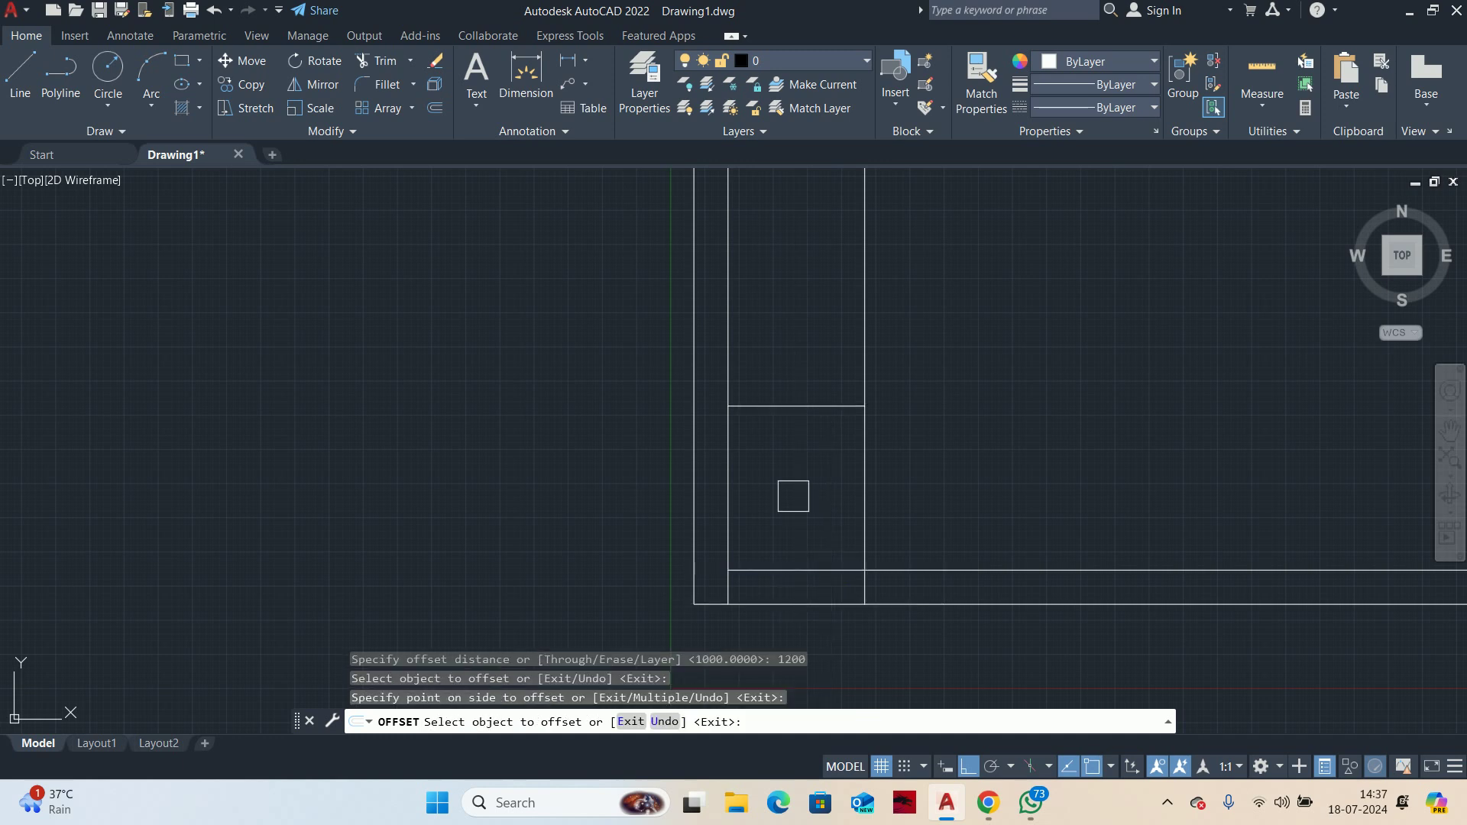
{"action": "key", "text": "Escape"}
{"action": "key", "text": "Escape"}
Erase the two short horizontal lines that close the opening in the bottom wall
{"action": "left_click", "coordinate": [796, 602]}
{"action": "left_click", "coordinate": [793, 570]}
{"action": "key", "text": "Delete"}
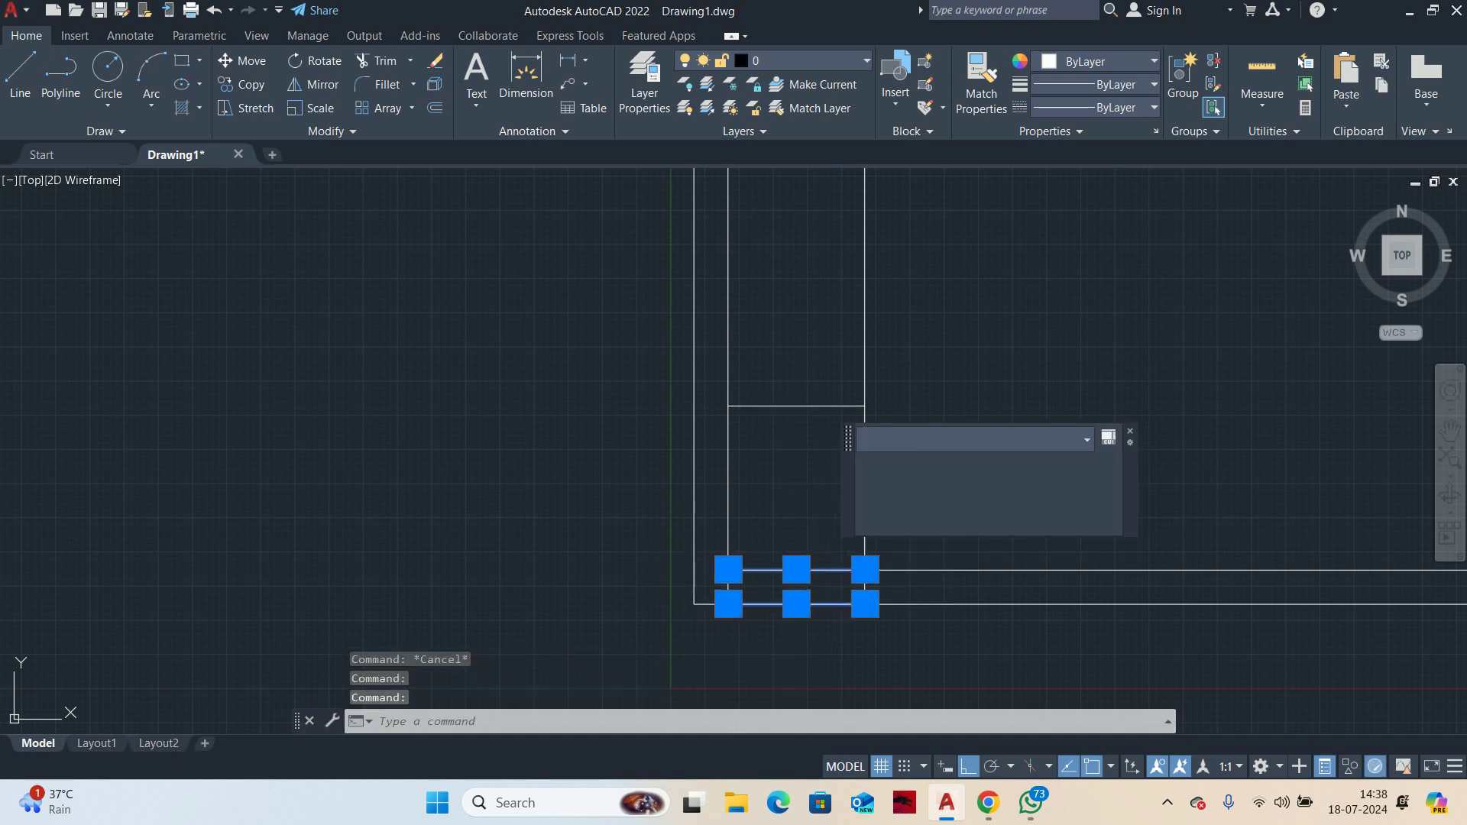
{"action": "middle_click_drag", "start_coordinate": [938, 592], "coordinate": [941, 620]}
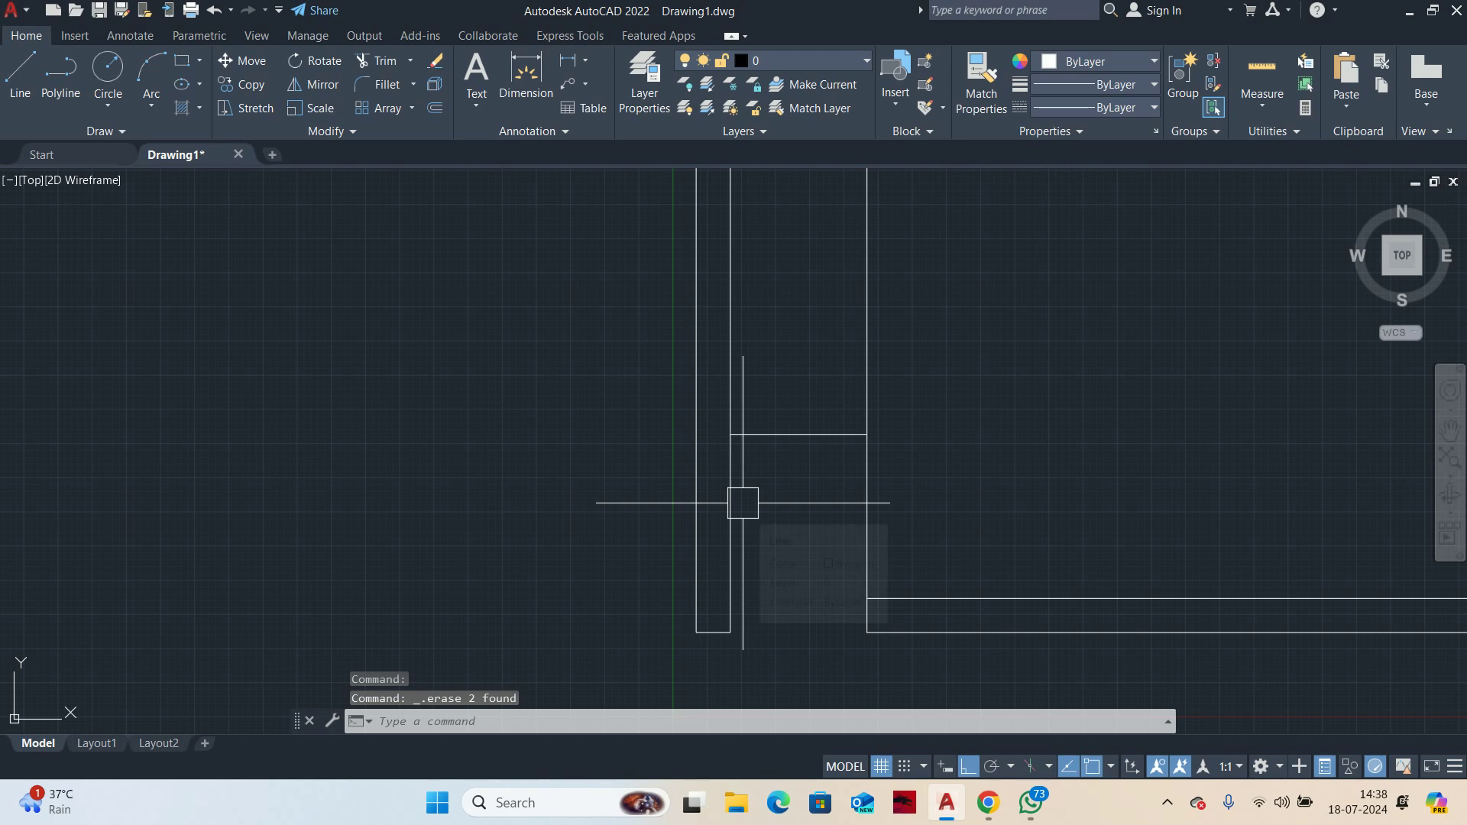
Trim the offset vertical line between the 1200-offset horizontal line and the inner edge of the bottom wall
{"action": "type", "text": "tr"}
{"action": "key", "text": "Return"}
{"action": "key", "text": "Escape"}
{"action": "middle_click_drag", "start_coordinate": [866, 505], "coordinate": [854, 610]}
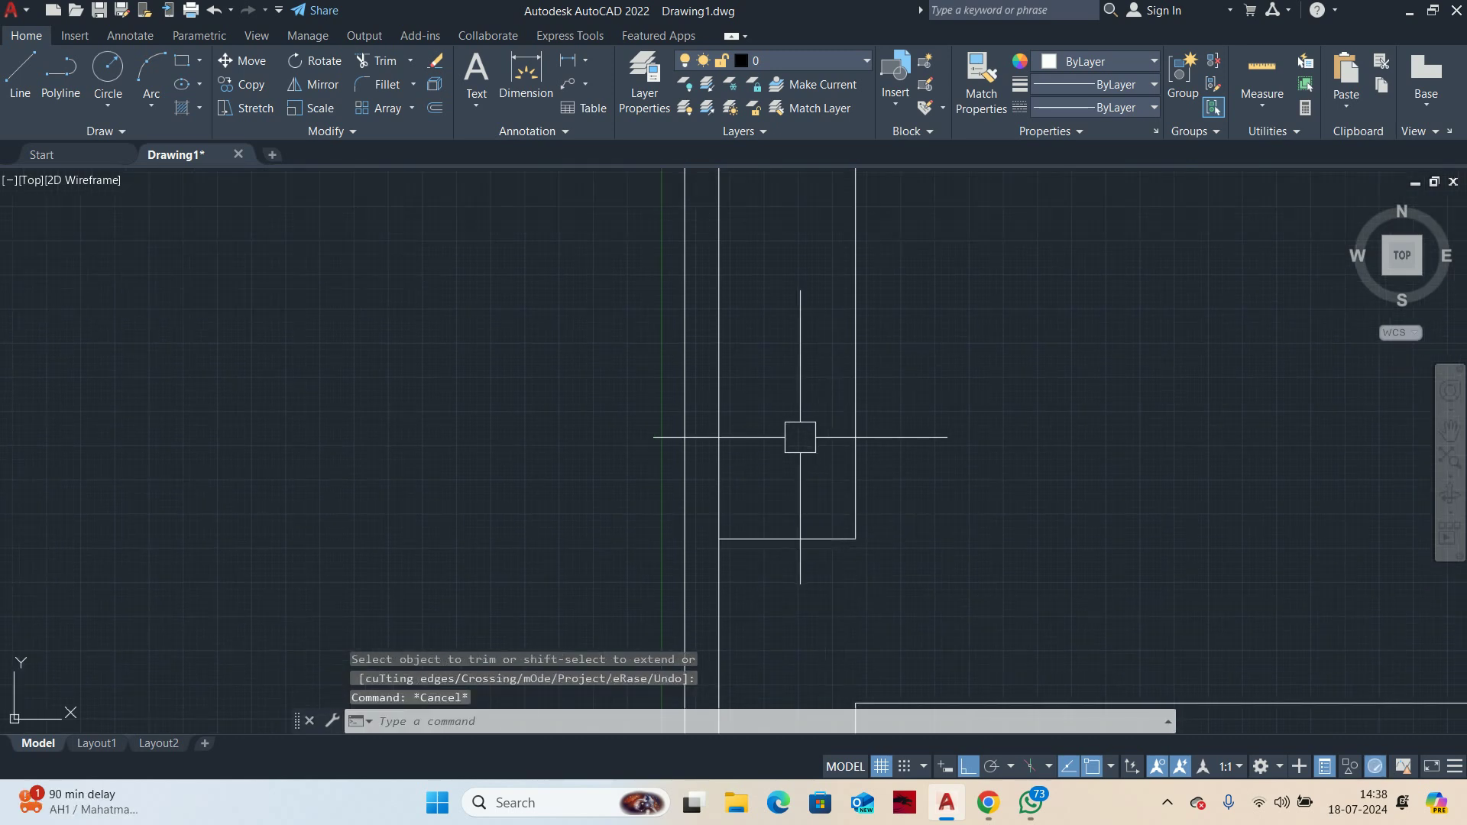
Switch to Paint and choose the Pencil with a thicker stroke
{"action": "key", "text": "super"}
{"action": "type", "text": "paint"}
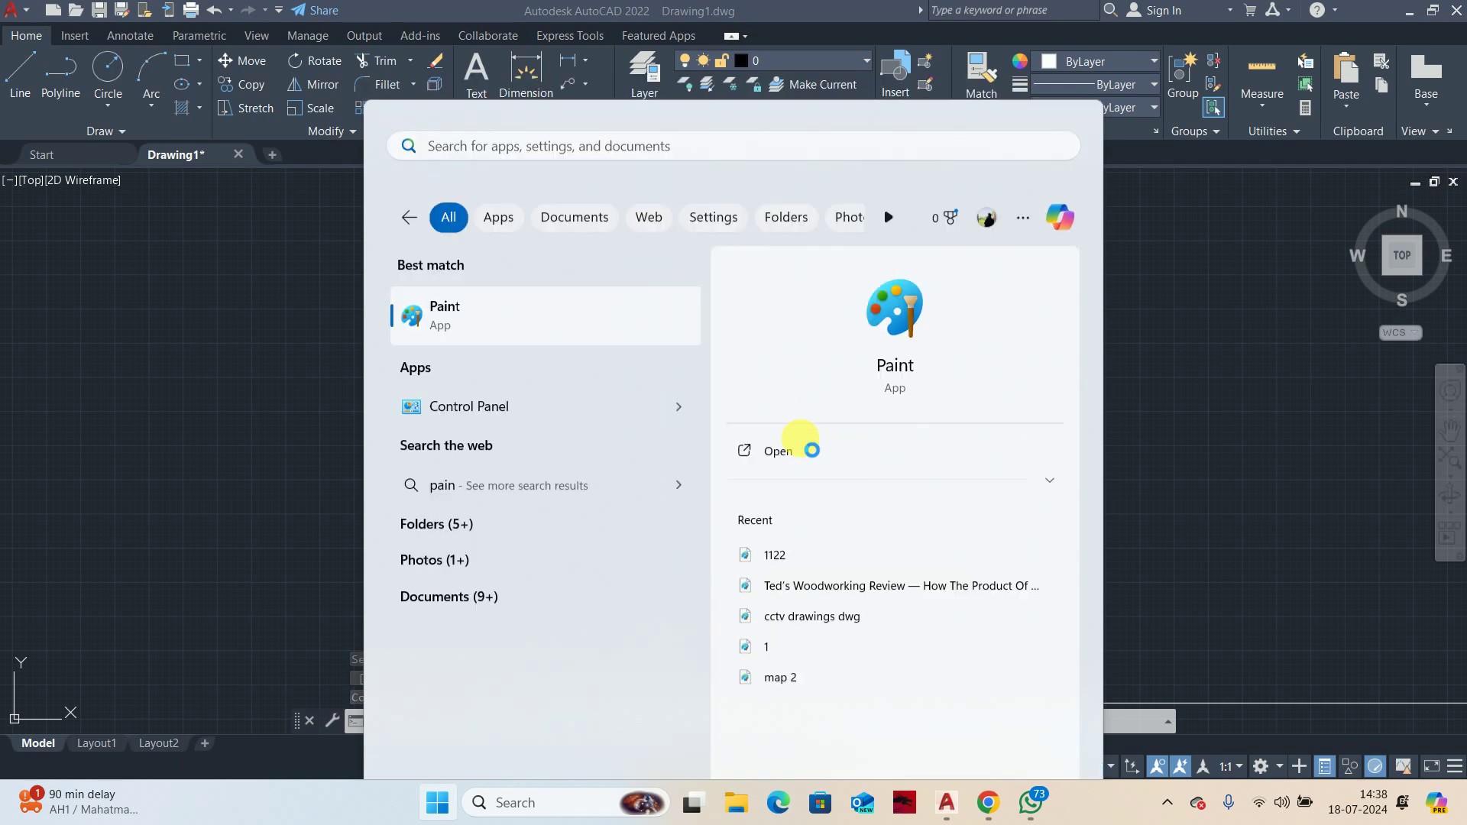
{"action": "key", "text": "Return"}
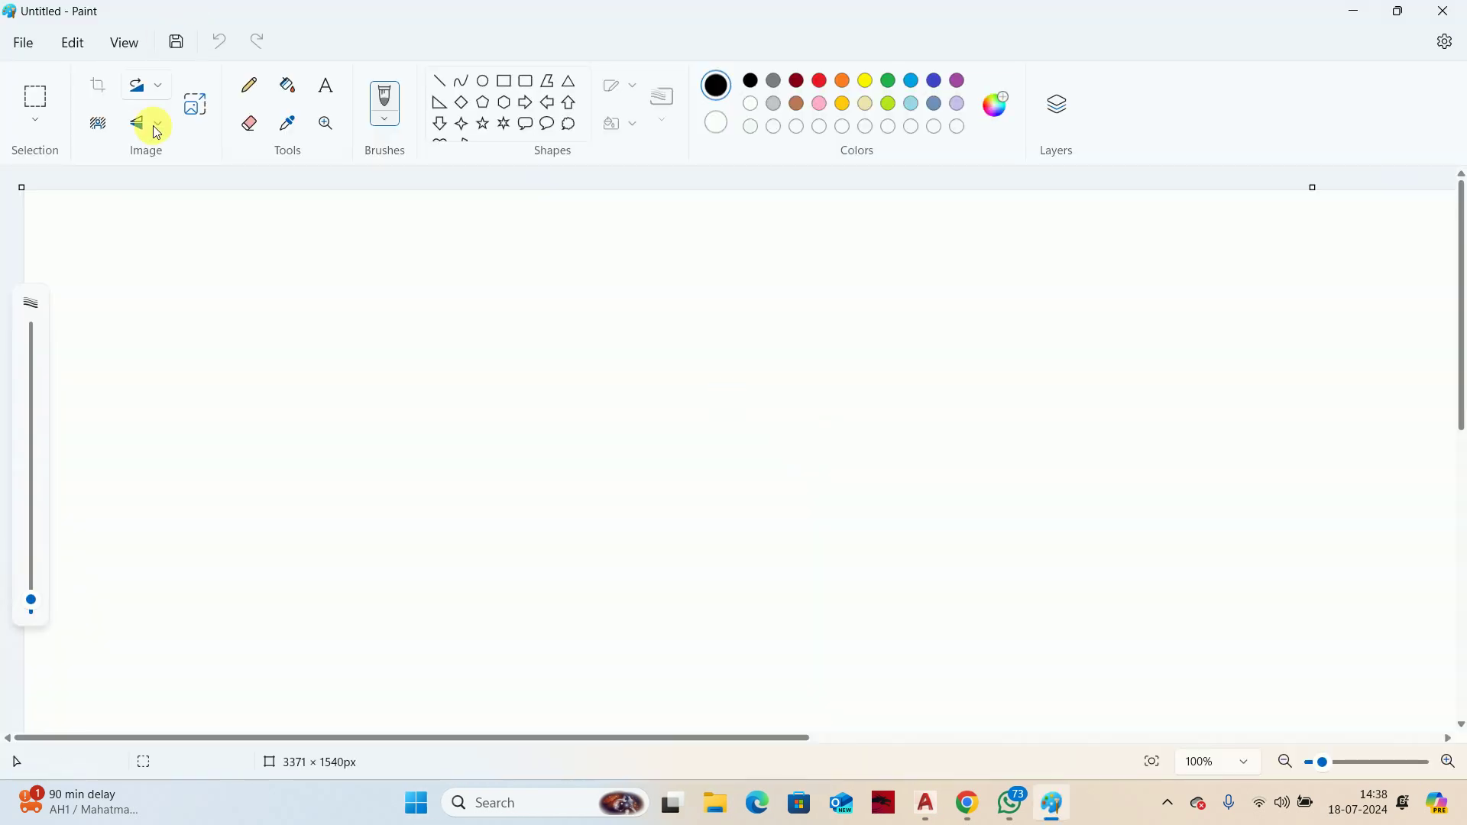
{"action": "left_click", "coordinate": [243, 87]}
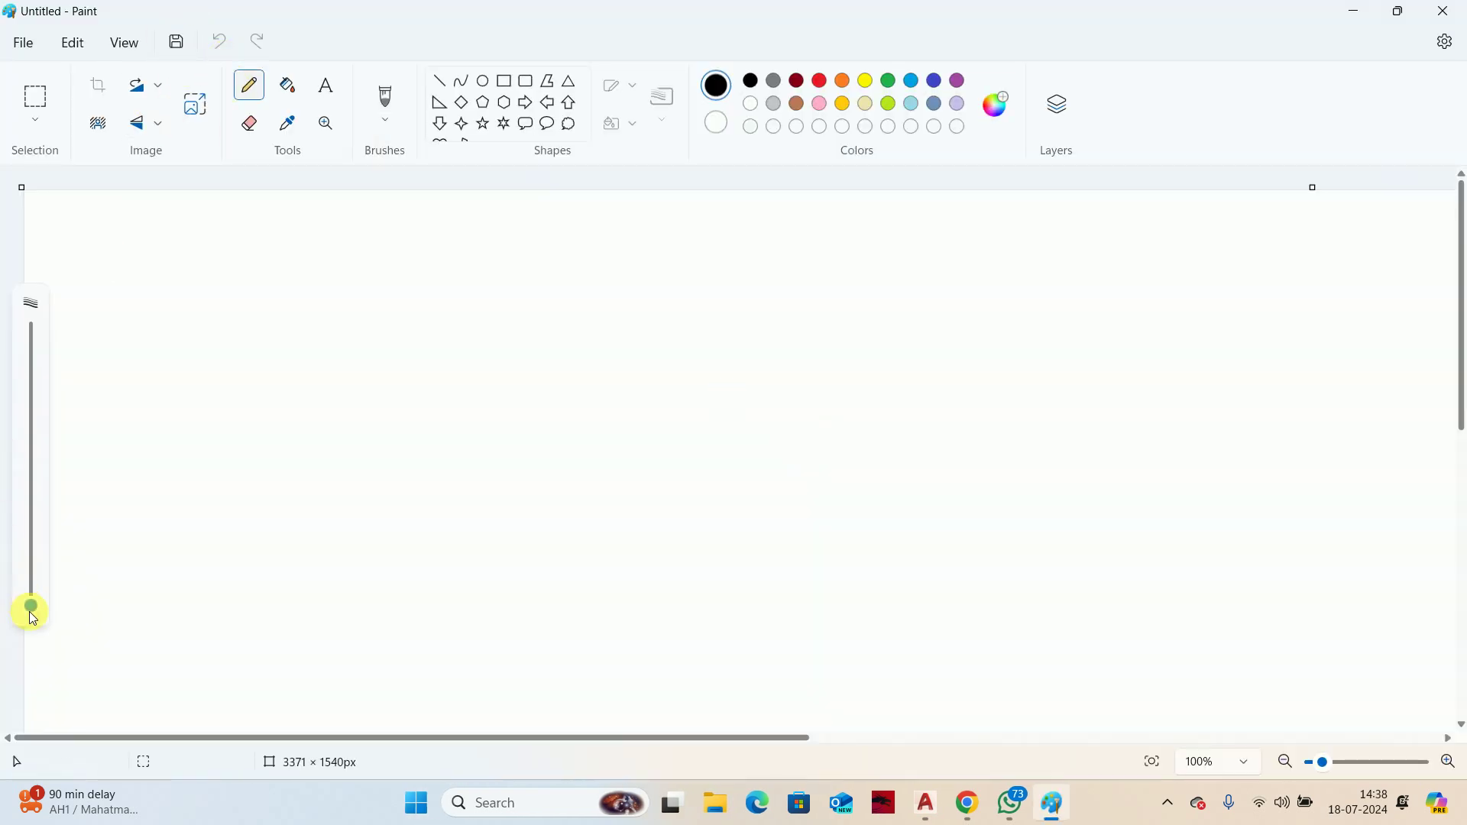
{"action": "left_click_drag", "start_coordinate": [31, 611], "coordinate": [32, 570]}
Sketch two long black slab outlines freehand, one well above the other
{"action": "left_click_drag", "start_coordinate": [485, 296], "coordinate": [726, 309]}
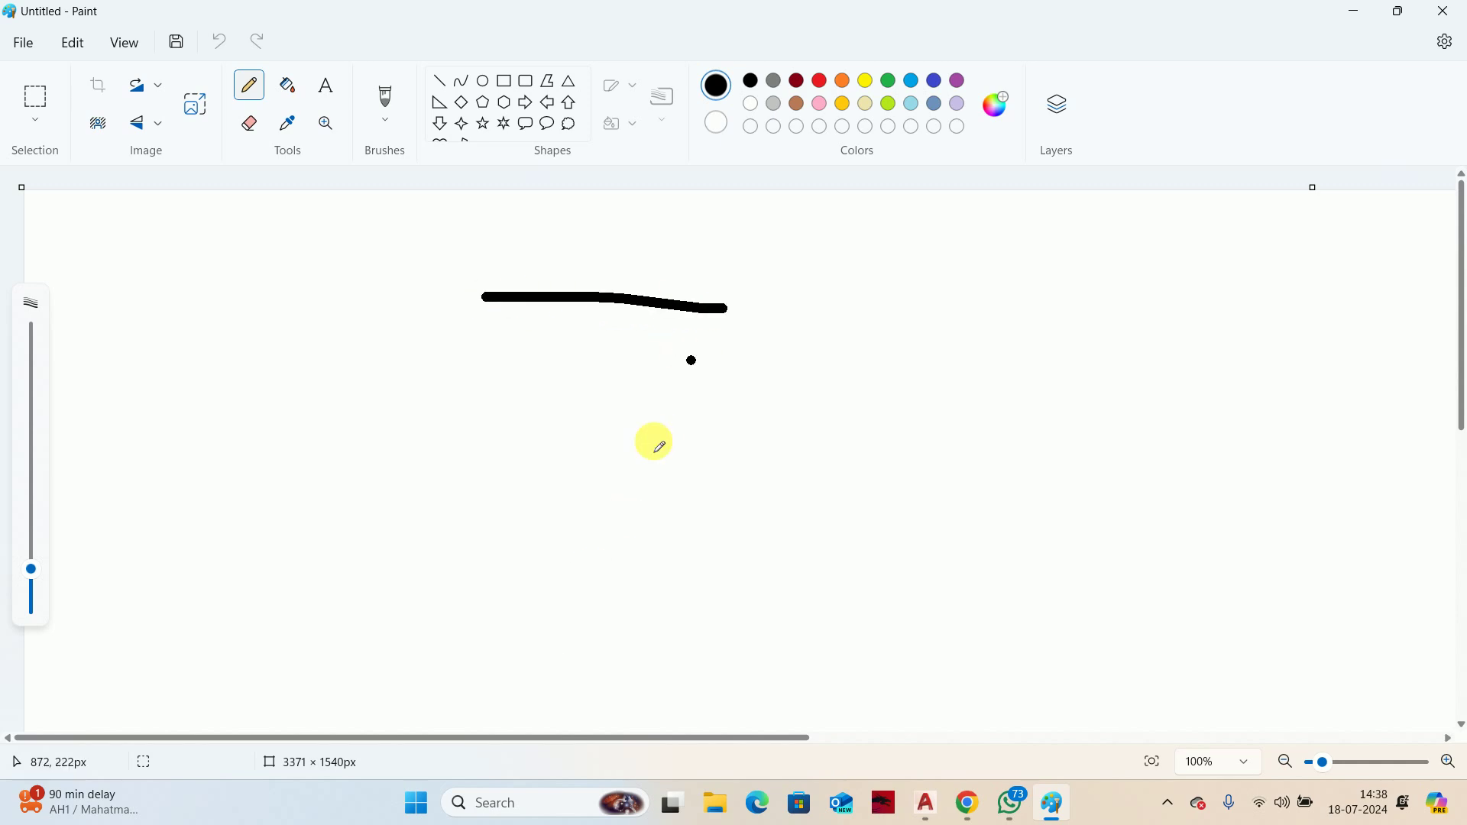
{"action": "left_click_drag", "start_coordinate": [474, 616], "coordinate": [745, 648]}
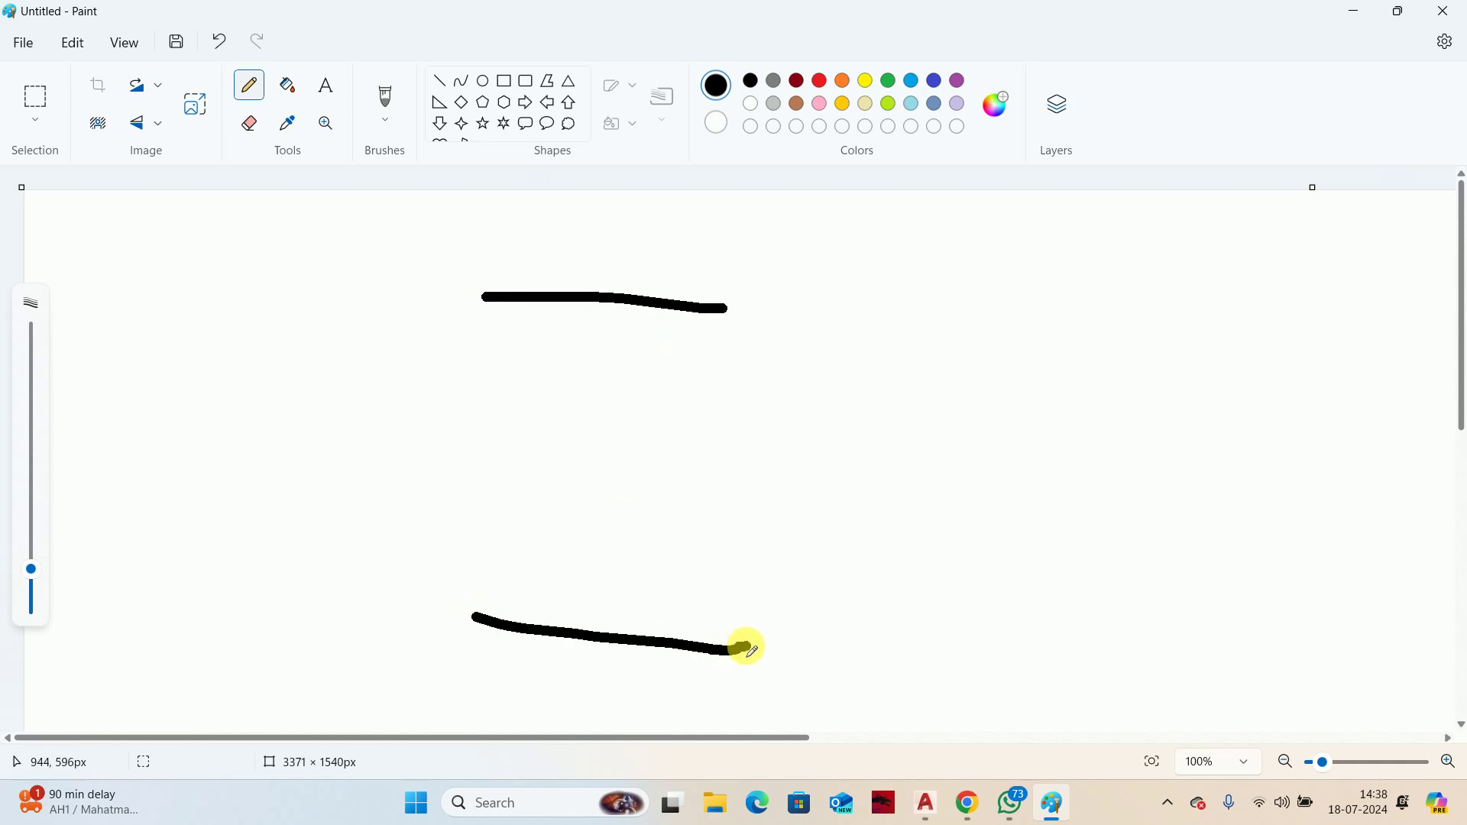
{"action": "left_click", "coordinate": [463, 622]}
{"action": "mouse_move", "coordinate": [476, 618]}
{"action": "left_mouse_down"}
{"action": "mouse_move", "coordinate": [695, 698]}
{"action": "mouse_move", "coordinate": [754, 653]}
{"action": "left_mouse_up"}
{"action": "mouse_move", "coordinate": [480, 298]}
{"action": "left_mouse_down"}
{"action": "mouse_move", "coordinate": [658, 341]}
{"action": "mouse_move", "coordinate": [724, 337]}
{"action": "mouse_move", "coordinate": [730, 305]}
{"action": "mouse_move", "coordinate": [948, 306]}
{"action": "left_mouse_up"}
Switch the colour to red and draw a horizontal level line from the right end of each slab
{"action": "left_click", "coordinate": [820, 80]}
{"action": "left_click", "coordinate": [787, 302]}
{"action": "left_click", "coordinate": [921, 349]}
{"action": "key", "text": "ctrl+z"}
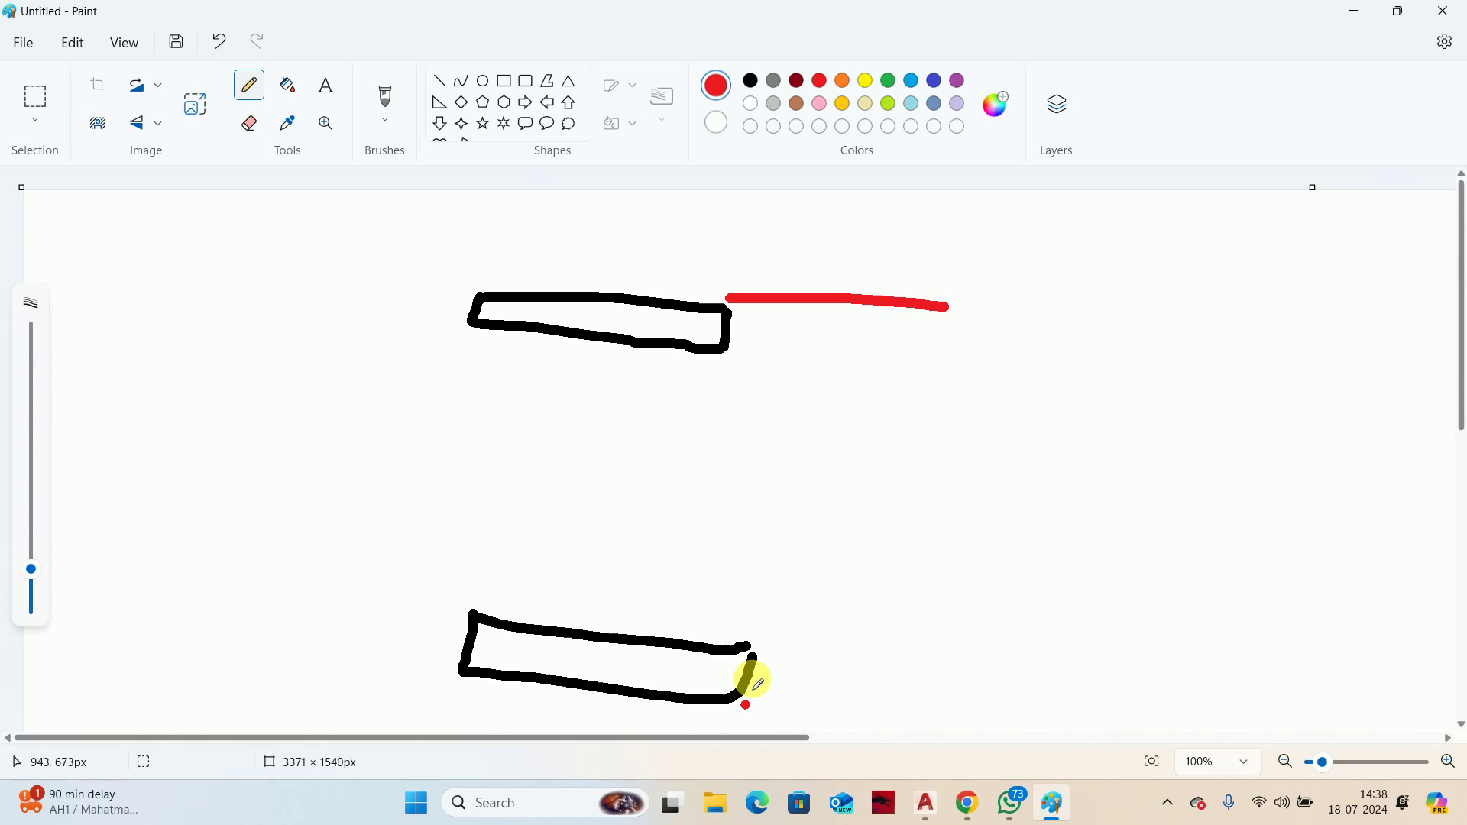
{"action": "left_click_drag", "start_coordinate": [758, 639], "coordinate": [861, 639]}
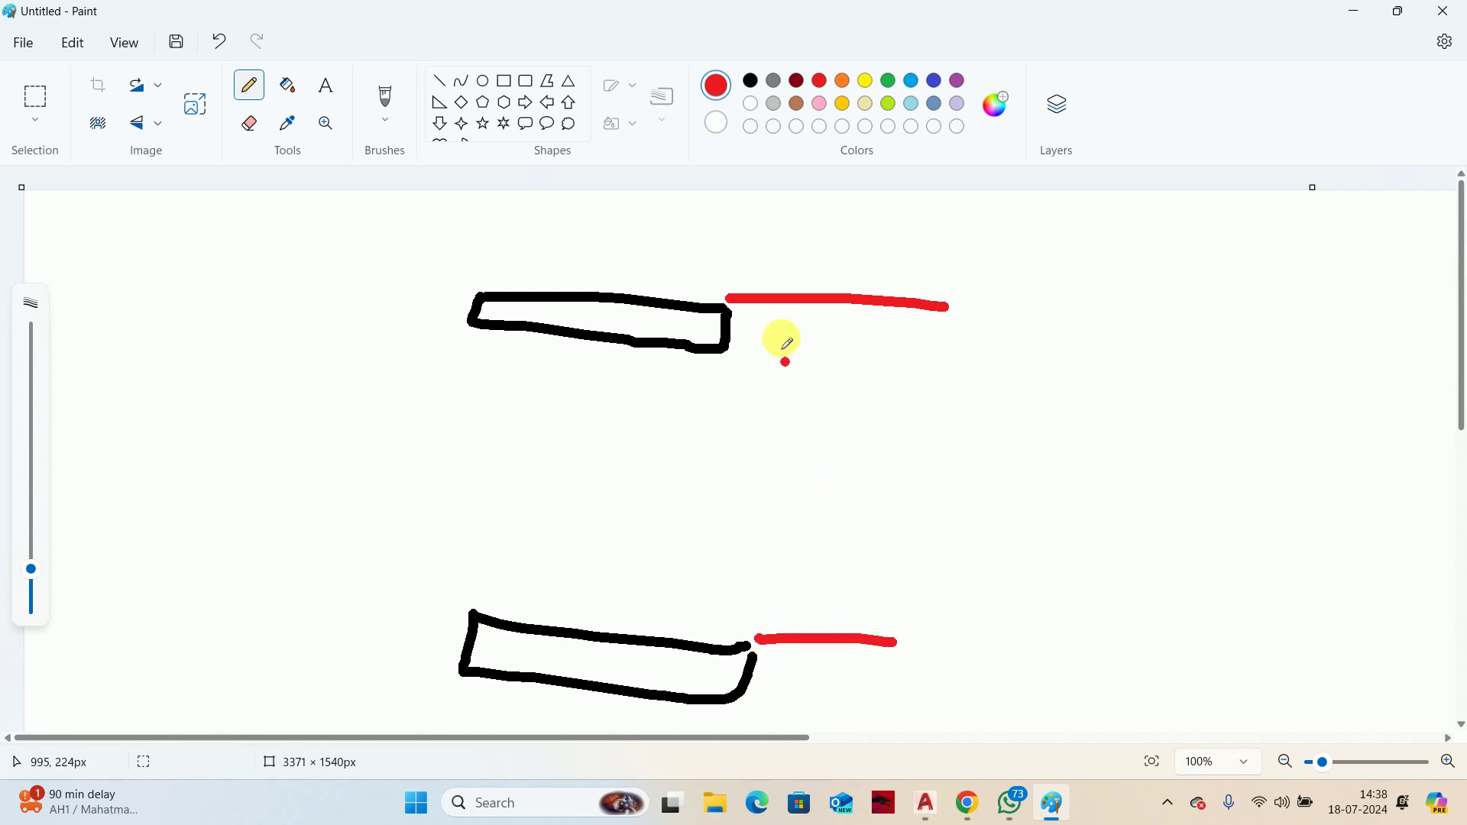
Draw vertical arrows between the two red level lines and handwrite the height as 3000 (10')
{"action": "left_click_drag", "start_coordinate": [822, 314], "coordinate": [813, 489]}
{"action": "mouse_move", "coordinate": [800, 339]}
{"action": "left_mouse_down"}
{"action": "mouse_move", "coordinate": [820, 325]}
{"action": "mouse_move", "coordinate": [827, 338]}
{"action": "left_mouse_up"}
{"action": "mouse_move", "coordinate": [809, 529]}
{"action": "left_mouse_down"}
{"action": "mouse_move", "coordinate": [802, 507]}
{"action": "mouse_move", "coordinate": [801, 542]}
{"action": "mouse_move", "coordinate": [833, 508]}
{"action": "mouse_move", "coordinate": [875, 506]}
{"action": "left_mouse_up"}
{"action": "mouse_move", "coordinate": [910, 504]}
{"action": "left_mouse_down"}
{"action": "mouse_move", "coordinate": [917, 527]}
{"action": "mouse_move", "coordinate": [911, 506]}
{"action": "left_mouse_up"}
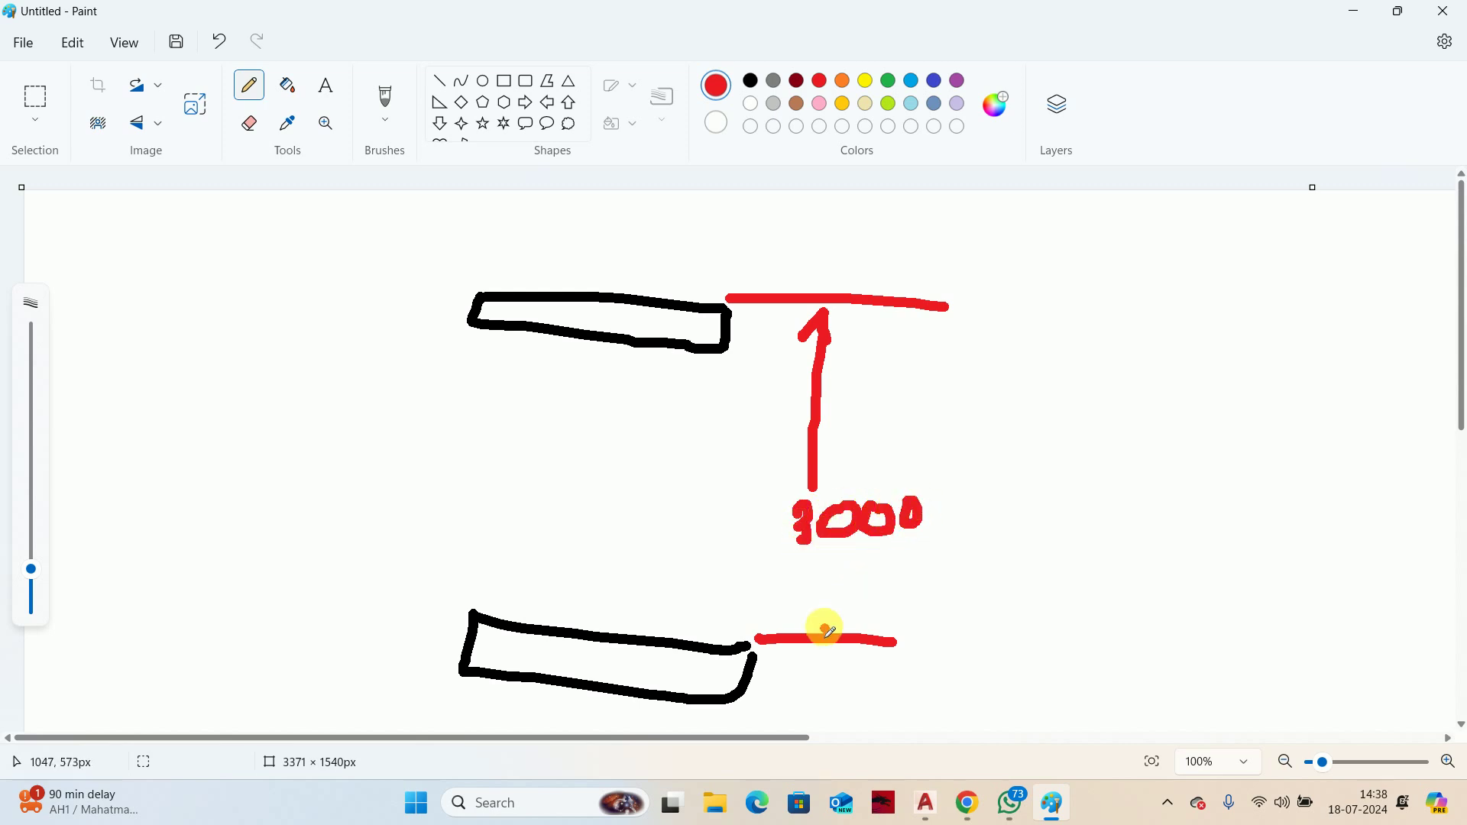
{"action": "mouse_move", "coordinate": [833, 552]}
{"action": "left_mouse_down"}
{"action": "mouse_move", "coordinate": [795, 599]}
{"action": "mouse_move", "coordinate": [847, 610]}
{"action": "left_mouse_up"}
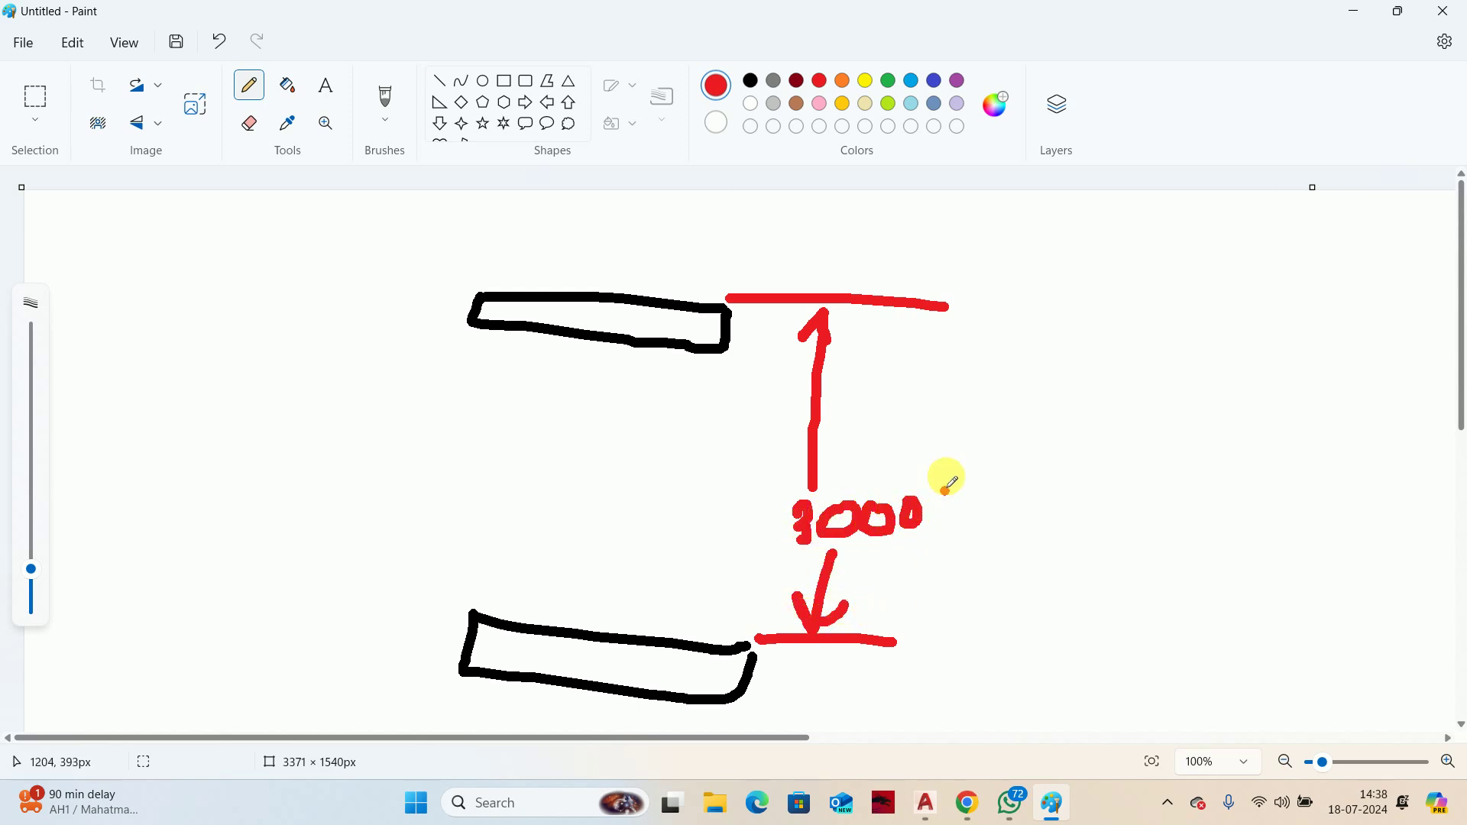
{"action": "left_click_drag", "start_coordinate": [948, 475], "coordinate": [961, 547]}
{"action": "left_click_drag", "start_coordinate": [985, 489], "coordinate": [980, 527]}
{"action": "mouse_move", "coordinate": [1001, 486]}
{"action": "left_mouse_down"}
{"action": "mouse_move", "coordinate": [1004, 517]}
{"action": "mouse_move", "coordinate": [1016, 482]}
{"action": "left_mouse_up"}
{"action": "mouse_move", "coordinate": [1053, 452]}
{"action": "left_mouse_down"}
{"action": "mouse_move", "coordinate": [1045, 469]}
{"action": "mouse_move", "coordinate": [1075, 517]}
{"action": "mouse_move", "coordinate": [1055, 525]}
{"action": "left_mouse_up"}
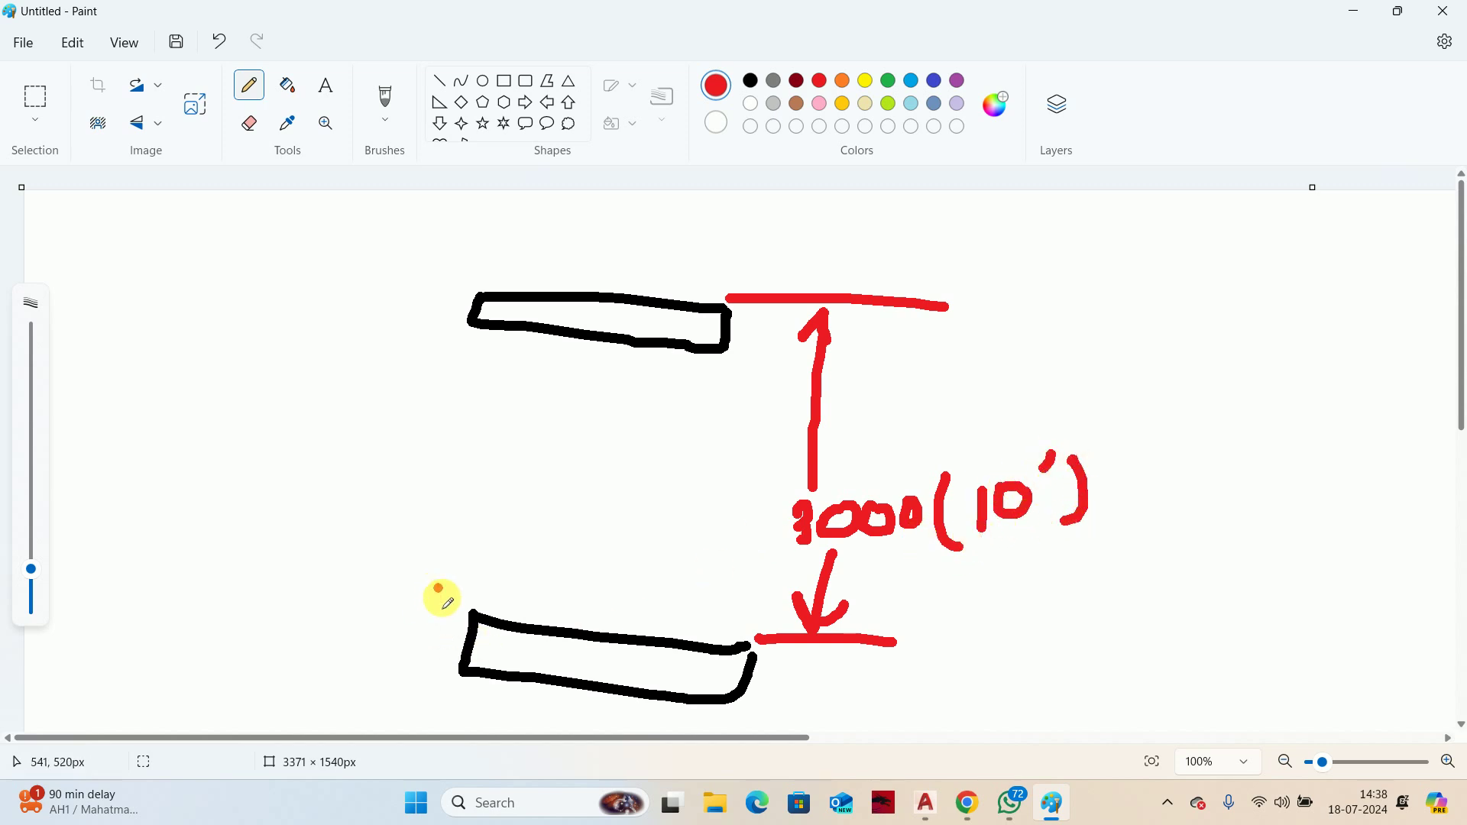
Sketch a red stepped stair profile rising from the lower slab's left end to the upper slab's right end
{"action": "mouse_move", "coordinate": [467, 611]}
{"action": "left_mouse_down"}
{"action": "mouse_move", "coordinate": [468, 563]}
{"action": "mouse_move", "coordinate": [530, 515]}
{"action": "mouse_move", "coordinate": [580, 511]}
{"action": "mouse_move", "coordinate": [584, 478]}
{"action": "mouse_move", "coordinate": [652, 429]}
{"action": "mouse_move", "coordinate": [726, 304]}
{"action": "mouse_move", "coordinate": [754, 307]}
{"action": "left_mouse_up"}
{"action": "left_click", "coordinate": [544, 556]}
{"action": "key", "text": "ctrl+z"}
Draw leader arrows from a riser and a tread of the stair sketch and label them R and T
{"action": "mouse_move", "coordinate": [580, 492]}
{"action": "left_mouse_down"}
{"action": "mouse_move", "coordinate": [430, 455]}
{"action": "mouse_move", "coordinate": [443, 481]}
{"action": "left_mouse_up"}
{"action": "mouse_move", "coordinate": [293, 441]}
{"action": "left_mouse_down"}
{"action": "mouse_move", "coordinate": [296, 399]}
{"action": "mouse_move", "coordinate": [345, 441]}
{"action": "left_mouse_up"}
{"action": "mouse_move", "coordinate": [484, 550]}
{"action": "left_mouse_down"}
{"action": "mouse_move", "coordinate": [314, 511]}
{"action": "mouse_move", "coordinate": [360, 530]}
{"action": "left_mouse_up"}
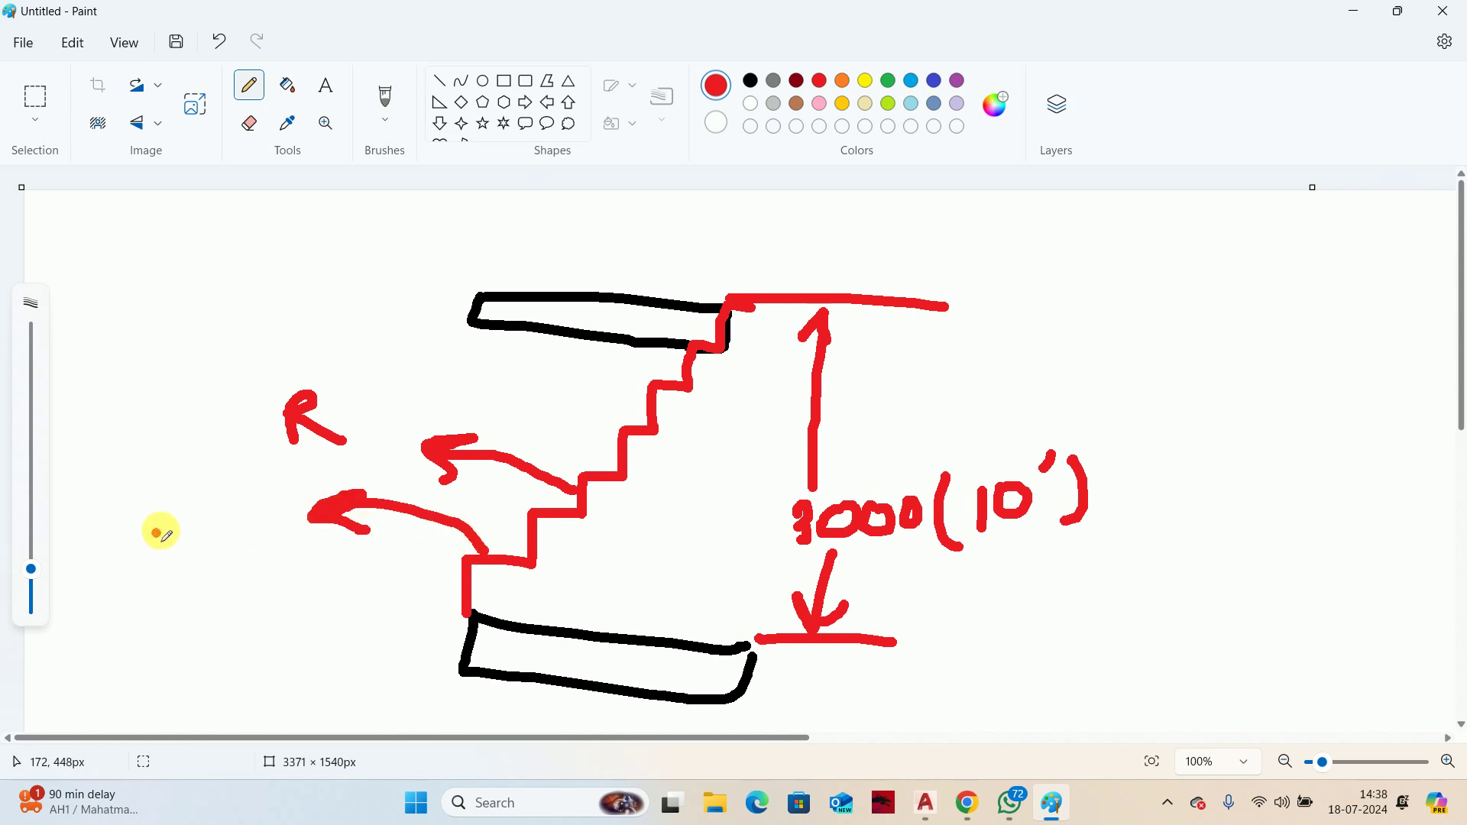
{"action": "mouse_move", "coordinate": [198, 575]}
{"action": "left_mouse_down"}
{"action": "mouse_move", "coordinate": [162, 539]}
{"action": "mouse_move", "coordinate": [198, 506]}
{"action": "left_mouse_up"}
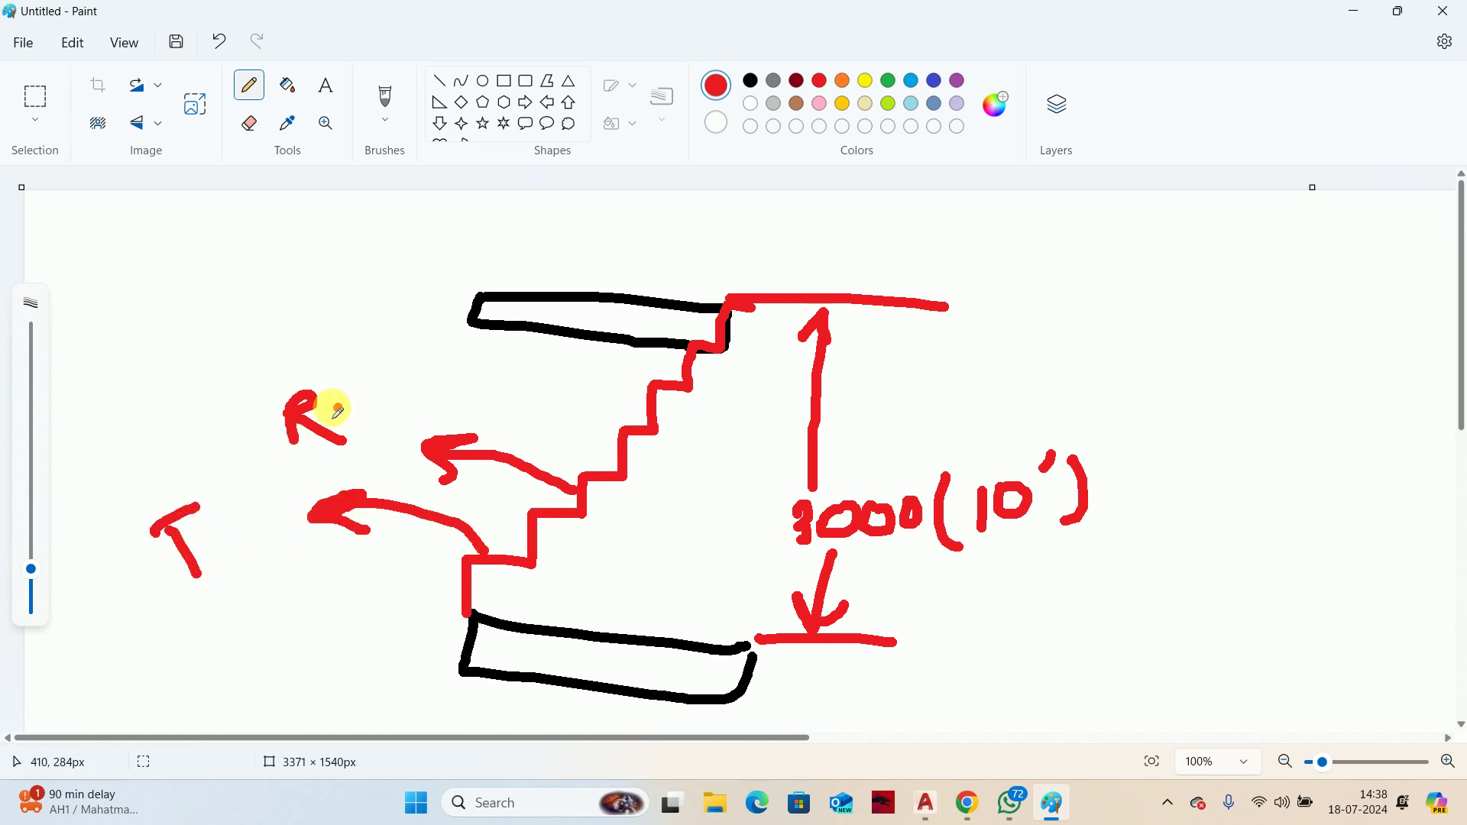
Handwrite 150mm with an arrow beside the R label and =300 after the T label
{"action": "mouse_move", "coordinate": [341, 327]}
{"action": "left_mouse_down"}
{"action": "mouse_move", "coordinate": [329, 371]}
{"action": "mouse_move", "coordinate": [358, 319]}
{"action": "left_mouse_up"}
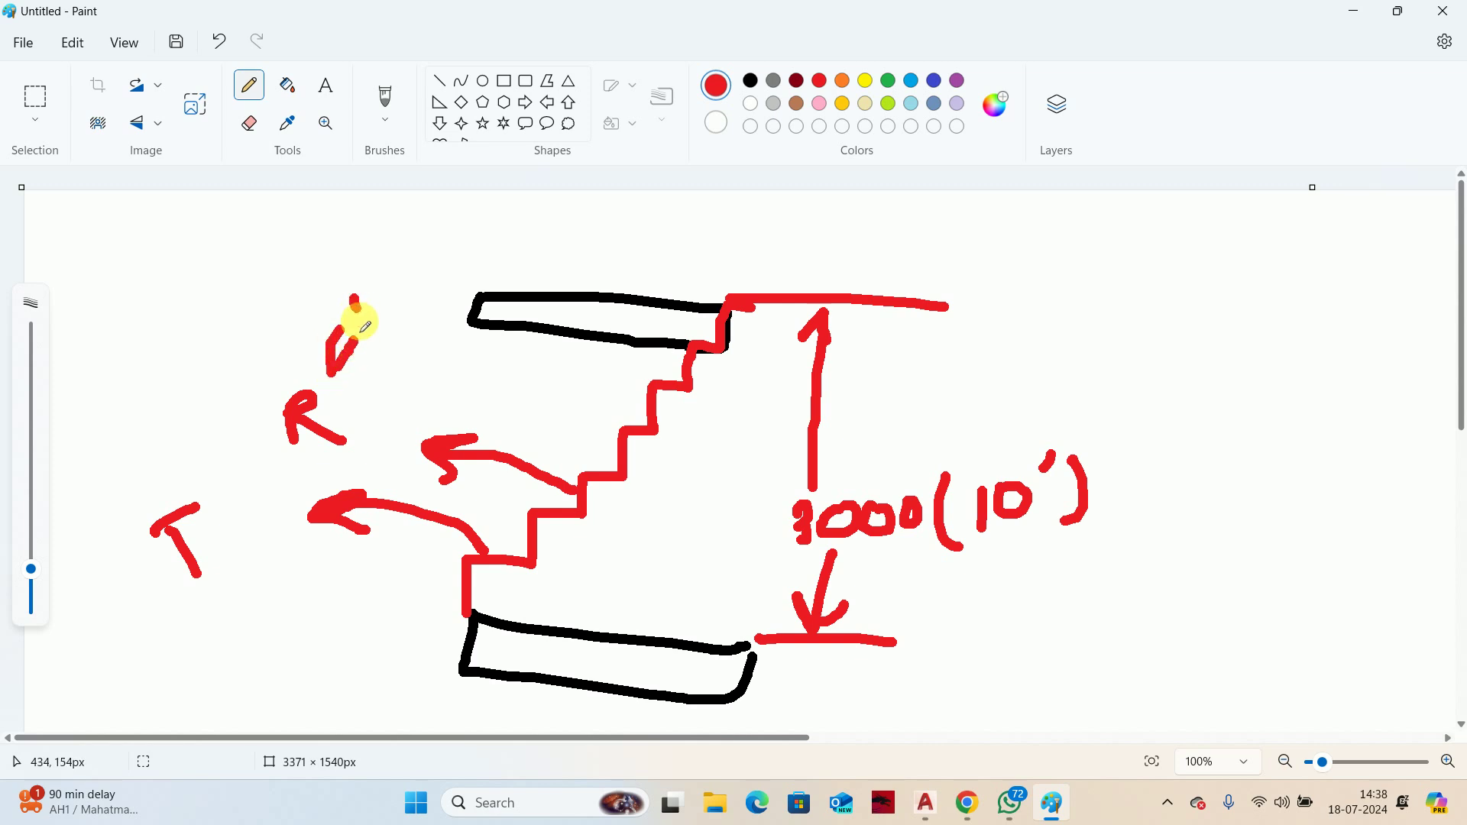
{"action": "mouse_move", "coordinate": [375, 269]}
{"action": "left_mouse_down"}
{"action": "mouse_move", "coordinate": [411, 242]}
{"action": "mouse_move", "coordinate": [525, 226]}
{"action": "left_mouse_up"}
{"action": "mouse_move", "coordinate": [230, 510]}
{"action": "left_mouse_down"}
{"action": "mouse_move", "coordinate": [204, 533]}
{"action": "mouse_move", "coordinate": [222, 550]}
{"action": "mouse_move", "coordinate": [235, 539]}
{"action": "left_mouse_up"}
{"action": "mouse_move", "coordinate": [256, 489]}
{"action": "left_mouse_down"}
{"action": "mouse_move", "coordinate": [258, 539]}
{"action": "mouse_move", "coordinate": [285, 479]}
{"action": "mouse_move", "coordinate": [300, 477]}
{"action": "left_mouse_up"}
{"action": "left_click", "coordinate": [254, 491]}
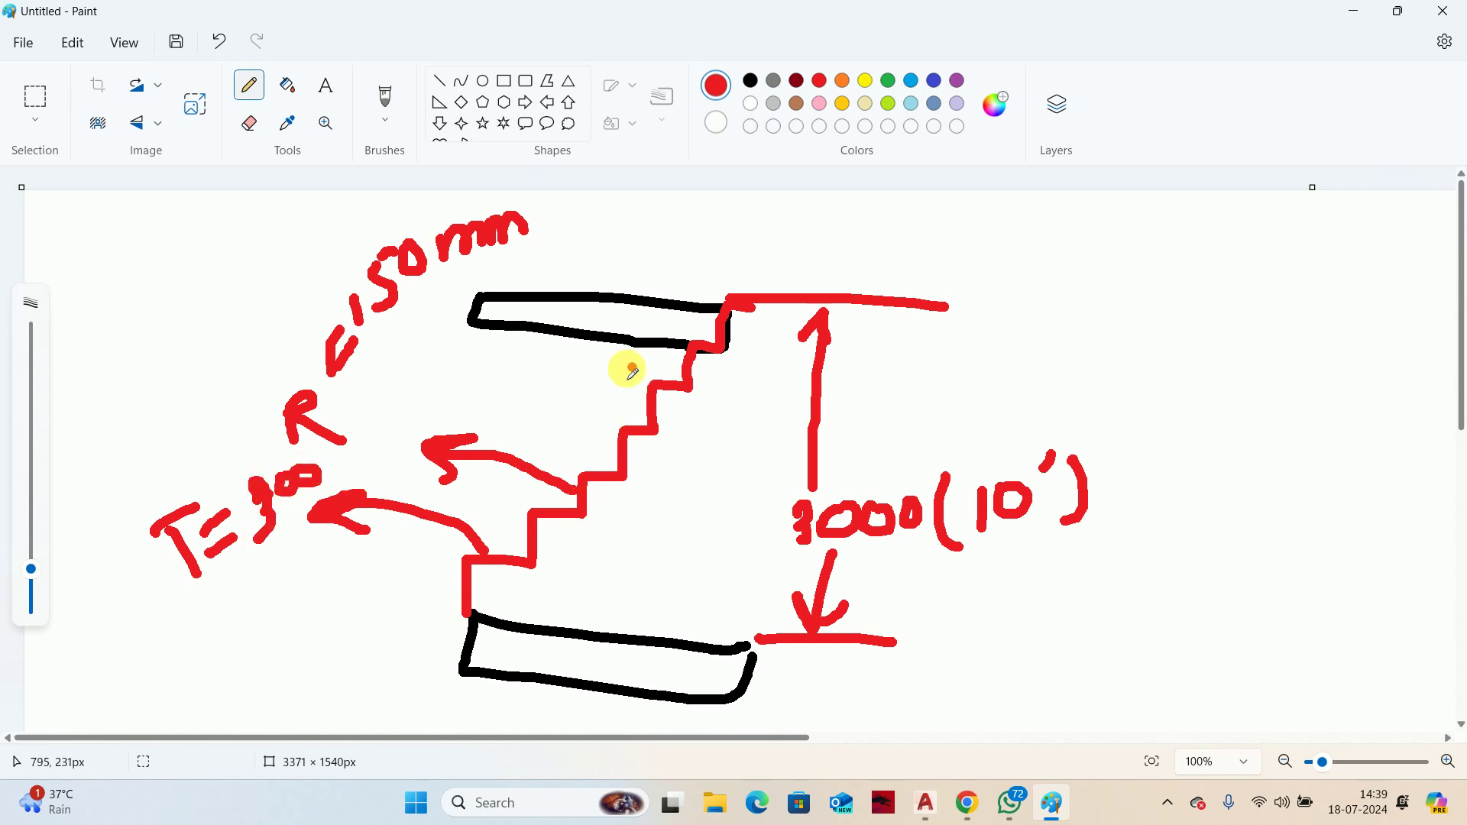
{"action": "left_click", "coordinate": [348, 353]}
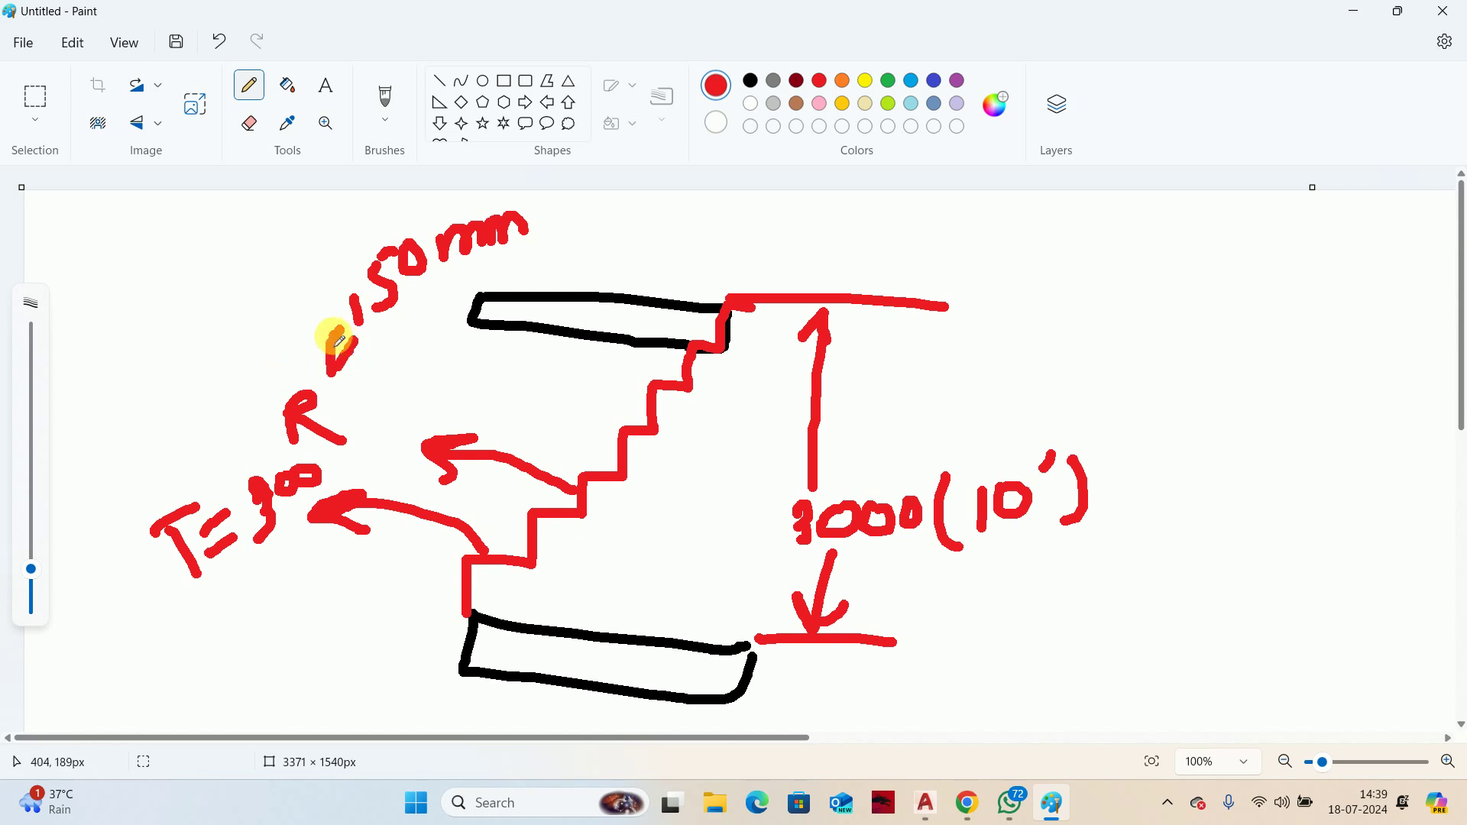
{"action": "left_click_drag", "start_coordinate": [337, 340], "coordinate": [353, 336]}
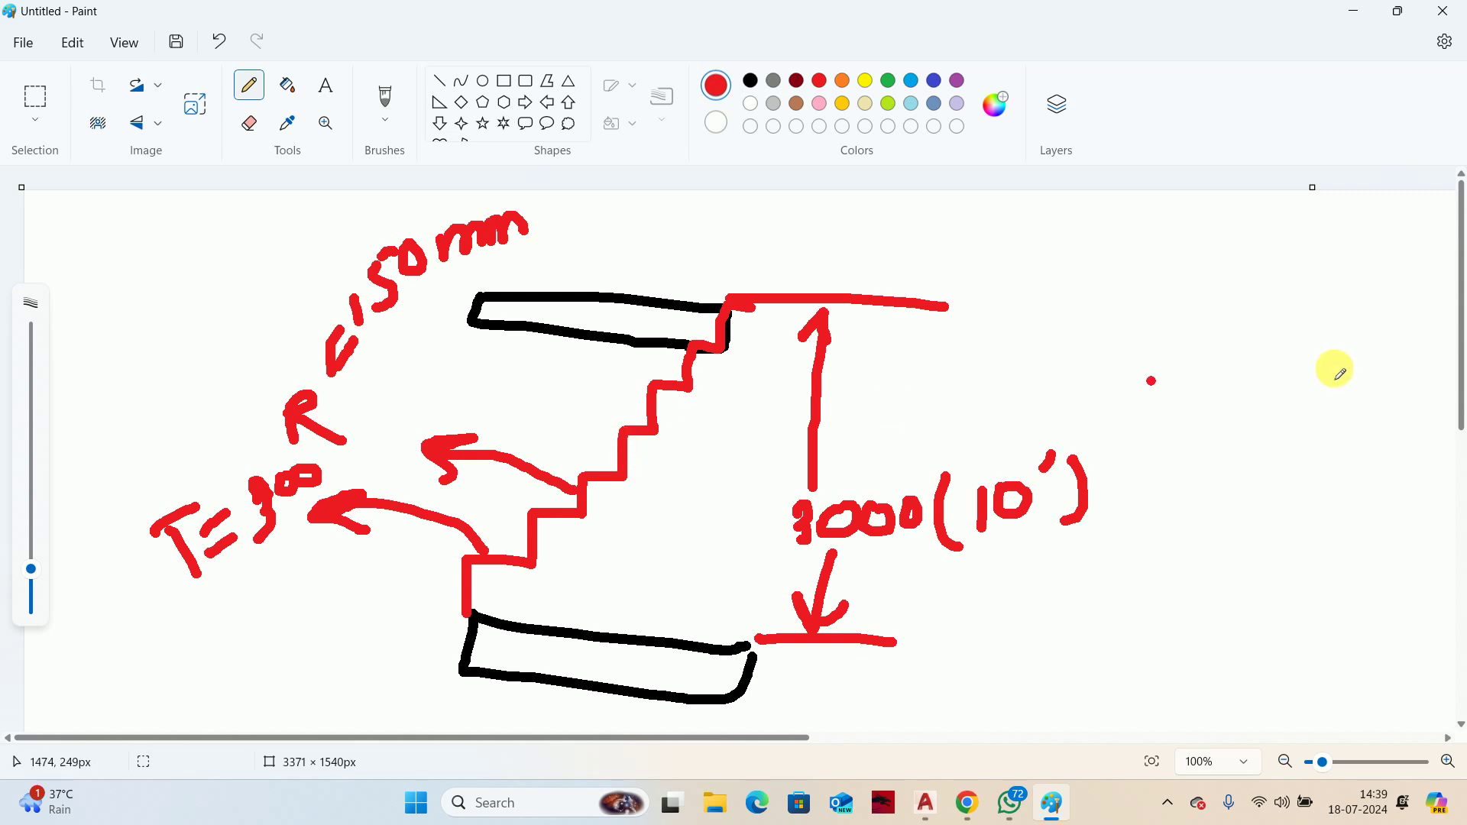
{"action": "left_click", "coordinate": [1184, 339]}
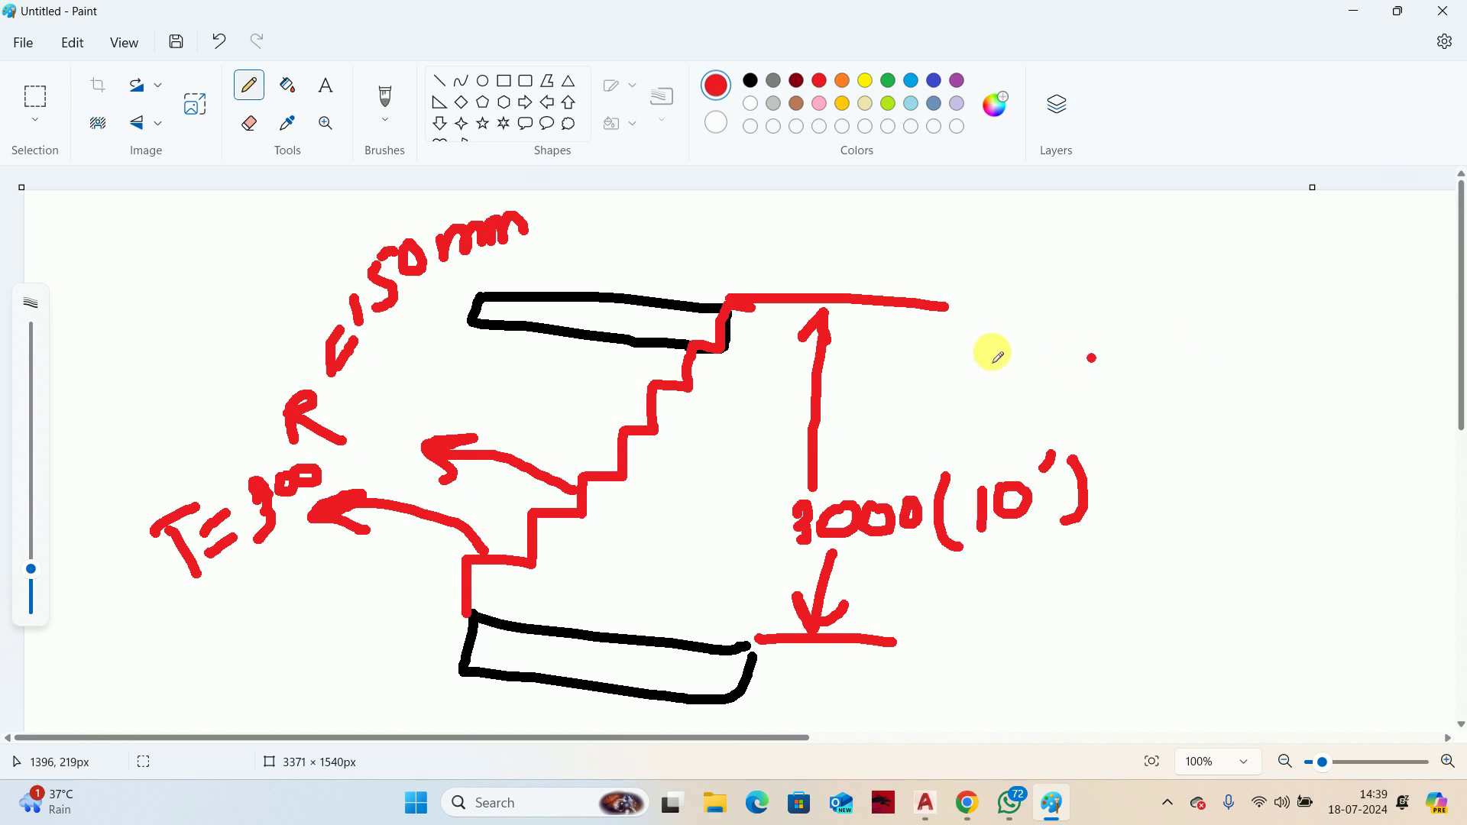
Handwrite the riser range 150mm -180mm in red in the empty area right of the stair sketch
{"action": "left_click_drag", "start_coordinate": [1116, 287], "coordinate": [1117, 324]}
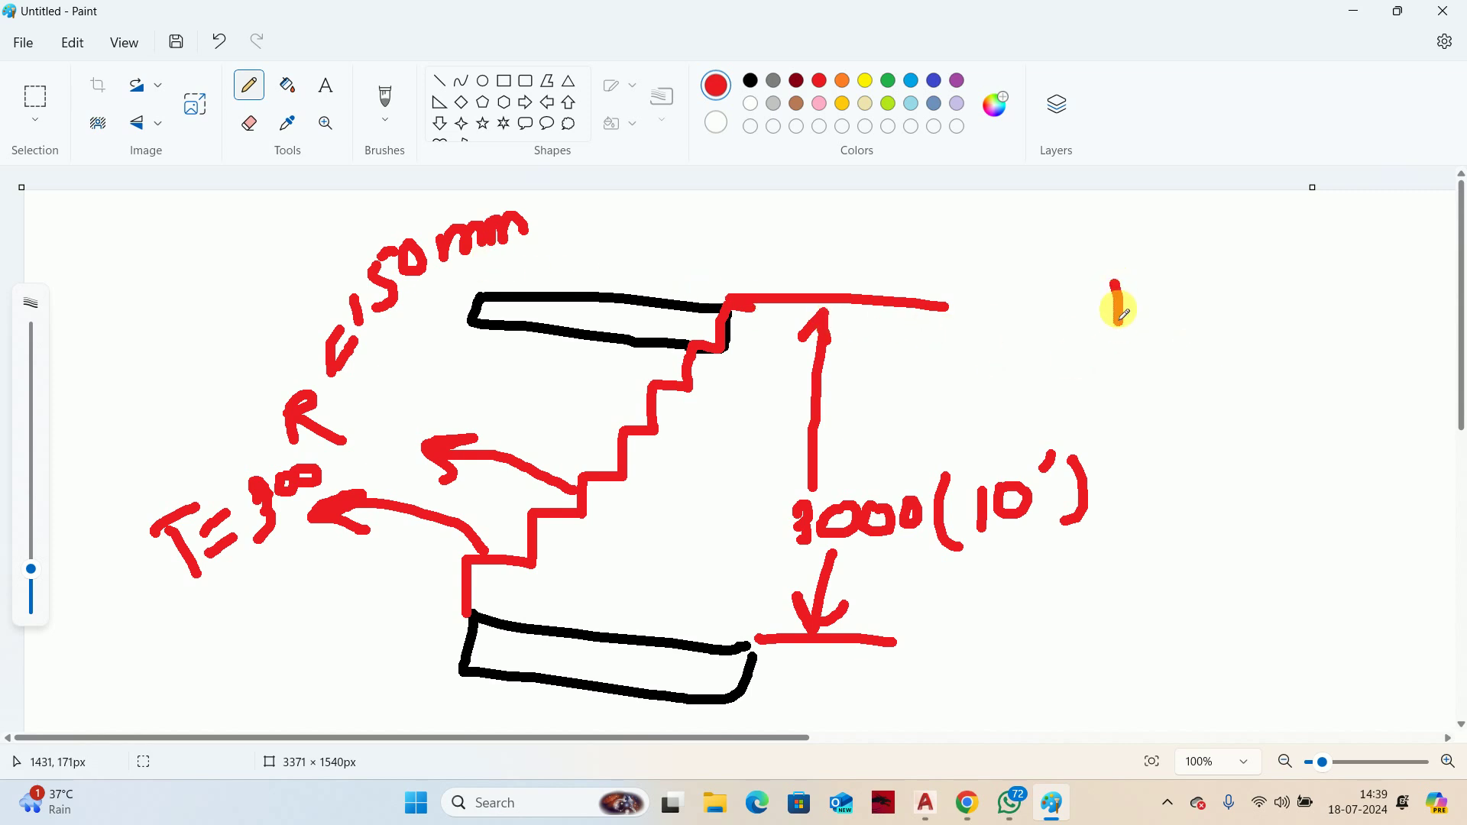
{"action": "mouse_move", "coordinate": [1142, 272]}
{"action": "left_mouse_down"}
{"action": "mouse_move", "coordinate": [1149, 314]}
{"action": "mouse_move", "coordinate": [1134, 319]}
{"action": "left_mouse_up"}
{"action": "mouse_move", "coordinate": [1150, 267]}
{"action": "left_mouse_down"}
{"action": "mouse_move", "coordinate": [1184, 281]}
{"action": "mouse_move", "coordinate": [1291, 255]}
{"action": "left_mouse_up"}
{"action": "mouse_move", "coordinate": [1209, 359]}
{"action": "left_mouse_down"}
{"action": "mouse_move", "coordinate": [1255, 366]}
{"action": "mouse_move", "coordinate": [1303, 334]}
{"action": "mouse_move", "coordinate": [1269, 321]}
{"action": "mouse_move", "coordinate": [1301, 298]}
{"action": "mouse_move", "coordinate": [1370, 291]}
{"action": "mouse_move", "coordinate": [1382, 263]}
{"action": "mouse_move", "coordinate": [1412, 252]}
{"action": "mouse_move", "coordinate": [1420, 266]}
{"action": "left_mouse_up"}
{"action": "left_click", "coordinate": [1422, 334]}
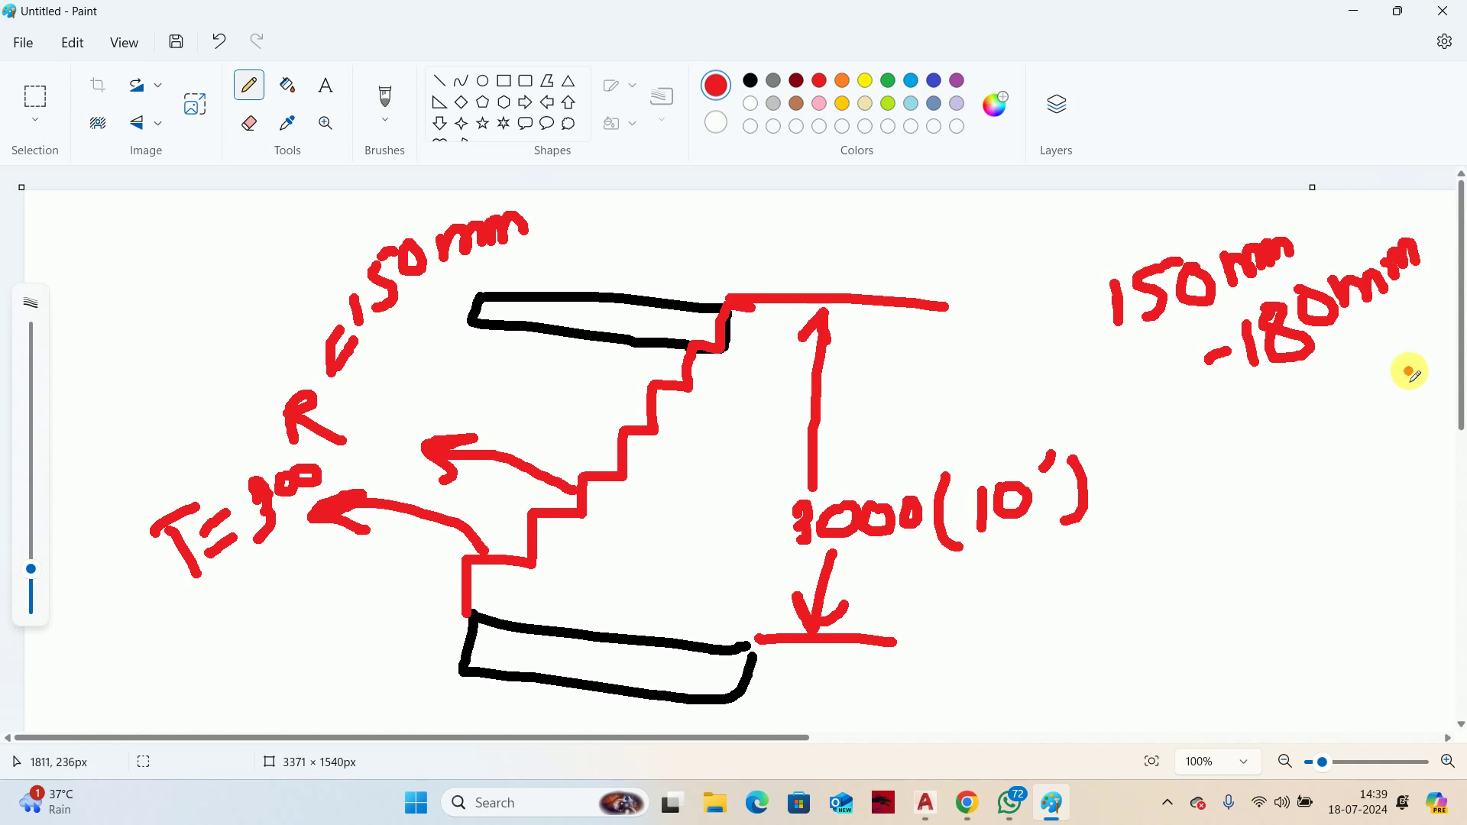
Write R beside the 150mm -180mm riser range, outline them together, and add a mark above the stair sketch's 150mm label
{"action": "left_click", "coordinate": [1031, 379]}
{"action": "mouse_move", "coordinate": [1044, 359]}
{"action": "left_mouse_down"}
{"action": "mouse_move", "coordinate": [1051, 390]}
{"action": "mouse_move", "coordinate": [1099, 384]}
{"action": "left_mouse_up"}
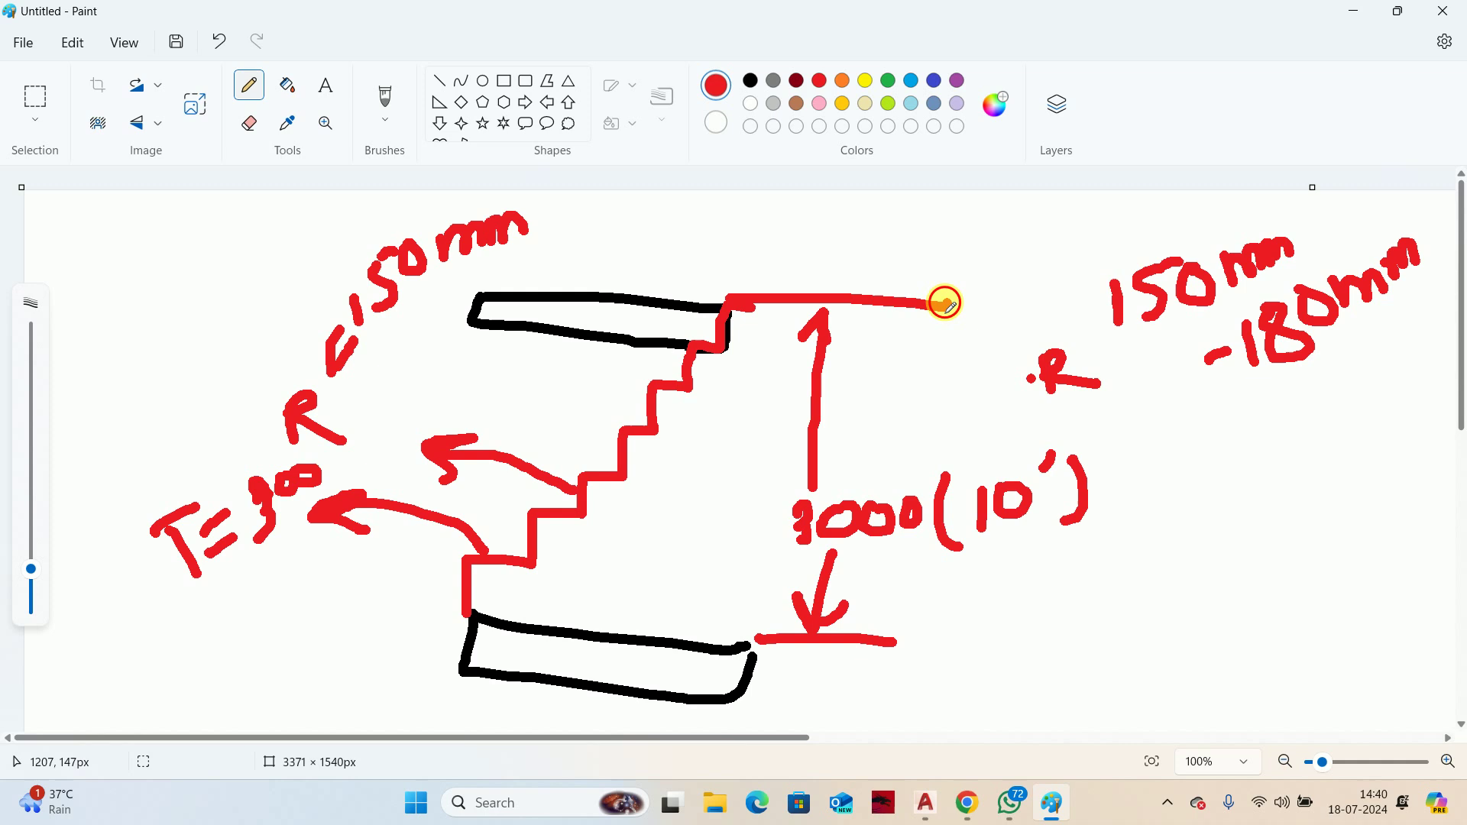
{"action": "mouse_move", "coordinate": [947, 301]}
{"action": "left_mouse_down"}
{"action": "mouse_move", "coordinate": [1104, 406]}
{"action": "mouse_move", "coordinate": [1441, 352]}
{"action": "mouse_move", "coordinate": [1415, 223]}
{"action": "mouse_move", "coordinate": [1143, 223]}
{"action": "mouse_move", "coordinate": [956, 288]}
{"action": "mouse_move", "coordinate": [959, 325]}
{"action": "left_mouse_up"}
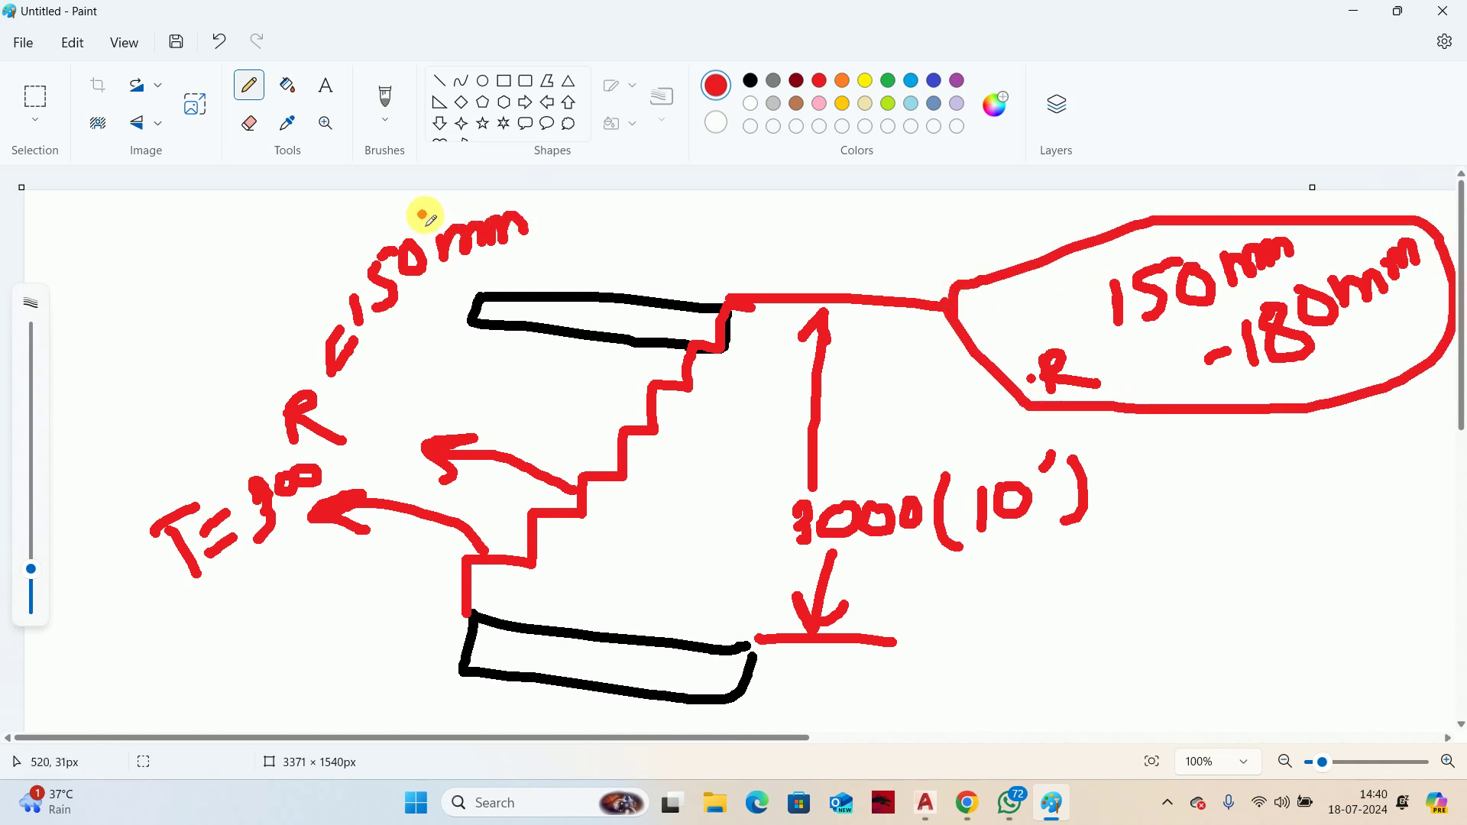
{"action": "left_click_drag", "start_coordinate": [419, 210], "coordinate": [440, 195]}
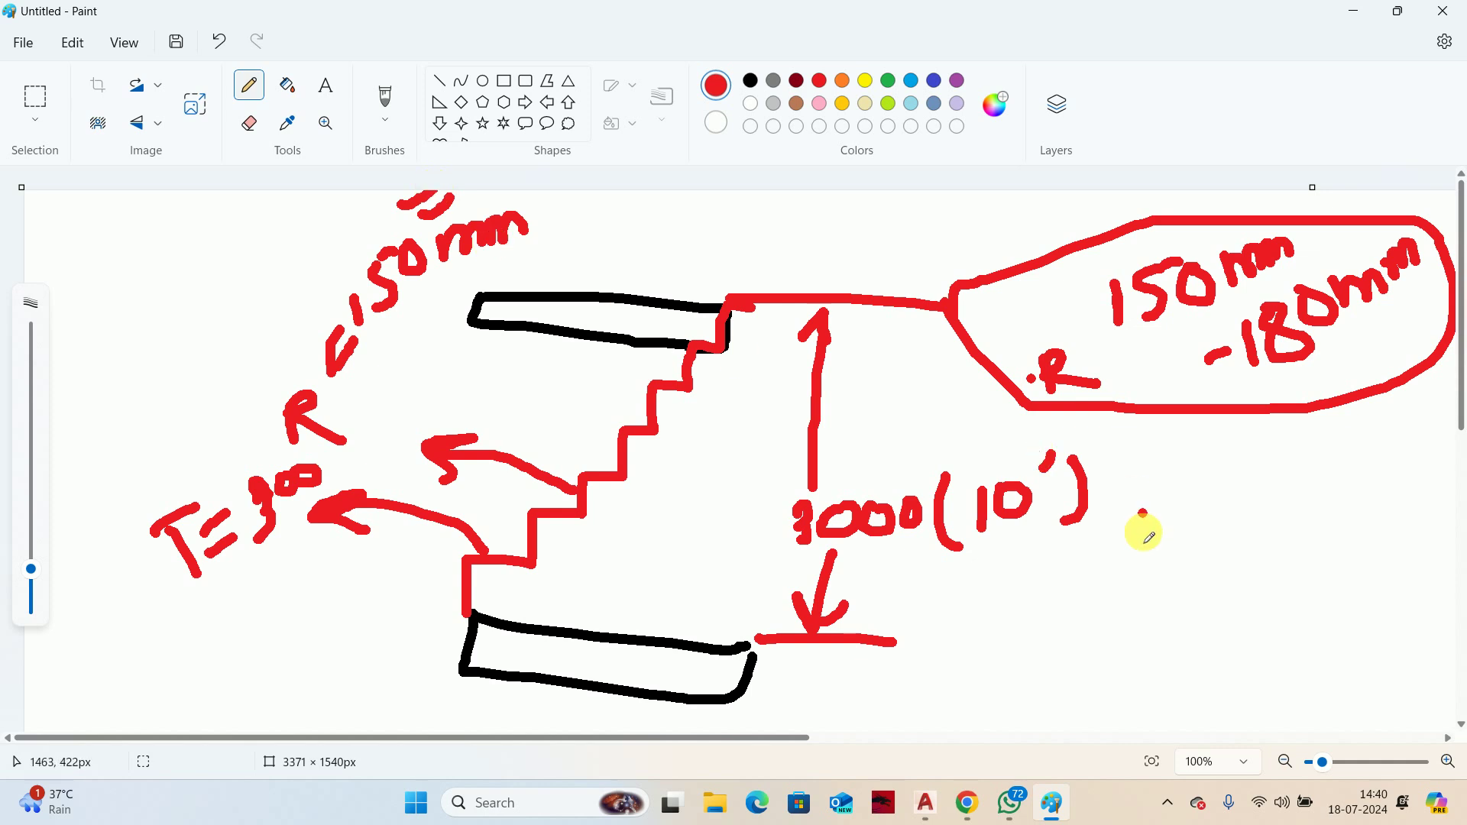
Handwrite the tread rule T= with 2R and 250(min) in red below the outlined riser range
{"action": "mouse_move", "coordinate": [1137, 569]}
{"action": "left_mouse_down"}
{"action": "mouse_move", "coordinate": [1145, 617]}
{"action": "mouse_move", "coordinate": [1140, 549]}
{"action": "mouse_move", "coordinate": [1189, 586]}
{"action": "left_mouse_up"}
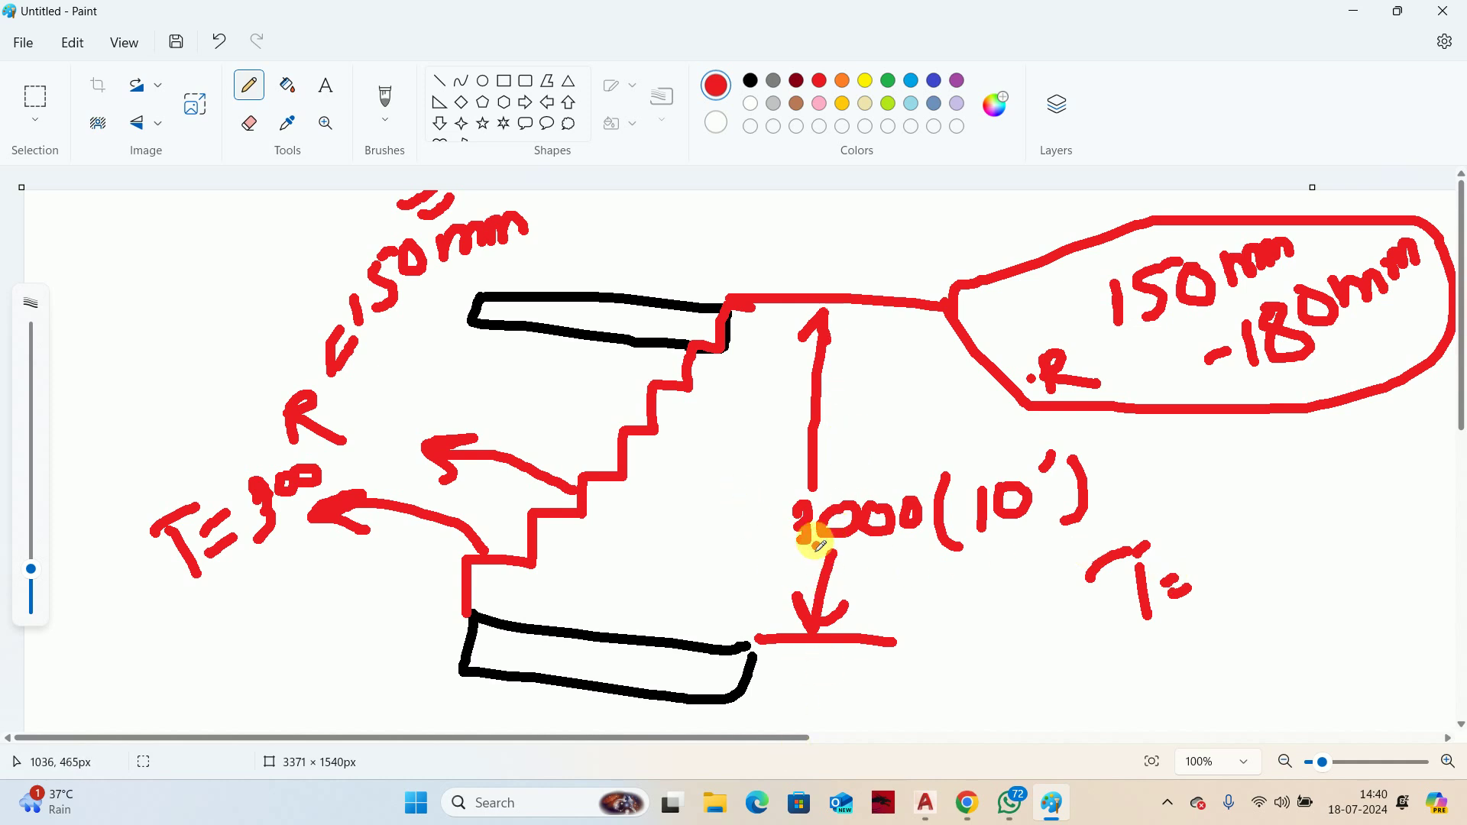
{"action": "left_click_drag", "start_coordinate": [801, 520], "coordinate": [811, 528]}
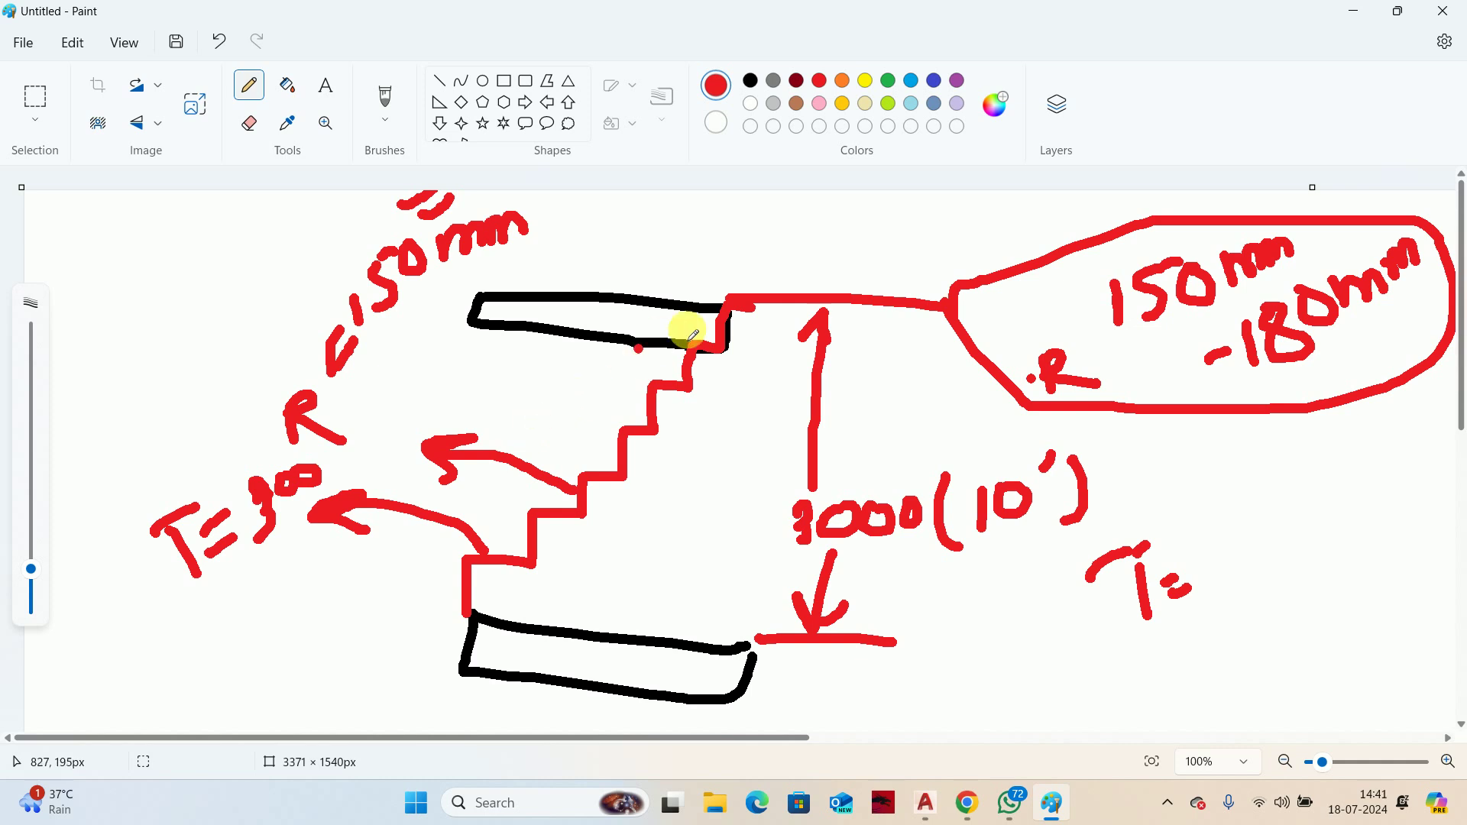
{"action": "left_click_drag", "start_coordinate": [1162, 243], "coordinate": [1183, 227]}
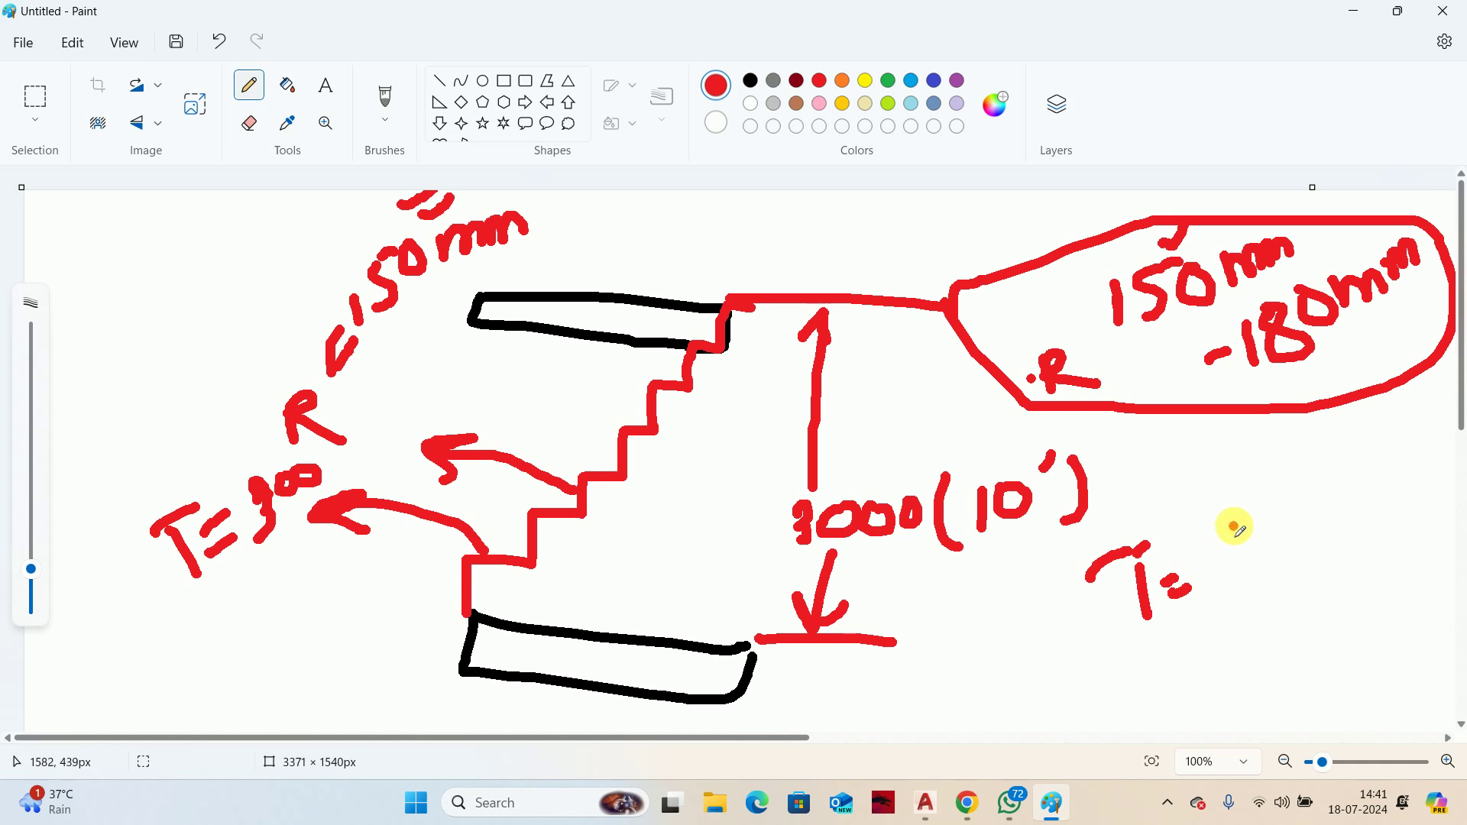
{"action": "left_click_drag", "start_coordinate": [1227, 500], "coordinate": [1281, 532]}
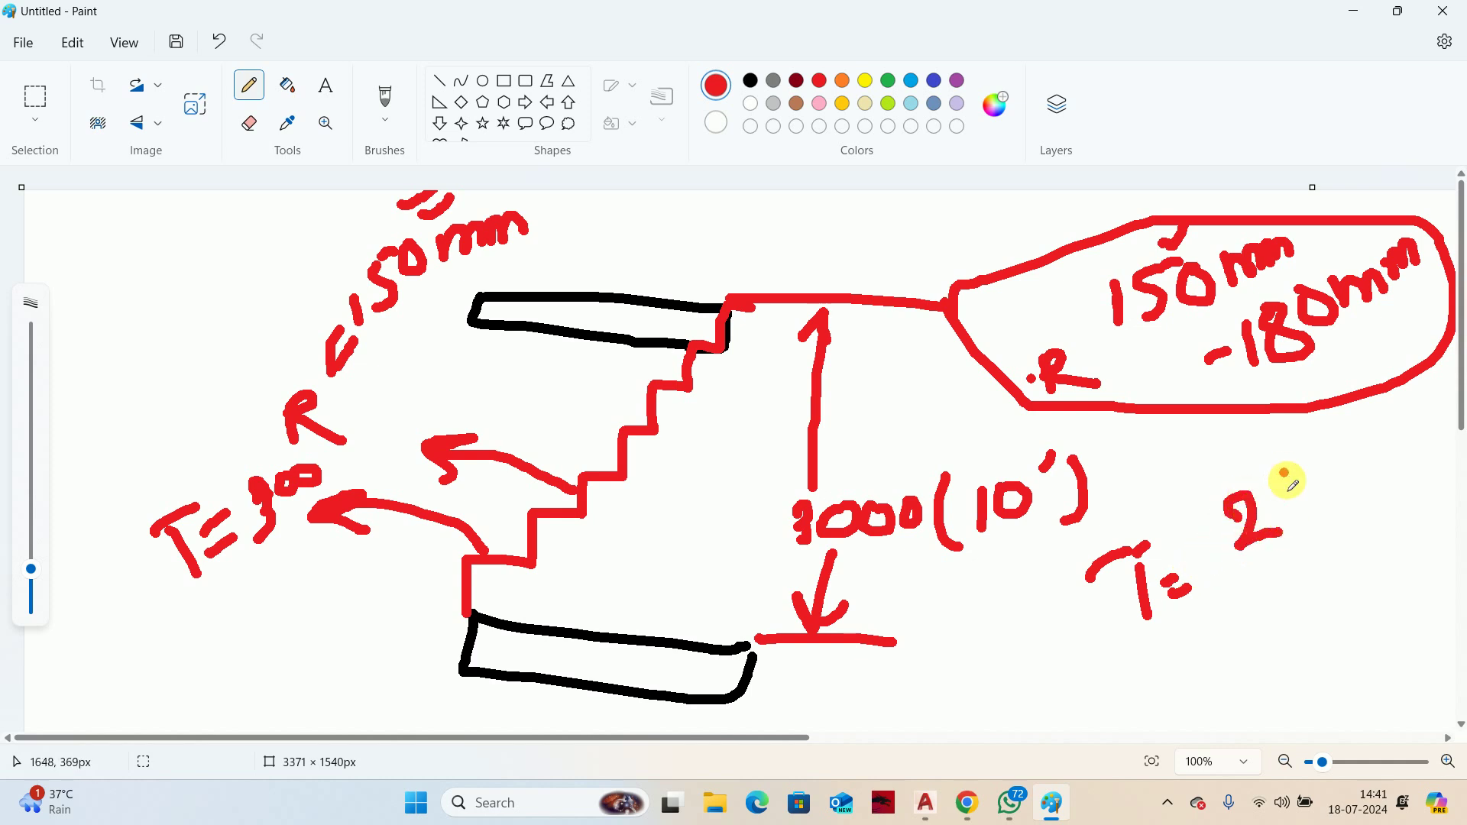
{"action": "mouse_move", "coordinate": [1284, 474]}
{"action": "left_mouse_down"}
{"action": "mouse_move", "coordinate": [1319, 478]}
{"action": "mouse_move", "coordinate": [1378, 522]}
{"action": "left_mouse_up"}
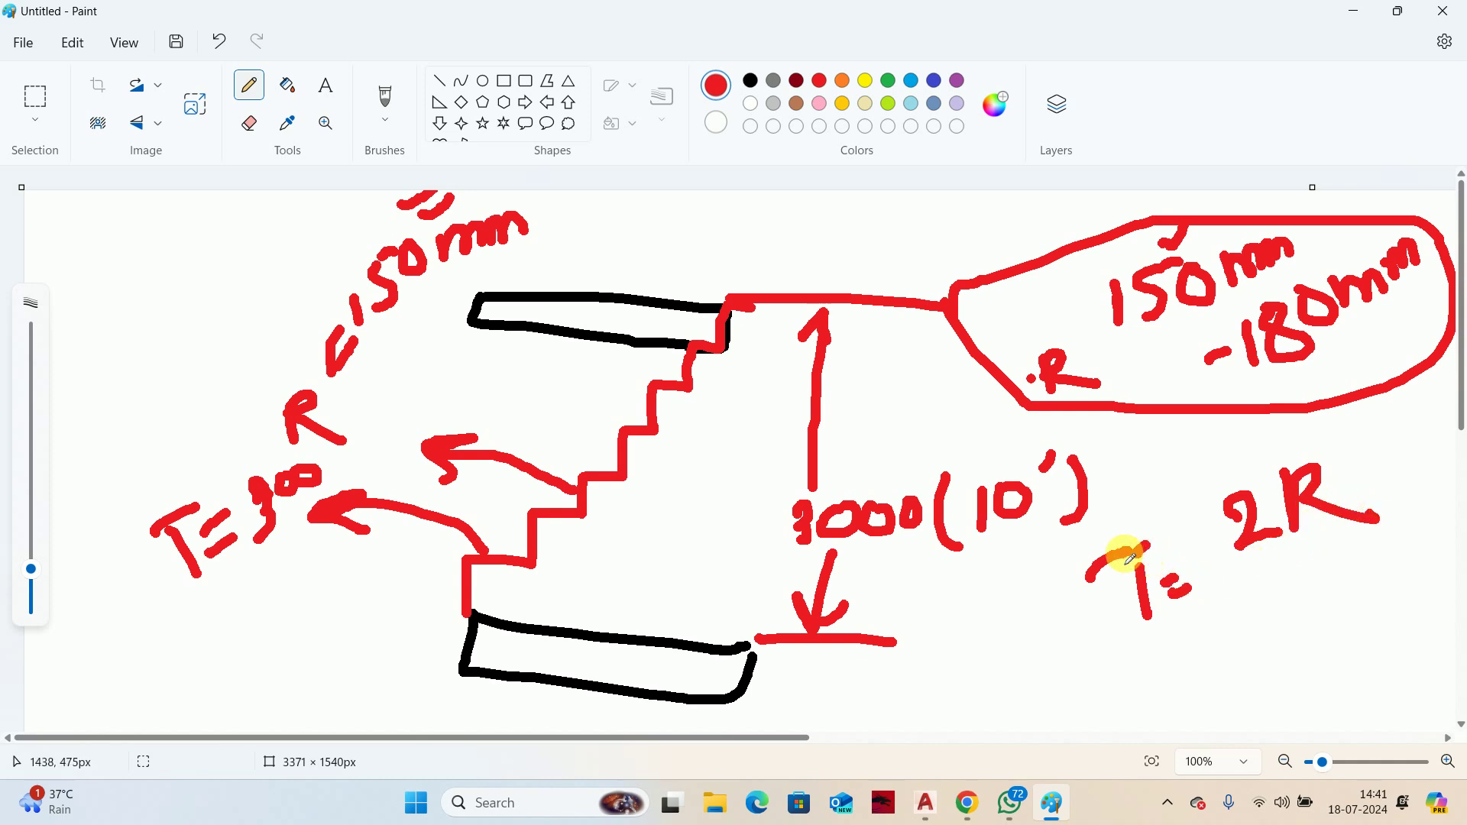
{"action": "left_click_drag", "start_coordinate": [1129, 559], "coordinate": [1157, 539]}
{"action": "left_click_drag", "start_coordinate": [1252, 600], "coordinate": [1245, 655]}
{"action": "mouse_move", "coordinate": [1297, 563]}
{"action": "left_mouse_down"}
{"action": "mouse_move", "coordinate": [1298, 627]}
{"action": "mouse_move", "coordinate": [1329, 568]}
{"action": "mouse_move", "coordinate": [1366, 585]}
{"action": "mouse_move", "coordinate": [1382, 539]}
{"action": "mouse_move", "coordinate": [1428, 542]}
{"action": "left_mouse_up"}
{"action": "left_click", "coordinate": [1409, 517]}
{"action": "left_click", "coordinate": [1424, 509]}
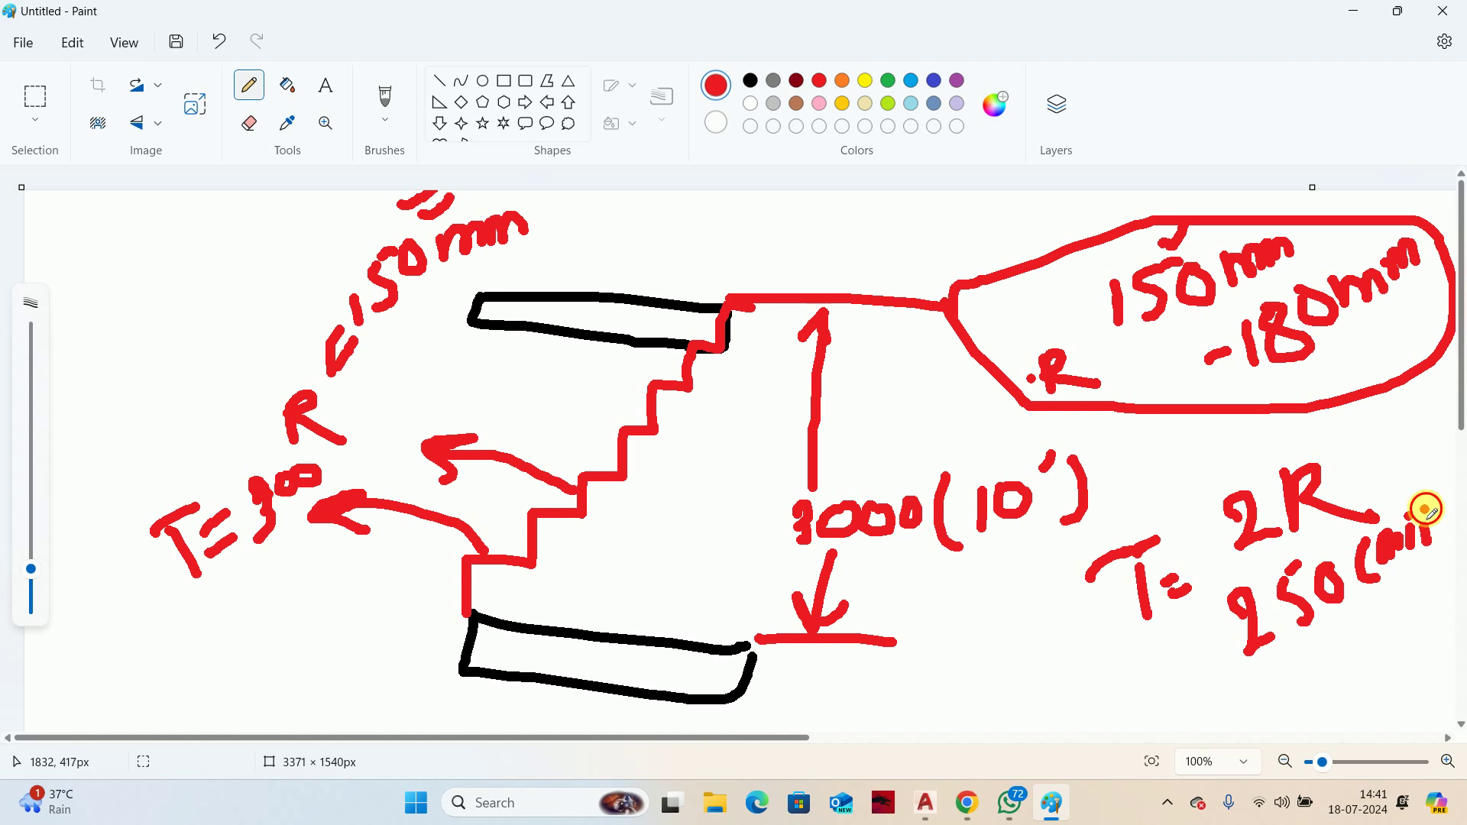
{"action": "left_click", "coordinate": [1428, 477]}
{"action": "left_click_drag", "start_coordinate": [1447, 486], "coordinate": [1447, 540]}
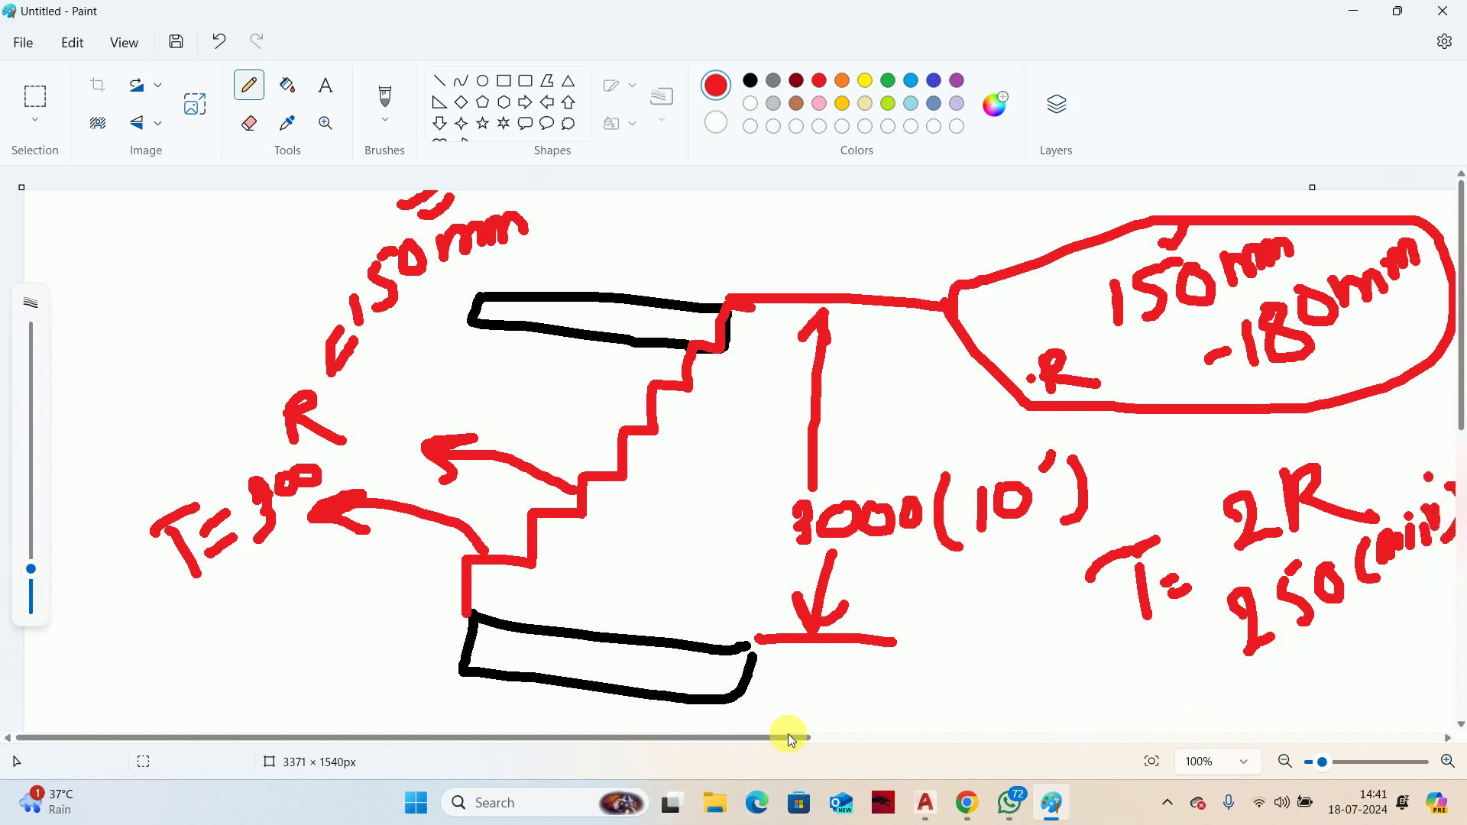
Circle the 250(min) tread value and write 200 in a box beside the riser range
{"action": "left_click_drag", "start_coordinate": [791, 740], "coordinate": [905, 737]}
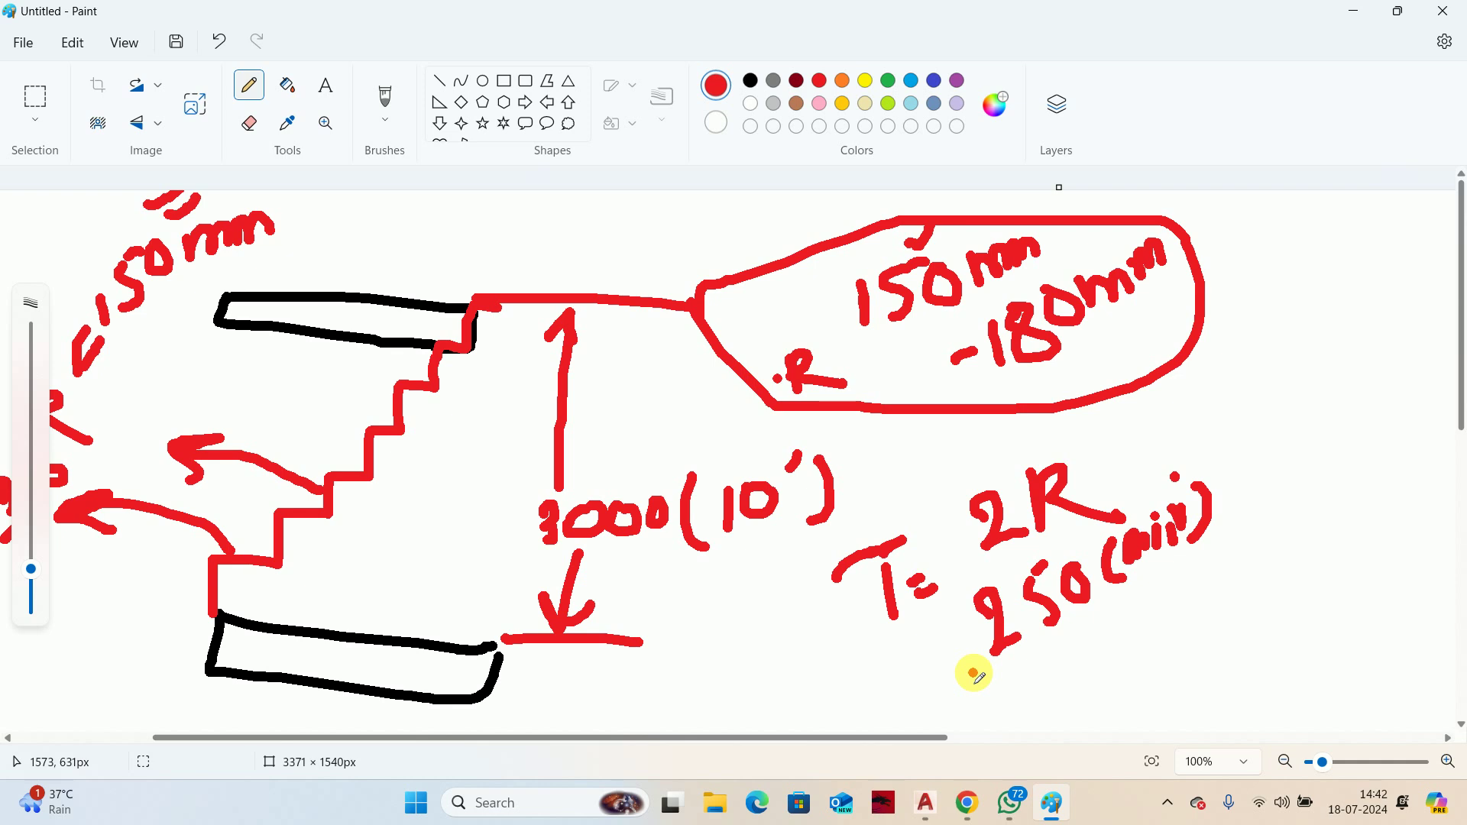
{"action": "mouse_move", "coordinate": [922, 581]}
{"action": "left_mouse_down"}
{"action": "mouse_move", "coordinate": [983, 678]}
{"action": "mouse_move", "coordinate": [1193, 623]}
{"action": "mouse_move", "coordinate": [1177, 506]}
{"action": "mouse_move", "coordinate": [950, 529]}
{"action": "mouse_move", "coordinate": [959, 637]}
{"action": "left_mouse_up"}
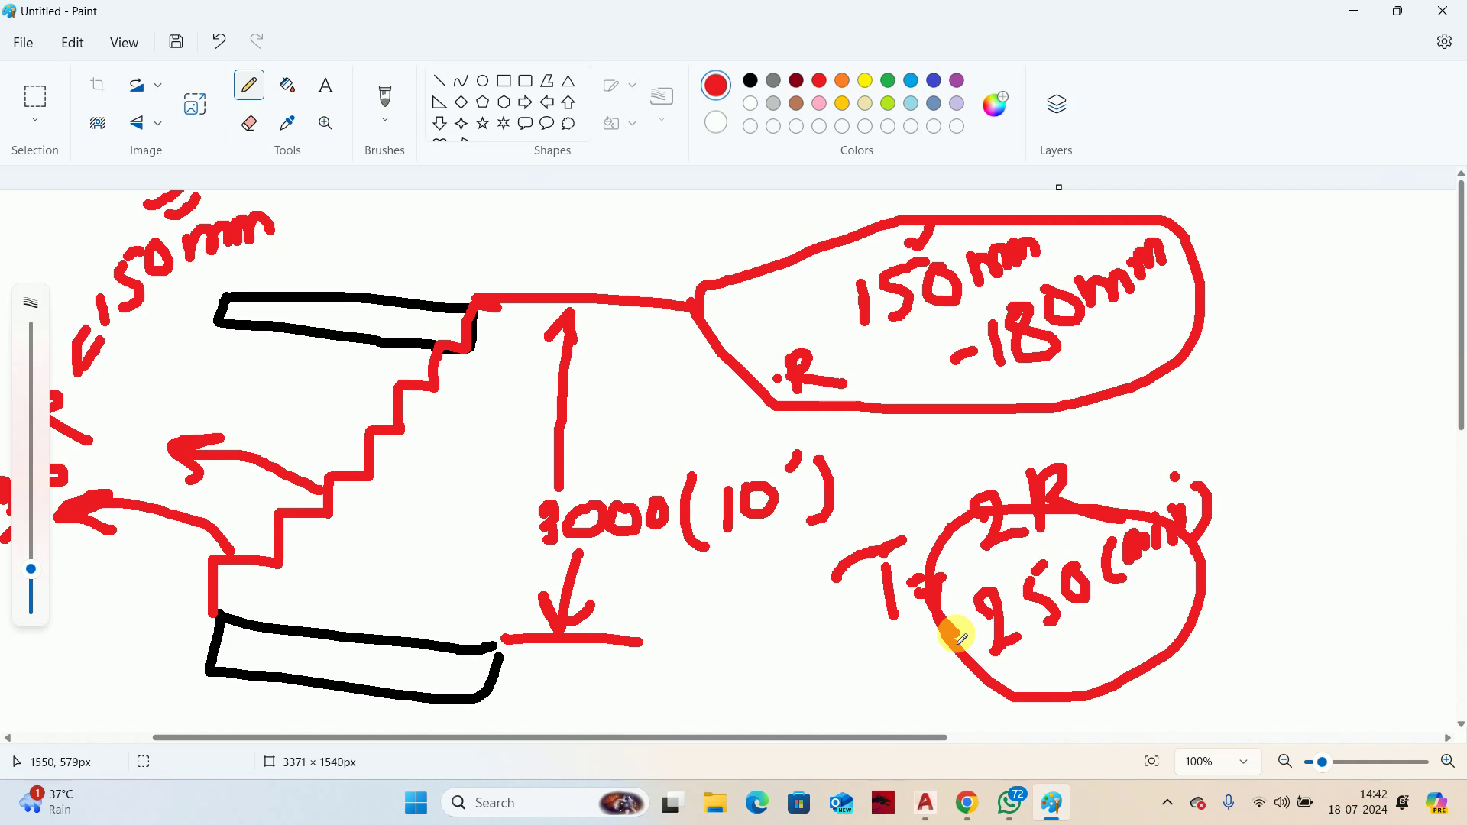
{"action": "mouse_move", "coordinate": [1247, 376]}
{"action": "left_mouse_down"}
{"action": "mouse_move", "coordinate": [1268, 429]}
{"action": "mouse_move", "coordinate": [1299, 412]}
{"action": "left_mouse_up"}
{"action": "left_click", "coordinate": [1304, 401]}
{"action": "mouse_move", "coordinate": [1331, 352]}
{"action": "left_mouse_down"}
{"action": "mouse_move", "coordinate": [1337, 370]}
{"action": "mouse_move", "coordinate": [1333, 351]}
{"action": "mouse_move", "coordinate": [1367, 333]}
{"action": "mouse_move", "coordinate": [1310, 481]}
{"action": "mouse_move", "coordinate": [1402, 311]}
{"action": "mouse_move", "coordinate": [1294, 314]}
{"action": "left_mouse_up"}
{"action": "left_click", "coordinate": [1370, 310]}
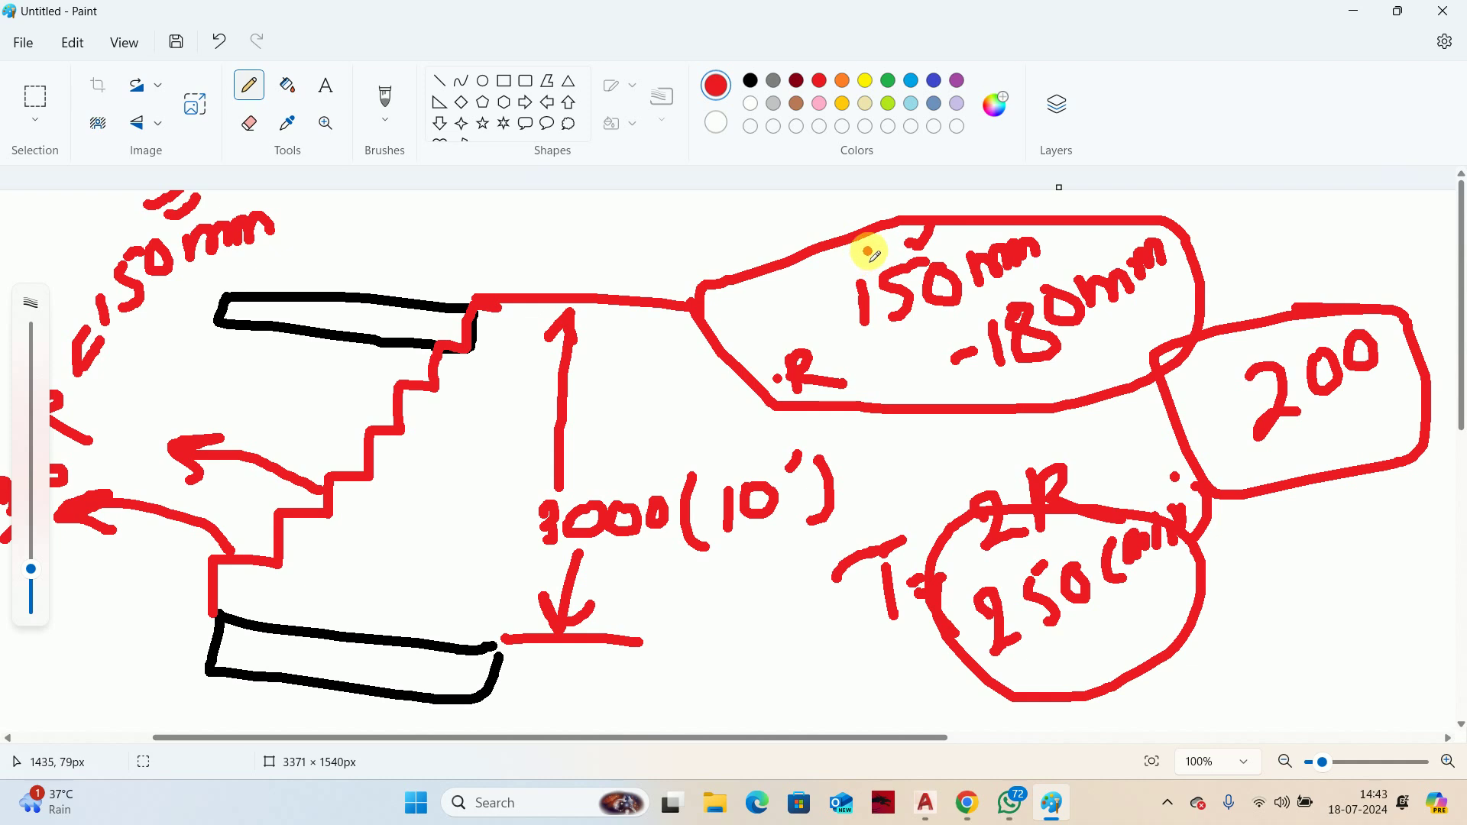
{"action": "left_click_drag", "start_coordinate": [866, 250], "coordinate": [945, 231]}
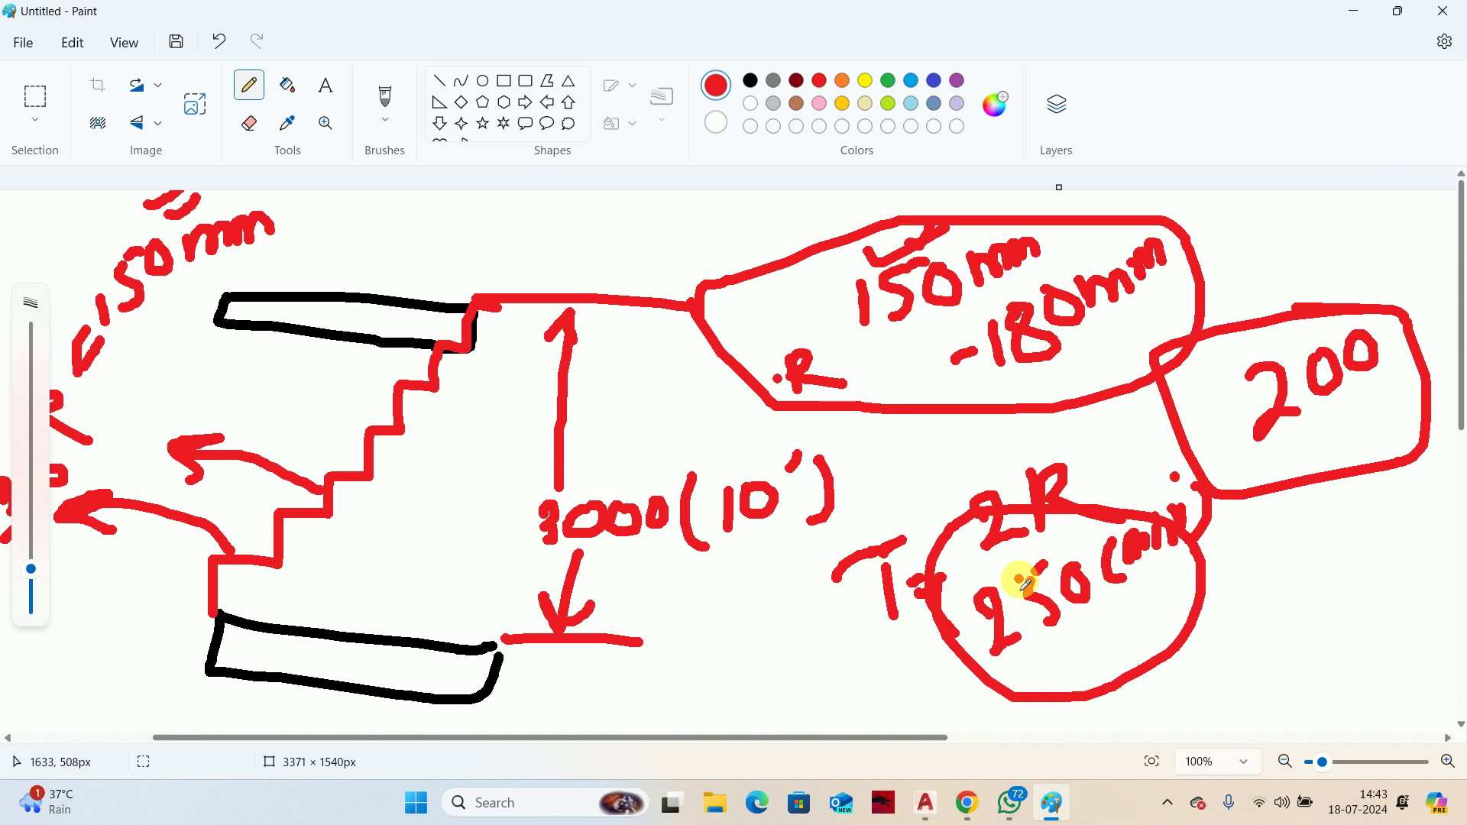
Sketch two parallel upright lines with a double arrow between them below the stair, and label the gap 1000
{"action": "scroll", "coordinate": [1016, 569], "scroll_direction": "down", "scroll_amount": 5}
{"action": "left_click_drag", "start_coordinate": [703, 526], "coordinate": [678, 646]}
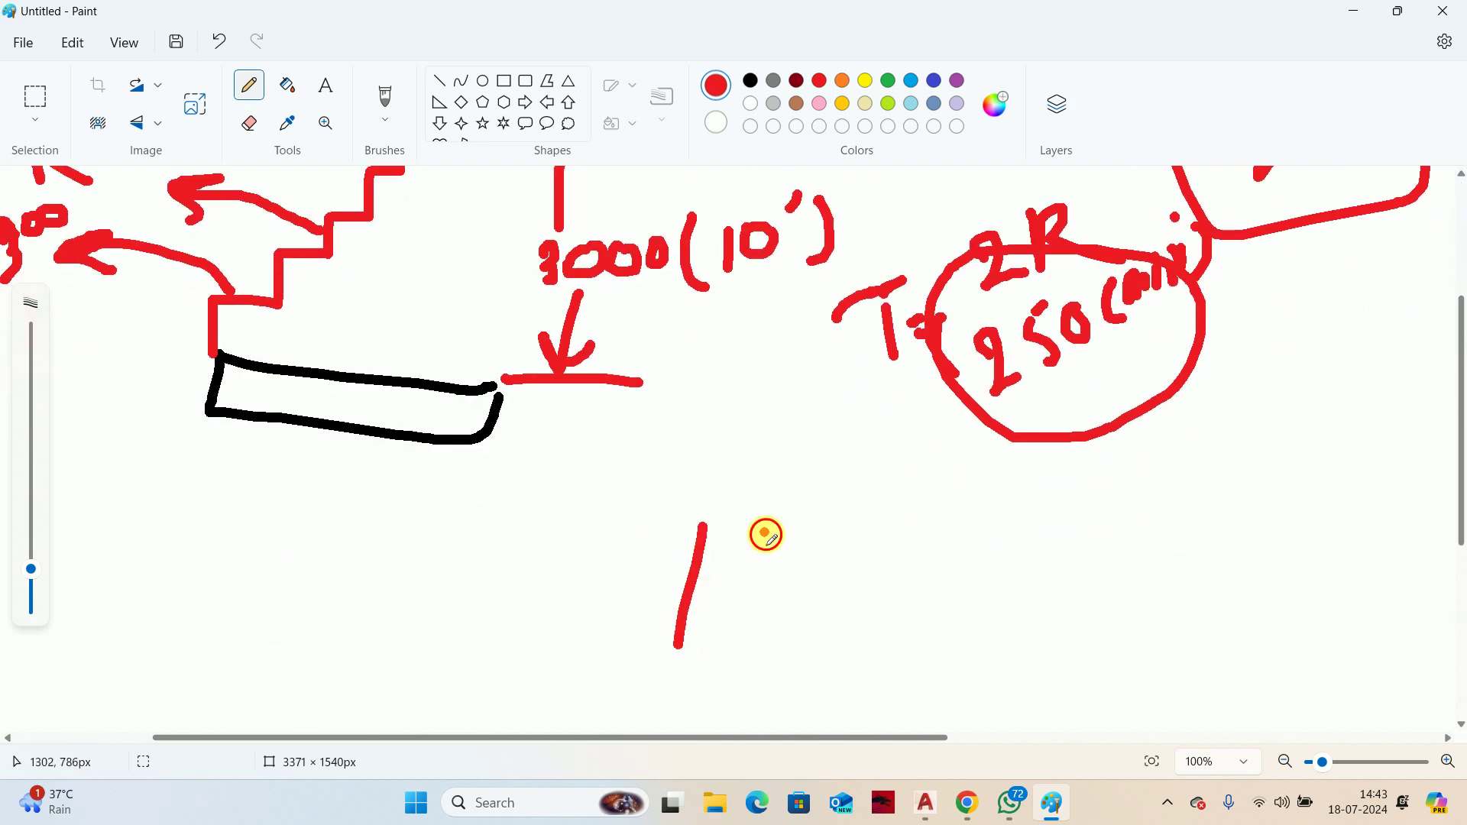
{"action": "left_click_drag", "start_coordinate": [765, 529], "coordinate": [760, 642]}
{"action": "mouse_move", "coordinate": [695, 584]}
{"action": "left_mouse_down"}
{"action": "mouse_move", "coordinate": [735, 583]}
{"action": "mouse_move", "coordinate": [726, 607]}
{"action": "mouse_move", "coordinate": [695, 573]}
{"action": "mouse_move", "coordinate": [685, 610]}
{"action": "left_mouse_up"}
{"action": "mouse_move", "coordinate": [812, 563]}
{"action": "left_mouse_down"}
{"action": "mouse_move", "coordinate": [817, 615]}
{"action": "mouse_move", "coordinate": [879, 573]}
{"action": "mouse_move", "coordinate": [955, 567]}
{"action": "mouse_move", "coordinate": [945, 549]}
{"action": "left_mouse_up"}
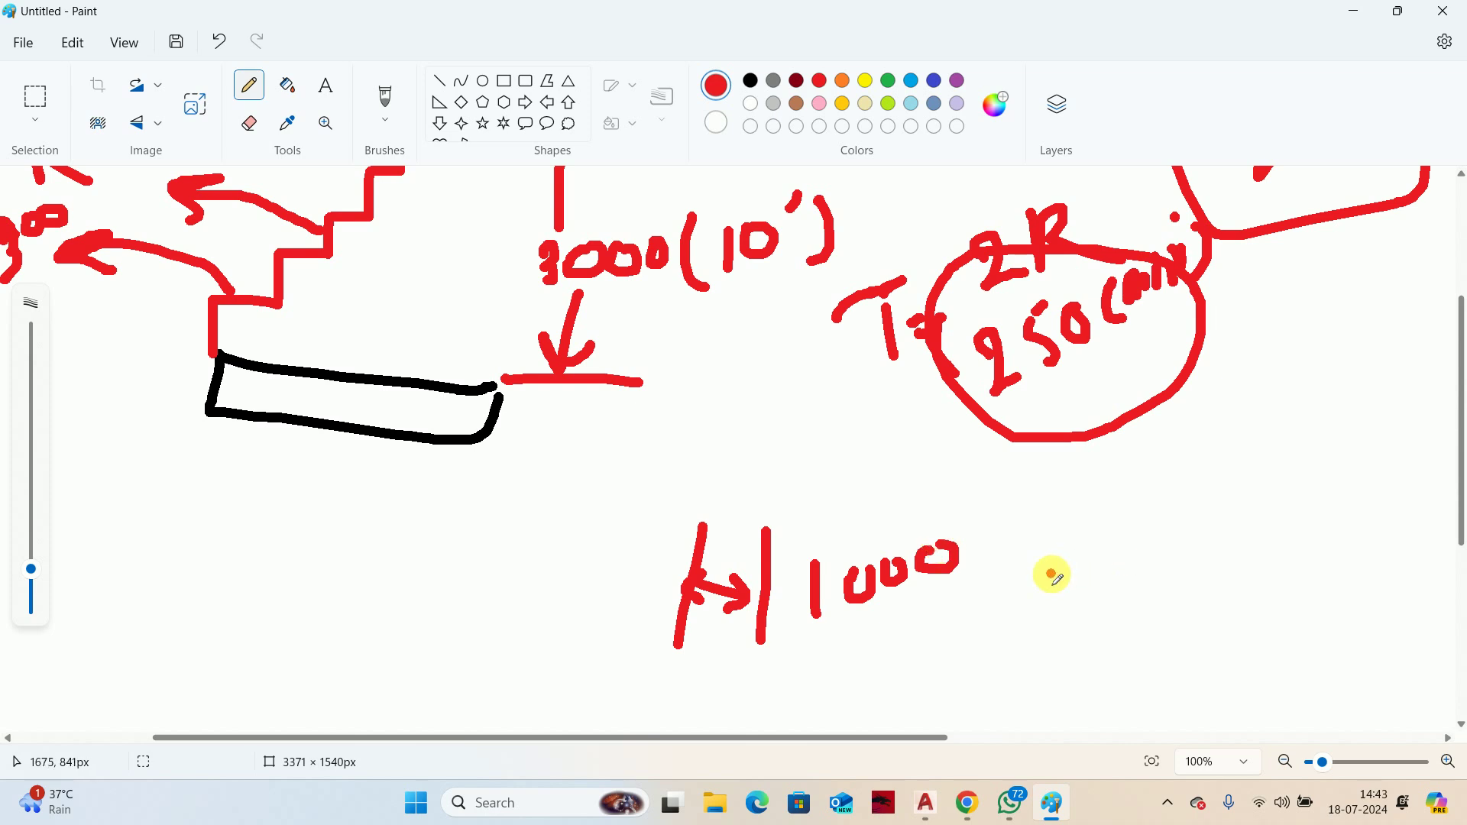
Handwrite 3000 and 2000 in red beside the 1000 width note
{"action": "left_click", "coordinate": [1024, 539]}
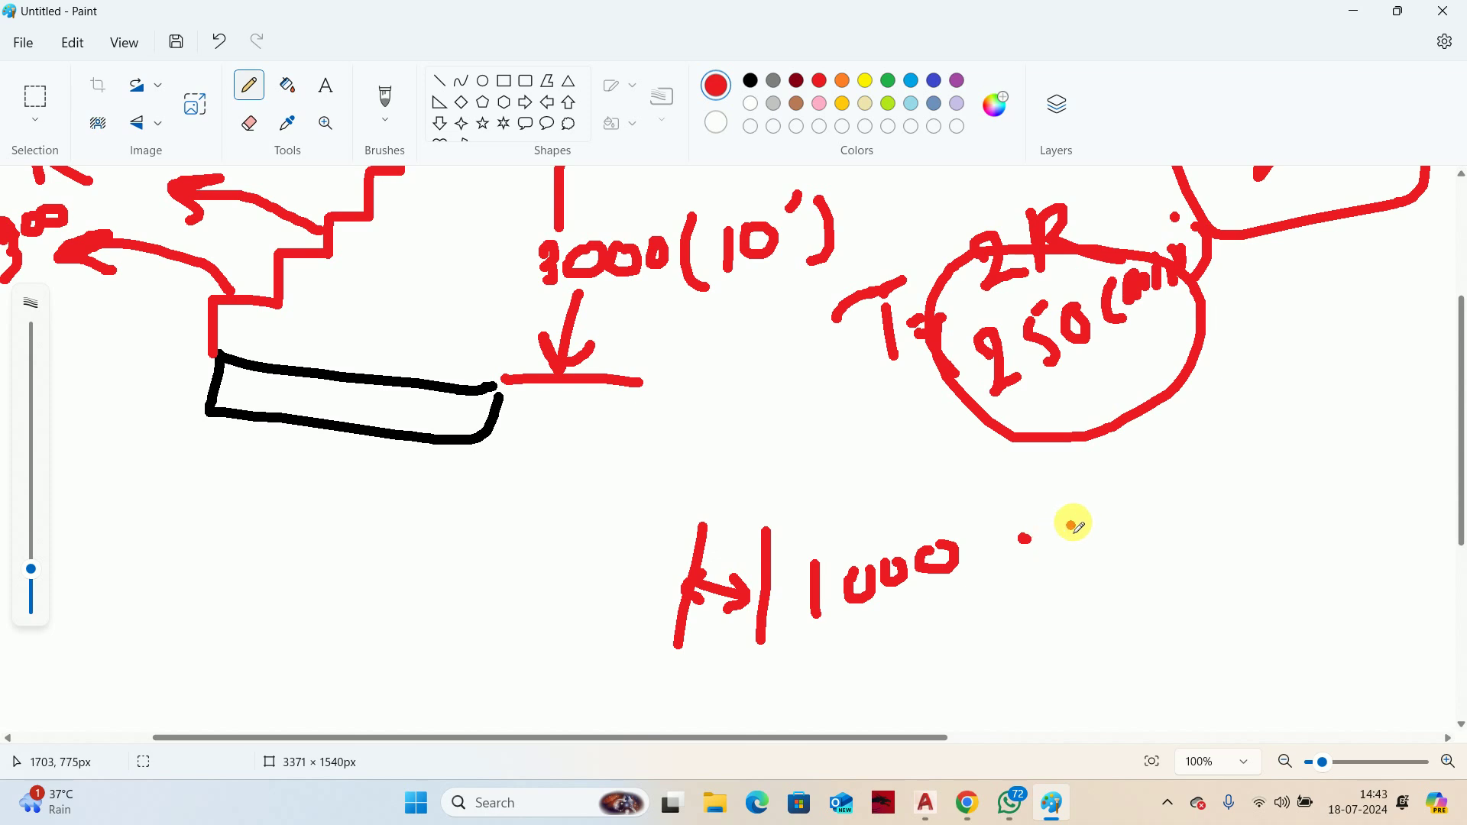
{"action": "mouse_move", "coordinate": [1074, 502]}
{"action": "left_mouse_down"}
{"action": "mouse_move", "coordinate": [1104, 524]}
{"action": "mouse_move", "coordinate": [1077, 556]}
{"action": "left_mouse_up"}
{"action": "mouse_move", "coordinate": [1117, 511]}
{"action": "left_mouse_down"}
{"action": "mouse_move", "coordinate": [1189, 501]}
{"action": "mouse_move", "coordinate": [1199, 484]}
{"action": "left_mouse_up"}
{"action": "left_click", "coordinate": [1077, 592]}
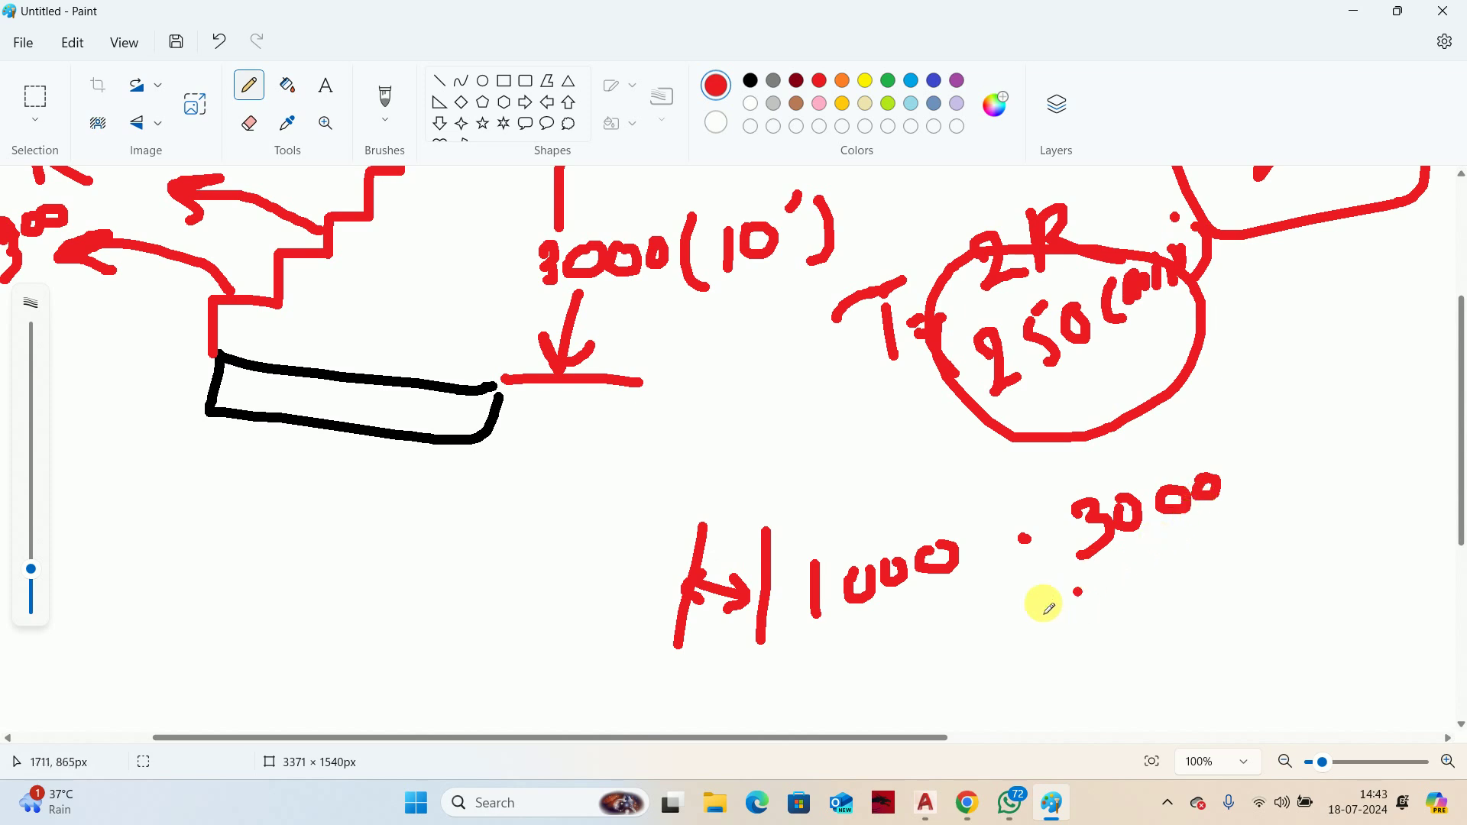
{"action": "key", "text": "ctrl+z"}
{"action": "mouse_move", "coordinate": [965, 606]}
{"action": "left_mouse_down"}
{"action": "mouse_move", "coordinate": [1028, 610]}
{"action": "mouse_move", "coordinate": [999, 600]}
{"action": "mouse_move", "coordinate": [1051, 585]}
{"action": "mouse_move", "coordinate": [1072, 531]}
{"action": "left_mouse_up"}
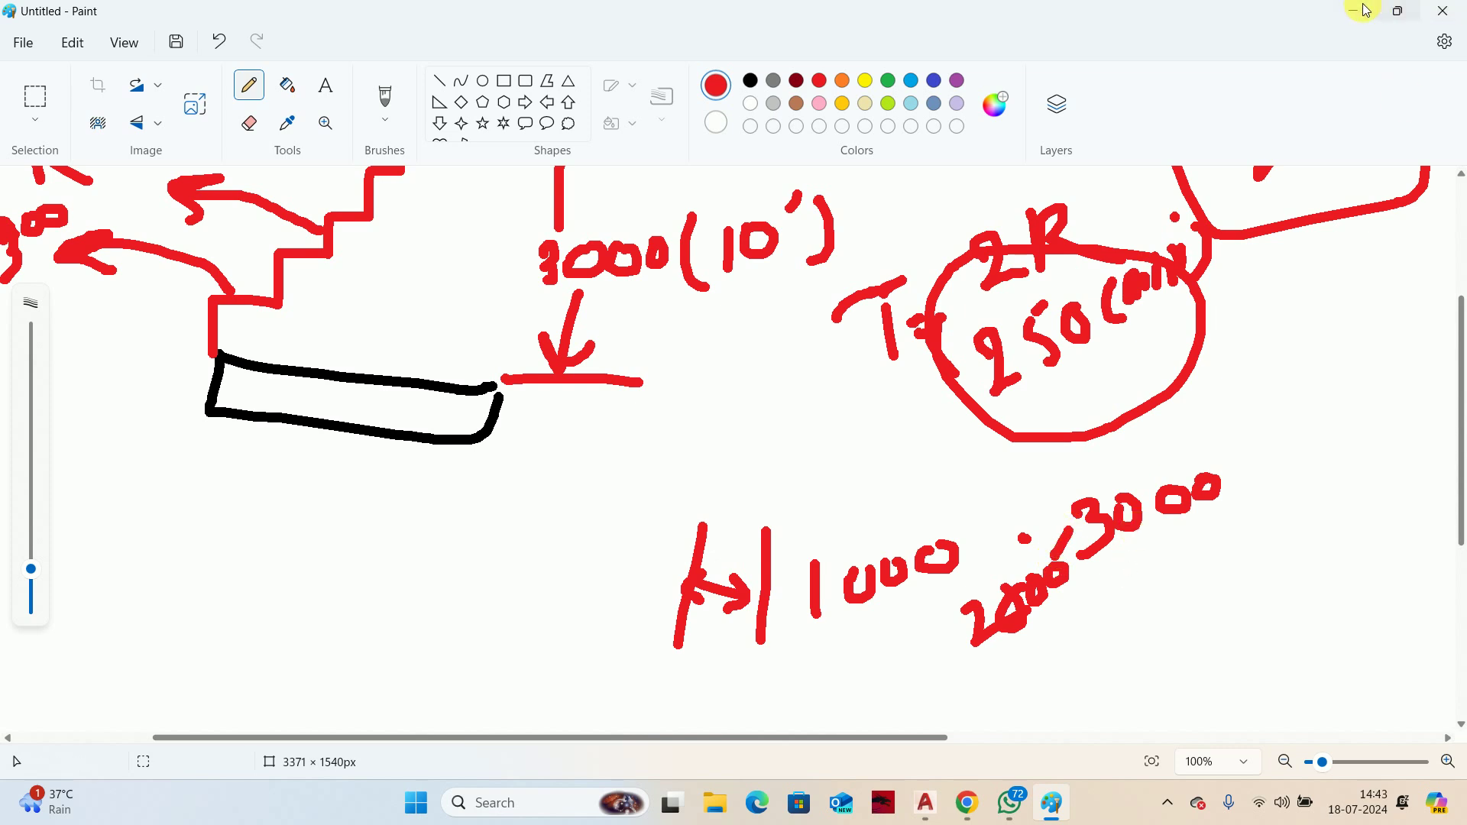
Undo the handwritten notes and stair profile back to the two black slabs with their red level lines
{"action": "scroll", "coordinate": [738, 395], "scroll_direction": "up", "scroll_amount": 1}
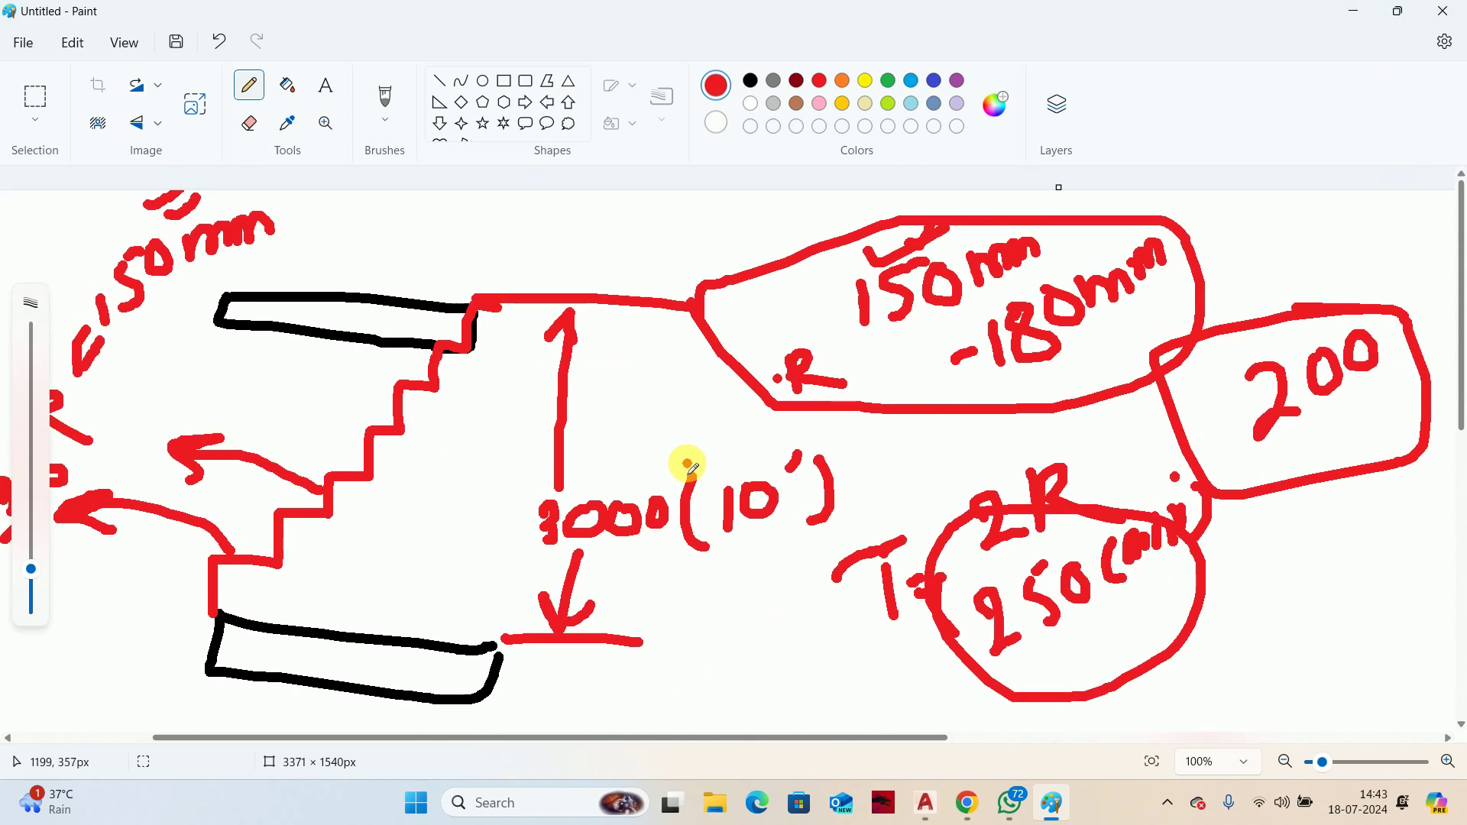
{"action": "key", "text": "ctrl+z"}
{"action": "key", "text": "ctrl+z"}
{"action": "key", "text": "ctrl+z"}
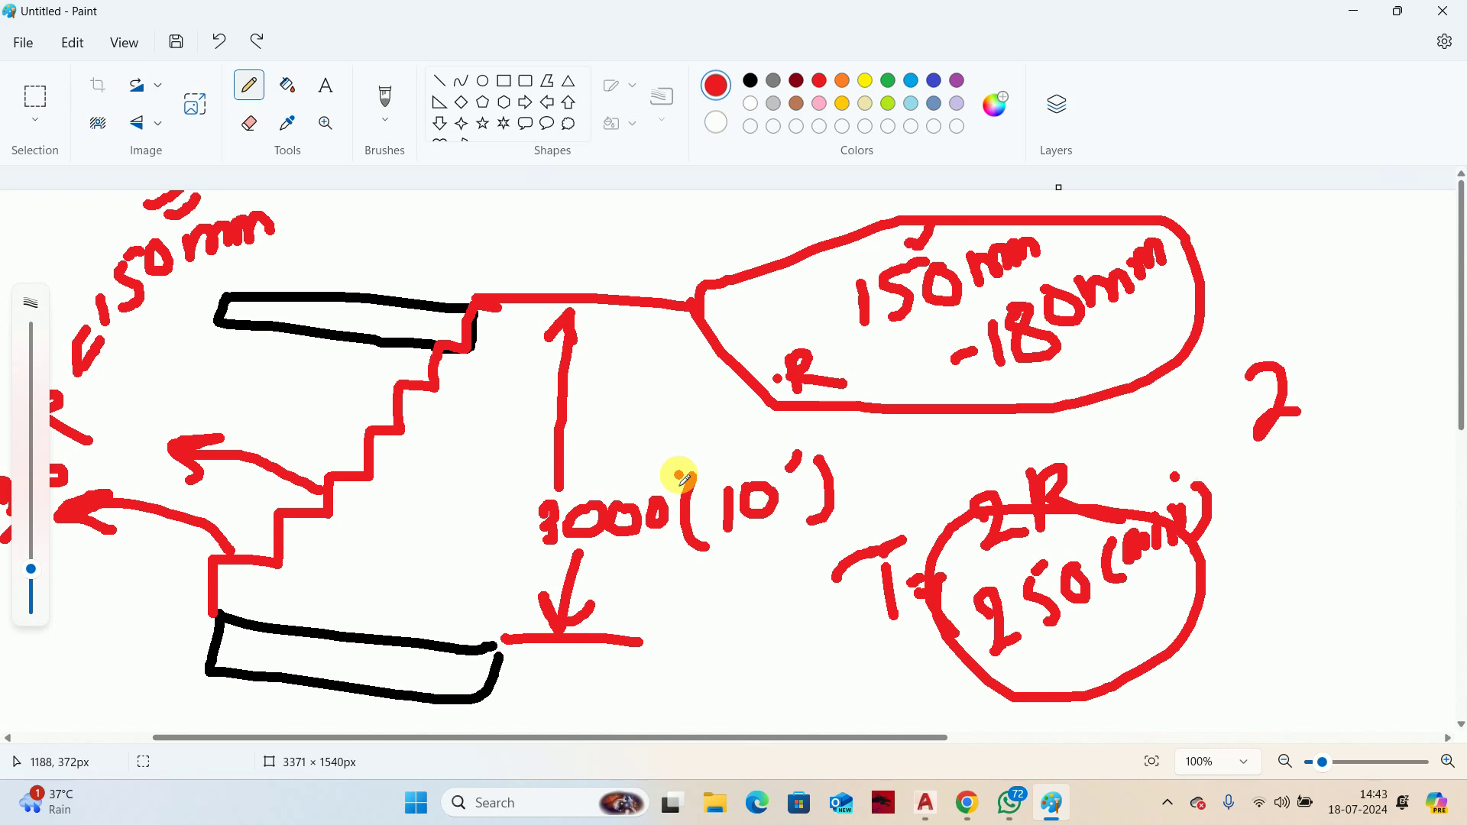
{"action": "key", "text": "ctrl+z"}
{"action": "key", "text": "ctrl+z"}
{"action": "key", "text": "ctrl+z"}
{"action": "key", "text": "ctrl+z"}
{"action": "key", "text": "ctrl+z"}
{"action": "key", "text": "ctrl+z"}
{"action": "key", "text": "ctrl+z"}
{"action": "key", "text": "ctrl+z"}
{"action": "key", "text": "ctrl+z"}
{"action": "key", "text": "ctrl+z"}
{"action": "key", "text": "ctrl+z"}
{"action": "key", "text": "ctrl+z"}
{"action": "key", "text": "ctrl+z"}
{"action": "key", "text": "ctrl+z"}
{"action": "key", "text": "ctrl+z"}
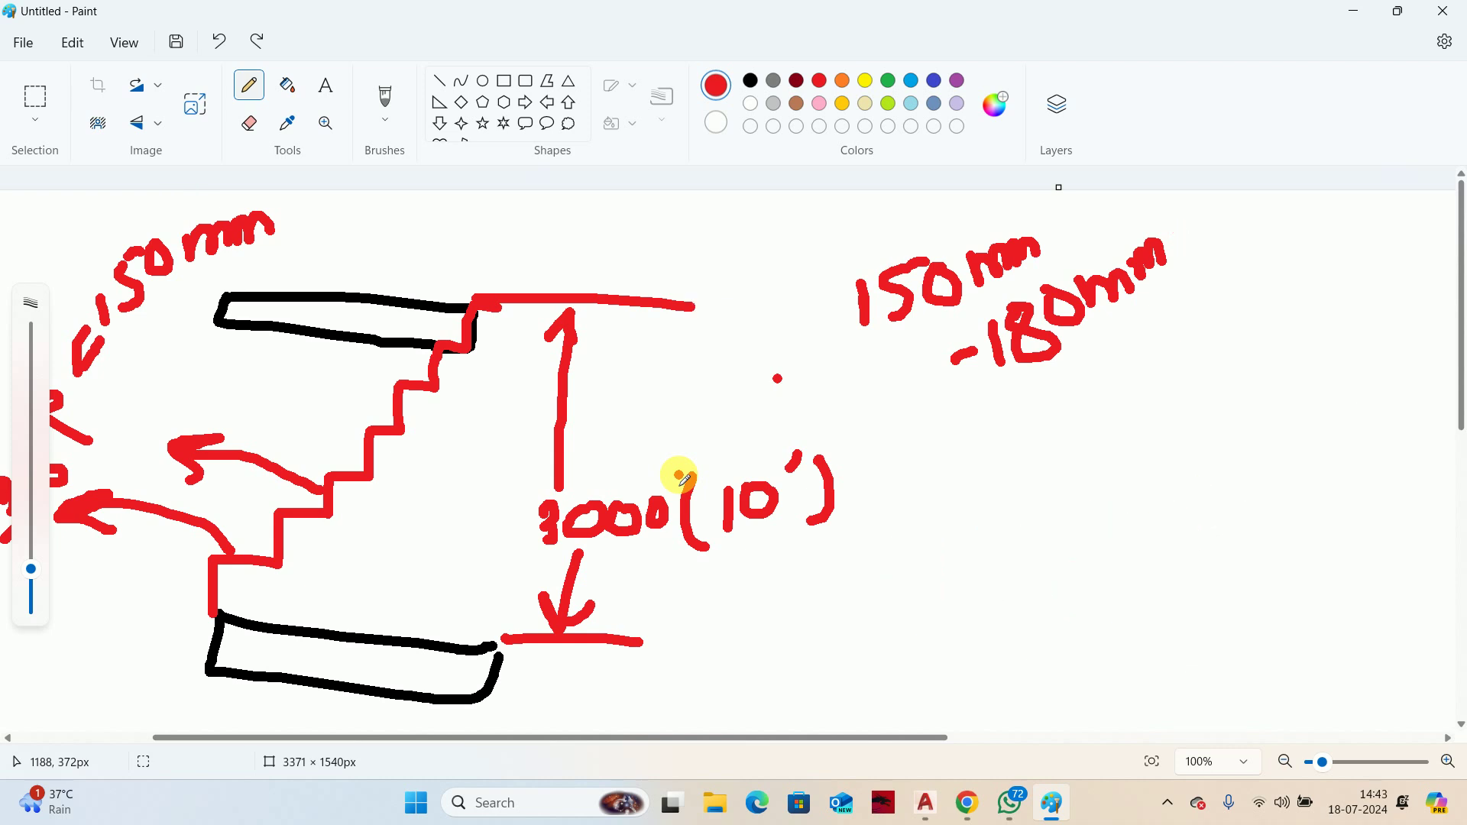
{"action": "key", "text": "ctrl+z"}
{"action": "key", "text": "ctrl+z"}
{"action": "key", "text": "ctrl+z"}
{"action": "key", "text": "ctrl+z"}
{"action": "key", "text": "ctrl+z"}
{"action": "key", "text": "ctrl+z"}
{"action": "key", "text": "ctrl+z"}
{"action": "key", "text": "ctrl+z"}
{"action": "key", "text": "ctrl+z"}
{"action": "key", "text": "ctrl+z"}
{"action": "key", "text": "ctrl+z"}
{"action": "key", "text": "ctrl+z"}
{"action": "key", "text": "ctrl+z"}
{"action": "key", "text": "ctrl+z"}
{"action": "key", "text": "ctrl+z"}
{"action": "key", "text": "ctrl+z"}
{"action": "key", "text": "ctrl+z"}
{"action": "key", "text": "ctrl+z"}
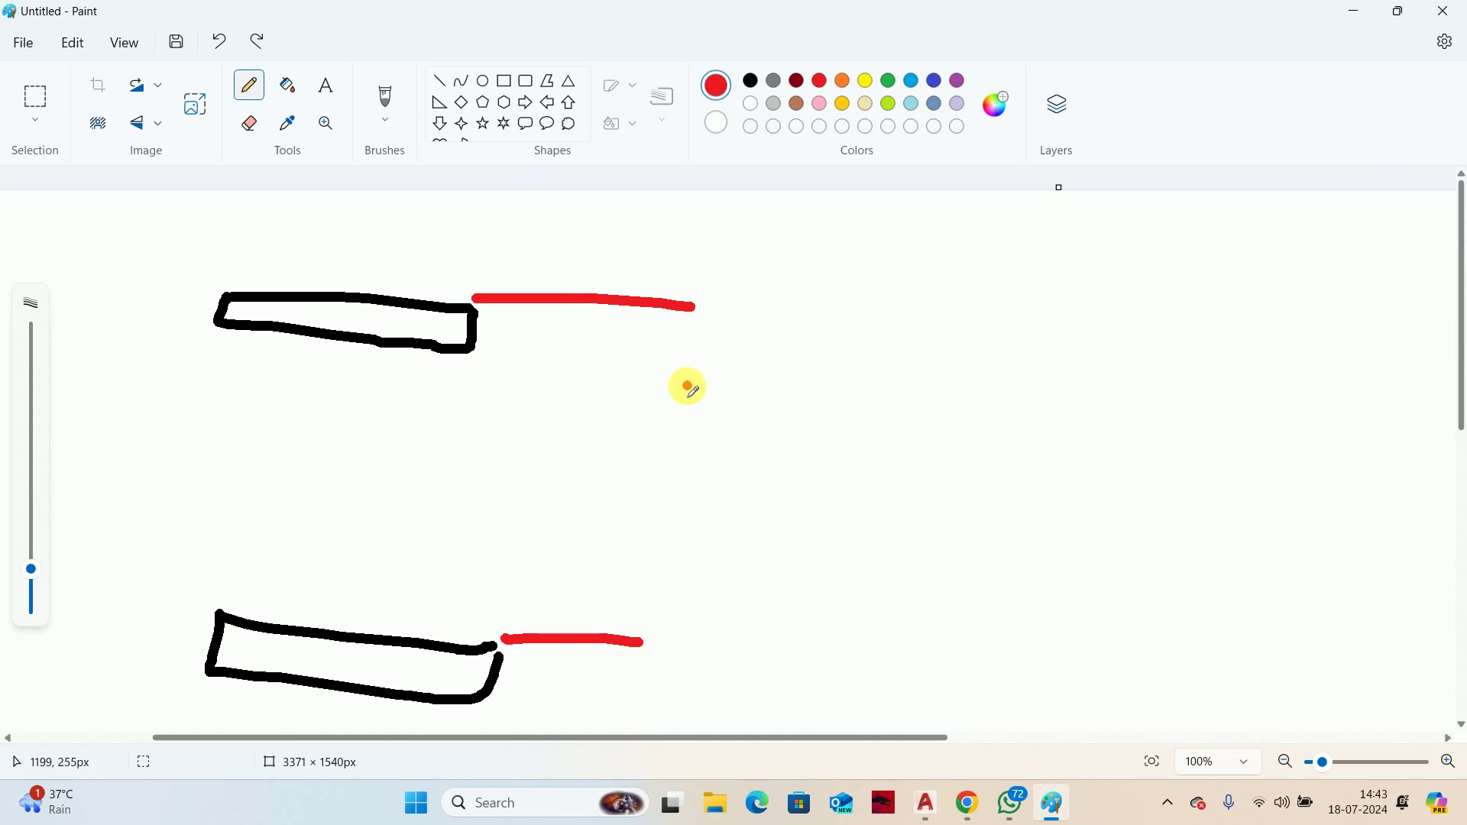
Draw a red height dimension with arrows between the two slab level lines and label it 3000 (H)
{"action": "mouse_move", "coordinate": [655, 310]}
{"action": "left_mouse_down"}
{"action": "mouse_move", "coordinate": [648, 370]}
{"action": "mouse_move", "coordinate": [642, 324]}
{"action": "mouse_move", "coordinate": [671, 319]}
{"action": "left_mouse_up"}
{"action": "mouse_move", "coordinate": [656, 456]}
{"action": "left_mouse_down"}
{"action": "mouse_move", "coordinate": [626, 463]}
{"action": "mouse_move", "coordinate": [732, 413]}
{"action": "left_mouse_up"}
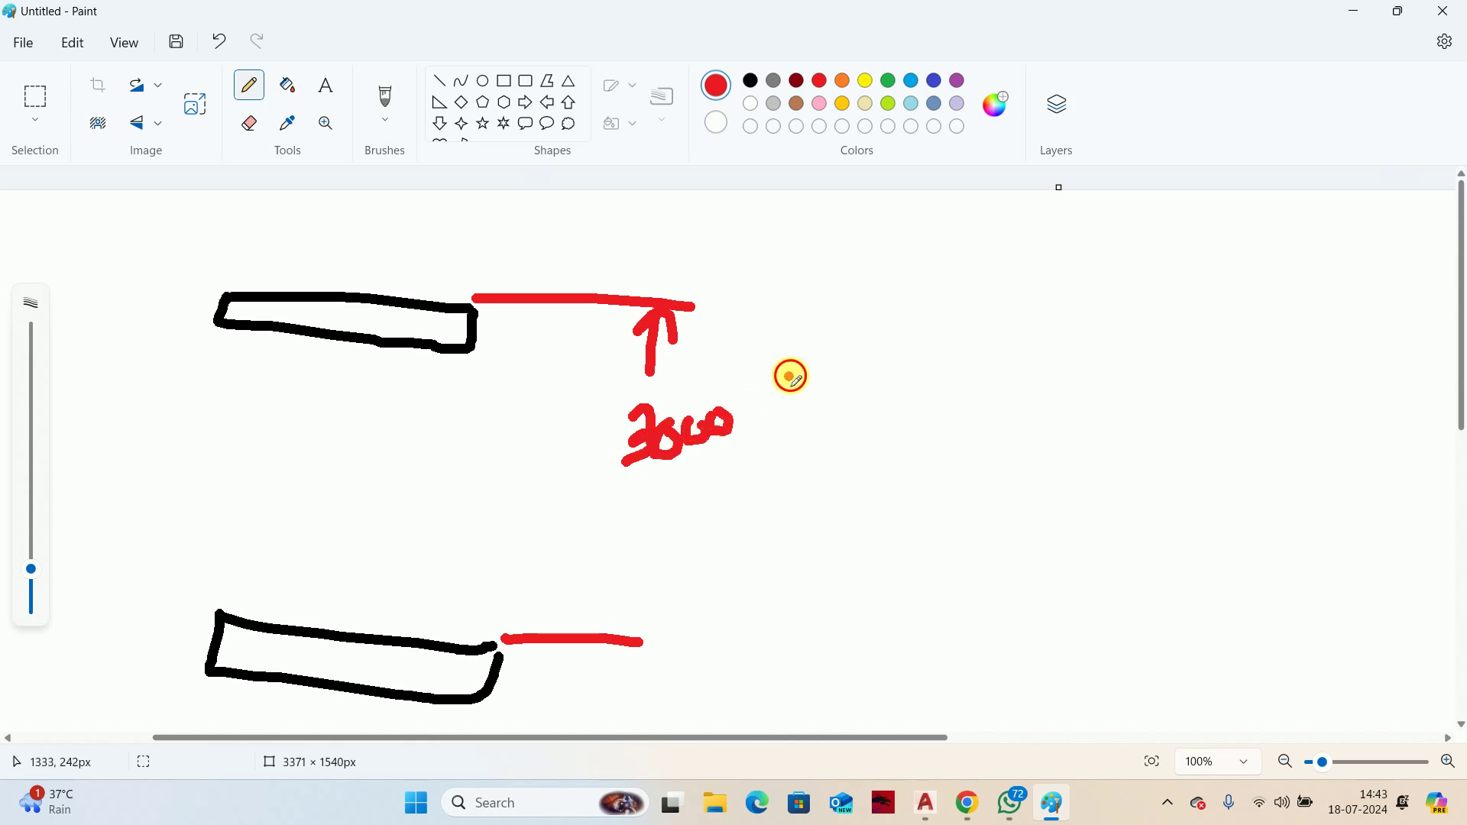
{"action": "mouse_move", "coordinate": [788, 374]}
{"action": "left_mouse_down"}
{"action": "mouse_move", "coordinate": [783, 433]}
{"action": "mouse_move", "coordinate": [810, 401]}
{"action": "left_mouse_up"}
{"action": "left_click_drag", "start_coordinate": [813, 372], "coordinate": [809, 419]}
{"action": "mouse_move", "coordinate": [776, 344]}
{"action": "left_mouse_down"}
{"action": "mouse_move", "coordinate": [753, 382]}
{"action": "mouse_move", "coordinate": [761, 432]}
{"action": "left_mouse_up"}
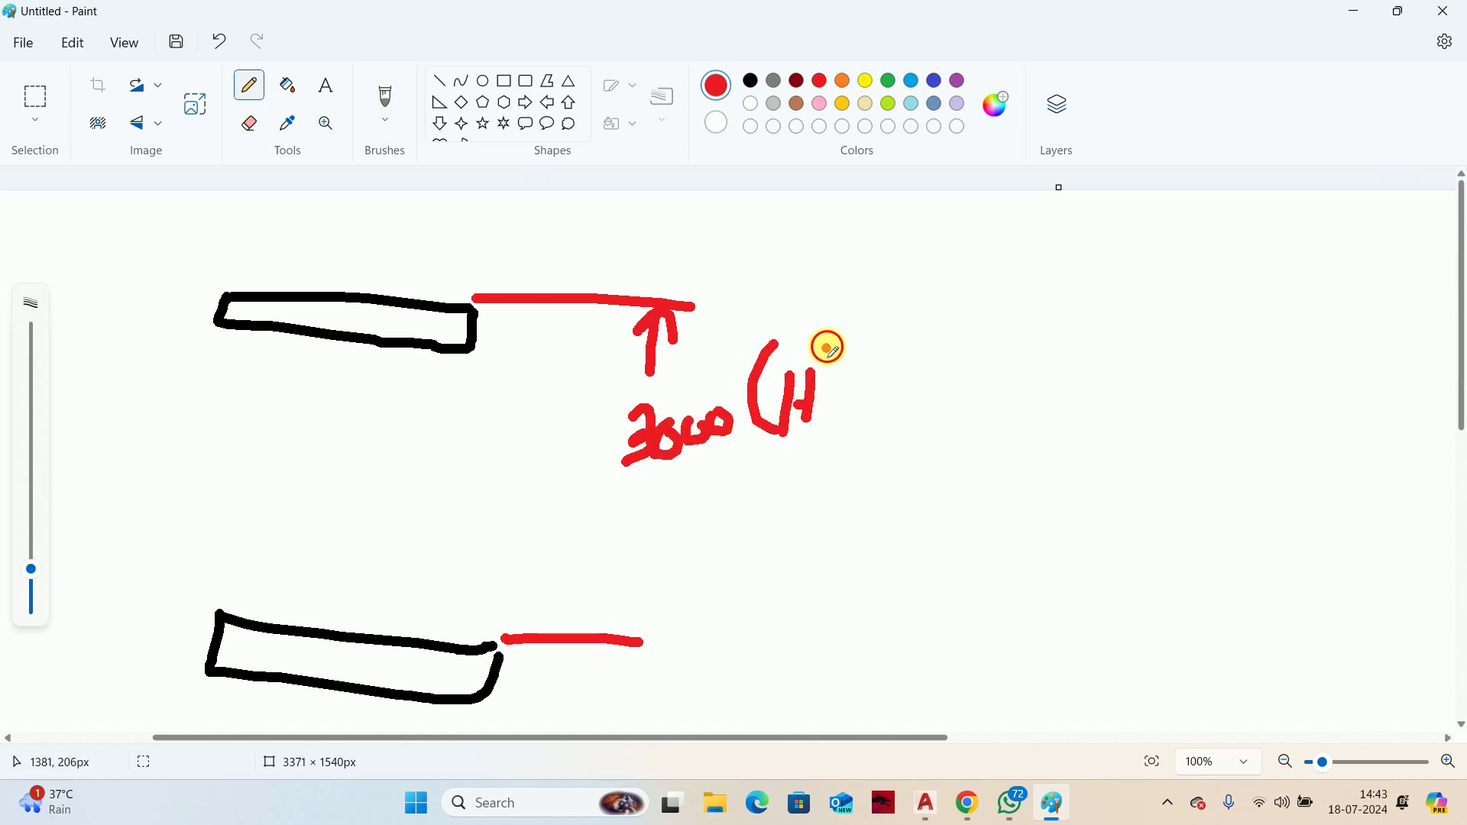
{"action": "left_click_drag", "start_coordinate": [826, 344], "coordinate": [830, 430]}
{"action": "mouse_move", "coordinate": [662, 495]}
{"action": "left_mouse_down"}
{"action": "mouse_move", "coordinate": [634, 614]}
{"action": "mouse_move", "coordinate": [670, 599]}
{"action": "left_mouse_up"}
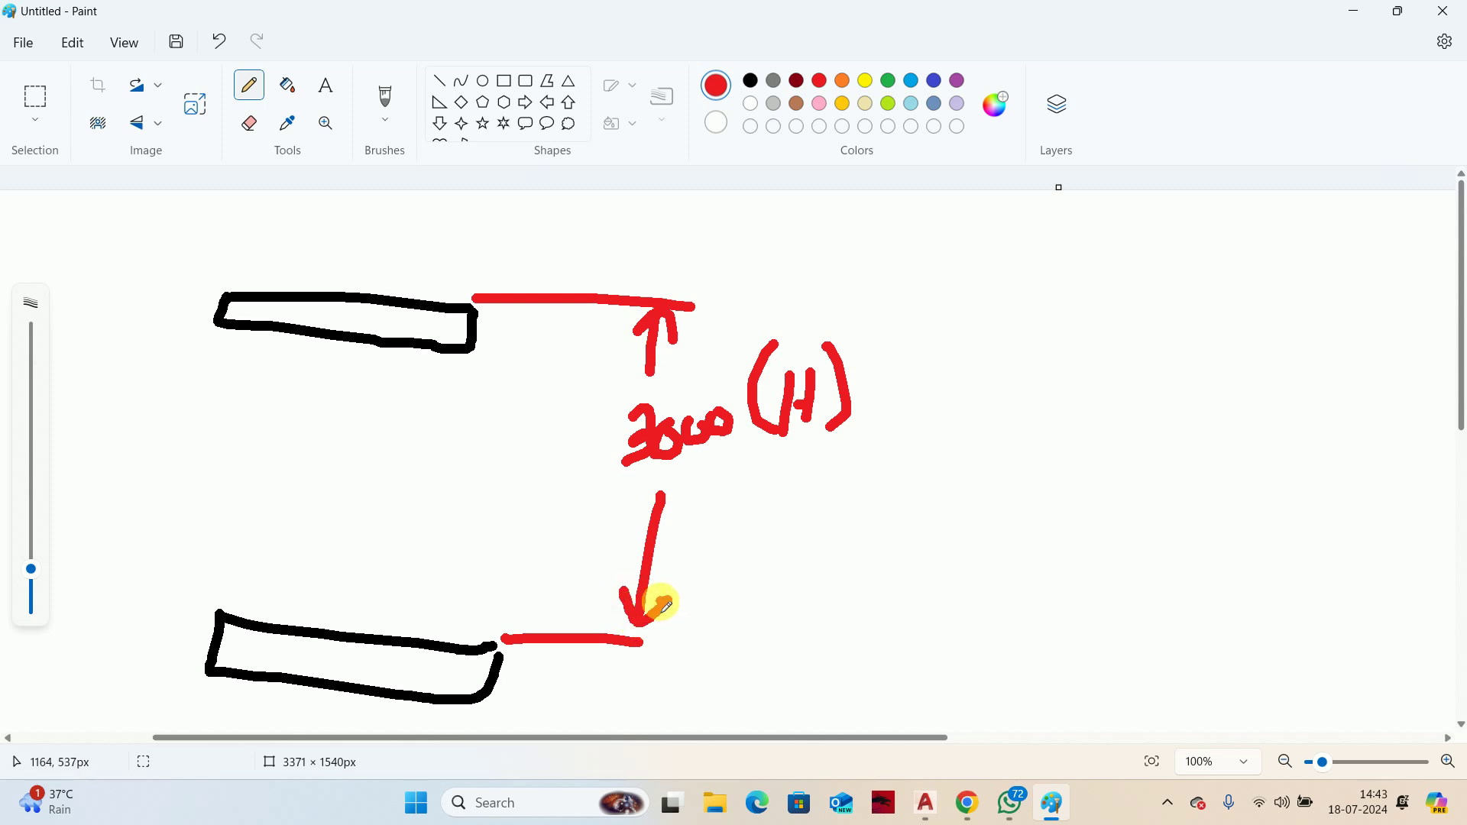
Handwrite R=150 and T=250 in red beside the height dimension
{"action": "mouse_move", "coordinate": [757, 517]}
{"action": "left_mouse_down"}
{"action": "mouse_move", "coordinate": [755, 548]}
{"action": "mouse_move", "coordinate": [786, 539]}
{"action": "mouse_move", "coordinate": [816, 500]}
{"action": "mouse_move", "coordinate": [863, 521]}
{"action": "left_mouse_up"}
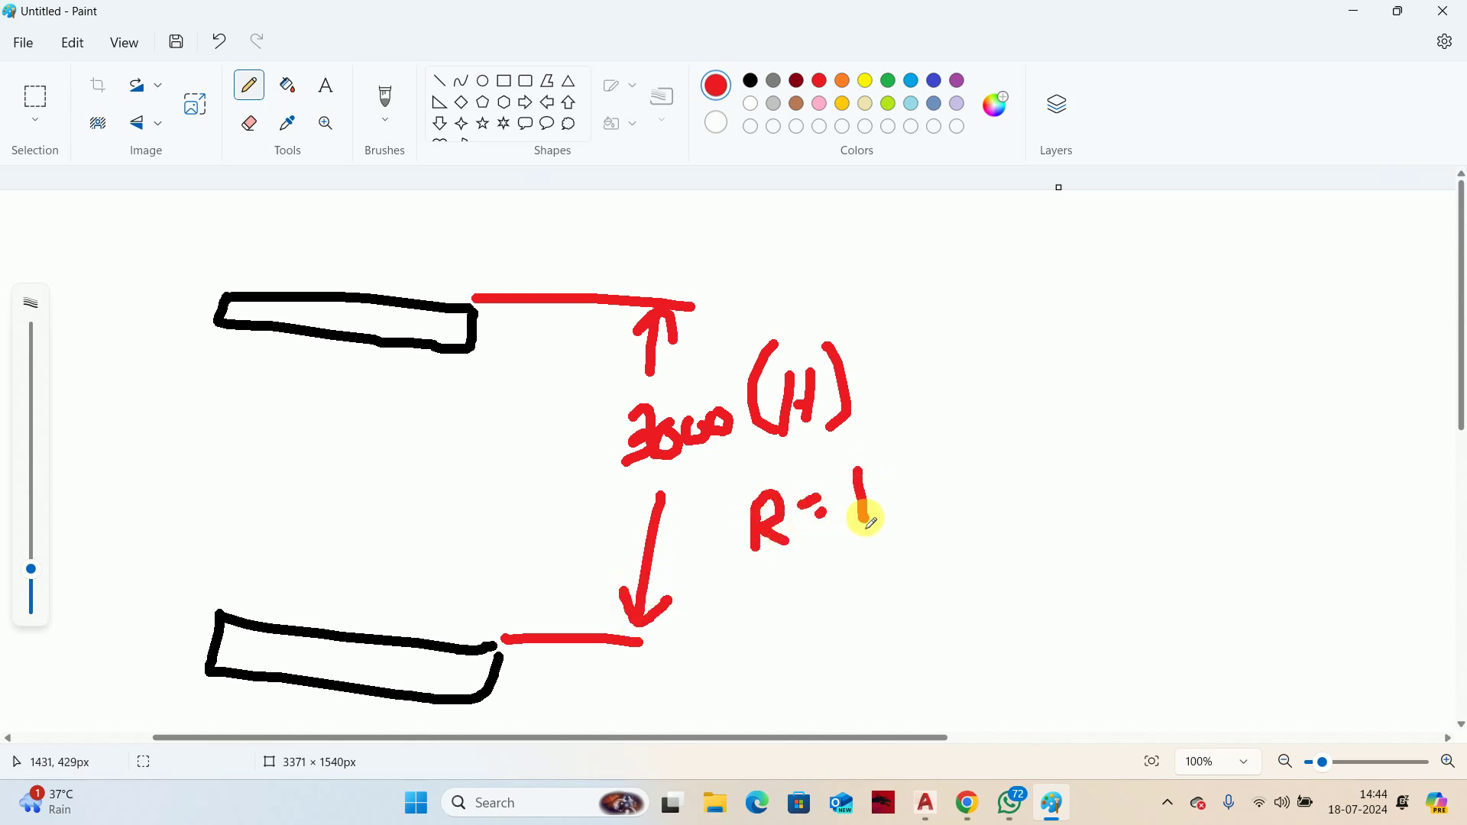
{"action": "left_click_drag", "start_coordinate": [900, 463], "coordinate": [905, 498]}
{"action": "left_click_drag", "start_coordinate": [902, 461], "coordinate": [948, 463]}
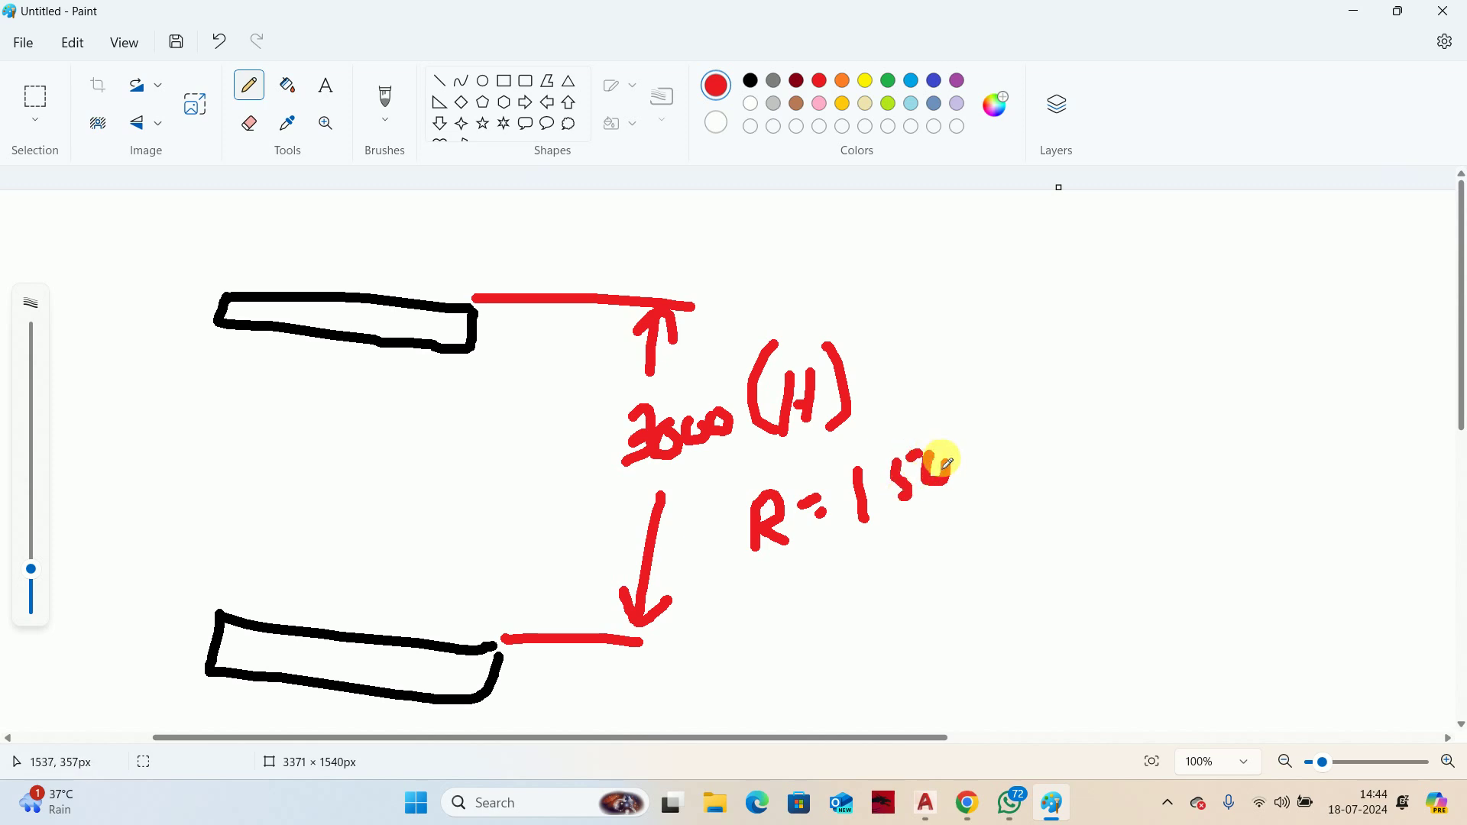
{"action": "left_click", "coordinate": [781, 604]}
{"action": "mouse_move", "coordinate": [780, 605]}
{"action": "left_mouse_down"}
{"action": "mouse_move", "coordinate": [785, 650]}
{"action": "mouse_move", "coordinate": [795, 595]}
{"action": "mouse_move", "coordinate": [925, 596]}
{"action": "mouse_move", "coordinate": [960, 558]}
{"action": "mouse_move", "coordinate": [952, 550]}
{"action": "left_mouse_up"}
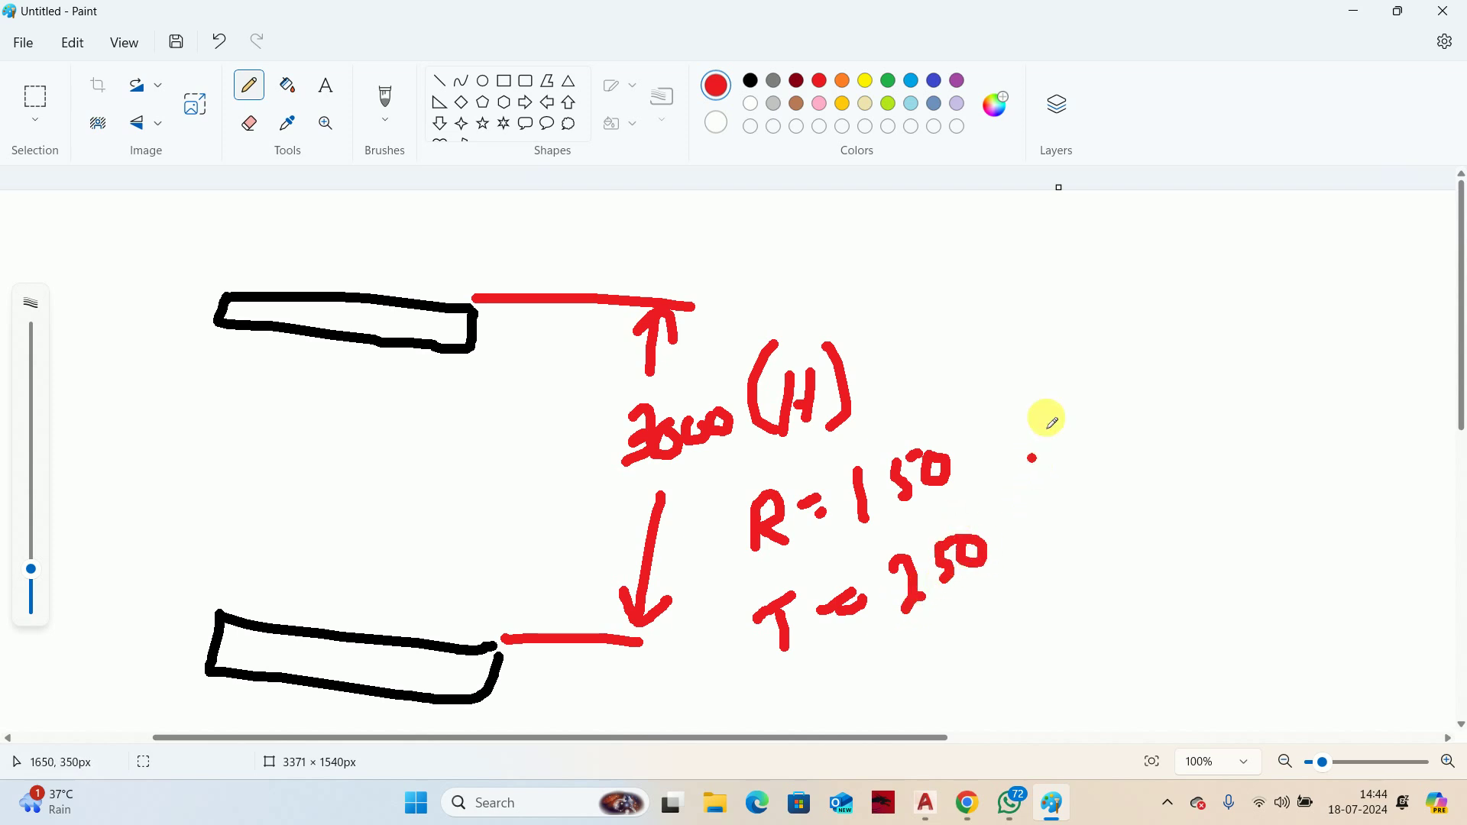
Handwrite the number-of-steps formula NOS = H/R as a fraction in the empty area beside the sketch
{"action": "mouse_move", "coordinate": [1046, 283]}
{"action": "left_mouse_down"}
{"action": "mouse_move", "coordinate": [1092, 251]}
{"action": "mouse_move", "coordinate": [1146, 255]}
{"action": "mouse_move", "coordinate": [1140, 294]}
{"action": "mouse_move", "coordinate": [1170, 260]}
{"action": "mouse_move", "coordinate": [1142, 303]}
{"action": "left_mouse_up"}
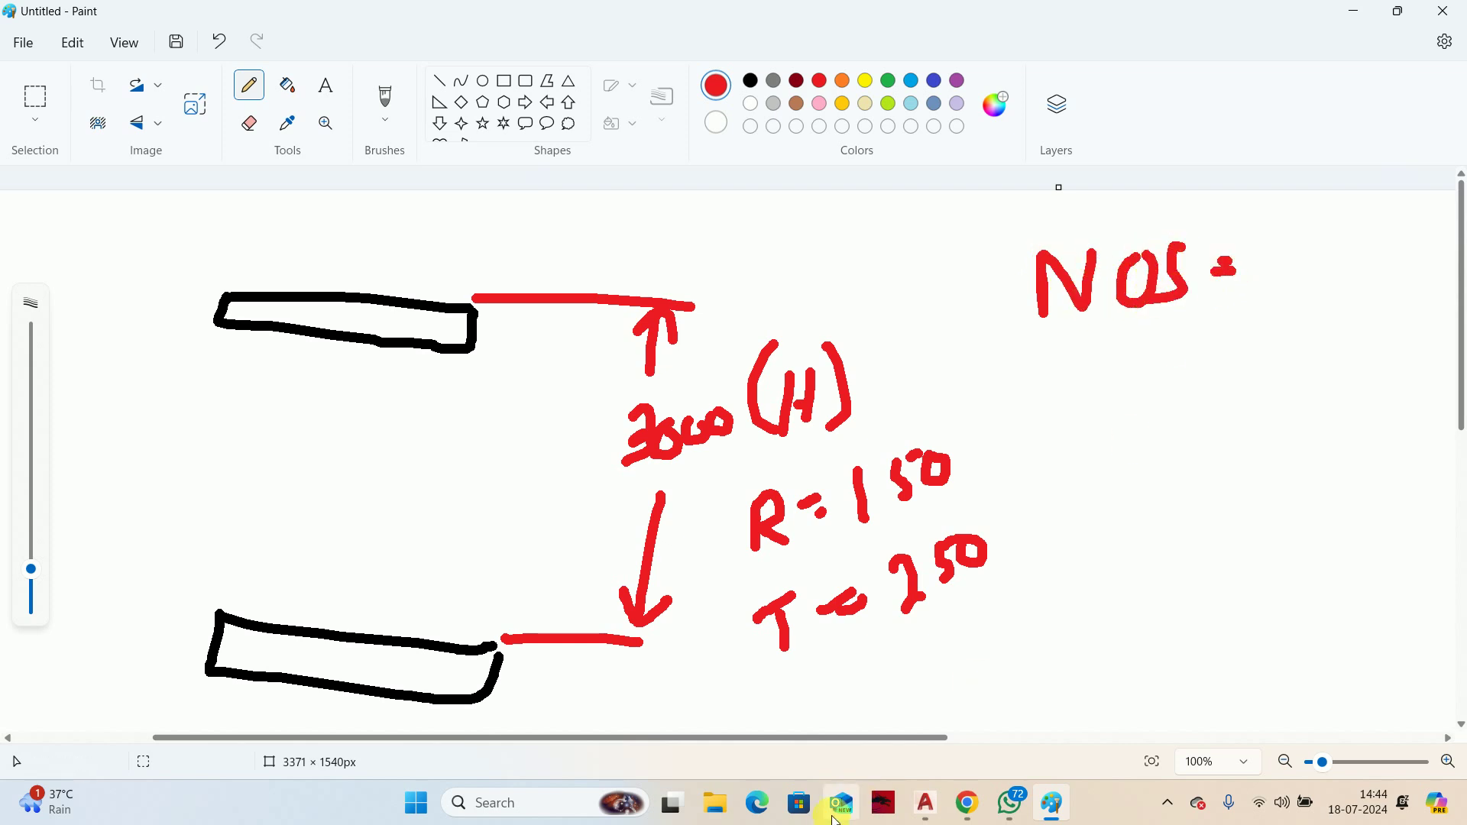
{"action": "left_click_drag", "start_coordinate": [872, 744], "coordinate": [1003, 744]}
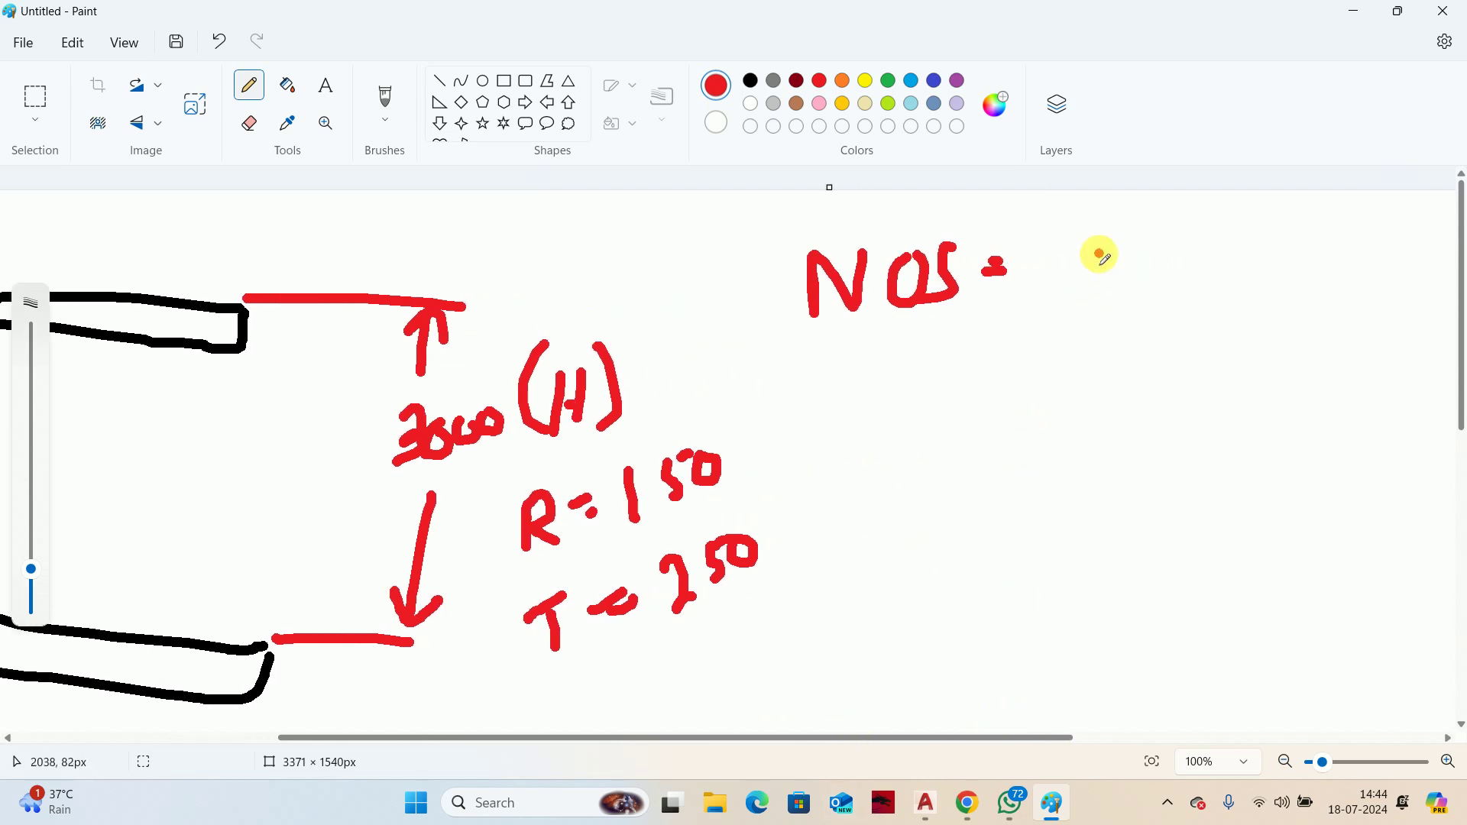
{"action": "mouse_move", "coordinate": [1110, 232]}
{"action": "left_mouse_down"}
{"action": "mouse_move", "coordinate": [1110, 286]}
{"action": "mouse_move", "coordinate": [1139, 263]}
{"action": "left_mouse_up"}
{"action": "left_click_drag", "start_coordinate": [1139, 231], "coordinate": [1137, 282]}
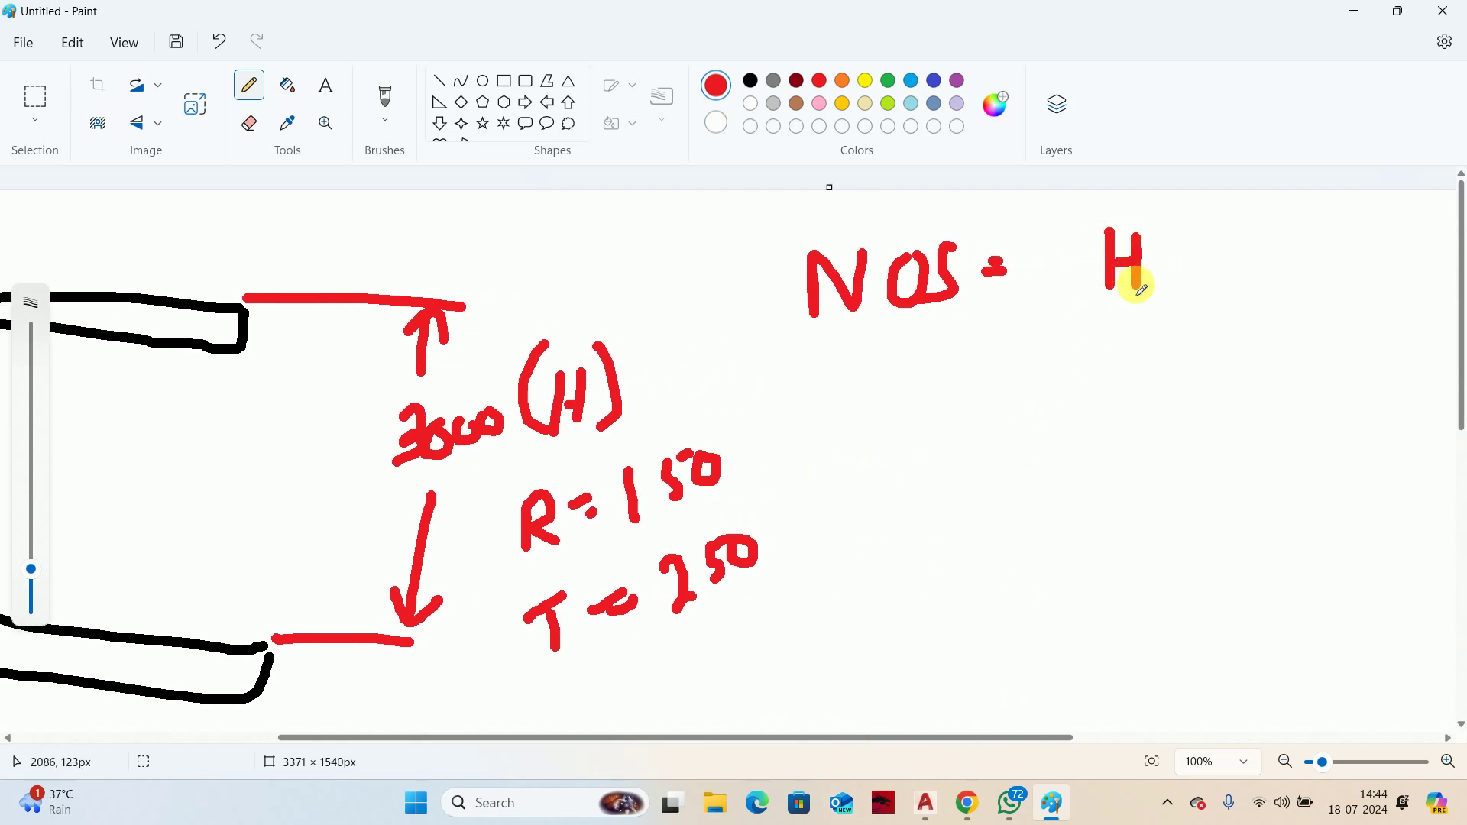
{"action": "left_click_drag", "start_coordinate": [1058, 312], "coordinate": [1174, 298]}
{"action": "left_click_drag", "start_coordinate": [1106, 352], "coordinate": [1117, 336]}
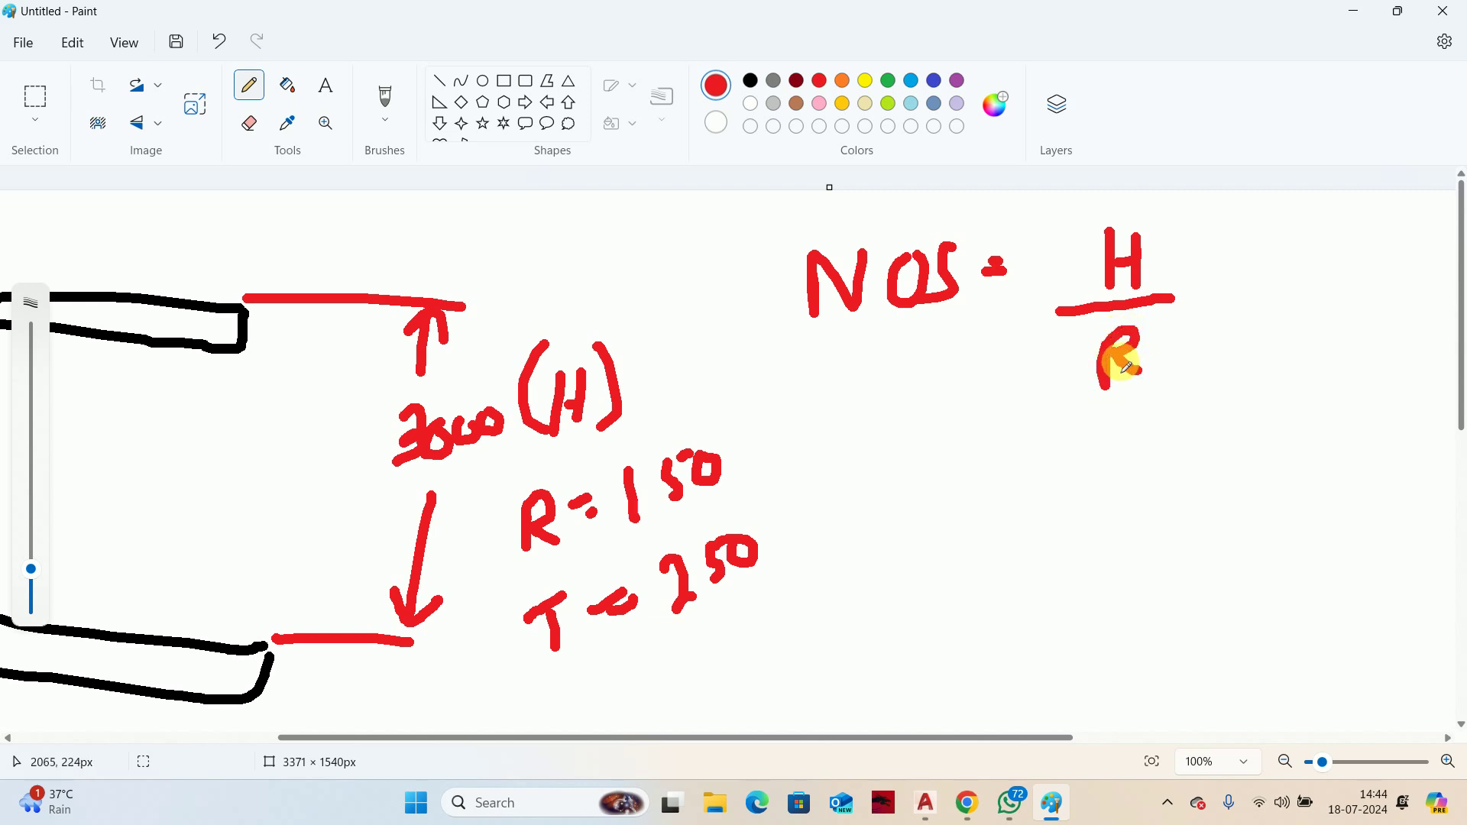
{"action": "left_click_drag", "start_coordinate": [1125, 368], "coordinate": [1141, 372]}
Handwrite an implication arrow and the fraction 3000/150 in red below the NOS formula
{"action": "left_click_drag", "start_coordinate": [924, 511], "coordinate": [956, 507]}
{"action": "left_click_drag", "start_coordinate": [926, 539], "coordinate": [962, 538]}
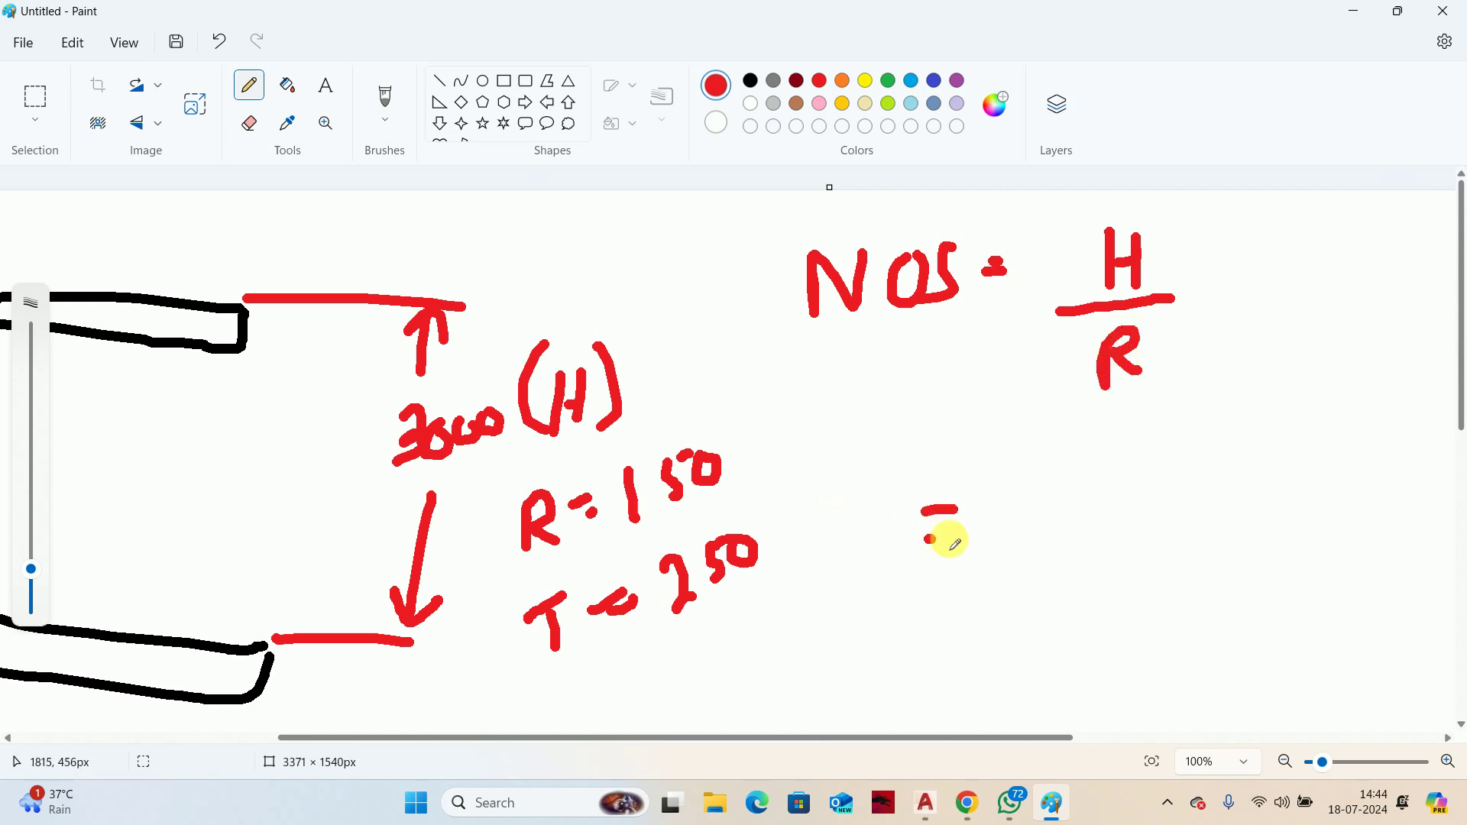
{"action": "left_click_drag", "start_coordinate": [948, 476], "coordinate": [961, 550]}
{"action": "mouse_move", "coordinate": [1041, 465]}
{"action": "left_mouse_down"}
{"action": "mouse_move", "coordinate": [1055, 489]}
{"action": "mouse_move", "coordinate": [1041, 521]}
{"action": "mouse_move", "coordinate": [1104, 468]}
{"action": "left_mouse_up"}
{"action": "mouse_move", "coordinate": [1165, 459]}
{"action": "left_mouse_down"}
{"action": "mouse_move", "coordinate": [1153, 462]}
{"action": "mouse_move", "coordinate": [1185, 468]}
{"action": "mouse_move", "coordinate": [1181, 489]}
{"action": "left_mouse_up"}
{"action": "left_click_drag", "start_coordinate": [1003, 550], "coordinate": [1273, 533]}
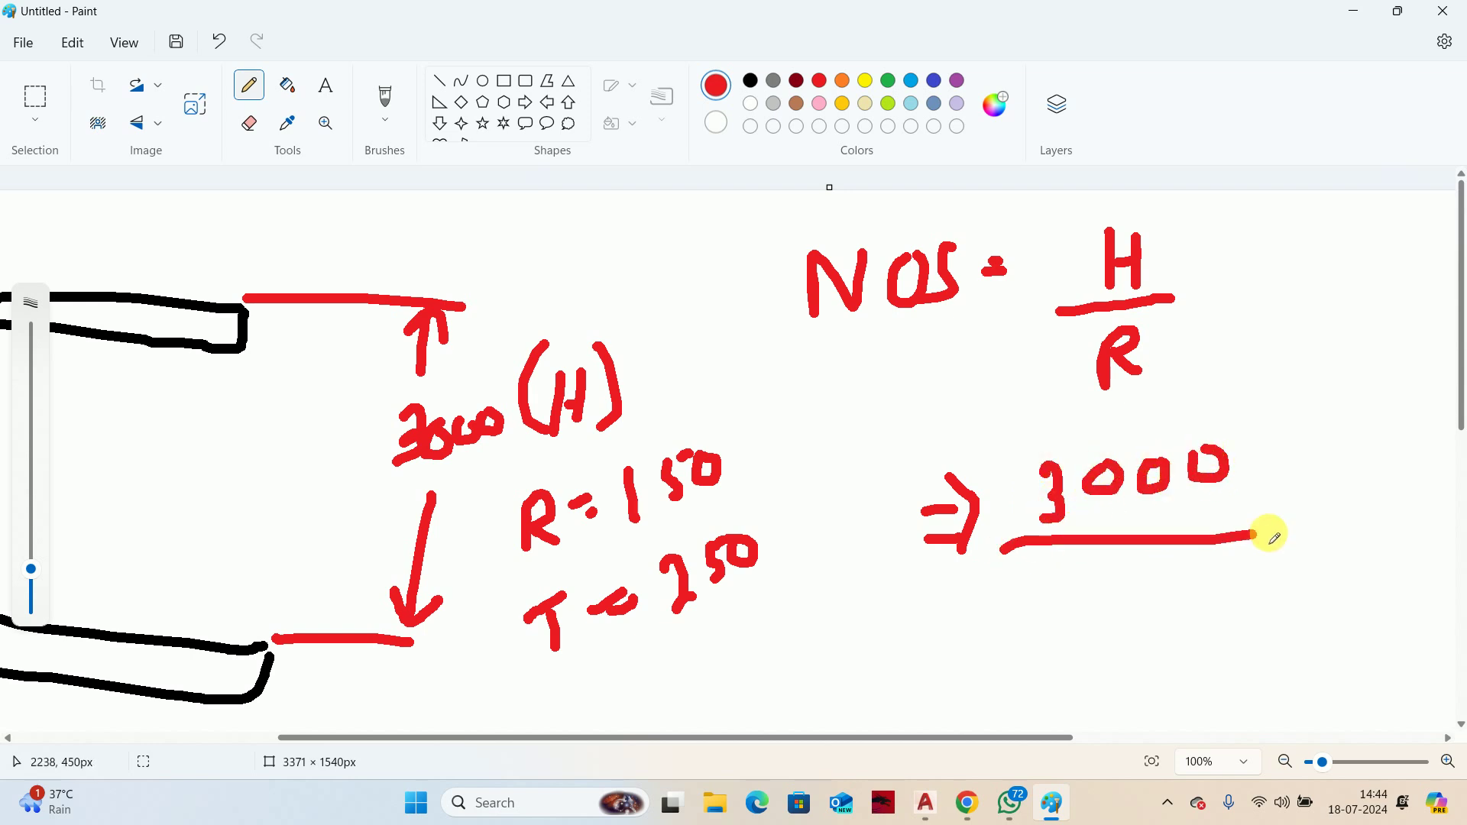
{"action": "mouse_move", "coordinate": [1088, 563]}
{"action": "left_mouse_down"}
{"action": "mouse_move", "coordinate": [1088, 595]}
{"action": "mouse_move", "coordinate": [1172, 583]}
{"action": "mouse_move", "coordinate": [1163, 558]}
{"action": "mouse_move", "coordinate": [1200, 558]}
{"action": "mouse_move", "coordinate": [1168, 611]}
{"action": "left_mouse_up"}
Cancel the 3000/150 fraction by striking out its terms and writing 20 above and 1 below
{"action": "left_click_drag", "start_coordinate": [1253, 391], "coordinate": [1192, 500]}
{"action": "left_click", "coordinate": [1046, 638]}
{"action": "mouse_move", "coordinate": [1183, 573]}
{"action": "left_mouse_down"}
{"action": "mouse_move", "coordinate": [992, 616]}
{"action": "mouse_move", "coordinate": [1069, 657]}
{"action": "left_mouse_up"}
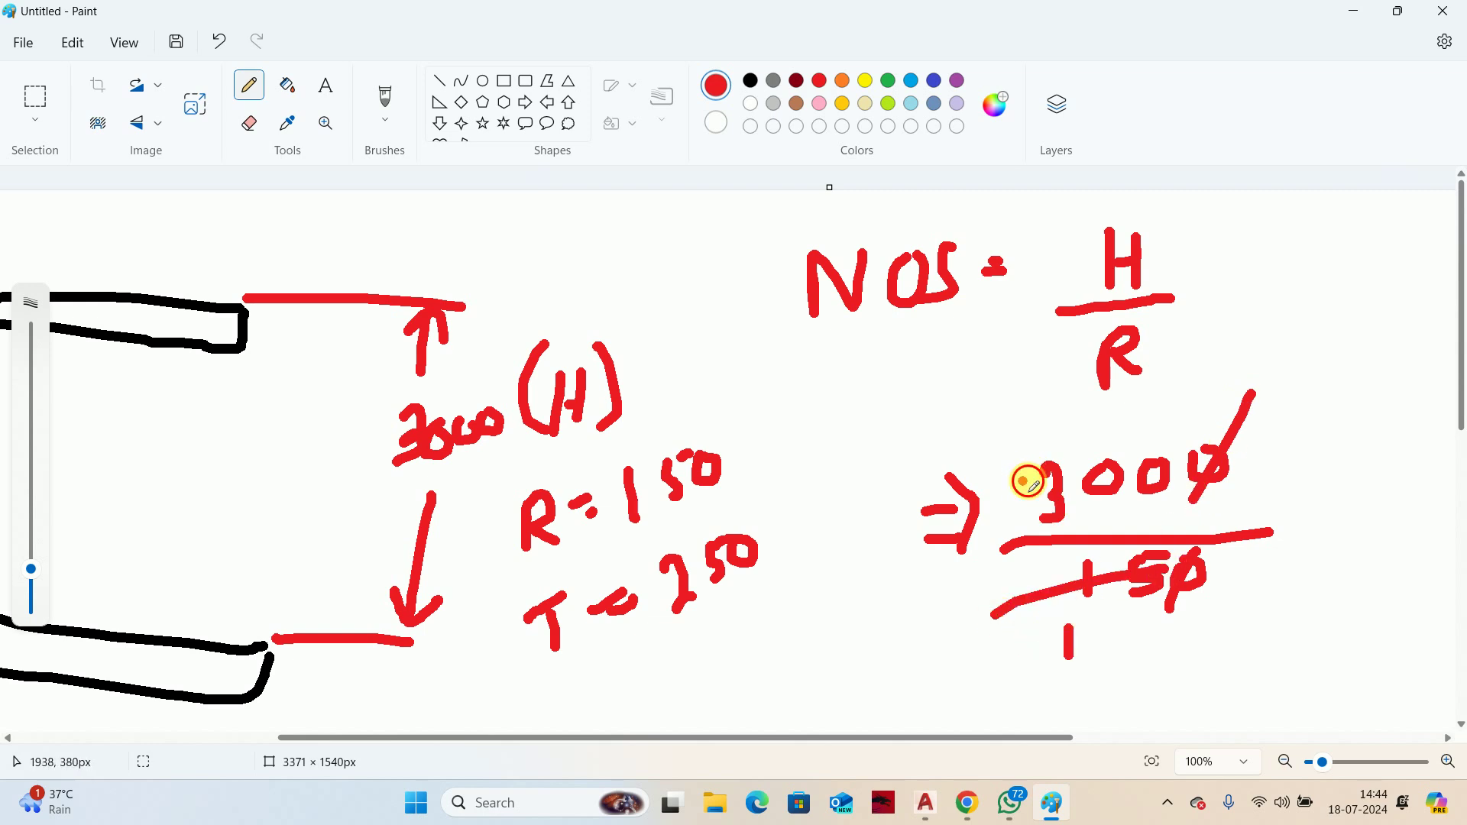
{"action": "left_click_drag", "start_coordinate": [1026, 482], "coordinate": [1160, 464]}
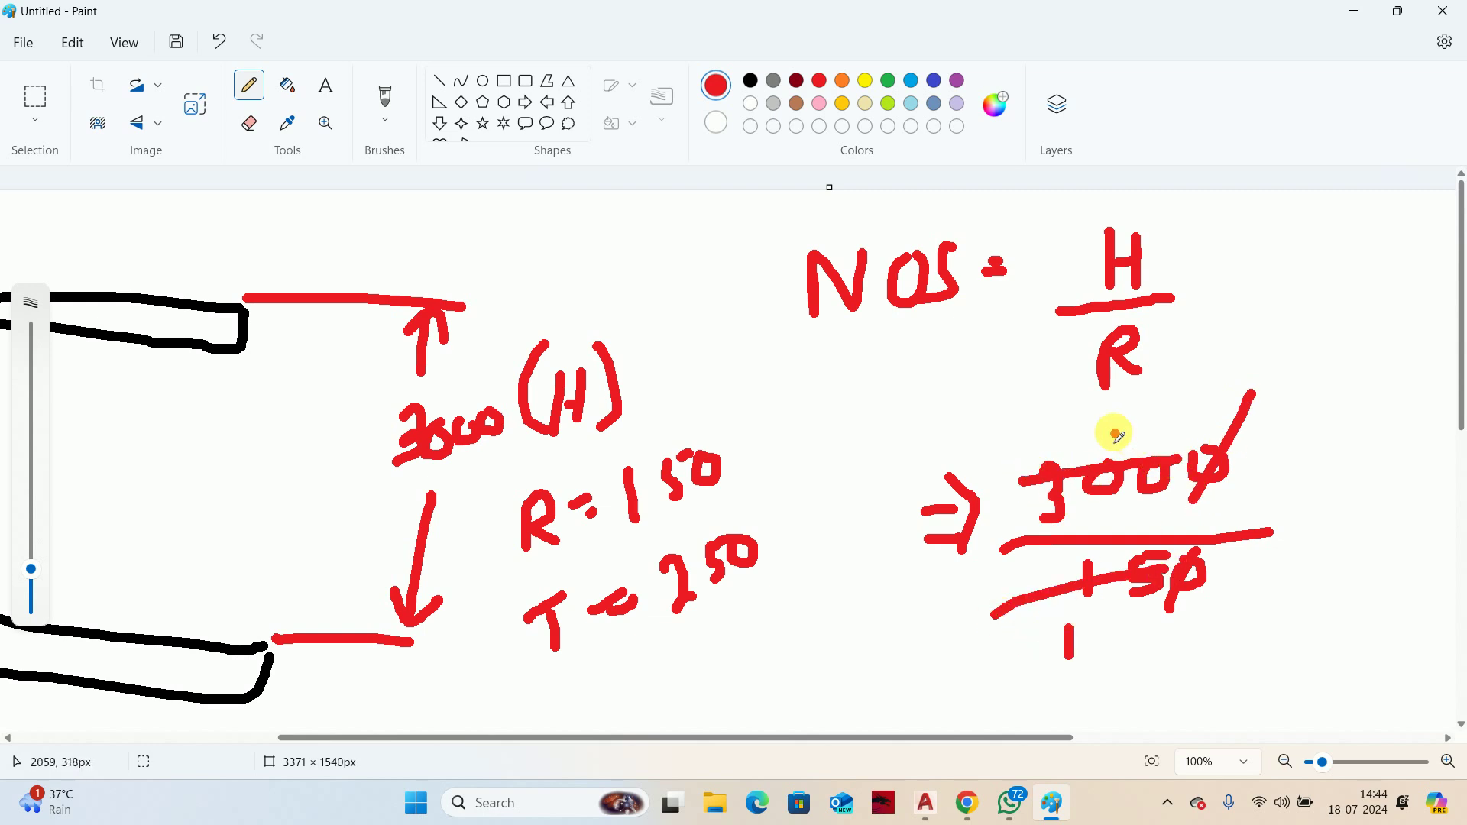
{"action": "mouse_move", "coordinate": [1119, 433]}
{"action": "left_mouse_down"}
{"action": "mouse_move", "coordinate": [1142, 437]}
{"action": "mouse_move", "coordinate": [1165, 411]}
{"action": "left_mouse_up"}
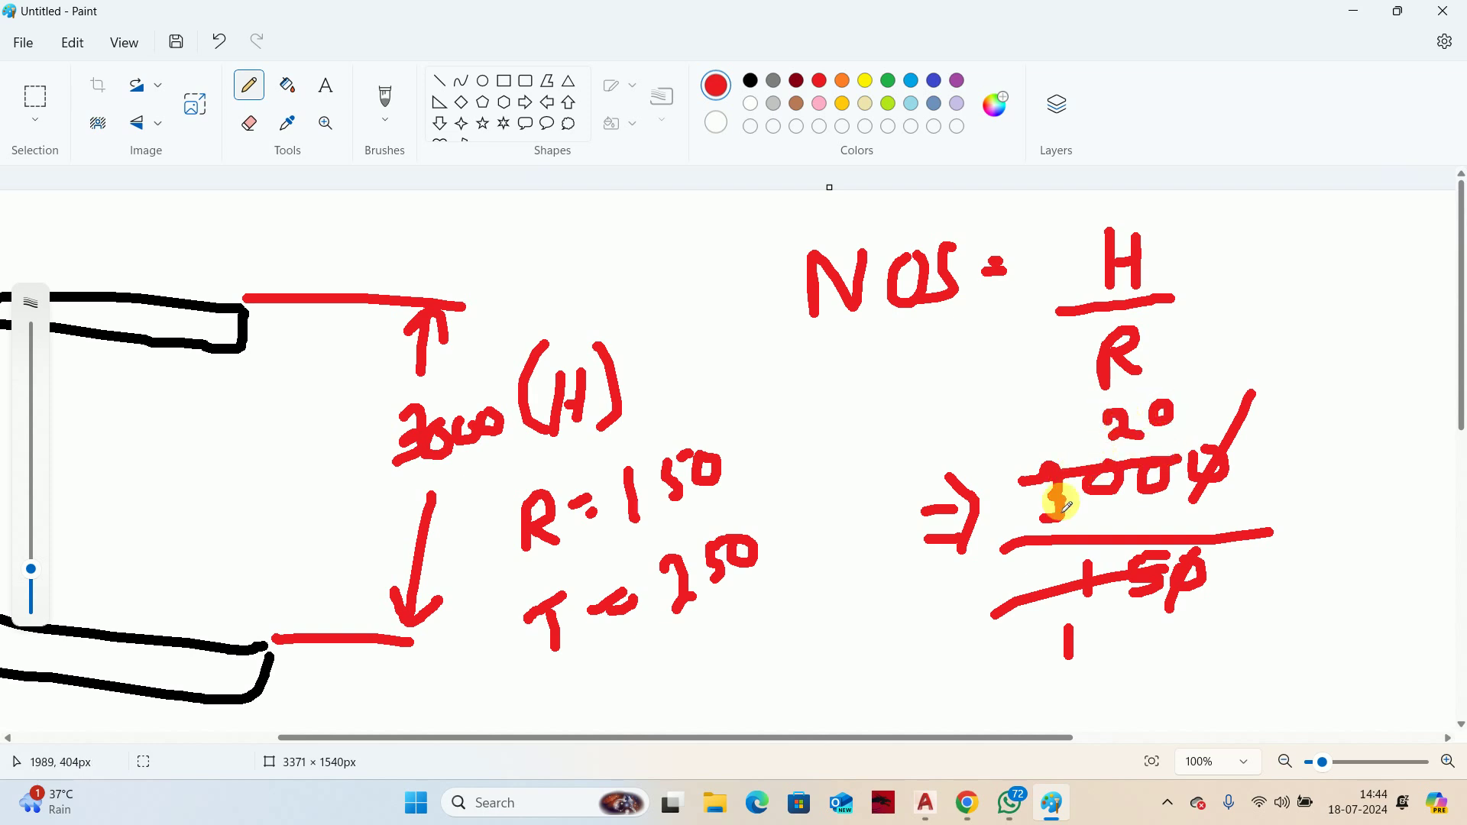
Sketch the first two red stair steps on the lower slab and a final riser at the upper slab's edge
{"action": "mouse_move", "coordinate": [670, 724]}
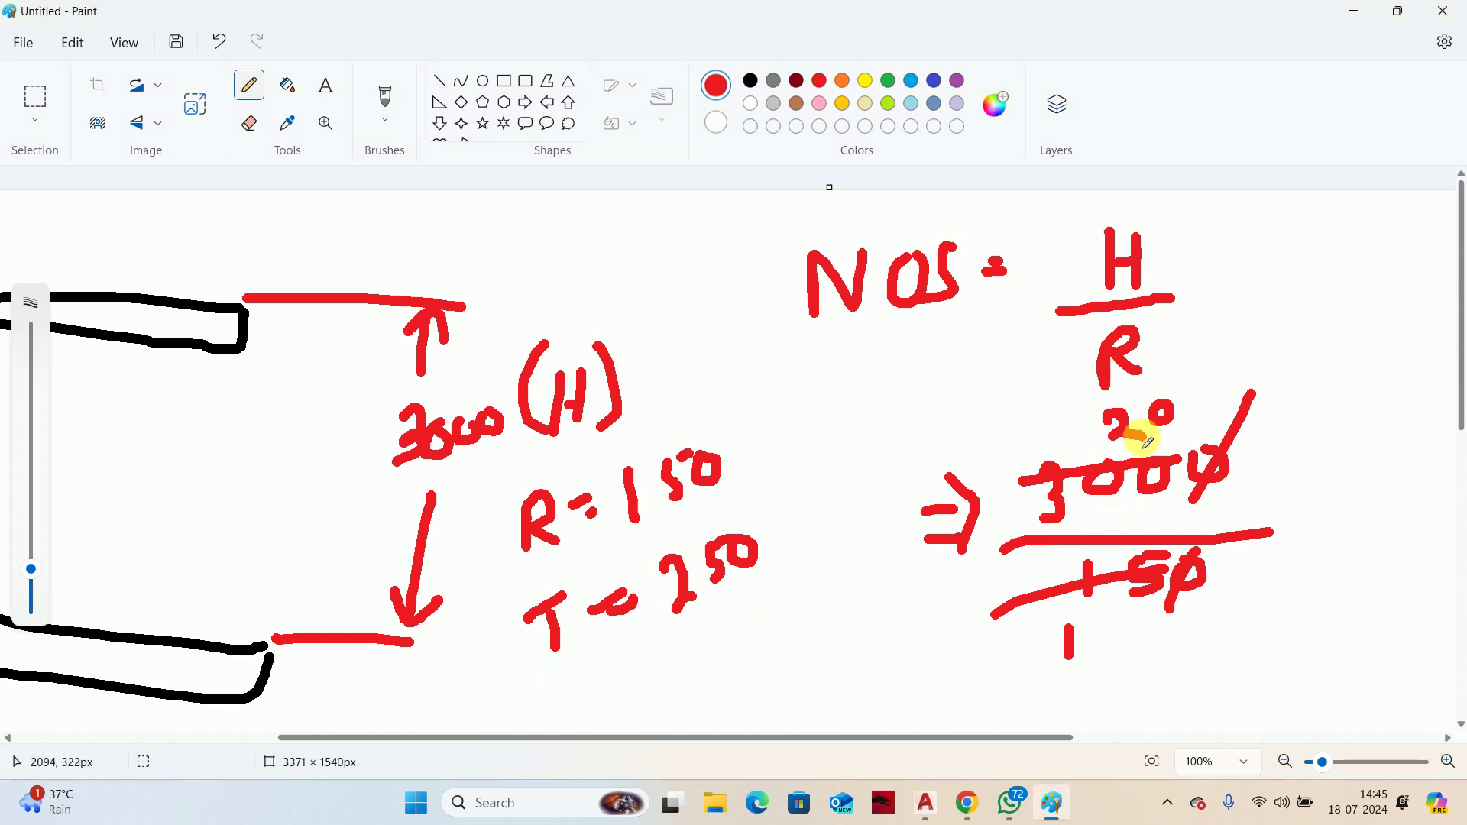
{"action": "scroll", "coordinate": [1055, 422], "scroll_direction": "down", "scroll_amount": 5}
{"action": "left_click", "coordinate": [812, 551]}
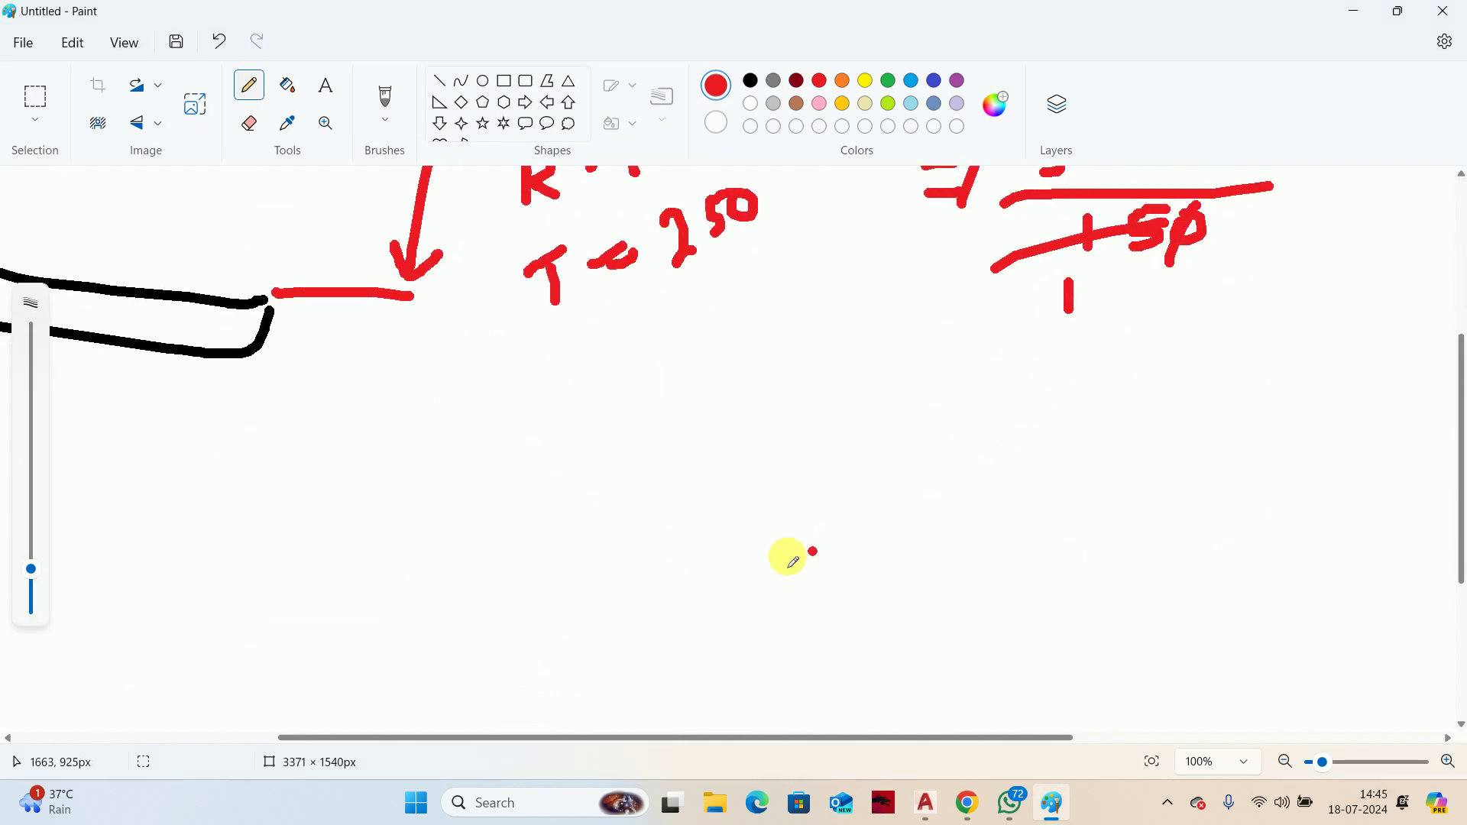
{"action": "scroll", "coordinate": [491, 530], "scroll_direction": "up", "scroll_amount": 3}
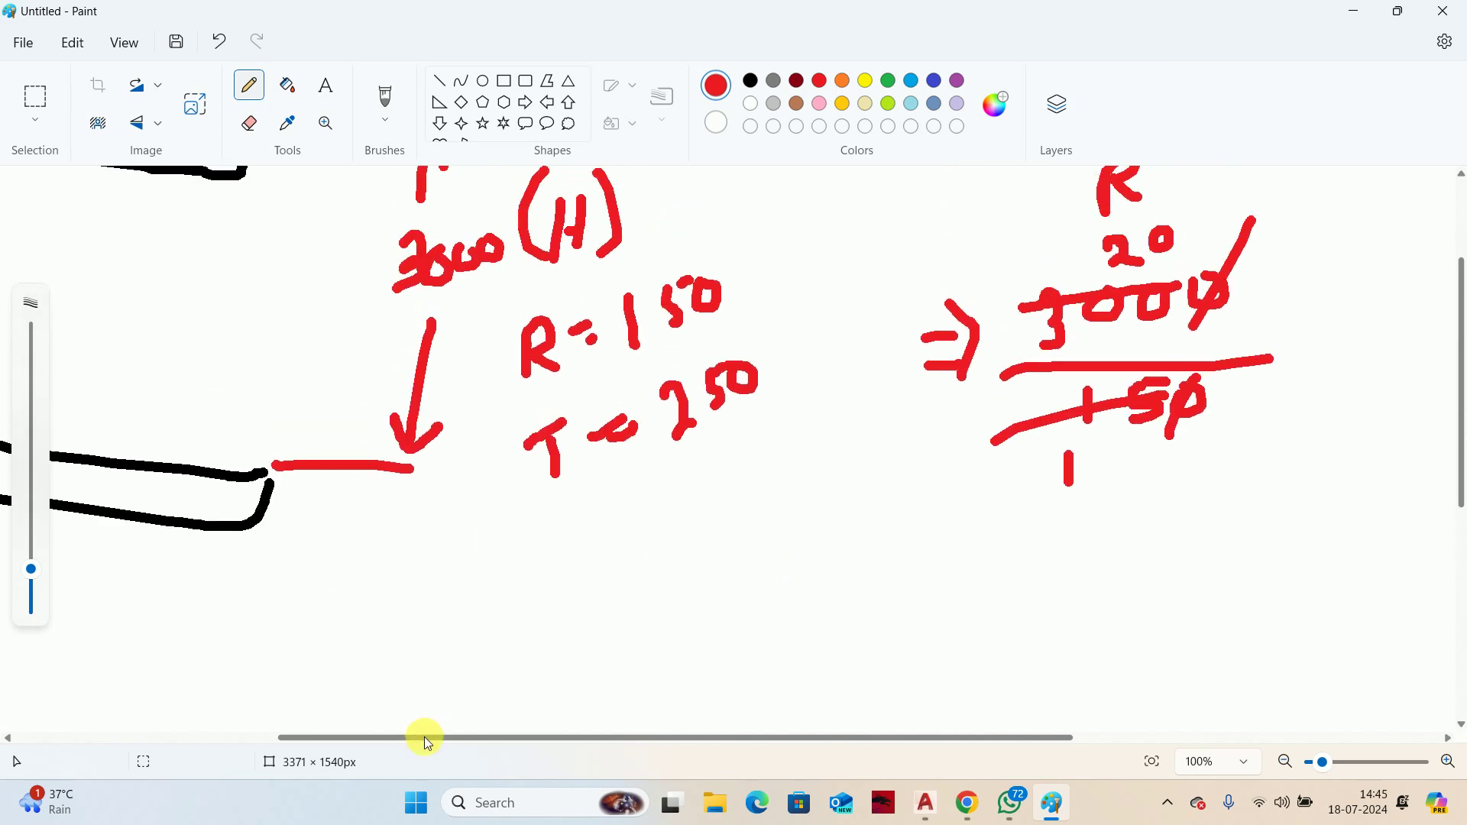
{"action": "left_click_drag", "start_coordinate": [424, 739], "coordinate": [191, 700]}
{"action": "scroll", "coordinate": [483, 441], "scroll_direction": "up", "scroll_amount": 1}
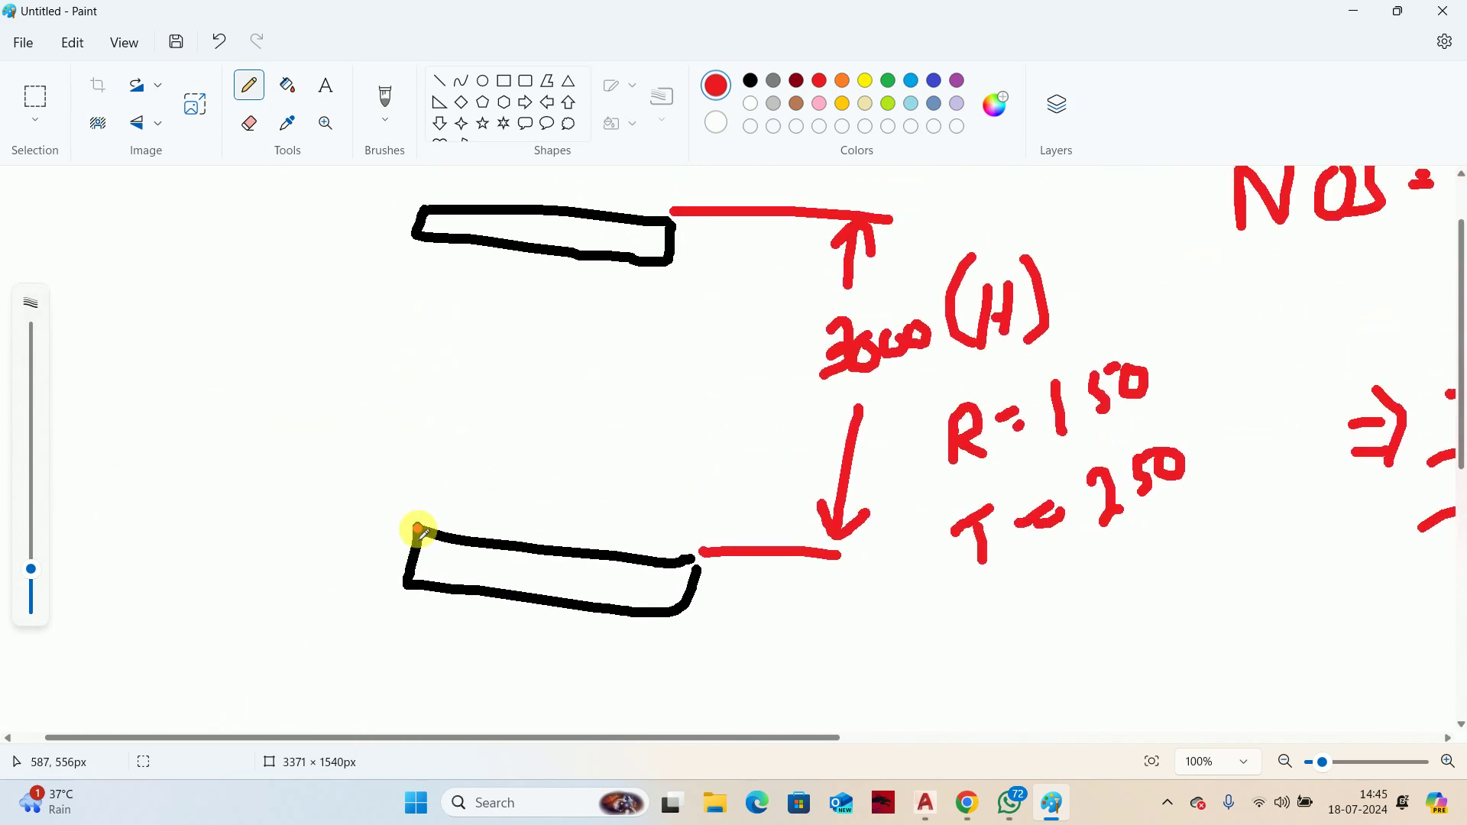
{"action": "mouse_move", "coordinate": [420, 512]}
{"action": "left_mouse_down"}
{"action": "mouse_move", "coordinate": [446, 482]}
{"action": "mouse_move", "coordinate": [483, 472]}
{"action": "left_mouse_up"}
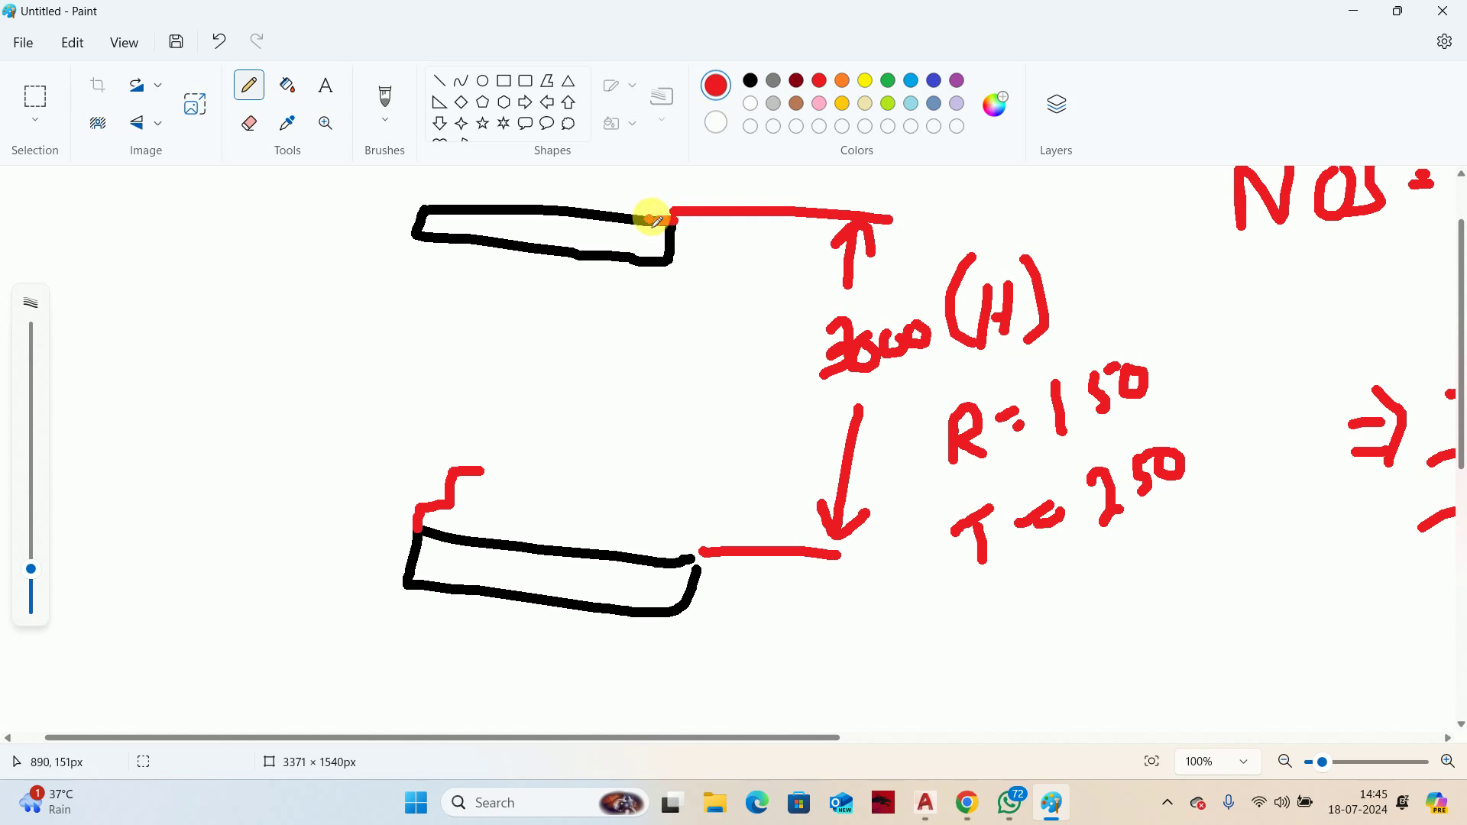
{"action": "mouse_move", "coordinate": [656, 222]}
{"action": "left_mouse_down"}
{"action": "mouse_move", "coordinate": [642, 269]}
{"action": "mouse_move", "coordinate": [659, 242]}
{"action": "left_mouse_up"}
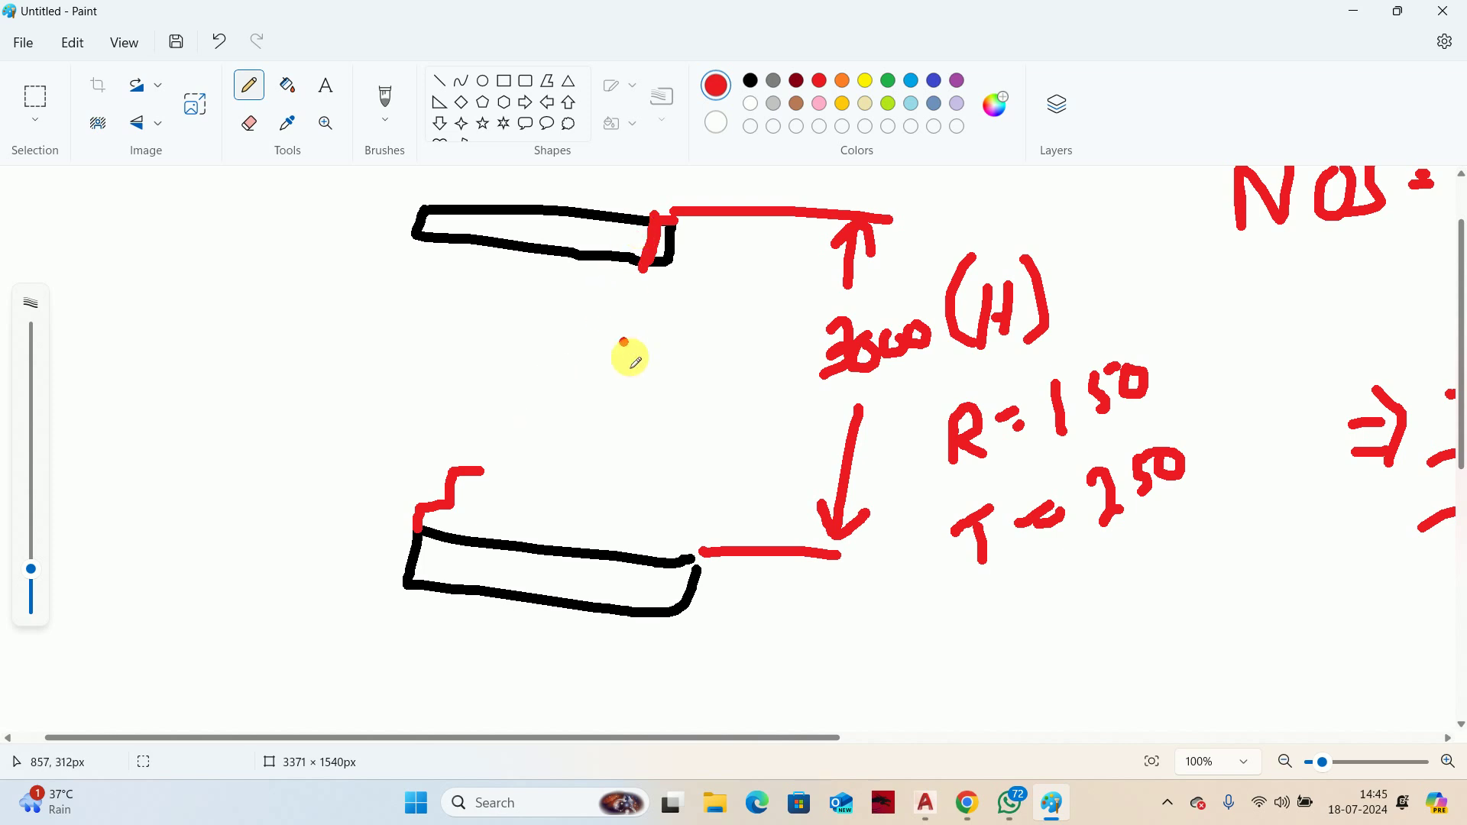
Handwrite NOS = 19+1 in red below the riser and tread notes and draw a box around it
{"action": "scroll", "coordinate": [744, 393], "scroll_direction": "down", "scroll_amount": 3}
{"action": "mouse_move", "coordinate": [734, 520]}
{"action": "left_mouse_down"}
{"action": "mouse_move", "coordinate": [727, 550]}
{"action": "mouse_move", "coordinate": [767, 531]}
{"action": "mouse_move", "coordinate": [795, 557]}
{"action": "mouse_move", "coordinate": [773, 535]}
{"action": "left_mouse_up"}
{"action": "mouse_move", "coordinate": [870, 528]}
{"action": "left_mouse_down"}
{"action": "mouse_move", "coordinate": [826, 577]}
{"action": "mouse_move", "coordinate": [817, 565]}
{"action": "mouse_move", "coordinate": [934, 563]}
{"action": "left_mouse_up"}
{"action": "left_click_drag", "start_coordinate": [996, 507], "coordinate": [986, 572]}
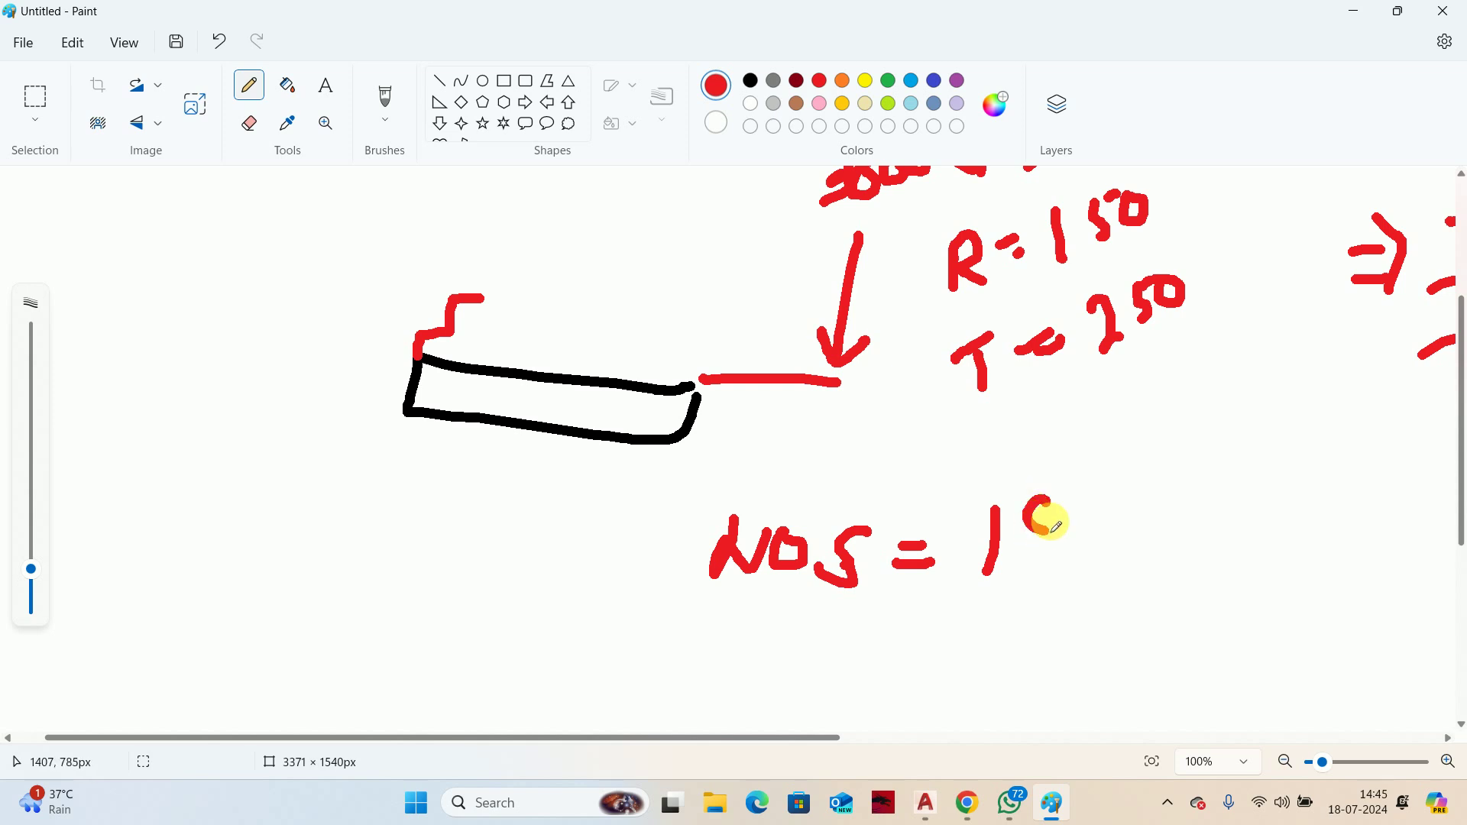
{"action": "mouse_move", "coordinate": [1051, 526]}
{"action": "left_mouse_down"}
{"action": "mouse_move", "coordinate": [1032, 563]}
{"action": "mouse_move", "coordinate": [1012, 566]}
{"action": "left_mouse_up"}
{"action": "mouse_move", "coordinate": [1110, 505]}
{"action": "left_mouse_down"}
{"action": "mouse_move", "coordinate": [1098, 563]}
{"action": "mouse_move", "coordinate": [1118, 538]}
{"action": "left_mouse_up"}
{"action": "left_click_drag", "start_coordinate": [1167, 497], "coordinate": [1157, 564]}
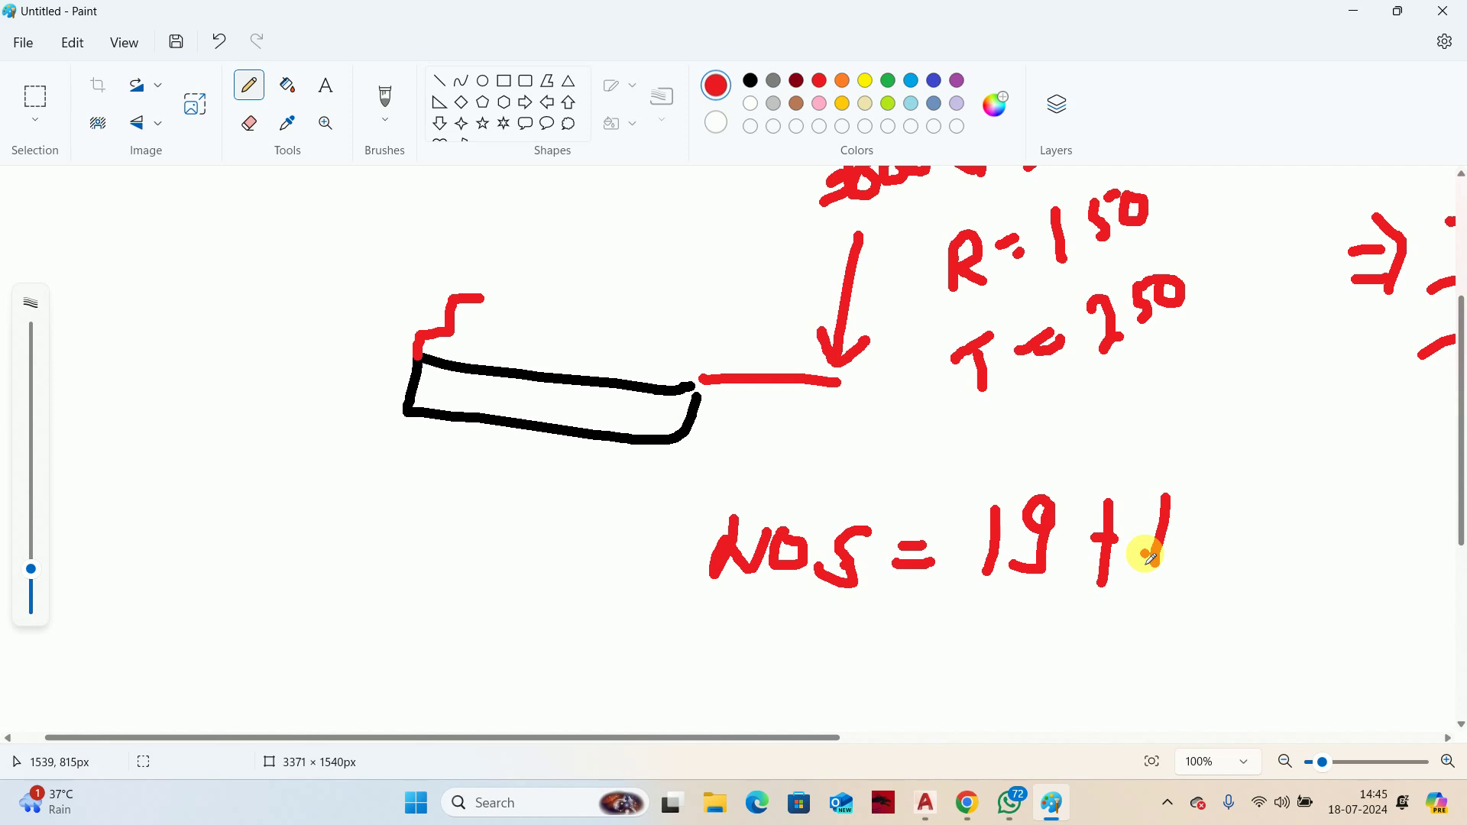
{"action": "mouse_move", "coordinate": [709, 495]}
{"action": "left_mouse_down"}
{"action": "mouse_move", "coordinate": [685, 570]}
{"action": "mouse_move", "coordinate": [742, 484]}
{"action": "mouse_move", "coordinate": [1187, 468]}
{"action": "mouse_move", "coordinate": [1206, 589]}
{"action": "mouse_move", "coordinate": [682, 593]}
{"action": "left_mouse_up"}
{"action": "scroll", "coordinate": [1085, 597], "scroll_direction": "up", "scroll_amount": 1}
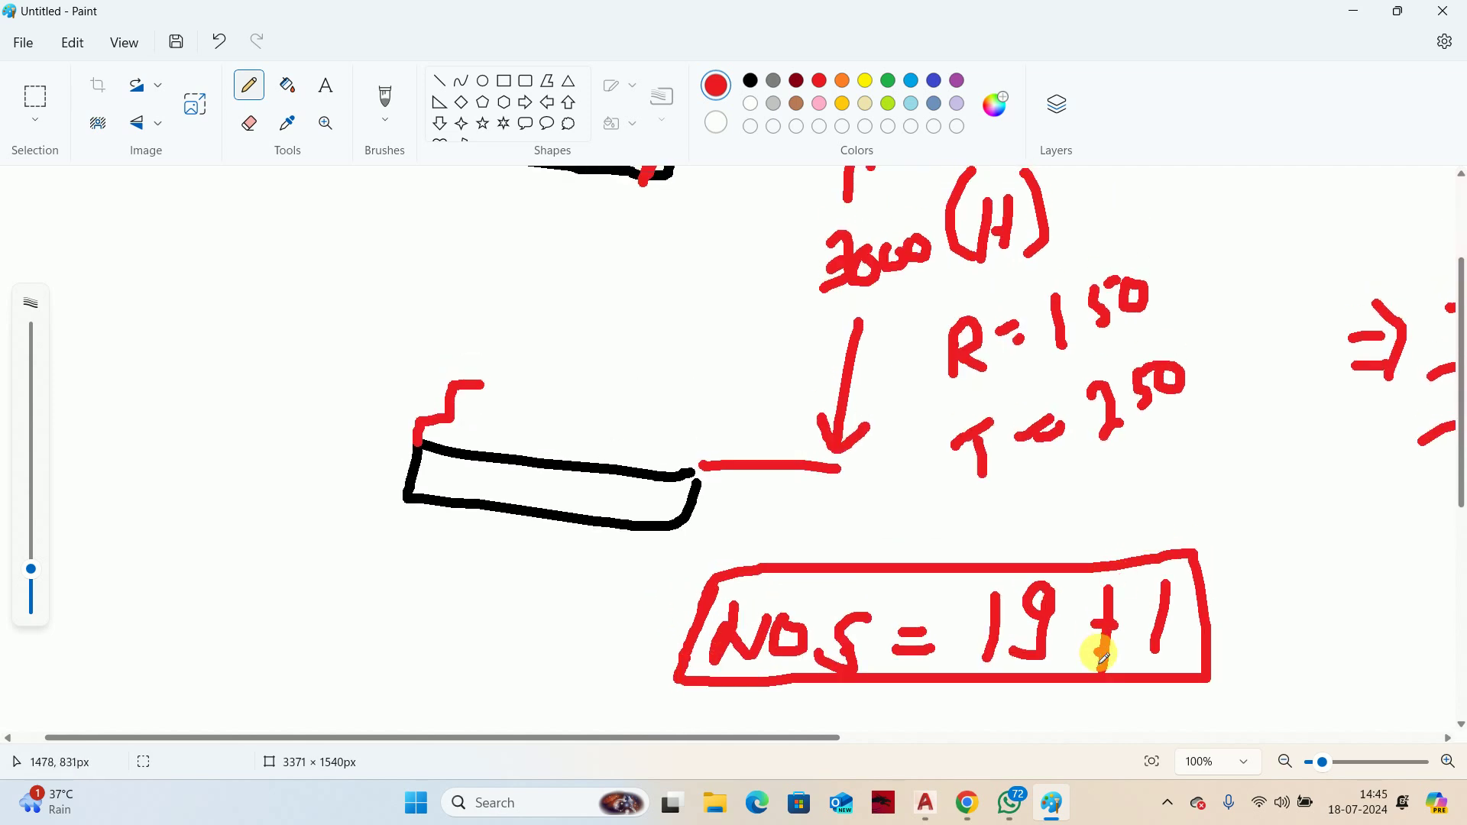
{"action": "scroll", "coordinate": [765, 421], "scroll_direction": "up", "scroll_amount": 2}
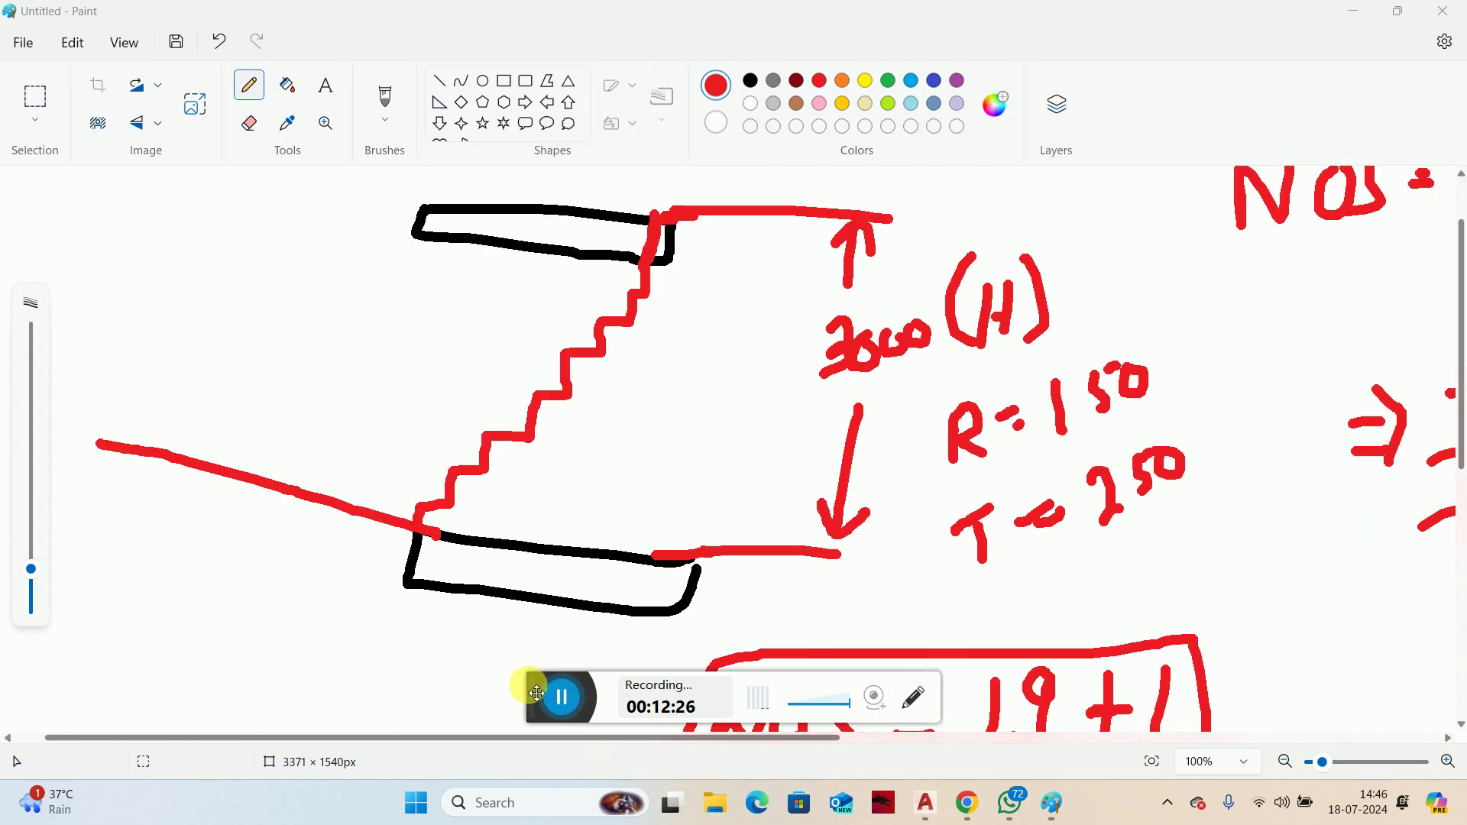
{"action": "scroll", "coordinate": [864, 535], "scroll_direction": "down", "scroll_amount": 1}
{"action": "scroll", "coordinate": [868, 566], "scroll_direction": "up", "scroll_amount": 3}
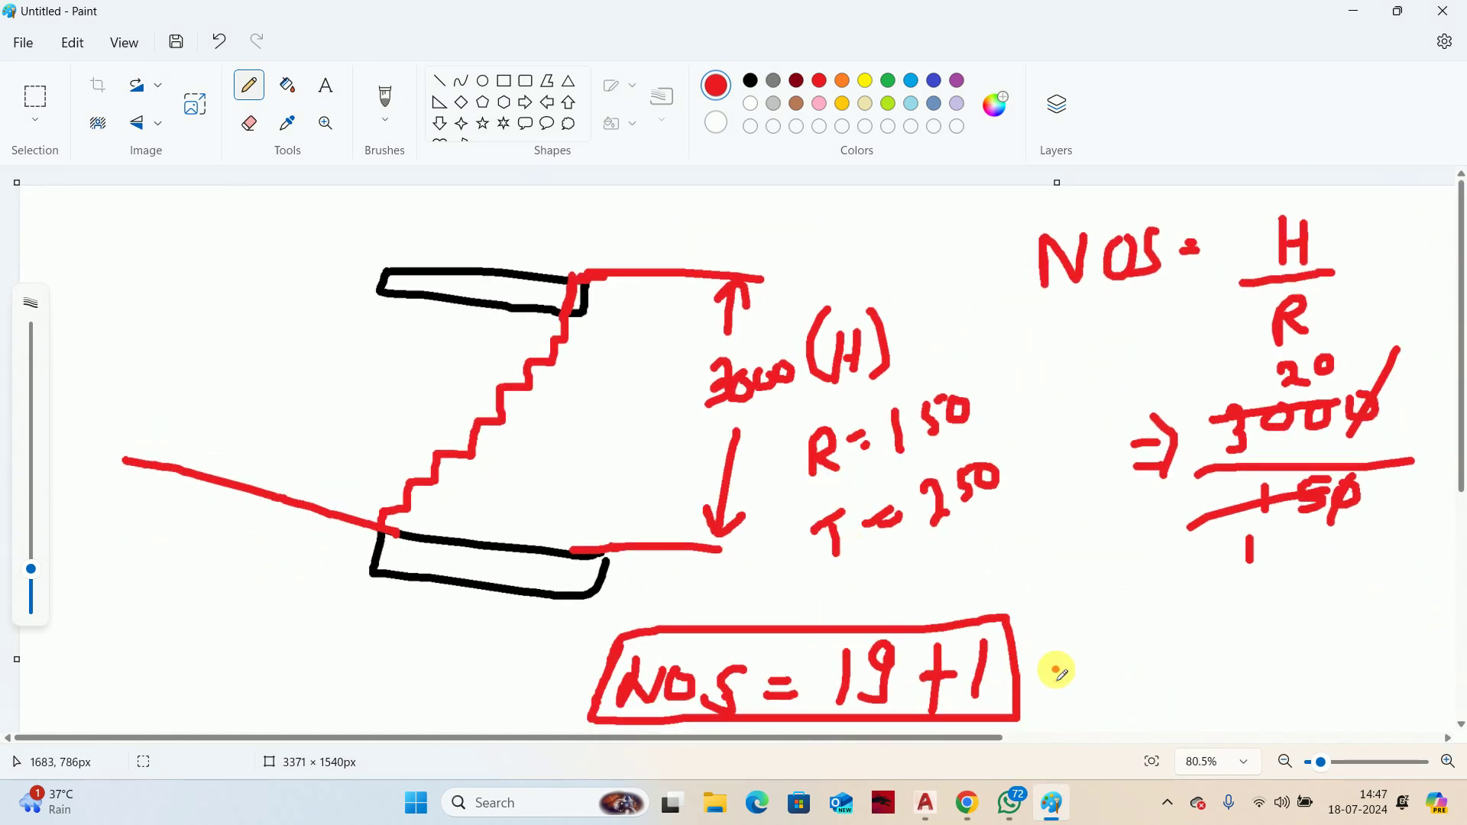
Switch to AutoCAD and offset the stair's bottom line upward by 250 to form the first tread
{"action": "left_click", "coordinate": [1346, 8]}
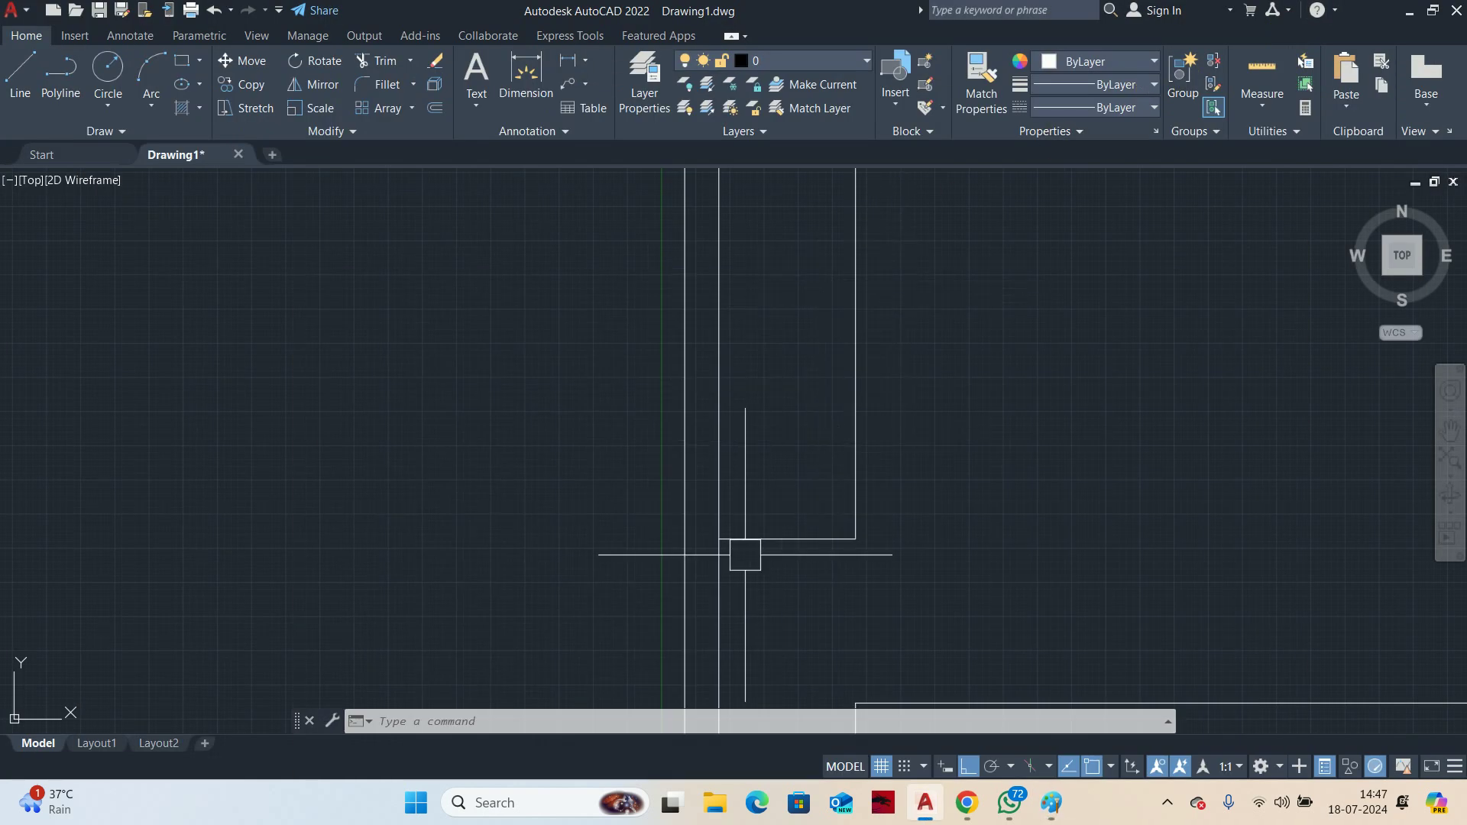
{"action": "key", "text": "Escape"}
{"action": "key", "text": "Escape"}
{"action": "type", "text": "o"}
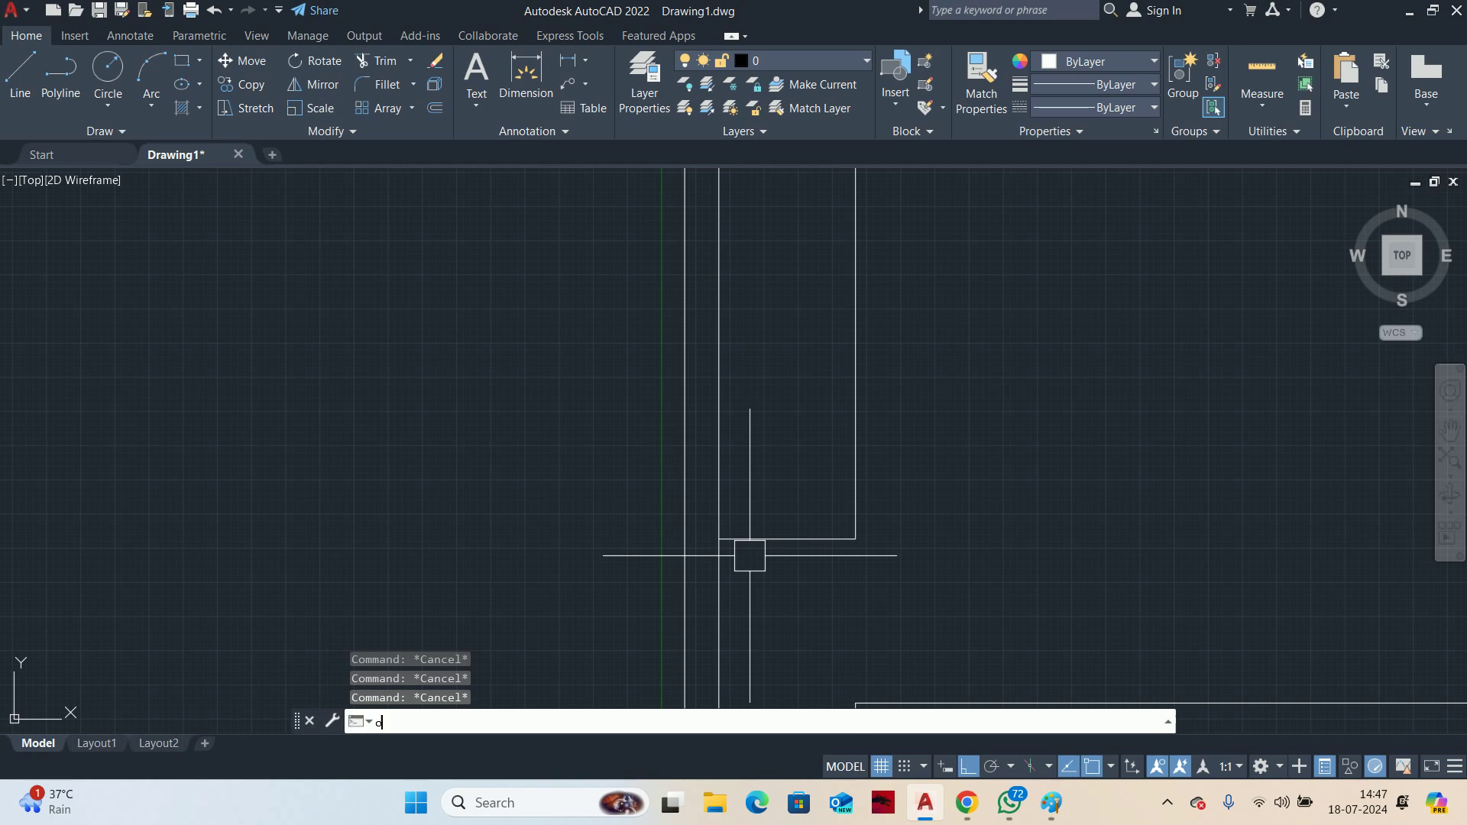
{"action": "key", "text": "Return"}
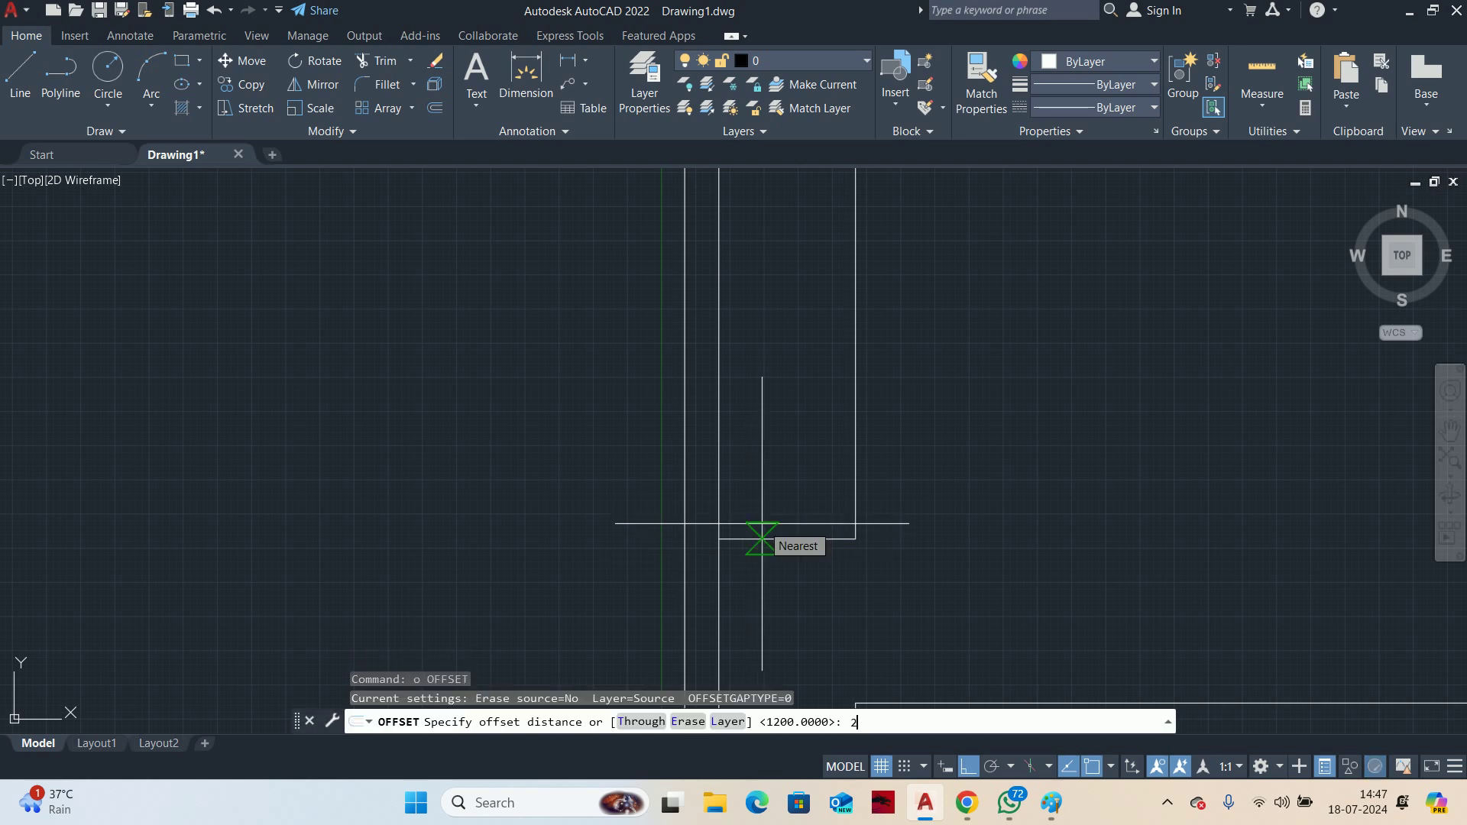
{"action": "type", "text": "250"}
{"action": "key", "text": "Return"}
{"action": "left_click", "coordinate": [768, 533]}
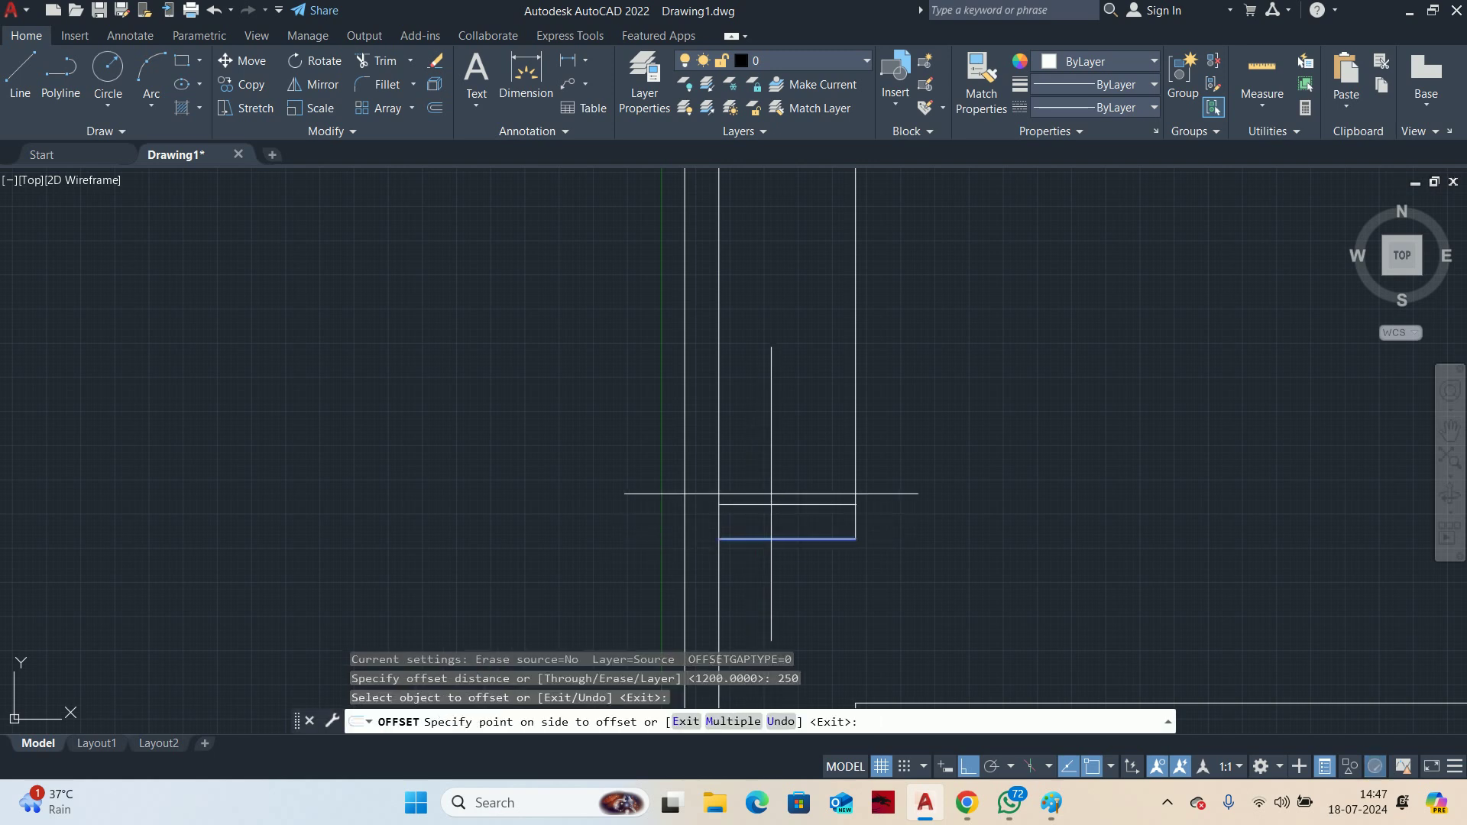
{"action": "left_click", "coordinate": [768, 444]}
Repeat the 250 offset upward from each newest tread line until the flight has 19 treads
{"action": "left_click", "coordinate": [776, 504]}
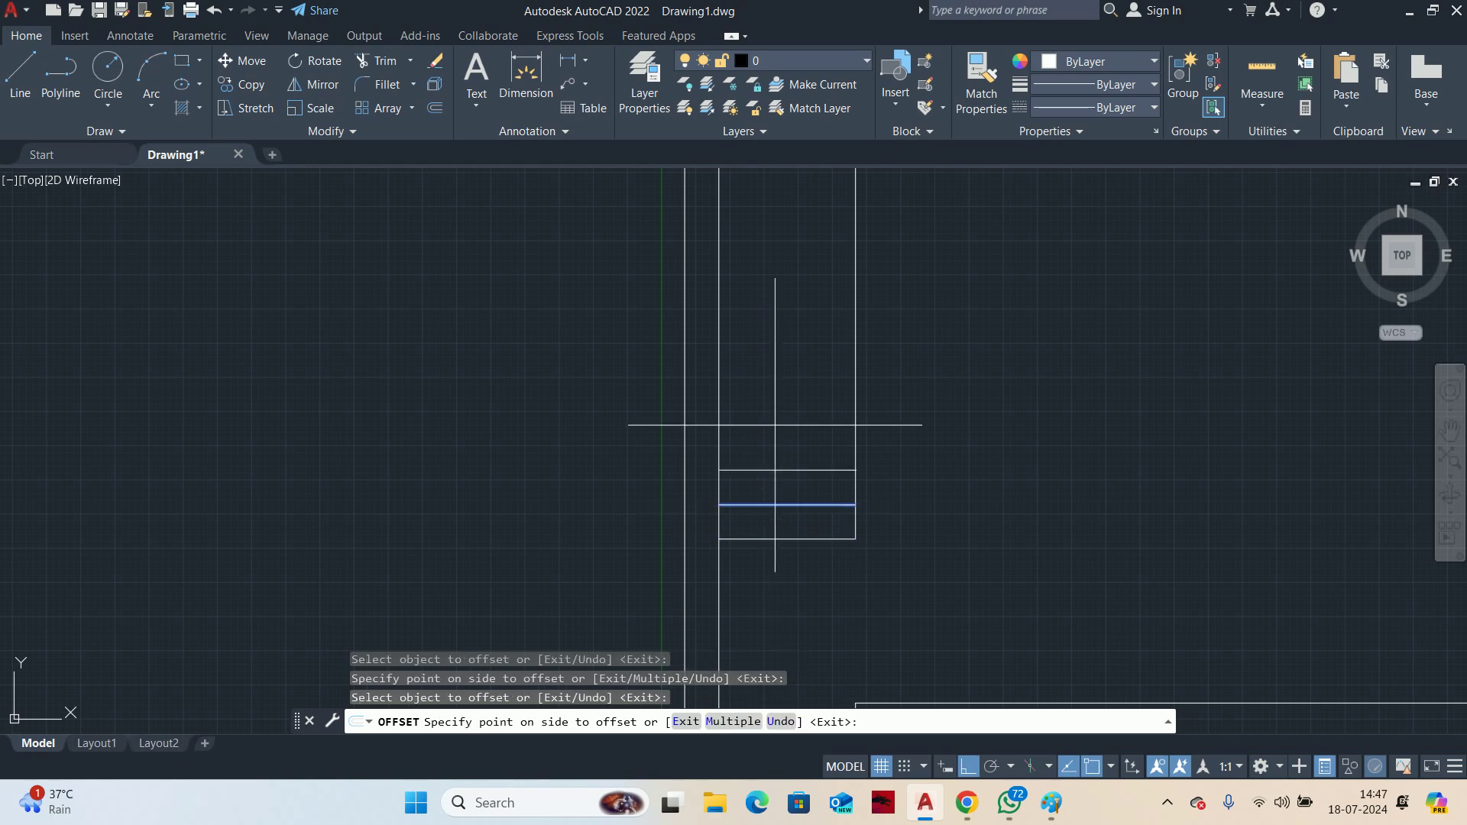
{"action": "left_click", "coordinate": [772, 424]}
{"action": "left_click", "coordinate": [768, 471]}
{"action": "left_click", "coordinate": [776, 435]}
{"action": "left_click", "coordinate": [779, 438]}
{"action": "left_click", "coordinate": [768, 416]}
{"action": "left_click", "coordinate": [763, 403]}
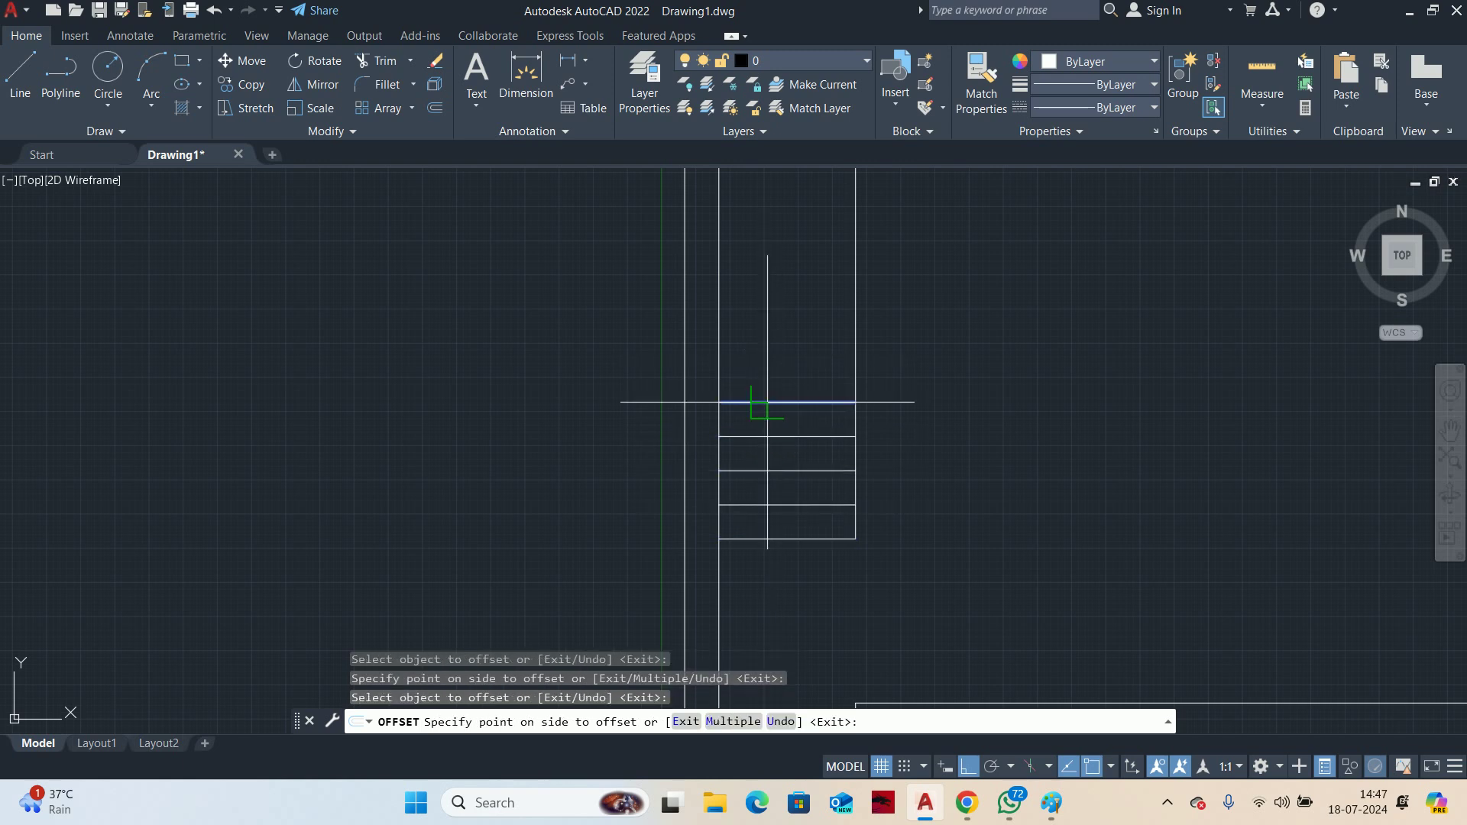
{"action": "left_click", "coordinate": [768, 382]}
{"action": "left_click", "coordinate": [769, 369]}
{"action": "left_click", "coordinate": [775, 328]}
{"action": "left_click", "coordinate": [775, 330]}
{"action": "left_click", "coordinate": [766, 302]}
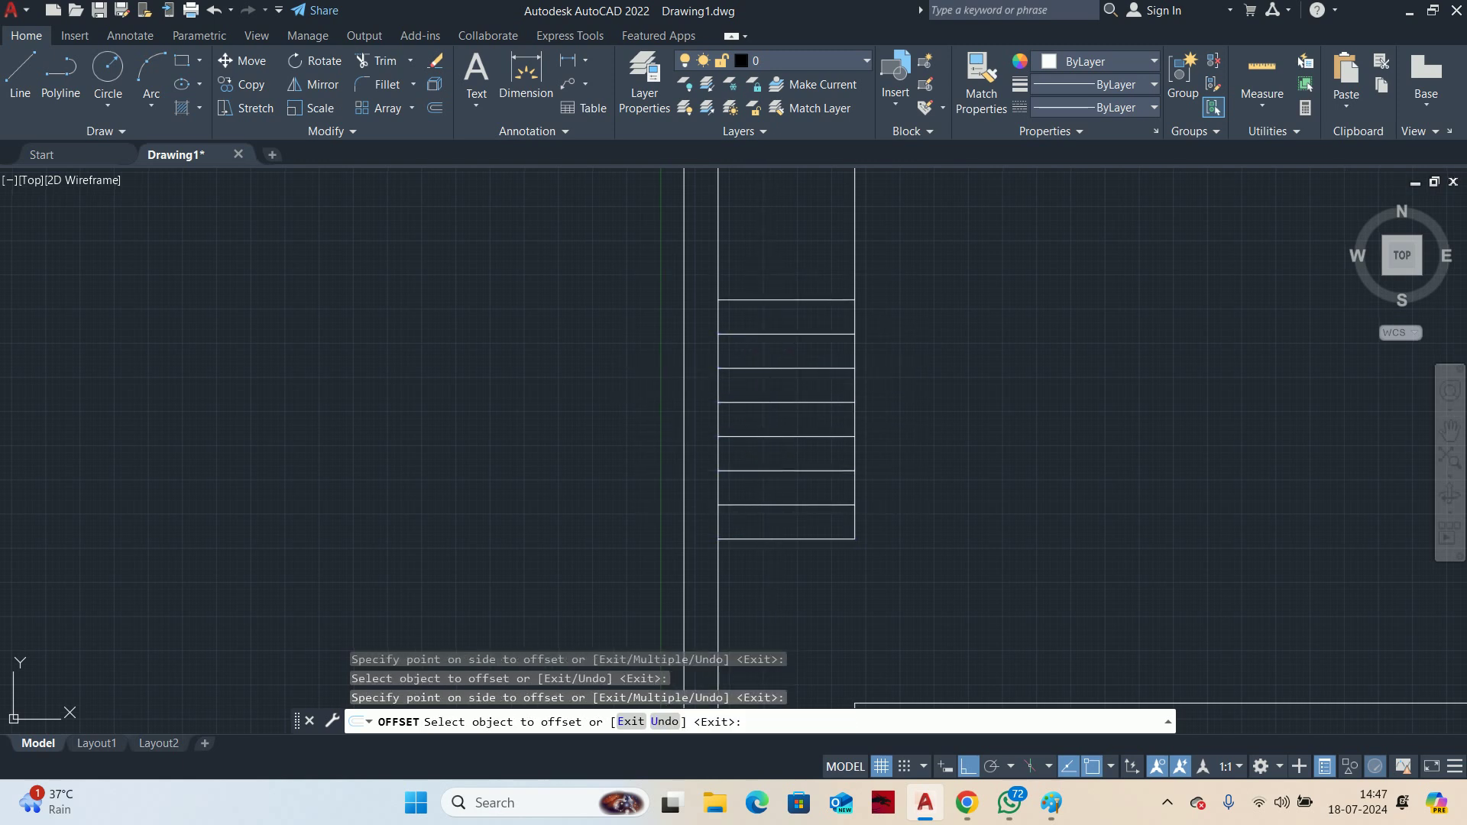
{"action": "middle_click_drag", "start_coordinate": [764, 283], "coordinate": [689, 486]}
{"action": "left_click", "coordinate": [690, 506]}
{"action": "left_click", "coordinate": [690, 485]}
{"action": "left_click", "coordinate": [692, 472]}
{"action": "left_click", "coordinate": [696, 451]}
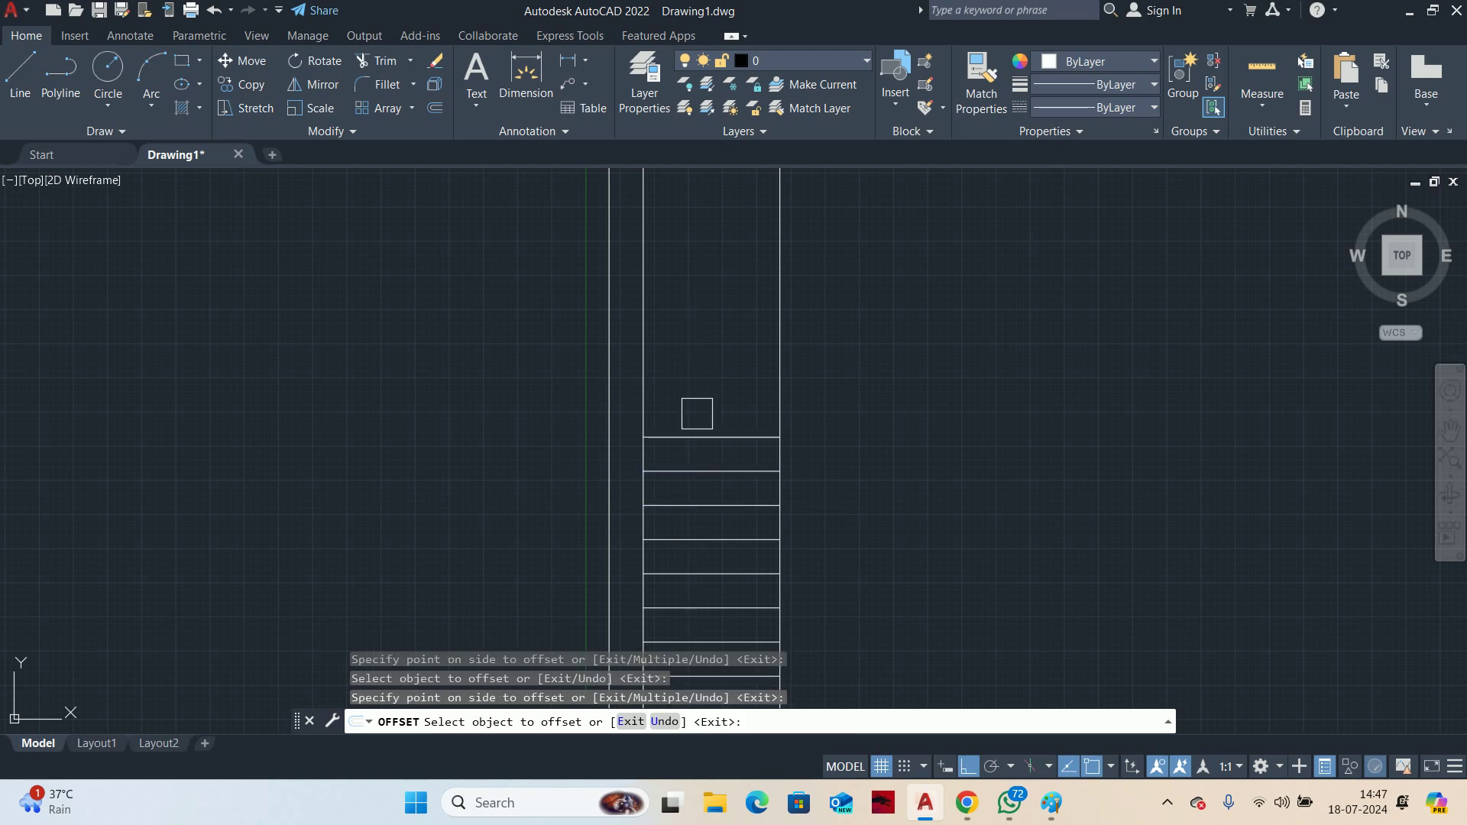
{"action": "left_click", "coordinate": [697, 437]}
{"action": "left_click", "coordinate": [701, 413]}
{"action": "left_click", "coordinate": [704, 400]}
{"action": "left_click", "coordinate": [707, 348]}
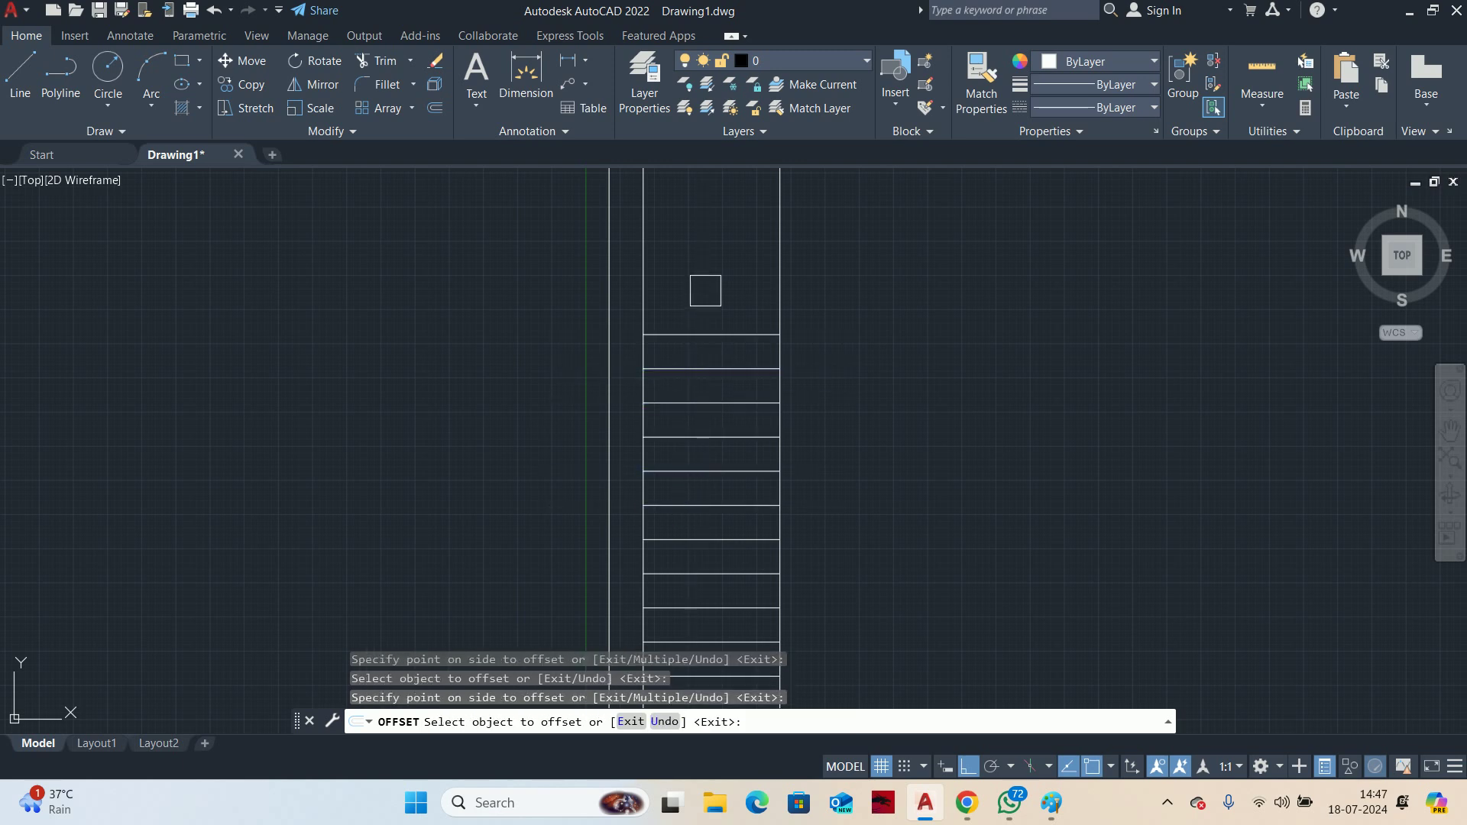
{"action": "middle_click_drag", "start_coordinate": [706, 291], "coordinate": [682, 405]}
{"action": "left_click", "coordinate": [677, 486]}
{"action": "left_click", "coordinate": [673, 524]}
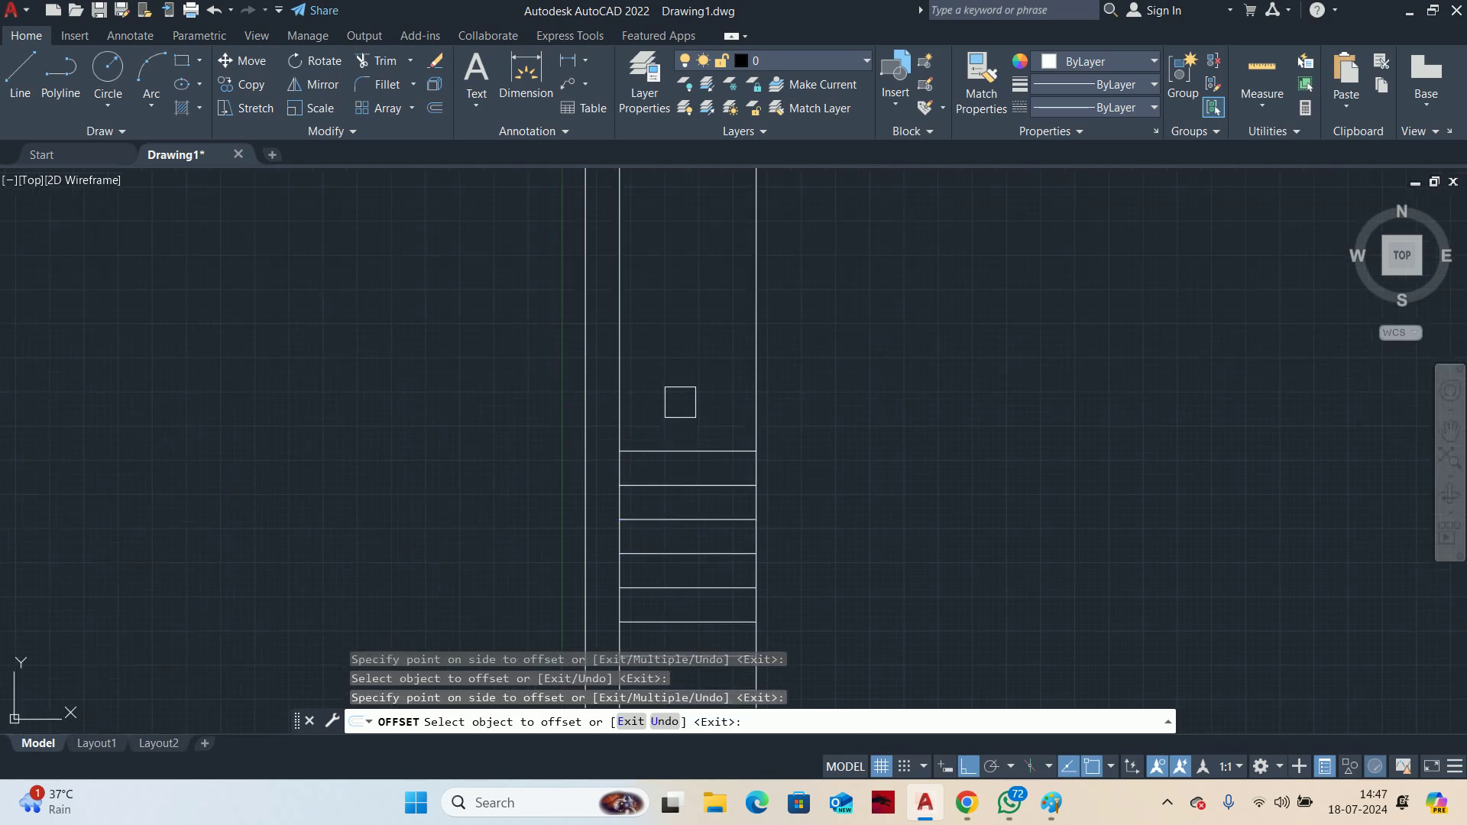
{"action": "left_click", "coordinate": [680, 451]}
{"action": "left_click", "coordinate": [671, 432]}
{"action": "left_click", "coordinate": [662, 416]}
{"action": "left_click", "coordinate": [666, 396]}
{"action": "left_click", "coordinate": [670, 382]}
{"action": "left_click", "coordinate": [664, 361]}
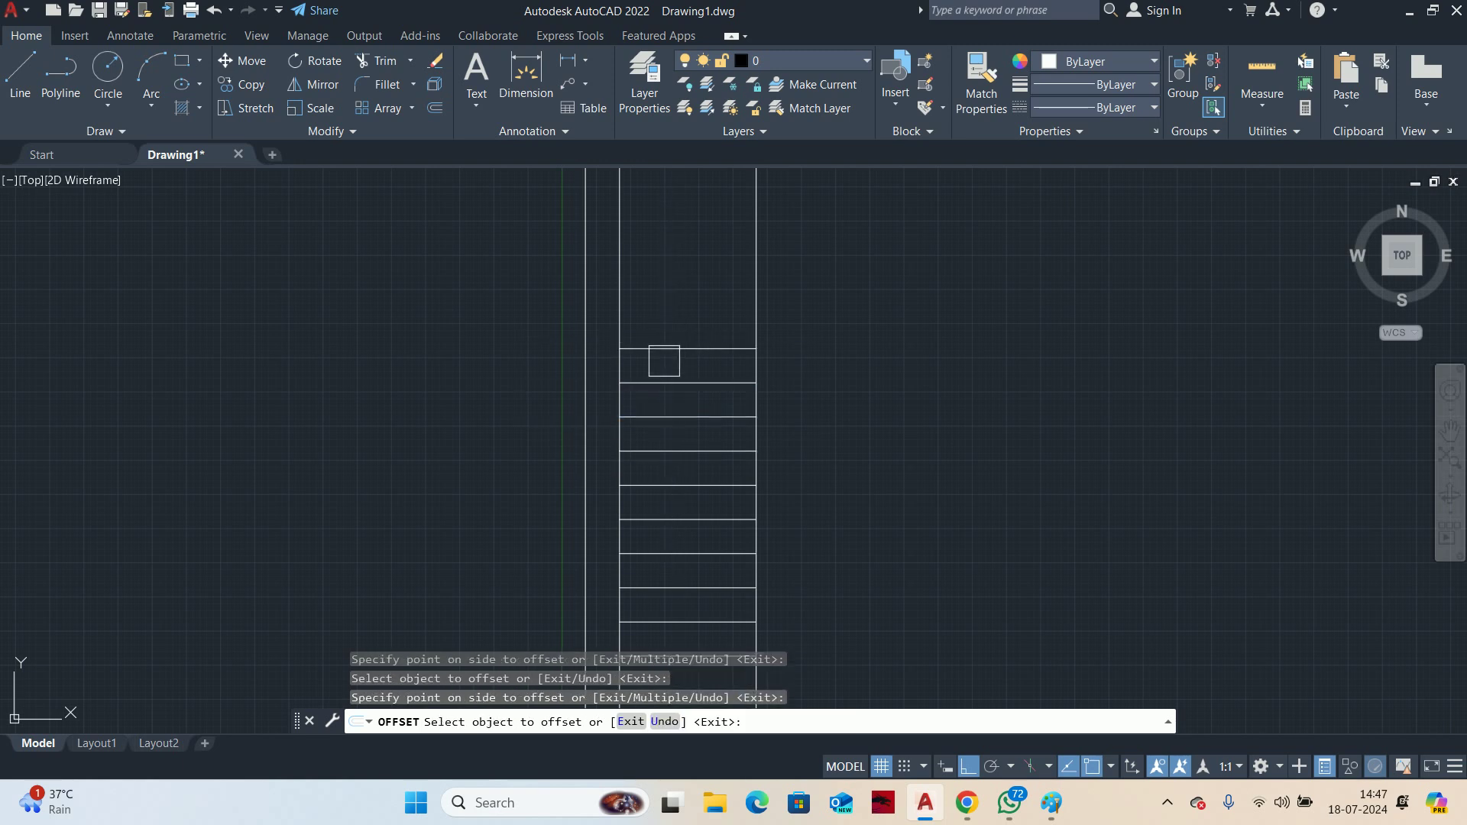
{"action": "left_click", "coordinate": [664, 361]}
{"action": "left_click", "coordinate": [651, 329]}
{"action": "middle_click_drag", "start_coordinate": [654, 361], "coordinate": [649, 348]}
{"action": "left_click", "coordinate": [649, 348]}
{"action": "left_click", "coordinate": [660, 268]}
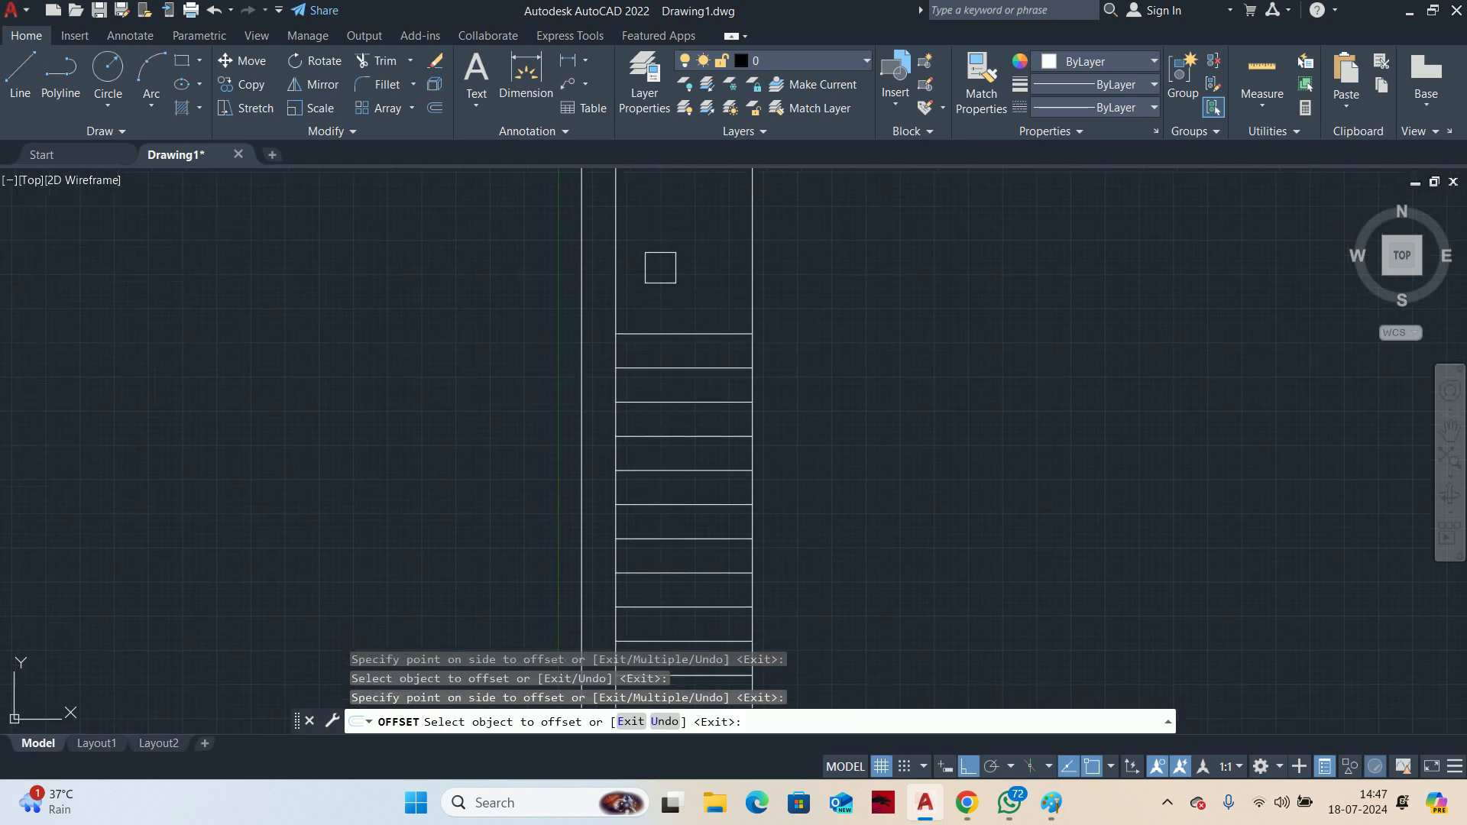
Trim away the stair's vertical side lines extending beyond and through the flight, leaving the outer edge up to the top tread
{"action": "scroll", "coordinate": [661, 268], "scroll_direction": "down", "scroll_amount": 6}
{"action": "key", "text": "Return"}
{"action": "type", "text": "r"}
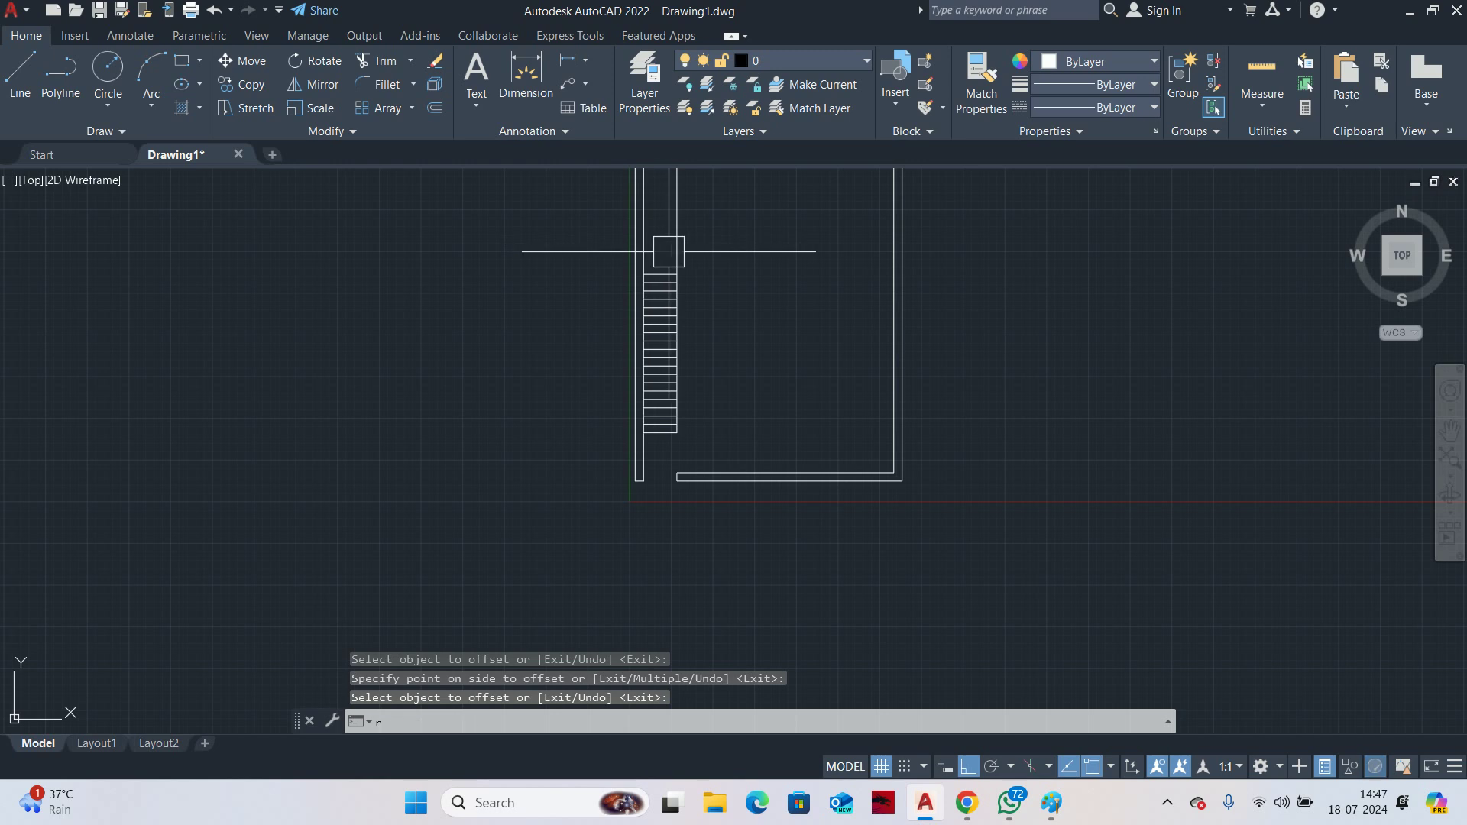
{"action": "key", "text": "Escape"}
{"action": "type", "text": "tr"}
{"action": "key", "text": "Return"}
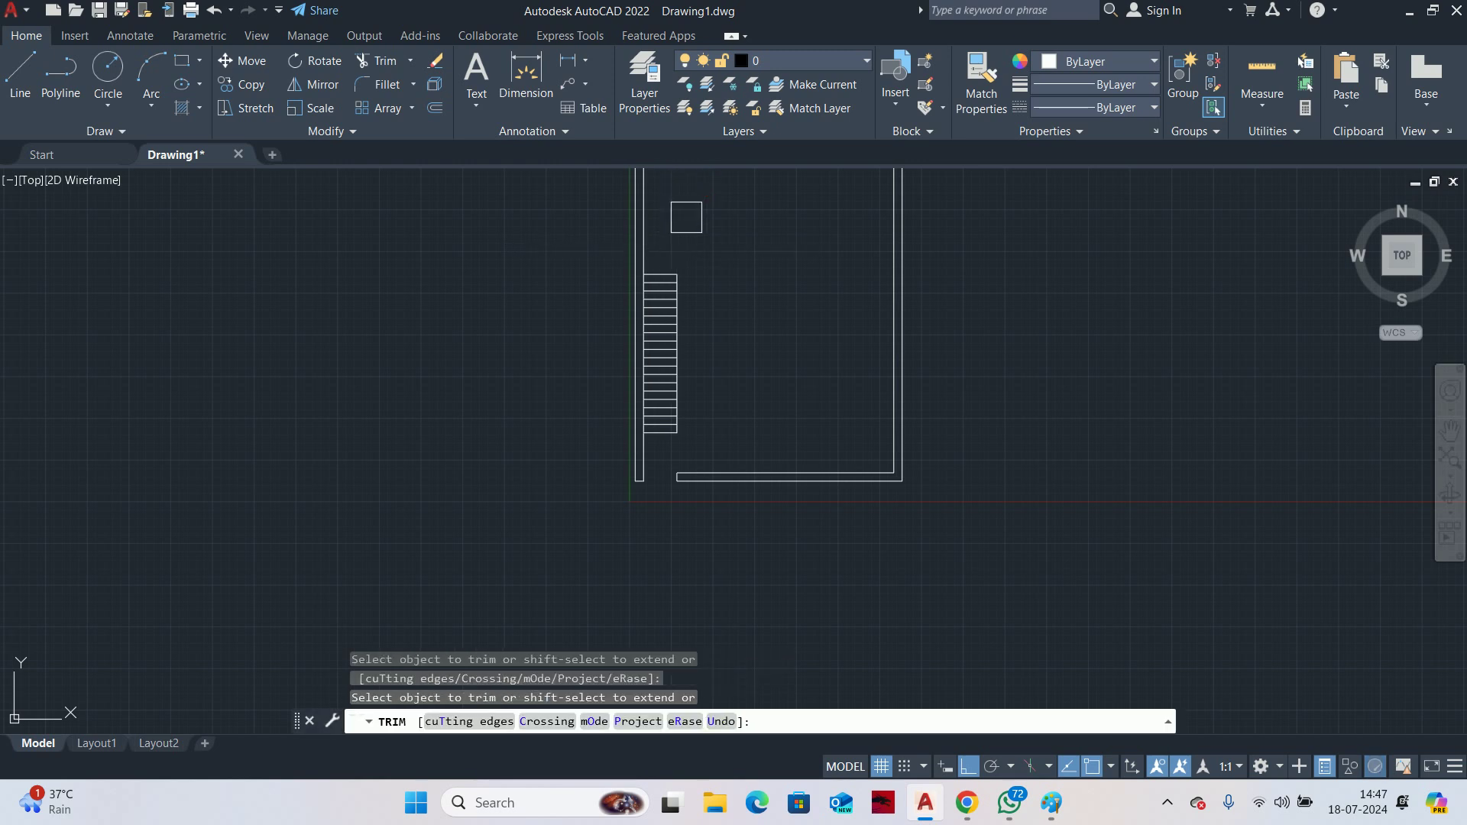
{"action": "key", "text": "Escape"}
Examine the staircase flight from its bottom step to its top tread to check the number of treads
{"action": "scroll", "coordinate": [698, 240], "scroll_direction": "up", "scroll_amount": 3}
{"action": "scroll", "coordinate": [687, 331], "scroll_direction": "down", "scroll_amount": 2}
{"action": "scroll", "coordinate": [638, 502], "scroll_direction": "up", "scroll_amount": 3}
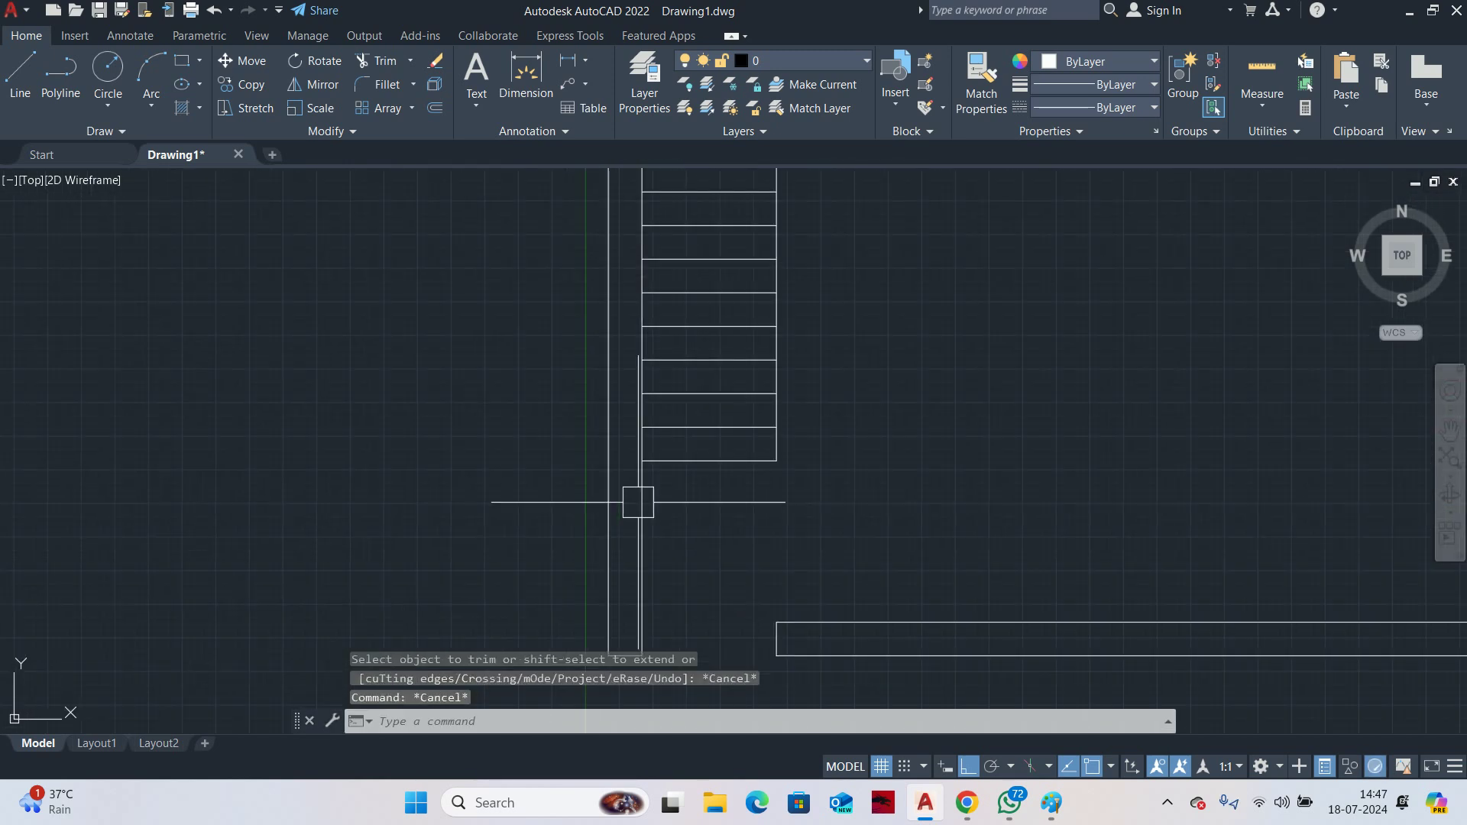
{"action": "scroll", "coordinate": [714, 436], "scroll_direction": "up", "scroll_amount": 2}
{"action": "scroll", "coordinate": [688, 306], "scroll_direction": "down", "scroll_amount": 2}
{"action": "left_click", "coordinate": [701, 382]}
{"action": "scroll", "coordinate": [665, 497], "scroll_direction": "down", "scroll_amount": 4}
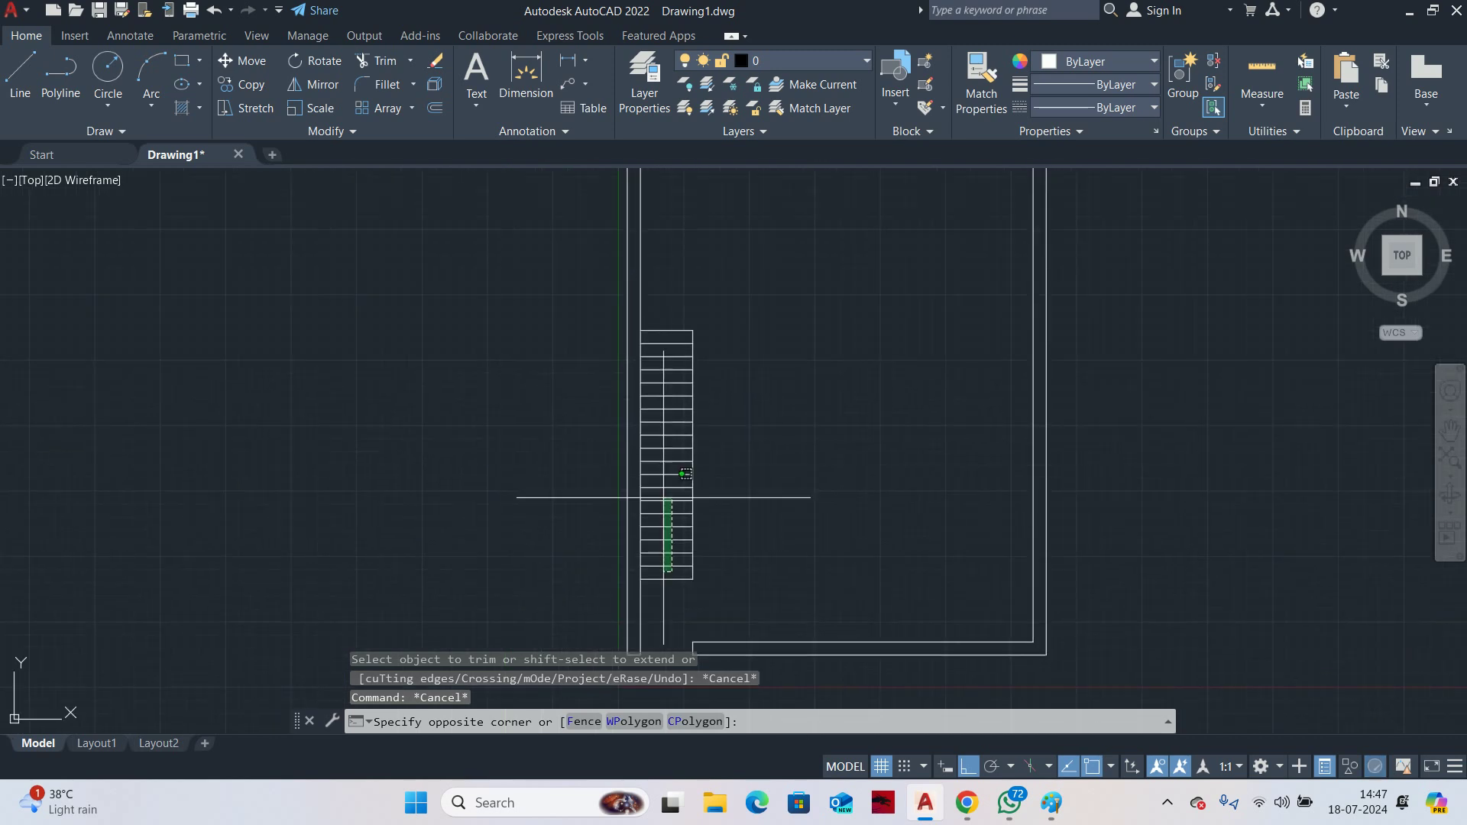
{"action": "left_click", "coordinate": [661, 282]}
{"action": "key", "text": "Escape"}
{"action": "key", "text": "Escape"}
{"action": "scroll", "coordinate": [699, 353], "scroll_direction": "up", "scroll_amount": 2}
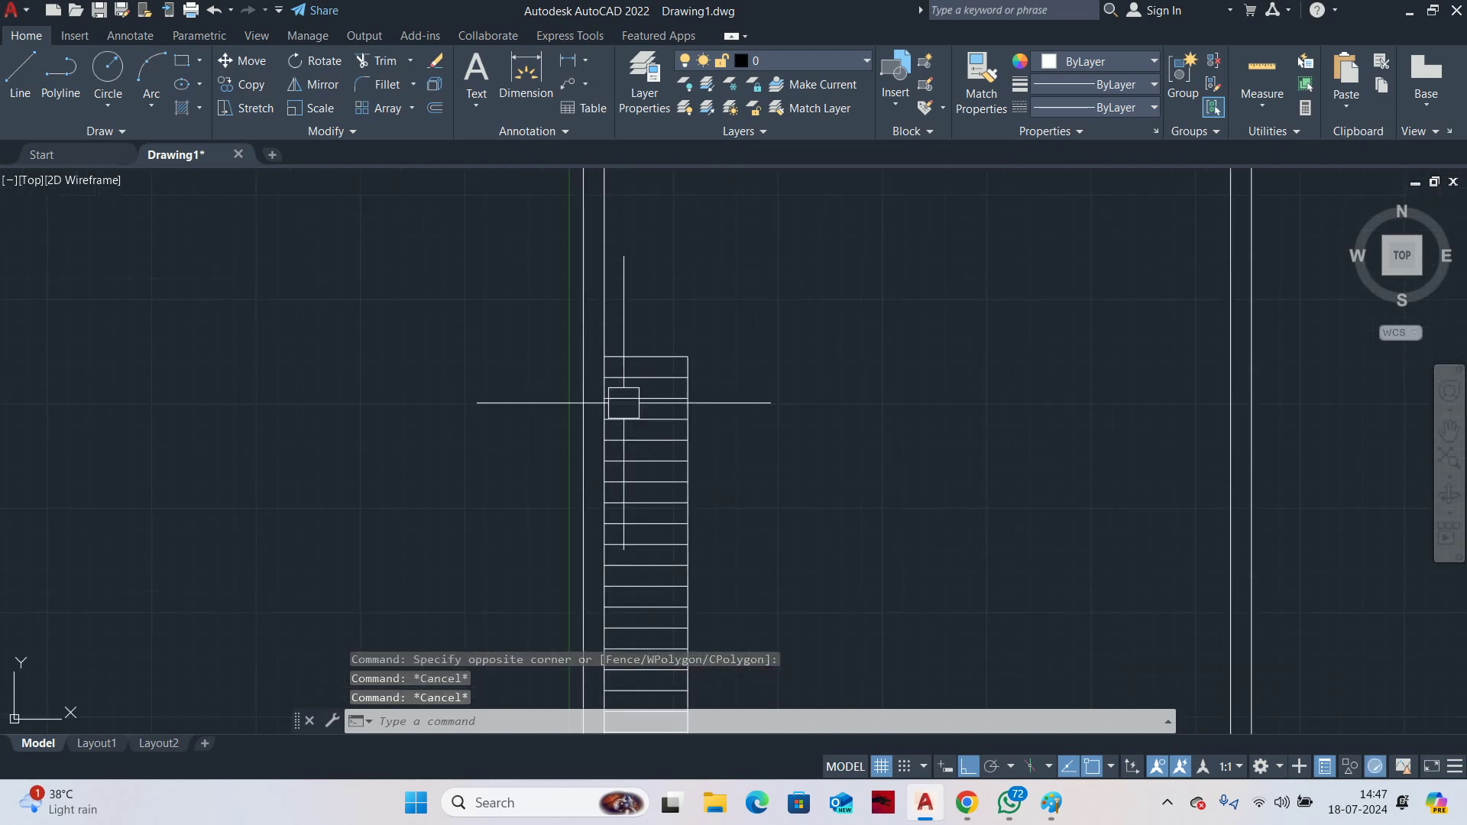
Offset the flight's top line upward by 250 to add one more tread
{"action": "type", "text": "o"}
{"action": "key", "text": "Return"}
{"action": "key", "text": "Return"}
{"action": "scroll", "coordinate": [626, 366], "scroll_direction": "up", "scroll_amount": 5}
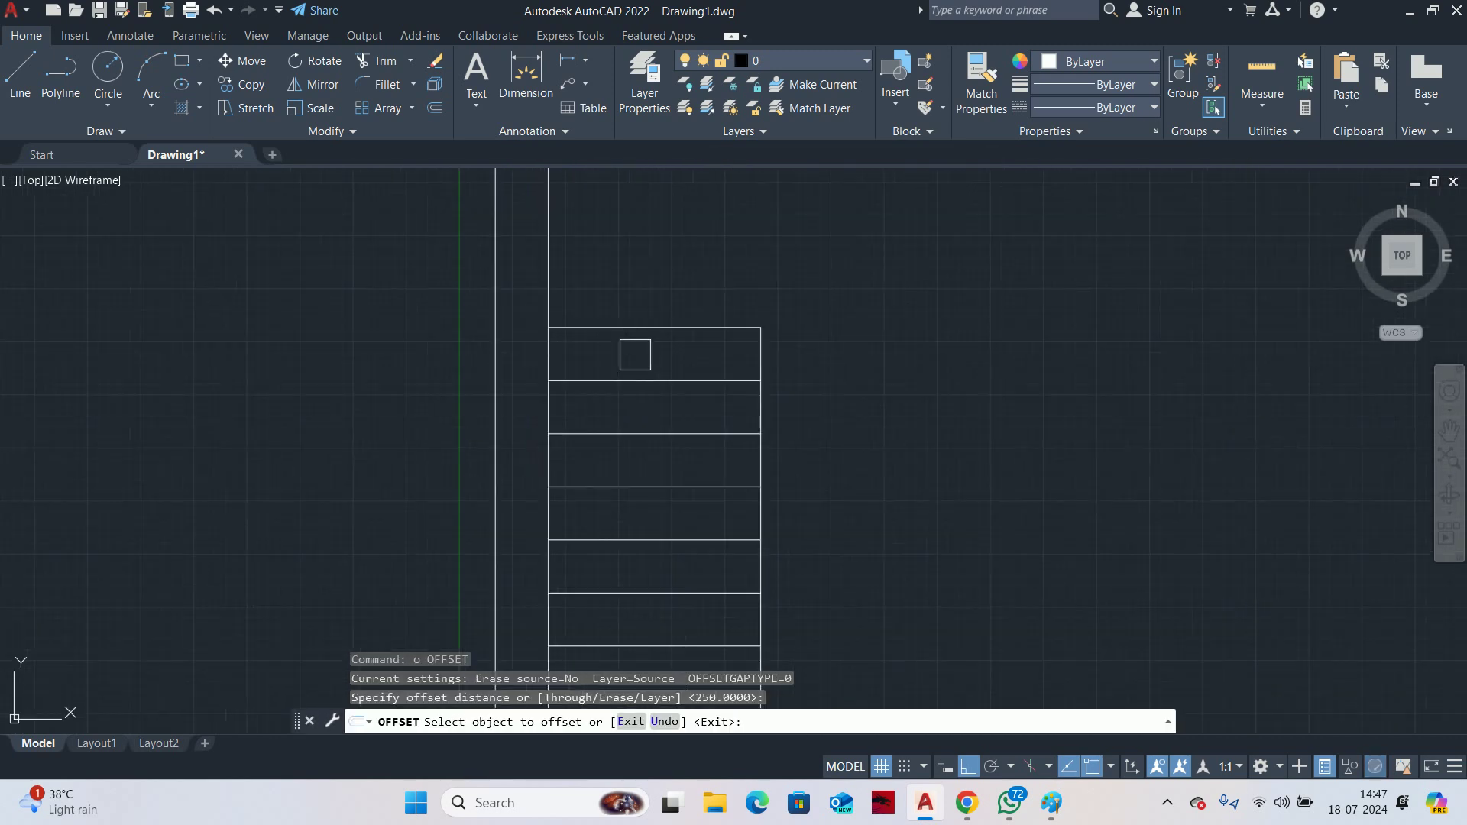
{"action": "left_click", "coordinate": [633, 321]}
{"action": "left_click", "coordinate": [623, 283]}
{"action": "key", "text": "Return"}
Draw a vertical line closing the outer side of the newly added top tread
{"action": "scroll", "coordinate": [653, 390], "scroll_direction": "down", "scroll_amount": 1}
{"action": "type", "text": "l"}
{"action": "key", "text": "Return"}
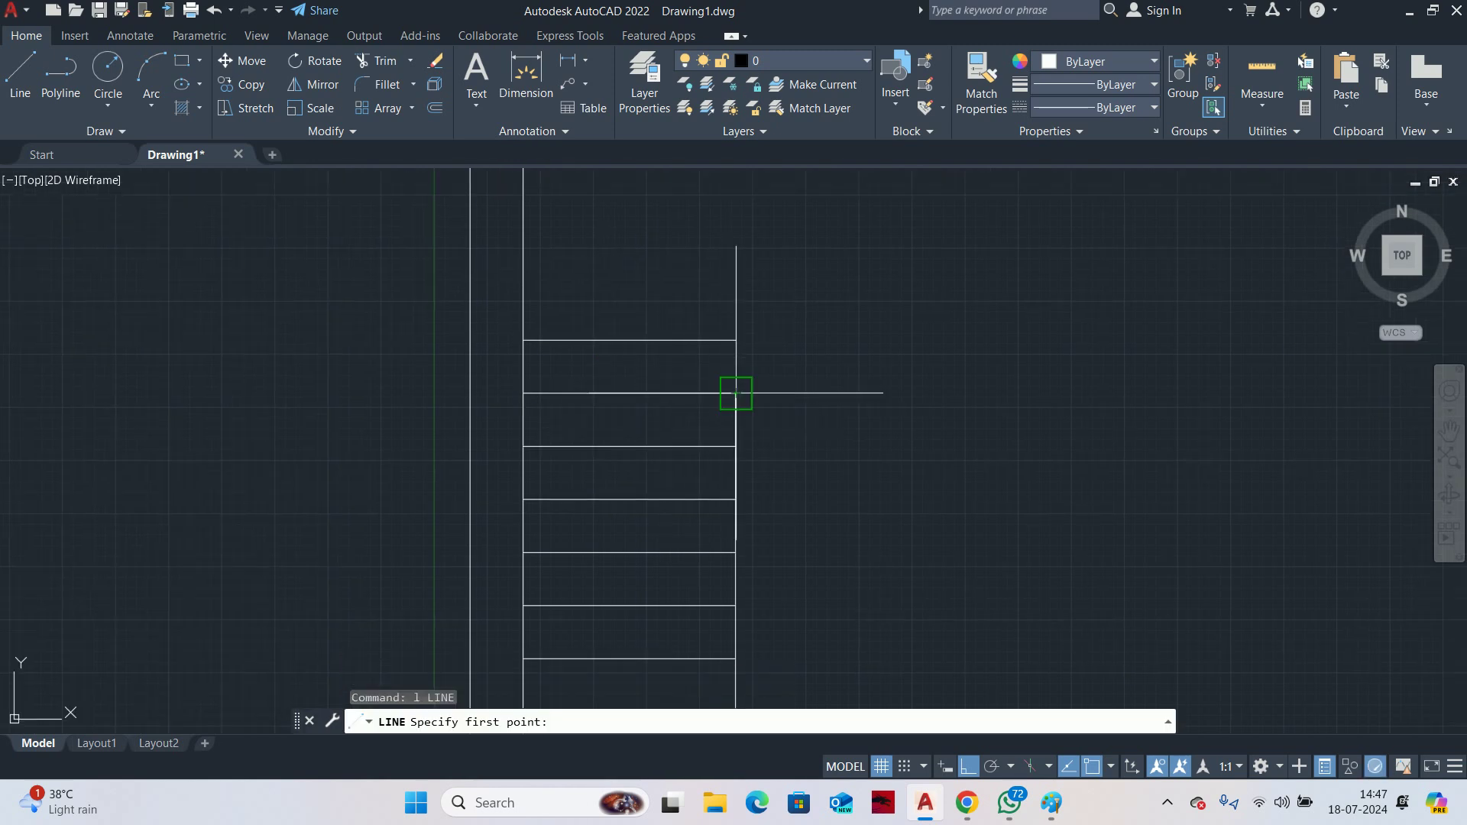
{"action": "left_click", "coordinate": [736, 394]}
{"action": "left_click", "coordinate": [736, 340]}
{"action": "key", "text": "Return"}
{"action": "scroll", "coordinate": [745, 314], "scroll_direction": "up", "scroll_amount": 2}
{"action": "left_click", "coordinate": [747, 318]}
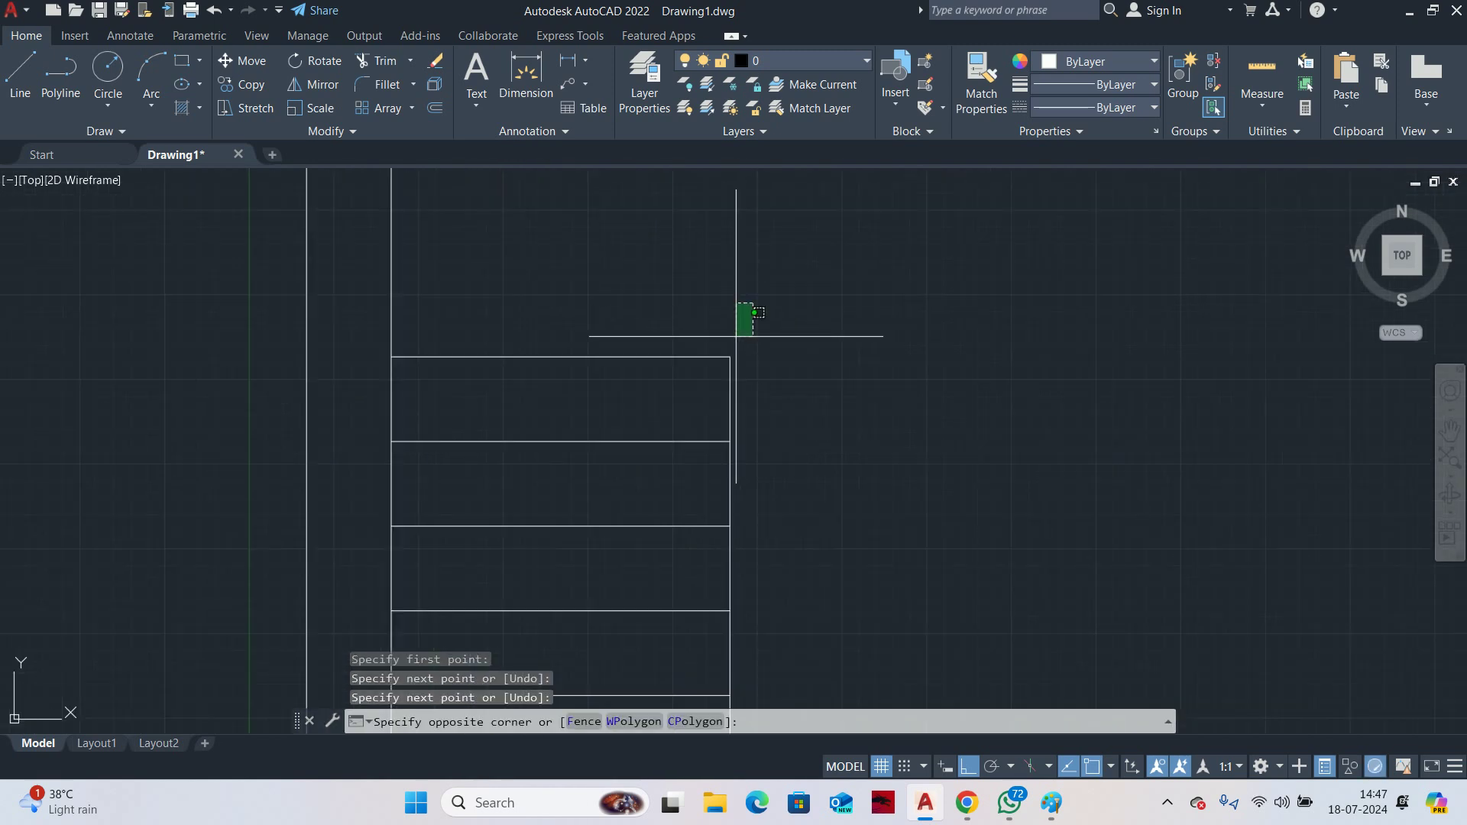
{"action": "left_click", "coordinate": [670, 388]}
{"action": "key", "text": "Escape"}
{"action": "key", "text": "Escape"}
Load the HIDDEN linetype from acadiso.lin into the drawing
{"action": "type", "text": "lt"}
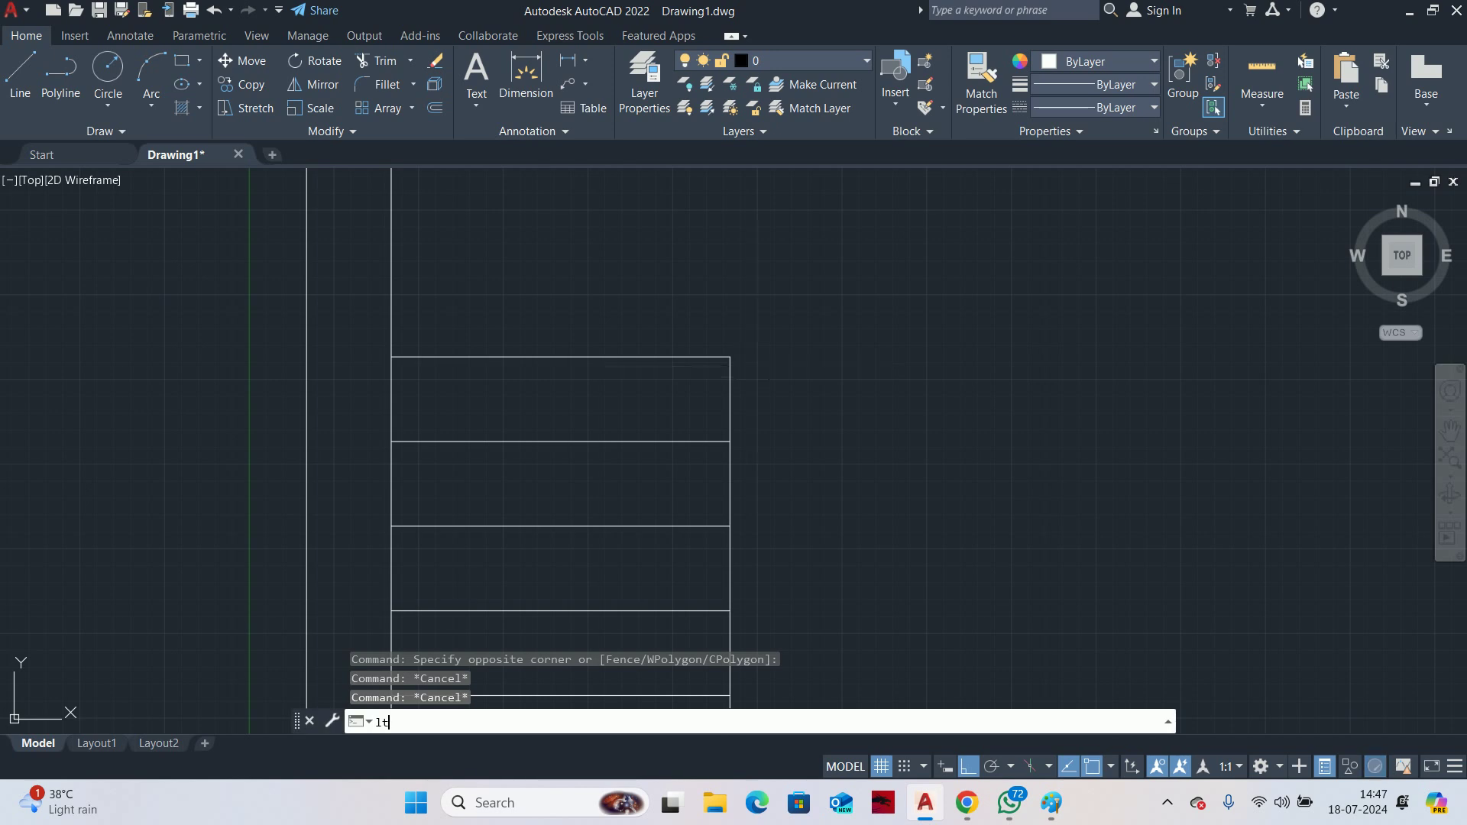
{"action": "key", "text": "Return"}
{"action": "left_click", "coordinate": [884, 246]}
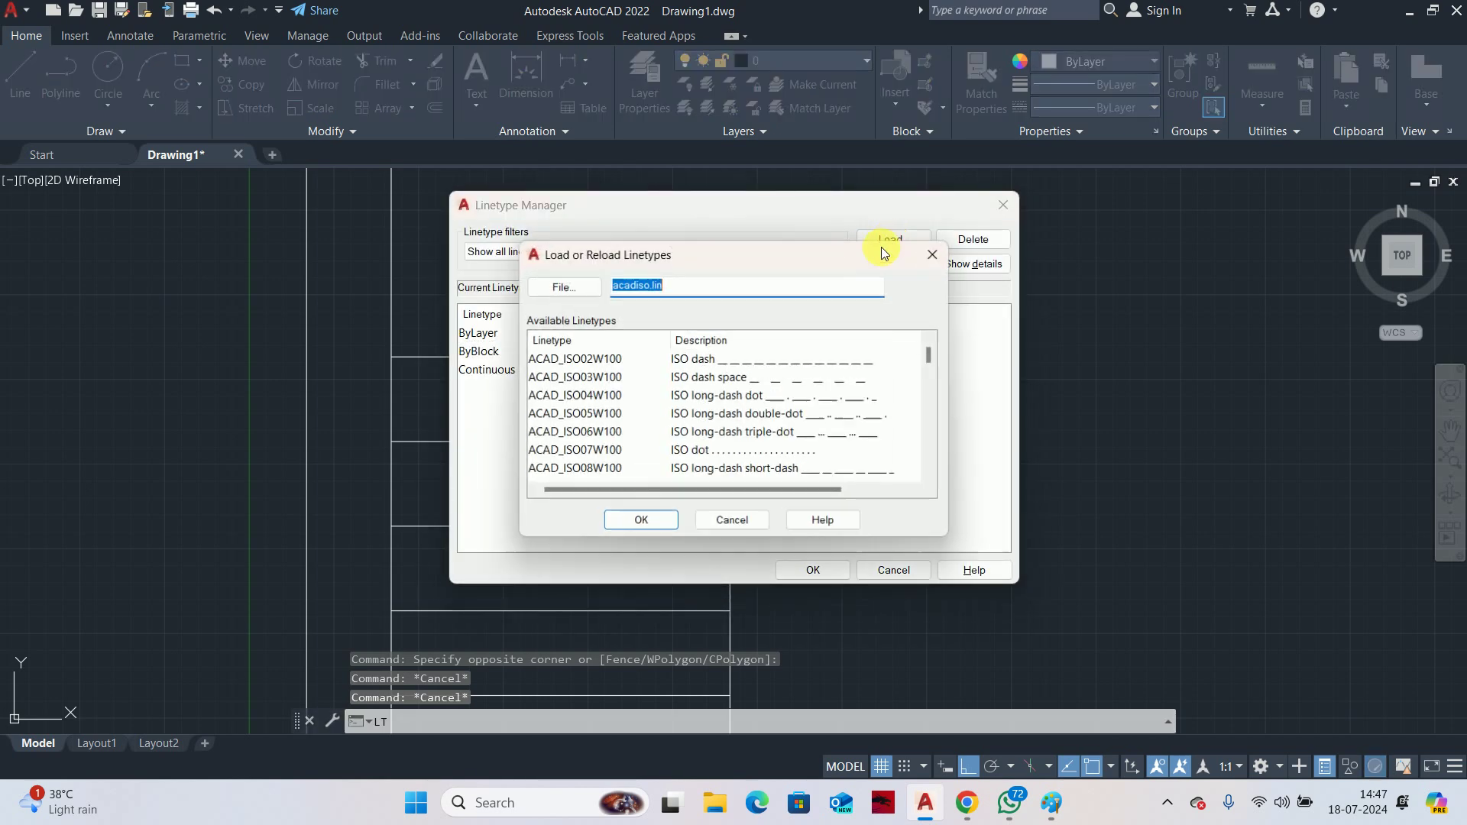
{"action": "scroll", "coordinate": [606, 409], "scroll_direction": "down", "scroll_amount": 8}
{"action": "scroll", "coordinate": [564, 441], "scroll_direction": "down", "scroll_amount": 2}
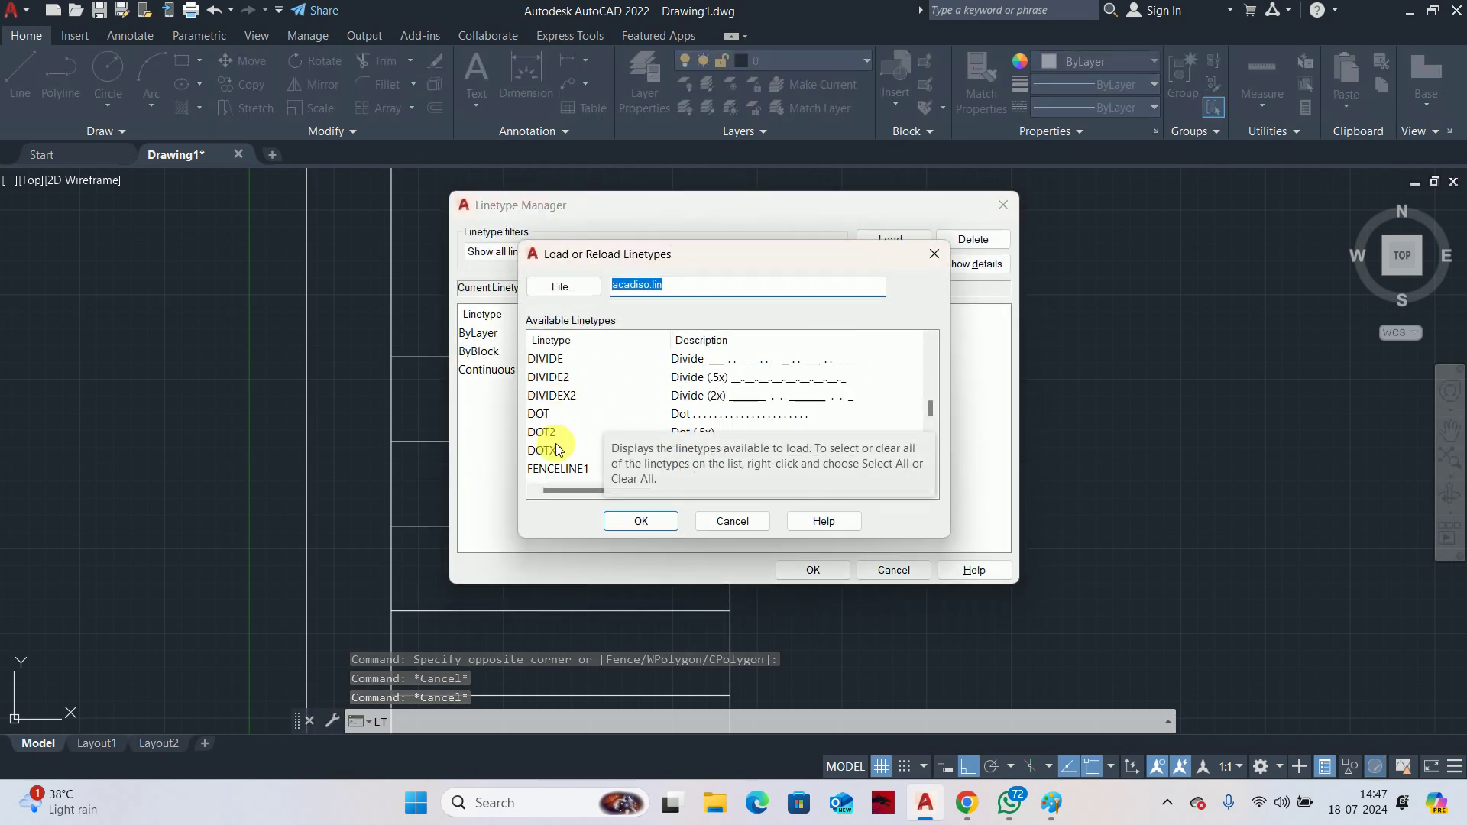
{"action": "left_click", "coordinate": [544, 468]}
{"action": "left_click", "coordinate": [646, 518]}
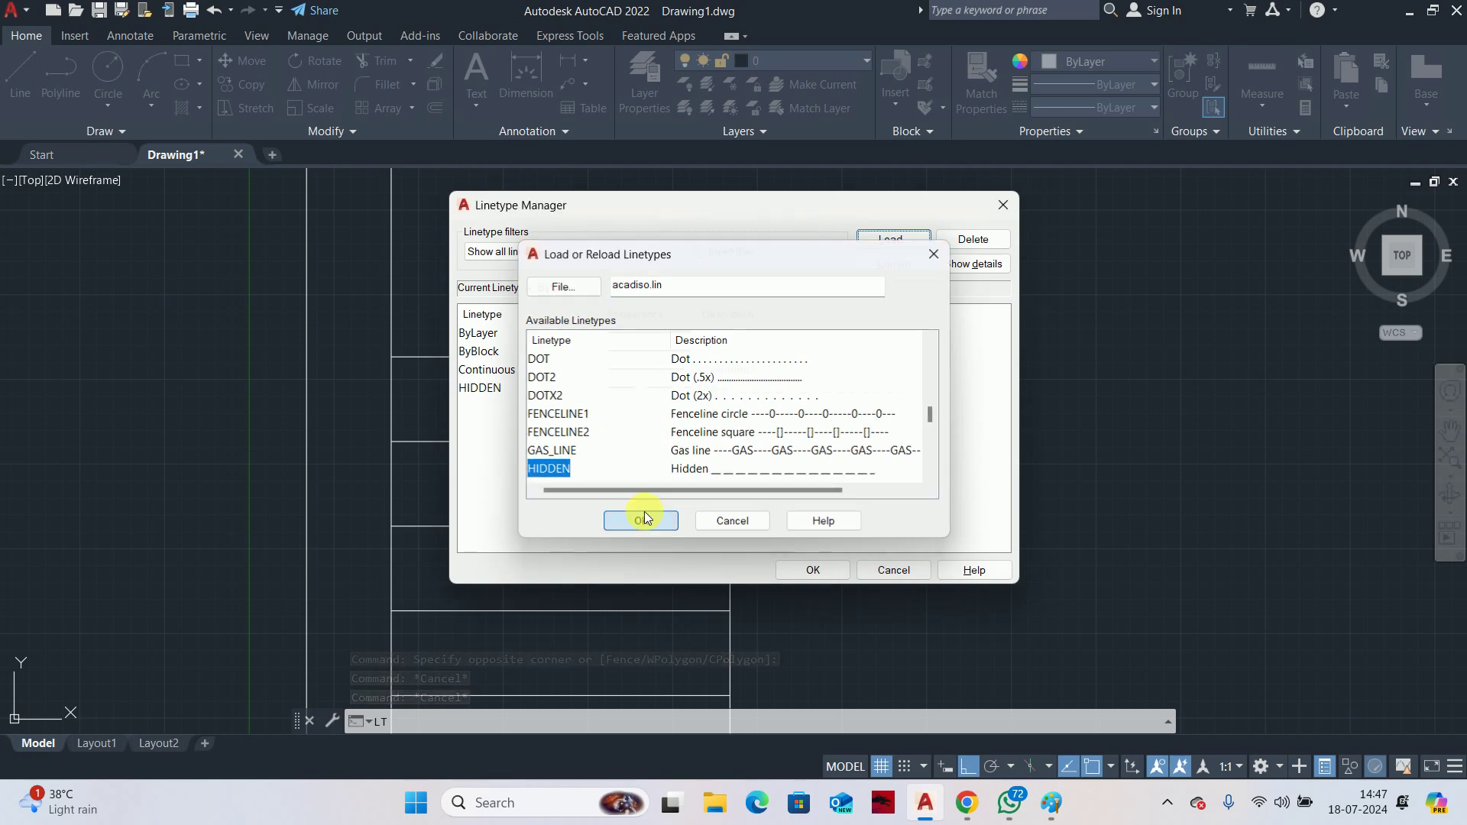
{"action": "left_click", "coordinate": [1000, 214]}
Assign the HIDDEN linetype to the top tread line and the short outer edge line beneath it
{"action": "left_click", "coordinate": [821, 326]}
{"action": "left_click", "coordinate": [678, 393]}
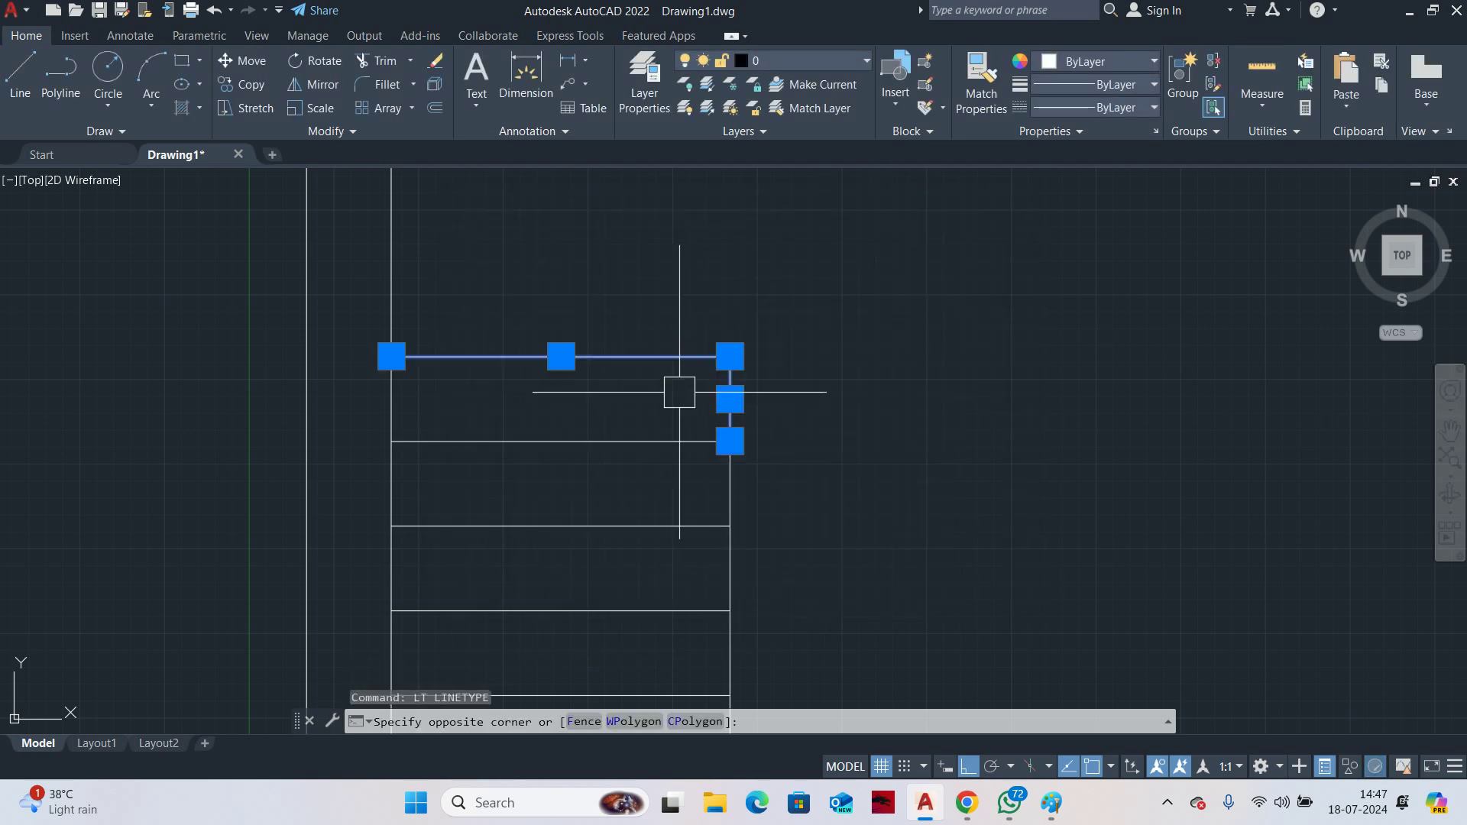
{"action": "left_click", "coordinate": [899, 334]}
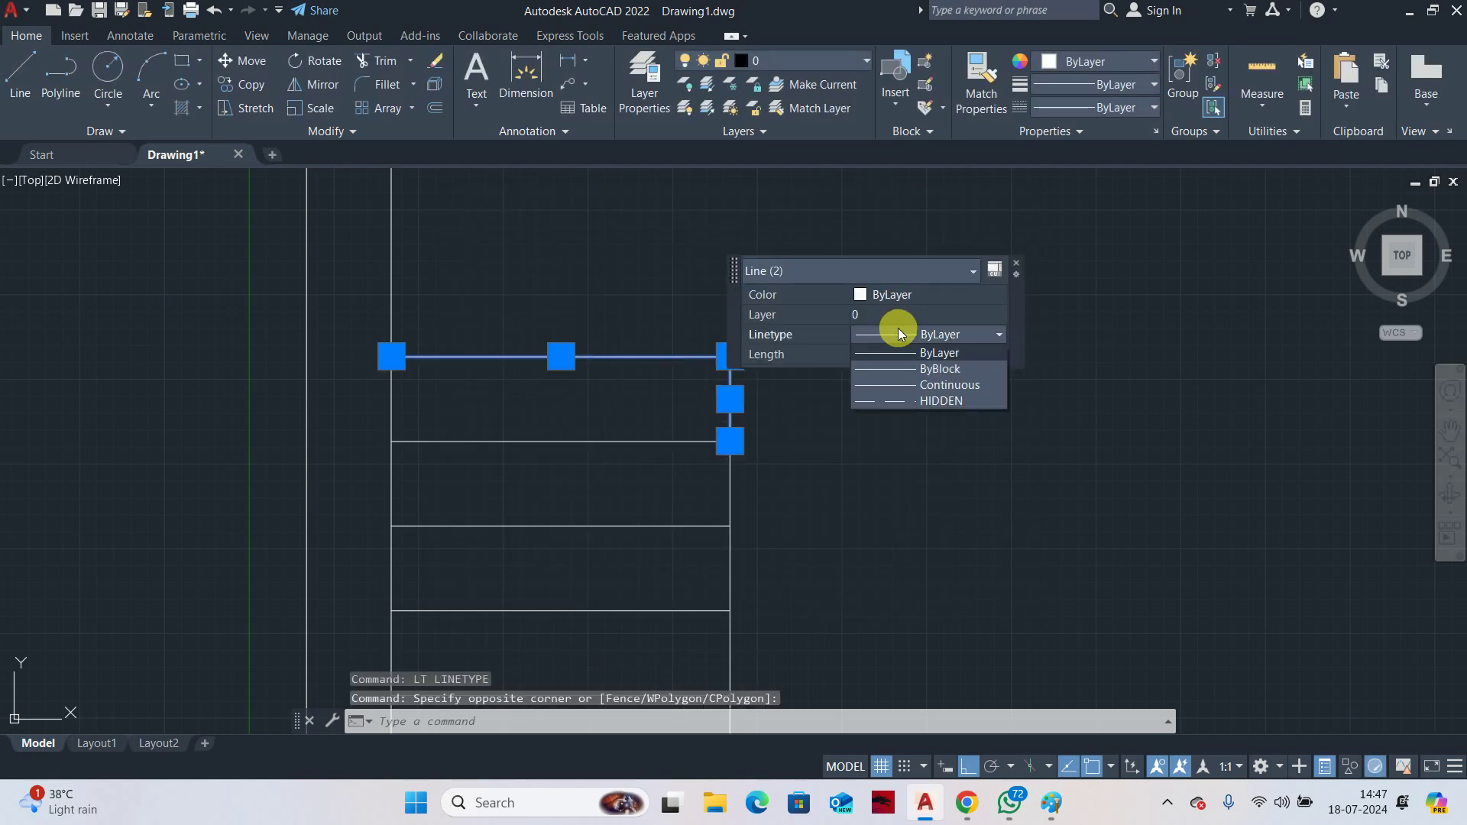
{"action": "left_click", "coordinate": [934, 391]}
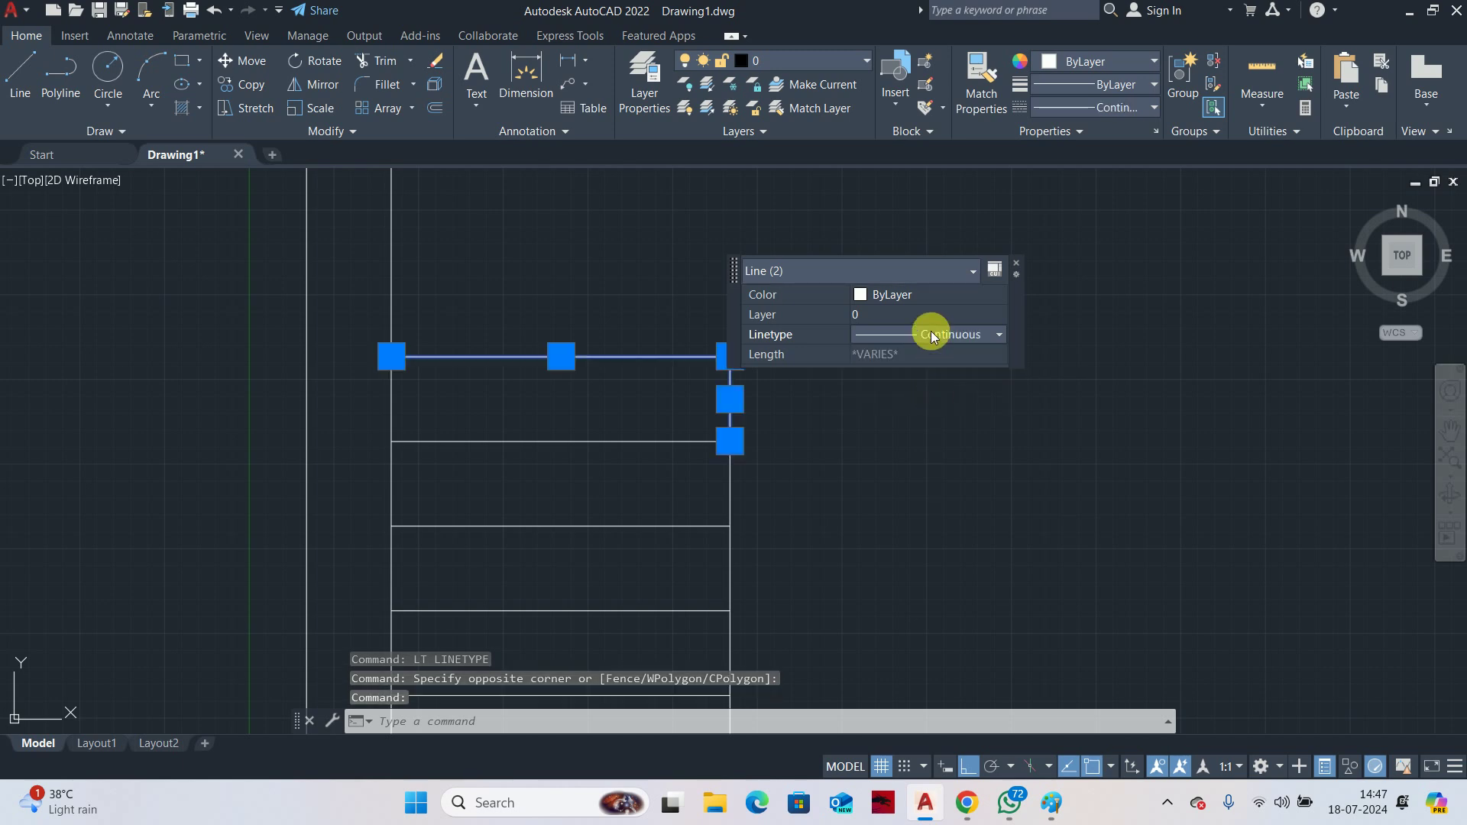
{"action": "left_click", "coordinate": [933, 334]}
{"action": "left_click", "coordinate": [917, 400]}
{"action": "key", "text": "Escape"}
{"action": "key", "text": "Escape"}
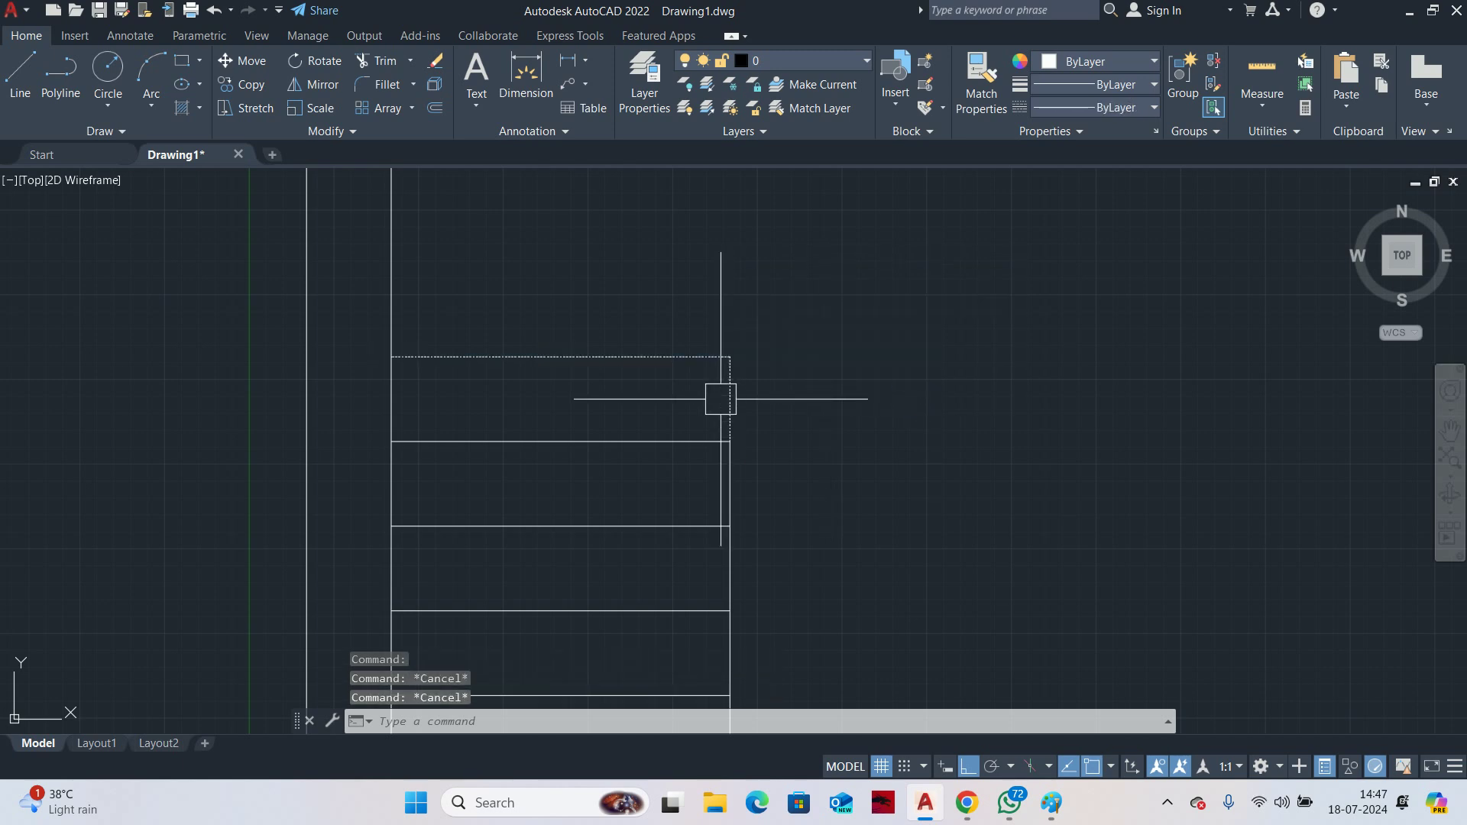
Set the global linetype scale factor to 10
{"action": "type", "text": "lt"}
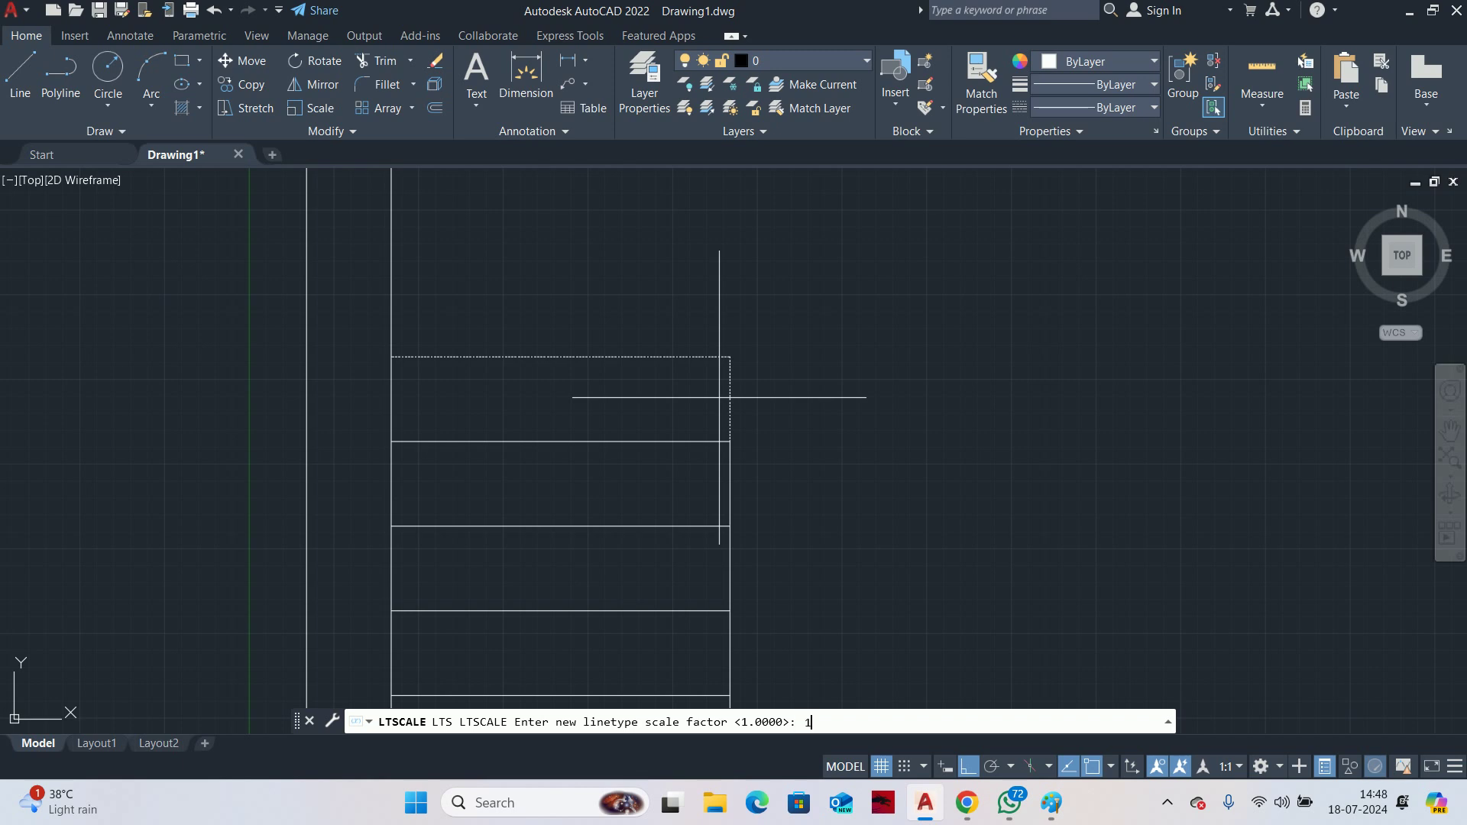
{"action": "key", "text": "Return"}
{"action": "scroll", "coordinate": [694, 429], "scroll_direction": "down", "scroll_amount": 8}
{"action": "key", "text": "Escape"}
{"action": "key", "text": "Escape"}
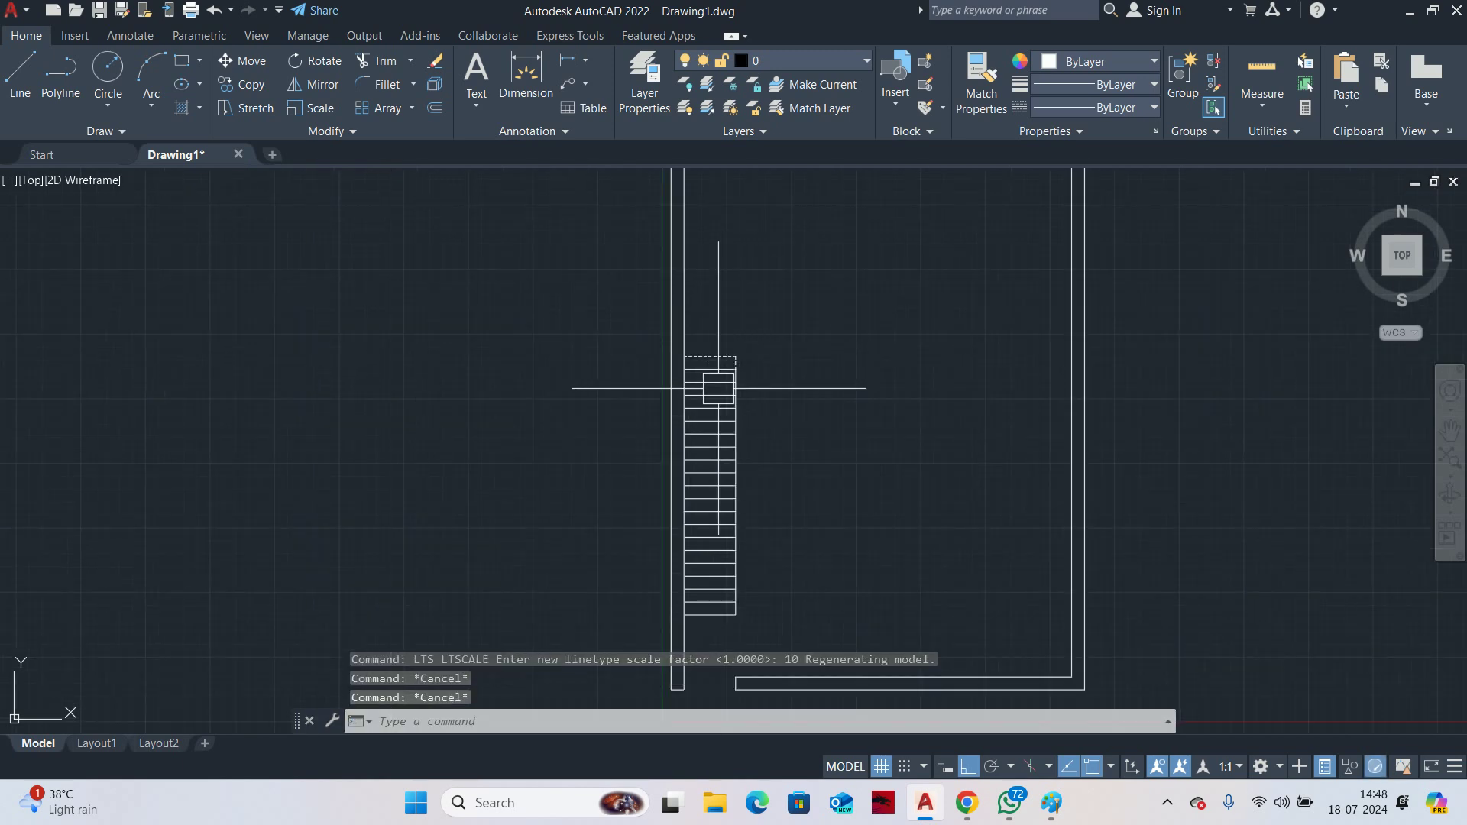
Draw a vertical leader about 5050 long from the midpoint of the last solid tread line down past the bottom step
{"action": "middle_click_drag", "start_coordinate": [739, 391], "coordinate": [731, 377]}
{"action": "type", "text": "le"}
{"action": "key", "text": "Return"}
{"action": "scroll", "coordinate": [731, 334], "scroll_direction": "up", "scroll_amount": 5}
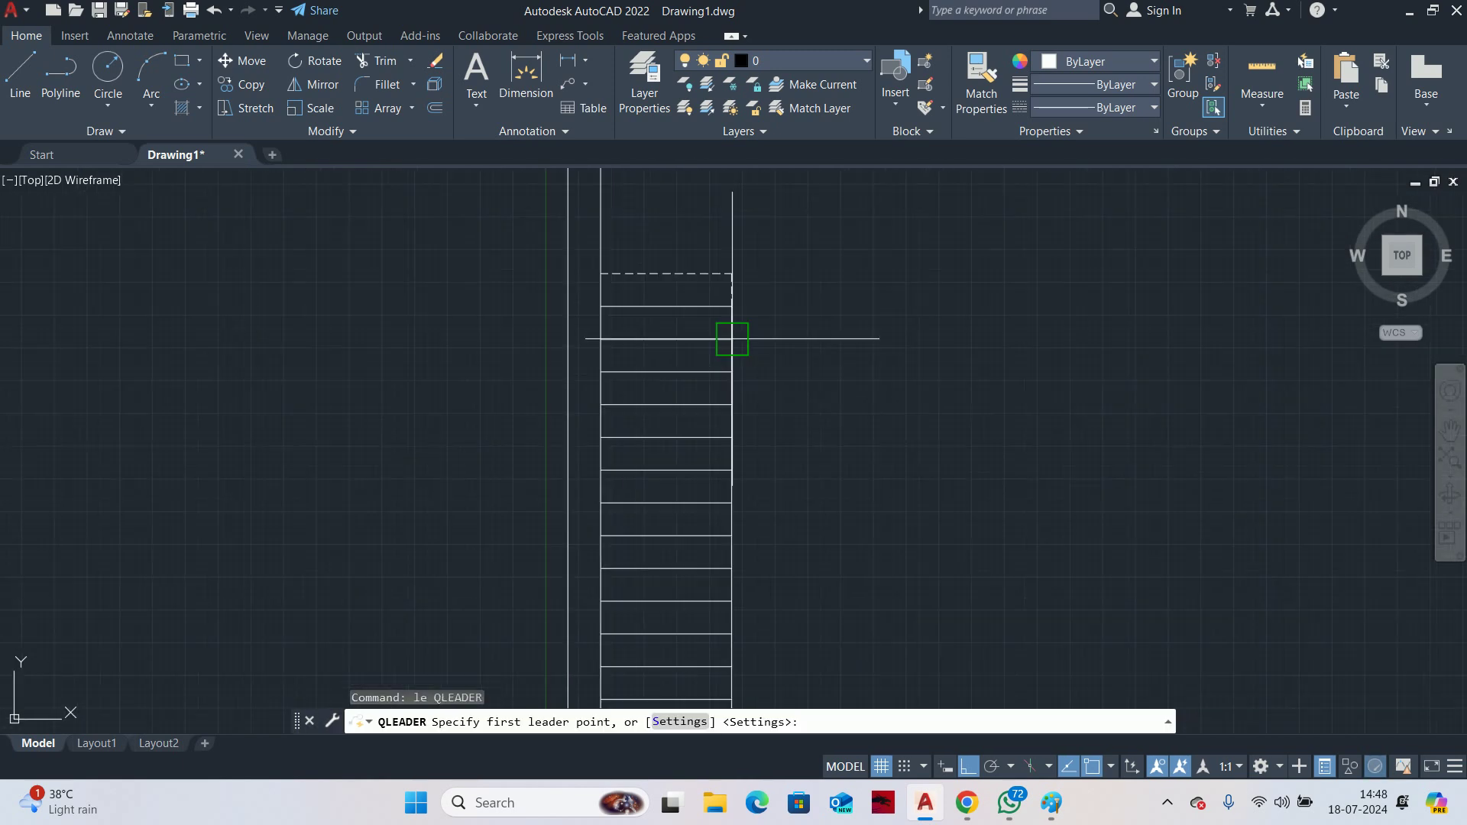
{"action": "left_click", "coordinate": [666, 306]}
{"action": "scroll", "coordinate": [655, 525], "scroll_direction": "down", "scroll_amount": 3}
{"action": "scroll", "coordinate": [655, 535], "scroll_direction": "up", "scroll_amount": 3}
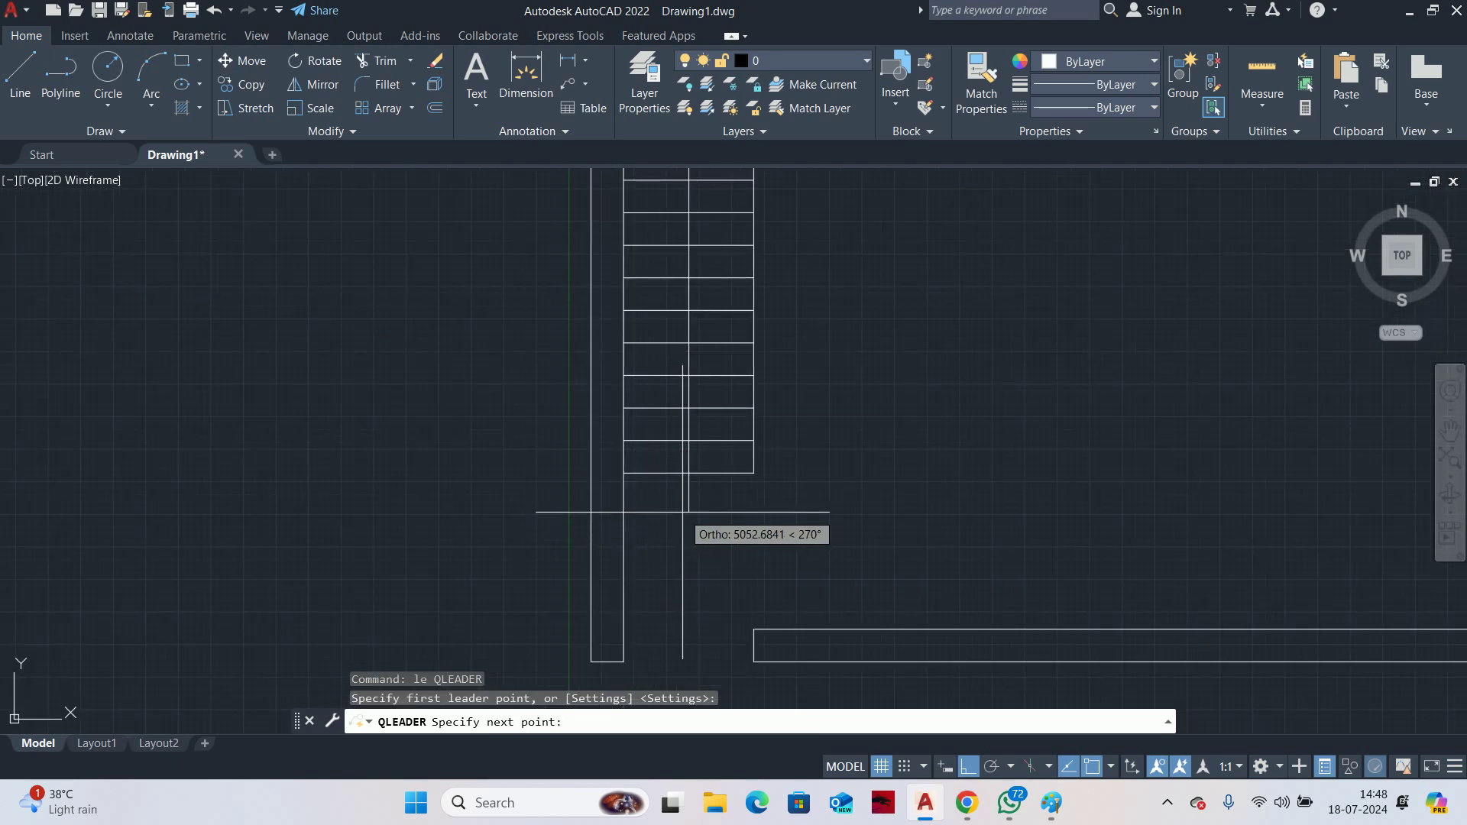
{"action": "left_click", "coordinate": [683, 512]}
{"action": "key", "text": "Escape"}
{"action": "scroll", "coordinate": [682, 510], "scroll_direction": "down", "scroll_amount": 4}
{"action": "key", "text": "Escape"}
{"action": "middle_click_drag", "start_coordinate": [682, 502], "coordinate": [622, 619]}
{"action": "scroll", "coordinate": [630, 446], "scroll_direction": "up", "scroll_amount": 4}
{"action": "key", "text": "Escape"}
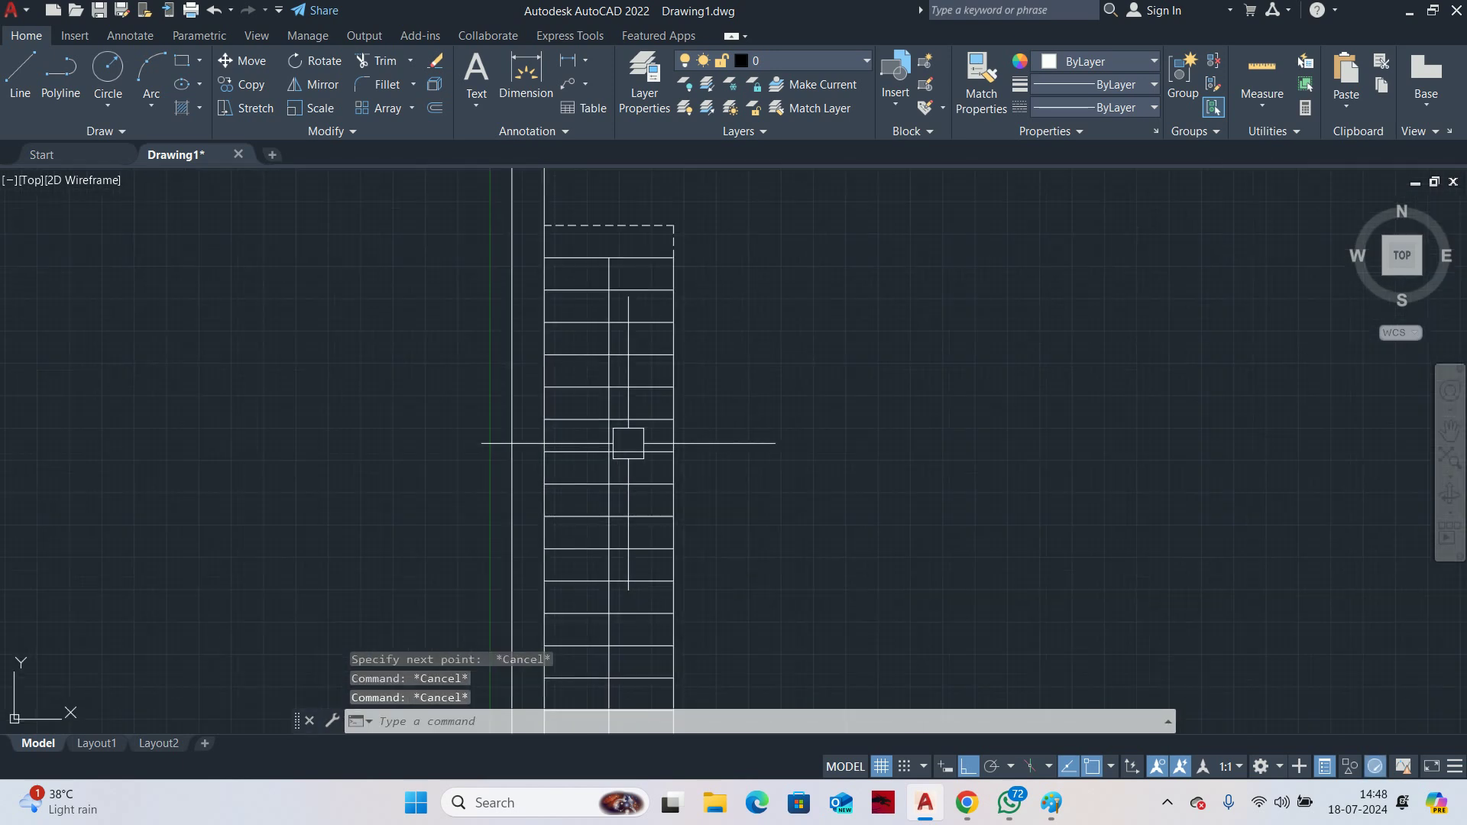
Set the ISO-25 dimension style's overall scale to 20 and make the style current
{"action": "type", "text": "d"}
{"action": "key", "text": "Return"}
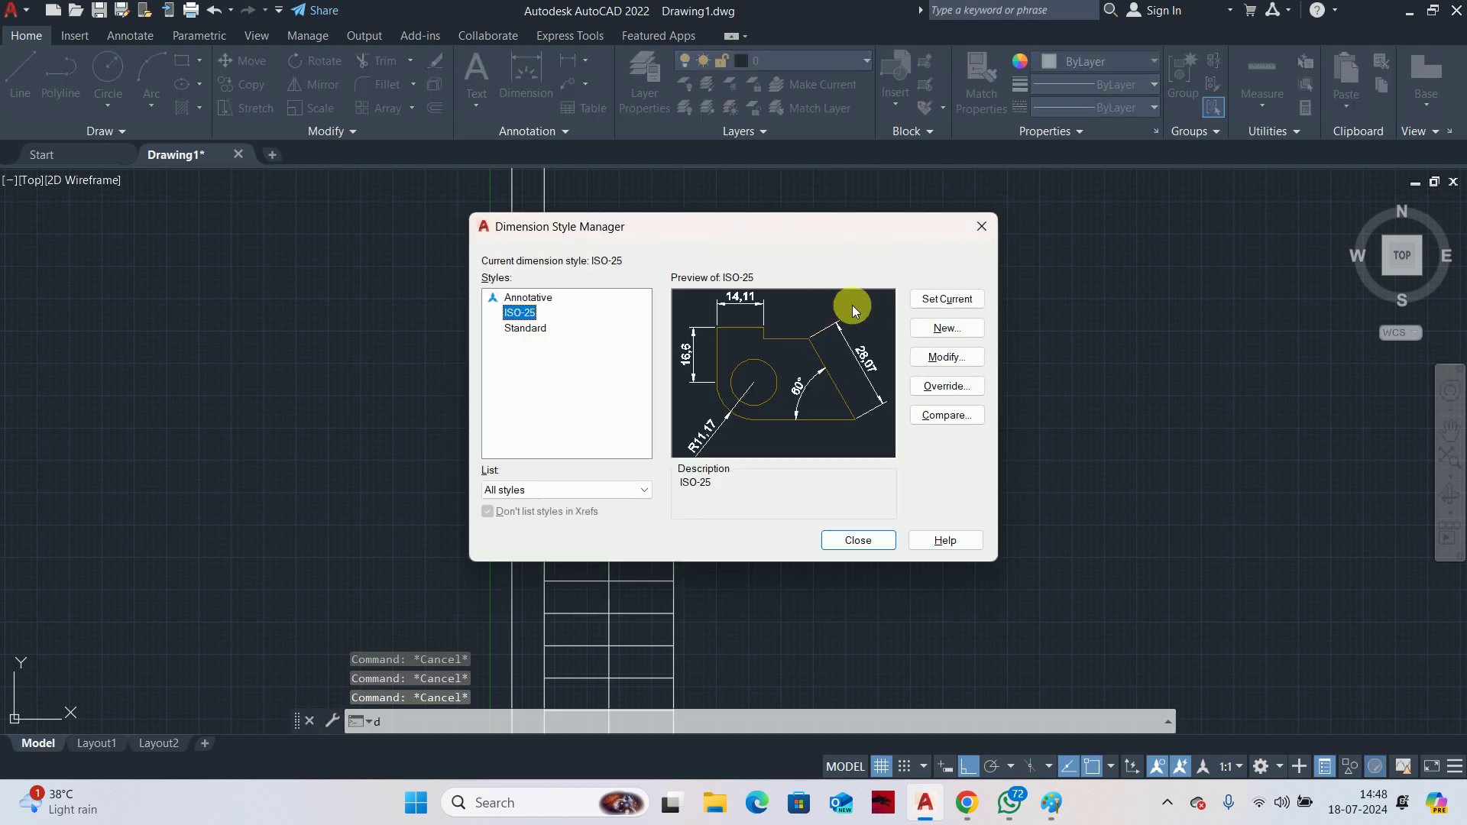
{"action": "left_click", "coordinate": [946, 357]}
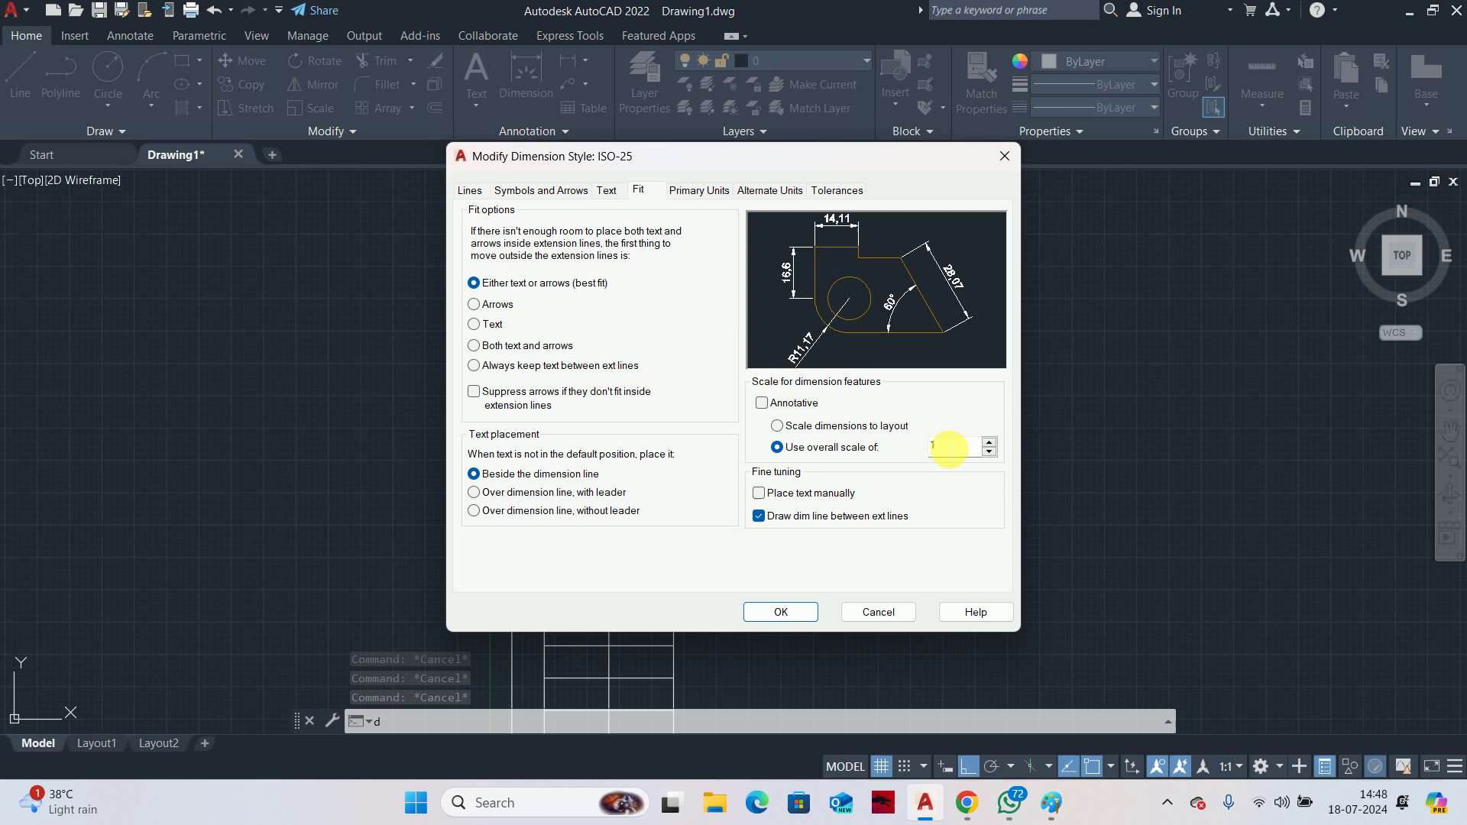
{"action": "type", "text": "1"}
{"action": "key", "text": "BackSpace"}
{"action": "type", "text": "20"}
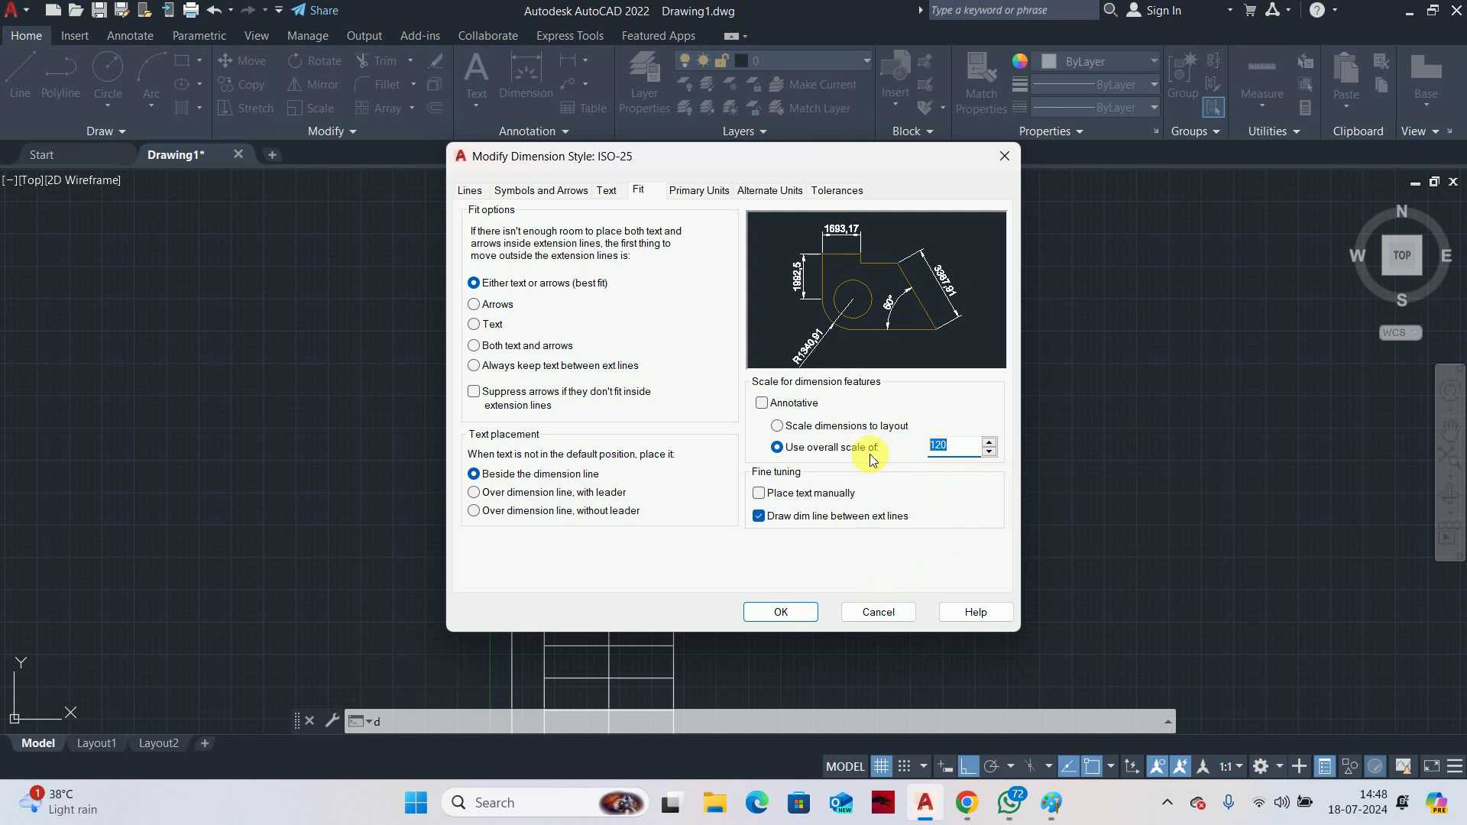
{"action": "left_click", "coordinate": [781, 612]}
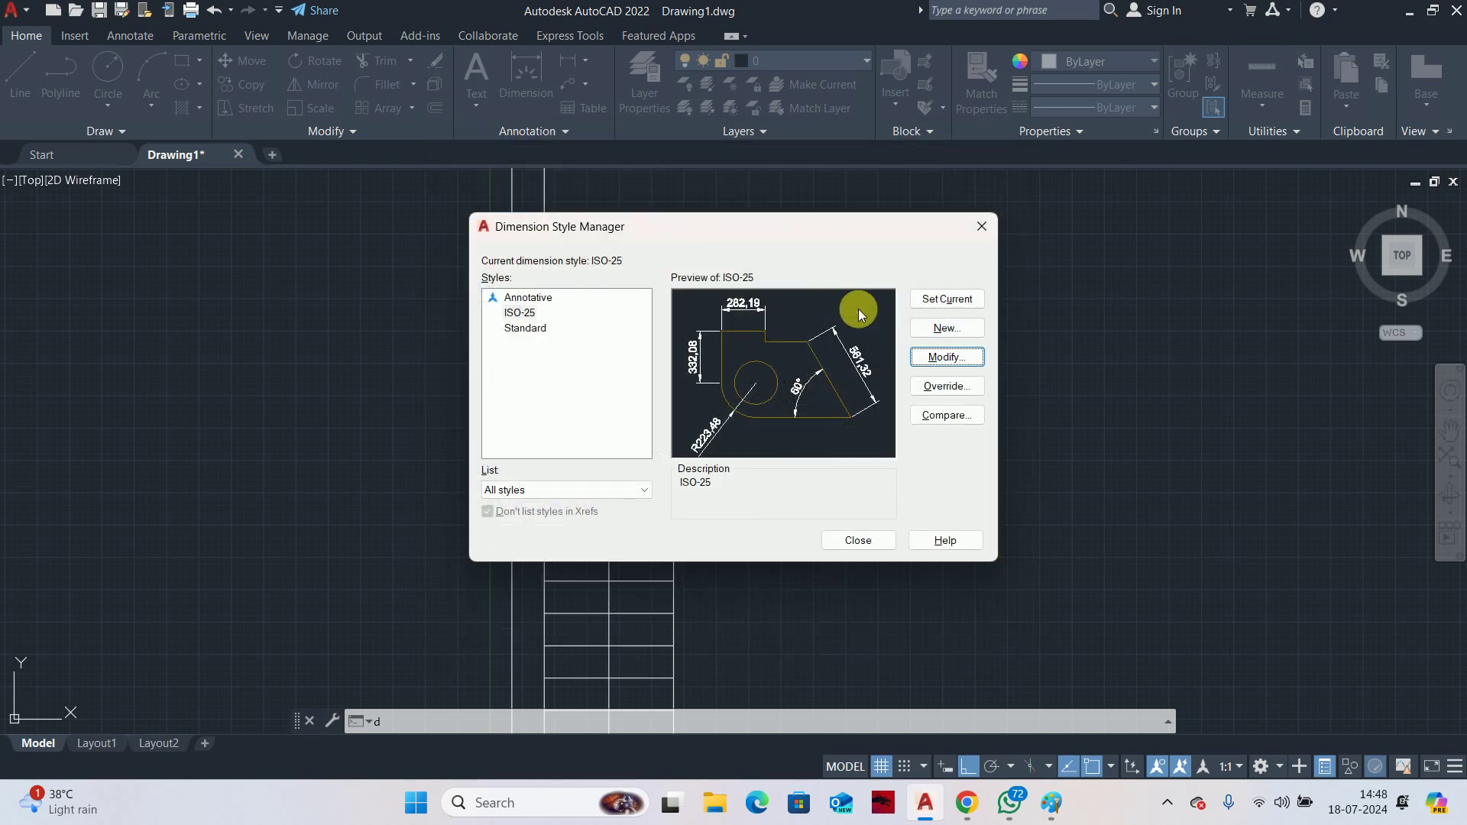
{"action": "left_click", "coordinate": [923, 299]}
{"action": "left_click", "coordinate": [869, 540]}
{"action": "scroll", "coordinate": [610, 351], "scroll_direction": "down", "scroll_amount": 4}
{"action": "middle_click_drag", "start_coordinate": [671, 375], "coordinate": [789, 393]}
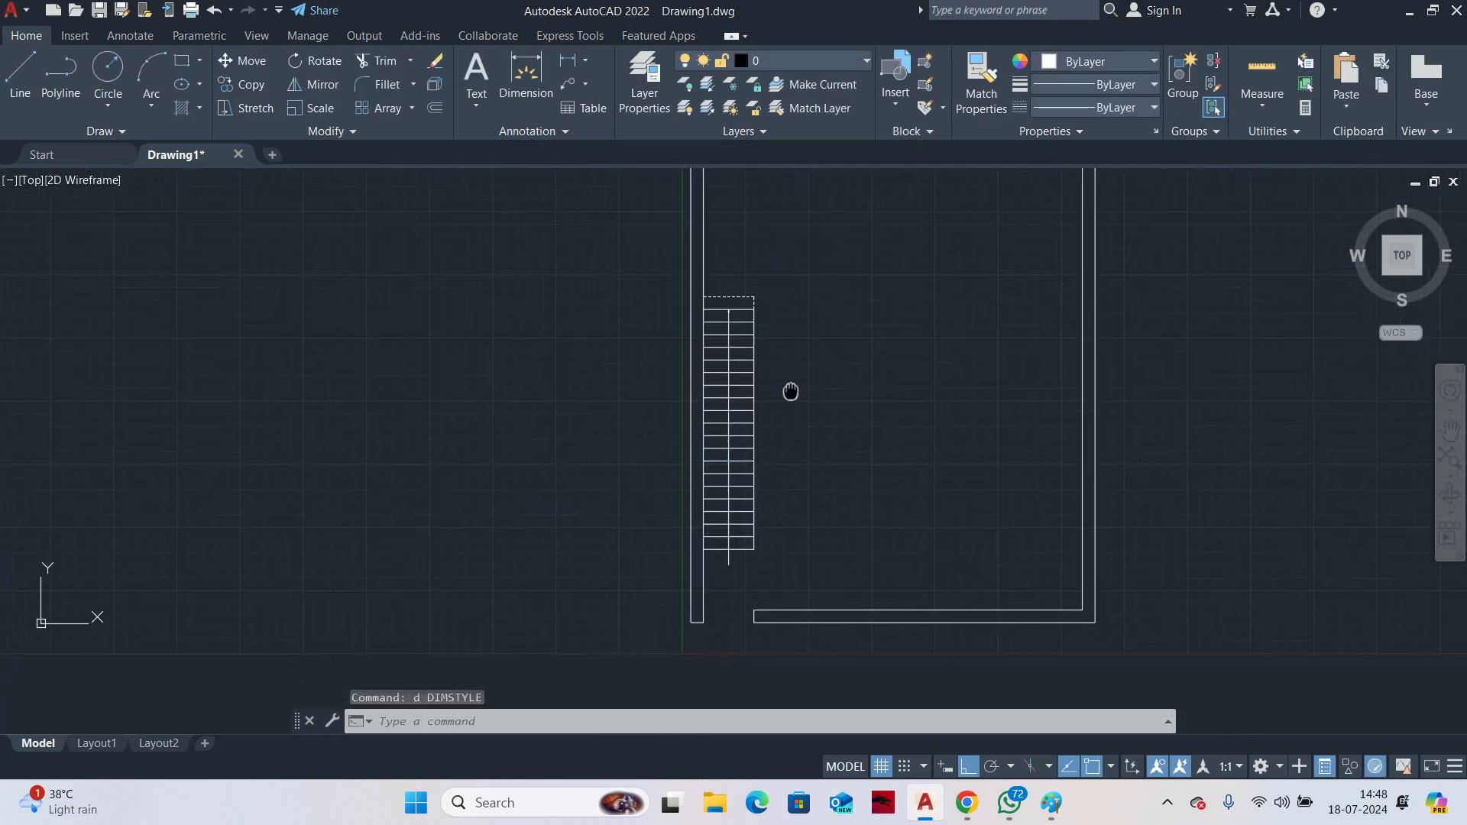
Modify the ISO-25 dimension style to use an overall scale of 50
{"action": "scroll", "coordinate": [753, 421], "scroll_direction": "up", "scroll_amount": 2}
{"action": "key", "text": "Escape"}
{"action": "key", "text": "Escape"}
{"action": "type", "text": "s"}
{"action": "key", "text": "Escape"}
{"action": "type", "text": "d"}
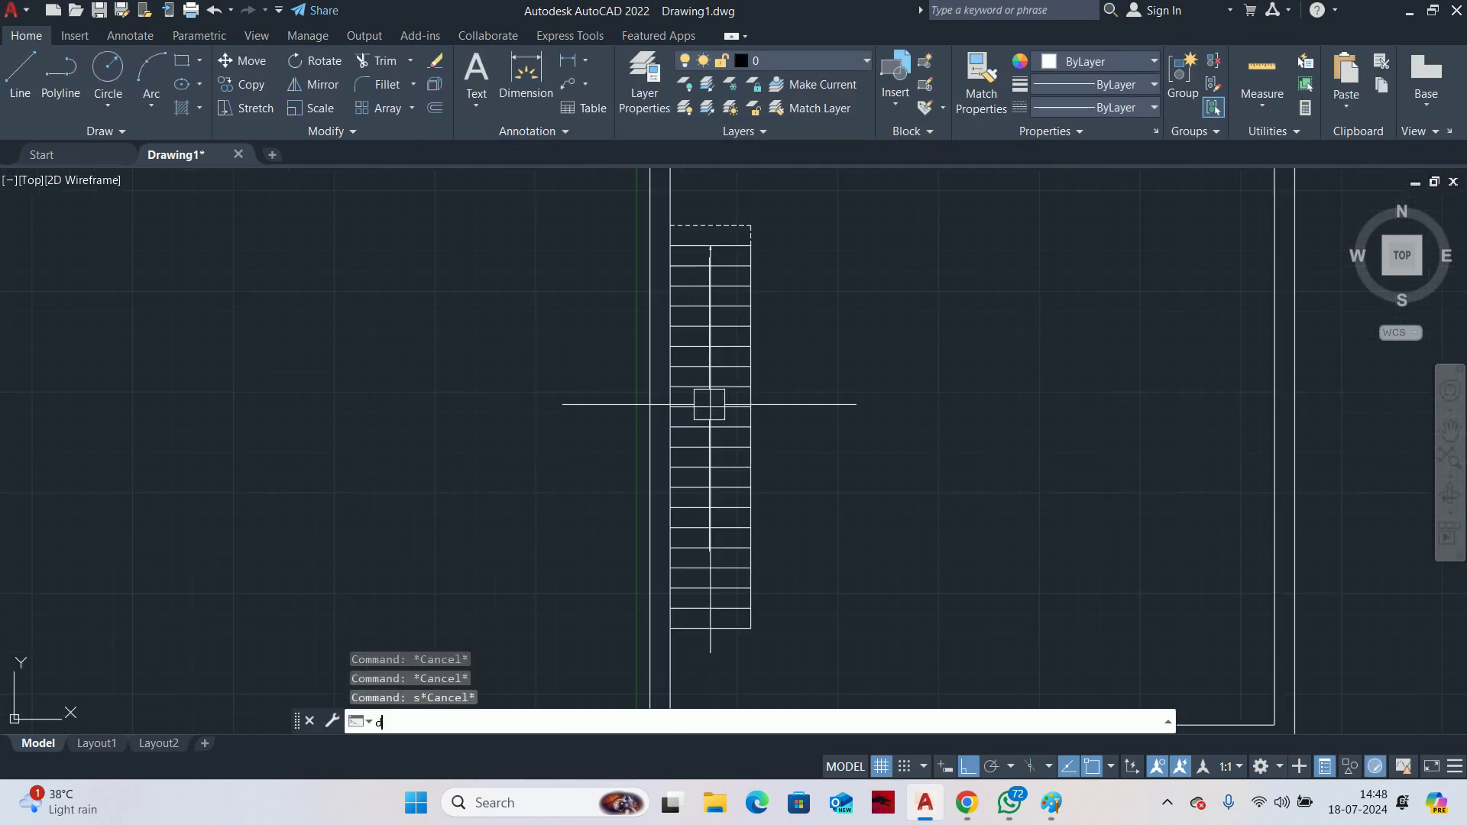
{"action": "key", "text": "Return"}
{"action": "left_click", "coordinate": [945, 356]}
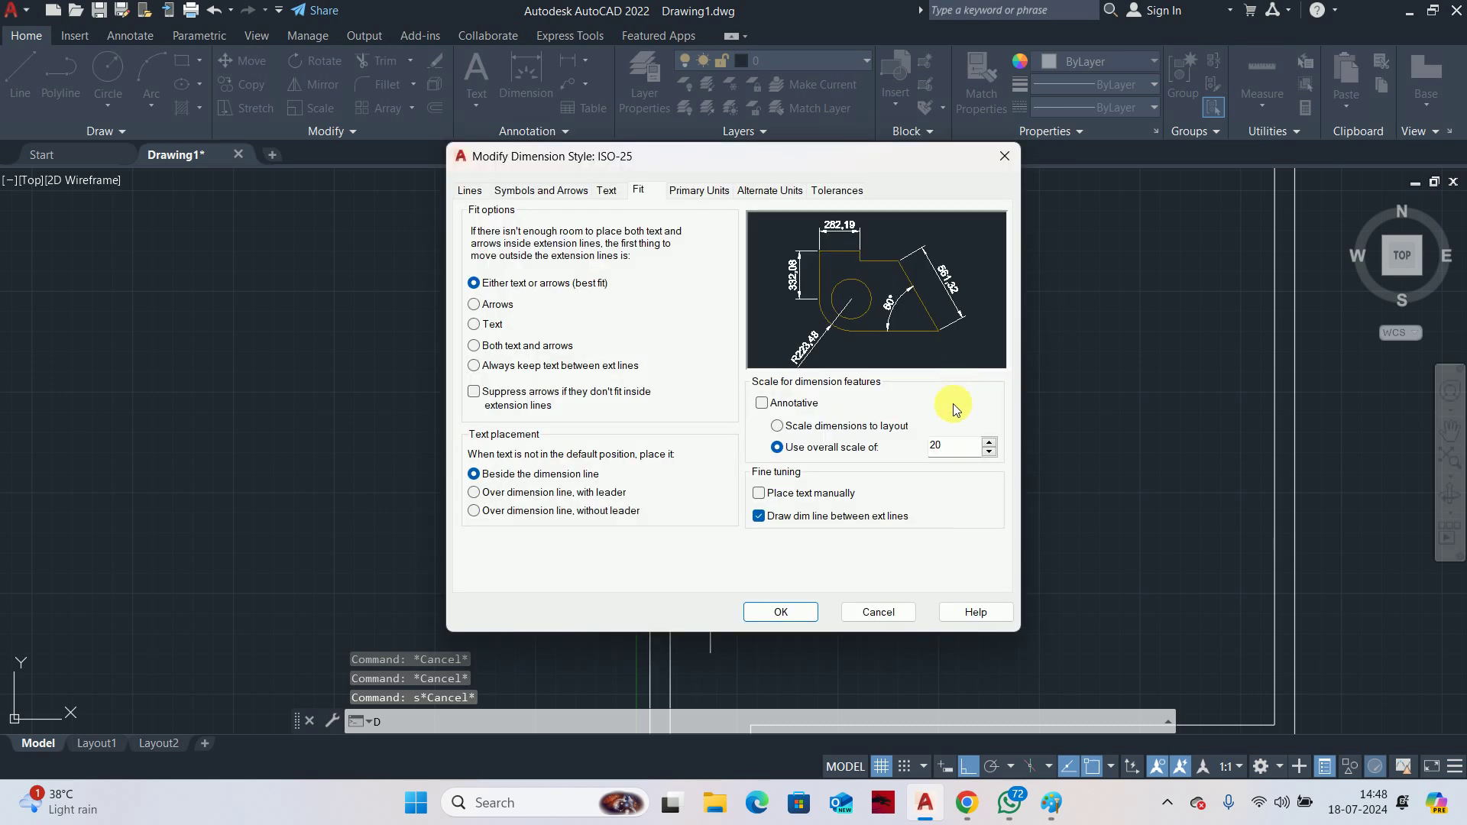
{"action": "double_click", "coordinate": [950, 447]}
{"action": "type", "text": "50"}
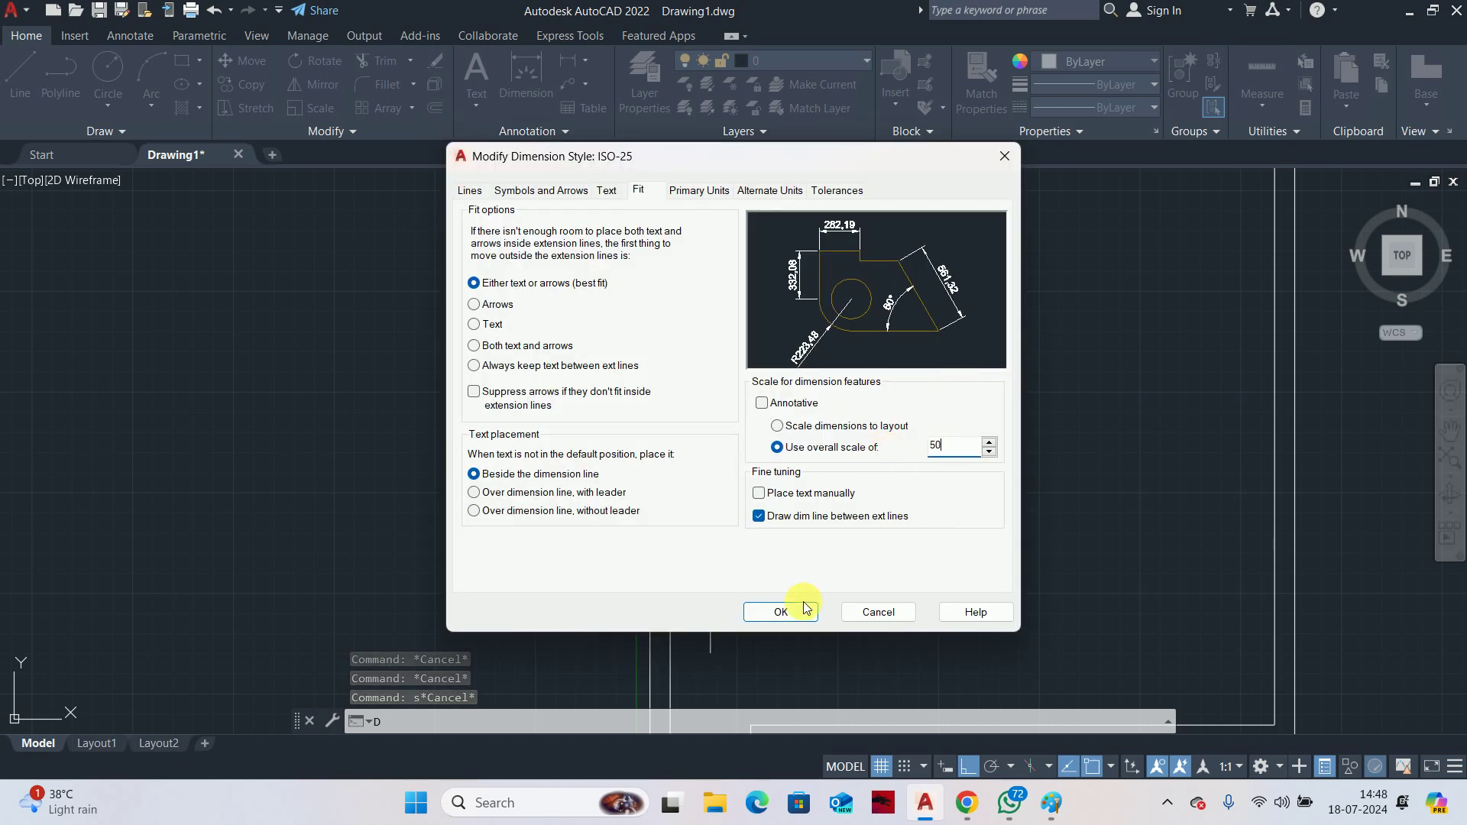
{"action": "left_click", "coordinate": [795, 611]}
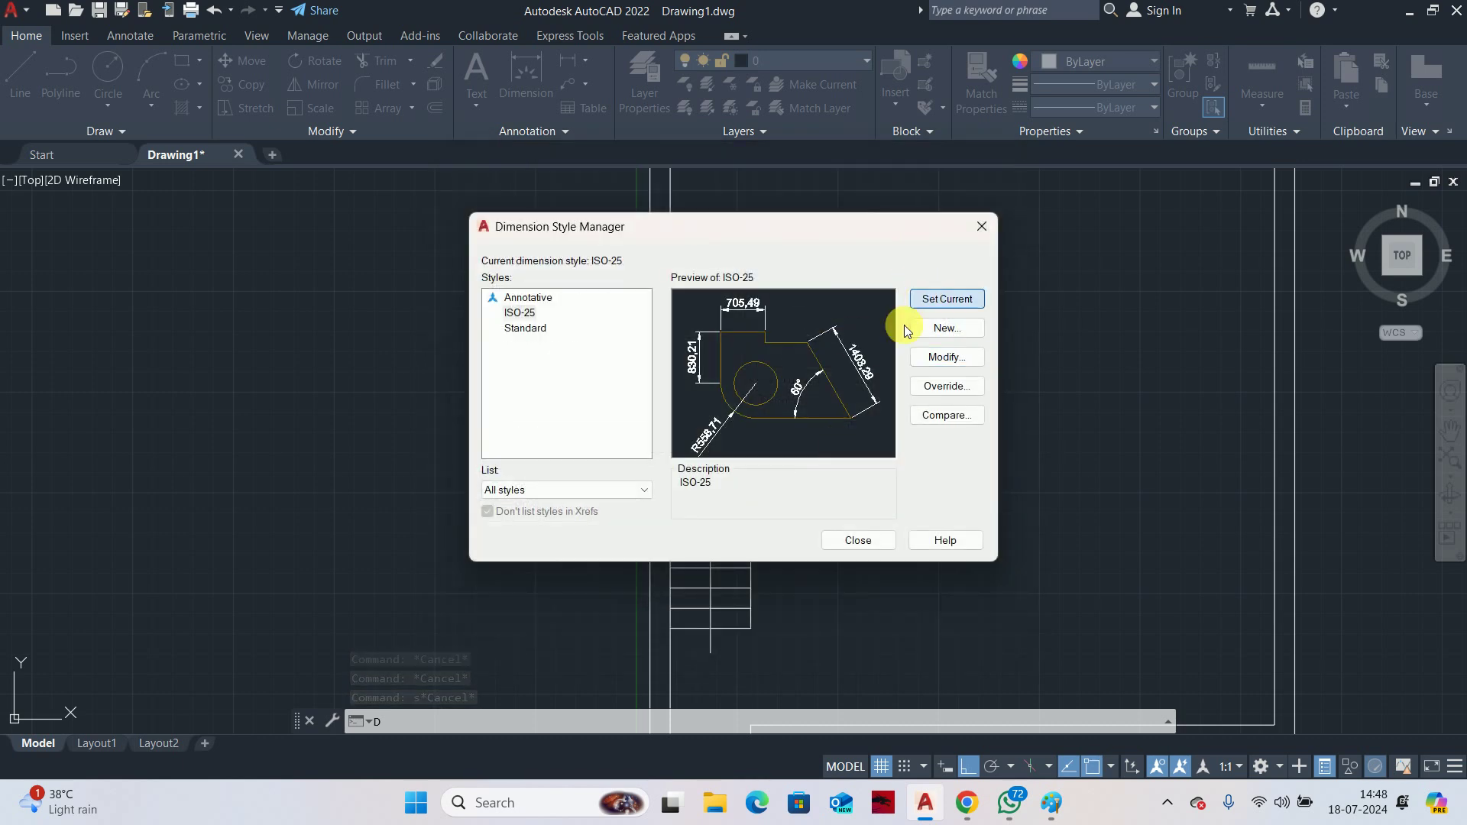
{"action": "left_click", "coordinate": [847, 540]}
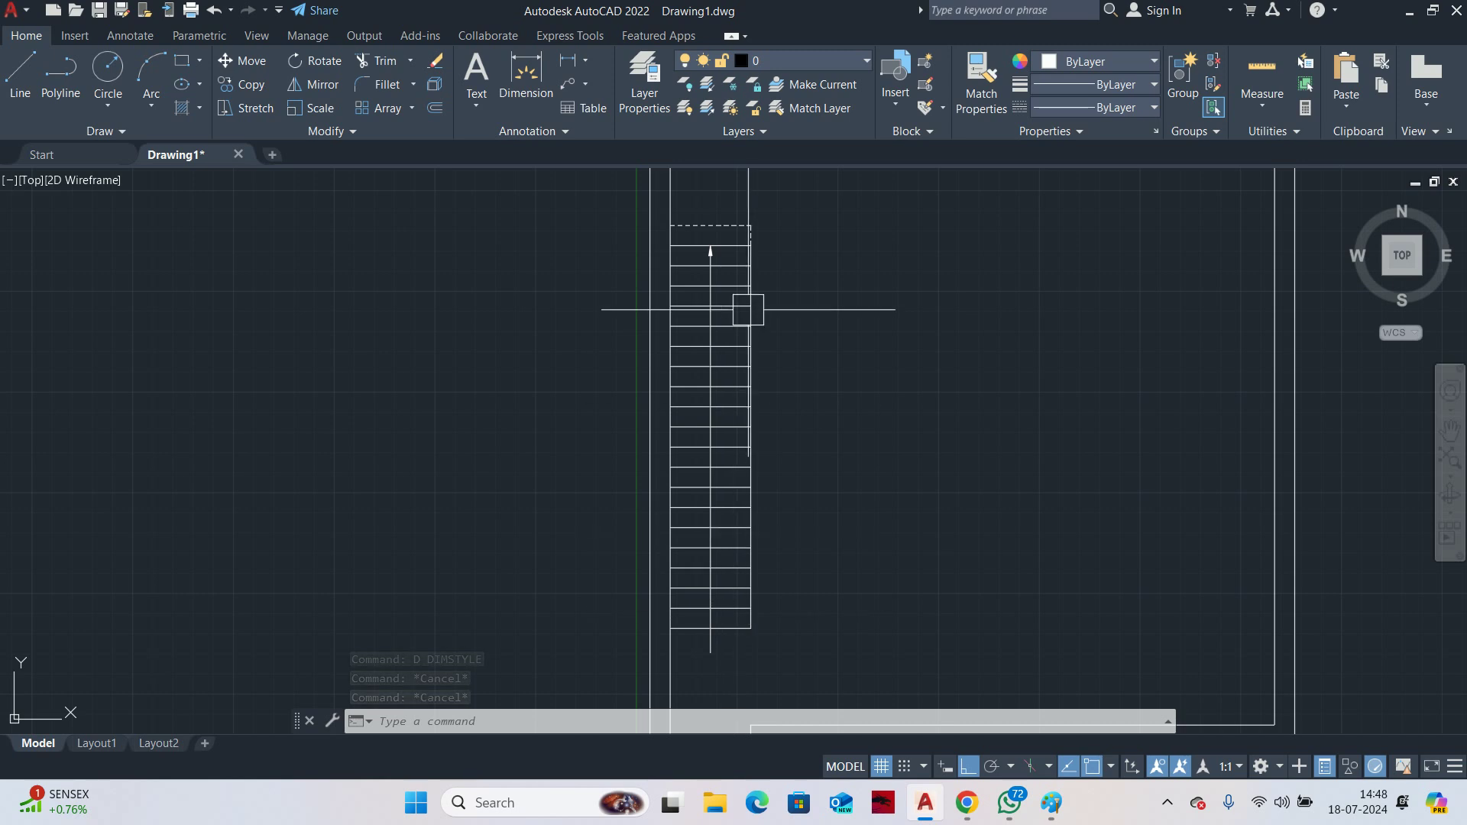
Start a multiline text beside the stair leader's arrowhead with a text height of 250
{"action": "type", "text": "t"}
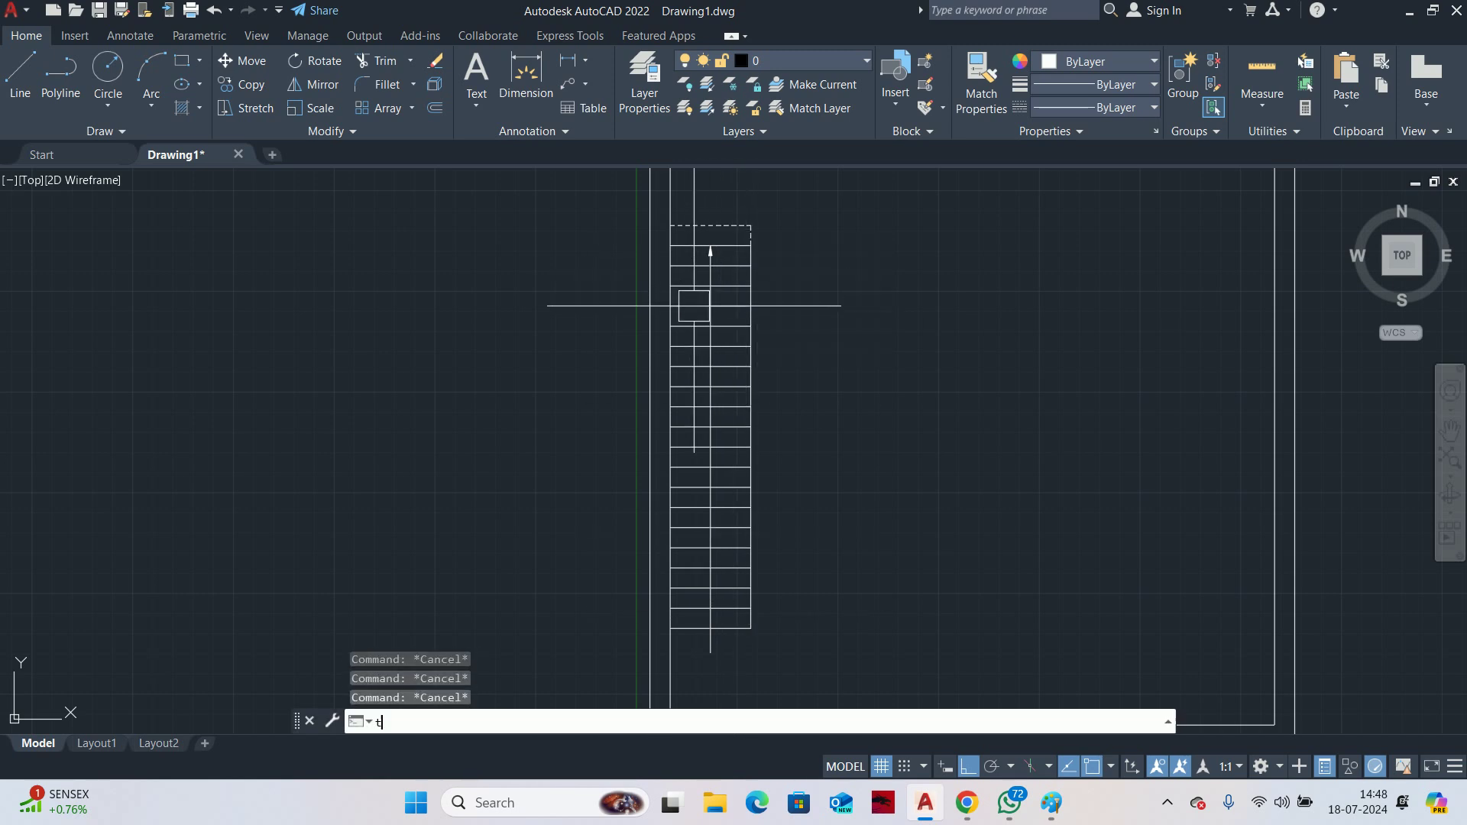
{"action": "key", "text": "Return"}
{"action": "scroll", "coordinate": [688, 428], "scroll_direction": "up", "scroll_amount": 4}
{"action": "scroll", "coordinate": [688, 459], "scroll_direction": "down", "scroll_amount": 3}
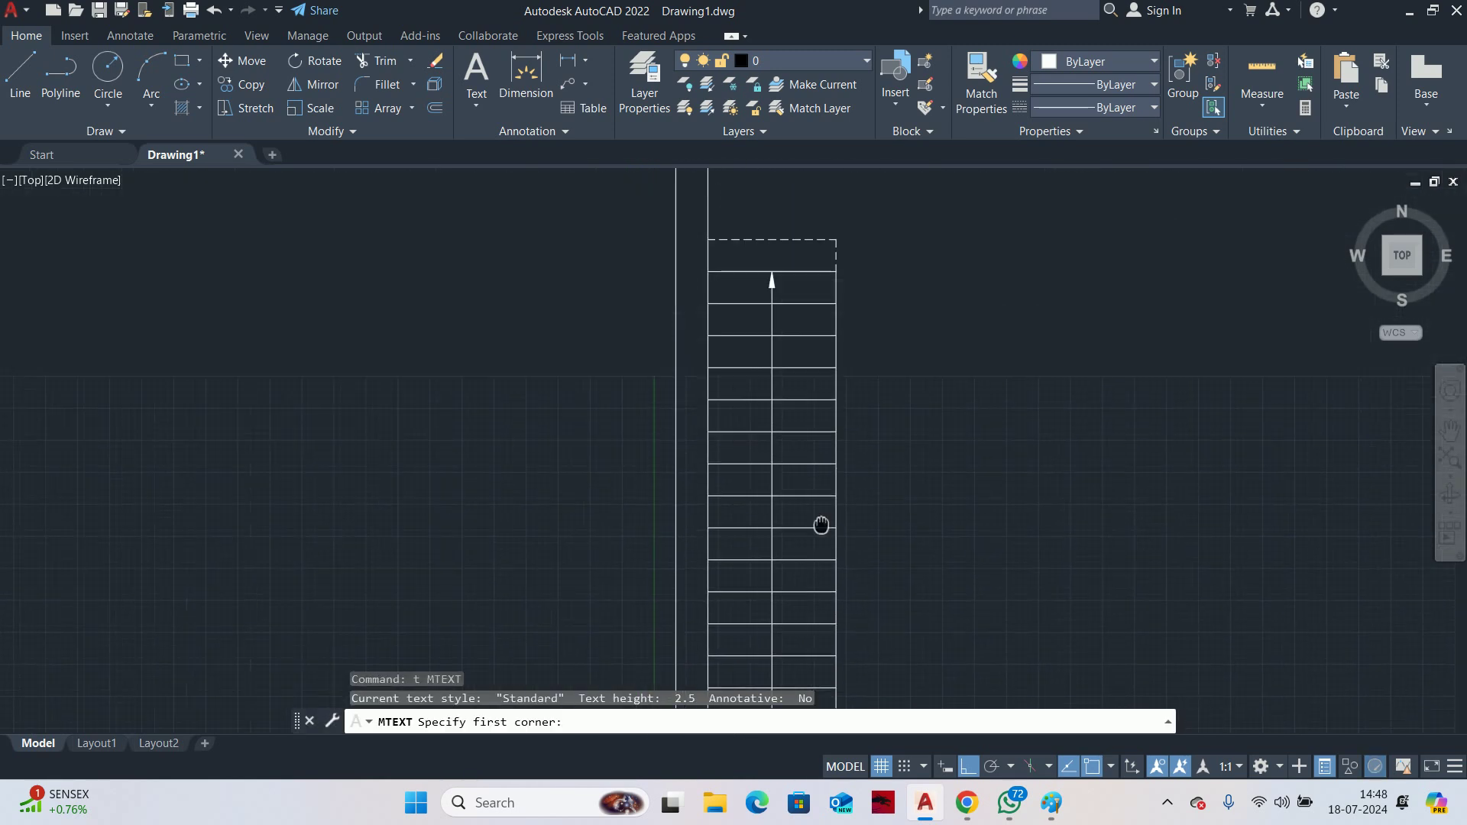
{"action": "scroll", "coordinate": [772, 428], "scroll_direction": "up", "scroll_amount": 6}
{"action": "scroll", "coordinate": [778, 445], "scroll_direction": "up", "scroll_amount": 2}
{"action": "left_click", "coordinate": [749, 345]}
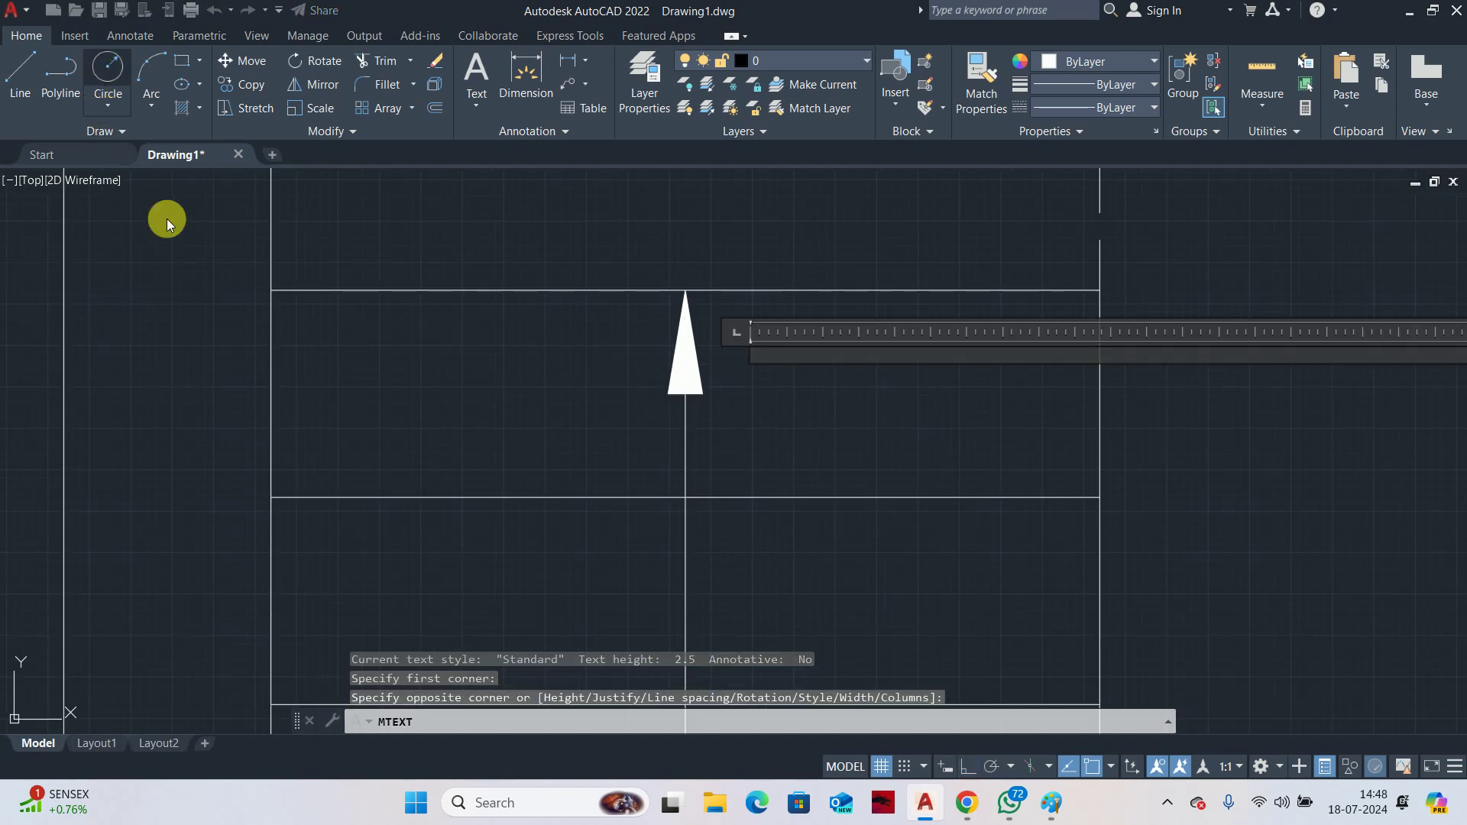
{"action": "left_click", "coordinate": [214, 85]}
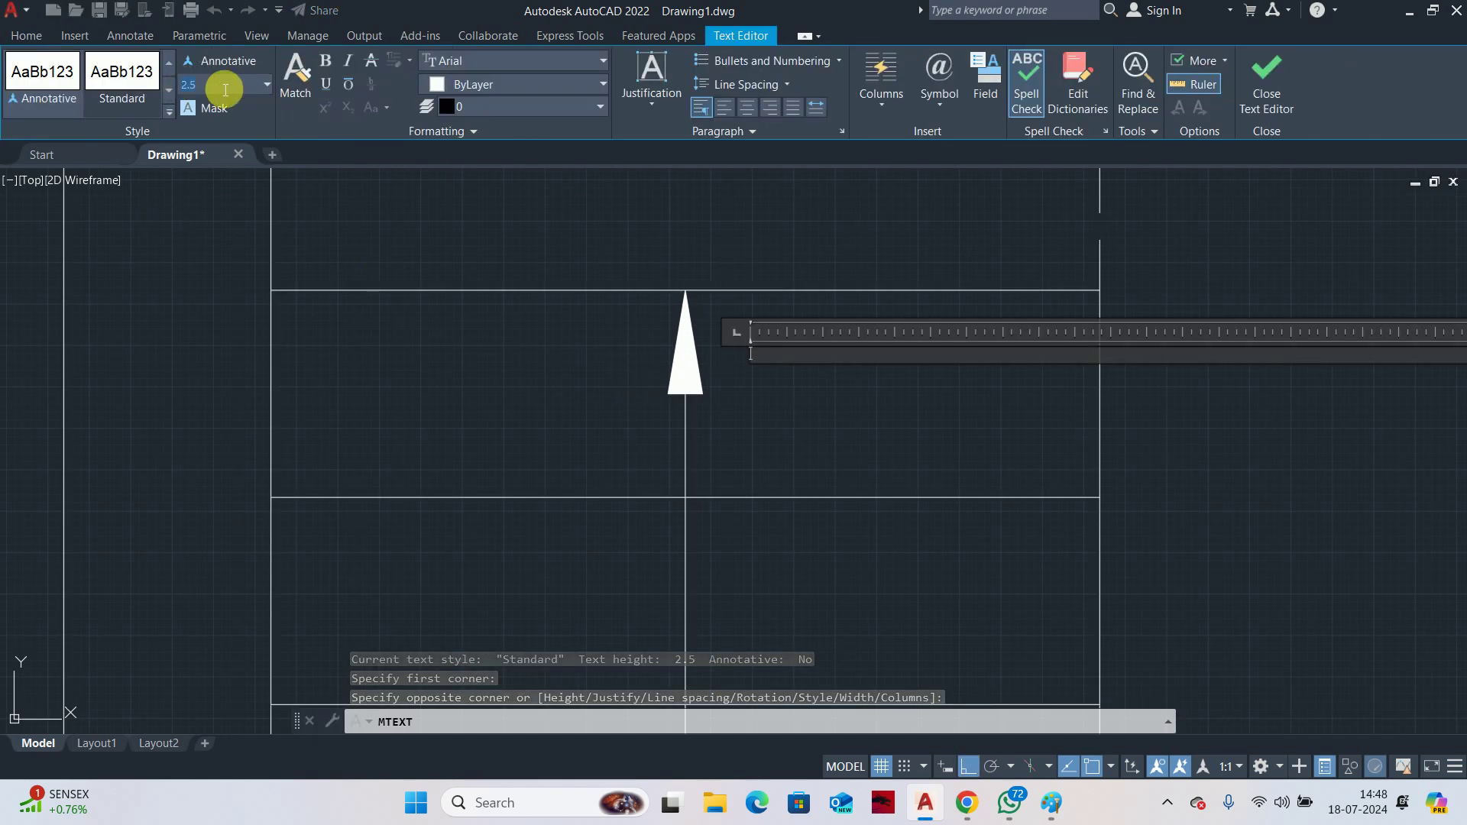
{"action": "key", "text": "Return"}
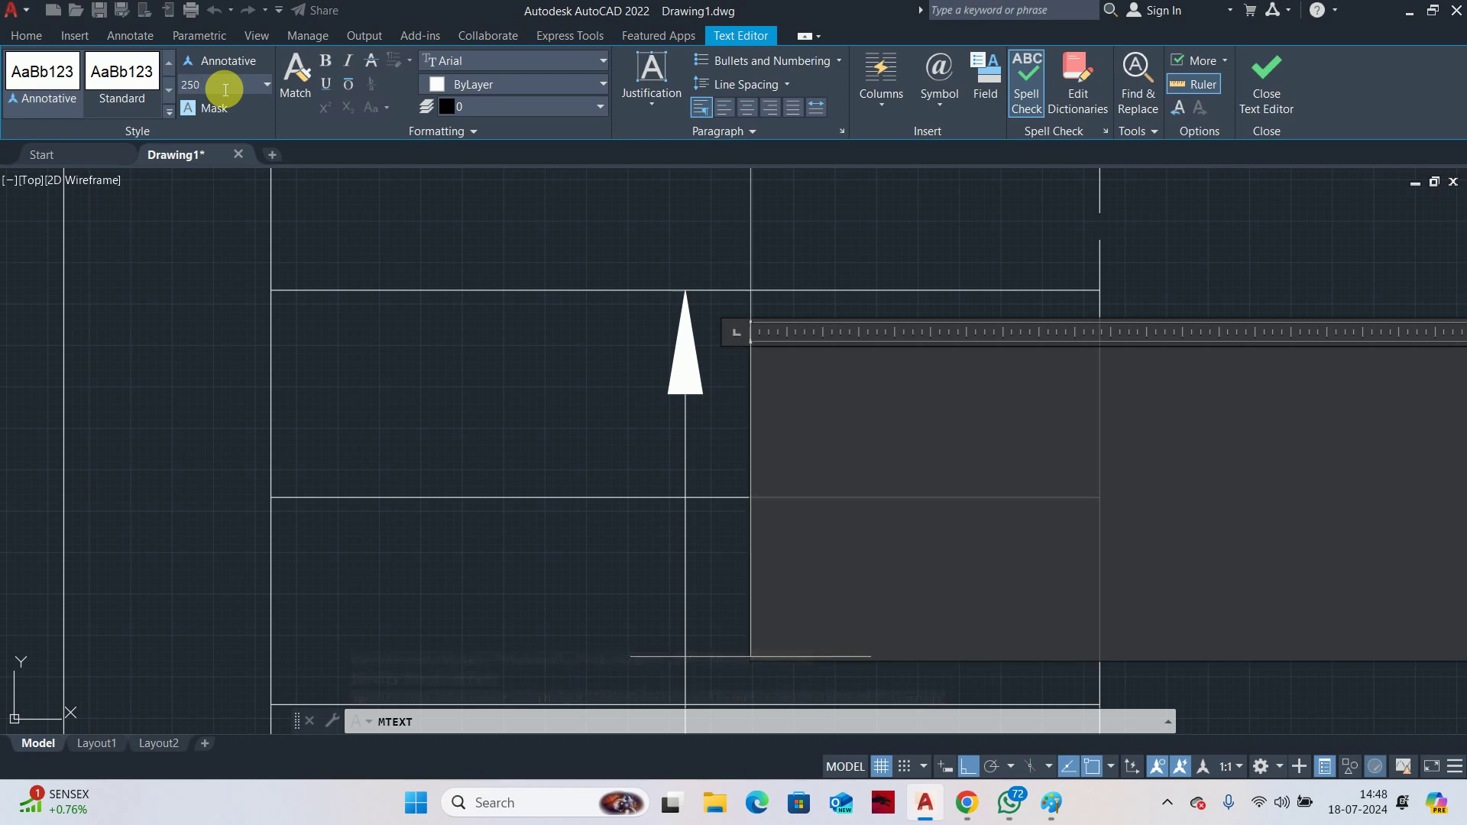
Enter UP in capitals as the stair label and finish the text
{"action": "type", "text": "up"}
{"action": "key", "text": "BackSpace"}
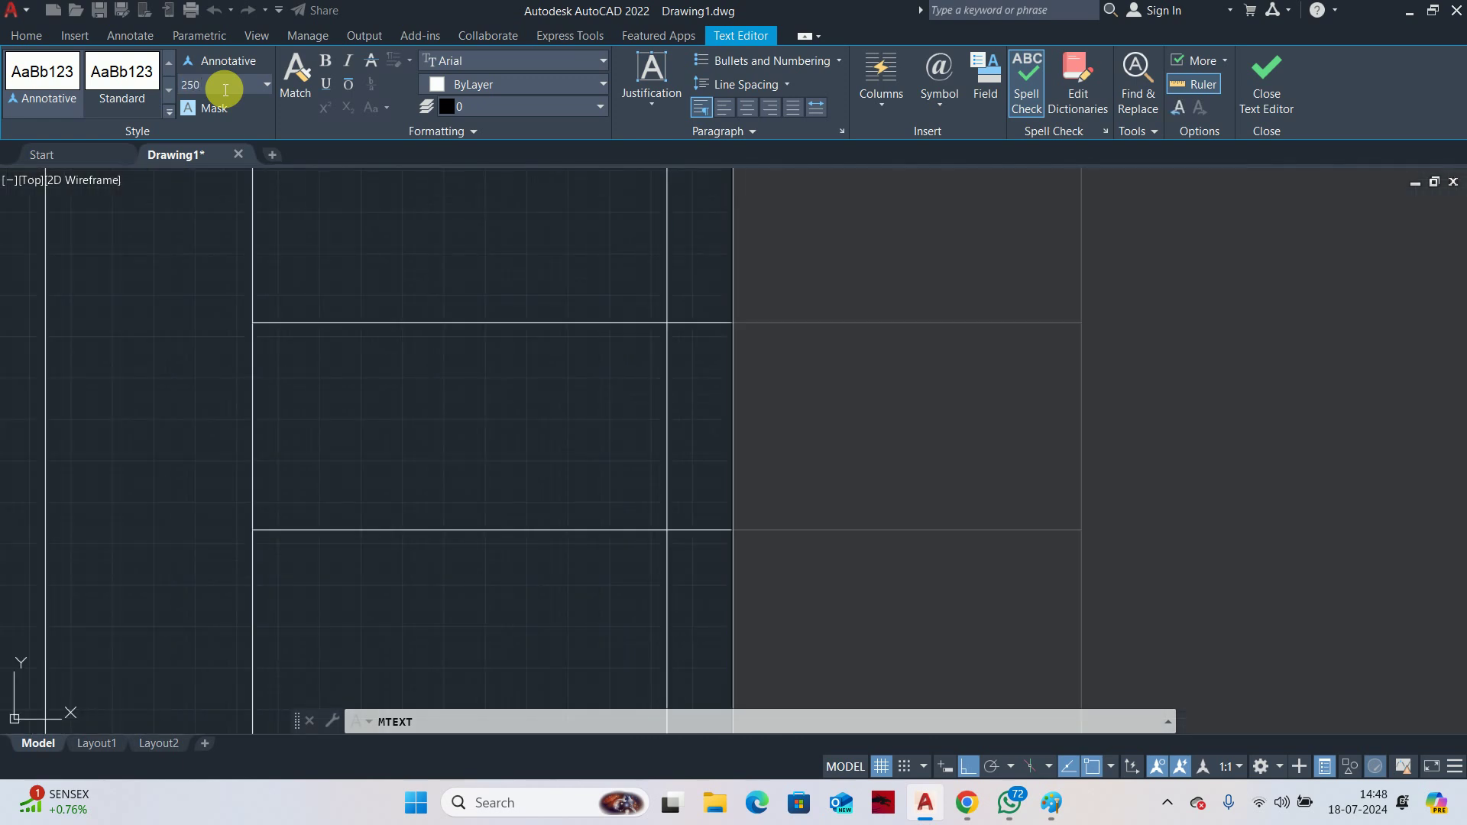
{"action": "type", "text": "p"}
{"action": "key", "text": "BackSpace"}
{"action": "key", "text": "BackSpace"}
{"action": "type", "text": "UP"}
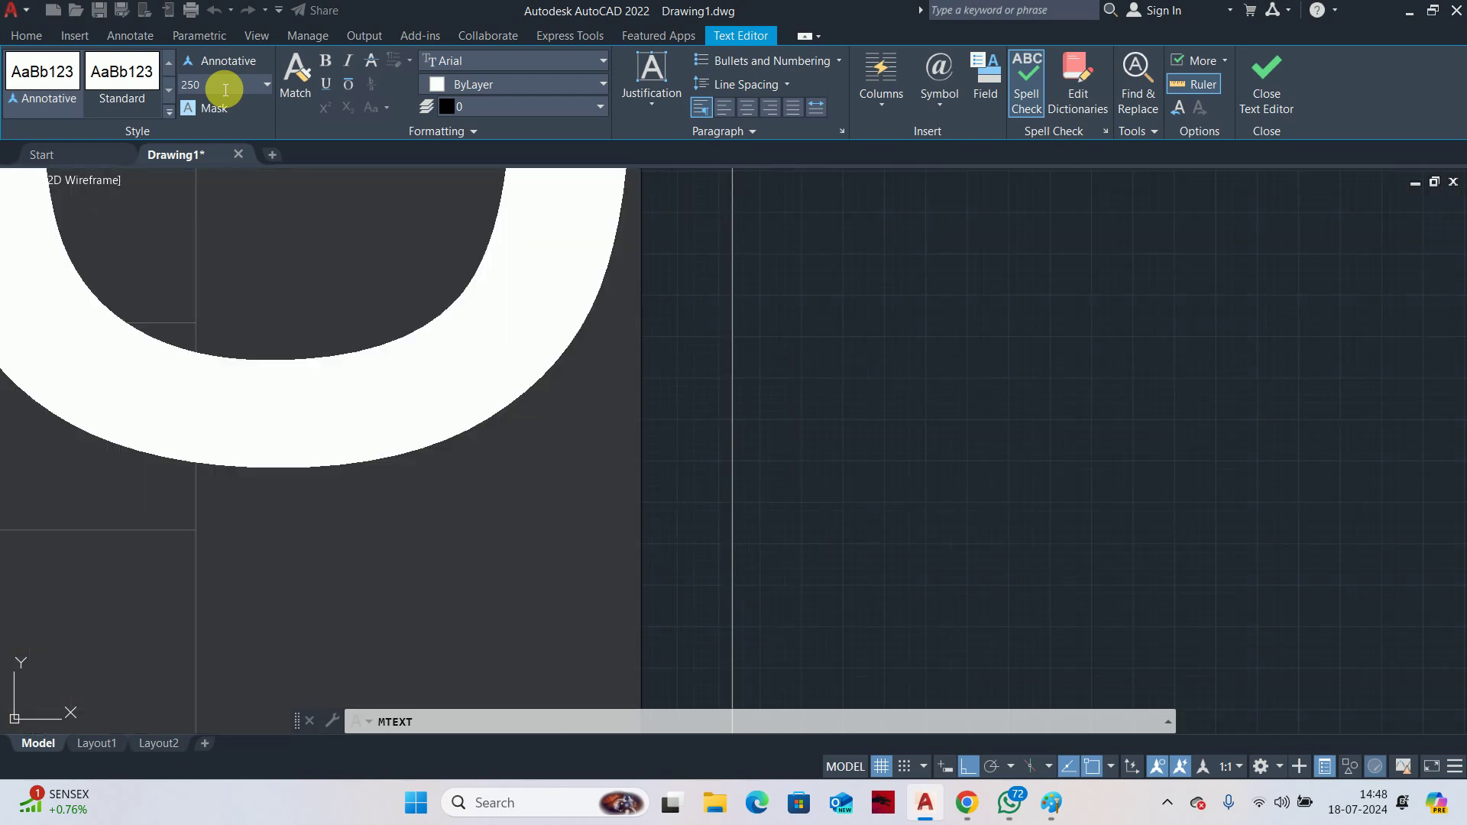
{"action": "left_click", "coordinate": [1266, 72]}
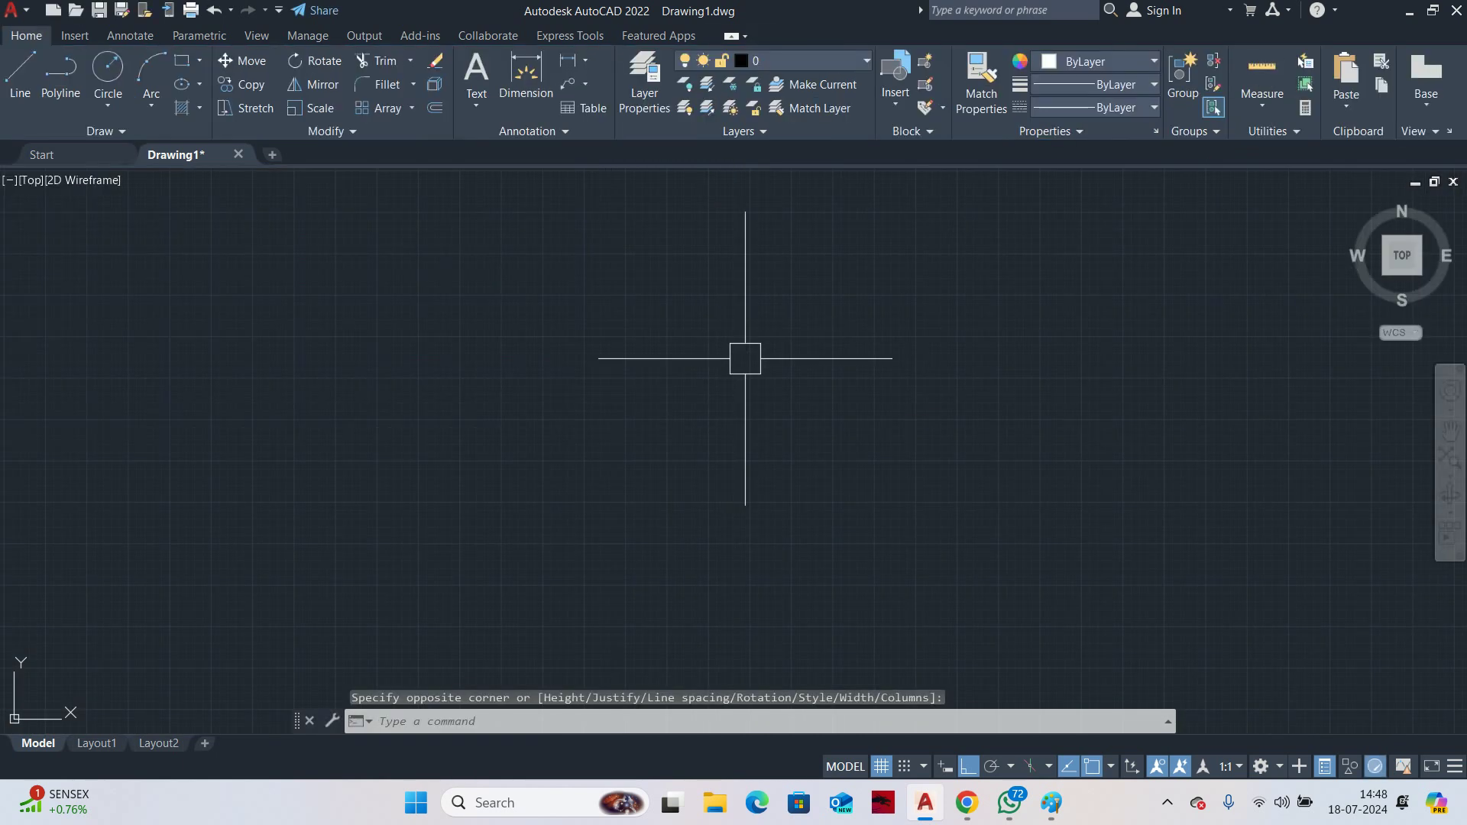
Set the text height of the stair's UP label to 100
{"action": "scroll", "coordinate": [471, 416], "scroll_direction": "down", "scroll_amount": 3}
{"action": "scroll", "coordinate": [396, 333], "scroll_direction": "up", "scroll_amount": 4}
{"action": "middle_click_drag", "start_coordinate": [396, 333], "coordinate": [504, 340]}
{"action": "left_click", "coordinate": [596, 330]}
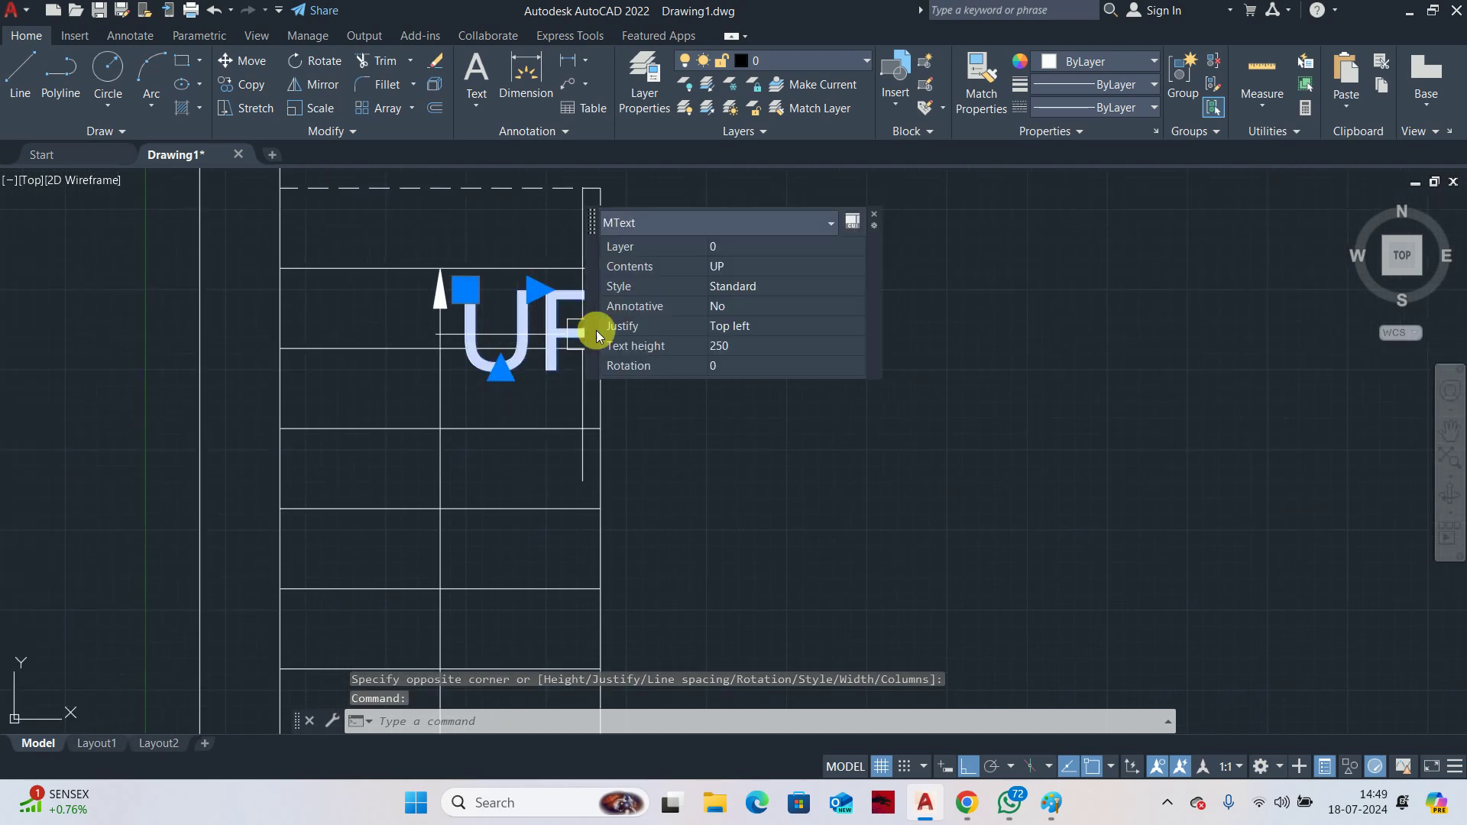
{"action": "left_click", "coordinate": [743, 352]}
{"action": "type", "text": "10"}
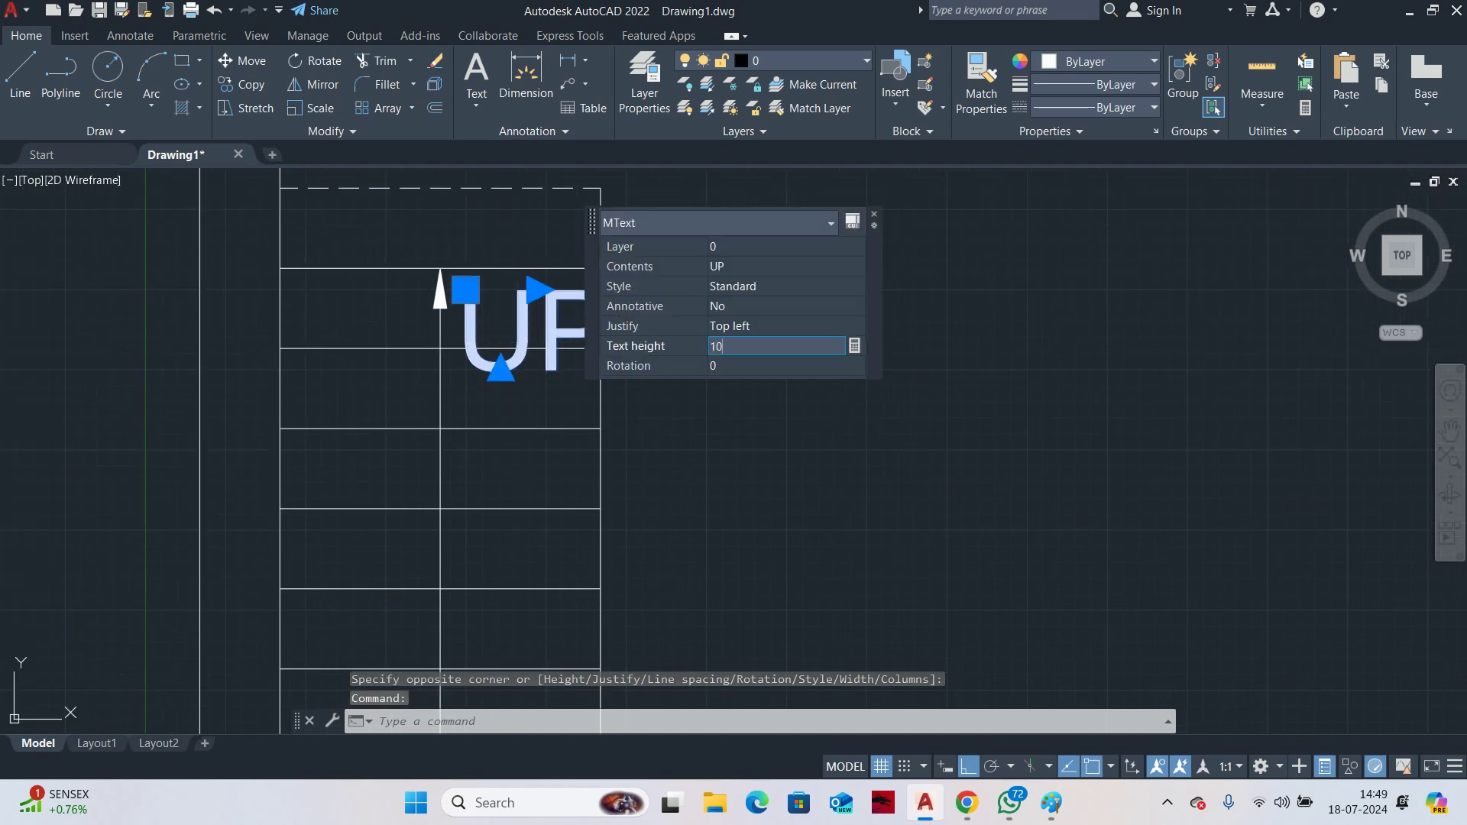
{"action": "type", "text": "0"}
{"action": "key", "text": "Return"}
{"action": "key", "text": "Tab"}
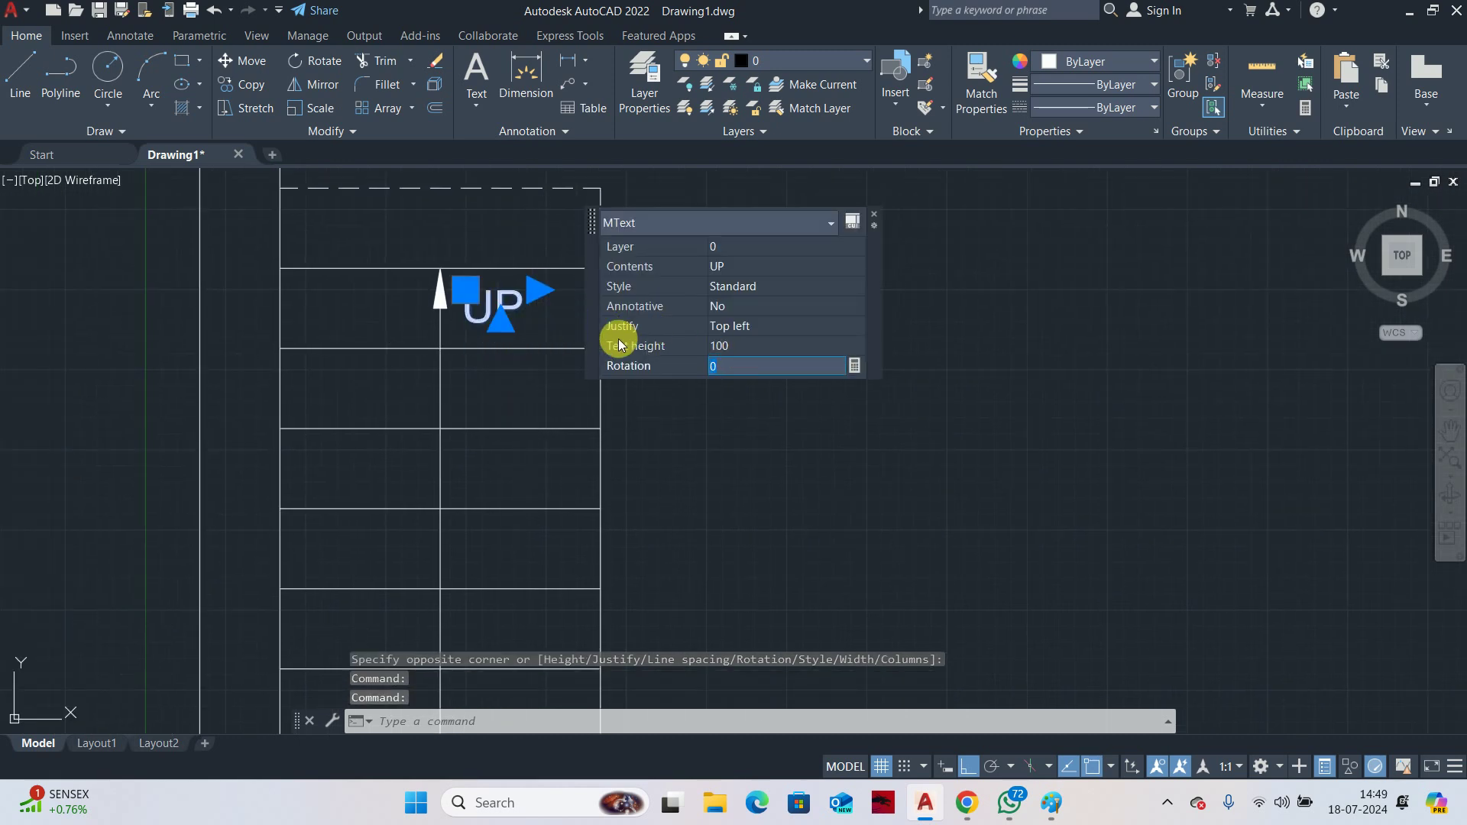
{"action": "key", "text": "Escape"}
{"action": "key", "text": "Escape"}
{"action": "middle_click_drag", "start_coordinate": [528, 367], "coordinate": [652, 319]}
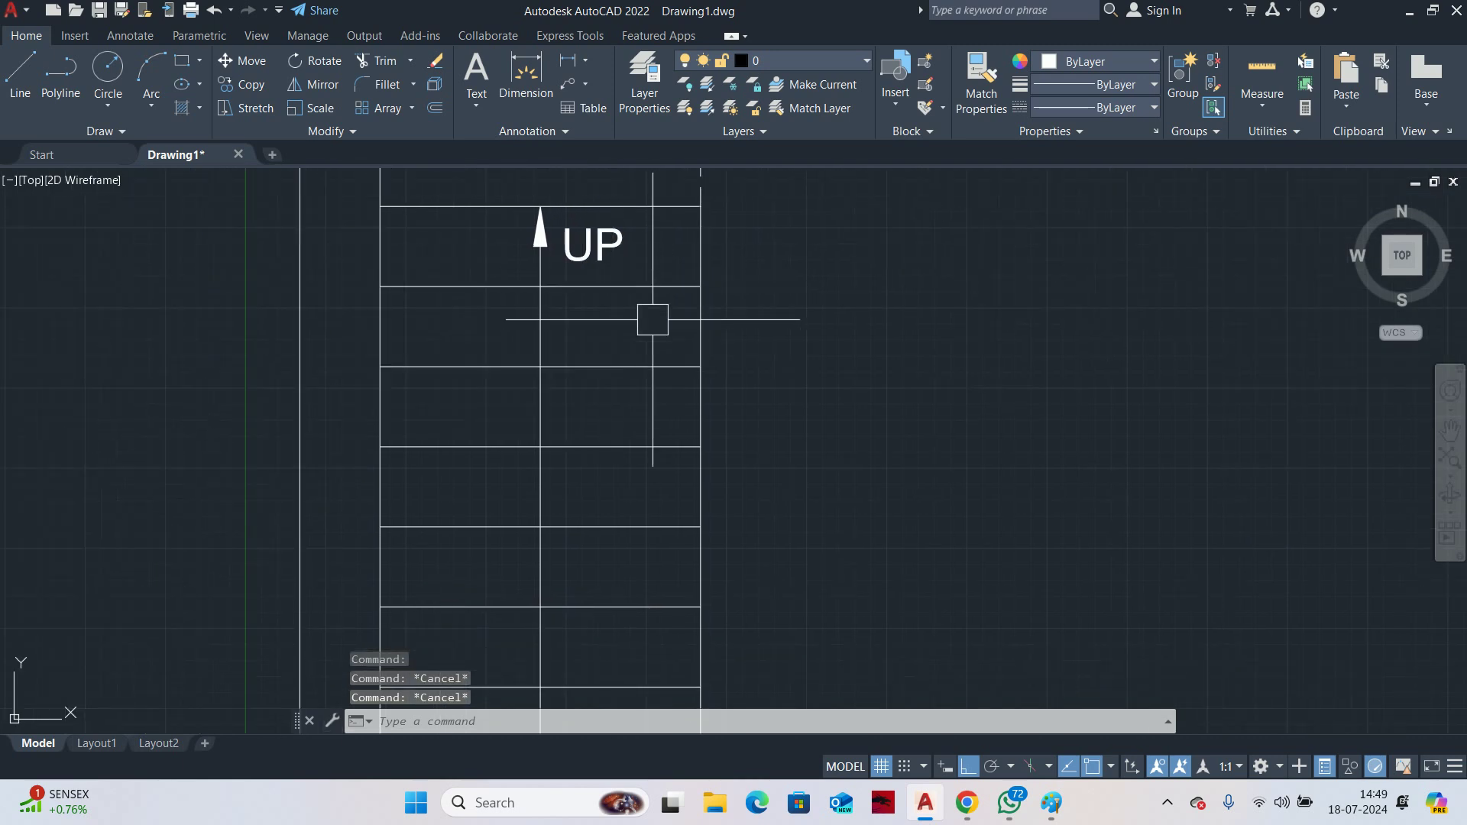
{"action": "scroll", "coordinate": [653, 319], "scroll_direction": "down", "scroll_amount": 5}
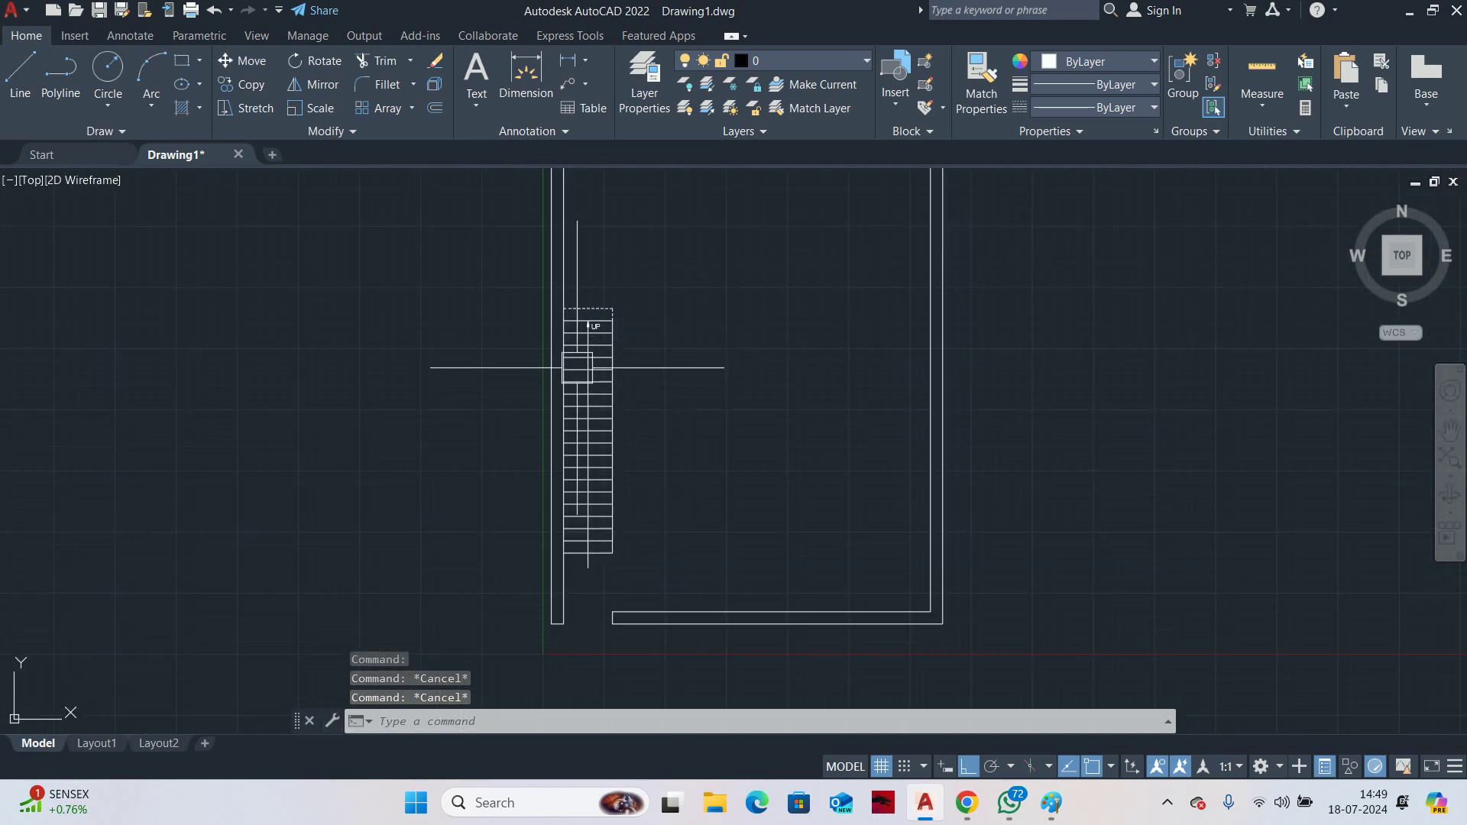
{"action": "scroll", "coordinate": [622, 400], "scroll_direction": "up", "scroll_amount": 2}
{"action": "scroll", "coordinate": [613, 533], "scroll_direction": "up", "scroll_amount": 2}
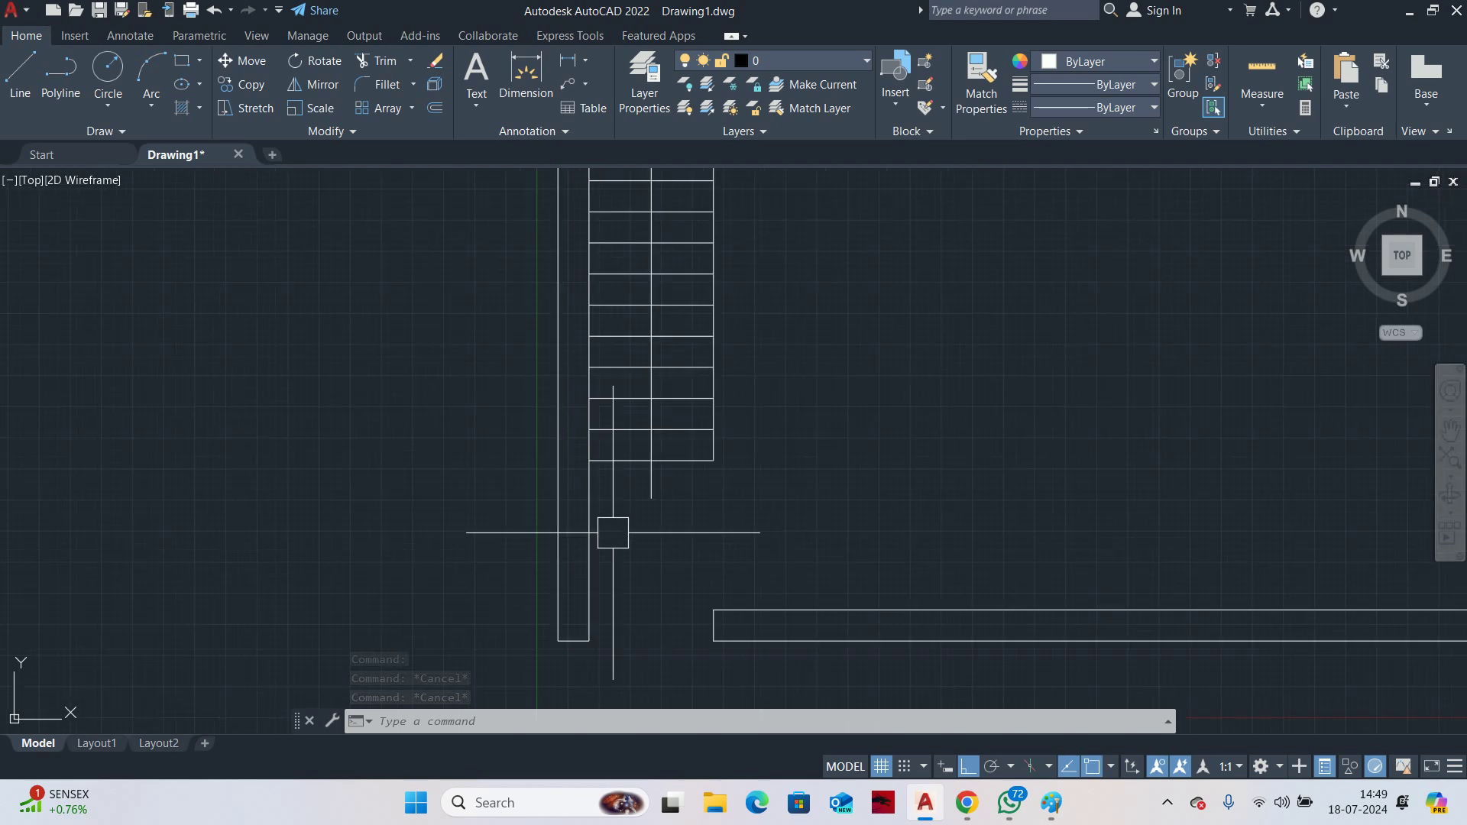
{"action": "middle_click_drag", "start_coordinate": [626, 494], "coordinate": [619, 580]}
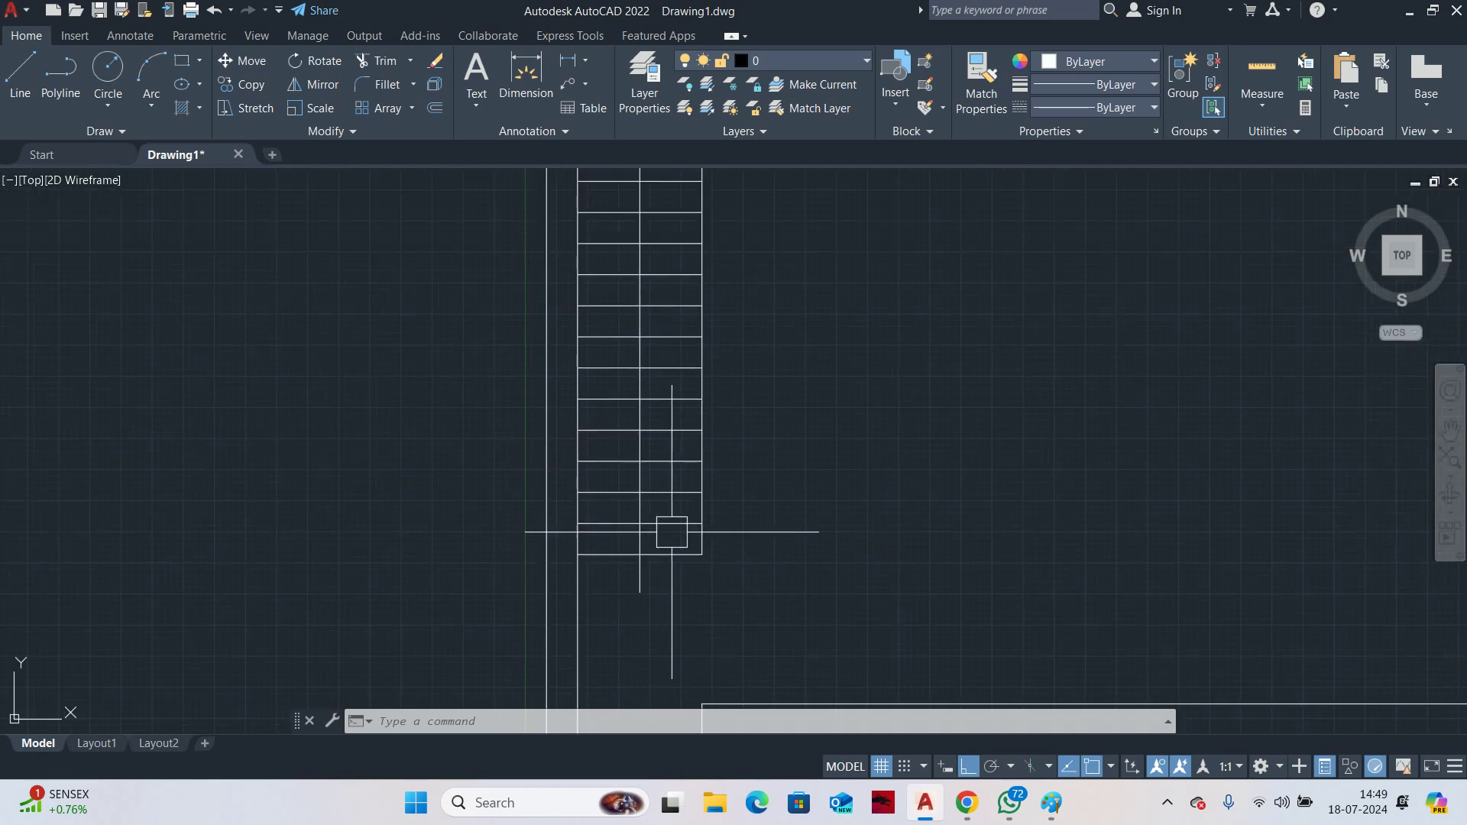
{"action": "scroll", "coordinate": [672, 532], "scroll_direction": "down", "scroll_amount": 4}
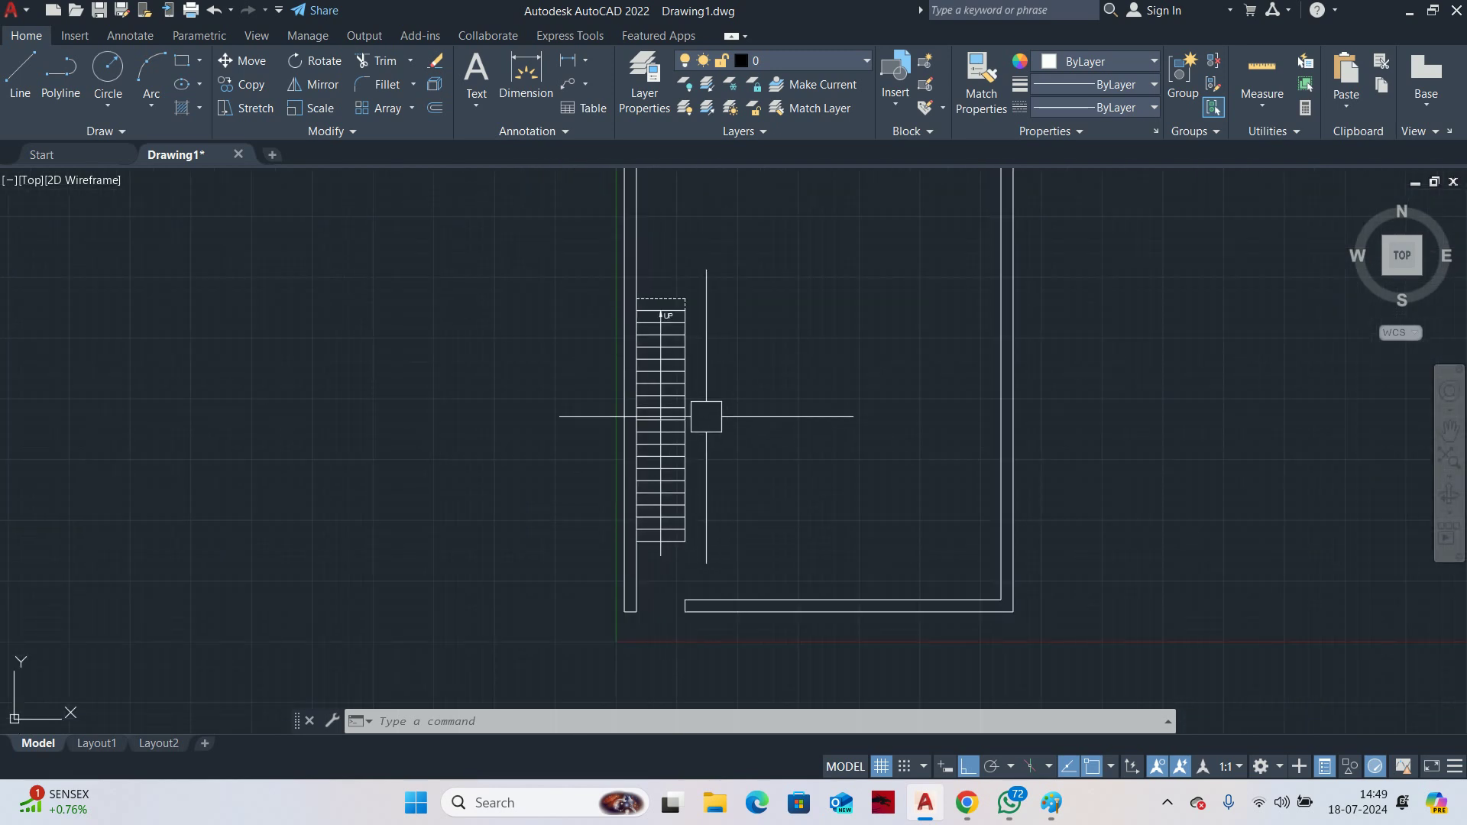
{"action": "middle_click_drag", "start_coordinate": [694, 416], "coordinate": [673, 463]}
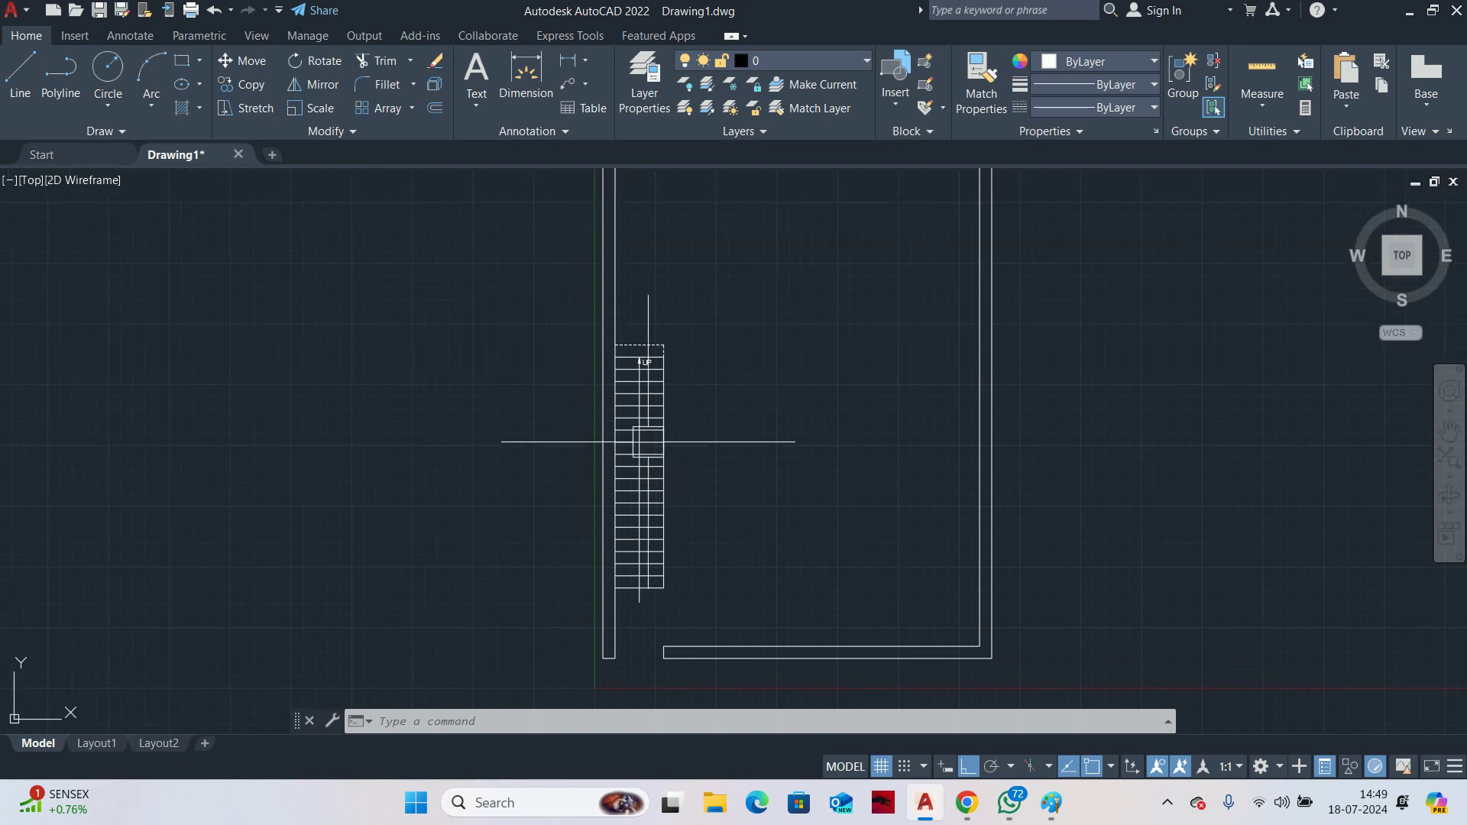
{"action": "middle_click_drag", "start_coordinate": [639, 518], "coordinate": [635, 477]}
Add a linear dimension for the stair's width just below its lowest tread line
{"action": "type", "text": "D"}
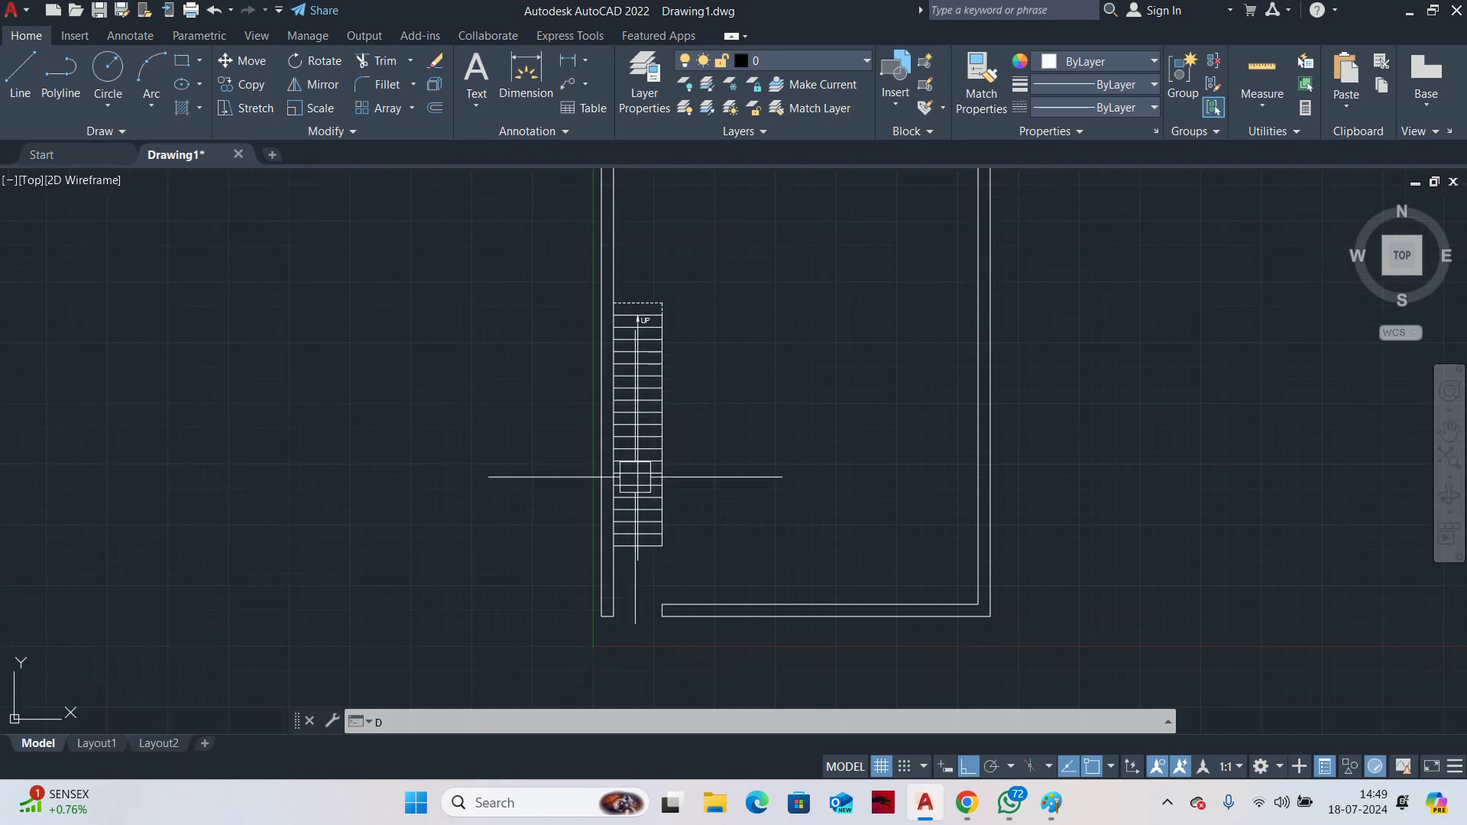
{"action": "type", "text": "LI"}
{"action": "key", "text": "Return"}
{"action": "scroll", "coordinate": [604, 613], "scroll_direction": "up", "scroll_amount": 4}
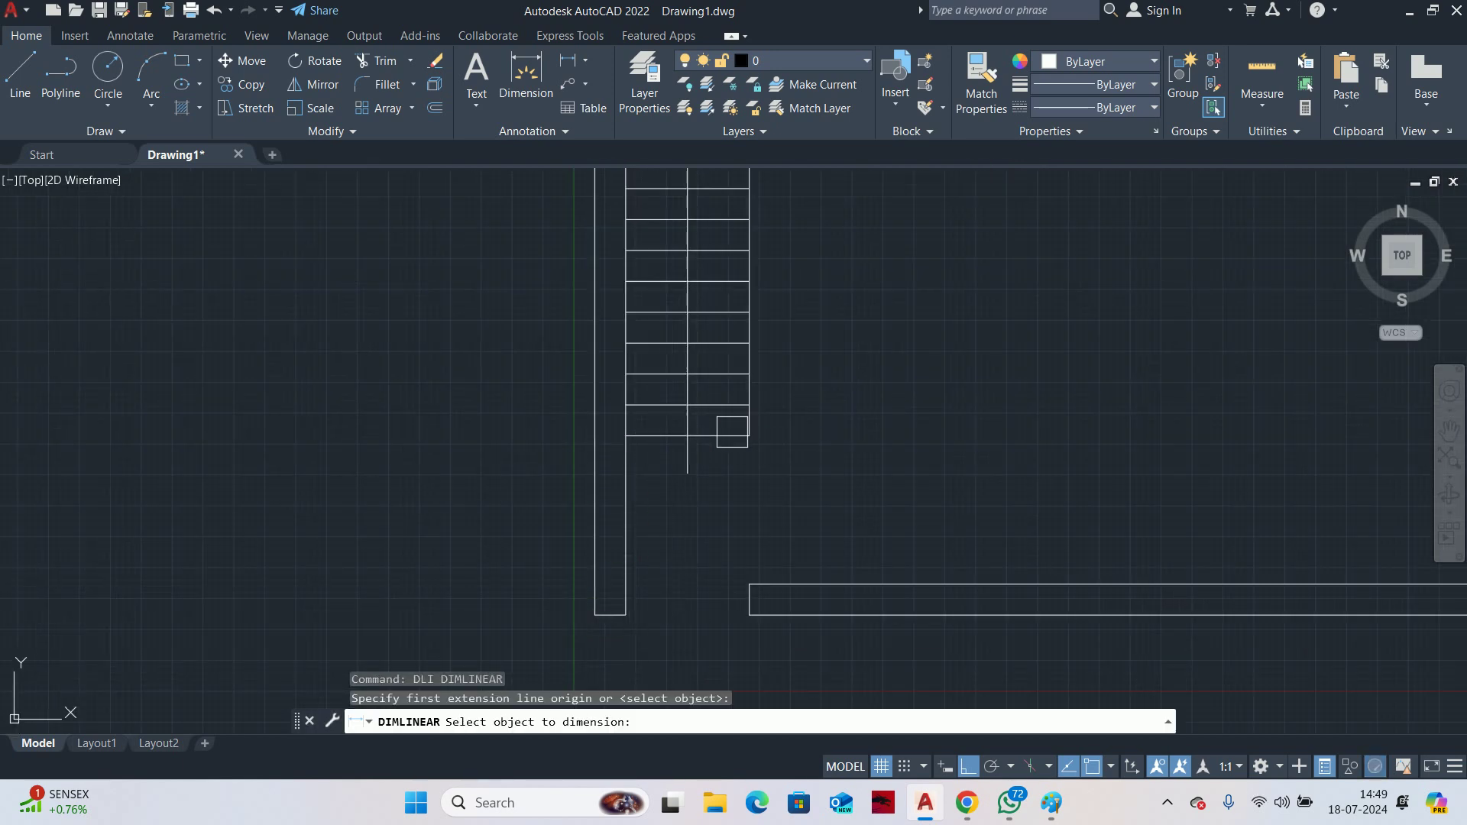
{"action": "left_click", "coordinate": [723, 436]}
{"action": "scroll", "coordinate": [723, 443], "scroll_direction": "up", "scroll_amount": 2}
{"action": "left_click", "coordinate": [705, 459]}
{"action": "key", "text": "Escape"}
{"action": "scroll", "coordinate": [705, 459], "scroll_direction": "down", "scroll_amount": 2}
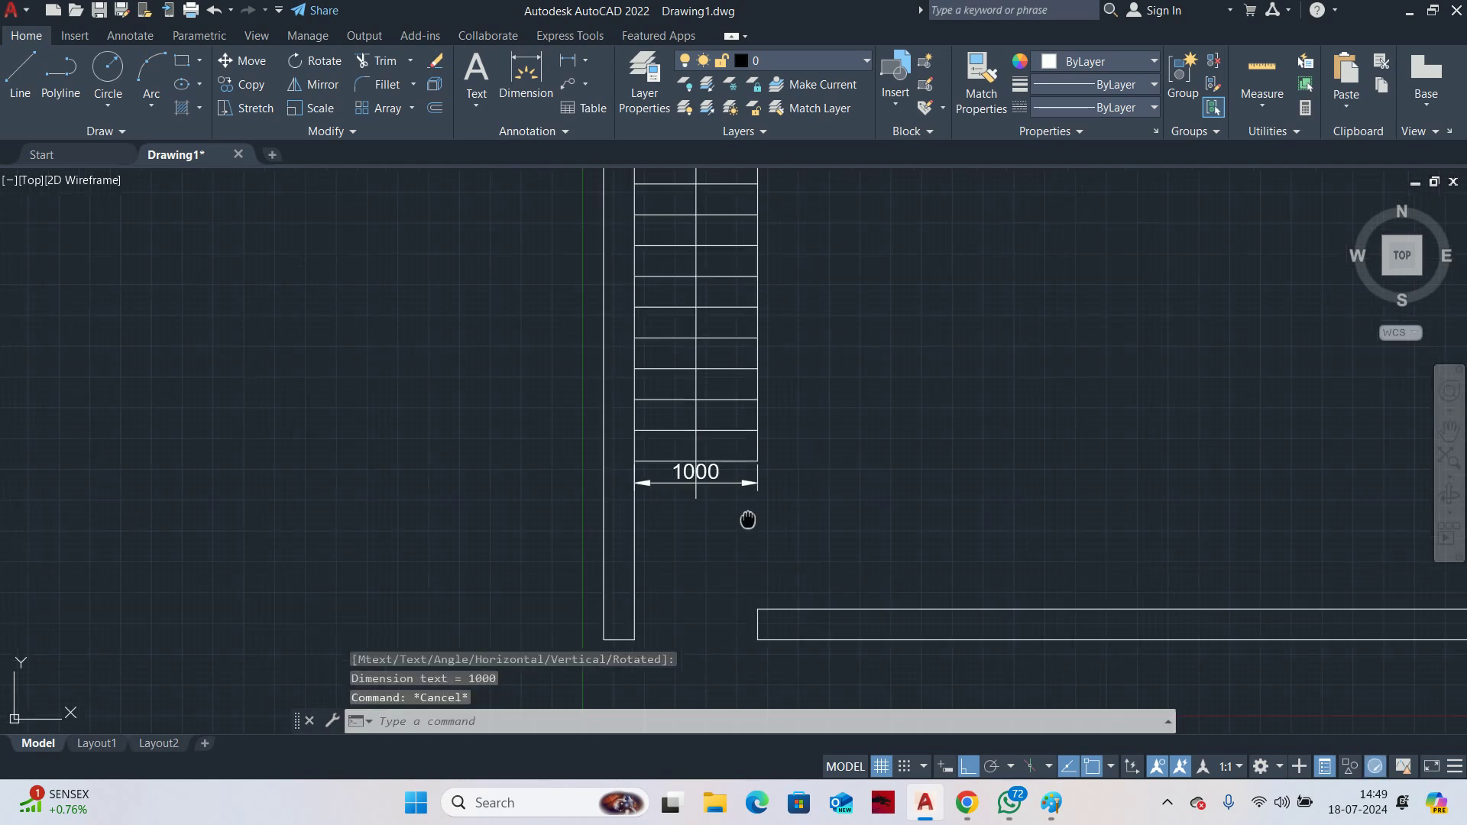
Add a vertical linear dimension from the lower wall's inner corner at the opening to the stair's bottom corner
{"action": "type", "text": "DIMLI"}
{"action": "key", "text": "Return"}
{"action": "left_click", "coordinate": [700, 602]}
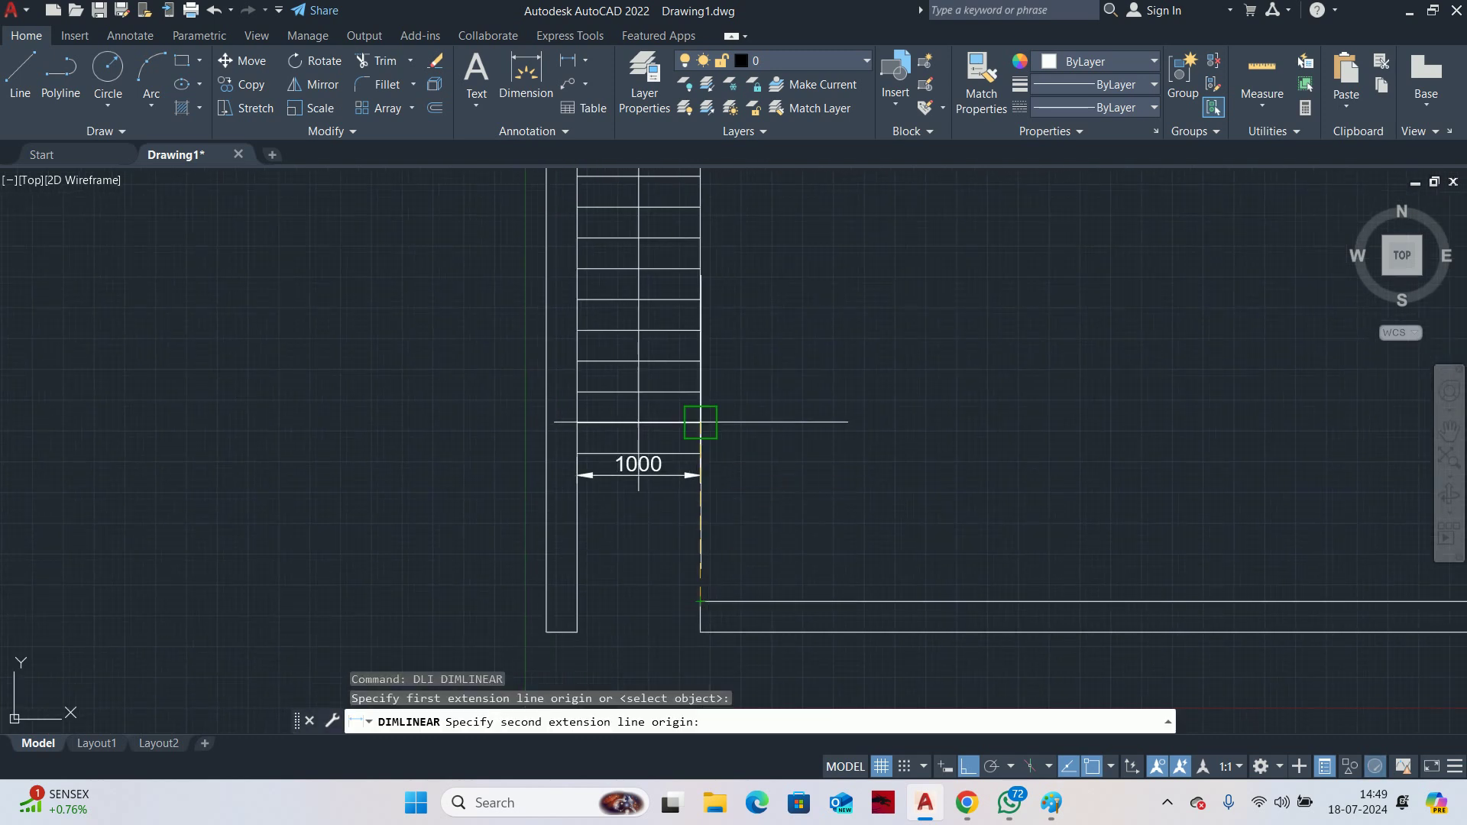
{"action": "left_click", "coordinate": [700, 454]}
{"action": "left_click", "coordinate": [803, 494]}
{"action": "key", "text": "Escape"}
{"action": "key", "text": "Escape"}
{"action": "scroll", "coordinate": [779, 493], "scroll_direction": "down", "scroll_amount": 3}
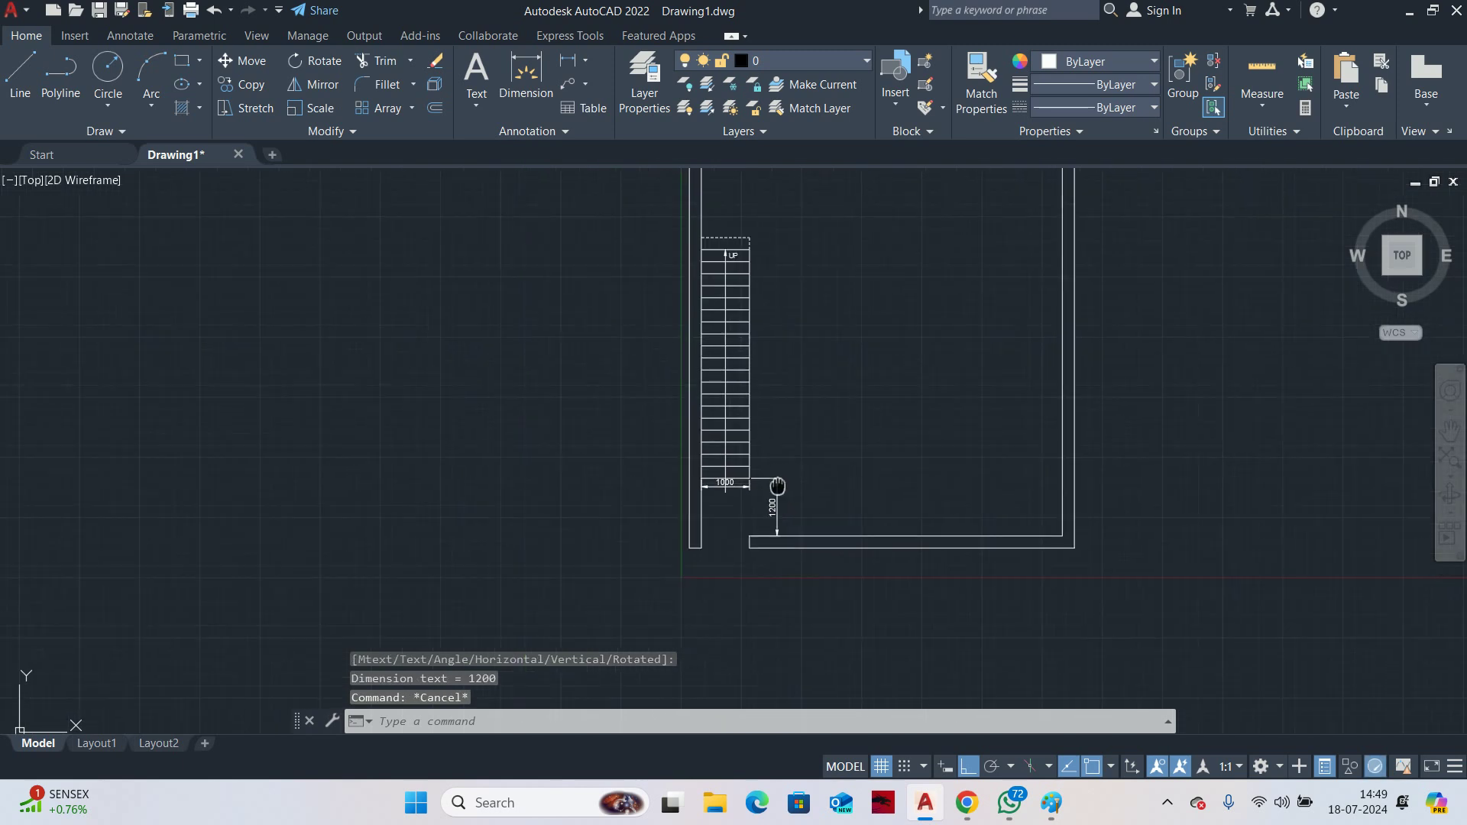
{"action": "type", "text": "DL"}
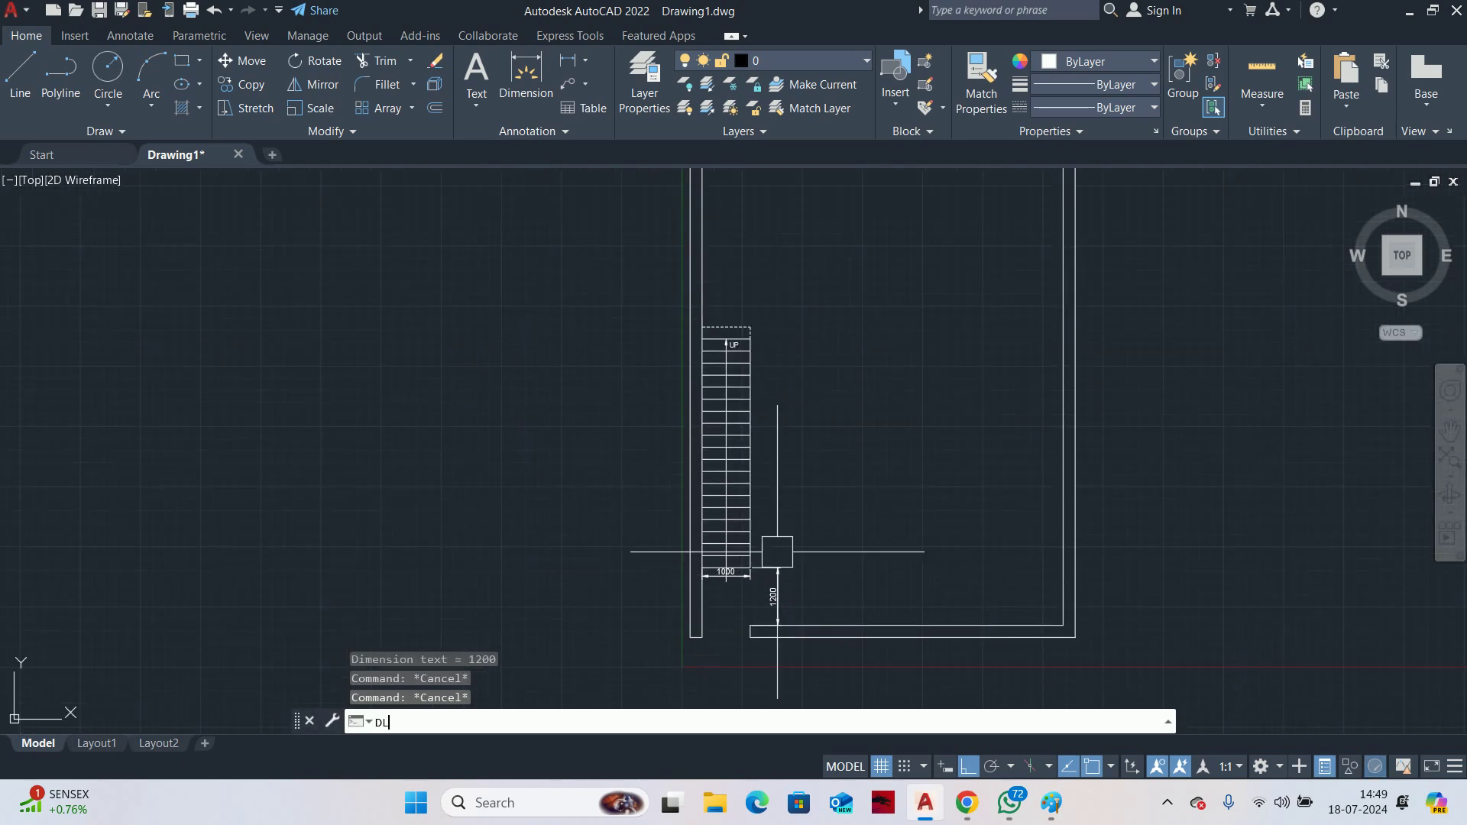
{"action": "type", "text": "I"}
{"action": "key", "text": "Escape"}
Add continuous quick dimensions outside the stair-side wall from the stair's bottom line, its dashed end line and the far wall's inner face
{"action": "type", "text": "QDIM"}
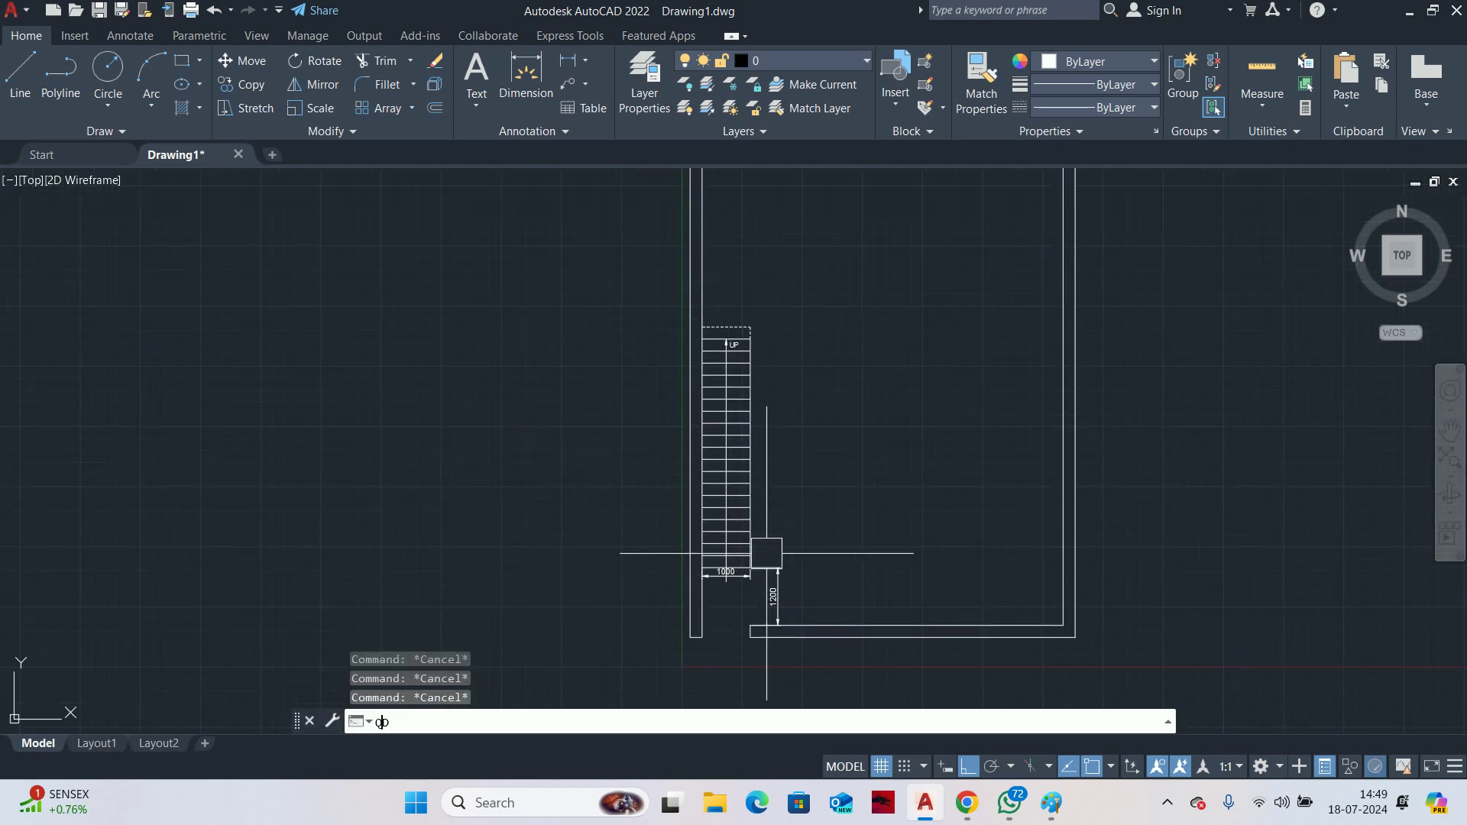
{"action": "key", "text": "Return"}
{"action": "scroll", "coordinate": [767, 553], "scroll_direction": "up", "scroll_amount": 6}
{"action": "left_click", "coordinate": [743, 563]}
{"action": "scroll", "coordinate": [707, 506], "scroll_direction": "down", "scroll_amount": 4}
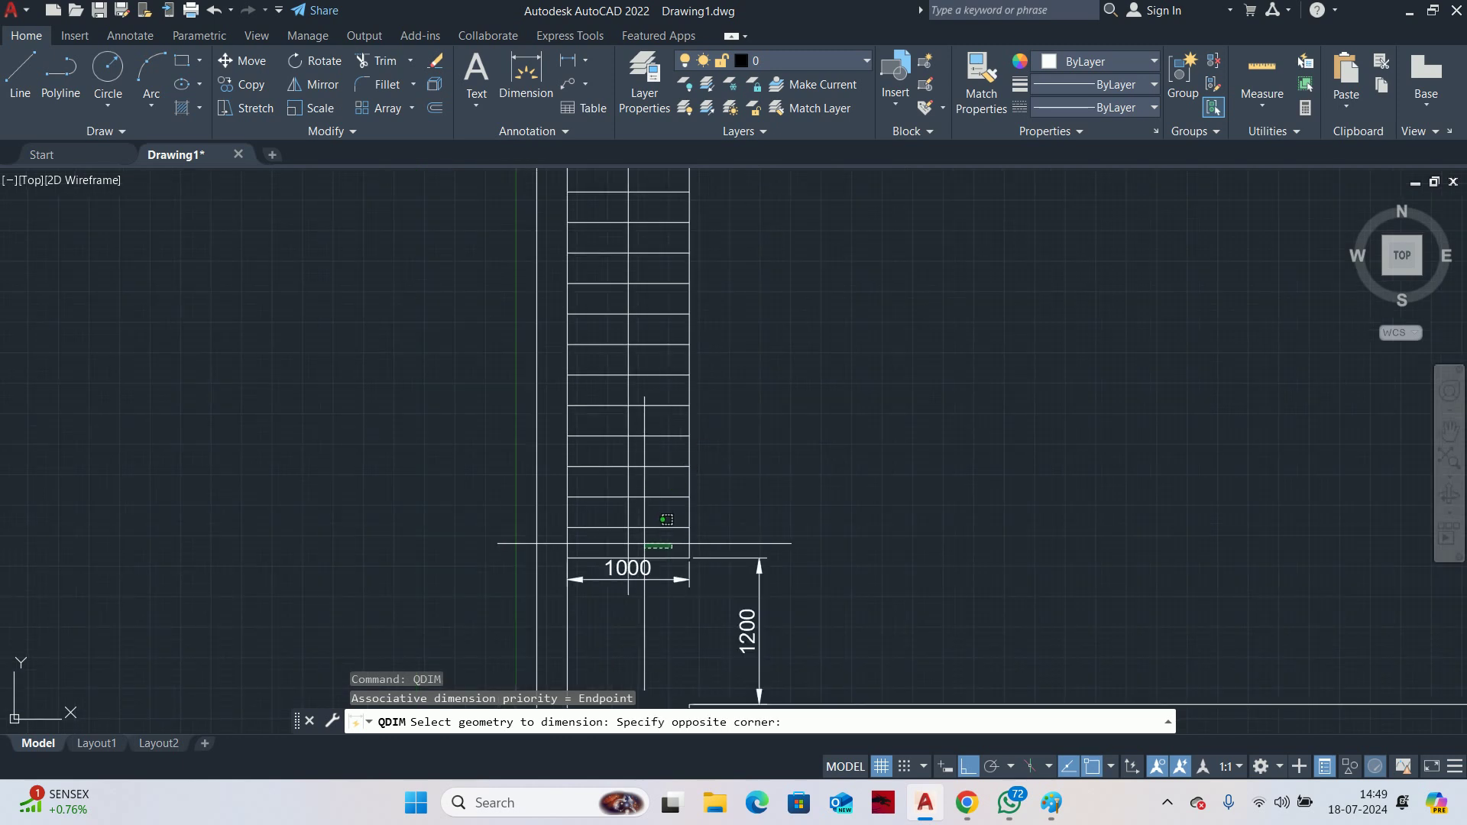
{"action": "left_click", "coordinate": [669, 528]}
{"action": "scroll", "coordinate": [672, 527], "scroll_direction": "down", "scroll_amount": 3}
{"action": "scroll", "coordinate": [690, 464], "scroll_direction": "up", "scroll_amount": 4}
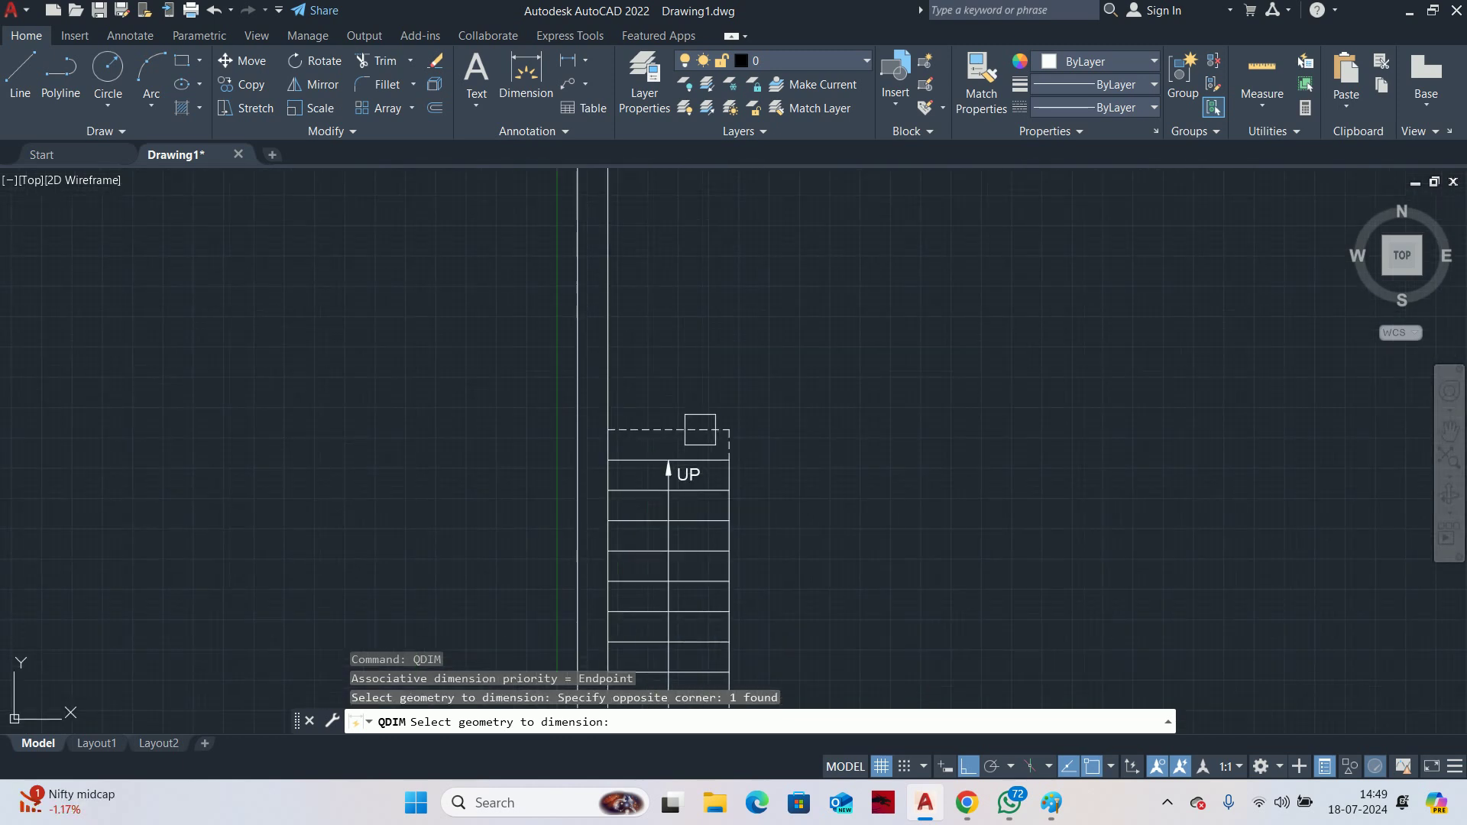
{"action": "left_click", "coordinate": [701, 429]}
{"action": "scroll", "coordinate": [701, 405], "scroll_direction": "down", "scroll_amount": 4}
{"action": "middle_click_drag", "start_coordinate": [701, 403], "coordinate": [703, 538]}
{"action": "left_click", "coordinate": [727, 282]}
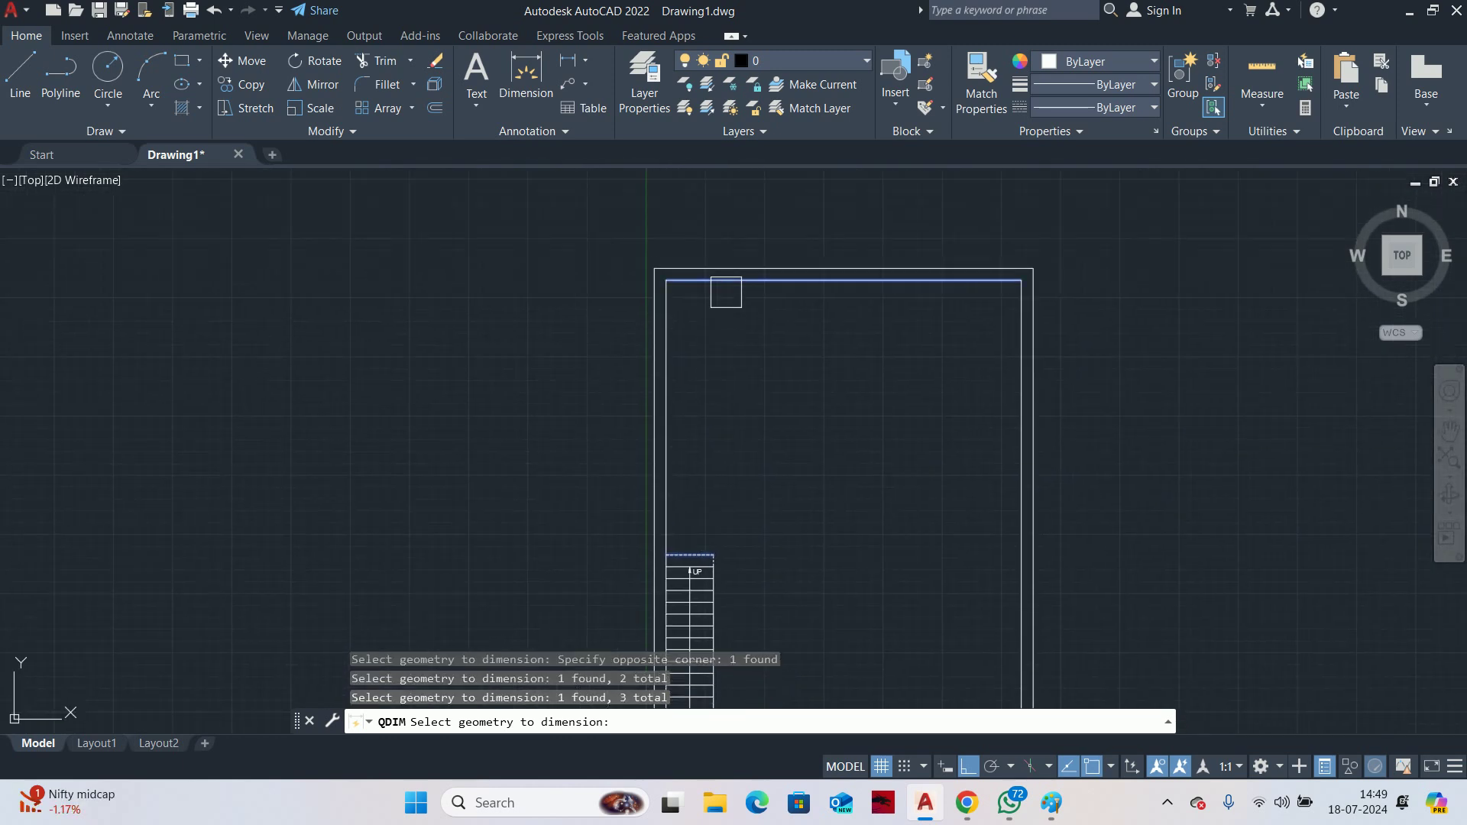
{"action": "key", "text": "Return"}
{"action": "middle_click_drag", "start_coordinate": [529, 417], "coordinate": [665, 304]}
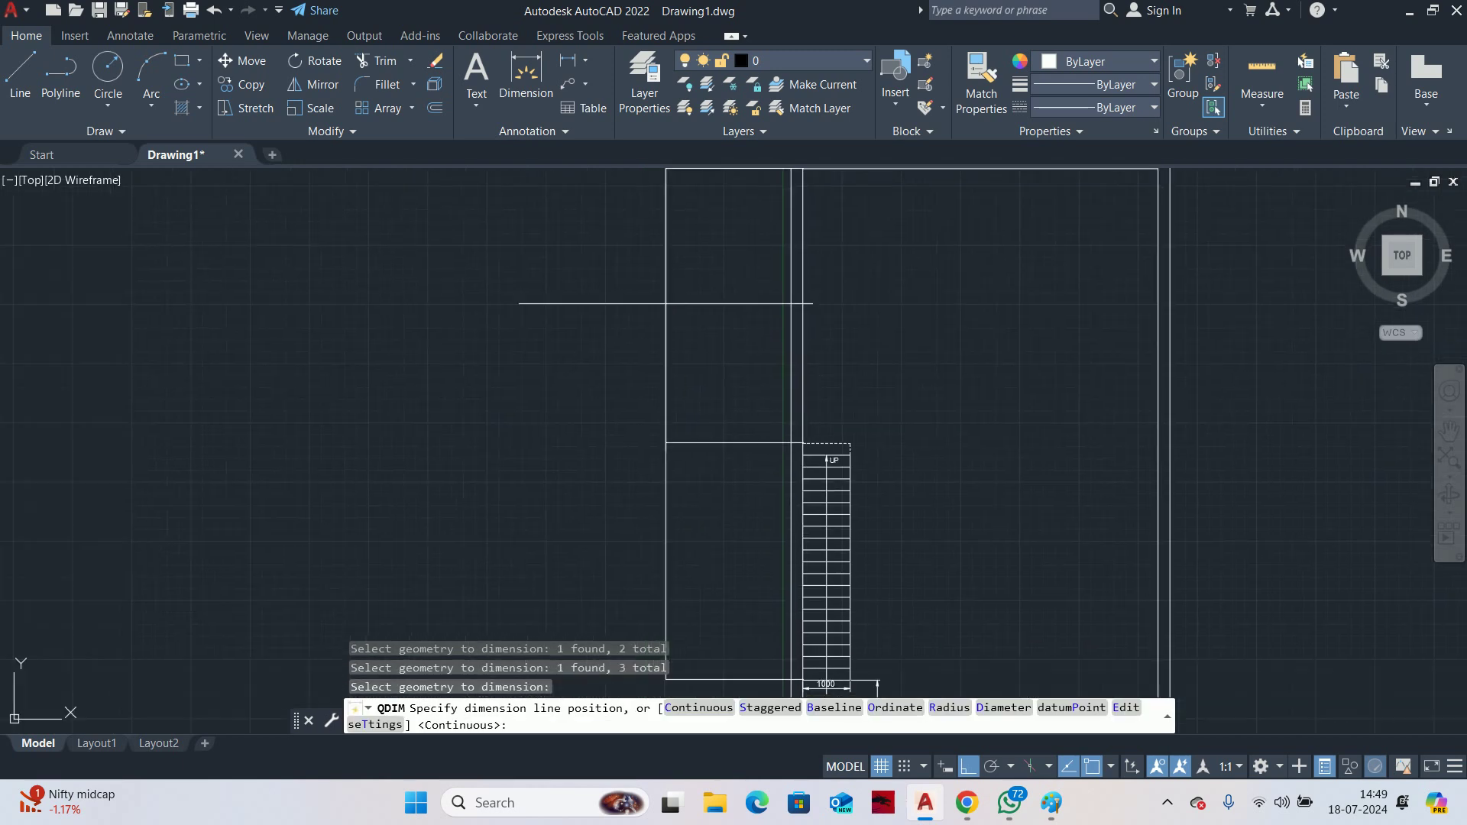
{"action": "middle_click_drag", "start_coordinate": [684, 428], "coordinate": [694, 272]}
{"action": "key", "text": "Escape"}
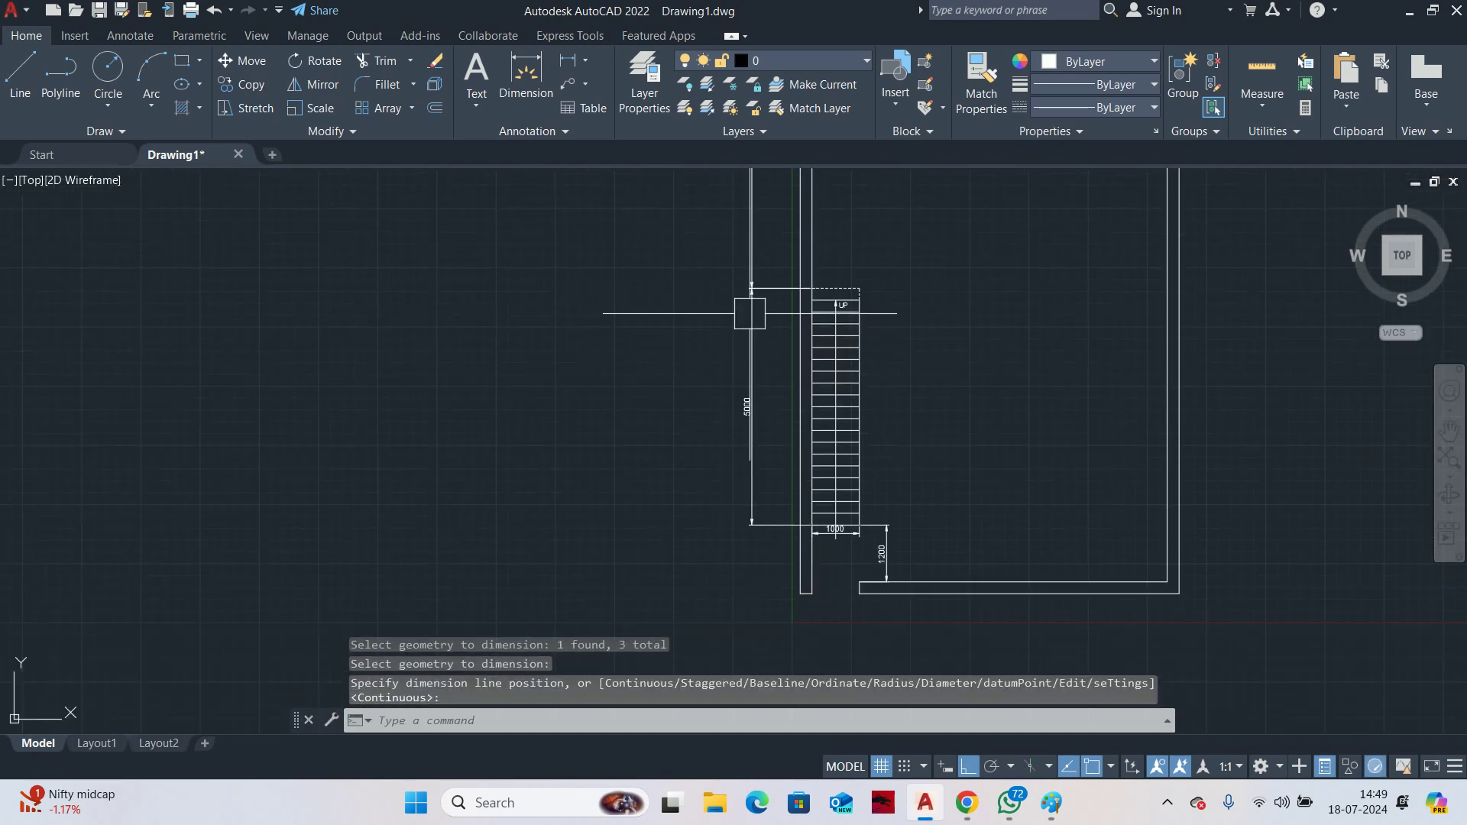
Examine the stair and wall dimensions across the whole plan
{"action": "scroll", "coordinate": [747, 344], "scroll_direction": "up", "scroll_amount": 5}
{"action": "scroll", "coordinate": [727, 550], "scroll_direction": "down", "scroll_amount": 2}
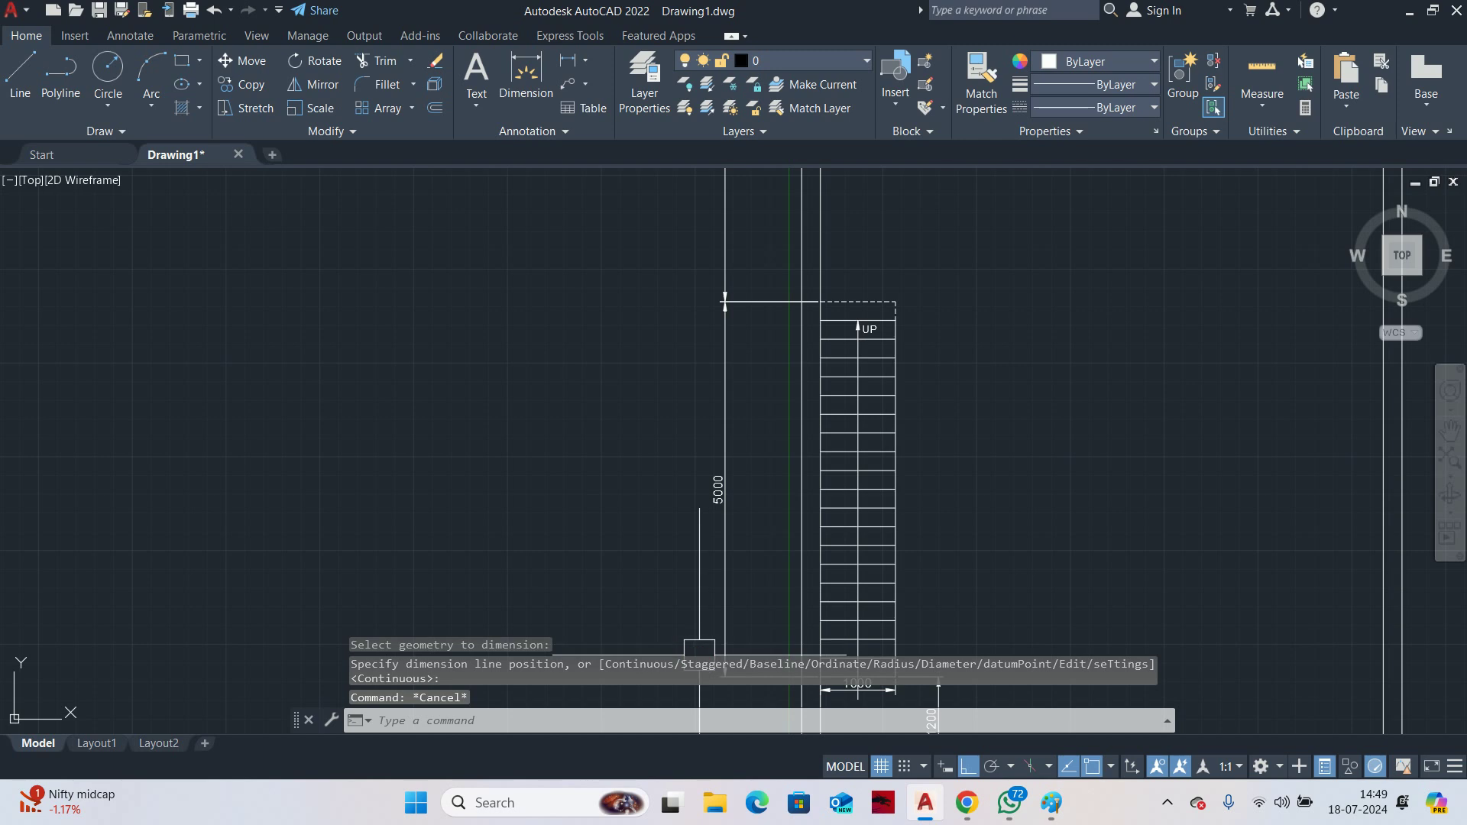
{"action": "scroll", "coordinate": [734, 451], "scroll_direction": "down", "scroll_amount": 3}
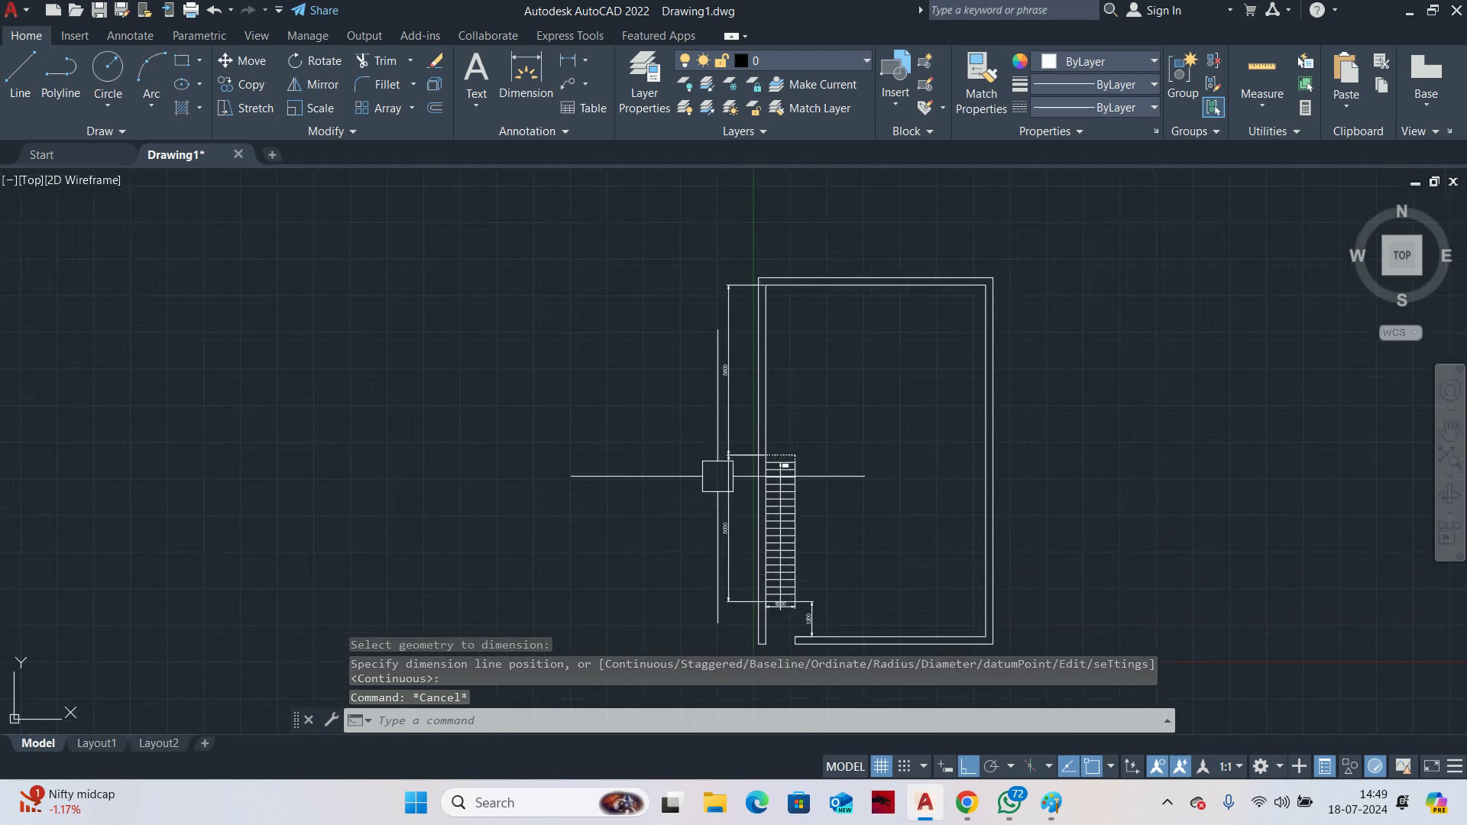
{"action": "scroll", "coordinate": [742, 401], "scroll_direction": "up", "scroll_amount": 3}
{"action": "scroll", "coordinate": [736, 383], "scroll_direction": "down", "scroll_amount": 3}
{"action": "key", "text": "Escape"}
{"action": "key", "text": "Escape"}
{"action": "scroll", "coordinate": [764, 458], "scroll_direction": "up", "scroll_amount": 3}
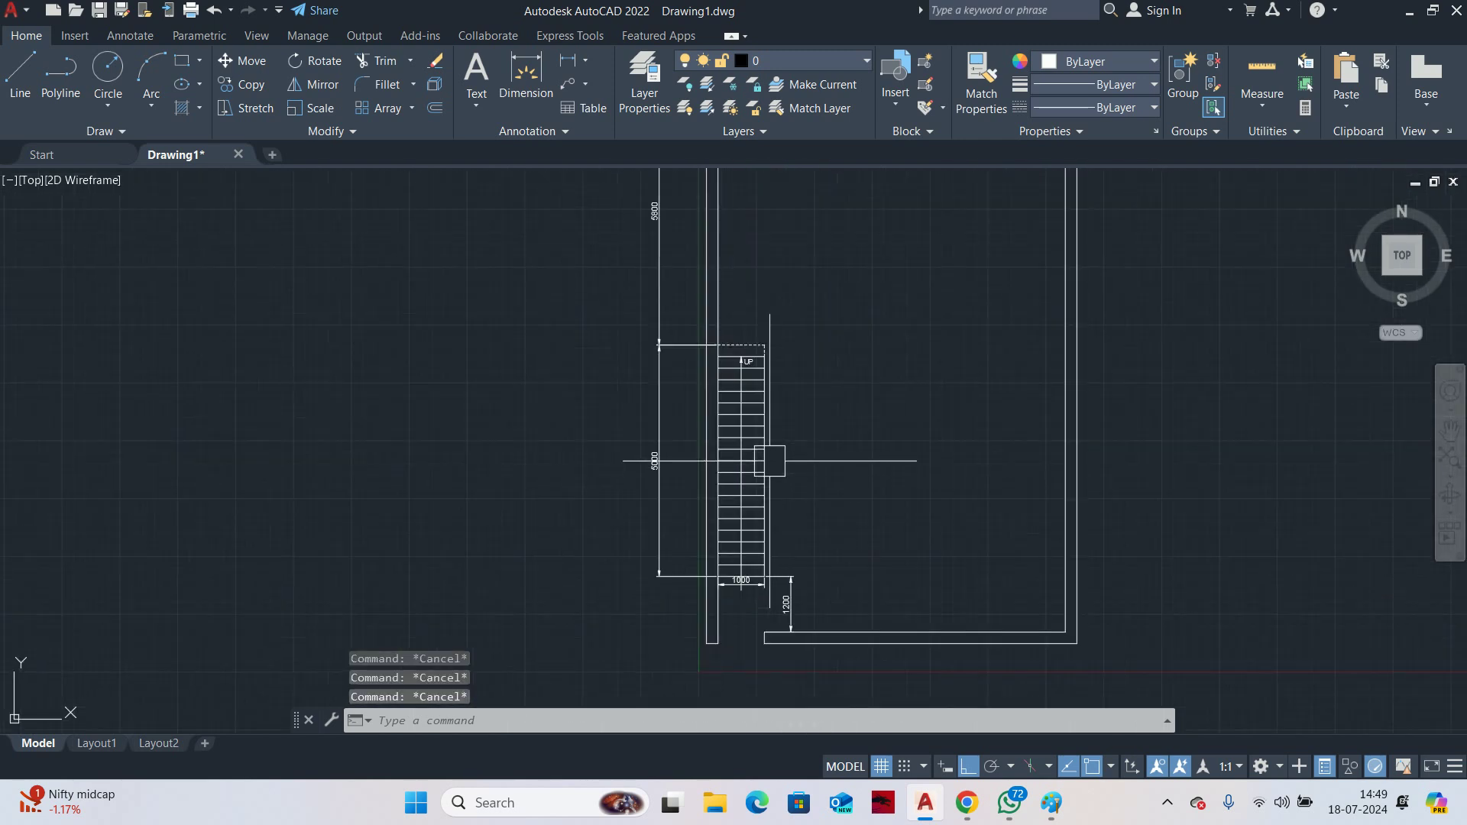
{"action": "scroll", "coordinate": [772, 458], "scroll_direction": "down", "scroll_amount": 4}
{"action": "scroll", "coordinate": [793, 445], "scroll_direction": "up", "scroll_amount": 2}
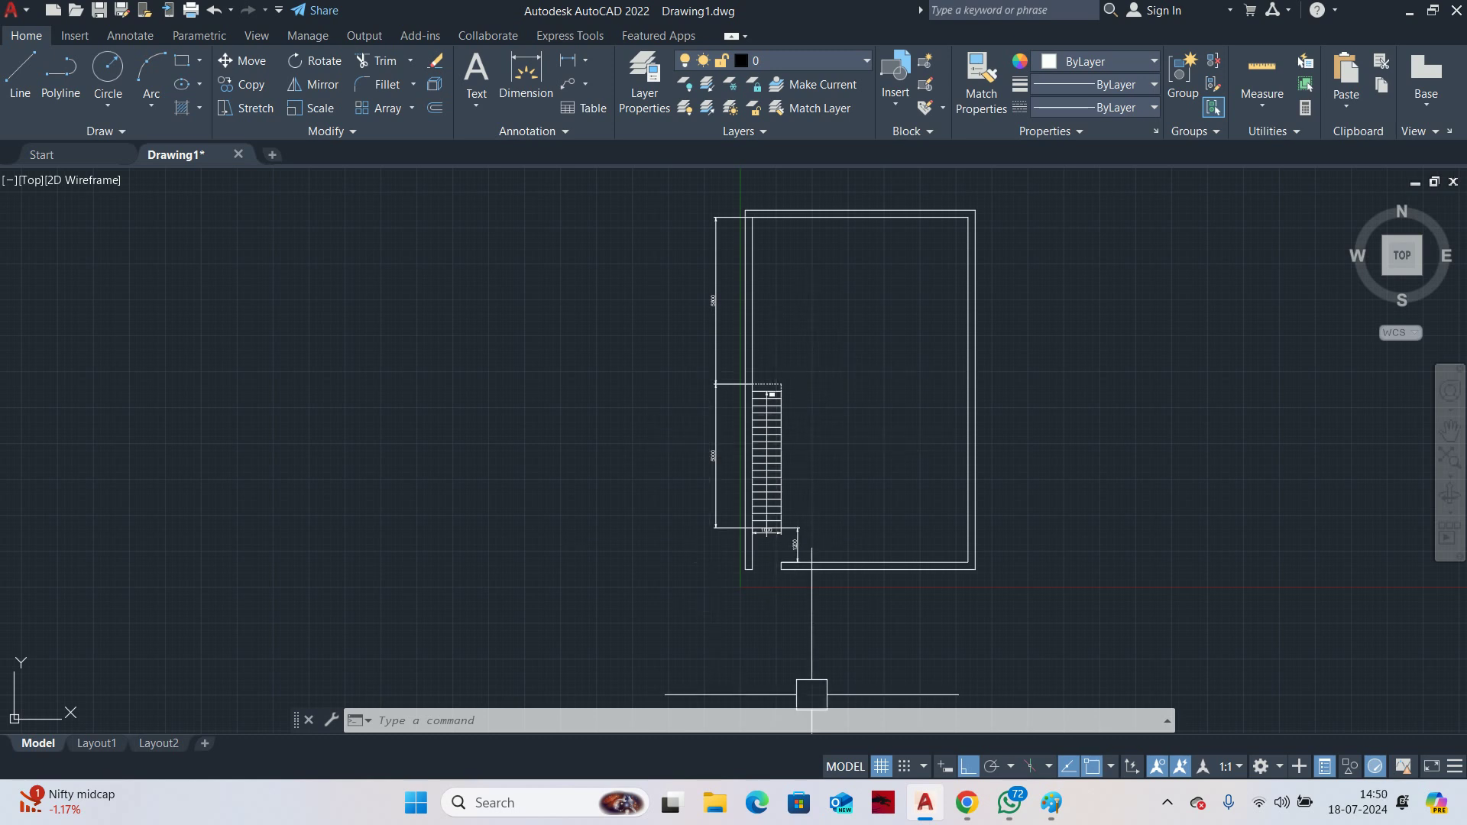
Switch to the stair sketch in Paint and use Calculator to divide the 3000 height by a 180 riser
{"action": "mouse_move", "coordinate": [946, 819]}
{"action": "left_click", "coordinate": [1052, 802]}
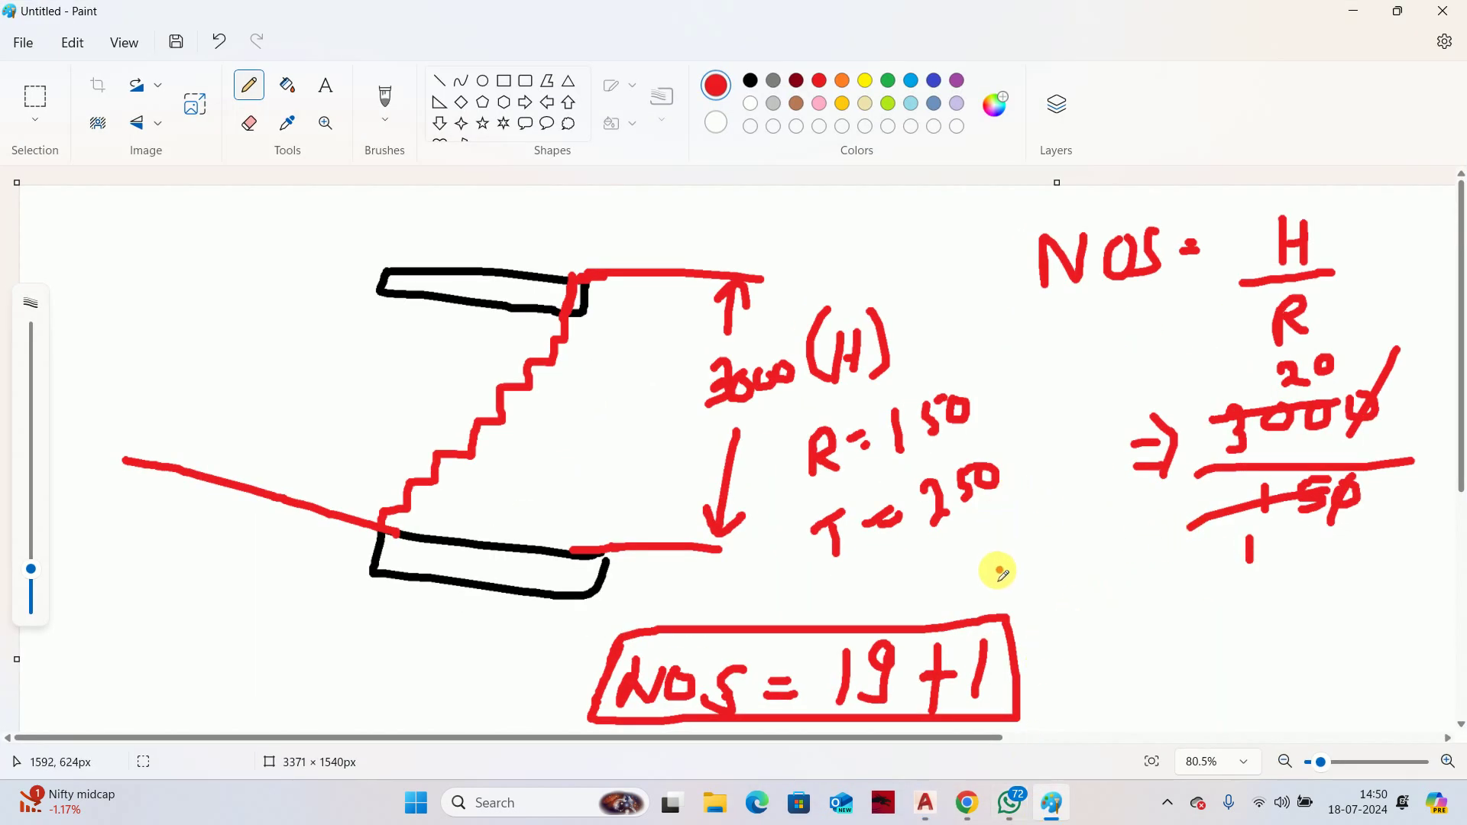
{"action": "key", "text": "super+r"}
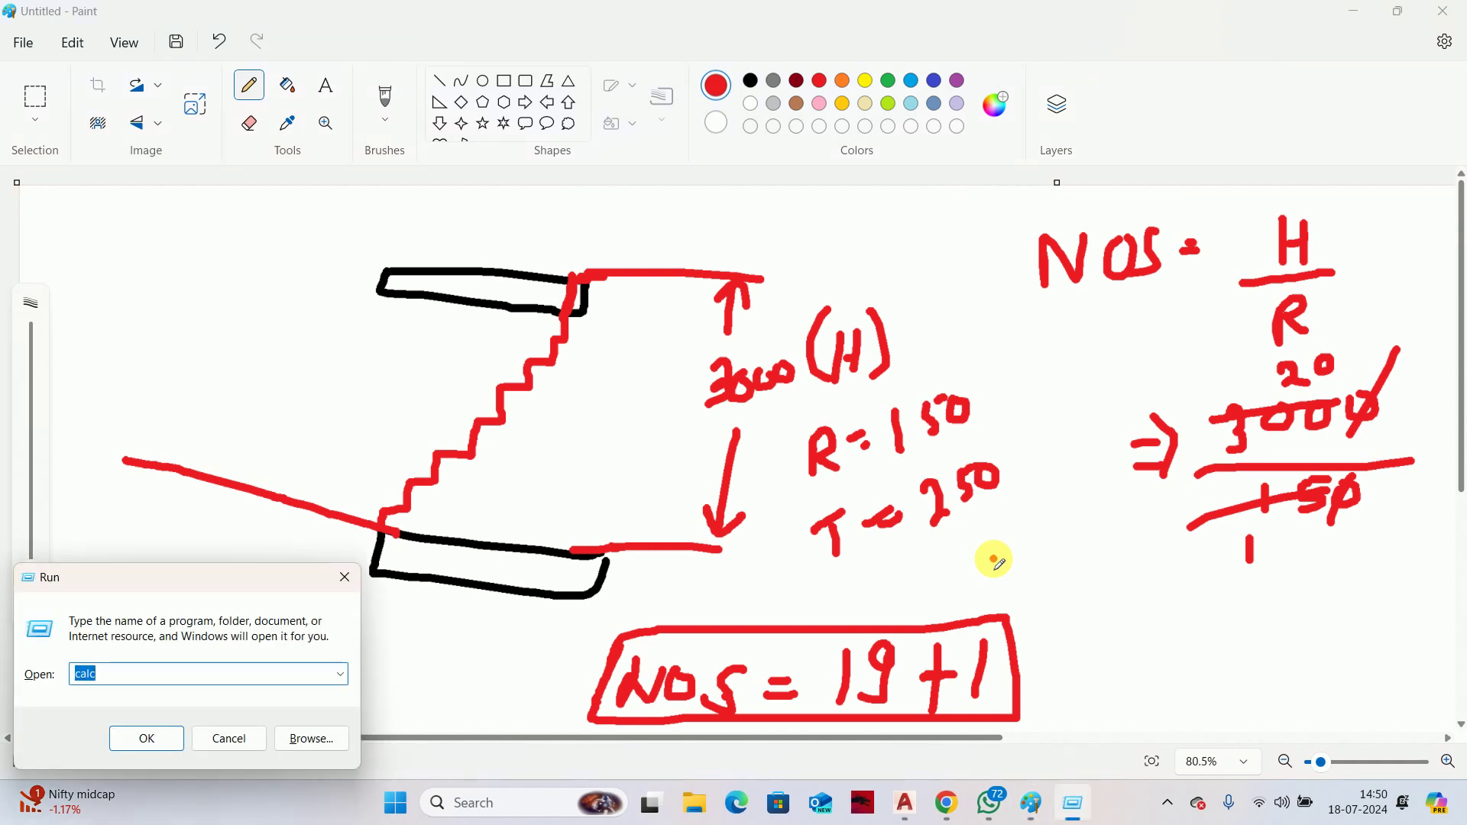
{"action": "key", "text": "Return"}
{"action": "type", "text": "3"}
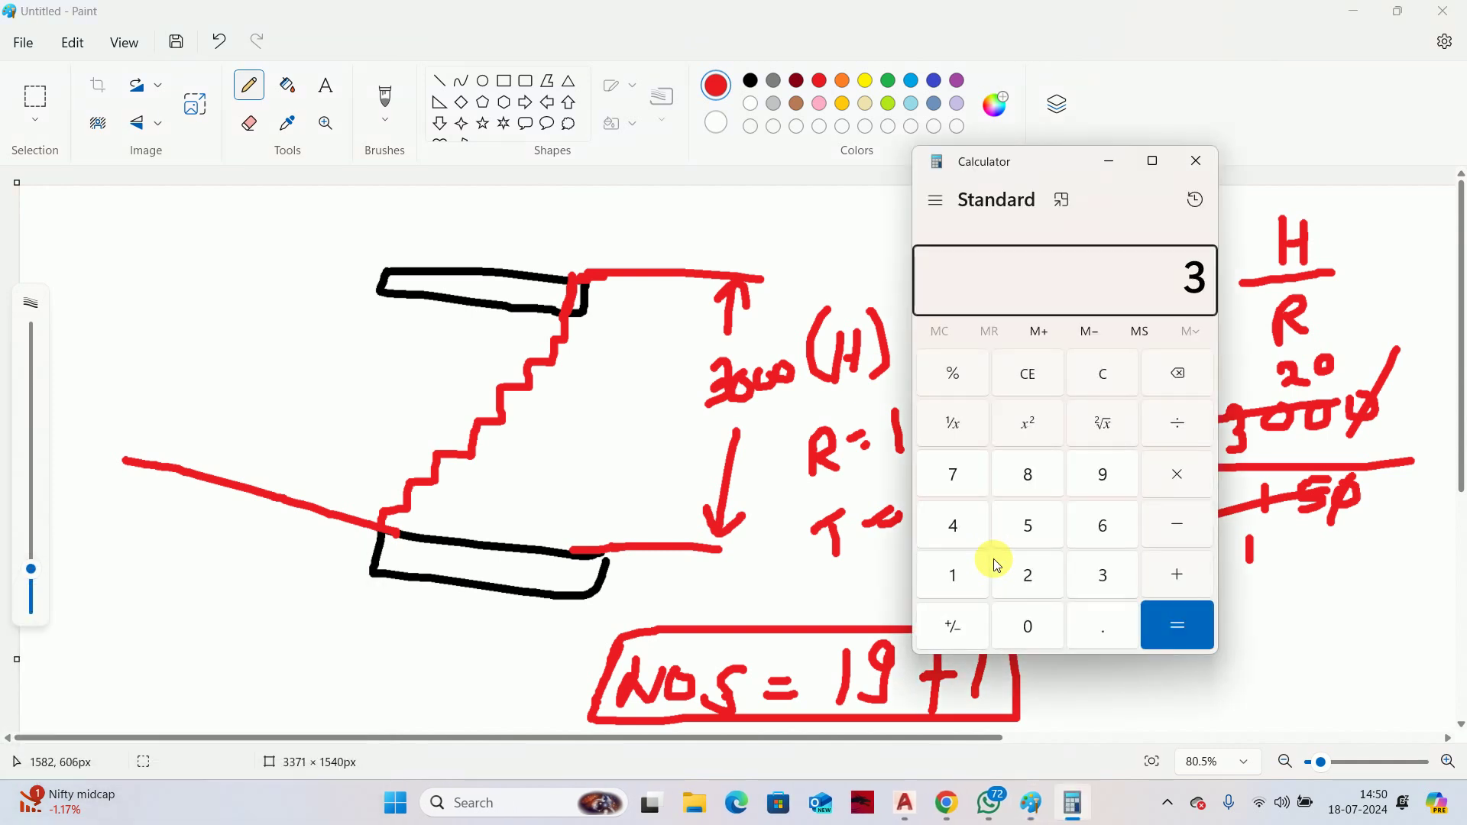
{"action": "type", "text": "000"}
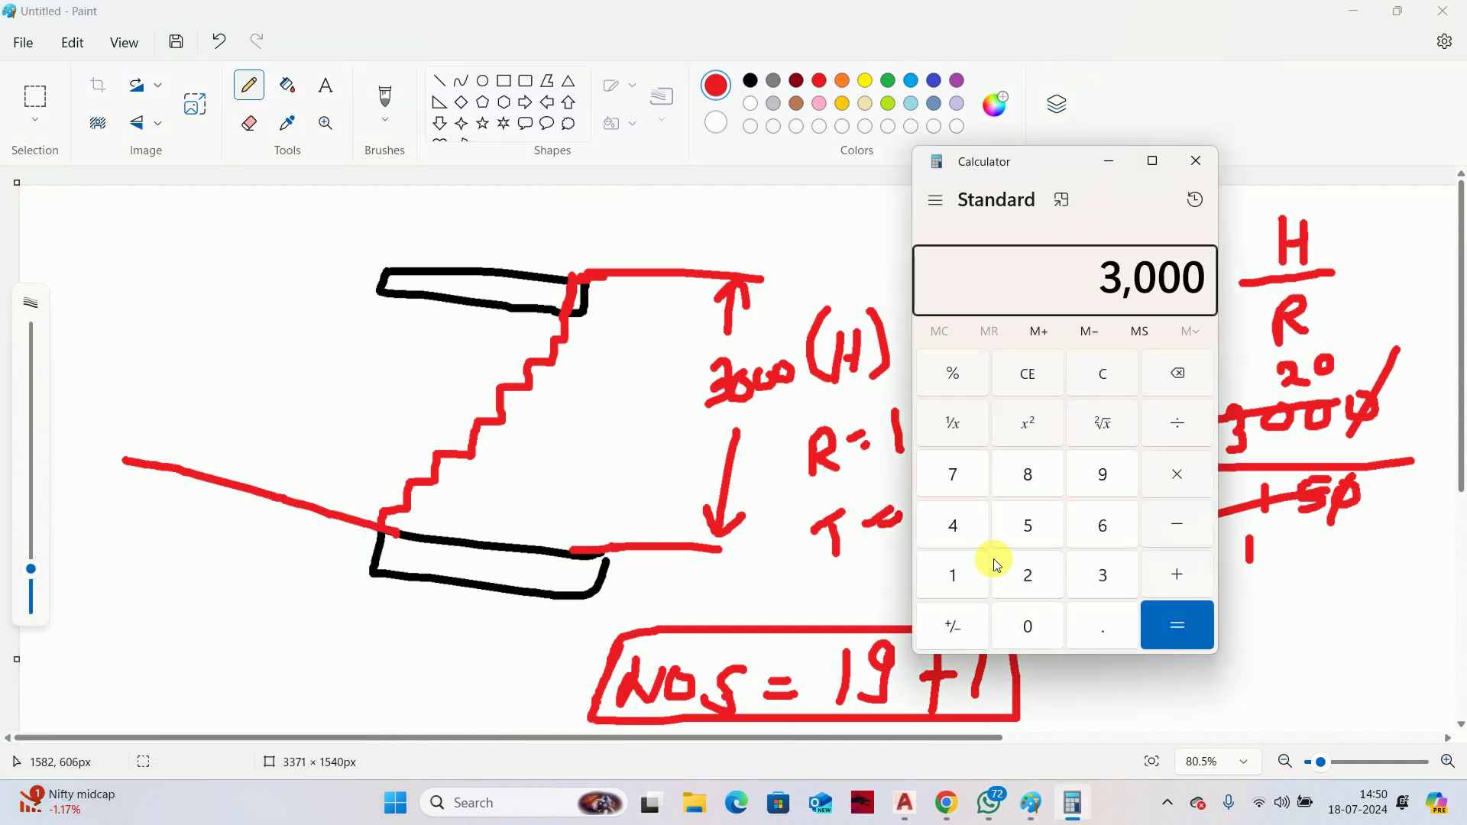
{"action": "type", "text": " ÷ 1"}
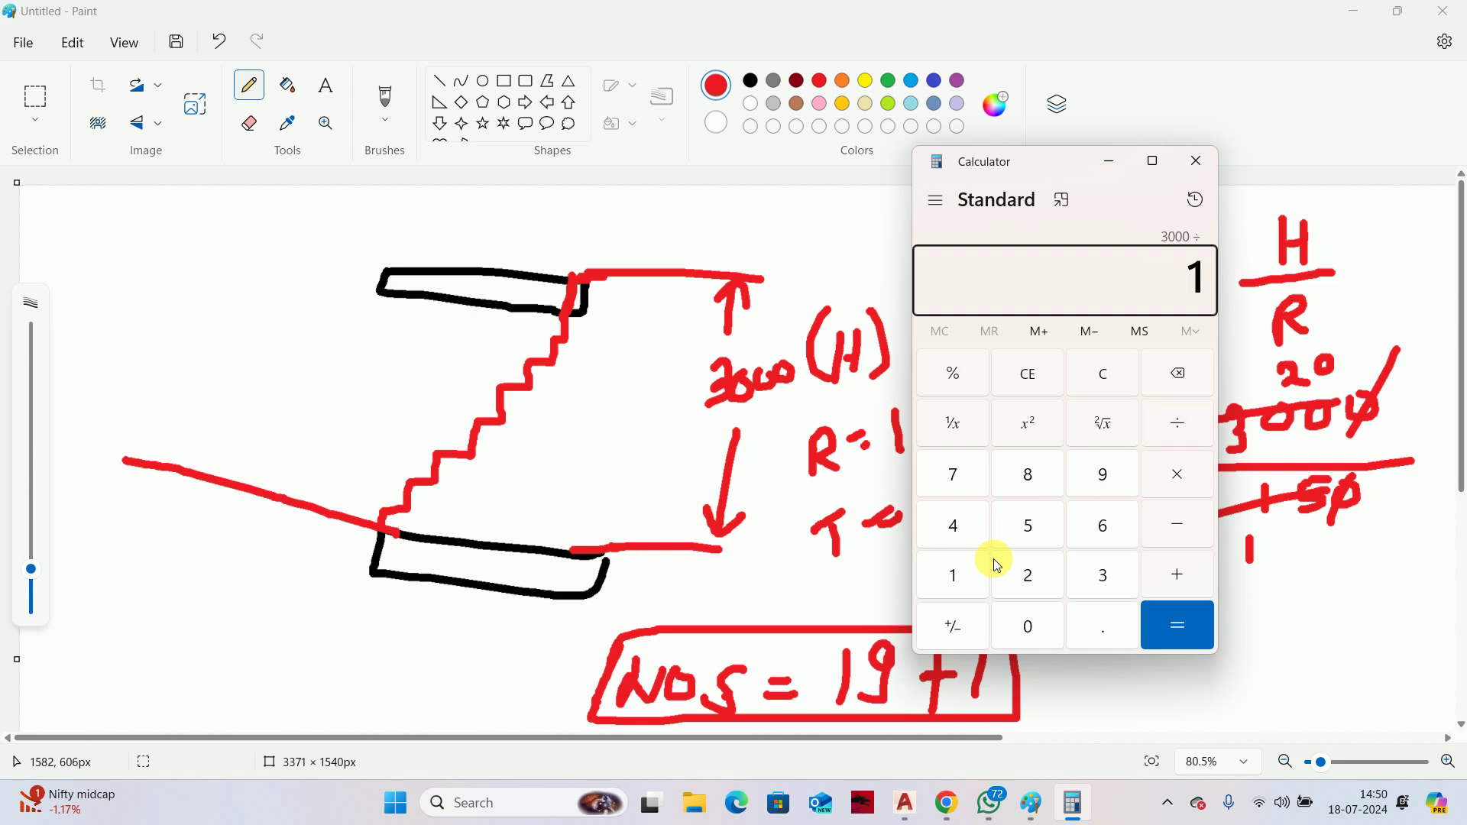
{"action": "type", "text": "80"}
{"action": "key", "text": "Return"}
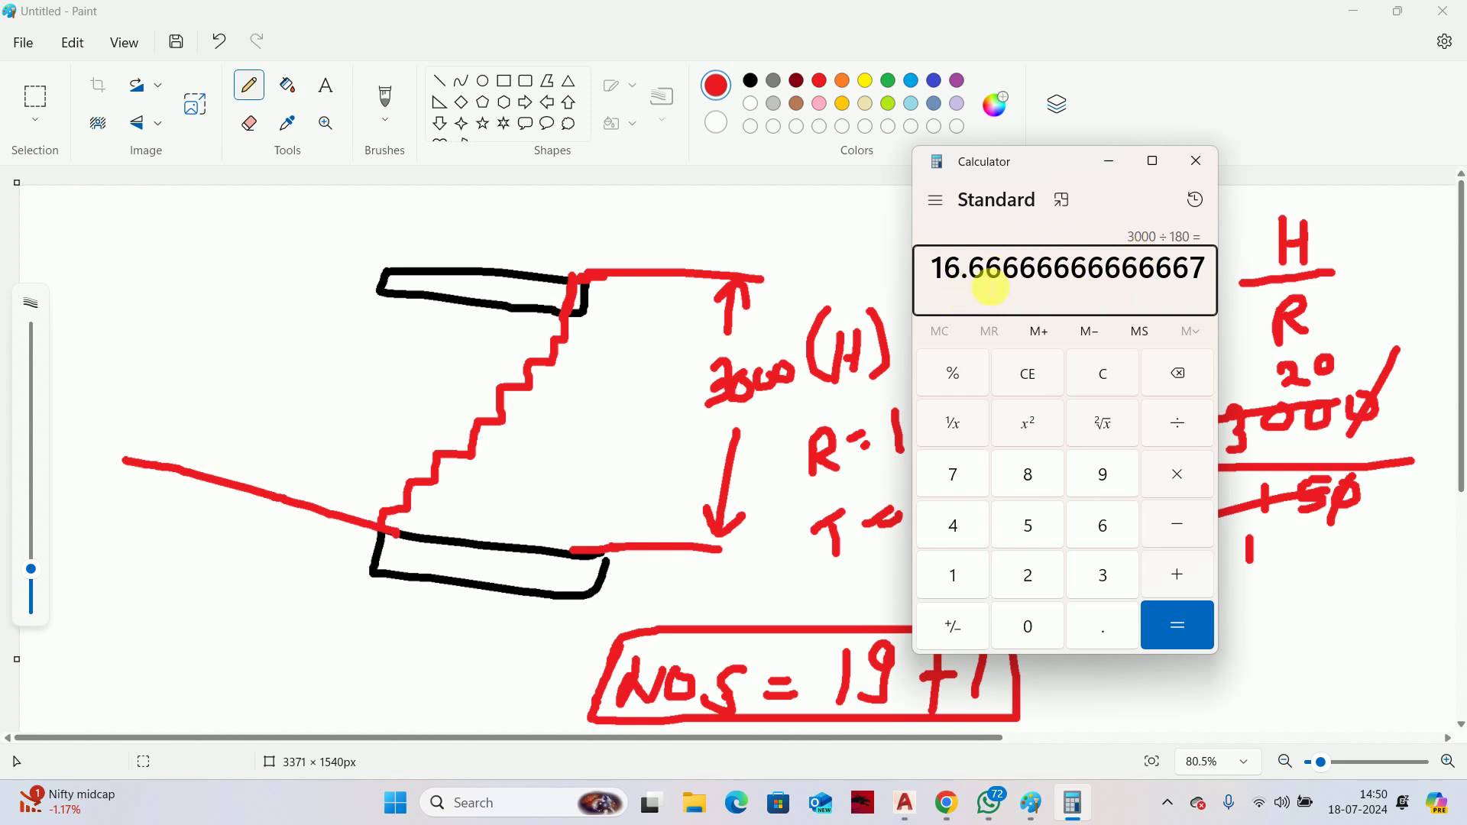
Clear the calculation and divide the 3000 height by 17 to get the riser height
{"action": "left_click", "coordinate": [1028, 375]}
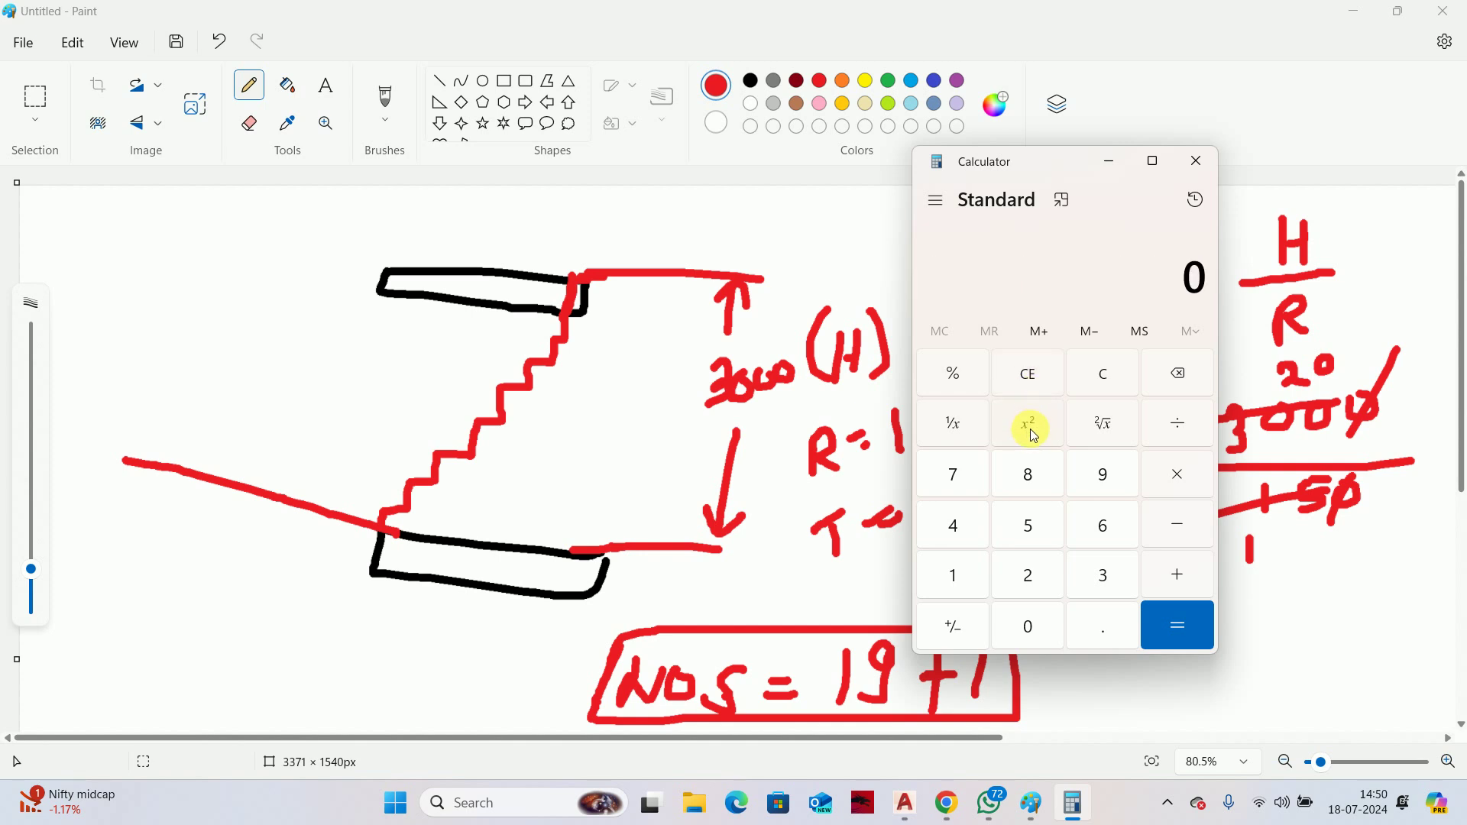
{"action": "type", "text": "3000 ÷ "}
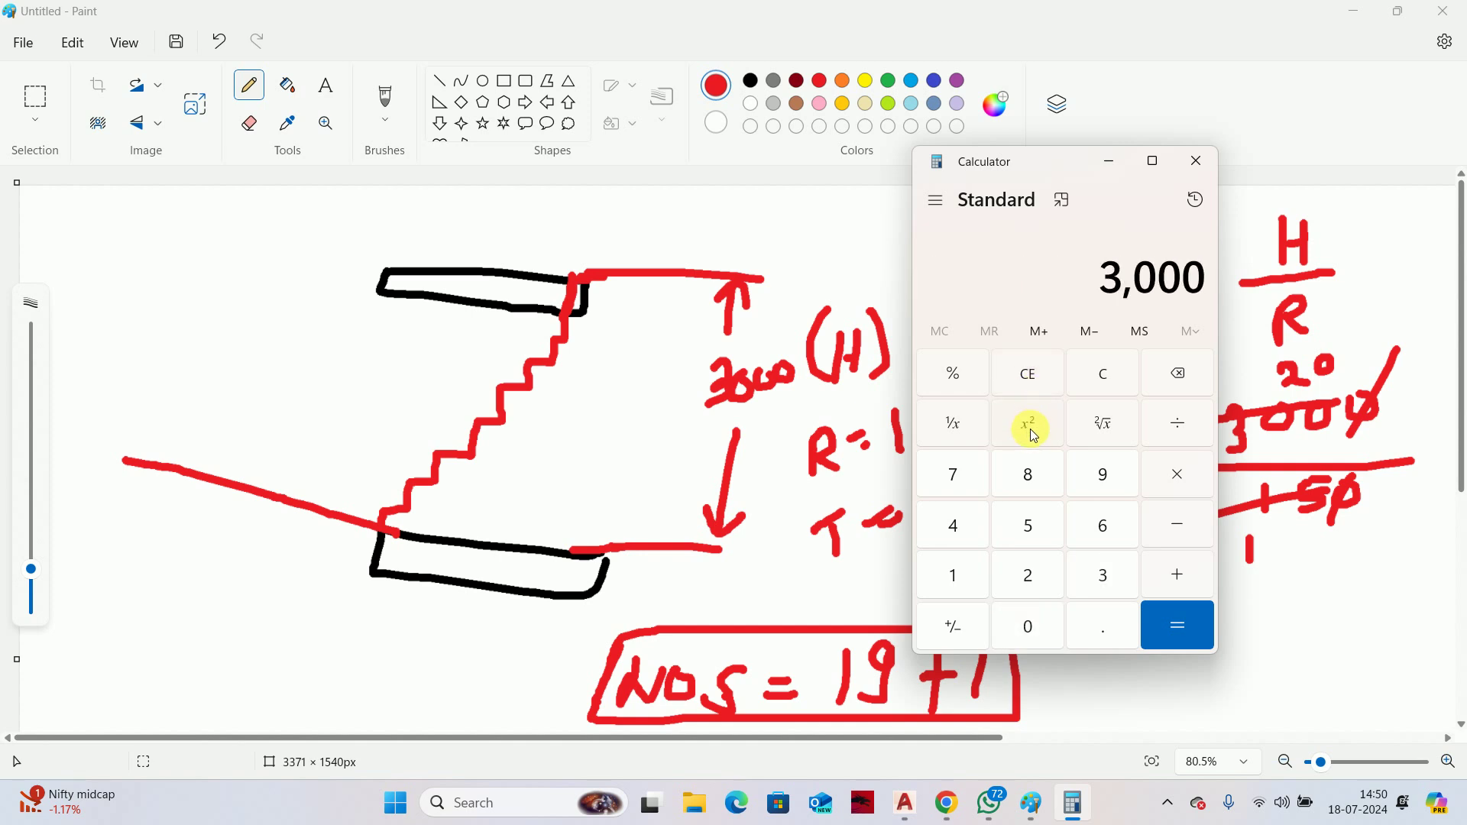
{"action": "type", "text": "17"}
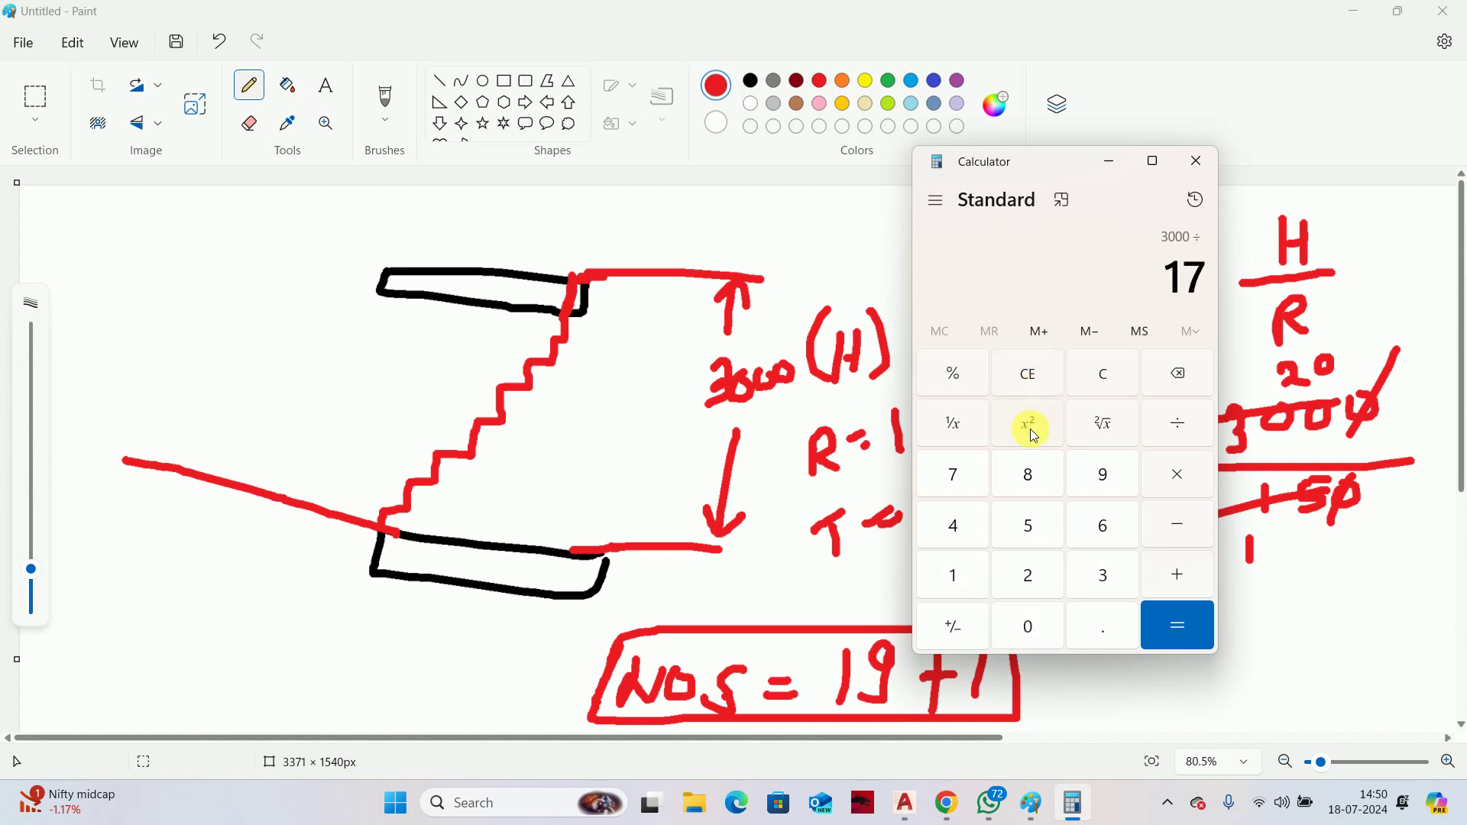
{"action": "key", "text": "Return"}
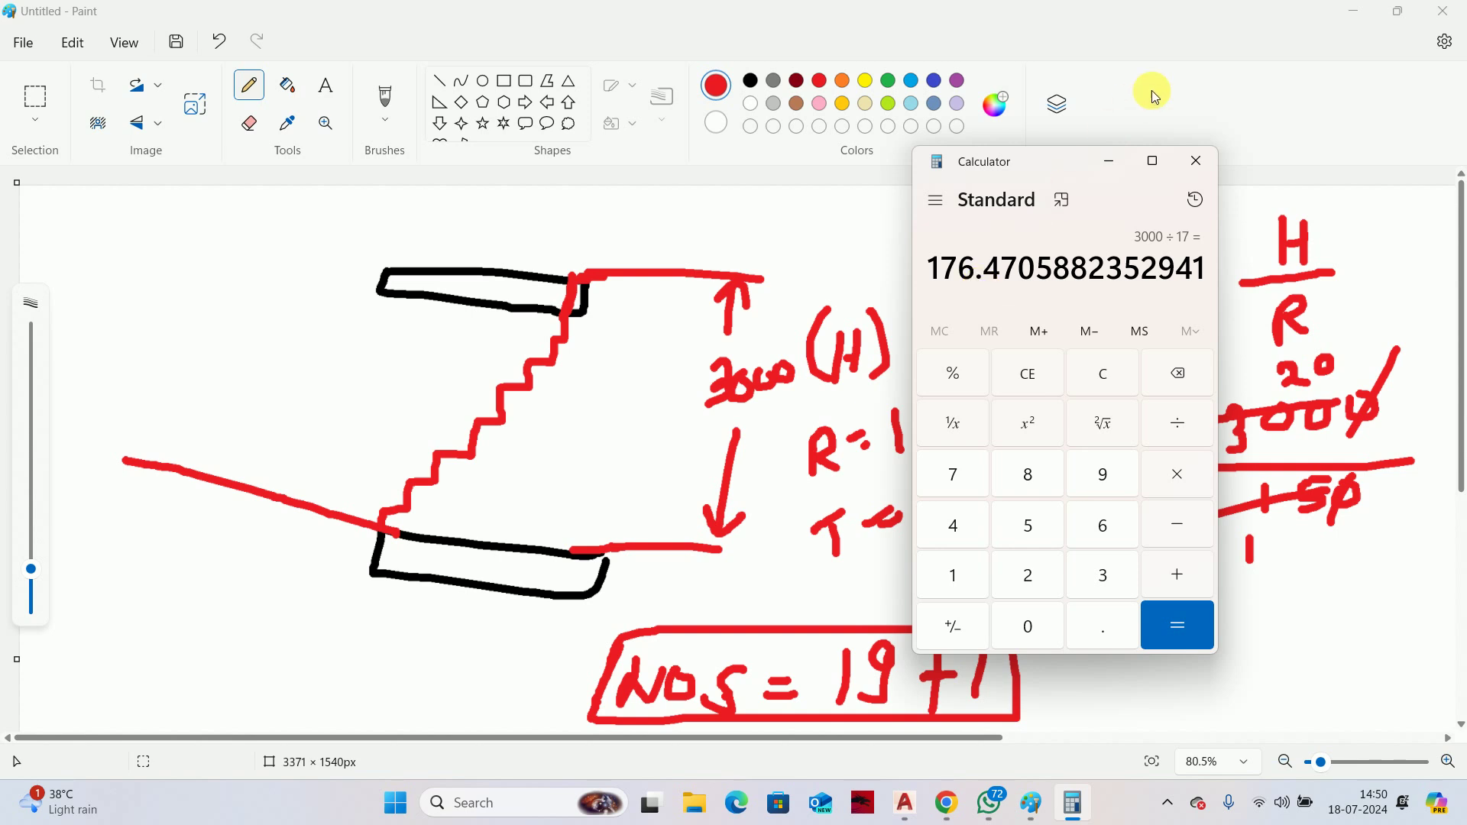
Close Calculator and switch from Paint back to the building plan in AutoCAD
{"action": "left_click", "coordinate": [1195, 161]}
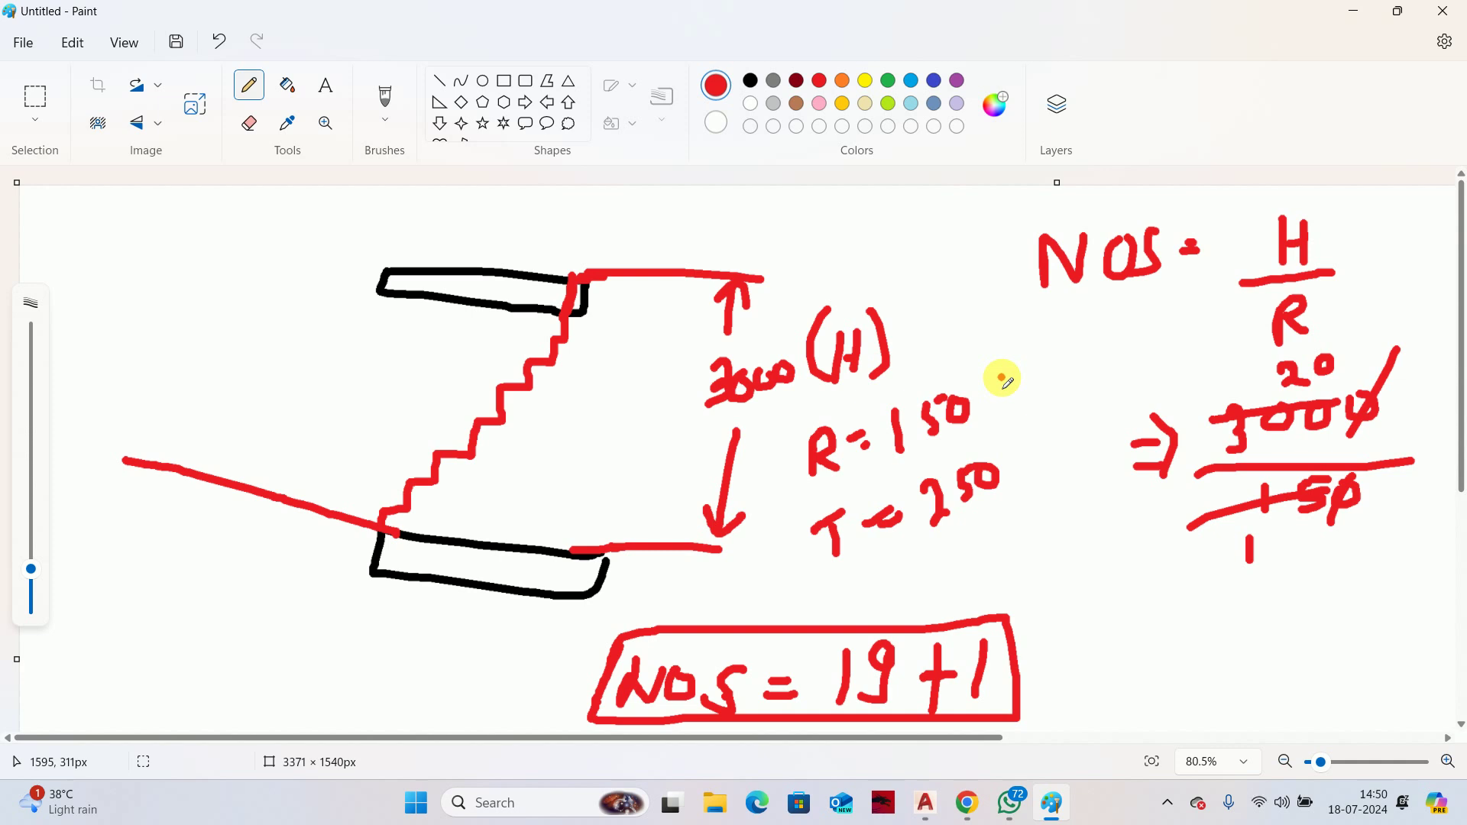
{"action": "left_click", "coordinate": [1353, 11]}
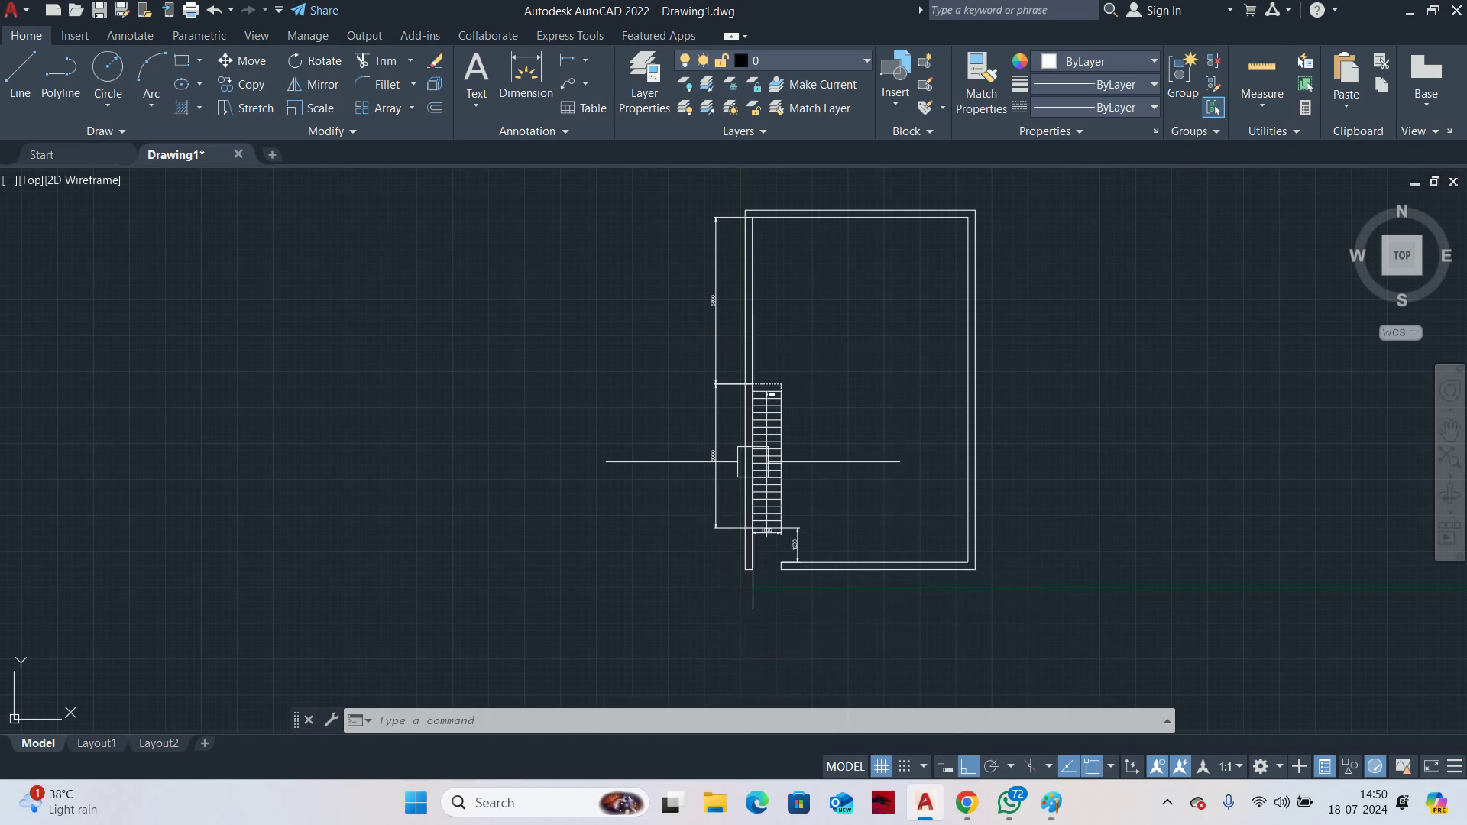
{"action": "mouse_move", "coordinate": [753, 462]}
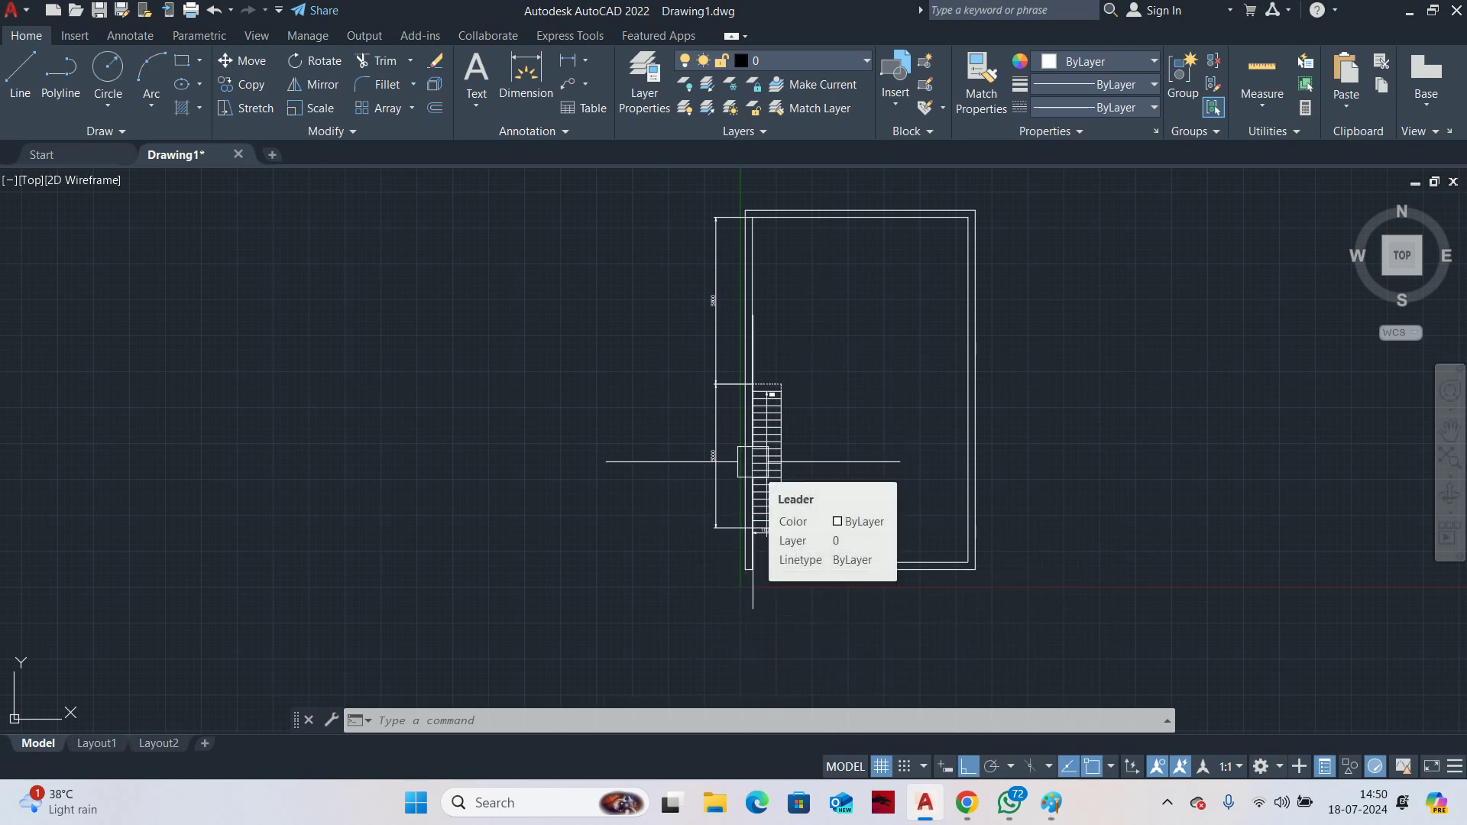
{"action": "key", "text": "Escape"}
{"action": "key", "text": "Escape"}
{"action": "key", "text": "Escape"}
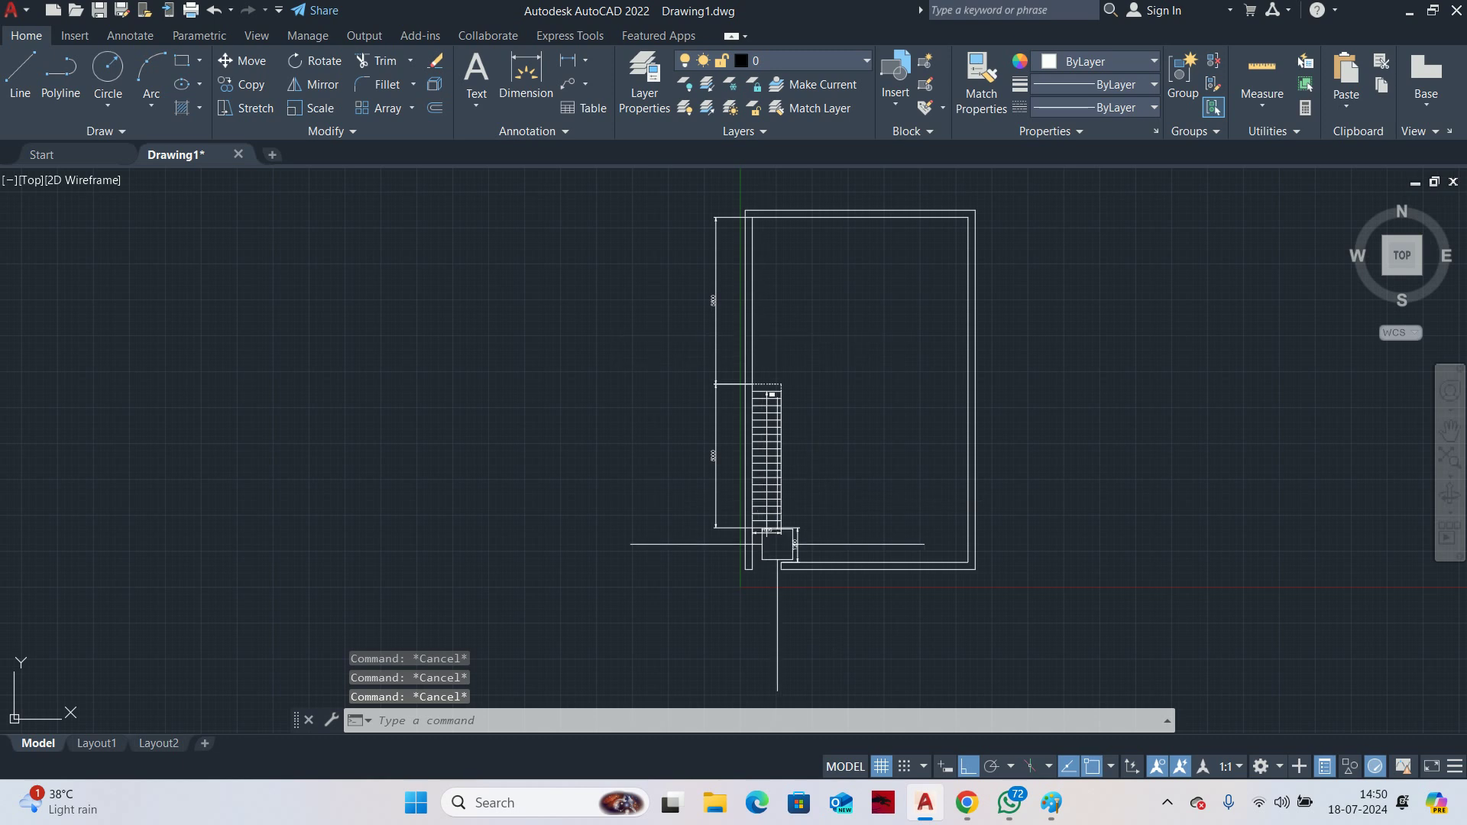
{"action": "mouse_move", "coordinate": [780, 387]}
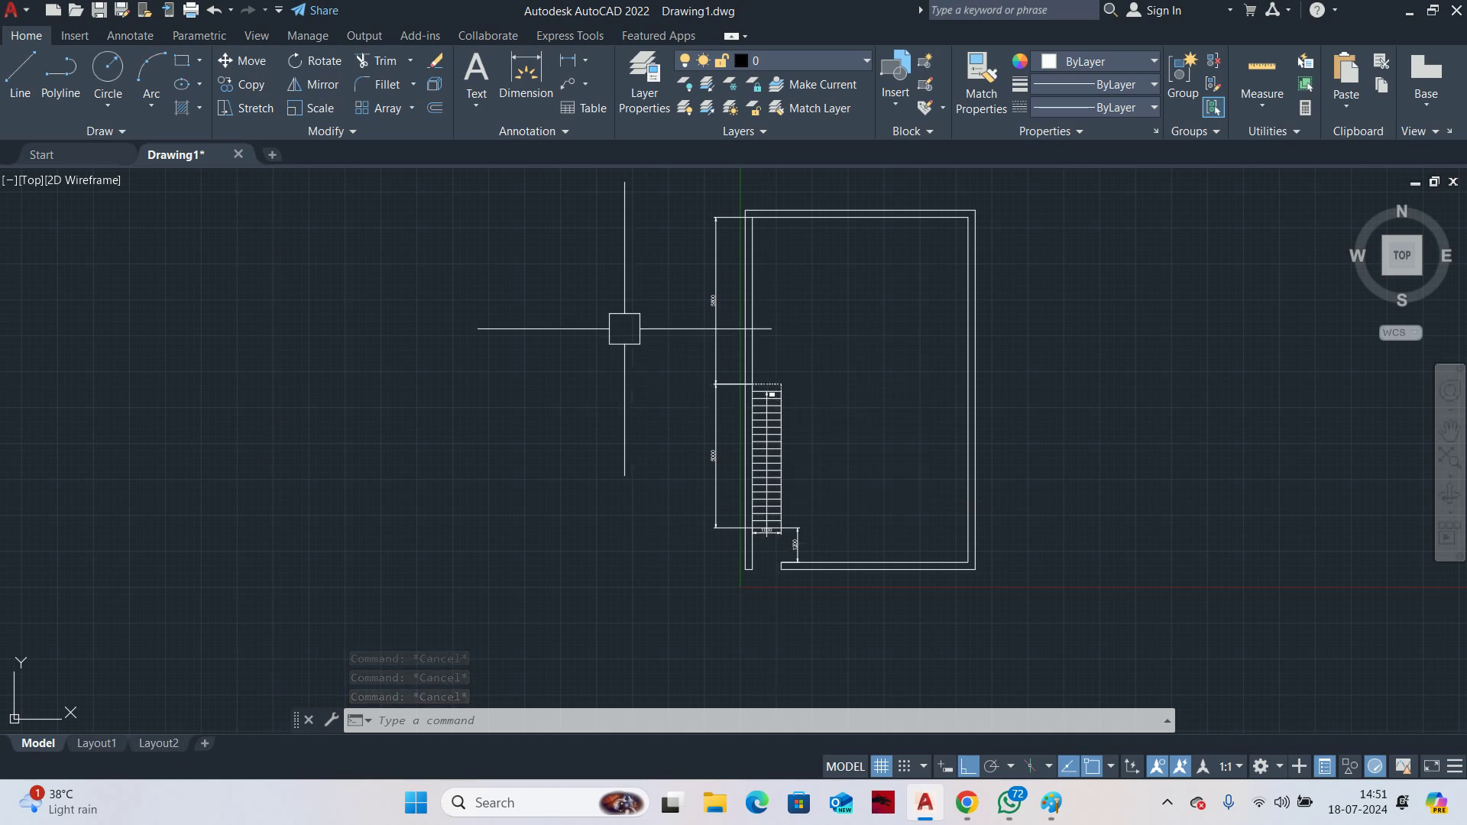
{"action": "scroll", "coordinate": [775, 535], "scroll_direction": "up", "scroll_amount": 4}
{"action": "scroll", "coordinate": [776, 535], "scroll_direction": "down", "scroll_amount": 4}
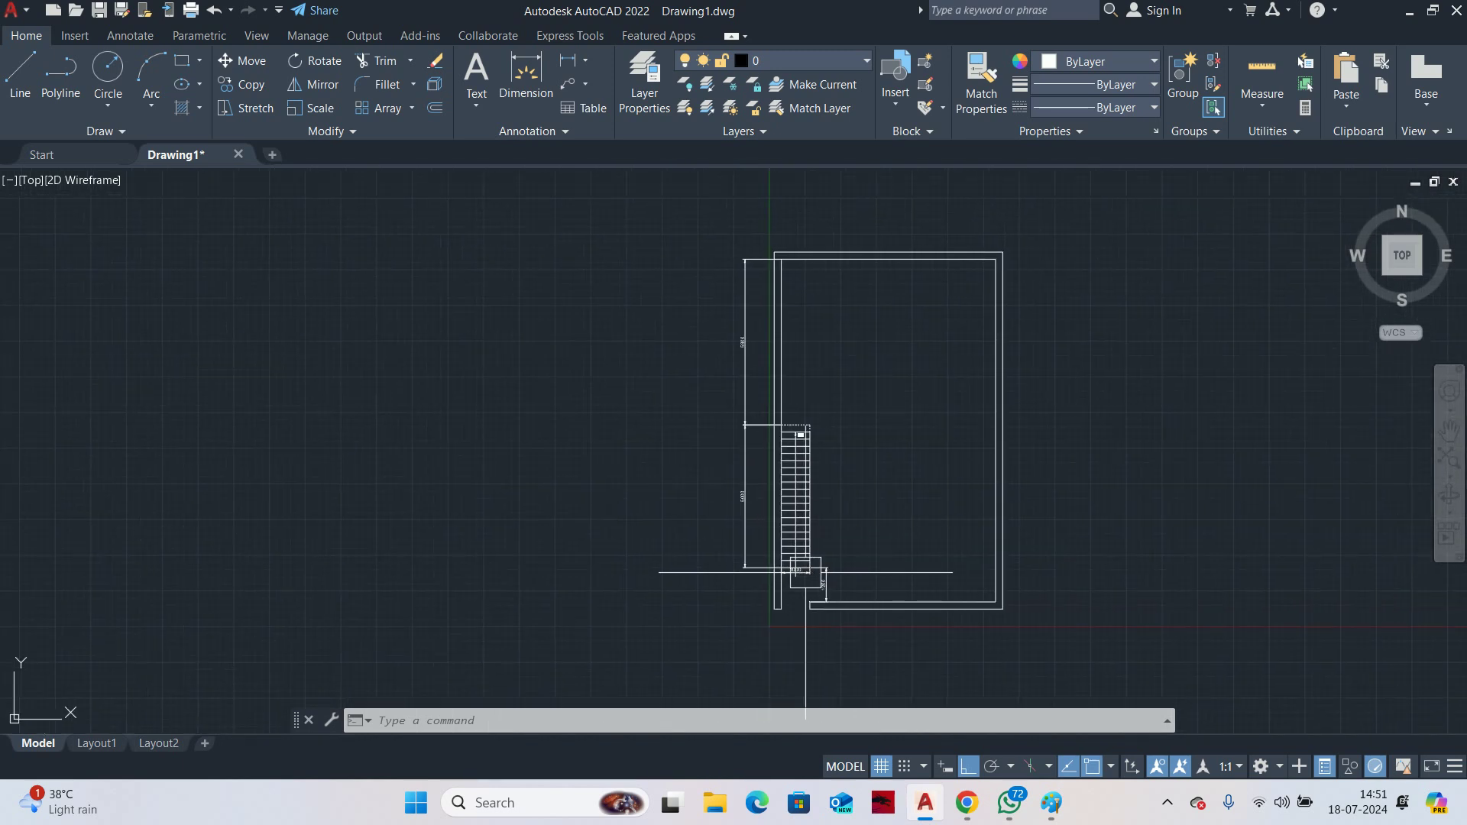
{"action": "mouse_move", "coordinate": [806, 572]}
{"action": "key", "text": "Escape"}
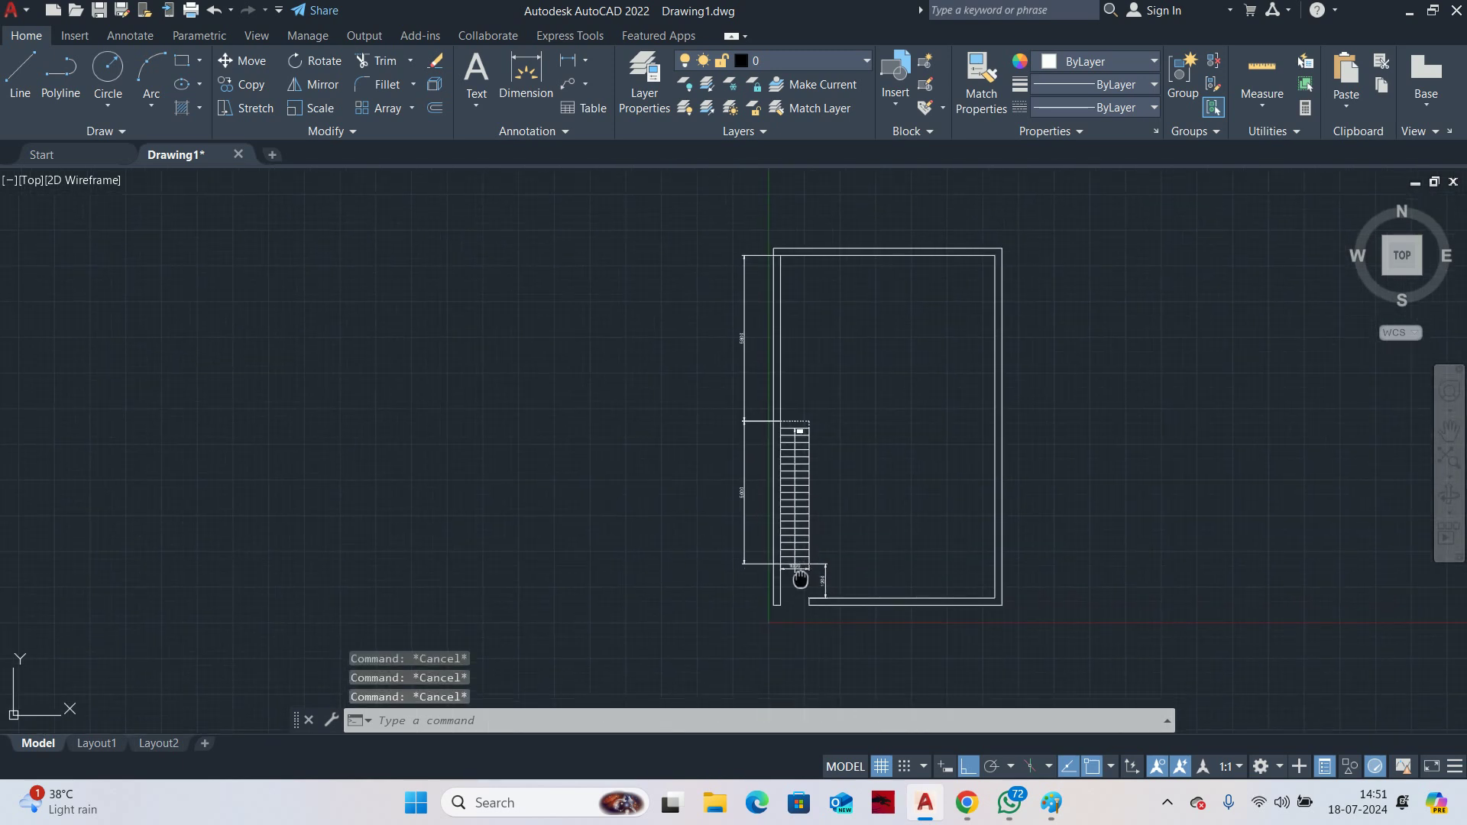
Move the 1200 dimension between stair and entrance wall outside the stair-side wall, in line with the 5000 stair dimension
{"action": "scroll", "coordinate": [795, 604], "scroll_direction": "up", "scroll_amount": 4}
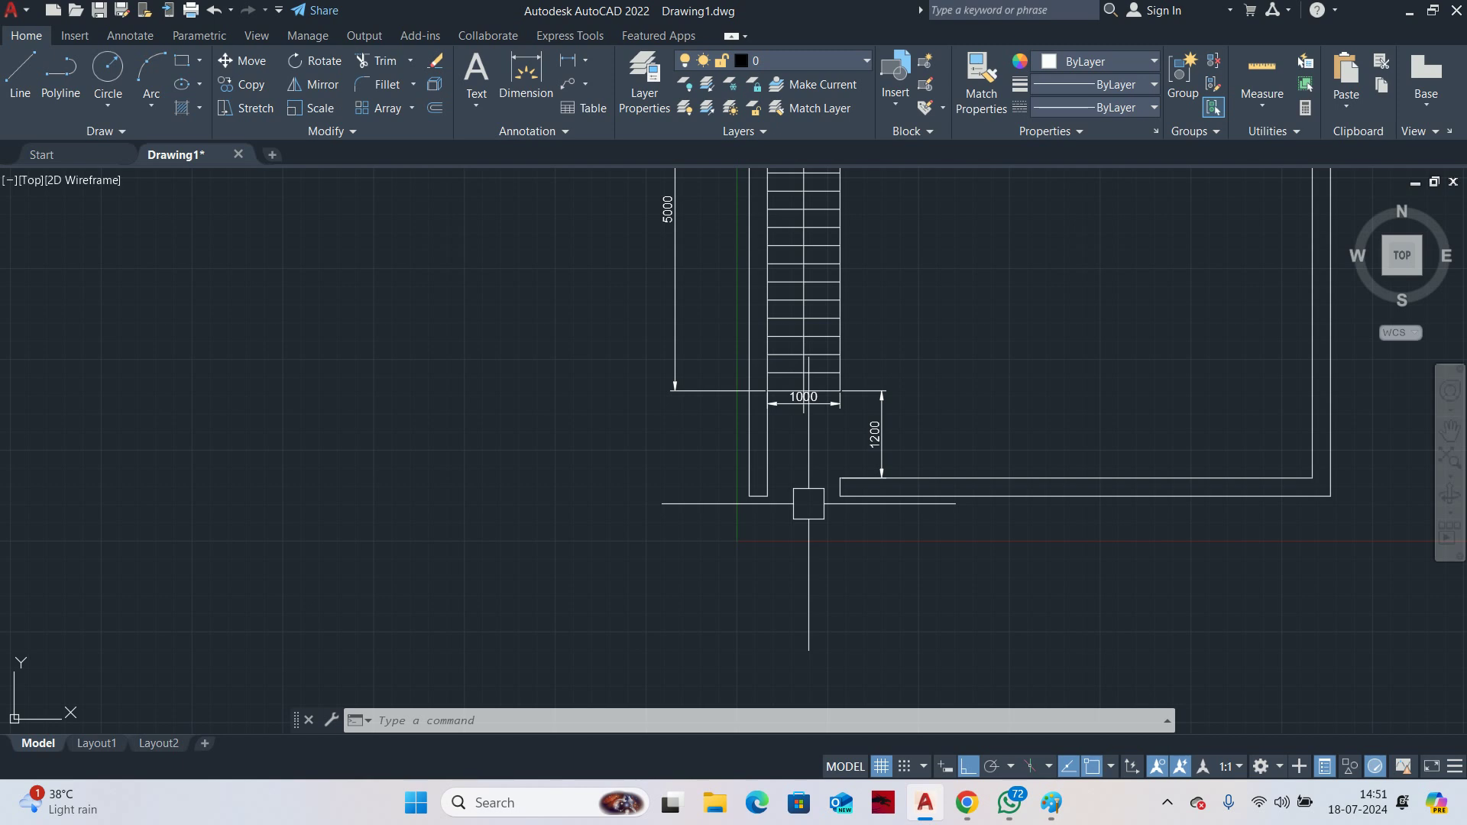
{"action": "middle_click_drag", "start_coordinate": [791, 484], "coordinate": [833, 554]}
{"action": "left_click", "coordinate": [923, 501]}
{"action": "left_click", "coordinate": [923, 460]}
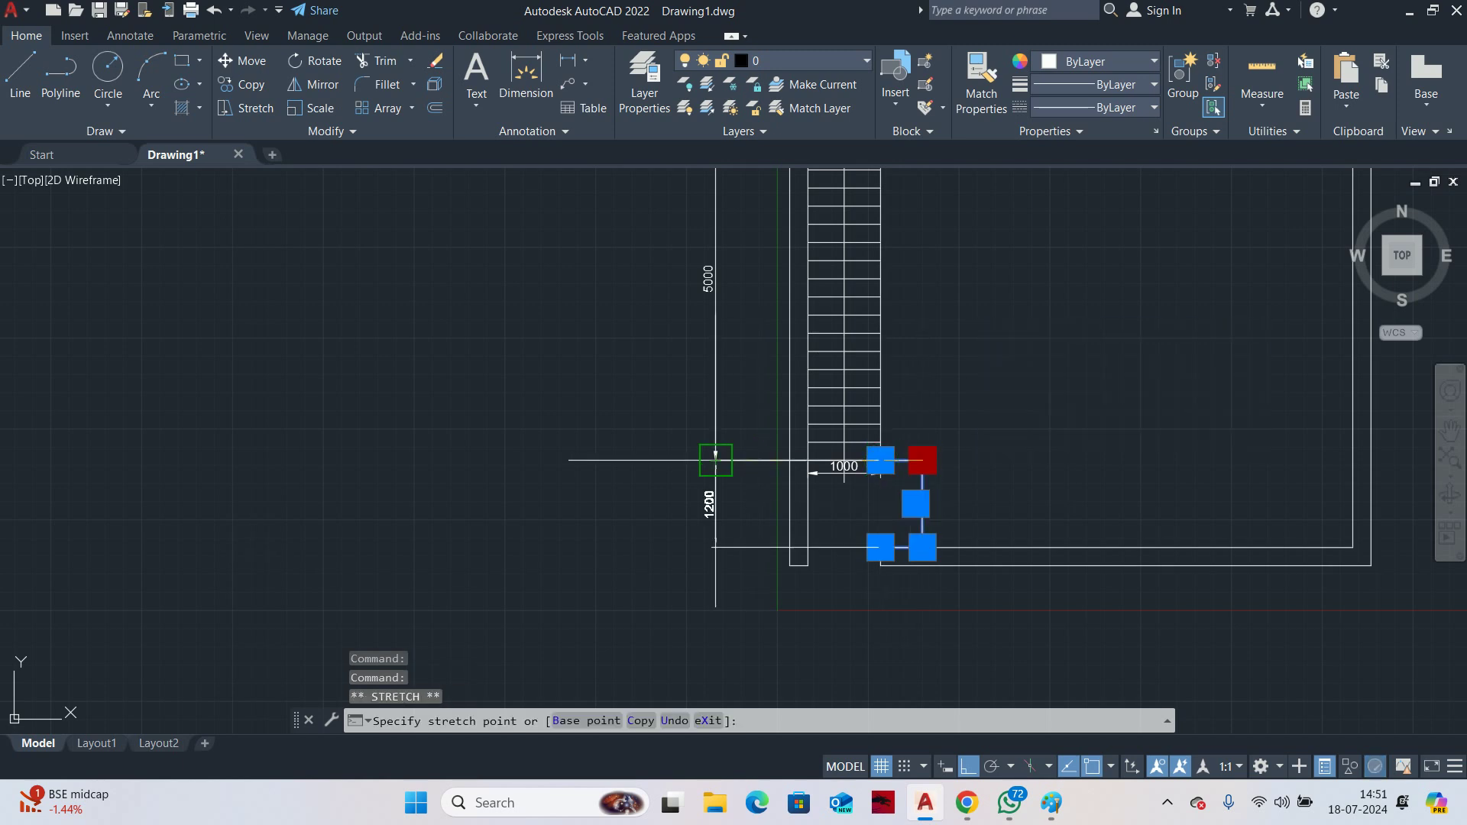
{"action": "left_click", "coordinate": [714, 458]}
{"action": "key", "text": "Escape"}
{"action": "key", "text": "Escape"}
{"action": "scroll", "coordinate": [854, 502], "scroll_direction": "down", "scroll_amount": 2}
{"action": "scroll", "coordinate": [853, 503], "scroll_direction": "down", "scroll_amount": 2}
{"action": "key", "text": "Escape"}
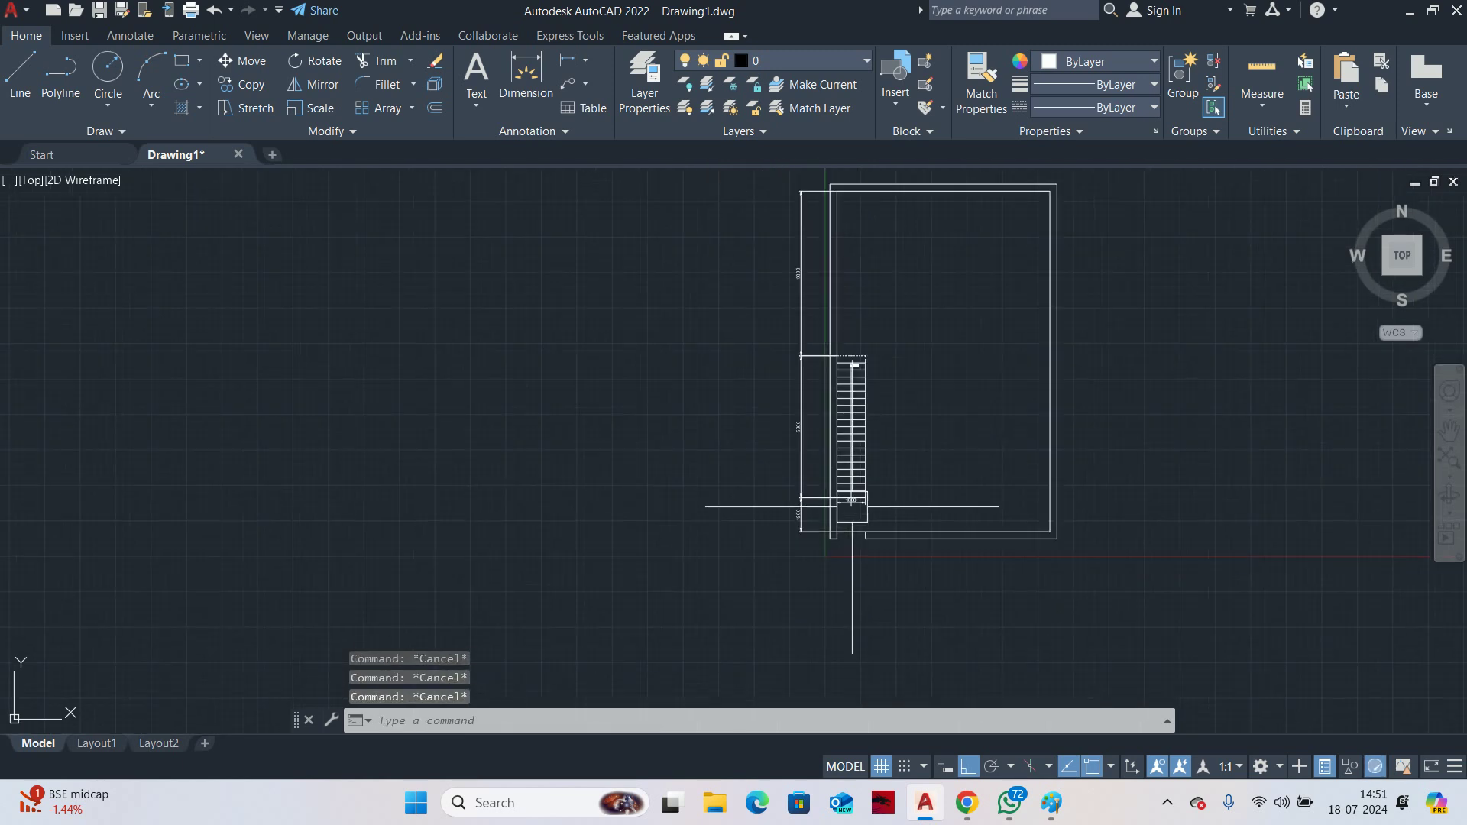
Draw a straight vertical polyline as a section line through the staircase, from beyond the far wall to outside the entrance opening
{"action": "middle_click_drag", "start_coordinate": [846, 492], "coordinate": [839, 525]}
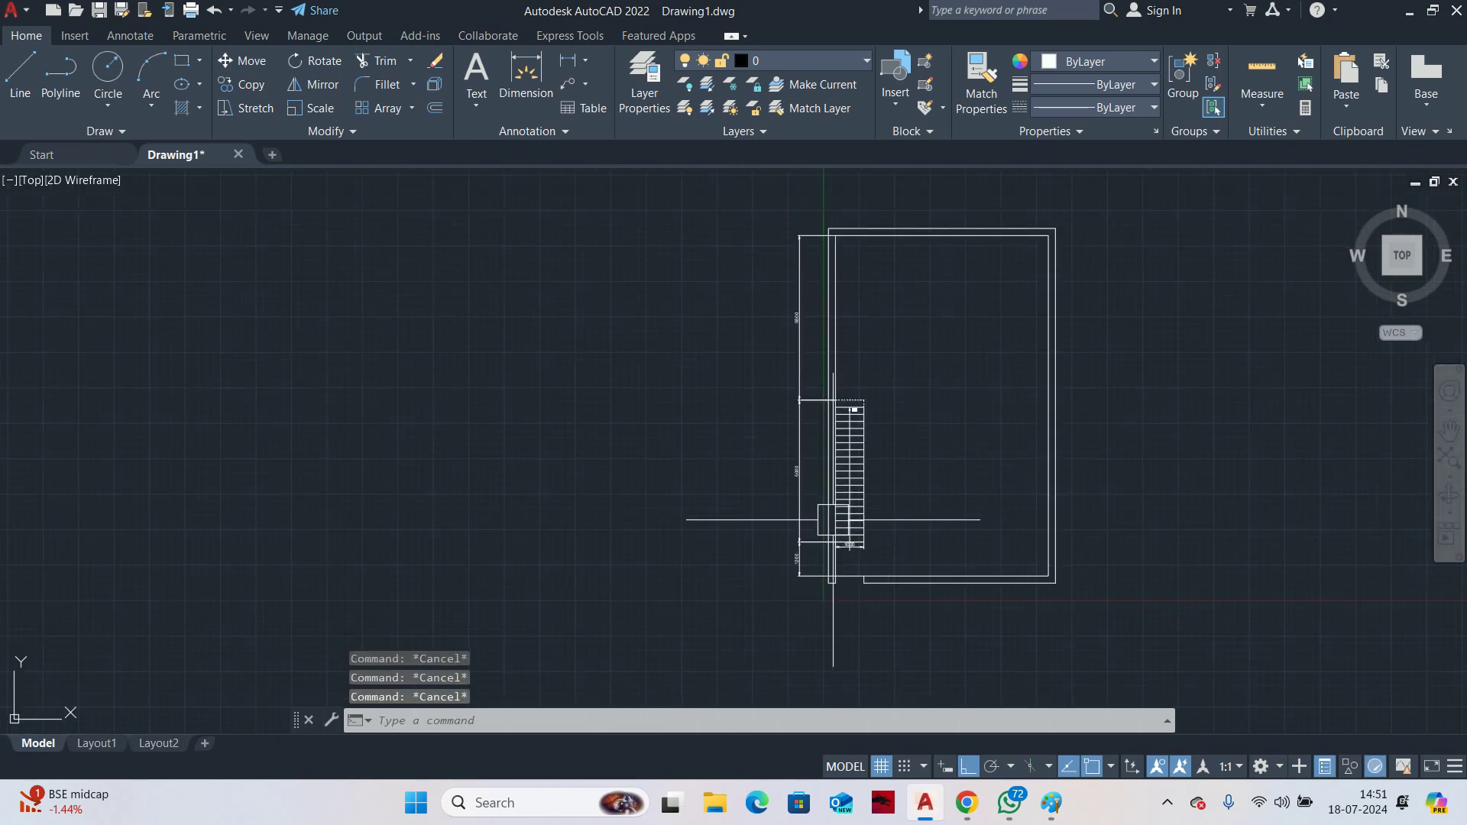
{"action": "type", "text": "pl"}
{"action": "key", "text": "Return"}
{"action": "middle_click_drag", "start_coordinate": [846, 252], "coordinate": [849, 415]}
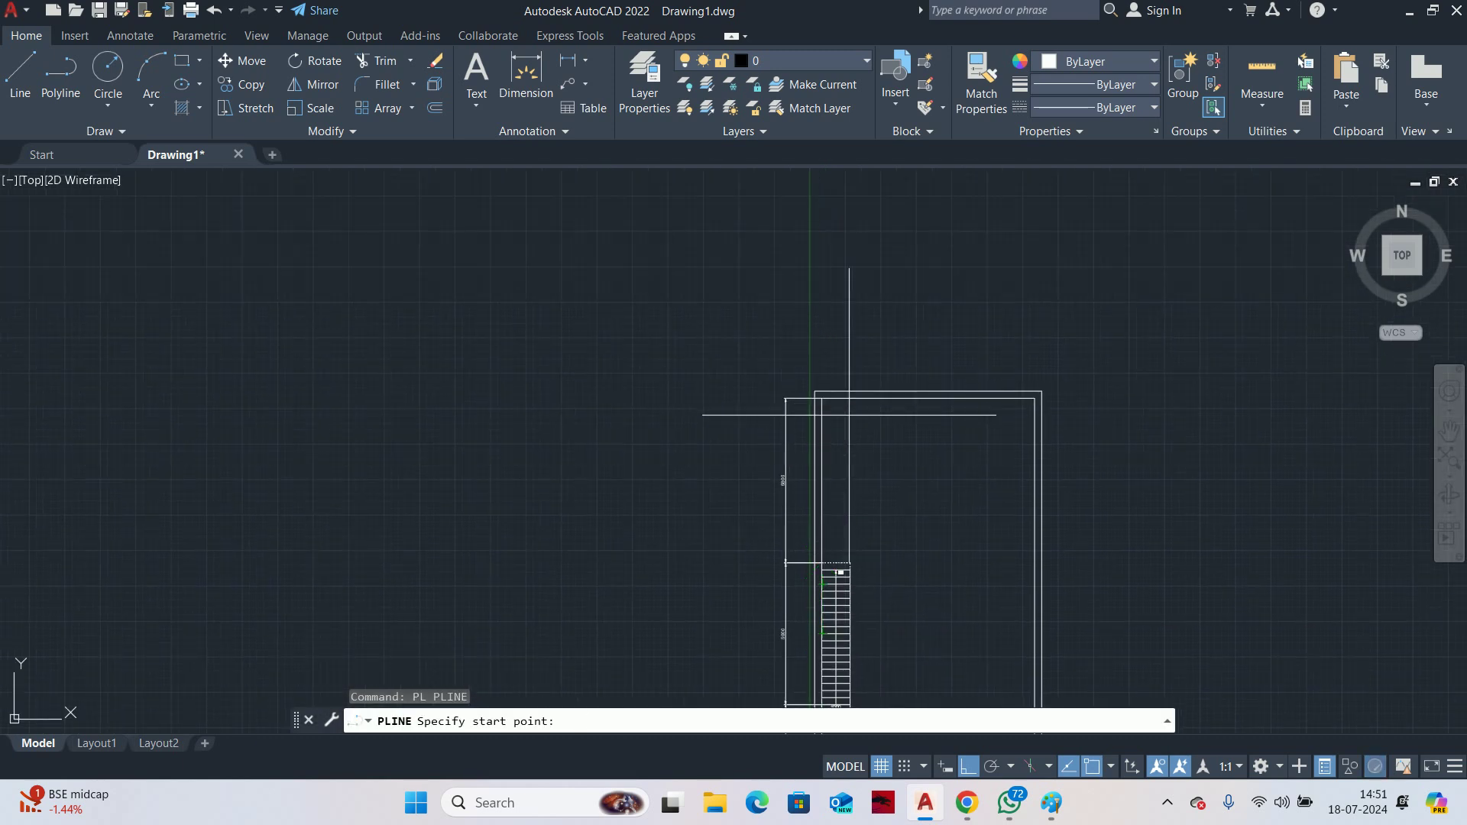
{"action": "scroll", "coordinate": [847, 366], "scroll_direction": "up", "scroll_amount": 2}
{"action": "left_click", "coordinate": [846, 328]}
{"action": "scroll", "coordinate": [852, 535], "scroll_direction": "up", "scroll_amount": 1}
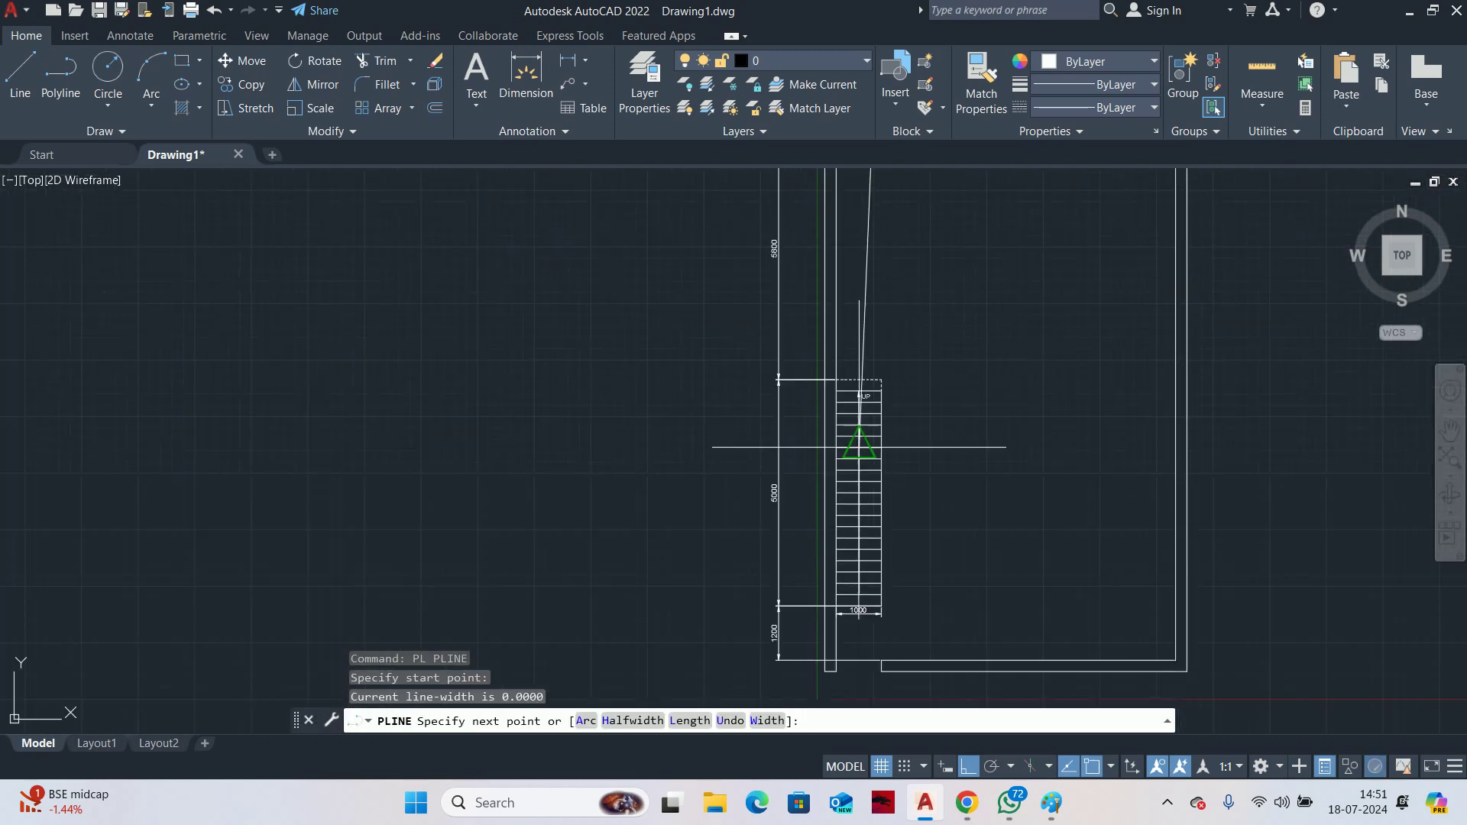
{"action": "middle_click_drag", "start_coordinate": [857, 664], "coordinate": [892, 514]}
{"action": "left_click", "coordinate": [906, 586]}
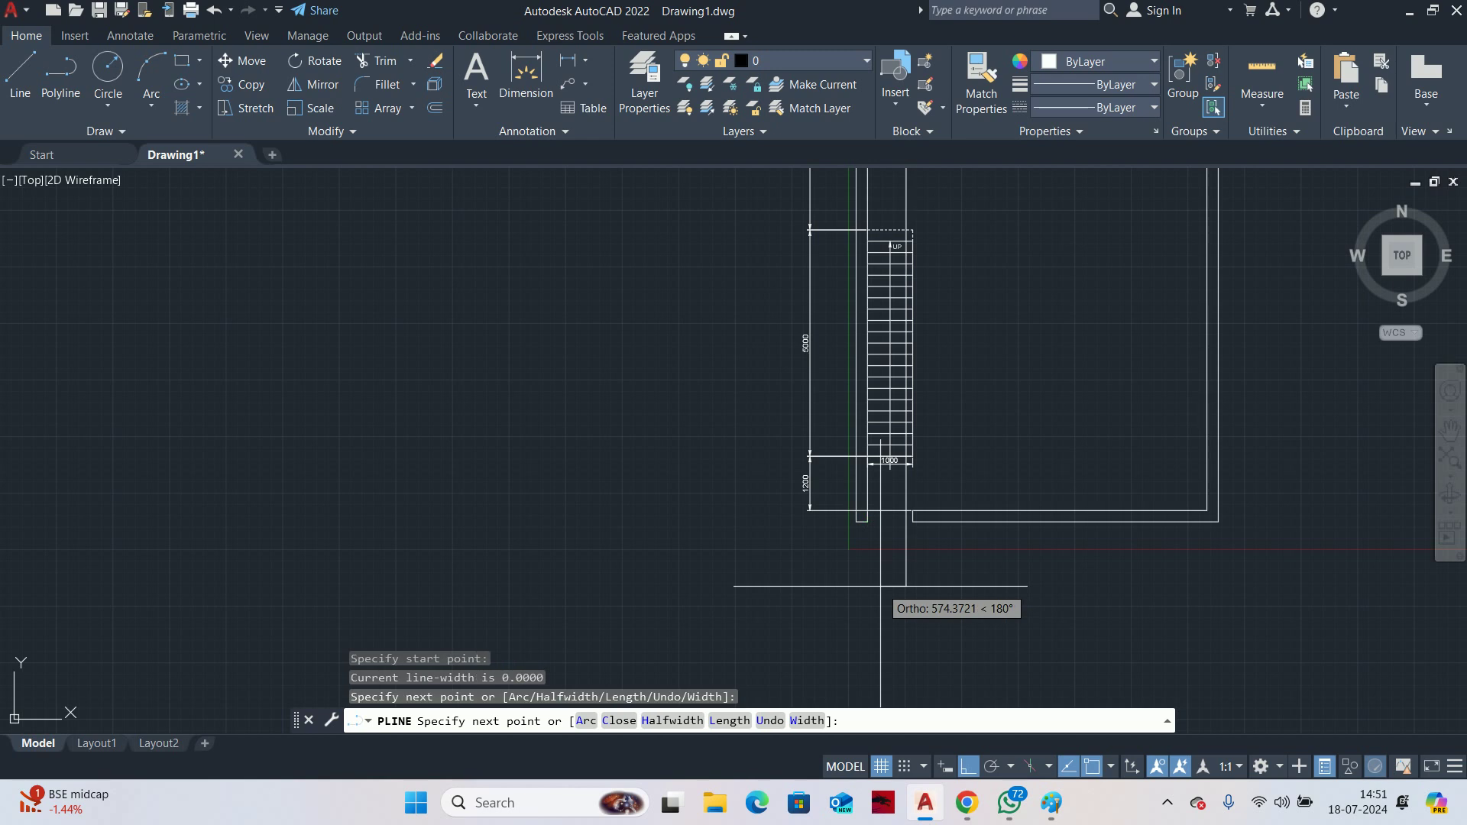
{"action": "key", "text": "Escape"}
{"action": "key", "text": "Escape"}
Open the tool palettes and bring up the metric samples of the annotation palette
{"action": "middle_click_drag", "start_coordinate": [879, 587], "coordinate": [857, 603]}
{"action": "type", "text": "TP"}
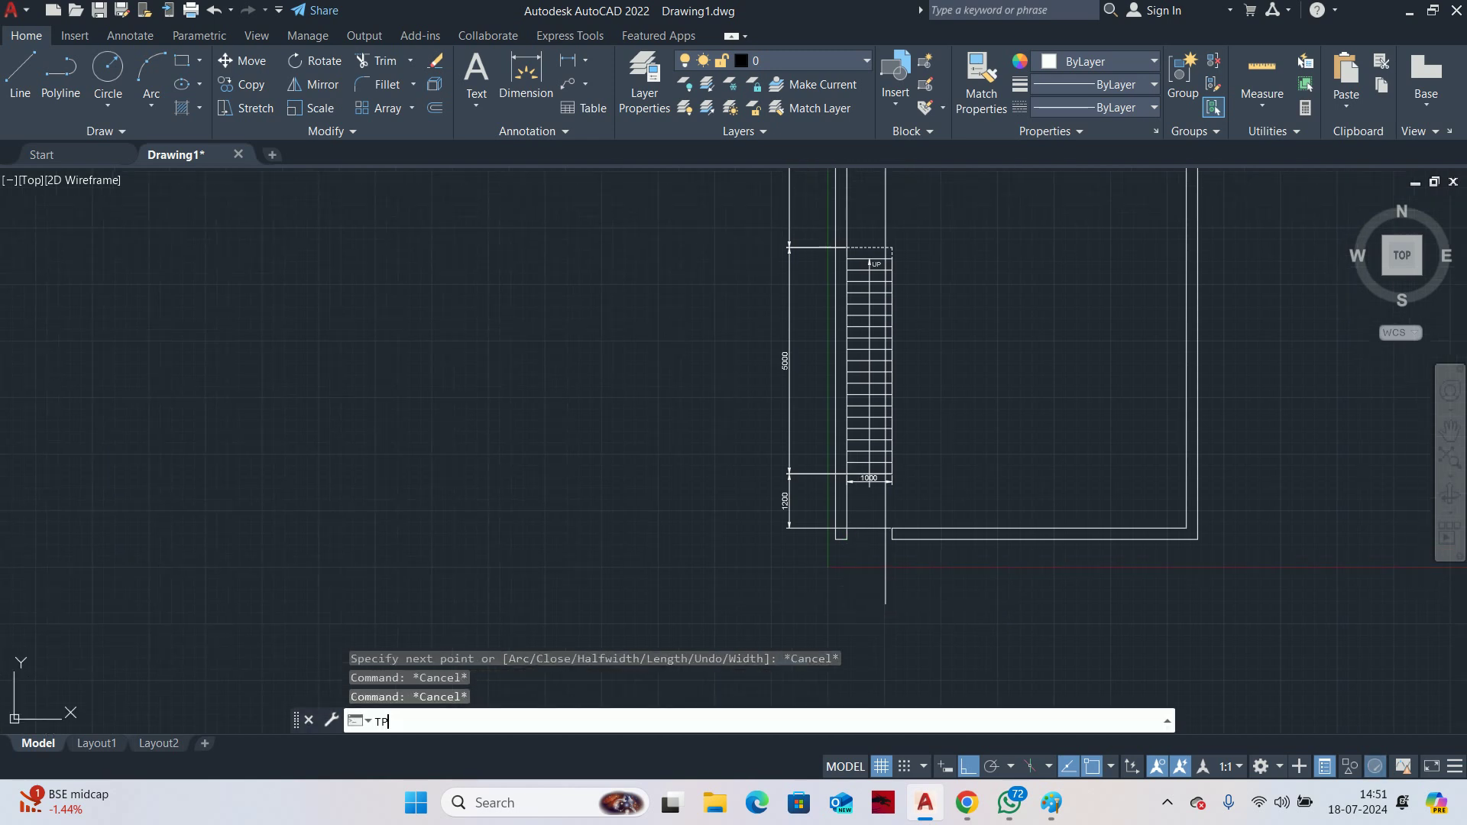
{"action": "key", "text": "Return"}
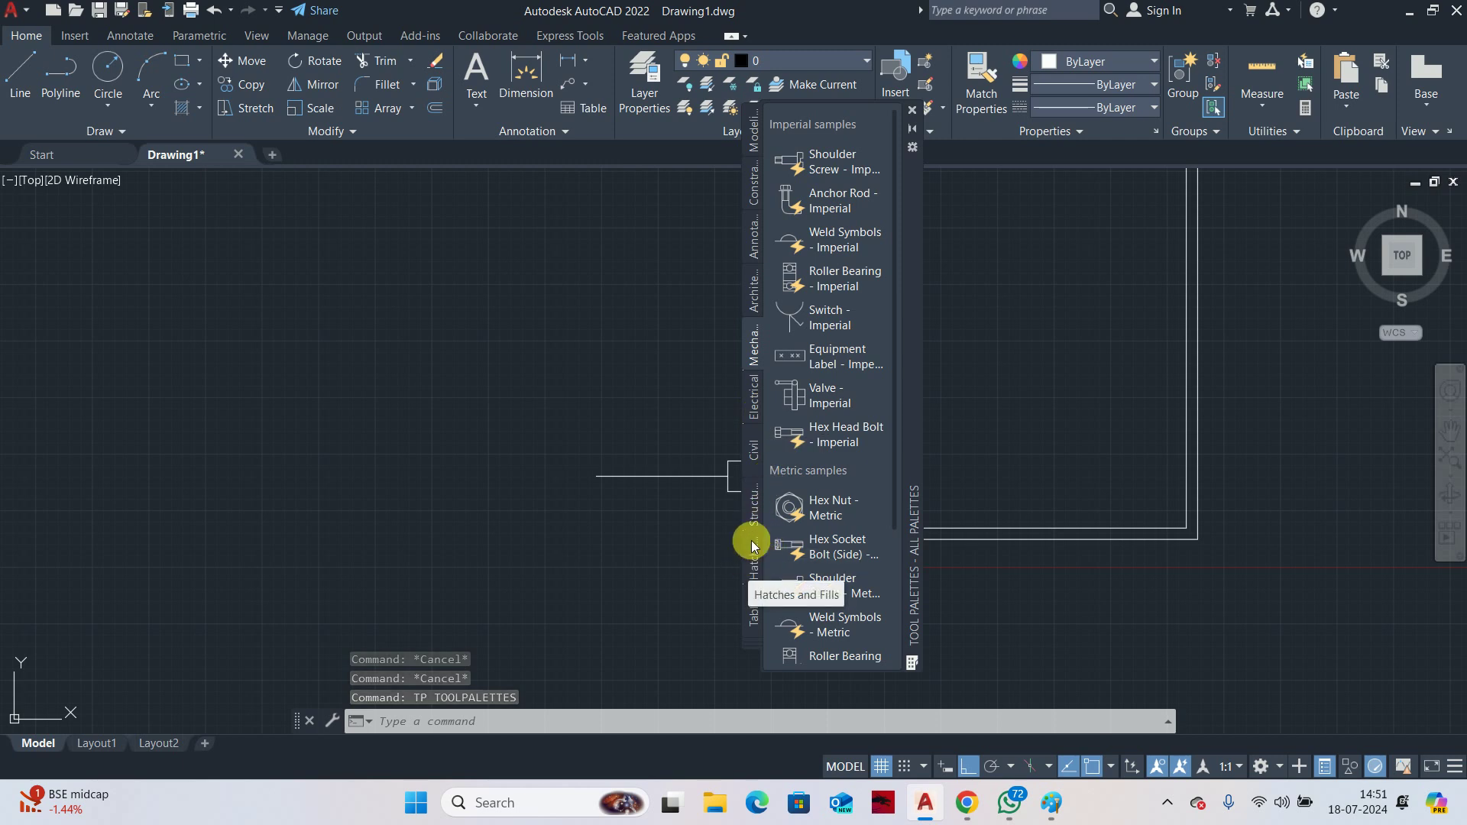
{"action": "left_click", "coordinate": [755, 247]}
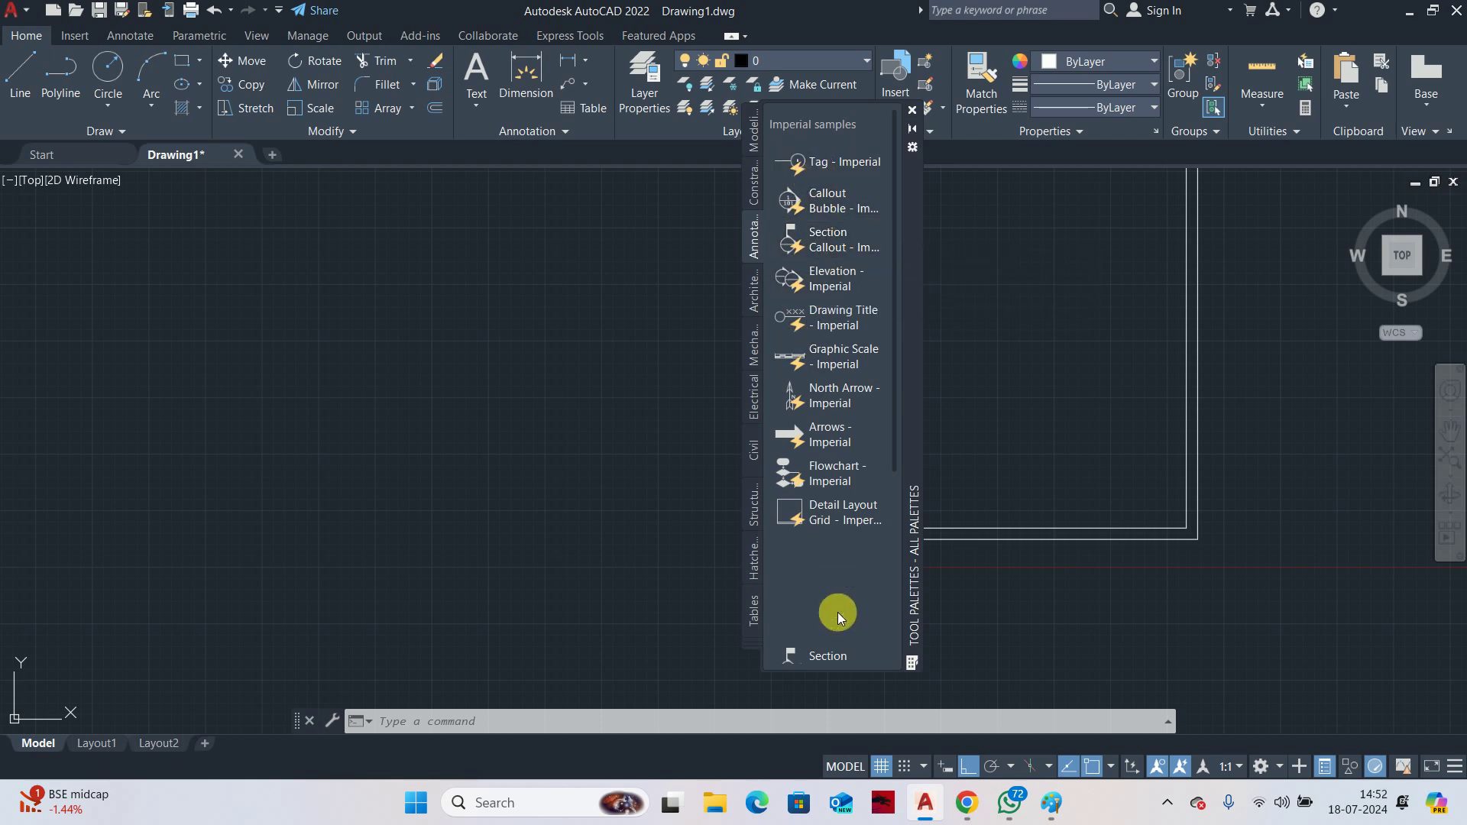
{"action": "scroll", "coordinate": [835, 584], "scroll_direction": "down", "scroll_amount": 3}
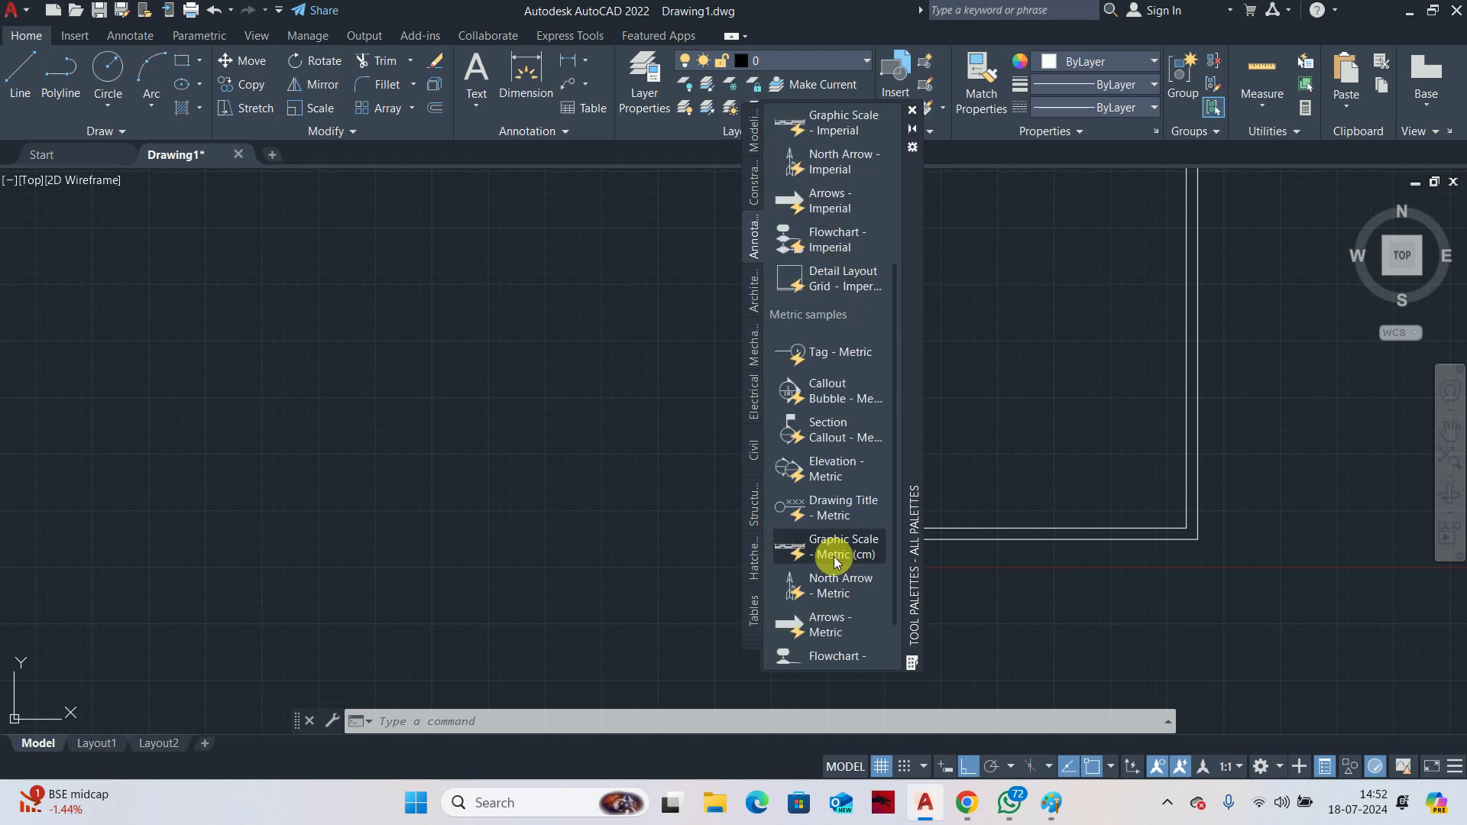
Insert the metric Section Callout at the section line's lower end with annotation scale 1:20, and close the tool palettes
{"action": "left_click", "coordinate": [833, 441]}
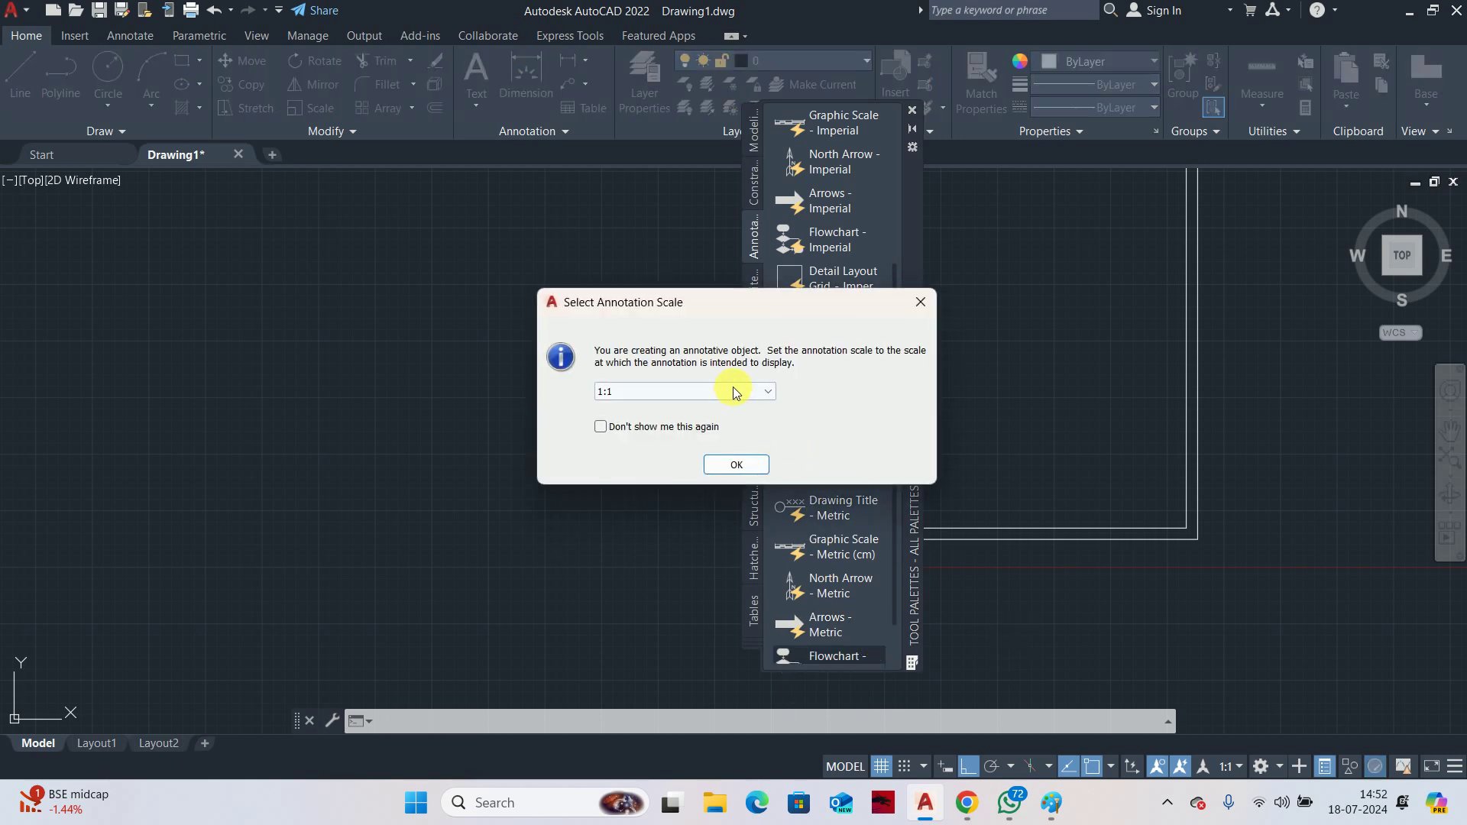
{"action": "left_click", "coordinate": [734, 392]}
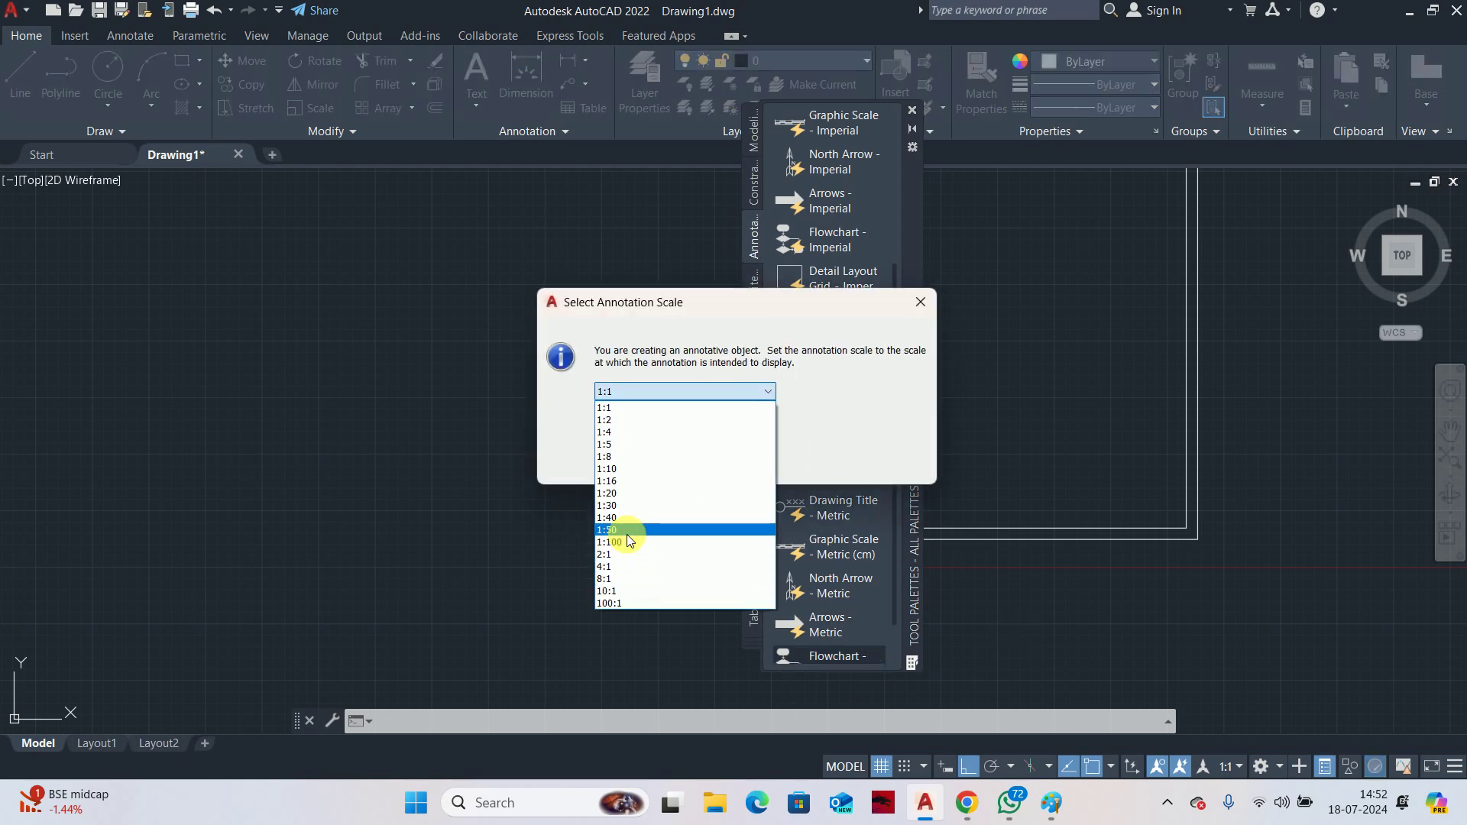
{"action": "left_click", "coordinate": [616, 494]}
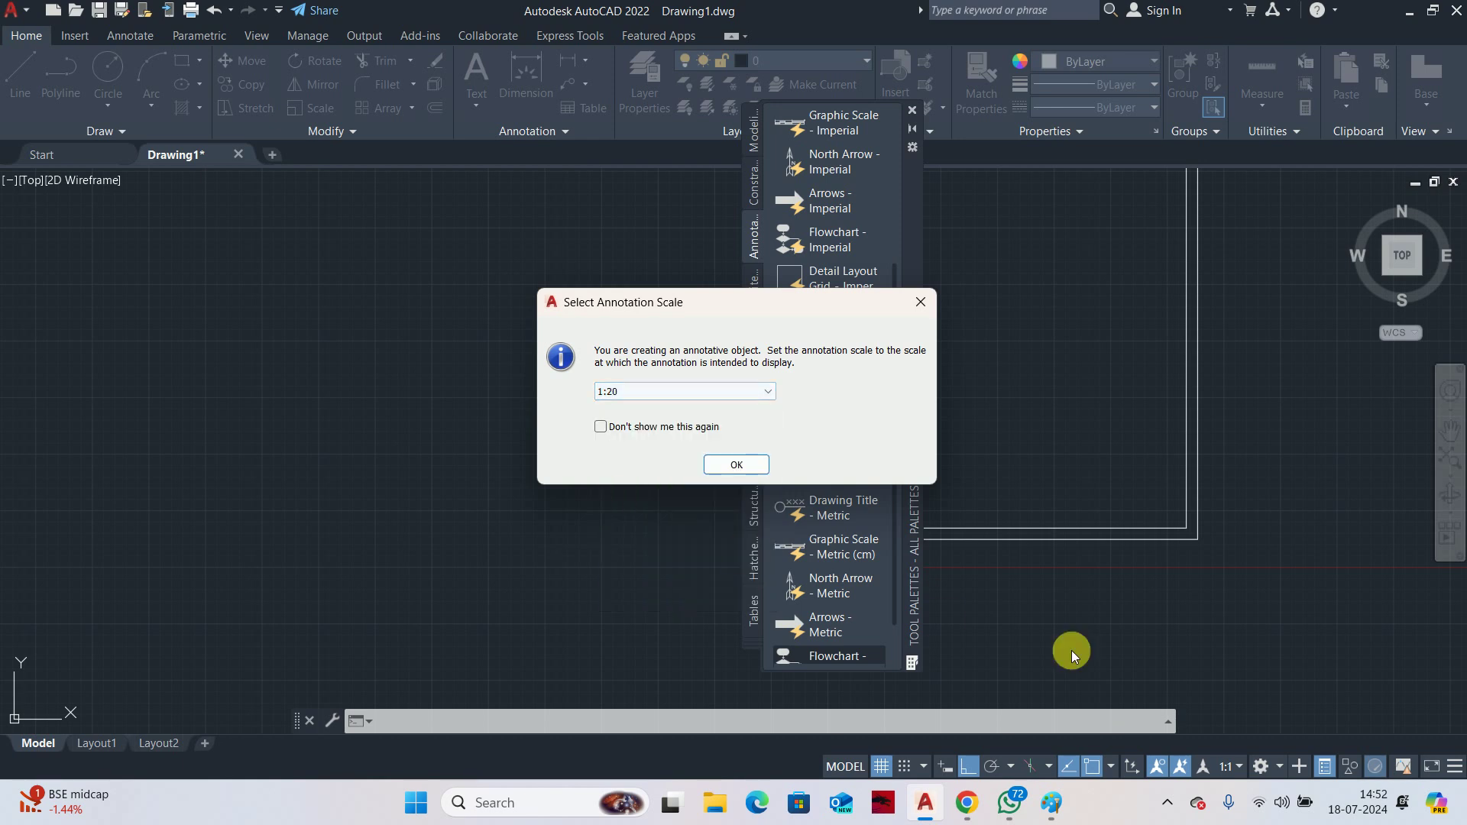
{"action": "left_click", "coordinate": [732, 459]}
{"action": "scroll", "coordinate": [1050, 604], "scroll_direction": "up", "scroll_amount": 3}
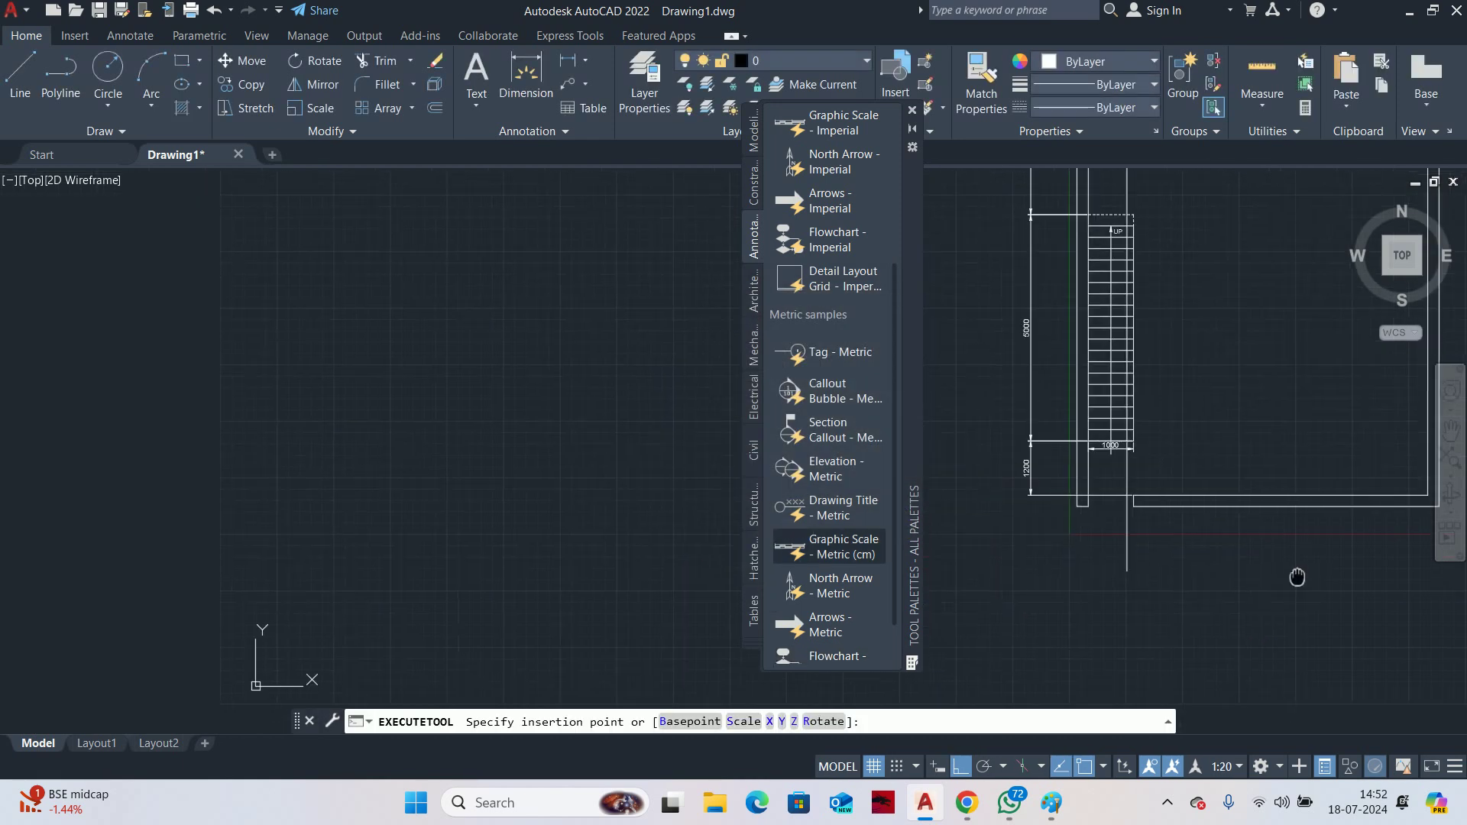
{"action": "left_click", "coordinate": [1093, 582]}
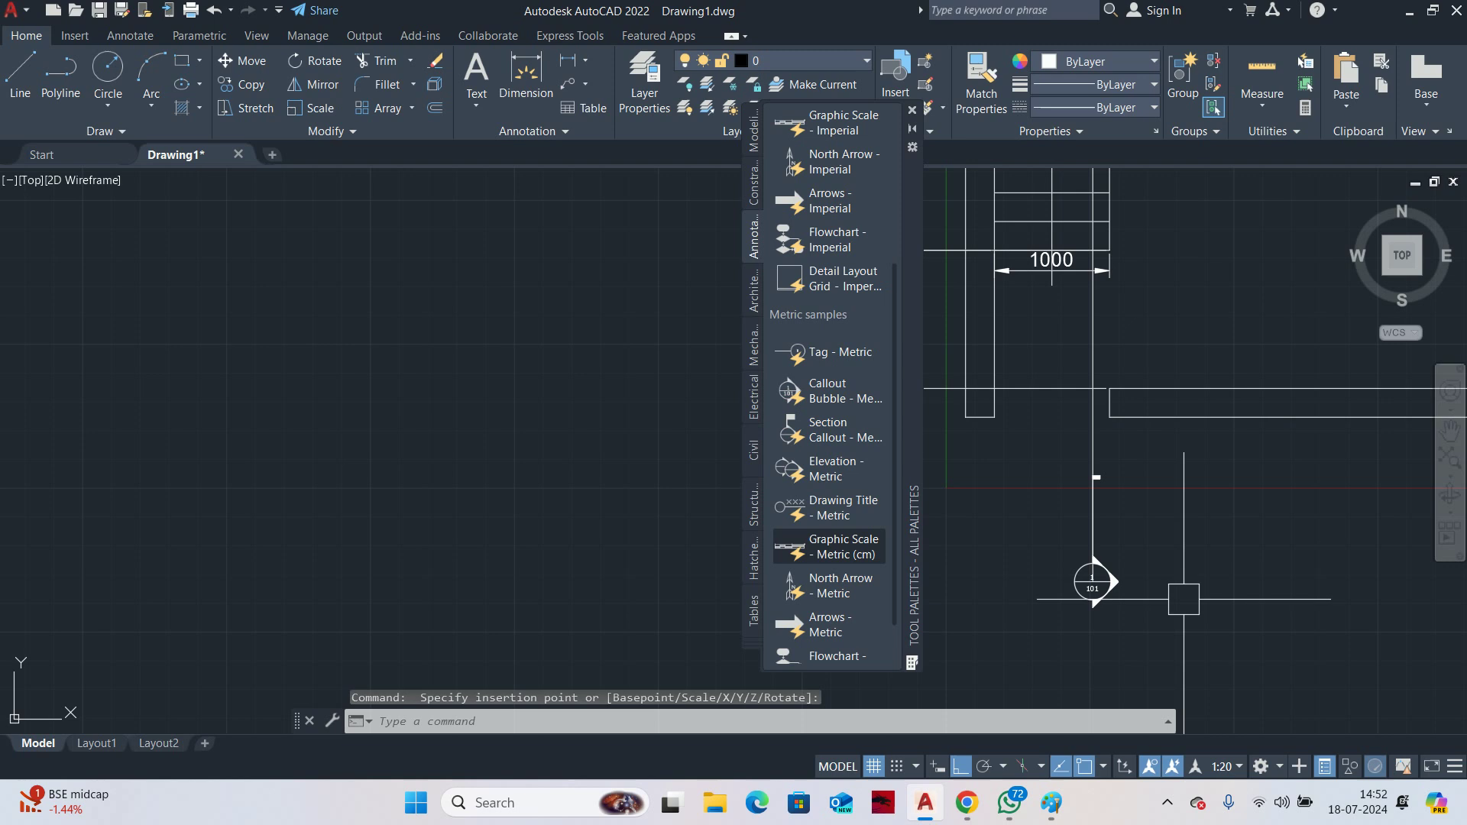
{"action": "key", "text": "Escape"}
{"action": "key", "text": "Escape"}
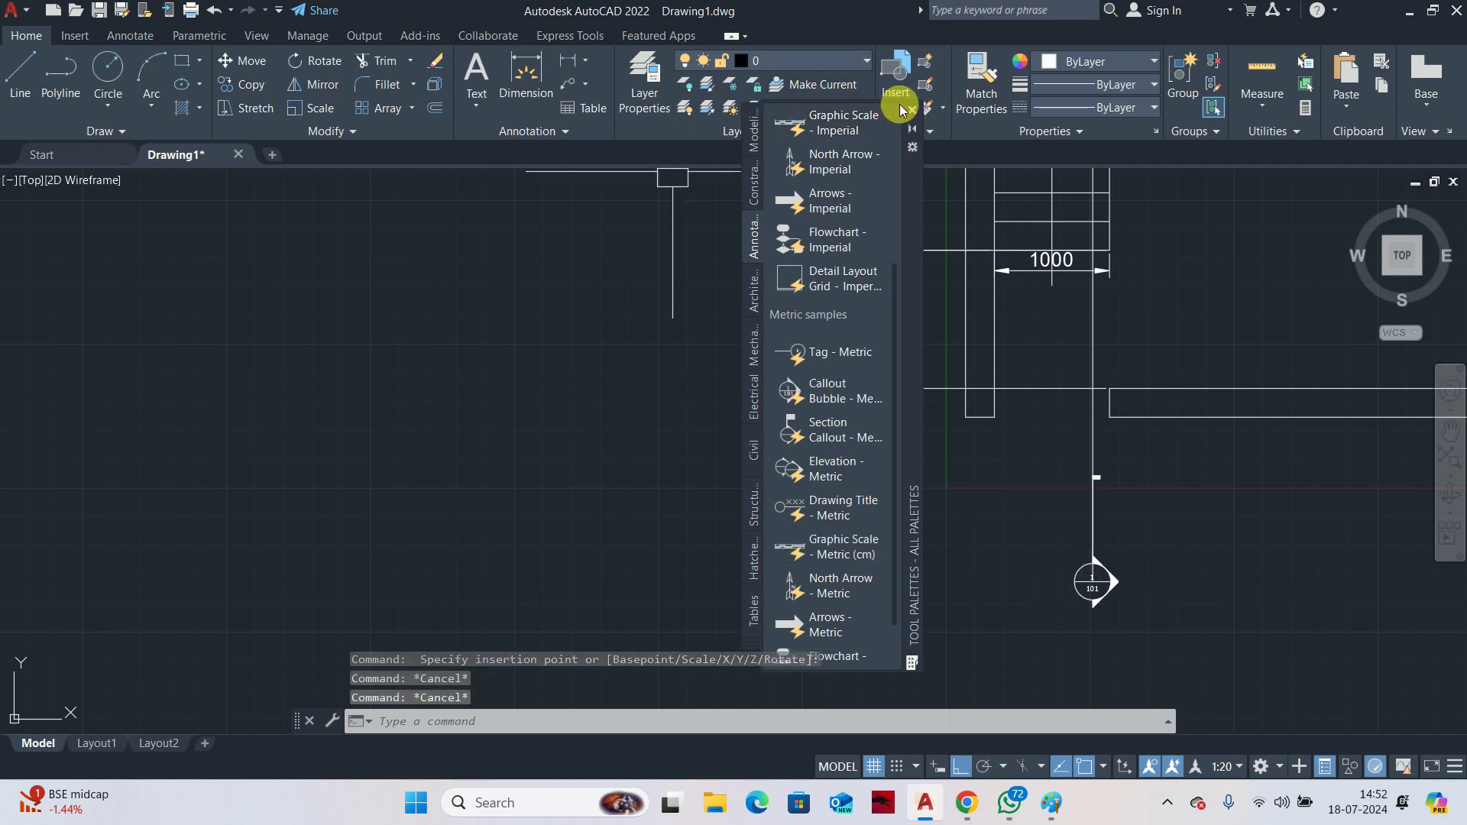
{"action": "left_click", "coordinate": [912, 110]}
Move the section callout sideways so its arrow tip meets the lower end of the section line
{"action": "middle_click_drag", "start_coordinate": [1066, 614], "coordinate": [930, 583]}
{"action": "type", "text": "m"}
{"action": "key", "text": "Return"}
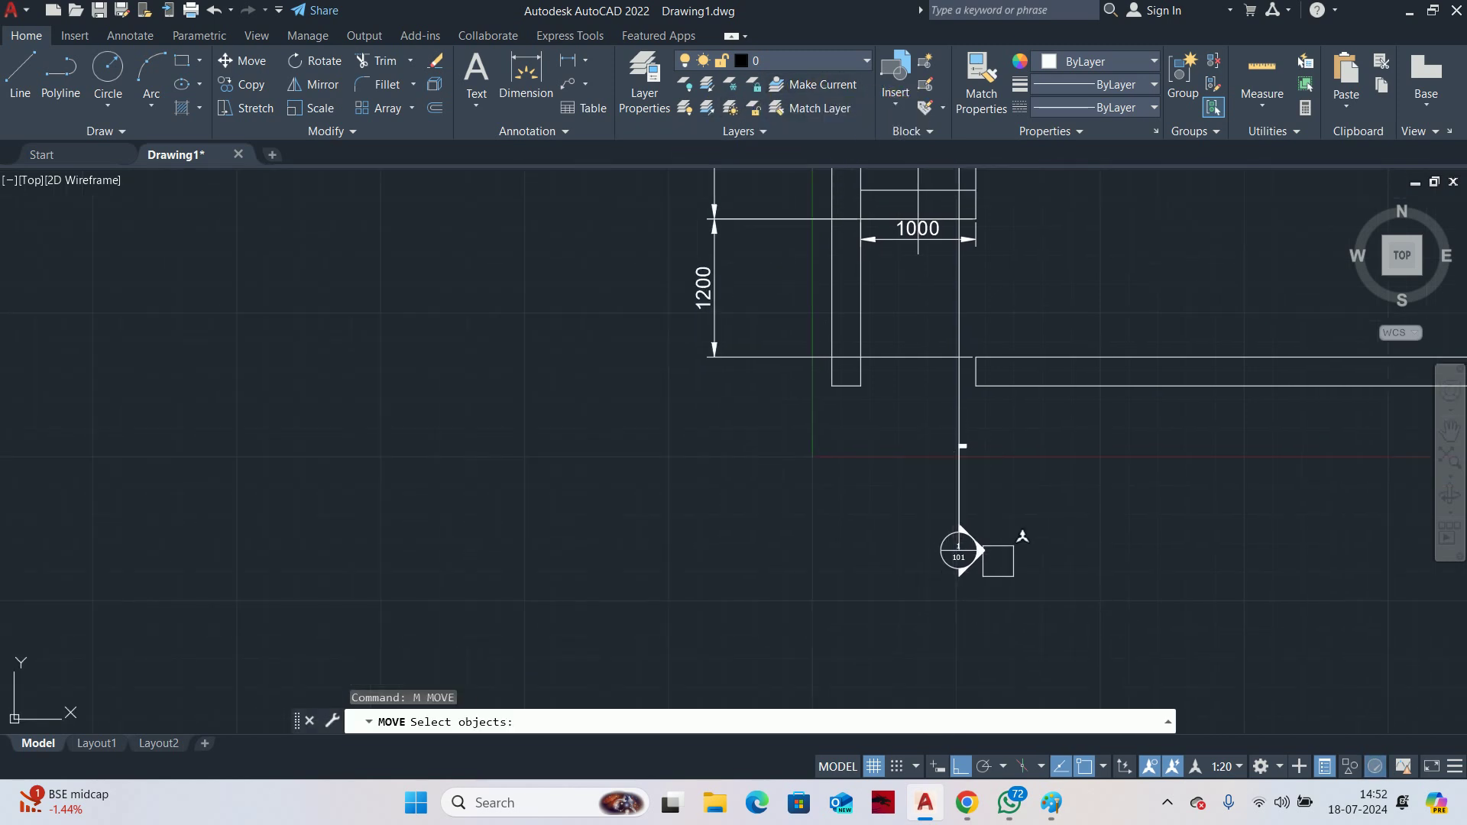
{"action": "left_click", "coordinate": [982, 556]}
{"action": "scroll", "coordinate": [982, 556], "scroll_direction": "up", "scroll_amount": 2}
{"action": "scroll", "coordinate": [989, 557], "scroll_direction": "up", "scroll_amount": 2}
{"action": "key", "text": "Return"}
{"action": "left_click", "coordinate": [974, 542]}
{"action": "left_click", "coordinate": [909, 542]}
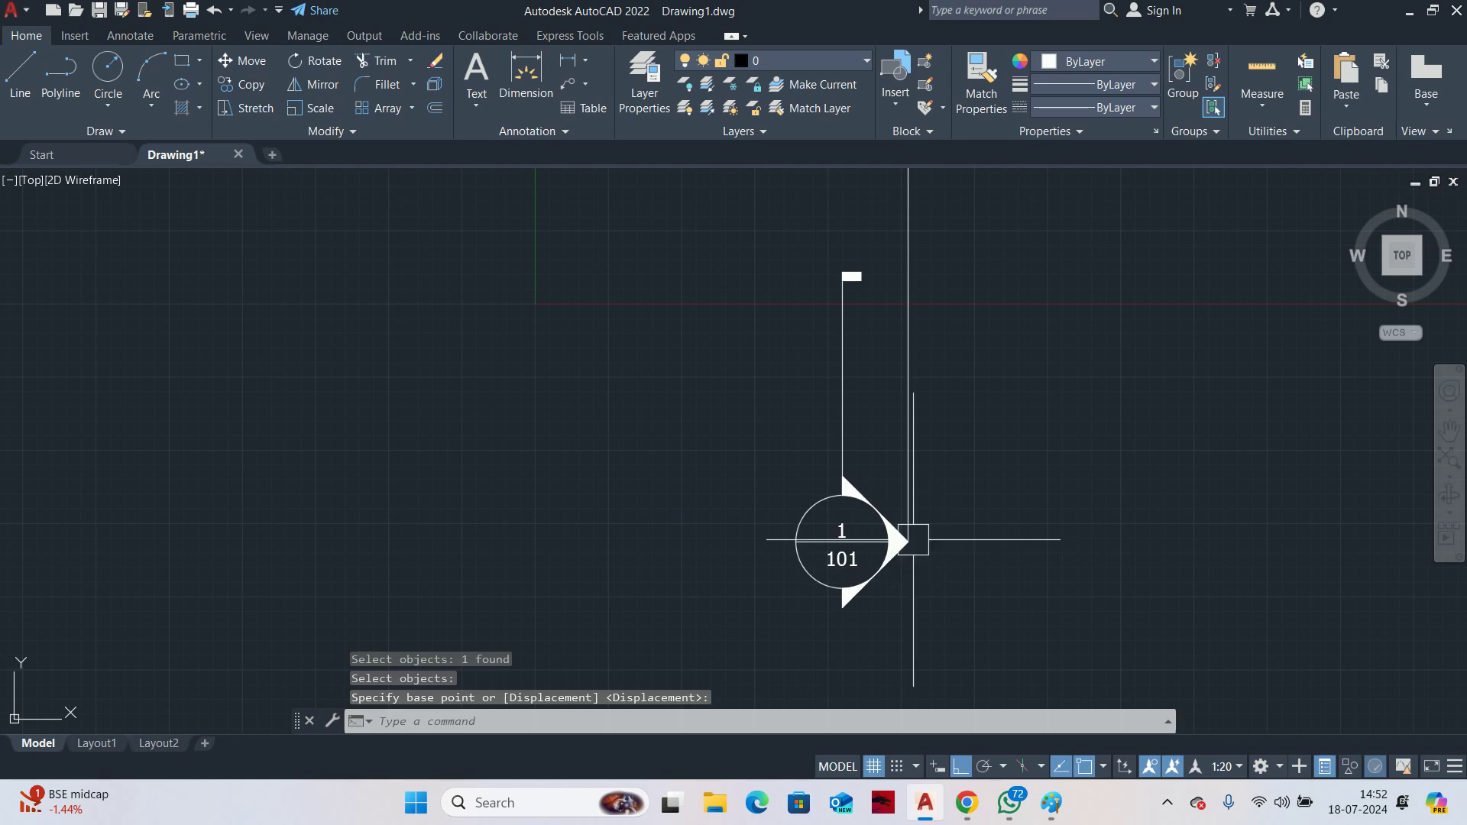
{"action": "key", "text": "Escape"}
{"action": "key", "text": "Escape"}
Shorten the section callout's reference line to its midpoint
{"action": "scroll", "coordinate": [858, 290], "scroll_direction": "up", "scroll_amount": 4}
{"action": "left_click", "coordinate": [823, 303]}
{"action": "middle_click_drag", "start_coordinate": [825, 327], "coordinate": [797, 489]}
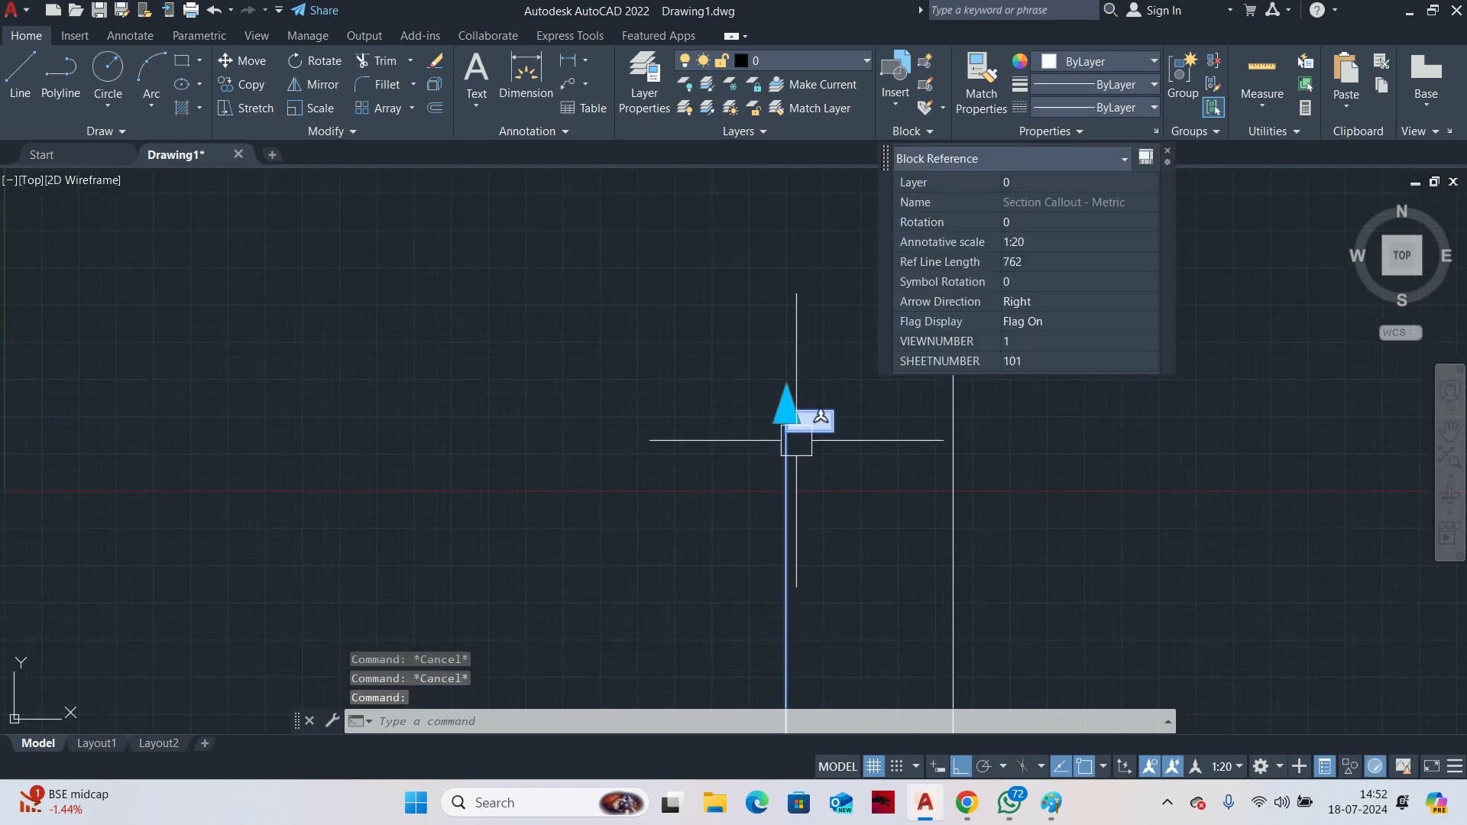
{"action": "left_click", "coordinate": [786, 409]}
{"action": "scroll", "coordinate": [781, 406], "scroll_direction": "down", "scroll_amount": 4}
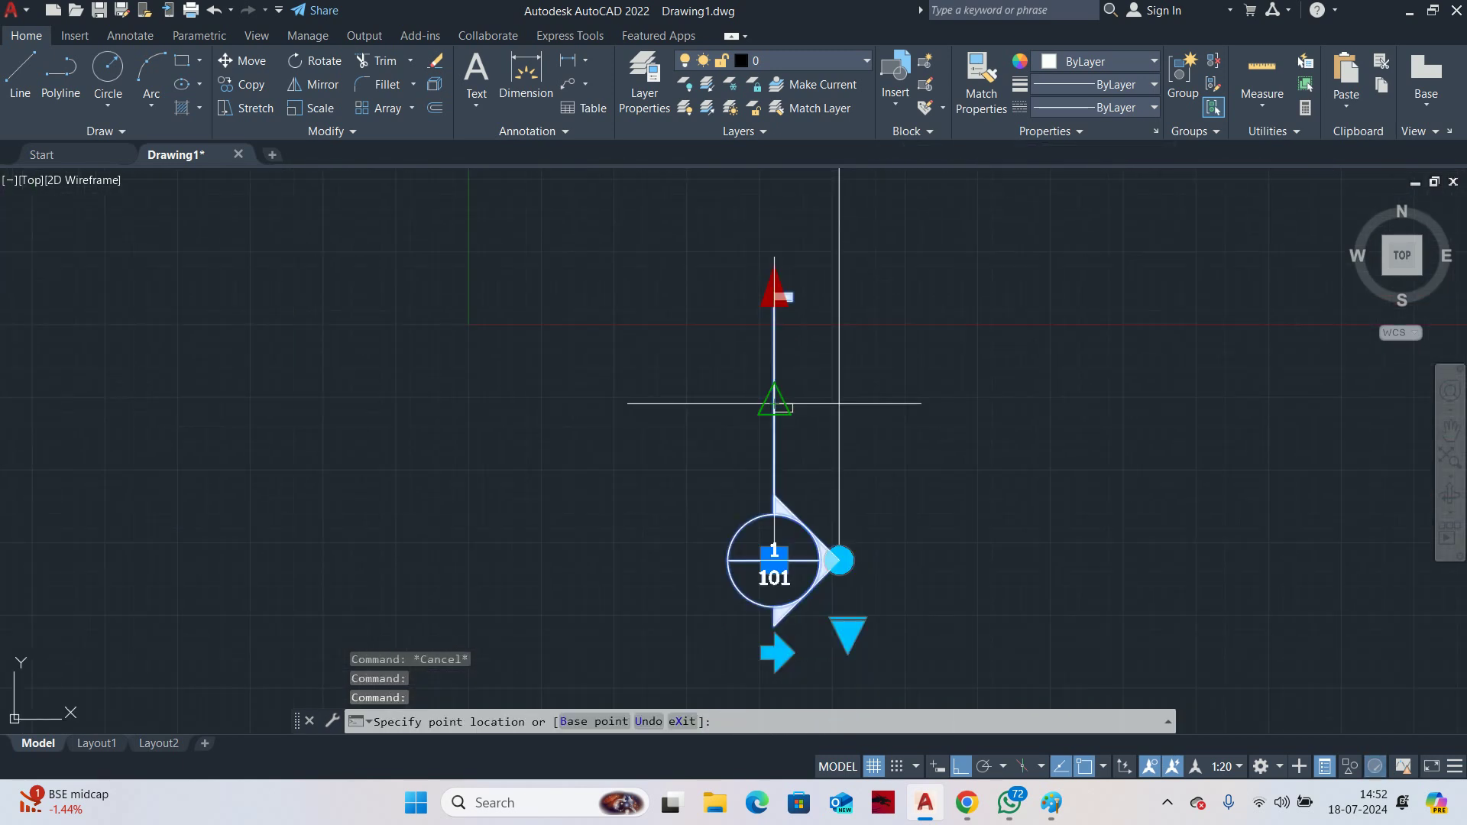
{"action": "left_click", "coordinate": [775, 404]}
{"action": "key", "text": "Escape"}
{"action": "key", "text": "Escape"}
{"action": "scroll", "coordinate": [772, 447], "scroll_direction": "up", "scroll_amount": 4}
{"action": "scroll", "coordinate": [851, 406], "scroll_direction": "down", "scroll_amount": 2}
{"action": "key", "text": "Escape"}
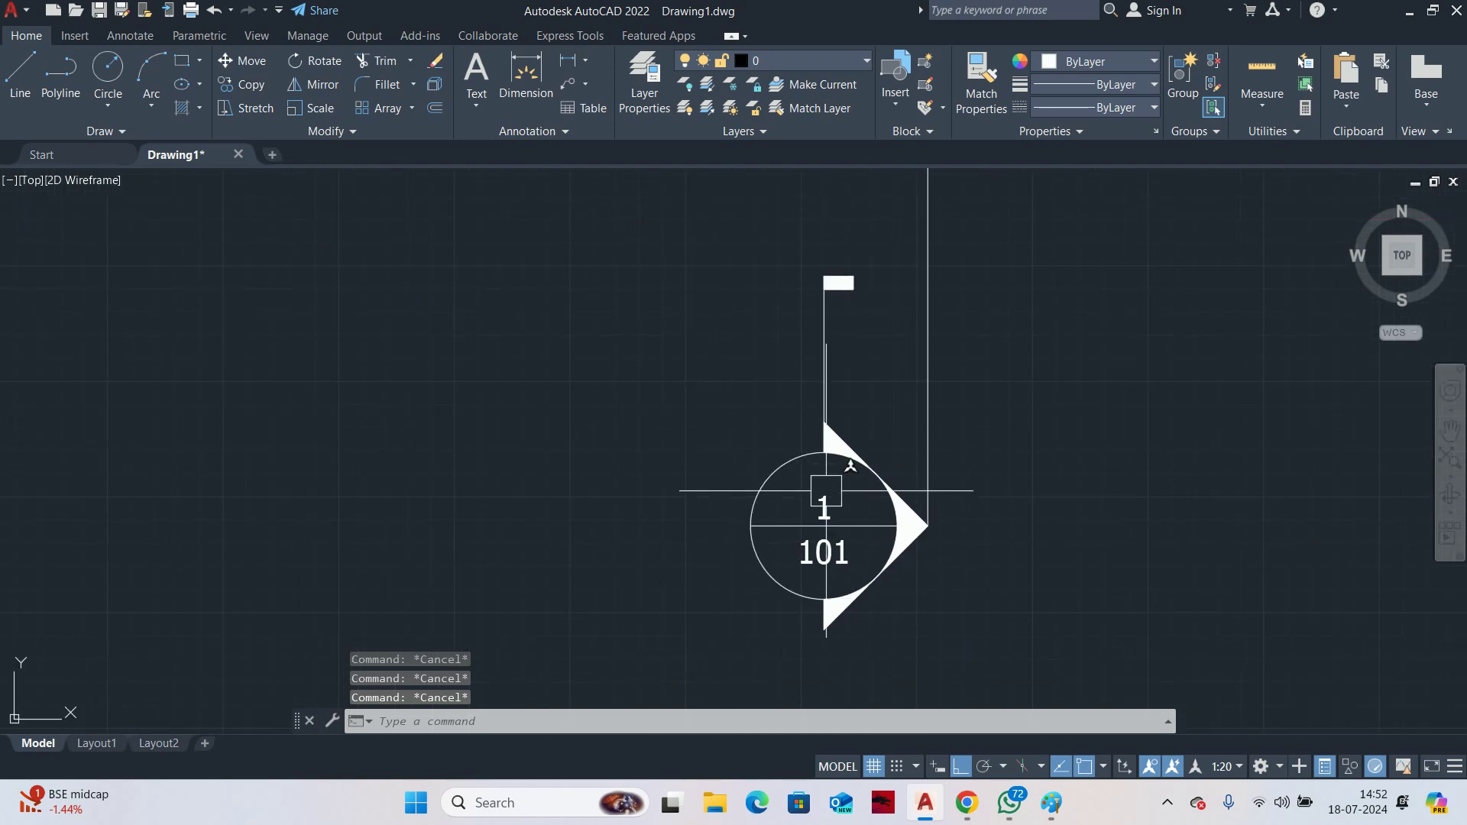
Set the section callout's sheet number to 01 and its view number to A
{"action": "scroll", "coordinate": [841, 507], "scroll_direction": "down", "scroll_amount": 4}
{"action": "scroll", "coordinate": [839, 508], "scroll_direction": "up", "scroll_amount": 2}
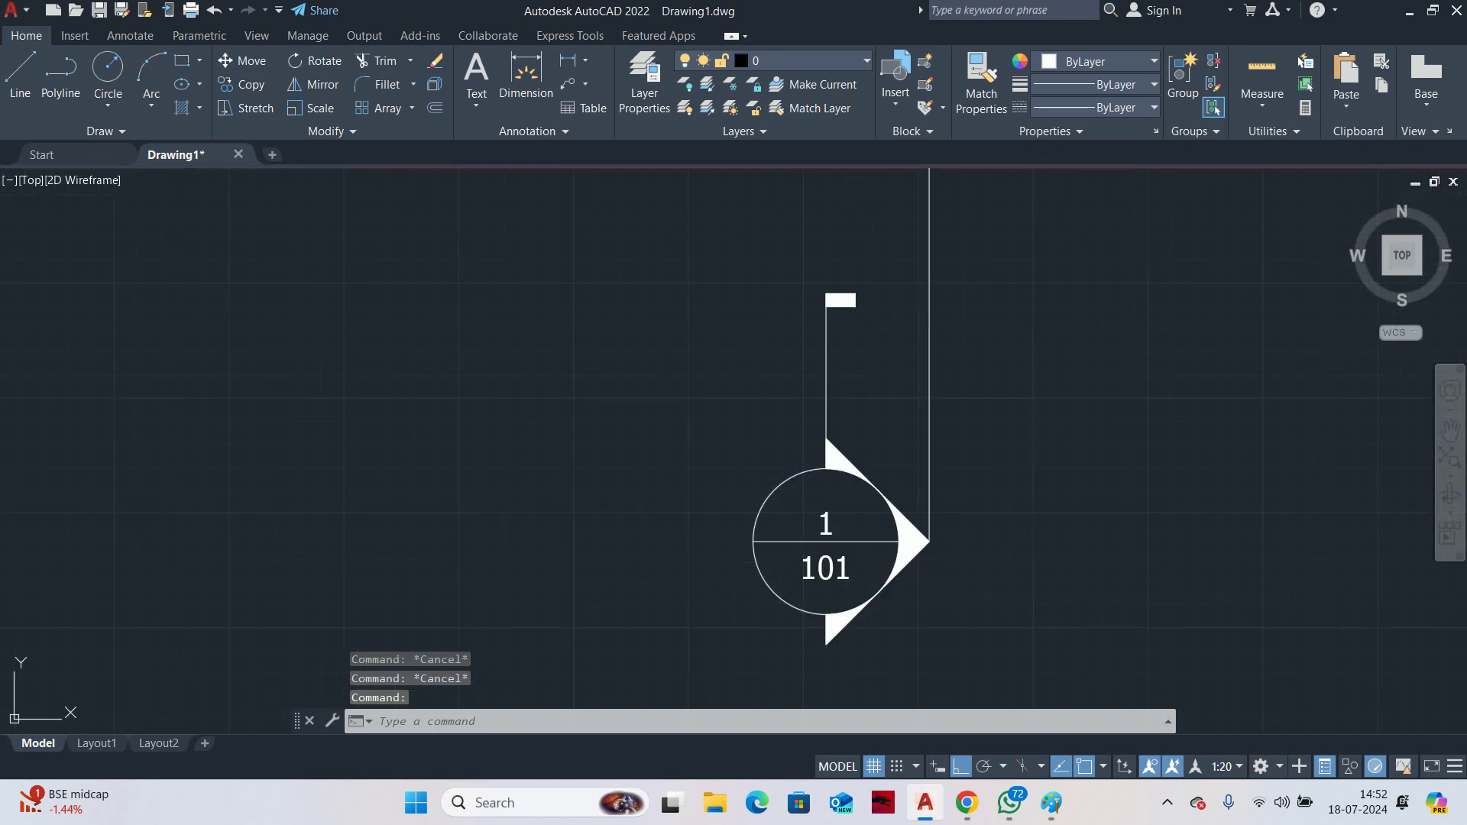
{"action": "double_click", "coordinate": [822, 563]}
{"action": "left_click", "coordinate": [693, 313]}
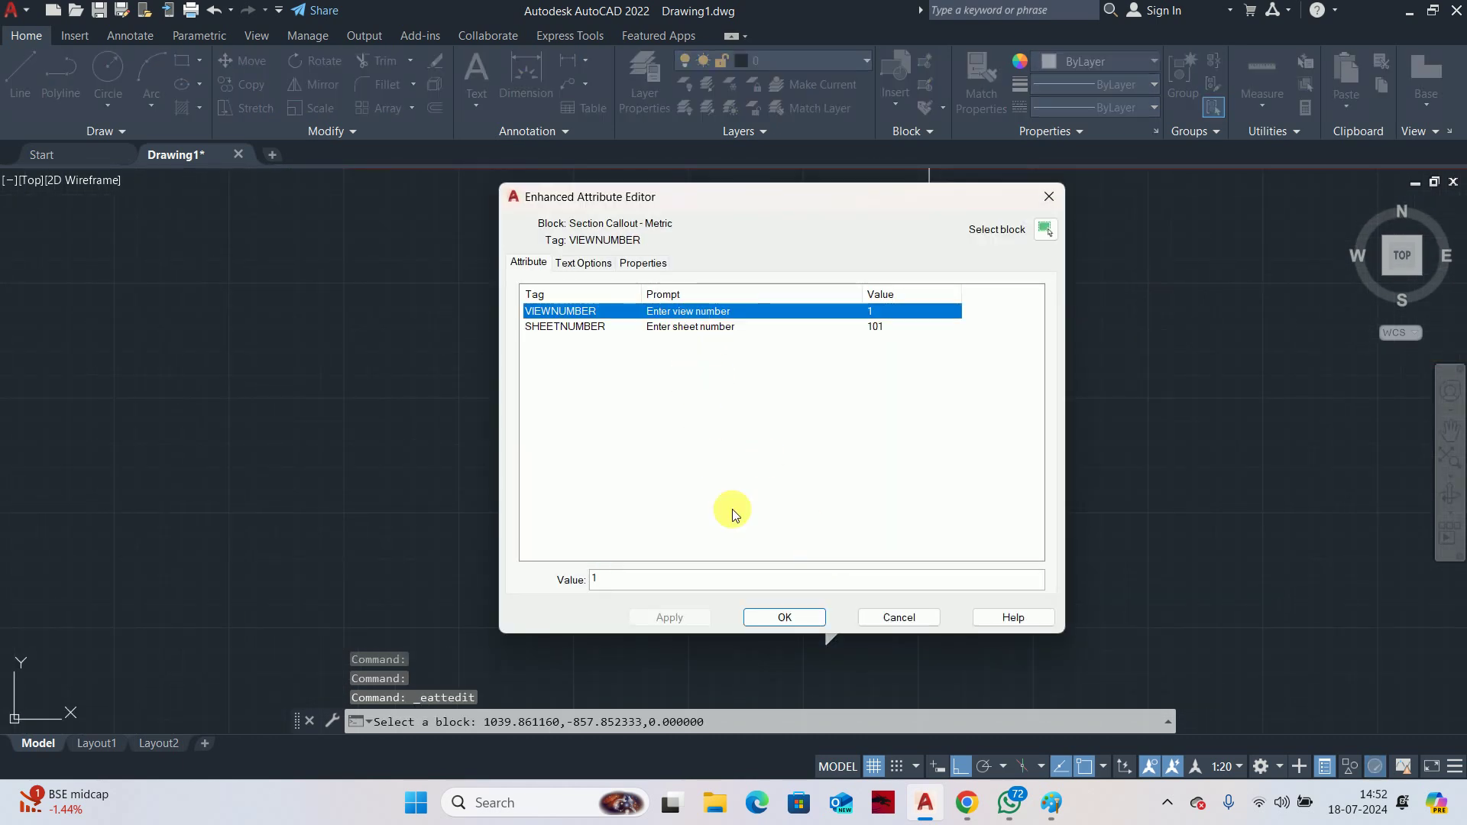
{"action": "left_click", "coordinate": [690, 331]}
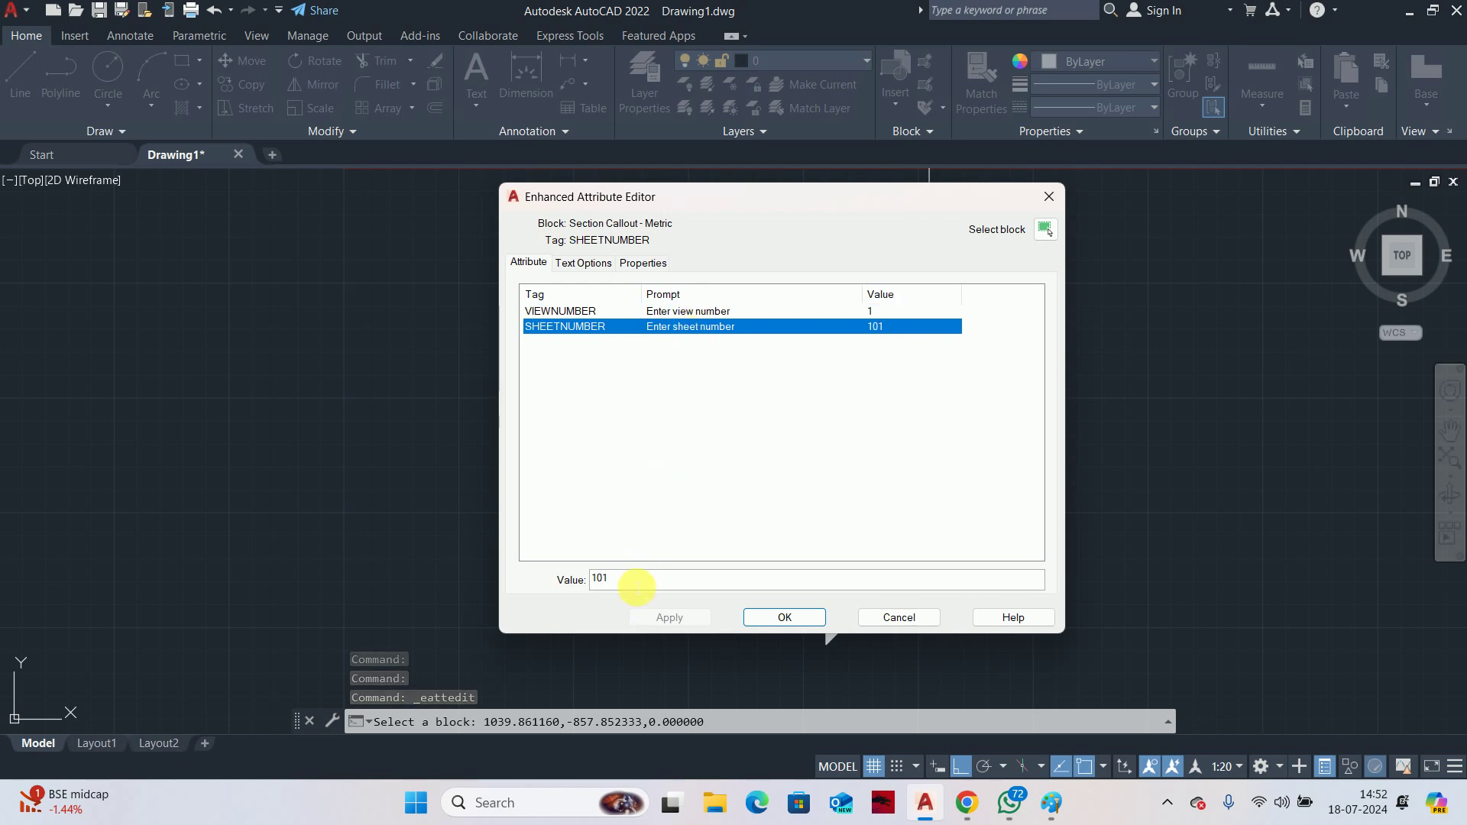
{"action": "left_click", "coordinate": [637, 581]}
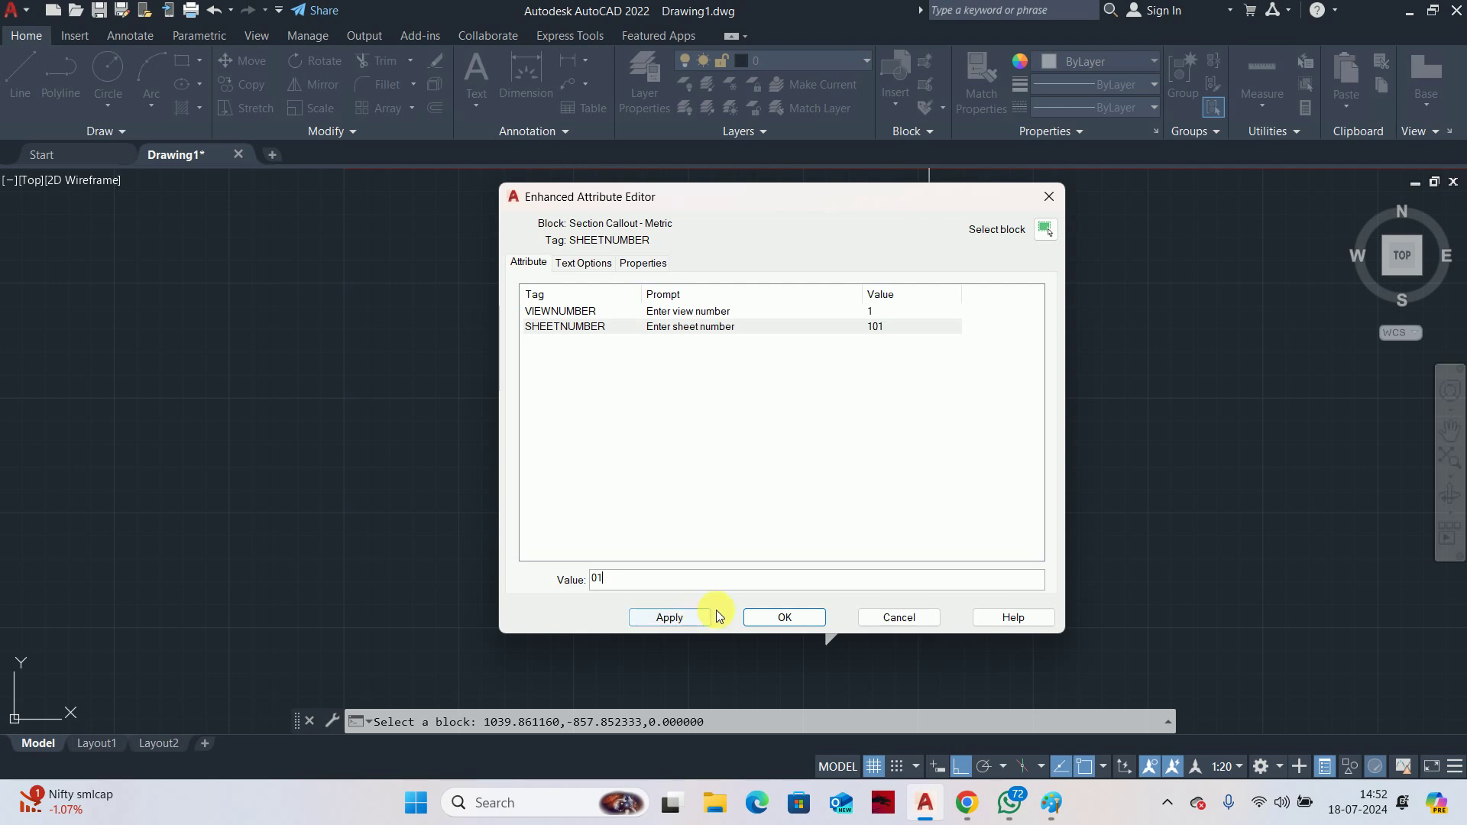
{"action": "left_click", "coordinate": [717, 311]}
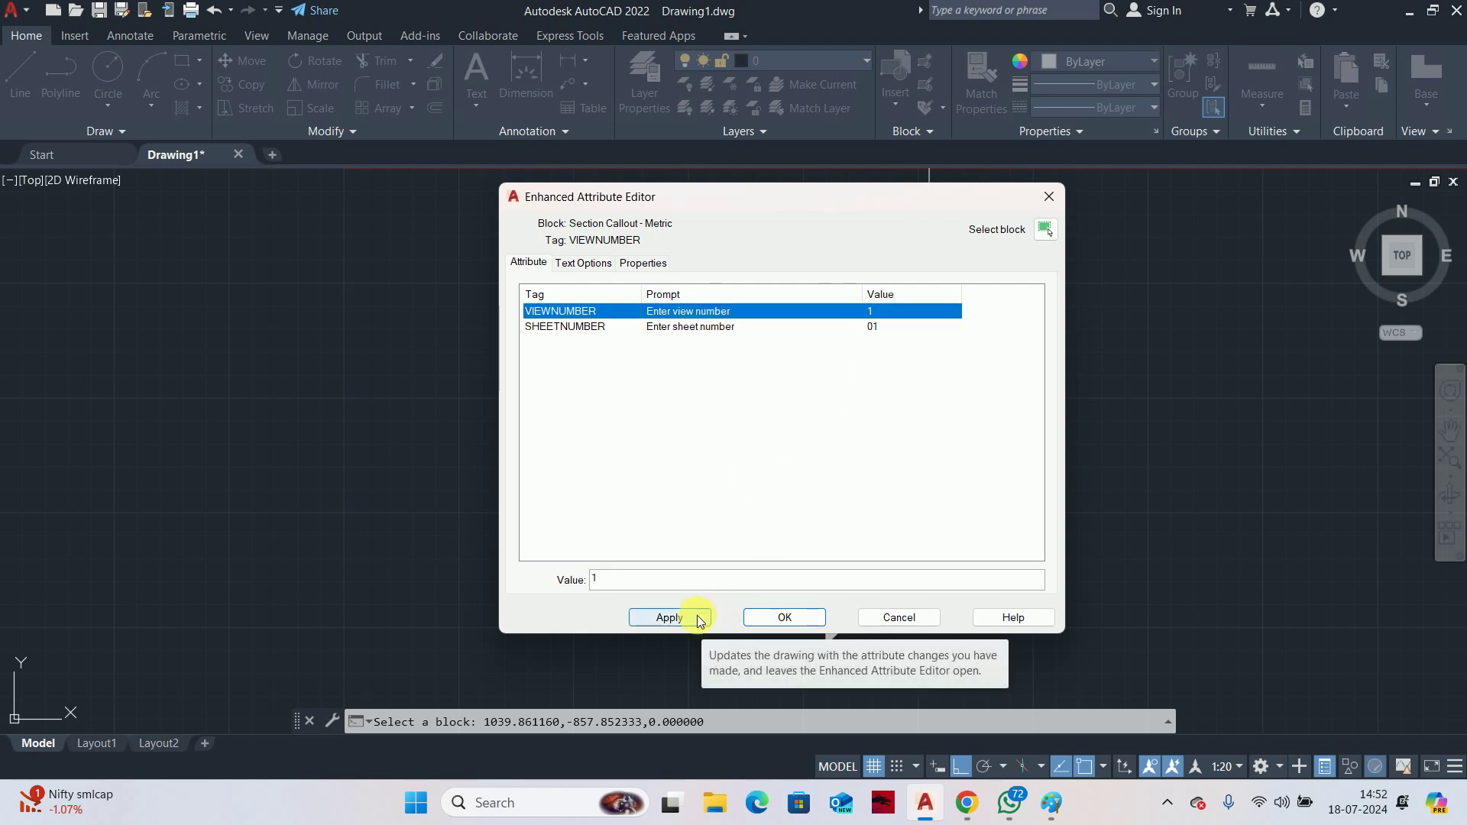
{"action": "double_click", "coordinate": [625, 583]}
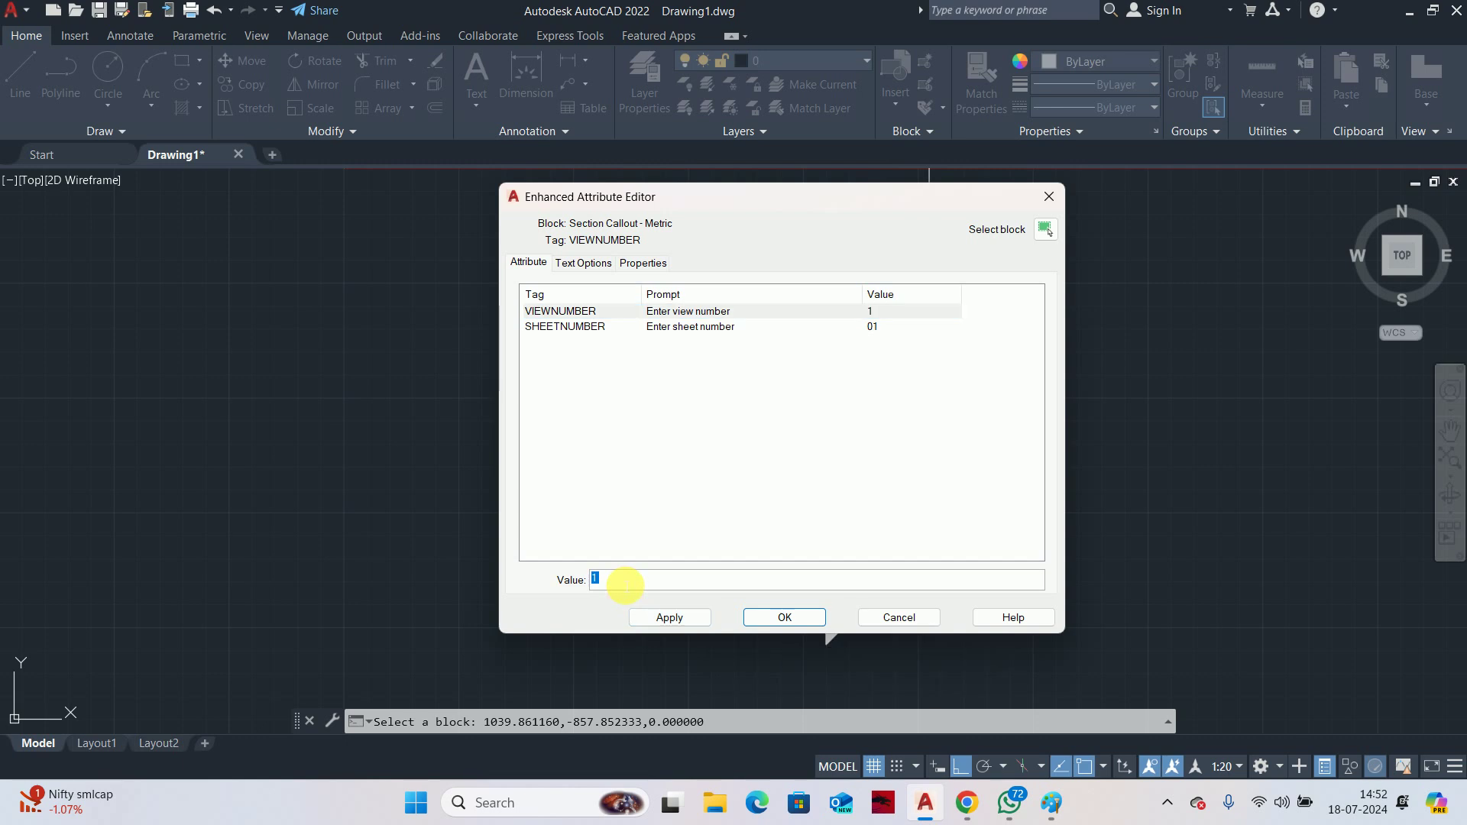
{"action": "left_click", "coordinate": [666, 617]}
{"action": "left_click", "coordinate": [777, 616]}
{"action": "scroll", "coordinate": [777, 609], "scroll_direction": "down", "scroll_amount": 8}
{"action": "scroll", "coordinate": [810, 389], "scroll_direction": "down", "scroll_amount": 4}
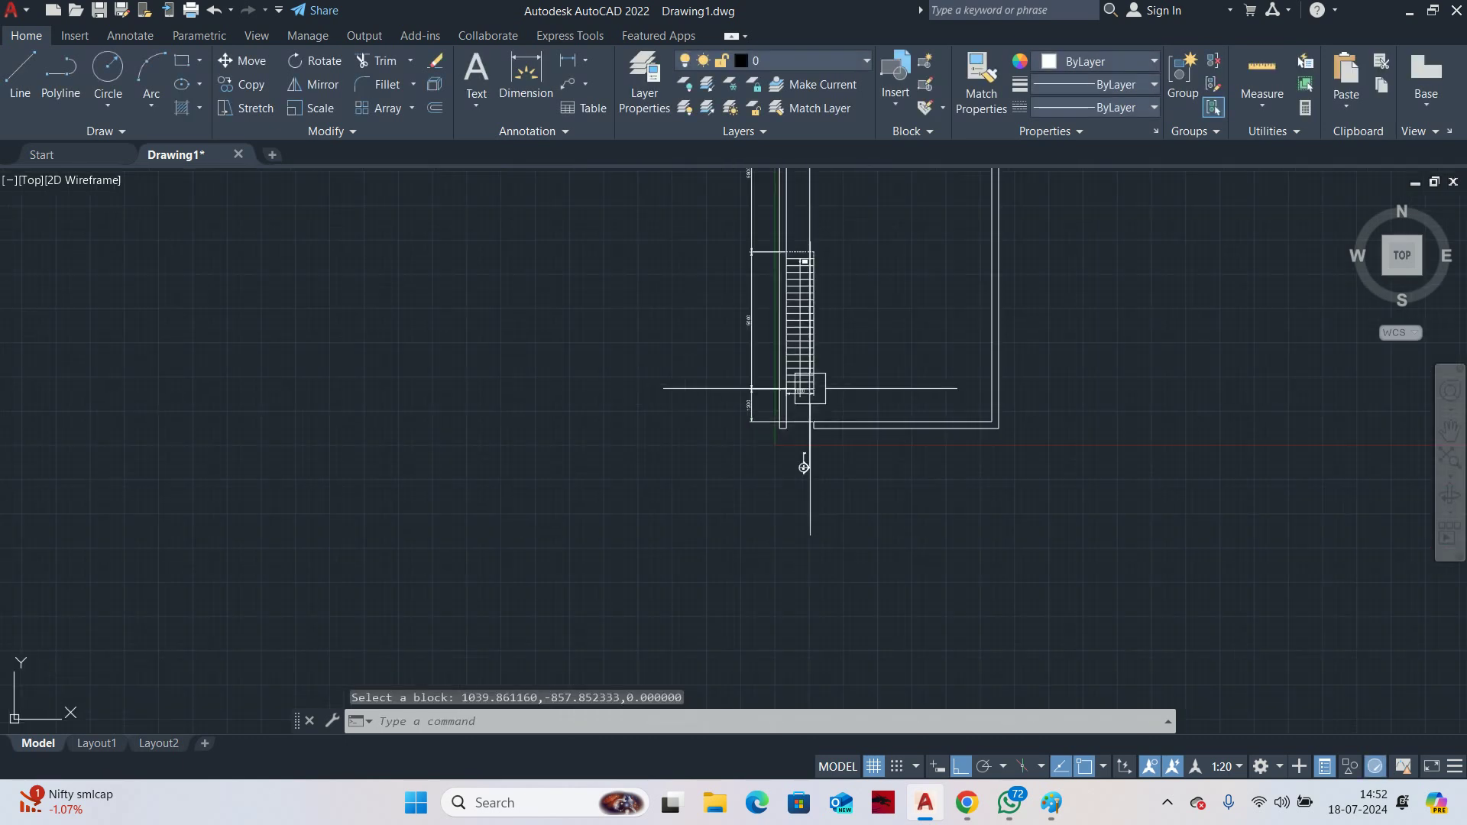
{"action": "middle_click_drag", "start_coordinate": [810, 389], "coordinate": [761, 663]}
{"action": "middle_click_drag", "start_coordinate": [743, 561], "coordinate": [718, 404]}
{"action": "type", "text": "CO"}
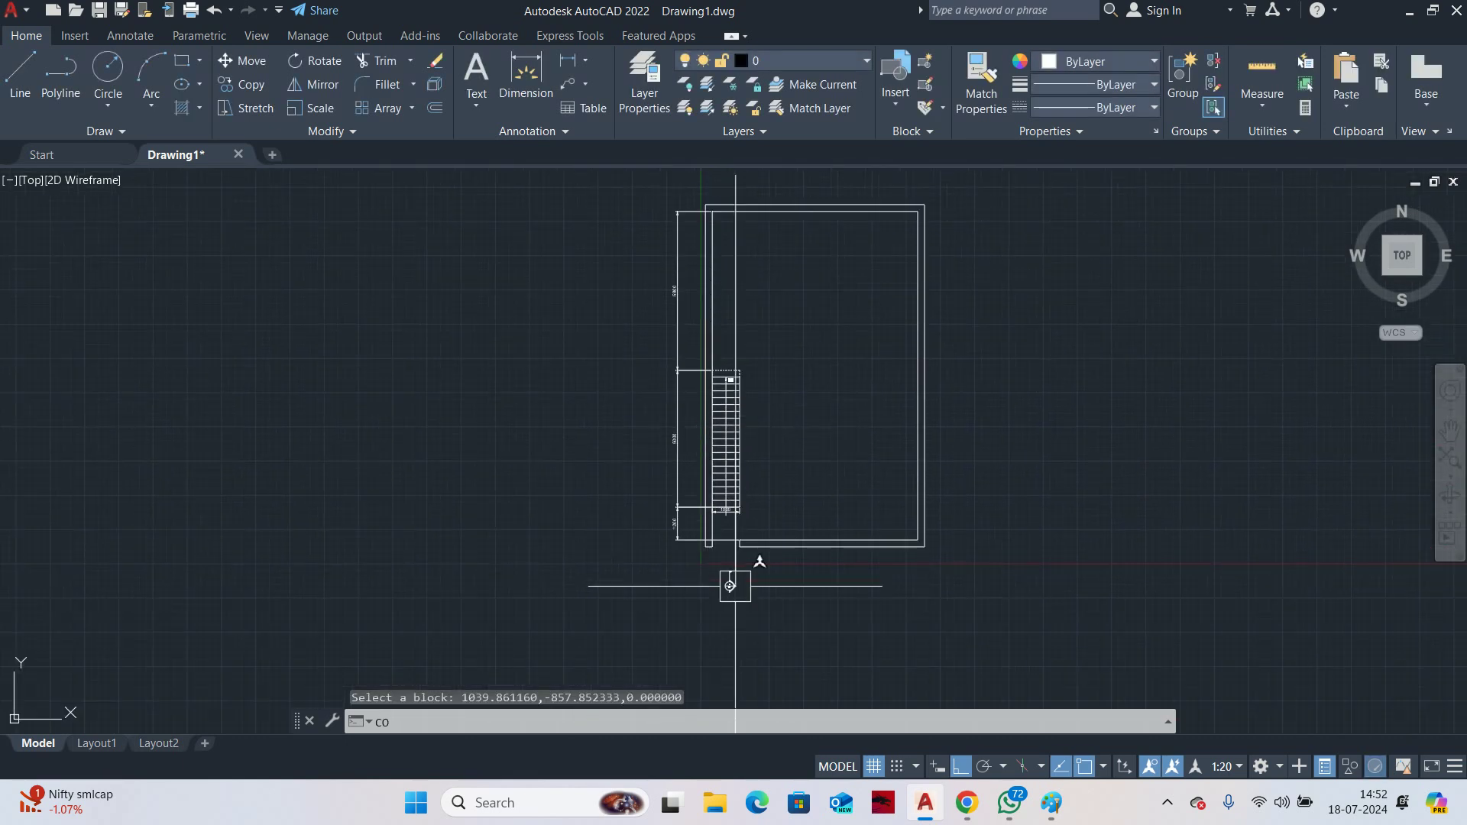
{"action": "key", "text": "Return"}
{"action": "left_click", "coordinate": [739, 581]}
{"action": "left_click", "coordinate": [735, 577]}
{"action": "scroll", "coordinate": [727, 577], "scroll_direction": "up", "scroll_amount": 5}
{"action": "key", "text": "Return"}
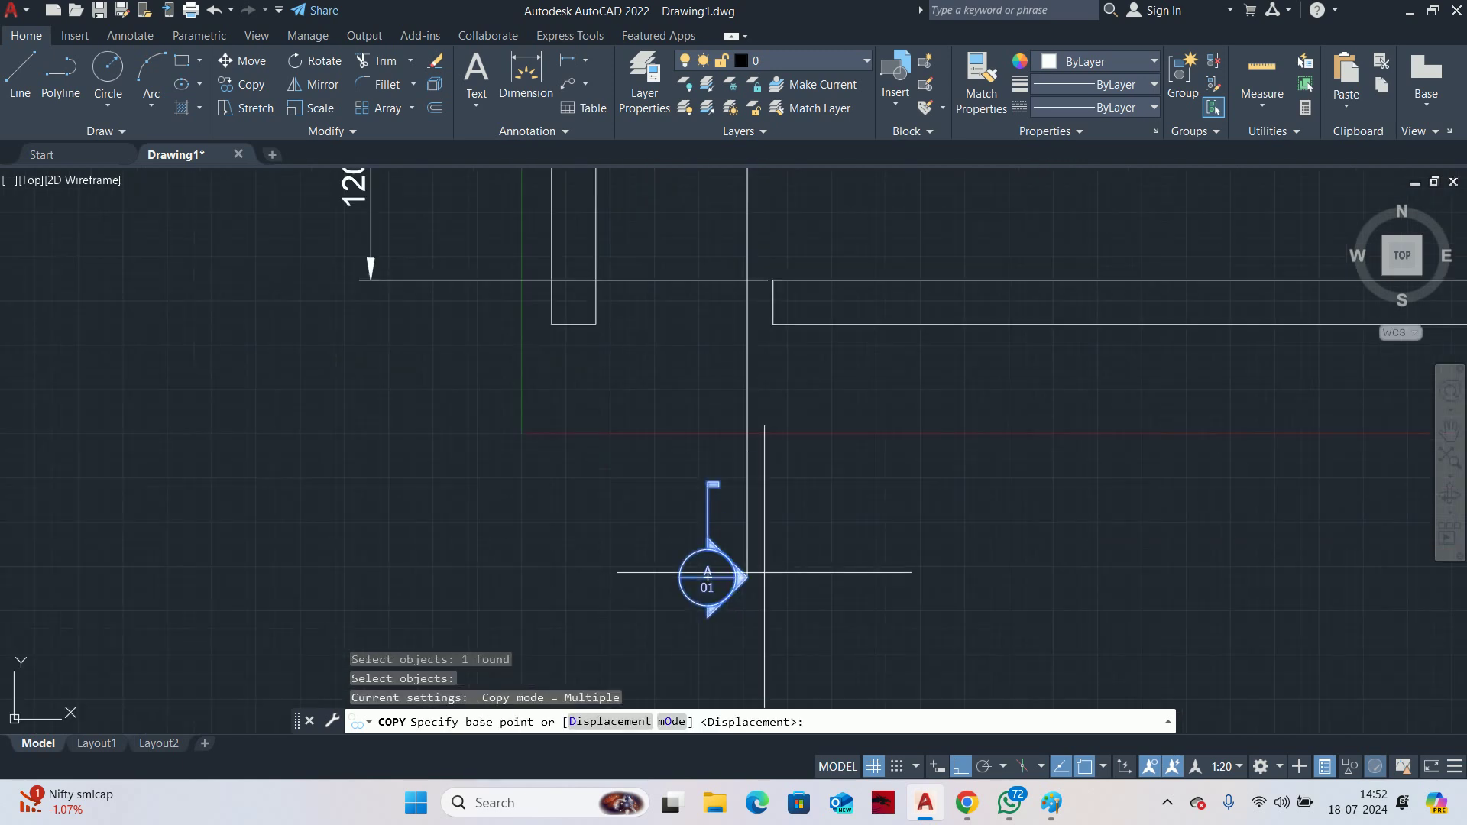
{"action": "left_click", "coordinate": [764, 573]}
{"action": "key", "text": "Escape"}
Copy the section callout from its arrow tip to the upper end of the section line
{"action": "key", "text": "Return"}
{"action": "left_click", "coordinate": [733, 579]}
{"action": "key", "text": "Return"}
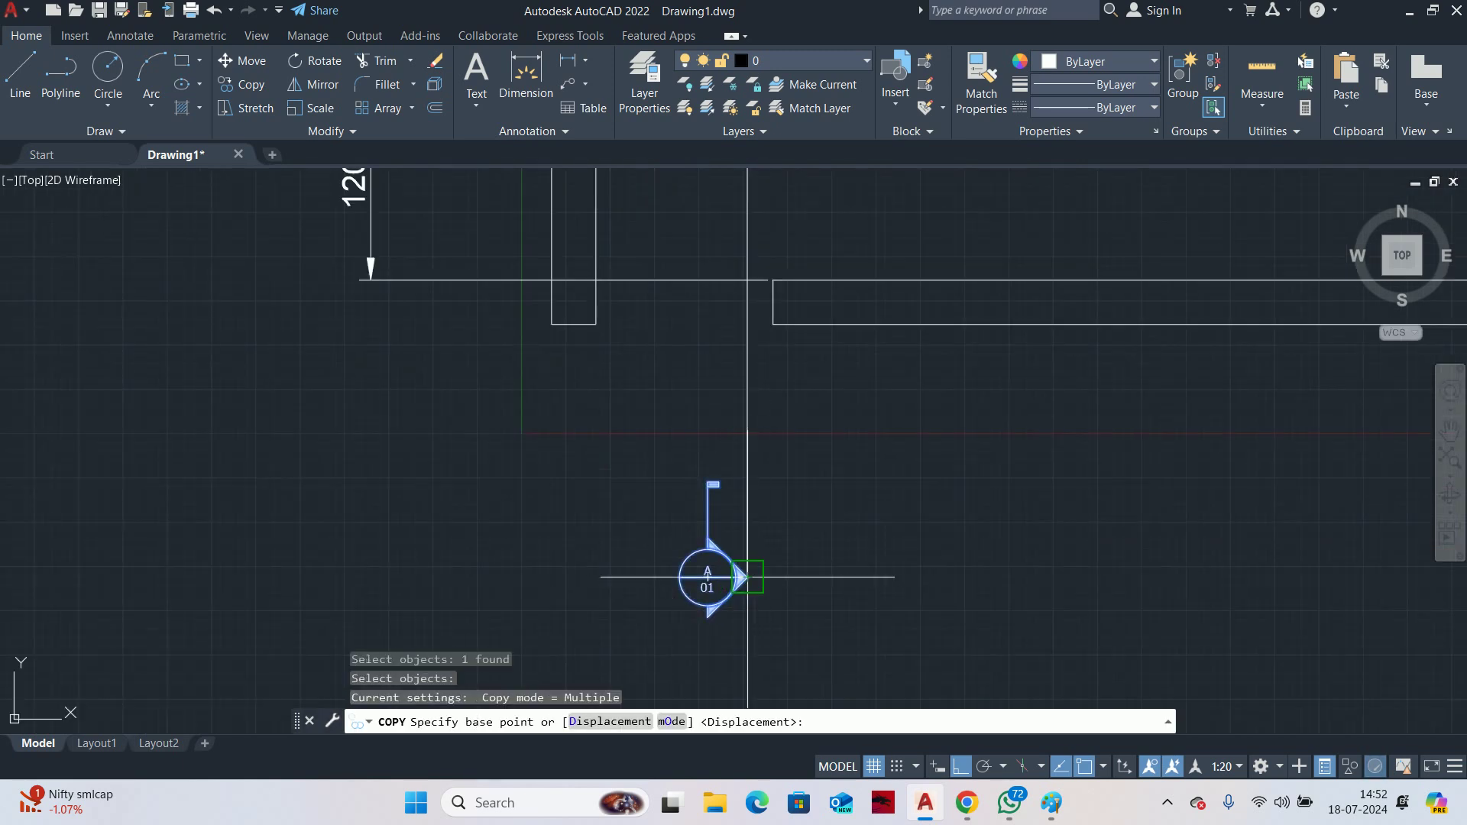
{"action": "left_click", "coordinate": [747, 577]}
{"action": "scroll", "coordinate": [787, 426], "scroll_direction": "down", "scroll_amount": 6}
{"action": "scroll", "coordinate": [891, 481], "scroll_direction": "up", "scroll_amount": 3}
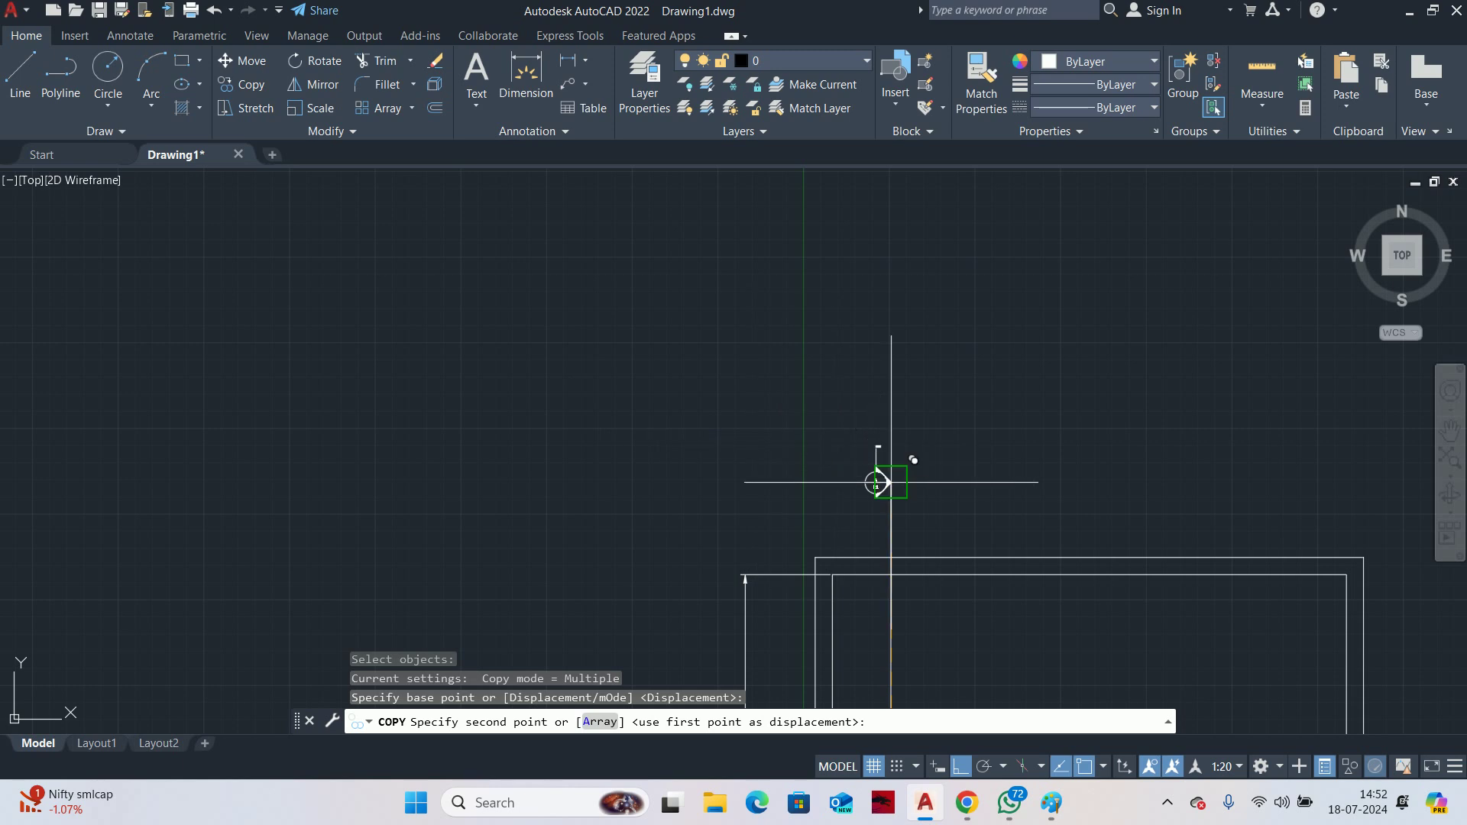
{"action": "left_click", "coordinate": [891, 482]}
{"action": "key", "text": "Escape"}
{"action": "key", "text": "Escape"}
Change the view number of the callout at the section line's upper end to A'
{"action": "scroll", "coordinate": [882, 487], "scroll_direction": "up", "scroll_amount": 7}
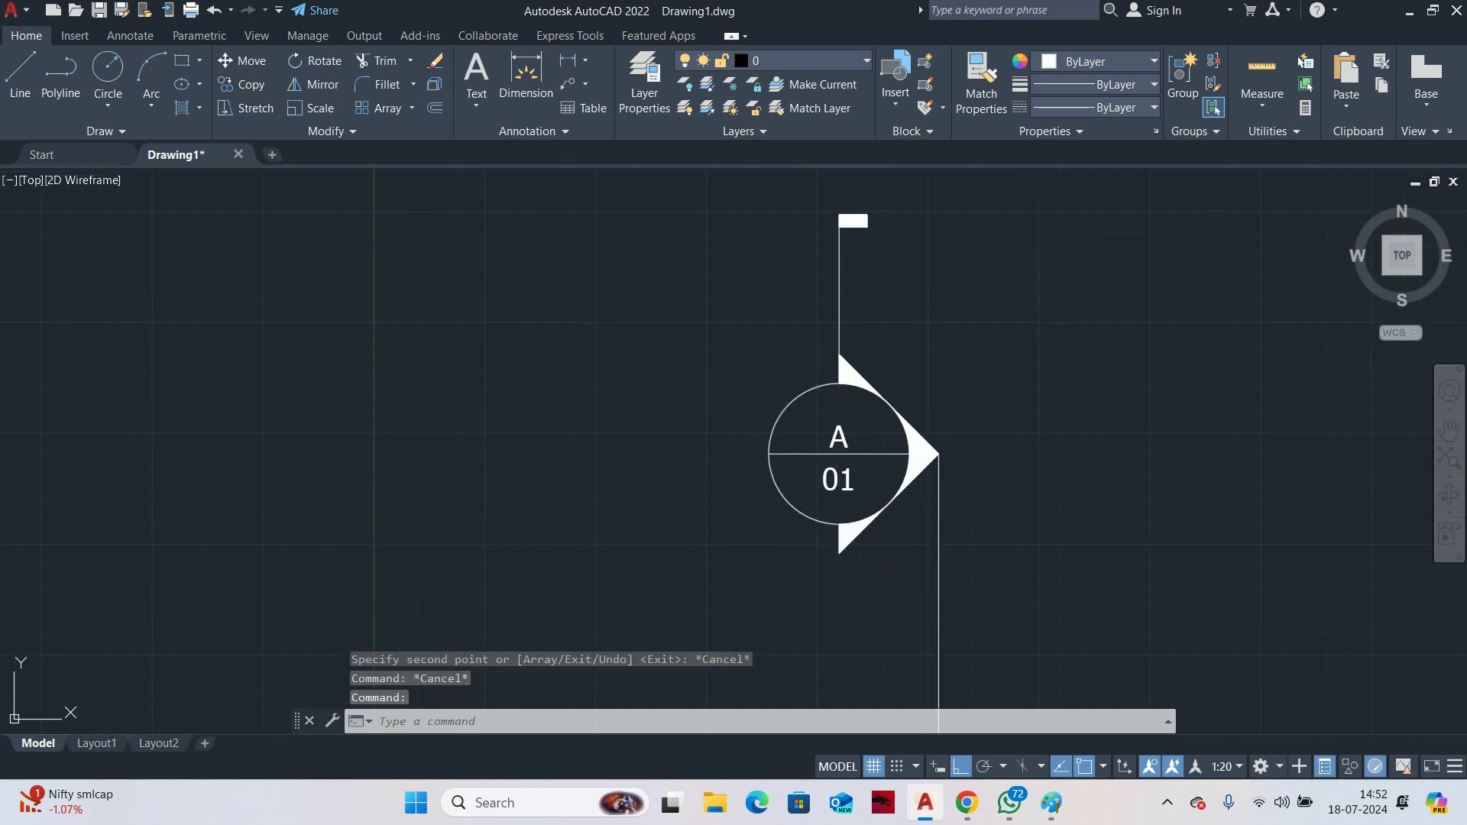
{"action": "double_click", "coordinate": [839, 440]}
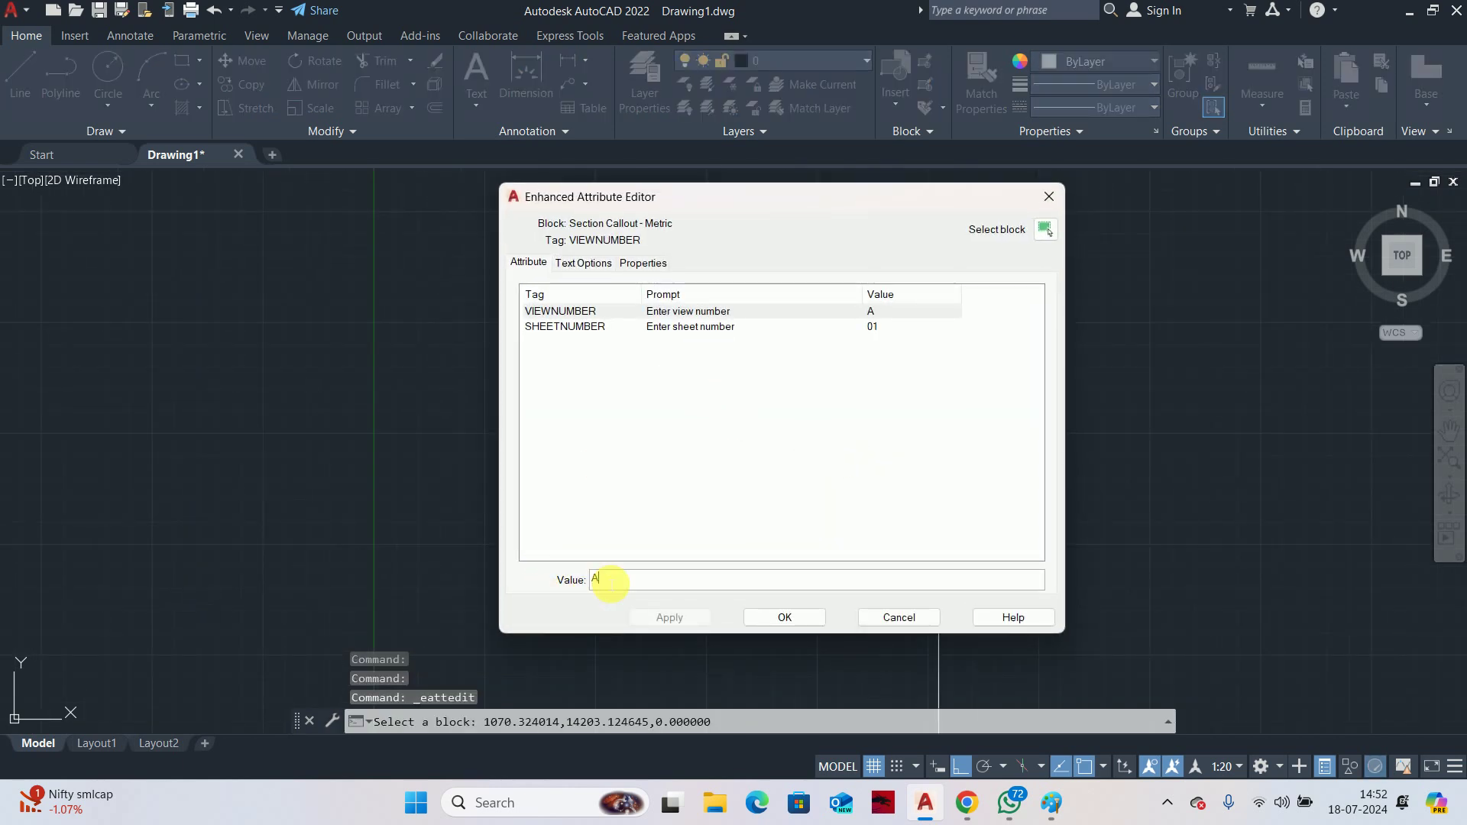
{"action": "left_click", "coordinate": [759, 618]}
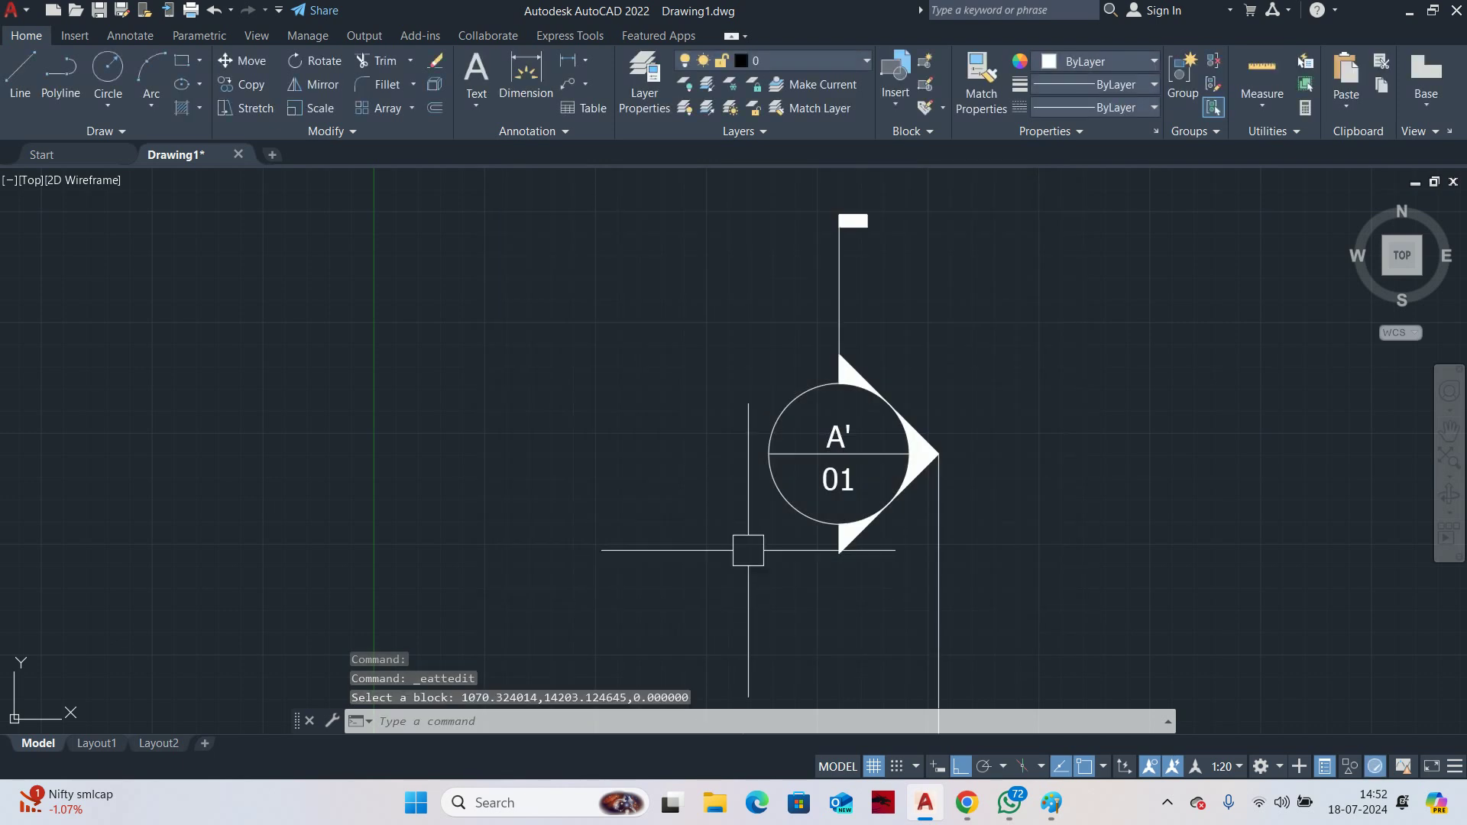
{"action": "key", "text": "Escape"}
{"action": "key", "text": "Escape"}
{"action": "key", "text": "Escape"}
Move the section line together with both callouts horizontally to the left, closer to the middle of the staircase
{"action": "scroll", "coordinate": [803, 426], "scroll_direction": "down", "scroll_amount": 5}
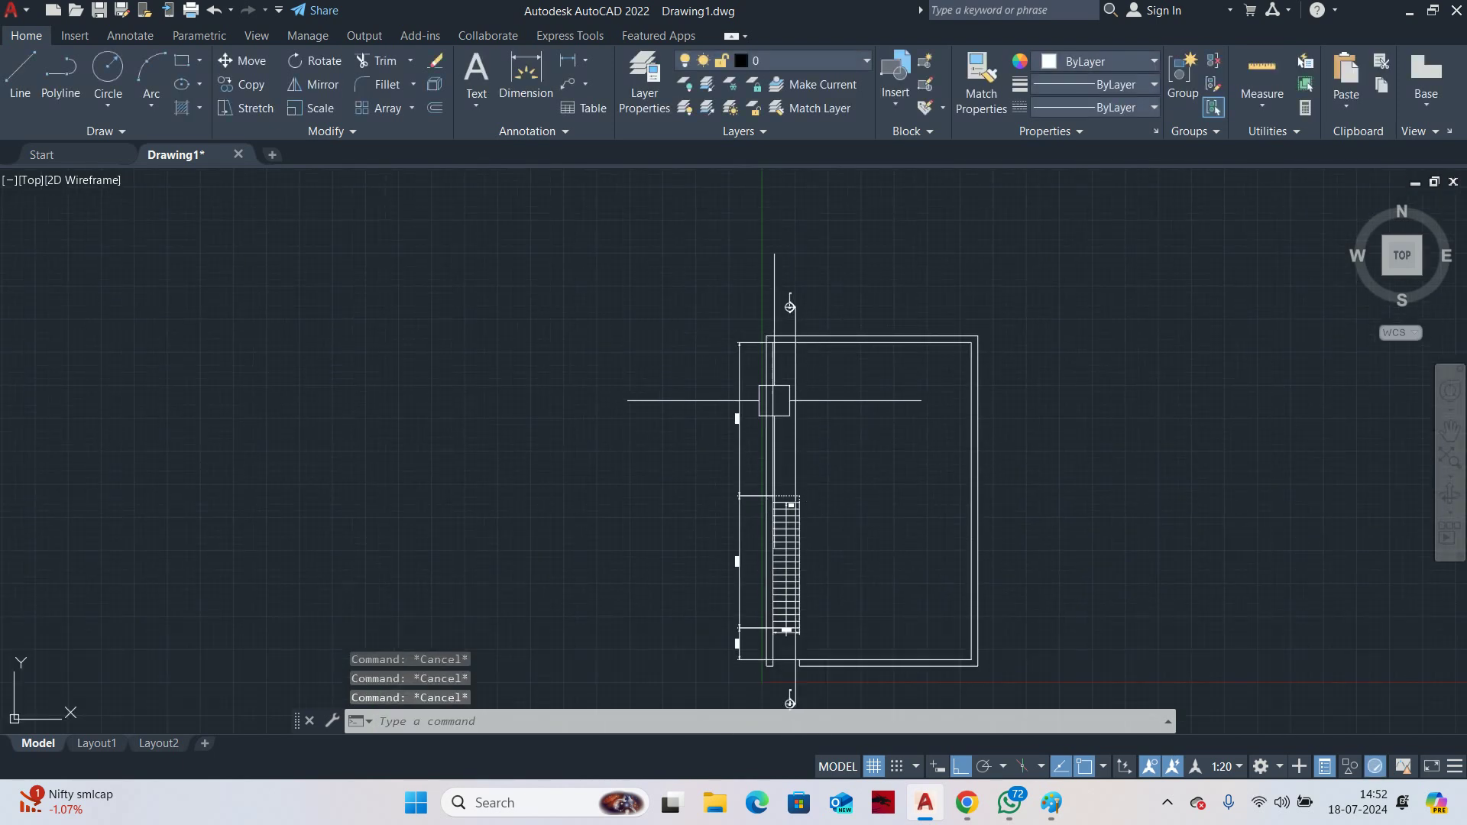
{"action": "type", "text": "m"}
{"action": "key", "text": "Return"}
{"action": "left_click", "coordinate": [842, 311]}
{"action": "left_click", "coordinate": [763, 278]}
{"action": "scroll", "coordinate": [795, 692], "scroll_direction": "up", "scroll_amount": 5}
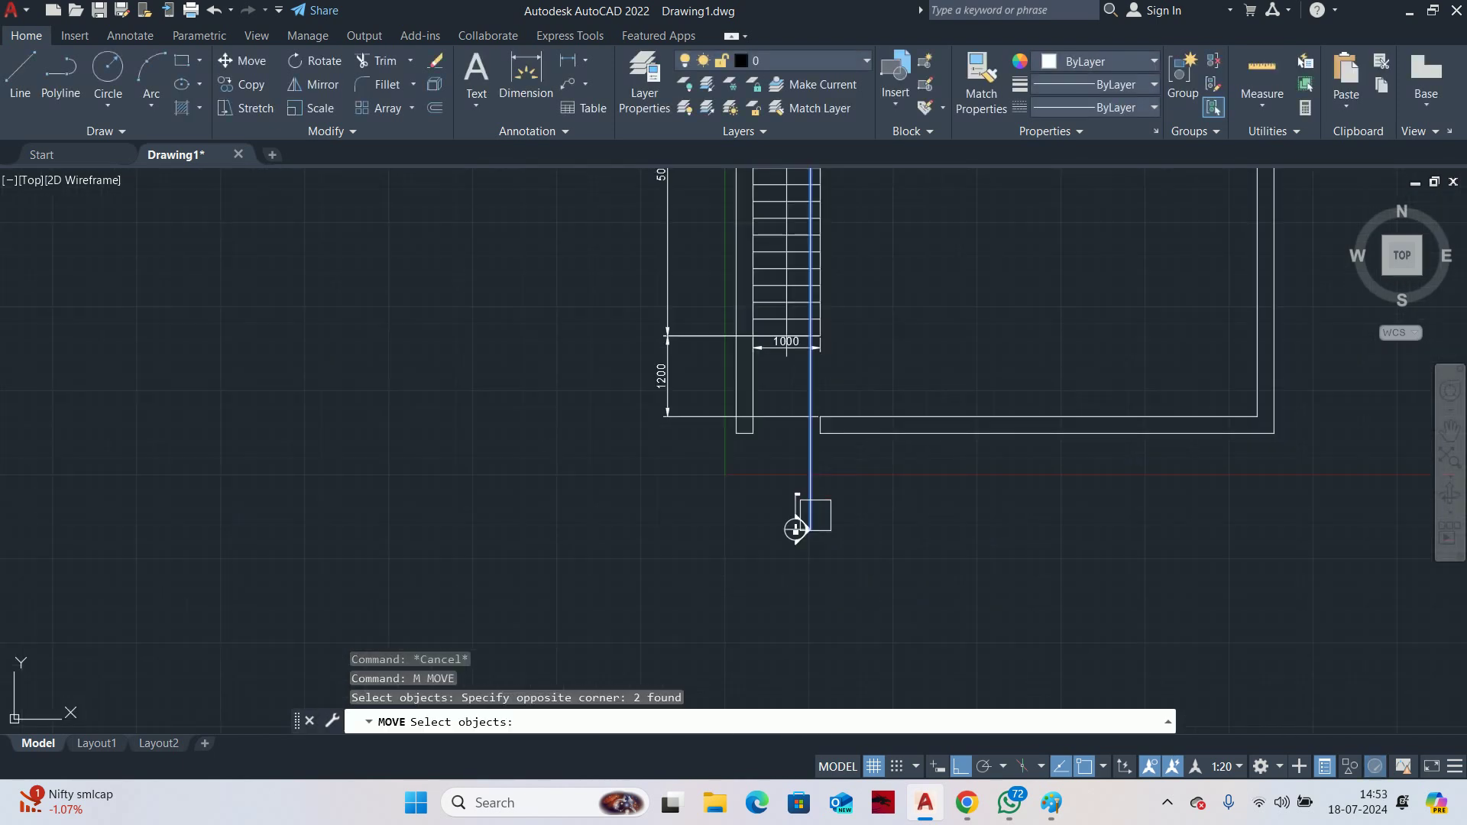
{"action": "left_click", "coordinate": [842, 569]}
{"action": "left_click", "coordinate": [766, 484]}
{"action": "key", "text": "Return"}
{"action": "scroll", "coordinate": [824, 497], "scroll_direction": "up", "scroll_amount": 4}
{"action": "left_click", "coordinate": [879, 483]}
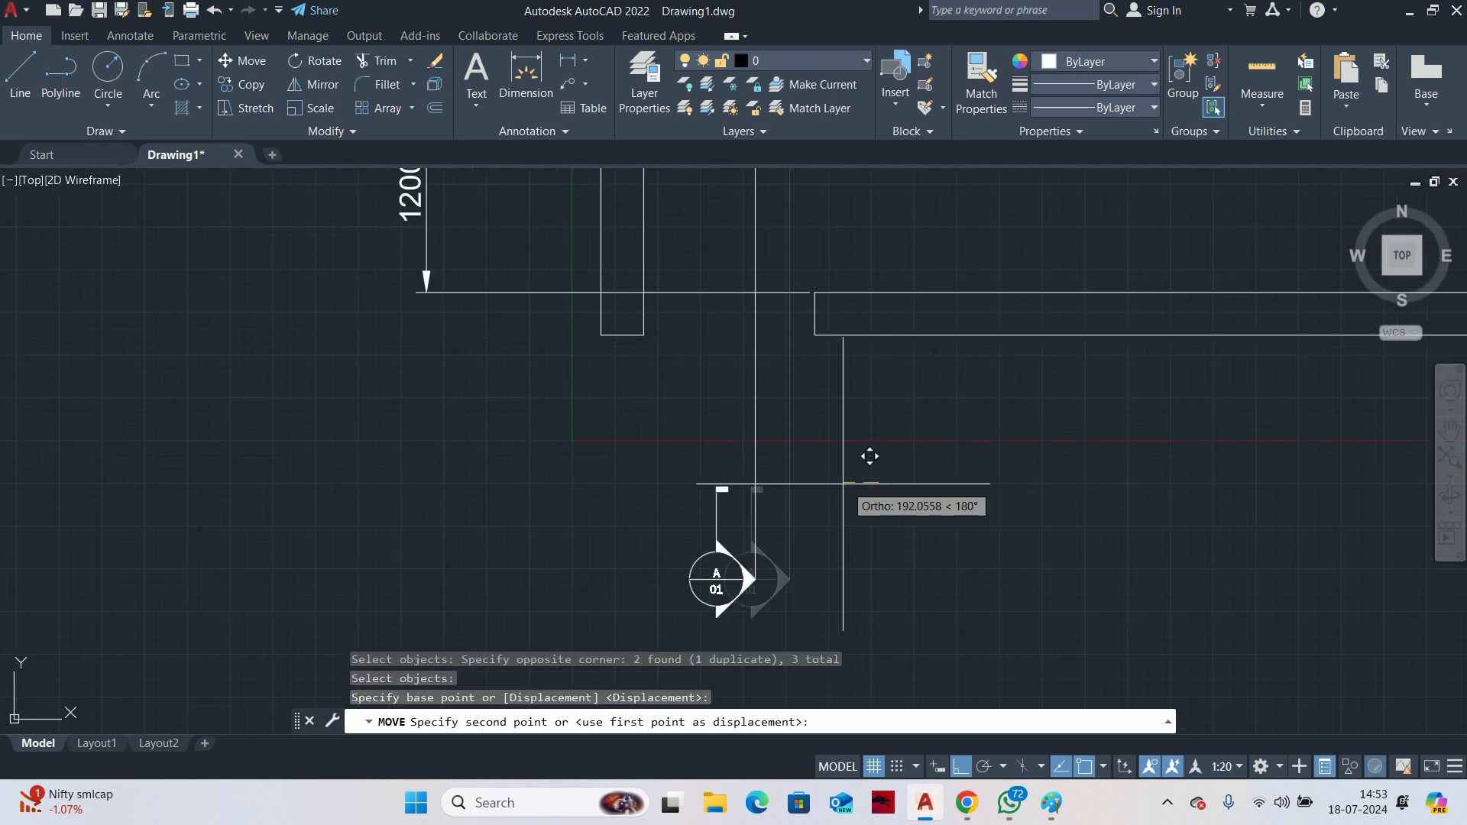
{"action": "key", "text": "Escape"}
{"action": "key", "text": "Escape"}
Copy the whole plan with its dimensions and section line horizontally, about 22000 units to the right of the original
{"action": "scroll", "coordinate": [818, 491], "scroll_direction": "down", "scroll_amount": 5}
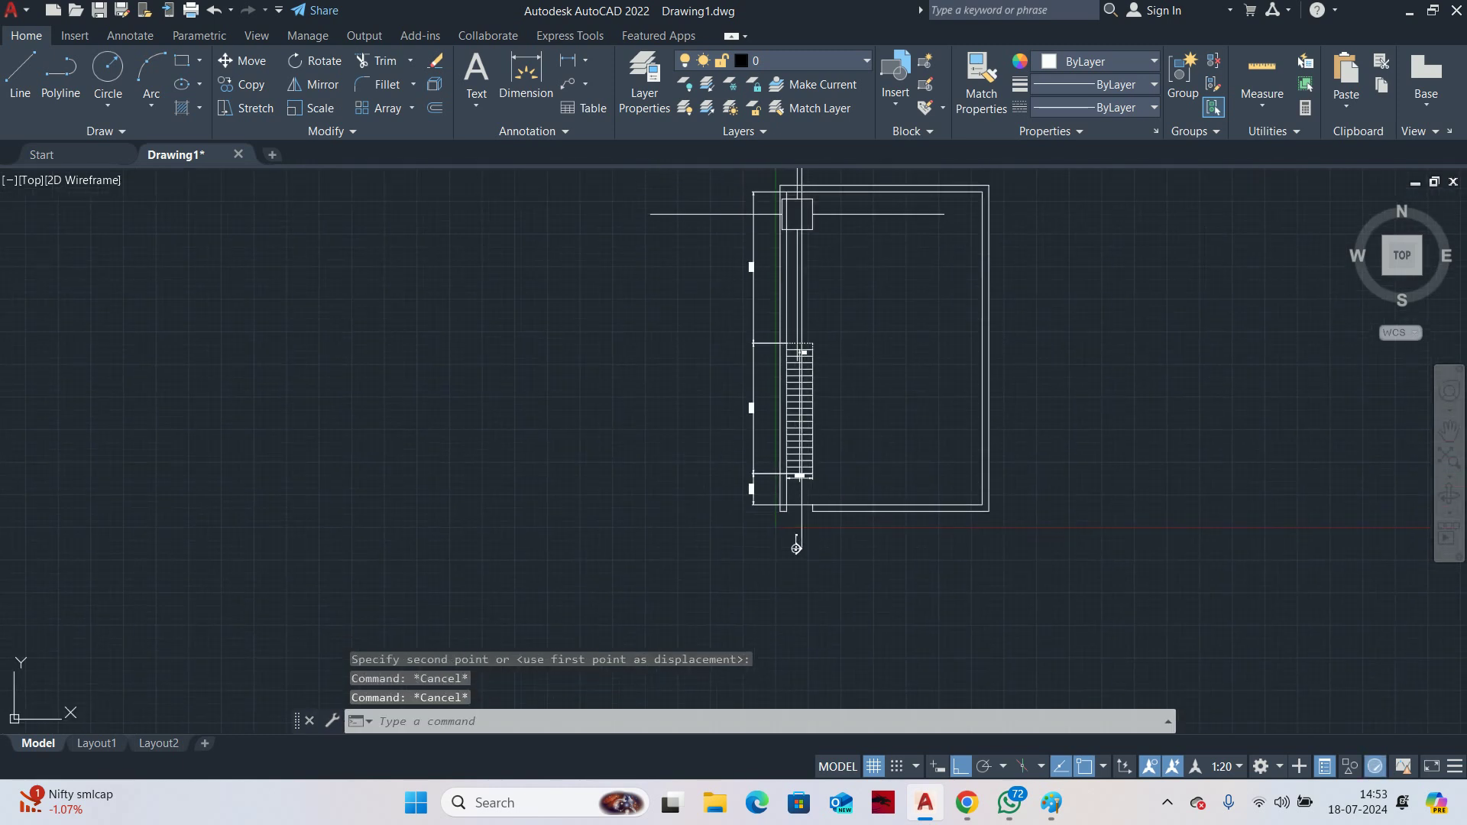
{"action": "middle_click_drag", "start_coordinate": [798, 214], "coordinate": [779, 318]}
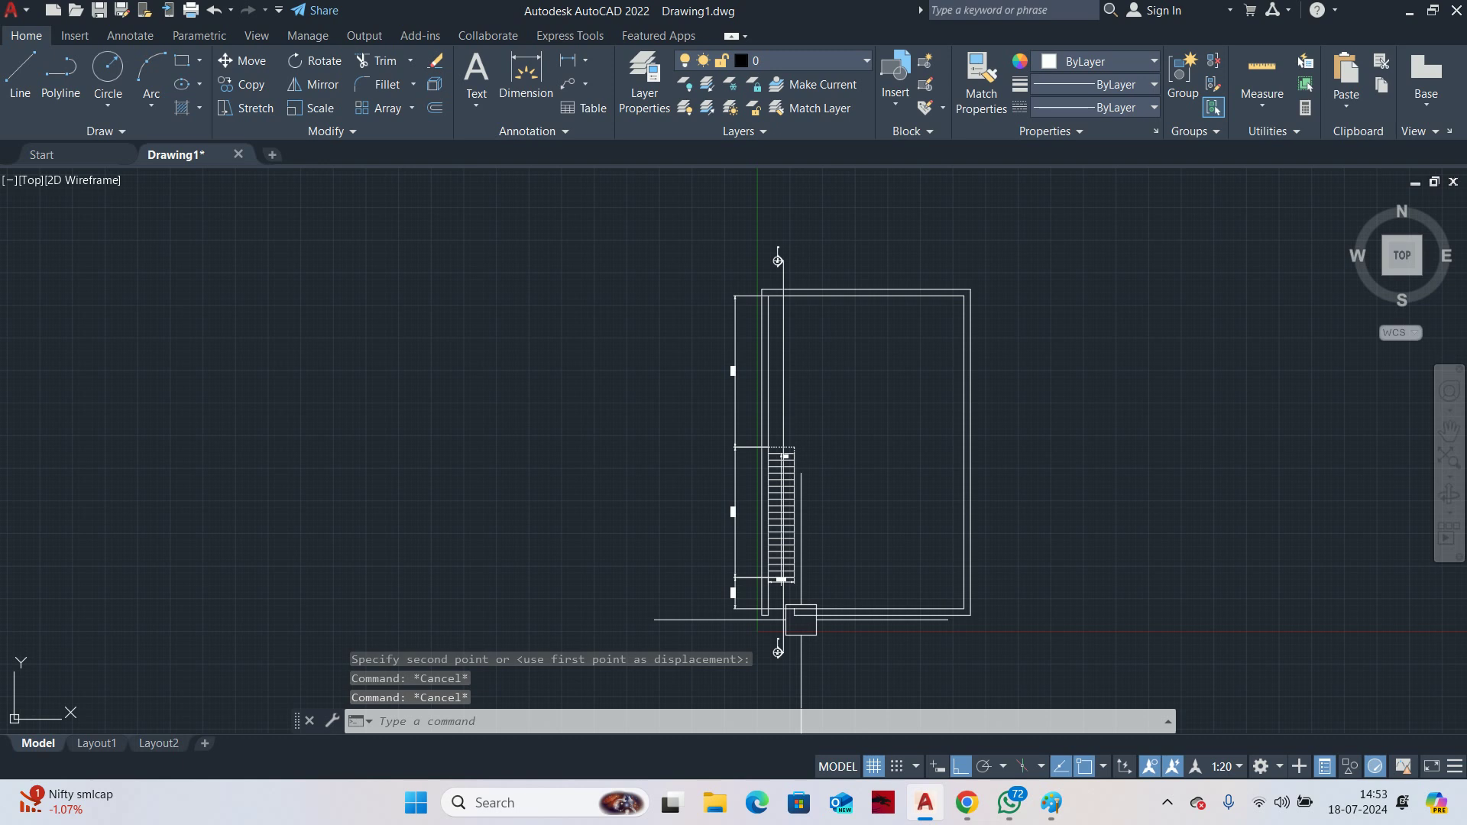
{"action": "middle_click_drag", "start_coordinate": [778, 459], "coordinate": [747, 393]}
{"action": "key", "text": "Escape"}
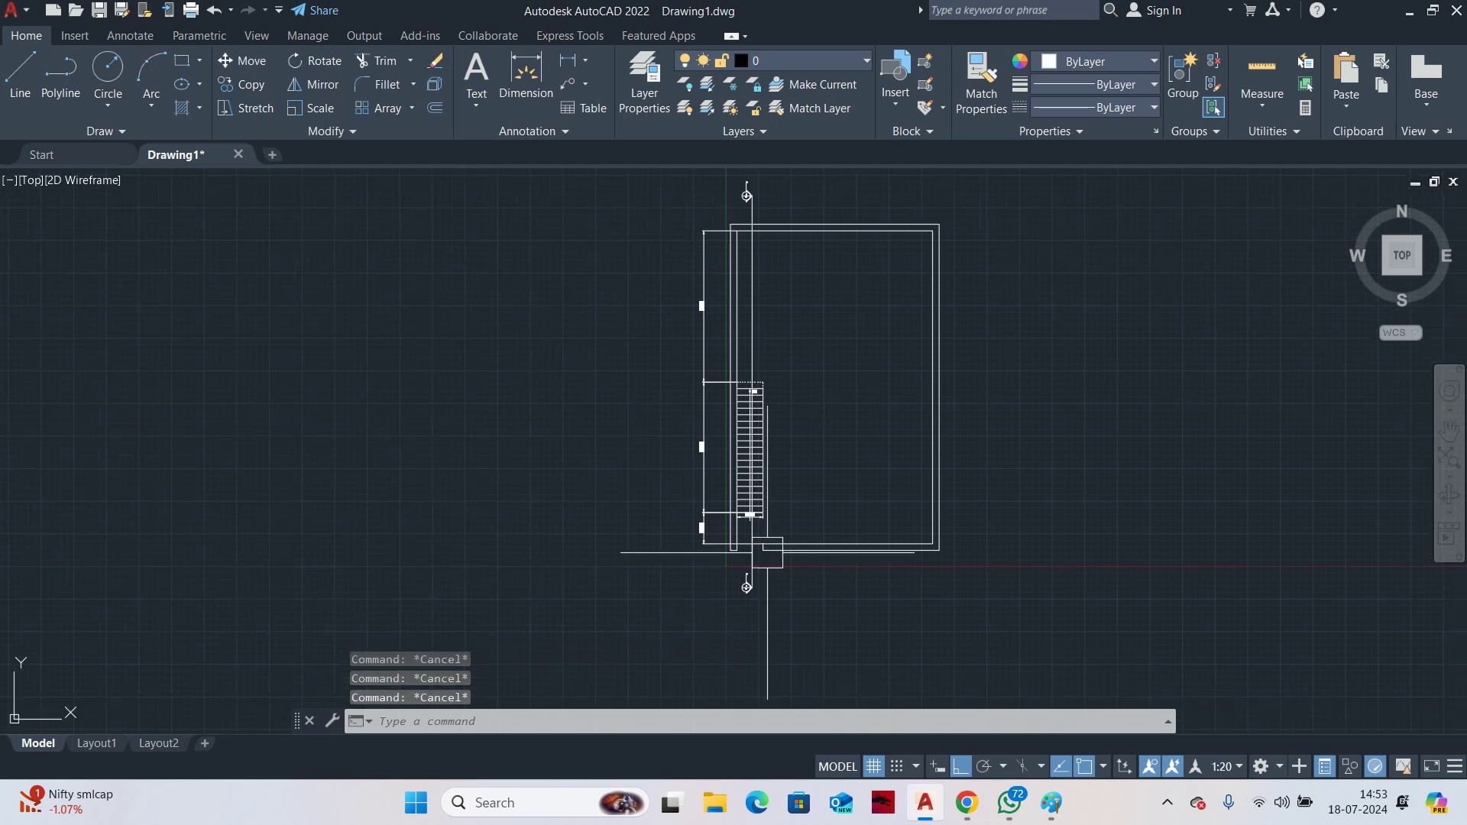
{"action": "type", "text": "co"}
{"action": "key", "text": "Return"}
{"action": "scroll", "coordinate": [767, 553], "scroll_direction": "down", "scroll_amount": 2}
{"action": "left_click", "coordinate": [670, 290]}
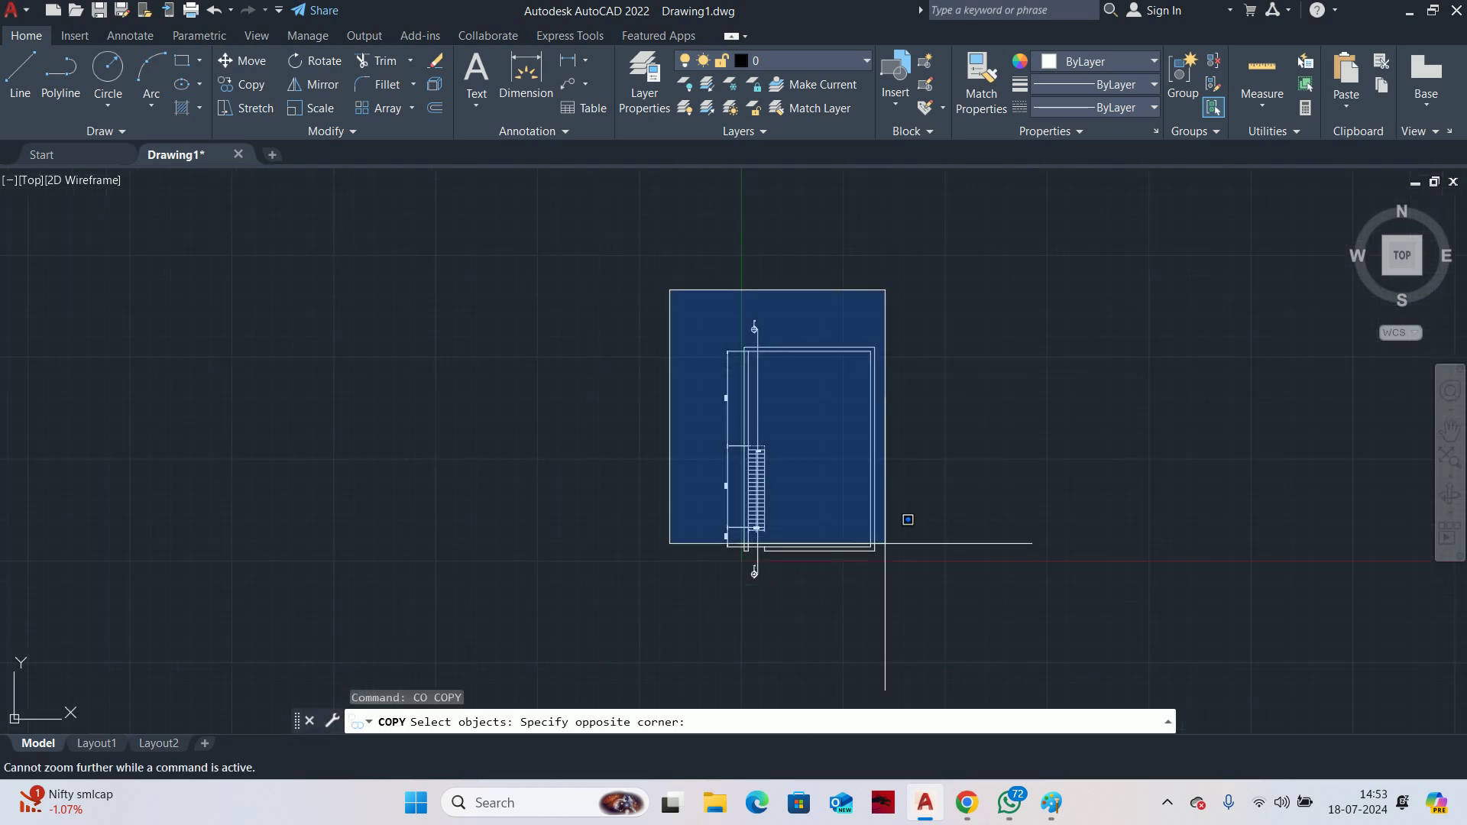
{"action": "left_click", "coordinate": [885, 544]}
{"action": "key", "text": "Return"}
{"action": "left_click", "coordinate": [754, 572]}
{"action": "middle_click_drag", "start_coordinate": [983, 573], "coordinate": [659, 543]}
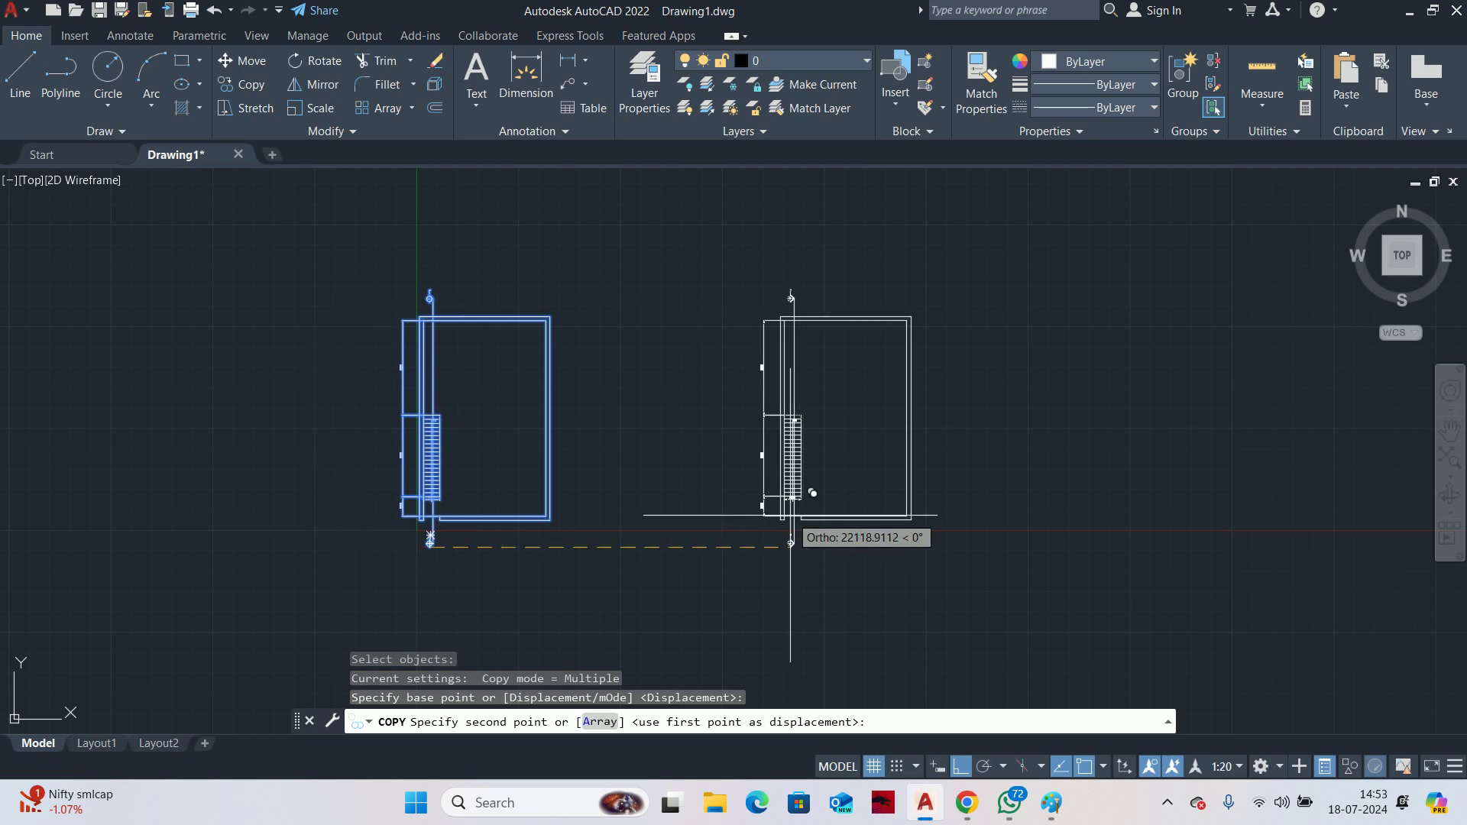
{"action": "left_click", "coordinate": [787, 544]}
{"action": "key", "text": "Escape"}
Rotate the copied plan 90° counterclockwise about its upper-left outer wall corner
{"action": "type", "text": "ro"}
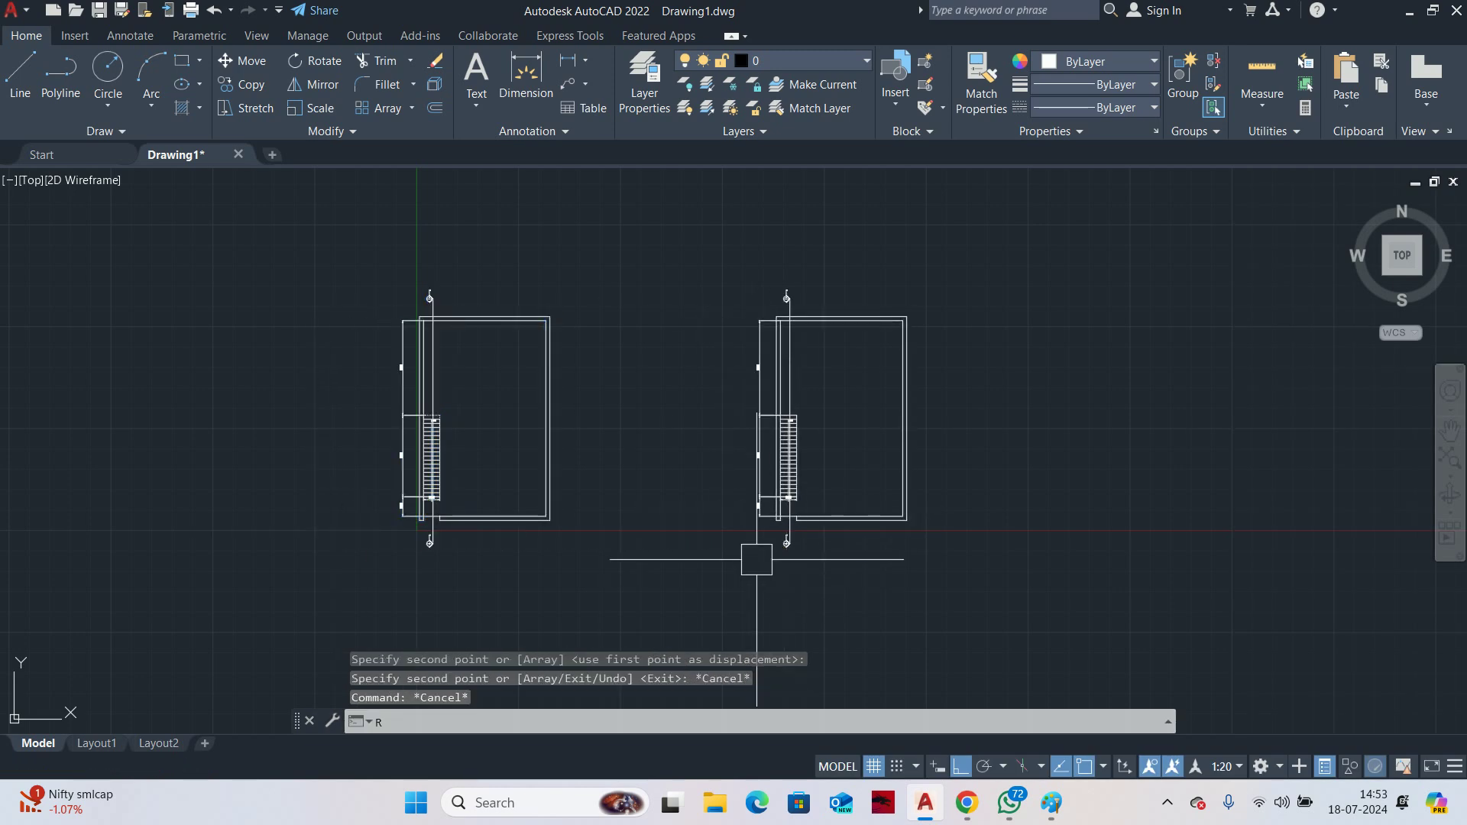
{"action": "key", "text": "Return"}
{"action": "left_click", "coordinate": [655, 251]}
{"action": "left_click", "coordinate": [940, 562]}
{"action": "key", "text": "Return"}
{"action": "scroll", "coordinate": [878, 360], "scroll_direction": "up", "scroll_amount": 5}
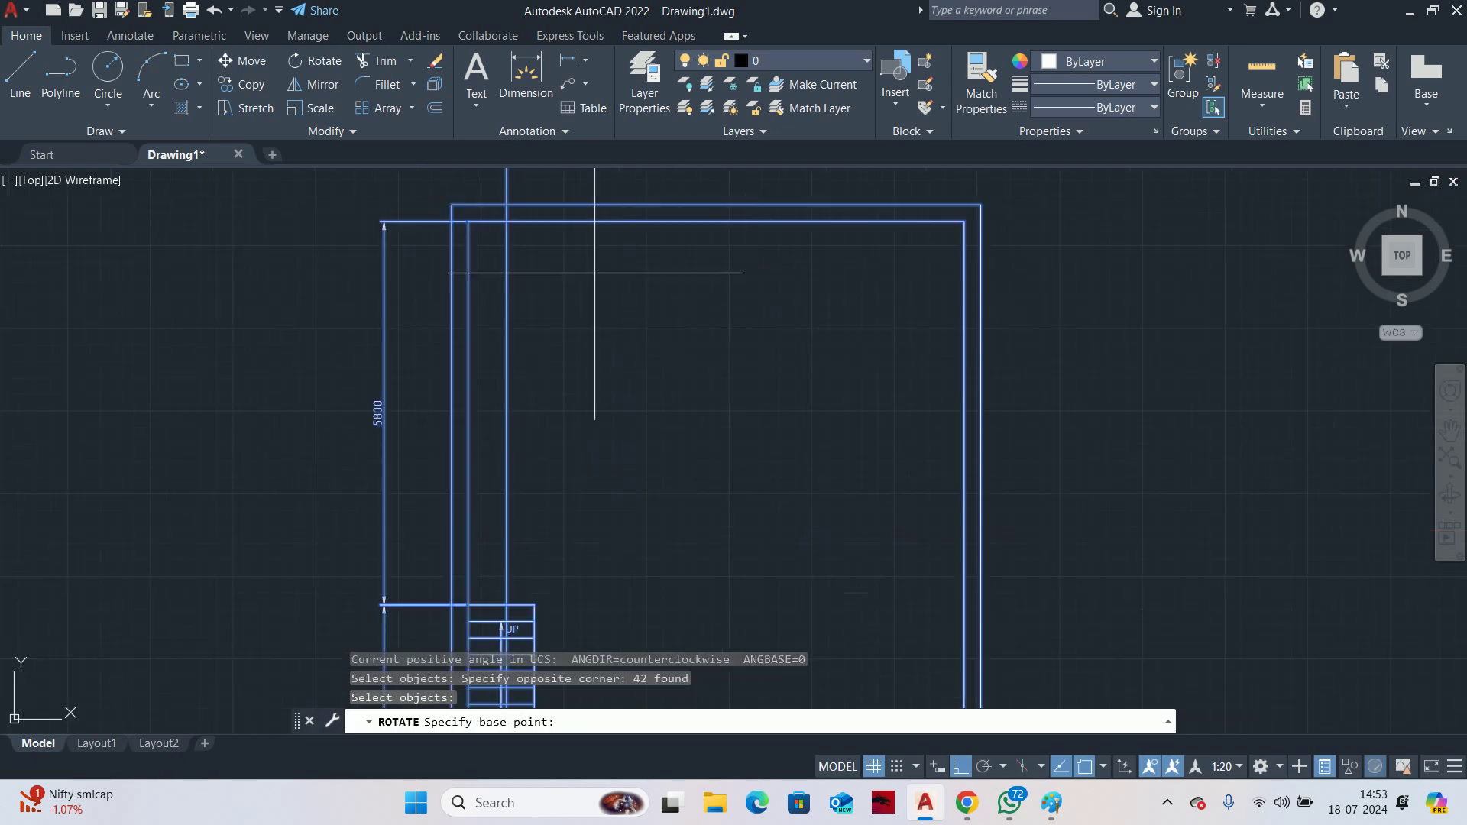
{"action": "left_click", "coordinate": [451, 205]}
{"action": "middle_click_drag", "start_coordinate": [449, 267], "coordinate": [521, 697]}
{"action": "scroll", "coordinate": [570, 599], "scroll_direction": "down", "scroll_amount": 4}
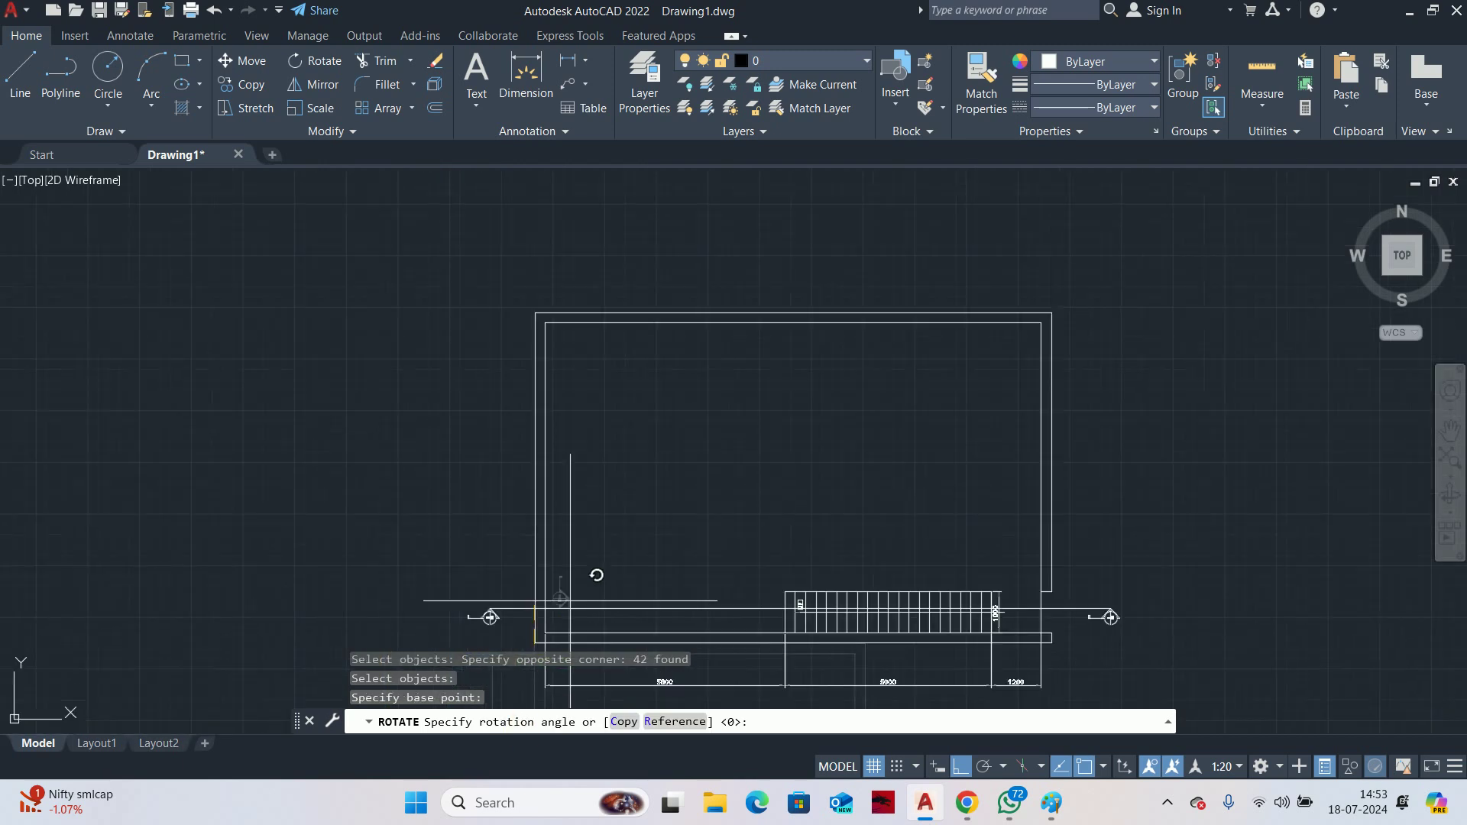
{"action": "left_click", "coordinate": [600, 356]}
{"action": "key", "text": "Escape"}
{"action": "key", "text": "Escape"}
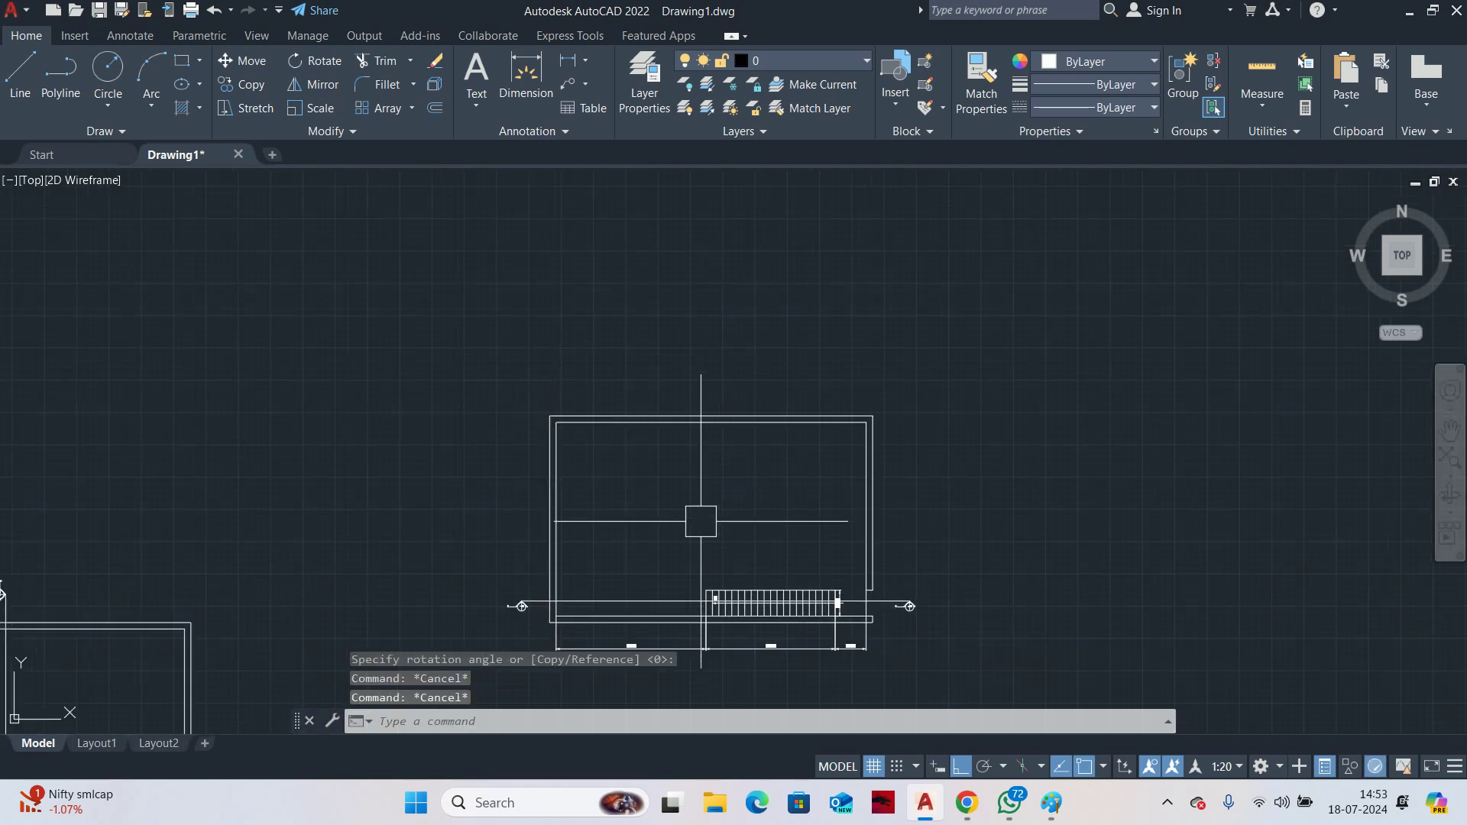
Draw vertical construction lines through the outer and inner faces of the rotated plan's left wall
{"action": "scroll", "coordinate": [679, 416], "scroll_direction": "up", "scroll_amount": 2}
{"action": "type", "text": "xl"}
{"action": "key", "text": "Return"}
{"action": "type", "text": "v"}
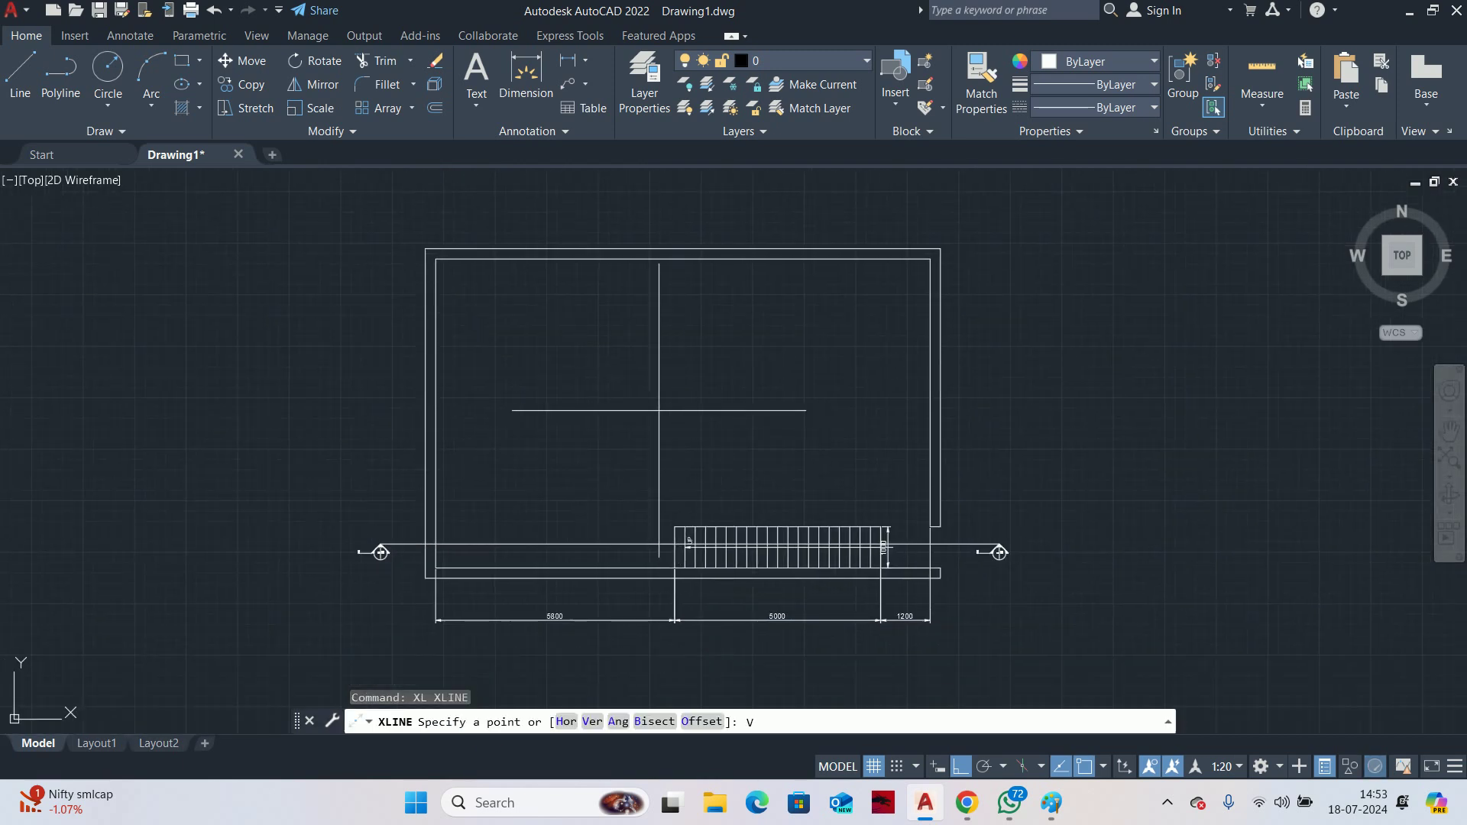
{"action": "key", "text": "Return"}
{"action": "scroll", "coordinate": [409, 573], "scroll_direction": "up", "scroll_amount": 4}
{"action": "left_click", "coordinate": [452, 587]}
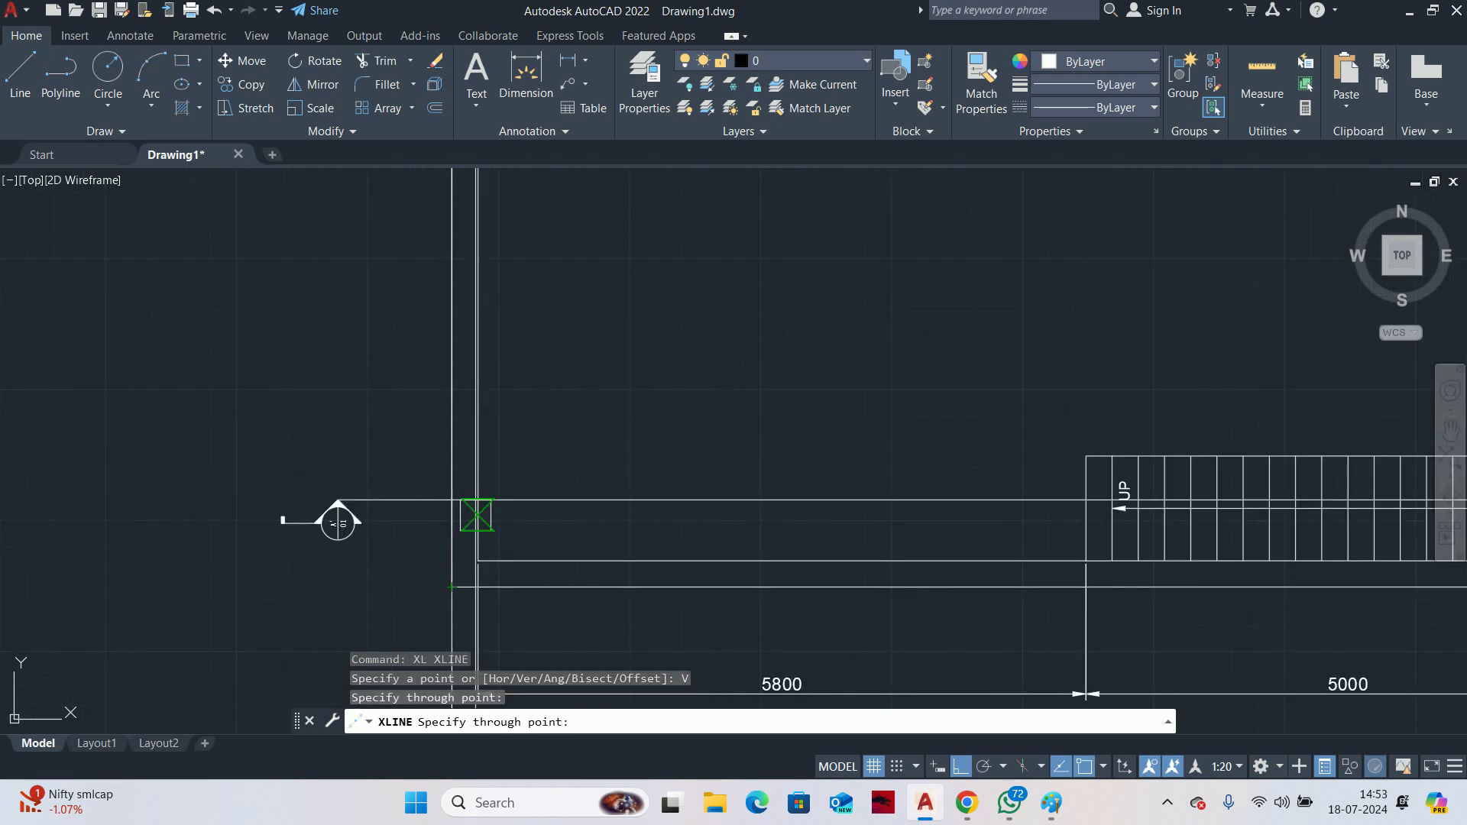
{"action": "left_click", "coordinate": [484, 557]}
Add vertical construction lines through the inner and outer faces of the rotated plan's right wall
{"action": "scroll", "coordinate": [485, 557], "scroll_direction": "down", "scroll_amount": 5}
{"action": "middle_click_drag", "start_coordinate": [663, 554], "coordinate": [761, 474]}
{"action": "scroll", "coordinate": [760, 473], "scroll_direction": "up", "scroll_amount": 4}
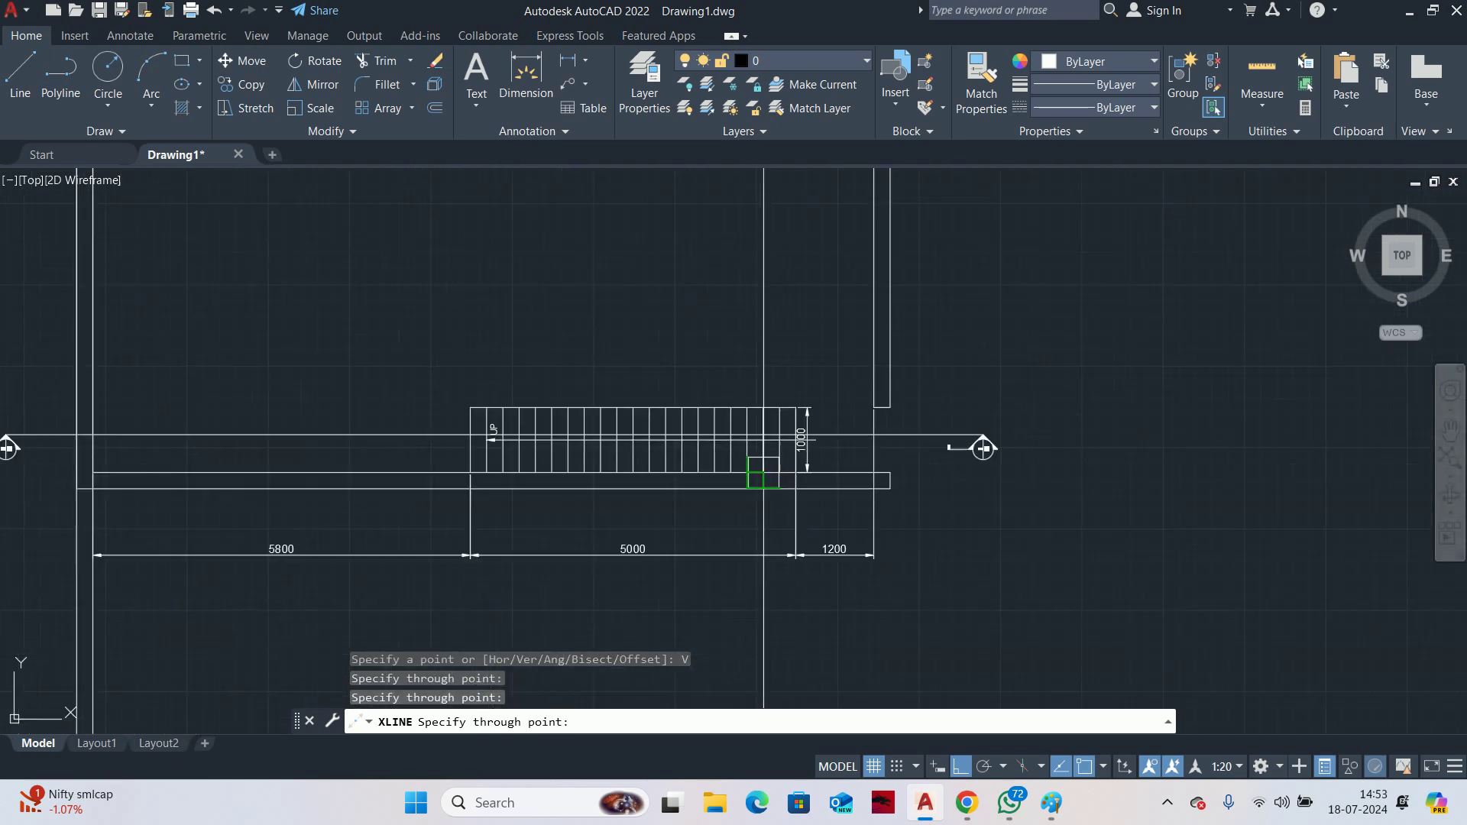
{"action": "left_click", "coordinate": [887, 406]}
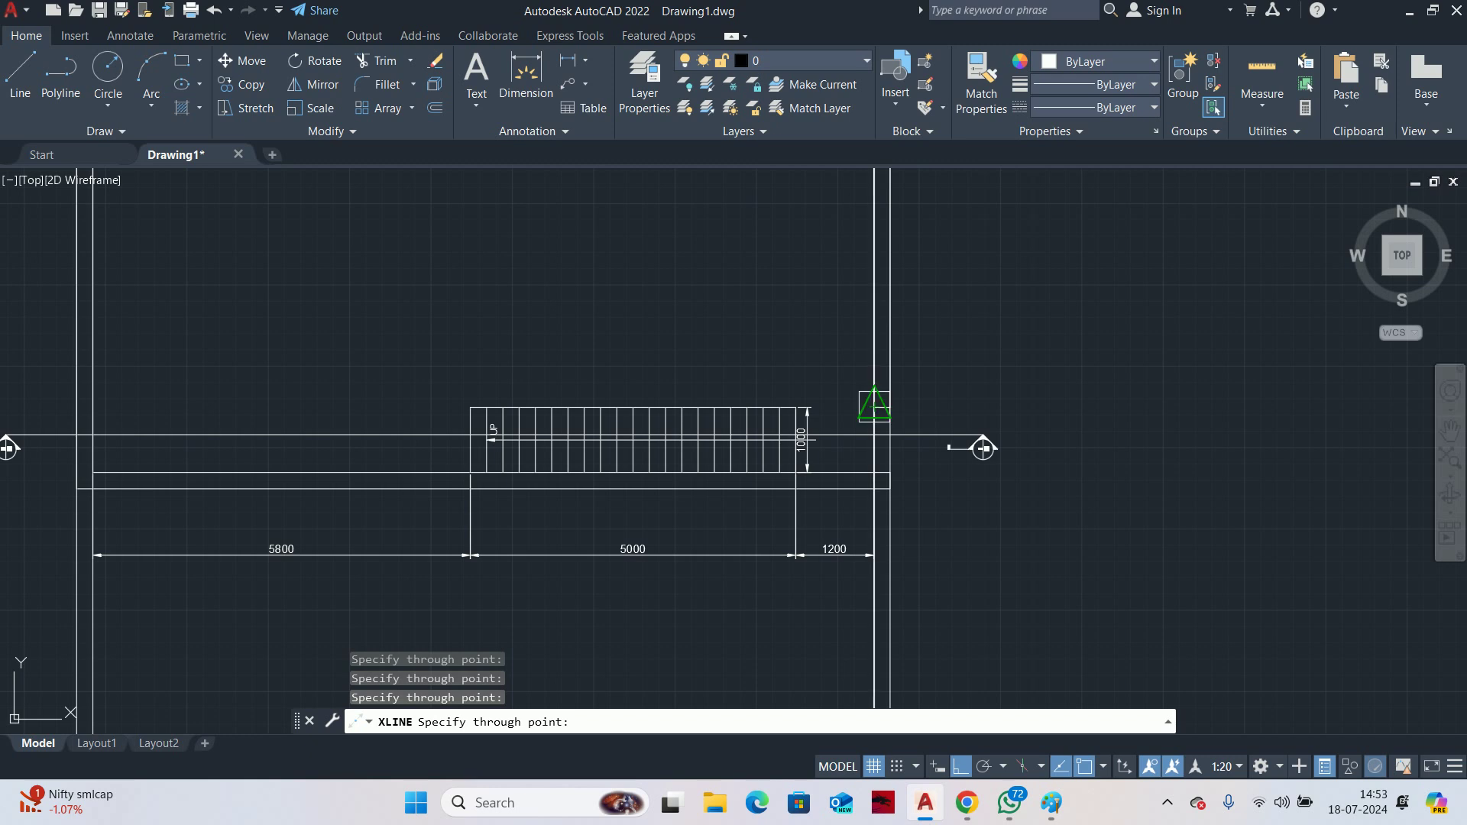
{"action": "key", "text": "Escape"}
{"action": "scroll", "coordinate": [874, 405], "scroll_direction": "down", "scroll_amount": 3}
{"action": "key", "text": "Escape"}
Draw a horizontal line from the original plan's lower-right outer corner across and past all the vertical construction lines
{"action": "scroll", "coordinate": [836, 430], "scroll_direction": "down", "scroll_amount": 2}
{"action": "type", "text": "L"}
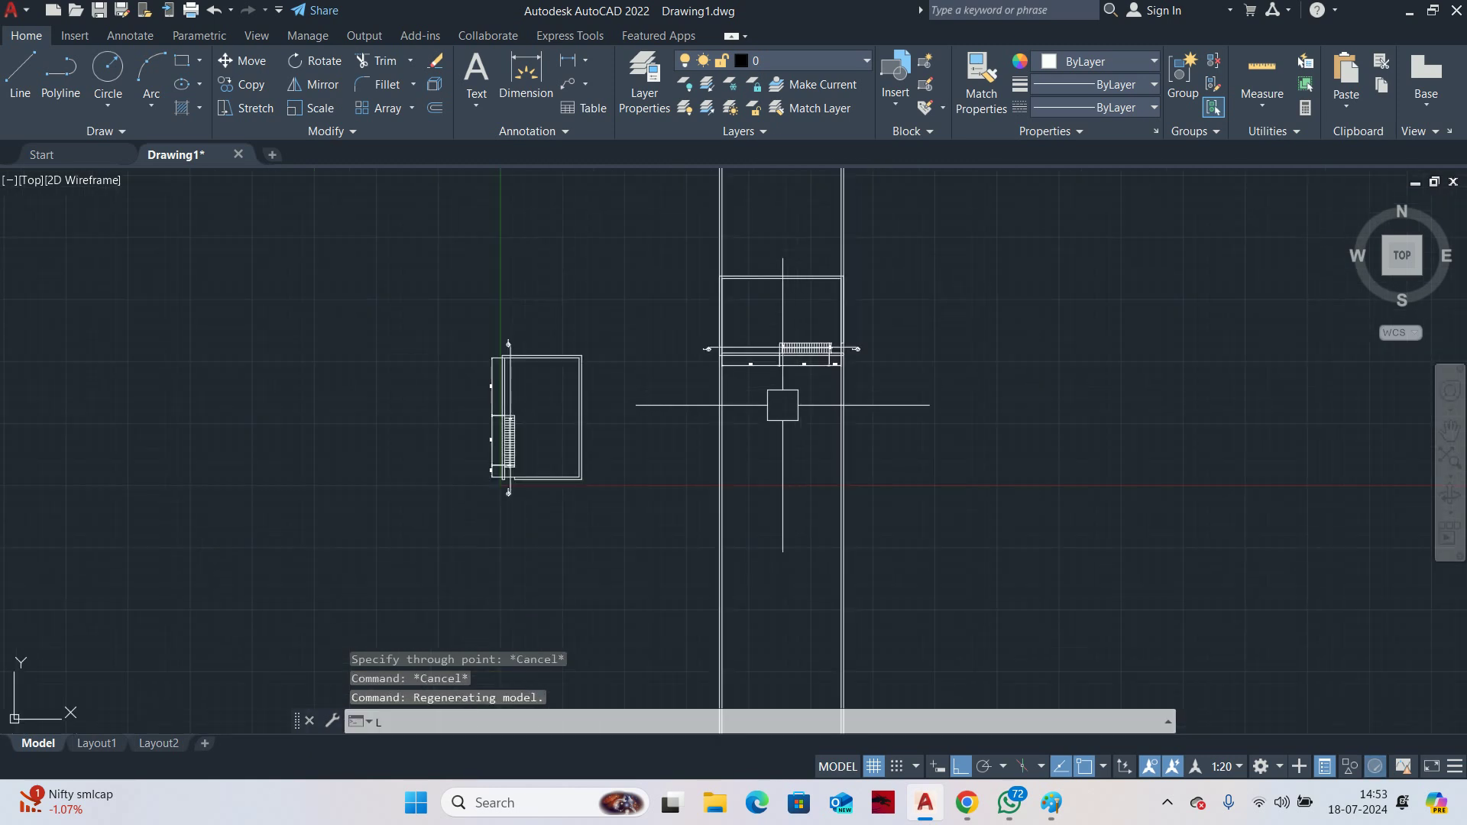
{"action": "key", "text": "Return"}
{"action": "scroll", "coordinate": [704, 493], "scroll_direction": "up", "scroll_amount": 3}
{"action": "left_click", "coordinate": [391, 458]}
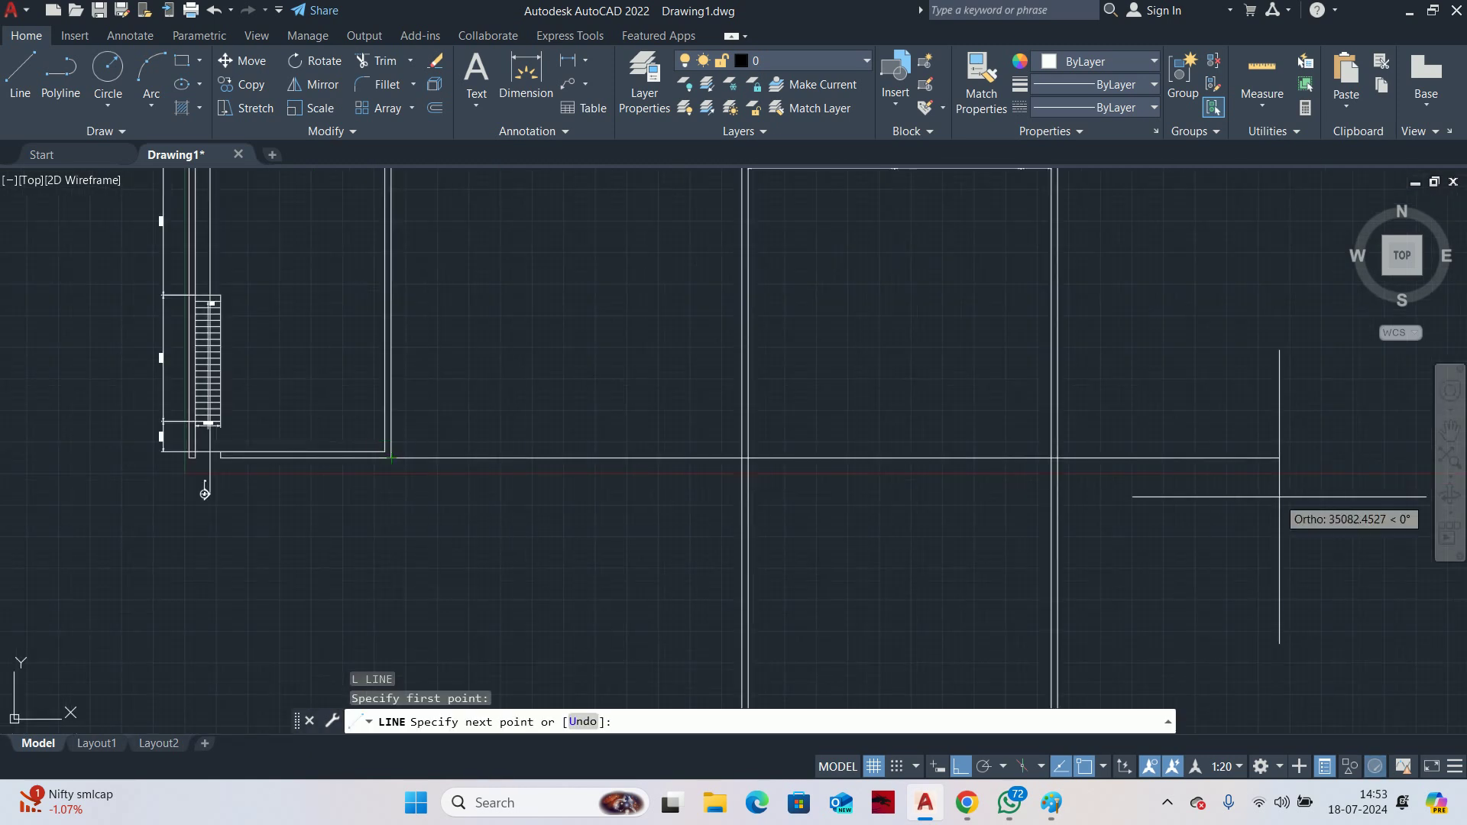
{"action": "left_click", "coordinate": [1175, 458]}
{"action": "key", "text": "Escape"}
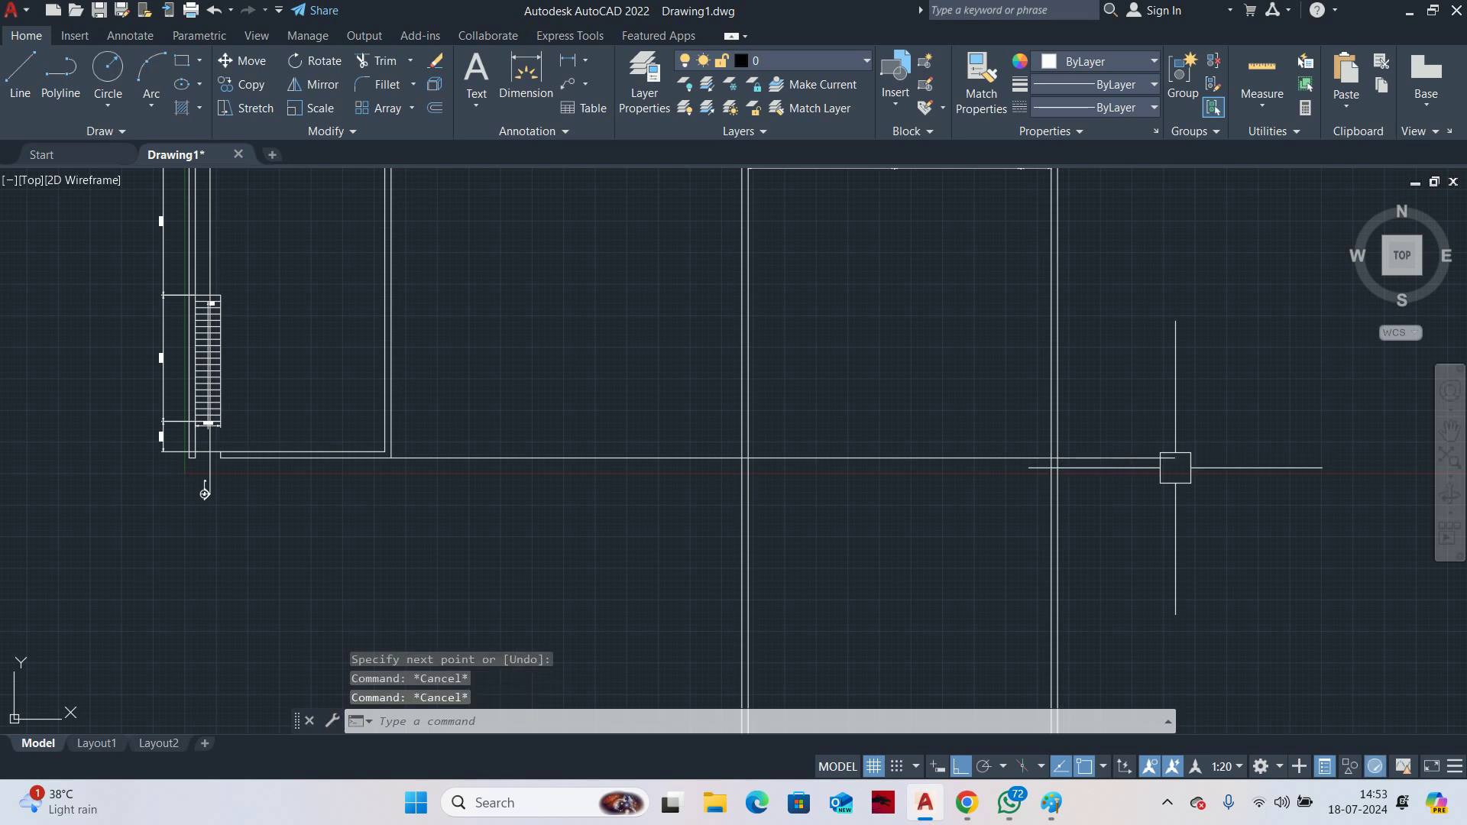
Trim the horizontal line where it runs past the outer vertical wall lines on both sides
{"action": "type", "text": "tr"}
{"action": "key", "text": "Return"}
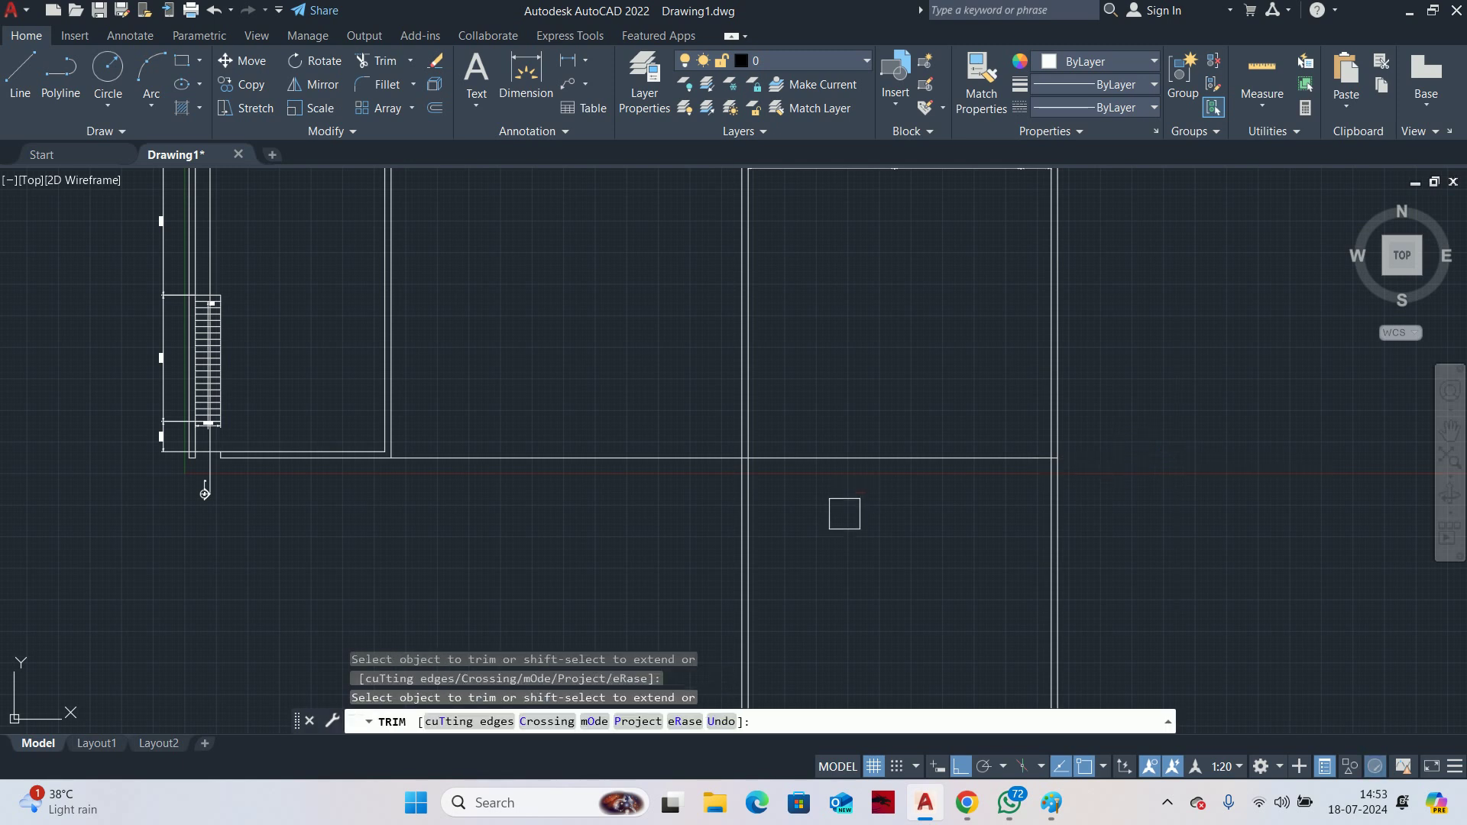
{"action": "mouse_move", "coordinate": [844, 514]}
{"action": "middle_mouse_down"}
{"action": "mouse_move", "coordinate": [122, 501]}
{"action": "mouse_move", "coordinate": [314, 553]}
{"action": "middle_mouse_up"}
{"action": "middle_click_drag", "start_coordinate": [176, 500], "coordinate": [674, 528]}
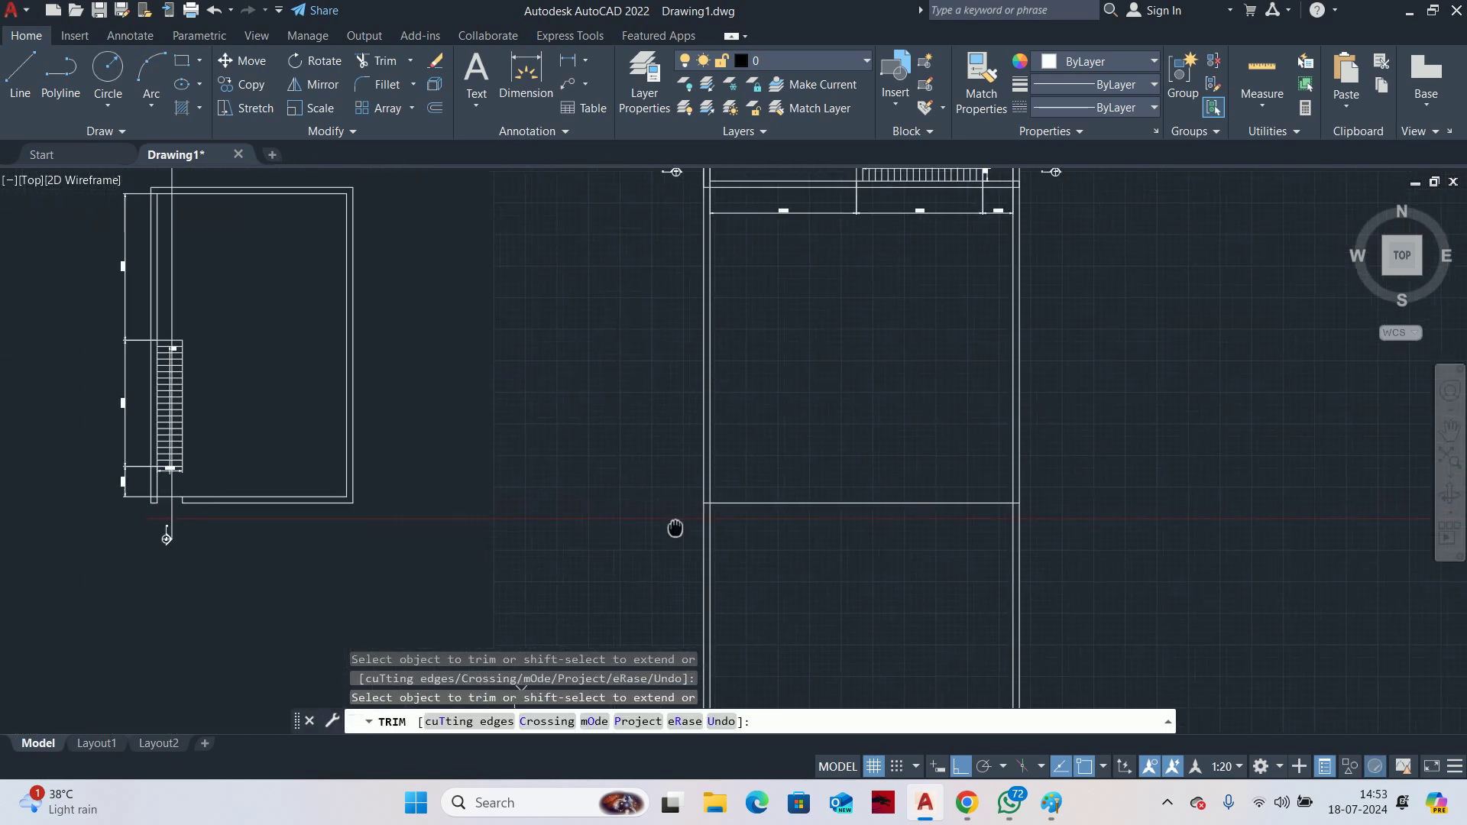
{"action": "key", "text": "Escape"}
{"action": "key", "text": "Escape"}
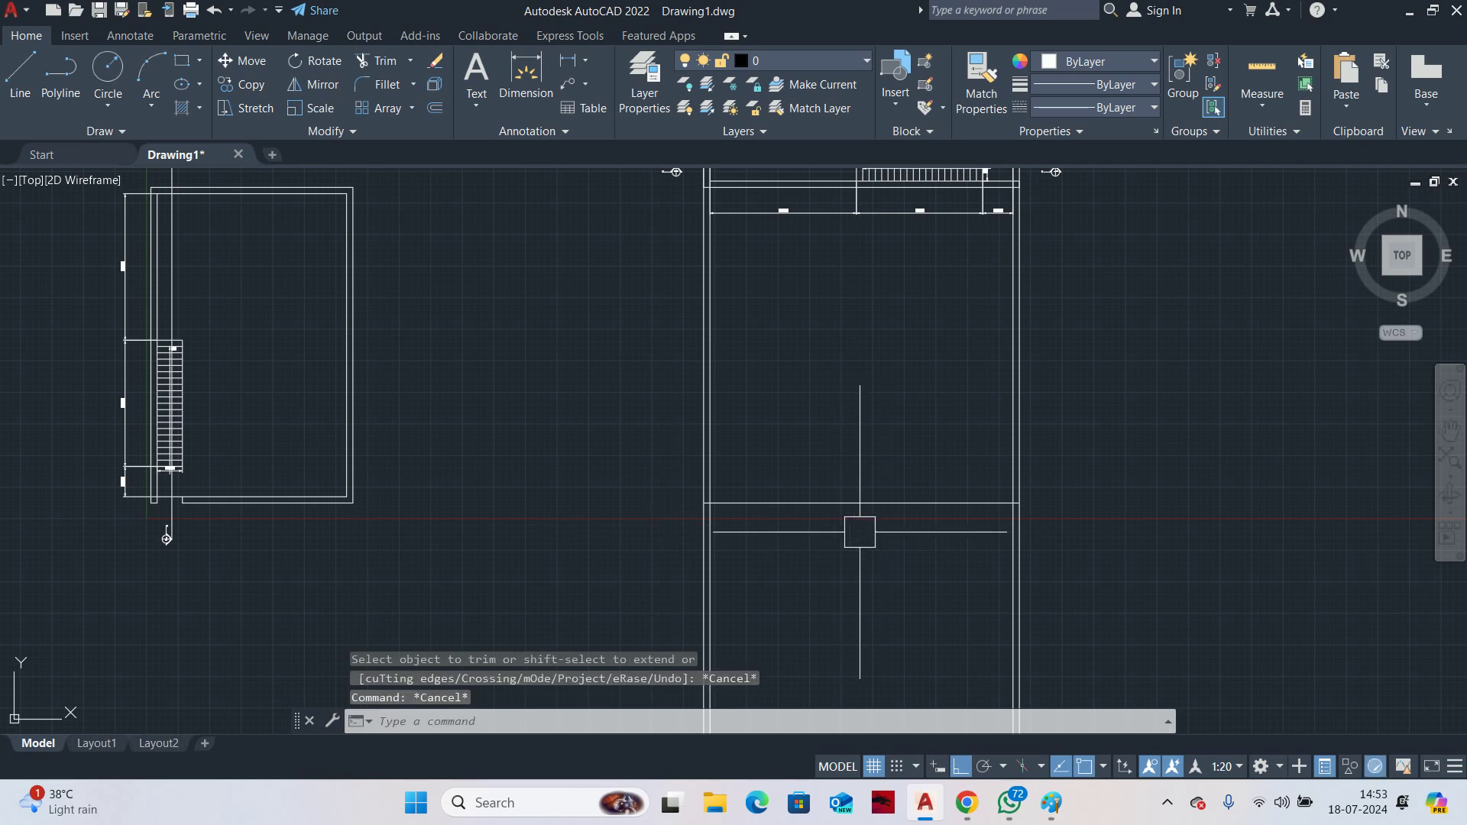
Offset the horizontal line downward by 150 to form the lower floor slab
{"action": "middle_click_drag", "start_coordinate": [939, 510], "coordinate": [909, 528]}
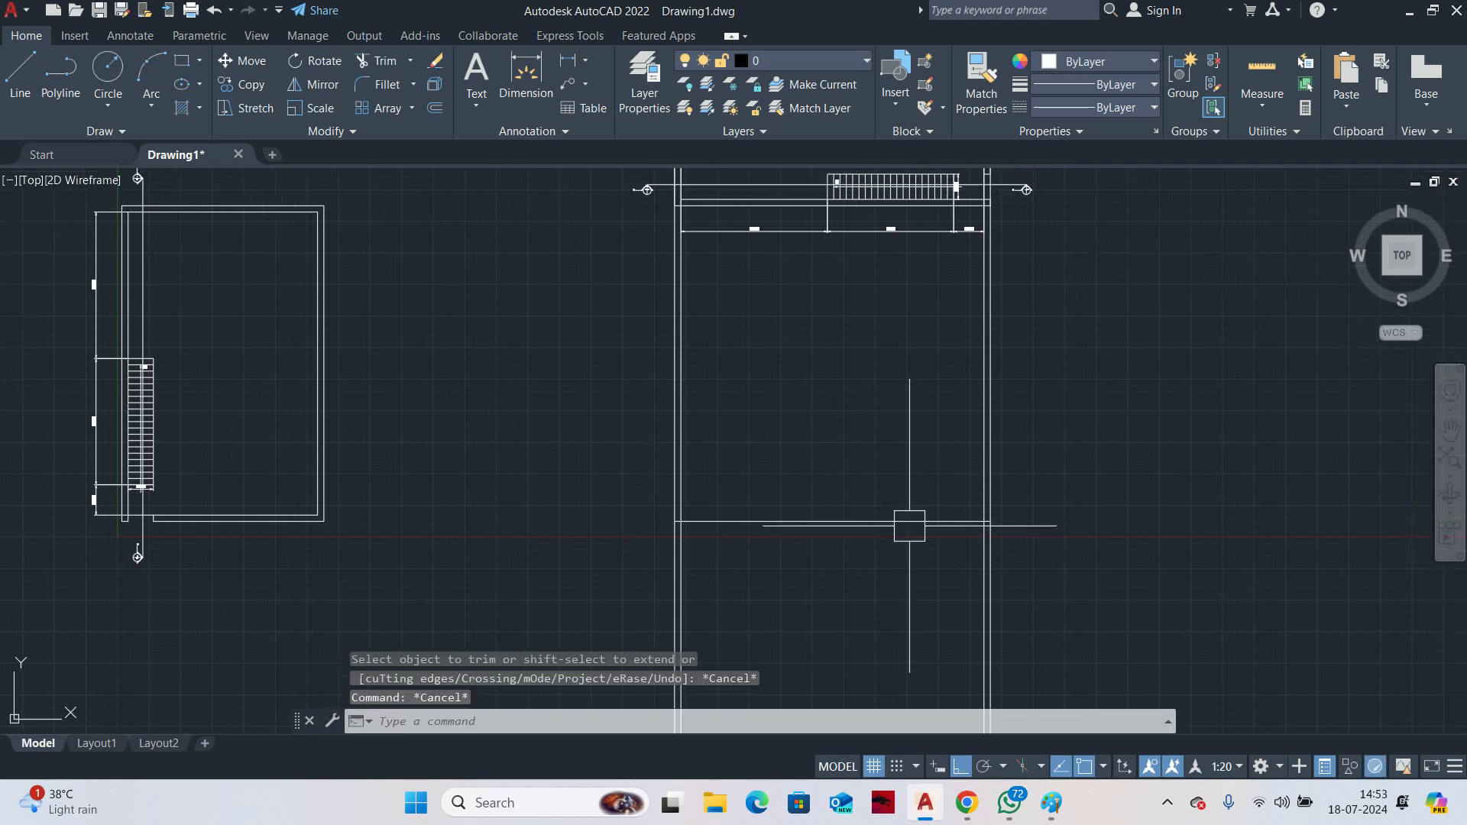
{"action": "type", "text": "o"}
{"action": "key", "text": "Return"}
{"action": "type", "text": "1"}
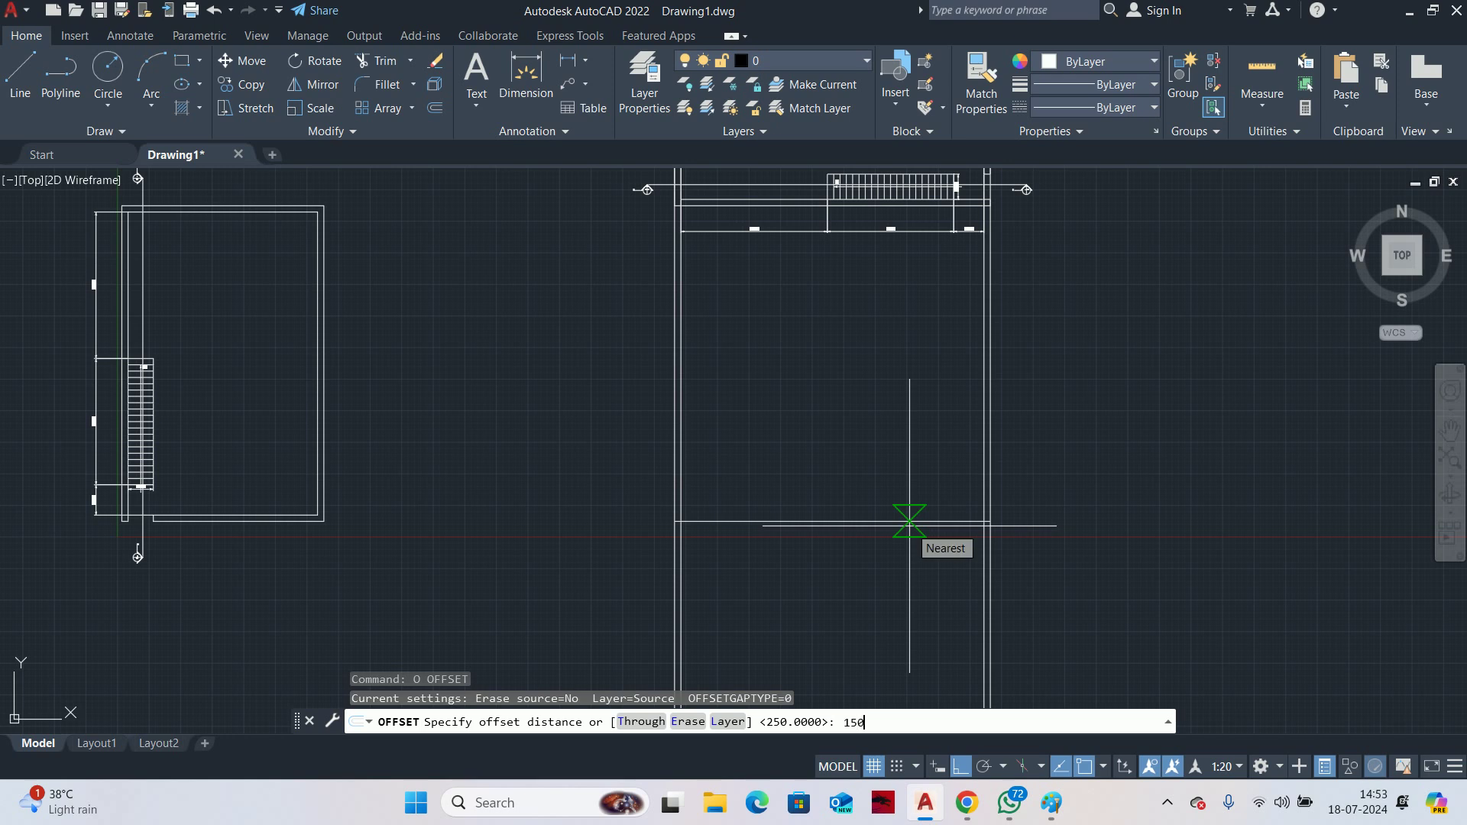
{"action": "type", "text": "50"}
{"action": "key", "text": "Return"}
{"action": "left_click", "coordinate": [838, 521]}
{"action": "left_click", "coordinate": [727, 530]}
{"action": "scroll", "coordinate": [723, 533], "scroll_direction": "up", "scroll_amount": 2}
{"action": "key", "text": "Escape"}
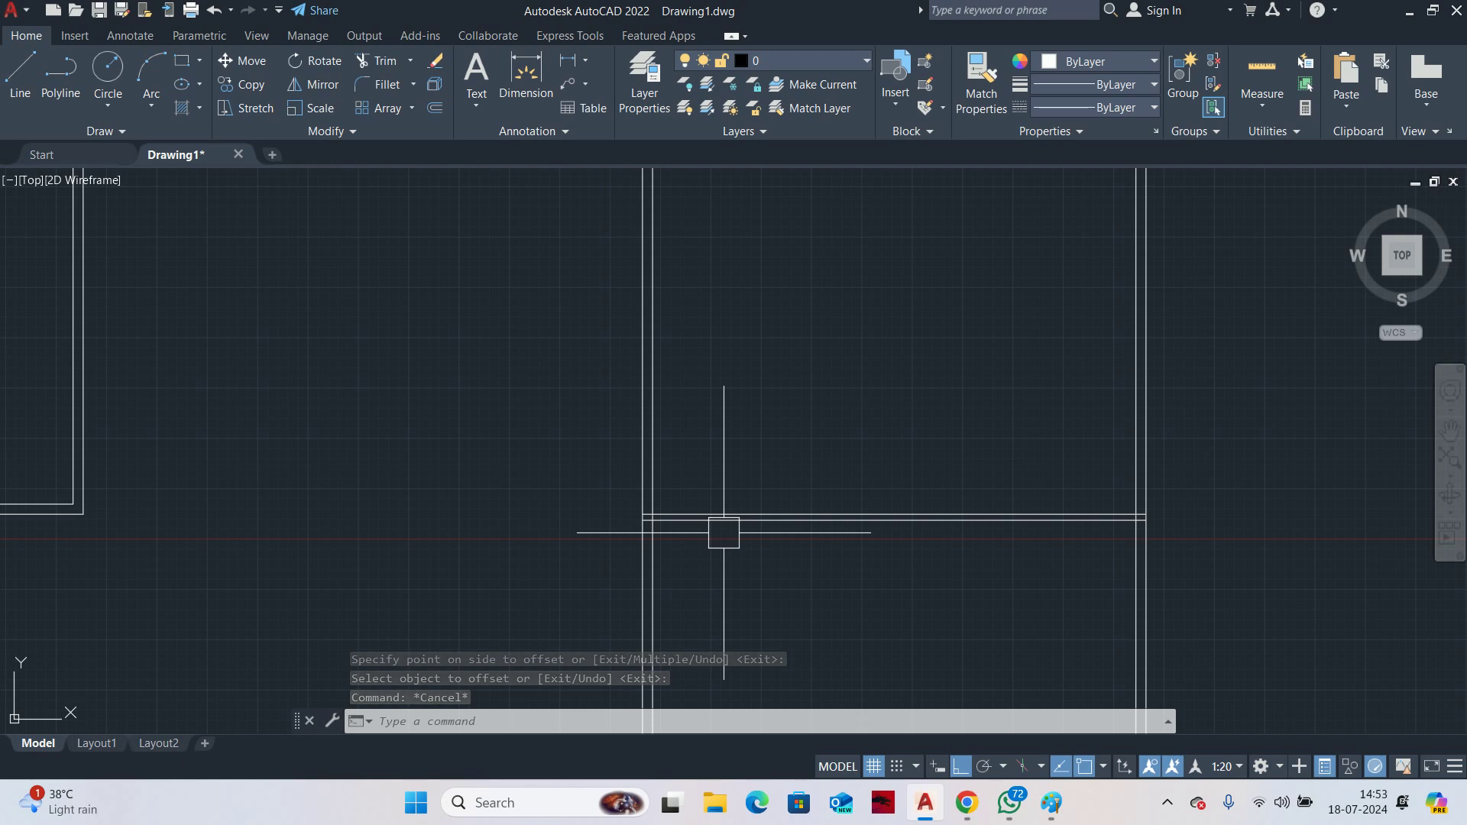
Trim the ends of the lower slab's underside line inside both walls
{"action": "type", "text": "tr"}
{"action": "key", "text": "Return"}
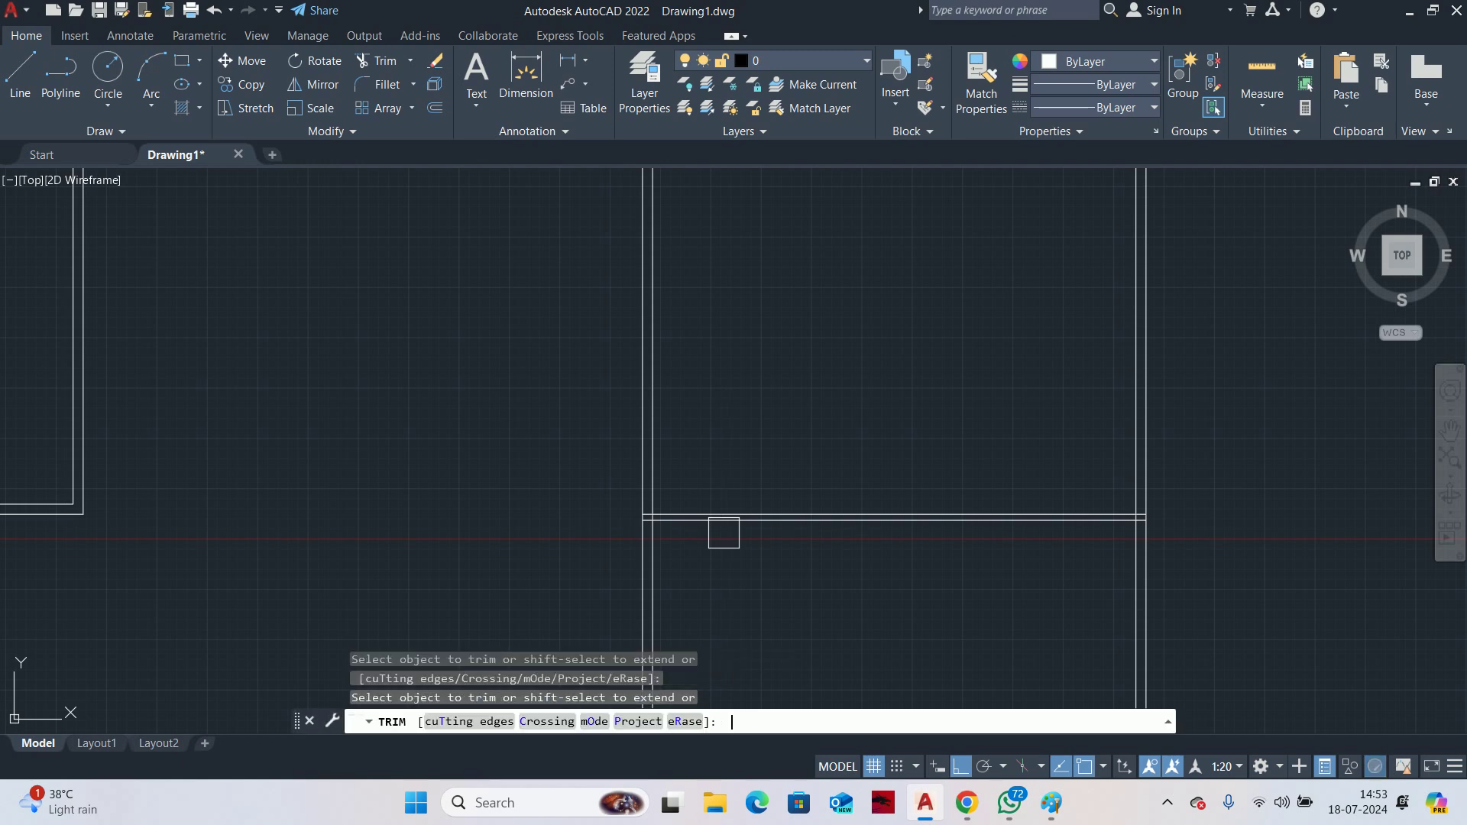
{"action": "scroll", "coordinate": [669, 551], "scroll_direction": "up", "scroll_amount": 5}
{"action": "scroll", "coordinate": [1032, 643], "scroll_direction": "down", "scroll_amount": 5}
{"action": "middle_click_drag", "start_coordinate": [1093, 653], "coordinate": [512, 560]}
{"action": "scroll", "coordinate": [1170, 521], "scroll_direction": "up", "scroll_amount": 5}
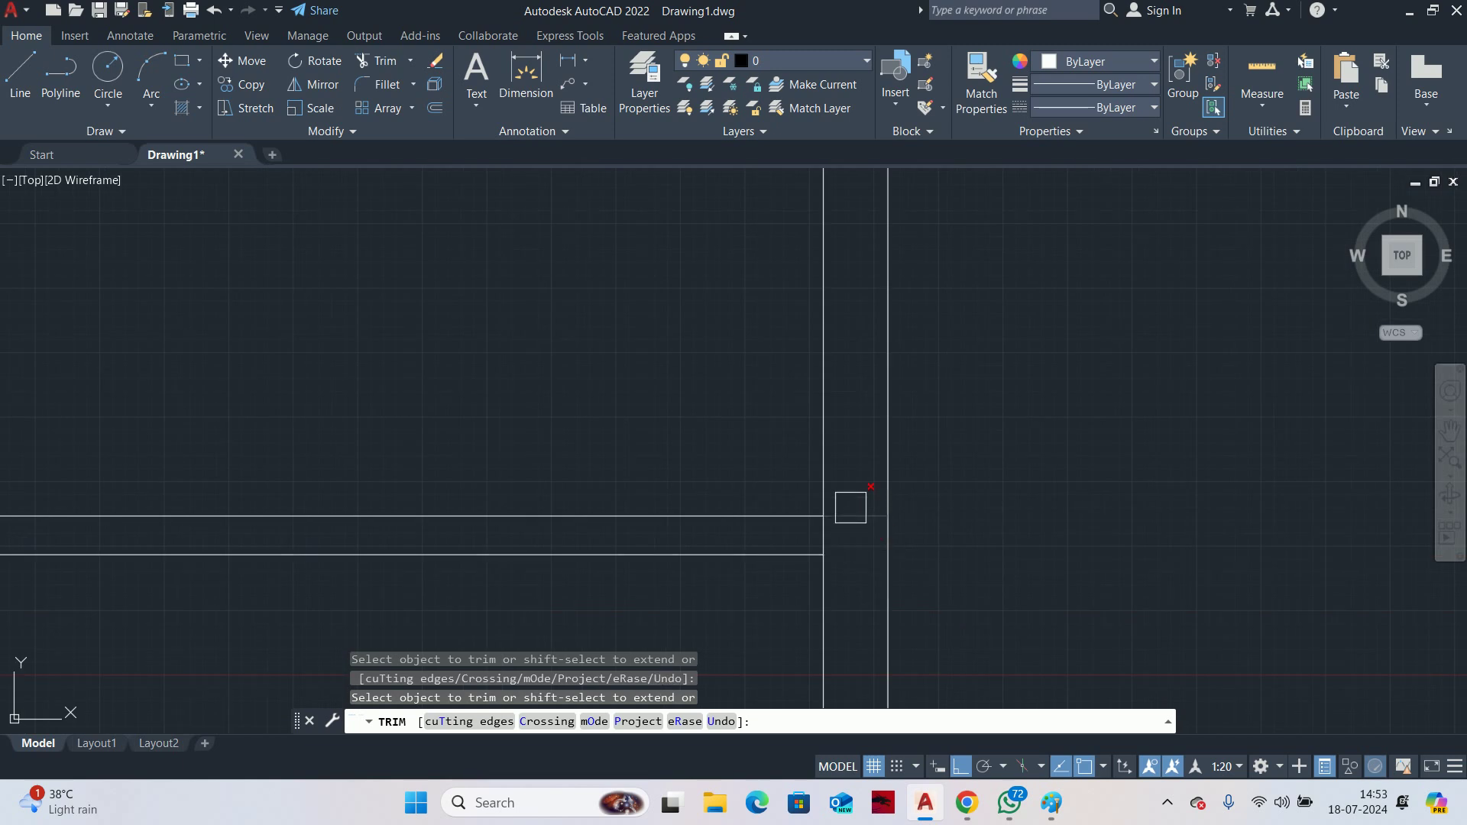
{"action": "scroll", "coordinate": [795, 557], "scroll_direction": "down", "scroll_amount": 4}
{"action": "scroll", "coordinate": [902, 553], "scroll_direction": "down", "scroll_amount": 4}
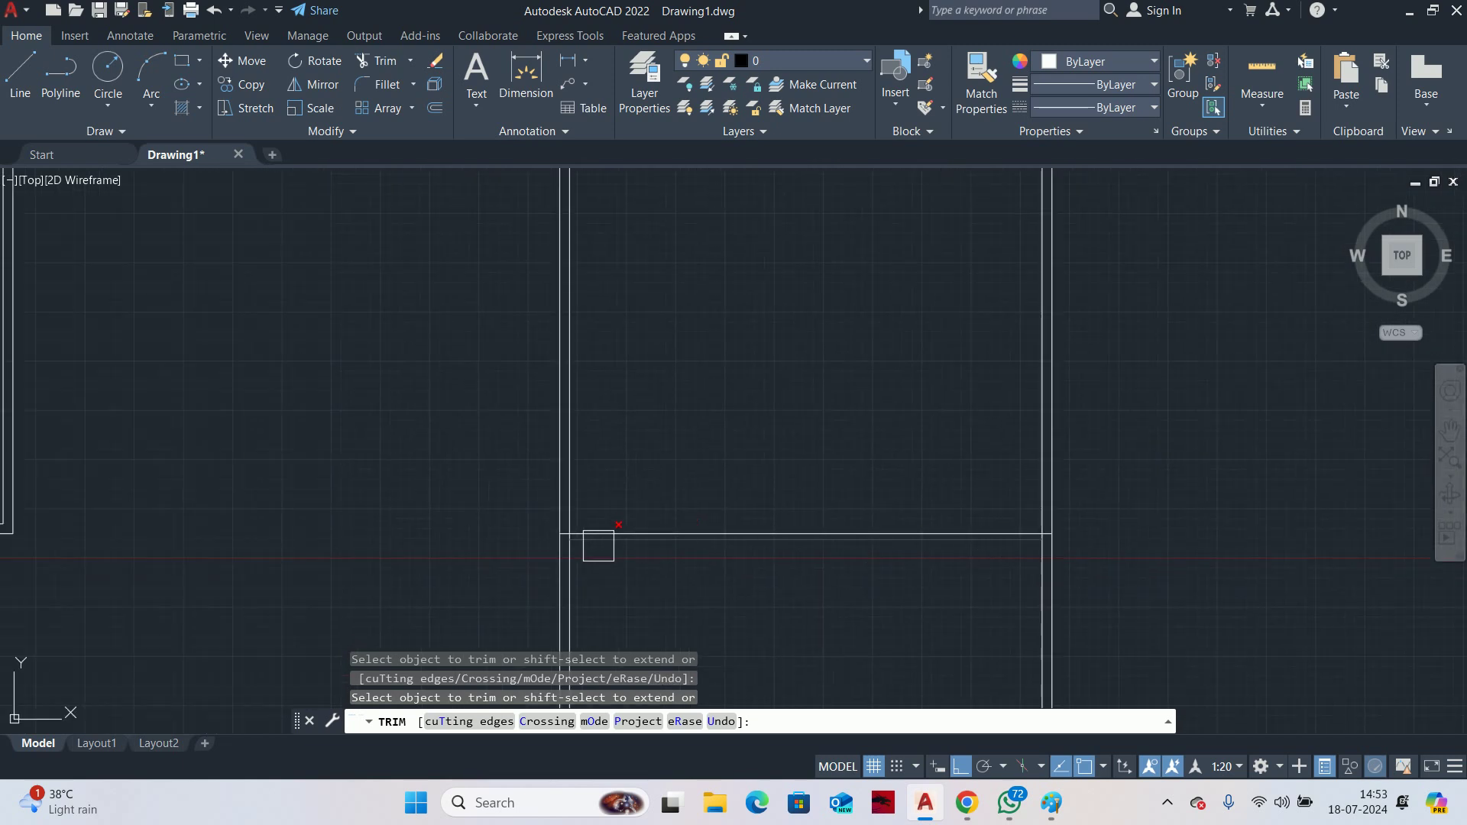
{"action": "key", "text": "Escape"}
{"action": "key", "text": "Escape"}
{"action": "key", "text": "Escape"}
Offset the lower slab's top line upward by 3000 to mark the upper slab level
{"action": "scroll", "coordinate": [720, 573], "scroll_direction": "down", "scroll_amount": 2}
{"action": "middle_click_drag", "start_coordinate": [722, 576], "coordinate": [734, 580]}
{"action": "type", "text": "o"}
{"action": "key", "text": "Return"}
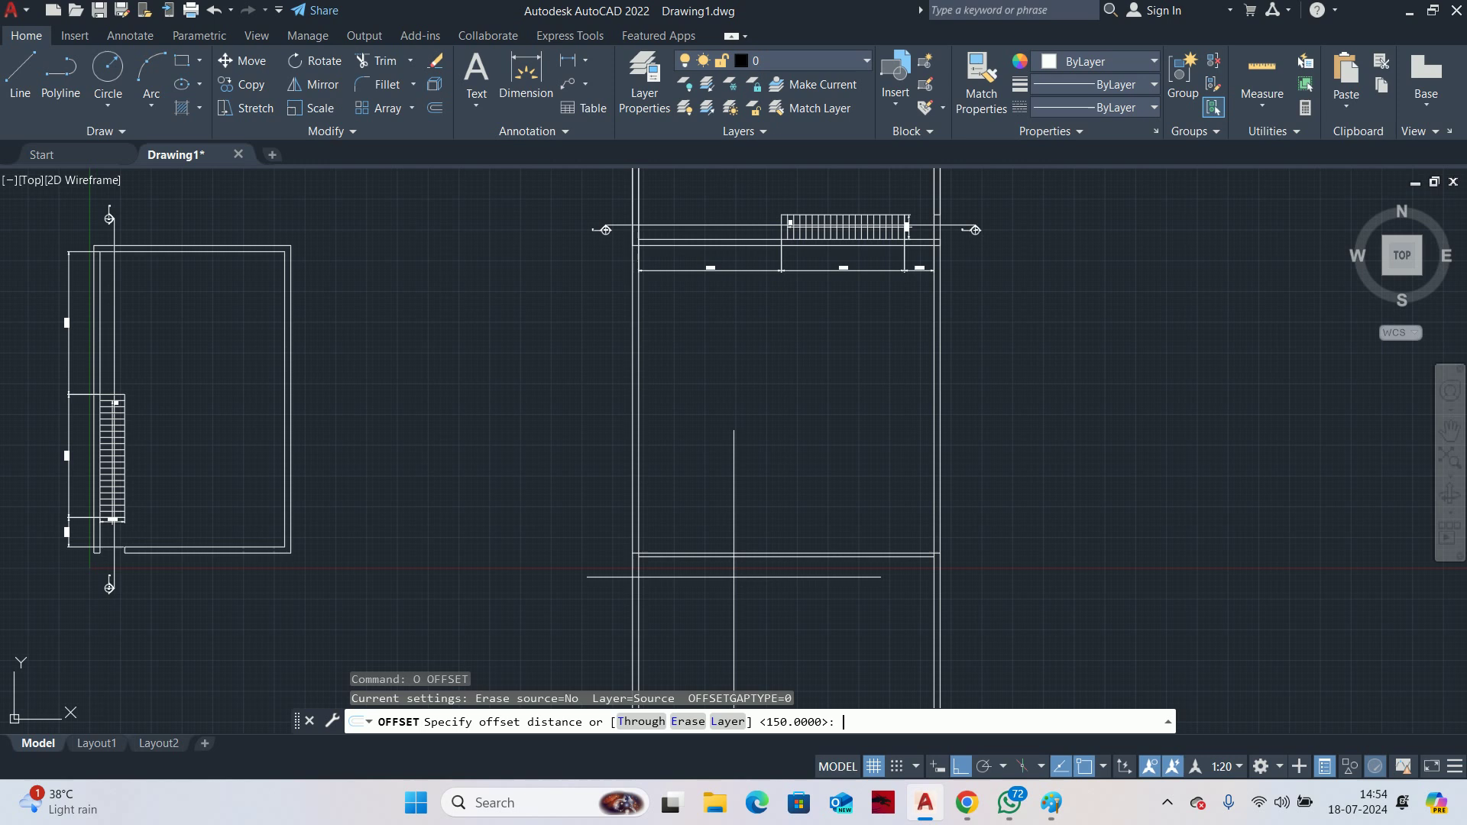
{"action": "type", "text": "3000"}
{"action": "key", "text": "Return"}
{"action": "scroll", "coordinate": [736, 507], "scroll_direction": "up", "scroll_amount": 3}
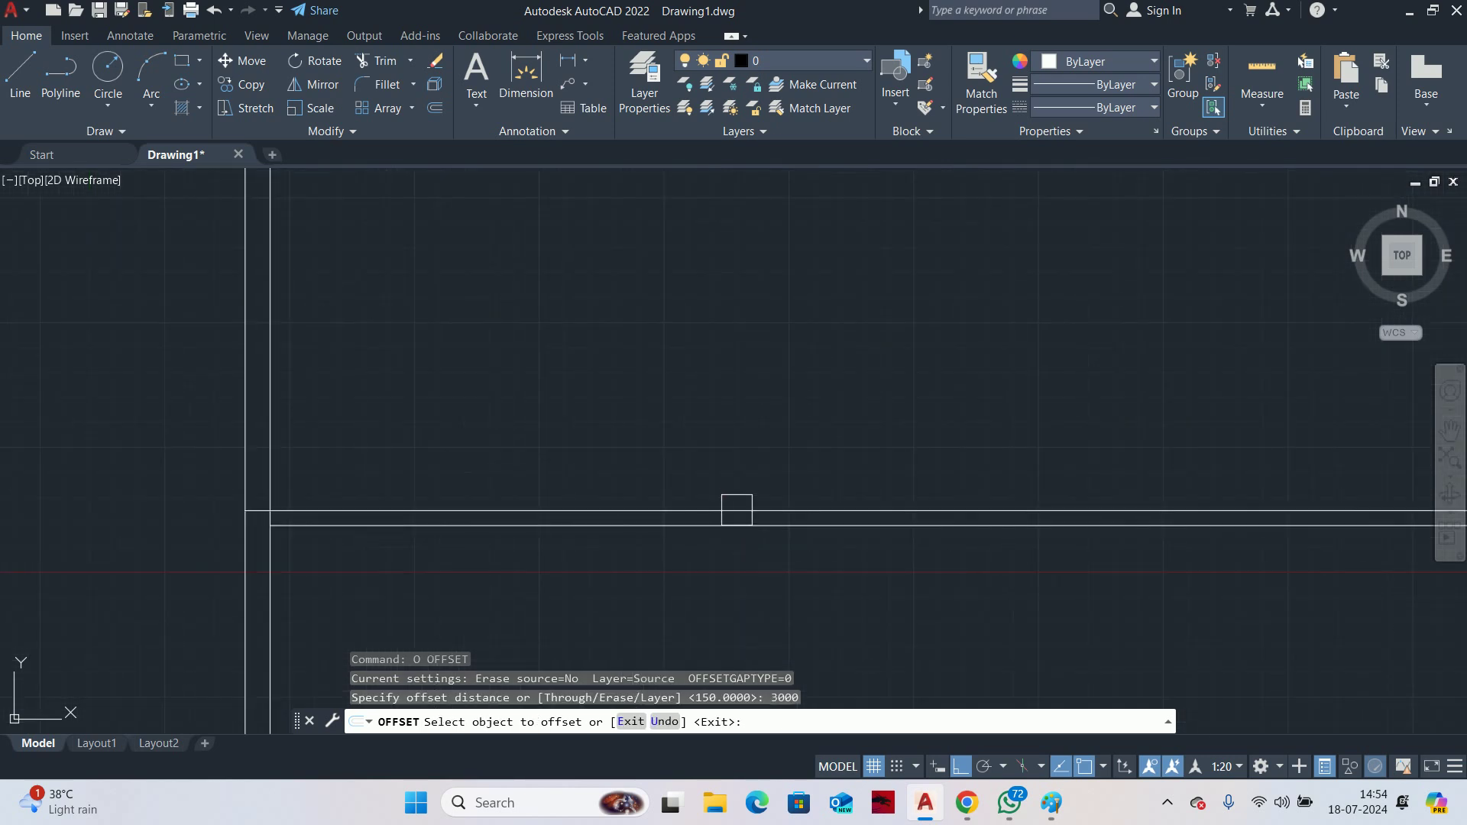
{"action": "left_click", "coordinate": [727, 508]}
{"action": "scroll", "coordinate": [712, 629], "scroll_direction": "down", "scroll_amount": 2}
{"action": "left_click", "coordinate": [723, 485]}
{"action": "key", "text": "Escape"}
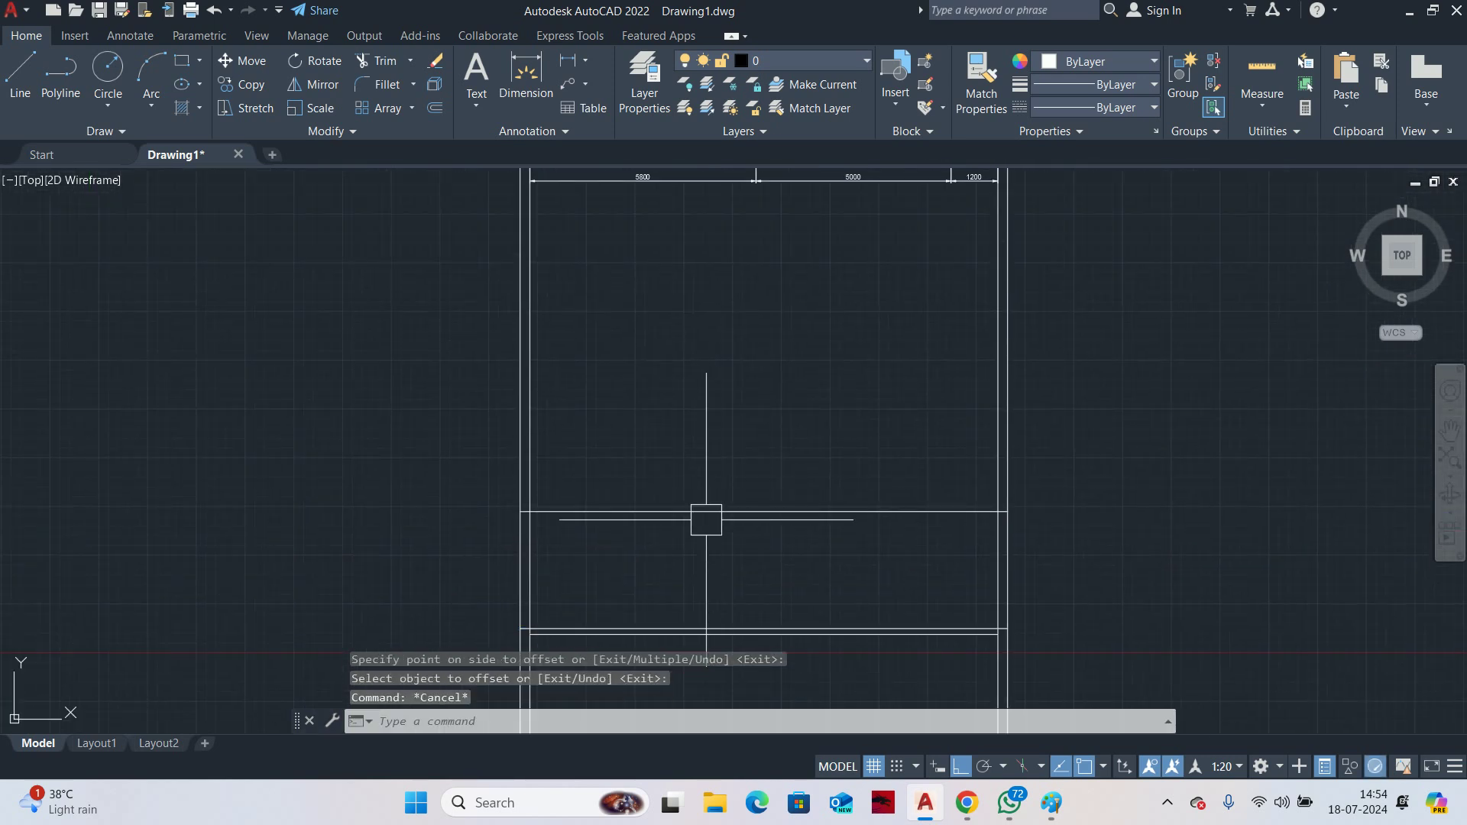
{"action": "key", "text": "Escape"}
Offset the upper slab's top line downward by 150 to give the slab its thickness
{"action": "middle_click_drag", "start_coordinate": [707, 515], "coordinate": [719, 449]}
{"action": "key", "text": "Return"}
{"action": "type", "text": "150"}
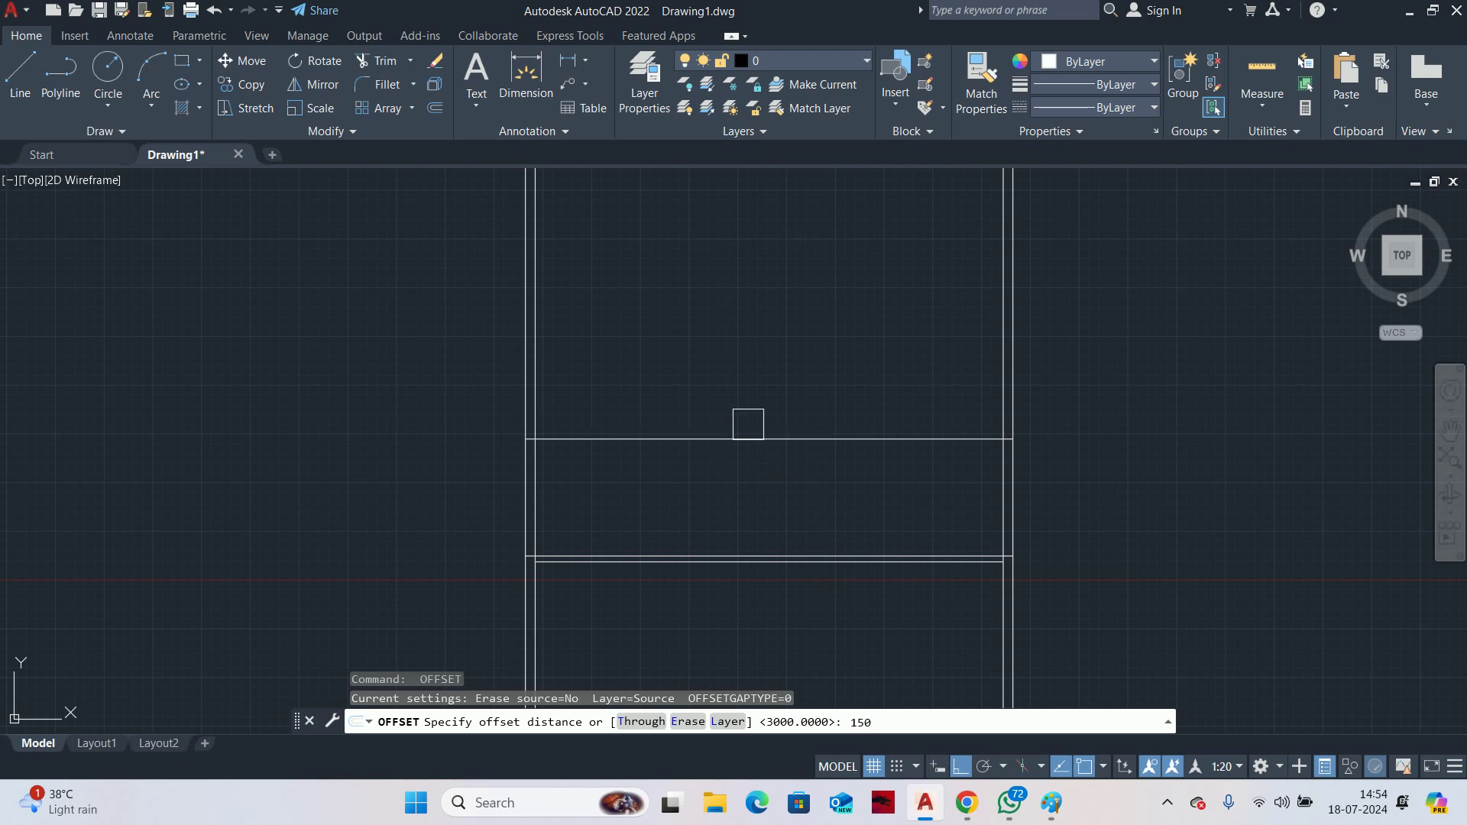
{"action": "key", "text": "Return"}
{"action": "left_click", "coordinate": [745, 439]}
{"action": "left_click", "coordinate": [731, 531]}
{"action": "key", "text": "Escape"}
{"action": "key", "text": "Escape"}
{"action": "key", "text": "Escape"}
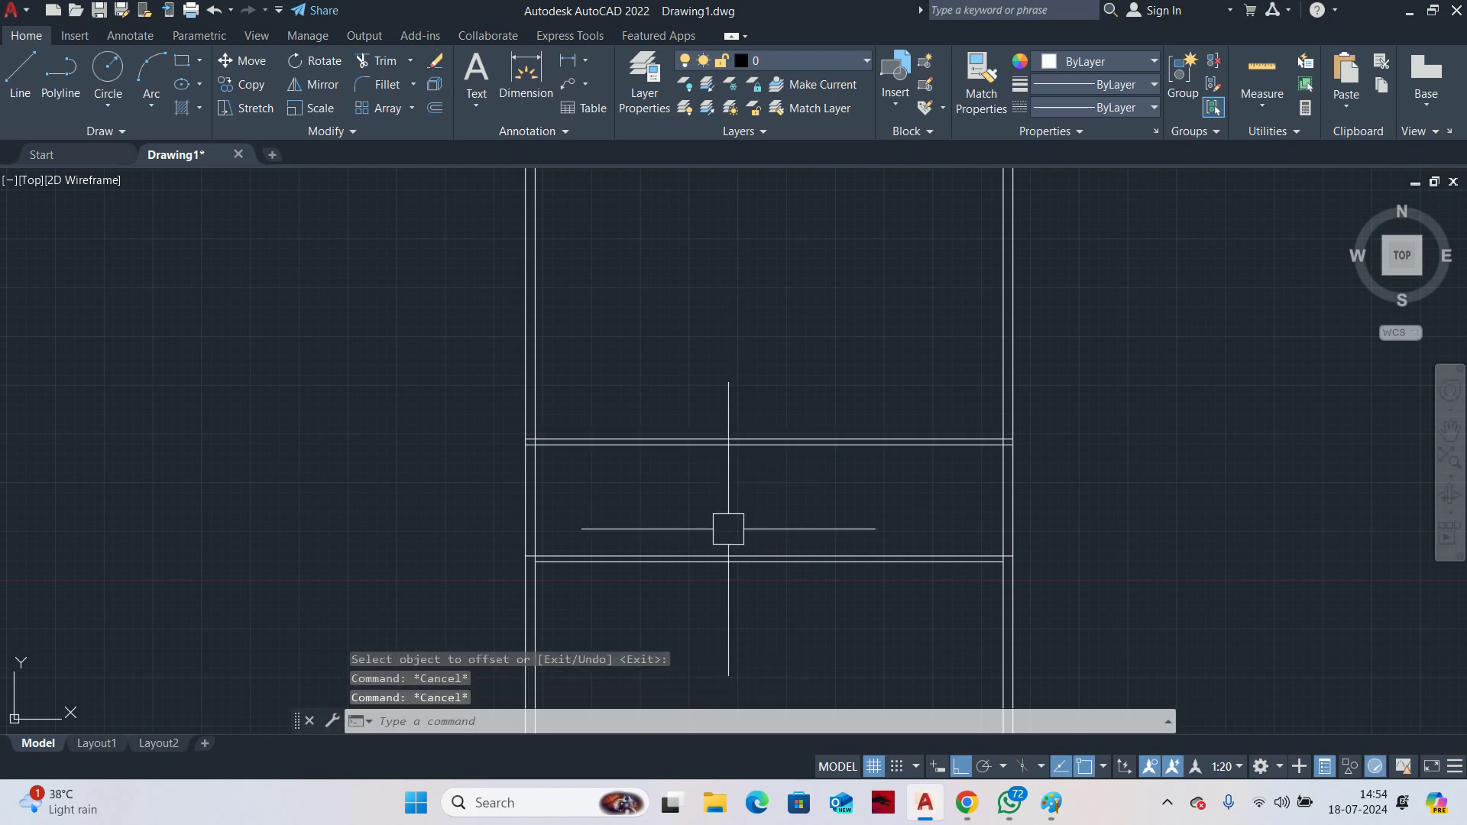
Offset the upper slab's top line upward by 1000 to form the parapet's top edge
{"action": "middle_click_drag", "start_coordinate": [727, 527], "coordinate": [699, 552]}
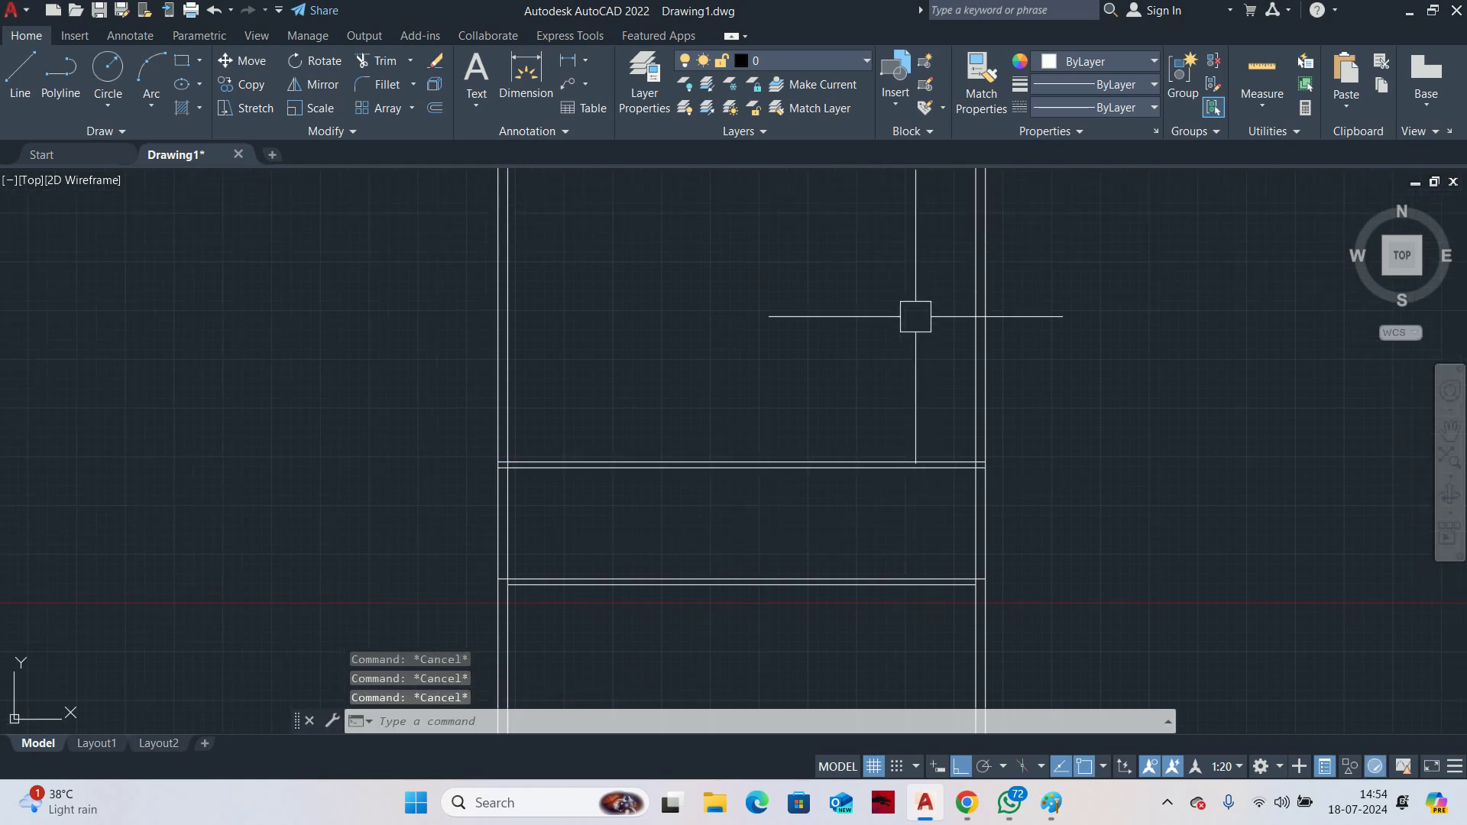
{"action": "type", "text": "o"}
{"action": "key", "text": "Return"}
{"action": "type", "text": "1"}
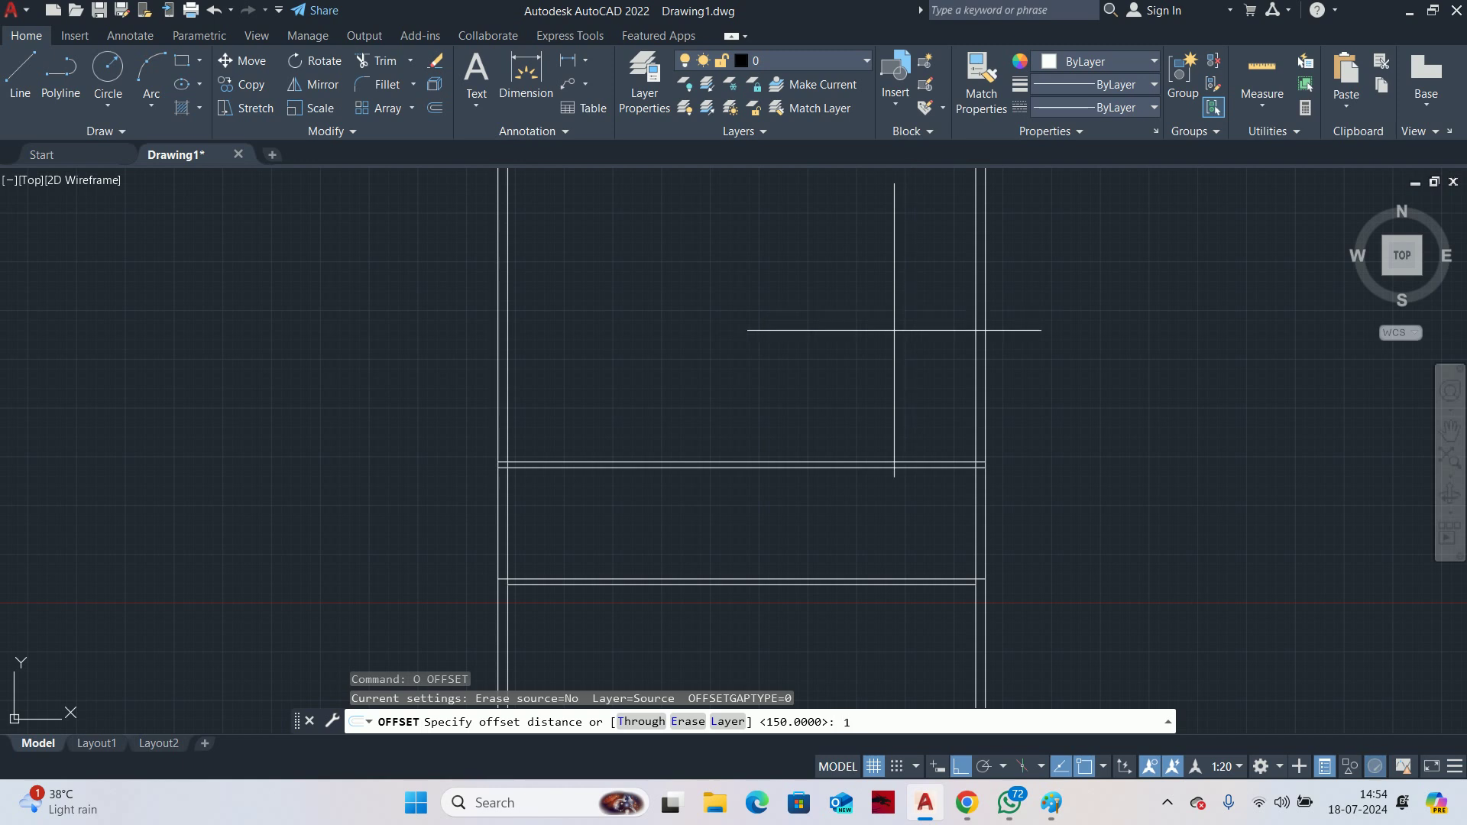
{"action": "type", "text": "000"}
{"action": "key", "text": "Return"}
{"action": "scroll", "coordinate": [894, 388], "scroll_direction": "up", "scroll_amount": 2}
{"action": "left_click", "coordinate": [891, 504]}
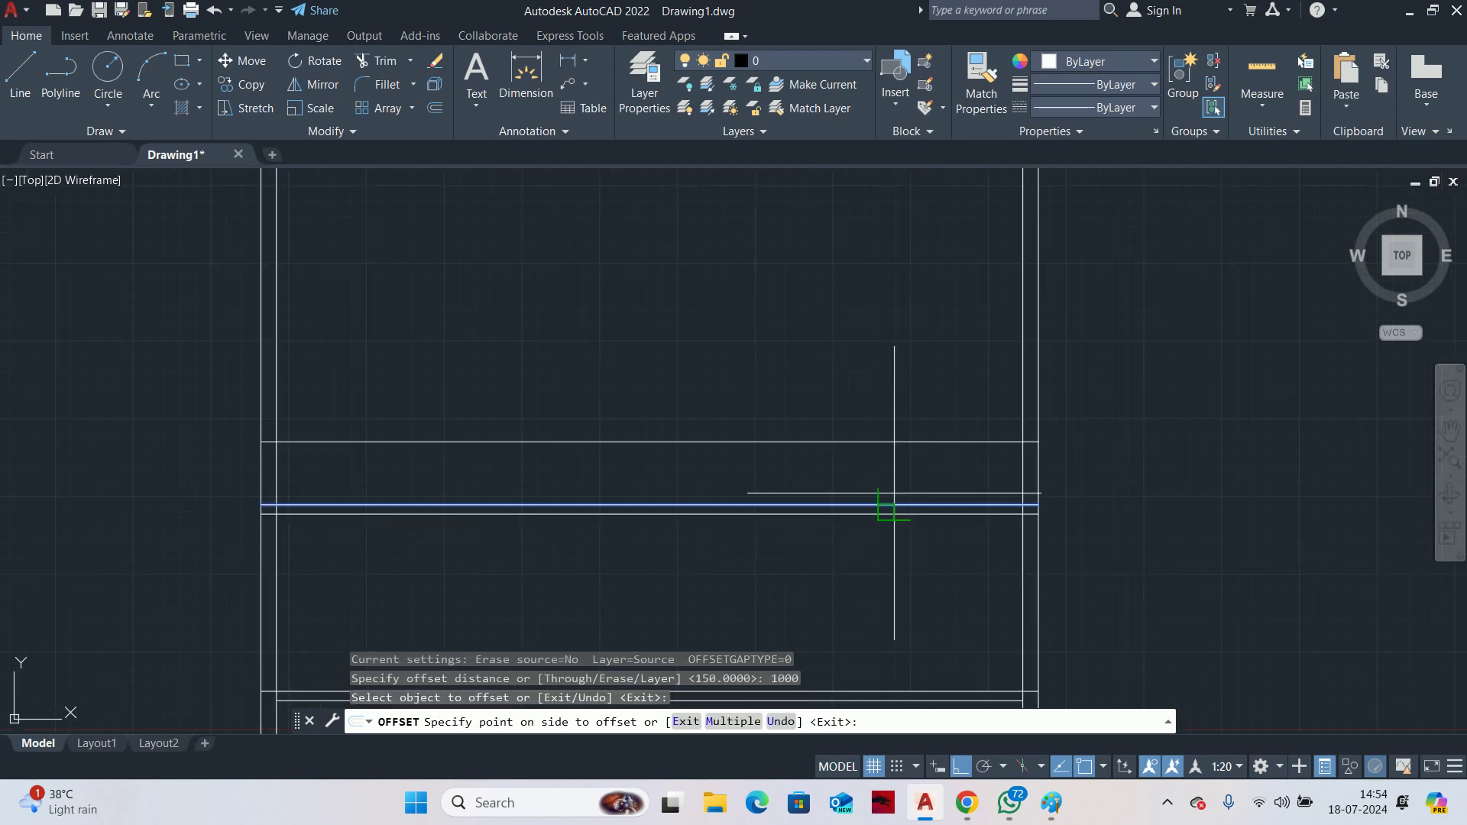
{"action": "left_click", "coordinate": [861, 432]}
{"action": "key", "text": "Escape"}
{"action": "key", "text": "Escape"}
Trim all the vertical wall lines above the parapet's top edge with a fence across them
{"action": "type", "text": "tr"}
{"action": "key", "text": "Return"}
{"action": "left_click", "coordinate": [1146, 357]}
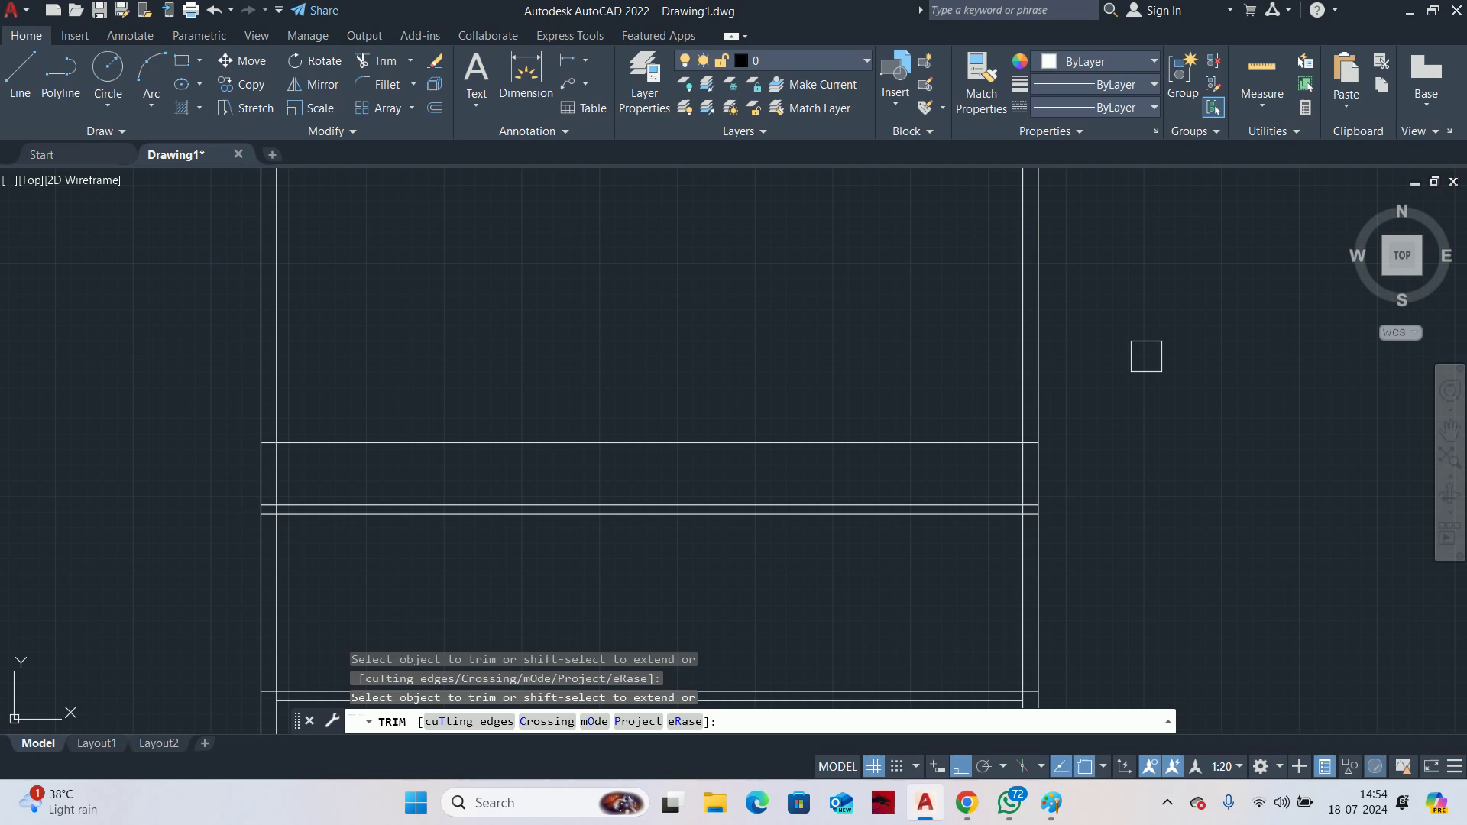
{"action": "left_click", "coordinate": [210, 357]}
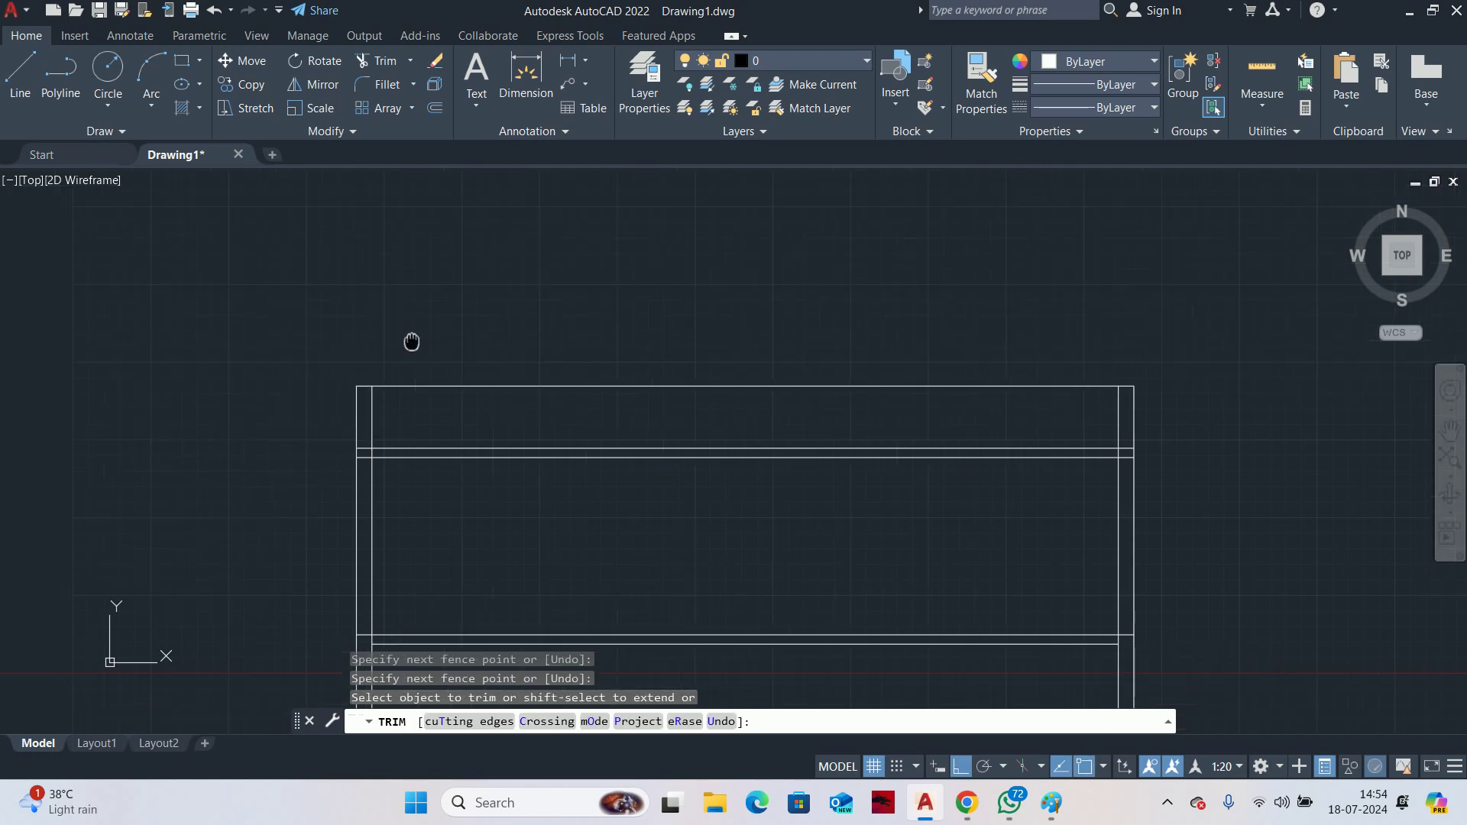
Trim the inner wall lines where they cross the upper slab at both walls
{"action": "scroll", "coordinate": [528, 403], "scroll_direction": "up", "scroll_amount": 5}
{"action": "scroll", "coordinate": [635, 403], "scroll_direction": "down", "scroll_amount": 5}
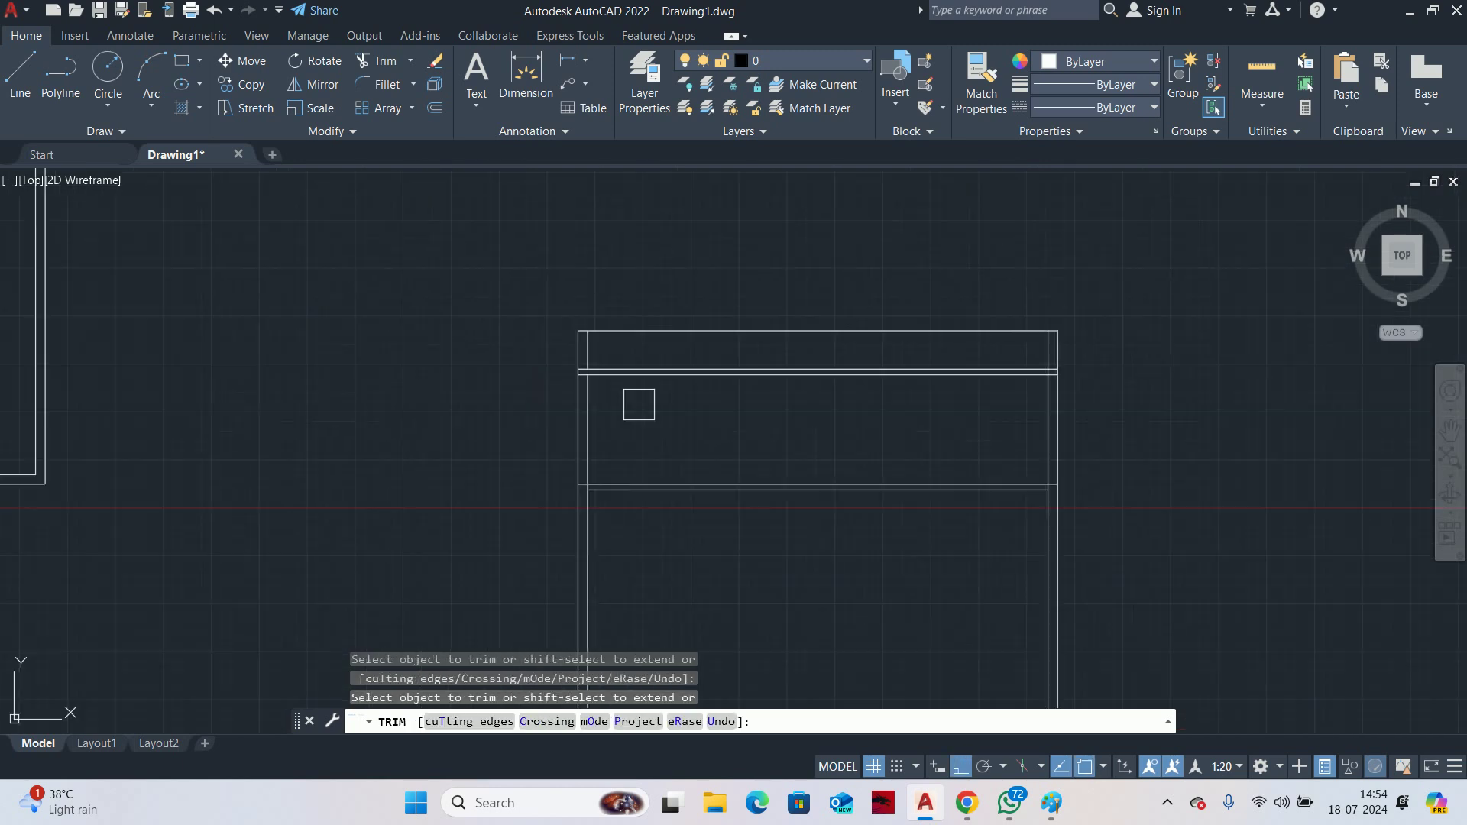
{"action": "scroll", "coordinate": [754, 455], "scroll_direction": "up", "scroll_amount": 6}
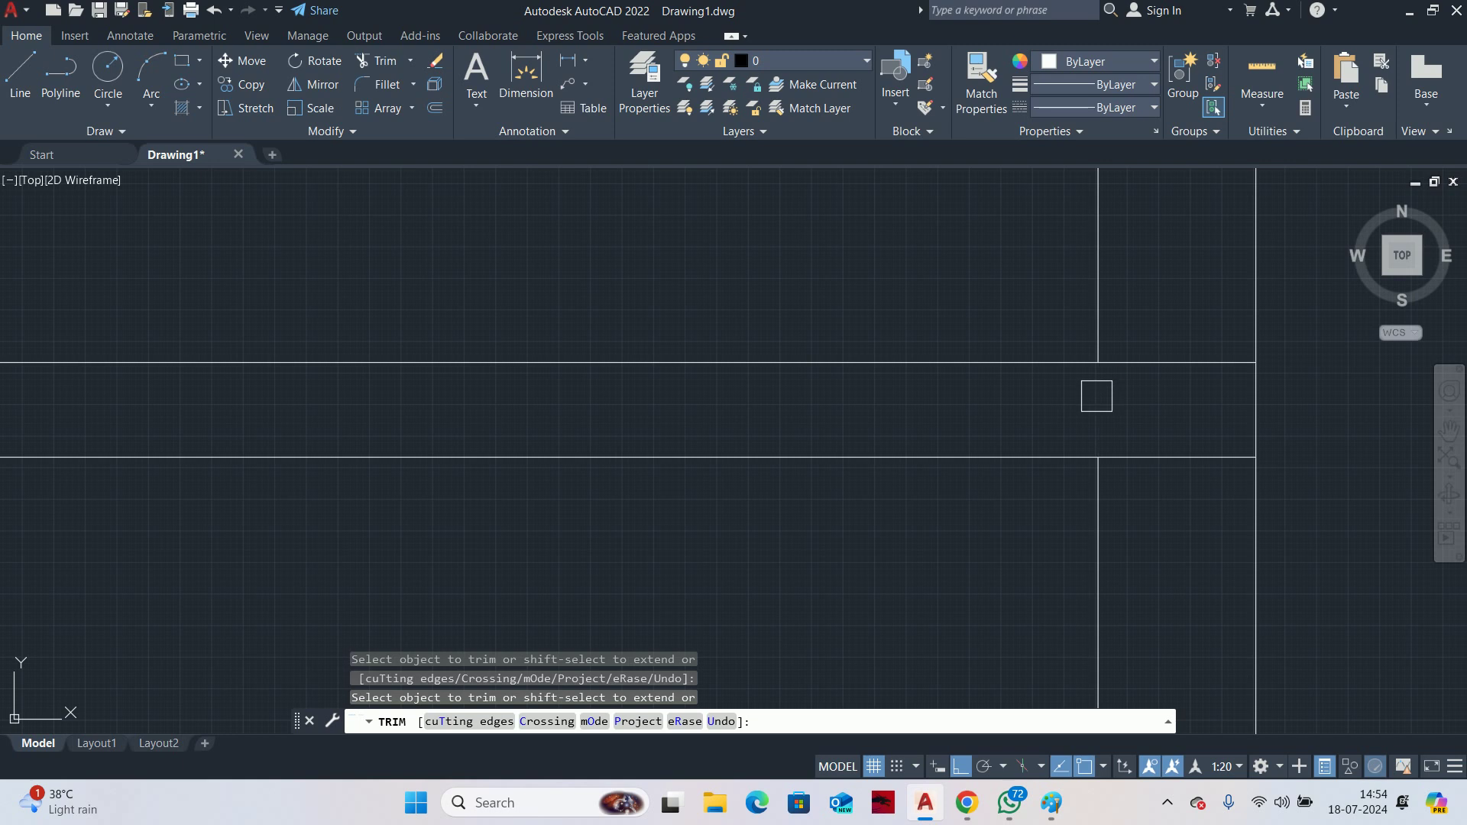
Extend the lower slab's underside line to the outer wall faces and trim the inner wall lines crossing that slab
{"action": "scroll", "coordinate": [1097, 393], "scroll_direction": "down", "scroll_amount": 5}
{"action": "left_click", "coordinate": [1081, 451]}
{"action": "scroll", "coordinate": [1082, 451], "scroll_direction": "up", "scroll_amount": 5}
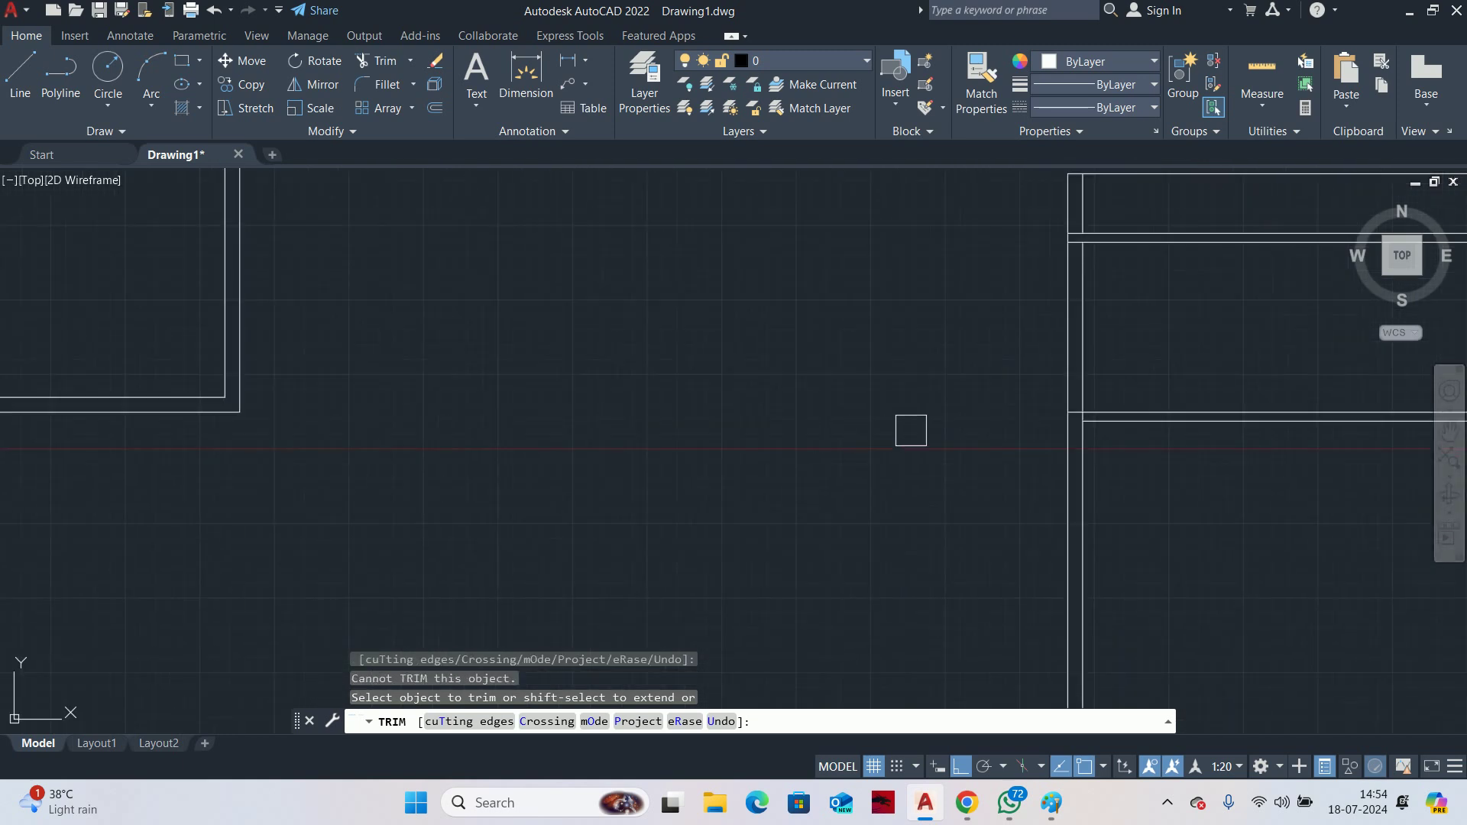
{"action": "left_click", "coordinate": [1098, 425]}
{"action": "scroll", "coordinate": [1091, 423], "scroll_direction": "down", "scroll_amount": 3}
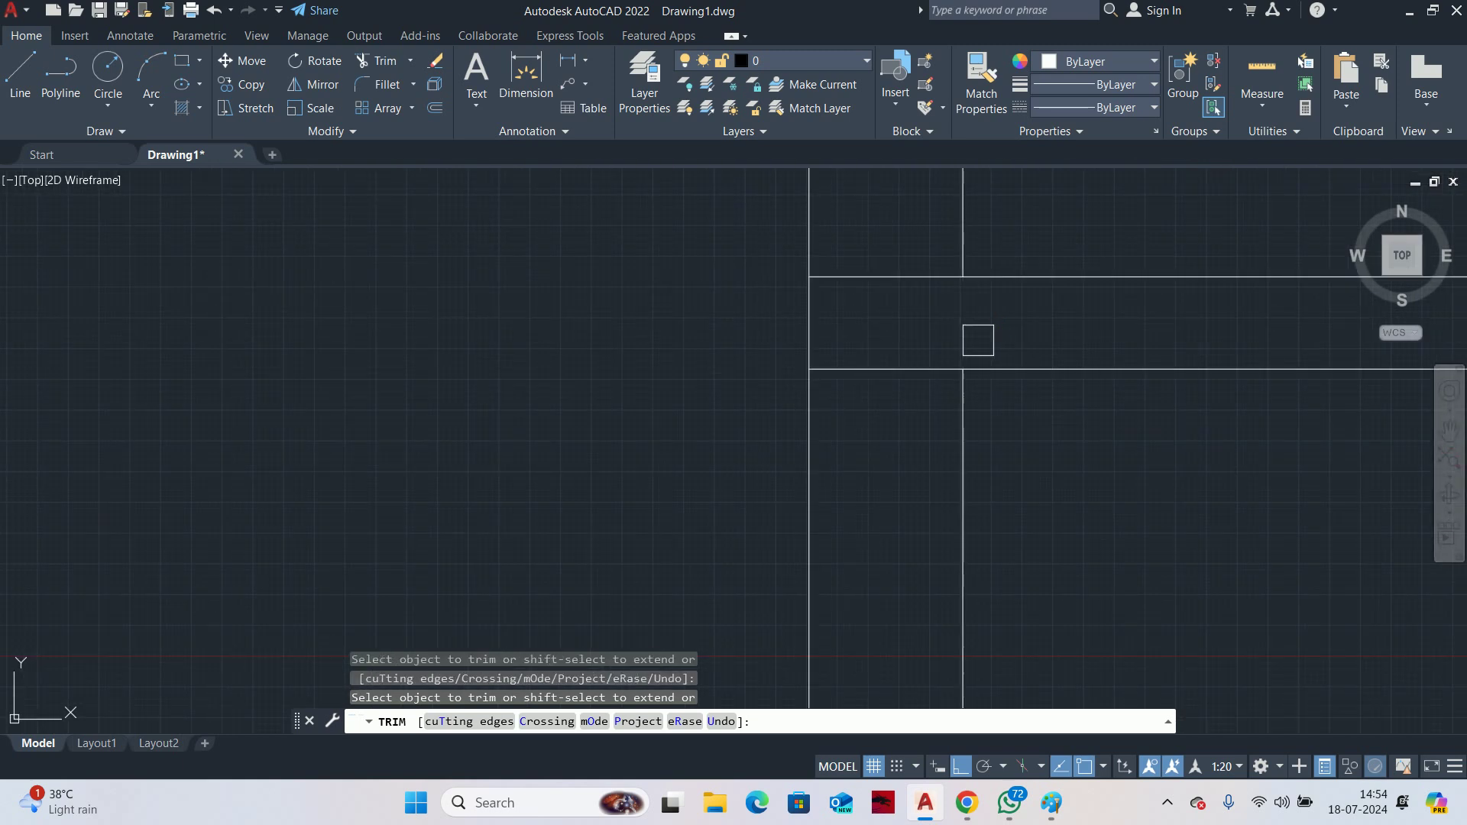
{"action": "middle_click_drag", "start_coordinate": [1304, 399], "coordinate": [904, 419]}
{"action": "scroll", "coordinate": [1323, 388], "scroll_direction": "up", "scroll_amount": 7}
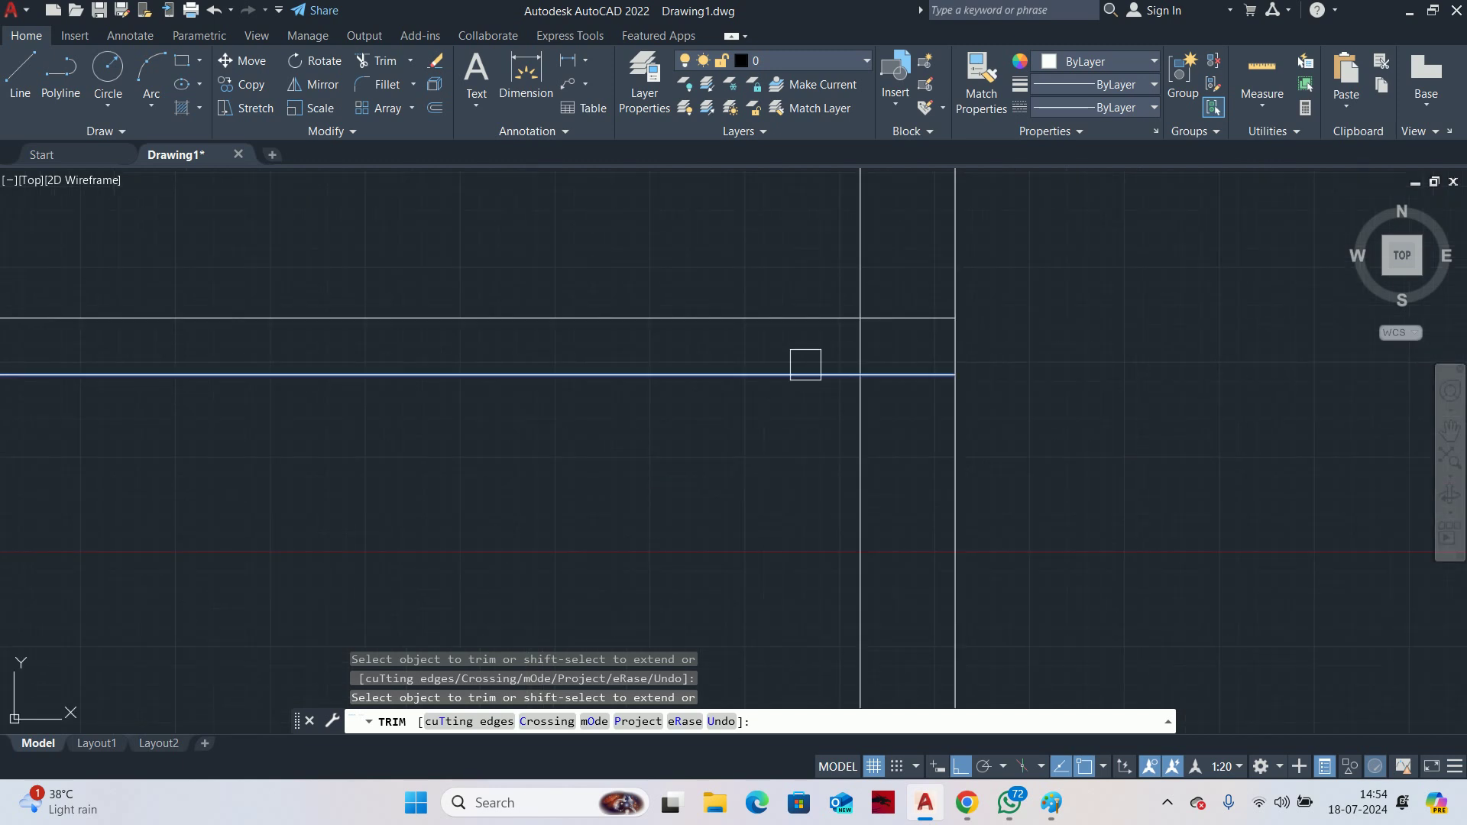
{"action": "scroll", "coordinate": [810, 371], "scroll_direction": "down", "scroll_amount": 7}
{"action": "key", "text": "Escape"}
{"action": "middle_click_drag", "start_coordinate": [829, 396], "coordinate": [997, 399]}
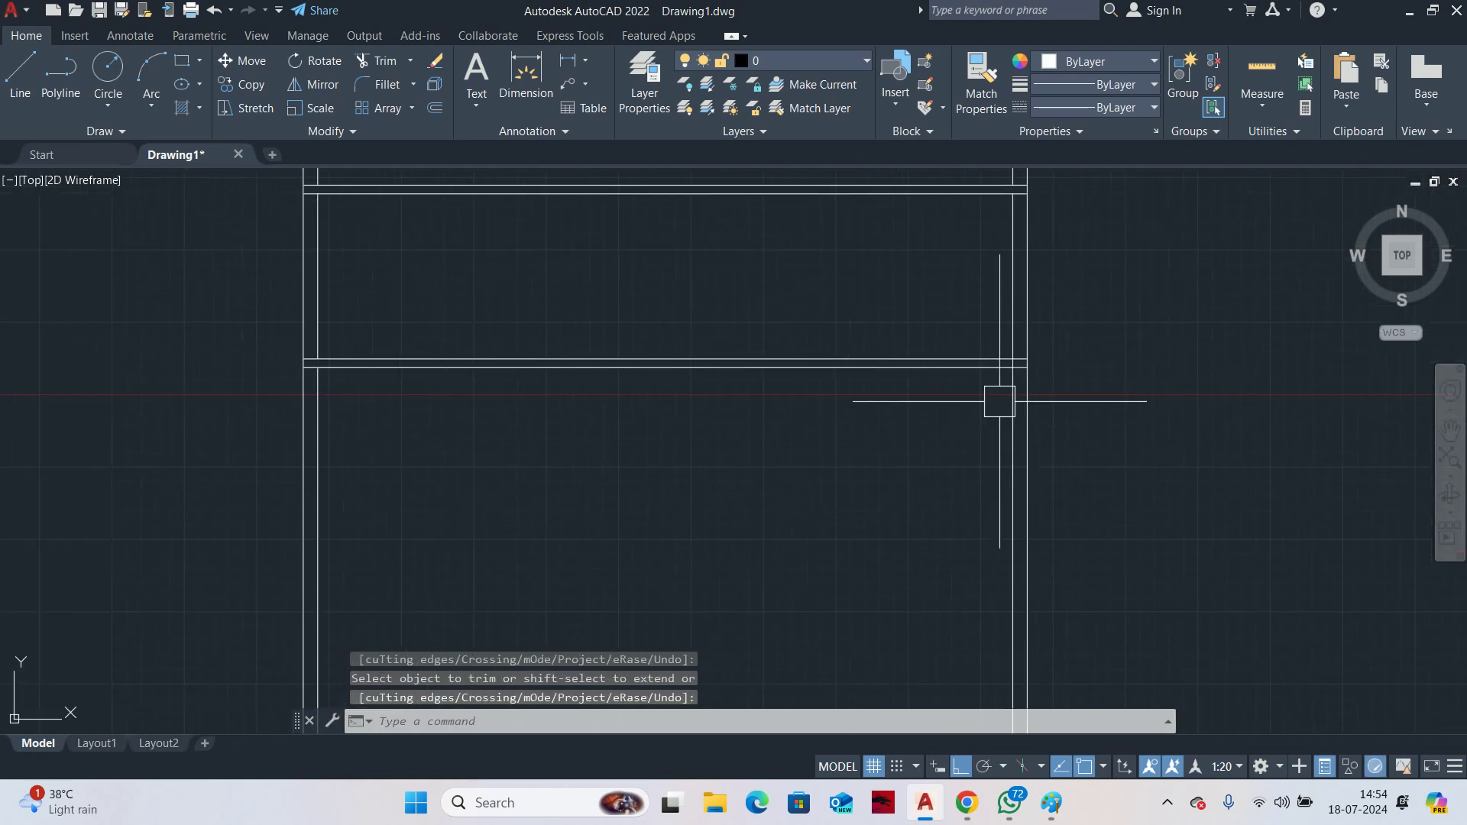
{"action": "key", "text": "Escape"}
{"action": "key", "text": "Escape"}
Offset the top lines of both the lower and upper slabs downward by 450 for the beam depth
{"action": "type", "text": "O"}
{"action": "key", "text": "Return"}
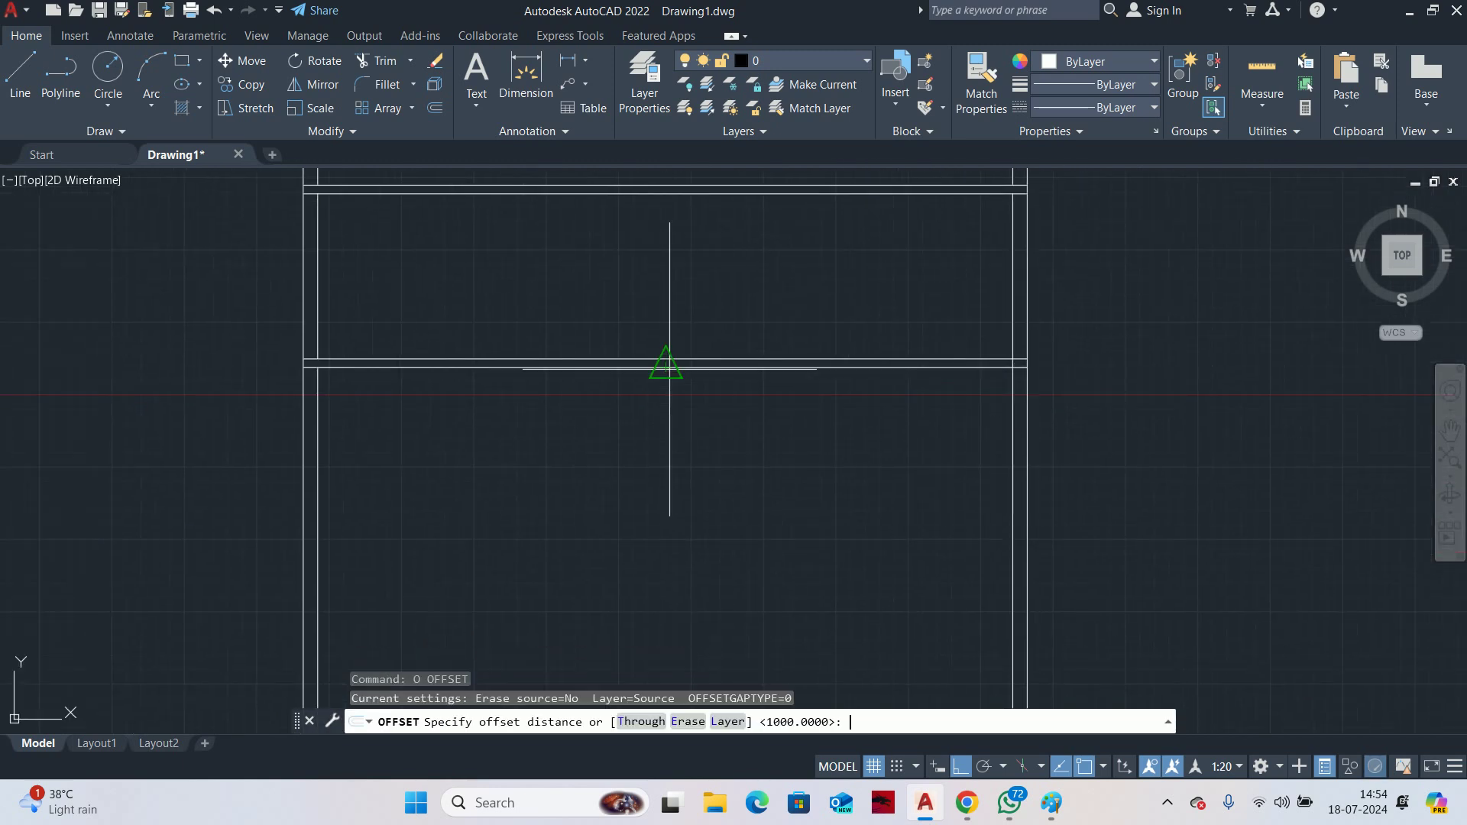
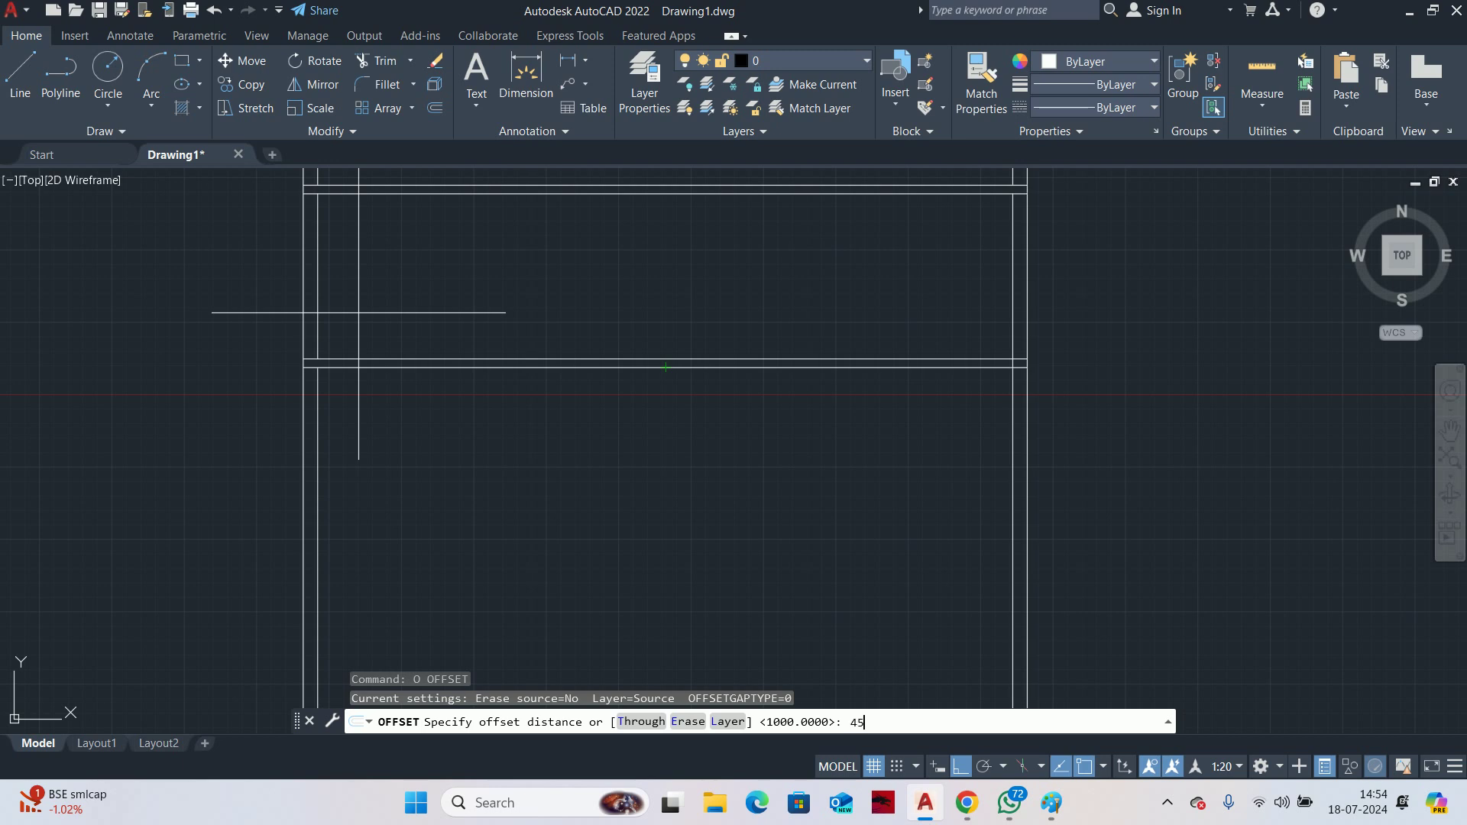
{"action": "type", "text": "0"}
{"action": "key", "text": "Return"}
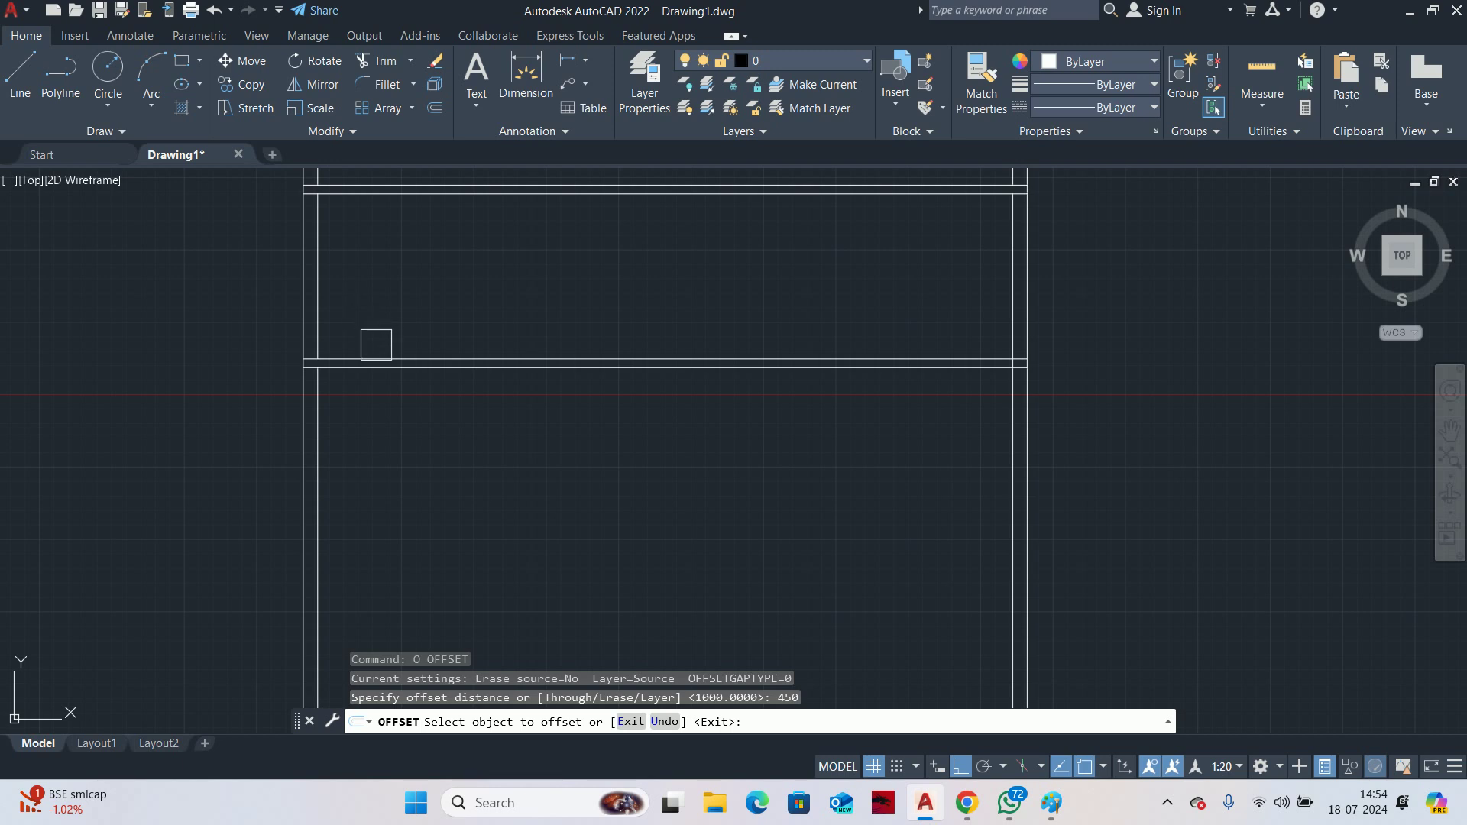
{"action": "left_click", "coordinate": [376, 346]}
{"action": "left_click", "coordinate": [416, 508]}
{"action": "middle_click_drag", "start_coordinate": [454, 275], "coordinate": [455, 426]}
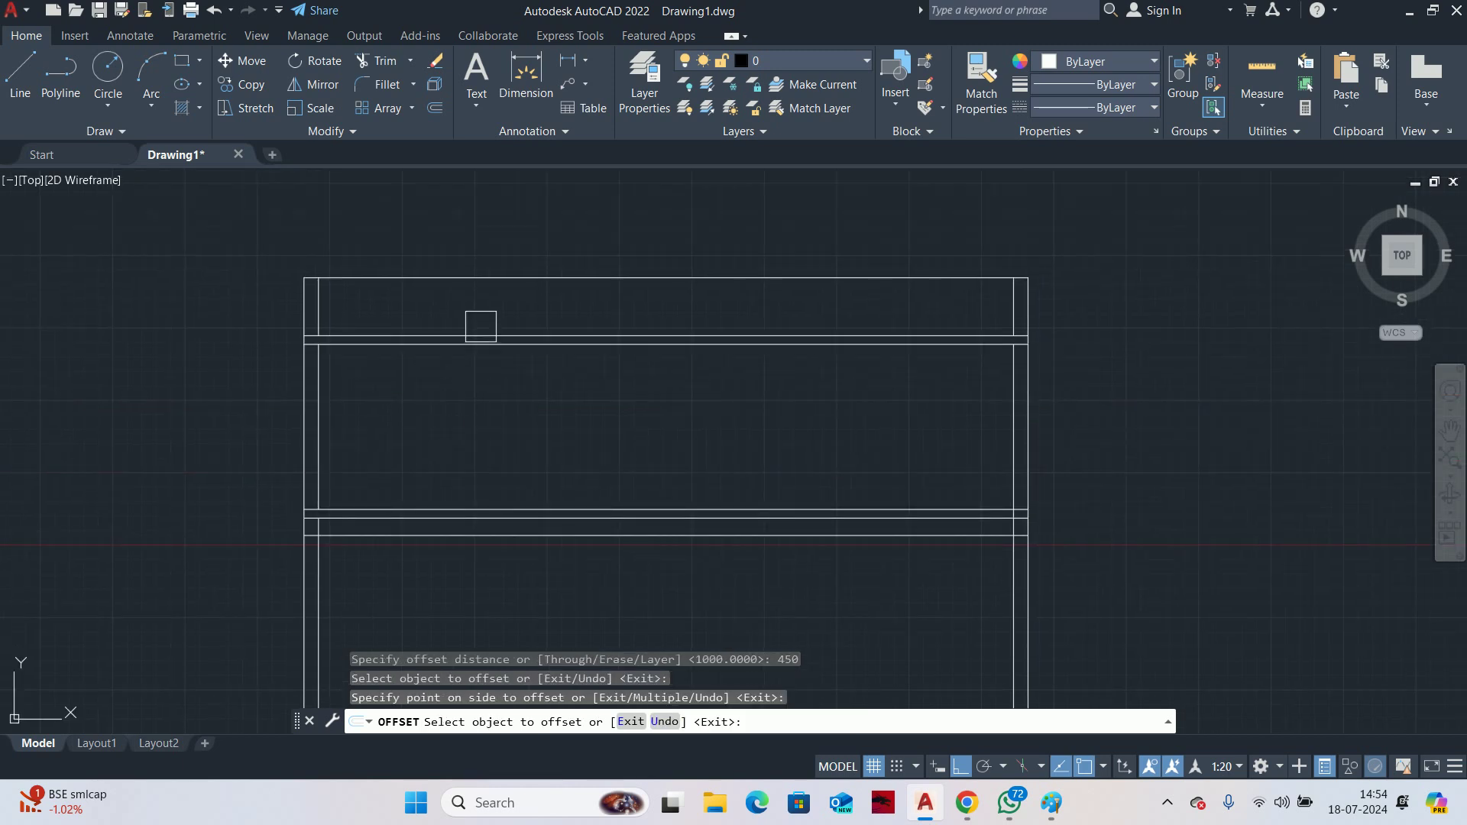
{"action": "left_click", "coordinate": [481, 326]}
{"action": "scroll", "coordinate": [448, 416], "scroll_direction": "down", "scroll_amount": 2}
{"action": "key", "text": "Escape"}
{"action": "key", "text": "Escape"}
Trim the 450 offset lines between the walls and the lower slab's underside line within the walls, leaving beam outlines
{"action": "type", "text": "TR"}
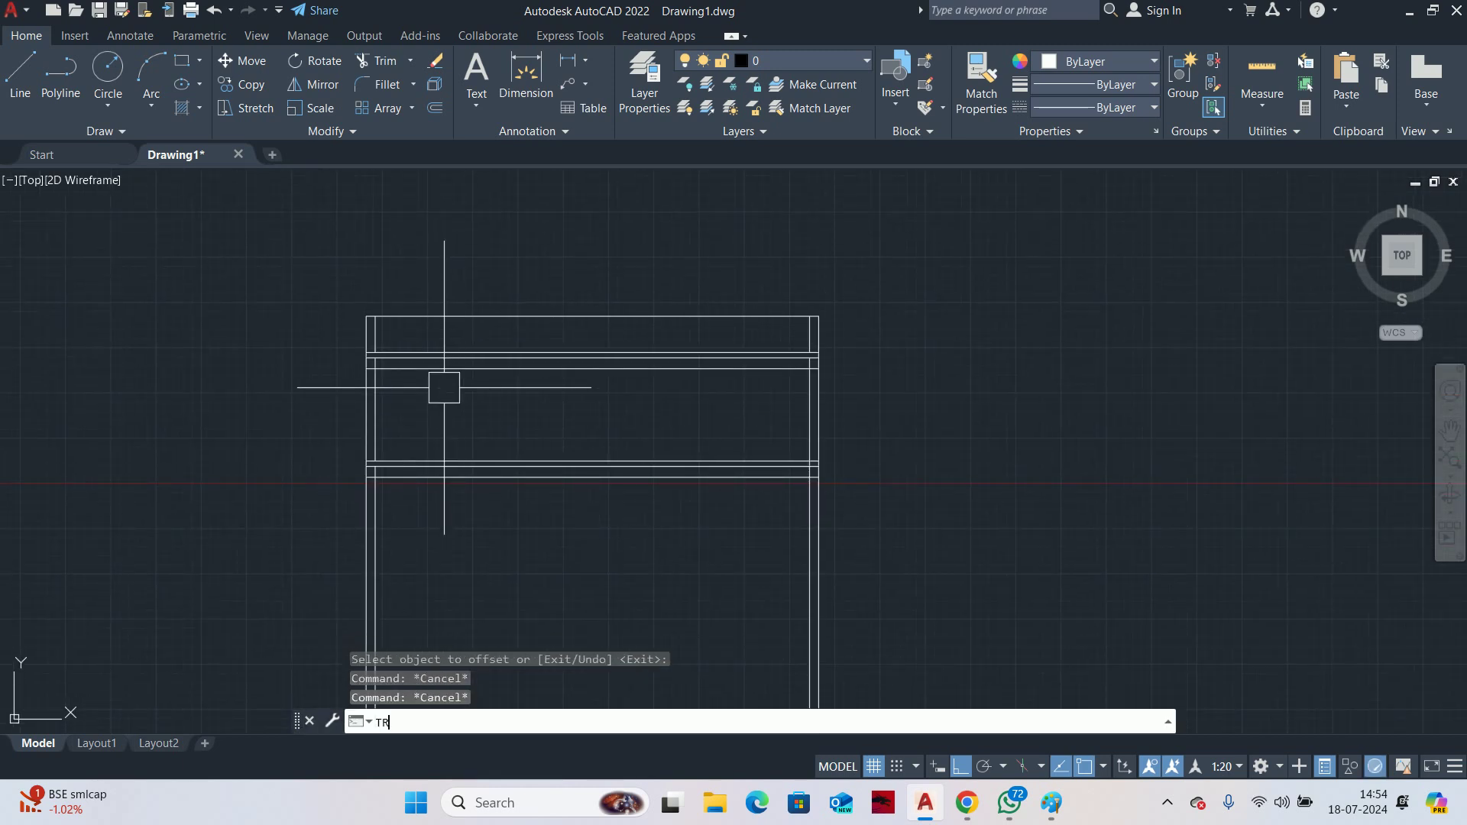
{"action": "key", "text": "Return"}
{"action": "scroll", "coordinate": [426, 451], "scroll_direction": "up", "scroll_amount": 2}
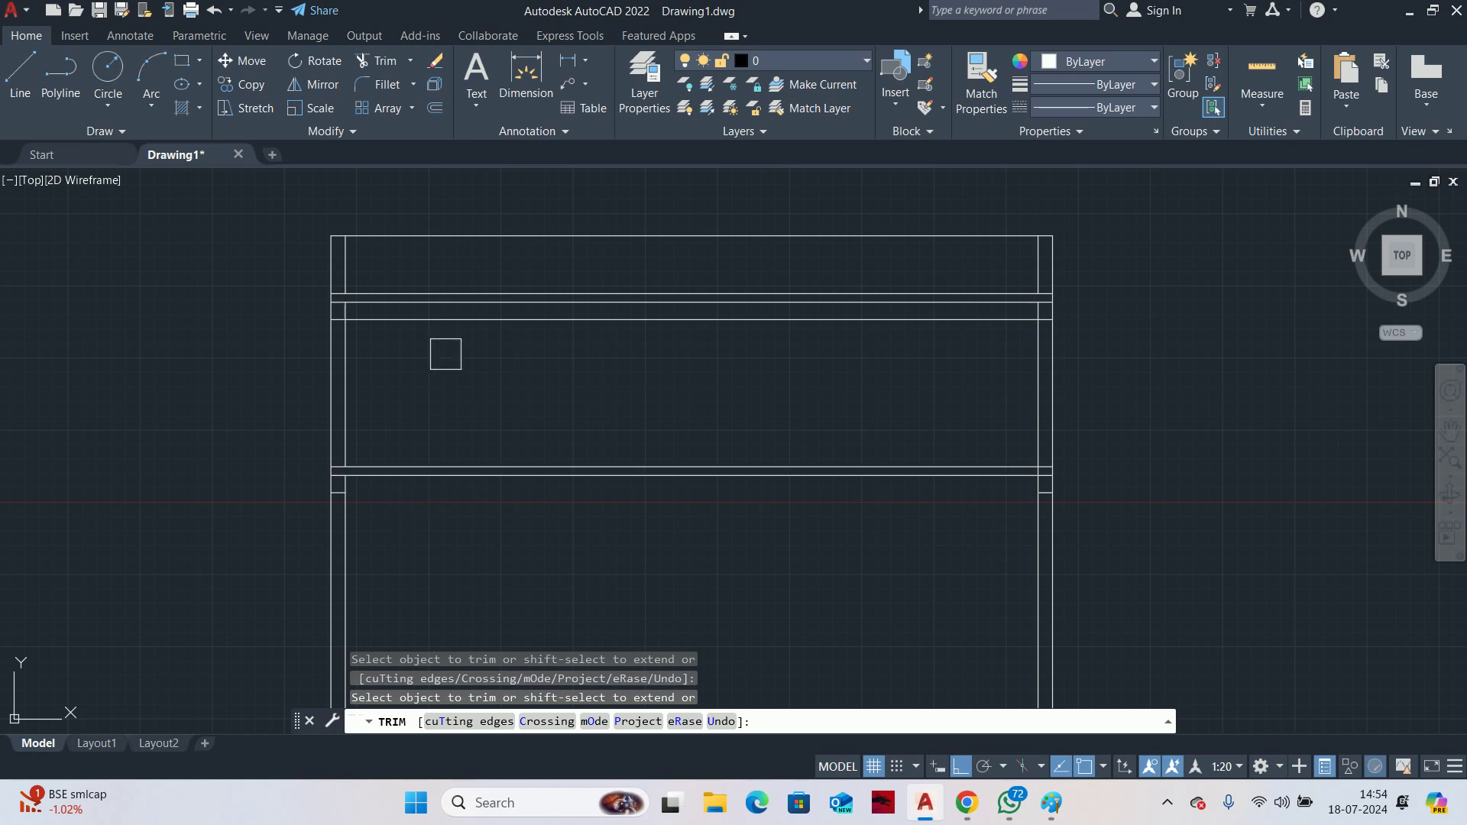
{"action": "scroll", "coordinate": [313, 451], "scroll_direction": "up", "scroll_amount": 4}
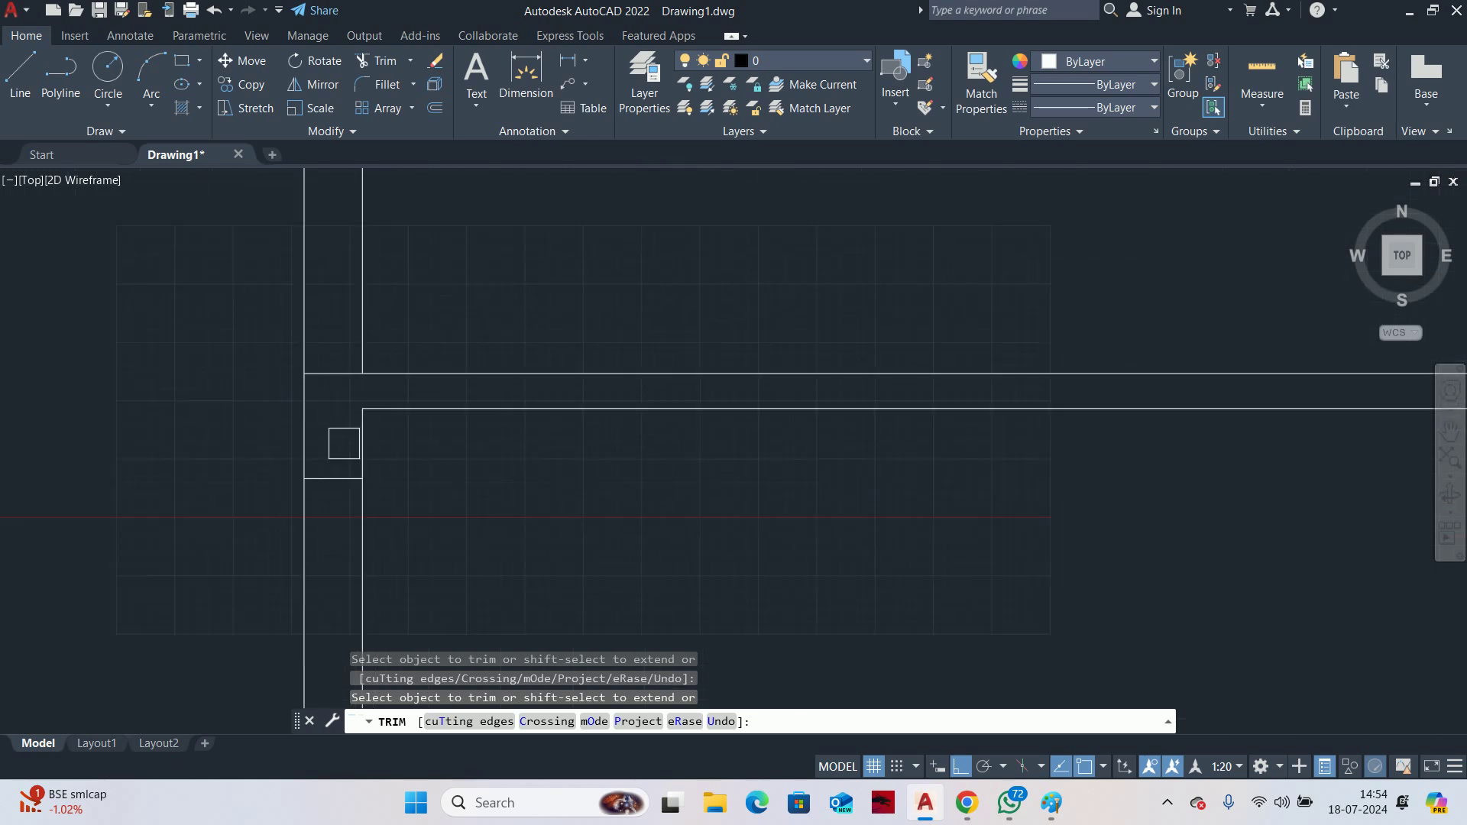
{"action": "scroll", "coordinate": [760, 449], "scroll_direction": "down", "scroll_amount": 6}
{"action": "scroll", "coordinate": [944, 582], "scroll_direction": "up", "scroll_amount": 8}
{"action": "scroll", "coordinate": [917, 560], "scroll_direction": "down", "scroll_amount": 3}
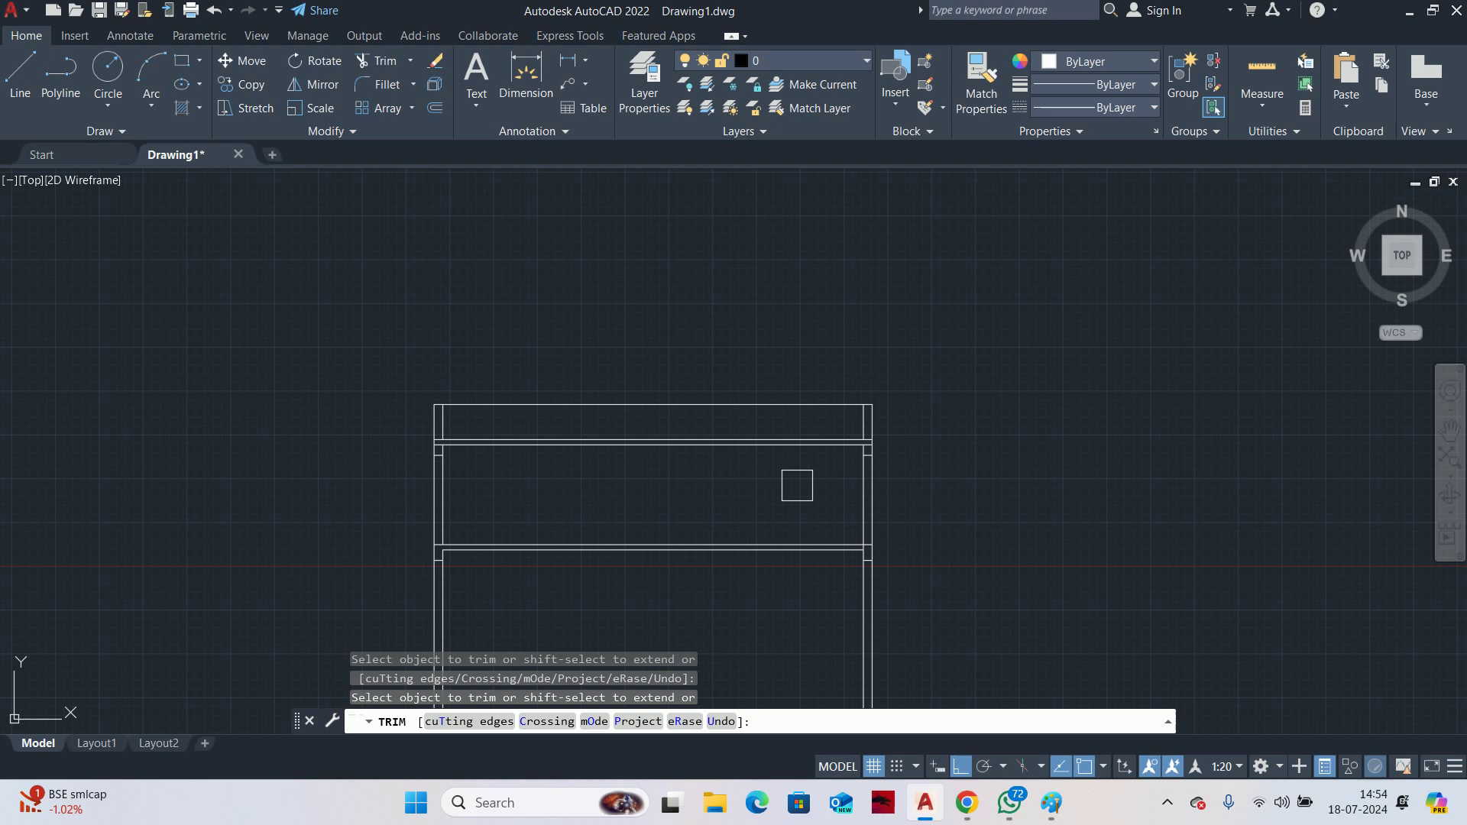
Trim the upper slab's underside line where it crosses the beams in the walls
{"action": "scroll", "coordinate": [864, 426], "scroll_direction": "up", "scroll_amount": 4}
{"action": "scroll", "coordinate": [833, 594], "scroll_direction": "down", "scroll_amount": 3}
{"action": "scroll", "coordinate": [950, 354], "scroll_direction": "up", "scroll_amount": 3}
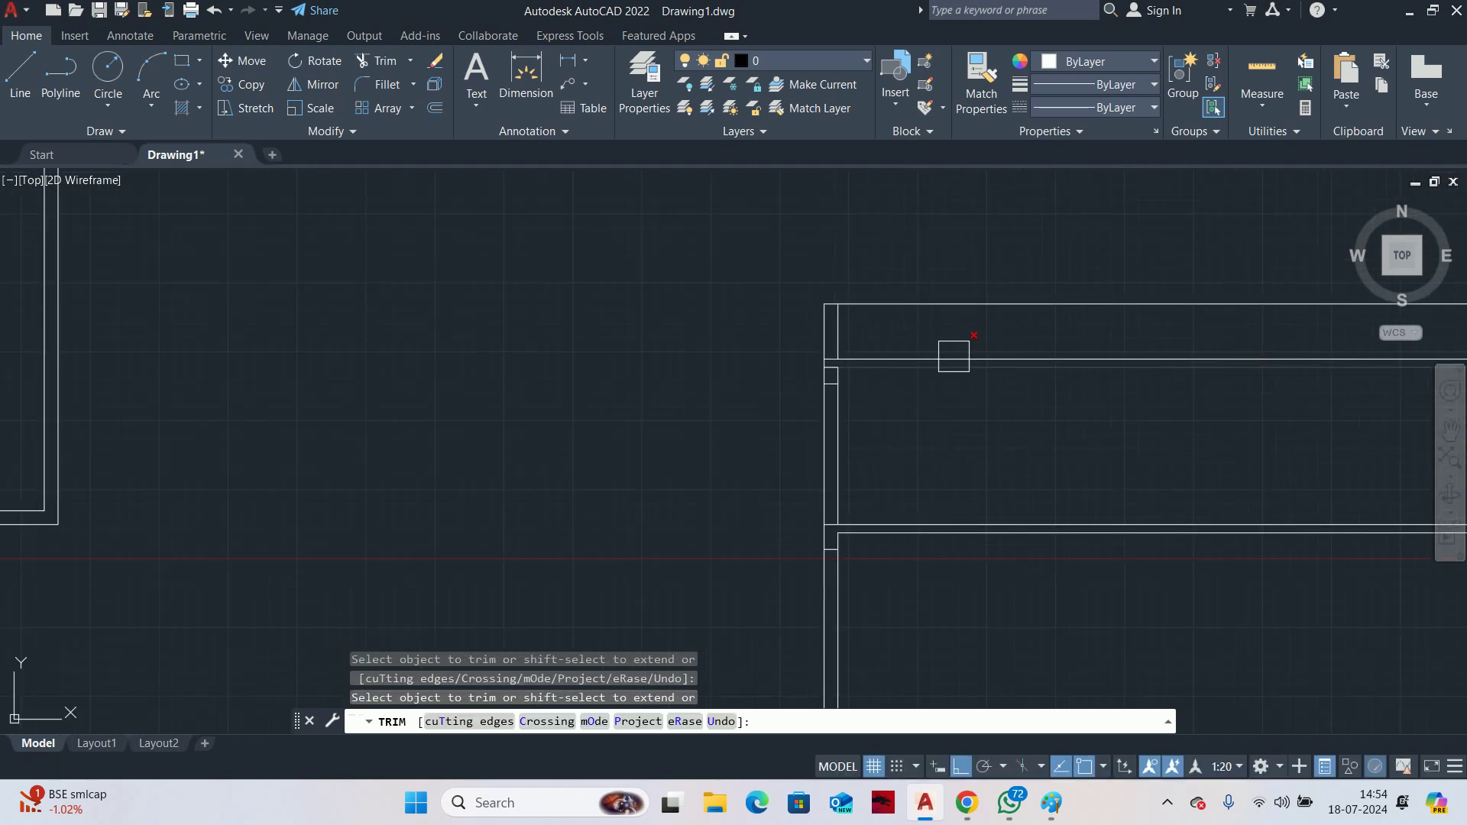
{"action": "scroll", "coordinate": [914, 461], "scroll_direction": "down", "scroll_amount": 4}
{"action": "key", "text": "Escape"}
{"action": "key", "text": "Escape"}
{"action": "key", "text": "Escape"}
{"action": "scroll", "coordinate": [802, 416], "scroll_direction": "up", "scroll_amount": 2}
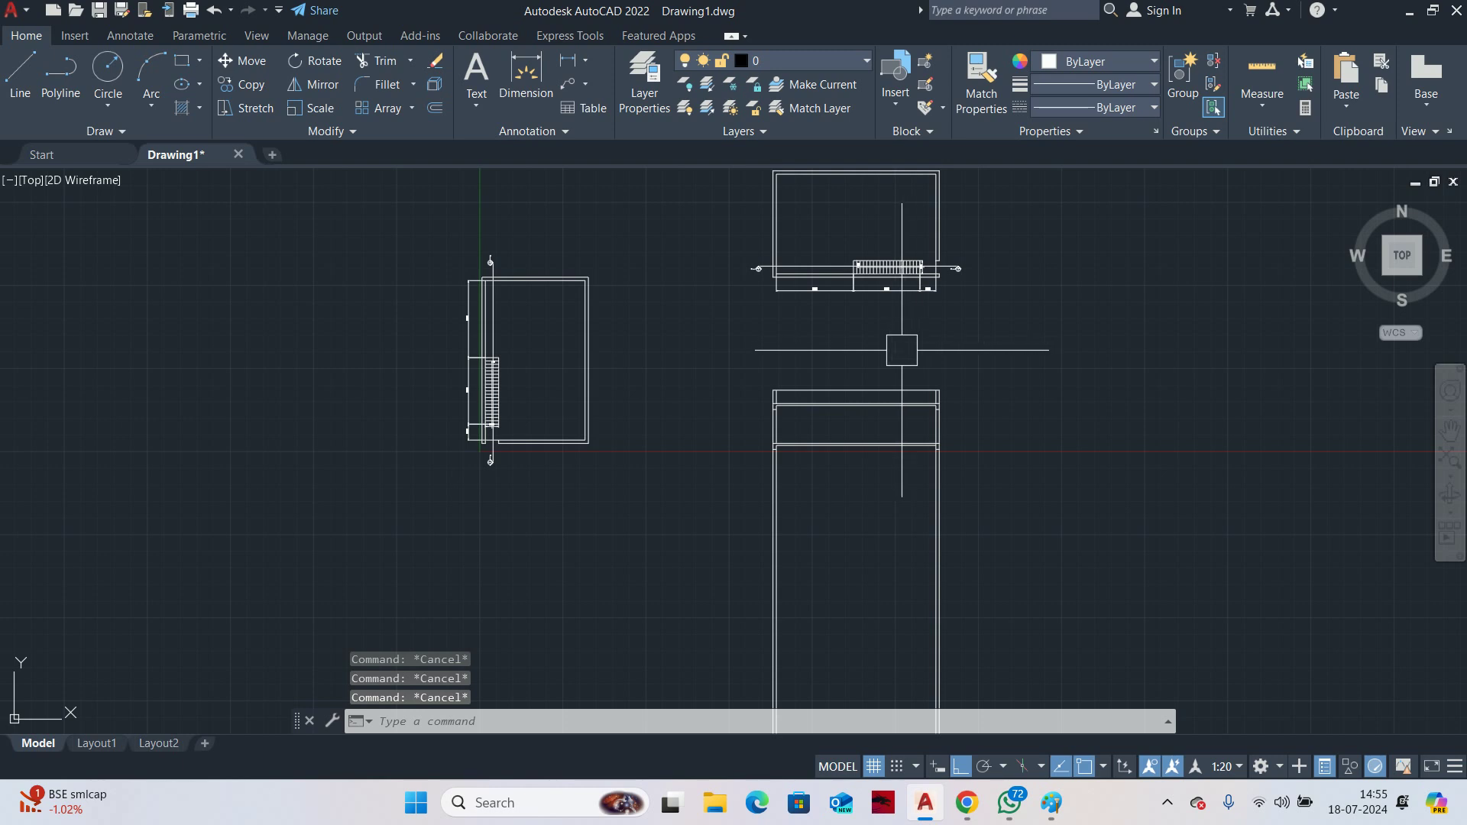
Draw vertical construction lines (XLINE) through the tread lines of the rotated plan's staircase, from its right end to mid-flight
{"action": "scroll", "coordinate": [920, 277], "scroll_direction": "up", "scroll_amount": 4}
{"action": "type", "text": "x"}
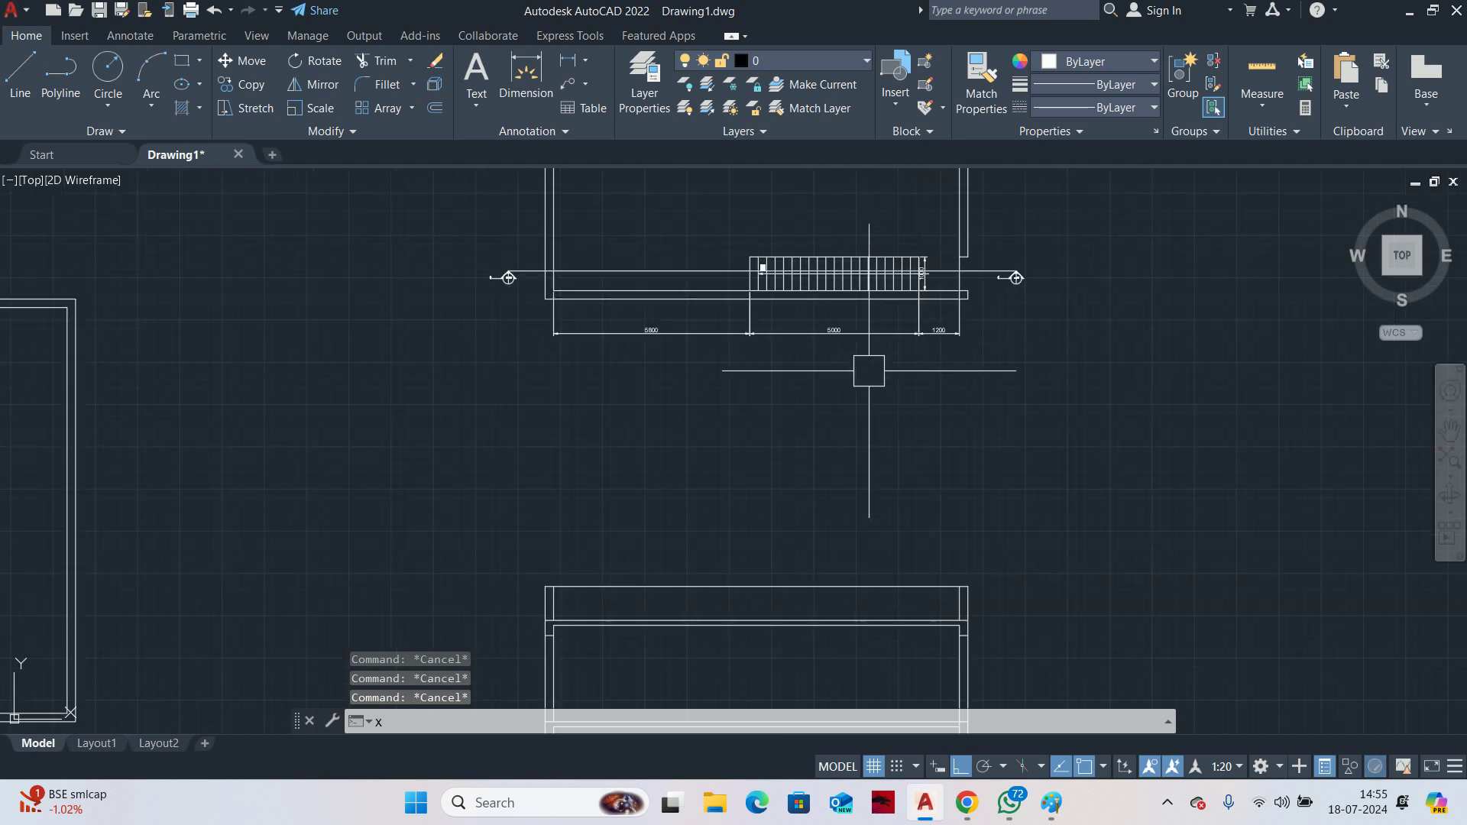
{"action": "type", "text": "l"}
{"action": "key", "text": "Return"}
{"action": "middle_click_drag", "start_coordinate": [853, 476], "coordinate": [795, 399]}
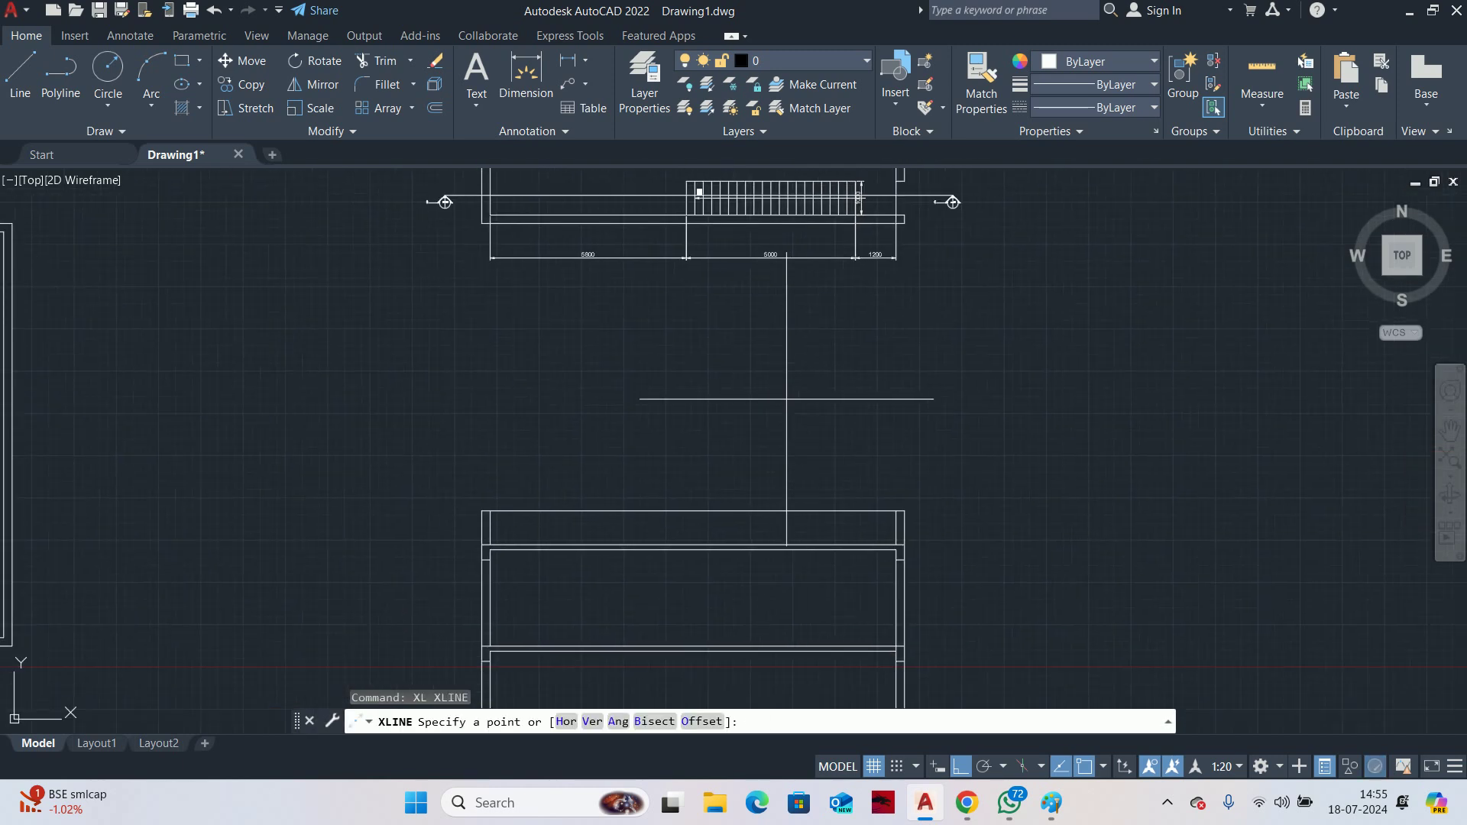
{"action": "type", "text": "v"}
{"action": "key", "text": "Return"}
{"action": "scroll", "coordinate": [801, 562], "scroll_direction": "down", "scroll_amount": 2}
{"action": "scroll", "coordinate": [816, 518], "scroll_direction": "up", "scroll_amount": 10}
{"action": "middle_click_drag", "start_coordinate": [817, 518], "coordinate": [826, 293]}
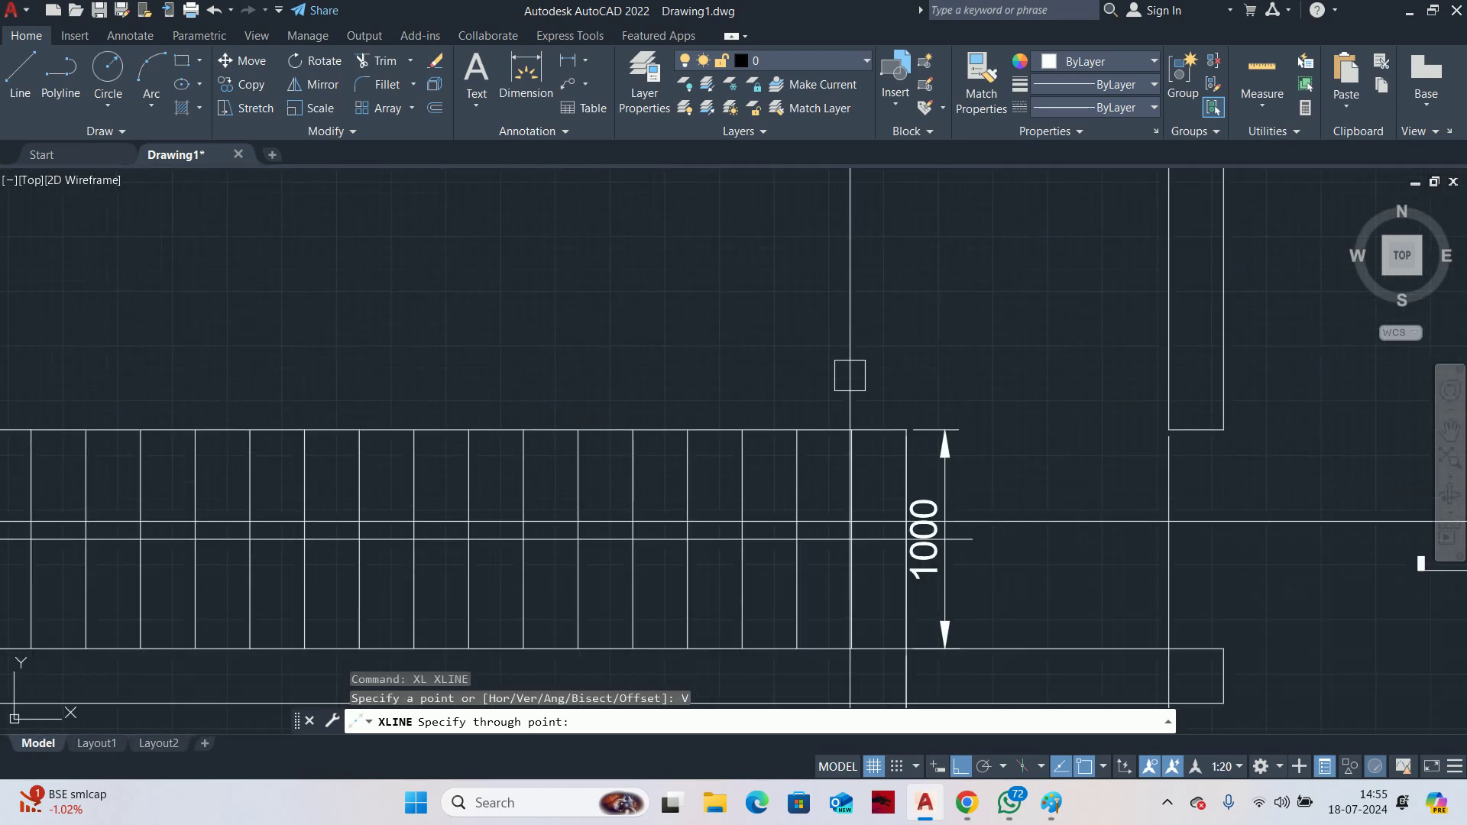
{"action": "left_click", "coordinate": [906, 430]}
{"action": "left_click", "coordinate": [852, 429]}
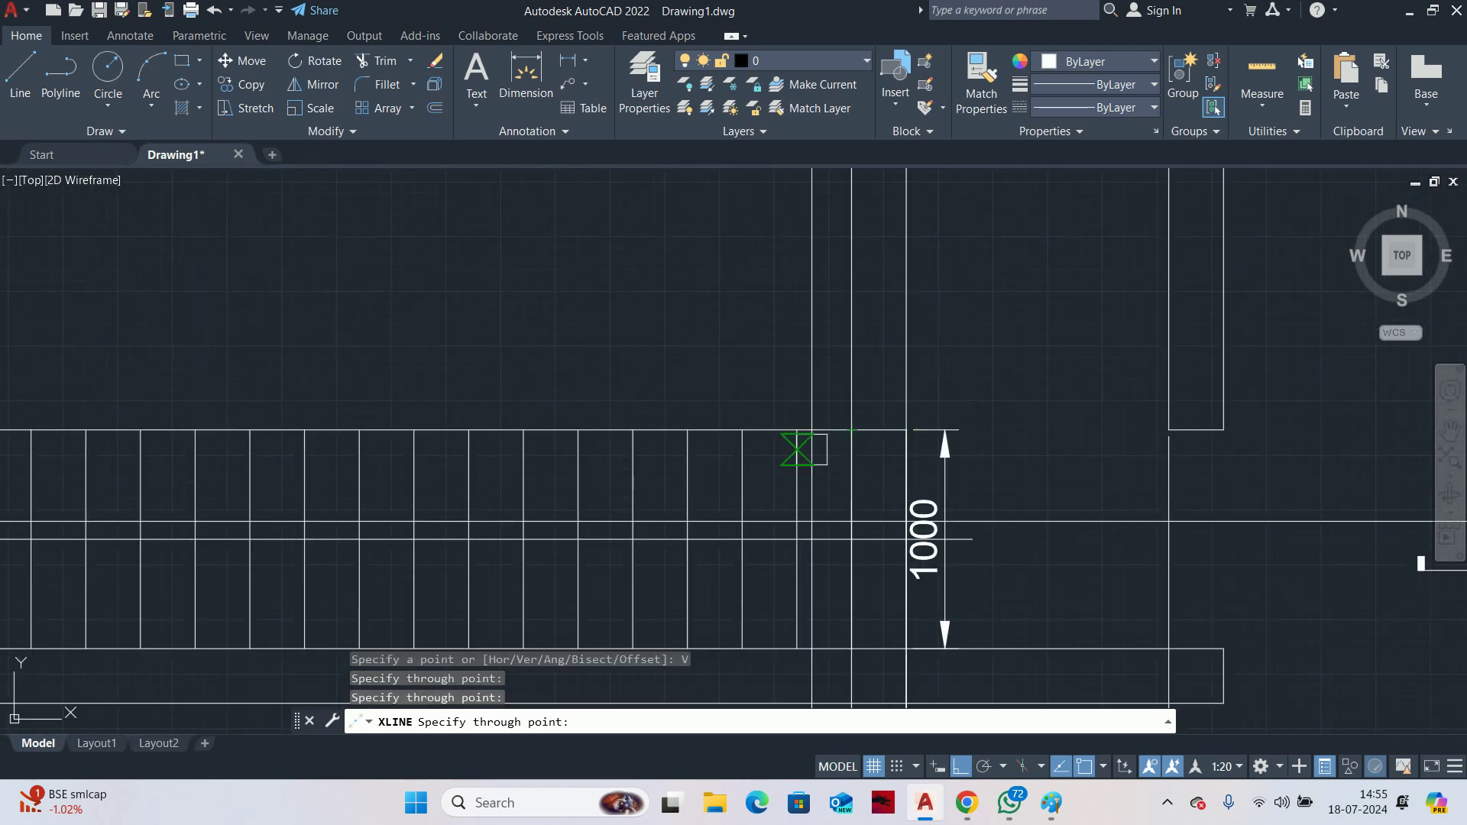
{"action": "left_click", "coordinate": [798, 431]}
{"action": "middle_click_drag", "start_coordinate": [681, 469], "coordinate": [1123, 435]}
{"action": "left_click", "coordinate": [1185, 395]}
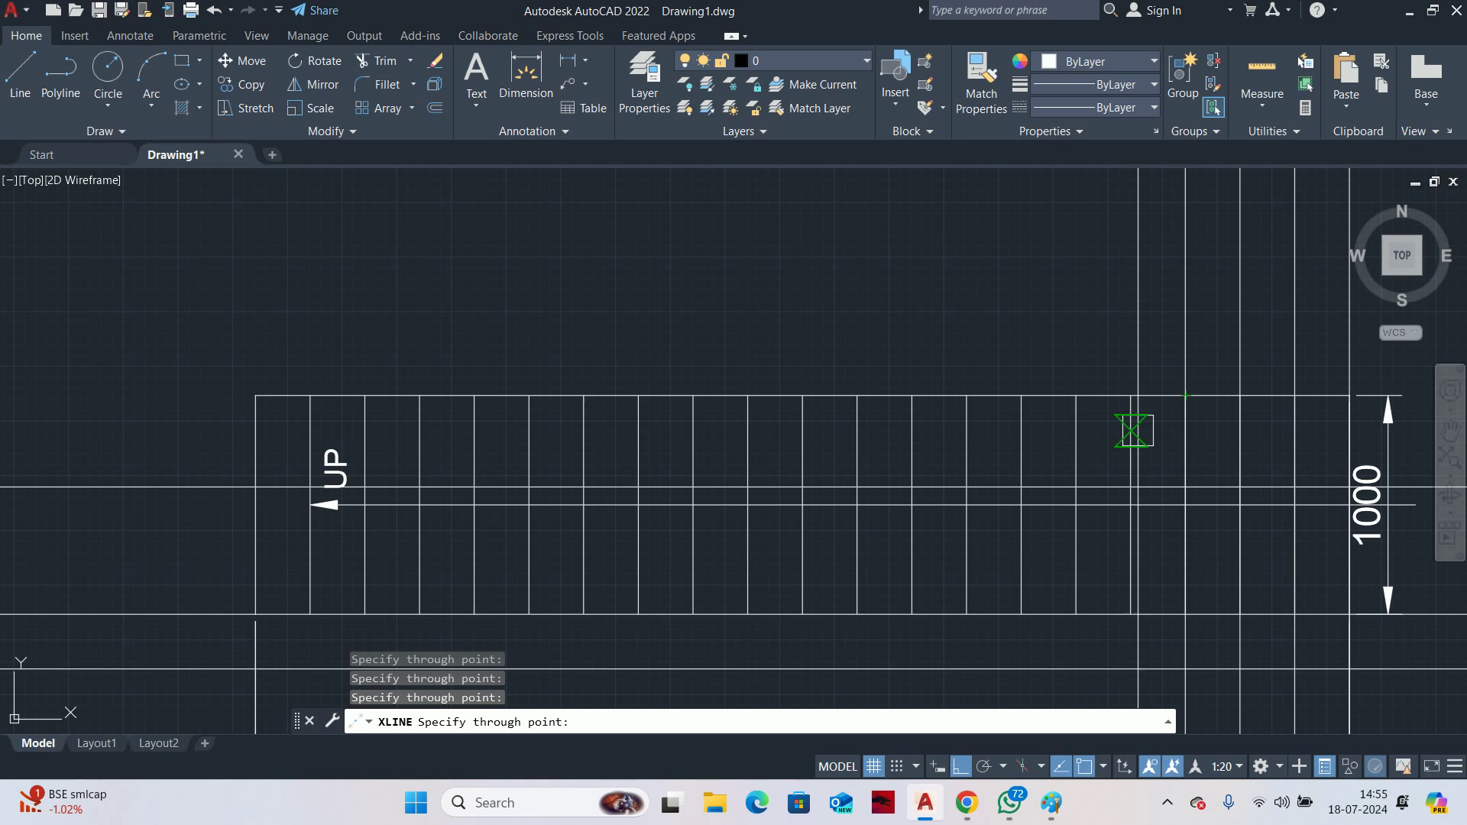
{"action": "left_click", "coordinate": [1131, 395]}
{"action": "left_click", "coordinate": [1077, 395]}
{"action": "left_click", "coordinate": [1022, 396]}
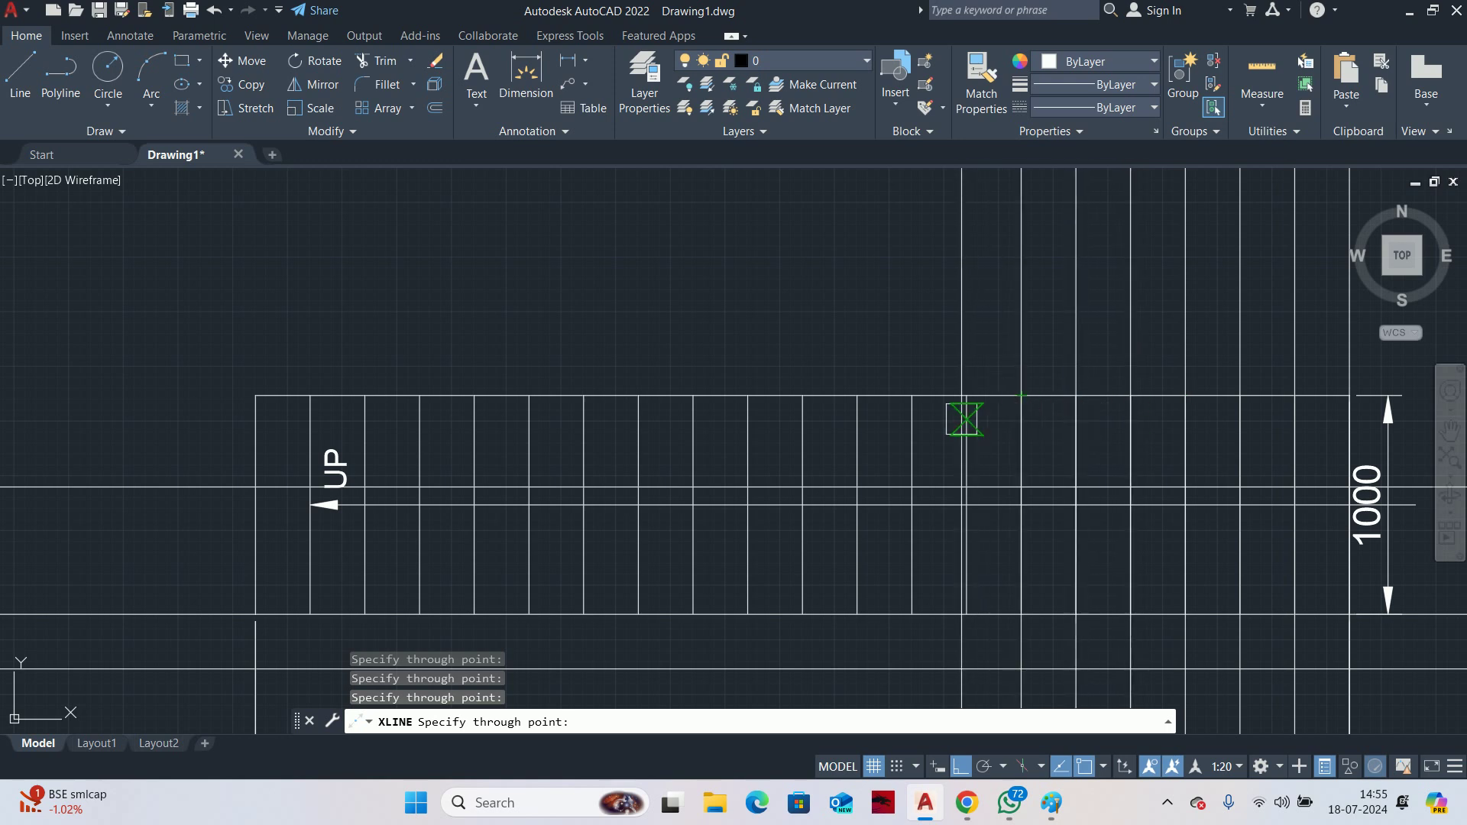
{"action": "left_click", "coordinate": [856, 395]}
Add vertical construction lines through the remaining stair treads, up to the tread line at the UP arrowhead
{"action": "middle_click_drag", "start_coordinate": [796, 445], "coordinate": [976, 481]}
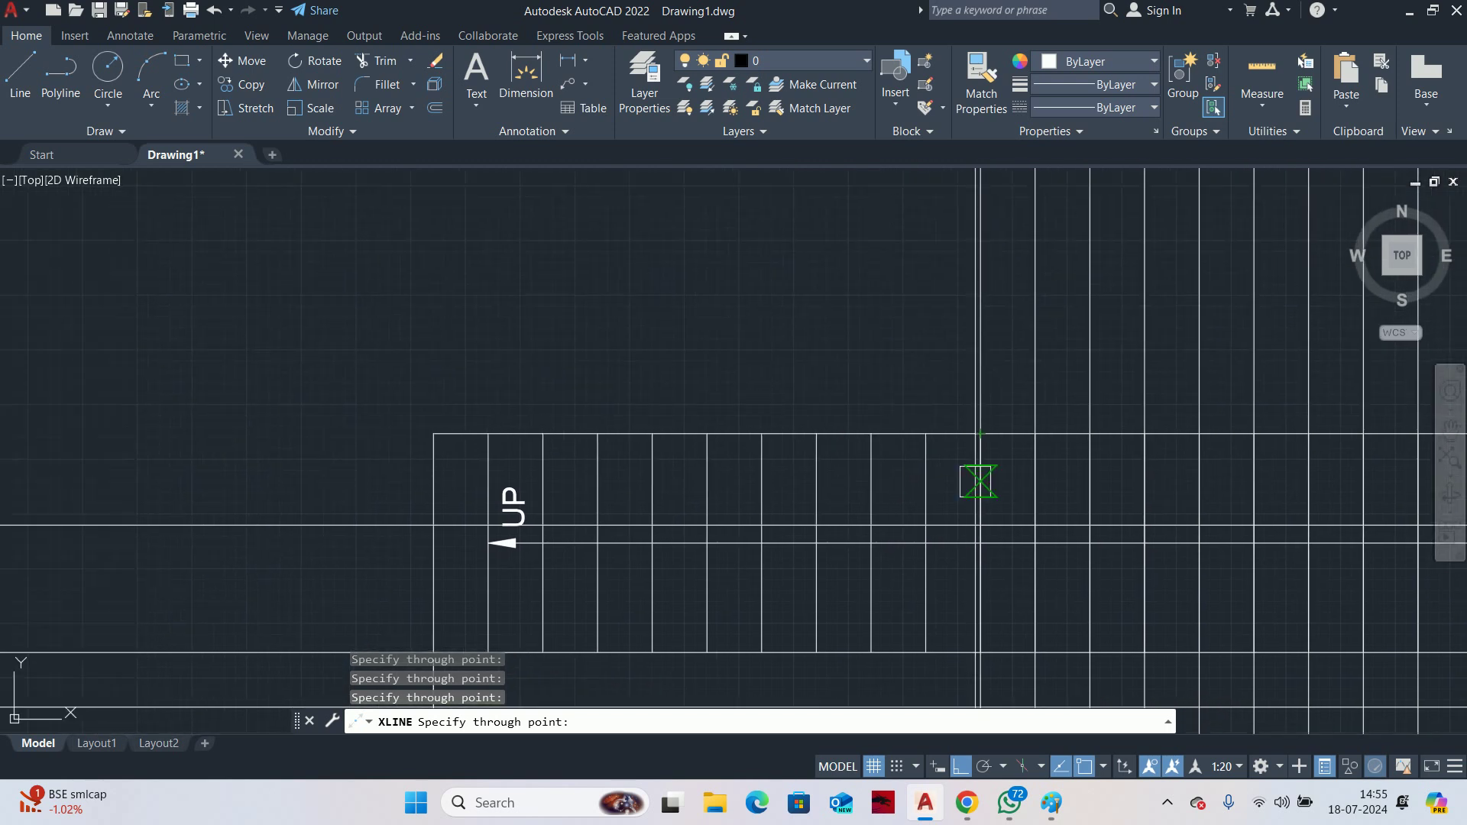
{"action": "left_click", "coordinate": [926, 434]}
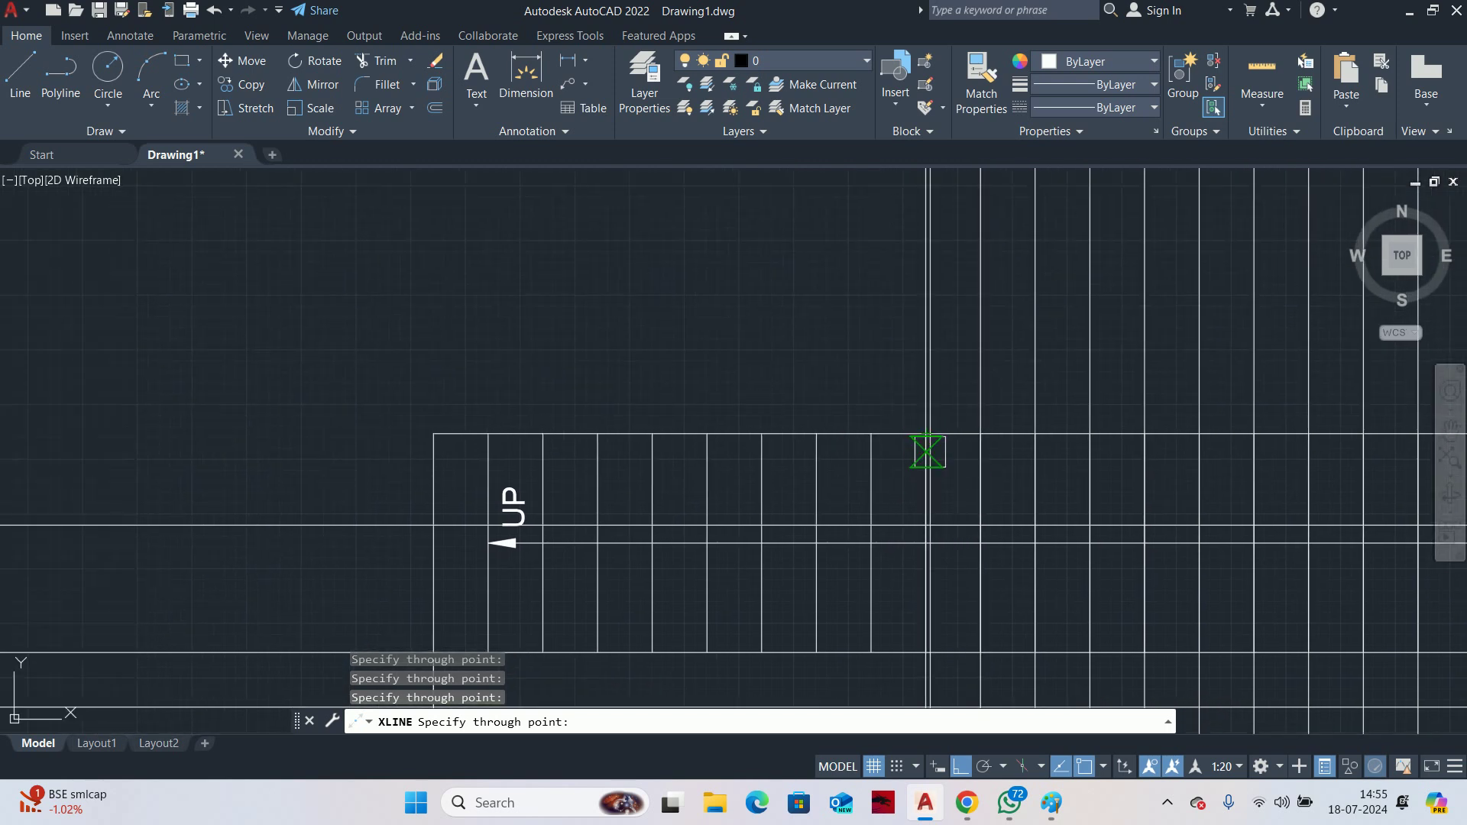
{"action": "left_click", "coordinate": [872, 434]}
{"action": "left_click", "coordinate": [817, 433]}
{"action": "left_click", "coordinate": [762, 433]}
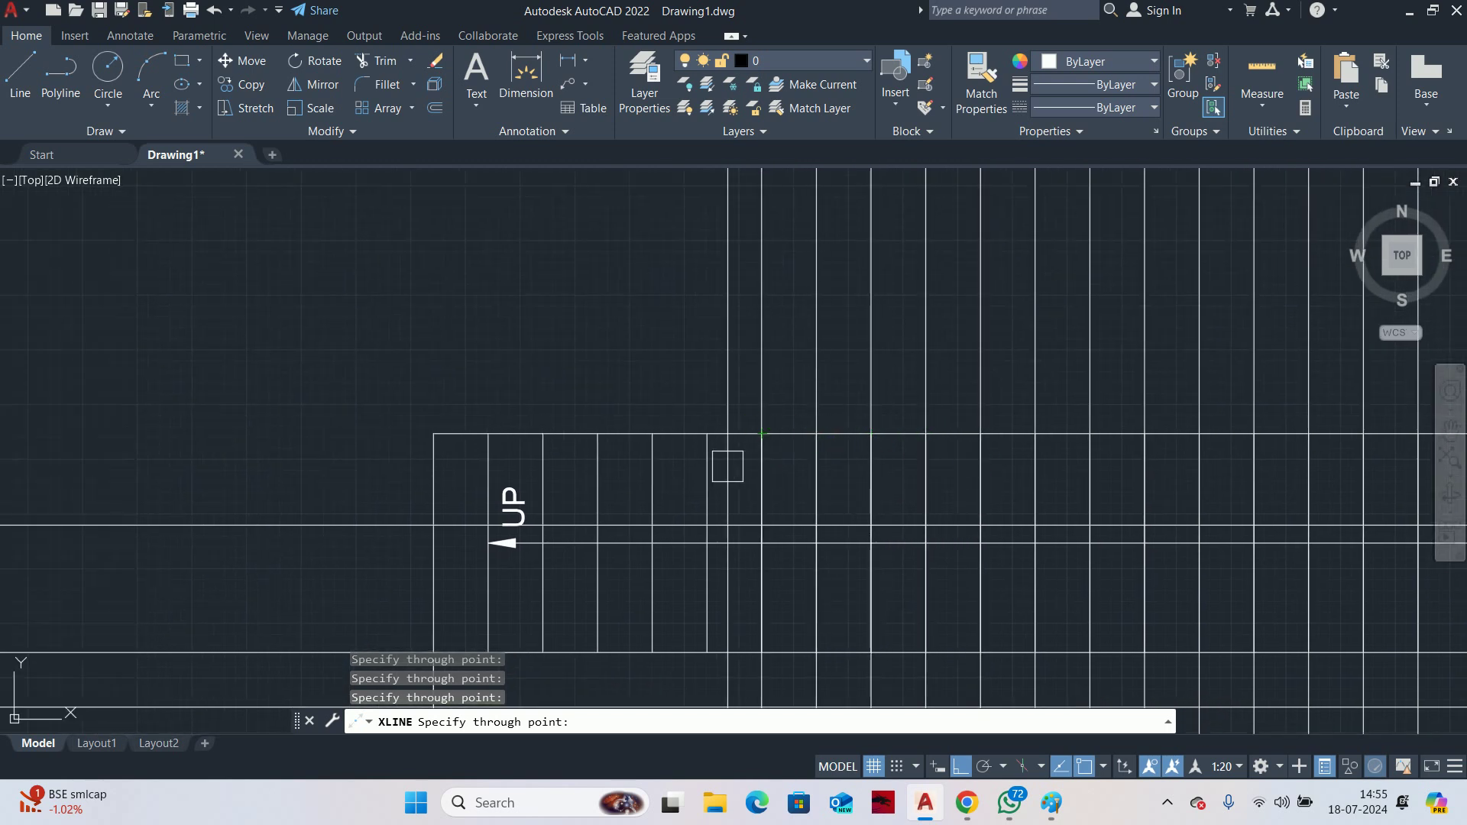
{"action": "left_click", "coordinate": [707, 433]}
{"action": "left_click", "coordinate": [653, 434]}
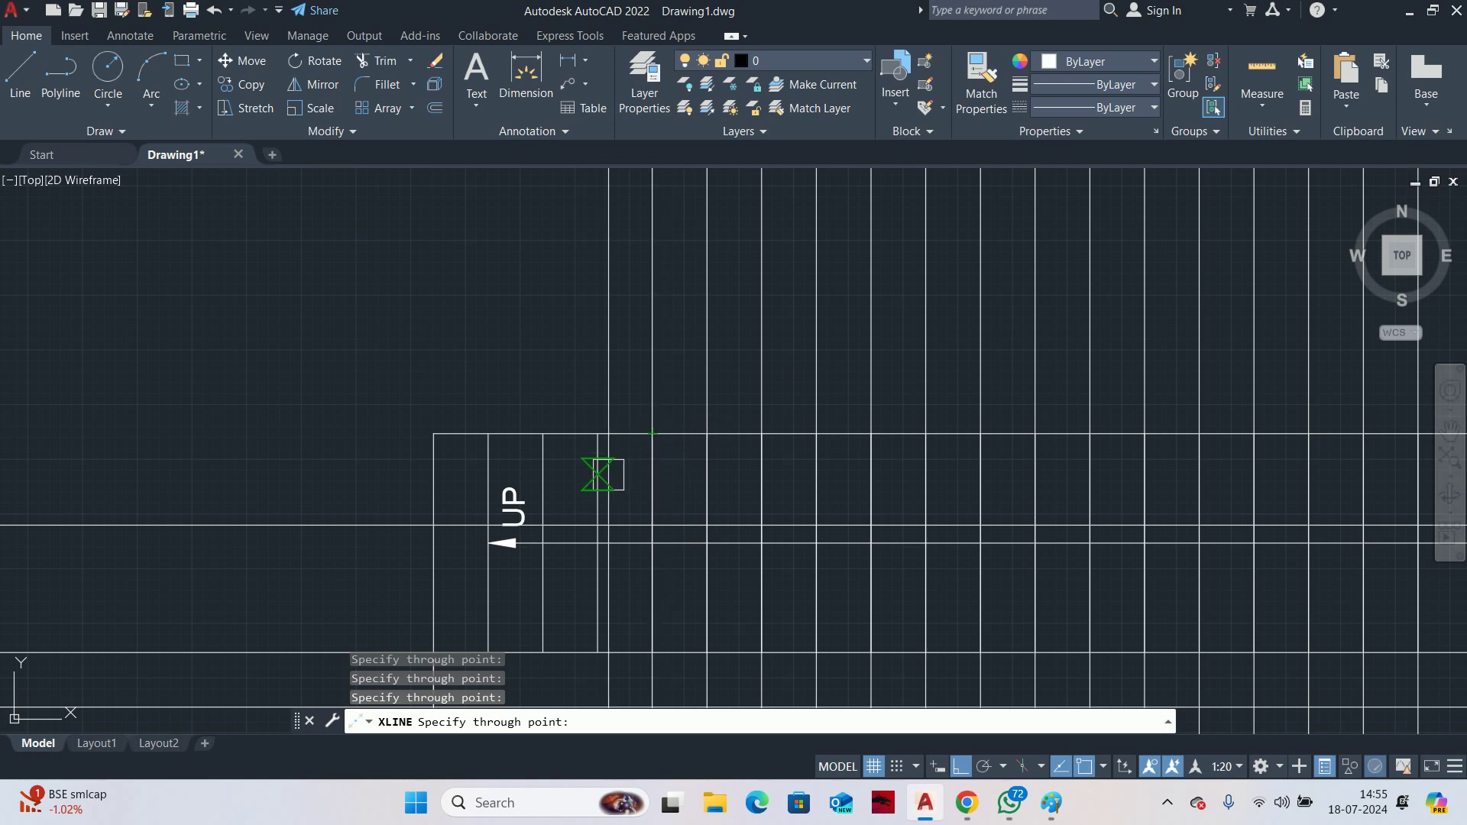
{"action": "left_click", "coordinate": [598, 433]}
{"action": "left_click", "coordinate": [543, 433]}
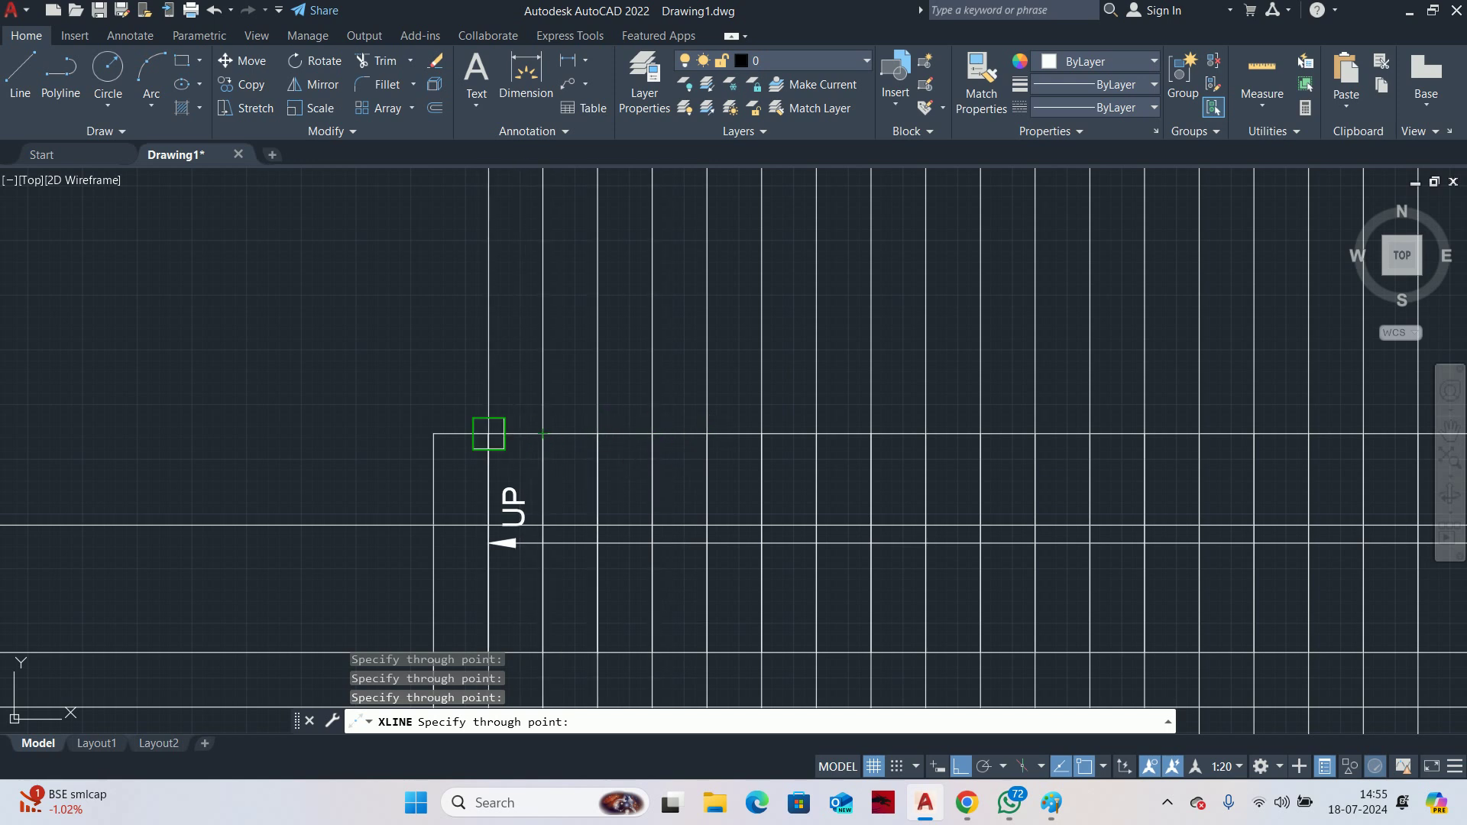
{"action": "left_click", "coordinate": [489, 433]}
{"action": "scroll", "coordinate": [433, 433], "scroll_direction": "down", "scroll_amount": 5}
{"action": "key", "text": "Escape"}
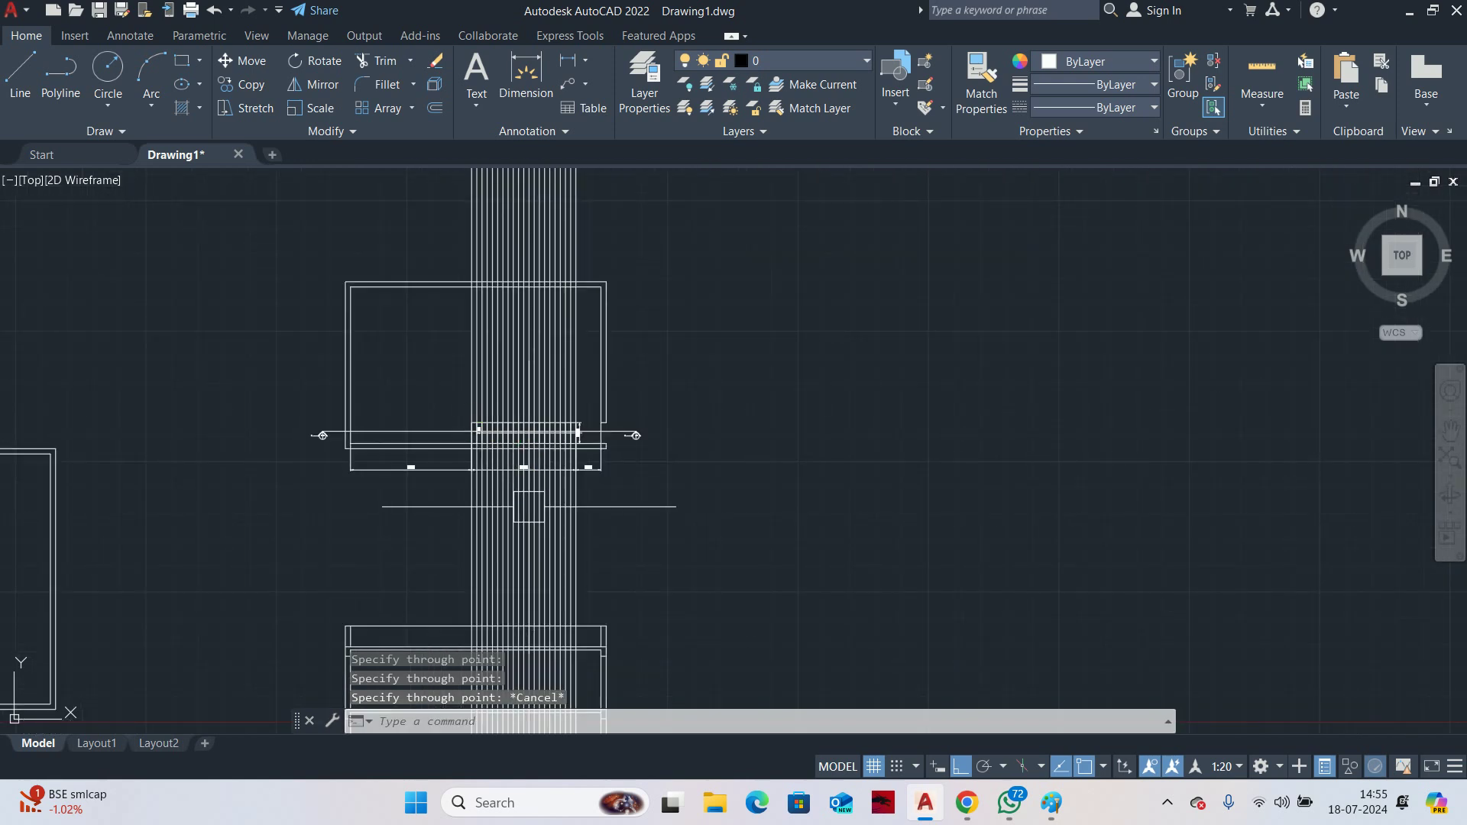
Trim all the vertical stair construction lines below the lower slab's underside
{"action": "middle_click_drag", "start_coordinate": [524, 497], "coordinate": [685, 382]}
{"action": "key", "text": "Escape"}
{"action": "key", "text": "Escape"}
{"action": "key", "text": "Escape"}
{"action": "type", "text": "tr"}
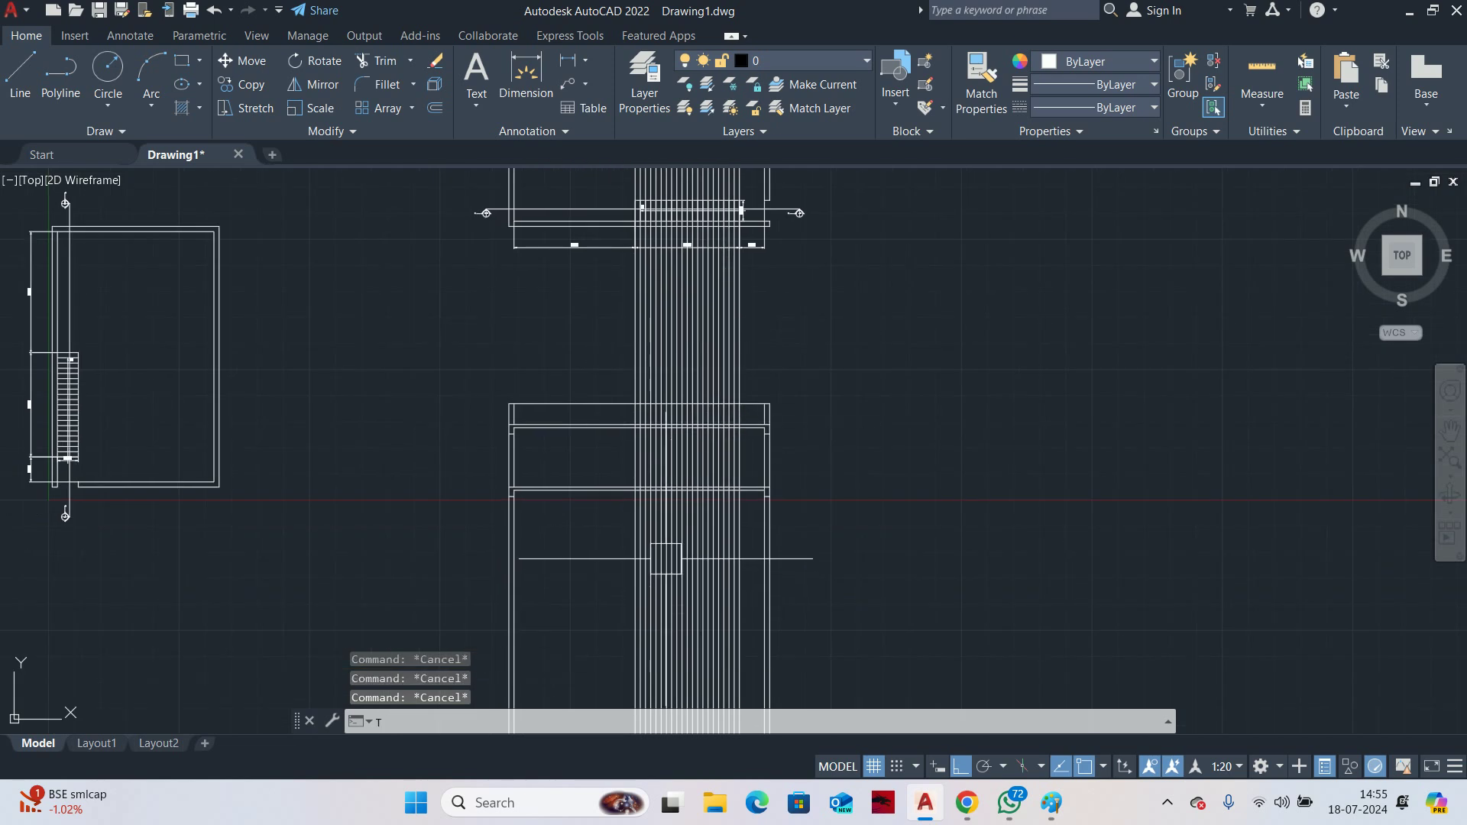
{"action": "key", "text": "Return"}
{"action": "scroll", "coordinate": [878, 518], "scroll_direction": "up", "scroll_amount": 4}
{"action": "middle_click_drag", "start_coordinate": [878, 518], "coordinate": [947, 647]}
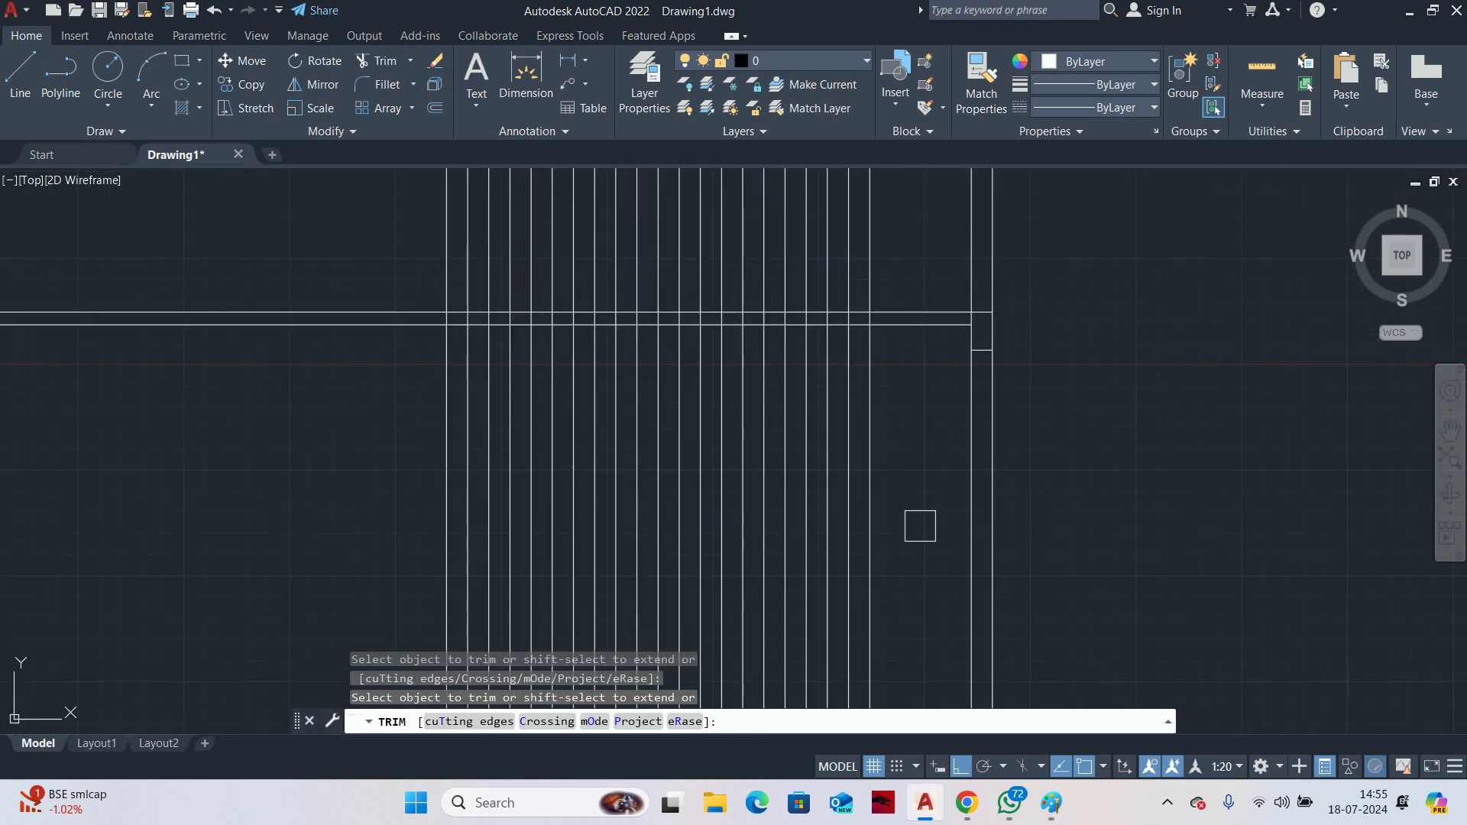
{"action": "mouse_move", "coordinate": [921, 526]}
{"action": "left_mouse_down"}
{"action": "mouse_move", "coordinate": [918, 505]}
{"action": "mouse_move", "coordinate": [878, 479]}
{"action": "mouse_move", "coordinate": [408, 455]}
{"action": "left_mouse_up"}
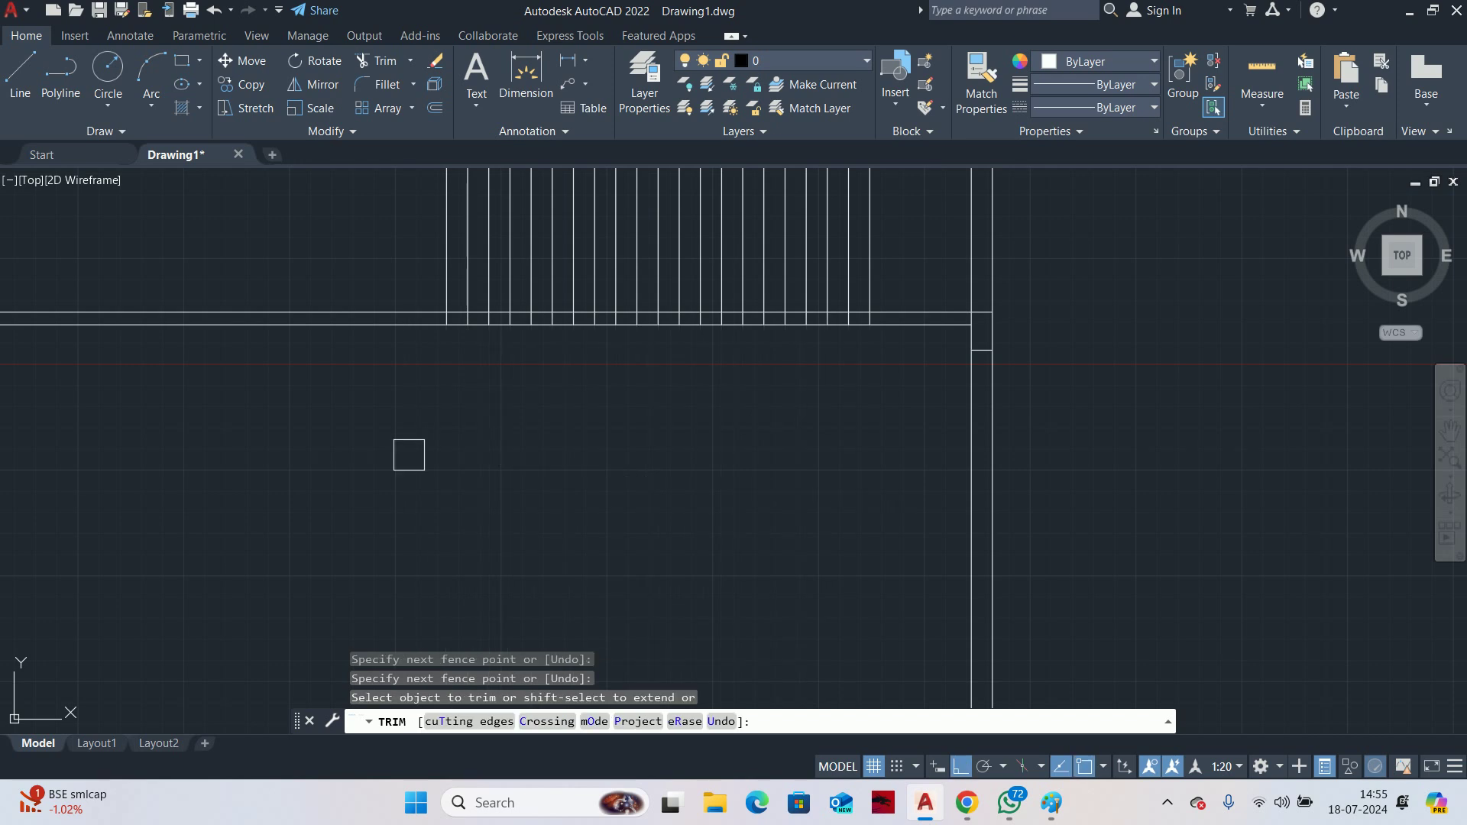
{"action": "scroll", "coordinate": [438, 456], "scroll_direction": "down", "scroll_amount": 3}
{"action": "key", "text": "Escape"}
{"action": "key", "text": "Escape"}
{"action": "scroll", "coordinate": [789, 456], "scroll_direction": "up", "scroll_amount": 3}
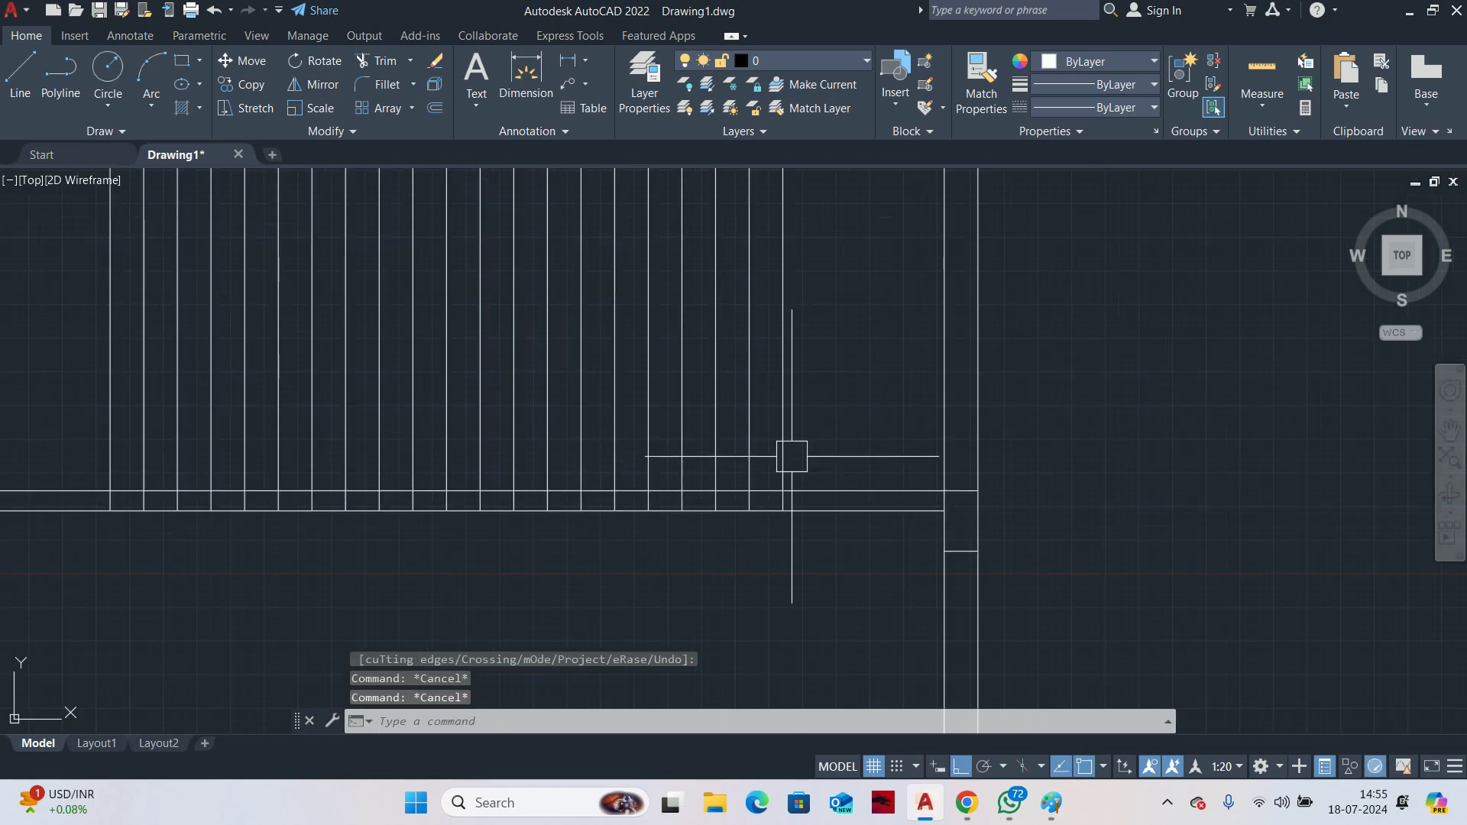
{"action": "left_click", "coordinate": [784, 454]}
{"action": "key", "text": "Escape"}
{"action": "left_click", "coordinate": [824, 409]}
{"action": "scroll", "coordinate": [708, 465], "scroll_direction": "down", "scroll_amount": 2}
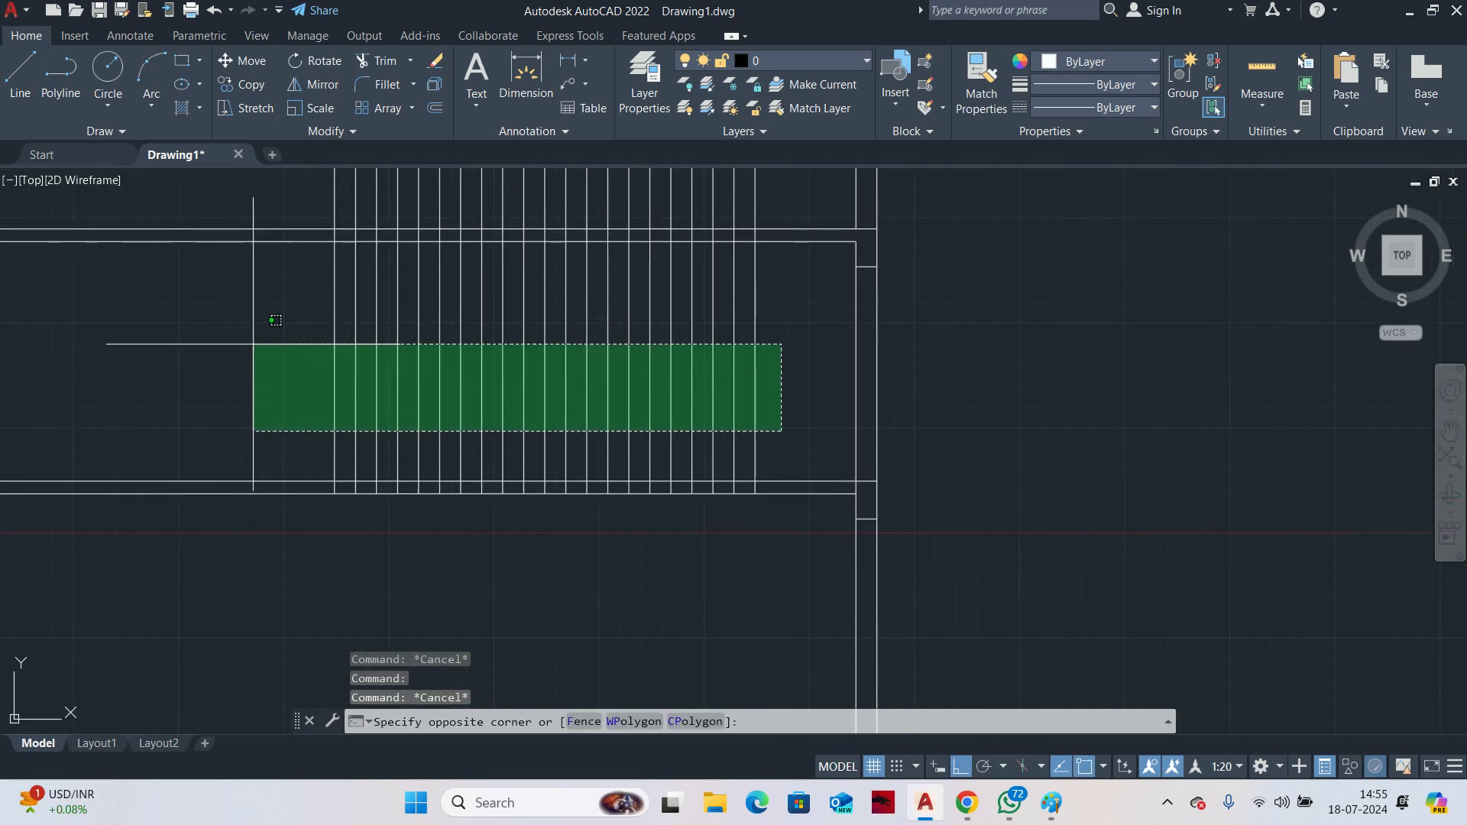
{"action": "left_click", "coordinate": [251, 344]}
{"action": "key", "text": "Escape"}
{"action": "key", "text": "Escape"}
{"action": "key", "text": "Escape"}
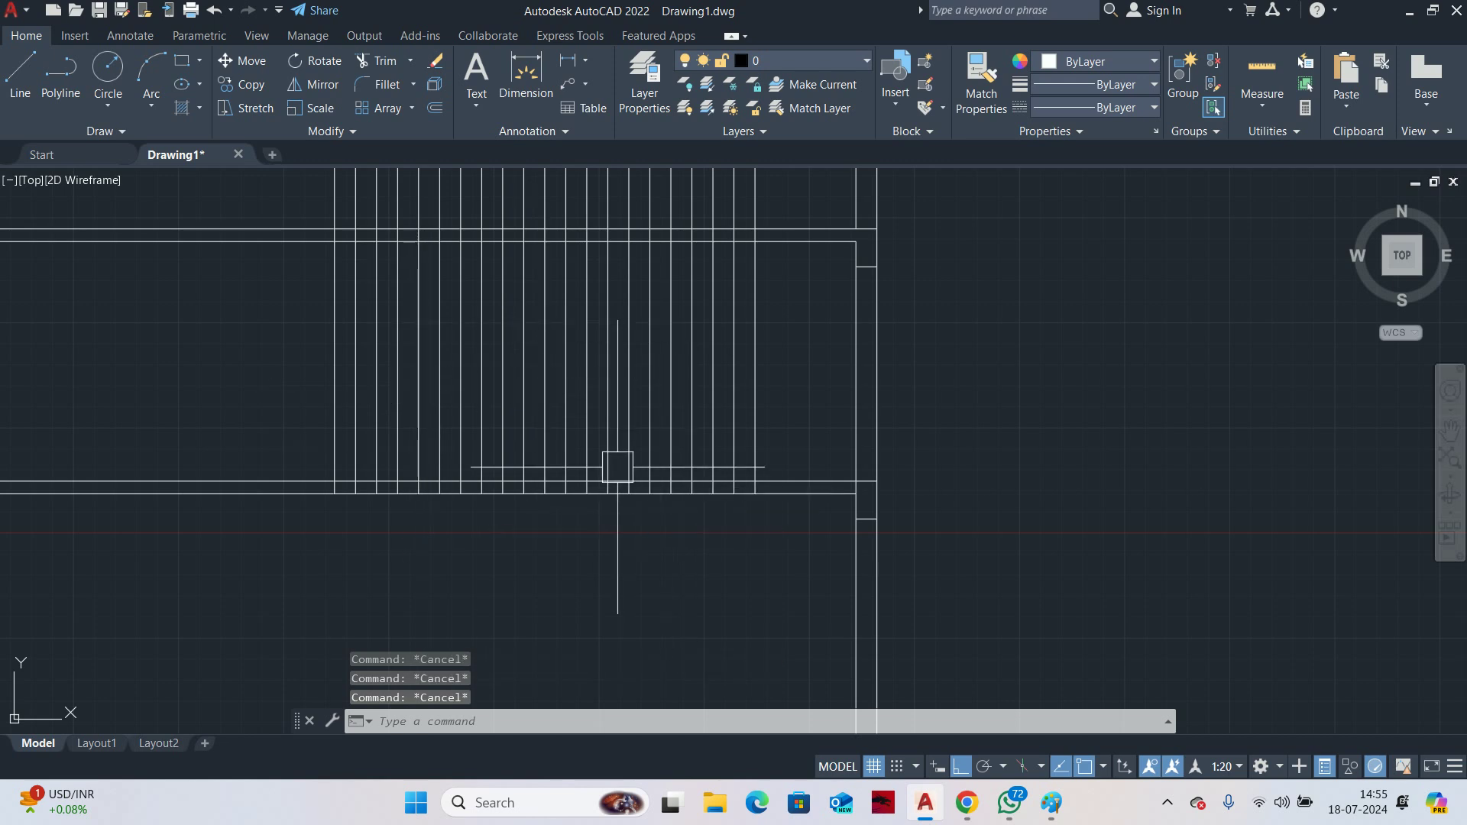
Trim the vertical stair lines within the lower slab's thickness so they end at its top line
{"action": "scroll", "coordinate": [551, 363], "scroll_direction": "up", "scroll_amount": 1}
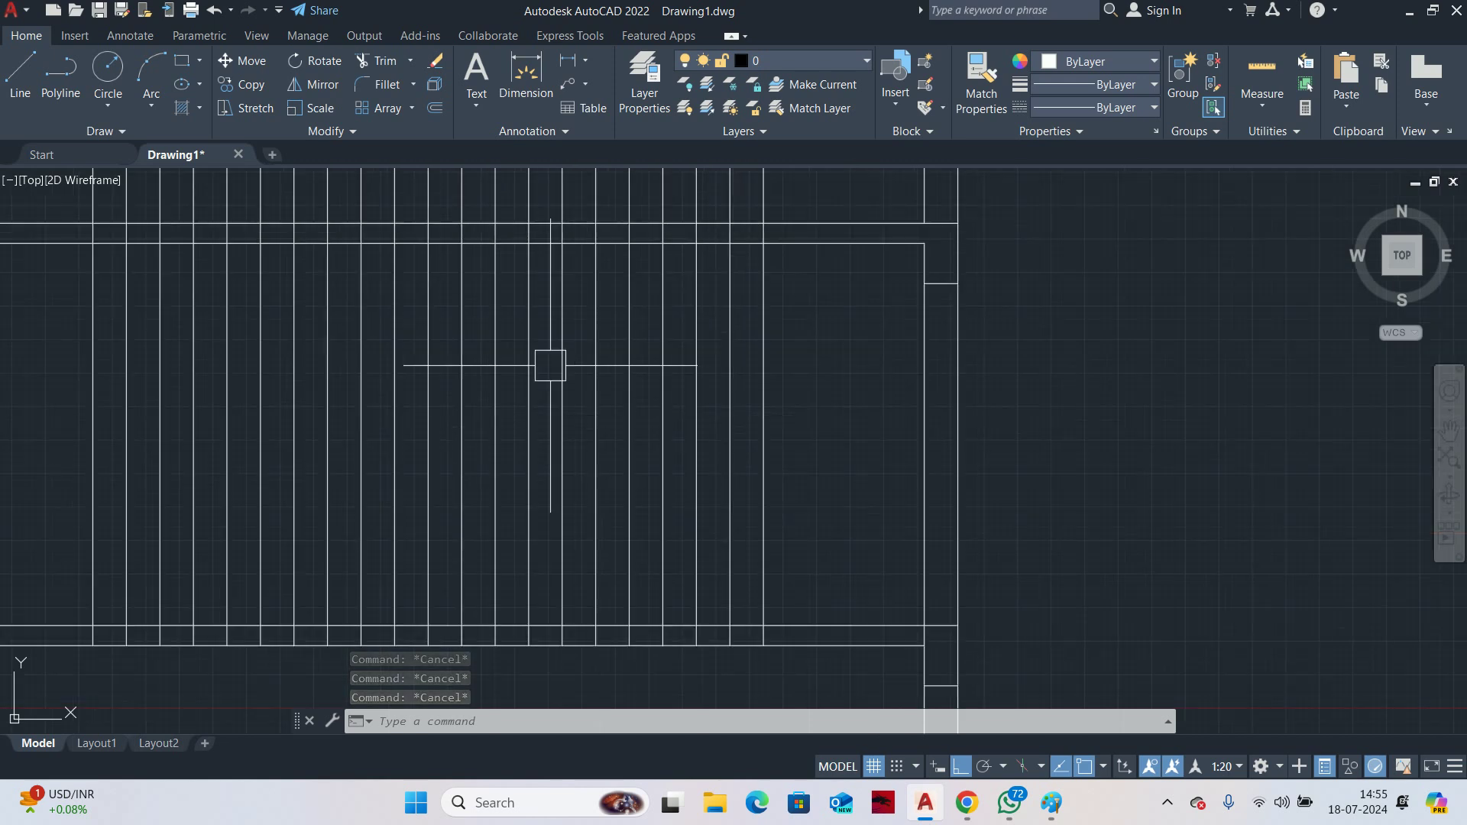
{"action": "scroll", "coordinate": [799, 370], "scroll_direction": "up", "scroll_amount": 1}
{"action": "middle_click_drag", "start_coordinate": [737, 457], "coordinate": [769, 475]}
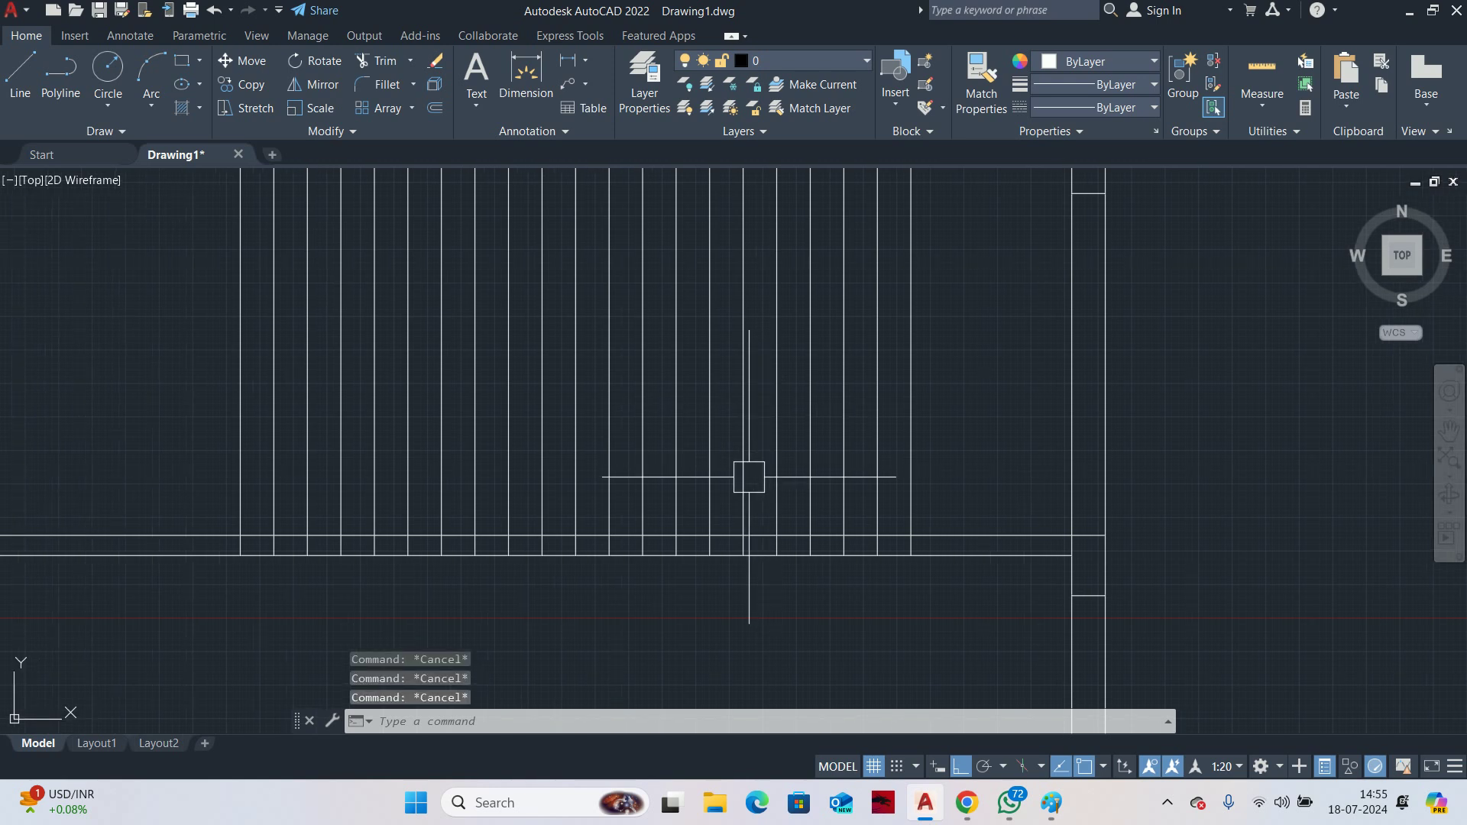
{"action": "type", "text": "tr"}
{"action": "key", "text": "Return"}
{"action": "scroll", "coordinate": [976, 547], "scroll_direction": "up", "scroll_amount": 3}
{"action": "left_click", "coordinate": [894, 538]}
{"action": "scroll", "coordinate": [496, 522], "scroll_direction": "down", "scroll_amount": 2}
{"action": "middle_click_drag", "start_coordinate": [504, 520], "coordinate": [1079, 492]}
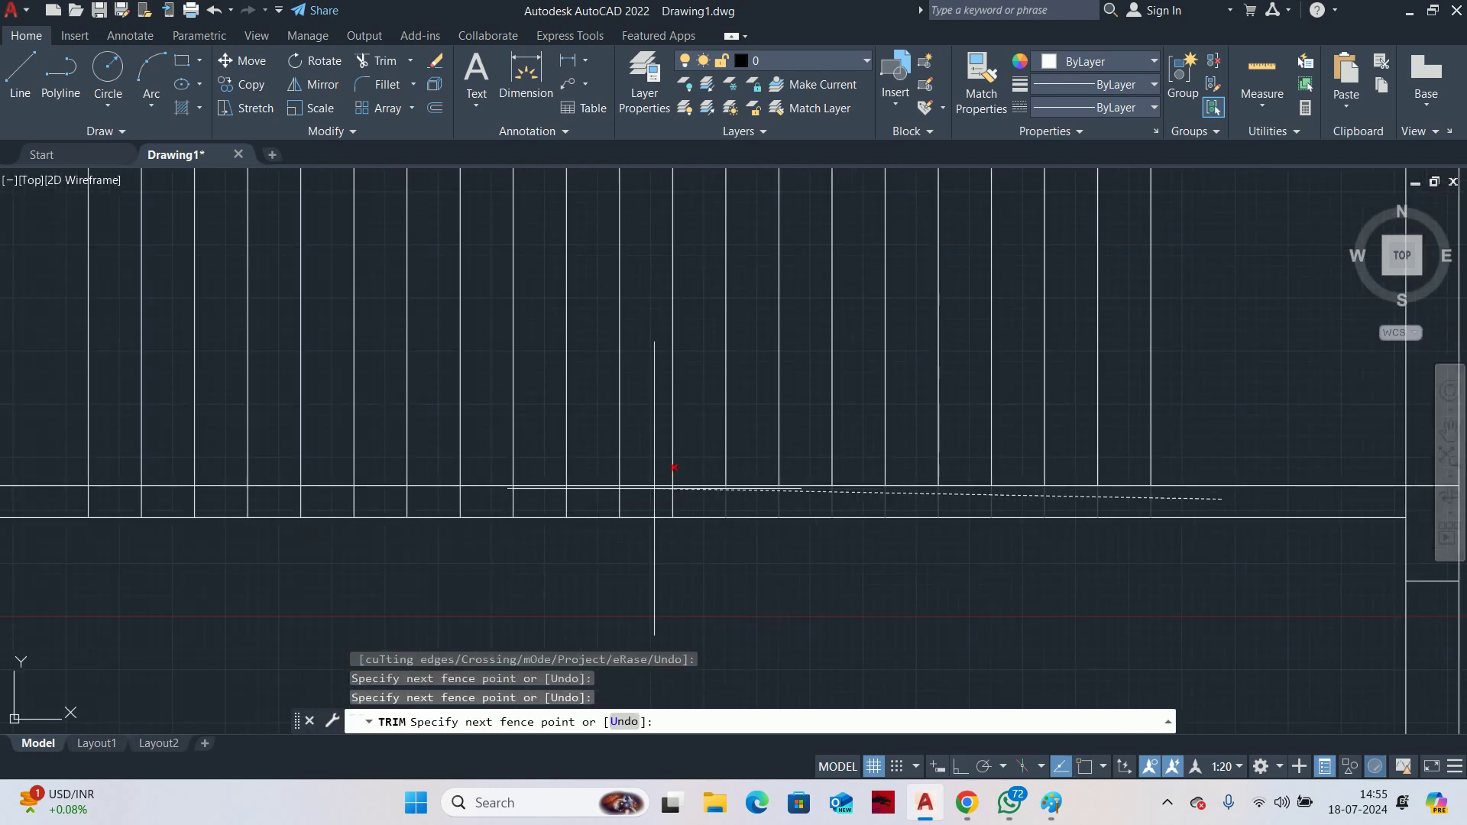
{"action": "key", "text": "Return"}
{"action": "key", "text": "Return"}
Trim the vertical stair lines above the upper slab's top line
{"action": "scroll", "coordinate": [1036, 606], "scroll_direction": "down", "scroll_amount": 5}
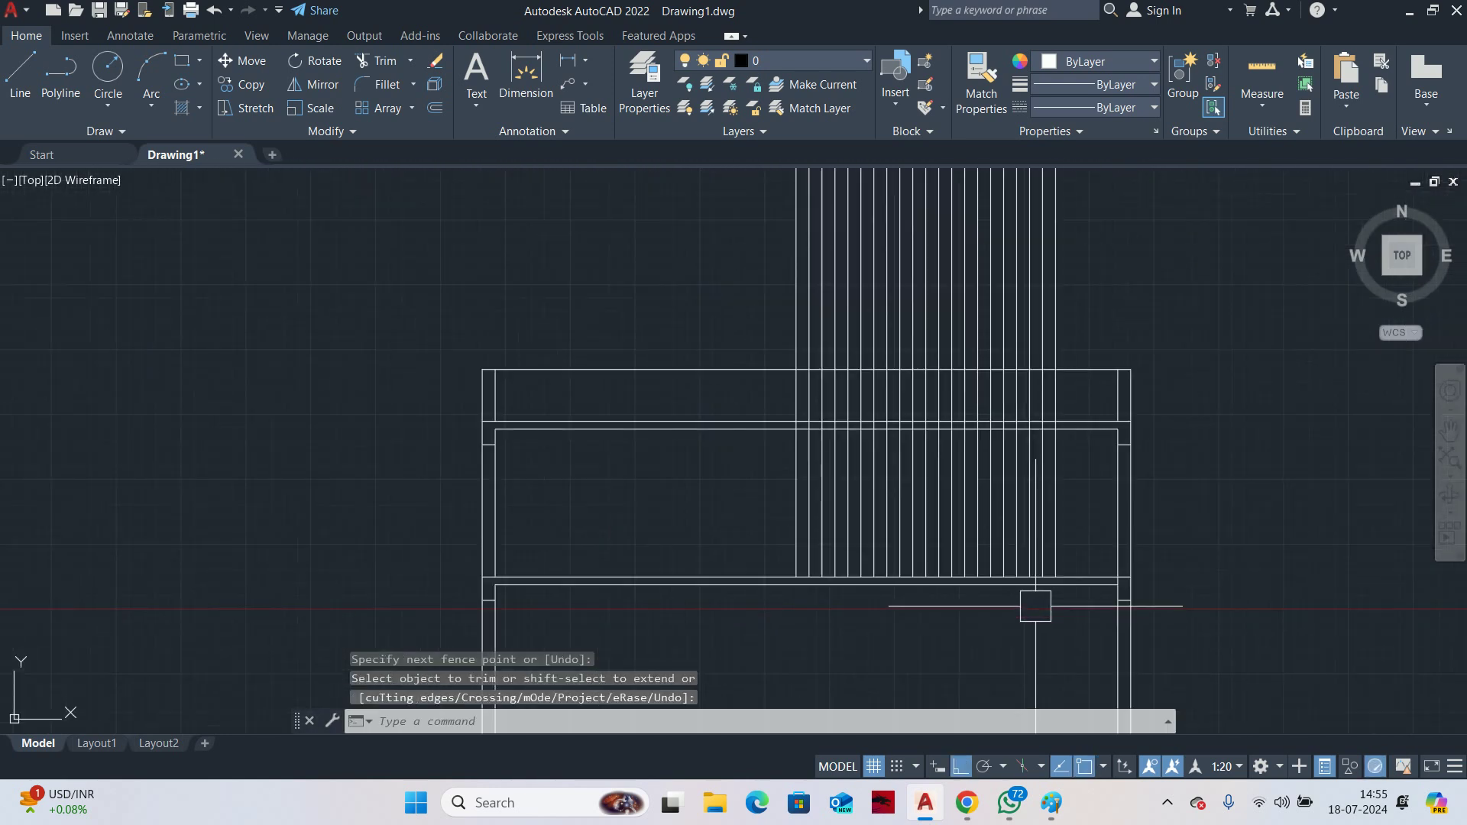
{"action": "middle_click_drag", "start_coordinate": [1036, 606], "coordinate": [1000, 593]}
{"action": "key", "text": "Escape"}
{"action": "key", "text": "Return"}
{"action": "scroll", "coordinate": [1039, 428], "scroll_direction": "up", "scroll_amount": 6}
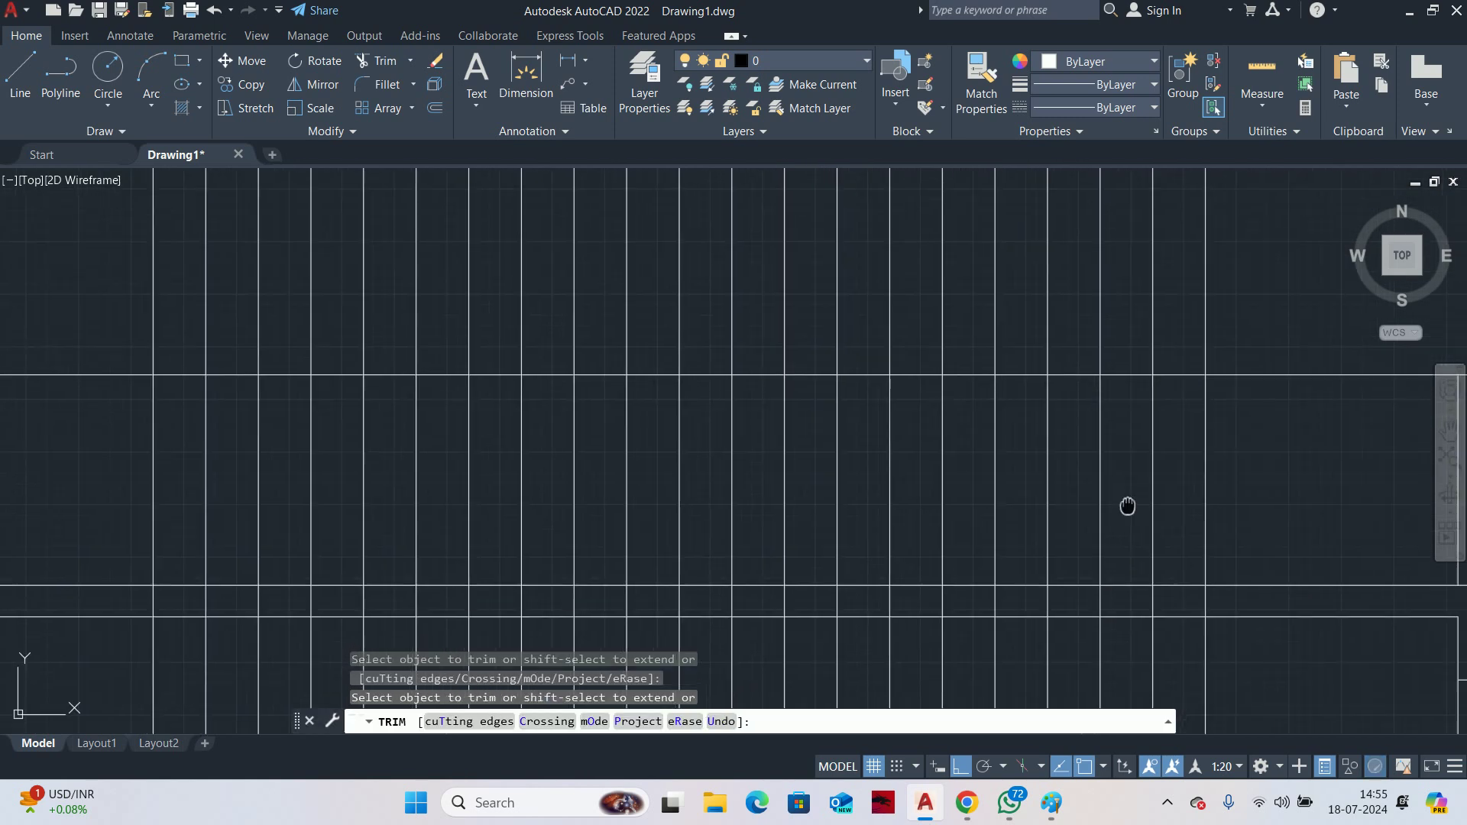
{"action": "left_click", "coordinate": [1249, 250]}
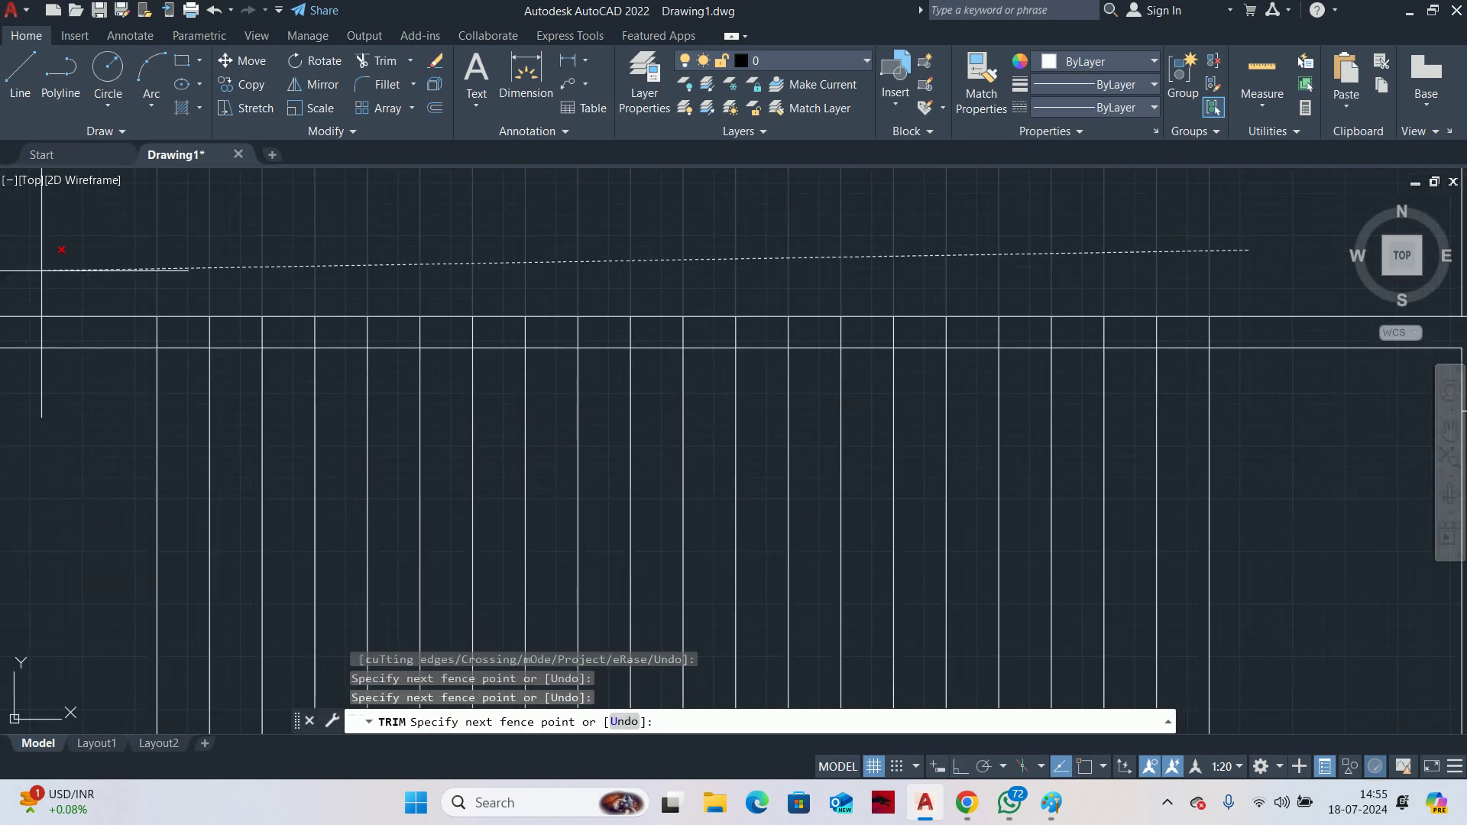
{"action": "key", "text": "Return"}
{"action": "scroll", "coordinate": [1170, 435], "scroll_direction": "down", "scroll_amount": 6}
{"action": "key", "text": "Return"}
{"action": "key", "text": "Escape"}
{"action": "key", "text": "Escape"}
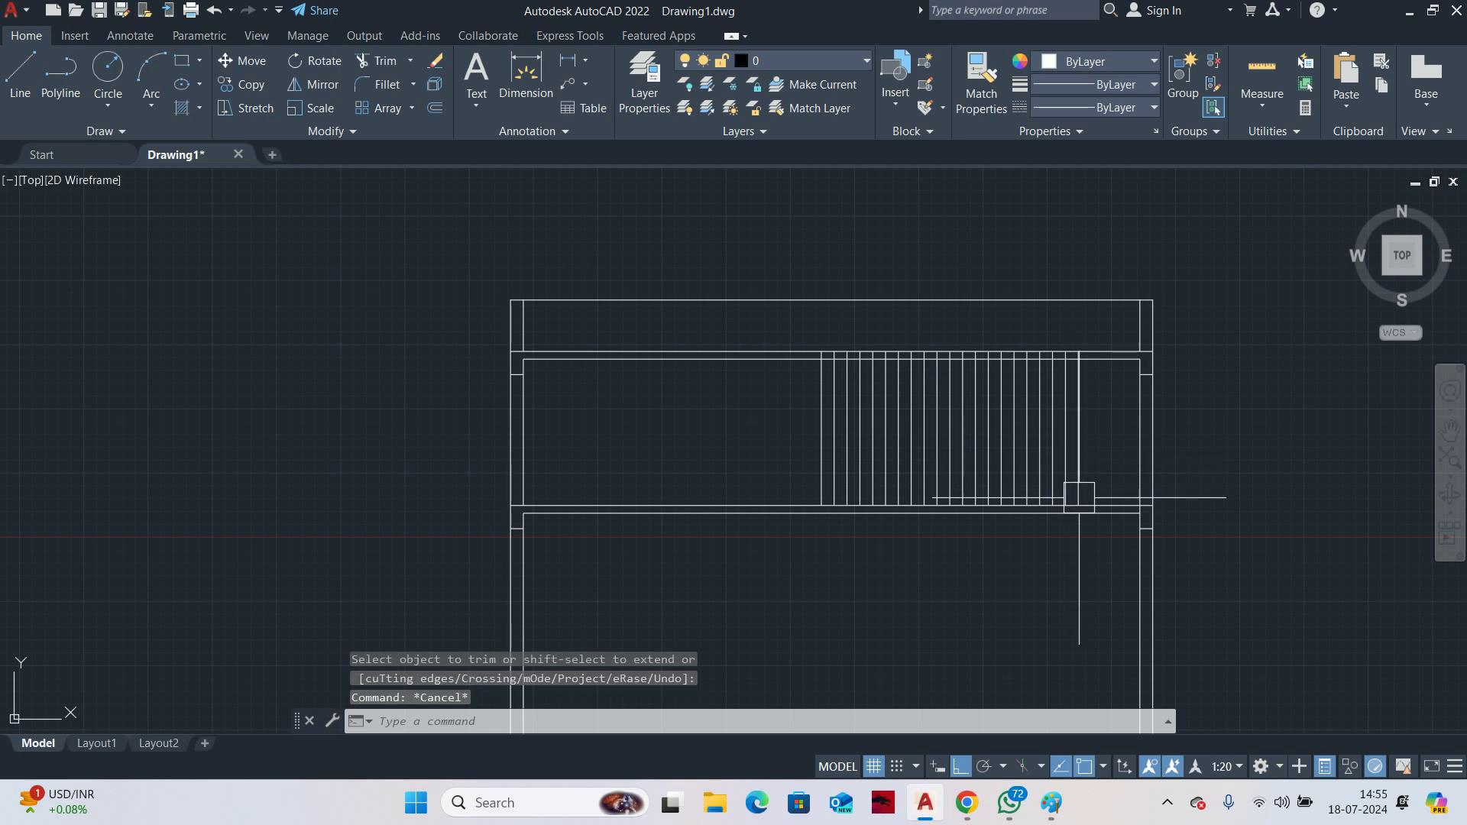
Start an offset at a distance of 150 near the lower slab's top line
{"action": "scroll", "coordinate": [1265, 572], "scroll_direction": "up", "scroll_amount": 4}
{"action": "type", "text": "o"}
{"action": "key", "text": "Return"}
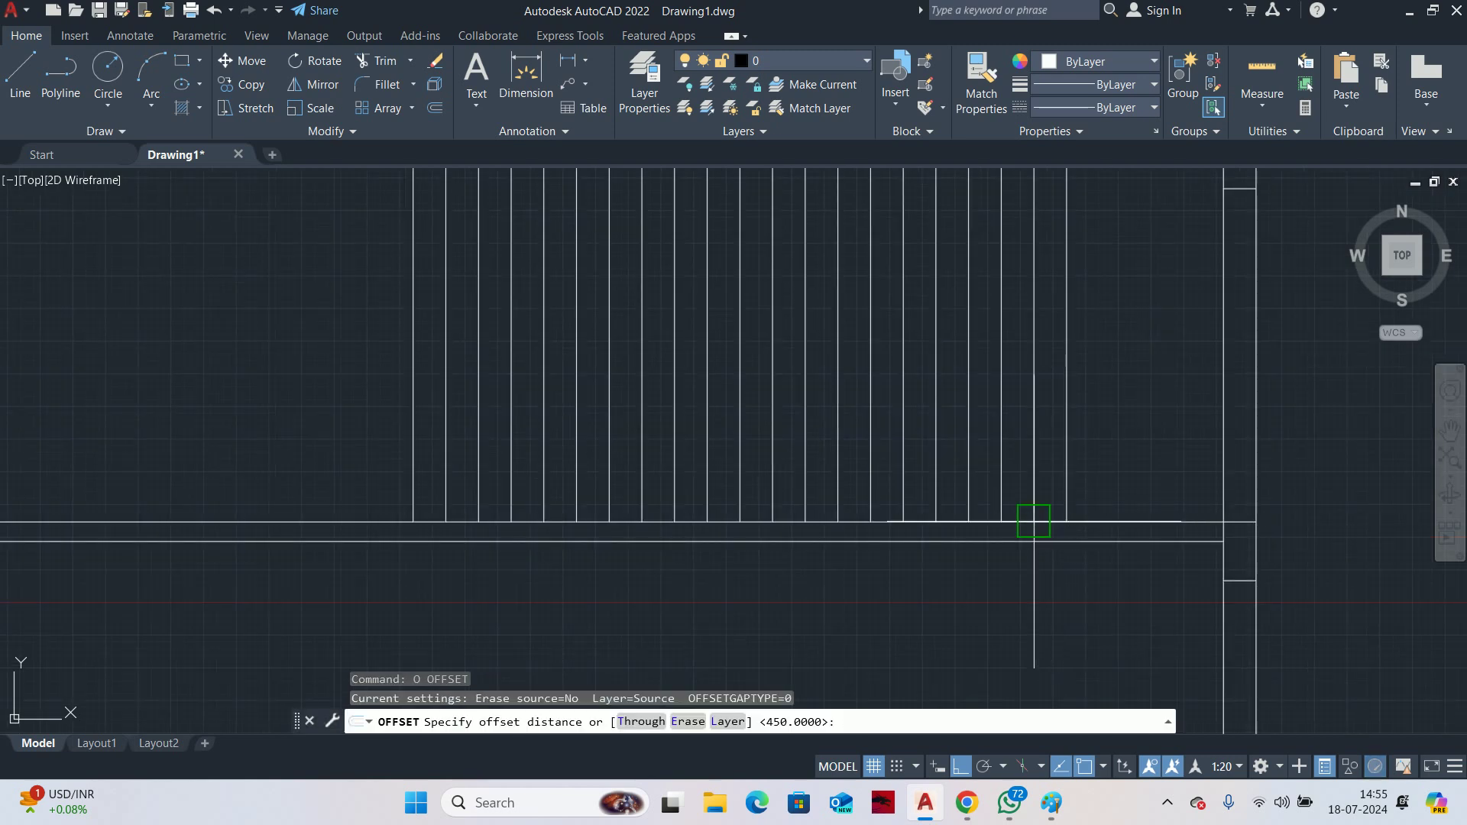
{"action": "type", "text": "150"}
{"action": "key", "text": "Return"}
{"action": "scroll", "coordinate": [1053, 515], "scroll_direction": "down", "scroll_amount": 5}
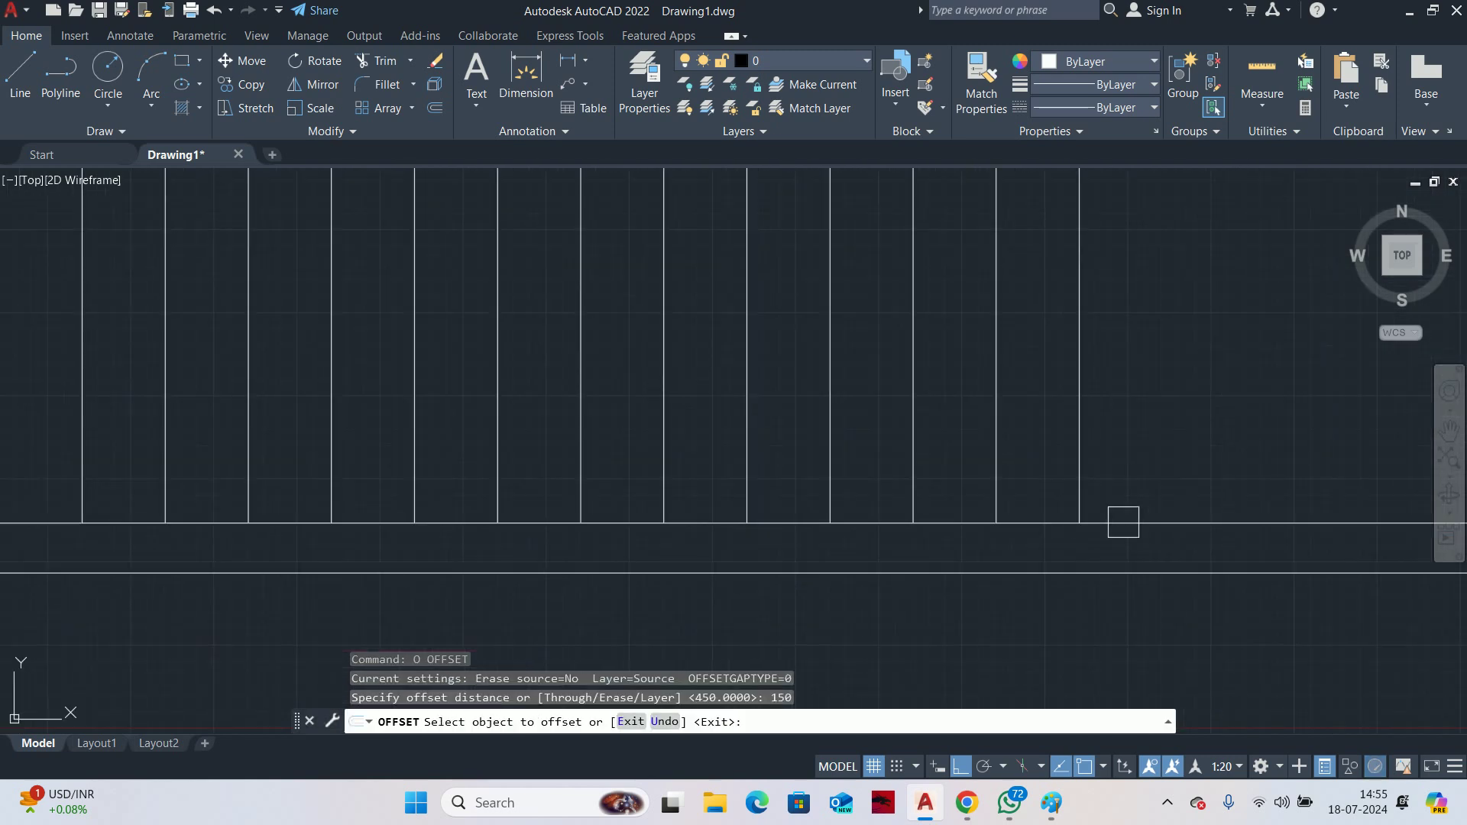
Offset the lower slab's top line 1200 downward in the section below the plan
{"action": "key", "text": "Escape"}
{"action": "key", "text": "Escape"}
{"action": "scroll", "coordinate": [1121, 520], "scroll_direction": "down", "scroll_amount": 4}
{"action": "middle_click_drag", "start_coordinate": [1116, 518], "coordinate": [966, 462]}
{"action": "key", "text": "Escape"}
{"action": "scroll", "coordinate": [947, 479], "scroll_direction": "up", "scroll_amount": 4}
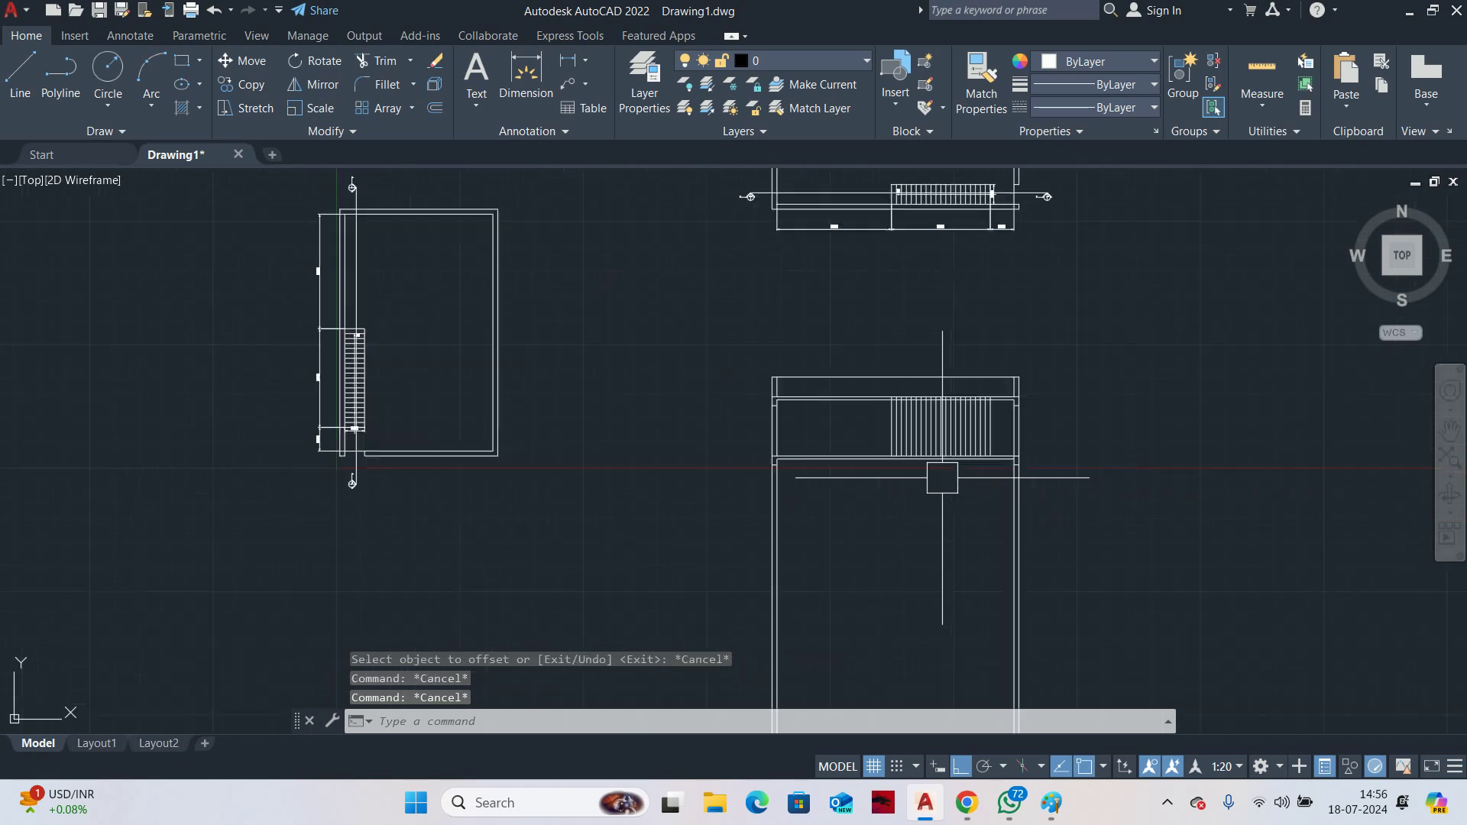
{"action": "type", "text": "o"}
{"action": "key", "text": "Return"}
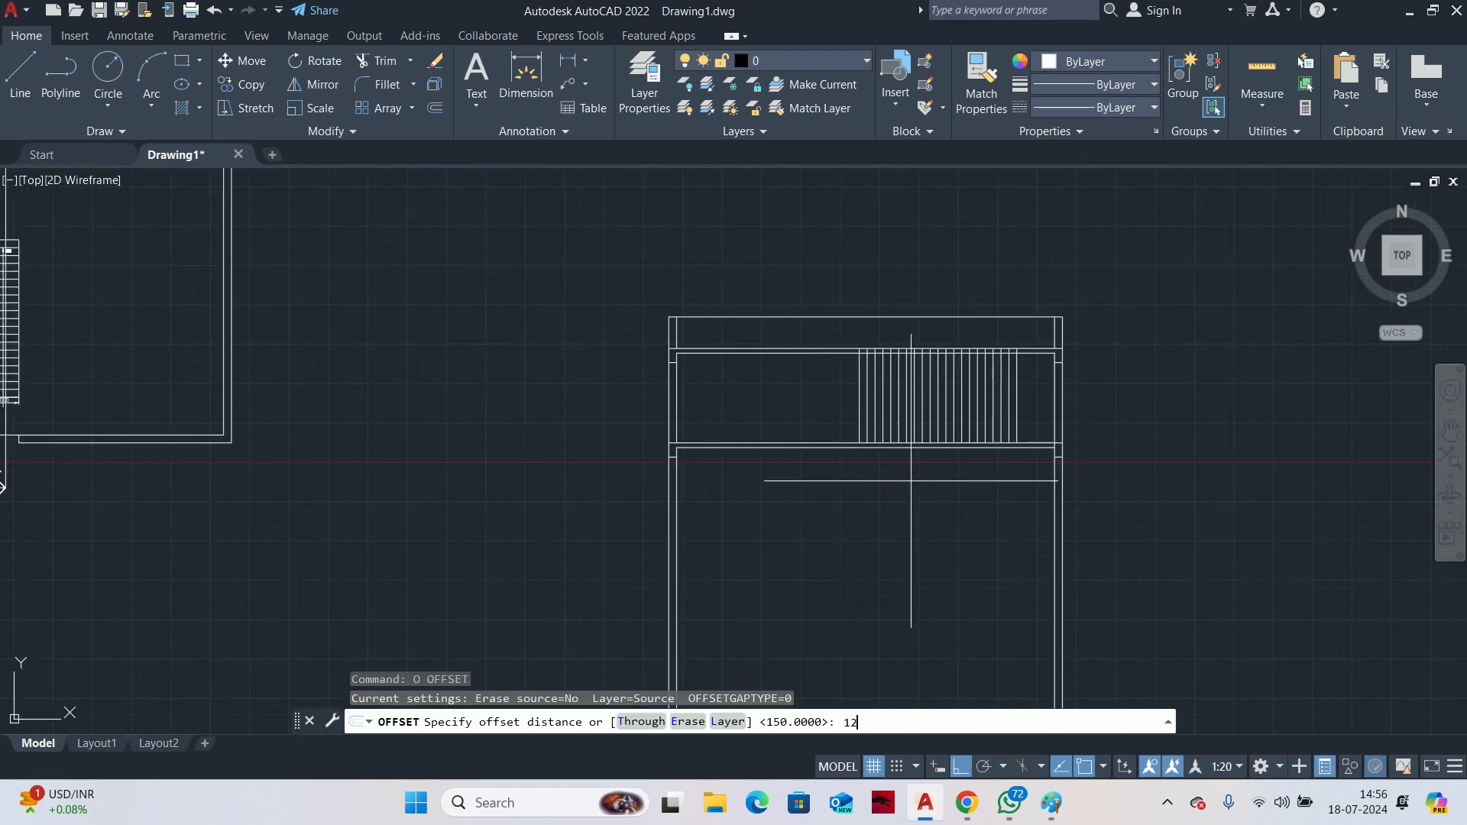
{"action": "key", "text": "Return"}
{"action": "scroll", "coordinate": [991, 459], "scroll_direction": "up", "scroll_amount": 4}
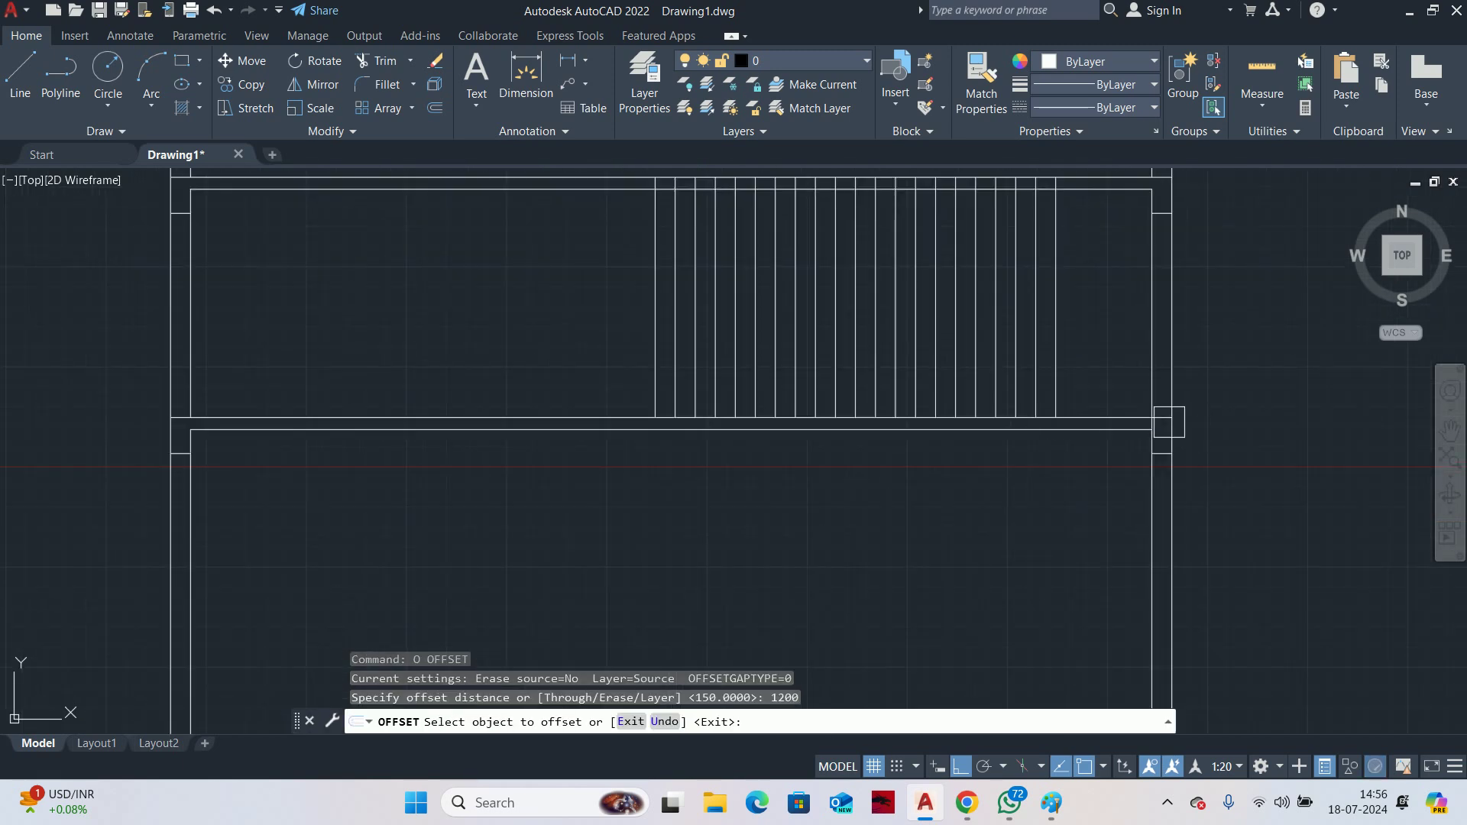
{"action": "left_click", "coordinate": [1117, 418]}
{"action": "left_click", "coordinate": [1032, 547]}
{"action": "key", "text": "Escape"}
{"action": "scroll", "coordinate": [863, 490], "scroll_direction": "down", "scroll_amount": 2}
Trim the wall lines below the 1200 offset line and the offset line between the two walls
{"action": "type", "text": "T"}
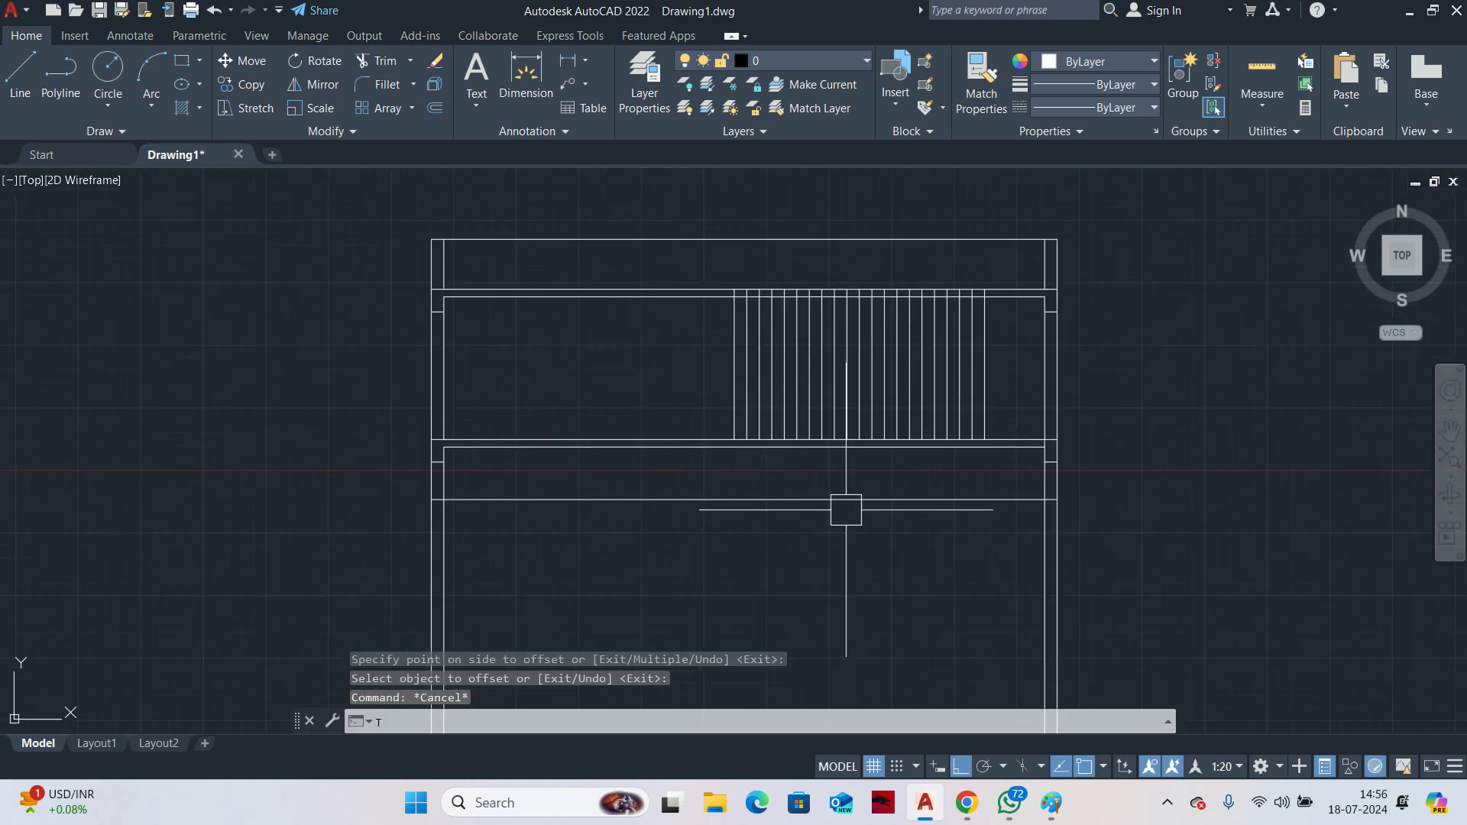
{"action": "type", "text": "r"}
{"action": "key", "text": "Return"}
{"action": "mouse_move", "coordinate": [1337, 645]}
{"action": "left_mouse_down"}
{"action": "mouse_move", "coordinate": [721, 508]}
{"action": "mouse_move", "coordinate": [750, 499]}
{"action": "left_mouse_up"}
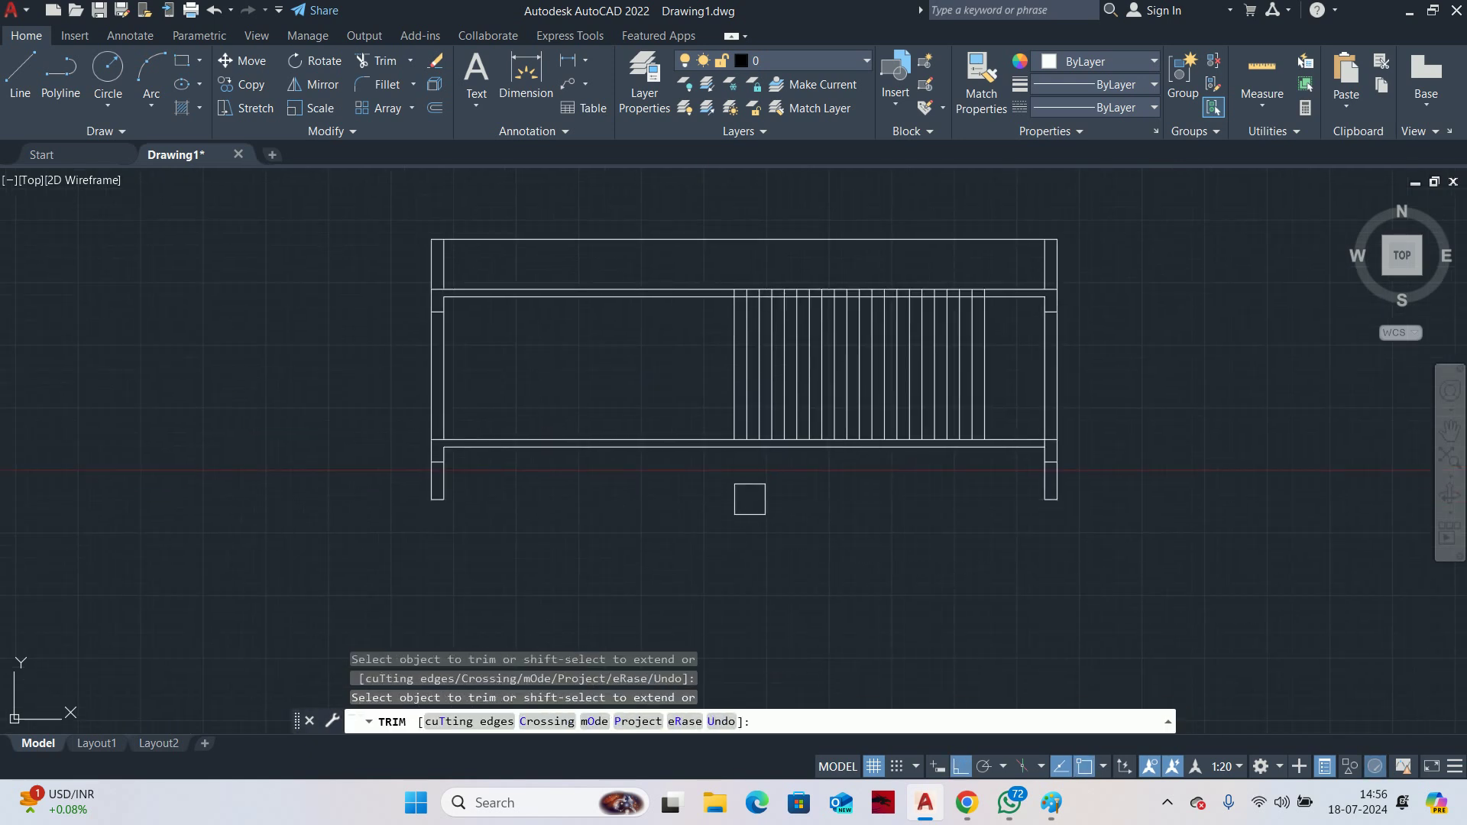
{"action": "scroll", "coordinate": [750, 499], "scroll_direction": "down", "scroll_amount": 2}
{"action": "key", "text": "Escape"}
Copy the whole section with its vertical stair lines to the empty area right of the original
{"action": "type", "text": "co"}
{"action": "key", "text": "Return"}
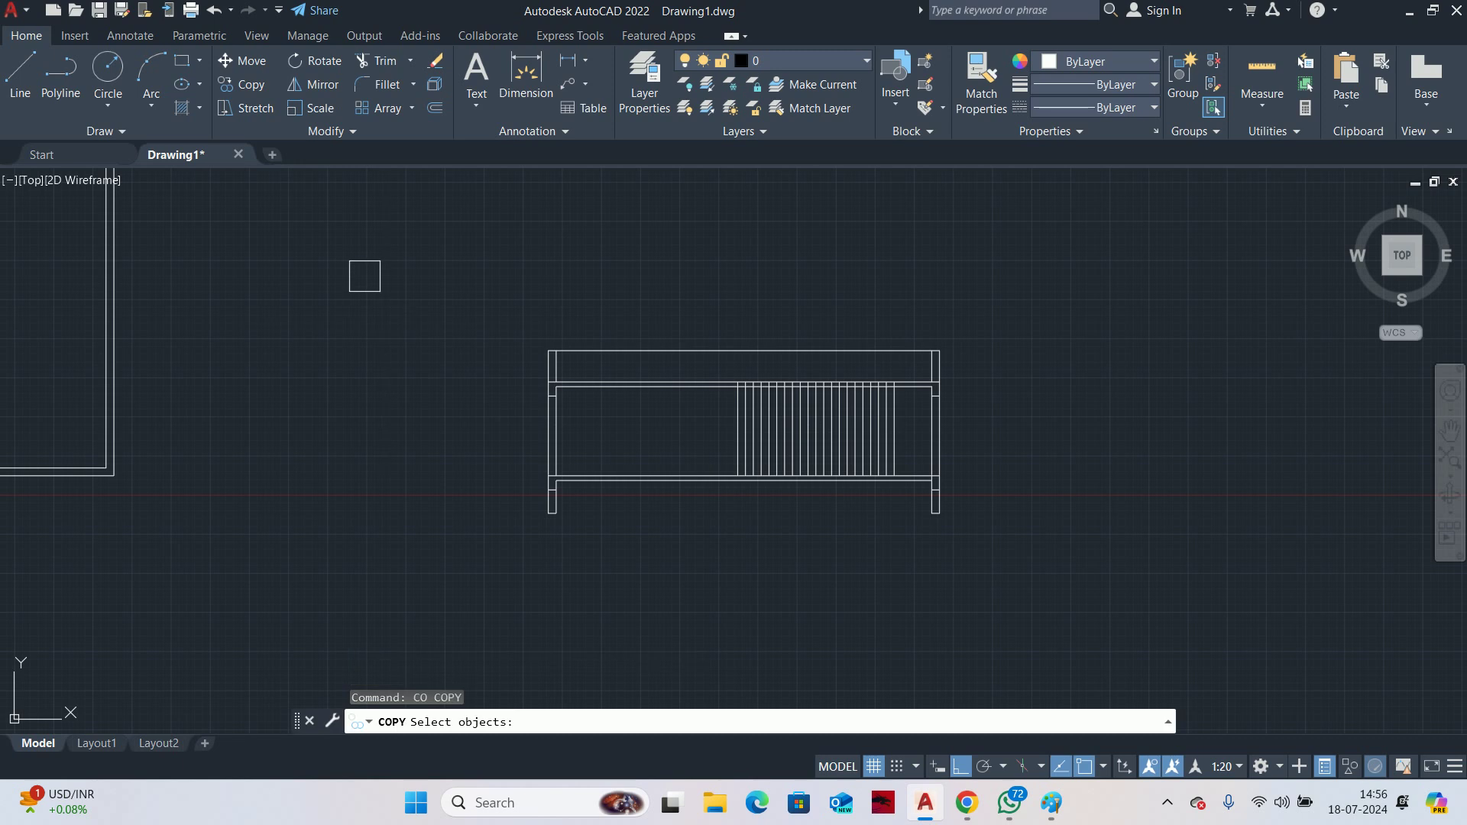
{"action": "left_click", "coordinate": [364, 276]}
{"action": "left_click", "coordinate": [1218, 623]}
{"action": "key", "text": "Return"}
{"action": "left_click", "coordinate": [776, 597]}
{"action": "middle_click_drag", "start_coordinate": [1123, 567], "coordinate": [419, 514]}
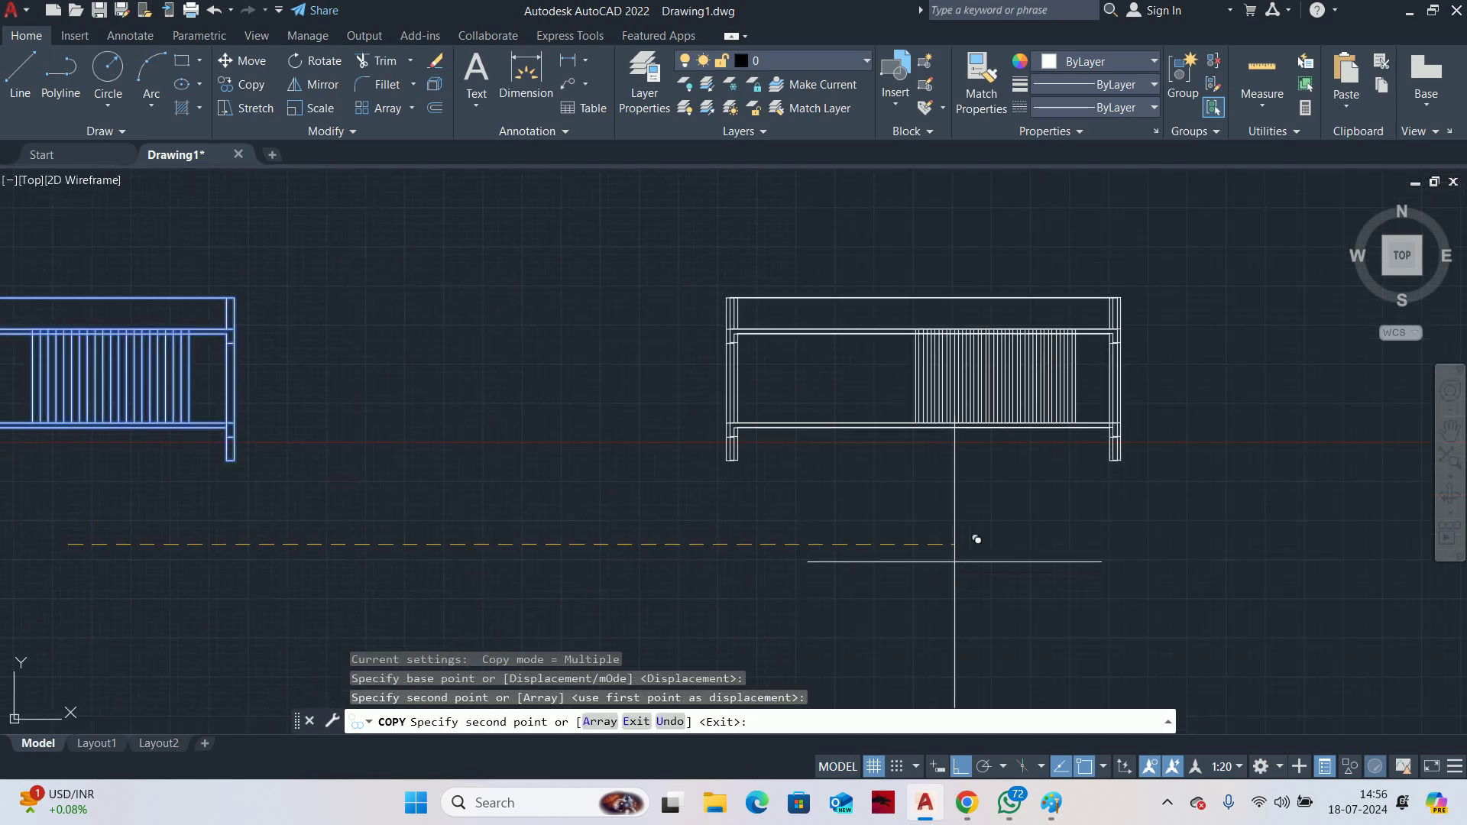
{"action": "key", "text": "Escape"}
Offset the lower slab's top line 150 upward in the original section to mark the first riser height
{"action": "scroll", "coordinate": [954, 561], "scroll_direction": "down", "scroll_amount": 2}
{"action": "scroll", "coordinate": [884, 475], "scroll_direction": "up", "scroll_amount": 6}
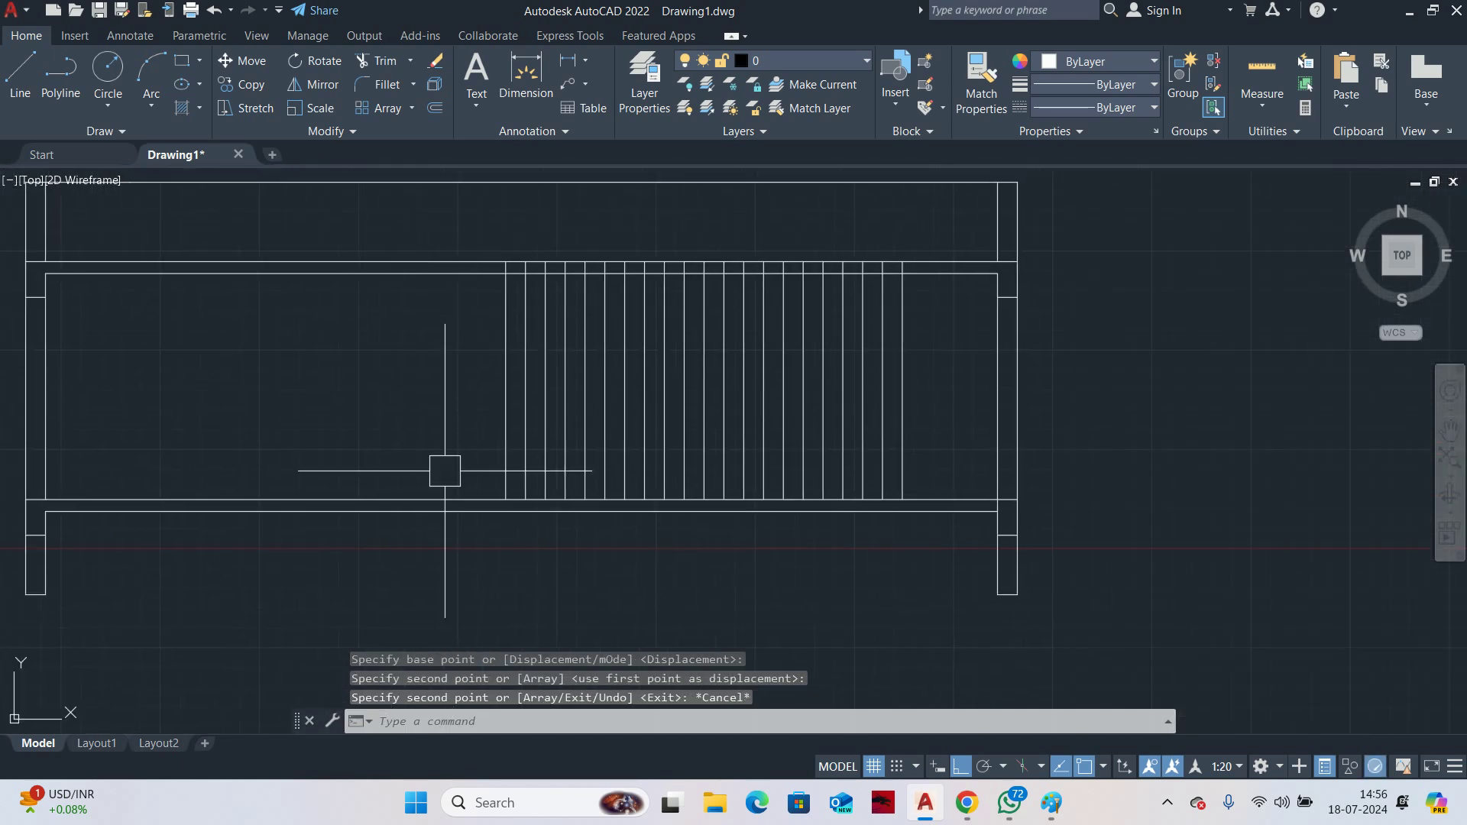
{"action": "key", "text": "Return"}
{"action": "type", "text": "15"}
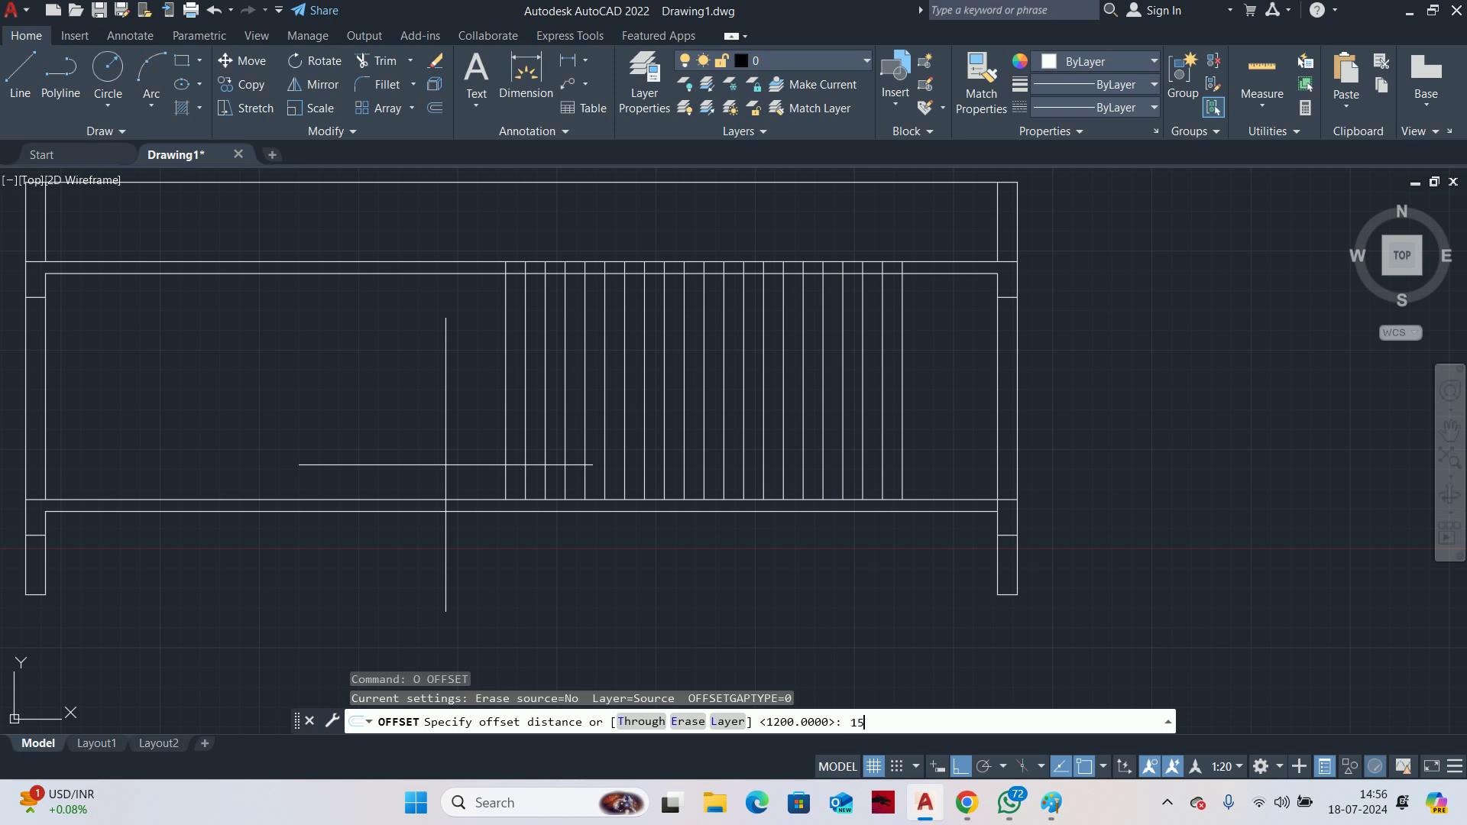
{"action": "type", "text": "0"}
{"action": "key", "text": "Return"}
{"action": "scroll", "coordinate": [804, 478], "scroll_direction": "up", "scroll_amount": 4}
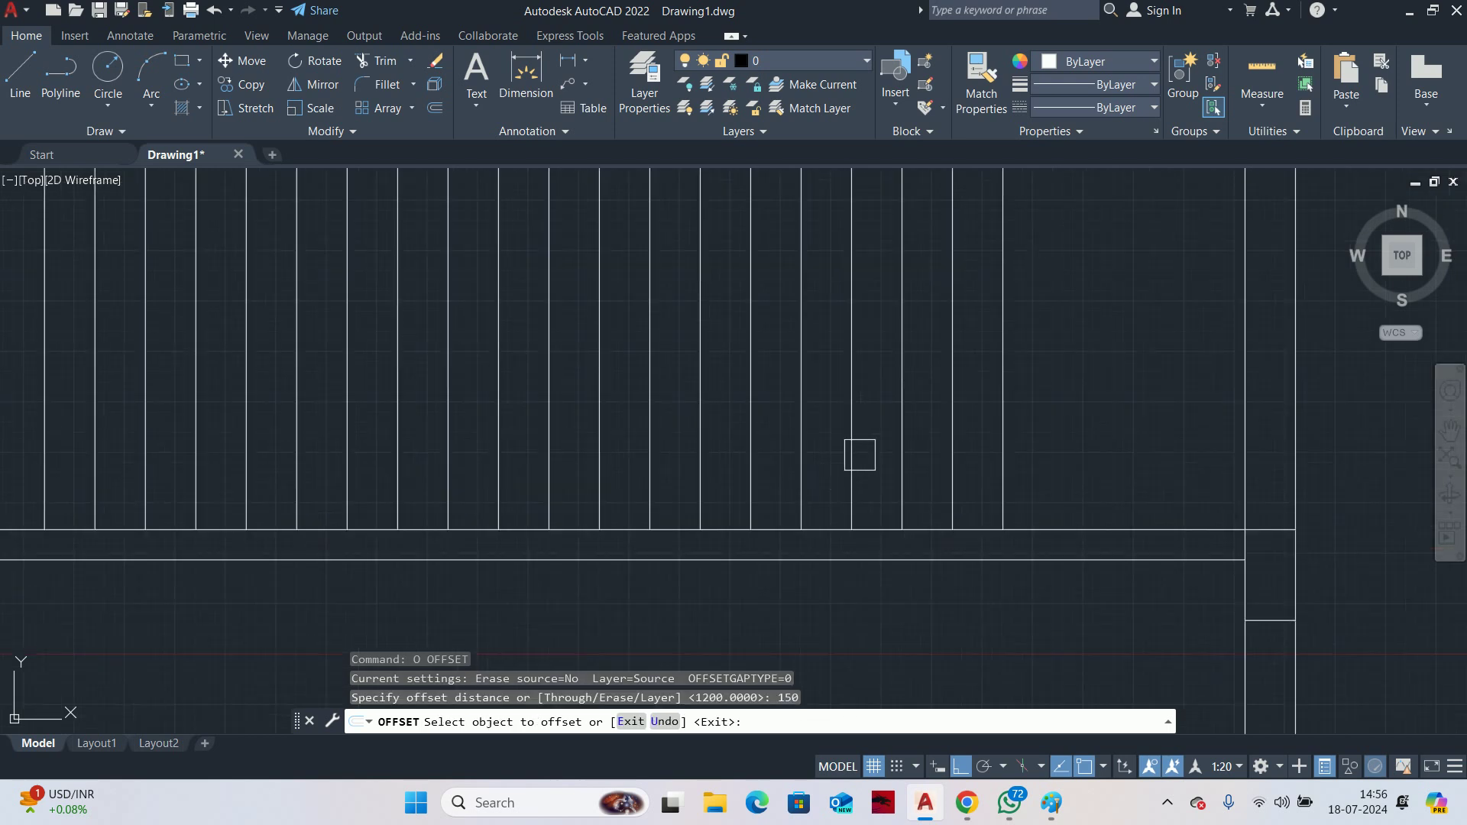
{"action": "left_click", "coordinate": [1113, 525]}
{"action": "left_click", "coordinate": [1066, 409]}
{"action": "key", "text": "Return"}
{"action": "scroll", "coordinate": [1036, 546], "scroll_direction": "down", "scroll_amount": 2}
{"action": "key", "text": "Escape"}
Trim the first riser-height line back to the outermost vertical lines of the stair flight on both sides
{"action": "type", "text": "tr"}
{"action": "key", "text": "Return"}
{"action": "scroll", "coordinate": [1082, 485], "scroll_direction": "up", "scroll_amount": 8}
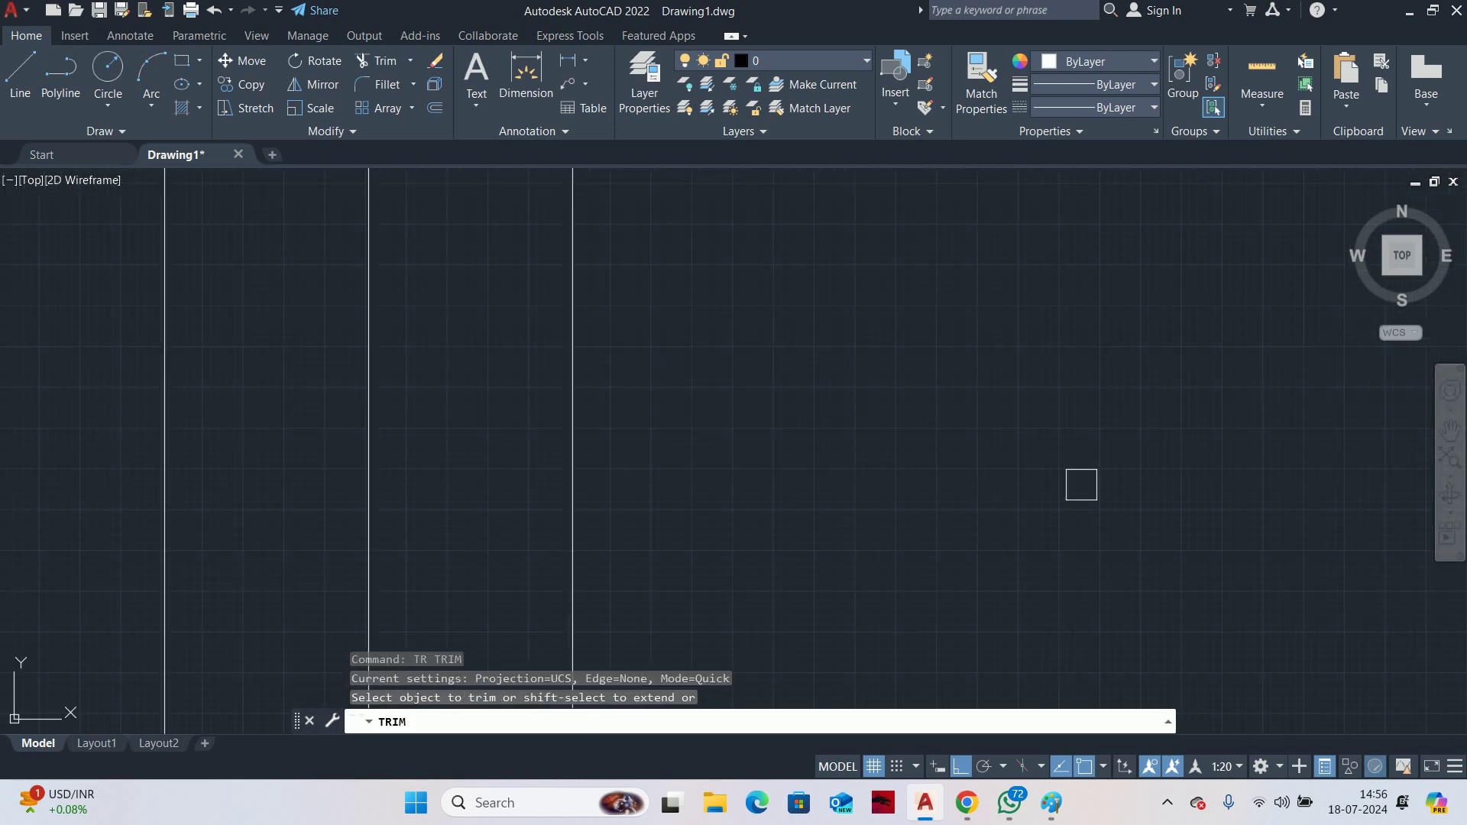
{"action": "middle_click_drag", "start_coordinate": [1046, 493], "coordinate": [1466, 300]}
{"action": "scroll", "coordinate": [524, 507], "scroll_direction": "down", "scroll_amount": 5}
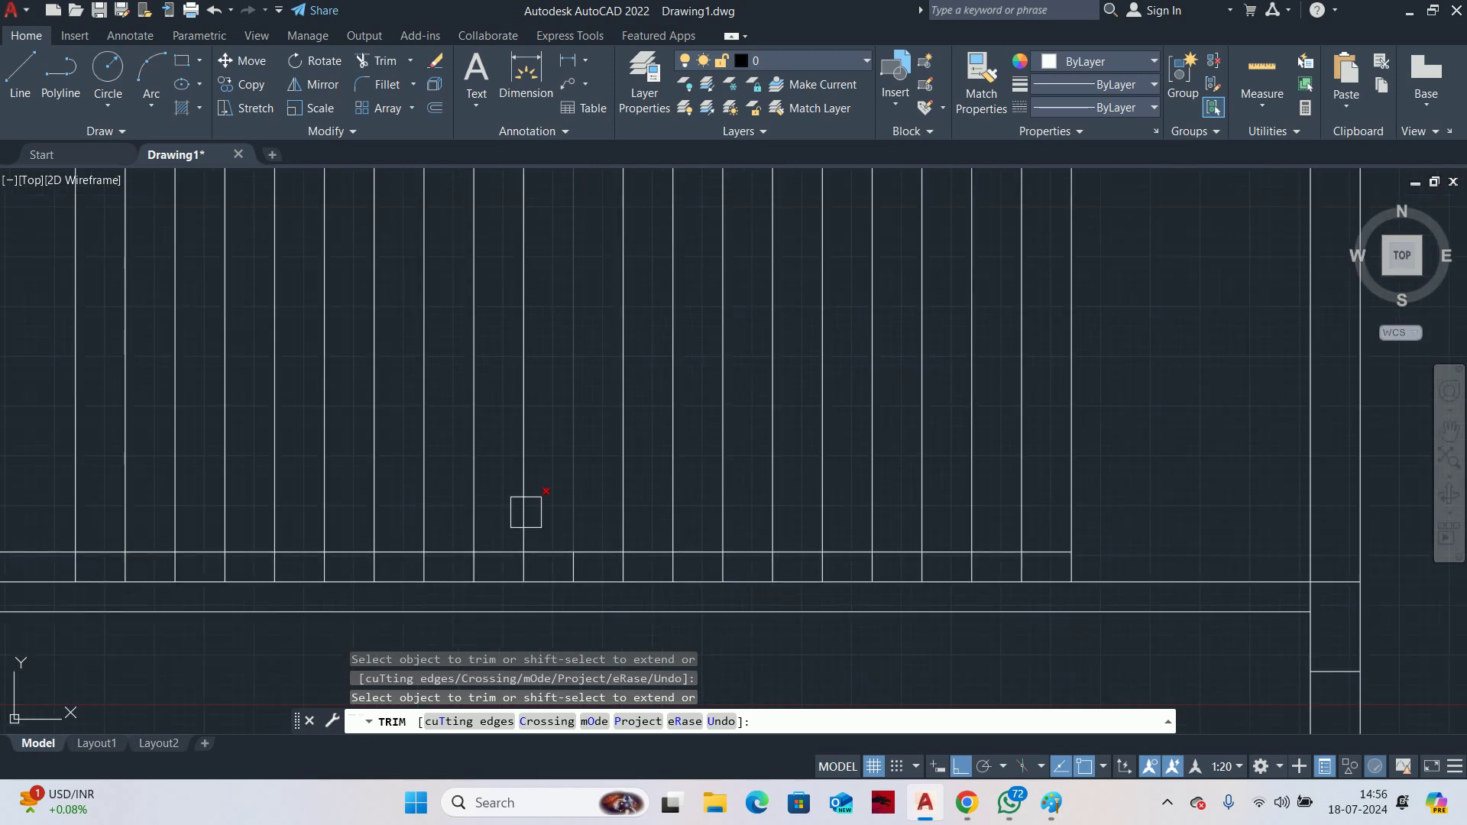
{"action": "scroll", "coordinate": [734, 524], "scroll_direction": "down", "scroll_amount": 2}
{"action": "scroll", "coordinate": [454, 537], "scroll_direction": "down", "scroll_amount": 5}
{"action": "key", "text": "Return"}
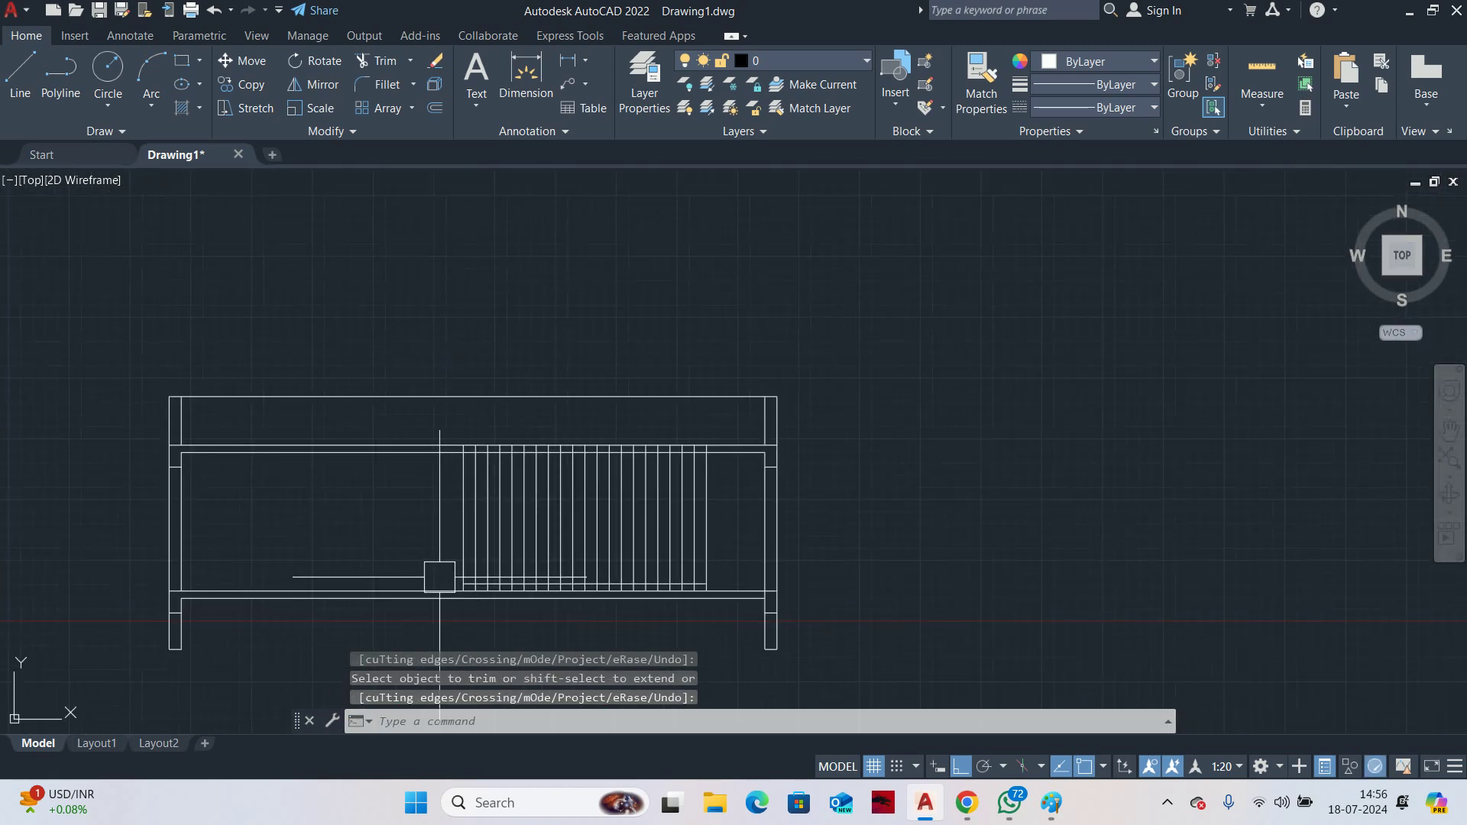
{"action": "key", "text": "Escape"}
{"action": "key", "text": "Escape"}
{"action": "key", "text": "Escape"}
Offset the first riser-height line upward repeatedly at 150 with the Multiple option until the lines reach the upper slab
{"action": "scroll", "coordinate": [701, 587], "scroll_direction": "up", "scroll_amount": 4}
{"action": "type", "text": "o"}
{"action": "key", "text": "Return"}
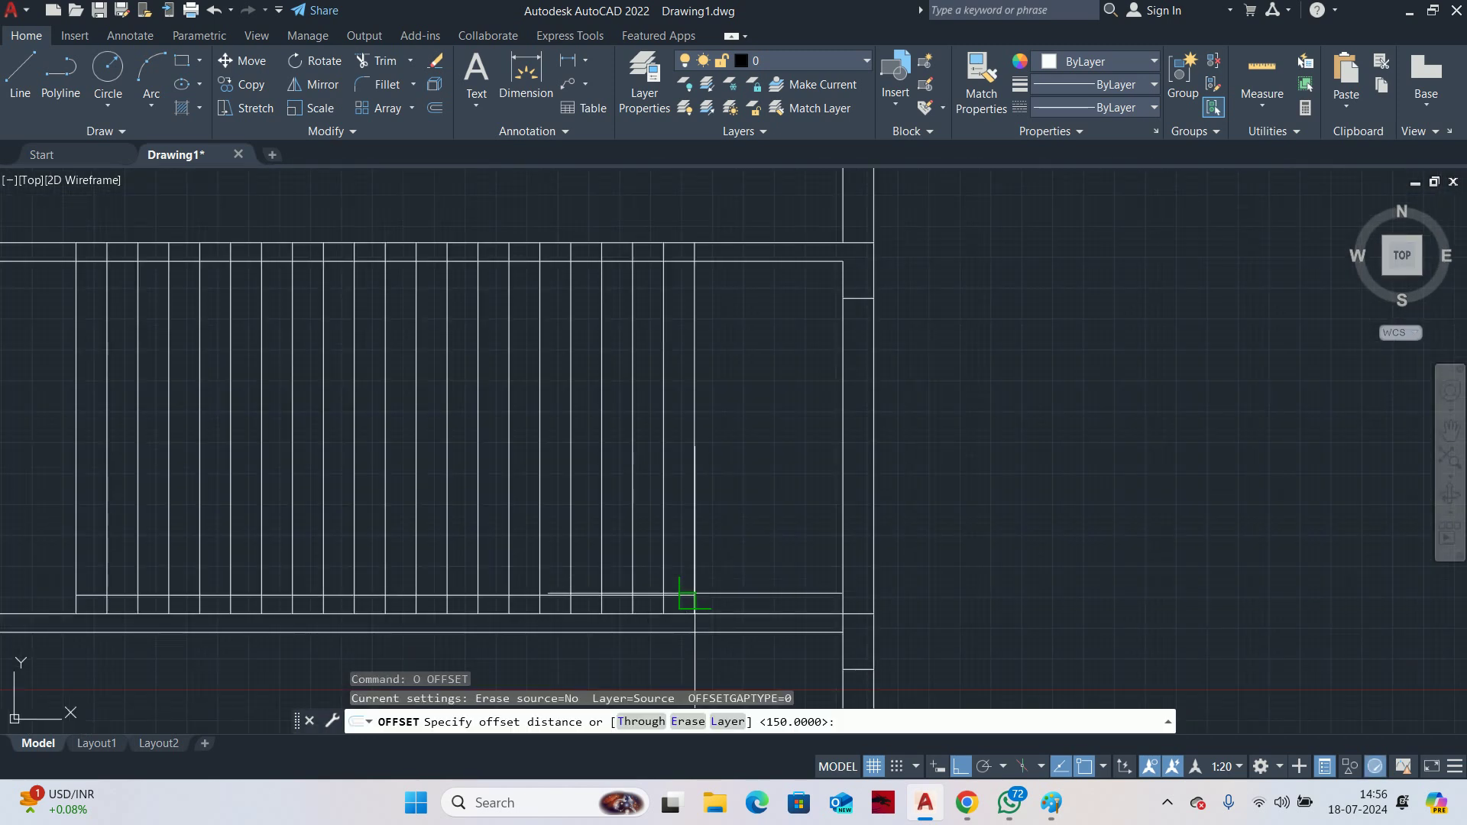
{"action": "key", "text": "Return"}
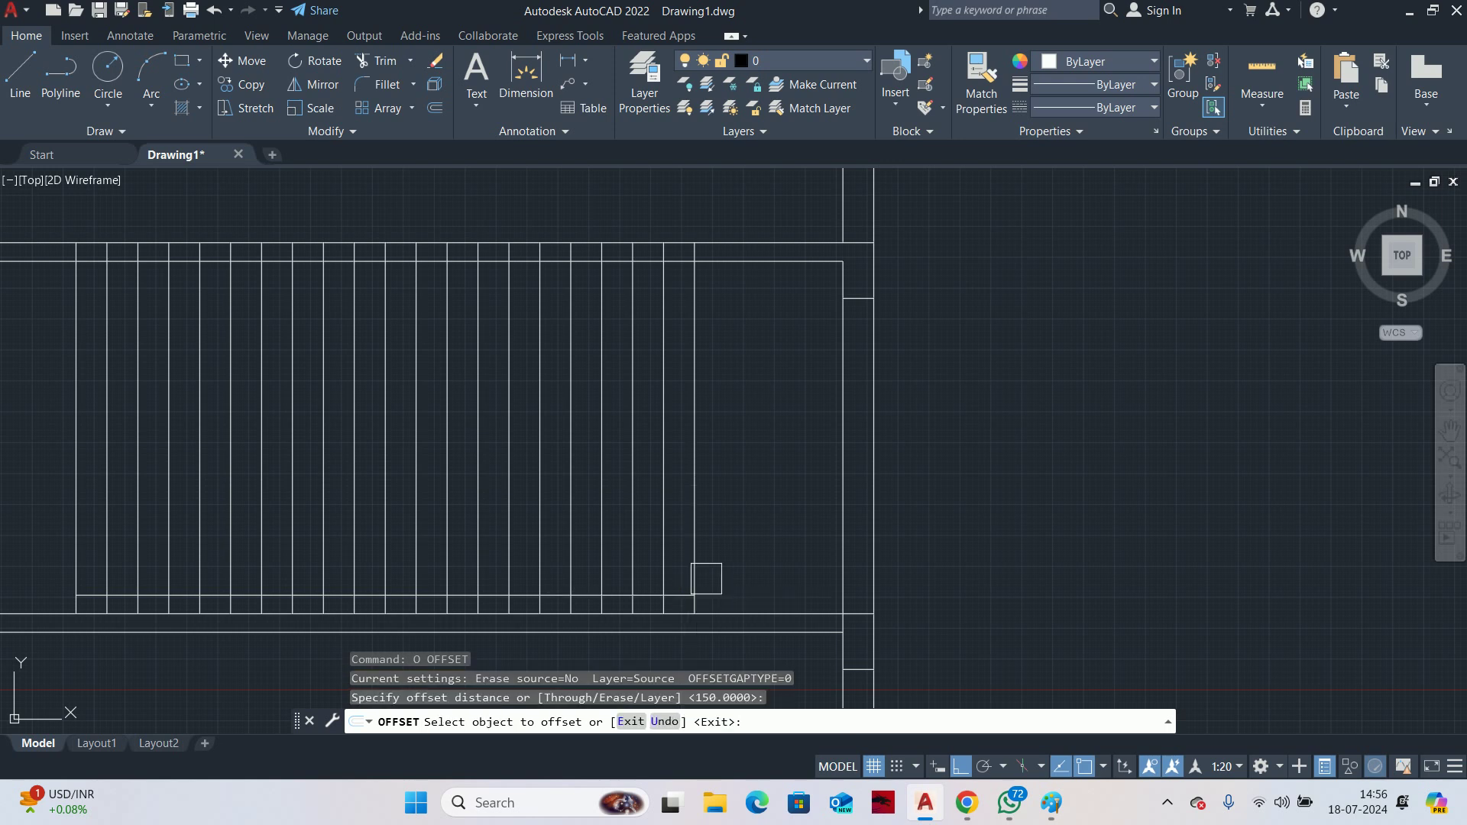
{"action": "scroll", "coordinate": [655, 611], "scroll_direction": "up", "scroll_amount": 3}
{"action": "left_click", "coordinate": [677, 596]}
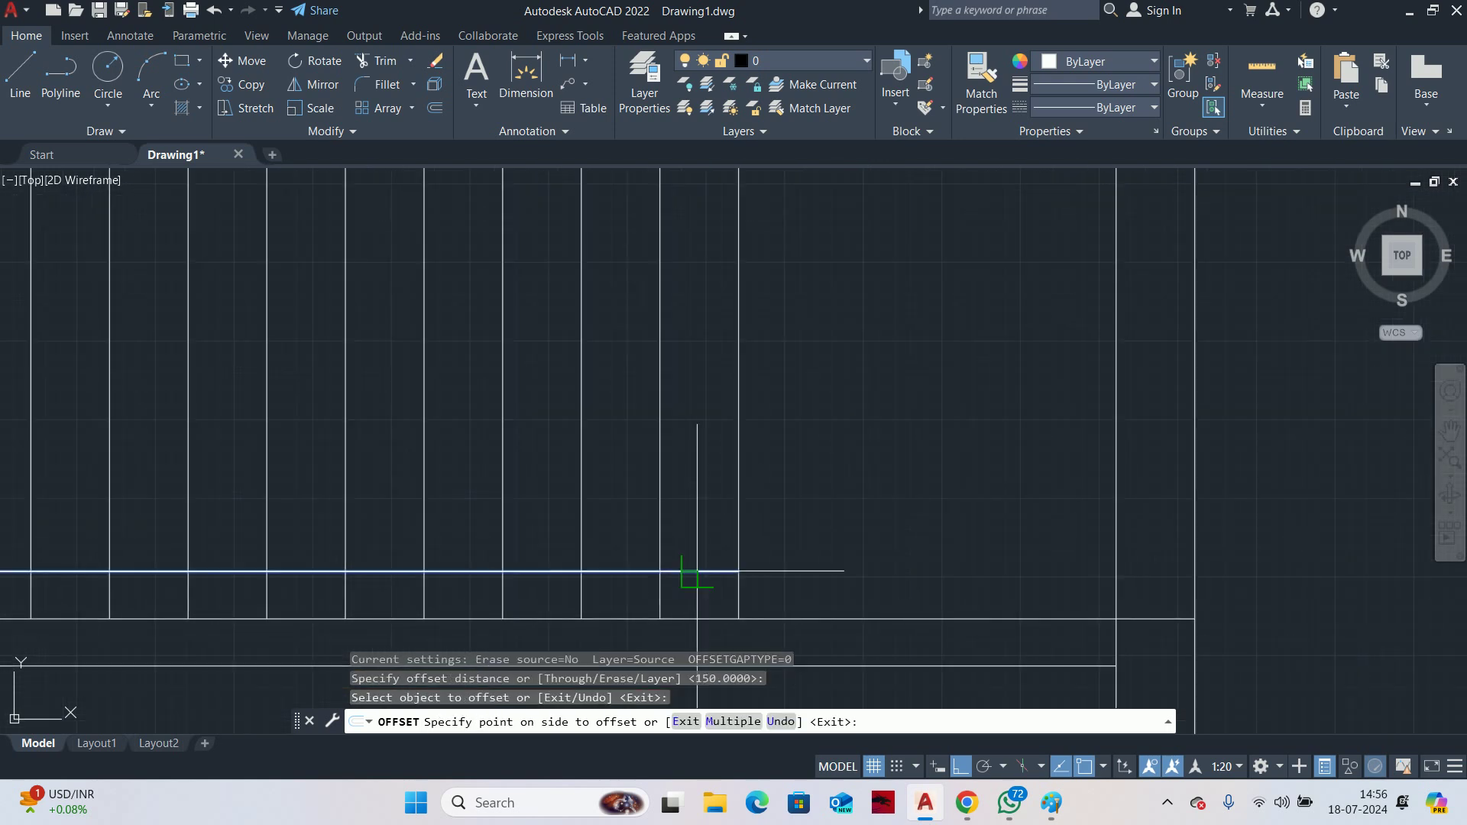
{"action": "type", "text": "m"}
{"action": "key", "text": "Return"}
{"action": "scroll", "coordinate": [846, 599], "scroll_direction": "down", "scroll_amount": 5}
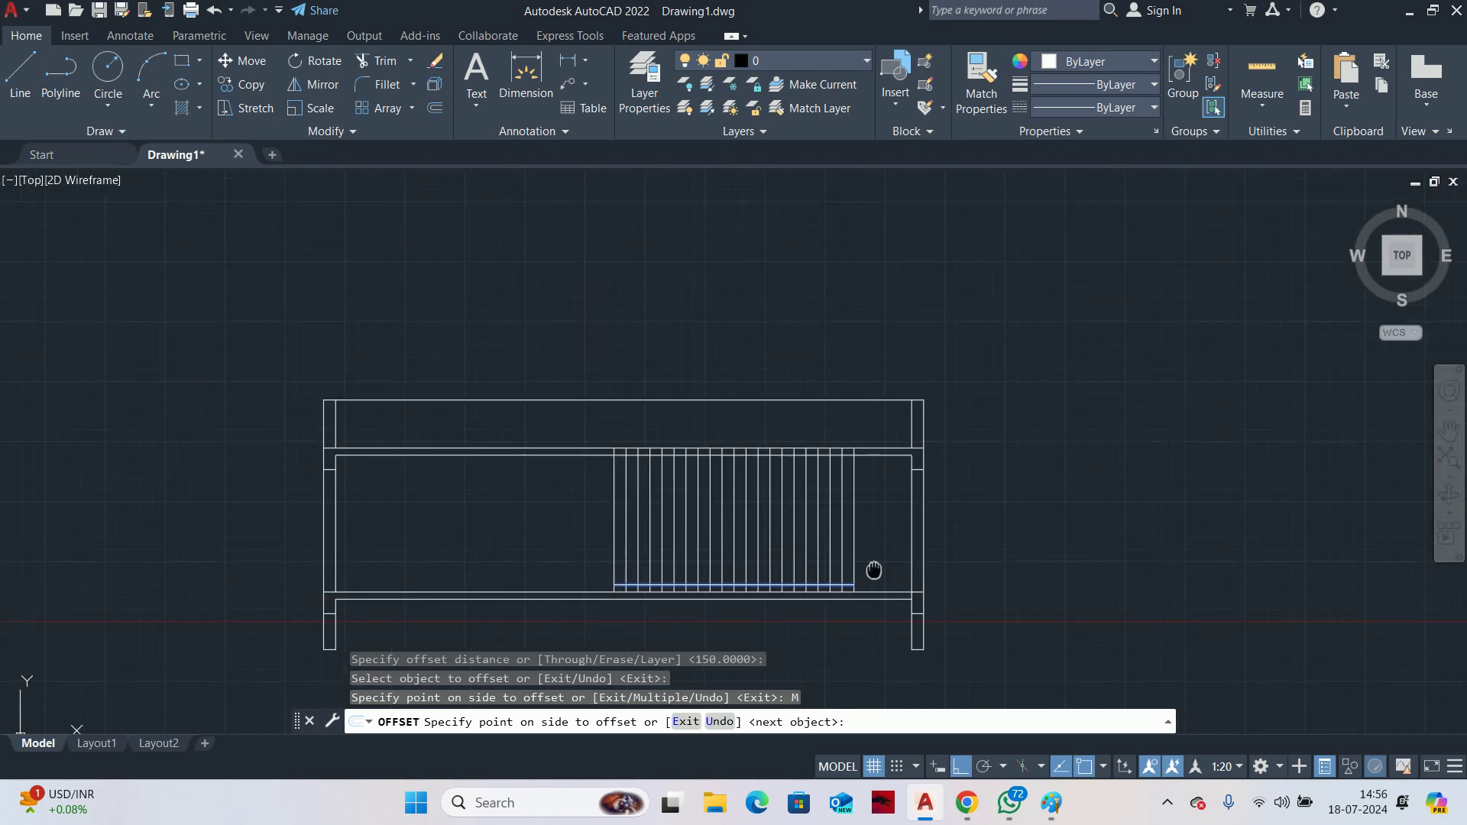
{"action": "left_click", "coordinate": [860, 325]}
{"action": "left_click", "coordinate": [865, 320]}
{"action": "left_click", "coordinate": [864, 318]}
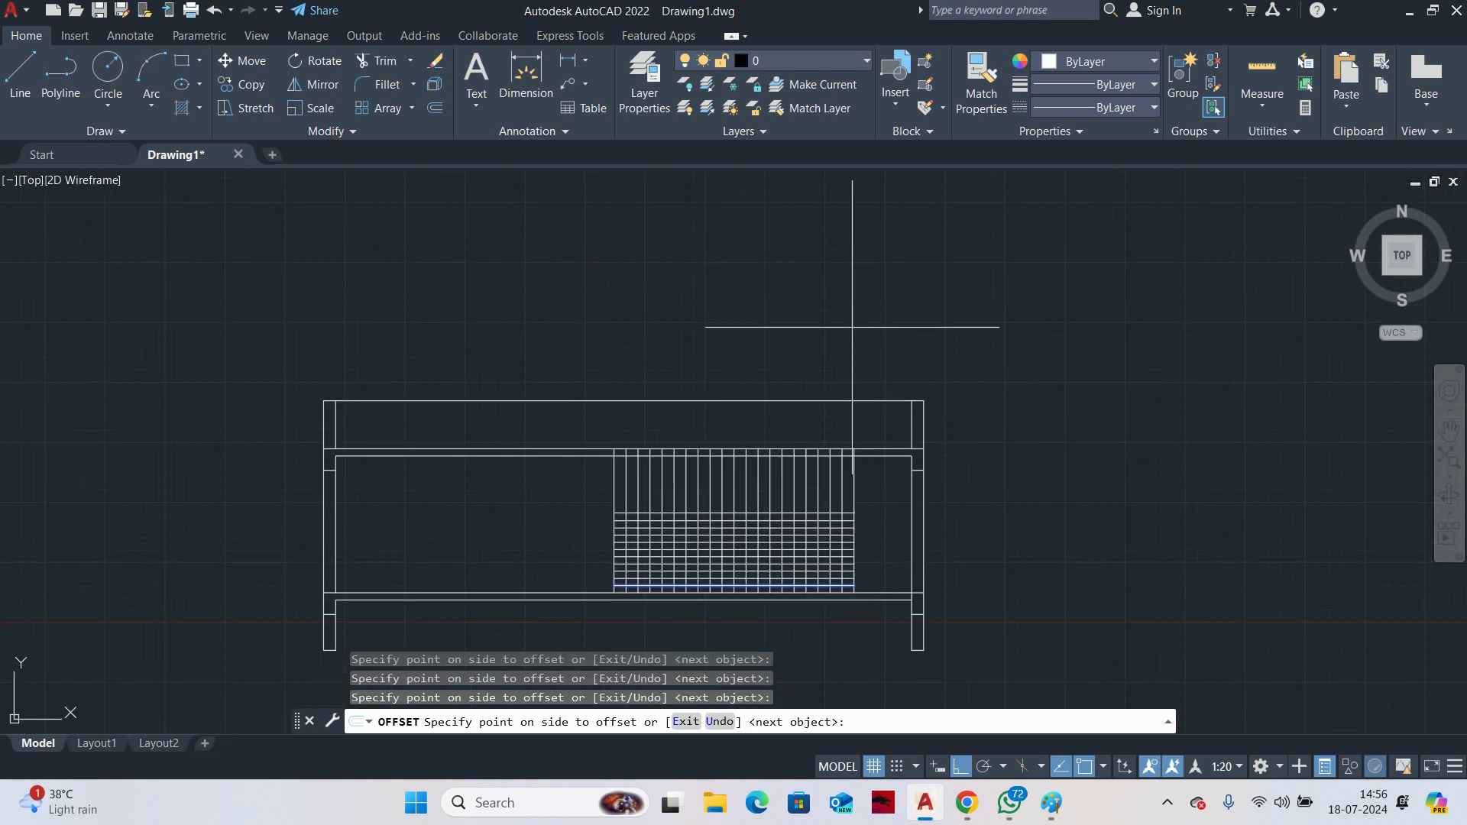
{"action": "left_click", "coordinate": [856, 334]}
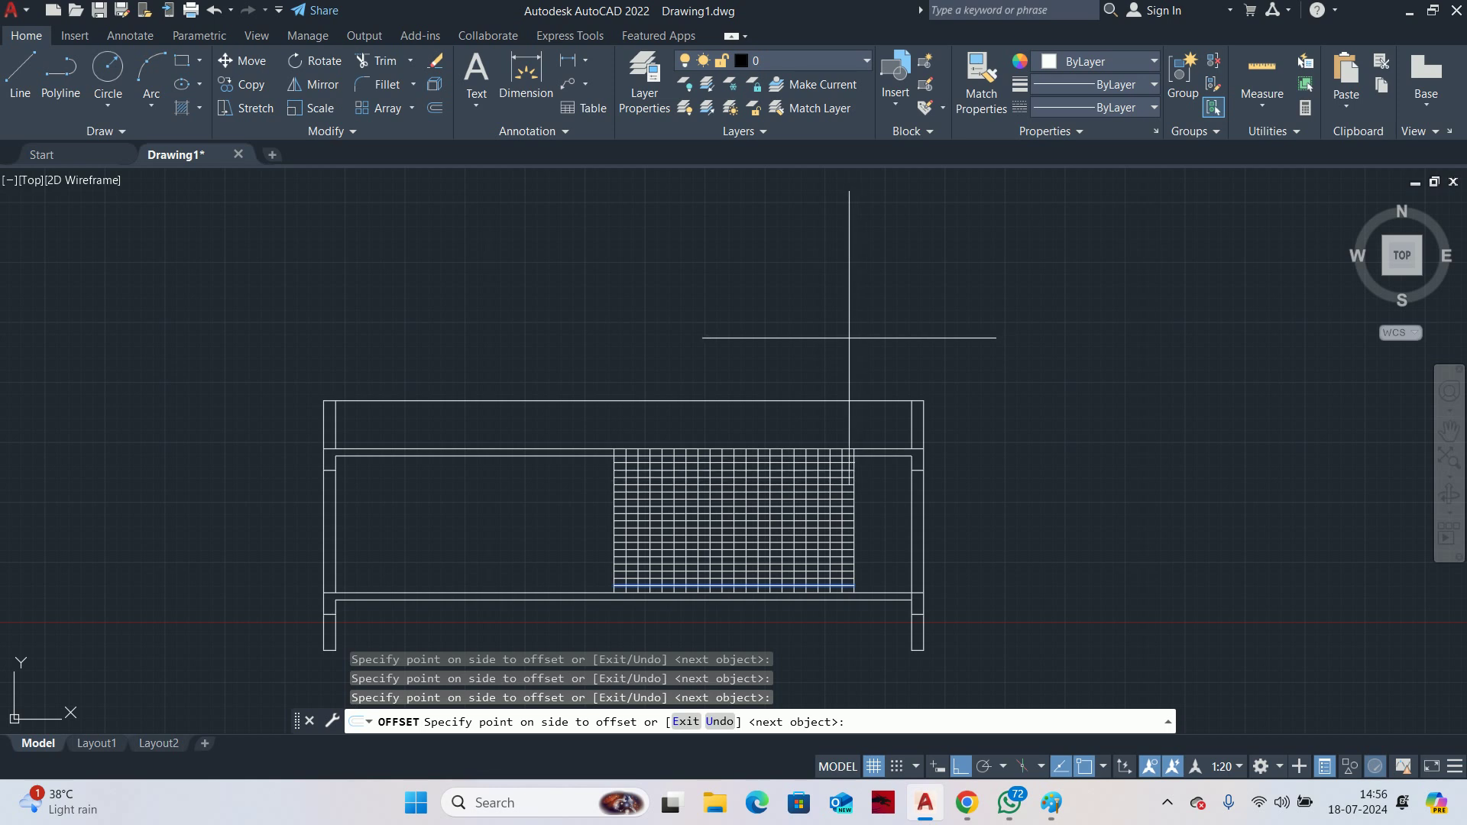
{"action": "key", "text": "Escape"}
{"action": "key", "text": "Escape"}
Offset a line at the top of the stair grid 150 upward, just beneath the upper floor level
{"action": "scroll", "coordinate": [846, 336], "scroll_direction": "up", "scroll_amount": 8}
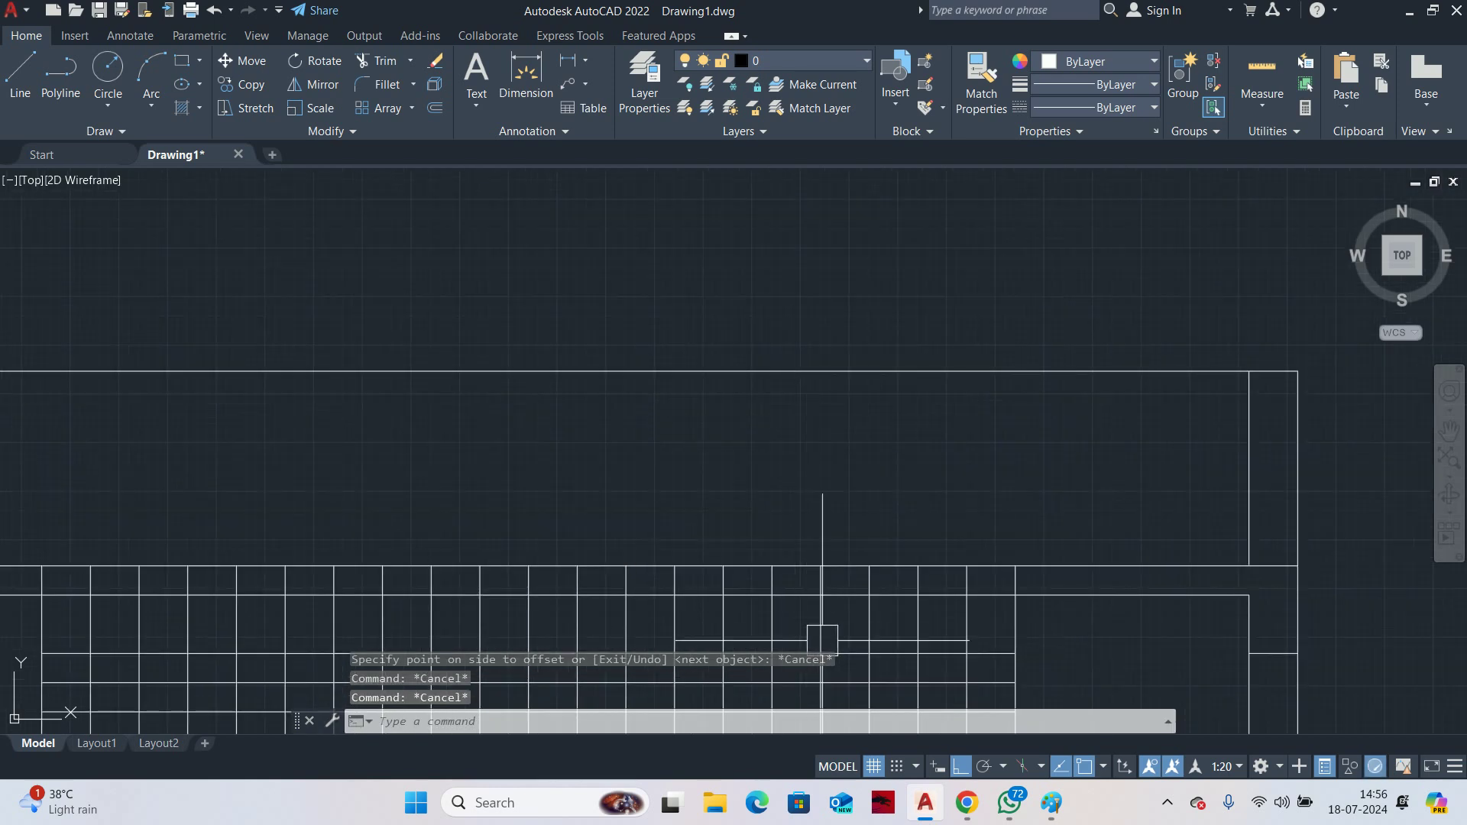
{"action": "scroll", "coordinate": [768, 579], "scroll_direction": "up", "scroll_amount": 4}
{"action": "key", "text": "Return"}
{"action": "key", "text": "Return"}
{"action": "left_click", "coordinate": [780, 605]}
{"action": "left_click", "coordinate": [793, 553]}
{"action": "key", "text": "Escape"}
{"action": "key", "text": "Escape"}
{"action": "scroll", "coordinate": [790, 563], "scroll_direction": "down", "scroll_amount": 14}
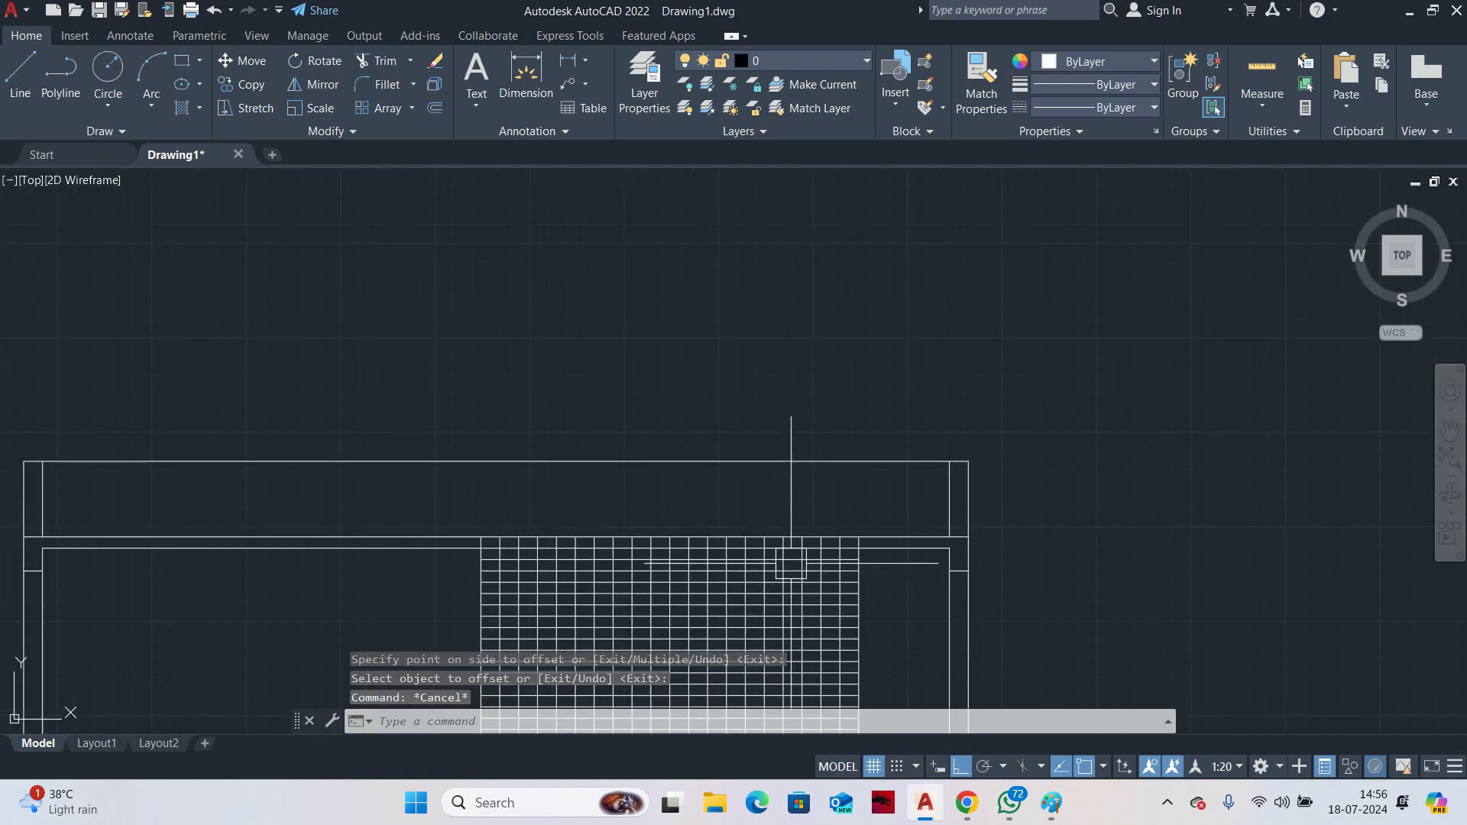
{"action": "key", "text": "Escape"}
{"action": "key", "text": "Escape"}
Examine the finished stair grid in the section and the stair's direction and dimensions in the plan above
{"action": "middle_click_drag", "start_coordinate": [801, 565], "coordinate": [827, 537]}
{"action": "scroll", "coordinate": [857, 535], "scroll_direction": "up", "scroll_amount": 4}
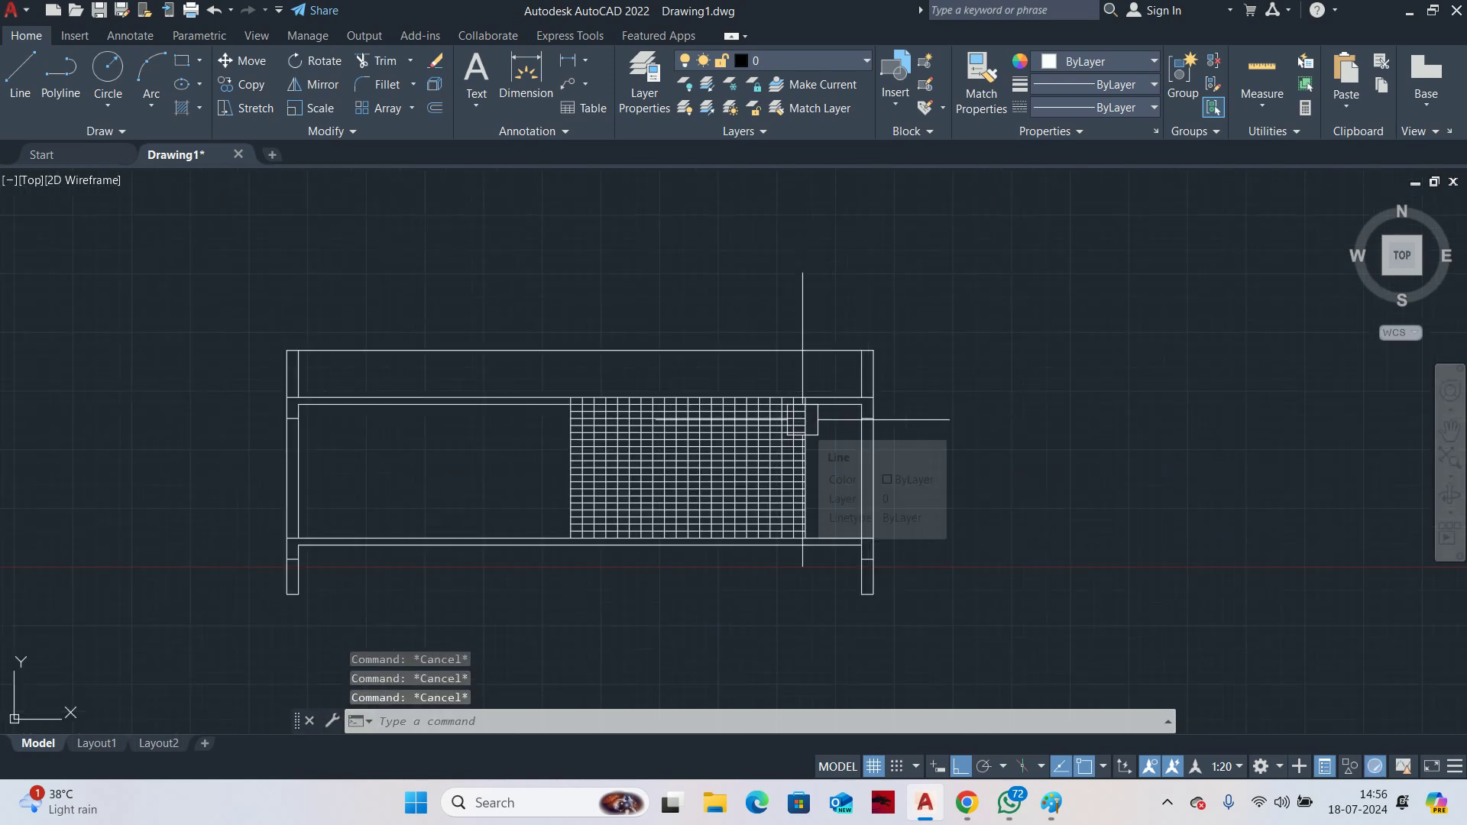
{"action": "scroll", "coordinate": [802, 419], "scroll_direction": "up", "scroll_amount": 7}
{"action": "scroll", "coordinate": [924, 547], "scroll_direction": "down", "scroll_amount": 9}
{"action": "scroll", "coordinate": [934, 478], "scroll_direction": "down", "scroll_amount": 2}
{"action": "middle_click_drag", "start_coordinate": [927, 426], "coordinate": [926, 505]}
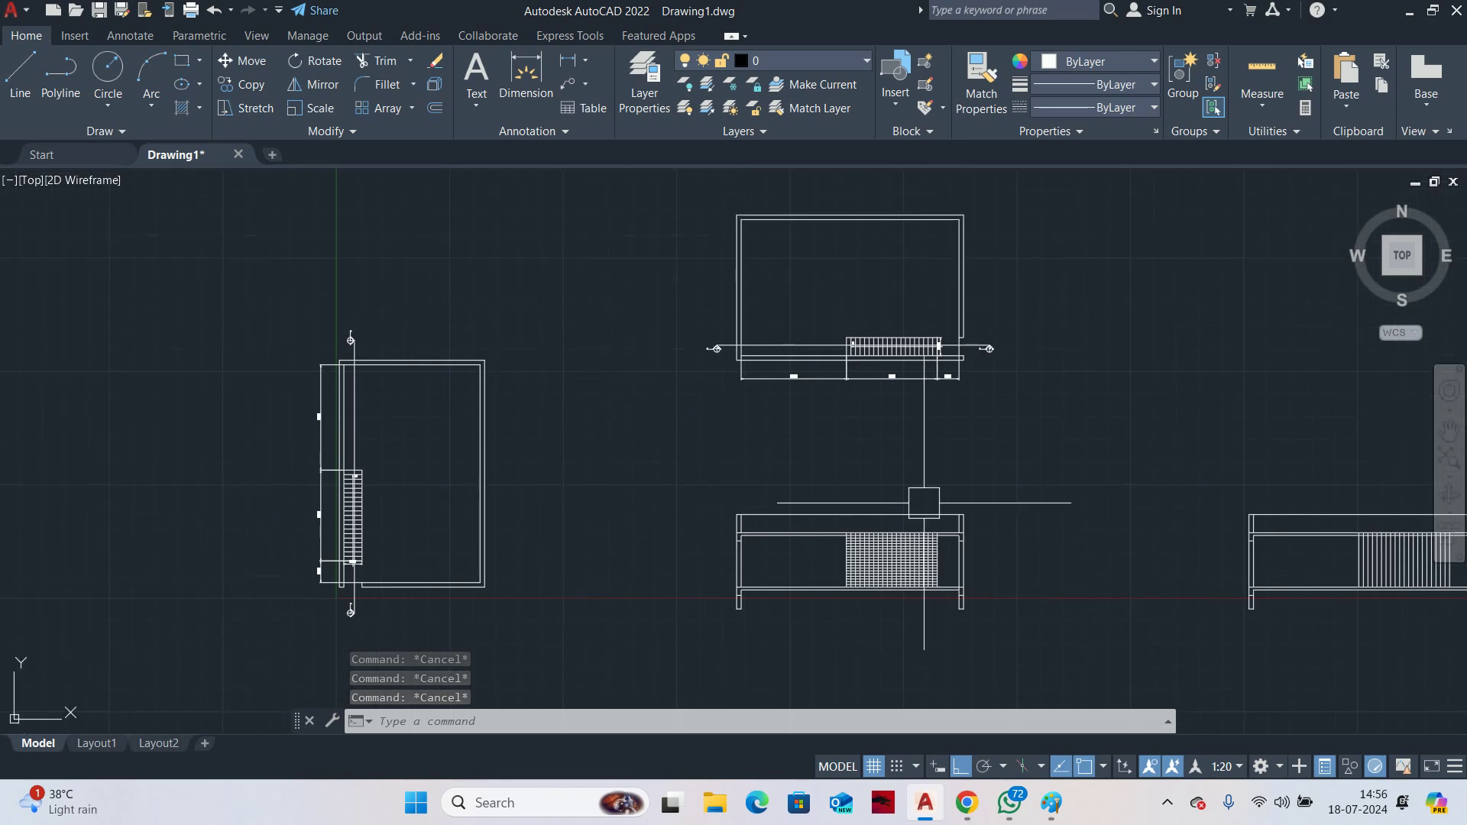
{"action": "scroll", "coordinate": [958, 362], "scroll_direction": "up", "scroll_amount": 8}
{"action": "middle_click_drag", "start_coordinate": [890, 305], "coordinate": [943, 442]}
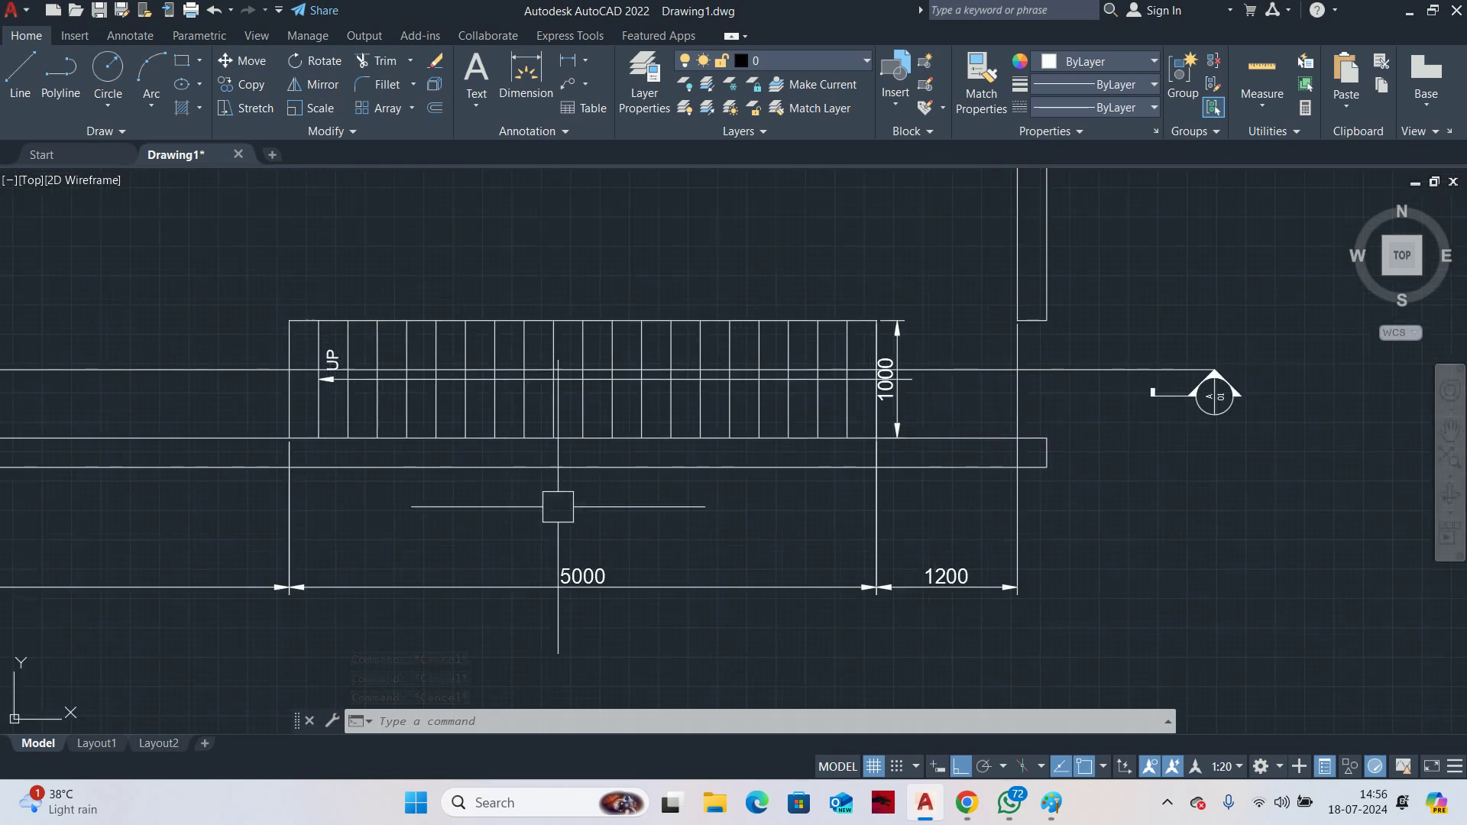
{"action": "middle_click_drag", "start_coordinate": [628, 644], "coordinate": [624, 259]}
{"action": "scroll", "coordinate": [624, 259], "scroll_direction": "down", "scroll_amount": 2}
{"action": "scroll", "coordinate": [710, 436], "scroll_direction": "down", "scroll_amount": 4}
Fillet the outermost riser line with the lowest tread line, using radius 0 and the Multiple option
{"action": "scroll", "coordinate": [778, 609], "scroll_direction": "up", "scroll_amount": 4}
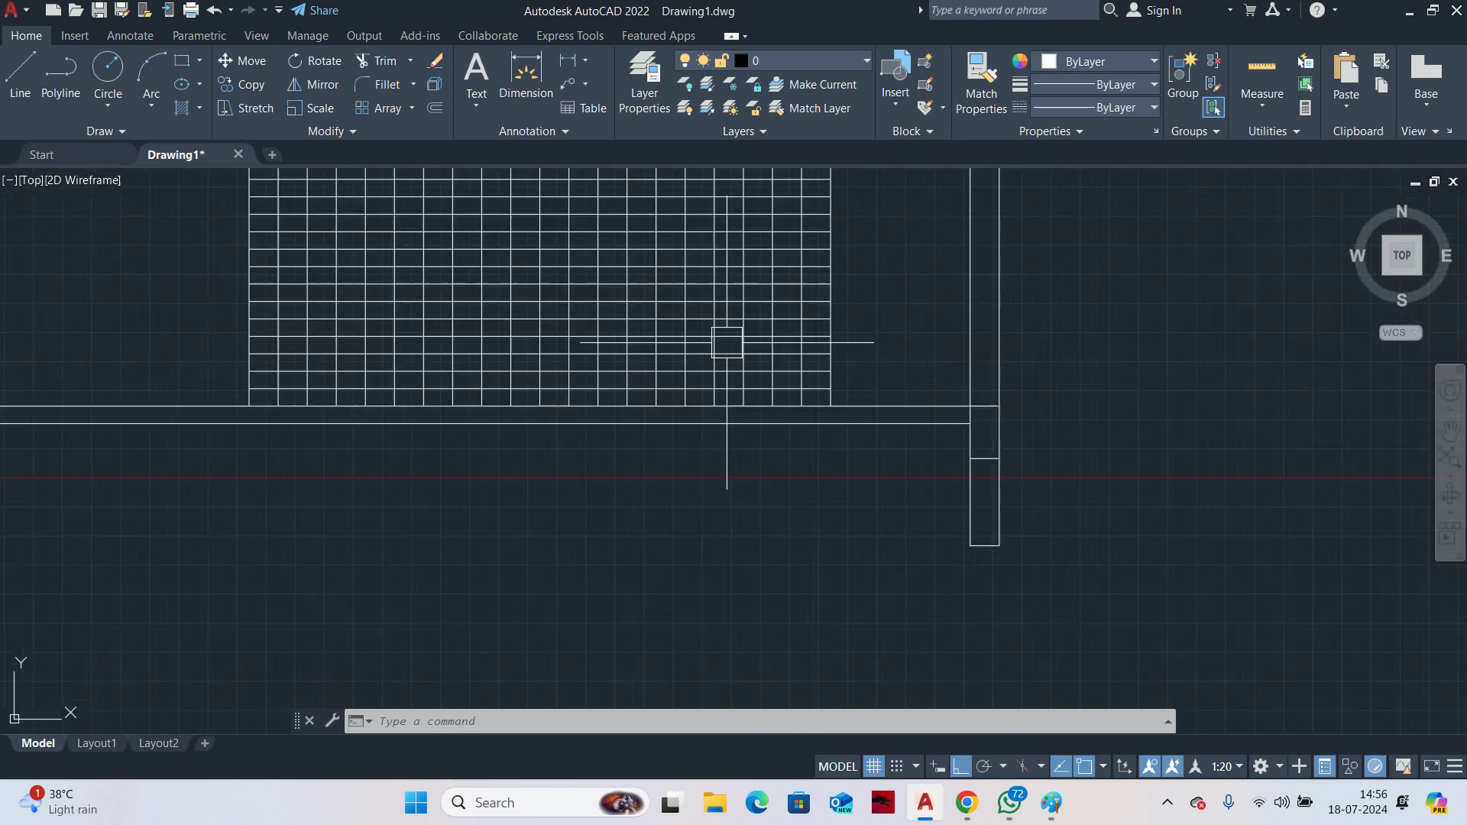
{"action": "scroll", "coordinate": [727, 341], "scroll_direction": "up", "scroll_amount": 4}
{"action": "middle_click_drag", "start_coordinate": [747, 394], "coordinate": [720, 401]}
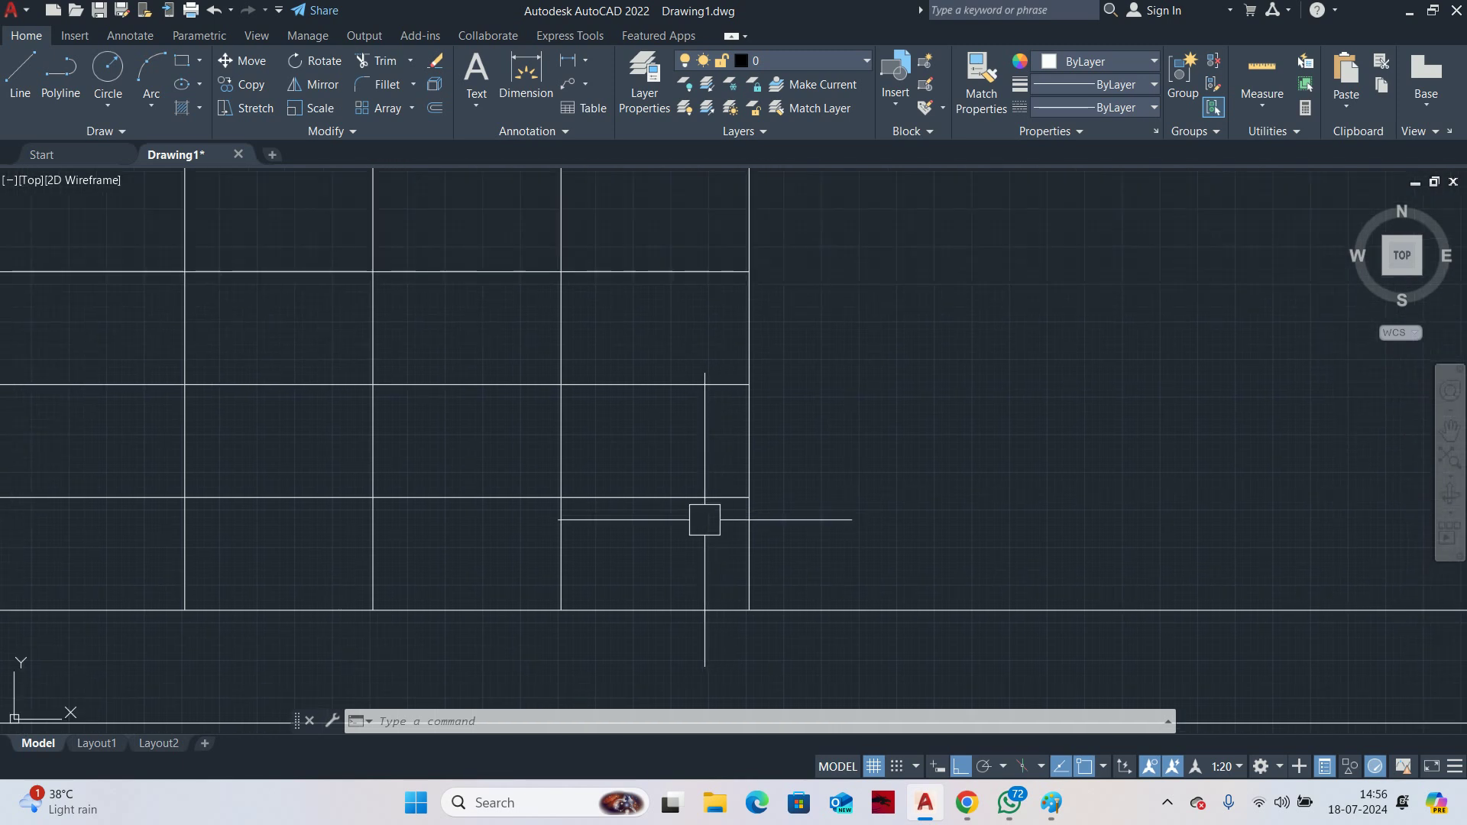
{"action": "key", "text": "Return"}
{"action": "type", "text": "R"}
{"action": "key", "text": "Return"}
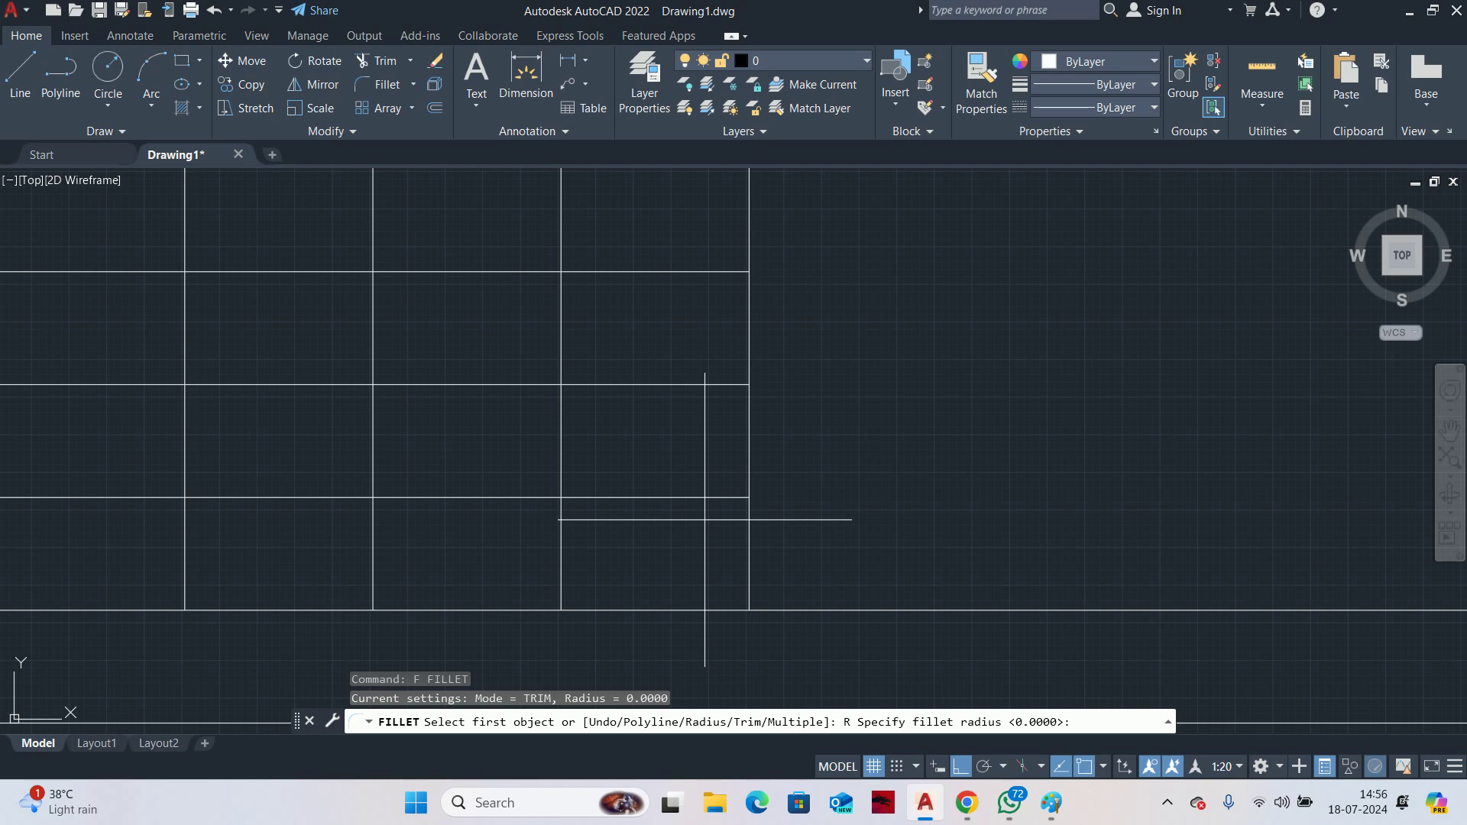
{"action": "type", "text": "0"}
{"action": "key", "text": "Return"}
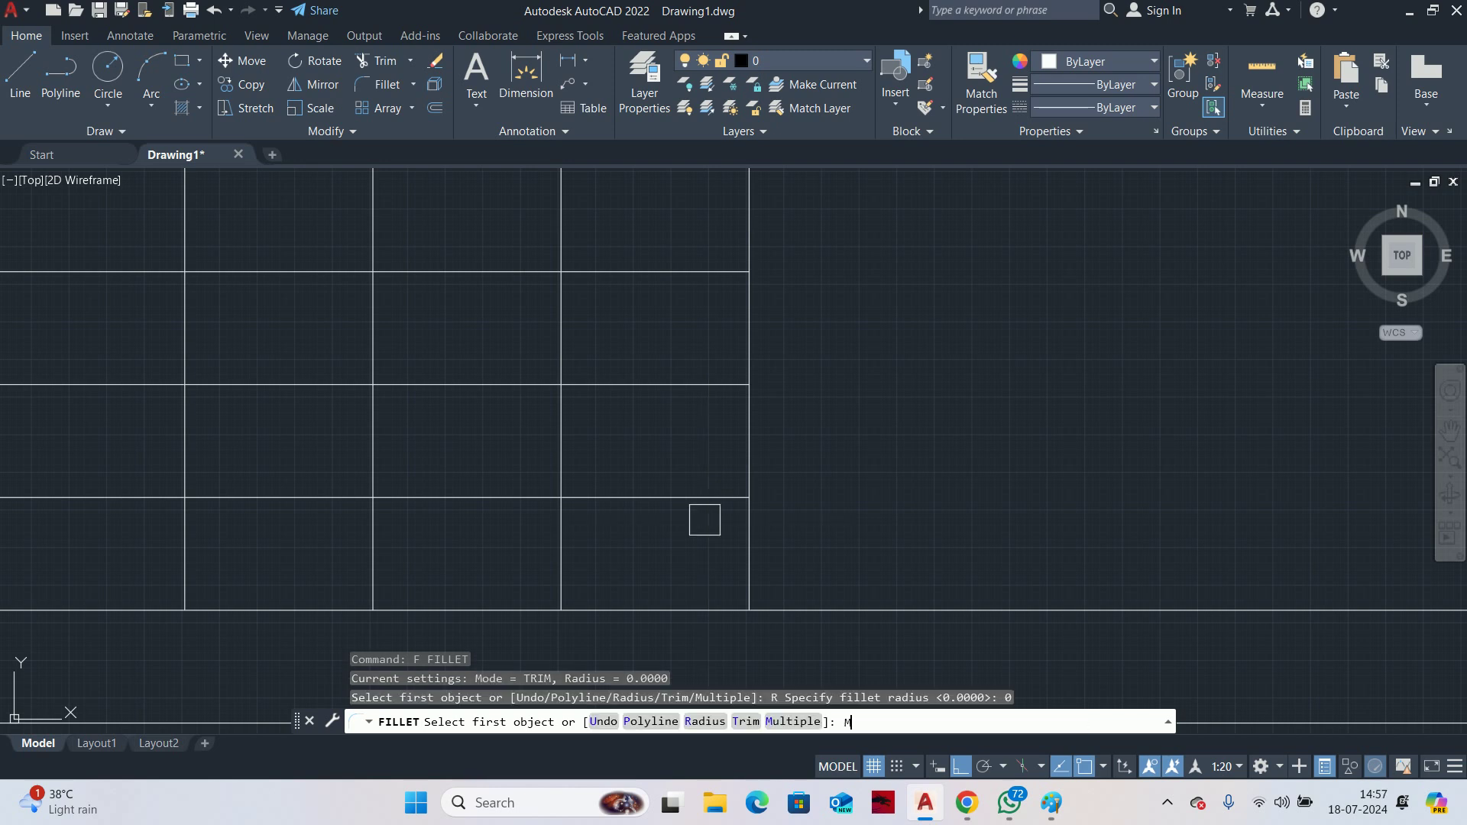
{"action": "type", "text": "M"}
{"action": "key", "text": "Return"}
{"action": "left_click", "coordinate": [740, 528]}
{"action": "left_click", "coordinate": [686, 495]}
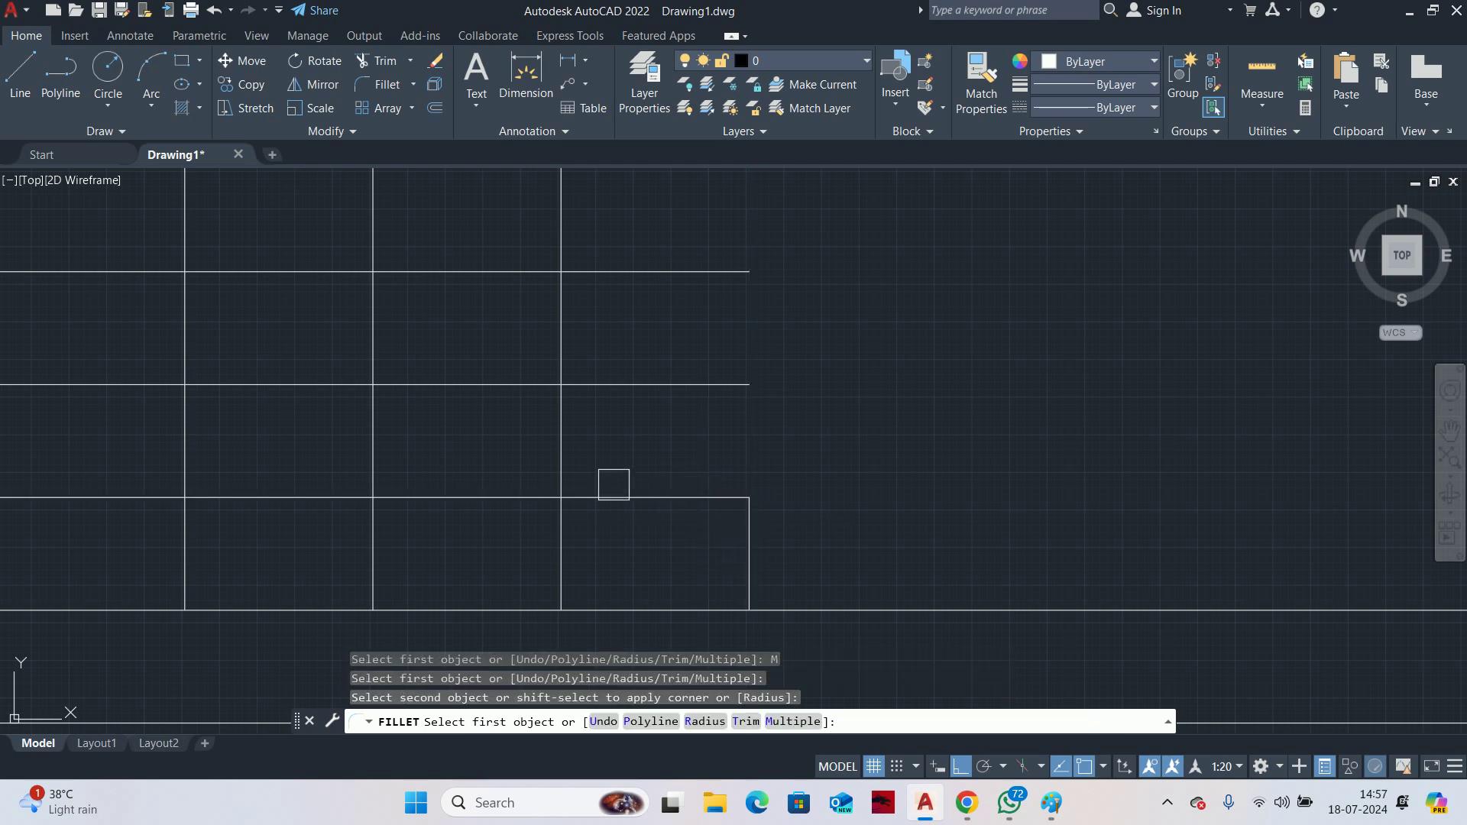
Fillet the adjoining riser and tread lines into square corners to form the second and third steps
{"action": "mouse_move", "coordinate": [613, 485]}
{"action": "middle_mouse_down"}
{"action": "mouse_move", "coordinate": [695, 530]}
{"action": "mouse_move", "coordinate": [794, 520]}
{"action": "middle_mouse_up"}
{"action": "left_click", "coordinate": [690, 536]}
{"action": "left_click", "coordinate": [646, 470]}
{"action": "left_click", "coordinate": [643, 472]}
{"action": "left_click", "coordinate": [563, 429]}
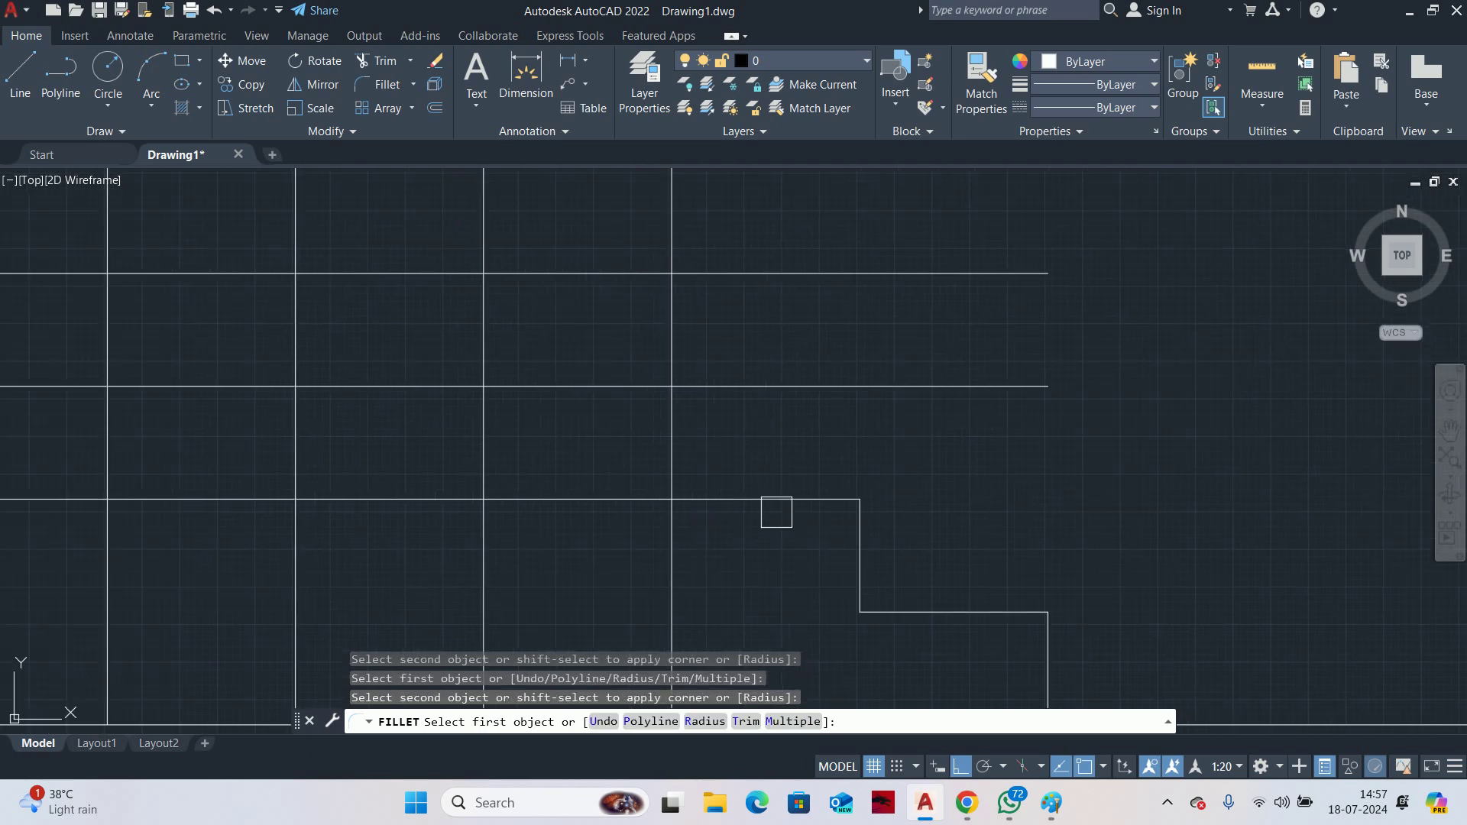
{"action": "left_click", "coordinate": [776, 503]}
{"action": "left_click", "coordinate": [671, 444]}
{"action": "middle_click_drag", "start_coordinate": [672, 467], "coordinate": [775, 529]}
{"action": "left_click", "coordinate": [750, 475]}
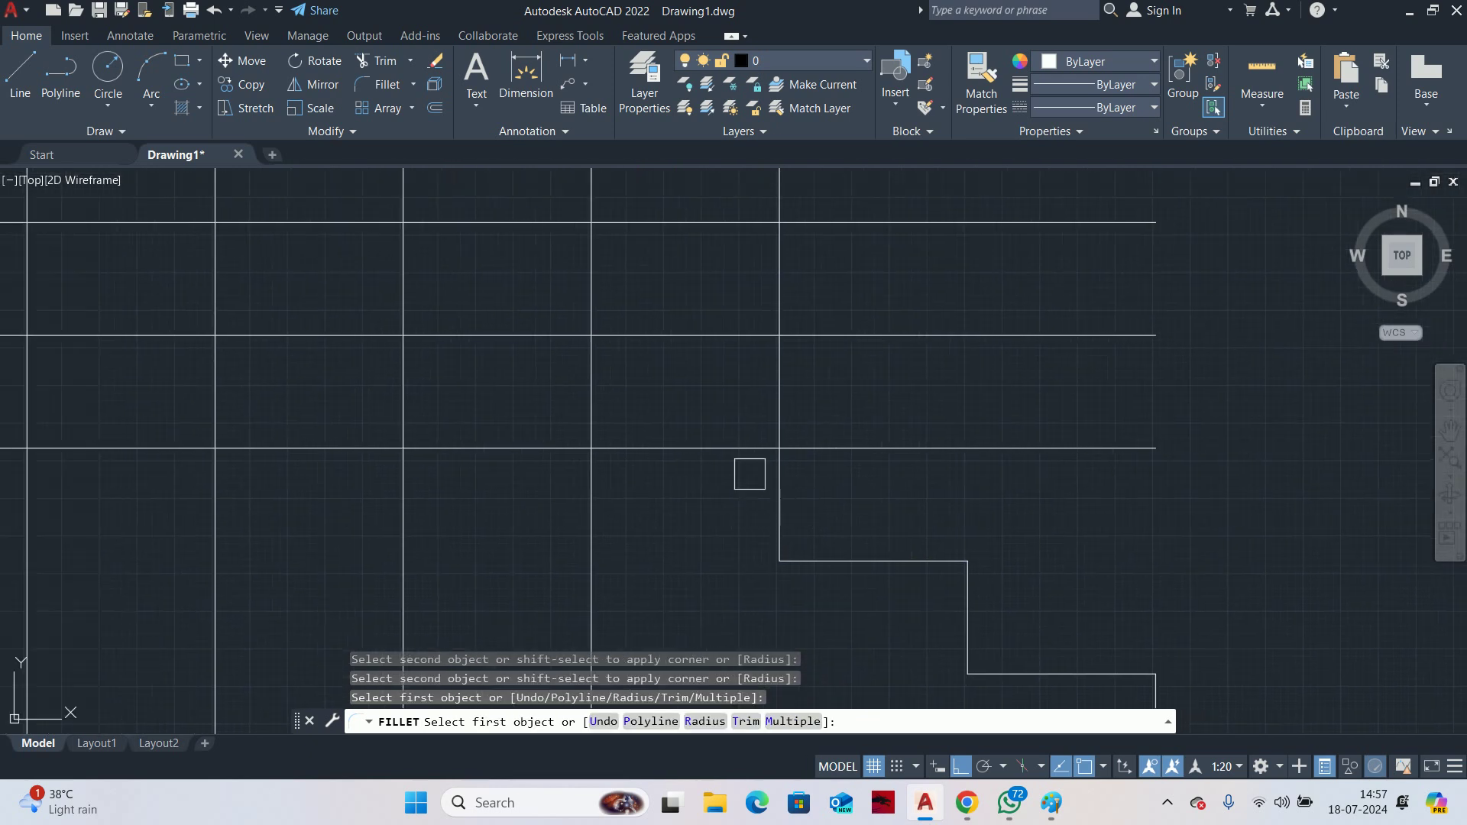
{"action": "left_click", "coordinate": [708, 449]}
{"action": "left_click", "coordinate": [773, 491]}
Fillet the fourth and fifth riser lines with their matching tread lines to continue the stair profile upward
{"action": "scroll", "coordinate": [775, 493], "scroll_direction": "down", "scroll_amount": 4}
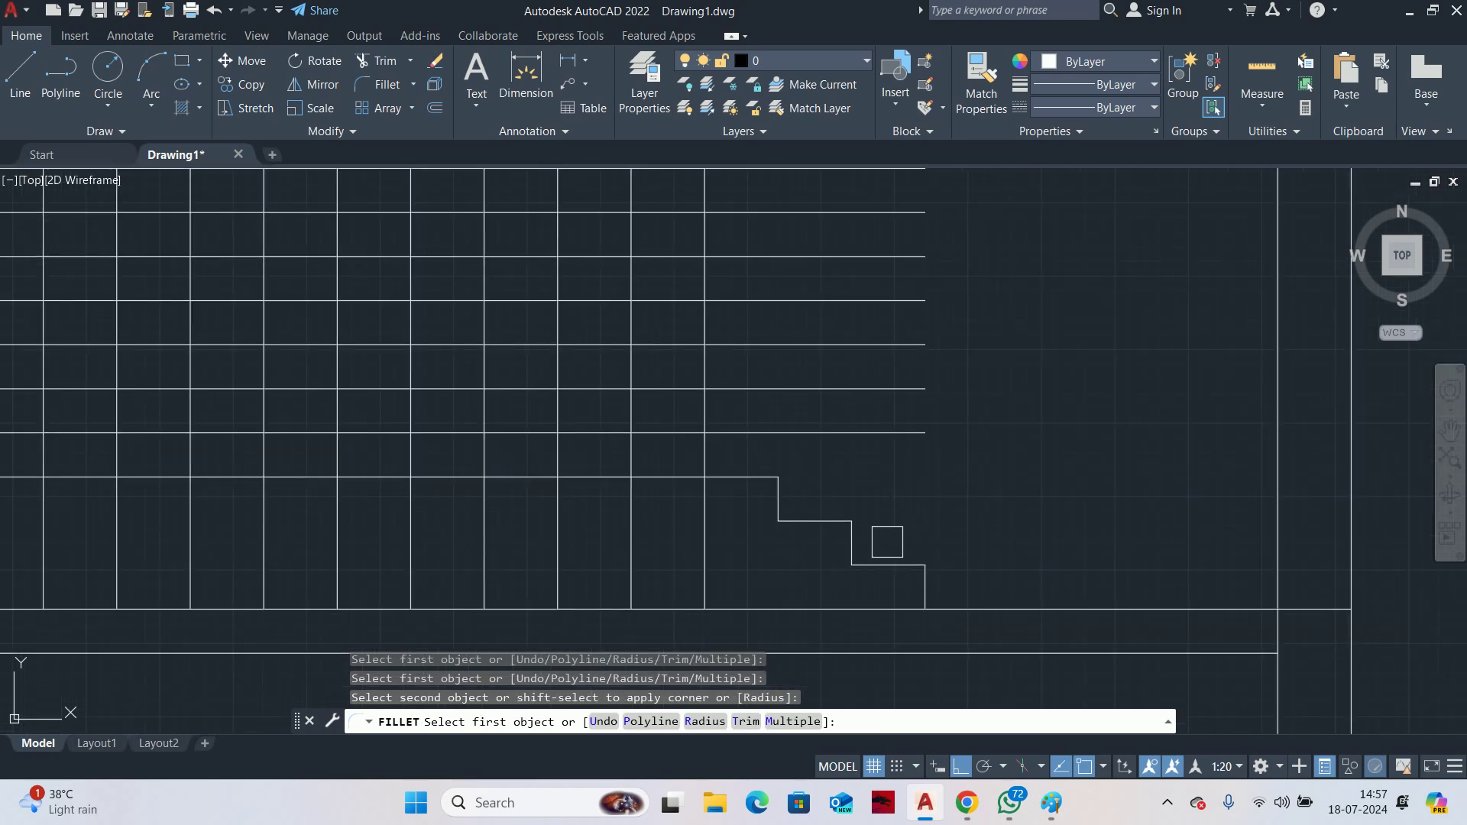
{"action": "middle_click_drag", "start_coordinate": [769, 471], "coordinate": [1129, 547]}
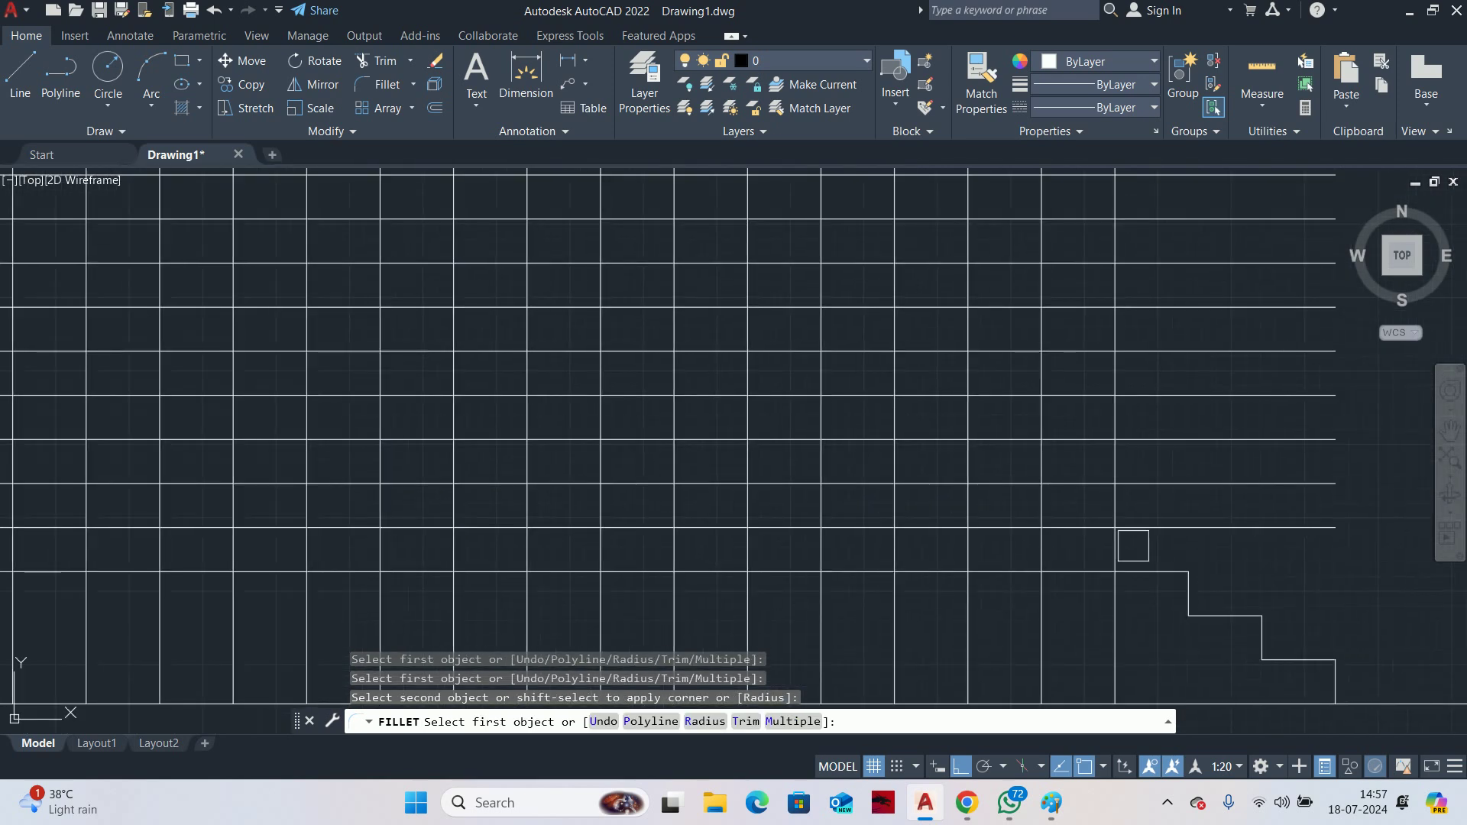
{"action": "scroll", "coordinate": [1068, 563], "scroll_direction": "up", "scroll_amount": 4}
{"action": "left_click", "coordinate": [1078, 544]}
{"action": "left_click", "coordinate": [985, 508]}
{"action": "middle_click_drag", "start_coordinate": [953, 523], "coordinate": [1098, 671]}
{"action": "left_click", "coordinate": [1054, 597]}
{"action": "left_click", "coordinate": [982, 544]}
Fillet the sixth and seventh riser lines with their tread lines into square outer corners
{"action": "scroll", "coordinate": [893, 511], "scroll_direction": "down", "scroll_amount": 2}
{"action": "middle_click_drag", "start_coordinate": [893, 511], "coordinate": [928, 579]}
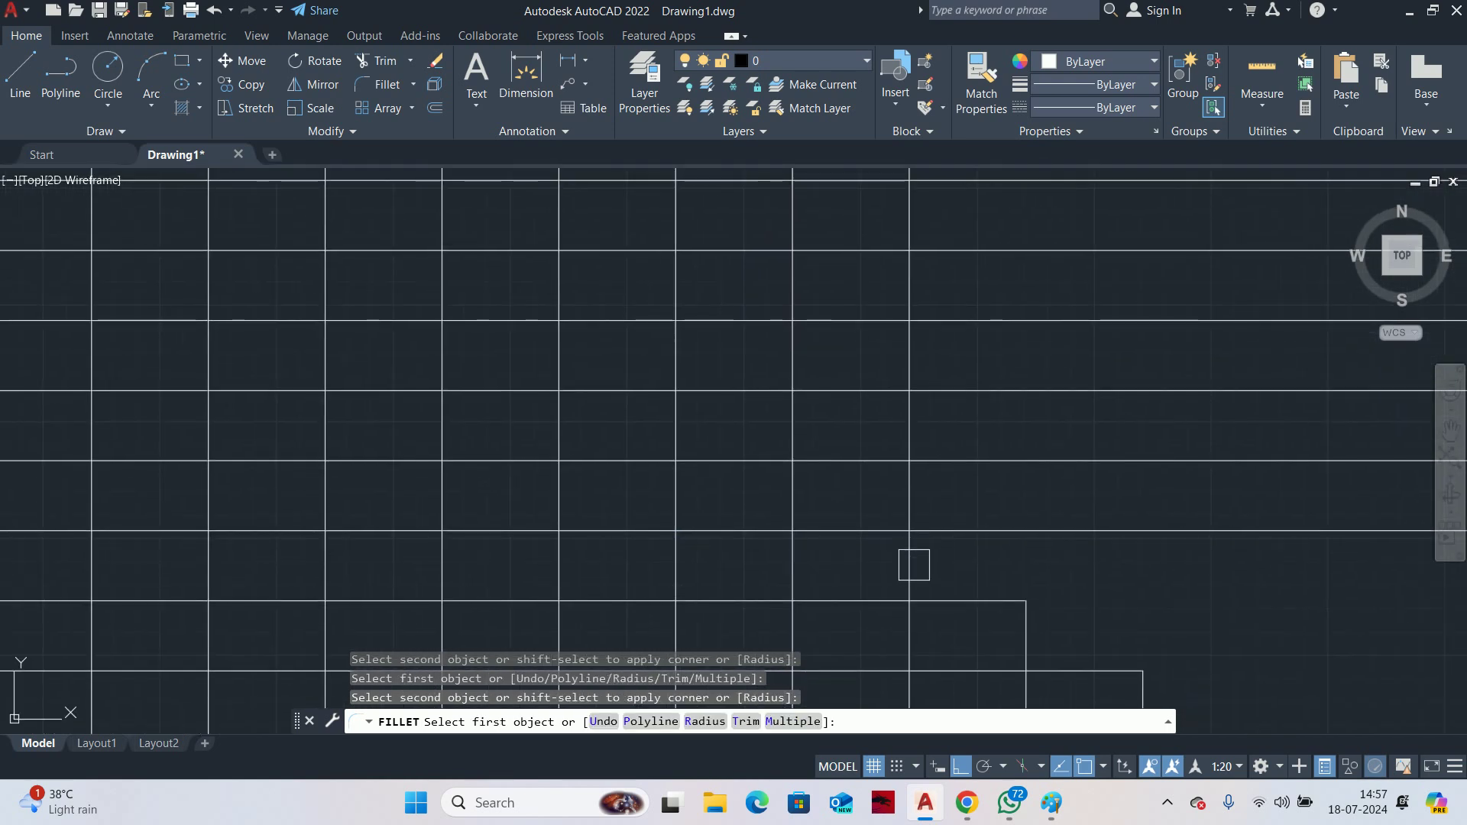
{"action": "left_click", "coordinate": [912, 564]}
{"action": "left_click", "coordinate": [880, 534]}
{"action": "middle_click_drag", "start_coordinate": [788, 540], "coordinate": [866, 593]}
{"action": "left_click", "coordinate": [876, 559]}
{"action": "left_click", "coordinate": [814, 509]}
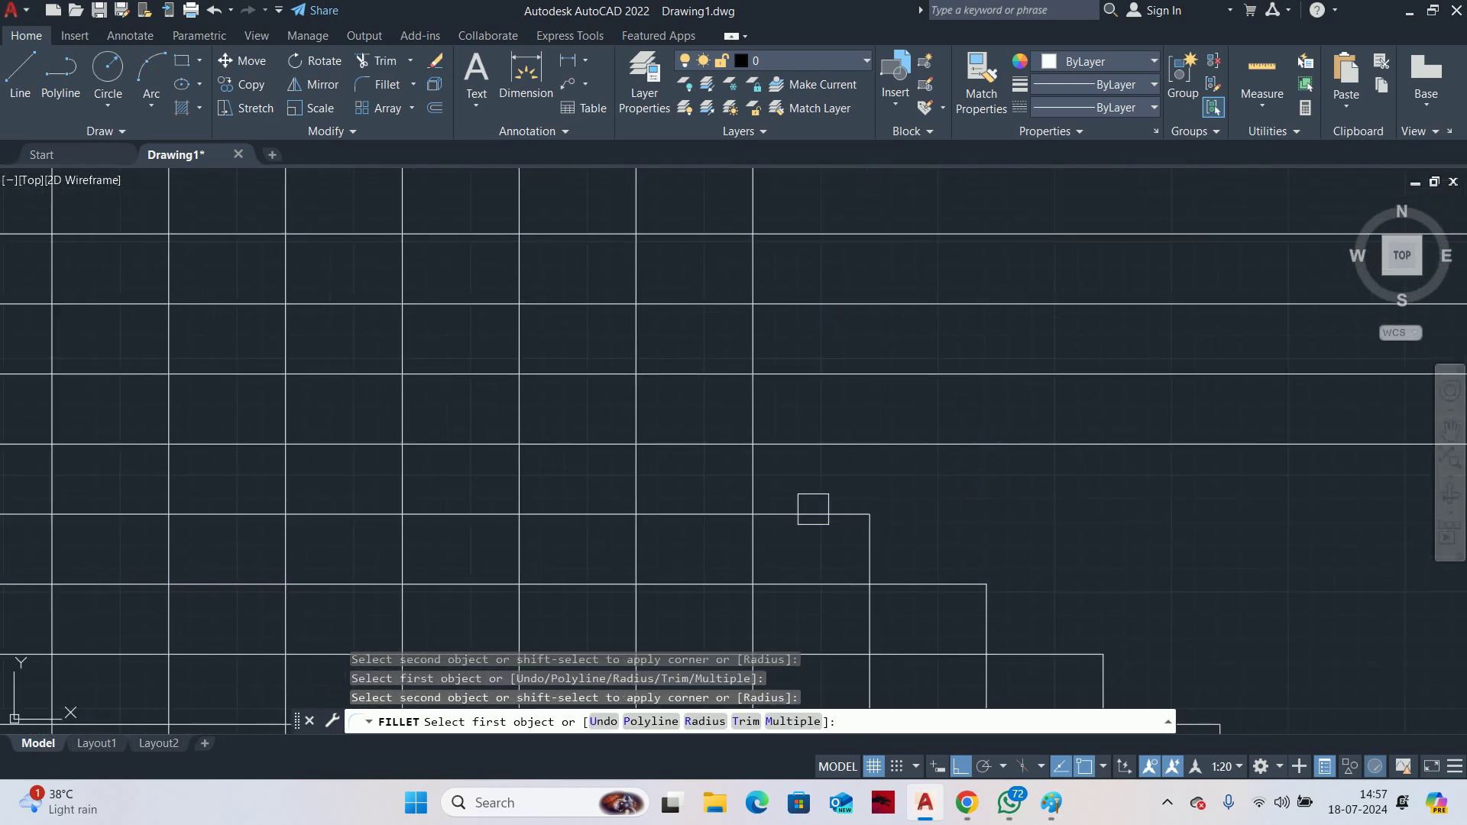
Fillet the eighth and ninth riser lines, counted from the foot of the stair, with their matching tread lines into square outer corners
{"action": "middle_click_drag", "start_coordinate": [796, 529], "coordinate": [880, 634]}
{"action": "left_click", "coordinate": [849, 601]}
{"action": "left_click", "coordinate": [763, 547]}
{"action": "middle_click_drag", "start_coordinate": [762, 548], "coordinate": [810, 654]}
{"action": "left_click", "coordinate": [682, 576]}
{"action": "scroll", "coordinate": [682, 576], "scroll_direction": "down", "scroll_amount": 4}
{"action": "middle_click_drag", "start_coordinate": [697, 560], "coordinate": [893, 617]}
{"action": "scroll", "coordinate": [773, 534], "scroll_direction": "up", "scroll_amount": 6}
{"action": "left_click", "coordinate": [771, 559]}
{"action": "scroll", "coordinate": [770, 561], "scroll_direction": "down", "scroll_amount": 2}
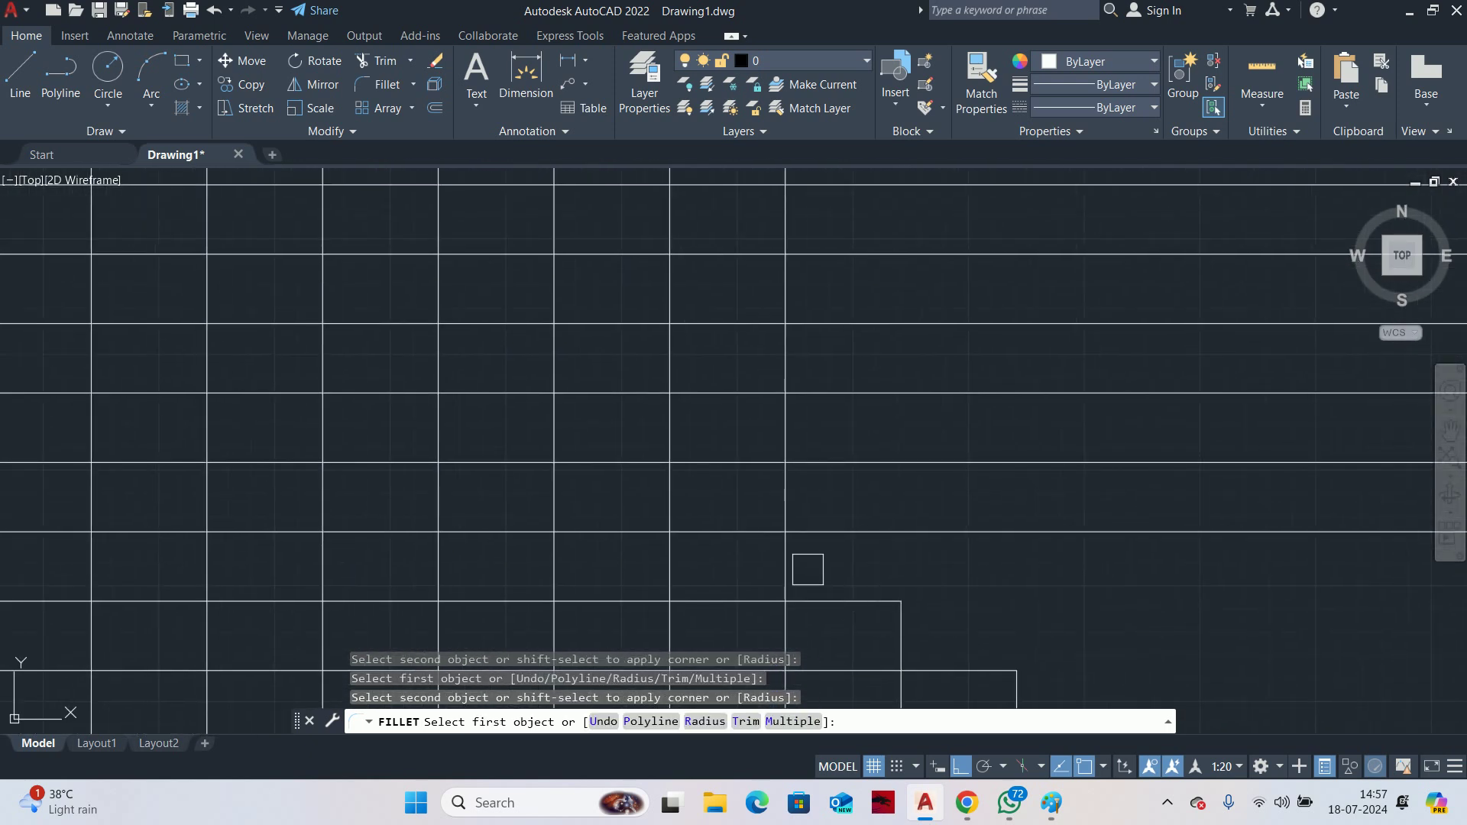
Fillet the tenth and eleventh riser lines with their matching tread lines into square outer corners
{"action": "left_click", "coordinate": [789, 560]}
{"action": "left_click", "coordinate": [765, 546]}
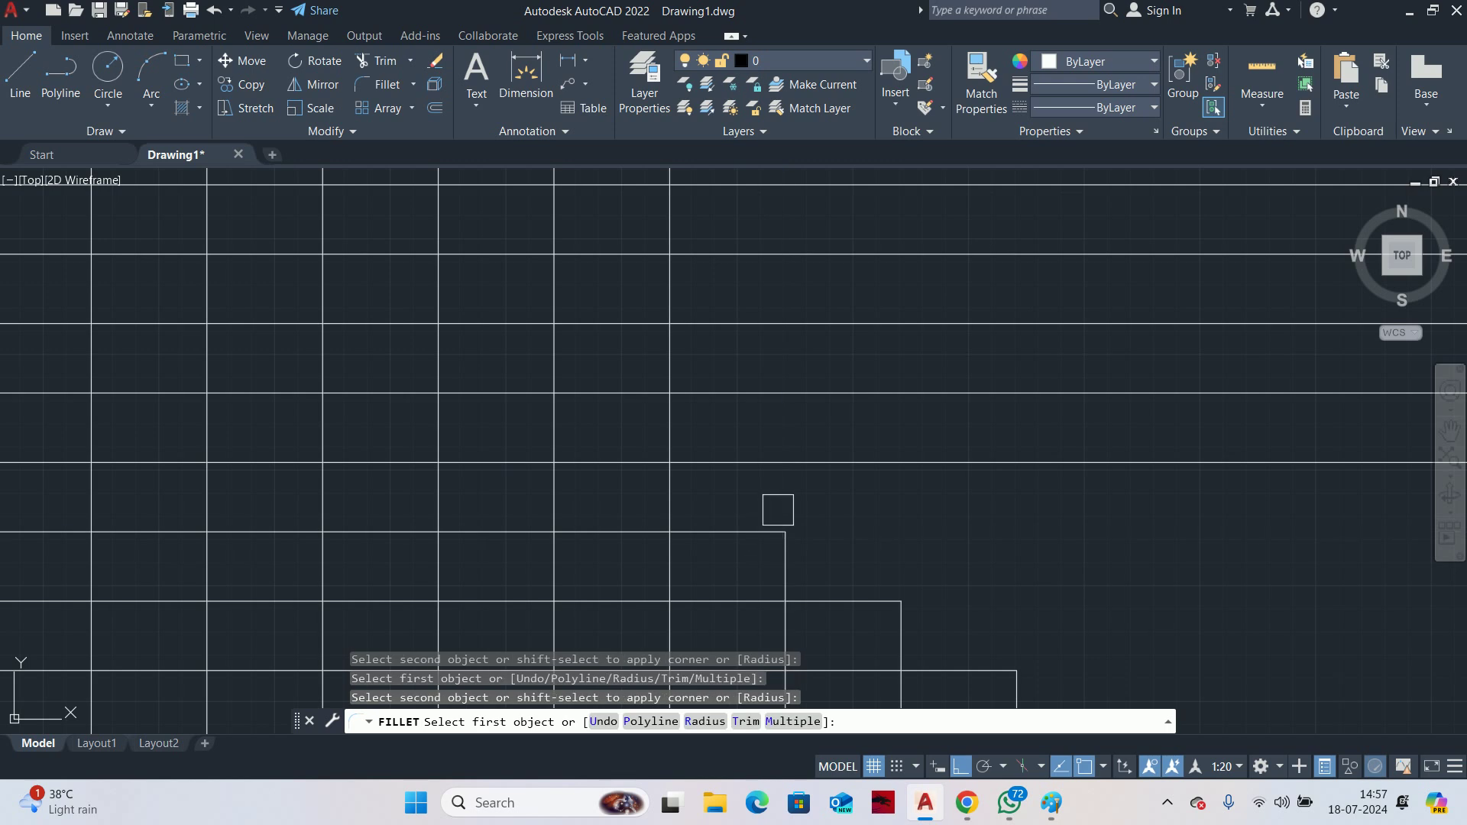
{"action": "middle_click_drag", "start_coordinate": [766, 557], "coordinate": [956, 615]}
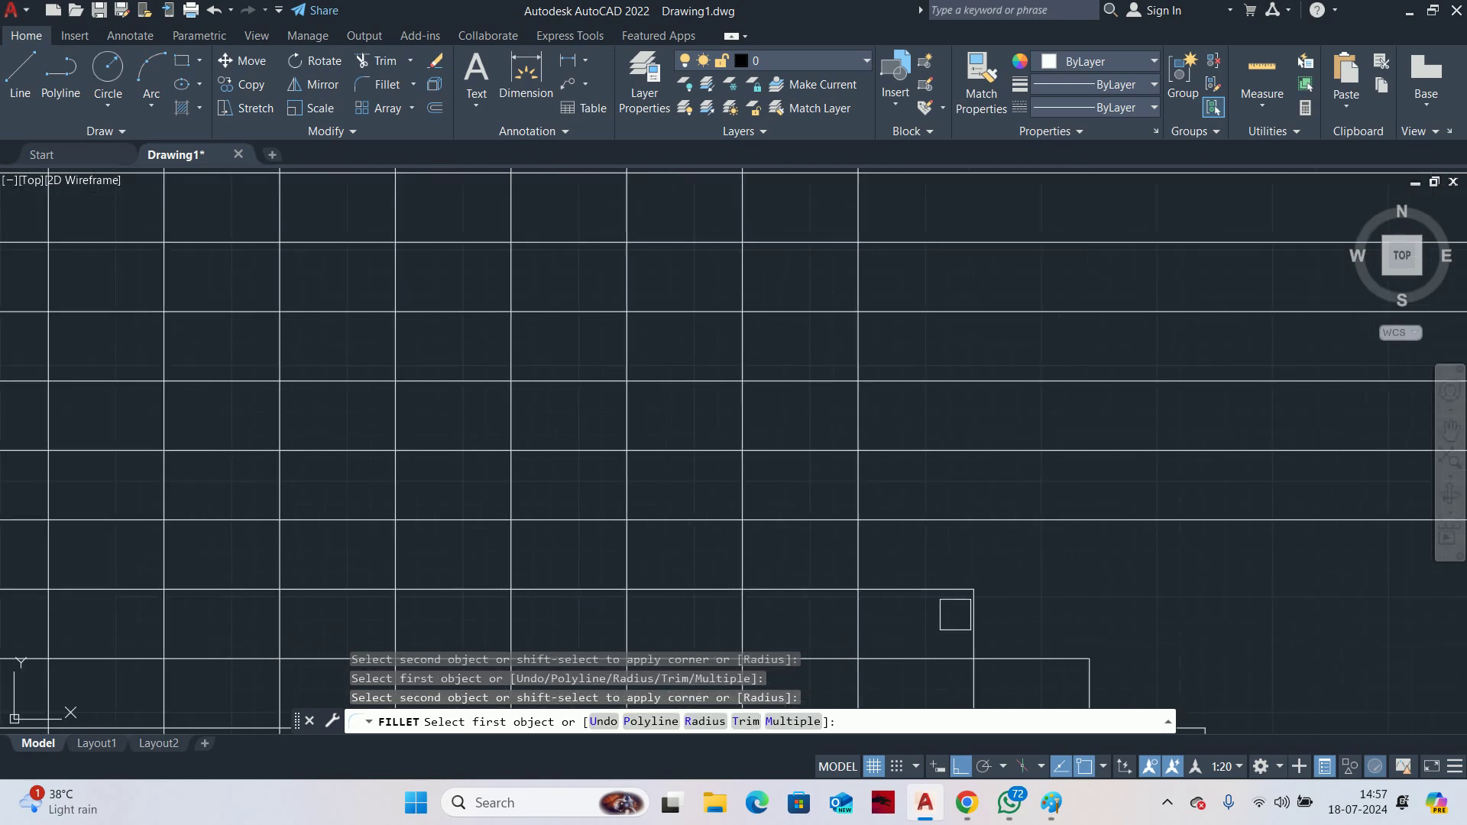
{"action": "left_click", "coordinate": [833, 521]}
{"action": "left_click", "coordinate": [743, 489]}
{"action": "middle_click_drag", "start_coordinate": [743, 519], "coordinate": [882, 566]}
{"action": "key", "text": "ctrl+z"}
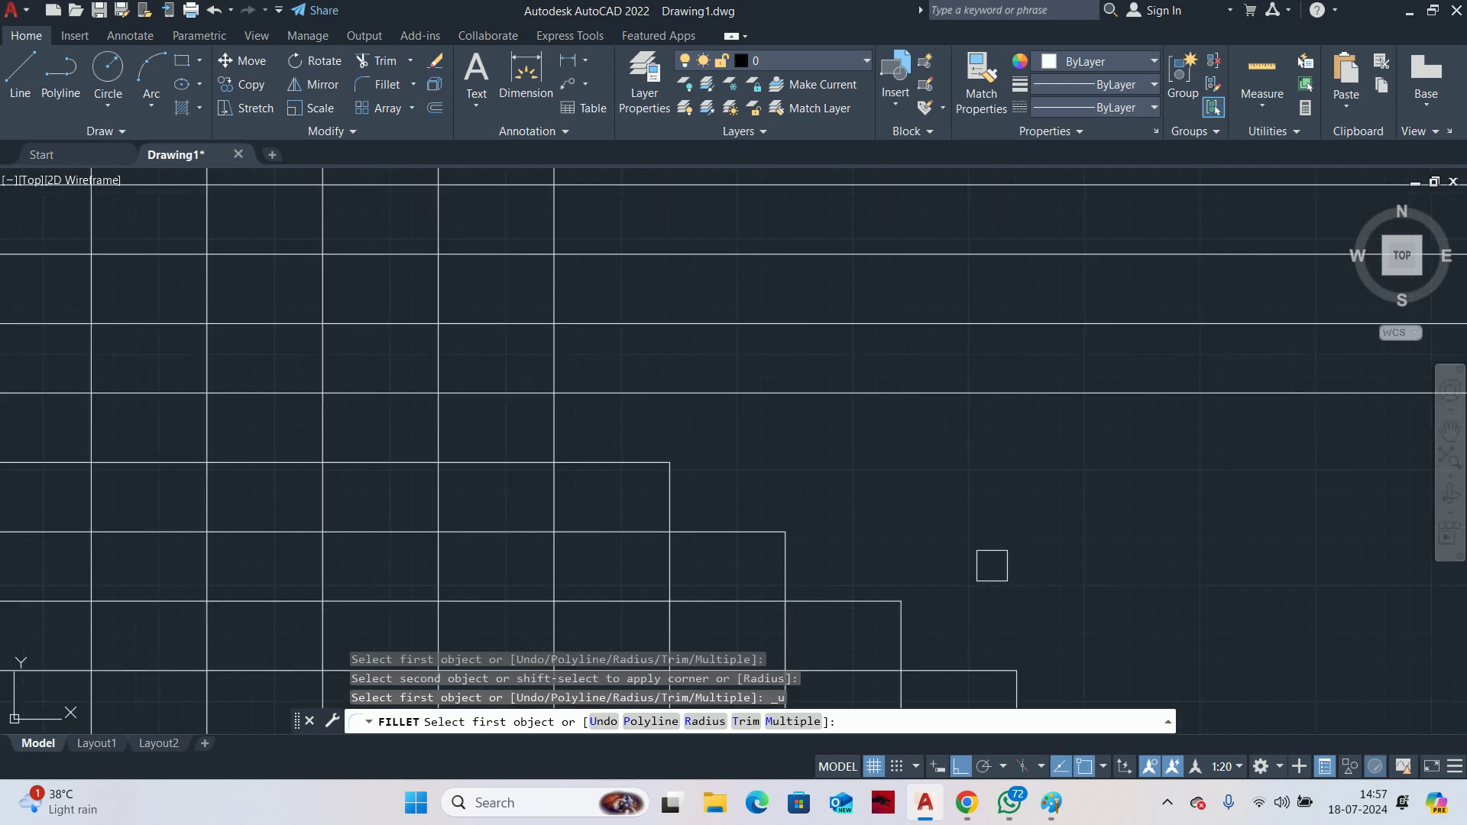
Fillet the twelfth and thirteenth riser lines with their tread lines to continue the stepped outline upward
{"action": "scroll", "coordinate": [992, 565], "scroll_direction": "down", "scroll_amount": 5}
{"action": "scroll", "coordinate": [787, 500], "scroll_direction": "up", "scroll_amount": 5}
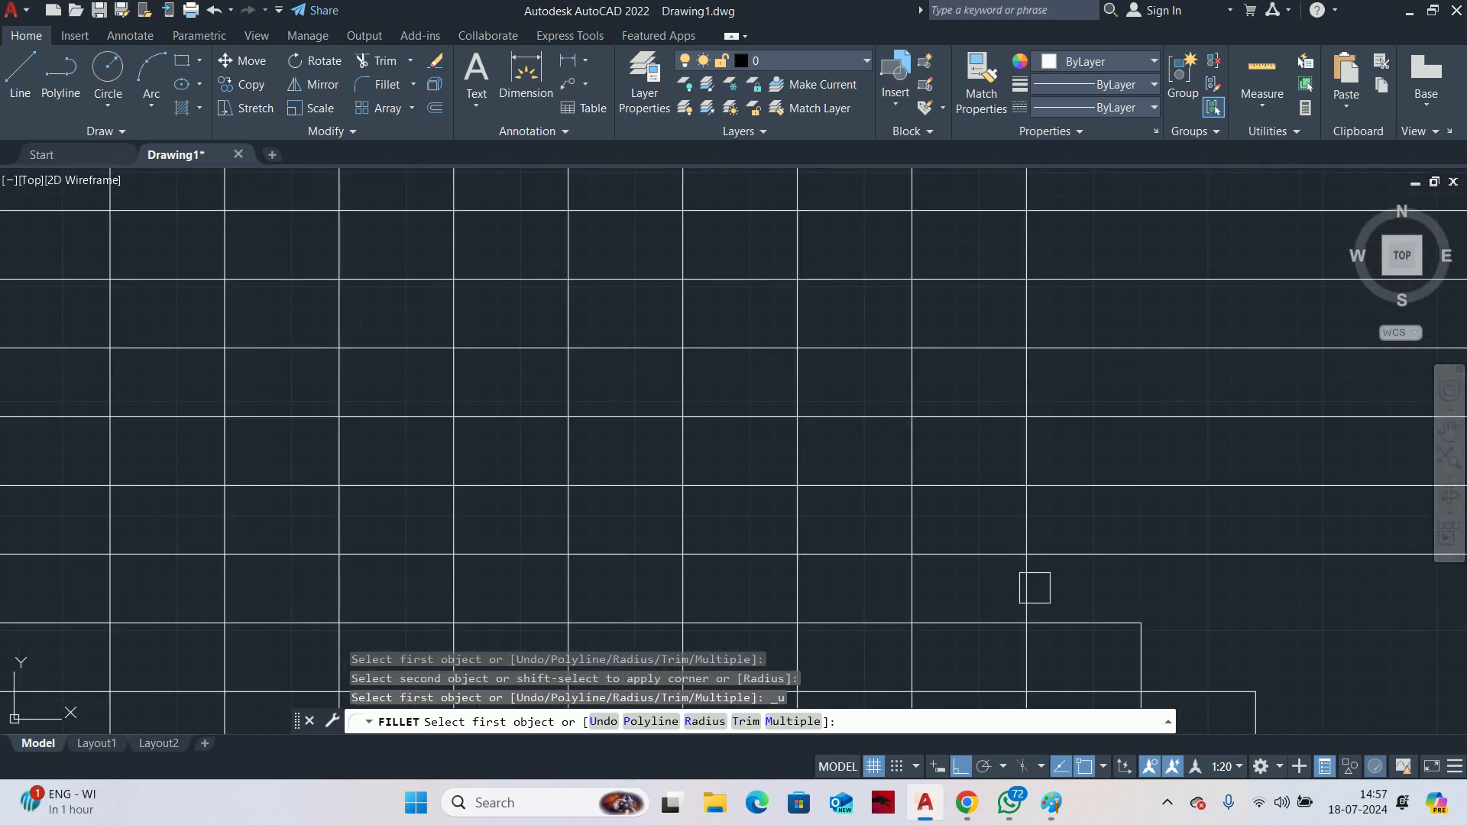
{"action": "left_click", "coordinate": [1032, 588]}
{"action": "left_click", "coordinate": [982, 554]}
{"action": "middle_click_drag", "start_coordinate": [911, 574], "coordinate": [970, 598]}
{"action": "left_click", "coordinate": [964, 553]}
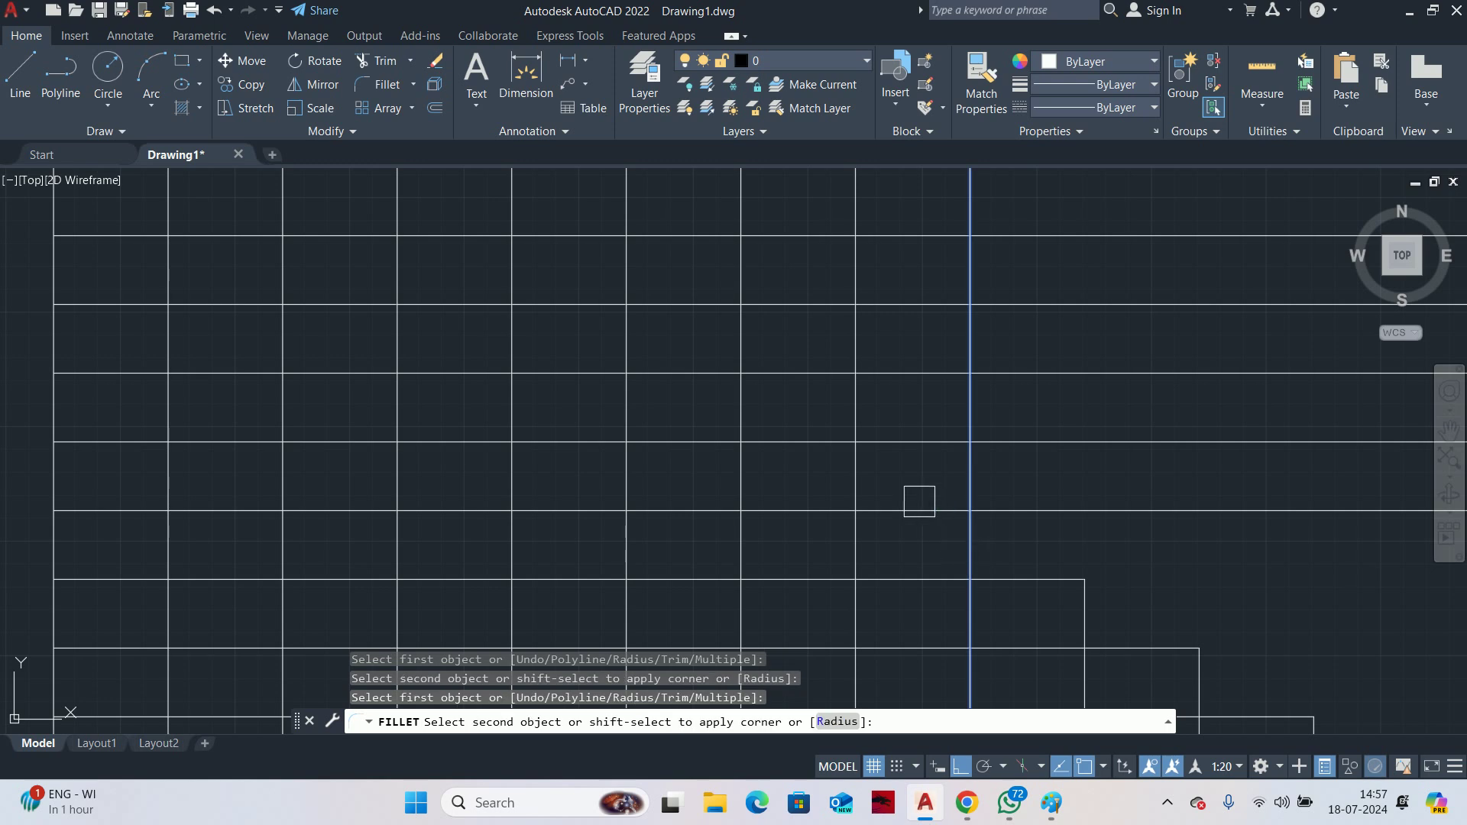
{"action": "left_click", "coordinate": [919, 501]}
Fillet the fourteenth and fifteenth riser lines with their matching tread lines into square corners
{"action": "middle_click_drag", "start_coordinate": [901, 553], "coordinate": [924, 581]}
{"action": "scroll", "coordinate": [940, 524], "scroll_direction": "down", "scroll_amount": 2}
{"action": "left_click", "coordinate": [932, 524]}
{"action": "left_click", "coordinate": [864, 517]}
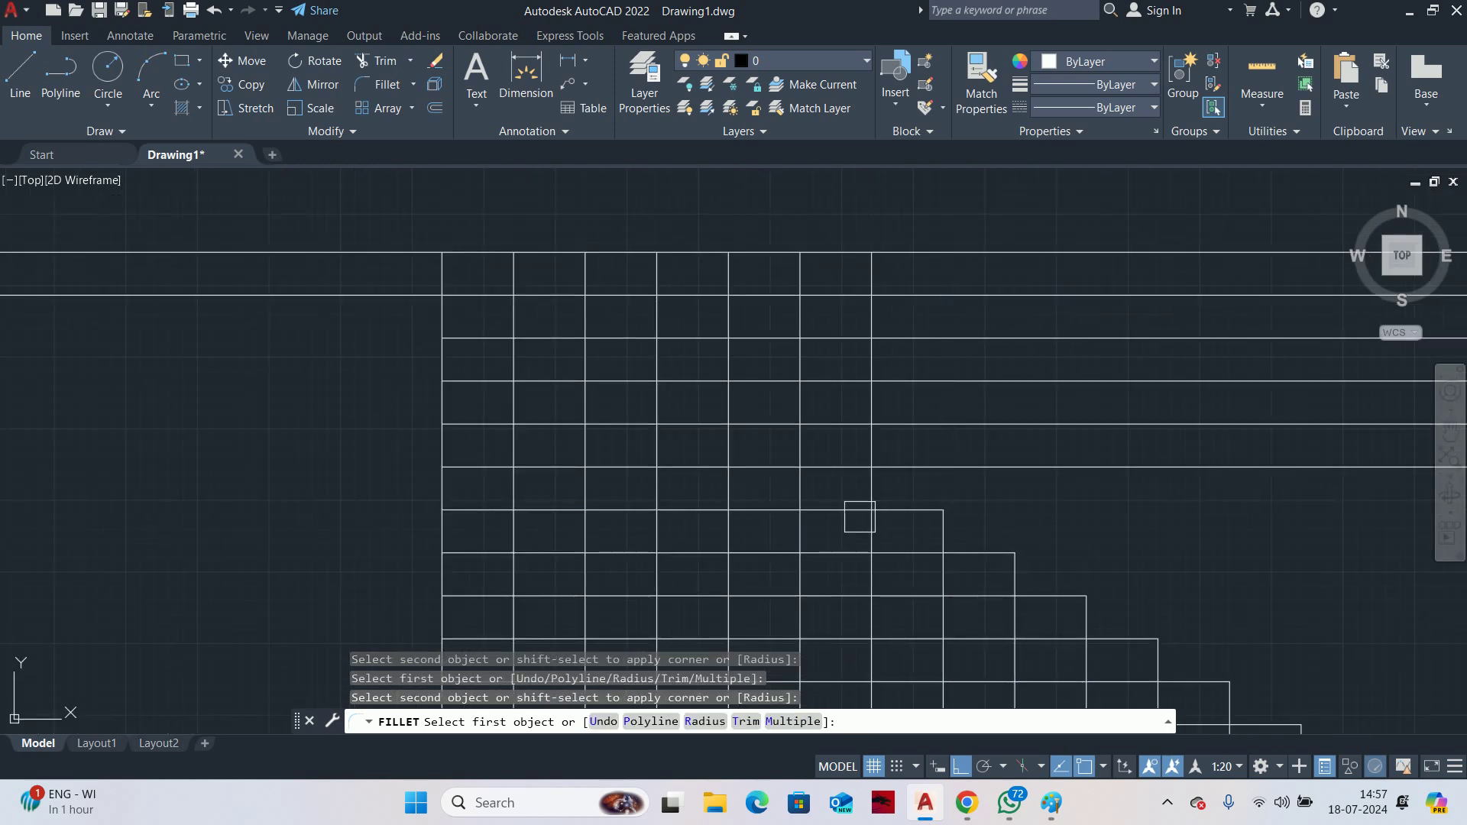
{"action": "scroll", "coordinate": [860, 516], "scroll_direction": "up", "scroll_amount": 4}
{"action": "left_click", "coordinate": [872, 489]}
{"action": "left_click", "coordinate": [791, 439]}
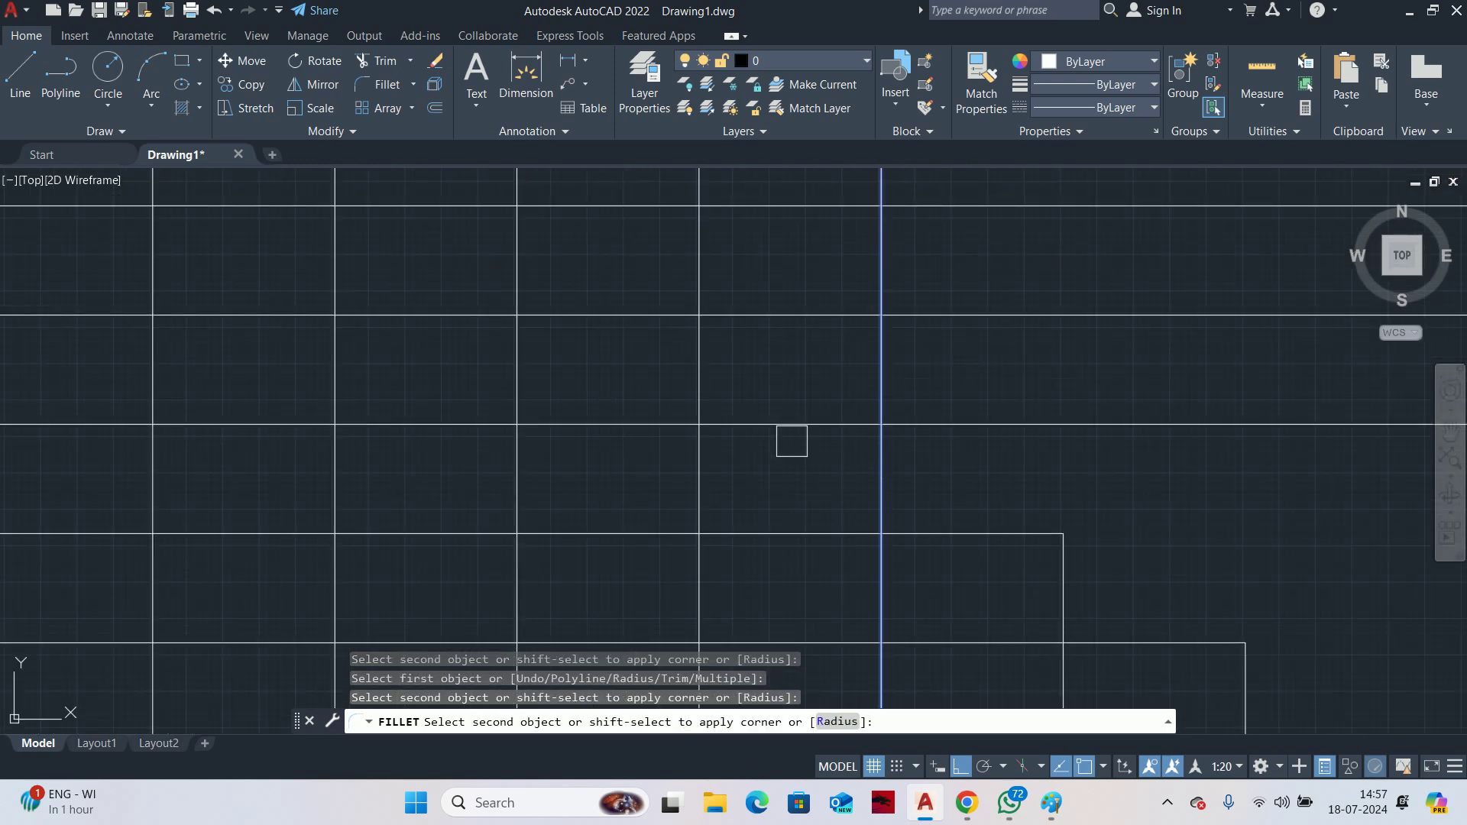
{"action": "left_click", "coordinate": [768, 431]}
Fillet the sixteenth and seventeenth riser lines with their matching tread lines near the top of the stair
{"action": "scroll", "coordinate": [763, 442], "scroll_direction": "down", "scroll_amount": 2}
{"action": "middle_click_drag", "start_coordinate": [794, 590], "coordinate": [1161, 679]}
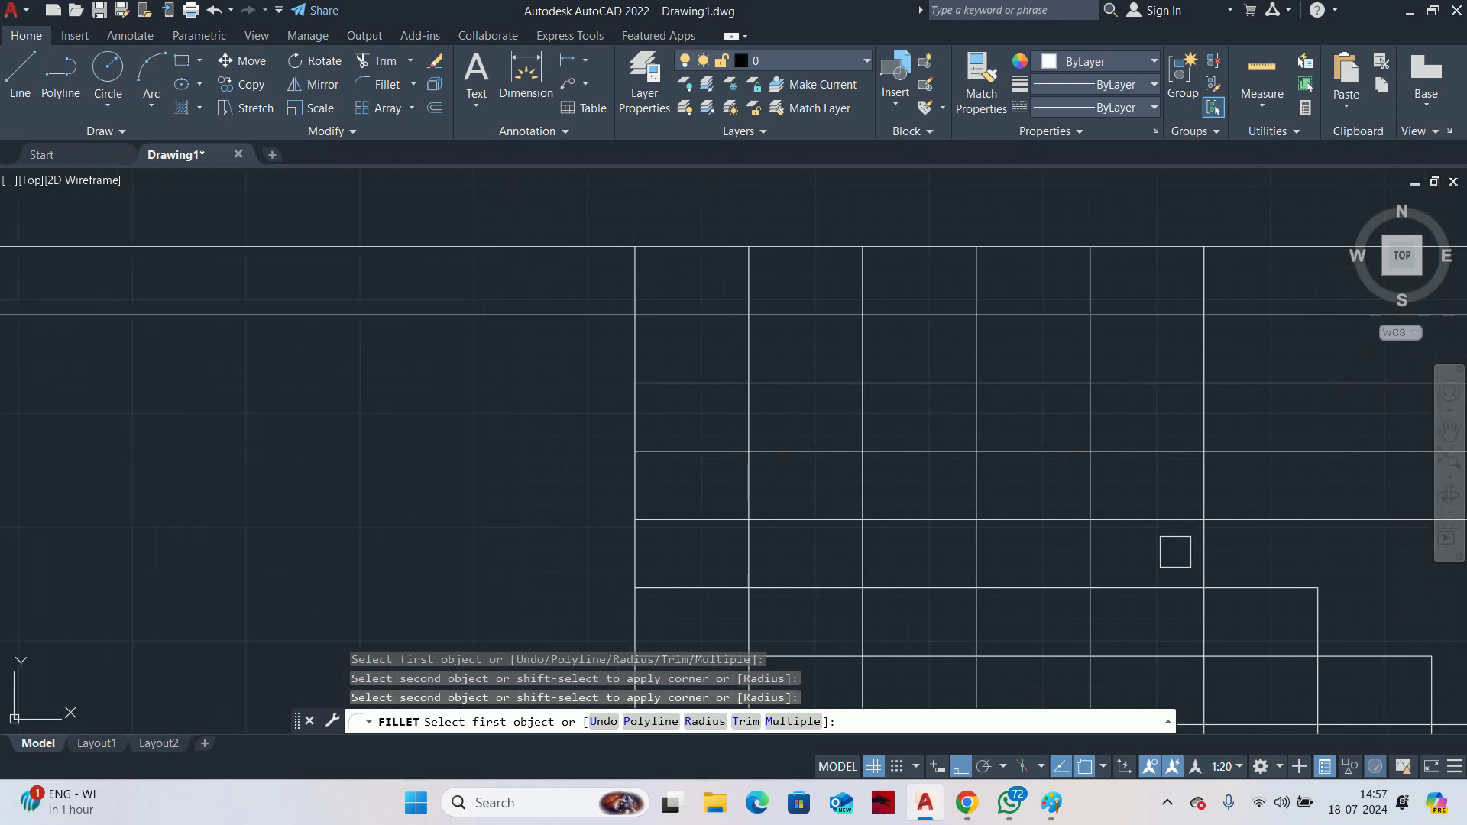
{"action": "left_click", "coordinate": [1208, 557]}
{"action": "left_click", "coordinate": [1160, 527]}
{"action": "left_click", "coordinate": [1091, 497]}
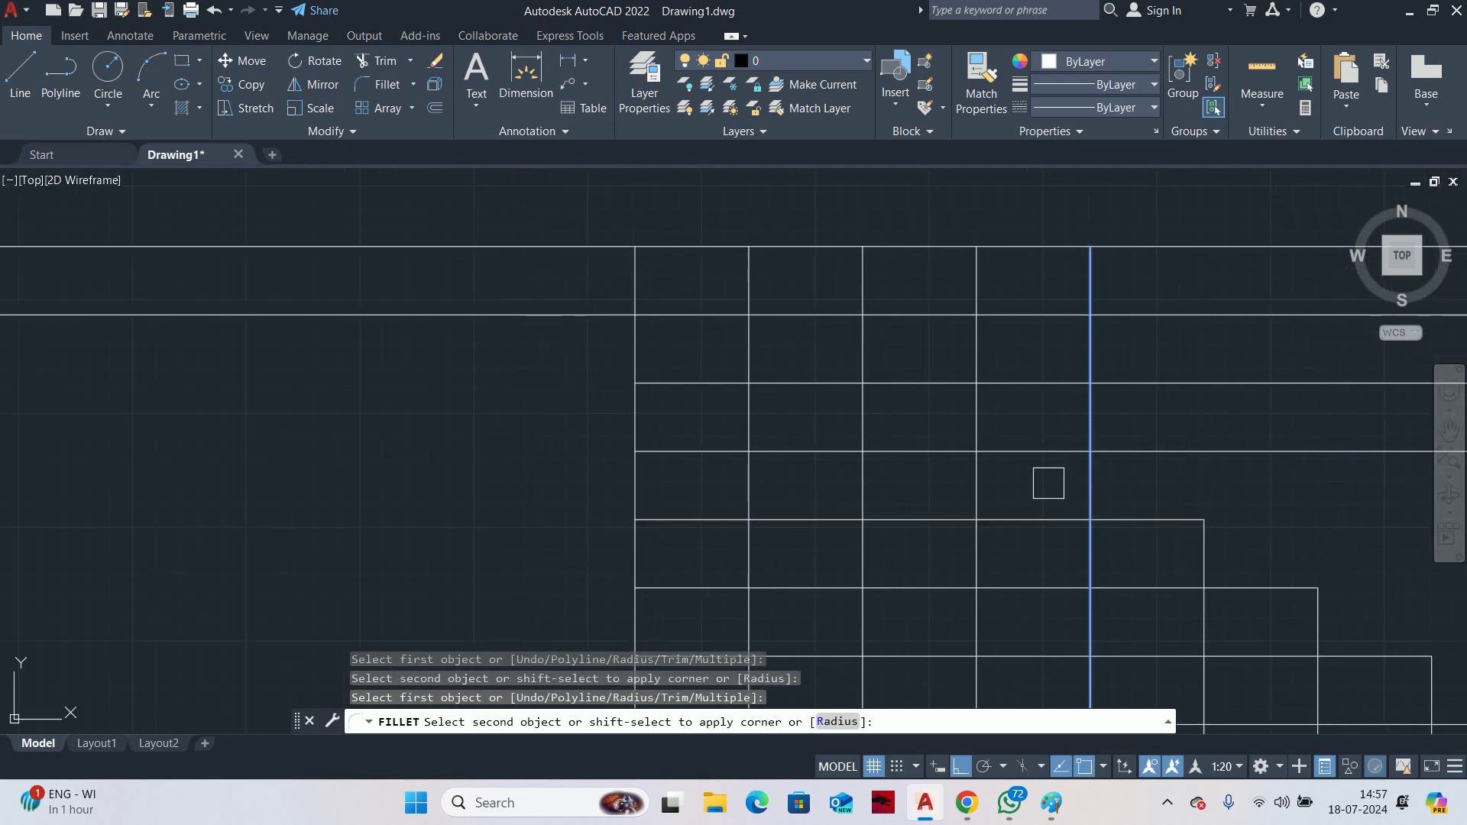
{"action": "middle_click_drag", "start_coordinate": [1016, 465], "coordinate": [986, 515]}
{"action": "left_click", "coordinate": [981, 509]}
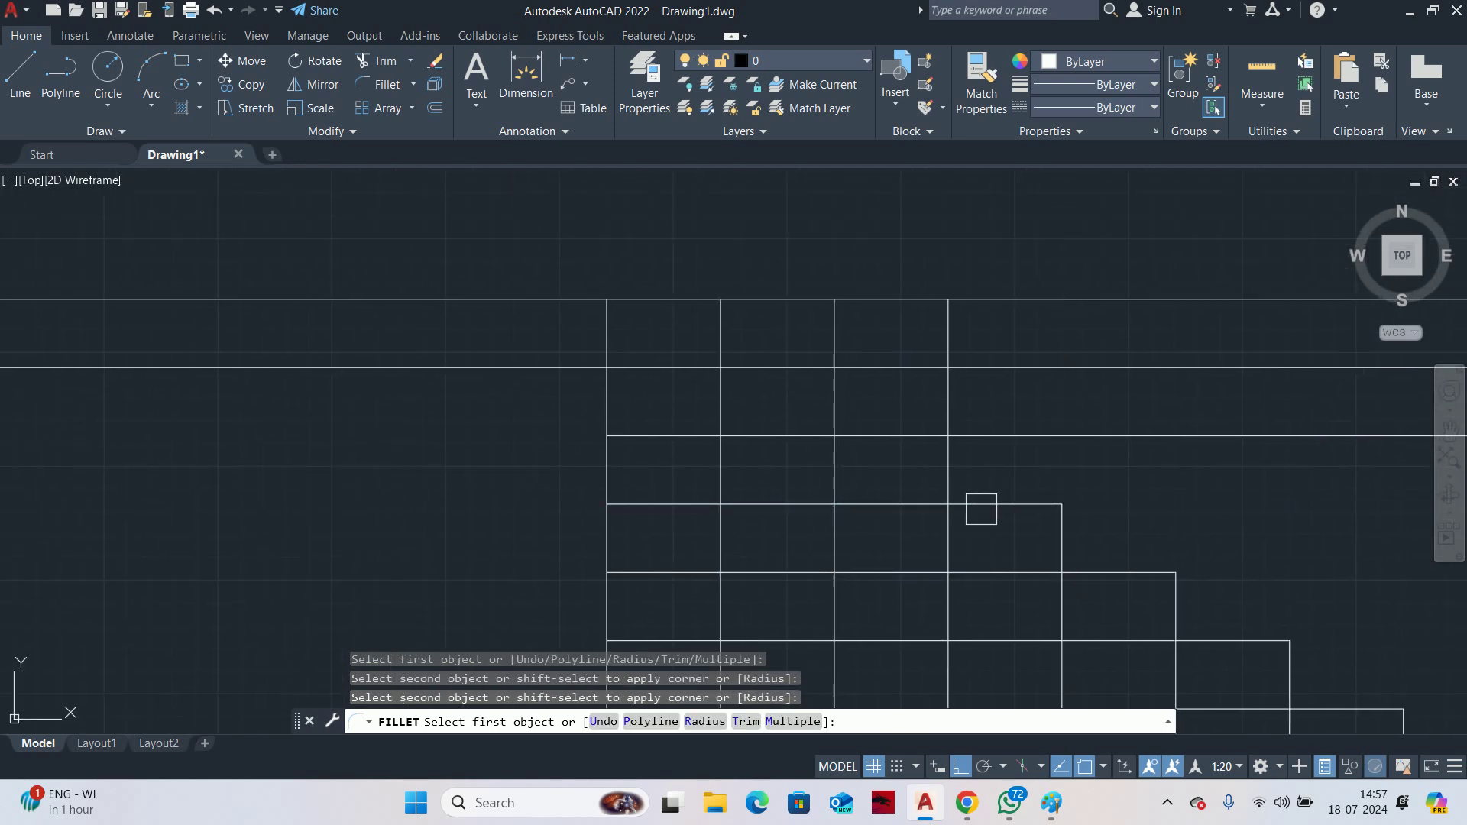
Fillet the eighteenth riser line with its tread line, and join that tread's inner end to the nineteenth riser line
{"action": "left_click", "coordinate": [946, 471]}
{"action": "left_click", "coordinate": [914, 436]}
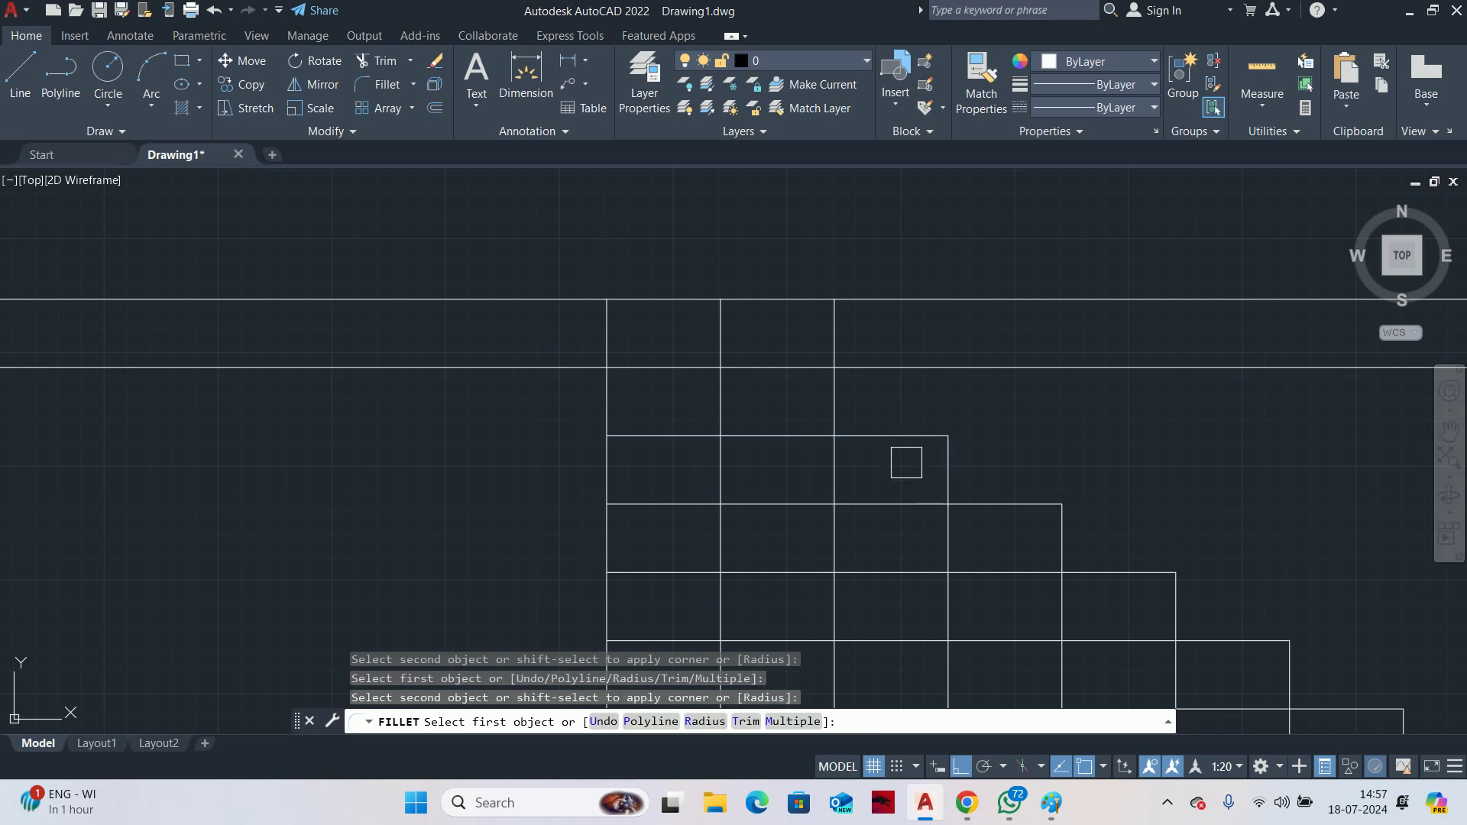
{"action": "left_click", "coordinate": [864, 445]}
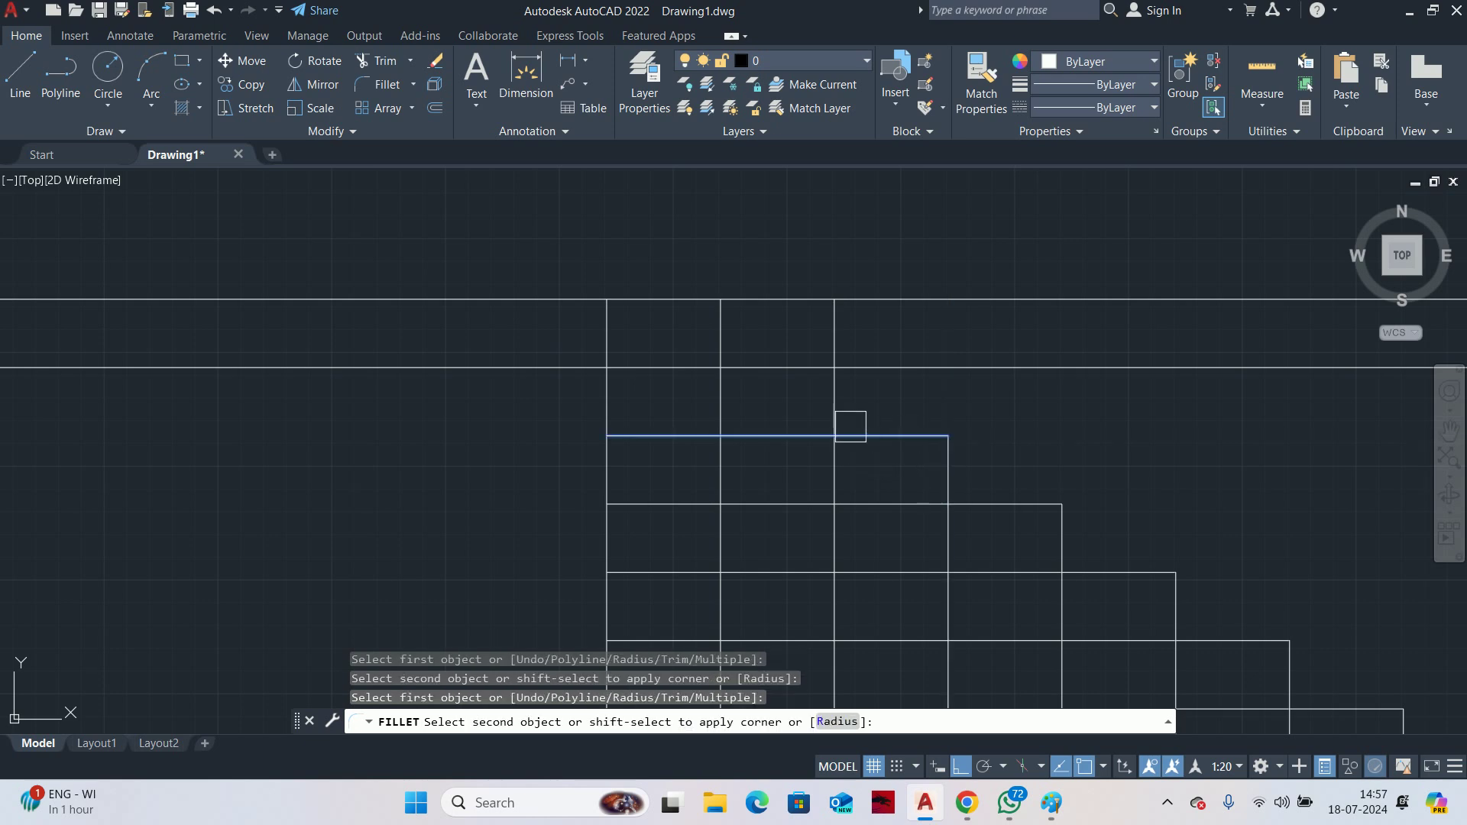
{"action": "left_click", "coordinate": [840, 417]}
{"action": "key", "text": "ctrl+x"}
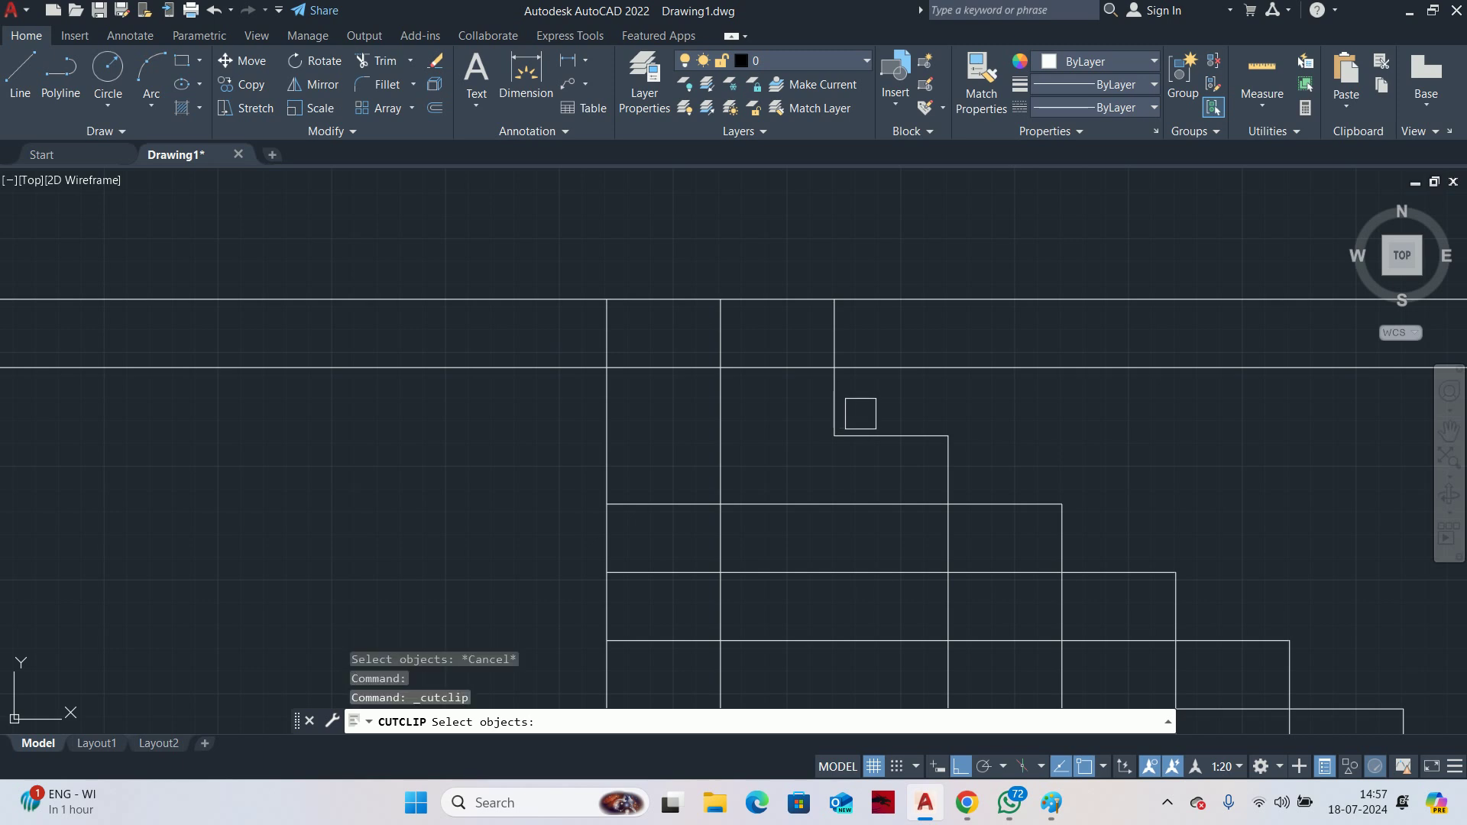
{"action": "key", "text": "ctrl+z"}
{"action": "key", "text": "ctrl+z"}
{"action": "key", "text": "ctrl+z"}
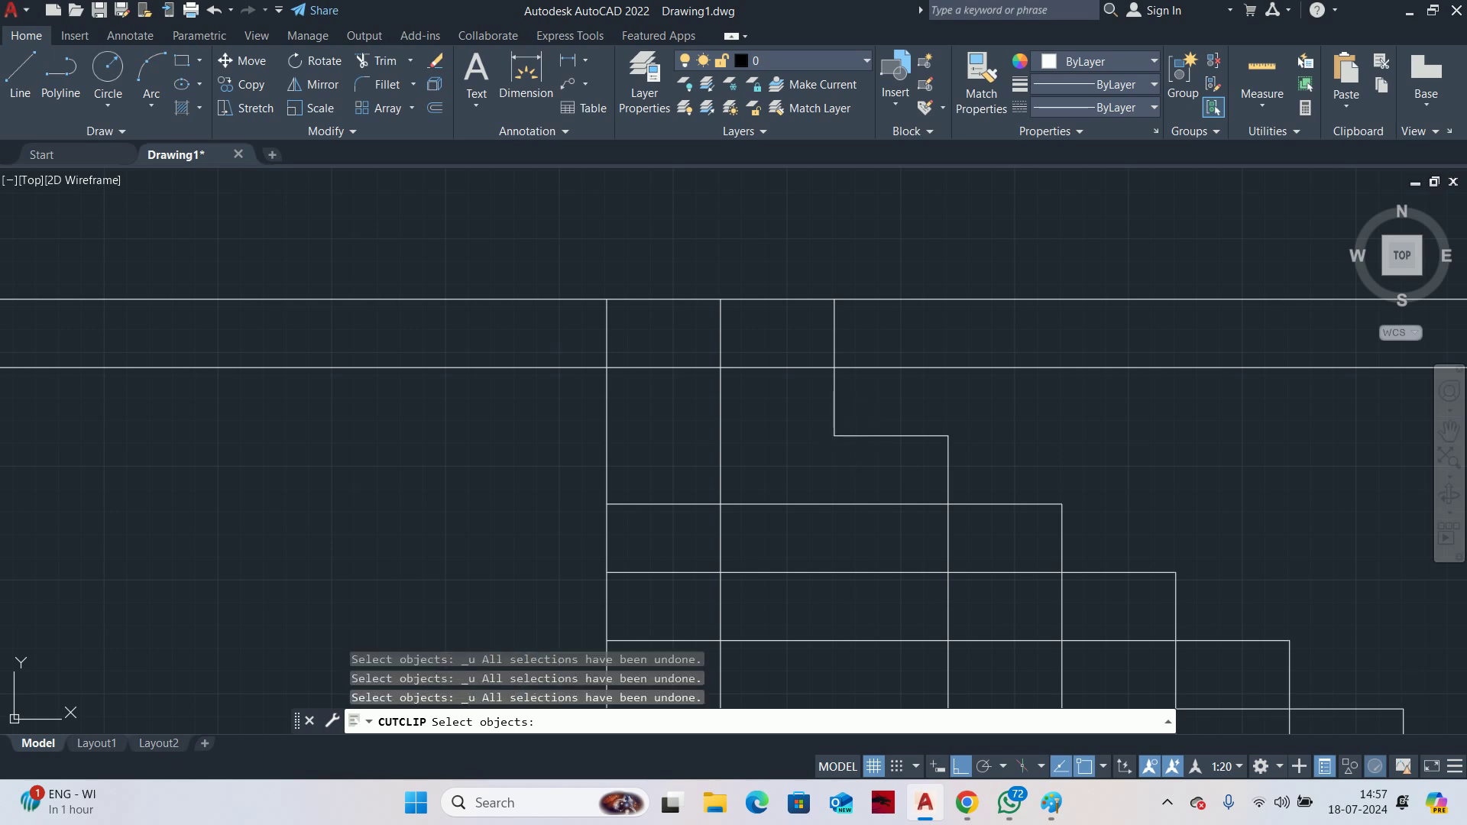
{"action": "key", "text": "Escape"}
{"action": "key", "text": "Escape"}
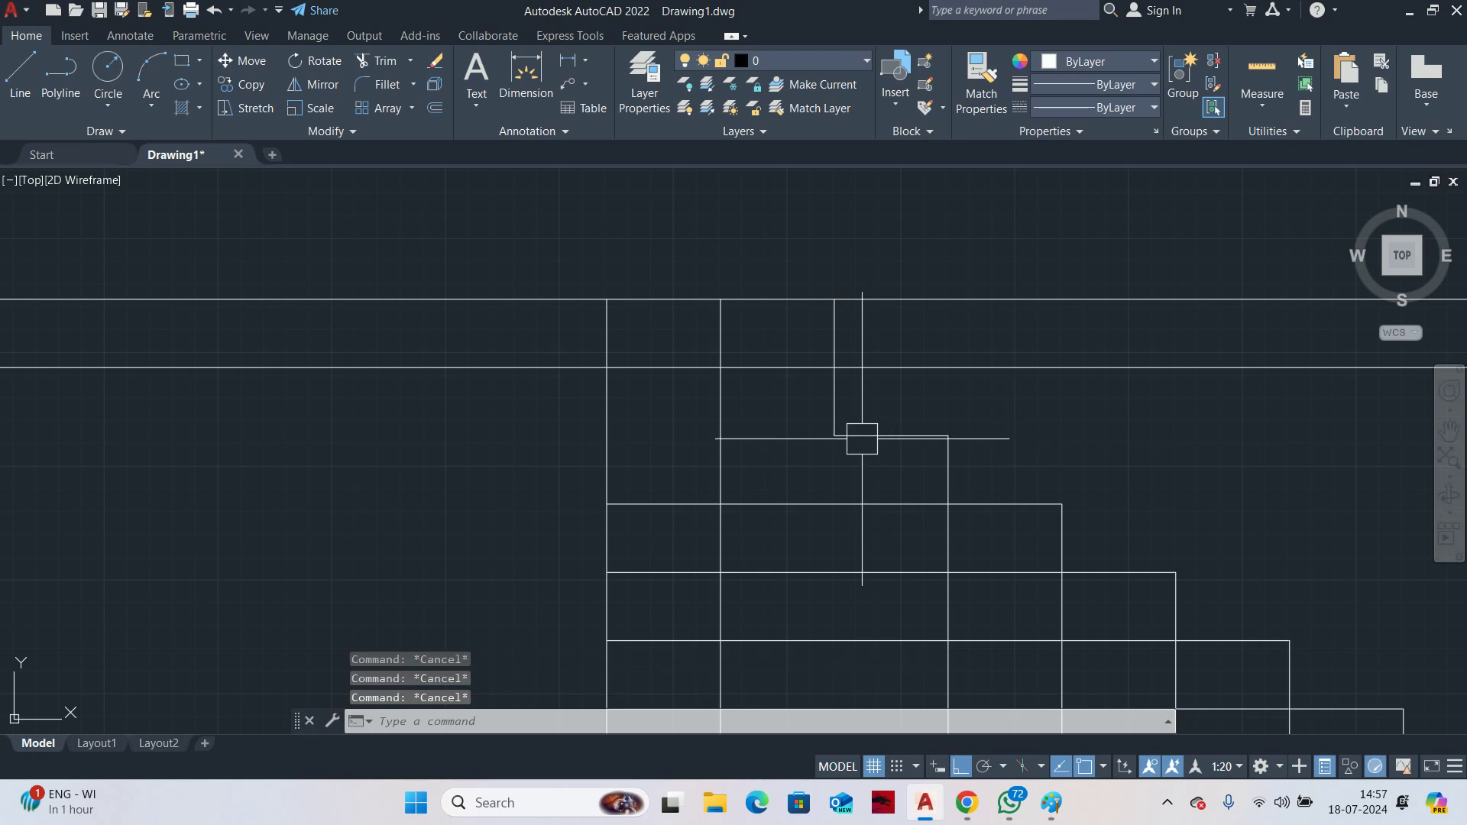
Trim the part of the nineteenth riser line that lies inside the upper floor slab back to the slab's underside
{"action": "middle_click_drag", "start_coordinate": [862, 438], "coordinate": [856, 464]}
{"action": "left_click", "coordinate": [890, 467]}
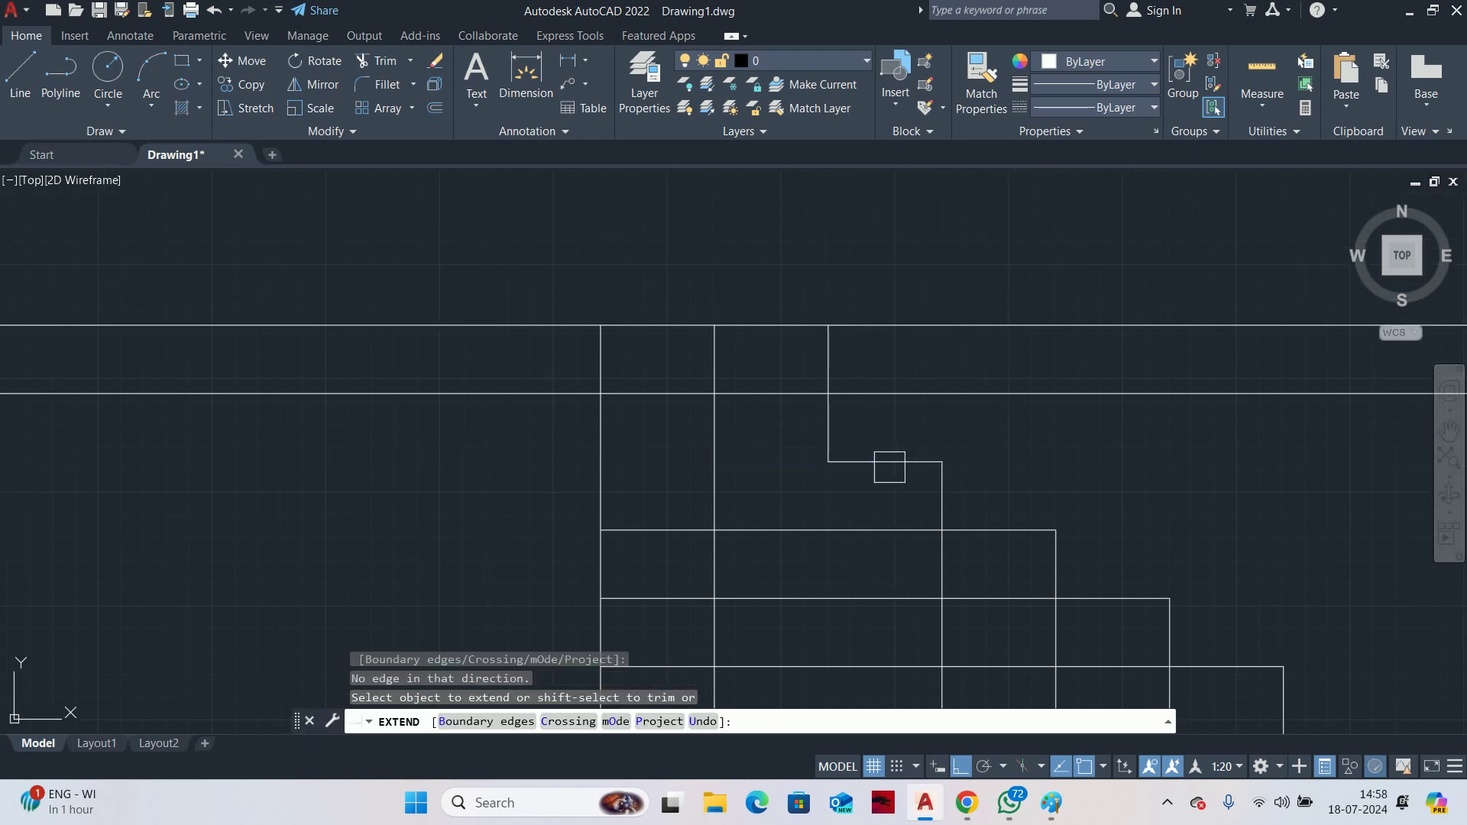
{"action": "left_click", "coordinate": [868, 461]}
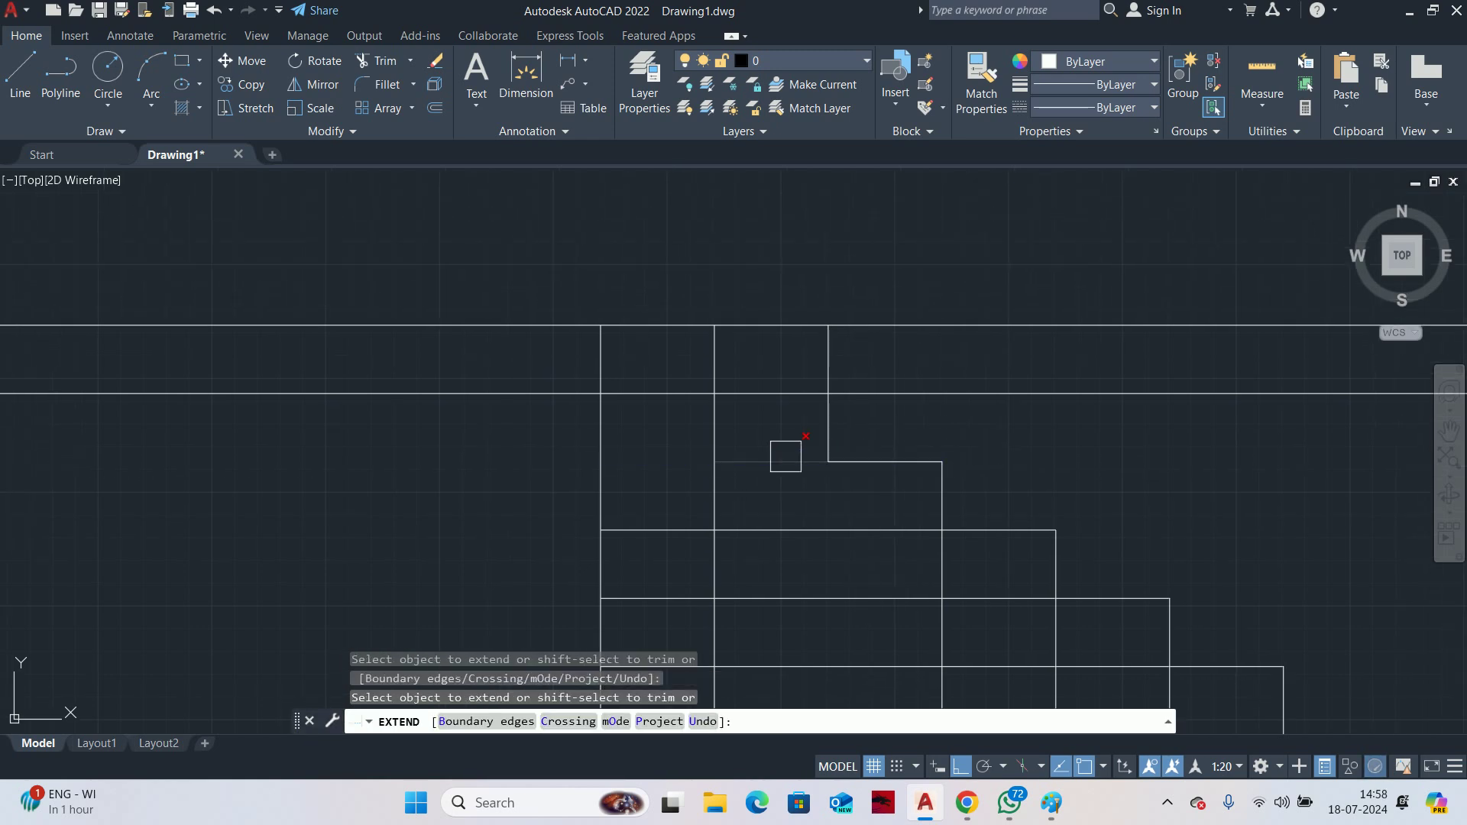
{"action": "left_click", "coordinate": [826, 357]}
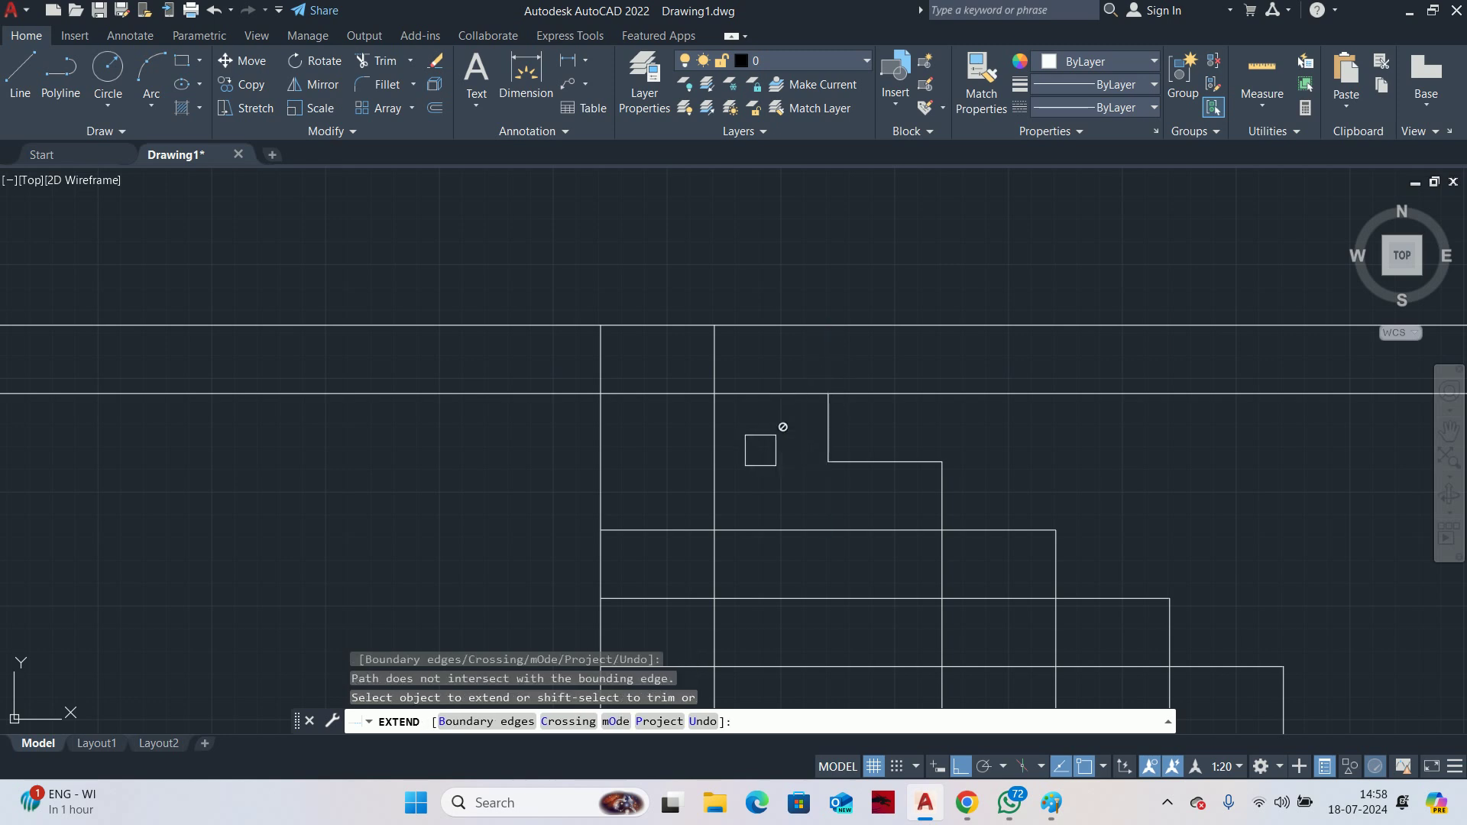
{"action": "scroll", "coordinate": [771, 459], "scroll_direction": "down", "scroll_amount": 5}
{"action": "scroll", "coordinate": [738, 368], "scroll_direction": "up", "scroll_amount": 4}
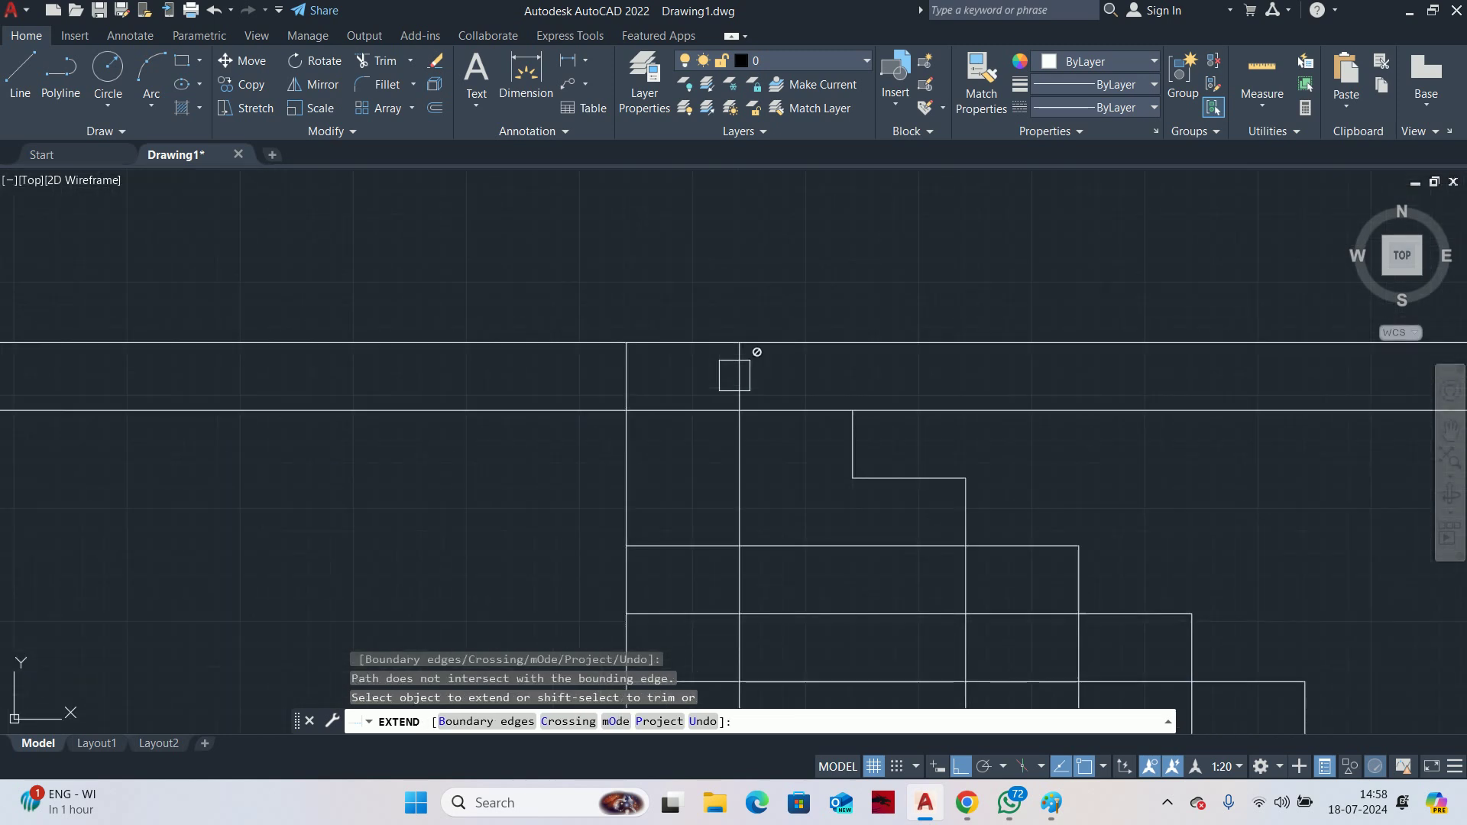
{"action": "key", "text": "Escape"}
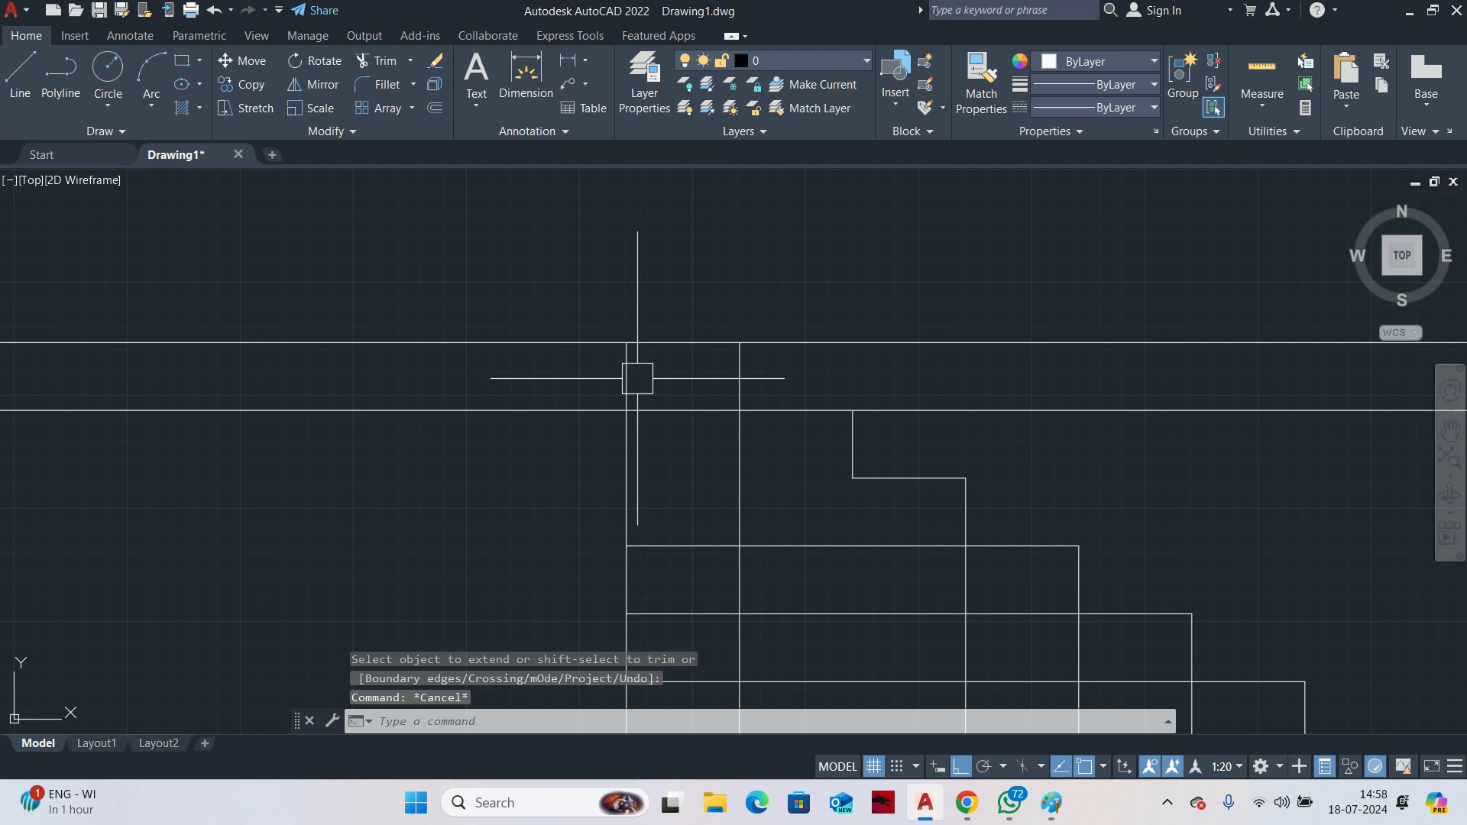
Trim the twentieth riser line below the upper slab's underside and erase the leftmost 3000-long riser line
{"action": "key", "text": "Escape"}
{"action": "key", "text": "Escape"}
{"action": "type", "text": "tr"}
{"action": "scroll", "coordinate": [754, 459], "scroll_direction": "up", "scroll_amount": 5}
{"action": "key", "text": "Return"}
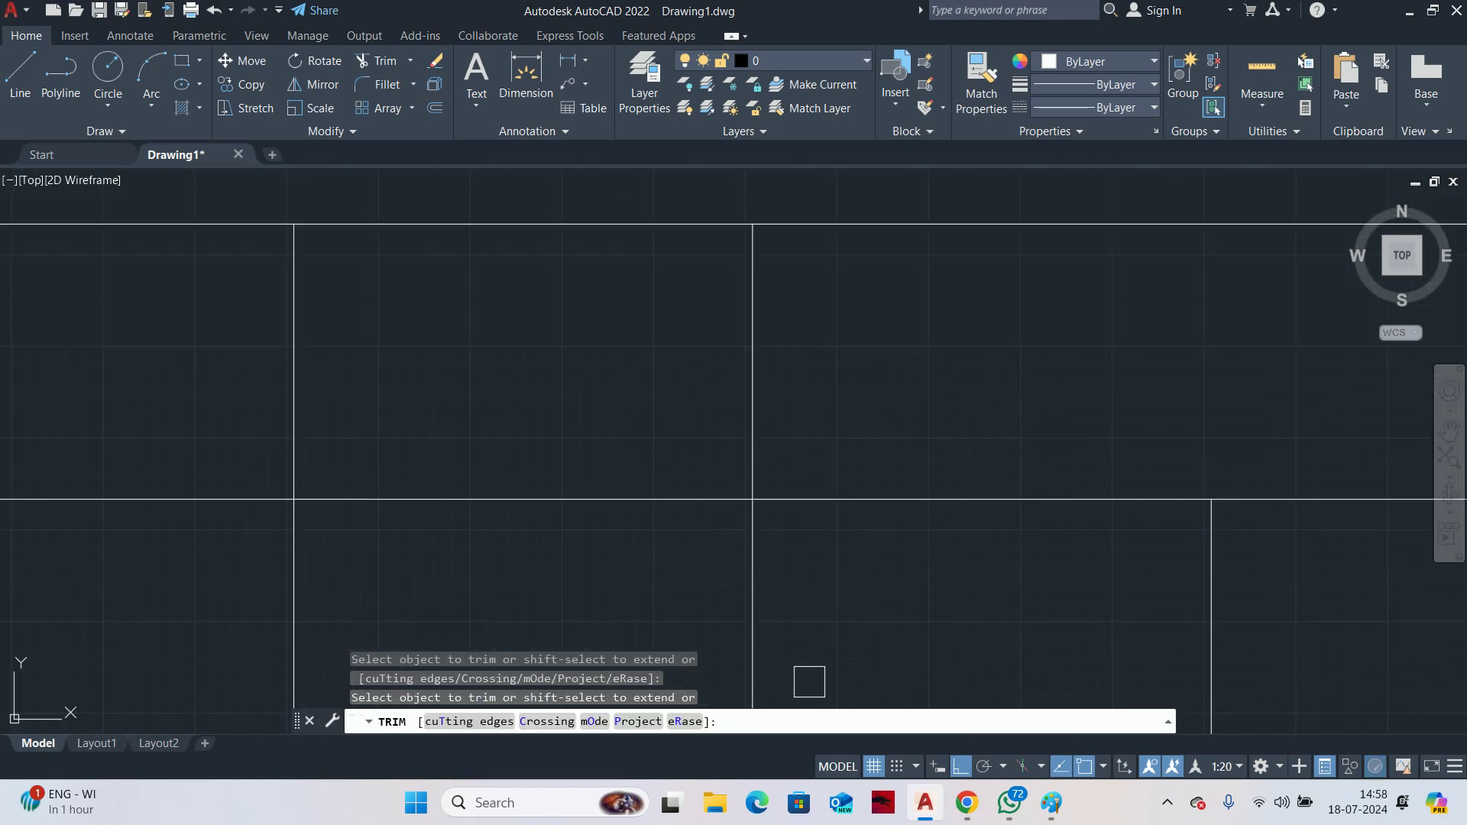
{"action": "scroll", "coordinate": [760, 603], "scroll_direction": "down", "scroll_amount": 3}
{"action": "key", "text": "Return"}
{"action": "left_click", "coordinate": [612, 489]}
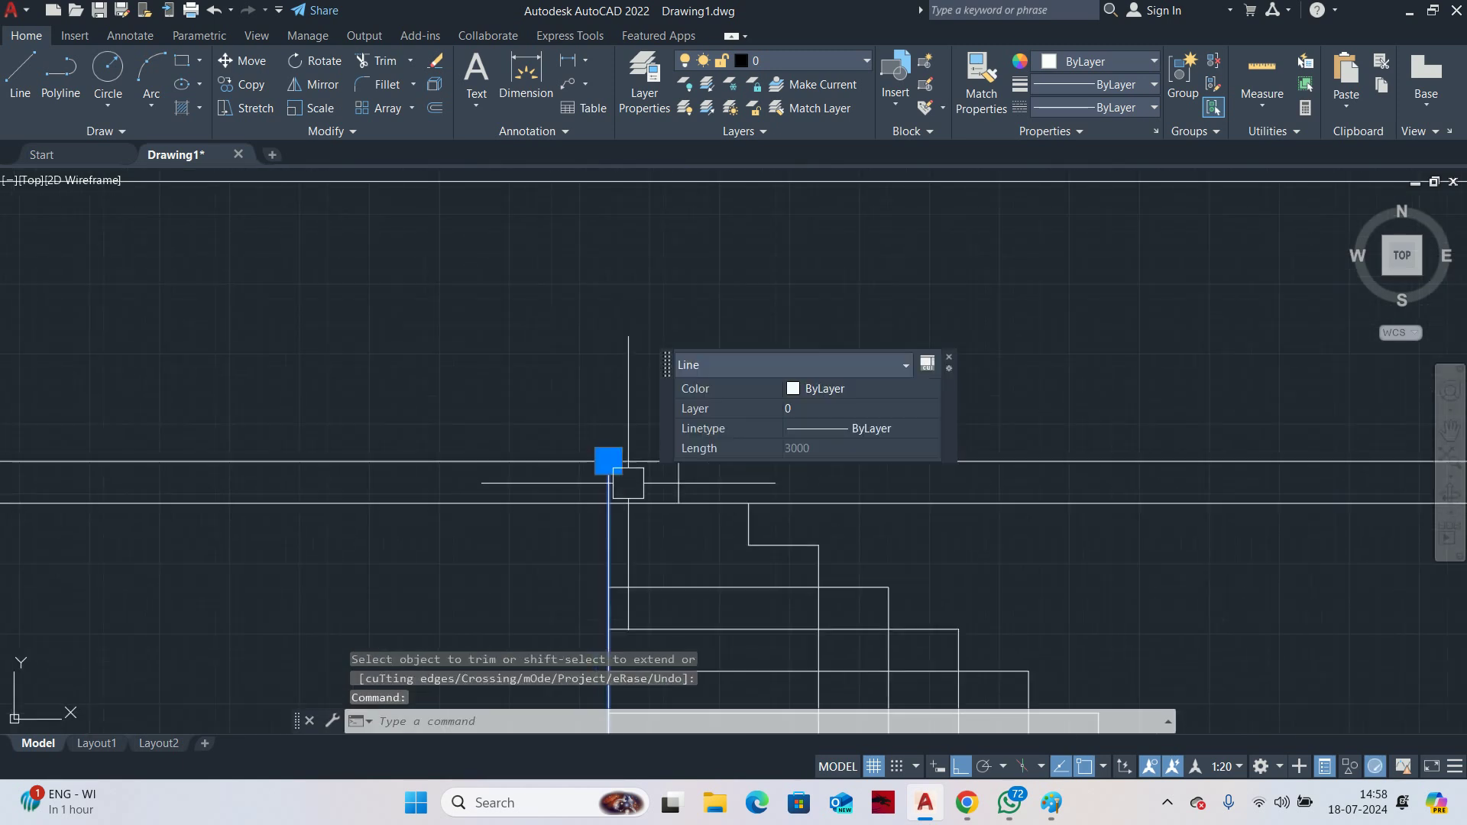
{"action": "key", "text": "Delete"}
Erase the stray arc of radius 125 between two riser lines at the lower floor slab
{"action": "scroll", "coordinate": [649, 428], "scroll_direction": "down", "scroll_amount": 4}
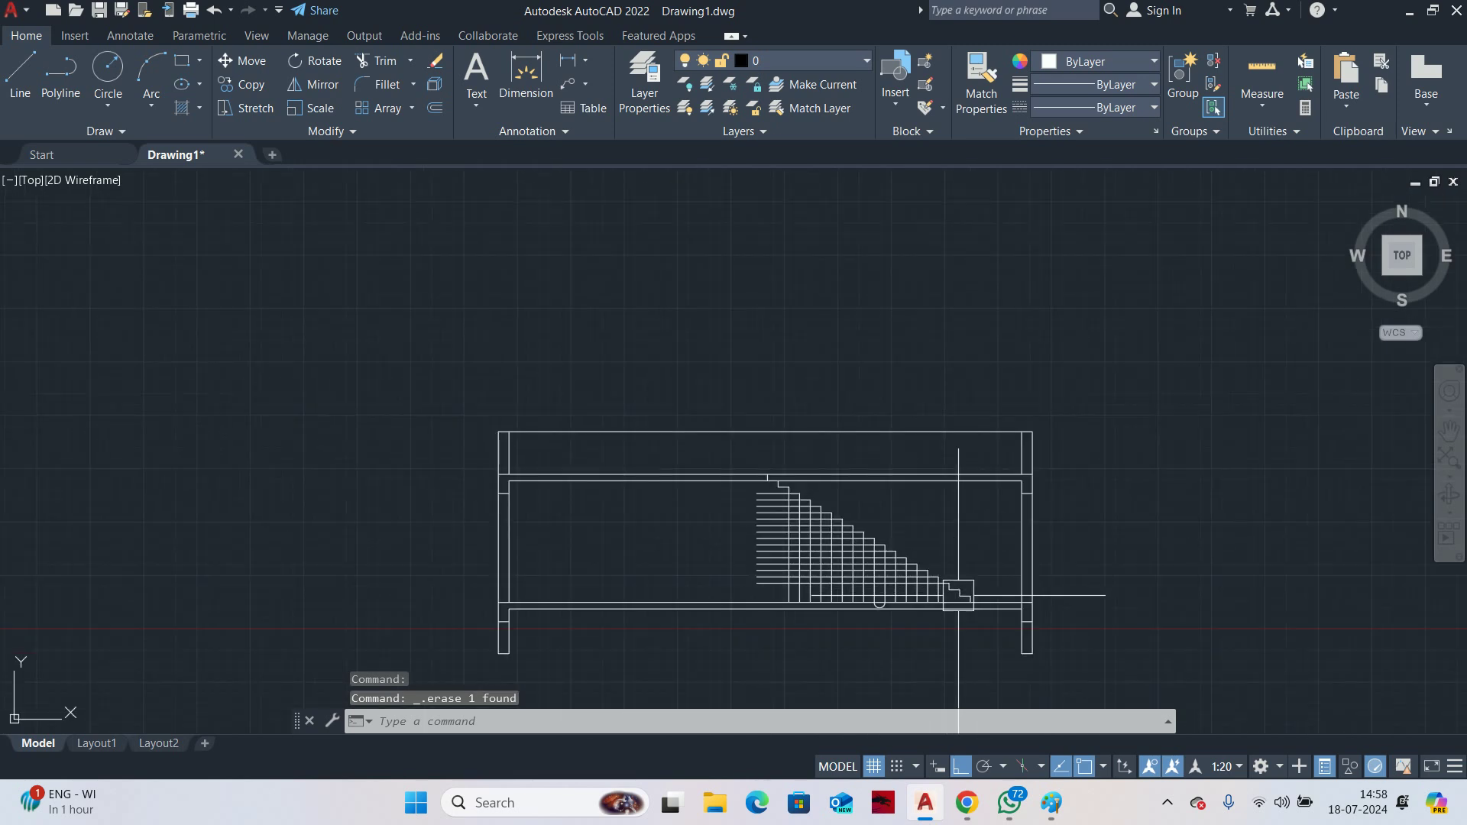
{"action": "scroll", "coordinate": [955, 598], "scroll_direction": "up", "scroll_amount": 4}
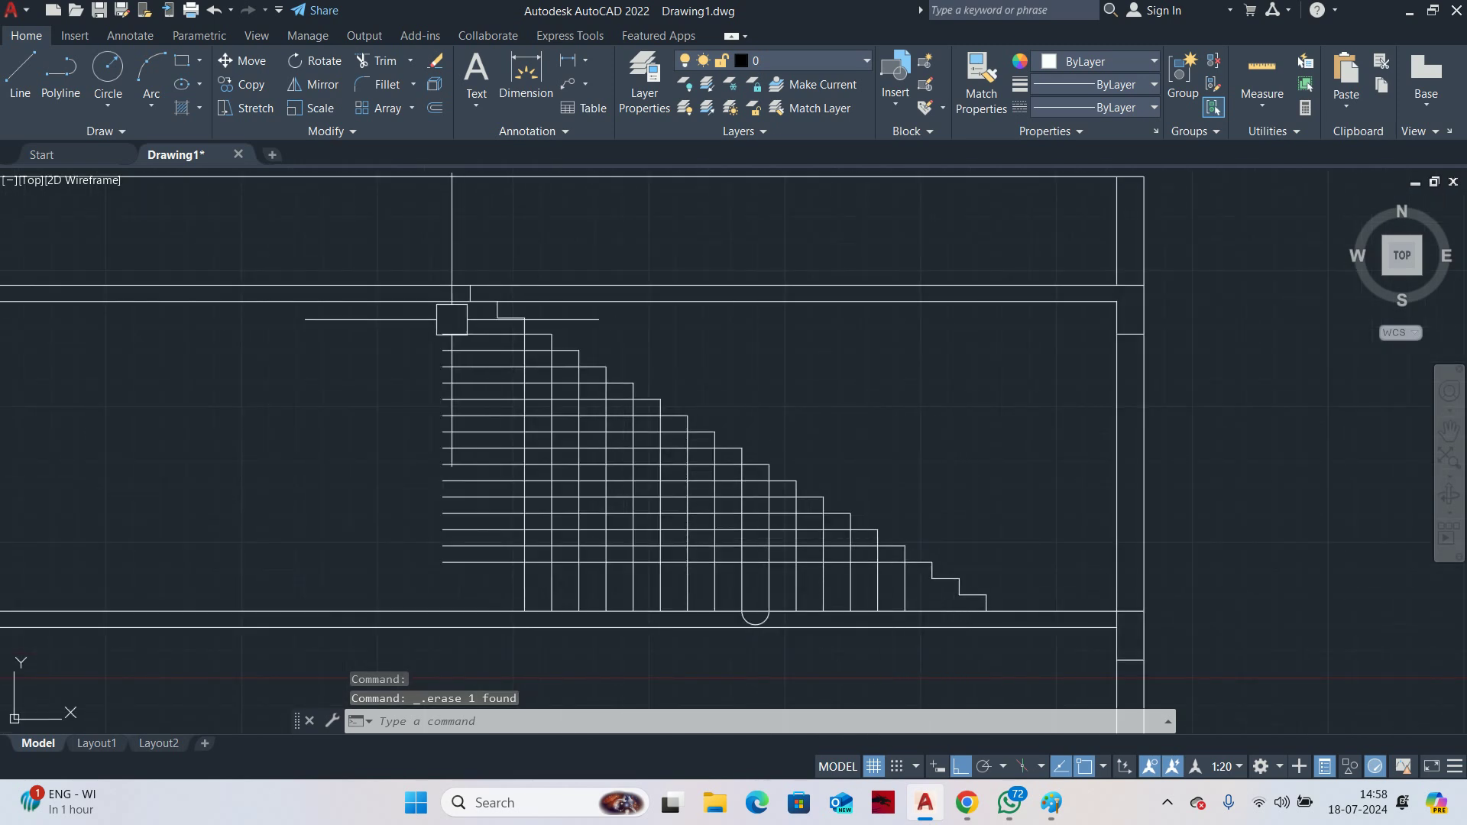
{"action": "key", "text": "Escape"}
{"action": "key", "text": "Escape"}
{"action": "key", "text": "Escape"}
{"action": "scroll", "coordinate": [803, 604], "scroll_direction": "up", "scroll_amount": 4}
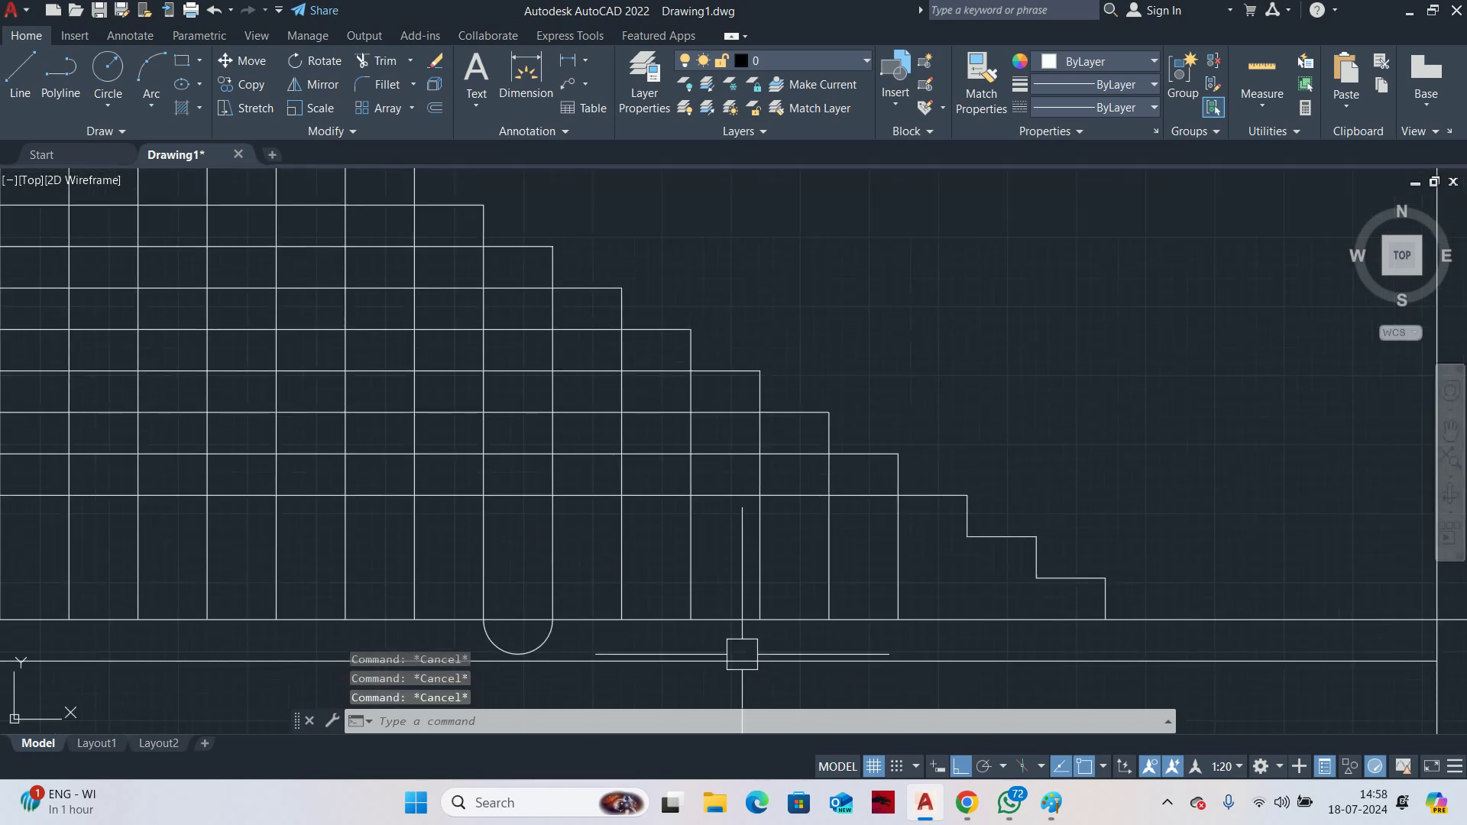
{"action": "scroll", "coordinate": [573, 657], "scroll_direction": "up", "scroll_amount": 3}
{"action": "scroll", "coordinate": [573, 650], "scroll_direction": "down", "scroll_amount": 5}
{"action": "left_click", "coordinate": [565, 611]}
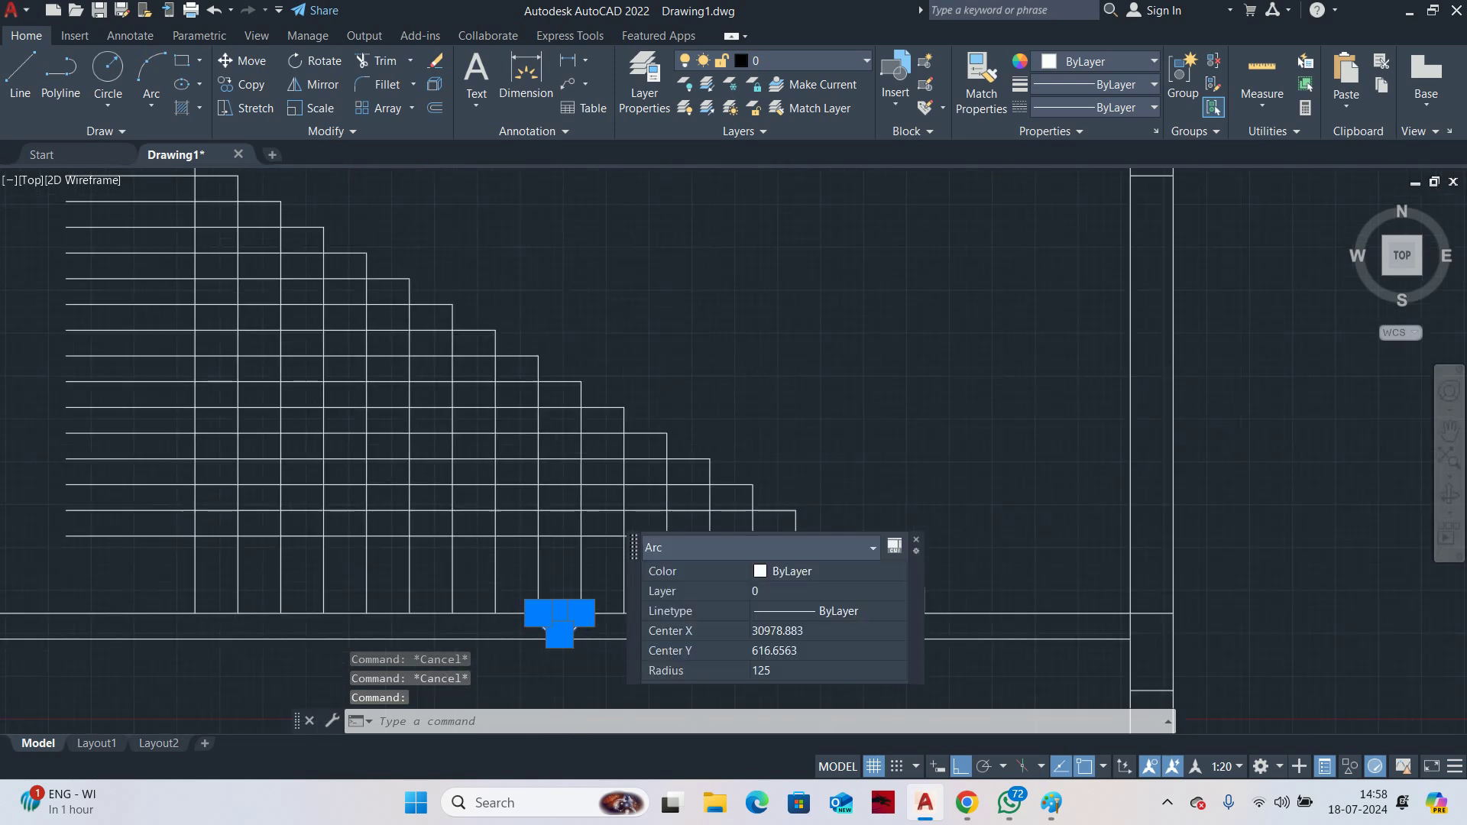
{"action": "key", "text": "Delete"}
Fillet the third tread line with the fourth riser line into an inner corner, using radius 0 and the Multiple option
{"action": "scroll", "coordinate": [615, 598], "scroll_direction": "up", "scroll_amount": 2}
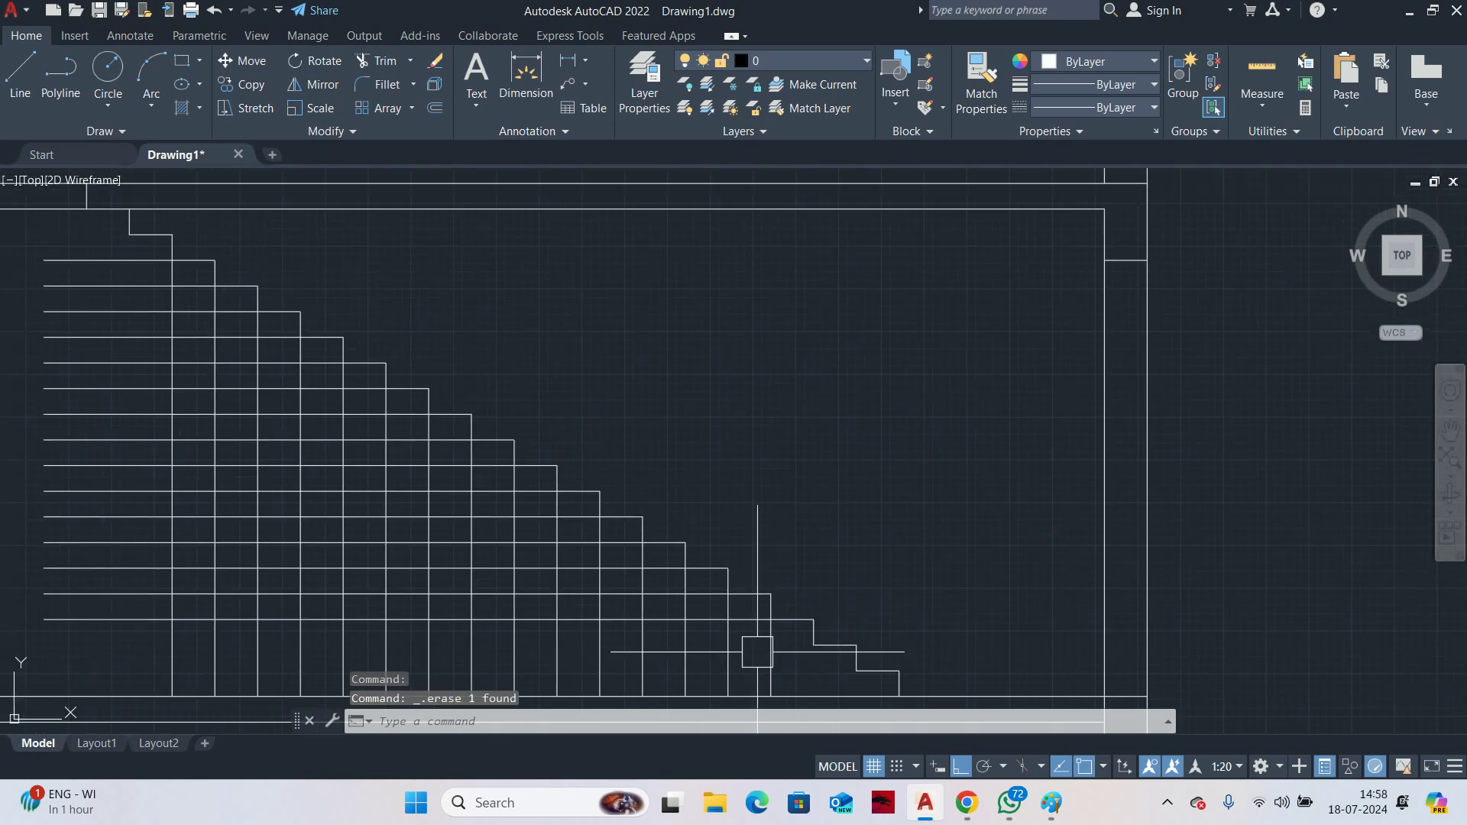
{"action": "key", "text": "Return"}
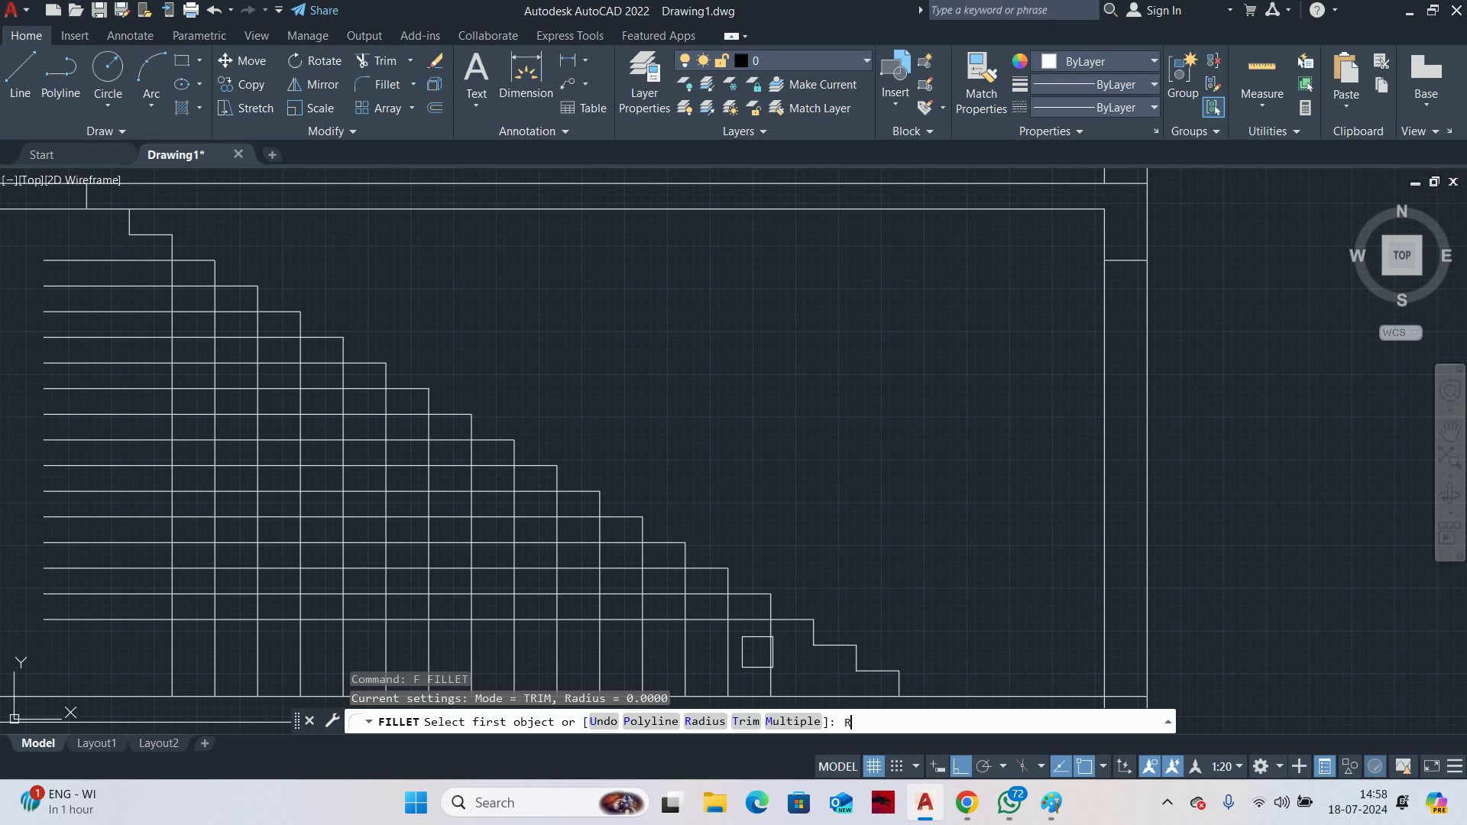
{"action": "key", "text": "Return"}
{"action": "type", "text": "M"}
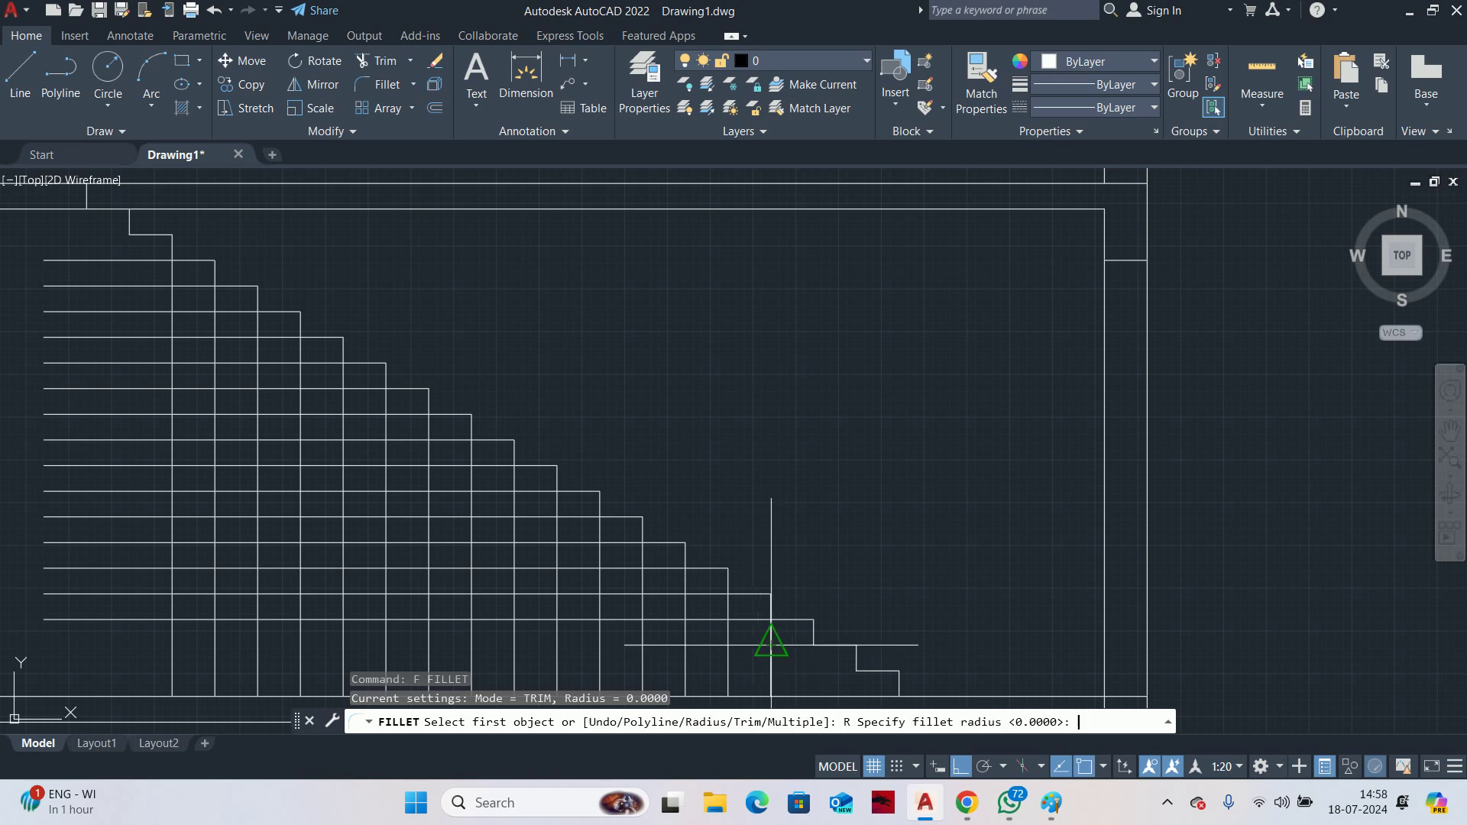
{"action": "key", "text": "Return"}
{"action": "type", "text": "M"}
{"action": "key", "text": "Return"}
{"action": "scroll", "coordinate": [771, 673], "scroll_direction": "up", "scroll_amount": 4}
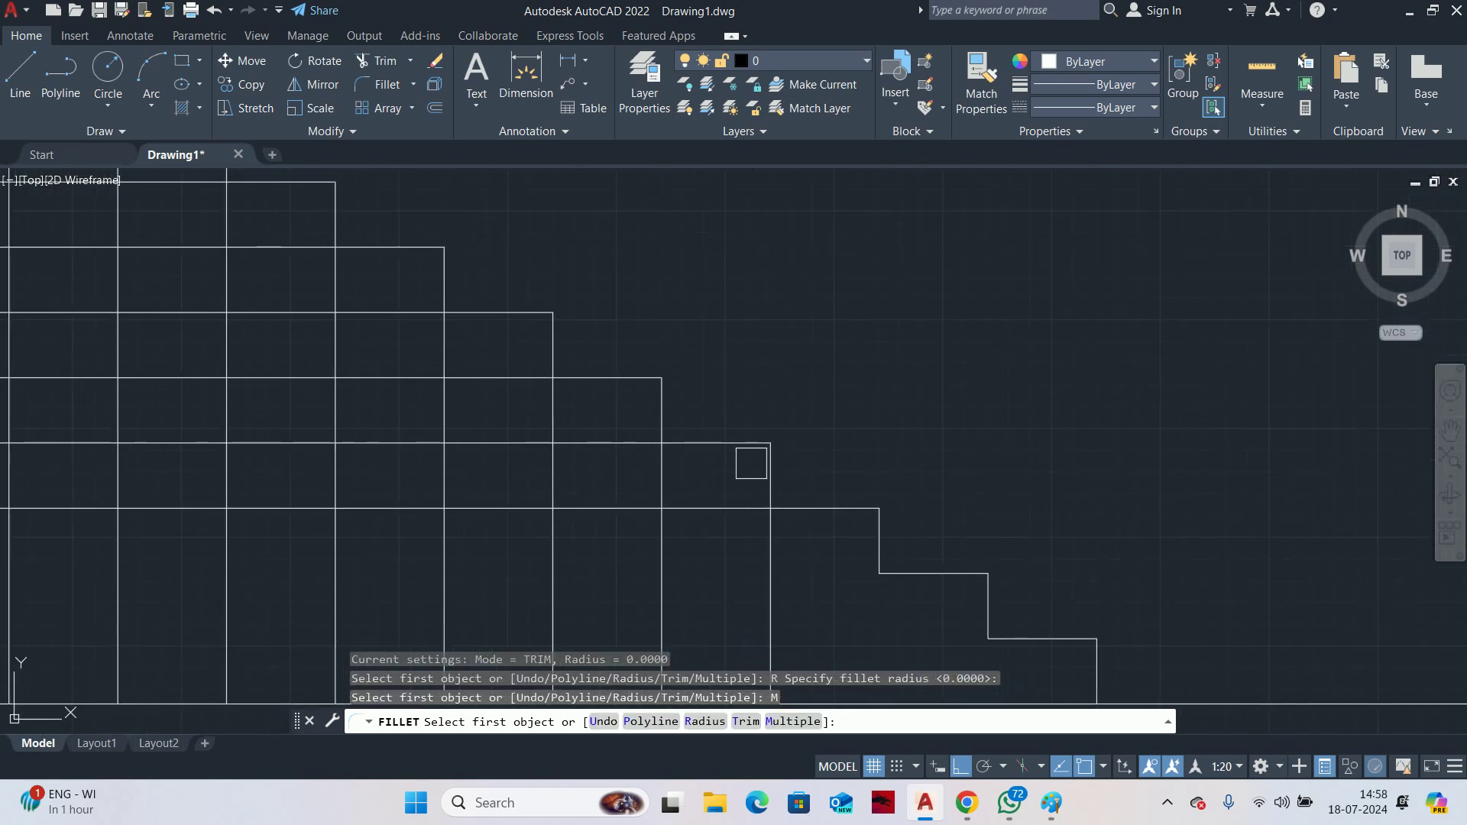
{"action": "left_click", "coordinate": [790, 503]}
{"action": "left_click", "coordinate": [770, 483]}
Fillet the following tread lines with their adjoining riser lines into inner corners up to the seventh riser
{"action": "middle_click_drag", "start_coordinate": [764, 487], "coordinate": [812, 519]}
{"action": "left_click", "coordinate": [818, 545]}
{"action": "left_click", "coordinate": [780, 500]}
{"action": "left_click", "coordinate": [783, 496]}
{"action": "left_click", "coordinate": [707, 465]}
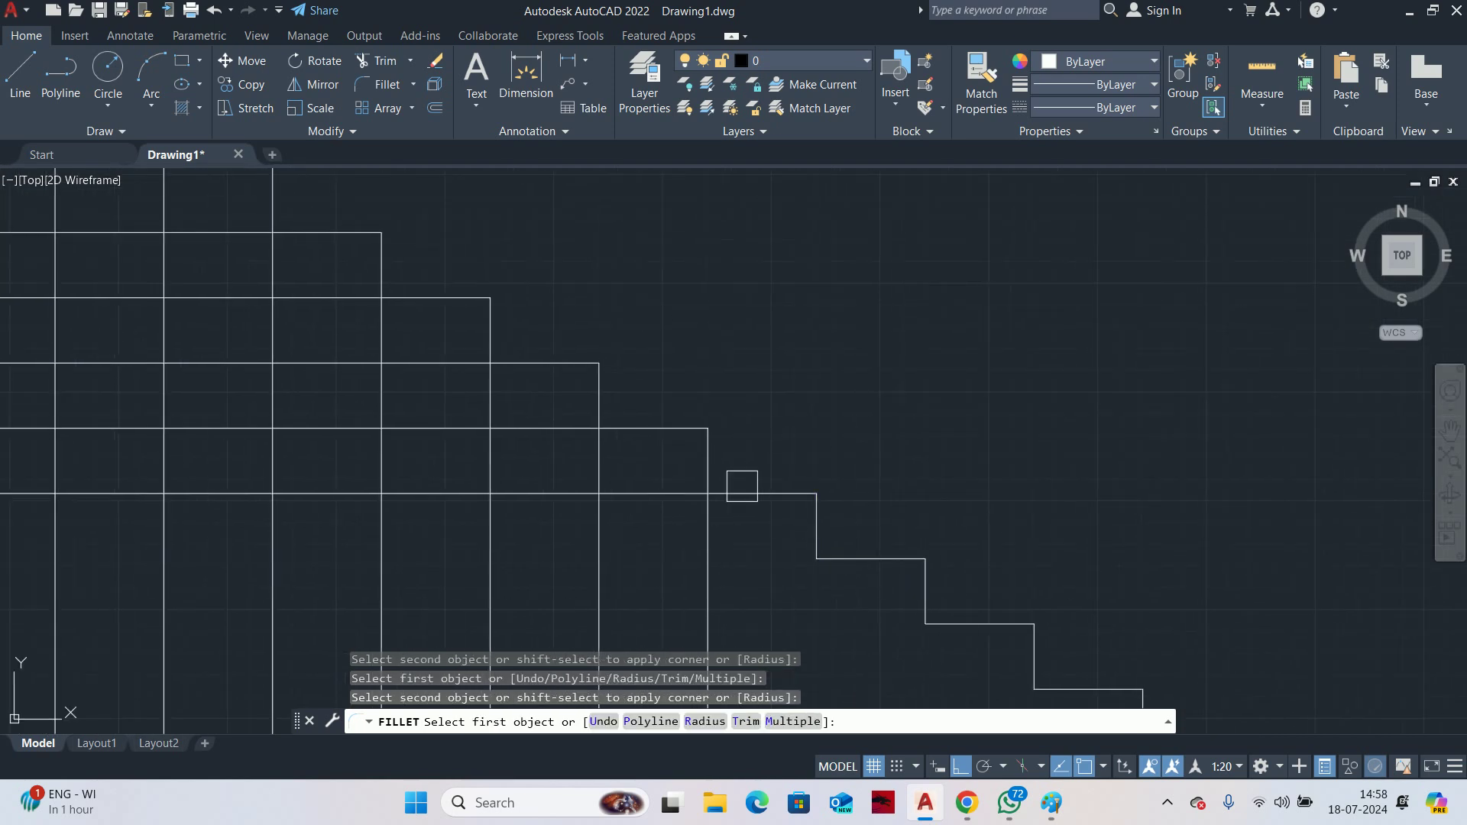
Fillet the seventh and eighth tread lines with the eighth and ninth riser lines into inner corners
{"action": "left_click", "coordinate": [740, 486]}
{"action": "left_click", "coordinate": [714, 451]}
{"action": "middle_click_drag", "start_coordinate": [690, 450], "coordinate": [982, 551]}
{"action": "left_click", "coordinate": [942, 519]}
{"action": "left_click", "coordinate": [899, 497]}
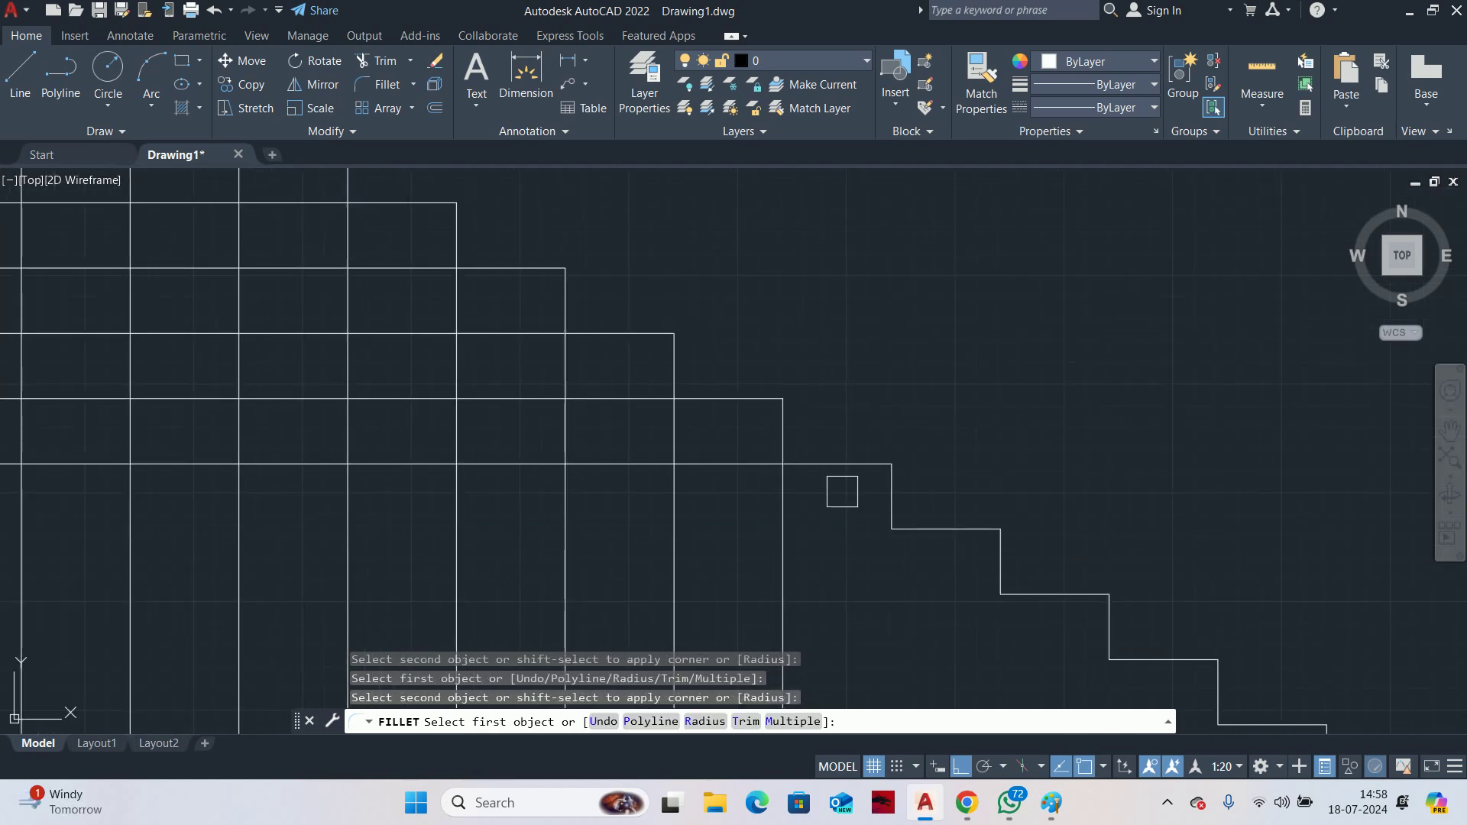
Fillet the ninth and tenth tread lines with the tenth and eleventh riser lines into inner corners
{"action": "middle_click_drag", "start_coordinate": [884, 526], "coordinate": [1357, 626]}
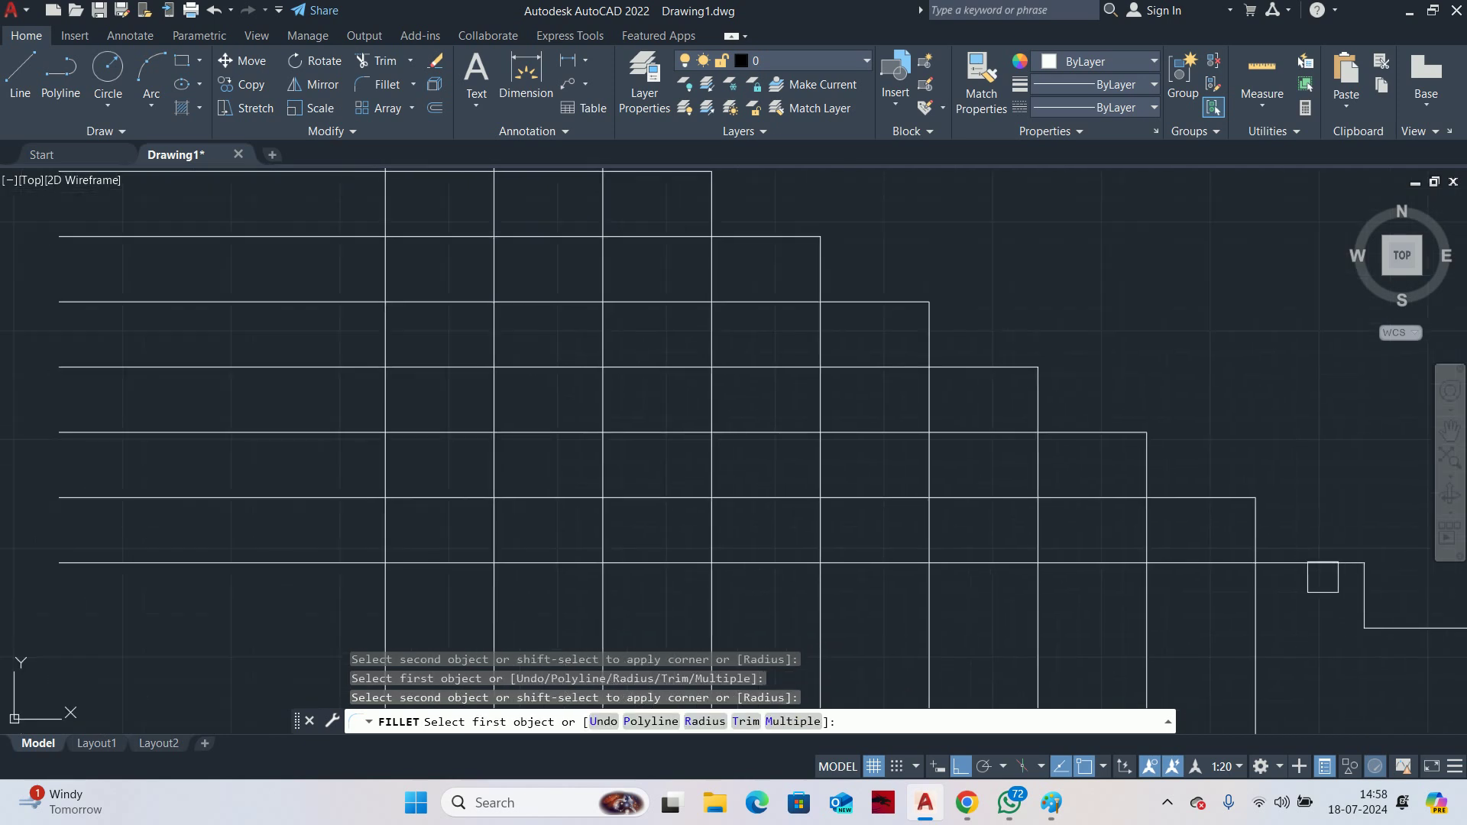
{"action": "left_click", "coordinate": [1322, 573]}
{"action": "left_click", "coordinate": [1258, 533]}
{"action": "left_click", "coordinate": [1194, 498]}
{"action": "left_click", "coordinate": [1147, 474]}
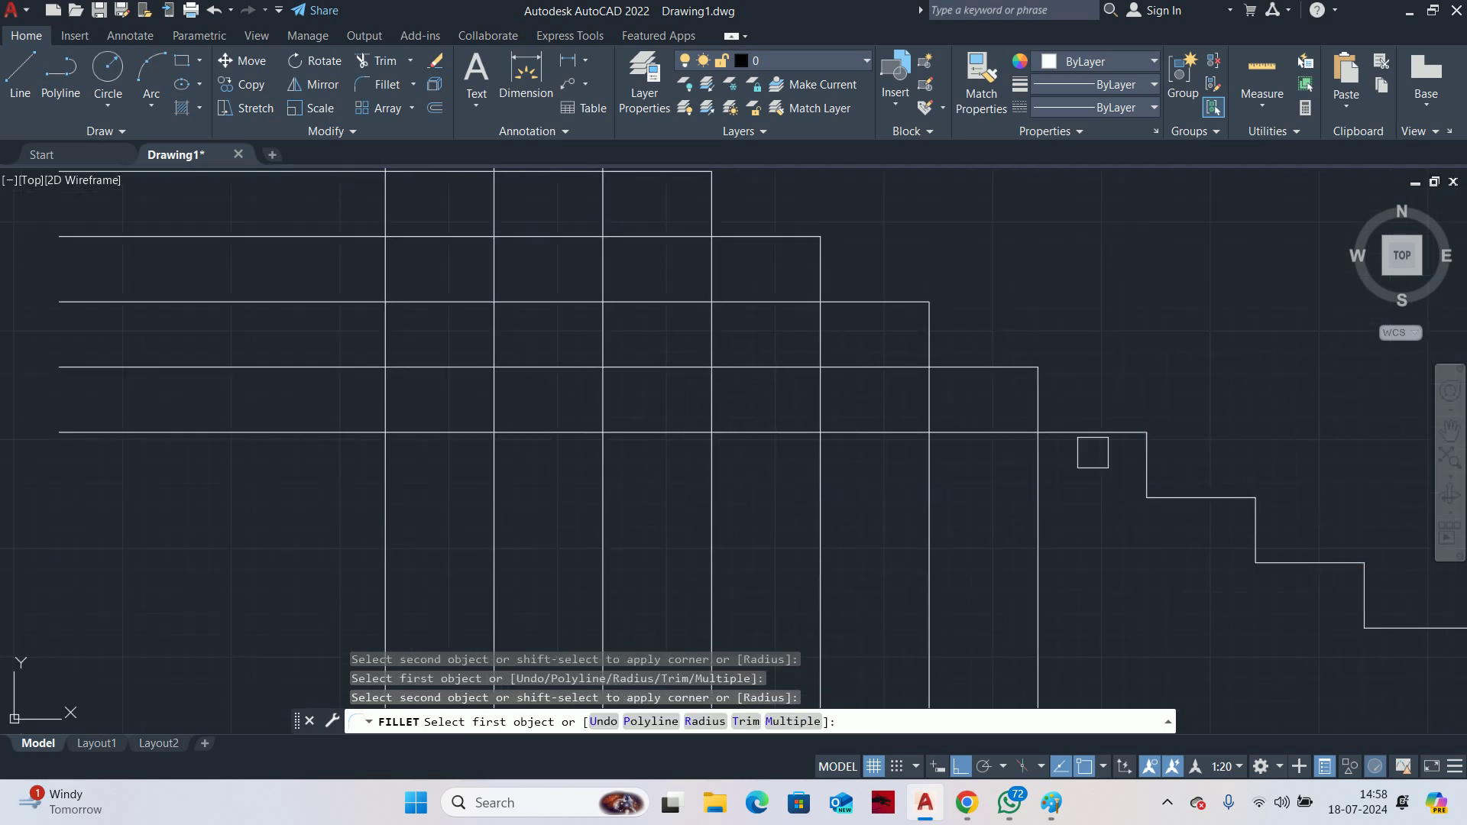
Fillet the next four tread lines with their adjoining riser lines into inner corners, continuing up the flight
{"action": "left_click", "coordinate": [1033, 414]}
{"action": "left_click", "coordinate": [1041, 428]}
{"action": "left_click", "coordinate": [972, 375]}
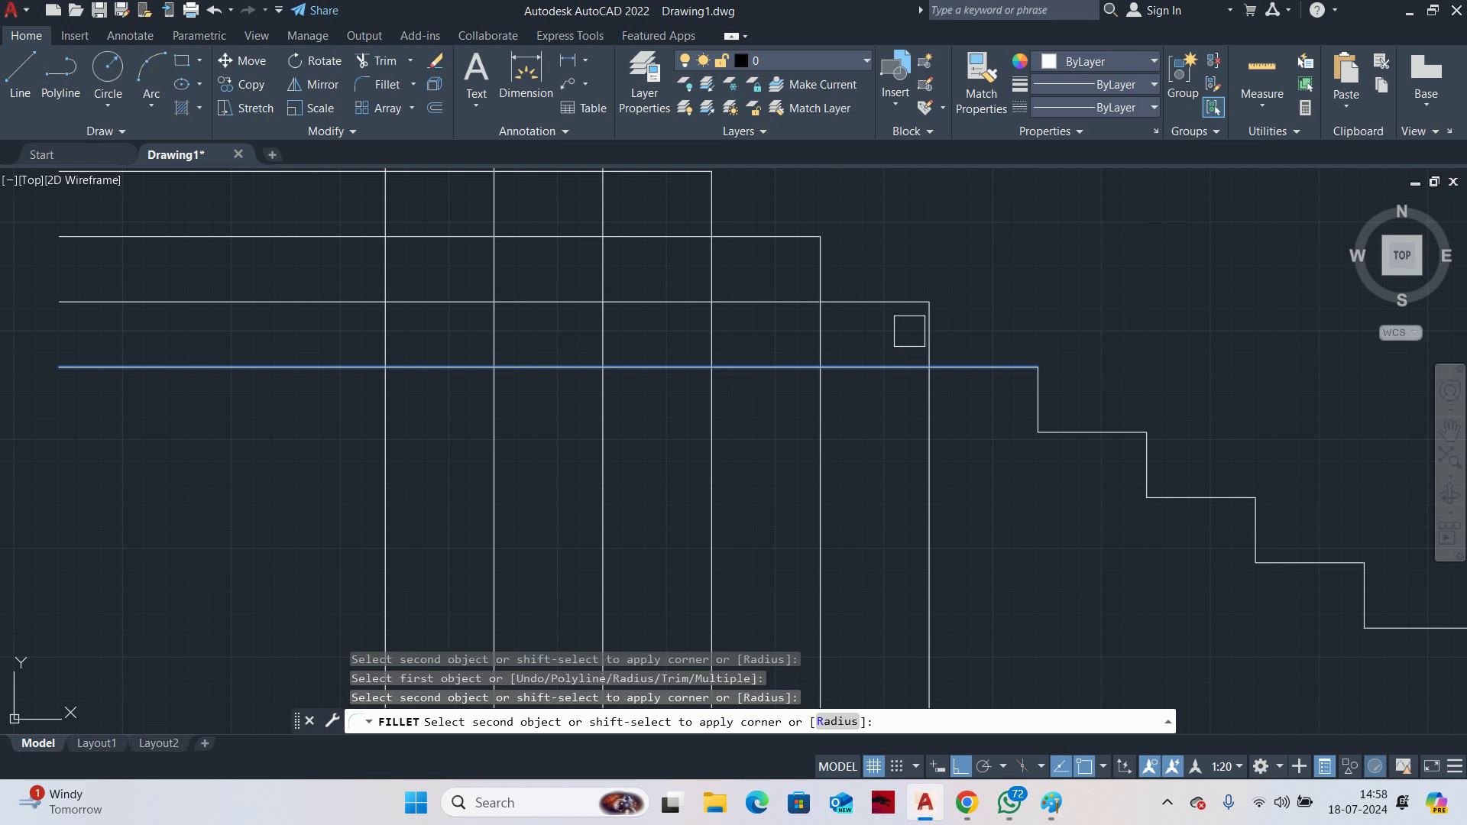
{"action": "left_click", "coordinate": [917, 336]}
{"action": "middle_click_drag", "start_coordinate": [914, 337], "coordinate": [1172, 536]}
{"action": "left_click", "coordinate": [1115, 500]}
{"action": "left_click", "coordinate": [1077, 467]}
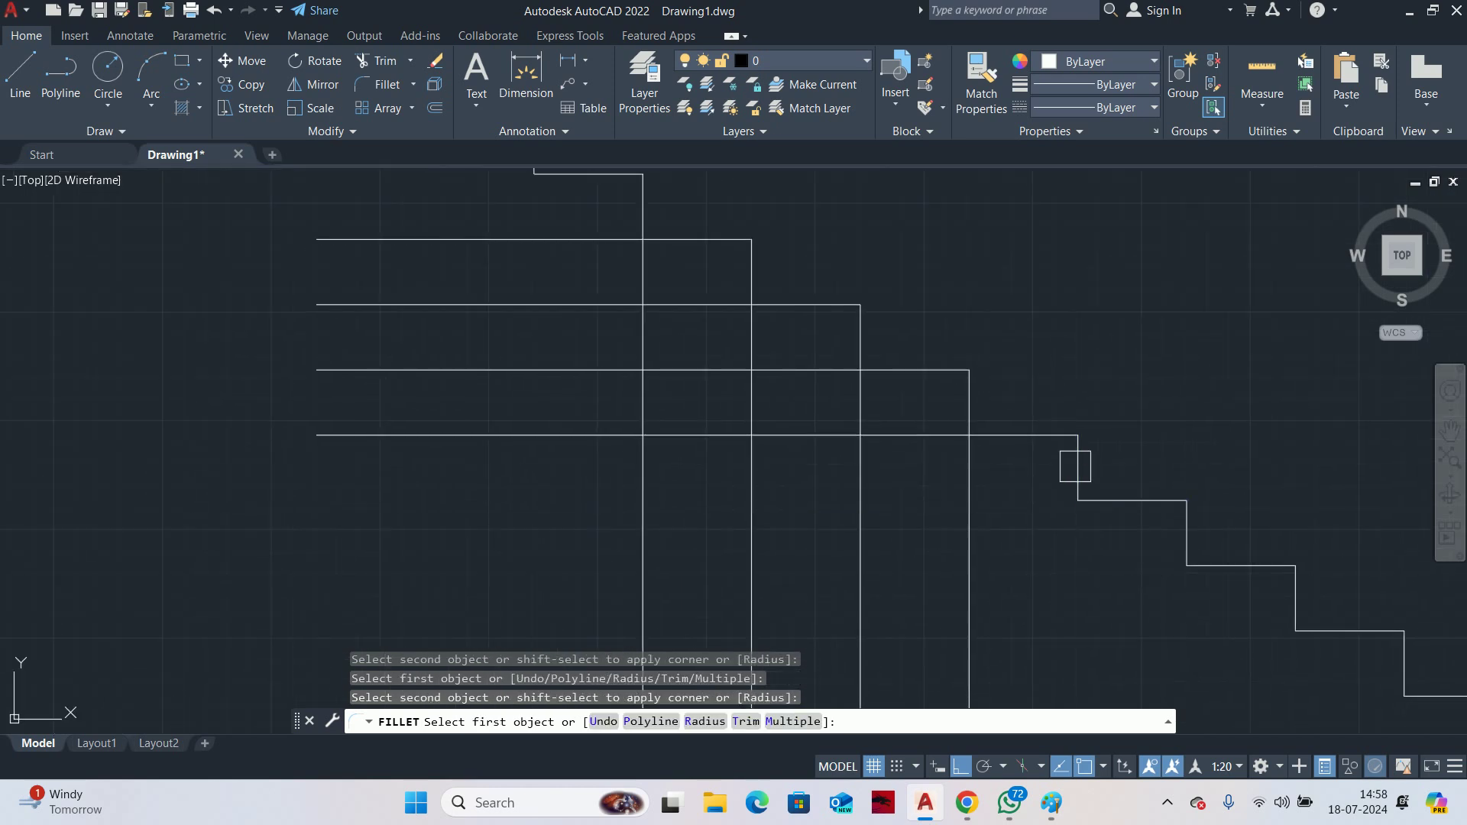
{"action": "left_click", "coordinate": [998, 433]}
{"action": "left_click", "coordinate": [970, 405]}
Fillet the following two tread lines with the risers above them into inner corners
{"action": "middle_click_drag", "start_coordinate": [892, 437], "coordinate": [1053, 542]}
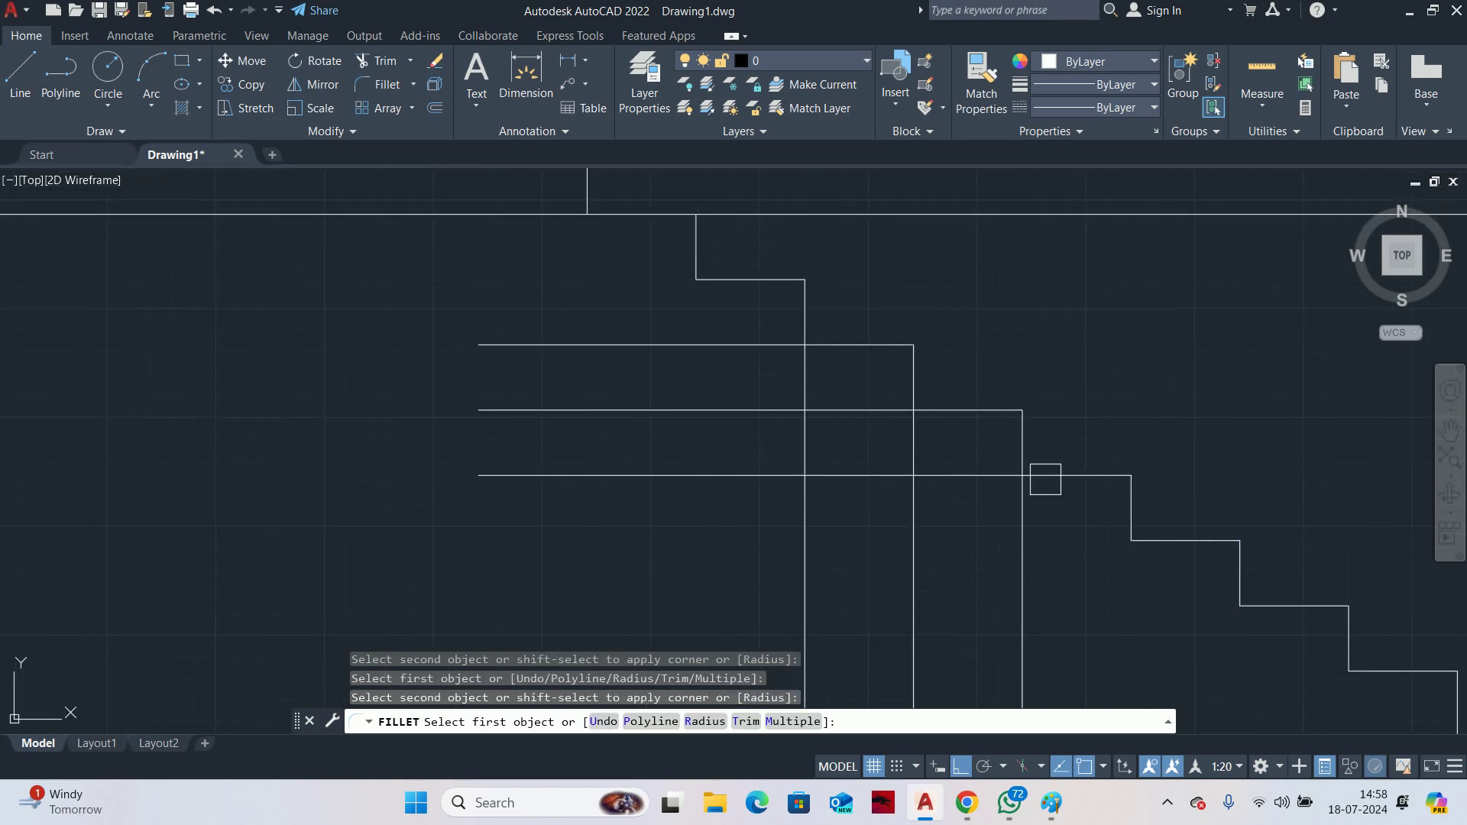
{"action": "left_click", "coordinate": [1041, 477]}
{"action": "left_click", "coordinate": [1025, 452]}
{"action": "left_click", "coordinate": [920, 407]}
{"action": "left_click", "coordinate": [911, 395]}
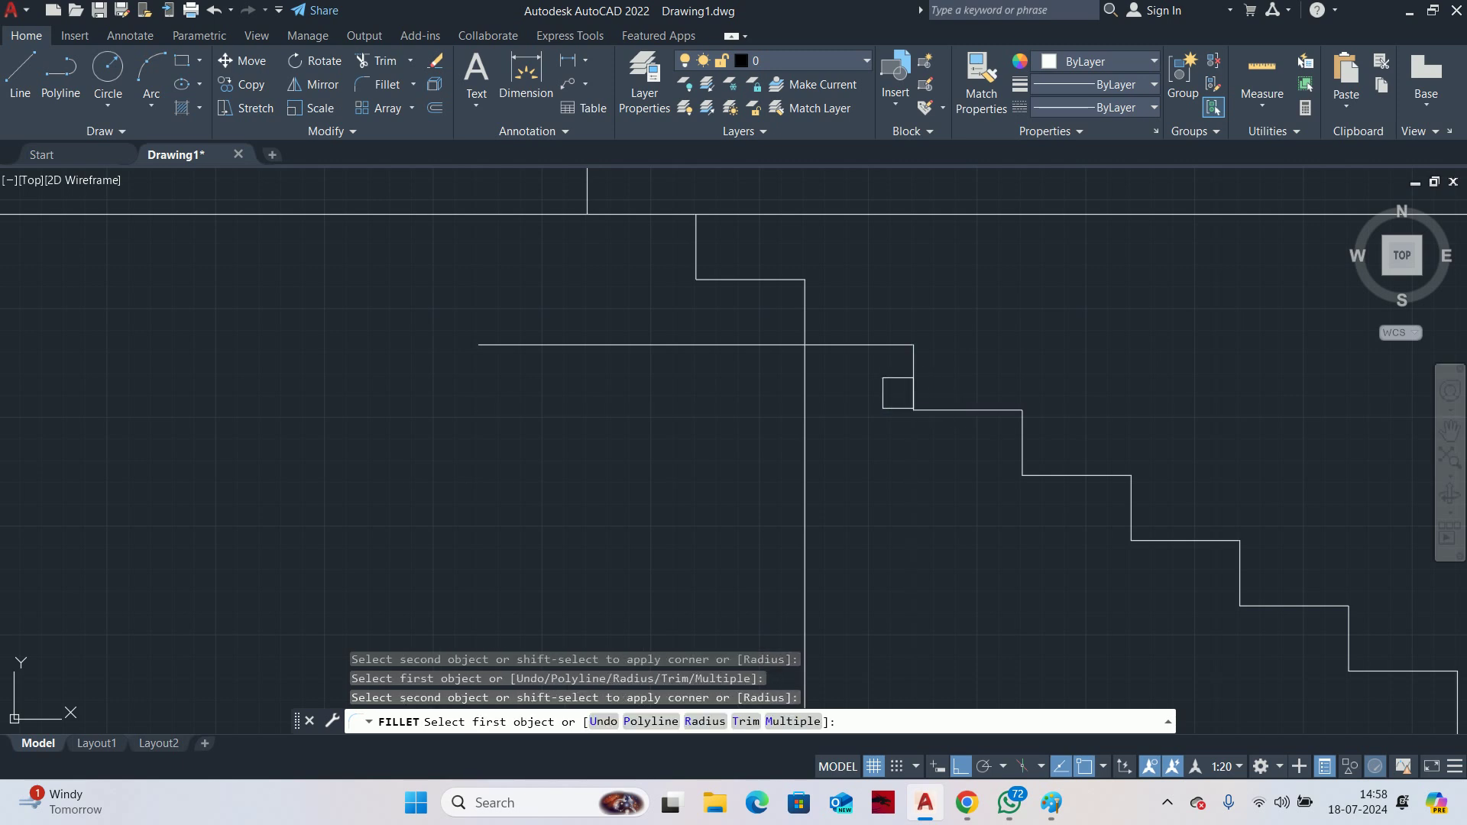
Fillet the last untrimmed tread line with its riser to complete the stepped profile, and end the Fillet command
{"action": "middle_click_drag", "start_coordinate": [925, 519], "coordinate": [1008, 628]}
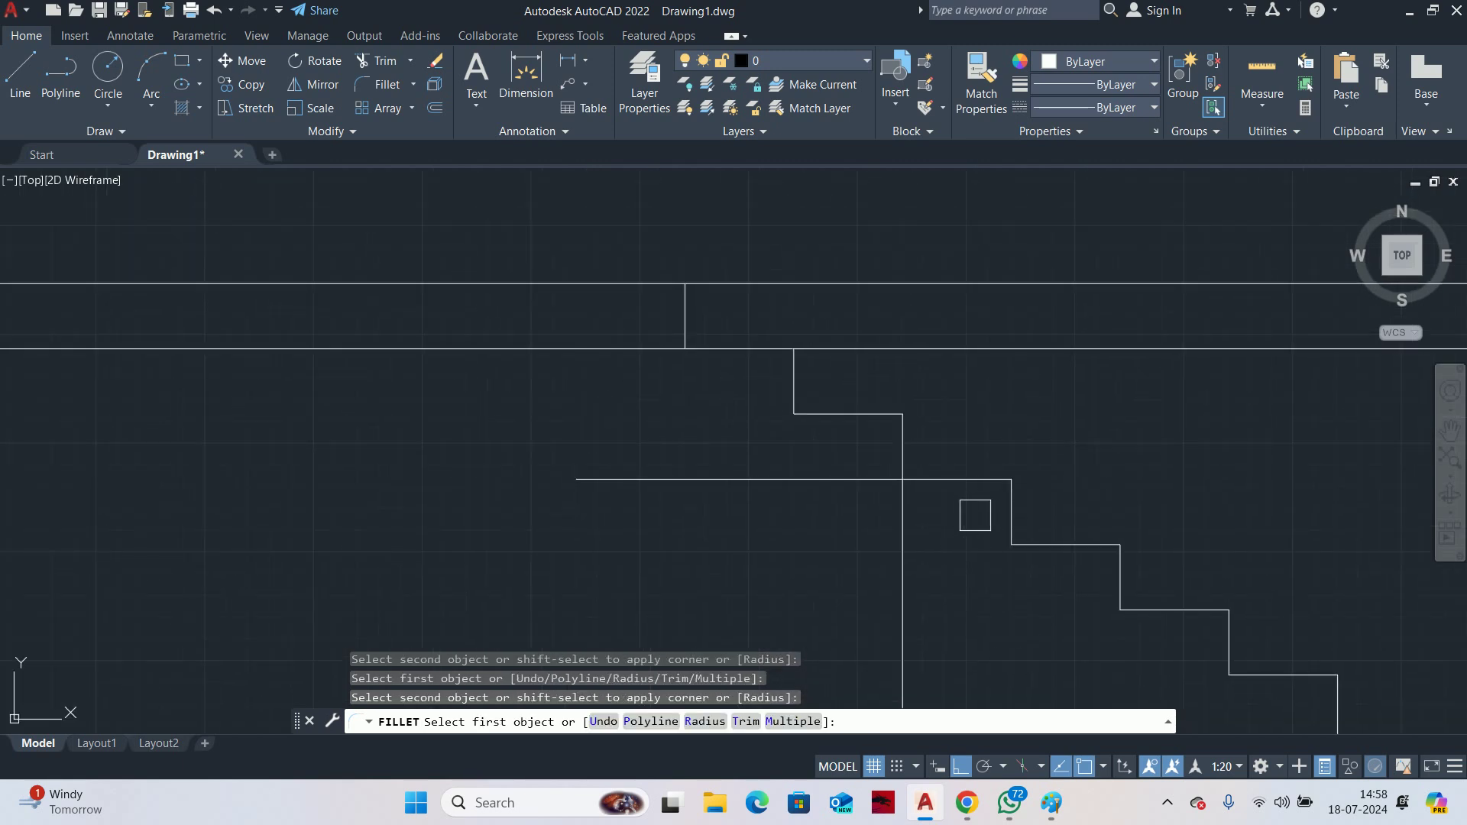
{"action": "left_click", "coordinate": [1040, 543]}
{"action": "left_click", "coordinate": [1003, 515]}
{"action": "left_click", "coordinate": [973, 498]}
{"action": "left_click", "coordinate": [964, 481]}
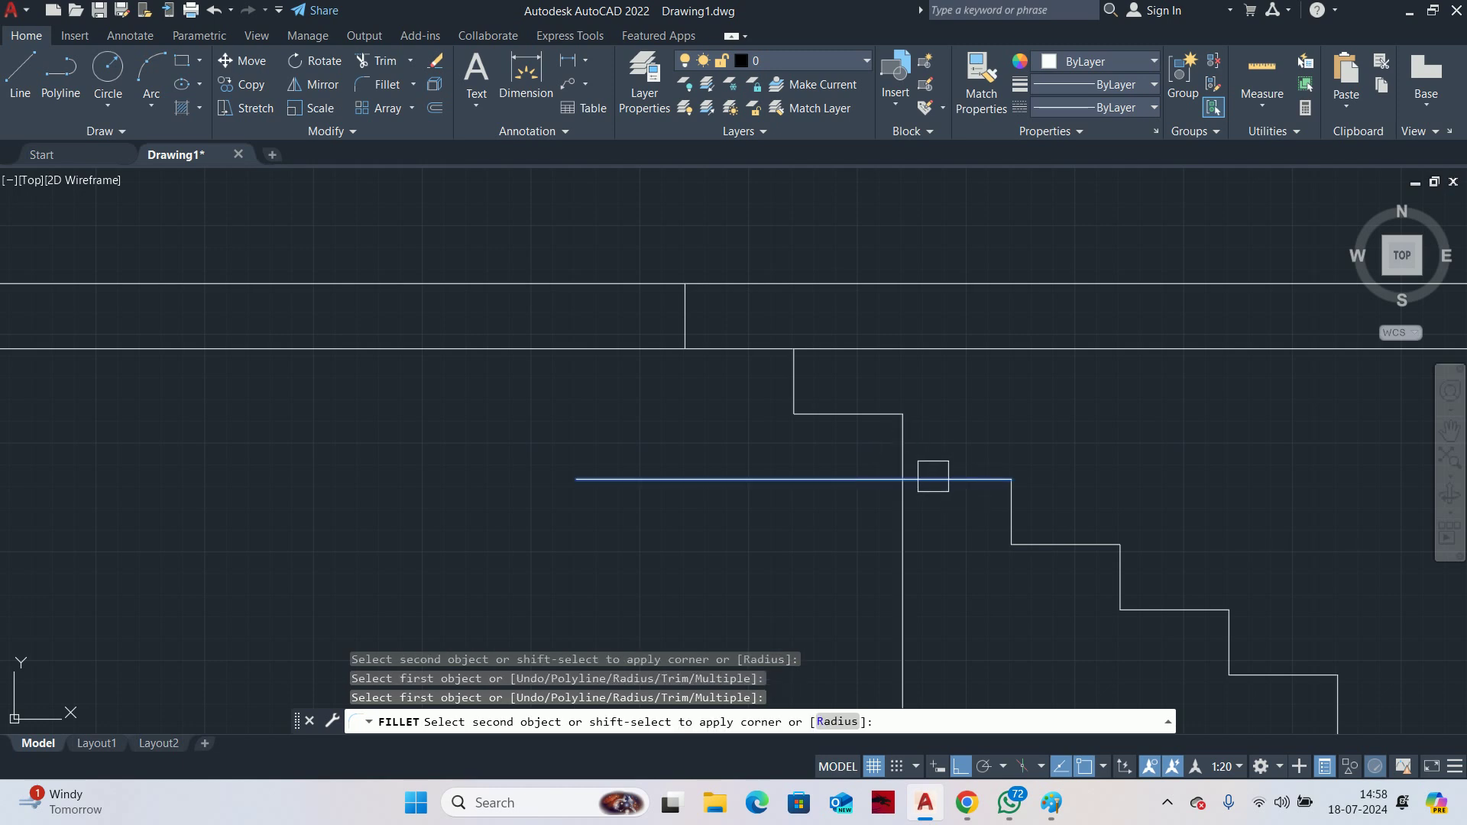
{"action": "left_click", "coordinate": [902, 458]}
{"action": "scroll", "coordinate": [875, 497], "scroll_direction": "down", "scroll_amount": 8}
{"action": "scroll", "coordinate": [875, 497], "scroll_direction": "down", "scroll_amount": 5}
{"action": "scroll", "coordinate": [629, 484], "scroll_direction": "up", "scroll_amount": 5}
{"action": "key", "text": "Escape"}
{"action": "key", "text": "Escape"}
{"action": "key", "text": "Escape"}
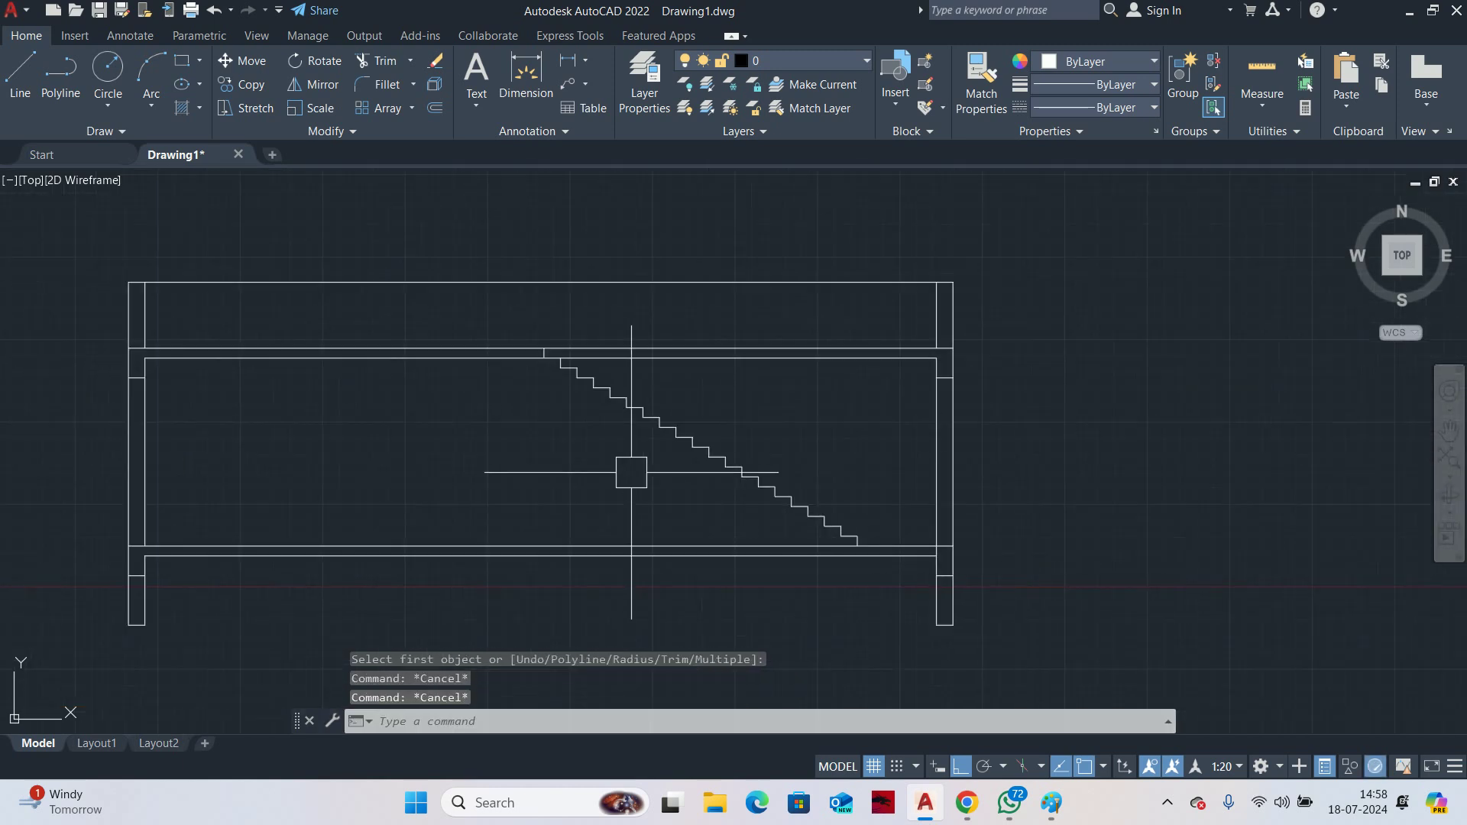
Draw a sloping line from the foot of the lowest riser to the lower end of the short riser line in the upper slab
{"action": "middle_click_drag", "start_coordinate": [629, 484], "coordinate": [691, 501]}
{"action": "type", "text": "l"}
{"action": "key", "text": "Return"}
{"action": "scroll", "coordinate": [827, 539], "scroll_direction": "up", "scroll_amount": 3}
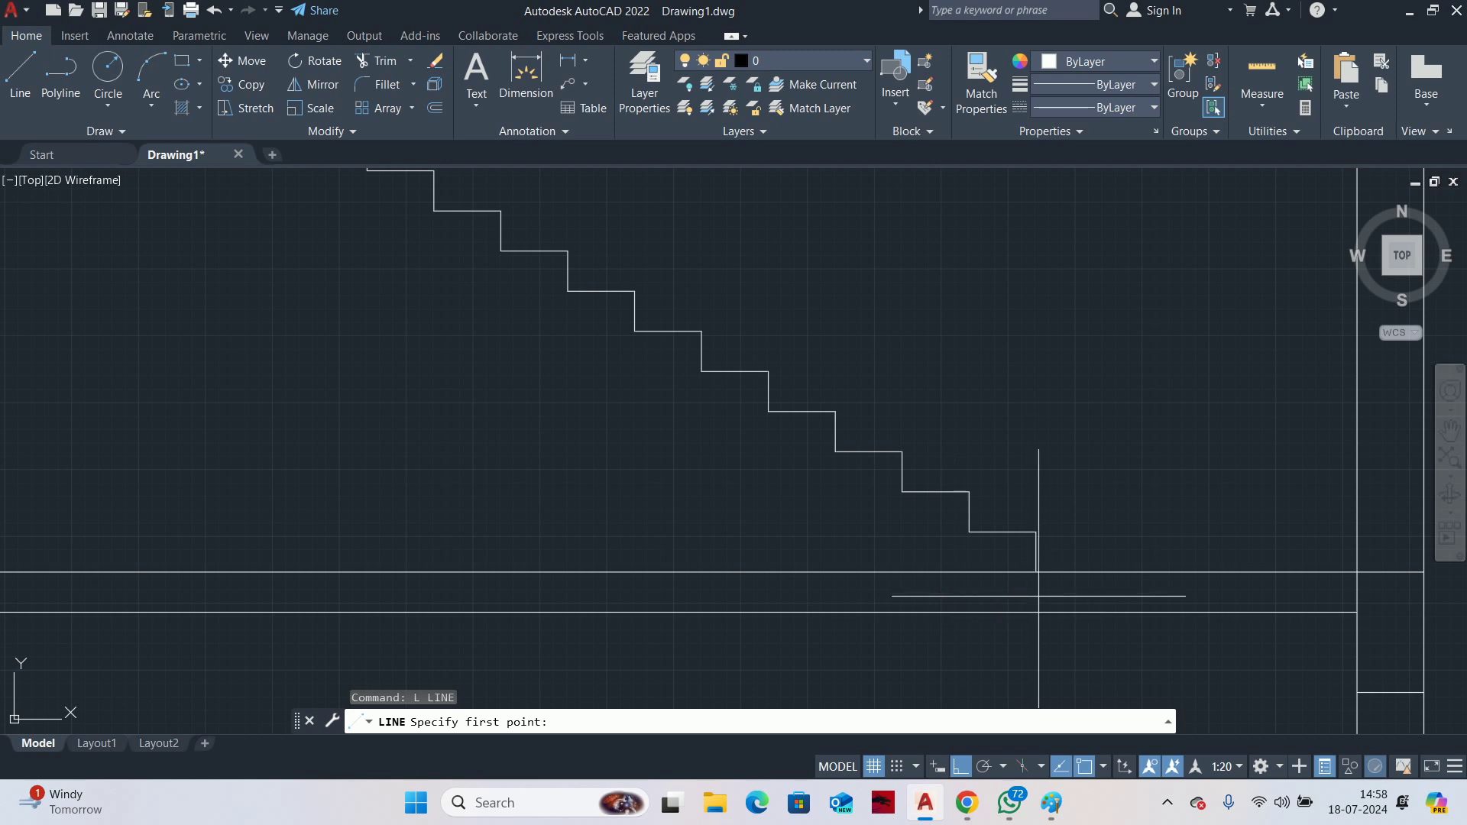
{"action": "left_click", "coordinate": [1039, 566]}
{"action": "scroll", "coordinate": [741, 523], "scroll_direction": "down", "scroll_amount": 2}
{"action": "scroll", "coordinate": [999, 589], "scroll_direction": "down", "scroll_amount": 2}
{"action": "scroll", "coordinate": [780, 392], "scroll_direction": "up", "scroll_amount": 6}
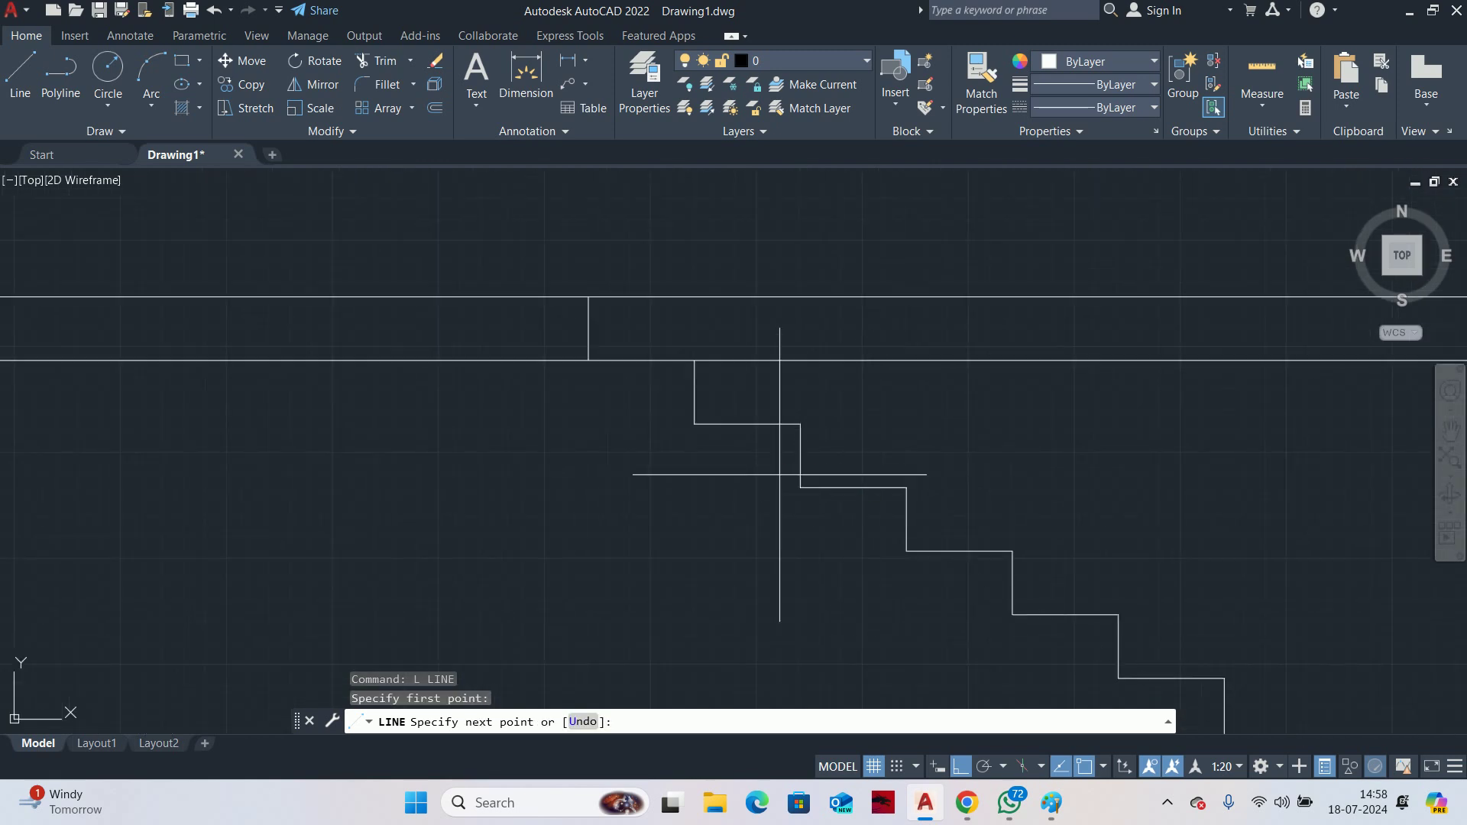
{"action": "left_click", "coordinate": [589, 347]}
{"action": "key", "text": "Escape"}
{"action": "scroll", "coordinate": [680, 466], "scroll_direction": "down", "scroll_amount": 4}
{"action": "scroll", "coordinate": [680, 466], "scroll_direction": "down", "scroll_amount": 3}
{"action": "key", "text": "Escape"}
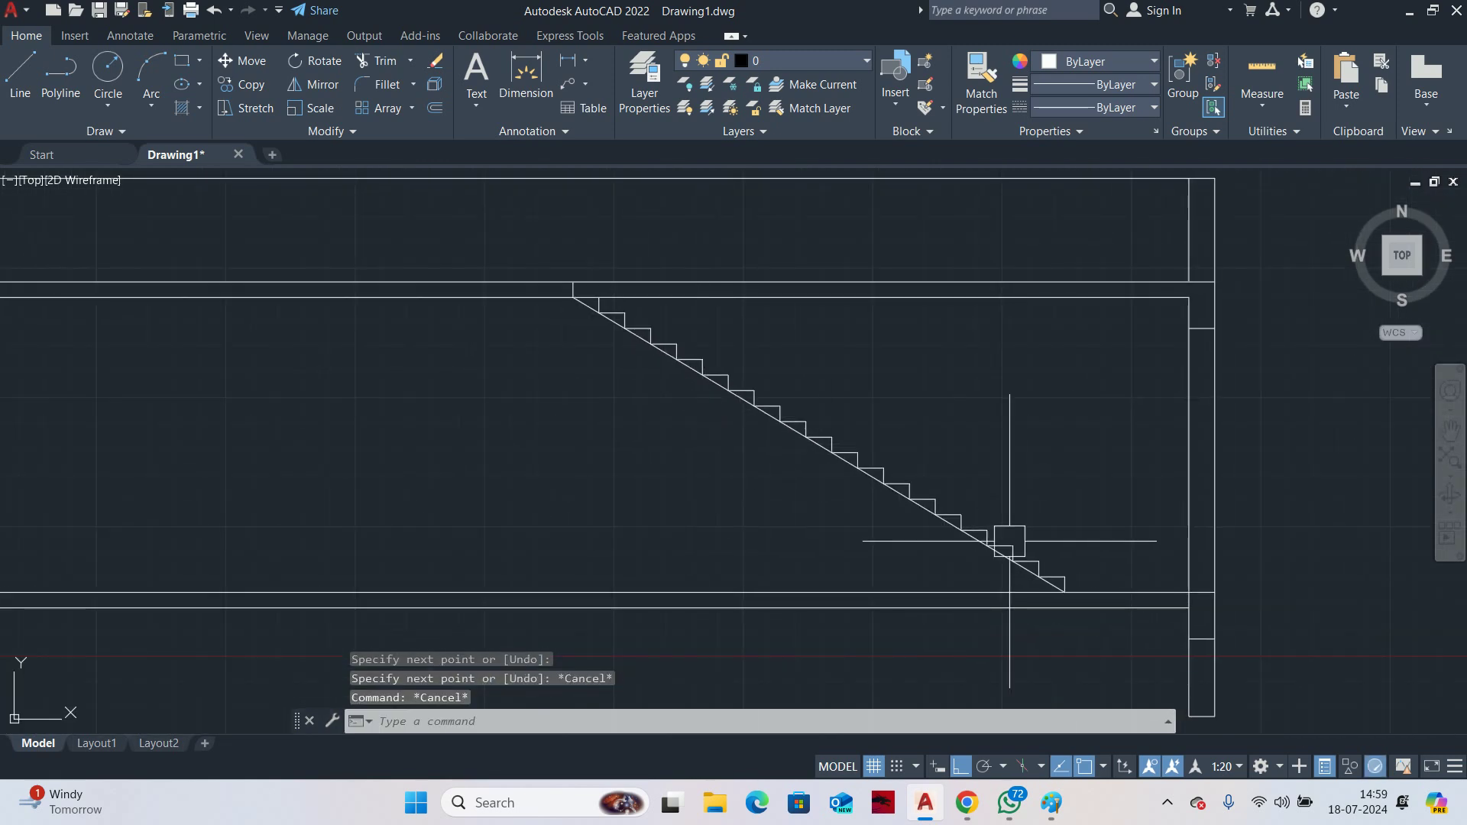
Offset the sloping line by 100 to the underside of the stair to form the waist slab
{"action": "key", "text": "Escape"}
{"action": "key", "text": "Escape"}
{"action": "type", "text": "o"}
{"action": "key", "text": "Return"}
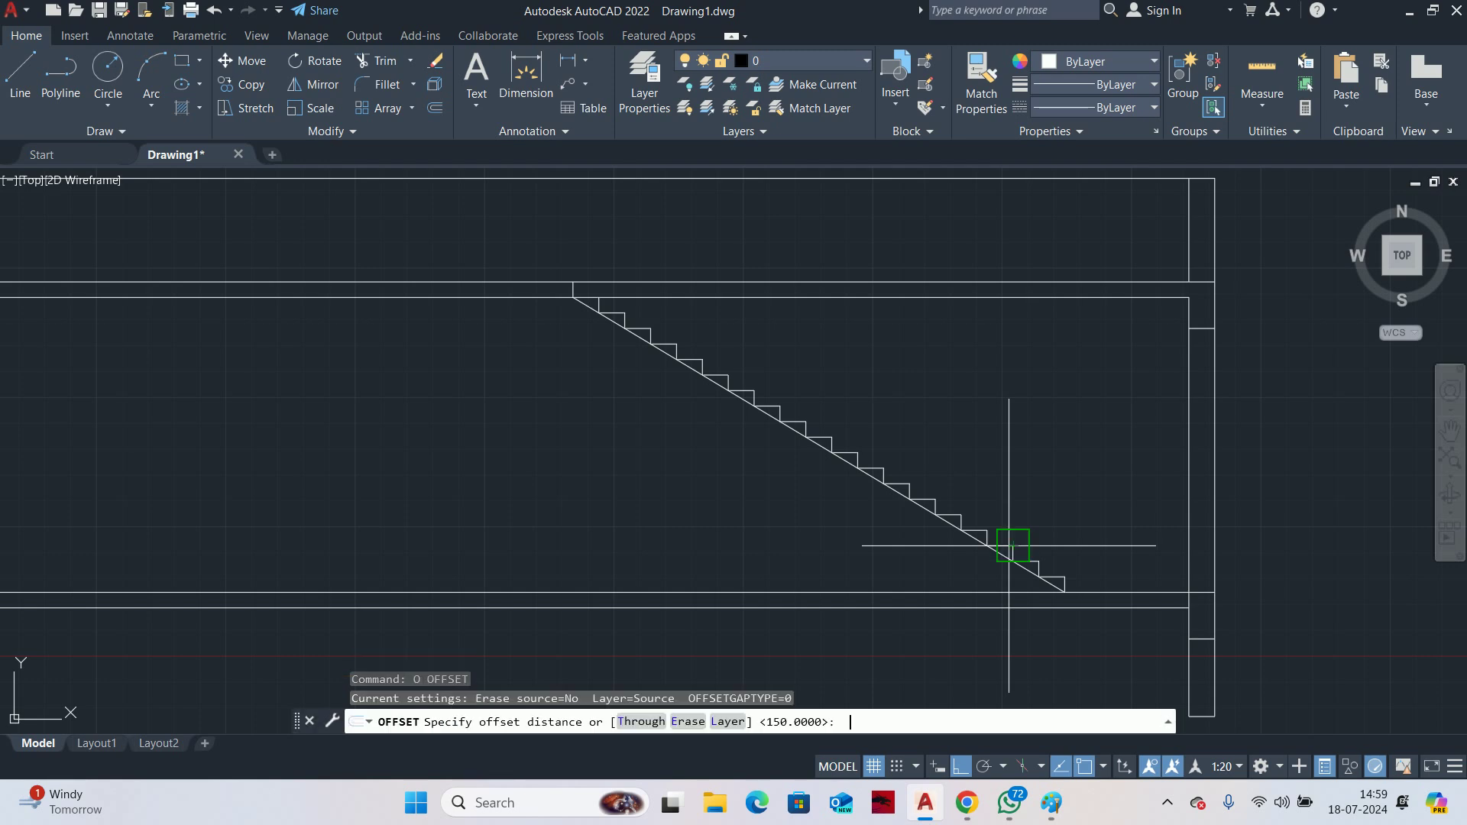
{"action": "type", "text": "100"}
{"action": "key", "text": "Return"}
{"action": "scroll", "coordinate": [994, 546], "scroll_direction": "up", "scroll_amount": 5}
{"action": "left_click", "coordinate": [1016, 534]}
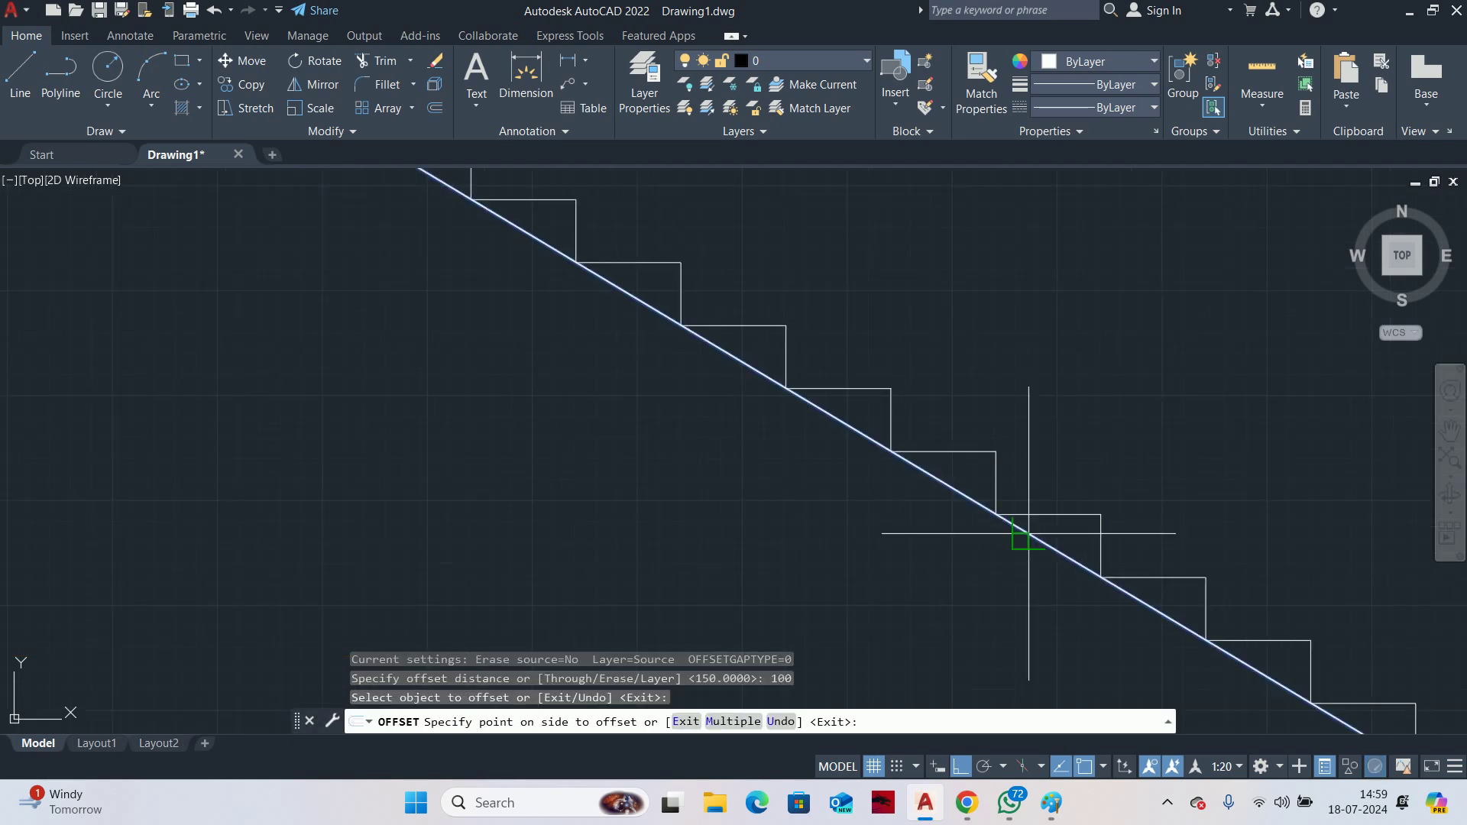
{"action": "left_click", "coordinate": [1091, 563]}
{"action": "key", "text": "Escape"}
Delete the original sloping line touching the inner corners of the steps
{"action": "scroll", "coordinate": [1049, 550], "scroll_direction": "down", "scroll_amount": 2}
{"action": "left_click", "coordinate": [1035, 566]}
{"action": "key", "text": "Delete"}
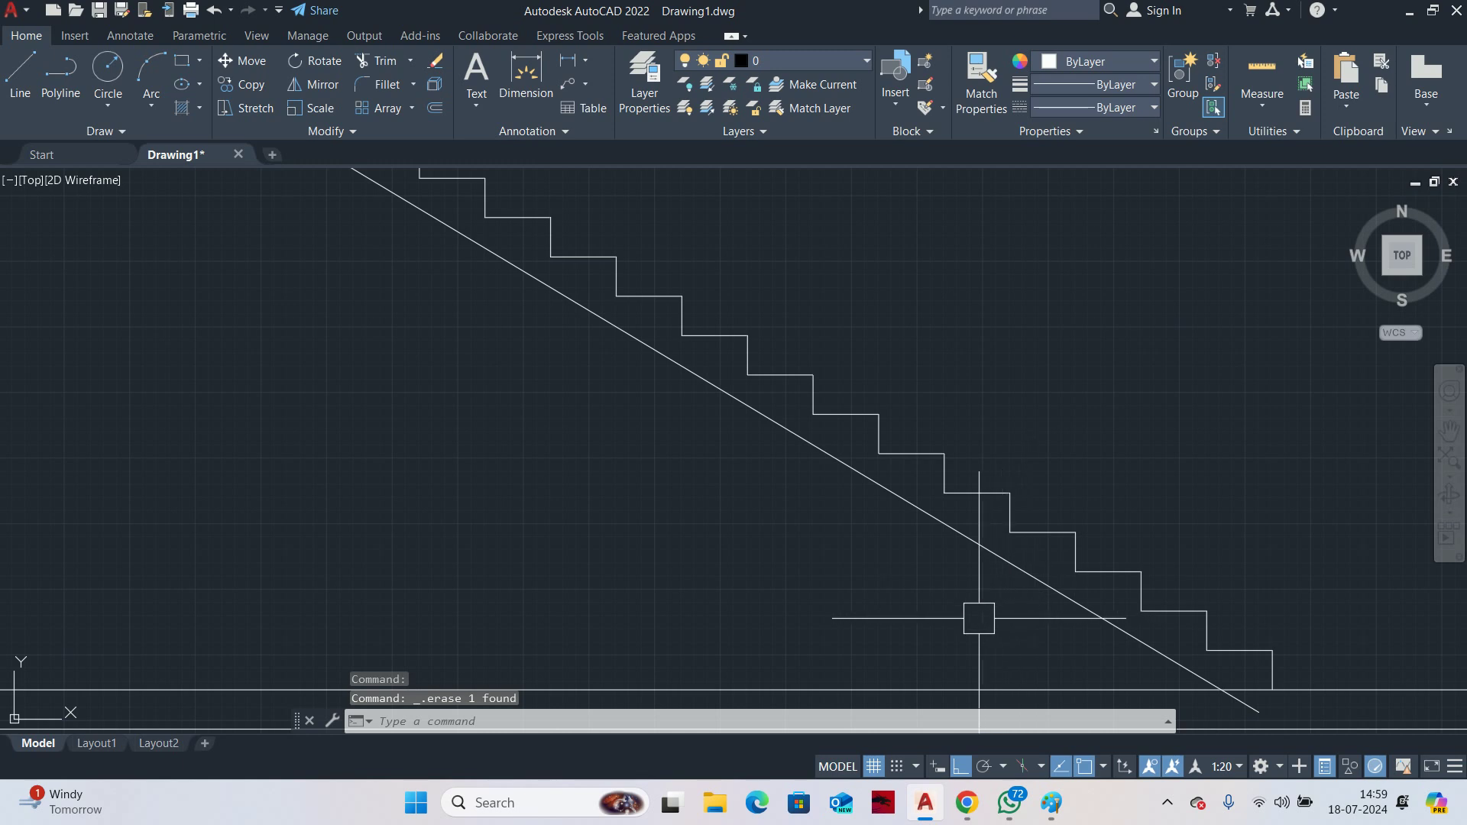
Draw a vertical line from the foot of the third riser from the bottom down to the floor line
{"action": "mouse_move", "coordinate": [934, 632]}
{"action": "middle_mouse_down"}
{"action": "mouse_move", "coordinate": [835, 603]}
{"action": "mouse_move", "coordinate": [763, 498]}
{"action": "middle_mouse_up"}
{"action": "type", "text": "l"}
{"action": "key", "text": "Return"}
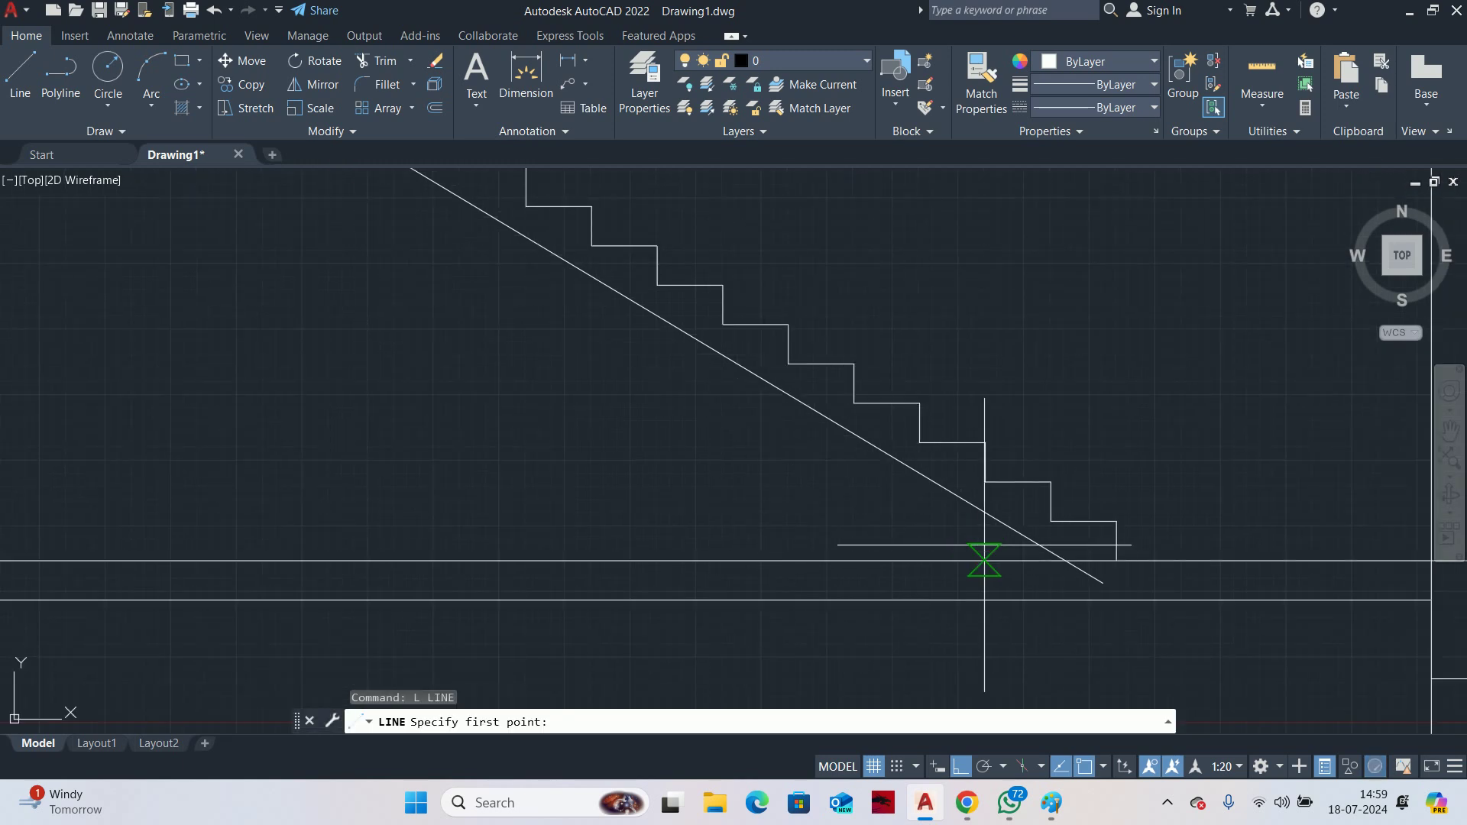
{"action": "left_click", "coordinate": [986, 482]}
{"action": "scroll", "coordinate": [1003, 579], "scroll_direction": "up", "scroll_amount": 4}
{"action": "left_click", "coordinate": [958, 532]}
{"action": "key", "text": "Escape"}
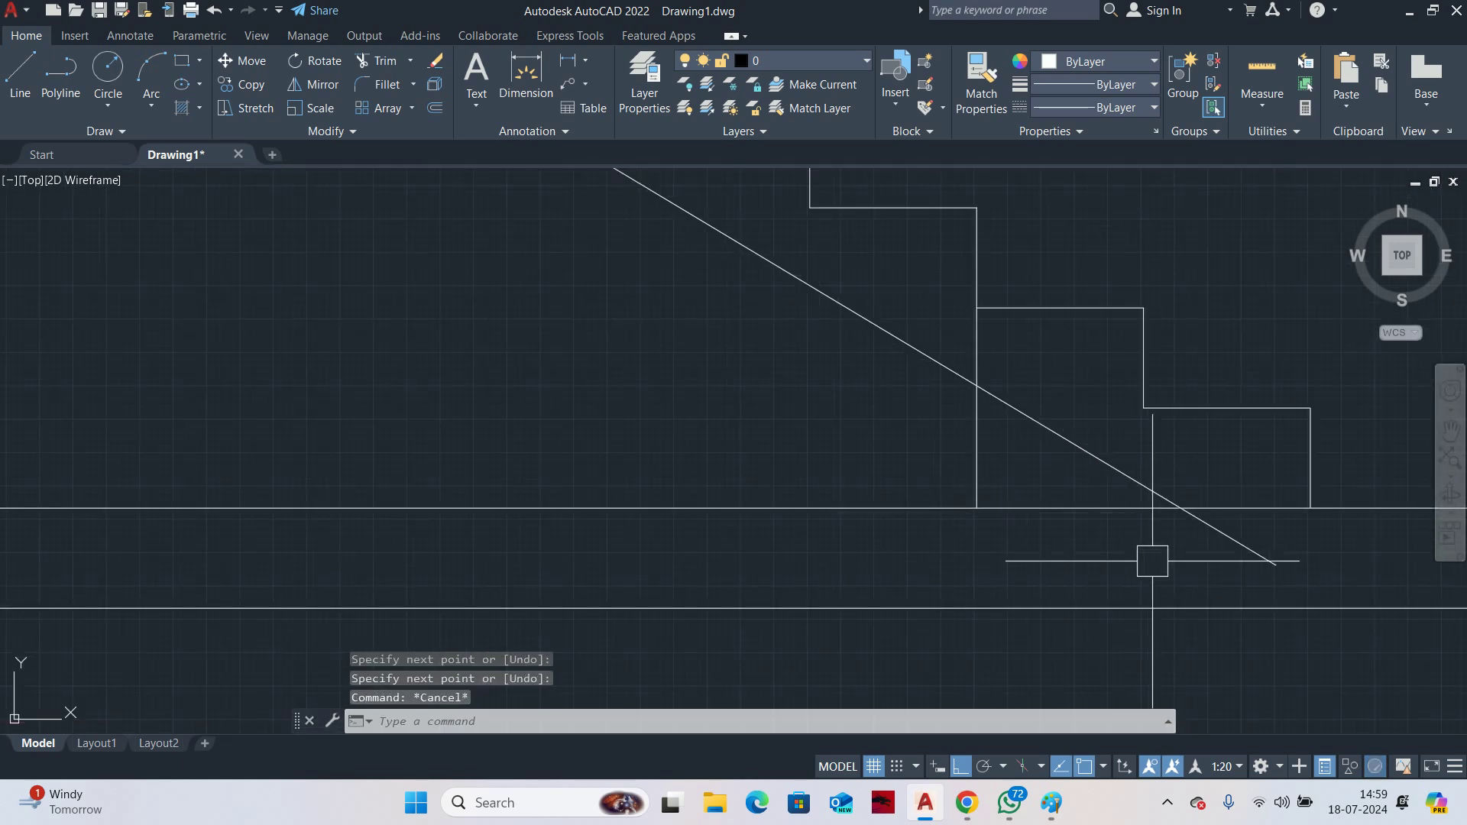
Trim the lower end of the waist slab line where it passes the new vertical line
{"action": "type", "text": "tr"}
{"action": "key", "text": "Return"}
{"action": "left_click", "coordinate": [1216, 566]}
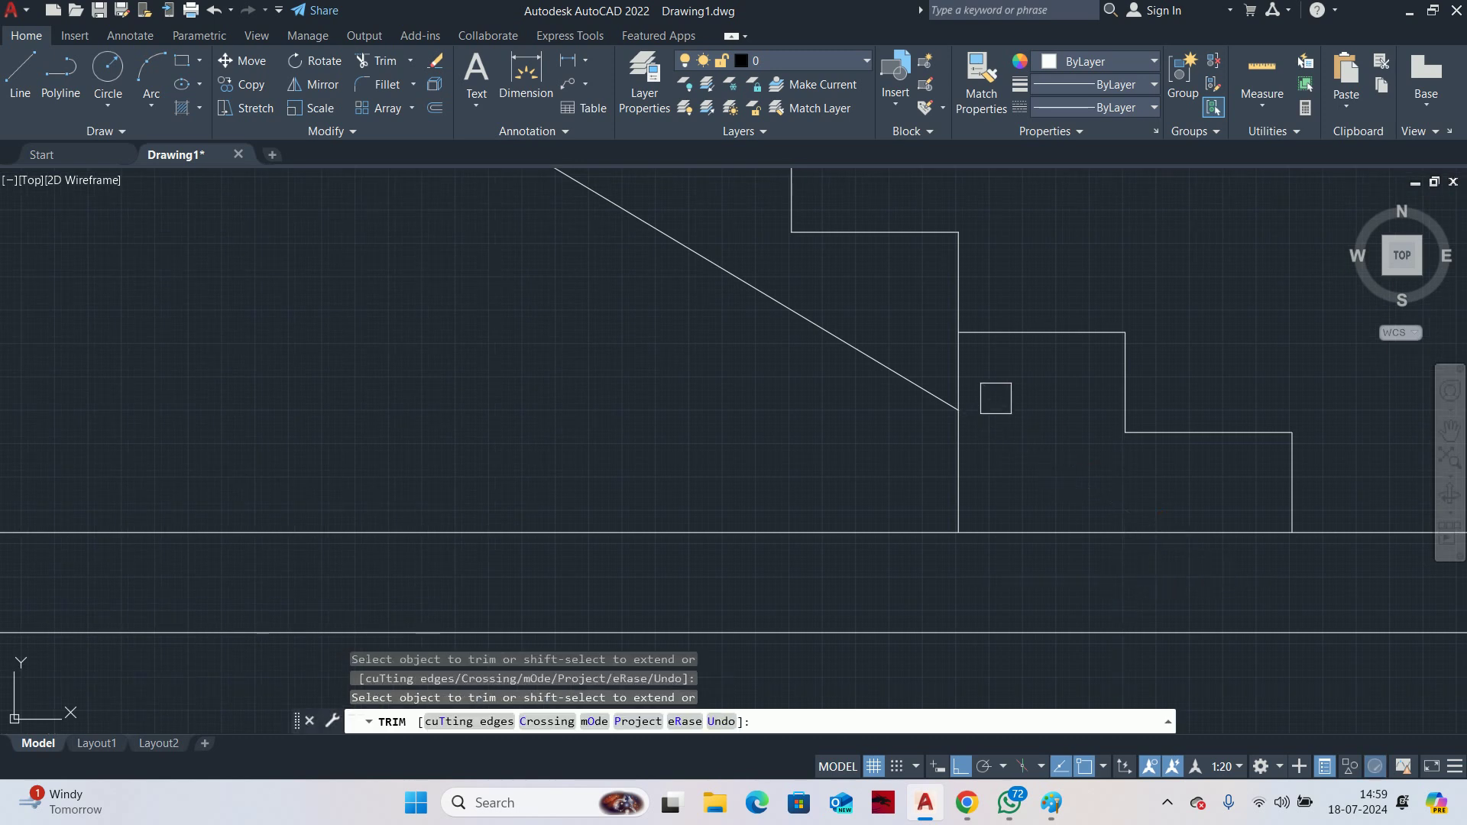
{"action": "scroll", "coordinate": [1101, 443], "scroll_direction": "down", "scroll_amount": 6}
{"action": "scroll", "coordinate": [1157, 492], "scroll_direction": "down", "scroll_amount": 5}
{"action": "key", "text": "Escape"}
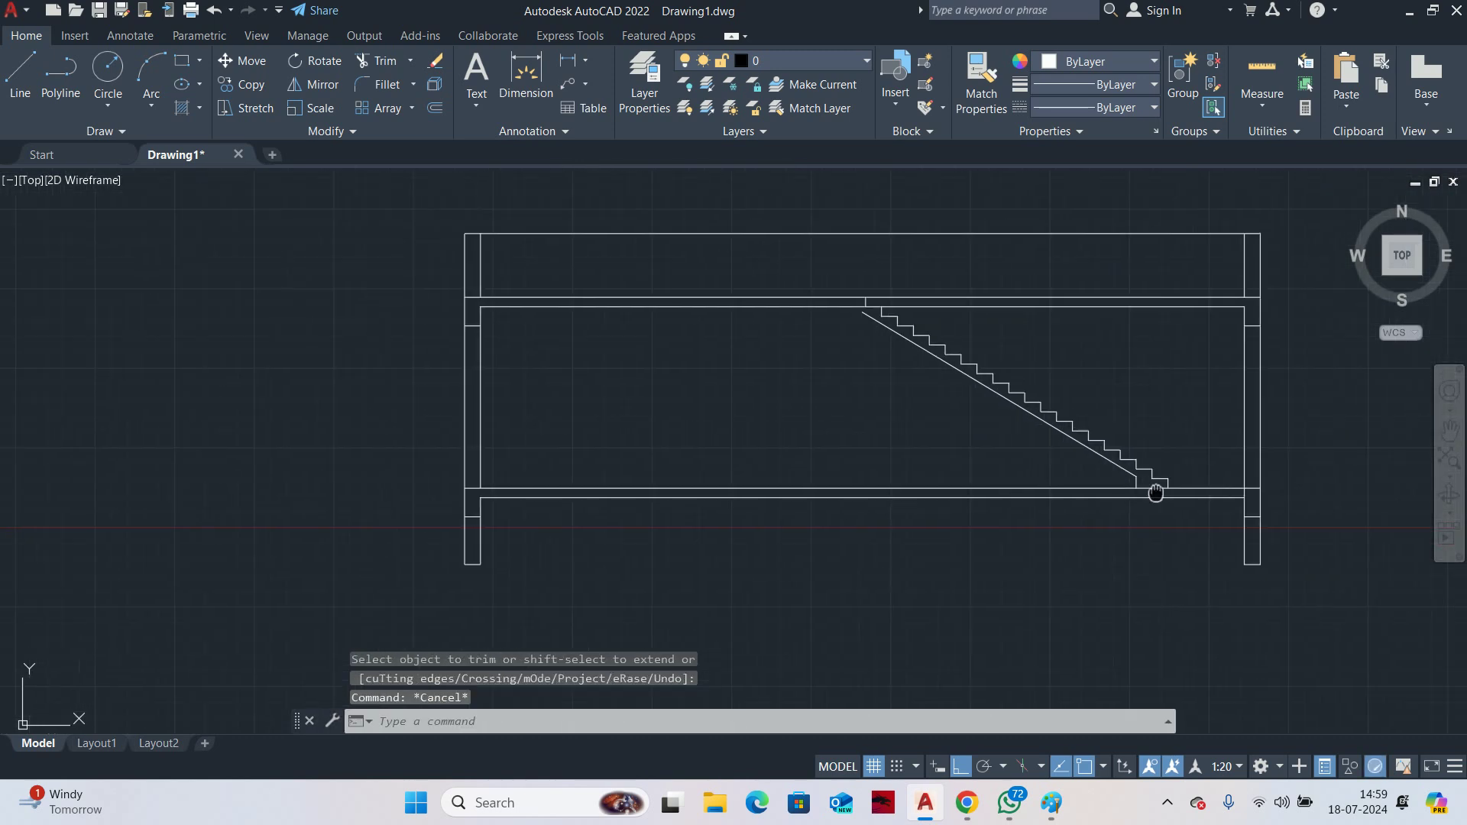
Extend the upper end of the waist slab line to the underside of the upper floor slab
{"action": "scroll", "coordinate": [1032, 419], "scroll_direction": "up", "scroll_amount": 8}
{"action": "key", "text": "Escape"}
{"action": "key", "text": "Escape"}
{"action": "type", "text": "E"}
{"action": "key", "text": "Return"}
{"action": "scroll", "coordinate": [967, 550], "scroll_direction": "up", "scroll_amount": 3}
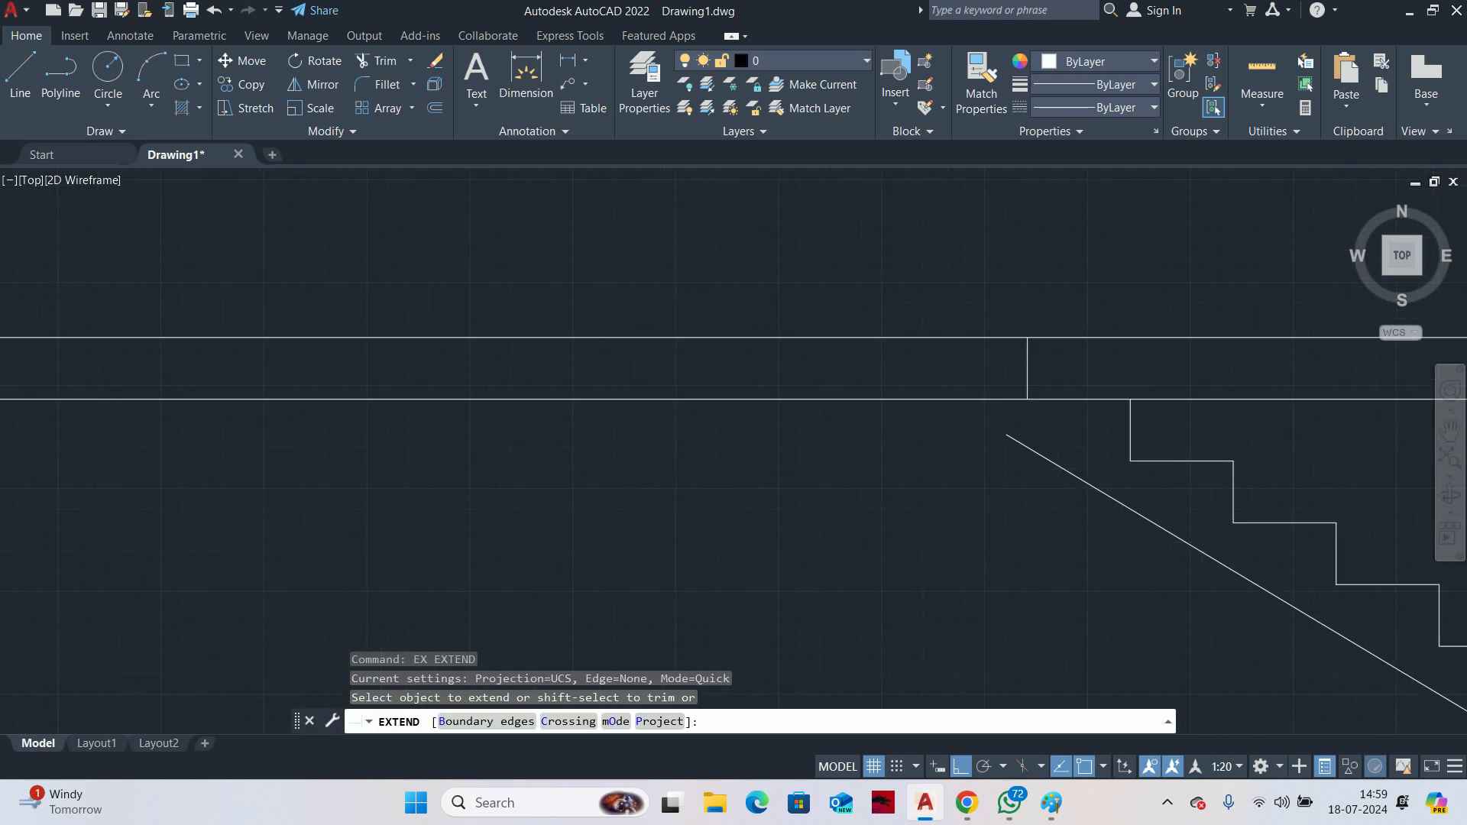
{"action": "scroll", "coordinate": [994, 397], "scroll_direction": "up", "scroll_amount": 4}
{"action": "scroll", "coordinate": [987, 408], "scroll_direction": "down", "scroll_amount": 5}
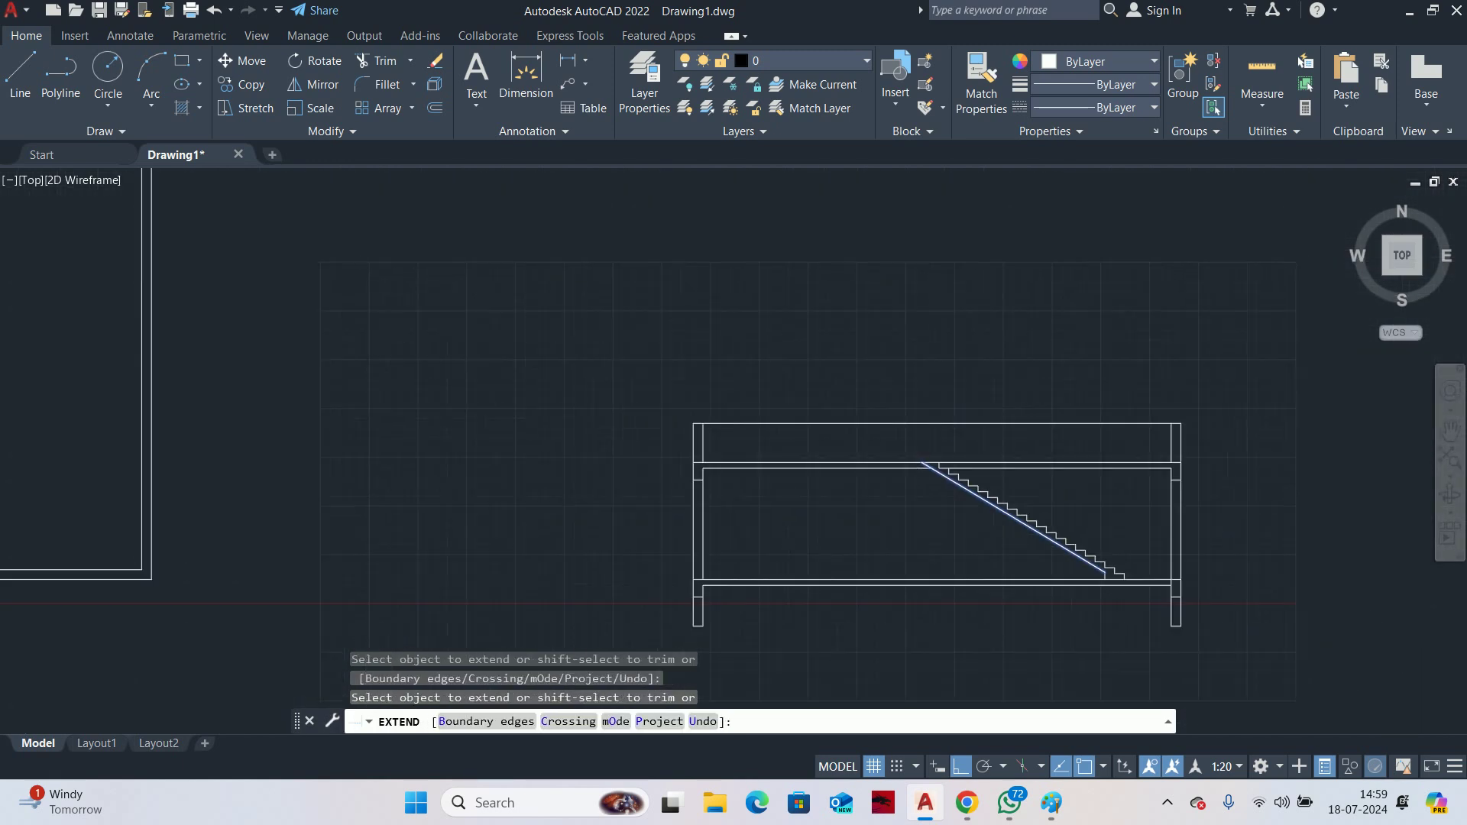
{"action": "key", "text": "Escape"}
{"action": "key", "text": "Escape"}
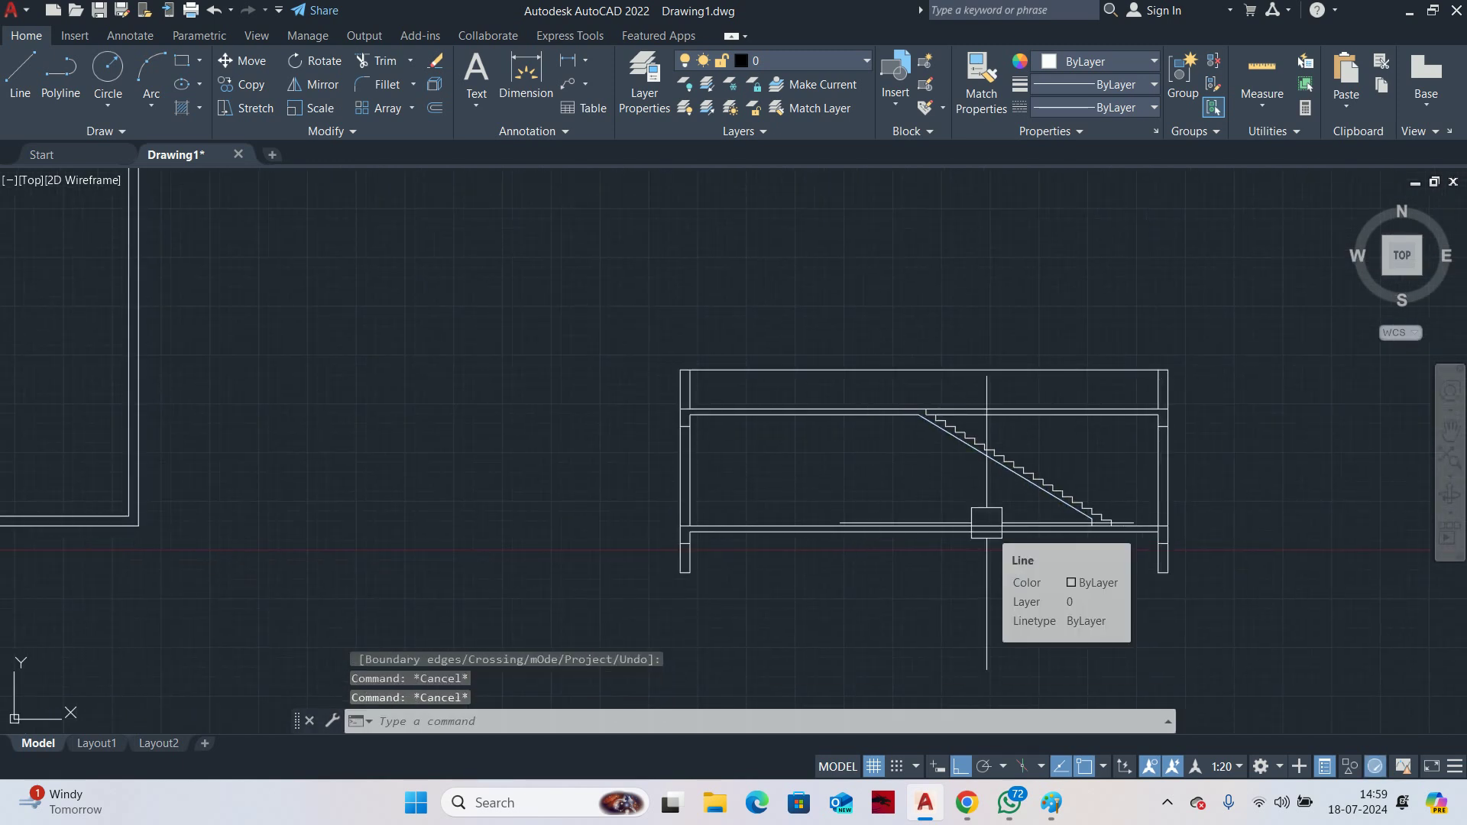
{"action": "scroll", "coordinate": [886, 411], "scroll_direction": "up", "scroll_amount": 6}
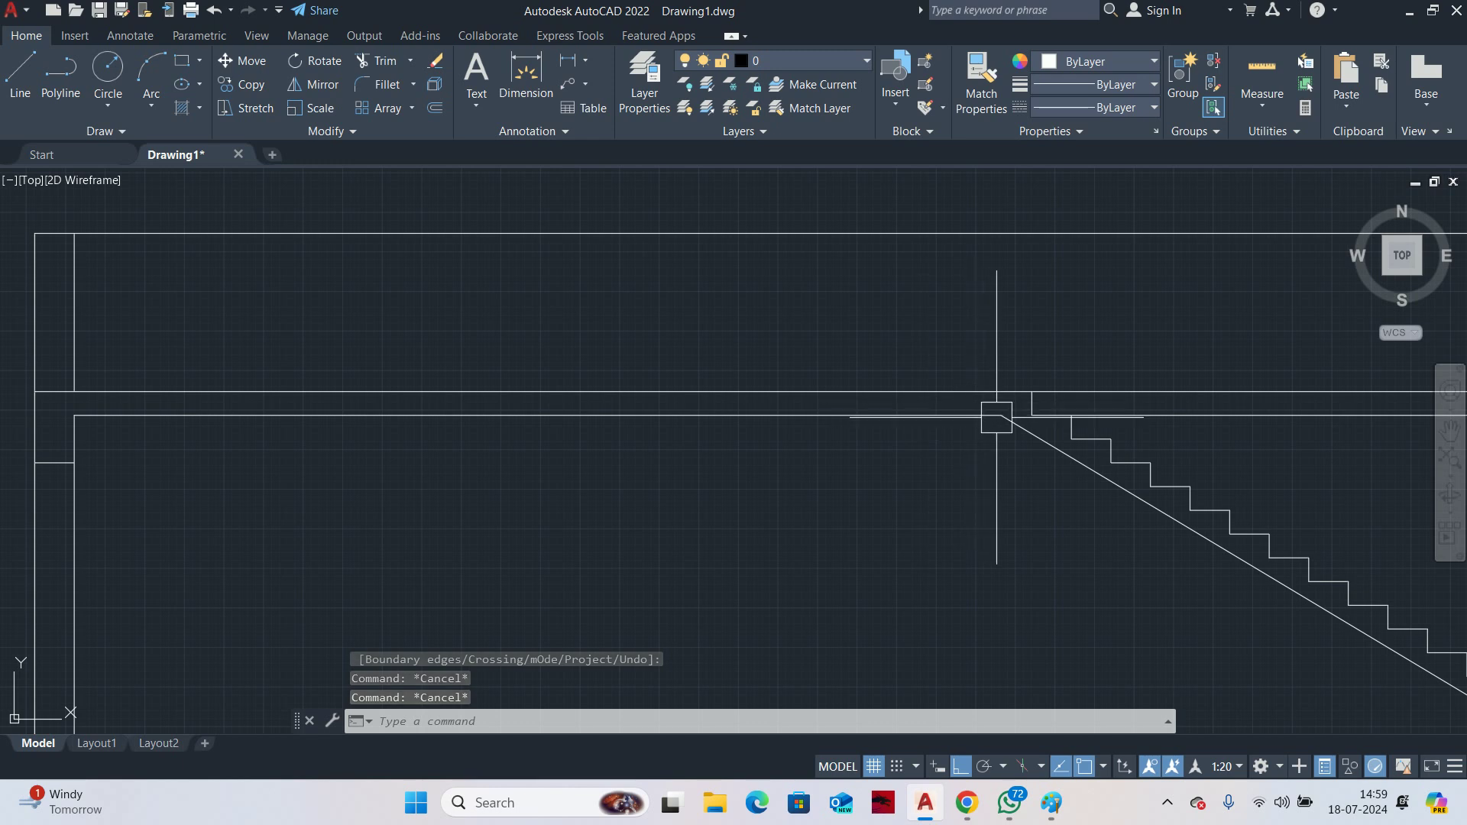
{"action": "key", "text": "Escape"}
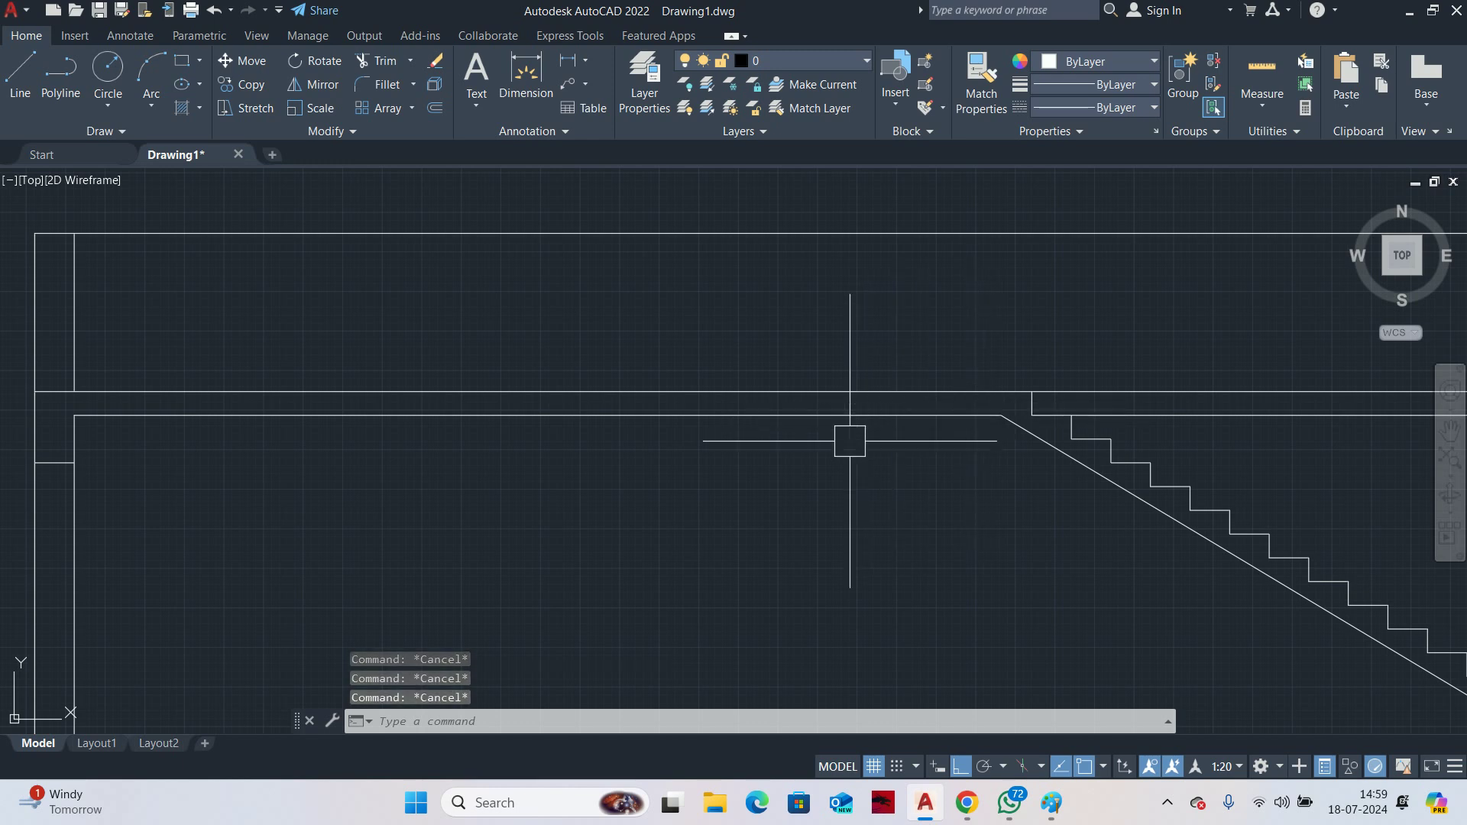
{"action": "scroll", "coordinate": [850, 441], "scroll_direction": "down", "scroll_amount": 3}
{"action": "middle_click_drag", "start_coordinate": [845, 442], "coordinate": [874, 451]}
{"action": "type", "text": "co"}
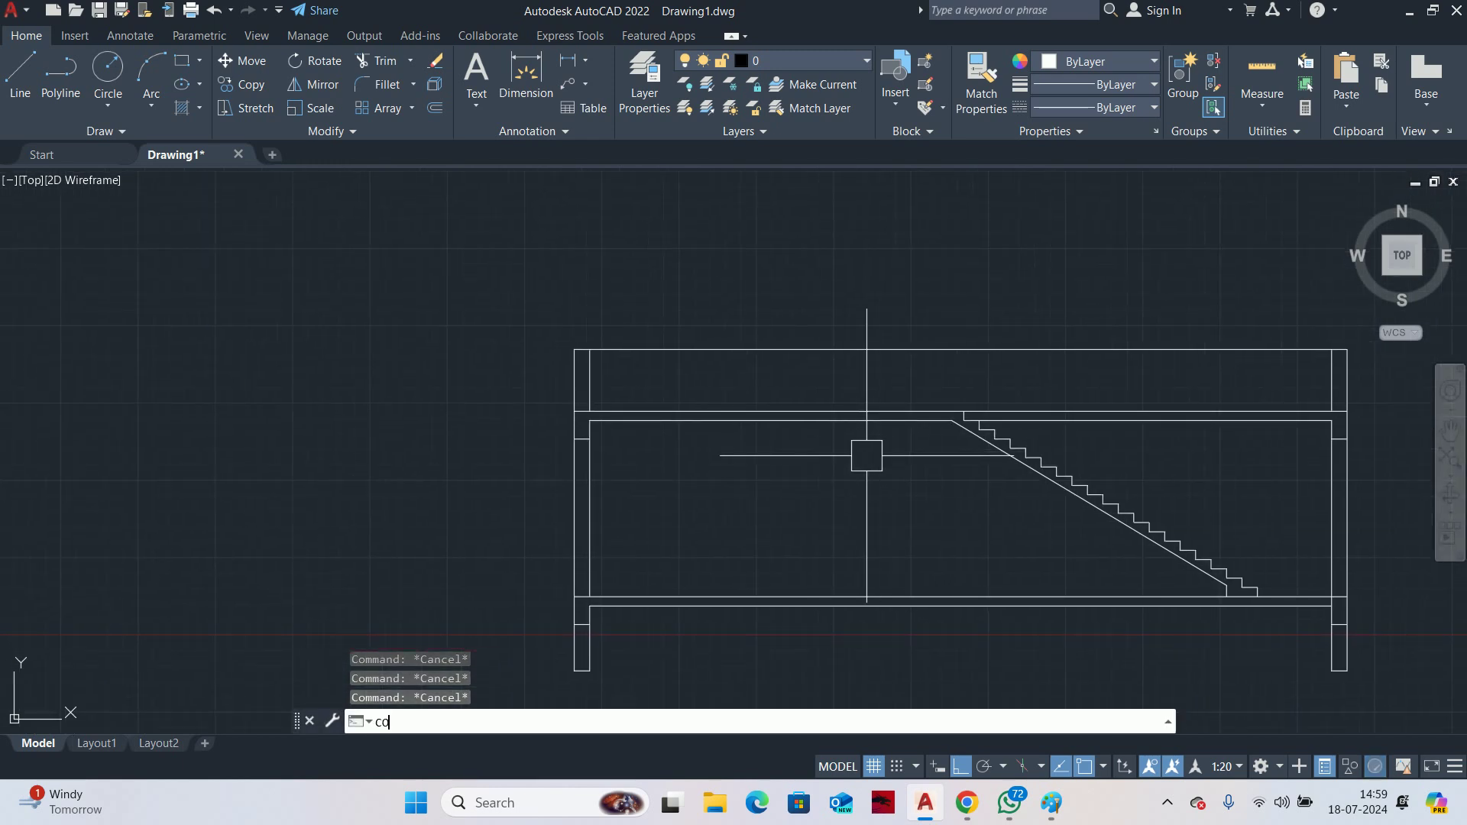
{"action": "key", "text": "Escape"}
Draw a vertical construction line about 1045 long downward from the slab's top edge at the head of the stair
{"action": "scroll", "coordinate": [950, 415], "scroll_direction": "up", "scroll_amount": 4}
{"action": "type", "text": "l"}
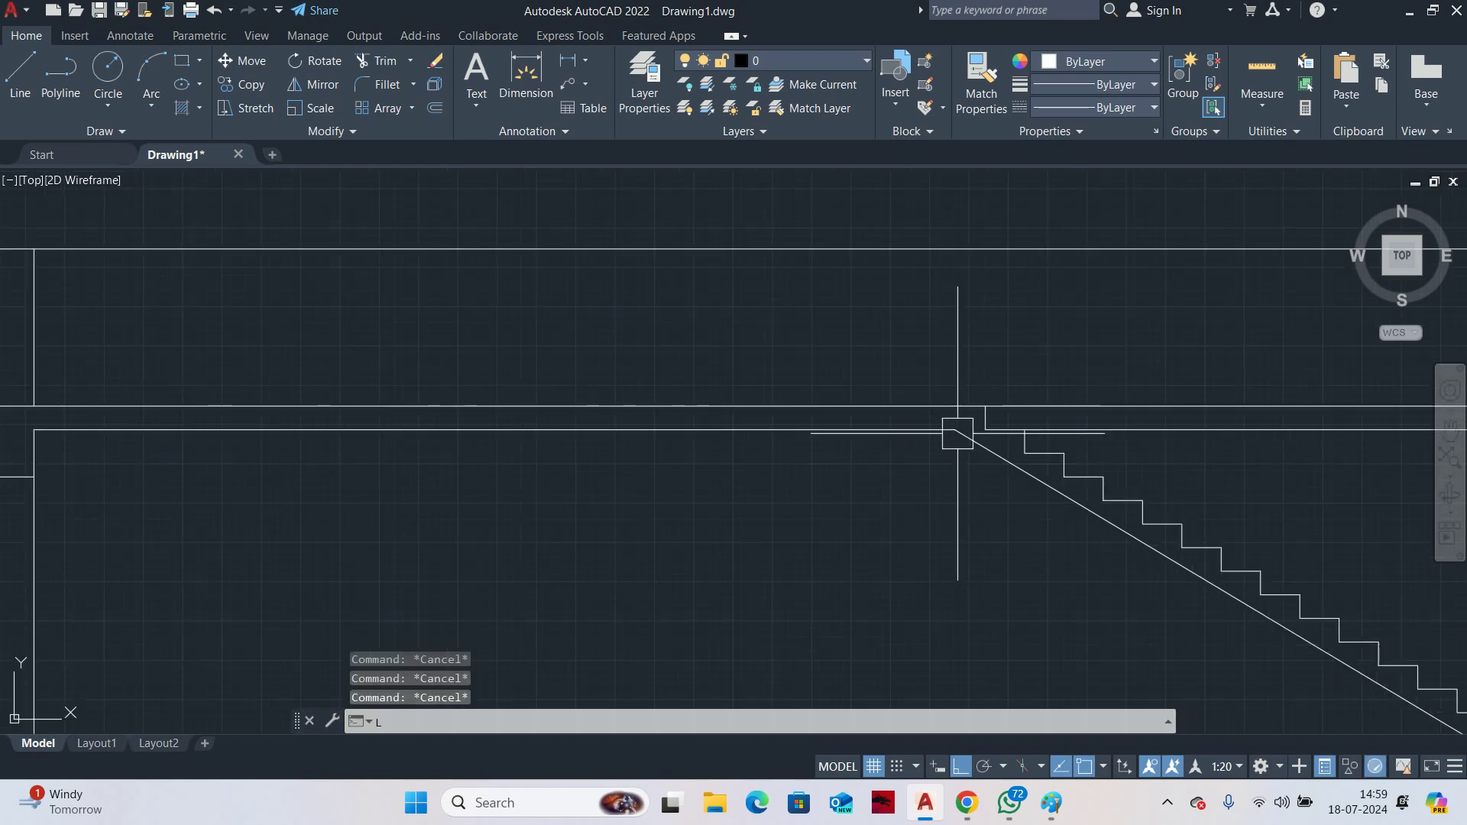
{"action": "key", "text": "Return"}
{"action": "scroll", "coordinate": [988, 390], "scroll_direction": "up", "scroll_amount": 4}
{"action": "left_click", "coordinate": [977, 438]}
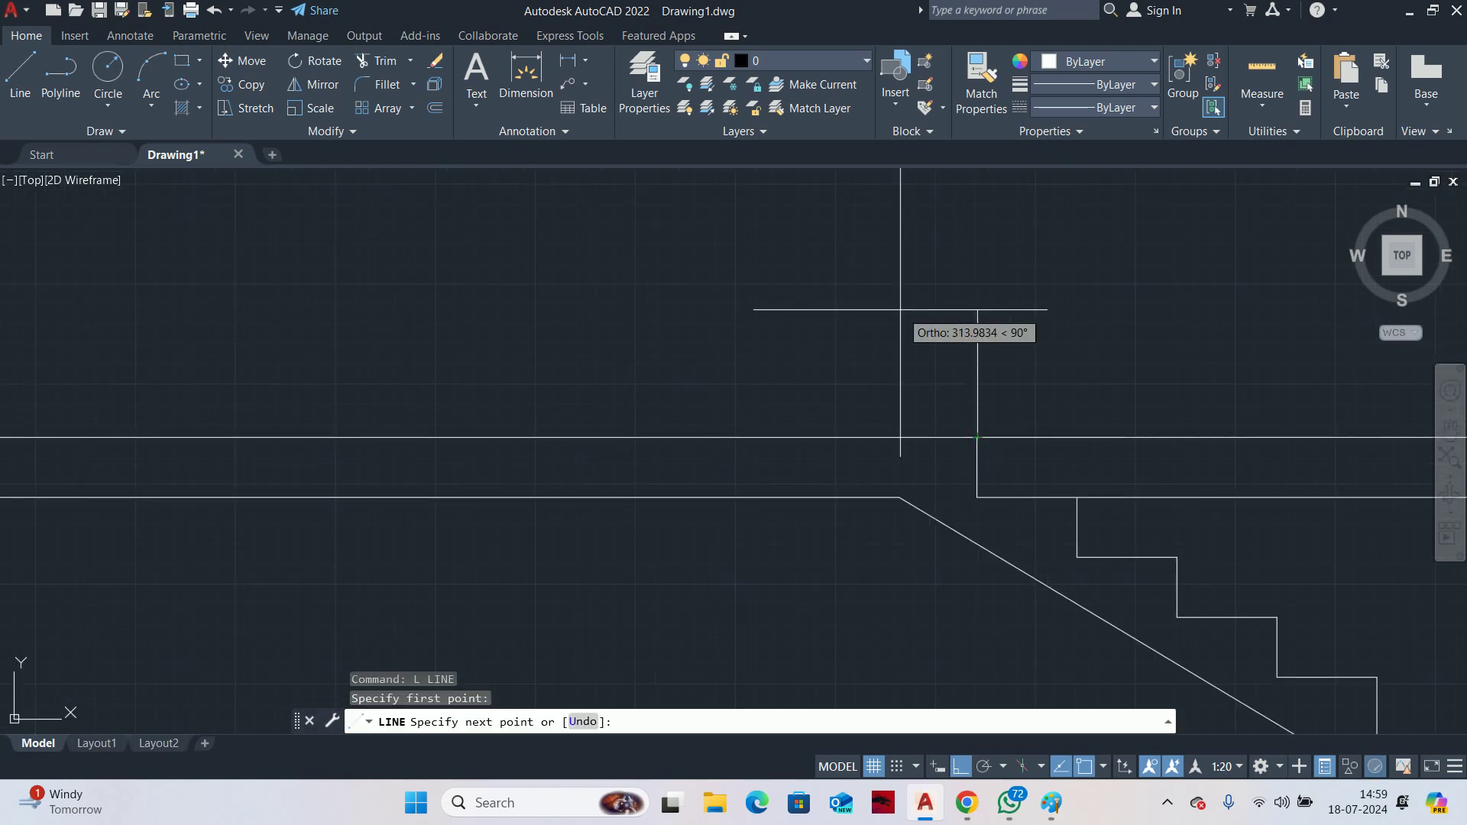
{"action": "scroll", "coordinate": [940, 368], "scroll_direction": "down", "scroll_amount": 4}
{"action": "key", "text": "Escape"}
Offset the vertical construction line by 1200 away from the stair, toward the left wall
{"action": "type", "text": "o"}
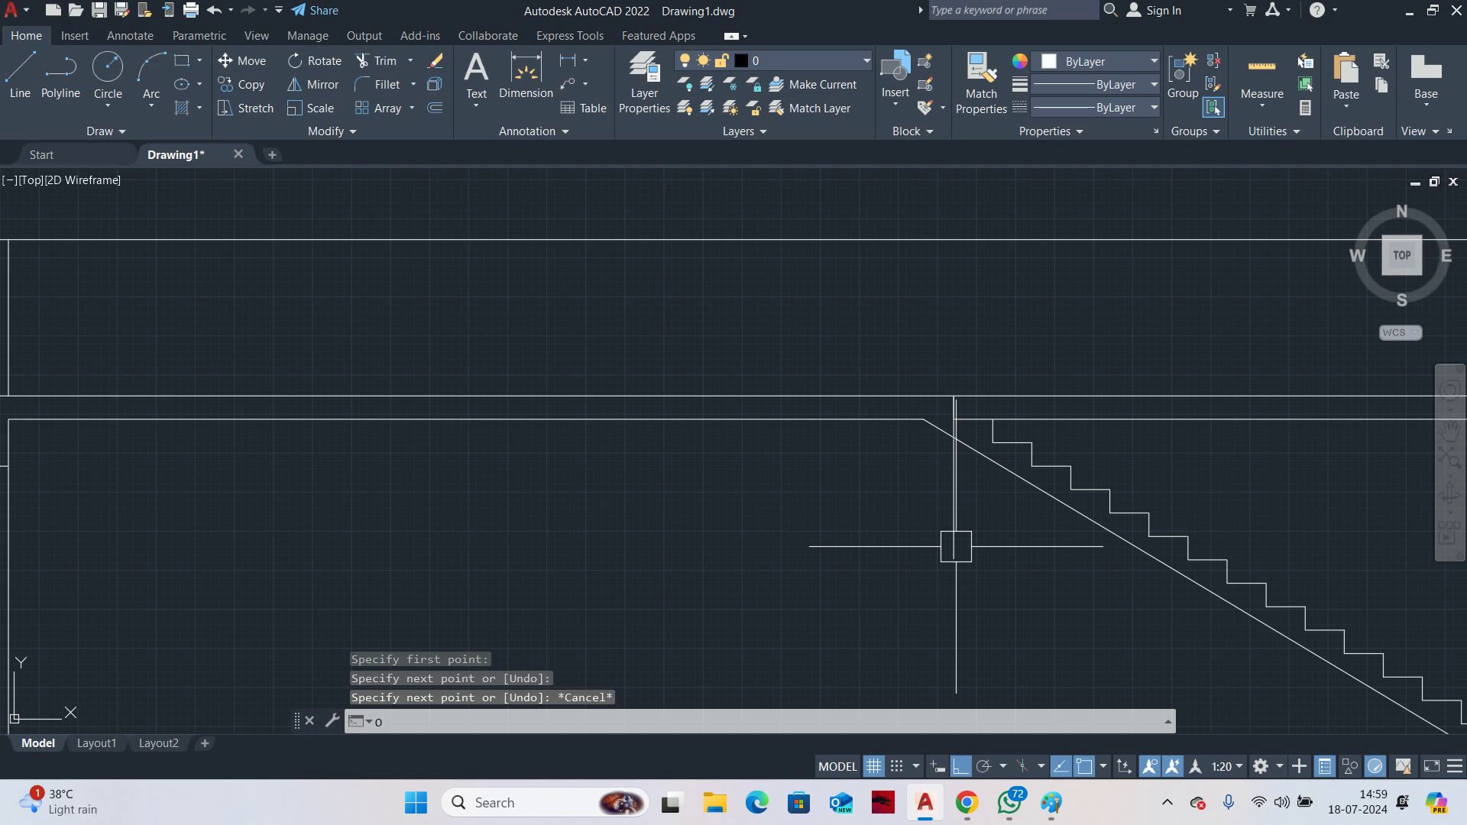
{"action": "key", "text": "Return"}
{"action": "type", "text": "1200"}
{"action": "key", "text": "Return"}
{"action": "left_click", "coordinate": [954, 510]}
{"action": "left_click", "coordinate": [824, 520]}
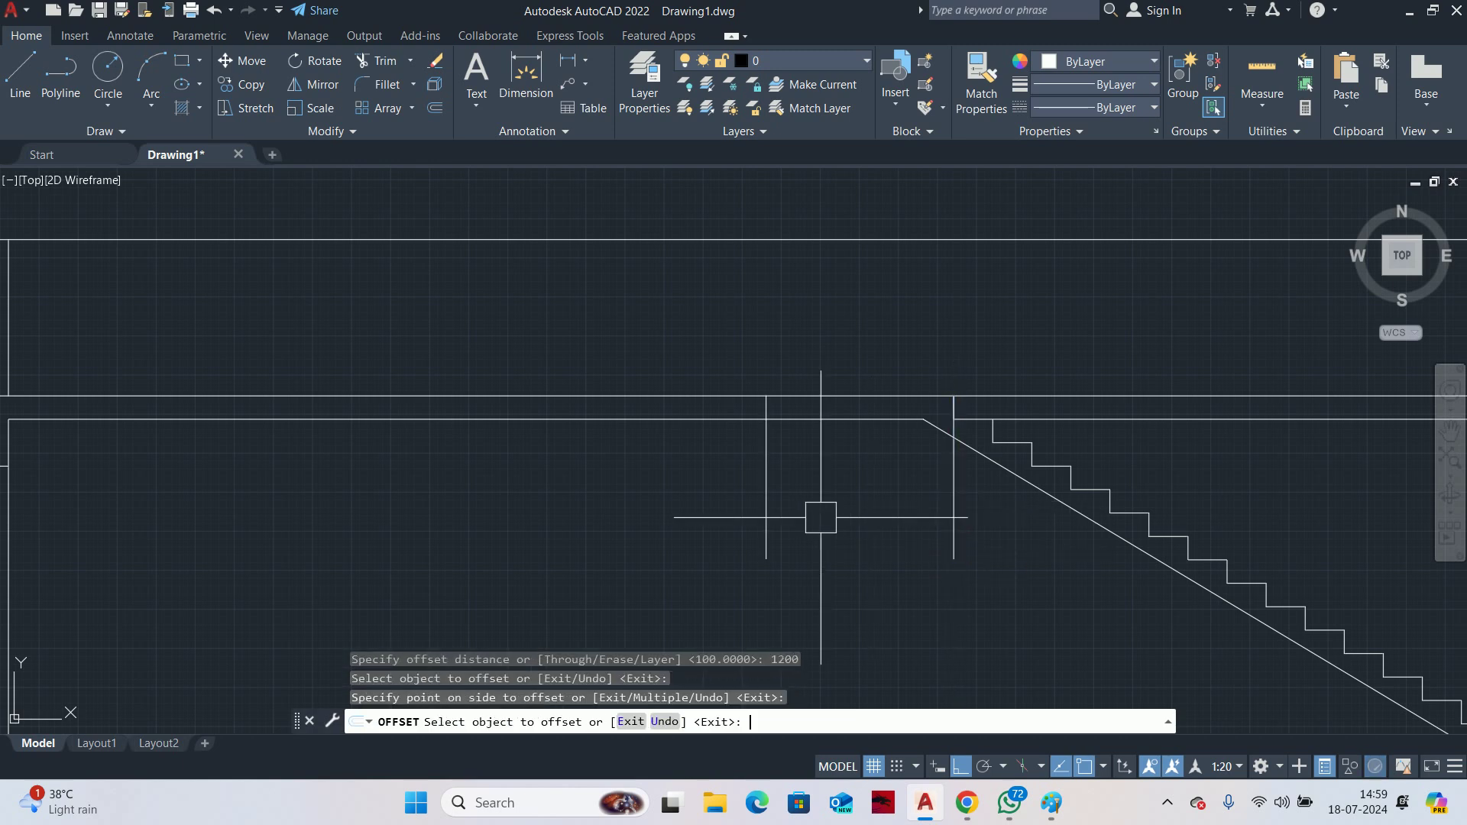
{"action": "key", "text": "Escape"}
{"action": "key", "text": "Escape"}
{"action": "scroll", "coordinate": [799, 536], "scroll_direction": "down", "scroll_amount": 2}
{"action": "type", "text": "o"}
{"action": "key", "text": "Return"}
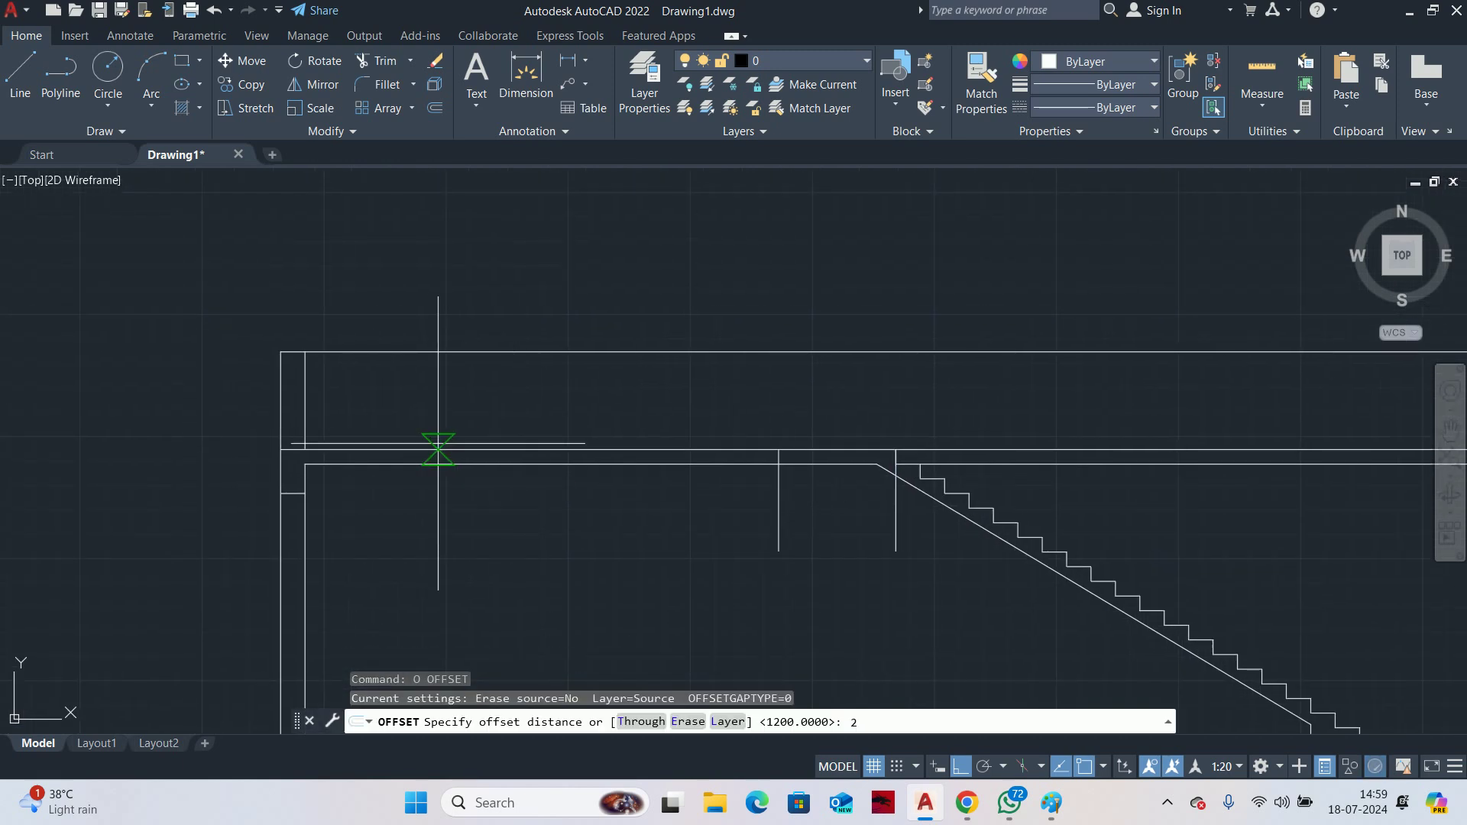
{"action": "key", "text": "Escape"}
Offset the new vertical line toward the stair by the left wall's thickness, picking the distance across the wall's upper end
{"action": "scroll", "coordinate": [255, 465], "scroll_direction": "up", "scroll_amount": 4}
{"action": "type", "text": "o"}
{"action": "key", "text": "Return"}
{"action": "scroll", "coordinate": [328, 328], "scroll_direction": "up", "scroll_amount": 1}
{"action": "left_click", "coordinate": [360, 353]}
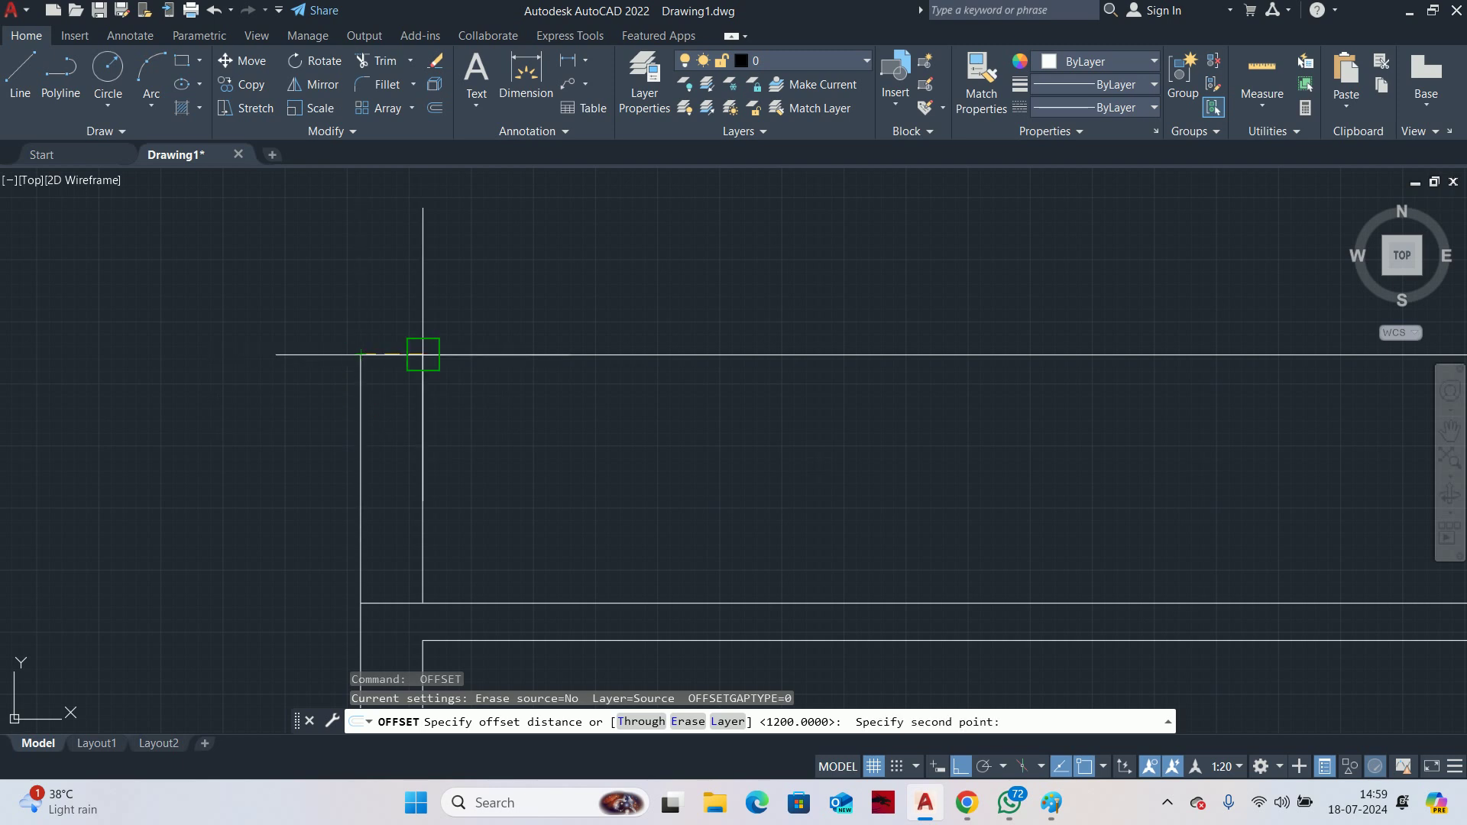
{"action": "left_click", "coordinate": [423, 354]}
{"action": "scroll", "coordinate": [733, 580], "scroll_direction": "down", "scroll_amount": 6}
{"action": "scroll", "coordinate": [593, 489], "scroll_direction": "up", "scroll_amount": 2}
{"action": "left_click", "coordinate": [764, 612]}
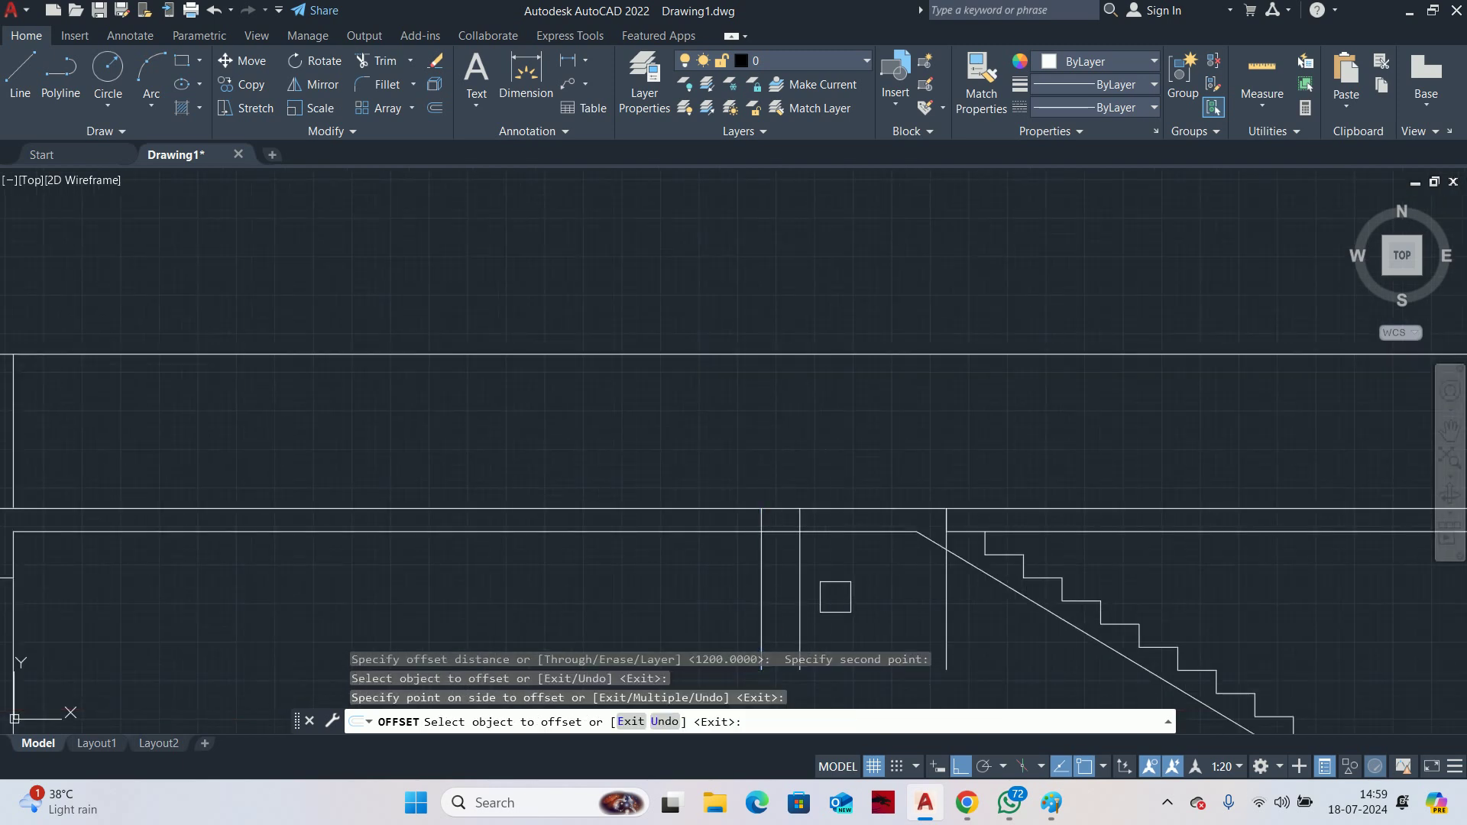
{"action": "left_click", "coordinate": [845, 589]}
{"action": "key", "text": "Escape"}
{"action": "key", "text": "Escape"}
Draw a horizontal line from the left wall's beam-bottom level across to the farther of the two new vertical lines
{"action": "scroll", "coordinate": [879, 580], "scroll_direction": "down", "scroll_amount": 2}
{"action": "type", "text": "l"}
{"action": "key", "text": "Return"}
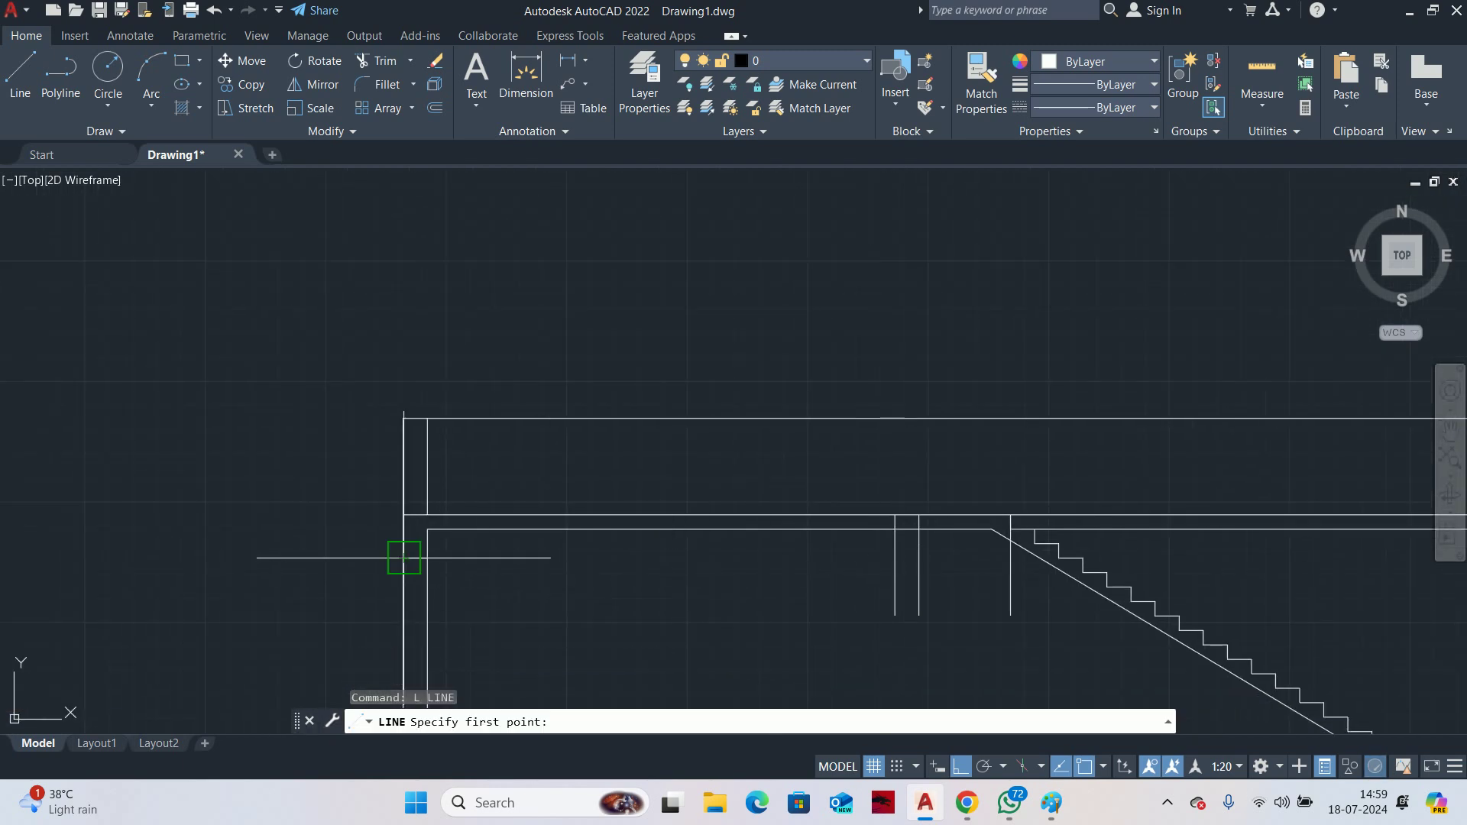
{"action": "left_click", "coordinate": [425, 558]}
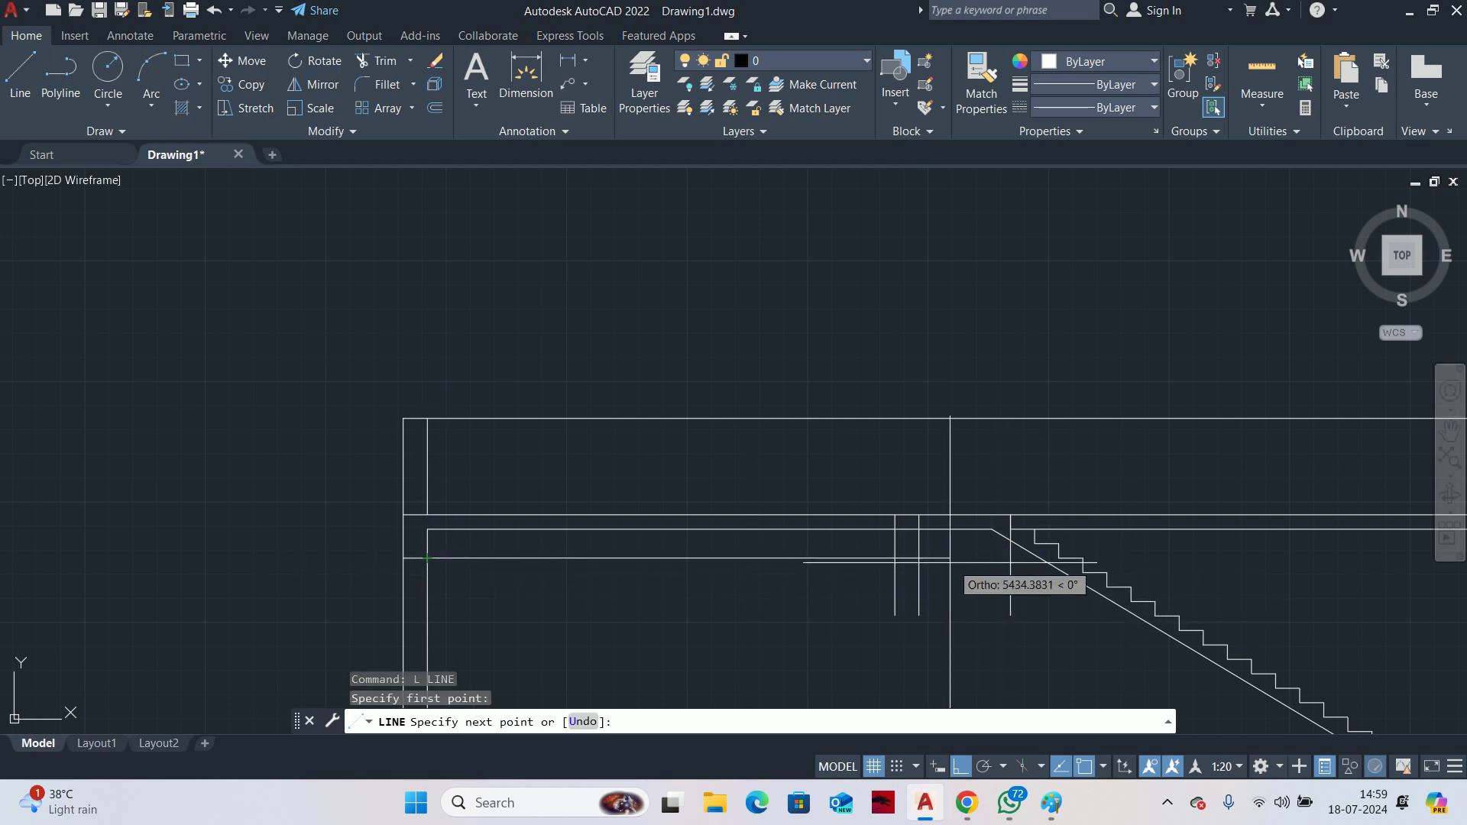
{"action": "left_click", "coordinate": [919, 558]}
{"action": "key", "text": "Escape"}
Delete the vertical construction line at the head of the stair
{"action": "scroll", "coordinate": [994, 578], "scroll_direction": "up", "scroll_amount": 2}
{"action": "left_click", "coordinate": [1035, 574]}
{"action": "scroll", "coordinate": [1019, 568], "scroll_direction": "down", "scroll_amount": 3}
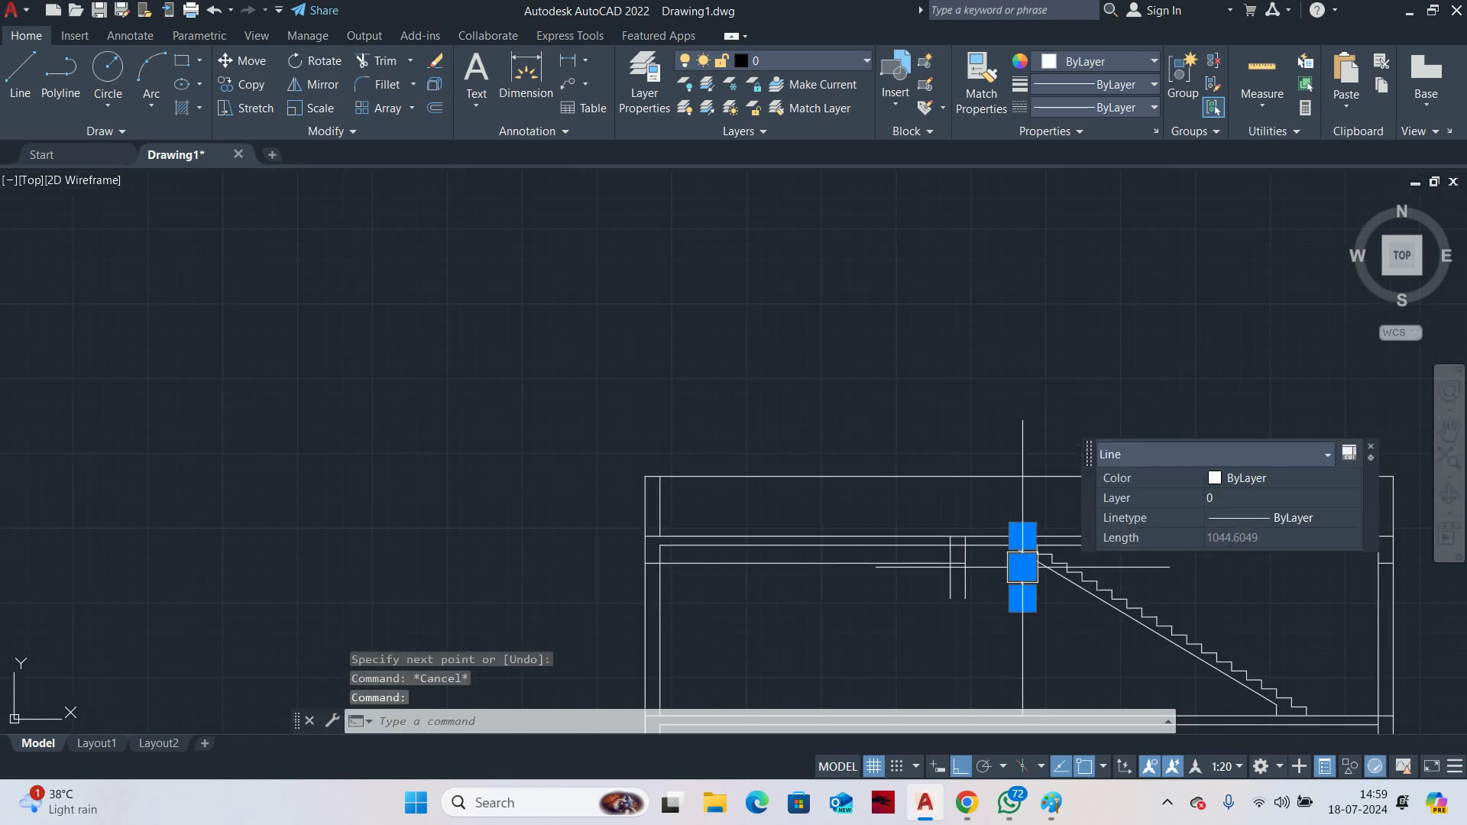
{"action": "key", "text": "Delete"}
Trim the crossing lines beside the head of the stair into a U-shaped beam open to the upper floor slab
{"action": "scroll", "coordinate": [948, 578], "scroll_direction": "up", "scroll_amount": 2}
{"action": "middle_click_drag", "start_coordinate": [959, 569], "coordinate": [651, 570]}
{"action": "type", "text": "tr"}
{"action": "key", "text": "Return"}
{"action": "scroll", "coordinate": [646, 567], "scroll_direction": "up", "scroll_amount": 2}
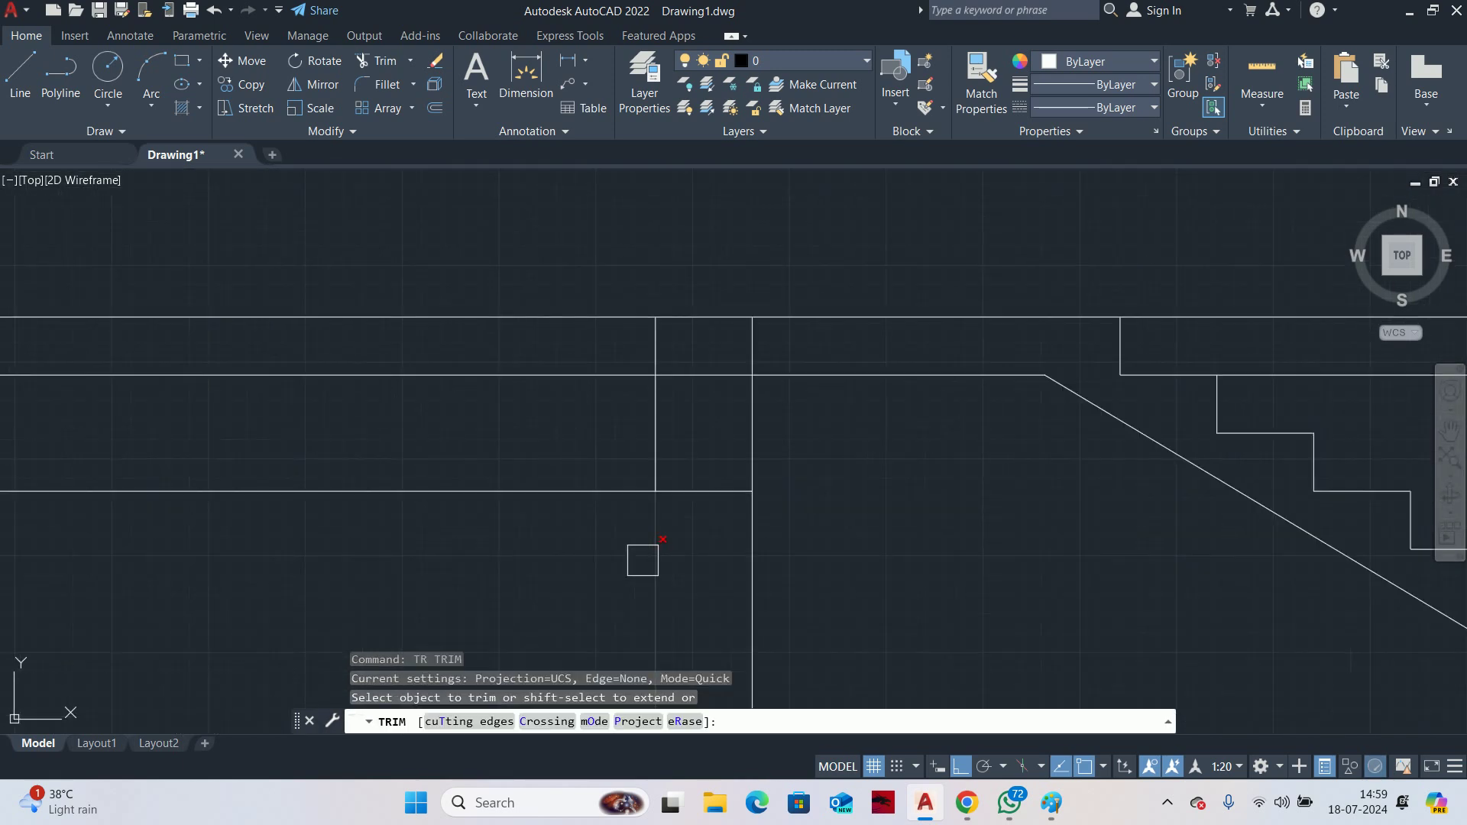
{"action": "left_click_drag", "start_coordinate": [864, 581], "coordinate": [585, 567]}
{"action": "key", "text": "Return"}
{"action": "left_click", "coordinate": [576, 493]}
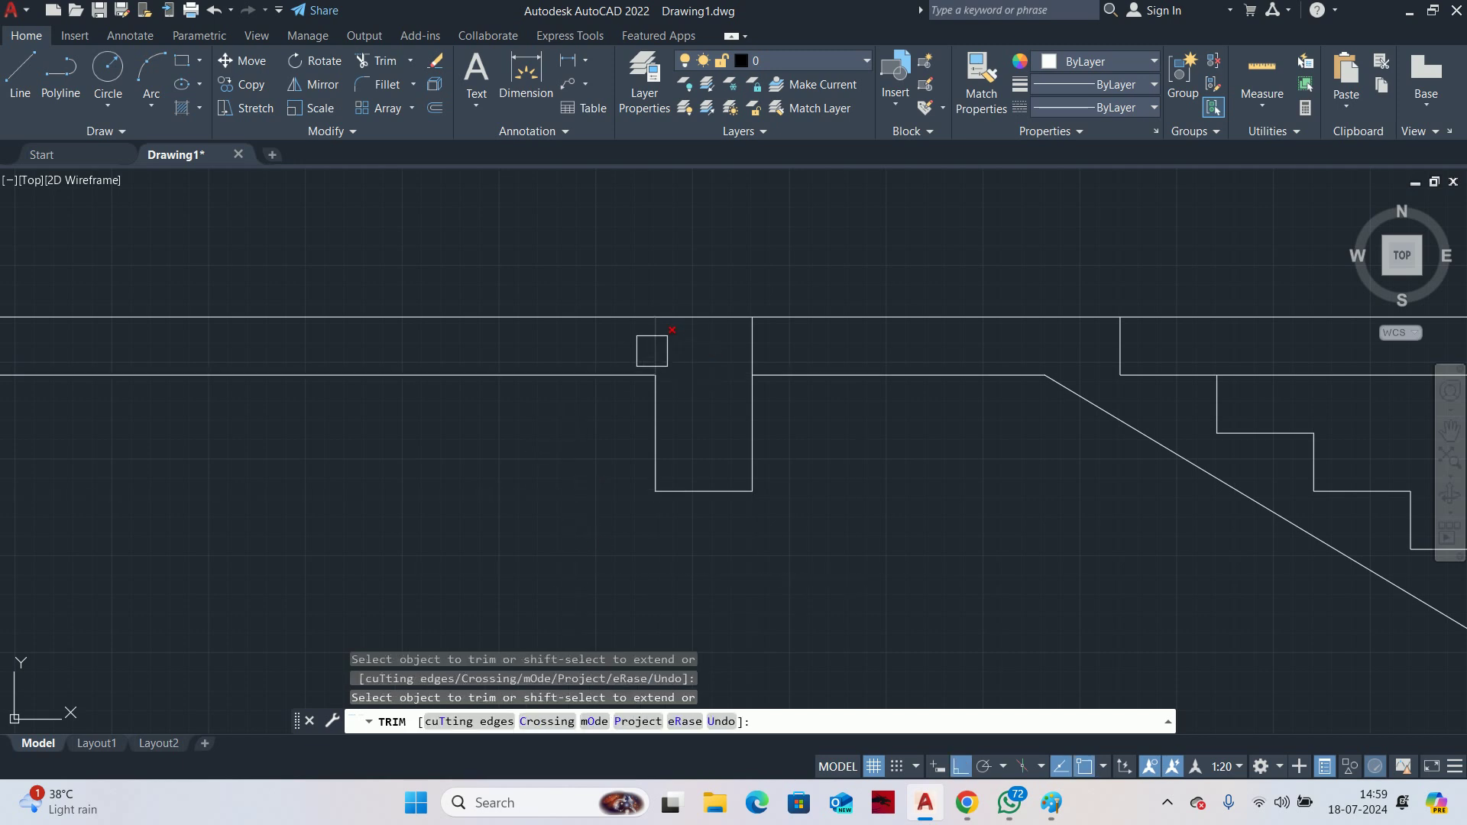
{"action": "left_click", "coordinate": [753, 346]}
{"action": "scroll", "coordinate": [795, 428], "scroll_direction": "down", "scroll_amount": 4}
{"action": "key", "text": "Escape"}
{"action": "key", "text": "Escape"}
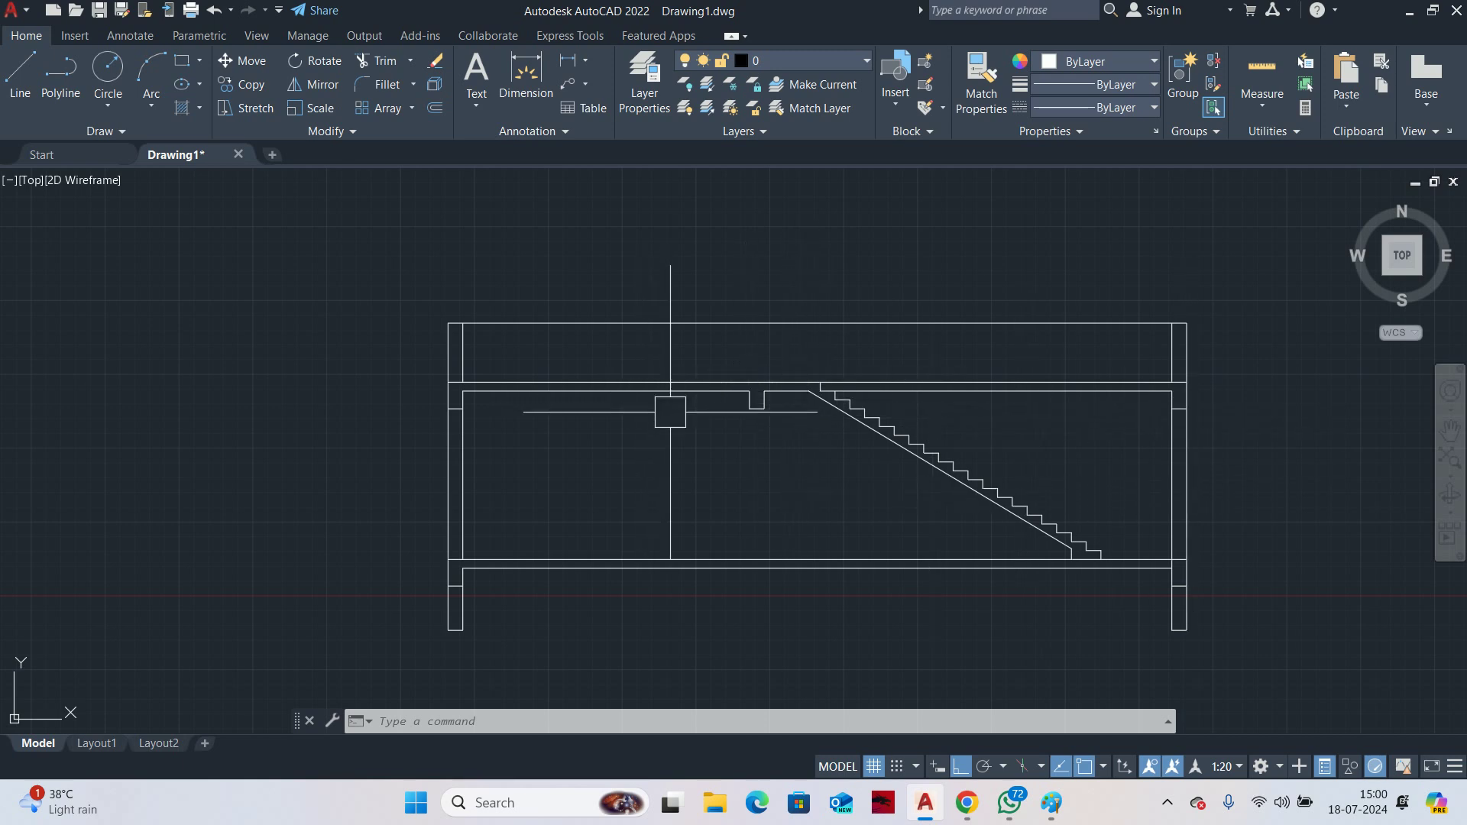
Copy the beam outline vertically down to the underside of the lower floor slab, using its upper-right corner as base point
{"action": "type", "text": "co"}
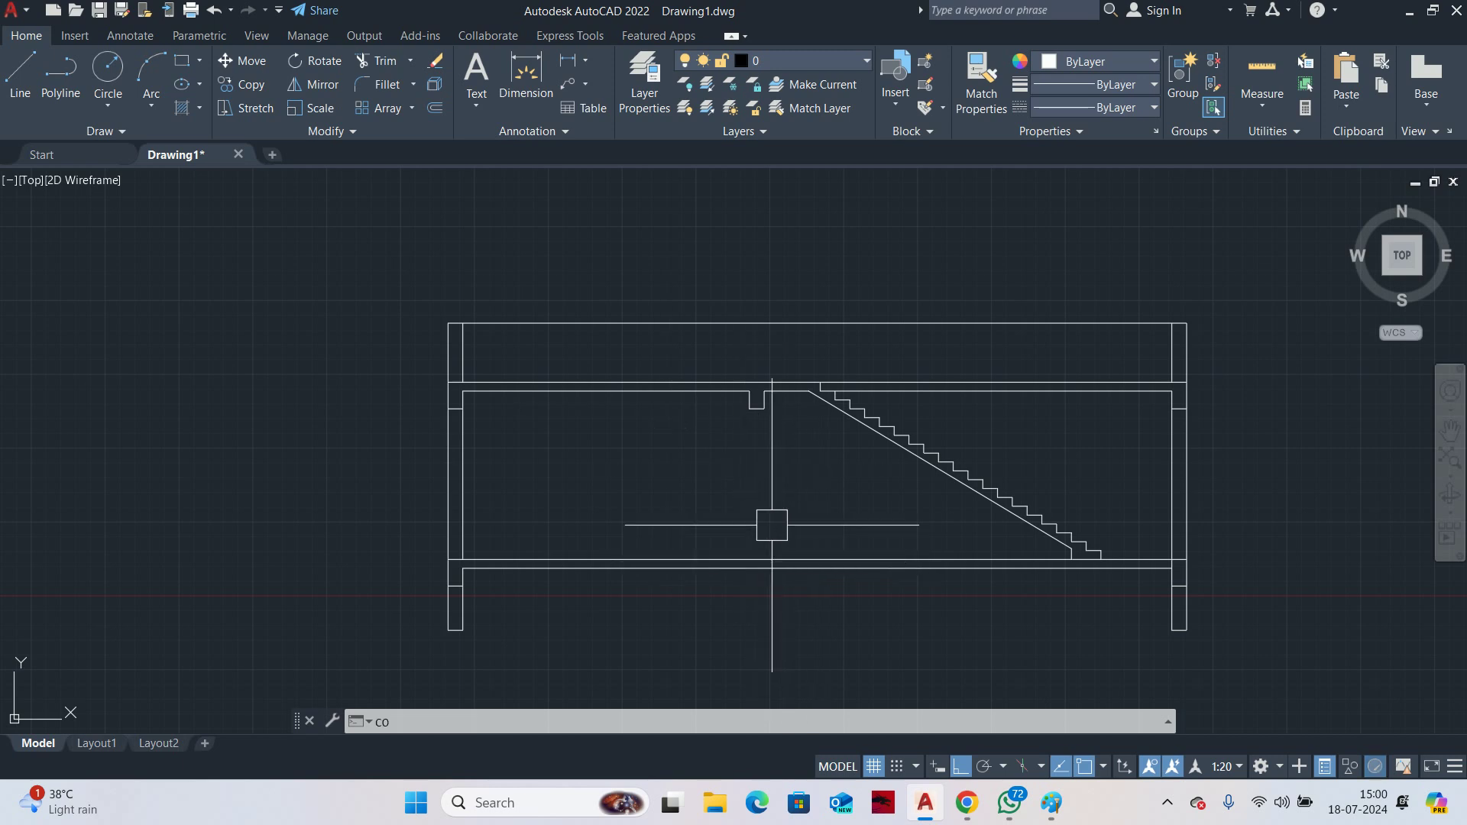
{"action": "key", "text": "space"}
{"action": "scroll", "coordinate": [759, 450], "scroll_direction": "up", "scroll_amount": 2}
{"action": "left_click", "coordinate": [794, 441]}
{"action": "left_click", "coordinate": [737, 377]}
{"action": "key", "text": "space"}
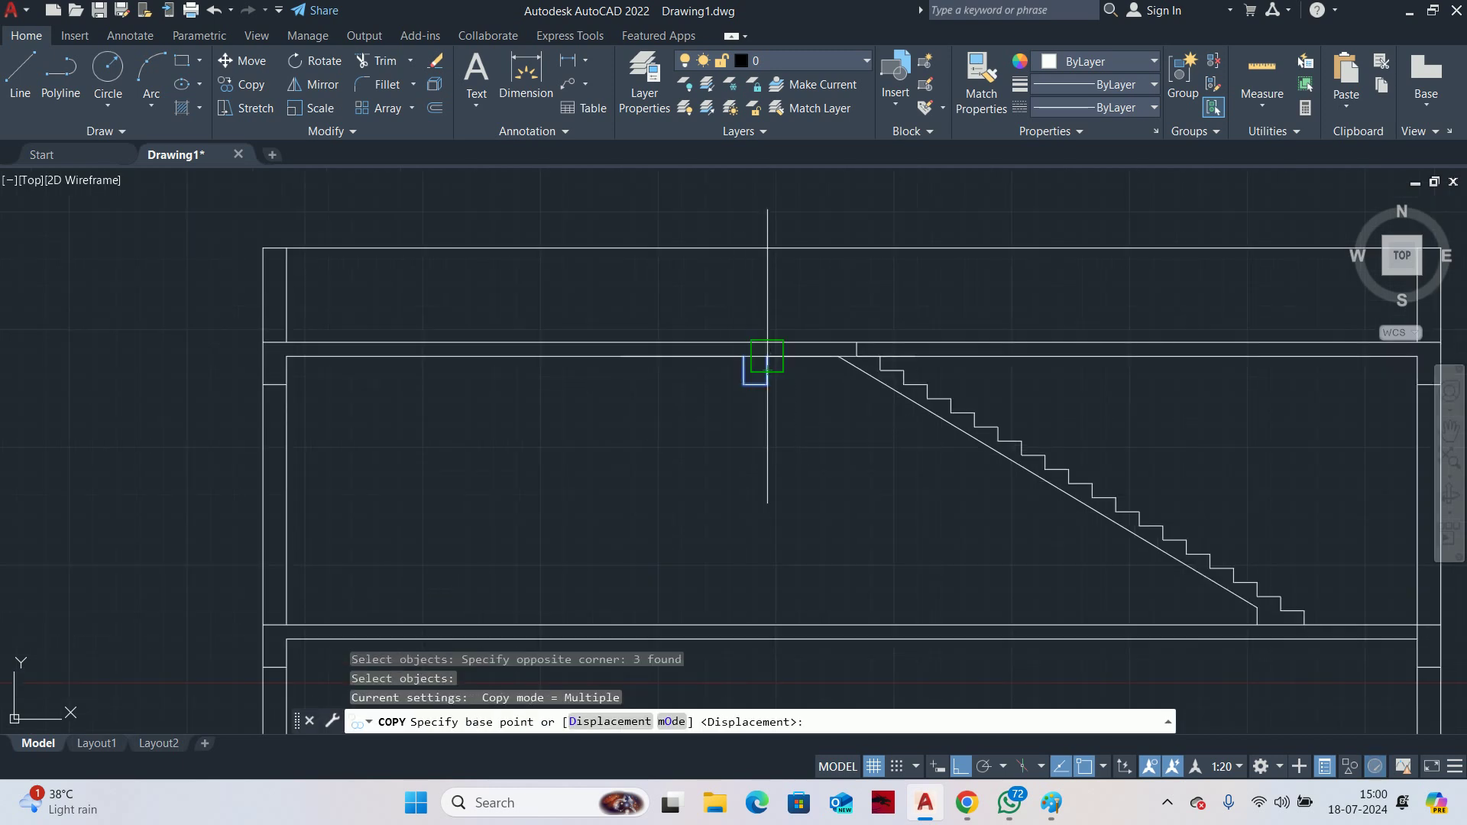
{"action": "left_click", "coordinate": [768, 357]}
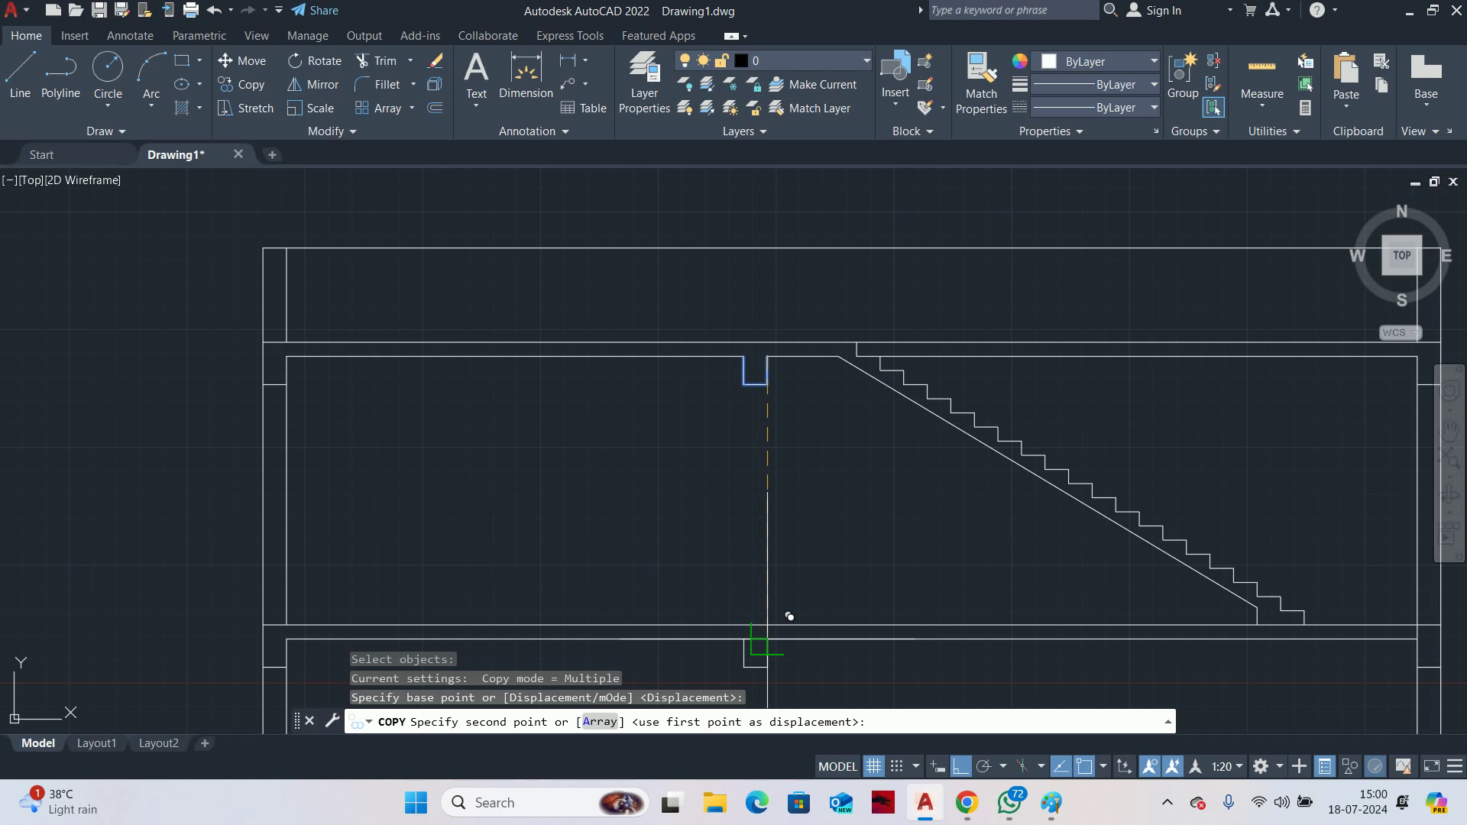
{"action": "left_click", "coordinate": [767, 639]}
{"action": "key", "text": "Escape"}
{"action": "key", "text": "Escape"}
{"action": "key", "text": "Escape"}
Trim the copied beam's sides inside the lower slab and the slab's underside line between them so beam and slab join
{"action": "scroll", "coordinate": [768, 639], "scroll_direction": "up", "scroll_amount": 3}
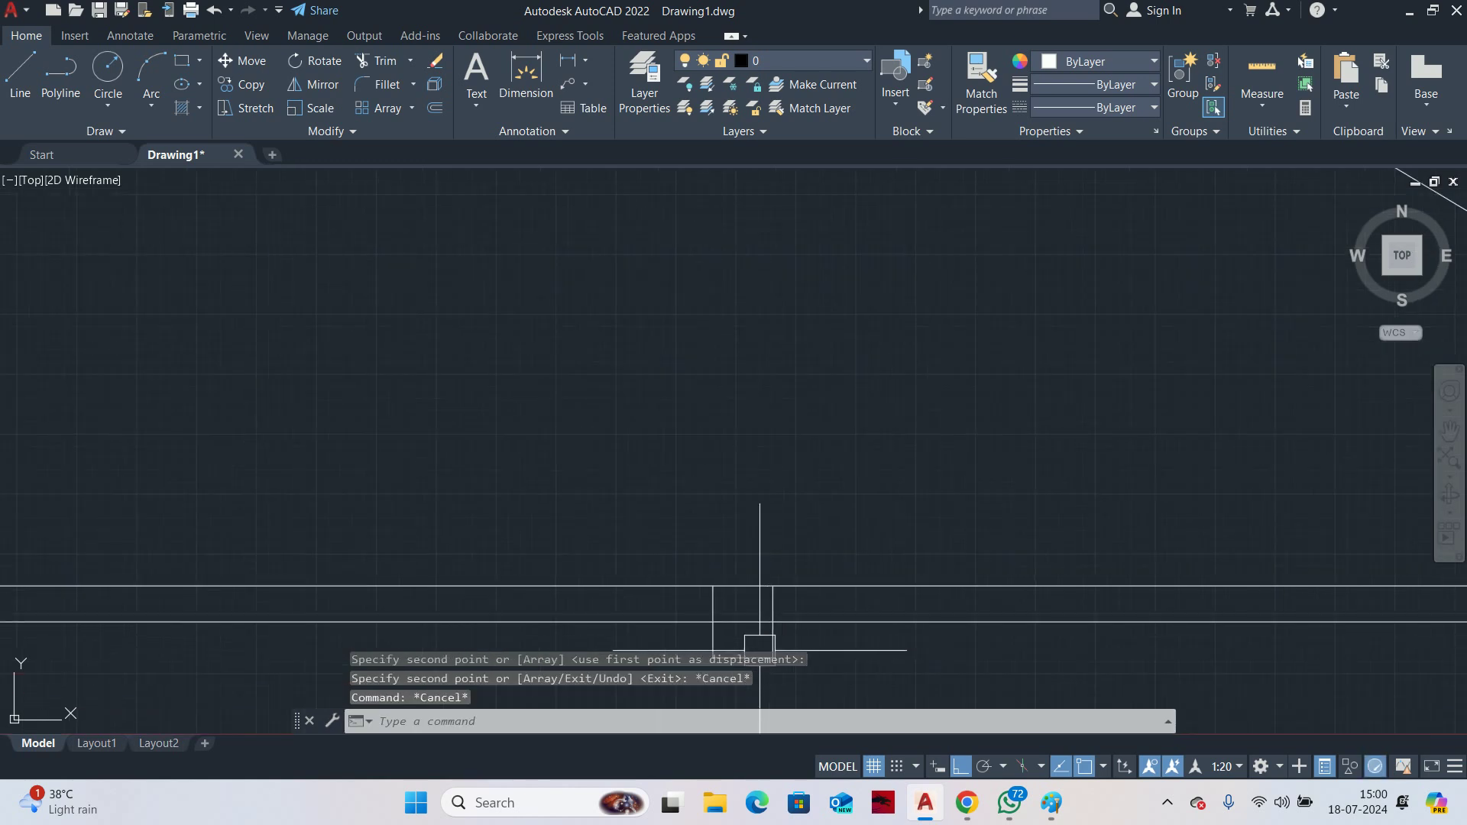
{"action": "type", "text": "TR"}
{"action": "key", "text": "space"}
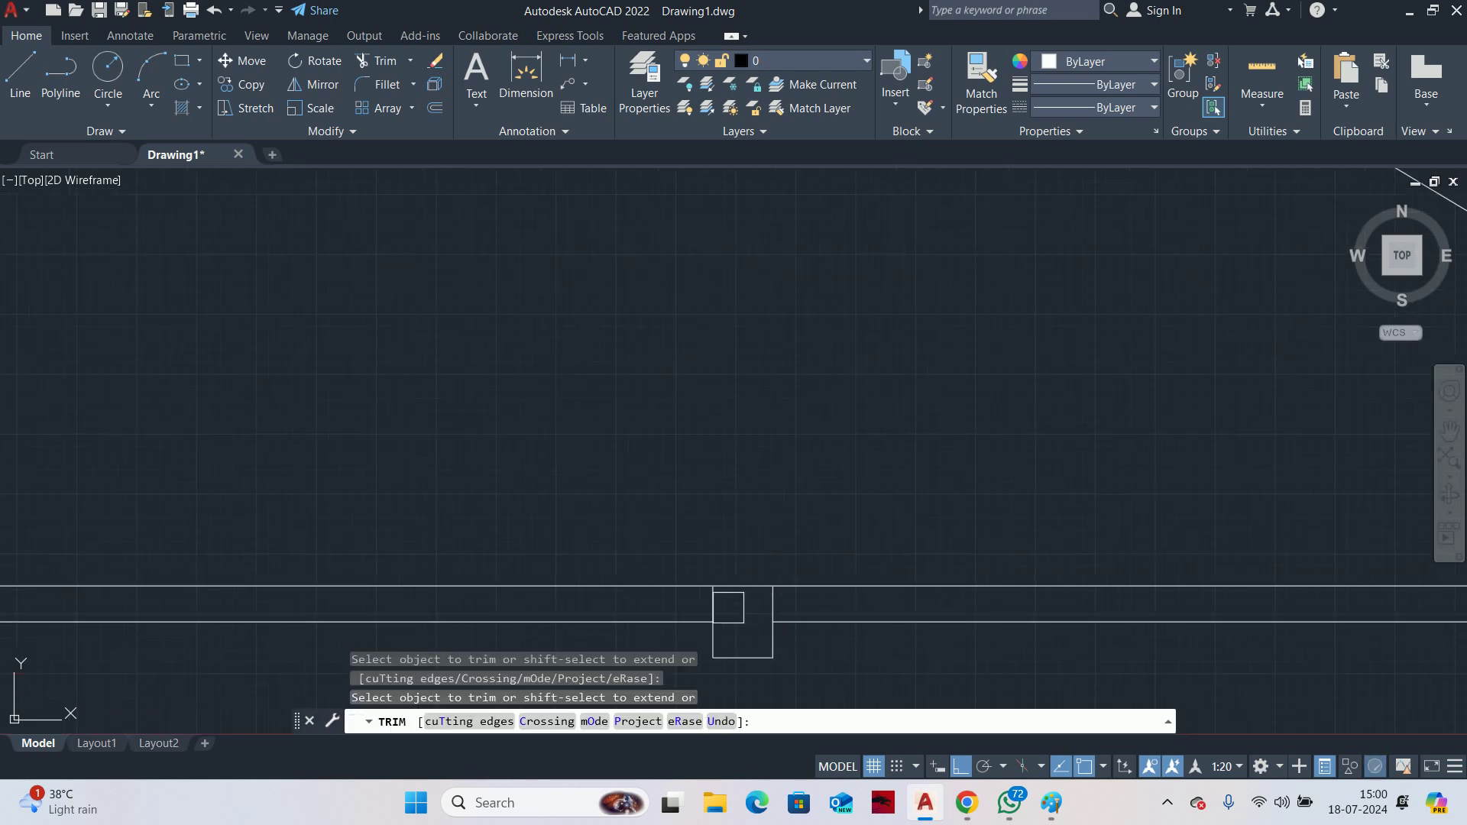
{"action": "mouse_move", "coordinate": [728, 608]}
{"action": "left_mouse_down"}
{"action": "mouse_move", "coordinate": [715, 604]}
{"action": "mouse_move", "coordinate": [776, 612]}
{"action": "left_mouse_up"}
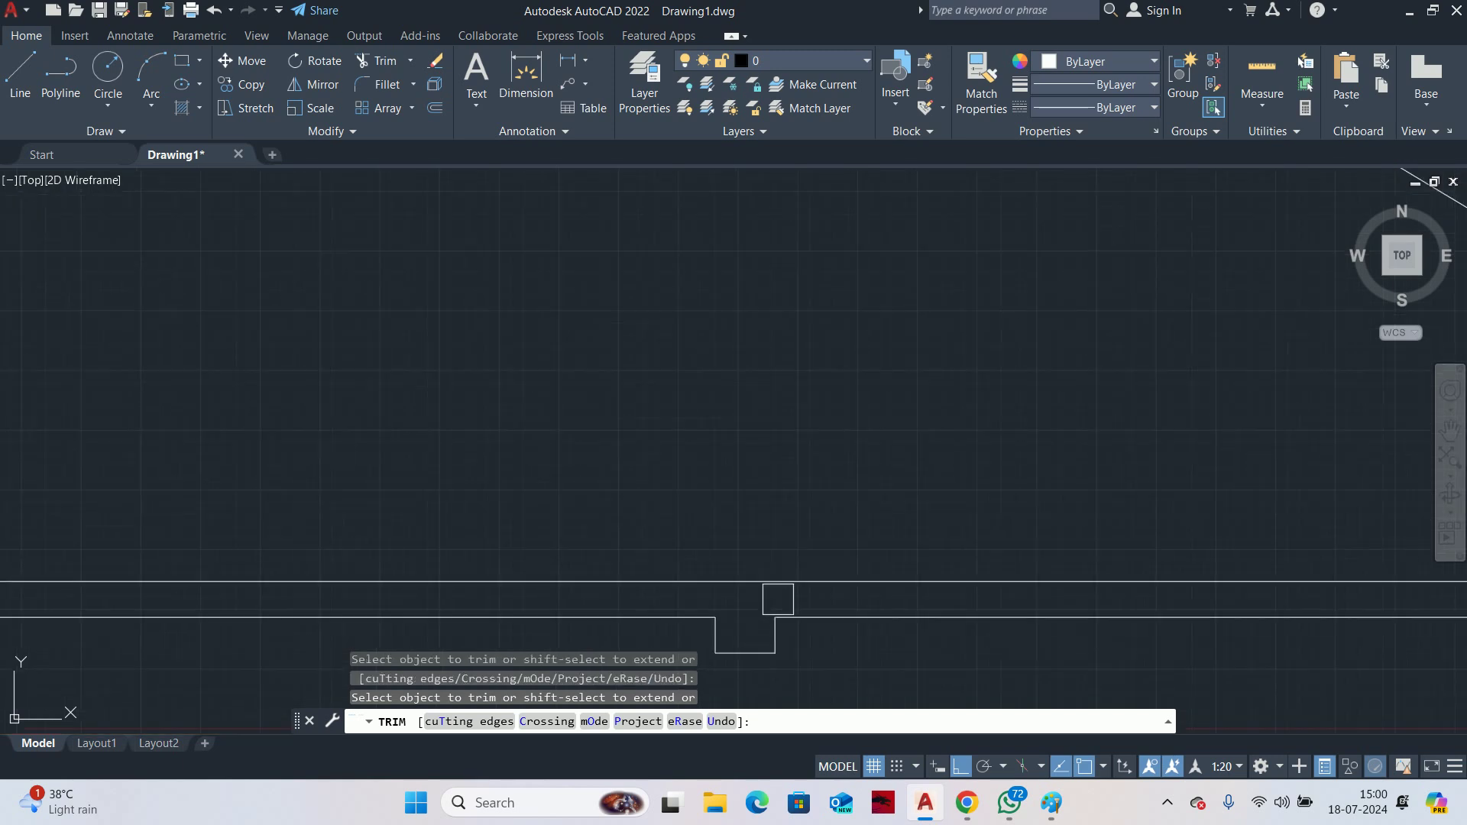
{"action": "scroll", "coordinate": [778, 600], "scroll_direction": "down", "scroll_amount": 5}
{"action": "scroll", "coordinate": [1008, 602], "scroll_direction": "up", "scroll_amount": 4}
{"action": "scroll", "coordinate": [999, 576], "scroll_direction": "up", "scroll_amount": 2}
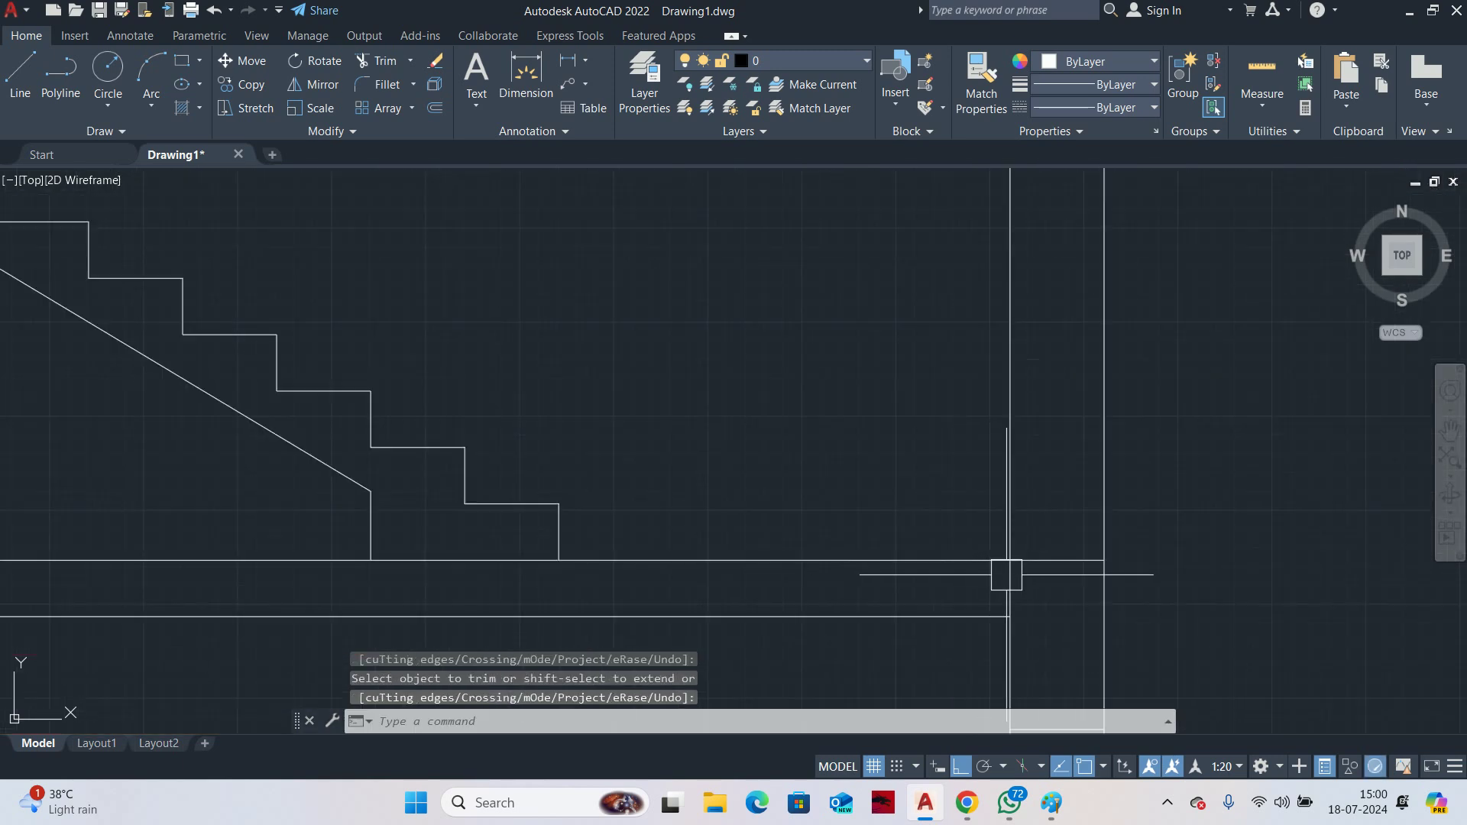
{"action": "key", "text": "Escape"}
{"action": "key", "text": "space"}
{"action": "scroll", "coordinate": [1003, 584], "scroll_direction": "up", "scroll_amount": 3}
{"action": "scroll", "coordinate": [904, 550], "scroll_direction": "down", "scroll_amount": 3}
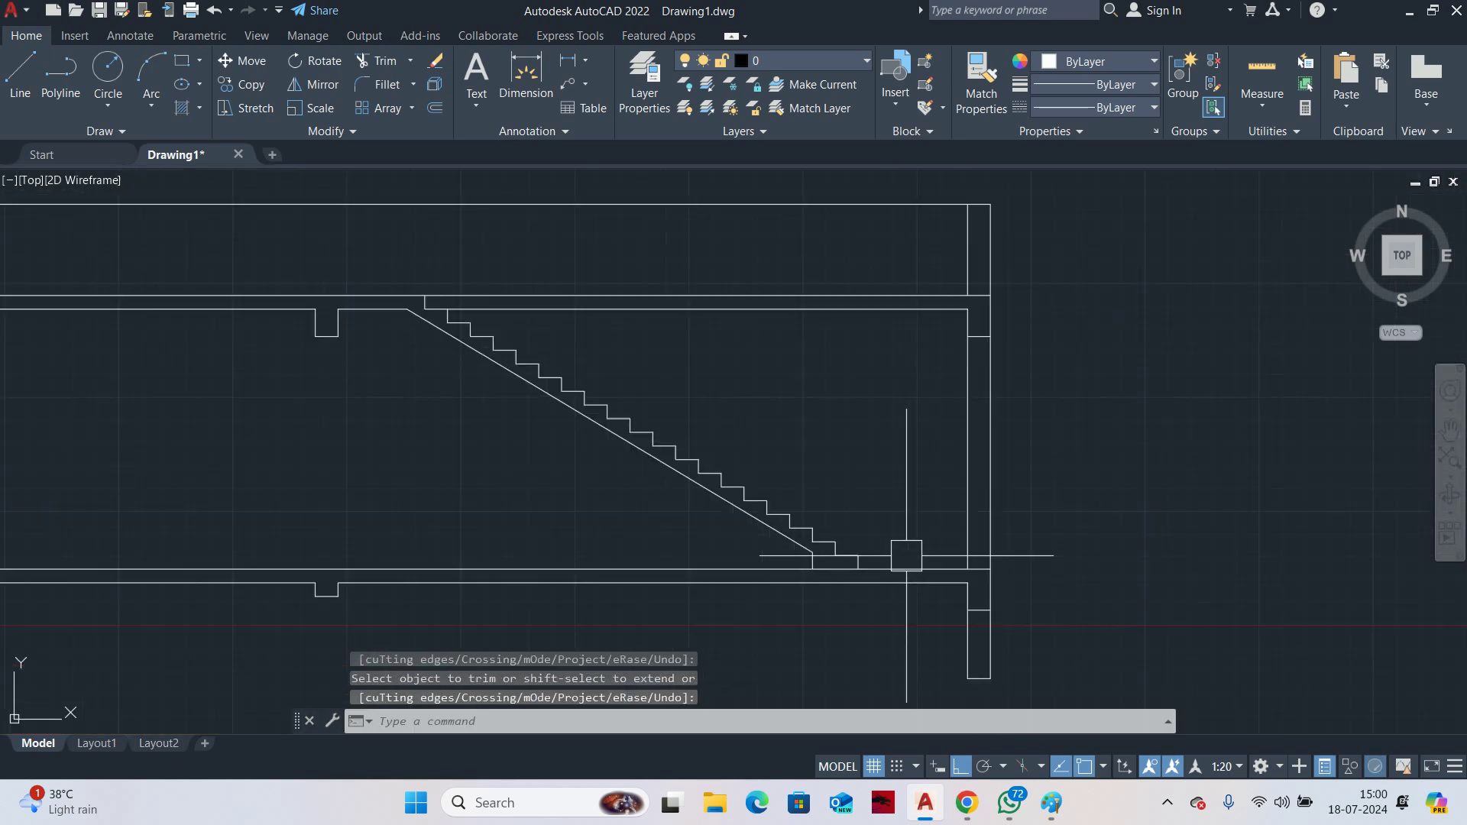
{"action": "key", "text": "Escape"}
{"action": "key", "text": "Escape"}
{"action": "scroll", "coordinate": [891, 530], "scroll_direction": "down", "scroll_amount": 2}
{"action": "scroll", "coordinate": [799, 479], "scroll_direction": "up", "scroll_amount": 3}
{"action": "middle_click_drag", "start_coordinate": [800, 478], "coordinate": [887, 352]}
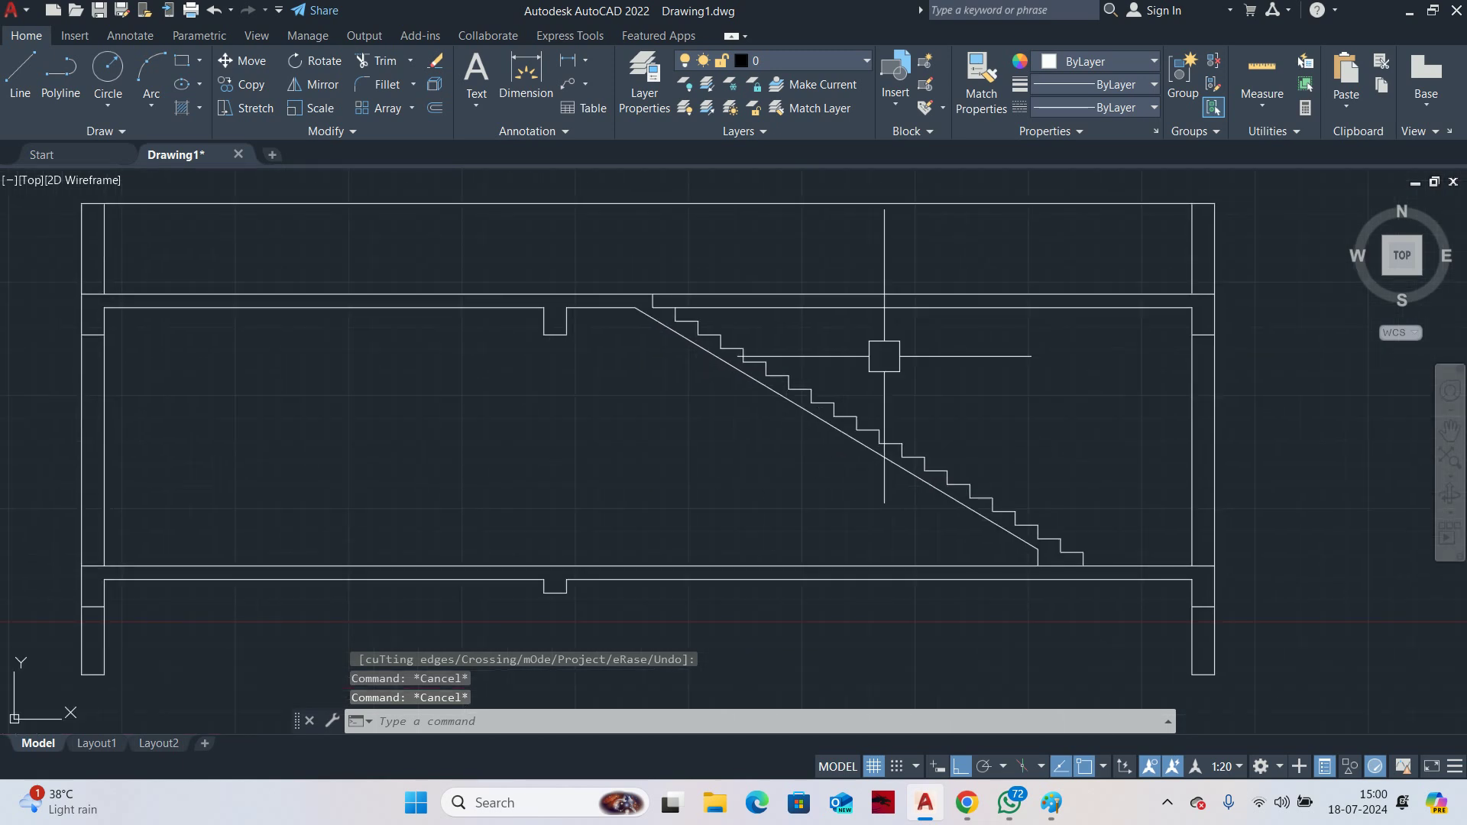
{"action": "middle_click_drag", "start_coordinate": [809, 393], "coordinate": [821, 399]}
{"action": "scroll", "coordinate": [1056, 559], "scroll_direction": "up", "scroll_amount": 2}
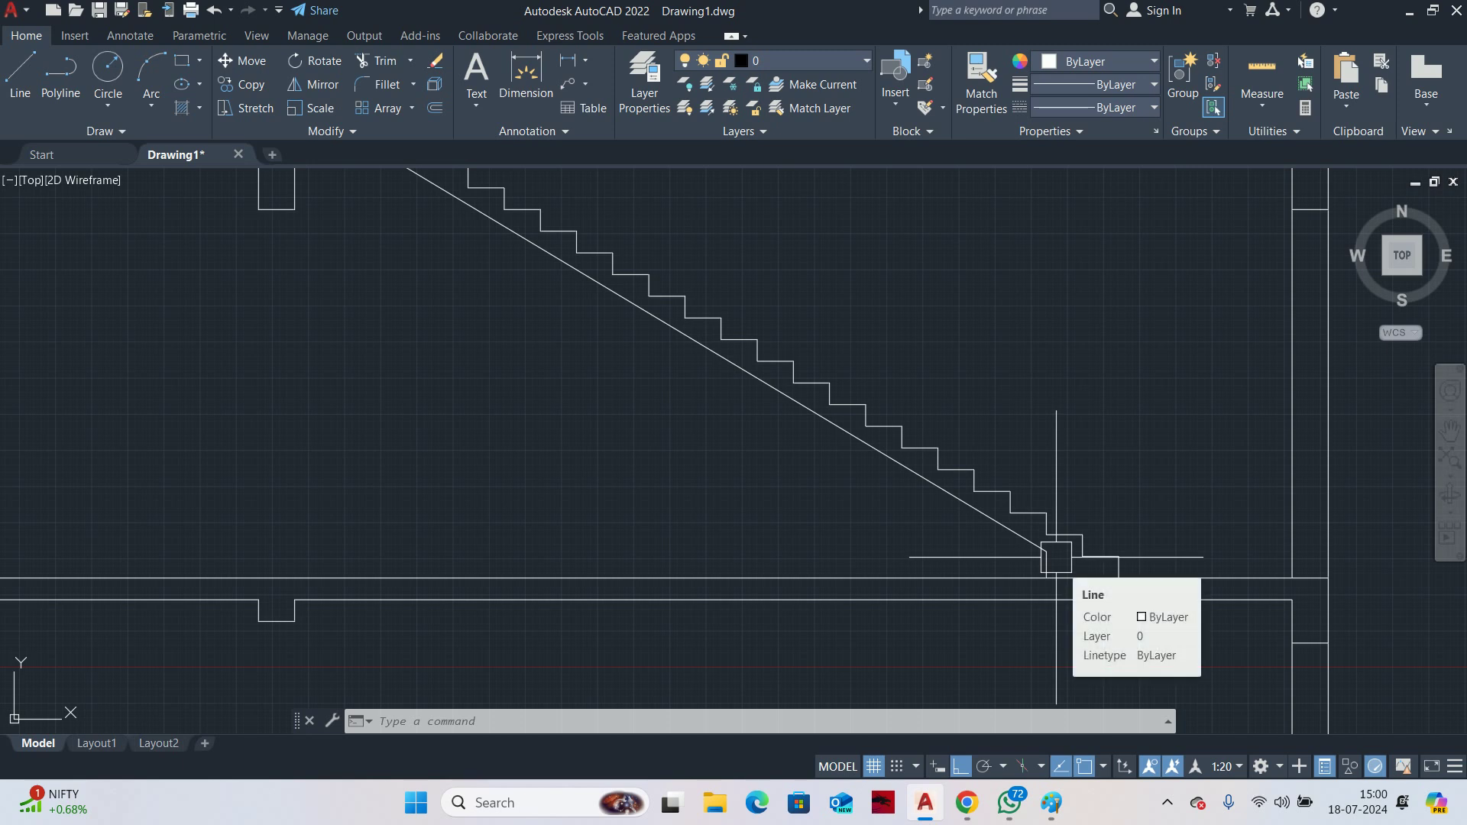
{"action": "scroll", "coordinate": [1133, 608], "scroll_direction": "up", "scroll_amount": 4}
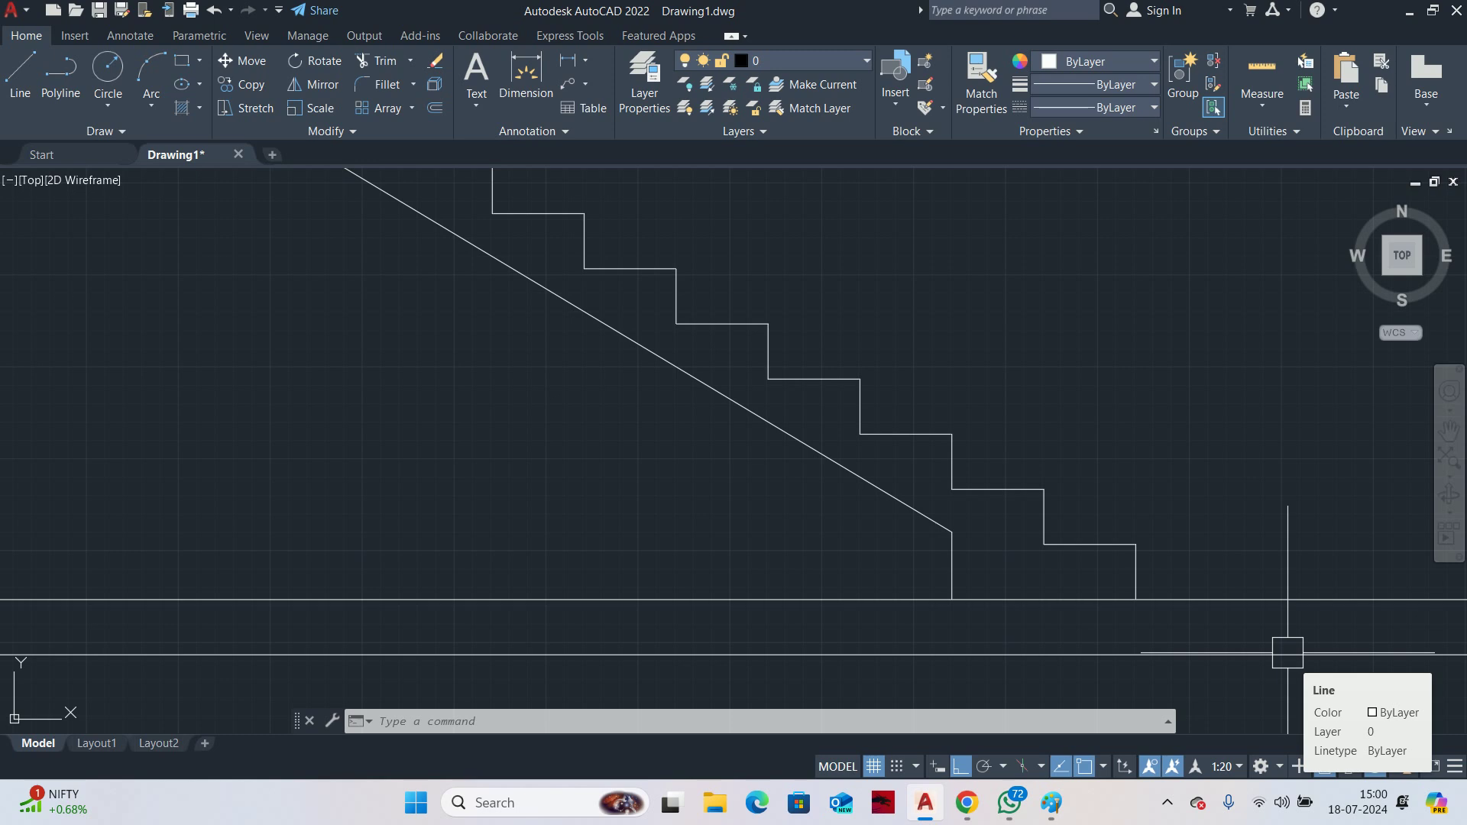
{"action": "scroll", "coordinate": [1209, 530], "scroll_direction": "down", "scroll_amount": 5}
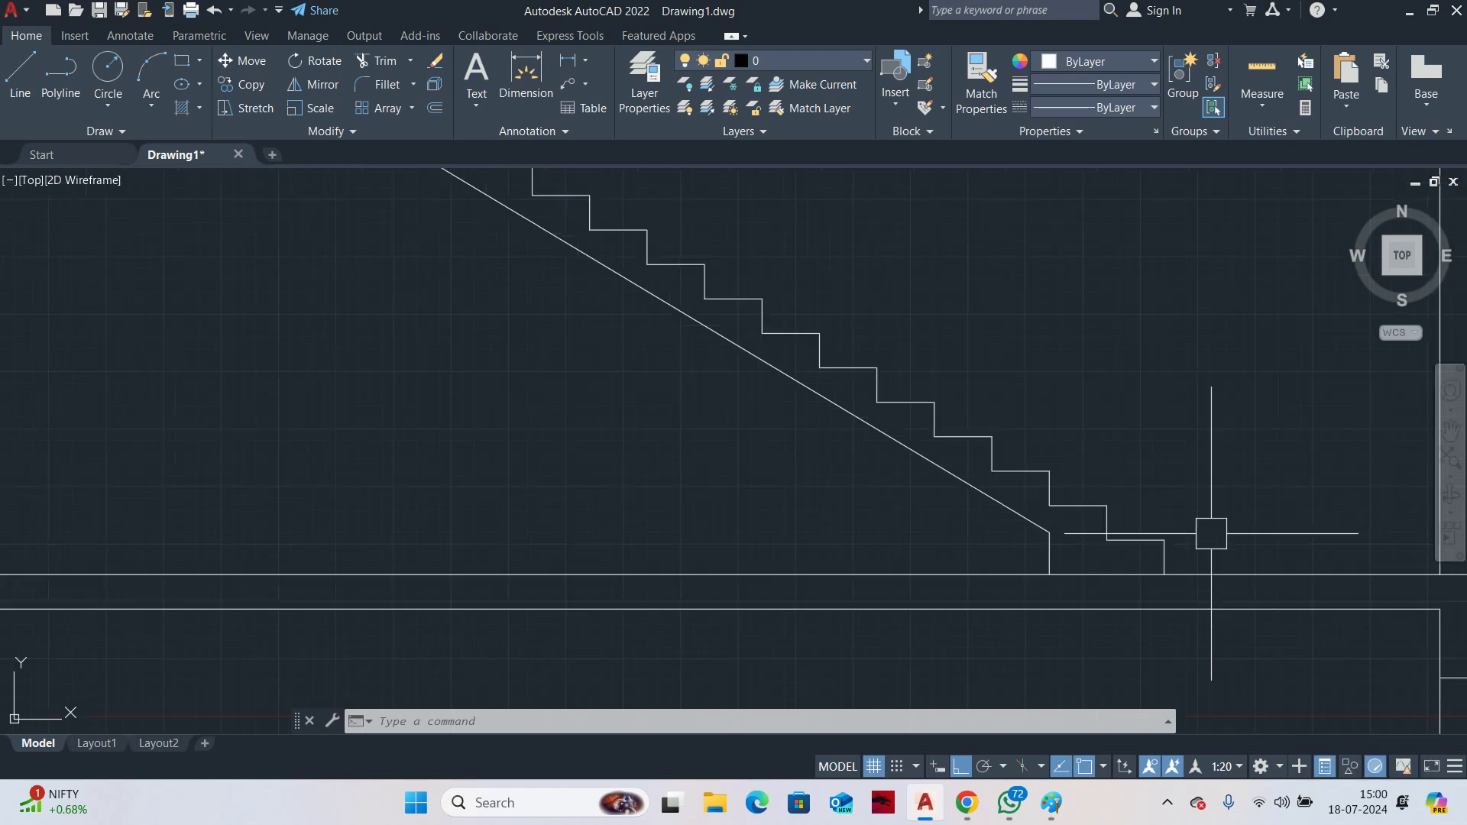
Try to extend the waist slab's underside to the ground floor line and trim that line beneath the bottom step
{"action": "scroll", "coordinate": [1119, 568], "scroll_direction": "up", "scroll_amount": 5}
{"action": "middle_click_drag", "start_coordinate": [1120, 568], "coordinate": [698, 386]}
{"action": "type", "text": "ex"}
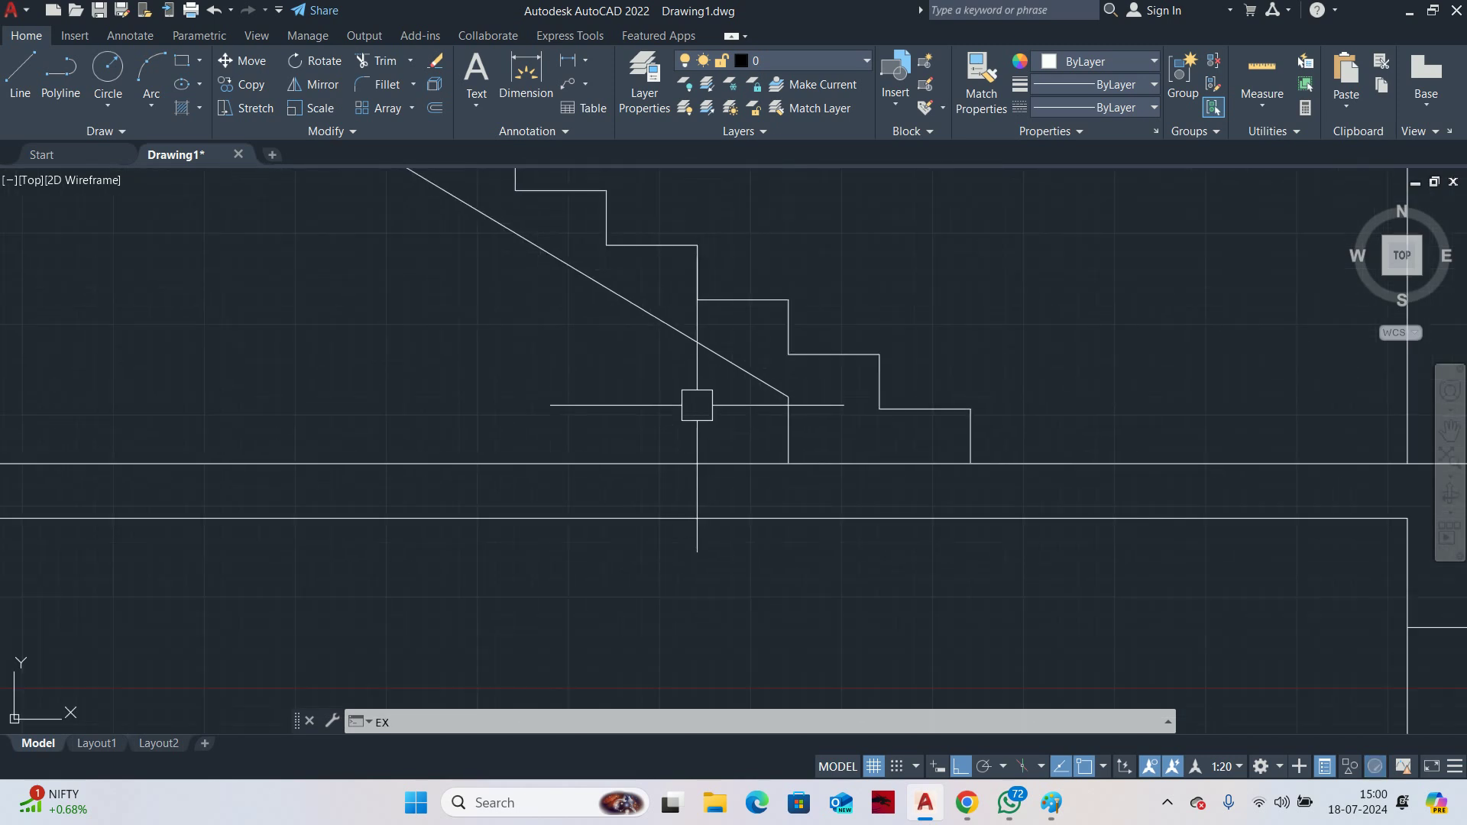
{"action": "key", "text": "Return"}
{"action": "left_click", "coordinate": [826, 467]}
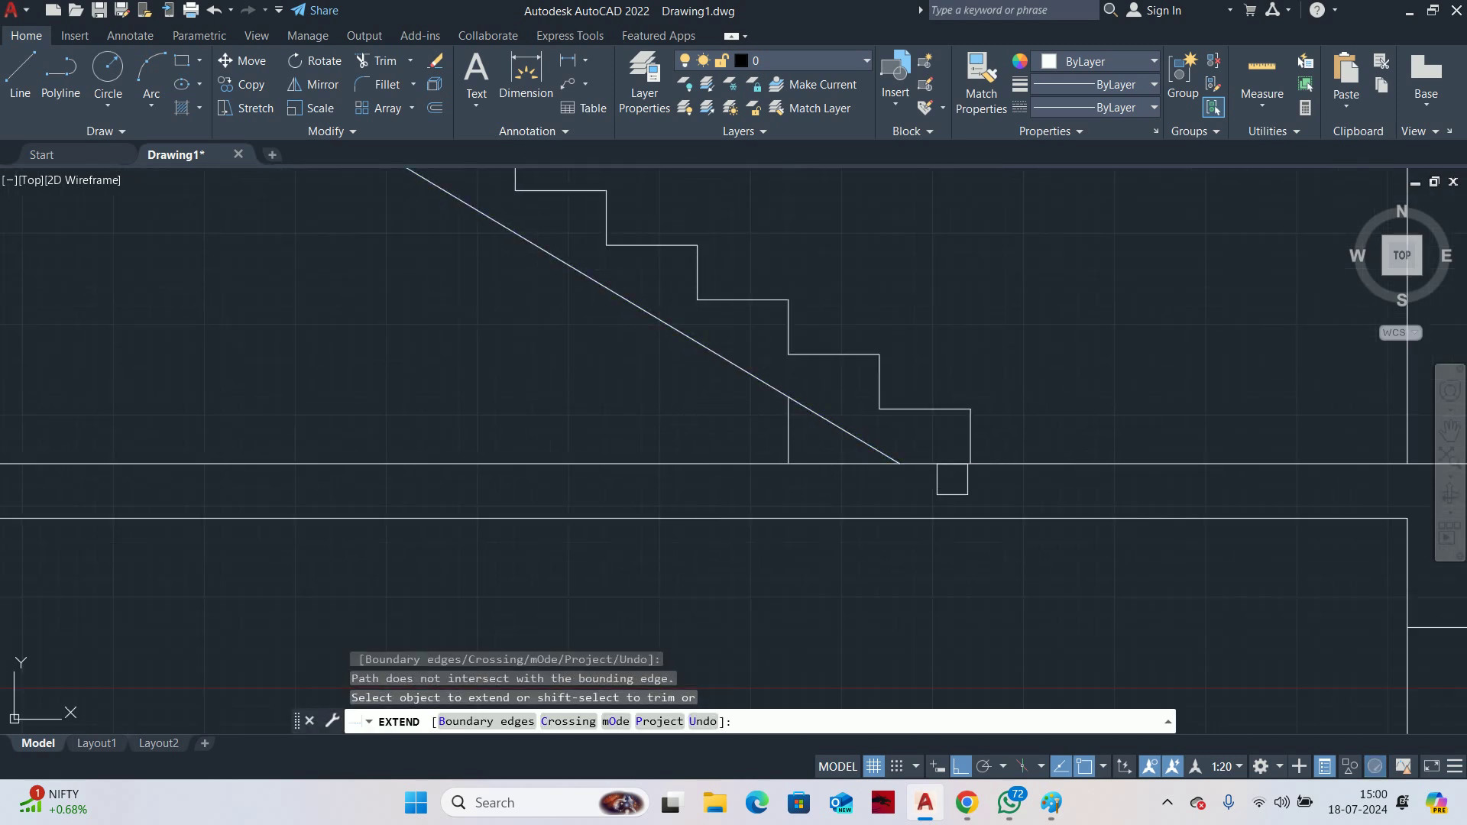
{"action": "key", "text": "Return"}
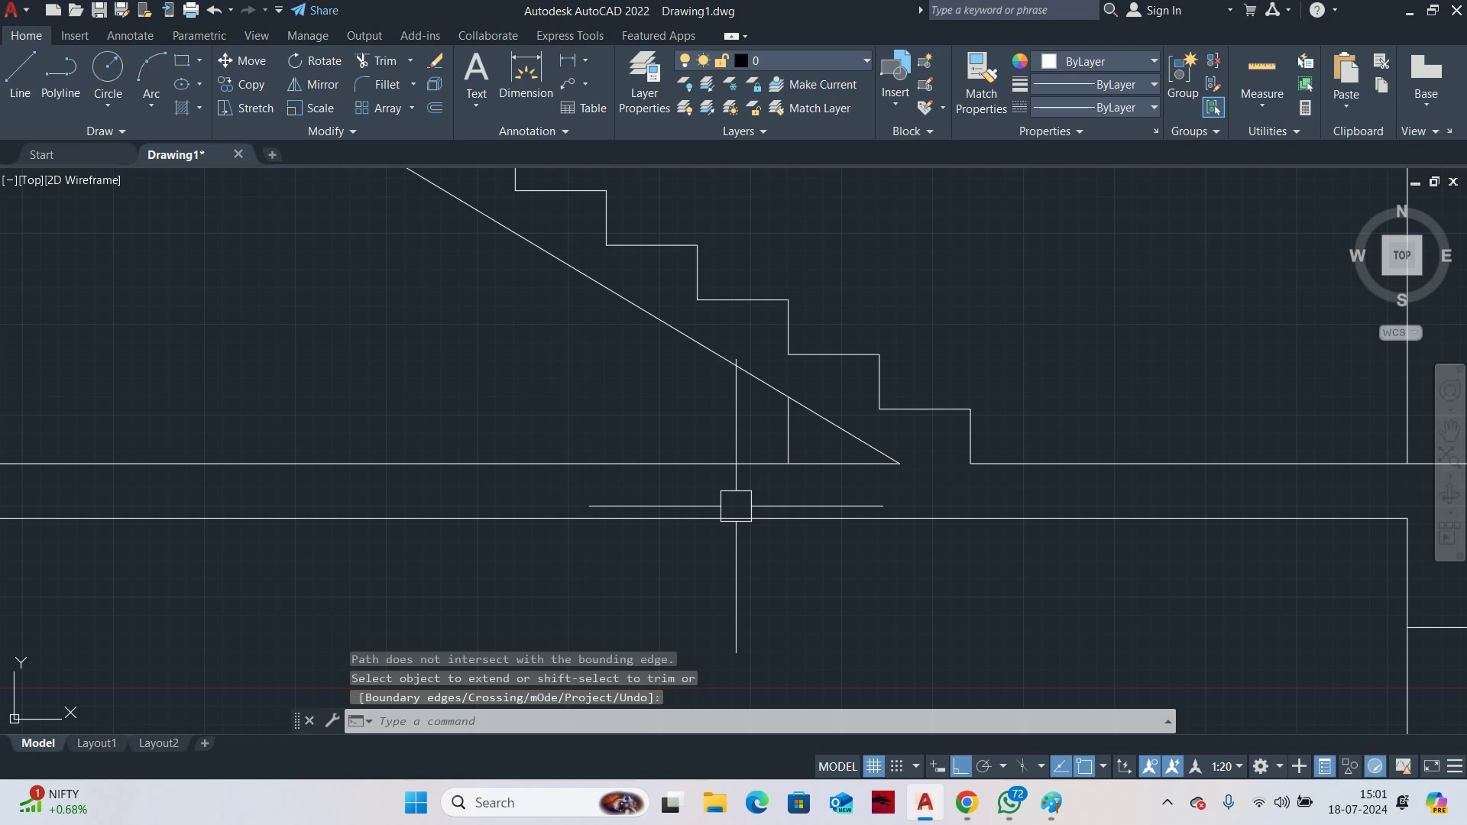
{"action": "key", "text": "ctrl+z"}
{"action": "key", "text": "ctrl+z"}
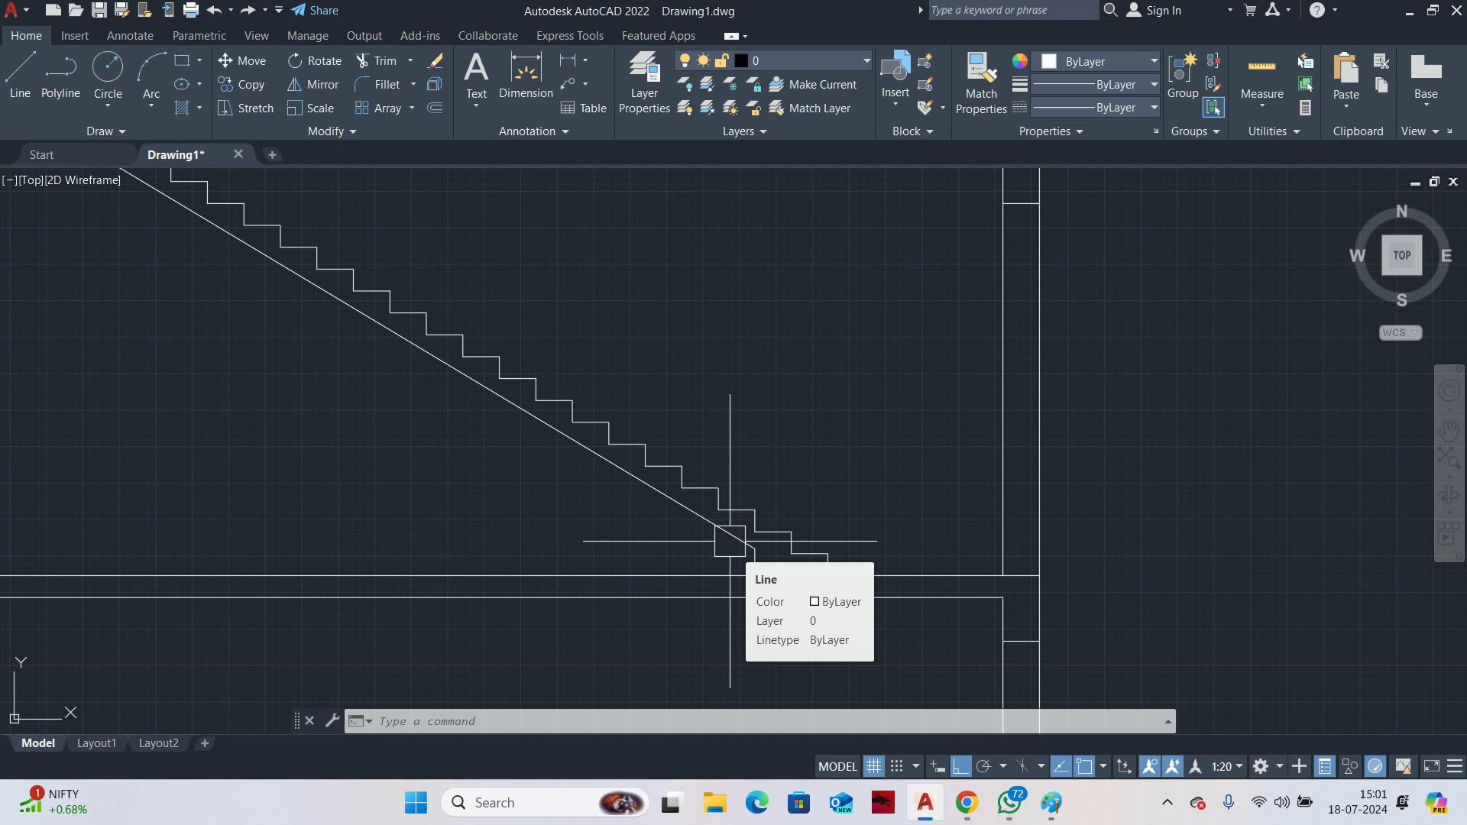
{"action": "scroll", "coordinate": [685, 488], "scroll_direction": "down", "scroll_amount": 3}
{"action": "key", "text": "Escape"}
{"action": "key", "text": "Escape"}
{"action": "scroll", "coordinate": [600, 429], "scroll_direction": "up", "scroll_amount": 1}
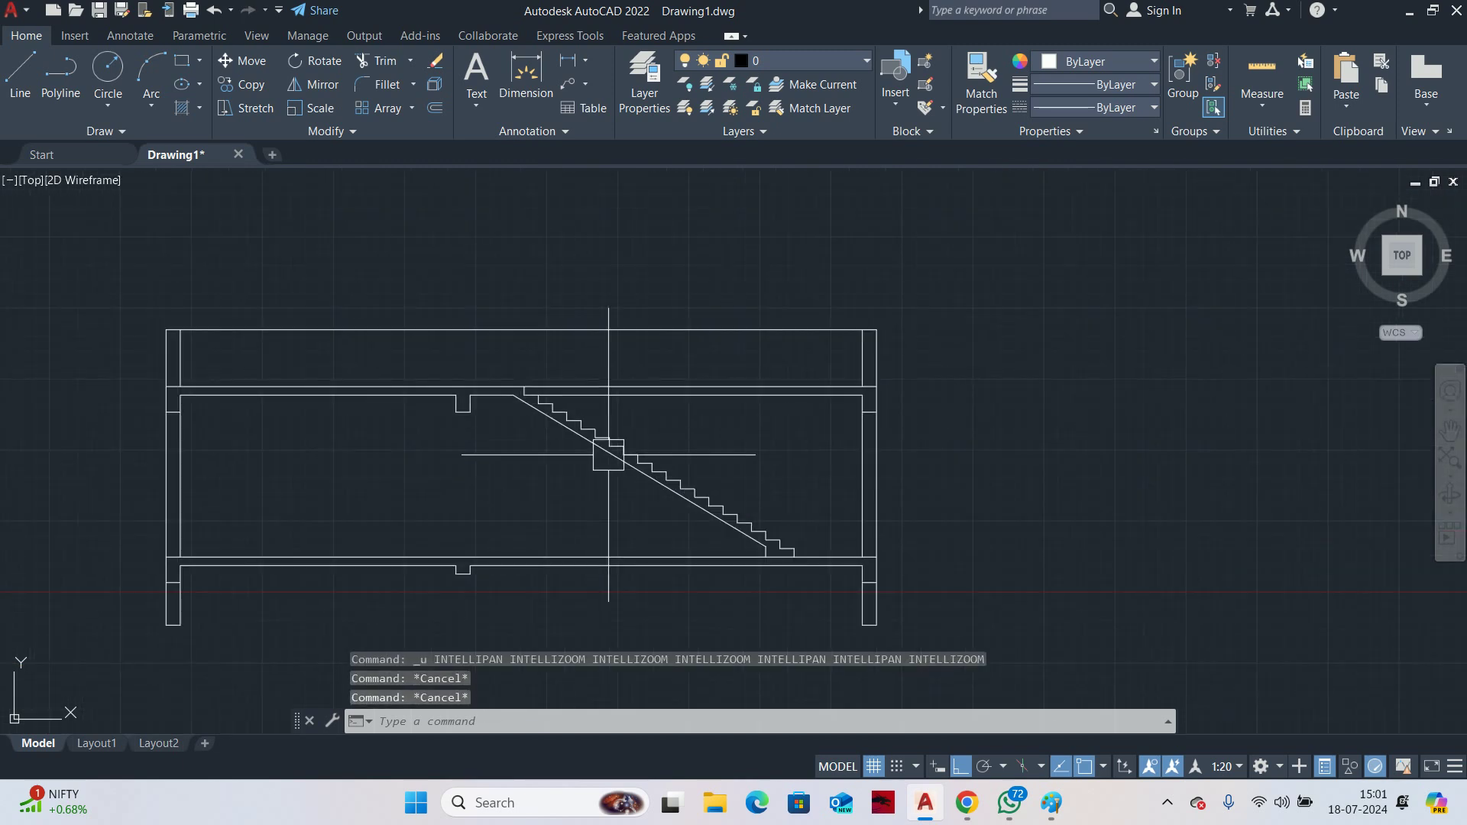
{"action": "middle_click_drag", "start_coordinate": [608, 454], "coordinate": [646, 430]}
{"action": "key", "text": "Escape"}
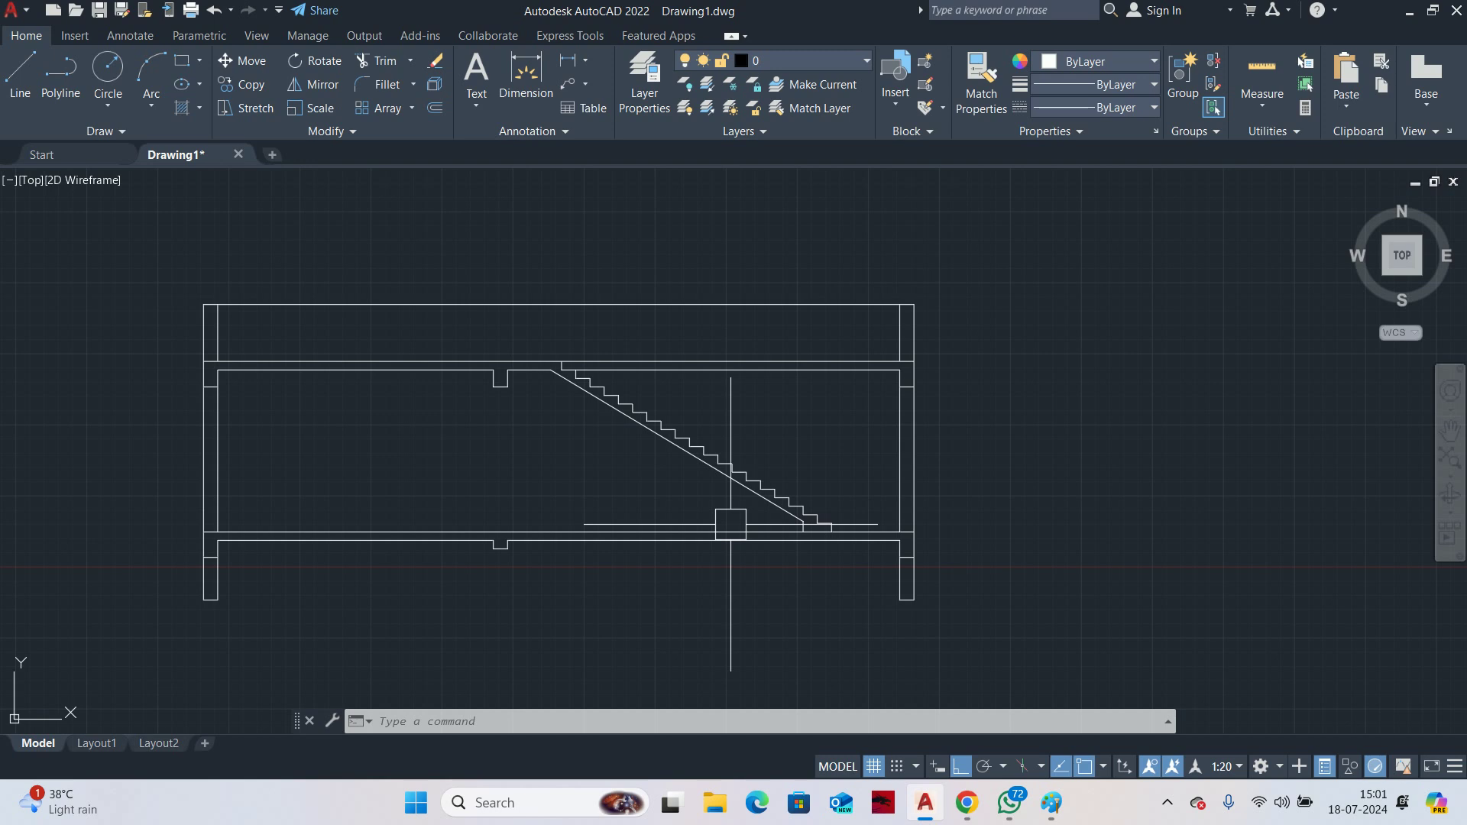
Move the whole stair section vertically up to just below the floor plan with Stretch
{"action": "middle_click_drag", "start_coordinate": [731, 550], "coordinate": [839, 531]}
{"action": "scroll", "coordinate": [839, 531], "scroll_direction": "down", "scroll_amount": 4}
{"action": "key", "text": "Escape"}
{"action": "key", "text": "Escape"}
{"action": "key", "text": "Escape"}
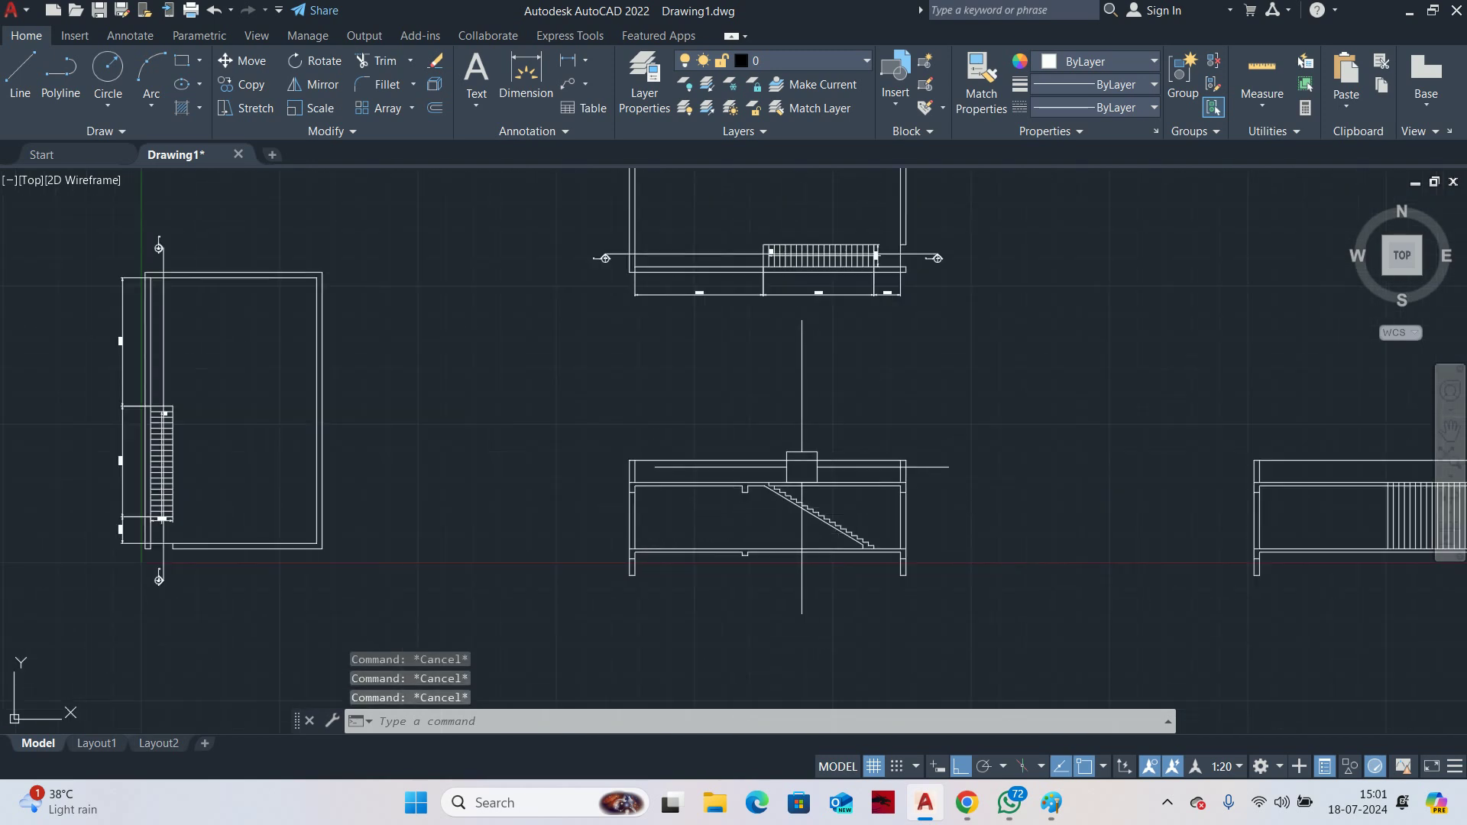
{"action": "type", "text": "s"}
{"action": "key", "text": "space"}
{"action": "left_click", "coordinate": [995, 685]}
{"action": "left_click", "coordinate": [560, 418]}
{"action": "key", "text": "space"}
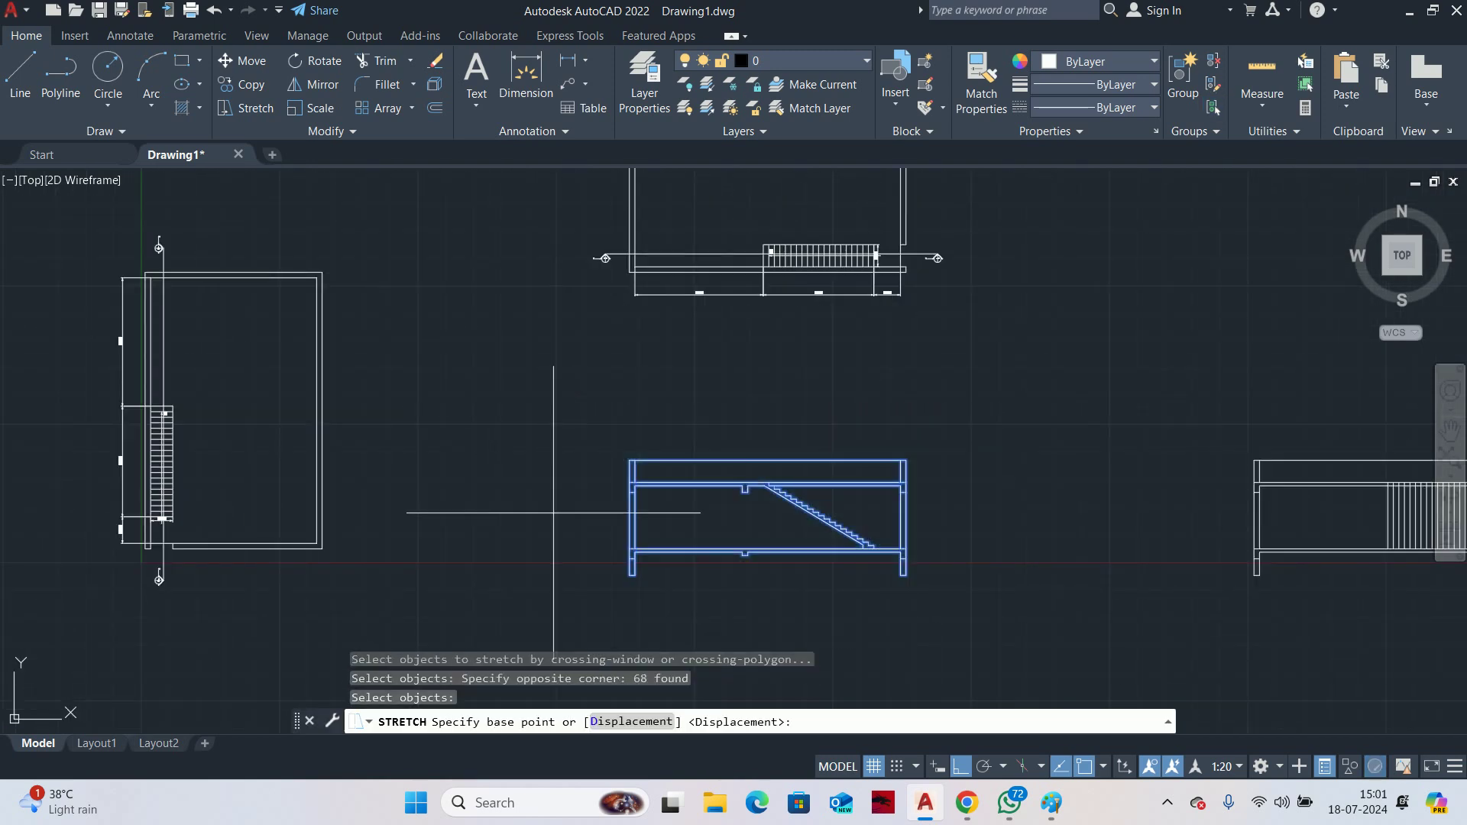
{"action": "left_click", "coordinate": [553, 513]}
{"action": "key", "text": "Escape"}
{"action": "key", "text": "Escape"}
Shift the whole stair section straight down with Stretch, widening the gap below the floor plan's dimensions
{"action": "middle_click_drag", "start_coordinate": [848, 400], "coordinate": [868, 473]}
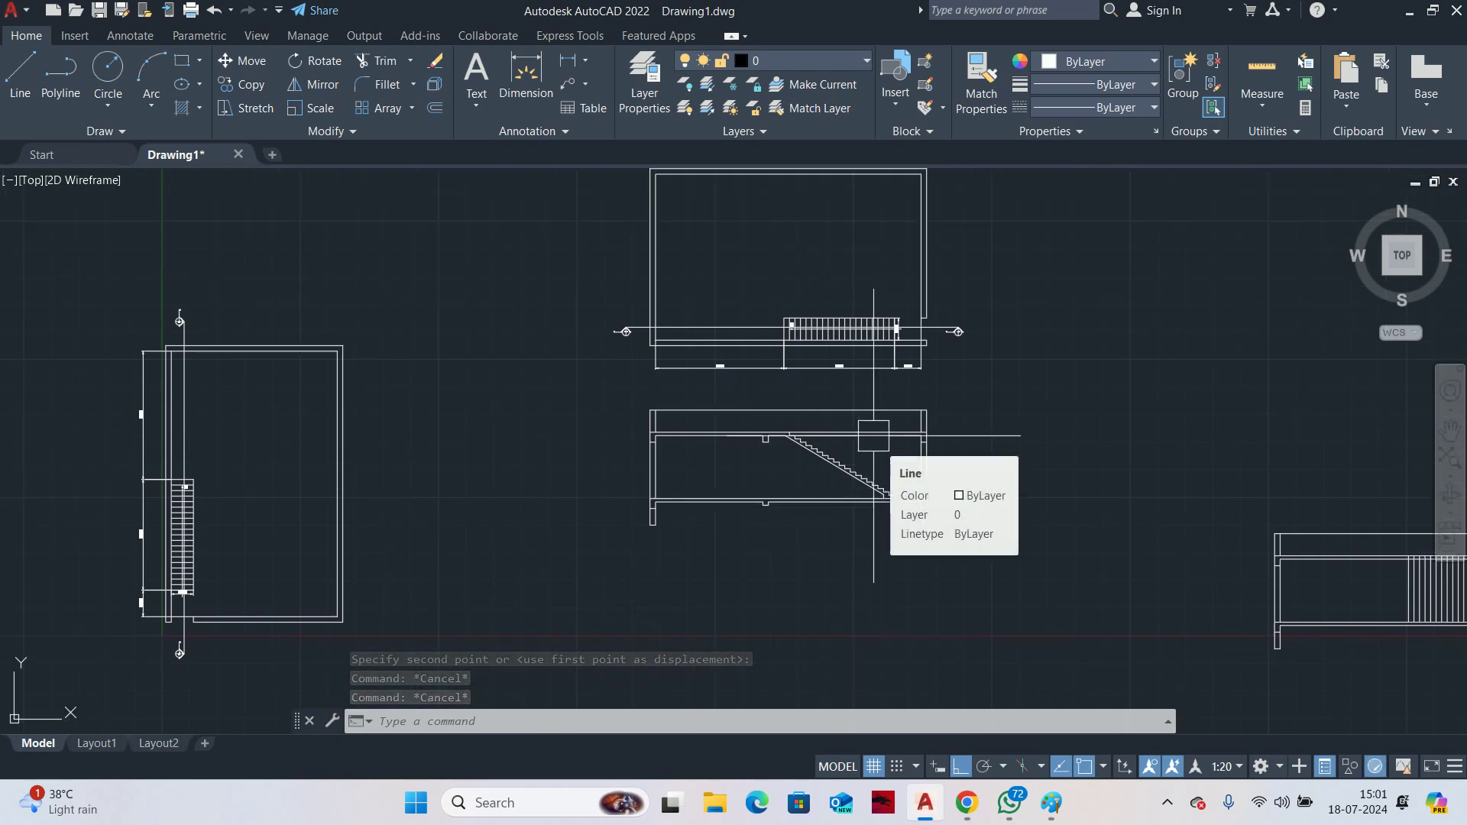
{"action": "key", "text": "Escape"}
{"action": "scroll", "coordinate": [879, 443], "scroll_direction": "up", "scroll_amount": 3}
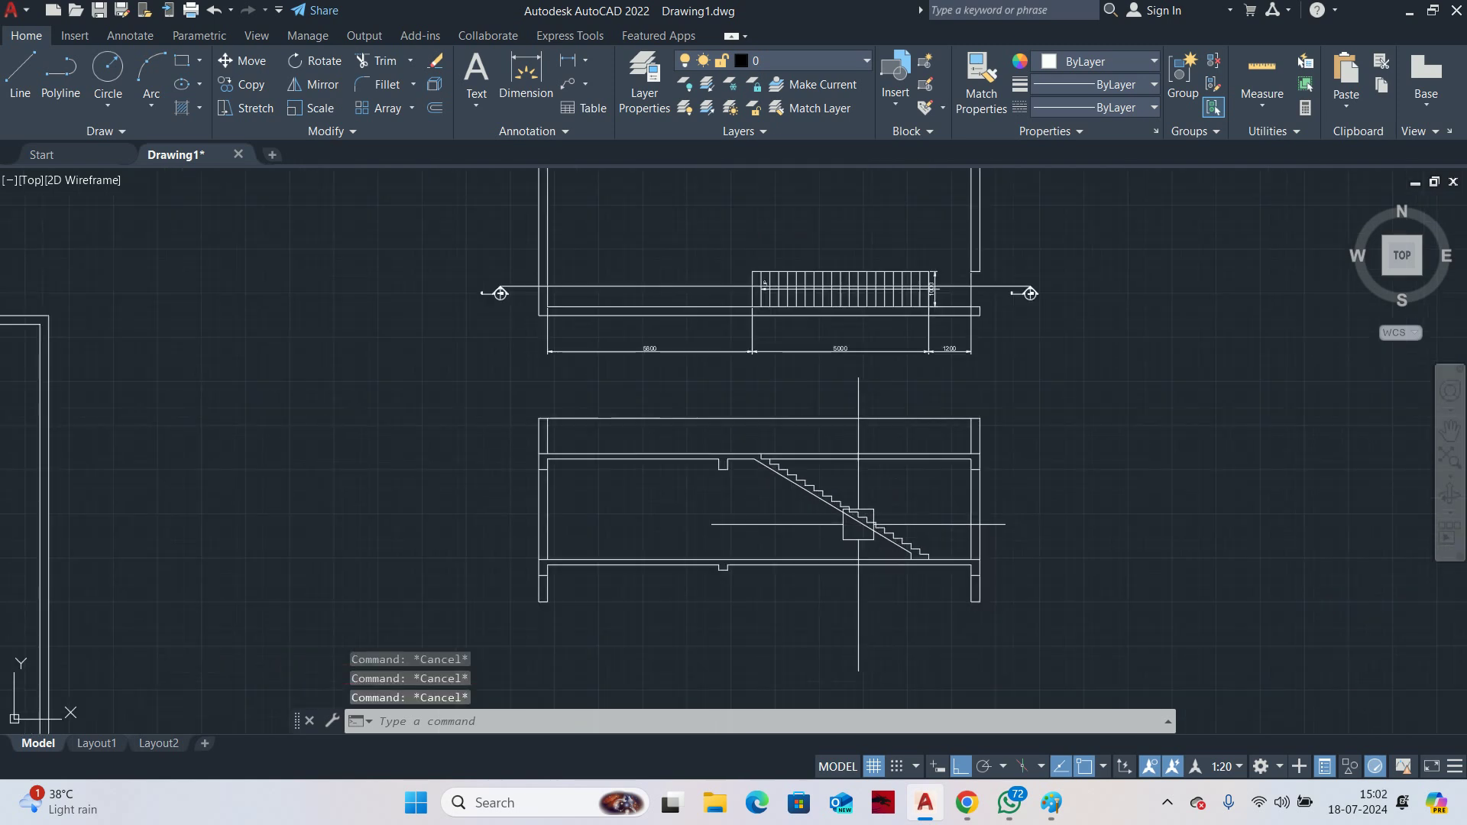
{"action": "mouse_move", "coordinate": [848, 518]}
{"action": "middle_mouse_down"}
{"action": "mouse_move", "coordinate": [879, 548]}
{"action": "mouse_move", "coordinate": [898, 505]}
{"action": "middle_mouse_up"}
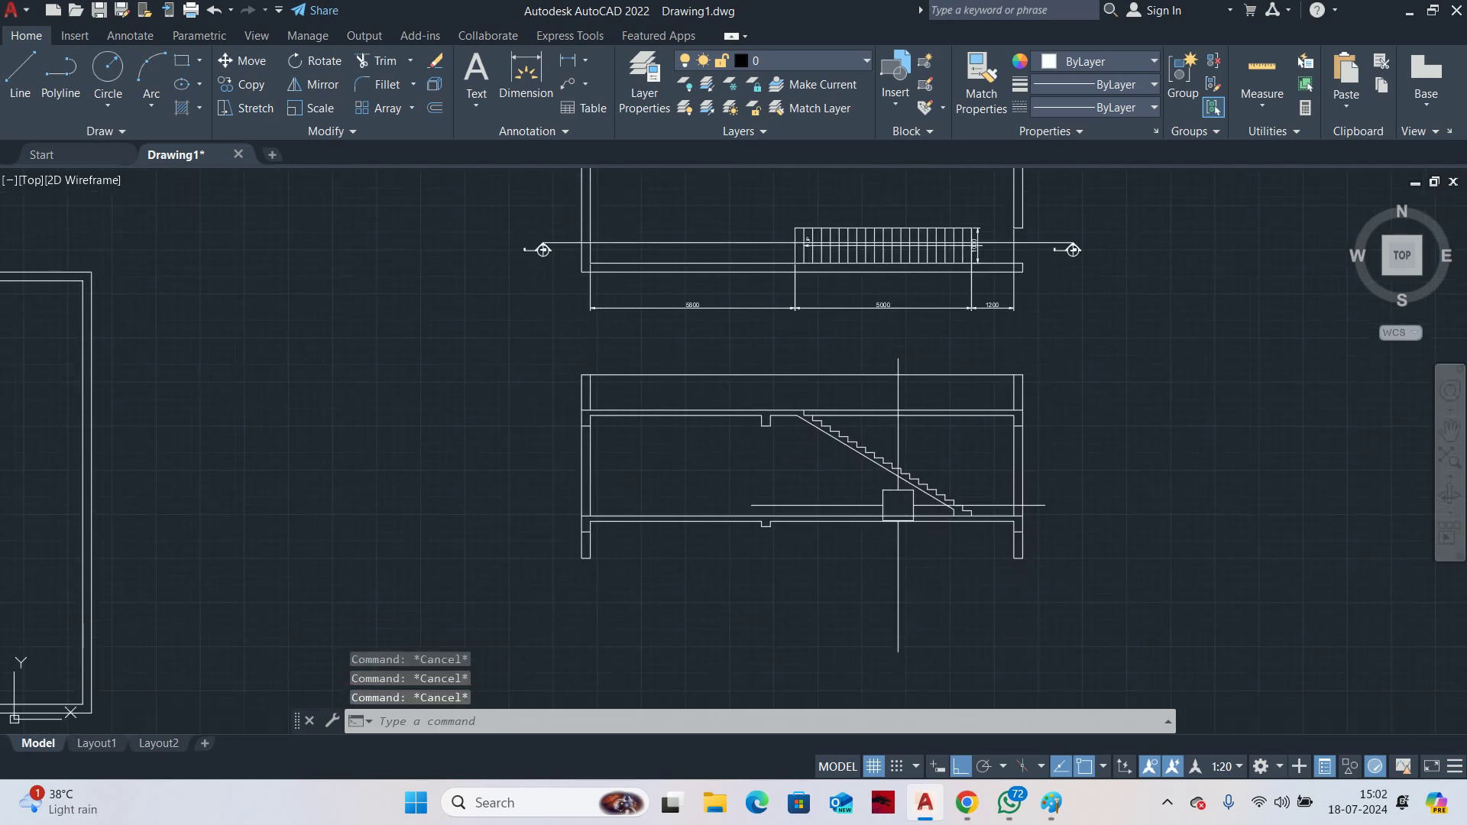
{"action": "type", "text": "s"}
{"action": "key", "text": "Return"}
{"action": "left_click", "coordinate": [1114, 612]}
{"action": "left_click", "coordinate": [455, 331]}
{"action": "left_click", "coordinate": [444, 370]}
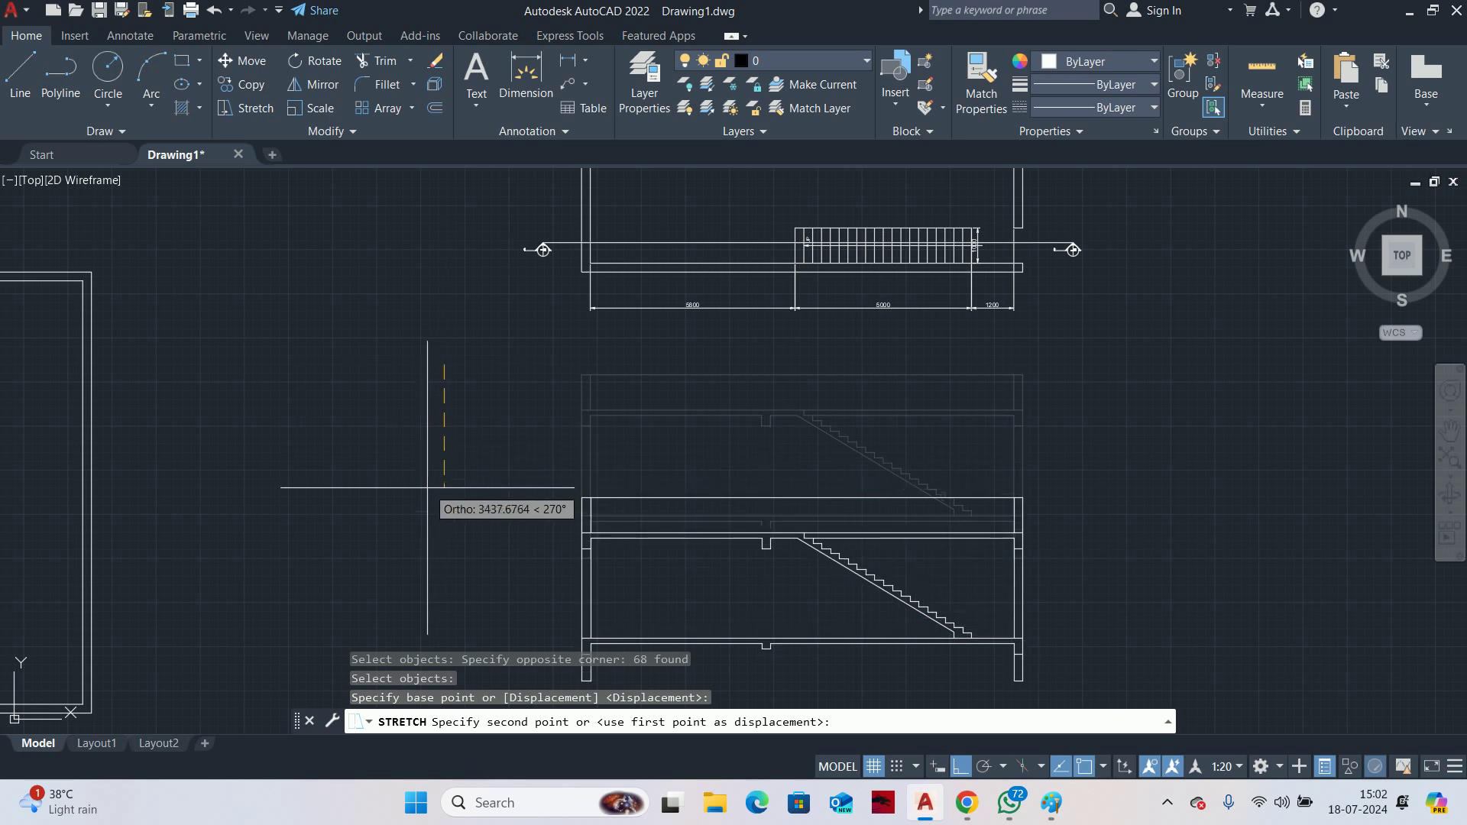
{"action": "left_click", "coordinate": [431, 460]}
{"action": "key", "text": "Escape"}
{"action": "key", "text": "Escape"}
Examine the stair in the floor plan and the wall opening beyond the 1200 space at its foot
{"action": "scroll", "coordinate": [1026, 219], "scroll_direction": "up", "scroll_amount": 2}
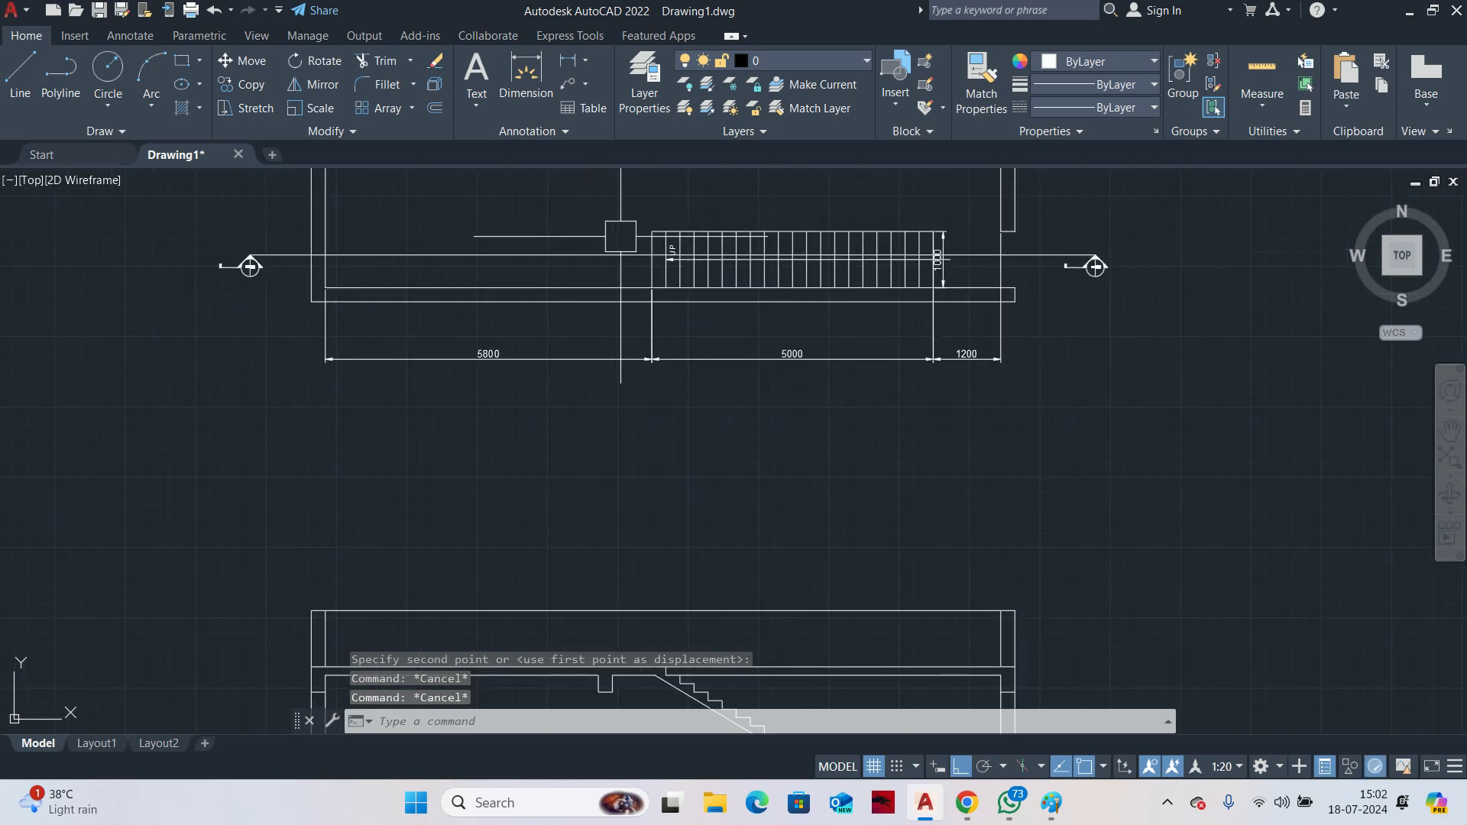
{"action": "key", "text": "Escape"}
{"action": "middle_click_drag", "start_coordinate": [910, 397], "coordinate": [907, 416]}
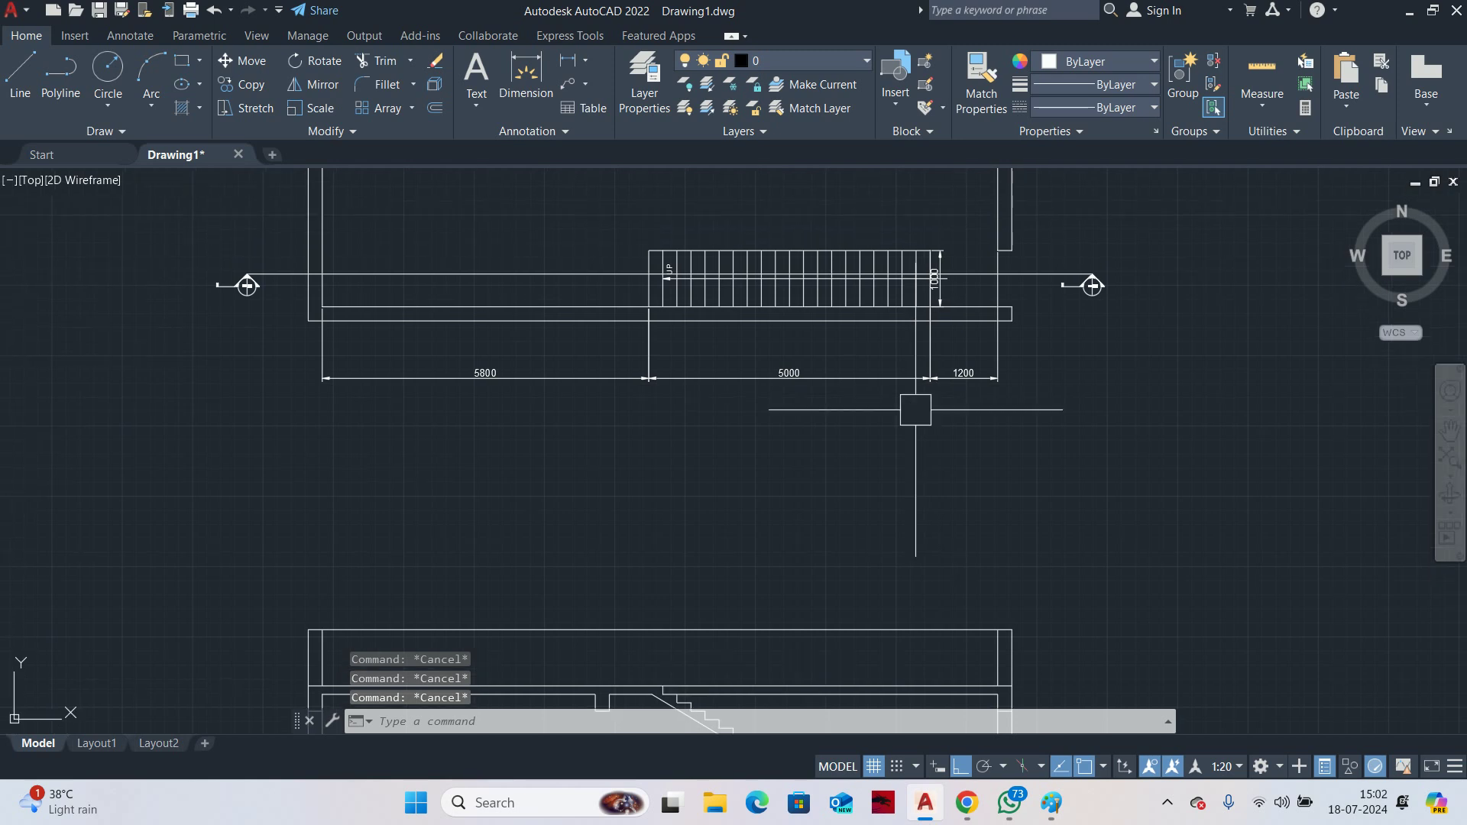
{"action": "scroll", "coordinate": [953, 331], "scroll_direction": "up", "scroll_amount": 4}
{"action": "middle_click_drag", "start_coordinate": [947, 290], "coordinate": [945, 443]}
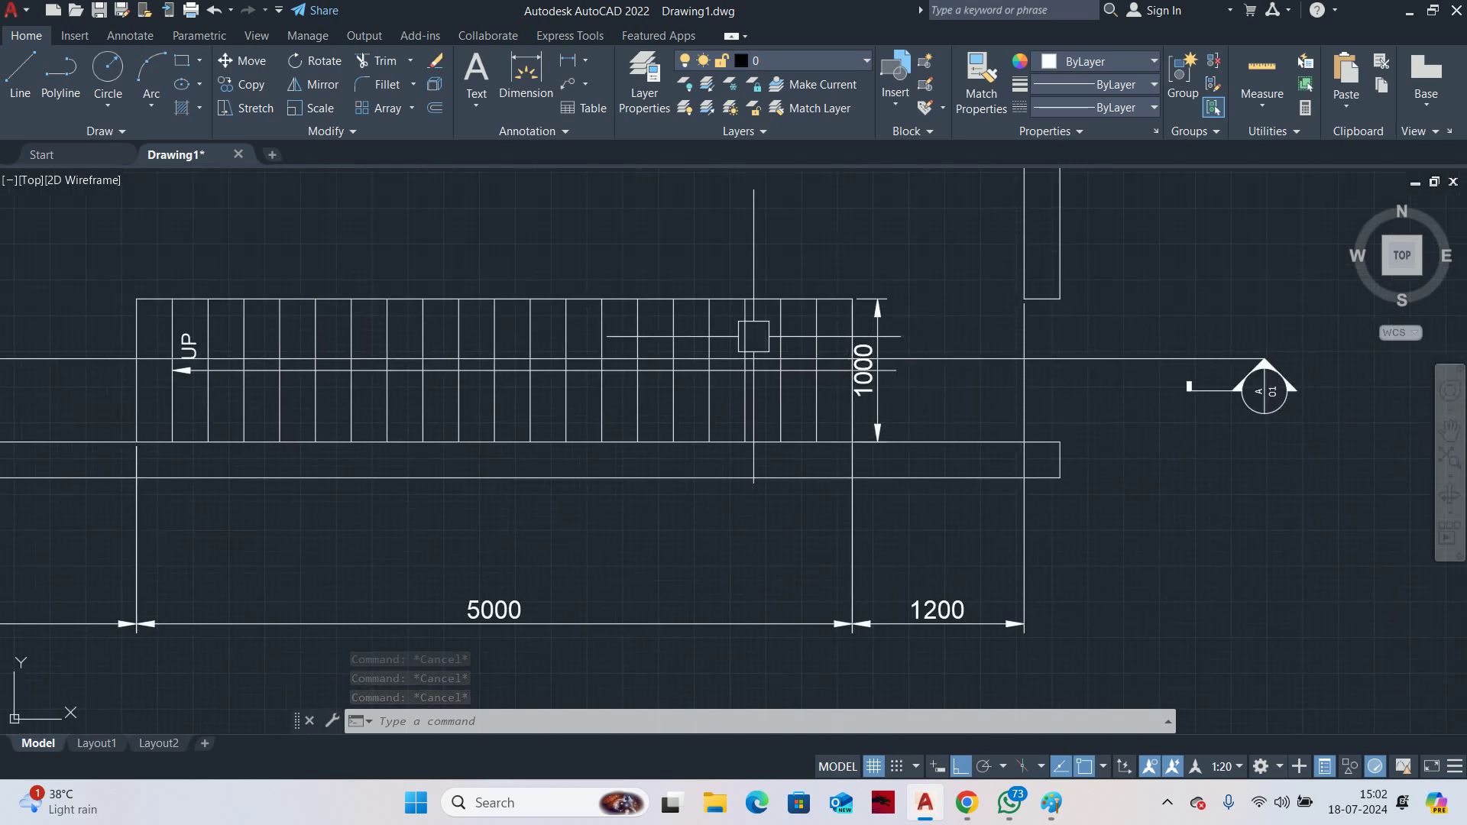
{"action": "middle_click_drag", "start_coordinate": [250, 308], "coordinate": [301, 319]}
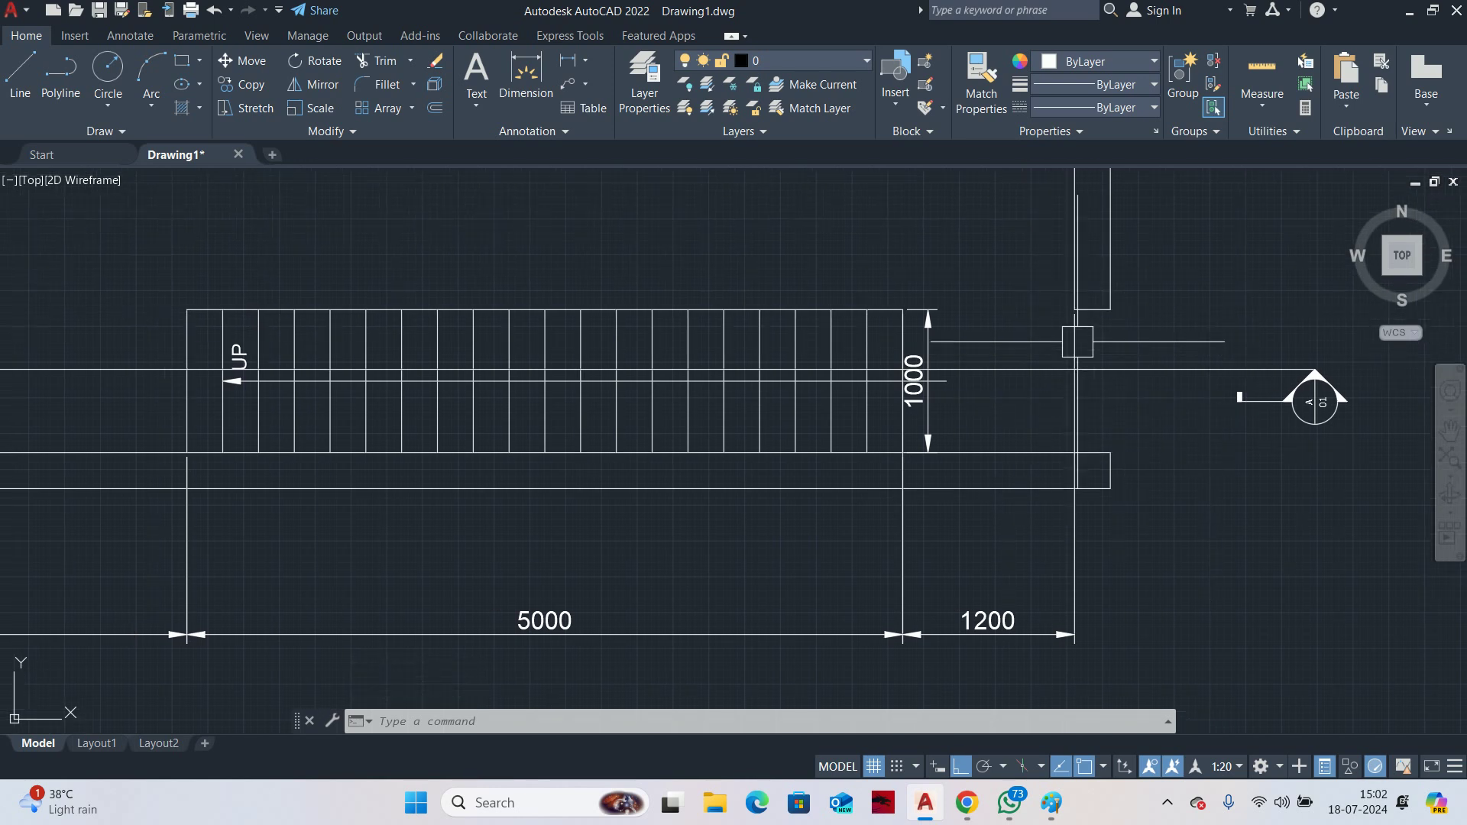
{"action": "scroll", "coordinate": [1070, 352], "scroll_direction": "down", "scroll_amount": 4}
{"action": "middle_click_drag", "start_coordinate": [1041, 531], "coordinate": [973, 397]}
Offset the section's ground floor line upward by 2100
{"action": "scroll", "coordinate": [986, 428], "scroll_direction": "up", "scroll_amount": 4}
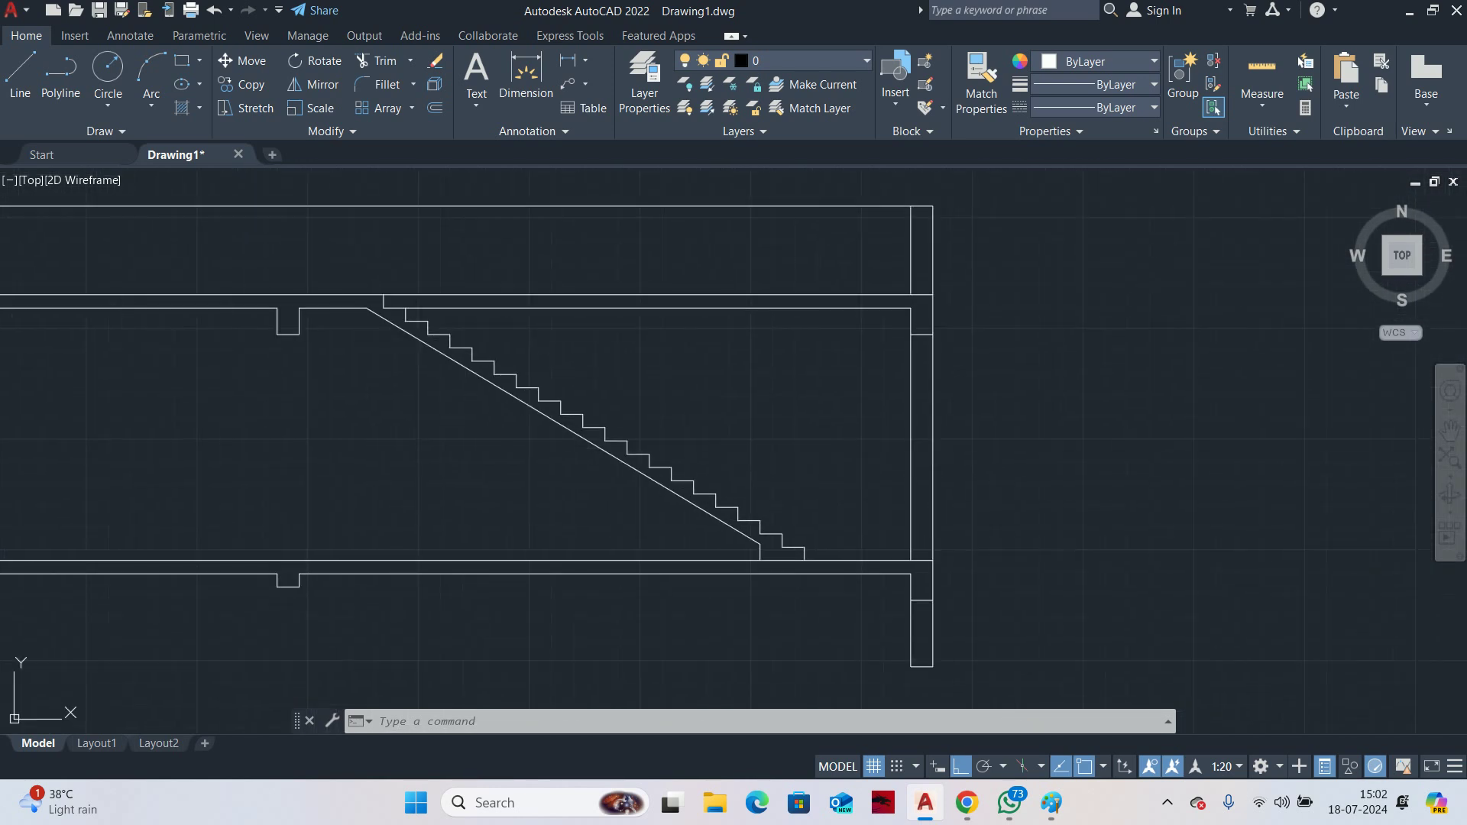
{"action": "type", "text": "o"}
{"action": "key", "text": "Return"}
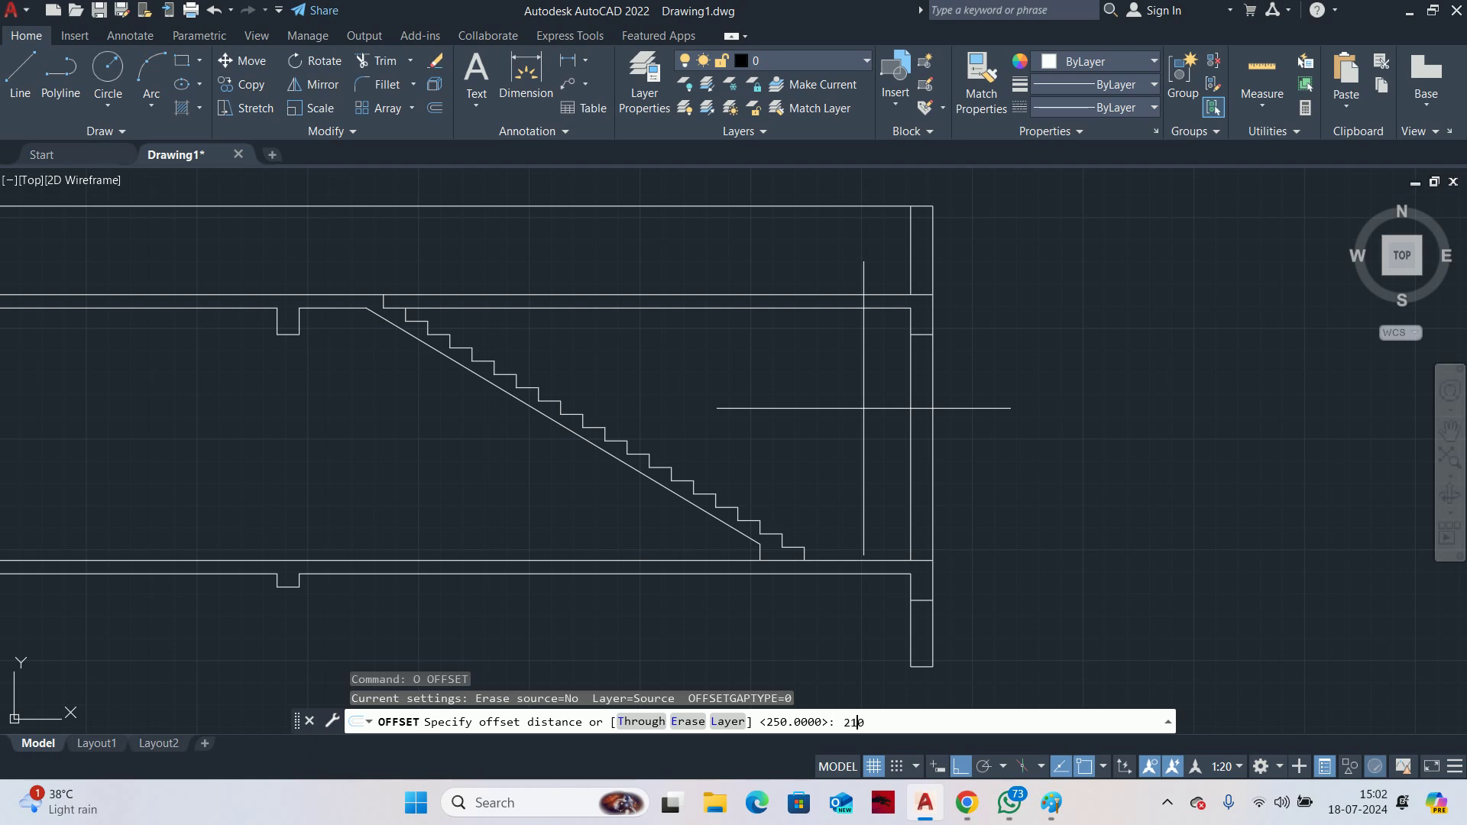
{"action": "key", "text": "Return"}
{"action": "scroll", "coordinate": [881, 517], "scroll_direction": "up", "scroll_amount": 1}
{"action": "scroll", "coordinate": [948, 594], "scroll_direction": "up", "scroll_amount": 2}
{"action": "left_click", "coordinate": [947, 579]}
{"action": "scroll", "coordinate": [947, 479], "scroll_direction": "down", "scroll_amount": 2}
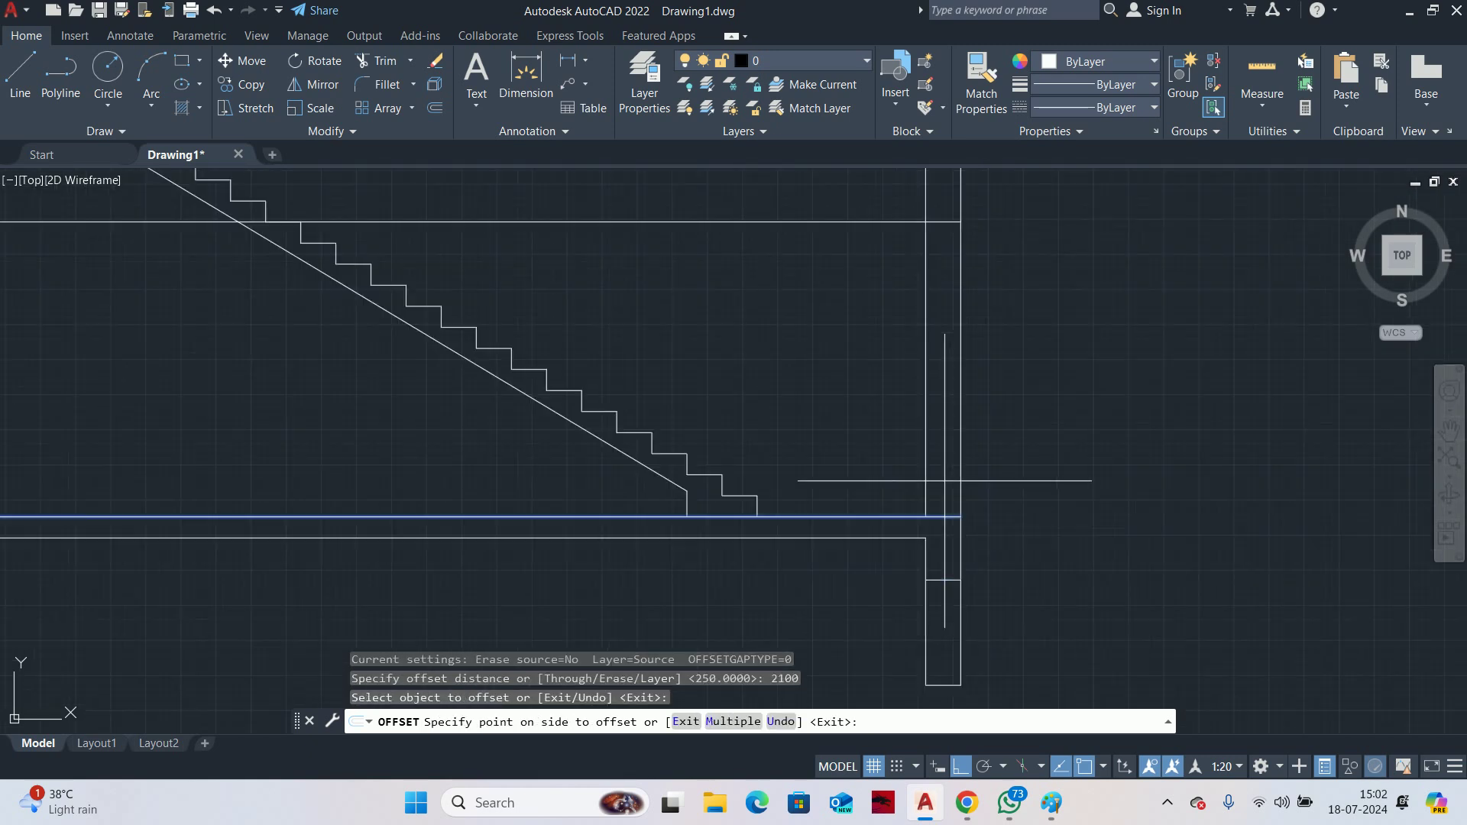
{"action": "middle_click_drag", "start_coordinate": [947, 479], "coordinate": [950, 548]}
{"action": "left_click", "coordinate": [1098, 409]}
{"action": "key", "text": "Return"}
Trim the 2100 offset line so only its piece between the right wall's two faces remains
{"action": "scroll", "coordinate": [1013, 330], "scroll_direction": "up", "scroll_amount": 2}
{"action": "middle_click_drag", "start_coordinate": [944, 354], "coordinate": [786, 439]}
{"action": "type", "text": "tr"}
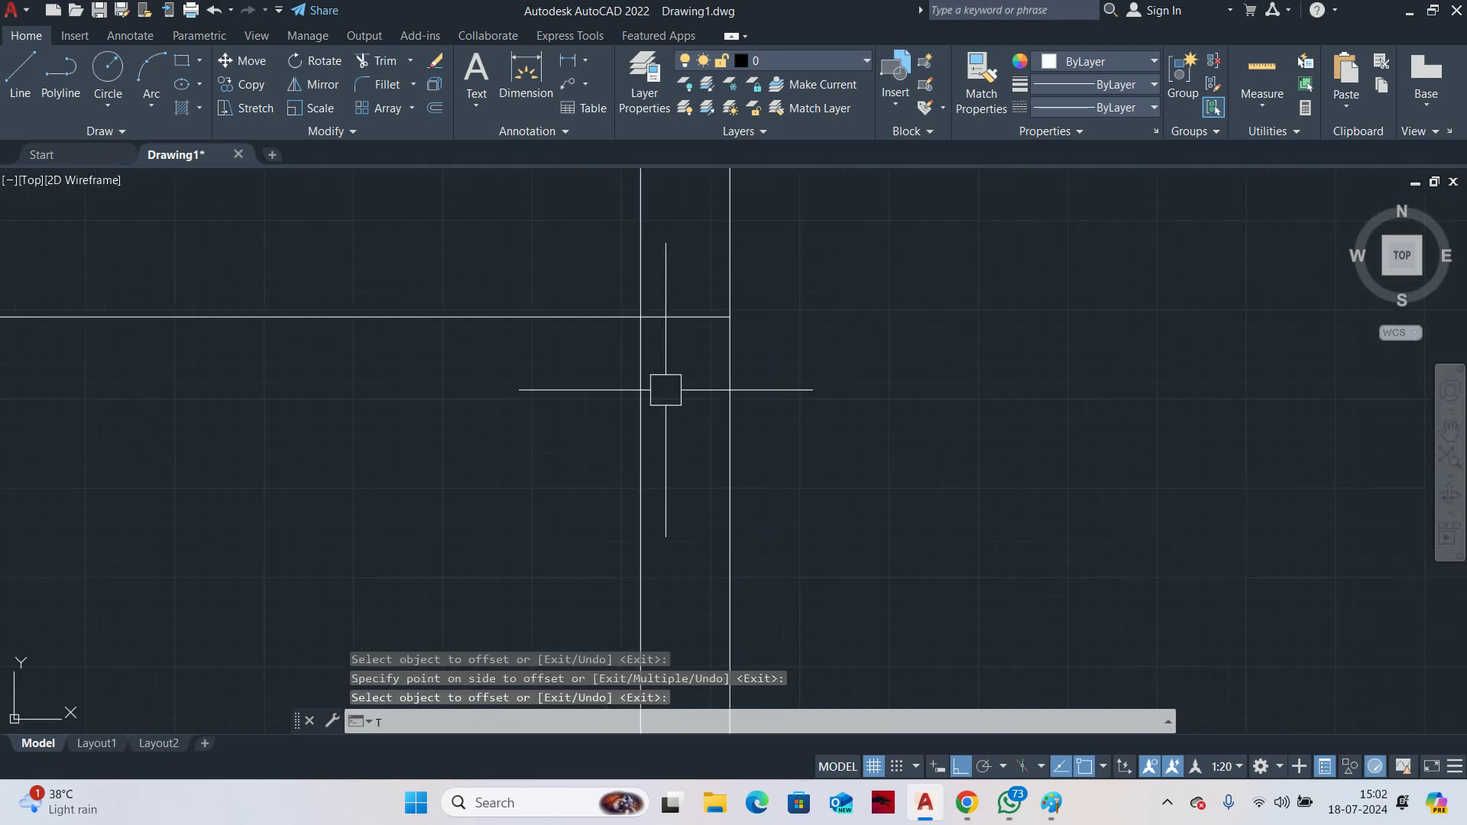
{"action": "key", "text": "Return"}
{"action": "key", "text": "Return"}
{"action": "left_click", "coordinate": [463, 305]}
{"action": "scroll", "coordinate": [530, 362], "scroll_direction": "down", "scroll_amount": 2}
{"action": "key", "text": "Escape"}
{"action": "key", "text": "Escape"}
{"action": "key", "text": "Escape"}
{"action": "scroll", "coordinate": [579, 368], "scroll_direction": "up", "scroll_amount": 1}
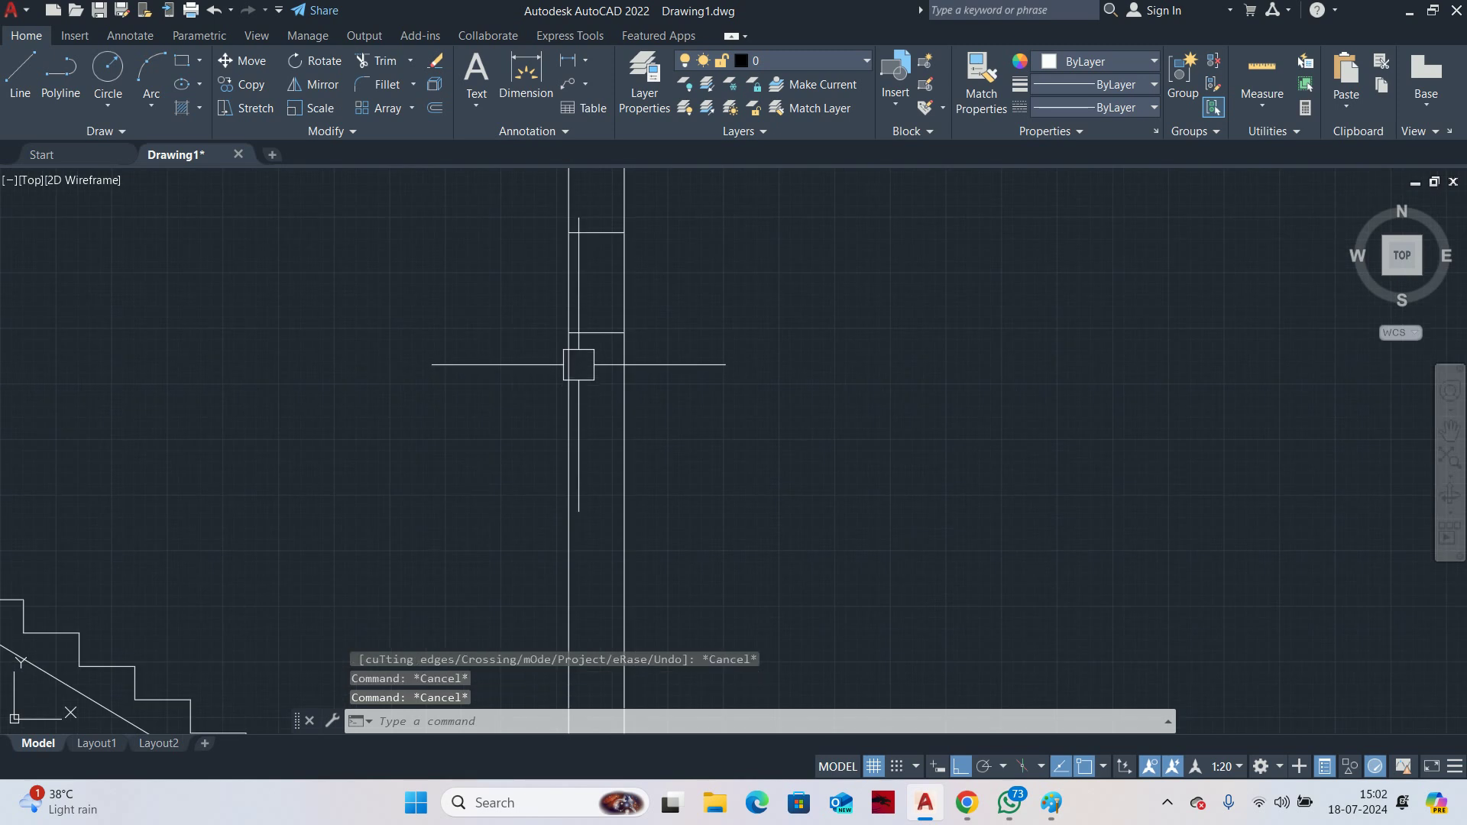
Offset the 2100-level line in the right wall upward by 100 to form a lintel above the opening
{"action": "type", "text": "o"}
{"action": "key", "text": "Return"}
{"action": "key", "text": "Return"}
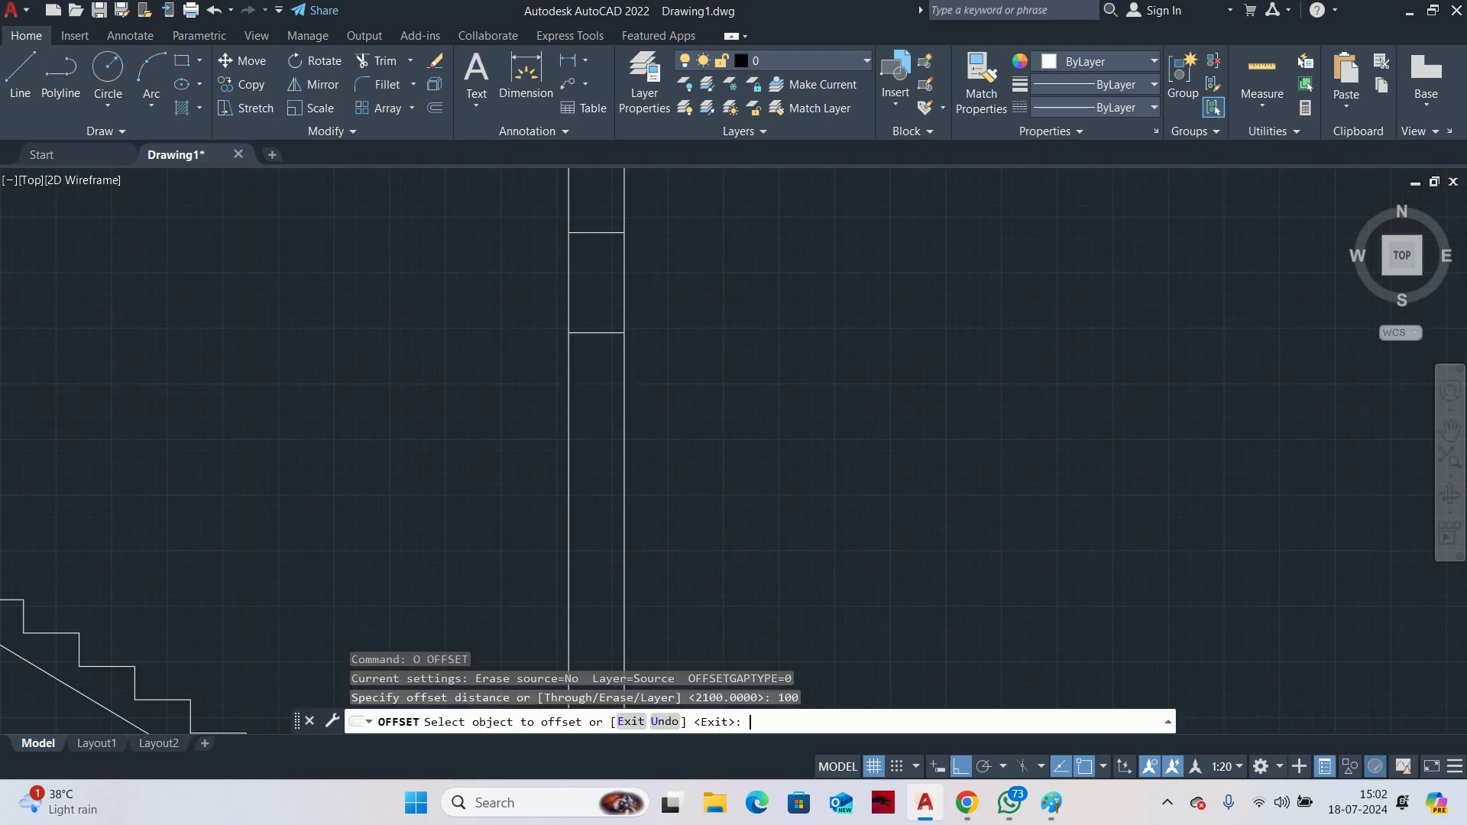
{"action": "scroll", "coordinate": [581, 352], "scroll_direction": "up", "scroll_amount": 2}
{"action": "left_click", "coordinate": [590, 339]}
{"action": "left_click", "coordinate": [593, 265]}
{"action": "scroll", "coordinate": [593, 265], "scroll_direction": "down", "scroll_amount": 2}
{"action": "key", "text": "Escape"}
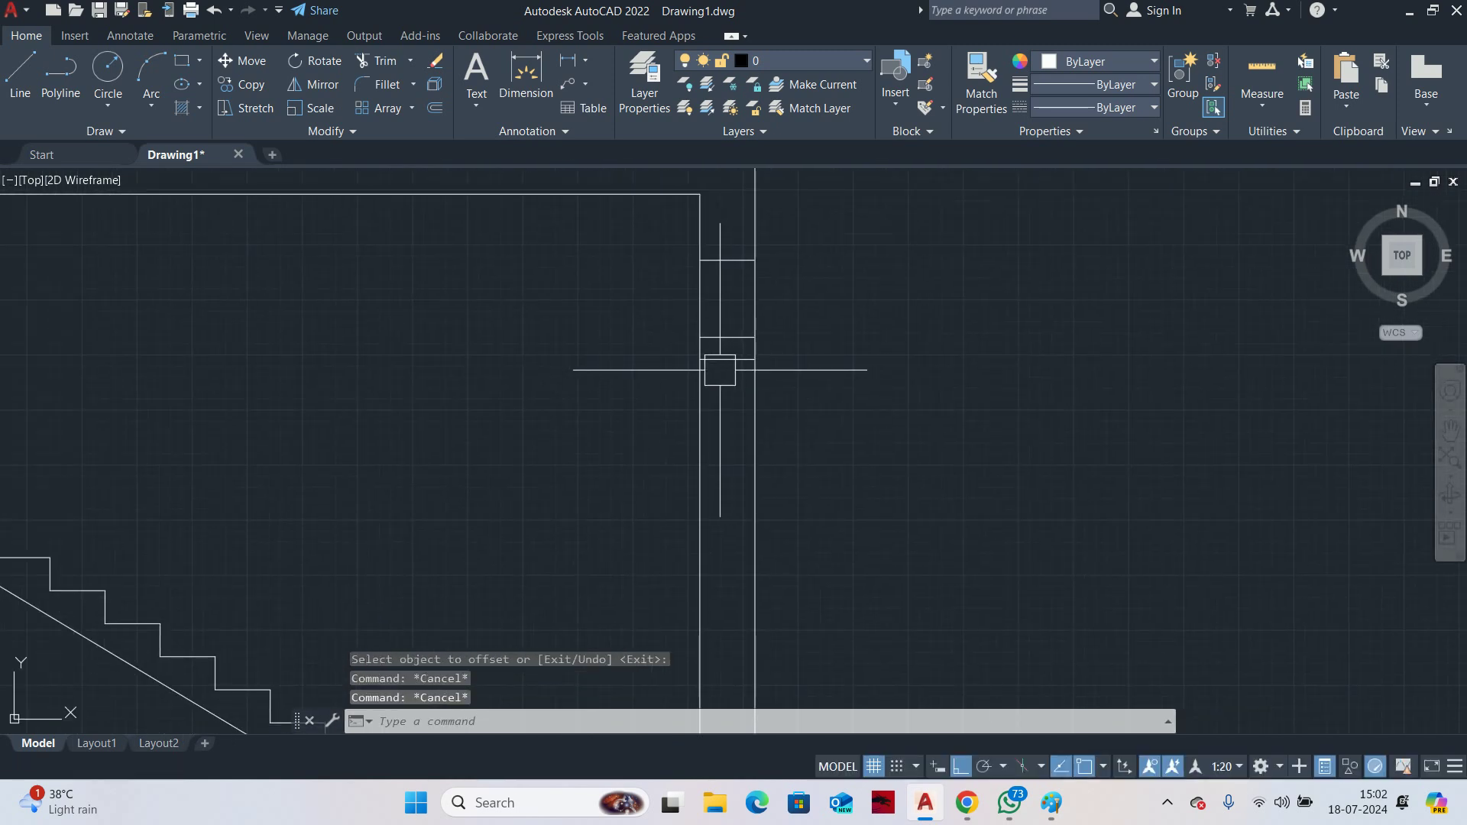
Draw a vertical line from the midpoint of the lintel's underside down to the ground floor line
{"action": "type", "text": "l"}
{"action": "key", "text": "Return"}
{"action": "left_click", "coordinate": [700, 353]}
{"action": "scroll", "coordinate": [724, 351], "scroll_direction": "down", "scroll_amount": 2}
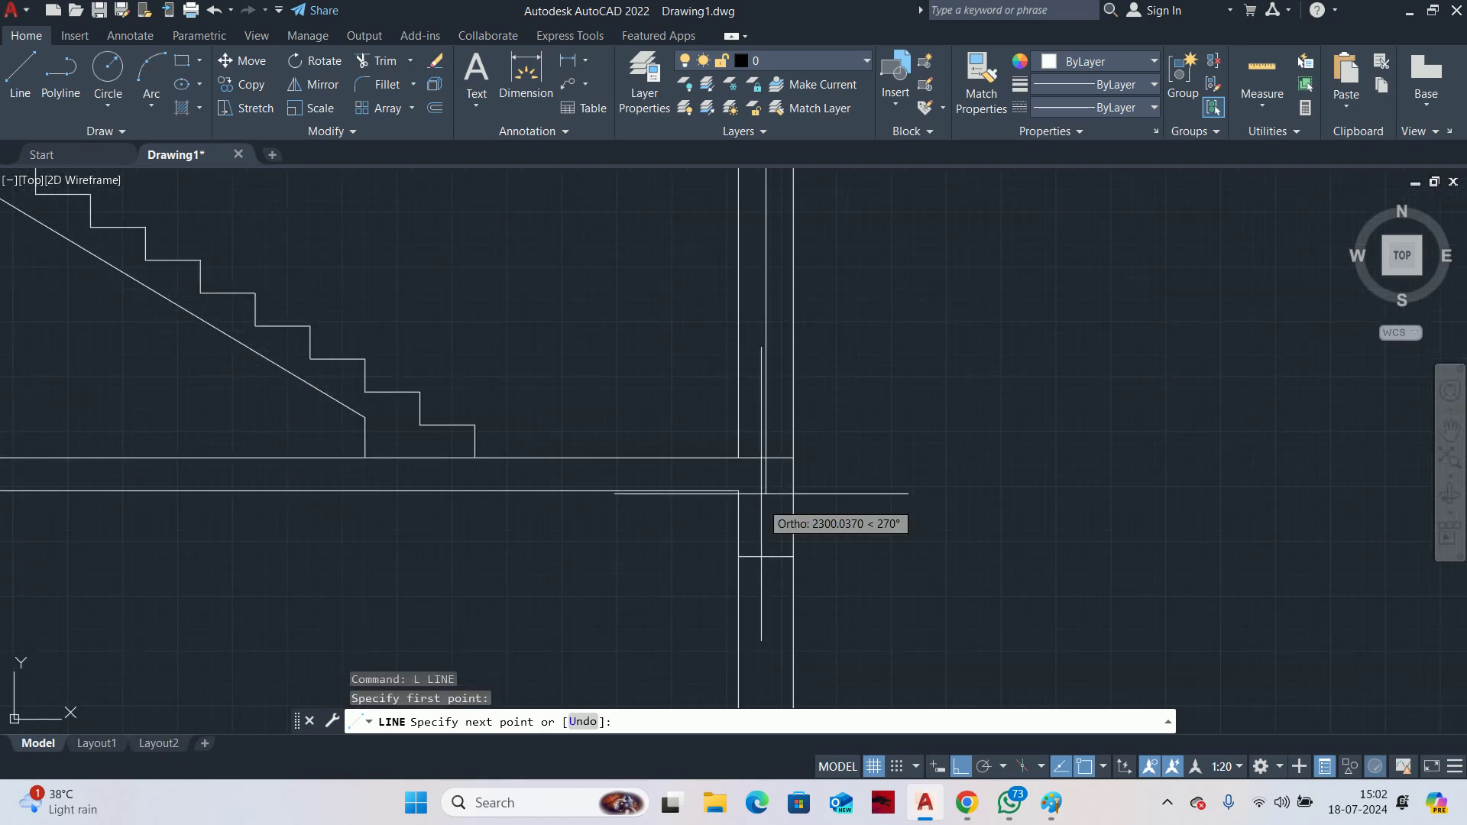
{"action": "left_click", "coordinate": [758, 478]}
{"action": "key", "text": "Escape"}
{"action": "scroll", "coordinate": [902, 489], "scroll_direction": "down", "scroll_amount": 4}
{"action": "key", "text": "Escape"}
{"action": "key", "text": "Escape"}
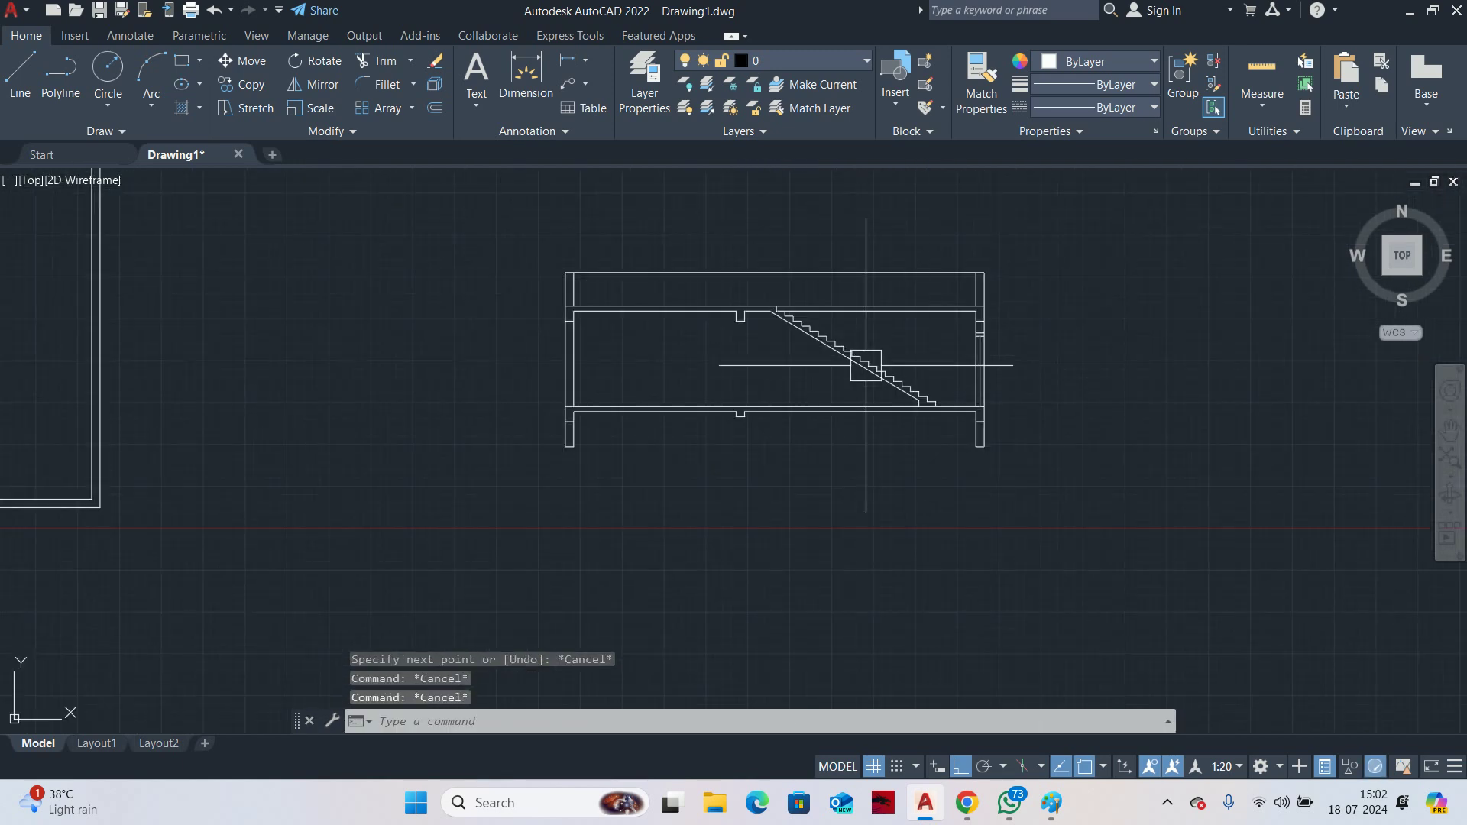
{"action": "middle_click_drag", "start_coordinate": [920, 291], "coordinate": [853, 435]}
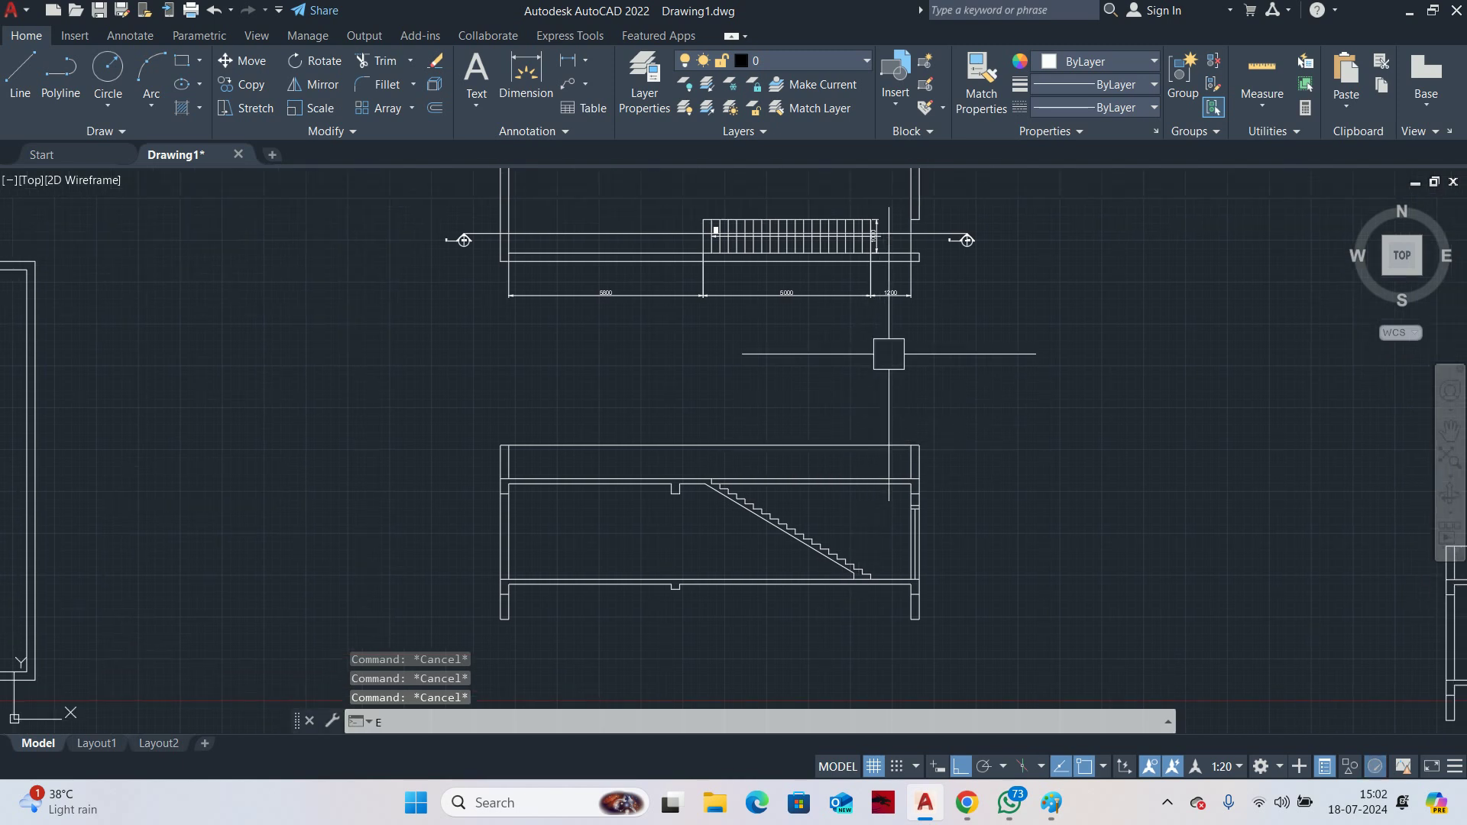
{"action": "key", "text": "Return"}
{"action": "scroll", "coordinate": [910, 352], "scroll_direction": "up", "scroll_amount": 3}
{"action": "scroll", "coordinate": [884, 308], "scroll_direction": "down", "scroll_amount": 3}
{"action": "key", "text": "Escape"}
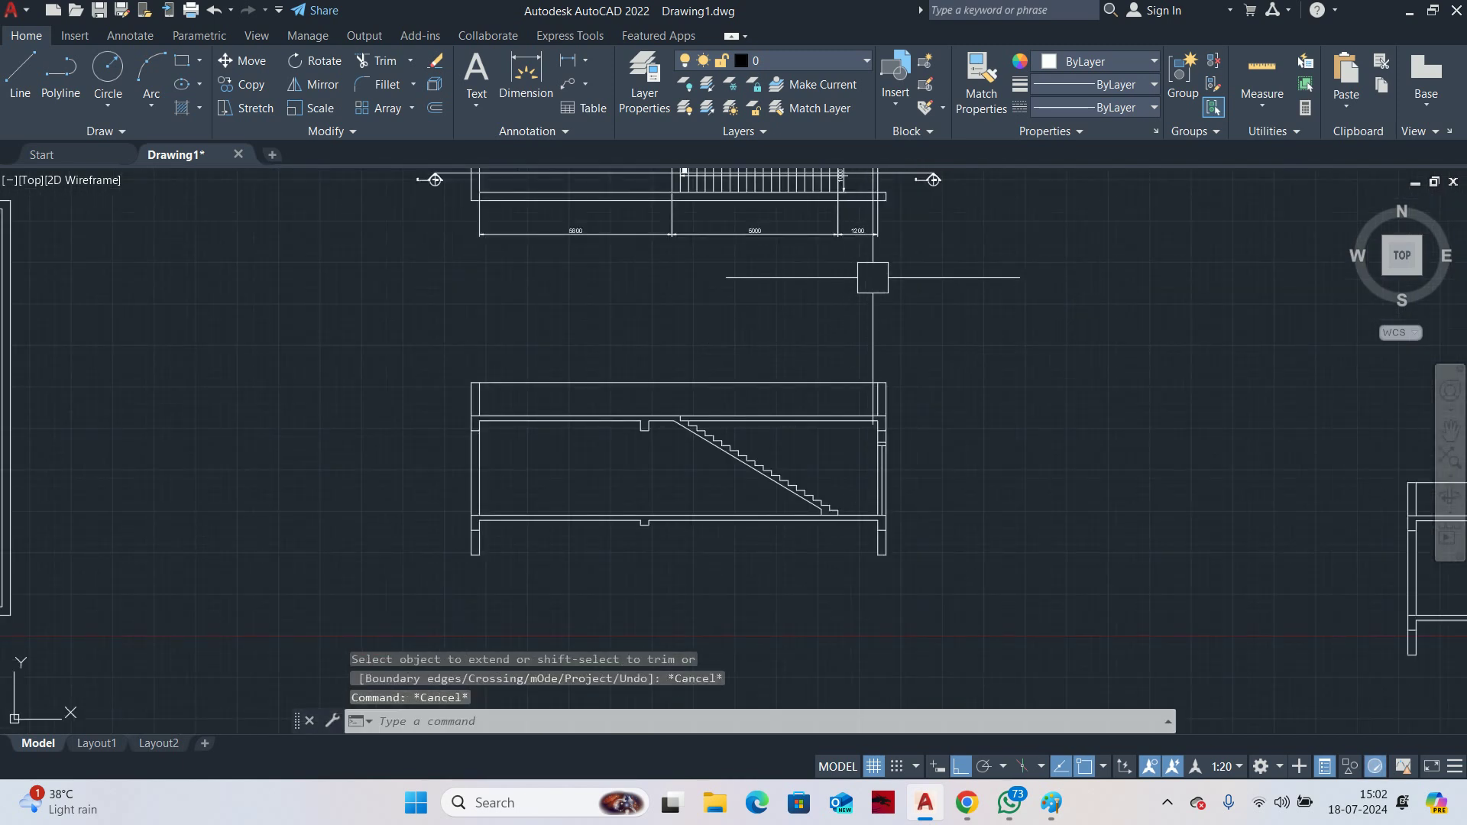
Examine the stair section against the stair flight and dimensions in the floor plan above it
{"action": "middle_click_drag", "start_coordinate": [873, 277], "coordinate": [867, 380]}
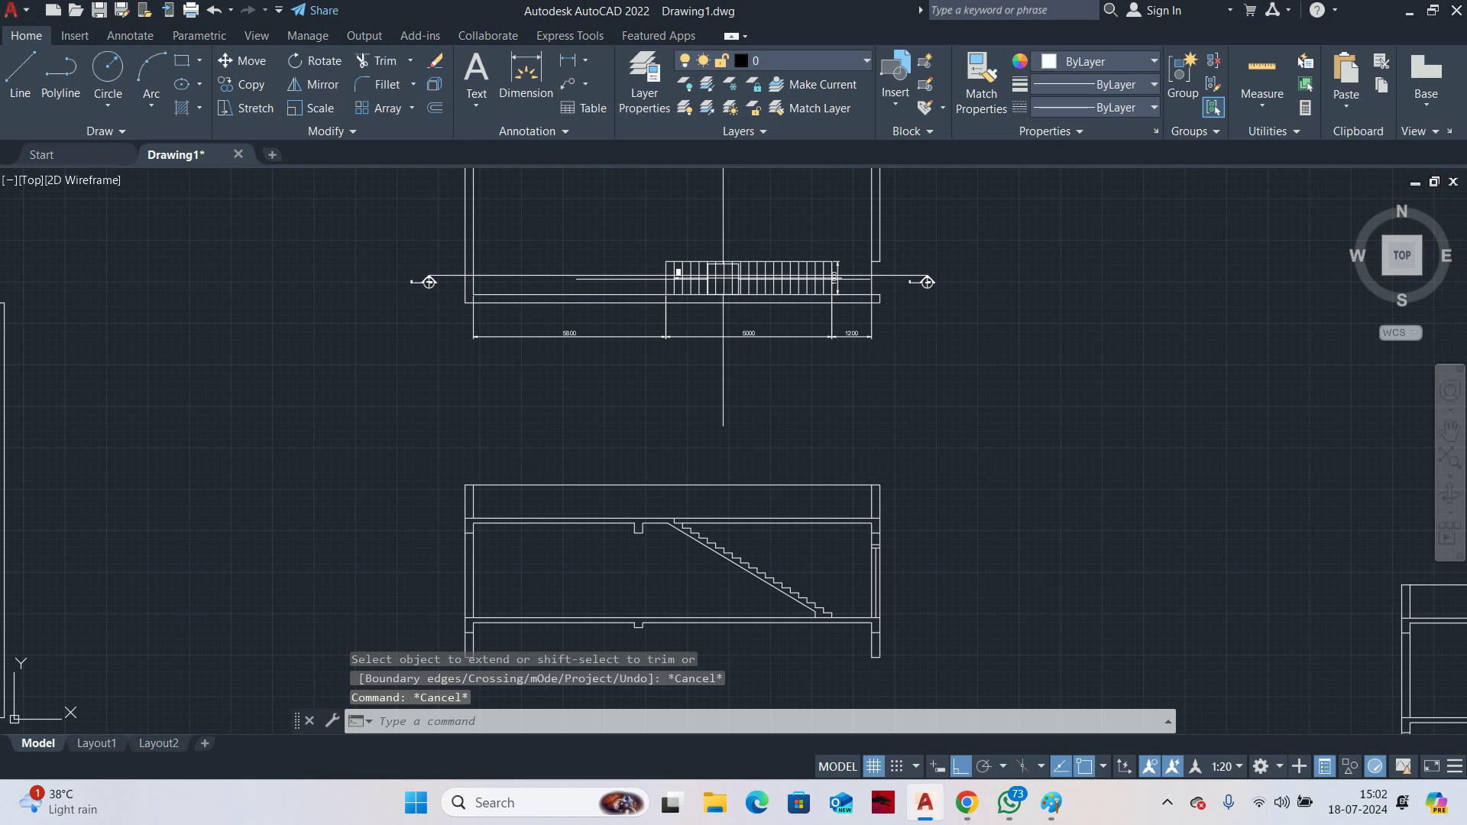
{"action": "middle_click_drag", "start_coordinate": [587, 308], "coordinate": [616, 361]}
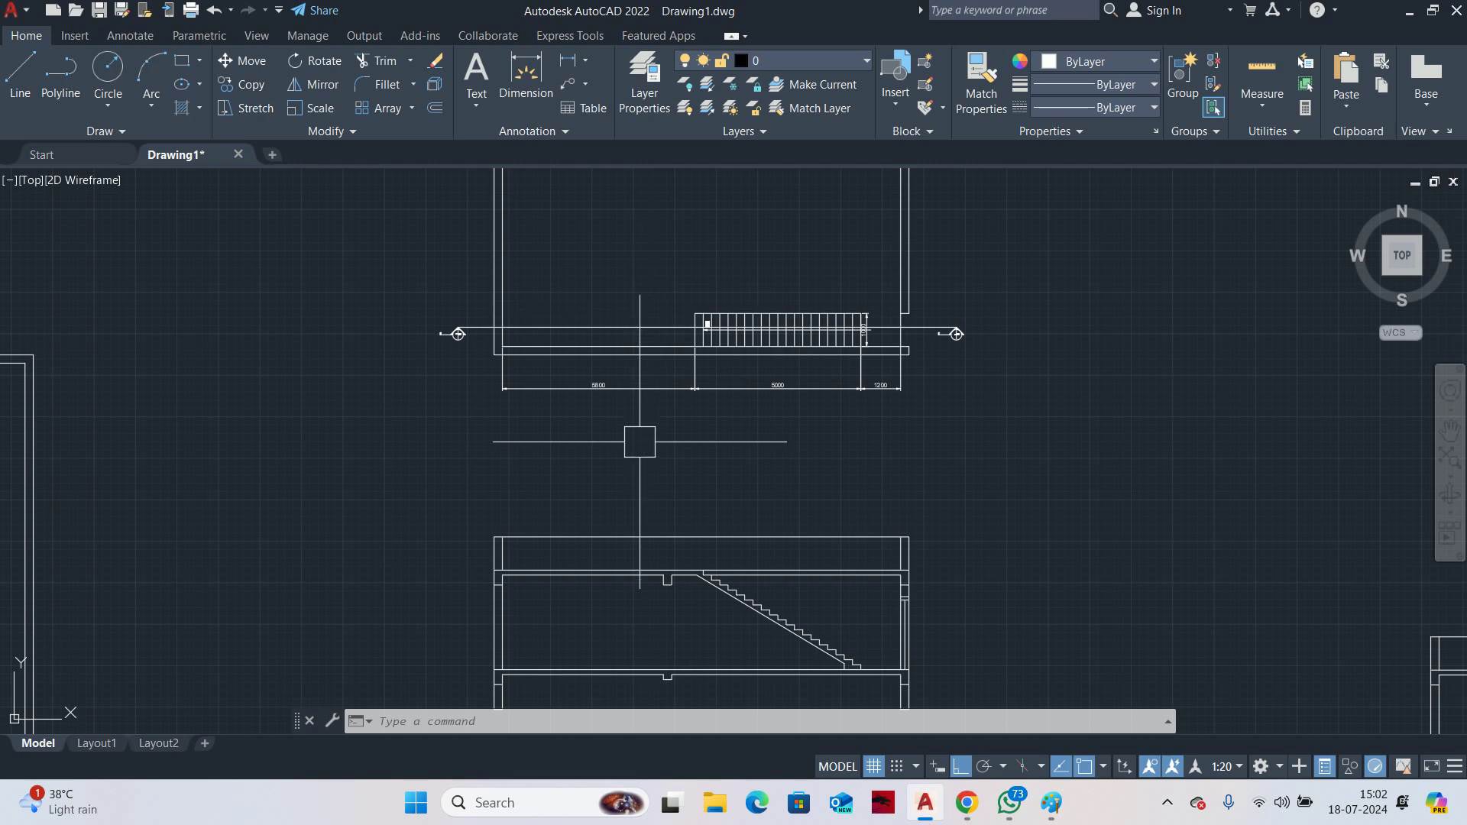
{"action": "middle_click_drag", "start_coordinate": [639, 442], "coordinate": [655, 327]}
{"action": "scroll", "coordinate": [745, 487], "scroll_direction": "up", "scroll_amount": 5}
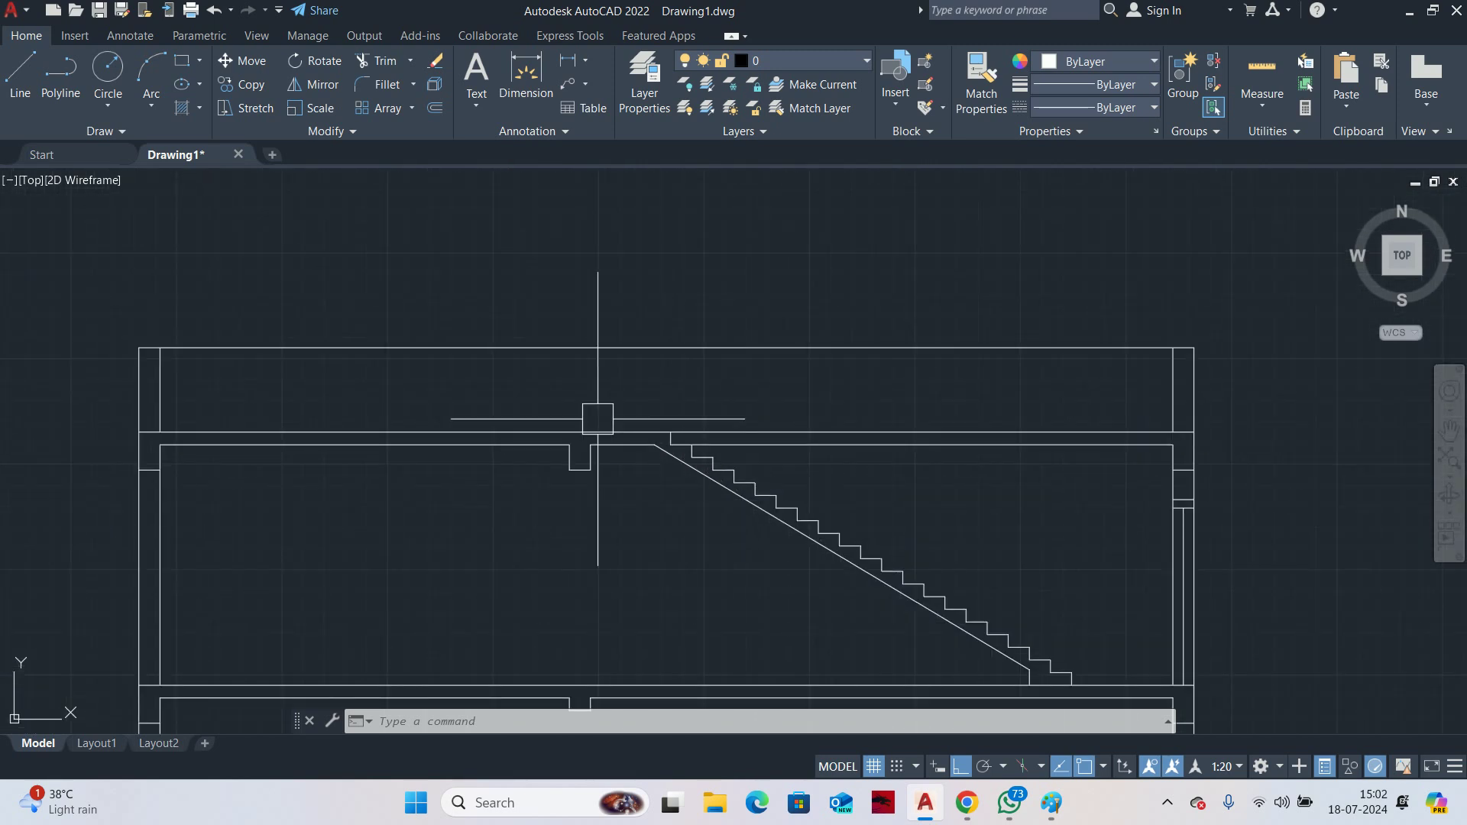
{"action": "middle_click_drag", "start_coordinate": [586, 436], "coordinate": [619, 360]}
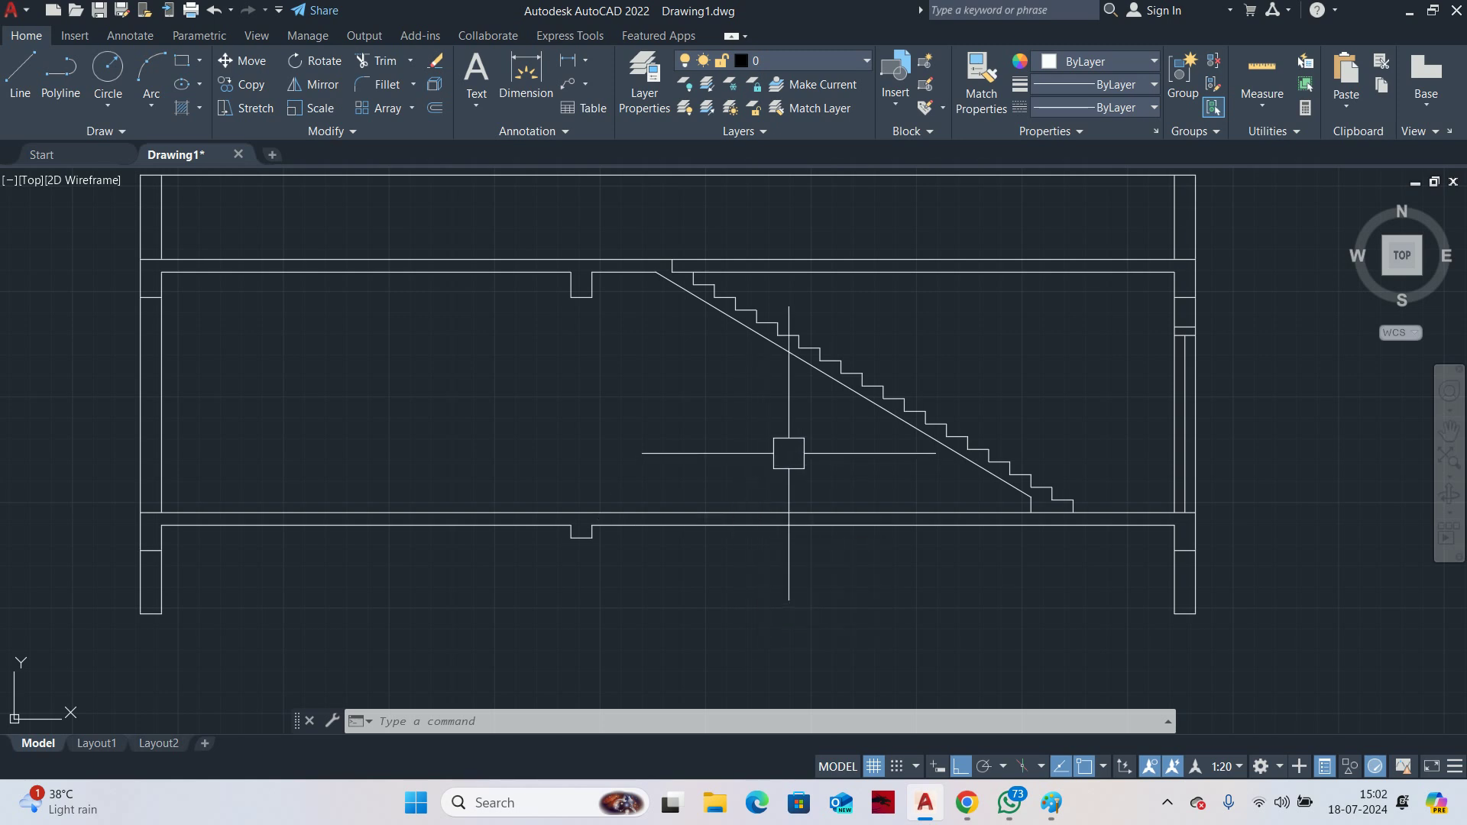
{"action": "middle_click_drag", "start_coordinate": [810, 415], "coordinate": [645, 524]}
{"action": "scroll", "coordinate": [669, 479], "scroll_direction": "down", "scroll_amount": 3}
{"action": "middle_click_drag", "start_coordinate": [687, 461], "coordinate": [690, 497]}
{"action": "scroll", "coordinate": [689, 496], "scroll_direction": "up", "scroll_amount": 5}
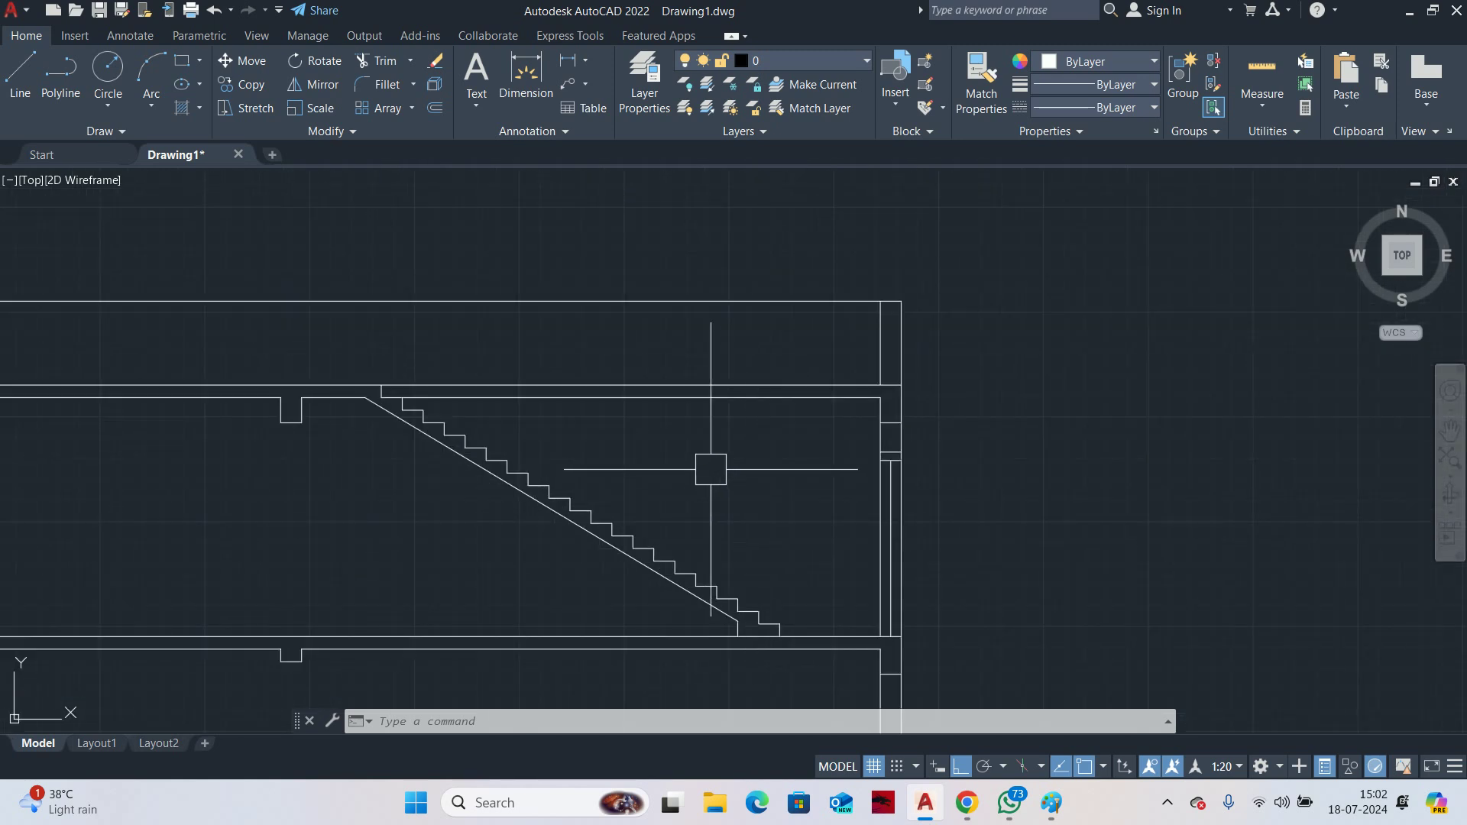
{"action": "scroll", "coordinate": [704, 505], "scroll_direction": "down", "scroll_amount": 3}
{"action": "middle_click_drag", "start_coordinate": [723, 197], "coordinate": [754, 426]}
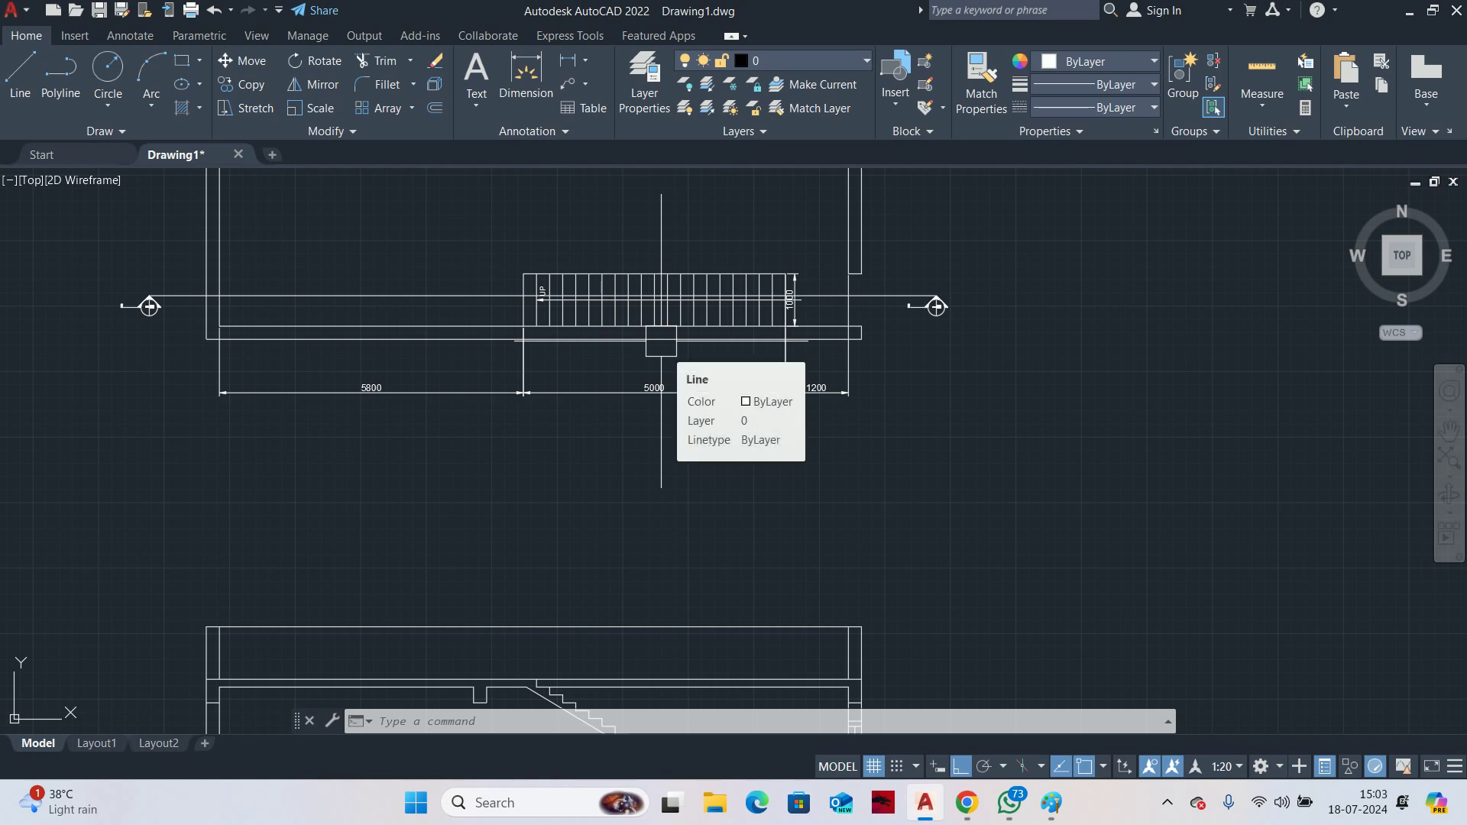
{"action": "scroll", "coordinate": [932, 419], "scroll_direction": "down", "scroll_amount": 8}
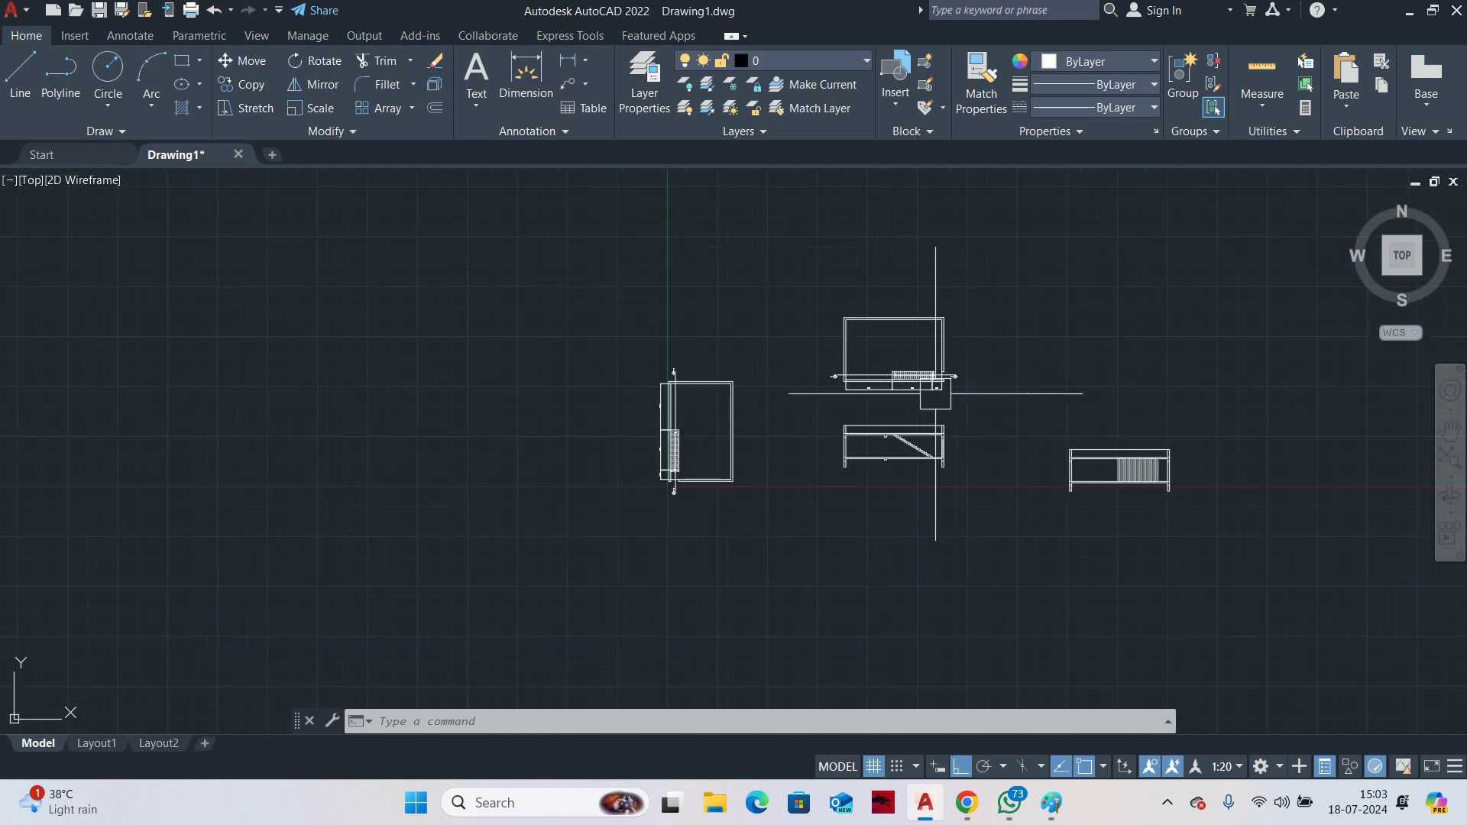
Draw a 2100 vertical headroom line upward from the top of the fifth riser above the ground floor
{"action": "scroll", "coordinate": [904, 445], "scroll_direction": "up", "scroll_amount": 7}
{"action": "key", "text": "Escape"}
{"action": "key", "text": "Escape"}
{"action": "key", "text": "Escape"}
{"action": "middle_click_drag", "start_coordinate": [971, 439], "coordinate": [839, 498]}
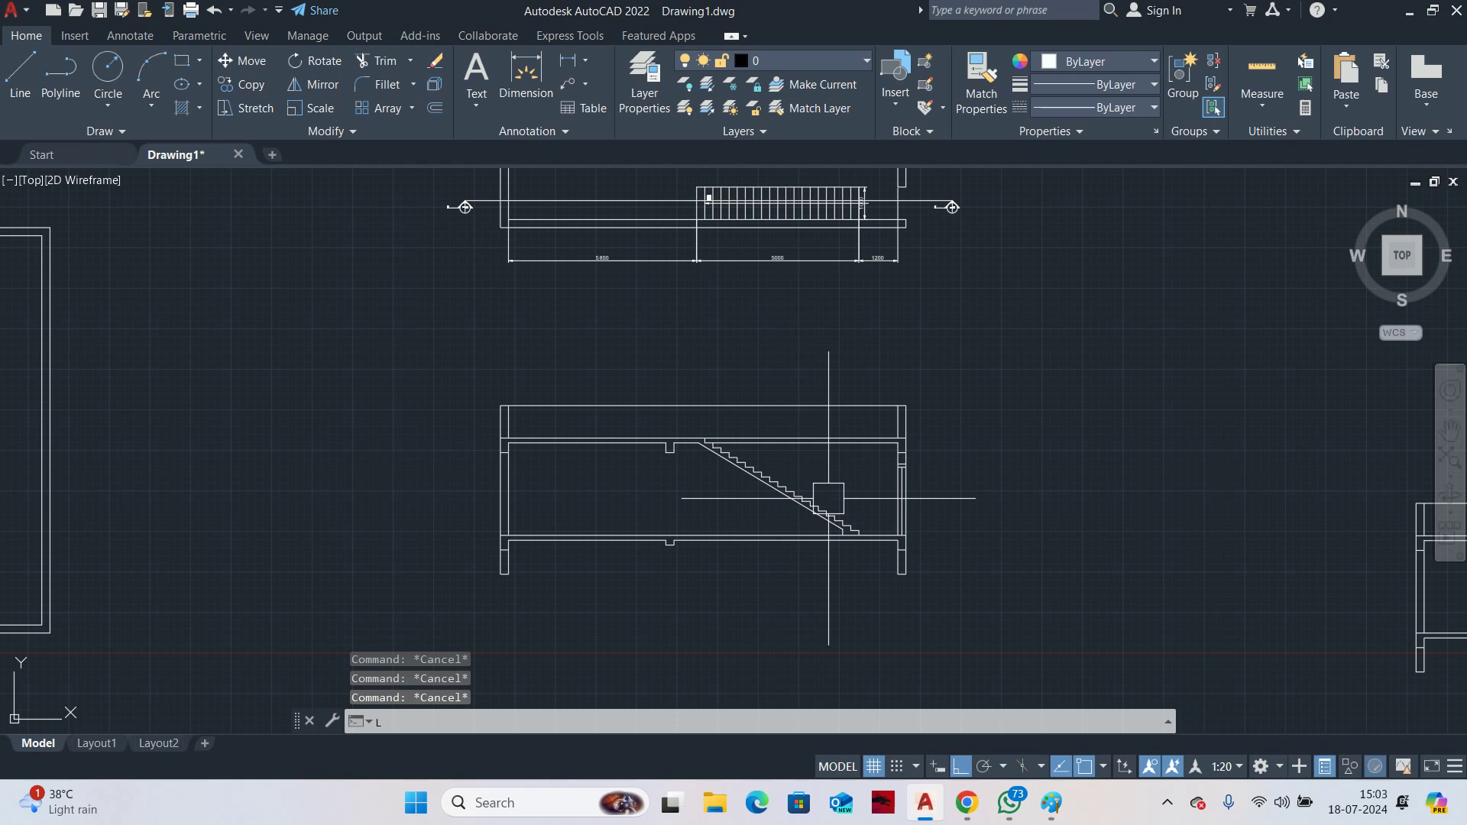
{"action": "key", "text": "Return"}
{"action": "scroll", "coordinate": [828, 499], "scroll_direction": "up", "scroll_amount": 6}
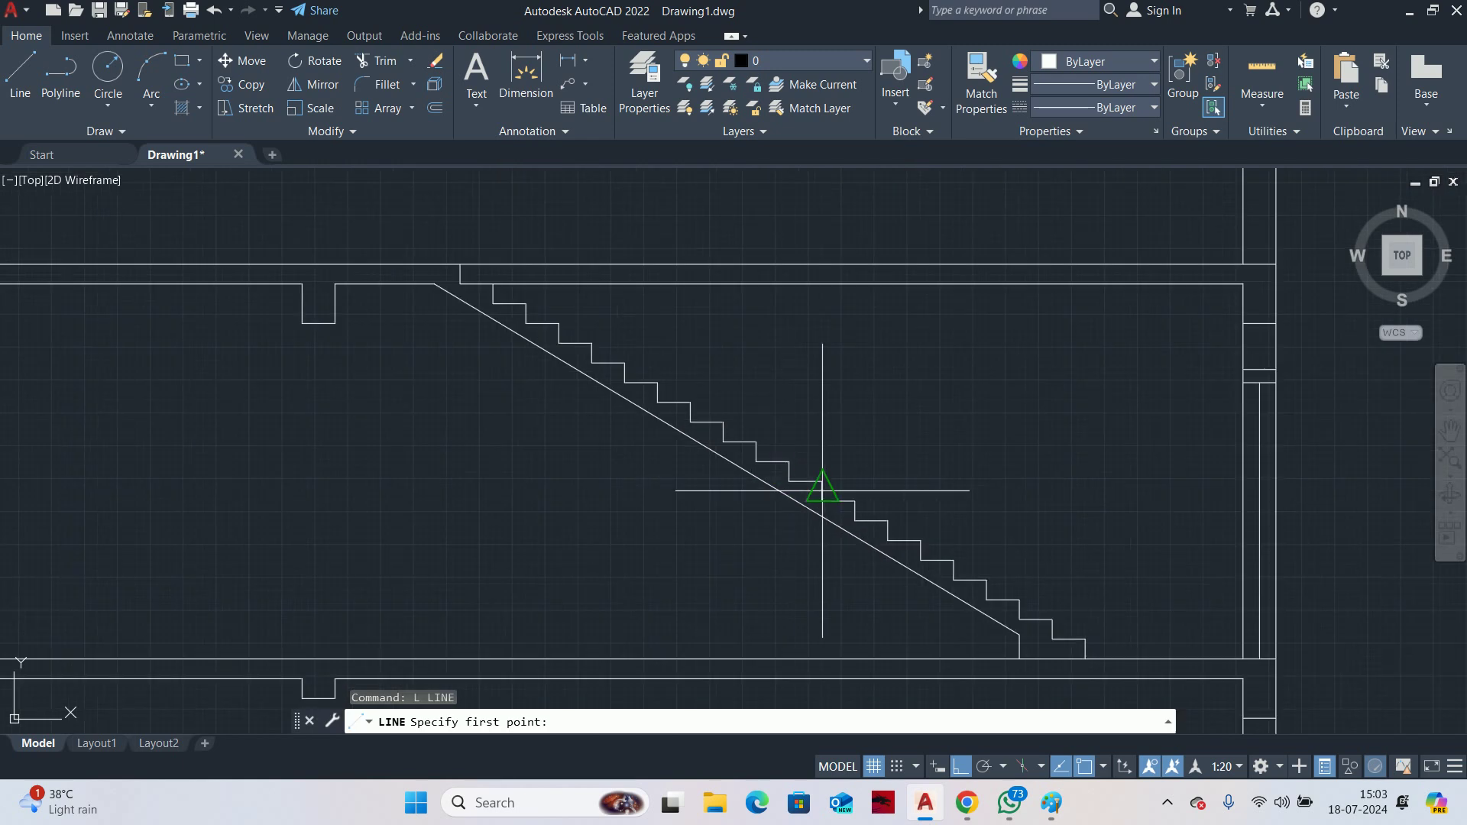
{"action": "left_click", "coordinate": [954, 560]}
{"action": "middle_click_drag", "start_coordinate": [954, 470], "coordinate": [936, 529]}
{"action": "type", "text": "21"}
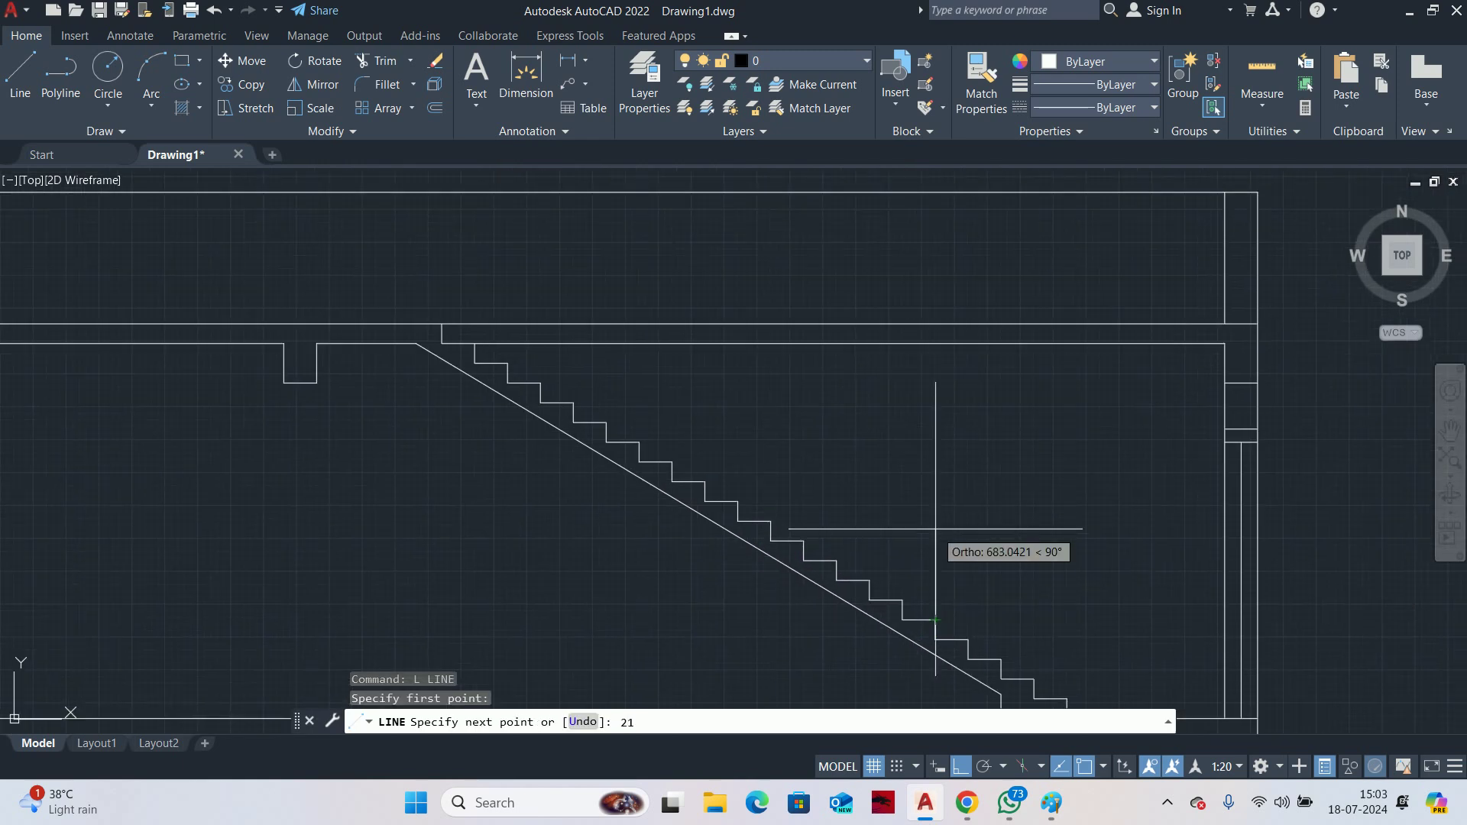
{"action": "type", "text": "00"}
{"action": "key", "text": "Return"}
{"action": "key", "text": "Escape"}
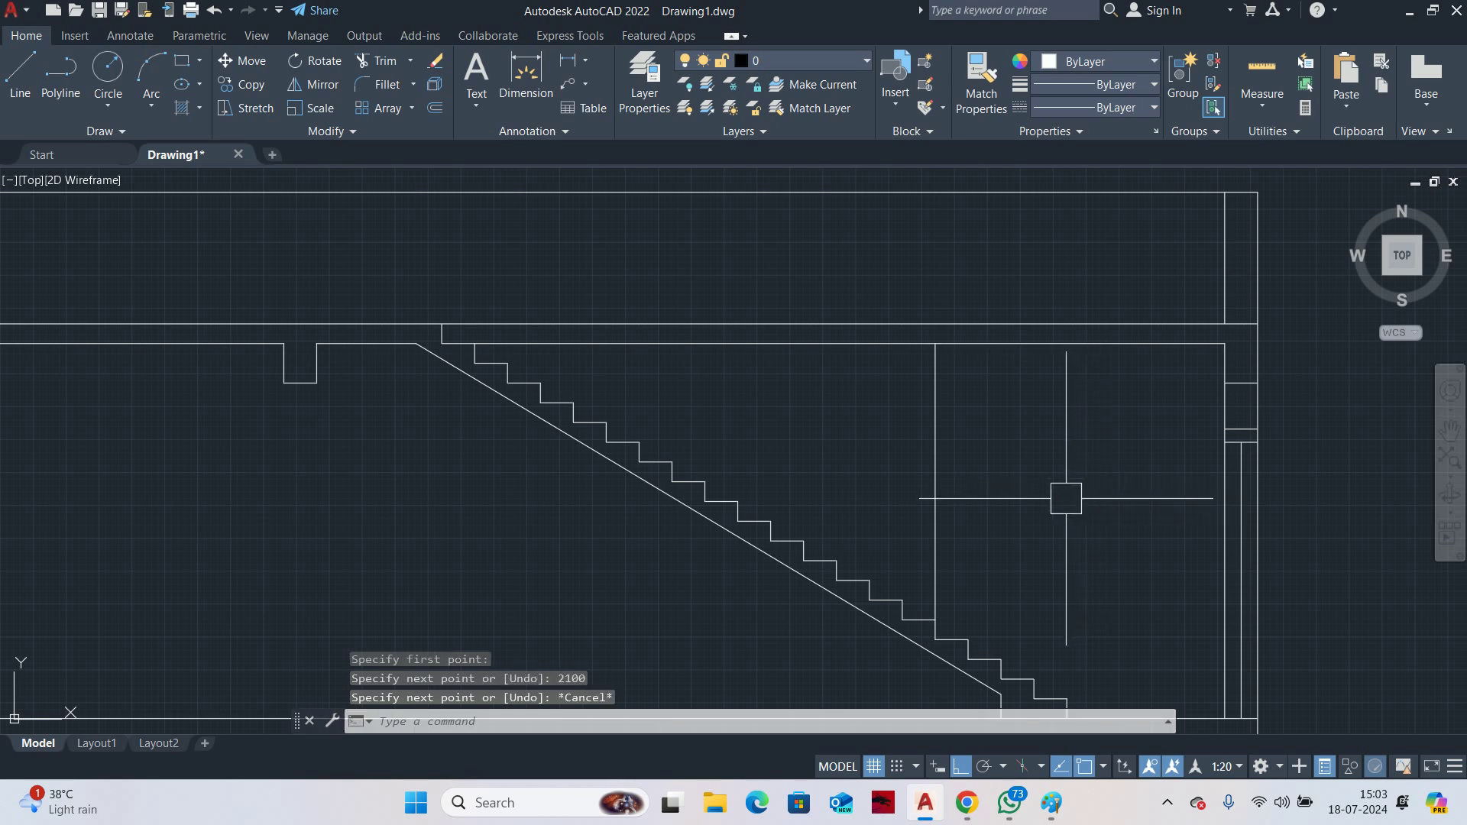
{"action": "key", "text": "Escape"}
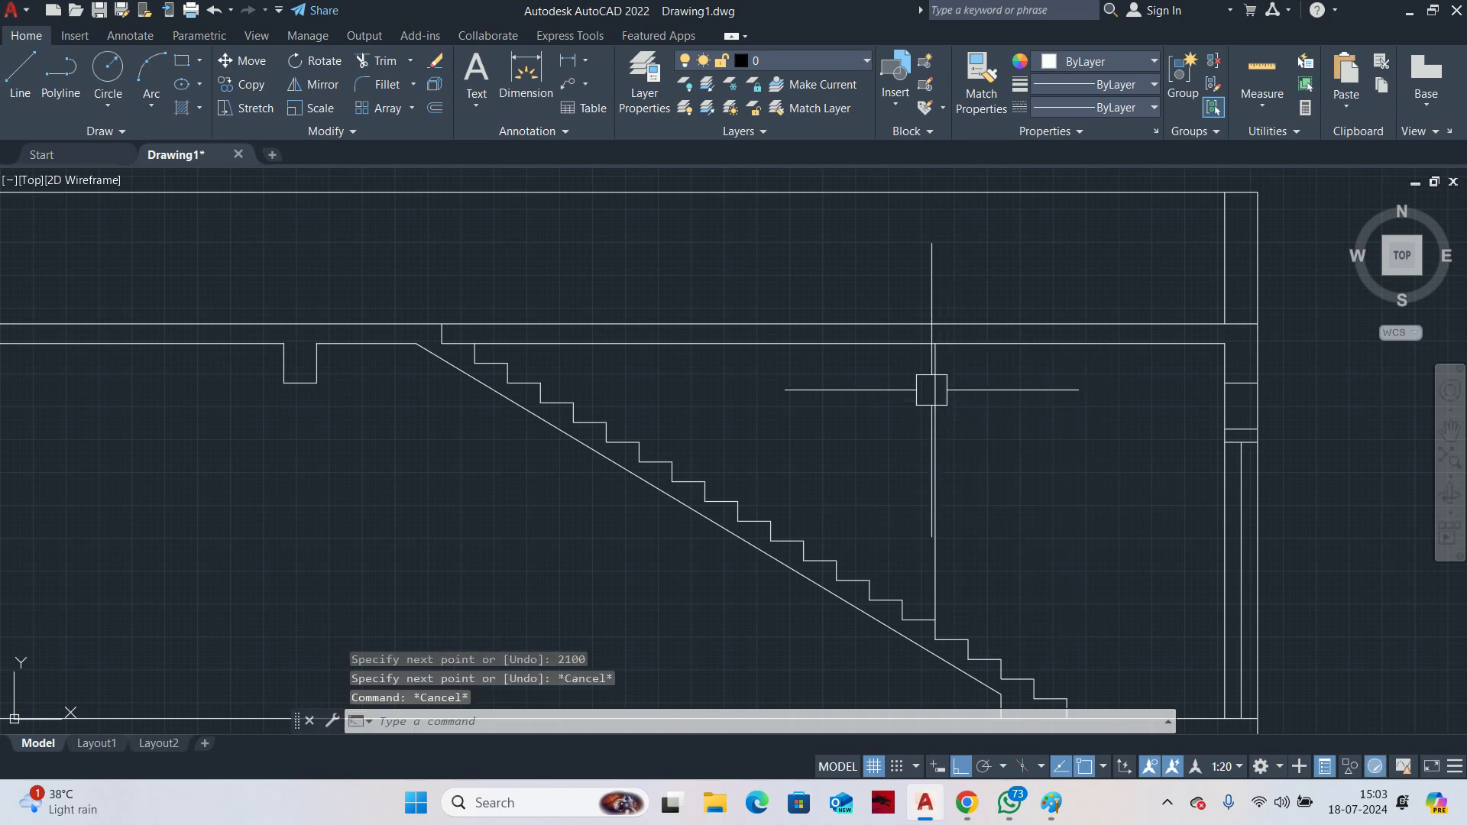
{"action": "type", "text": "m"}
{"action": "key", "text": "Return"}
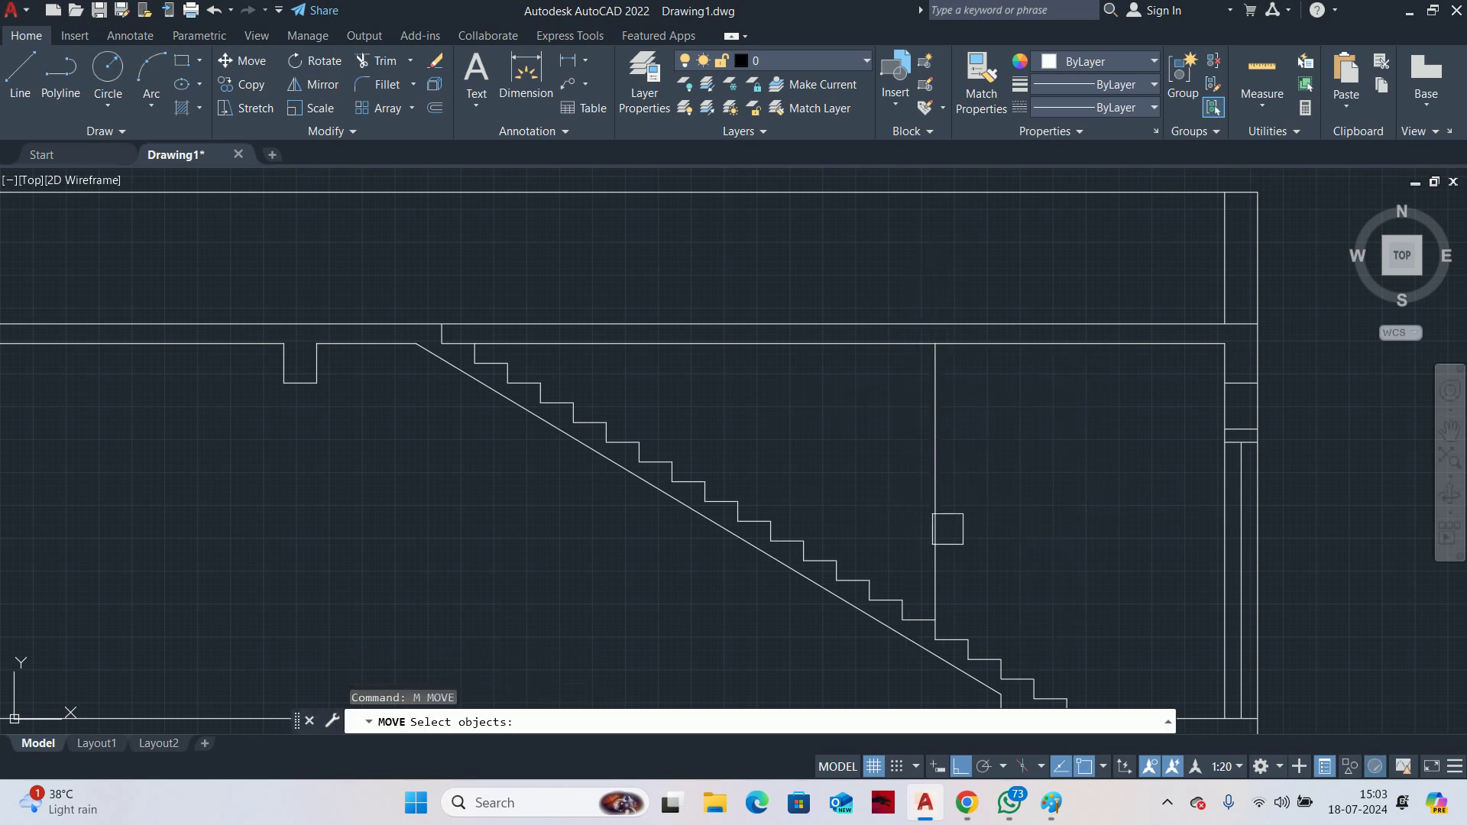
{"action": "left_click", "coordinate": [934, 527]}
{"action": "key", "text": "Escape"}
Extend the headroom line to the upper slab's top edge and keep only the short segment across the slab thickness
{"action": "middle_click_drag", "start_coordinate": [927, 420], "coordinate": [906, 537]}
{"action": "type", "text": "ex"}
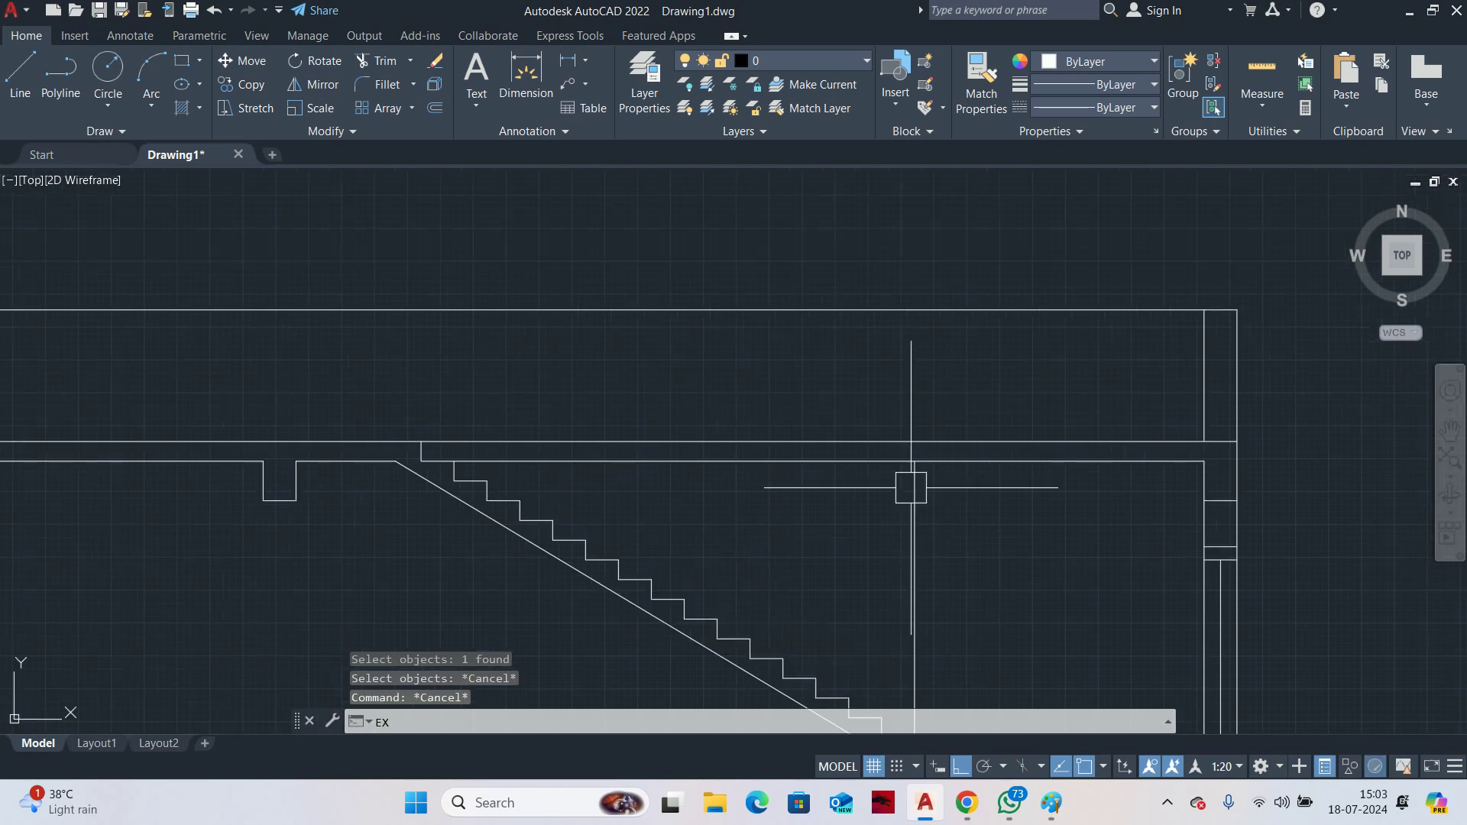
{"action": "key", "text": "Return"}
{"action": "key", "text": "Escape"}
{"action": "key", "text": "Escape"}
{"action": "scroll", "coordinate": [911, 513], "scroll_direction": "down", "scroll_amount": 5}
{"action": "scroll", "coordinate": [950, 474], "scroll_direction": "up", "scroll_amount": 6}
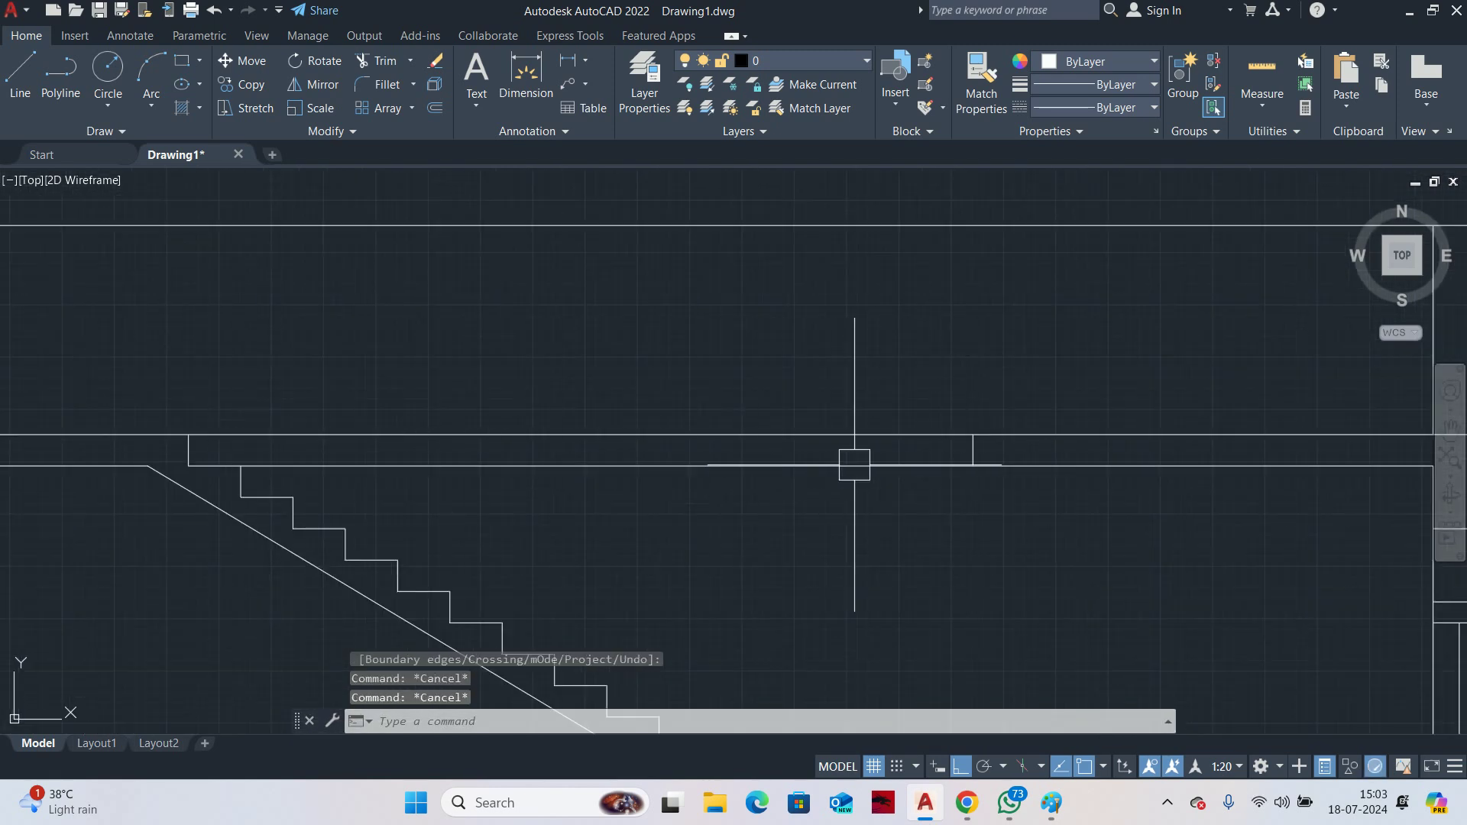
{"action": "scroll", "coordinate": [907, 468], "scroll_direction": "down", "scroll_amount": 3}
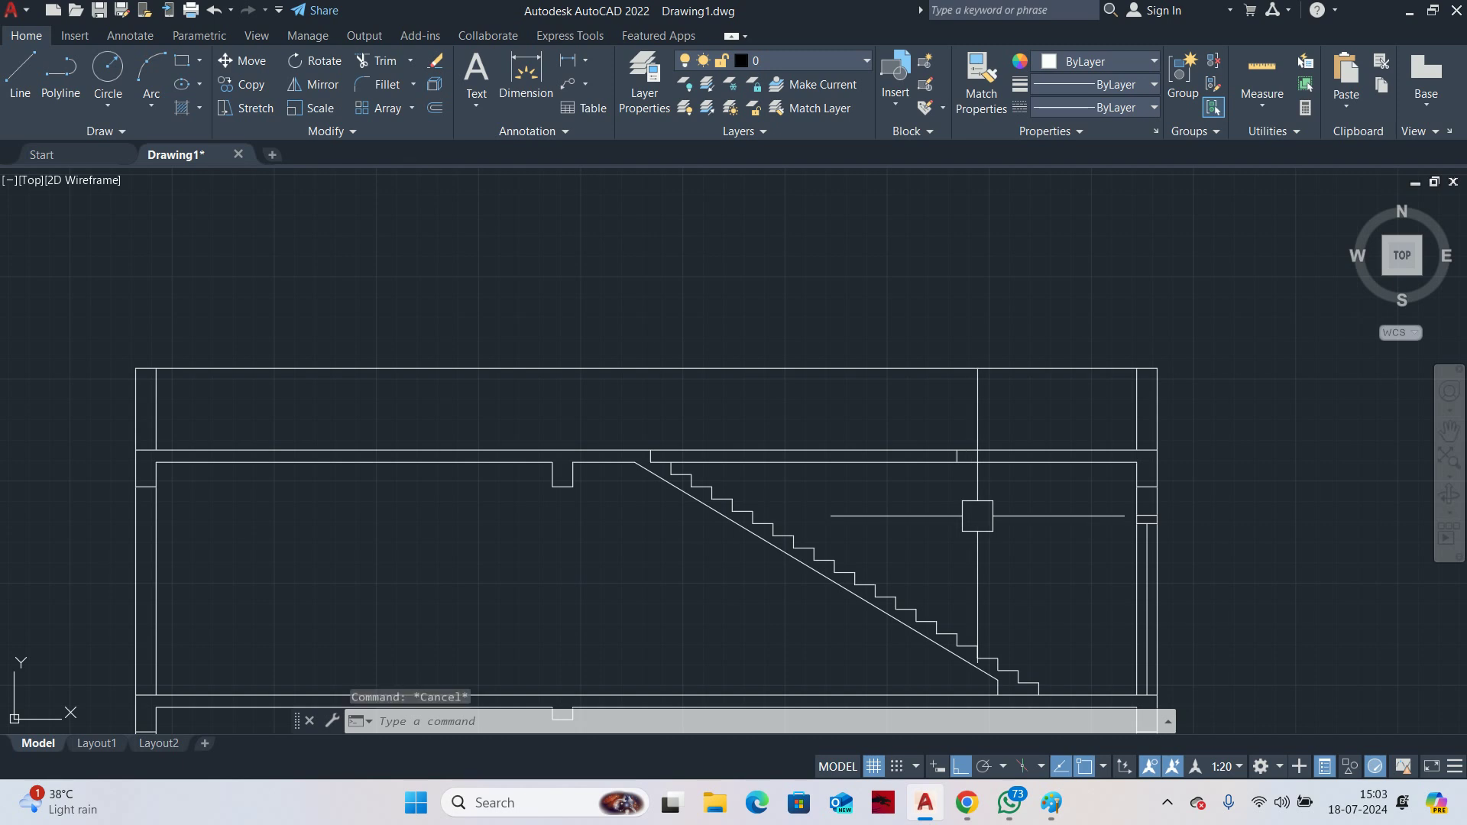
{"action": "key", "text": "Escape"}
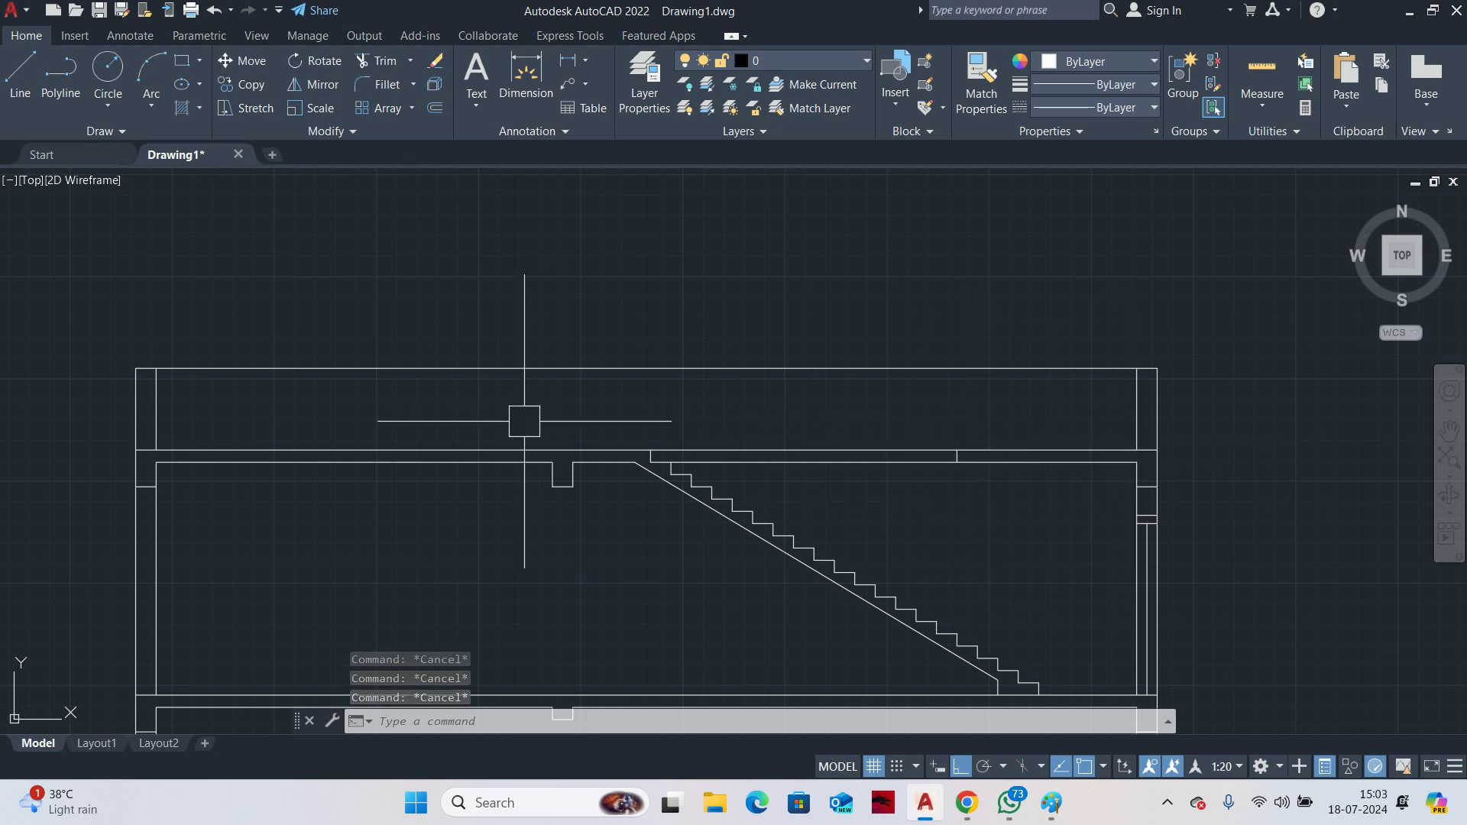
{"action": "scroll", "coordinate": [902, 449], "scroll_direction": "down", "scroll_amount": 2}
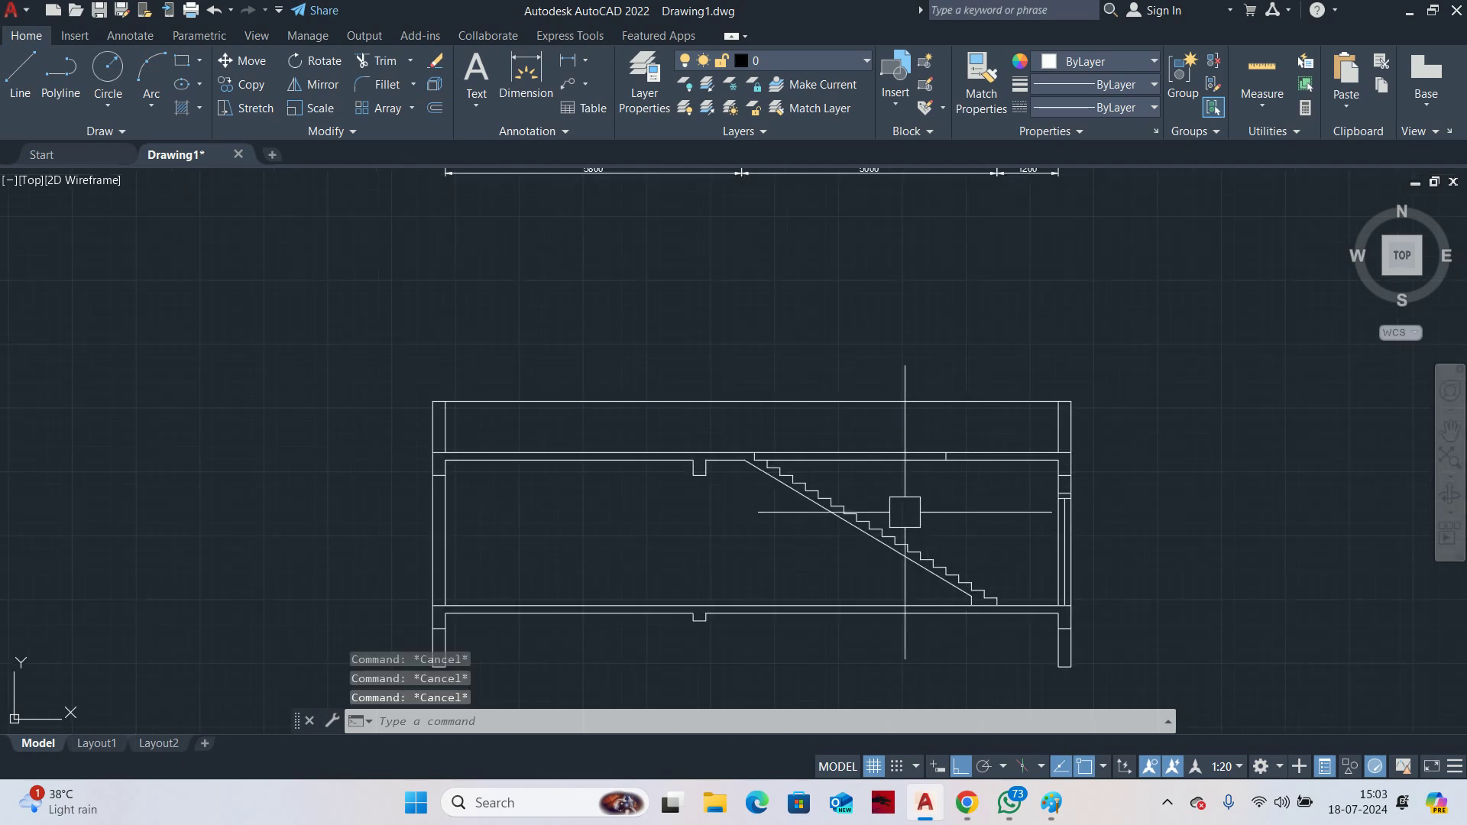
{"action": "scroll", "coordinate": [948, 466], "scroll_direction": "up", "scroll_amount": 2}
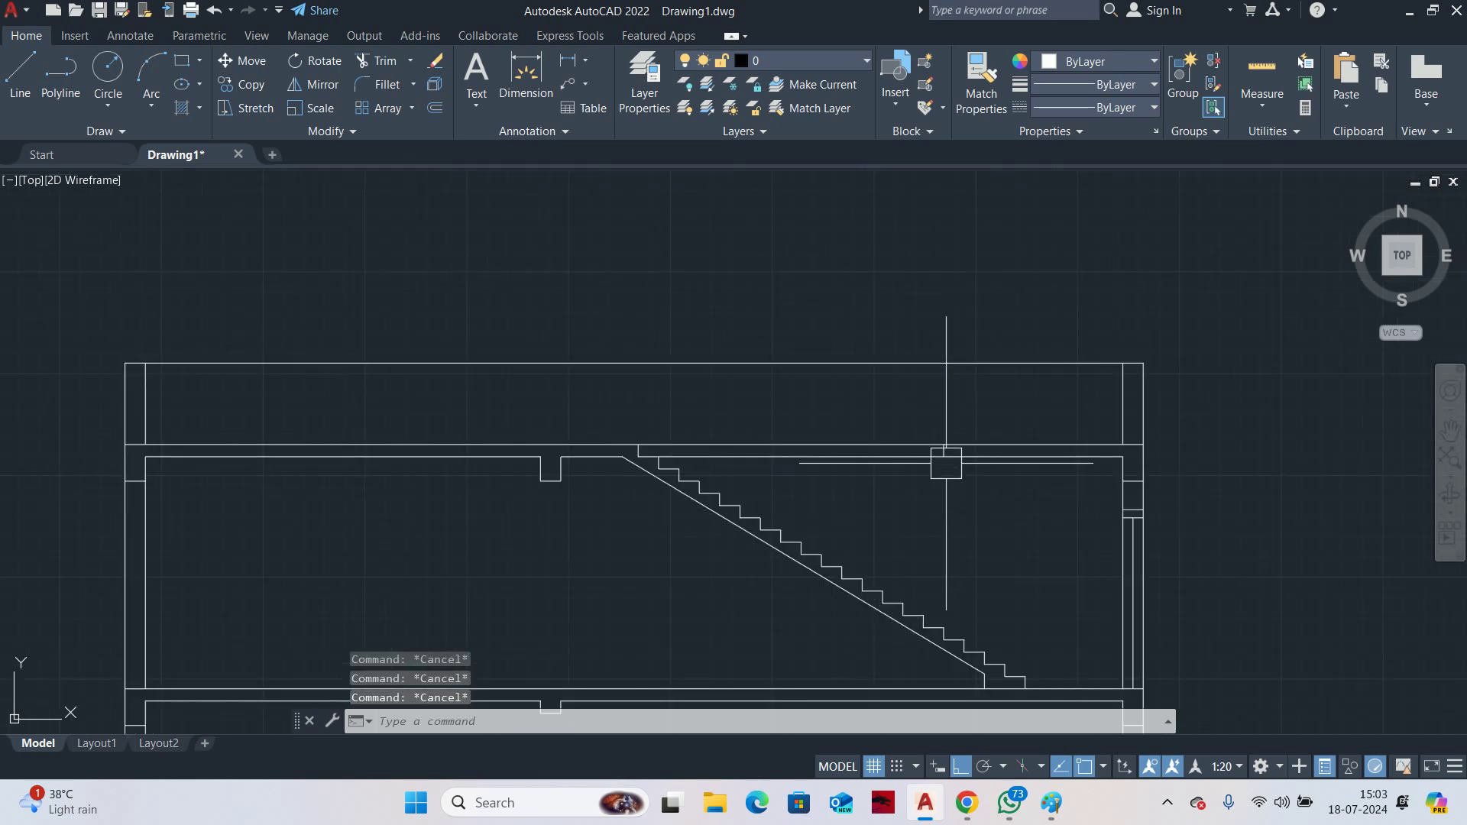
{"action": "type", "text": "m"}
{"action": "key", "text": "Return"}
{"action": "left_click", "coordinate": [907, 413]}
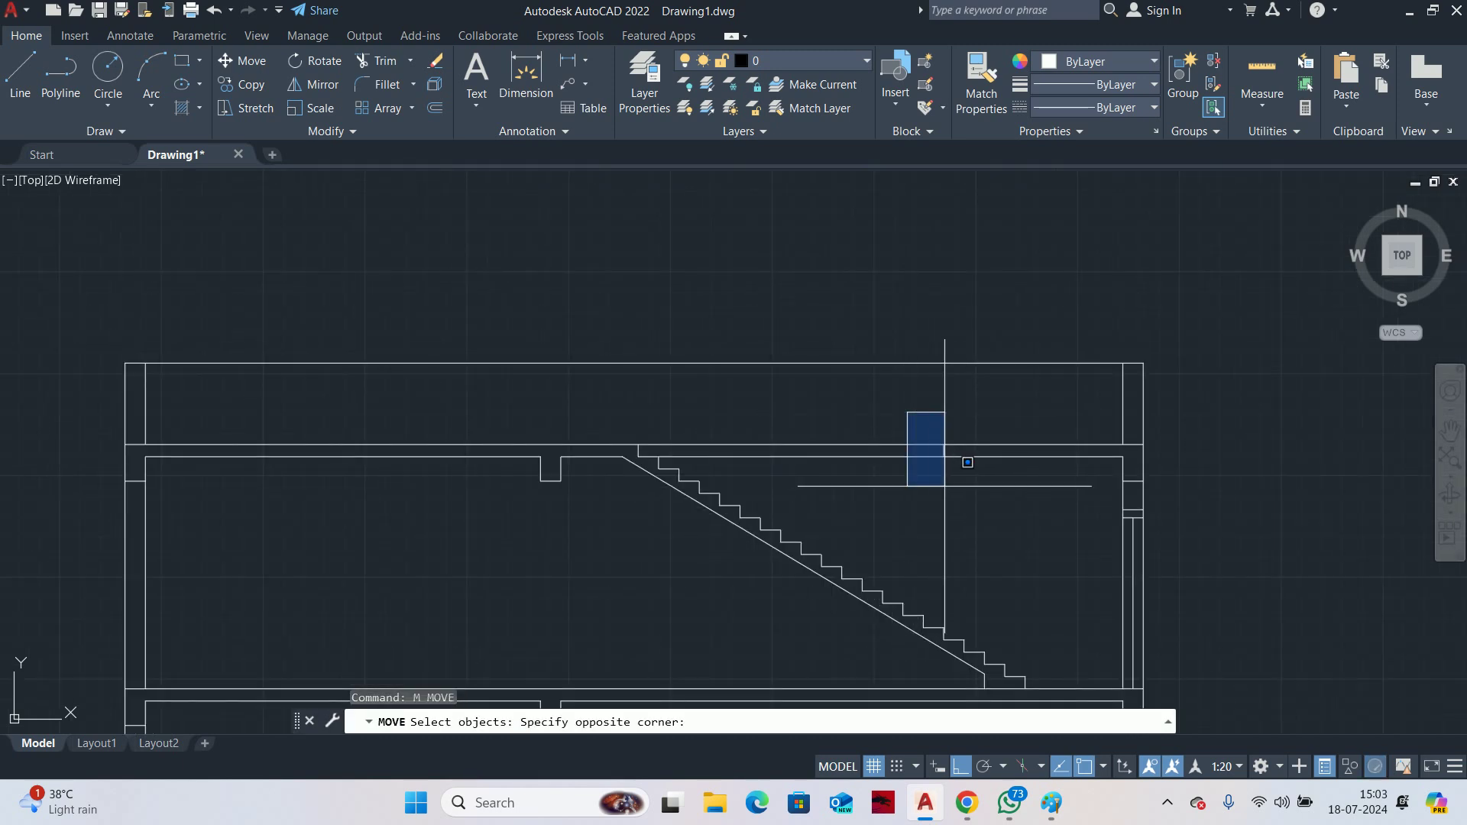
{"action": "key", "text": "Escape"}
{"action": "key", "text": "space"}
{"action": "left_click", "coordinate": [953, 424]}
{"action": "left_click", "coordinate": [902, 487]}
{"action": "key", "text": "space"}
{"action": "scroll", "coordinate": [910, 517], "scroll_direction": "up", "scroll_amount": 2}
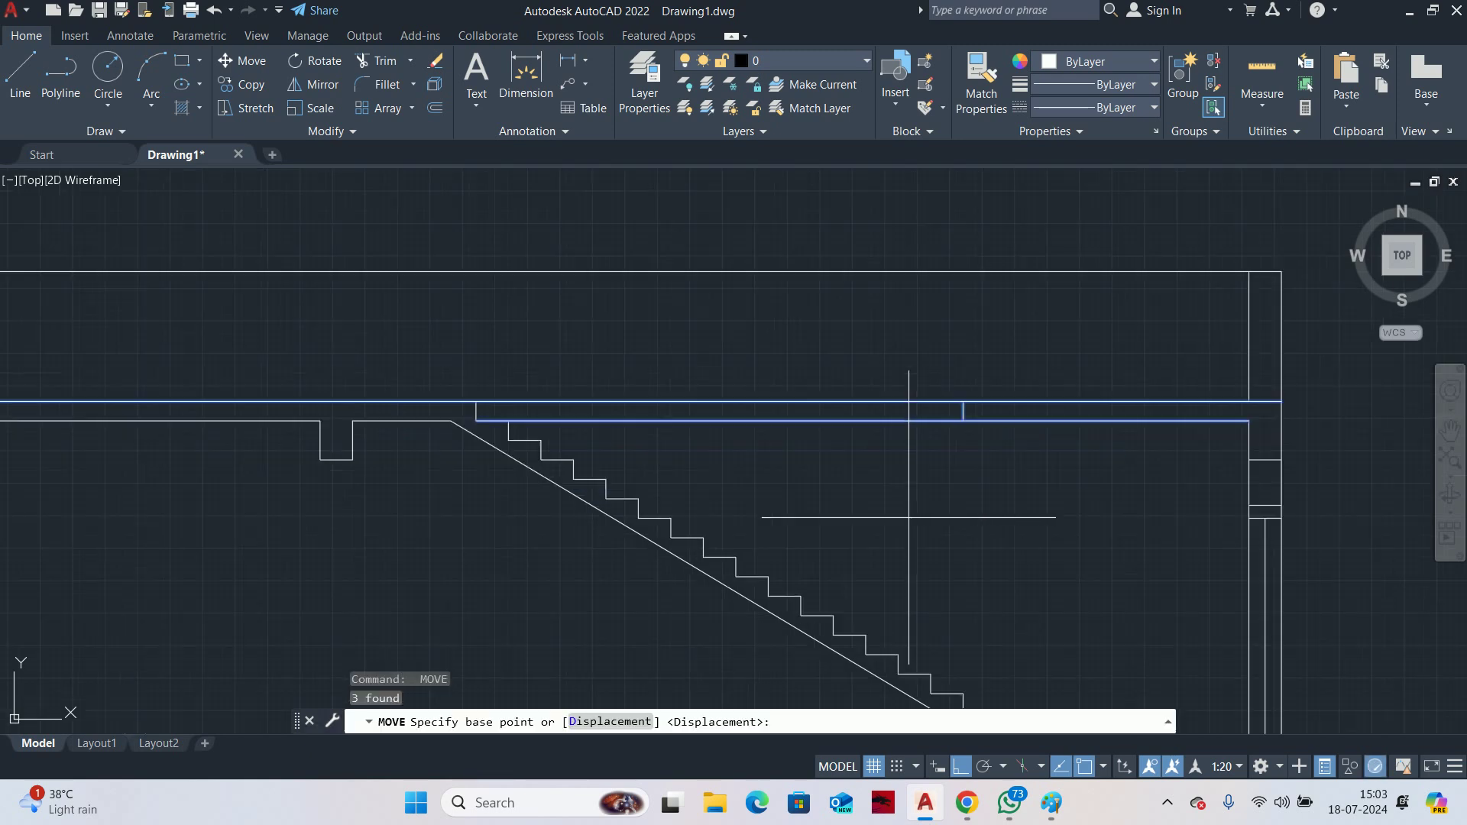
{"action": "left_click", "coordinate": [908, 514]}
{"action": "key", "text": "Escape"}
{"action": "key", "text": "space"}
{"action": "left_click", "coordinate": [1037, 498]}
{"action": "left_click", "coordinate": [916, 328]}
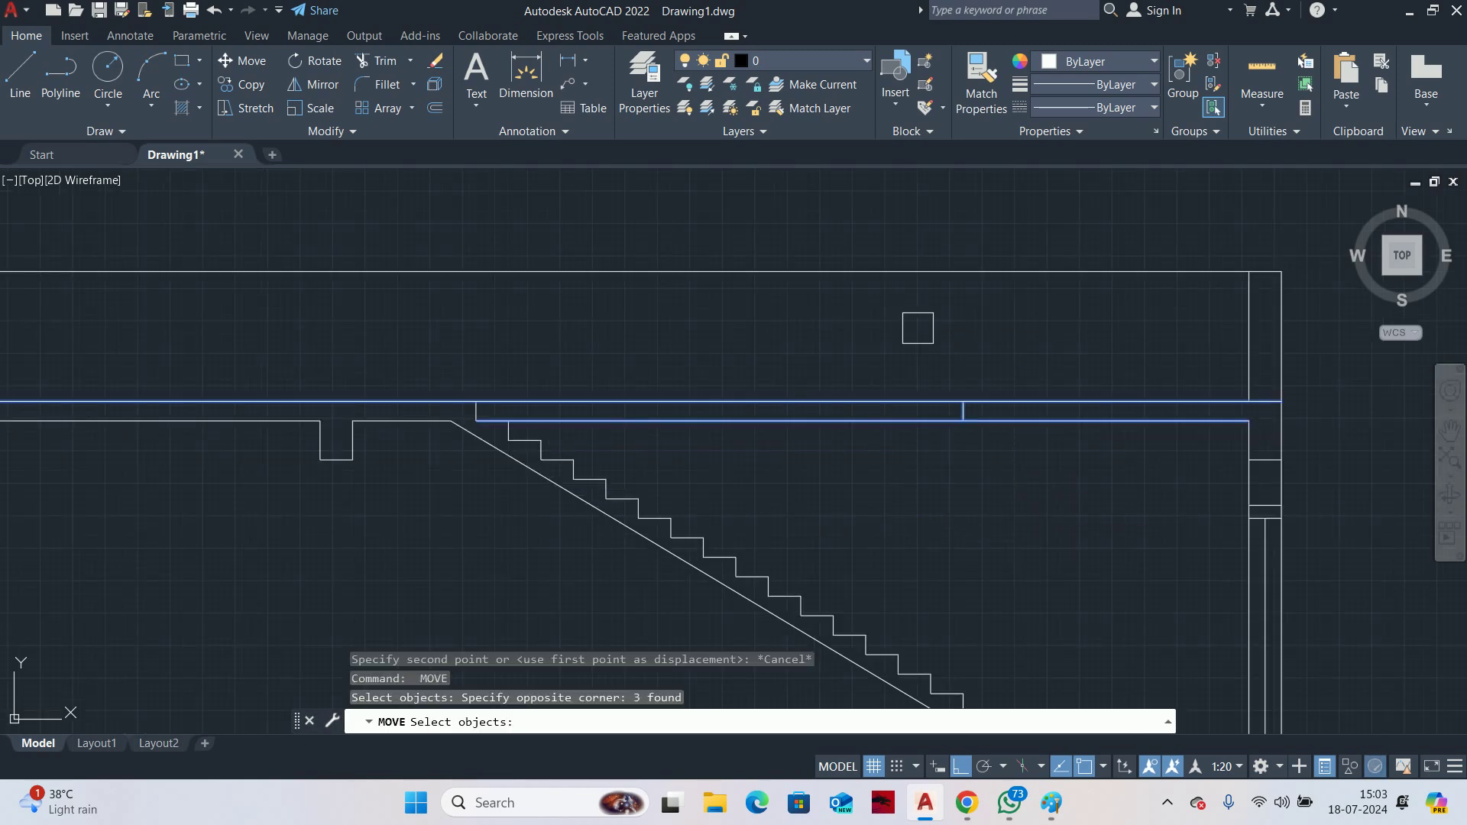
{"action": "key", "text": "space"}
{"action": "key", "text": "Escape"}
Shift only the short line across the upper slab 600 toward the right wall with Stretch, leaving out the two slab lines
{"action": "type", "text": "s"}
{"action": "key", "text": "Return"}
{"action": "left_click", "coordinate": [1058, 499]}
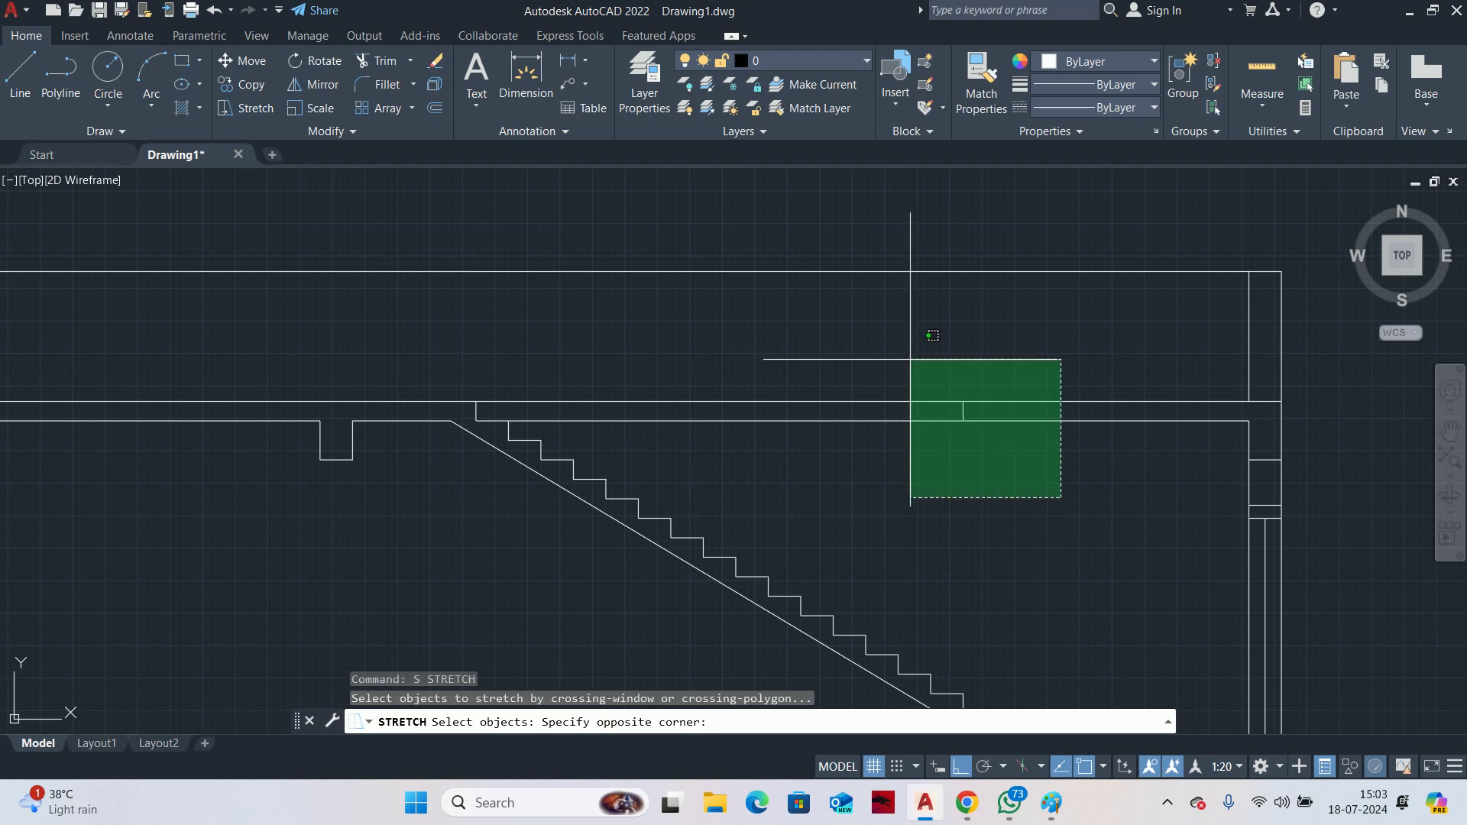
{"action": "left_click", "coordinate": [910, 360]}
{"action": "left_click", "coordinate": [1180, 493], "text": "shift"}
{"action": "left_click", "coordinate": [1114, 350], "text": "shift"}
{"action": "key", "text": "space"}
{"action": "left_click", "coordinate": [1011, 484]}
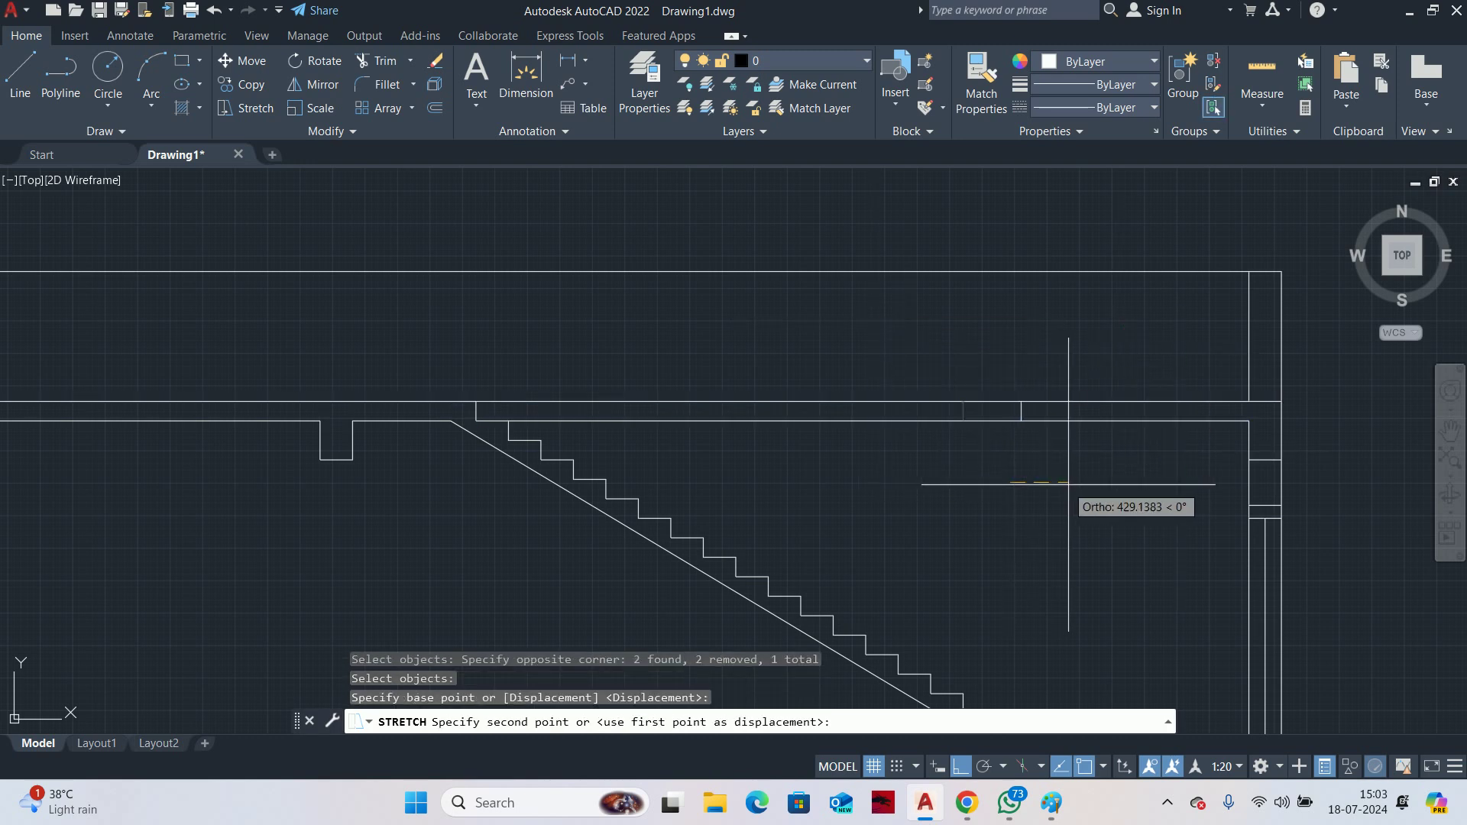
{"action": "type", "text": "60"}
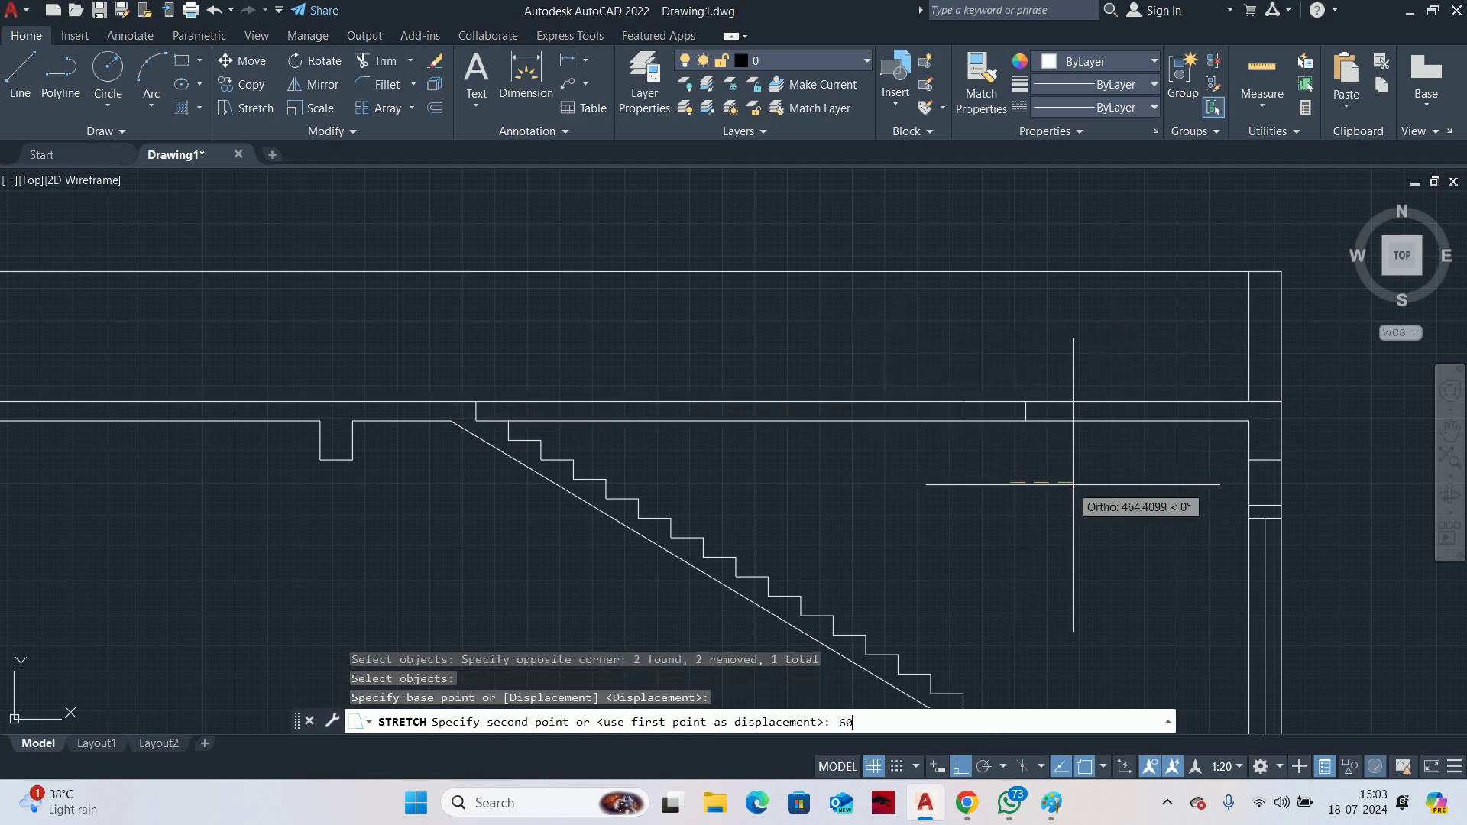
{"action": "type", "text": "0"}
{"action": "key", "text": "Return"}
{"action": "key", "text": "Escape"}
{"action": "key", "text": "Escape"}
{"action": "scroll", "coordinate": [1019, 416], "scroll_direction": "down", "scroll_amount": 5}
{"action": "scroll", "coordinate": [1012, 455], "scroll_direction": "up", "scroll_amount": 5}
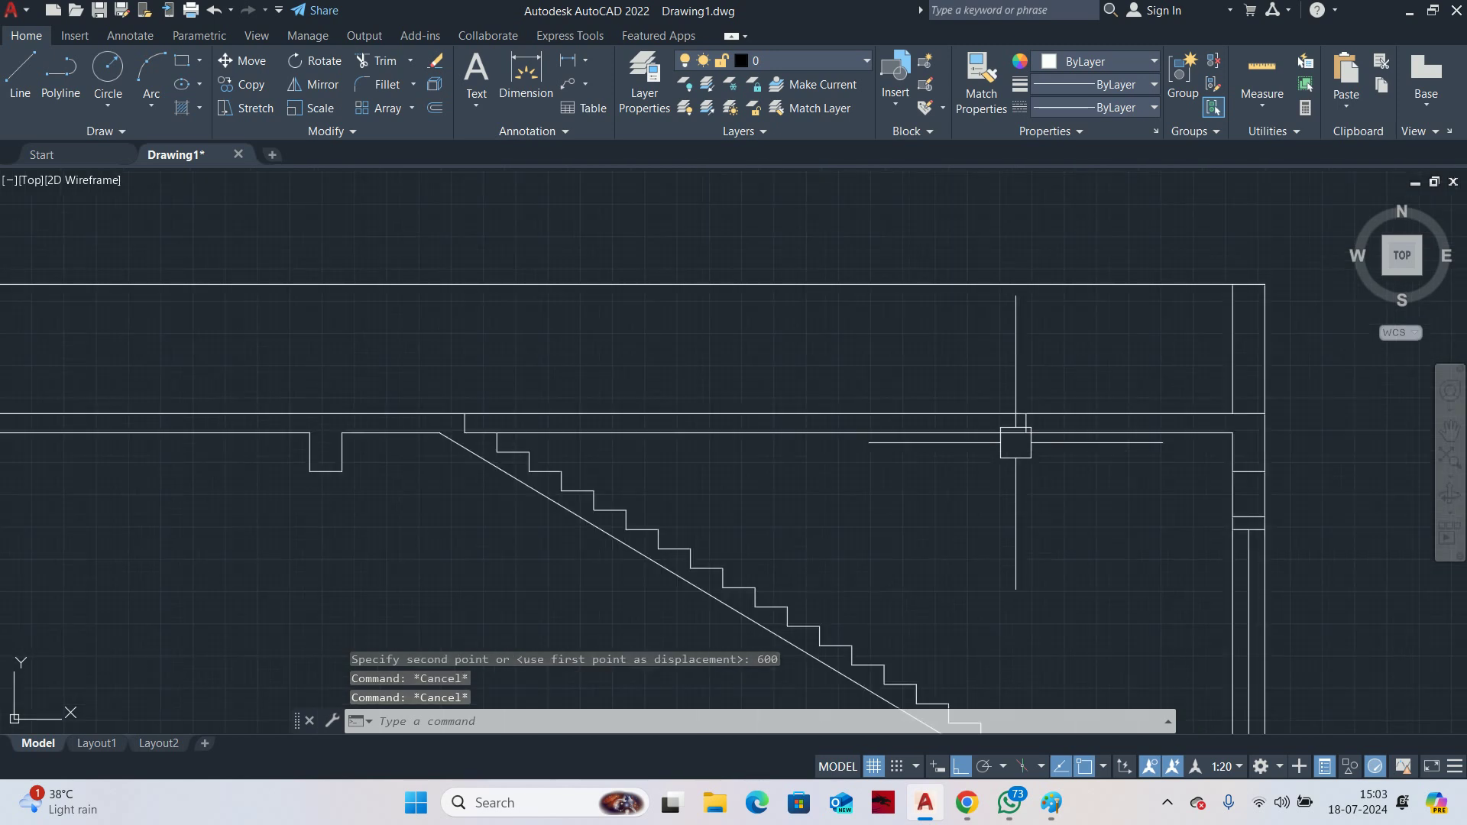
Shift the short line across the upper slab 100 back toward the stair flight with Stretch
{"action": "type", "text": "s"}
{"action": "key", "text": "Return"}
{"action": "left_click", "coordinate": [1048, 467]}
{"action": "left_click", "coordinate": [1016, 388]}
{"action": "key", "text": "space"}
{"action": "left_click", "coordinate": [1028, 535]}
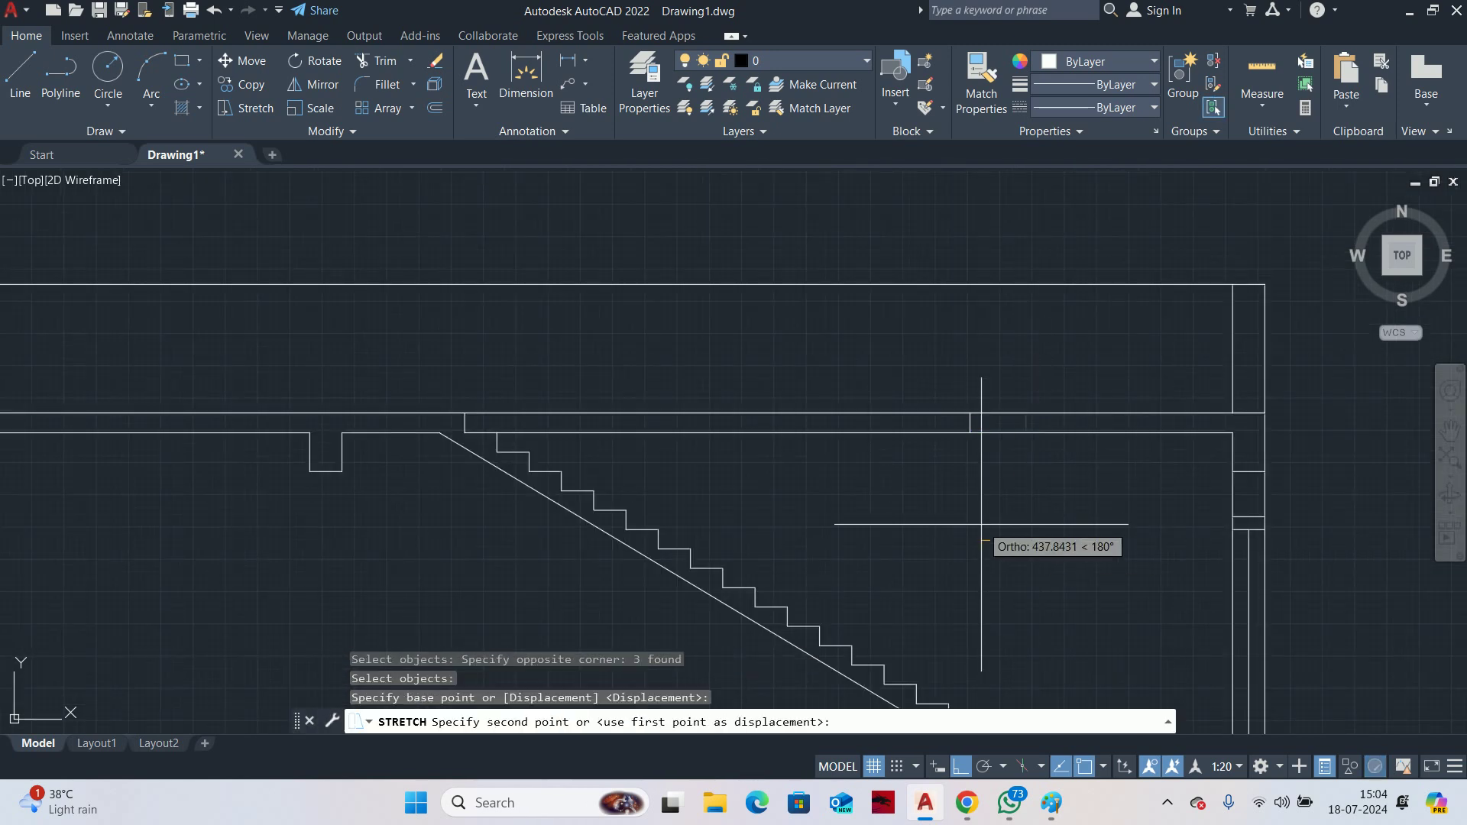
{"action": "key", "text": "Return"}
{"action": "scroll", "coordinate": [947, 516], "scroll_direction": "down", "scroll_amount": 5}
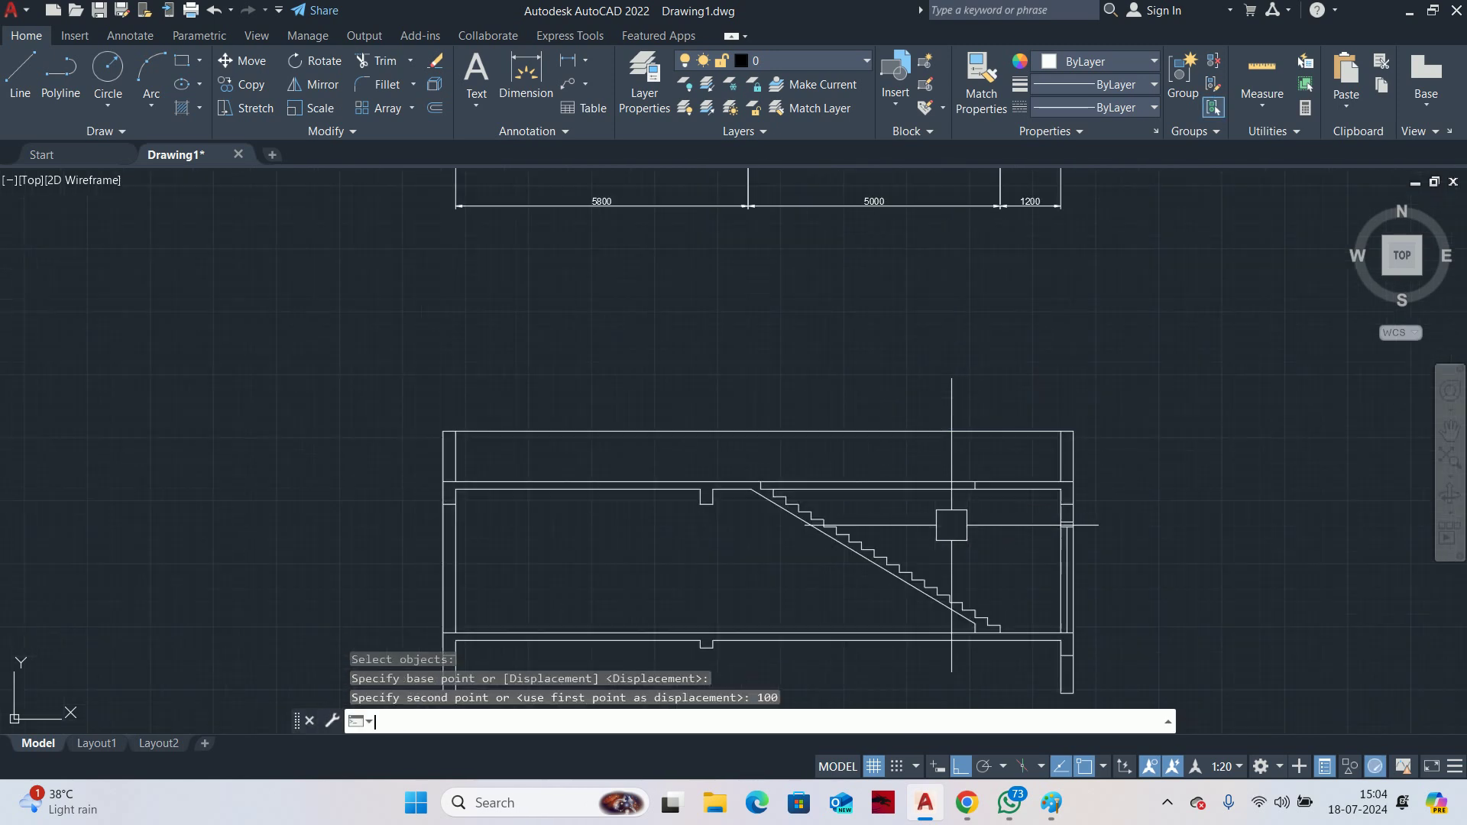
{"action": "key", "text": "Escape"}
{"action": "key", "text": "Escape"}
{"action": "scroll", "coordinate": [917, 527], "scroll_direction": "up", "scroll_amount": 5}
{"action": "scroll", "coordinate": [914, 530], "scroll_direction": "down", "scroll_amount": 4}
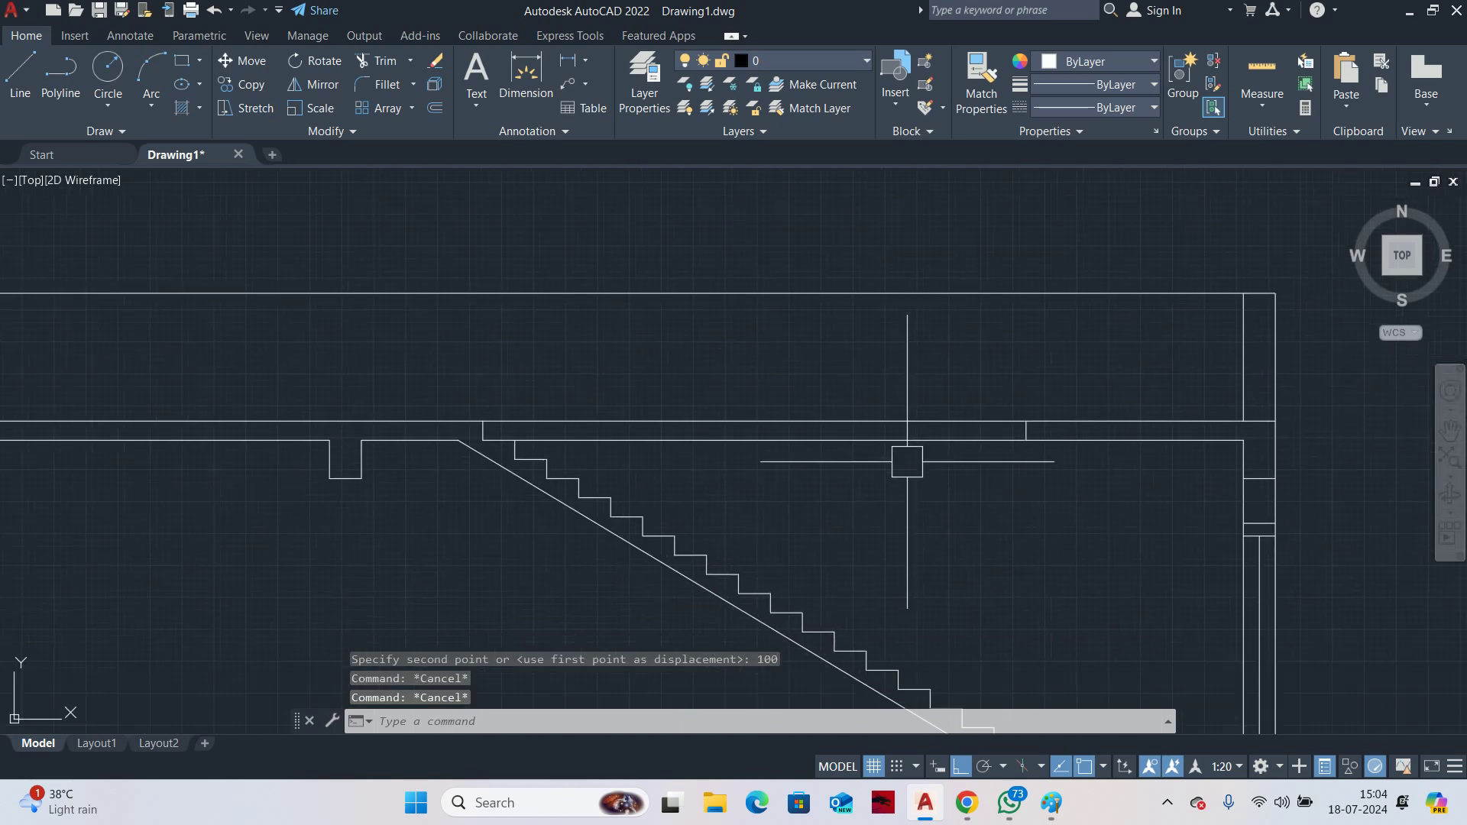
{"action": "key", "text": "Escape"}
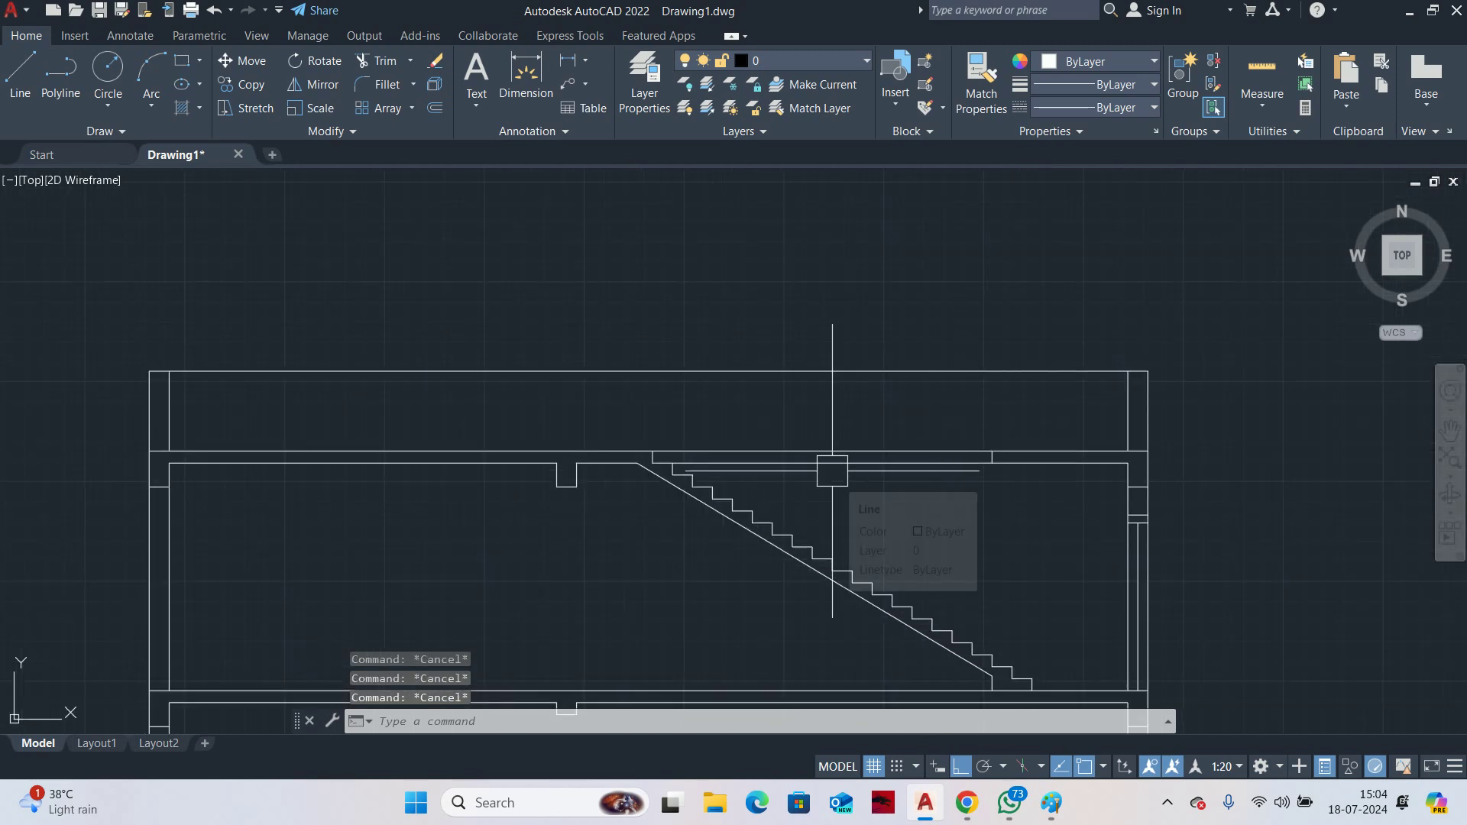
Choose the predefined AR-CONC pattern for a new hatch defined by picking internal points
{"action": "middle_click_drag", "start_coordinate": [543, 469], "coordinate": [536, 433]}
{"action": "type", "text": "H"}
{"action": "key", "text": "Return"}
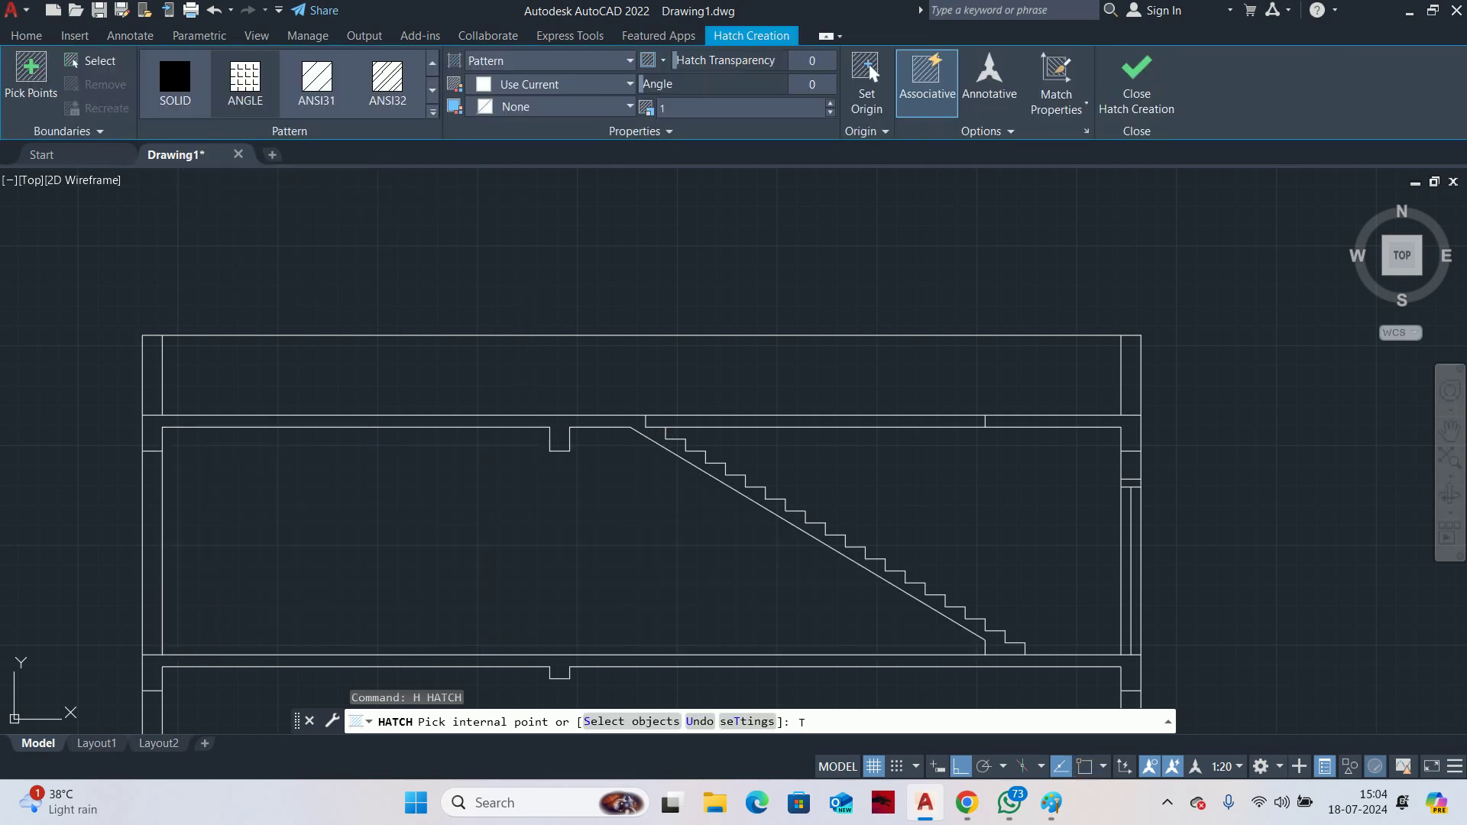
{"action": "key", "text": "Return"}
{"action": "left_click", "coordinate": [642, 175]}
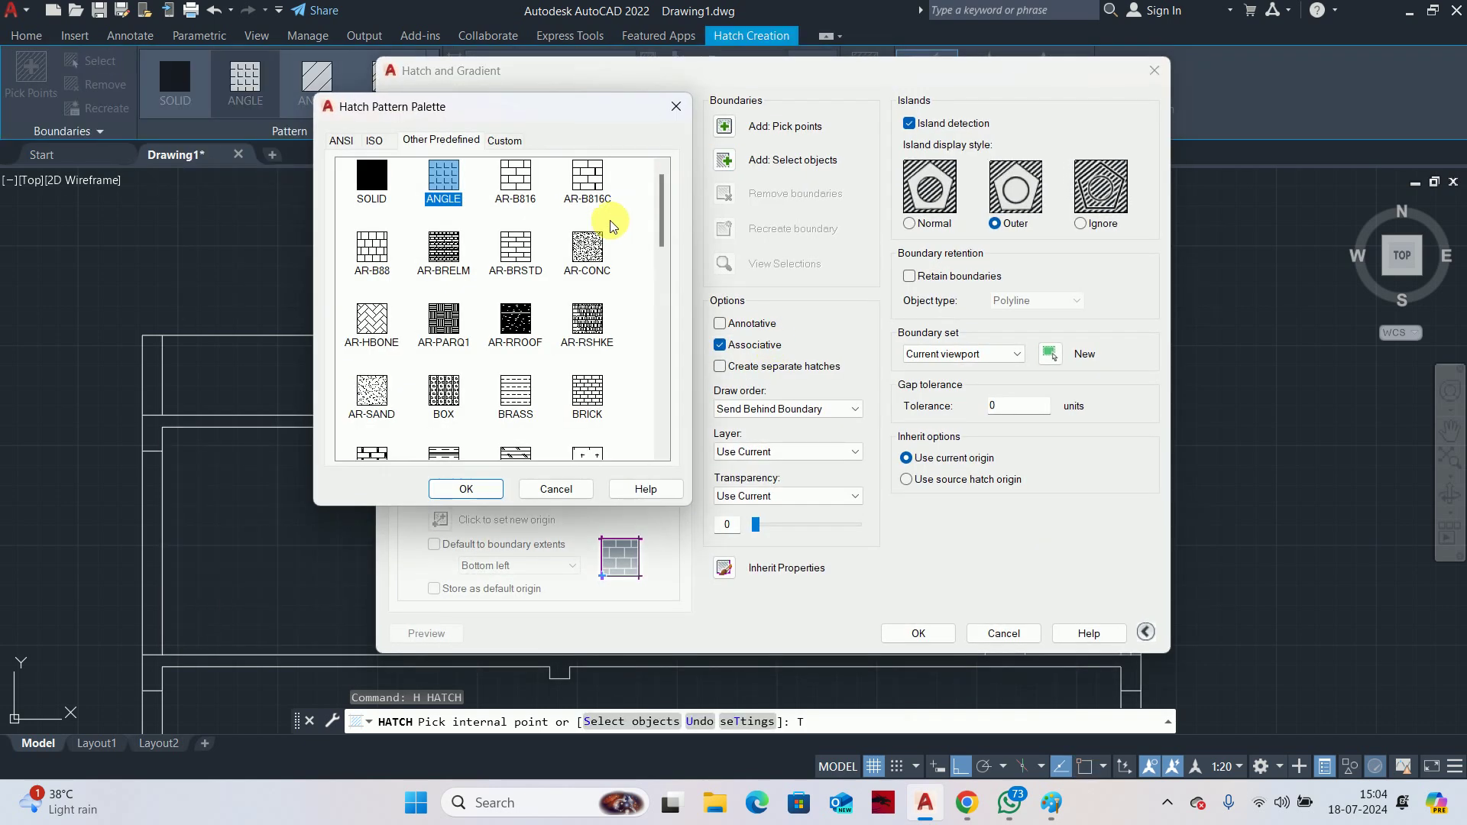
{"action": "left_click", "coordinate": [467, 489]}
{"action": "left_click", "coordinate": [721, 127]}
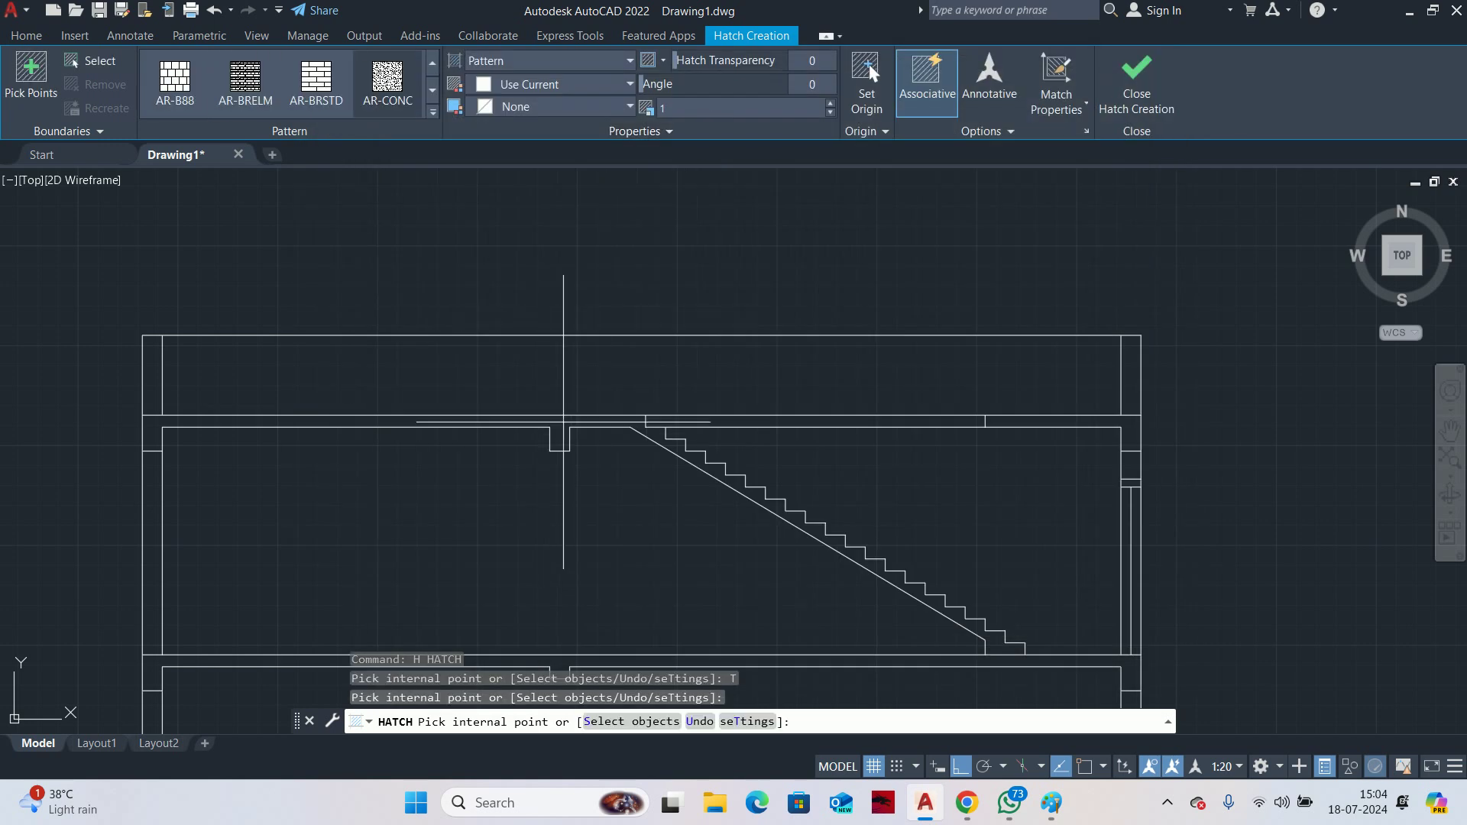
Fill the stair flight, both parts of the upper slab, the ground slab, their beams and the right wall's lintel with the concrete hatch
{"action": "left_click", "coordinate": [564, 421]}
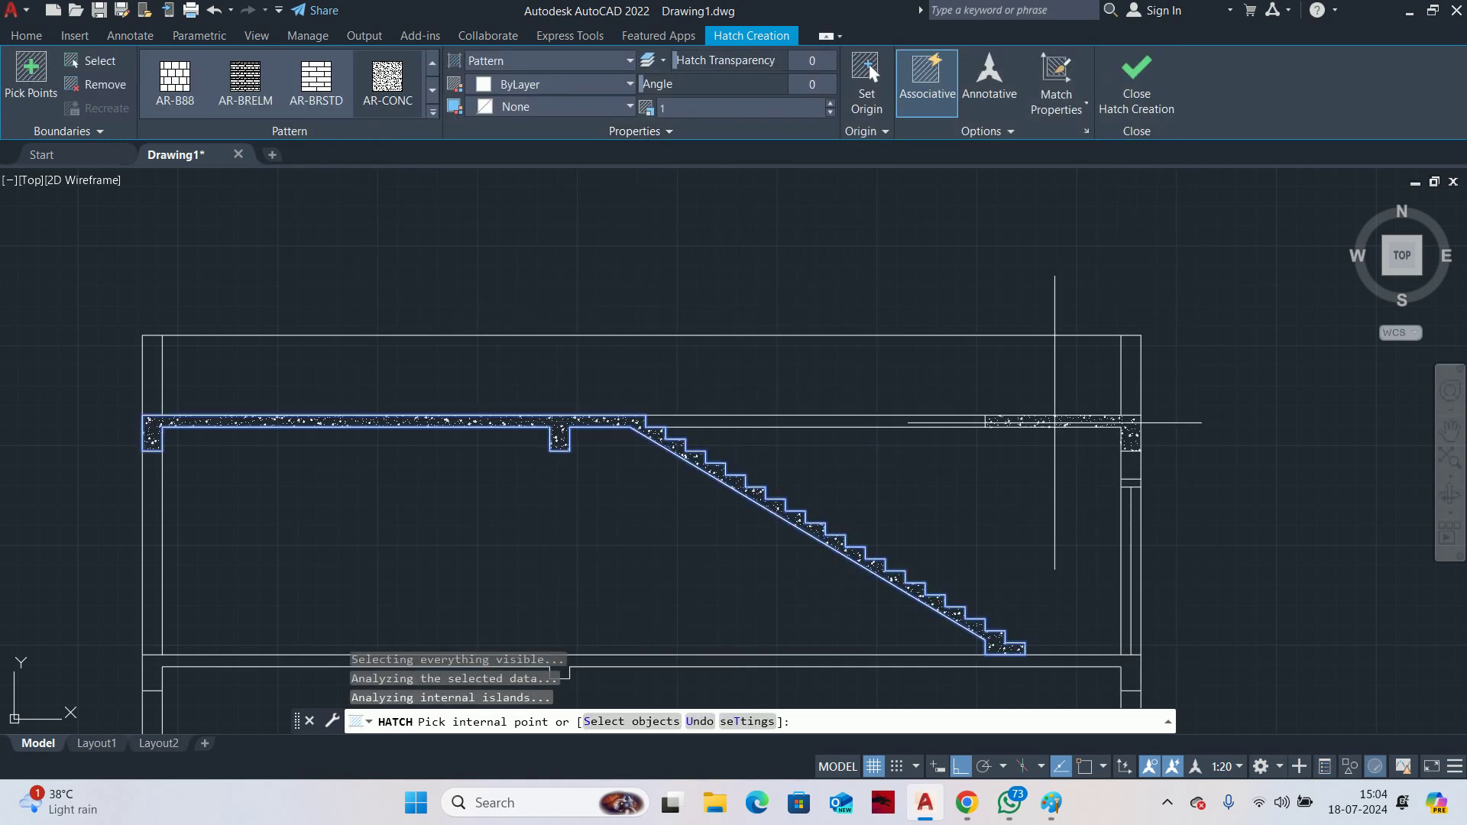
{"action": "scroll", "coordinate": [1157, 534], "scroll_direction": "up", "scroll_amount": 4}
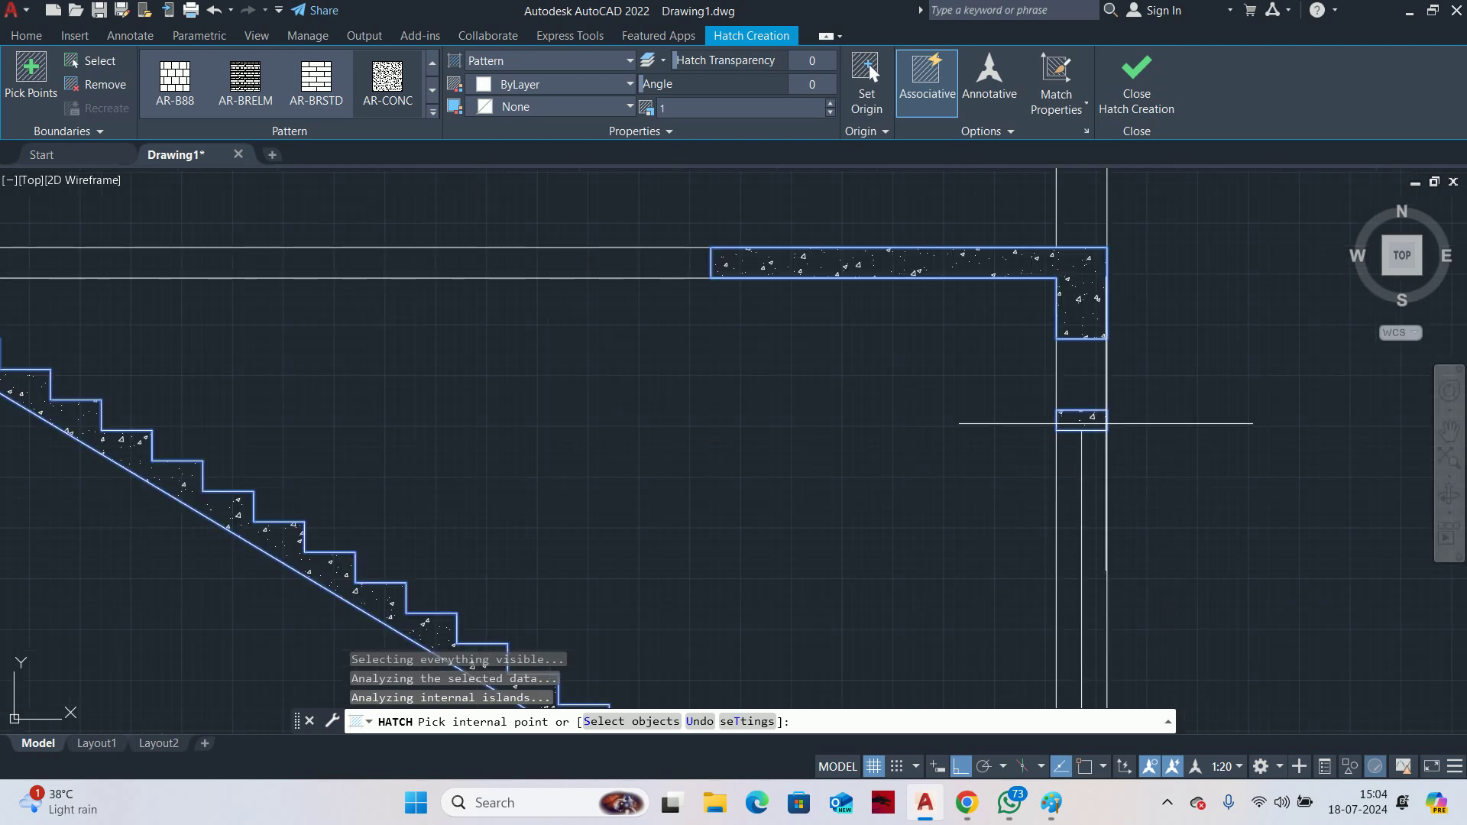
{"action": "scroll", "coordinate": [1106, 423], "scroll_direction": "down", "scroll_amount": 4}
{"action": "scroll", "coordinate": [1026, 600], "scroll_direction": "down", "scroll_amount": 2}
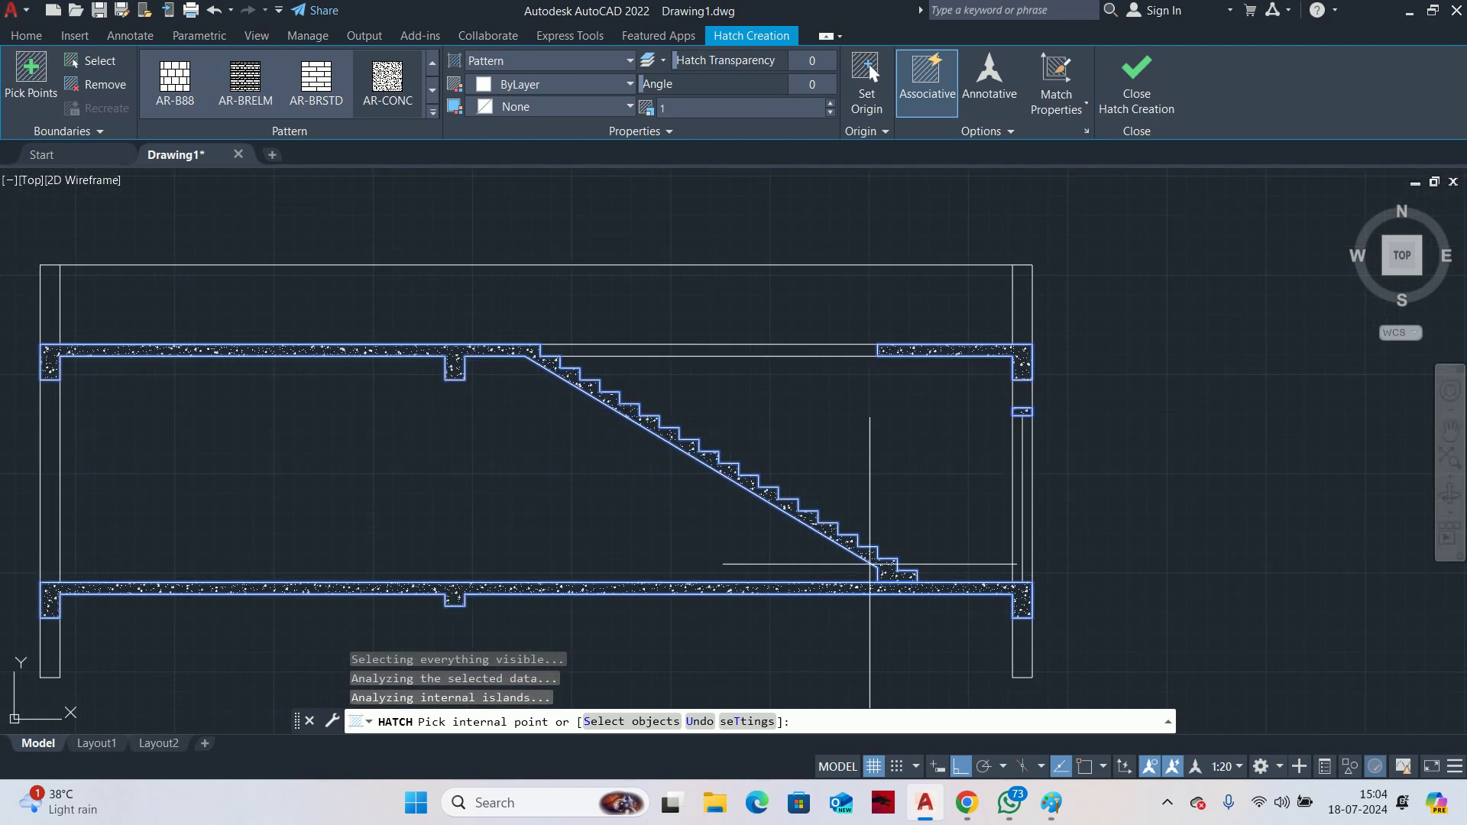
{"action": "middle_click_drag", "start_coordinate": [870, 564], "coordinate": [876, 540]}
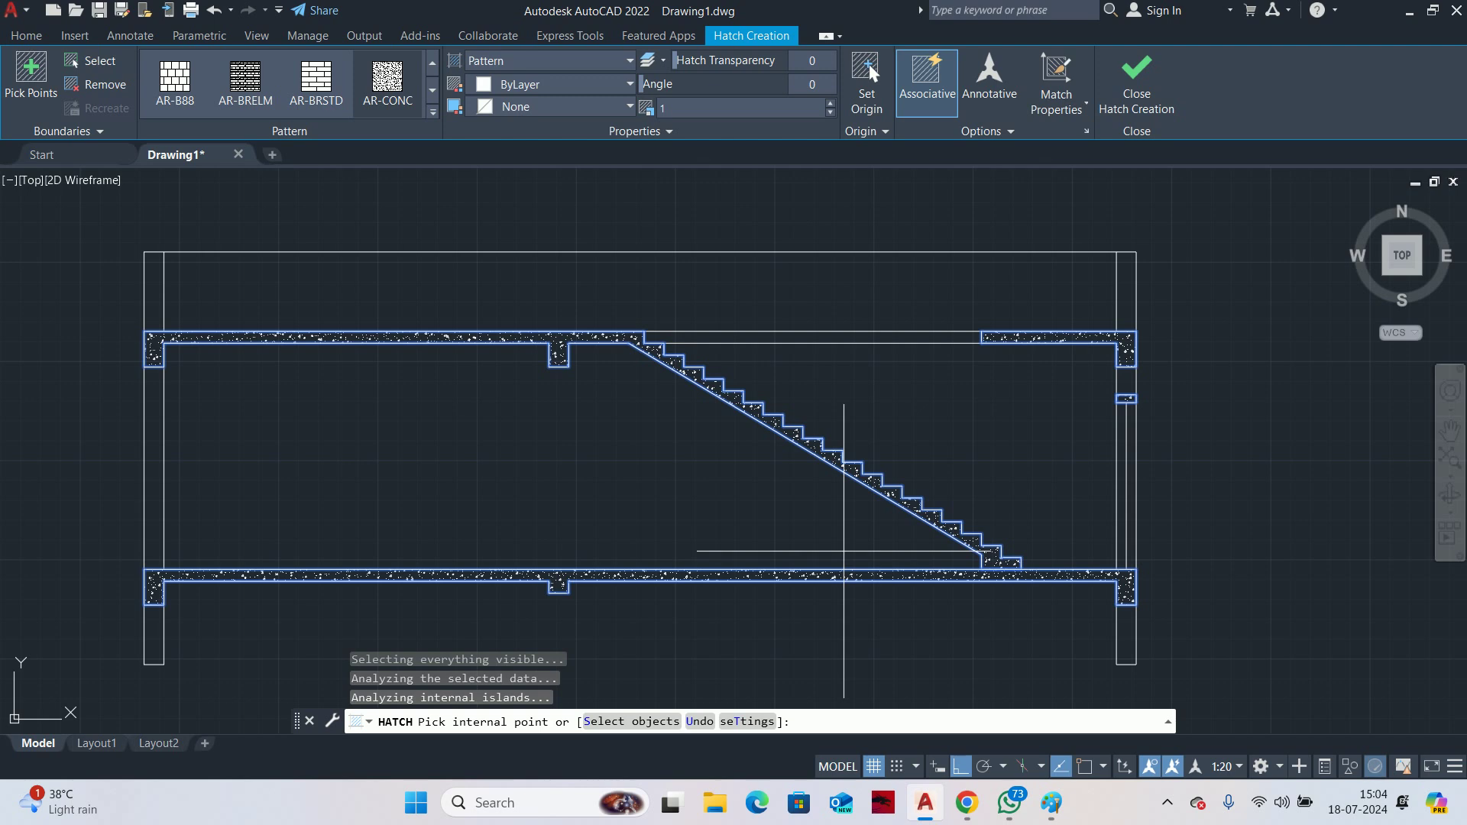
{"action": "key", "text": "Escape"}
{"action": "scroll", "coordinate": [891, 414], "scroll_direction": "down", "scroll_amount": 2}
{"action": "key", "text": "Escape"}
{"action": "key", "text": "Escape"}
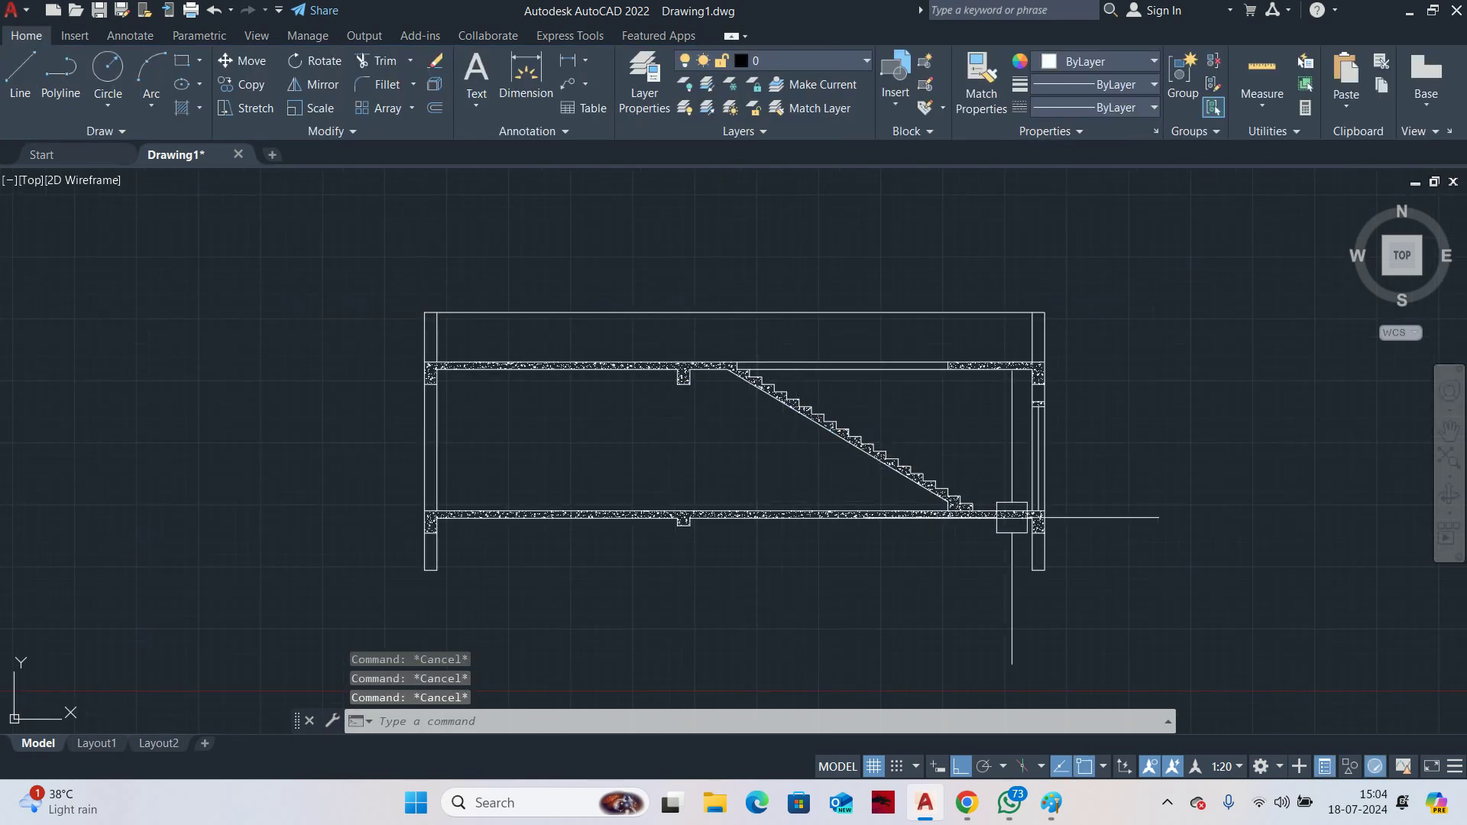
Try to trim the line between the stair's base and the ground slab, and undo the trim
{"action": "scroll", "coordinate": [1033, 513], "scroll_direction": "up", "scroll_amount": 4}
{"action": "type", "text": "T"}
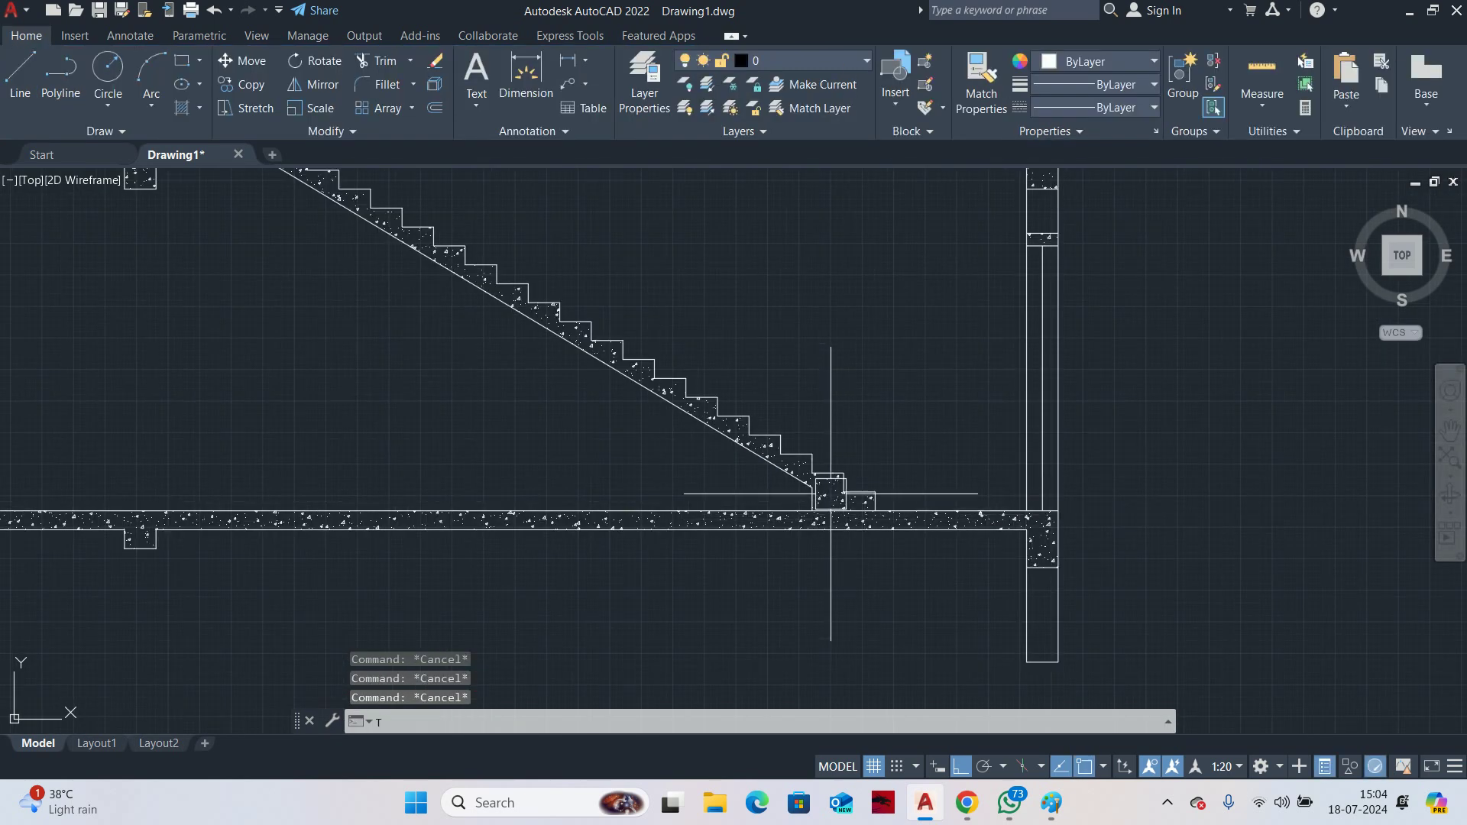
{"action": "type", "text": "R"}
{"action": "key", "text": "Return"}
{"action": "scroll", "coordinate": [831, 494], "scroll_direction": "up", "scroll_amount": 6}
{"action": "left_click", "coordinate": [826, 531]}
{"action": "left_click", "coordinate": [819, 541]}
{"action": "left_click", "coordinate": [812, 562]}
{"action": "left_click", "coordinate": [824, 548]}
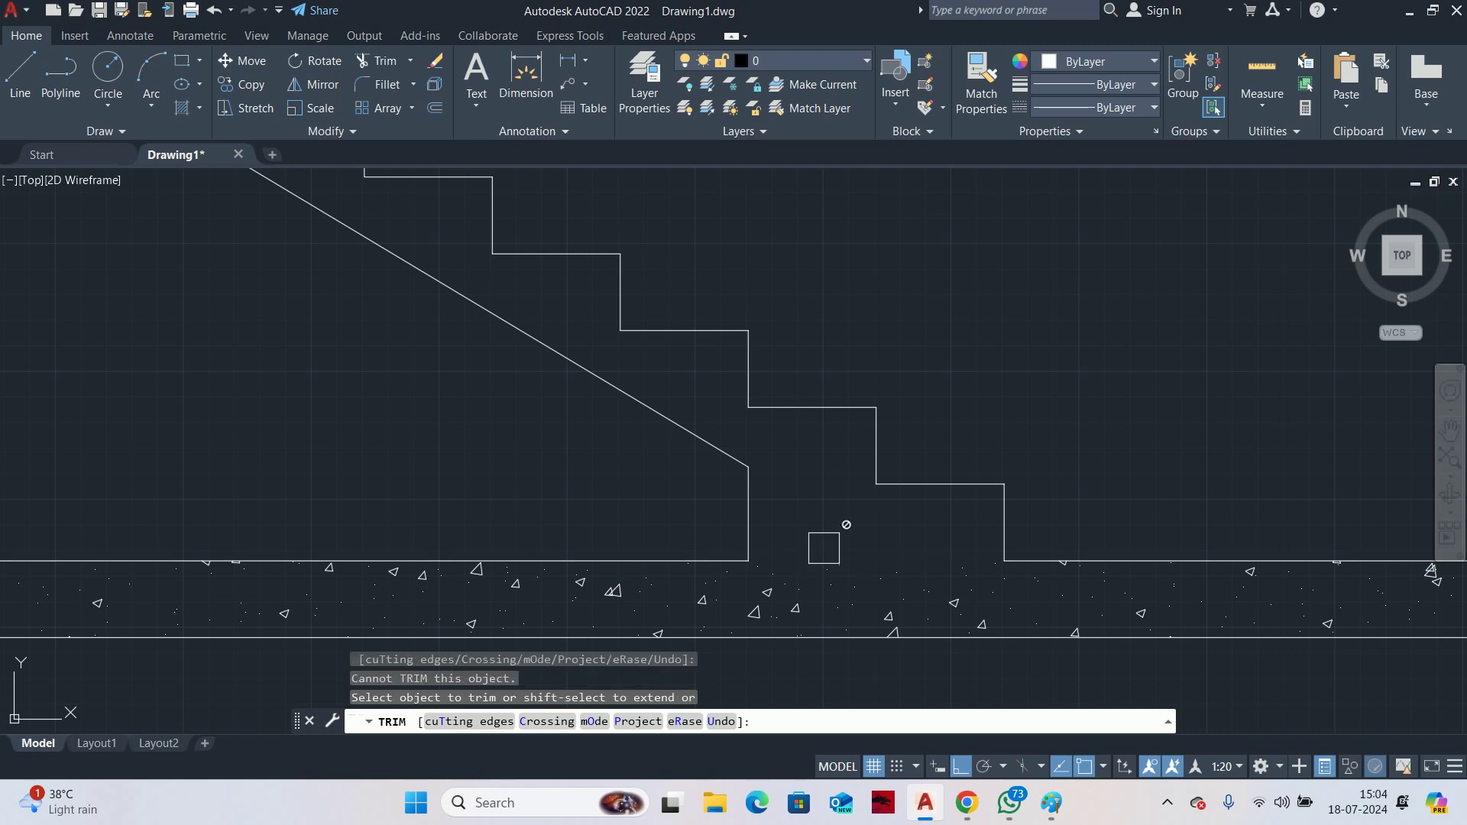
{"action": "scroll", "coordinate": [824, 548], "scroll_direction": "down", "scroll_amount": 8}
{"action": "scroll", "coordinate": [830, 543], "scroll_direction": "up", "scroll_amount": 3}
{"action": "key", "text": "ctrl+z"}
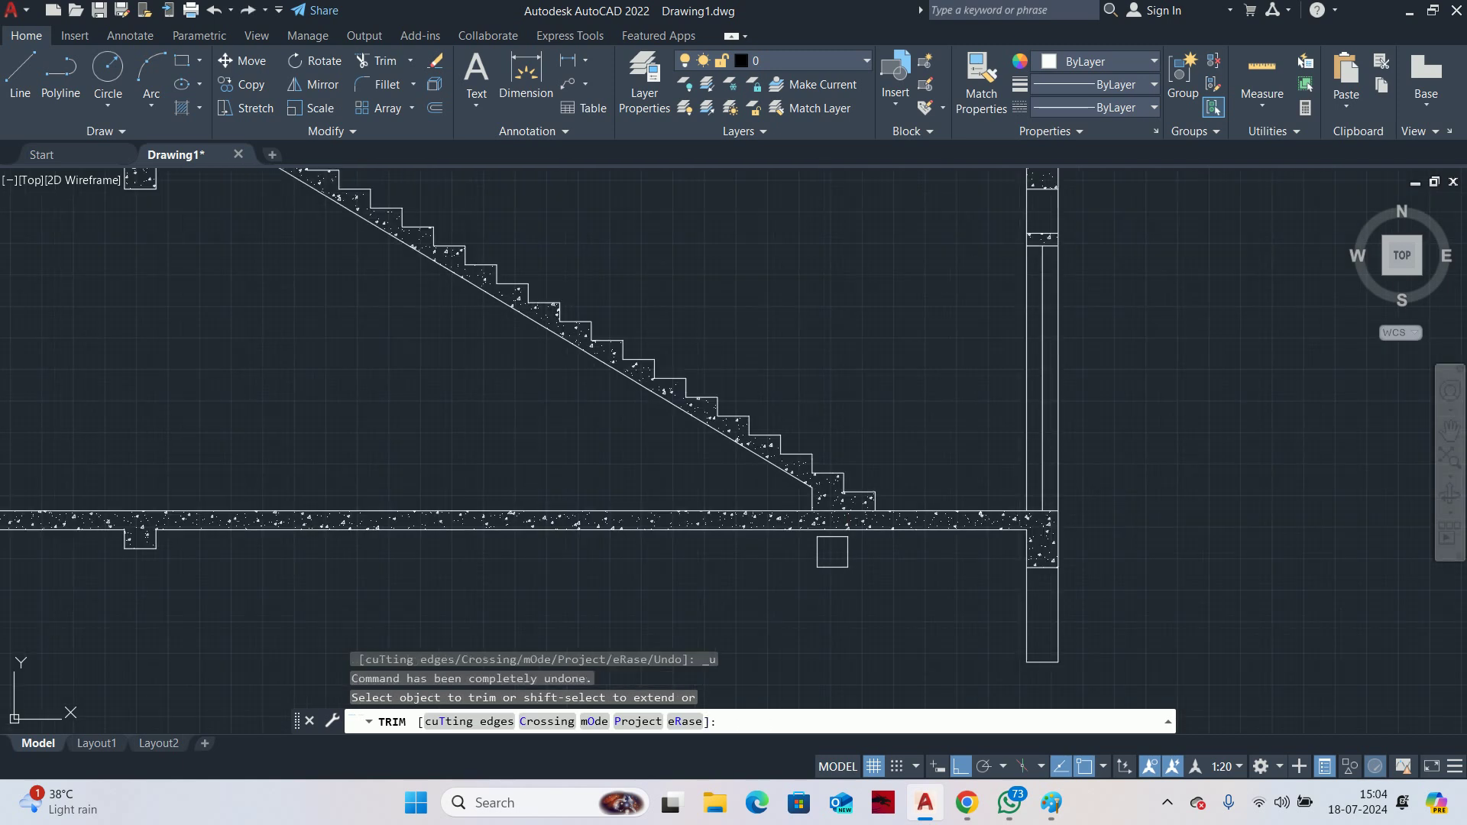
Trim the line separating the foot of the stair from the ground slab
{"action": "scroll", "coordinate": [841, 528], "scroll_direction": "up", "scroll_amount": 6}
{"action": "left_click", "coordinate": [822, 482]}
{"action": "scroll", "coordinate": [802, 466], "scroll_direction": "down", "scroll_amount": 8}
{"action": "key", "text": "Escape"}
{"action": "key", "text": "Escape"}
{"action": "scroll", "coordinate": [830, 523], "scroll_direction": "down", "scroll_amount": 2}
{"action": "middle_click_drag", "start_coordinate": [830, 523], "coordinate": [1162, 613]}
{"action": "middle_click_drag", "start_coordinate": [738, 551], "coordinate": [672, 515]}
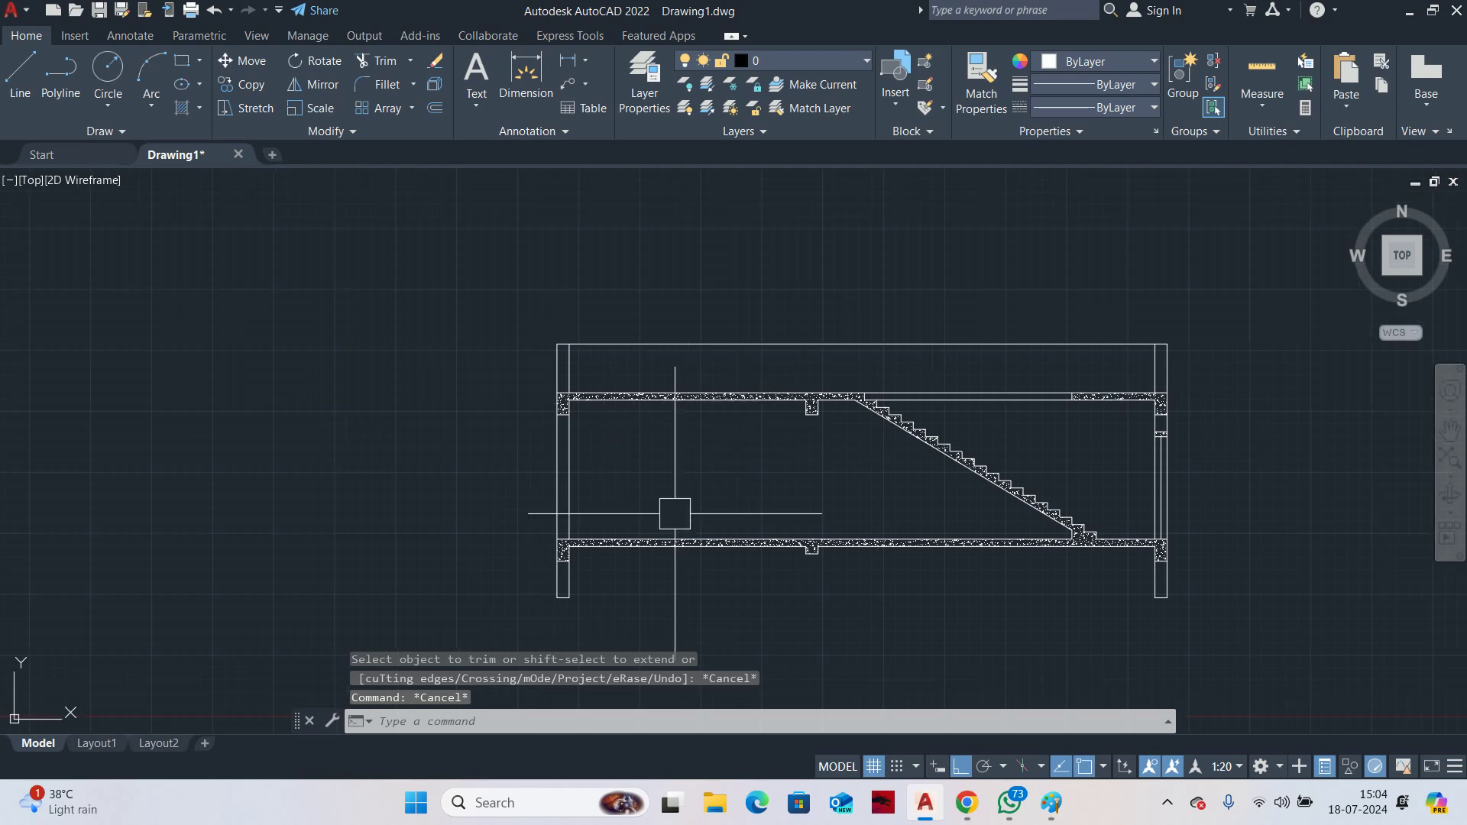
Choose the ANSI31 pattern for a new hatch defined by picking internal points
{"action": "key", "text": "Escape"}
{"action": "key", "text": "Escape"}
{"action": "type", "text": "h"}
{"action": "key", "text": "Return"}
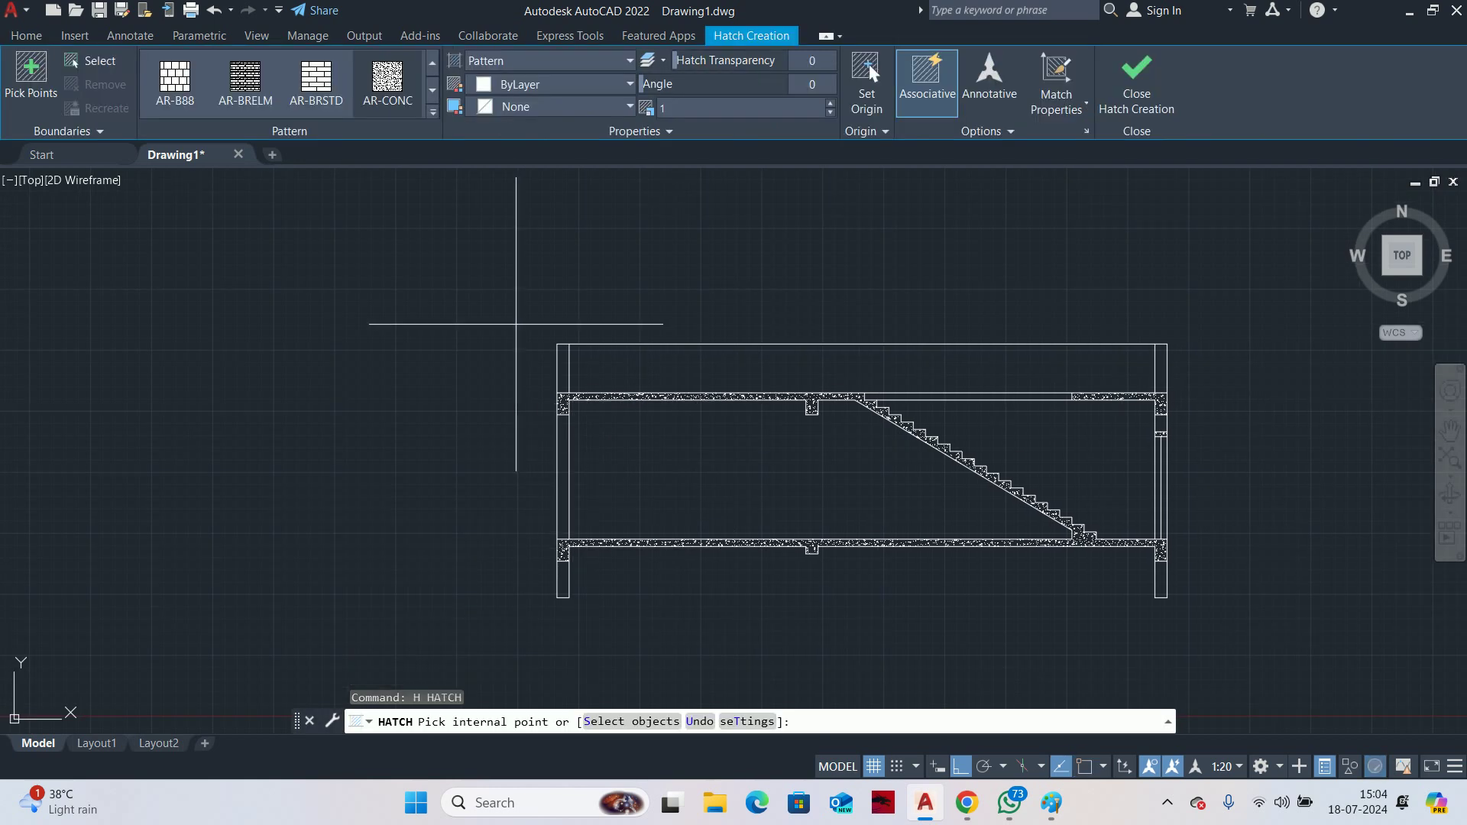
{"action": "key", "text": "Return"}
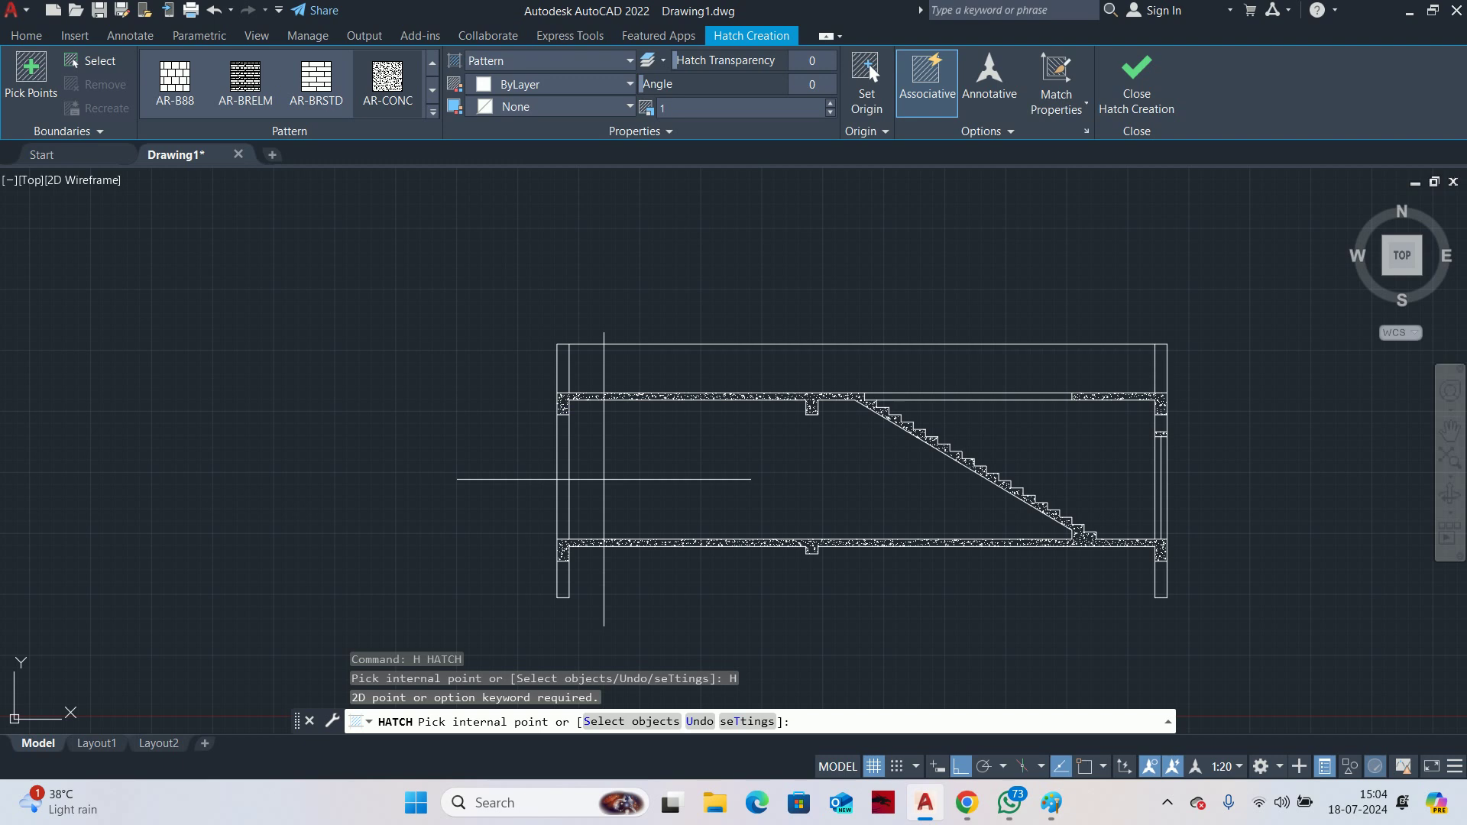
{"action": "type", "text": "T"}
{"action": "key", "text": "Return"}
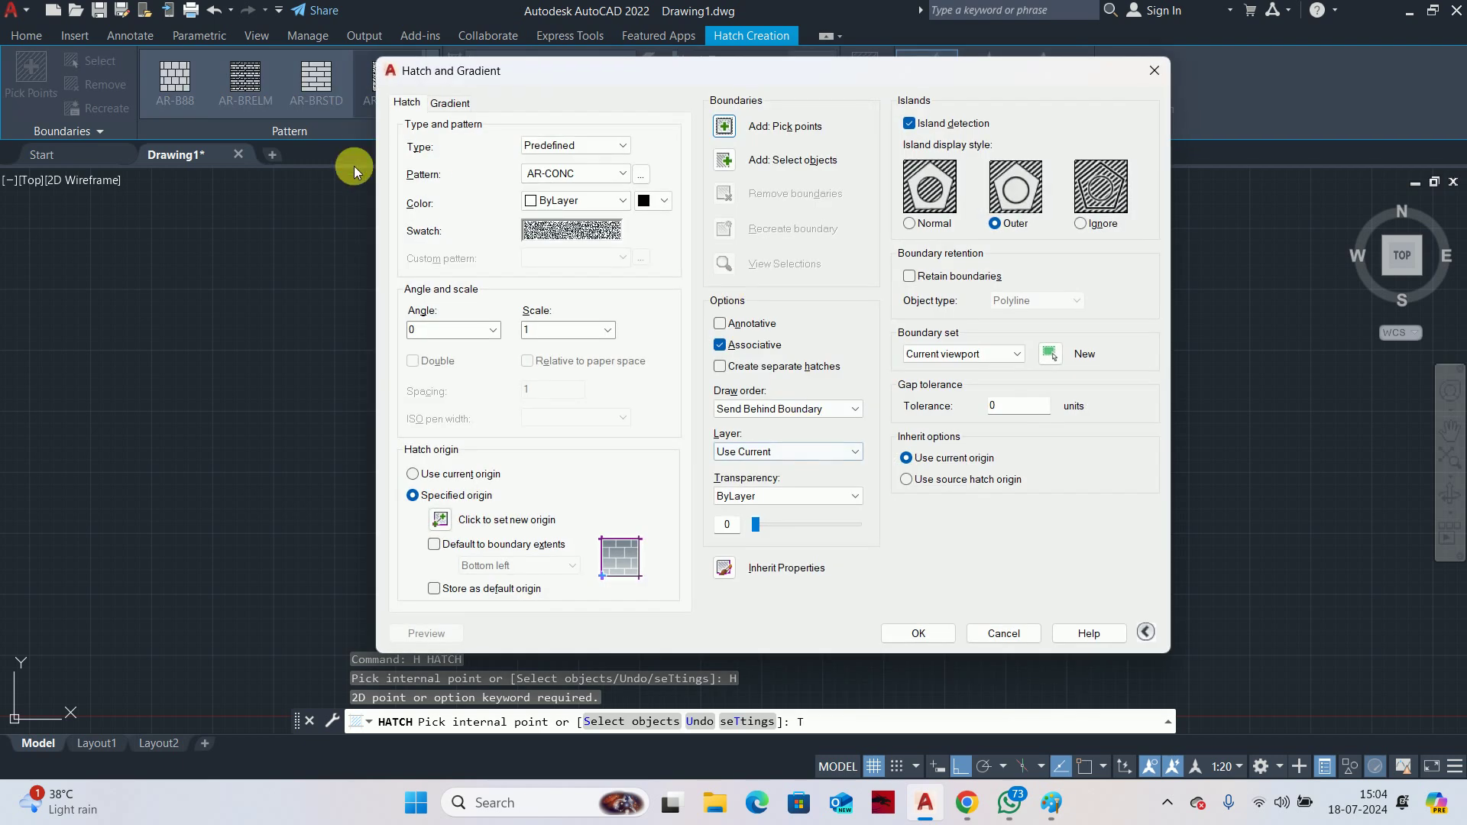
{"action": "left_click", "coordinate": [641, 175]}
{"action": "scroll", "coordinate": [459, 275], "scroll_direction": "down", "scroll_amount": 3}
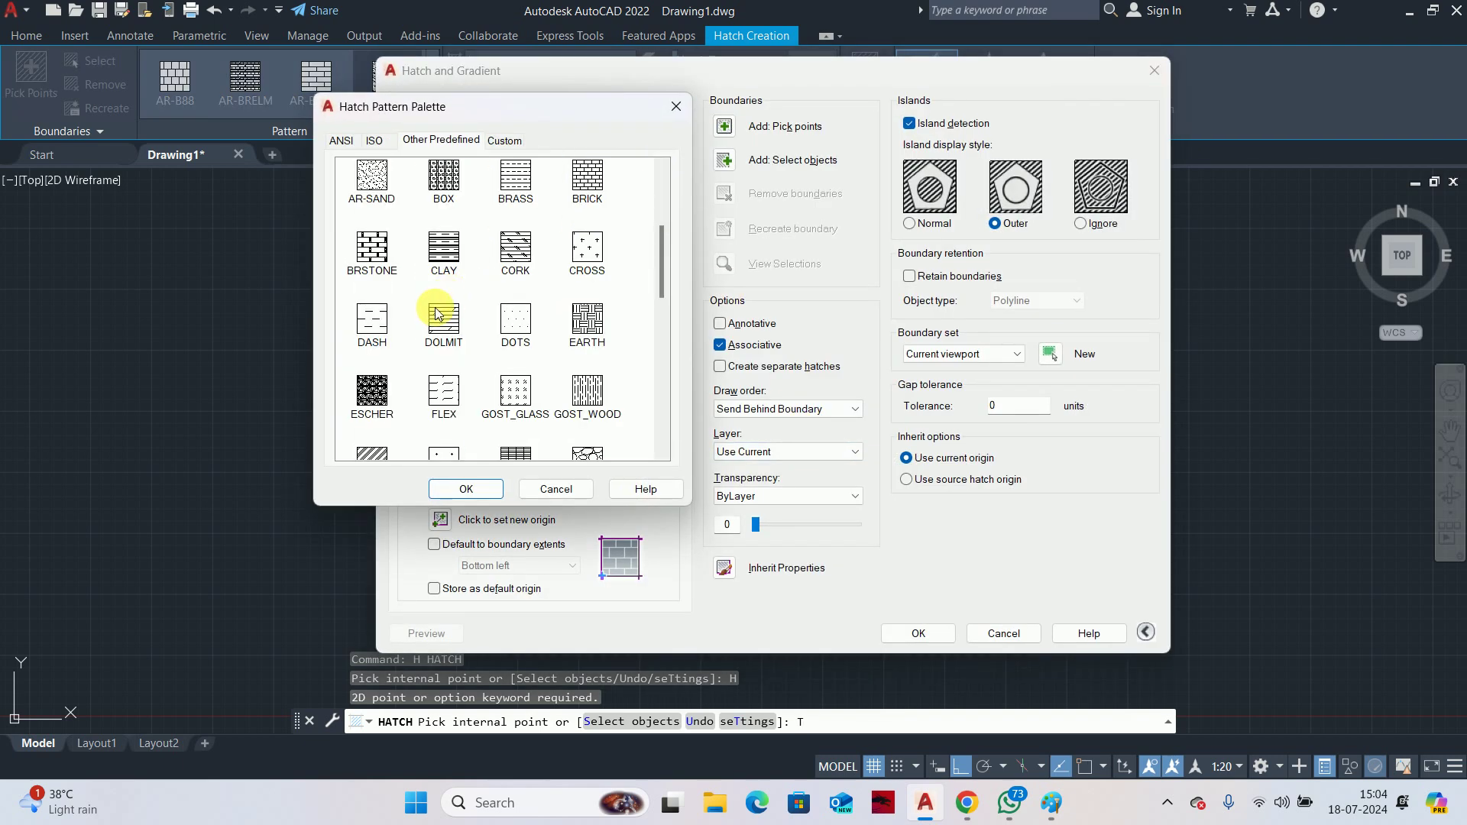
{"action": "scroll", "coordinate": [438, 314], "scroll_direction": "up", "scroll_amount": 3}
{"action": "left_click", "coordinate": [337, 142]}
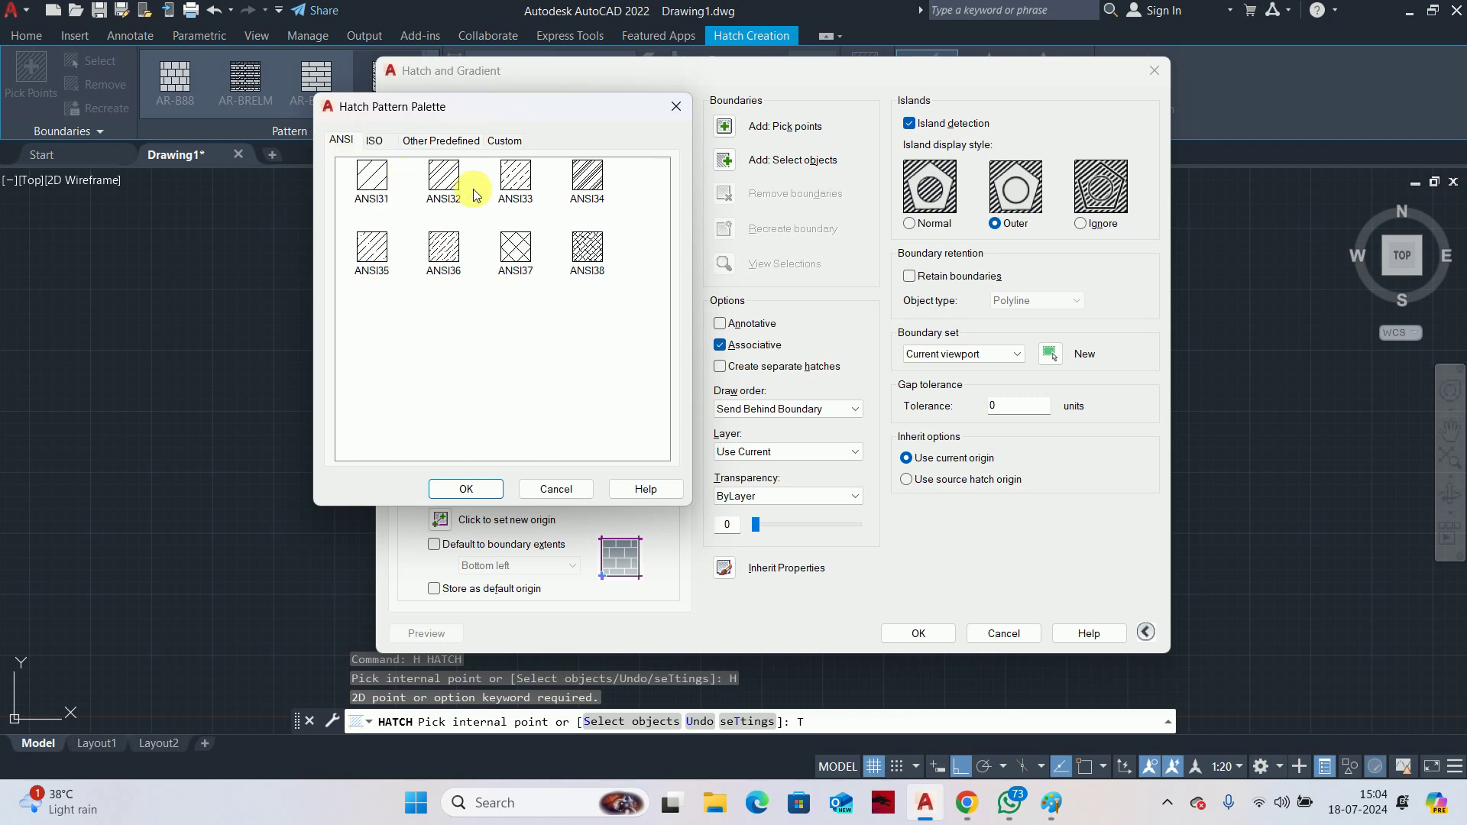
{"action": "left_click", "coordinate": [501, 490]}
{"action": "left_click", "coordinate": [724, 126]}
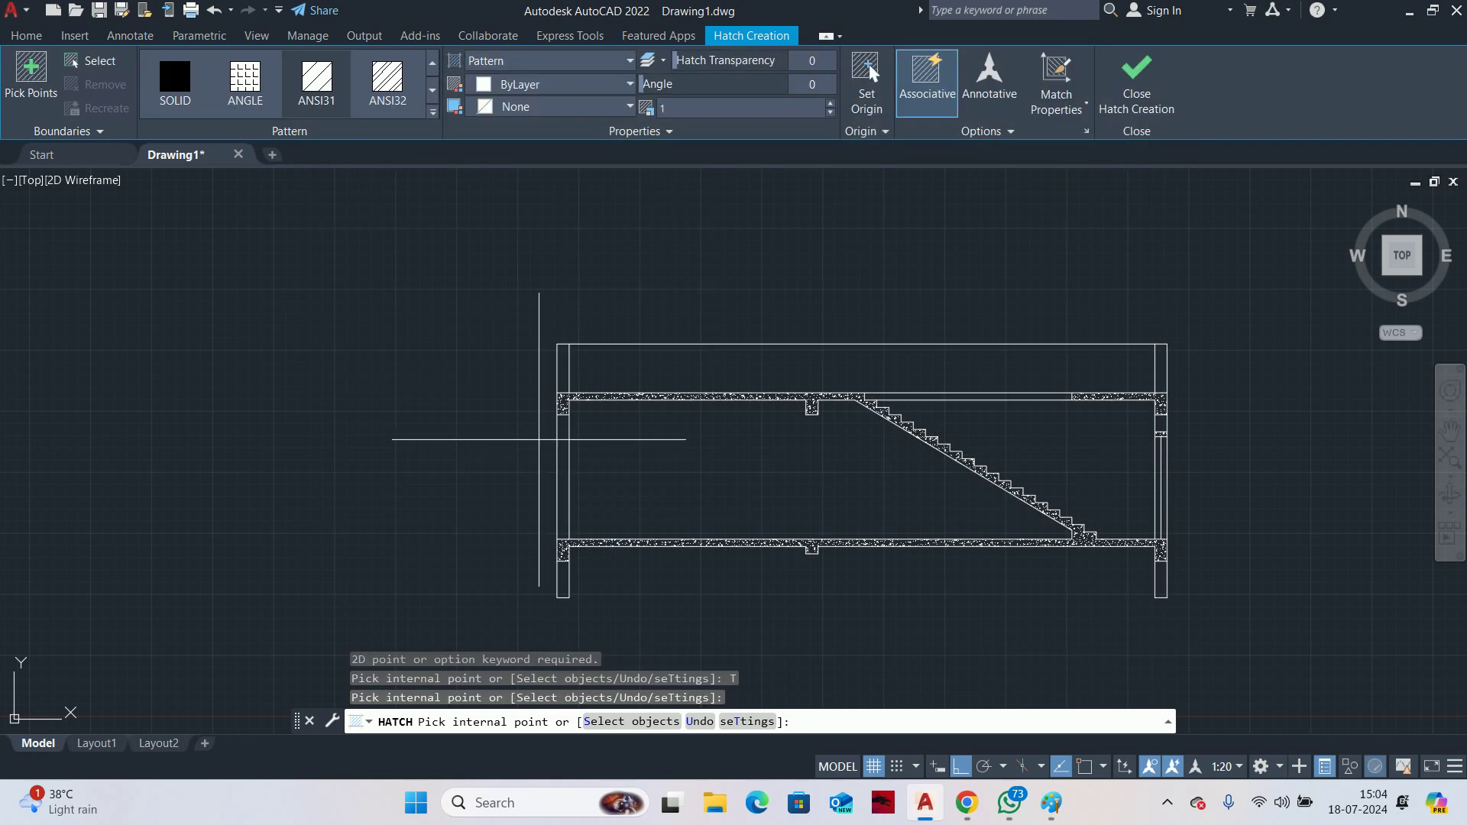
Hatch the left wall, the right wall piece above the lintel and both wall parts below the ground slab at scale 20
{"action": "left_click", "coordinate": [567, 450]}
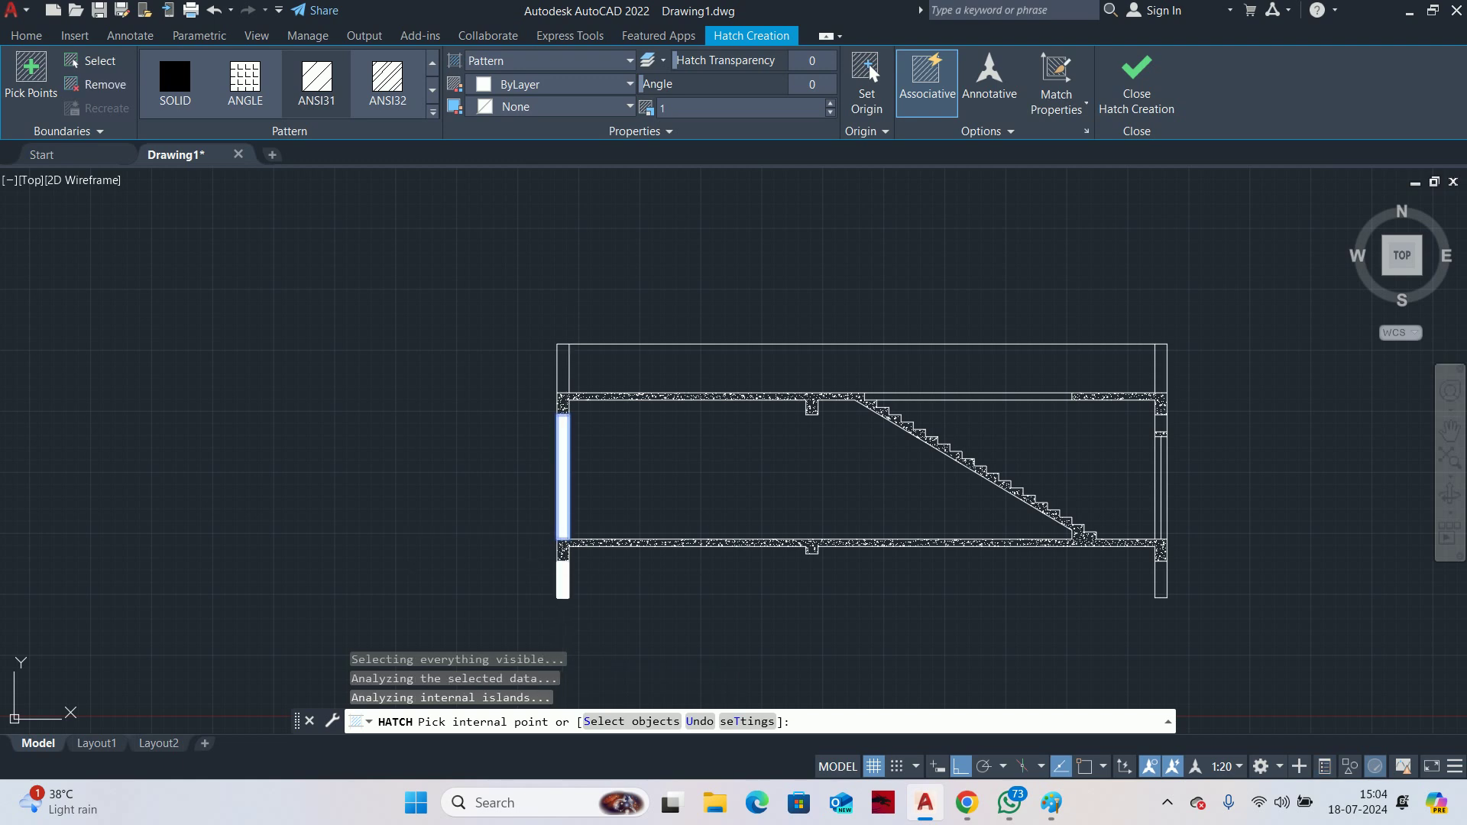
{"action": "left_click", "coordinate": [1163, 395]}
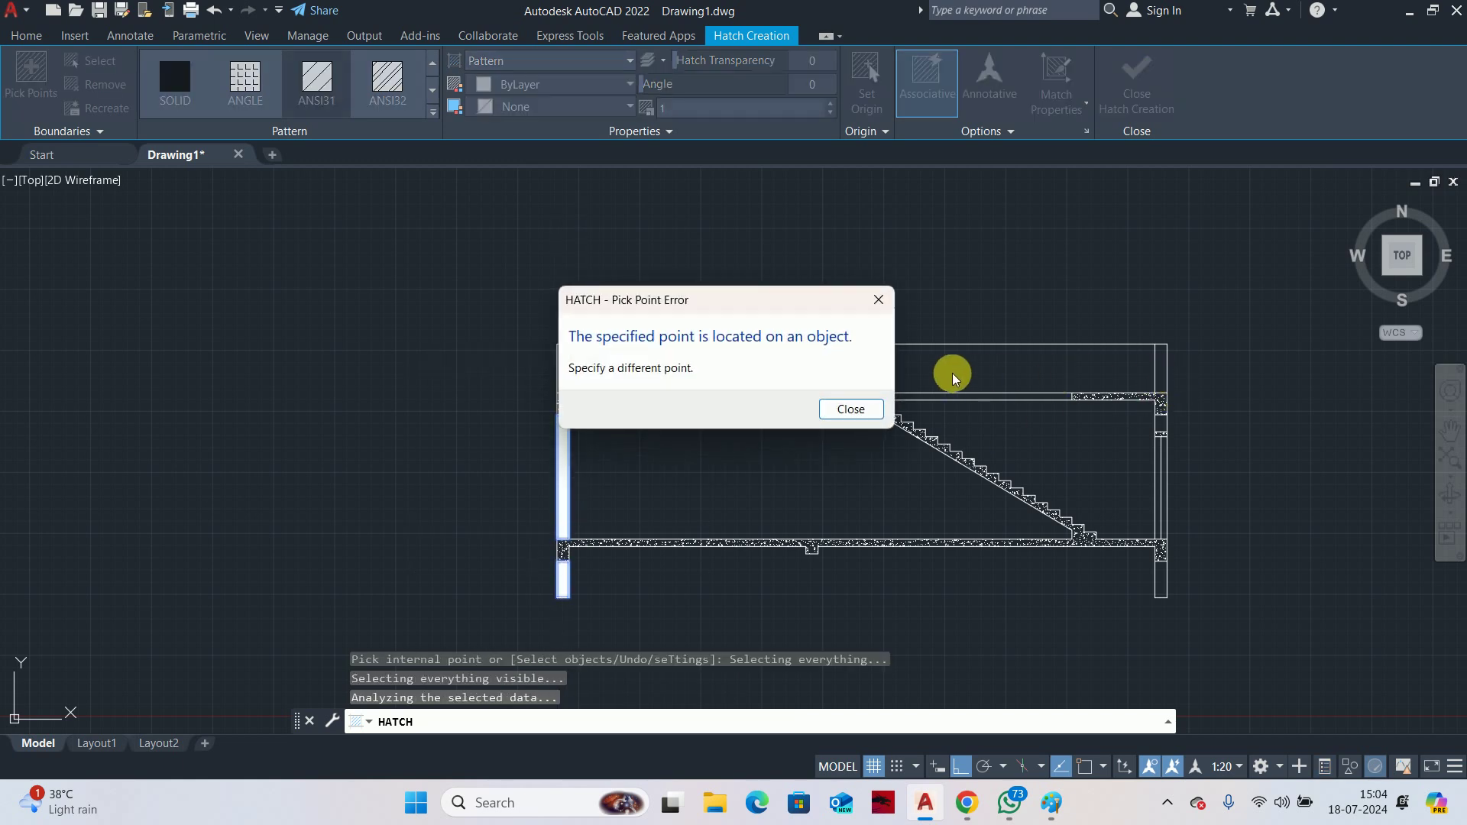
{"action": "key", "text": "Return"}
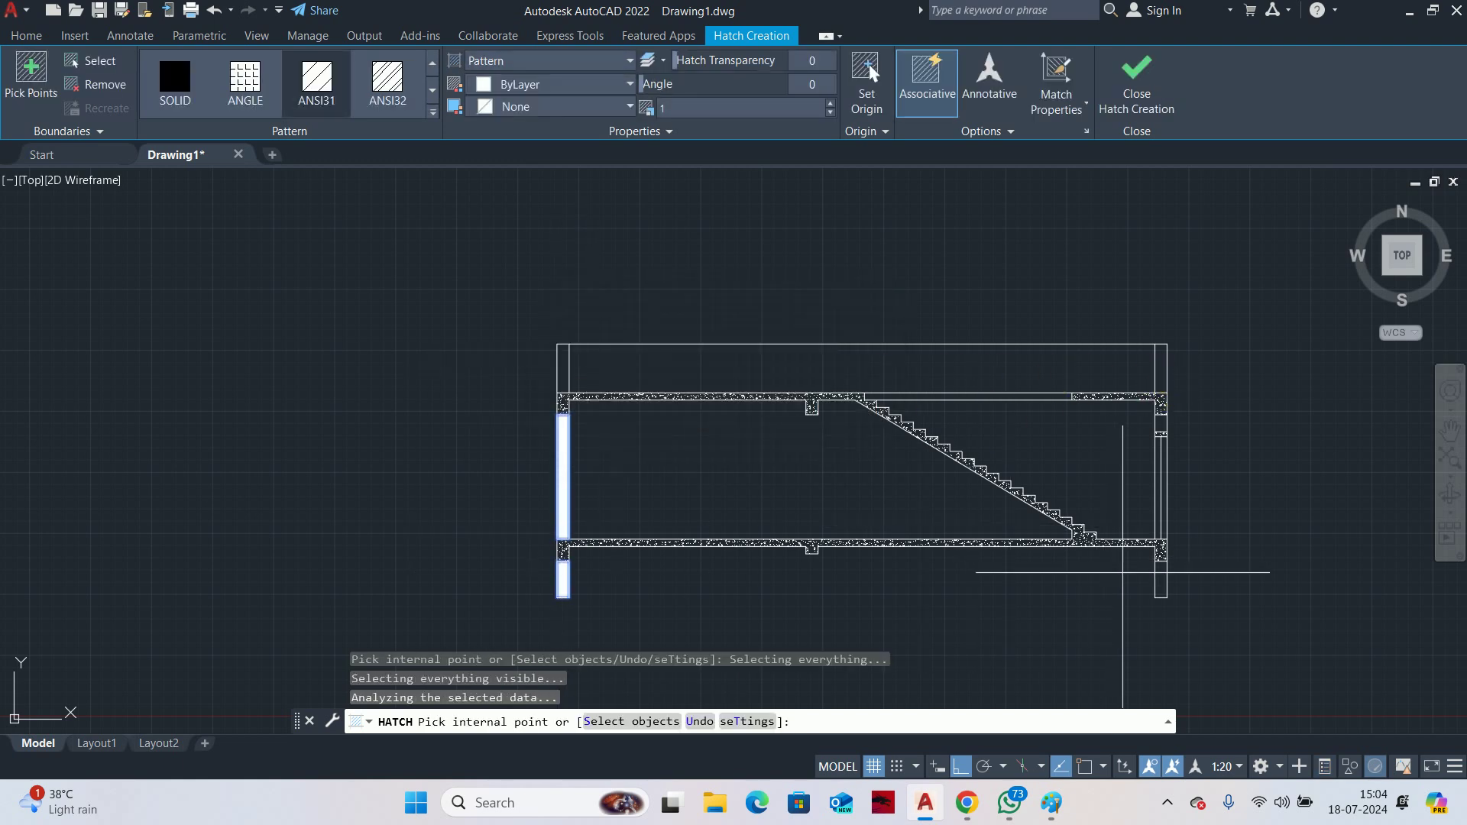
{"action": "scroll", "coordinate": [1161, 419], "scroll_direction": "up", "scroll_amount": 2}
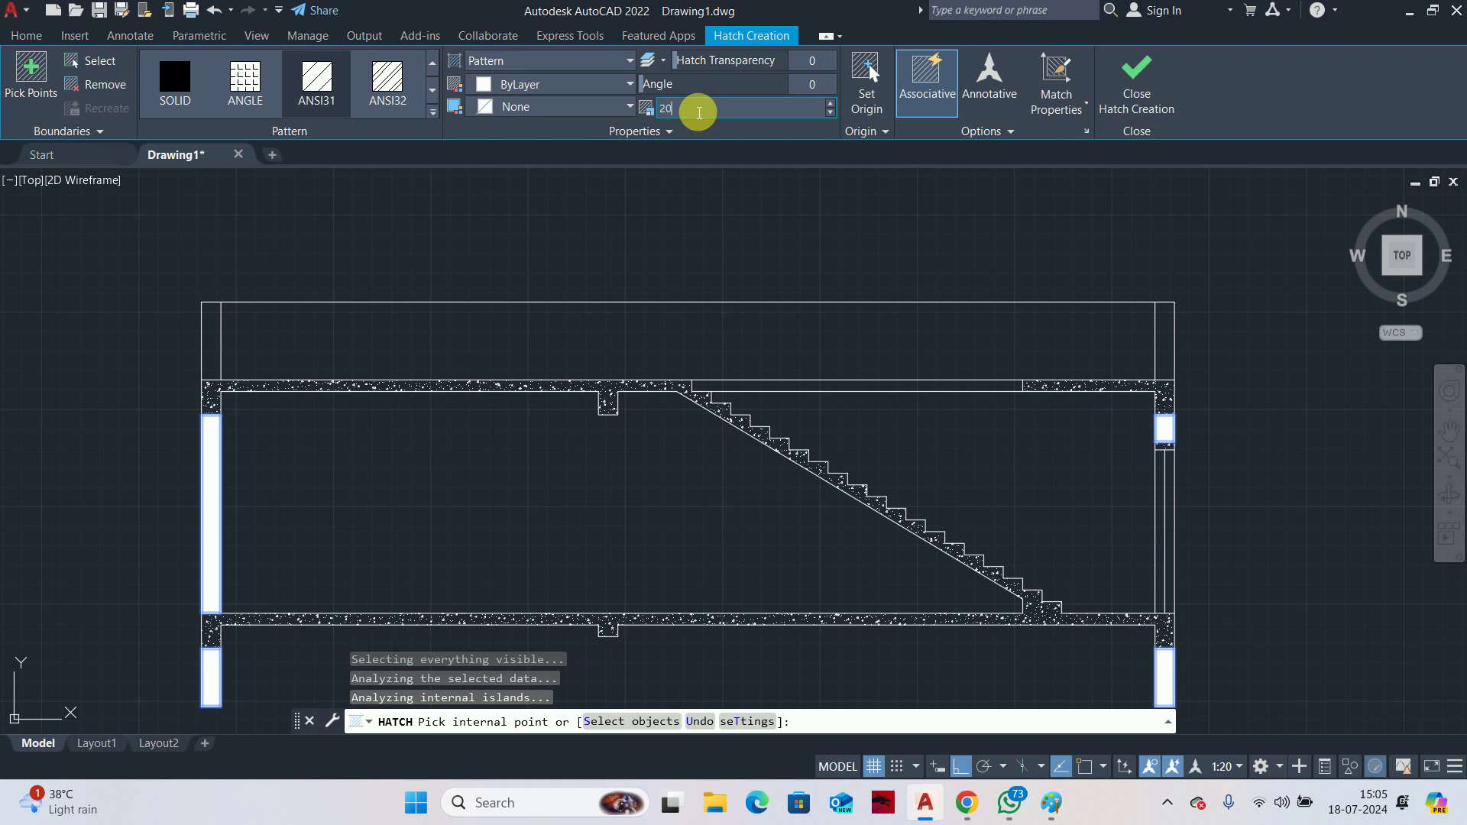
{"action": "key", "text": "Return"}
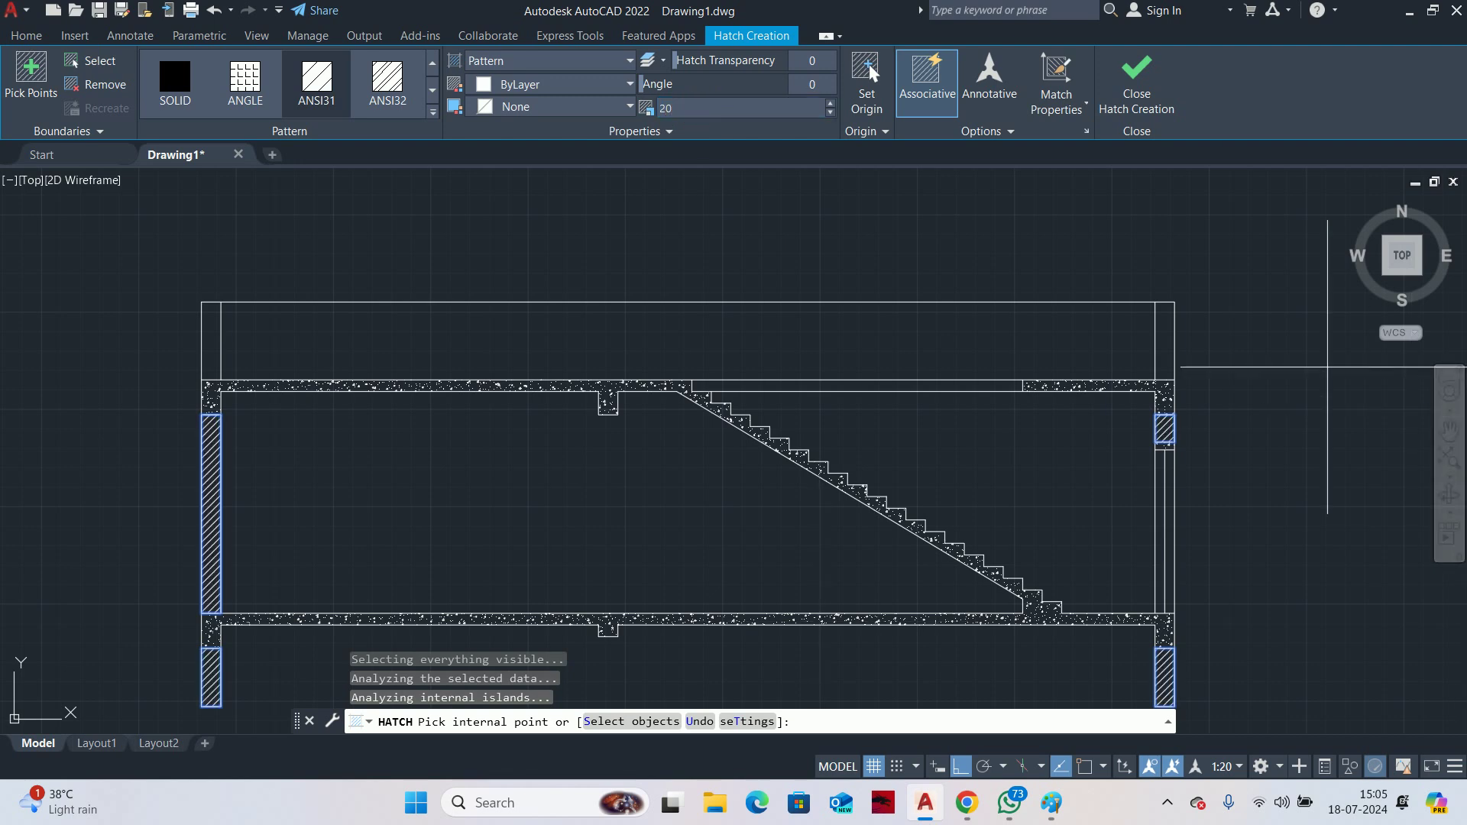
{"action": "scroll", "coordinate": [1001, 331], "scroll_direction": "down", "scroll_amount": 2}
{"action": "key", "text": "Return"}
{"action": "key", "text": "Return"}
{"action": "key", "text": "Escape"}
{"action": "key", "text": "Escape"}
{"action": "scroll", "coordinate": [940, 370], "scroll_direction": "up", "scroll_amount": 1}
{"action": "middle_click_drag", "start_coordinate": [820, 370], "coordinate": [843, 418]}
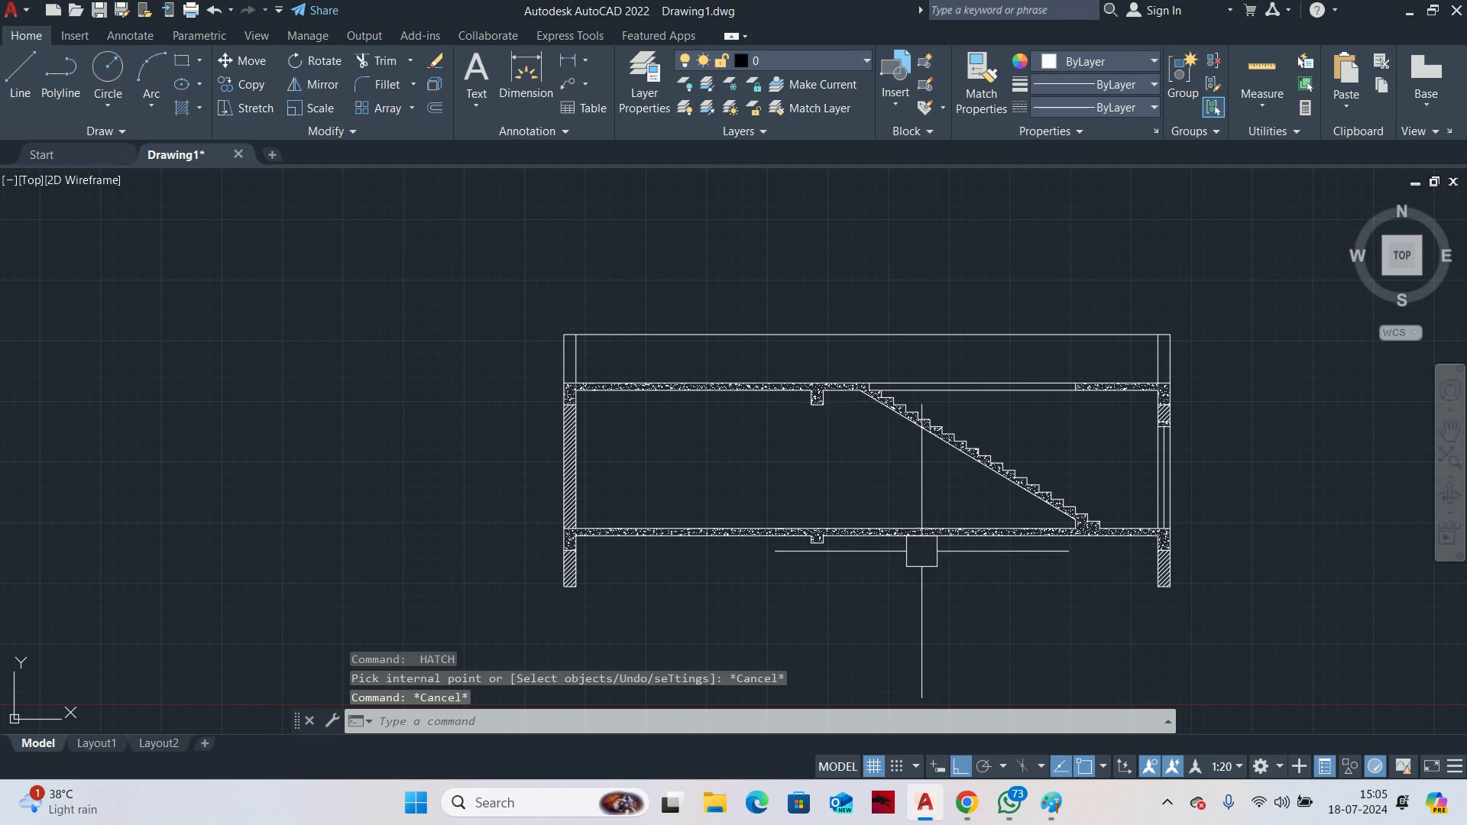
{"action": "key", "text": "Escape"}
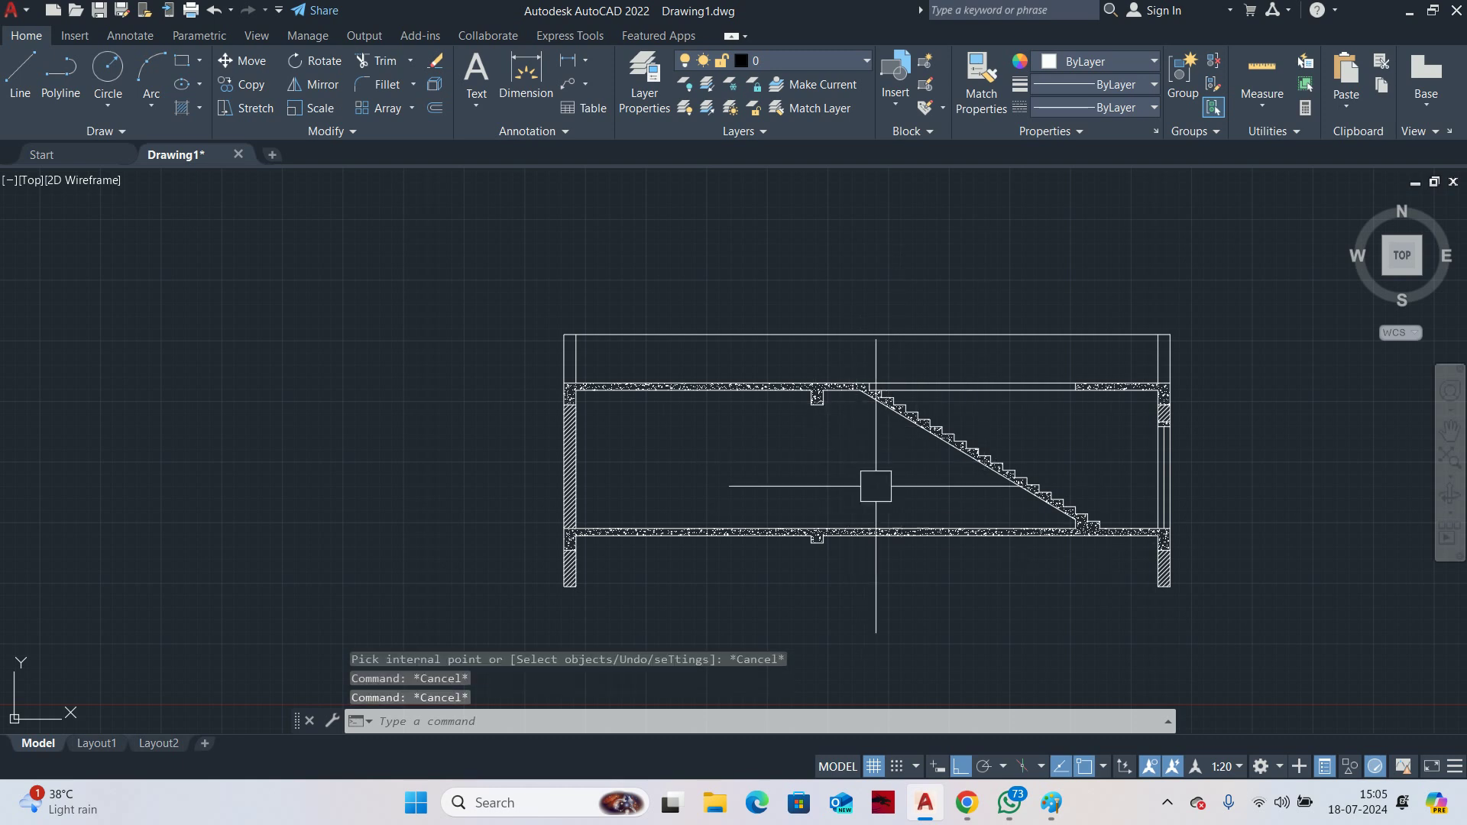
Draw a 2400 vertical line upward from the upper slab's top edge at the head of the stair
{"action": "middle_click_drag", "start_coordinate": [879, 482], "coordinate": [844, 567]}
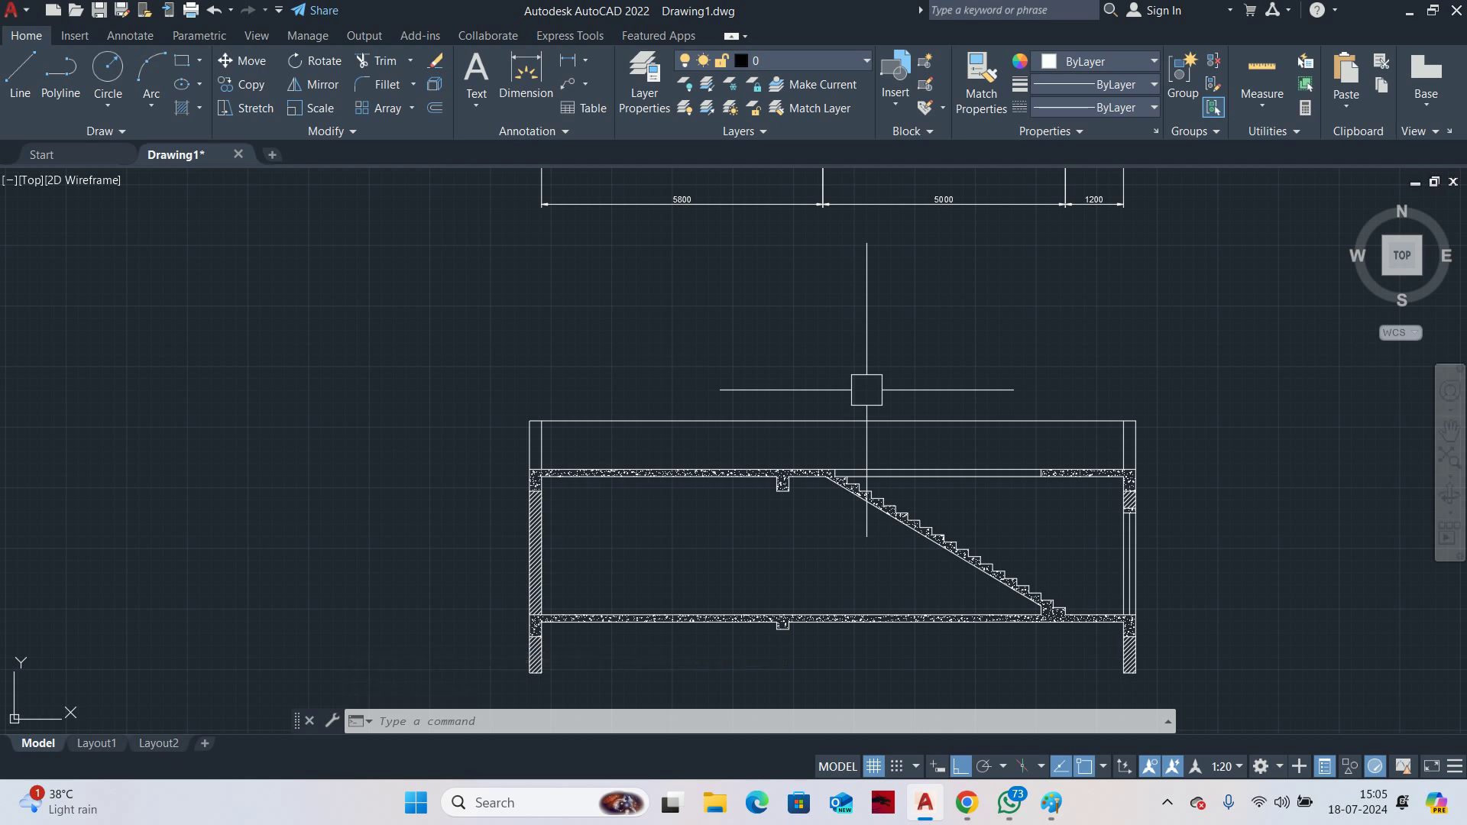
{"action": "middle_click_drag", "start_coordinate": [867, 390], "coordinate": [883, 472]}
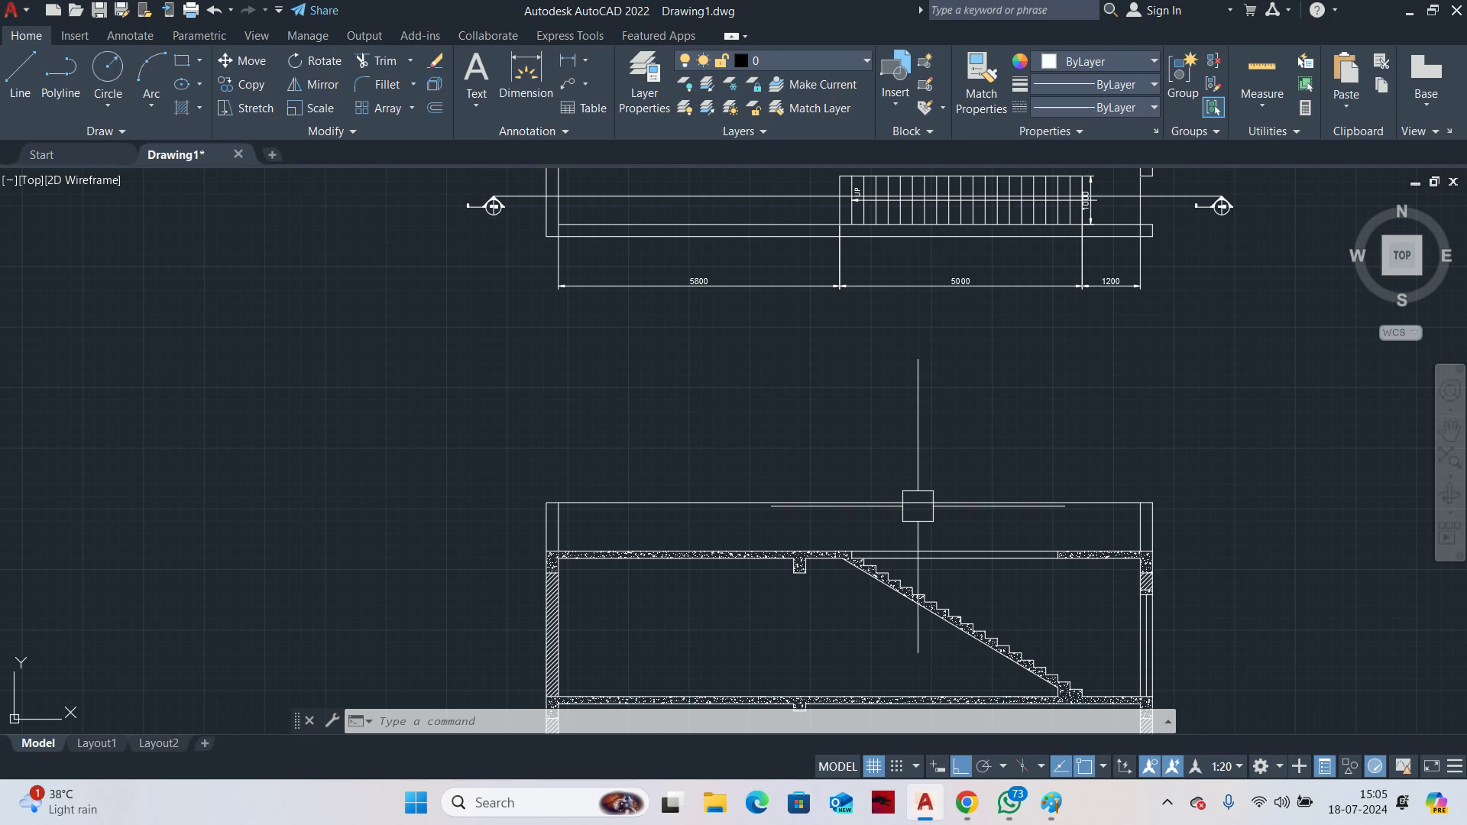
{"action": "type", "text": "l"}
{"action": "key", "text": "Return"}
{"action": "scroll", "coordinate": [836, 527], "scroll_direction": "up", "scroll_amount": 5}
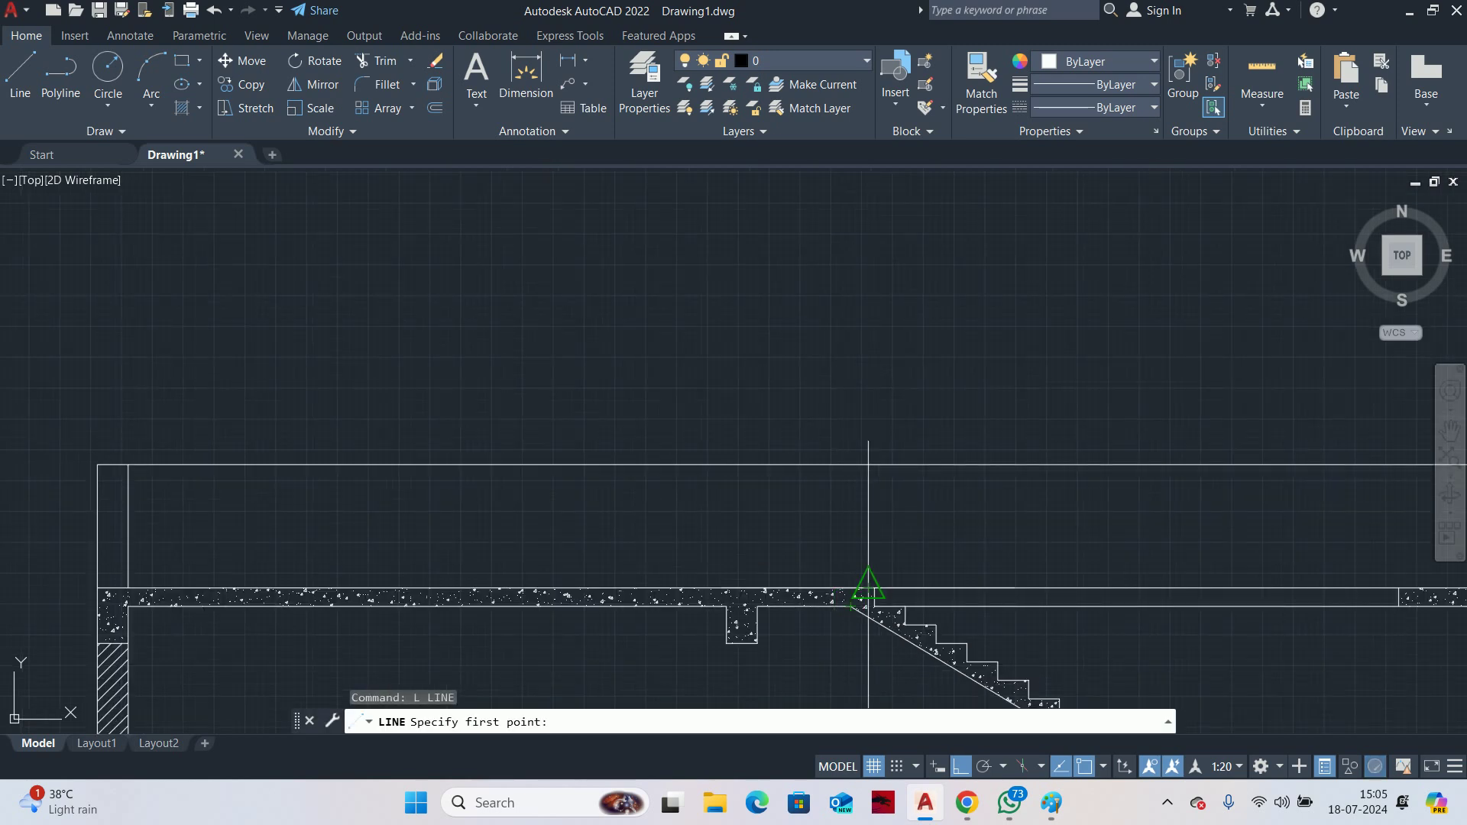
{"action": "scroll", "coordinate": [869, 593], "scroll_direction": "up", "scroll_amount": 6}
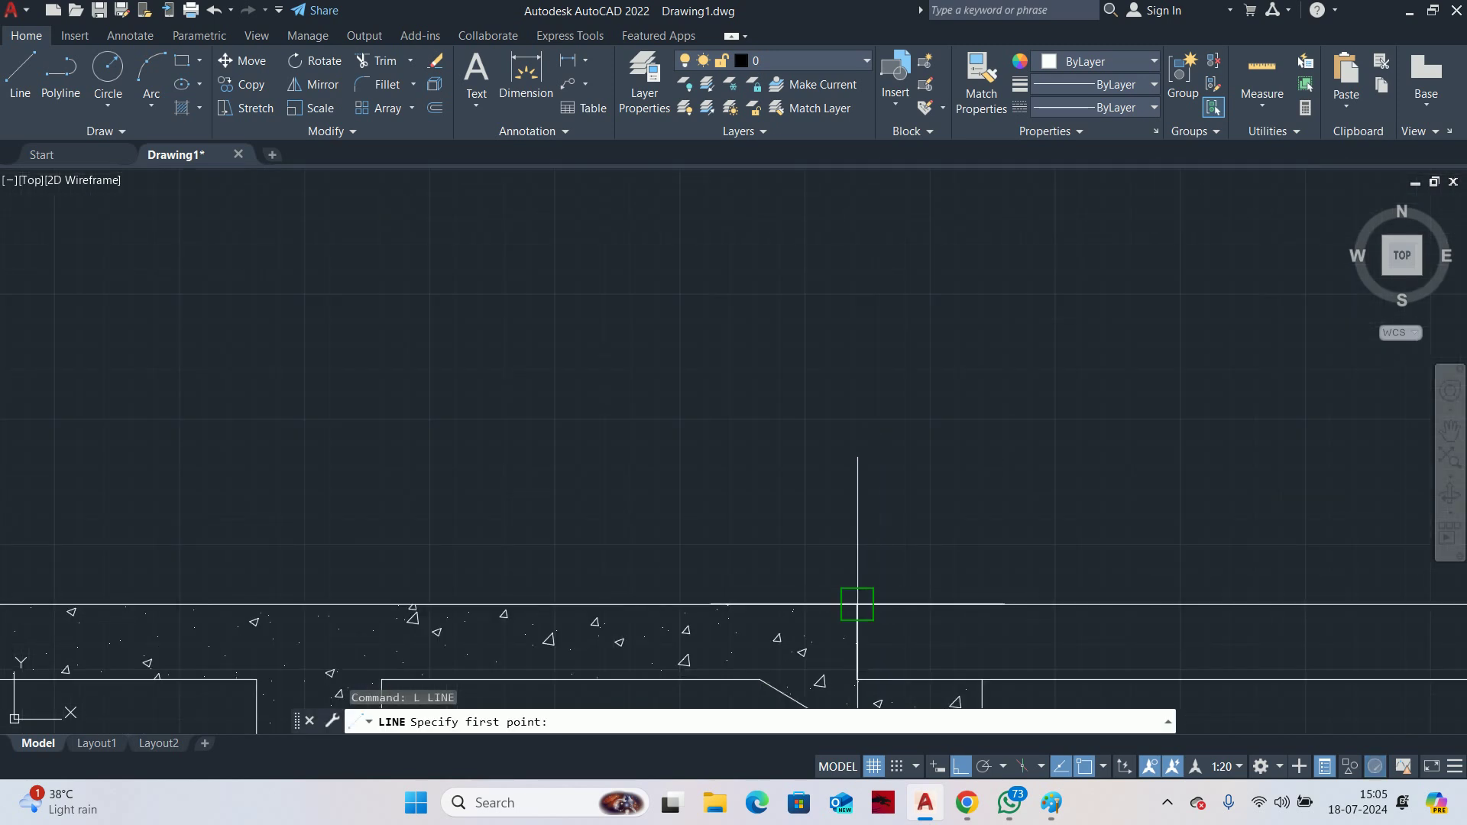
{"action": "left_click", "coordinate": [858, 604]}
{"action": "scroll", "coordinate": [851, 458], "scroll_direction": "down", "scroll_amount": 5}
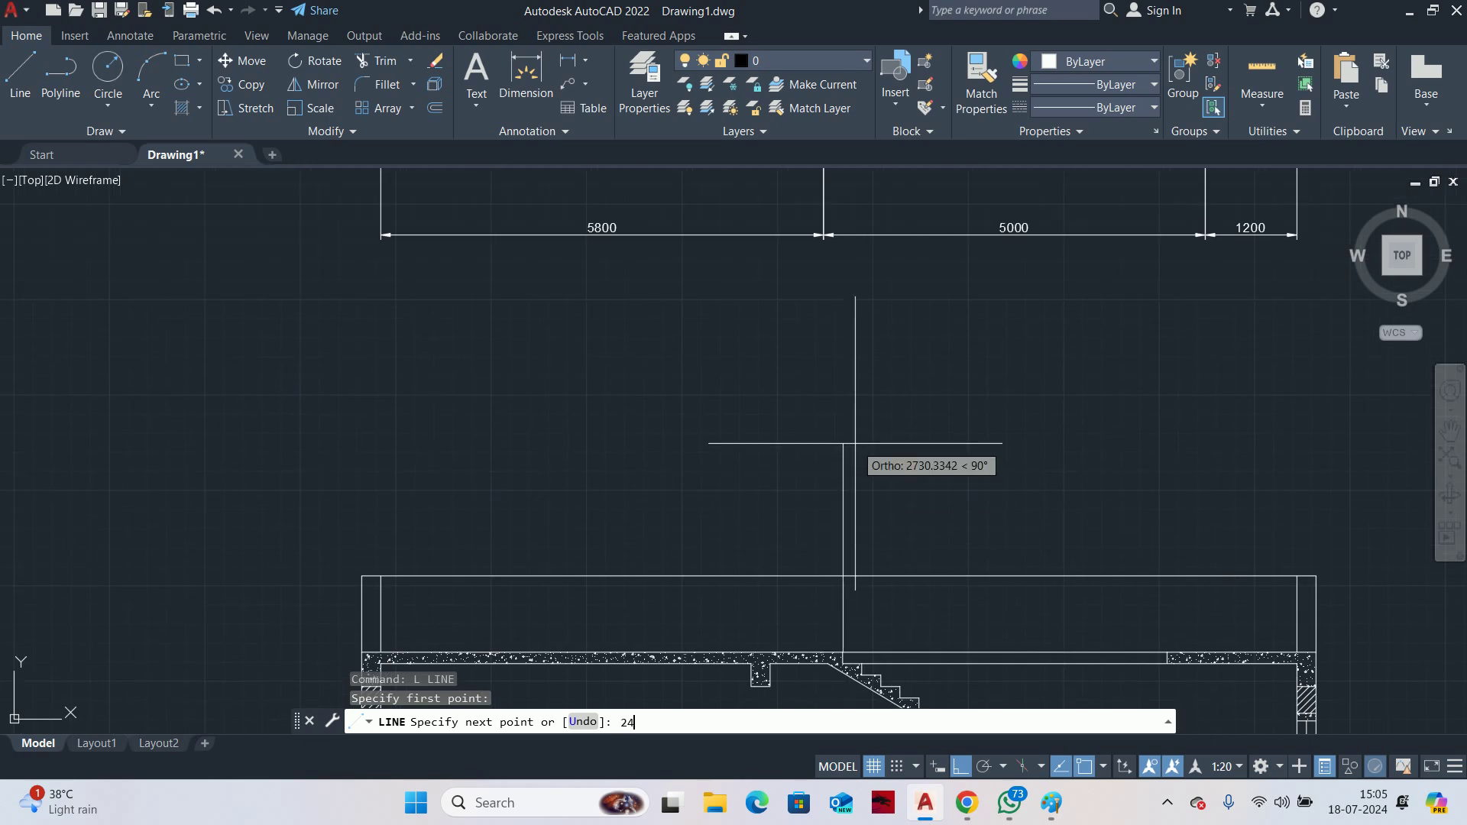
{"action": "type", "text": "2400"}
{"action": "key", "text": "Return"}
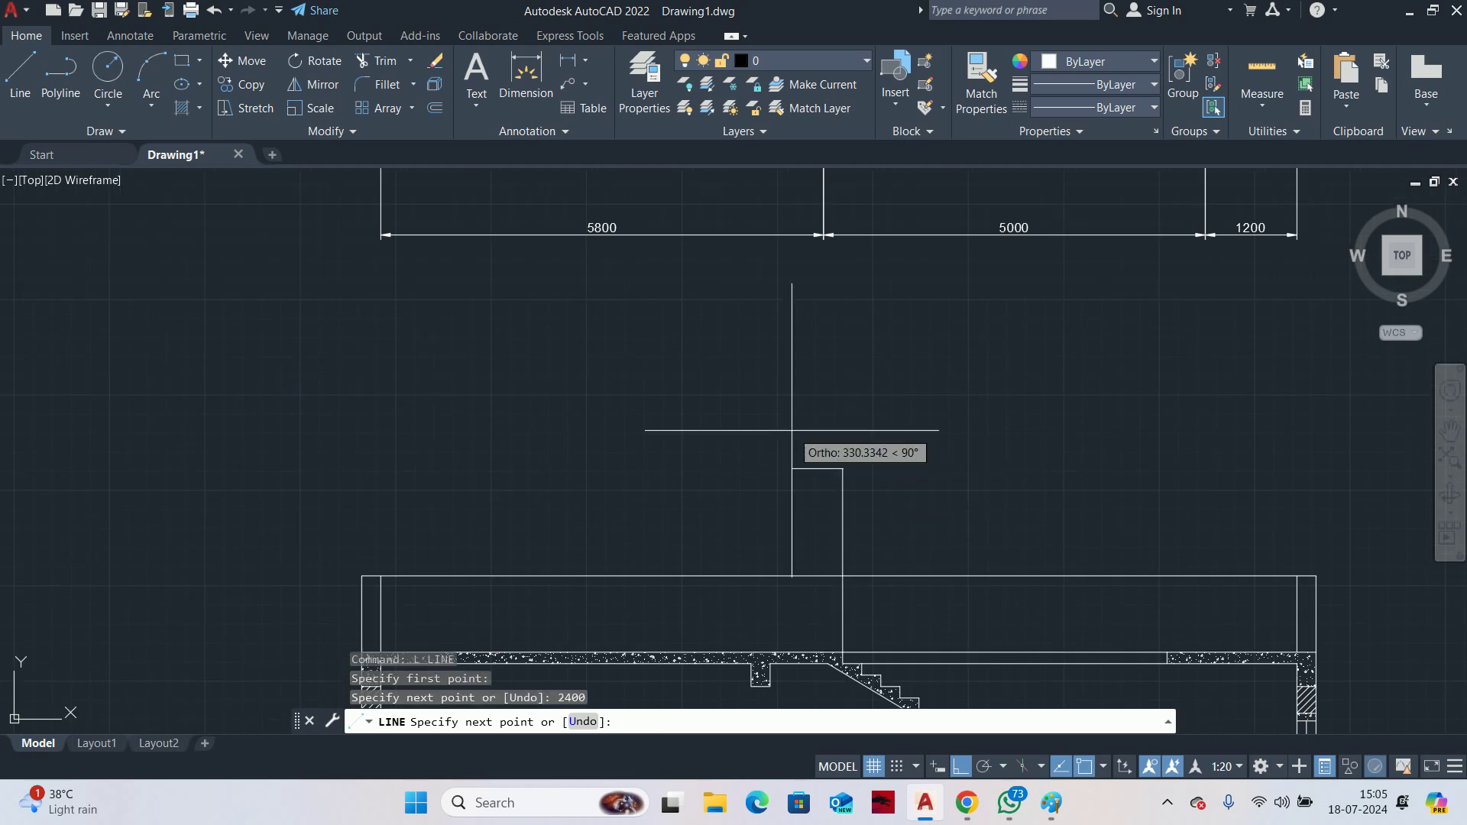
Draw a 1200 horizontal line leftward from the top of the 2400 line and drop it vertically to the upper slab
{"action": "scroll", "coordinate": [1062, 451], "scroll_direction": "up", "scroll_amount": 3}
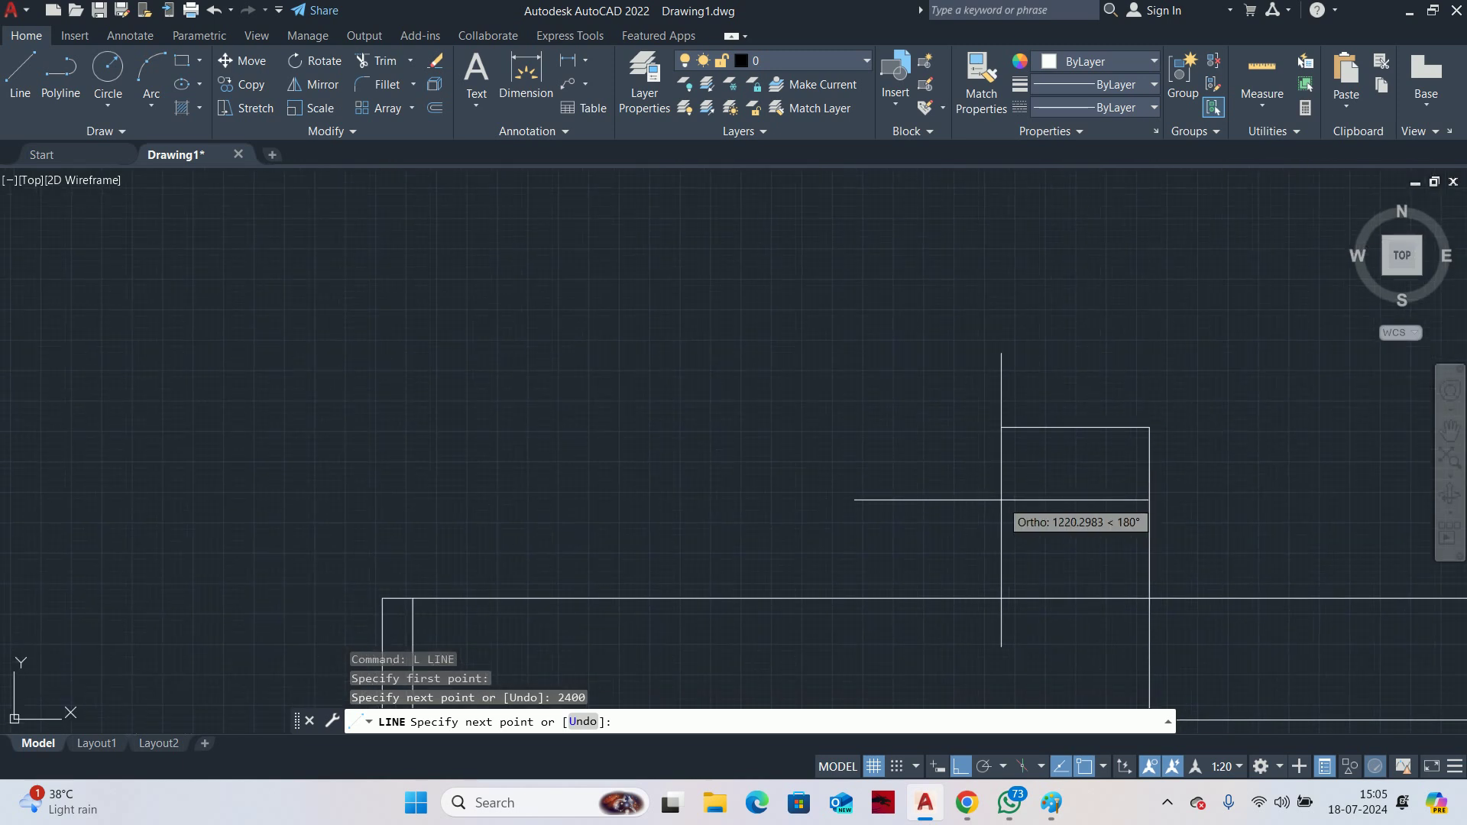
{"action": "type", "text": "1200"}
{"action": "key", "text": "Return"}
{"action": "scroll", "coordinate": [958, 466], "scroll_direction": "down", "scroll_amount": 2}
{"action": "scroll", "coordinate": [984, 542], "scroll_direction": "up", "scroll_amount": 2}
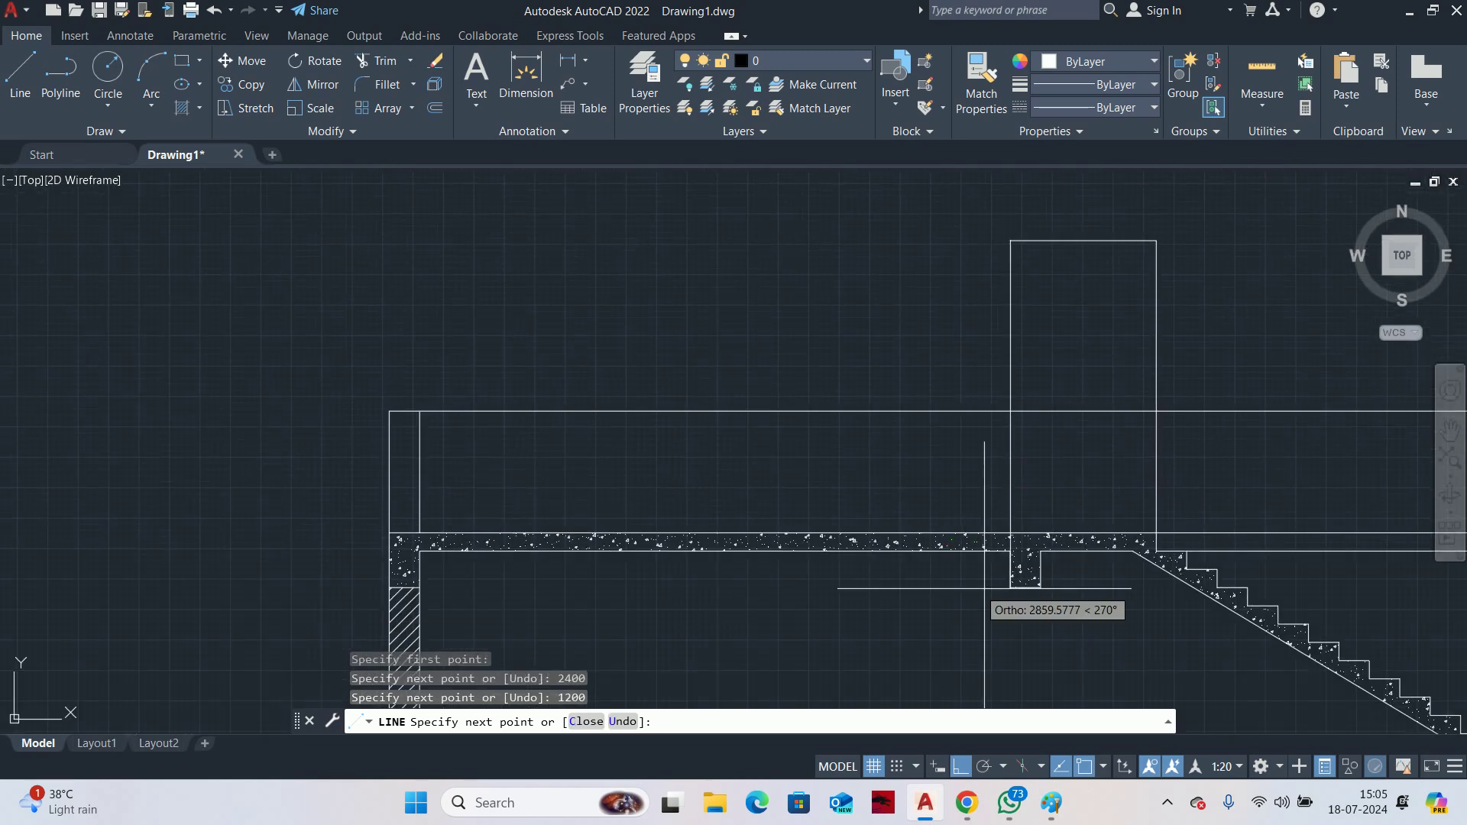
{"action": "key", "text": "Escape"}
{"action": "key", "text": "Escape"}
{"action": "key", "text": "Escape"}
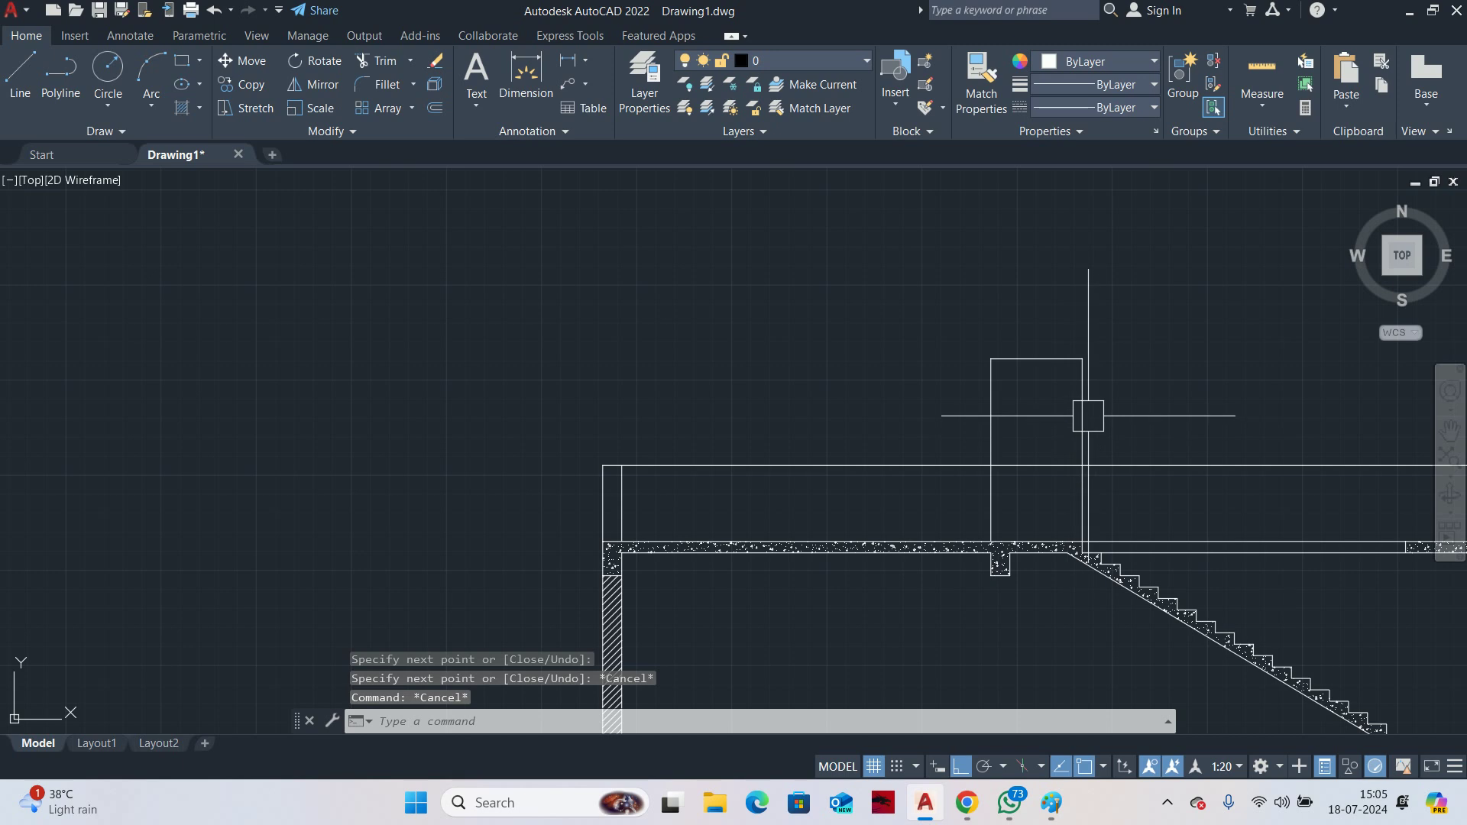
Draw a sloping line from the upper corner of the stair headroom outline down to the far edge of the slab opening
{"action": "scroll", "coordinate": [1070, 416], "scroll_direction": "down", "scroll_amount": 2}
{"action": "middle_click_drag", "start_coordinate": [887, 406], "coordinate": [641, 414]}
{"action": "type", "text": "l"}
{"action": "key", "text": "Return"}
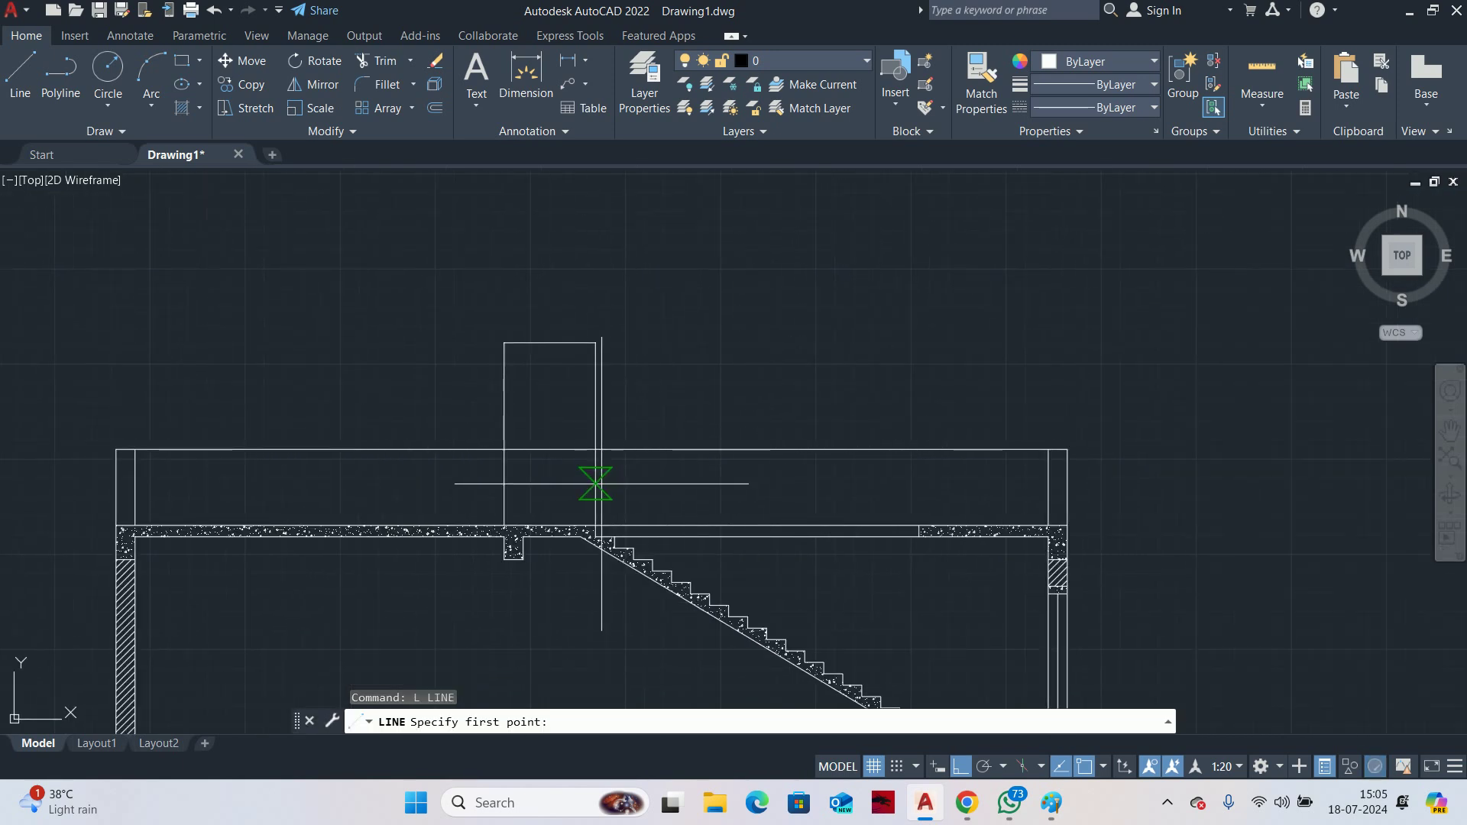
{"action": "left_click", "coordinate": [596, 343]}
{"action": "scroll", "coordinate": [1032, 542], "scroll_direction": "up", "scroll_amount": 4}
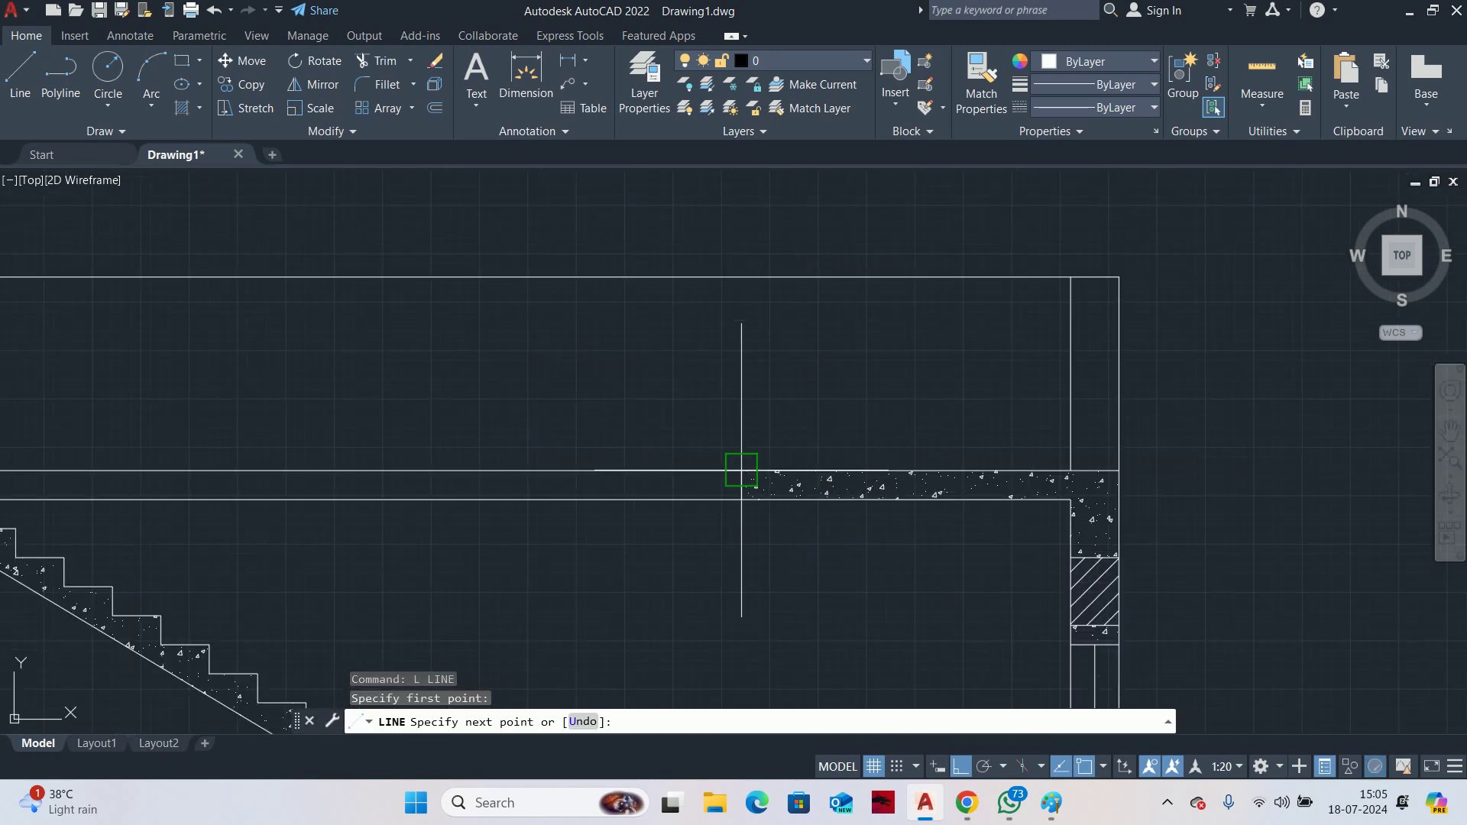
{"action": "key", "text": "Escape"}
{"action": "key", "text": "Escape"}
{"action": "key", "text": "Escape"}
{"action": "scroll", "coordinate": [760, 450], "scroll_direction": "down", "scroll_amount": 5}
{"action": "key", "text": "Escape"}
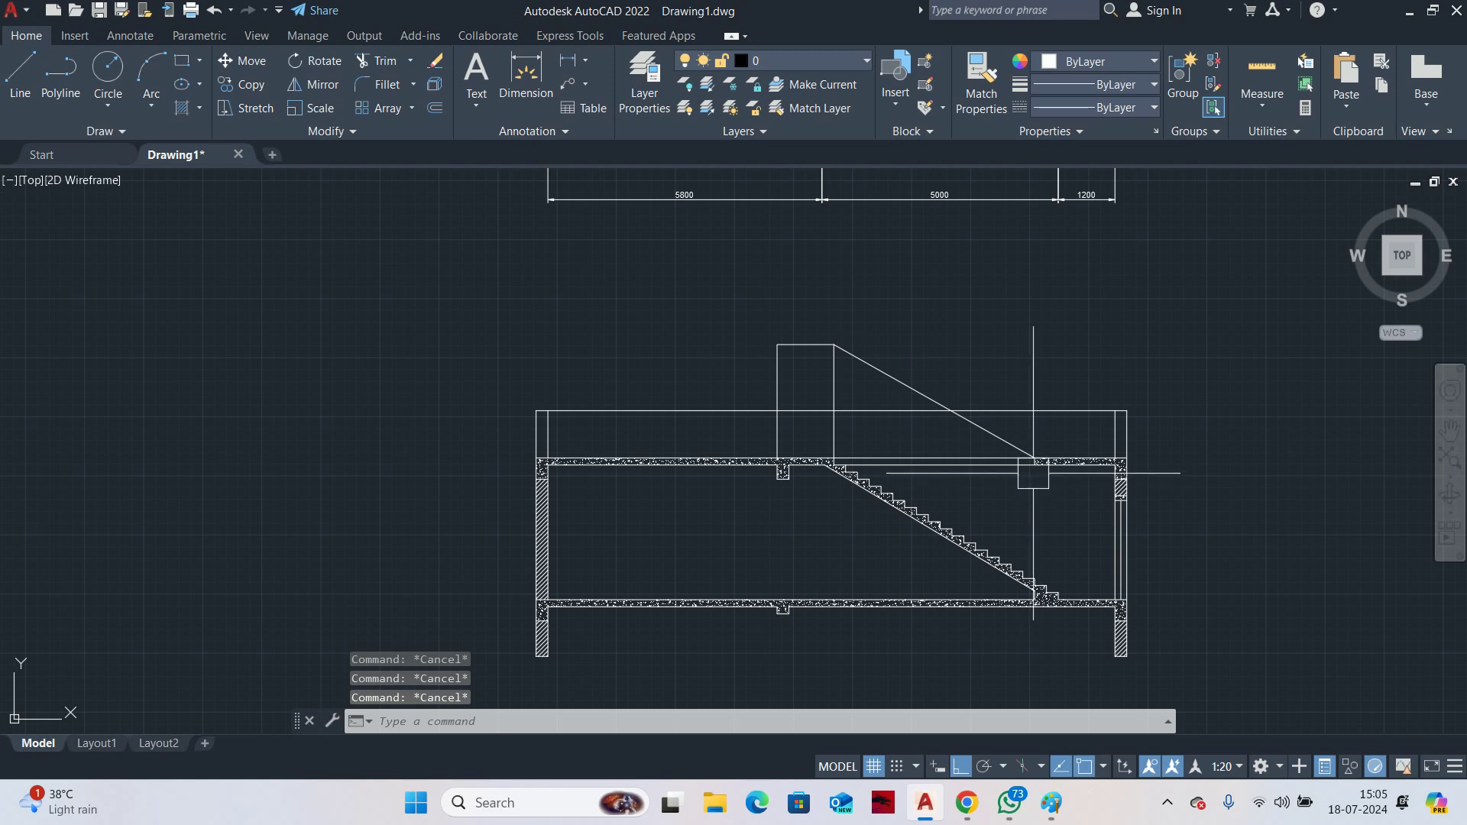
Examine the plan around the head of the stair and compare it with the headroom outline in the section
{"action": "scroll", "coordinate": [1035, 528], "scroll_direction": "down", "scroll_amount": 3}
{"action": "scroll", "coordinate": [1016, 451], "scroll_direction": "up", "scroll_amount": 5}
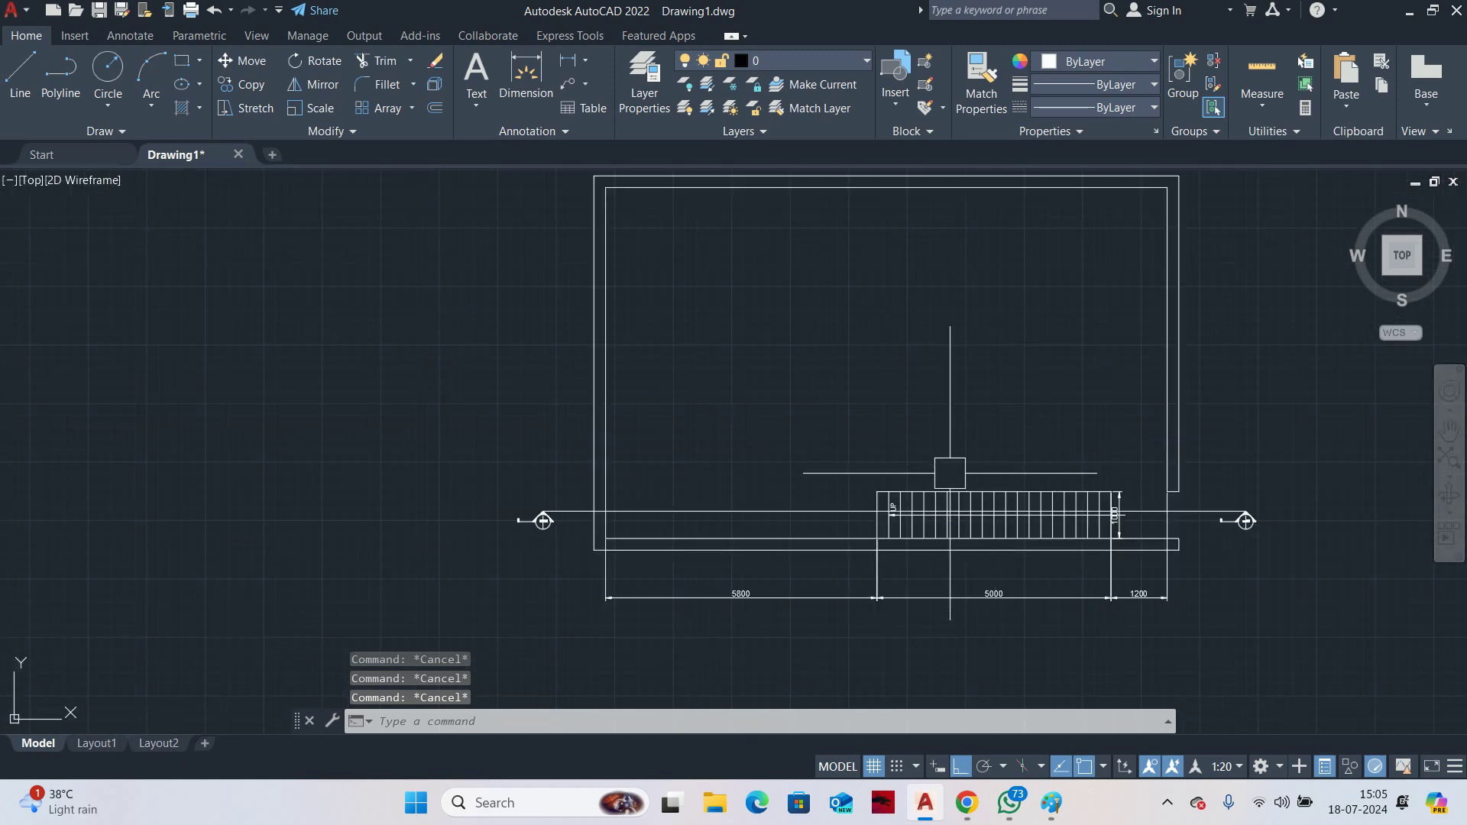
{"action": "middle_click_drag", "start_coordinate": [841, 495], "coordinate": [887, 449]}
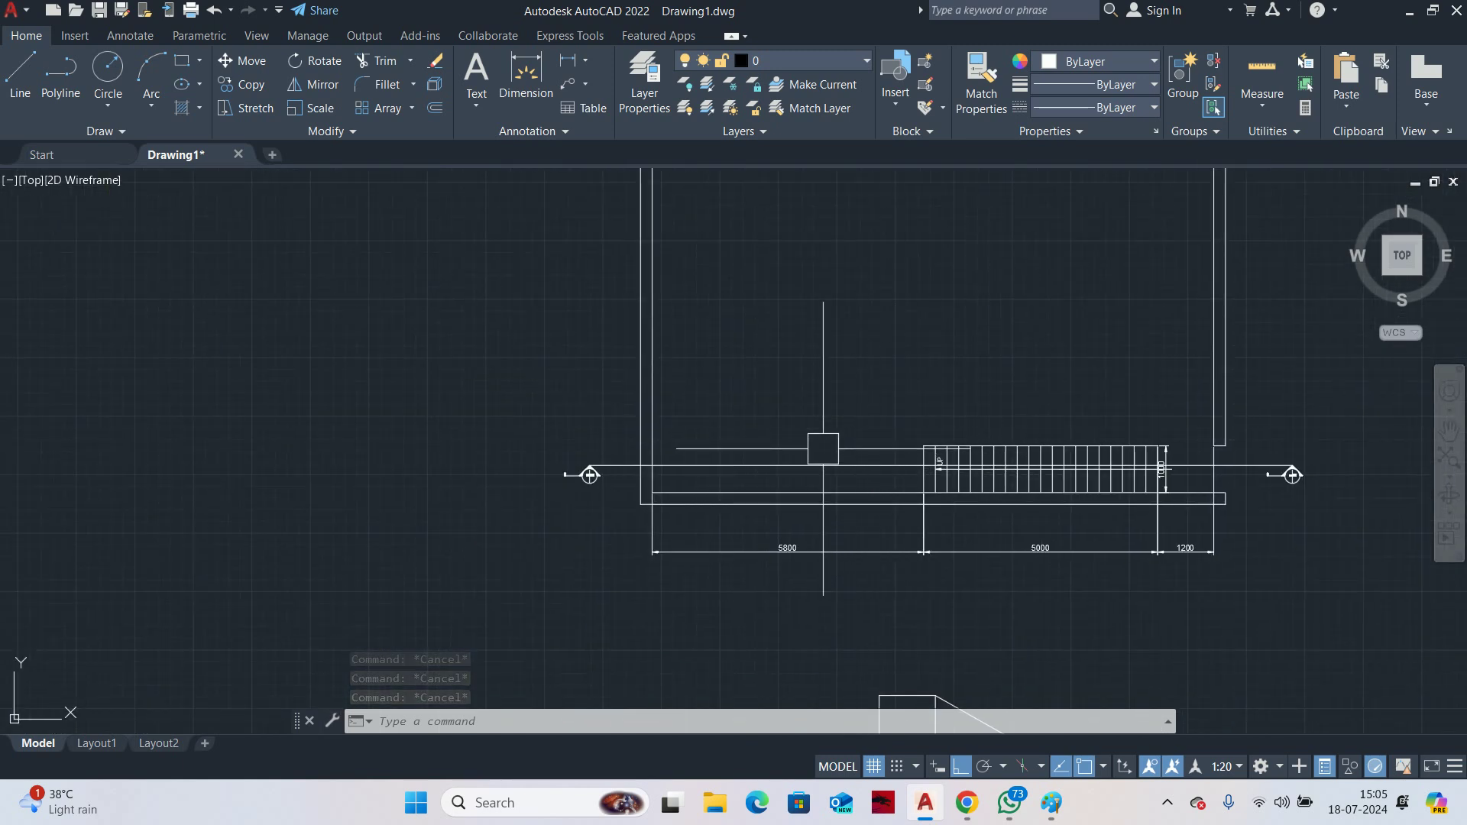
{"action": "scroll", "coordinate": [920, 466], "scroll_direction": "up", "scroll_amount": 4}
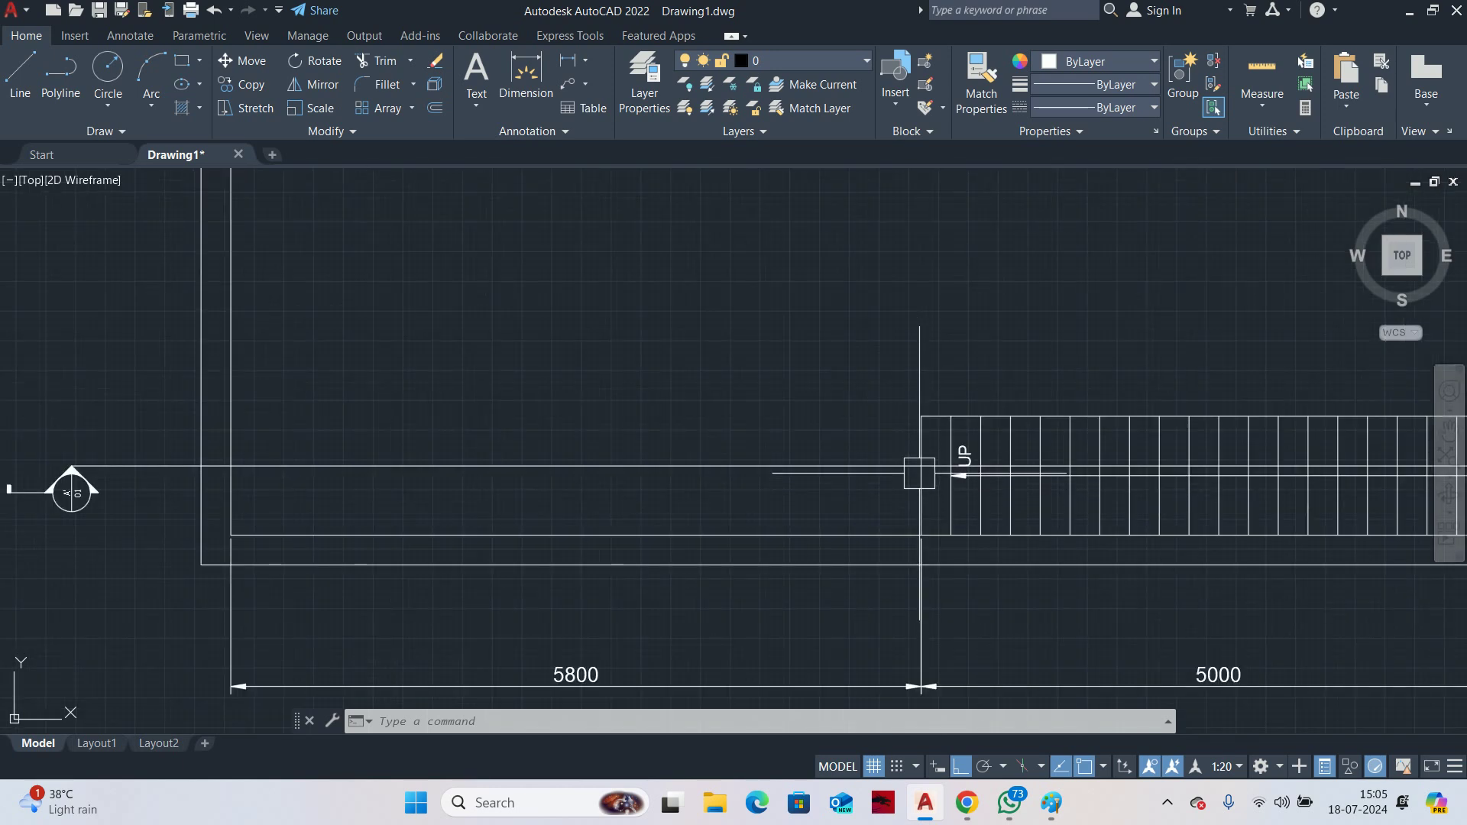
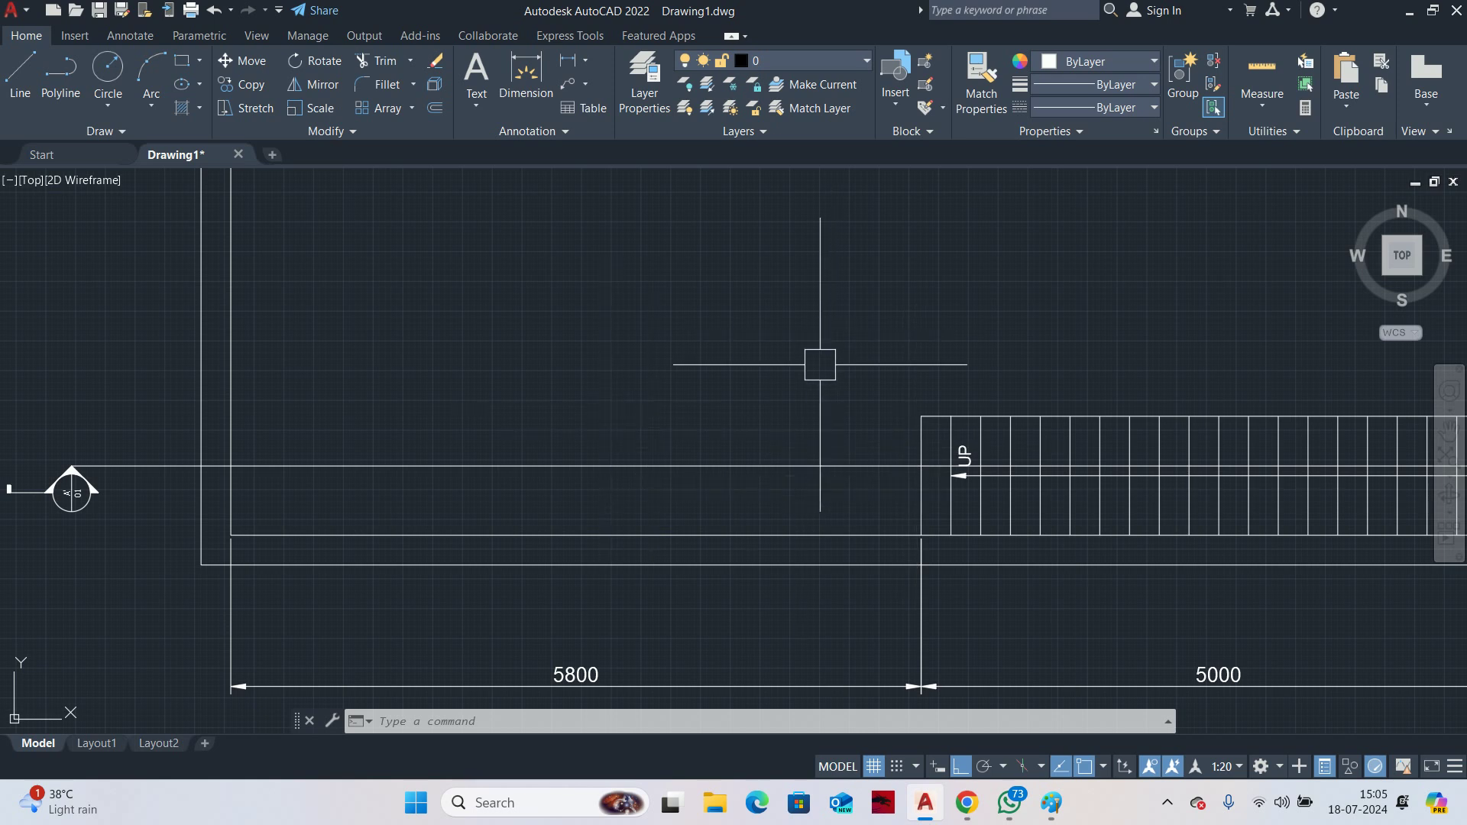
{"action": "scroll", "coordinate": [818, 360], "scroll_direction": "down", "scroll_amount": 5}
{"action": "middle_click_drag", "start_coordinate": [1118, 615], "coordinate": [1112, 574]}
{"action": "scroll", "coordinate": [1114, 540], "scroll_direction": "up", "scroll_amount": 6}
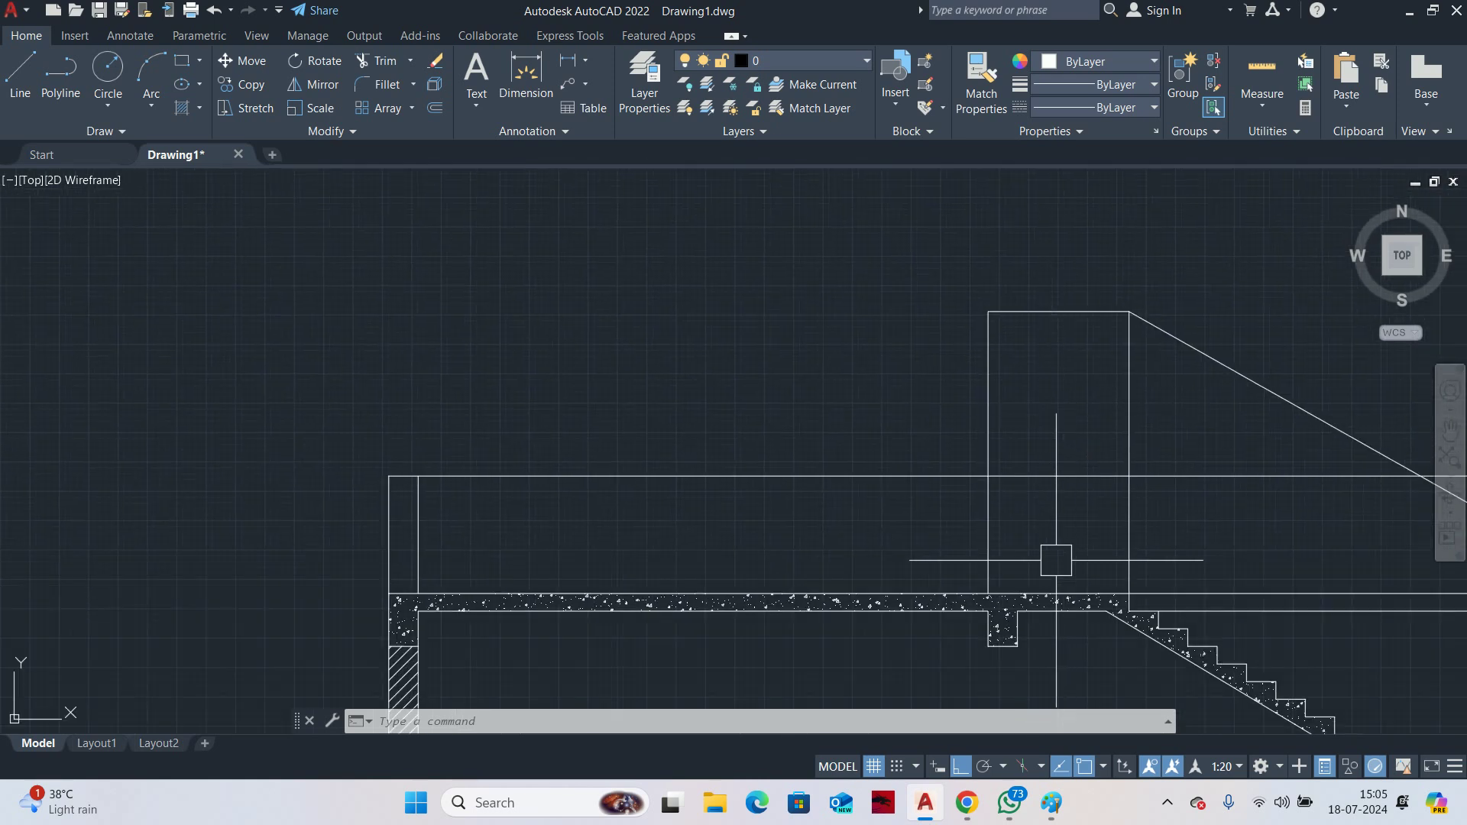
{"action": "middle_click_drag", "start_coordinate": [1043, 323], "coordinate": [1020, 425]}
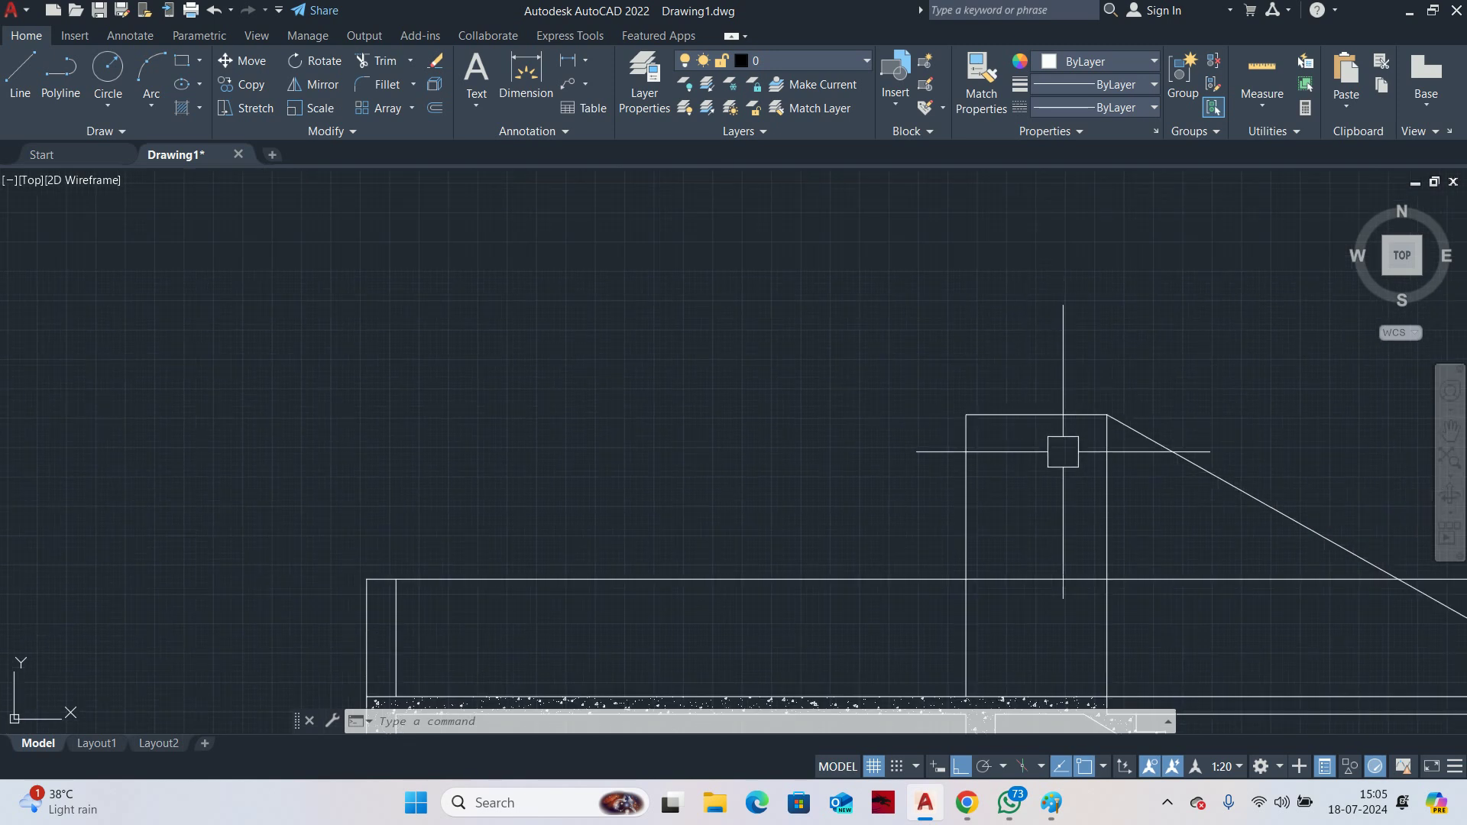
{"action": "middle_click_drag", "start_coordinate": [1053, 508], "coordinate": [966, 369]}
Trim the parapet's top line across the stair headroom outline and up to the sloping line
{"action": "key", "text": "Escape"}
{"action": "key", "text": "Escape"}
{"action": "middle_click_drag", "start_coordinate": [937, 440], "coordinate": [787, 419]}
{"action": "type", "text": "tr"}
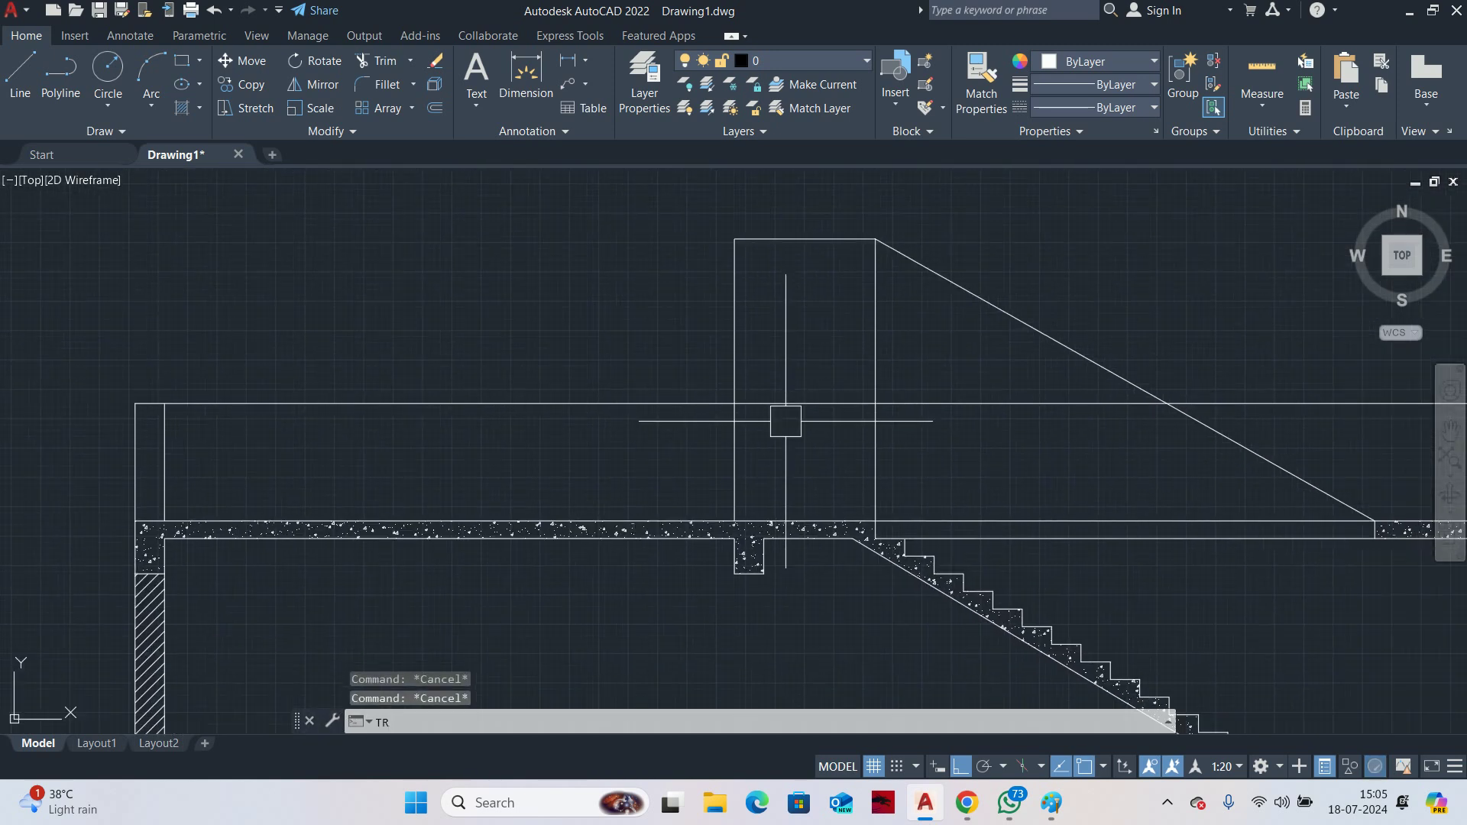
{"action": "key", "text": "Return"}
{"action": "scroll", "coordinate": [1025, 402], "scroll_direction": "down", "scroll_amount": 4}
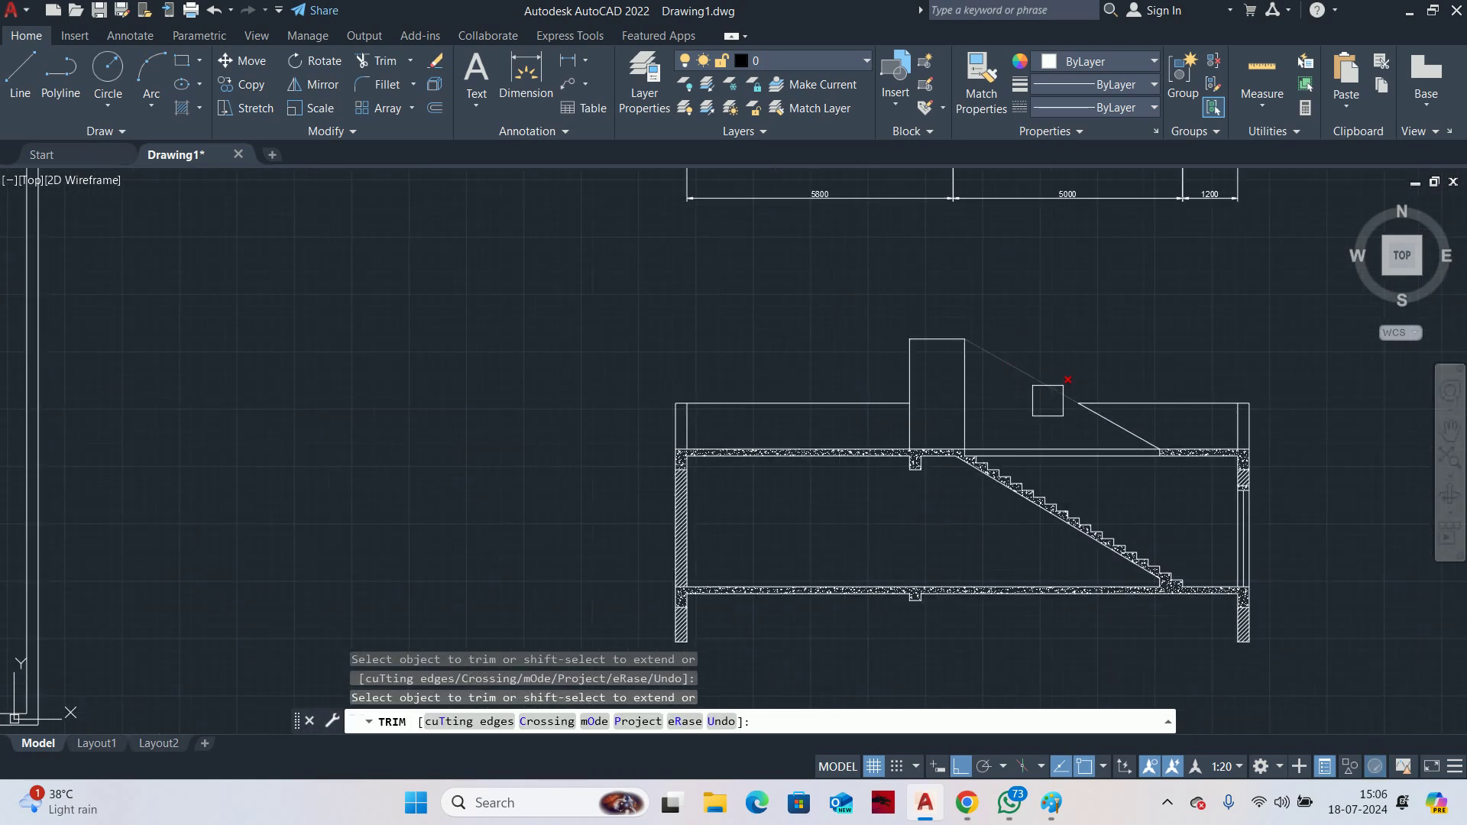
{"action": "key", "text": "Escape"}
{"action": "key", "text": "Escape"}
{"action": "key", "text": "Escape"}
Offset the headroom outline's left vertical line 1000 to the right for the door opening
{"action": "scroll", "coordinate": [930, 390], "scroll_direction": "up", "scroll_amount": 4}
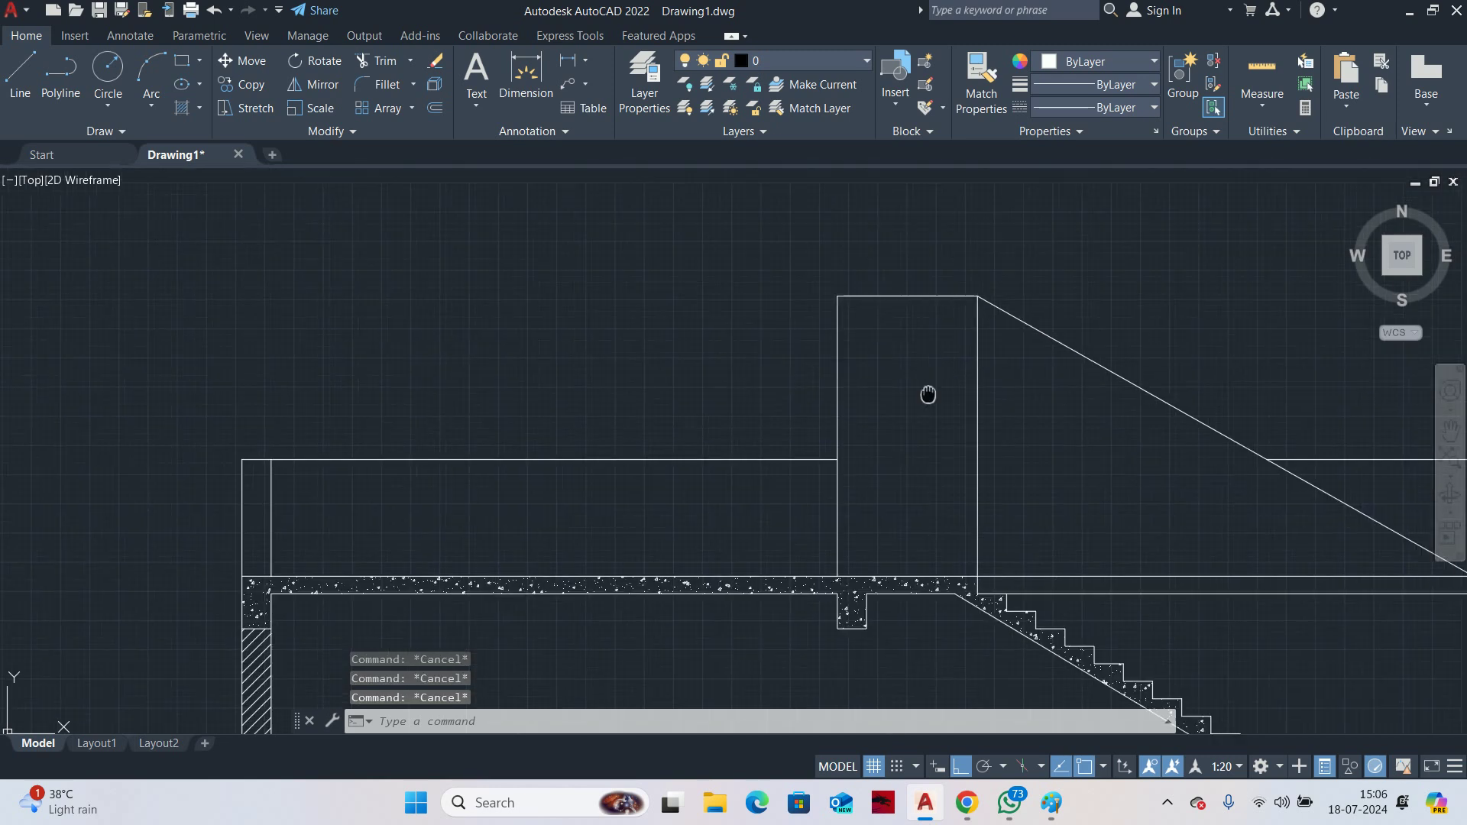
{"action": "type", "text": "o"}
{"action": "key", "text": "Return"}
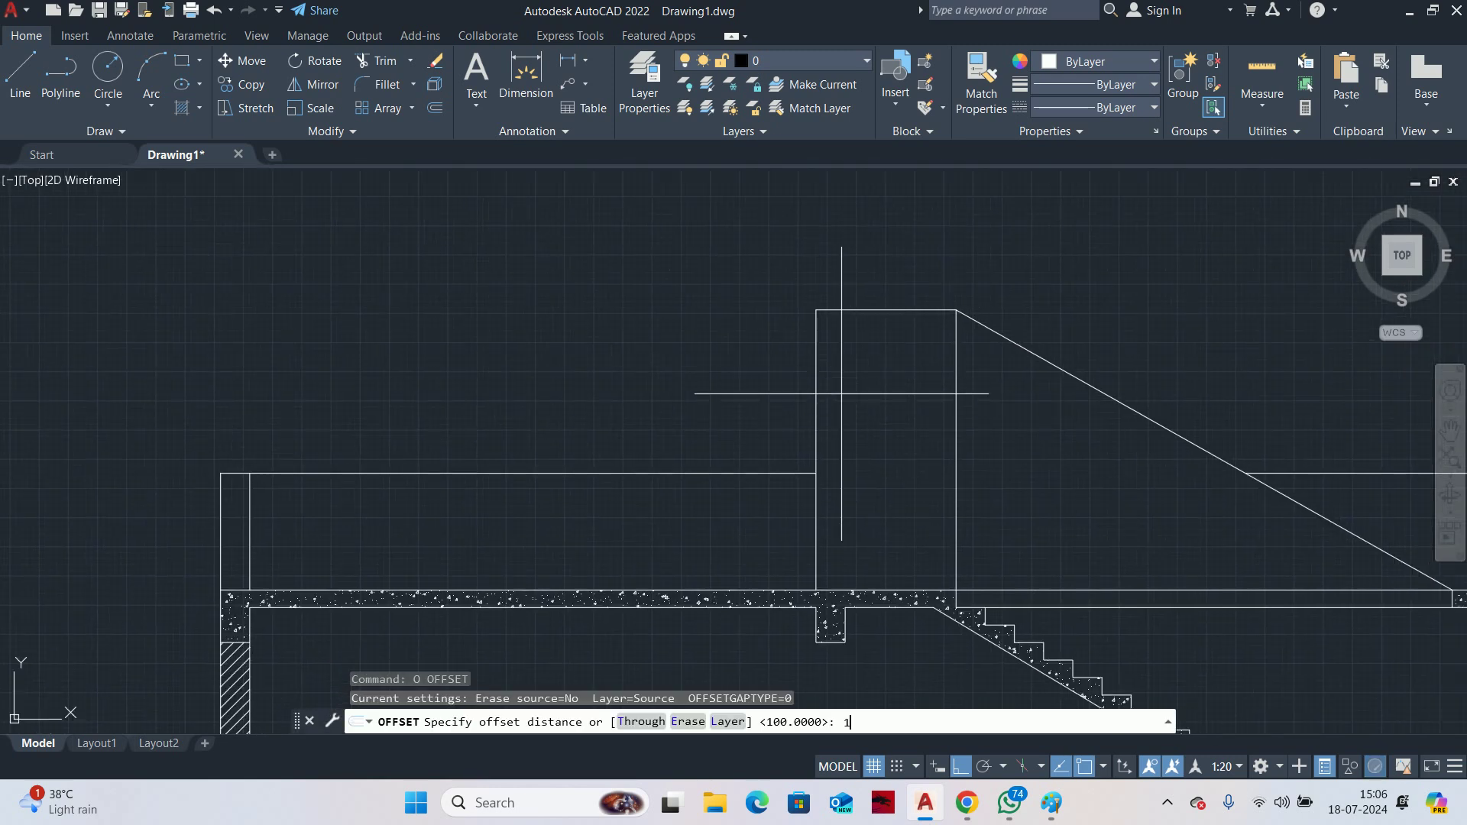
{"action": "type", "text": "1000"}
{"action": "key", "text": "Return"}
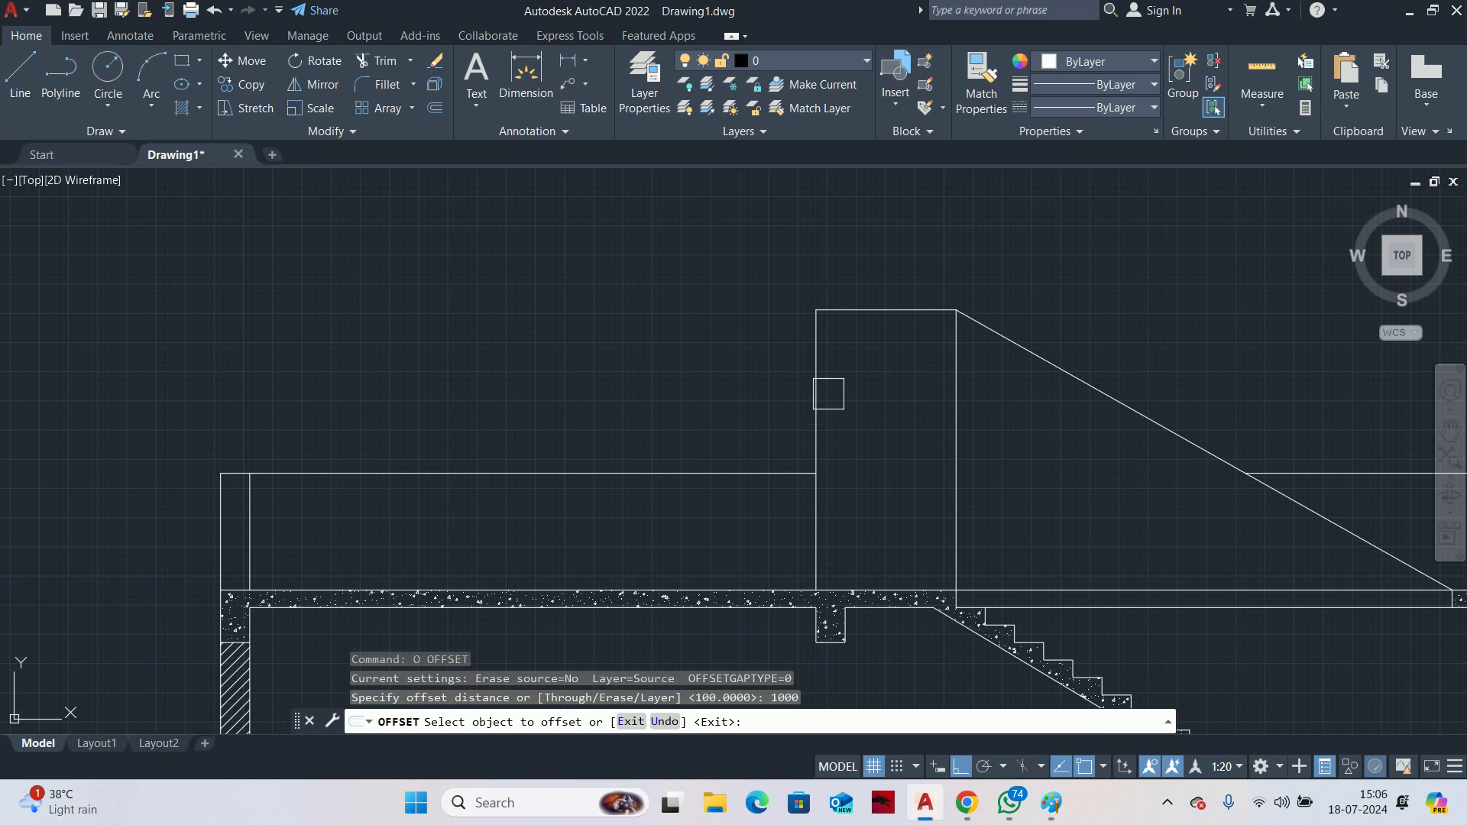
{"action": "left_click", "coordinate": [956, 401]}
{"action": "left_click", "coordinate": [885, 403]}
{"action": "key", "text": "Escape"}
Offset the headroom outline's top line 300 downward to mark the head of the door opening
{"action": "key", "text": "Return"}
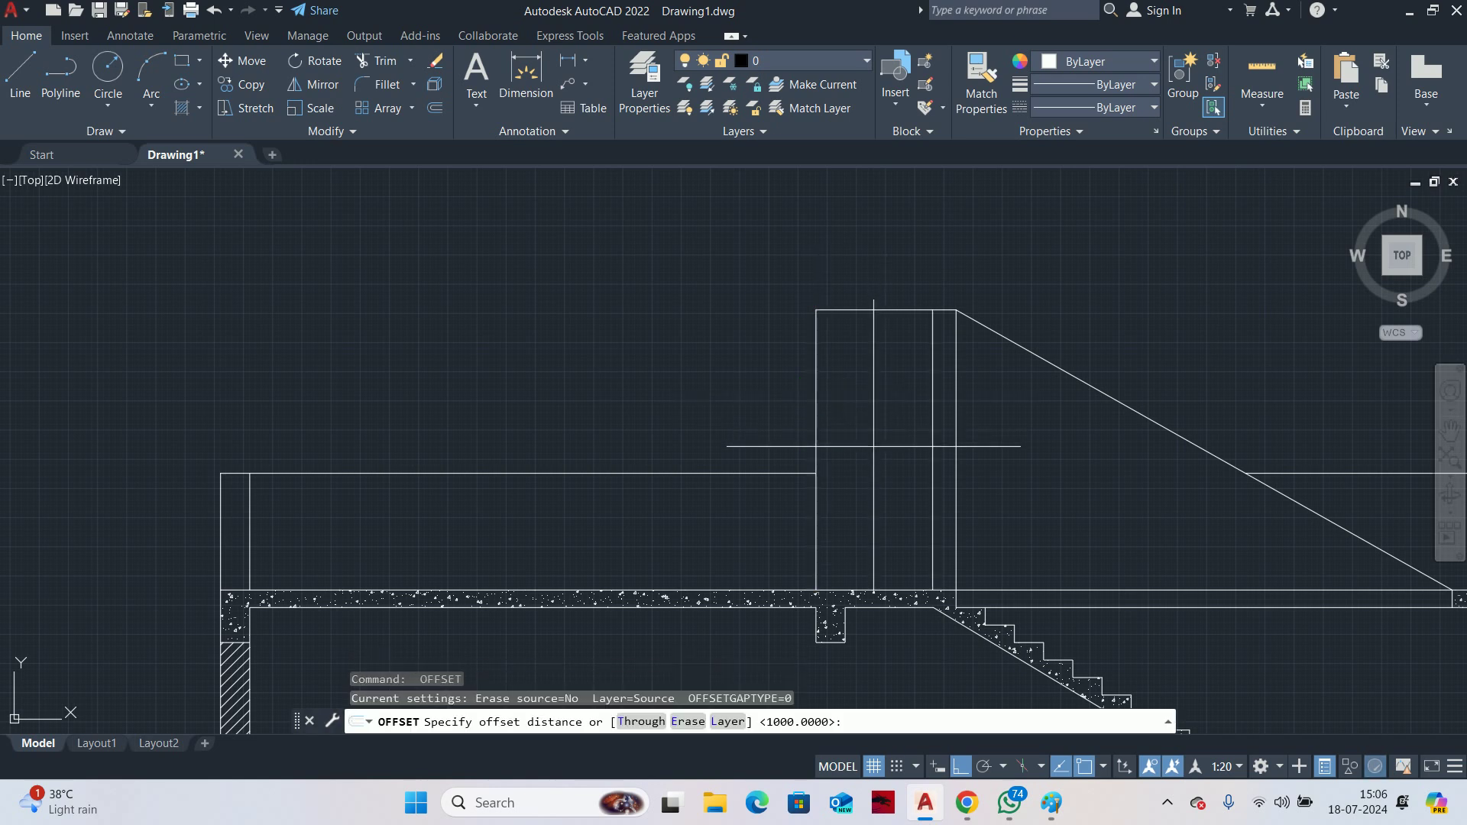
{"action": "key", "text": "Escape"}
{"action": "key", "text": "Return"}
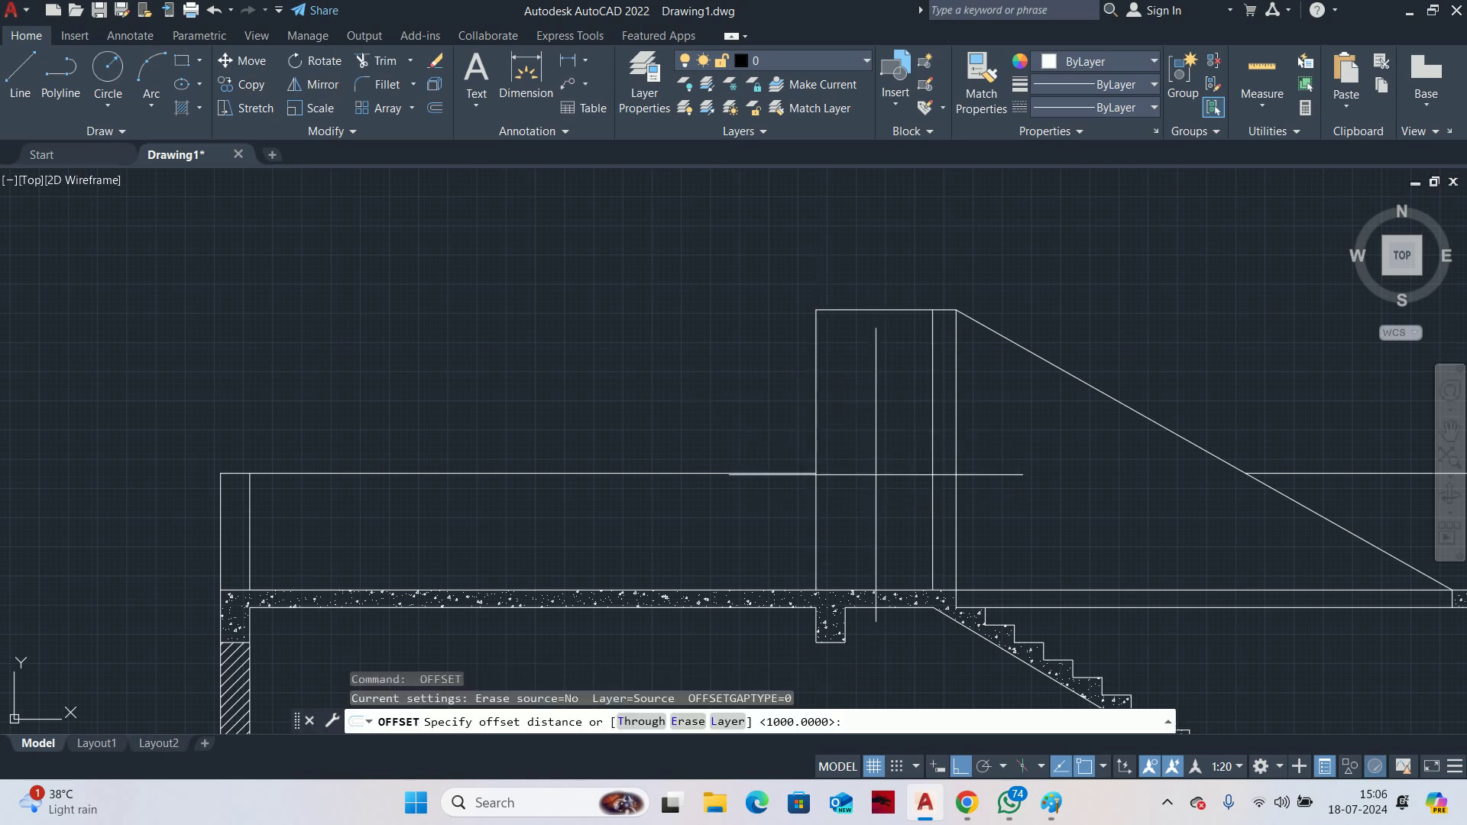
{"action": "key", "text": "Return"}
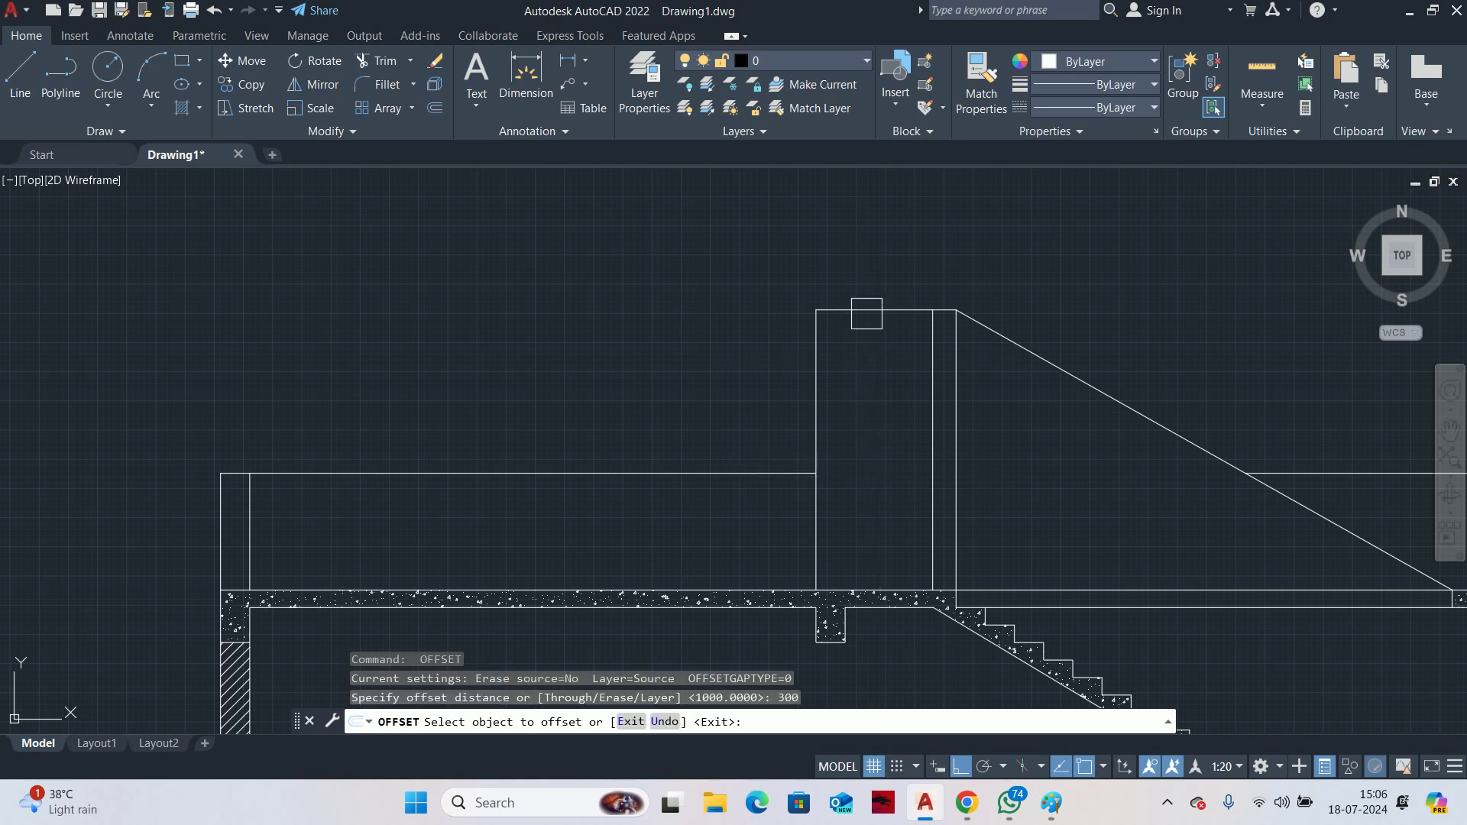
{"action": "left_click", "coordinate": [866, 312]}
{"action": "left_click", "coordinate": [862, 374]}
{"action": "key", "text": "Return"}
{"action": "key", "text": "Escape"}
{"action": "key", "text": "Escape"}
Trim the two offset lines beyond their intersection to form the upper corner of the door opening
{"action": "scroll", "coordinate": [910, 329], "scroll_direction": "up", "scroll_amount": 6}
{"action": "middle_click_drag", "start_coordinate": [924, 333], "coordinate": [867, 413]}
{"action": "type", "text": "tr"}
{"action": "key", "text": "Return"}
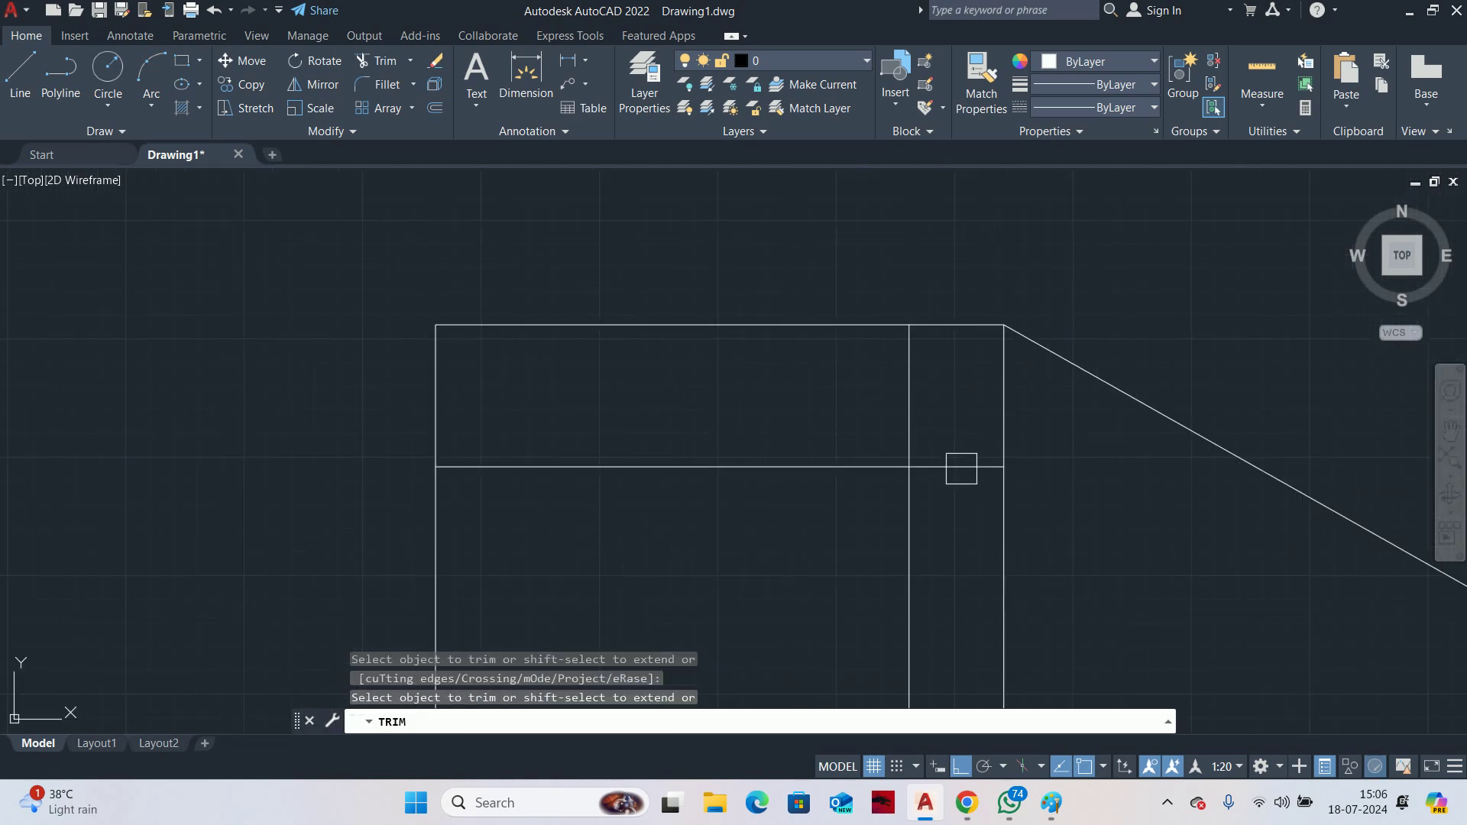
{"action": "left_click", "coordinate": [910, 406]}
{"action": "scroll", "coordinate": [858, 410], "scroll_direction": "down", "scroll_amount": 10}
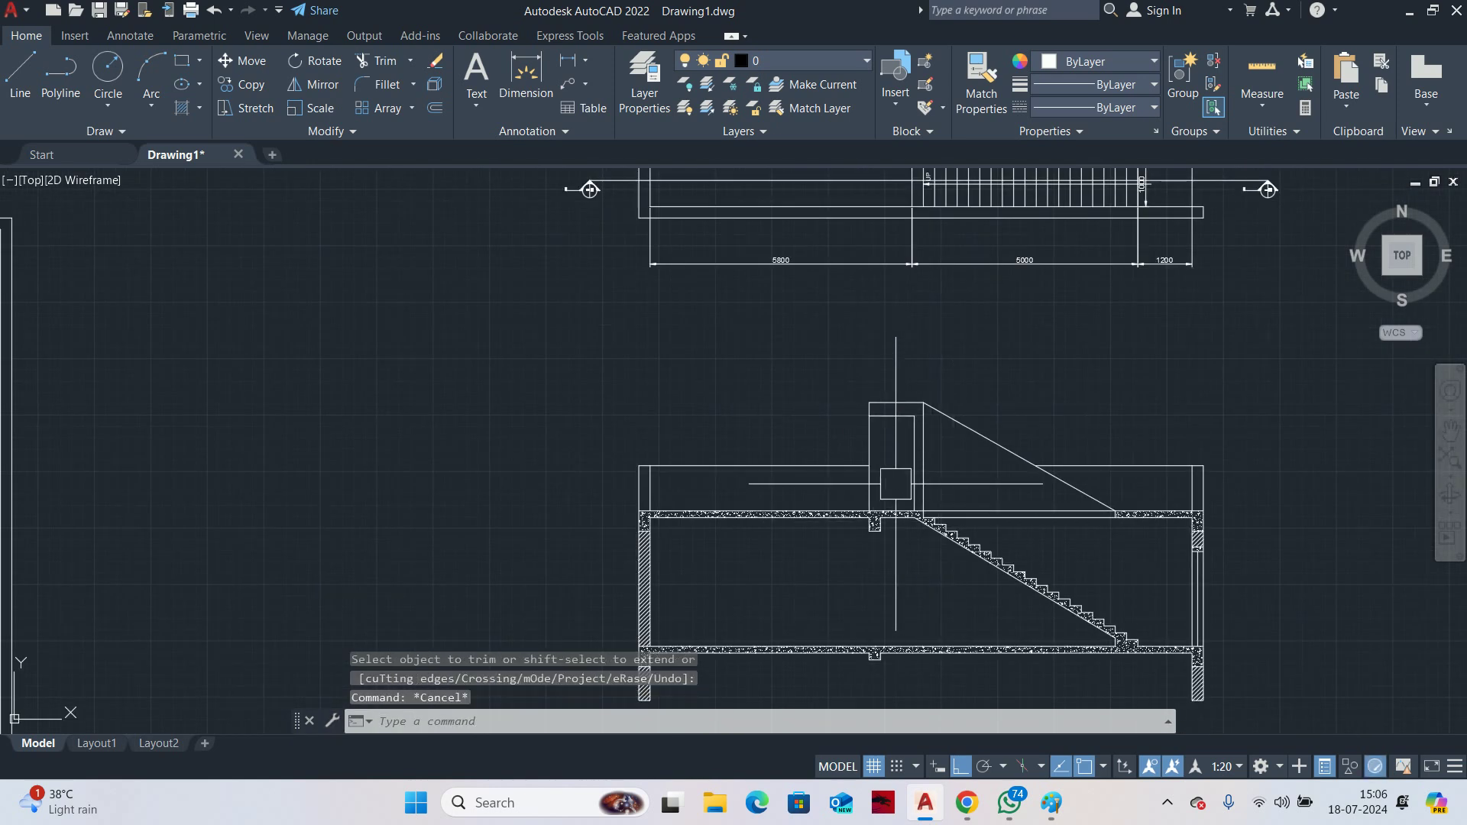
{"action": "key", "text": "Escape"}
{"action": "key", "text": "Escape"}
Offset the headroom outline's top line 100 upward and the sloping line 100 outward for the roof slab thickness
{"action": "scroll", "coordinate": [902, 392], "scroll_direction": "up", "scroll_amount": 4}
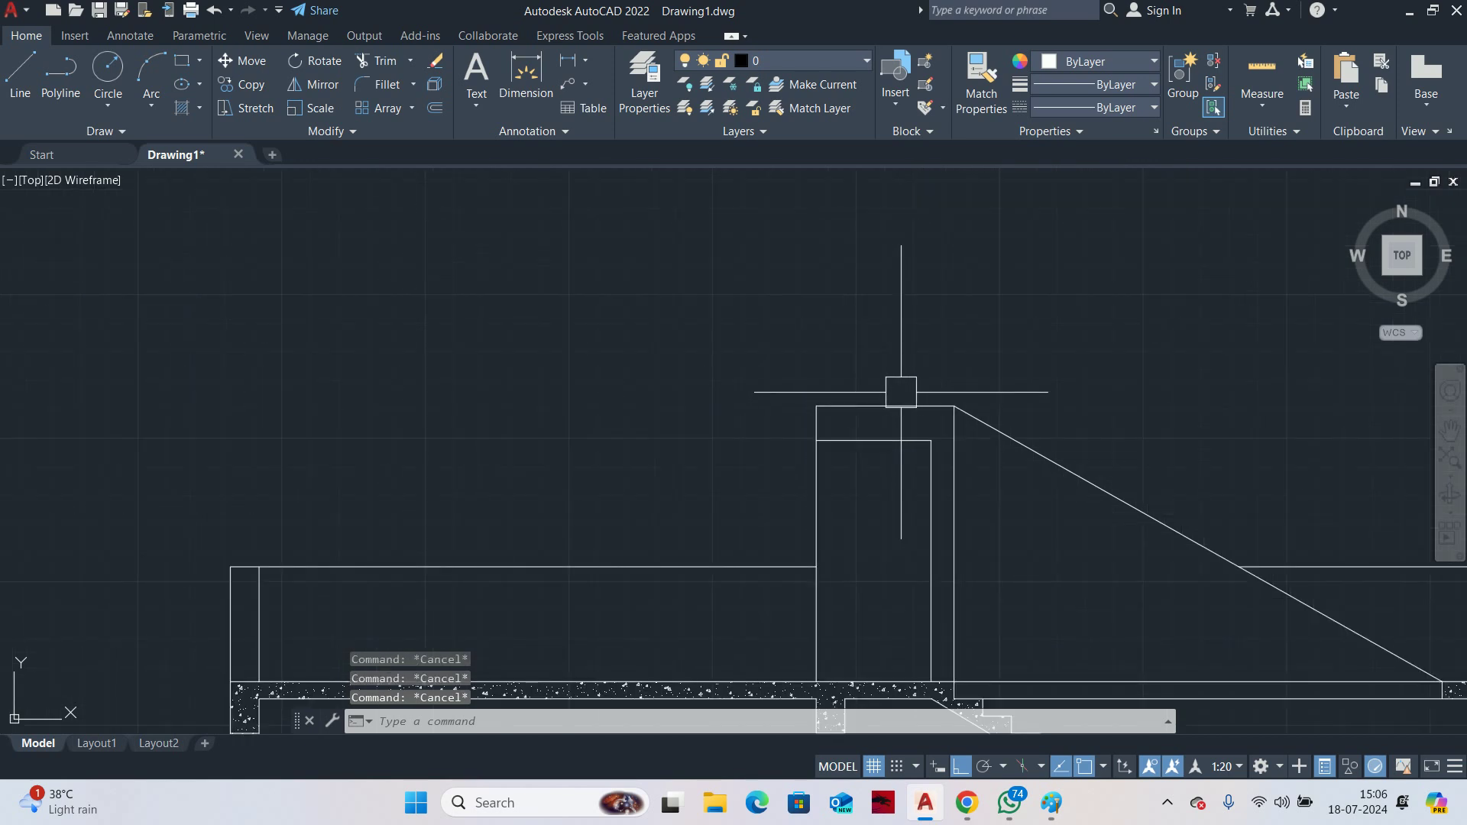
{"action": "type", "text": "o"}
{"action": "key", "text": "Return"}
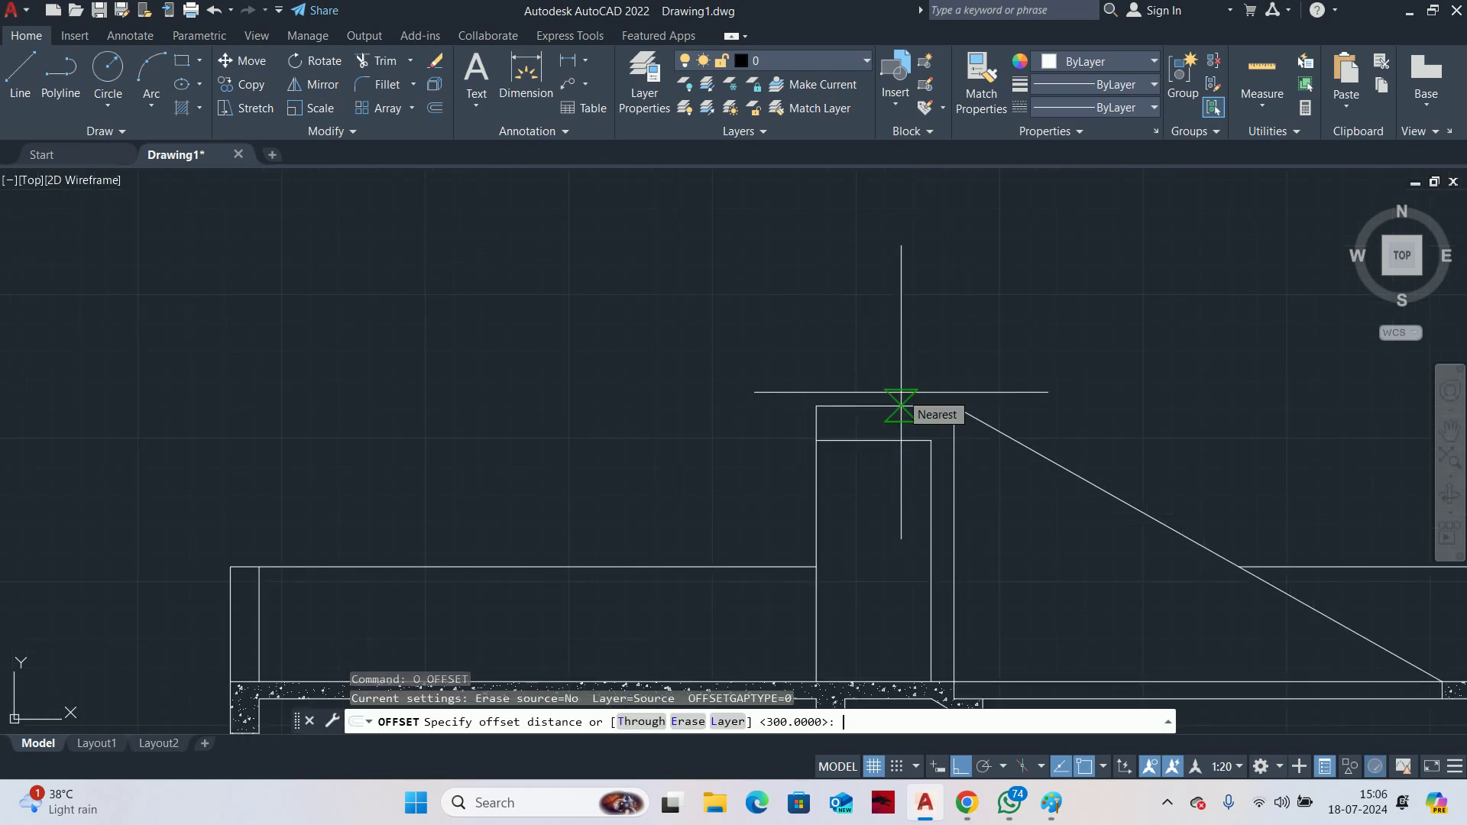
{"action": "type", "text": "100"}
{"action": "key", "text": "Return"}
{"action": "left_click", "coordinate": [886, 405]}
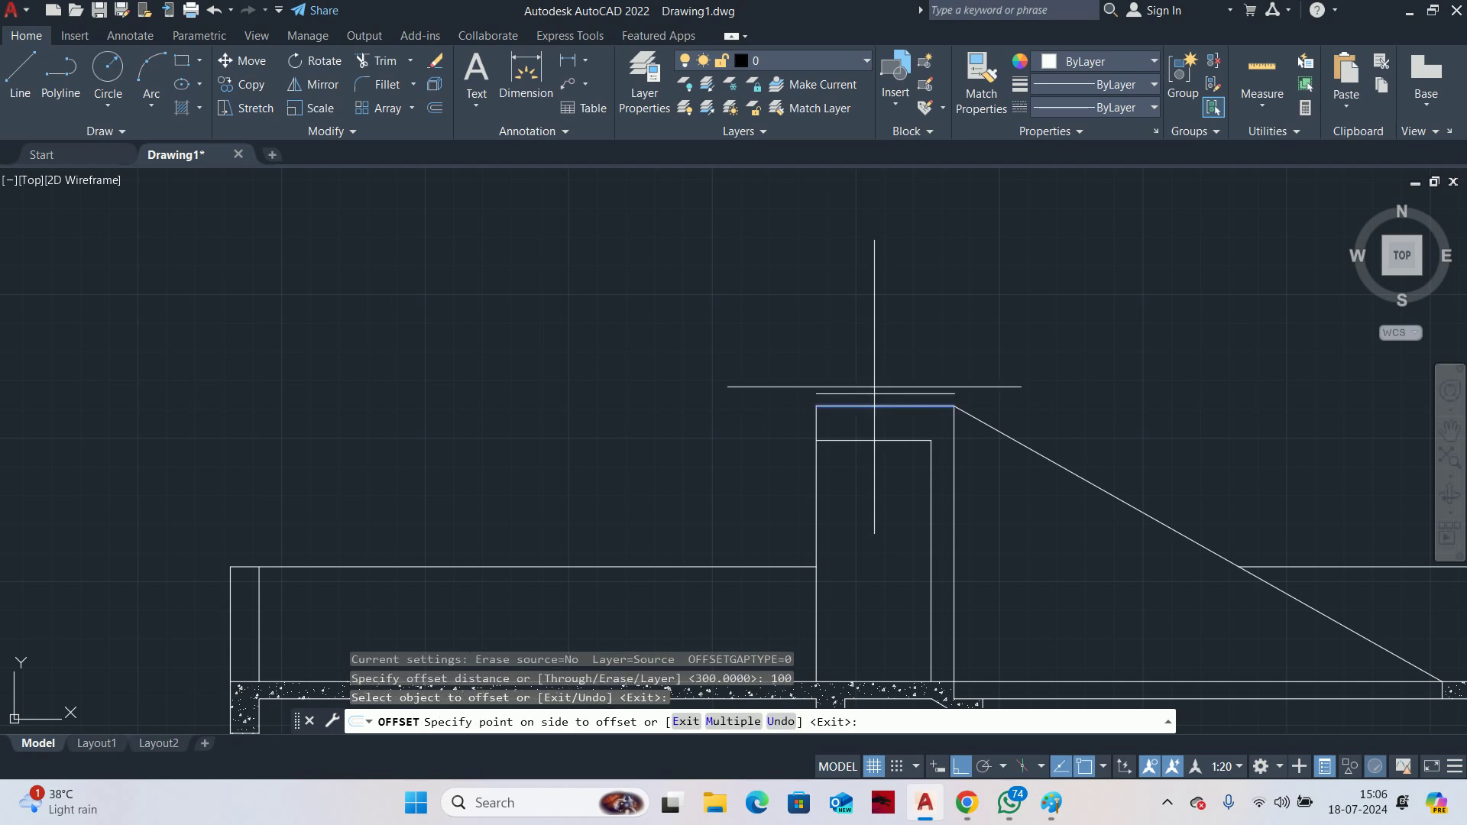
{"action": "left_click", "coordinate": [861, 294]}
{"action": "left_click", "coordinate": [1020, 447]}
{"action": "left_click", "coordinate": [1079, 375]}
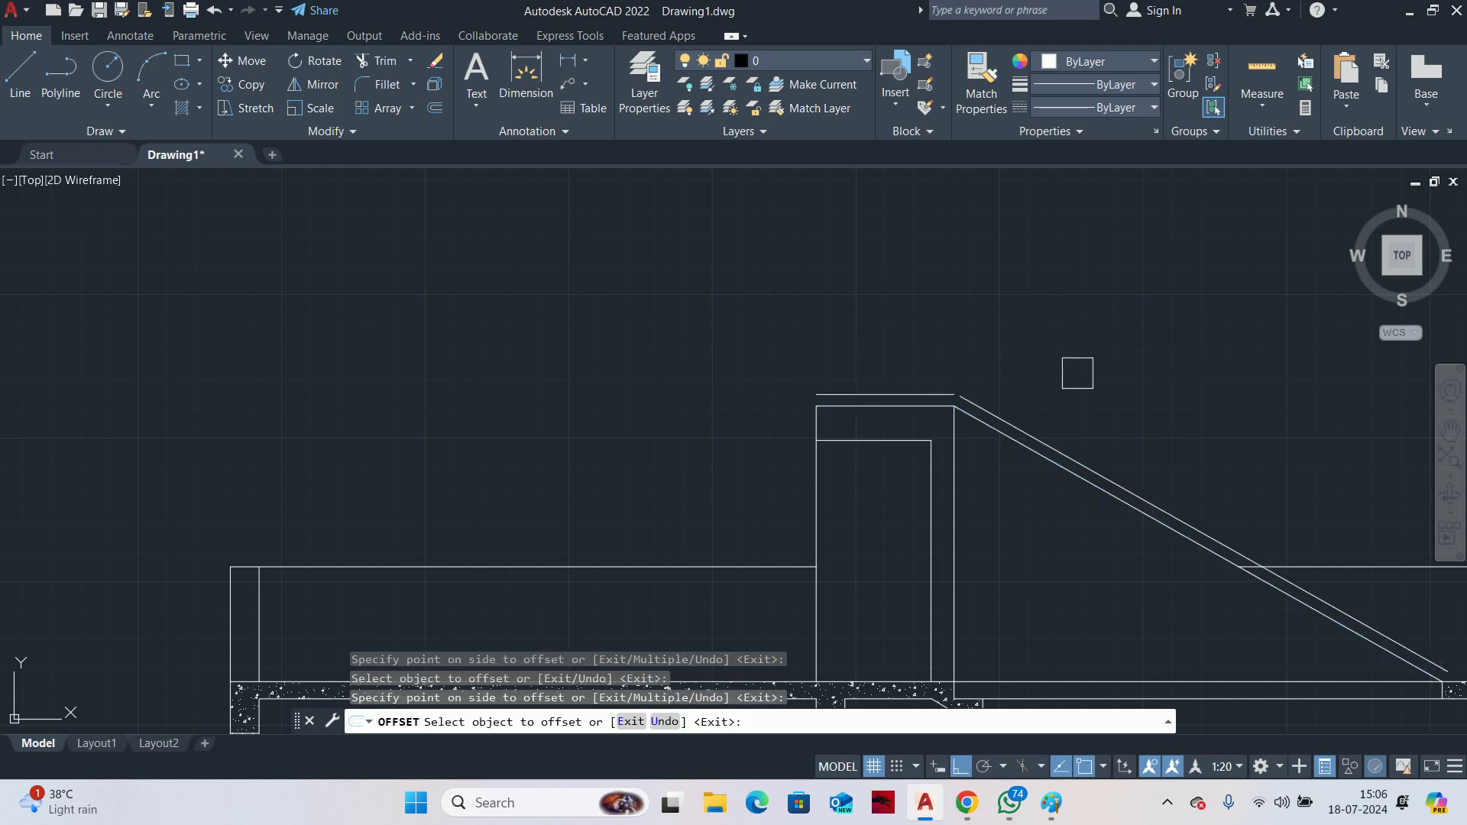
{"action": "scroll", "coordinate": [1078, 373], "scroll_direction": "down", "scroll_amount": 4}
{"action": "scroll", "coordinate": [970, 377], "scroll_direction": "up", "scroll_amount": 5}
{"action": "key", "text": "Return"}
{"action": "key", "text": "Return"}
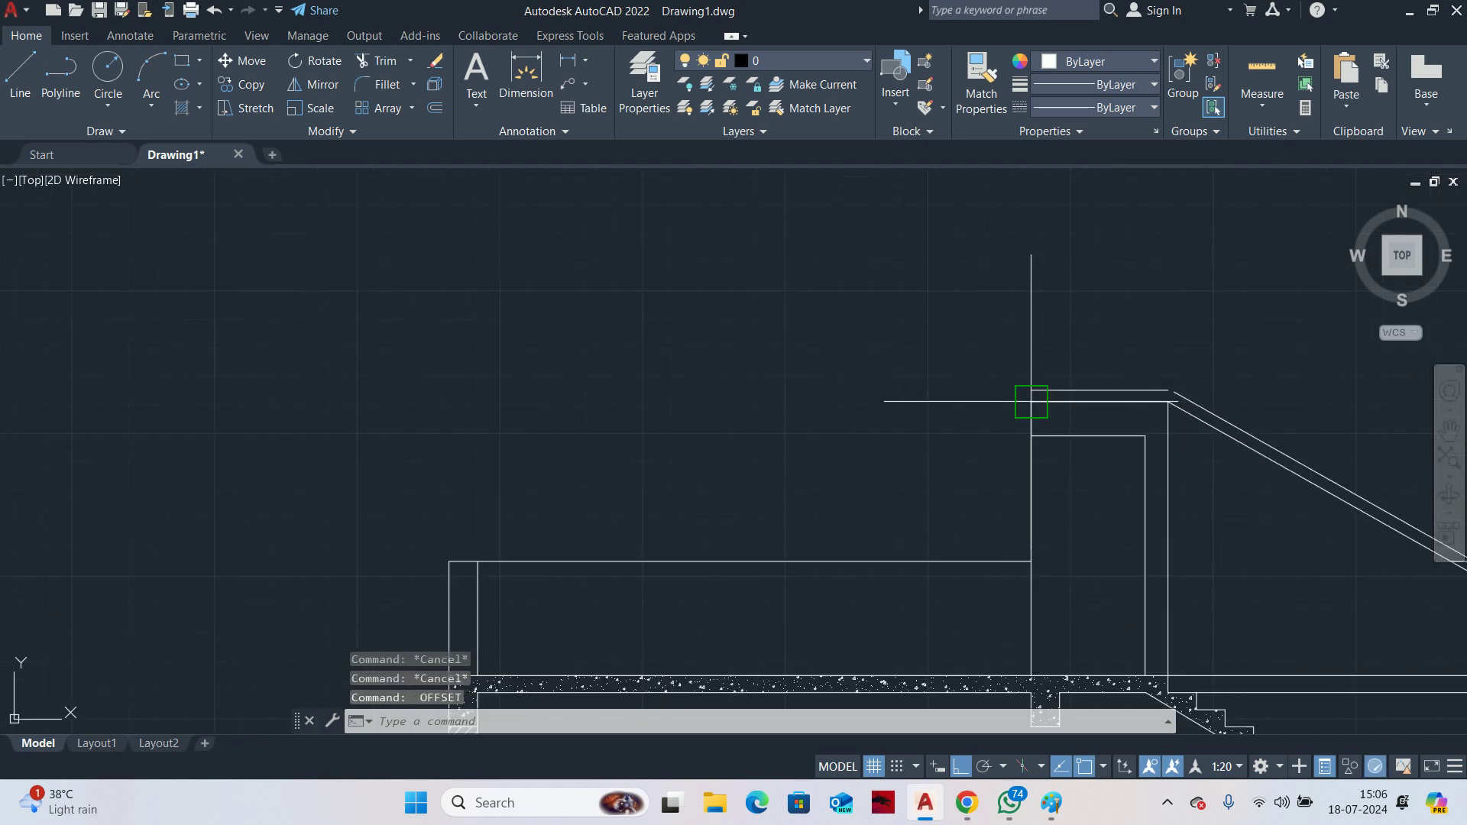
{"action": "type", "text": "4540"}
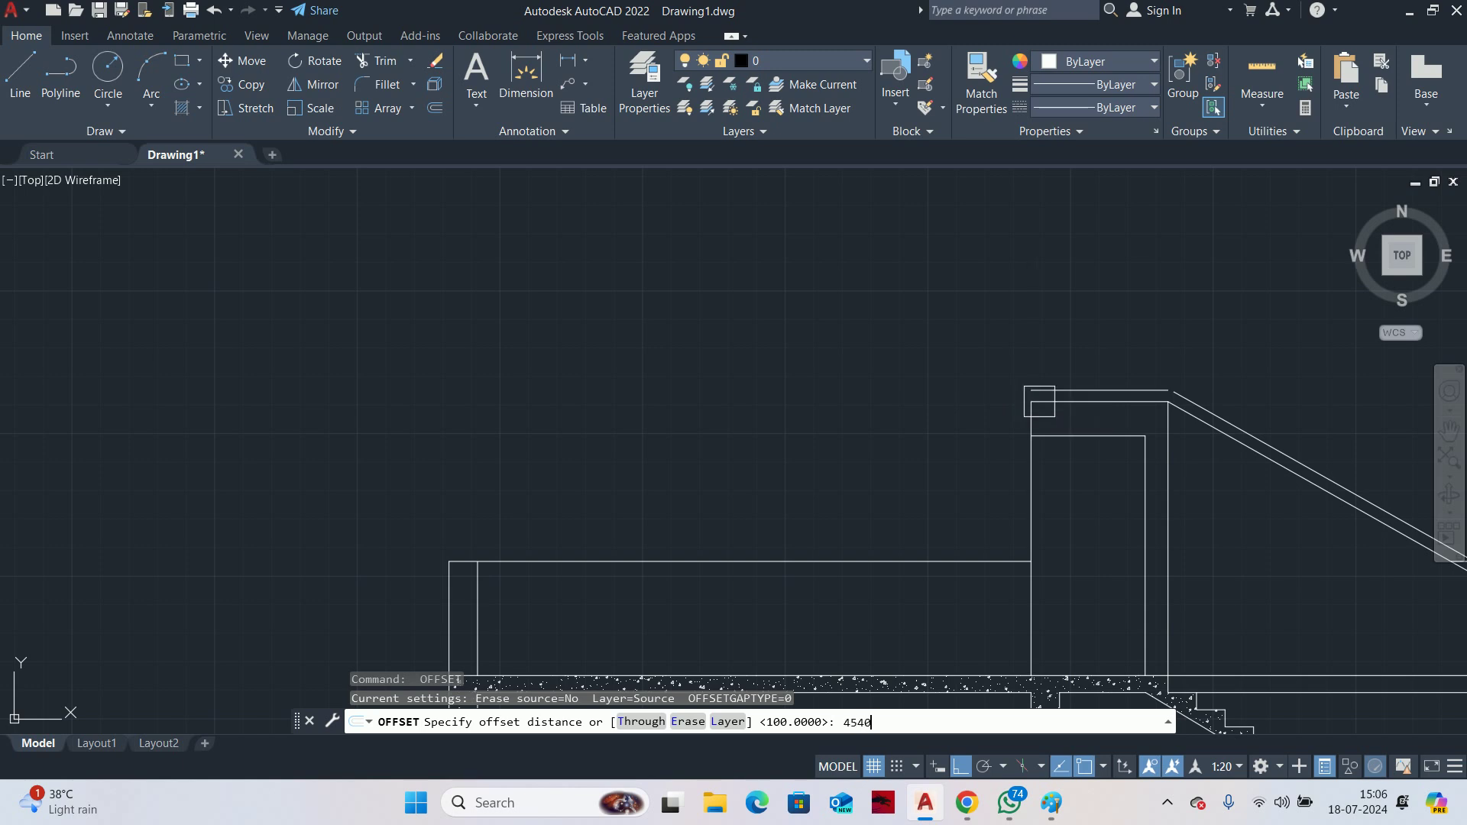
{"action": "key", "text": "Return"}
{"action": "key", "text": "Escape"}
{"action": "type", "text": "9"}
{"action": "key", "text": "Return"}
{"action": "type", "text": "450"}
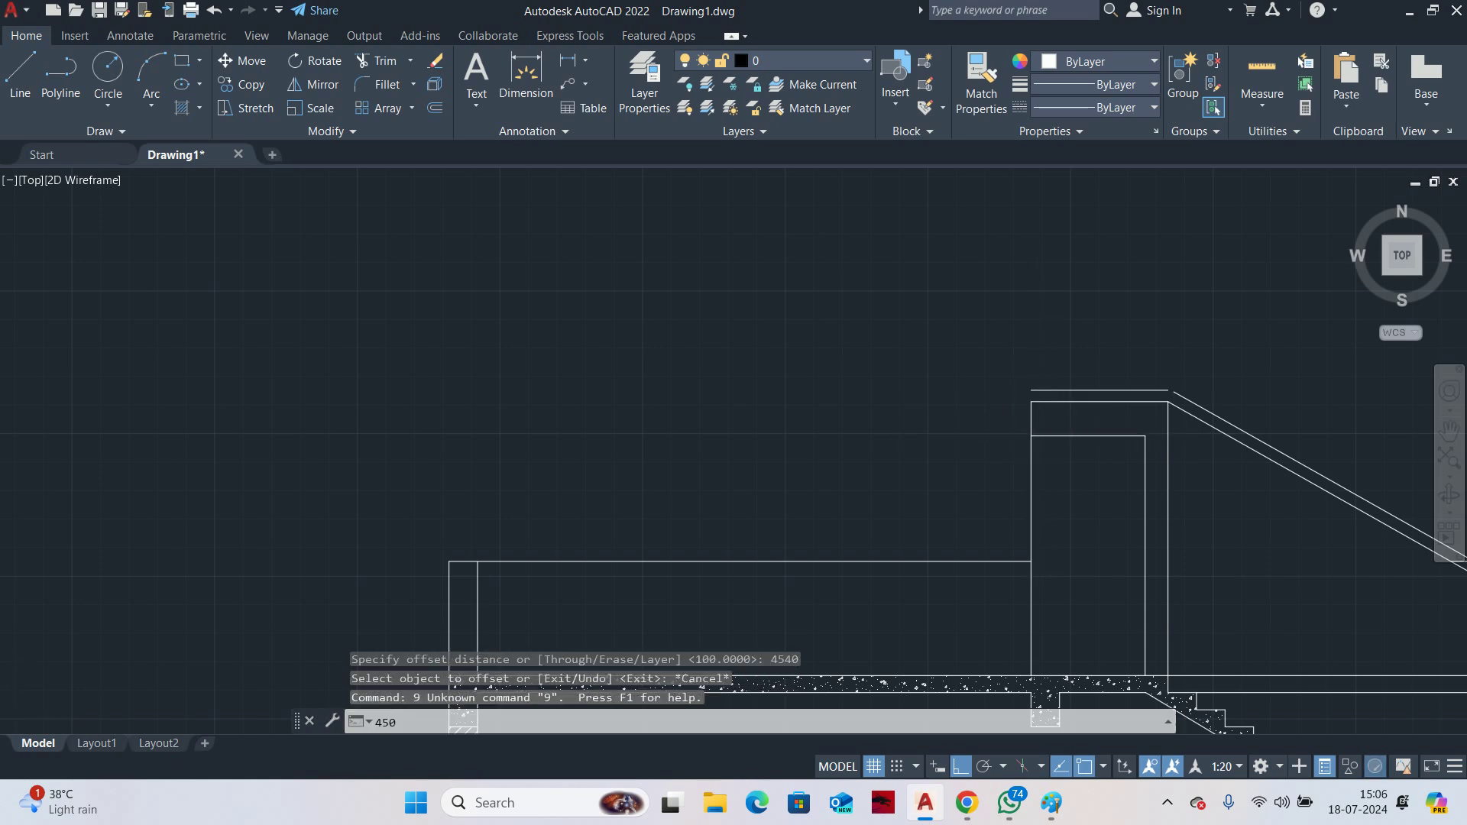
{"action": "key", "text": "Return"}
{"action": "scroll", "coordinate": [1033, 402], "scroll_direction": "up", "scroll_amount": 2}
{"action": "key", "text": "Escape"}
Offset the headroom outline's left vertical line 450 to the left to mark the roof slab overhang
{"action": "type", "text": "o"}
{"action": "key", "text": "Return"}
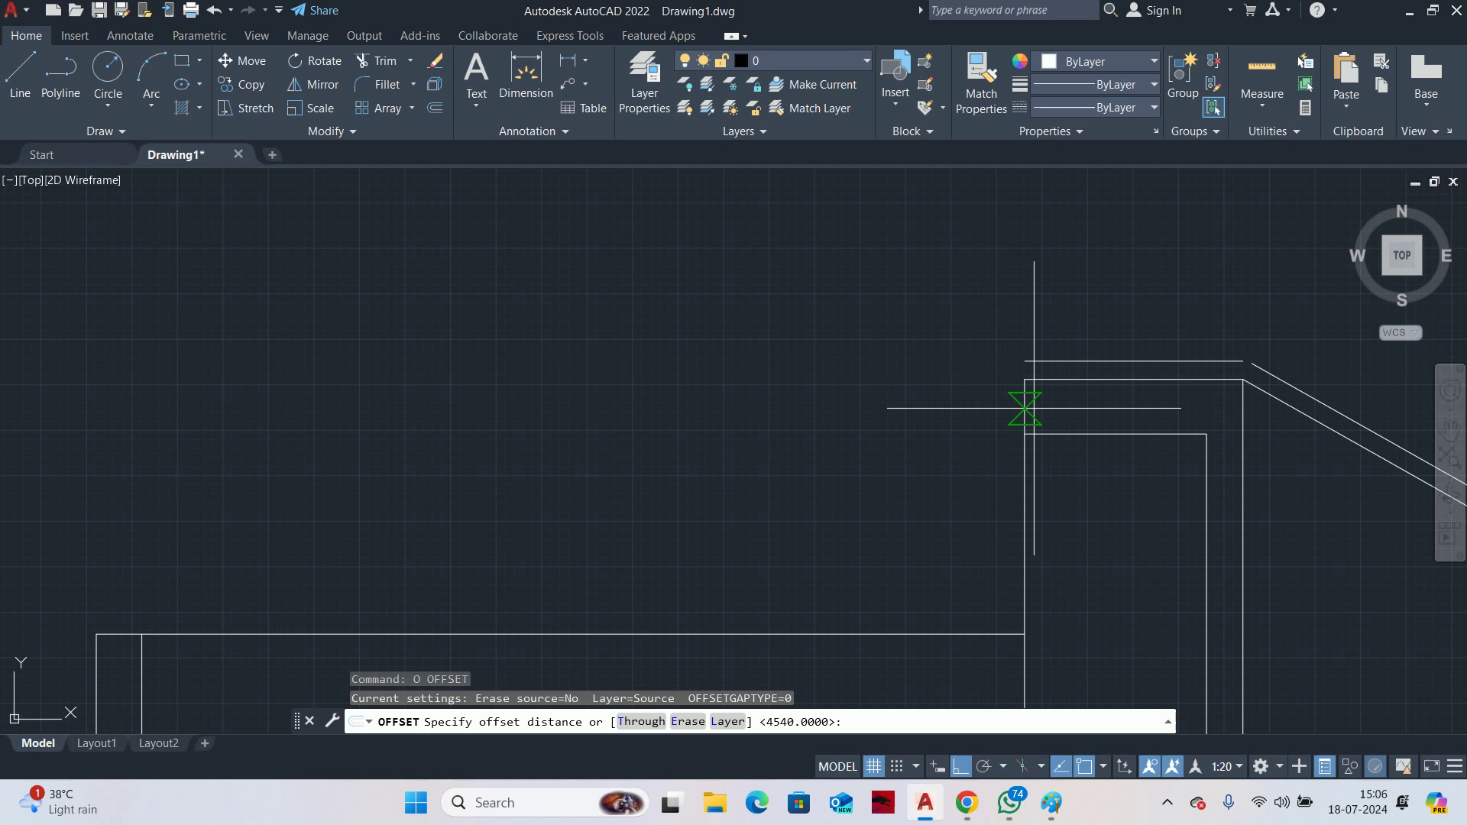
{"action": "key", "text": "Return"}
{"action": "left_click", "coordinate": [1028, 404]}
{"action": "left_click", "coordinate": [971, 405]}
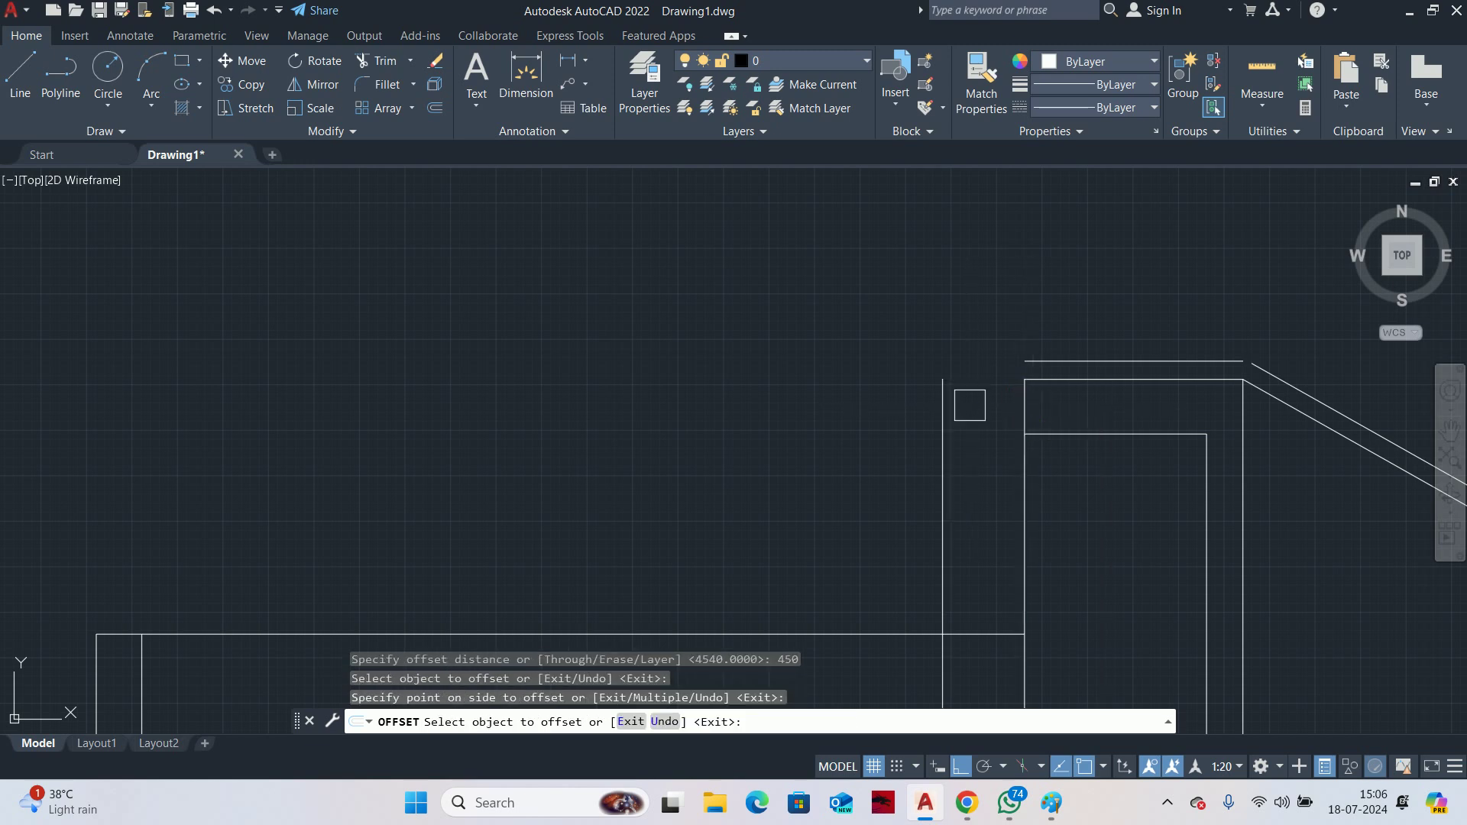
{"action": "key", "text": "Return"}
{"action": "key", "text": "Escape"}
{"action": "key", "text": "Escape"}
Extend the roof slab's underside and top lines to the overhang line, and extend that vertical line up to the slab's top
{"action": "middle_click_drag", "start_coordinate": [968, 391], "coordinate": [955, 437]}
{"action": "type", "text": "e"}
{"action": "key", "text": "Return"}
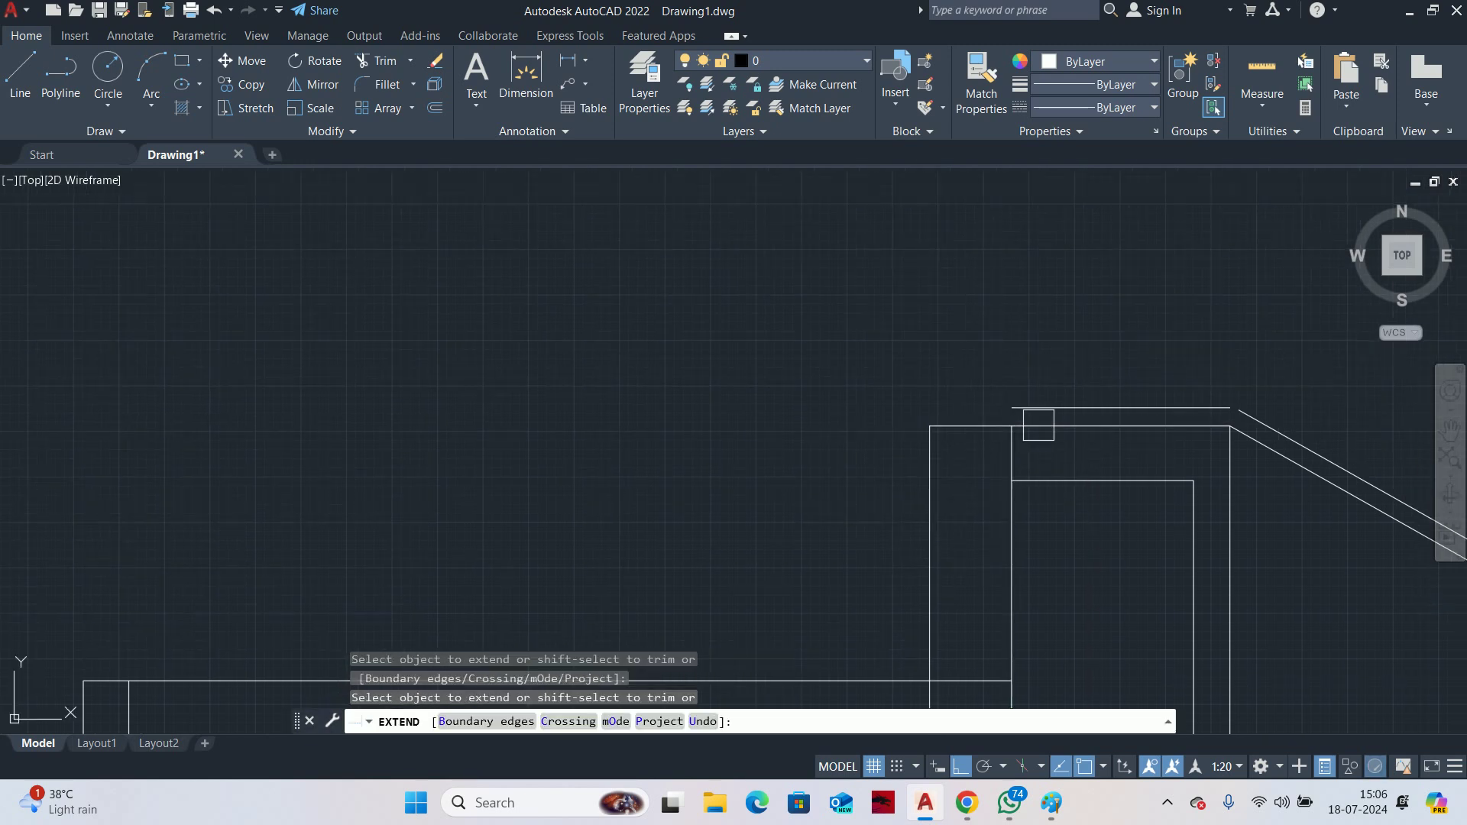
{"action": "scroll", "coordinate": [1062, 398], "scroll_direction": "down", "scroll_amount": 3}
{"action": "scroll", "coordinate": [1039, 384], "scroll_direction": "down", "scroll_amount": 3}
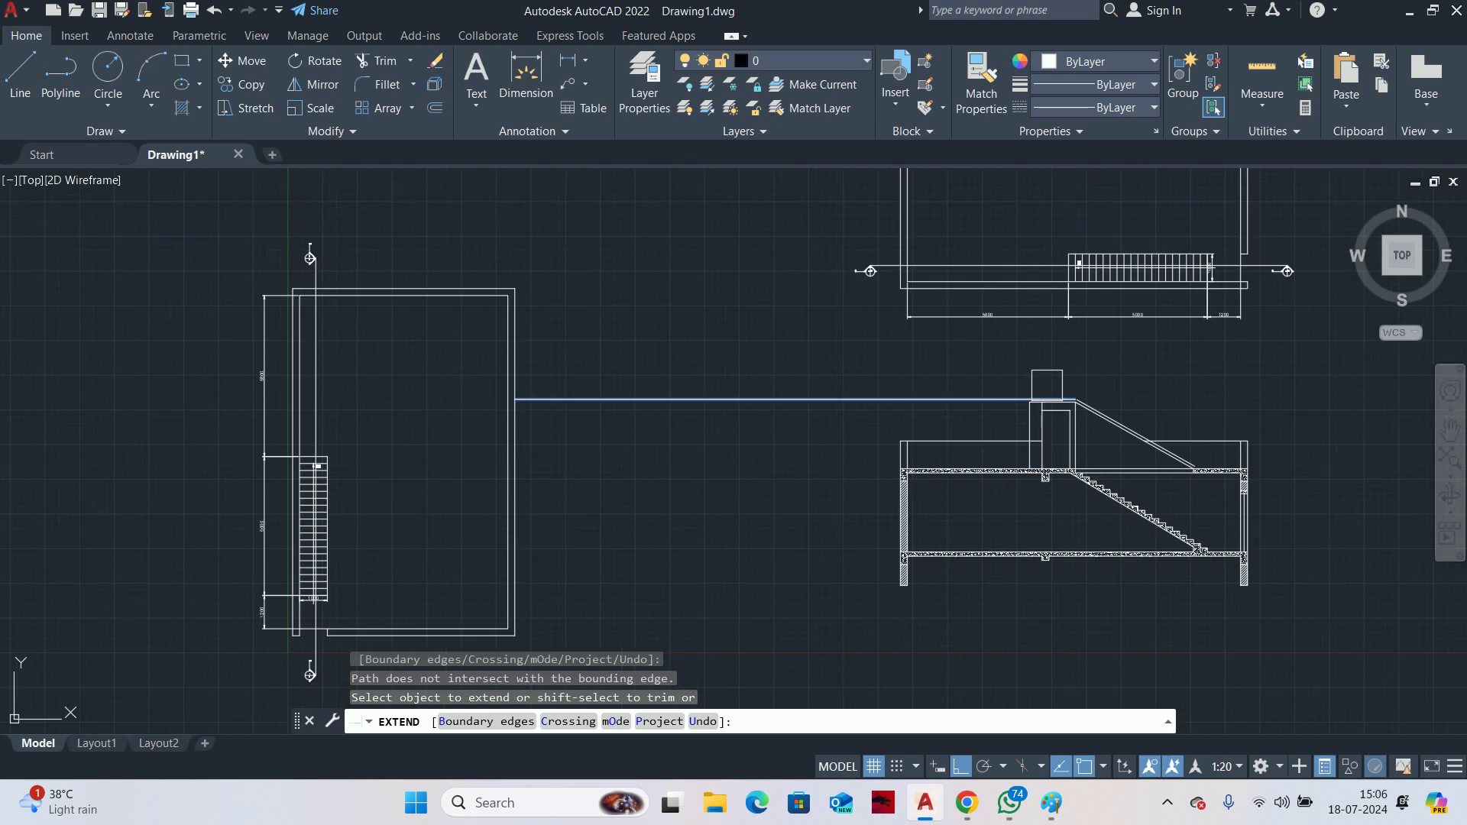
{"action": "left_click", "coordinate": [1047, 386]}
{"action": "scroll", "coordinate": [1047, 387], "scroll_direction": "up", "scroll_amount": 3}
{"action": "left_click", "coordinate": [1018, 437]}
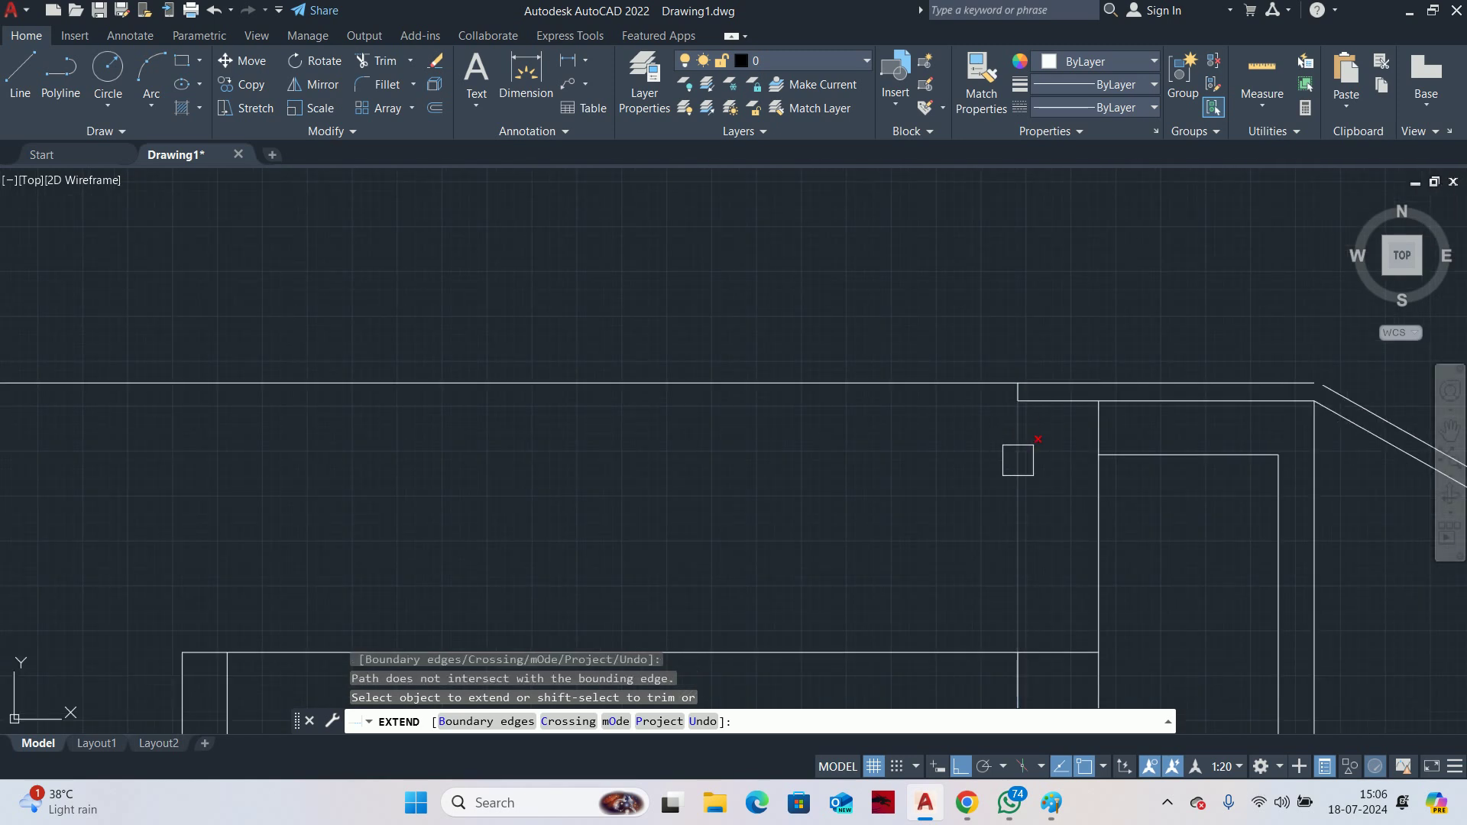
Trim the vertical overhang line below the roof slab and the excess of the slab's top line beyond the overhang end
{"action": "scroll", "coordinate": [955, 444], "scroll_direction": "up", "scroll_amount": 2}
{"action": "middle_click_drag", "start_coordinate": [927, 439], "coordinate": [1276, 634]}
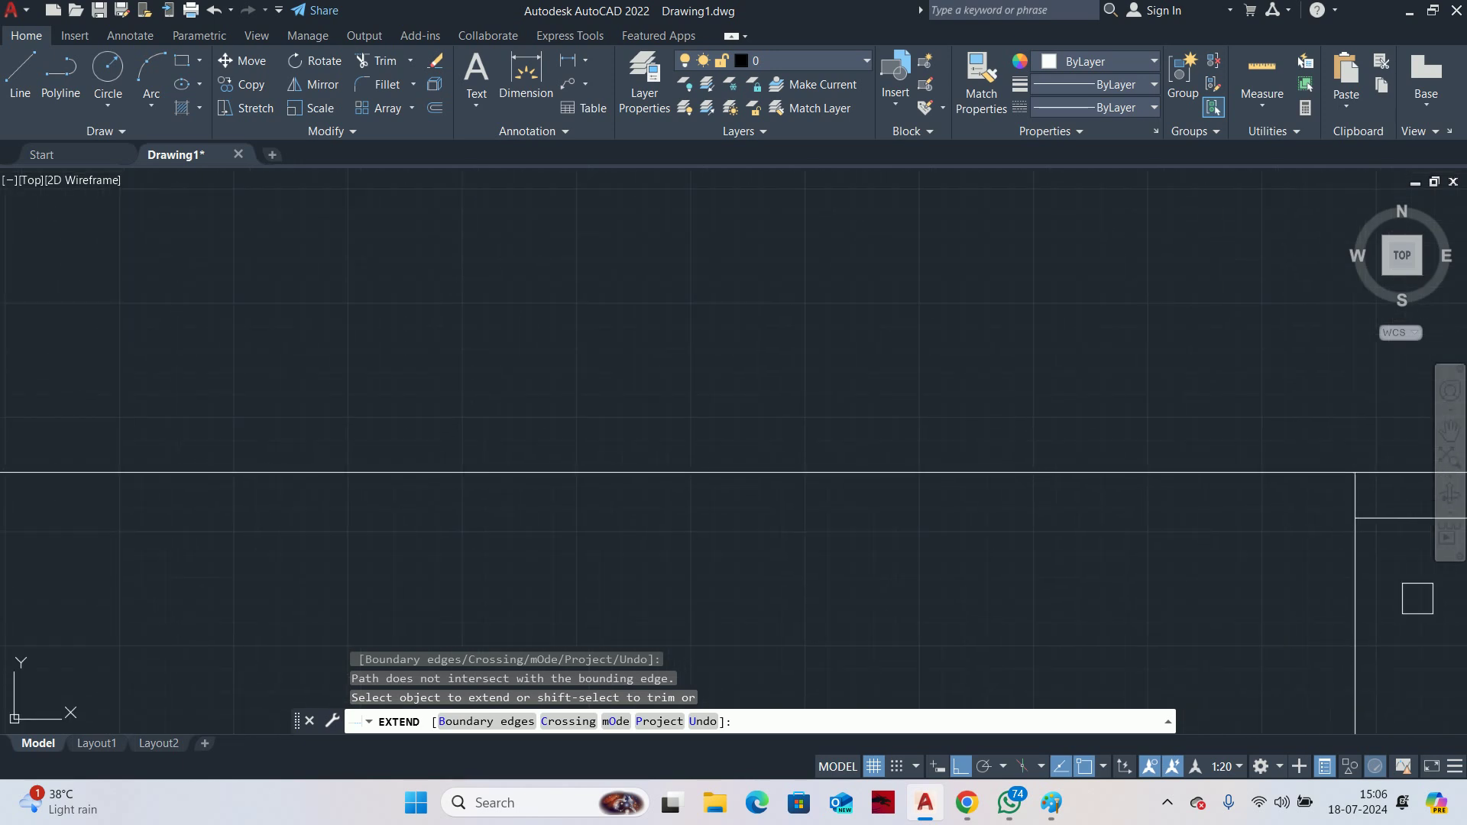
{"action": "left_click", "coordinate": [1380, 591], "text": "shift"}
{"action": "left_click", "coordinate": [1295, 586], "text": "shift"}
{"action": "left_click", "coordinate": [1116, 443], "text": "shift"}
{"action": "left_click", "coordinate": [993, 523], "text": "shift"}
{"action": "scroll", "coordinate": [951, 513], "scroll_direction": "down", "scroll_amount": 4}
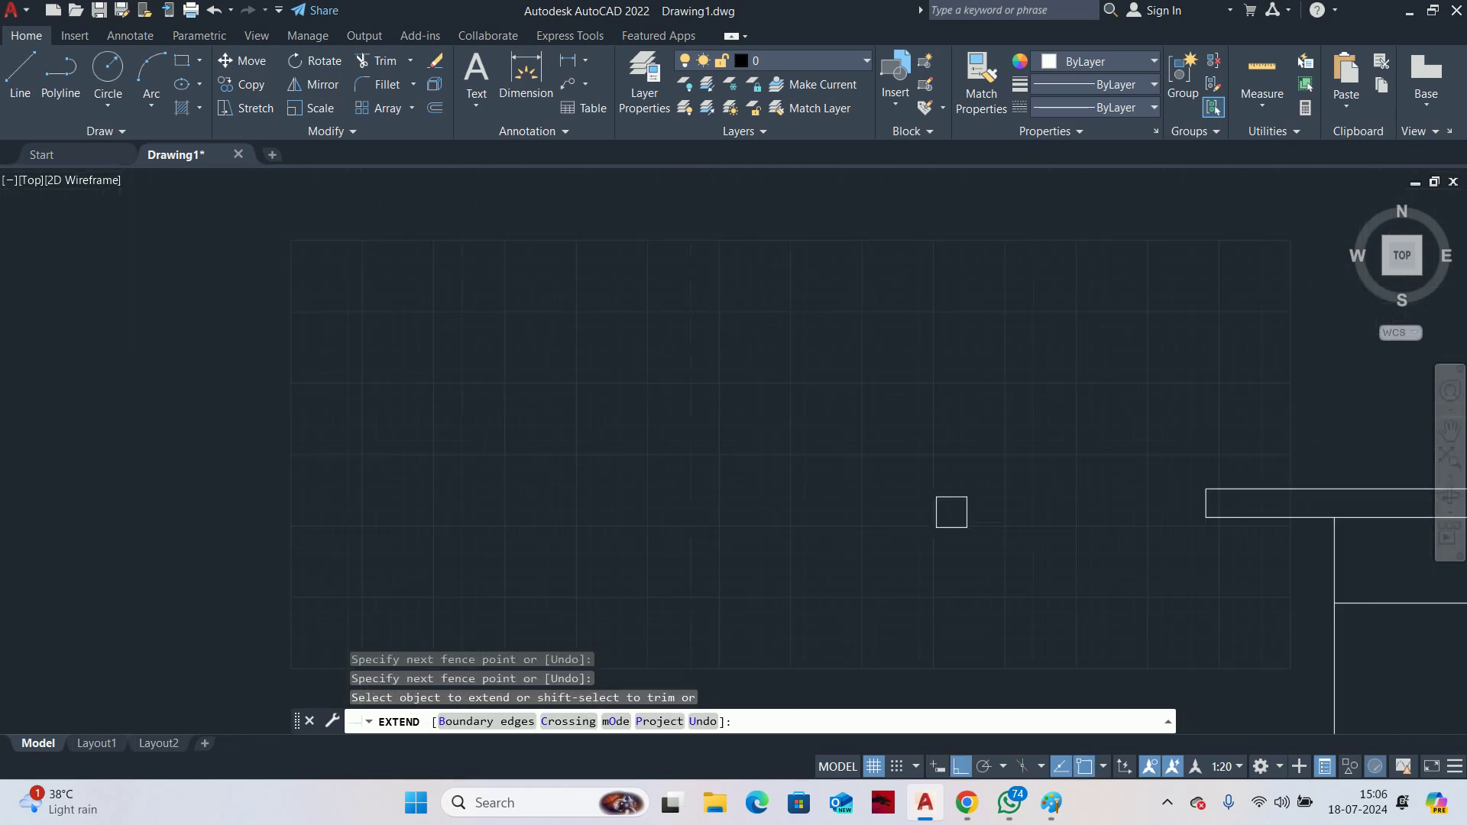
{"action": "left_click", "coordinate": [878, 465]}
{"action": "scroll", "coordinate": [877, 467], "scroll_direction": "up", "scroll_amount": 3}
{"action": "key", "text": "Escape"}
{"action": "key", "text": "Escape"}
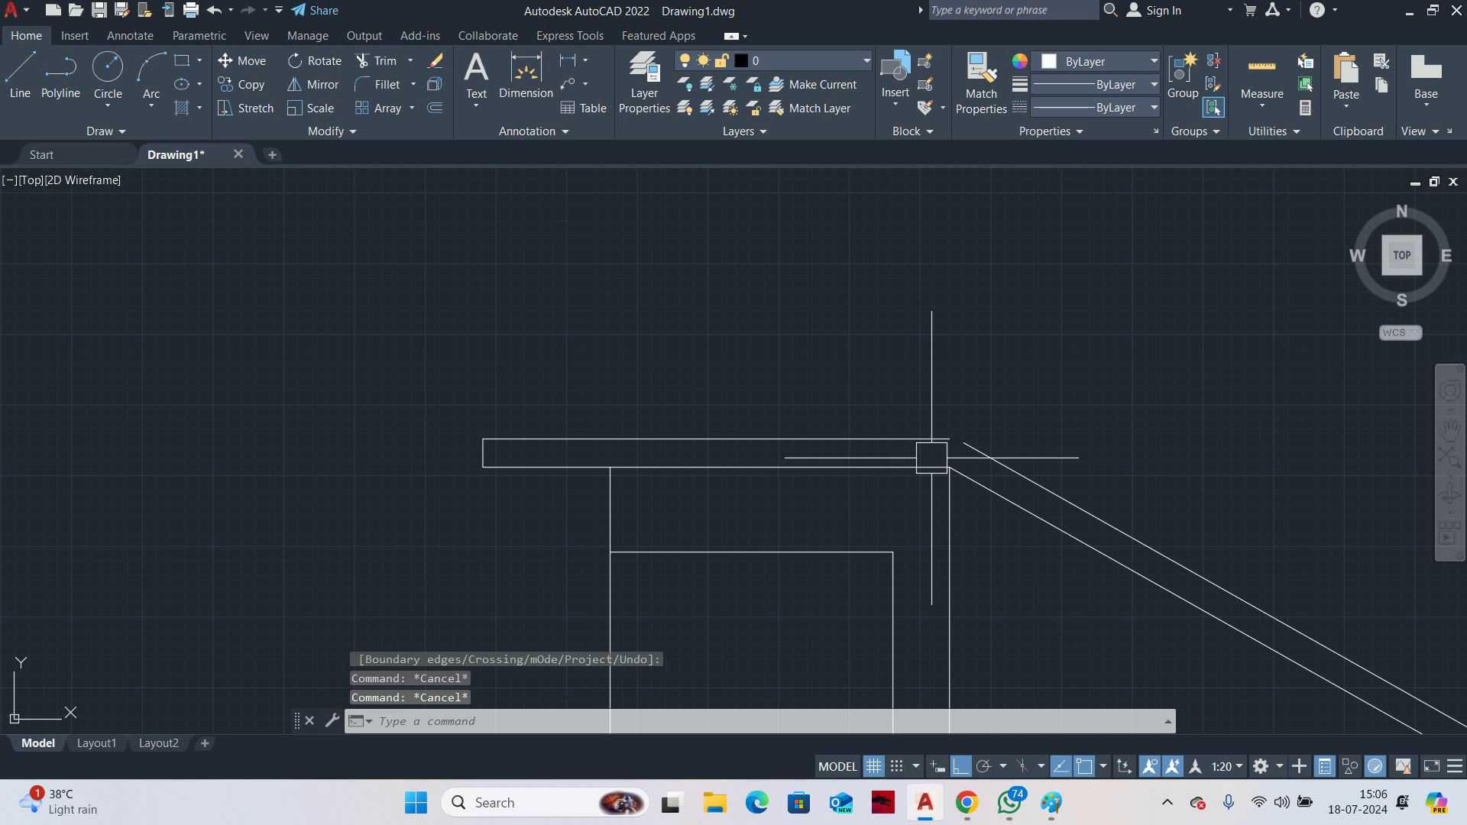
Fillet the roof slab's top line and outer sloping line with radius 0 to form a sharp corner
{"action": "type", "text": "F"}
{"action": "key", "text": "Return"}
{"action": "type", "text": "R"}
{"action": "key", "text": "Return"}
{"action": "type", "text": "9"}
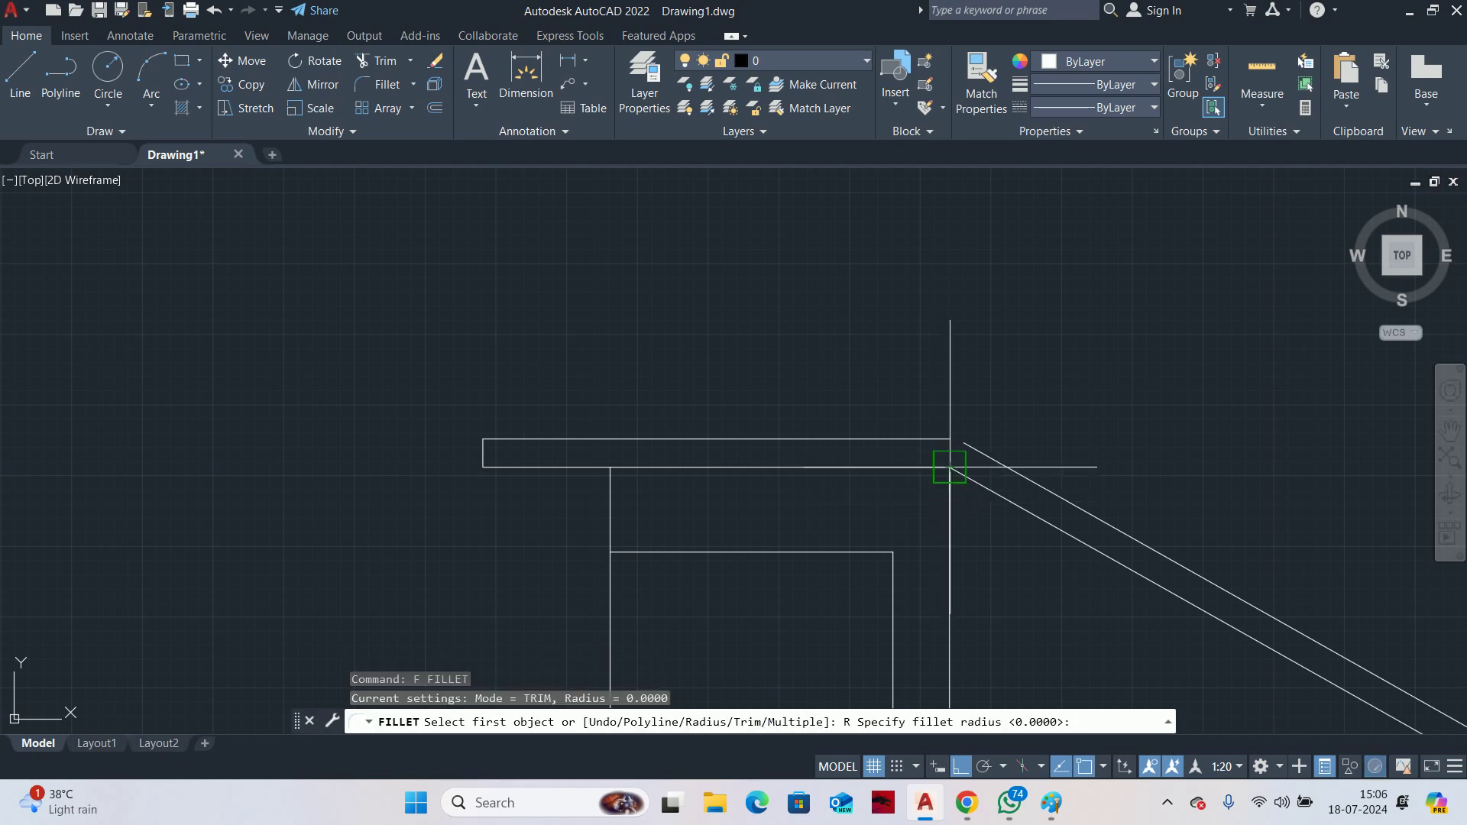
{"action": "type", "text": "0"}
{"action": "key", "text": "Return"}
{"action": "left_click", "coordinate": [929, 430]}
{"action": "left_click", "coordinate": [985, 449]}
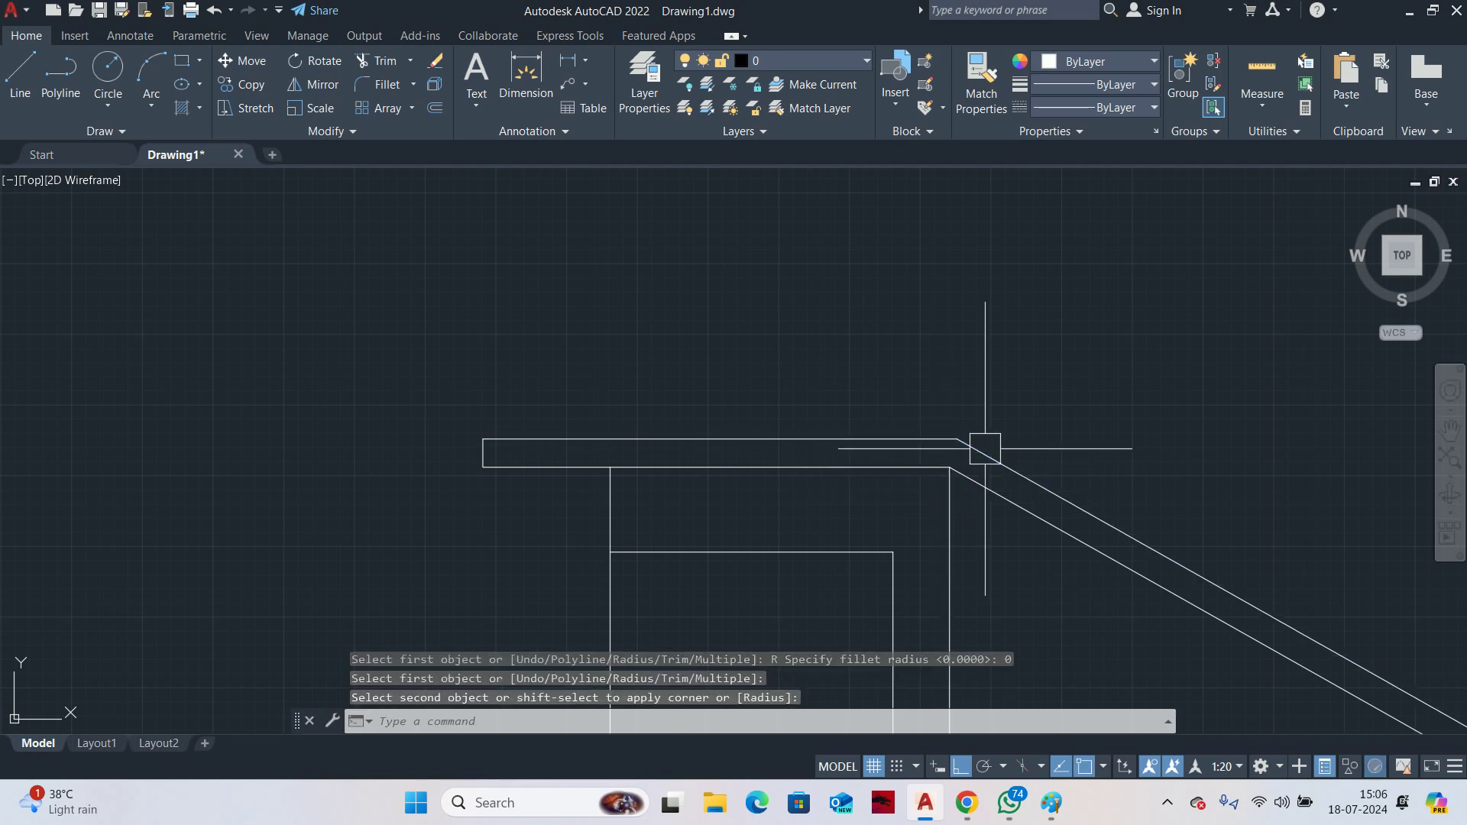
Extend the outer sloping roof line to the floor slab's top and trim the parapet line within the sloping slab's thickness
{"action": "scroll", "coordinate": [1021, 413], "scroll_direction": "down", "scroll_amount": 8}
{"action": "key", "text": "Escape"}
{"action": "key", "text": "Escape"}
{"action": "scroll", "coordinate": [1143, 500], "scroll_direction": "up", "scroll_amount": 2}
{"action": "key", "text": "Escape"}
{"action": "middle_click_drag", "start_coordinate": [1197, 521], "coordinate": [1068, 505]}
{"action": "type", "text": "ex"}
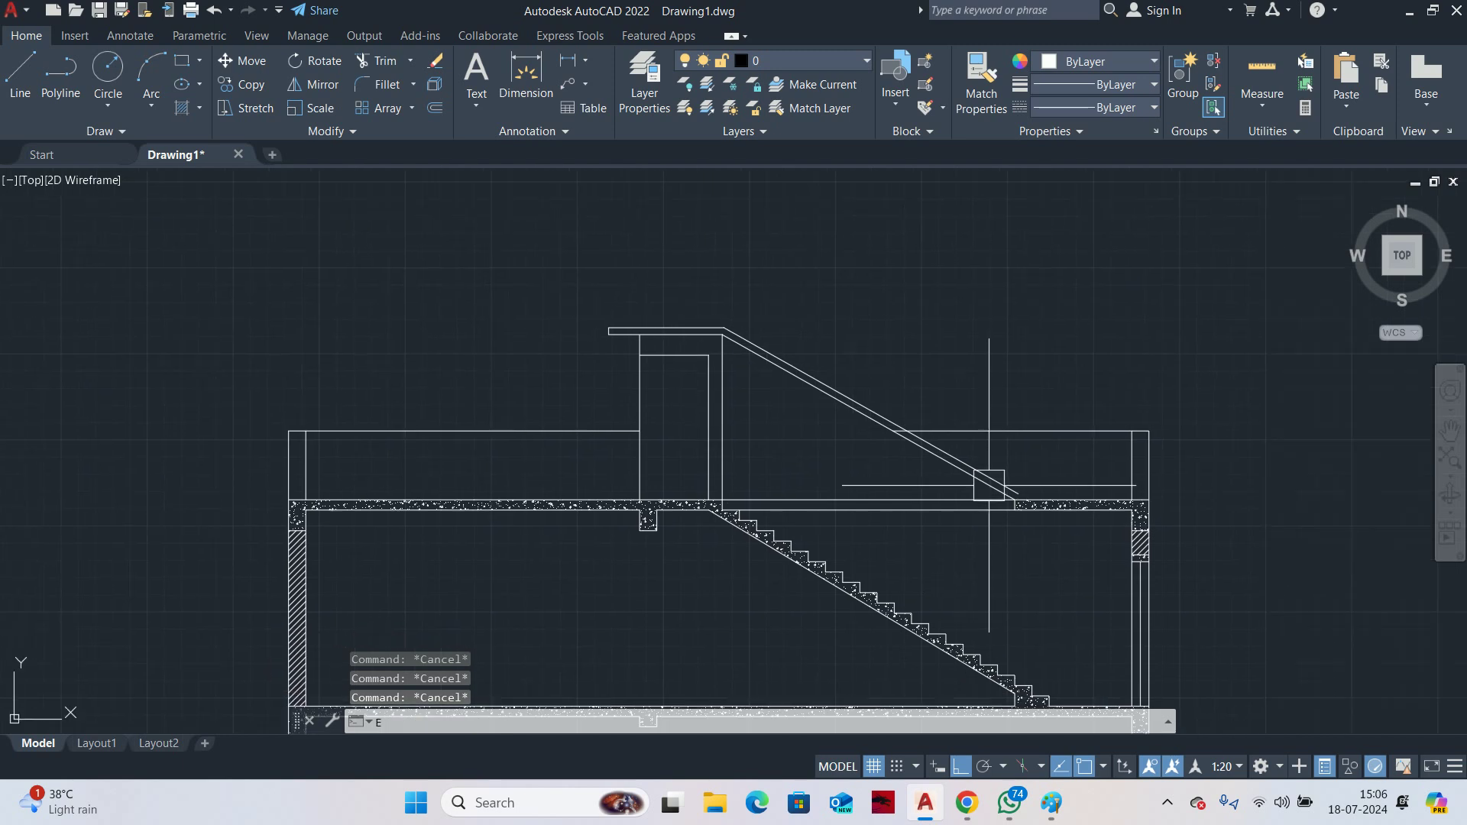
{"action": "key", "text": "Return"}
{"action": "scroll", "coordinate": [1200, 527], "scroll_direction": "up", "scroll_amount": 2}
{"action": "left_click", "coordinate": [902, 426]}
{"action": "scroll", "coordinate": [910, 430], "scroll_direction": "up", "scroll_amount": 3}
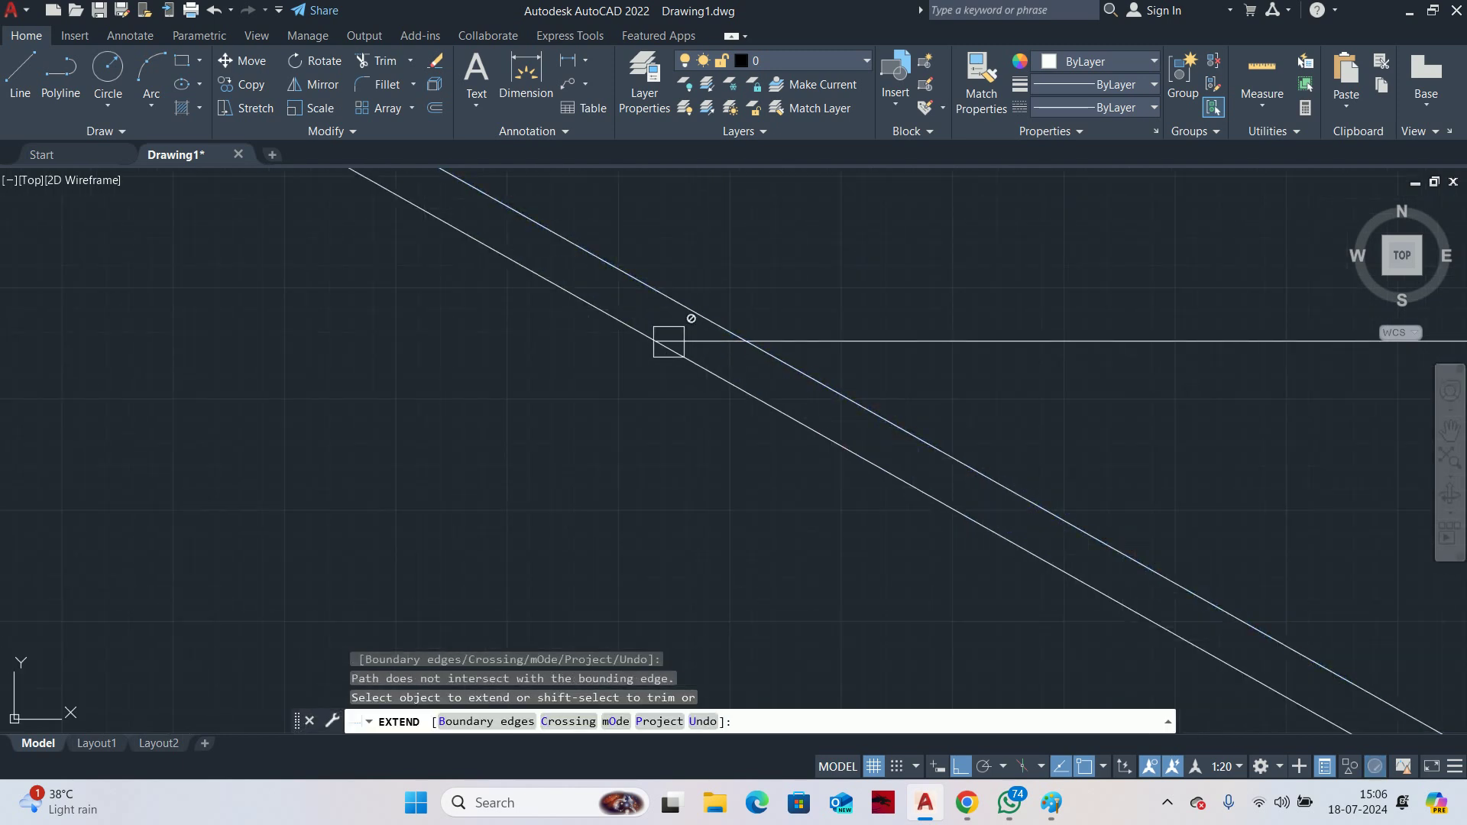
{"action": "scroll", "coordinate": [703, 338], "scroll_direction": "down", "scroll_amount": 6}
{"action": "key", "text": "Escape"}
{"action": "key", "text": "Escape"}
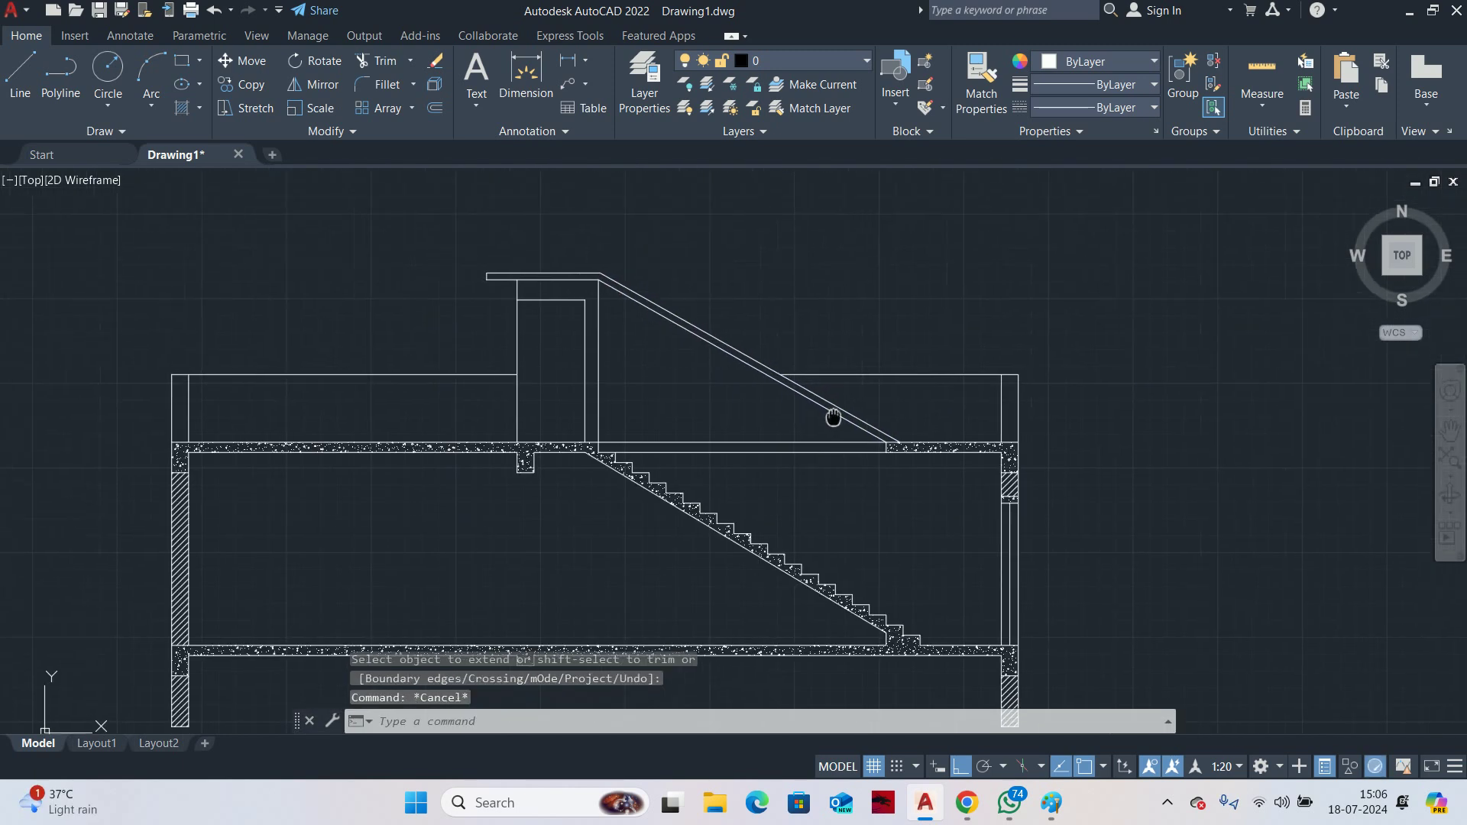
Hatch the headroom's roof slab, including its flat overhang and sloping part
{"action": "type", "text": "h"}
{"action": "scroll", "coordinate": [814, 374], "scroll_direction": "up", "scroll_amount": 2}
{"action": "key", "text": "Return"}
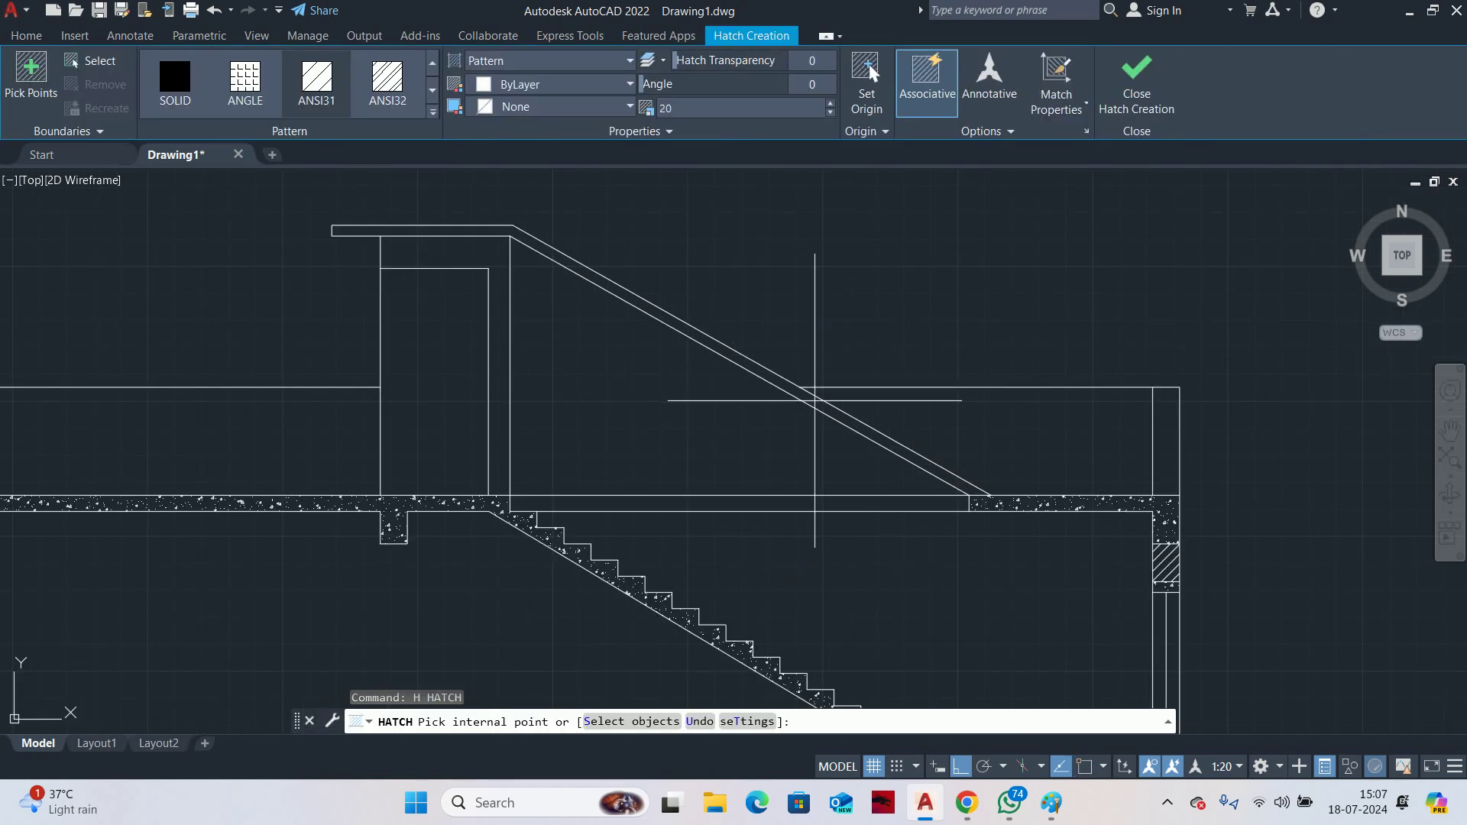
{"action": "left_click", "coordinate": [812, 397]}
{"action": "key", "text": "Escape"}
{"action": "key", "text": "Escape"}
Match the roof slab's hatch to the concrete hatch of the upper floor slab
{"action": "type", "text": "m"}
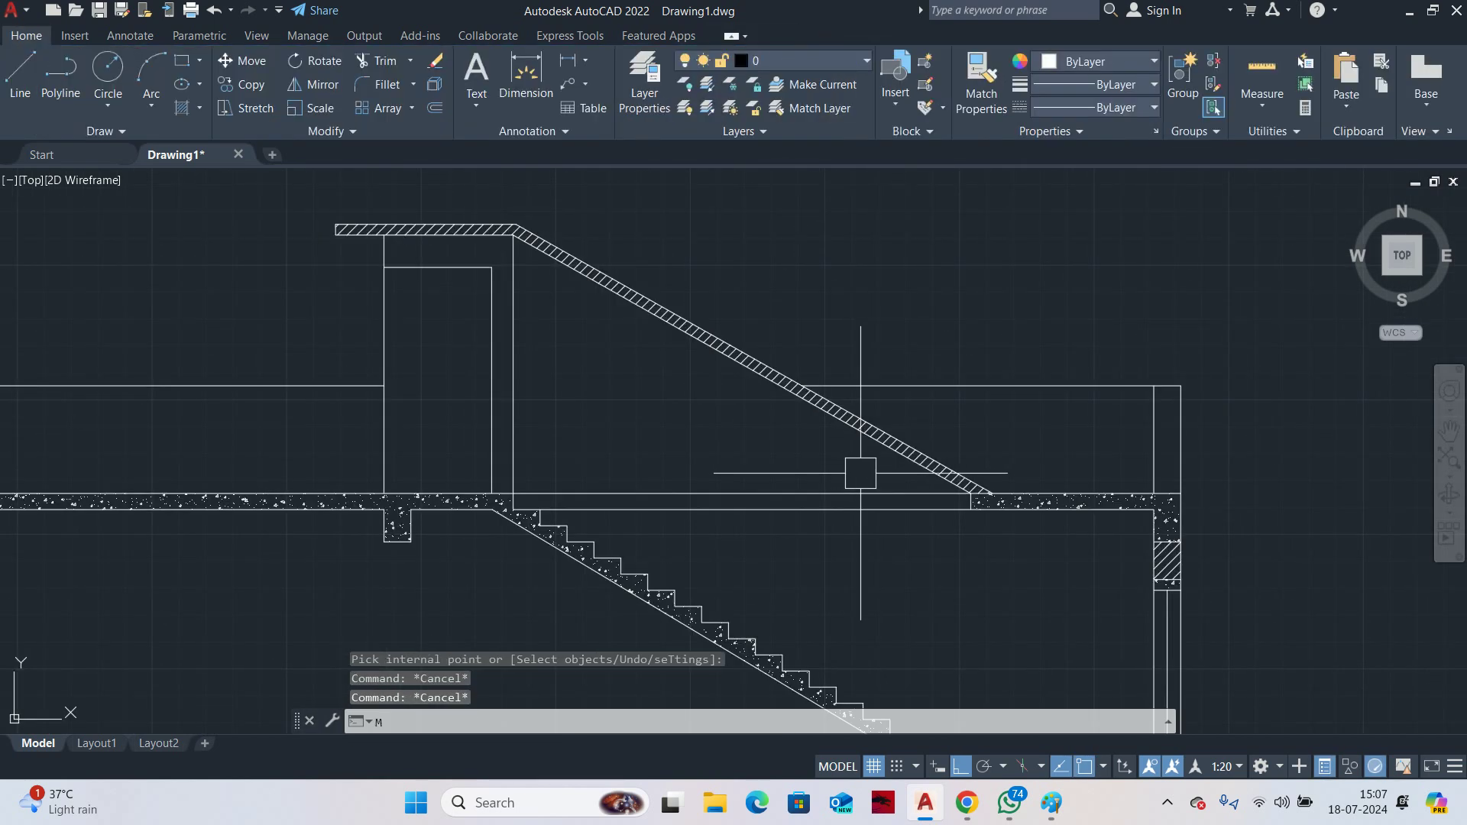
{"action": "type", "text": "a"}
{"action": "key", "text": "Return"}
{"action": "scroll", "coordinate": [1055, 508], "scroll_direction": "up", "scroll_amount": 4}
{"action": "left_click", "coordinate": [1005, 492]}
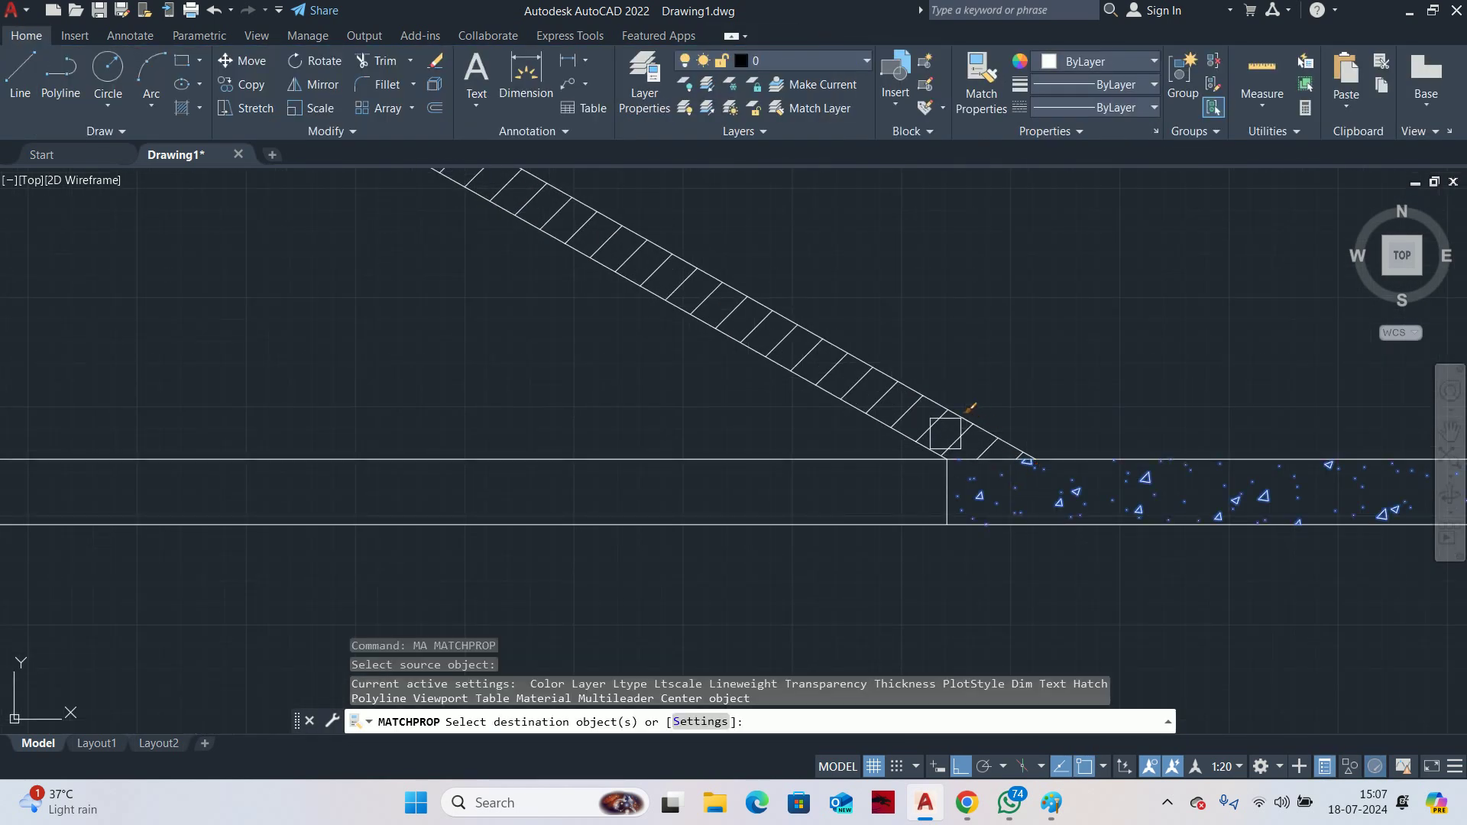
{"action": "scroll", "coordinate": [946, 433], "scroll_direction": "up", "scroll_amount": 3}
{"action": "left_click", "coordinate": [910, 409]}
{"action": "left_click", "coordinate": [868, 376]}
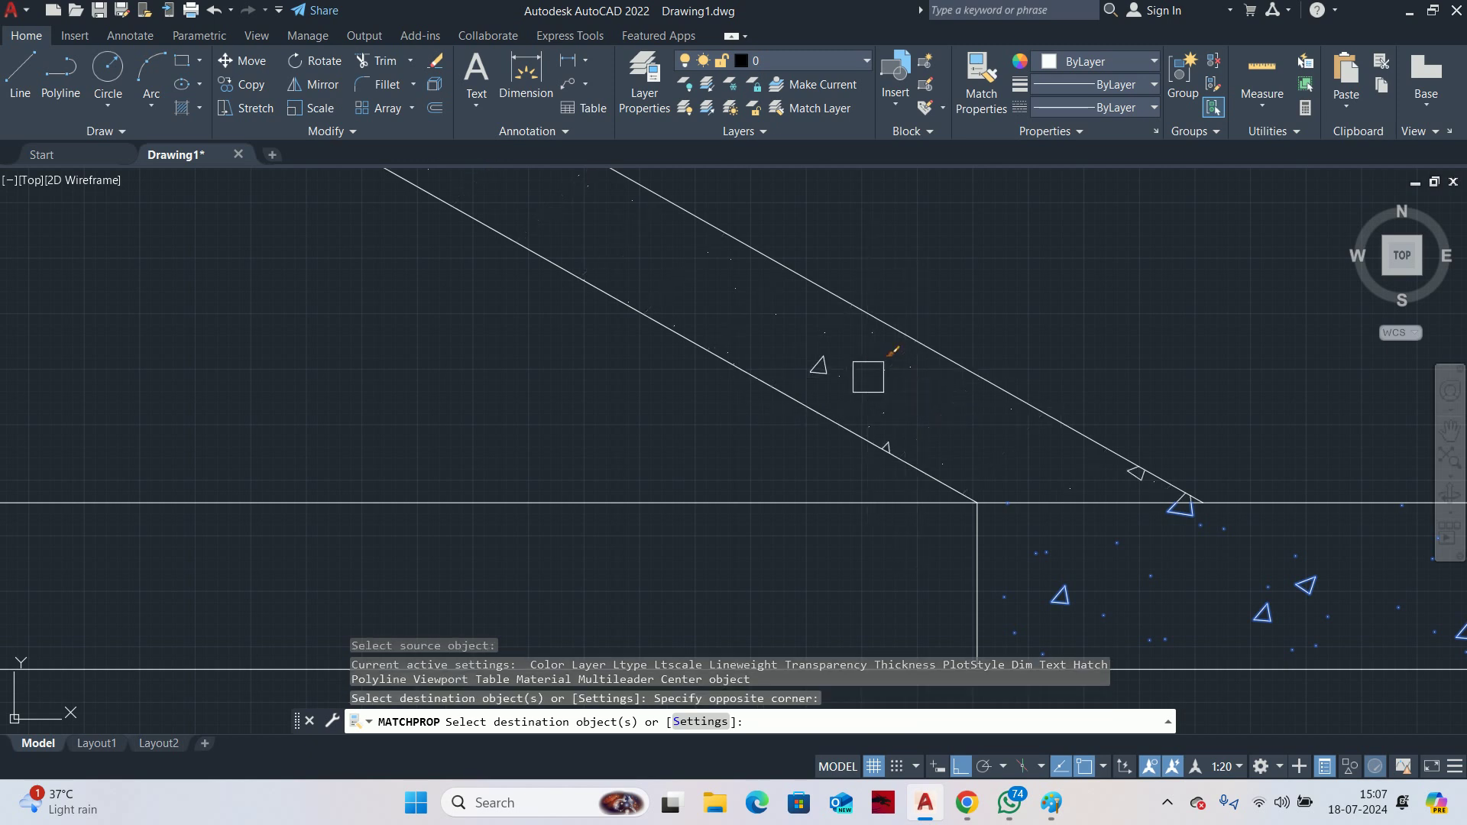
{"action": "scroll", "coordinate": [868, 376], "scroll_direction": "down", "scroll_amount": 5}
{"action": "key", "text": "Escape"}
{"action": "key", "text": "Escape"}
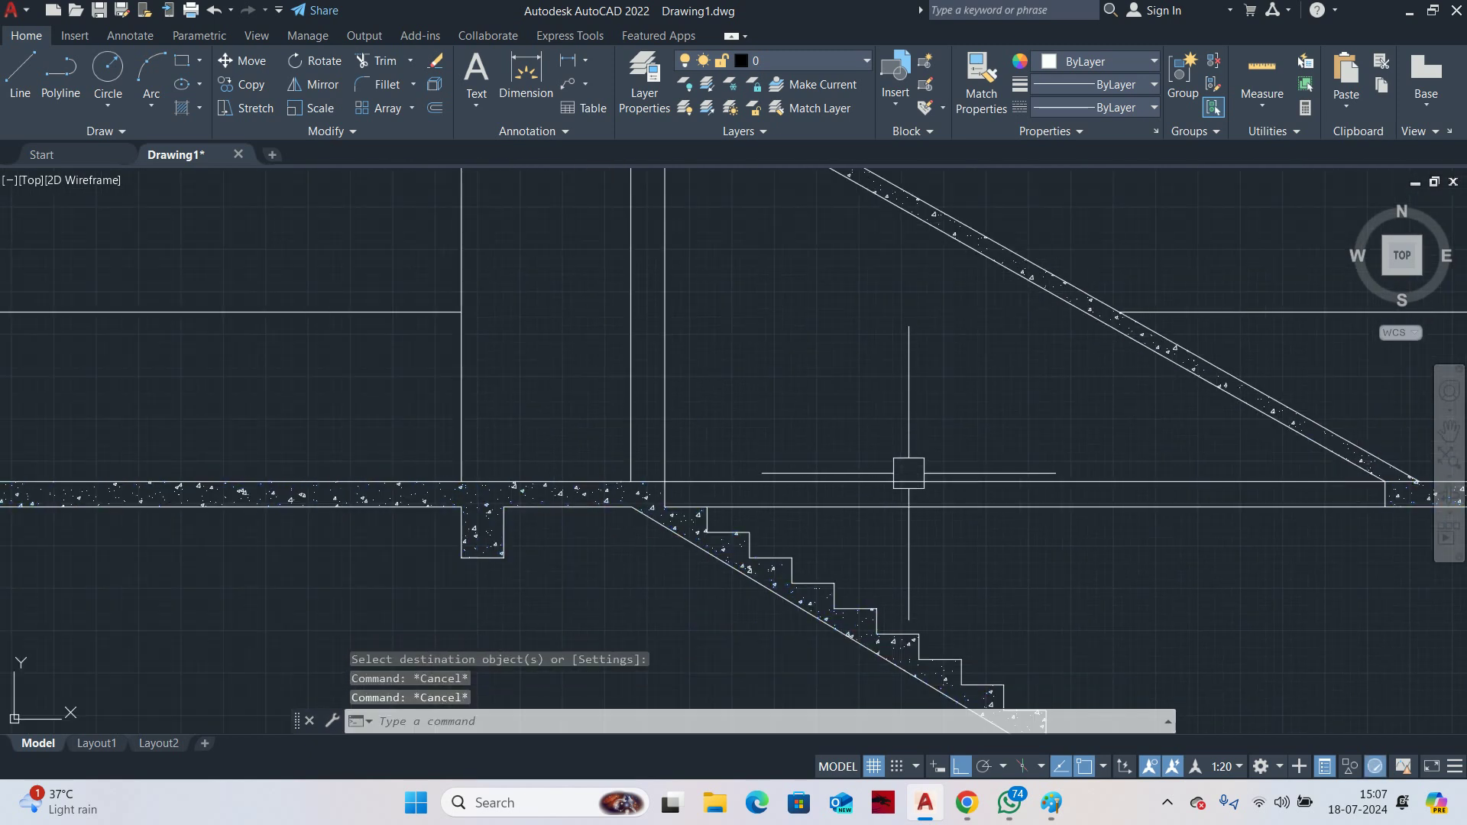
Trim the upper floor slab's two horizontal lines across the stair opening
{"action": "middle_click_drag", "start_coordinate": [909, 473], "coordinate": [873, 485]}
{"action": "type", "text": "tr"}
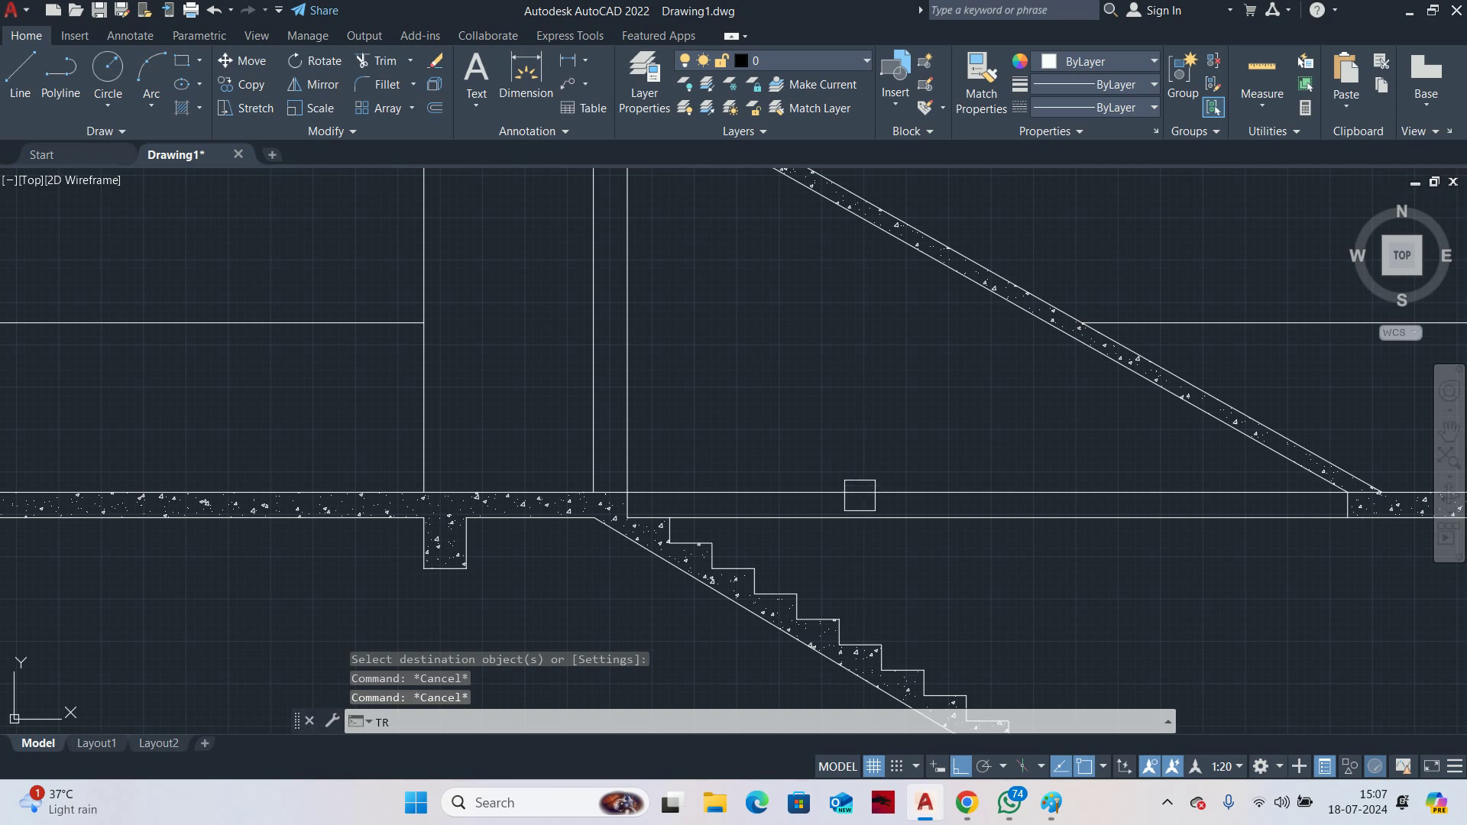
{"action": "key", "text": "Return"}
{"action": "scroll", "coordinate": [837, 493], "scroll_direction": "down", "scroll_amount": 4}
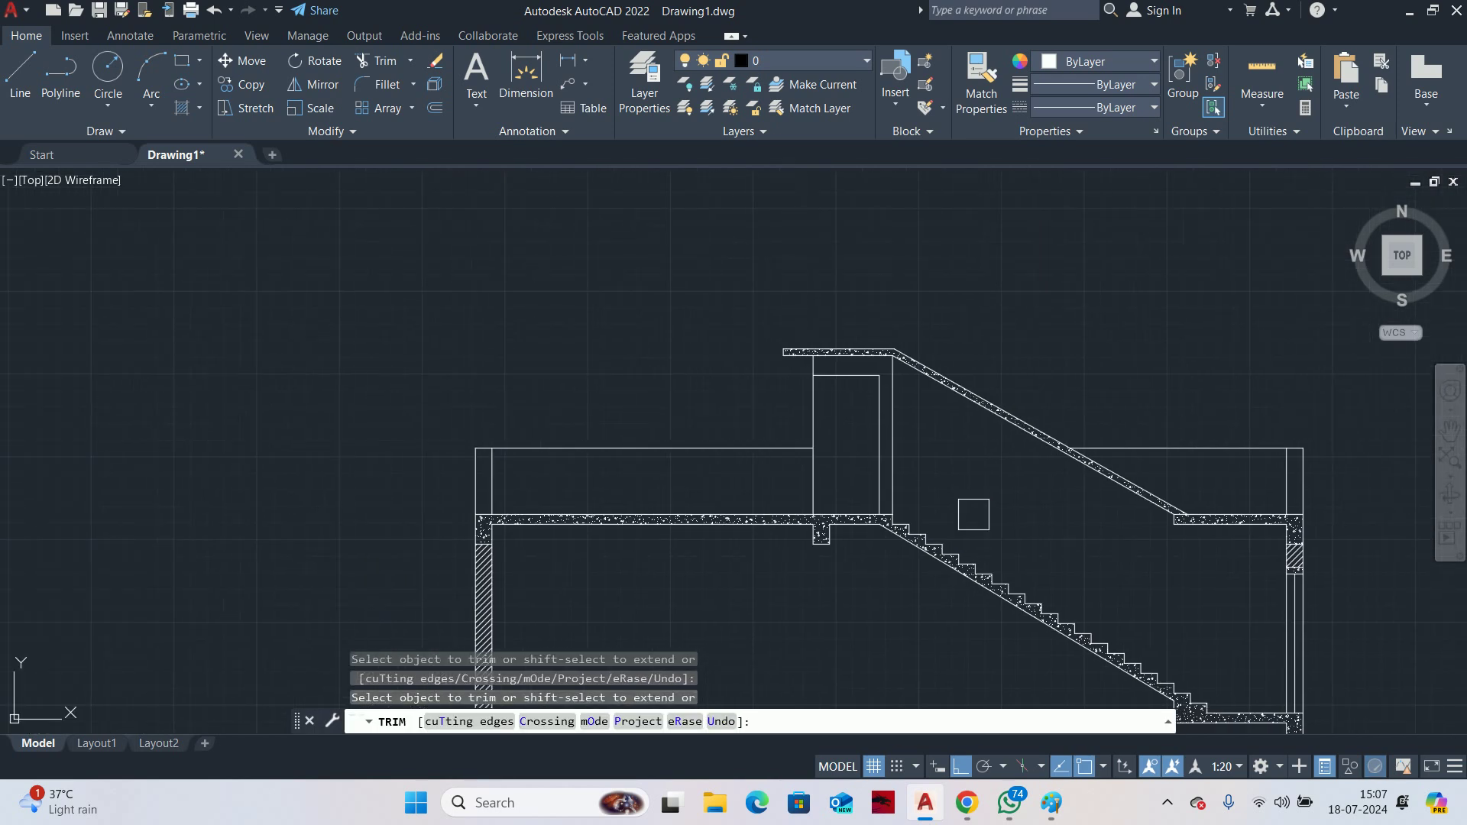
{"action": "key", "text": "Escape"}
{"action": "key", "text": "Escape"}
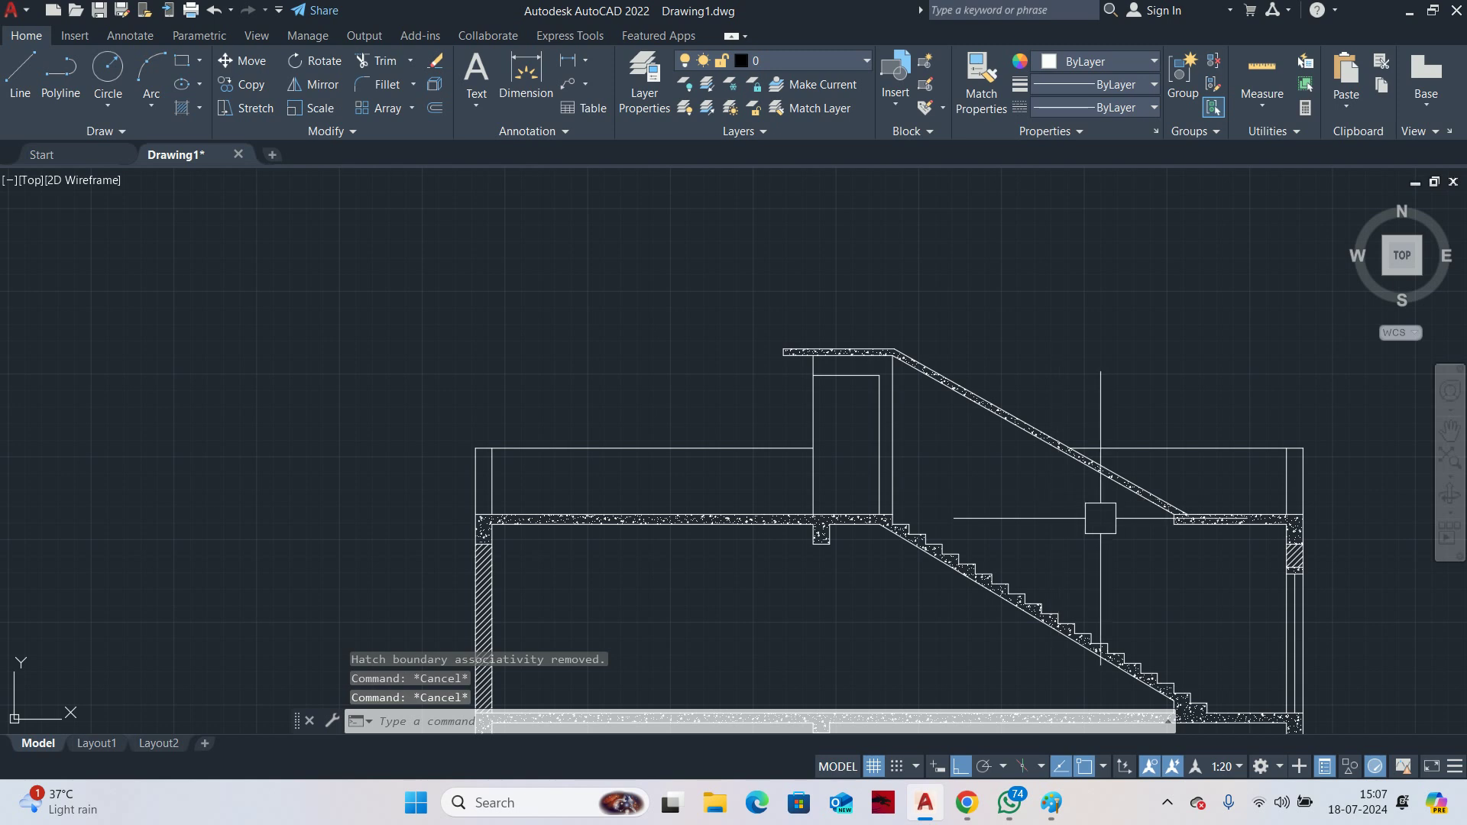
Extend the roof slab's lower sloping line to the underside of the upper floor slab
{"action": "scroll", "coordinate": [1024, 512], "scroll_direction": "up", "scroll_amount": 5}
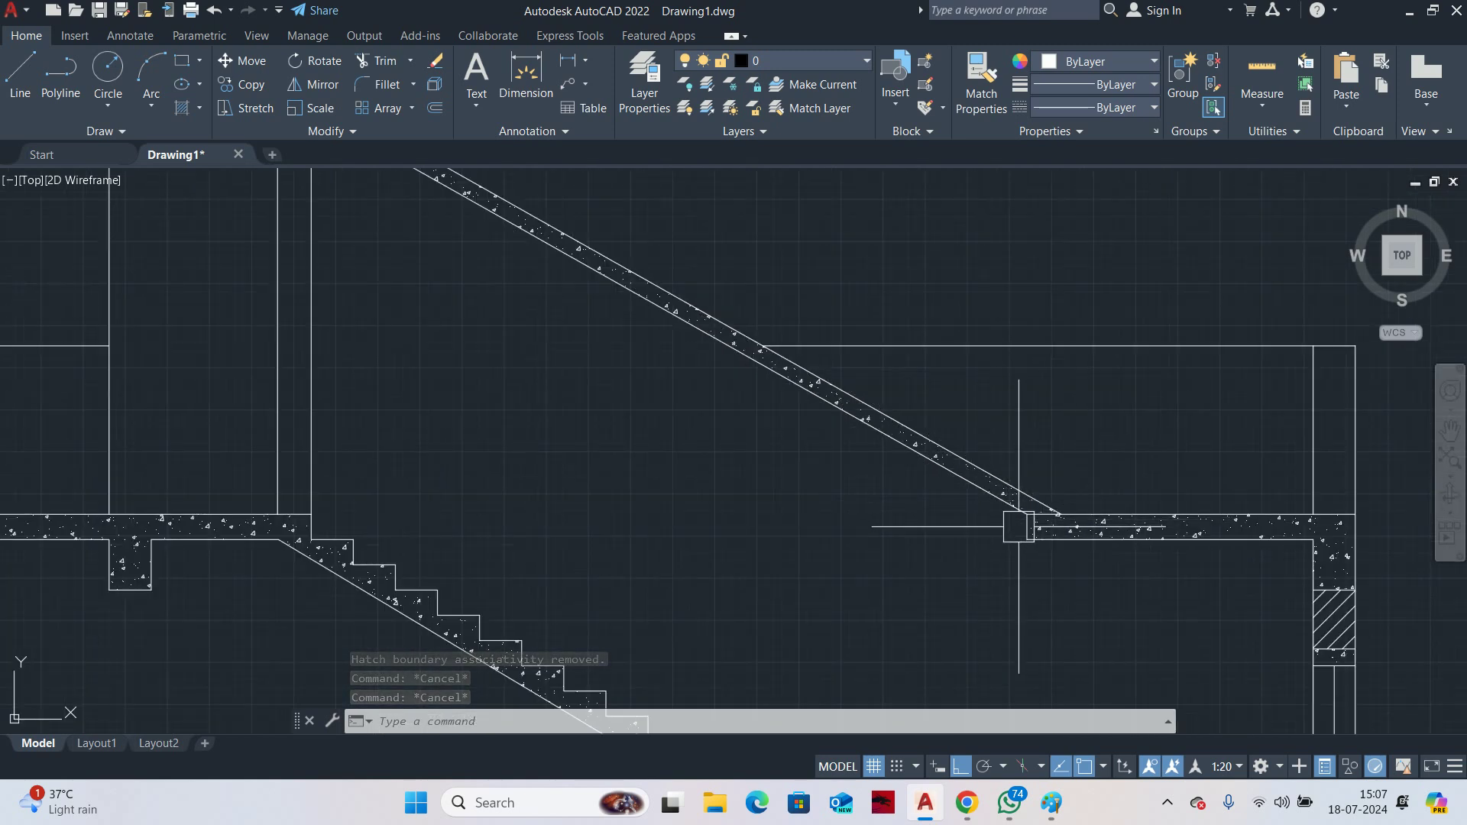
{"action": "key", "text": "Escape"}
{"action": "scroll", "coordinate": [1009, 512], "scroll_direction": "up", "scroll_amount": 3}
{"action": "type", "text": "E"}
{"action": "key", "text": "Return"}
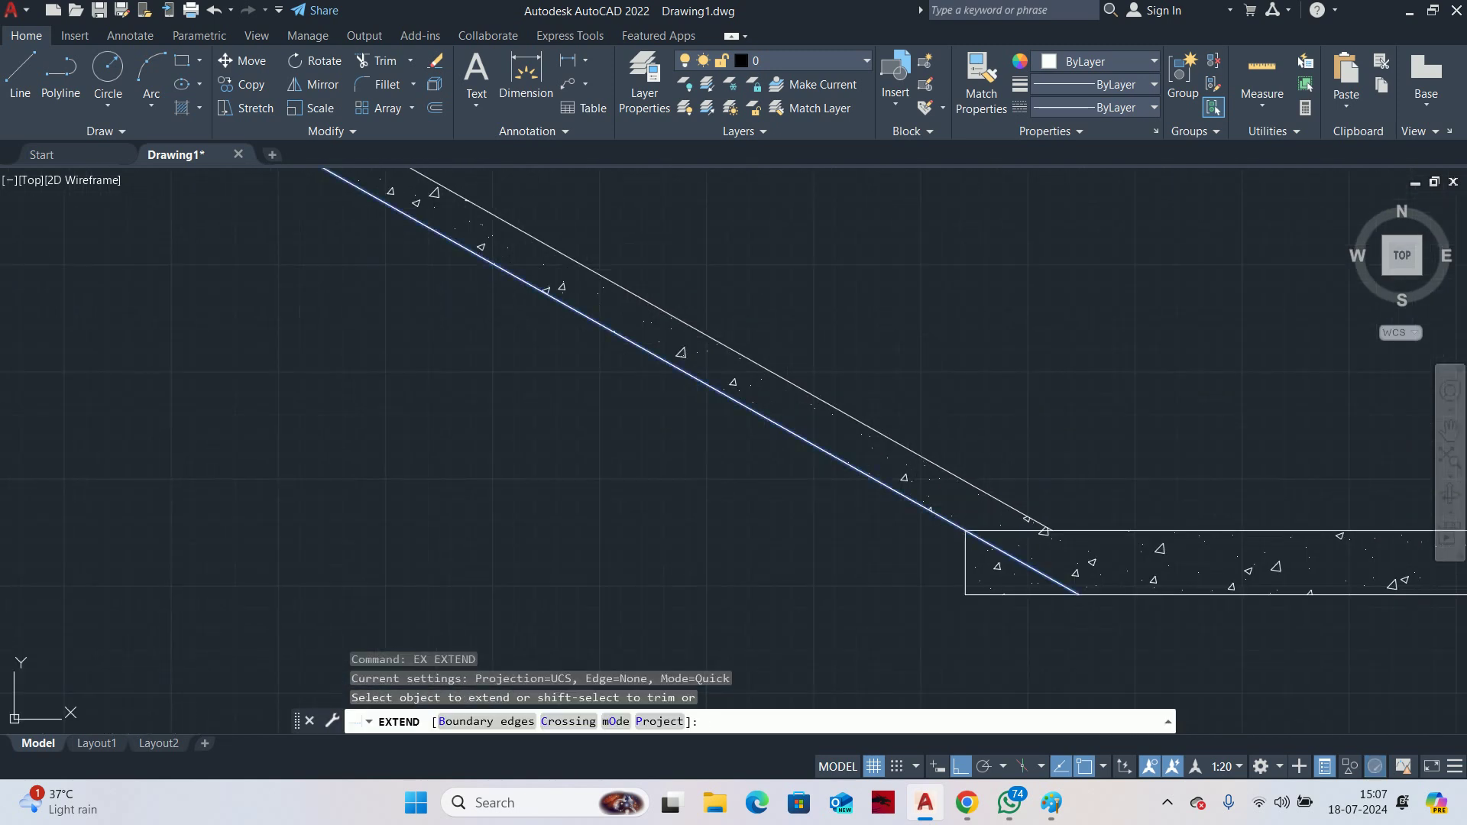
{"action": "left_click", "coordinate": [901, 497]}
{"action": "left_click", "coordinate": [901, 497]}
{"action": "scroll", "coordinate": [1009, 583], "scroll_direction": "up", "scroll_amount": 2}
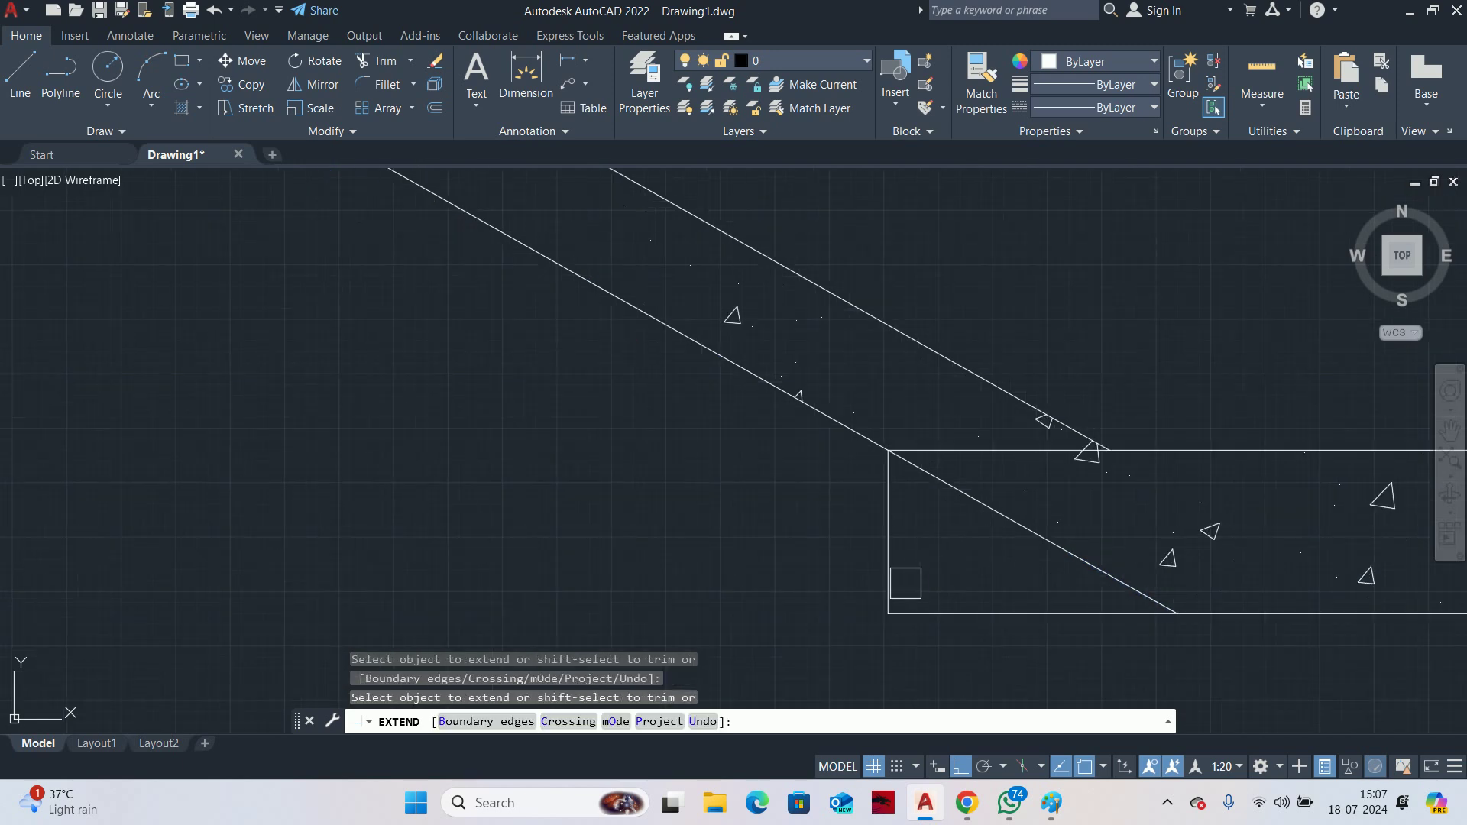
Trim the floor slab's end corner outside the sloping roof line and the slab's top line inside the joint
{"action": "left_click", "coordinate": [933, 630], "text": "shift"}
{"action": "left_click", "coordinate": [934, 442], "text": "shift"}
{"action": "key", "text": "Return"}
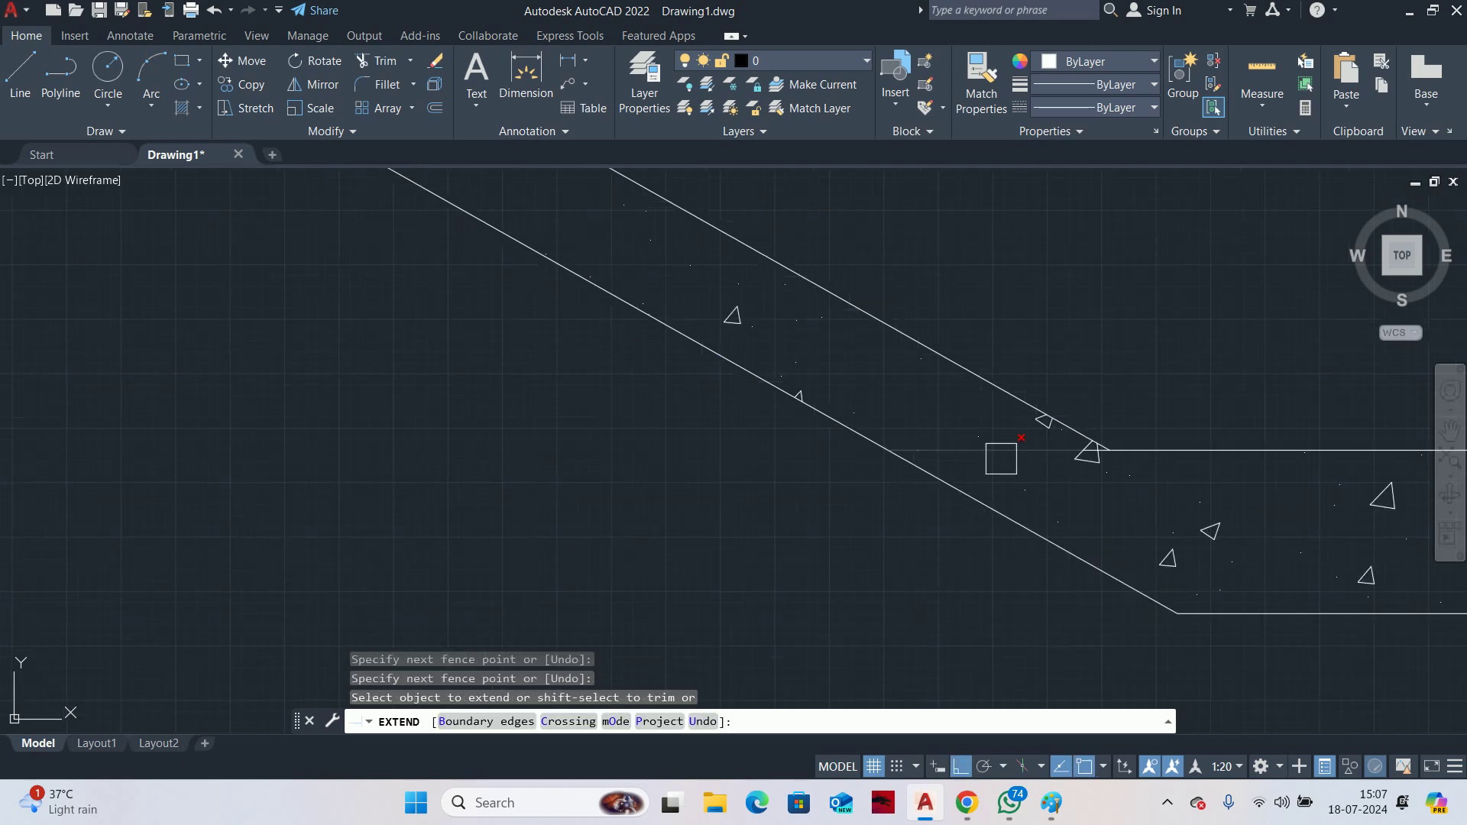
{"action": "scroll", "coordinate": [1146, 452], "scroll_direction": "up", "scroll_amount": 5}
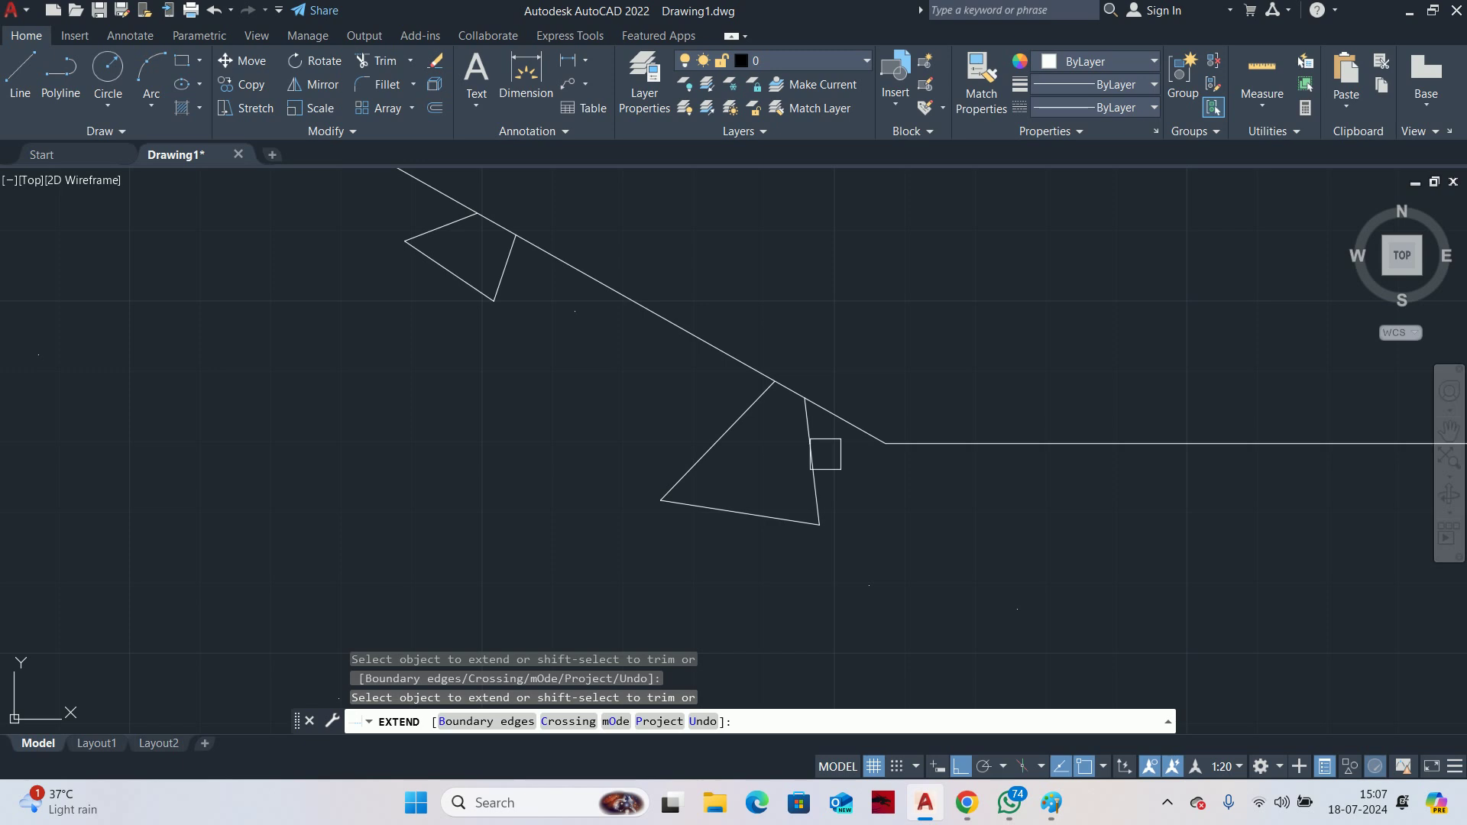
{"action": "scroll", "coordinate": [825, 454], "scroll_direction": "down", "scroll_amount": 8}
{"action": "key", "text": "Escape"}
{"action": "key", "text": "Escape"}
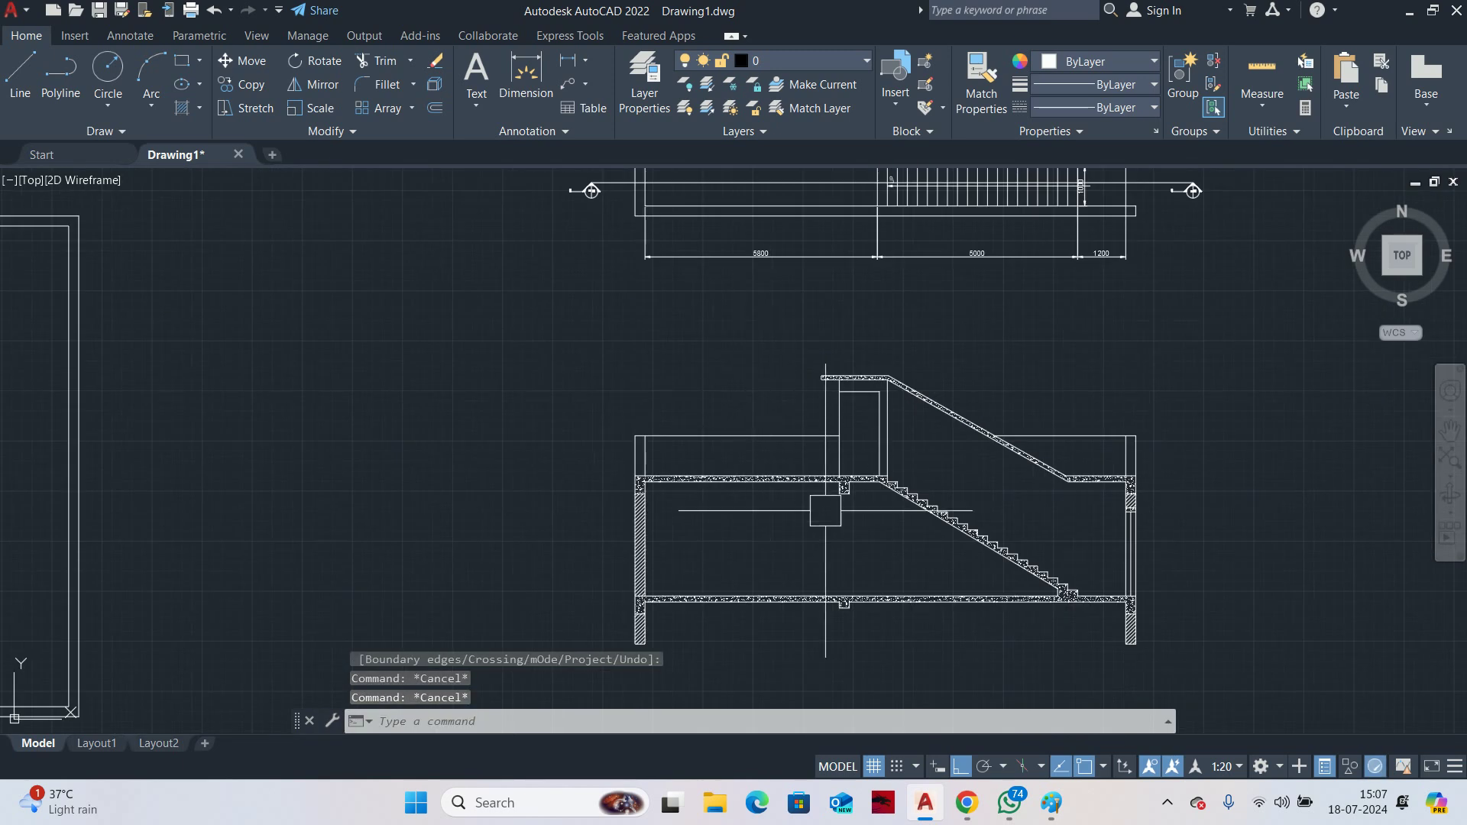
{"action": "key", "text": "Escape"}
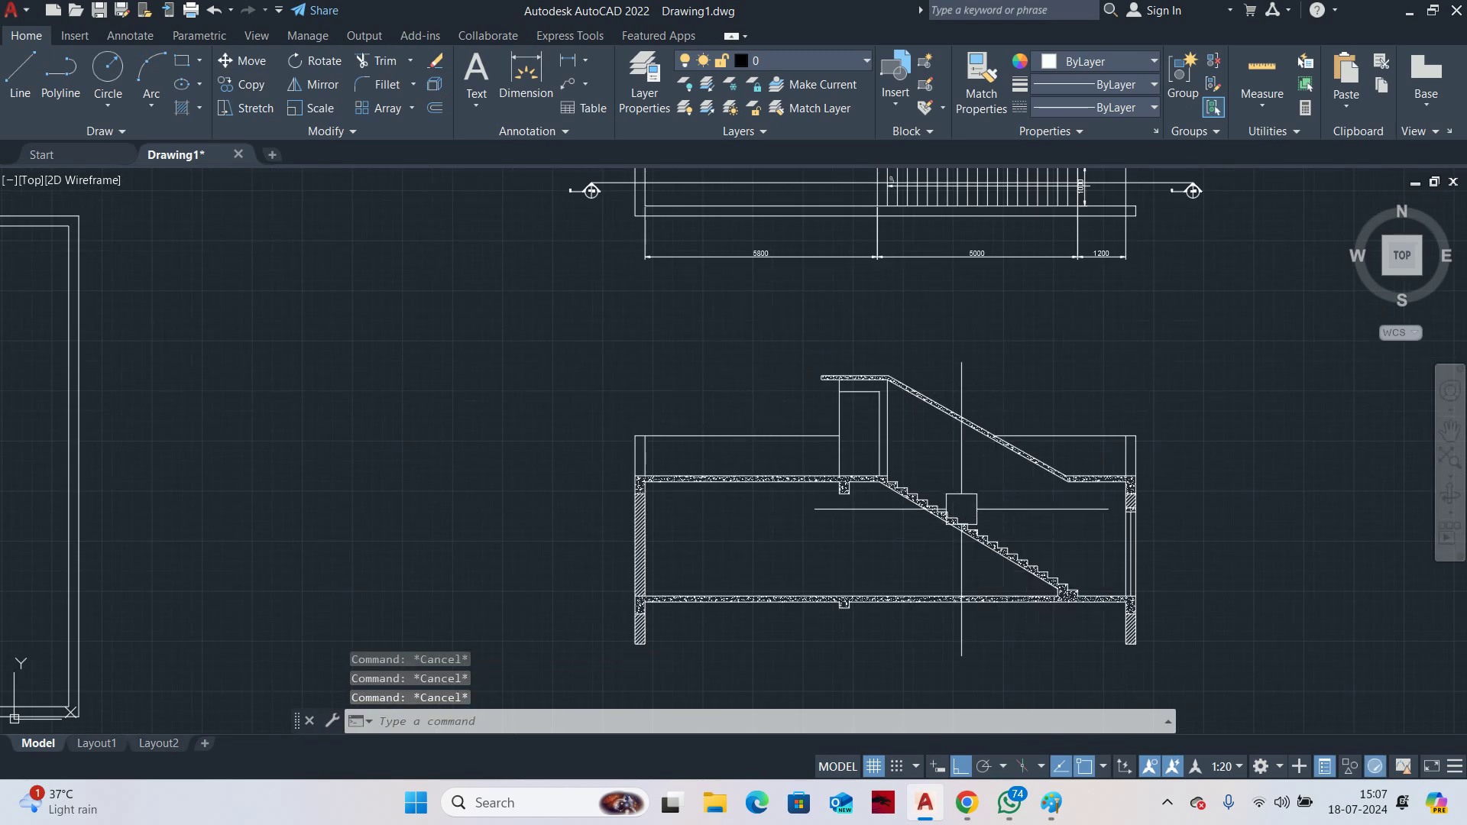
Offset the headroom's left vertical line 100 outward to form the wall beside the door opening
{"action": "scroll", "coordinate": [841, 428], "scroll_direction": "up", "scroll_amount": 4}
{"action": "type", "text": "o"}
{"action": "key", "text": "Return"}
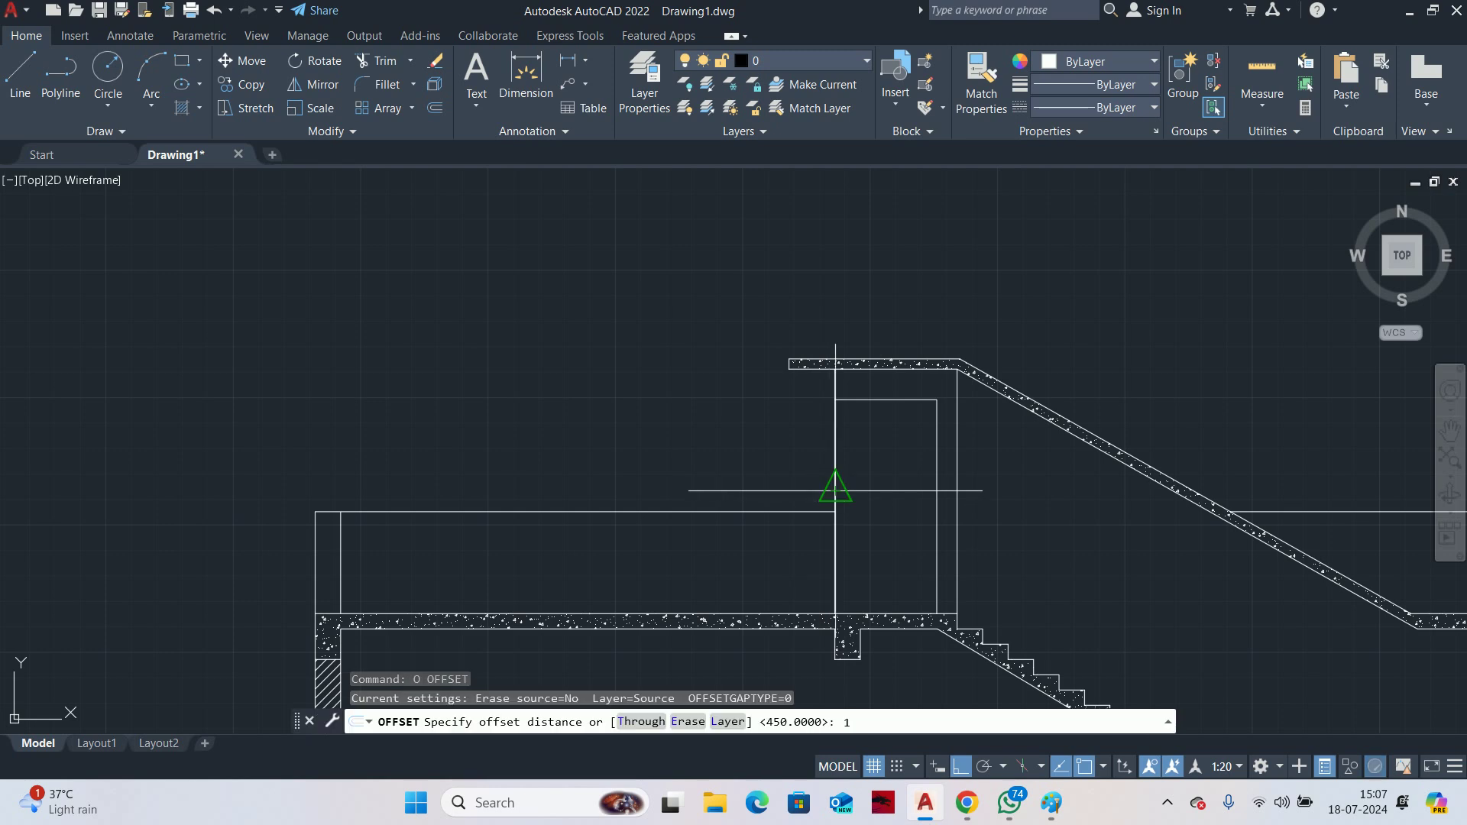
{"action": "type", "text": "100"}
{"action": "key", "text": "Return"}
{"action": "scroll", "coordinate": [835, 446], "scroll_direction": "up", "scroll_amount": 2}
{"action": "left_click", "coordinate": [834, 444]}
{"action": "left_click", "coordinate": [747, 427]}
{"action": "key", "text": "Escape"}
{"action": "key", "text": "Escape"}
{"action": "key", "text": "Escape"}
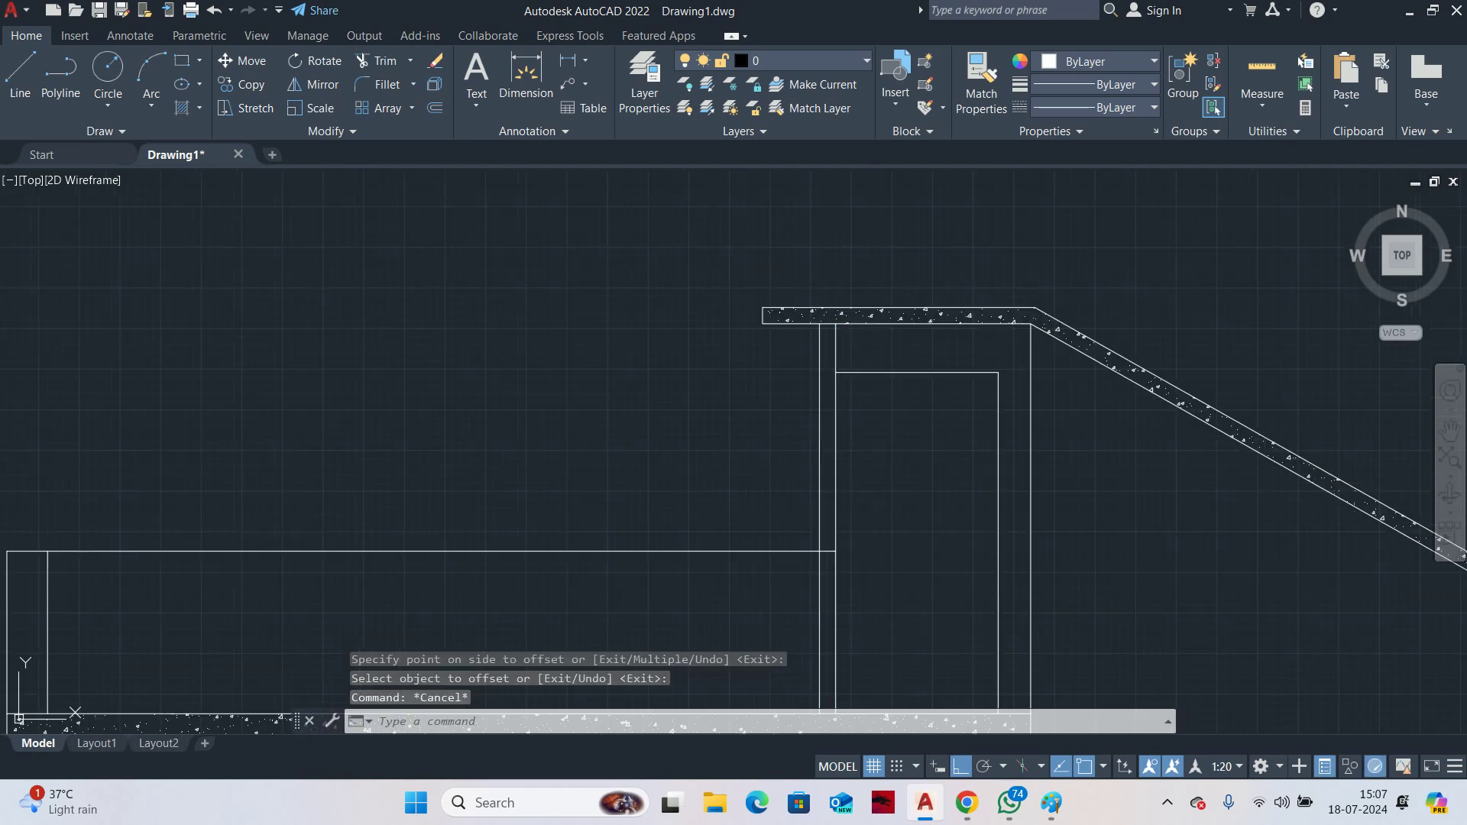
Trim the left parapet's top line between the two lines of the headroom wall
{"action": "scroll", "coordinate": [811, 412], "scroll_direction": "down", "scroll_amount": 2}
{"action": "type", "text": "tr"}
{"action": "key", "text": "Return"}
{"action": "scroll", "coordinate": [814, 490], "scroll_direction": "up", "scroll_amount": 6}
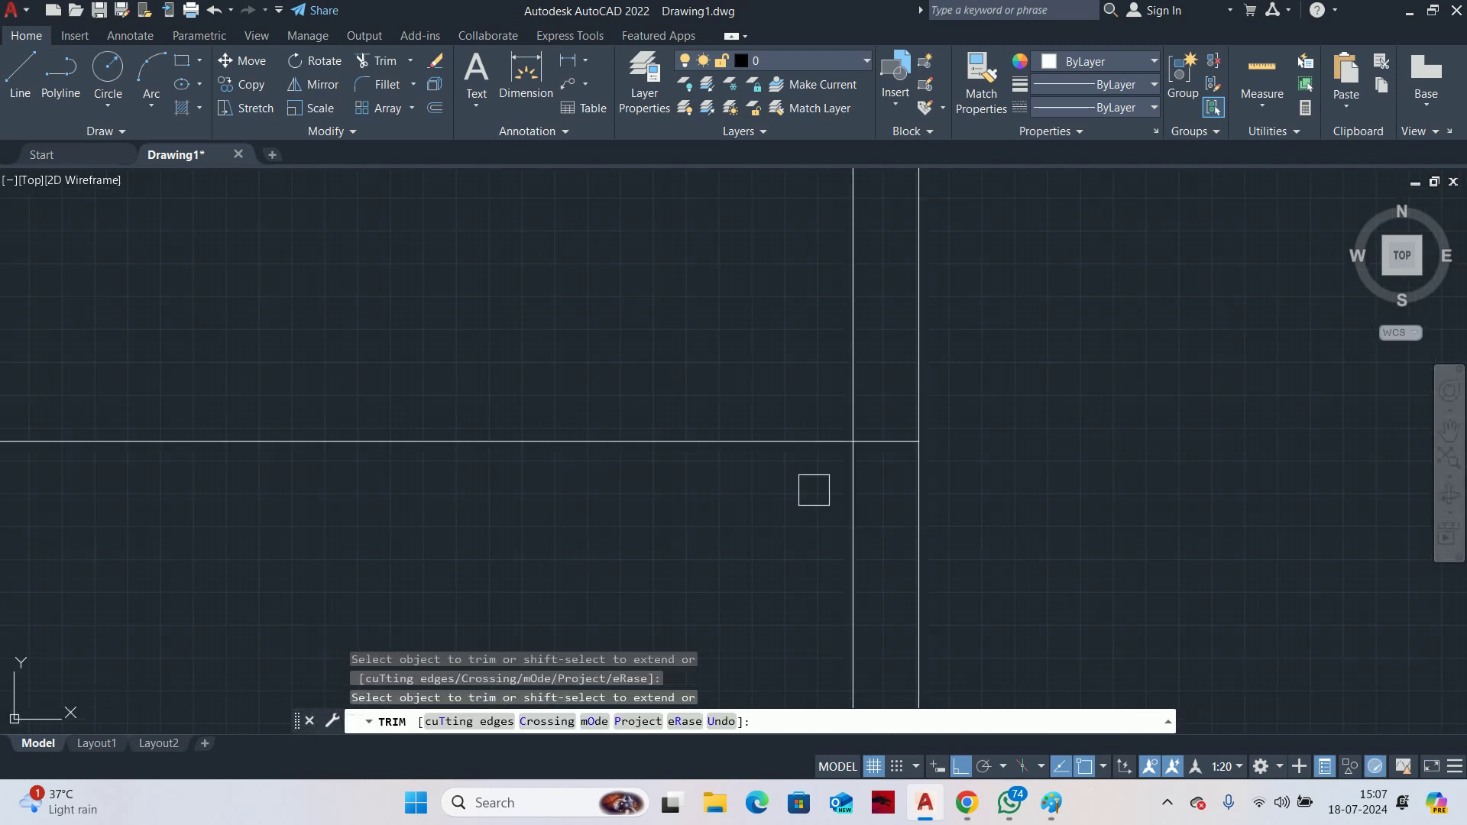
{"action": "scroll", "coordinate": [884, 443], "scroll_direction": "down", "scroll_amount": 5}
{"action": "key", "text": "Escape"}
{"action": "key", "text": "Escape"}
{"action": "key", "text": "Escape"}
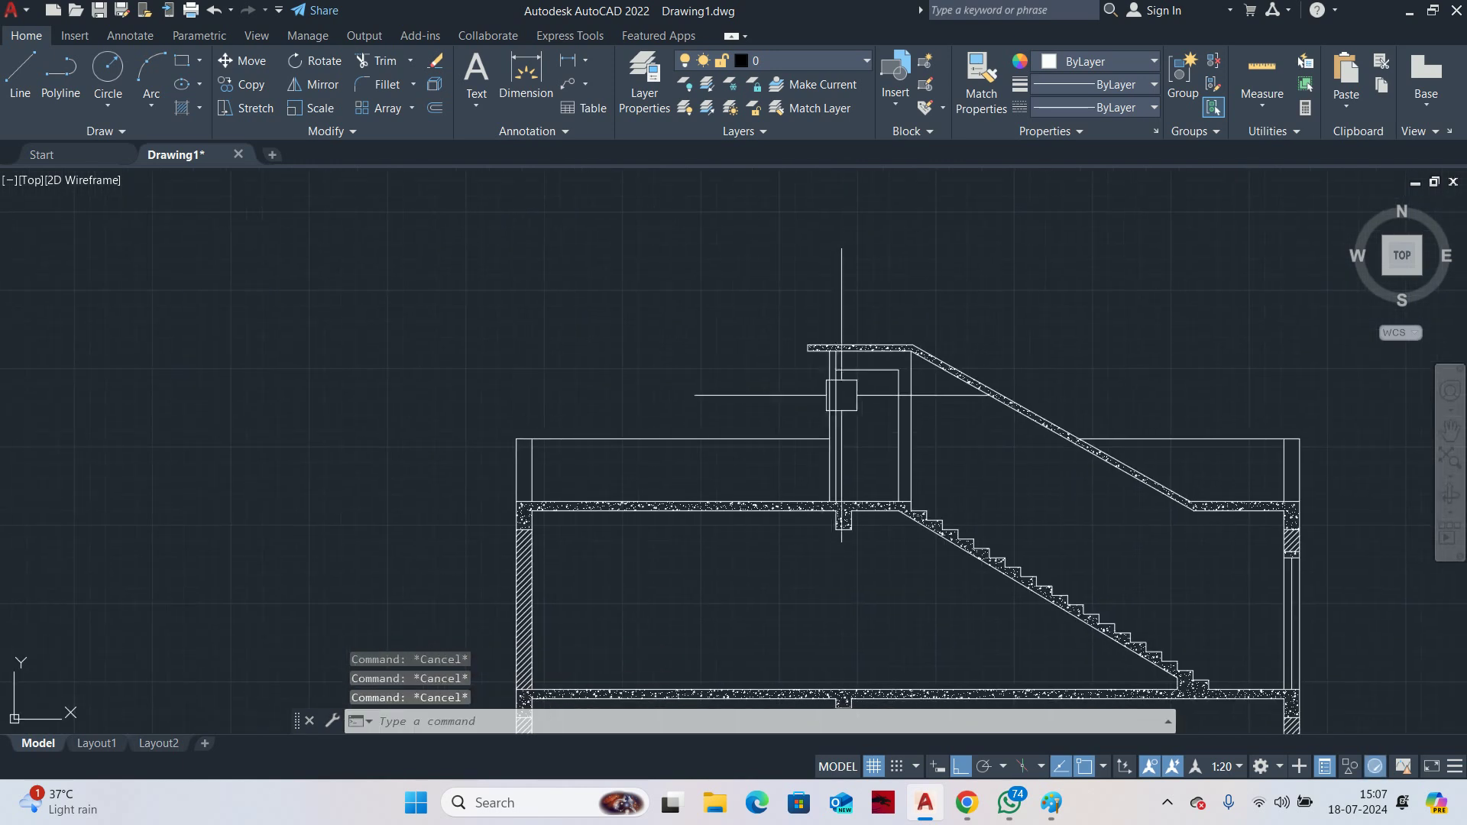
Try to trim the headroom wall's inner line between the door head and the roof slab
{"action": "scroll", "coordinate": [814, 396], "scroll_direction": "up", "scroll_amount": 6}
{"action": "middle_click_drag", "start_coordinate": [813, 396], "coordinate": [812, 406]}
{"action": "type", "text": "tr"}
{"action": "key", "text": "Return"}
{"action": "scroll", "coordinate": [813, 398], "scroll_direction": "up", "scroll_amount": 2}
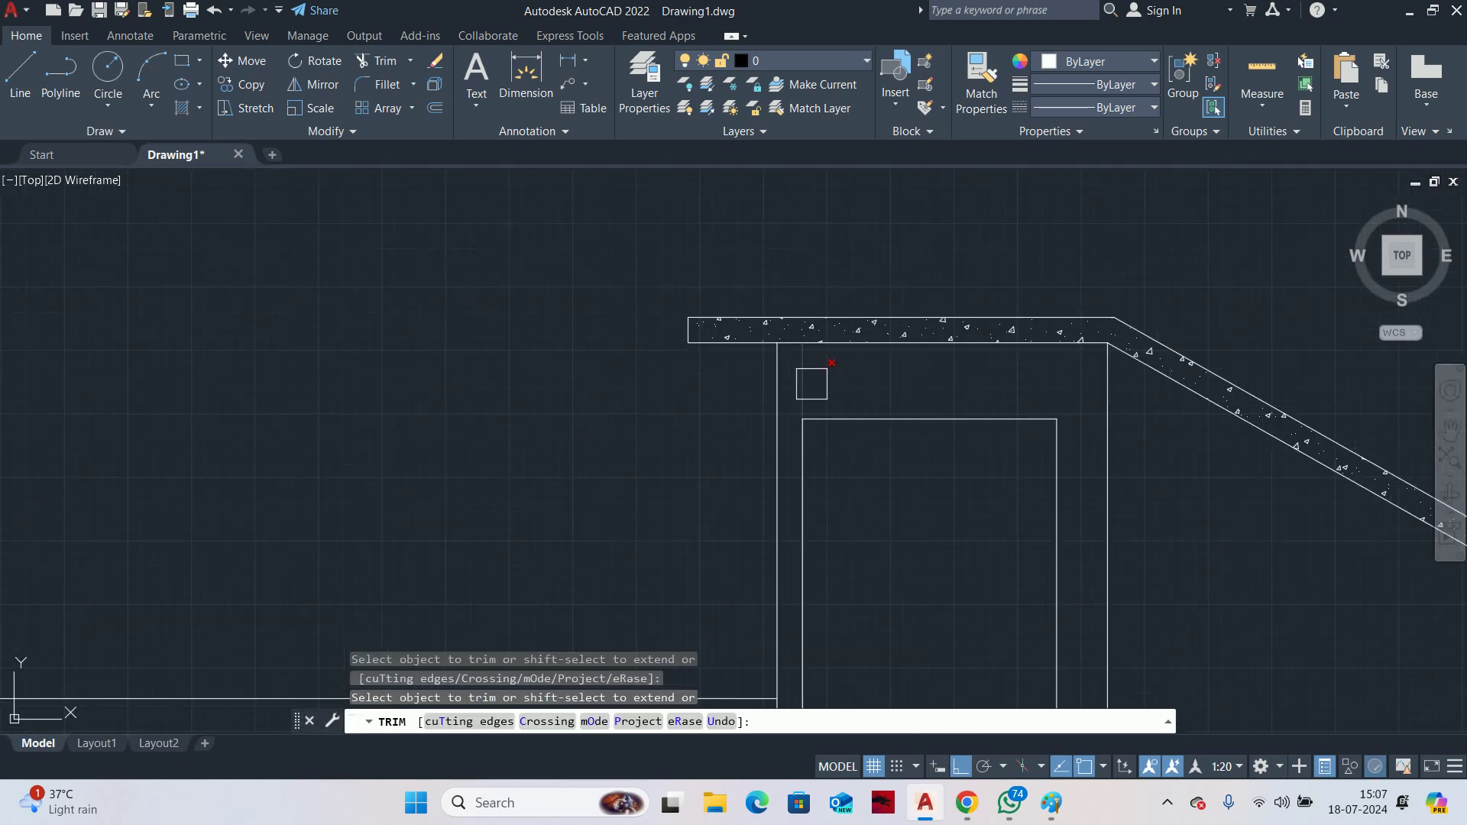
{"action": "key", "text": "Escape"}
Hatch the headroom's left wall with the diagonal-line pattern at scale 20
{"action": "scroll", "coordinate": [796, 458], "scroll_direction": "down", "scroll_amount": 3}
{"action": "scroll", "coordinate": [795, 426], "scroll_direction": "up", "scroll_amount": 1}
{"action": "type", "text": "h"}
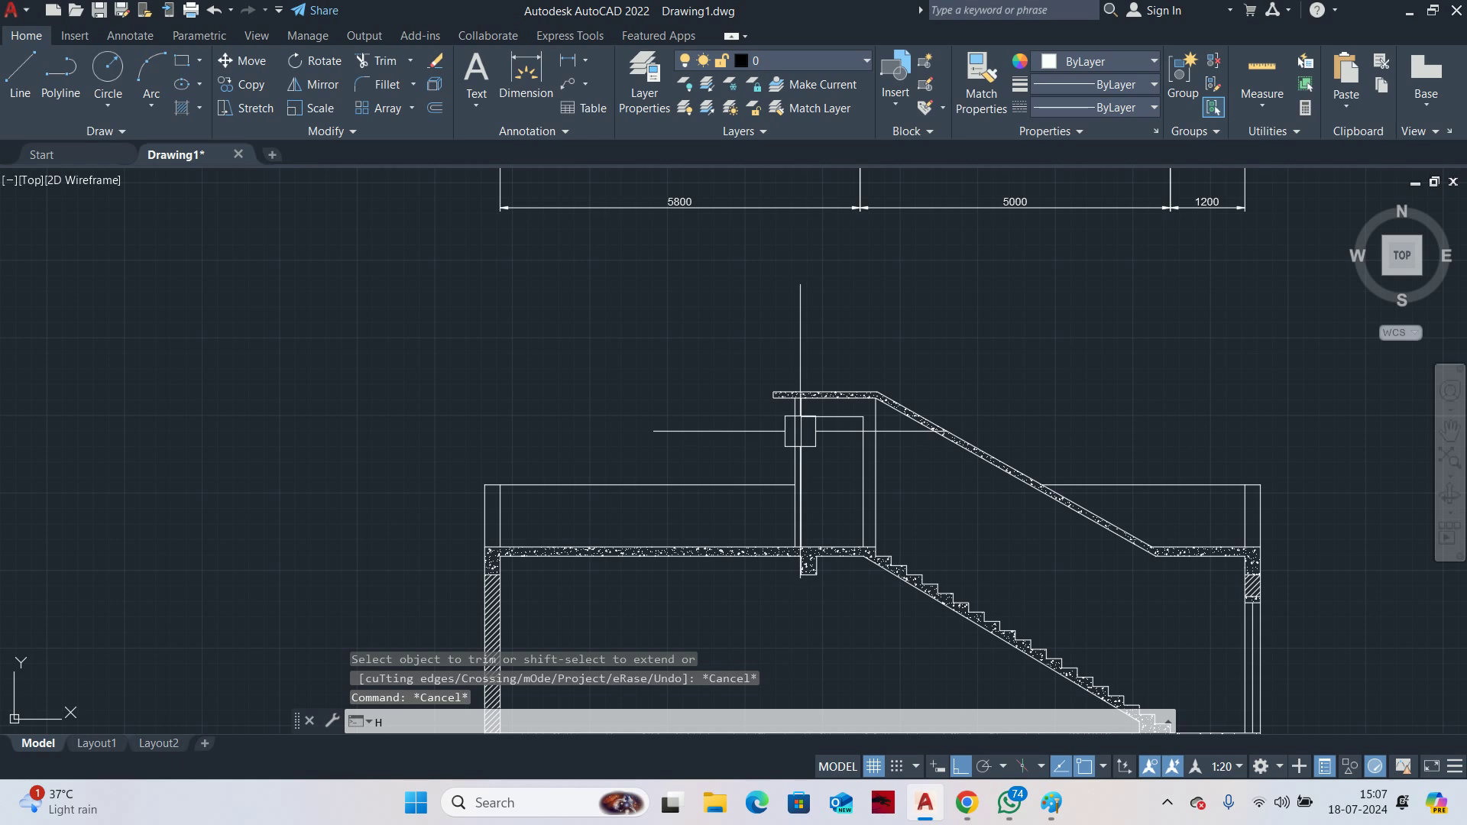
{"action": "key", "text": "Return"}
{"action": "left_click", "coordinate": [800, 413]}
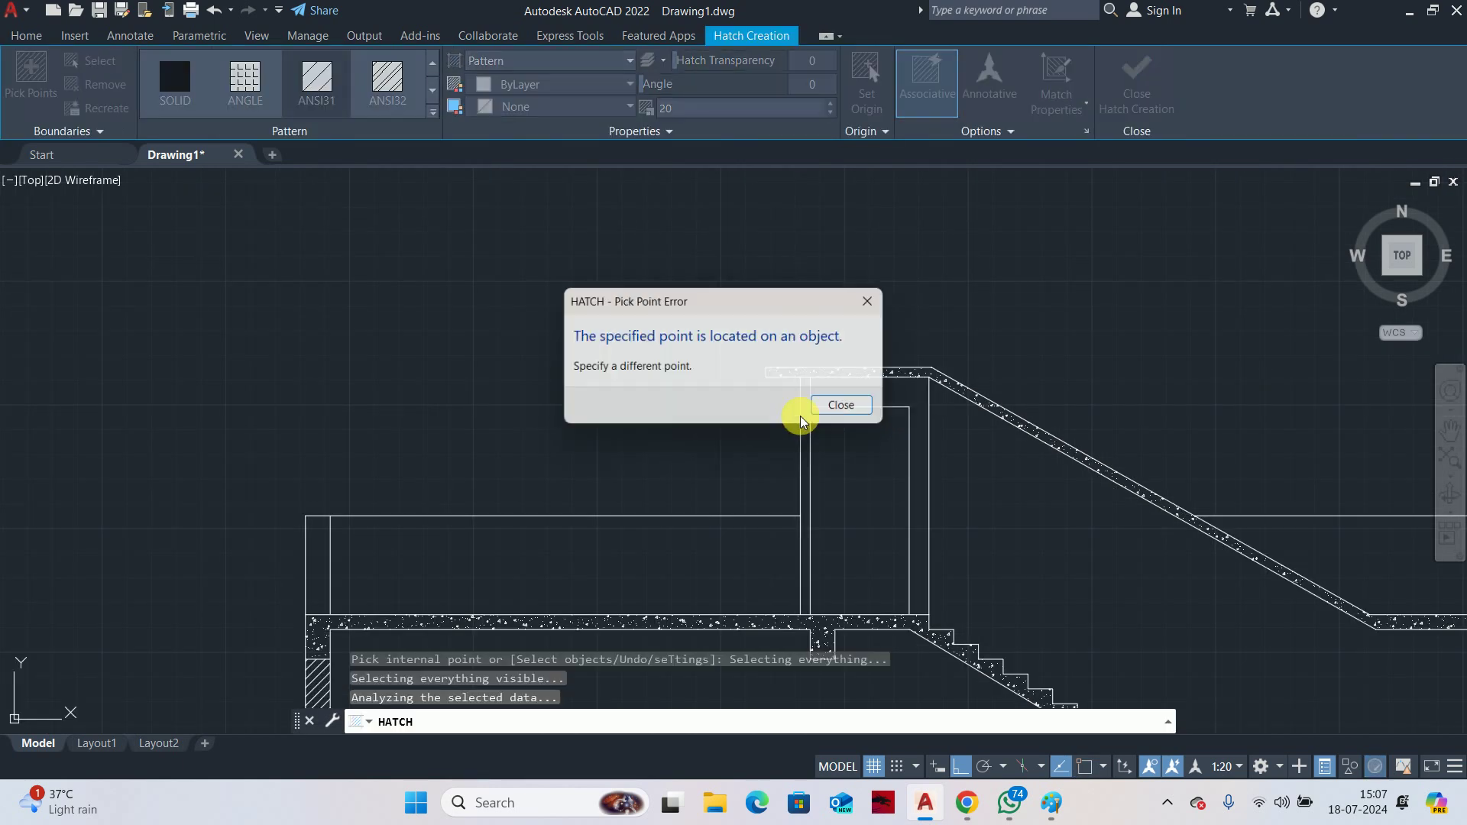
{"action": "left_click", "coordinate": [840, 407]}
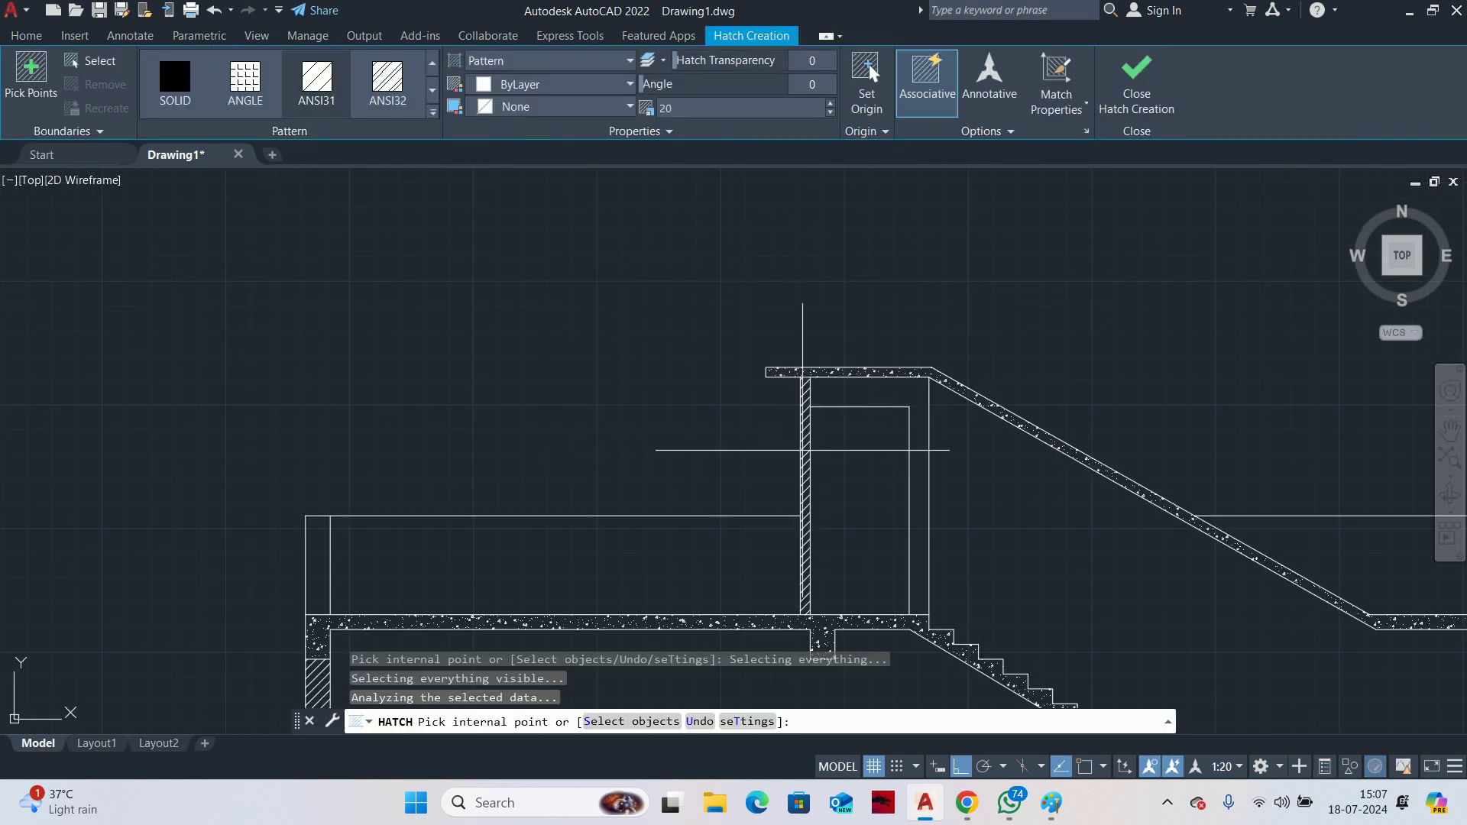
{"action": "left_click", "coordinate": [804, 489]}
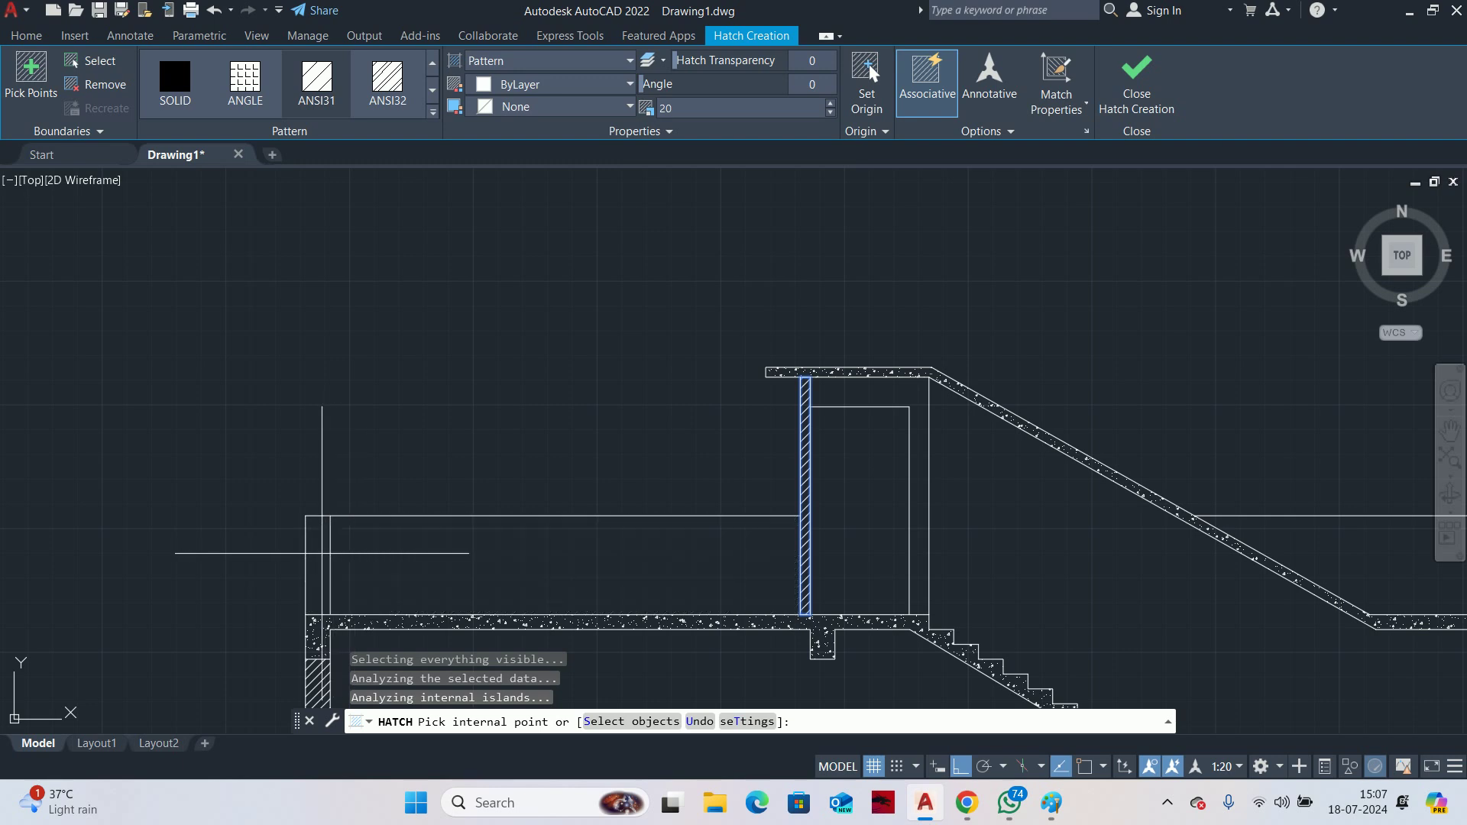
Hatch the left and right parapet walls with the same diagonal-line pattern at scale 20
{"action": "scroll", "coordinate": [354, 548], "scroll_direction": "down", "scroll_amount": 4}
{"action": "scroll", "coordinate": [723, 549], "scroll_direction": "up", "scroll_amount": 4}
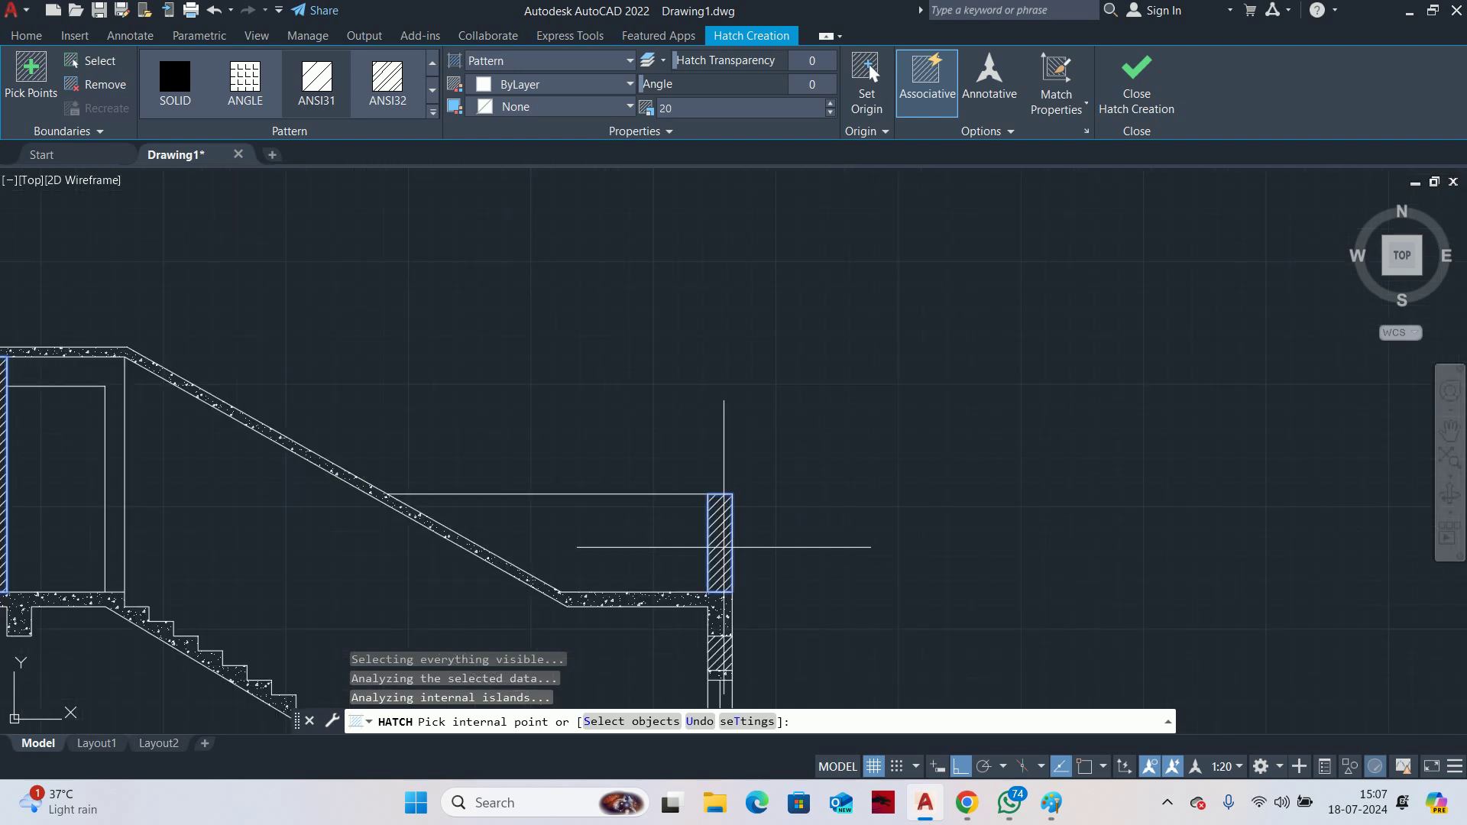
{"action": "scroll", "coordinate": [723, 549], "scroll_direction": "down", "scroll_amount": 4}
{"action": "key", "text": "Escape"}
{"action": "key", "text": "Escape"}
{"action": "scroll", "coordinate": [736, 497], "scroll_direction": "up", "scroll_amount": 2}
{"action": "scroll", "coordinate": [737, 466], "scroll_direction": "down", "scroll_amount": 2}
{"action": "key", "text": "Escape"}
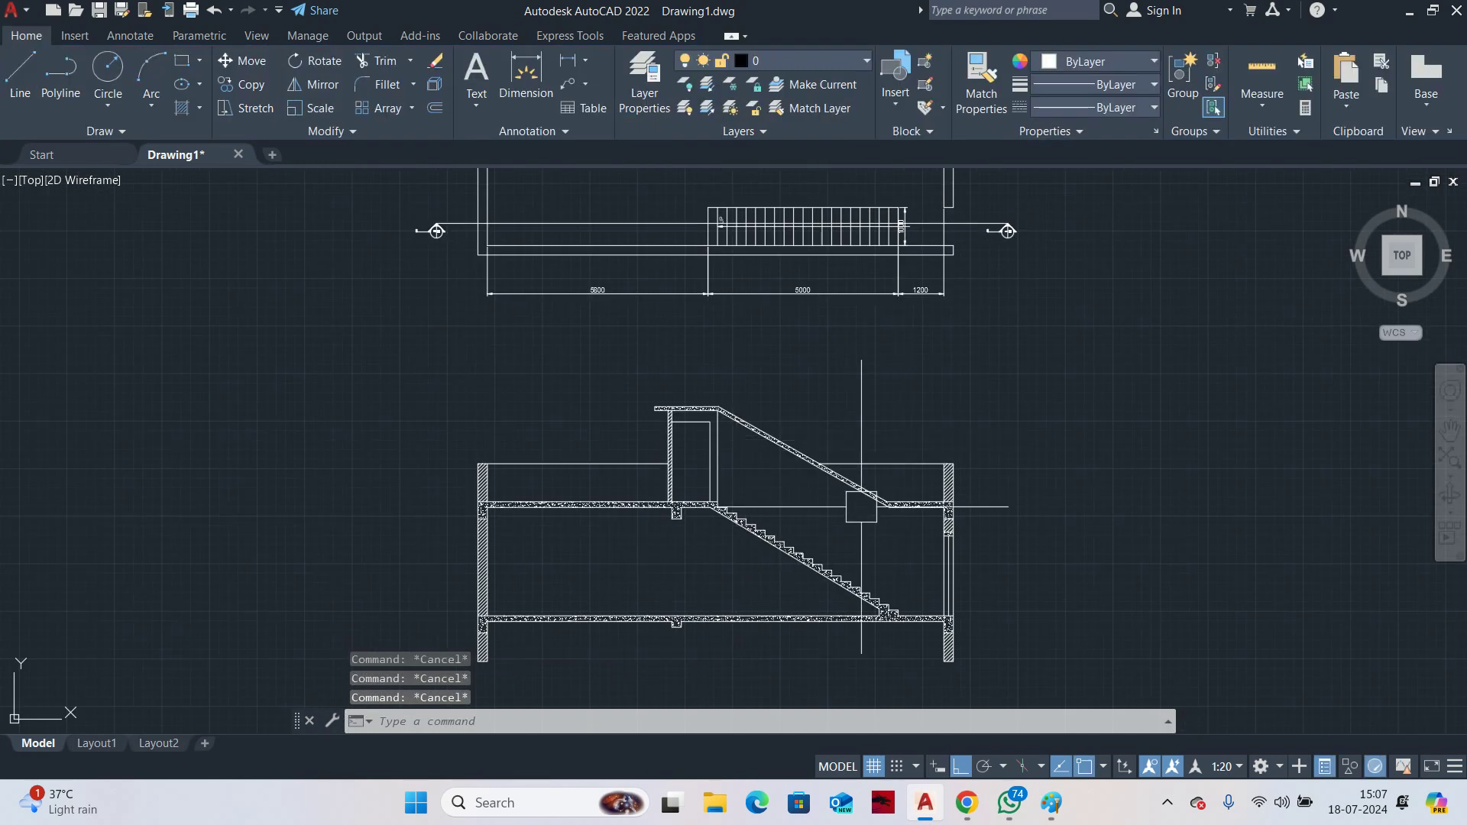
Examine the hatched section, checking the headroom, door opening, parapets and stair flight
{"action": "scroll", "coordinate": [796, 484], "scroll_direction": "down", "scroll_amount": 2}
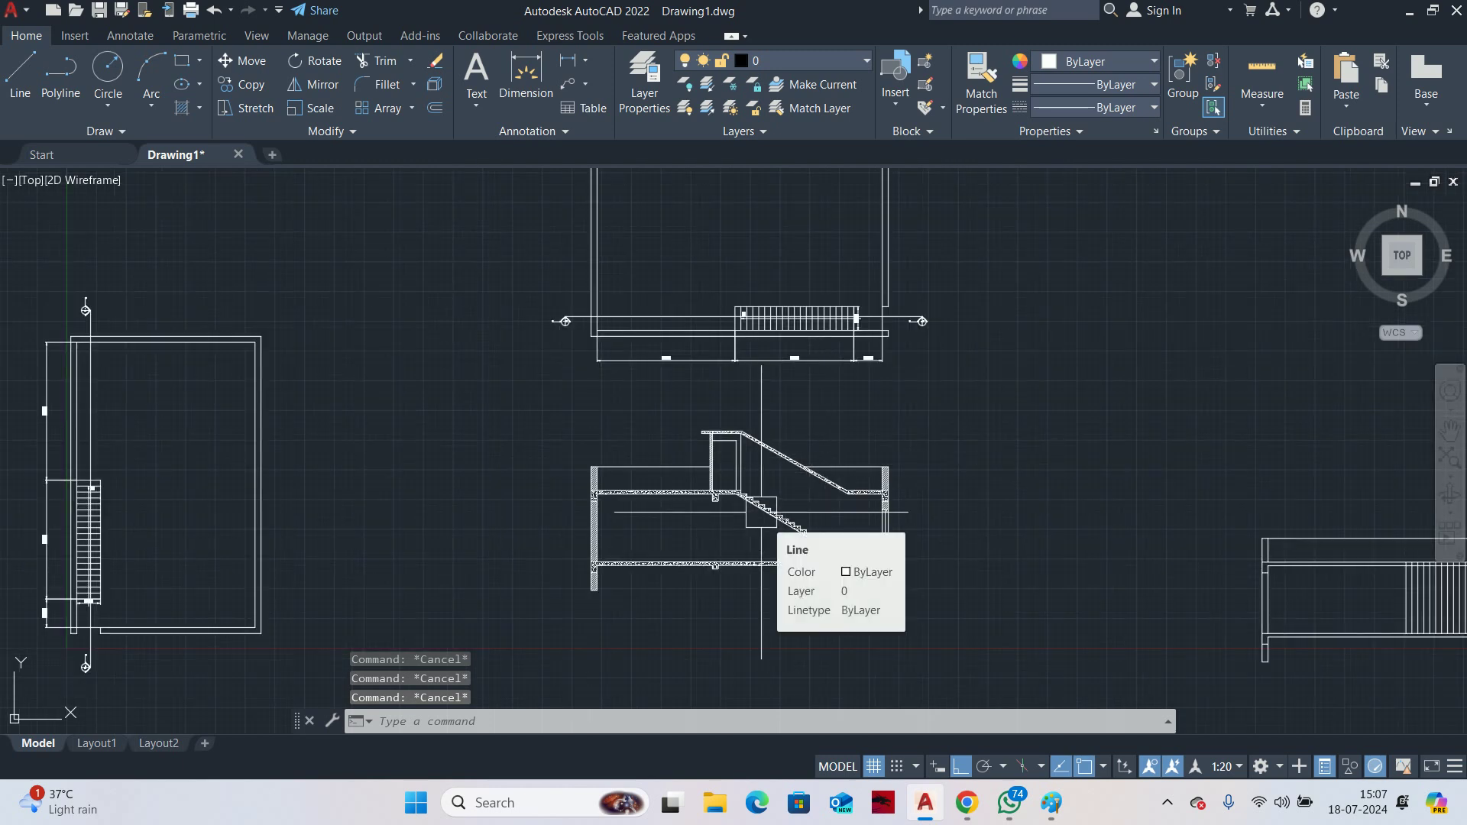
{"action": "scroll", "coordinate": [761, 512], "scroll_direction": "up", "scroll_amount": 4}
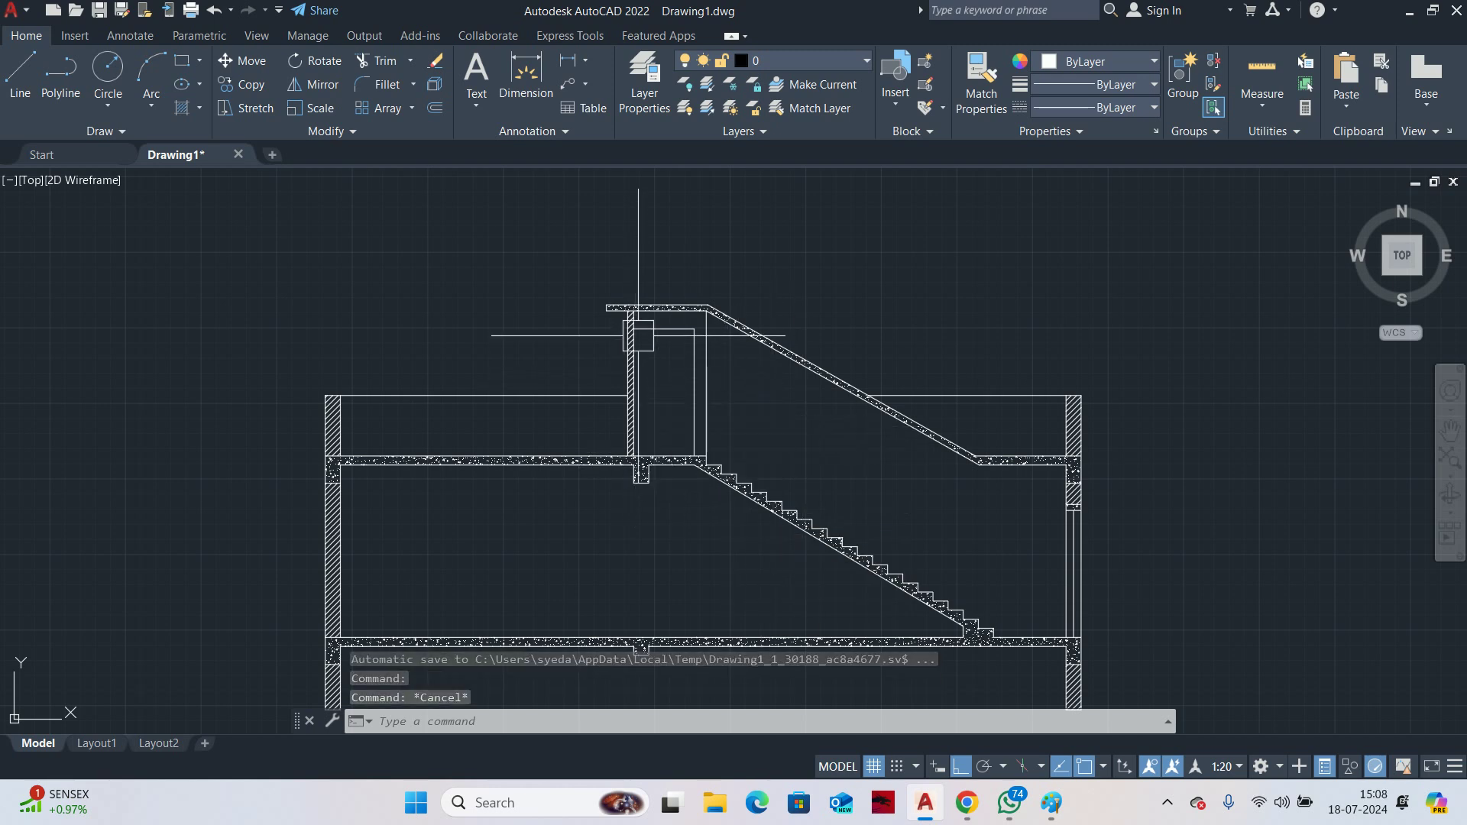
{"action": "scroll", "coordinate": [640, 336], "scroll_direction": "up", "scroll_amount": 2}
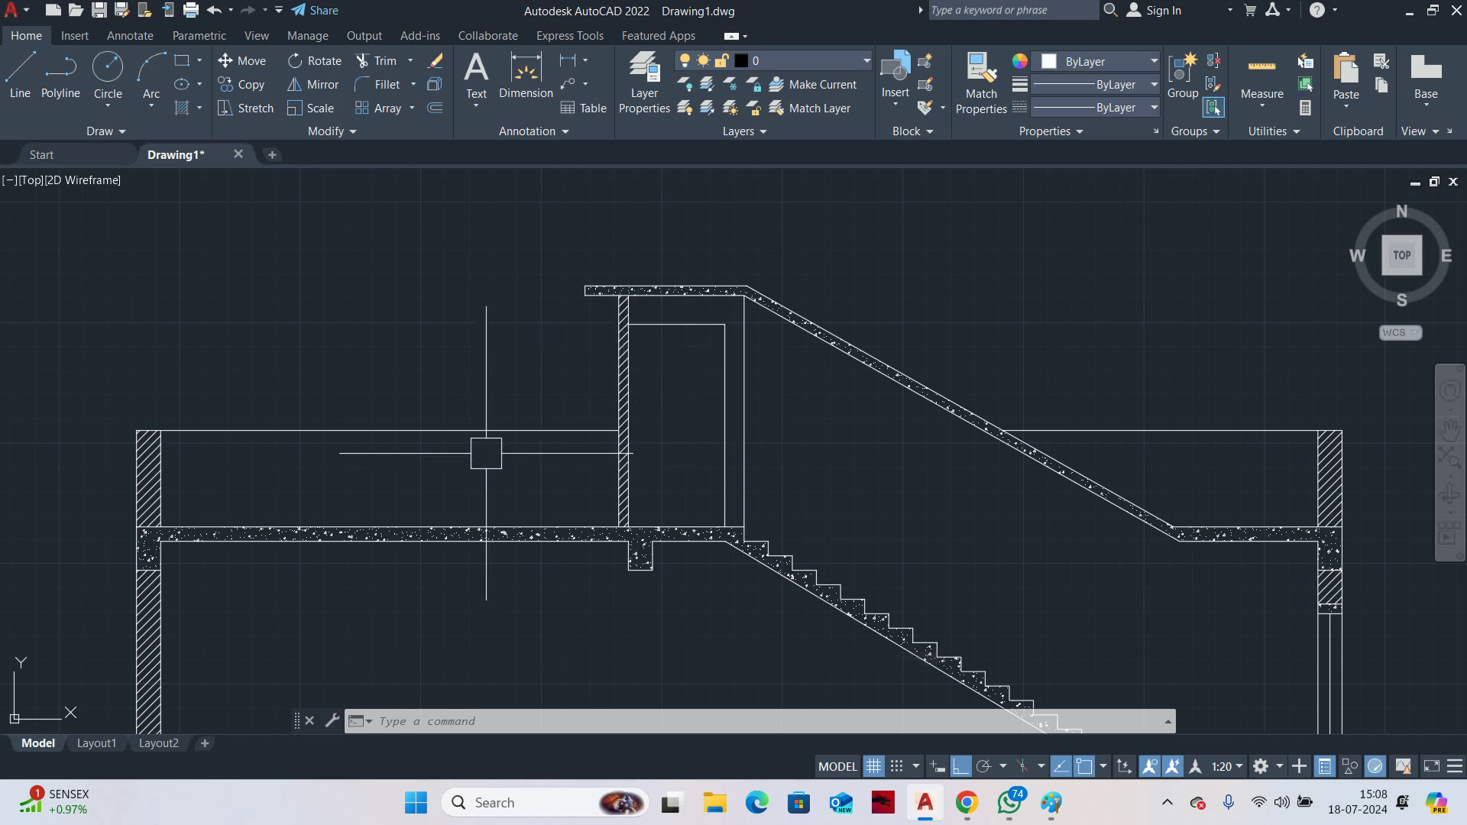
{"action": "key", "text": "Escape"}
{"action": "key", "text": "Escape"}
{"action": "key", "text": "Escape"}
{"action": "scroll", "coordinate": [626, 408], "scroll_direction": "down", "scroll_amount": 3}
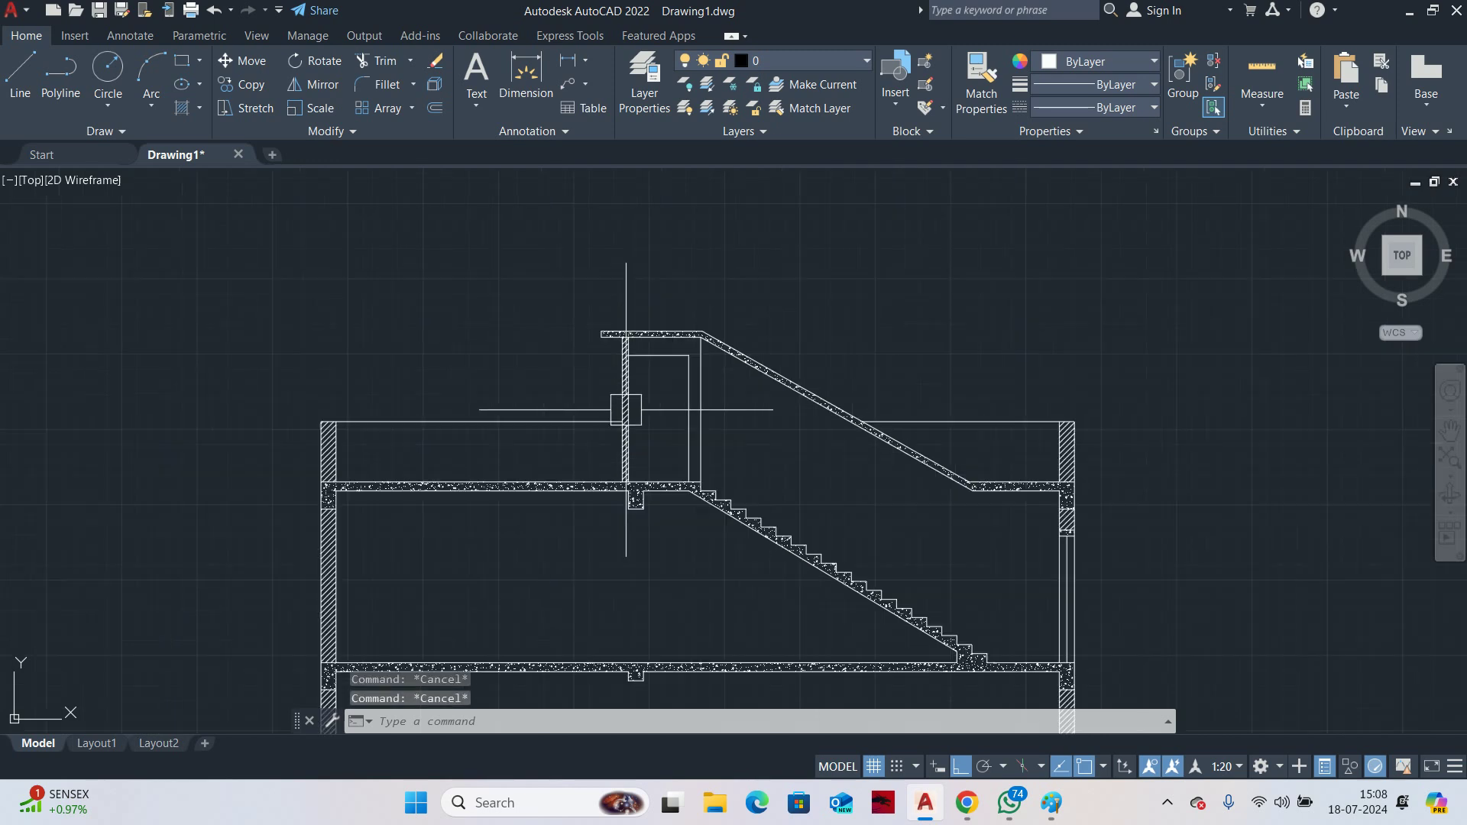
Draw a vertical line 1200 long in the empty space to the right of the section
{"action": "scroll", "coordinate": [696, 498], "scroll_direction": "up", "scroll_amount": 2}
{"action": "middle_click_drag", "start_coordinate": [885, 535], "coordinate": [762, 557]}
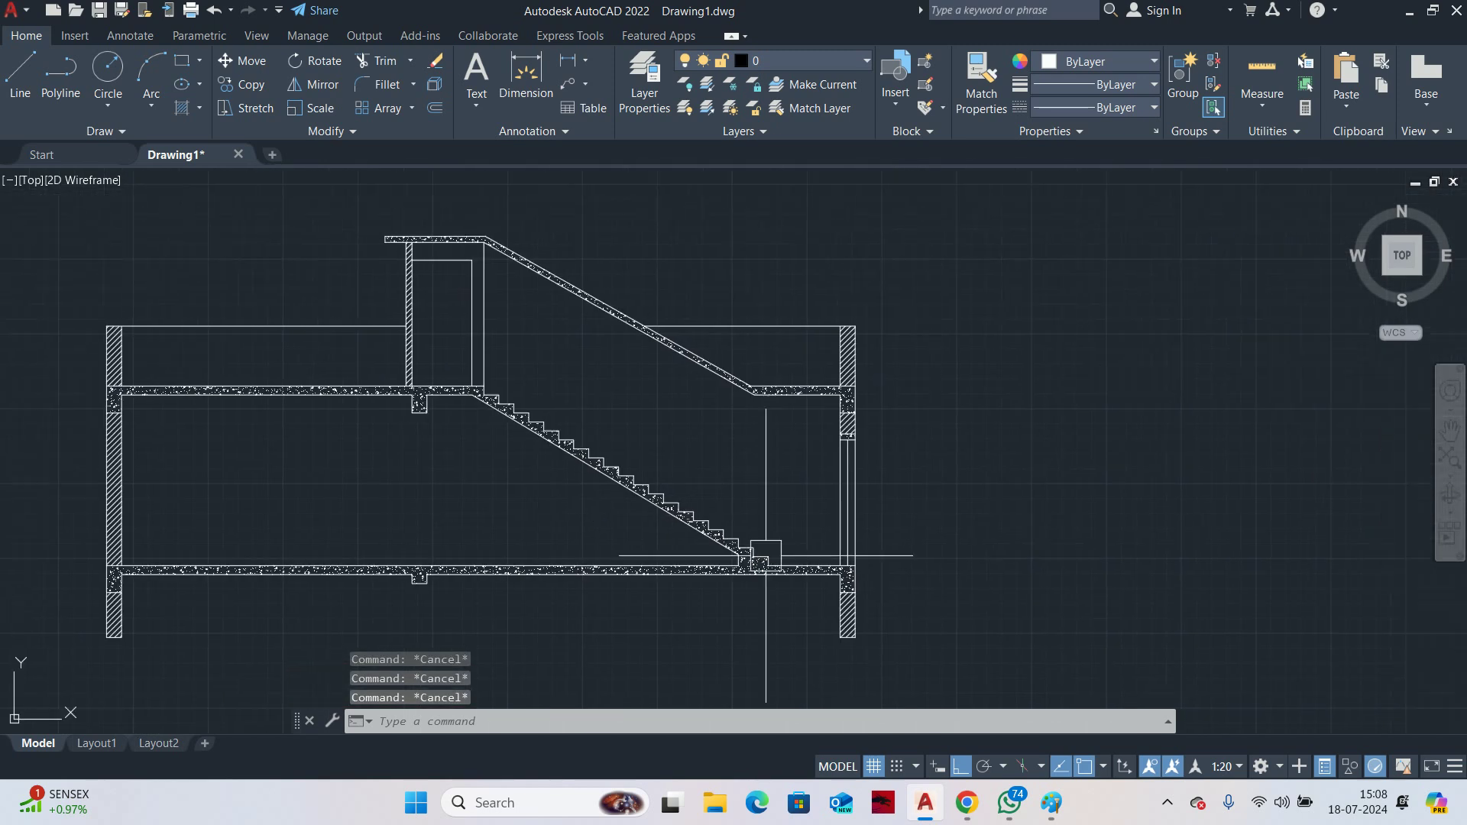
{"action": "type", "text": "L"}
{"action": "key", "text": "Return"}
{"action": "scroll", "coordinate": [765, 562], "scroll_direction": "up", "scroll_amount": 4}
{"action": "left_click", "coordinate": [876, 545]}
{"action": "scroll", "coordinate": [876, 544], "scroll_direction": "down", "scroll_amount": 2}
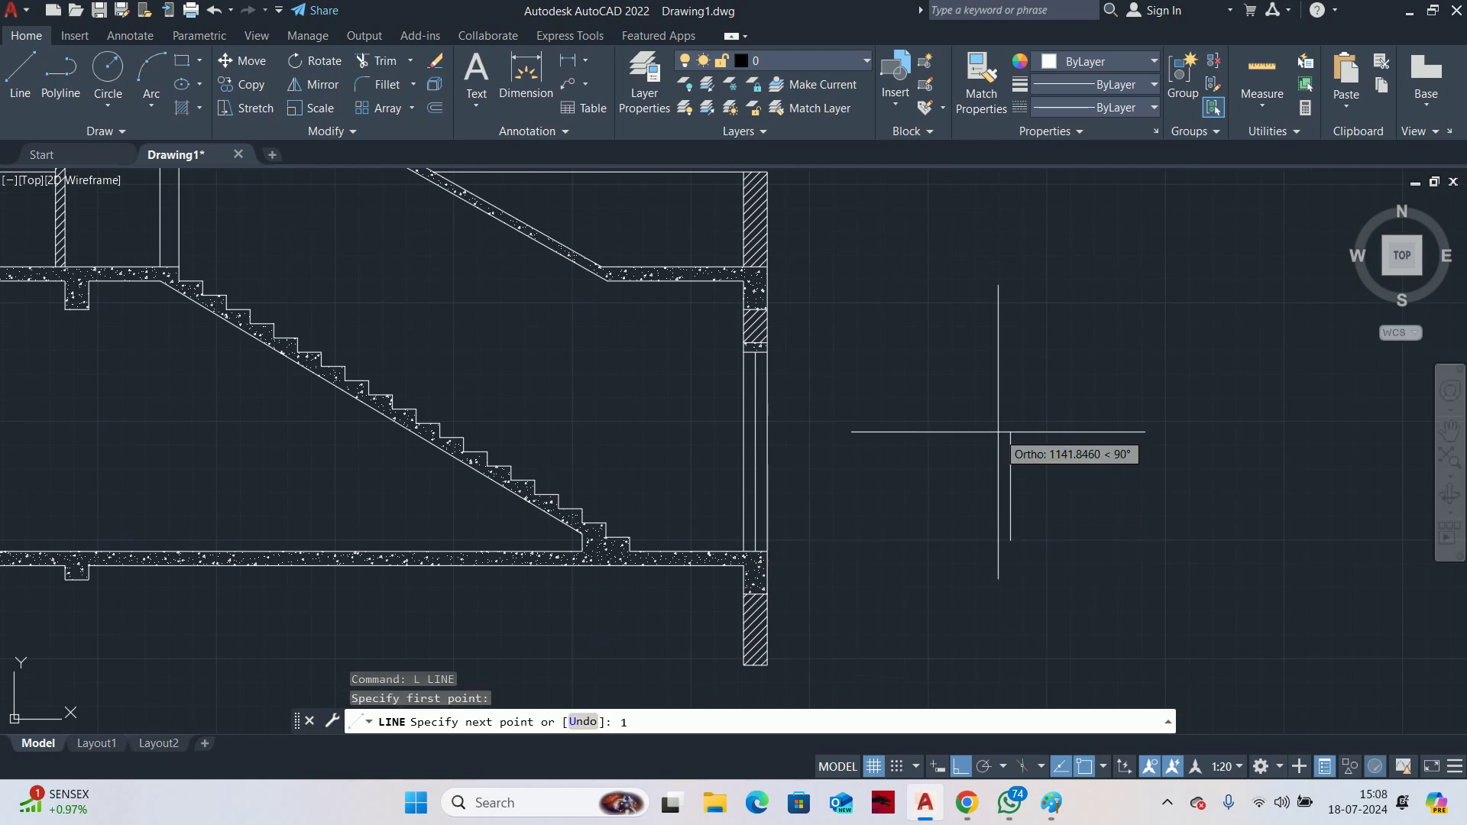
{"action": "type", "text": "1200"}
{"action": "key", "text": "Return"}
{"action": "key", "text": "Escape"}
Offset the 1200 vertical line 20 to the left to form the railing post's two sides
{"action": "scroll", "coordinate": [986, 448], "scroll_direction": "up", "scroll_amount": 2}
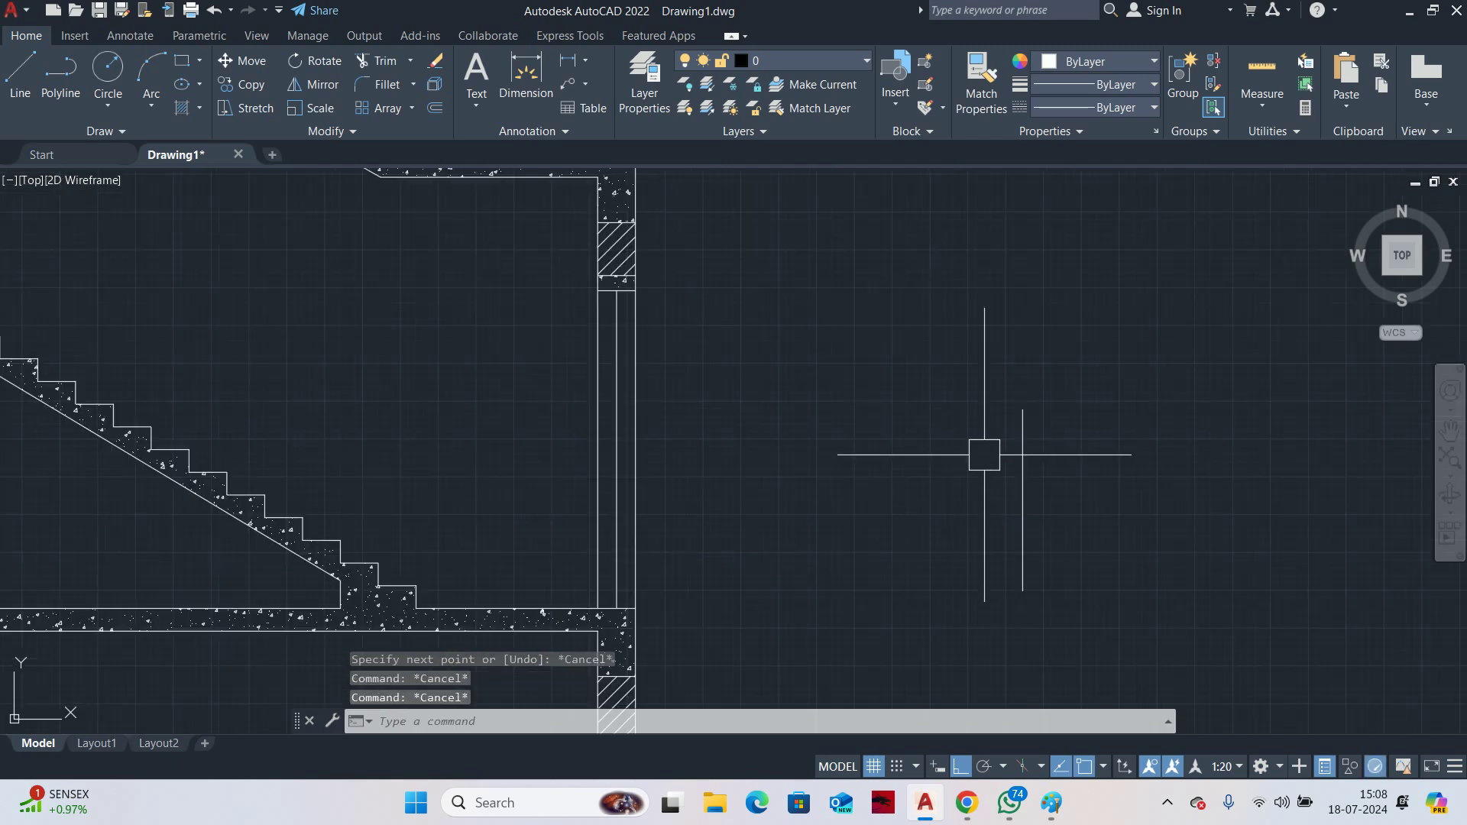
{"action": "type", "text": "o"}
{"action": "key", "text": "Return"}
{"action": "type", "text": "2"}
{"action": "key", "text": "Return"}
{"action": "left_click", "coordinate": [1023, 475]}
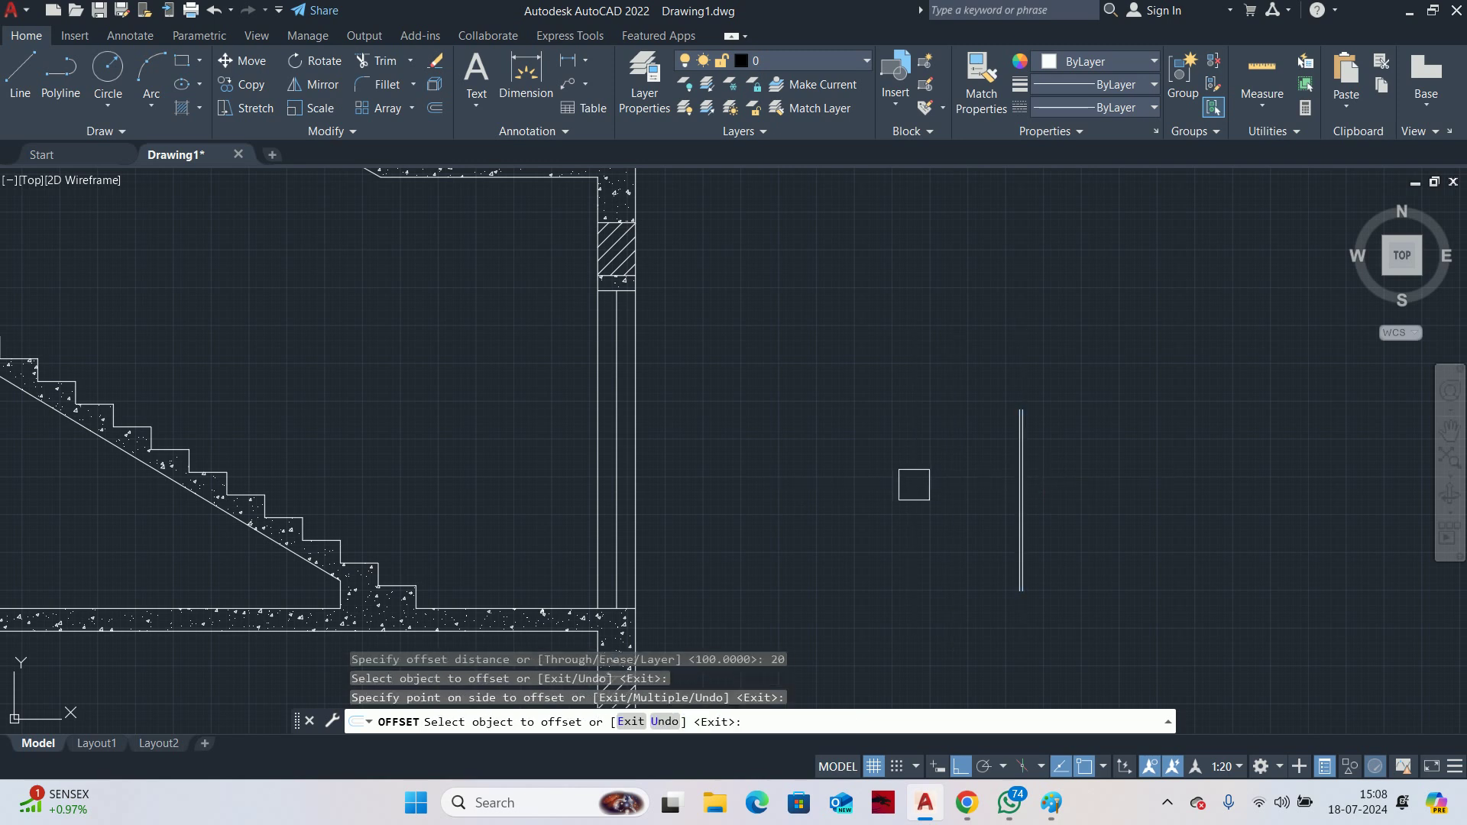
{"action": "left_click", "coordinate": [914, 485]}
{"action": "key", "text": "Escape"}
{"action": "key", "text": "Escape"}
Draw a rectangle 40 long and 20 wide beside the upper end of the post lines
{"action": "scroll", "coordinate": [1021, 428], "scroll_direction": "up", "scroll_amount": 2}
{"action": "type", "text": "rec"}
{"action": "key", "text": "Return"}
{"action": "left_click", "coordinate": [1022, 501]}
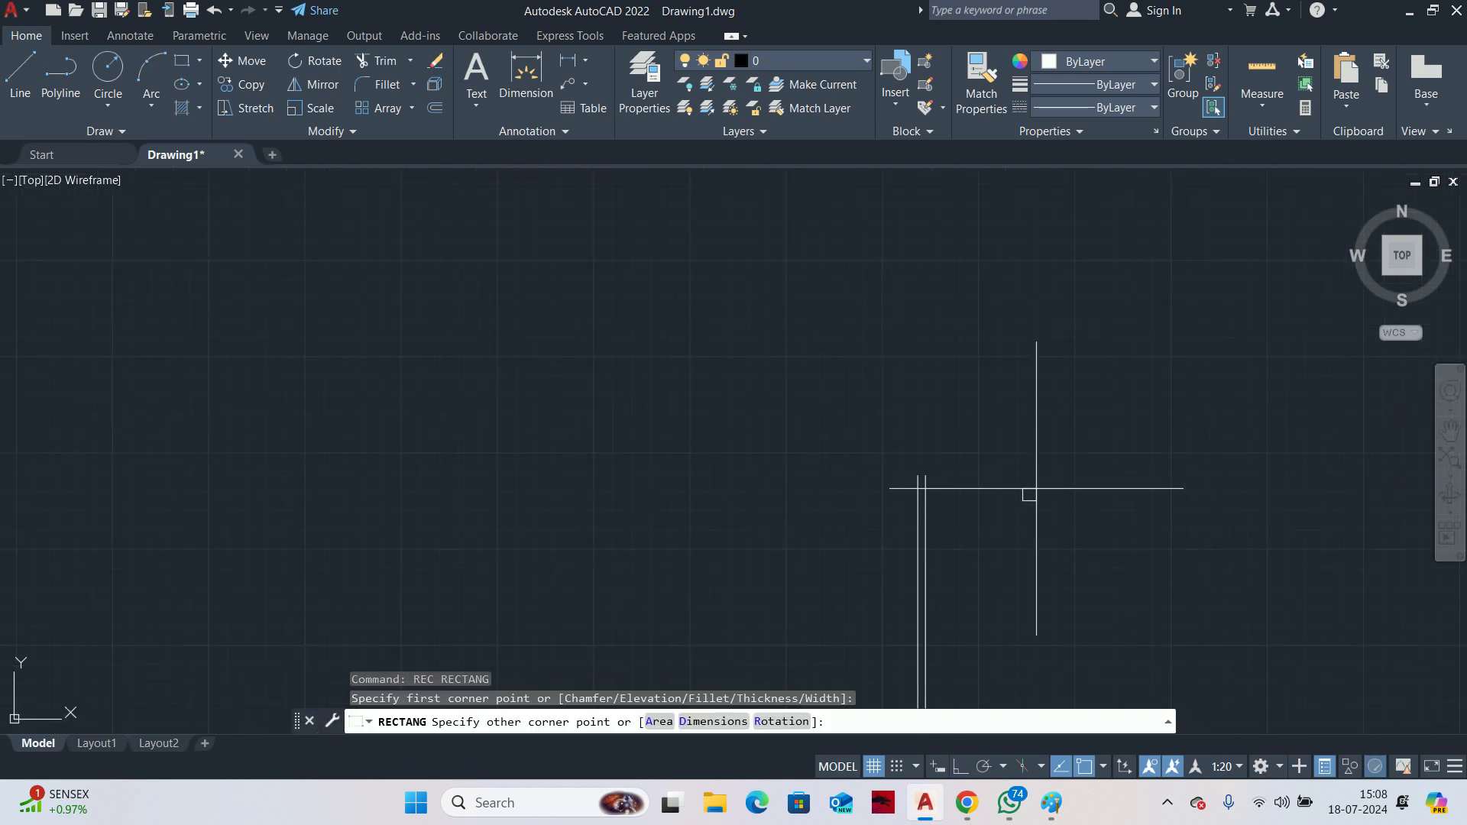
{"action": "type", "text": "d"}
{"action": "key", "text": "Return"}
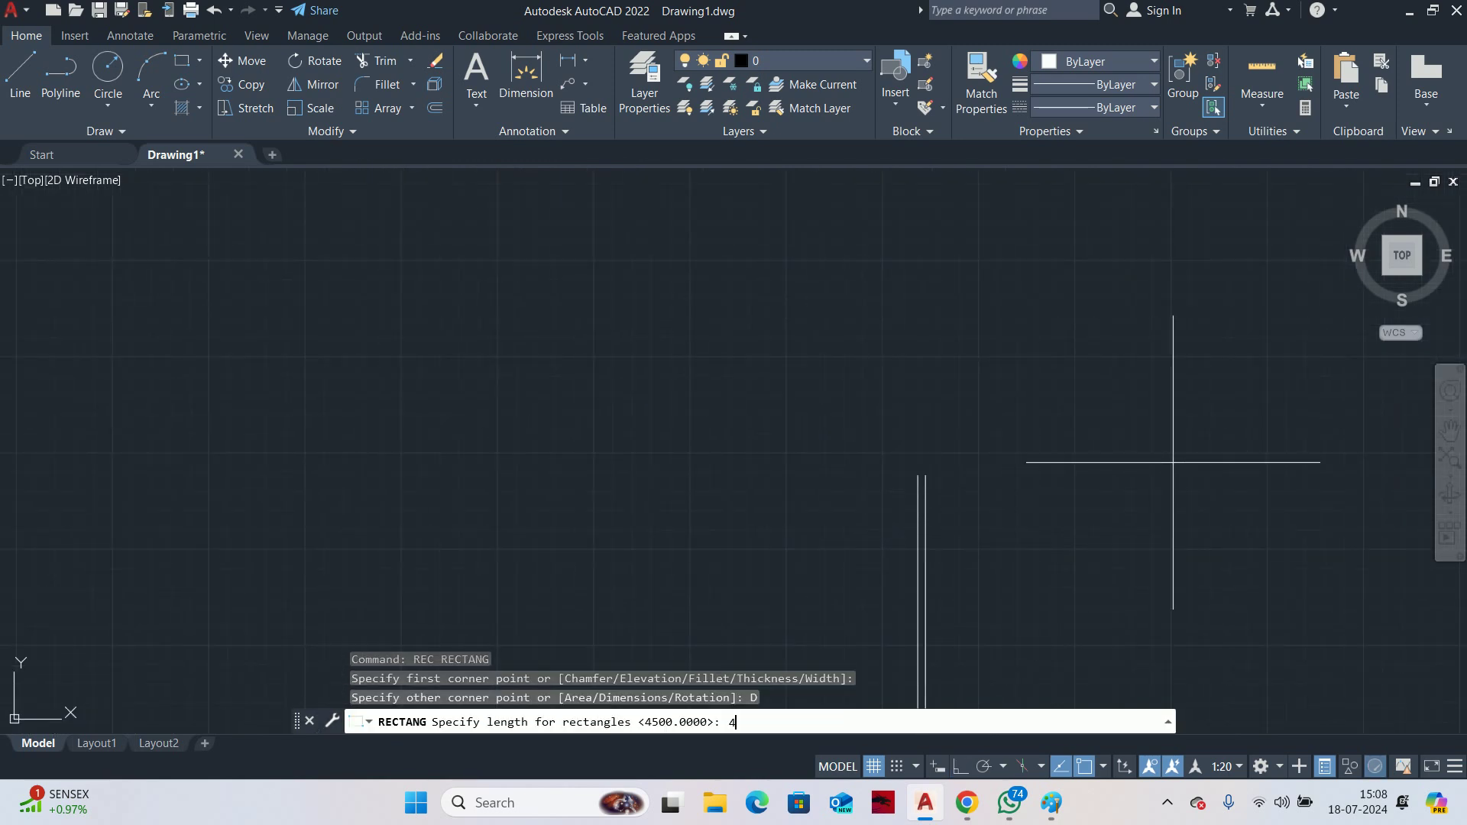
{"action": "key", "text": "Return"}
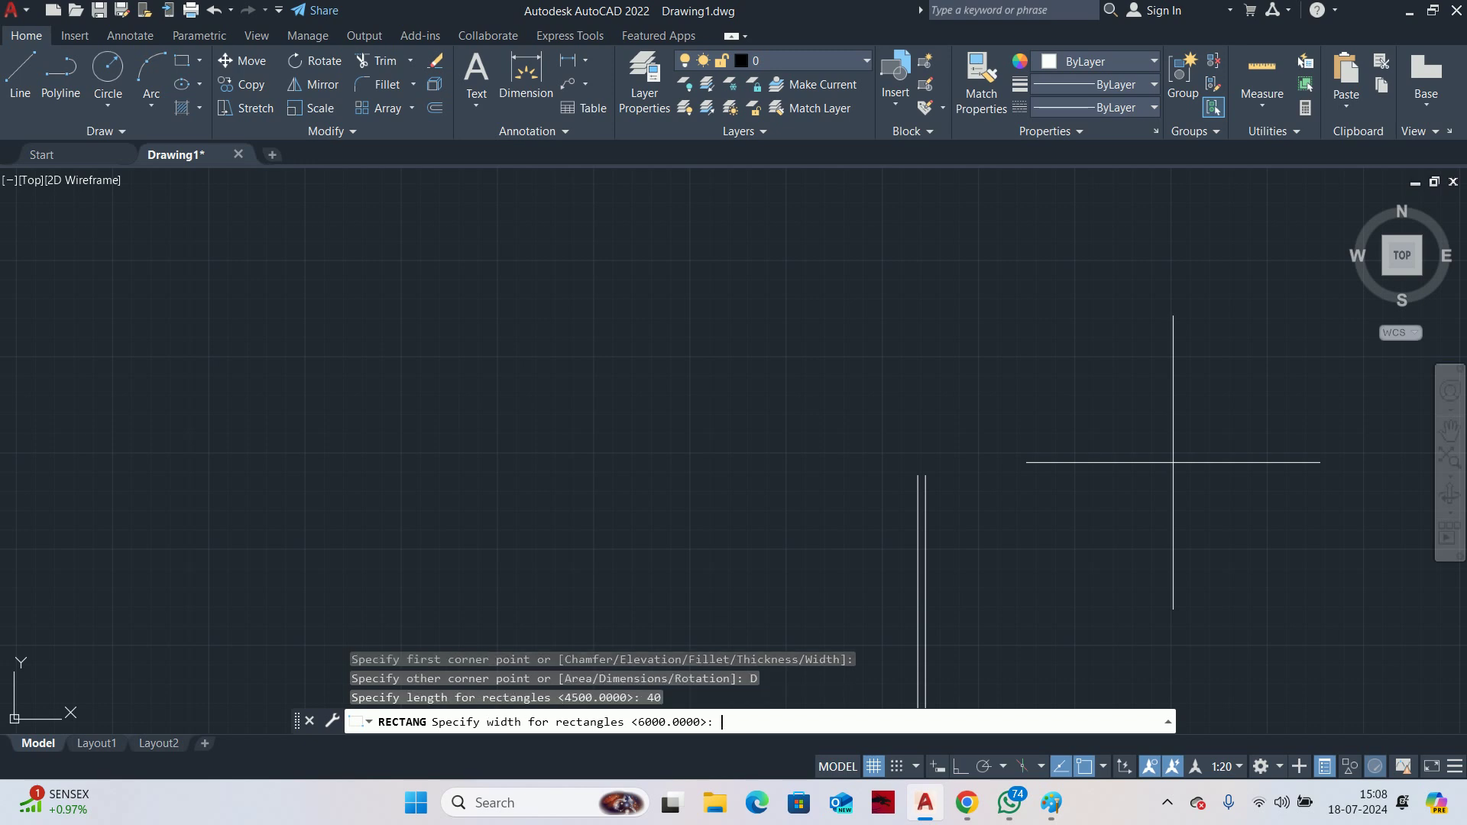
{"action": "type", "text": "20"}
{"action": "key", "text": "Return"}
{"action": "left_click", "coordinate": [1062, 459]}
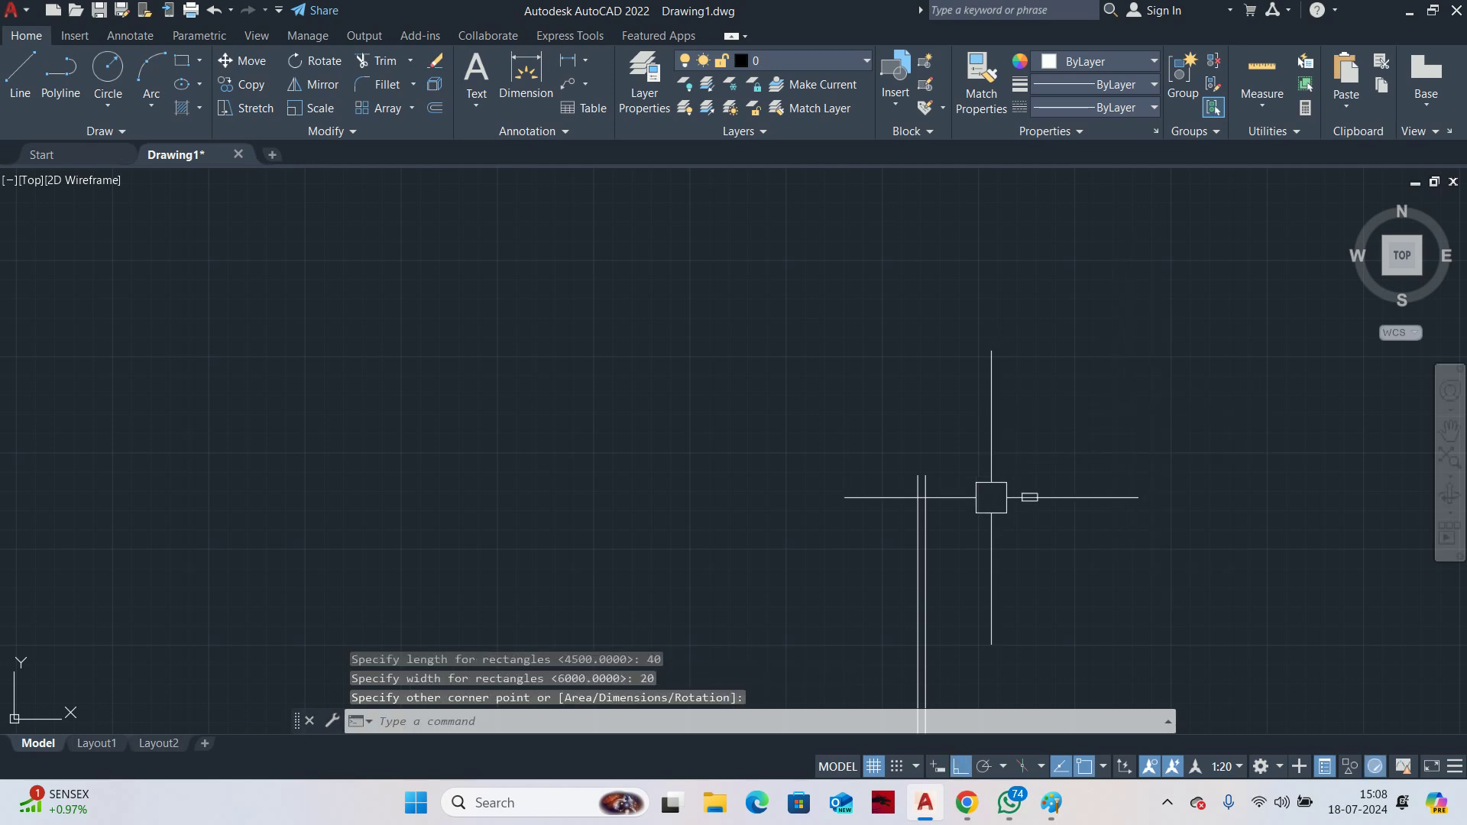
{"action": "key", "text": "Escape"}
{"action": "key", "text": "Escape"}
Fillet the two left corners of the small rectangle with radius 5, using the Multiple option
{"action": "scroll", "coordinate": [989, 497], "scroll_direction": "up", "scroll_amount": 5}
{"action": "key", "text": "Escape"}
{"action": "type", "text": "f"}
{"action": "key", "text": "Return"}
{"action": "type", "text": "r"}
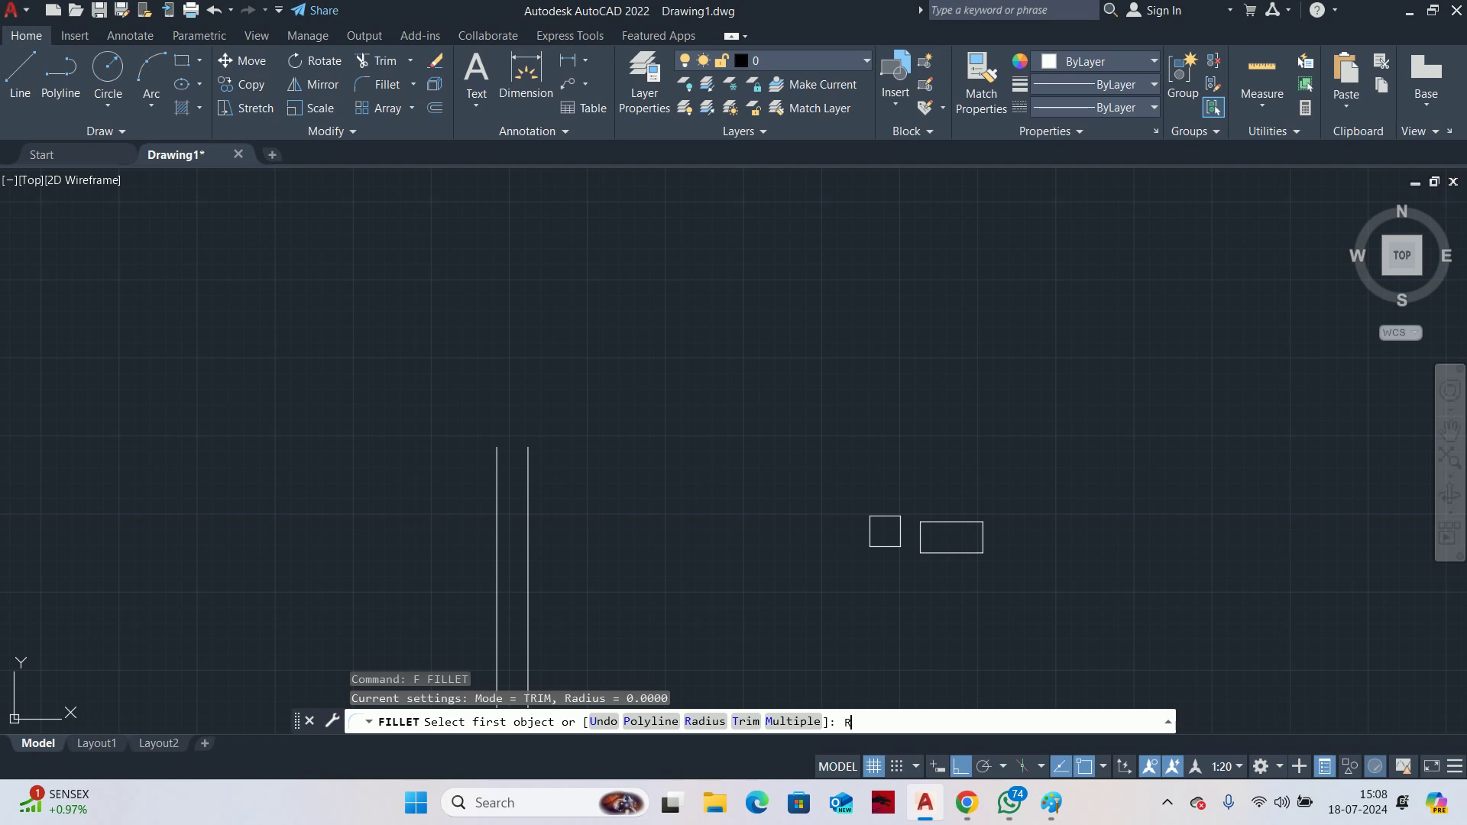
{"action": "key", "text": "Return"}
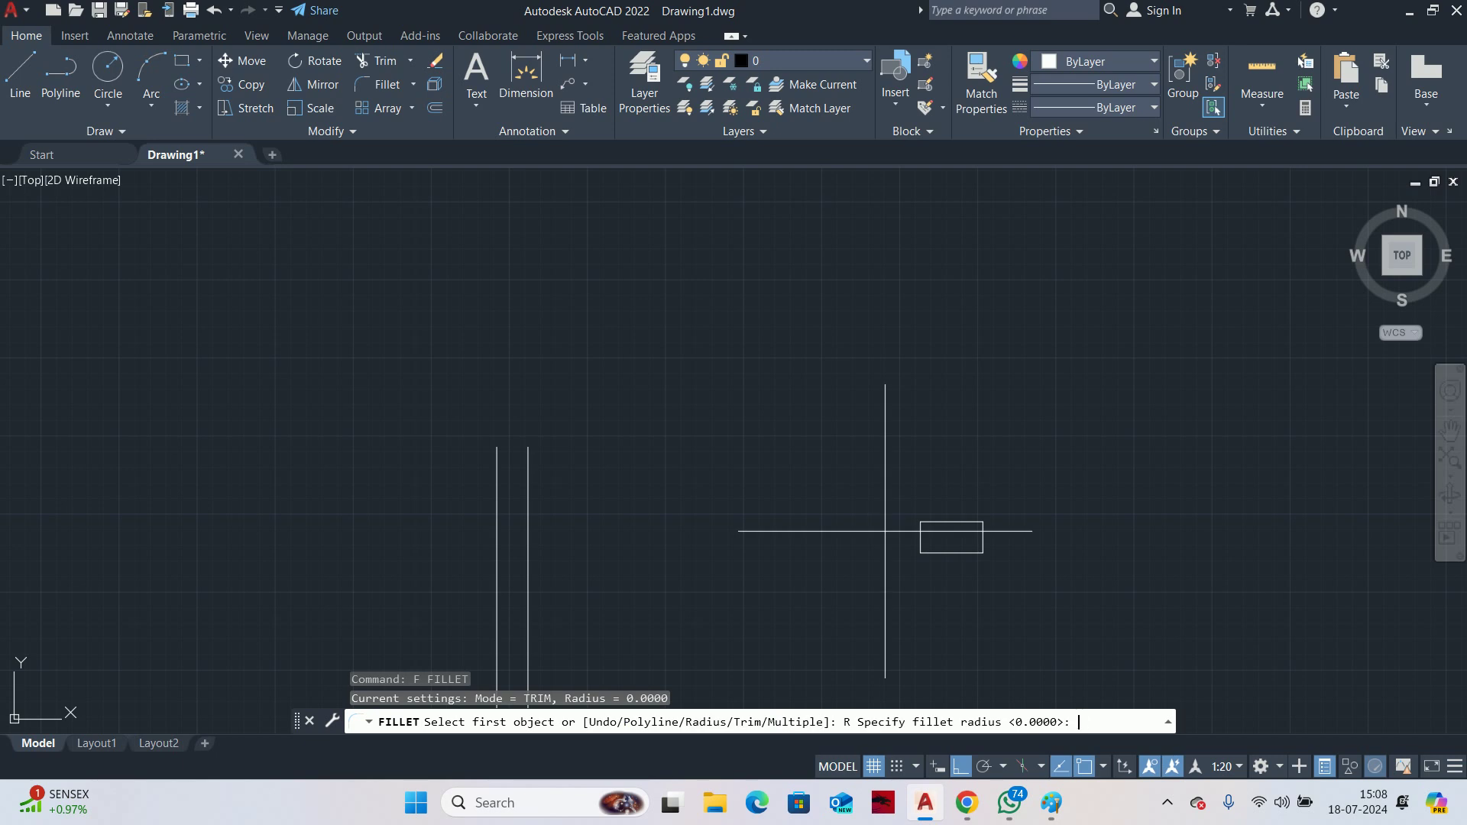
{"action": "type", "text": "5"}
{"action": "key", "text": "Return"}
{"action": "key", "text": "Return"}
{"action": "scroll", "coordinate": [950, 538], "scroll_direction": "up", "scroll_amount": 2}
{"action": "left_click", "coordinate": [941, 561]}
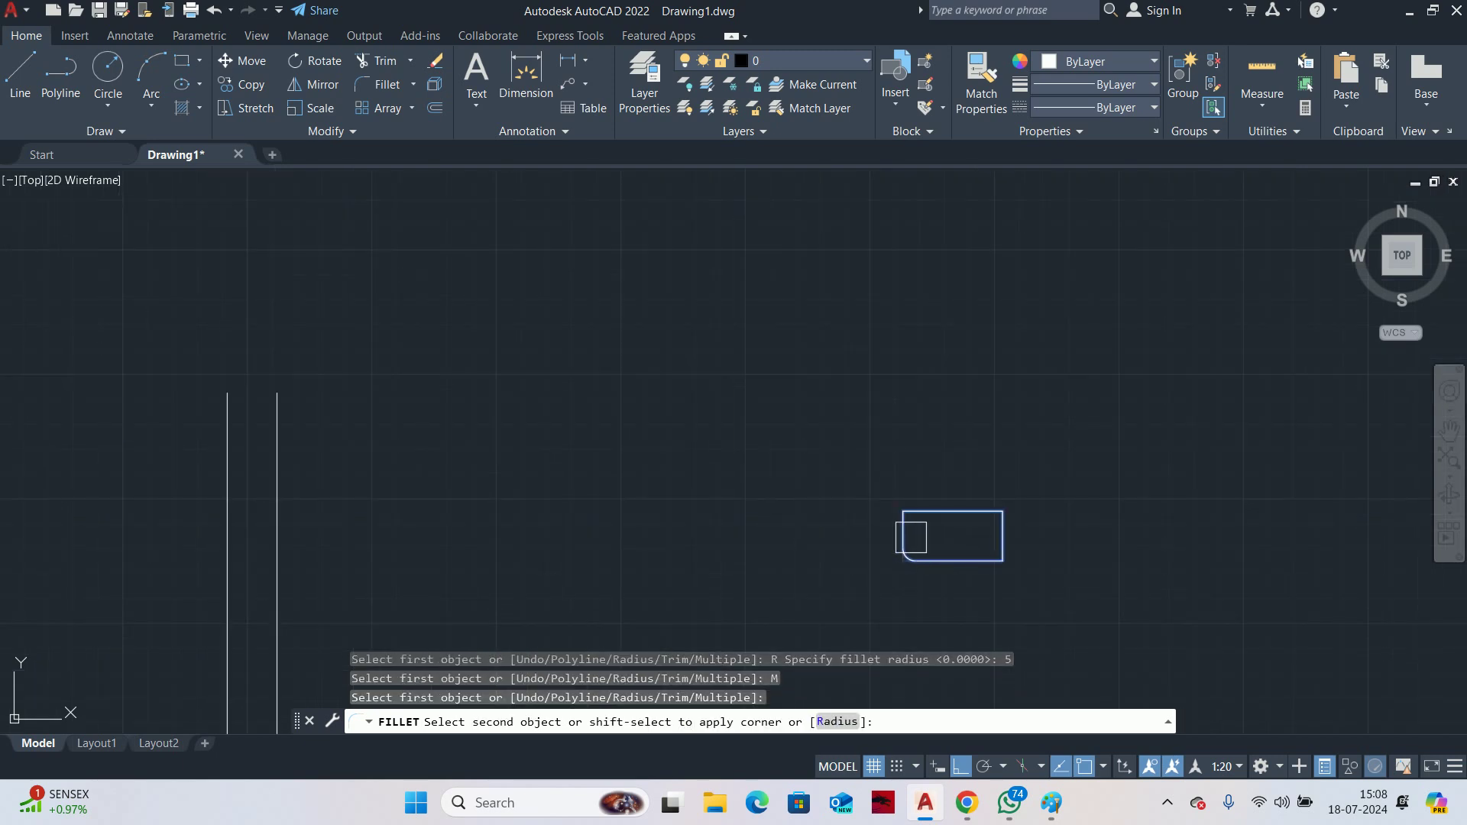
{"action": "left_click", "coordinate": [905, 533]}
{"action": "scroll", "coordinate": [899, 528], "scroll_direction": "up", "scroll_amount": 2}
{"action": "left_click", "coordinate": [904, 518]}
{"action": "left_click", "coordinate": [954, 487]}
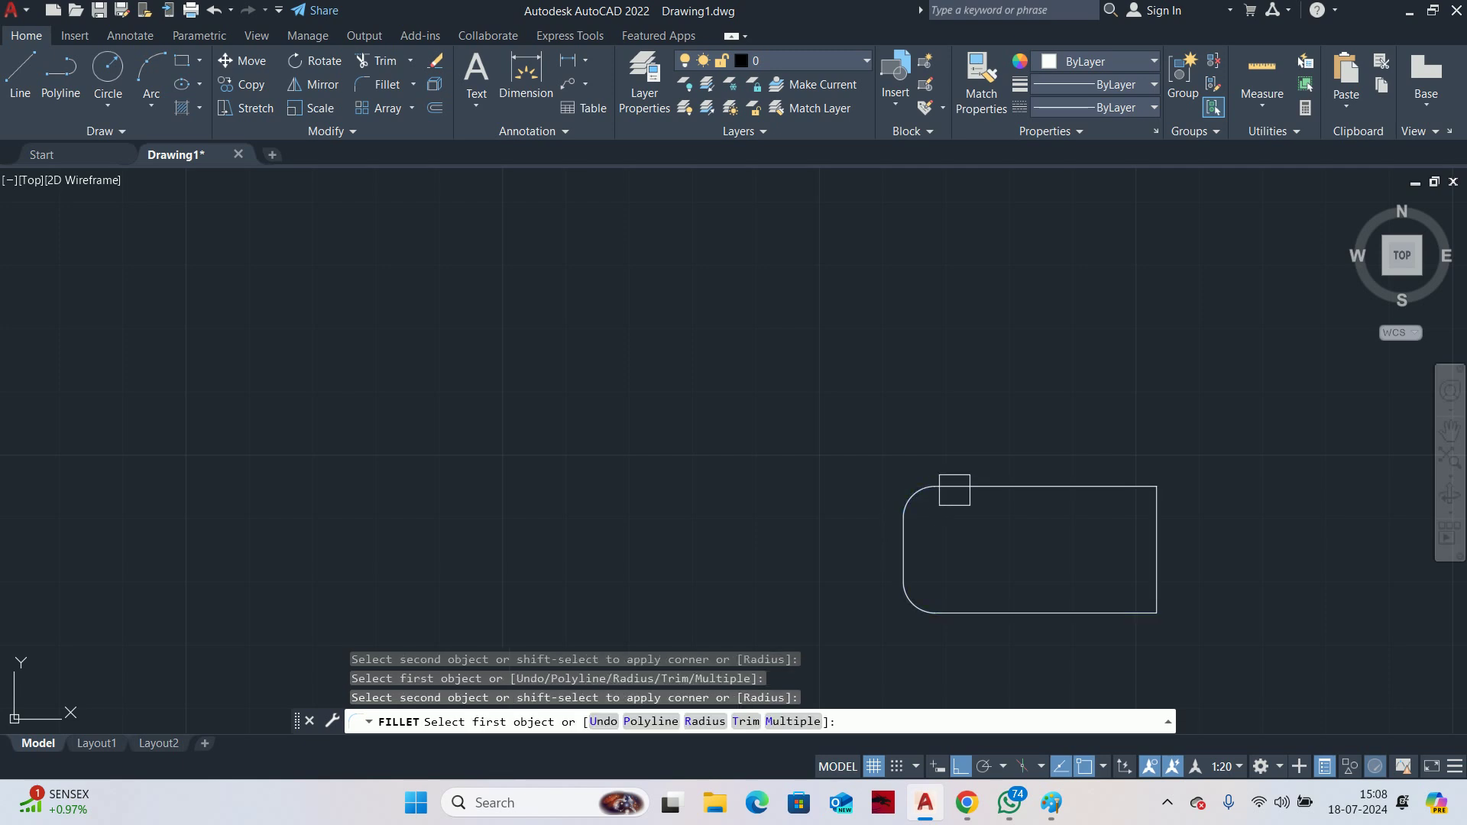
{"action": "scroll", "coordinate": [956, 502], "scroll_direction": "down", "scroll_amount": 5}
{"action": "key", "text": "Escape"}
{"action": "key", "text": "Escape"}
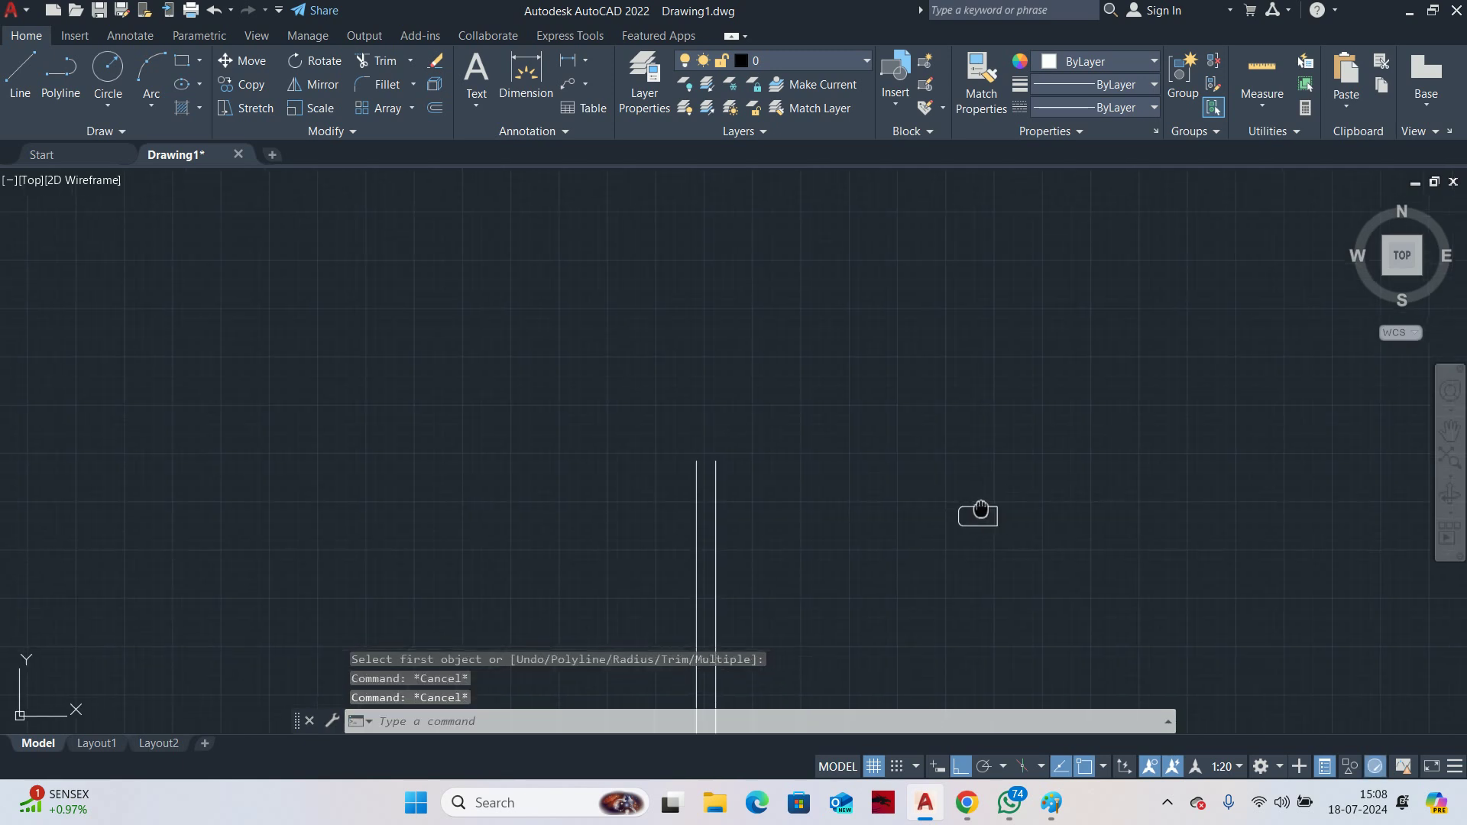
Move the filleted rectangle by its centre to the midpoint between the upper ends of the two post lines
{"action": "type", "text": "M"}
{"action": "key", "text": "Return"}
{"action": "left_click", "coordinate": [982, 499]}
{"action": "key", "text": "Return"}
{"action": "scroll", "coordinate": [973, 506], "scroll_direction": "up", "scroll_amount": 4}
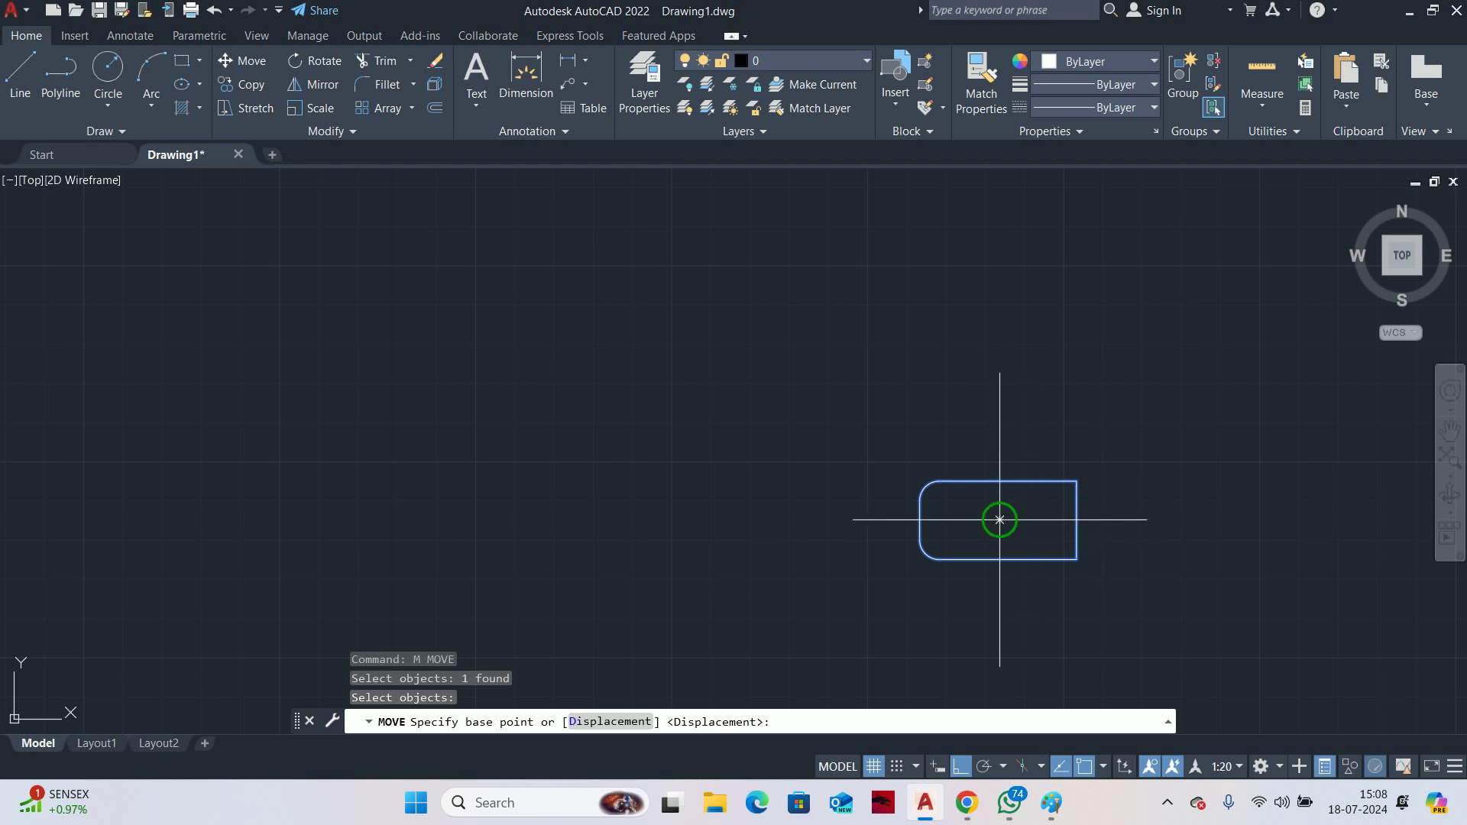
{"action": "left_click", "coordinate": [999, 520]}
{"action": "scroll", "coordinate": [1036, 492], "scroll_direction": "down", "scroll_amount": 4}
{"action": "middle_click_drag", "start_coordinate": [833, 498], "coordinate": [955, 501]}
{"action": "type", "text": "M"}
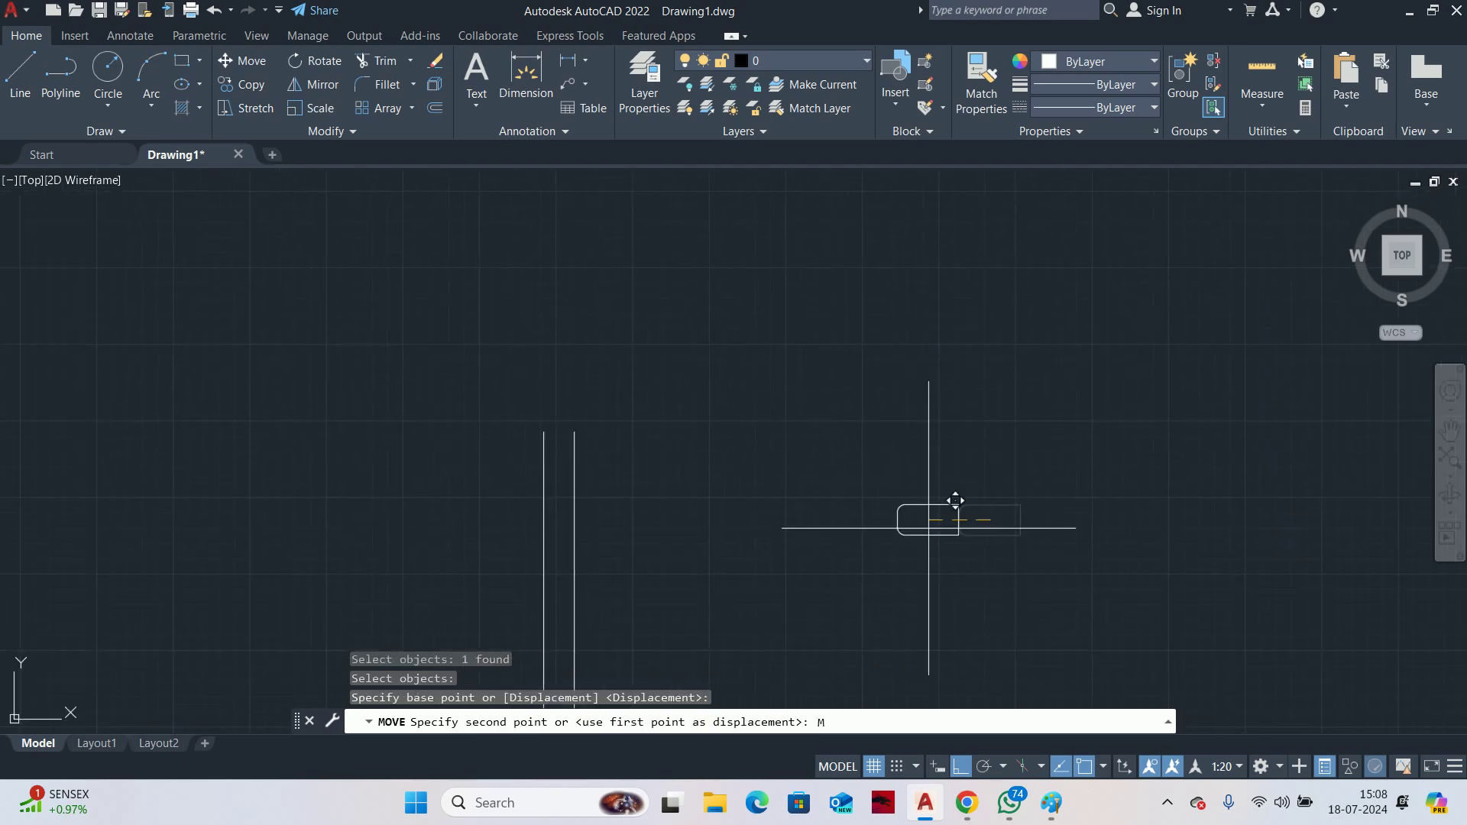
{"action": "type", "text": "TP"}
{"action": "key", "text": "Return"}
{"action": "scroll", "coordinate": [675, 487], "scroll_direction": "up", "scroll_amount": 4}
{"action": "left_click", "coordinate": [338, 346]}
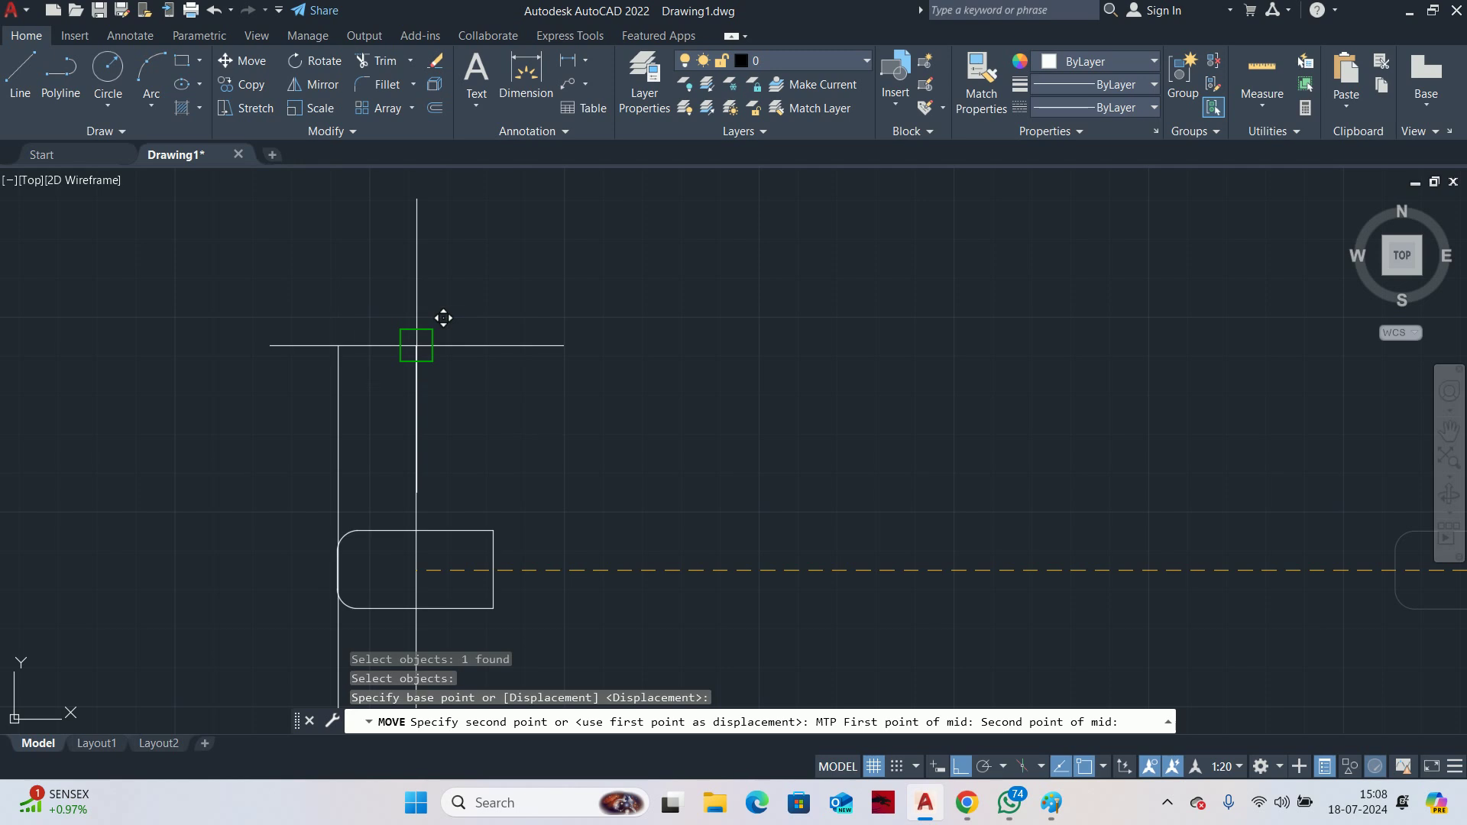
{"action": "left_click", "coordinate": [417, 346]}
{"action": "key", "text": "Escape"}
Move the filleted rectangle up so its lower edge rests on the upper ends of the post lines
{"action": "scroll", "coordinate": [367, 439], "scroll_direction": "down", "scroll_amount": 2}
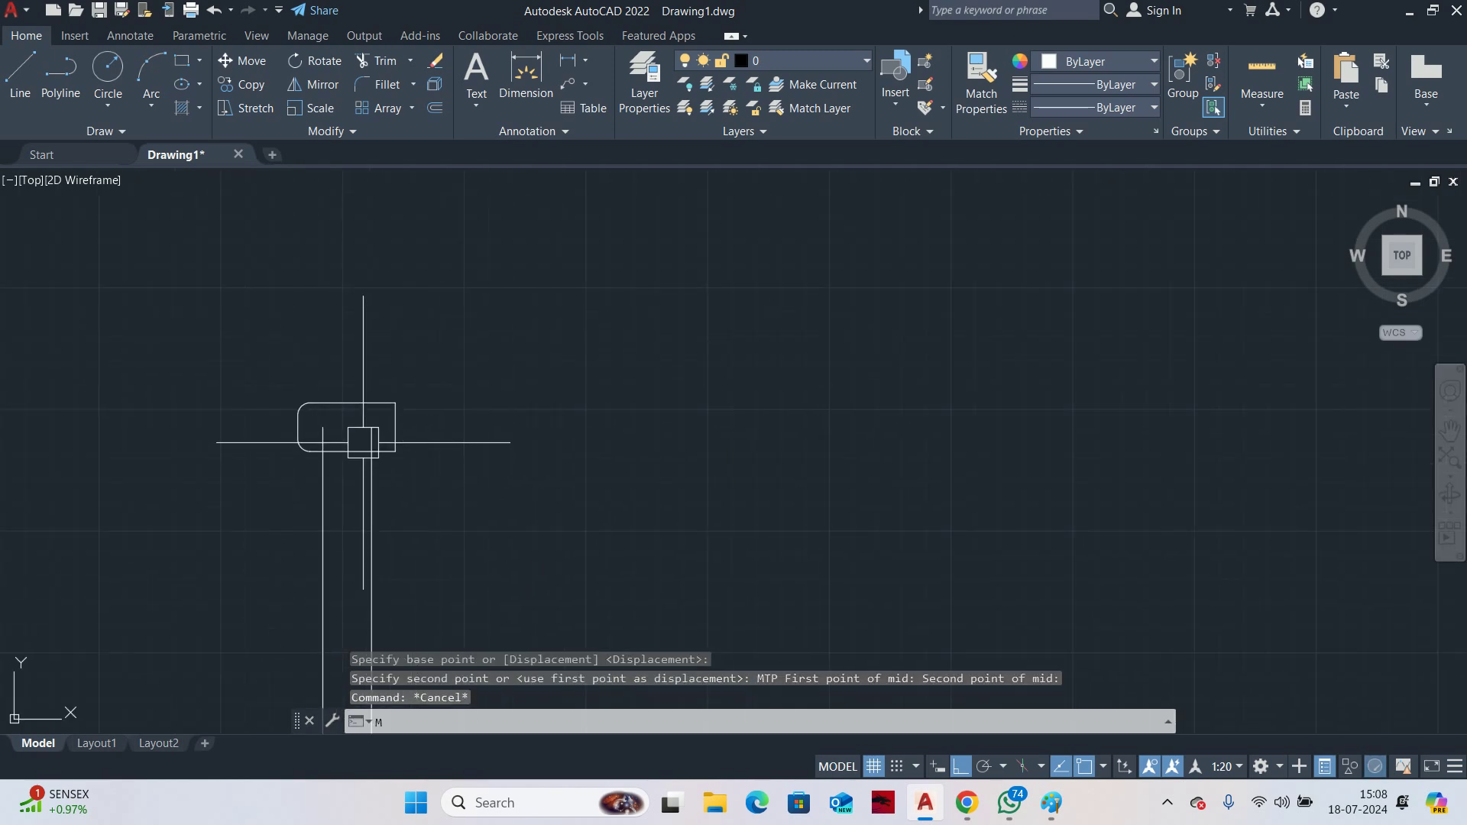
{"action": "key", "text": "Return"}
{"action": "scroll", "coordinate": [321, 451], "scroll_direction": "up", "scroll_amount": 4}
{"action": "left_click", "coordinate": [348, 403]}
{"action": "key", "text": "Return"}
{"action": "left_click", "coordinate": [330, 452]}
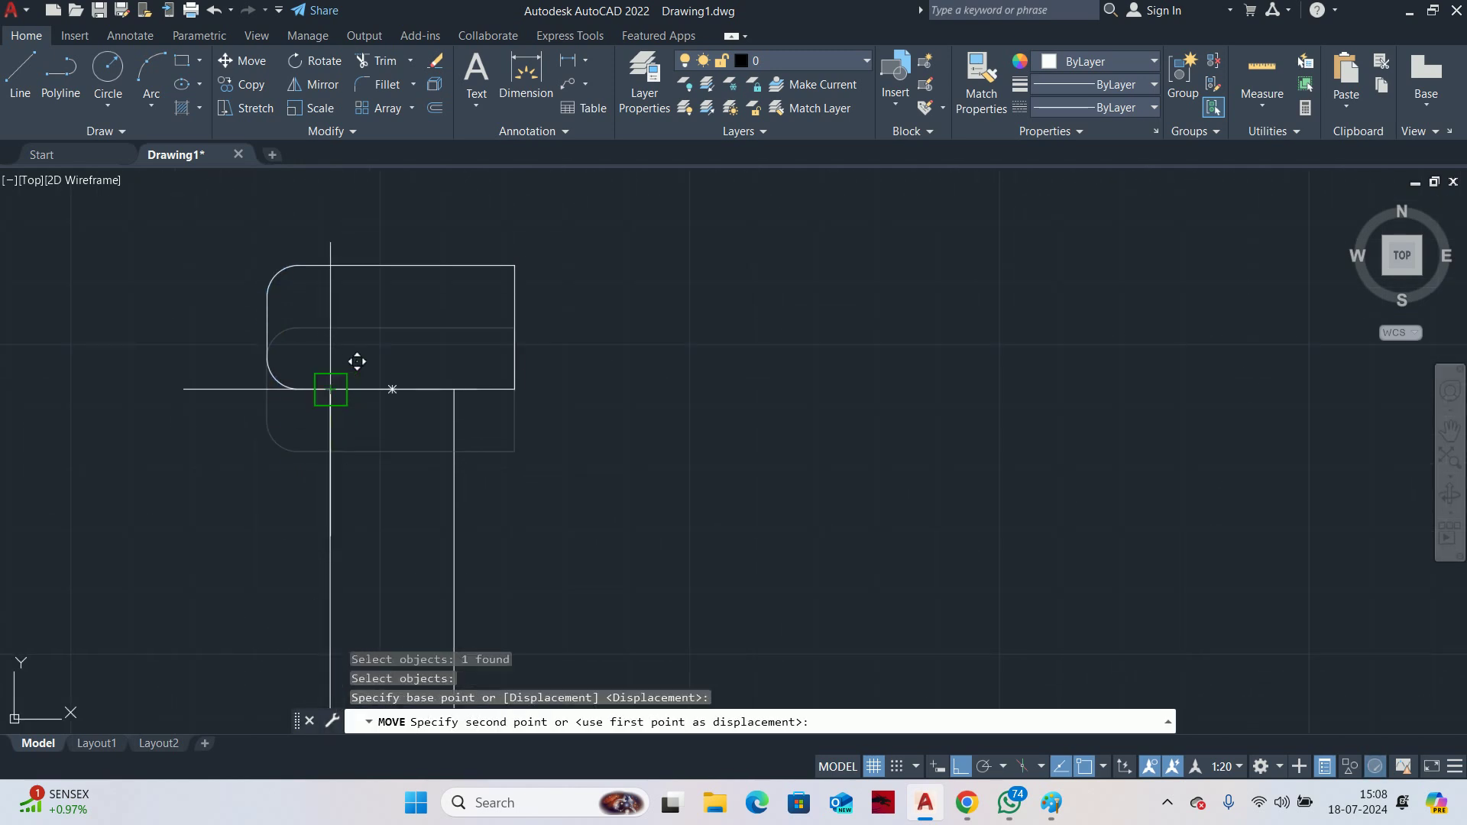
{"action": "left_click", "coordinate": [330, 391]}
{"action": "key", "text": "Escape"}
Stretch the cap and the upper ends of both post lines down by the cap's own height
{"action": "scroll", "coordinate": [461, 426], "scroll_direction": "down", "scroll_amount": 2}
{"action": "type", "text": "s"}
{"action": "key", "text": "Return"}
{"action": "left_click", "coordinate": [507, 436]}
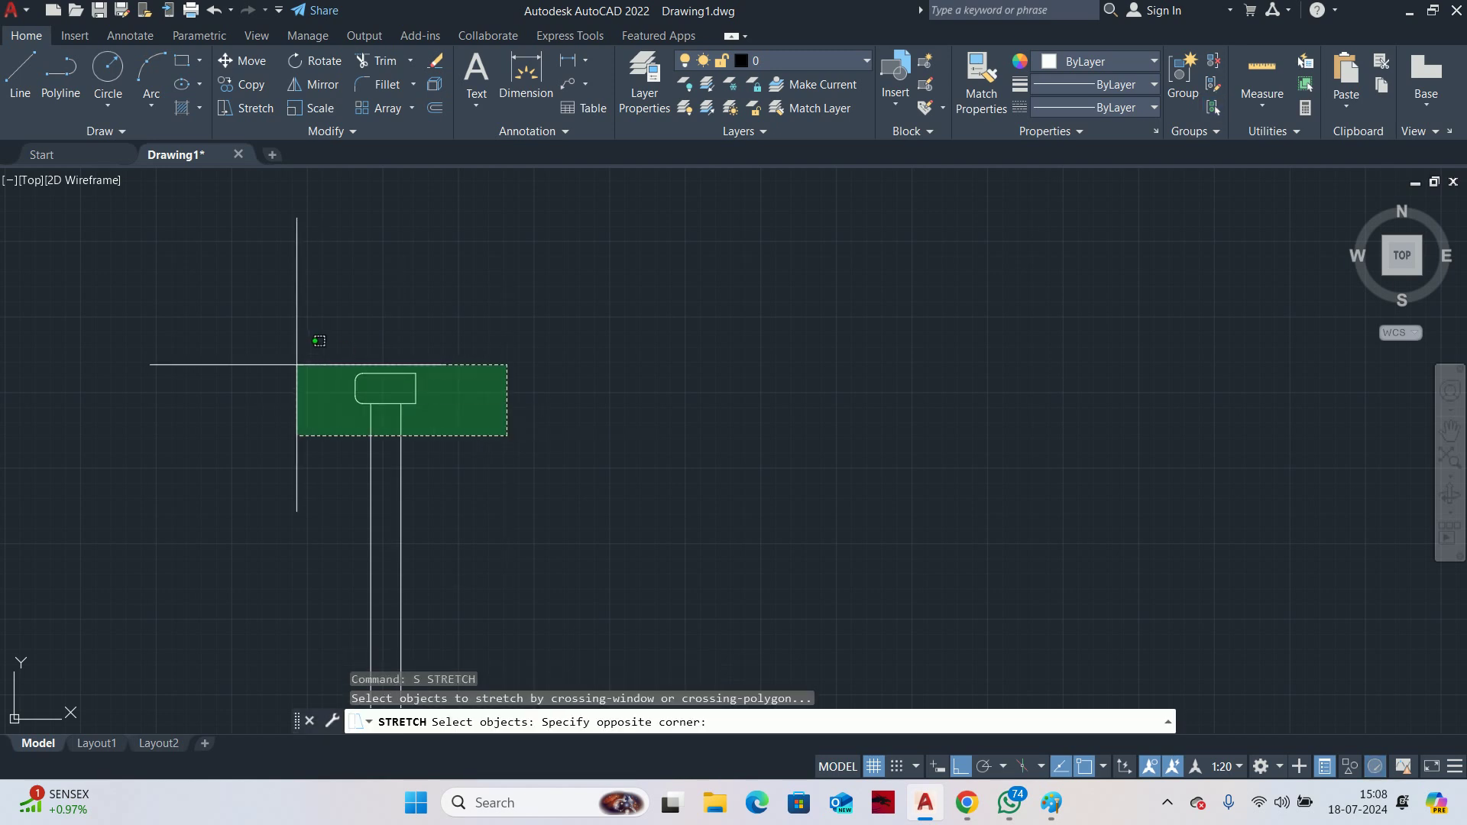
{"action": "left_click", "coordinate": [296, 364]}
{"action": "key", "text": "Return"}
{"action": "scroll", "coordinate": [302, 366], "scroll_direction": "up", "scroll_amount": 4}
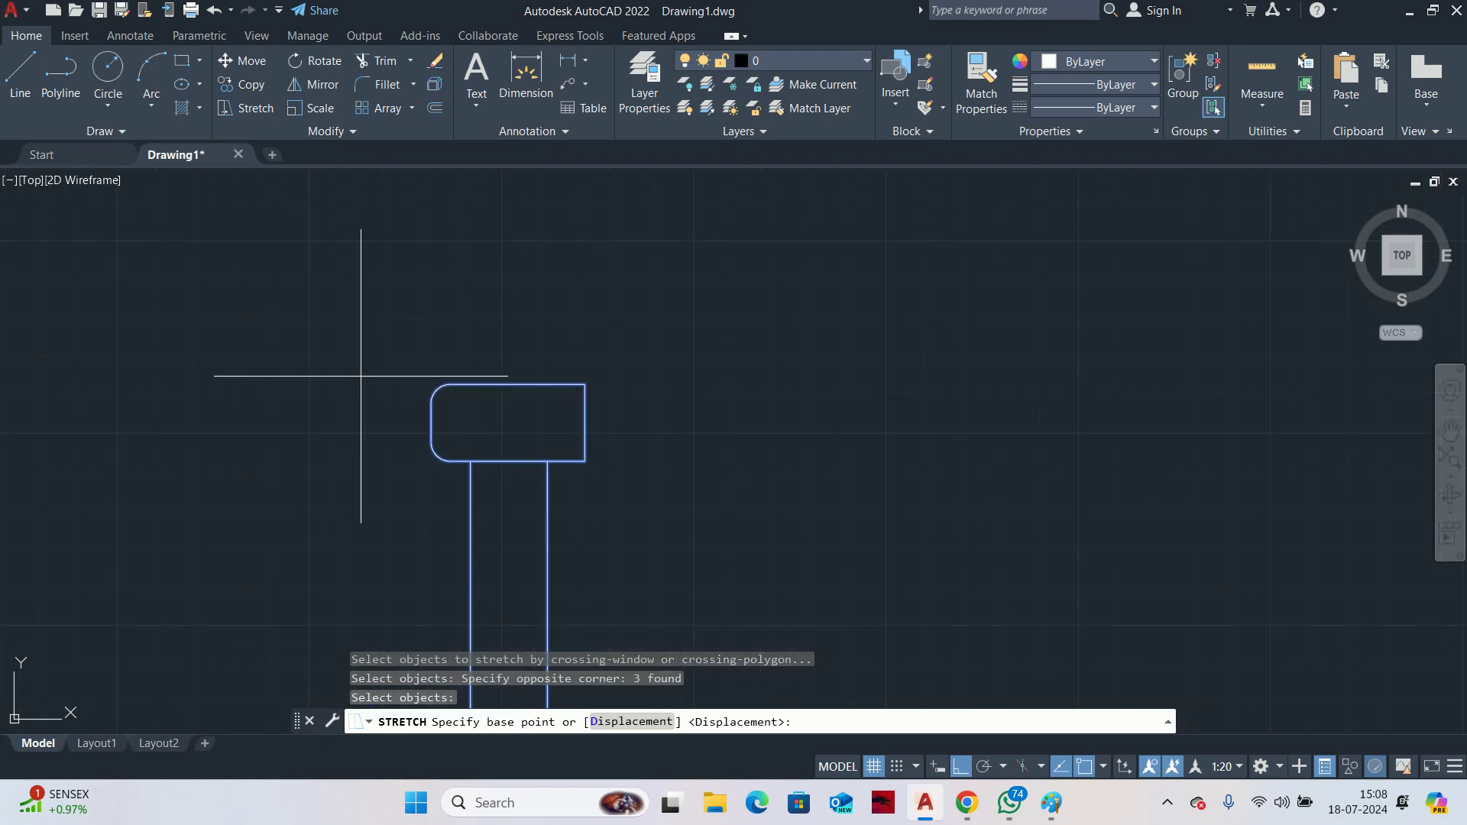
{"action": "left_click", "coordinate": [469, 387]}
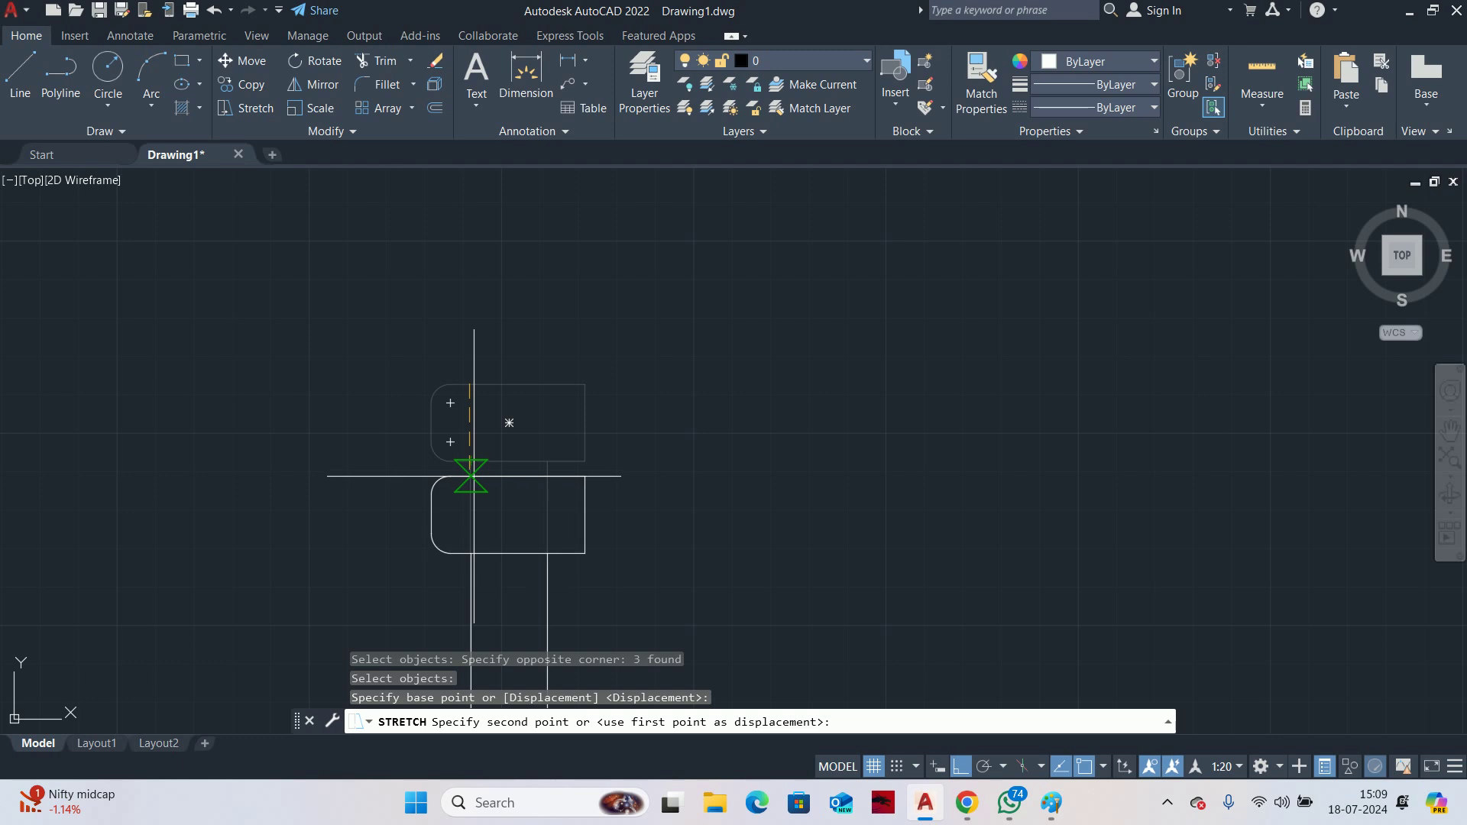
{"action": "scroll", "coordinate": [469, 462], "scroll_direction": "up", "scroll_amount": 6}
{"action": "scroll", "coordinate": [466, 466], "scroll_direction": "down", "scroll_amount": 8}
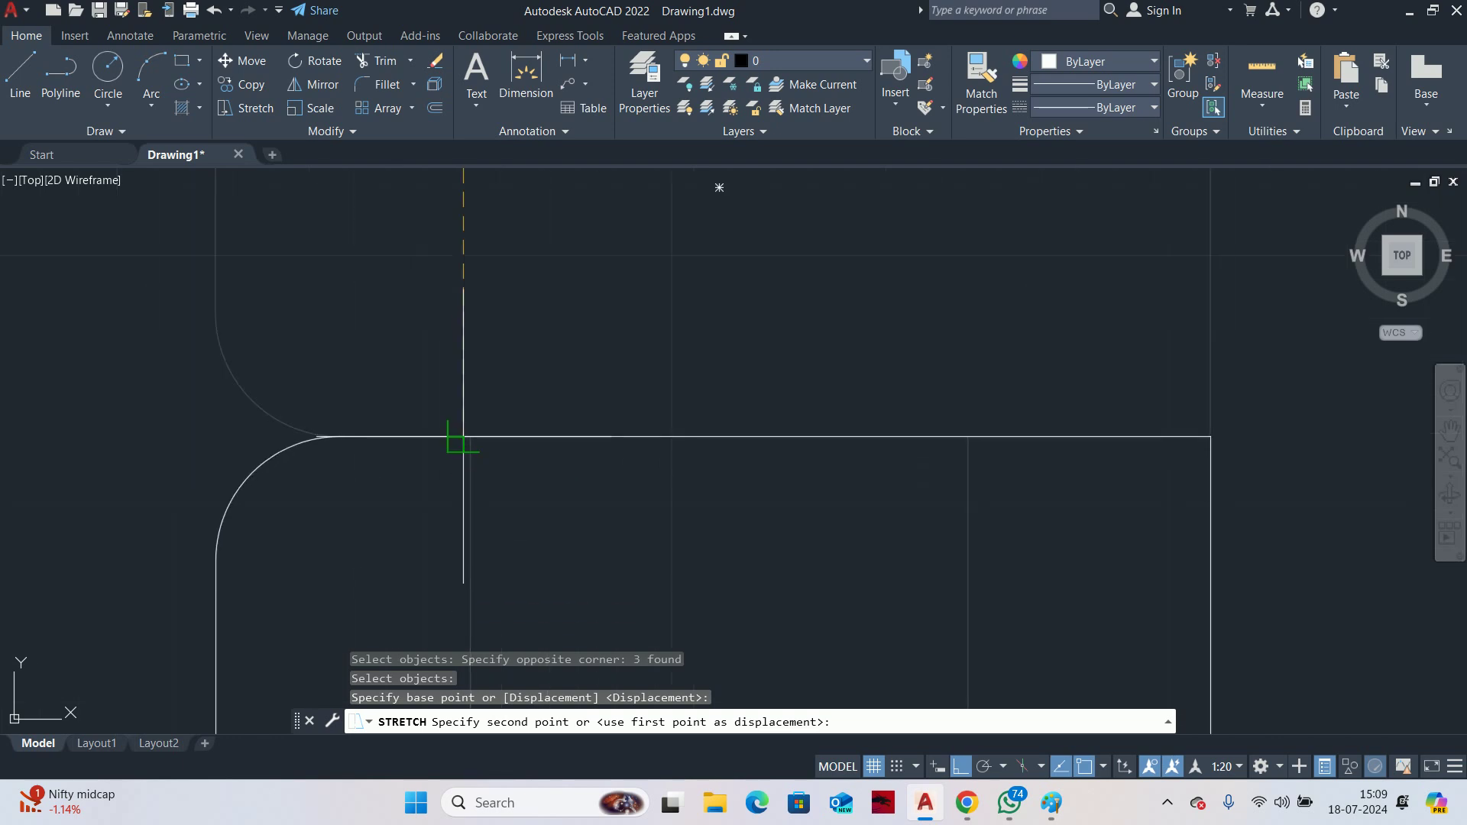
{"action": "key", "text": "Escape"}
{"action": "key", "text": "Escape"}
{"action": "key", "text": "Escape"}
Draw a line joining the lower ends of the two post lines to close the post's base
{"action": "scroll", "coordinate": [511, 429], "scroll_direction": "down", "scroll_amount": 2}
{"action": "middle_click_drag", "start_coordinate": [511, 428], "coordinate": [731, 408]}
{"action": "scroll", "coordinate": [705, 568], "scroll_direction": "up", "scroll_amount": 5}
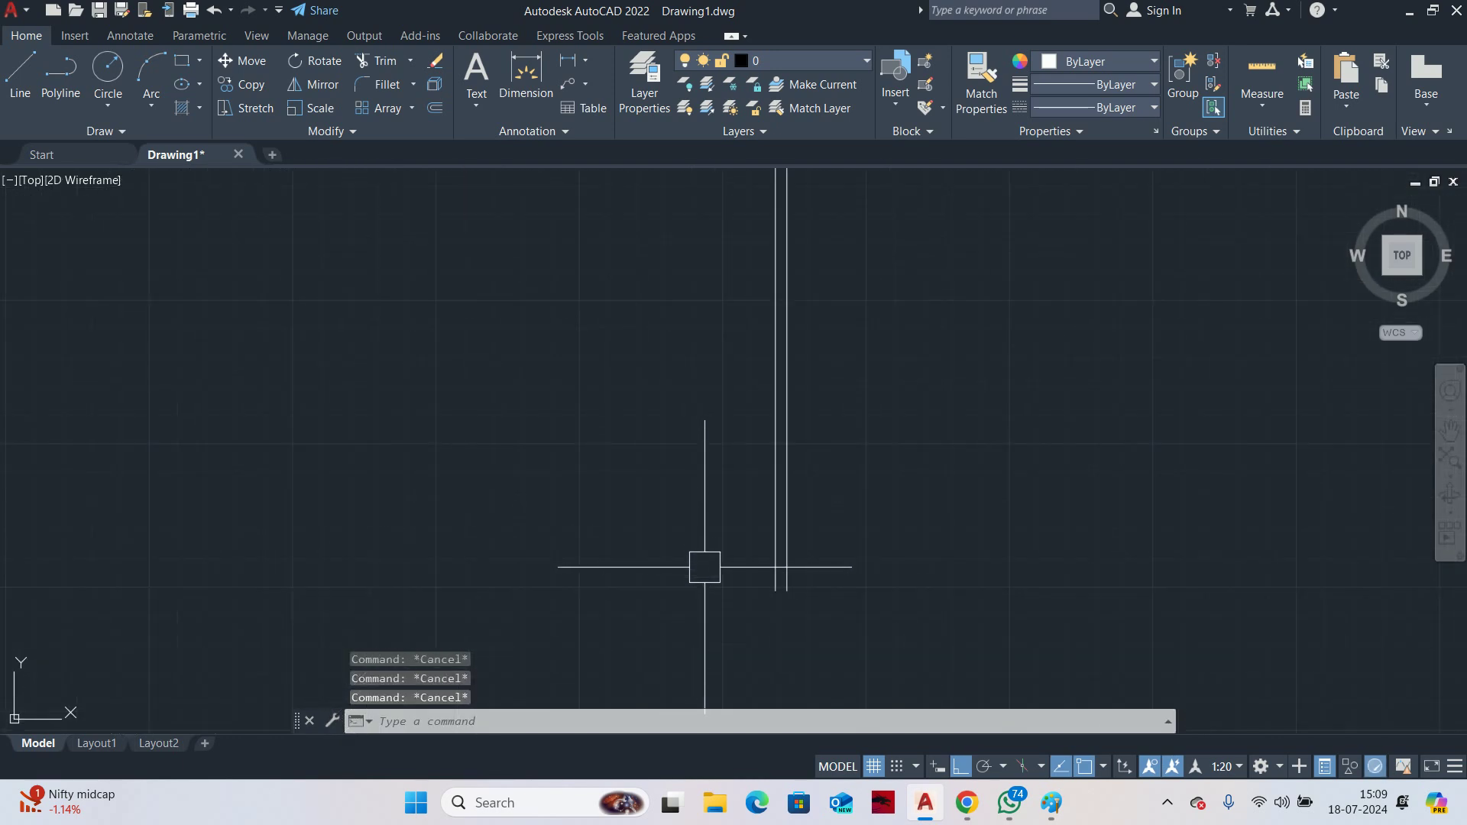
{"action": "scroll", "coordinate": [707, 569], "scroll_direction": "down", "scroll_amount": 5}
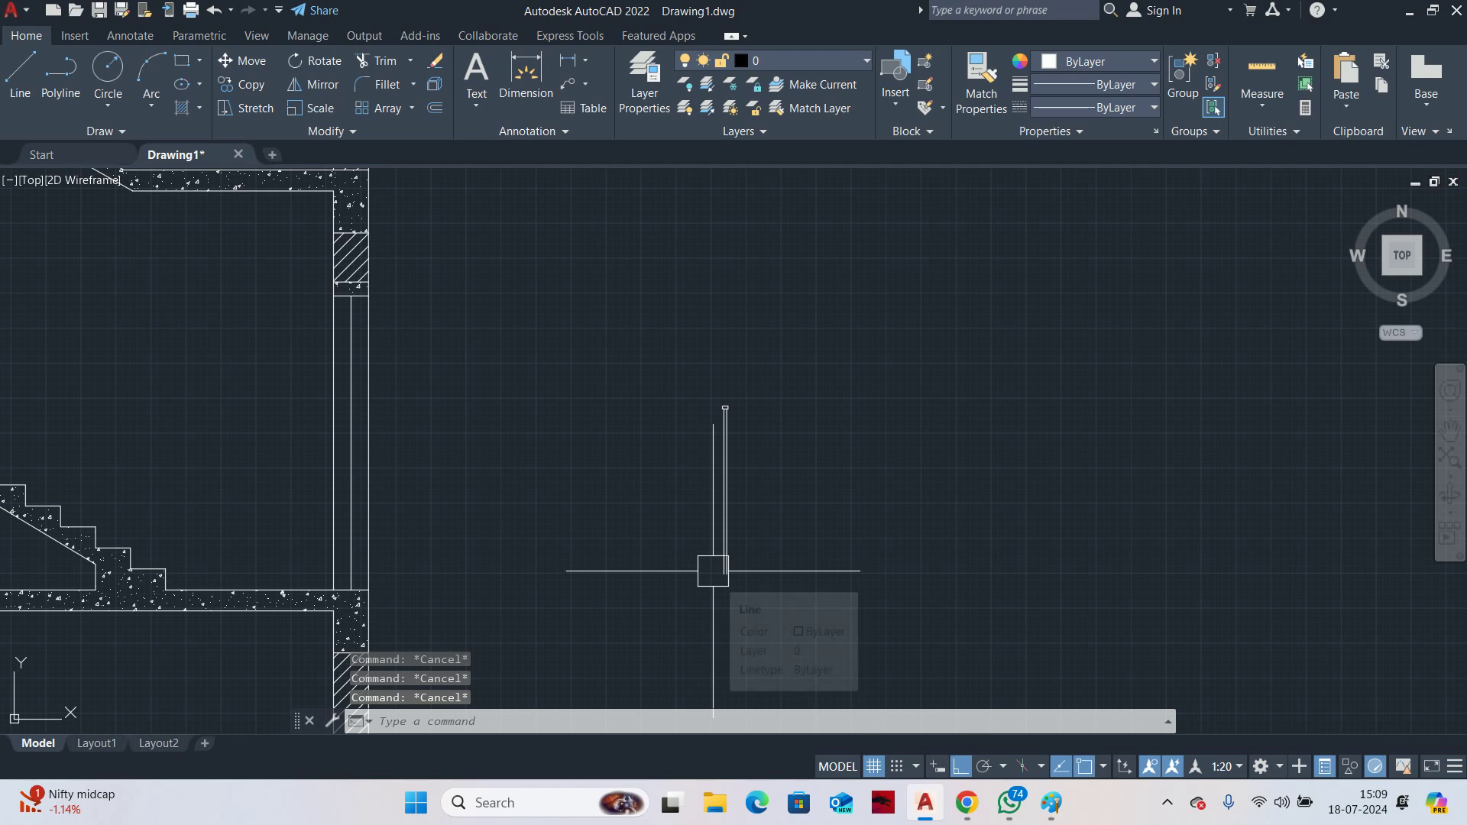
{"action": "type", "text": "L"}
{"action": "key", "text": "Return"}
{"action": "scroll", "coordinate": [713, 584], "scroll_direction": "up", "scroll_amount": 2}
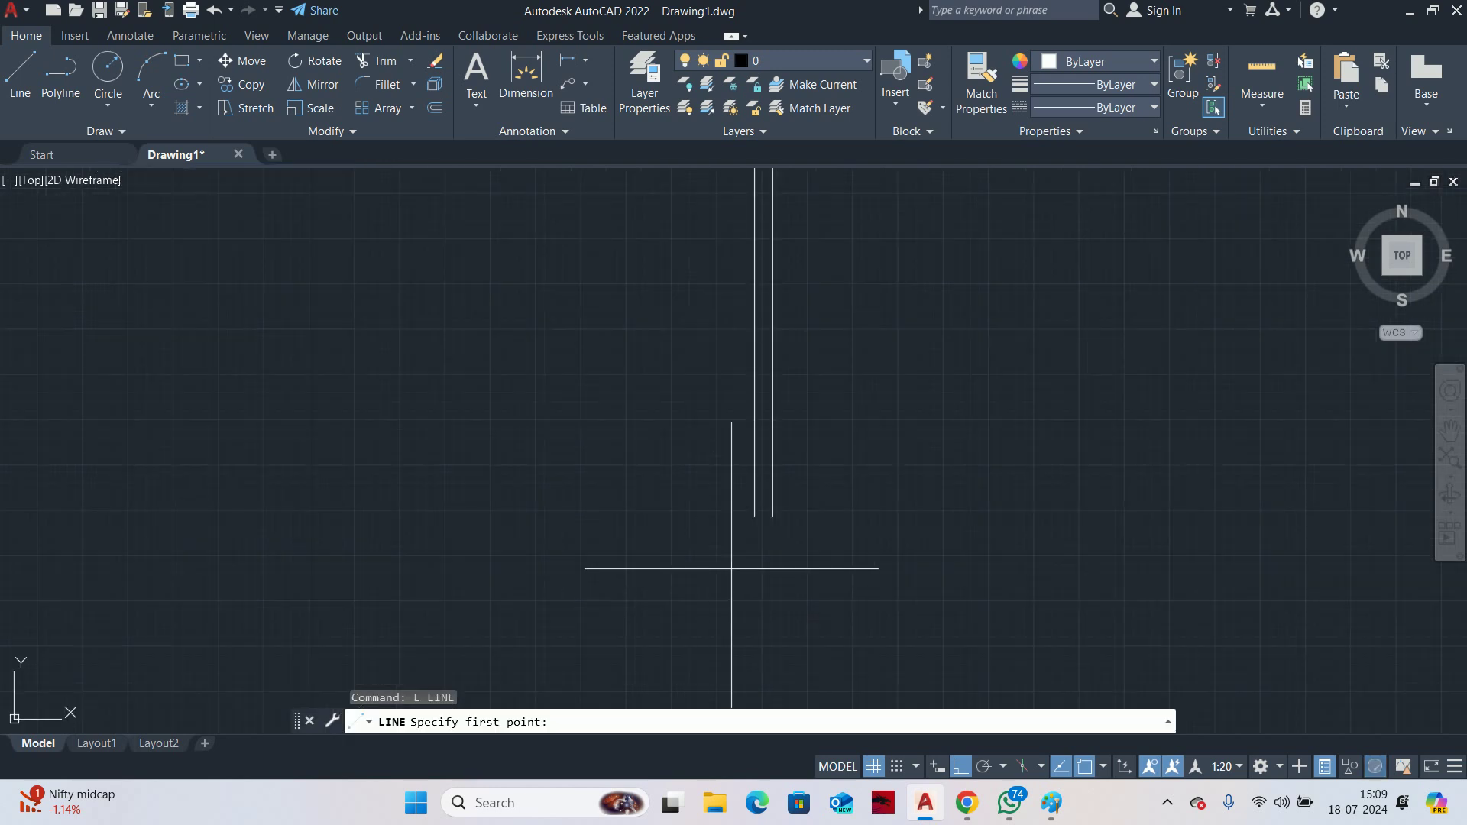
{"action": "left_click", "coordinate": [755, 516]}
{"action": "key", "text": "Escape"}
{"action": "scroll", "coordinate": [772, 516], "scroll_direction": "down", "scroll_amount": 3}
{"action": "key", "text": "Escape"}
{"action": "key", "text": "Escape"}
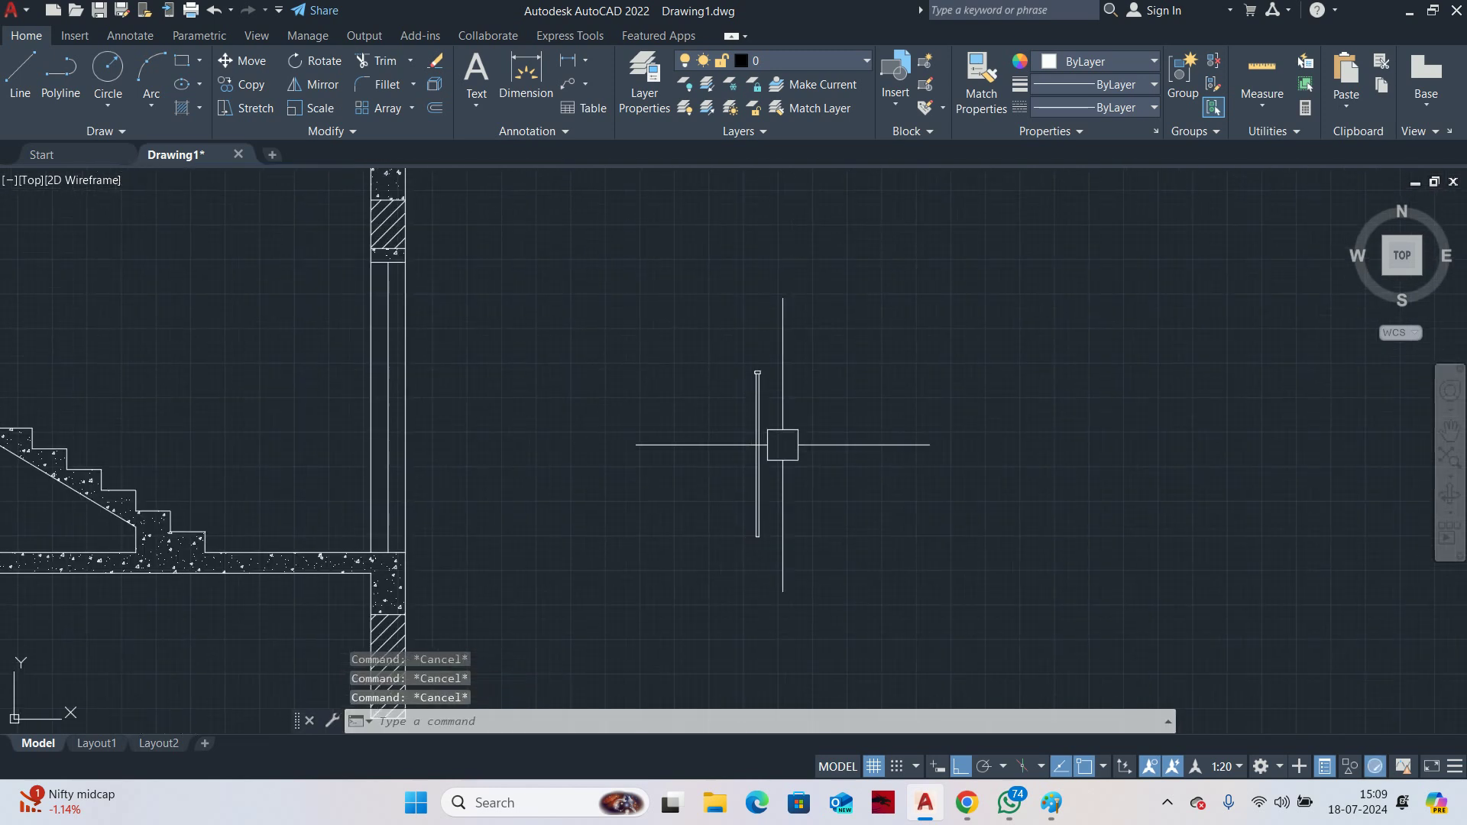
Start a block definition named POST and select all the objects of the capped post for it
{"action": "type", "text": "B"}
{"action": "key", "text": "Return"}
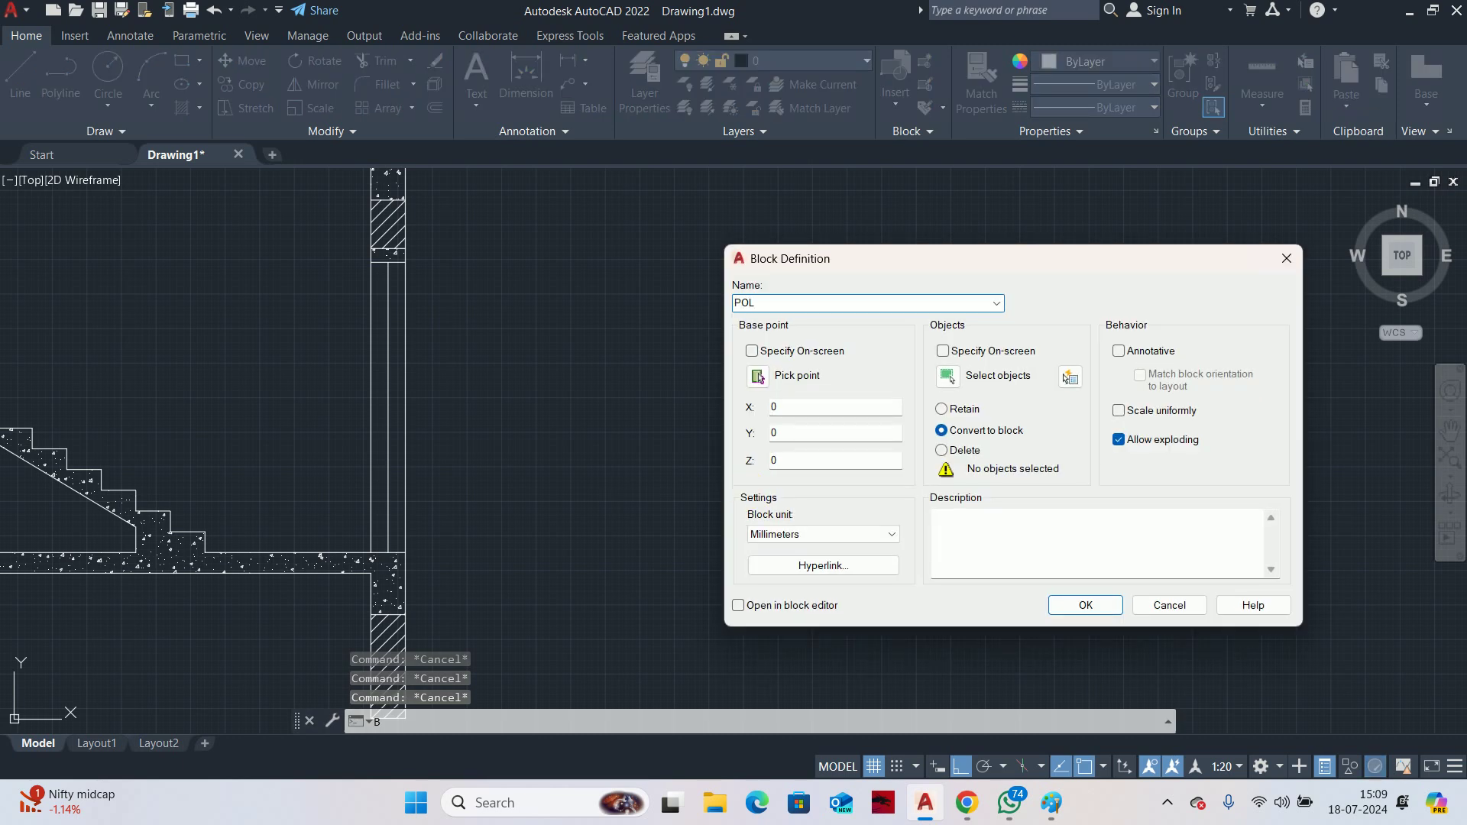
{"action": "key", "text": "BackSpace"}
{"action": "key", "text": "BackSpace"}
{"action": "key", "text": "BackSpace"}
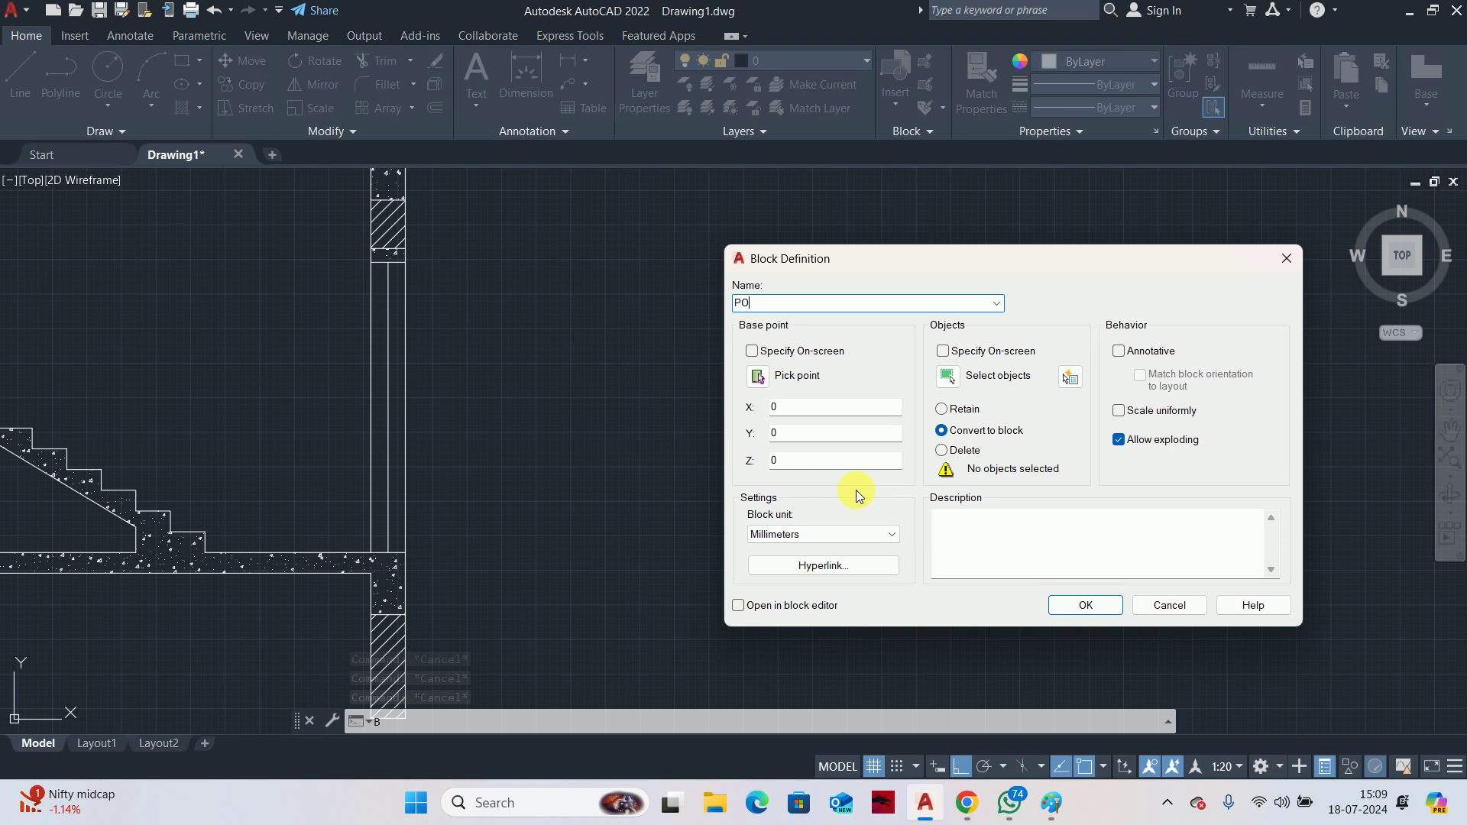
{"action": "type", "text": "OST"}
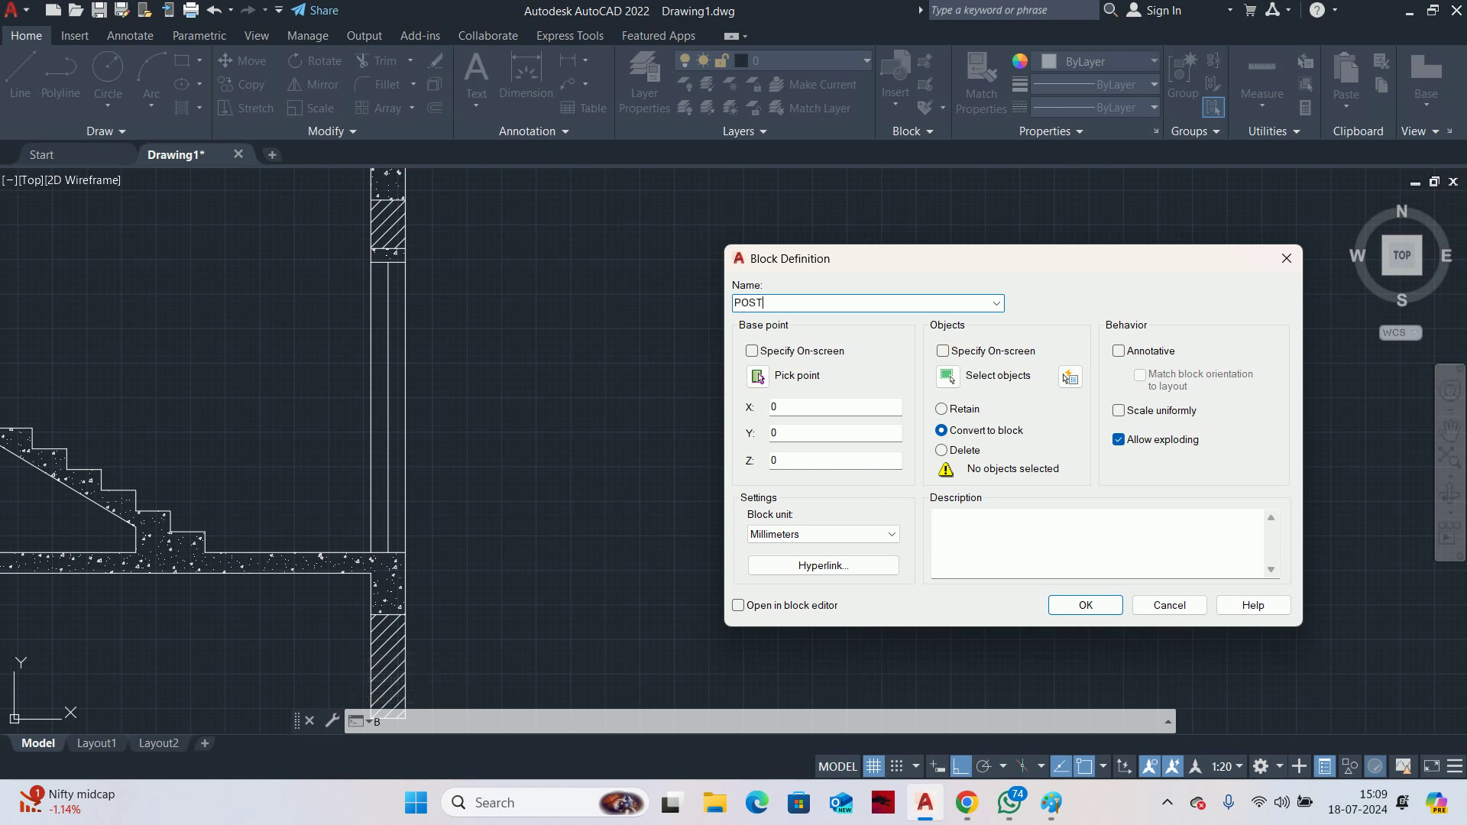
{"action": "left_click", "coordinate": [948, 377]}
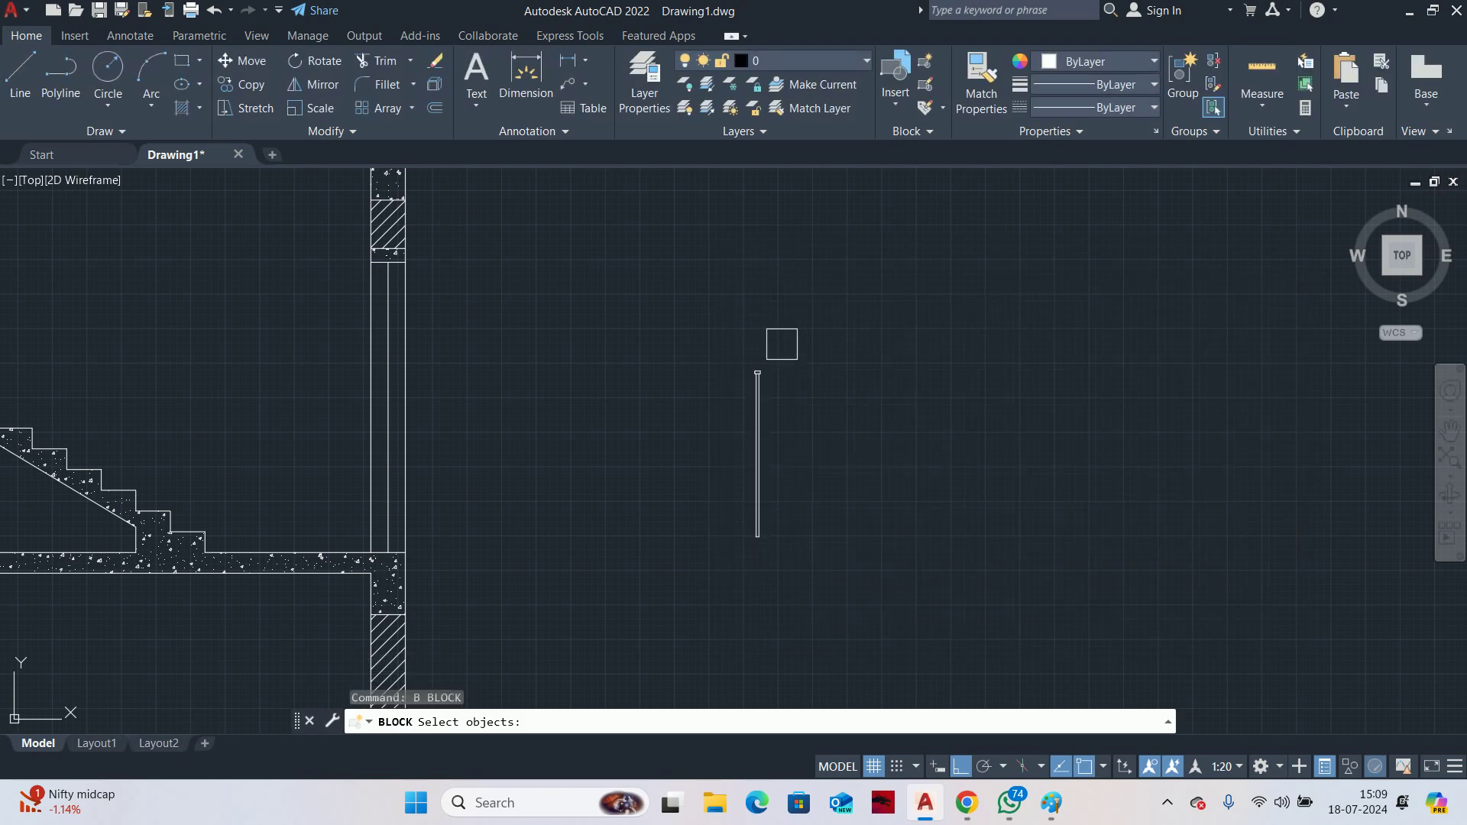
{"action": "left_click", "coordinate": [678, 314]}
{"action": "left_click", "coordinate": [878, 612]}
{"action": "key", "text": "Return"}
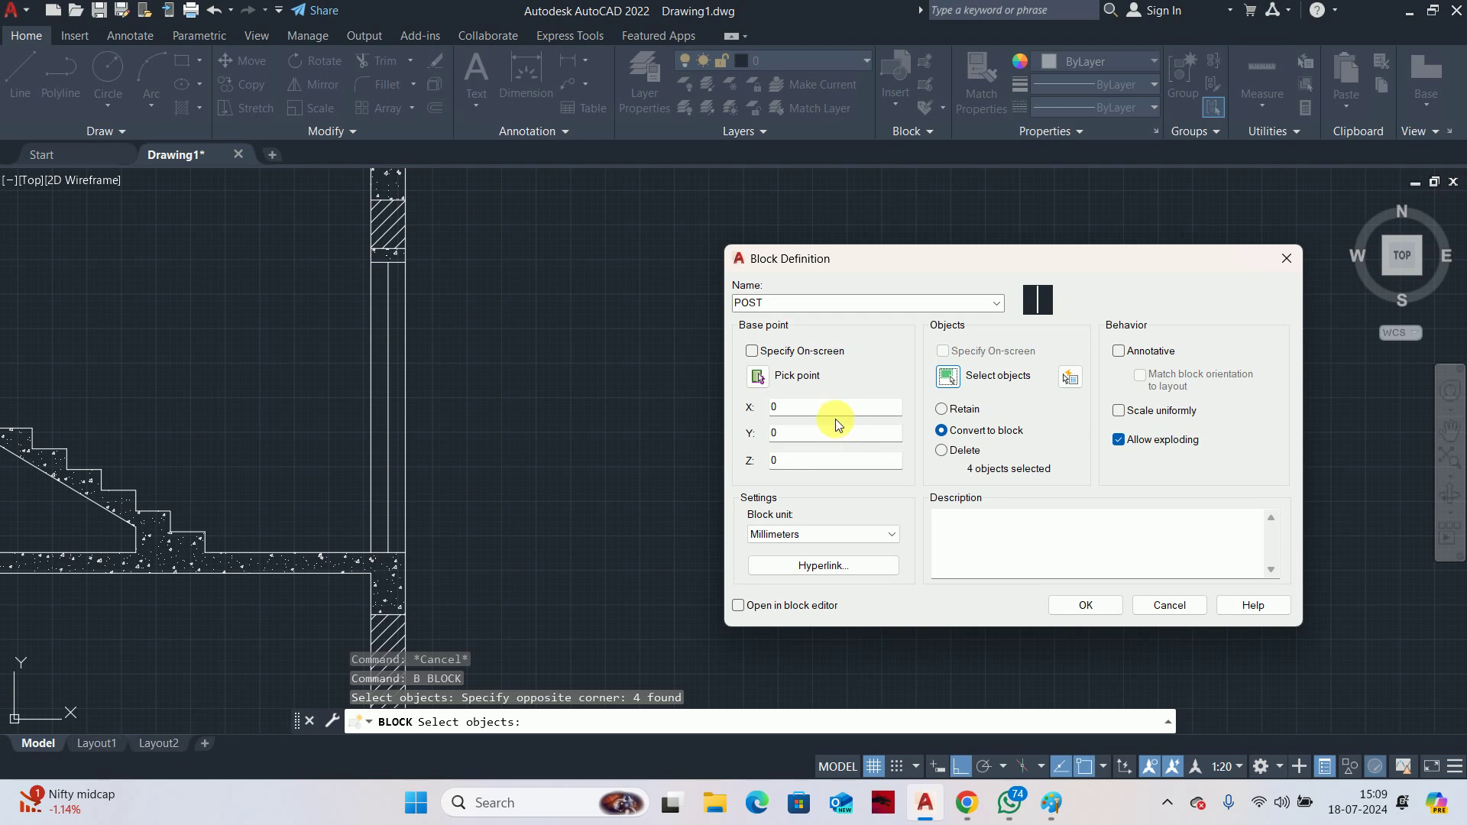
Set the POST block's base point at the midpoint of the post's lower edge and create the block
{"action": "left_click", "coordinate": [757, 377]}
{"action": "scroll", "coordinate": [829, 543], "scroll_direction": "up", "scroll_amount": 3}
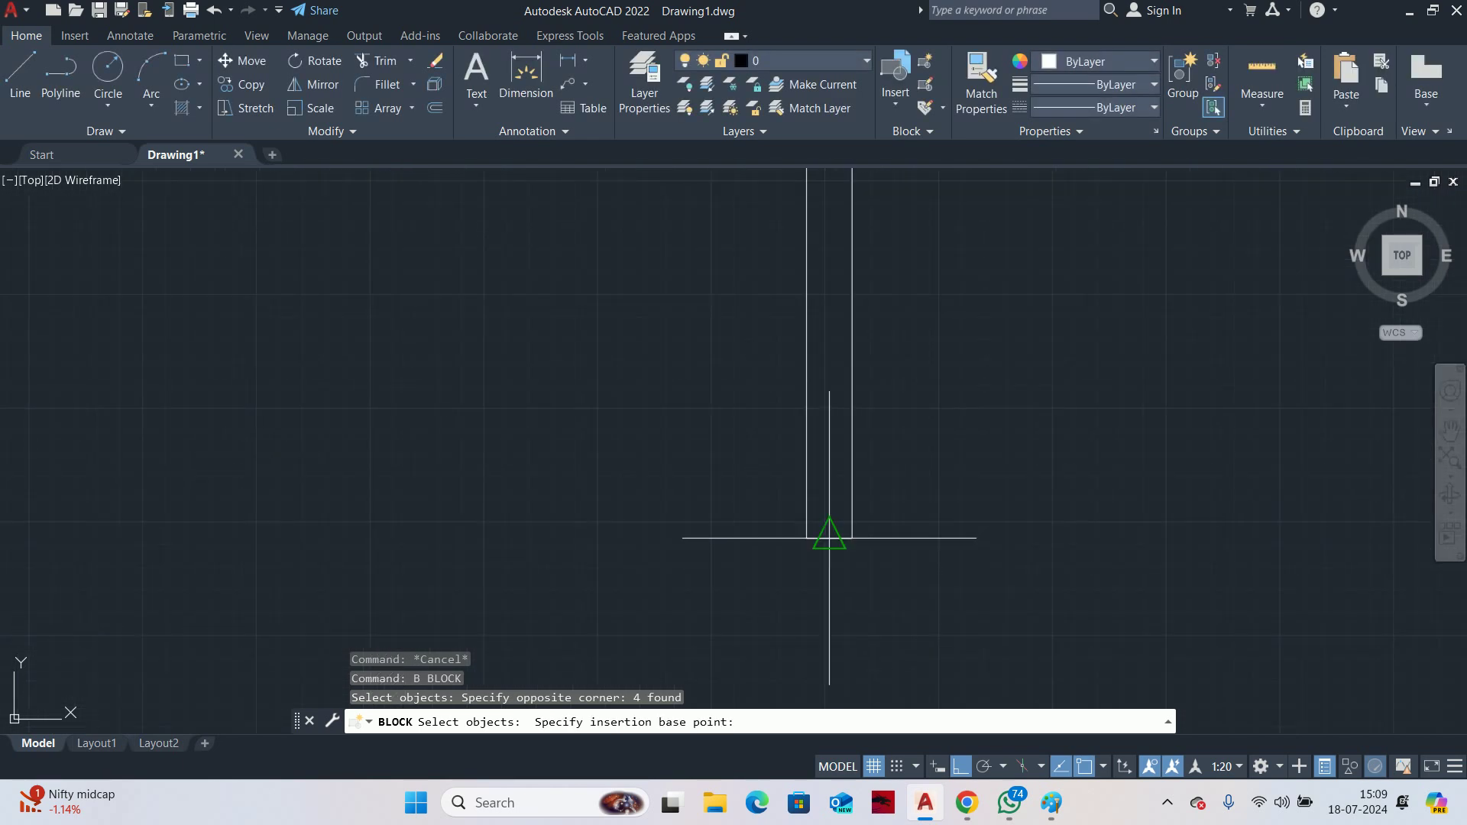
{"action": "left_click", "coordinate": [828, 540]}
{"action": "left_click", "coordinate": [1085, 605]}
{"action": "key", "text": "Escape"}
{"action": "key", "text": "Escape"}
{"action": "scroll", "coordinate": [858, 491], "scroll_direction": "down", "scroll_amount": 5}
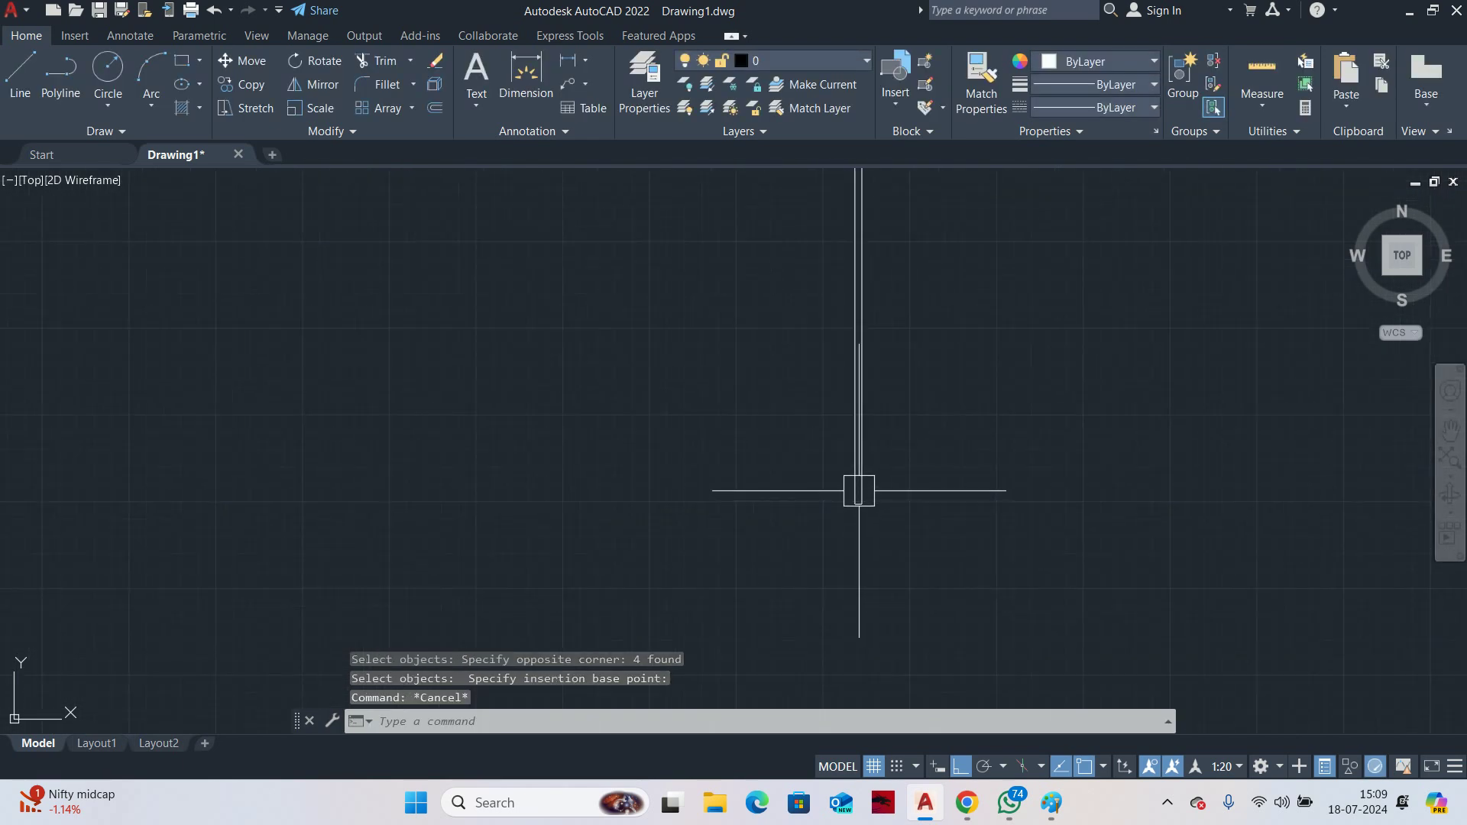
Move the post block by its base midpoint to the foot of the lowest riser of the stair
{"action": "left_click", "coordinate": [852, 492]}
{"action": "scroll", "coordinate": [849, 492], "scroll_direction": "down", "scroll_amount": 3}
{"action": "type", "text": "M"}
{"action": "key", "text": "Return"}
{"action": "scroll", "coordinate": [817, 500], "scroll_direction": "up", "scroll_amount": 5}
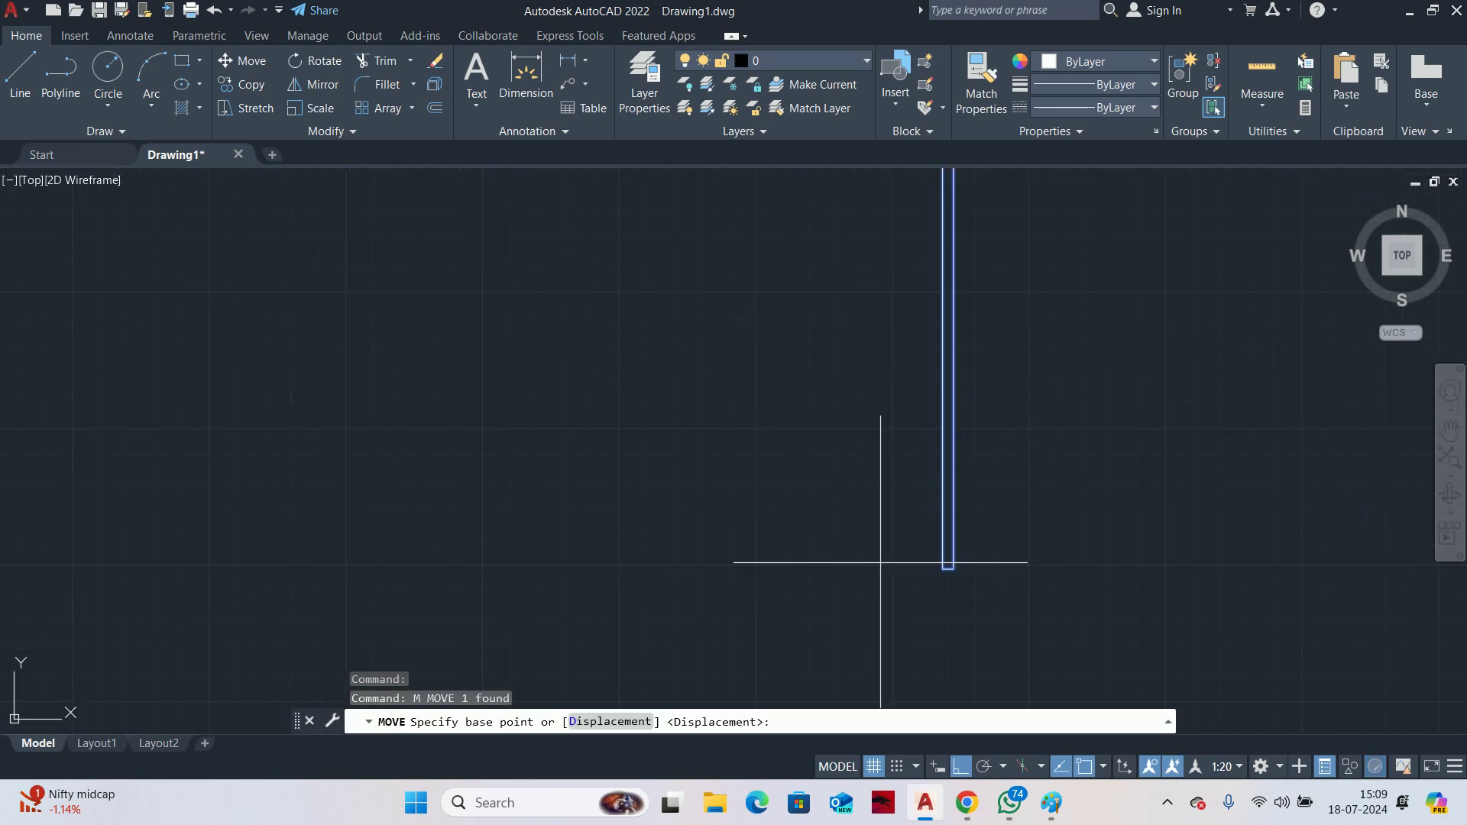
{"action": "left_click", "coordinate": [1139, 613]}
{"action": "scroll", "coordinate": [813, 645], "scroll_direction": "down", "scroll_amount": 3}
{"action": "middle_click_drag", "start_coordinate": [812, 645], "coordinate": [1451, 354]}
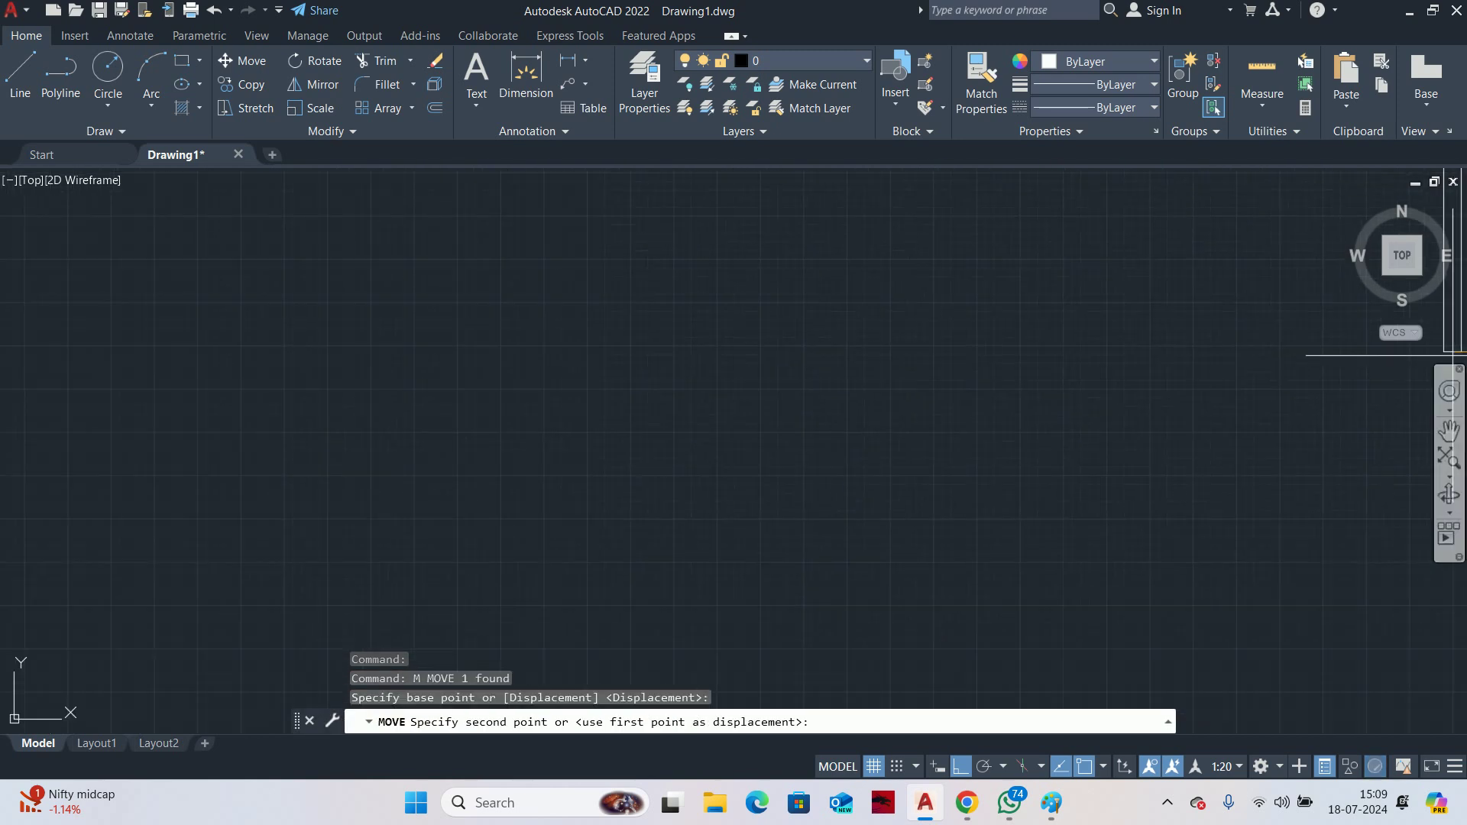
{"action": "scroll", "coordinate": [1162, 405], "scroll_direction": "down", "scroll_amount": 5}
{"action": "scroll", "coordinate": [688, 373], "scroll_direction": "up", "scroll_amount": 5}
{"action": "key", "text": "Escape"}
{"action": "key", "text": "Escape"}
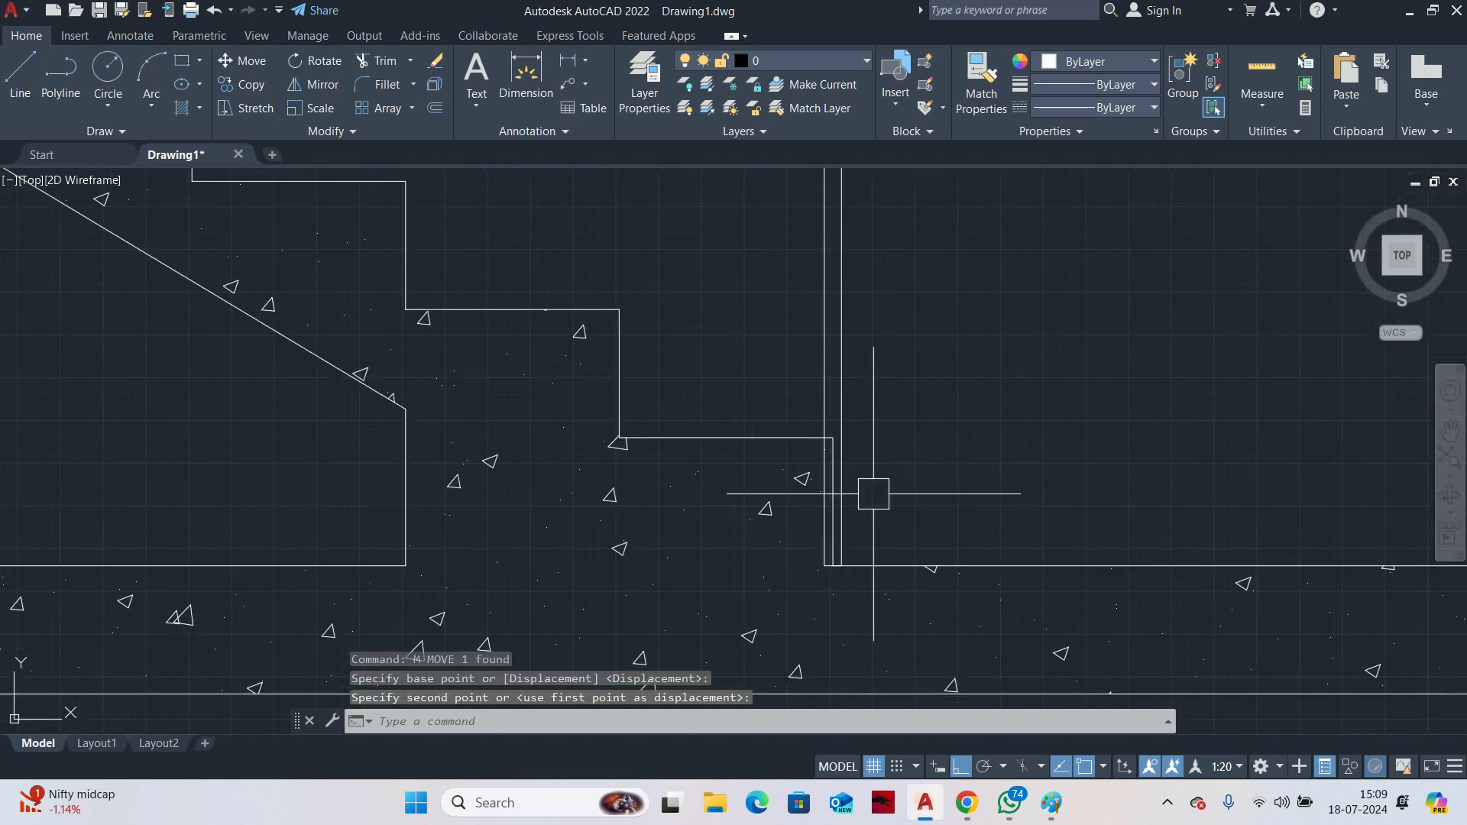
Move the post block 150 horizontally away from the lowest riser, along the floor slab
{"action": "scroll", "coordinate": [841, 508], "scroll_direction": "down", "scroll_amount": 4}
{"action": "type", "text": "m"}
{"action": "key", "text": "Return"}
{"action": "left_click", "coordinate": [704, 464]}
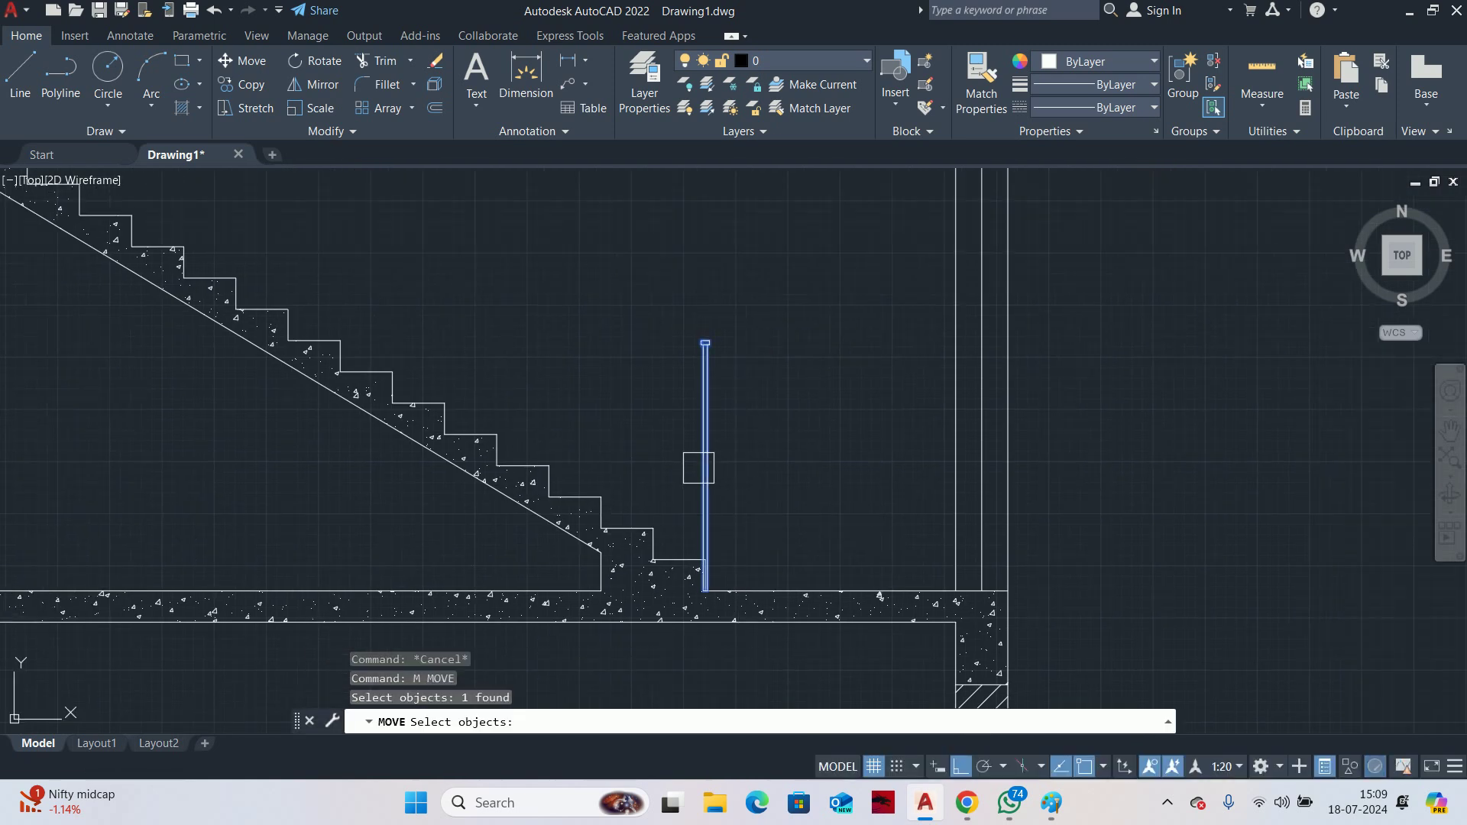
{"action": "key", "text": "Return"}
{"action": "left_click", "coordinate": [750, 462]}
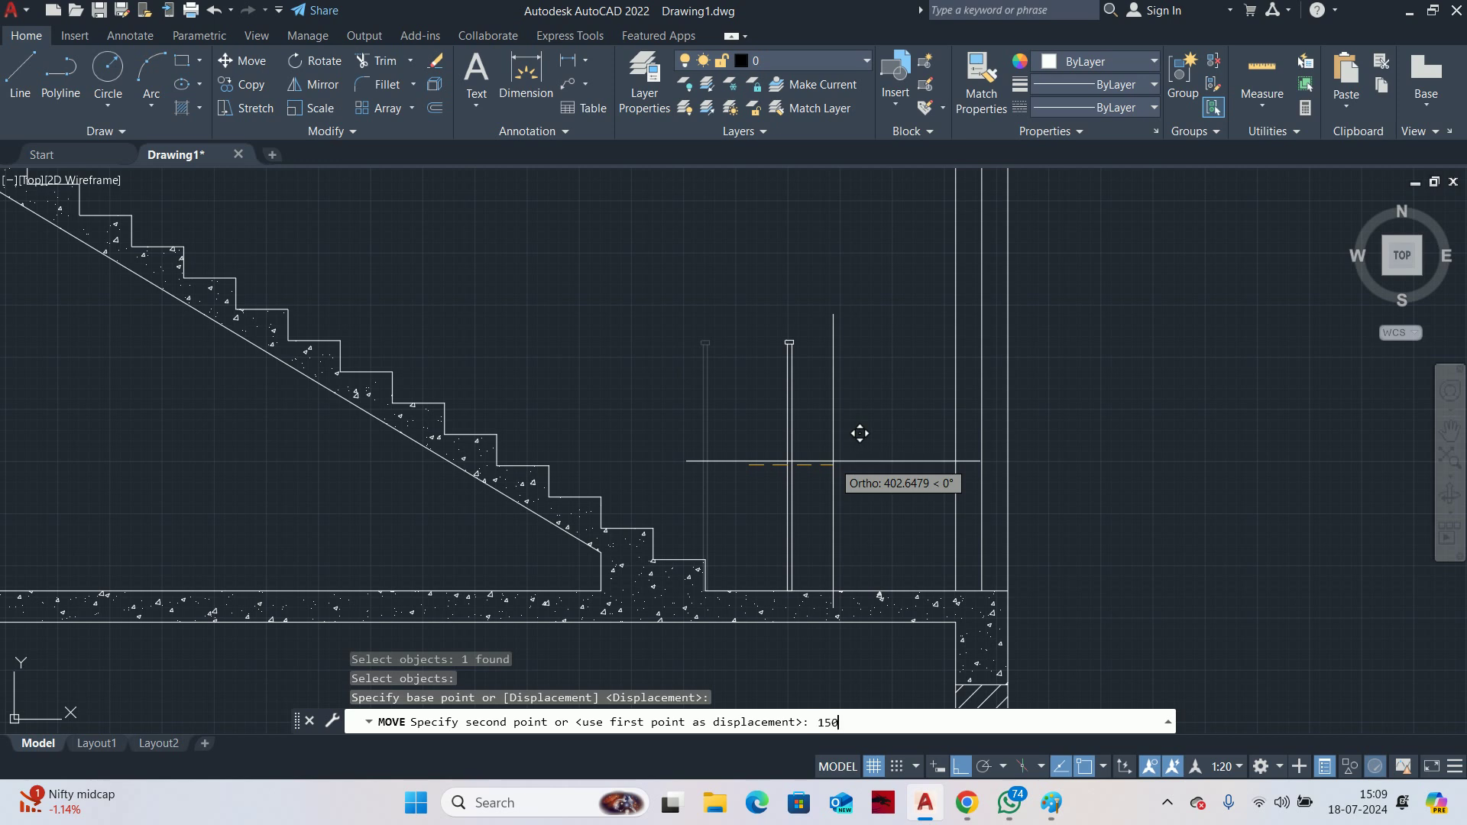
{"action": "key", "text": "Return"}
{"action": "key", "text": "Escape"}
{"action": "key", "text": "Escape"}
{"action": "key", "text": "Escape"}
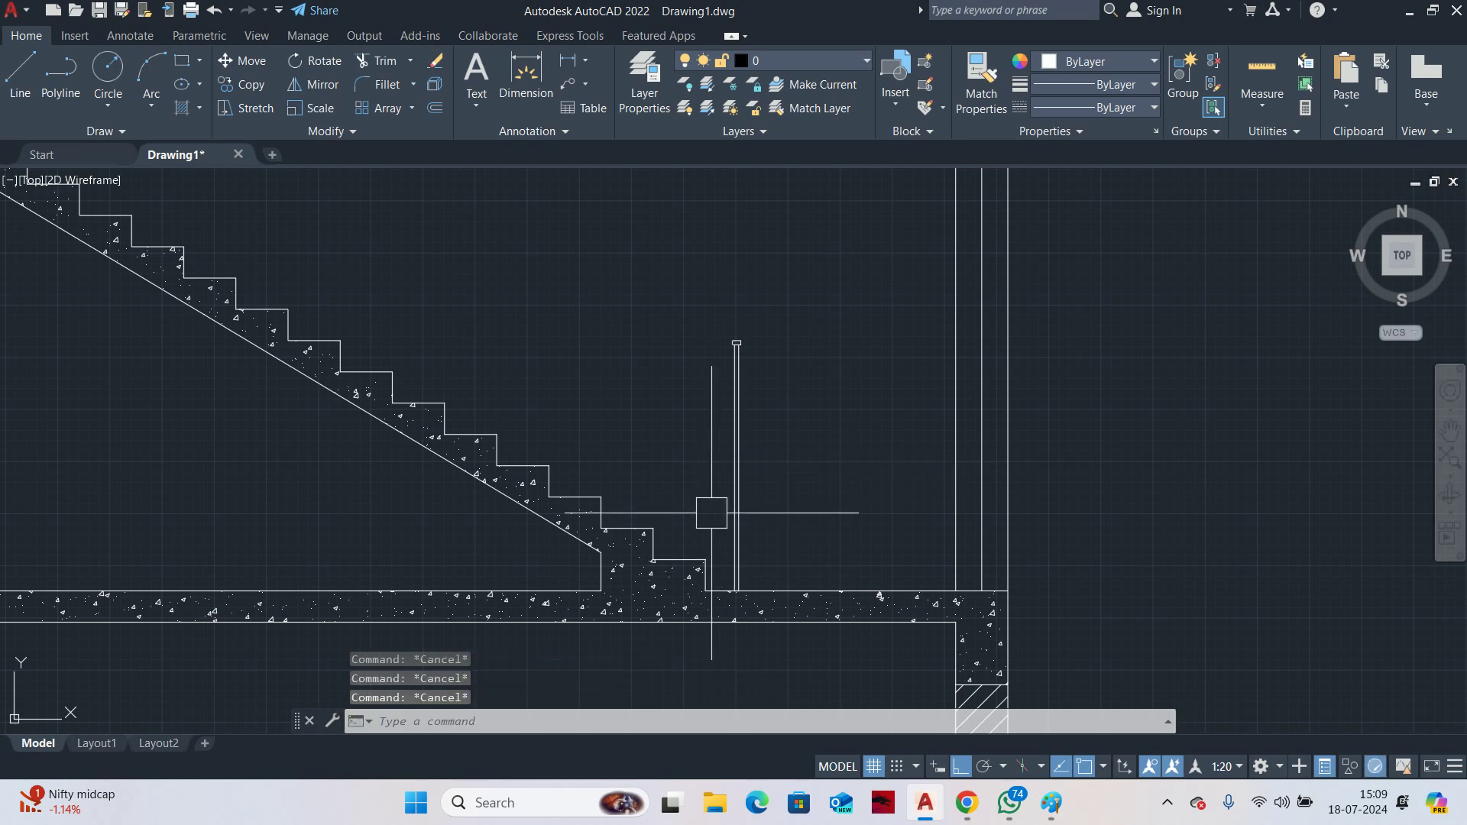
Copy the post block from the lowest step's outer upper corner to the corresponding corner two steps higher
{"action": "scroll", "coordinate": [762, 462], "scroll_direction": "up", "scroll_amount": 2}
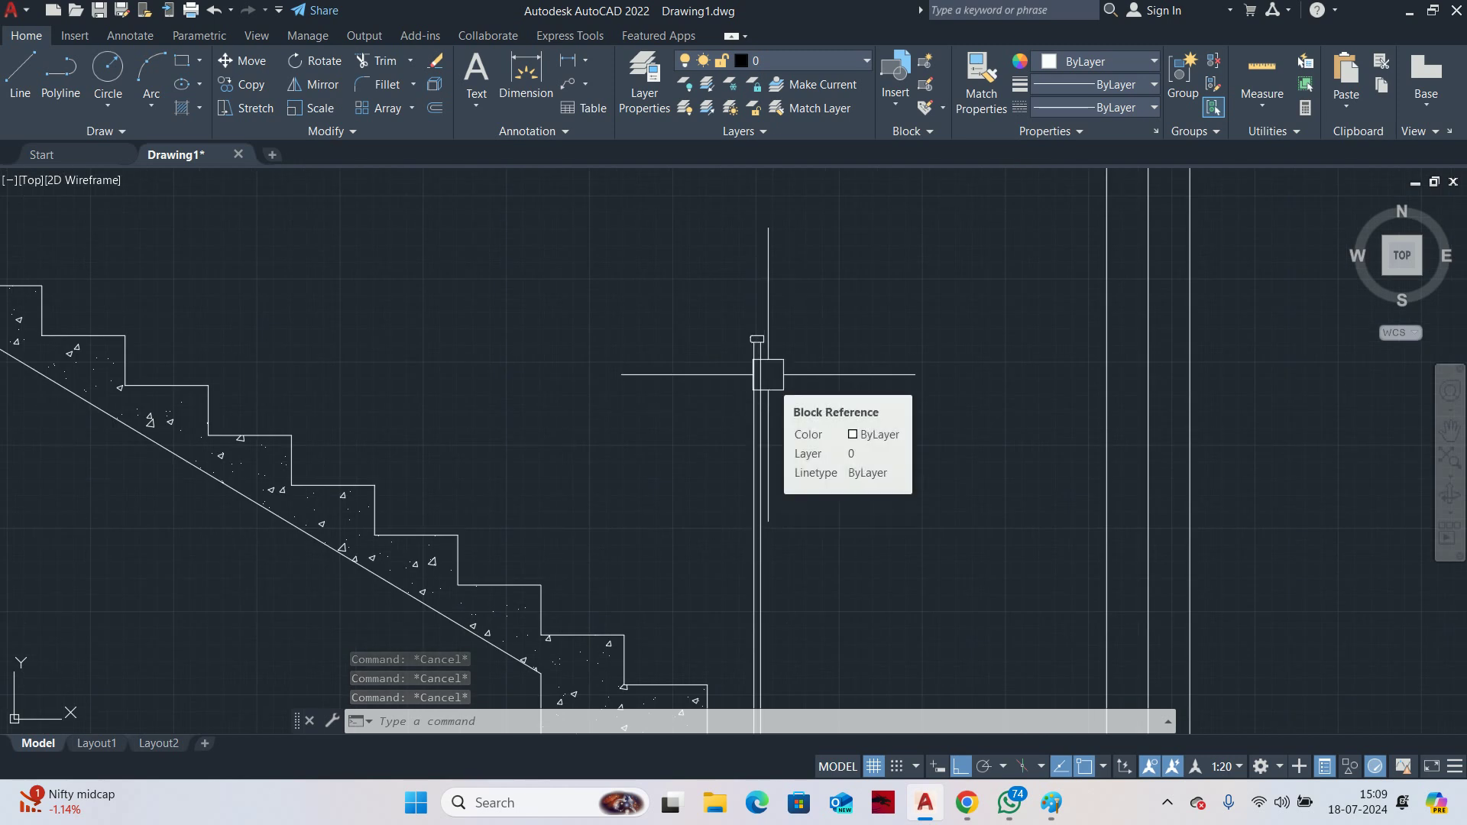
{"action": "type", "text": "co"}
{"action": "key", "text": "Return"}
{"action": "left_click", "coordinate": [759, 409]}
{"action": "scroll", "coordinate": [761, 489], "scroll_direction": "up", "scroll_amount": 2}
{"action": "key", "text": "Return"}
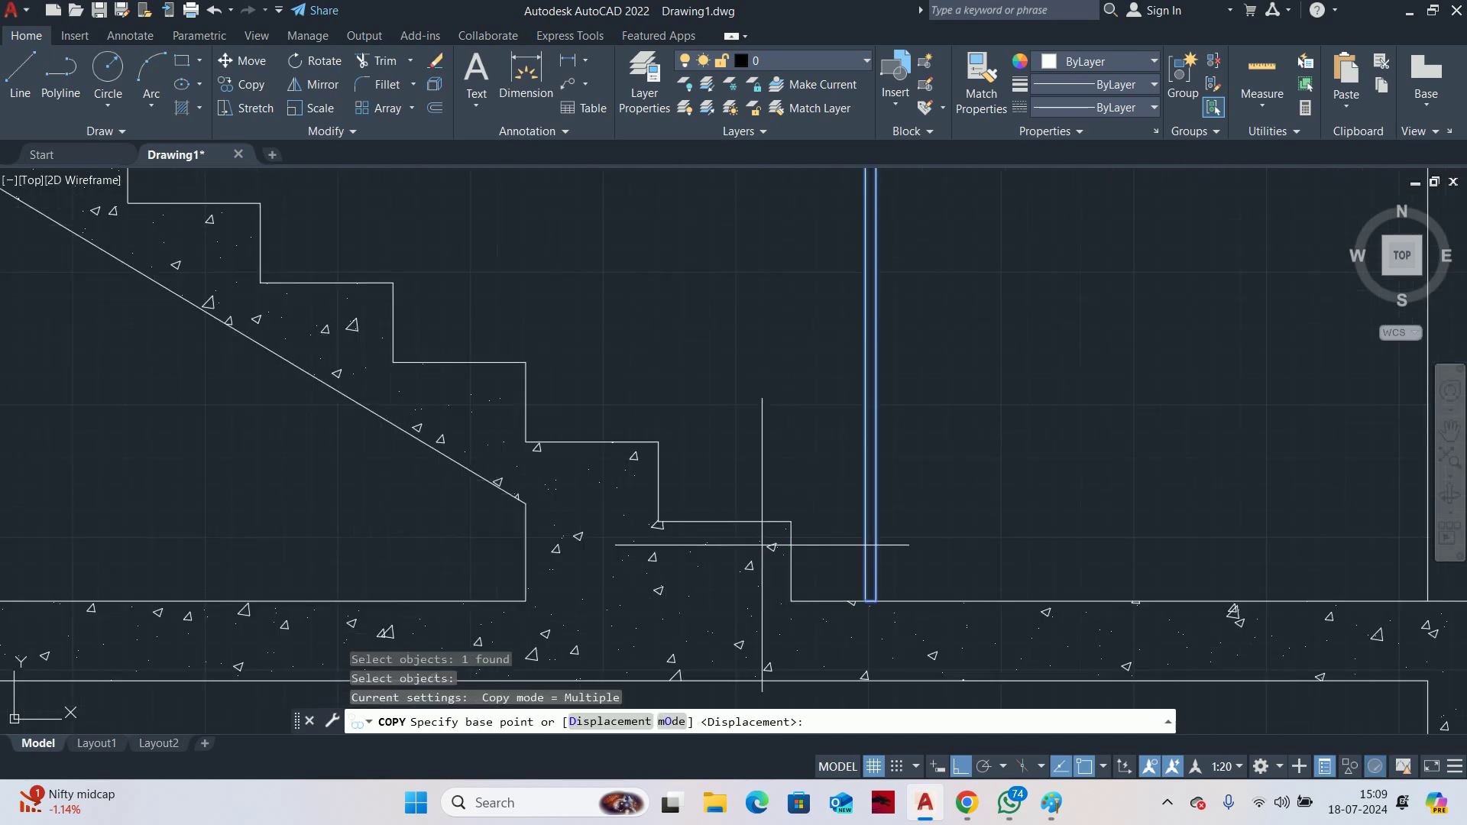
{"action": "scroll", "coordinate": [762, 545], "scroll_direction": "up", "scroll_amount": 1}
{"action": "left_click", "coordinate": [791, 524]}
{"action": "scroll", "coordinate": [622, 491], "scroll_direction": "down", "scroll_amount": 3}
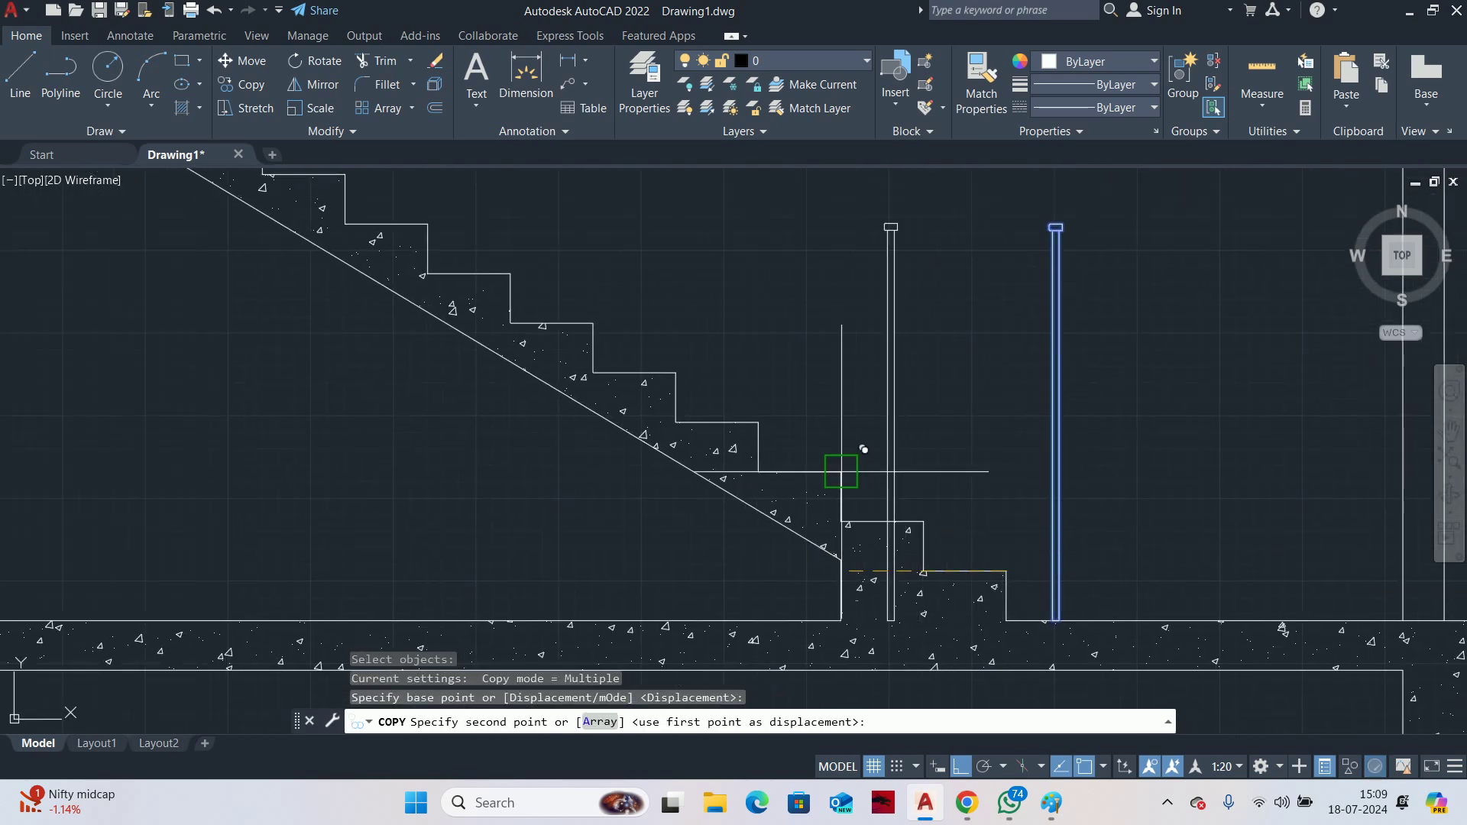
{"action": "left_click", "coordinate": [842, 472]}
Continue copying the post up the flight to further step corners, mostly at every second step, until near the upper landing
{"action": "middle_click_drag", "start_coordinate": [598, 375], "coordinate": [851, 412]}
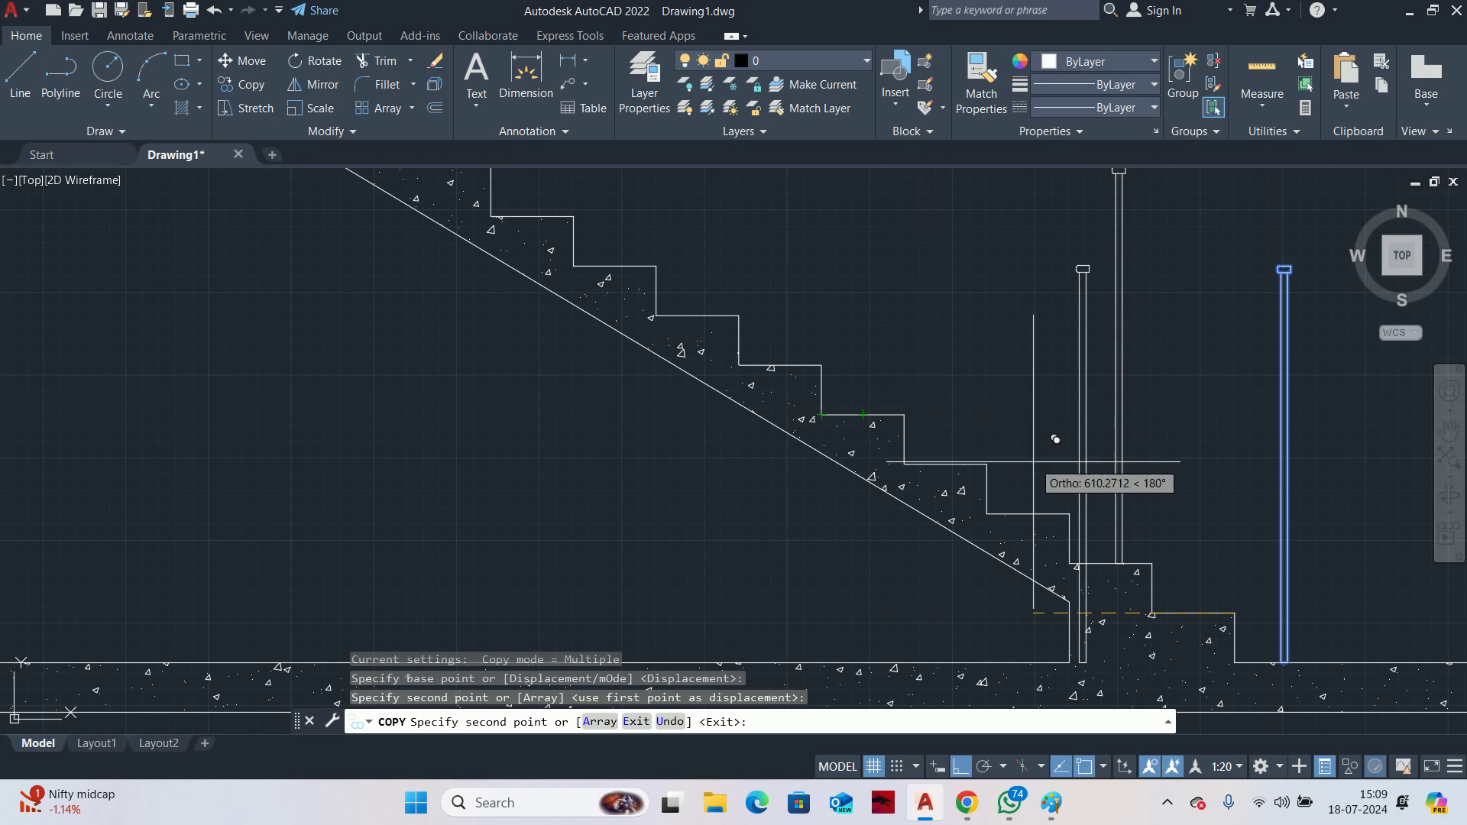
{"action": "left_click", "coordinate": [905, 464]}
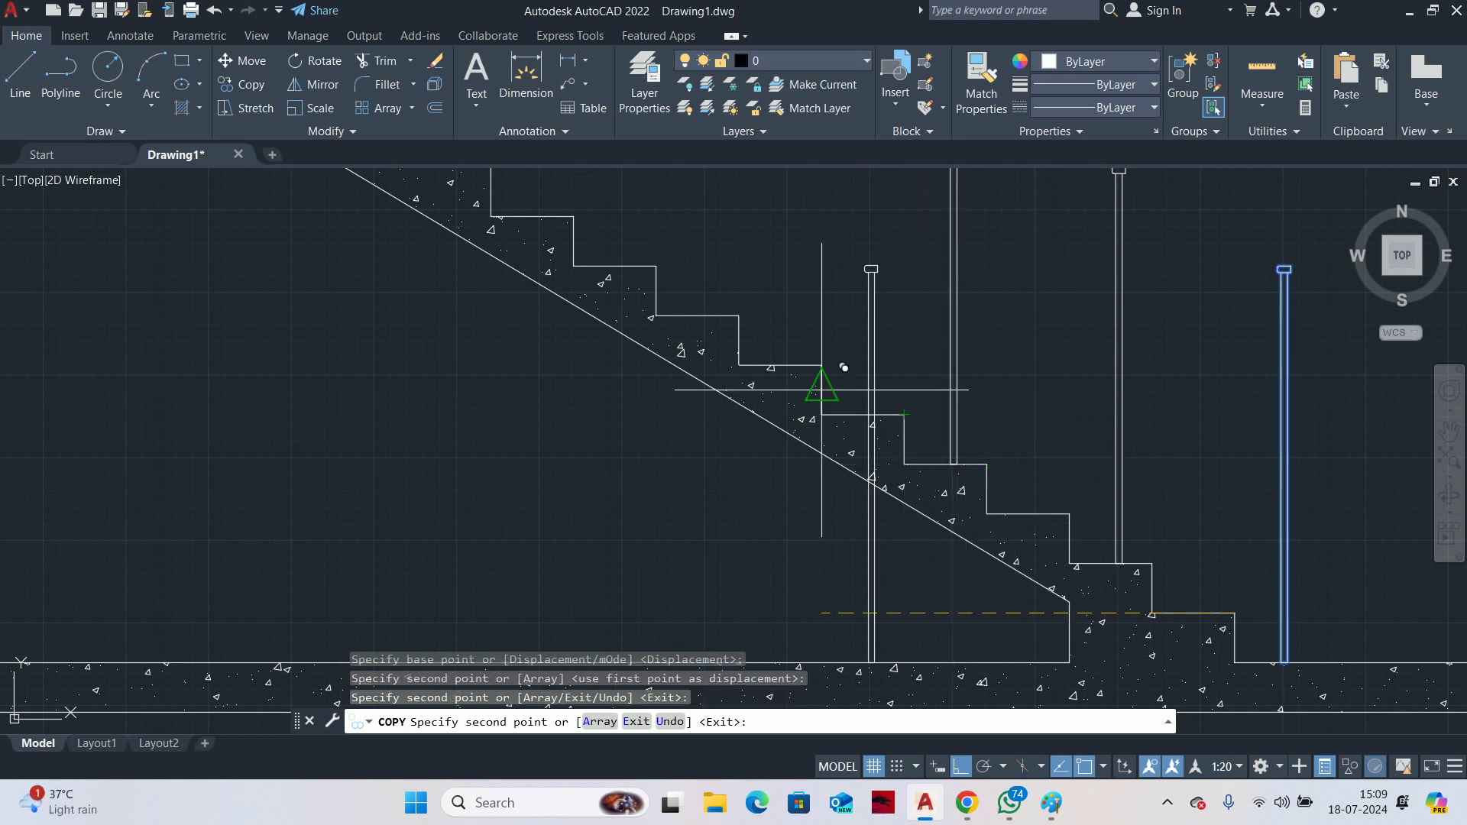
{"action": "middle_click_drag", "start_coordinate": [824, 396], "coordinate": [869, 482]}
{"action": "left_click", "coordinate": [786, 391]}
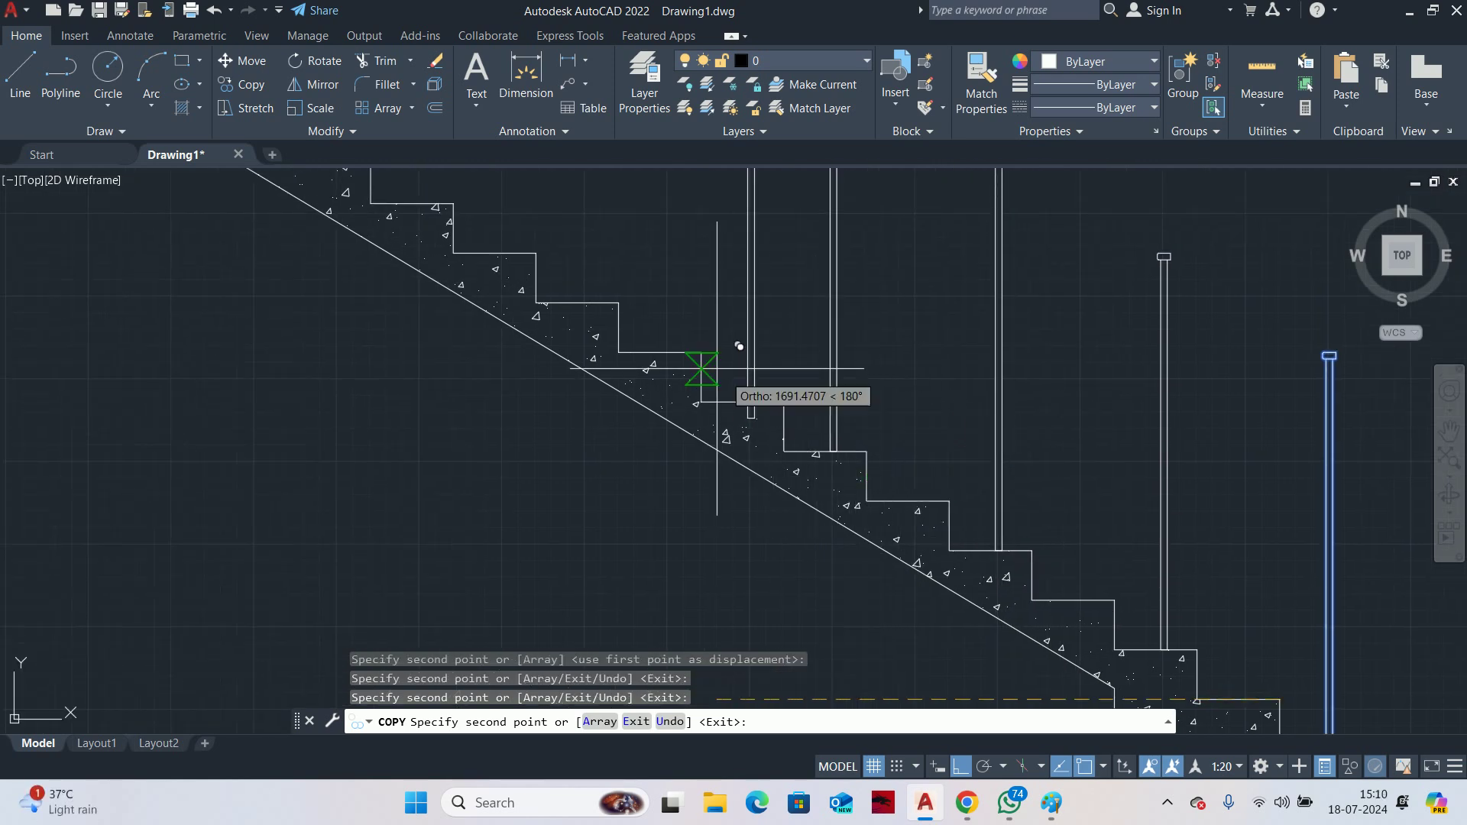
{"action": "middle_click_drag", "start_coordinate": [704, 376], "coordinate": [944, 518]}
{"action": "left_click", "coordinate": [862, 442]}
{"action": "mouse_move", "coordinate": [868, 437]}
{"action": "middle_mouse_down"}
{"action": "mouse_move", "coordinate": [929, 438]}
{"action": "mouse_move", "coordinate": [833, 449]}
{"action": "mouse_move", "coordinate": [967, 491]}
{"action": "middle_mouse_up"}
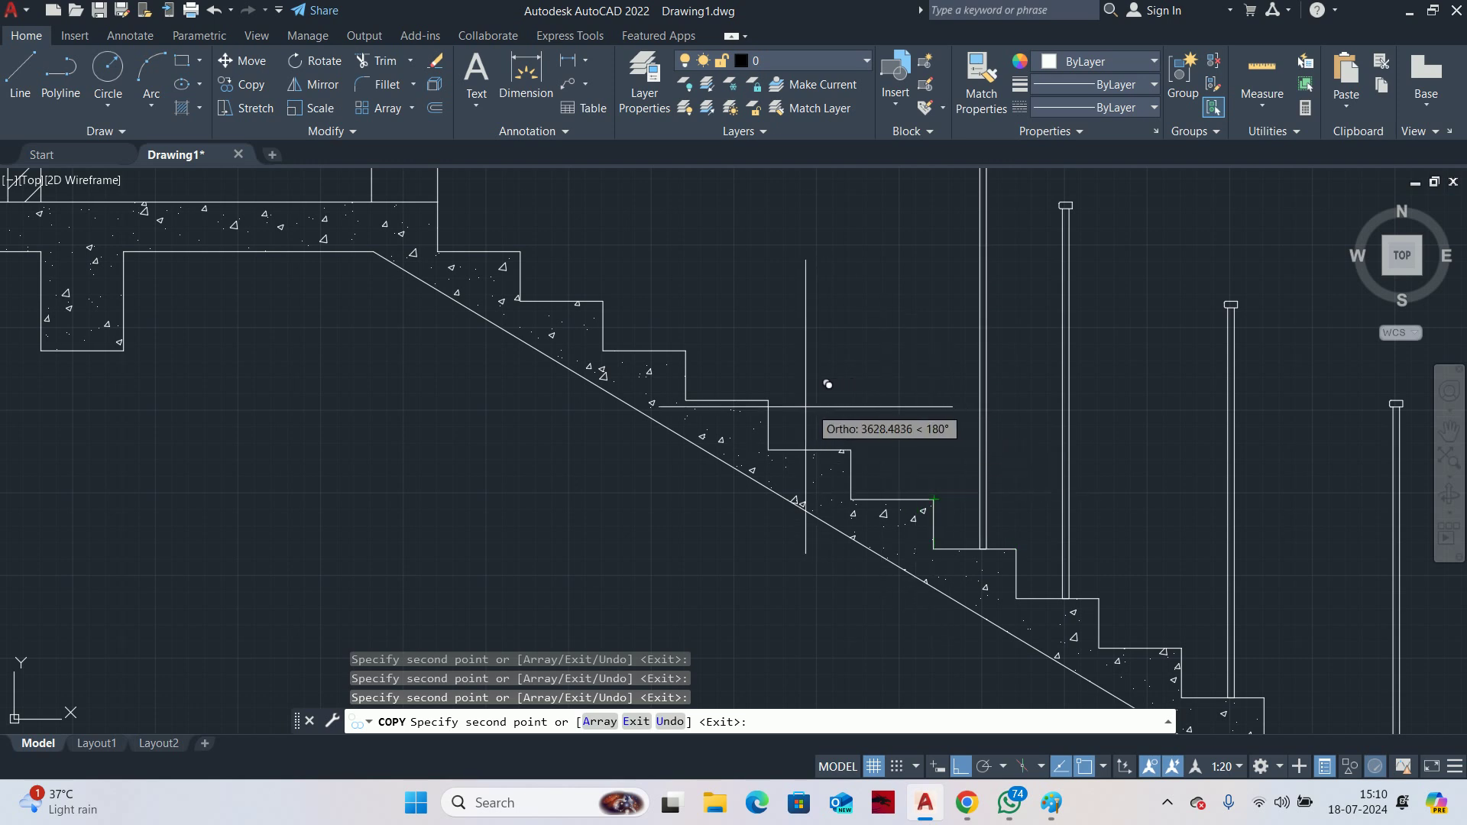
{"action": "mouse_move", "coordinate": [768, 400]}
{"action": "middle_mouse_down"}
{"action": "mouse_move", "coordinate": [973, 527]}
{"action": "mouse_move", "coordinate": [976, 492]}
{"action": "middle_mouse_up"}
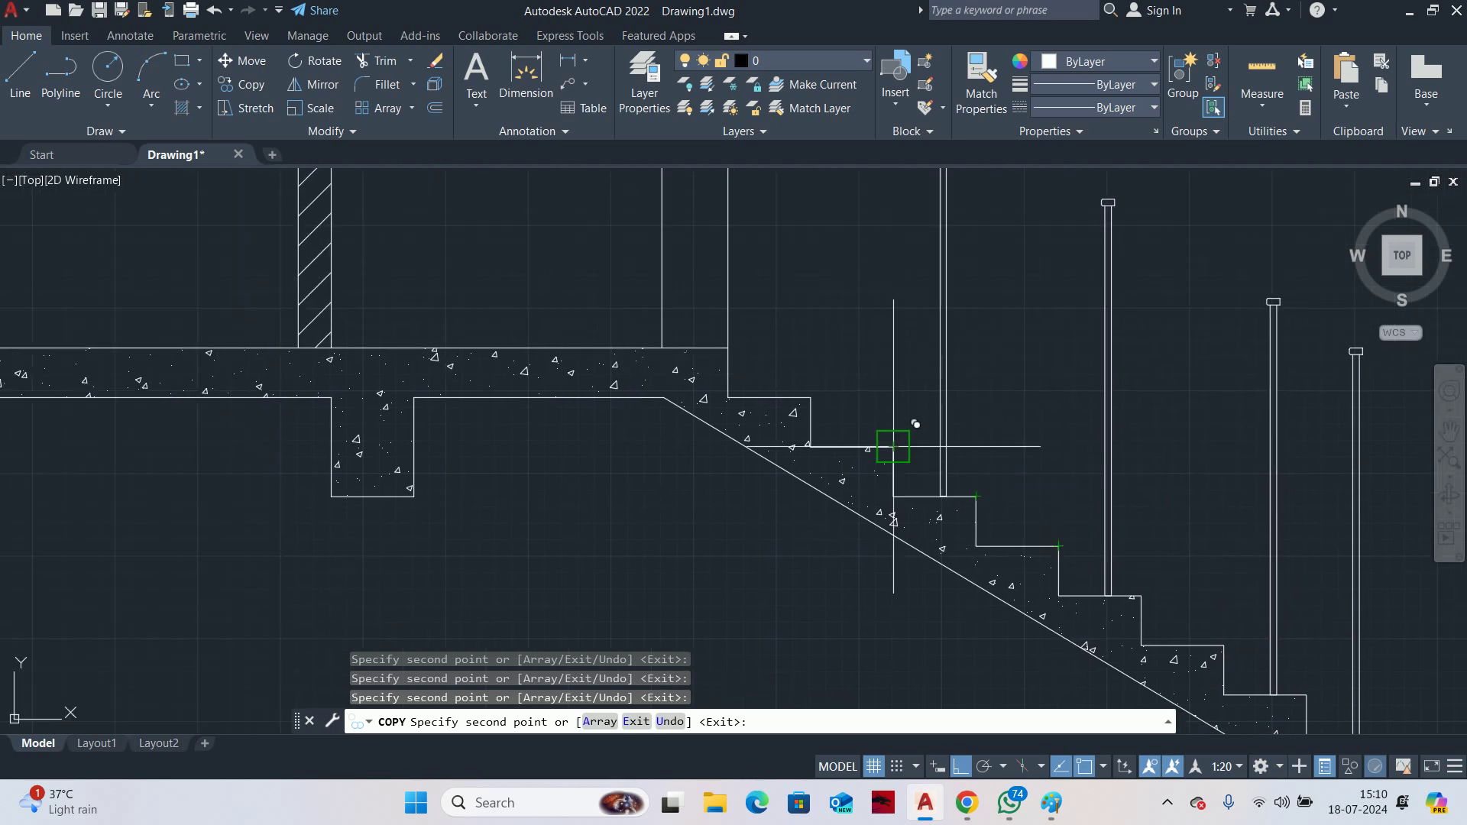
{"action": "scroll", "coordinate": [915, 424], "scroll_direction": "down", "scroll_amount": 7}
{"action": "scroll", "coordinate": [979, 527], "scroll_direction": "up", "scroll_amount": 3}
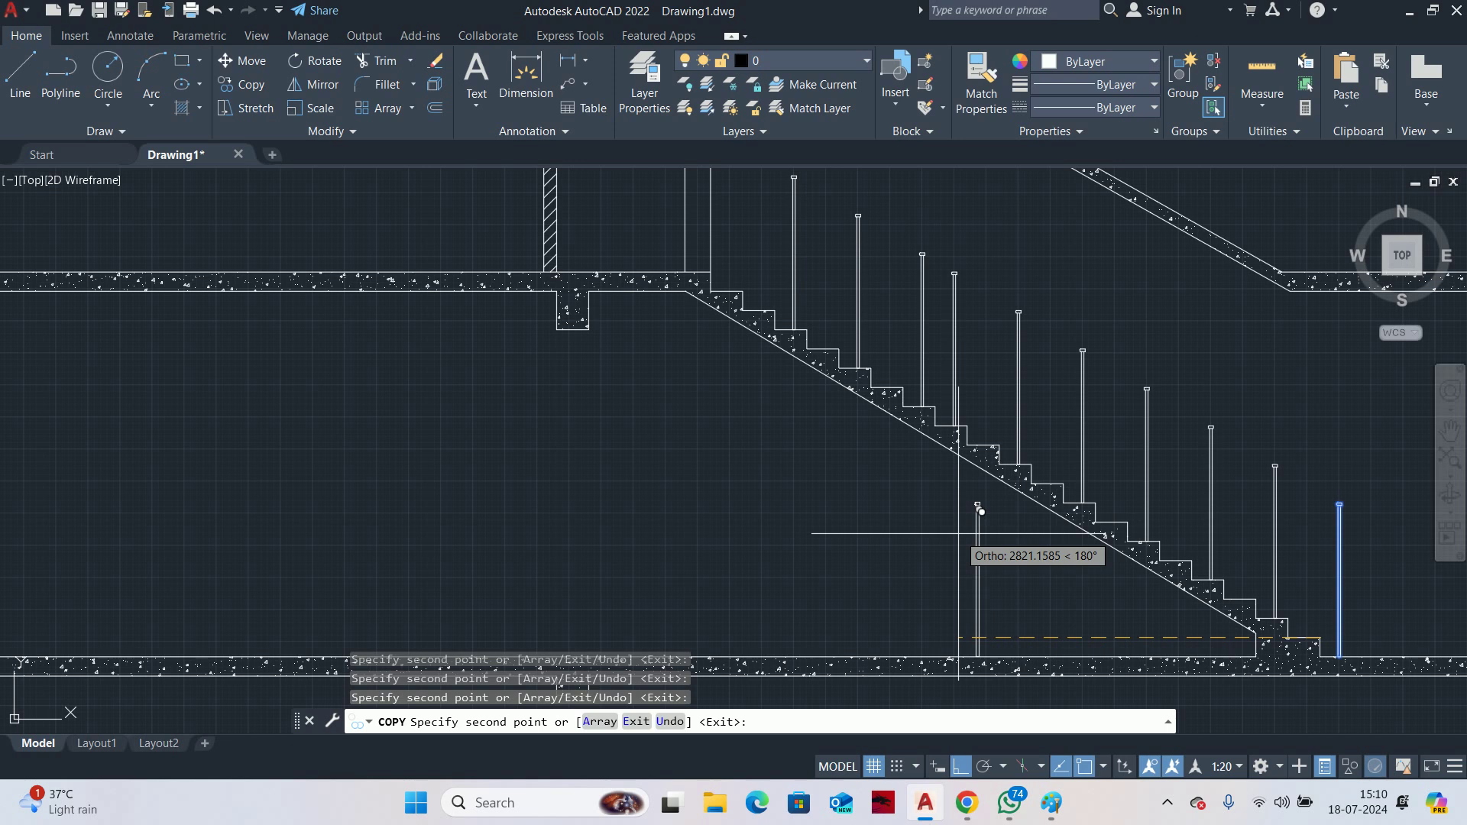
{"action": "middle_click_drag", "start_coordinate": [978, 535], "coordinate": [833, 511]}
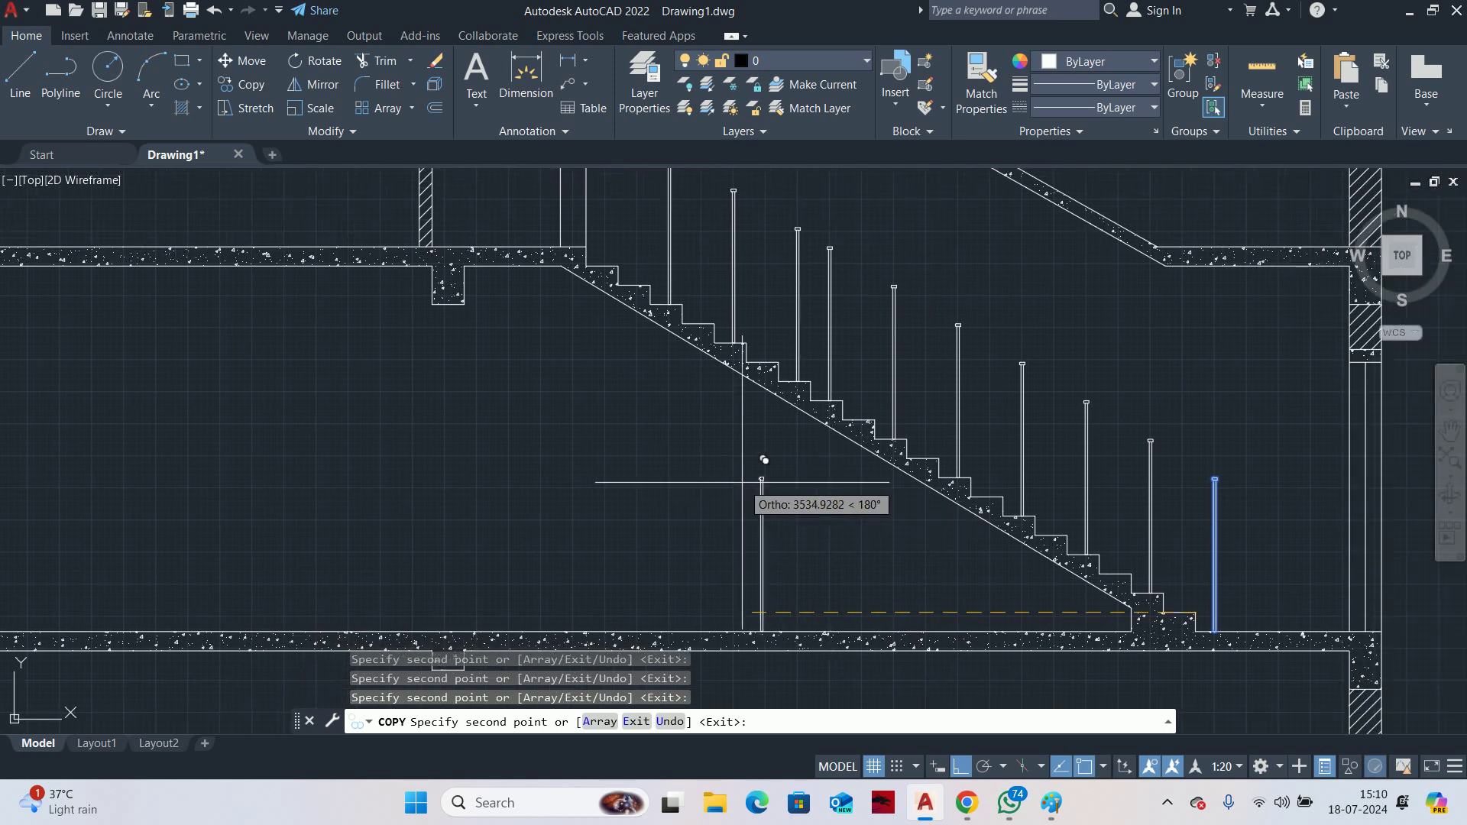
{"action": "scroll", "coordinate": [994, 566], "scroll_direction": "up", "scroll_amount": 2}
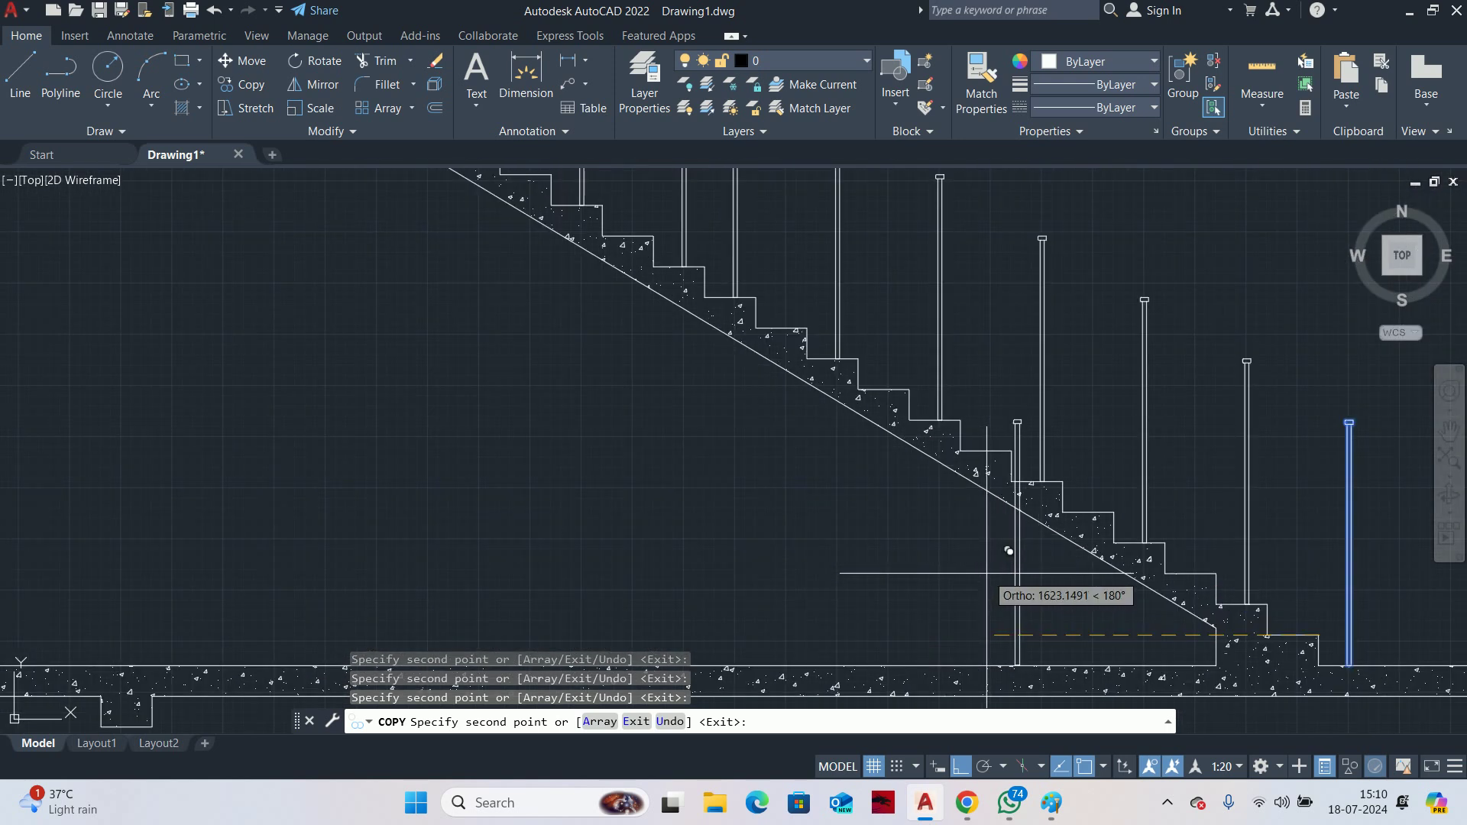
Undo the last misplaced baluster copies on the stair flight
{"action": "middle_click_drag", "start_coordinate": [986, 574], "coordinate": [1013, 598]}
{"action": "middle_click_drag", "start_coordinate": [862, 459], "coordinate": [910, 560]}
{"action": "key", "text": "ctrl+z"}
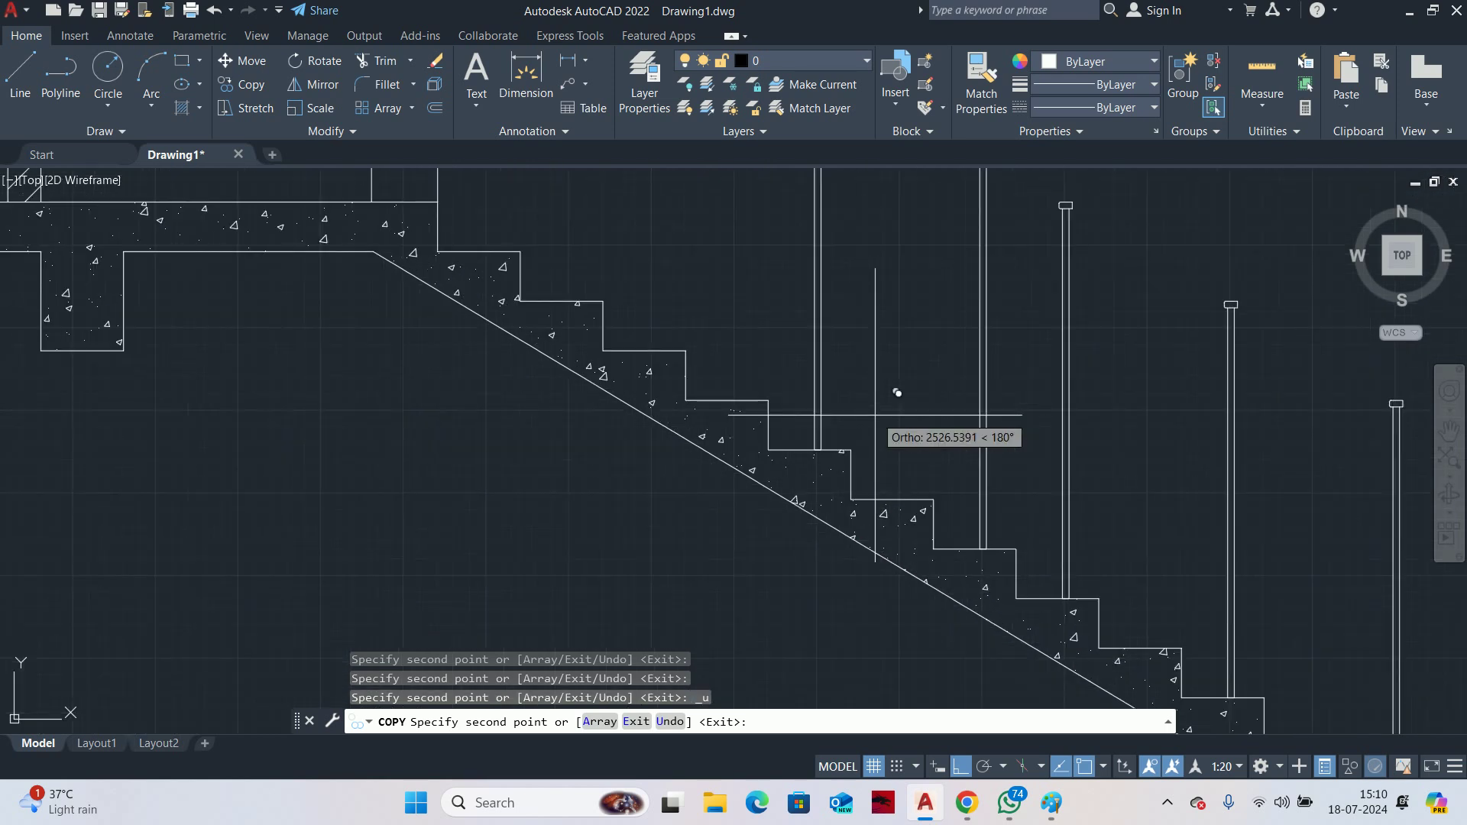
{"action": "key", "text": "ctrl+z"}
Place further copies of the baluster on every second tread of the upper flight, up to just below the landing
{"action": "scroll", "coordinate": [755, 405], "scroll_direction": "down", "scroll_amount": 2}
{"action": "middle_click_drag", "start_coordinate": [748, 402], "coordinate": [775, 449]}
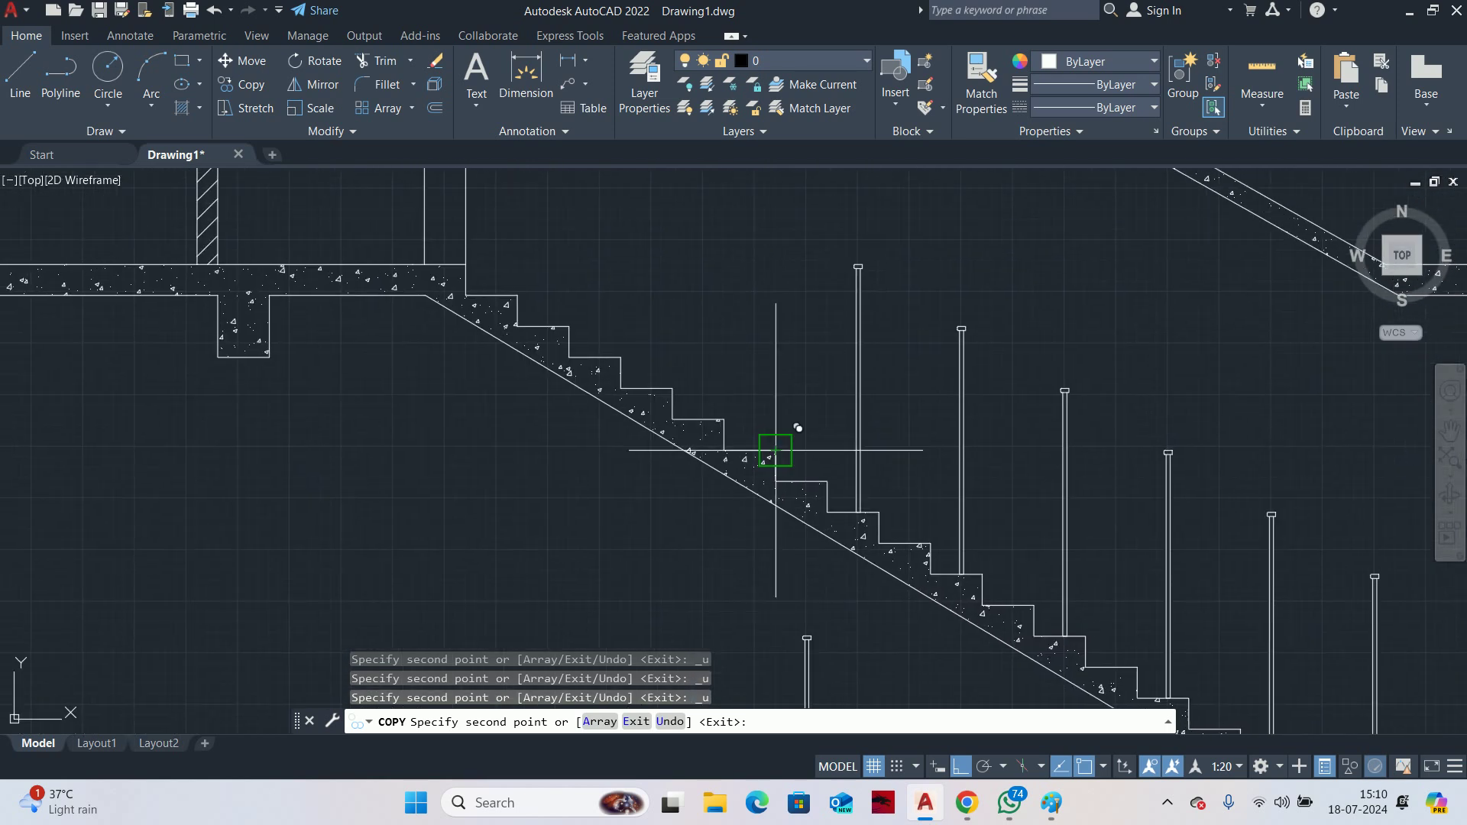
{"action": "scroll", "coordinate": [771, 447], "scroll_direction": "up", "scroll_amount": 2}
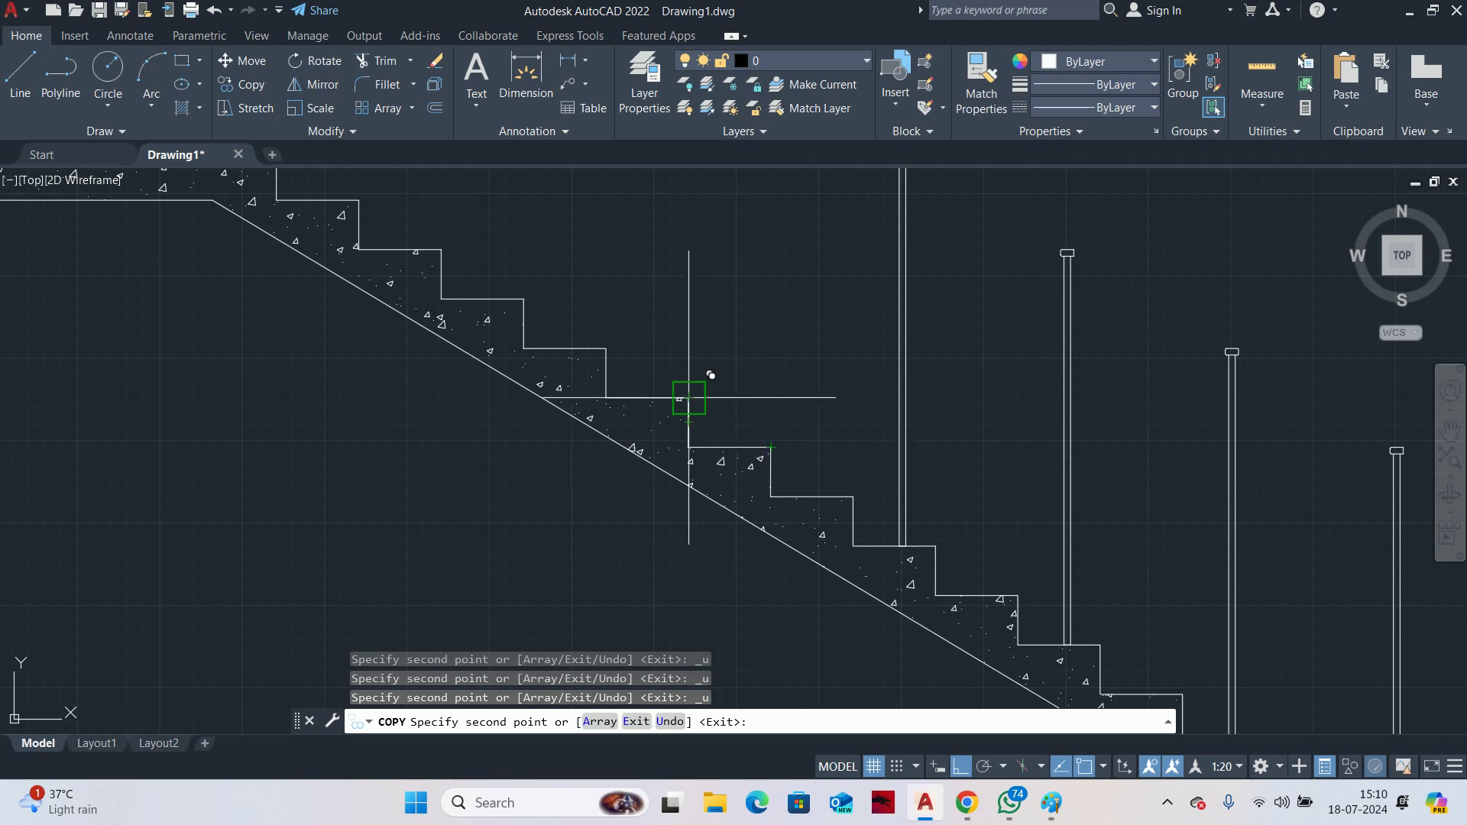
{"action": "scroll", "coordinate": [711, 376], "scroll_direction": "down", "scroll_amount": 2}
{"action": "middle_click_drag", "start_coordinate": [688, 410], "coordinate": [998, 445]}
{"action": "scroll", "coordinate": [999, 445], "scroll_direction": "up", "scroll_amount": 2}
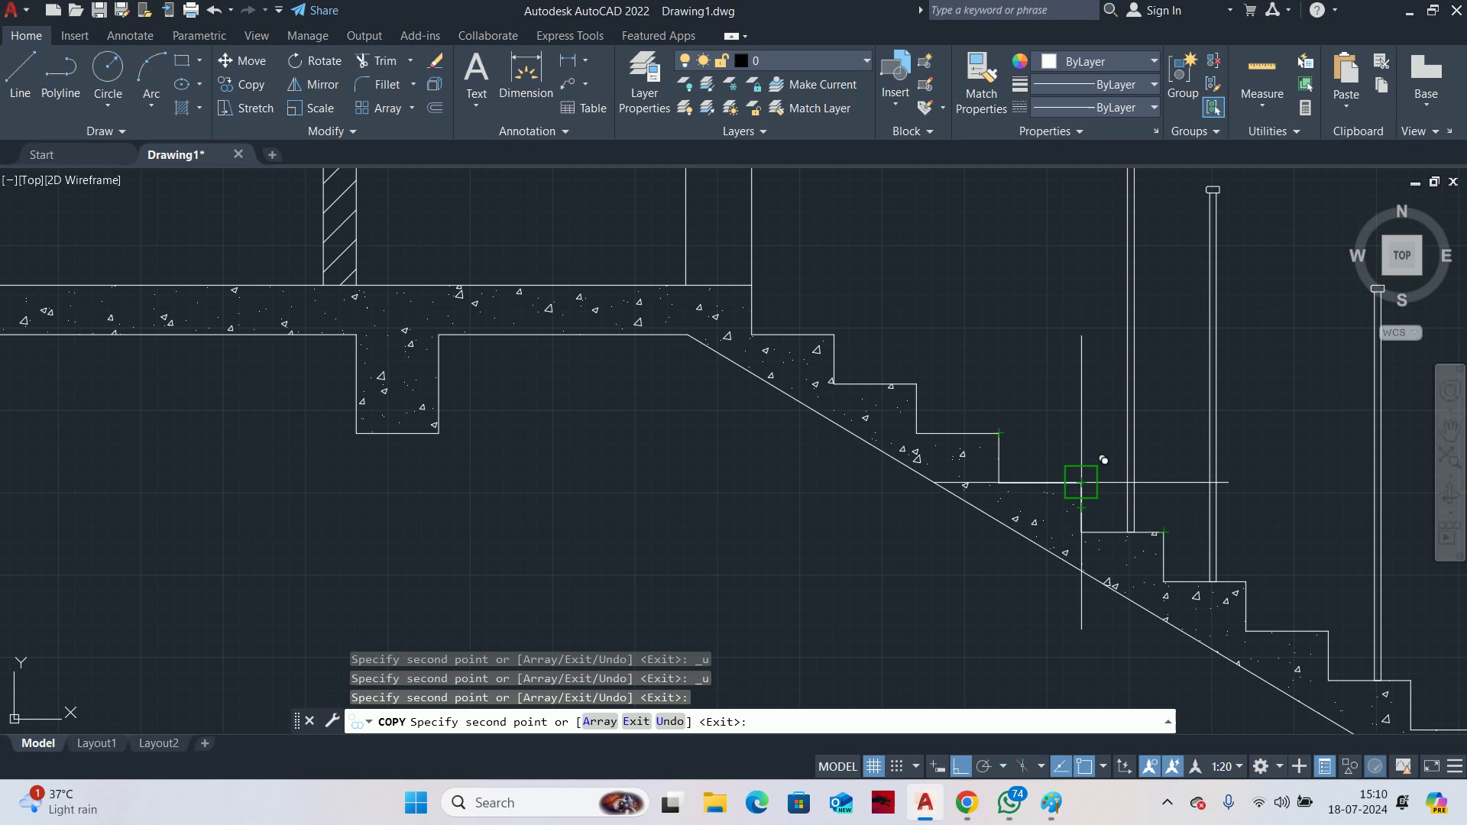
{"action": "left_click", "coordinate": [999, 432]}
{"action": "scroll", "coordinate": [958, 428], "scroll_direction": "down", "scroll_amount": 4}
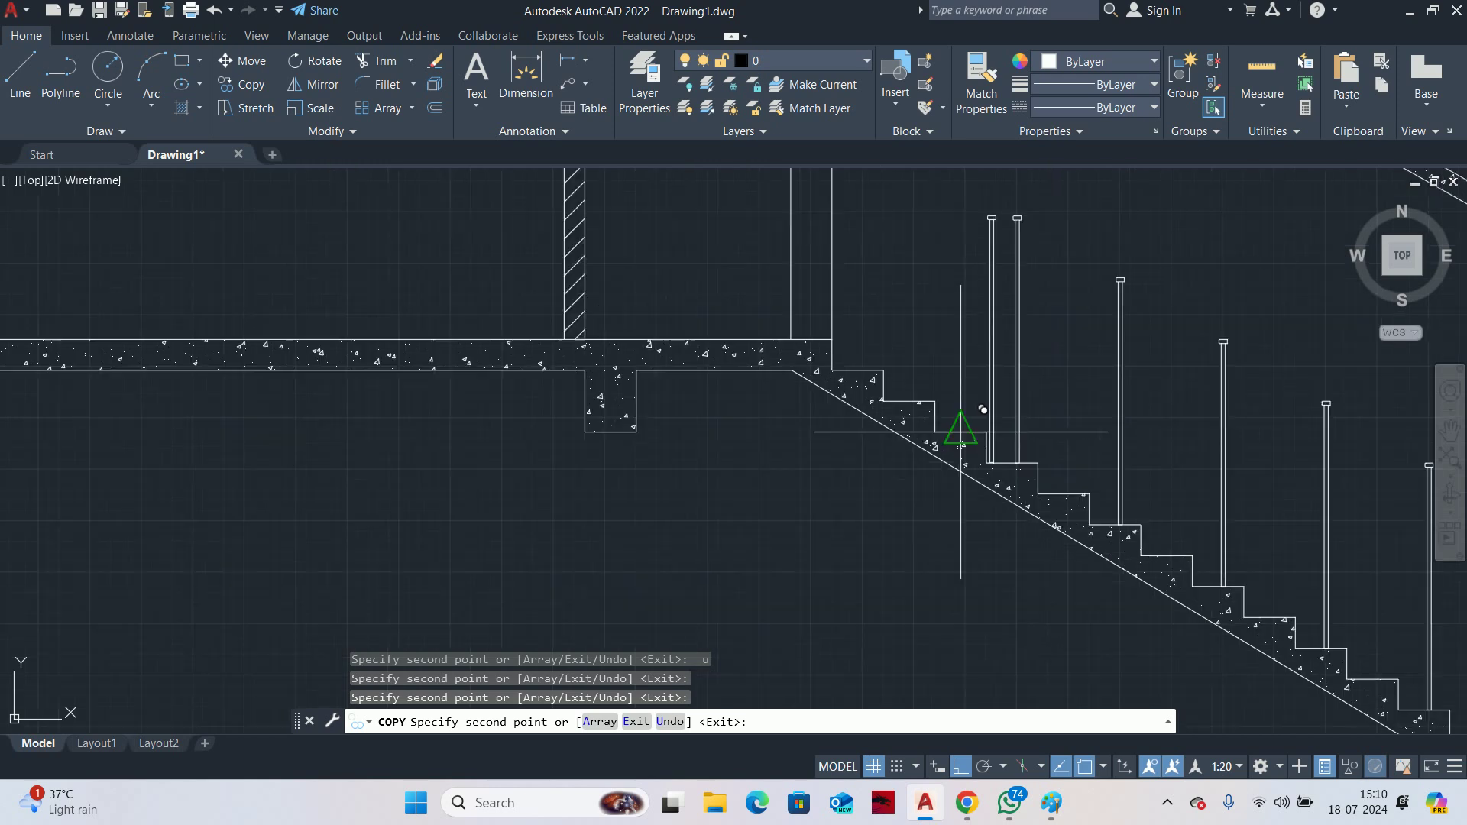
{"action": "scroll", "coordinate": [963, 447], "scroll_direction": "up", "scroll_amount": 4}
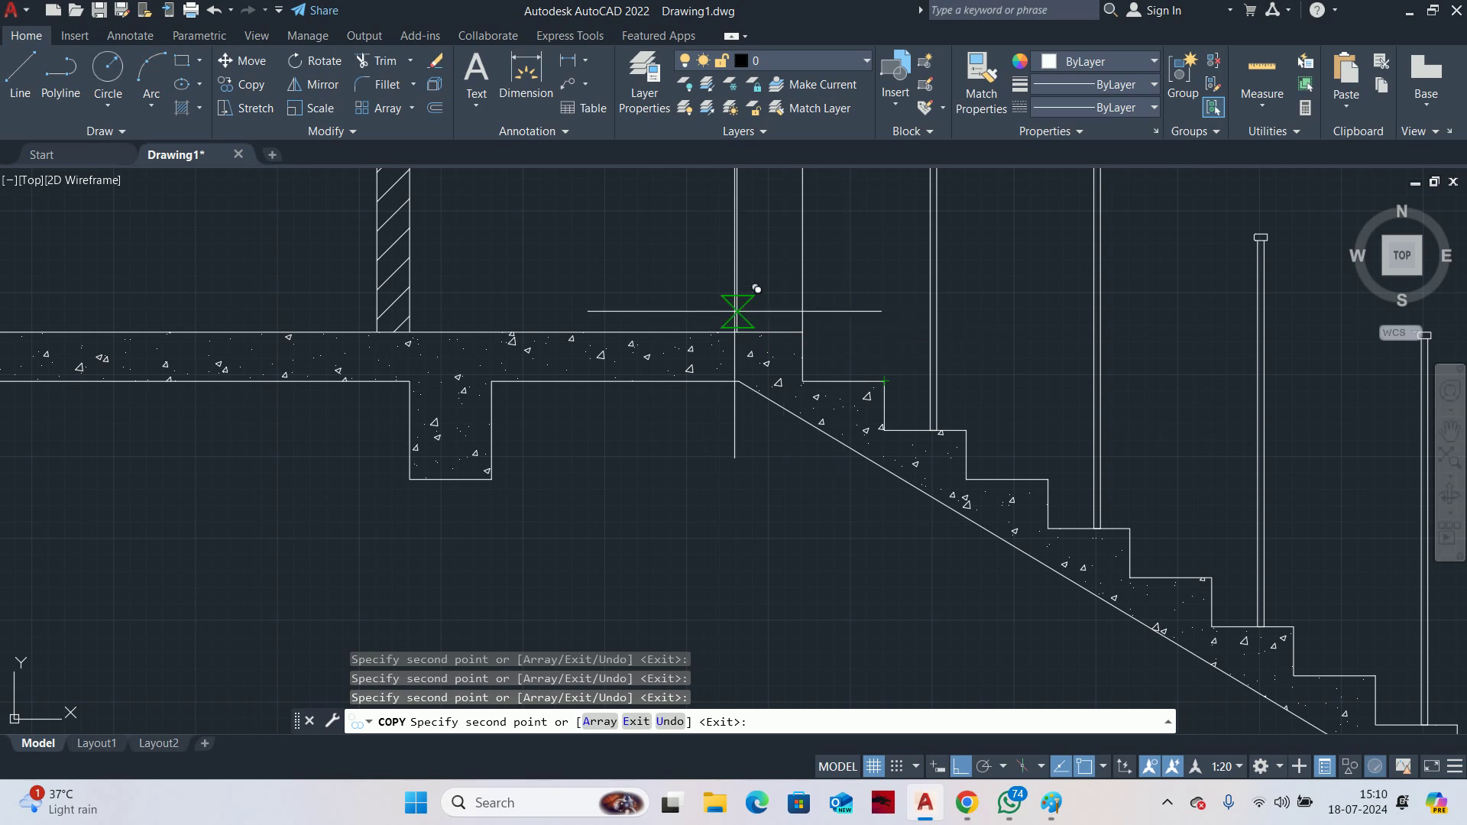
{"action": "key", "text": "Escape"}
{"action": "key", "text": "Escape"}
Copy the uppermost baluster, using its tread corner as base point, to the edge of the upper landing
{"action": "scroll", "coordinate": [905, 378], "scroll_direction": "down", "scroll_amount": 2}
{"action": "scroll", "coordinate": [904, 377], "scroll_direction": "down", "scroll_amount": 4}
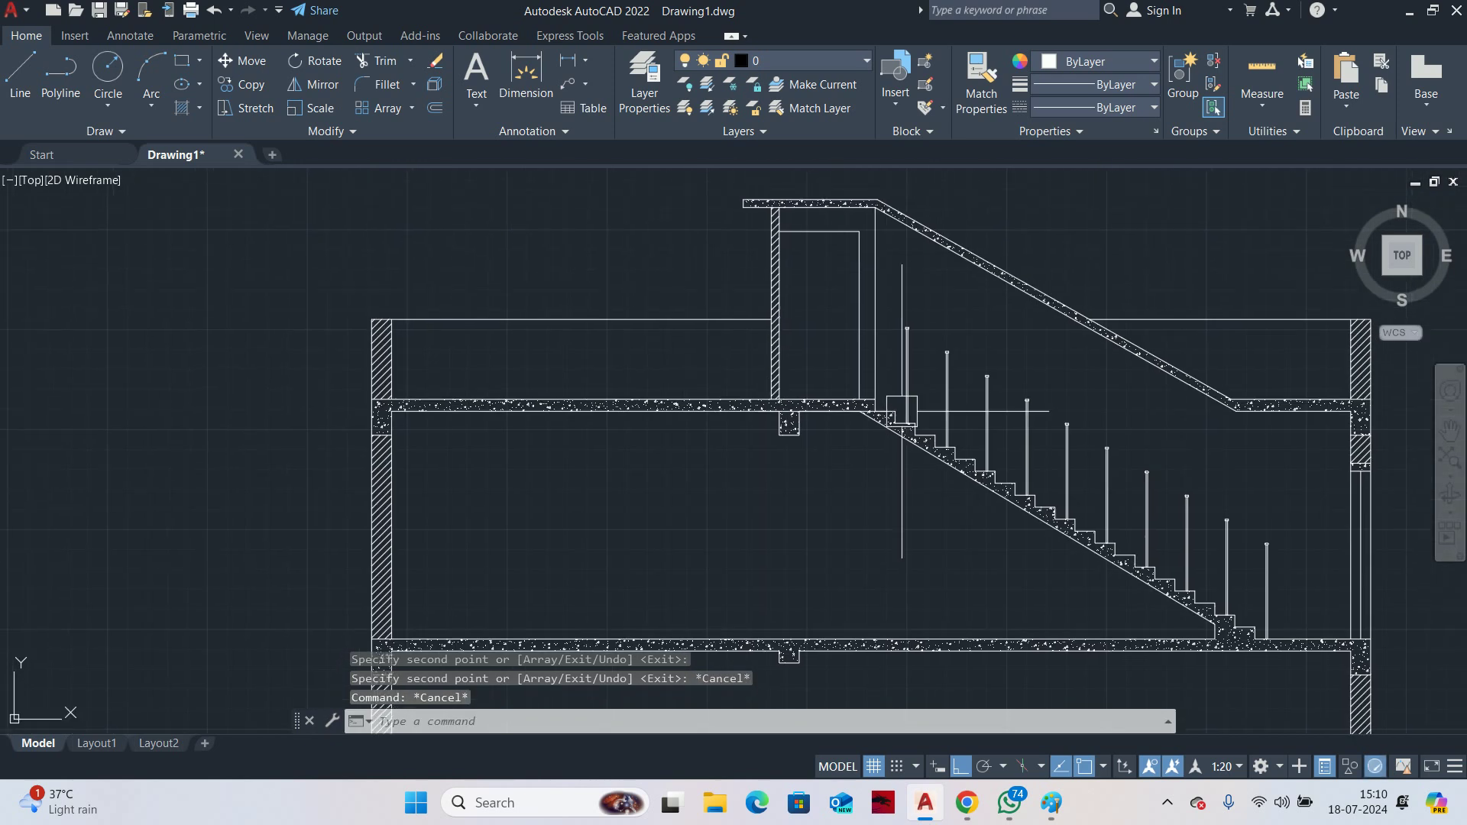
{"action": "type", "text": "co"}
{"action": "key", "text": "Return"}
{"action": "scroll", "coordinate": [918, 361], "scroll_direction": "up", "scroll_amount": 4}
{"action": "left_click", "coordinate": [891, 370]}
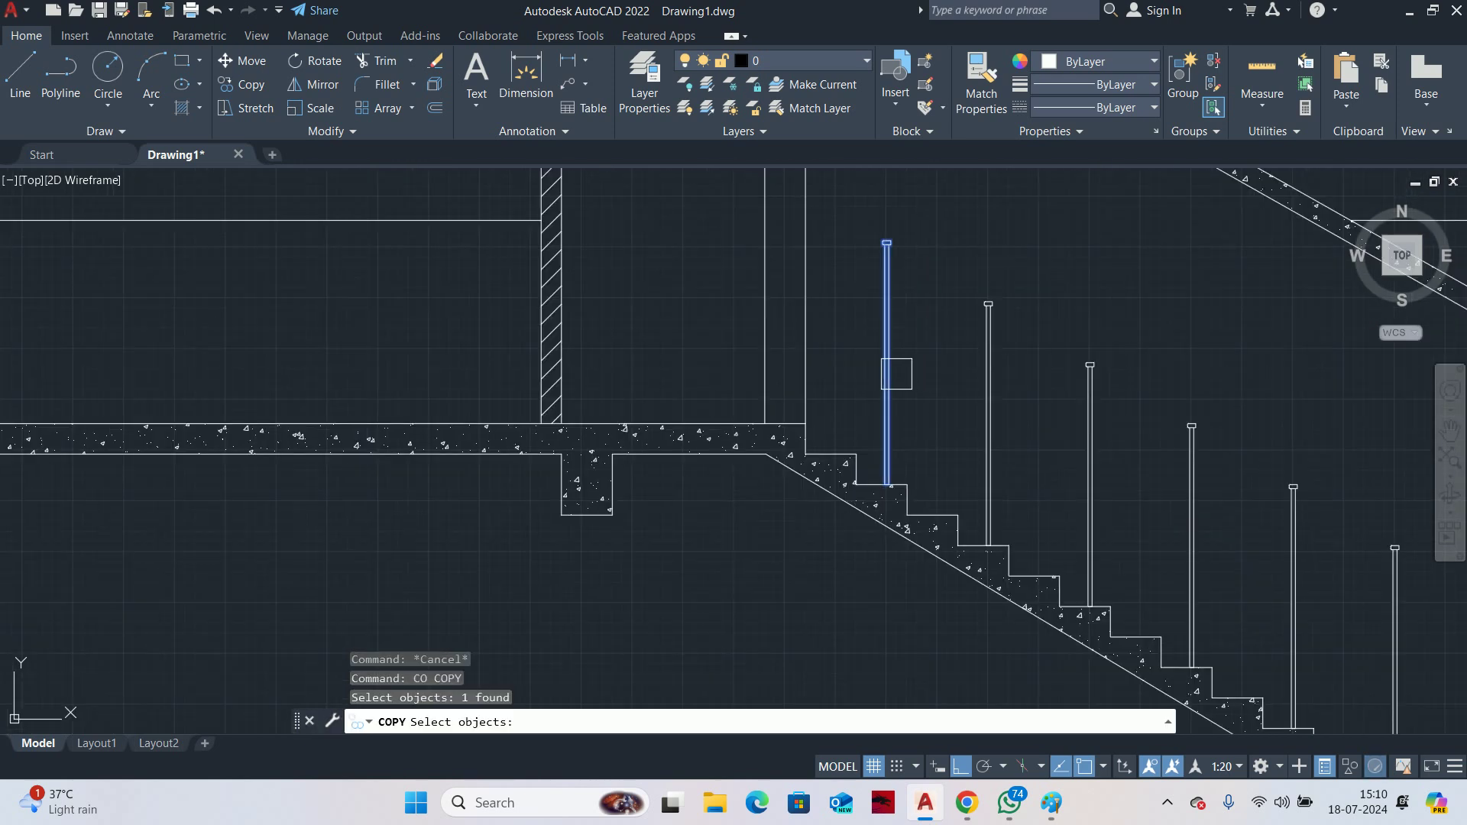
{"action": "scroll", "coordinate": [921, 534], "scroll_direction": "up", "scroll_amount": 4}
{"action": "key", "text": "Return"}
{"action": "left_click", "coordinate": [921, 511]}
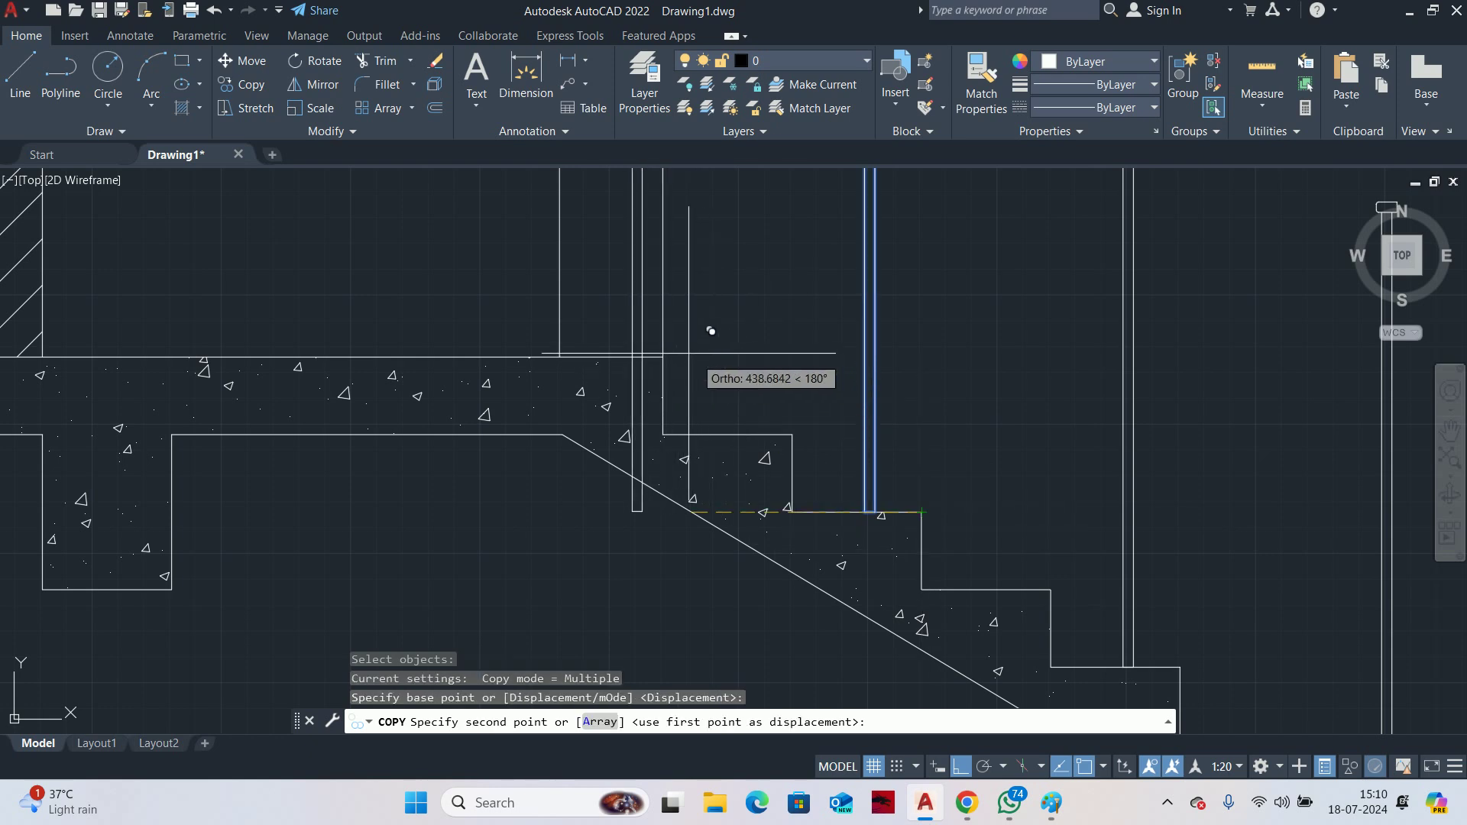
{"action": "left_click", "coordinate": [678, 347]}
{"action": "key", "text": "Escape"}
{"action": "scroll", "coordinate": [826, 380], "scroll_direction": "down", "scroll_amount": 5}
{"action": "key", "text": "Escape"}
{"action": "scroll", "coordinate": [827, 380], "scroll_direction": "down", "scroll_amount": 3}
{"action": "scroll", "coordinate": [910, 478], "scroll_direction": "up", "scroll_amount": 5}
{"action": "key", "text": "Escape"}
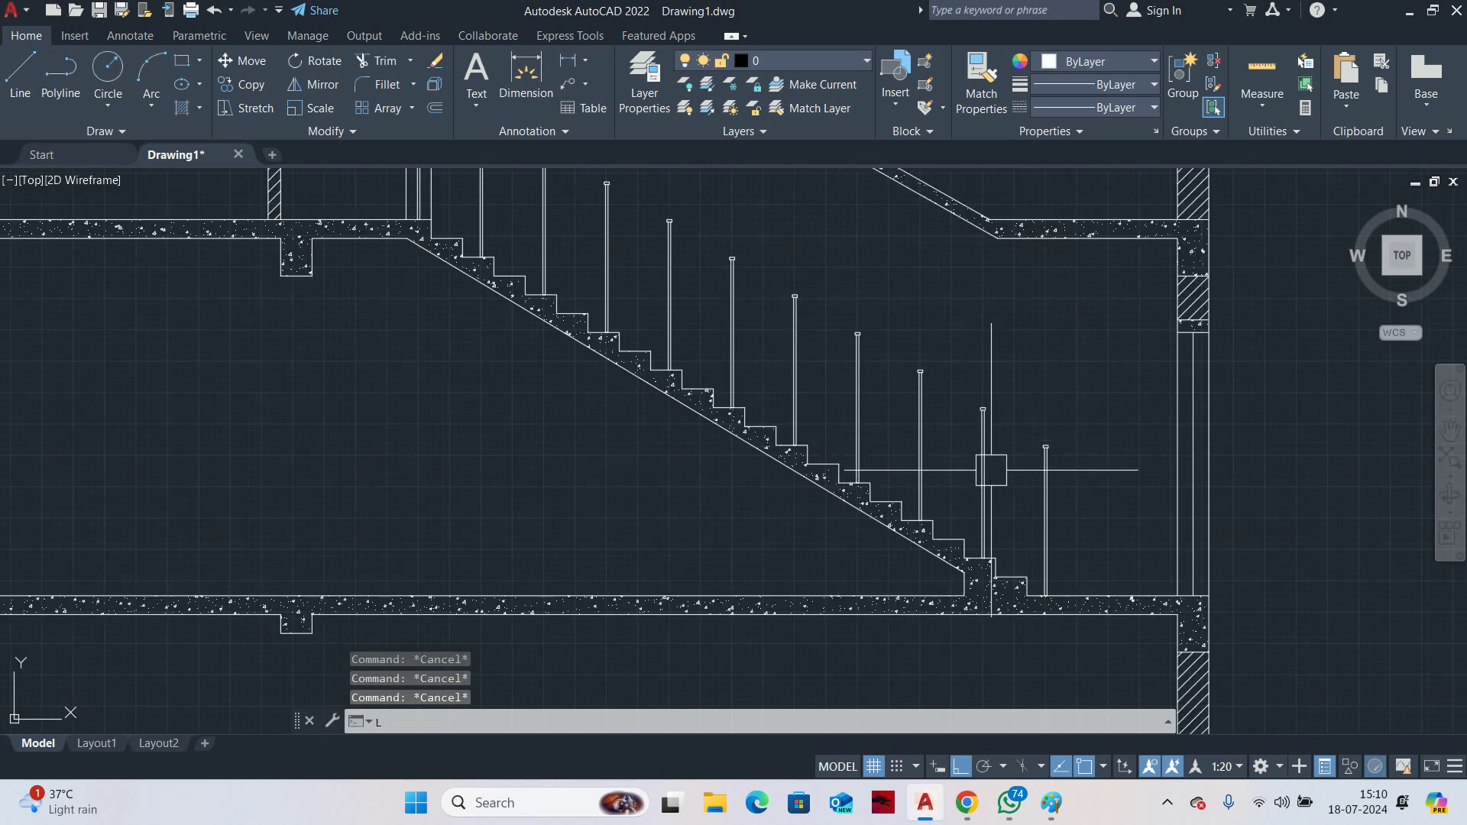
{"action": "type", "text": "L"}
{"action": "key", "text": "Return"}
{"action": "scroll", "coordinate": [1120, 410], "scroll_direction": "up", "scroll_amount": 6}
{"action": "scroll", "coordinate": [1112, 380], "scroll_direction": "up", "scroll_amount": 2}
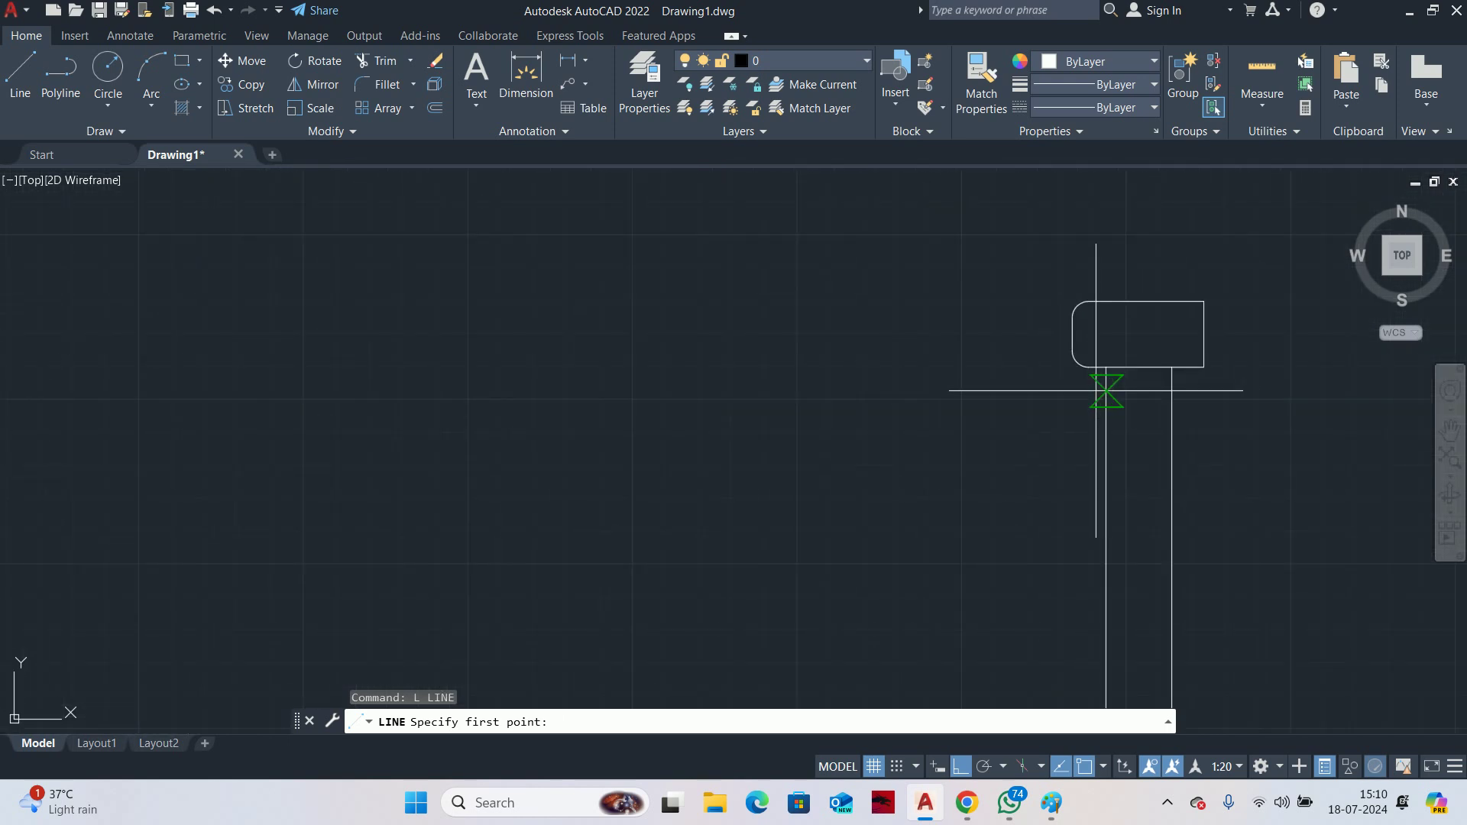
{"action": "left_click", "coordinate": [1112, 376]}
{"action": "scroll", "coordinate": [1101, 367], "scroll_direction": "down", "scroll_amount": 6}
{"action": "scroll", "coordinate": [1360, 641], "scroll_direction": "down", "scroll_amount": 5}
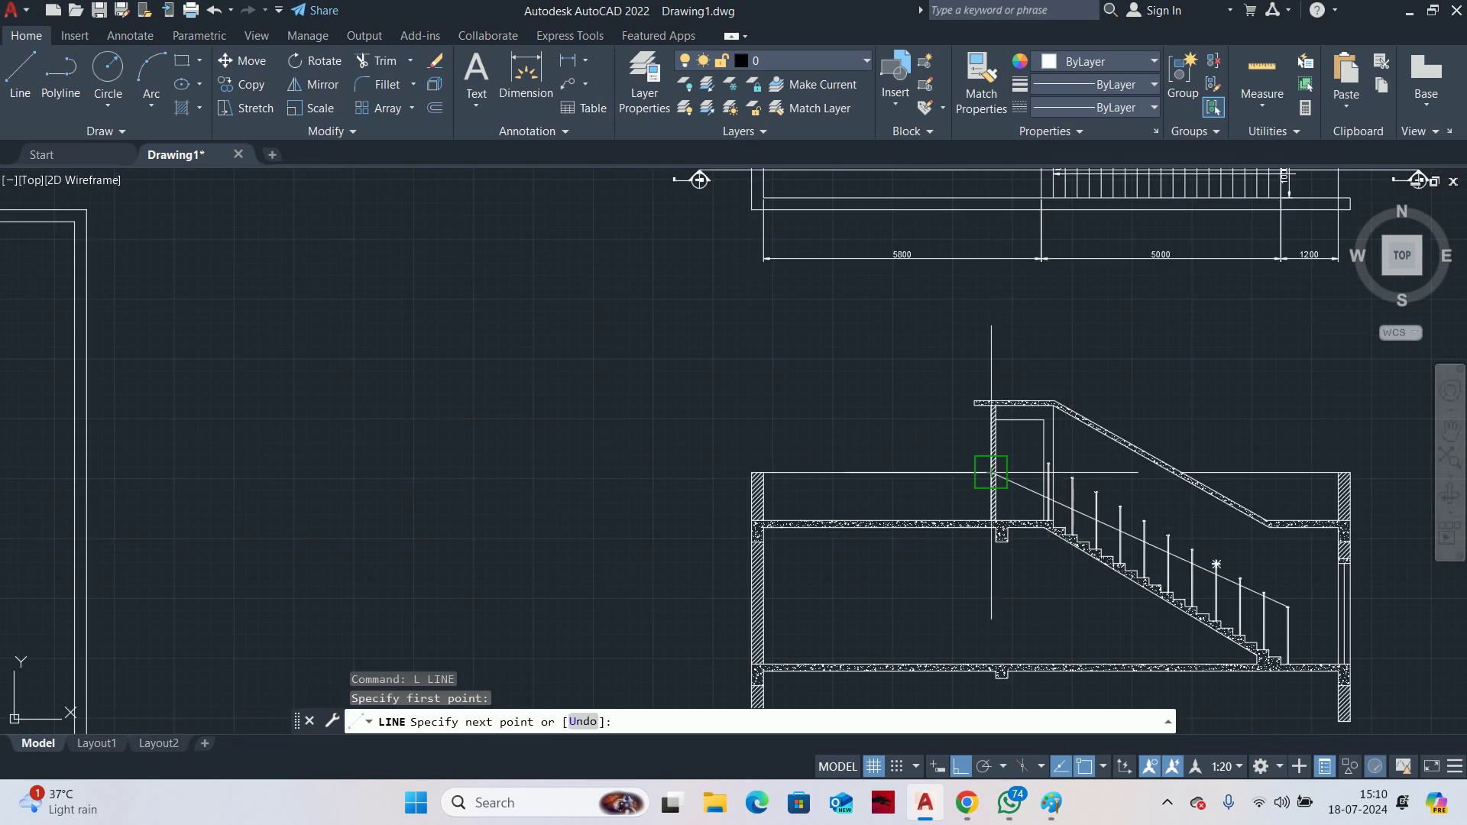
{"action": "scroll", "coordinate": [1371, 613], "scroll_direction": "up", "scroll_amount": 5}
{"action": "scroll", "coordinate": [1223, 542], "scroll_direction": "up", "scroll_amount": 4}
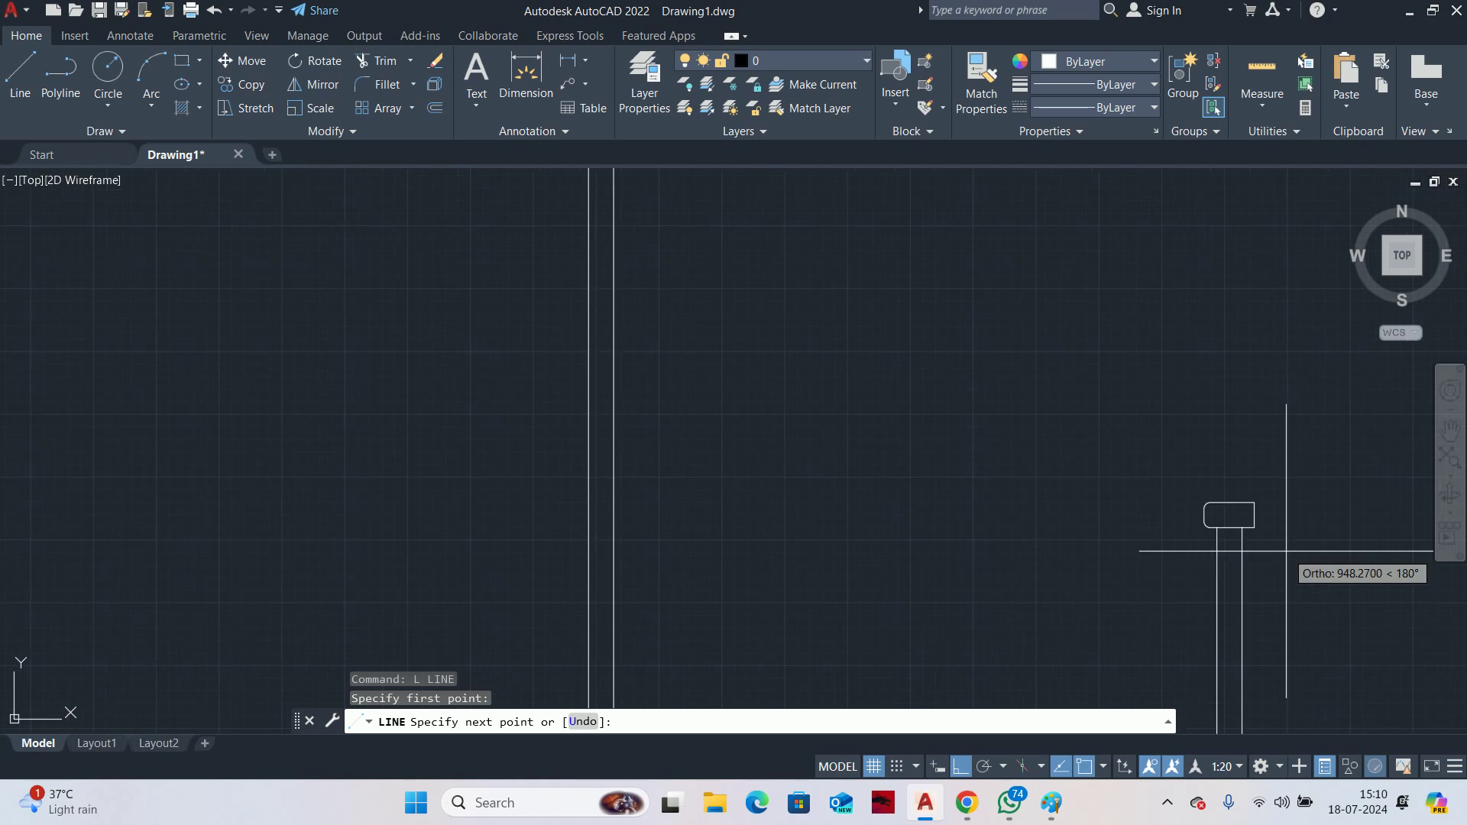
{"action": "scroll", "coordinate": [1232, 528], "scroll_direction": "down", "scroll_amount": 3}
{"action": "middle_click_drag", "start_coordinate": [928, 441], "coordinate": [1365, 731]}
{"action": "middle_click_drag", "start_coordinate": [607, 221], "coordinate": [795, 435]}
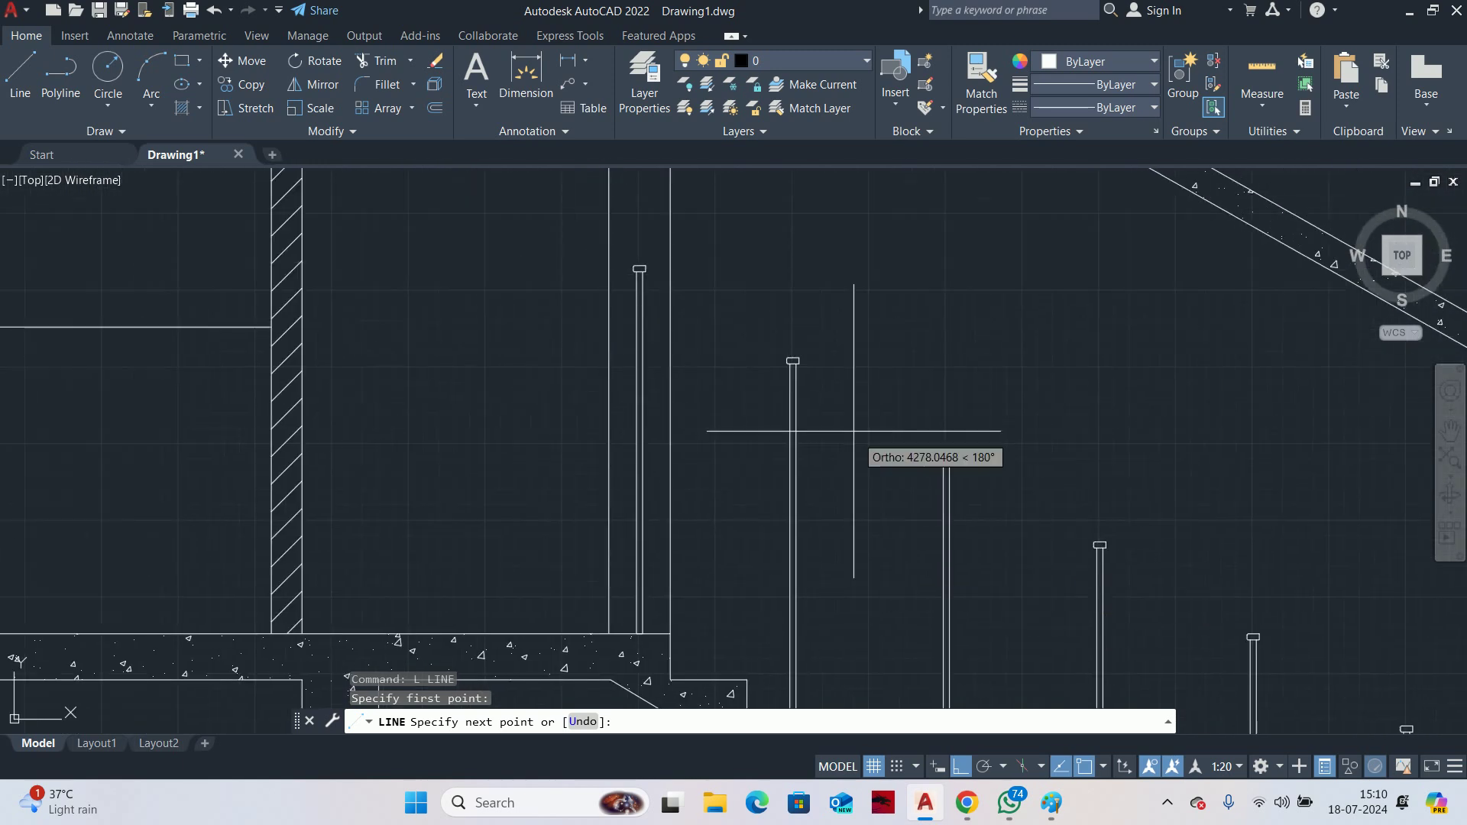
{"action": "key", "text": "Escape"}
Try to draw the handrail line starting from the underside of the lowest baluster's cap
{"action": "scroll", "coordinate": [655, 383], "scroll_direction": "down", "scroll_amount": 6}
{"action": "scroll", "coordinate": [993, 531], "scroll_direction": "up", "scroll_amount": 4}
{"action": "scroll", "coordinate": [993, 531], "scroll_direction": "up", "scroll_amount": 2}
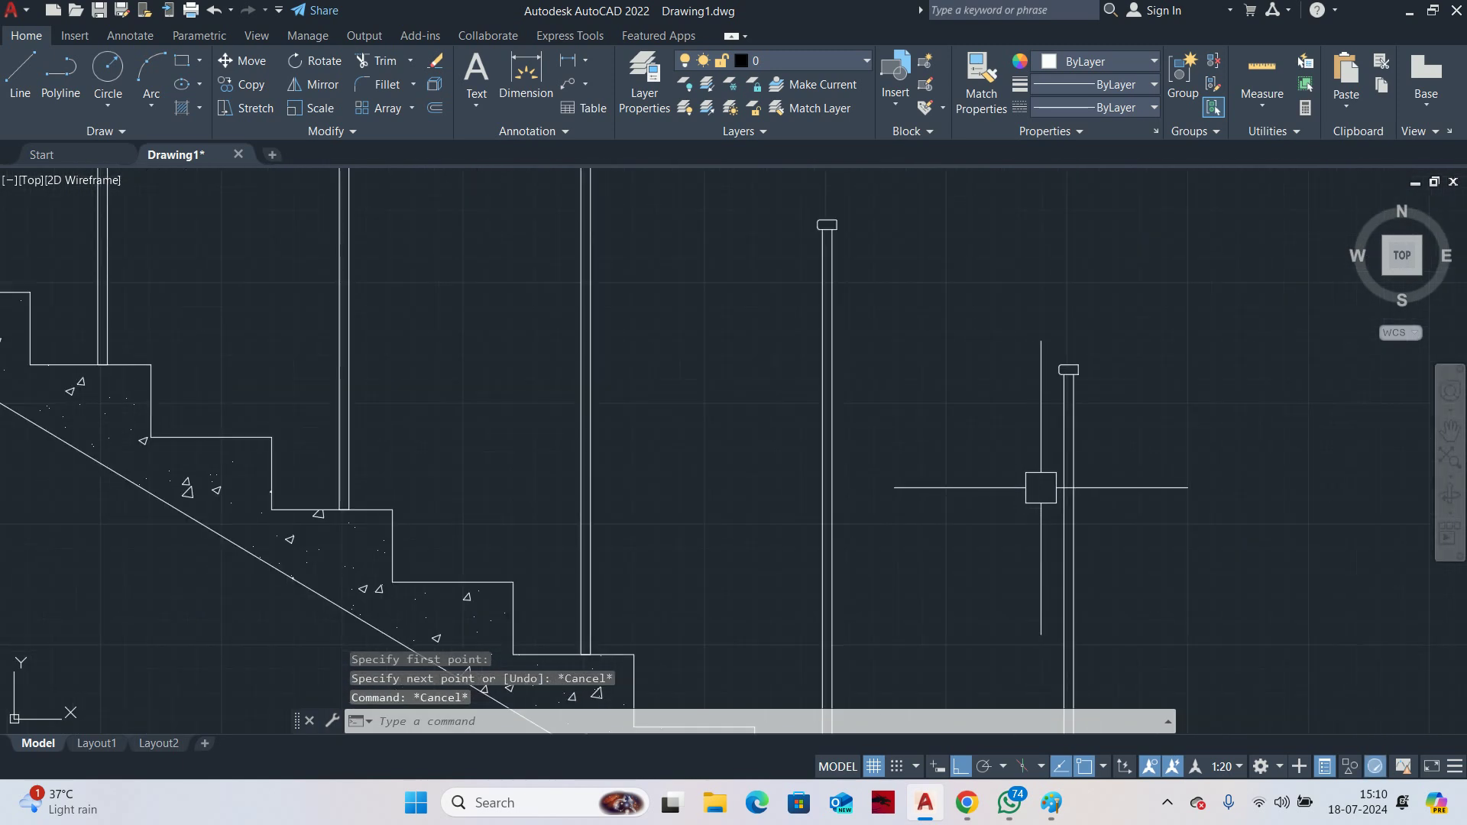
{"action": "key", "text": "Return"}
{"action": "scroll", "coordinate": [1064, 370], "scroll_direction": "up", "scroll_amount": 2}
{"action": "left_click", "coordinate": [1043, 339]}
{"action": "scroll", "coordinate": [775, 347], "scroll_direction": "down", "scroll_amount": 4}
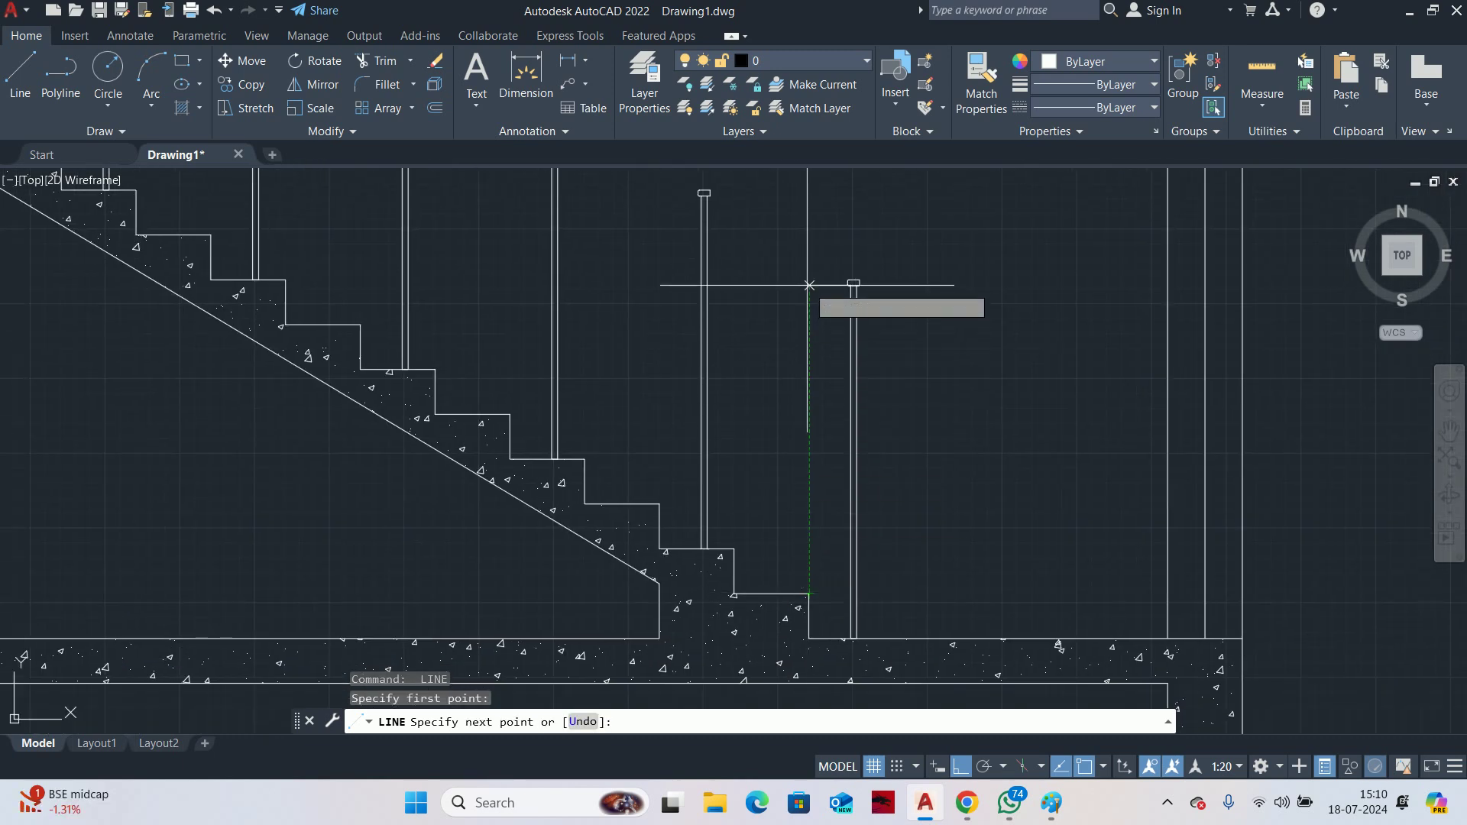
{"action": "left_click", "coordinate": [802, 314]}
{"action": "scroll", "coordinate": [1200, 539], "scroll_direction": "down", "scroll_amount": 5}
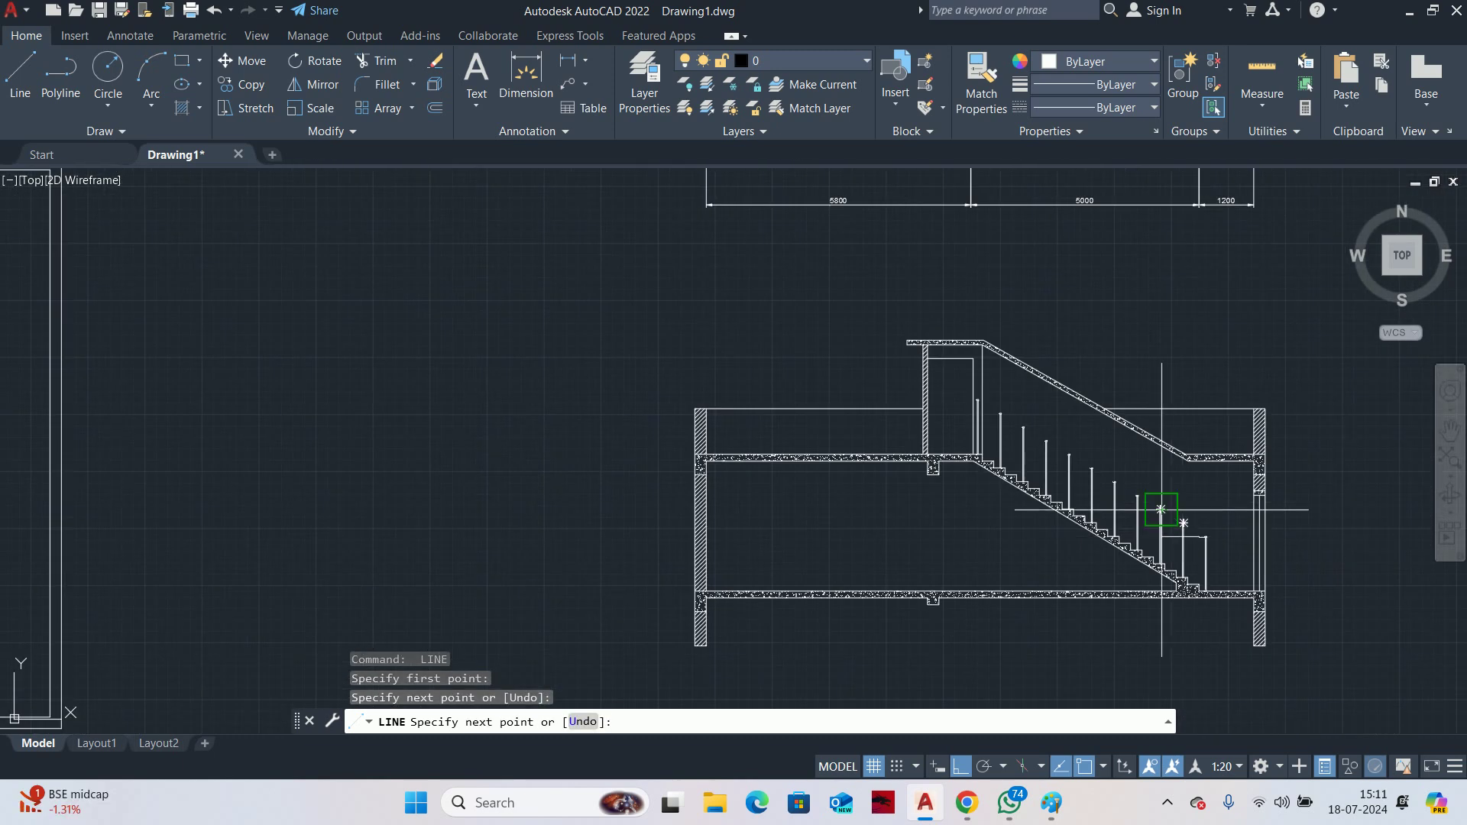
{"action": "scroll", "coordinate": [1161, 509], "scroll_direction": "up", "scroll_amount": 2}
{"action": "left_click", "coordinate": [1212, 492]}
{"action": "key", "text": "Escape"}
{"action": "key", "text": "Return"}
{"action": "scroll", "coordinate": [1178, 503], "scroll_direction": "up", "scroll_amount": 2}
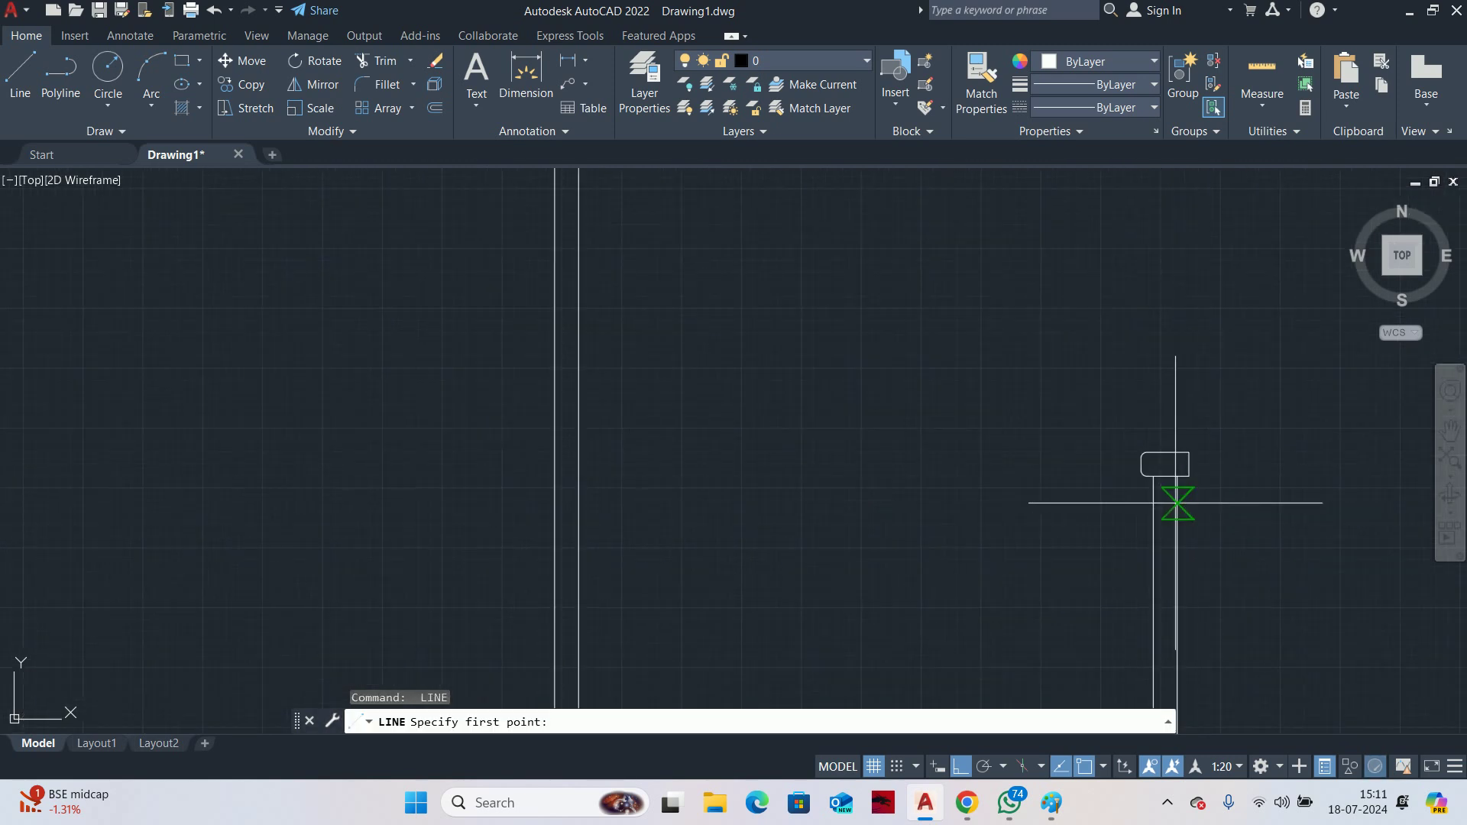
{"action": "left_click", "coordinate": [1154, 470]}
{"action": "scroll", "coordinate": [1154, 470], "scroll_direction": "down", "scroll_amount": 4}
{"action": "scroll", "coordinate": [1070, 497], "scroll_direction": "down", "scroll_amount": 1}
{"action": "key", "text": "Escape"}
{"action": "key", "text": "Escape"}
Draw a sloped handrail line from the lowest baluster cap's lower corner to the matching point on the landing baluster's cap
{"action": "scroll", "coordinate": [1229, 606], "scroll_direction": "up", "scroll_amount": 5}
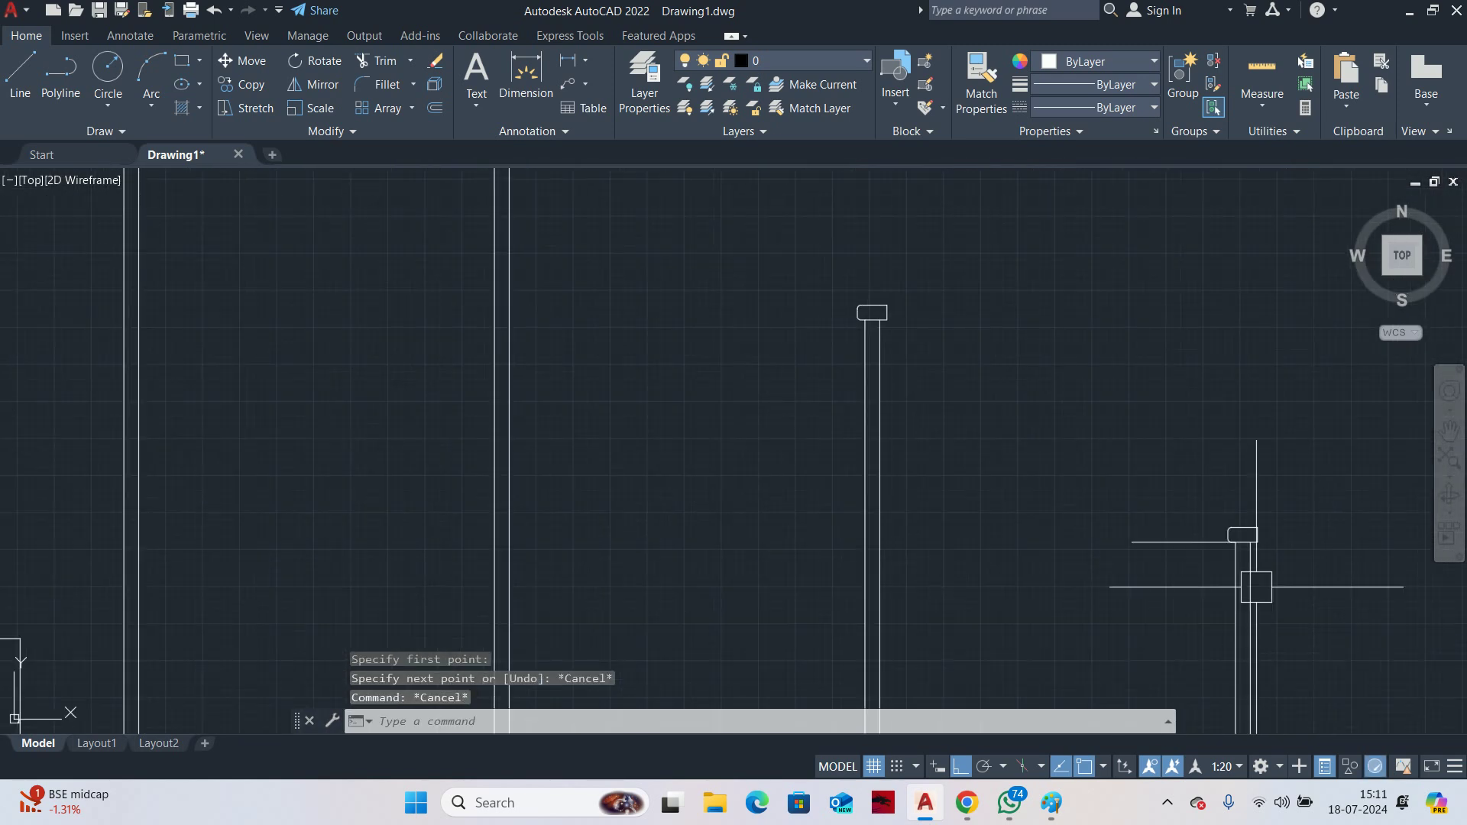
{"action": "scroll", "coordinate": [1256, 587], "scroll_direction": "up", "scroll_amount": 5}
{"action": "key", "text": "Return"}
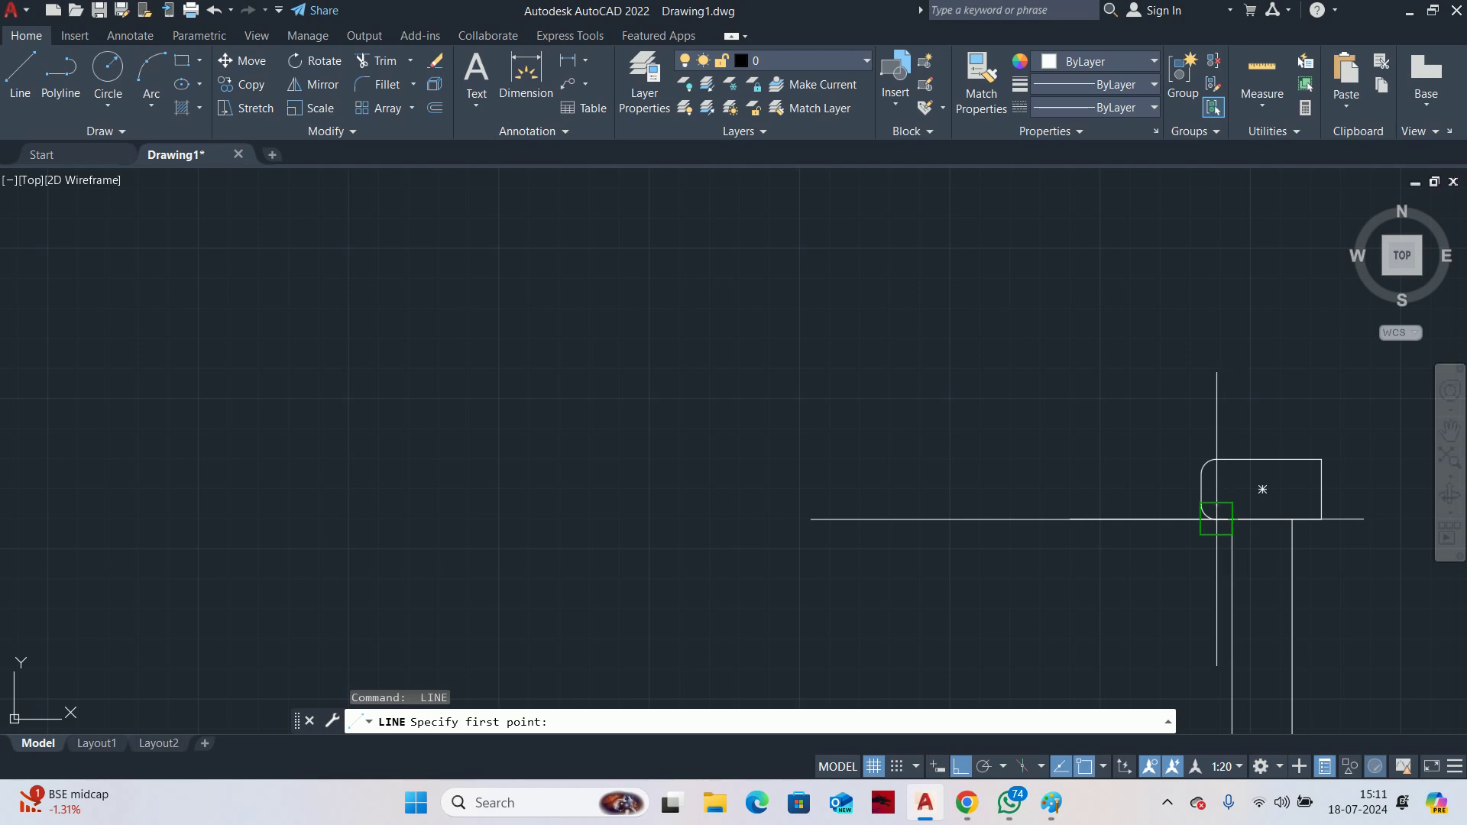
{"action": "left_click", "coordinate": [1216, 519]}
{"action": "scroll", "coordinate": [1216, 519], "scroll_direction": "down", "scroll_amount": 7}
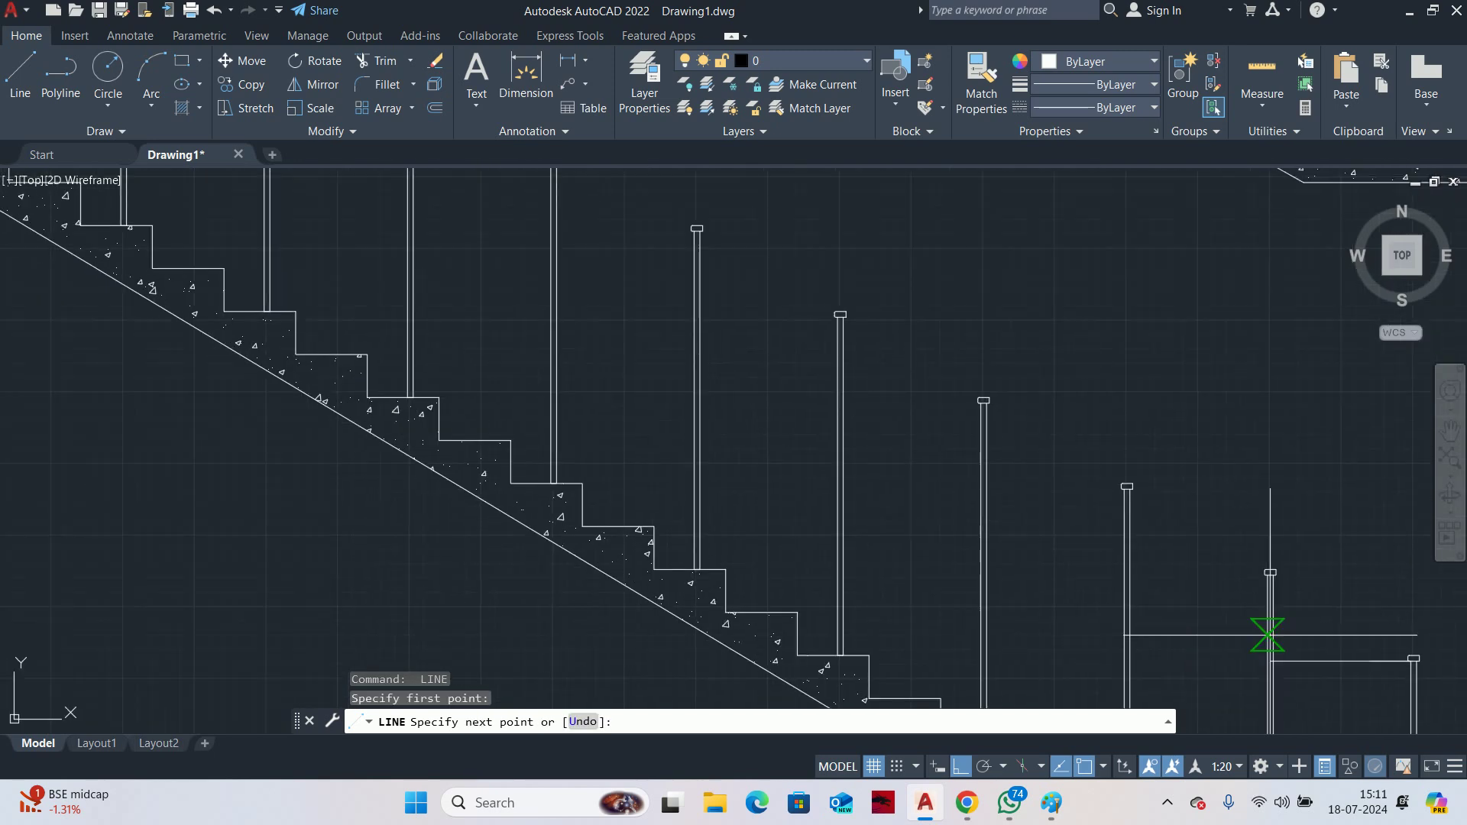
{"action": "scroll", "coordinate": [1092, 541], "scroll_direction": "up", "scroll_amount": 8}
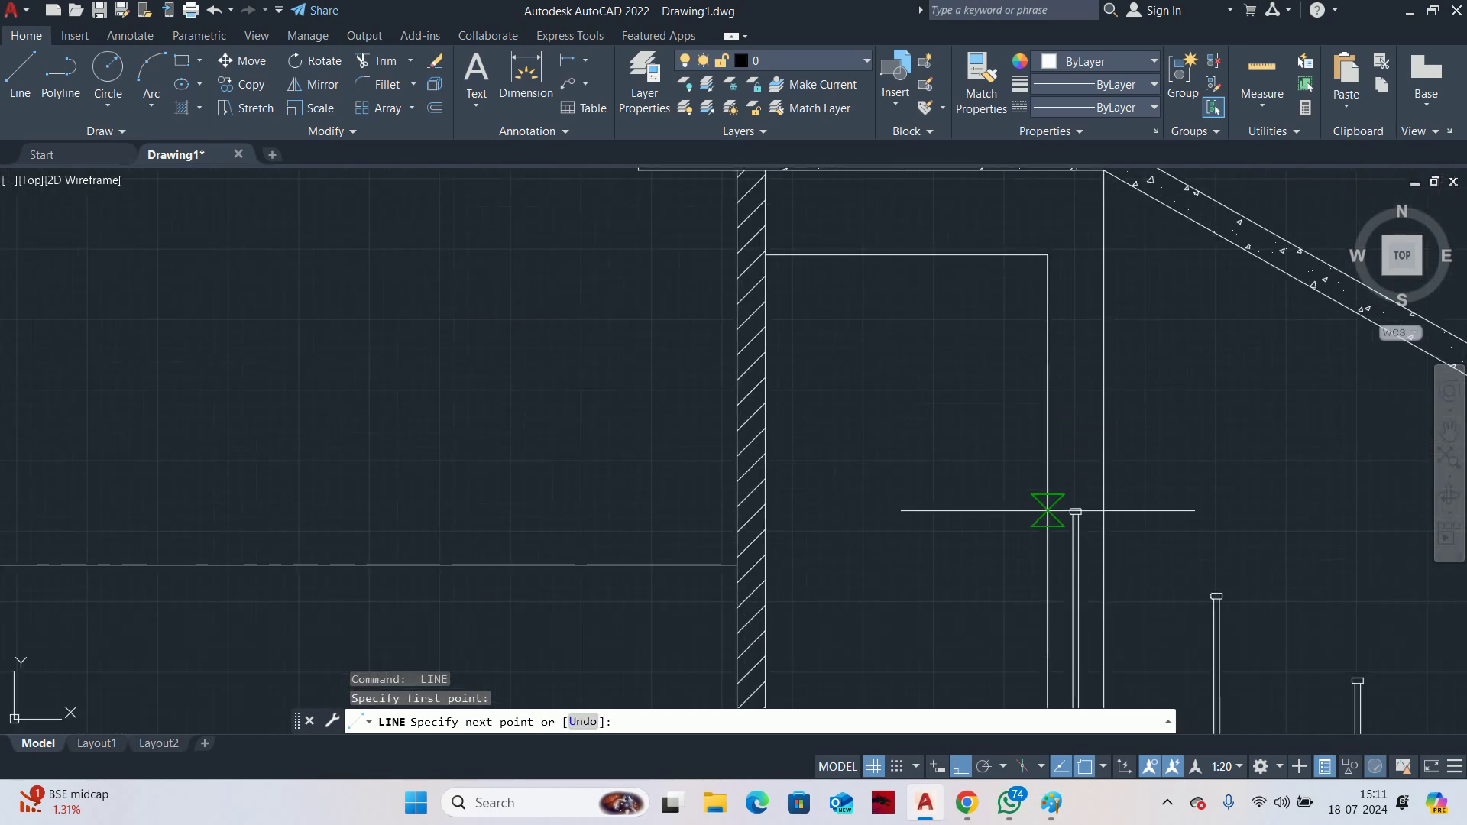
{"action": "scroll", "coordinate": [1094, 537], "scroll_direction": "up", "scroll_amount": 2}
{"action": "scroll", "coordinate": [1057, 527], "scroll_direction": "down", "scroll_amount": 6}
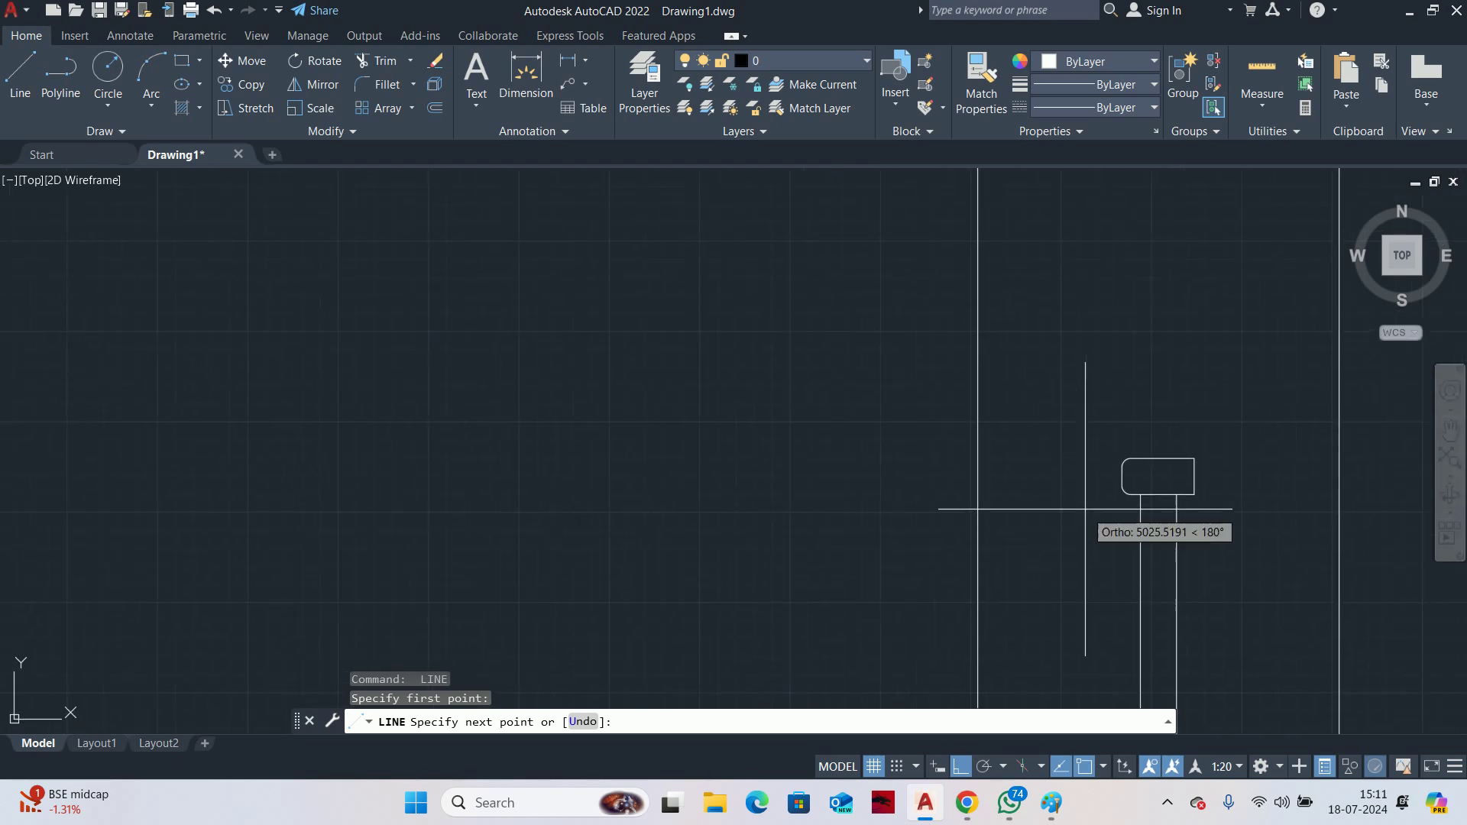
{"action": "scroll", "coordinate": [1131, 485], "scroll_direction": "up", "scroll_amount": 2}
{"action": "left_click", "coordinate": [1120, 475]}
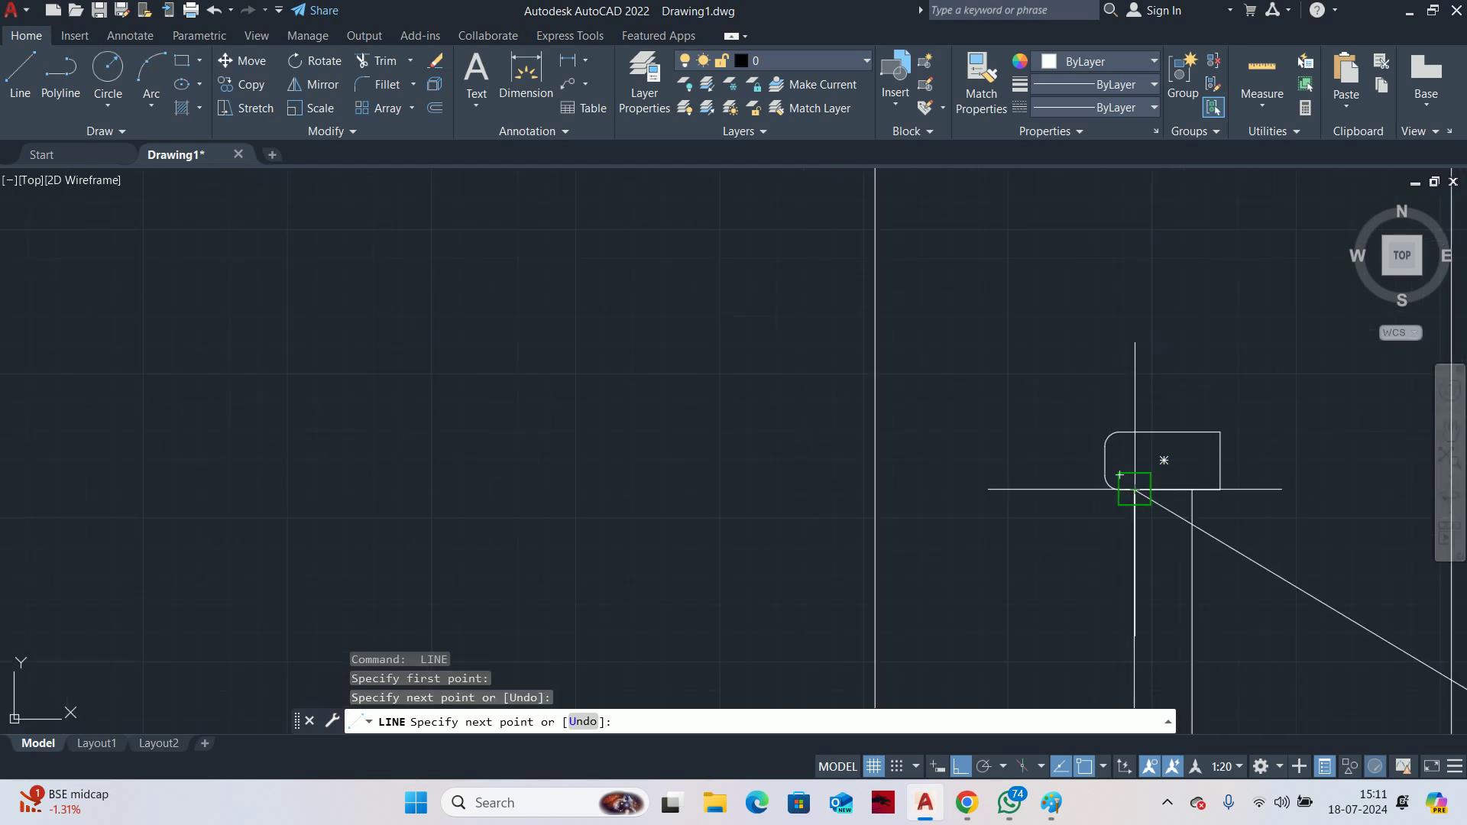
{"action": "key", "text": "Escape"}
{"action": "key", "text": "Escape"}
{"action": "scroll", "coordinate": [1170, 560], "scroll_direction": "down", "scroll_amount": 10}
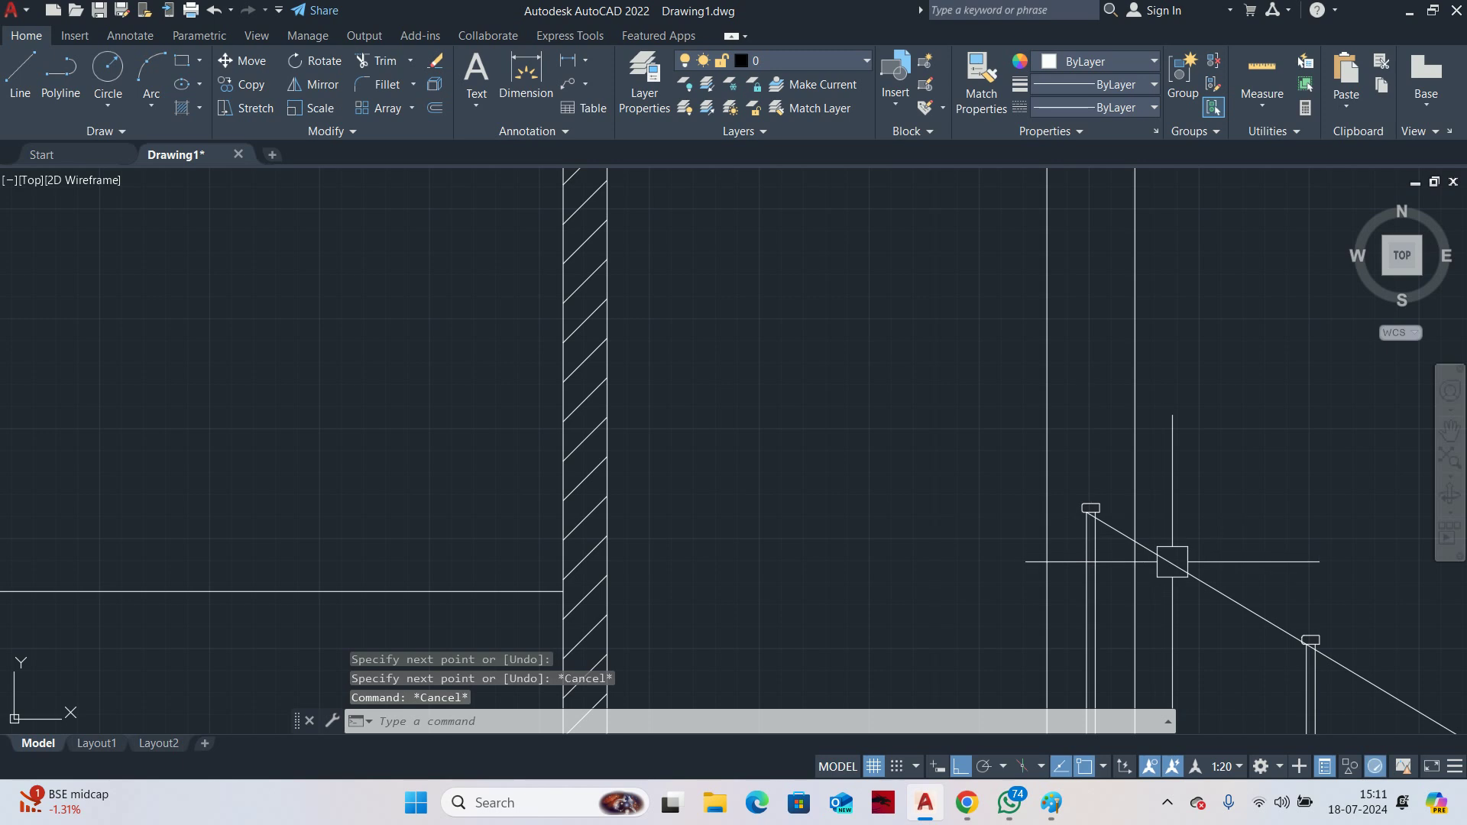
Erase the sloped handrail line joining the baluster caps, and undo that erasure
{"action": "scroll", "coordinate": [925, 508], "scroll_direction": "up", "scroll_amount": 8}
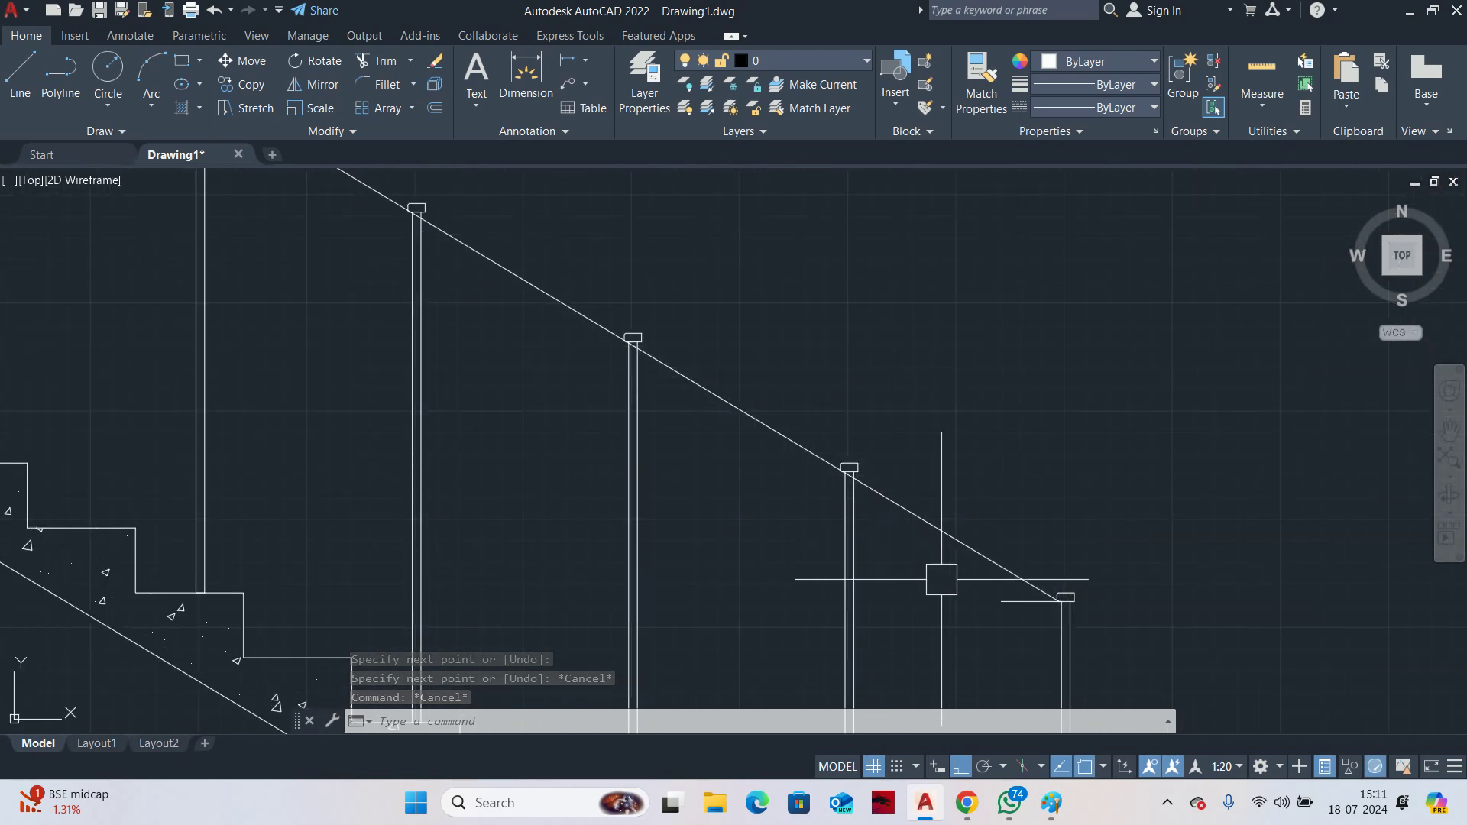
{"action": "key", "text": "Escape"}
{"action": "key", "text": "Escape"}
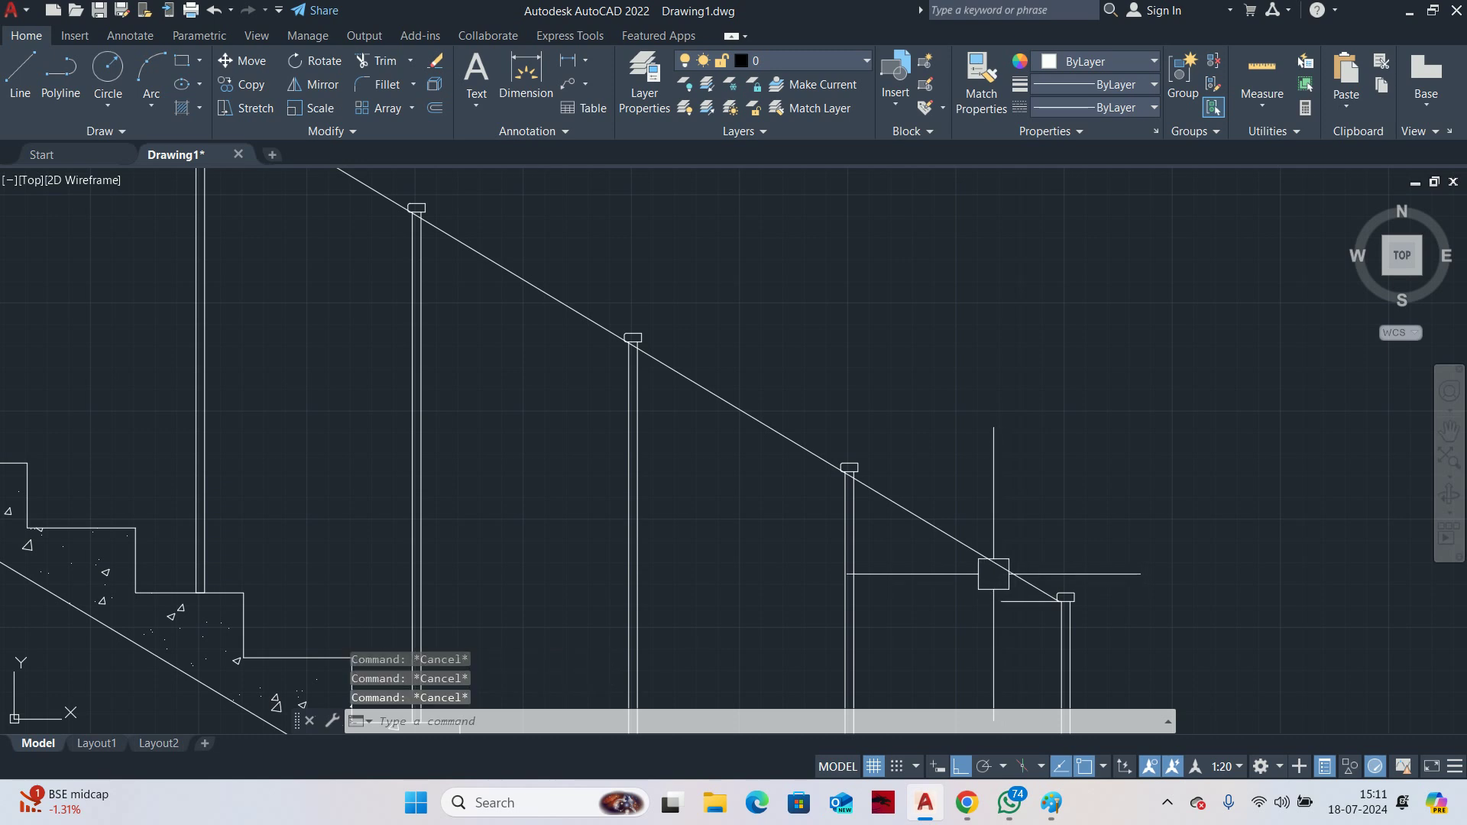
{"action": "scroll", "coordinate": [996, 603], "scroll_direction": "down", "scroll_amount": 4}
{"action": "scroll", "coordinate": [998, 608], "scroll_direction": "up", "scroll_amount": 4}
{"action": "scroll", "coordinate": [982, 604], "scroll_direction": "down", "scroll_amount": 4}
{"action": "left_click", "coordinate": [971, 599]}
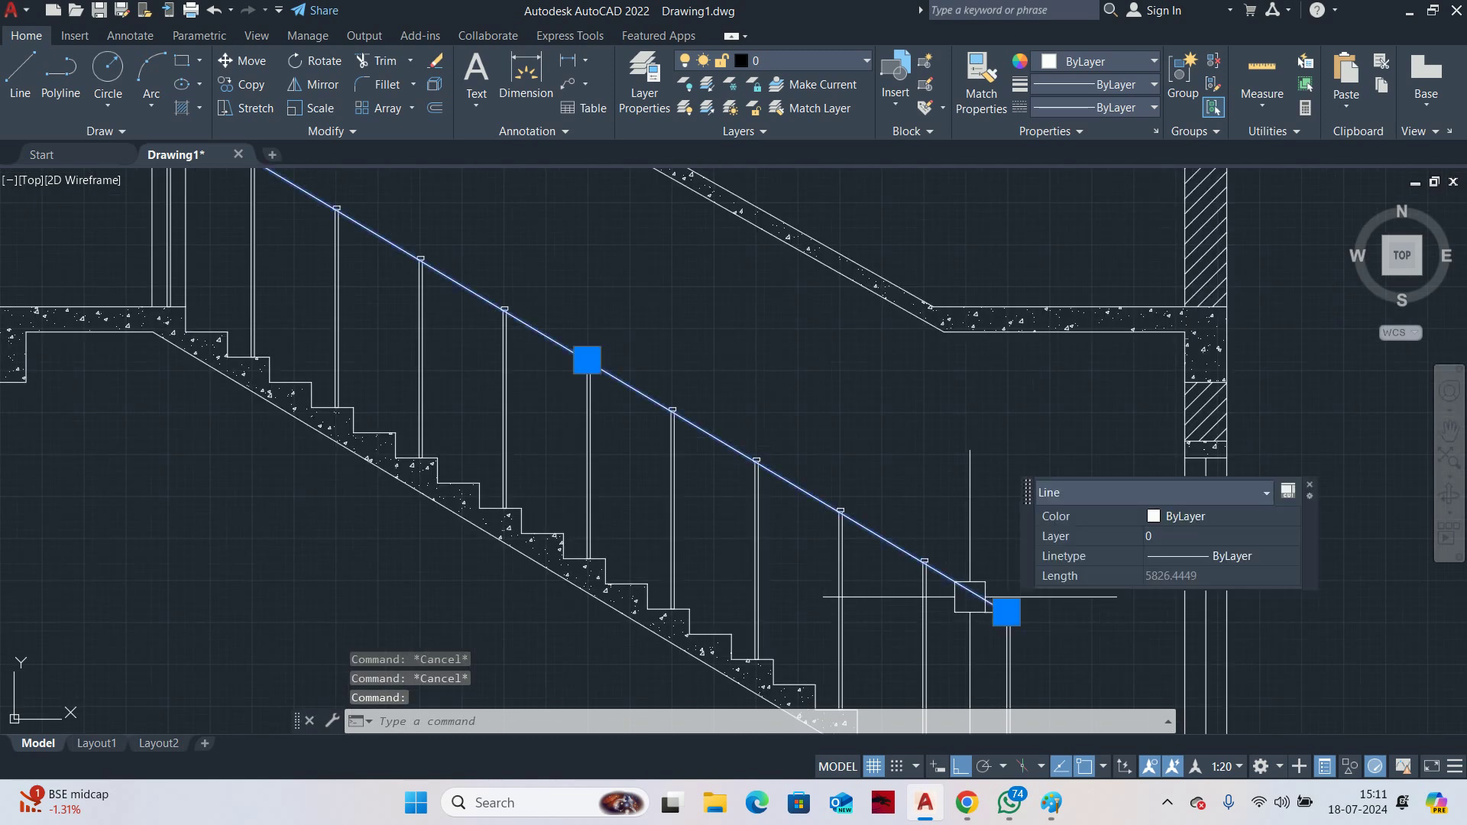
{"action": "key", "text": "Delete"}
{"action": "scroll", "coordinate": [956, 655], "scroll_direction": "down", "scroll_amount": 1}
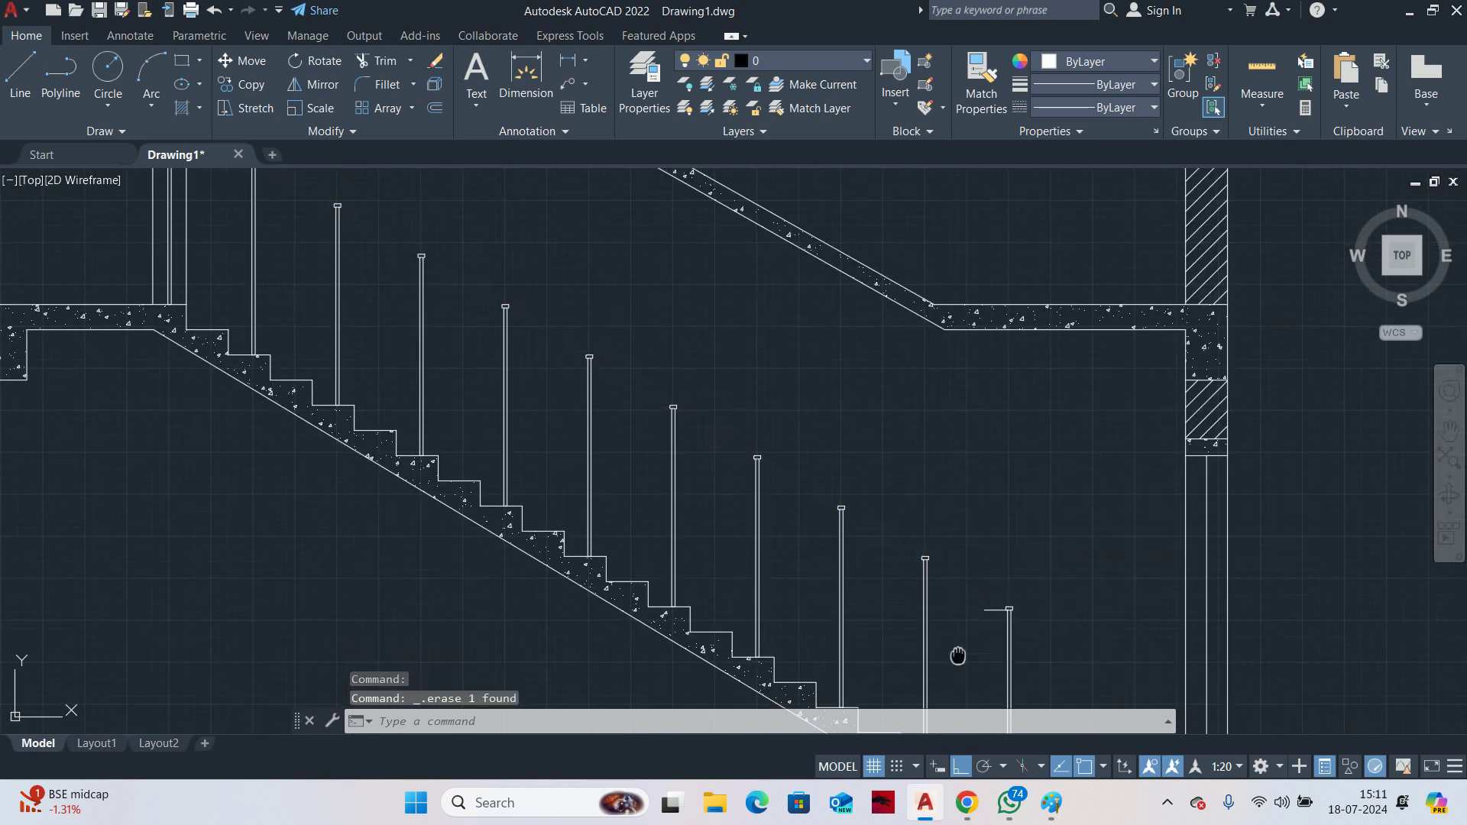
{"action": "key", "text": "Escape"}
{"action": "key", "text": "Escape"}
{"action": "scroll", "coordinate": [970, 590], "scroll_direction": "down", "scroll_amount": 2}
{"action": "scroll", "coordinate": [951, 555], "scroll_direction": "up", "scroll_amount": 1}
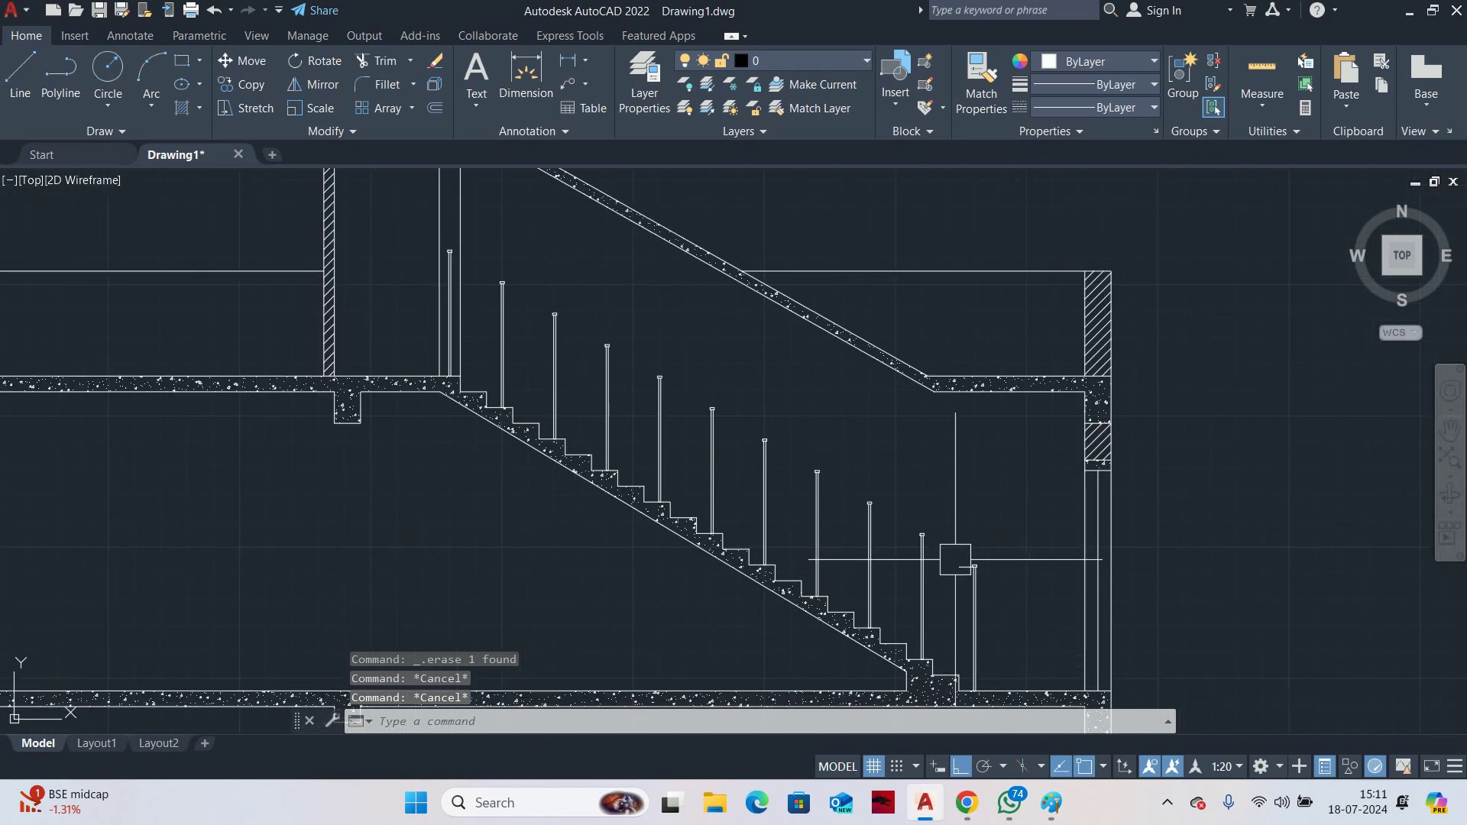
{"action": "scroll", "coordinate": [955, 559], "scroll_direction": "up", "scroll_amount": 2}
{"action": "key", "text": "ctrl+z"}
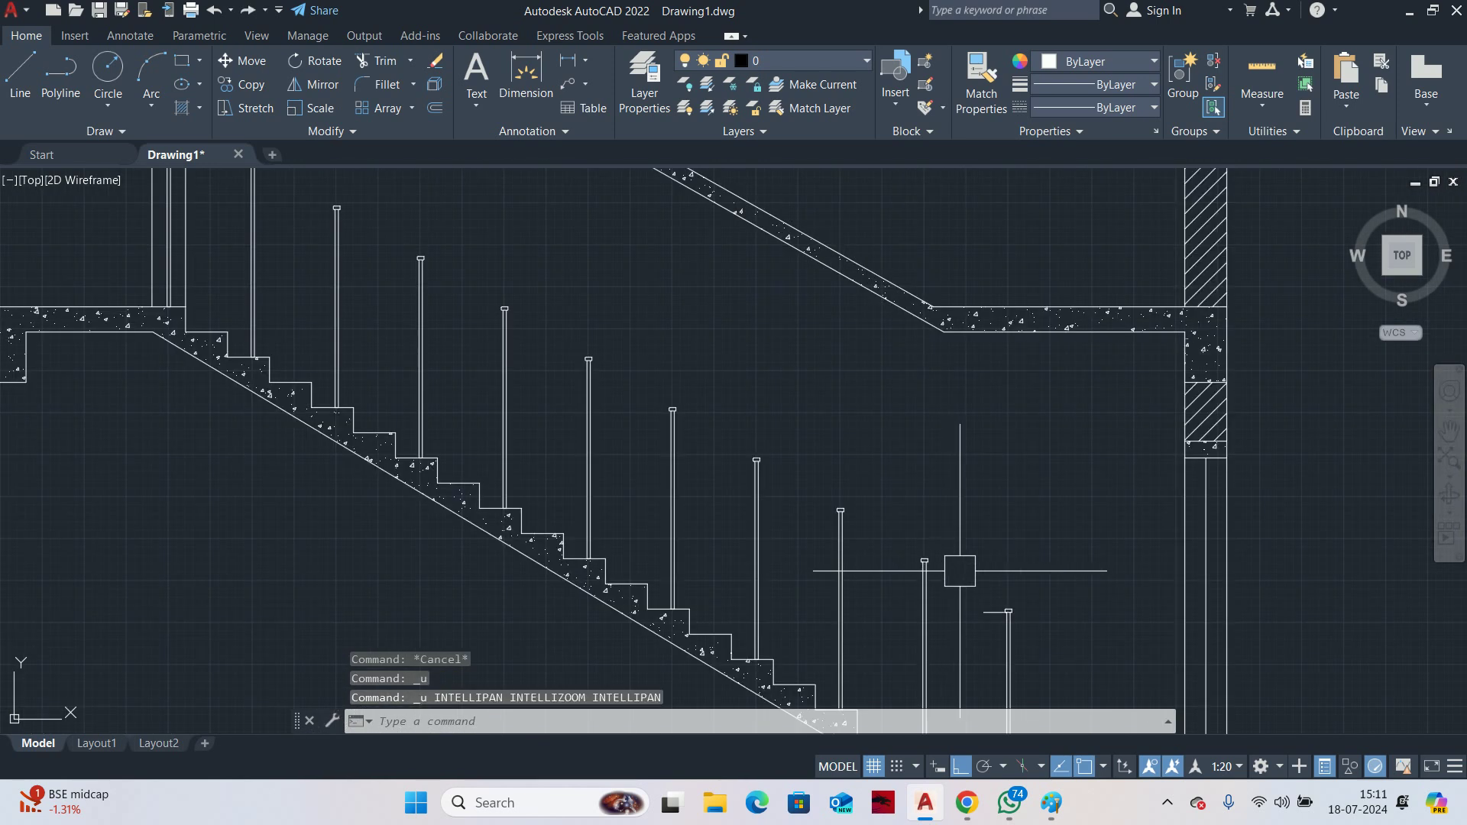
{"action": "key", "text": "ctrl+z"}
Delete the short stray horizontal line beside the lowest baluster's cap
{"action": "scroll", "coordinate": [975, 604], "scroll_direction": "up", "scroll_amount": 6}
{"action": "left_click", "coordinate": [1010, 570]}
{"action": "middle_click_drag", "start_coordinate": [1009, 580], "coordinate": [835, 592]}
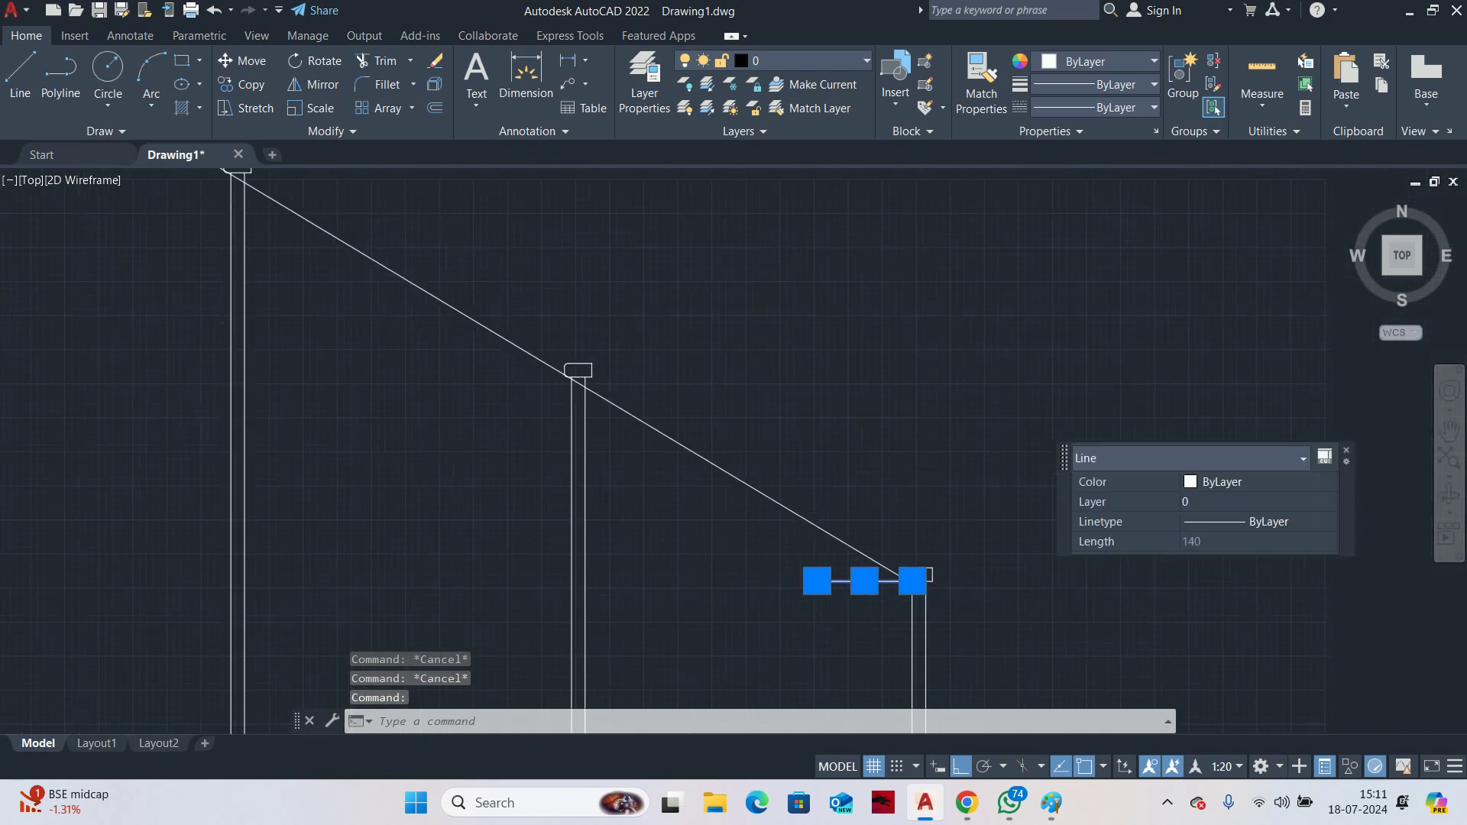
{"action": "key", "text": "Delete"}
{"action": "type", "text": "L"}
{"action": "key", "text": "Return"}
{"action": "scroll", "coordinate": [947, 609], "scroll_direction": "up", "scroll_amount": 6}
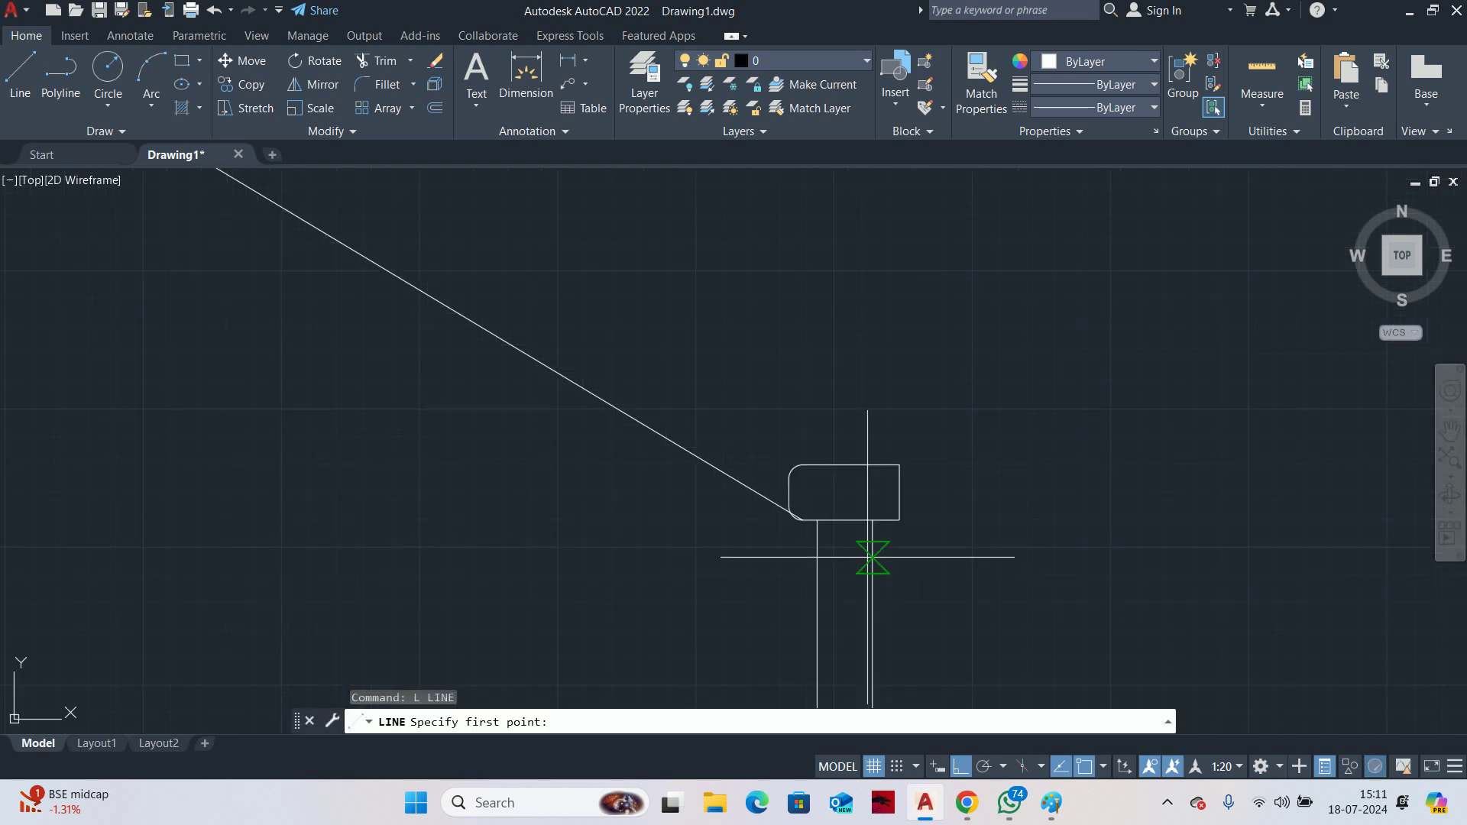
{"action": "scroll", "coordinate": [791, 528], "scroll_direction": "up", "scroll_amount": 6}
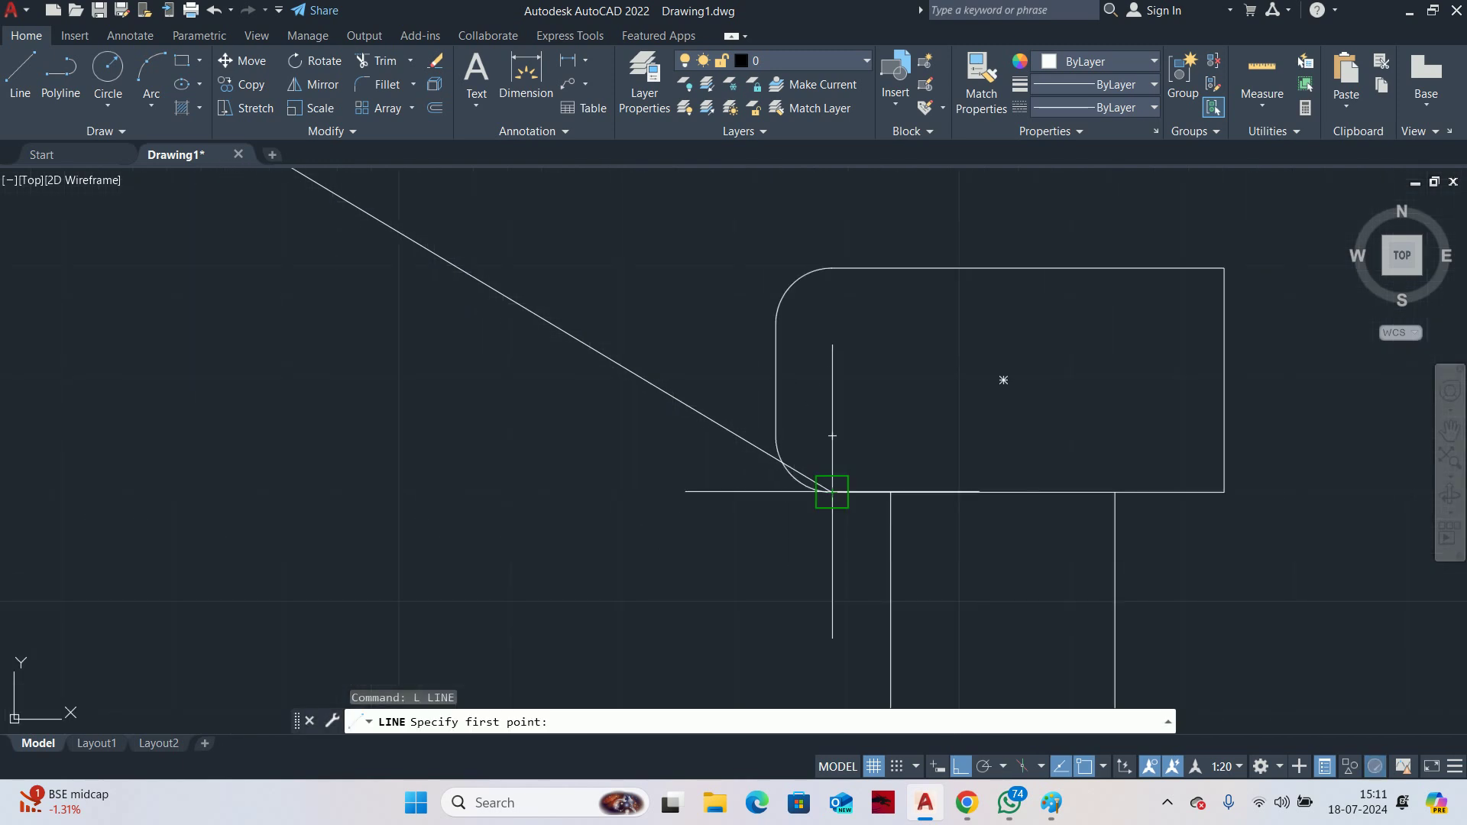
{"action": "key", "text": "Escape"}
{"action": "key", "text": "Escape"}
{"action": "key", "text": "Escape"}
Delete the sloped handrail line that joins the baluster caps
{"action": "scroll", "coordinate": [905, 492], "scroll_direction": "down", "scroll_amount": 5}
{"action": "left_click", "coordinate": [715, 392]}
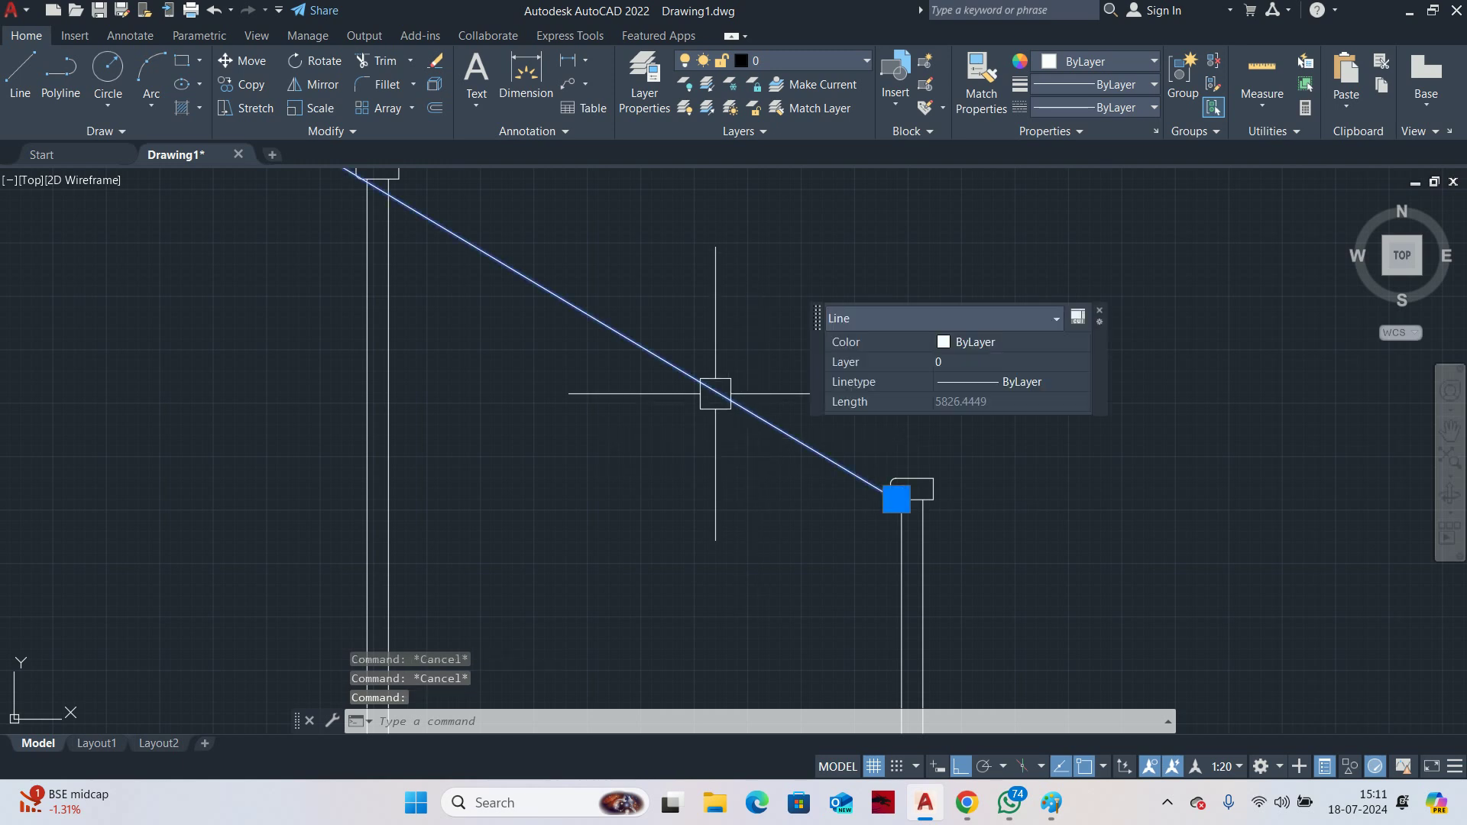
{"action": "key", "text": "Delete"}
Draw a sloped line from the left post corner beneath the lowest baluster's cap to the matching corner beneath the landing baluster's cap
{"action": "middle_click_drag", "start_coordinate": [843, 522], "coordinate": [950, 580]}
{"action": "scroll", "coordinate": [1070, 563], "scroll_direction": "up", "scroll_amount": 4}
{"action": "type", "text": "l"}
{"action": "key", "text": "Return"}
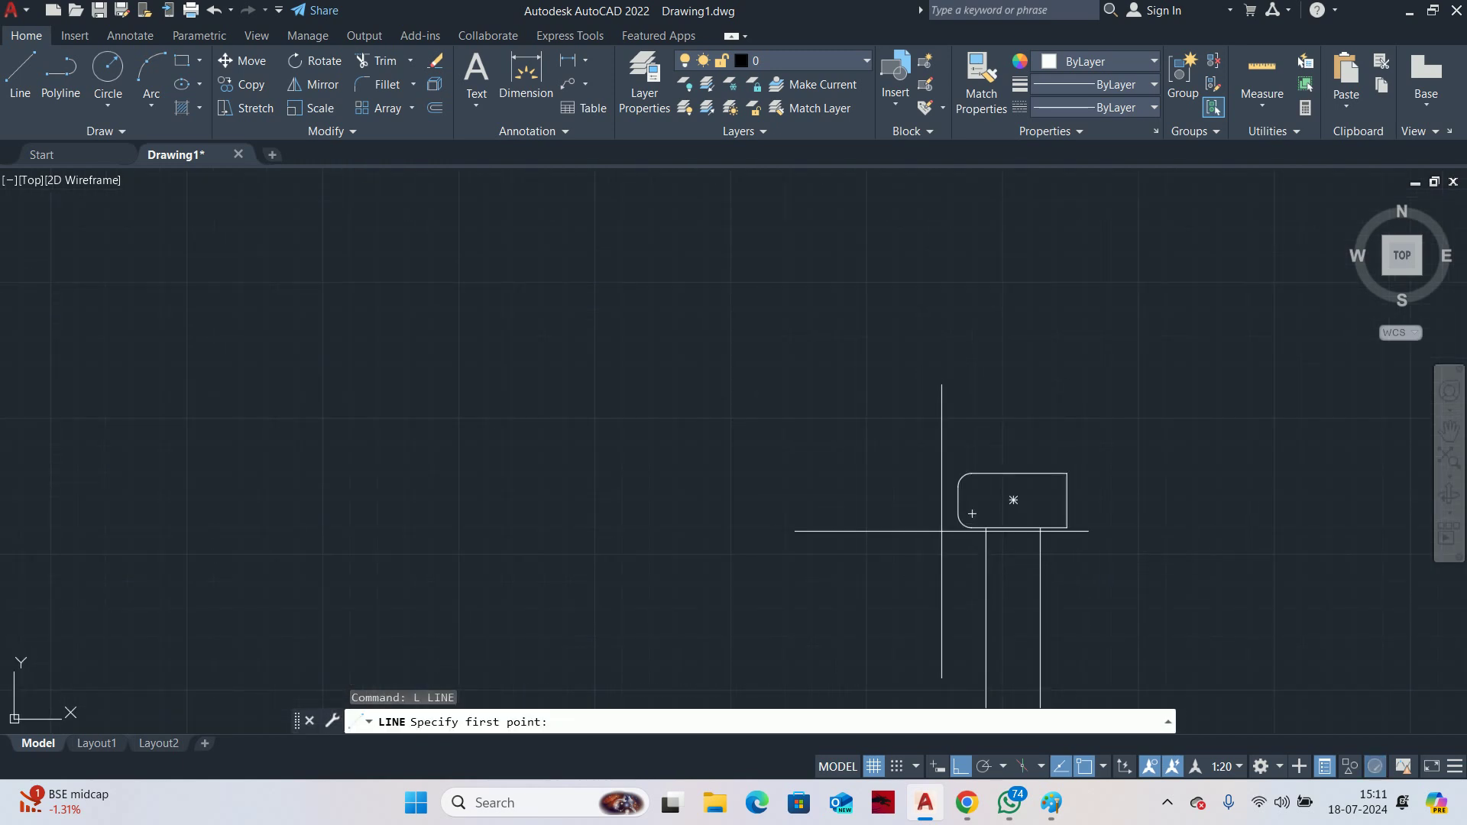
{"action": "left_click", "coordinate": [986, 527]}
{"action": "scroll", "coordinate": [665, 459], "scroll_direction": "down", "scroll_amount": 5}
{"action": "middle_click_drag", "start_coordinate": [665, 459], "coordinate": [1025, 557]}
{"action": "scroll", "coordinate": [817, 412], "scroll_direction": "down", "scroll_amount": 2}
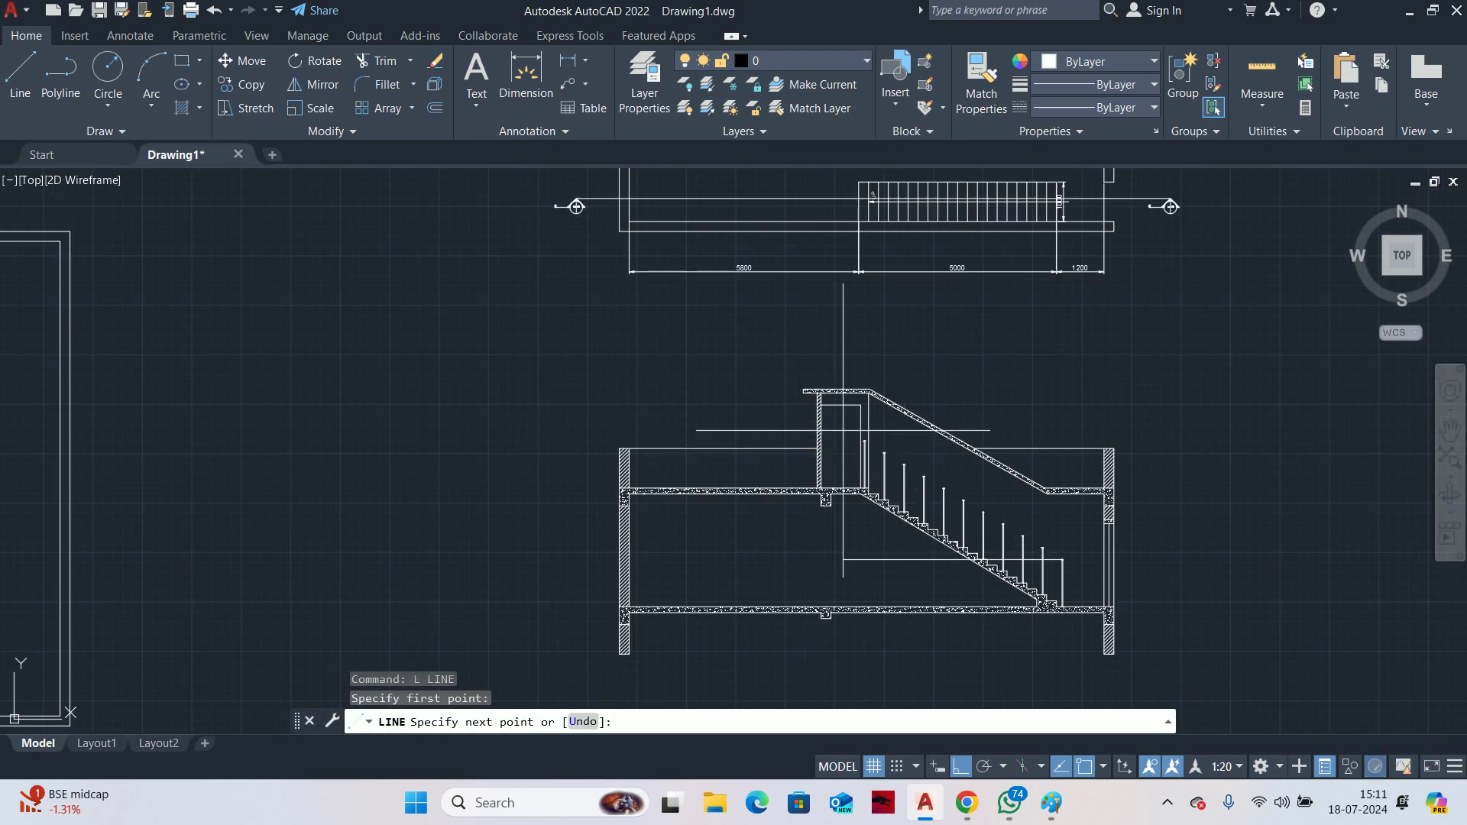
{"action": "scroll", "coordinate": [886, 446], "scroll_direction": "up", "scroll_amount": 5}
{"action": "middle_click_drag", "start_coordinate": [887, 445], "coordinate": [1020, 514]}
{"action": "scroll", "coordinate": [795, 547], "scroll_direction": "up", "scroll_amount": 6}
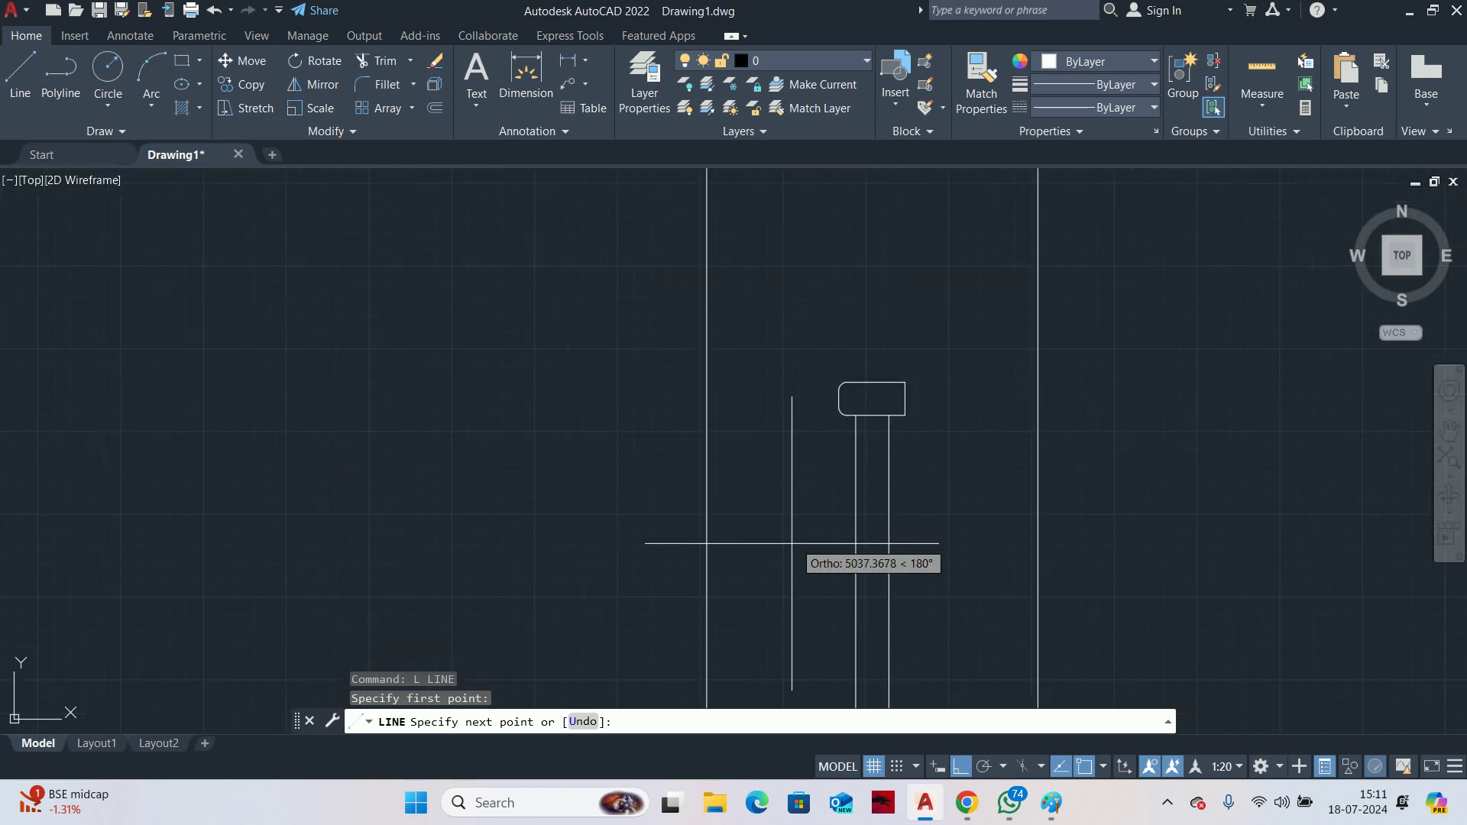
{"action": "left_click", "coordinate": [856, 415]}
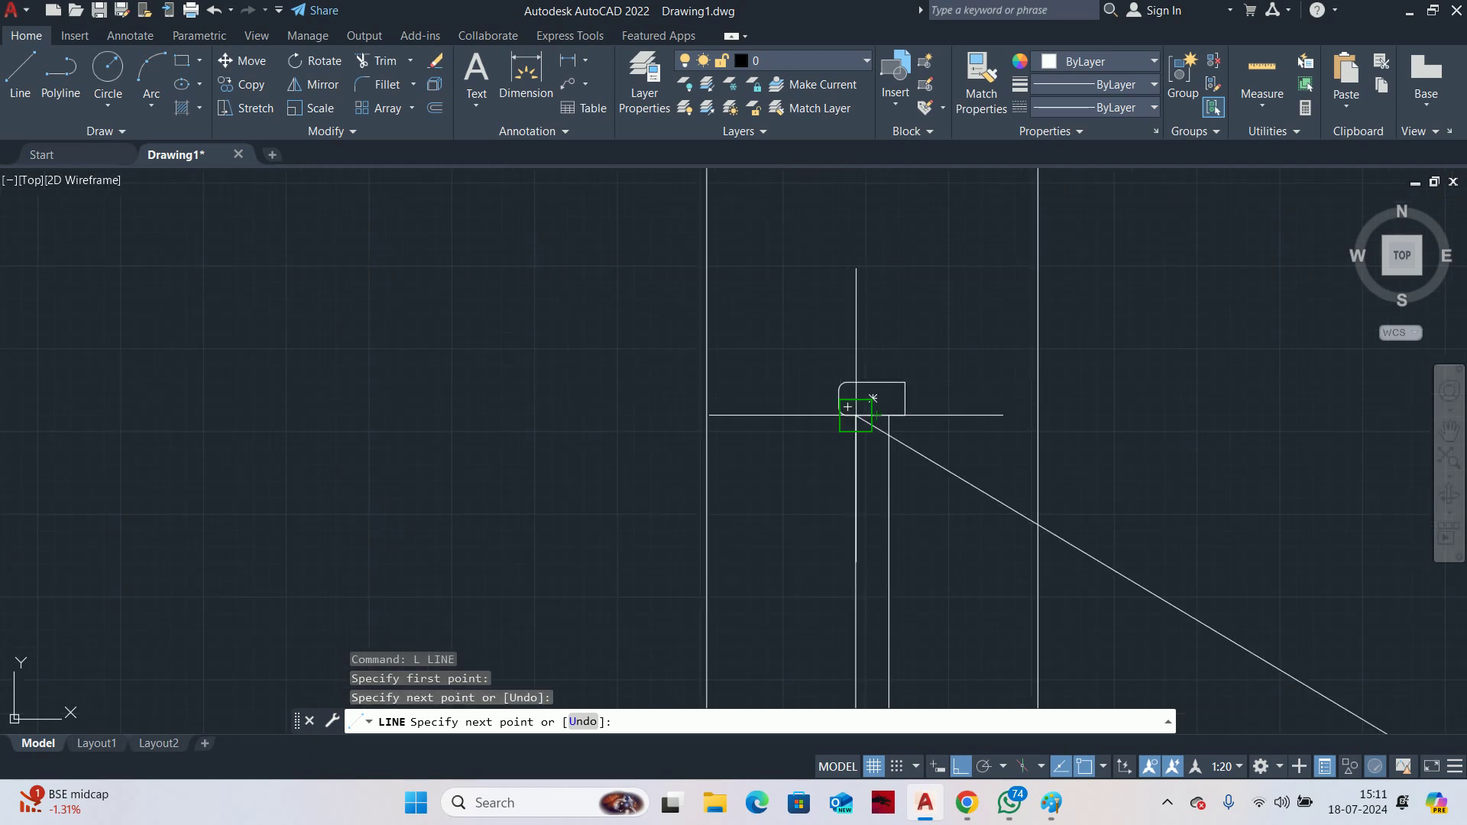
Extend the handrail outline from the landing baluster with a 100-unit horizontal segment to the left and a 20-unit vertical segment upward
{"action": "scroll", "coordinate": [856, 413], "scroll_direction": "down", "scroll_amount": 3}
{"action": "middle_click_drag", "start_coordinate": [709, 450], "coordinate": [882, 468]}
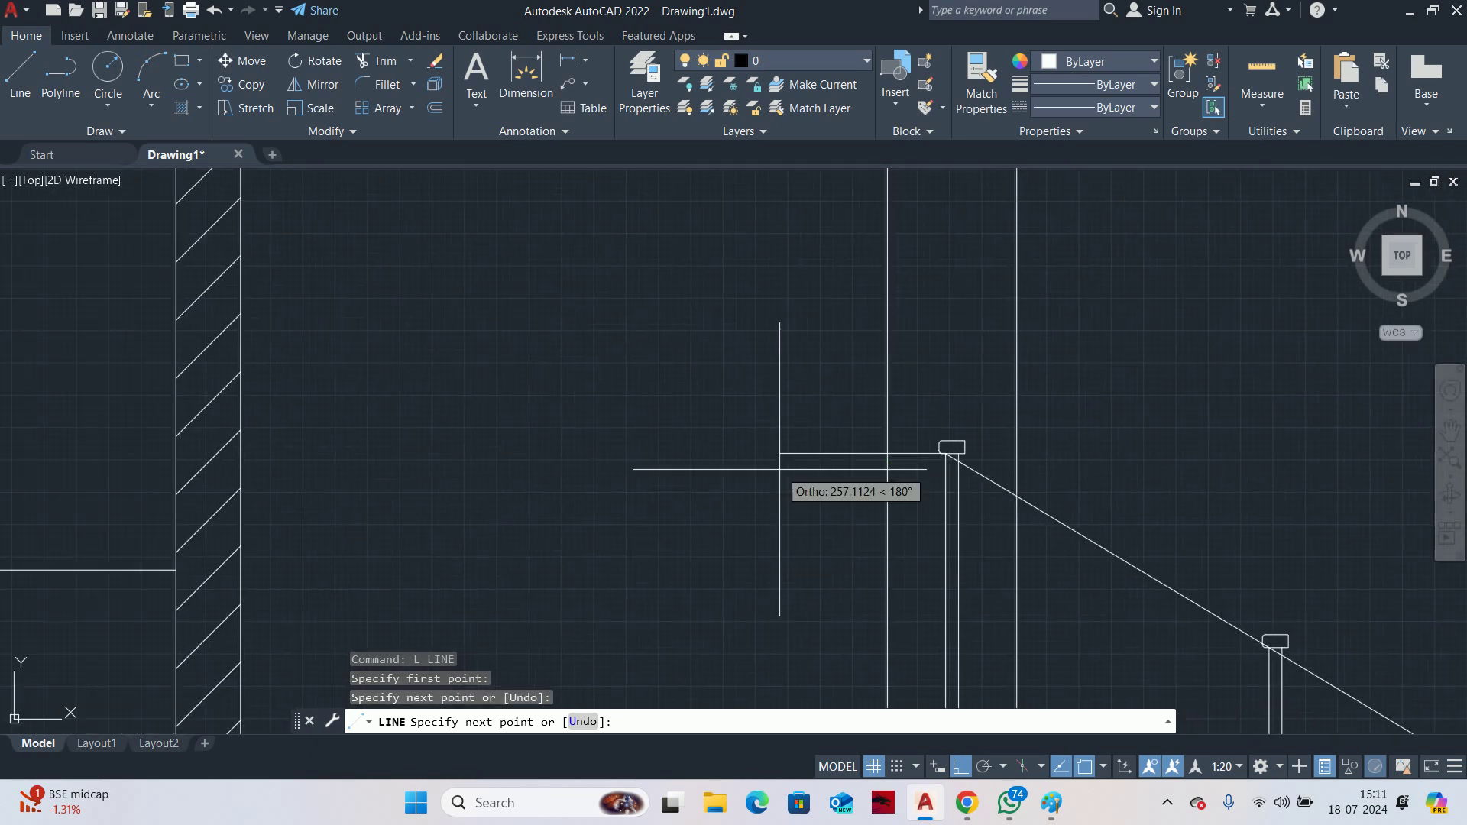
{"action": "type", "text": "100"}
{"action": "key", "text": "Return"}
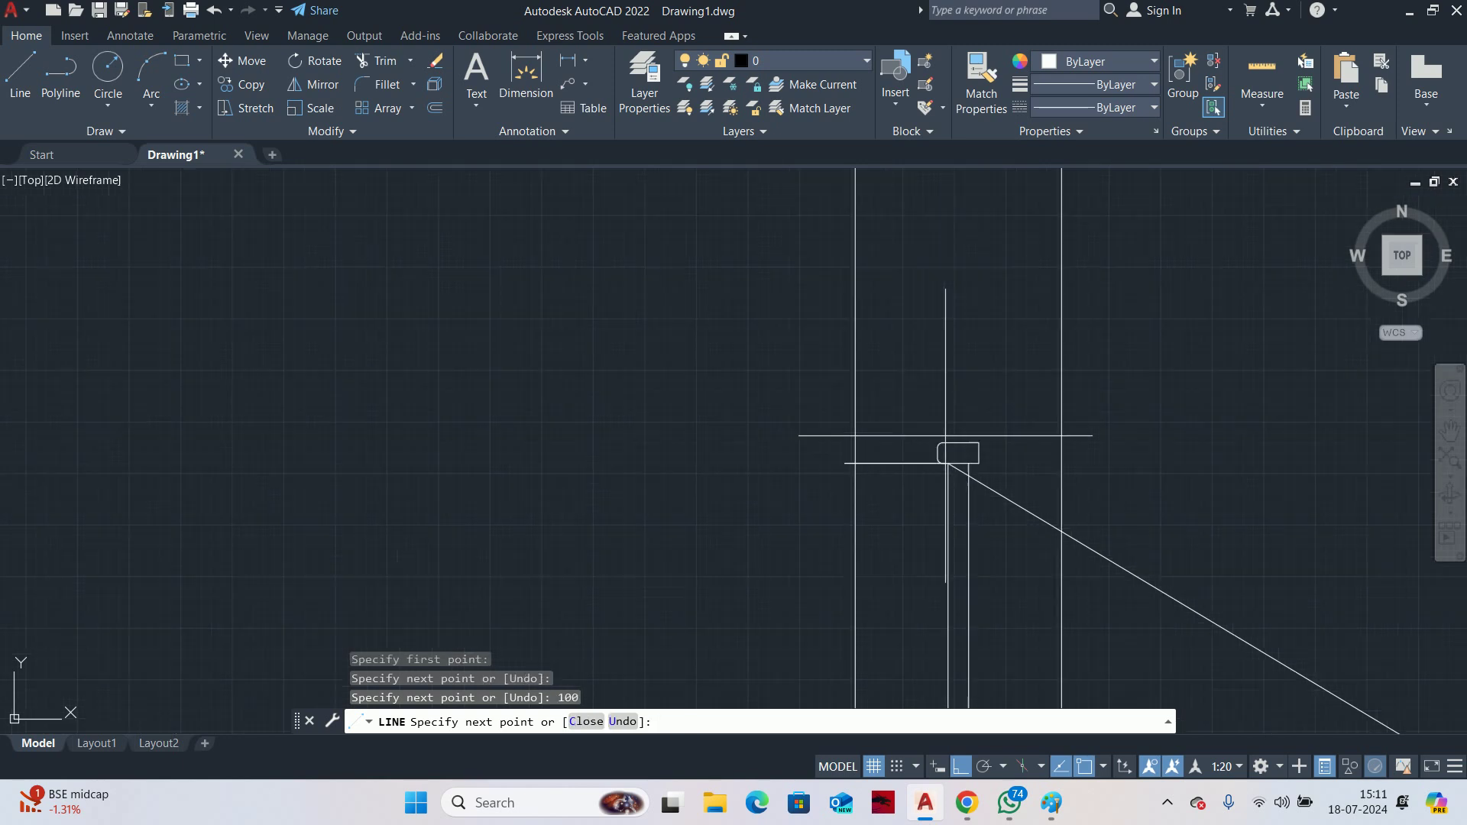
{"action": "scroll", "coordinate": [787, 435], "scroll_direction": "up", "scroll_amount": 3}
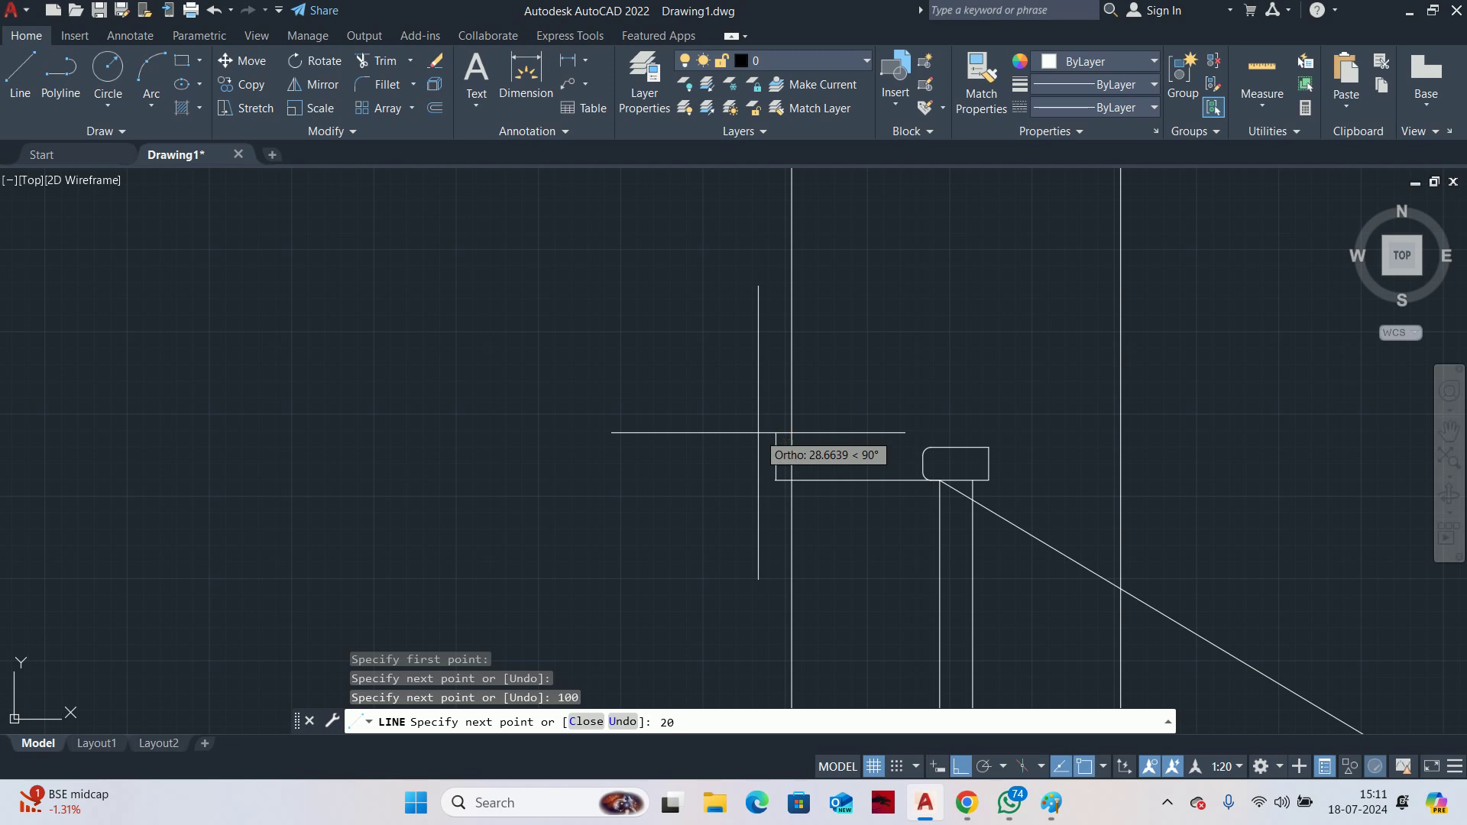
{"action": "type", "text": "20"}
{"action": "key", "text": "Return"}
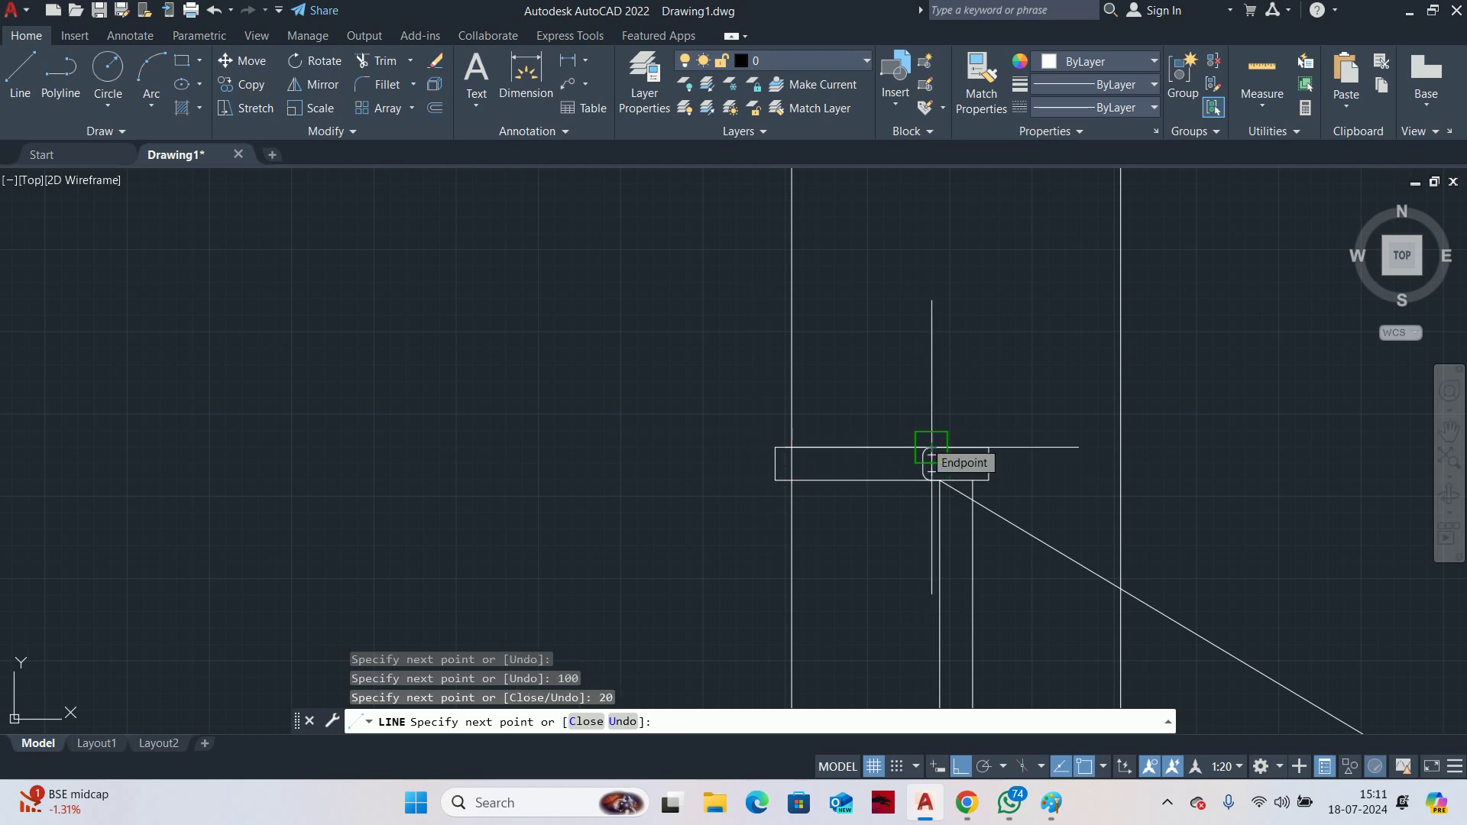
{"action": "scroll", "coordinate": [932, 457], "scroll_direction": "up", "scroll_amount": 5}
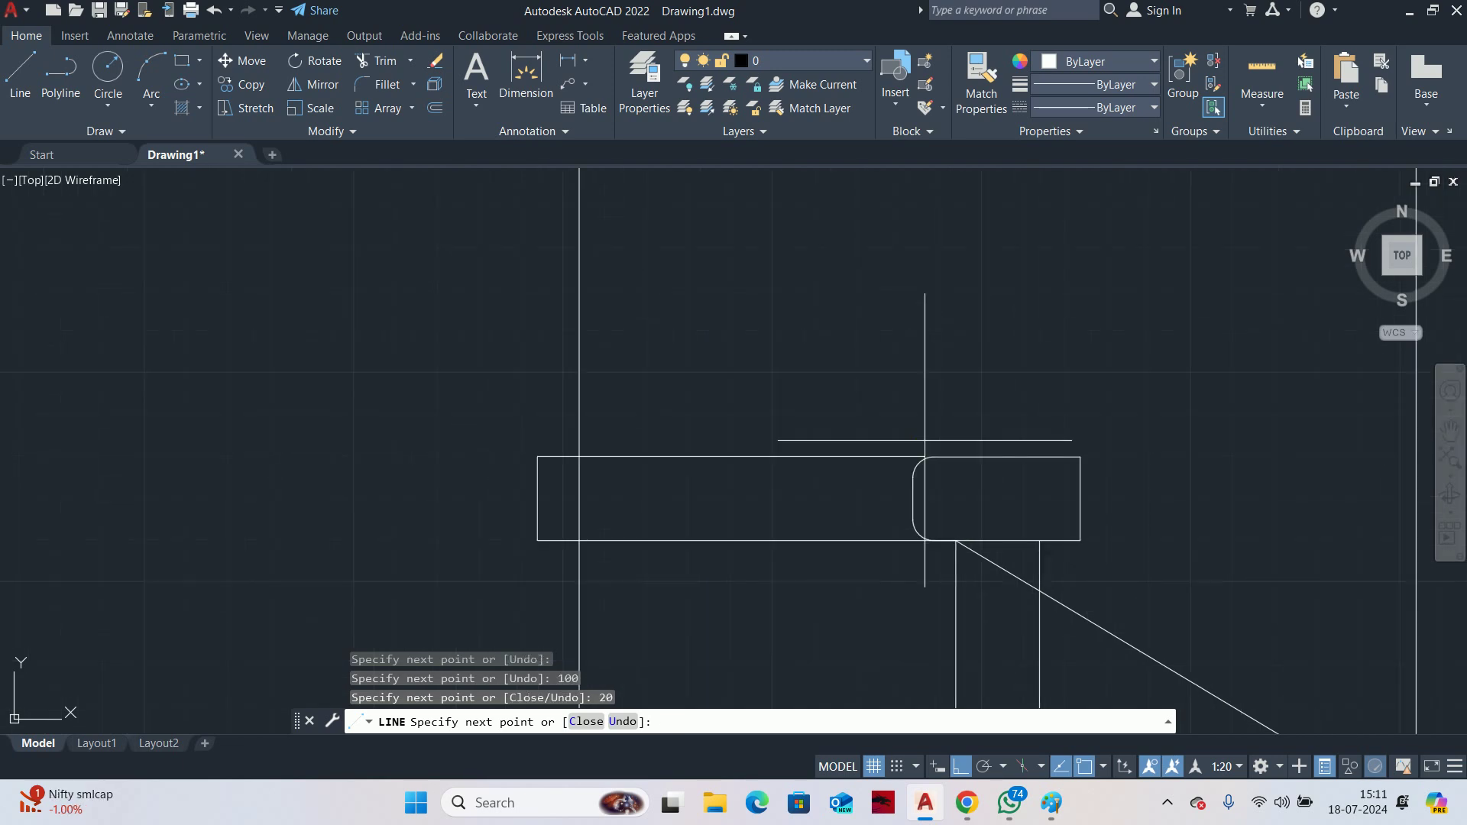
{"action": "scroll", "coordinate": [902, 460], "scroll_direction": "down", "scroll_amount": 5}
{"action": "key", "text": "Escape"}
{"action": "key", "text": "Escape"}
Open the baluster block POST for editing
{"action": "scroll", "coordinate": [960, 491], "scroll_direction": "down", "scroll_amount": 5}
{"action": "middle_click_drag", "start_coordinate": [960, 491], "coordinate": [892, 462]}
{"action": "left_click", "coordinate": [892, 462]}
{"action": "scroll", "coordinate": [893, 461], "scroll_direction": "up", "scroll_amount": 10}
{"action": "key", "text": "Escape"}
{"action": "left_click", "coordinate": [912, 505]}
{"action": "left_click", "coordinate": [922, 445]}
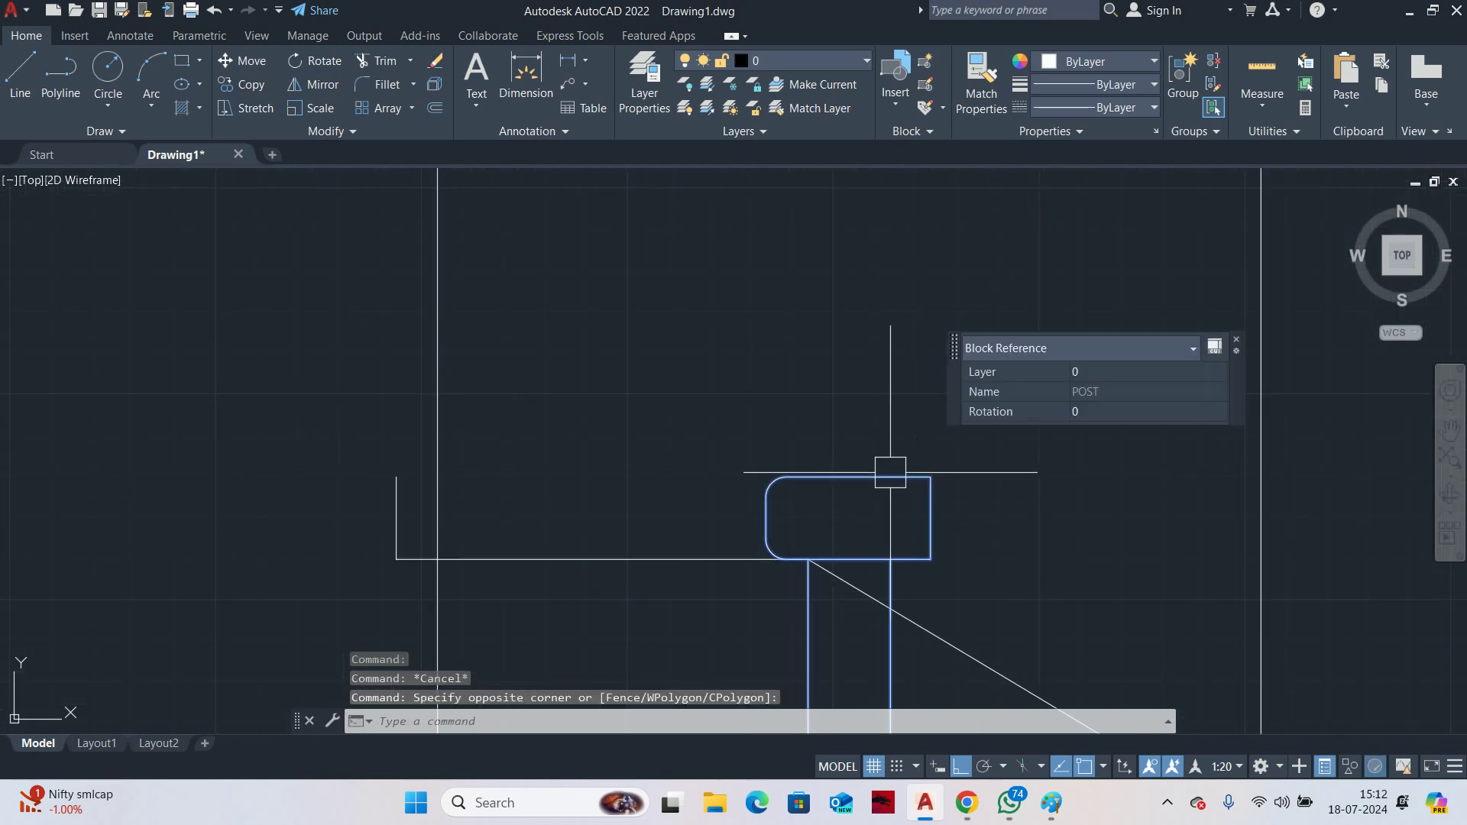
{"action": "double_click", "coordinate": [891, 474]}
{"action": "left_click", "coordinate": [744, 528]}
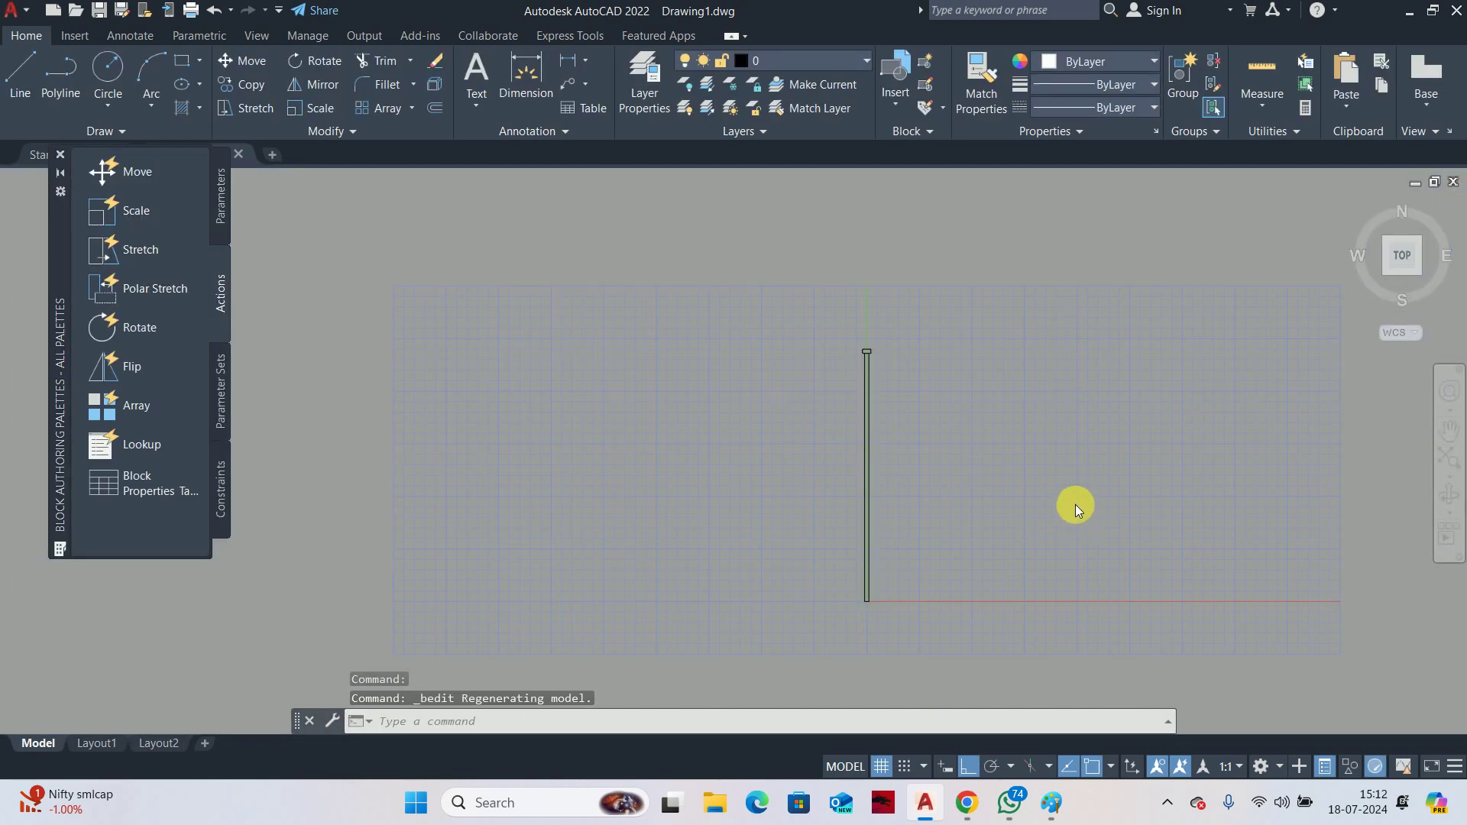
Delete the rounded cap from the POST block and save the changes to the block
{"action": "left_click", "coordinate": [920, 351]}
{"action": "left_click", "coordinate": [793, 304]}
{"action": "key", "text": "Delete"}
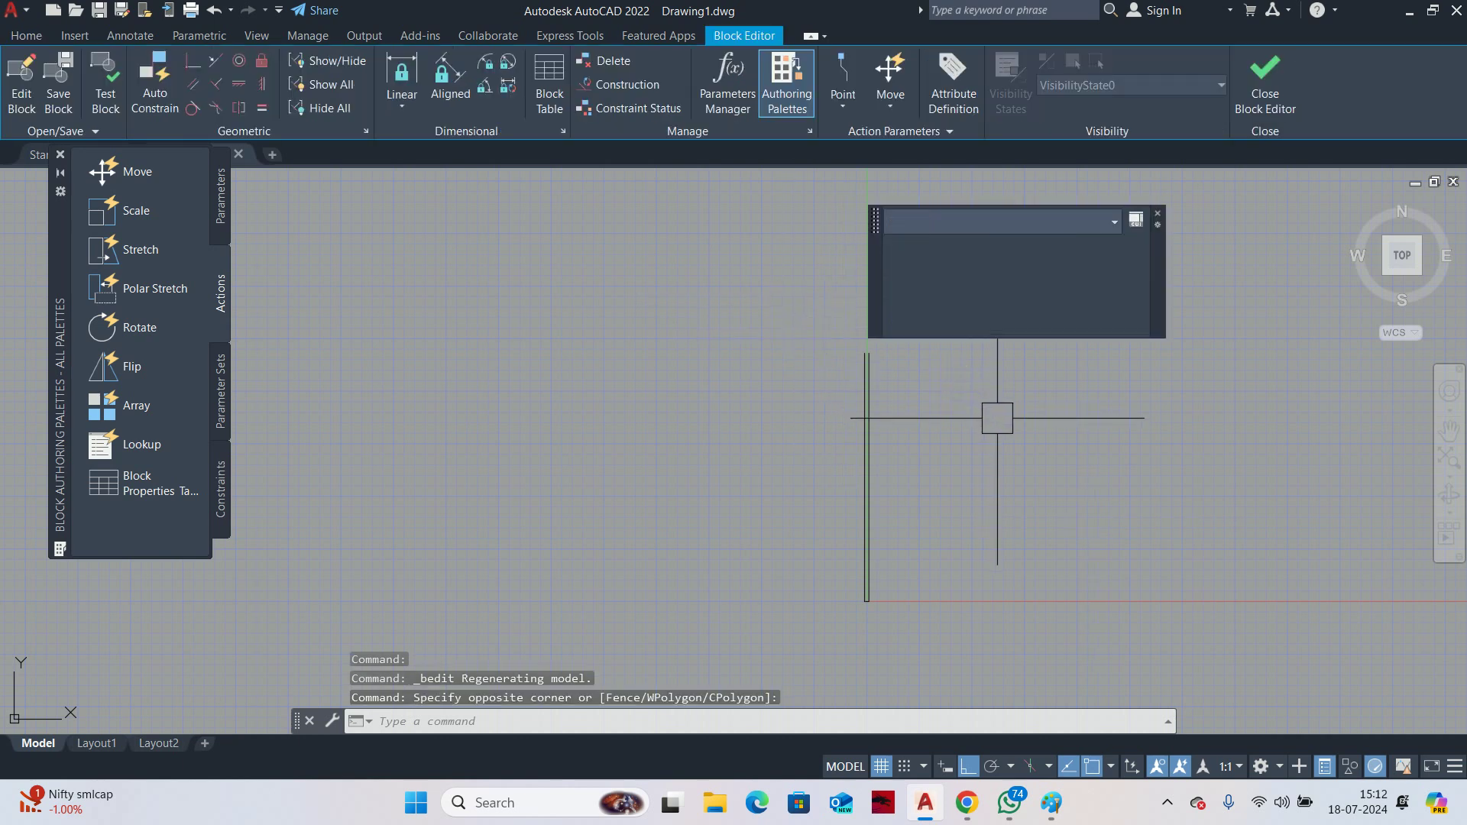
{"action": "left_click", "coordinate": [1244, 87]}
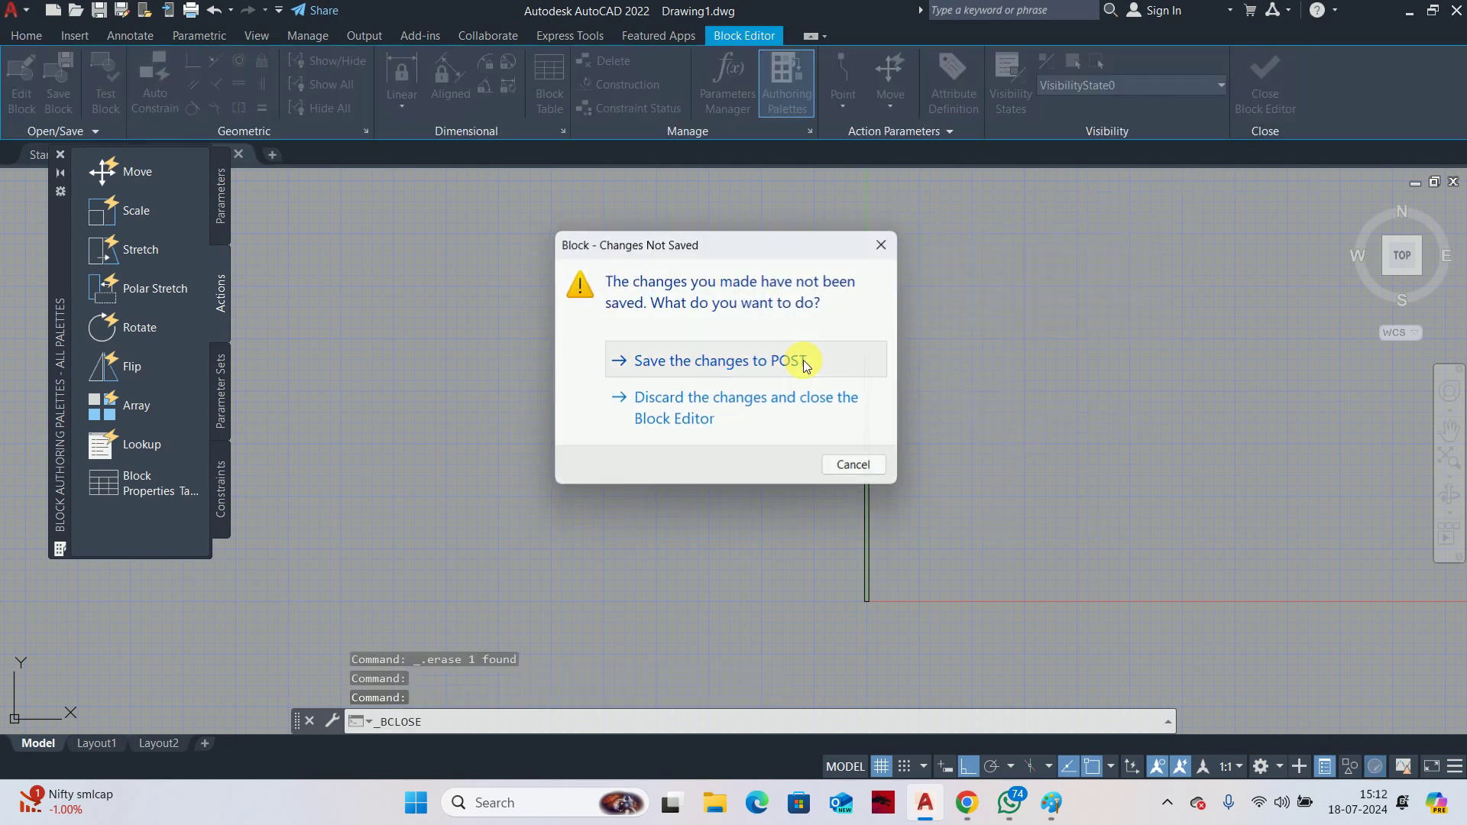
{"action": "left_click", "coordinate": [804, 360]}
{"action": "key", "text": "Escape"}
{"action": "key", "text": "Escape"}
{"action": "key", "text": "Escape"}
{"action": "scroll", "coordinate": [591, 349], "scroll_direction": "down", "scroll_amount": 2}
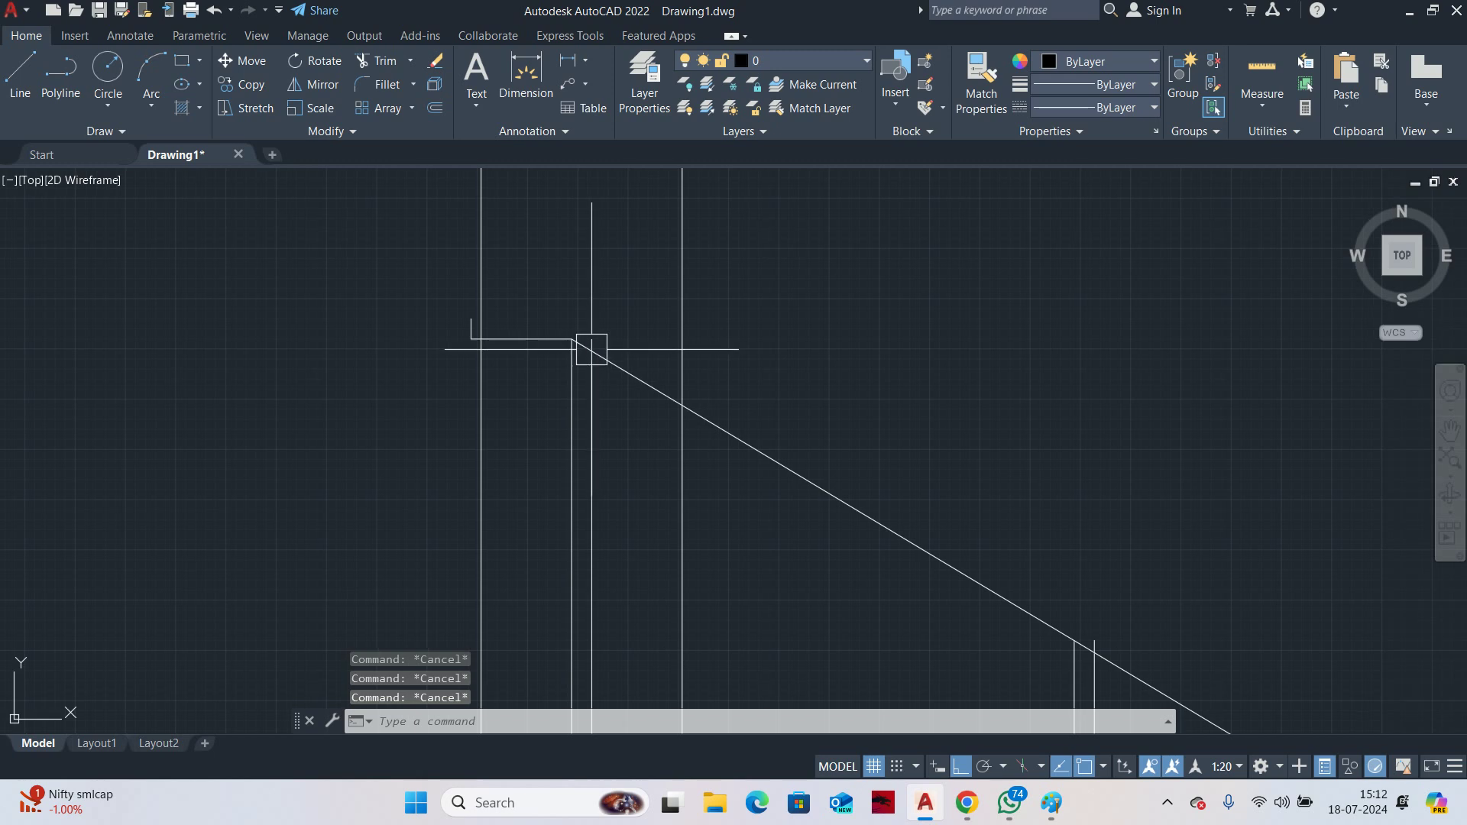
{"action": "type", "text": "L"}
{"action": "key", "text": "Return"}
{"action": "scroll", "coordinate": [599, 320], "scroll_direction": "up", "scroll_amount": 3}
{"action": "key", "text": "Escape"}
{"action": "type", "text": "O"}
{"action": "key", "text": "Return"}
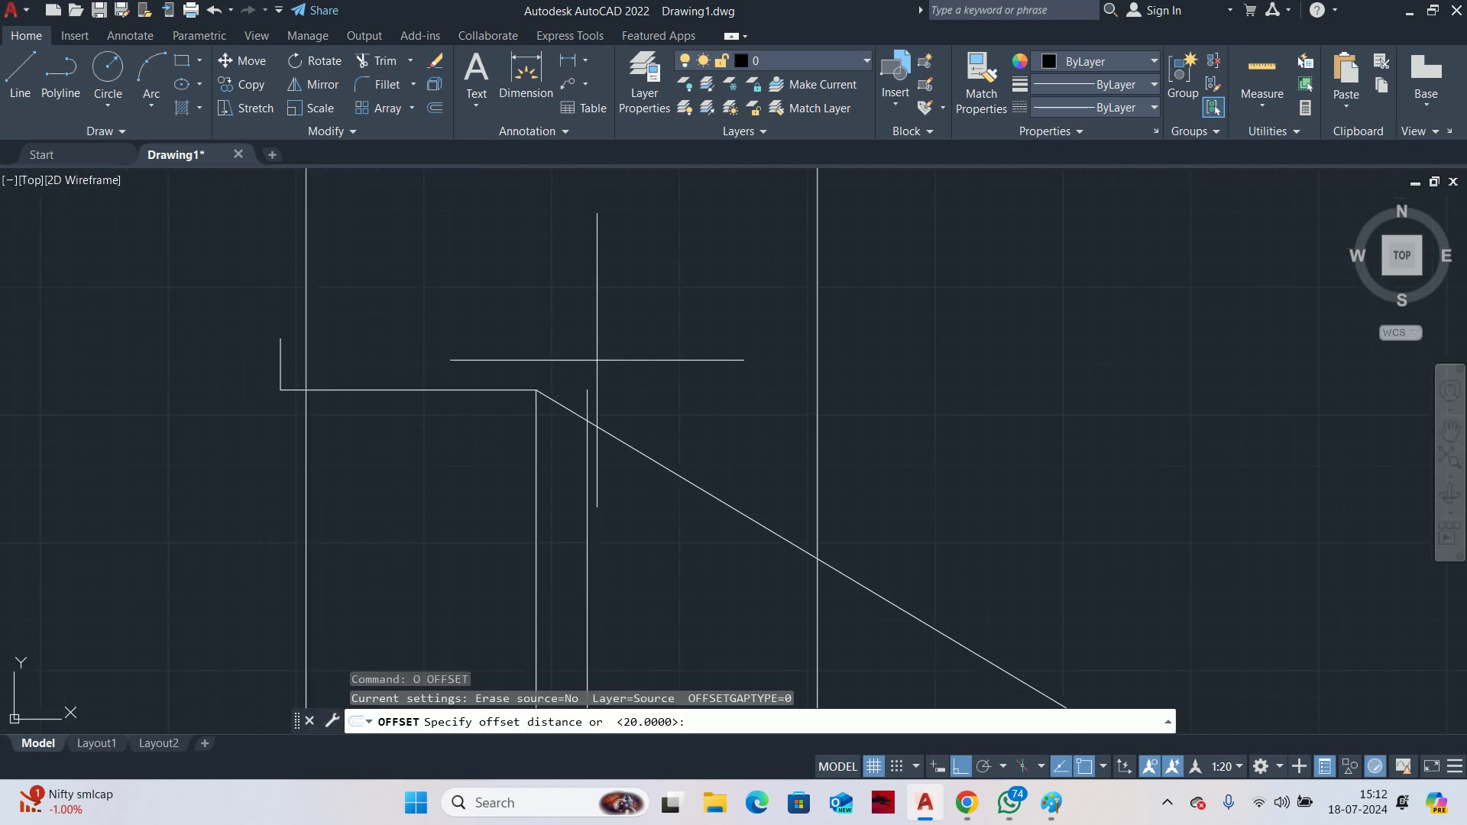
{"action": "key", "text": "Escape"}
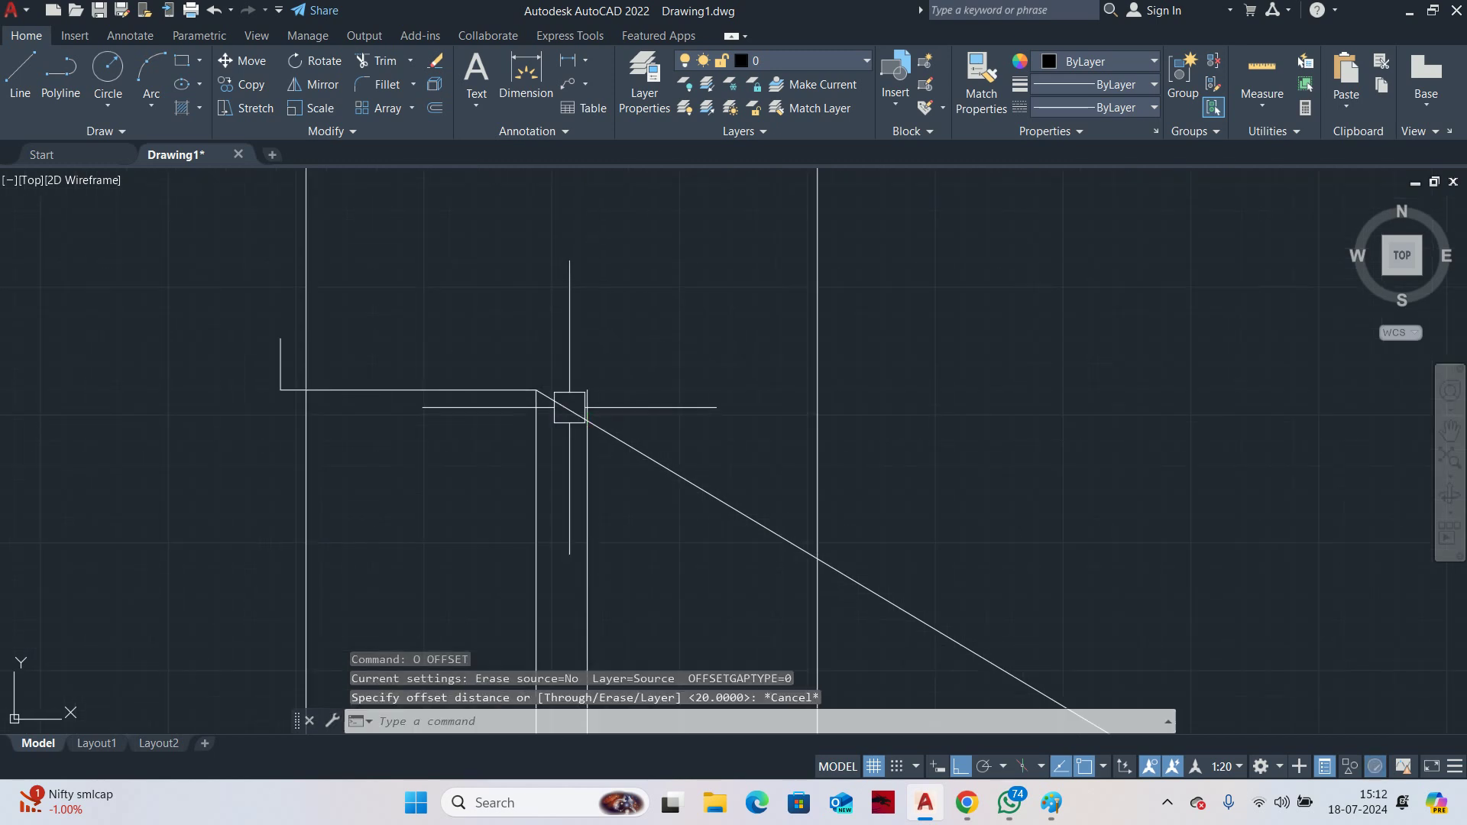
Draw a second sloped line from the landing baluster's top right corner to the lowest baluster's top right corner
{"action": "type", "text": "L"}
{"action": "key", "text": "Return"}
{"action": "left_click", "coordinate": [586, 393]}
{"action": "scroll", "coordinate": [586, 393], "scroll_direction": "down", "scroll_amount": 3}
{"action": "middle_click_drag", "start_coordinate": [735, 465], "coordinate": [725, 372]}
{"action": "scroll", "coordinate": [725, 372], "scroll_direction": "down", "scroll_amount": 5}
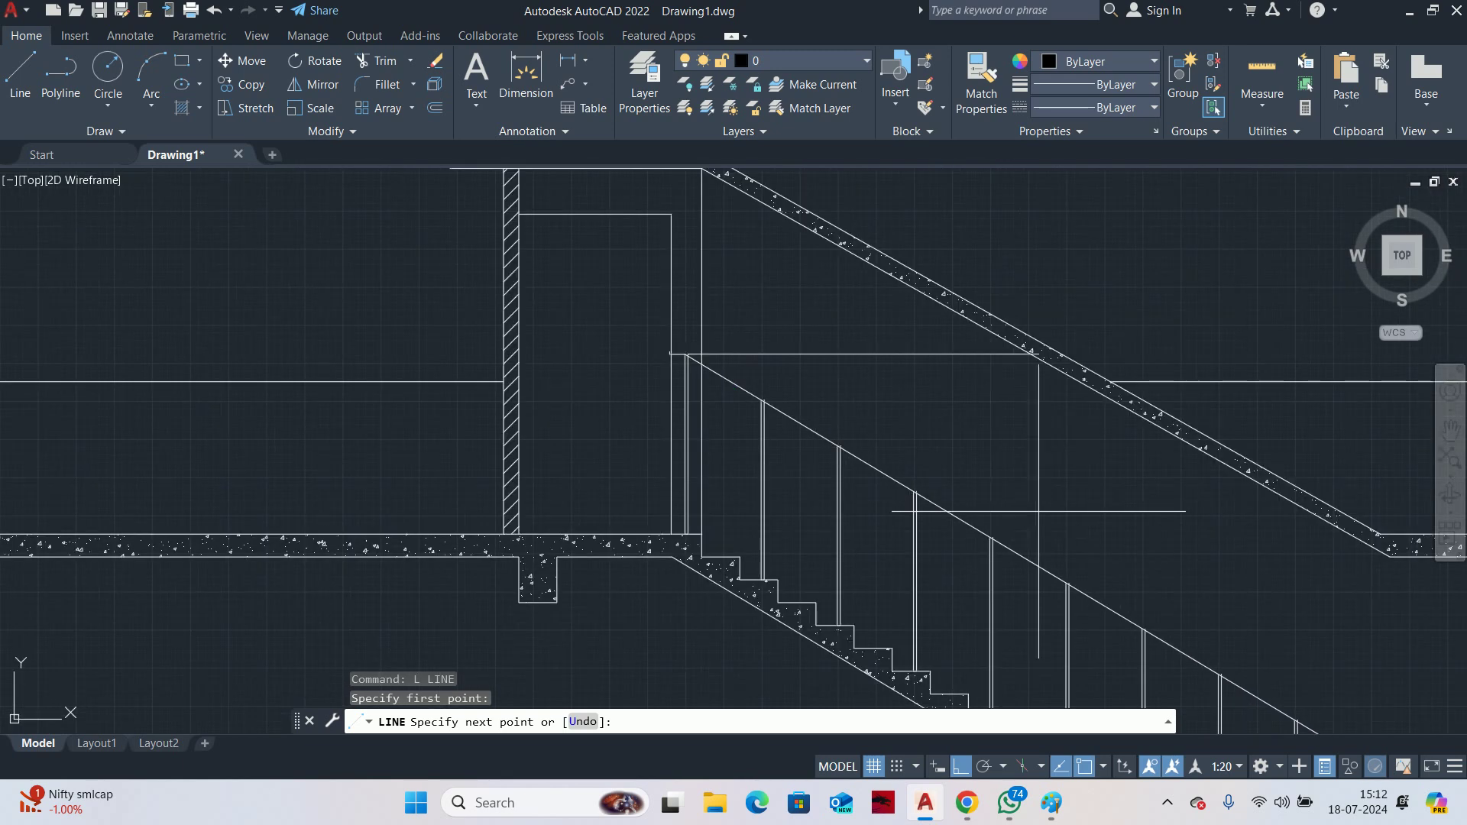
{"action": "middle_click_drag", "start_coordinate": [1043, 514], "coordinate": [584, 291]}
{"action": "middle_click_drag", "start_coordinate": [1047, 584], "coordinate": [746, 385]}
{"action": "scroll", "coordinate": [741, 454], "scroll_direction": "up", "scroll_amount": 5}
{"action": "mouse_move", "coordinate": [507, 351]}
{"action": "middle_mouse_down"}
{"action": "mouse_move", "coordinate": [658, 606]}
{"action": "mouse_move", "coordinate": [730, 526]}
{"action": "middle_mouse_up"}
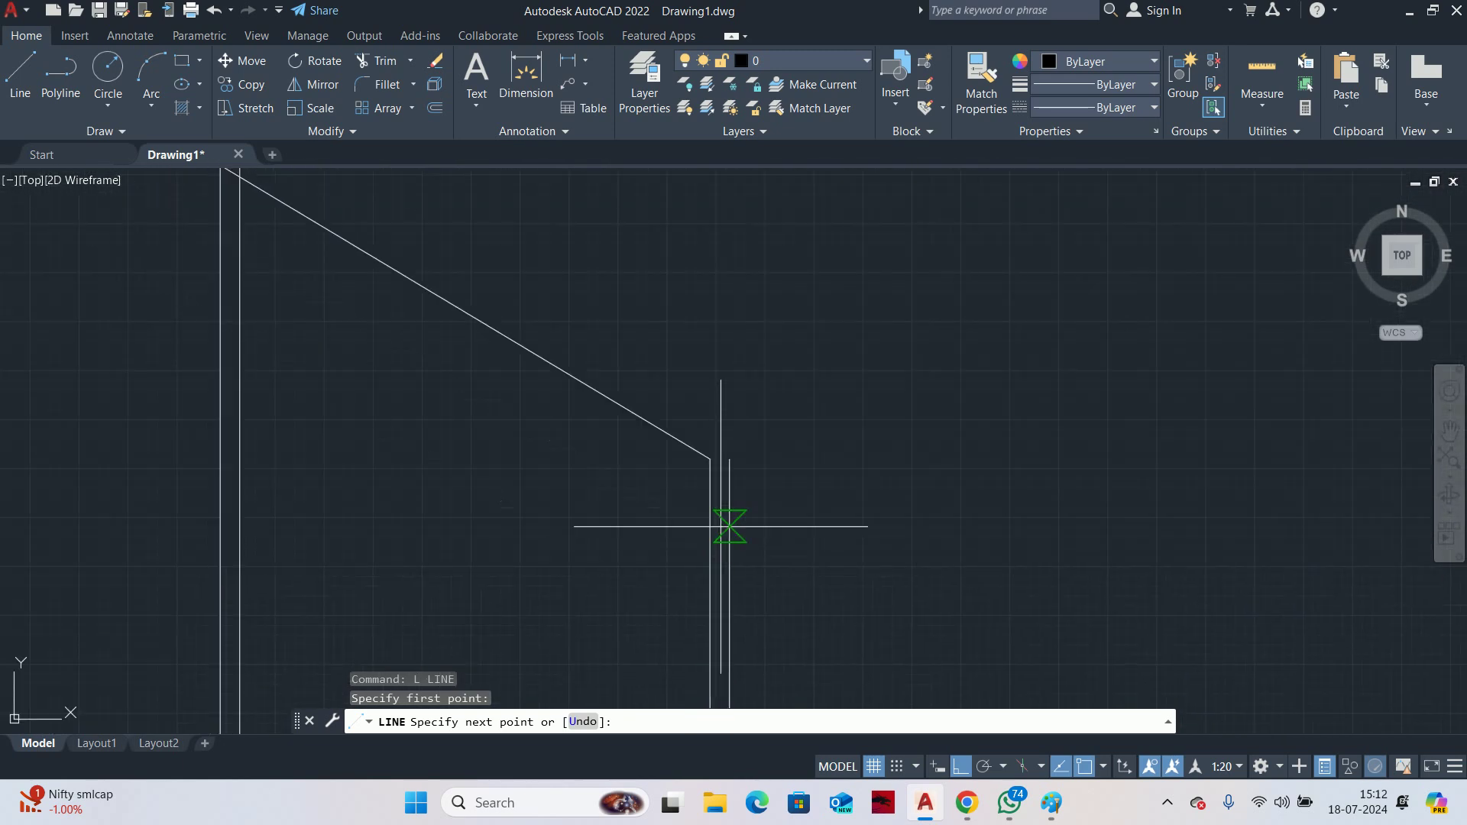
{"action": "left_click", "coordinate": [730, 459]}
{"action": "key", "text": "Escape"}
{"action": "key", "text": "Escape"}
{"action": "scroll", "coordinate": [808, 433], "scroll_direction": "down", "scroll_amount": 9}
{"action": "middle_click_drag", "start_coordinate": [809, 433], "coordinate": [1066, 621]}
{"action": "scroll", "coordinate": [609, 375], "scroll_direction": "up", "scroll_amount": 7}
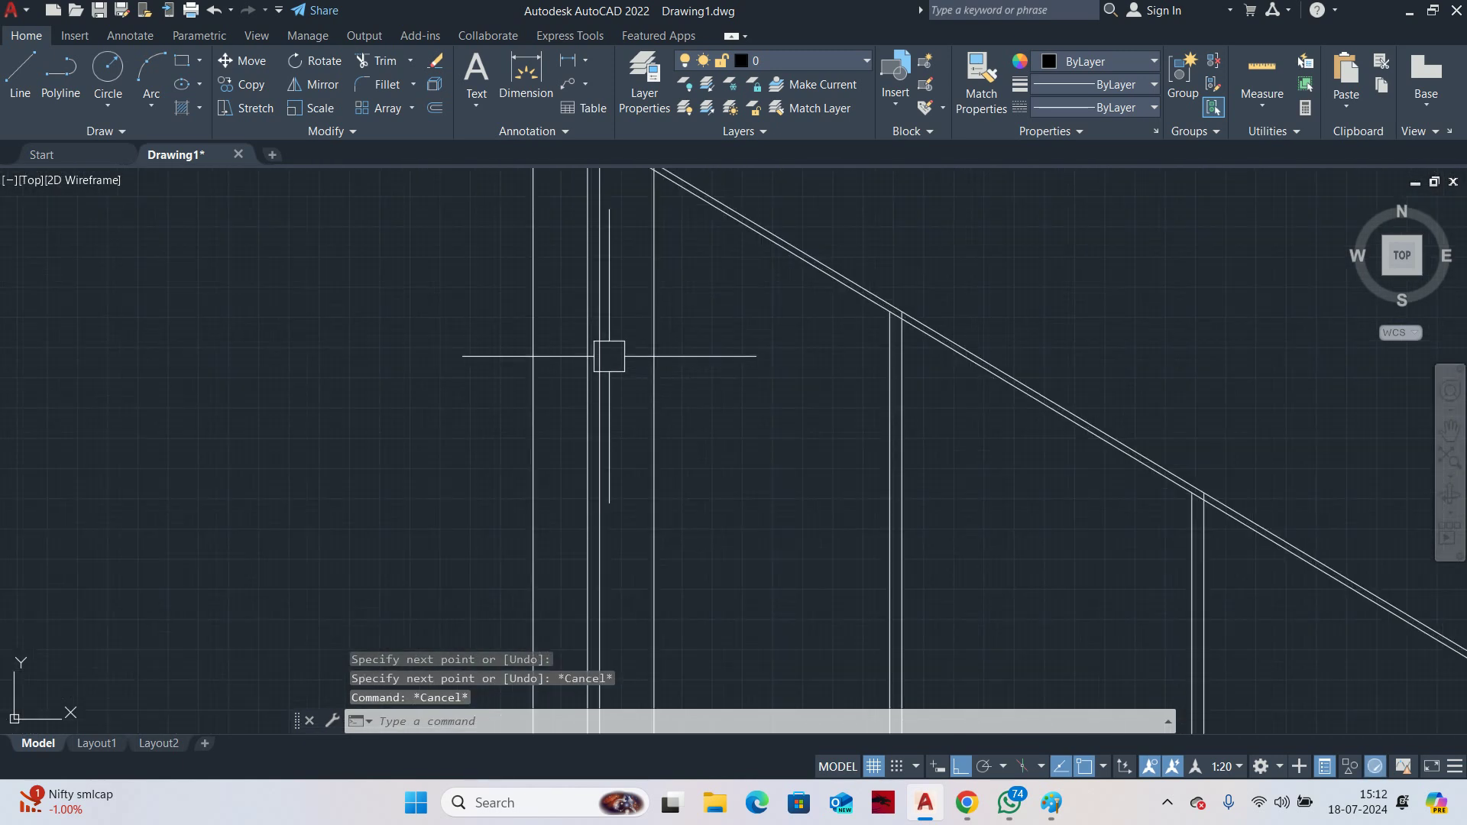
{"action": "middle_click_drag", "start_coordinate": [609, 356], "coordinate": [603, 484]}
{"action": "scroll", "coordinate": [580, 393], "scroll_direction": "up", "scroll_amount": 5}
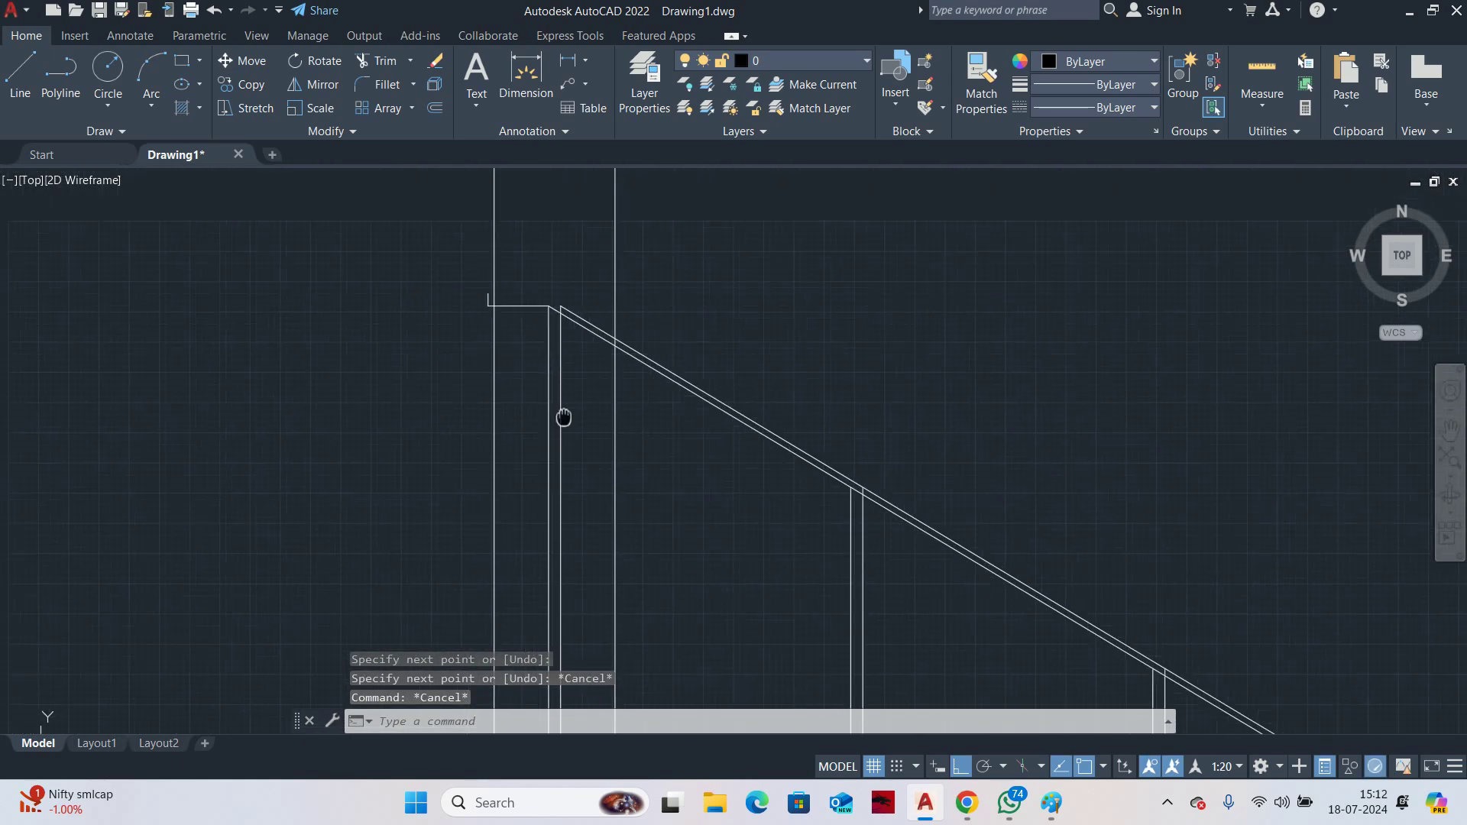
{"action": "key", "text": "Escape"}
{"action": "key", "text": "Escape"}
{"action": "type", "text": "F"}
{"action": "key", "text": "Return"}
{"action": "type", "text": "R"}
{"action": "key", "text": "Return"}
{"action": "type", "text": "0"}
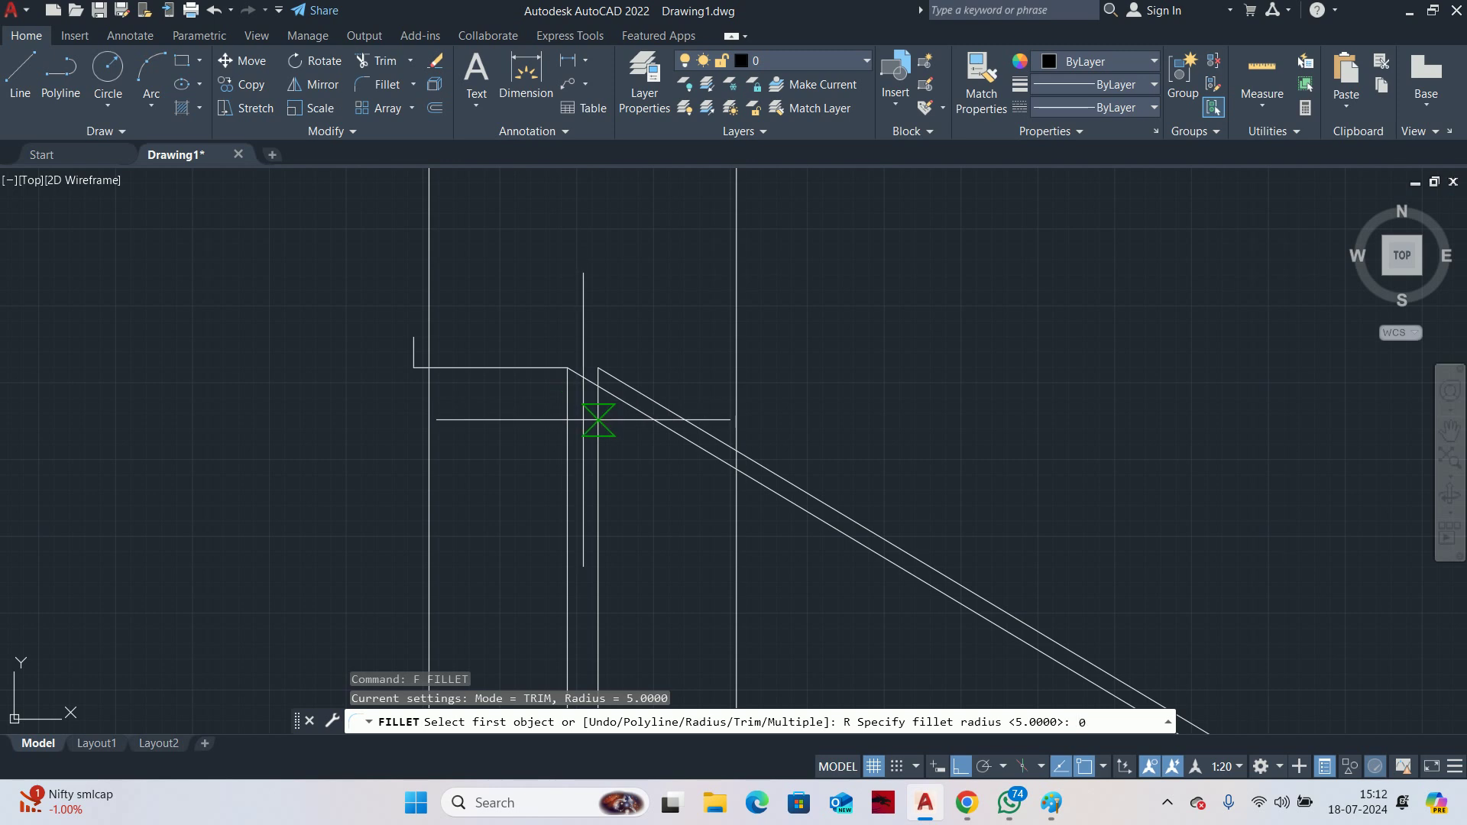
{"action": "key", "text": "Return"}
{"action": "scroll", "coordinate": [612, 354], "scroll_direction": "up", "scroll_amount": 3}
{"action": "left_click", "coordinate": [612, 354]}
{"action": "scroll", "coordinate": [665, 442], "scroll_direction": "up", "scroll_amount": 3}
{"action": "scroll", "coordinate": [507, 402], "scroll_direction": "up", "scroll_amount": 2}
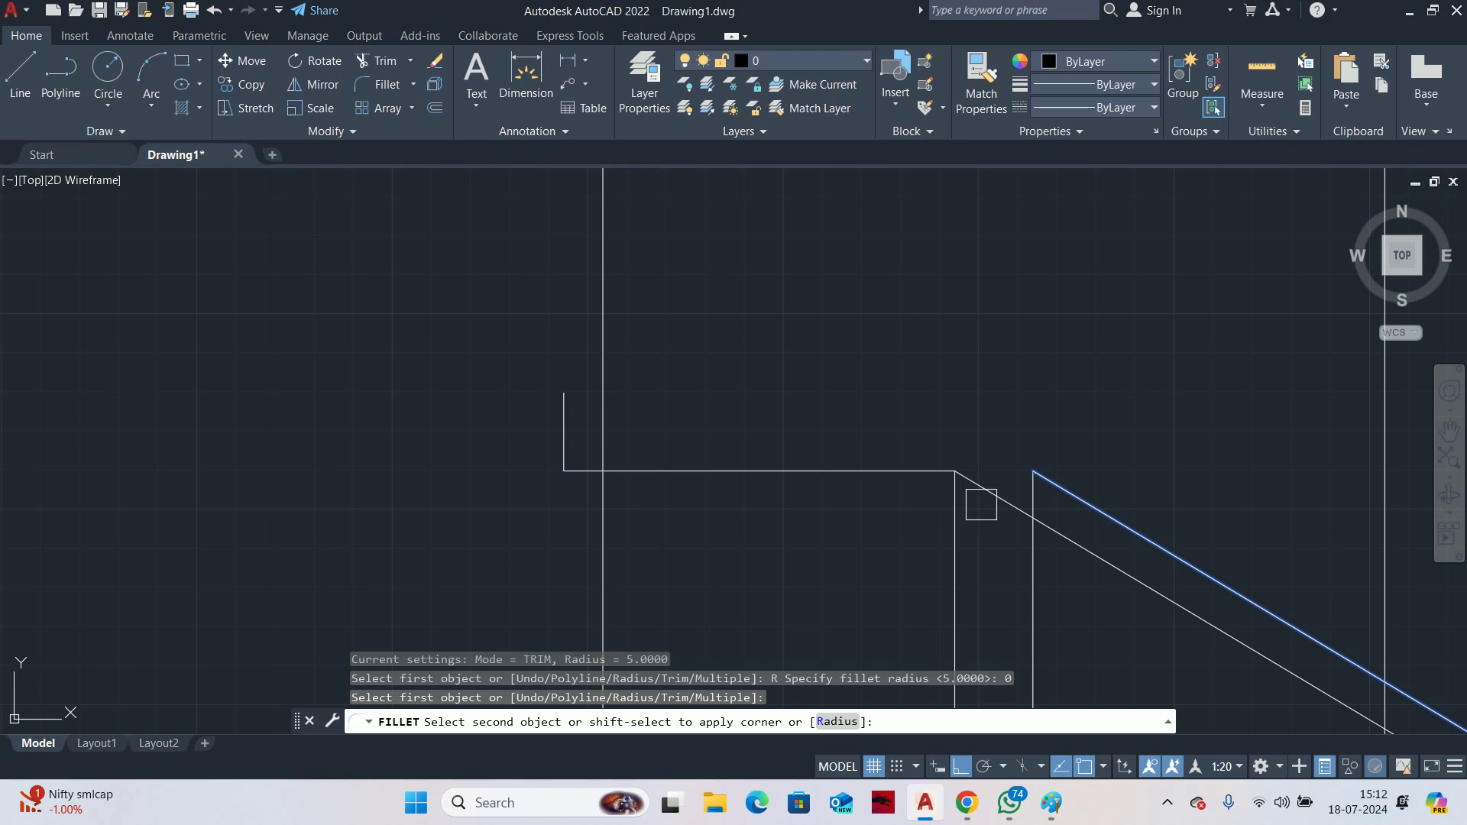
{"action": "key", "text": "Escape"}
{"action": "key", "text": "Escape"}
{"action": "key", "text": "Escape"}
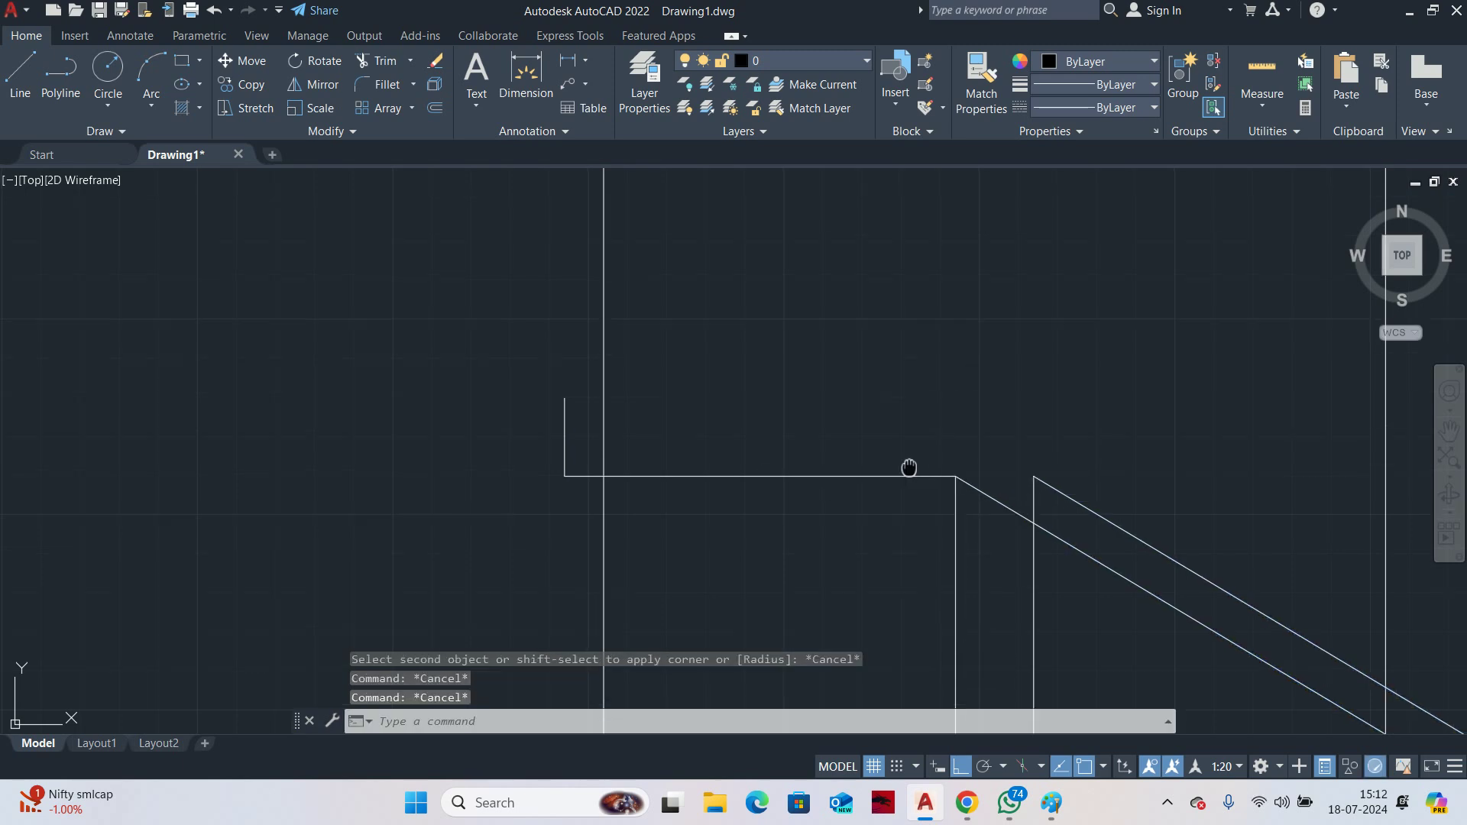
Draw a horizontal line from the top of the handrail's short vertical end to directly above the landing baluster's left edge
{"action": "type", "text": "L"}
{"action": "key", "text": "Return"}
{"action": "left_click", "coordinate": [564, 399]}
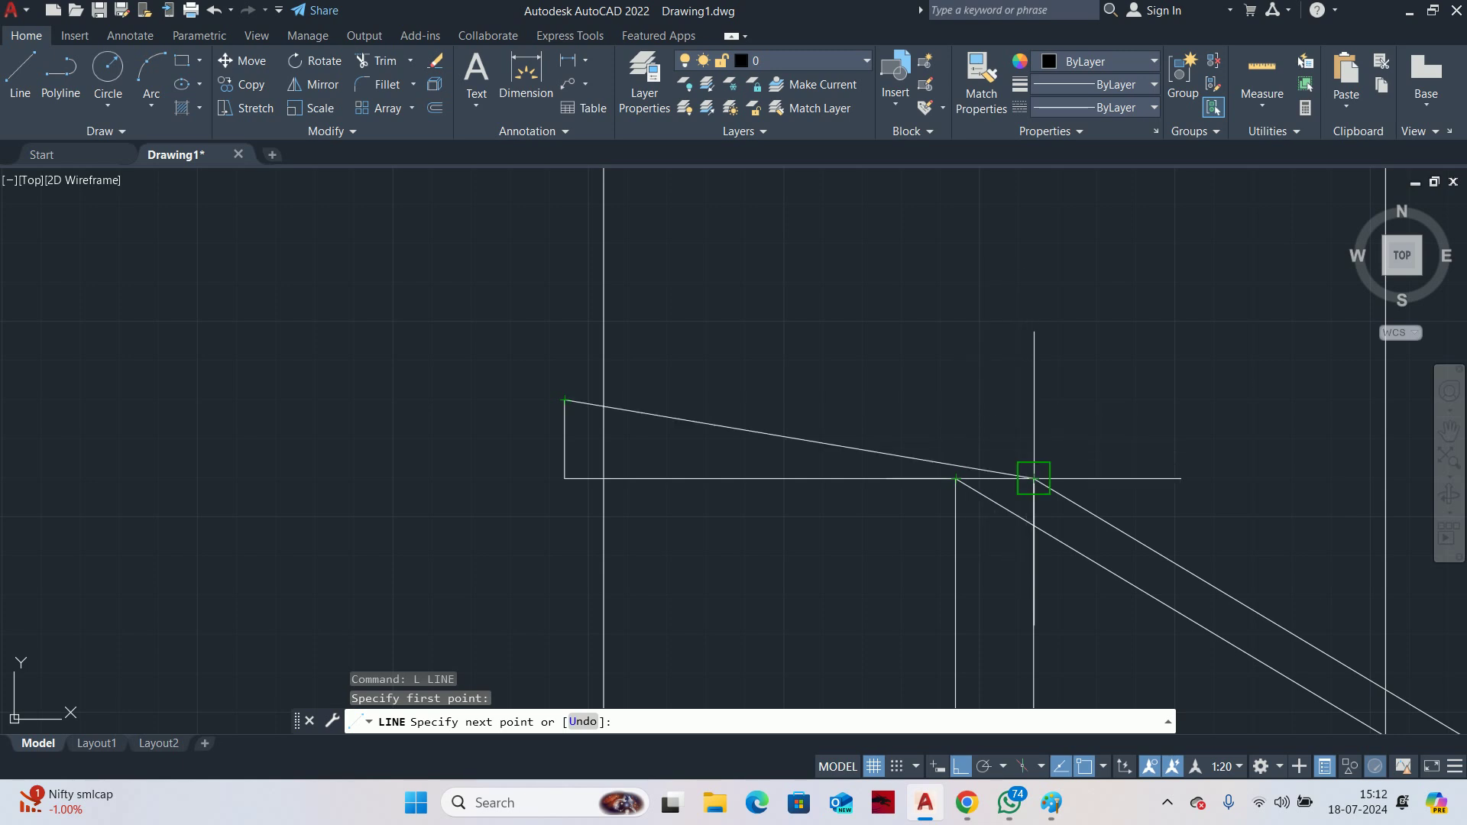
{"action": "left_click", "coordinate": [955, 399]}
{"action": "key", "text": "Escape"}
{"action": "key", "text": "Escape"}
{"action": "key", "text": "Escape"}
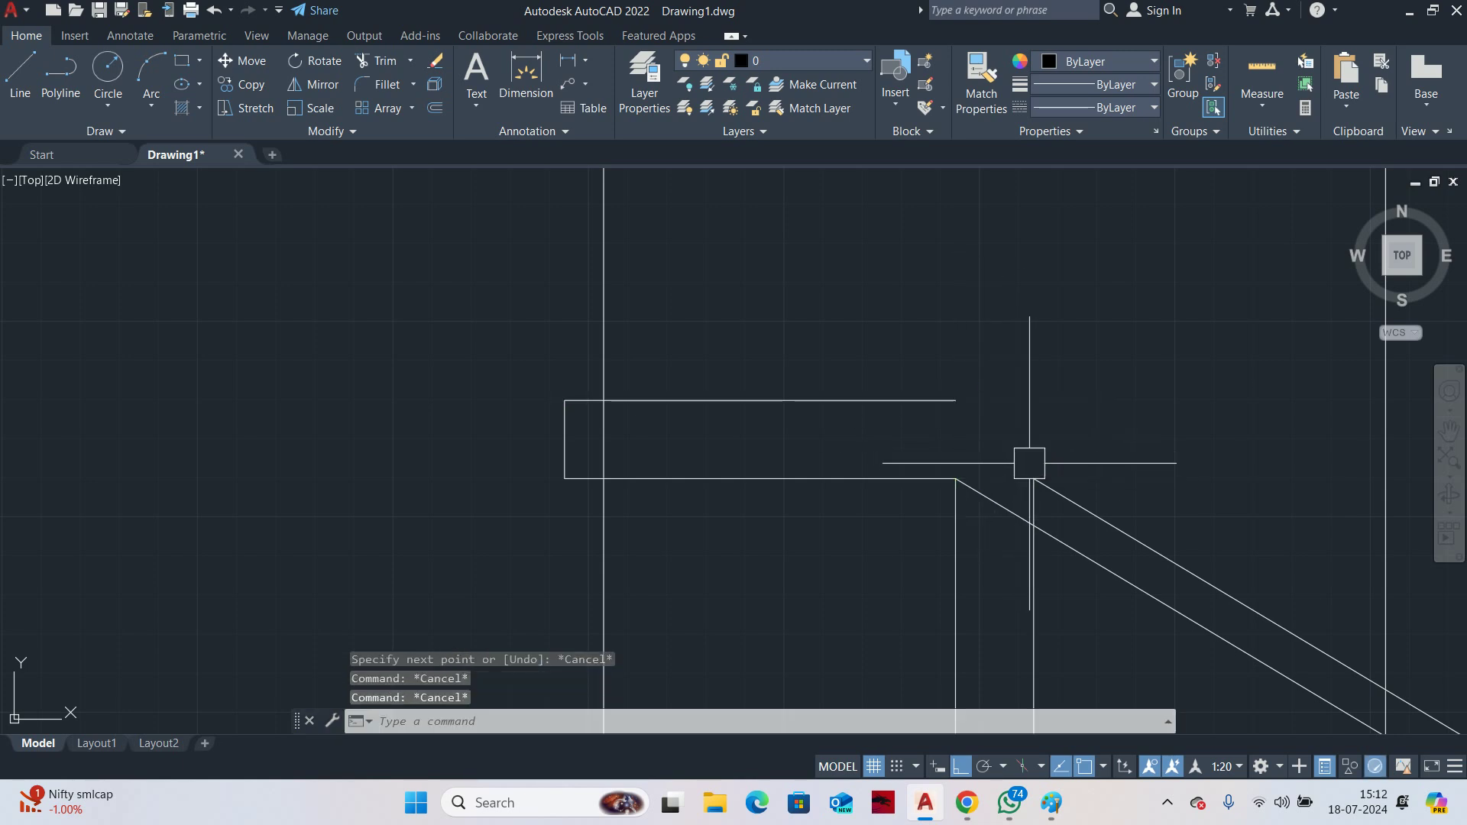
Fillet the upper sloped line to the horizontal top line with radius 0, and undo that fillet
{"action": "type", "text": "f"}
{"action": "key", "text": "Return"}
{"action": "type", "text": "r"}
{"action": "key", "text": "Return"}
{"action": "type", "text": "0"}
{"action": "key", "text": "Return"}
{"action": "left_click", "coordinate": [1048, 486]}
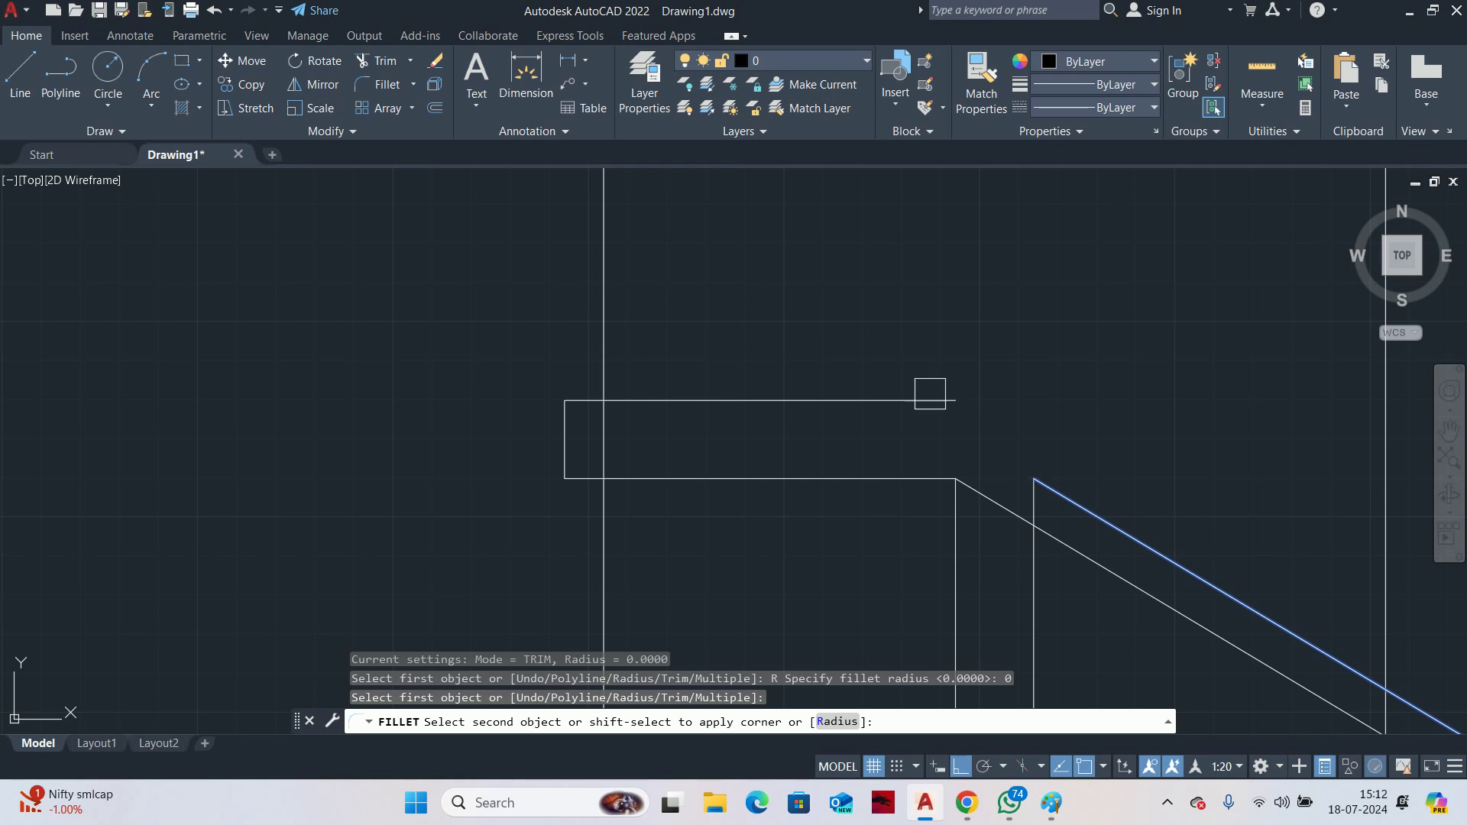
{"action": "left_click", "coordinate": [928, 395]}
{"action": "key", "text": "ctrl+z"}
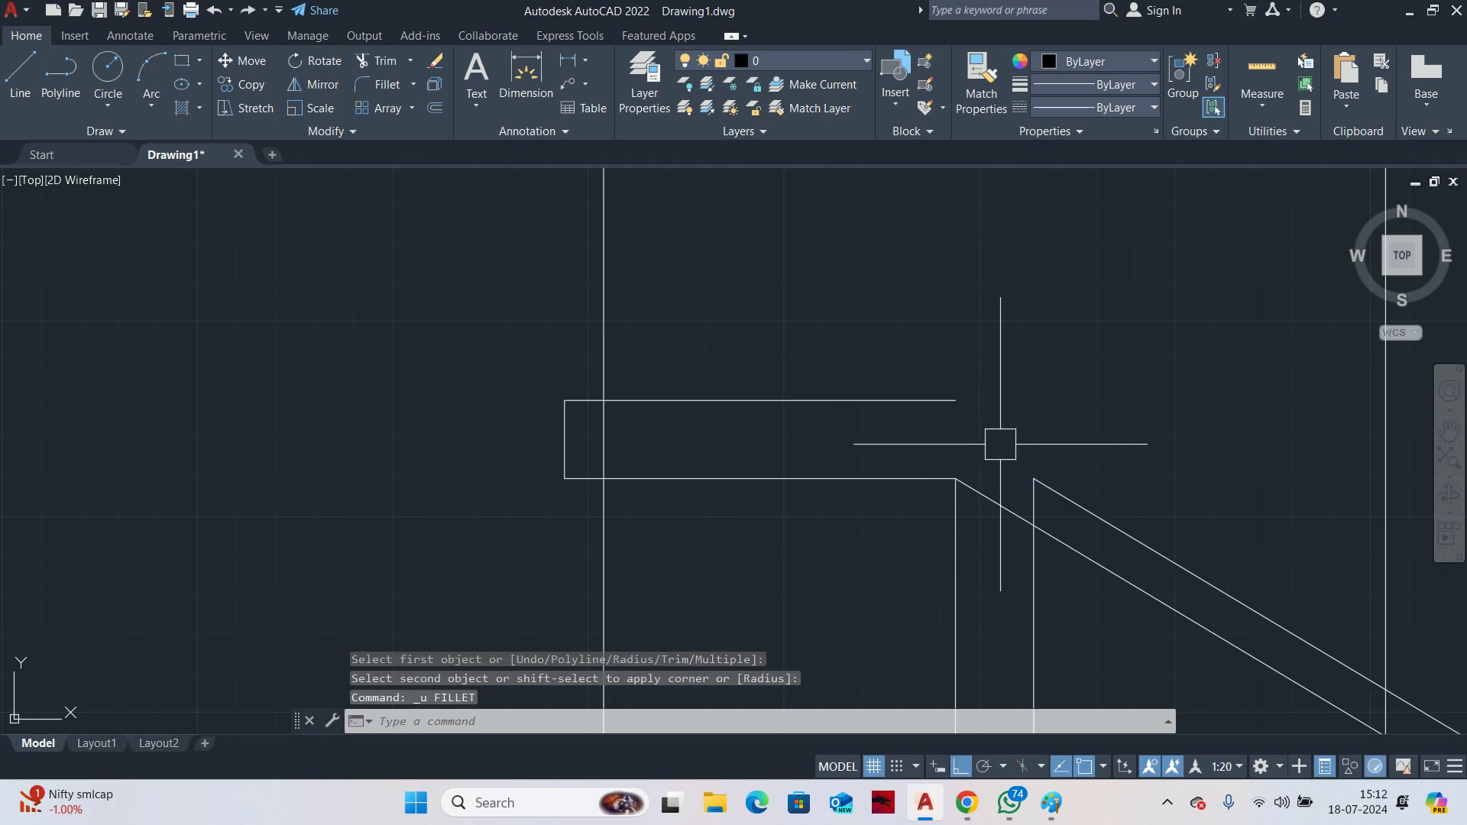
Undo the horizontal top line of the handrail's landing extension
{"action": "key", "text": "Return"}
{"action": "left_click", "coordinate": [1063, 498]}
{"action": "key", "text": "Escape"}
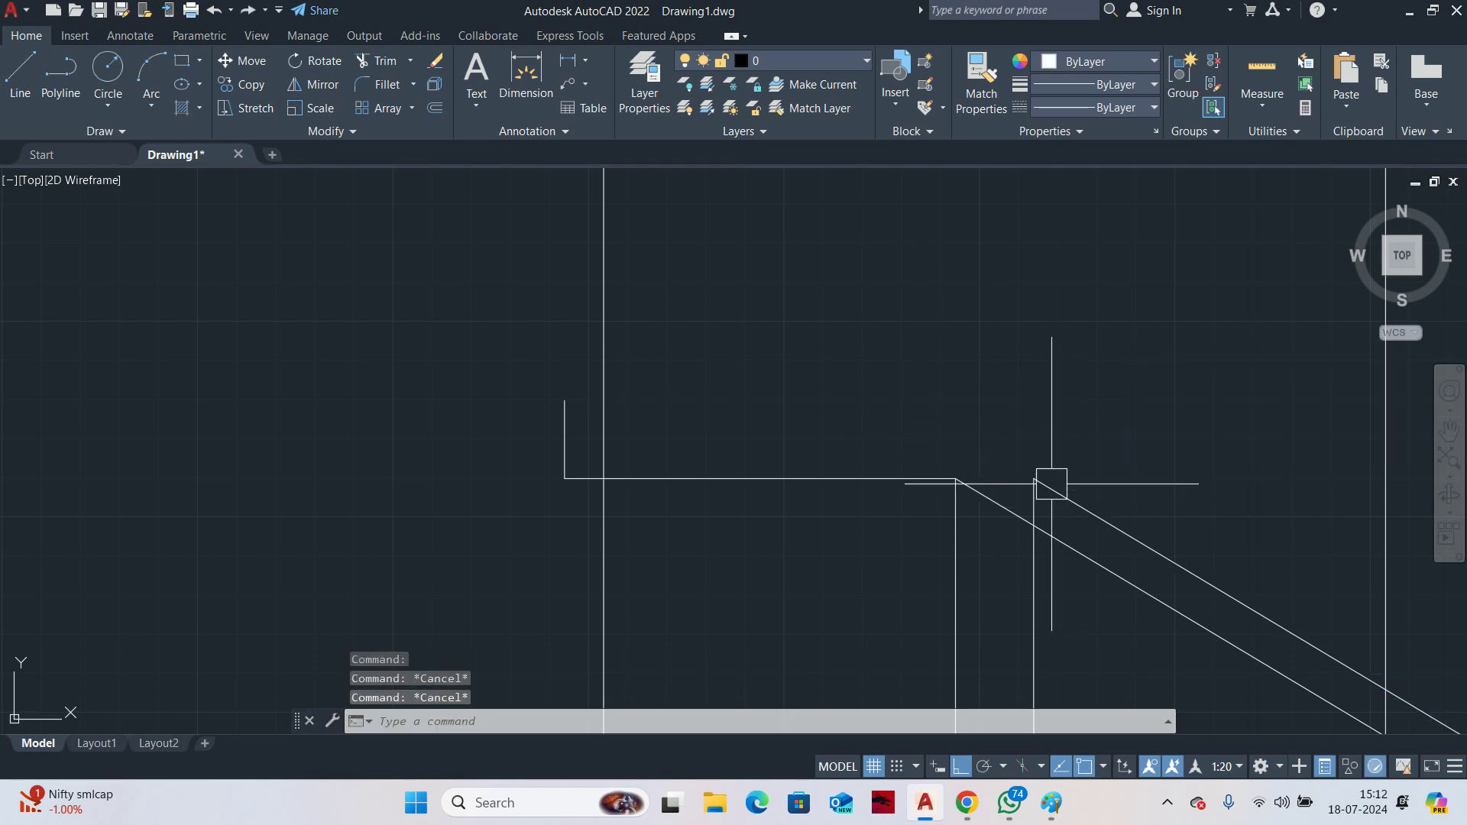
{"action": "key", "text": "ctrl+z"}
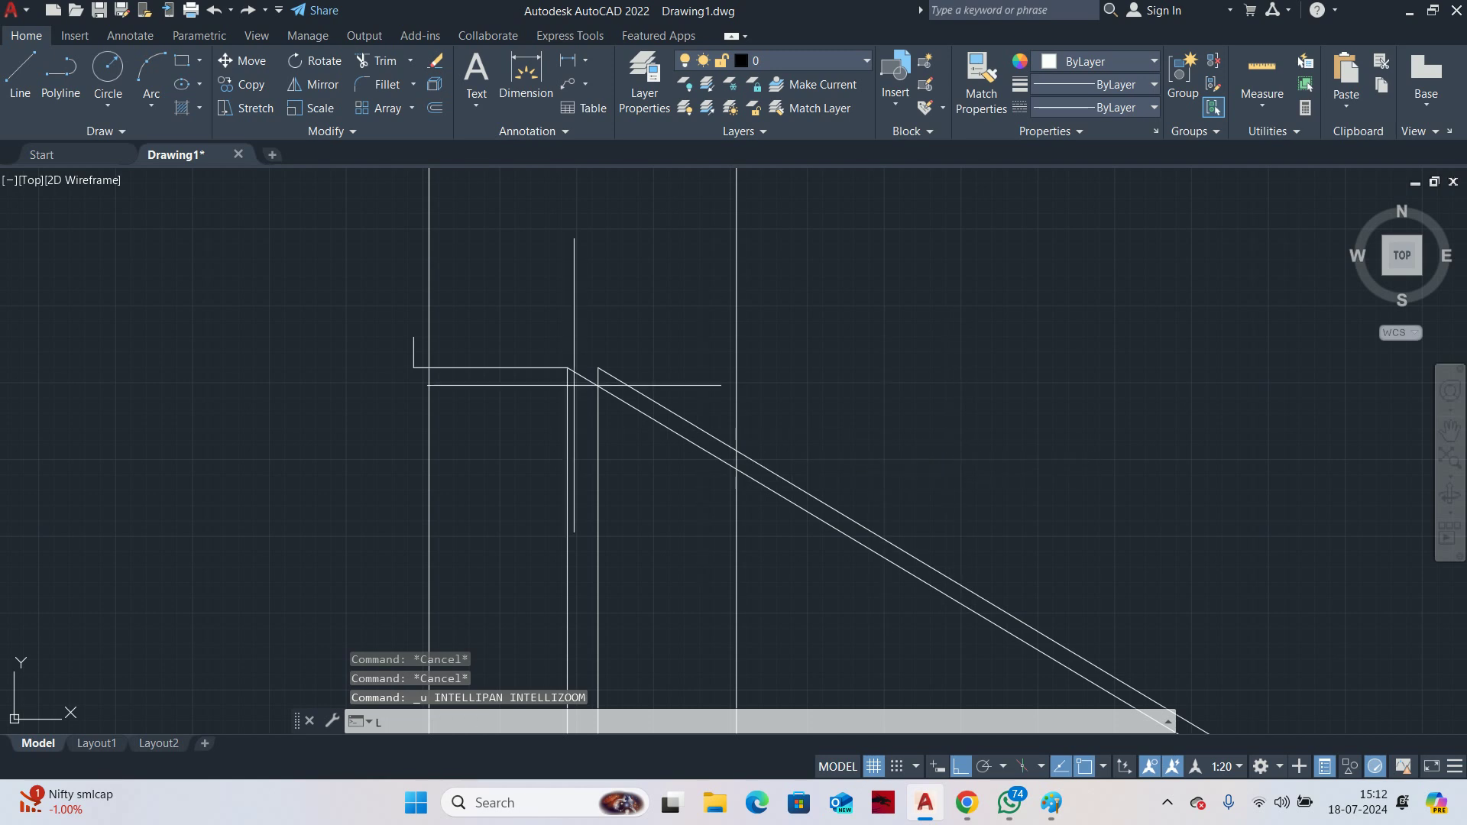
Draw a horizontal line from the top of the handrail's short vertical end to above the landing baluster's right edge
{"action": "key", "text": "Return"}
{"action": "left_click", "coordinate": [414, 337]}
{"action": "left_click", "coordinate": [595, 340]}
{"action": "key", "text": "Escape"}
{"action": "key", "text": "Escape"}
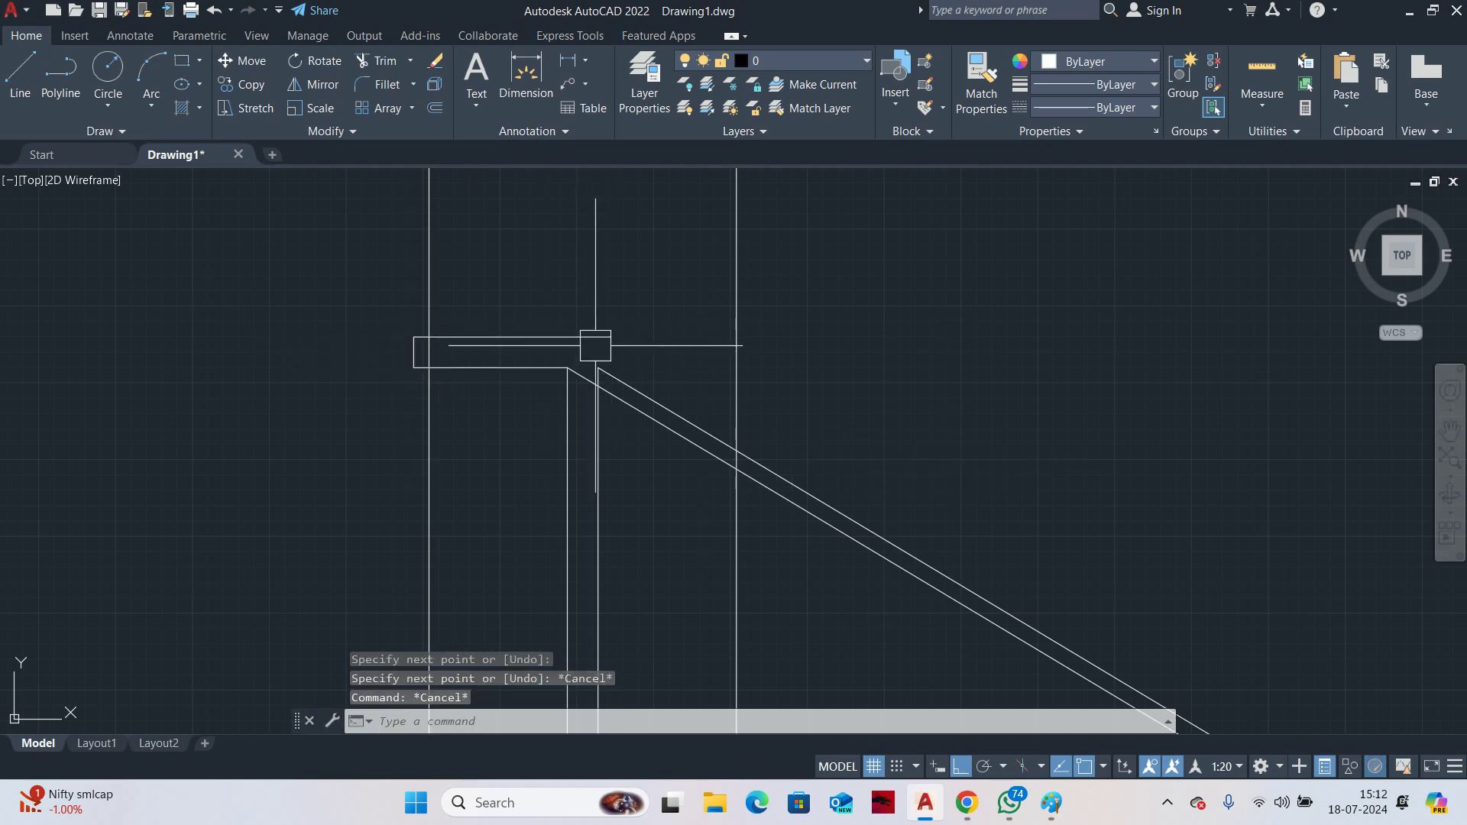
Fillet the horizontal top line and the upper sloped handrail line with radius 0 so they meet in a sharp corner
{"action": "type", "text": "f"}
{"action": "key", "text": "Return"}
{"action": "type", "text": "r"}
{"action": "key", "text": "Return"}
{"action": "type", "text": "0"}
{"action": "key", "text": "Return"}
{"action": "scroll", "coordinate": [564, 350], "scroll_direction": "up", "scroll_amount": 4}
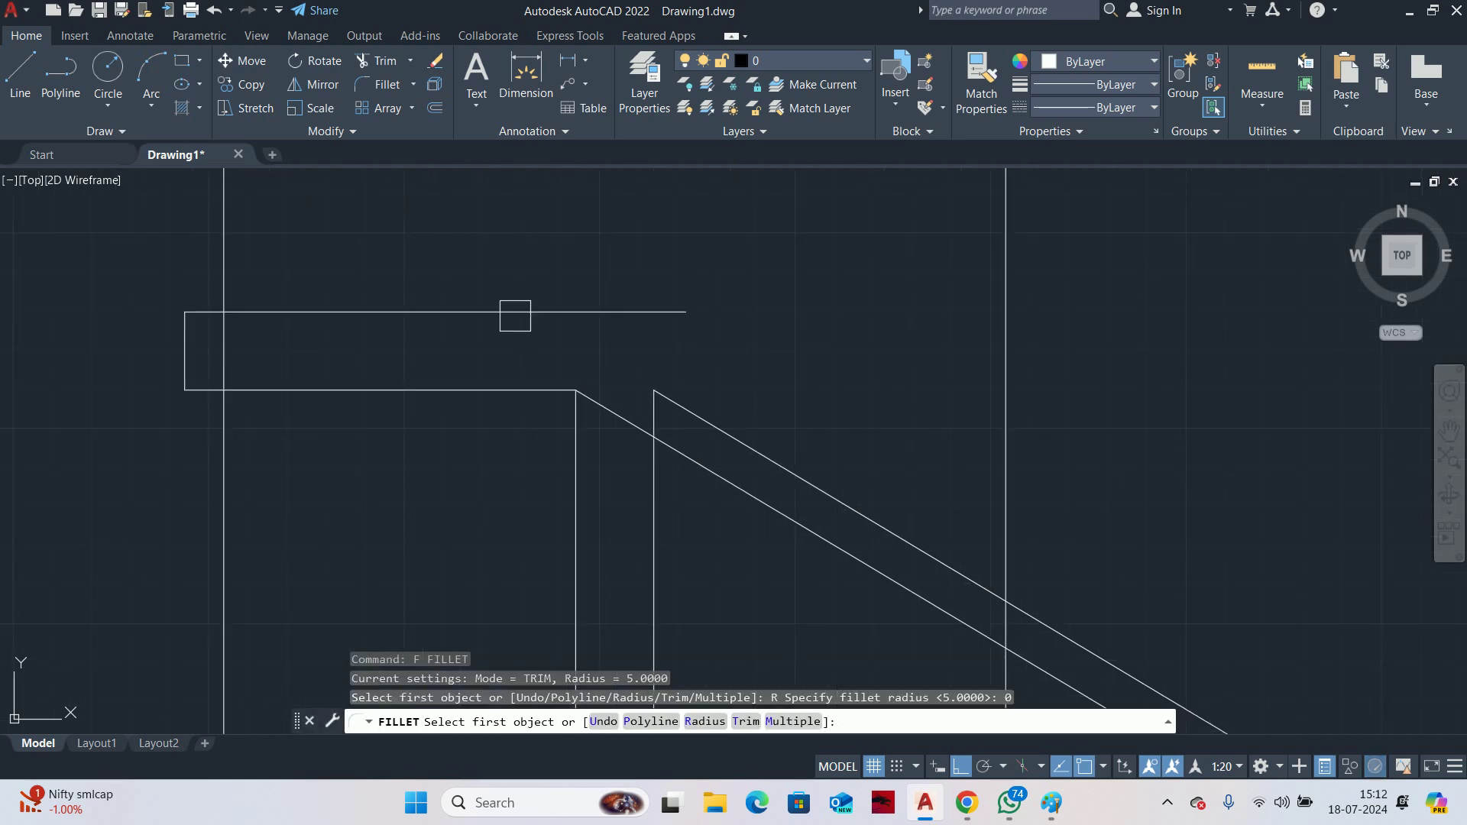
{"action": "left_click", "coordinate": [515, 316]}
{"action": "left_click", "coordinate": [750, 436]}
{"action": "scroll", "coordinate": [727, 390], "scroll_direction": "down", "scroll_amount": 6}
{"action": "key", "text": "Escape"}
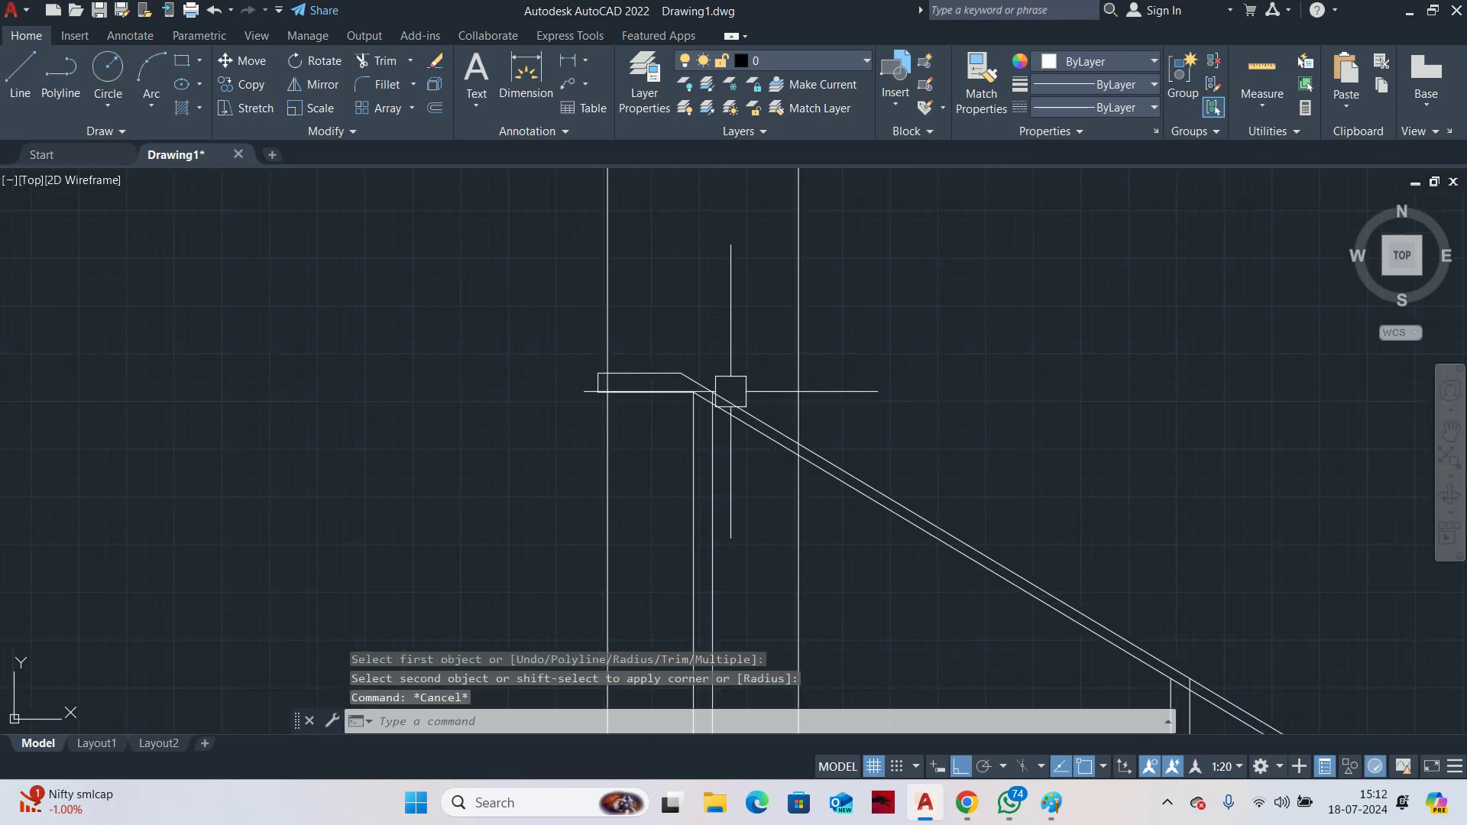
{"action": "key", "text": "Escape"}
Draw the handrail's lower end from the last baluster's top: 150 horizontally outward, 20 down, and back horizontally to the baluster
{"action": "scroll", "coordinate": [764, 405], "scroll_direction": "down", "scroll_amount": 5}
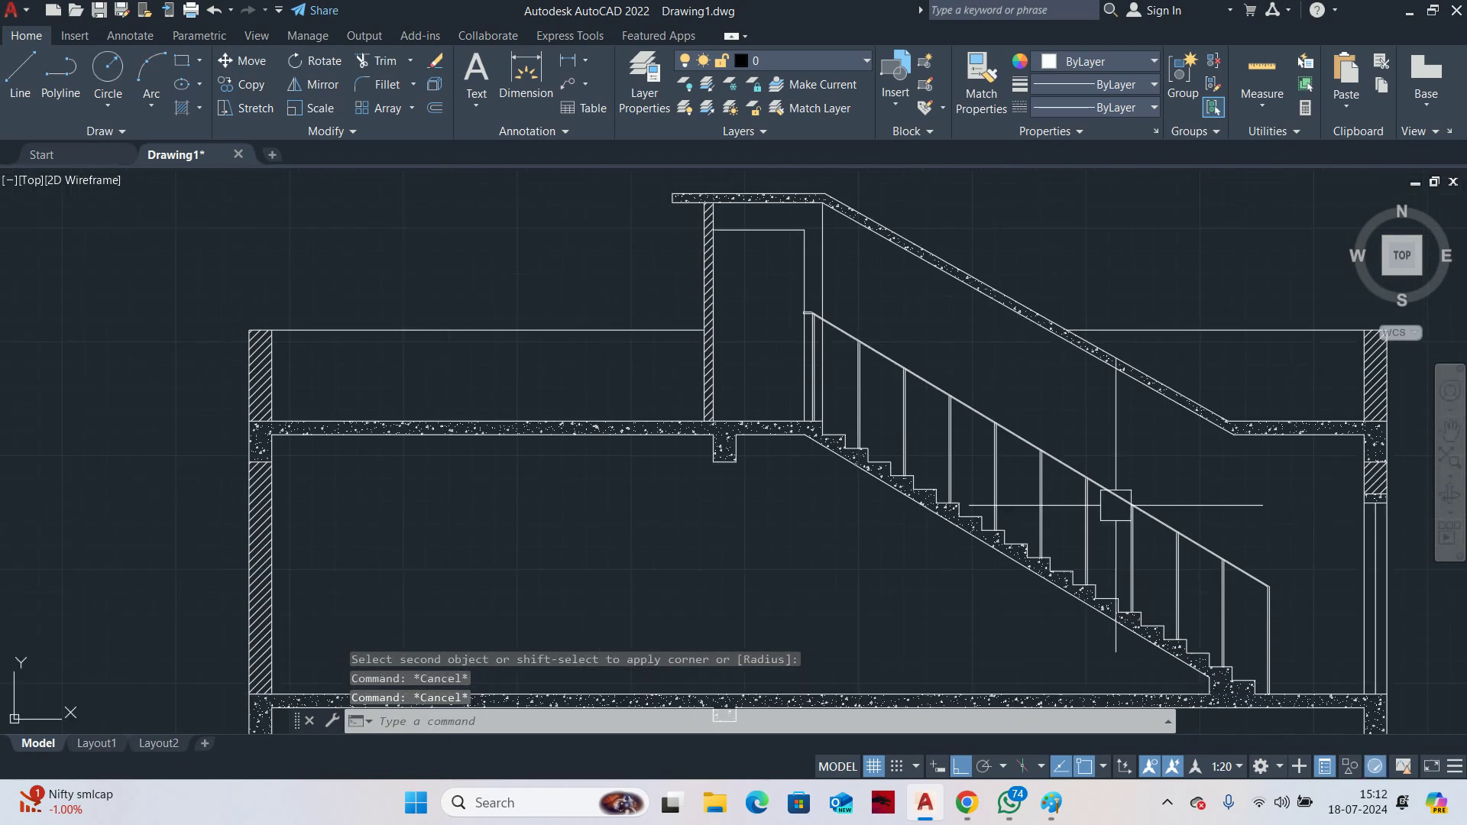
{"action": "scroll", "coordinate": [1304, 584], "scroll_direction": "up", "scroll_amount": 5}
{"action": "type", "text": "l"}
{"action": "key", "text": "Return"}
{"action": "scroll", "coordinate": [946, 473], "scroll_direction": "up", "scroll_amount": 2}
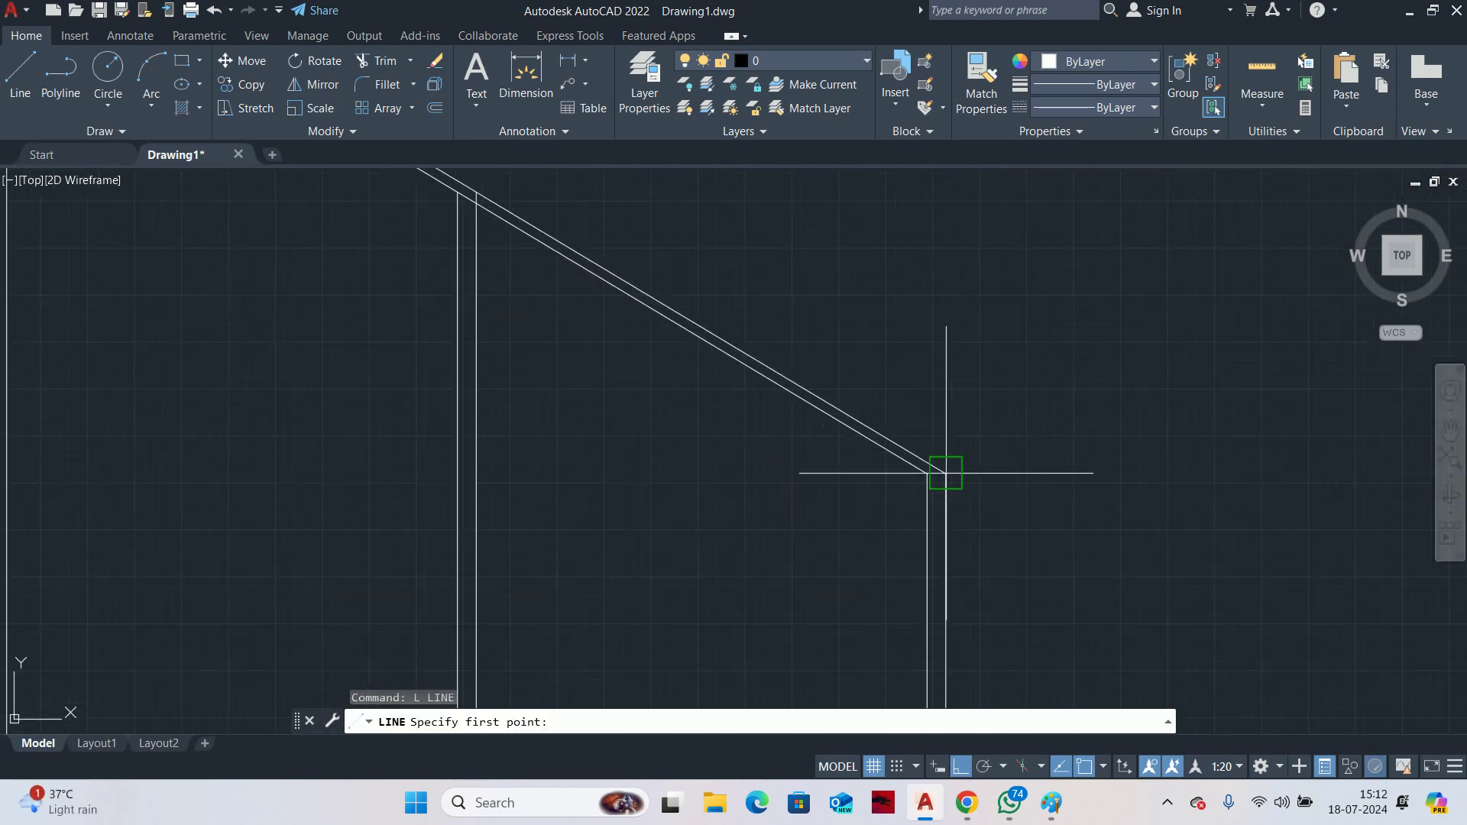
{"action": "left_click", "coordinate": [946, 474]}
{"action": "type", "text": "150"}
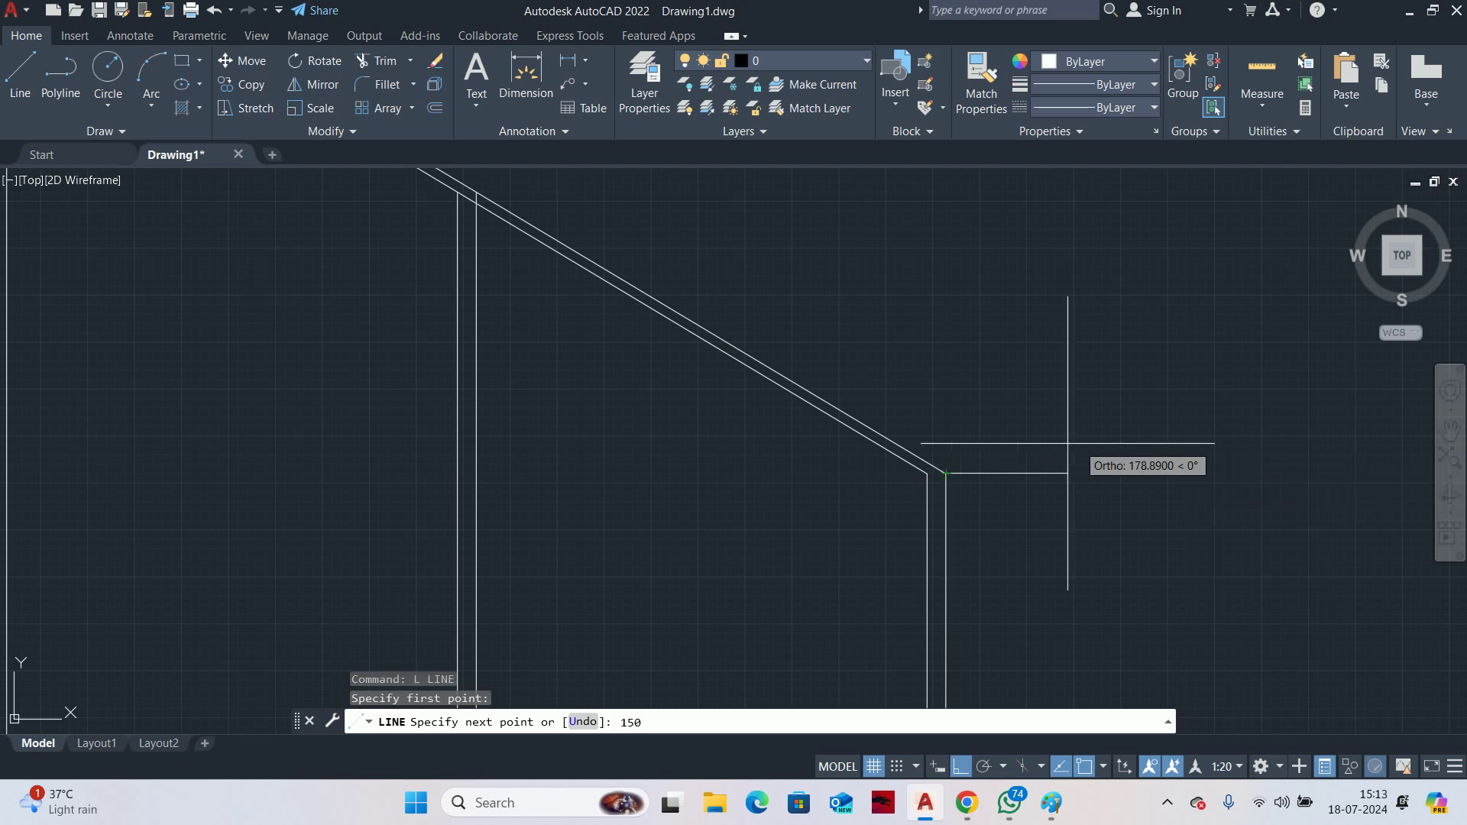
{"action": "key", "text": "Return"}
{"action": "type", "text": "20"}
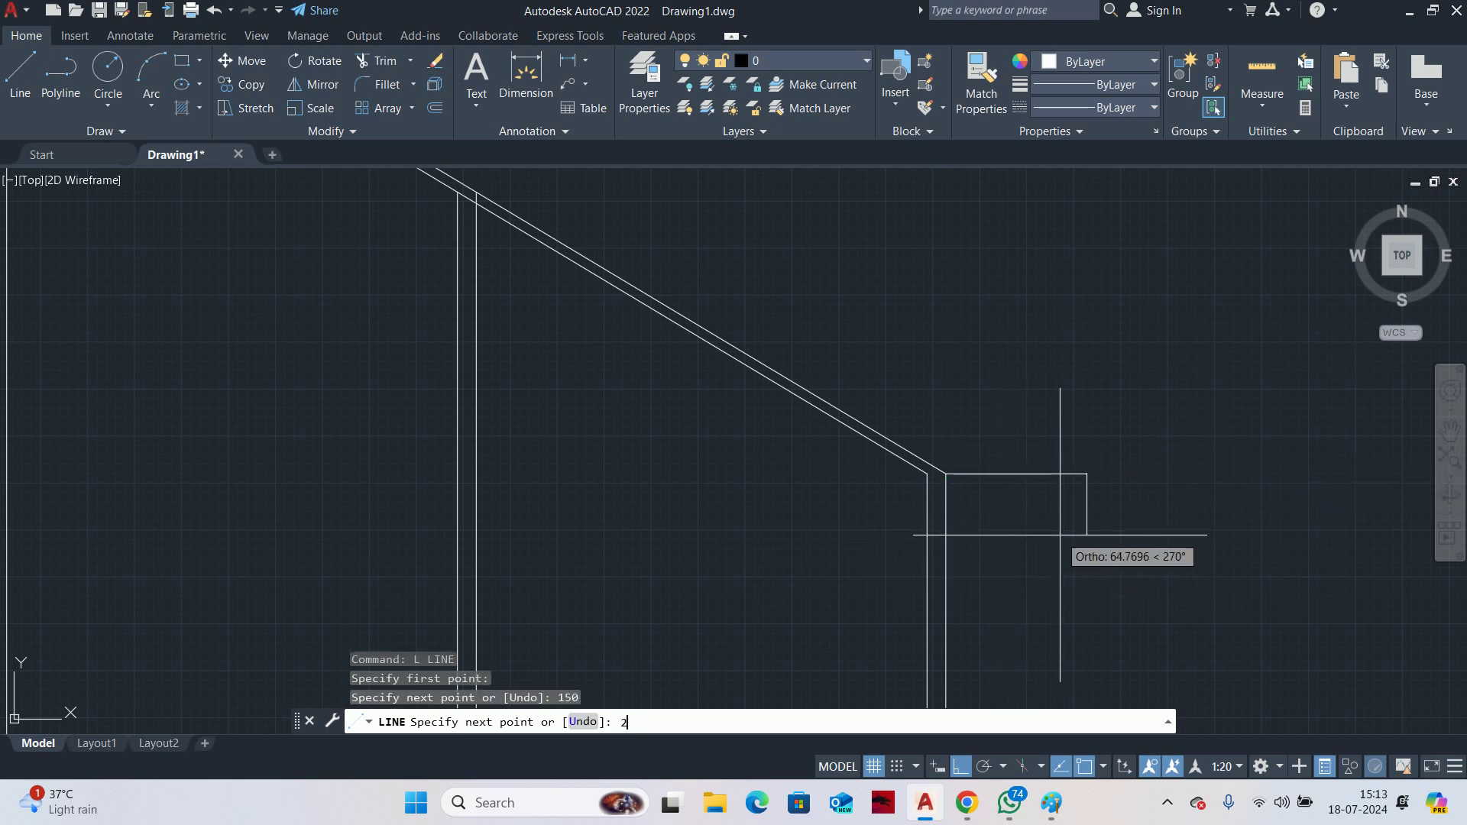
{"action": "key", "text": "Return"}
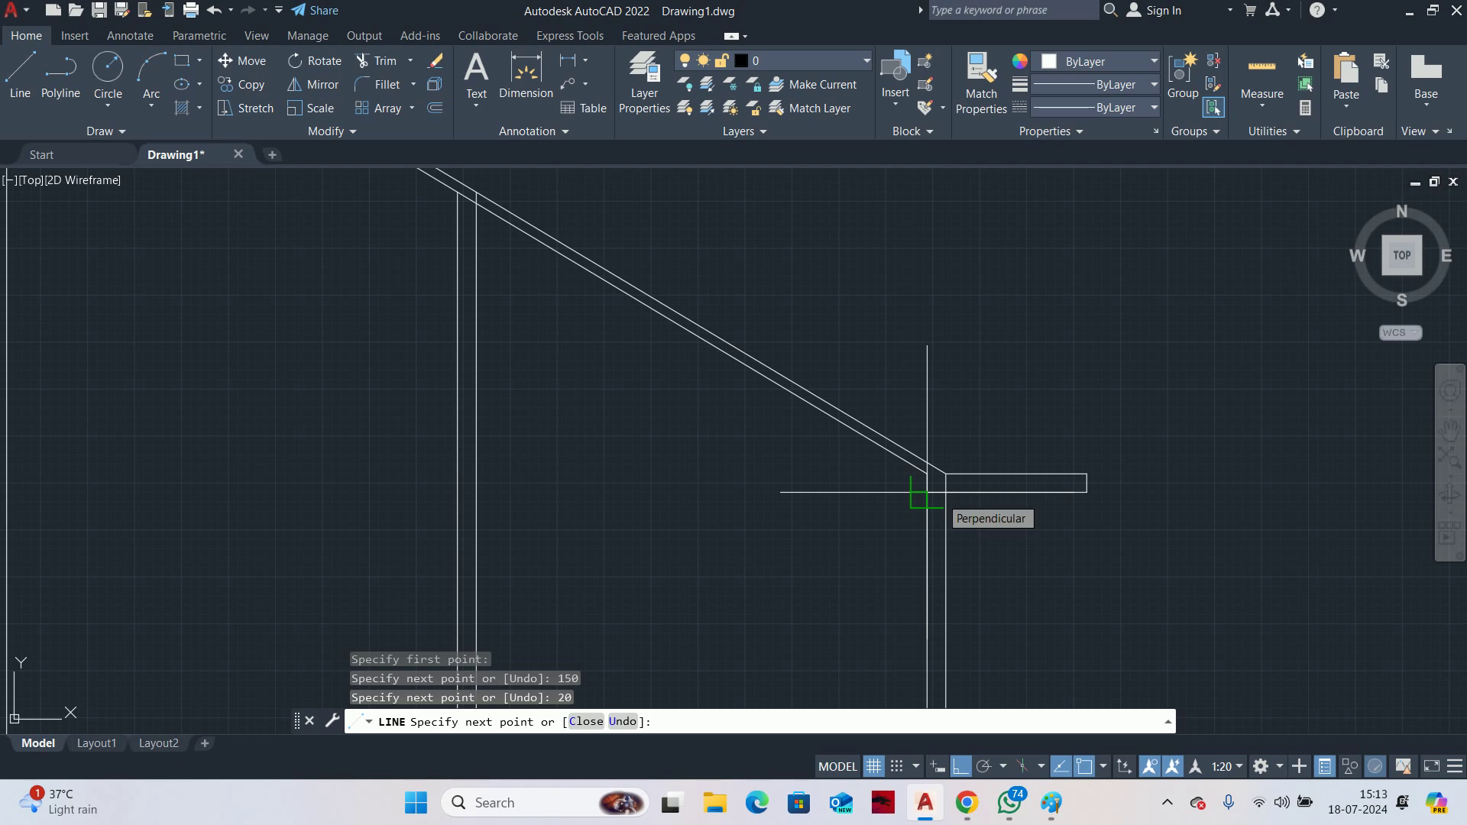
{"action": "scroll", "coordinate": [946, 492], "scroll_direction": "up", "scroll_amount": 4}
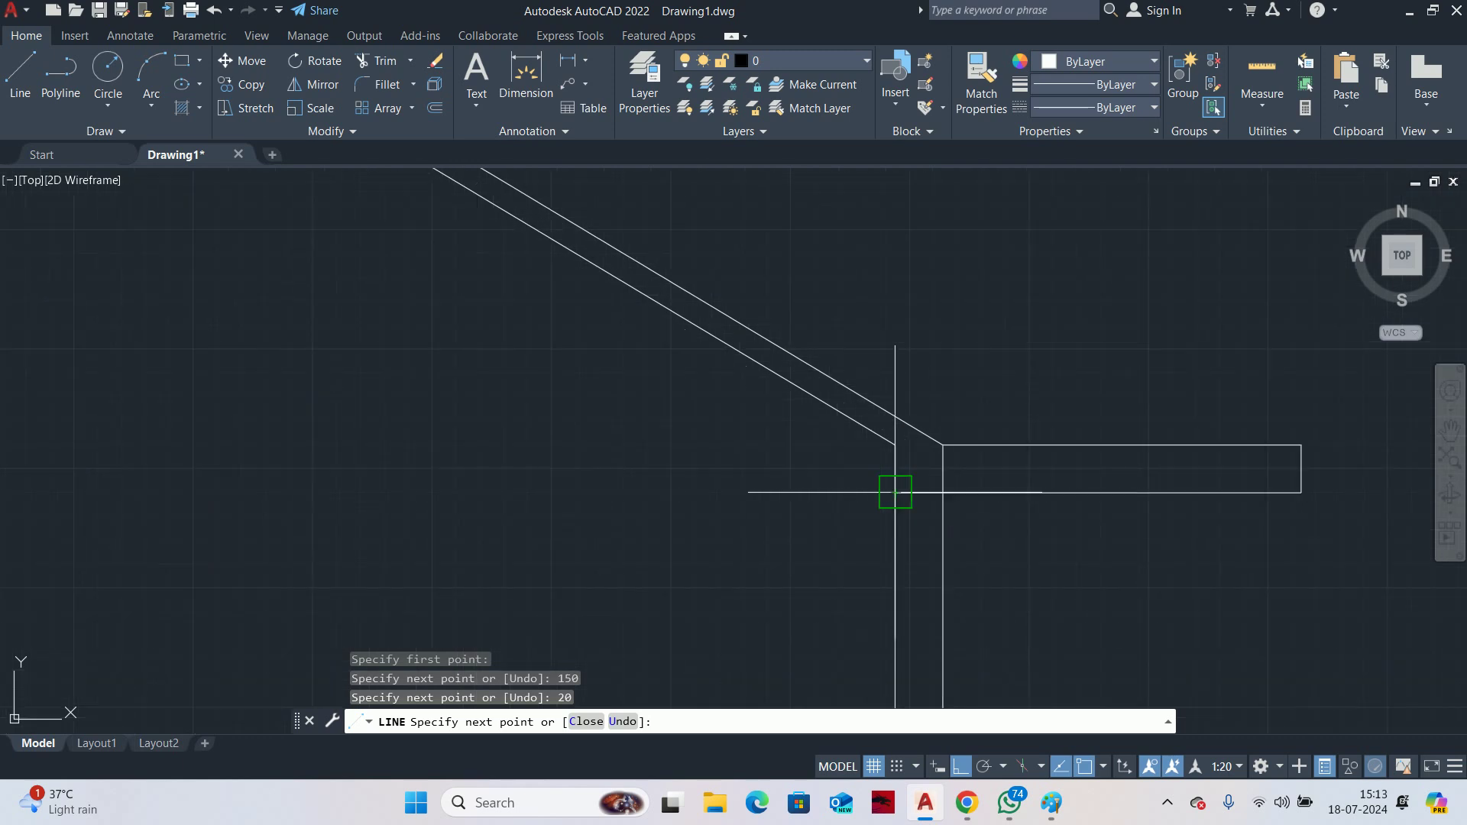
{"action": "key", "text": "Escape"}
Fillet the lower end's bottom line and the lower sloped handrail line with radius 0
{"action": "type", "text": "f"}
{"action": "key", "text": "Return"}
{"action": "type", "text": "r"}
{"action": "key", "text": "Return"}
{"action": "type", "text": "0"}
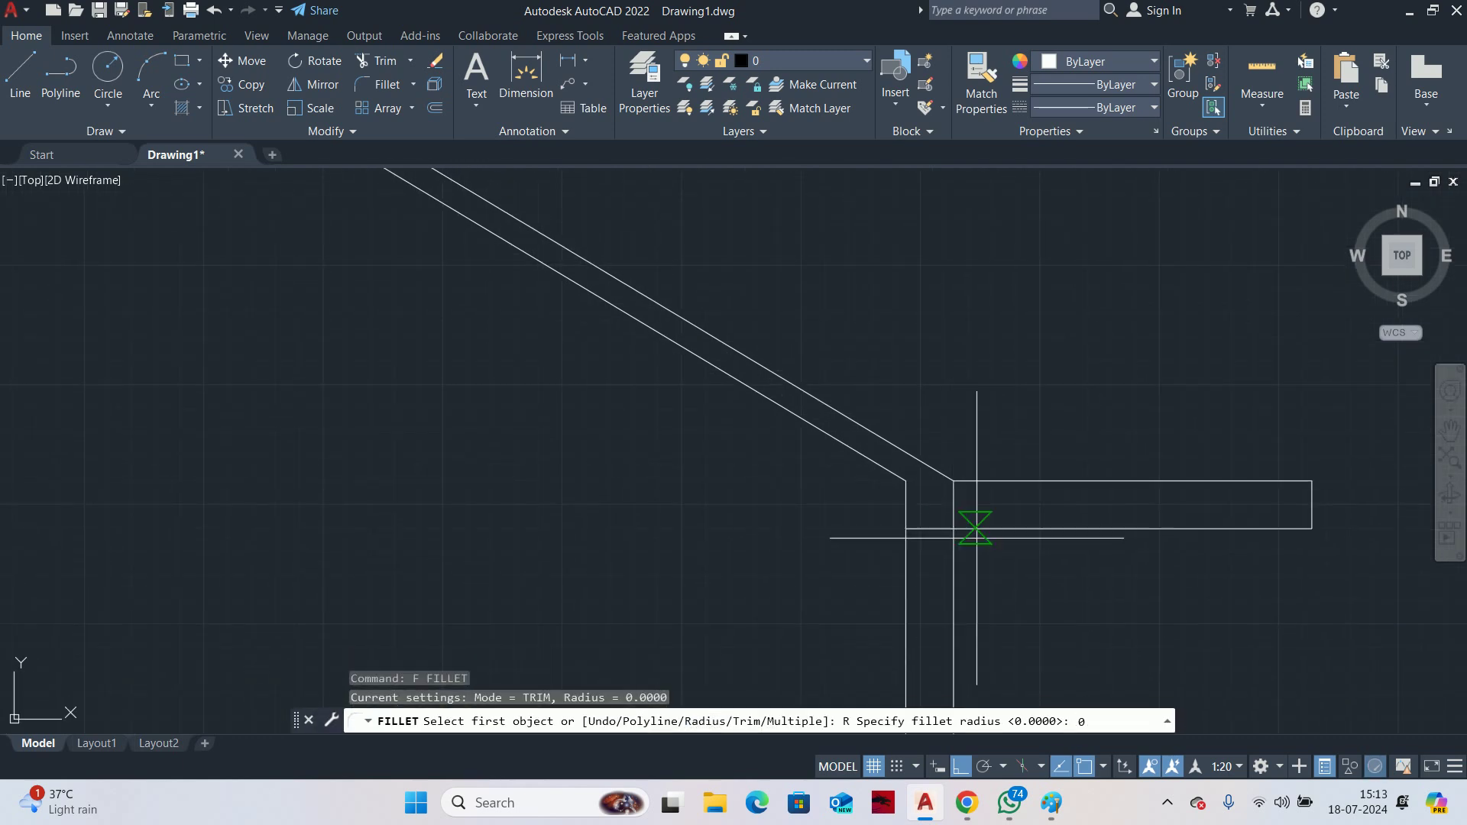
{"action": "key", "text": "Return"}
{"action": "left_click", "coordinate": [975, 535]}
{"action": "left_click", "coordinate": [858, 450]}
{"action": "key", "text": "Return"}
{"action": "scroll", "coordinate": [995, 521], "scroll_direction": "down", "scroll_amount": 2}
{"action": "key", "text": "Escape"}
{"action": "middle_click_drag", "start_coordinate": [996, 520], "coordinate": [984, 522]}
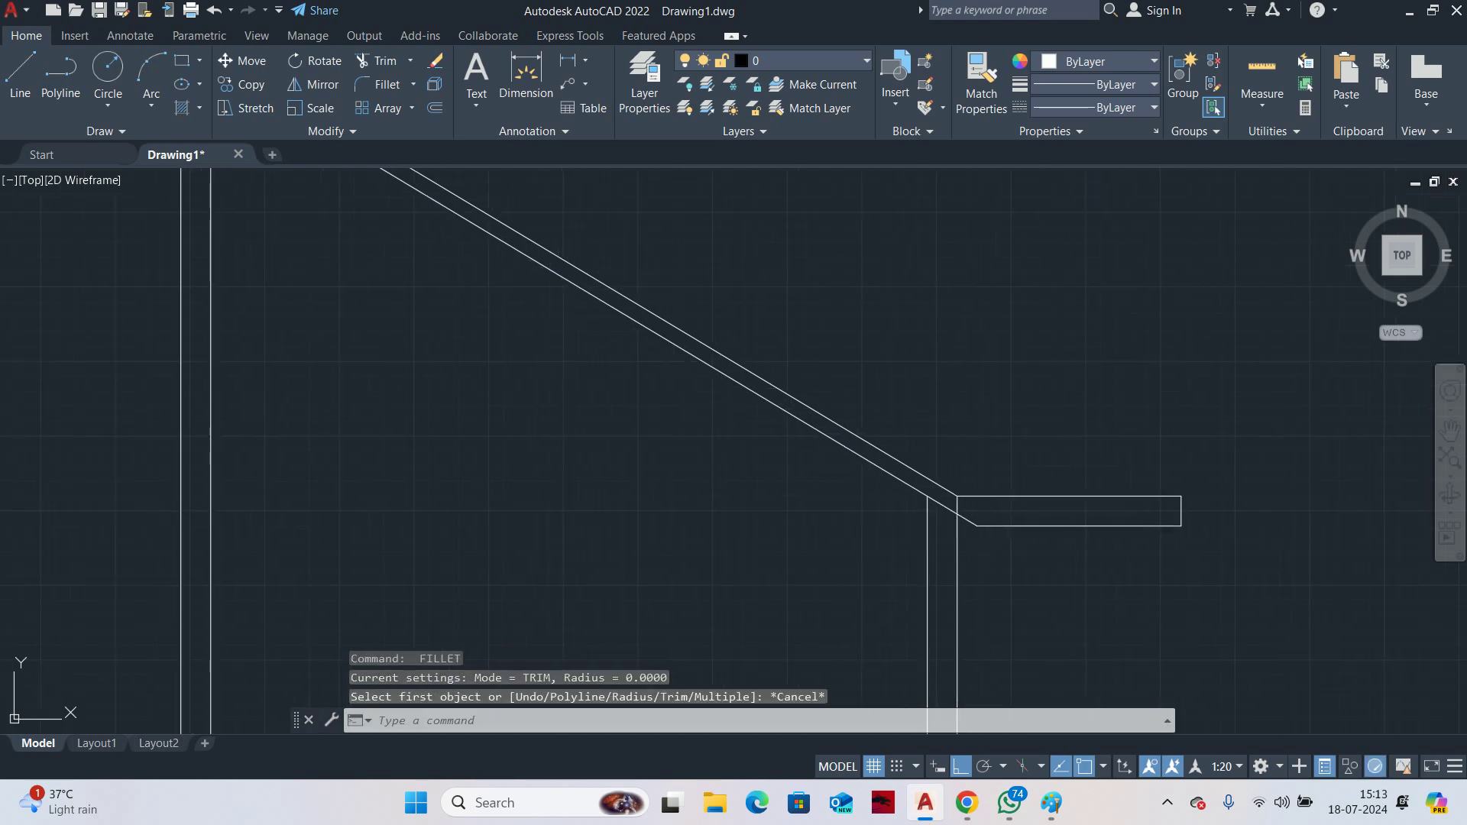
Measure the short vertical line closing the handrail's lower end with a linear dimension
{"action": "key", "text": "Escape"}
{"action": "key", "text": "Escape"}
{"action": "key", "text": "Escape"}
{"action": "type", "text": "DLI"}
{"action": "key", "text": "Return"}
{"action": "key", "text": "Return"}
{"action": "scroll", "coordinate": [1252, 542], "scroll_direction": "up", "scroll_amount": 5}
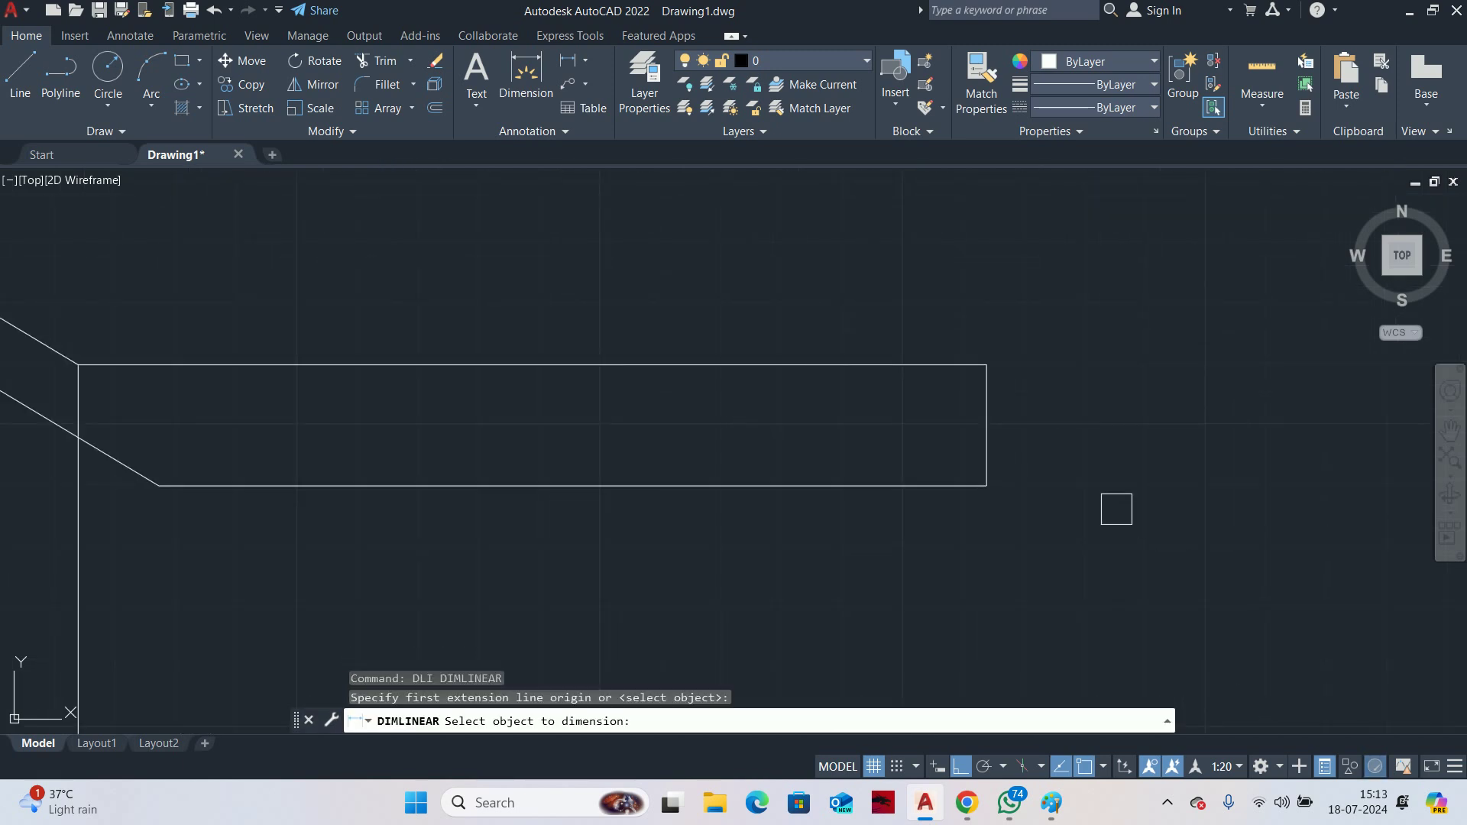
{"action": "left_click", "coordinate": [1181, 512]}
{"action": "scroll", "coordinate": [1095, 462], "scroll_direction": "down", "scroll_amount": 6}
{"action": "key", "text": "Escape"}
{"action": "key", "text": "Escape"}
{"action": "key", "text": "Escape"}
{"action": "key", "text": "Escape"}
{"action": "scroll", "coordinate": [1095, 463], "scroll_direction": "up", "scroll_amount": 6}
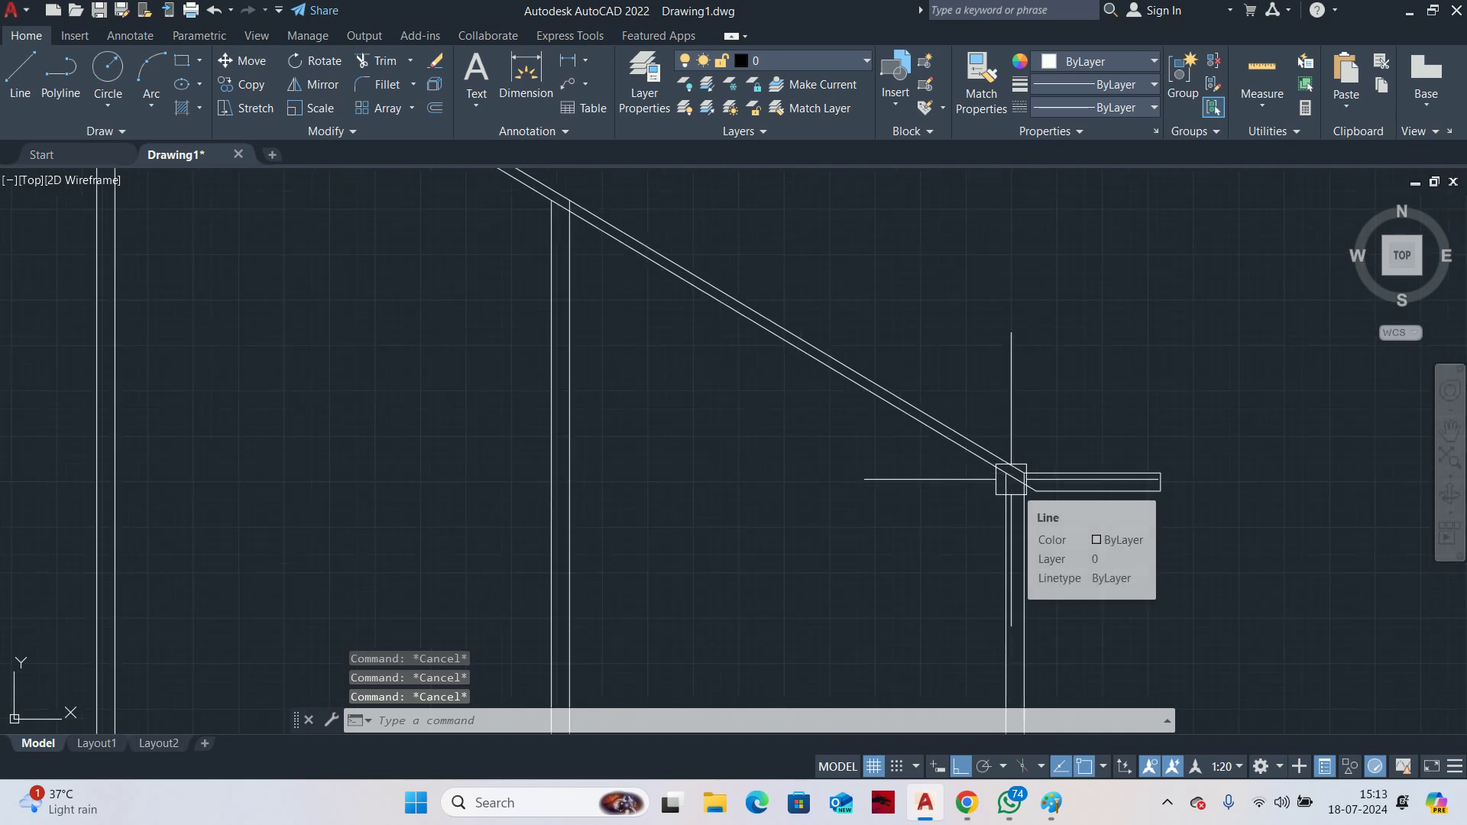
{"action": "scroll", "coordinate": [1011, 480], "scroll_direction": "down", "scroll_amount": 2}
{"action": "scroll", "coordinate": [1014, 487], "scroll_direction": "up", "scroll_amount": 2}
{"action": "middle_click_drag", "start_coordinate": [1016, 491], "coordinate": [994, 525]}
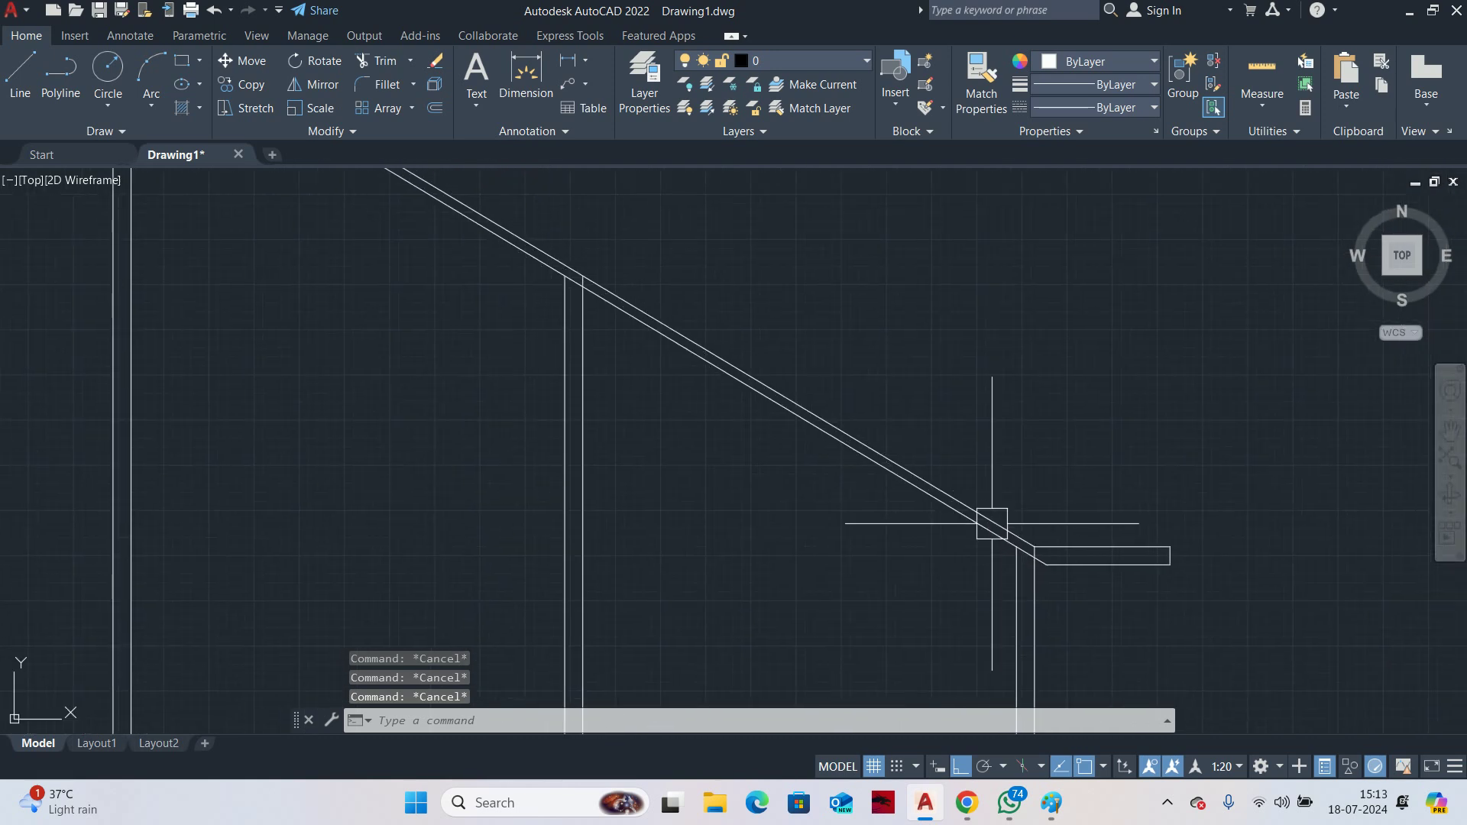
{"action": "type", "text": "o"}
{"action": "key", "text": "Return"}
{"action": "key", "text": "Escape"}
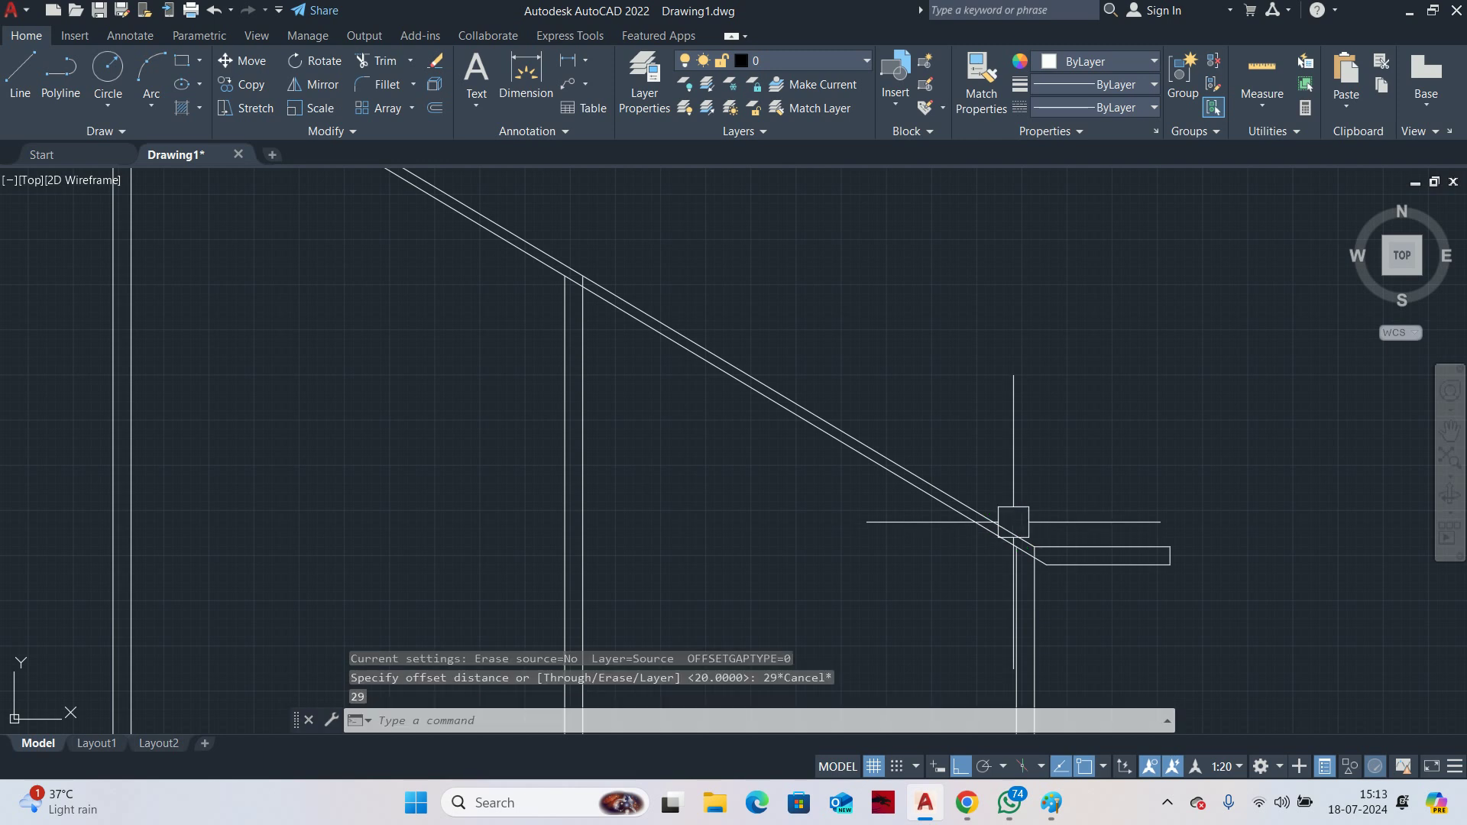
Offset the lower sloped handrail line upward by 20
{"action": "type", "text": "o"}
{"action": "key", "text": "Return"}
{"action": "type", "text": "2"}
{"action": "scroll", "coordinate": [993, 528], "scroll_direction": "up", "scroll_amount": 4}
{"action": "type", "text": "0"}
{"action": "key", "text": "Return"}
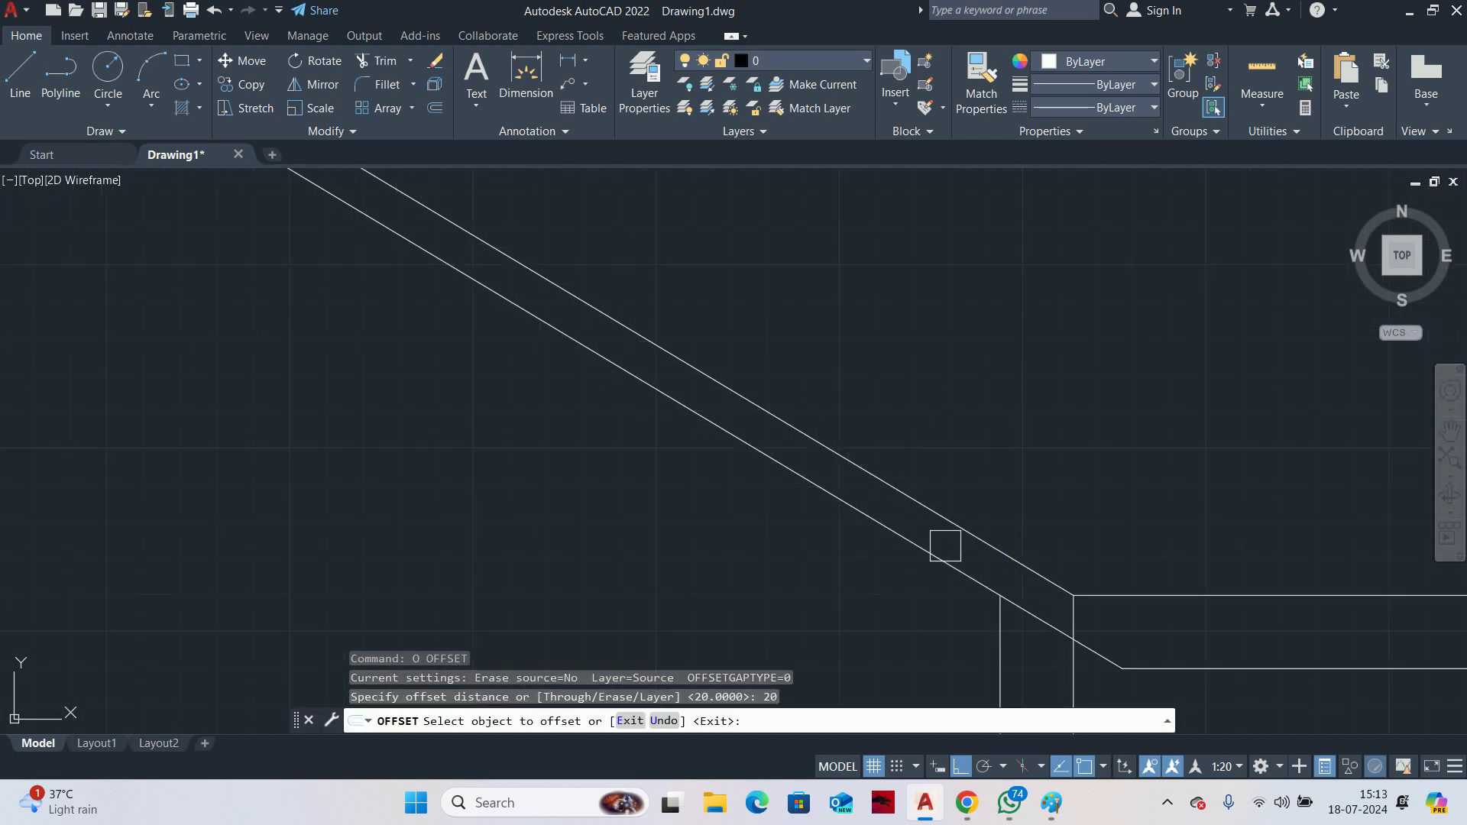
{"action": "left_click", "coordinate": [946, 545]}
{"action": "left_click", "coordinate": [1008, 461]}
{"action": "key", "text": "Return"}
{"action": "key", "text": "Escape"}
{"action": "scroll", "coordinate": [1070, 529], "scroll_direction": "down", "scroll_amount": 2}
{"action": "key", "text": "Escape"}
{"action": "key", "text": "Escape"}
{"action": "middle_click_drag", "start_coordinate": [1093, 562], "coordinate": [1002, 546]}
{"action": "scroll", "coordinate": [1003, 558], "scroll_direction": "up", "scroll_amount": 4}
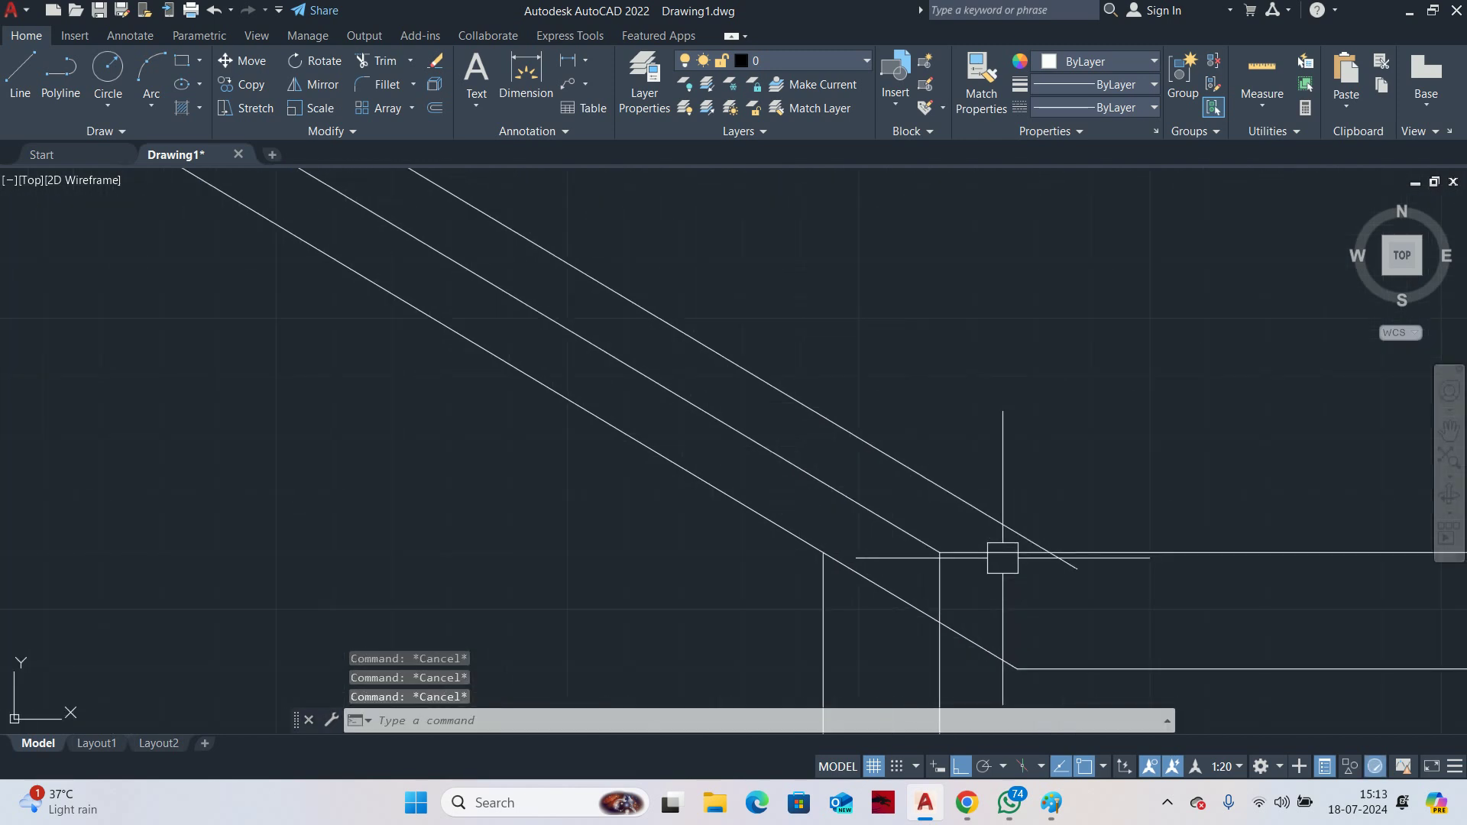
Trim the offset line's overshoot at the lower end and remove the original upper sloped line and leftover horizontal stub
{"action": "type", "text": "tr"}
{"action": "key", "text": "Return"}
{"action": "scroll", "coordinate": [1075, 566], "scroll_direction": "up", "scroll_amount": 4}
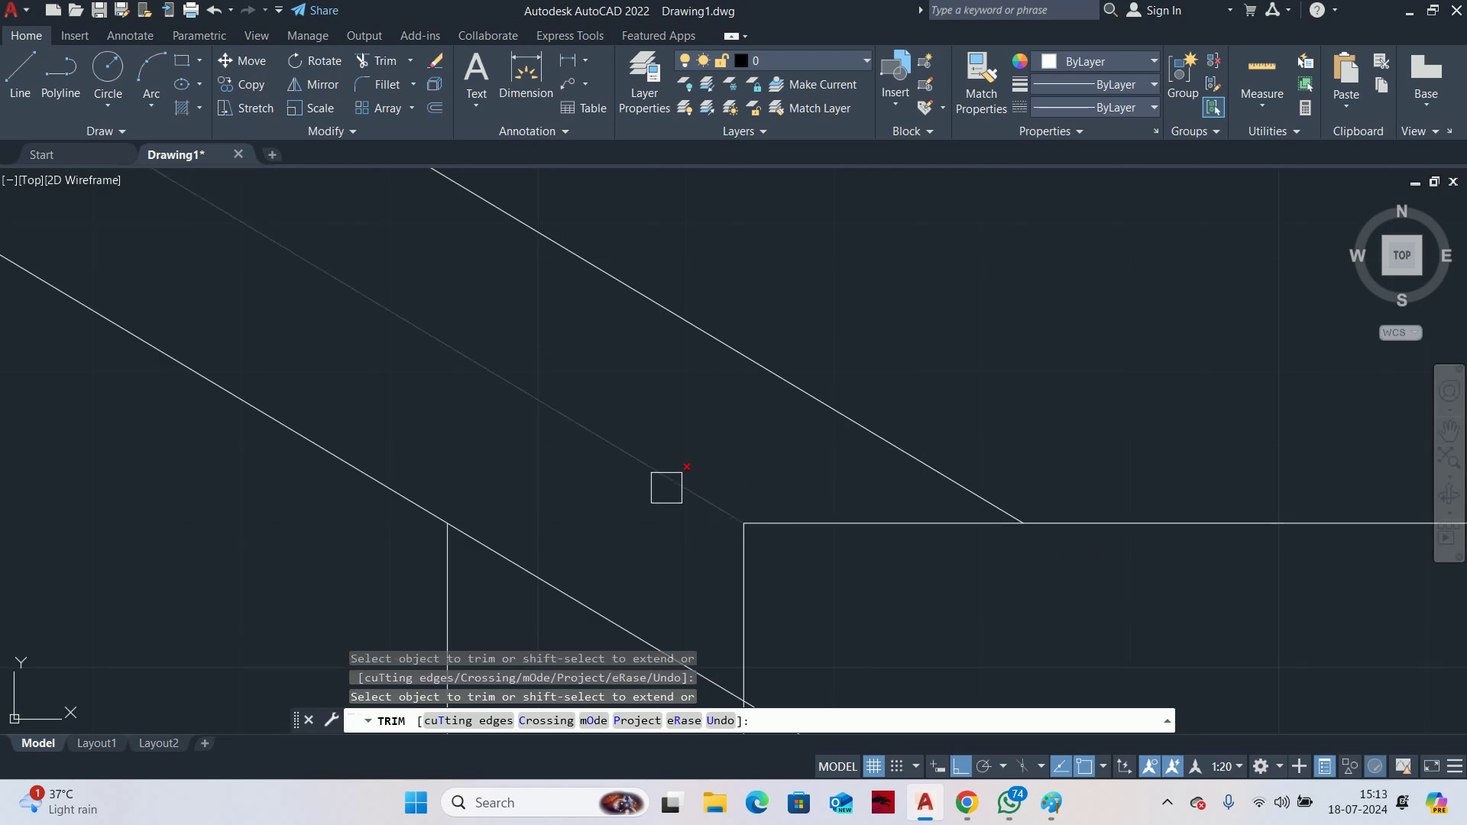
{"action": "left_click", "coordinate": [666, 488]}
{"action": "left_click", "coordinate": [720, 573]}
{"action": "scroll", "coordinate": [770, 555], "scroll_direction": "down", "scroll_amount": 4}
{"action": "left_click", "coordinate": [793, 542]}
{"action": "key", "text": "Return"}
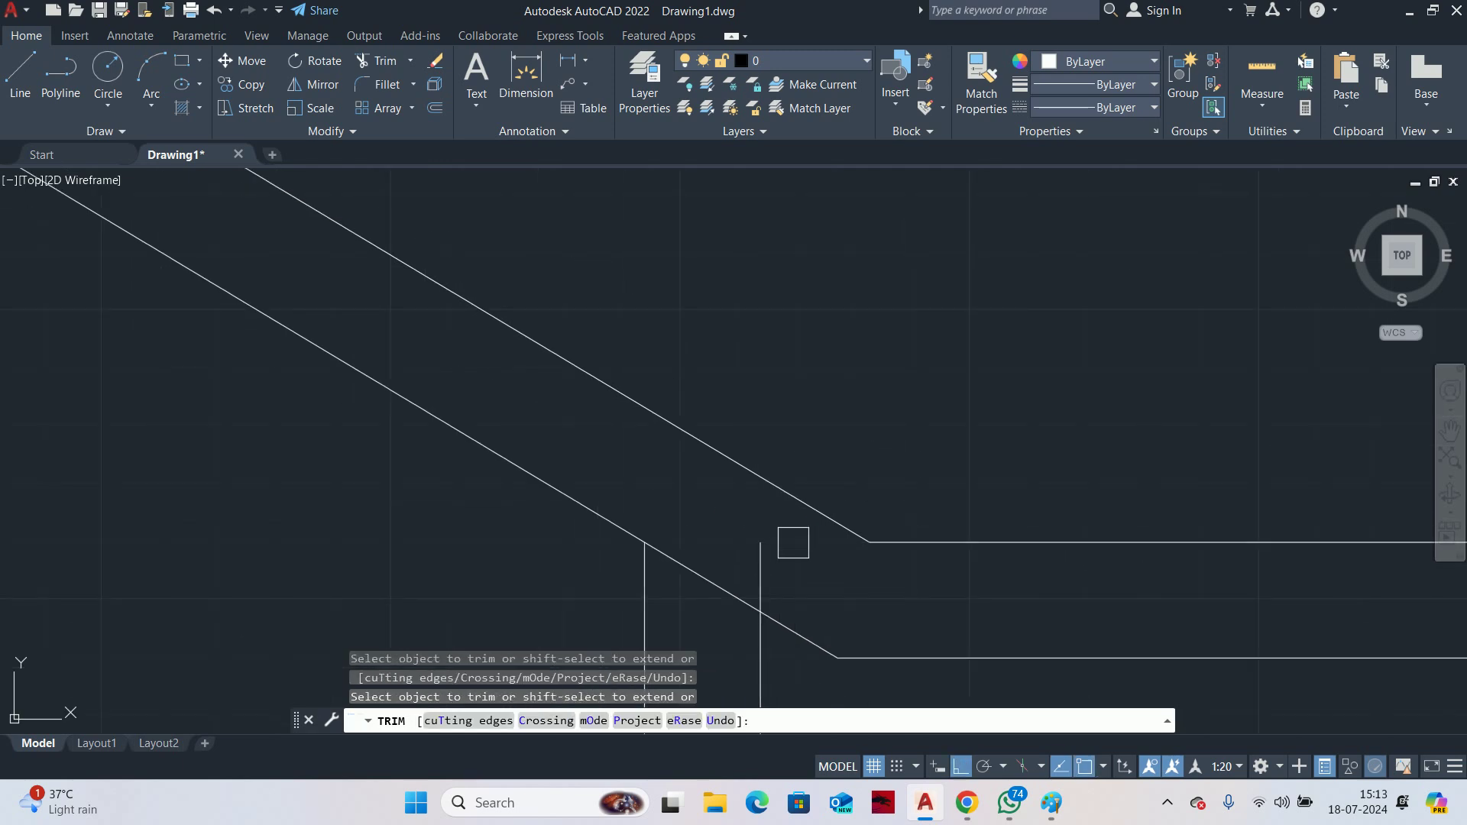
Fillet the landing extension's top line and the new upper sloped line with radius 0
{"action": "scroll", "coordinate": [766, 544], "scroll_direction": "down", "scroll_amount": 7}
{"action": "middle_click_drag", "start_coordinate": [720, 547], "coordinate": [1091, 662]}
{"action": "scroll", "coordinate": [772, 519], "scroll_direction": "down", "scroll_amount": 1}
{"action": "left_click", "coordinate": [773, 520]}
{"action": "middle_click_drag", "start_coordinate": [773, 520], "coordinate": [1087, 701]}
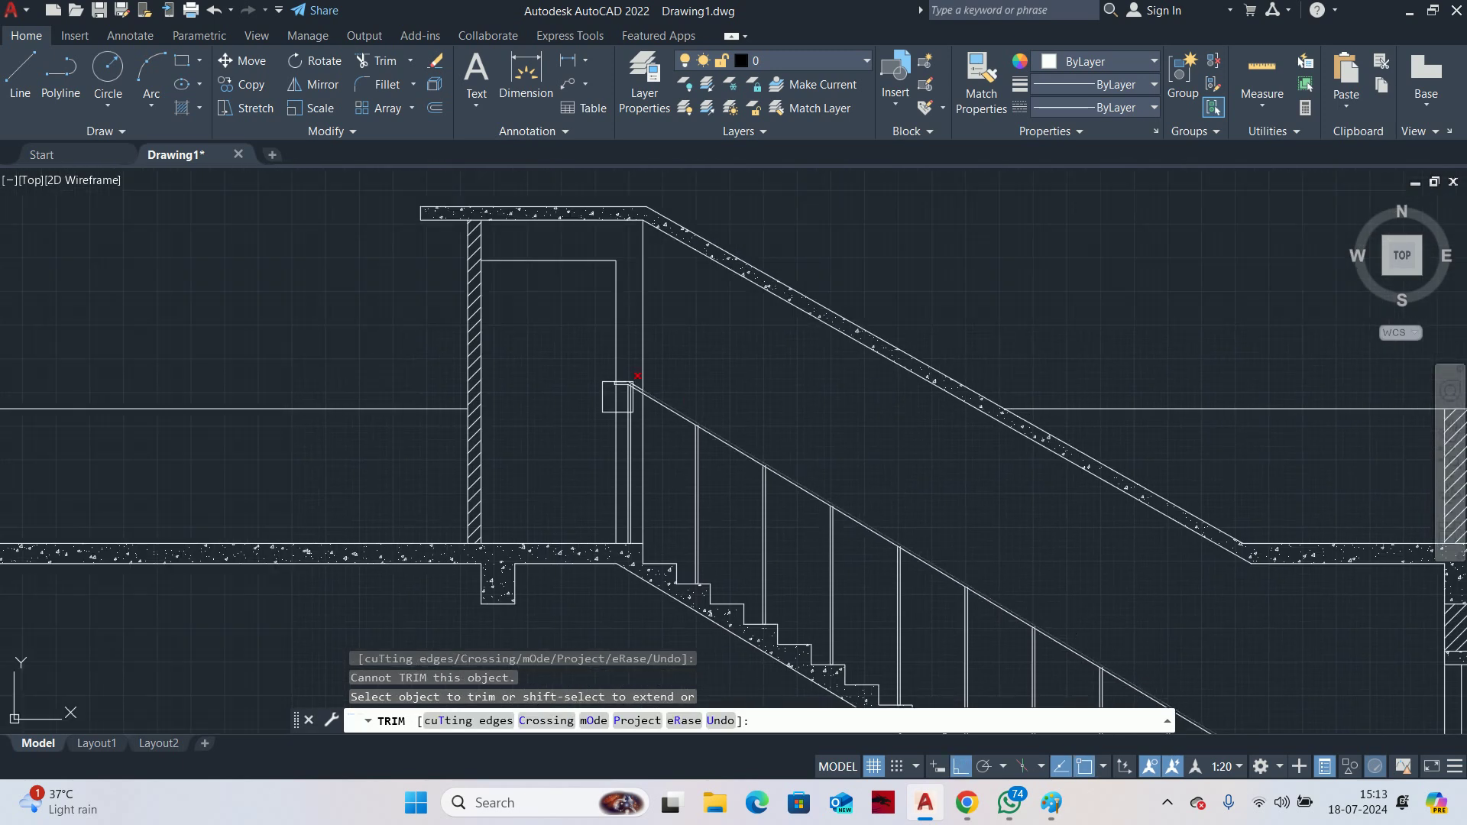
{"action": "scroll", "coordinate": [618, 397], "scroll_direction": "up", "scroll_amount": 5}
{"action": "key", "text": "Escape"}
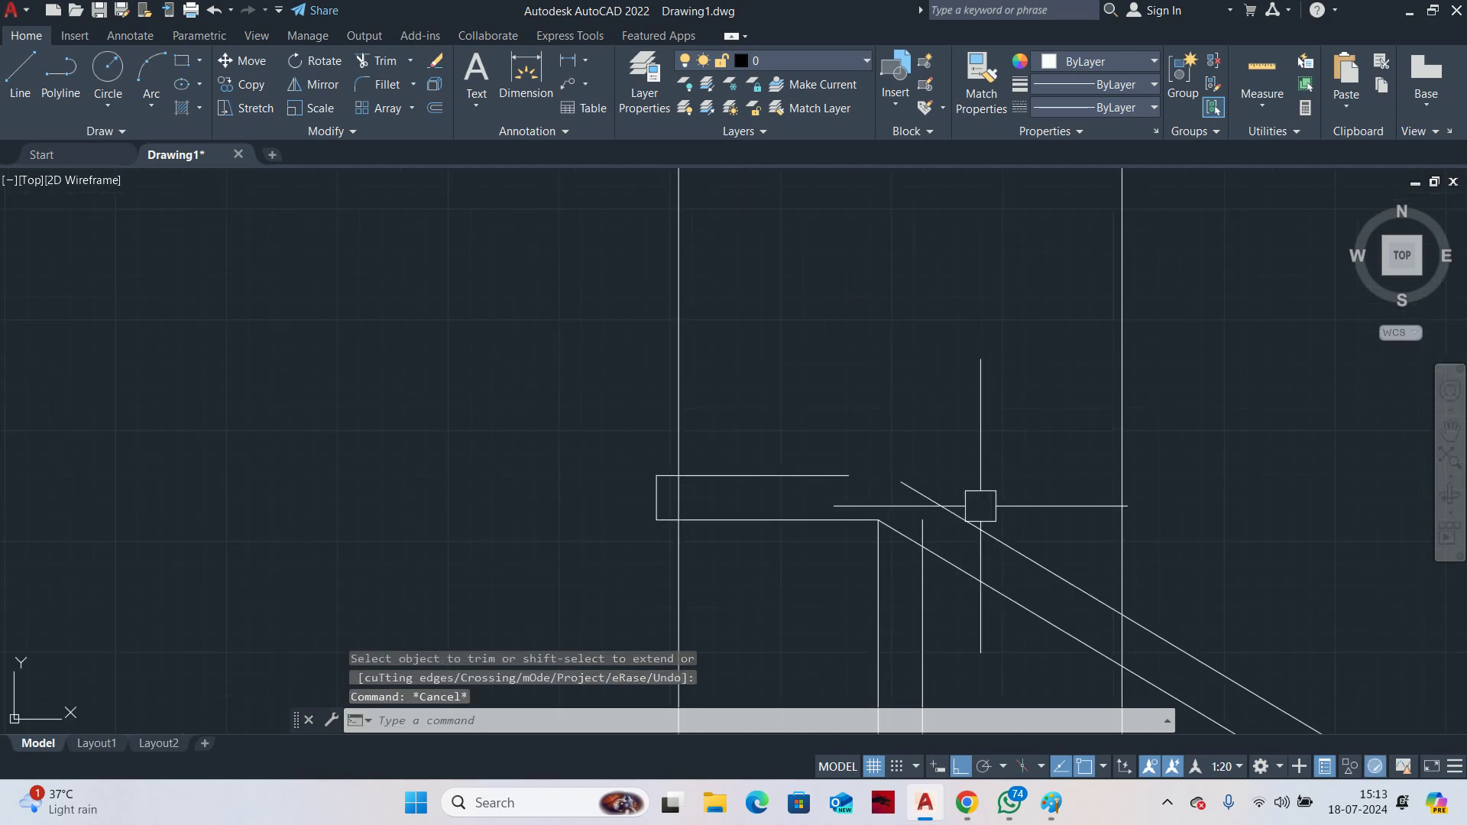
{"action": "type", "text": "f"}
{"action": "key", "text": "Return"}
{"action": "type", "text": "r"}
{"action": "key", "text": "Return"}
{"action": "type", "text": "0"}
{"action": "key", "text": "Return"}
{"action": "left_click", "coordinate": [837, 475]}
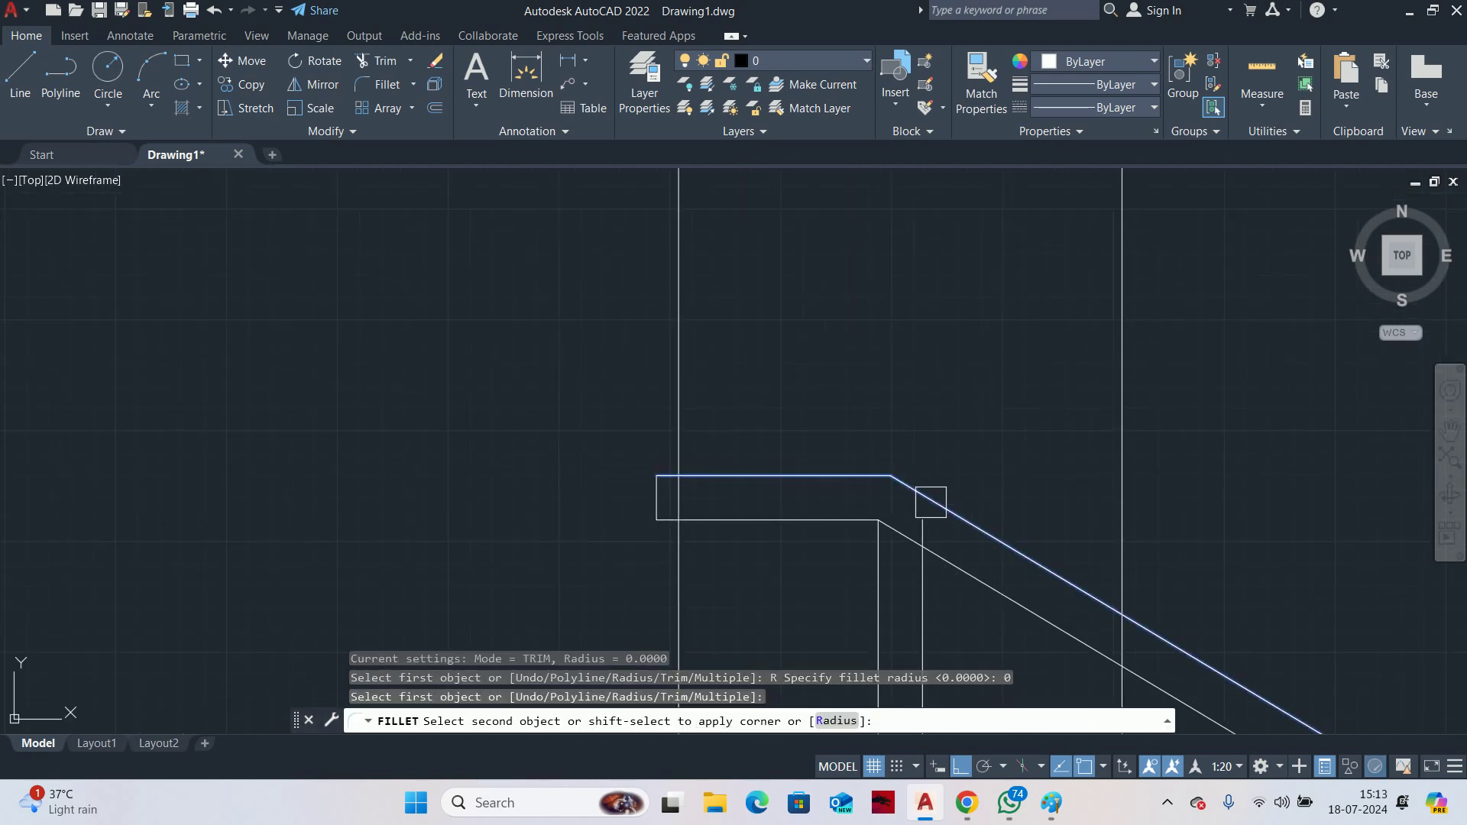
{"action": "left_click", "coordinate": [931, 502]}
{"action": "key", "text": "Return"}
{"action": "key", "text": "Escape"}
{"action": "key", "text": "Escape"}
Trim the vertical door line where it passes through the handrail's horizontal landing end
{"action": "type", "text": "tr"}
{"action": "key", "text": "Return"}
{"action": "scroll", "coordinate": [684, 503], "scroll_direction": "up", "scroll_amount": 4}
{"action": "left_click", "coordinate": [676, 486]}
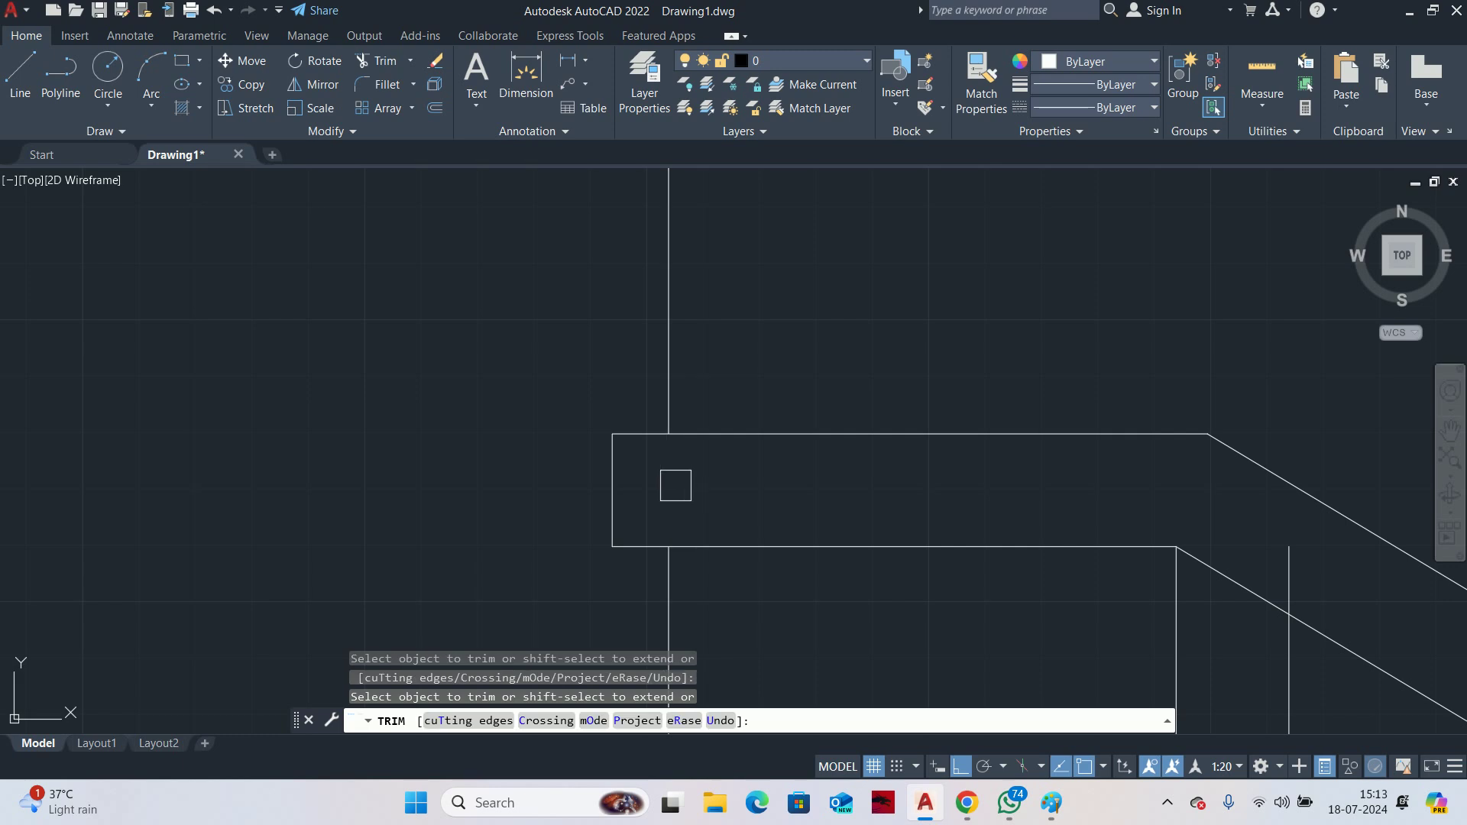
{"action": "key", "text": "Escape"}
{"action": "key", "text": "Escape"}
{"action": "scroll", "coordinate": [776, 484], "scroll_direction": "down", "scroll_amount": 8}
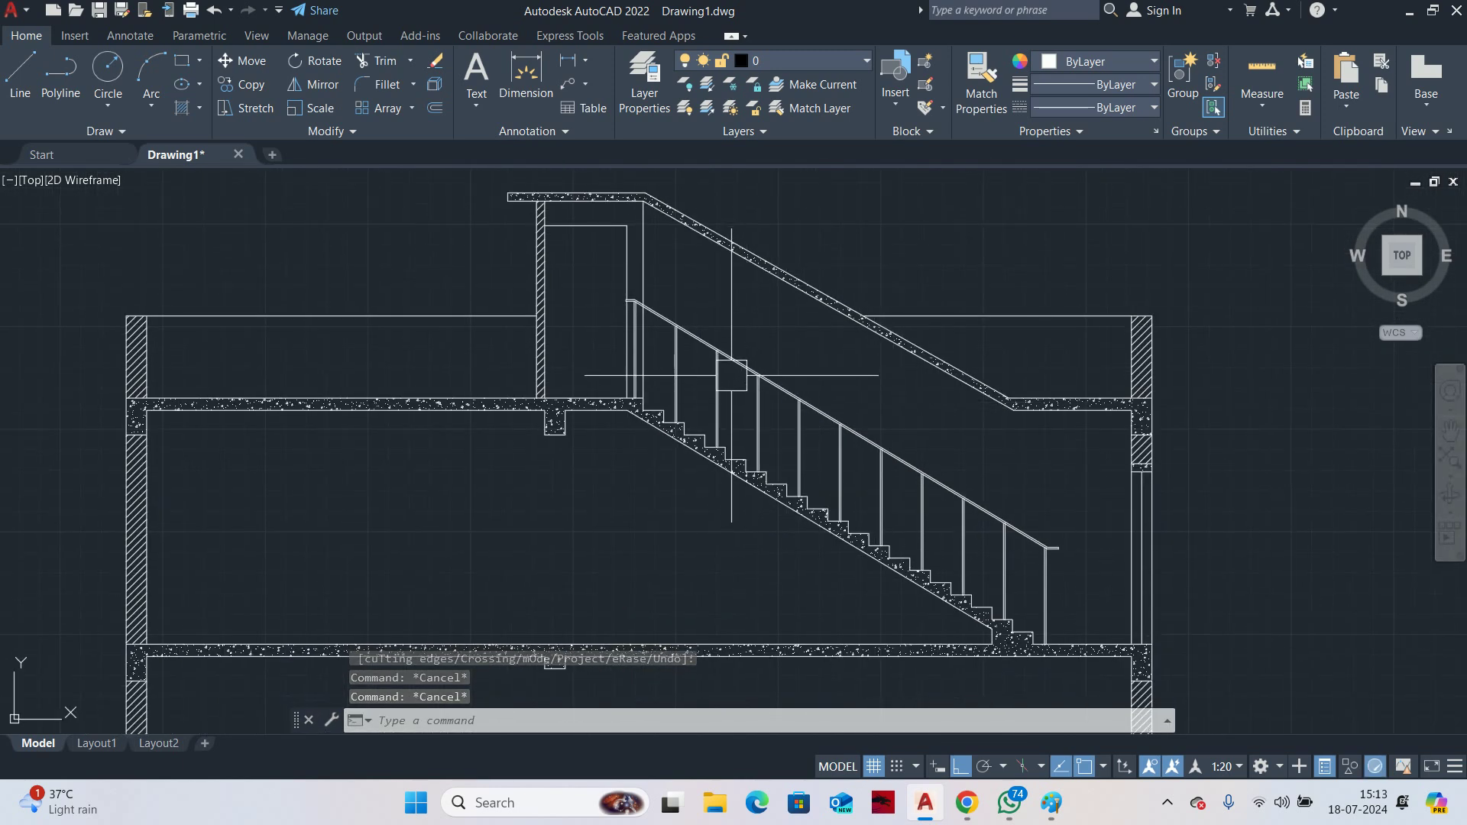
Open the POST block of the lowest baluster for editing in the Block Editor
{"action": "key", "text": "Escape"}
{"action": "scroll", "coordinate": [887, 479], "scroll_direction": "up", "scroll_amount": 4}
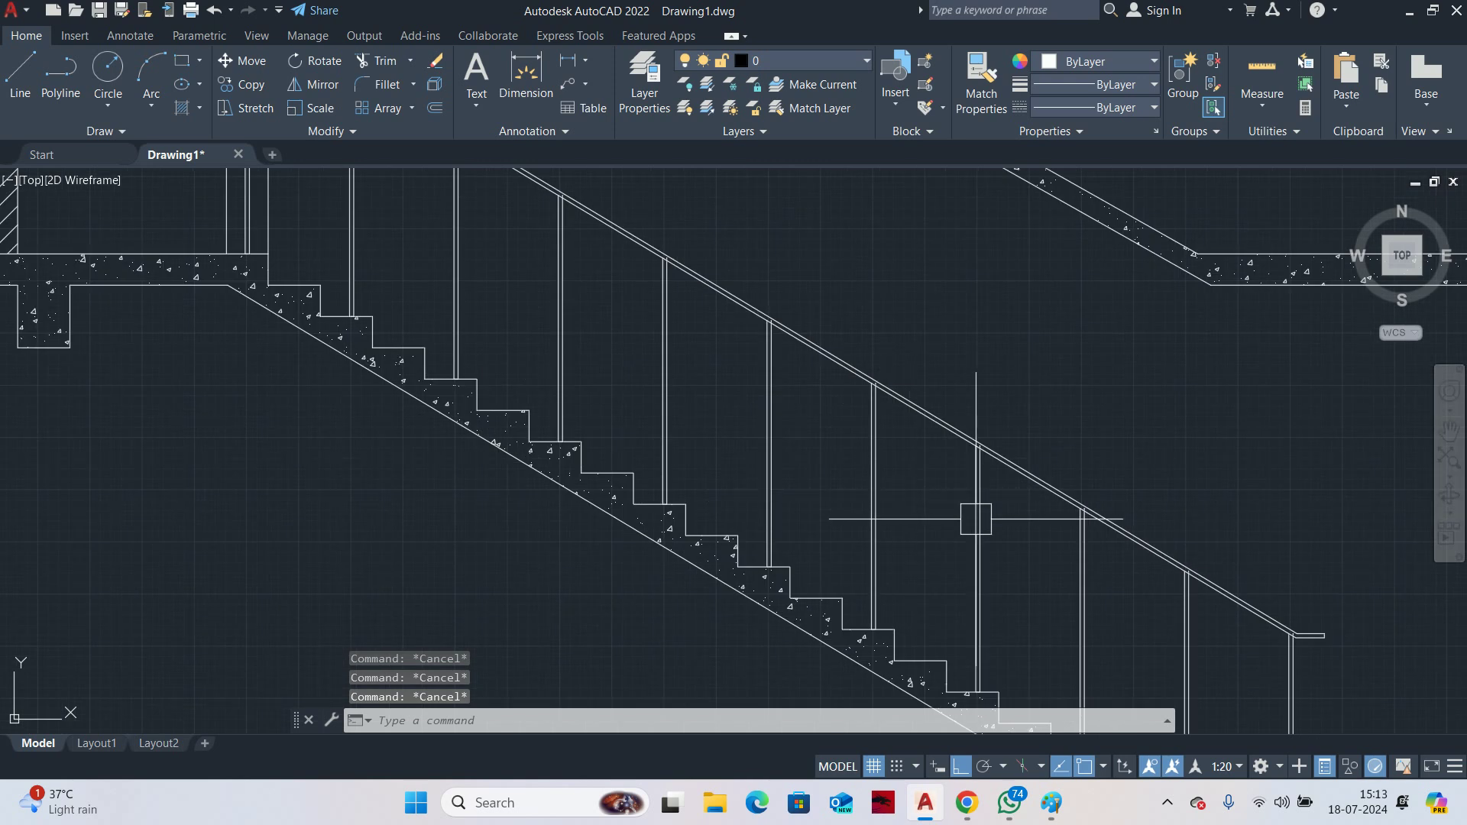
{"action": "scroll", "coordinate": [976, 519], "scroll_direction": "down", "scroll_amount": 4}
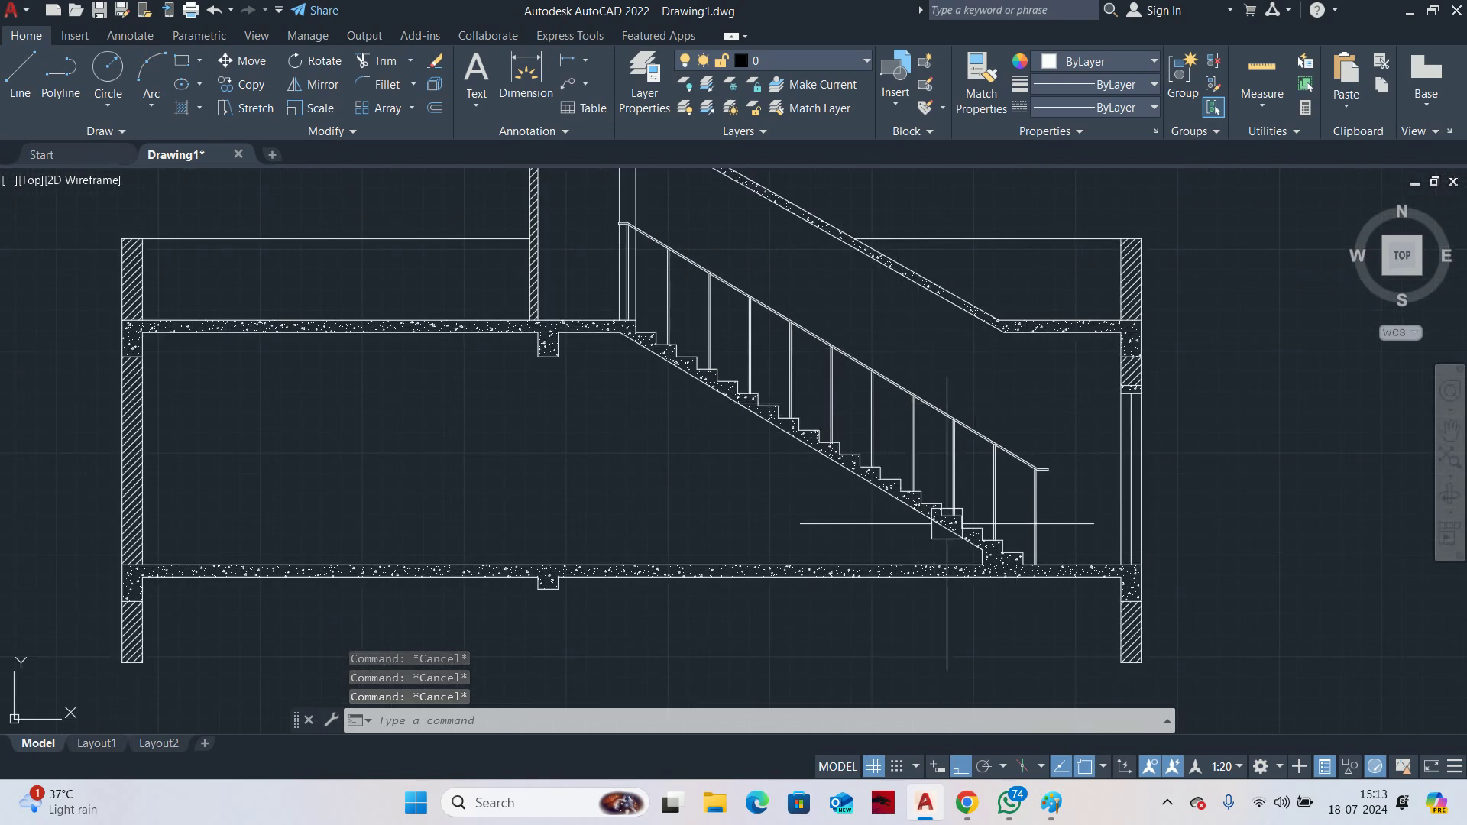
{"action": "scroll", "coordinate": [1001, 497], "scroll_direction": "up", "scroll_amount": 4}
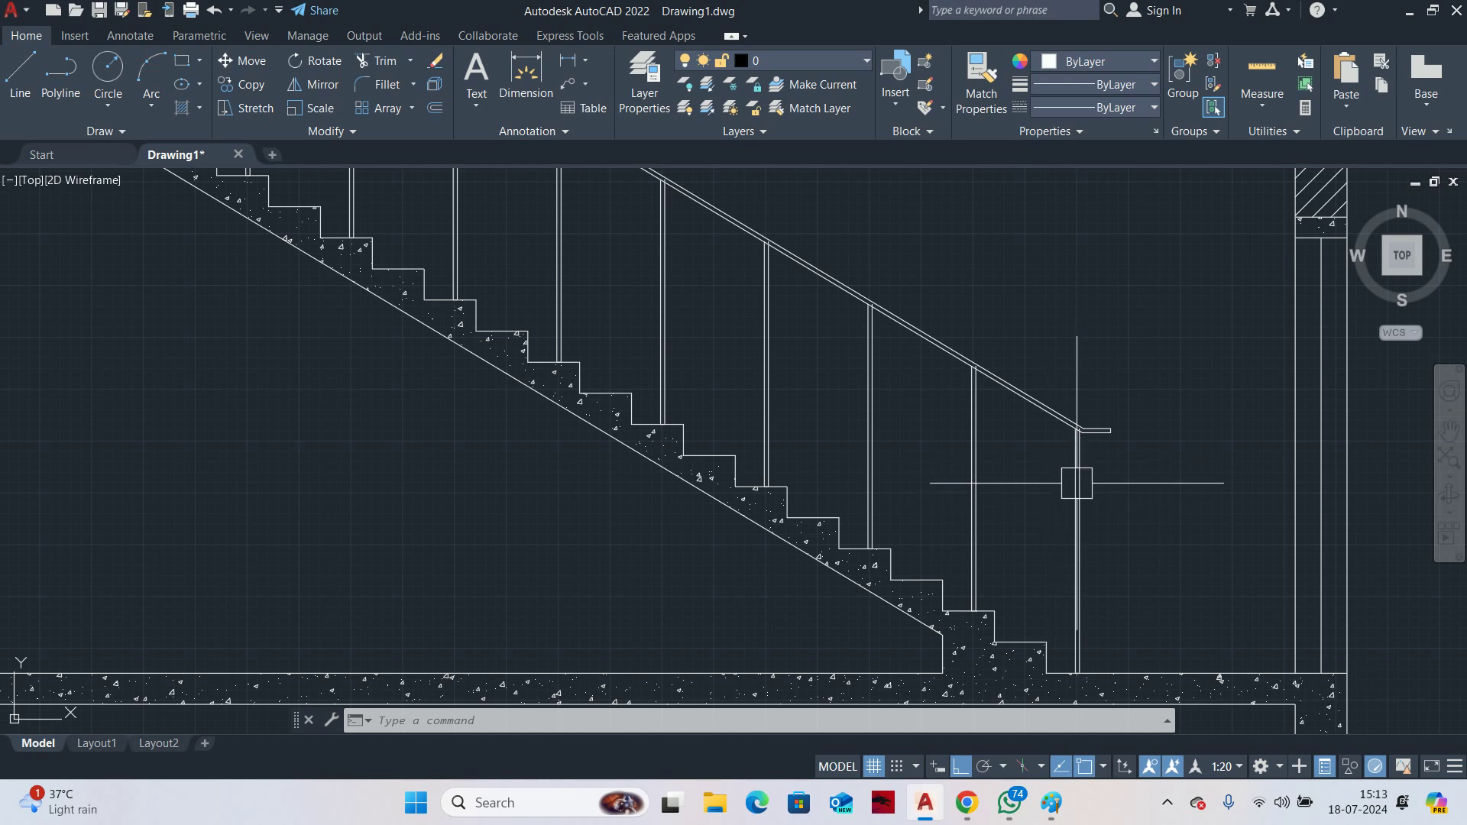
{"action": "key", "text": "Escape"}
{"action": "key", "text": "Escape"}
{"action": "scroll", "coordinate": [1067, 504], "scroll_direction": "down", "scroll_amount": 2}
{"action": "left_click", "coordinate": [1069, 517]}
{"action": "type", "text": "B"}
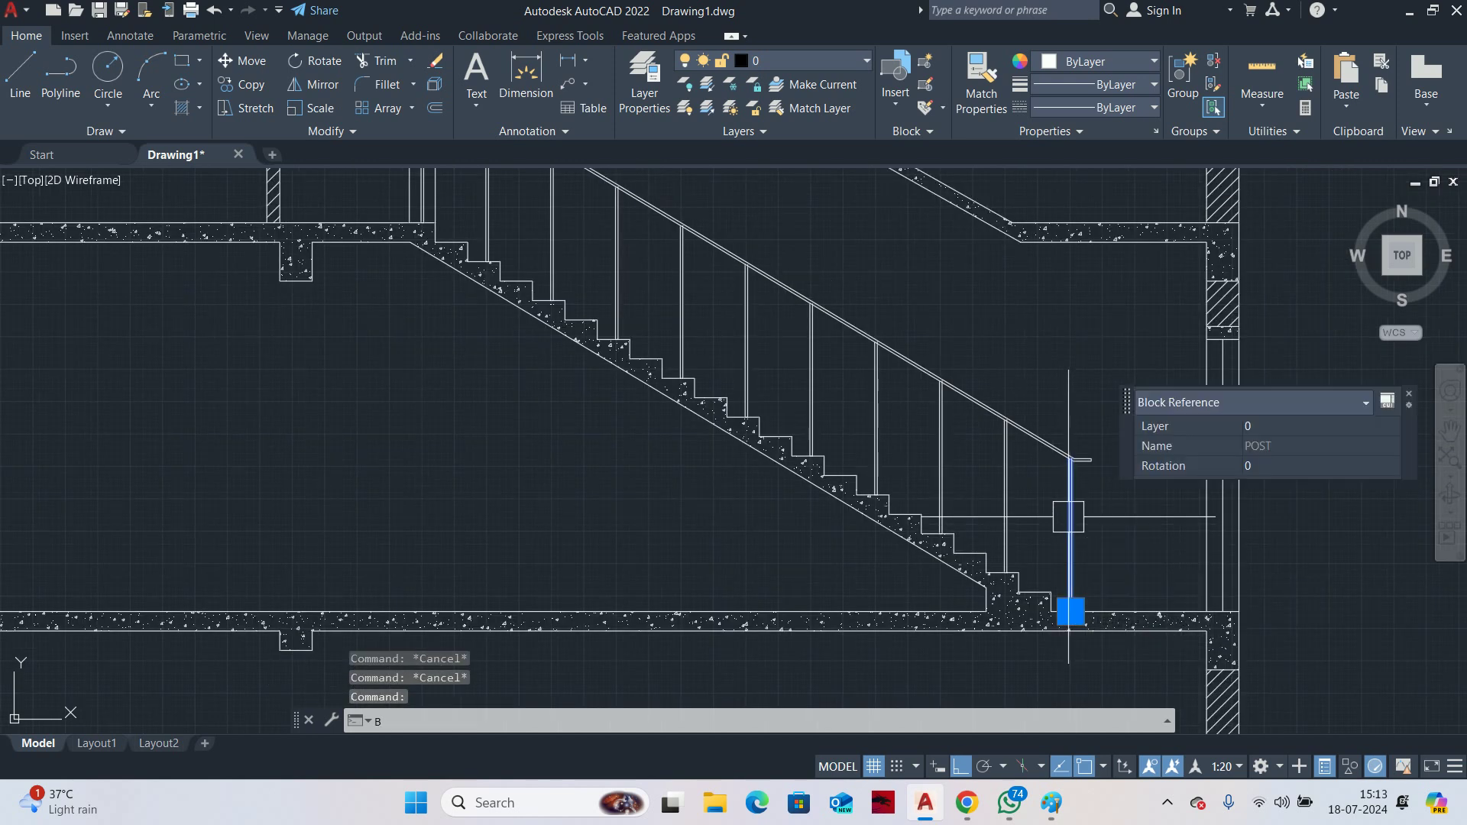
{"action": "type", "text": "E"}
{"action": "key", "text": "Return"}
{"action": "left_click", "coordinate": [707, 537]}
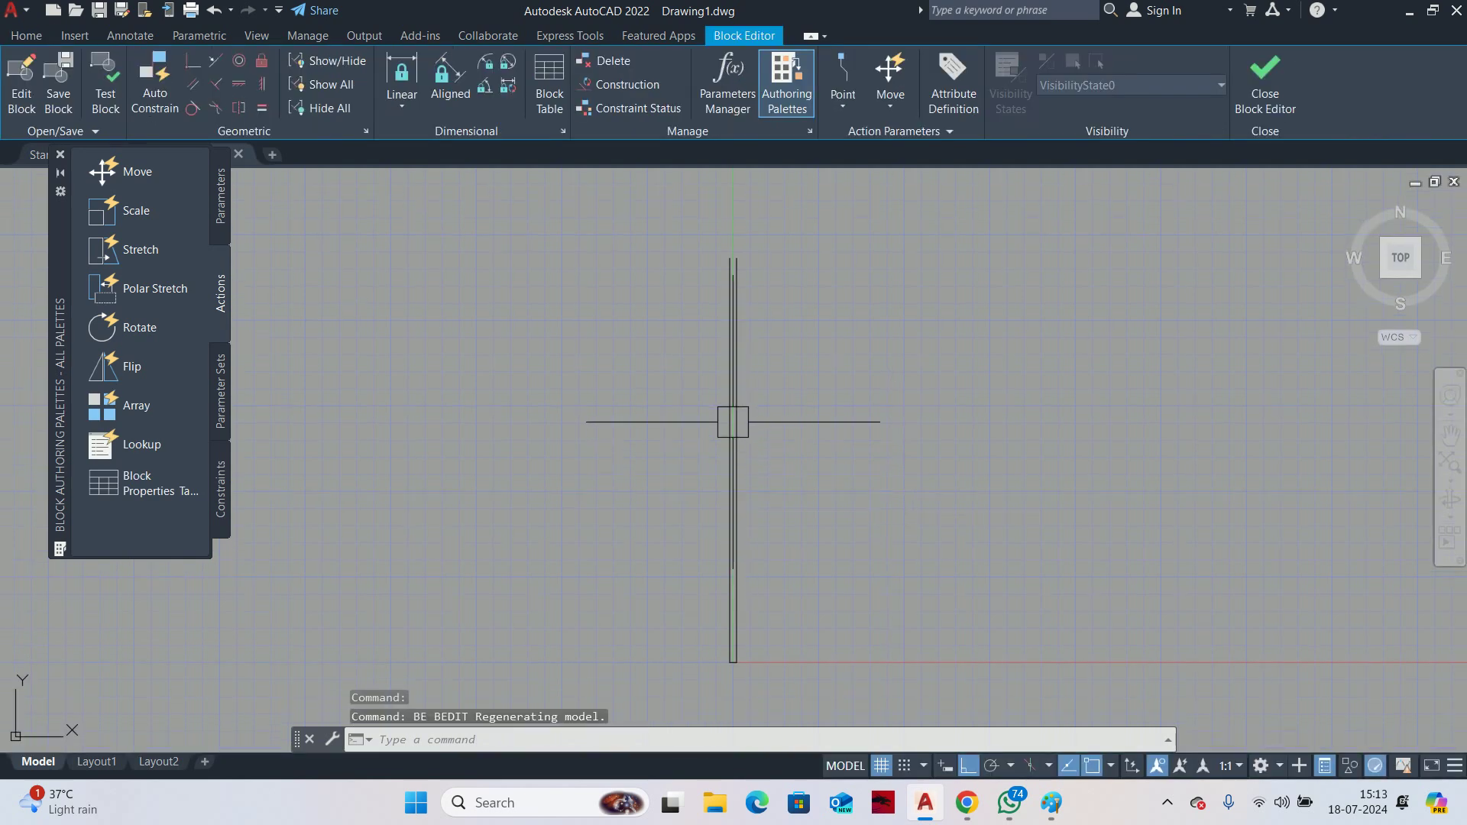
Draw a circle of radius 50 centred on the midpoint of the post's left line
{"action": "scroll", "coordinate": [733, 421], "scroll_direction": "down", "scroll_amount": 2}
{"action": "type", "text": "C"}
{"action": "key", "text": "Return"}
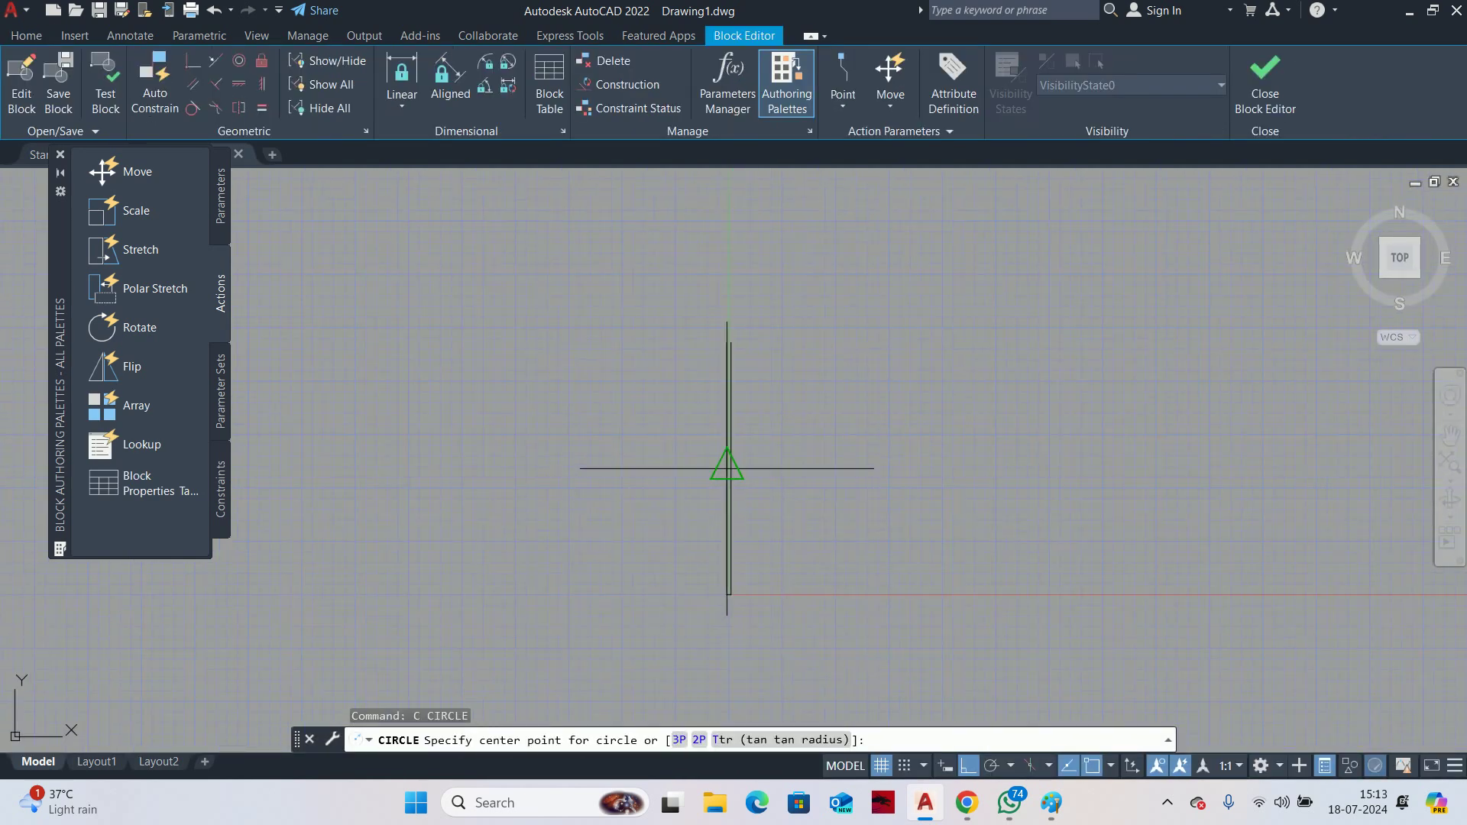
{"action": "left_click", "coordinate": [734, 462]}
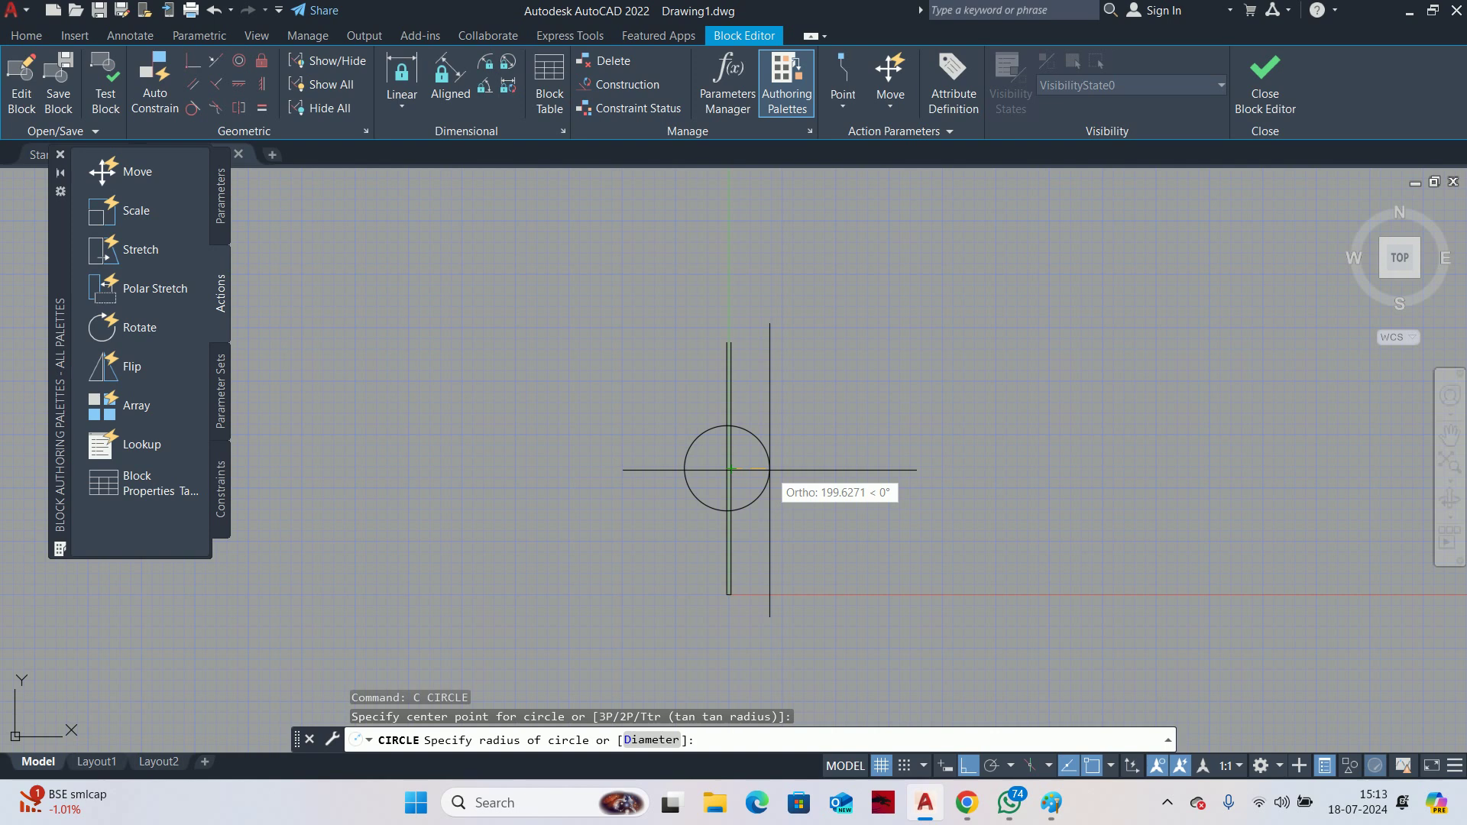
{"action": "type", "text": "5"}
{"action": "key", "text": "Return"}
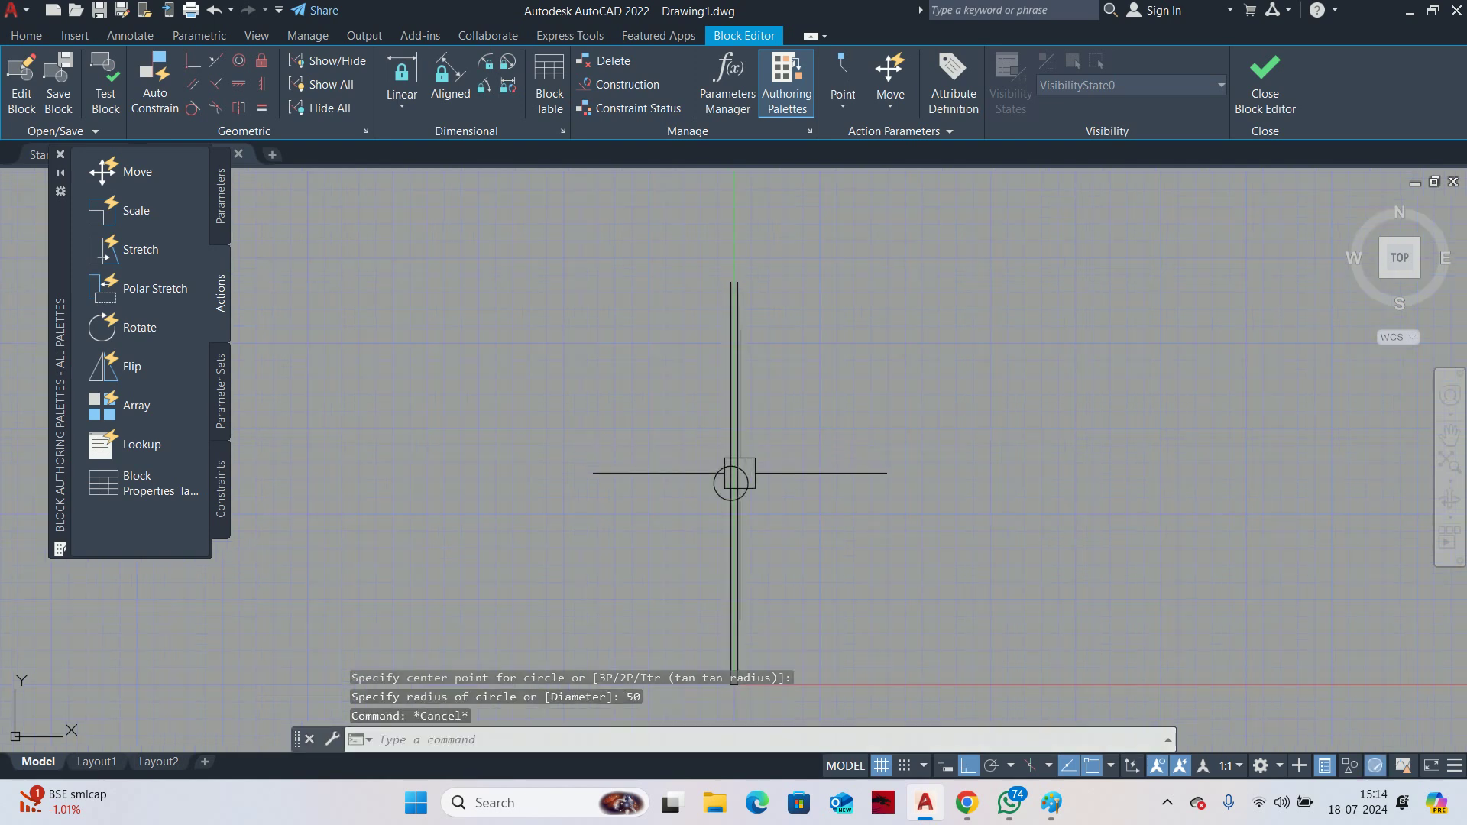
{"action": "scroll", "coordinate": [764, 392], "scroll_direction": "up", "scroll_amount": 2}
Move the circle 10 to the right so that it is centred on the post
{"action": "type", "text": "M"}
{"action": "key", "text": "Return"}
{"action": "left_click", "coordinate": [742, 471]}
{"action": "scroll", "coordinate": [742, 472], "scroll_direction": "up", "scroll_amount": 1}
{"action": "key", "text": "Return"}
{"action": "left_click", "coordinate": [864, 429]}
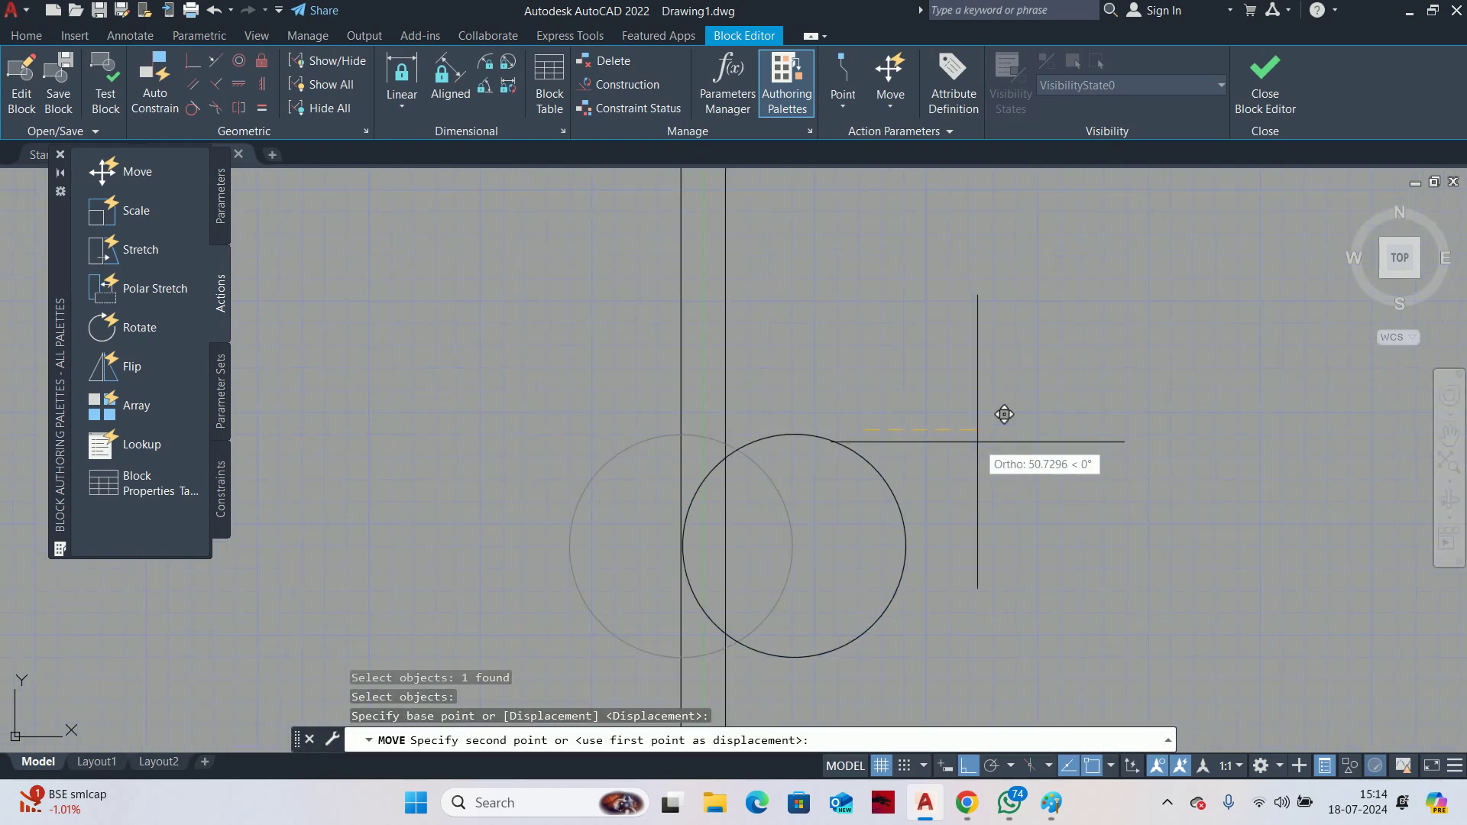
{"action": "type", "text": "10"}
{"action": "key", "text": "Escape"}
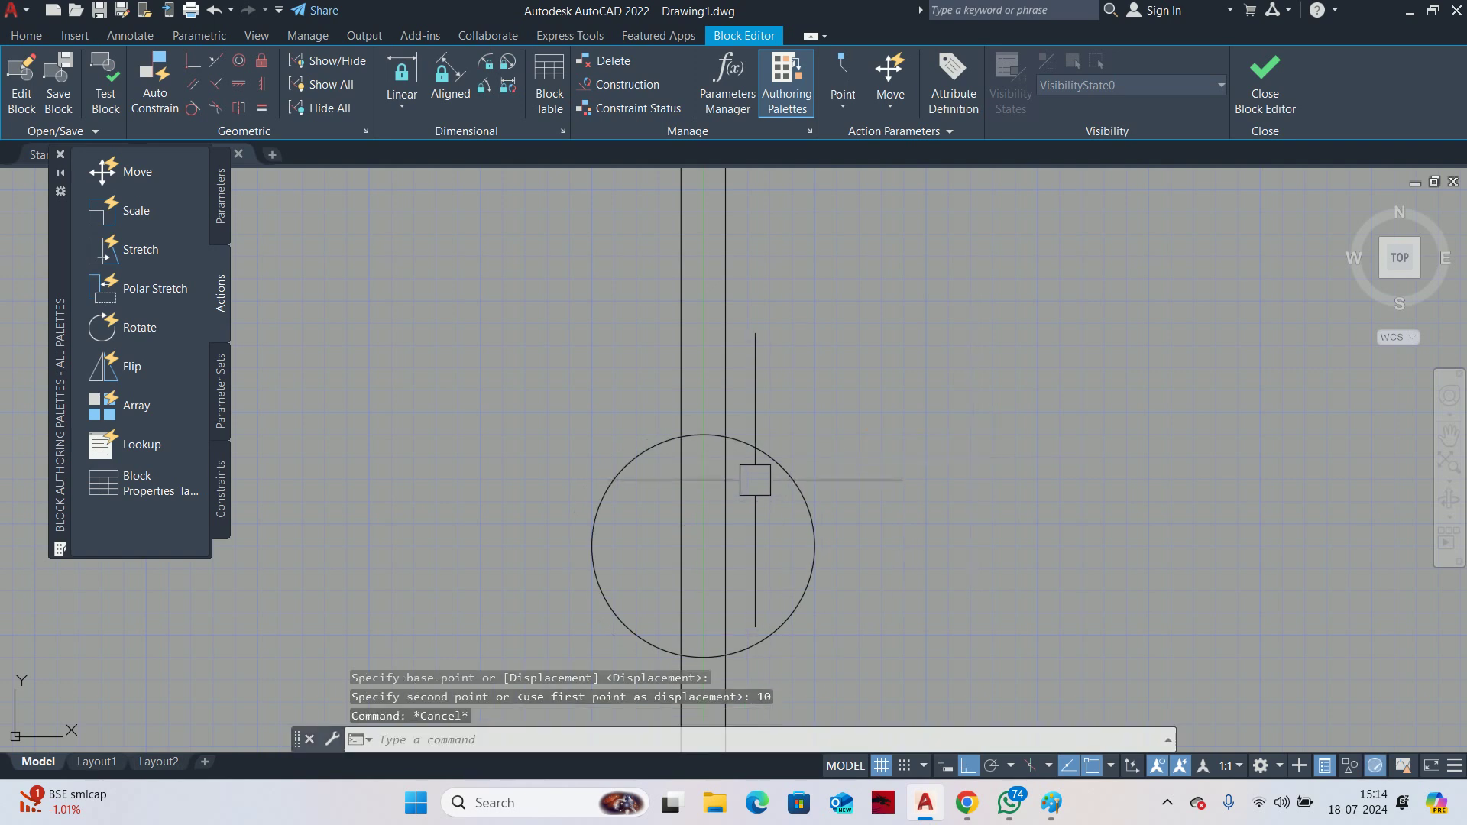
Copy the circle 50 straight up along the post
{"action": "type", "text": "CO"}
{"action": "key", "text": "Return"}
{"action": "left_click", "coordinate": [795, 498]}
{"action": "key", "text": "Return"}
{"action": "left_click", "coordinate": [969, 596]}
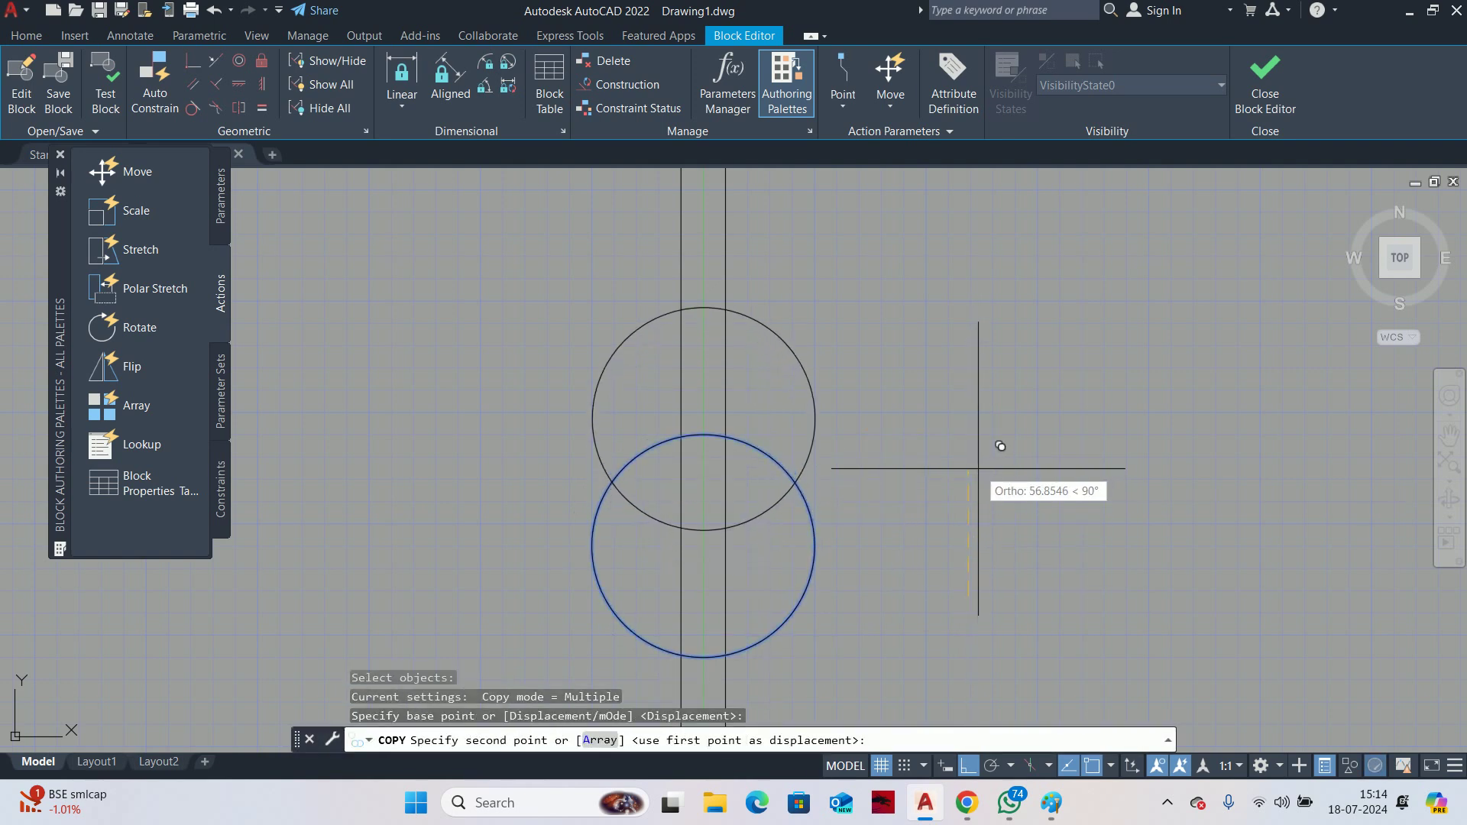
{"action": "type", "text": "50"}
{"action": "key", "text": "Return"}
{"action": "key", "text": "Escape"}
Set the upper circle's radius to 25
{"action": "left_click", "coordinate": [812, 430]}
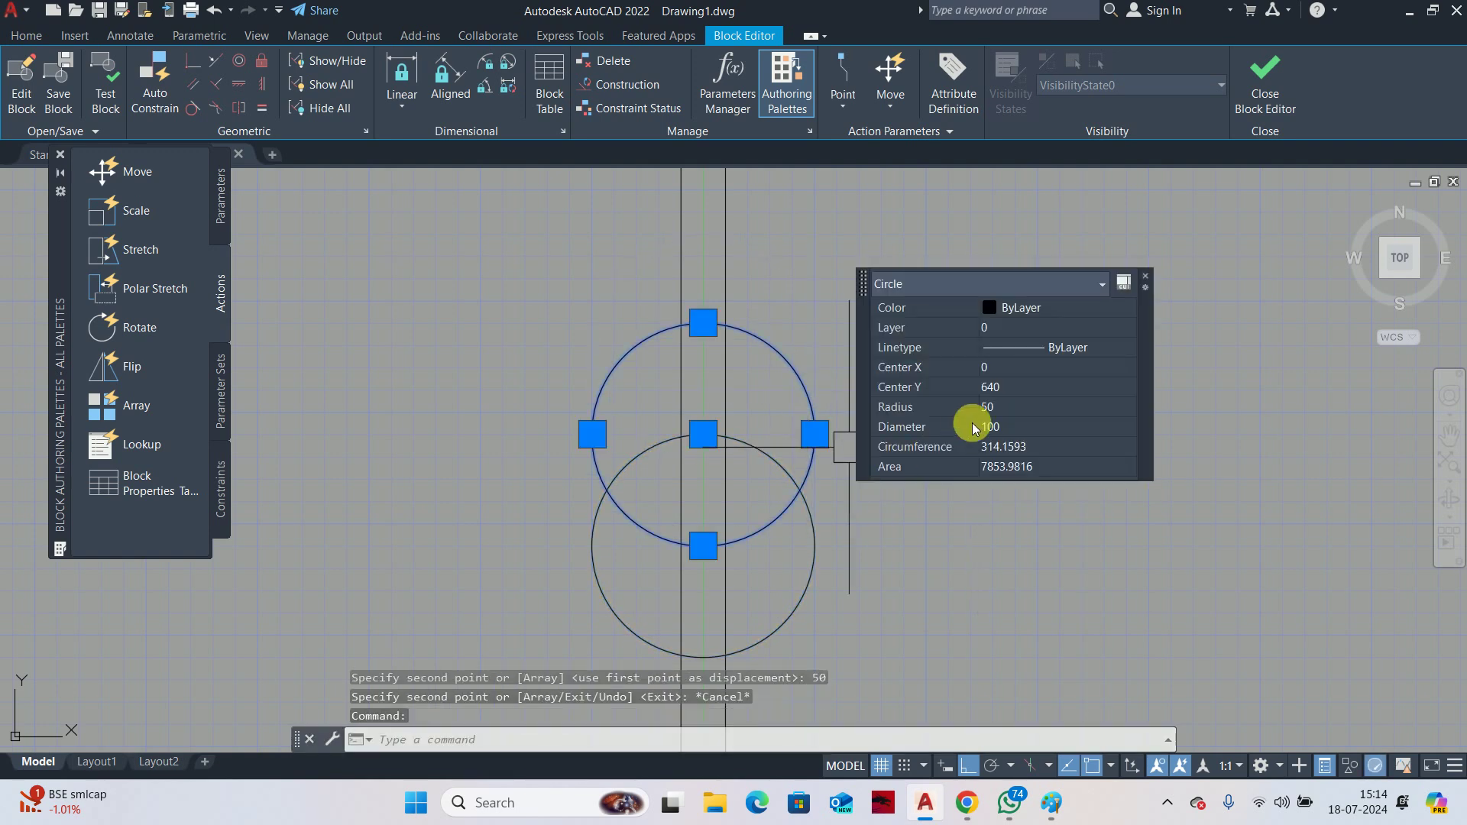
{"action": "left_click", "coordinate": [1008, 406]}
{"action": "type", "text": "25"}
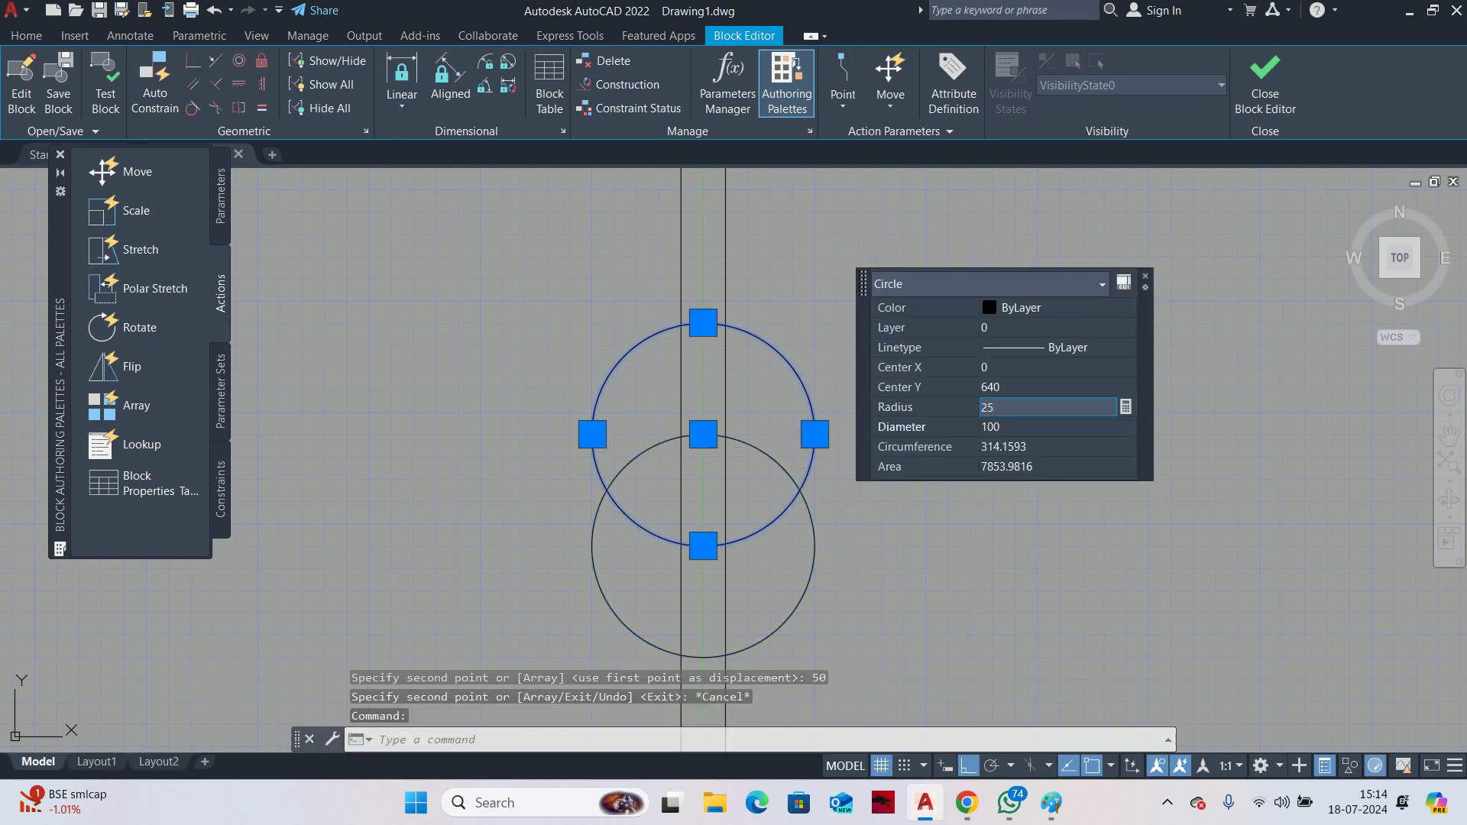
{"action": "key", "text": "Return"}
{"action": "key", "text": "Escape"}
Move the small circle straight up from its lowest point to the top quadrant of the large circle
{"action": "type", "text": "m"}
{"action": "key", "text": "Return"}
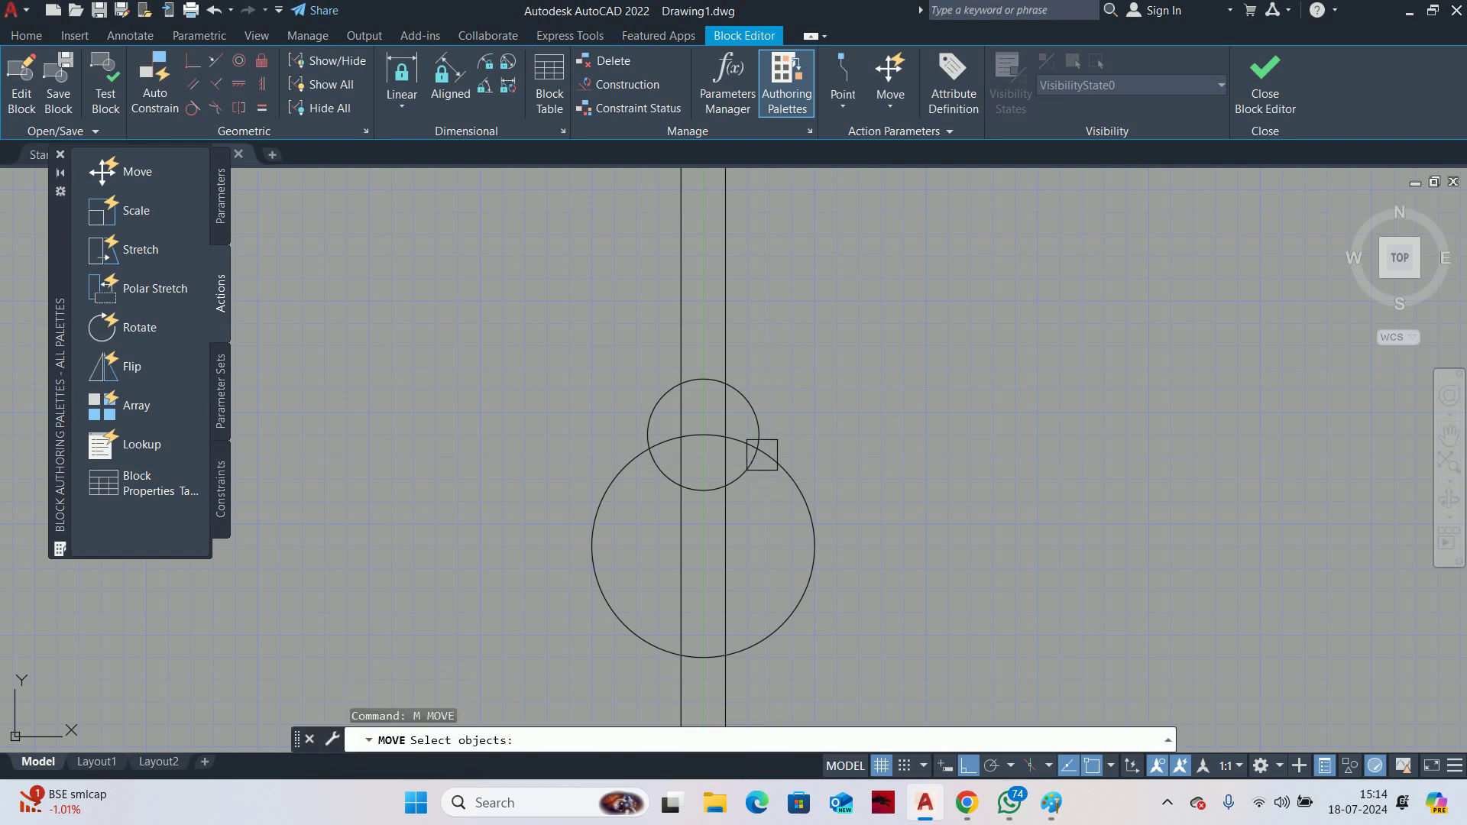
{"action": "left_click", "coordinate": [762, 454]}
{"action": "key", "text": "Return"}
{"action": "scroll", "coordinate": [656, 477], "scroll_direction": "up", "scroll_amount": 2}
{"action": "left_click", "coordinate": [732, 498]}
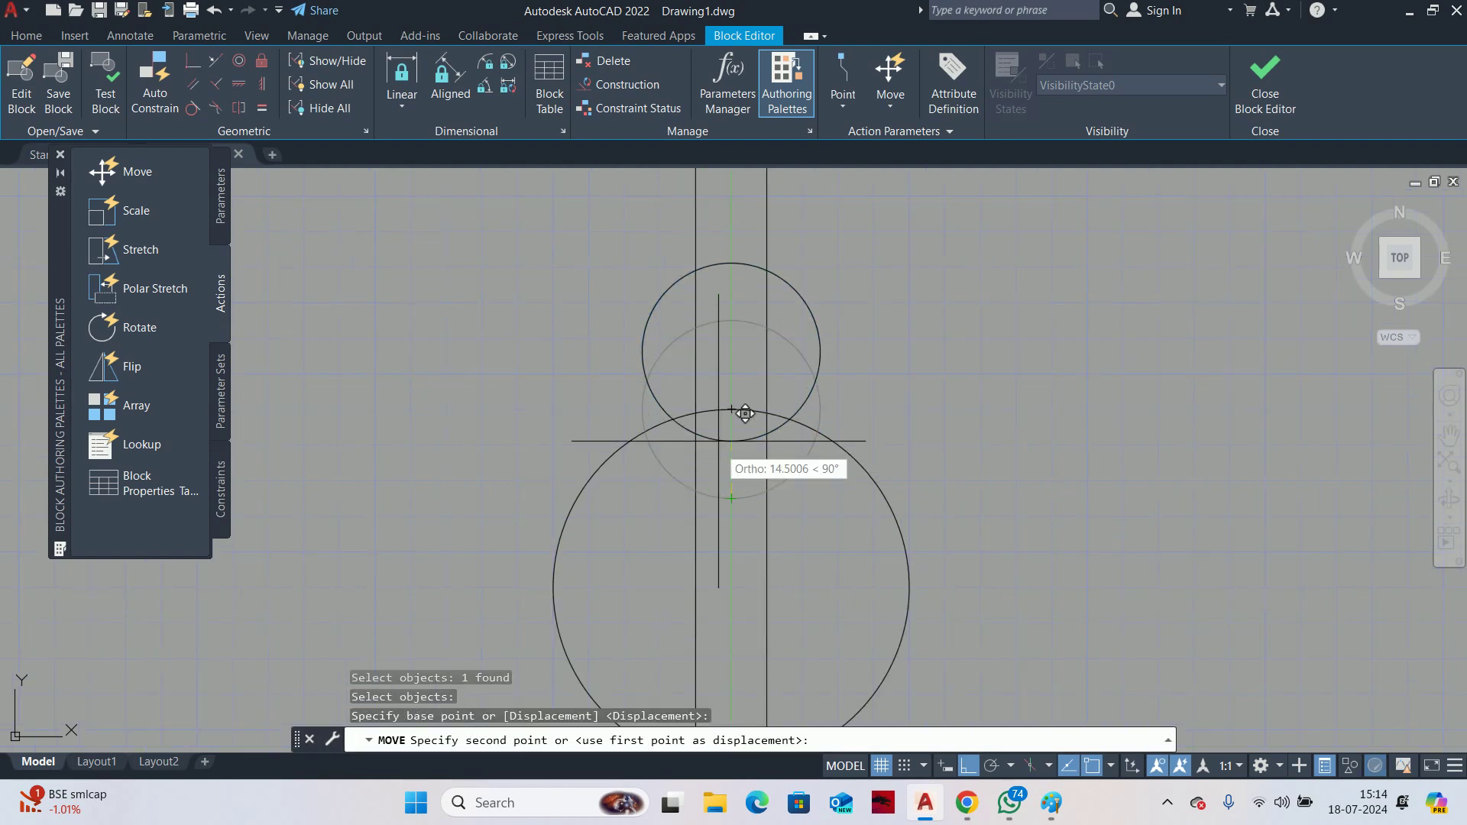
{"action": "left_click", "coordinate": [732, 409]}
Move the small circle 15 straight down so that it overlaps the top of the large circle
{"action": "key", "text": "Return"}
{"action": "left_click", "coordinate": [802, 383]}
{"action": "key", "text": "Return"}
{"action": "left_click", "coordinate": [949, 383]}
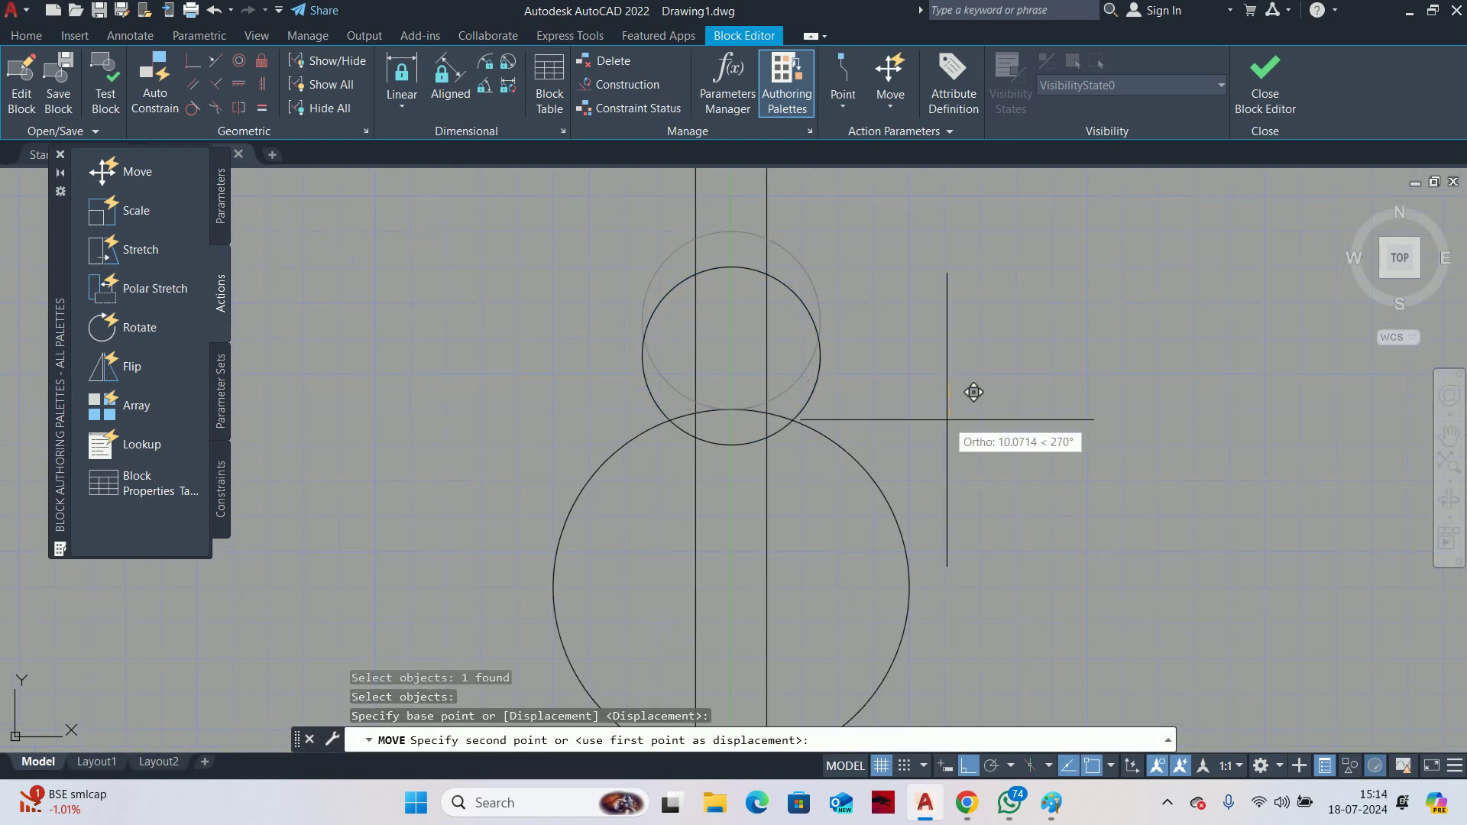
{"action": "key", "text": "Return"}
Mirror the small circle to the underside of the large circle about the large circle's horizontal centreline, keeping the original
{"action": "scroll", "coordinate": [835, 443], "scroll_direction": "down", "scroll_amount": 5}
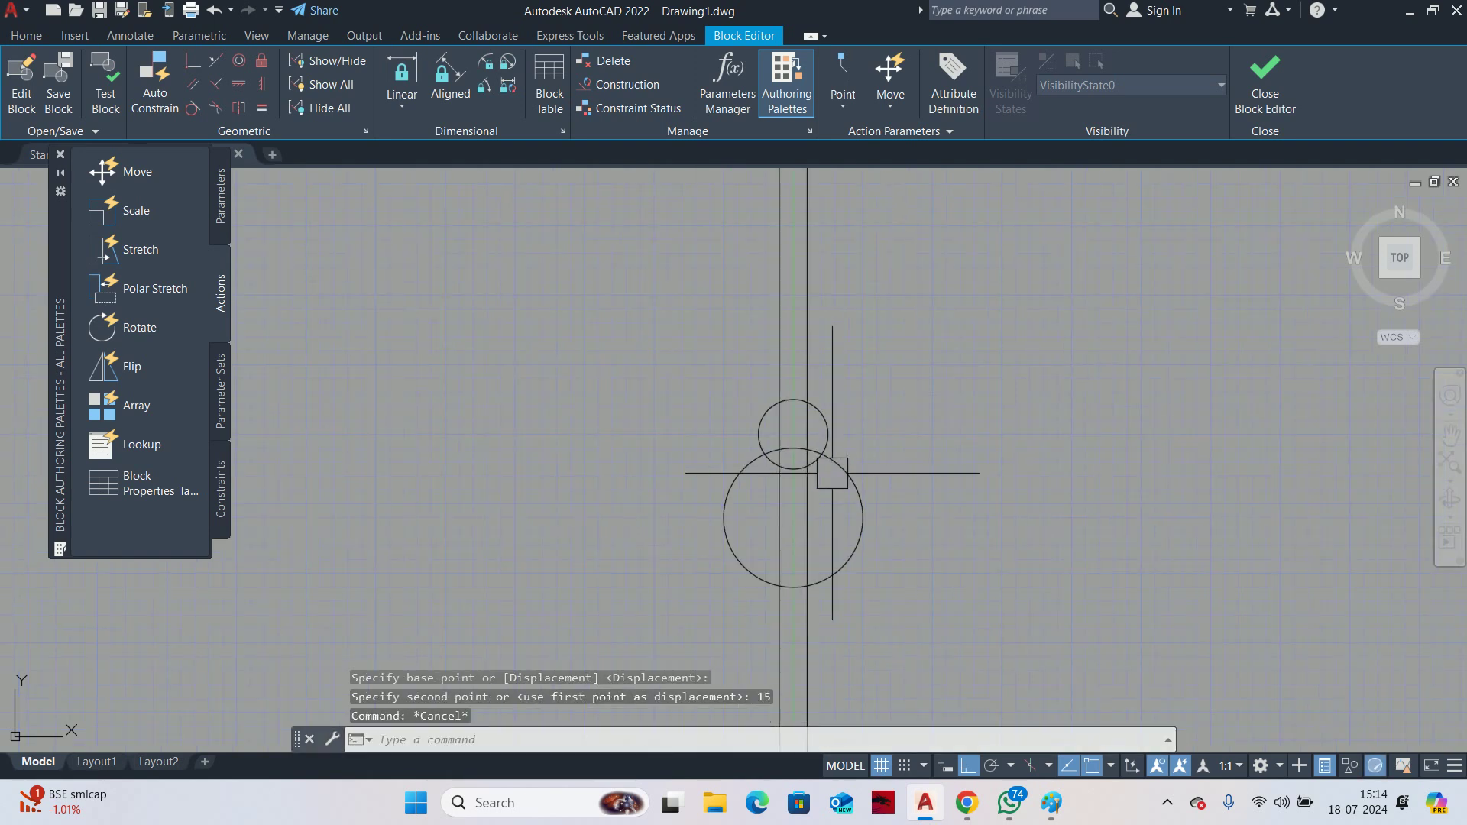
{"action": "type", "text": "mi"}
{"action": "key", "text": "Return"}
{"action": "left_click", "coordinate": [835, 370]}
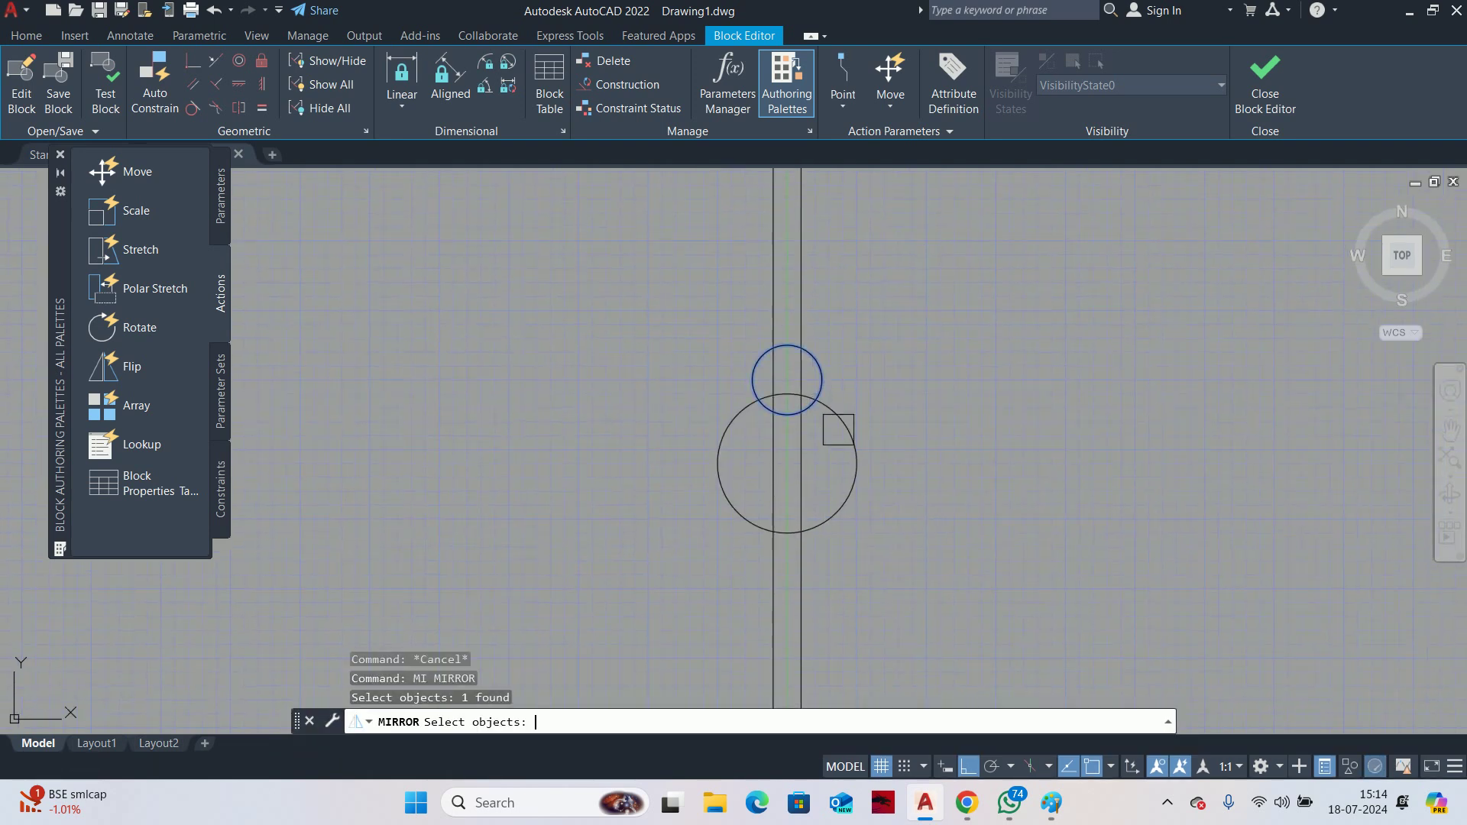
{"action": "left_click", "coordinate": [857, 463]}
{"action": "left_click", "coordinate": [955, 454]}
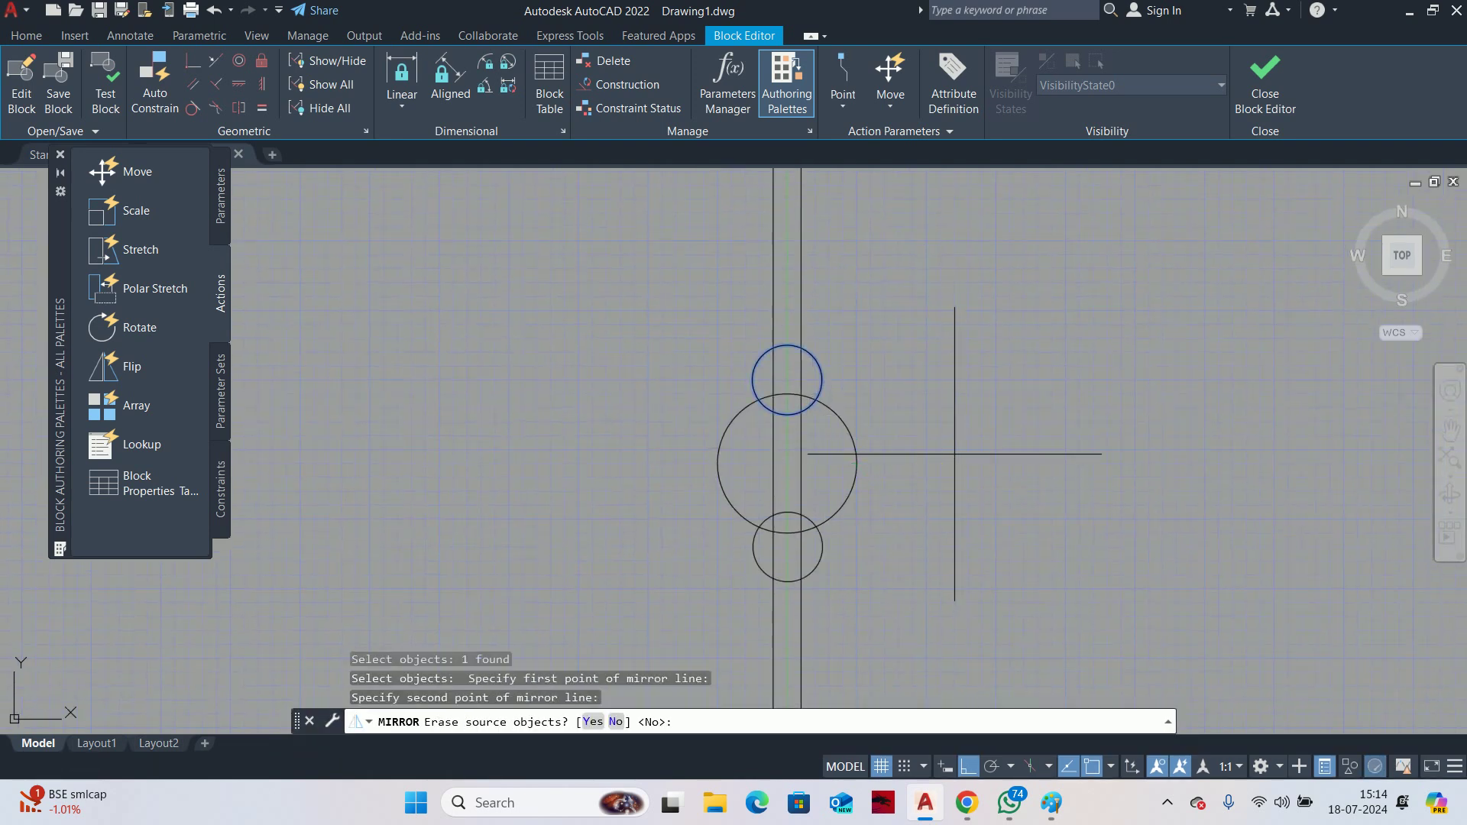
{"action": "key", "text": "Escape"}
Trim the post lines inside the lower small circle and the large circle's arc that crosses it
{"action": "type", "text": "TR"}
{"action": "key", "text": "Return"}
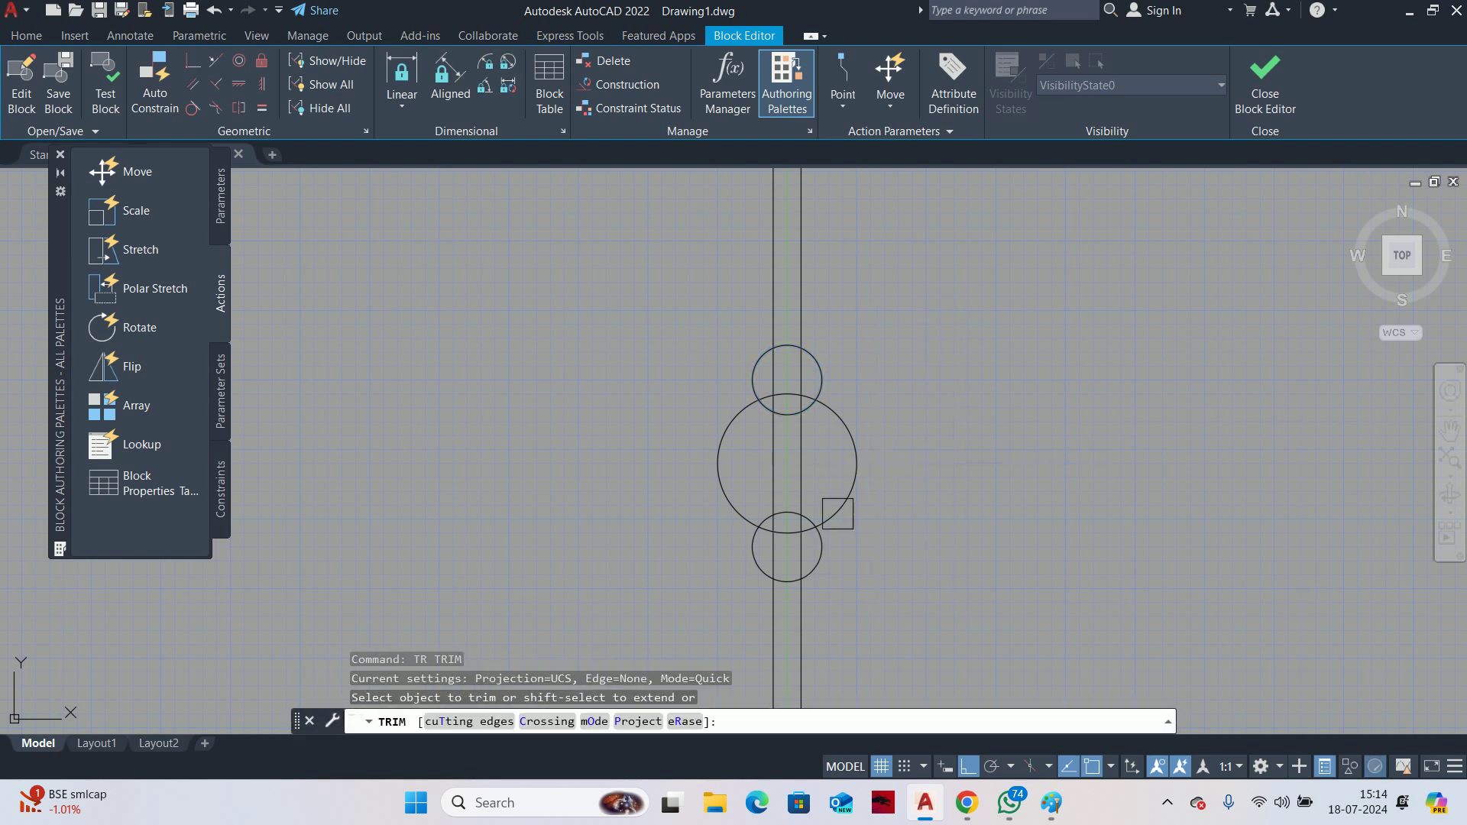
{"action": "scroll", "coordinate": [775, 527], "scroll_direction": "up", "scroll_amount": 4}
{"action": "scroll", "coordinate": [754, 536], "scroll_direction": "up", "scroll_amount": 2}
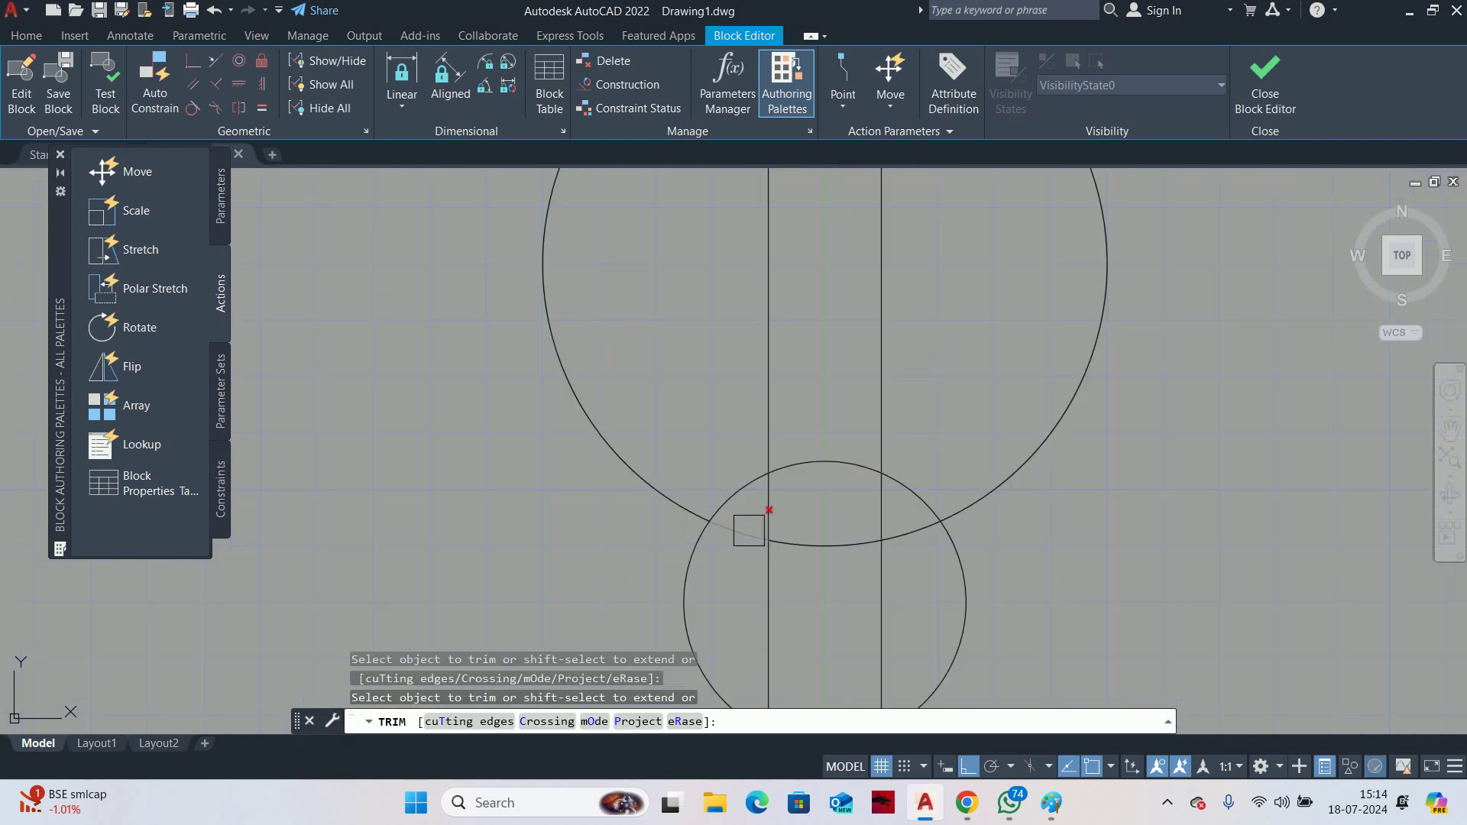
{"action": "left_click", "coordinate": [759, 528]}
{"action": "scroll", "coordinate": [768, 540], "scroll_direction": "down", "scroll_amount": 3}
{"action": "key", "text": "Return"}
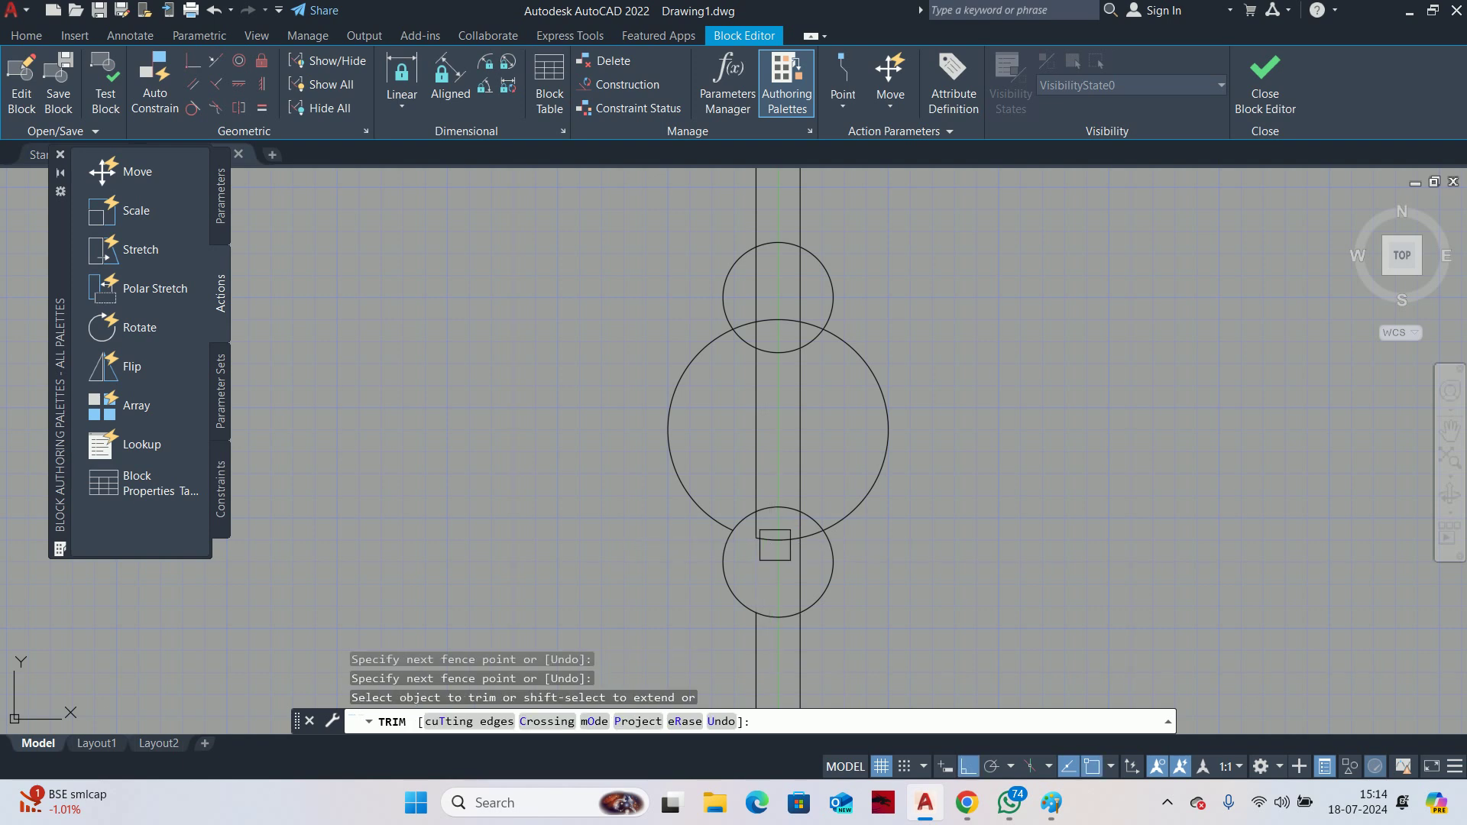
{"action": "scroll", "coordinate": [793, 548], "scroll_direction": "up", "scroll_amount": 4}
{"action": "left_click", "coordinate": [789, 527]}
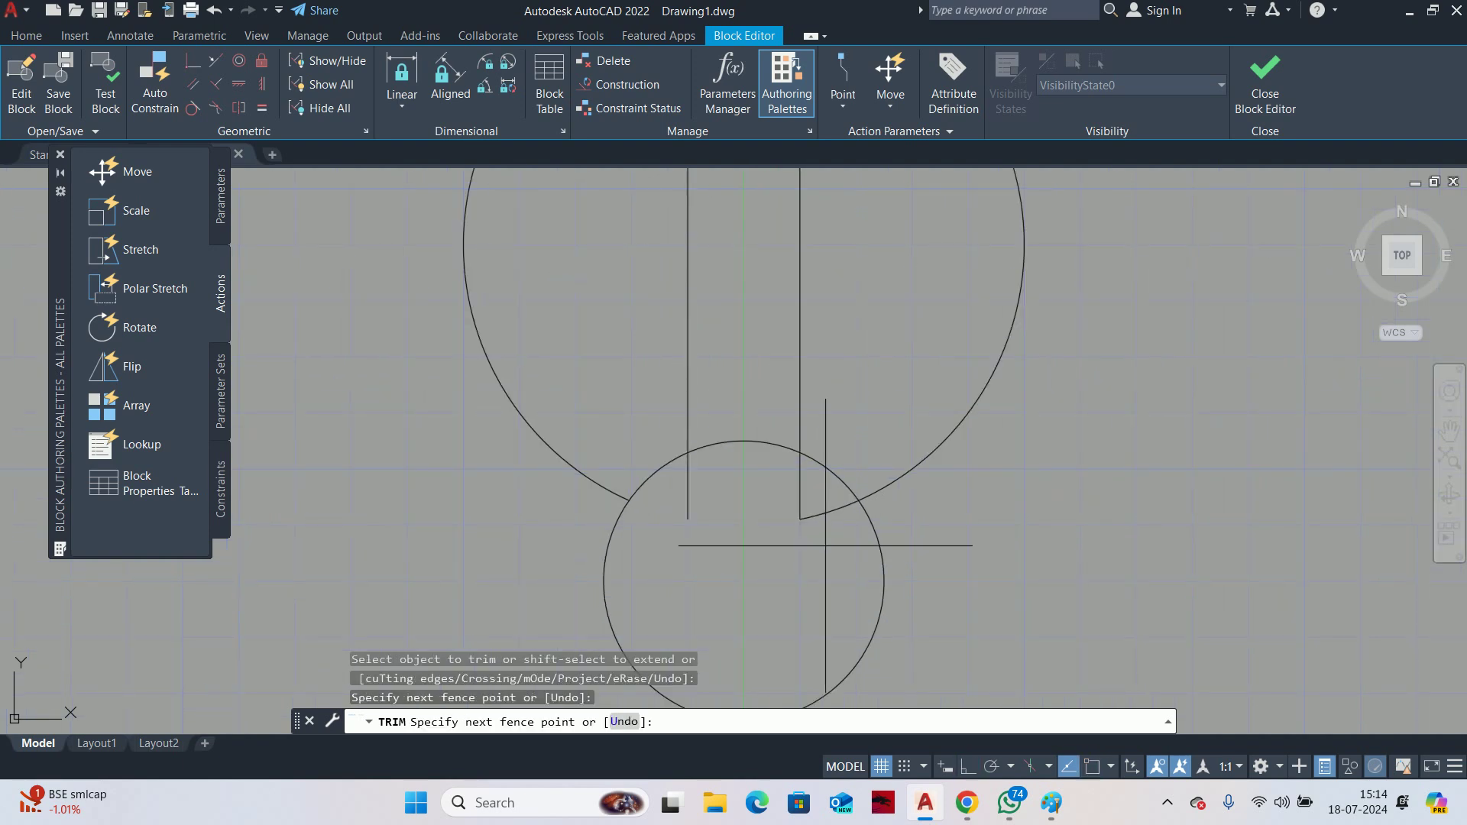
{"action": "left_click", "coordinate": [659, 519]}
{"action": "left_click", "coordinate": [692, 513]}
{"action": "scroll", "coordinate": [712, 502], "scroll_direction": "down", "scroll_amount": 5}
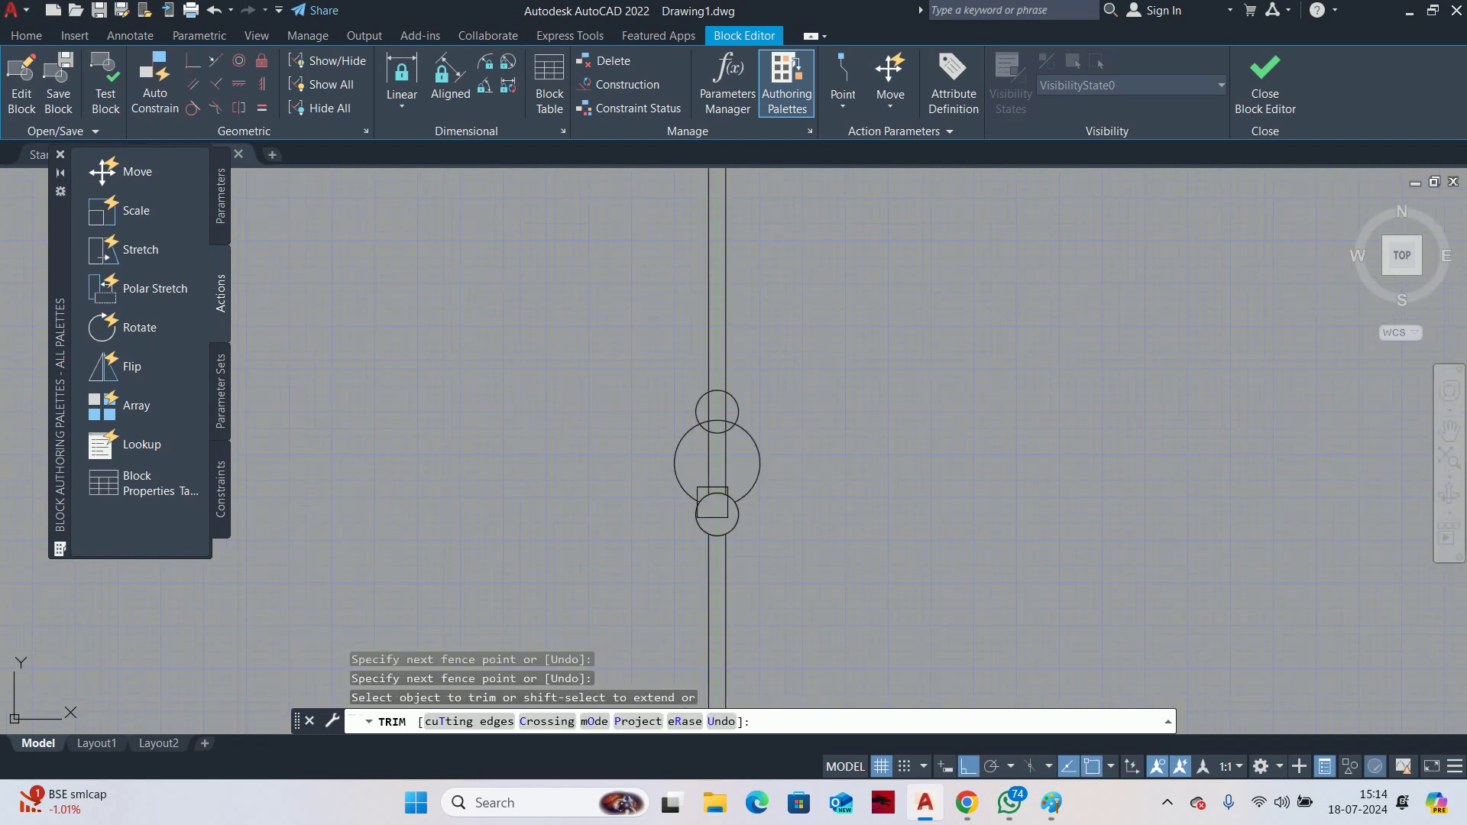
Trim the post lines and overlapping arcs where the upper small circle meets the large circle
{"action": "middle_click_drag", "start_coordinate": [714, 505], "coordinate": [712, 555]}
{"action": "scroll", "coordinate": [711, 558], "scroll_direction": "up", "scroll_amount": 4}
{"action": "scroll", "coordinate": [805, 675], "scroll_direction": "down", "scroll_amount": 2}
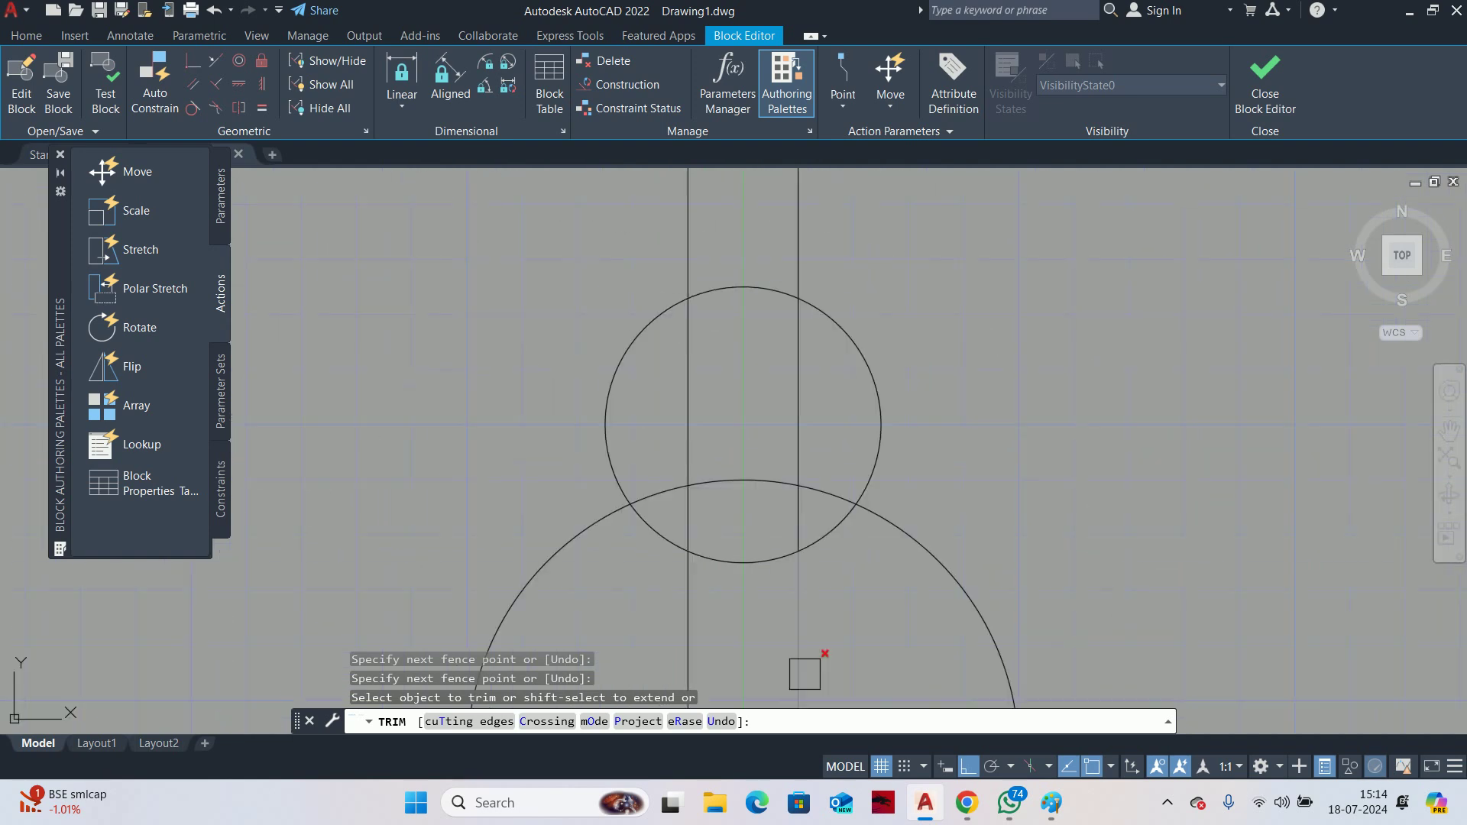
{"action": "left_click", "coordinate": [750, 582]}
{"action": "left_click", "coordinate": [752, 460]}
{"action": "scroll", "coordinate": [695, 496], "scroll_direction": "up", "scroll_amount": 5}
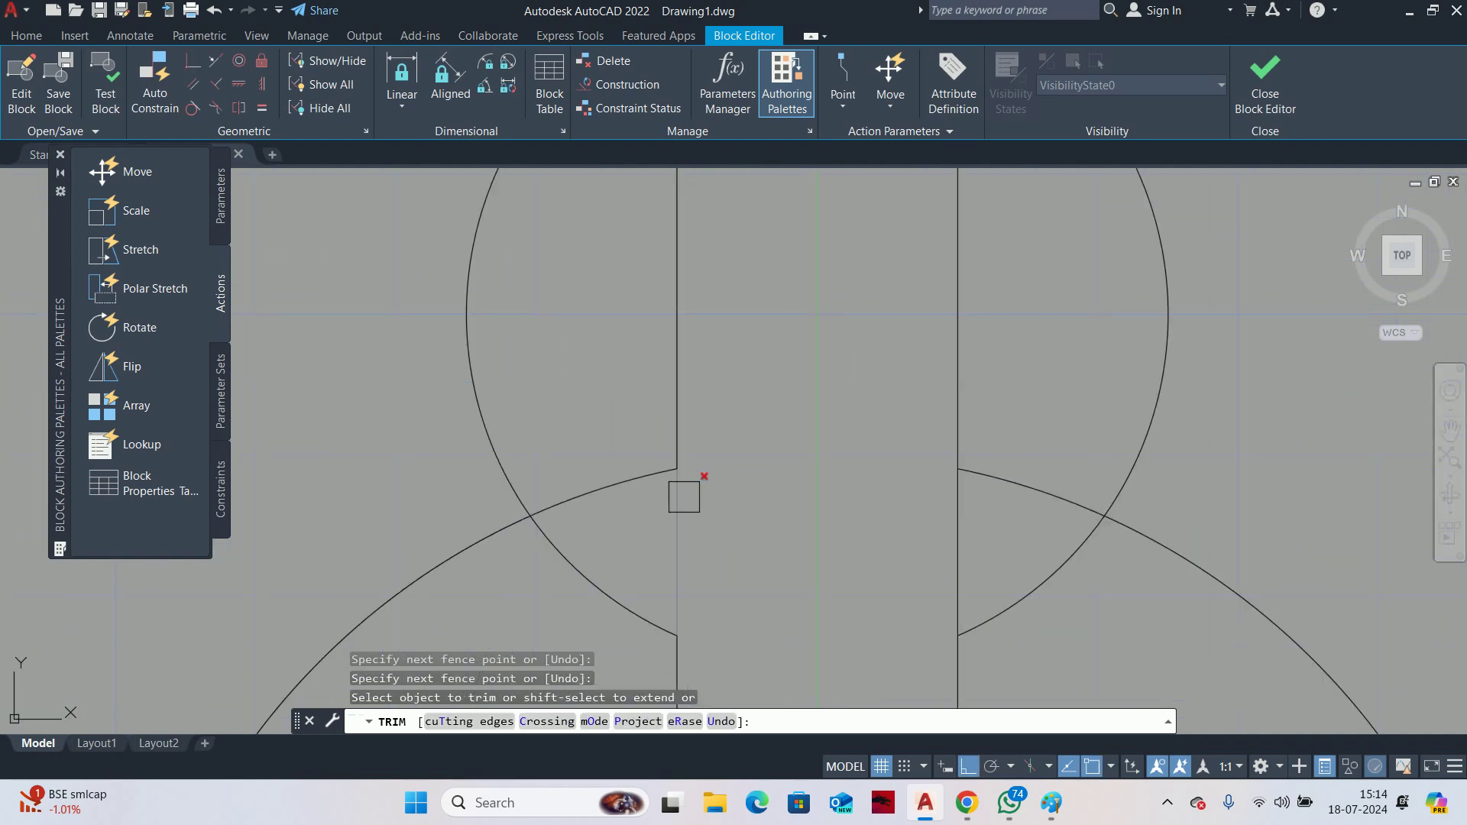
{"action": "left_click", "coordinate": [643, 466]}
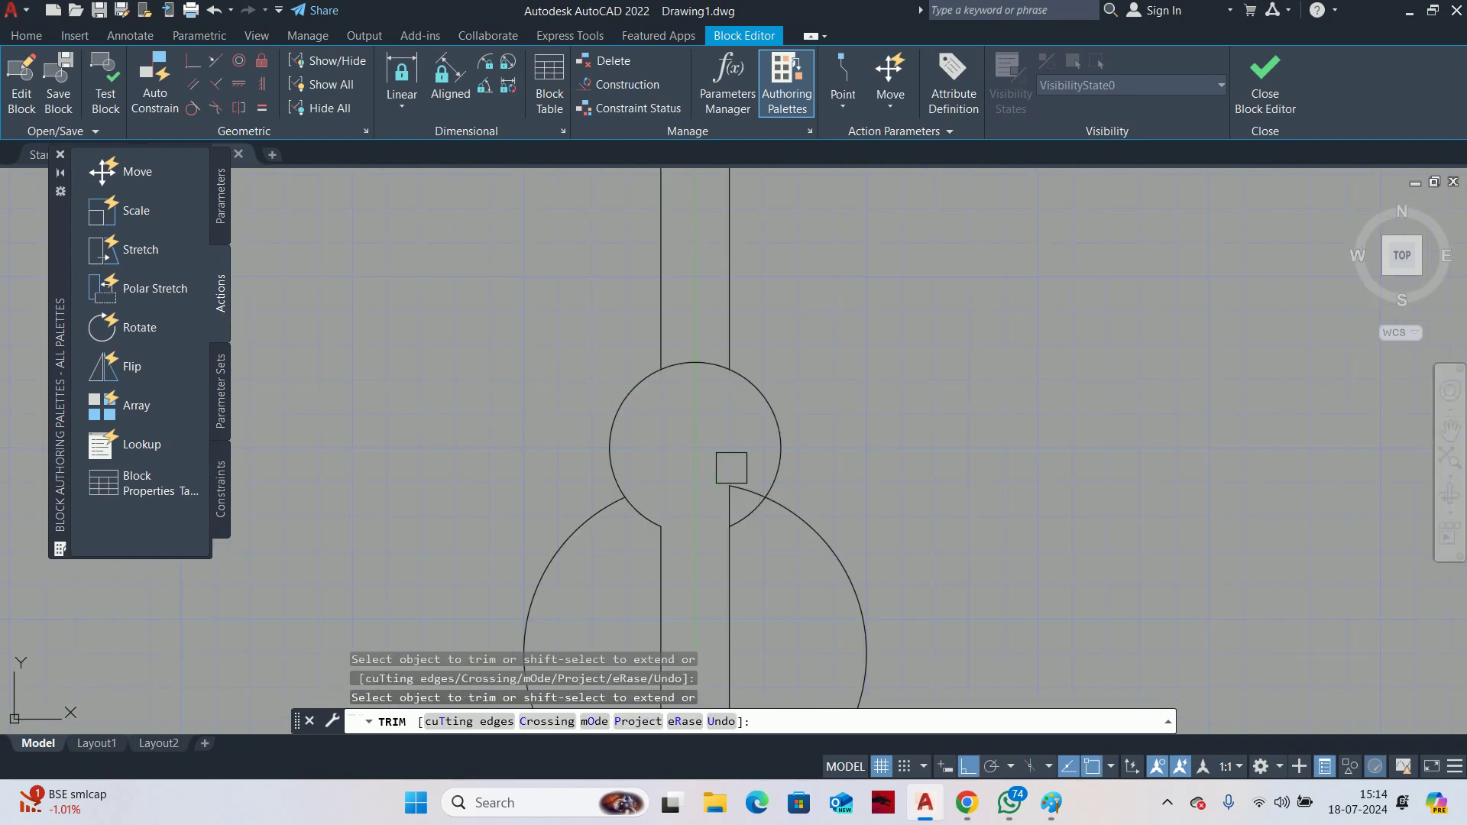
{"action": "scroll", "coordinate": [737, 527], "scroll_direction": "down", "scroll_amount": 5}
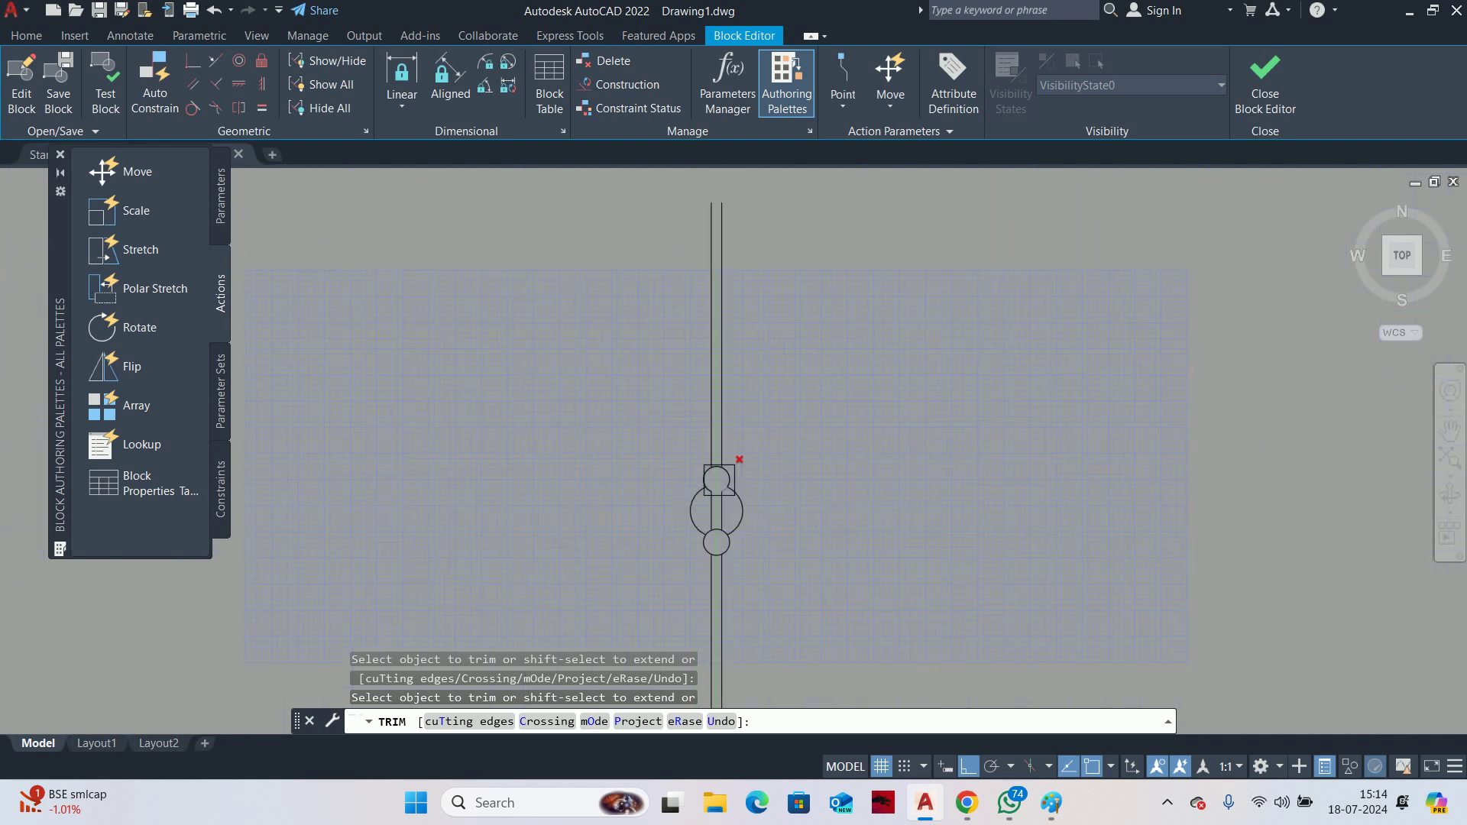
Trim the remaining post line inside the large circle and the lower small circle's upper arc, leaving only the ornament's outline
{"action": "scroll", "coordinate": [711, 424], "scroll_direction": "up", "scroll_amount": 4}
{"action": "middle_click_drag", "start_coordinate": [698, 426], "coordinate": [704, 497]}
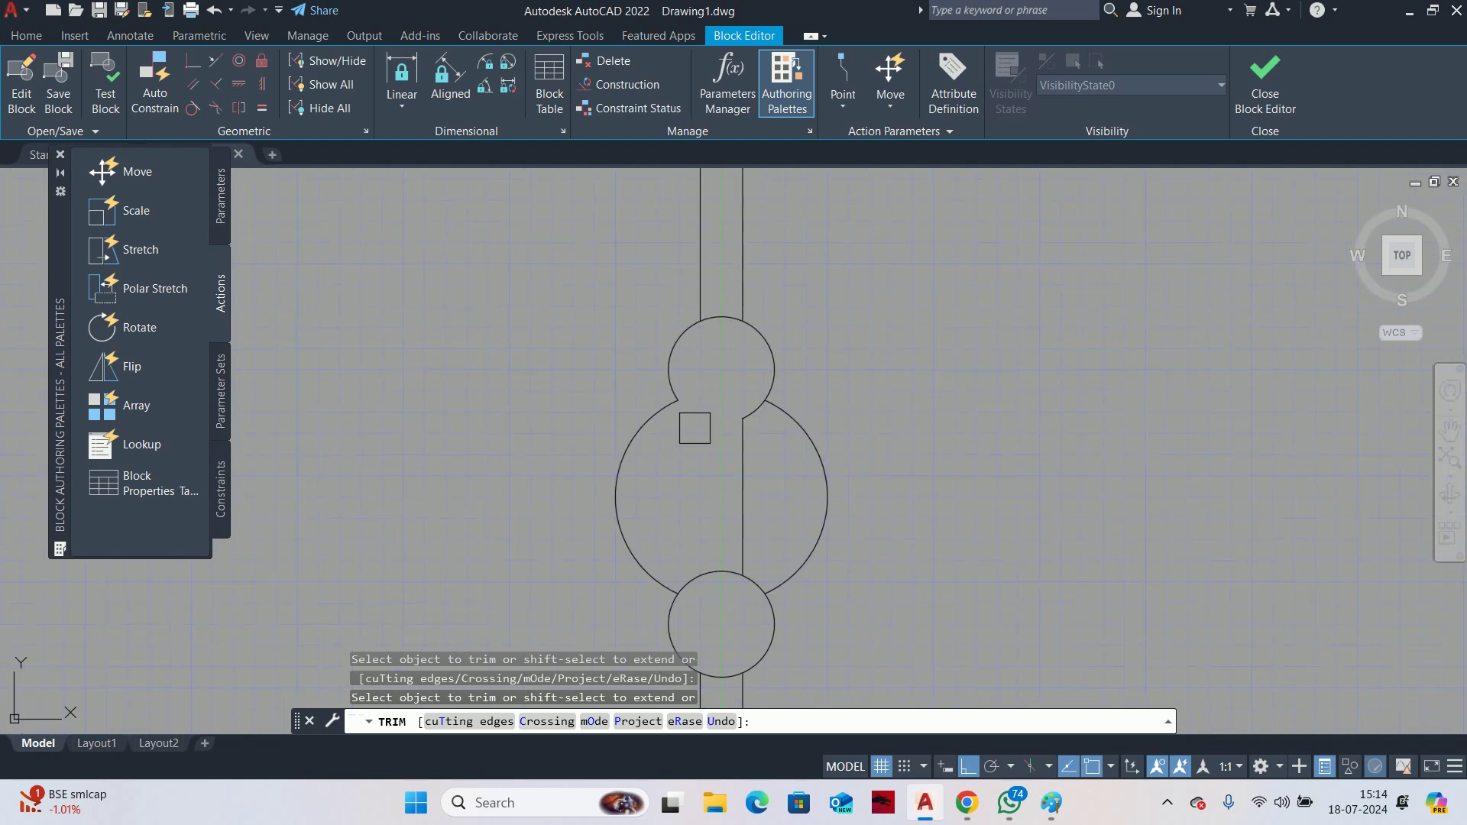
{"action": "left_click_drag", "start_coordinate": [574, 583], "coordinate": [868, 583]}
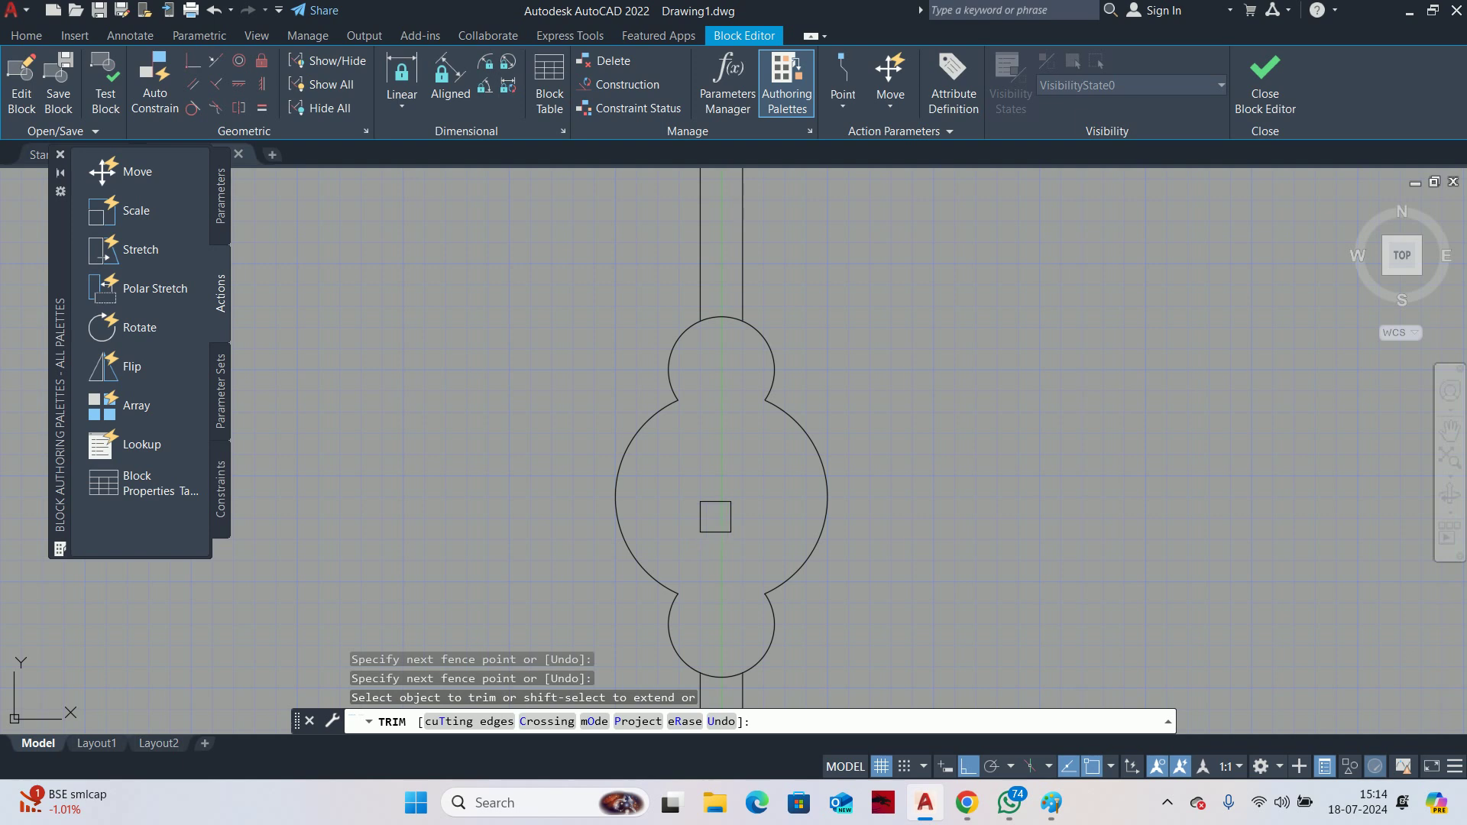
{"action": "scroll", "coordinate": [717, 513], "scroll_direction": "down", "scroll_amount": 8}
{"action": "key", "text": "Escape"}
{"action": "scroll", "coordinate": [730, 493], "scroll_direction": "down", "scroll_amount": 3}
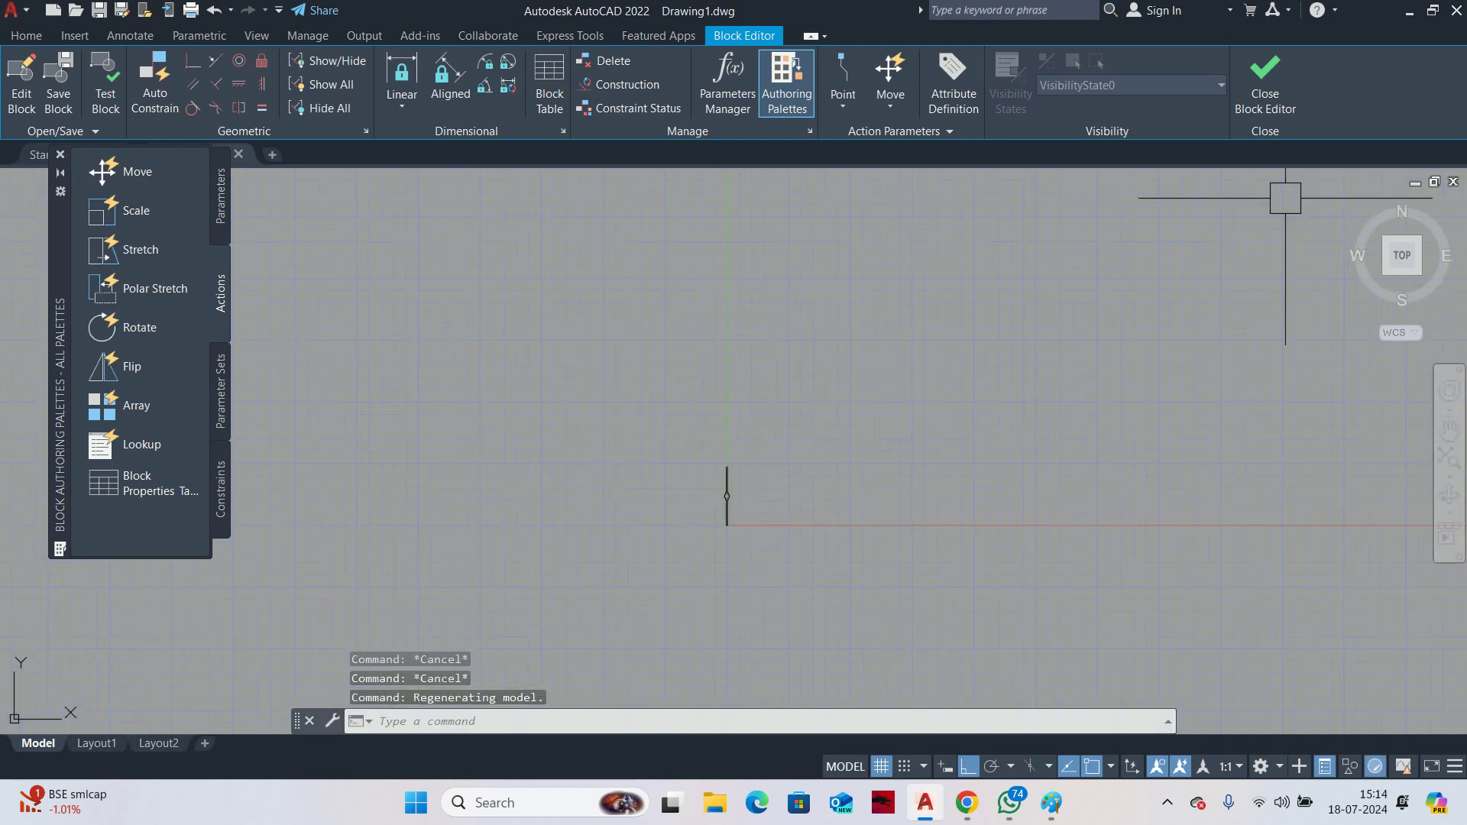
Close the block editor and save the changes to the POST block
{"action": "left_click", "coordinate": [1265, 80]}
{"action": "left_click", "coordinate": [713, 360]}
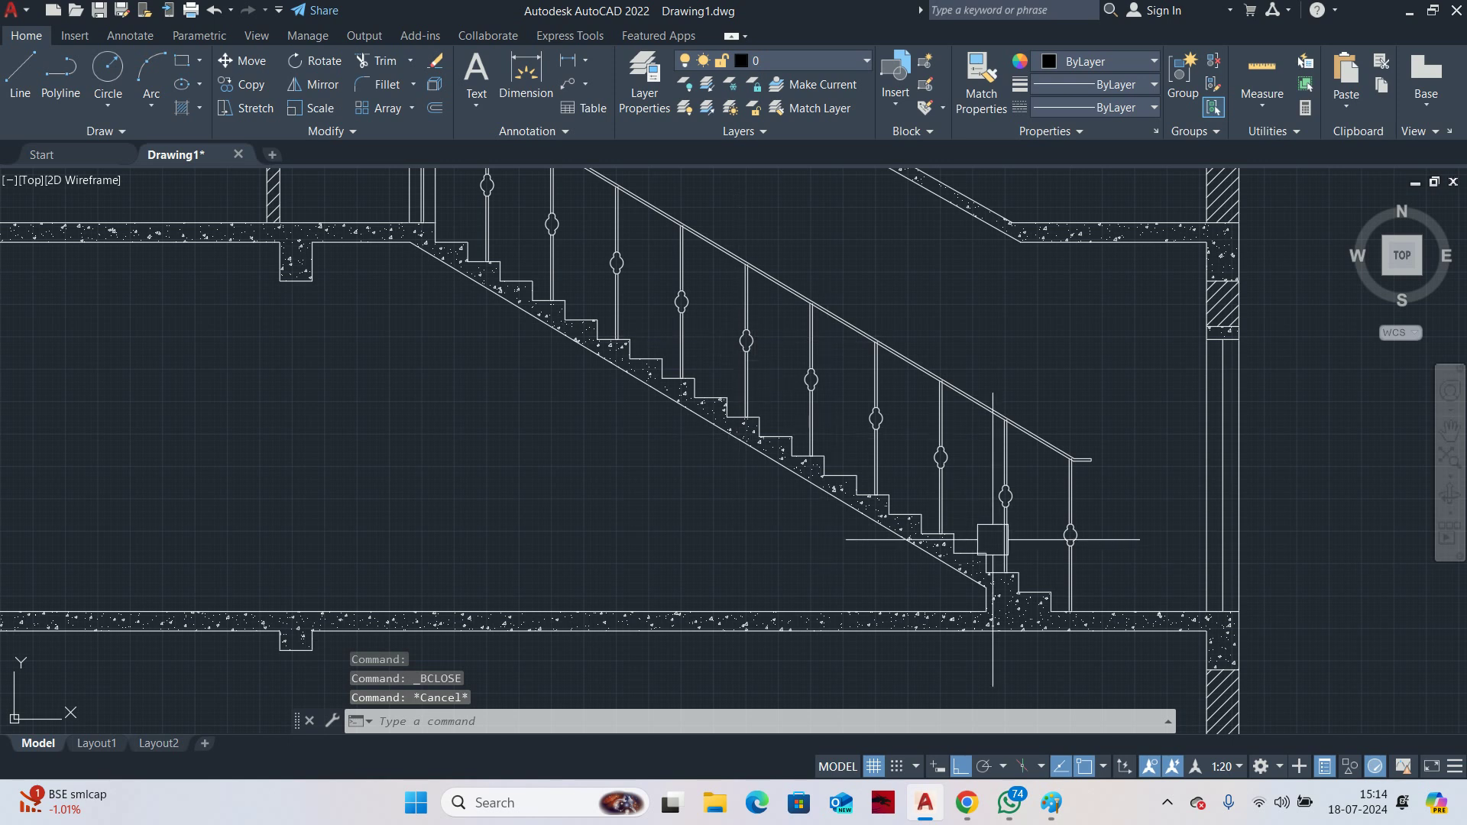
{"action": "scroll", "coordinate": [993, 532], "scroll_direction": "down", "scroll_amount": 3}
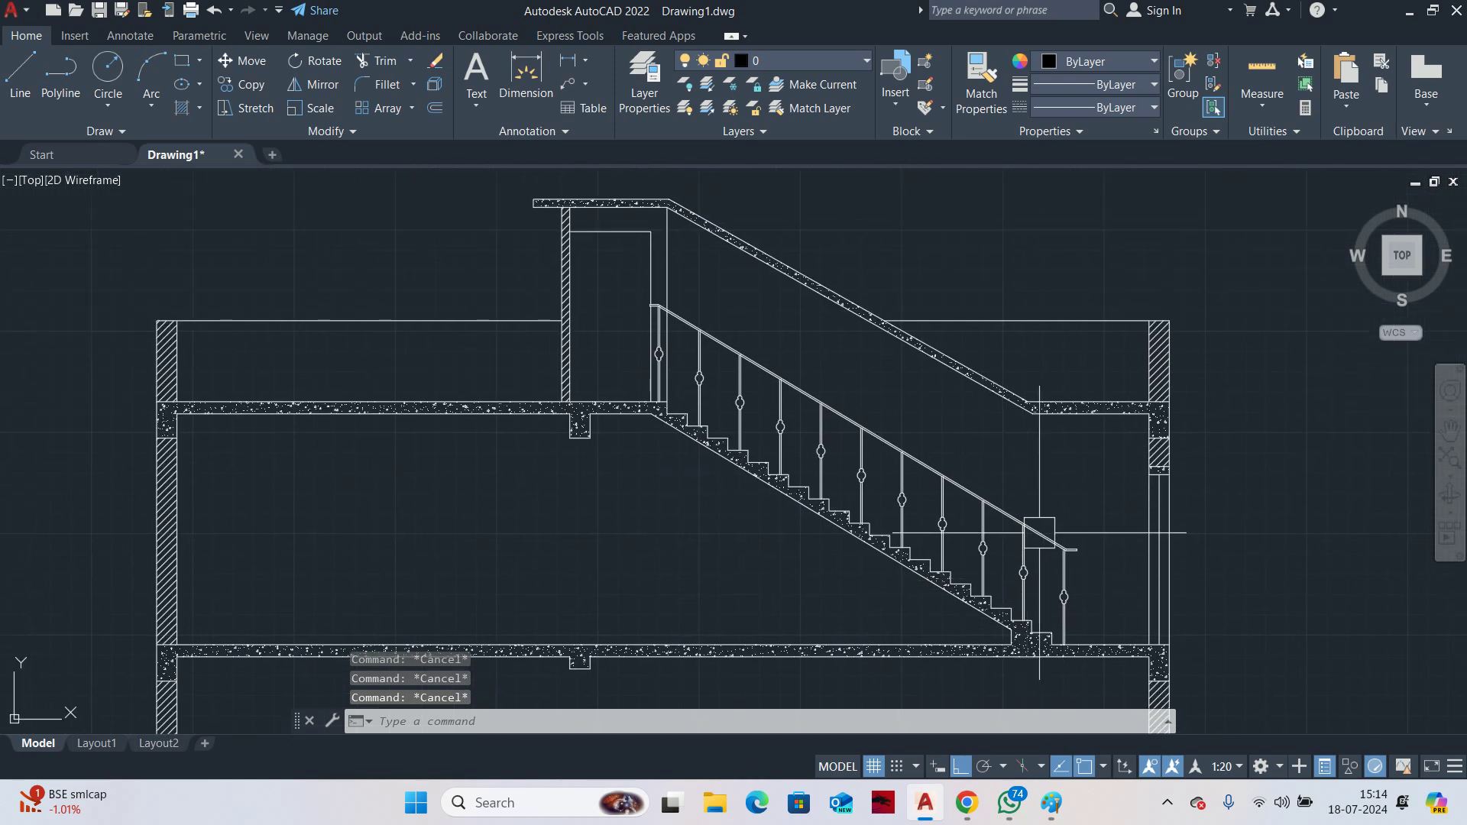
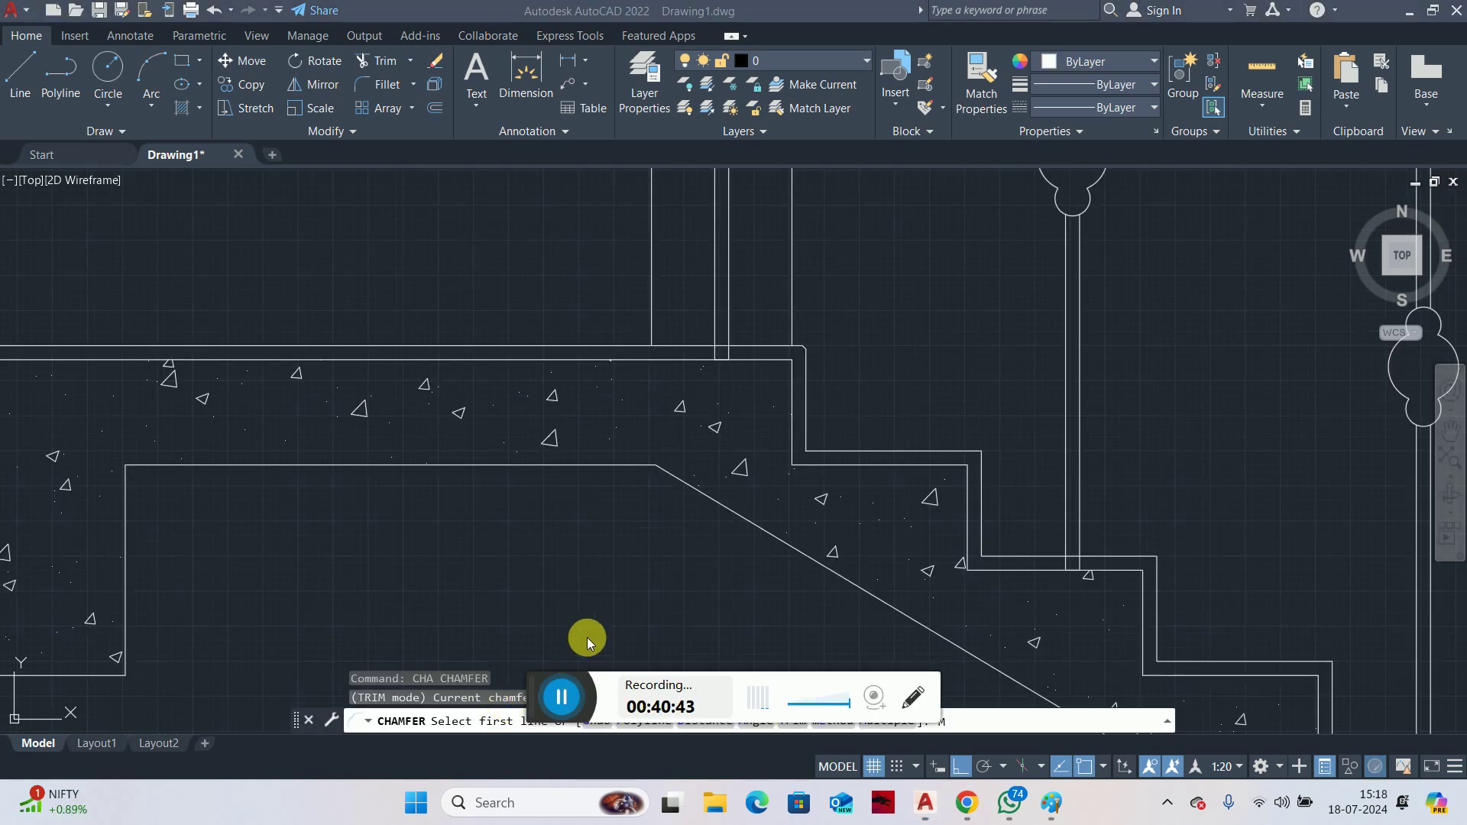
Chamfer the outer finish-line corners of the two treads directly below the upper landing by 5 × 5, using the Multiple option
{"action": "type", "text": "M"}
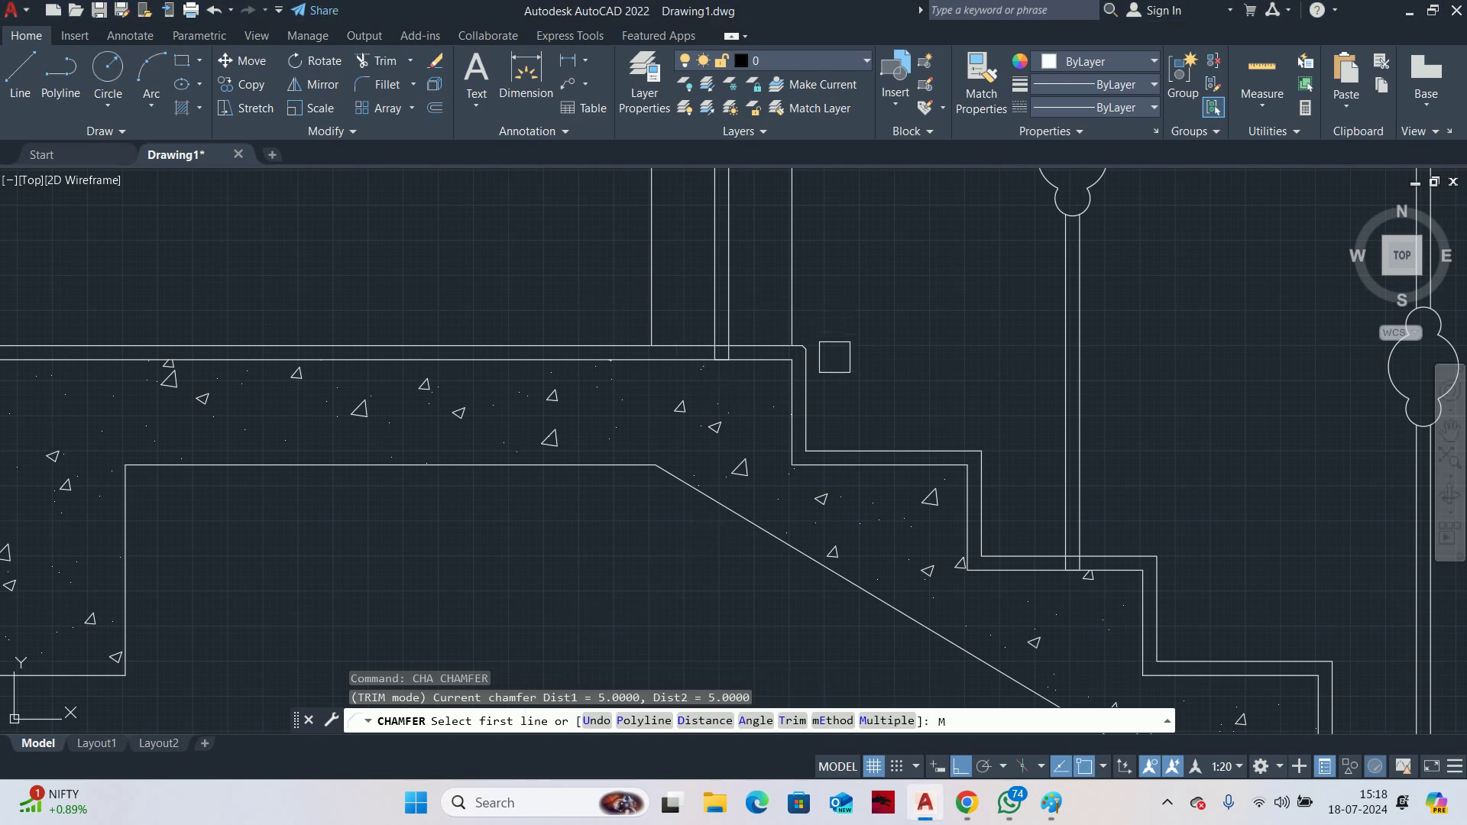
{"action": "scroll", "coordinate": [835, 357], "scroll_direction": "up", "scroll_amount": 6}
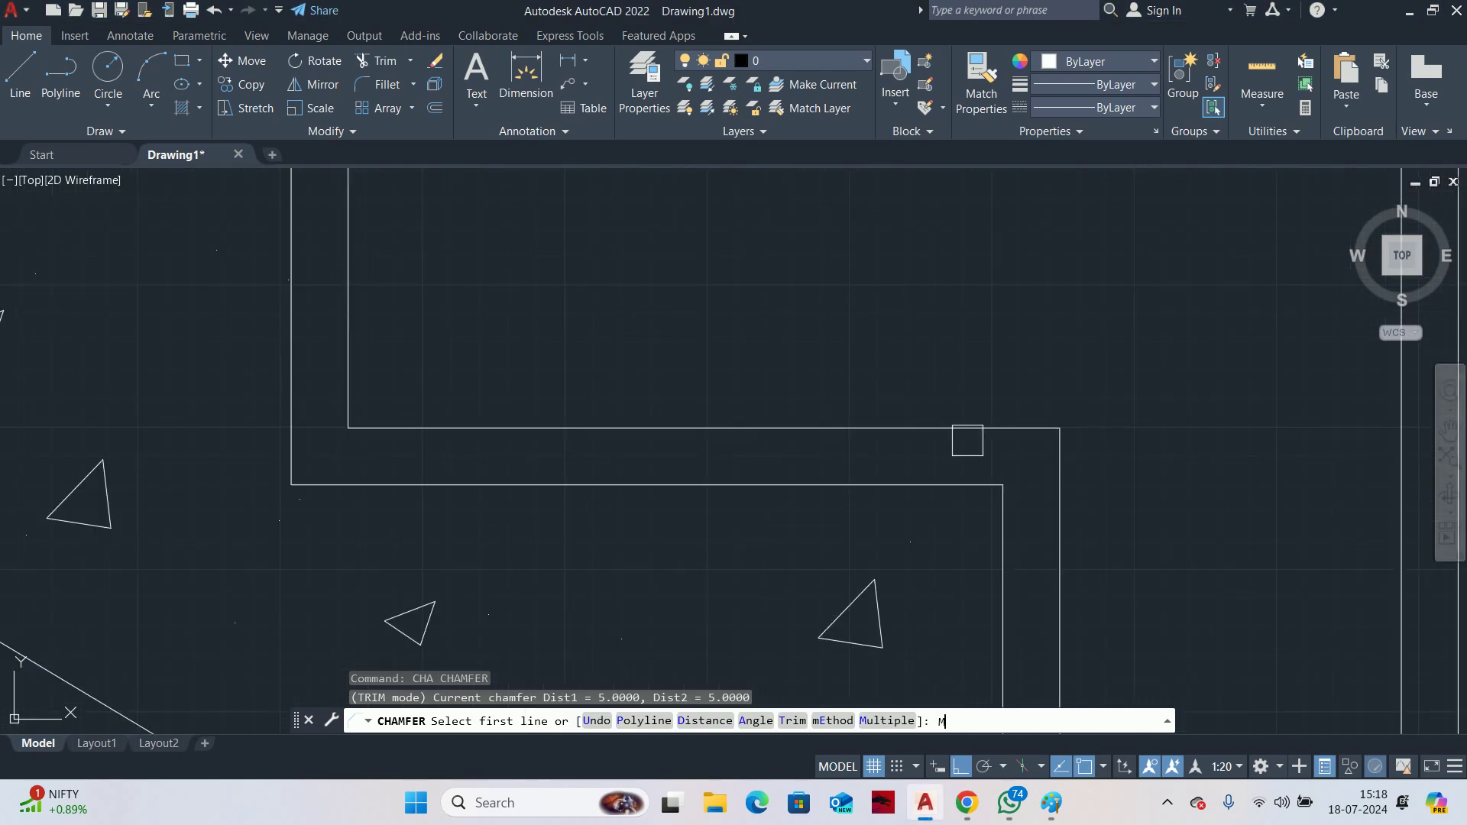
{"action": "key", "text": "Return"}
{"action": "left_click", "coordinate": [982, 429]}
{"action": "left_click", "coordinate": [1053, 495]}
{"action": "scroll", "coordinate": [1055, 497], "scroll_direction": "down", "scroll_amount": 3}
{"action": "middle_click_drag", "start_coordinate": [1070, 520], "coordinate": [940, 452]}
{"action": "scroll", "coordinate": [1039, 417], "scroll_direction": "up", "scroll_amount": 3}
{"action": "left_click", "coordinate": [944, 369]}
{"action": "left_click", "coordinate": [979, 434]}
{"action": "scroll", "coordinate": [978, 451], "scroll_direction": "down", "scroll_amount": 2}
{"action": "scroll", "coordinate": [1100, 459], "scroll_direction": "up", "scroll_amount": 3}
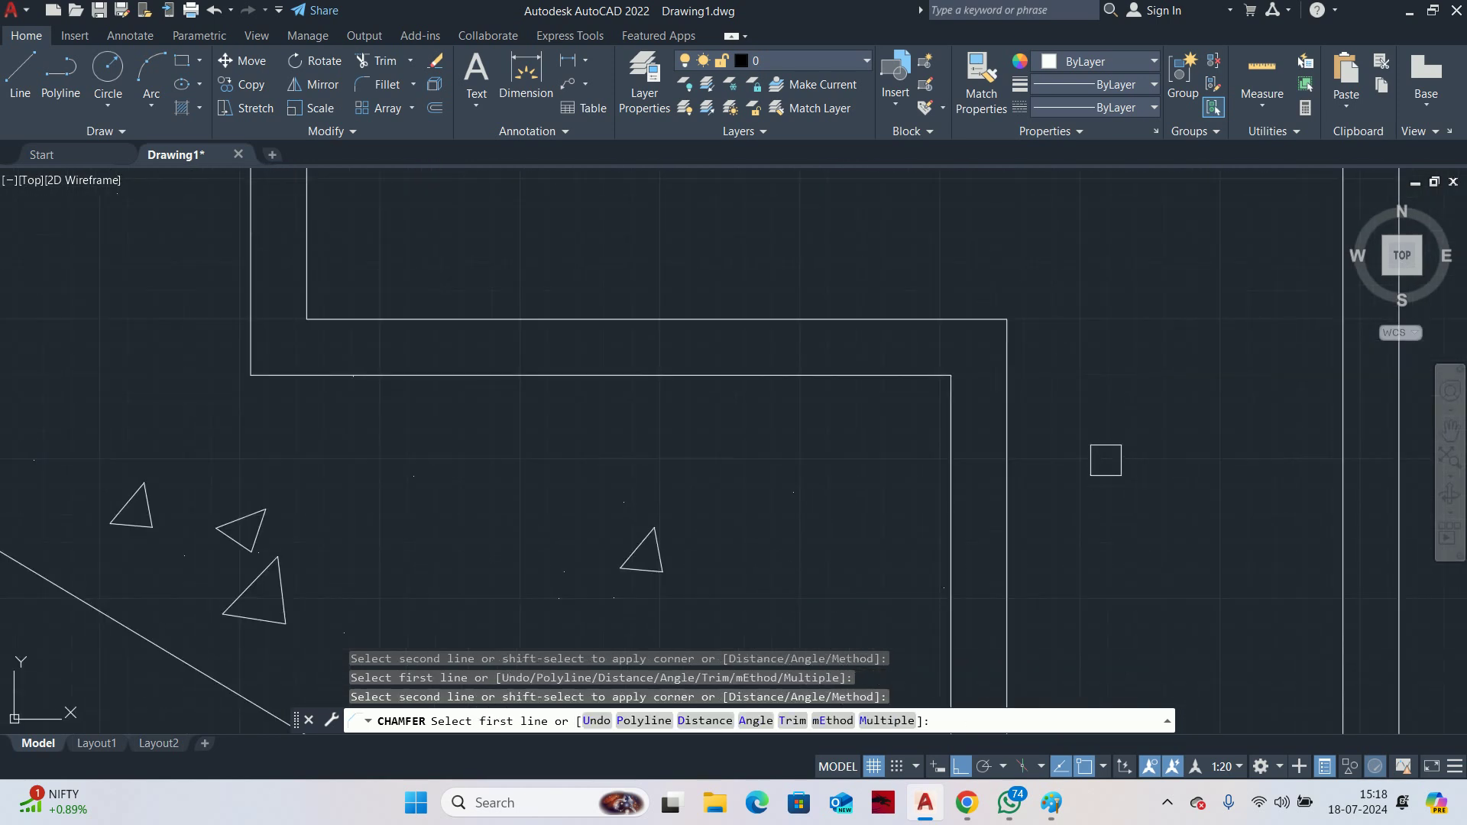
Chamfer the outer finish-line corners of the next four treads down the flight by 5 × 5
{"action": "left_click", "coordinate": [940, 331]}
{"action": "left_click", "coordinate": [1001, 375]}
{"action": "scroll", "coordinate": [864, 360], "scroll_direction": "down", "scroll_amount": 3}
{"action": "scroll", "coordinate": [860, 361], "scroll_direction": "up", "scroll_amount": 3}
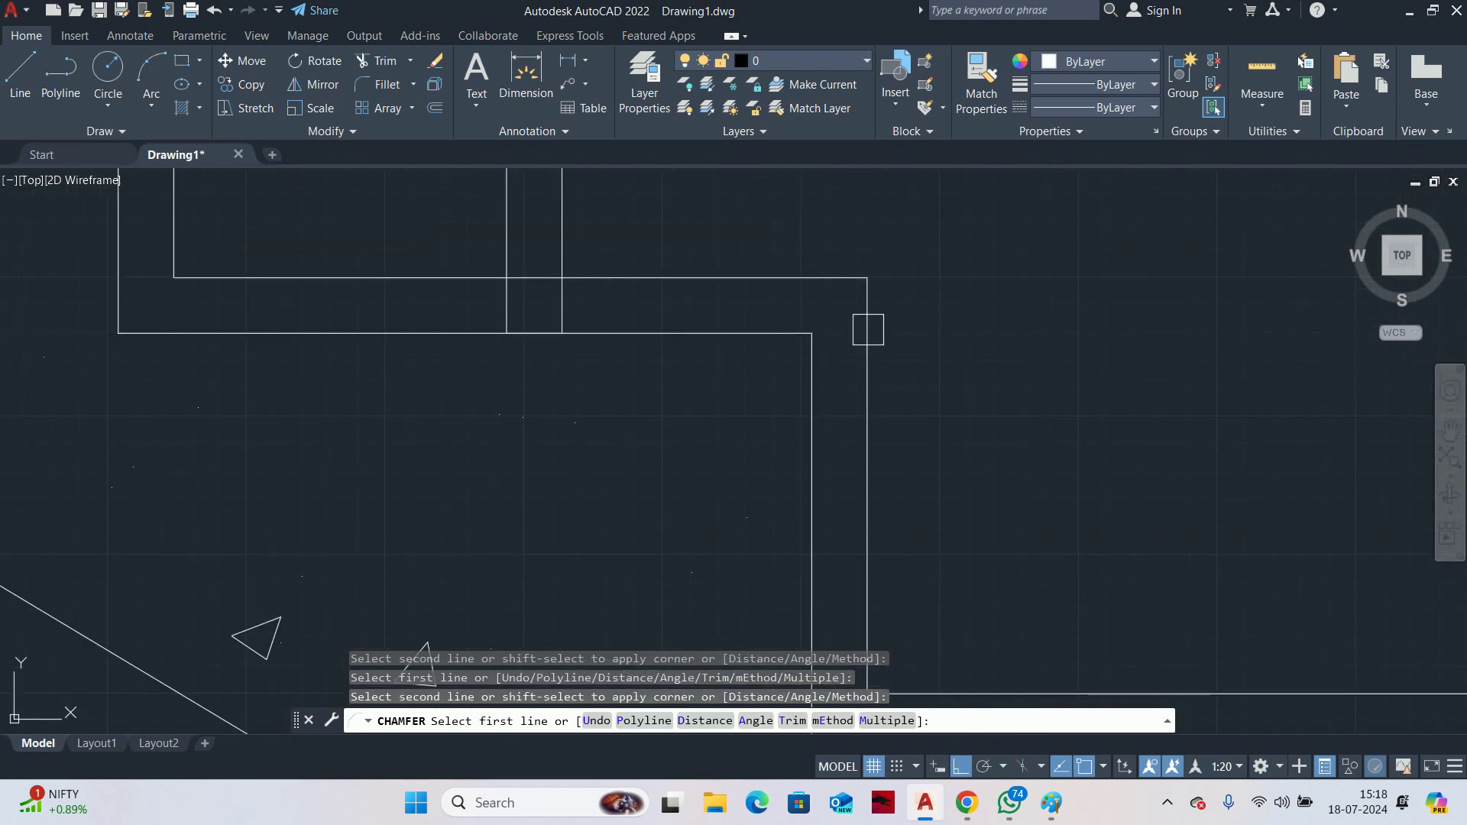
{"action": "left_click", "coordinate": [822, 280]}
{"action": "left_click", "coordinate": [868, 344]}
{"action": "scroll", "coordinate": [933, 449], "scroll_direction": "down", "scroll_amount": 3}
{"action": "scroll", "coordinate": [725, 378], "scroll_direction": "up", "scroll_amount": 3}
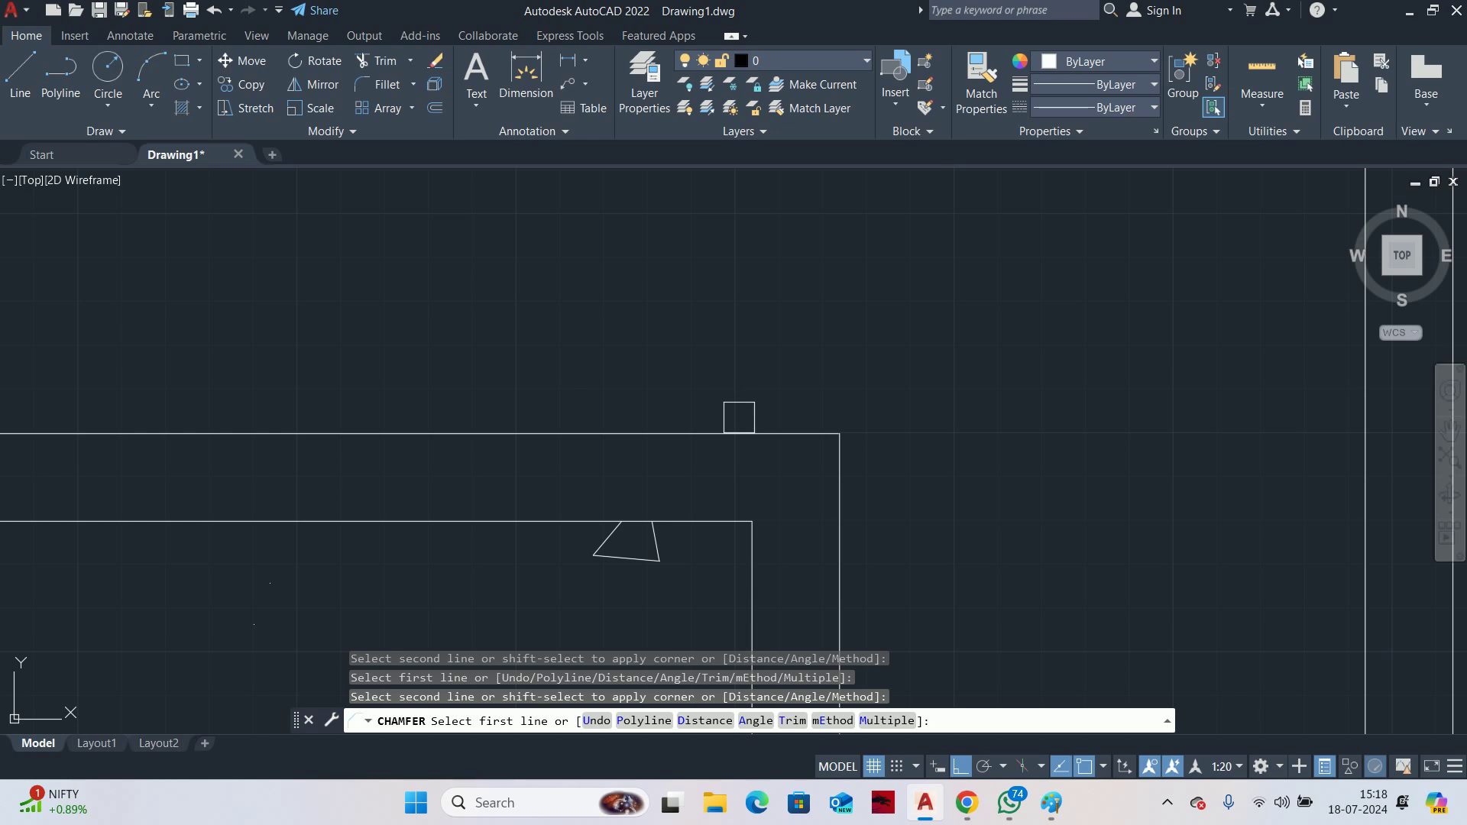
{"action": "left_click", "coordinate": [736, 417]}
{"action": "left_click", "coordinate": [837, 505]}
{"action": "scroll", "coordinate": [648, 221], "scroll_direction": "down", "scroll_amount": 3}
{"action": "scroll", "coordinate": [894, 370], "scroll_direction": "up", "scroll_amount": 3}
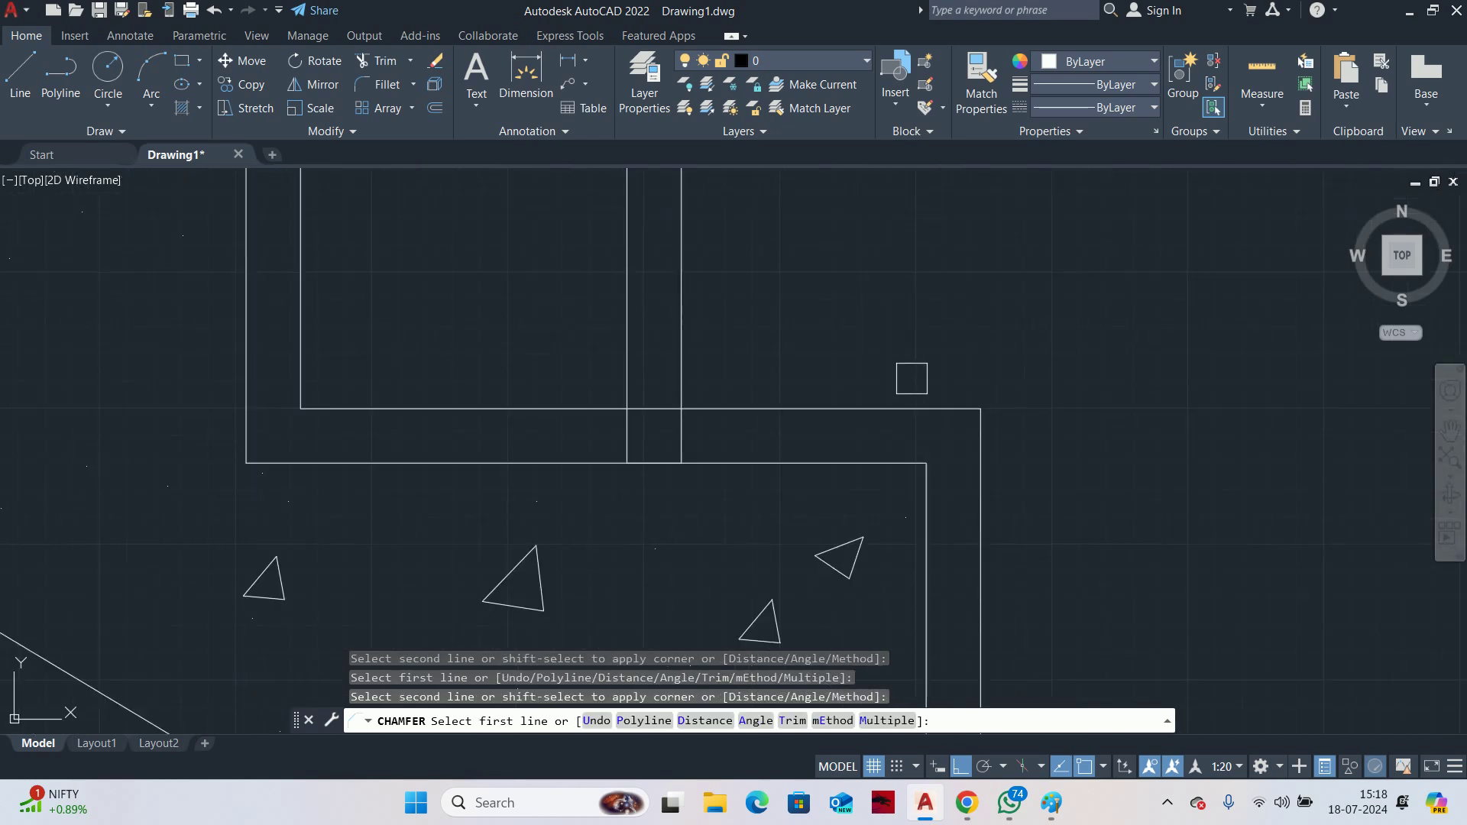
{"action": "left_click", "coordinate": [933, 416]}
{"action": "left_click", "coordinate": [982, 496]}
{"action": "scroll", "coordinate": [841, 301], "scroll_direction": "down", "scroll_amount": 3}
{"action": "scroll", "coordinate": [925, 340], "scroll_direction": "up", "scroll_amount": 3}
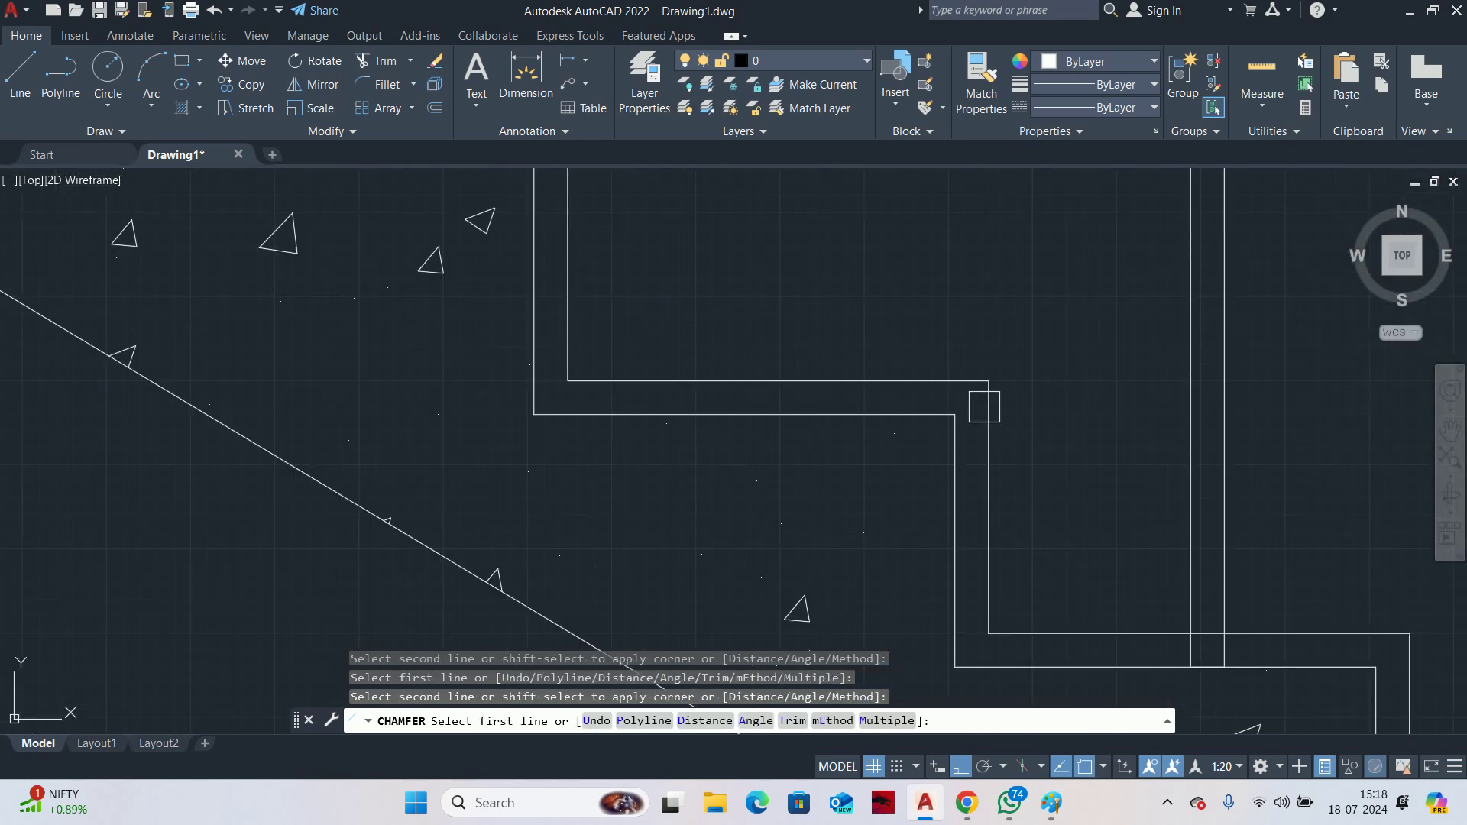
Chamfer the outer finish-line corners of the following three treads near the middle of the flight by 5 × 5
{"action": "left_click", "coordinate": [984, 410]}
{"action": "left_click", "coordinate": [953, 381]}
{"action": "scroll", "coordinate": [953, 381], "scroll_direction": "down", "scroll_amount": 3}
{"action": "scroll", "coordinate": [904, 436], "scroll_direction": "up", "scroll_amount": 3}
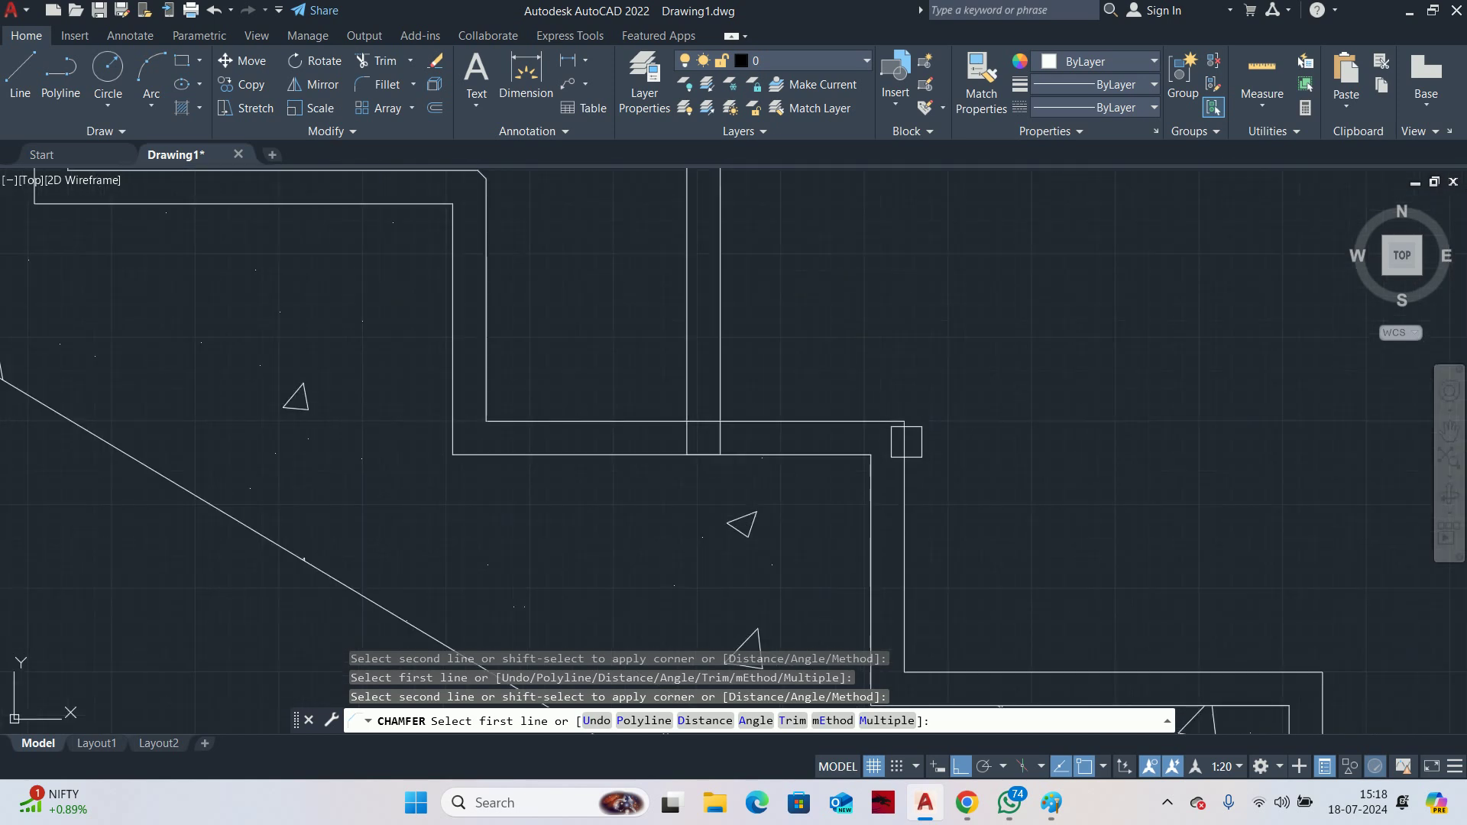
{"action": "left_click", "coordinate": [853, 423]}
{"action": "left_click", "coordinate": [904, 458]}
{"action": "scroll", "coordinate": [904, 459], "scroll_direction": "down", "scroll_amount": 3}
{"action": "scroll", "coordinate": [757, 367], "scroll_direction": "up", "scroll_amount": 4}
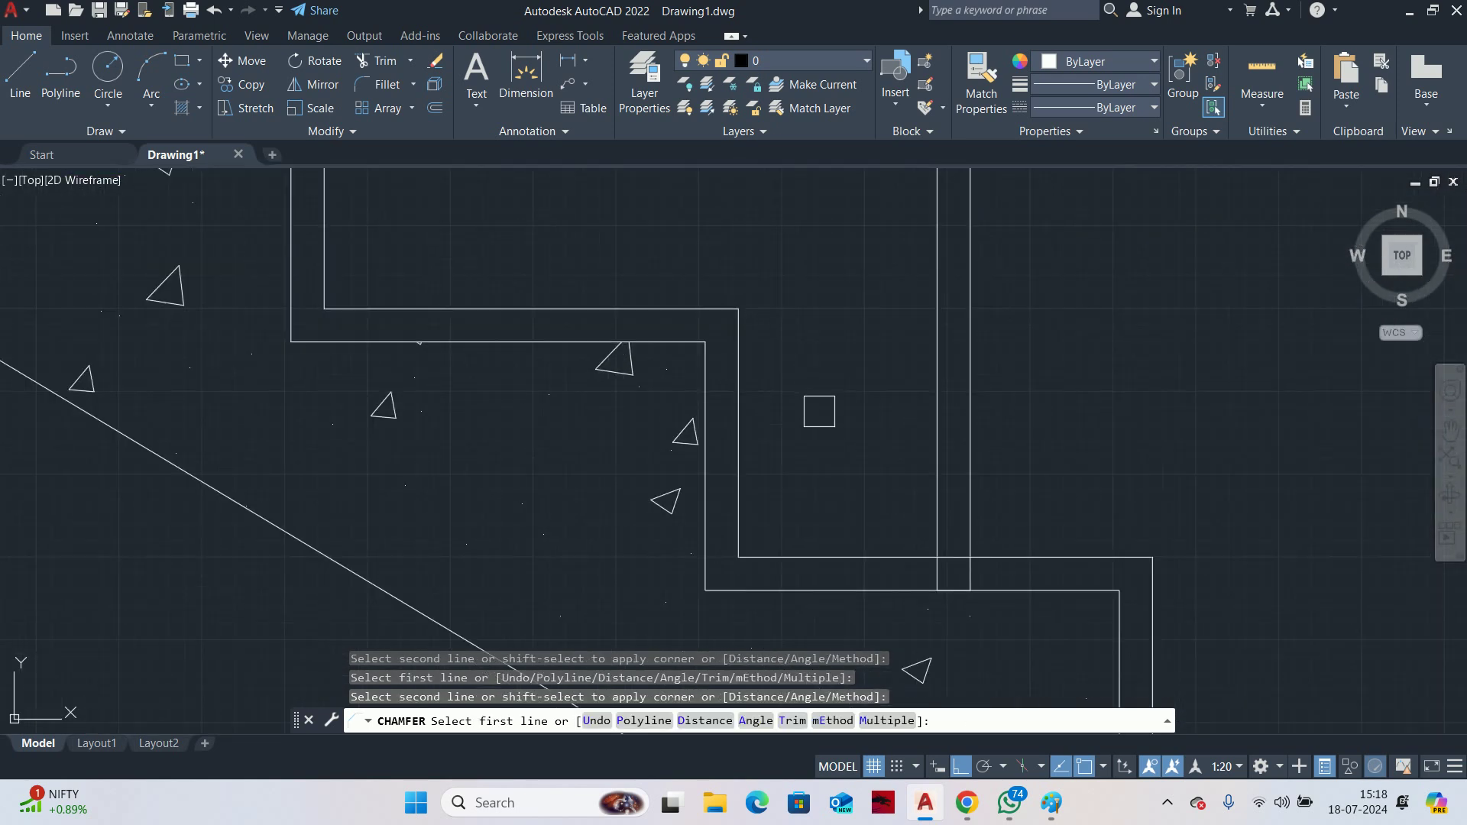
{"action": "left_click", "coordinate": [749, 351]}
{"action": "left_click", "coordinate": [698, 324]}
{"action": "scroll", "coordinate": [697, 324], "scroll_direction": "down", "scroll_amount": 3}
{"action": "scroll", "coordinate": [845, 426], "scroll_direction": "up", "scroll_amount": 3}
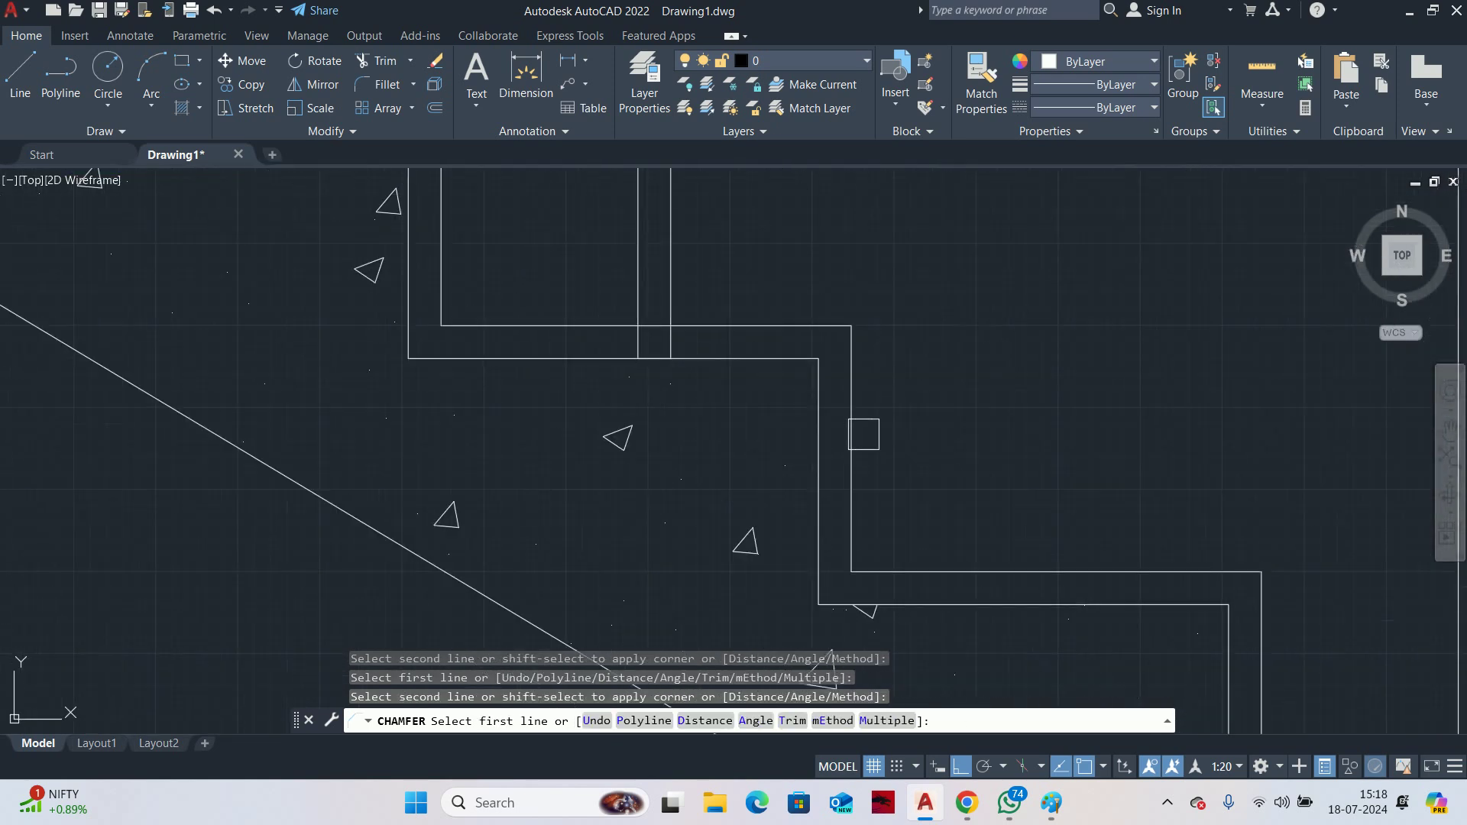
Chamfer the outer finish-line corners of three more treads in the lower half of the flight by 5 × 5
{"action": "left_click", "coordinate": [837, 374]}
{"action": "left_click", "coordinate": [837, 374]}
{"action": "scroll", "coordinate": [813, 325], "scroll_direction": "down", "scroll_amount": 2}
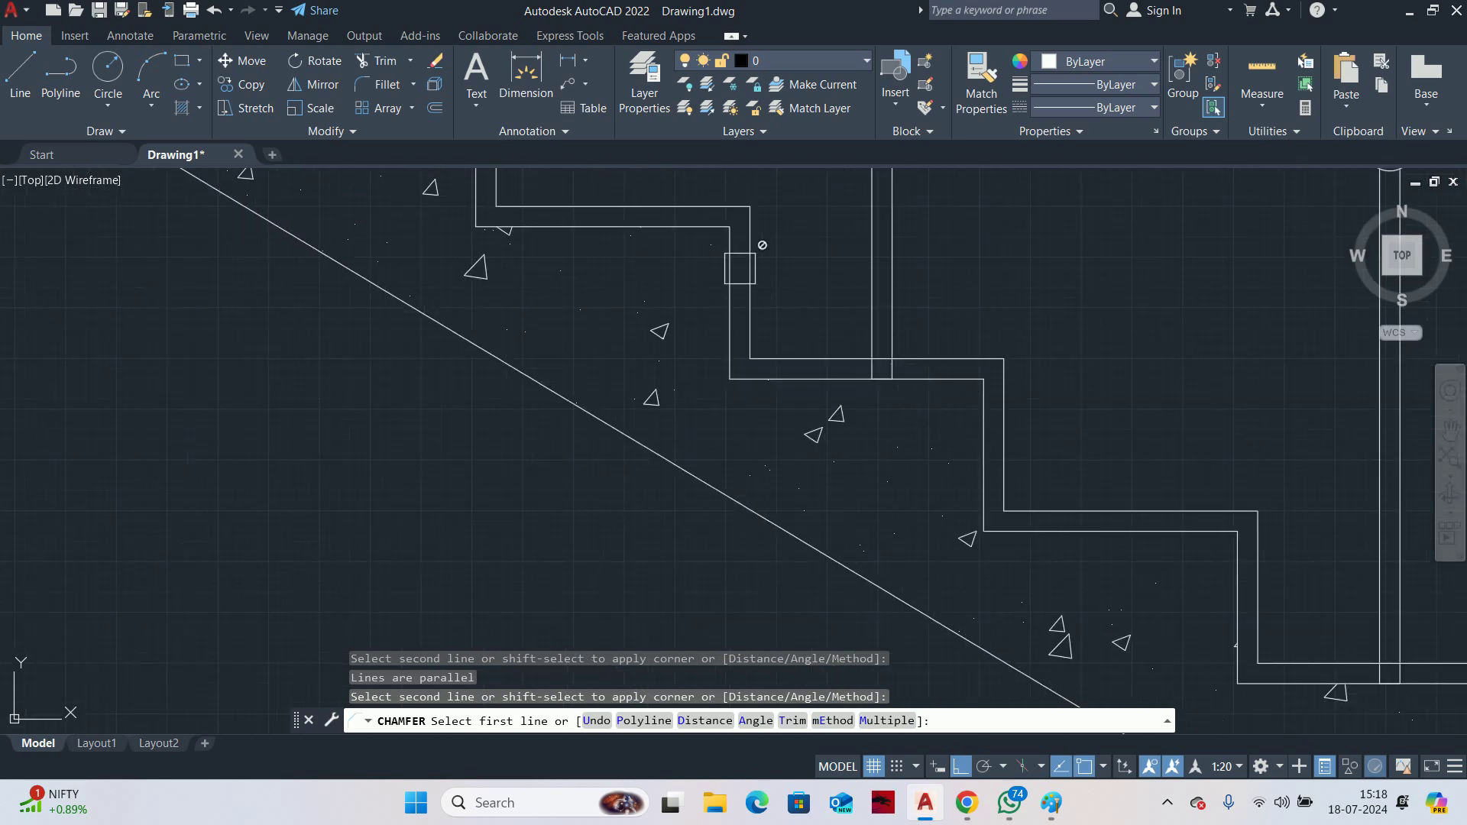
{"action": "left_click", "coordinate": [754, 221]}
{"action": "left_click", "coordinate": [740, 208]}
{"action": "scroll", "coordinate": [745, 217], "scroll_direction": "down", "scroll_amount": 2}
{"action": "scroll", "coordinate": [814, 211], "scroll_direction": "up", "scroll_amount": 4}
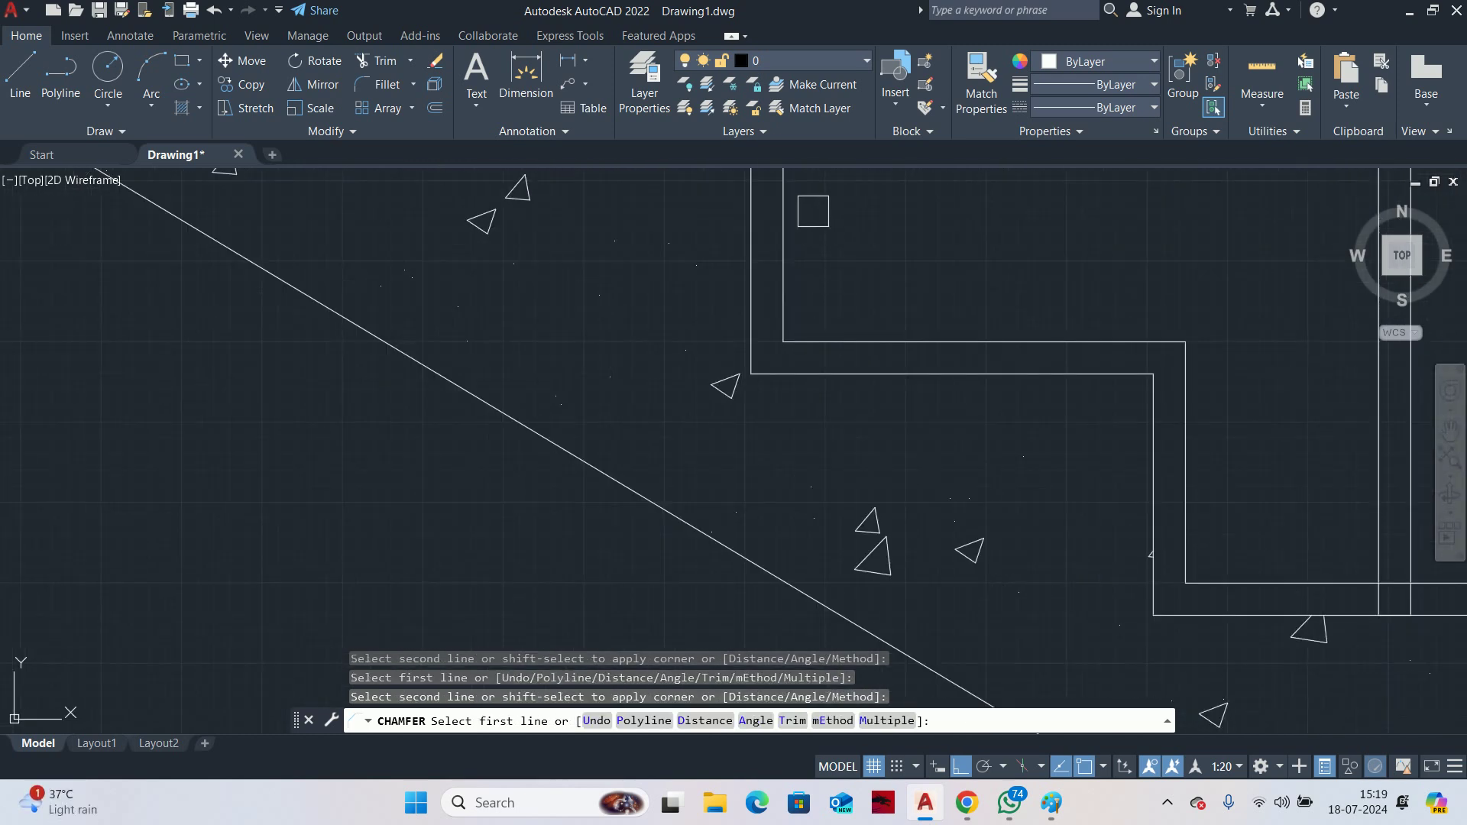
{"action": "middle_click_drag", "start_coordinate": [814, 211], "coordinate": [846, 430]}
{"action": "left_click", "coordinate": [825, 374]}
{"action": "left_click", "coordinate": [794, 327]}
Chamfer the finish-line corner of the skipped tread between the already chamfered treads in the lower half of the flight
{"action": "scroll", "coordinate": [804, 344], "scroll_direction": "down", "scroll_amount": 4}
{"action": "scroll", "coordinate": [904, 412], "scroll_direction": "up", "scroll_amount": 3}
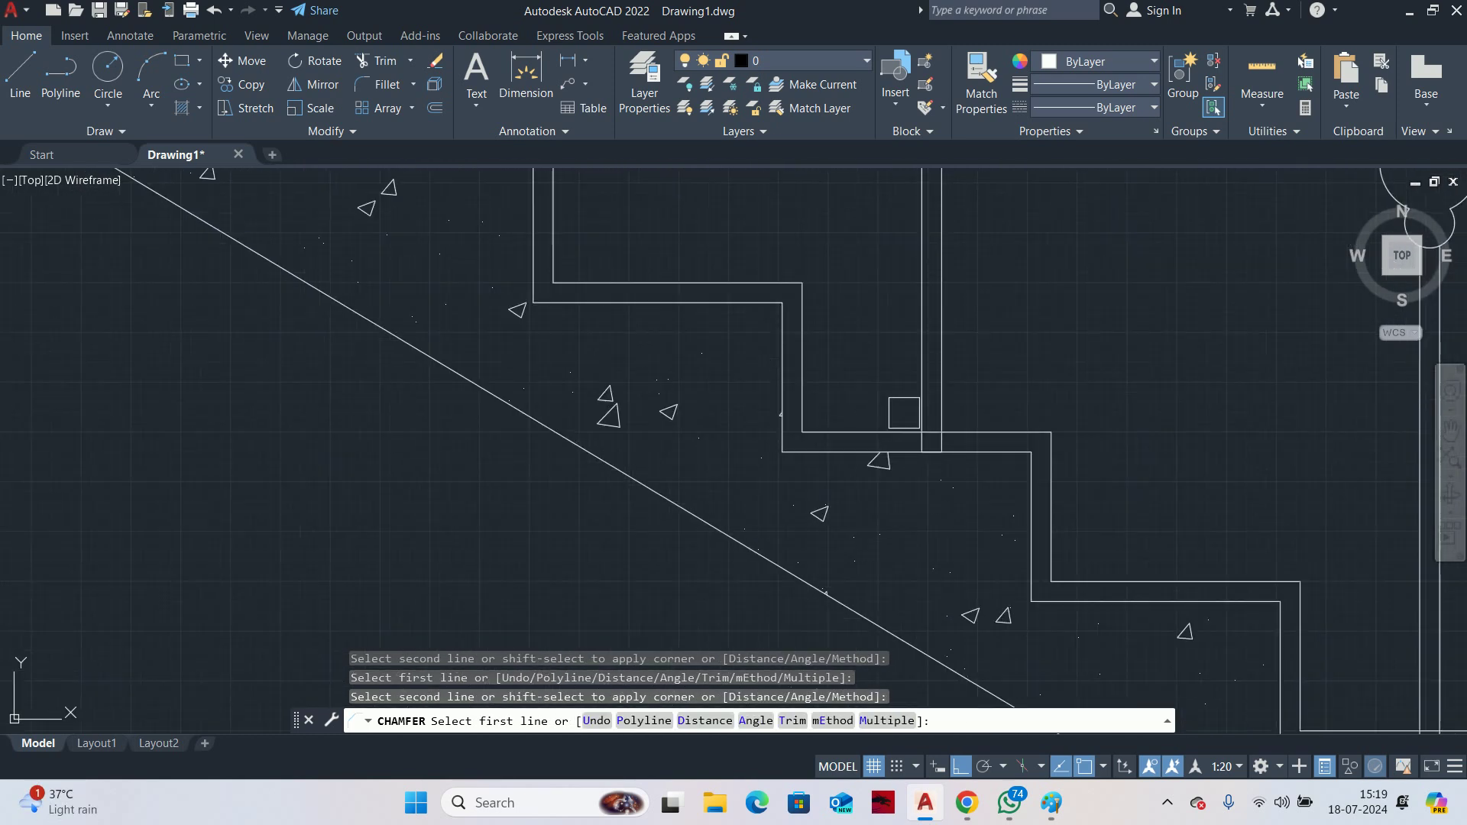
{"action": "scroll", "coordinate": [1022, 441], "scroll_direction": "up", "scroll_amount": 4}
{"action": "scroll", "coordinate": [1036, 438], "scroll_direction": "down", "scroll_amount": 3}
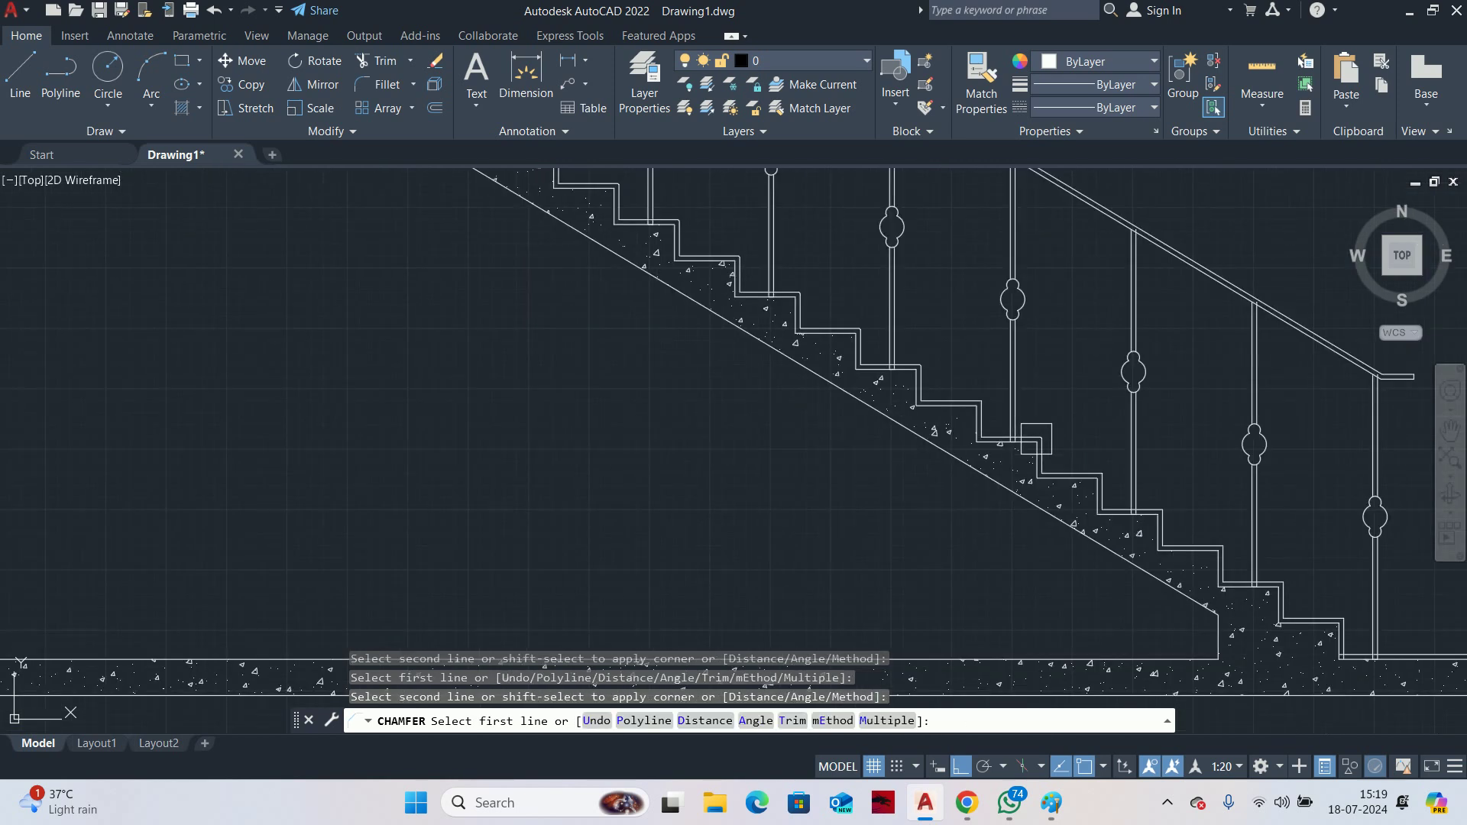
{"action": "middle_click_drag", "start_coordinate": [1036, 439], "coordinate": [982, 437]}
{"action": "scroll", "coordinate": [809, 358], "scroll_direction": "up", "scroll_amount": 6}
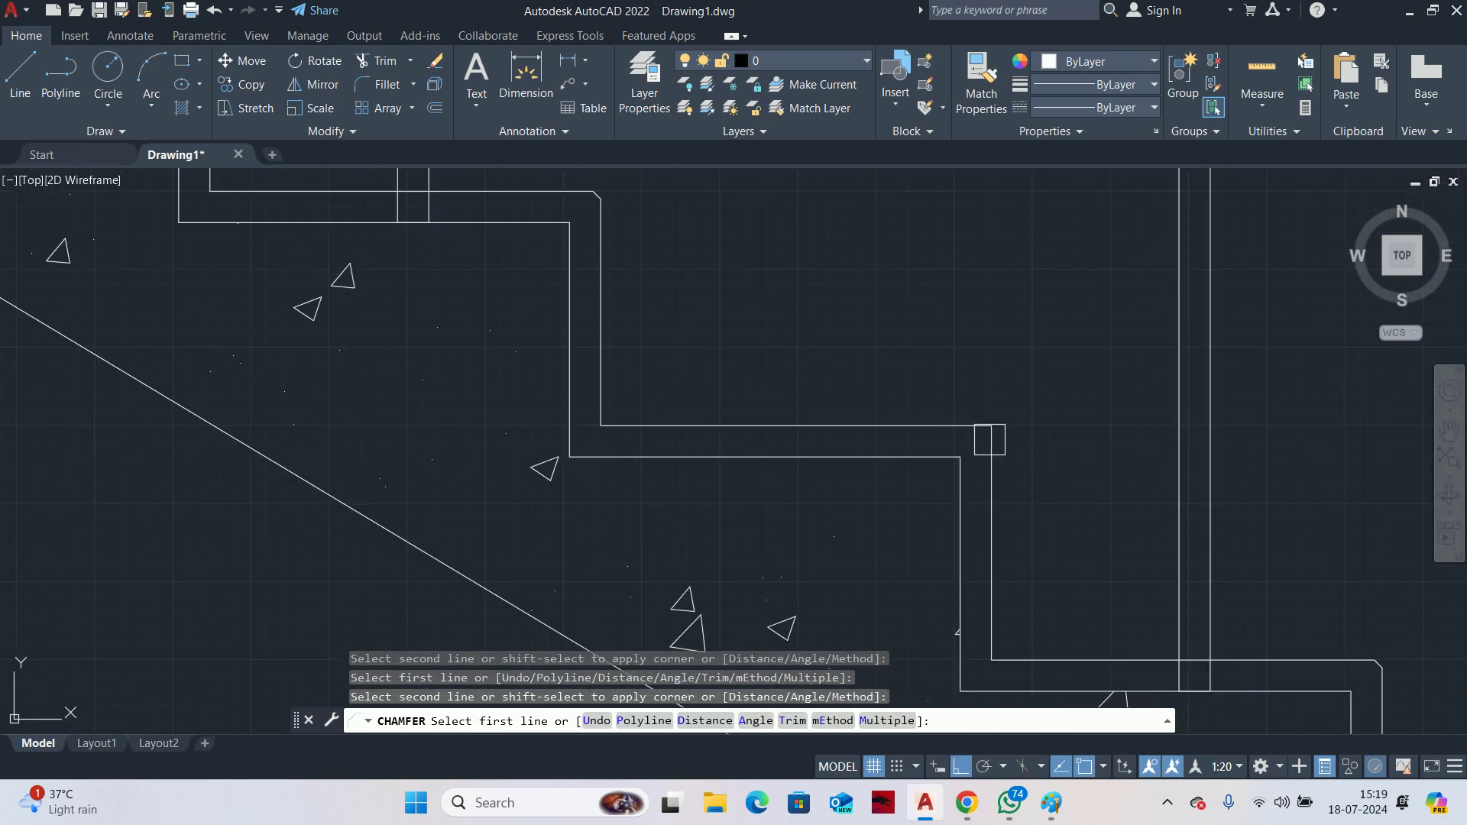
{"action": "left_click", "coordinate": [989, 439]}
{"action": "left_click", "coordinate": [972, 429]}
{"action": "scroll", "coordinate": [933, 400], "scroll_direction": "down", "scroll_amount": 6}
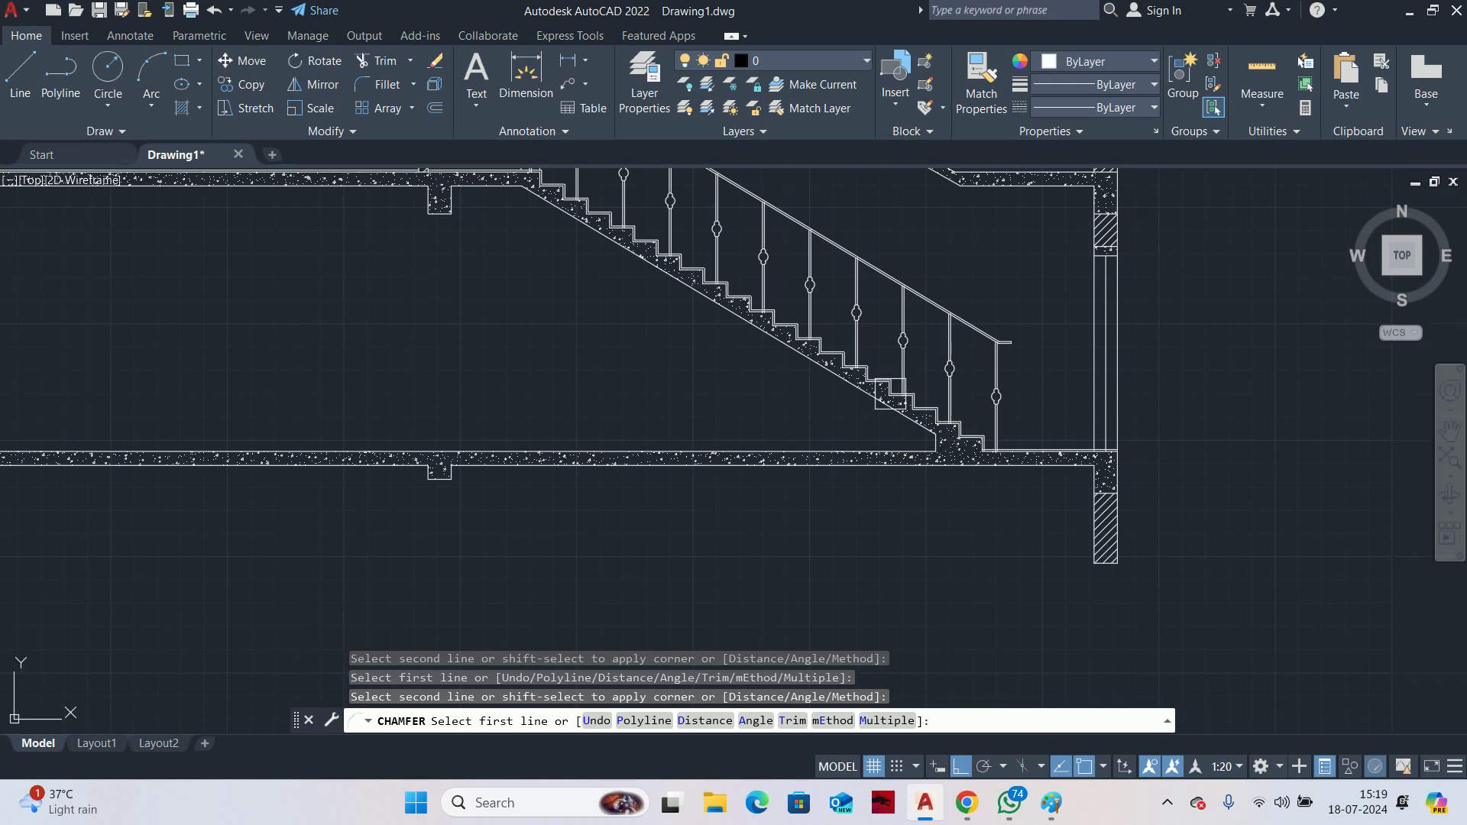
Chamfer the outer finish-line corners of the following three treads down towards the base of the flight by 5 × 5
{"action": "scroll", "coordinate": [891, 394], "scroll_direction": "up", "scroll_amount": 8}
{"action": "middle_click_drag", "start_coordinate": [882, 301], "coordinate": [917, 459]}
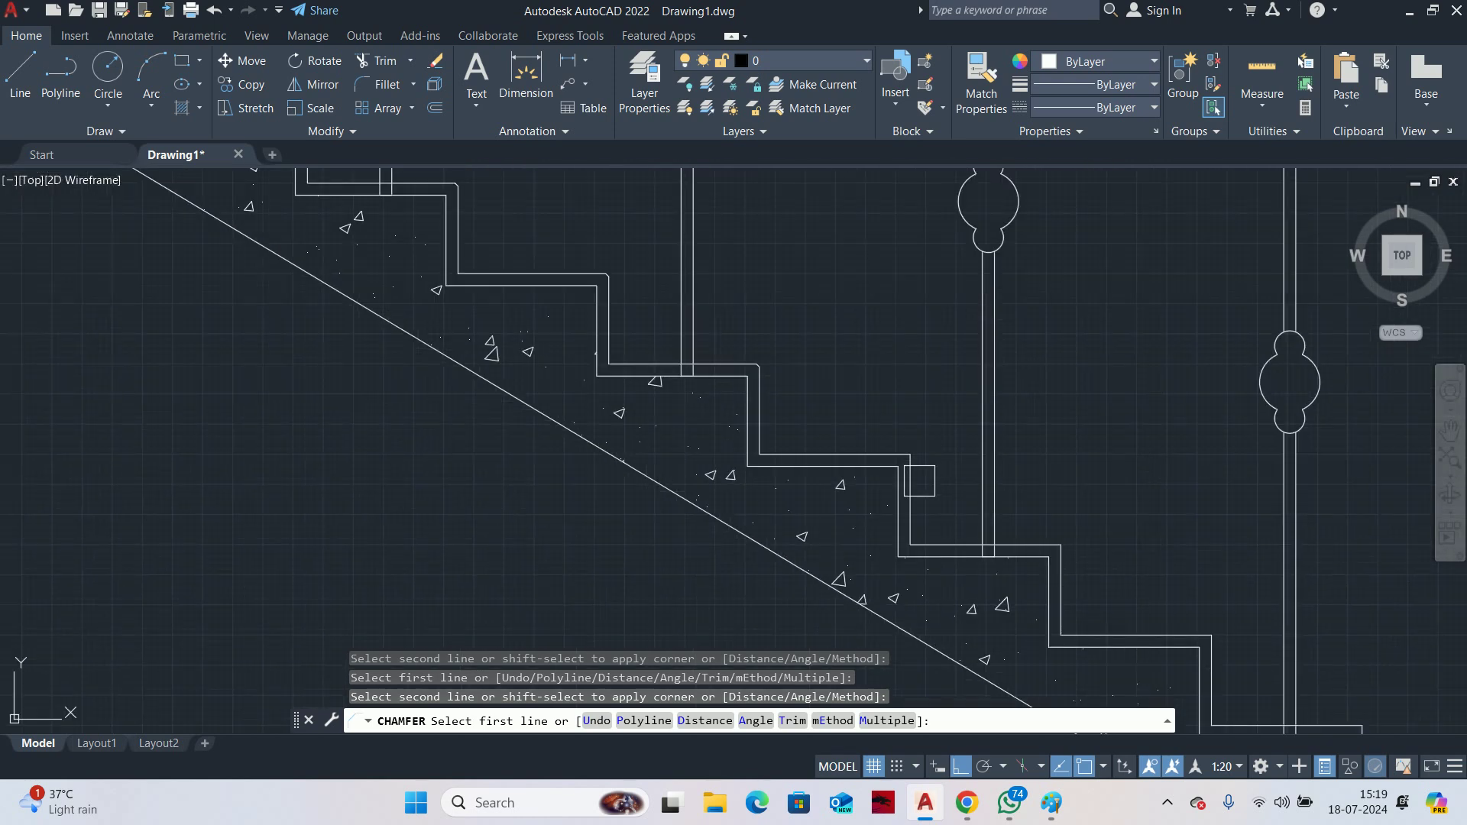
{"action": "left_click", "coordinate": [921, 481]}
{"action": "left_click", "coordinate": [896, 451]}
{"action": "scroll", "coordinate": [983, 530], "scroll_direction": "up", "scroll_amount": 5}
{"action": "left_click", "coordinate": [1134, 537]}
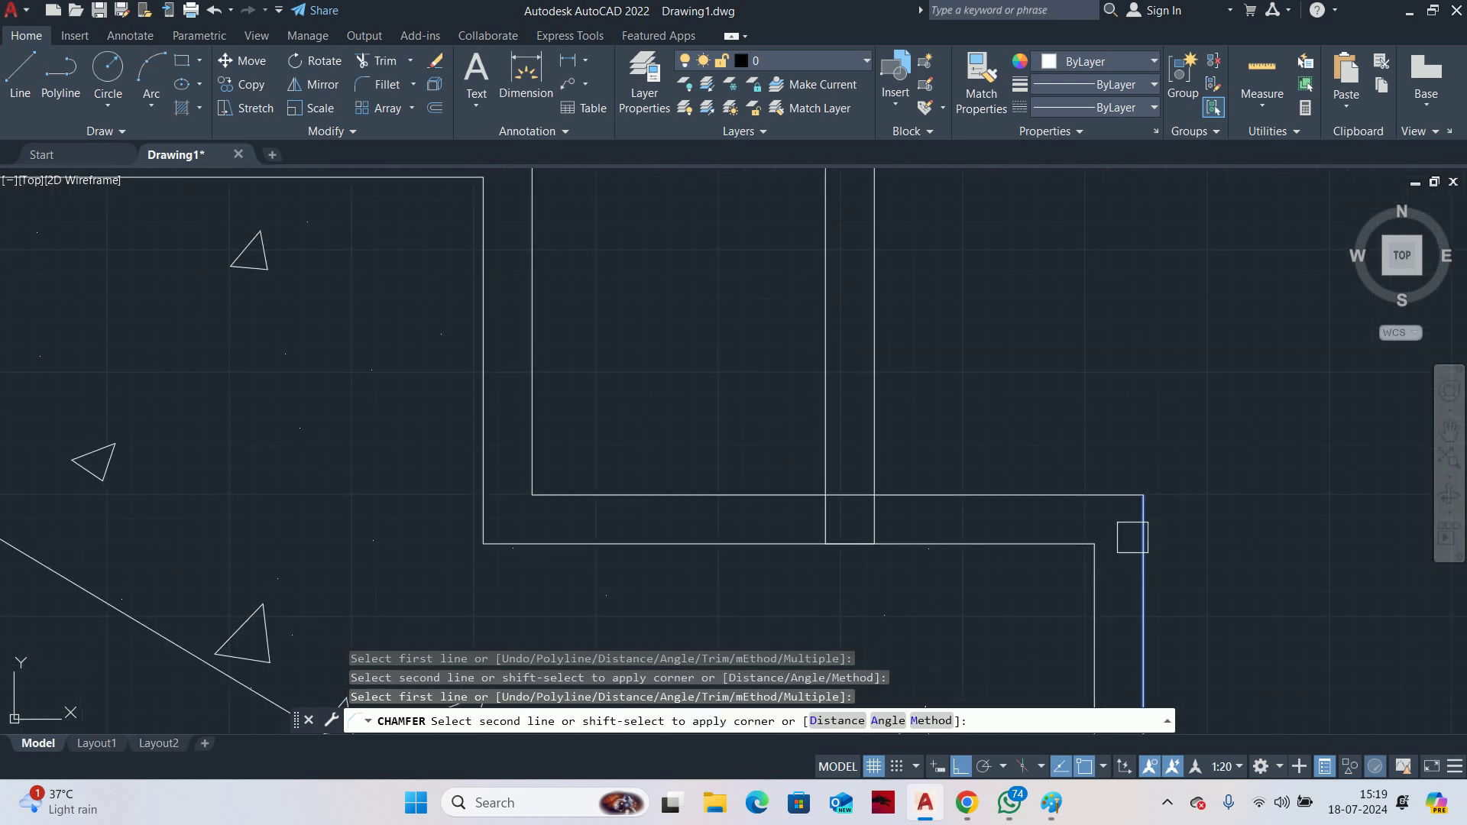
{"action": "left_click", "coordinate": [1094, 494]}
{"action": "scroll", "coordinate": [937, 416], "scroll_direction": "down", "scroll_amount": 3}
{"action": "scroll", "coordinate": [1101, 580], "scroll_direction": "up", "scroll_amount": 3}
{"action": "left_click", "coordinate": [1211, 612]}
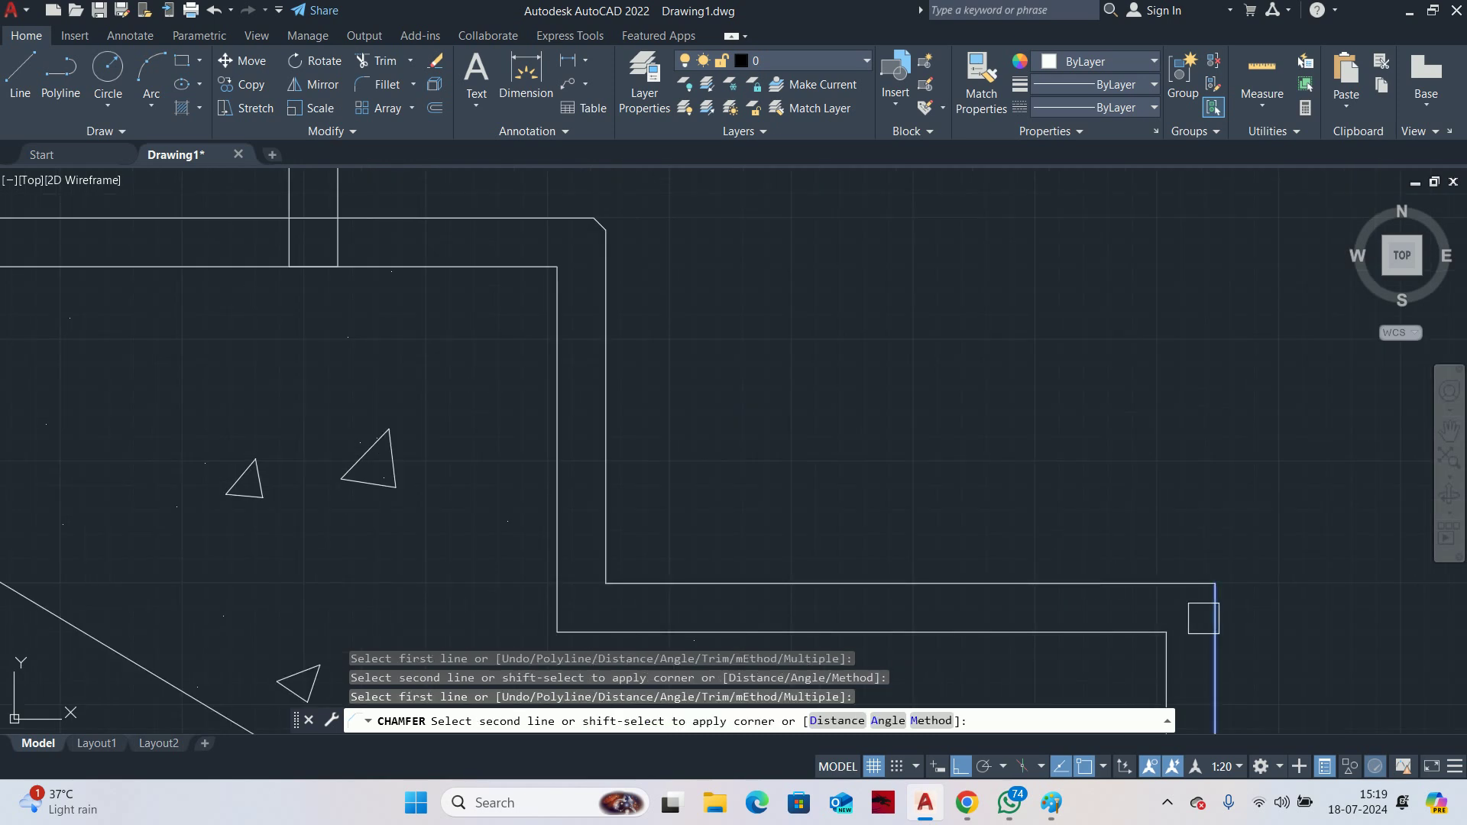
{"action": "left_click", "coordinate": [1144, 581]}
Chamfer the outer finish-line corners of the last two treads above the lower floor and end the Chamfer command
{"action": "scroll", "coordinate": [861, 420], "scroll_direction": "down", "scroll_amount": 4}
{"action": "scroll", "coordinate": [1048, 442], "scroll_direction": "up", "scroll_amount": 2}
{"action": "left_click", "coordinate": [1039, 428]}
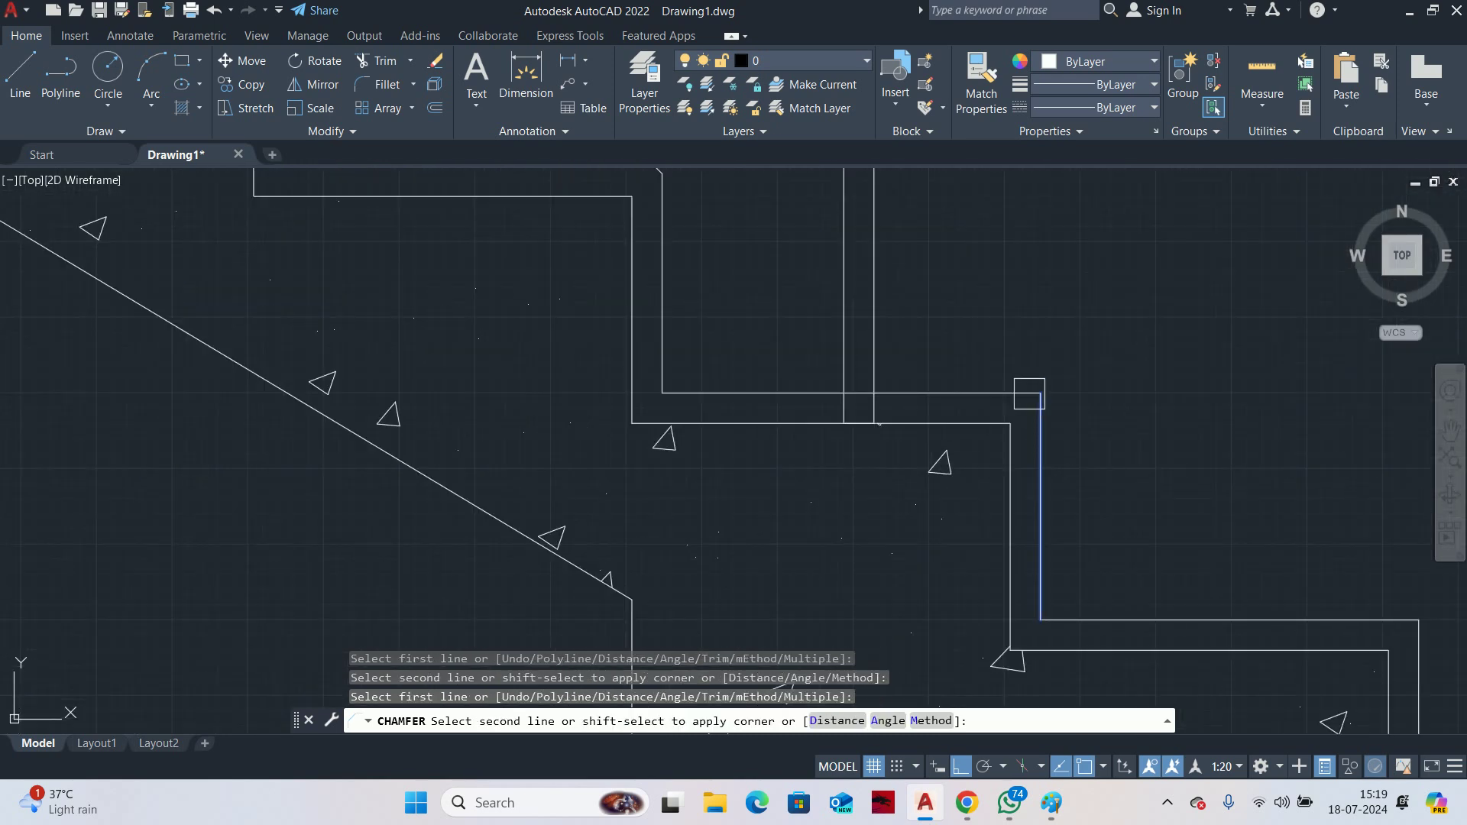
{"action": "left_click", "coordinate": [1026, 423]}
{"action": "scroll", "coordinate": [854, 423], "scroll_direction": "down", "scroll_amount": 2}
{"action": "scroll", "coordinate": [968, 545], "scroll_direction": "up", "scroll_amount": 4}
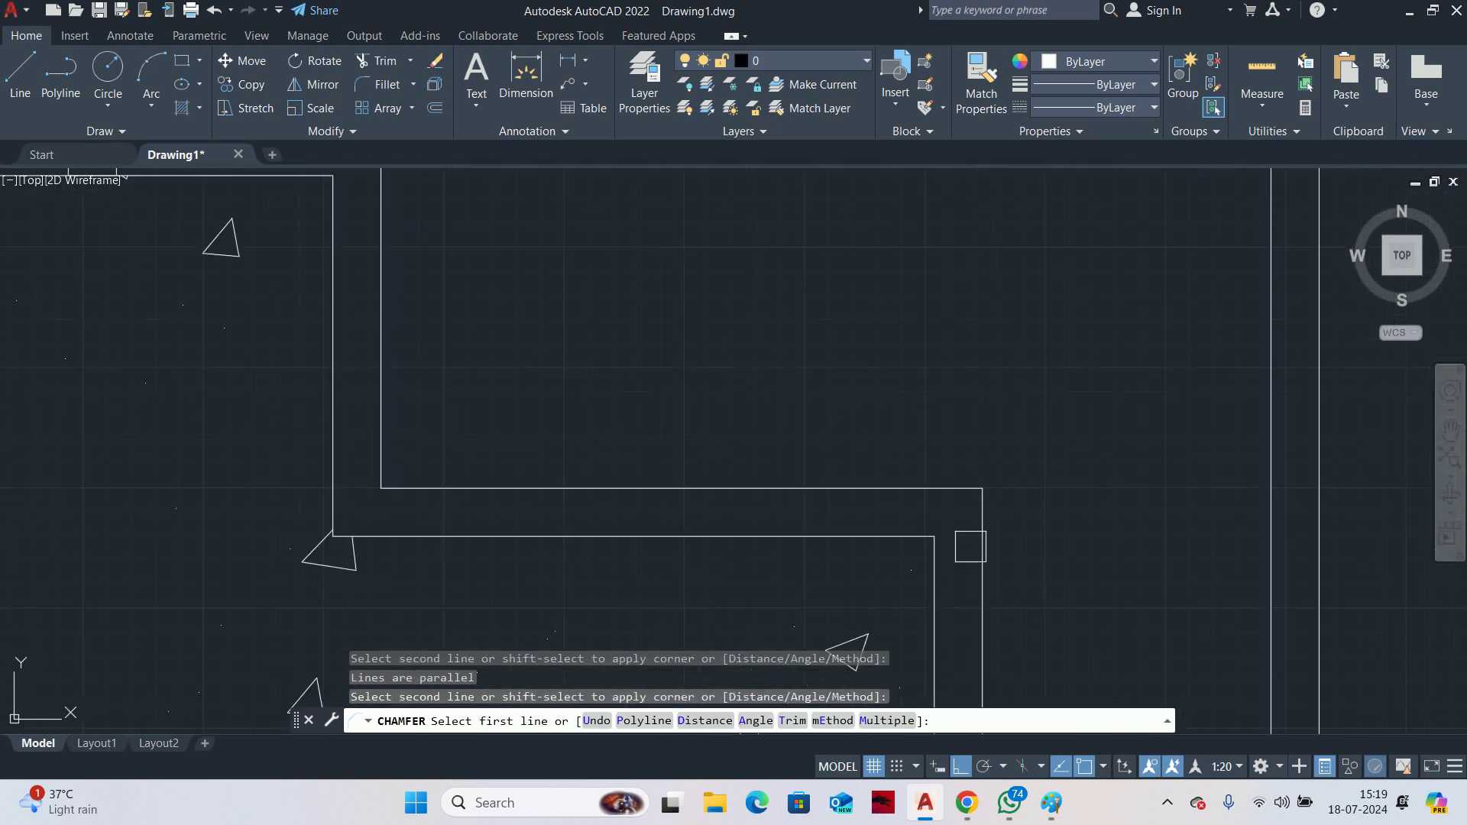
{"action": "scroll", "coordinate": [933, 484], "scroll_direction": "down", "scroll_amount": 3}
{"action": "scroll", "coordinate": [859, 406], "scroll_direction": "up", "scroll_amount": 1}
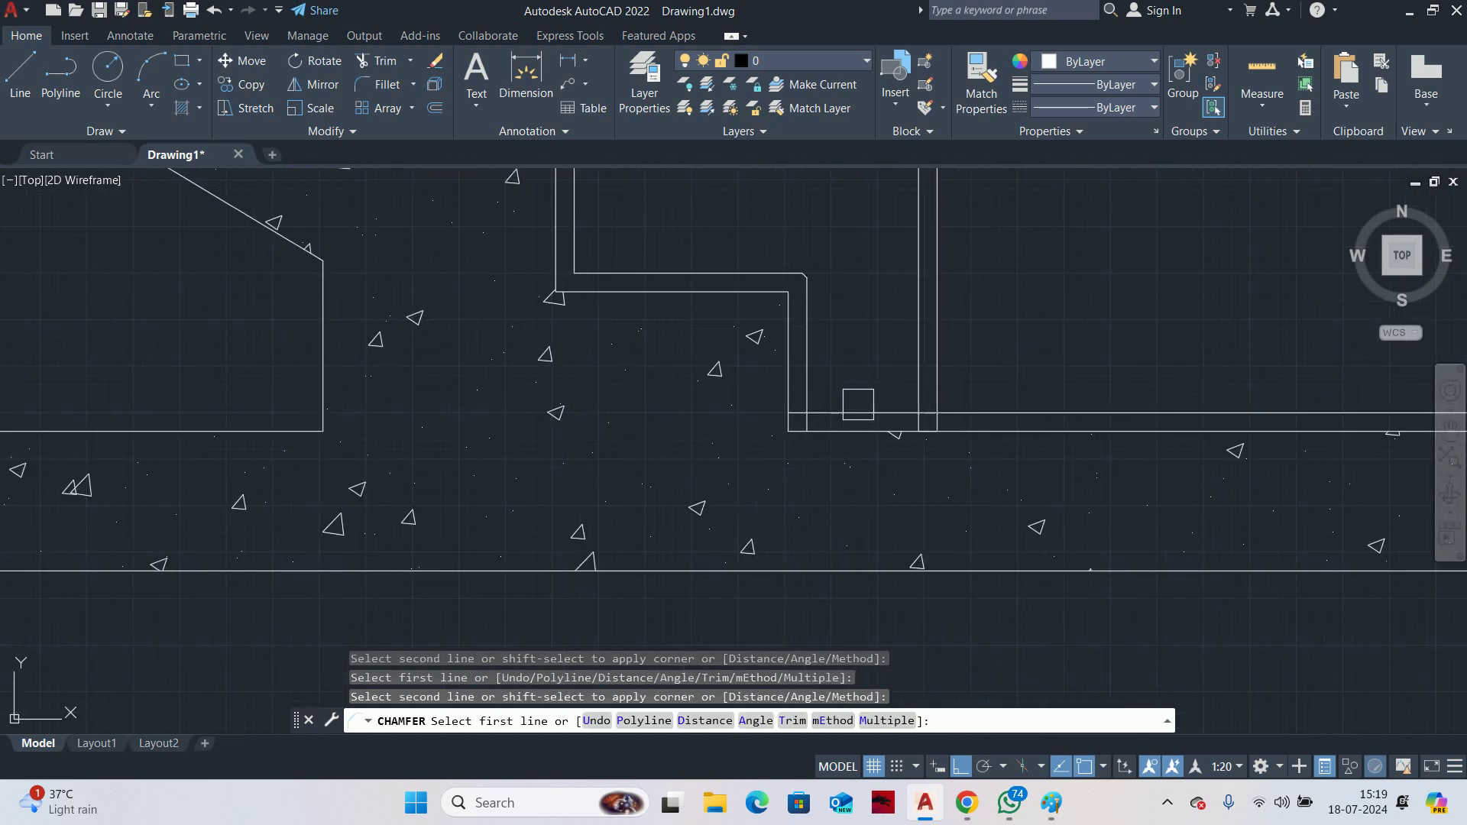
{"action": "scroll", "coordinate": [809, 395], "scroll_direction": "up", "scroll_amount": 4}
{"action": "key", "text": "Escape"}
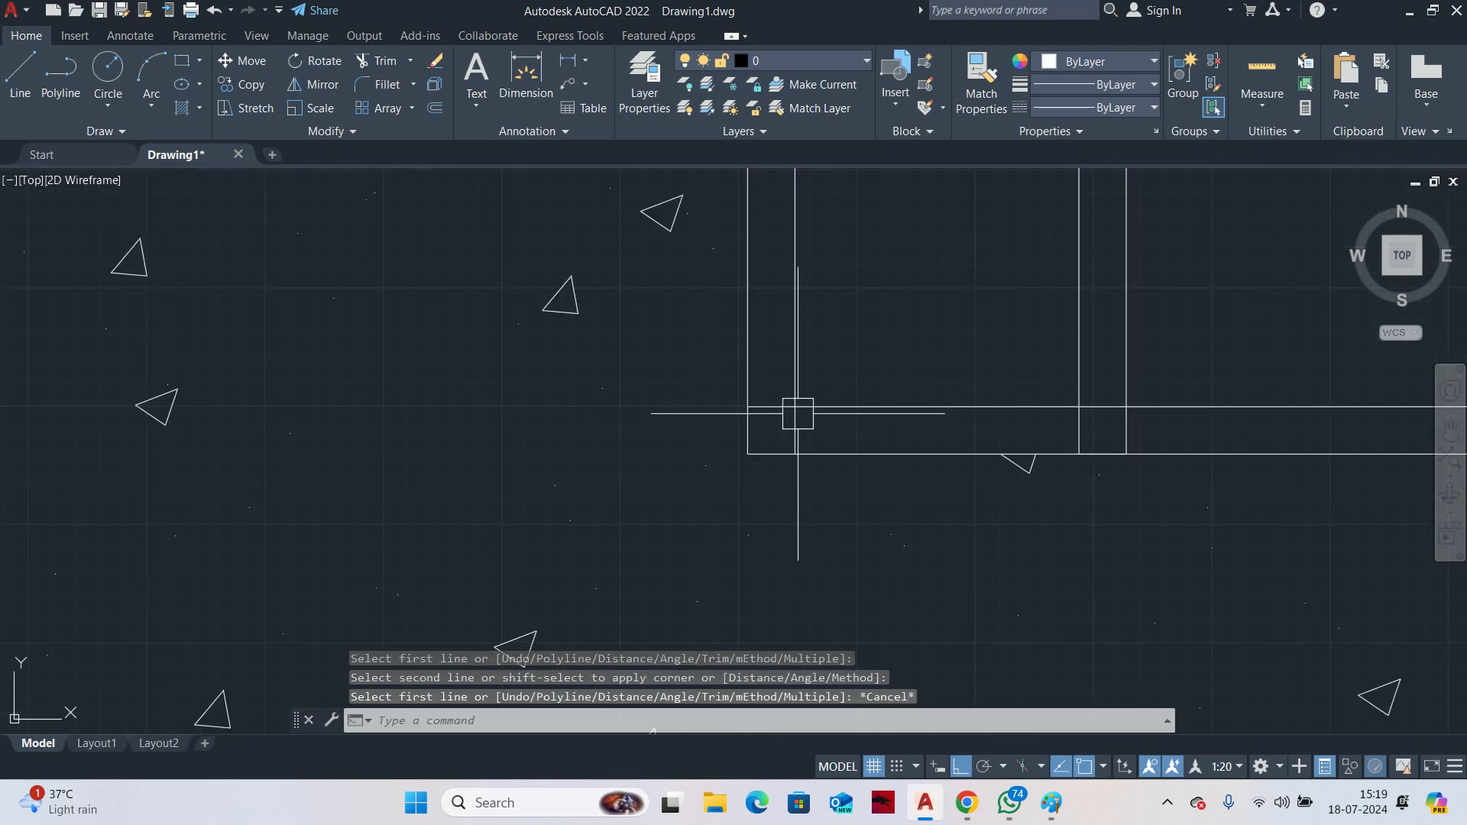
{"action": "key", "text": "Escape"}
{"action": "key", "text": "Escape"}
Trim the overlapping finish lines at the foot of the bottom riser and the window lines below the floor finish line
{"action": "type", "text": "TR"}
{"action": "key", "text": "Return"}
{"action": "scroll", "coordinate": [800, 437], "scroll_direction": "up", "scroll_amount": 4}
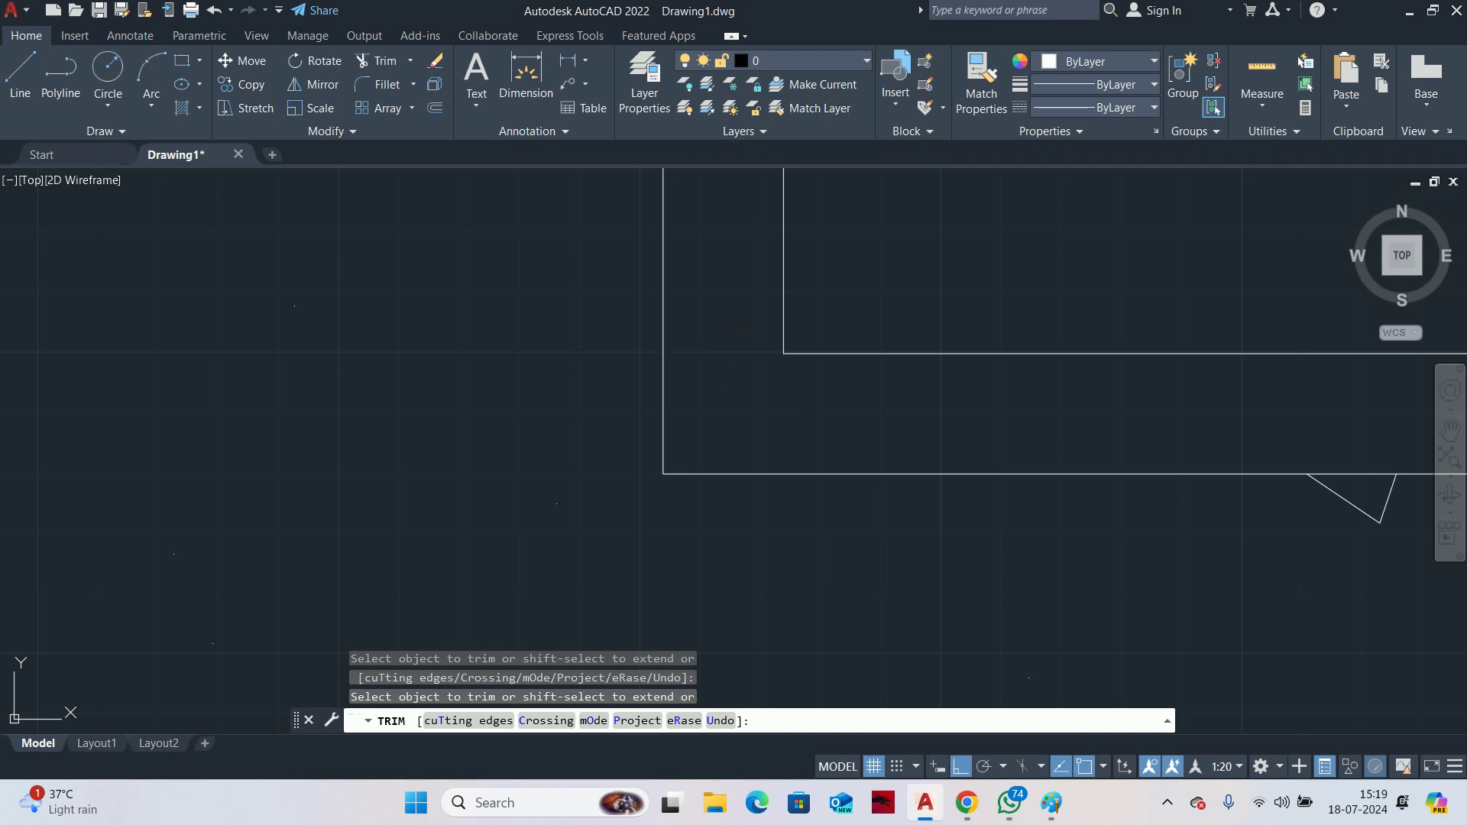
{"action": "scroll", "coordinate": [734, 359], "scroll_direction": "down", "scroll_amount": 3}
{"action": "left_click", "coordinate": [771, 405]}
{"action": "scroll", "coordinate": [1207, 375], "scroll_direction": "up", "scroll_amount": 6}
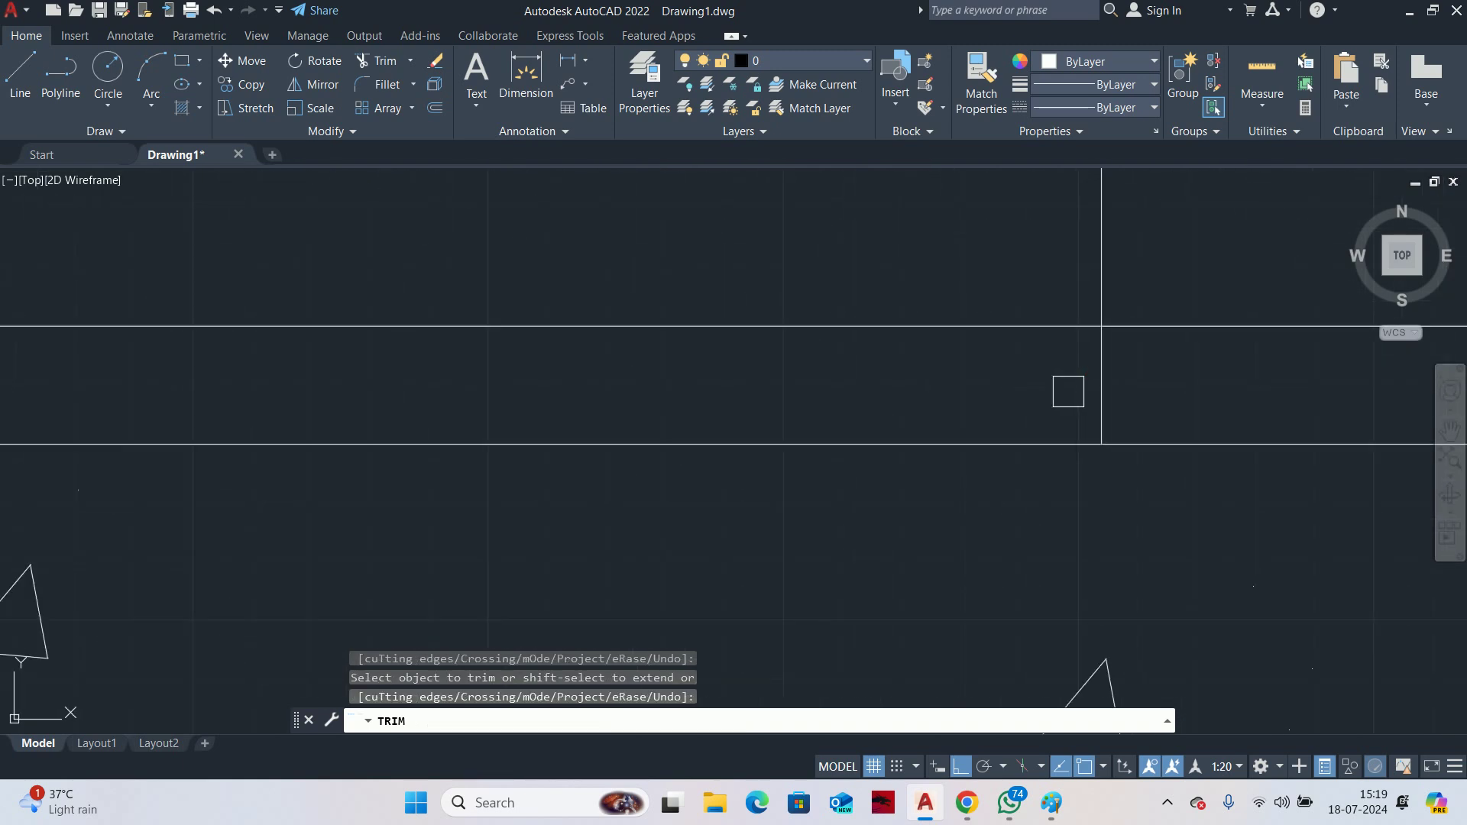
{"action": "left_click", "coordinate": [1104, 393]}
{"action": "scroll", "coordinate": [1103, 396], "scroll_direction": "down", "scroll_amount": 5}
{"action": "scroll", "coordinate": [1165, 397], "scroll_direction": "up", "scroll_amount": 5}
{"action": "left_click", "coordinate": [1212, 377]}
{"action": "scroll", "coordinate": [1135, 392], "scroll_direction": "down", "scroll_amount": 5}
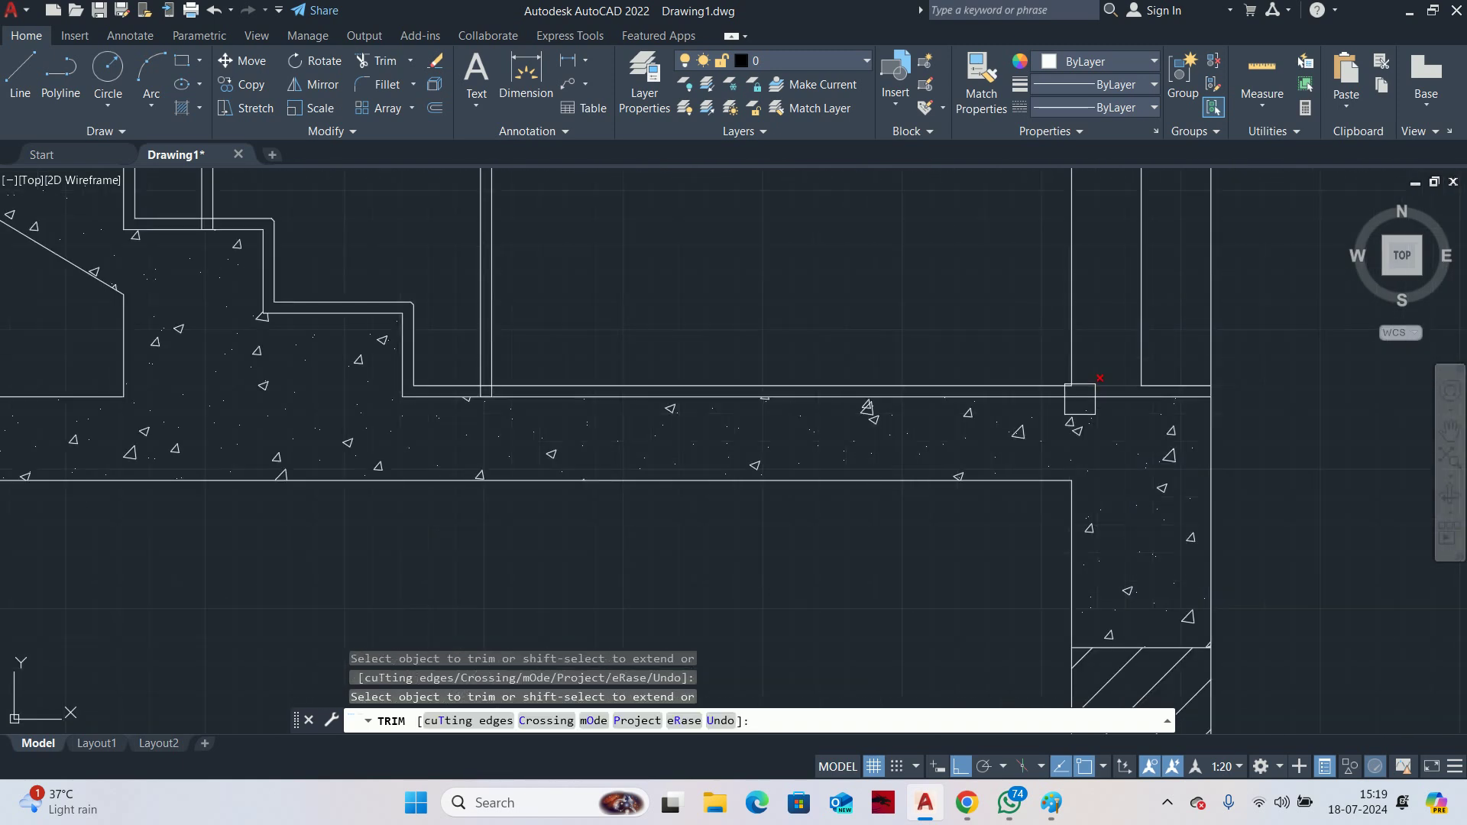
{"action": "scroll", "coordinate": [994, 390], "scroll_direction": "down", "scroll_amount": 5}
{"action": "middle_click_drag", "start_coordinate": [927, 353], "coordinate": [1040, 464]}
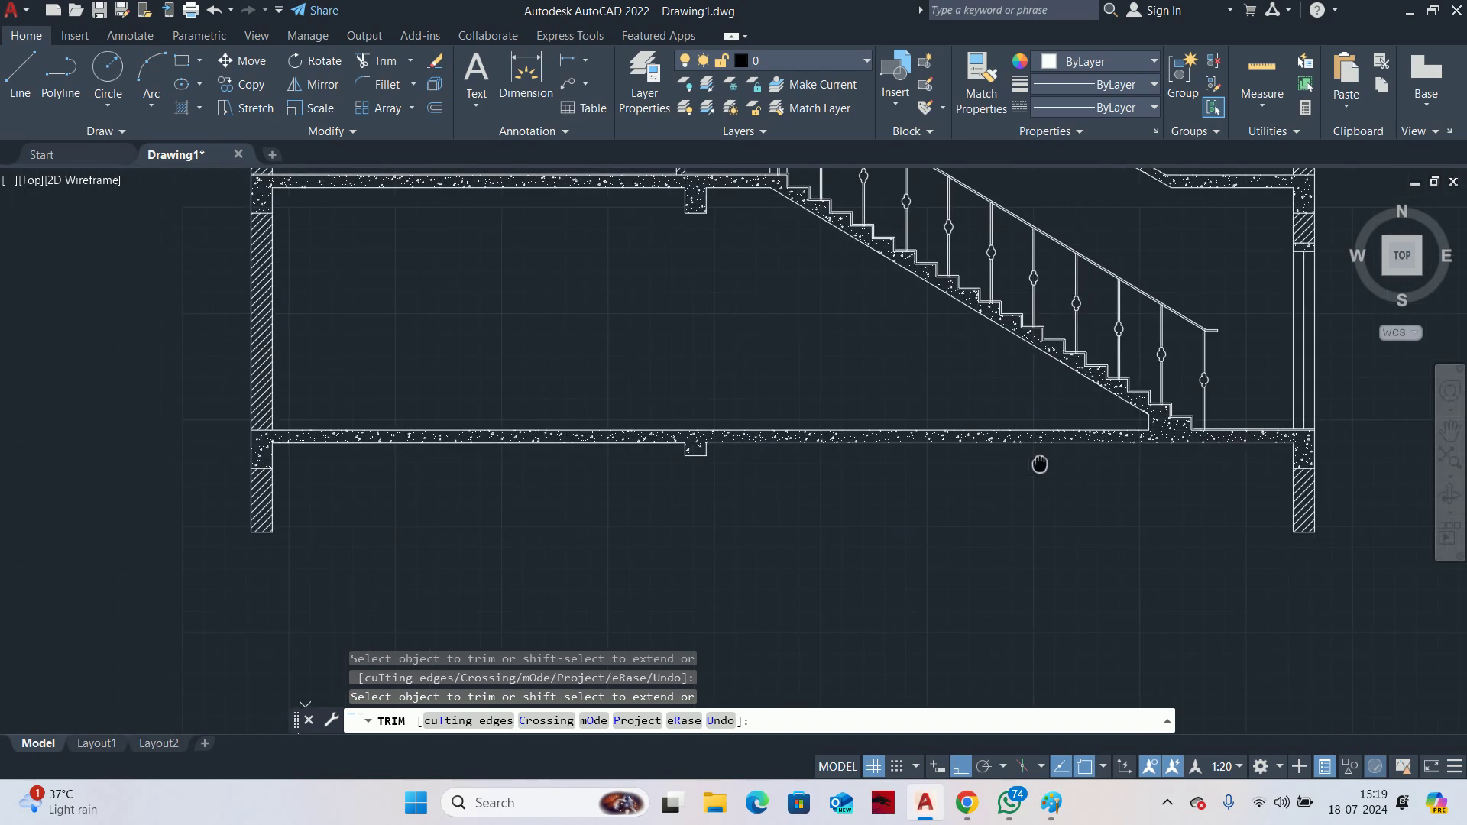
{"action": "key", "text": "Escape"}
Offset the top line of the lower floor slab under the stairs 20 upward as its finish line
{"action": "type", "text": "o"}
{"action": "key", "text": "Return"}
{"action": "type", "text": "2"}
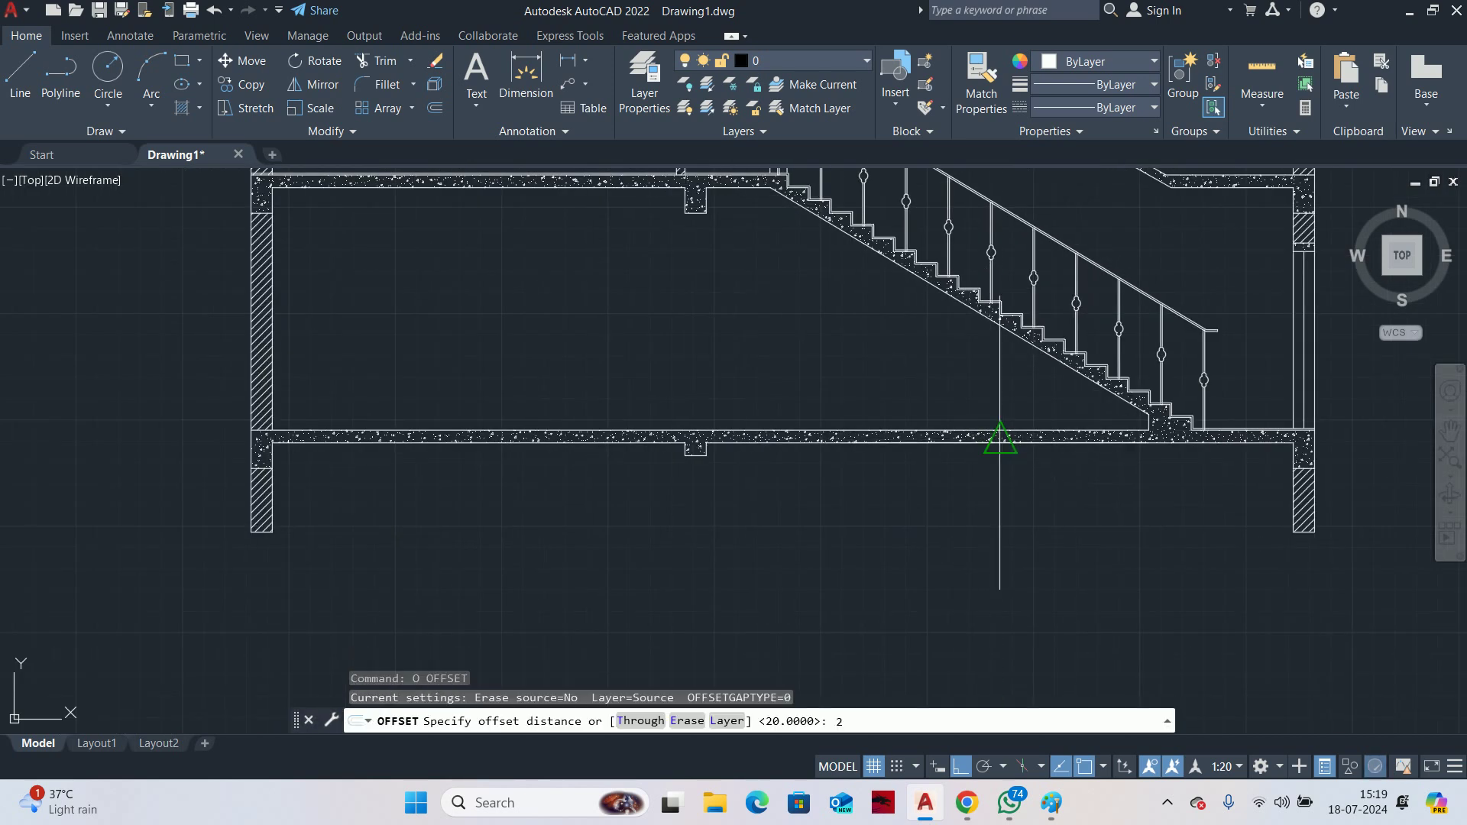
{"action": "type", "text": "0"}
{"action": "key", "text": "Return"}
{"action": "scroll", "coordinate": [1047, 405], "scroll_direction": "up", "scroll_amount": 5}
{"action": "left_click", "coordinate": [1007, 510]}
{"action": "left_click", "coordinate": [952, 420]}
{"action": "key", "text": "Return"}
{"action": "scroll", "coordinate": [933, 414], "scroll_direction": "down", "scroll_amount": 4}
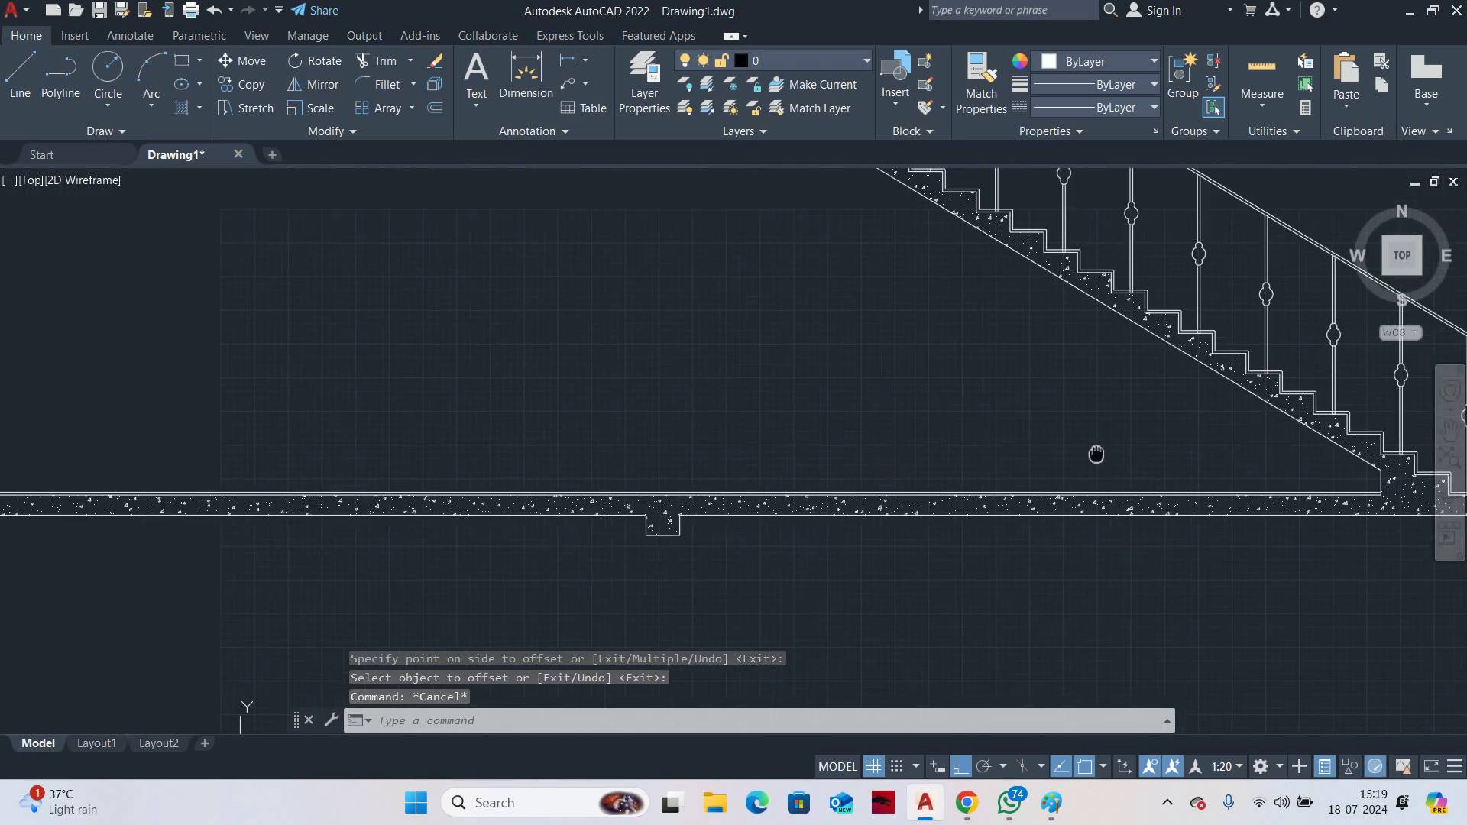
{"action": "key", "text": "Escape"}
{"action": "key", "text": "Escape"}
Trim the new floor finish line where it runs through the hatched outer wall at the far end from the stairs
{"action": "scroll", "coordinate": [1025, 446], "scroll_direction": "down", "scroll_amount": 4}
{"action": "scroll", "coordinate": [633, 473], "scroll_direction": "up", "scroll_amount": 10}
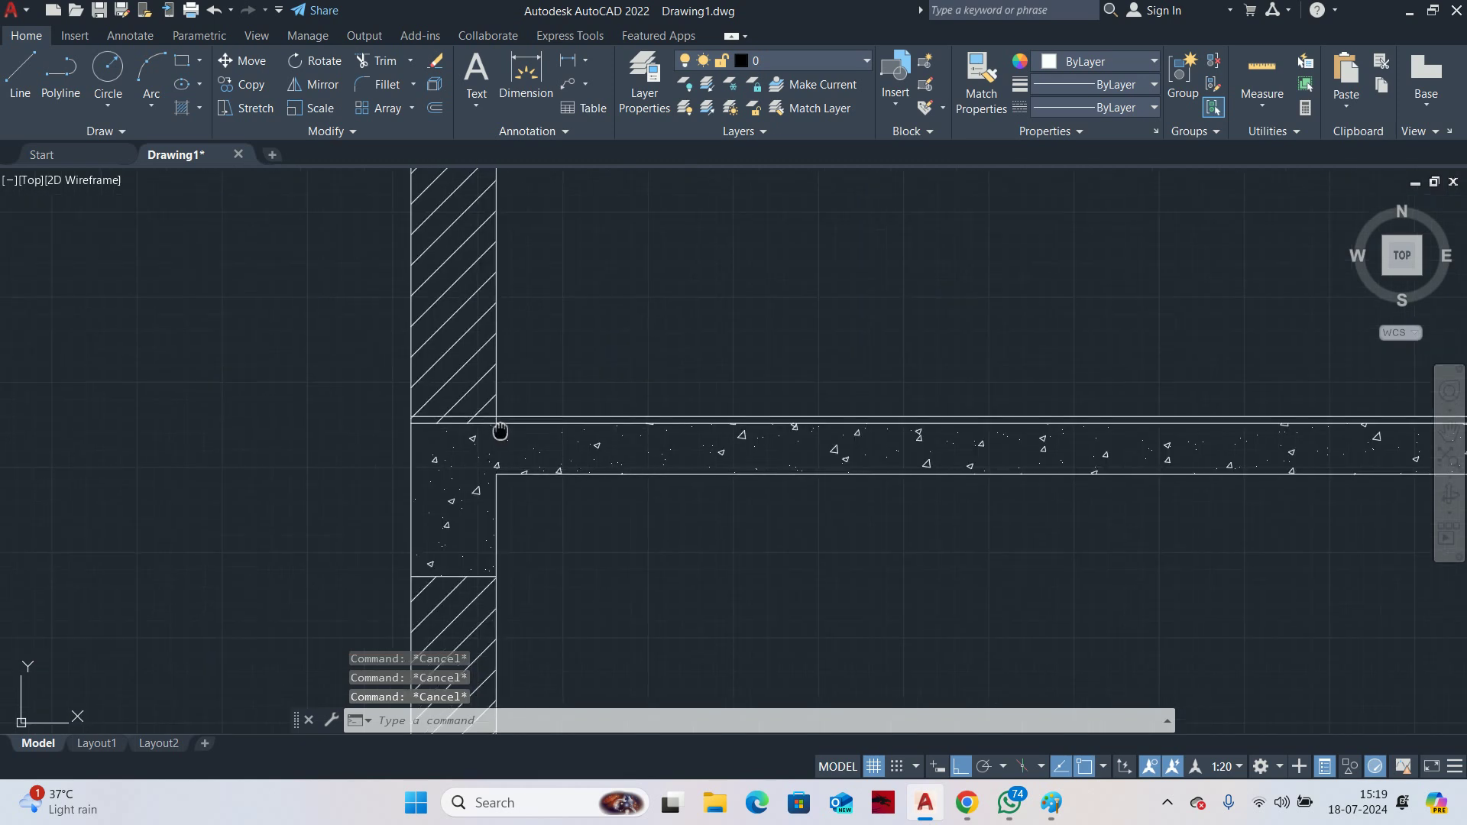
{"action": "type", "text": "tr"}
{"action": "key", "text": "Return"}
{"action": "key", "text": "Escape"}
{"action": "key", "text": "Escape"}
{"action": "scroll", "coordinate": [616, 387], "scroll_direction": "down", "scroll_amount": 8}
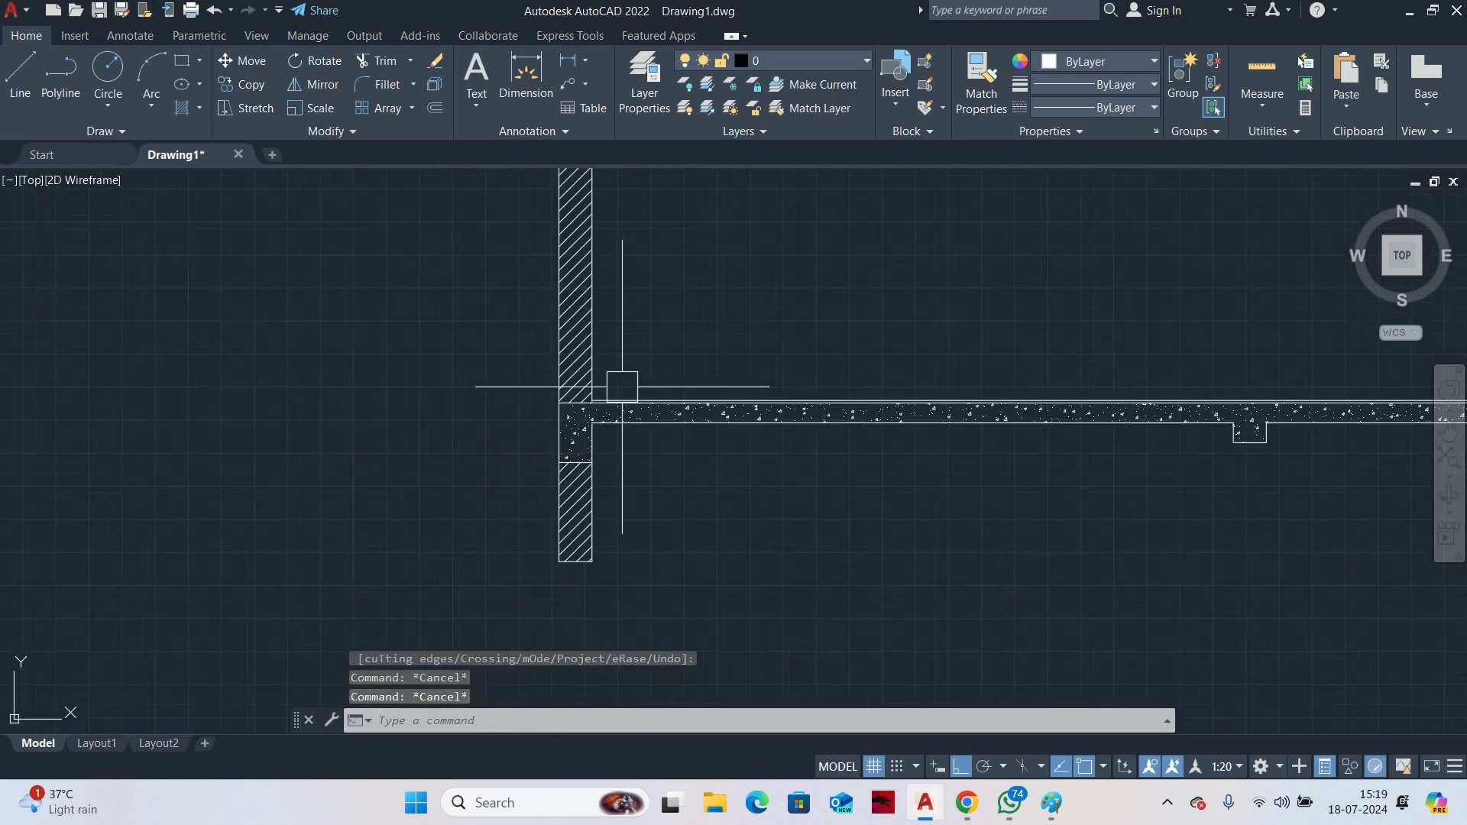
{"action": "key", "text": "Escape"}
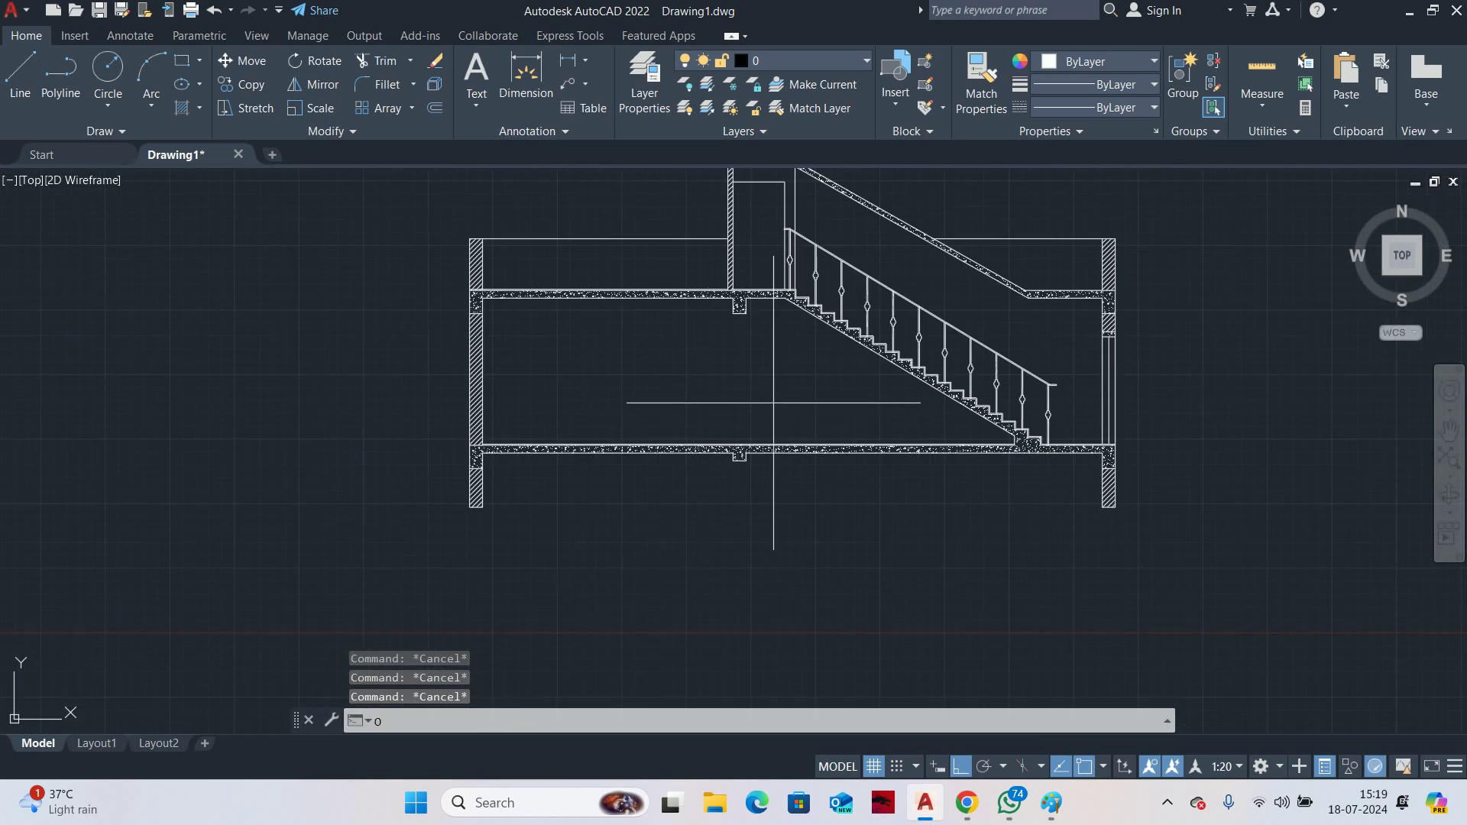
Offset the lower floor finish lines on both sides of the staircase base 100 upward
{"action": "key", "text": "Return"}
{"action": "type", "text": "100"}
{"action": "key", "text": "Return"}
{"action": "scroll", "coordinate": [791, 441], "scroll_direction": "up", "scroll_amount": 9}
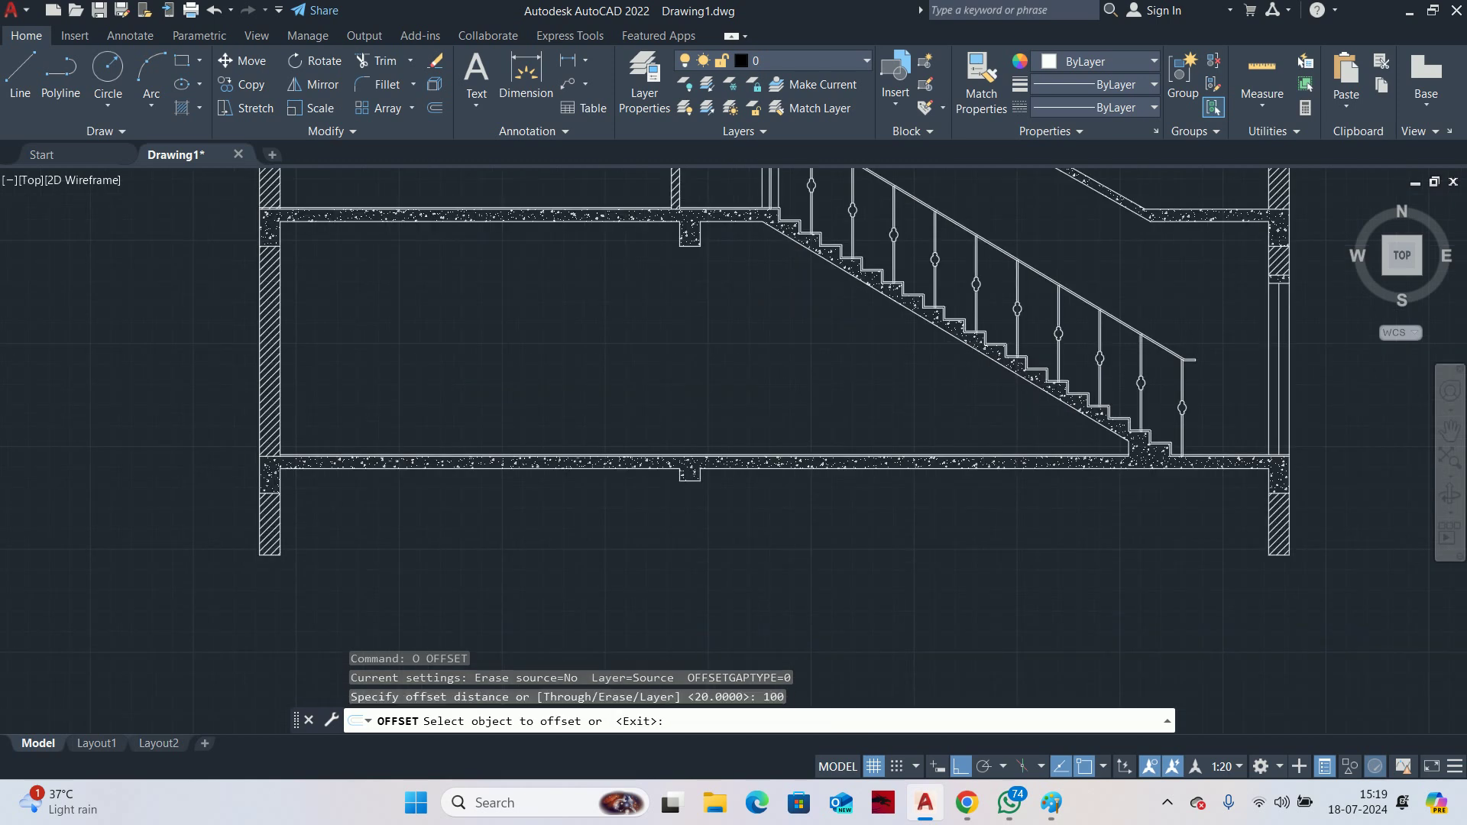
{"action": "left_click", "coordinate": [1022, 480]}
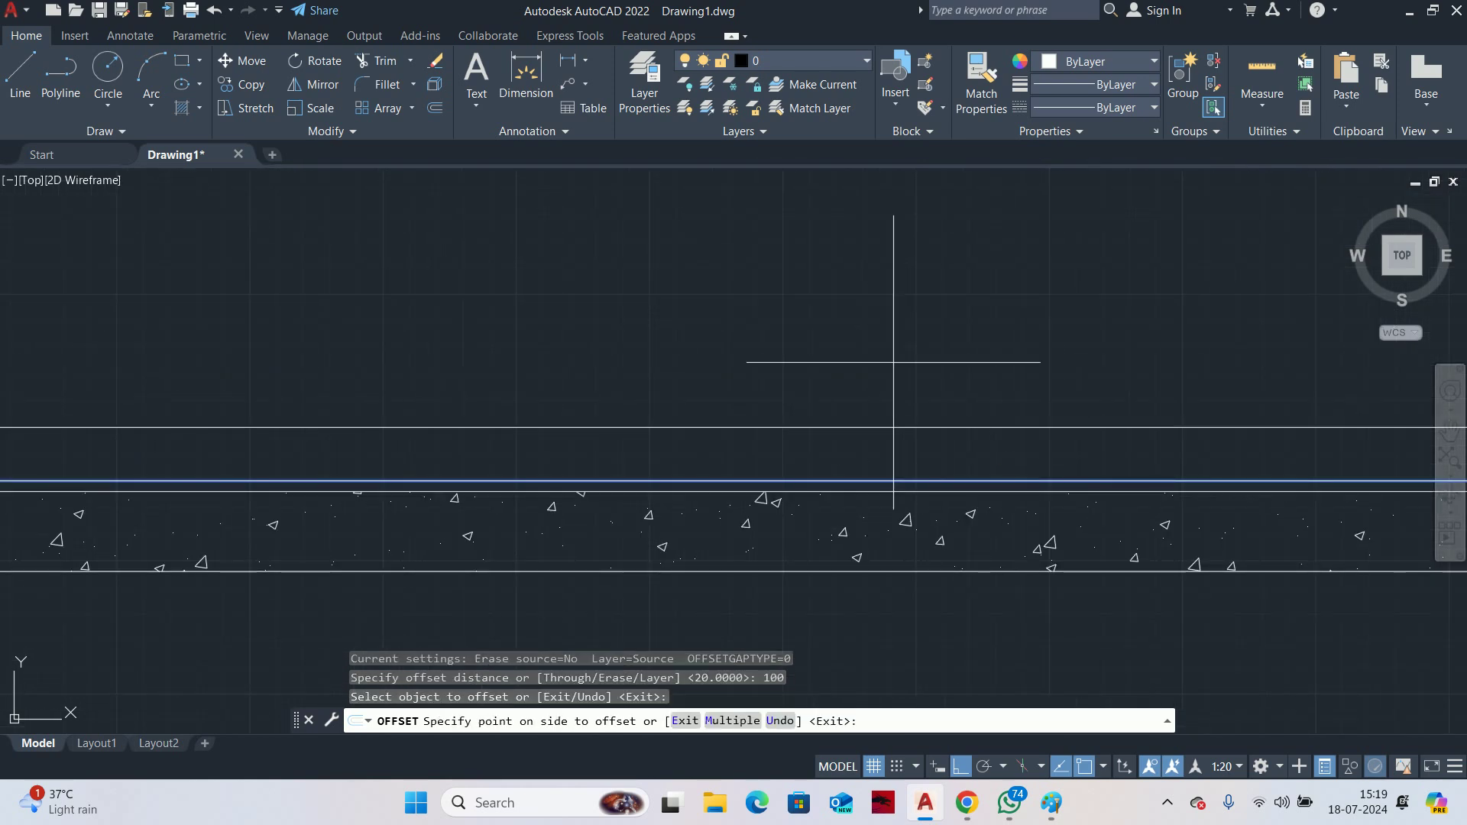
{"action": "left_click", "coordinate": [935, 369]}
{"action": "scroll", "coordinate": [829, 410], "scroll_direction": "down", "scroll_amount": 5}
{"action": "scroll", "coordinate": [692, 428], "scroll_direction": "up", "scroll_amount": 6}
{"action": "left_click", "coordinate": [688, 435]}
{"action": "left_click", "coordinate": [652, 399]}
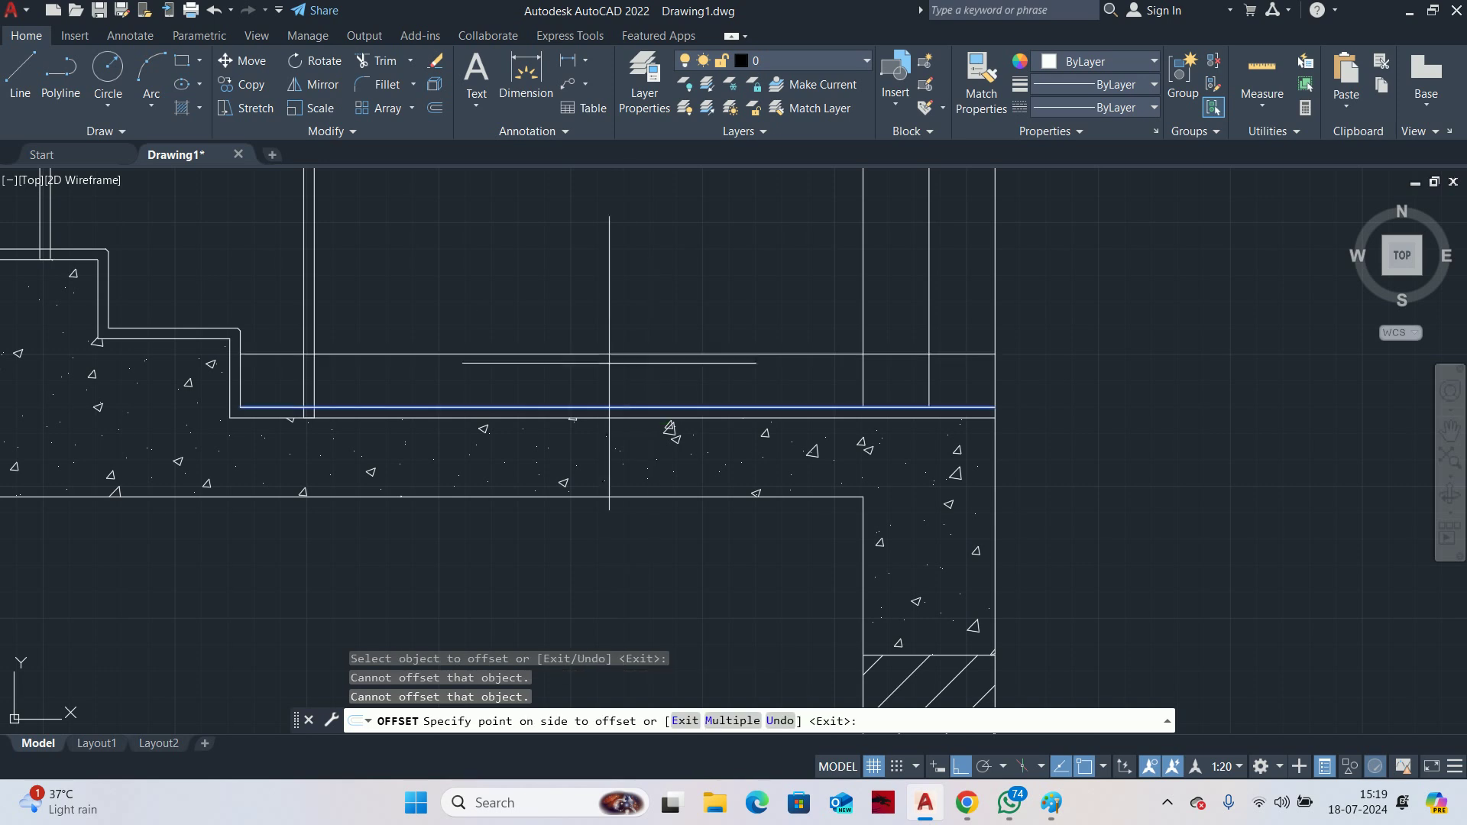
{"action": "left_click", "coordinate": [609, 362]}
{"action": "middle_click_drag", "start_coordinate": [451, 381], "coordinate": [1079, 437]}
{"action": "key", "text": "Escape"}
{"action": "key", "text": "Escape"}
{"action": "key", "text": "Escape"}
Offset the stair finish polyline 100 outward, above the treads
{"action": "scroll", "coordinate": [845, 396], "scroll_direction": "down", "scroll_amount": 2}
{"action": "middle_click_drag", "start_coordinate": [844, 398], "coordinate": [874, 487]}
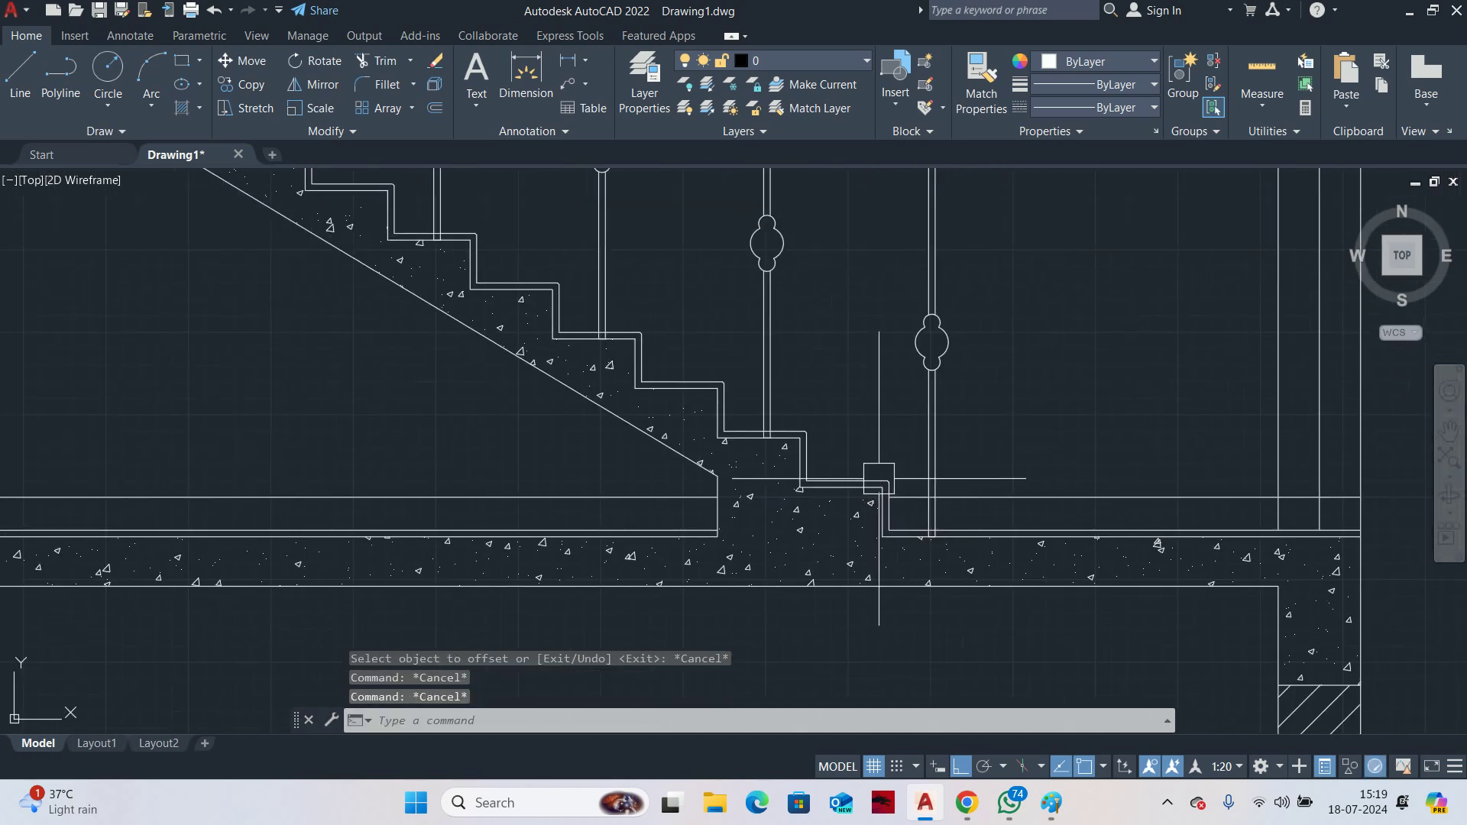
{"action": "type", "text": "o"}
{"action": "key", "text": "Return"}
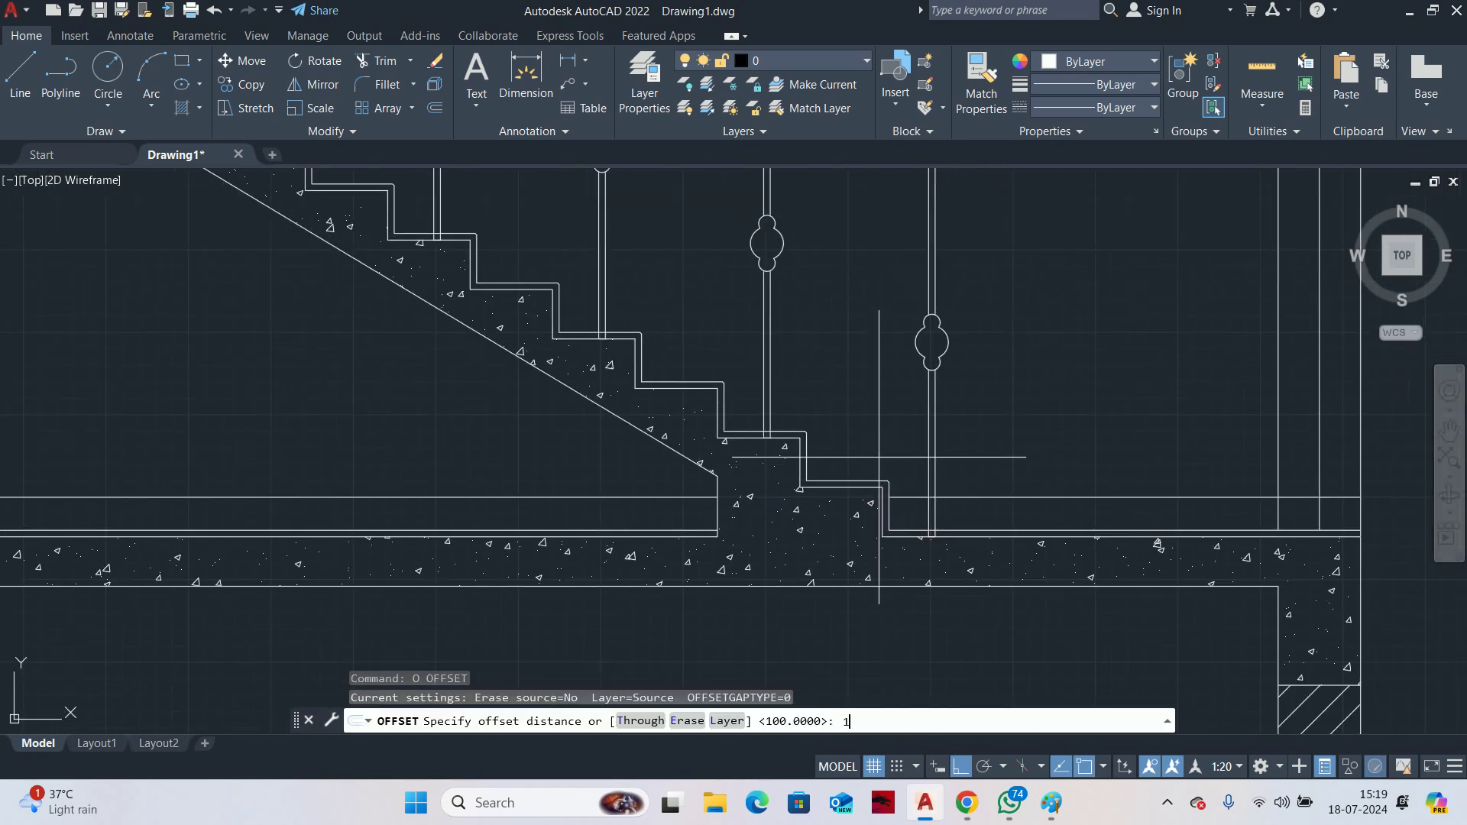
{"action": "type", "text": "100"}
{"action": "key", "text": "Return"}
{"action": "scroll", "coordinate": [889, 482], "scroll_direction": "up", "scroll_amount": 3}
{"action": "left_click", "coordinate": [893, 489]}
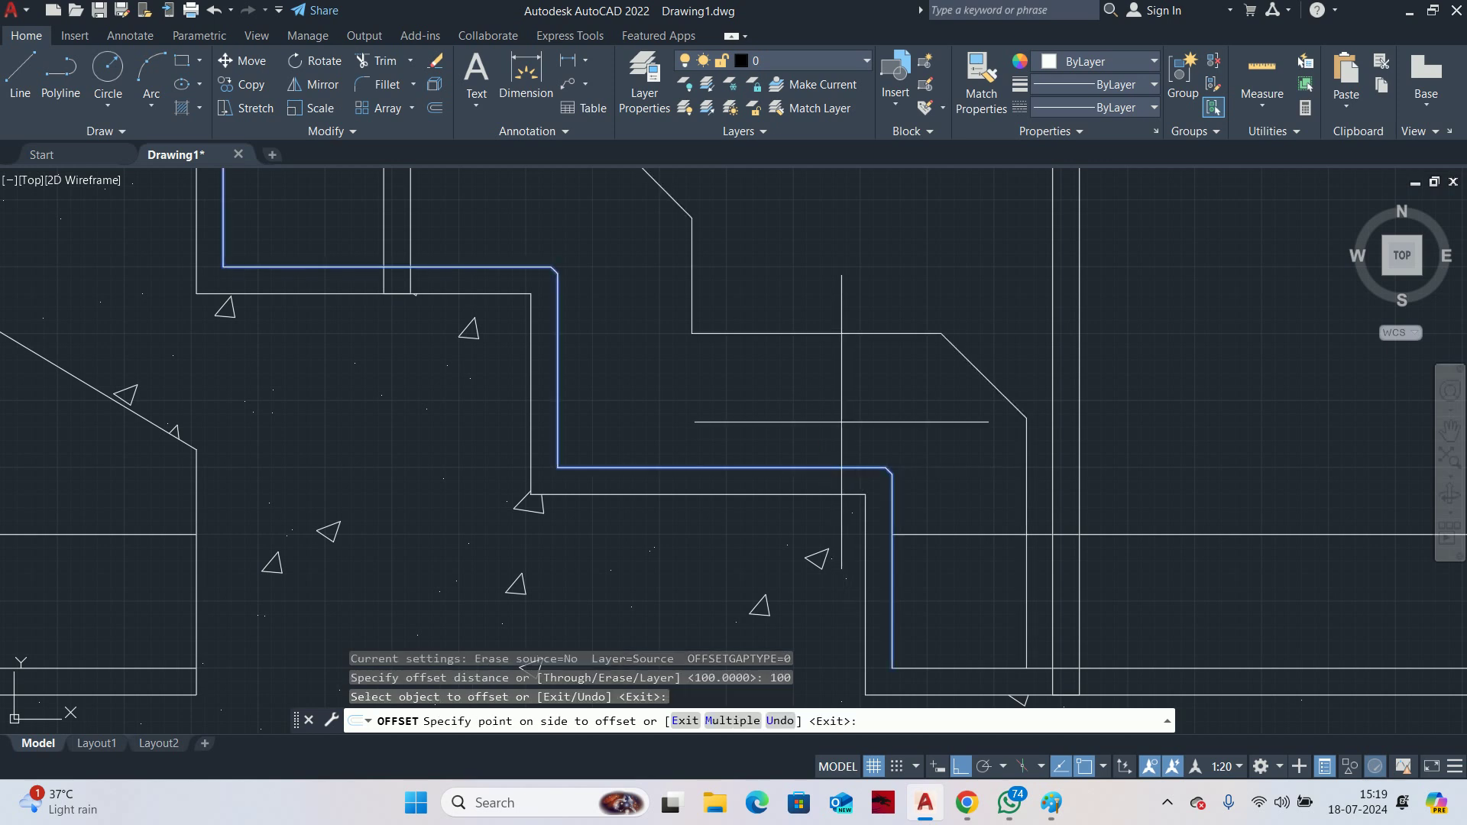
{"action": "scroll", "coordinate": [879, 420], "scroll_direction": "up", "scroll_amount": 1}
{"action": "left_click", "coordinate": [893, 418]}
{"action": "scroll", "coordinate": [917, 489], "scroll_direction": "down", "scroll_amount": 3}
{"action": "key", "text": "Escape"}
{"action": "key", "text": "Escape"}
{"action": "key", "text": "Escape"}
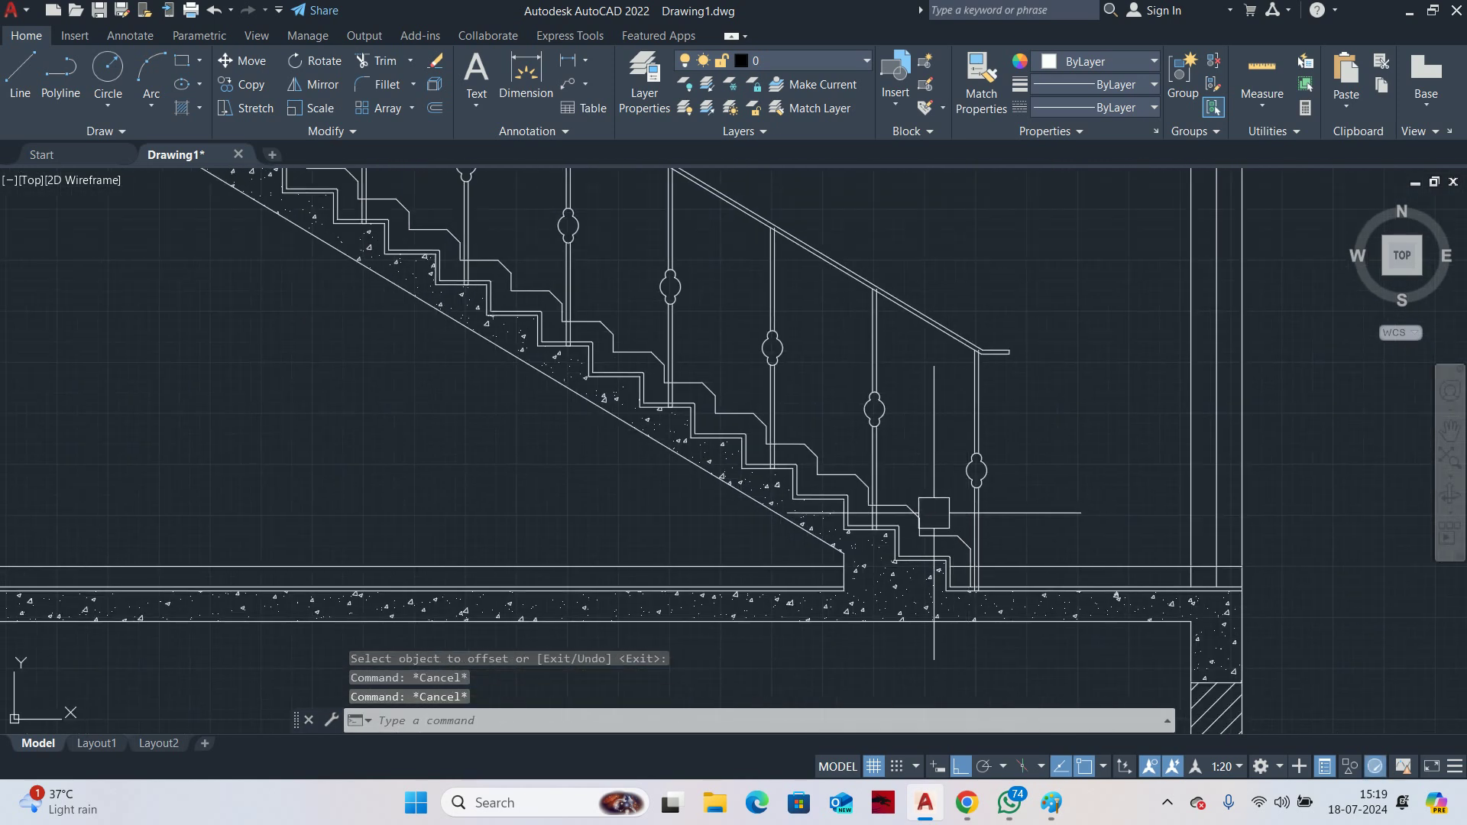
Try to square all corners of the offset stair polyline at once with a radius 0 fillet and the Polyline option
{"action": "type", "text": "F"}
{"action": "key", "text": "Return"}
{"action": "type", "text": "R"}
{"action": "key", "text": "Return"}
{"action": "type", "text": "0"}
{"action": "key", "text": "Return"}
{"action": "scroll", "coordinate": [919, 517], "scroll_direction": "up", "scroll_amount": 4}
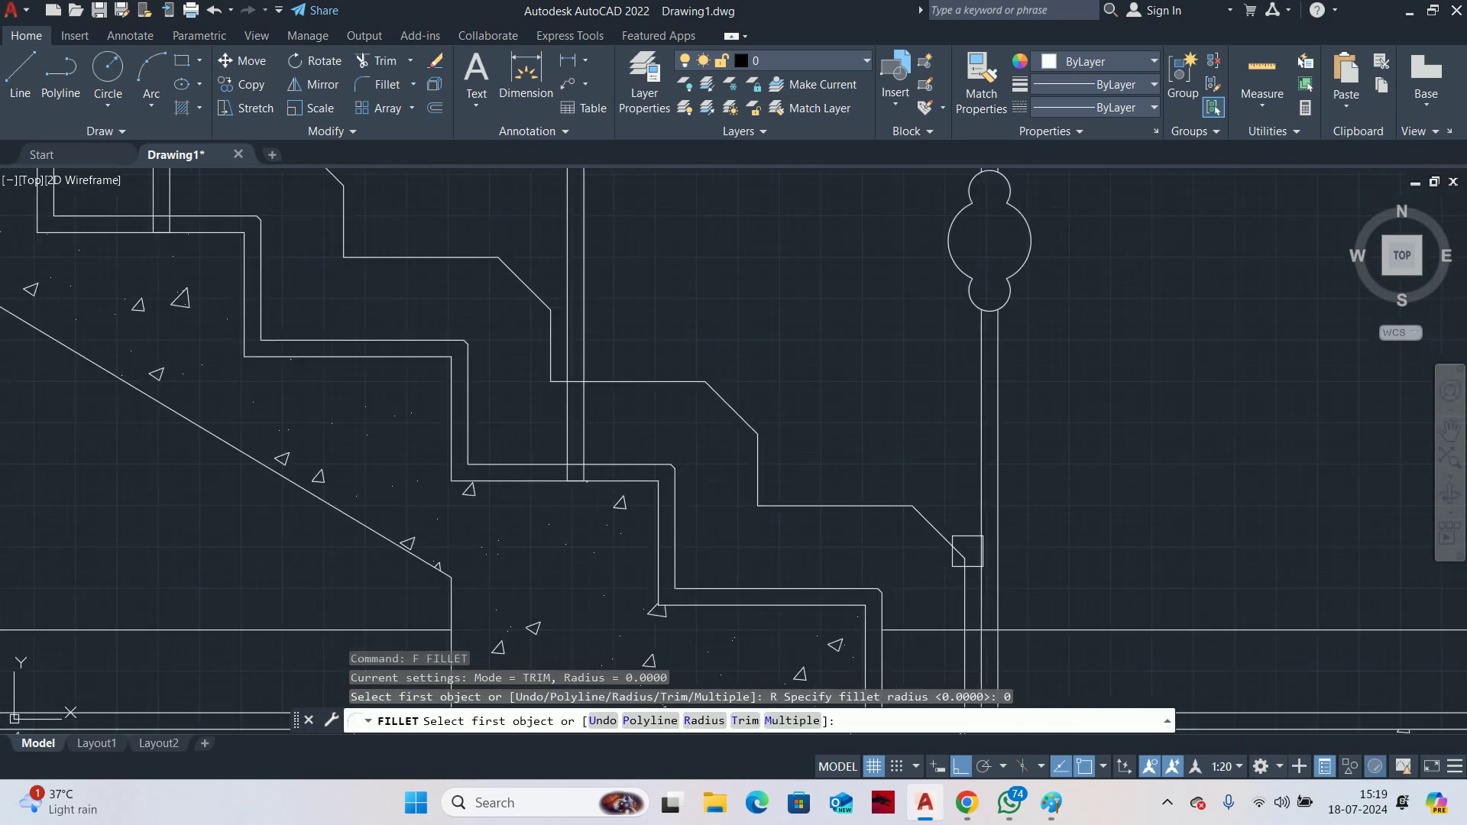
{"action": "key", "text": "Return"}
{"action": "scroll", "coordinate": [963, 601], "scroll_direction": "up", "scroll_amount": 4}
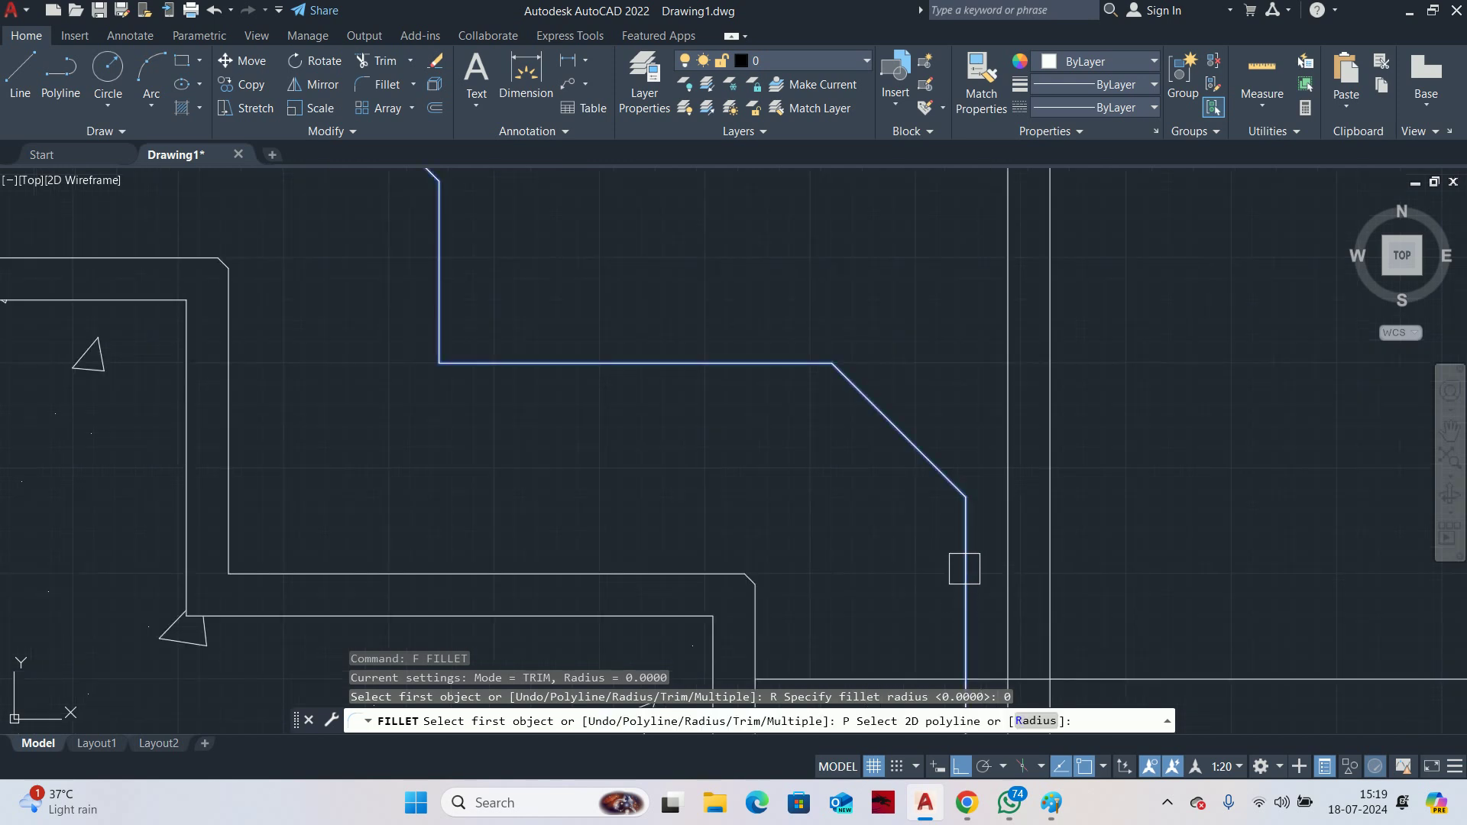
{"action": "left_click", "coordinate": [963, 570]}
{"action": "scroll", "coordinate": [932, 511], "scroll_direction": "down", "scroll_amount": 2}
{"action": "key", "text": "Escape"}
{"action": "key", "text": "Escape"}
{"action": "key", "text": "Escape"}
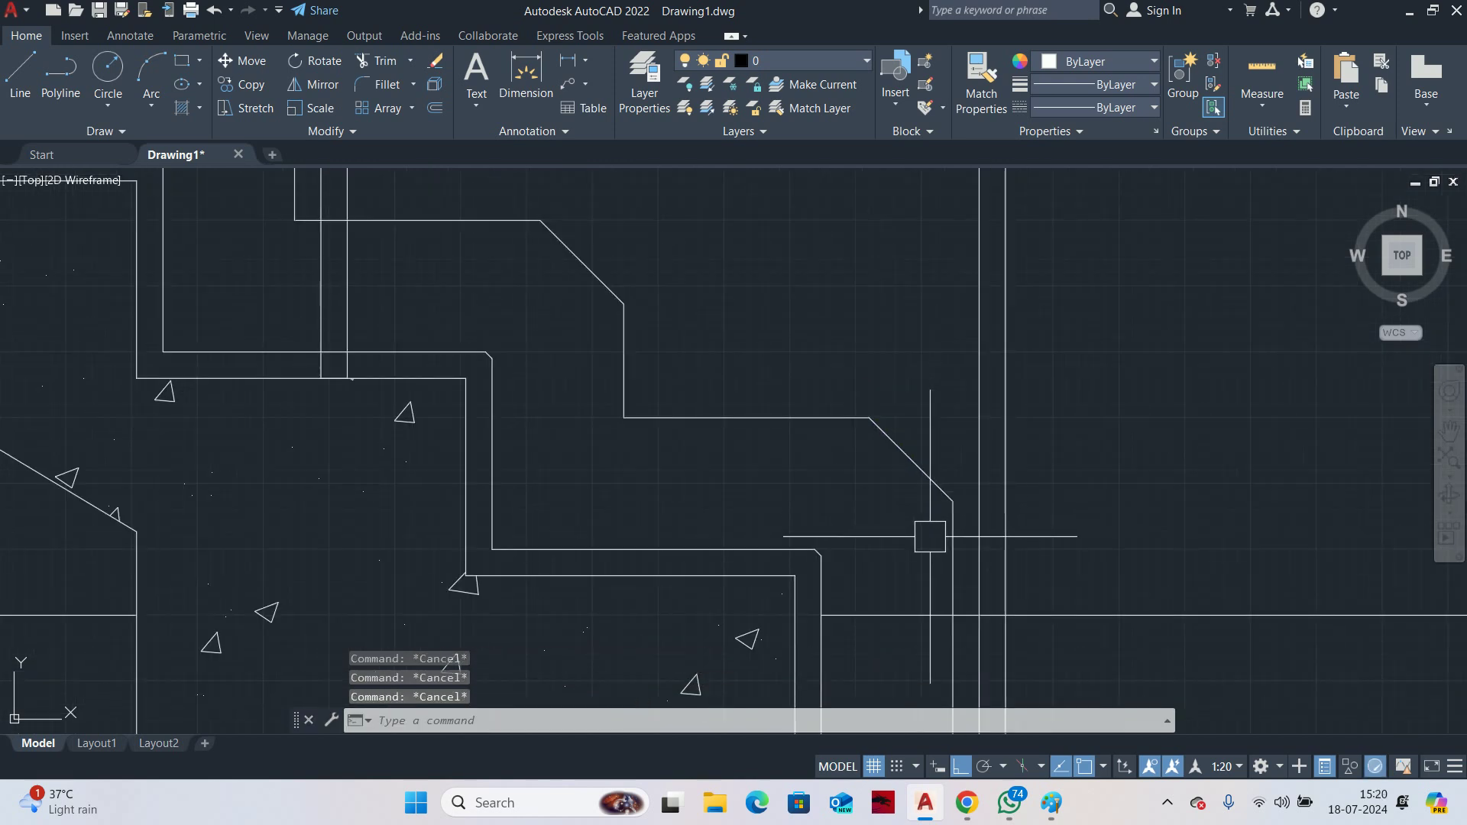
Fillet the lowest angled corner of the offset stair polyline with radius 0 to make it square
{"action": "type", "text": "F"}
{"action": "key", "text": "Return"}
{"action": "type", "text": "R"}
{"action": "key", "text": "Return"}
{"action": "type", "text": "0"}
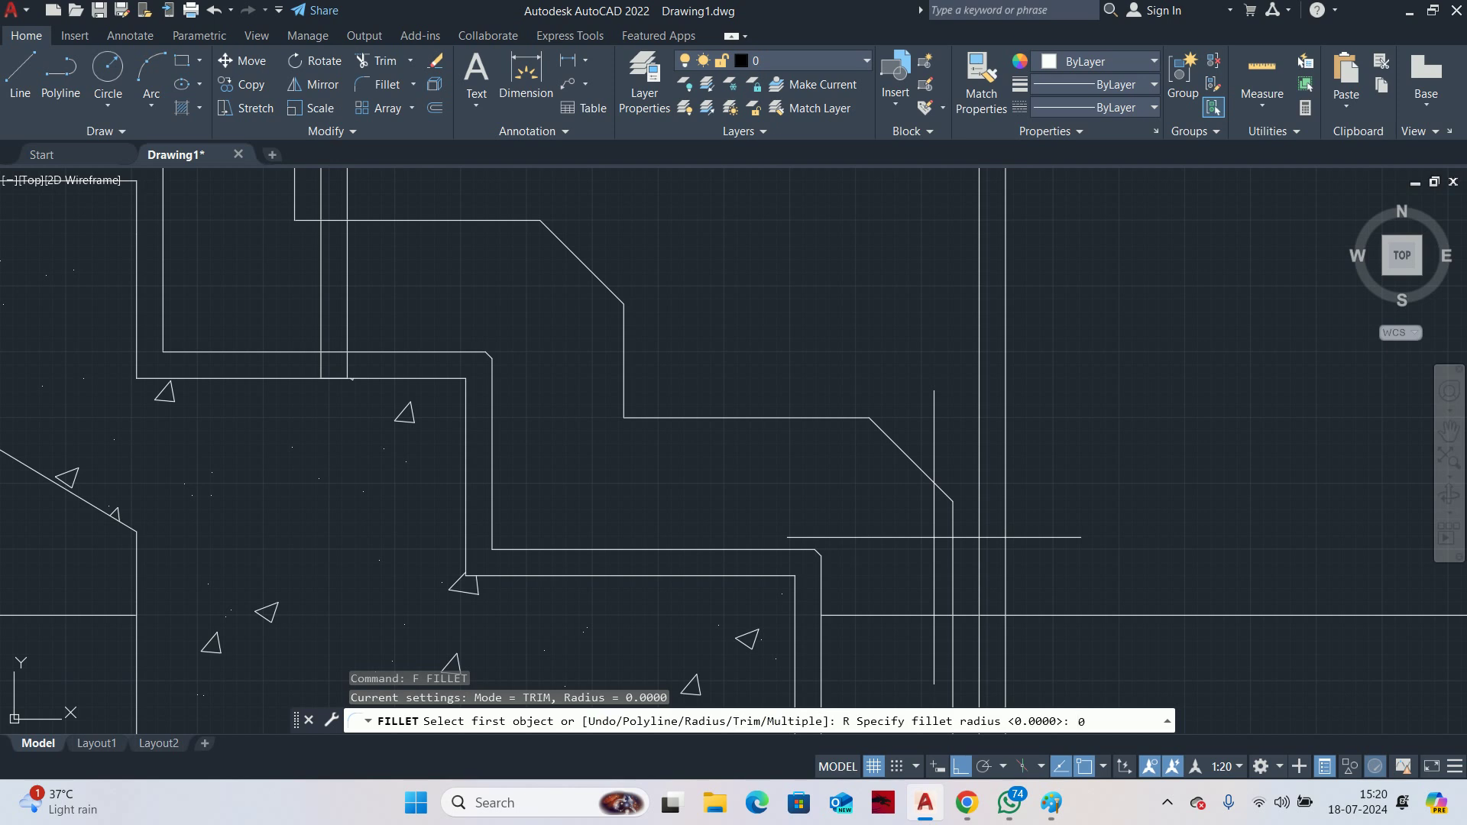
{"action": "key", "text": "Return"}
{"action": "left_click", "coordinate": [952, 541]}
{"action": "left_click", "coordinate": [799, 417]}
{"action": "middle_click_drag", "start_coordinate": [800, 418], "coordinate": [1029, 485]}
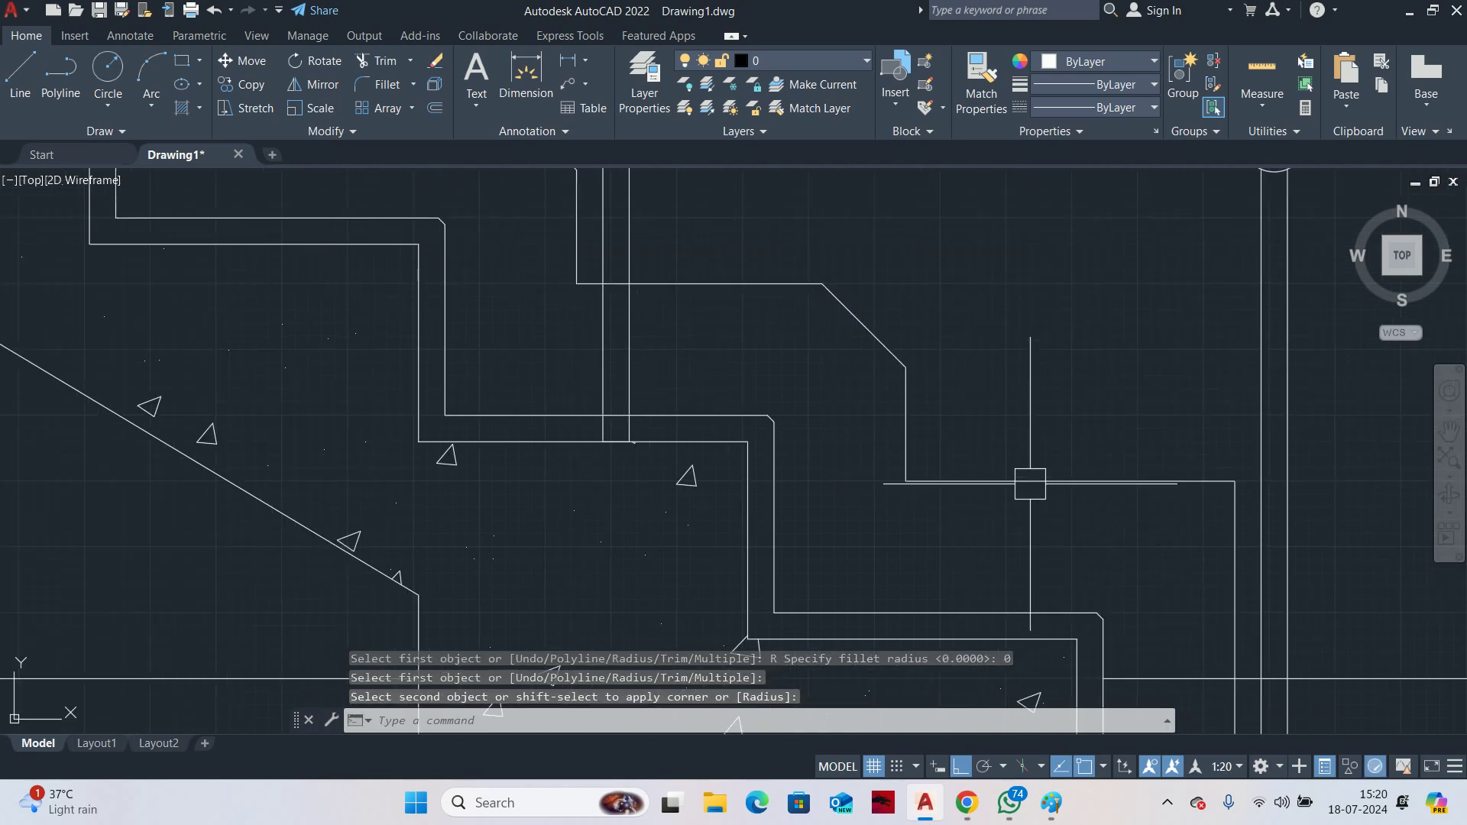
Fillet the next two angled corners of the offset stair polyline with radius 0 using the Multiple option
{"action": "key", "text": "Return"}
{"action": "type", "text": "M"}
{"action": "key", "text": "Return"}
{"action": "left_click", "coordinate": [909, 412]}
{"action": "left_click", "coordinate": [764, 285]}
{"action": "middle_click_drag", "start_coordinate": [735, 316], "coordinate": [1211, 483]}
{"action": "left_click", "coordinate": [1050, 381]}
{"action": "left_click", "coordinate": [885, 232]}
{"action": "left_click", "coordinate": [795, 262]}
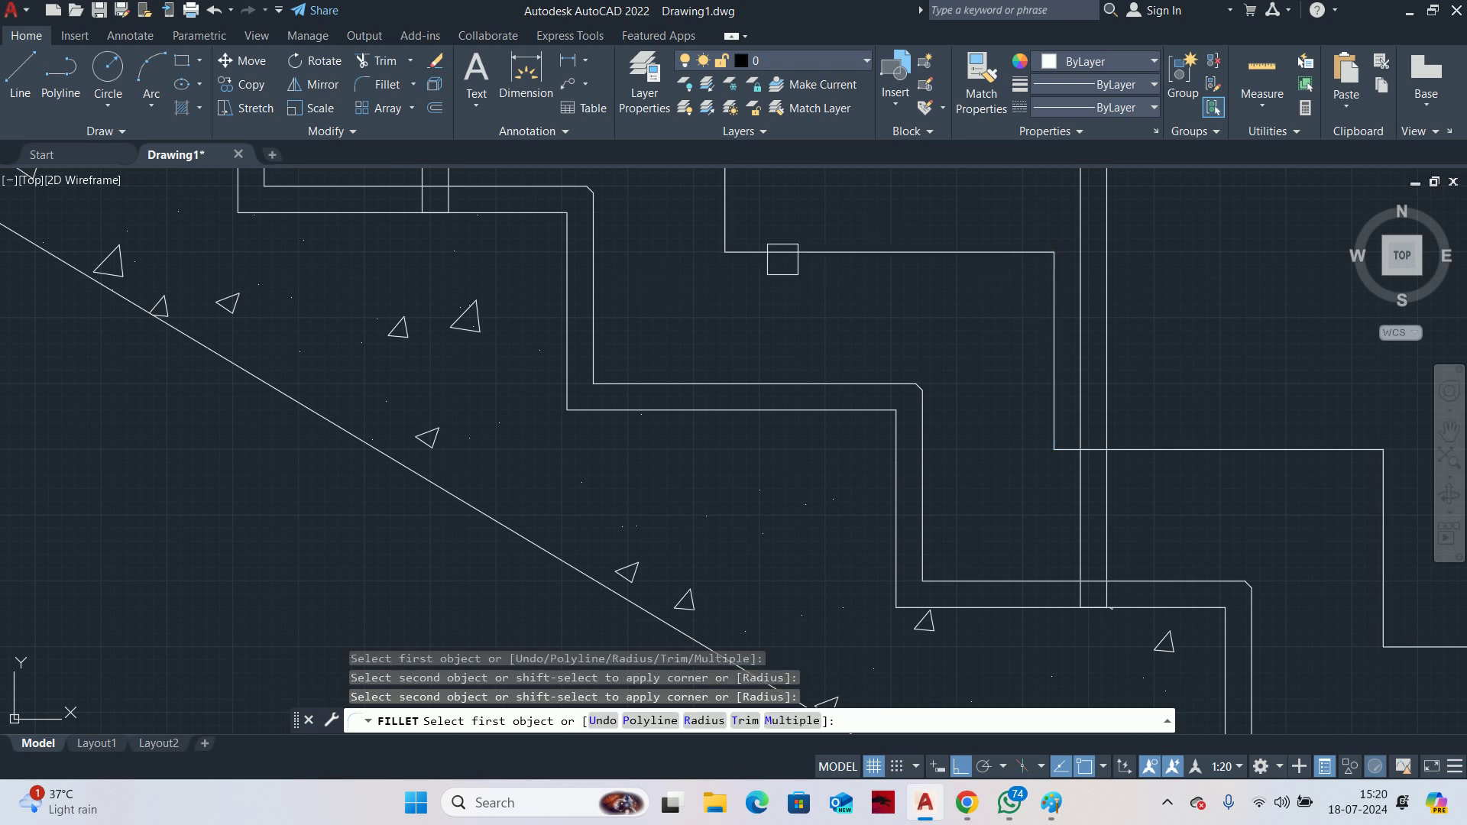
{"action": "middle_click_drag", "start_coordinate": [744, 188], "coordinate": [961, 529]}
{"action": "scroll", "coordinate": [952, 536], "scroll_direction": "down", "scroll_amount": 3}
{"action": "key", "text": "Escape"}
{"action": "key", "text": "Escape"}
Delete the offset stair polyline with the angled corners
{"action": "left_click", "coordinate": [1139, 436]}
{"action": "left_click", "coordinate": [959, 535]}
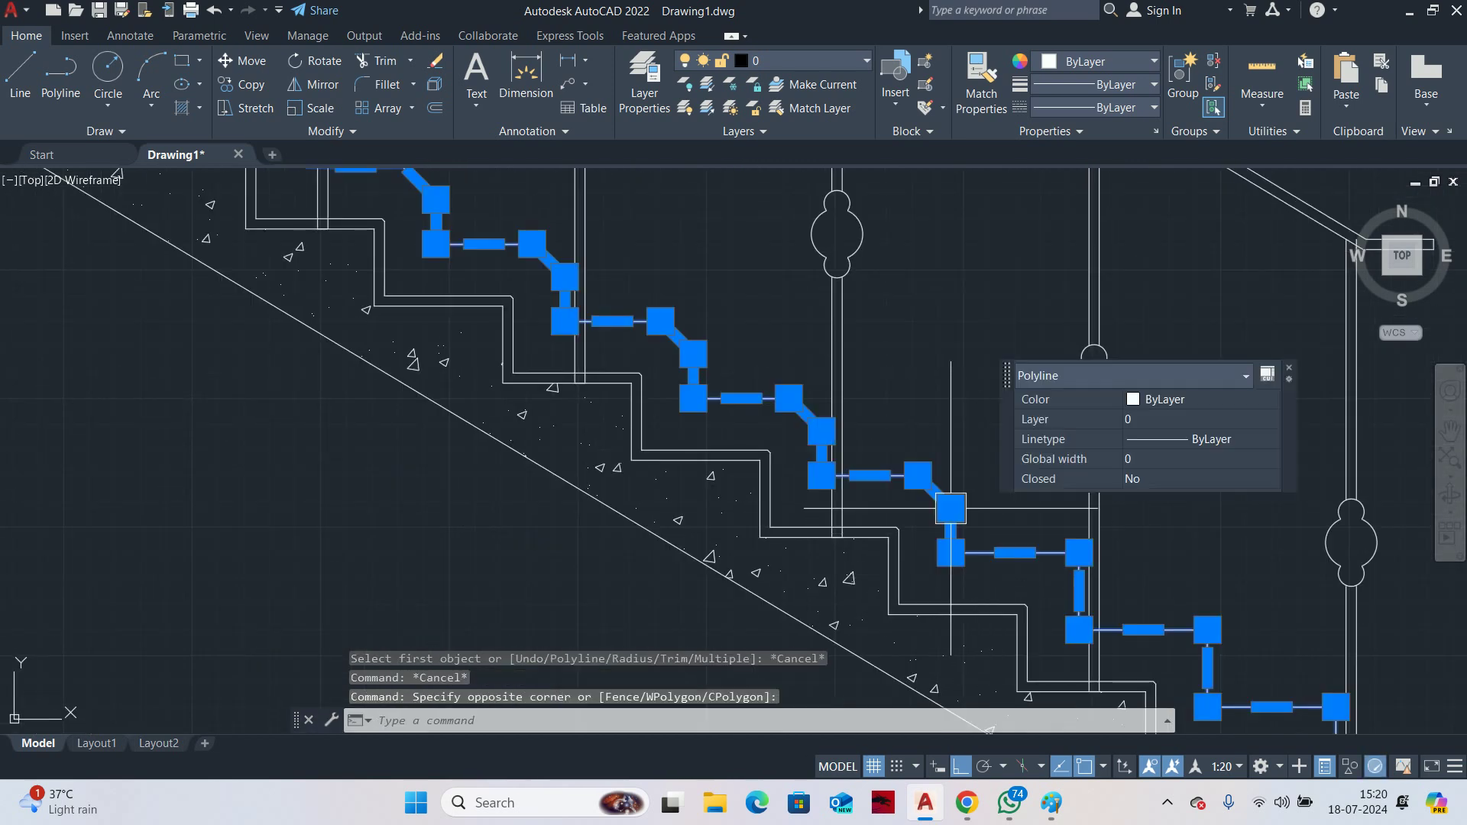
{"action": "scroll", "coordinate": [993, 566], "scroll_direction": "up", "scroll_amount": 4}
{"action": "key", "text": "Delete"}
{"action": "scroll", "coordinate": [985, 575], "scroll_direction": "down", "scroll_amount": 3}
{"action": "key", "text": "Escape"}
{"action": "key", "text": "Escape"}
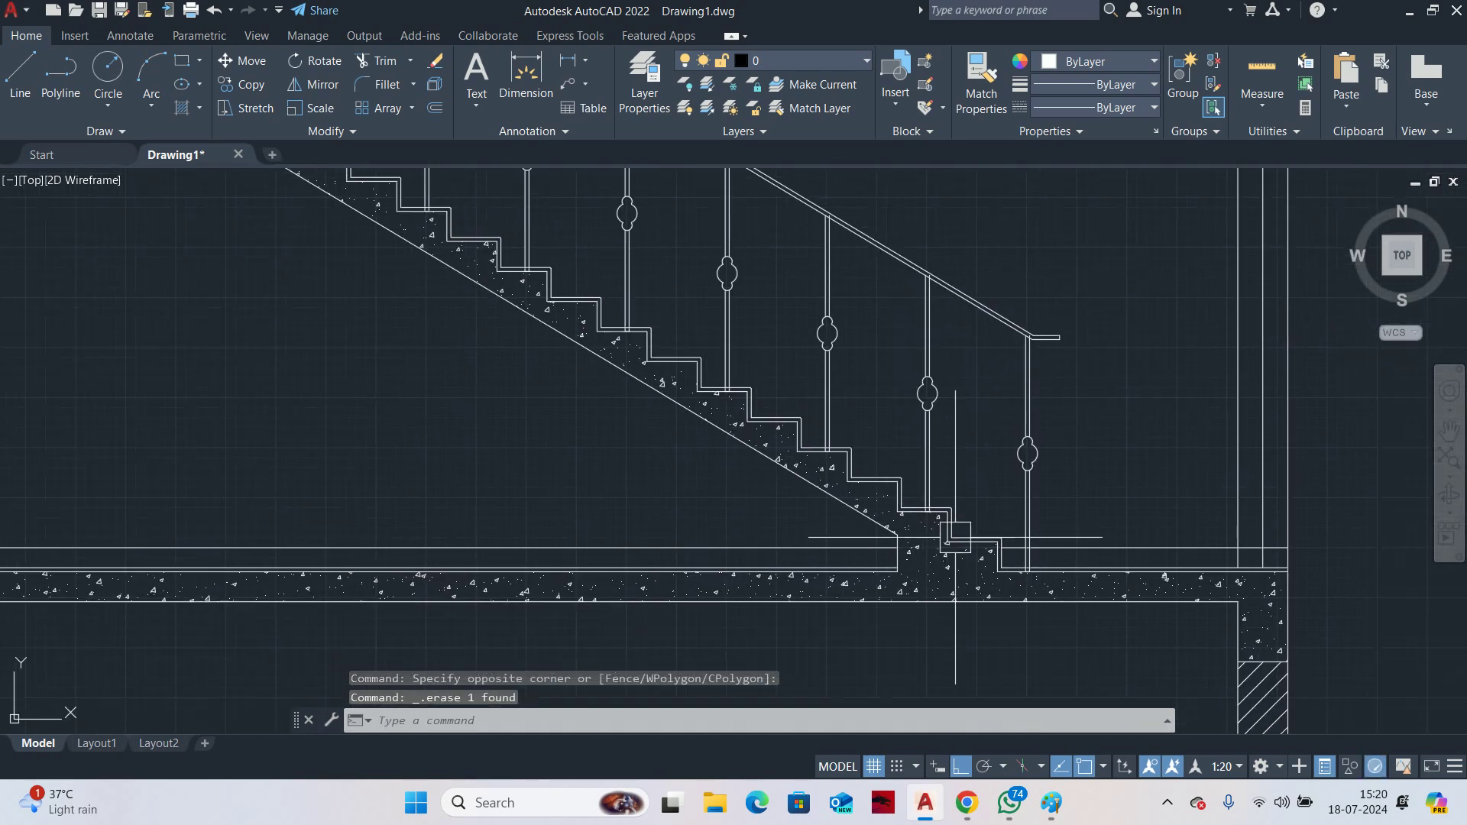
Offset the inner square-cornered stair polyline 120 outward, above the treads
{"action": "scroll", "coordinate": [878, 570], "scroll_direction": "up", "scroll_amount": 6}
{"action": "type", "text": "o"}
{"action": "key", "text": "Return"}
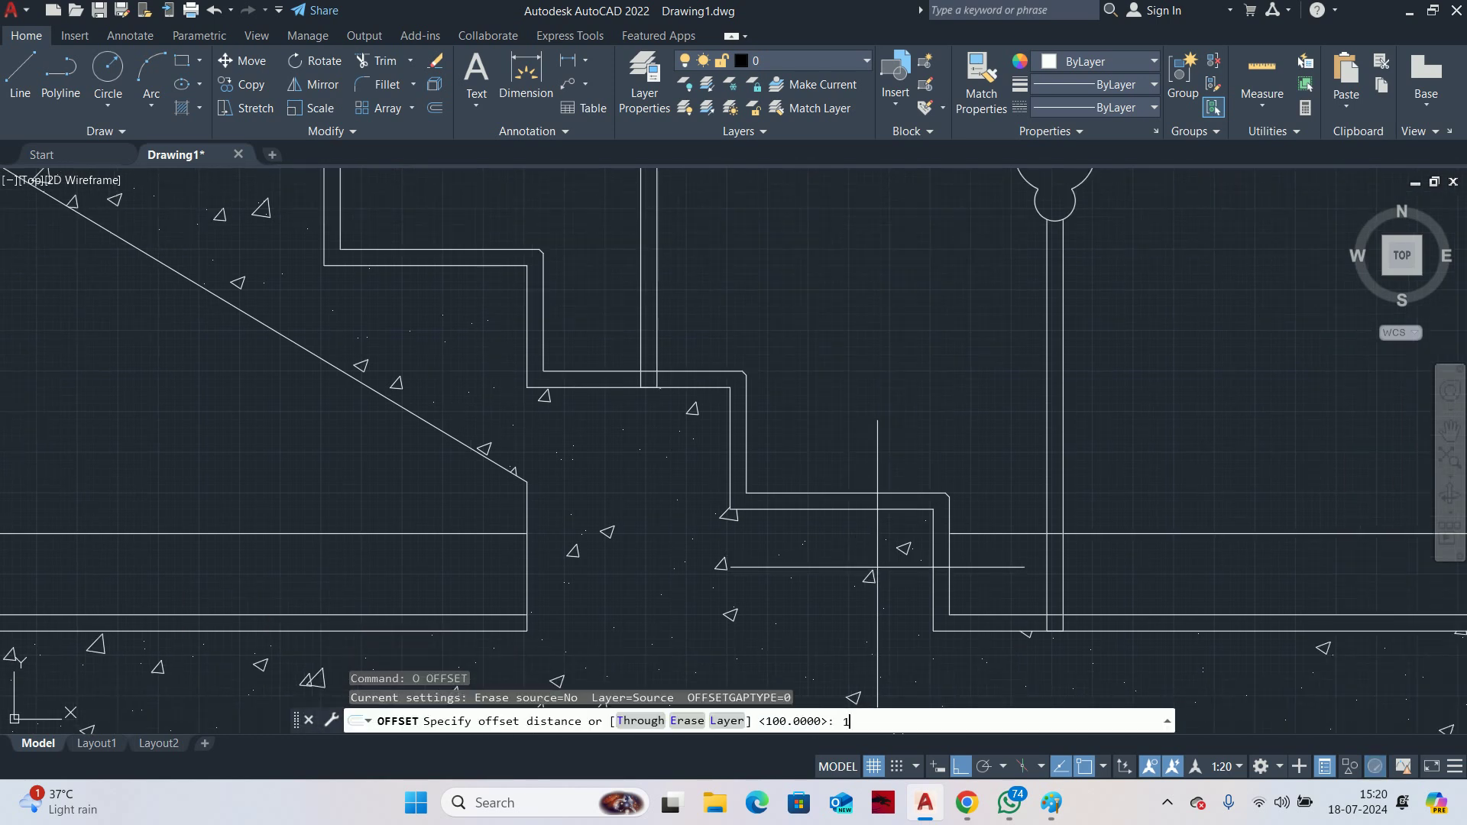
{"action": "type", "text": "120"}
{"action": "key", "text": "Return"}
{"action": "scroll", "coordinate": [802, 420], "scroll_direction": "up", "scroll_amount": 3}
{"action": "left_click", "coordinate": [795, 415]}
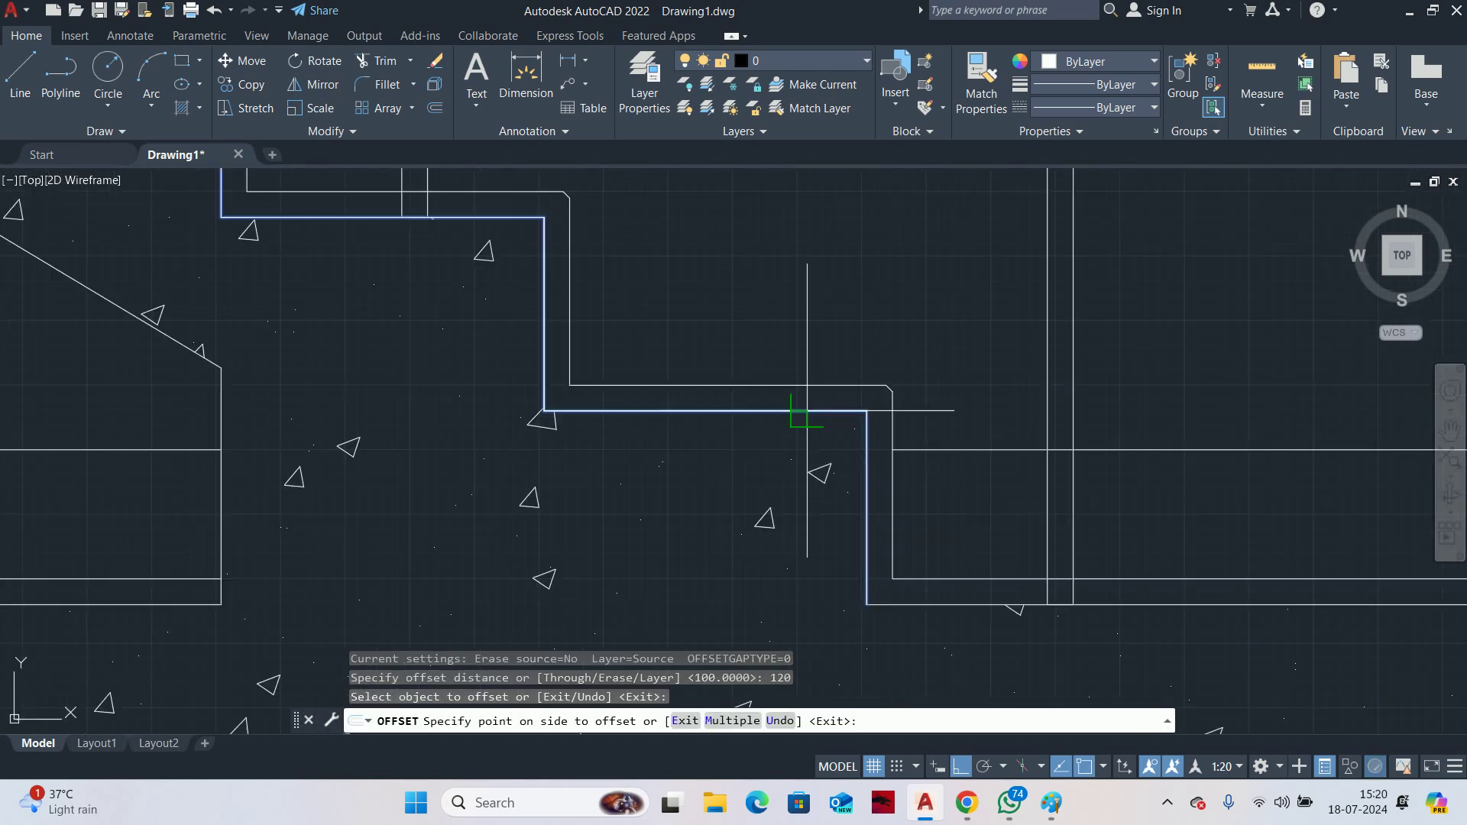
{"action": "scroll", "coordinate": [851, 459], "scroll_direction": "down", "scroll_amount": 3}
{"action": "left_click", "coordinate": [991, 457]}
{"action": "key", "text": "Escape"}
{"action": "key", "text": "Escape"}
Trim the lower end of the offset stair line where it passes below the offset floor line
{"action": "scroll", "coordinate": [1026, 528], "scroll_direction": "up", "scroll_amount": 6}
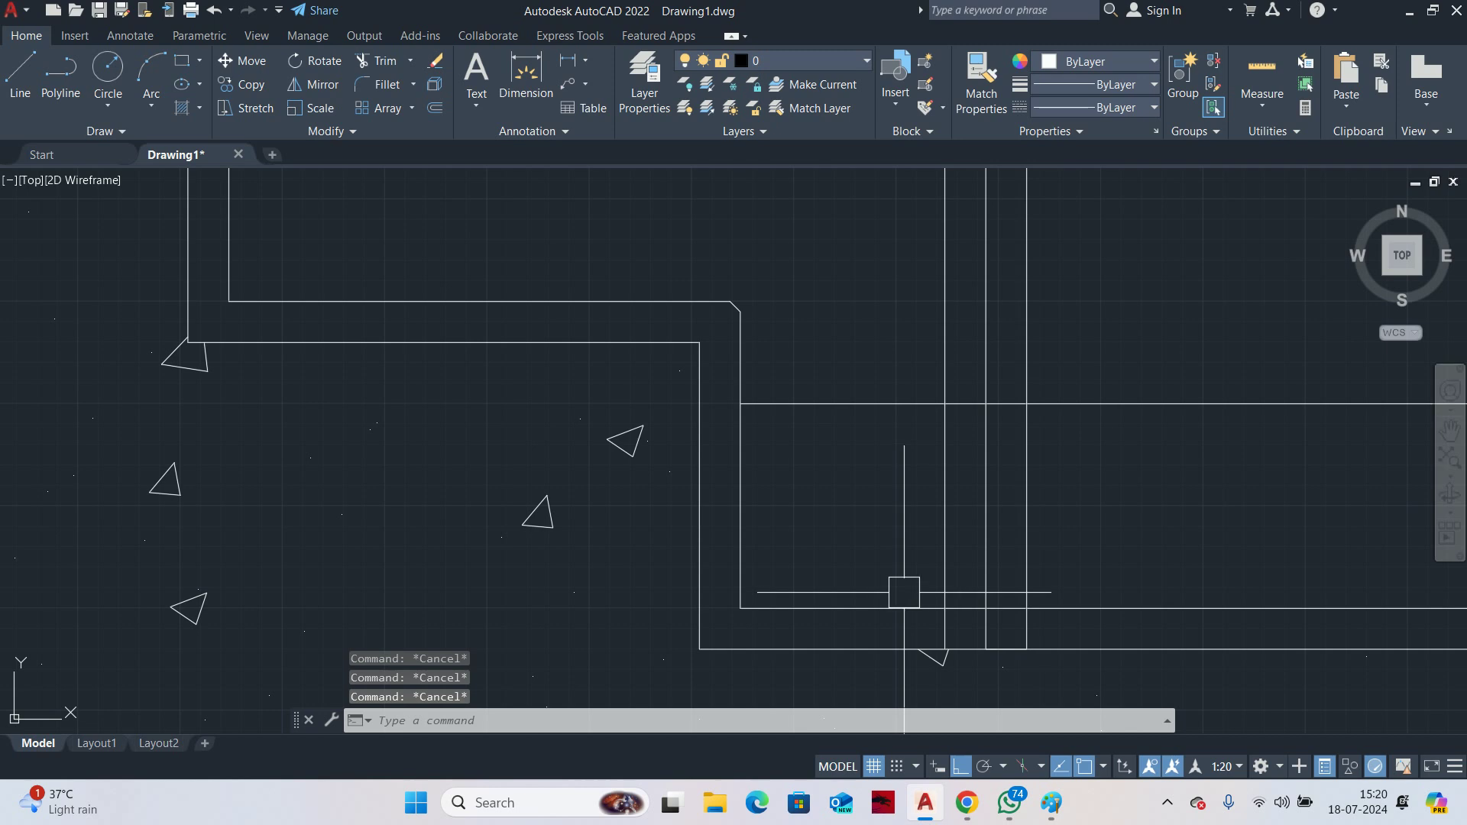
{"action": "type", "text": "tr"}
{"action": "key", "text": "Return"}
{"action": "left_click", "coordinate": [867, 642]}
{"action": "scroll", "coordinate": [856, 482], "scroll_direction": "down", "scroll_amount": 5}
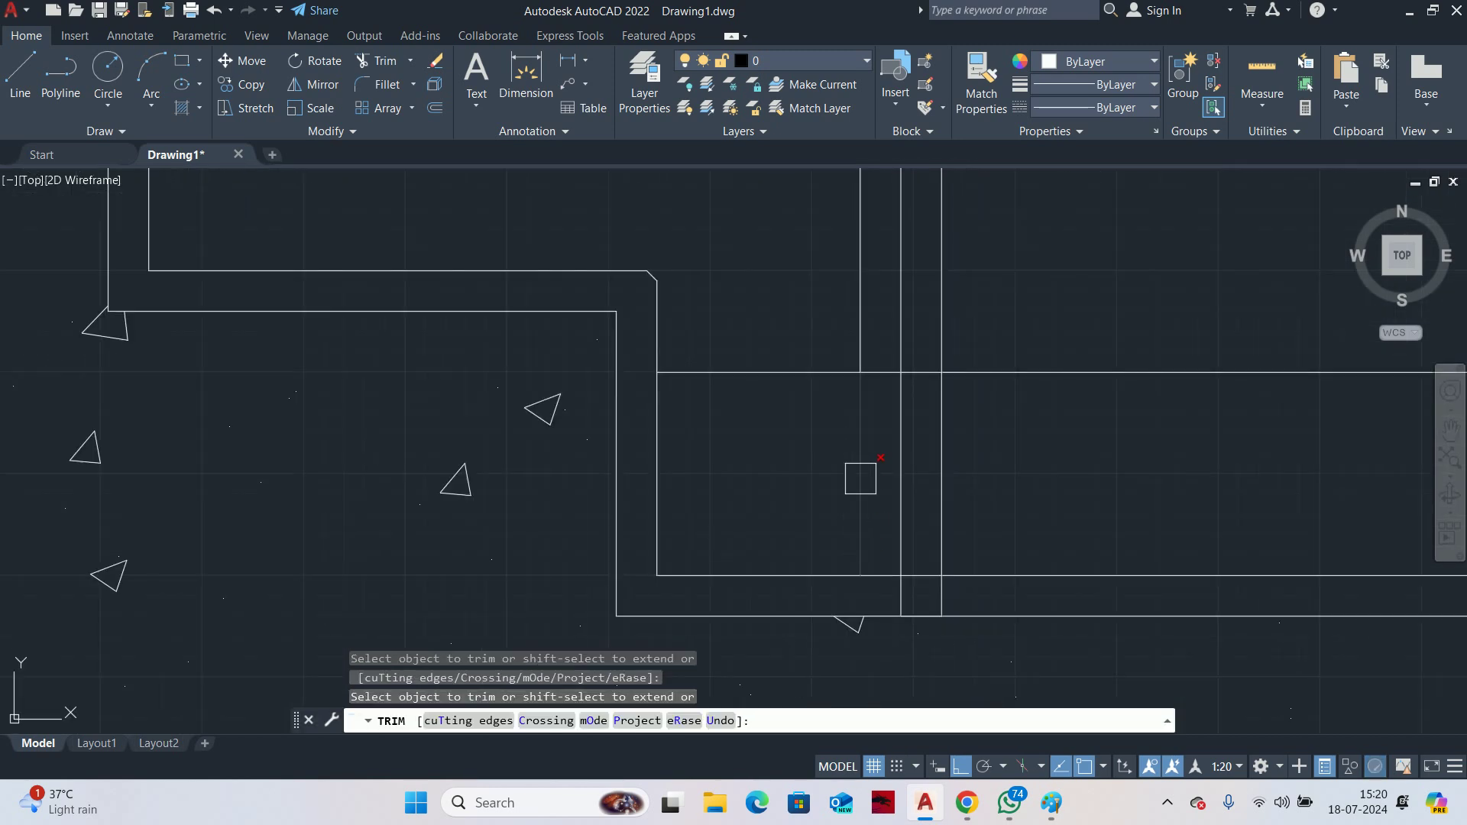
Trim the offset stair line out of the baluster posts along the whole flight, from the lowest post up to the landing
{"action": "scroll", "coordinate": [812, 532], "scroll_direction": "down", "scroll_amount": 3}
{"action": "scroll", "coordinate": [943, 532], "scroll_direction": "up", "scroll_amount": 4}
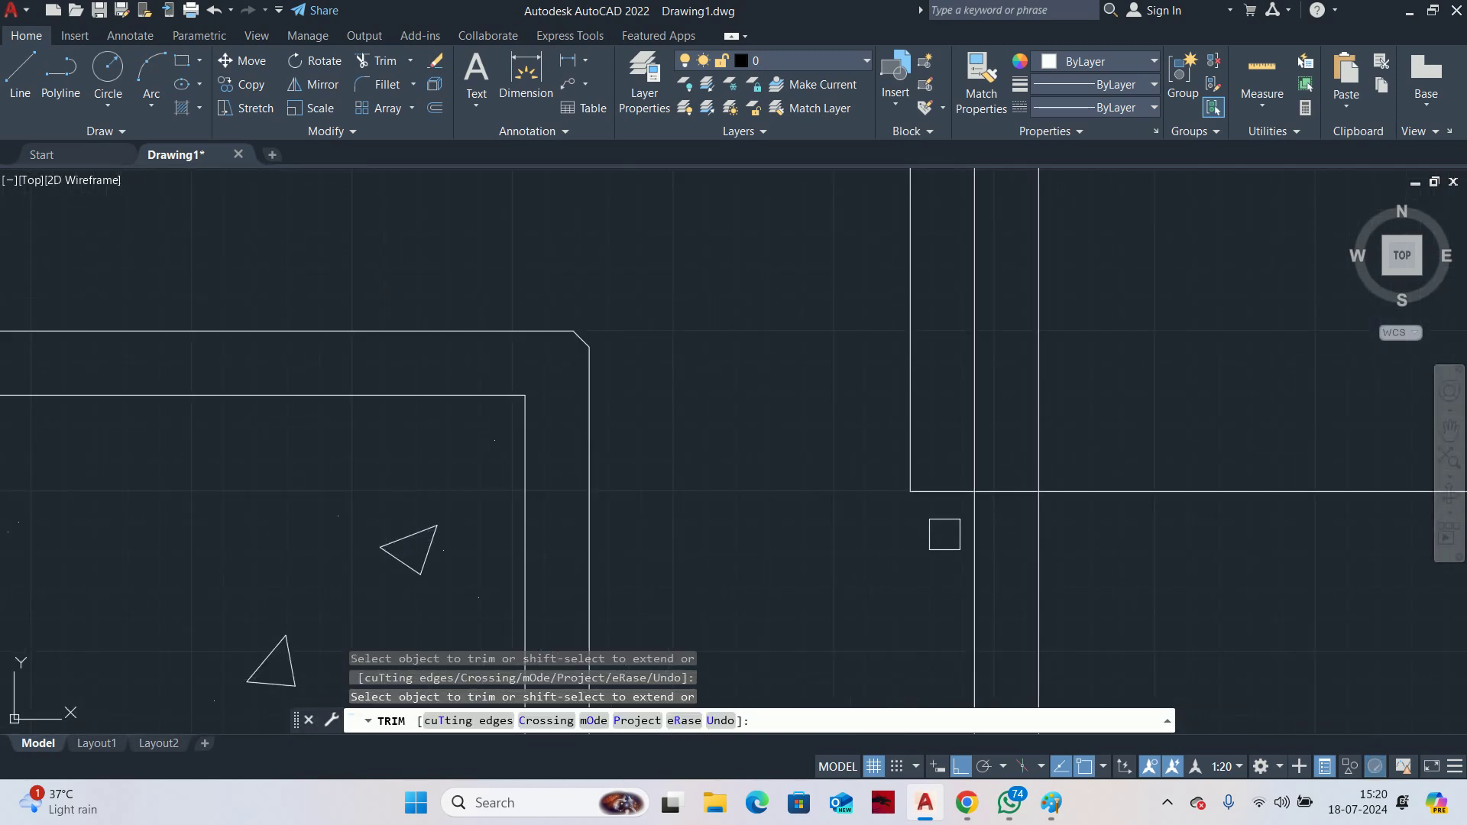
{"action": "scroll", "coordinate": [1022, 479], "scroll_direction": "down", "scroll_amount": 3}
{"action": "scroll", "coordinate": [886, 513], "scroll_direction": "up", "scroll_amount": 6}
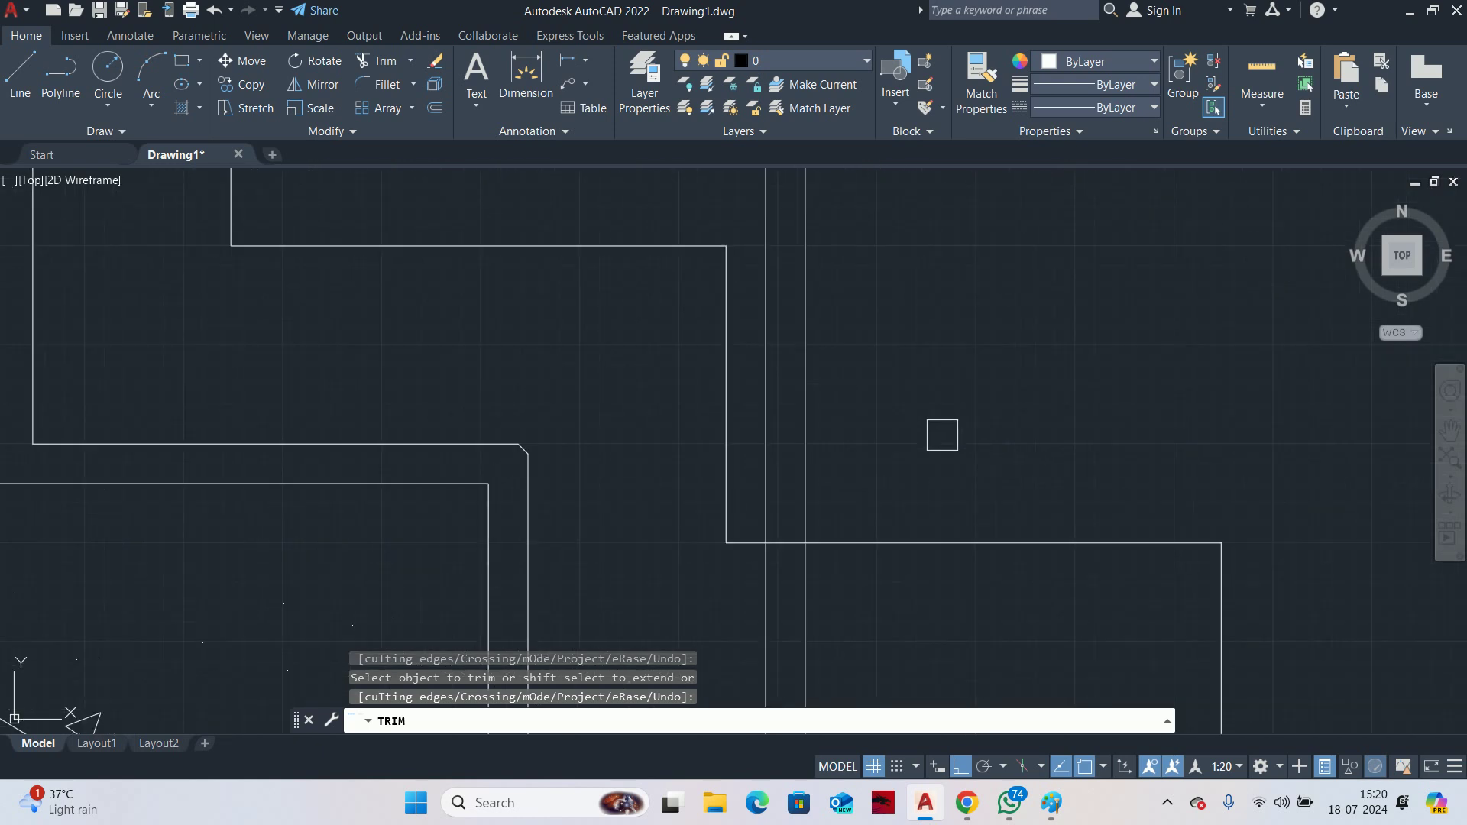
{"action": "left_click", "coordinate": [790, 502]}
{"action": "scroll", "coordinate": [734, 506], "scroll_direction": "down", "scroll_amount": 1}
{"action": "middle_click_drag", "start_coordinate": [719, 506], "coordinate": [1215, 702]}
{"action": "scroll", "coordinate": [1101, 558], "scroll_direction": "down", "scroll_amount": 4}
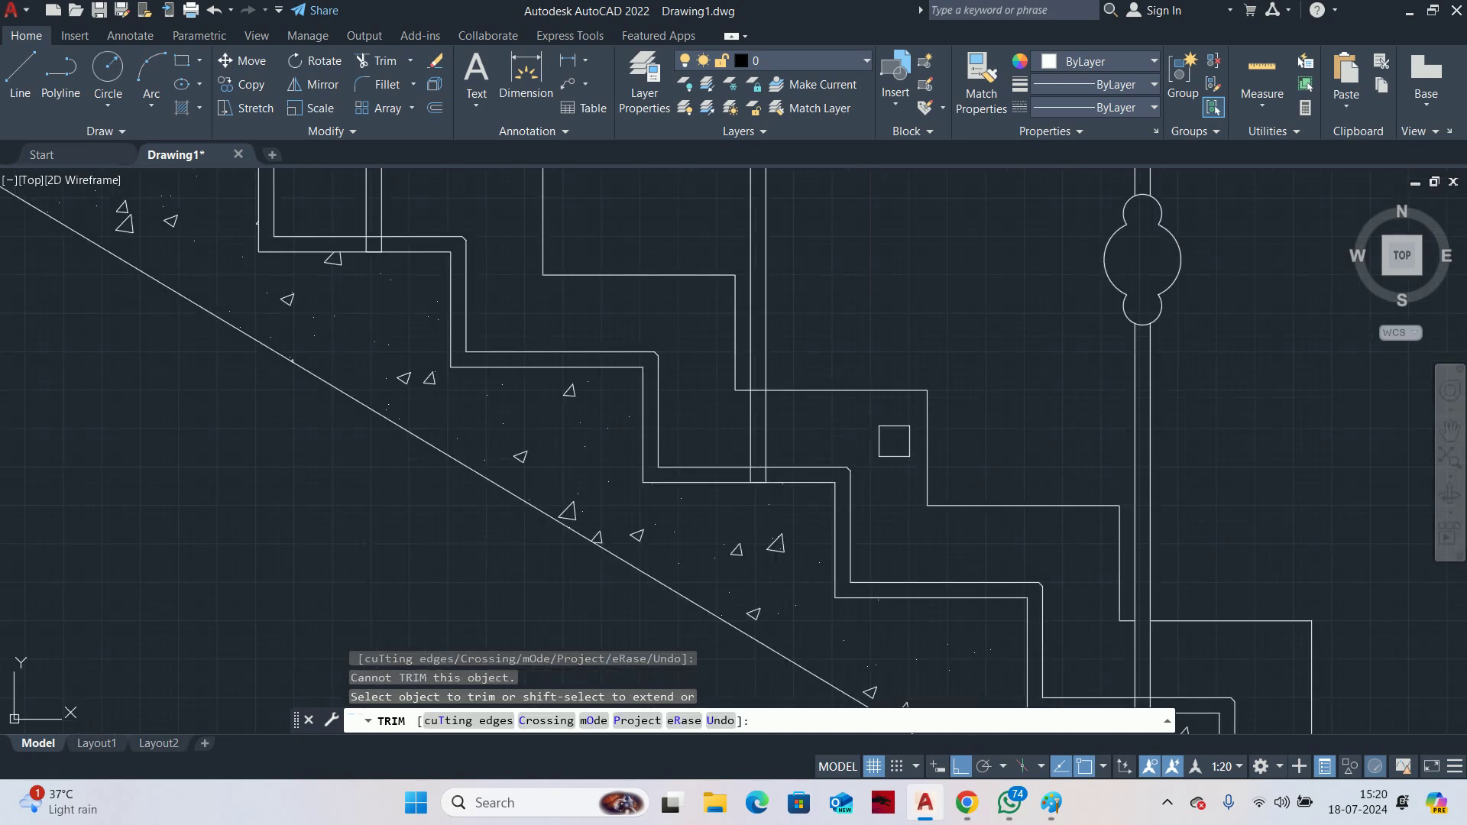
{"action": "scroll", "coordinate": [711, 371], "scroll_direction": "up", "scroll_amount": 4}
{"action": "scroll", "coordinate": [987, 482], "scroll_direction": "up", "scroll_amount": 1}
{"action": "scroll", "coordinate": [1001, 510], "scroll_direction": "down", "scroll_amount": 3}
{"action": "scroll", "coordinate": [973, 563], "scroll_direction": "down", "scroll_amount": 1}
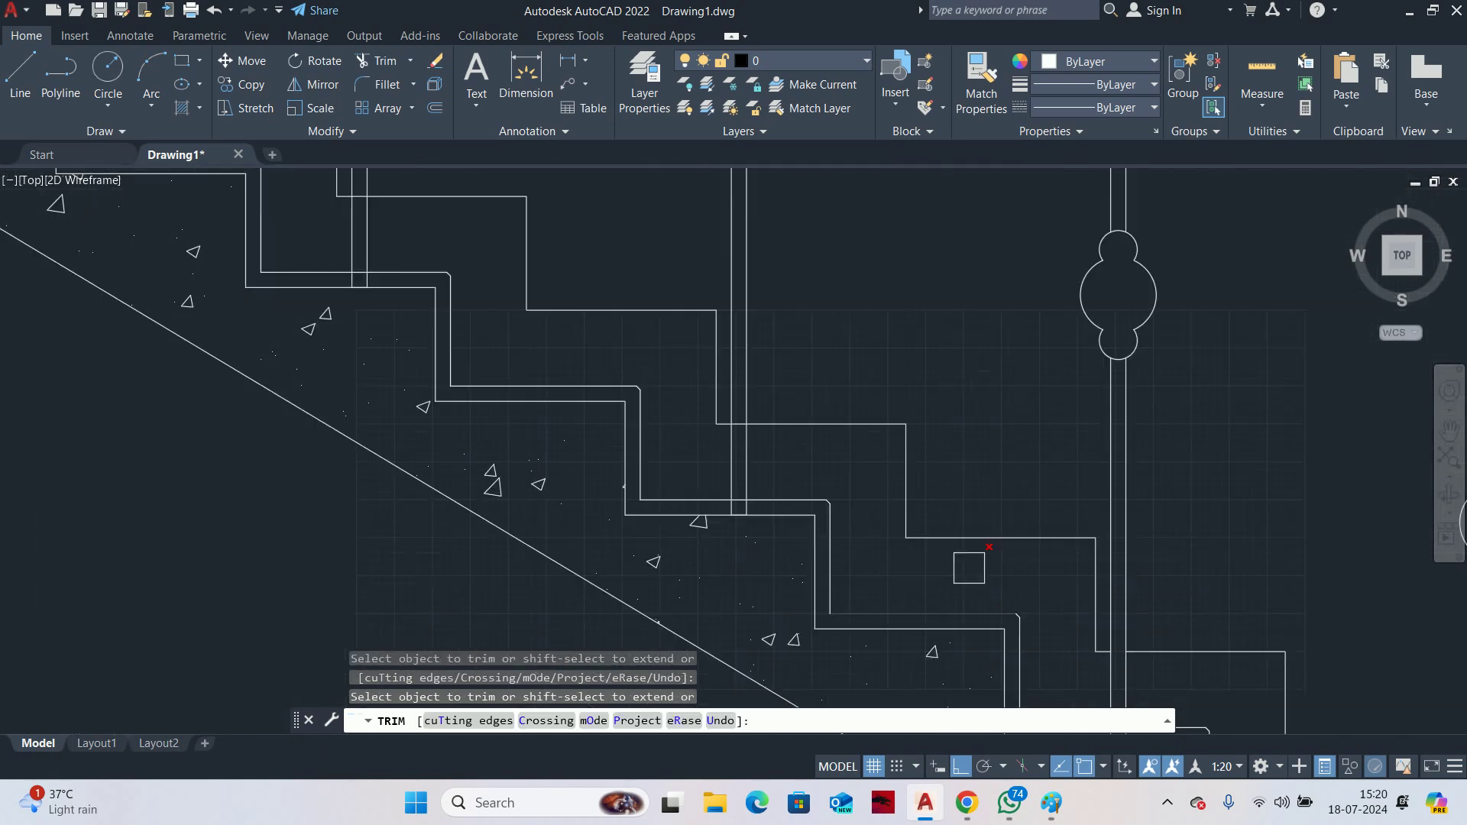
{"action": "scroll", "coordinate": [701, 455], "scroll_direction": "up", "scroll_amount": 3}
{"action": "left_click", "coordinate": [703, 449]}
{"action": "scroll", "coordinate": [698, 465], "scroll_direction": "down", "scroll_amount": 3}
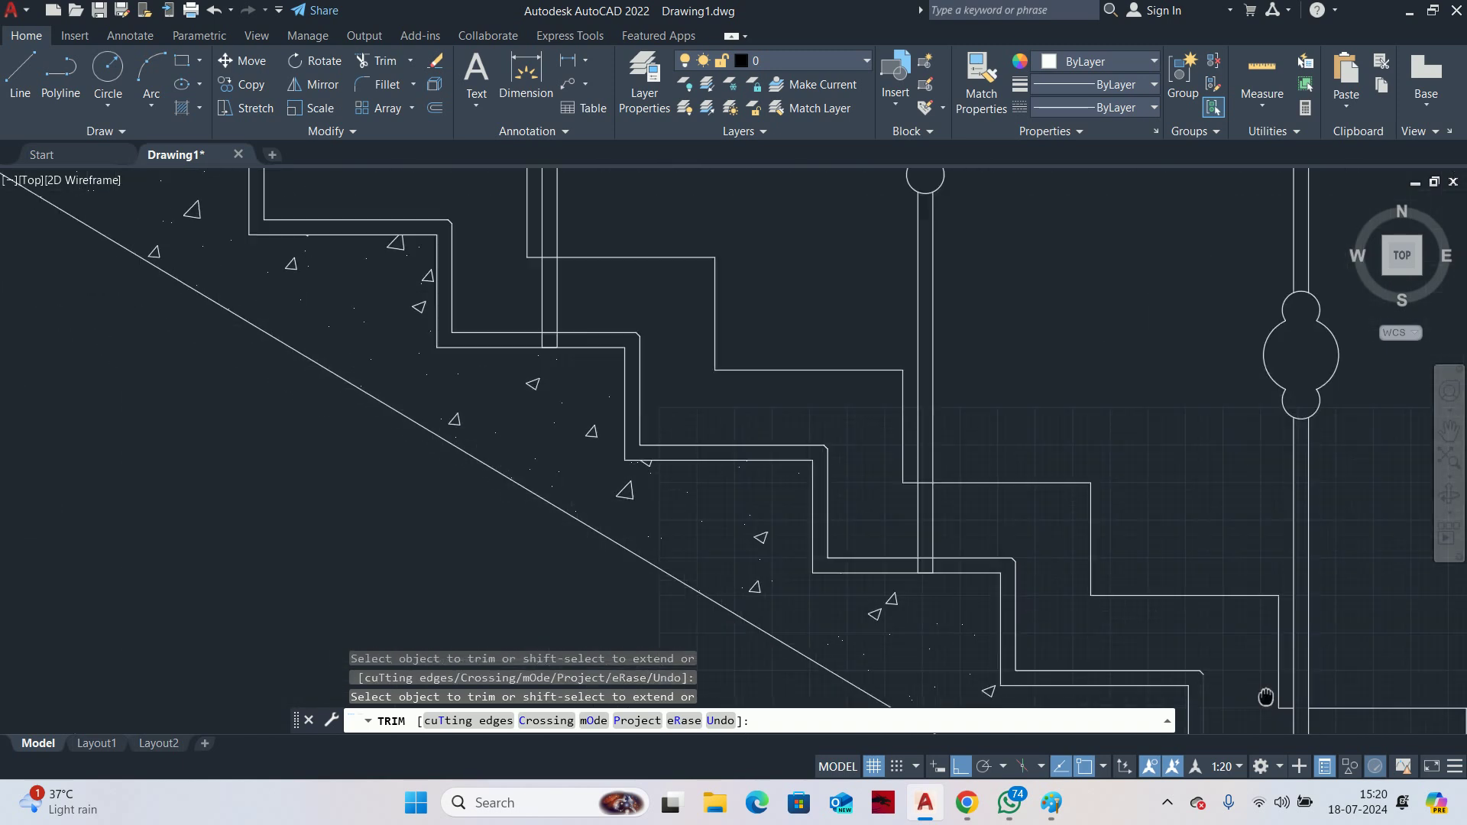
{"action": "scroll", "coordinate": [973, 481], "scroll_direction": "up", "scroll_amount": 4}
{"action": "scroll", "coordinate": [761, 474], "scroll_direction": "down", "scroll_amount": 4}
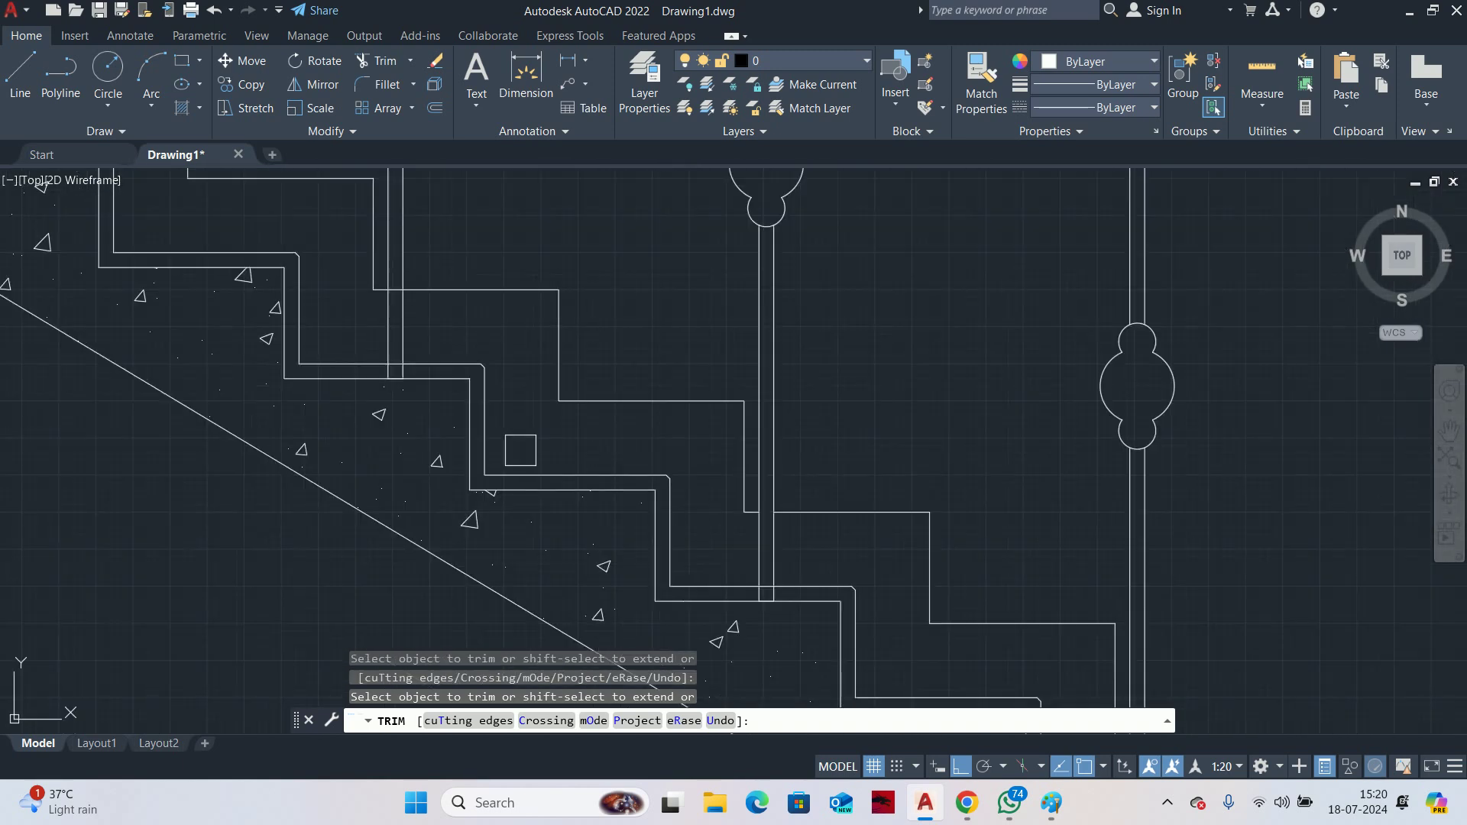
{"action": "scroll", "coordinate": [1039, 484], "scroll_direction": "up", "scroll_amount": 4}
{"action": "scroll", "coordinate": [976, 541], "scroll_direction": "down", "scroll_amount": 4}
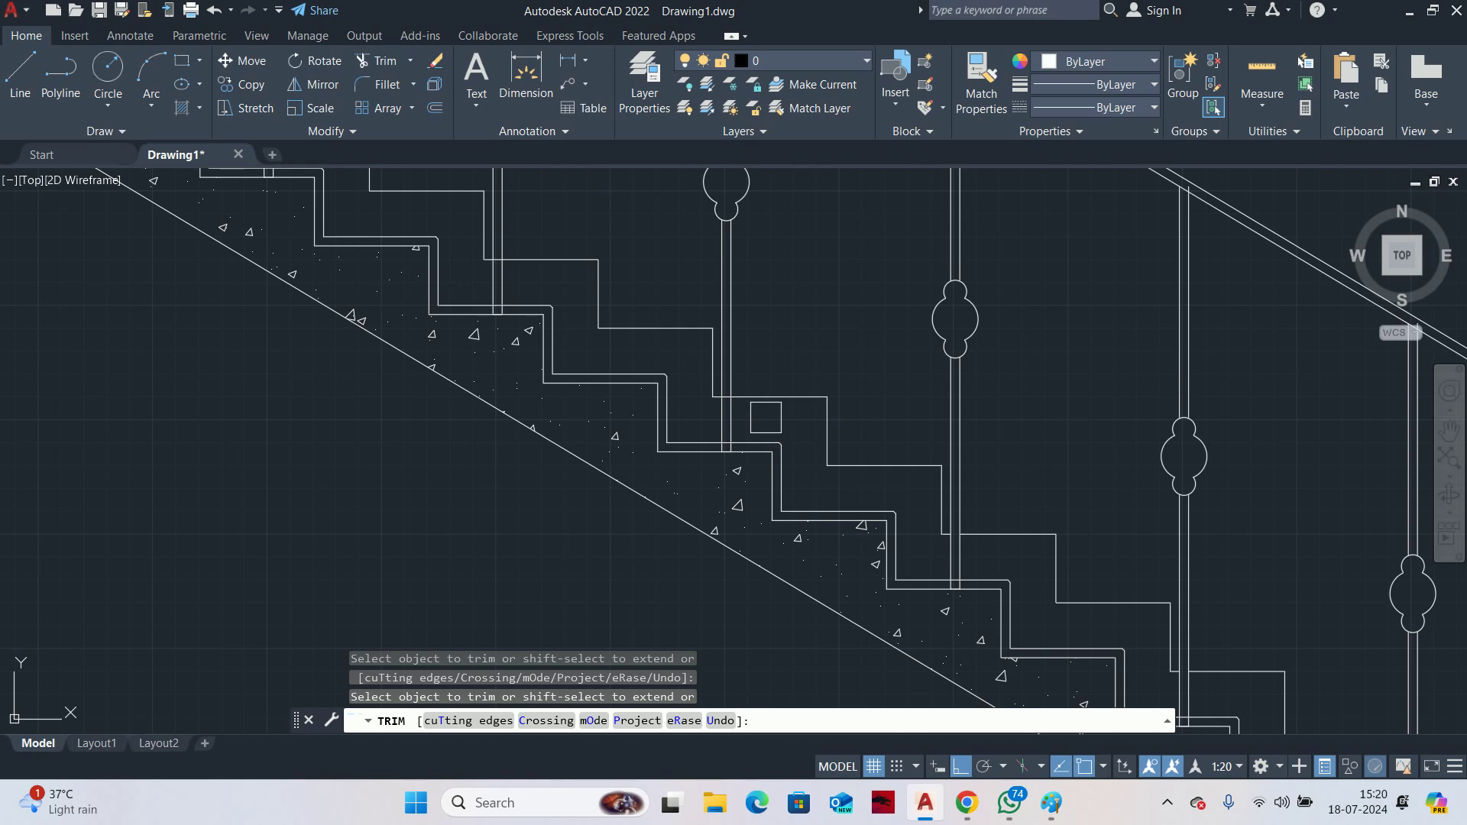
{"action": "scroll", "coordinate": [734, 389], "scroll_direction": "up", "scroll_amount": 4}
{"action": "left_click", "coordinate": [838, 488]}
{"action": "scroll", "coordinate": [840, 476], "scroll_direction": "down", "scroll_amount": 4}
{"action": "scroll", "coordinate": [841, 477], "scroll_direction": "down", "scroll_amount": 3}
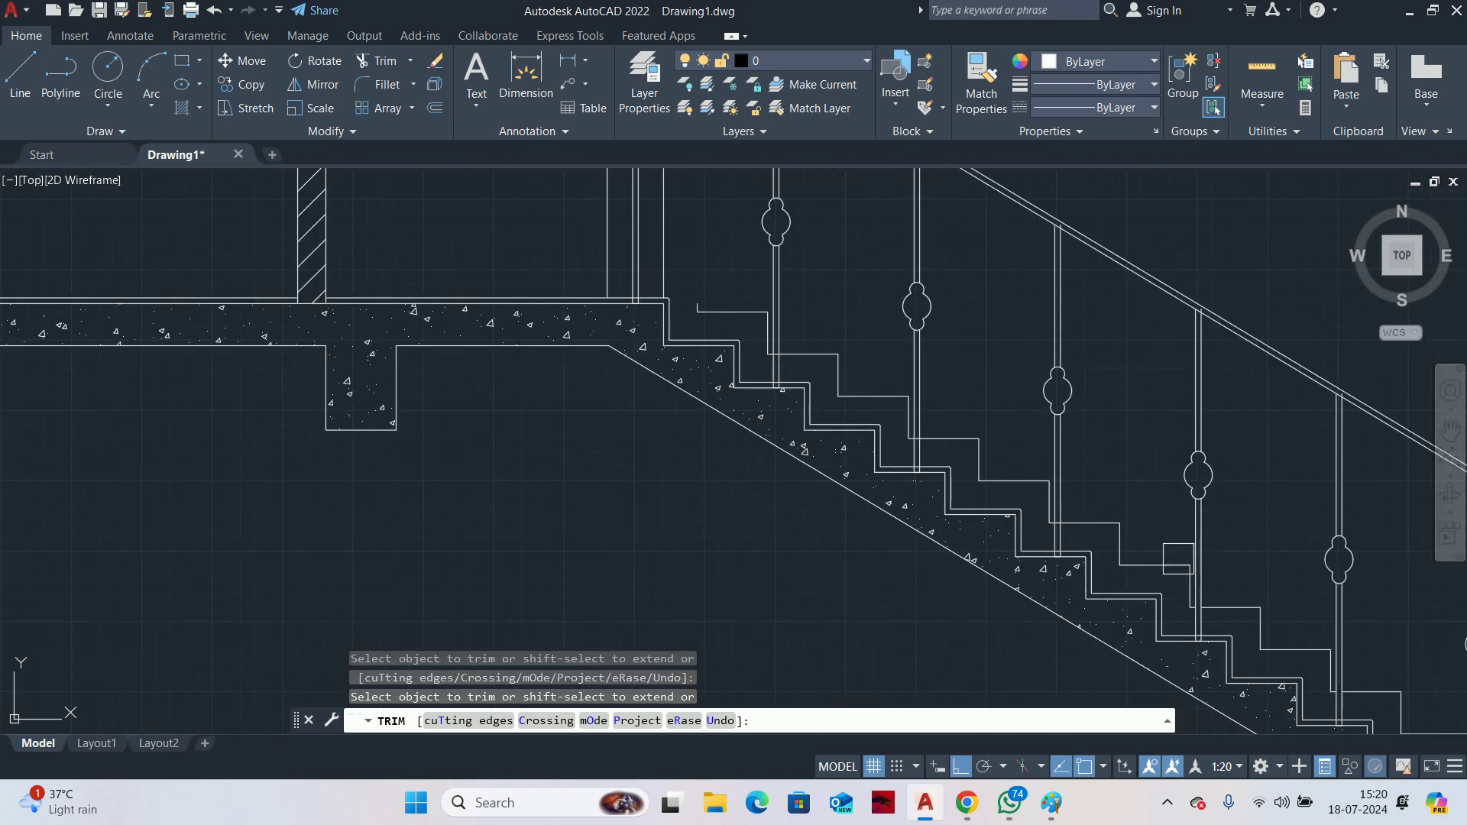
{"action": "scroll", "coordinate": [1055, 520], "scroll_direction": "up", "scroll_amount": 7}
{"action": "scroll", "coordinate": [1014, 544], "scroll_direction": "down", "scroll_amount": 3}
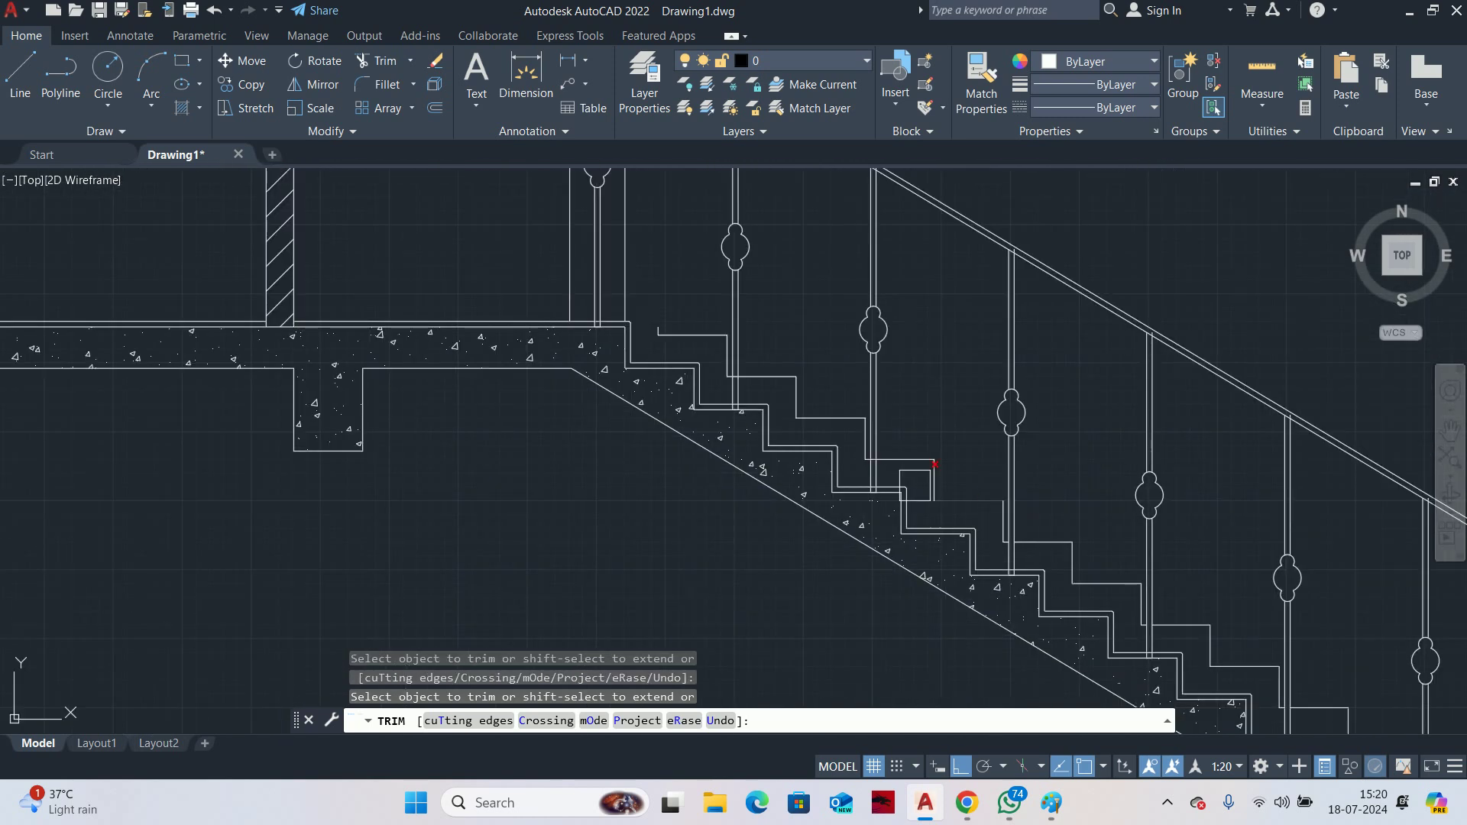
{"action": "scroll", "coordinate": [879, 433], "scroll_direction": "up", "scroll_amount": 5}
{"action": "scroll", "coordinate": [750, 454], "scroll_direction": "down", "scroll_amount": 3}
{"action": "scroll", "coordinate": [750, 453], "scroll_direction": "down", "scroll_amount": 1}
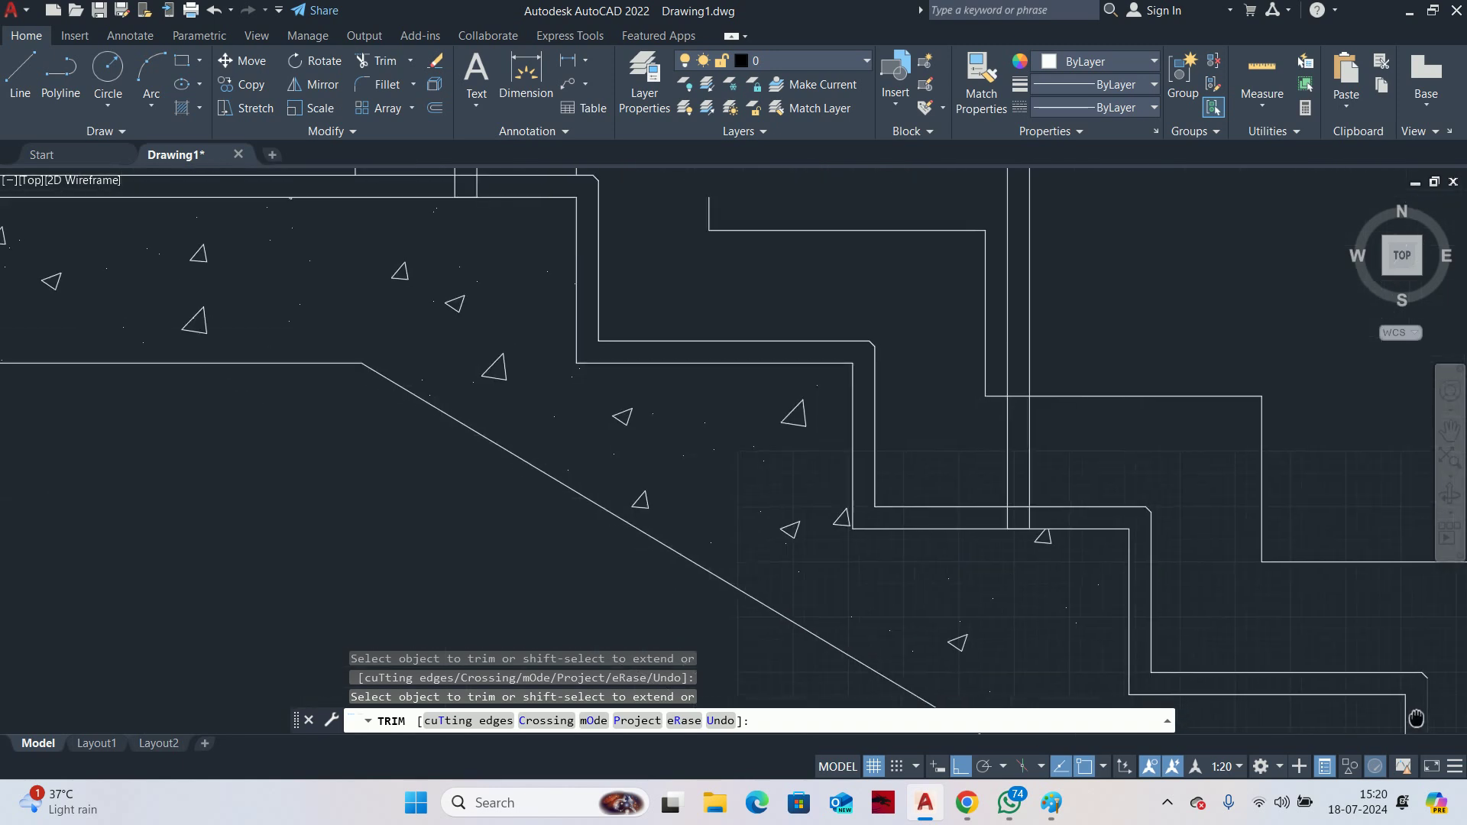
{"action": "scroll", "coordinate": [955, 373], "scroll_direction": "up", "scroll_amount": 5}
{"action": "scroll", "coordinate": [956, 373], "scroll_direction": "down", "scroll_amount": 3}
{"action": "left_click", "coordinate": [893, 439]}
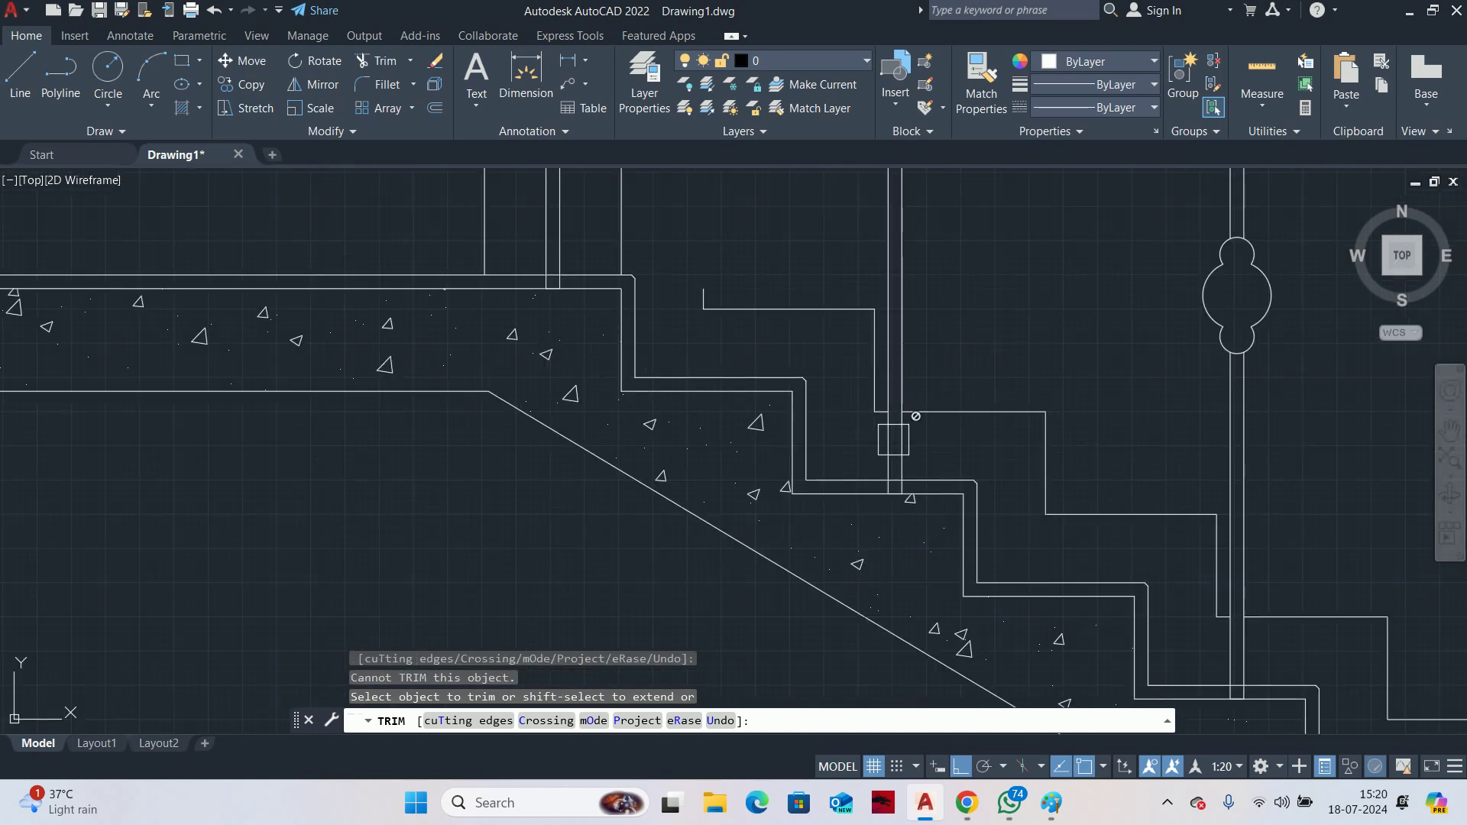
{"action": "scroll", "coordinate": [763, 449], "scroll_direction": "down", "scroll_amount": 2}
{"action": "scroll", "coordinate": [777, 410], "scroll_direction": "up", "scroll_amount": 4}
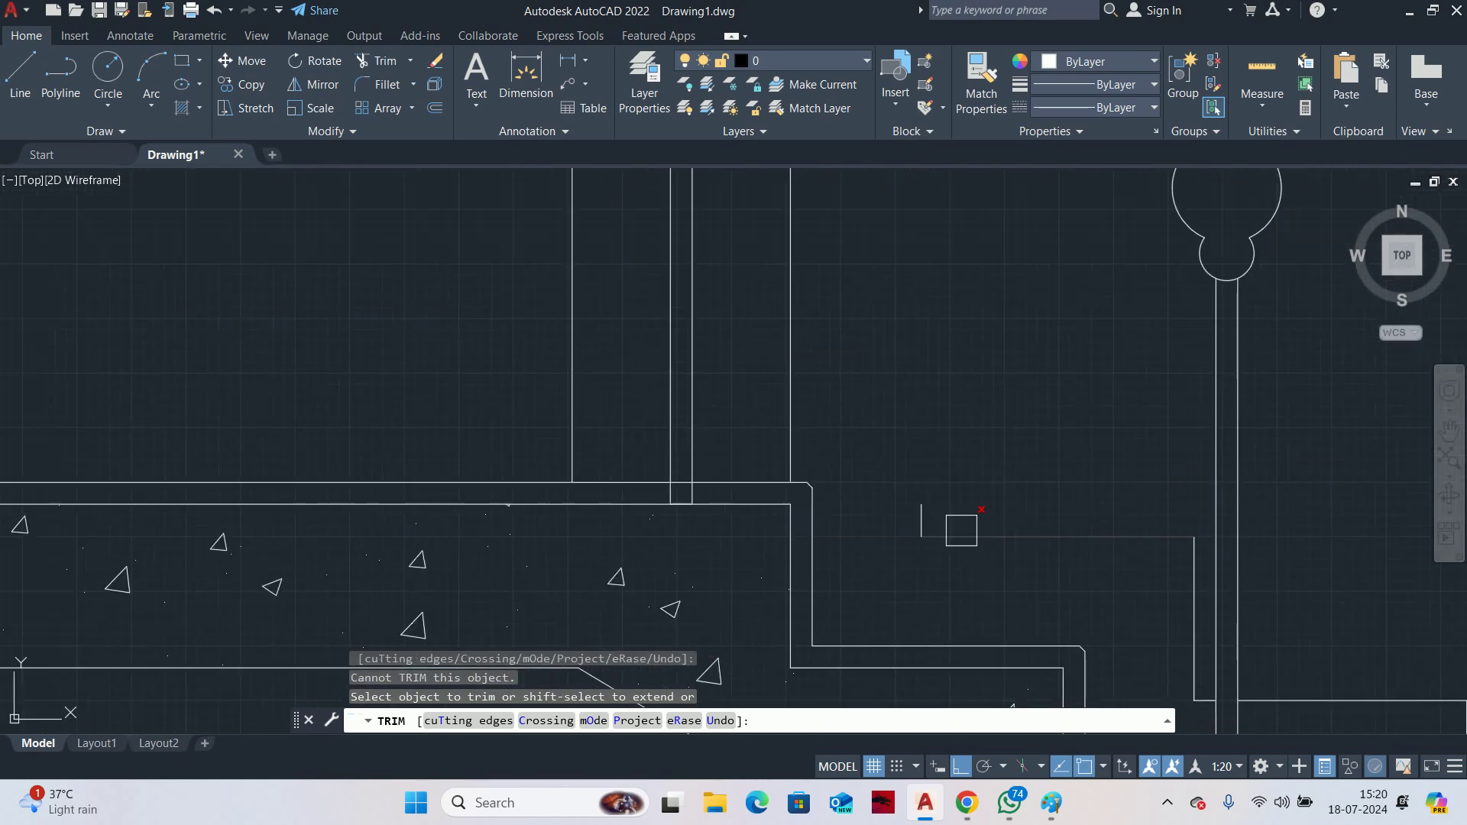
Offset the upper floor finish line beside the top of the stairs 100 upward
{"action": "key", "text": "Escape"}
{"action": "type", "text": "o"}
{"action": "key", "text": "Return"}
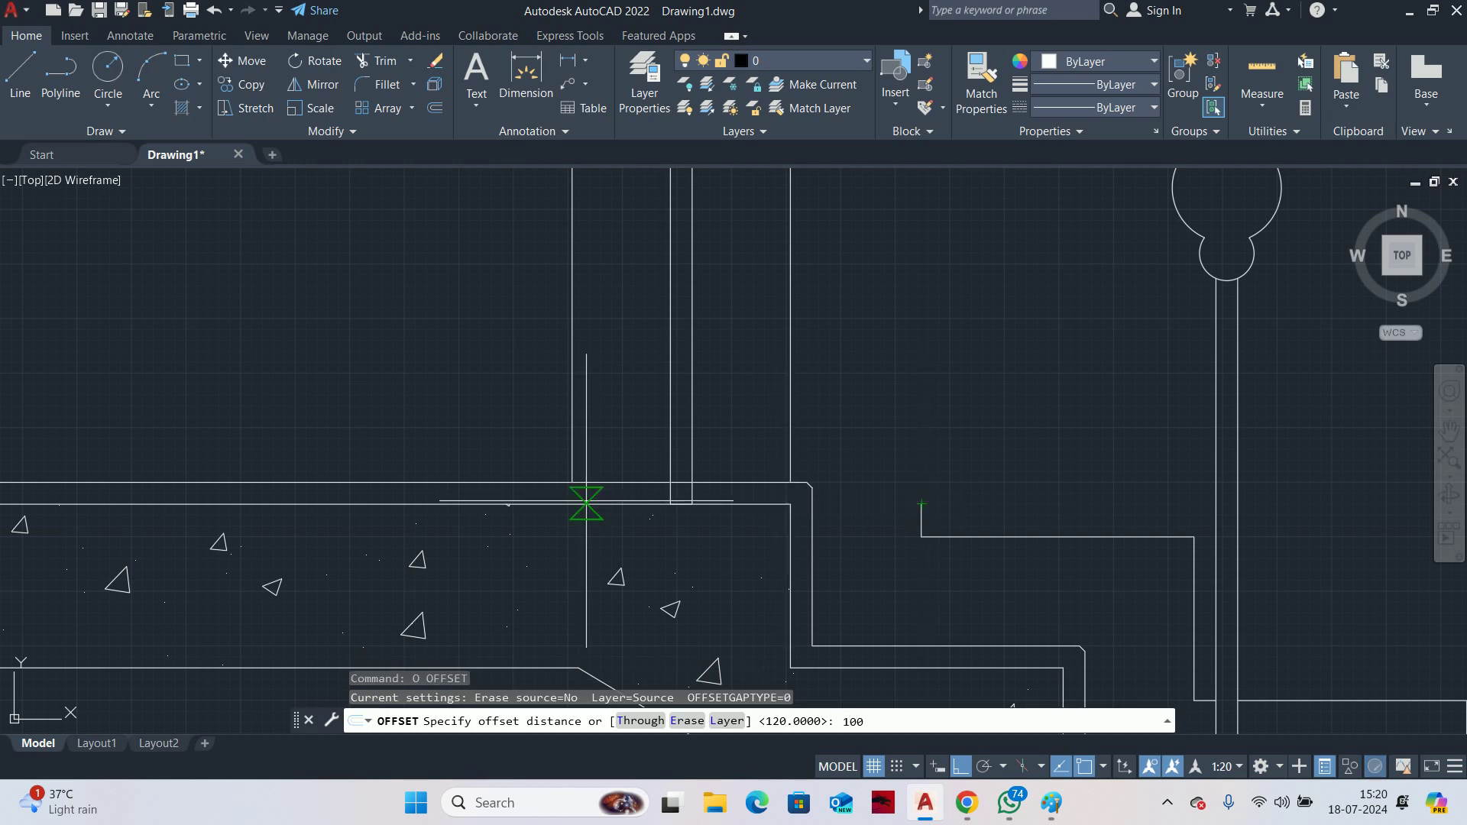
{"action": "key", "text": "Return"}
{"action": "left_click", "coordinate": [586, 504]}
{"action": "left_click", "coordinate": [616, 491]}
{"action": "middle_click_drag", "start_coordinate": [616, 491], "coordinate": [651, 500]}
{"action": "key", "text": "Escape"}
{"action": "key", "text": "Escape"}
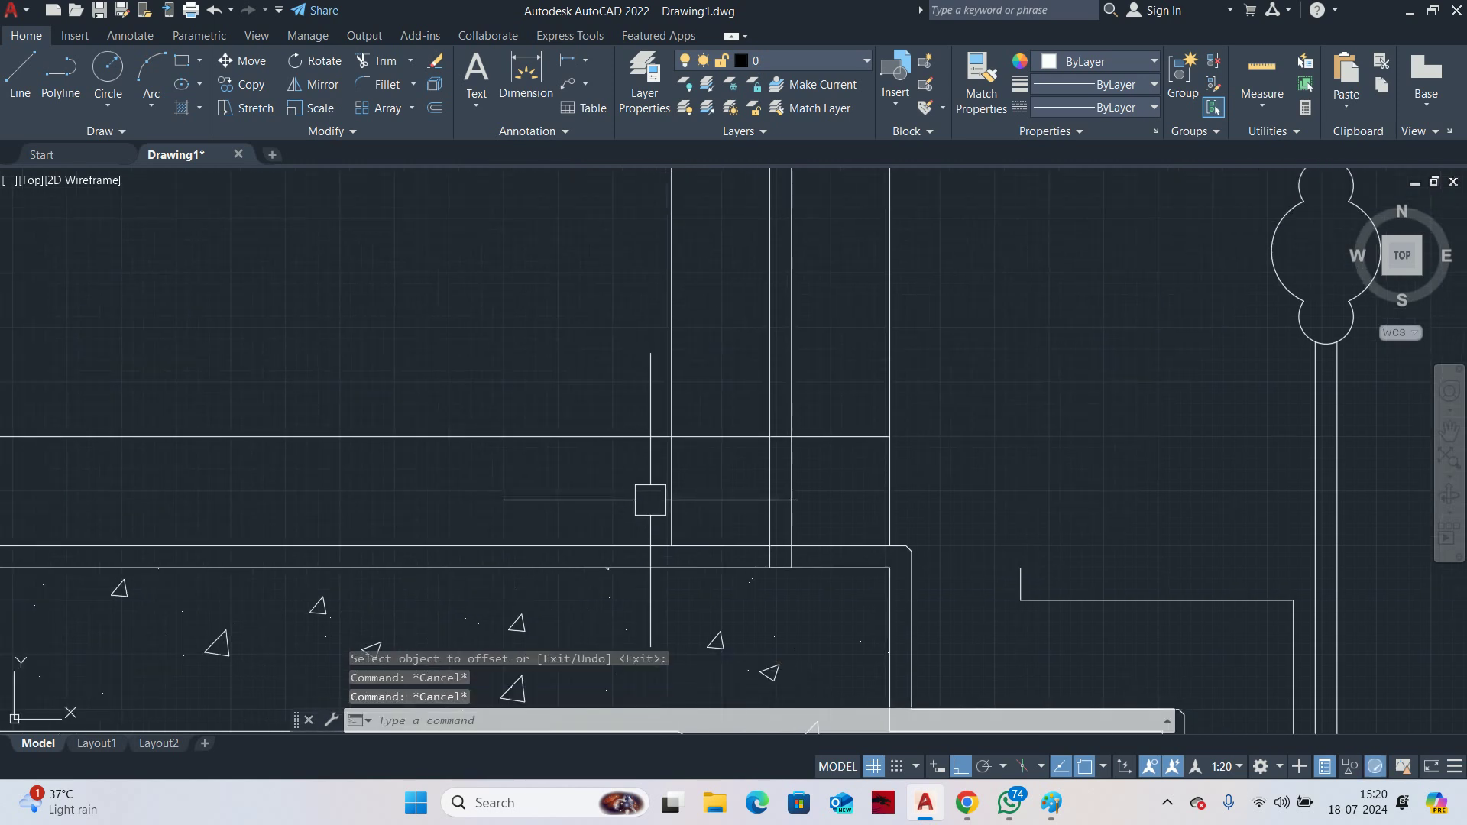
Join the upper floor offset line to the top end of the offset stair line with a radius 0 fillet
{"action": "key", "text": "Escape"}
{"action": "type", "text": "f"}
{"action": "key", "text": "Return"}
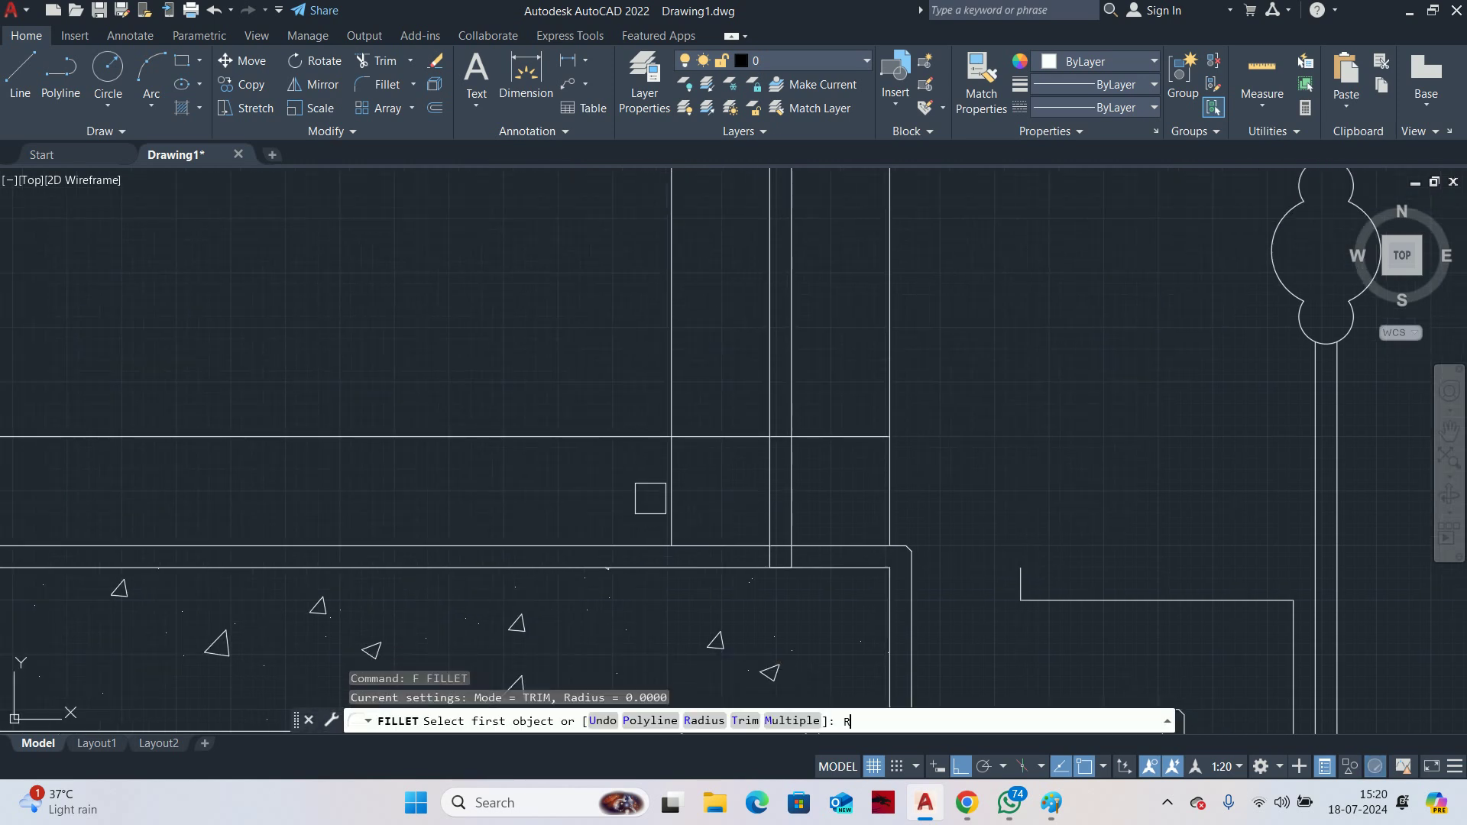
{"action": "type", "text": "r"}
{"action": "key", "text": "Return"}
{"action": "type", "text": "0"}
{"action": "key", "text": "Return"}
{"action": "left_click", "coordinate": [813, 439]}
{"action": "left_click", "coordinate": [1020, 596]}
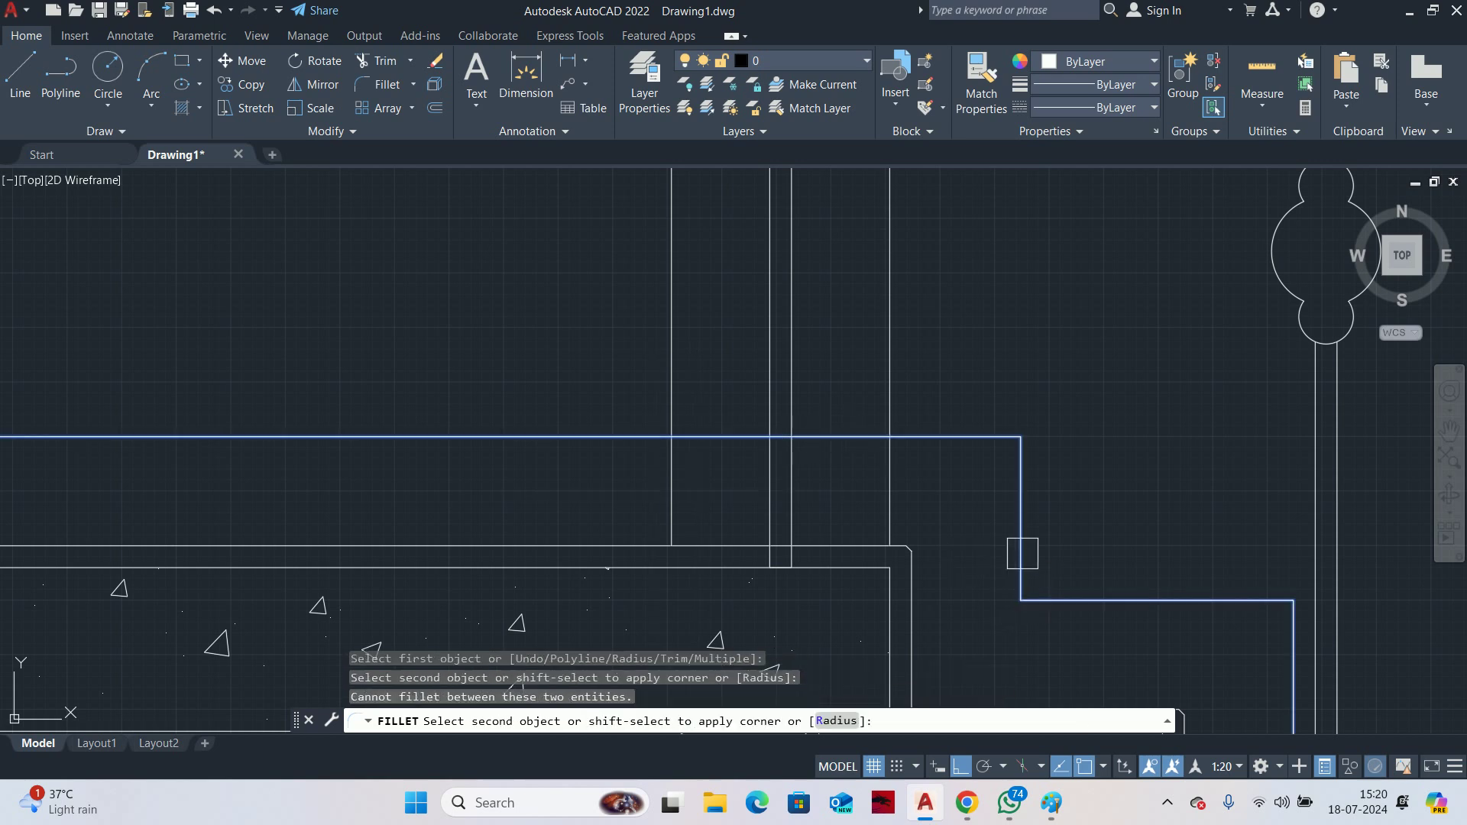
{"action": "key", "text": "Escape"}
{"action": "scroll", "coordinate": [887, 480], "scroll_direction": "down", "scroll_amount": 3}
{"action": "key", "text": "Escape"}
{"action": "key", "text": "Escape"}
Trim the upper floor offset line between the hatched wall and the door edge, and inside the top baluster post
{"action": "type", "text": "tr"}
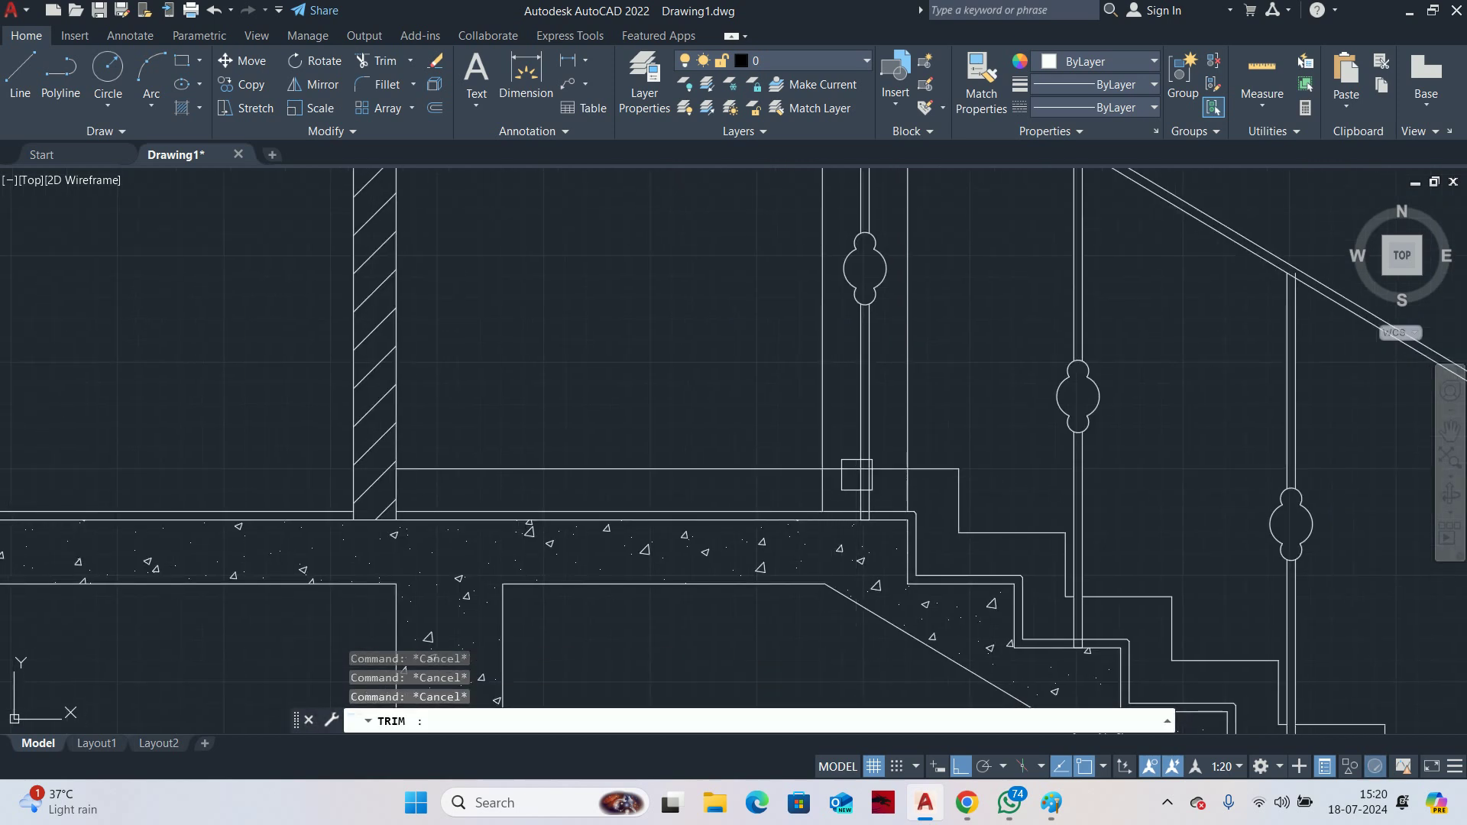
{"action": "key", "text": "Return"}
{"action": "middle_click_drag", "start_coordinate": [806, 484], "coordinate": [833, 509]}
{"action": "scroll", "coordinate": [764, 508], "scroll_direction": "down", "scroll_amount": 3}
{"action": "scroll", "coordinate": [764, 501], "scroll_direction": "up", "scroll_amount": 1}
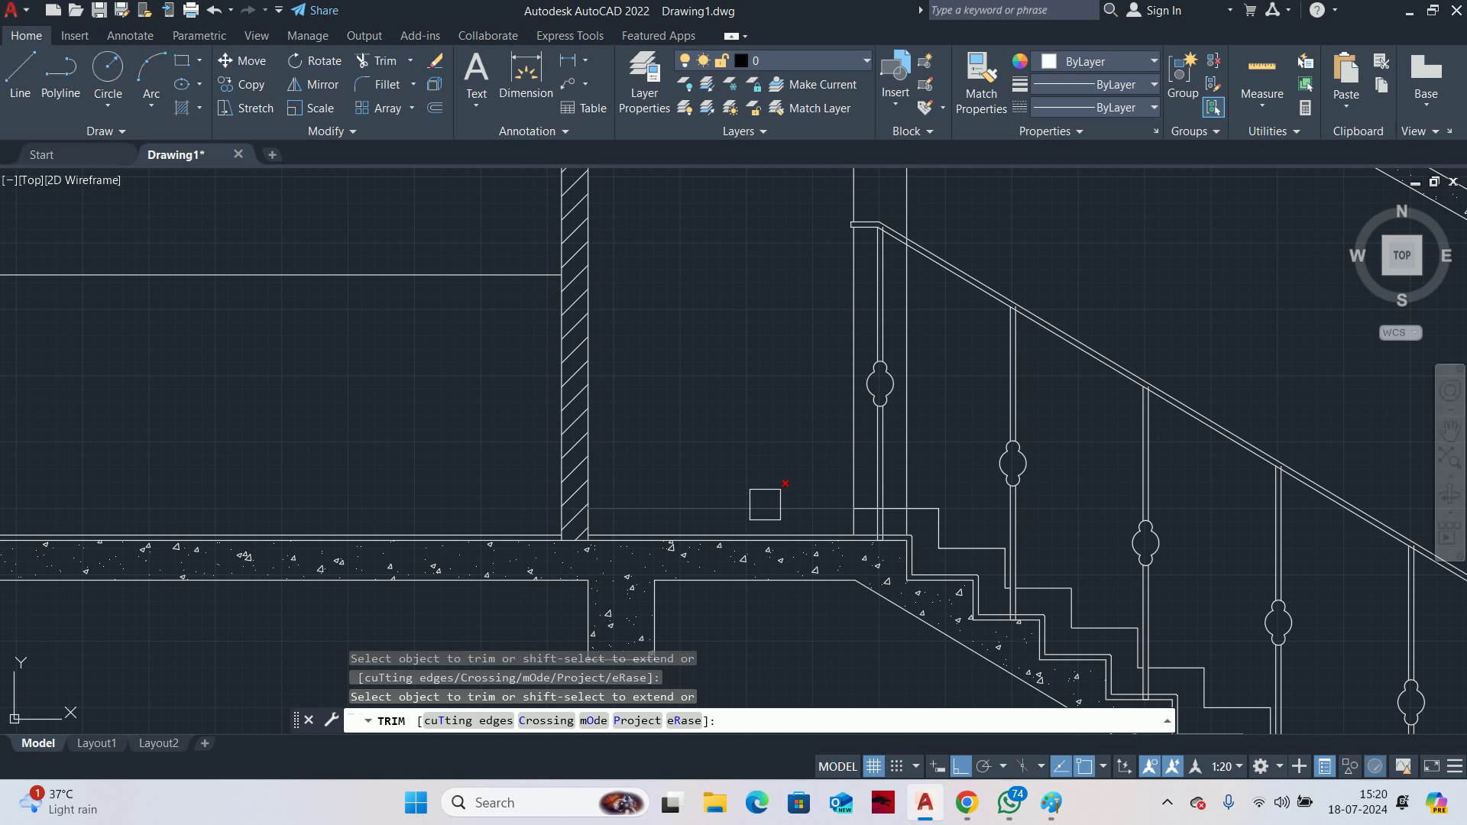
{"action": "left_click", "coordinate": [764, 501]}
{"action": "scroll", "coordinate": [873, 505], "scroll_direction": "up", "scroll_amount": 5}
{"action": "middle_click_drag", "start_coordinate": [667, 508], "coordinate": [684, 493]}
{"action": "left_click", "coordinate": [695, 491]}
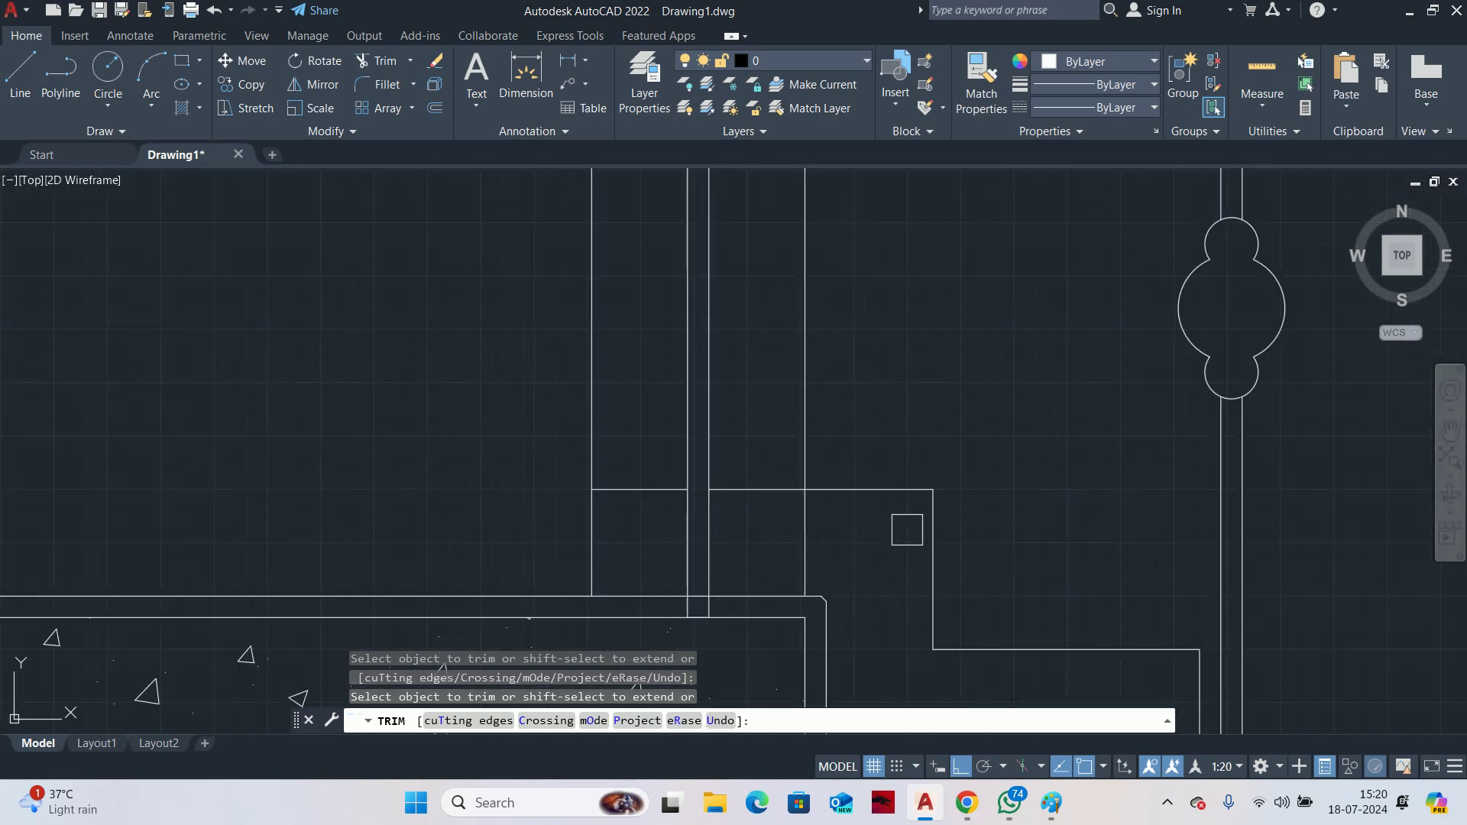
{"action": "scroll", "coordinate": [814, 524], "scroll_direction": "down", "scroll_amount": 5}
{"action": "scroll", "coordinate": [809, 531], "scroll_direction": "up", "scroll_amount": 3}
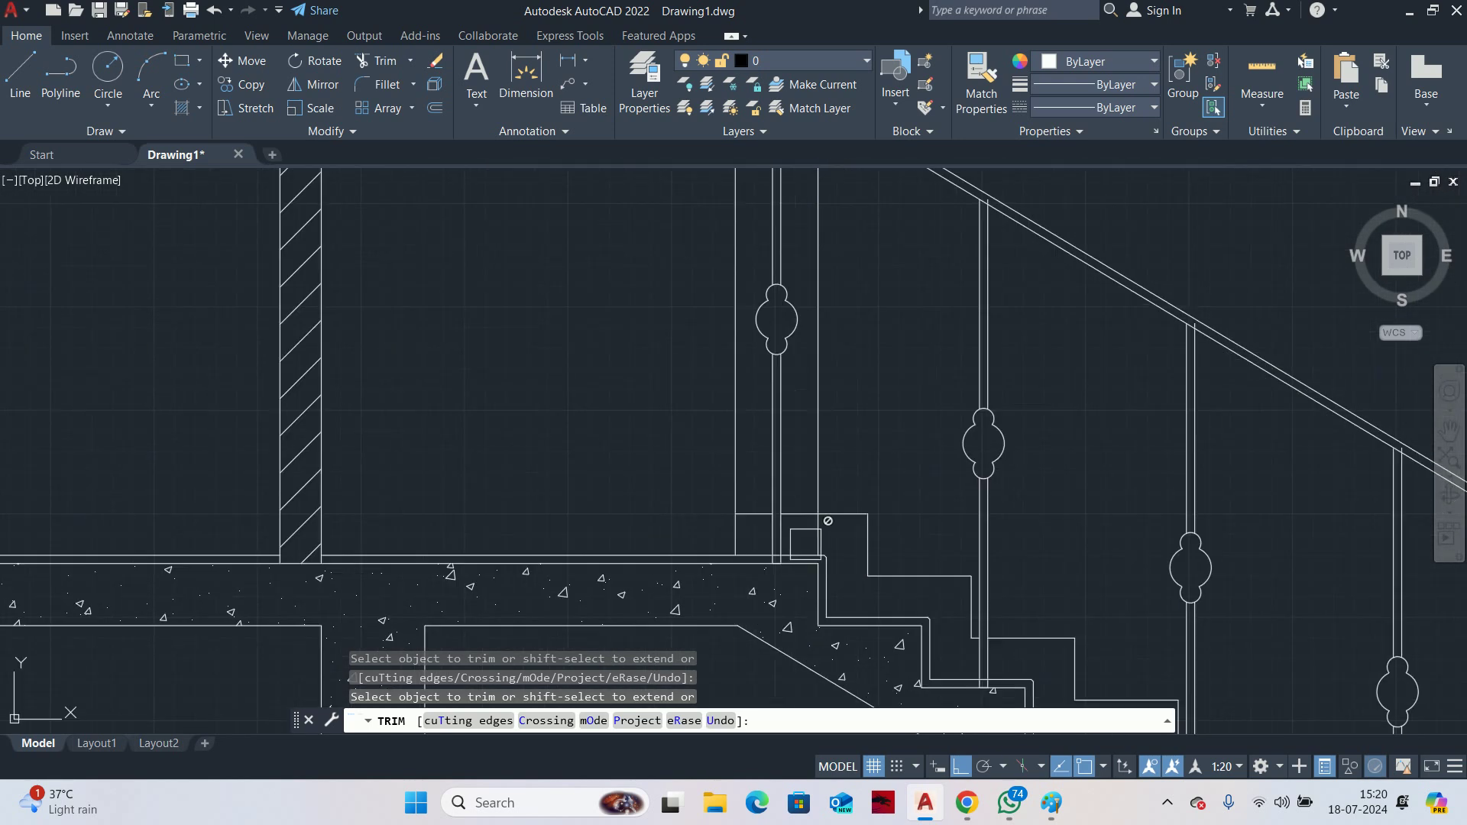
{"action": "left_click", "coordinate": [841, 431]}
{"action": "scroll", "coordinate": [843, 440], "scroll_direction": "down", "scroll_amount": 4}
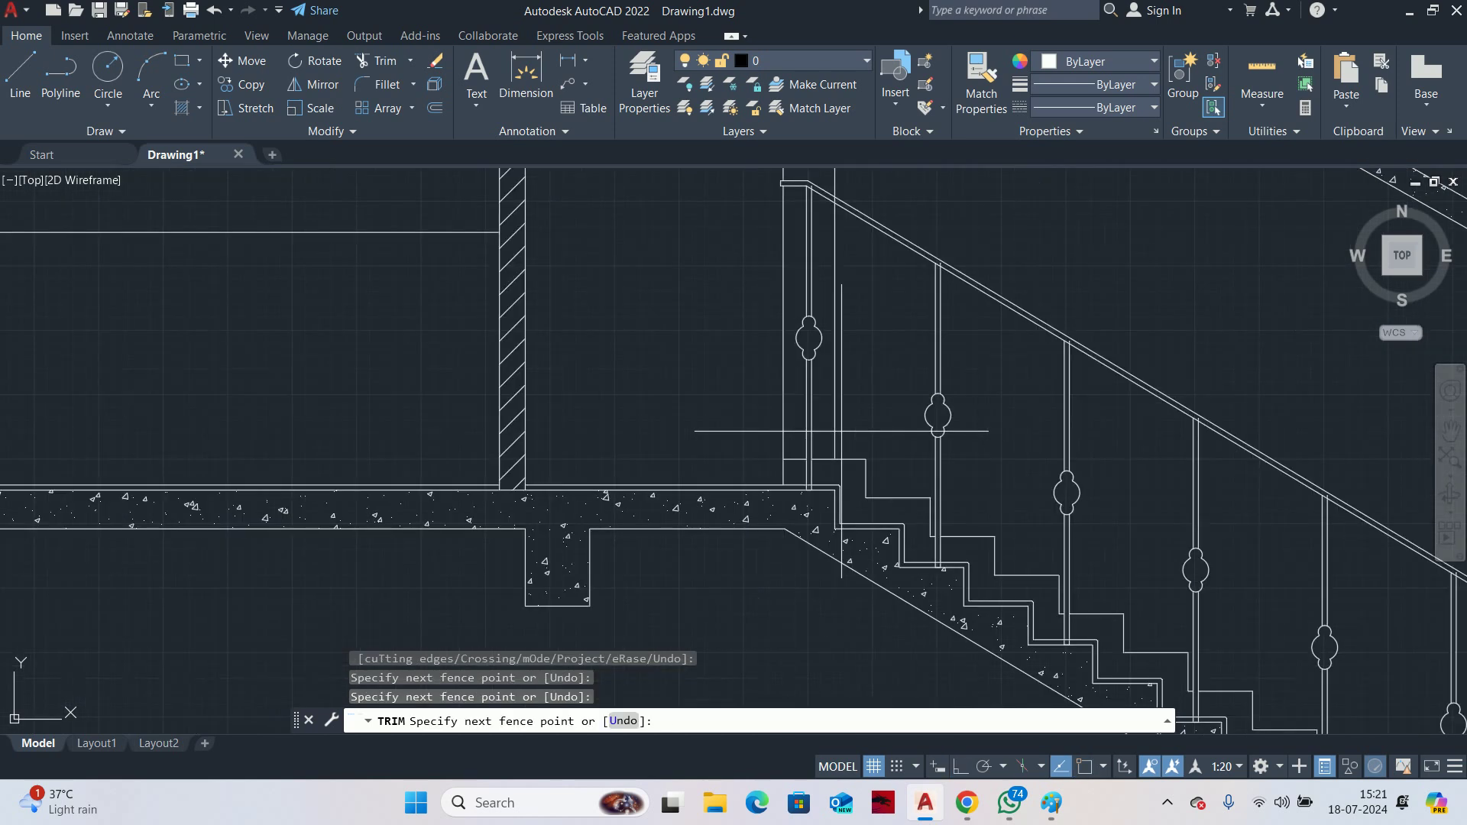
{"action": "scroll", "coordinate": [846, 451], "scroll_direction": "up", "scroll_amount": 3}
{"action": "scroll", "coordinate": [847, 445], "scroll_direction": "down", "scroll_amount": 4}
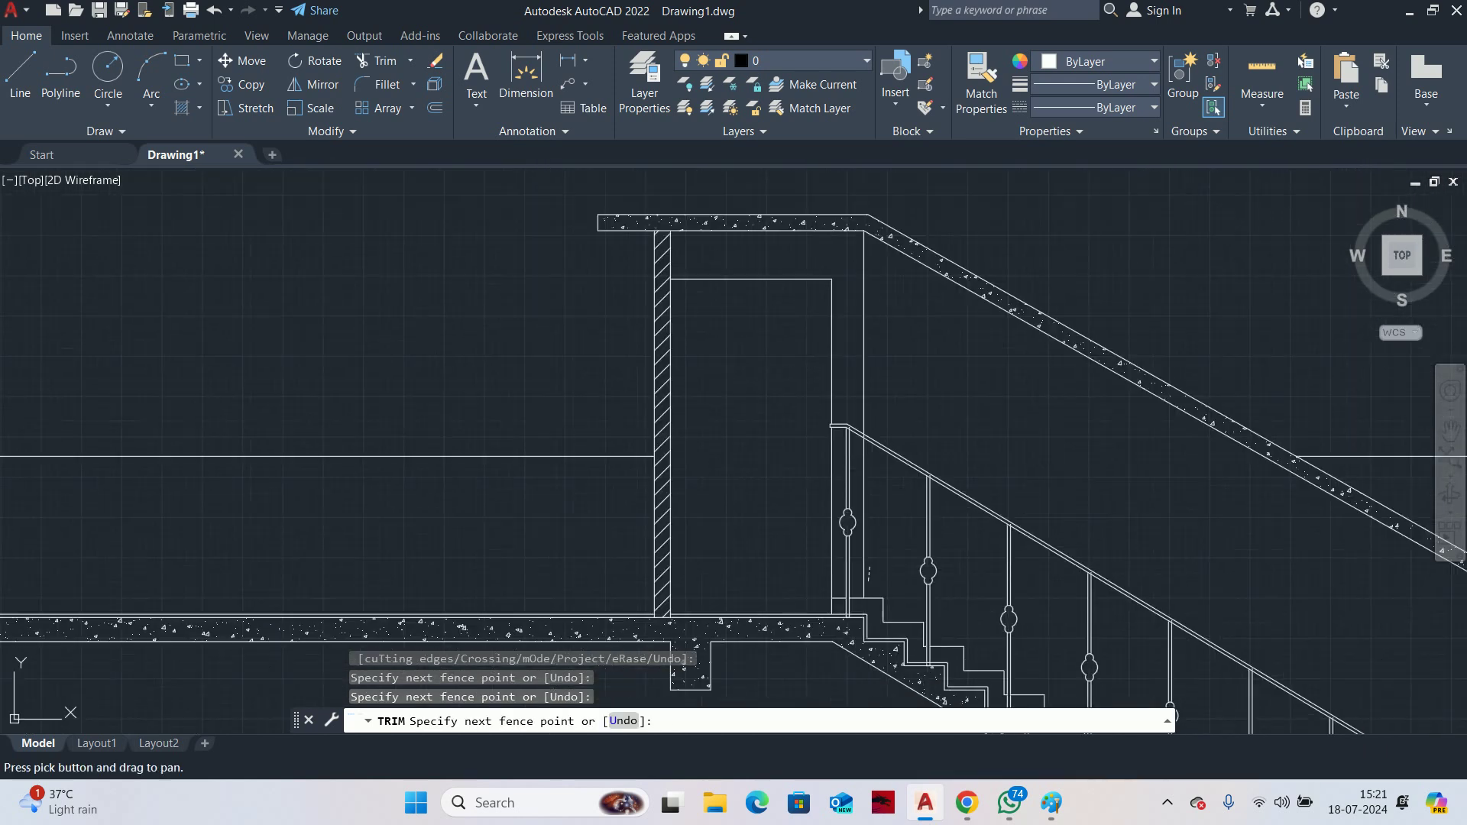
{"action": "key", "text": "Escape"}
{"action": "key", "text": "Escape"}
Delete the vertical line beside the door opening, between the roof slab bend and the top of the stairs
{"action": "left_click", "coordinate": [871, 399]}
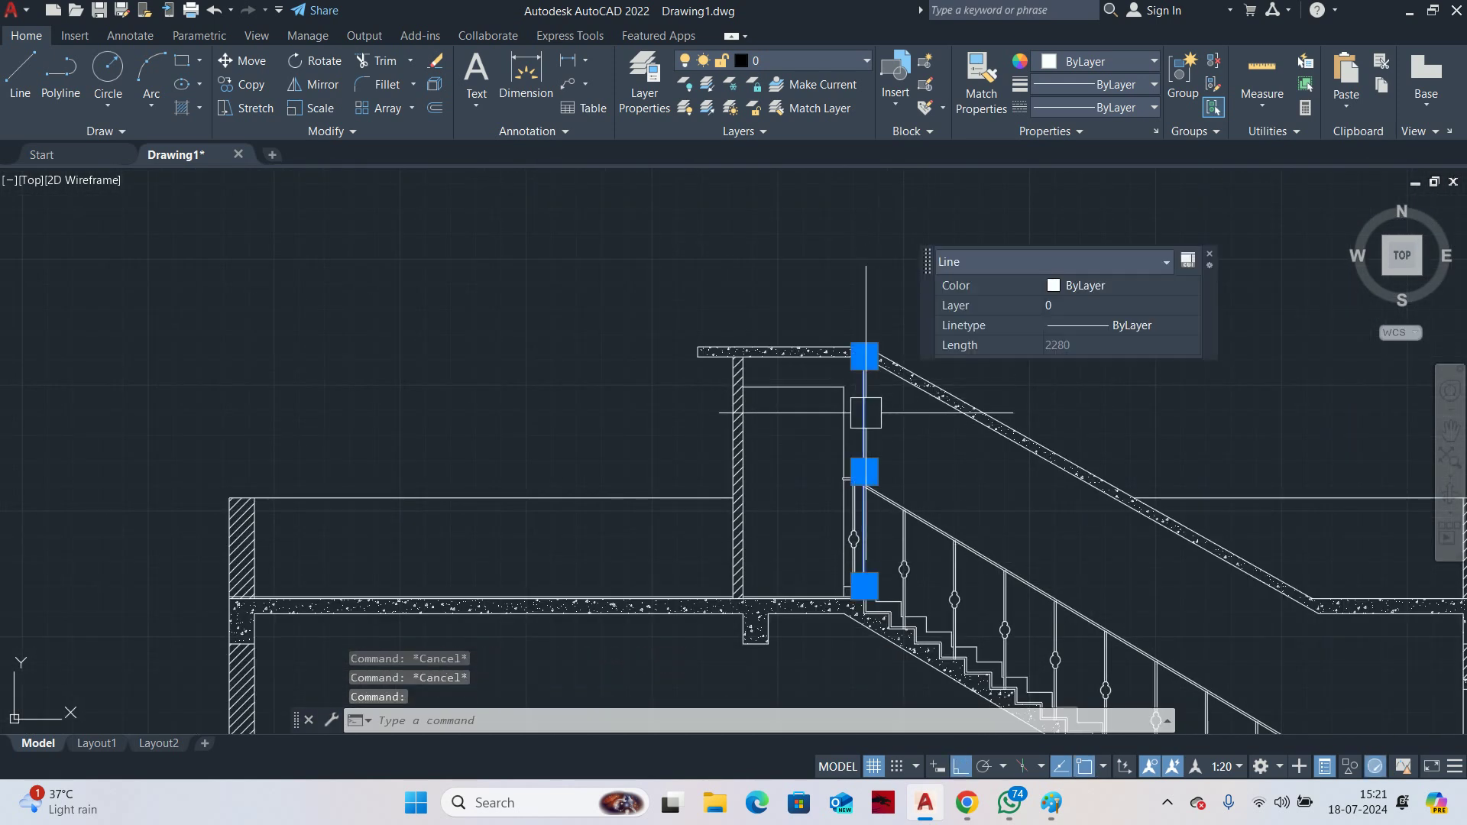
{"action": "key", "text": "Delete"}
{"action": "scroll", "coordinate": [894, 428], "scroll_direction": "down", "scroll_amount": 4}
{"action": "scroll", "coordinate": [962, 509], "scroll_direction": "up", "scroll_amount": 4}
{"action": "key", "text": "Escape"}
{"action": "key", "text": "Escape"}
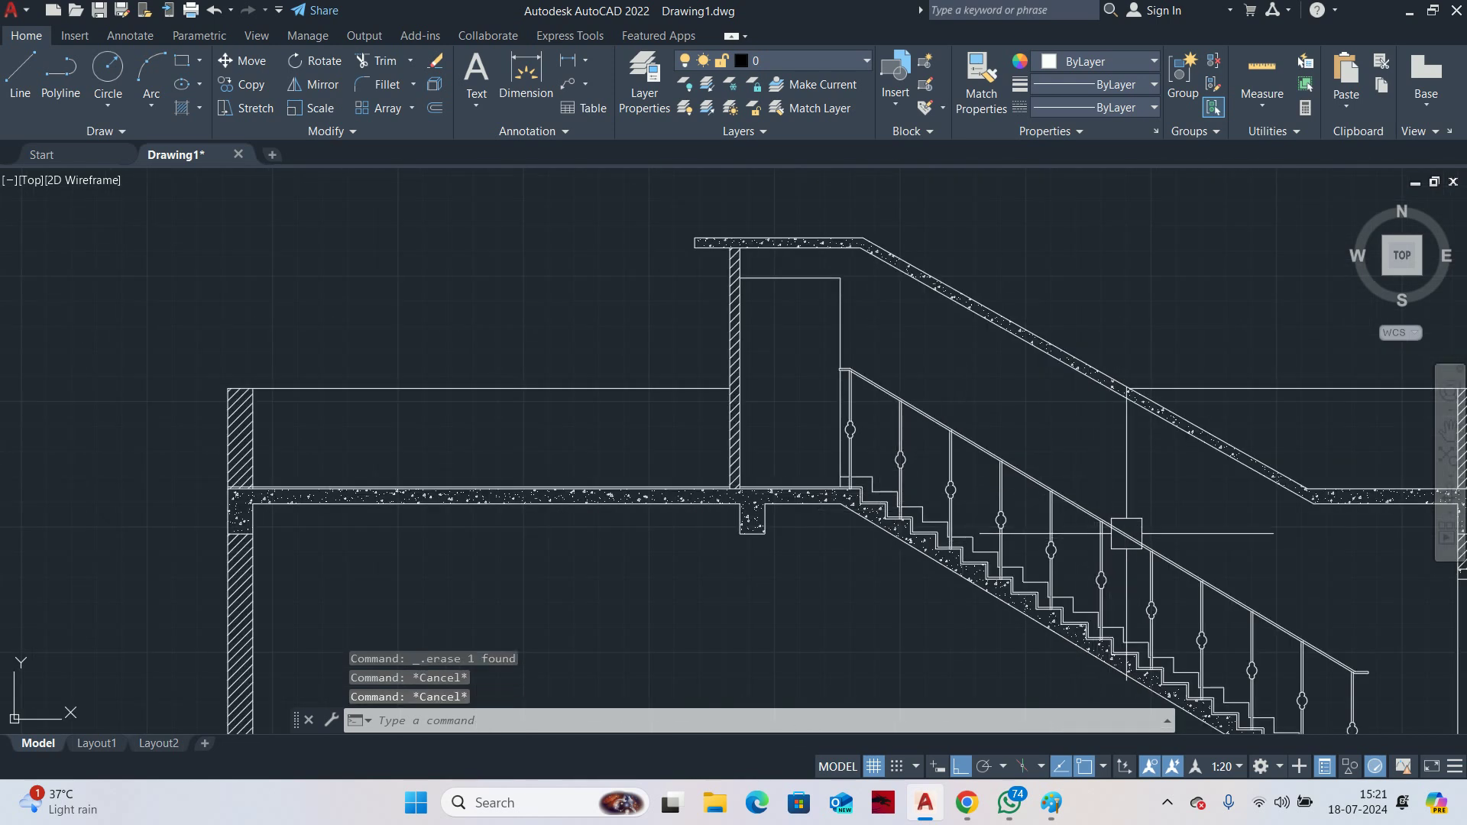
Examine the whole building section, including the staircase, railing and the offset lines along the floors
{"action": "scroll", "coordinate": [871, 396], "scroll_direction": "up", "scroll_amount": 2}
{"action": "scroll", "coordinate": [846, 405], "scroll_direction": "down", "scroll_amount": 6}
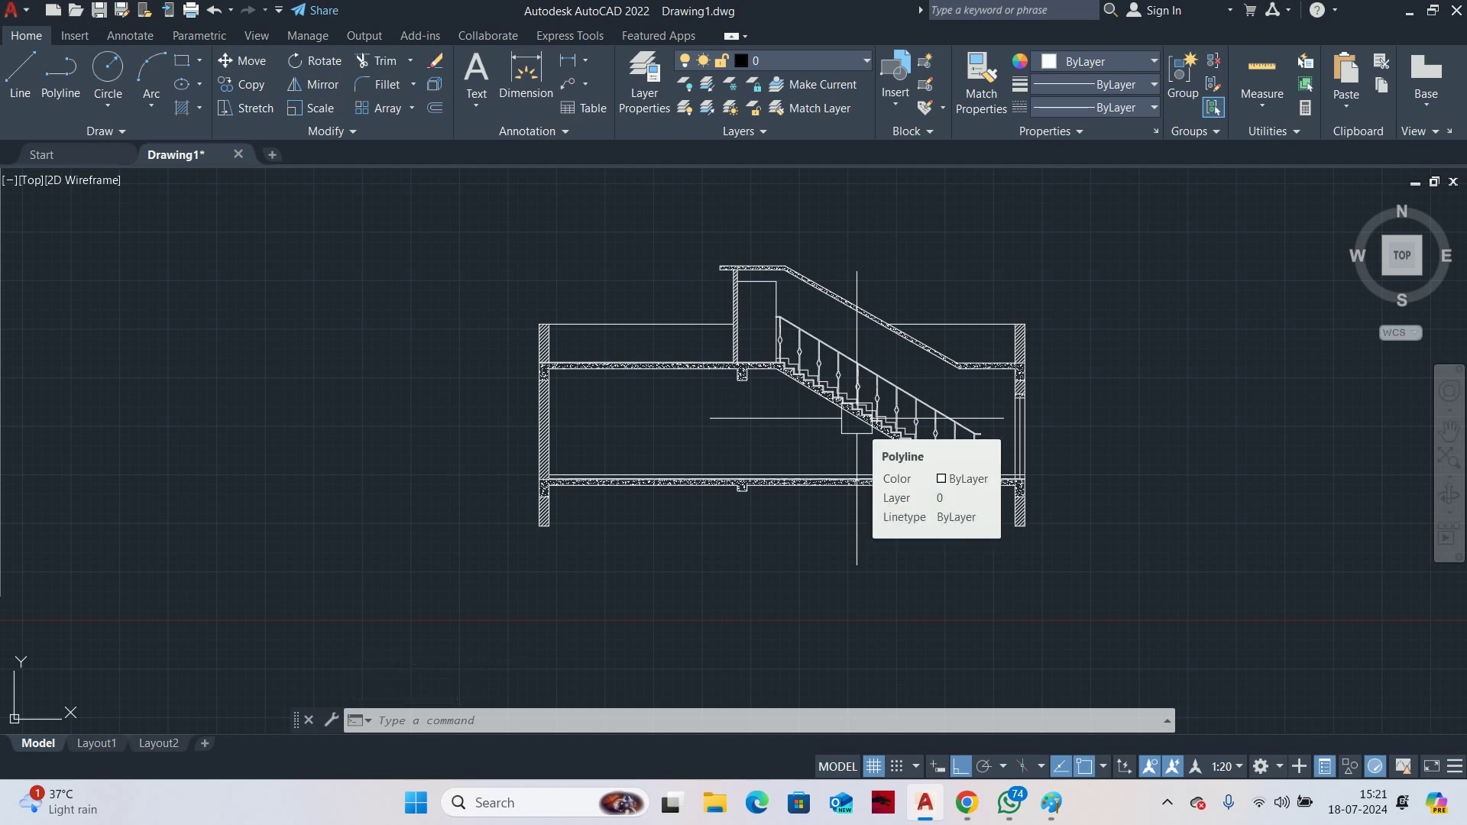
{"action": "scroll", "coordinate": [919, 434], "scroll_direction": "up", "scroll_amount": 3}
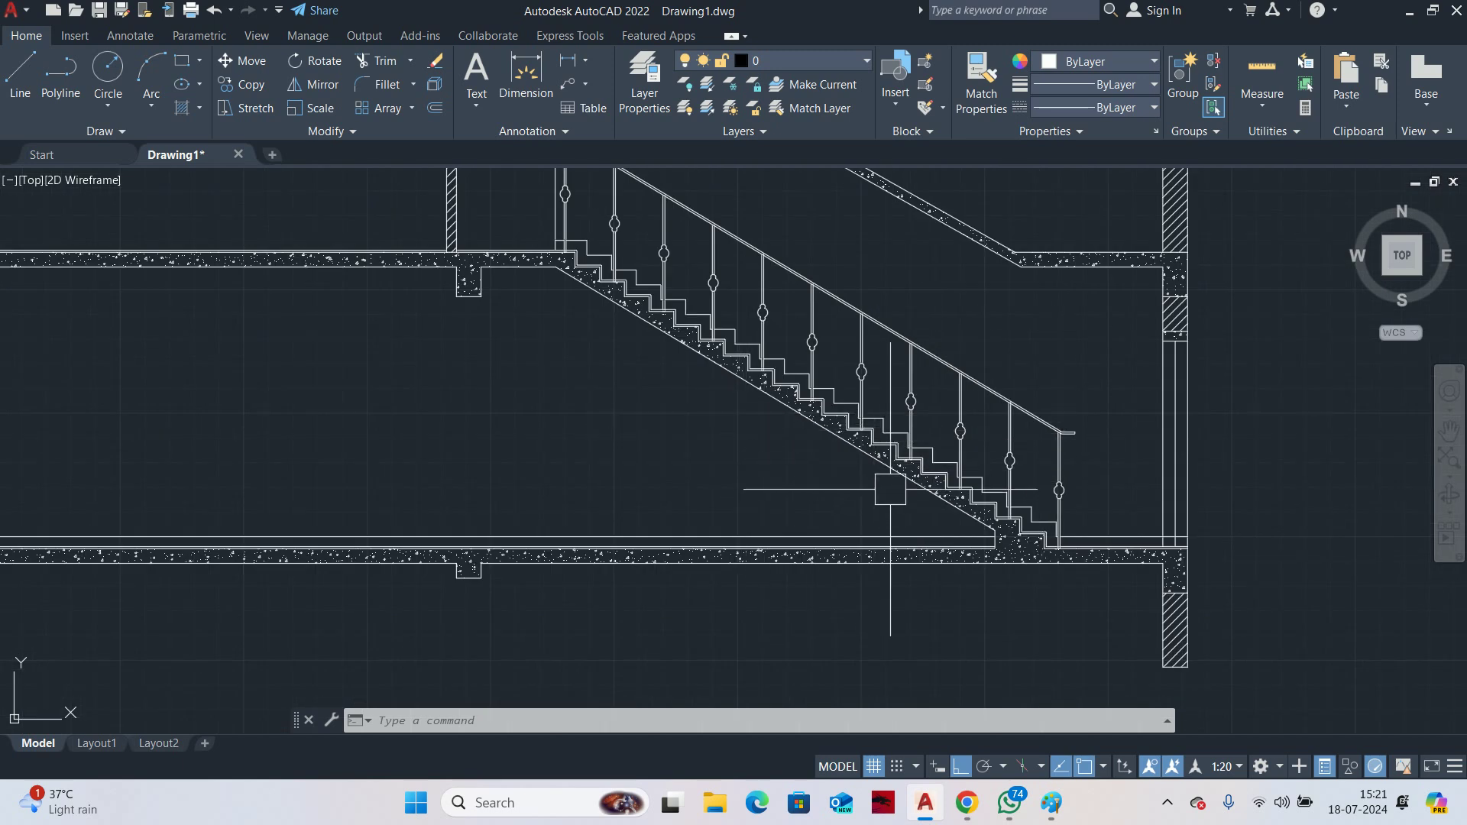
{"action": "middle_click_drag", "start_coordinate": [741, 367], "coordinate": [1174, 476]}
{"action": "key", "text": "Escape"}
{"action": "key", "text": "Escape"}
{"action": "key", "text": "Escape"}
Offset the upper floor finish line 100 upward between the left parapet wall and the middle hatched wall
{"action": "scroll", "coordinate": [966, 339], "scroll_direction": "up", "scroll_amount": 5}
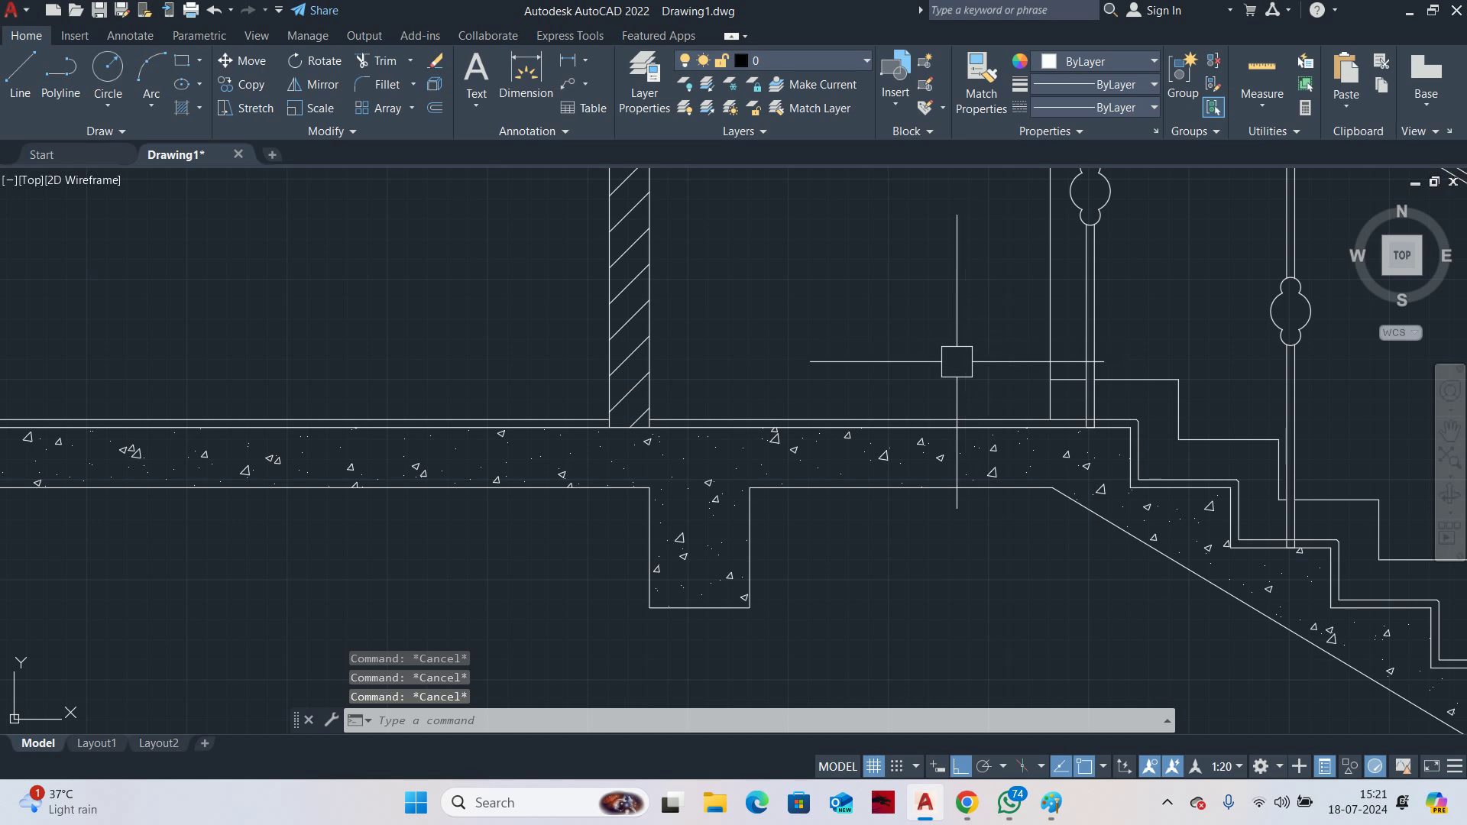
{"action": "scroll", "coordinate": [1083, 434], "scroll_direction": "down", "scroll_amount": 3}
{"action": "type", "text": "o"}
{"action": "key", "text": "Return"}
{"action": "type", "text": "10"}
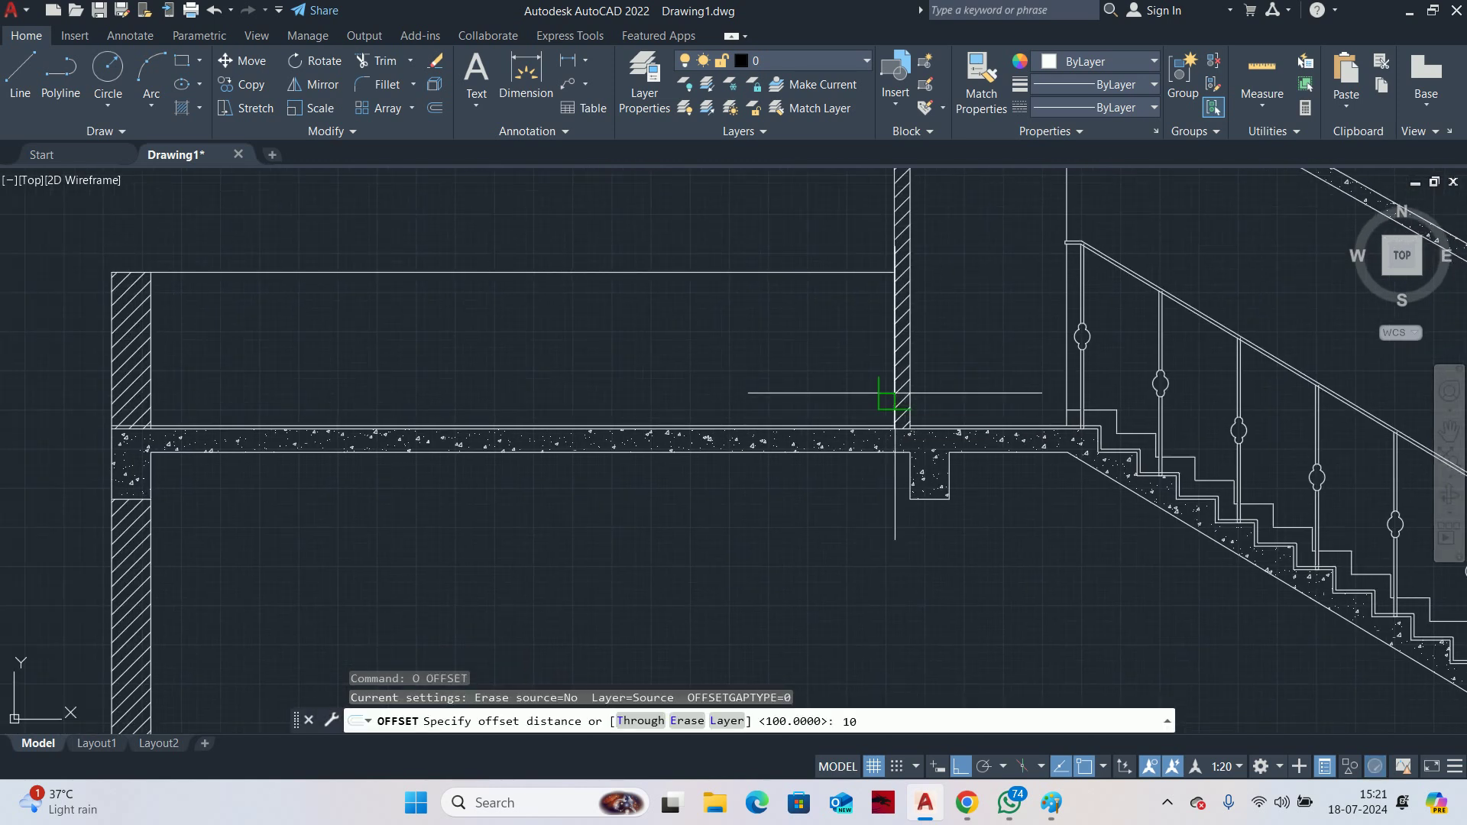
{"action": "scroll", "coordinate": [884, 419], "scroll_direction": "up", "scroll_amount": 4}
{"action": "type", "text": "0"}
{"action": "key", "text": "Return"}
{"action": "key", "text": "Escape"}
{"action": "scroll", "coordinate": [805, 356], "scroll_direction": "down", "scroll_amount": 2}
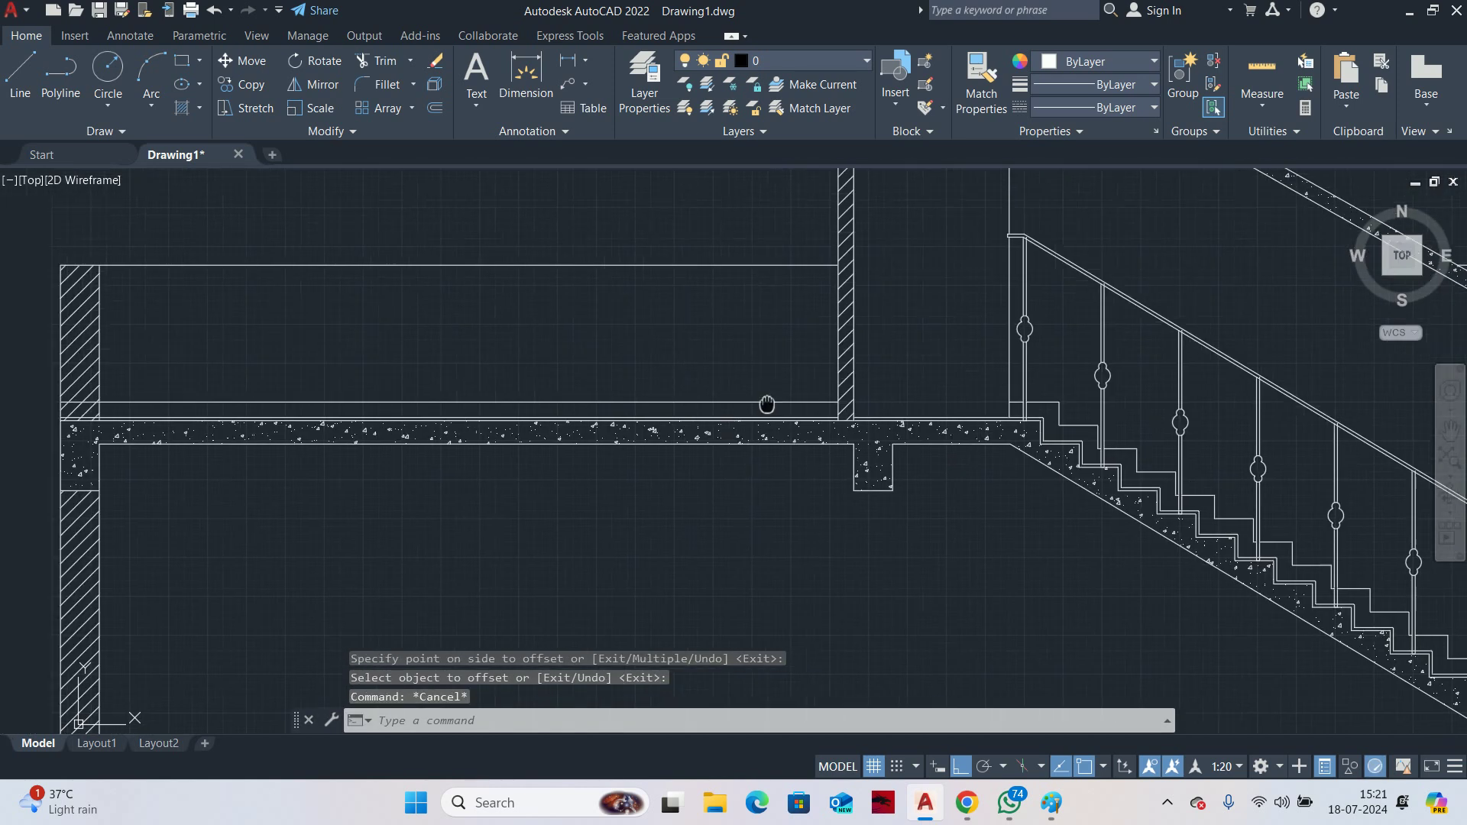
Trim the upper floor finish line and the offset line above it inside the left parapet wall
{"action": "scroll", "coordinate": [580, 351], "scroll_direction": "up", "scroll_amount": 2}
{"action": "key", "text": "Escape"}
{"action": "key", "text": "Escape"}
{"action": "type", "text": "TR"}
{"action": "key", "text": "Return"}
{"action": "scroll", "coordinate": [387, 452], "scroll_direction": "up", "scroll_amount": 4}
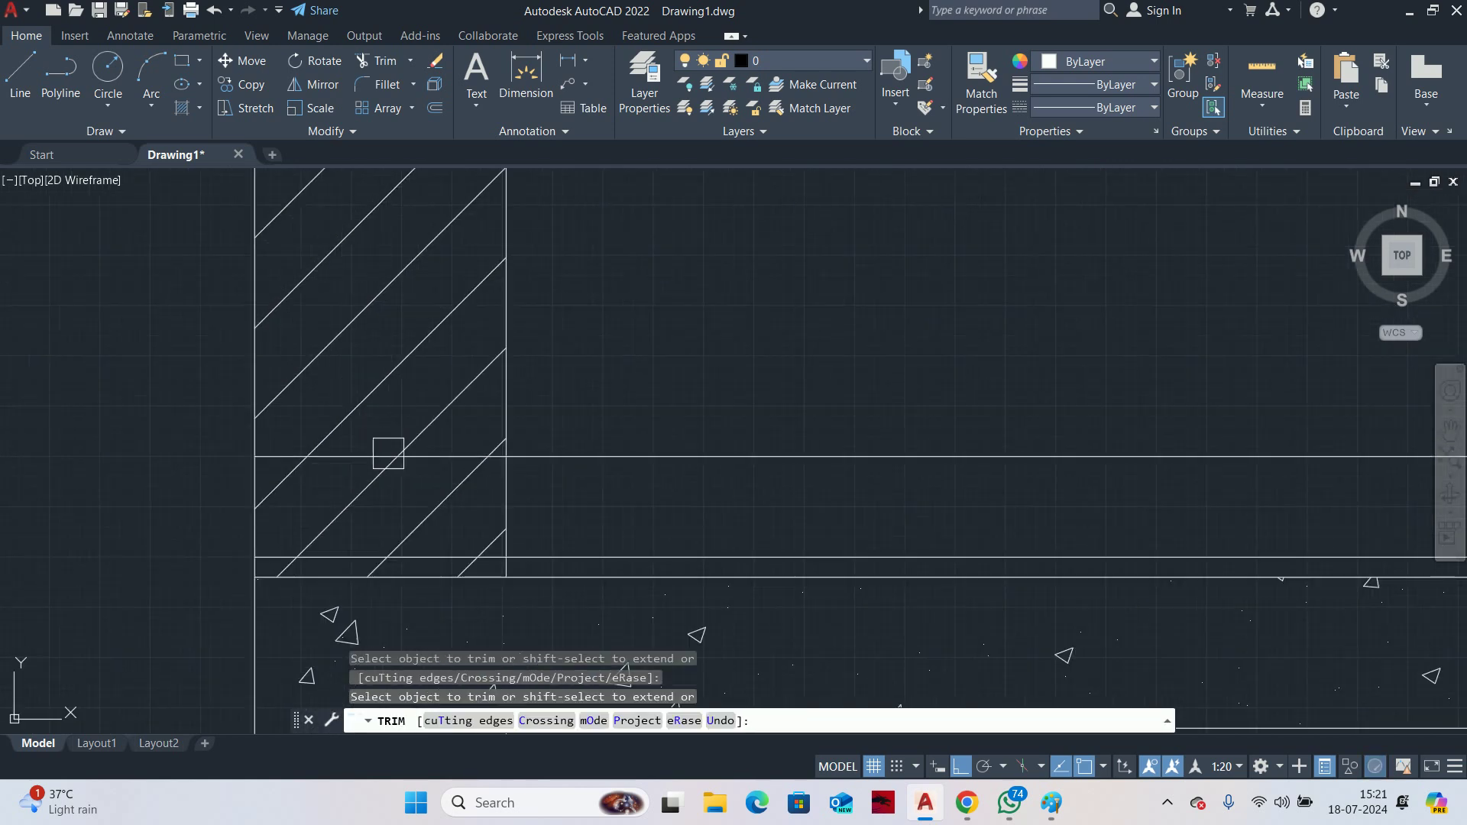
{"action": "key", "text": "Escape"}
{"action": "scroll", "coordinate": [580, 436], "scroll_direction": "down", "scroll_amount": 2}
{"action": "key", "text": "Return"}
{"action": "scroll", "coordinate": [517, 437], "scroll_direction": "up", "scroll_amount": 3}
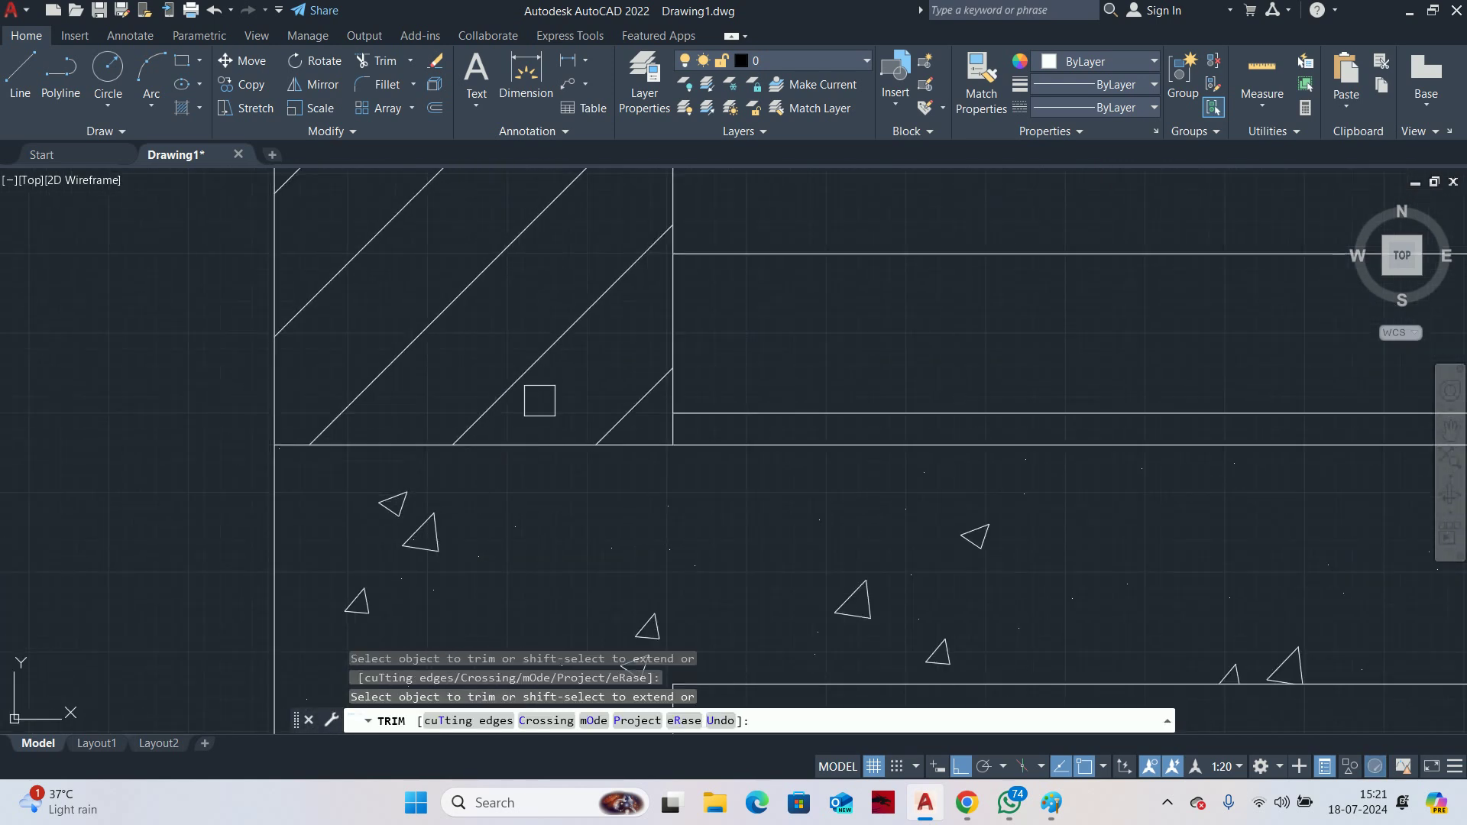
{"action": "key", "text": "Escape"}
{"action": "scroll", "coordinate": [619, 402], "scroll_direction": "down", "scroll_amount": 3}
Offset the inner face of the left parapet wall 20 toward the terrace
{"action": "key", "text": "Escape"}
{"action": "type", "text": "O"}
{"action": "key", "text": "Return"}
{"action": "type", "text": "20"}
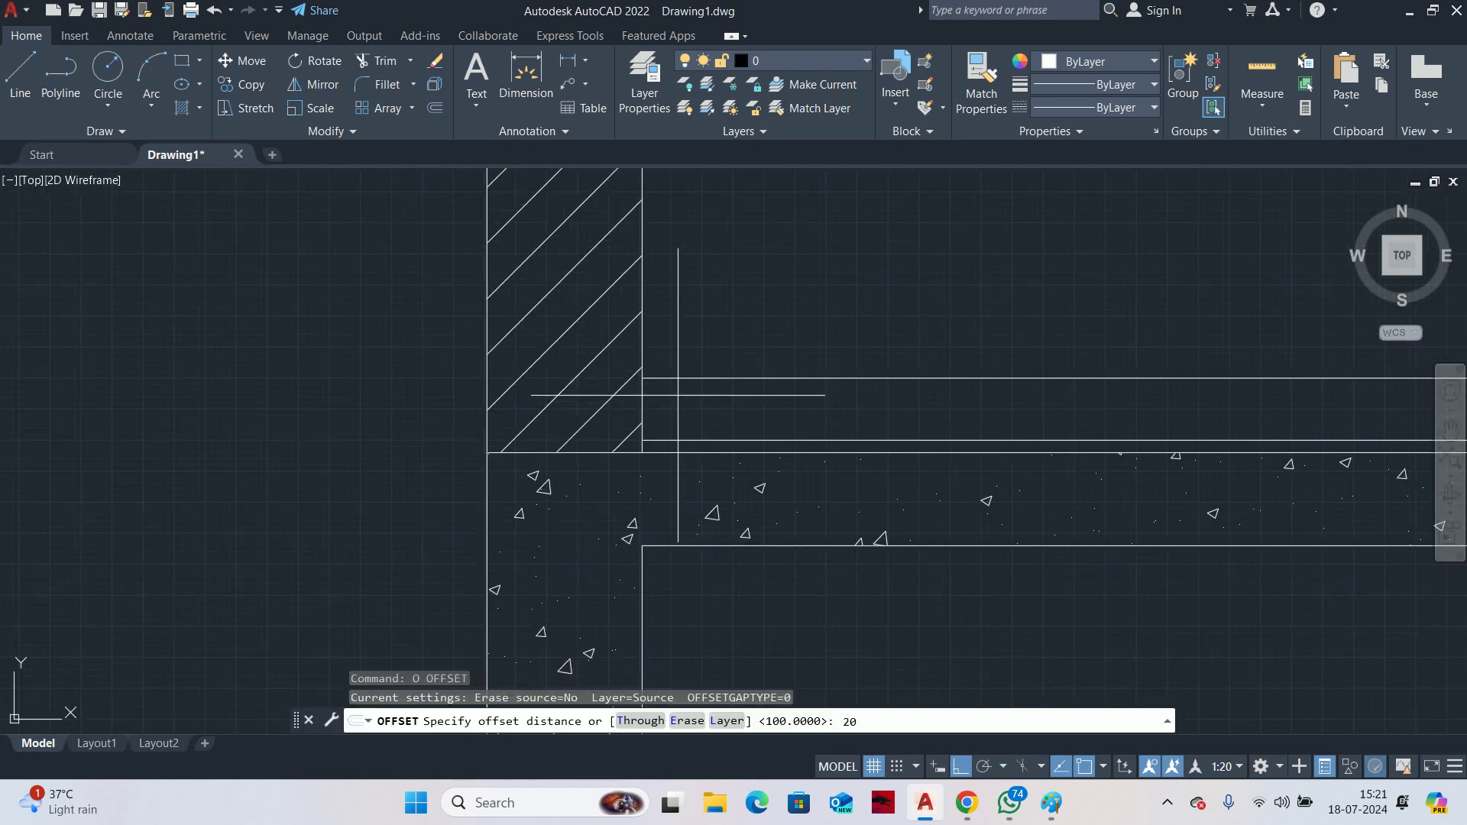
{"action": "key", "text": "Return"}
{"action": "scroll", "coordinate": [656, 348], "scroll_direction": "up", "scroll_amount": 3}
{"action": "left_click", "coordinate": [652, 342]}
{"action": "left_click", "coordinate": [620, 342]}
{"action": "left_click", "coordinate": [678, 428]}
{"action": "key", "text": "Return"}
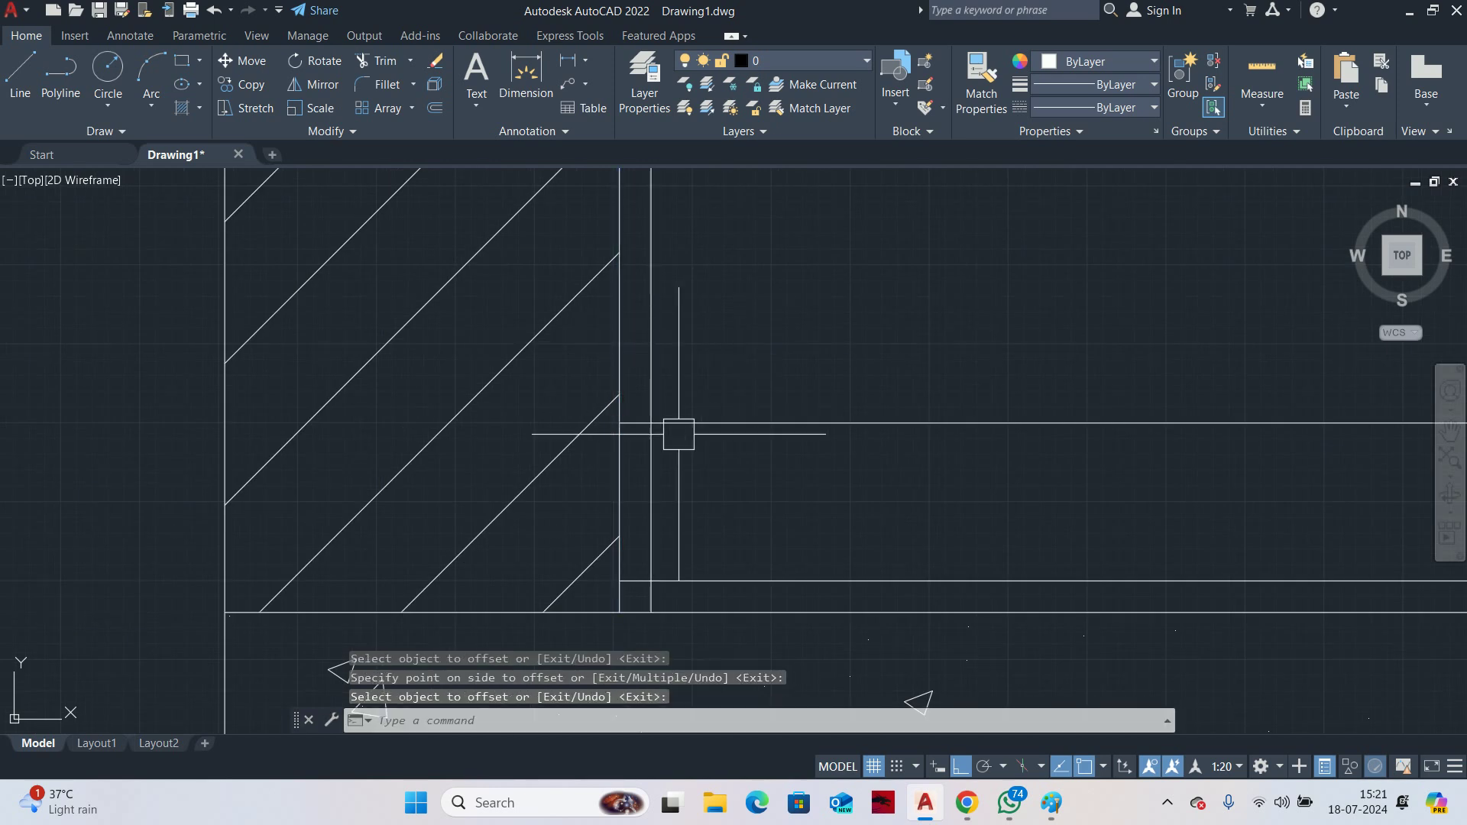
{"action": "key", "text": "Escape"}
Trim the vertical offset line at the left parapet so it spans only between the floor finish and the skirting line
{"action": "scroll", "coordinate": [577, 370], "scroll_direction": "up", "scroll_amount": 2}
{"action": "type", "text": "TR"}
{"action": "key", "text": "Return"}
{"action": "scroll", "coordinate": [541, 557], "scroll_direction": "up", "scroll_amount": 4}
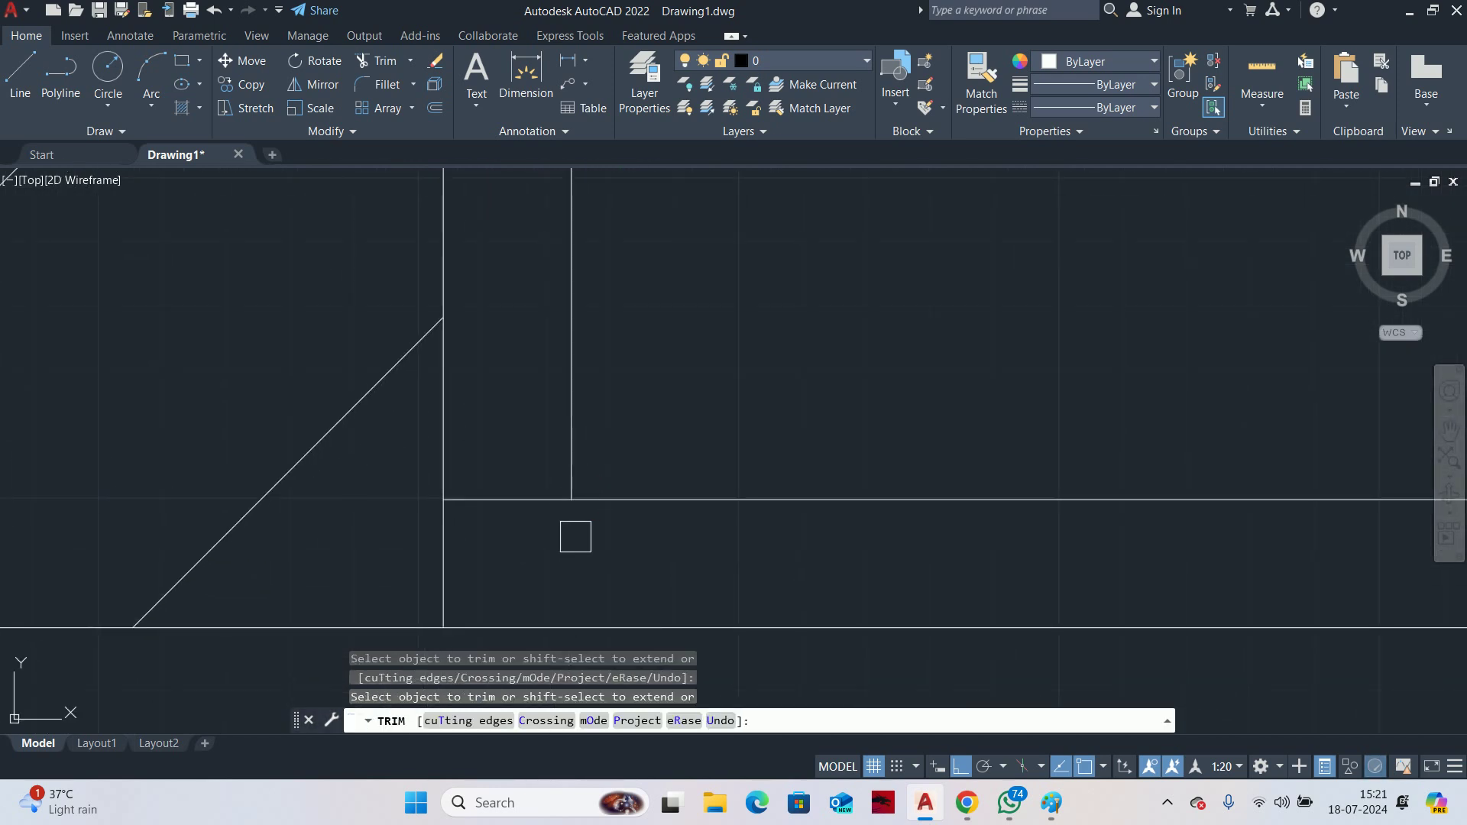
{"action": "scroll", "coordinate": [563, 383], "scroll_direction": "up", "scroll_amount": 3}
{"action": "scroll", "coordinate": [560, 468], "scroll_direction": "down", "scroll_amount": 6}
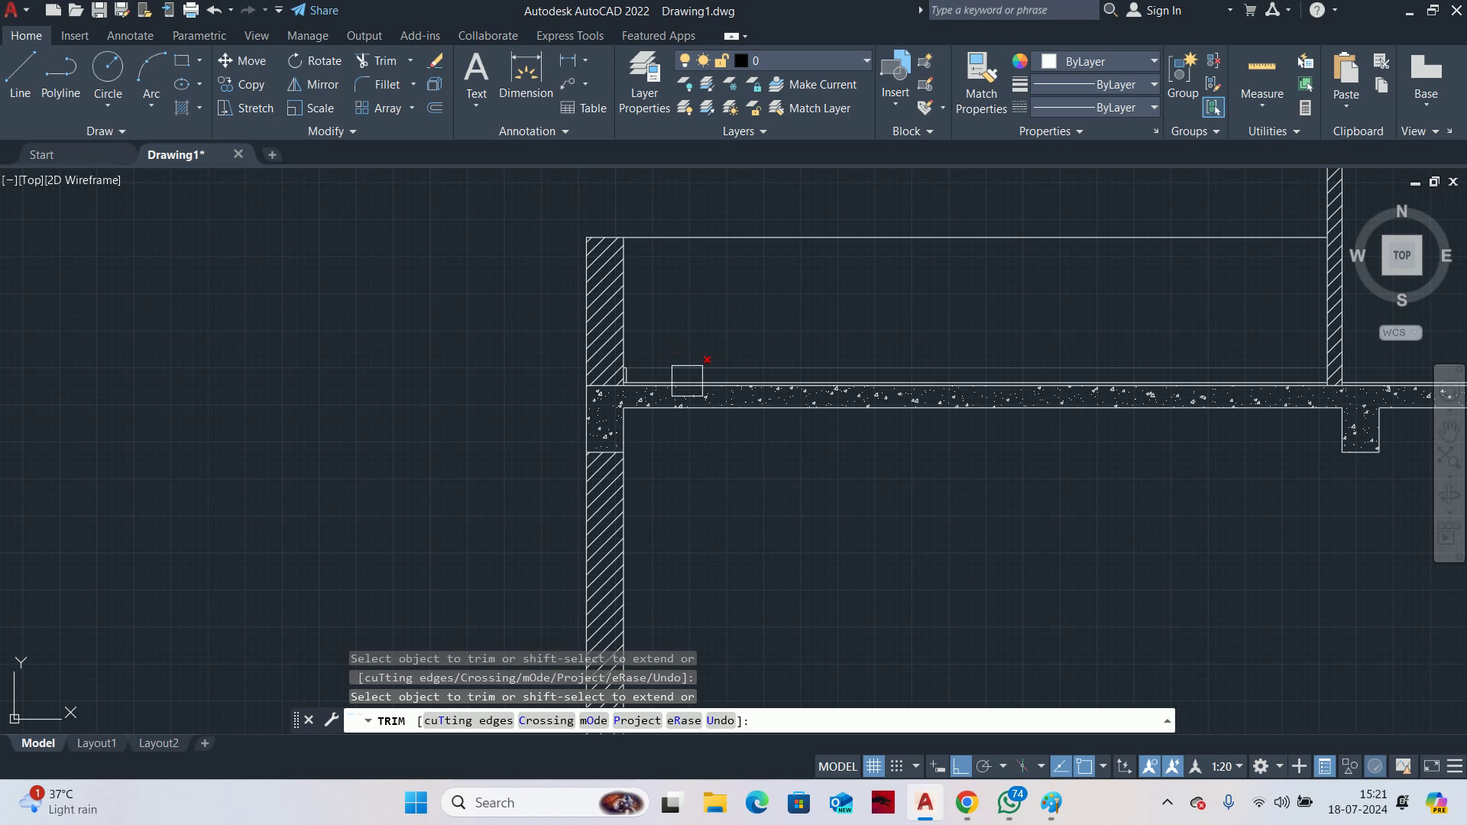
{"action": "key", "text": "Escape"}
{"action": "key", "text": "Escape"}
{"action": "scroll", "coordinate": [828, 397], "scroll_direction": "down", "scroll_amount": 2}
{"action": "scroll", "coordinate": [950, 410], "scroll_direction": "up", "scroll_amount": 3}
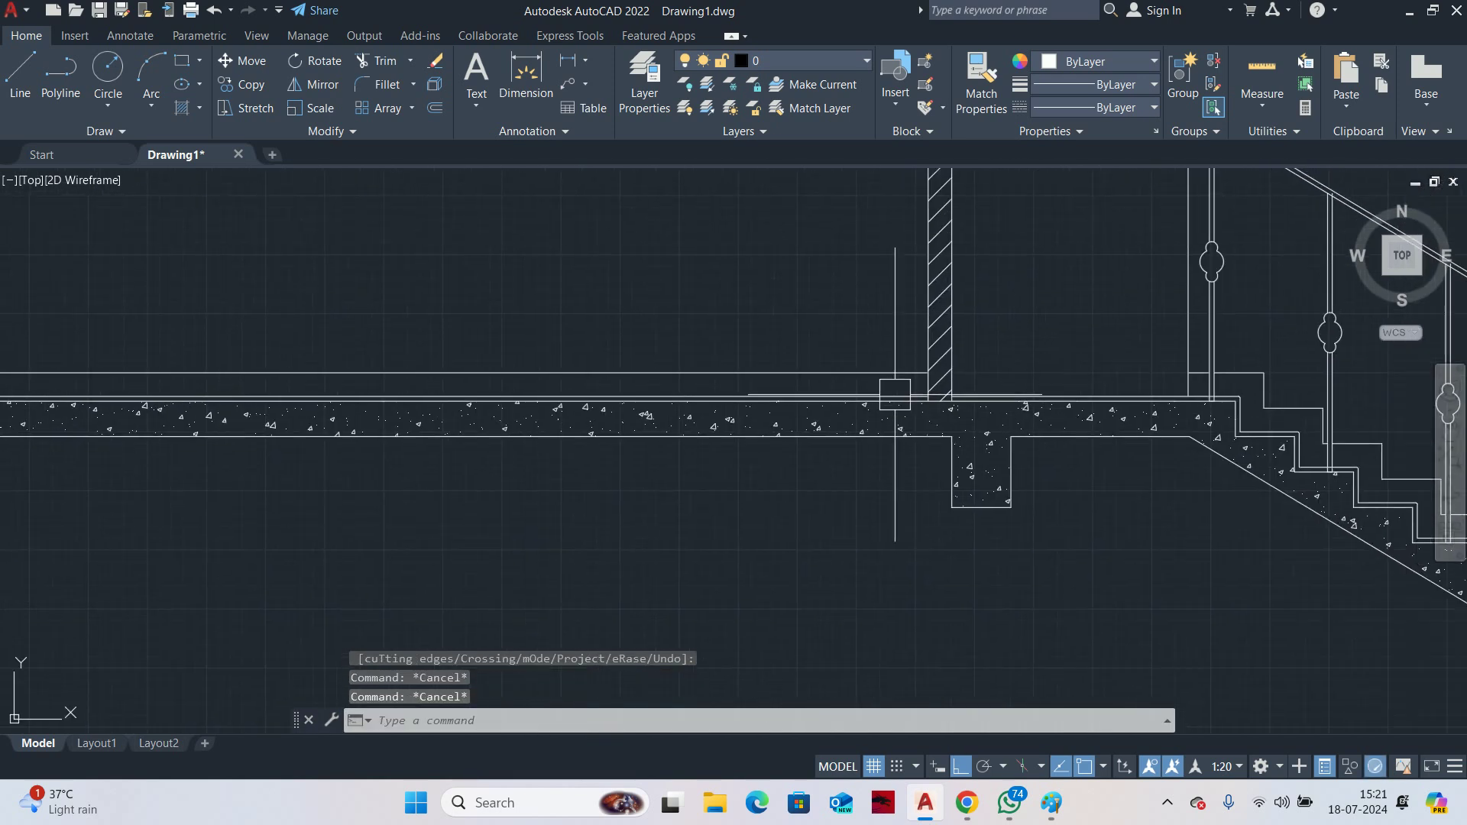
Offset the left face of the middle hatched wall 20 to the left
{"action": "type", "text": "O"}
{"action": "key", "text": "Return"}
{"action": "type", "text": "20"}
{"action": "key", "text": "Return"}
{"action": "scroll", "coordinate": [947, 291], "scroll_direction": "up", "scroll_amount": 5}
{"action": "left_click", "coordinate": [944, 223]}
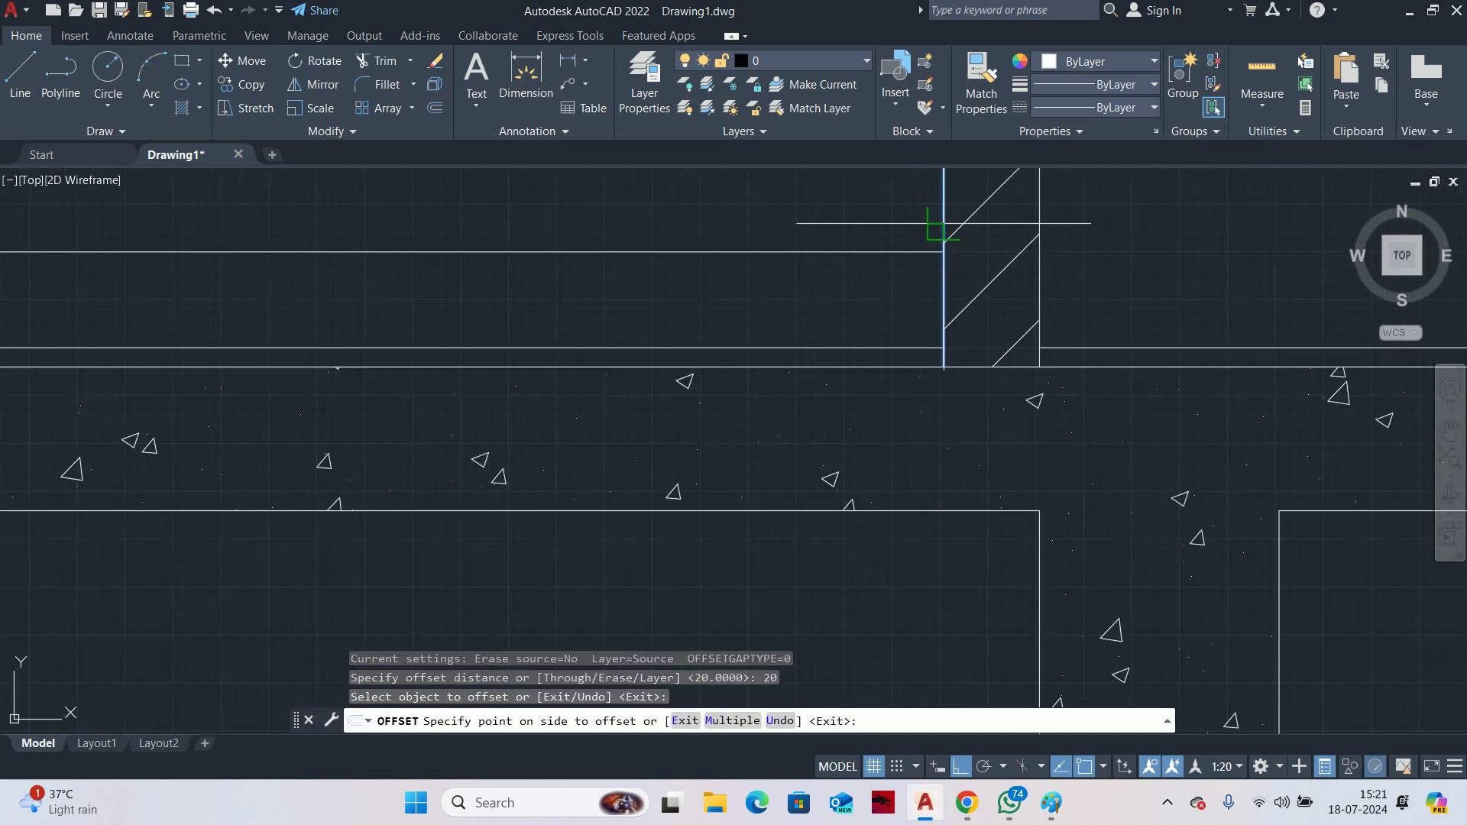
{"action": "left_click", "coordinate": [931, 237]}
{"action": "scroll", "coordinate": [924, 314], "scroll_direction": "down", "scroll_amount": 1}
{"action": "scroll", "coordinate": [995, 301], "scroll_direction": "up", "scroll_amount": 5}
{"action": "key", "text": "Escape"}
Offset the right face of the middle hatched wall 20 to the right
{"action": "key", "text": "Return"}
{"action": "key", "text": "Return"}
{"action": "left_click", "coordinate": [916, 245]}
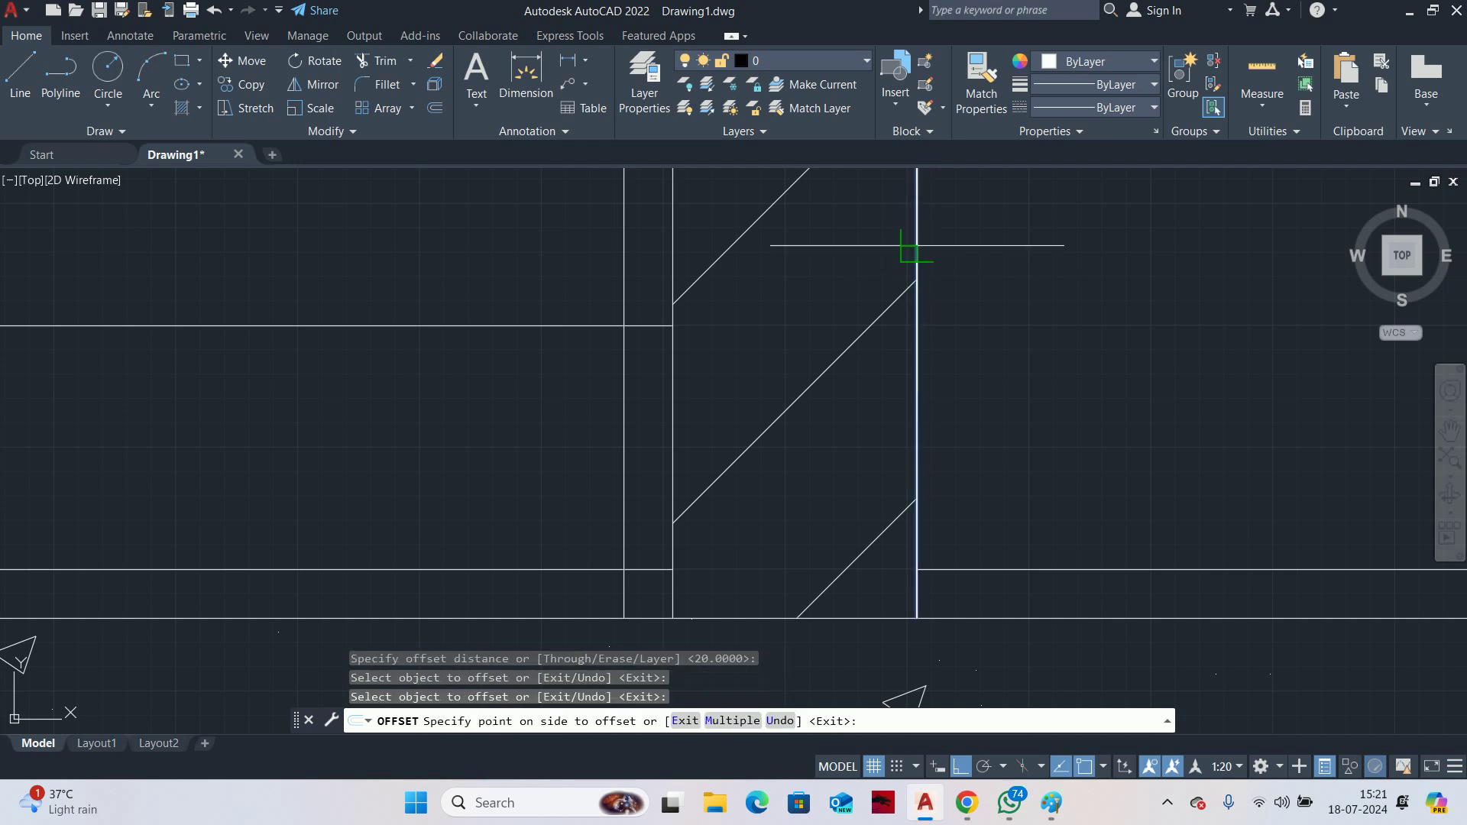
{"action": "left_click", "coordinate": [936, 259]}
{"action": "key", "text": "Escape"}
{"action": "key", "text": "Escape"}
Extend the upper skirting line across the middle hatched wall and trim the vertical offset lines to the skirting height
{"action": "scroll", "coordinate": [948, 413], "scroll_direction": "down", "scroll_amount": 2}
{"action": "type", "text": "EX"}
{"action": "key", "text": "Return"}
{"action": "scroll", "coordinate": [721, 425], "scroll_direction": "up", "scroll_amount": 4}
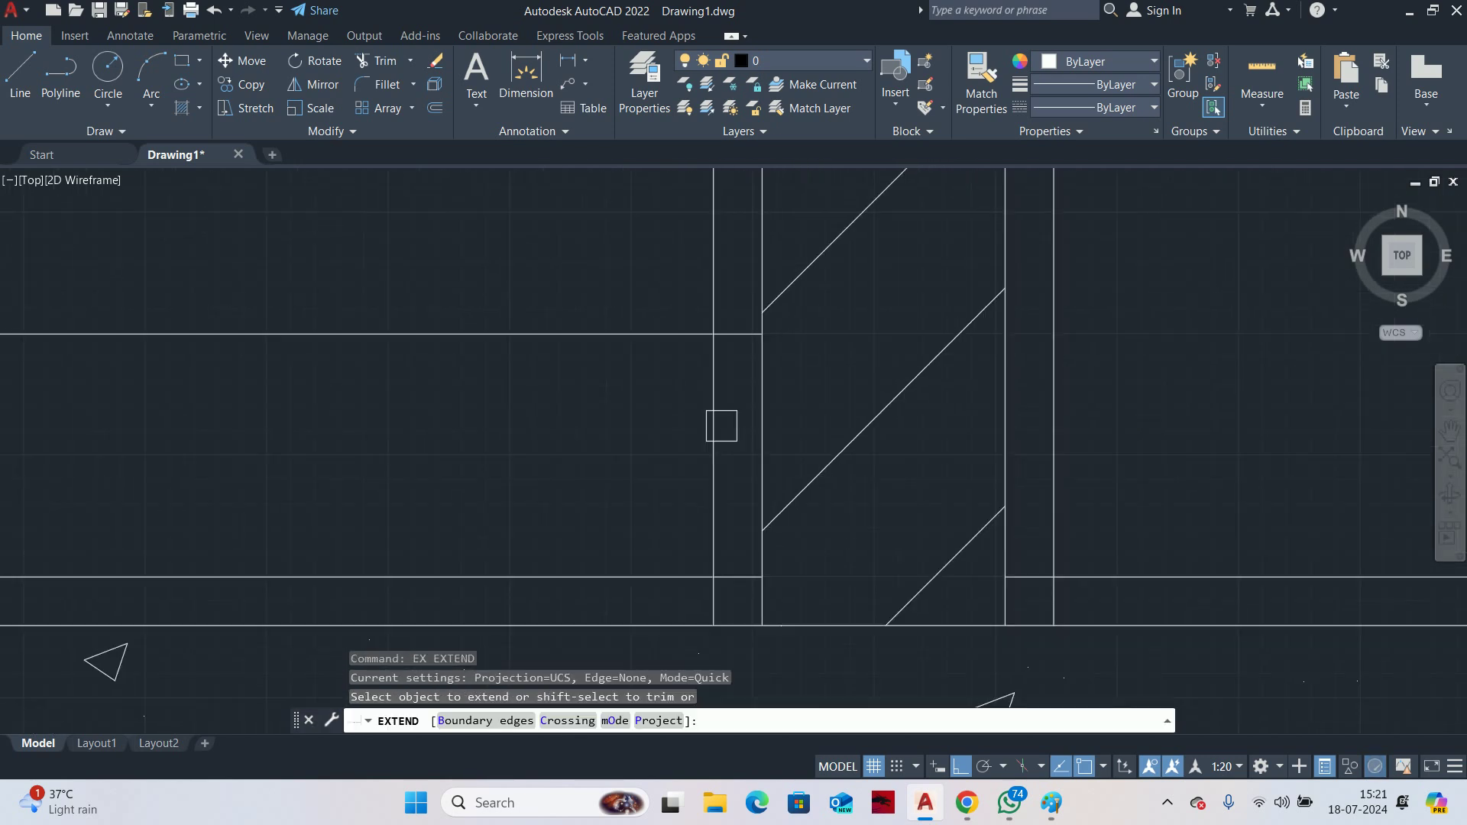
{"action": "left_click", "coordinate": [662, 299]}
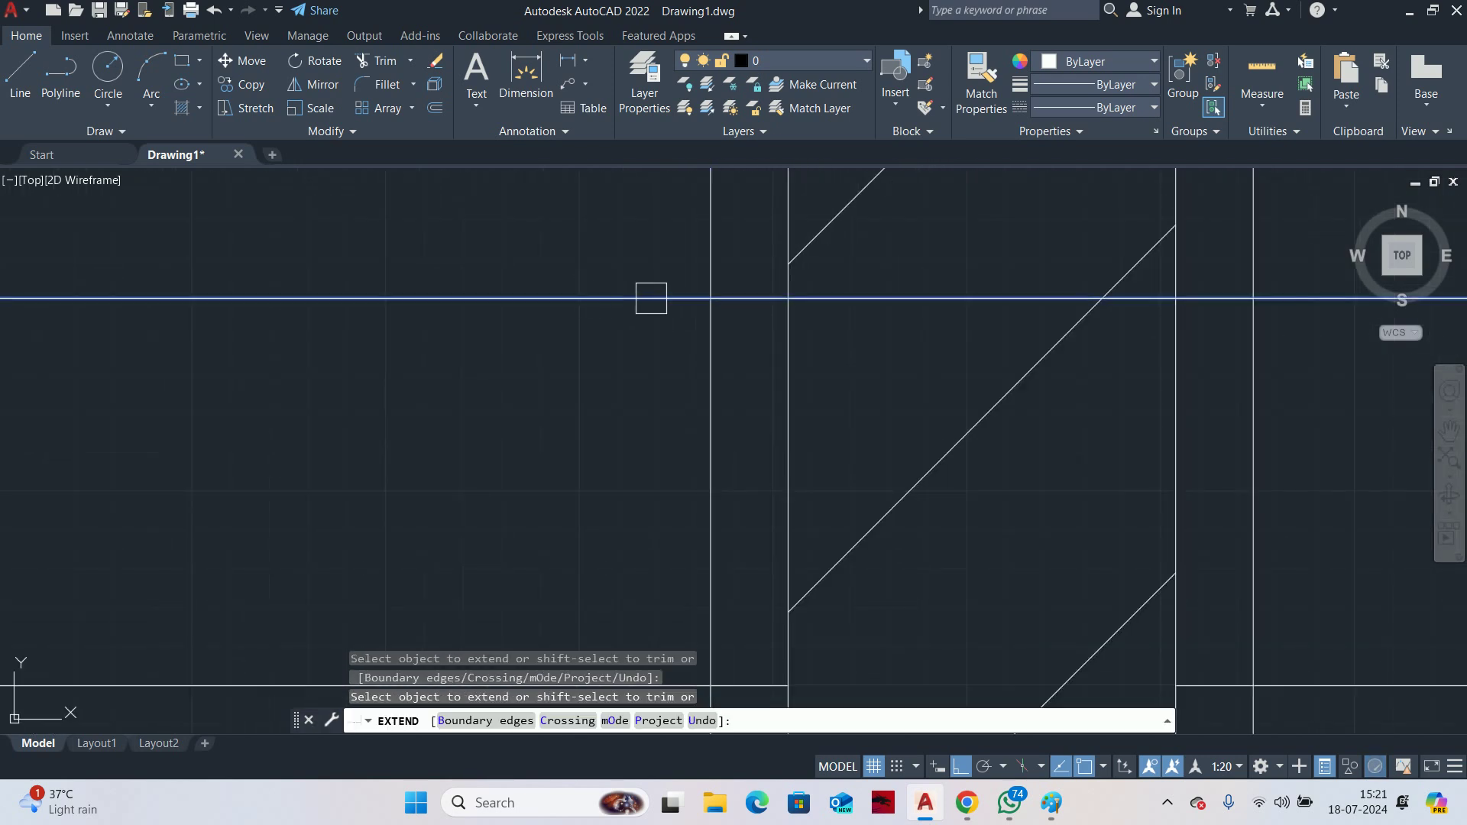
{"action": "left_click", "coordinate": [710, 239], "text": "shift"}
{"action": "left_click", "coordinate": [711, 240]}
{"action": "scroll", "coordinate": [722, 415], "scroll_direction": "down", "scroll_amount": 4}
{"action": "scroll", "coordinate": [723, 503], "scroll_direction": "up", "scroll_amount": 4}
{"action": "left_click", "coordinate": [717, 589], "text": "shift"}
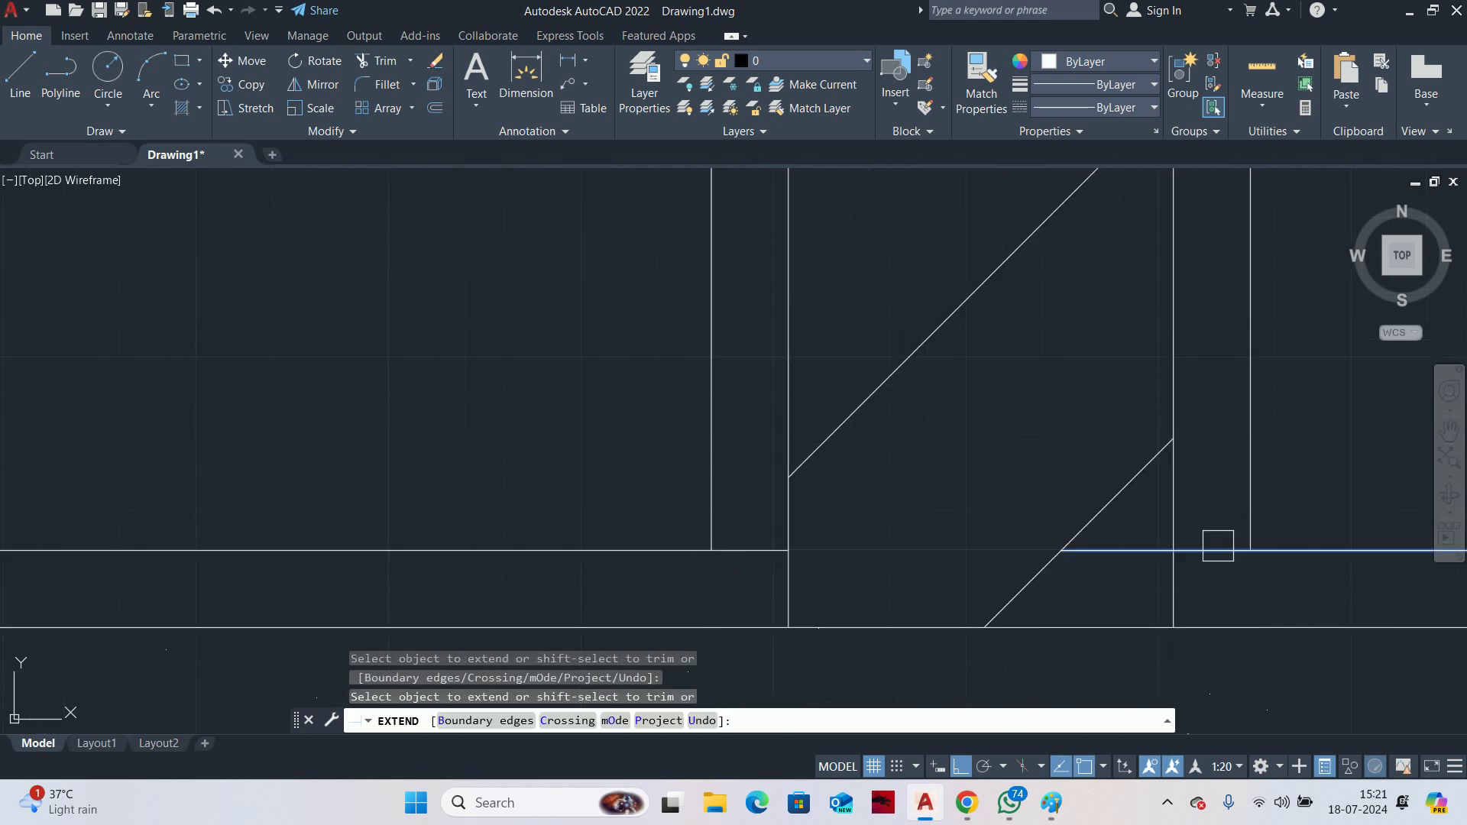
Trim the extended skirting line inside the middle hatched wall, keeping the short pieces on both sides
{"action": "scroll", "coordinate": [1227, 493], "scroll_direction": "down", "scroll_amount": 6}
{"action": "scroll", "coordinate": [1250, 336], "scroll_direction": "up", "scroll_amount": 4}
{"action": "scroll", "coordinate": [1108, 530], "scroll_direction": "up", "scroll_amount": 2}
{"action": "left_click", "coordinate": [1113, 547]}
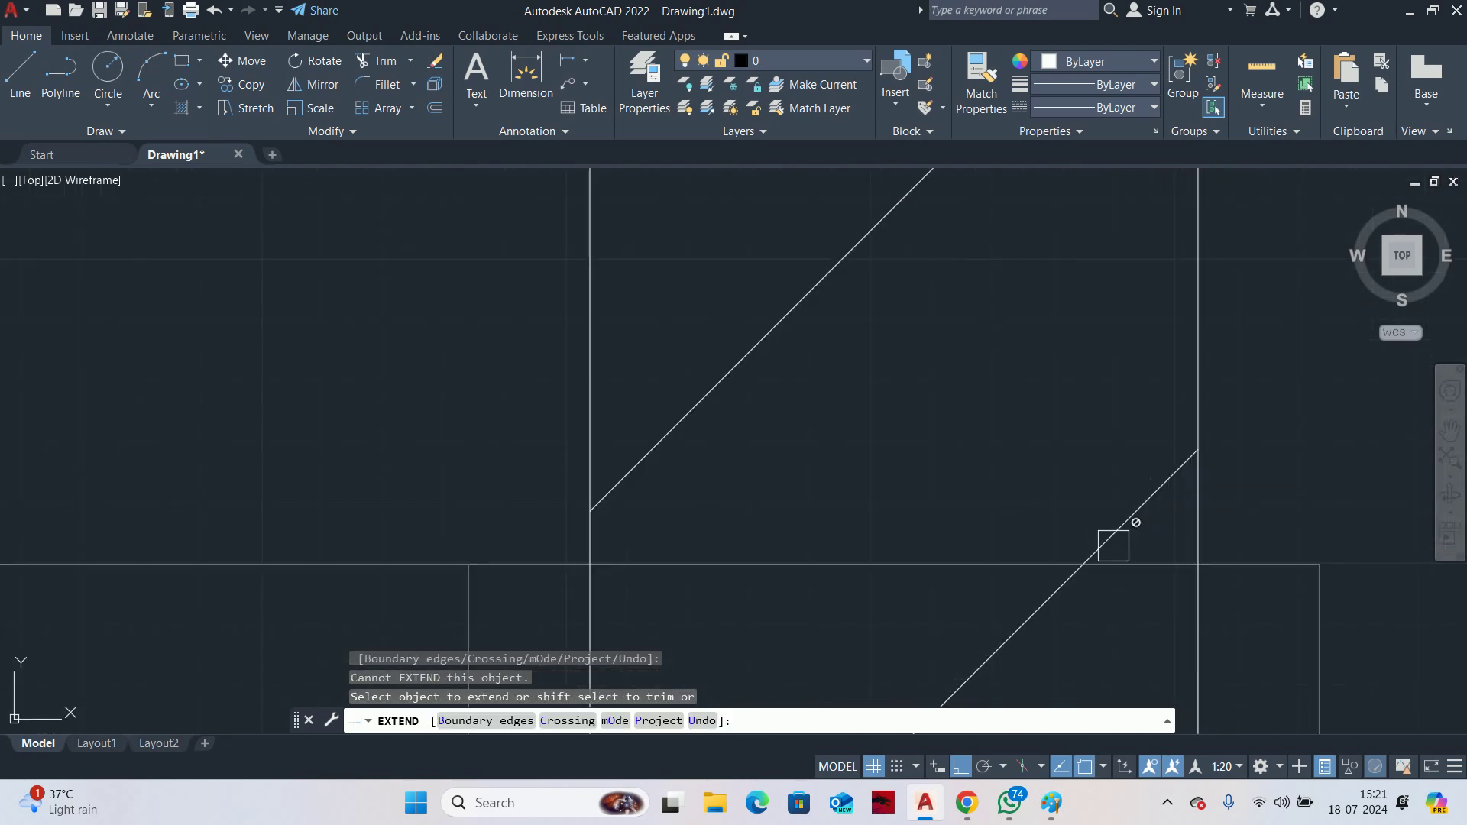
{"action": "left_click", "coordinate": [1140, 554], "text": "shift"}
{"action": "scroll", "coordinate": [883, 461], "scroll_direction": "down", "scroll_amount": 5}
{"action": "scroll", "coordinate": [882, 461], "scroll_direction": "down", "scroll_amount": 4}
{"action": "key", "text": "Escape"}
{"action": "key", "text": "Escape"}
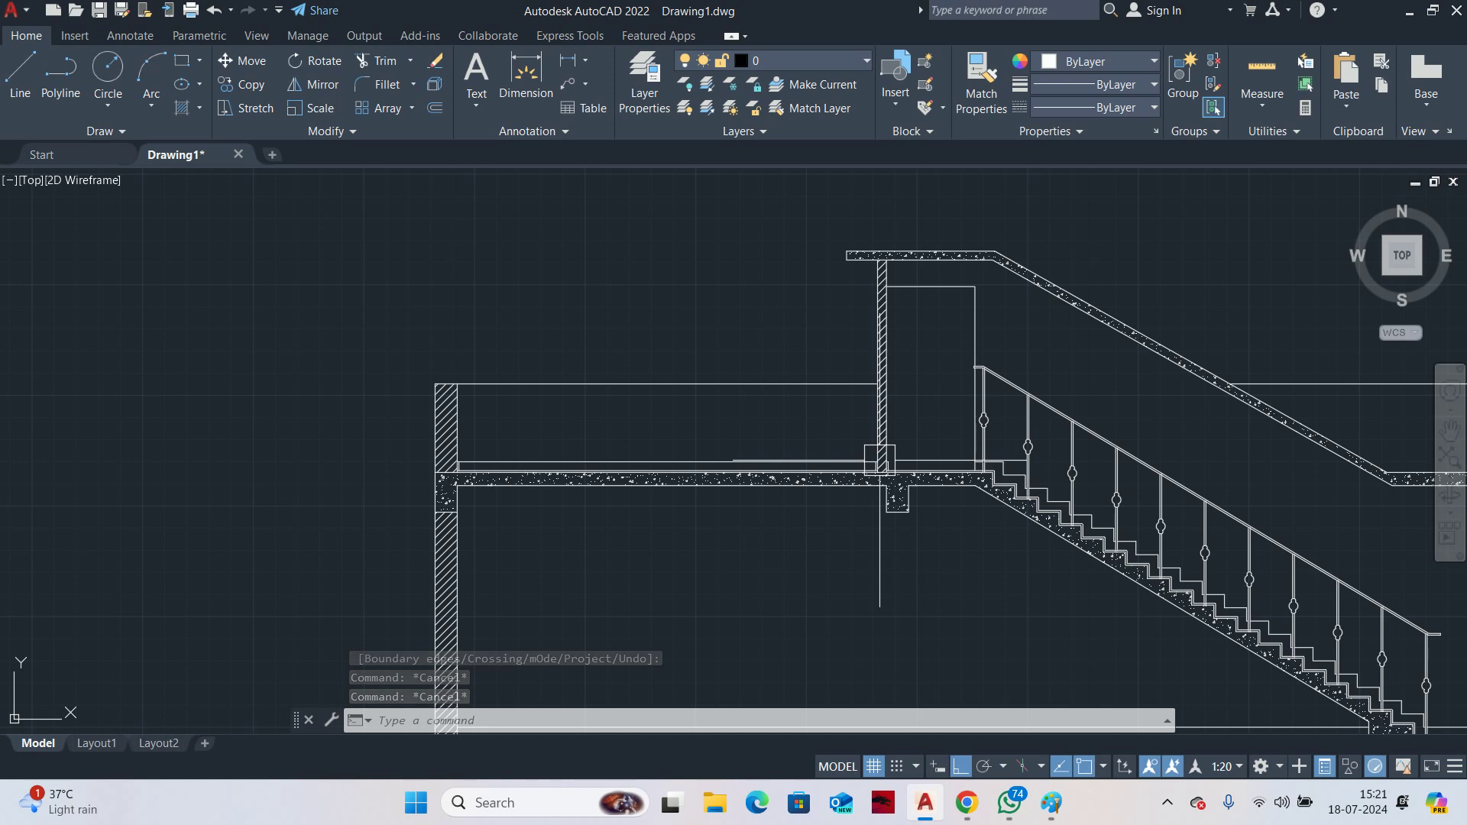
{"action": "key", "text": "Escape"}
Offset the top line of the flat roof slab beside the right parapet wall 20 upward
{"action": "mouse_move", "coordinate": [952, 493]}
{"action": "middle_mouse_down"}
{"action": "mouse_move", "coordinate": [862, 452]}
{"action": "mouse_move", "coordinate": [523, 432]}
{"action": "middle_mouse_up"}
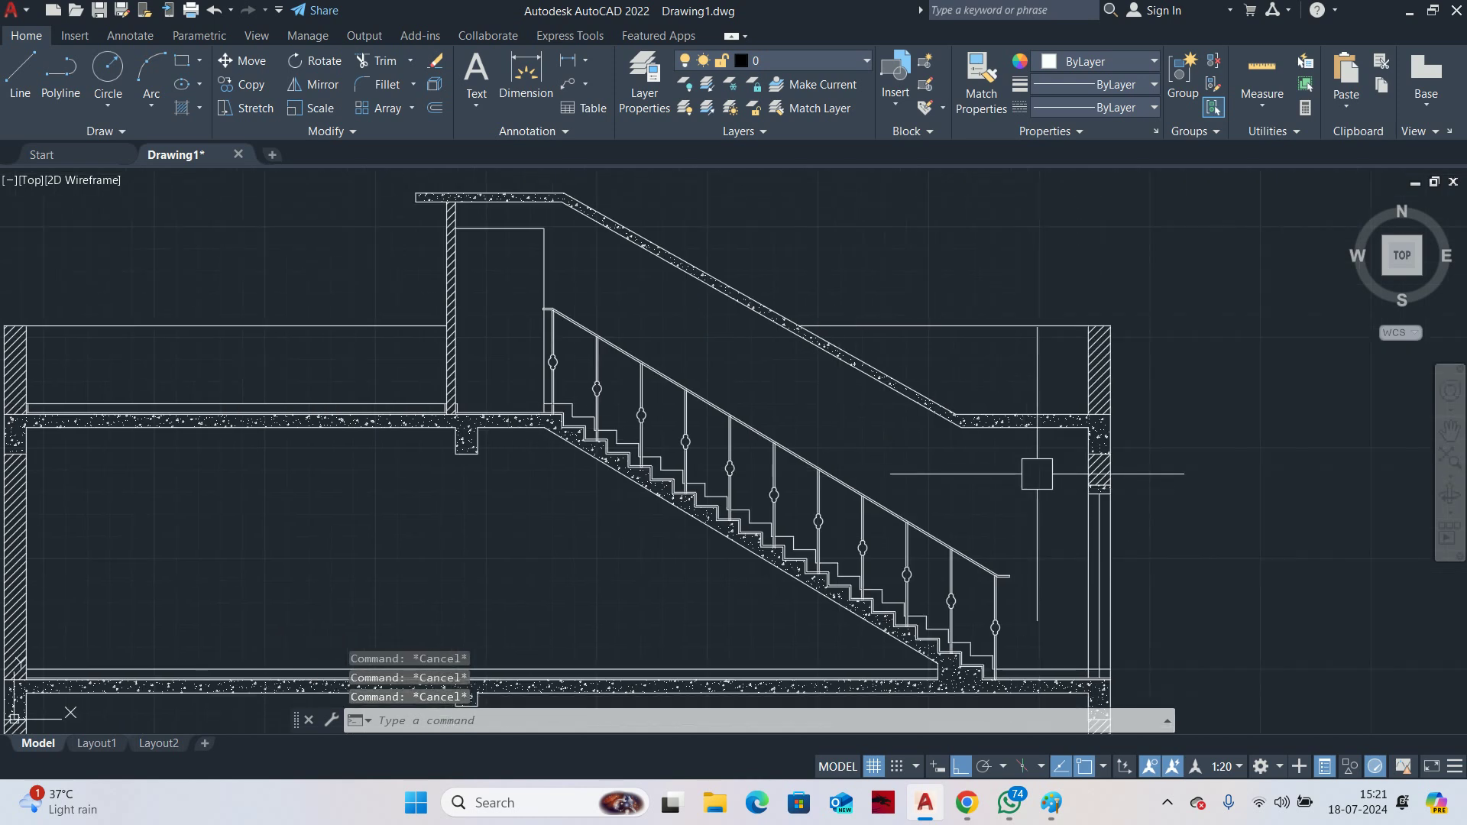
{"action": "scroll", "coordinate": [1017, 413], "scroll_direction": "up", "scroll_amount": 2}
{"action": "middle_click_drag", "start_coordinate": [1013, 421], "coordinate": [982, 485]}
{"action": "type", "text": "o"}
{"action": "key", "text": "Return"}
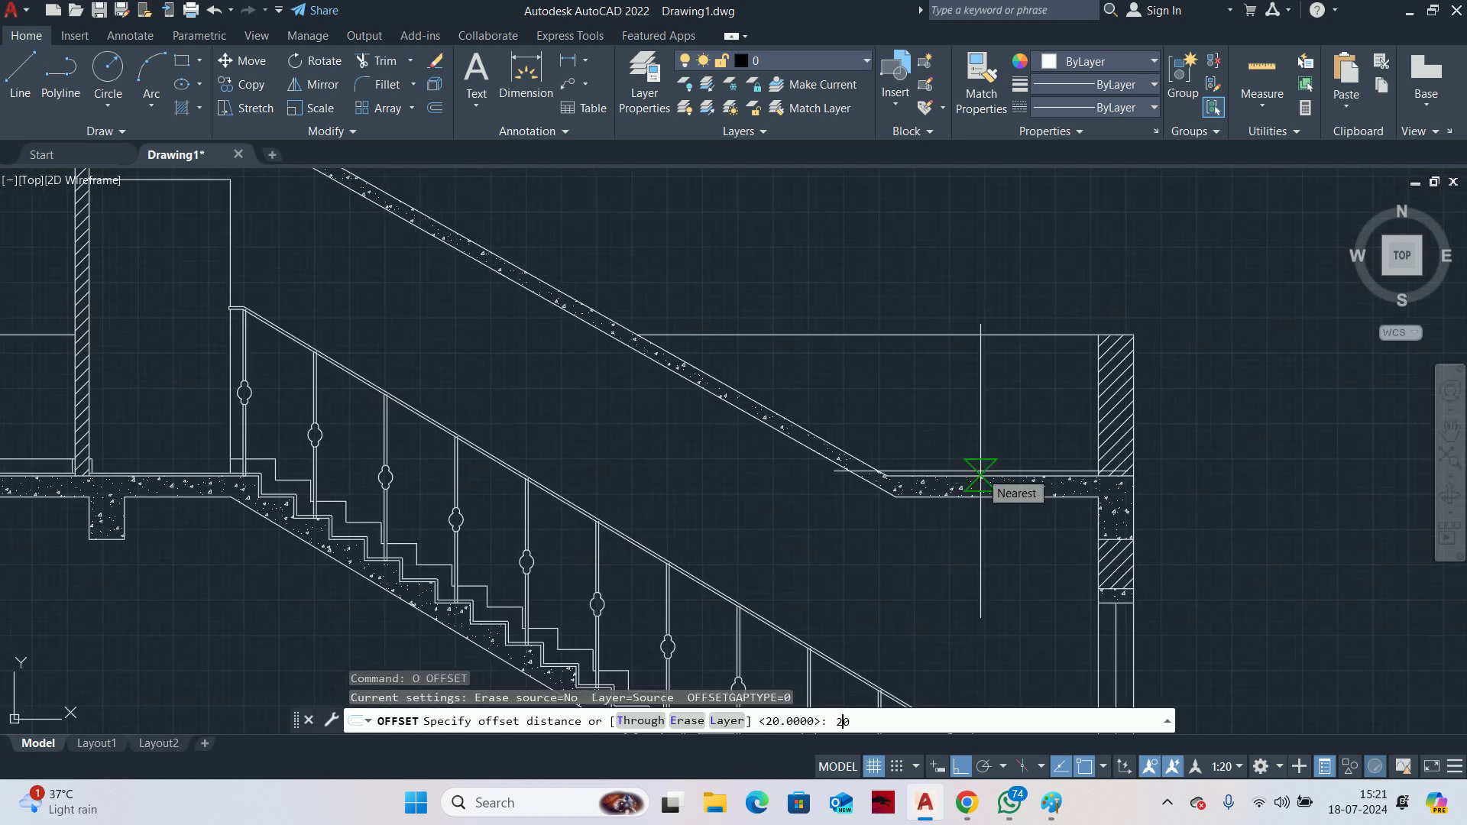
{"action": "key", "text": "Return"}
{"action": "scroll", "coordinate": [980, 475], "scroll_direction": "up", "scroll_amount": 2}
{"action": "left_click", "coordinate": [970, 507]}
{"action": "left_click", "coordinate": [891, 463]}
{"action": "key", "text": "Escape"}
Offset the new finish line above the right roof slab 100 upward
{"action": "key", "text": "Return"}
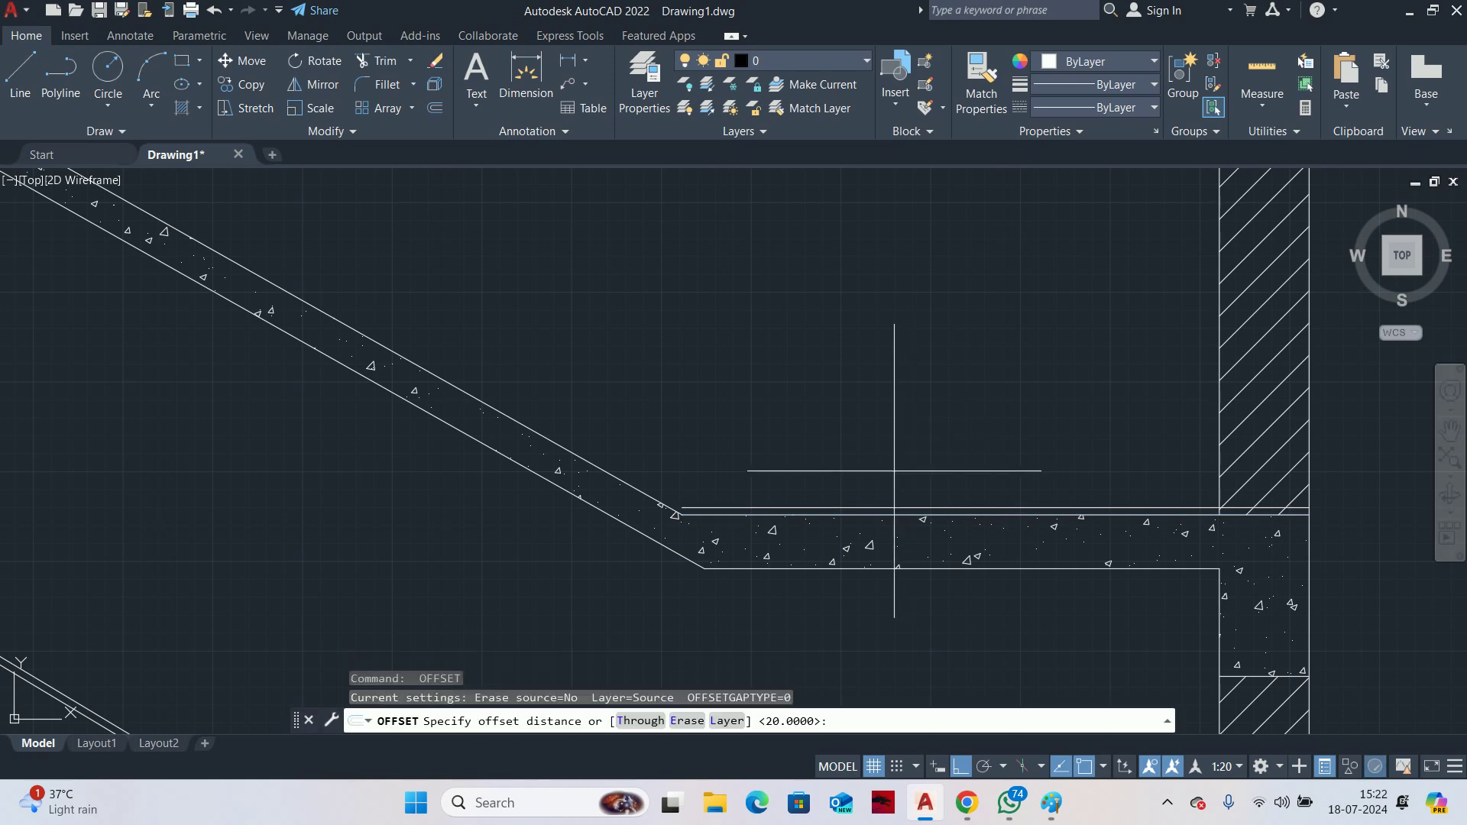
{"action": "type", "text": "100"}
{"action": "key", "text": "Return"}
{"action": "scroll", "coordinate": [861, 505], "scroll_direction": "up", "scroll_amount": 2}
{"action": "left_click", "coordinate": [859, 504]}
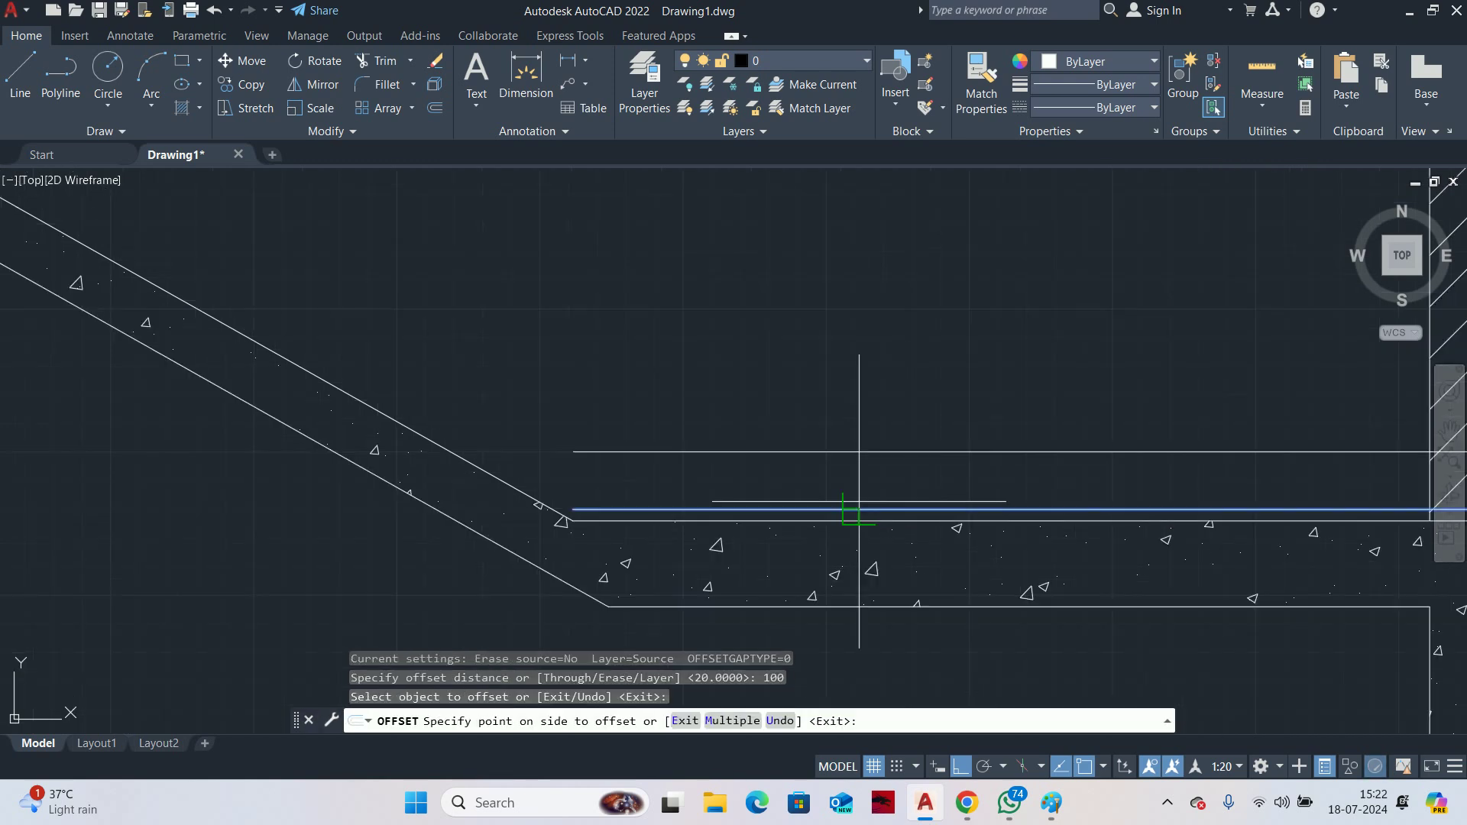
{"action": "left_click", "coordinate": [856, 434]}
{"action": "key", "text": "Return"}
{"action": "key", "text": "Escape"}
{"action": "key", "text": "Escape"}
Extend both offset lines above the right roof slab to the sloping slab's top edge
{"action": "type", "text": "ex"}
{"action": "key", "text": "Return"}
{"action": "scroll", "coordinate": [673, 490], "scroll_direction": "up", "scroll_amount": 2}
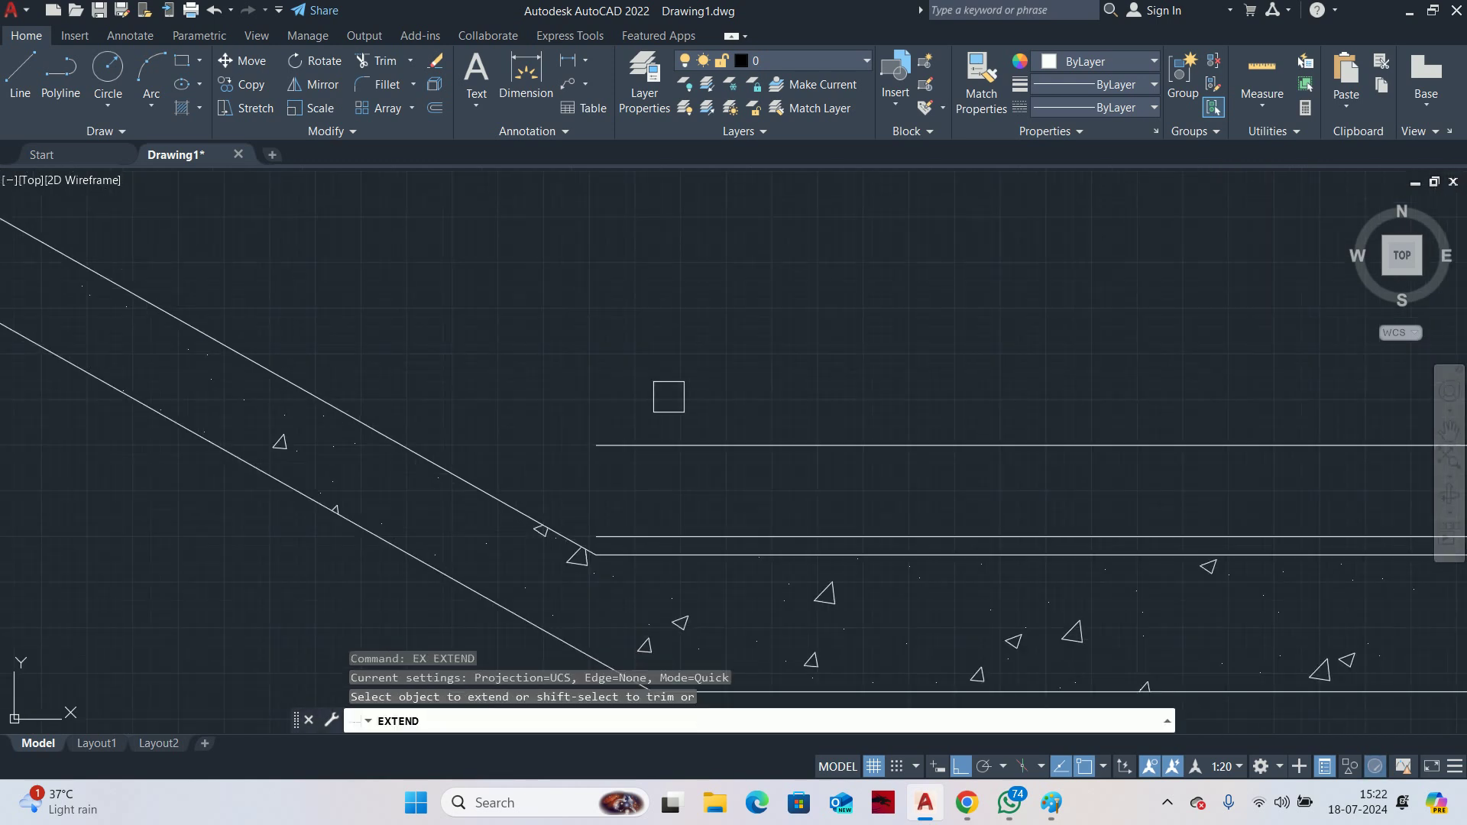
{"action": "left_click_drag", "start_coordinate": [668, 396], "coordinate": [617, 530]}
{"action": "left_click", "coordinate": [620, 446]}
{"action": "scroll", "coordinate": [1036, 472], "scroll_direction": "down", "scroll_amount": 3}
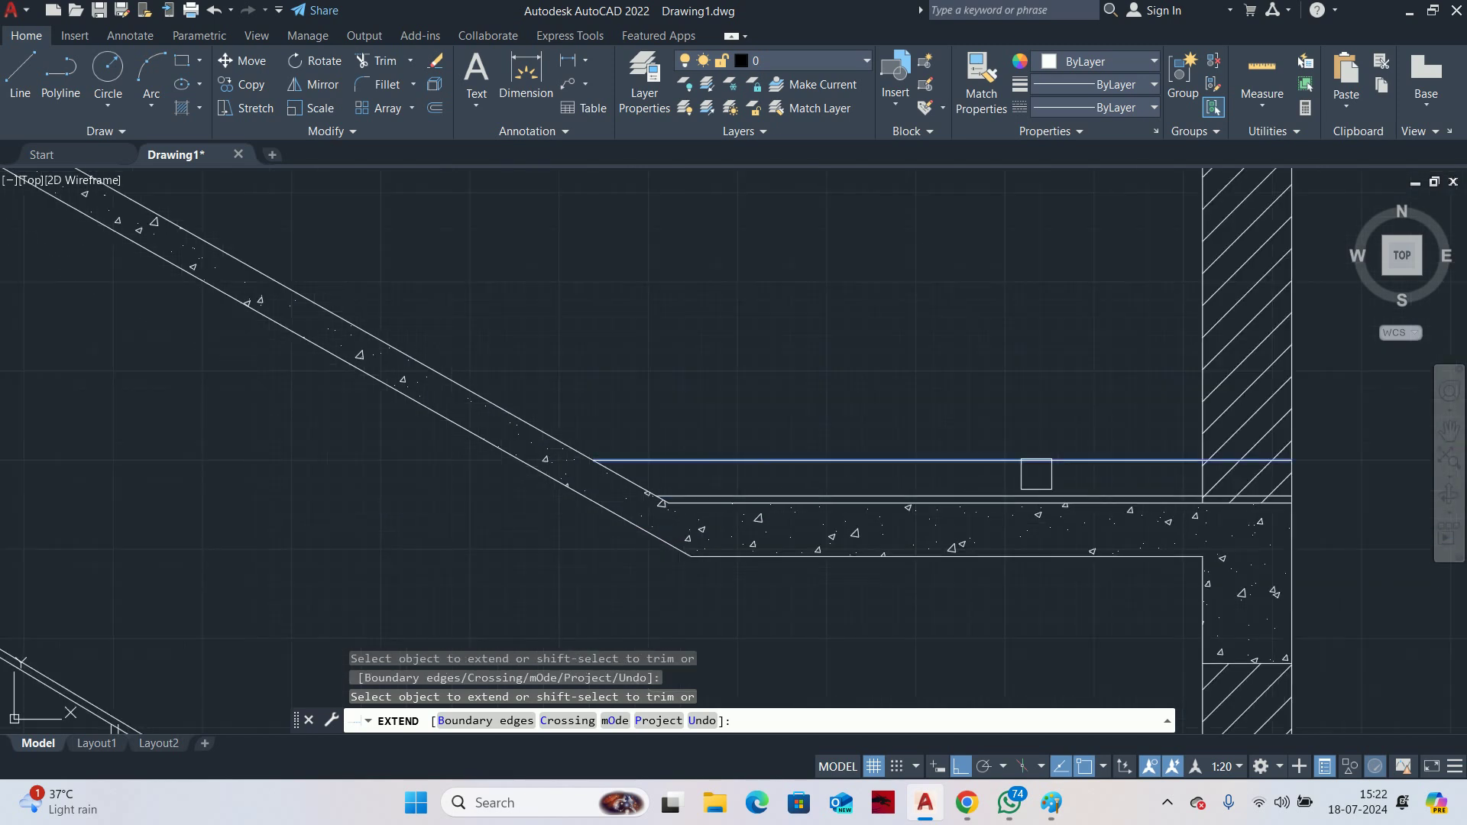
Trim both roof slab offset lines back to the inner face of the right parapet wall
{"action": "scroll", "coordinate": [1200, 472], "scroll_direction": "up", "scroll_amount": 4}
{"action": "left_click", "coordinate": [1341, 402]}
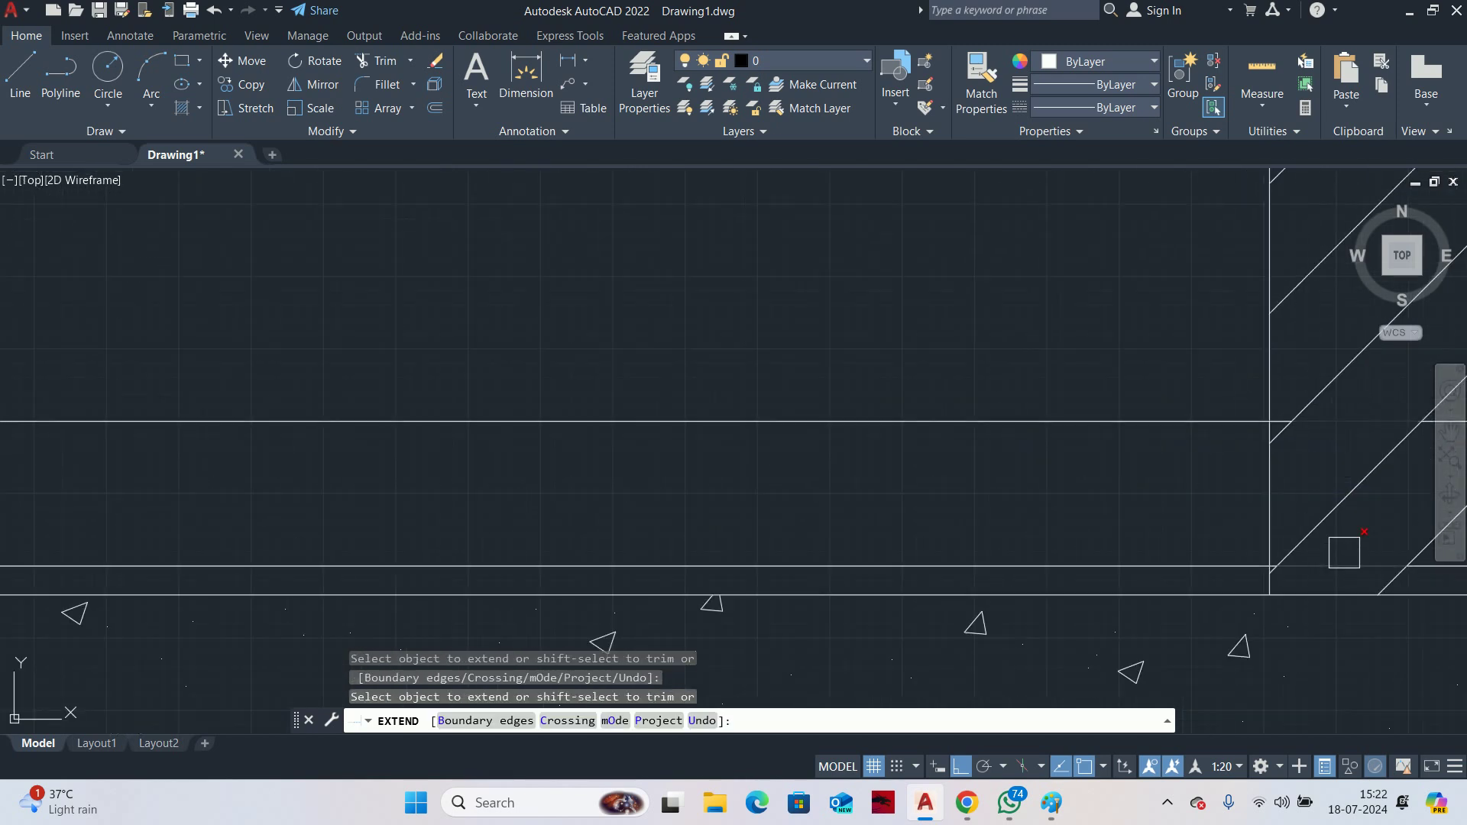
{"action": "scroll", "coordinate": [1344, 552], "scroll_direction": "down", "scroll_amount": 3}
{"action": "middle_click_drag", "start_coordinate": [1146, 514], "coordinate": [950, 456]}
{"action": "scroll", "coordinate": [950, 455], "scroll_direction": "up", "scroll_amount": 4}
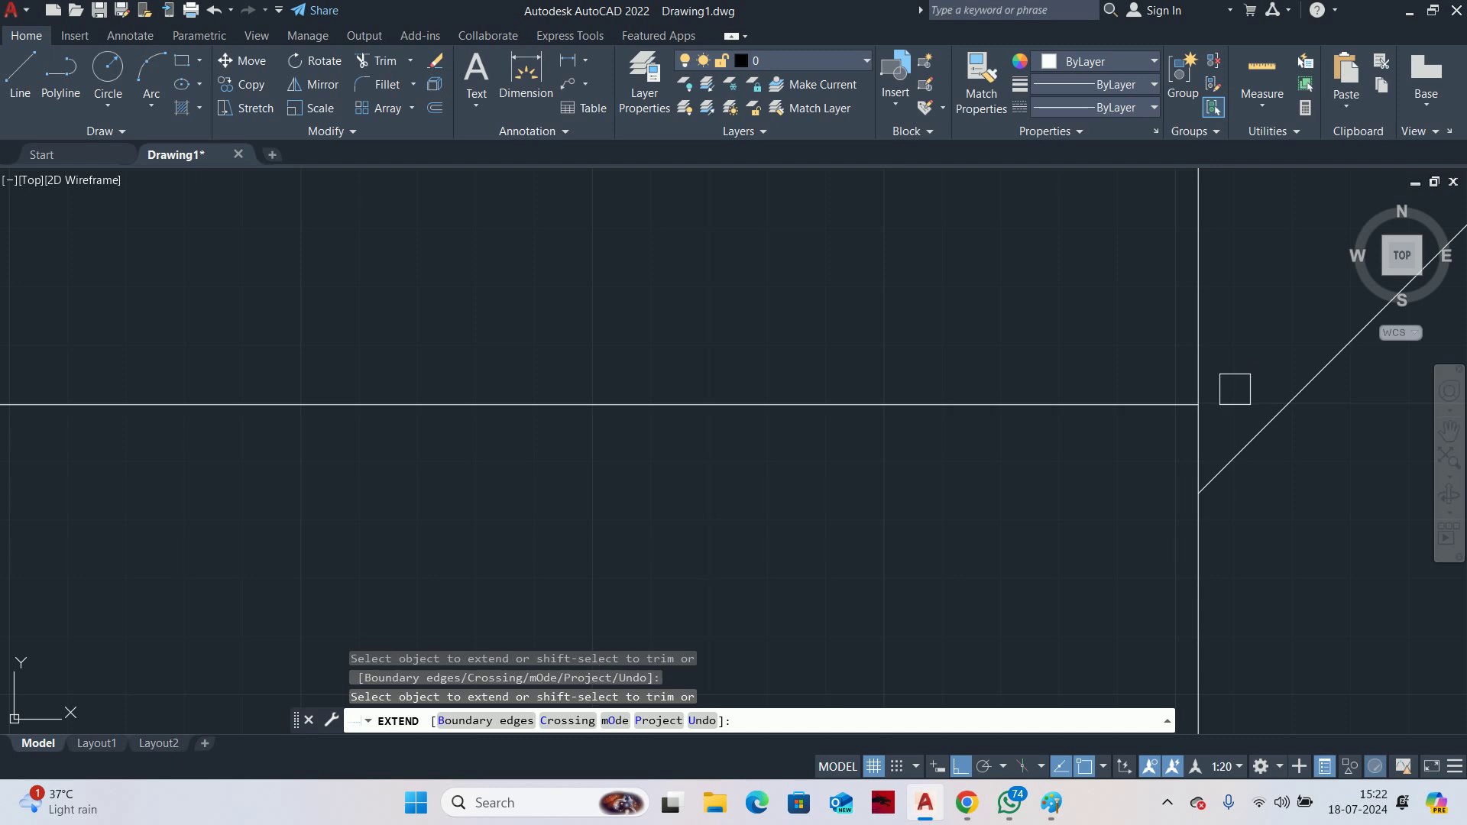
{"action": "scroll", "coordinate": [1235, 389], "scroll_direction": "down", "scroll_amount": 3}
{"action": "scroll", "coordinate": [1187, 502], "scroll_direction": "up", "scroll_amount": 3}
{"action": "scroll", "coordinate": [1099, 537], "scroll_direction": "down", "scroll_amount": 1}
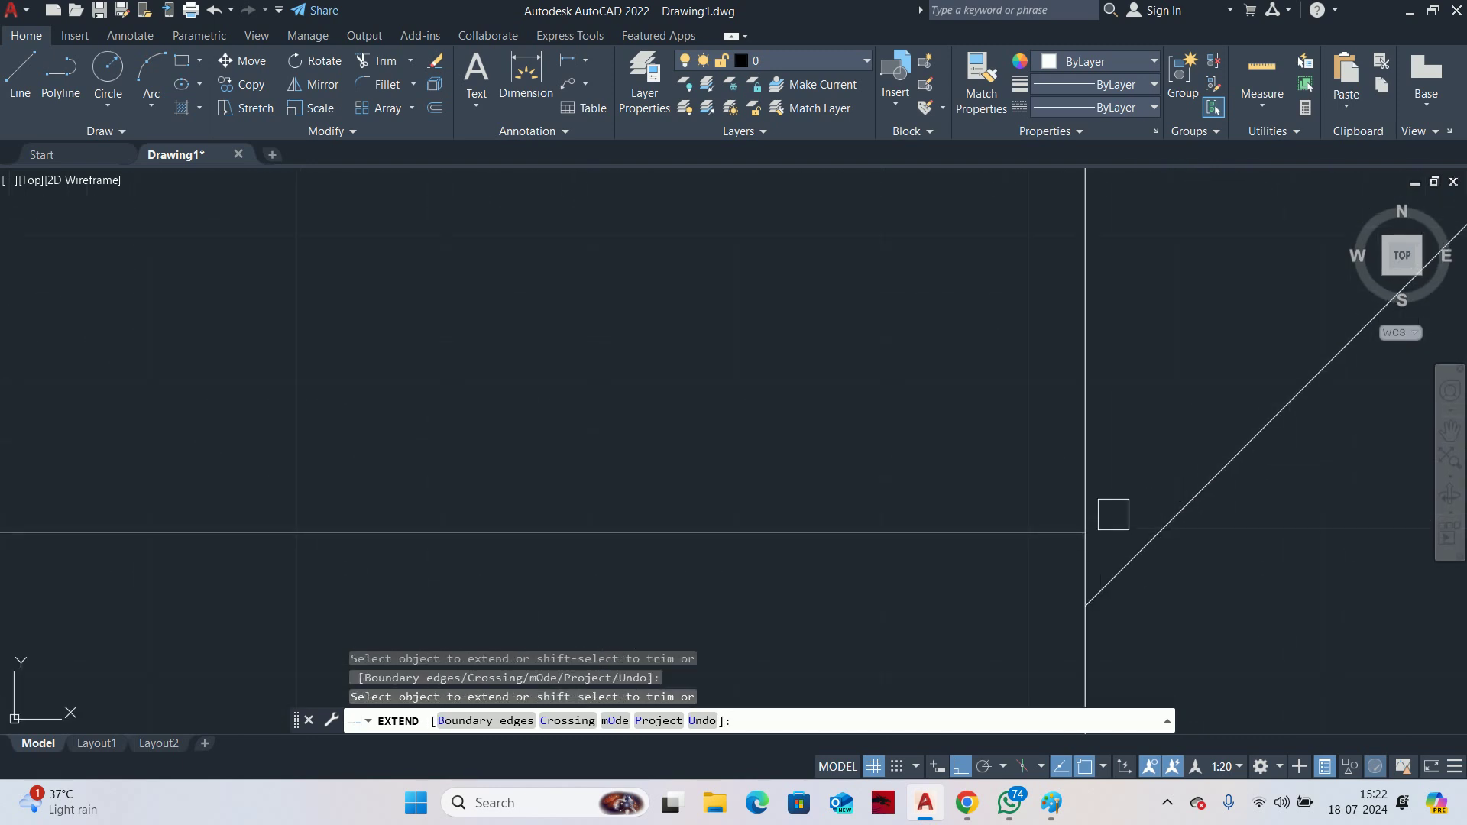
Delete the two leftover line pieces inside the right parapet wall's hatching
{"action": "key", "text": "Escape"}
{"action": "middle_click_drag", "start_coordinate": [1205, 442], "coordinate": [1002, 393]}
{"action": "left_click", "coordinate": [997, 381]}
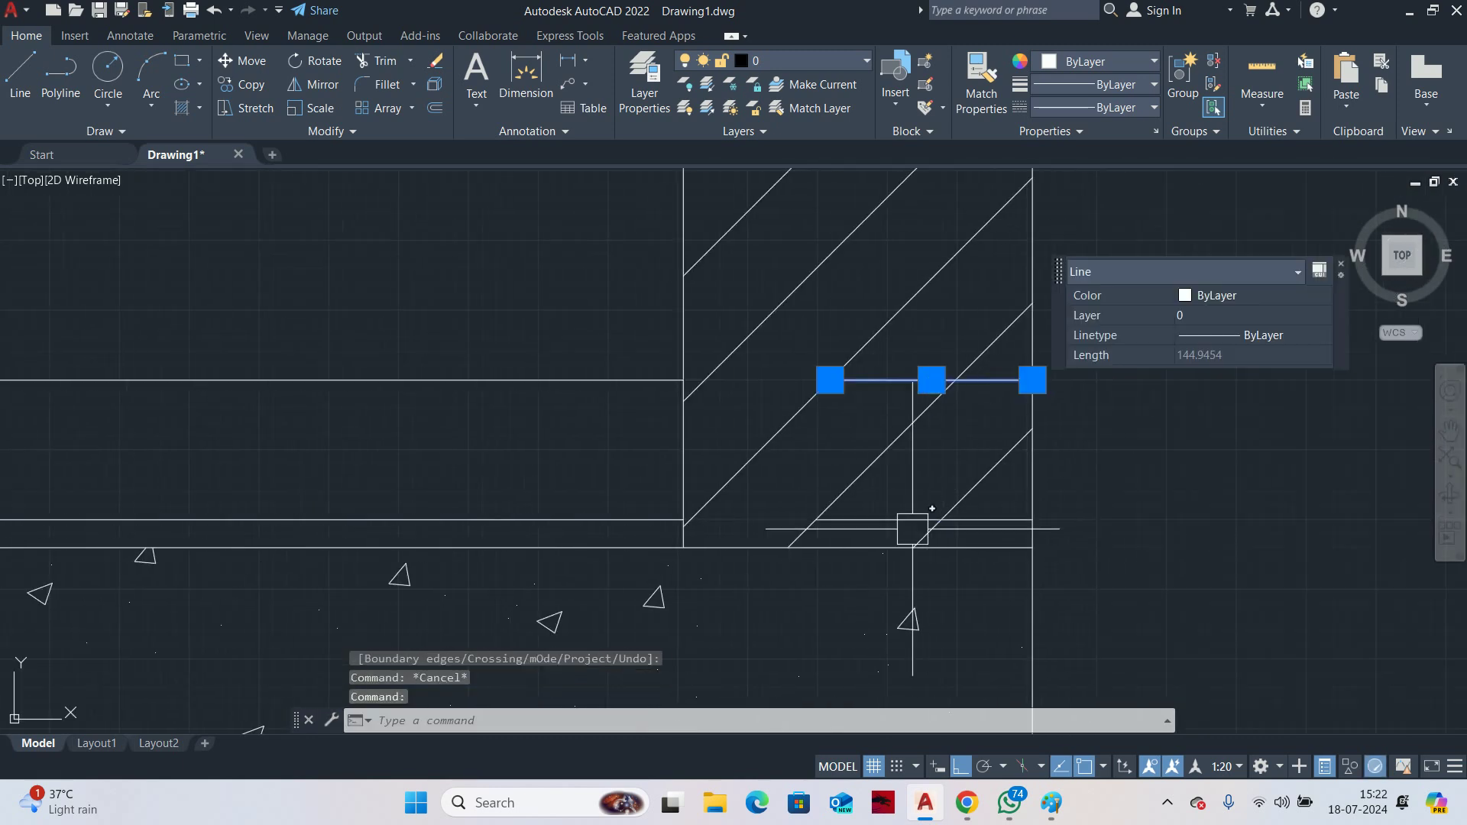
{"action": "left_click", "coordinate": [993, 520]}
{"action": "key", "text": "Delete"}
{"action": "scroll", "coordinate": [885, 557], "scroll_direction": "down", "scroll_amount": 4}
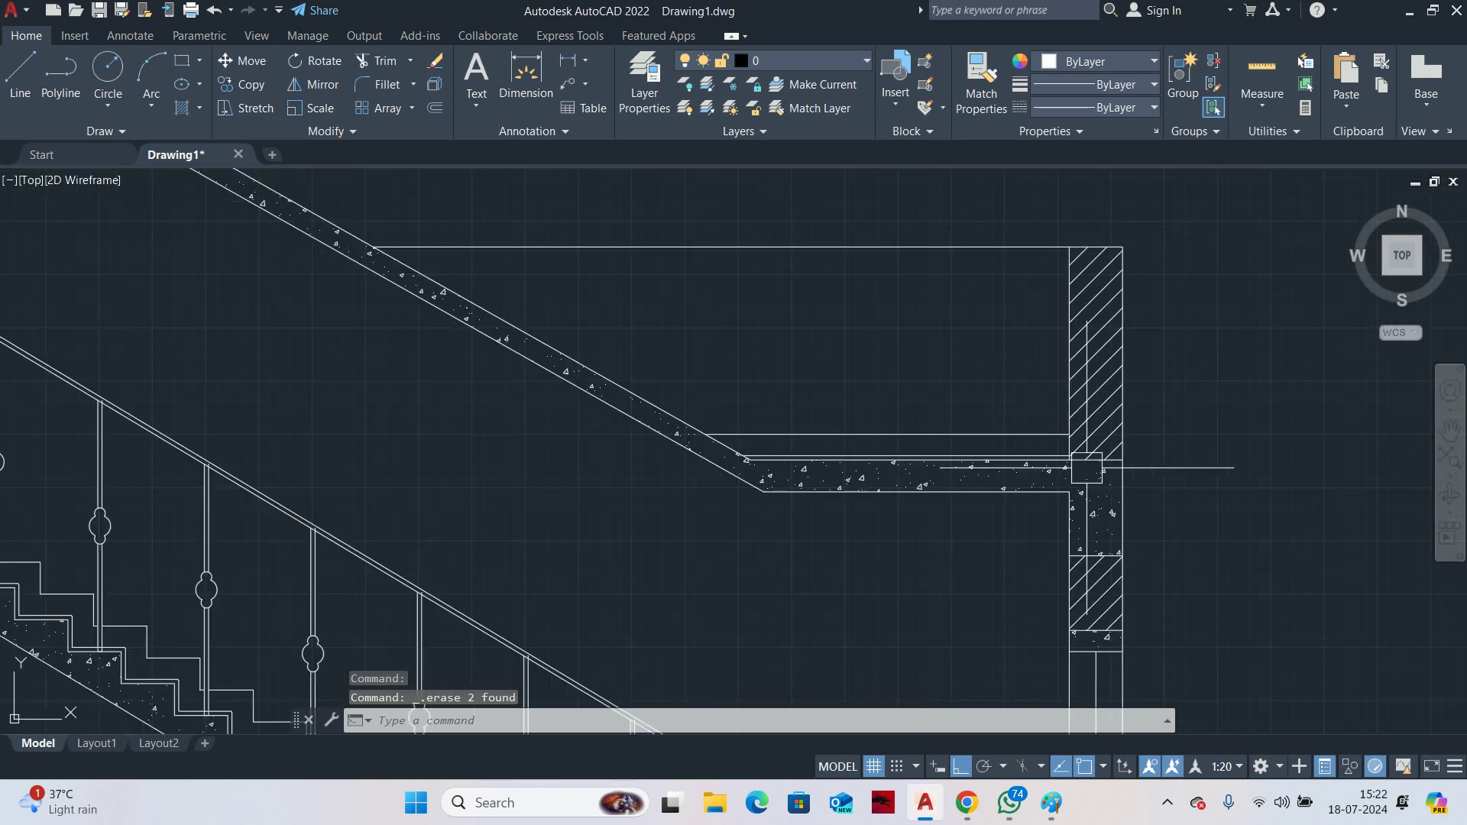
Offset the inner face of the right parapet wall 20 toward the sloping roof slab
{"action": "key", "text": "Escape"}
{"action": "key", "text": "Escape"}
{"action": "scroll", "coordinate": [1078, 457], "scroll_direction": "down", "scroll_amount": 2}
{"action": "type", "text": "o"}
{"action": "key", "text": "Return"}
{"action": "type", "text": "20"}
{"action": "scroll", "coordinate": [1082, 455], "scroll_direction": "up", "scroll_amount": 5}
{"action": "key", "text": "Return"}
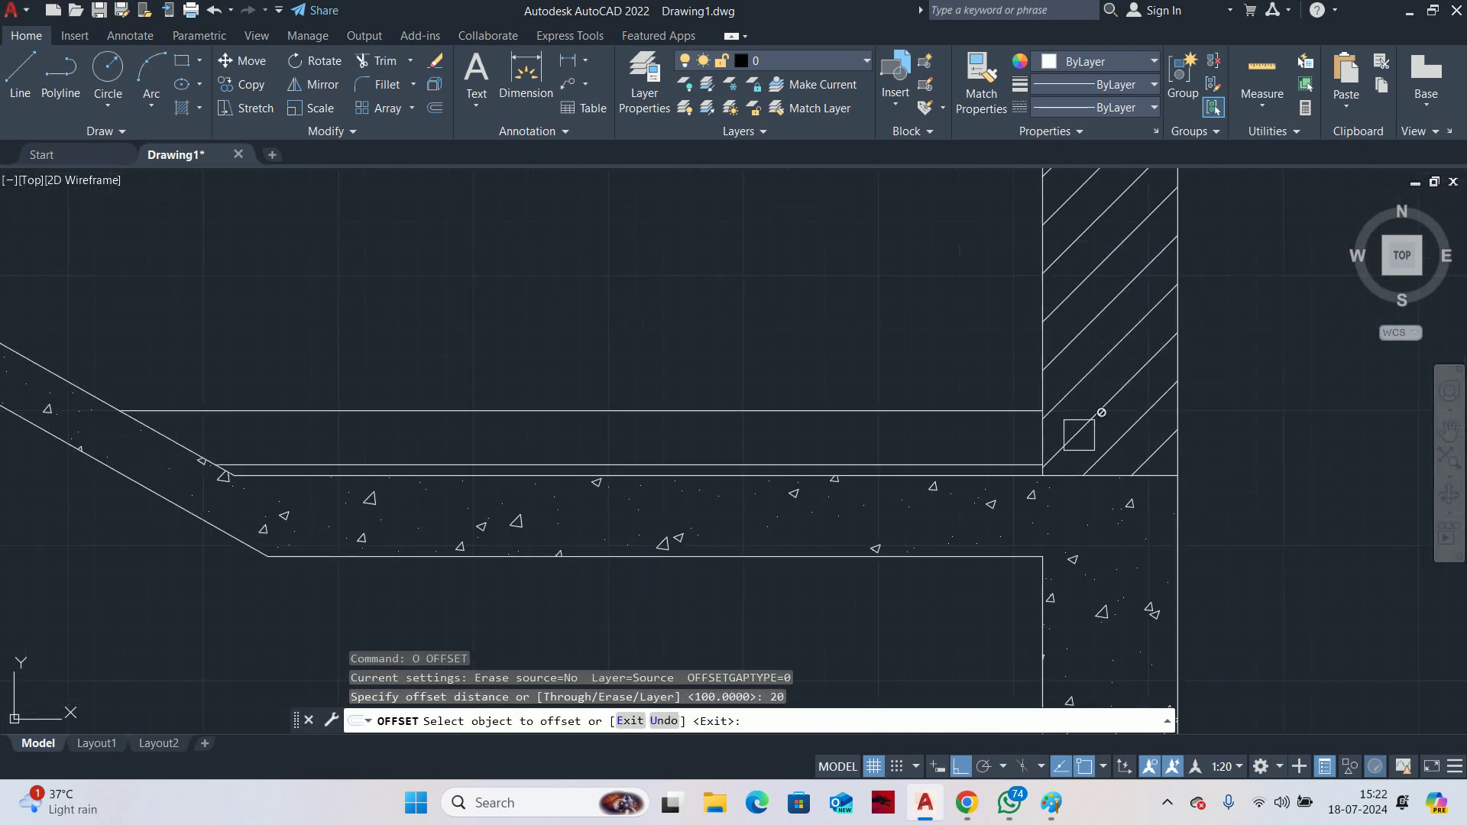
{"action": "left_click", "coordinate": [1037, 380]}
{"action": "left_click", "coordinate": [1034, 379]}
{"action": "left_click", "coordinate": [986, 384]}
{"action": "key", "text": "Escape"}
Trim the vertical offset line at the right parapet above the skirting line and below the finish line
{"action": "scroll", "coordinate": [976, 469], "scroll_direction": "up", "scroll_amount": 8}
{"action": "type", "text": "tr"}
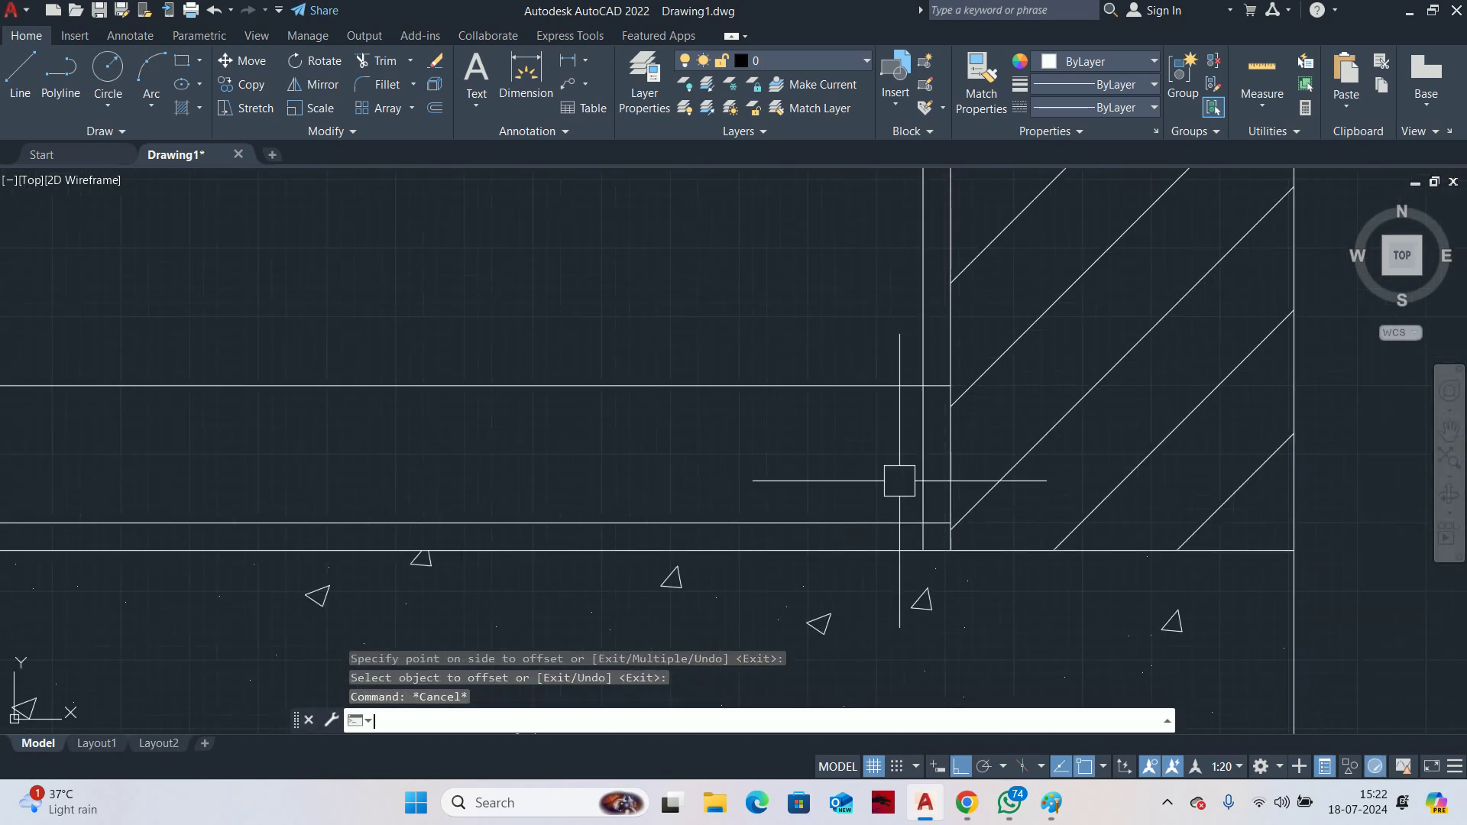
{"action": "key", "text": "Return"}
{"action": "left_click_drag", "start_coordinate": [954, 239], "coordinate": [902, 252]}
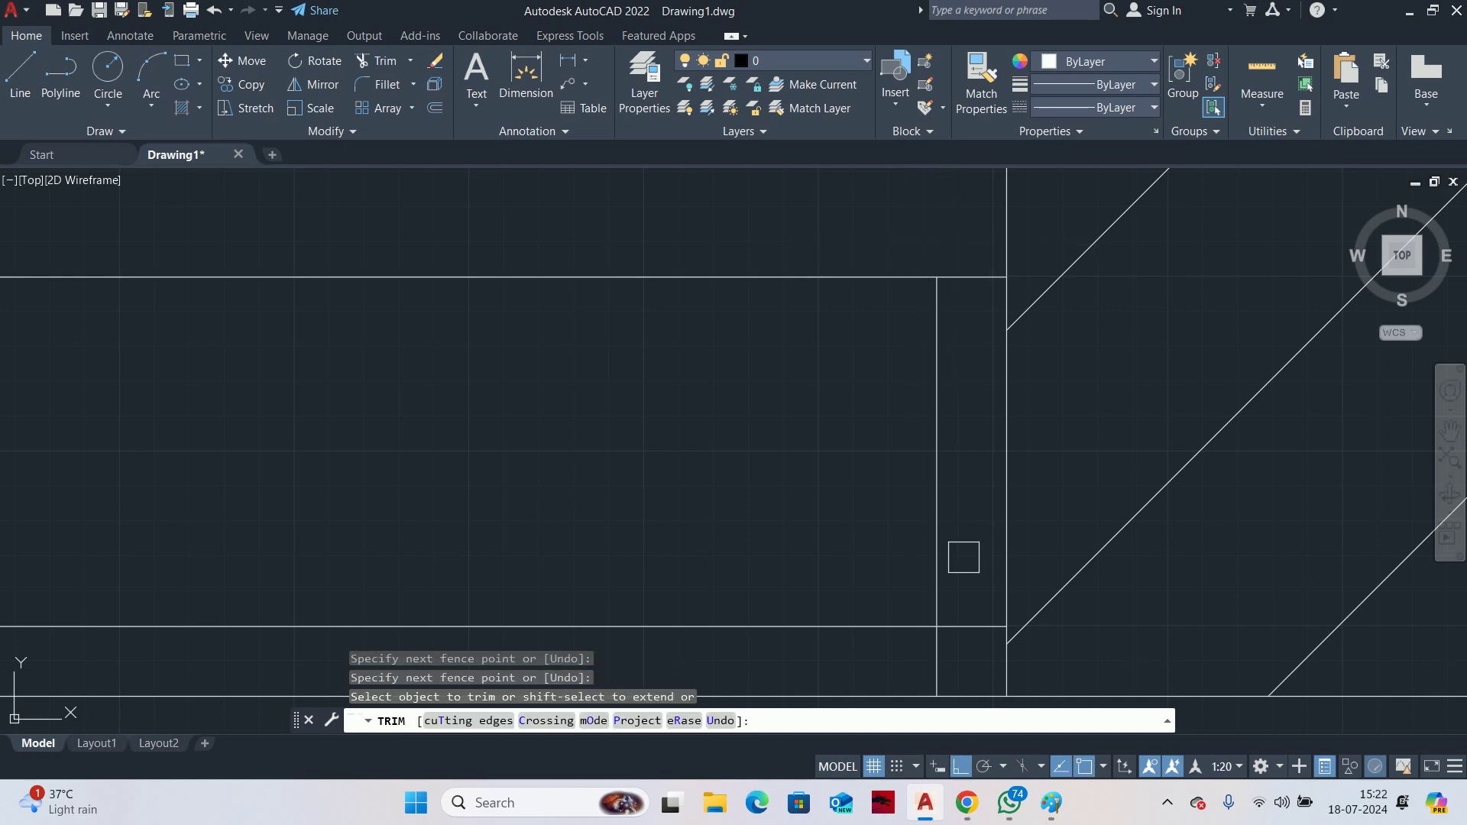
{"action": "left_click", "coordinate": [937, 652]}
{"action": "scroll", "coordinate": [929, 576], "scroll_direction": "down", "scroll_amount": 5}
{"action": "key", "text": "Escape"}
{"action": "key", "text": "Escape"}
{"action": "key", "text": "Escape"}
{"action": "scroll", "coordinate": [1013, 417], "scroll_direction": "down", "scroll_amount": 6}
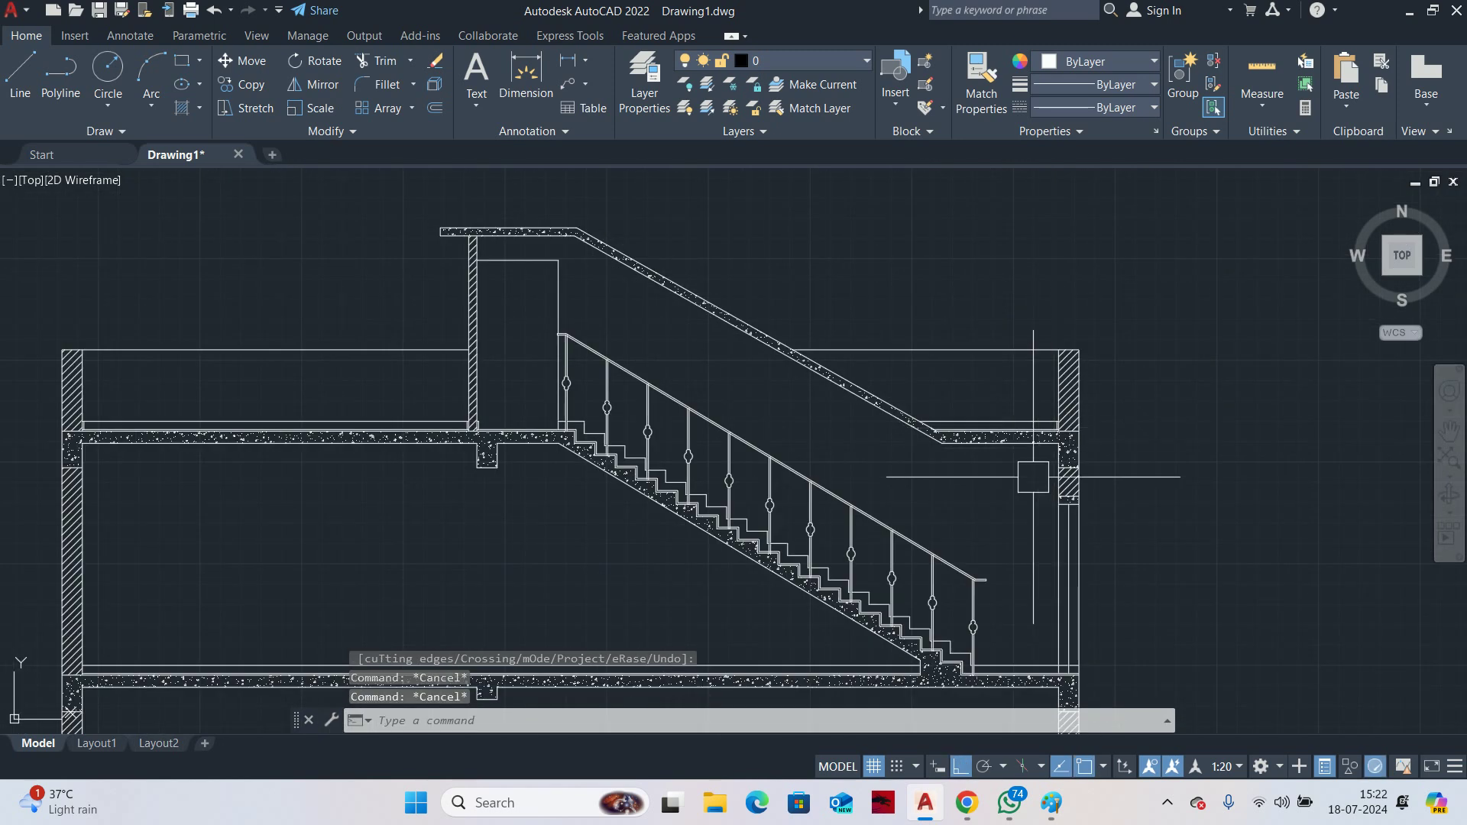
Trim the vertical window line below the ground floor offset line at the outer wall beside the stair foot
{"action": "middle_click_drag", "start_coordinate": [968, 595], "coordinate": [1007, 537]}
{"action": "scroll", "coordinate": [1007, 538], "scroll_direction": "up", "scroll_amount": 5}
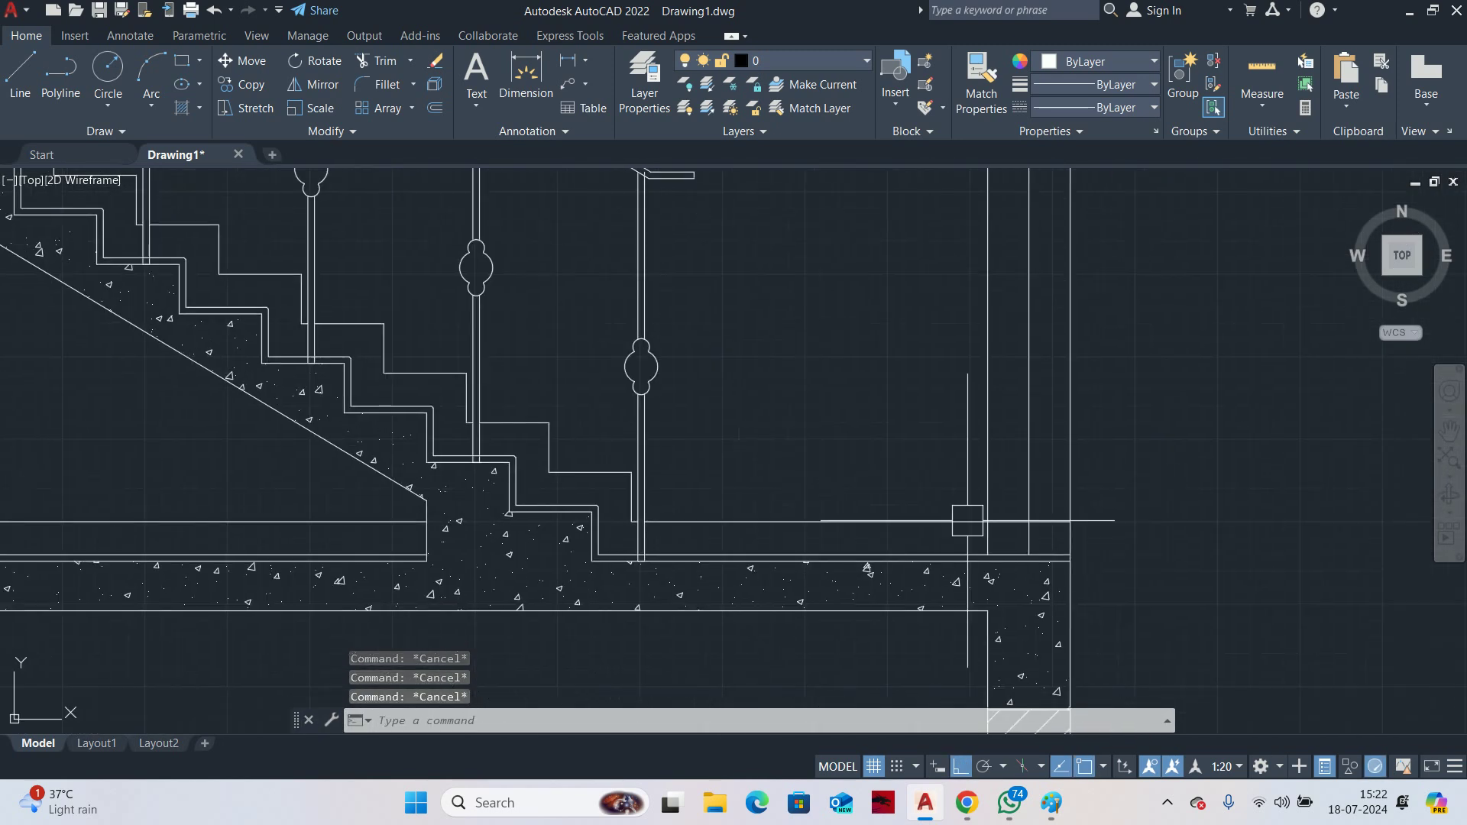
{"action": "type", "text": "tr"}
{"action": "key", "text": "Return"}
{"action": "scroll", "coordinate": [1044, 554], "scroll_direction": "up", "scroll_amount": 4}
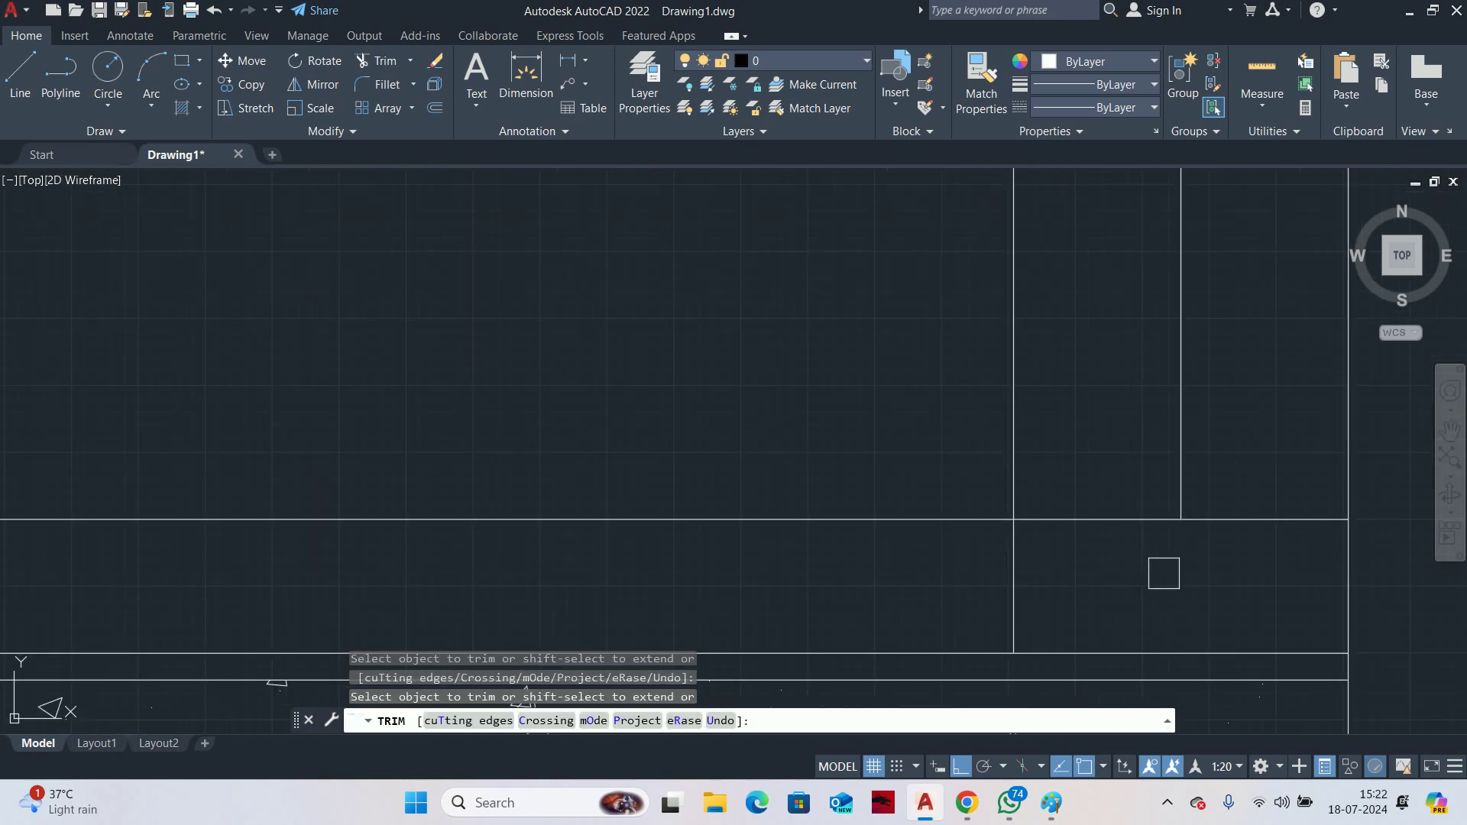
{"action": "scroll", "coordinate": [1164, 573], "scroll_direction": "down", "scroll_amount": 3}
{"action": "scroll", "coordinate": [1081, 573], "scroll_direction": "down", "scroll_amount": 5}
{"action": "key", "text": "Escape"}
{"action": "key", "text": "Escape"}
{"action": "key", "text": "Escape"}
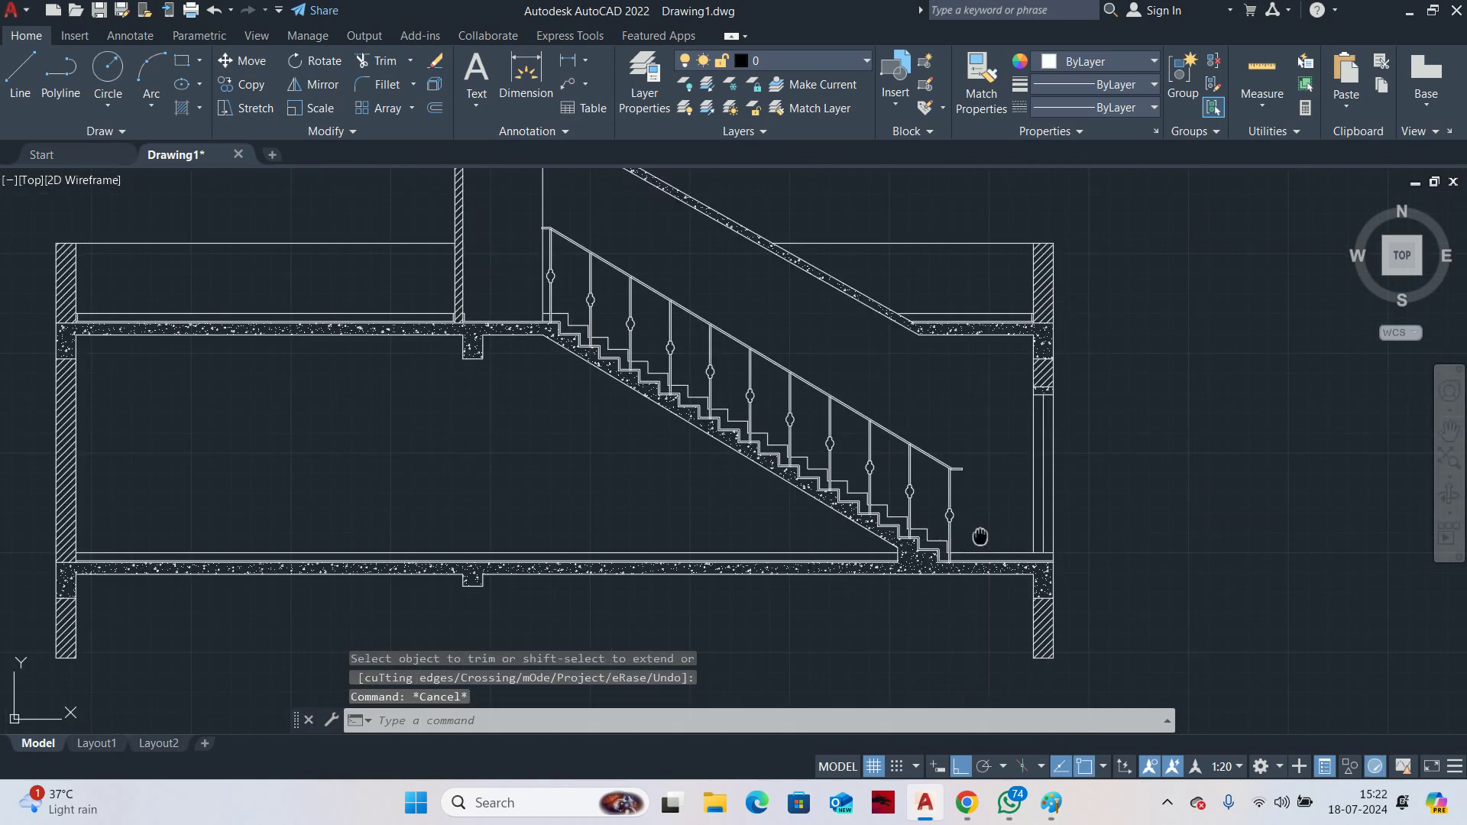
Examine the completed staircase section and compare it with the stair floor plan and its dimensions
{"action": "scroll", "coordinate": [991, 539], "scroll_direction": "up", "scroll_amount": 2}
{"action": "scroll", "coordinate": [1070, 497], "scroll_direction": "down", "scroll_amount": 4}
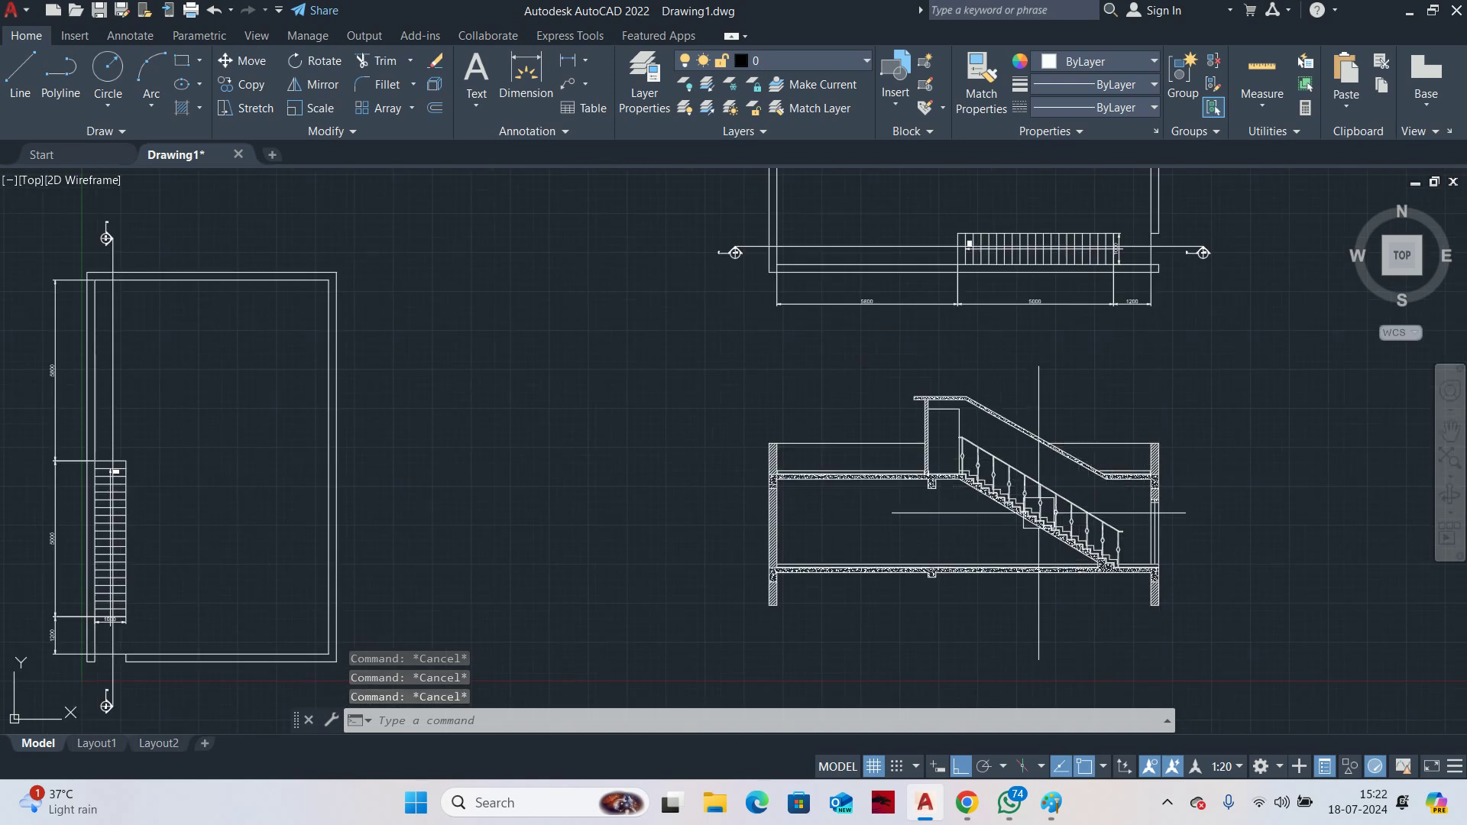
{"action": "scroll", "coordinate": [1032, 511], "scroll_direction": "up", "scroll_amount": 2}
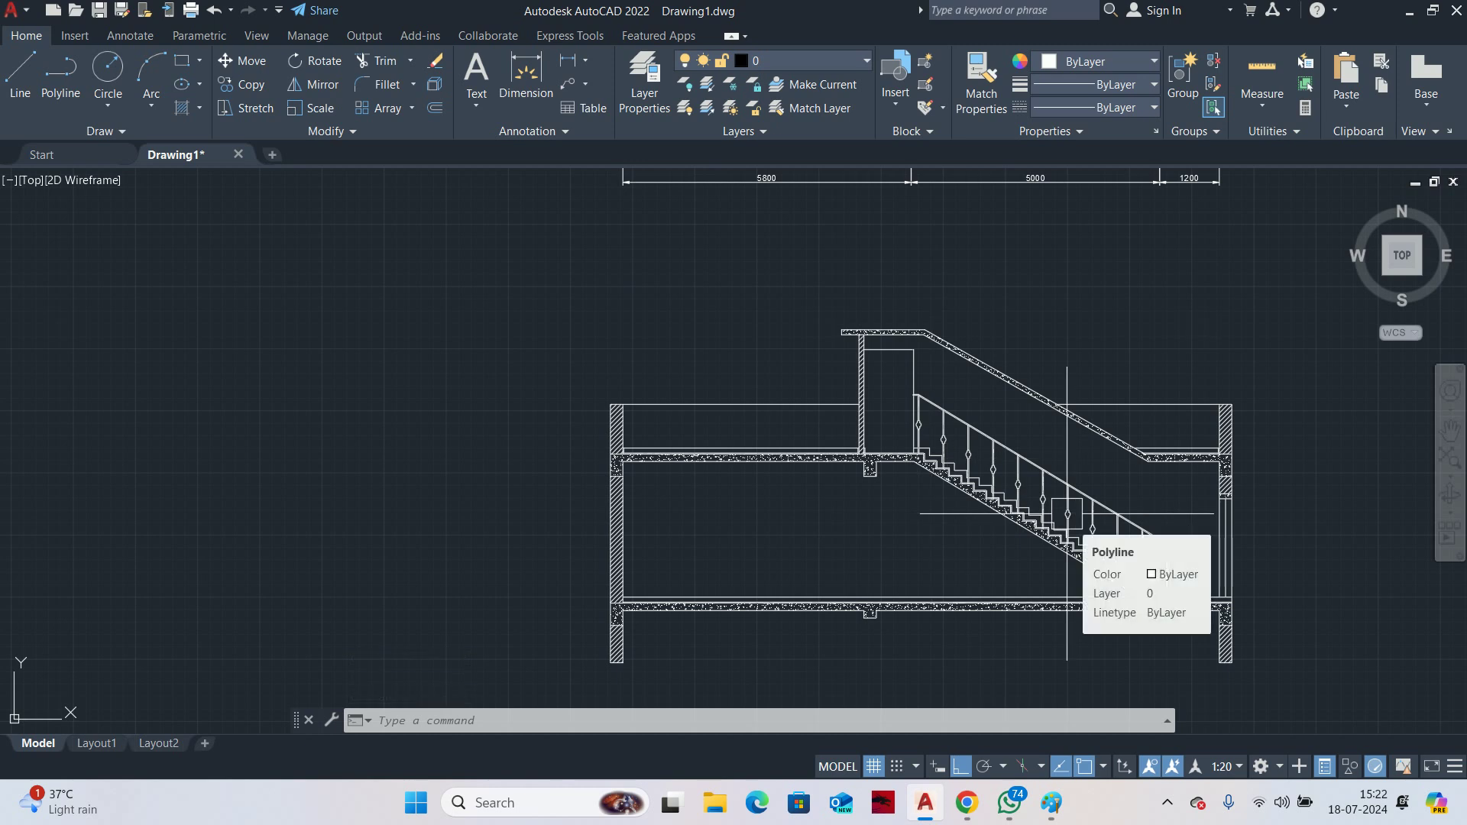
{"action": "scroll", "coordinate": [1067, 513], "scroll_direction": "down", "scroll_amount": 4}
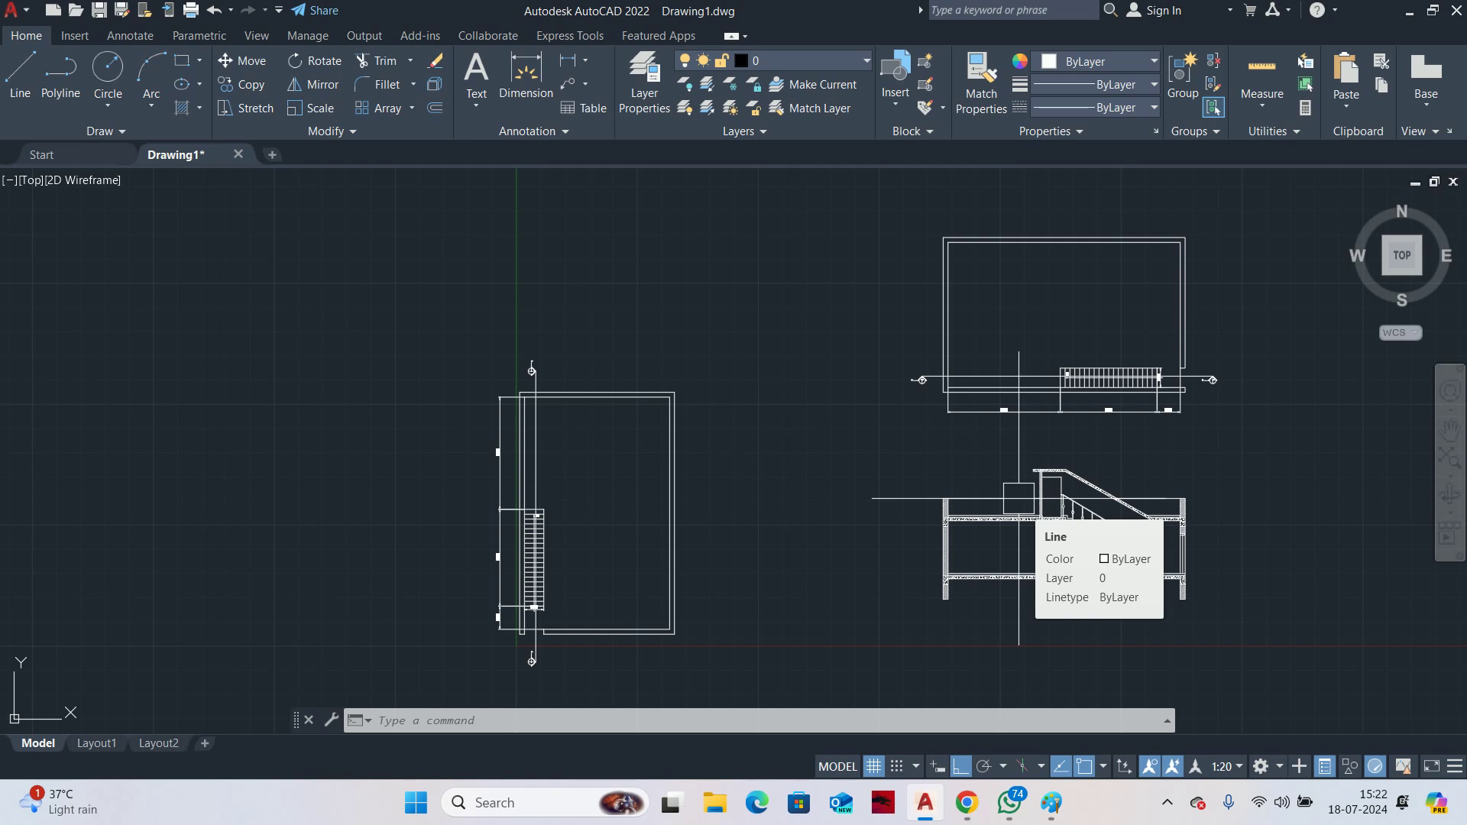
{"action": "scroll", "coordinate": [1066, 524], "scroll_direction": "up", "scroll_amount": 4}
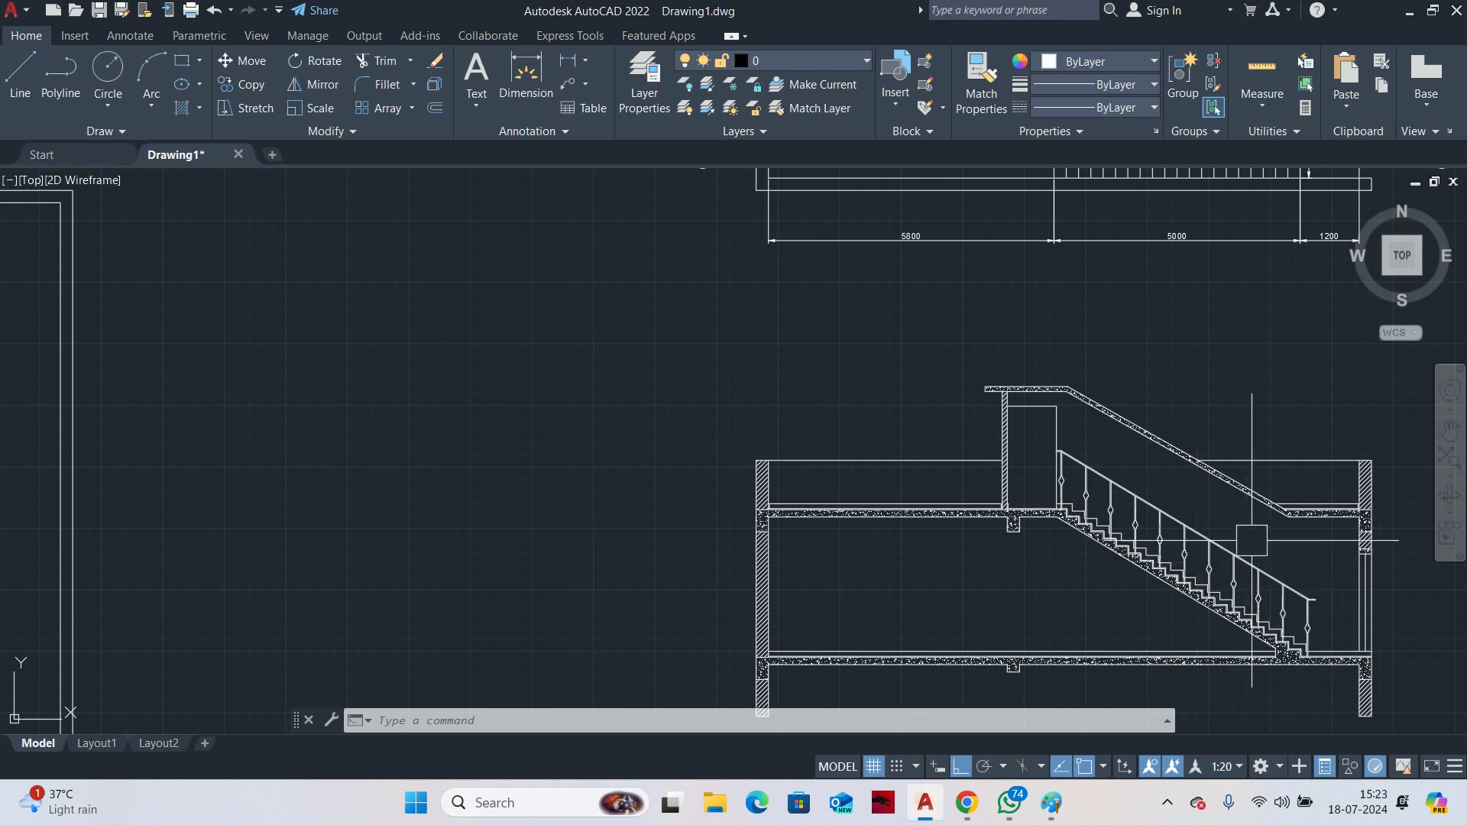
{"action": "scroll", "coordinate": [1291, 505], "scroll_direction": "down", "scroll_amount": 2}
{"action": "scroll", "coordinate": [1291, 489], "scroll_direction": "down", "scroll_amount": 4}
{"action": "scroll", "coordinate": [1345, 413], "scroll_direction": "up", "scroll_amount": 6}
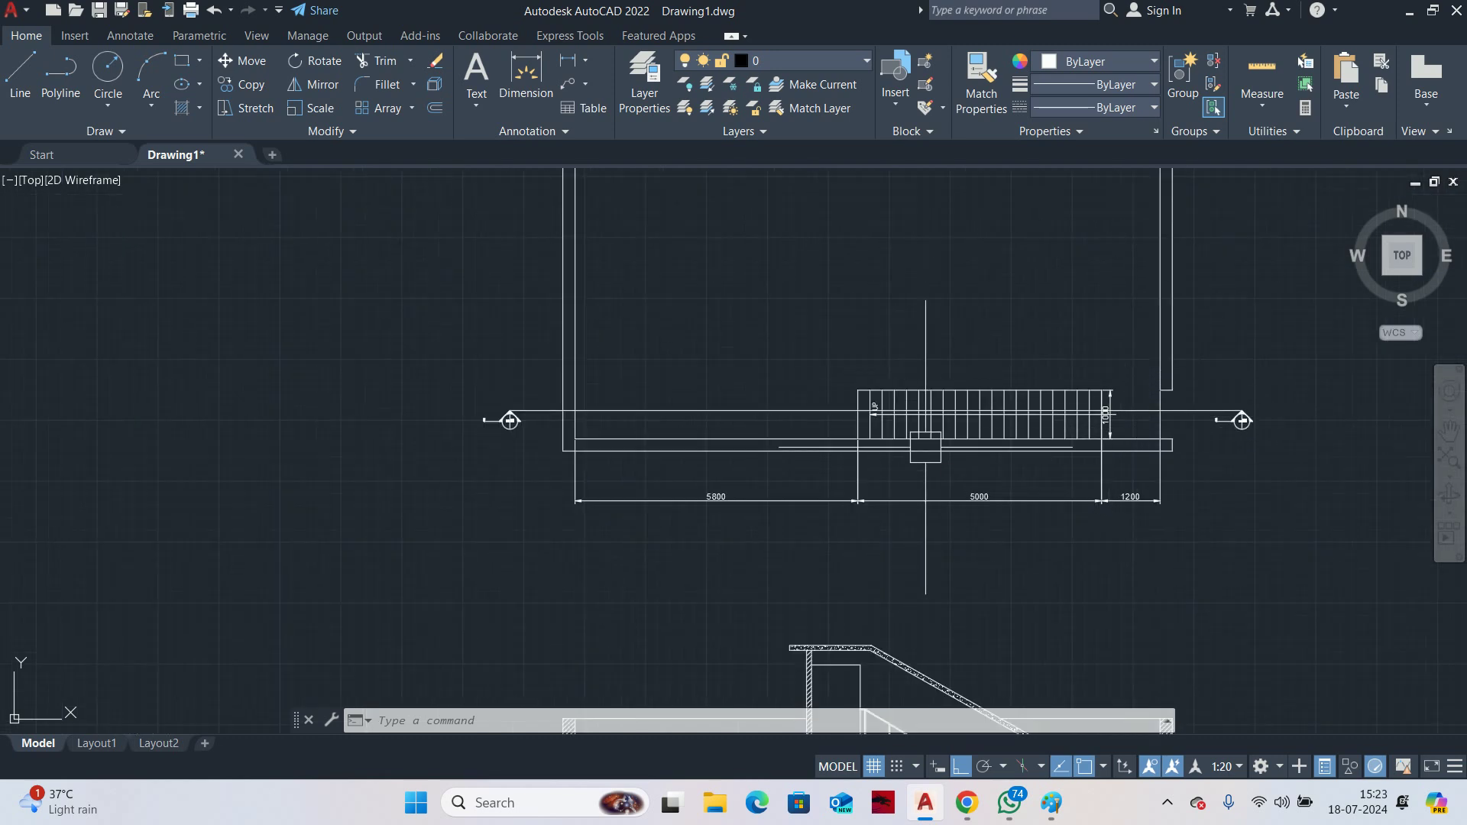
{"action": "scroll", "coordinate": [1066, 409], "scroll_direction": "up", "scroll_amount": 4}
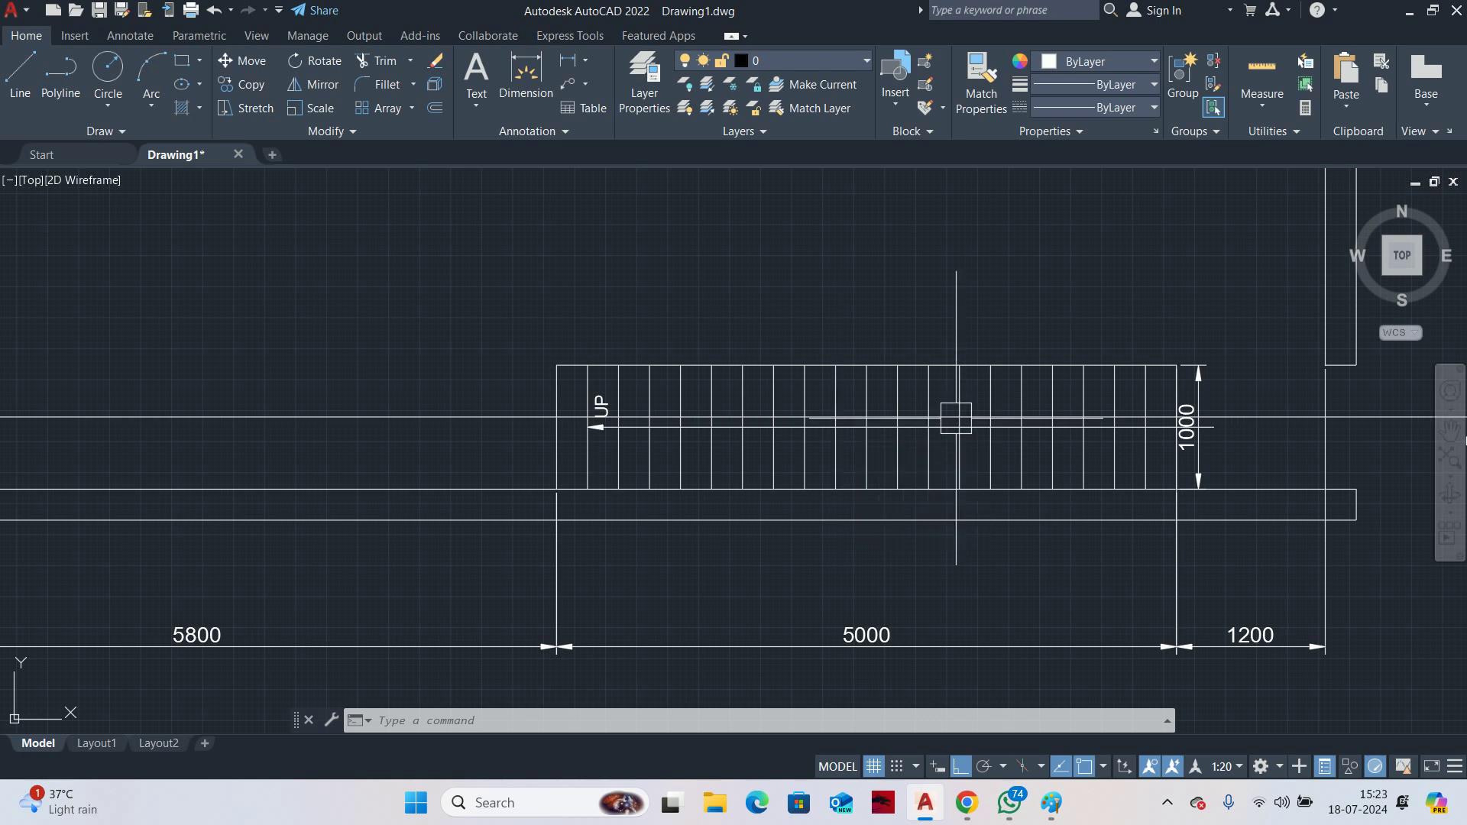
{"action": "scroll", "coordinate": [1096, 473], "scroll_direction": "down", "scroll_amount": 8}
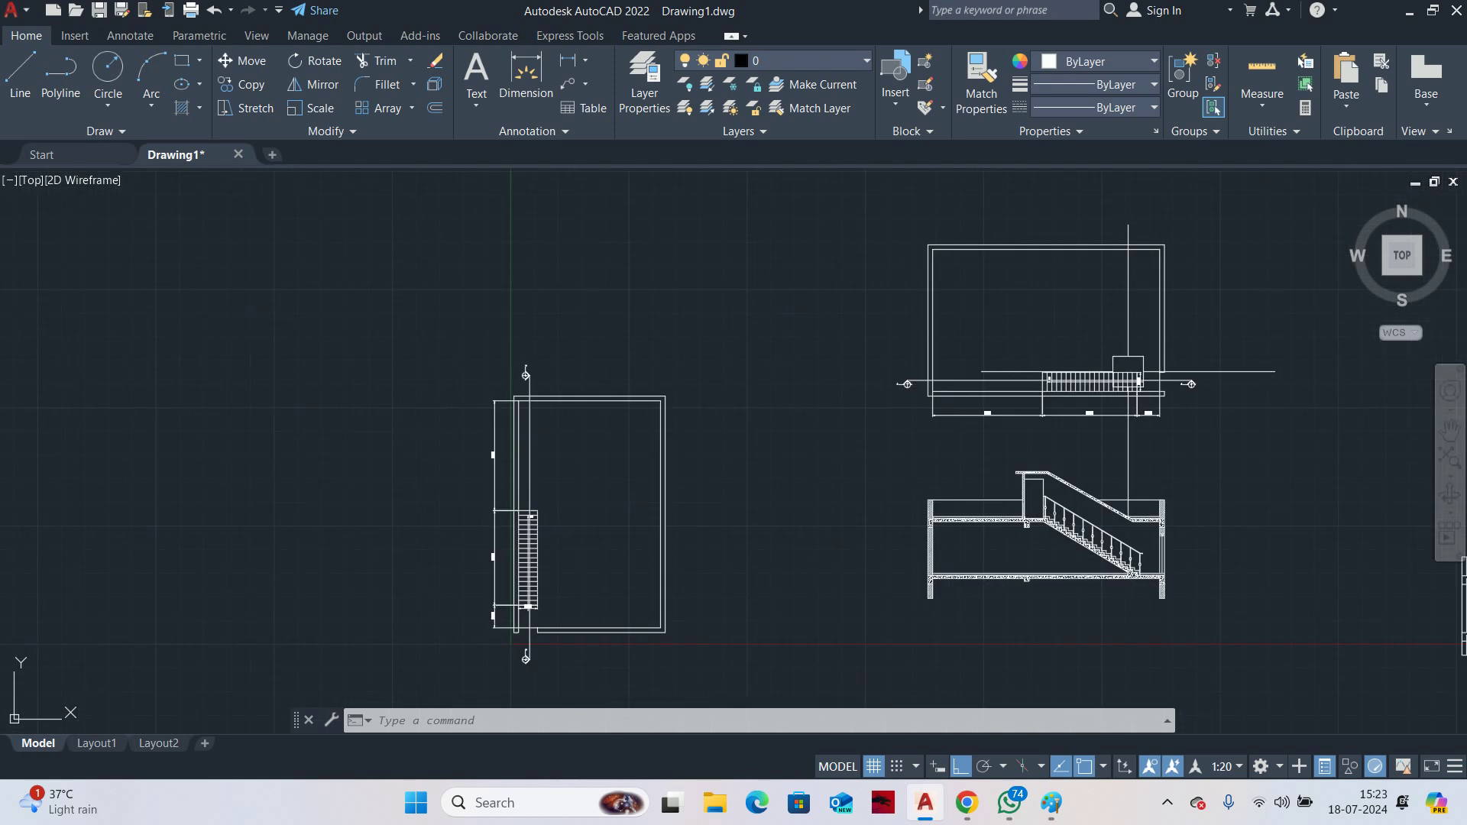
{"action": "scroll", "coordinate": [1097, 474], "scroll_direction": "up", "scroll_amount": 6}
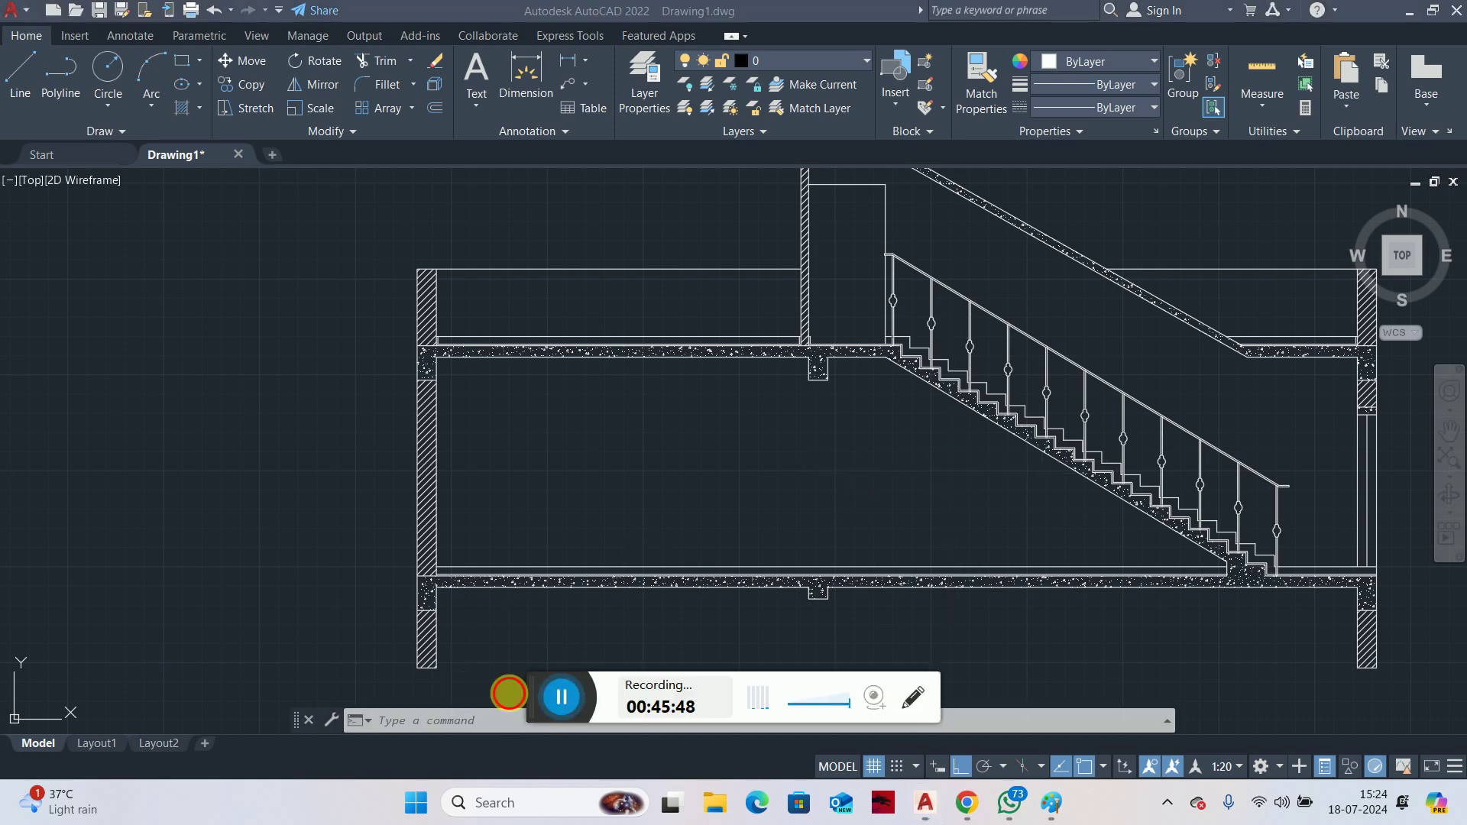
{"action": "left_click", "coordinate": [509, 695]}
{"action": "middle_click_drag", "start_coordinate": [788, 535], "coordinate": [738, 564]}
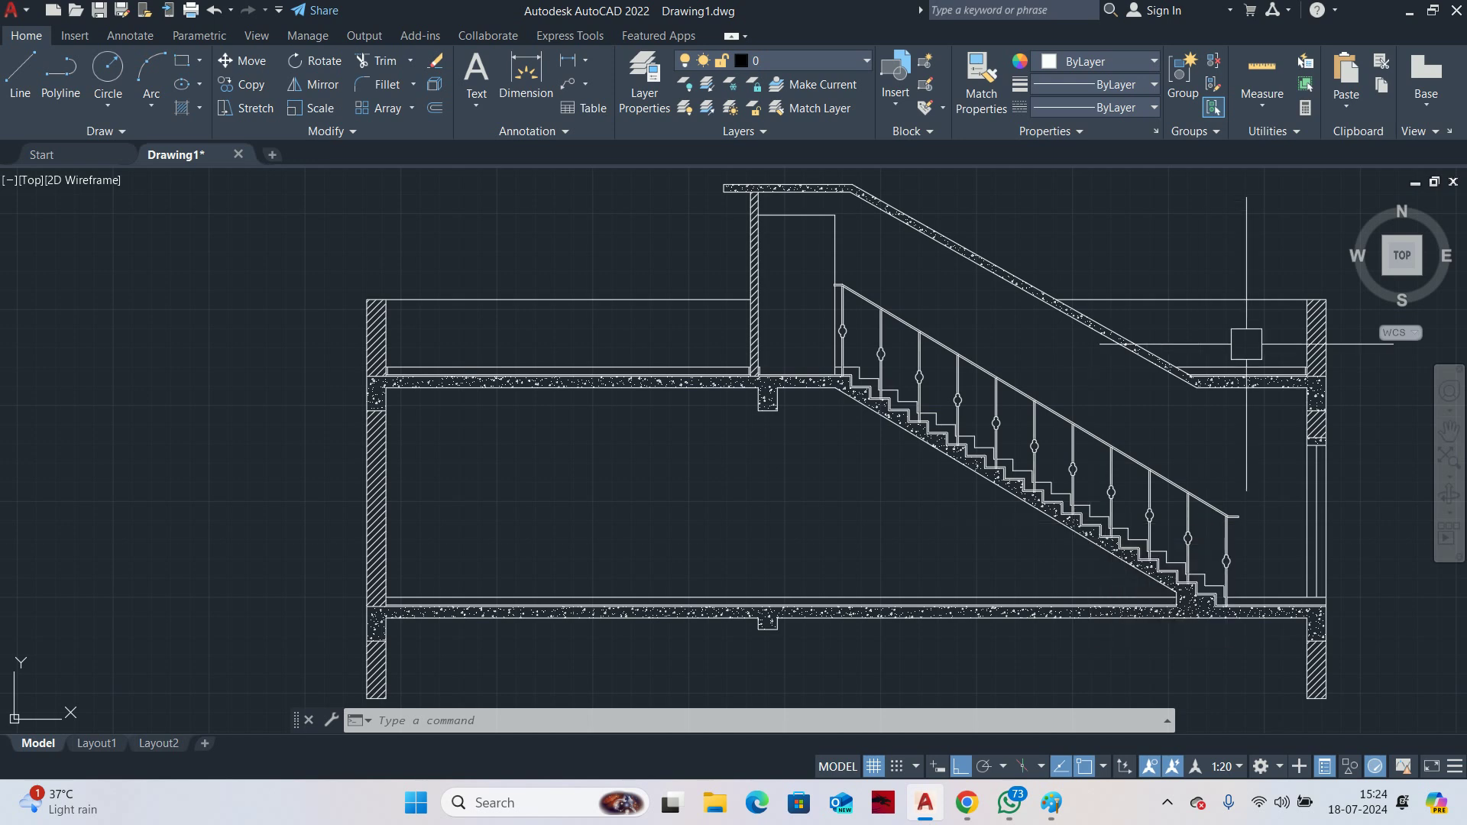
{"action": "key", "text": "Escape"}
{"action": "key", "text": "Escape"}
{"action": "key", "text": "Escape"}
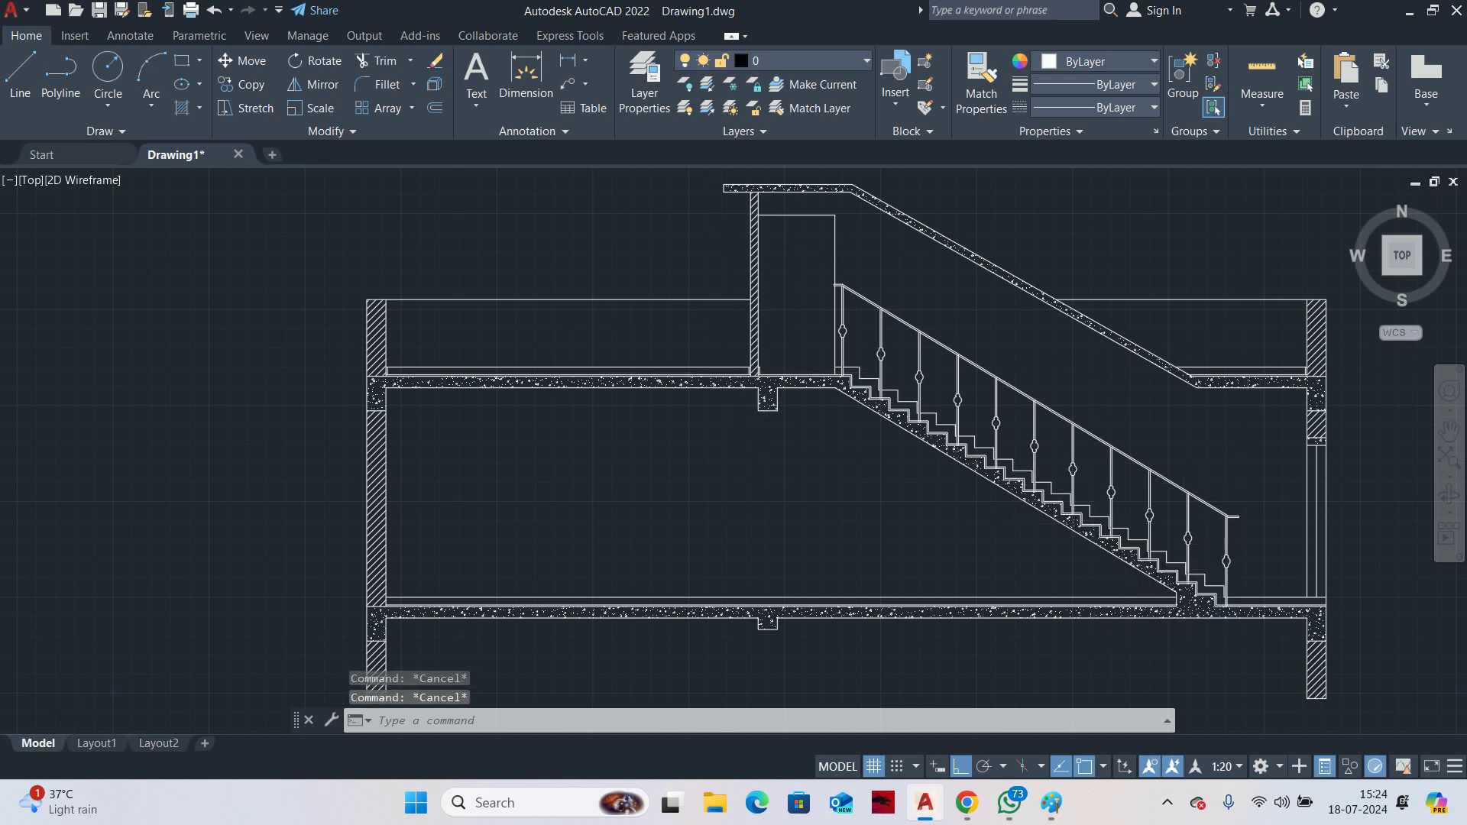
Start a quick dimension (QDIM) with the left plinth beam's underside, ground slab's top, and first floor slab's underside and top lines
{"action": "scroll", "coordinate": [696, 355], "scroll_direction": "down", "scroll_amount": 8}
{"action": "scroll", "coordinate": [635, 322], "scroll_direction": "up", "scroll_amount": 4}
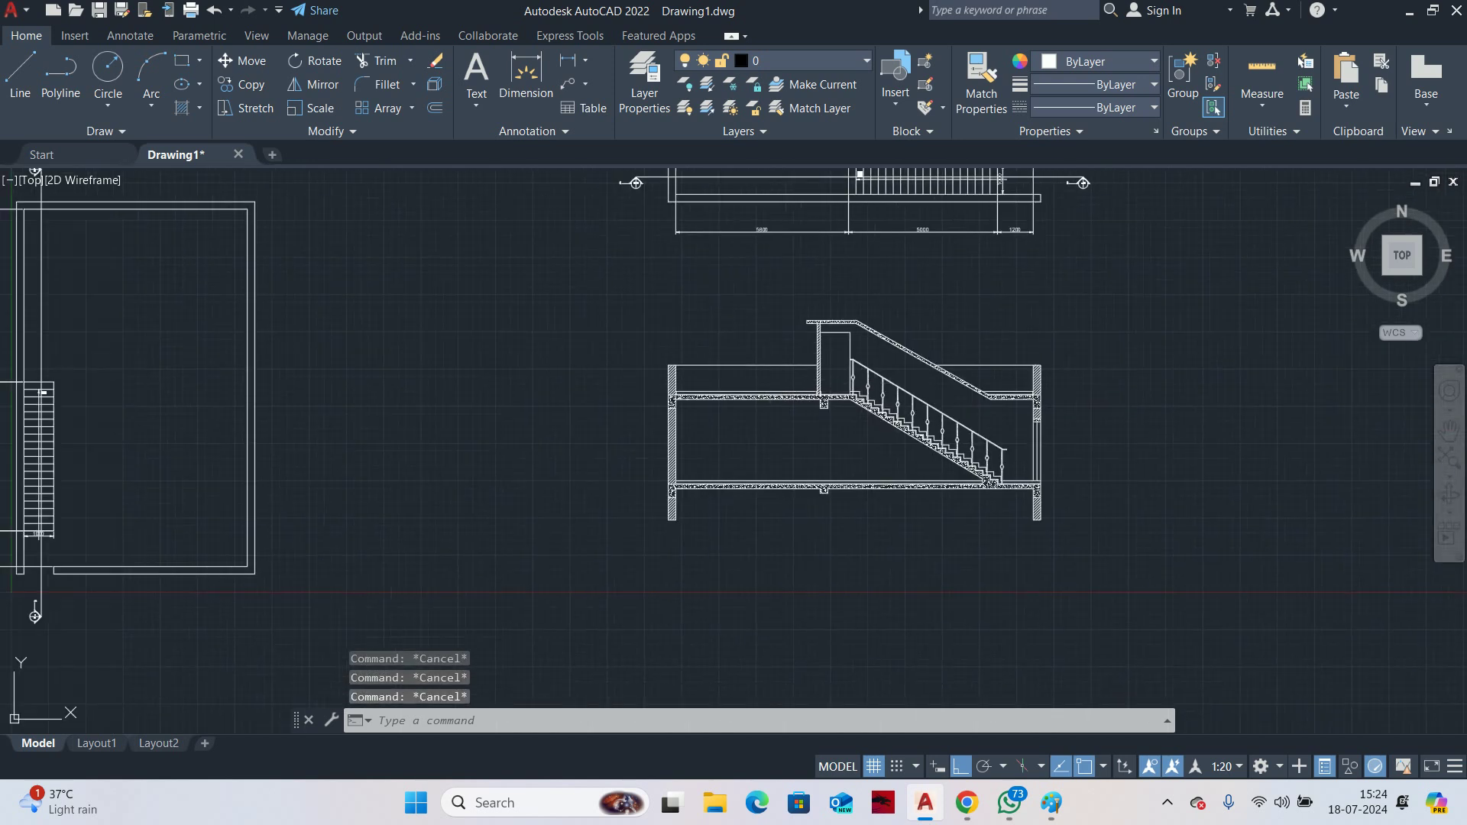
{"action": "type", "text": "QD"}
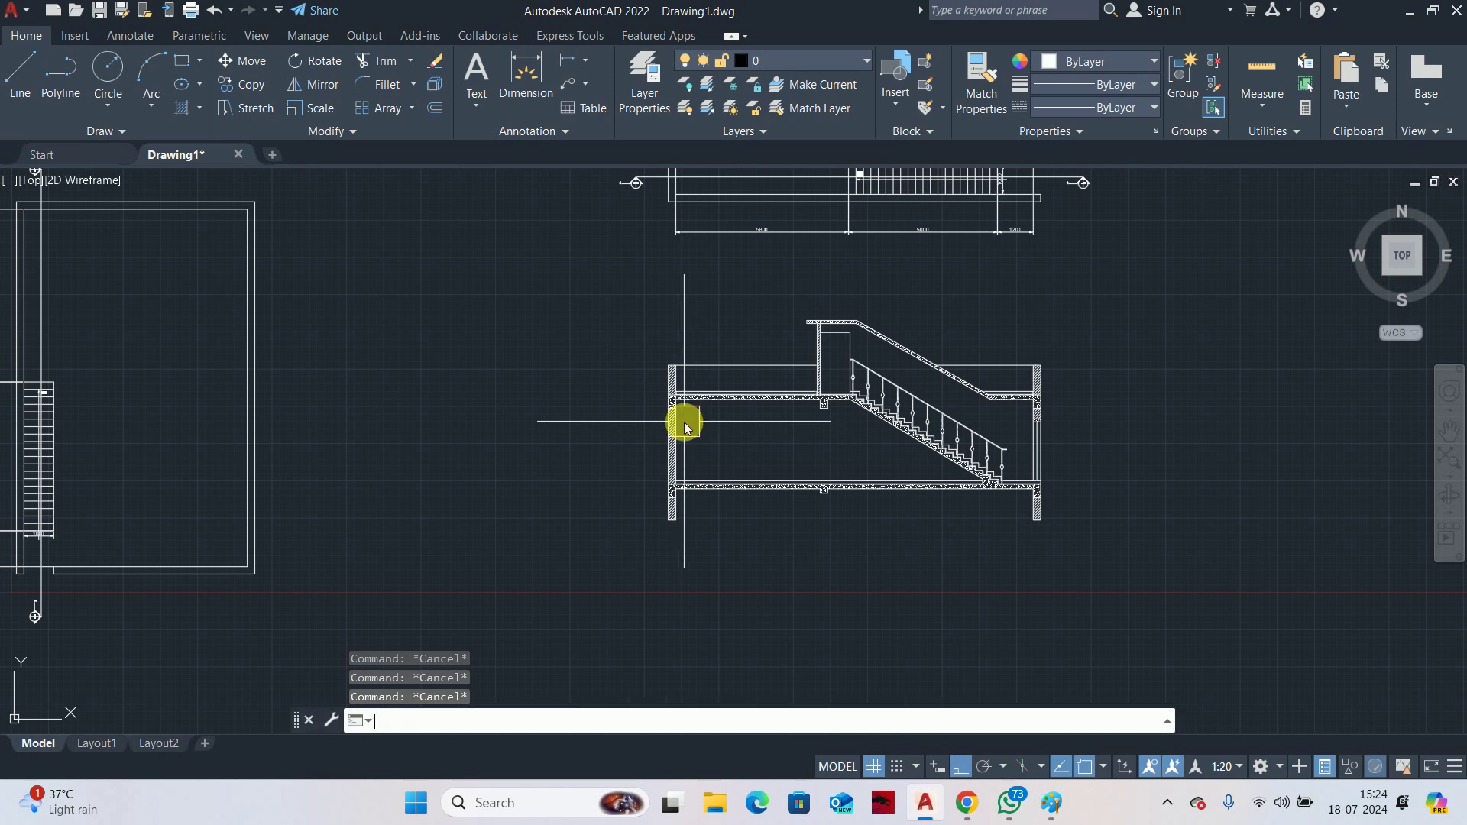
{"action": "key", "text": "Return"}
{"action": "scroll", "coordinate": [685, 422], "scroll_direction": "up", "scroll_amount": 10}
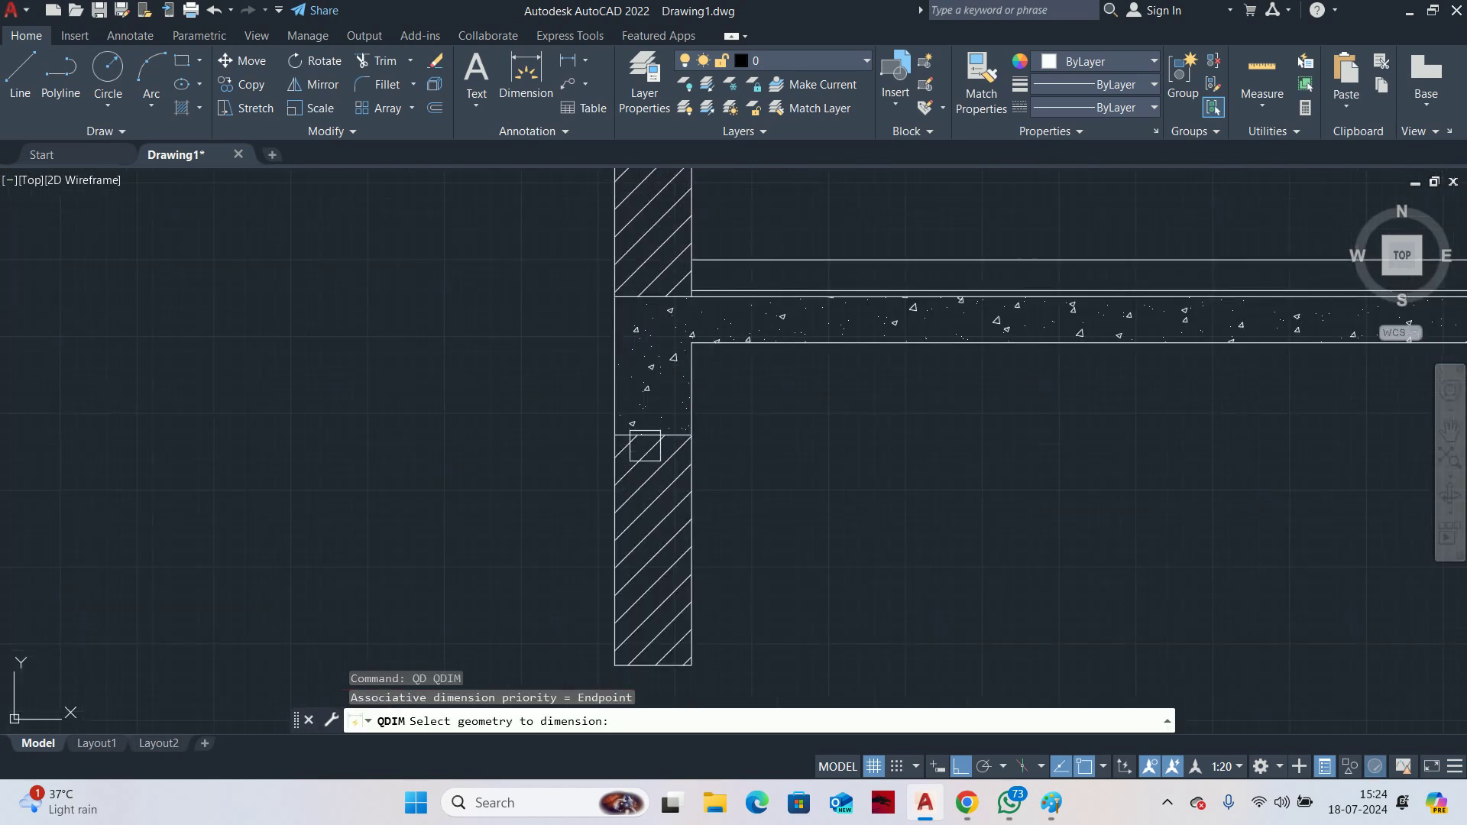
{"action": "left_click", "coordinate": [655, 438]}
{"action": "scroll", "coordinate": [647, 299], "scroll_direction": "up", "scroll_amount": 5}
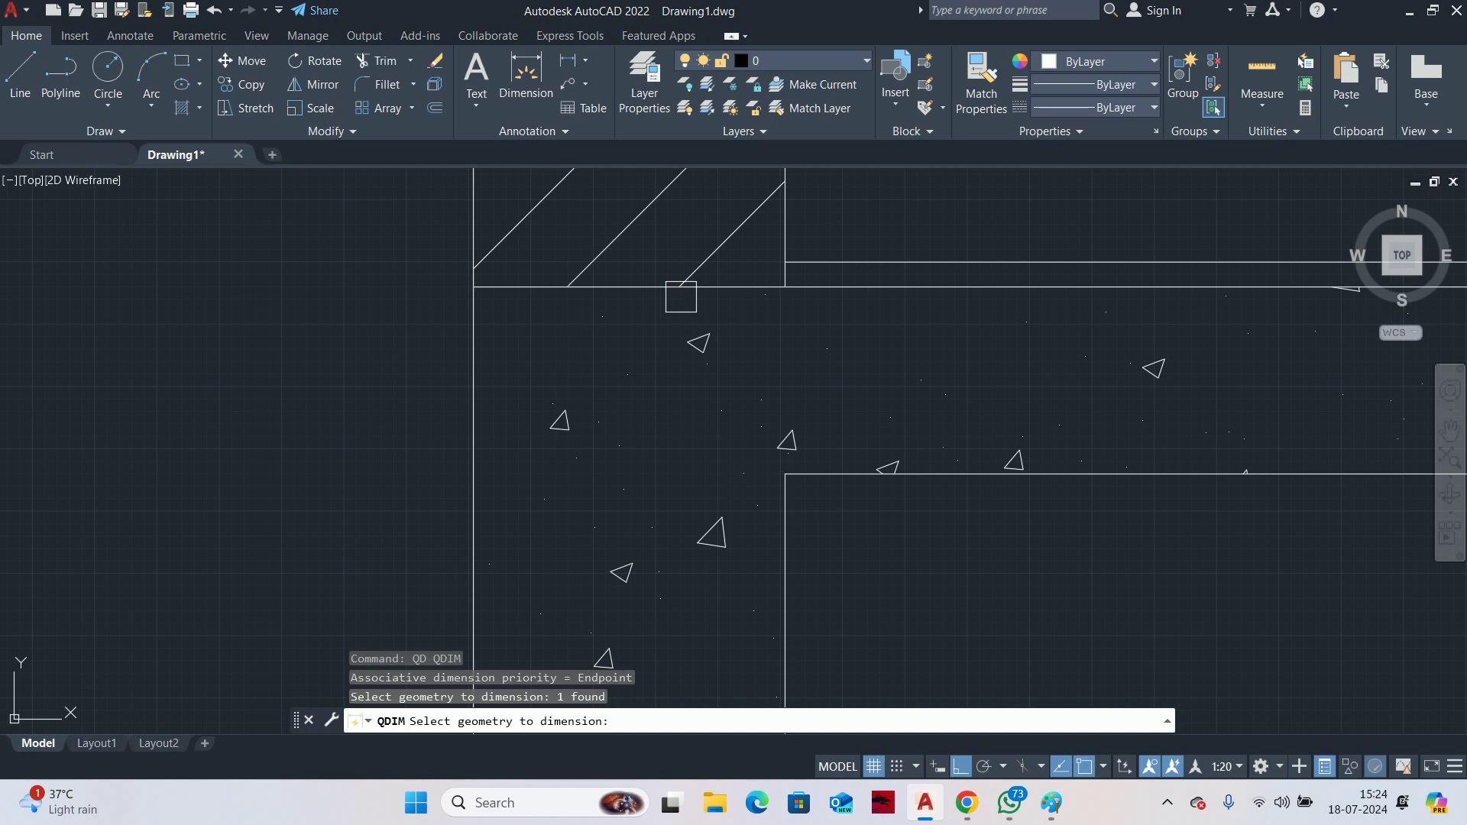
{"action": "left_click", "coordinate": [700, 293]}
{"action": "scroll", "coordinate": [701, 295], "scroll_direction": "down", "scroll_amount": 6}
{"action": "scroll", "coordinate": [701, 374], "scroll_direction": "up", "scroll_amount": 4}
{"action": "scroll", "coordinate": [701, 373], "scroll_direction": "up", "scroll_amount": 2}
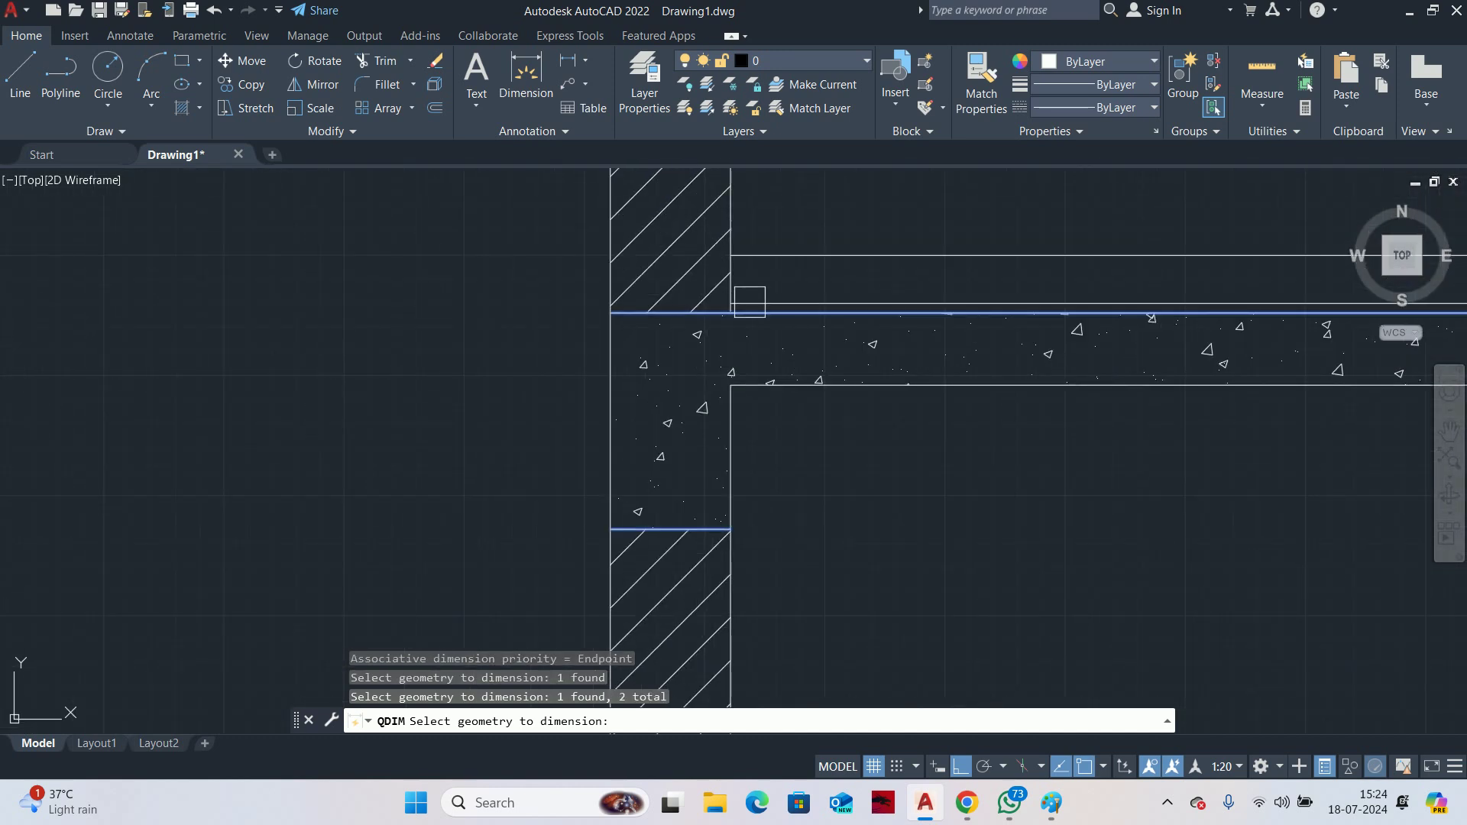
{"action": "scroll", "coordinate": [758, 292], "scroll_direction": "down", "scroll_amount": 4}
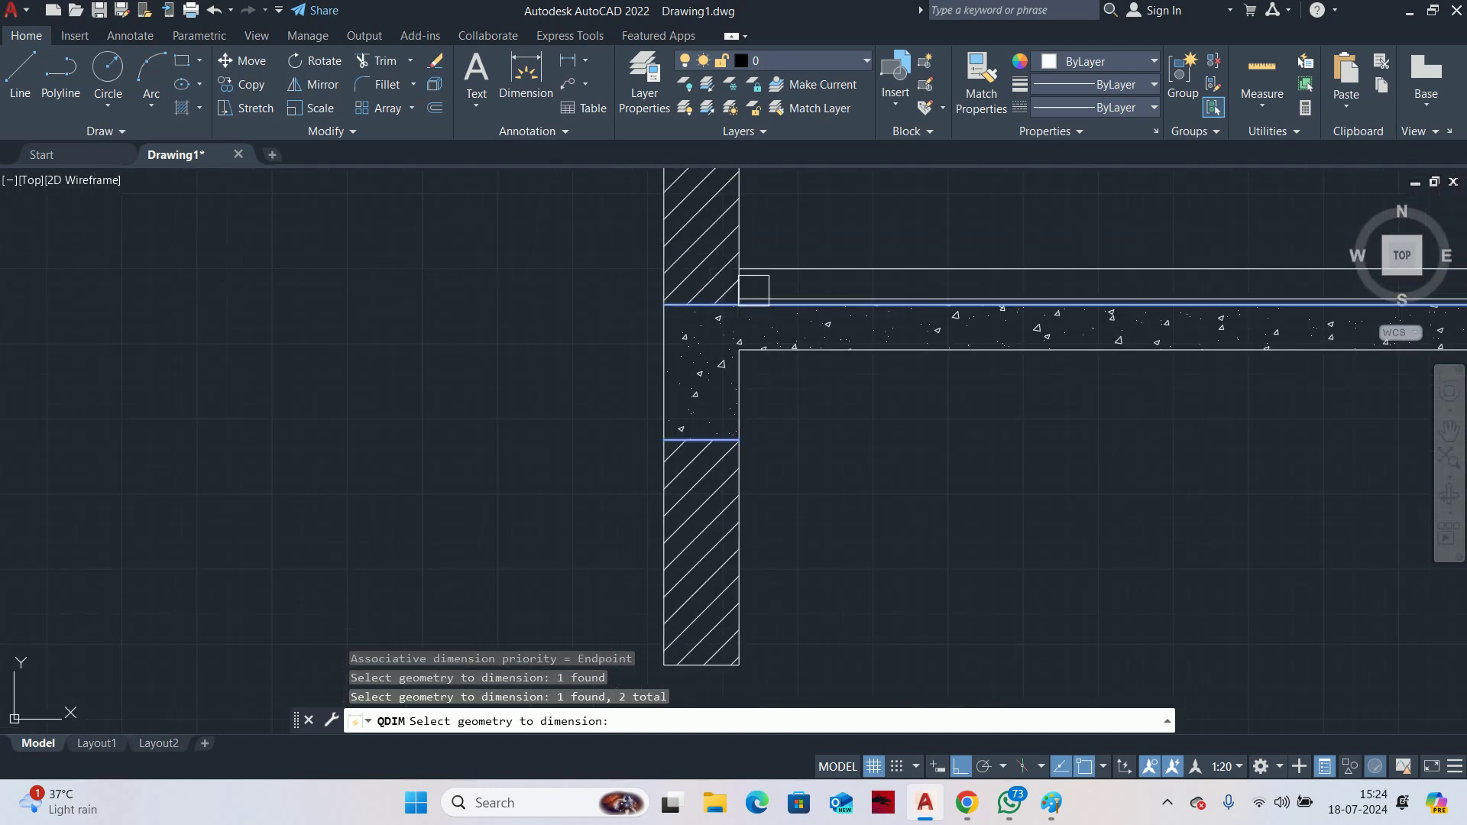
{"action": "scroll", "coordinate": [723, 446], "scroll_direction": "up", "scroll_amount": 4}
{"action": "scroll", "coordinate": [723, 446], "scroll_direction": "up", "scroll_amount": 2}
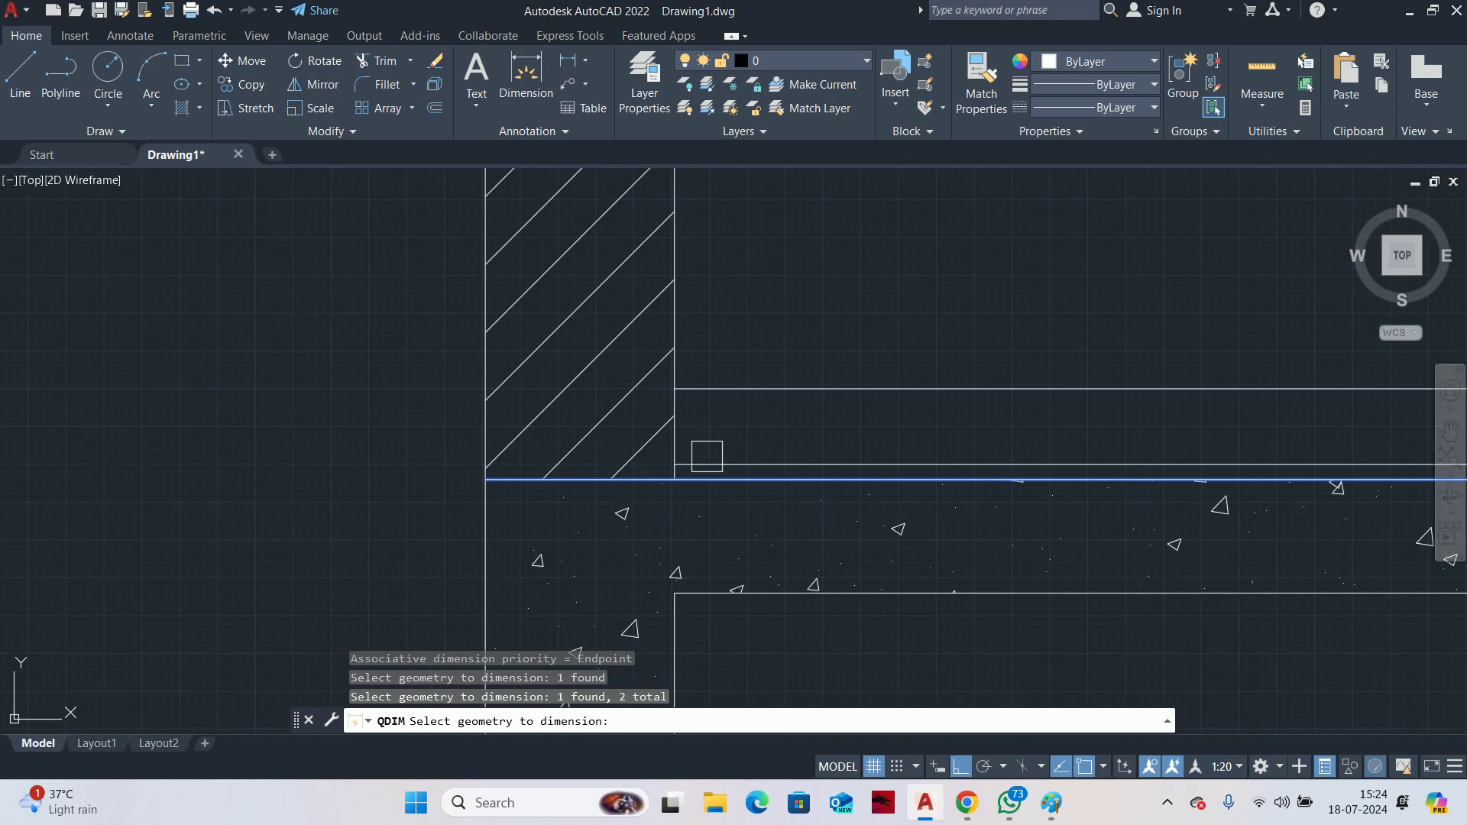
{"action": "scroll", "coordinate": [704, 455], "scroll_direction": "down", "scroll_amount": 7}
{"action": "scroll", "coordinate": [775, 360], "scroll_direction": "up", "scroll_amount": 5}
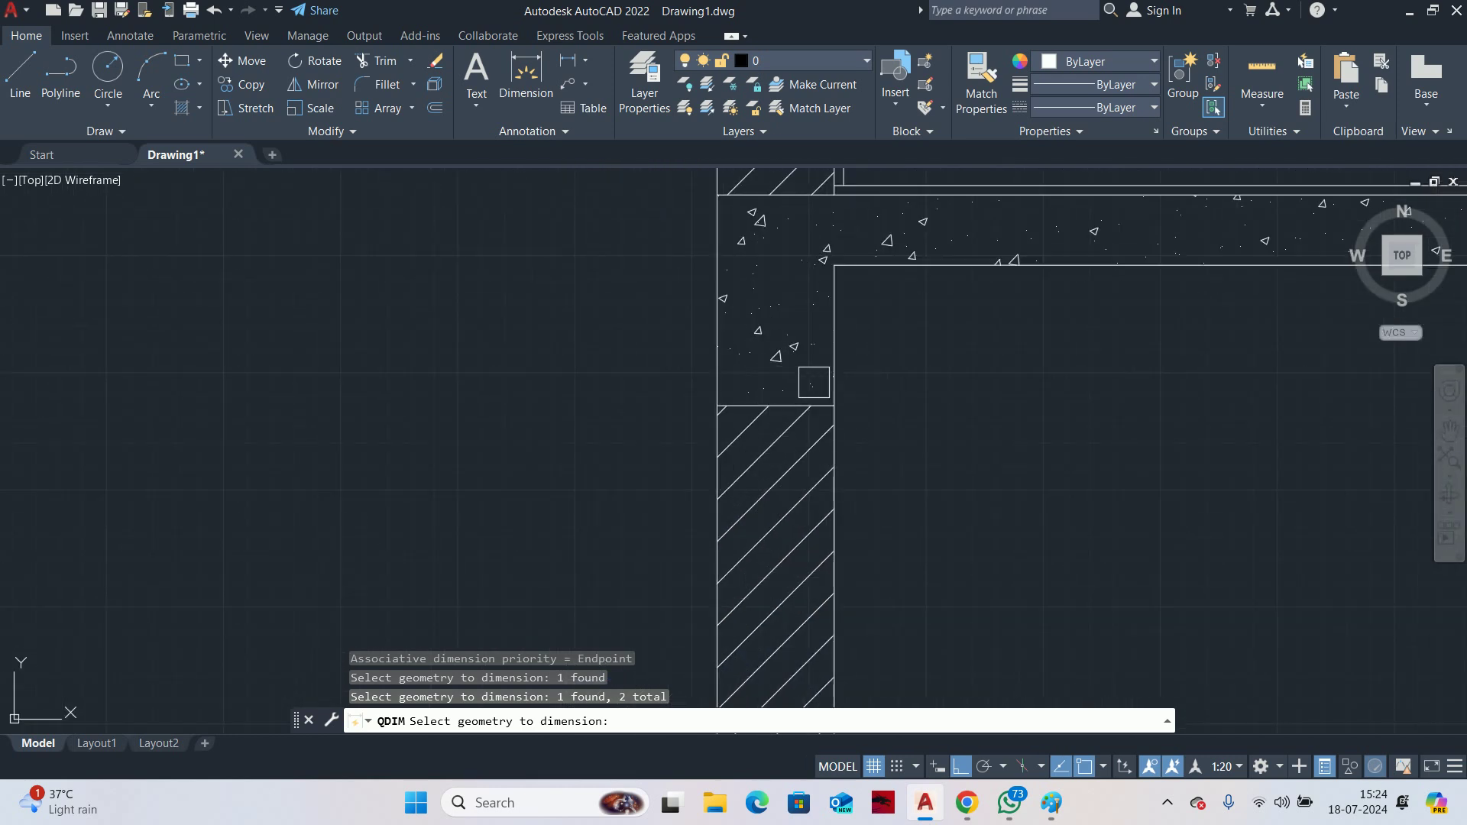
{"action": "left_click", "coordinate": [866, 265]}
{"action": "left_click", "coordinate": [789, 196]}
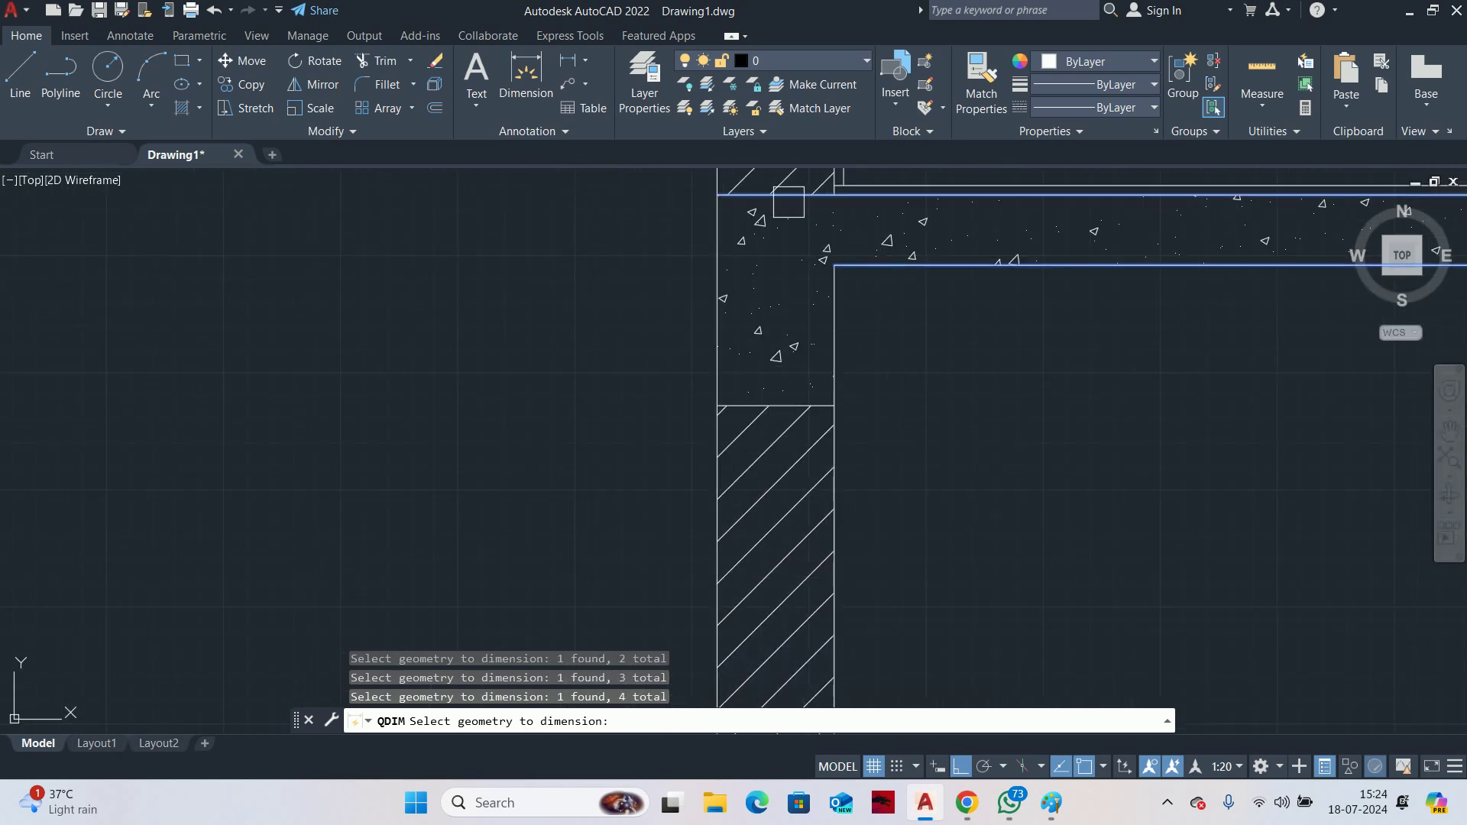
Add the stair roof slab's underside and top lines to the selection and place the continuous vertical dimensions outside the left wall
{"action": "scroll", "coordinate": [734, 426], "scroll_direction": "down", "scroll_amount": 5}
{"action": "scroll", "coordinate": [743, 421], "scroll_direction": "down", "scroll_amount": 1}
{"action": "middle_click_drag", "start_coordinate": [744, 420], "coordinate": [708, 622]}
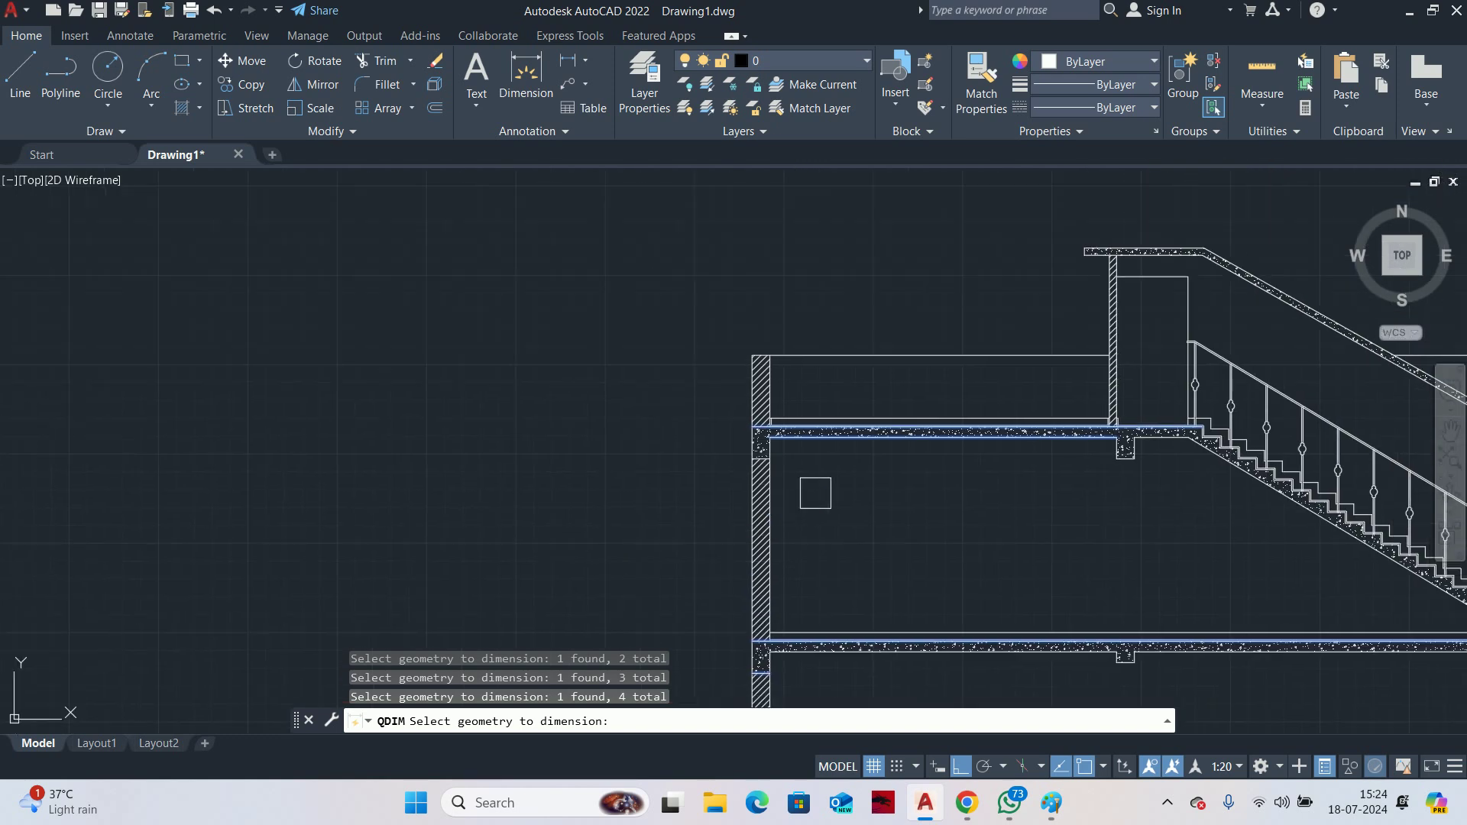
{"action": "scroll", "coordinate": [1110, 269], "scroll_direction": "up", "scroll_amount": 4}
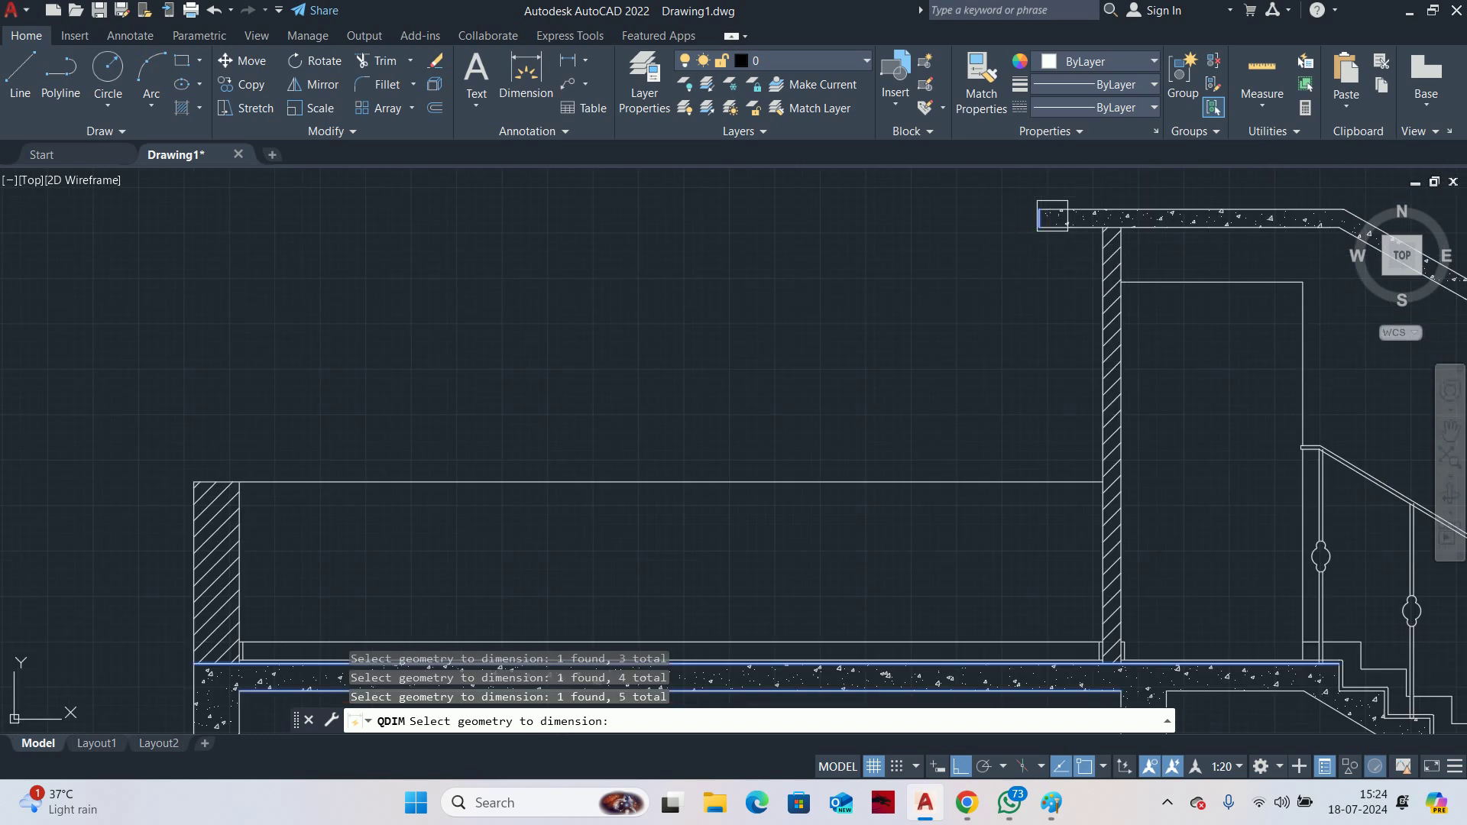
{"action": "scroll", "coordinate": [1053, 217], "scroll_direction": "up", "scroll_amount": 4}
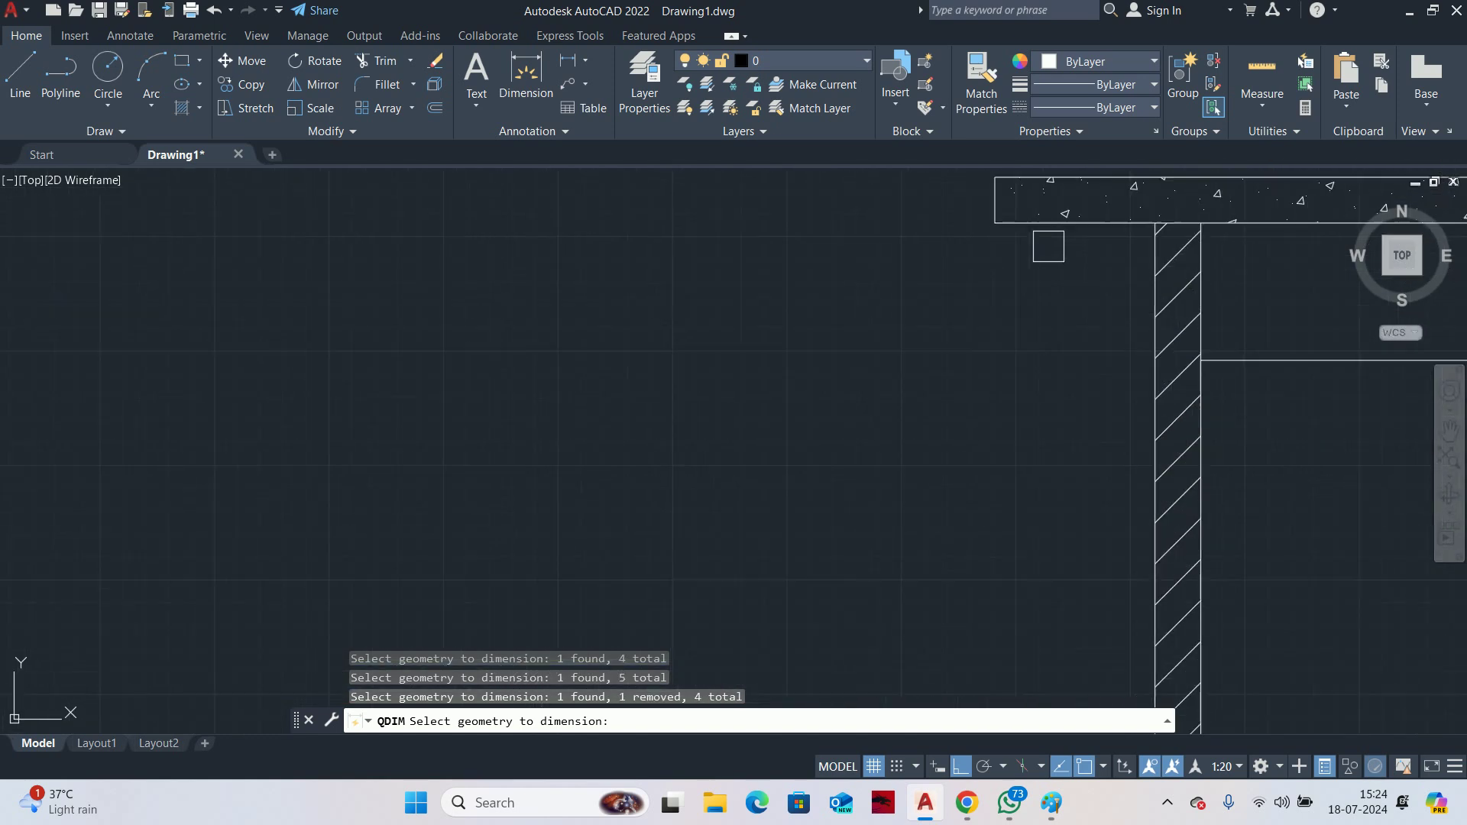
{"action": "left_click", "coordinate": [1046, 239]}
{"action": "middle_click_drag", "start_coordinate": [1046, 239], "coordinate": [1002, 397]}
{"action": "left_click", "coordinate": [1015, 345]}
{"action": "scroll", "coordinate": [1015, 345], "scroll_direction": "down", "scroll_amount": 7}
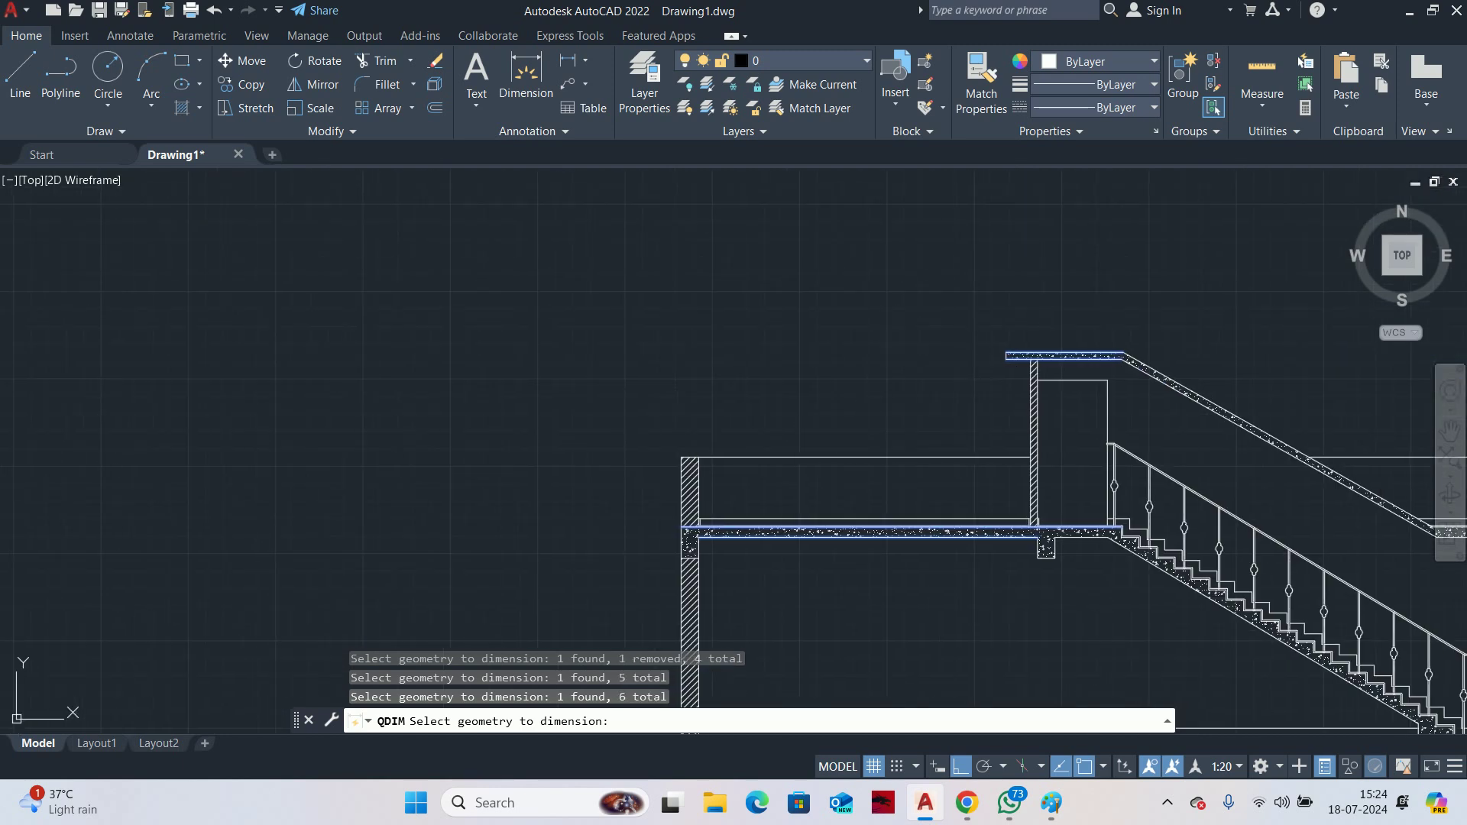
{"action": "key", "text": "Return"}
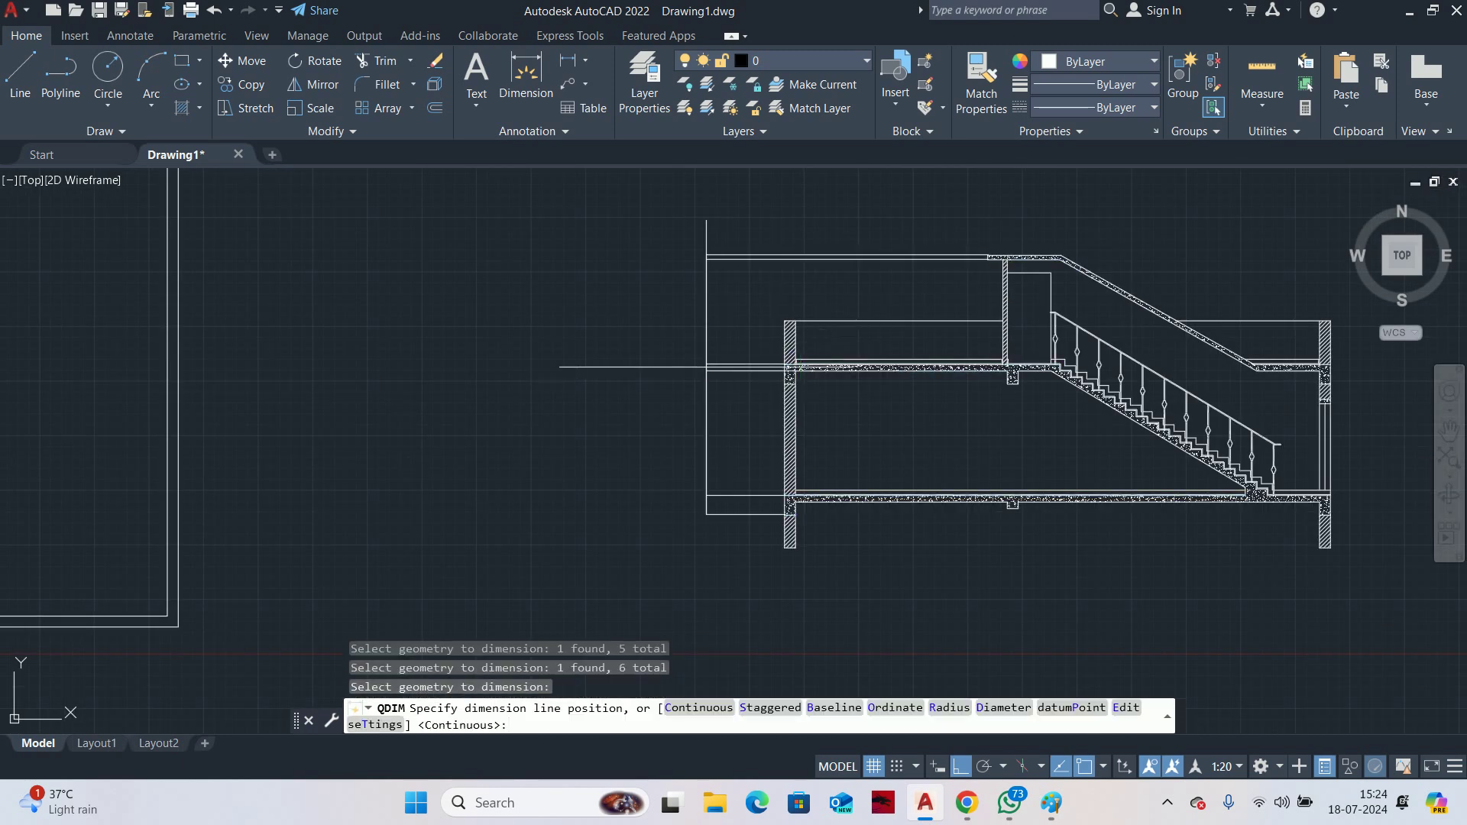
{"action": "scroll", "coordinate": [749, 328], "scroll_direction": "up", "scroll_amount": 2}
{"action": "left_click", "coordinate": [754, 313]}
{"action": "key", "text": "Escape"}
{"action": "key", "text": "Escape"}
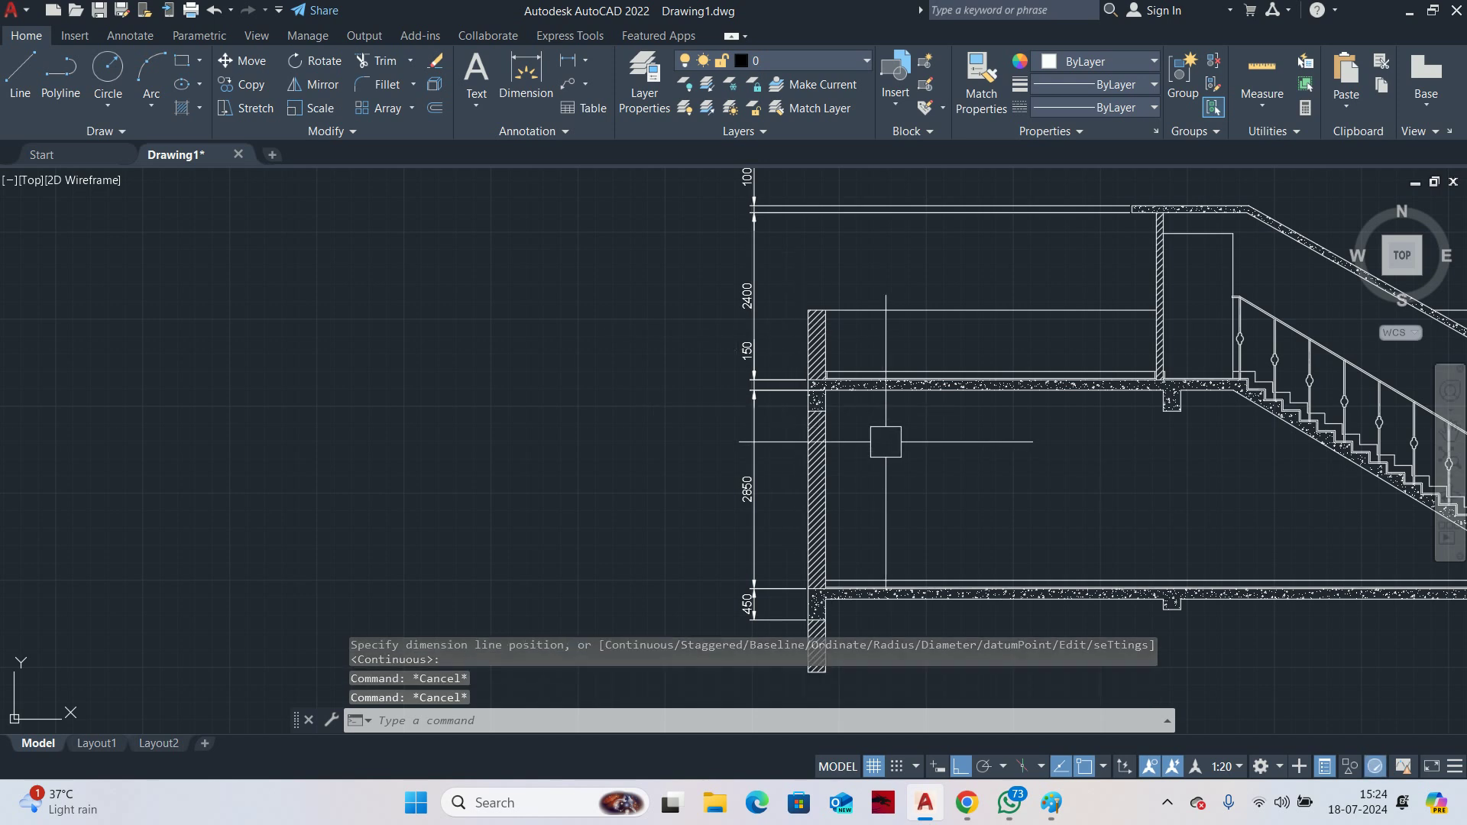
{"action": "key", "text": "Escape"}
{"action": "scroll", "coordinate": [793, 428], "scroll_direction": "down", "scroll_amount": 3}
{"action": "middle_click_drag", "start_coordinate": [794, 428], "coordinate": [756, 419]}
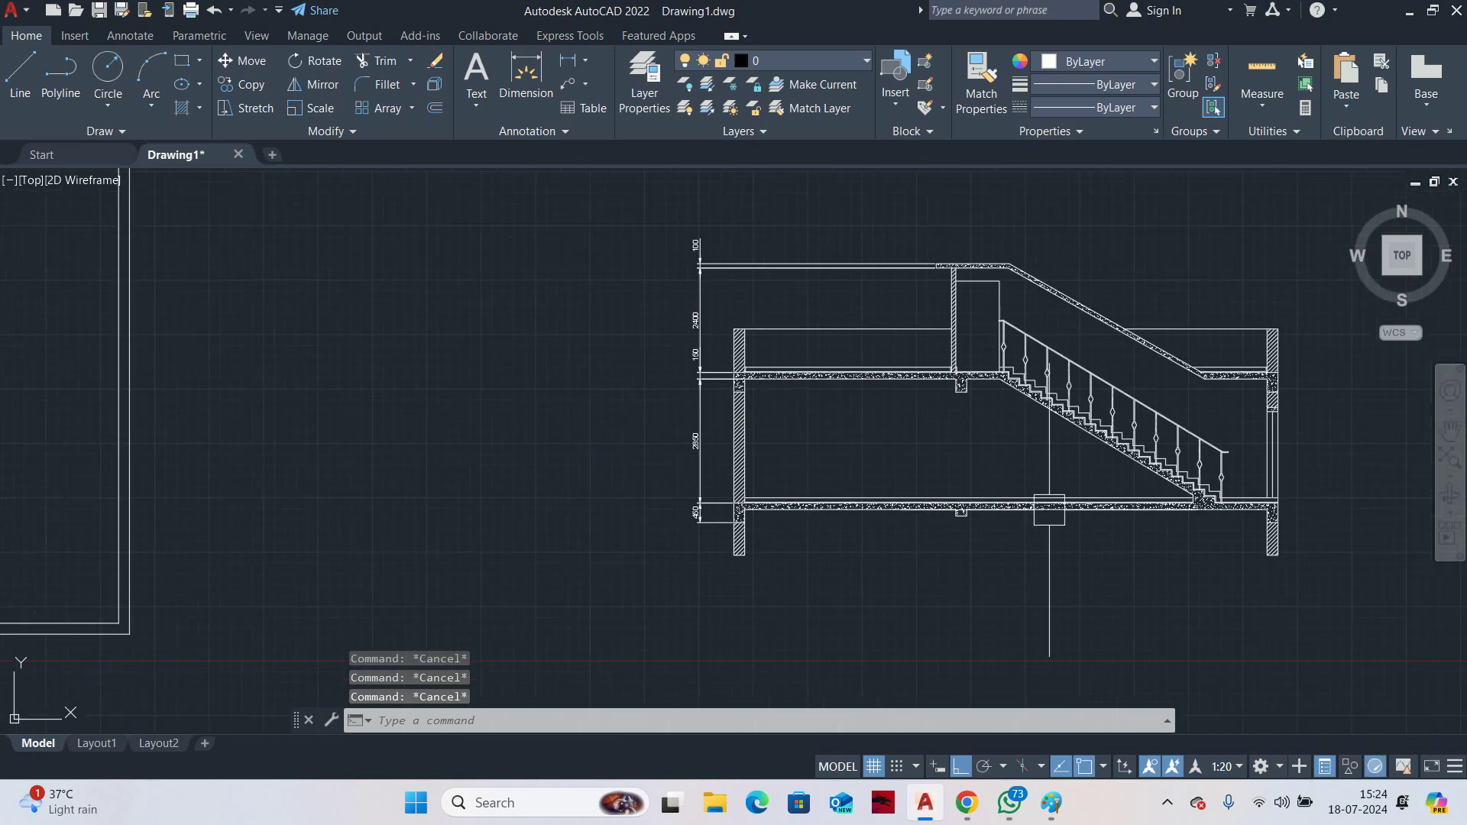
{"action": "scroll", "coordinate": [1048, 515], "scroll_direction": "up", "scroll_amount": 3}
{"action": "middle_click_drag", "start_coordinate": [1091, 491], "coordinate": [918, 539]}
{"action": "type", "text": "DLI"}
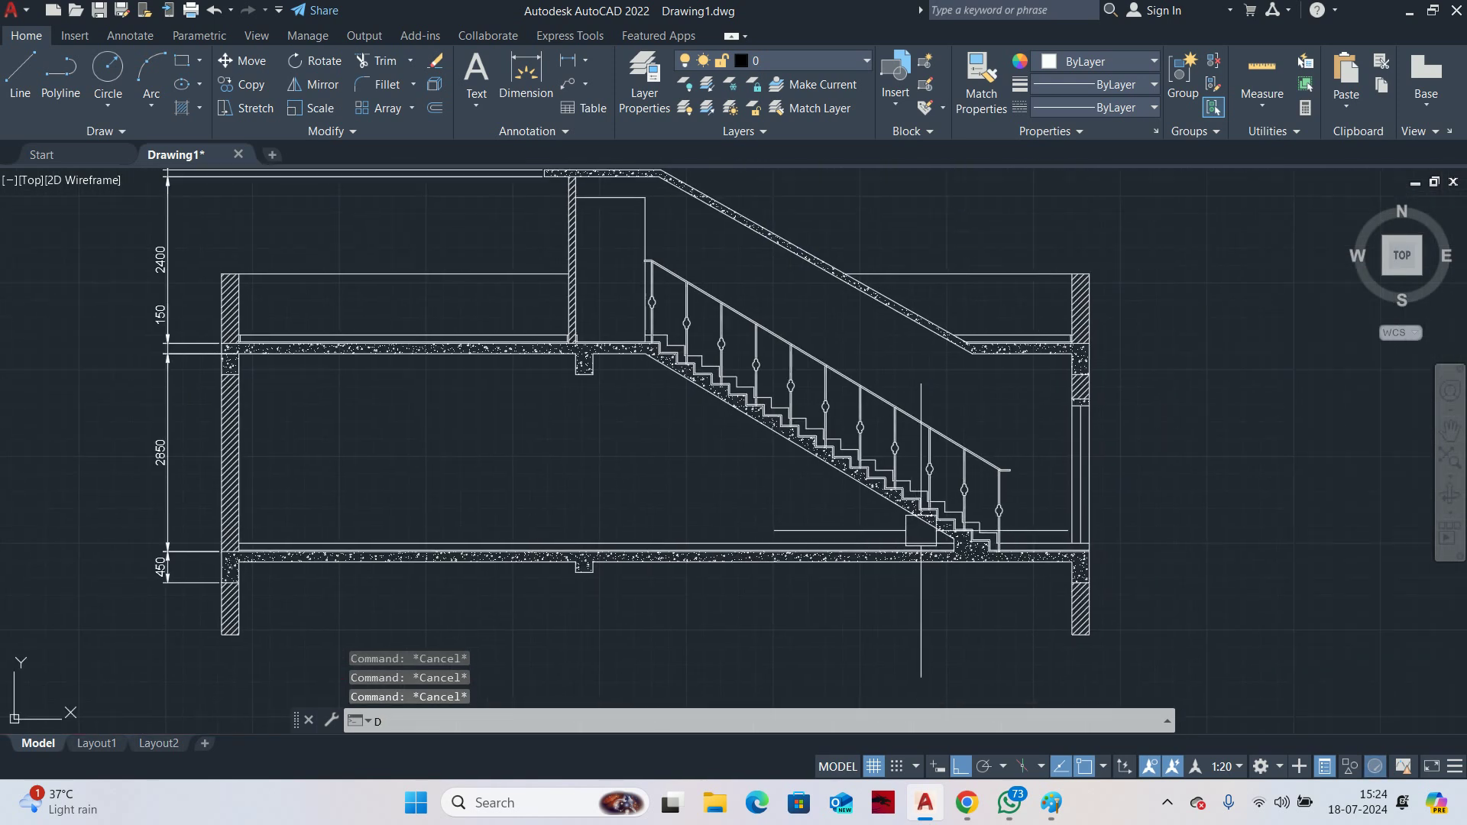
{"action": "key", "text": "Return"}
{"action": "scroll", "coordinate": [1081, 541], "scroll_direction": "up", "scroll_amount": 5}
{"action": "key", "text": "Escape"}
{"action": "key", "text": "Escape"}
Start another quick dimension with the ground floor finish line at the stair foot and the first floor finish line beside the right parapet
{"action": "type", "text": "Q"}
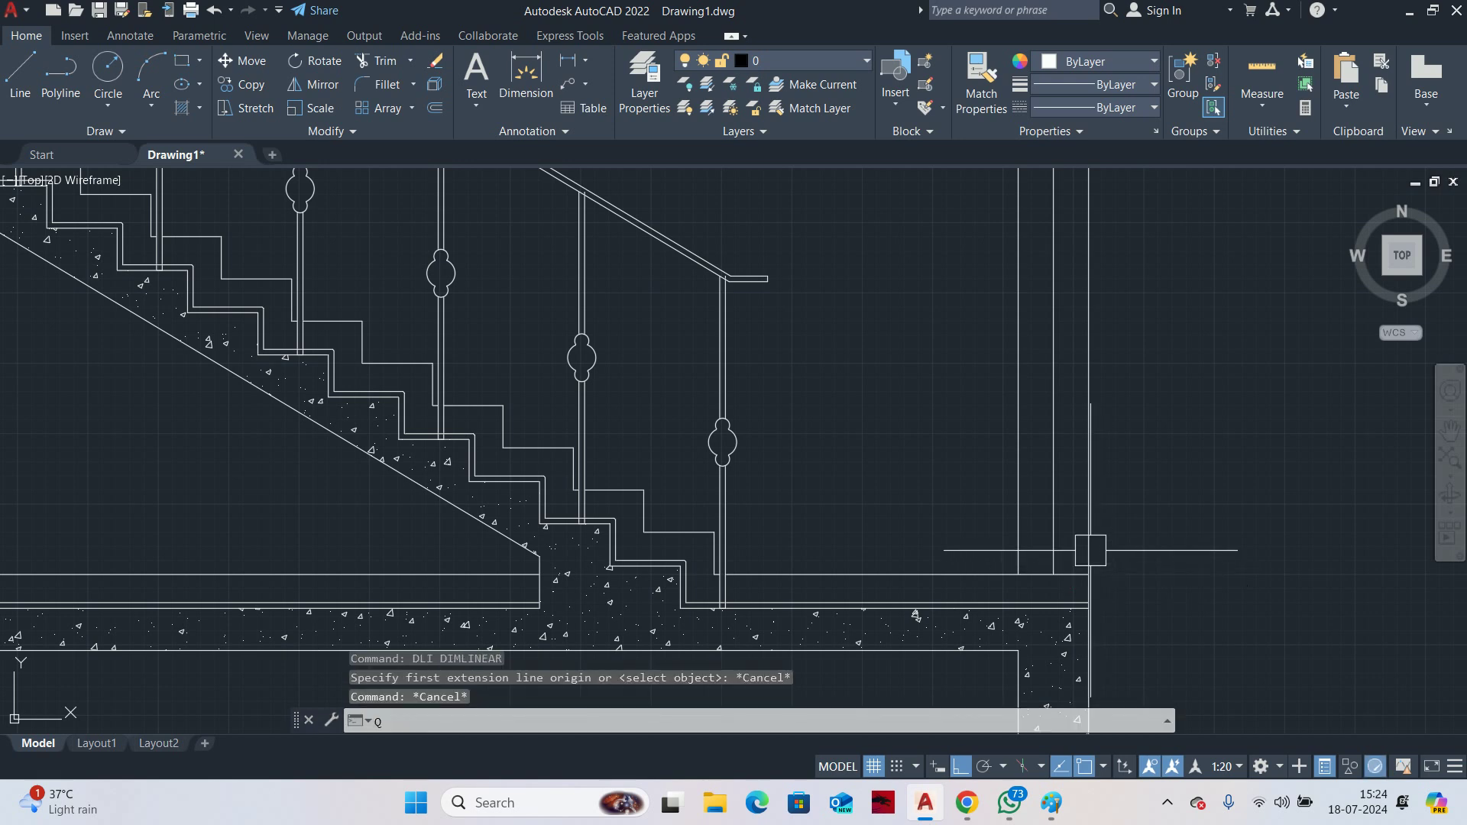
{"action": "type", "text": "D"}
{"action": "key", "text": "Return"}
{"action": "scroll", "coordinate": [1091, 550], "scroll_direction": "up", "scroll_amount": 6}
{"action": "middle_click_drag", "start_coordinate": [1015, 639], "coordinate": [1004, 531]}
{"action": "left_click", "coordinate": [1013, 532]}
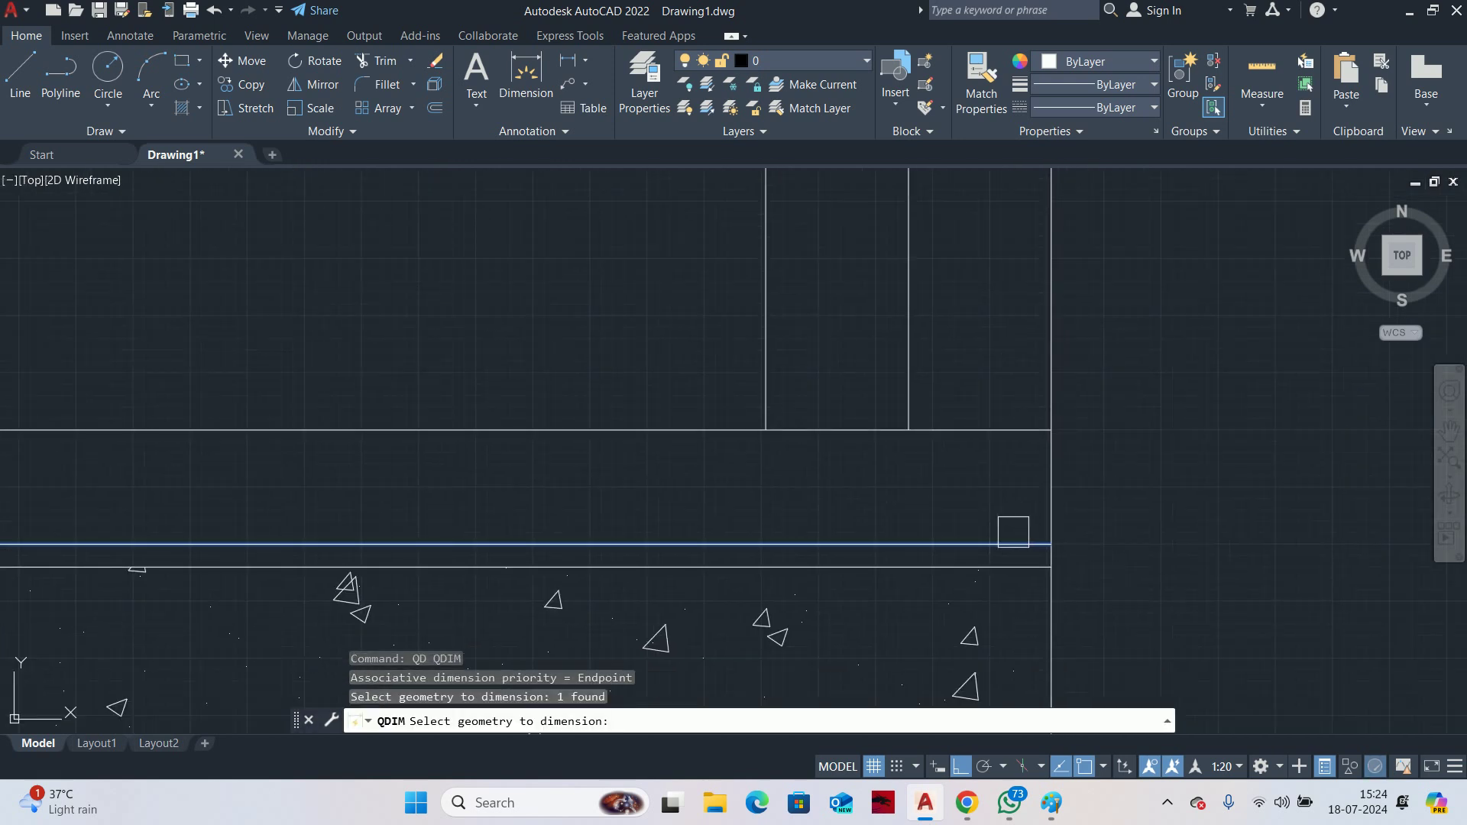
{"action": "scroll", "coordinate": [1013, 532], "scroll_direction": "down", "scroll_amount": 9}
{"action": "middle_click_drag", "start_coordinate": [1001, 400], "coordinate": [955, 475]}
{"action": "scroll", "coordinate": [957, 327], "scroll_direction": "up", "scroll_amount": 8}
{"action": "left_click", "coordinate": [974, 351]}
{"action": "scroll", "coordinate": [973, 351], "scroll_direction": "down", "scroll_amount": 5}
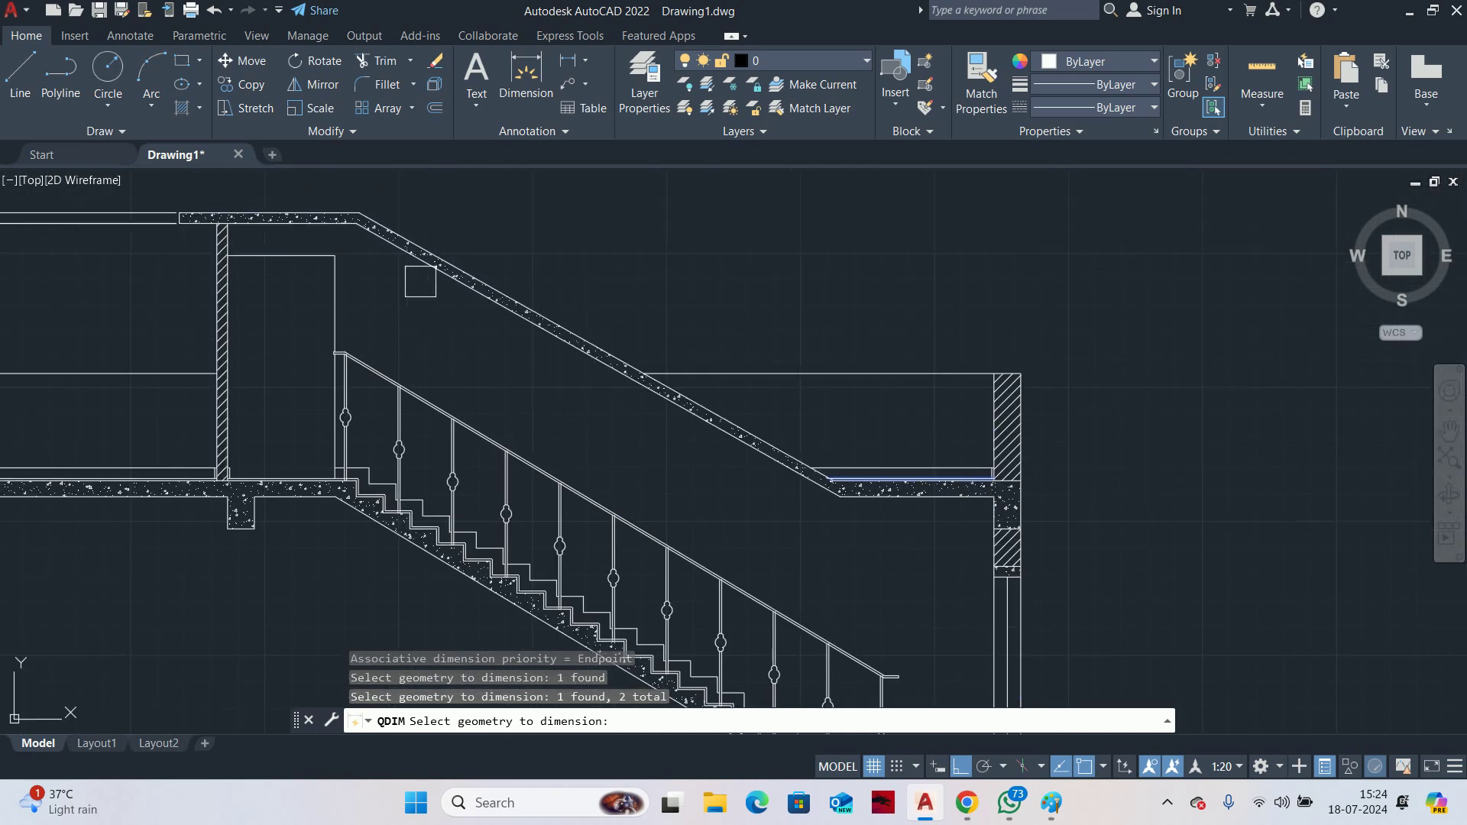
Add the stair roof slab's top line to the selection and place the continuous vertical dimensions outside the right wall
{"action": "scroll", "coordinate": [420, 281], "scroll_direction": "up", "scroll_amount": 4}
{"action": "left_click", "coordinate": [345, 202]}
{"action": "scroll", "coordinate": [523, 286], "scroll_direction": "down", "scroll_amount": 9}
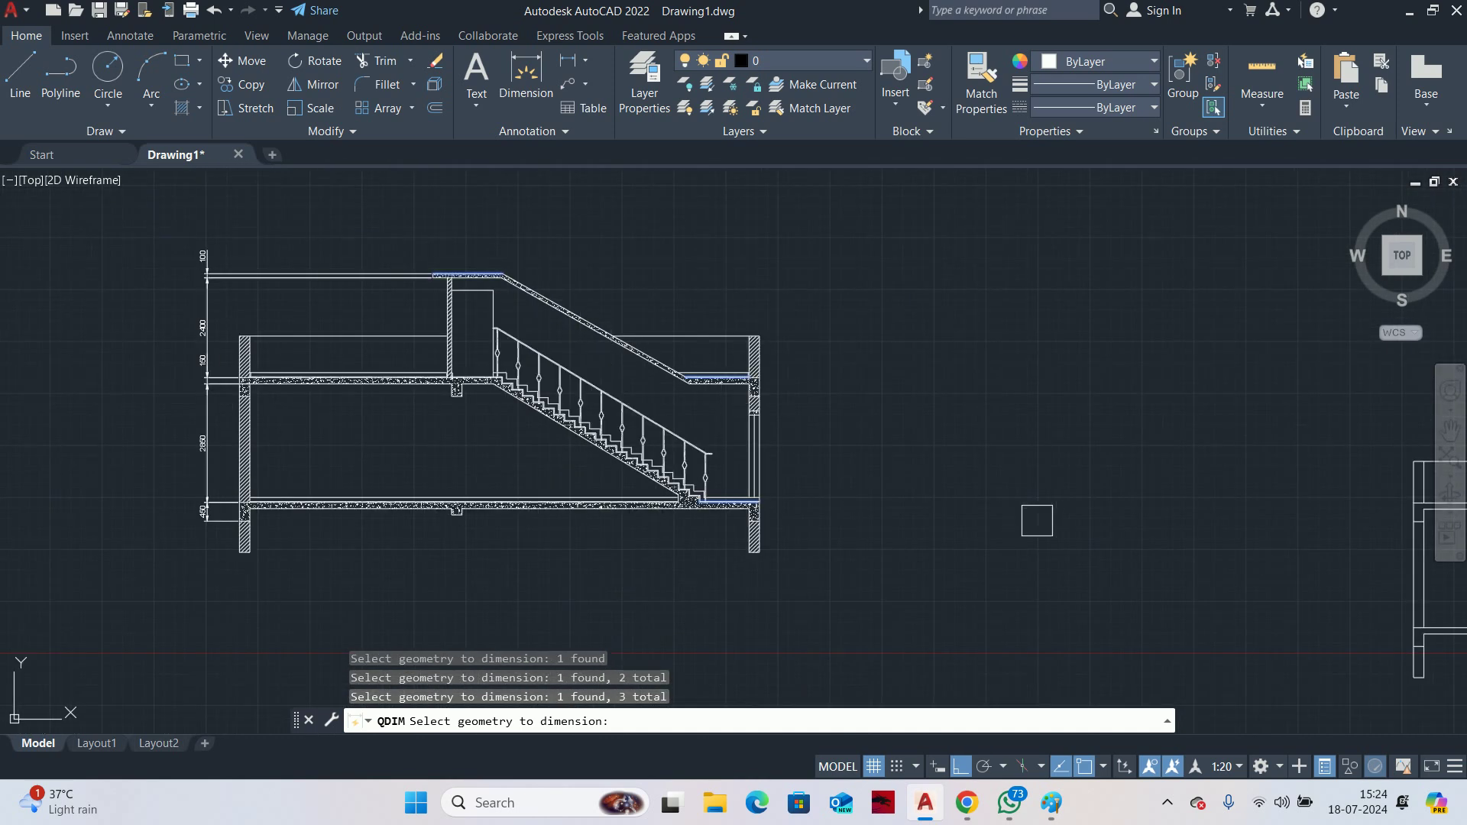
{"action": "key", "text": "Return"}
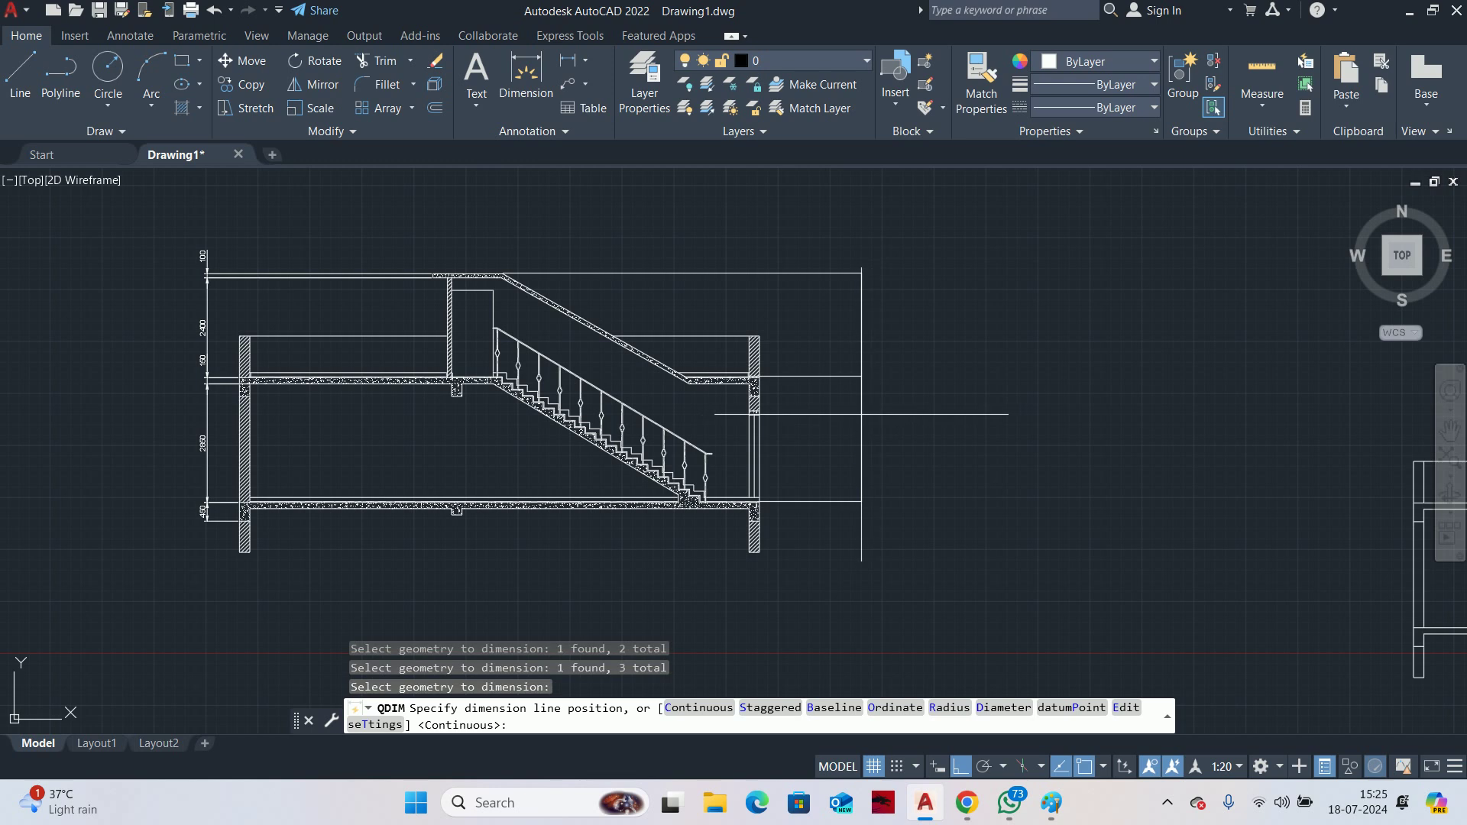
{"action": "left_click", "coordinate": [794, 410]}
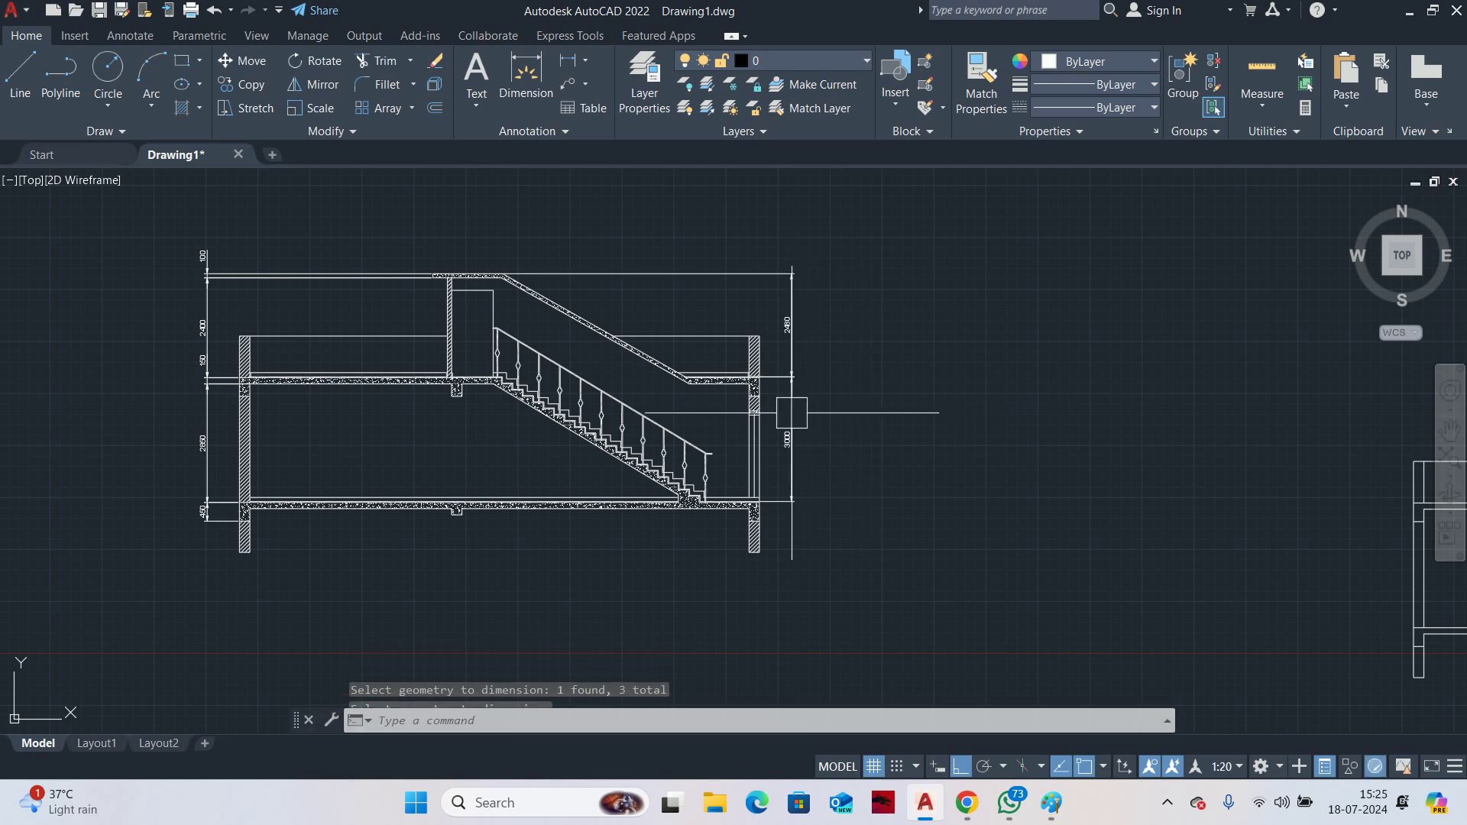
{"action": "key", "text": "Escape"}
{"action": "key", "text": "Escape"}
{"action": "scroll", "coordinate": [965, 411], "scroll_direction": "up", "scroll_amount": 4}
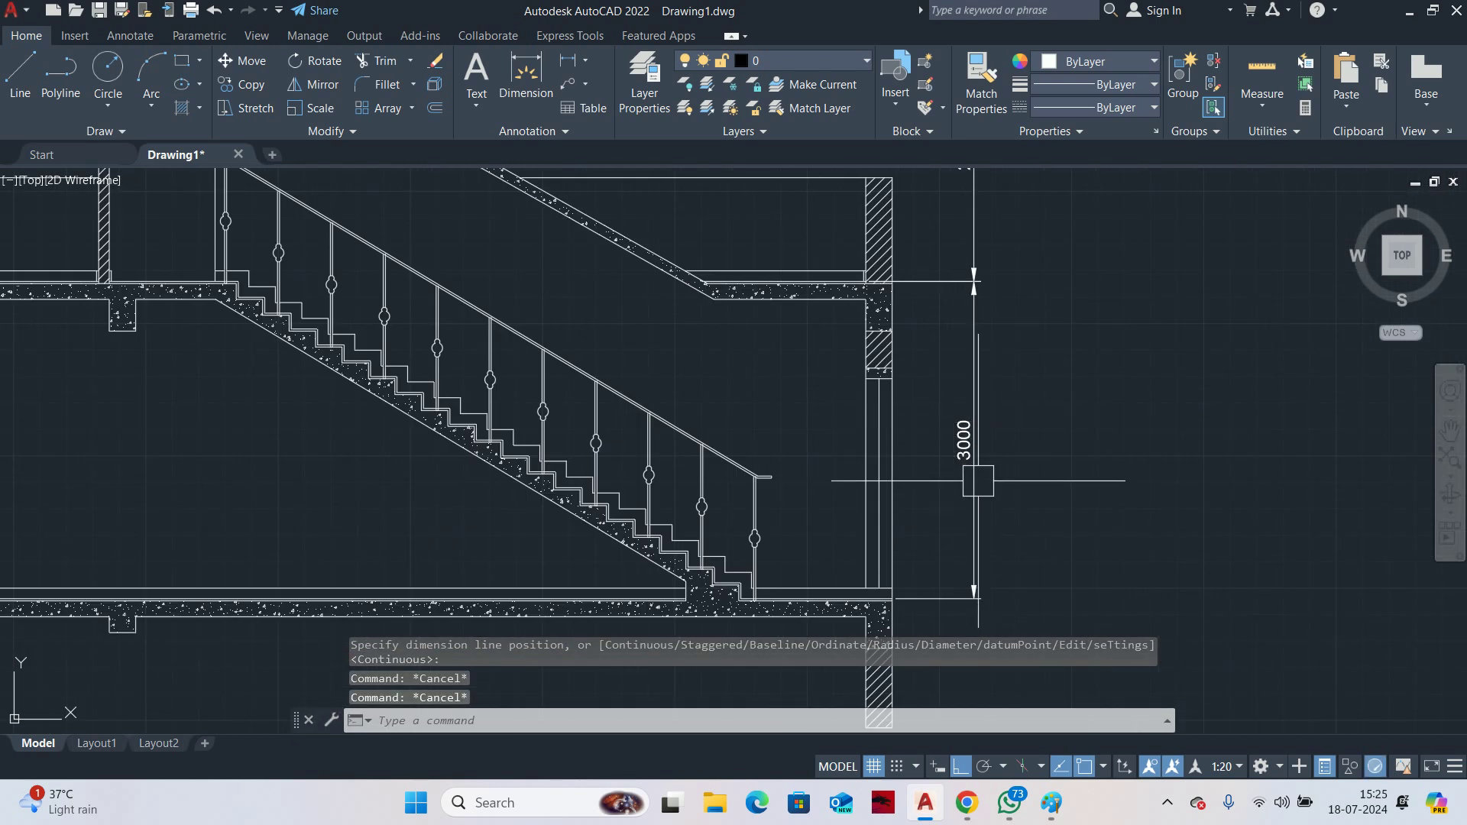
{"action": "scroll", "coordinate": [979, 480], "scroll_direction": "down", "scroll_amount": 4}
{"action": "key", "text": "Escape"}
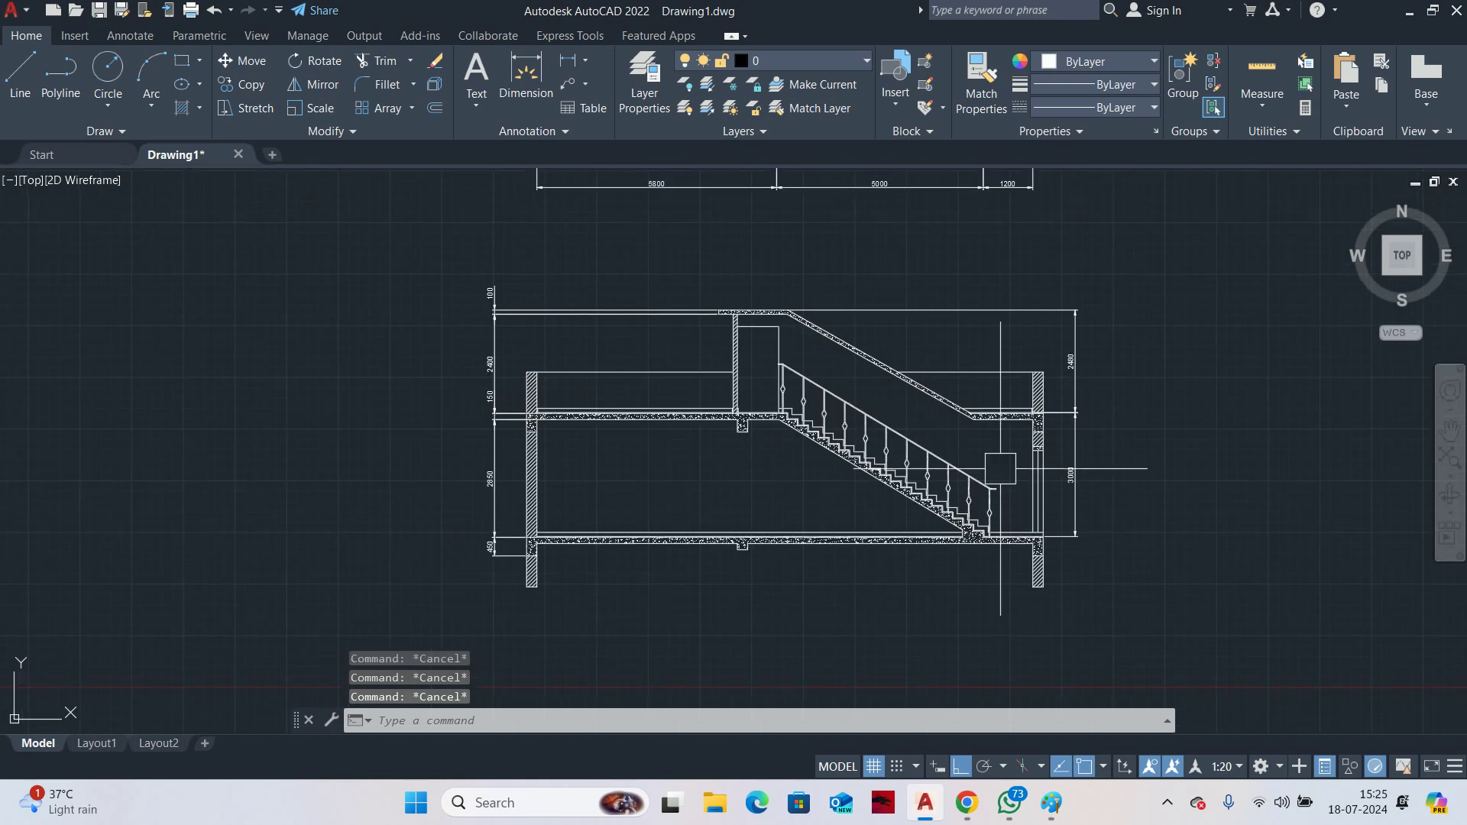
Modify the ISO-25 dimension style so extension lines extend 1.5 beyond dimension lines and start 1.5 from the origin, without fixed length
{"action": "scroll", "coordinate": [1000, 468], "scroll_direction": "up", "scroll_amount": 2}
{"action": "type", "text": "D"}
{"action": "key", "text": "Return"}
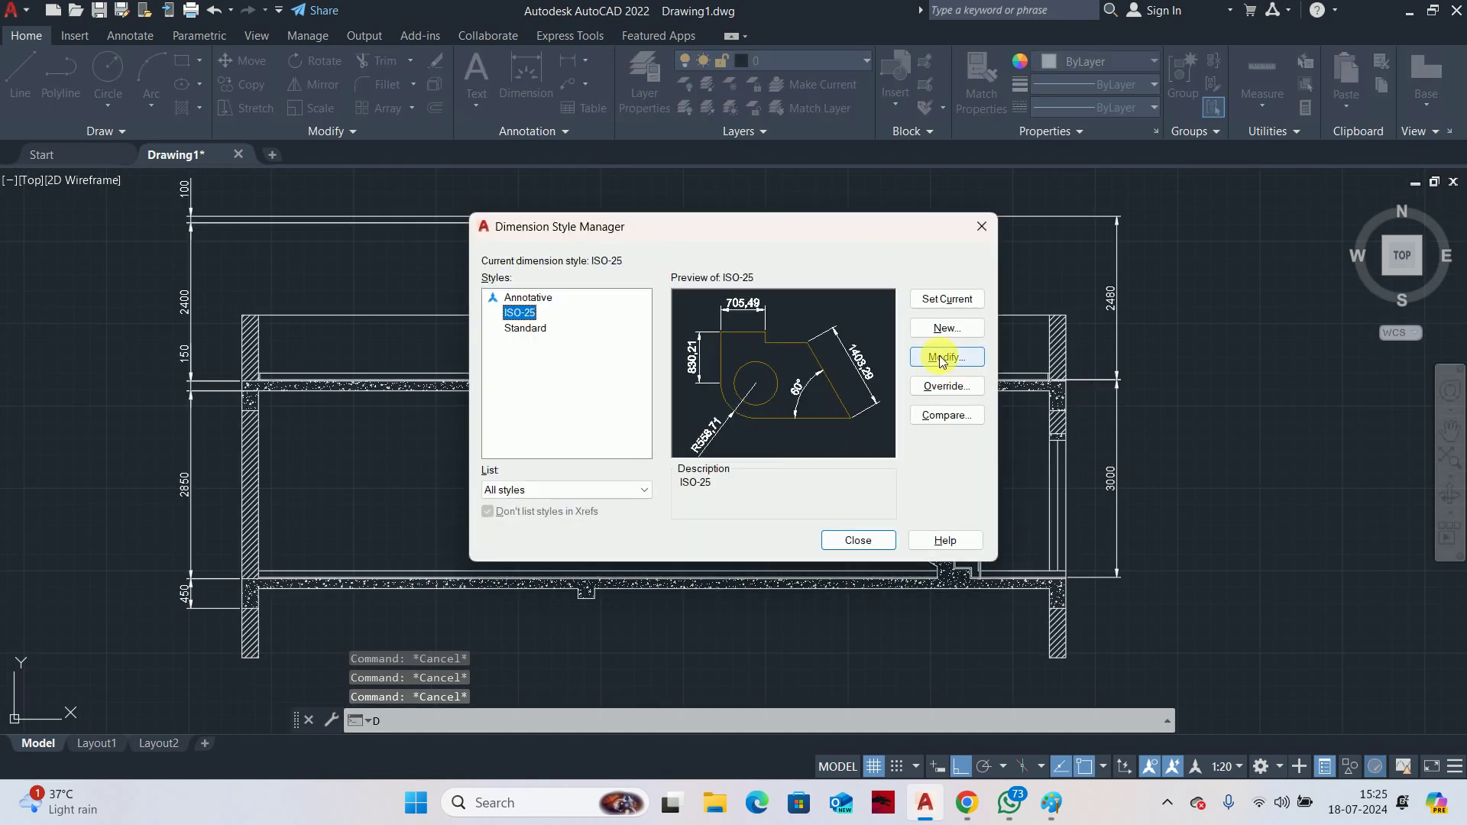
{"action": "left_click", "coordinate": [943, 362]}
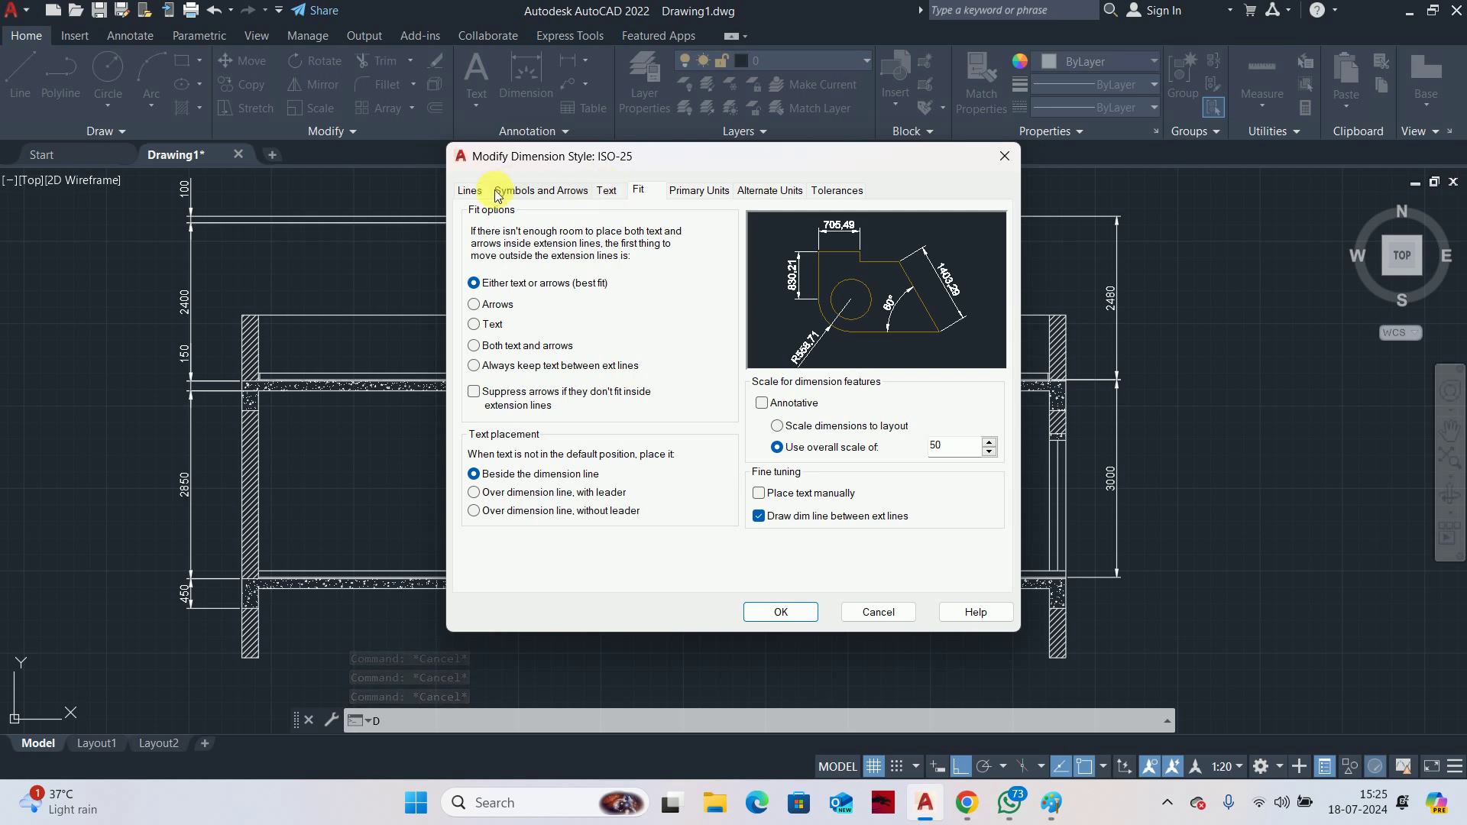
{"action": "left_click", "coordinate": [467, 191]}
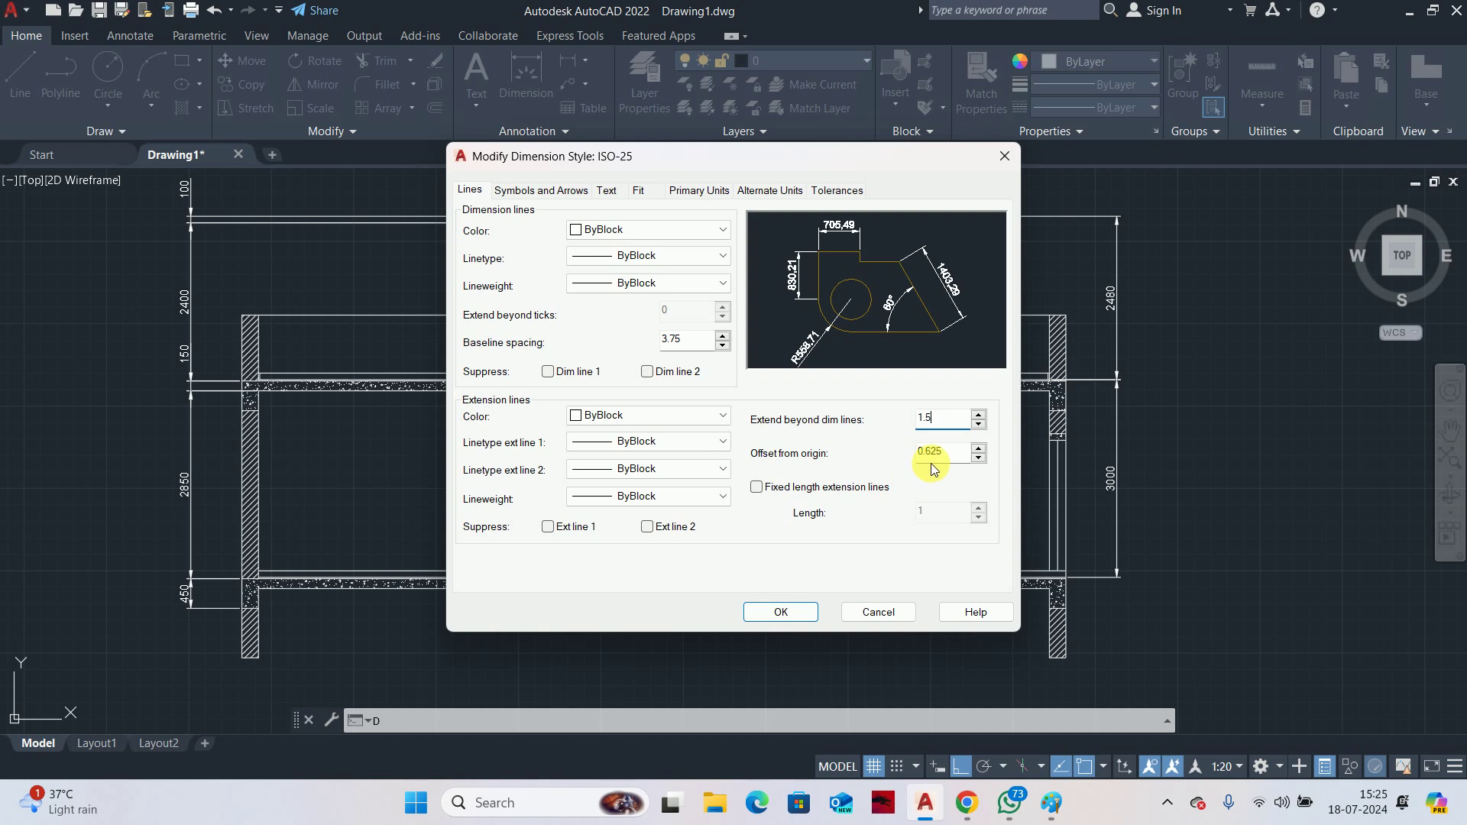
{"action": "key", "text": "Tab"}
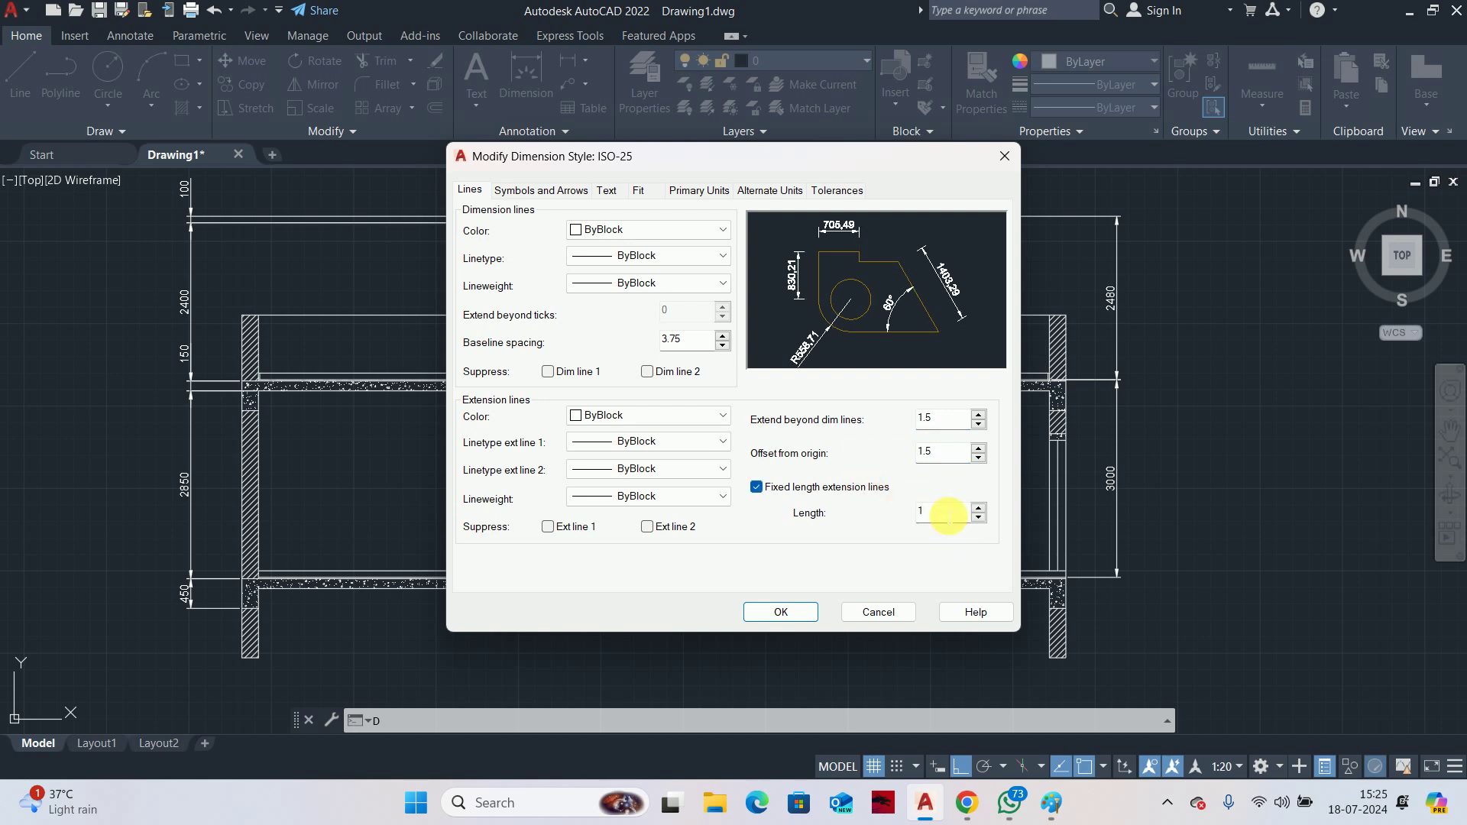
{"action": "left_click", "coordinate": [948, 516]}
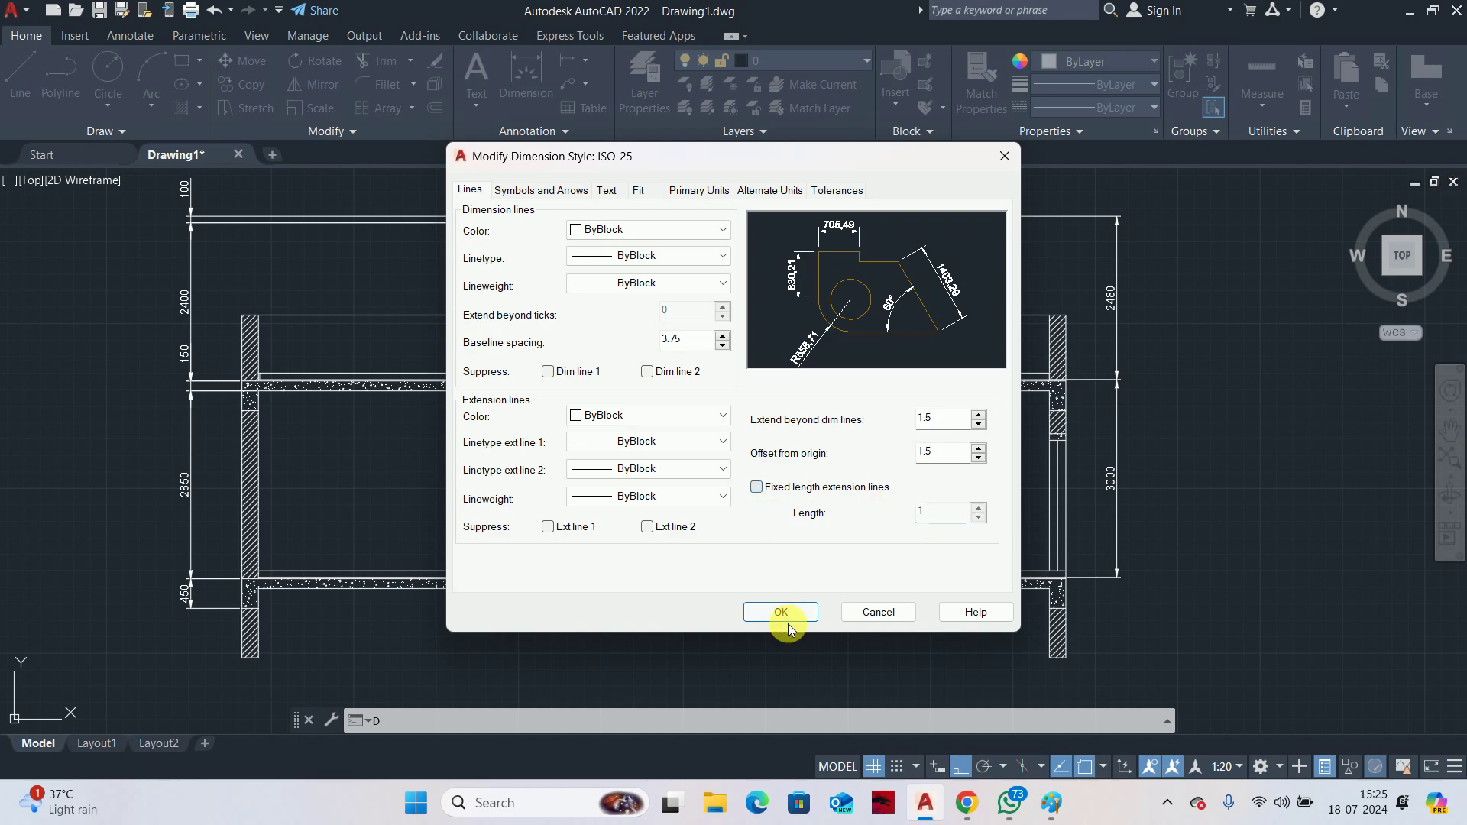
{"action": "left_click", "coordinate": [787, 624]}
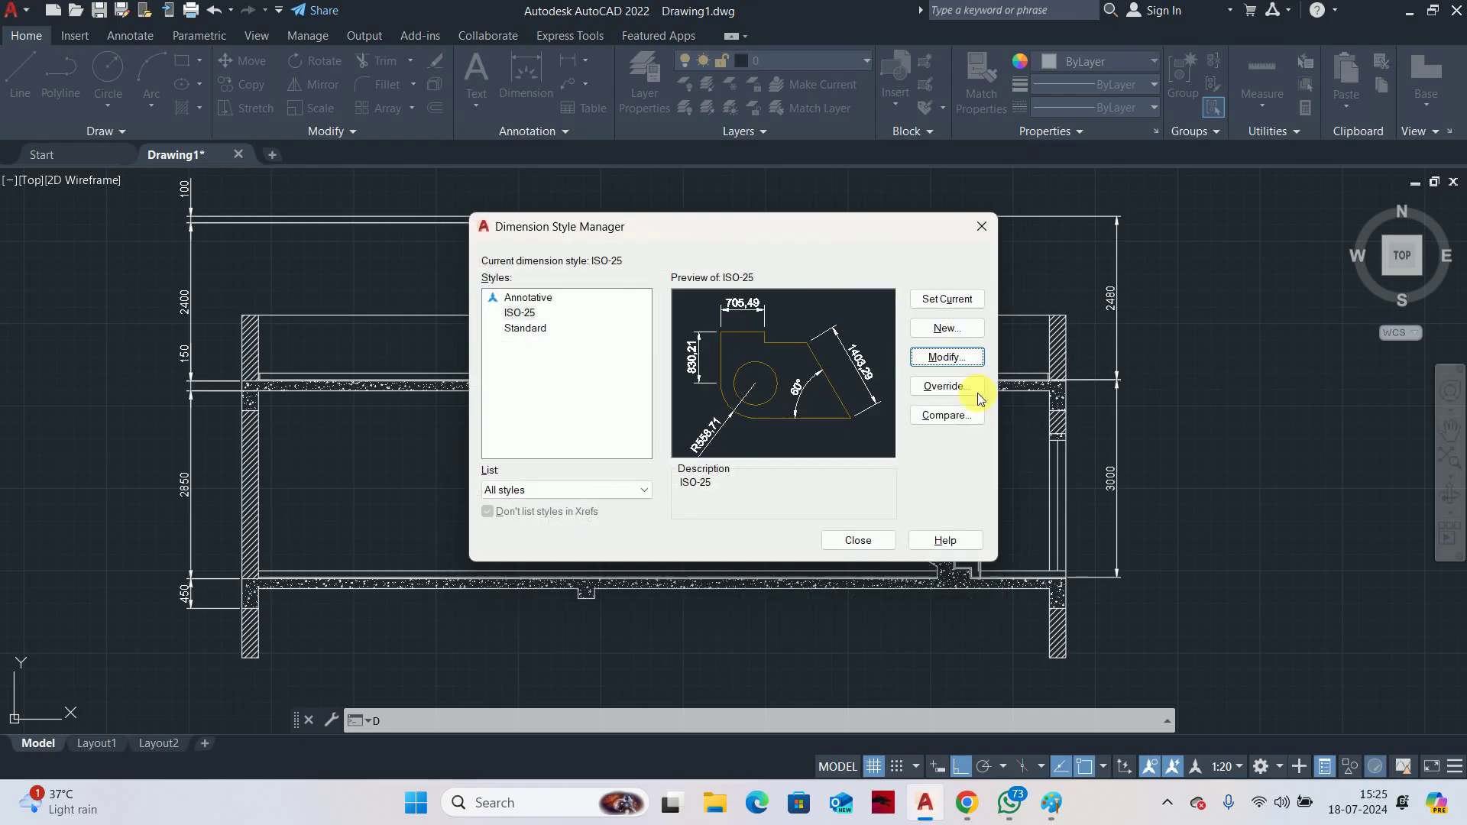
{"action": "left_click", "coordinate": [856, 540]}
{"action": "key", "text": "Escape"}
{"action": "key", "text": "Escape"}
{"action": "key", "text": "Escape"}
{"action": "middle_click_drag", "start_coordinate": [1006, 498], "coordinate": [1017, 541]}
{"action": "type", "text": "s"}
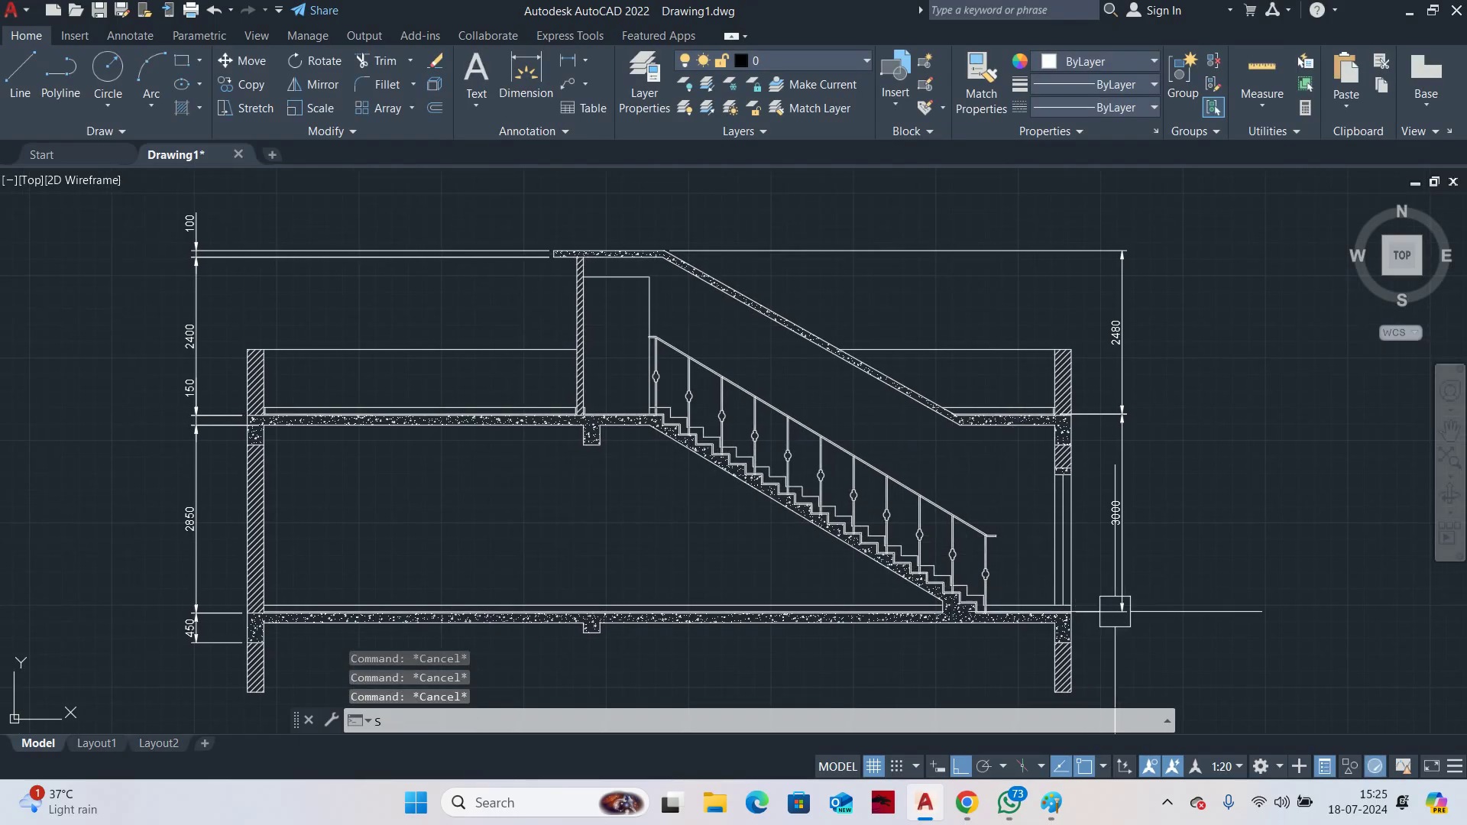
{"action": "key", "text": "Return"}
{"action": "left_click", "coordinate": [1172, 658]}
{"action": "left_click", "coordinate": [1117, 216]}
{"action": "key", "text": "Return"}
{"action": "left_click", "coordinate": [1112, 209]}
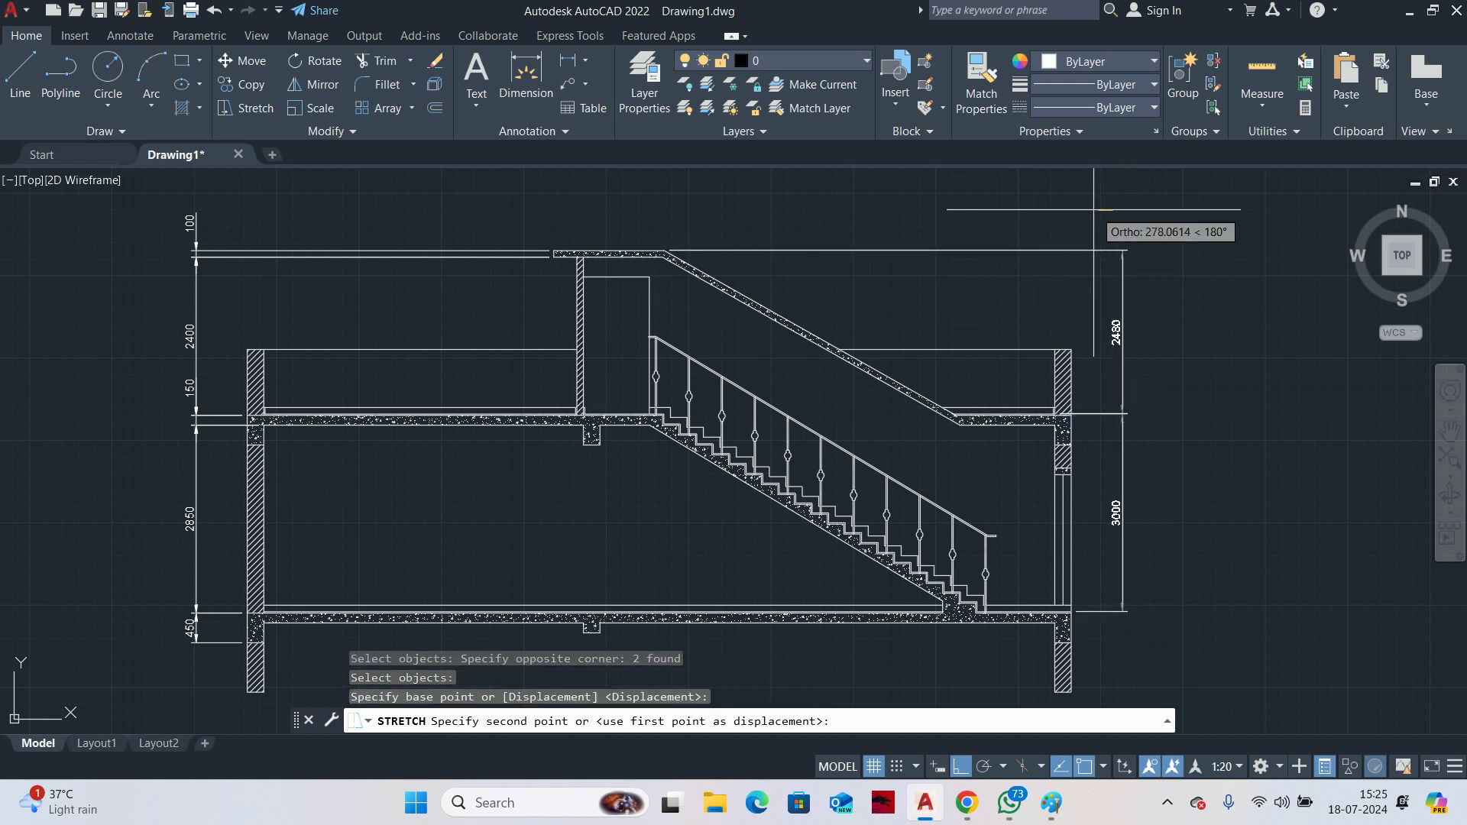
{"action": "key", "text": "Escape"}
Stretch the vertical dimension chain outside the right wall horizontally so it sits closer to the wall
{"action": "type", "text": "s"}
{"action": "key", "text": "Return"}
{"action": "left_click", "coordinate": [1161, 656]}
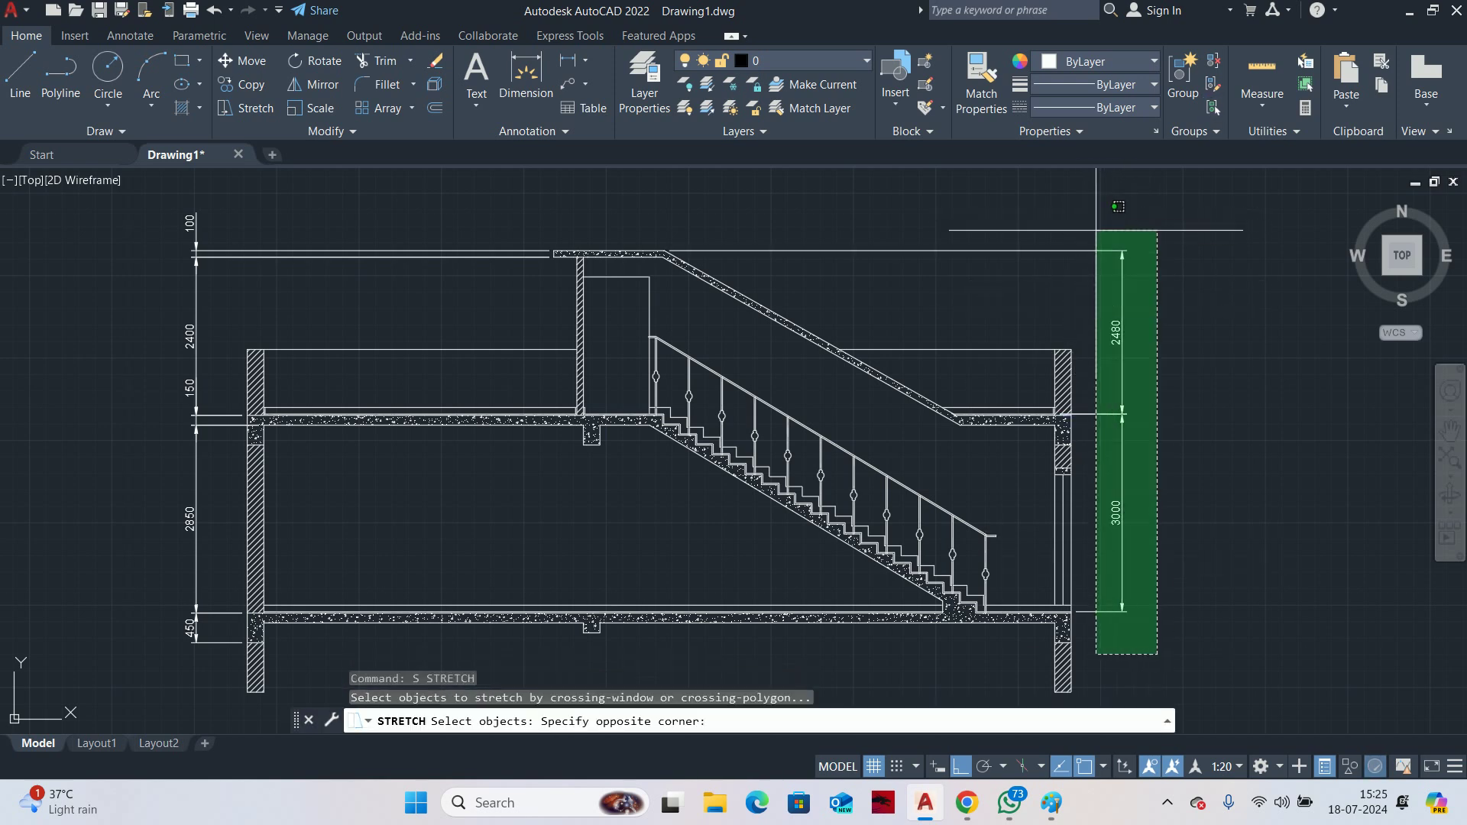
{"action": "left_click", "coordinate": [1098, 206]}
{"action": "key", "text": "Return"}
{"action": "left_click", "coordinate": [1098, 207]}
{"action": "left_click", "coordinate": [1076, 207]}
{"action": "key", "text": "Escape"}
{"action": "key", "text": "Escape"}
Examine the dimensions on the stair plan and the overall layout of the section dimensions
{"action": "scroll", "coordinate": [1000, 270], "scroll_direction": "down", "scroll_amount": 2}
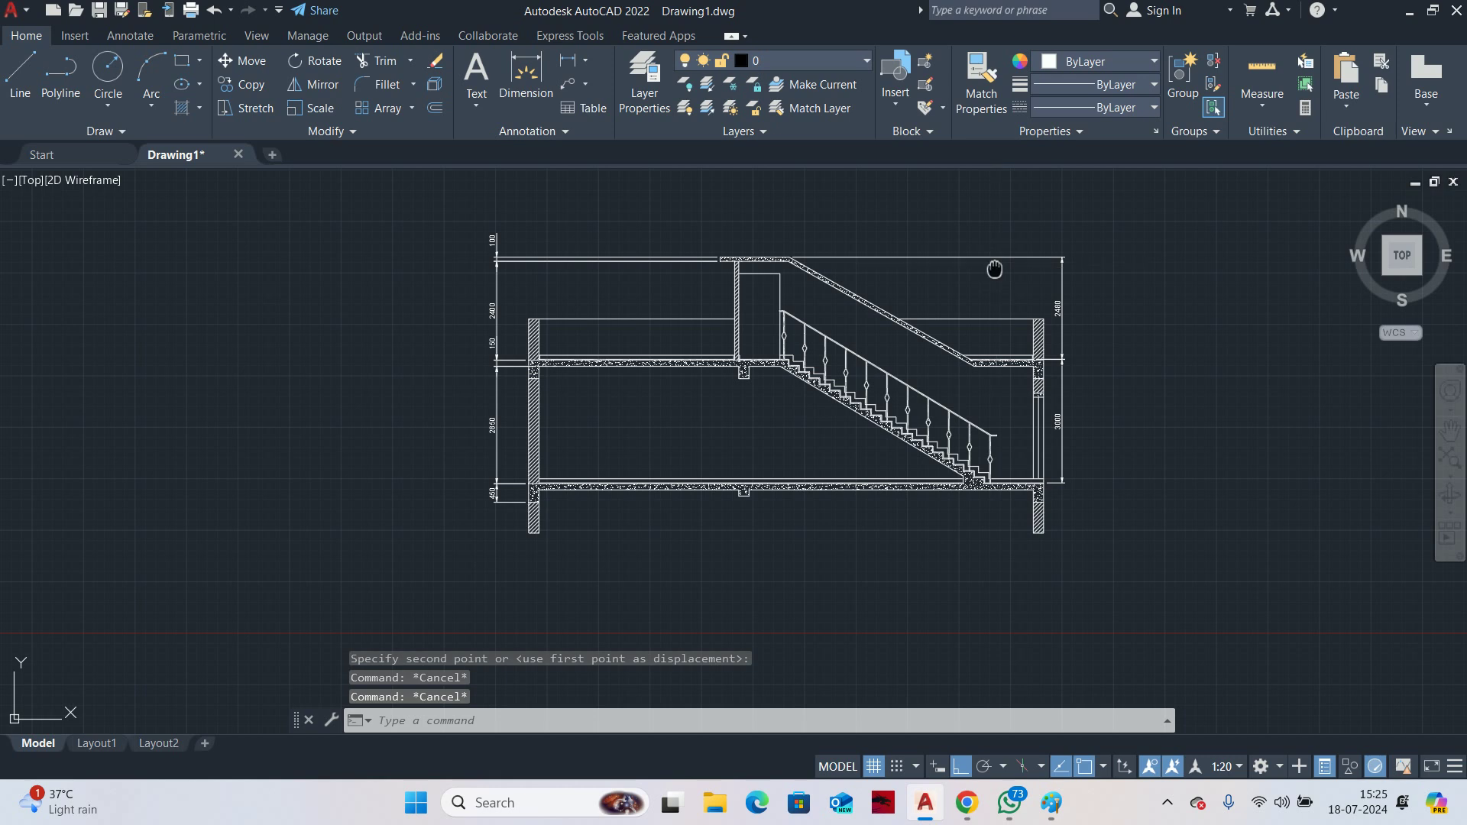
{"action": "middle_click_drag", "start_coordinate": [996, 268], "coordinate": [956, 450]}
{"action": "scroll", "coordinate": [874, 282], "scroll_direction": "up", "scroll_amount": 8}
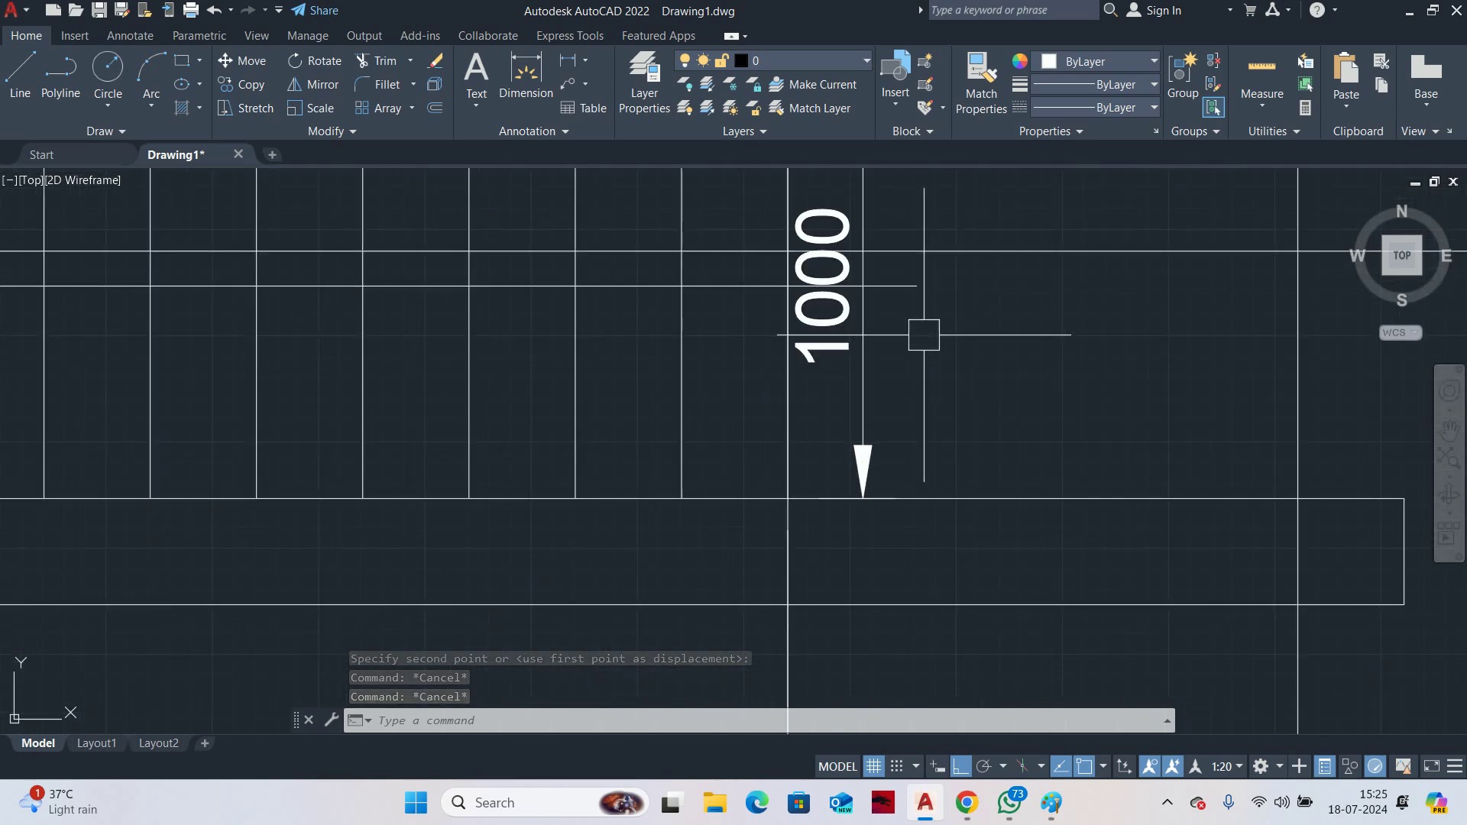
{"action": "scroll", "coordinate": [924, 334], "scroll_direction": "down", "scroll_amount": 10}
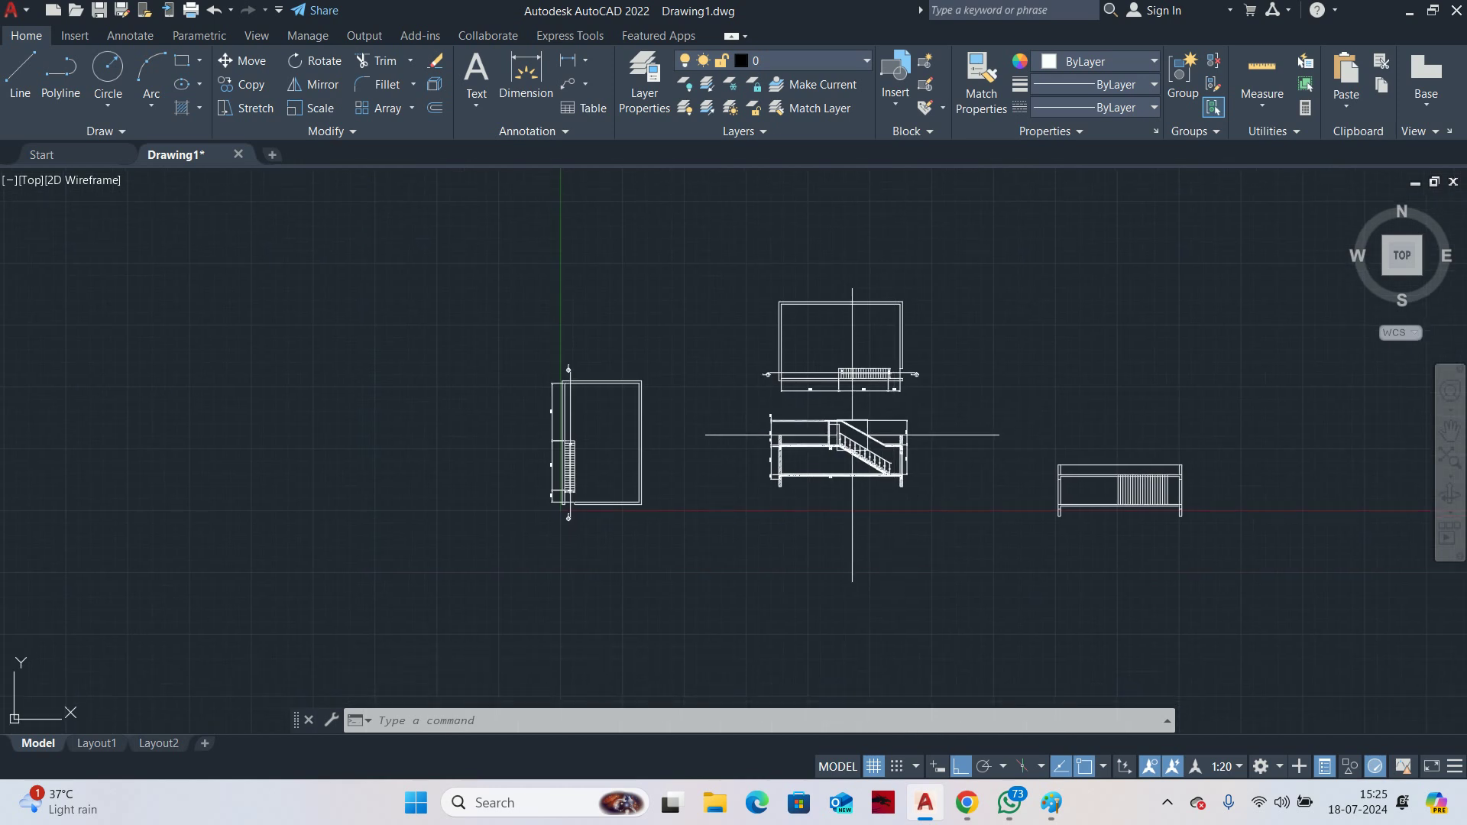
{"action": "scroll", "coordinate": [851, 439], "scroll_direction": "up", "scroll_amount": 4}
{"action": "middle_click_drag", "start_coordinate": [851, 438], "coordinate": [879, 396]}
{"action": "key", "text": "Escape"}
{"action": "key", "text": "Escape"}
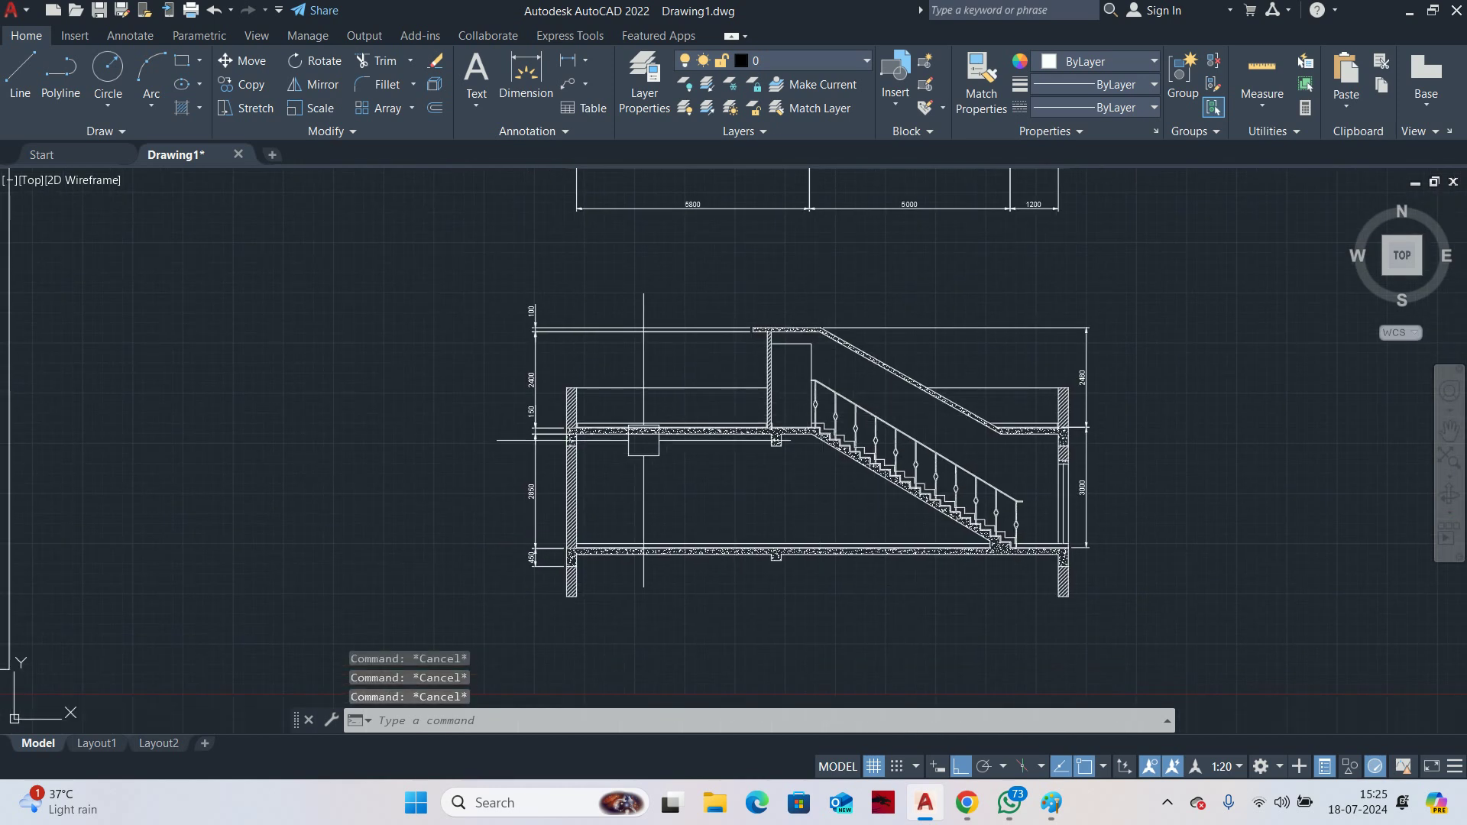
Add a vertical linear dimension from the first floor beam's underside down to the ground floor finish line, placed just left of the beam
{"action": "middle_click_drag", "start_coordinate": [650, 454], "coordinate": [645, 421]}
{"action": "scroll", "coordinate": [646, 472], "scroll_direction": "up", "scroll_amount": 2}
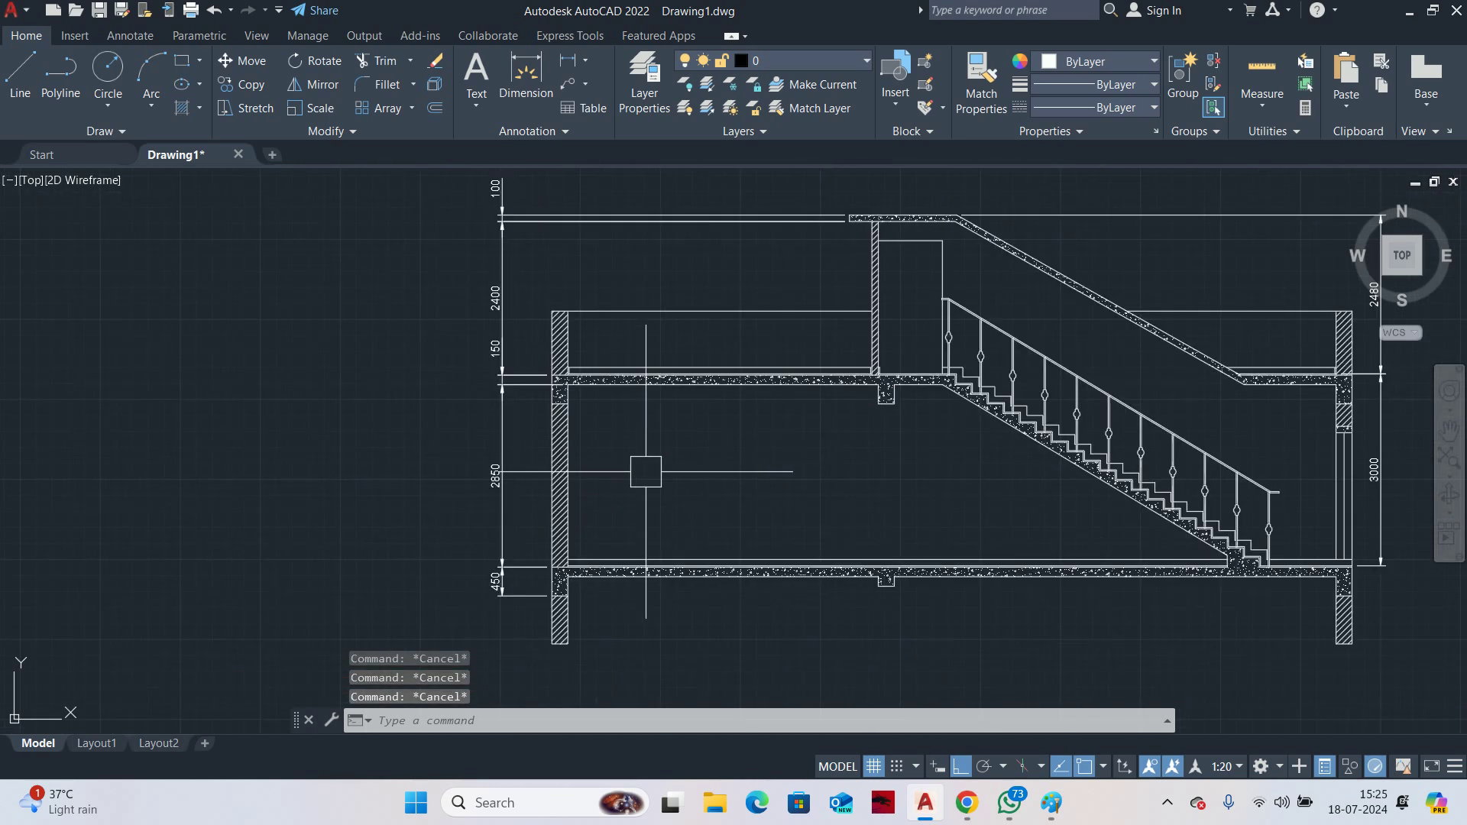
{"action": "type", "text": "DLI"}
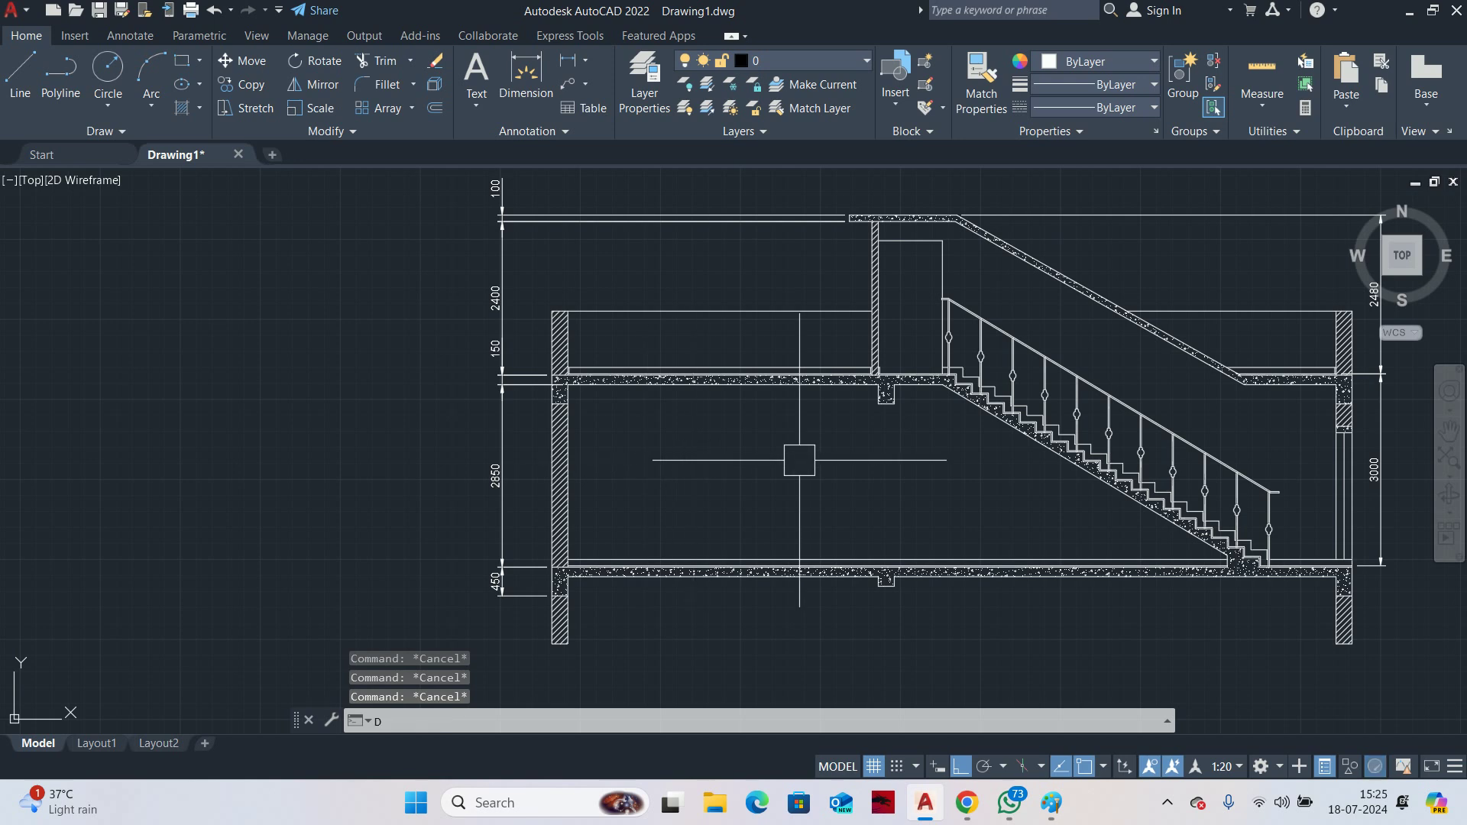
{"action": "key", "text": "Return"}
{"action": "scroll", "coordinate": [864, 397], "scroll_direction": "up", "scroll_amount": 2}
{"action": "left_click", "coordinate": [889, 407]}
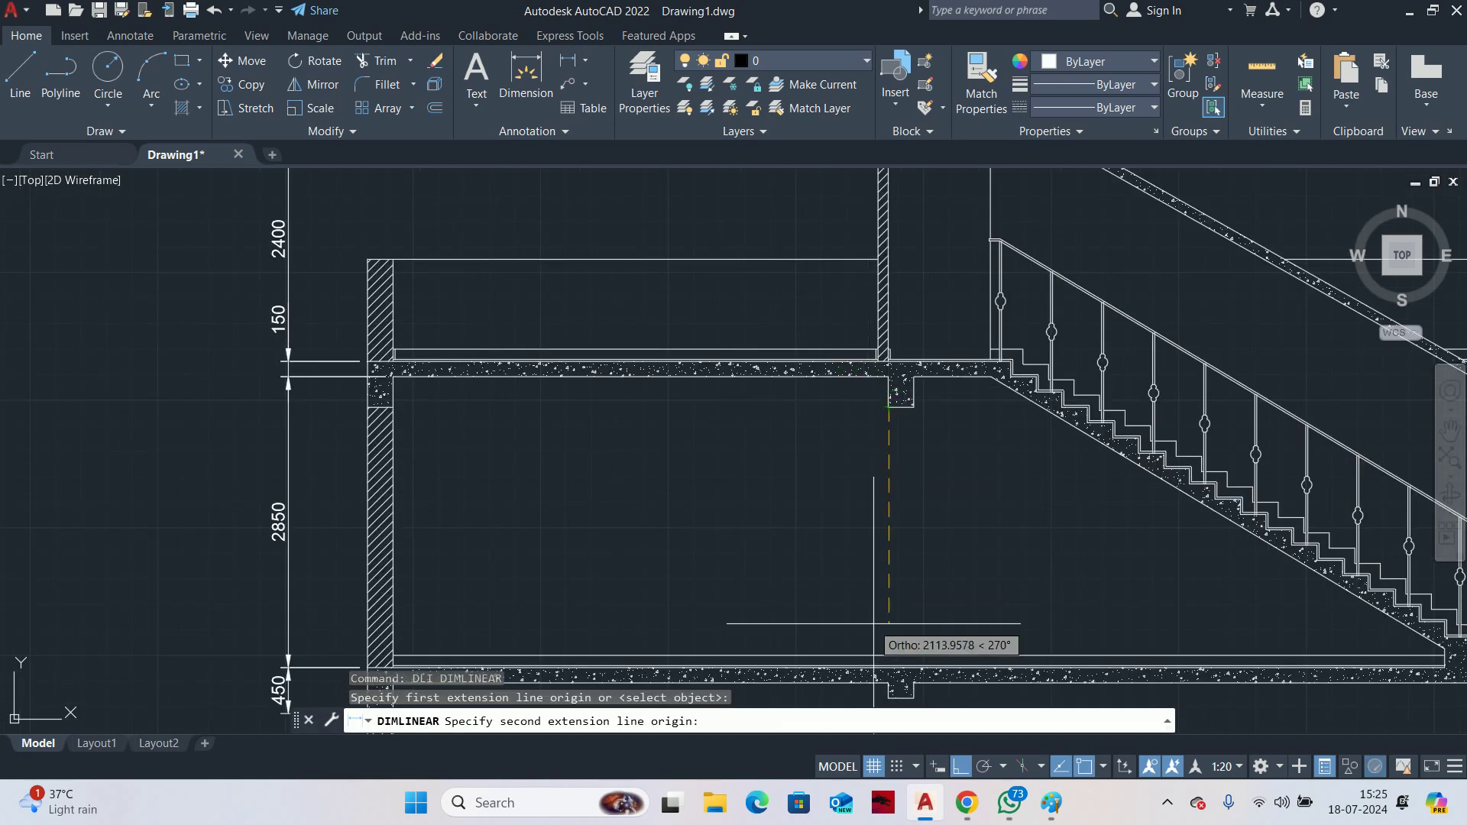
{"action": "scroll", "coordinate": [886, 672], "scroll_direction": "up", "scroll_amount": 3}
{"action": "left_click", "coordinate": [859, 594]}
{"action": "scroll", "coordinate": [795, 451], "scroll_direction": "down", "scroll_amount": 3}
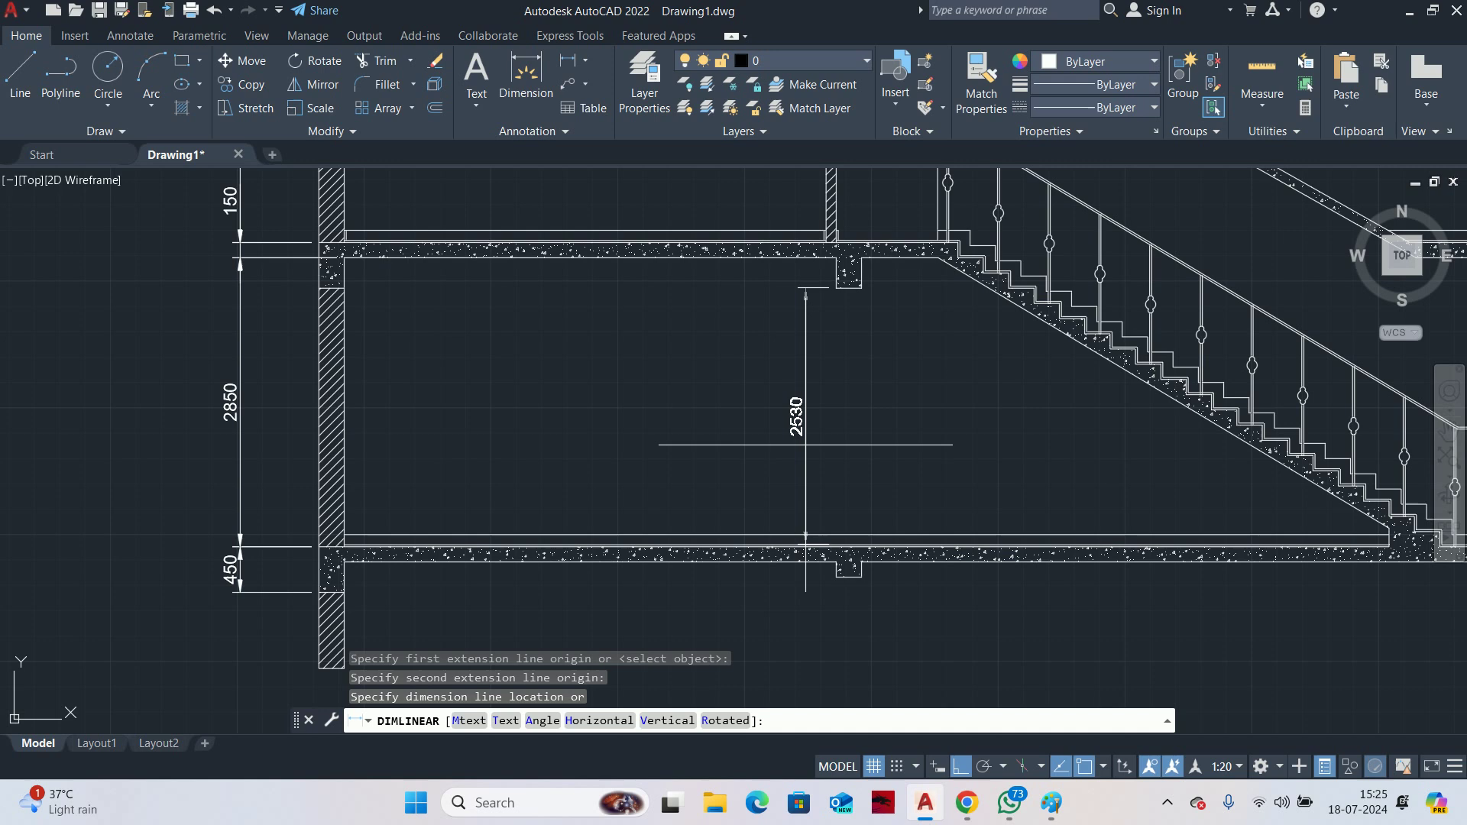
{"action": "left_click", "coordinate": [799, 417]}
{"action": "key", "text": "Escape"}
{"action": "key", "text": "Escape"}
{"action": "scroll", "coordinate": [782, 414], "scroll_direction": "up", "scroll_amount": 3}
{"action": "key", "text": "Escape"}
{"action": "scroll", "coordinate": [787, 414], "scroll_direction": "up", "scroll_amount": 2}
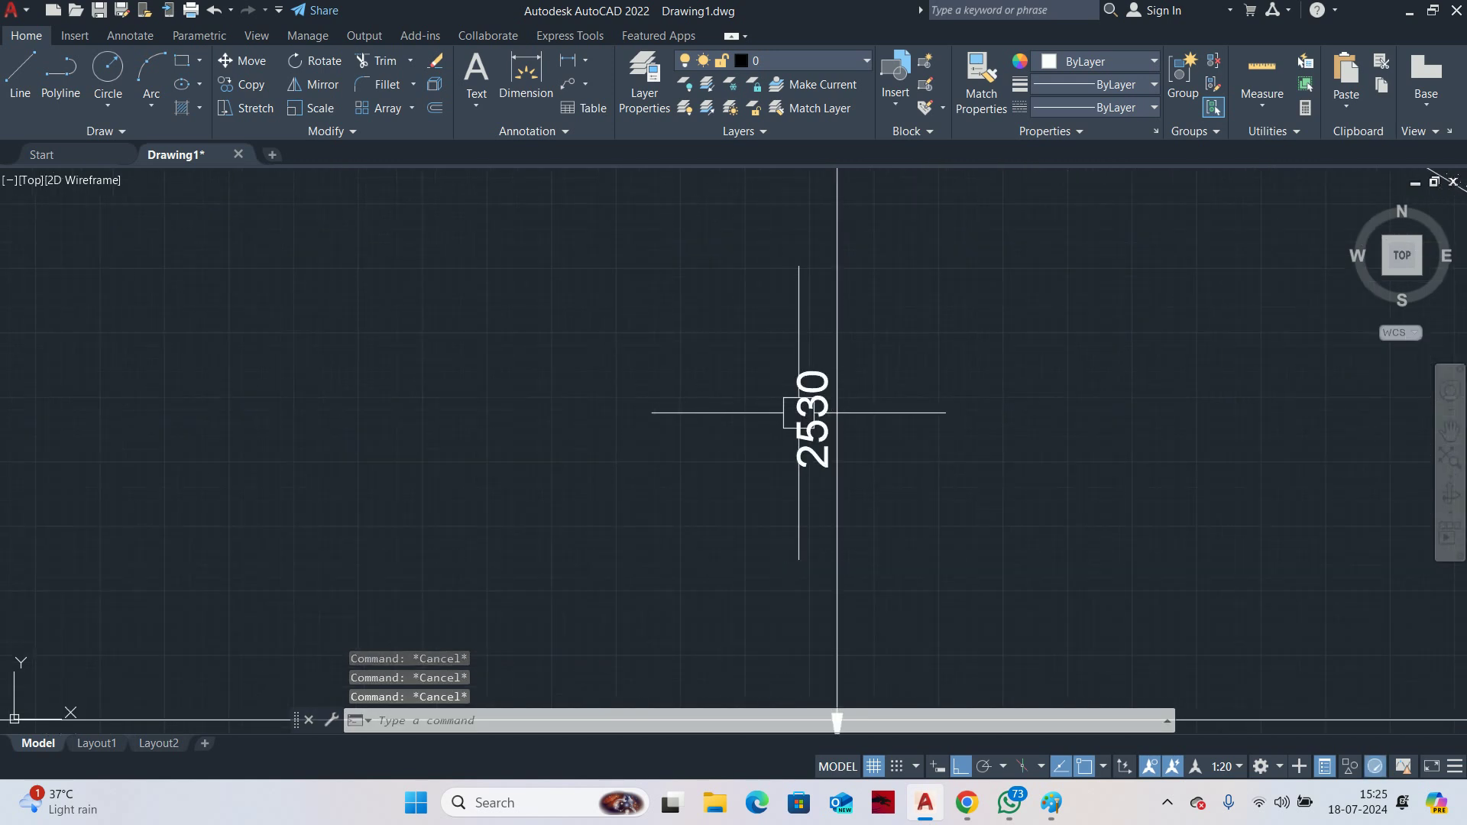
Add a vertical linear dimension from the first floor slab's underside to the ground floor finish line, left of the beam clearance dimension
{"action": "scroll", "coordinate": [836, 413], "scroll_direction": "down", "scroll_amount": 3}
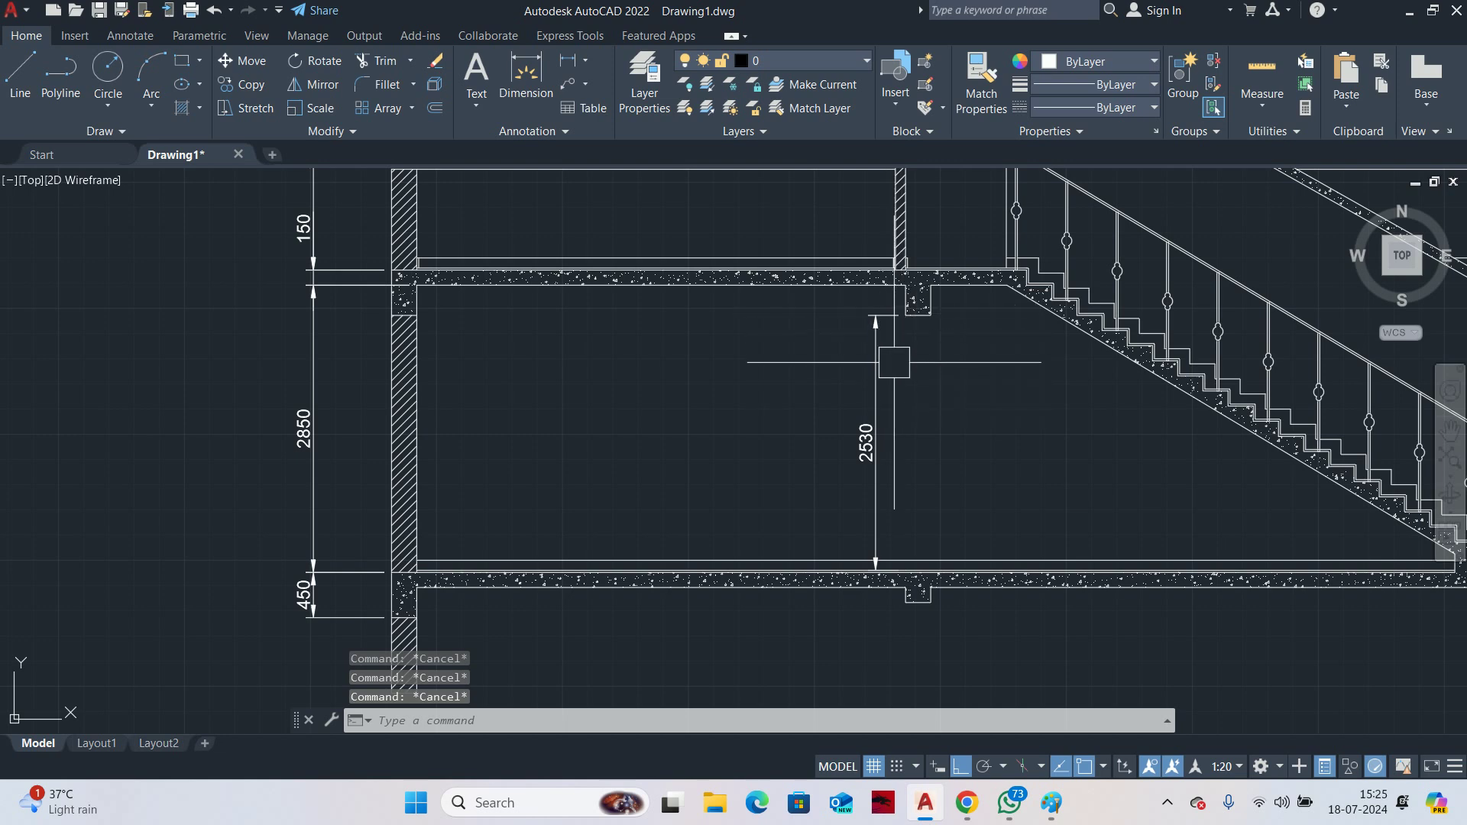
{"action": "type", "text": "dli"}
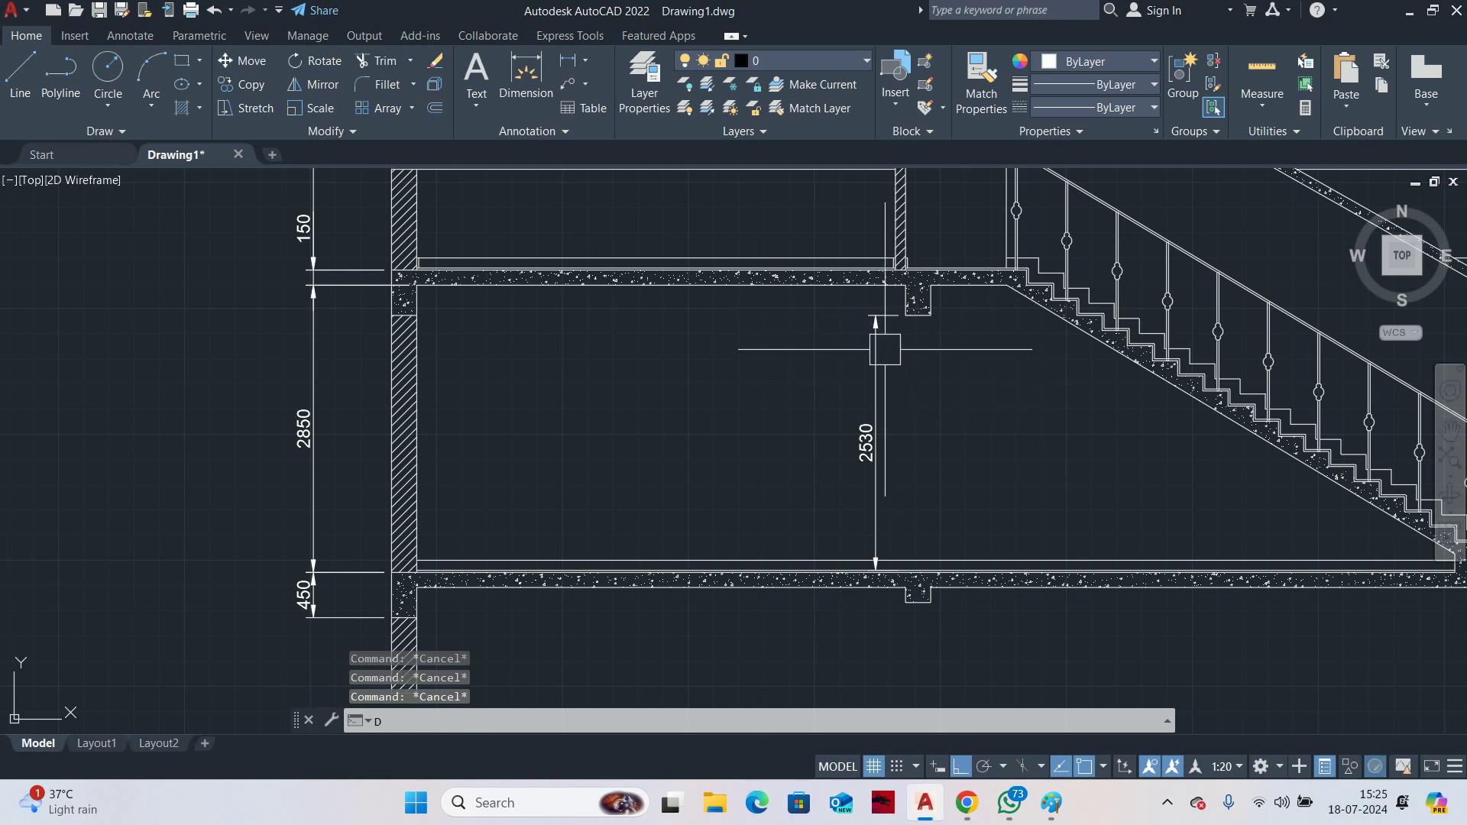
{"action": "key", "text": "Return"}
{"action": "left_click", "coordinate": [787, 285]}
{"action": "scroll", "coordinate": [791, 565], "scroll_direction": "up", "scroll_amount": 6}
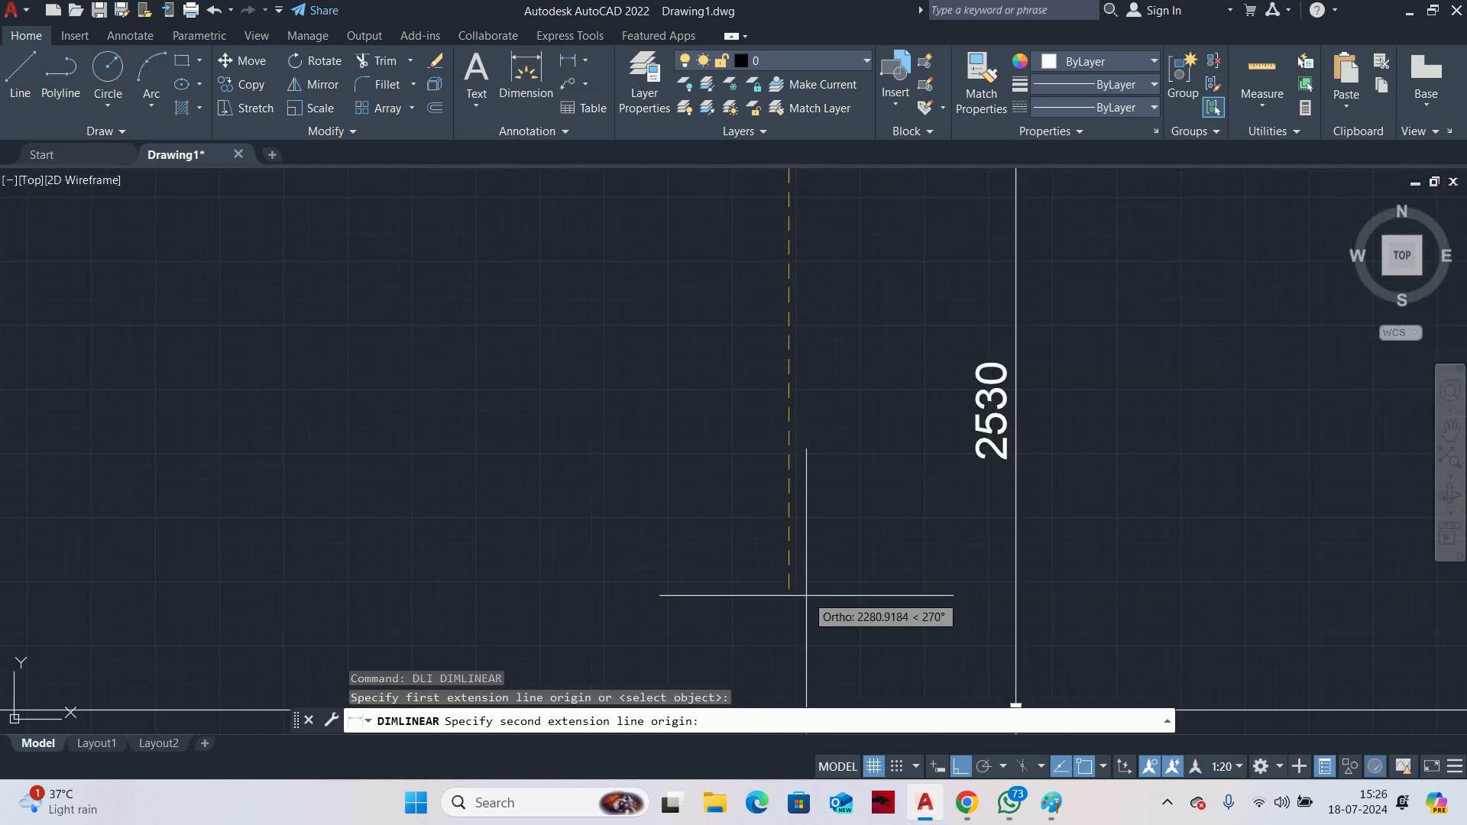
{"action": "left_click", "coordinate": [799, 552]}
{"action": "scroll", "coordinate": [799, 552], "scroll_direction": "down", "scroll_amount": 5}
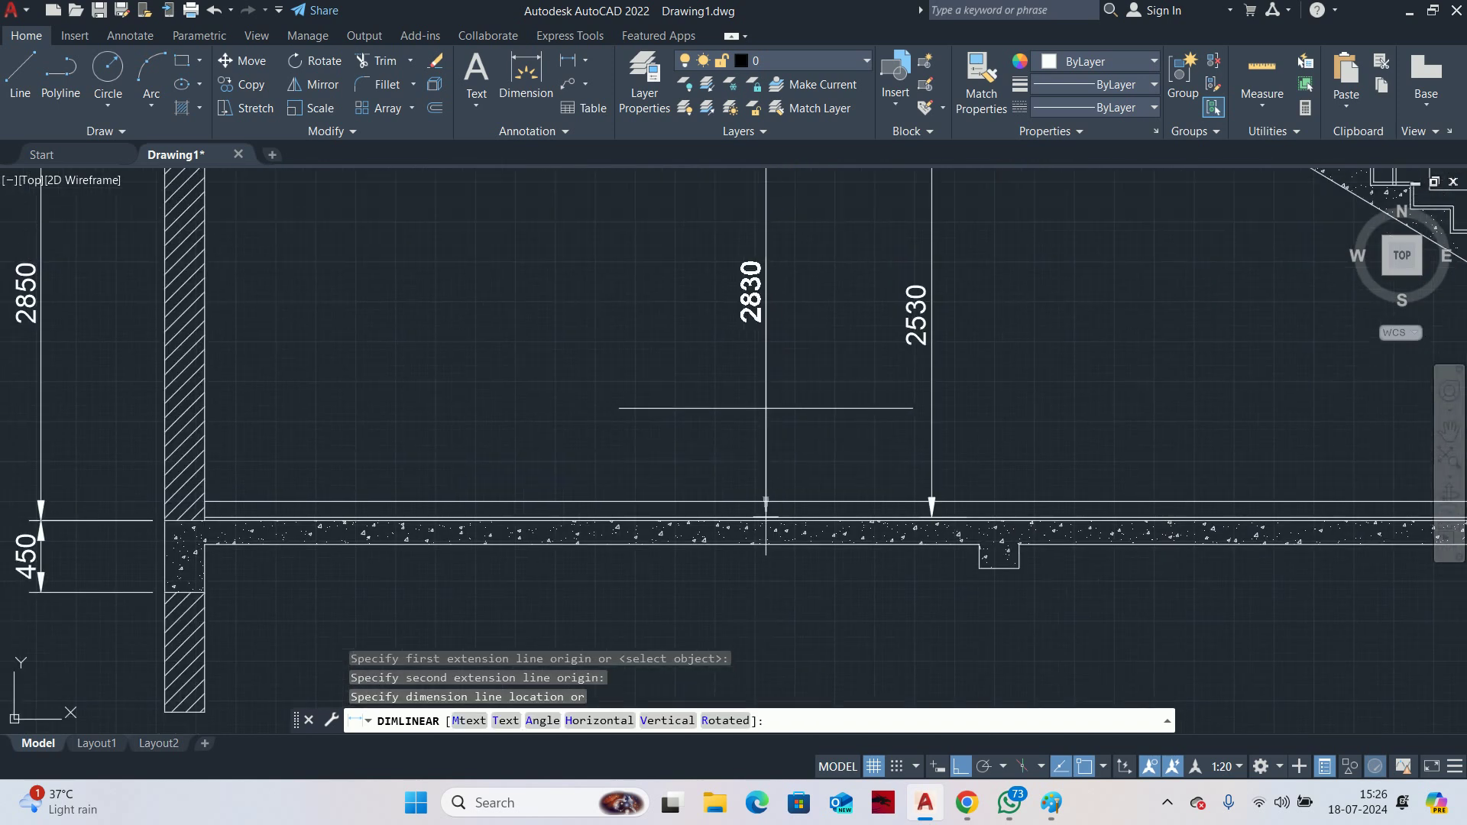
{"action": "left_click", "coordinate": [762, 403]}
{"action": "key", "text": "Escape"}
{"action": "scroll", "coordinate": [775, 407], "scroll_direction": "down", "scroll_amount": 4}
{"action": "middle_click_drag", "start_coordinate": [774, 408], "coordinate": [778, 409]}
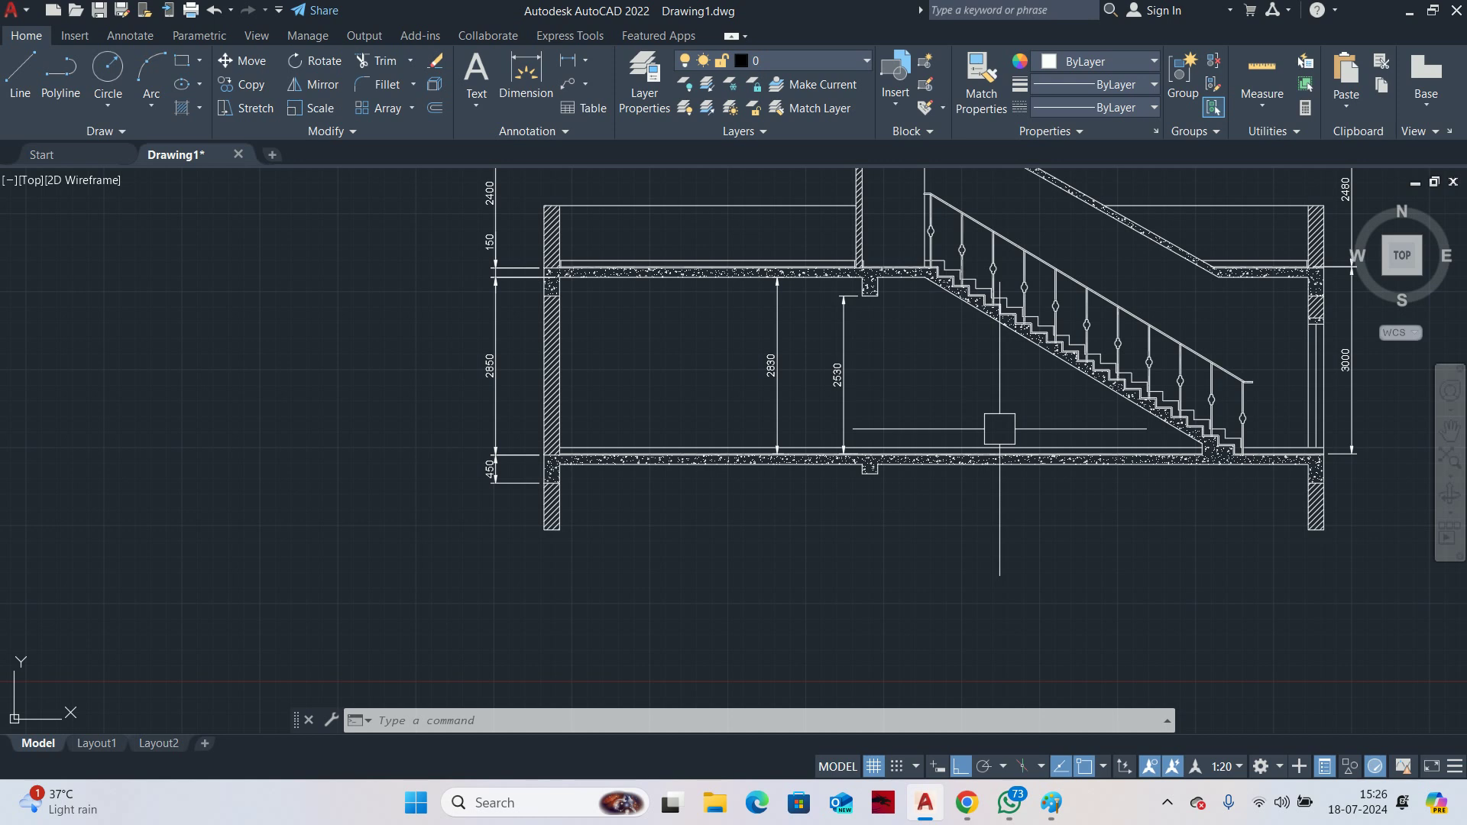
Examine the floor finish and skirting lines at the stair foot and right wall, and the area around the stair roof slab
{"action": "scroll", "coordinate": [1000, 428], "scroll_direction": "down", "scroll_amount": 2}
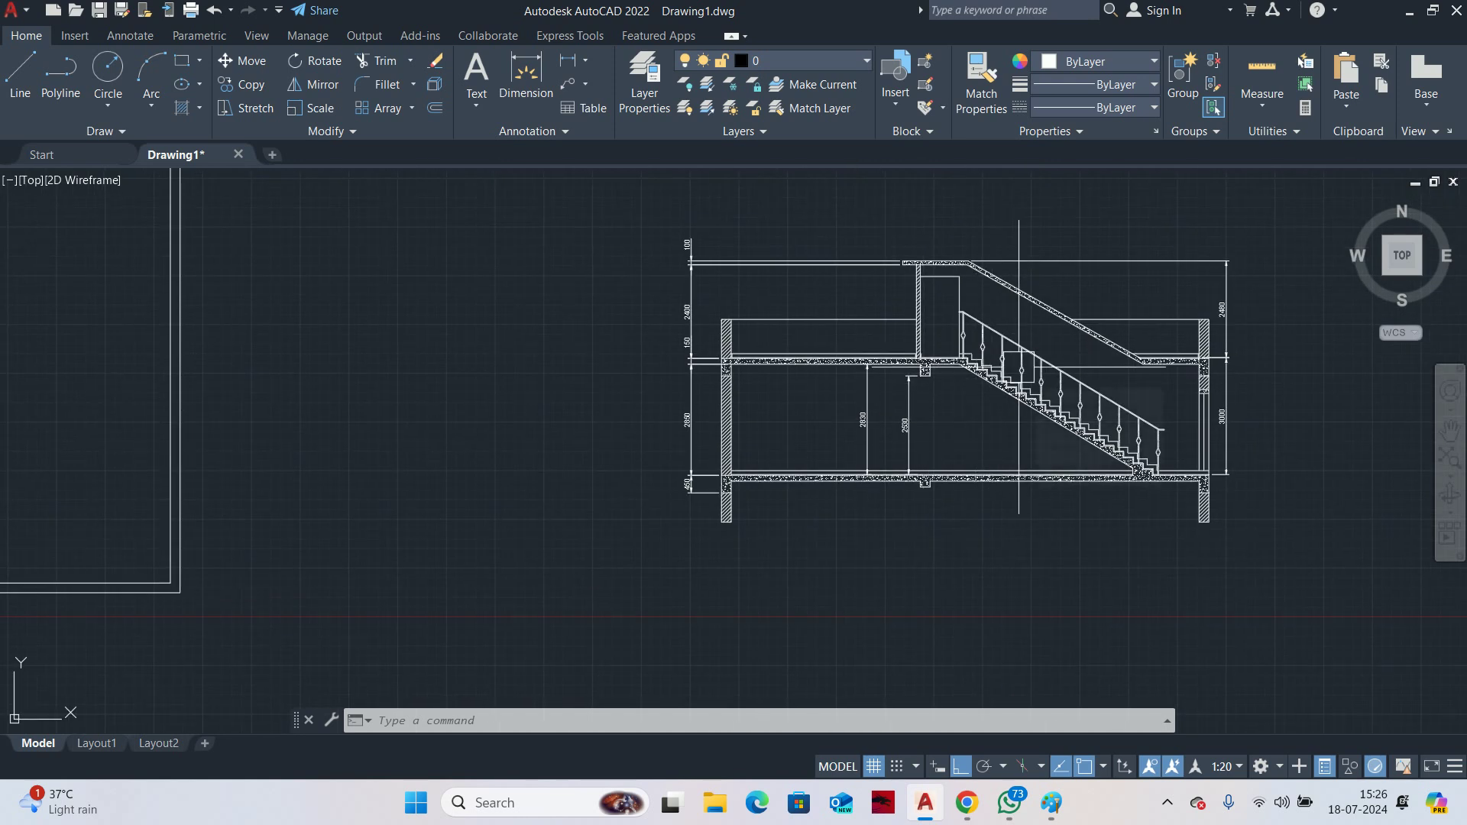
{"action": "scroll", "coordinate": [1162, 467], "scroll_direction": "up", "scroll_amount": 6}
{"action": "middle_click_drag", "start_coordinate": [982, 453], "coordinate": [870, 384]}
{"action": "scroll", "coordinate": [1233, 442], "scroll_direction": "up", "scroll_amount": 1}
{"action": "scroll", "coordinate": [1205, 423], "scroll_direction": "down", "scroll_amount": 1}
{"action": "scroll", "coordinate": [1208, 436], "scroll_direction": "down", "scroll_amount": 1}
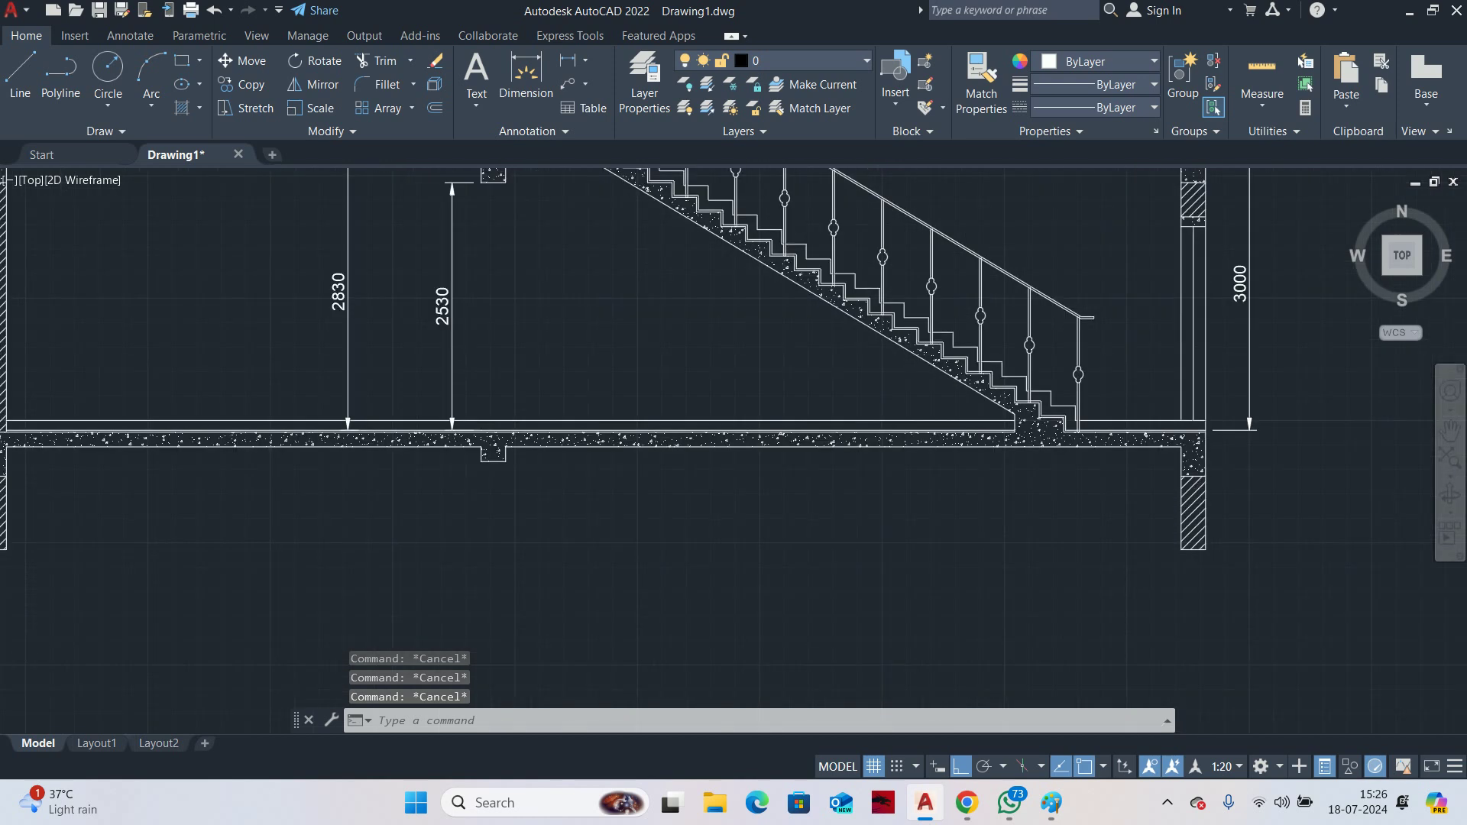
{"action": "scroll", "coordinate": [1158, 641], "scroll_direction": "down", "scroll_amount": 2}
{"action": "scroll", "coordinate": [1200, 427], "scroll_direction": "up", "scroll_amount": 8}
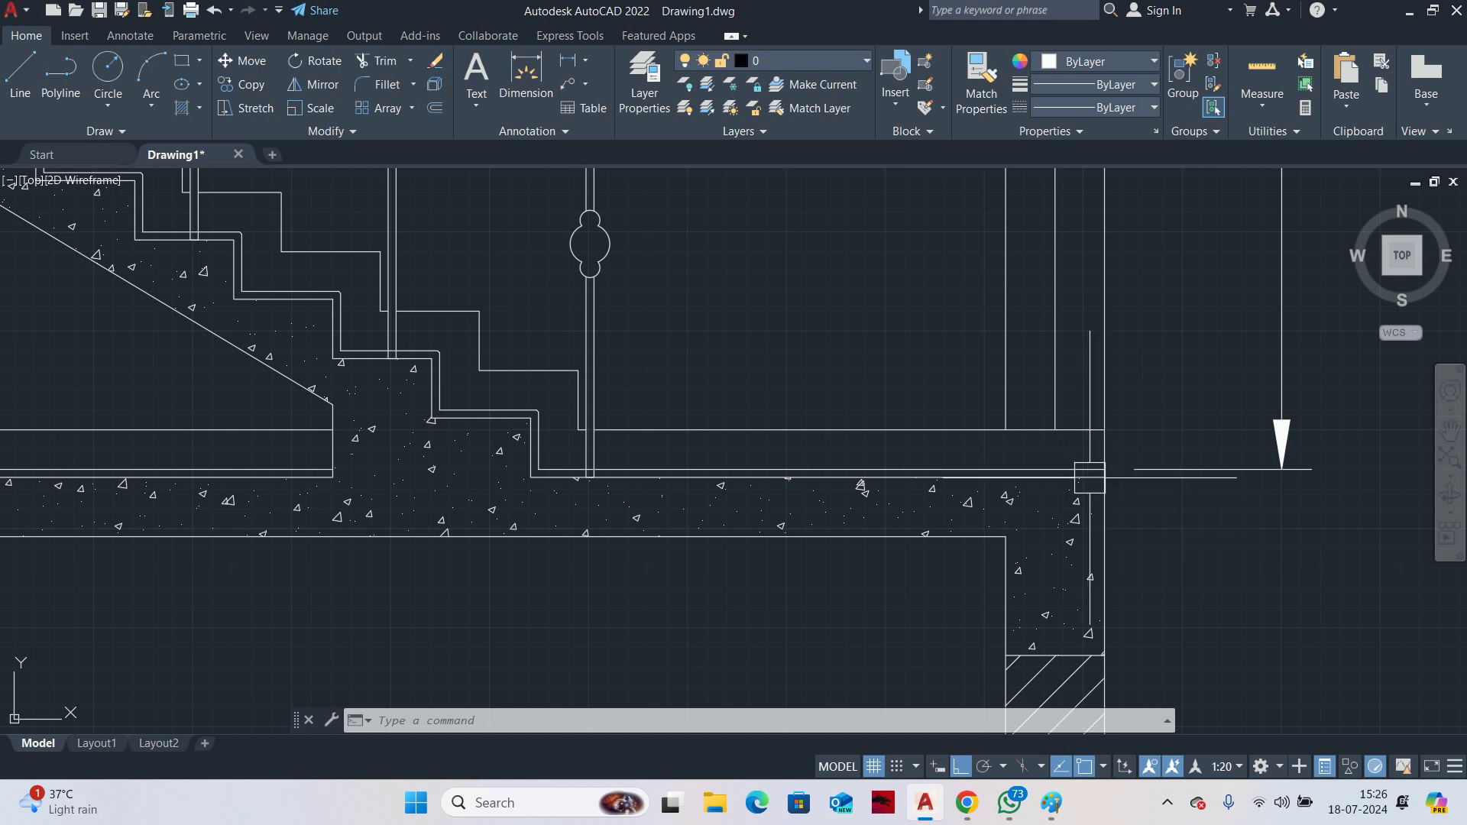
{"action": "scroll", "coordinate": [1090, 477], "scroll_direction": "up", "scroll_amount": 4}
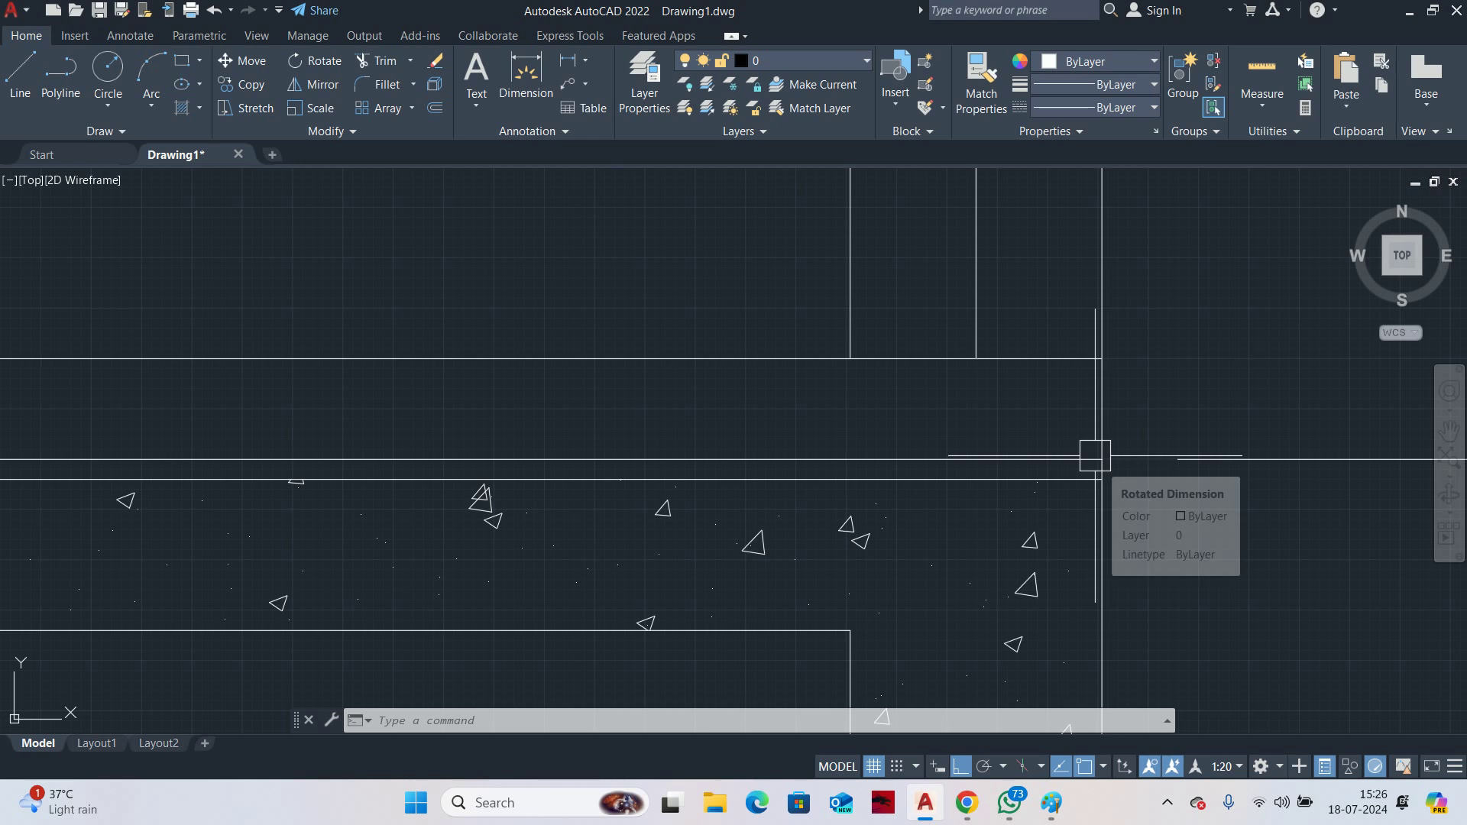
{"action": "scroll", "coordinate": [1095, 456], "scroll_direction": "down", "scroll_amount": 5}
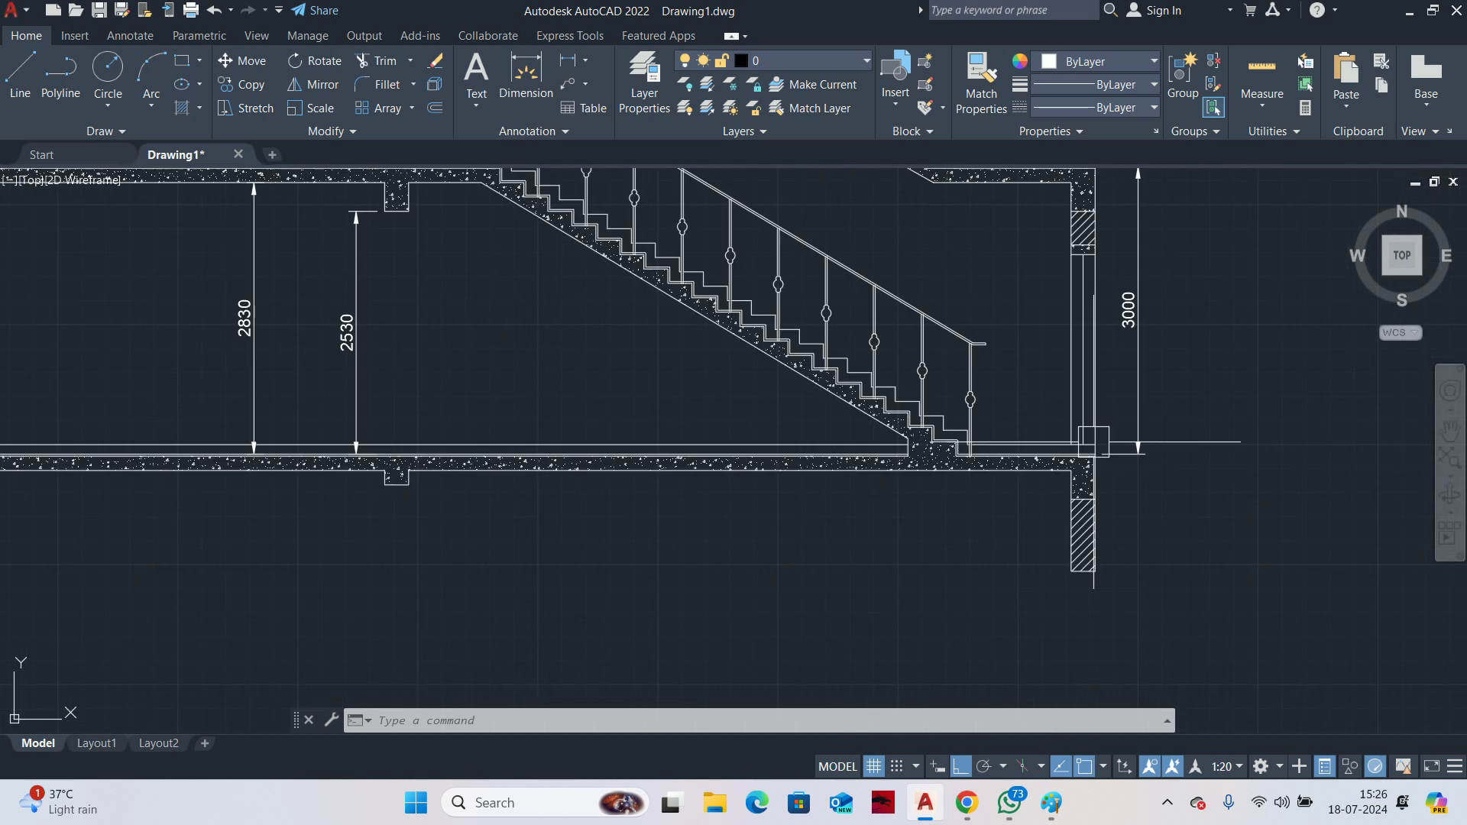
{"action": "scroll", "coordinate": [1047, 413], "scroll_direction": "up", "scroll_amount": 5}
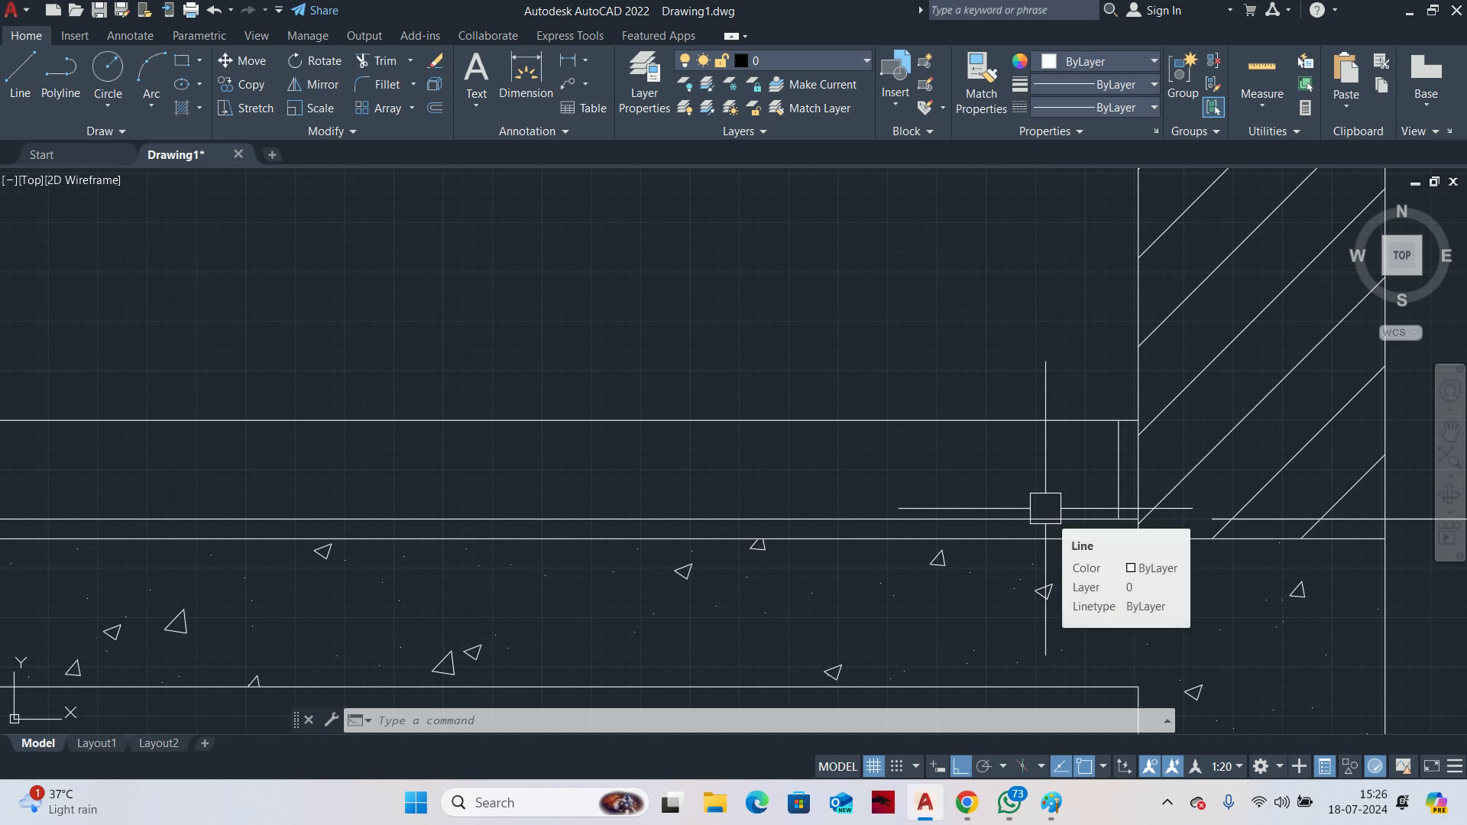
{"action": "scroll", "coordinate": [1016, 575], "scroll_direction": "down", "scroll_amount": 9}
{"action": "middle_click_drag", "start_coordinate": [1018, 658], "coordinate": [901, 290]}
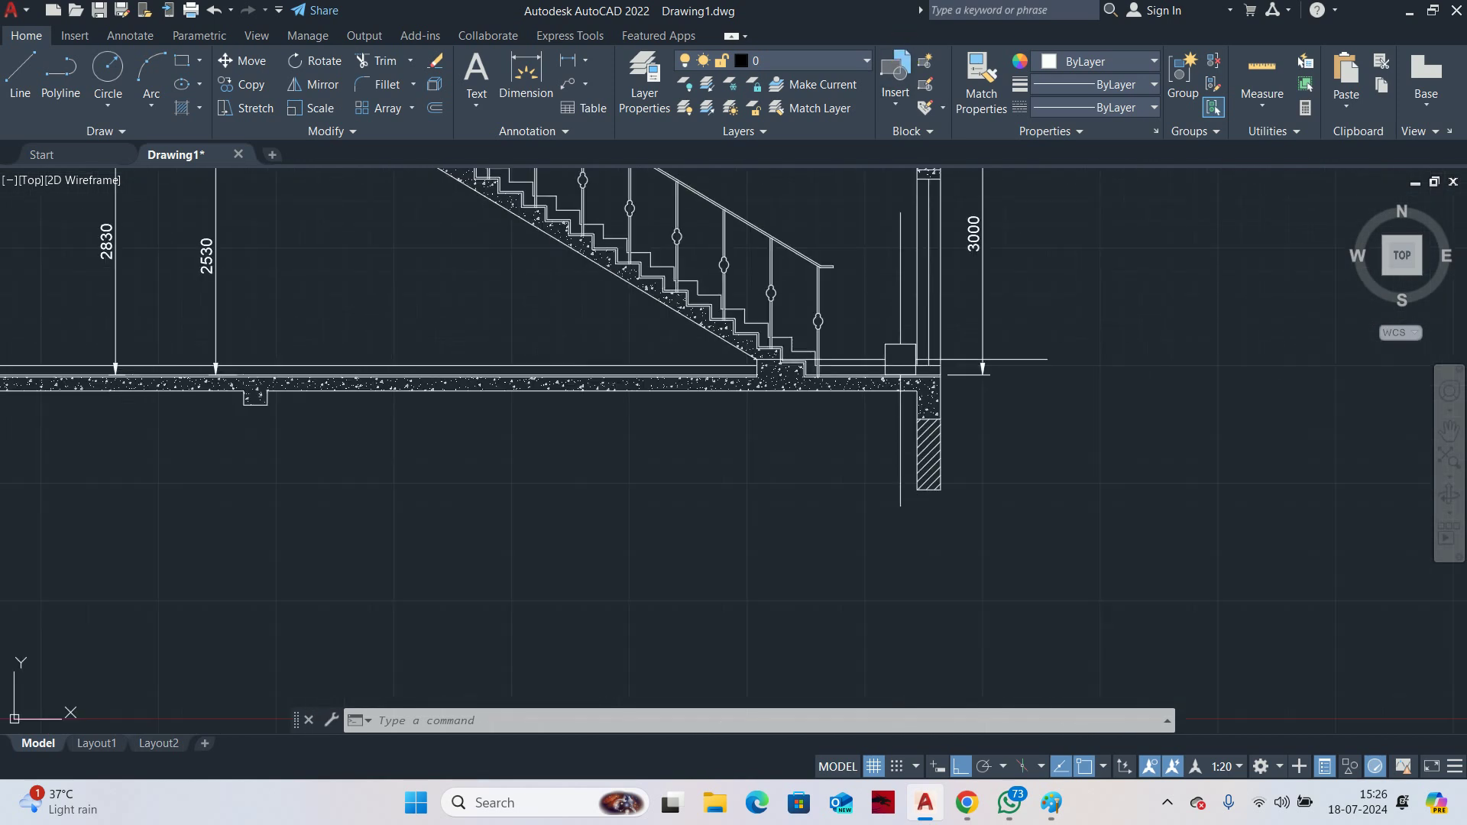
{"action": "scroll", "coordinate": [899, 348], "scroll_direction": "up", "scroll_amount": 6}
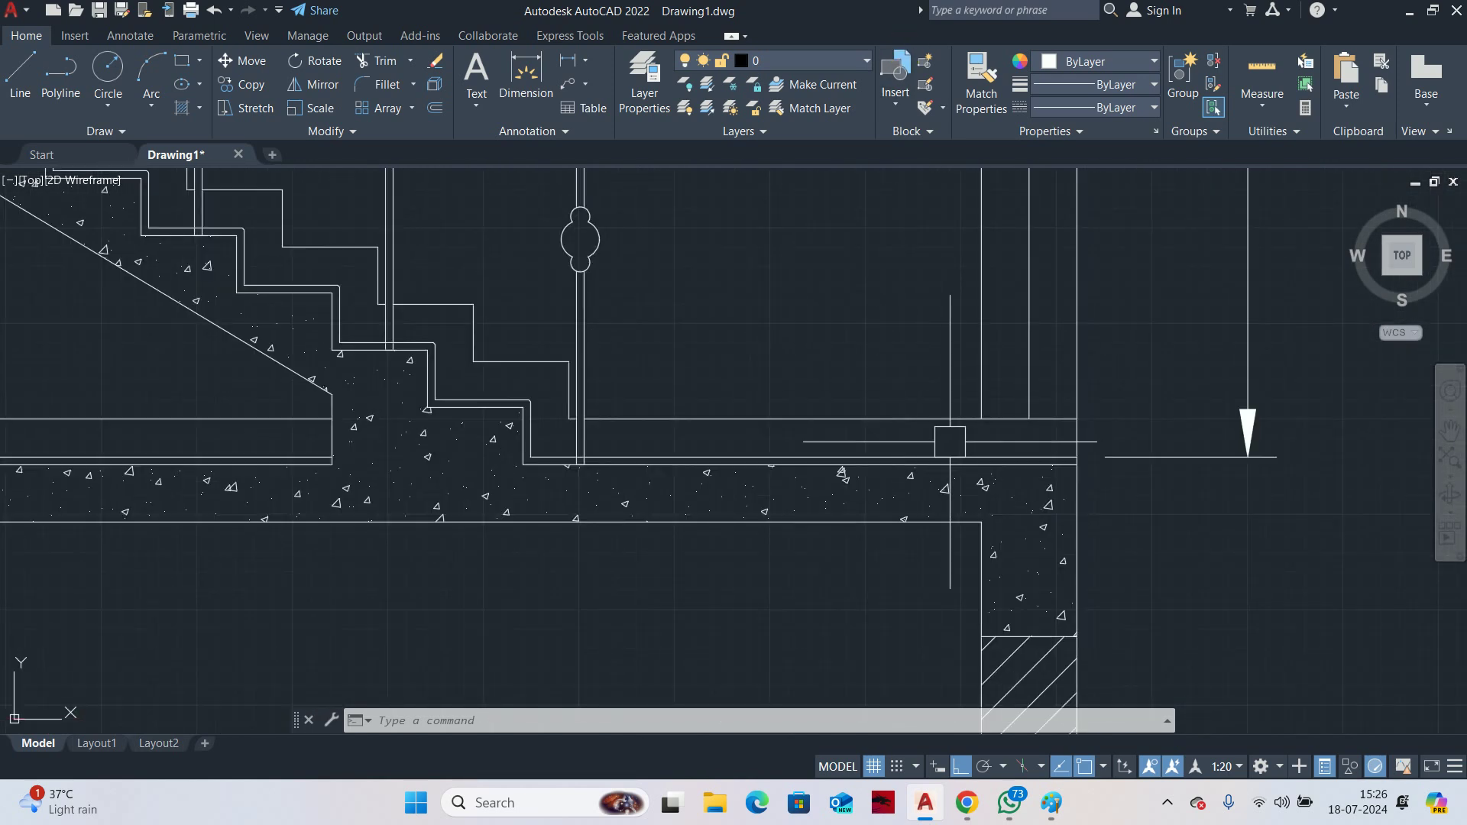
{"action": "middle_click_drag", "start_coordinate": [950, 442], "coordinate": [954, 375]}
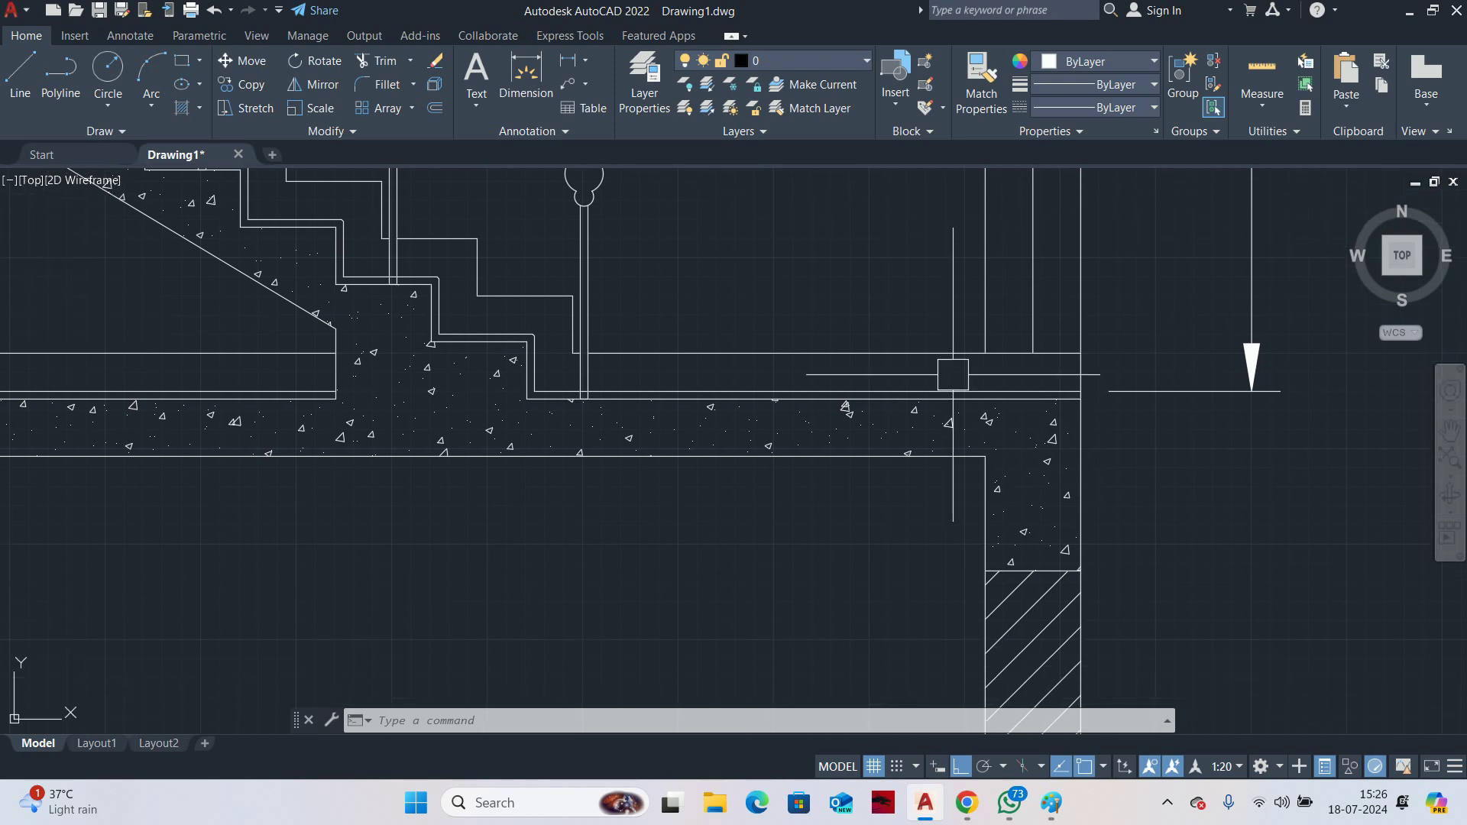
{"action": "scroll", "coordinate": [953, 375], "scroll_direction": "down", "scroll_amount": 5}
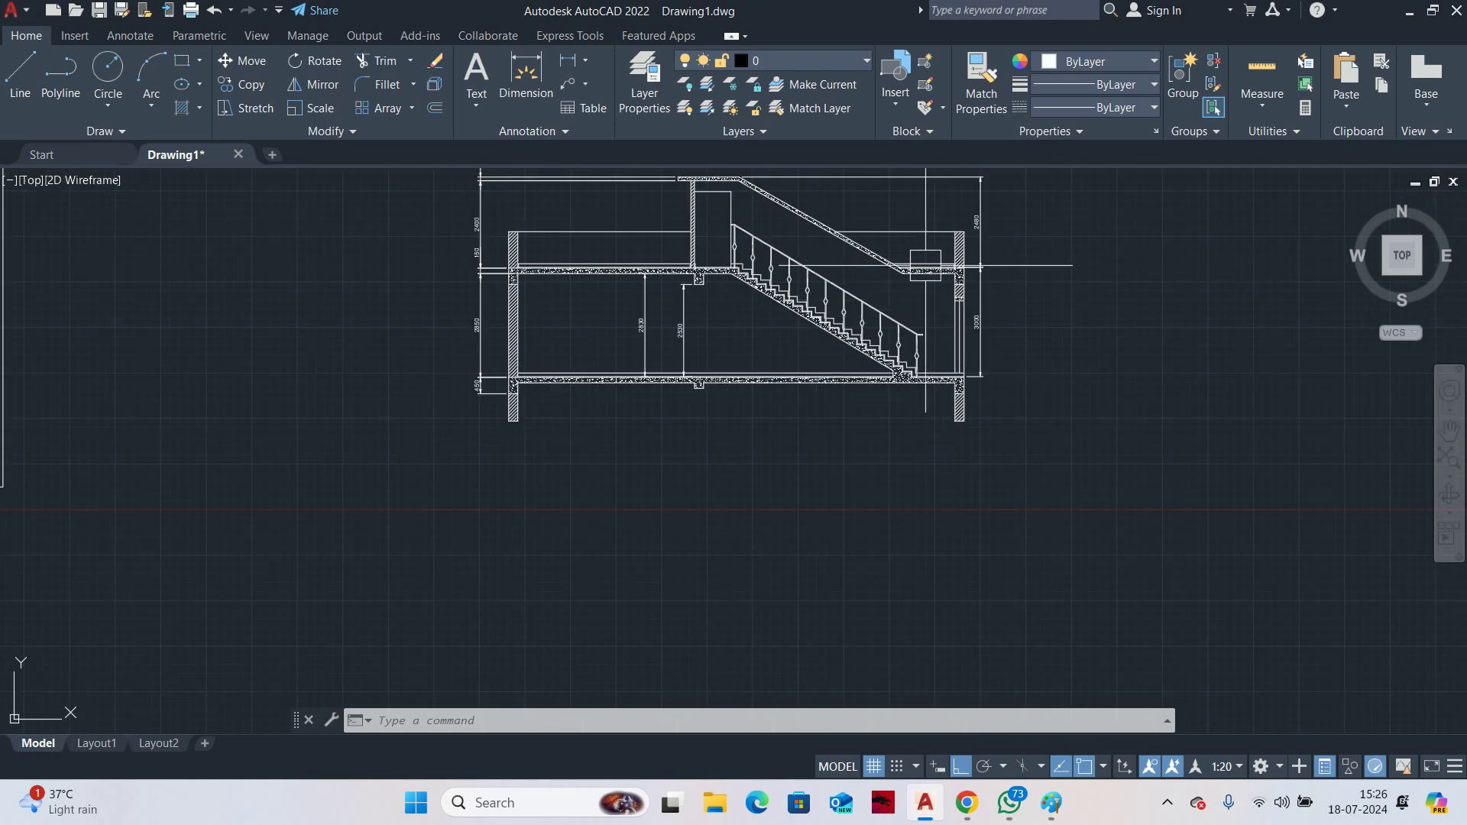
{"action": "middle_click_drag", "start_coordinate": [902, 290], "coordinate": [922, 300]}
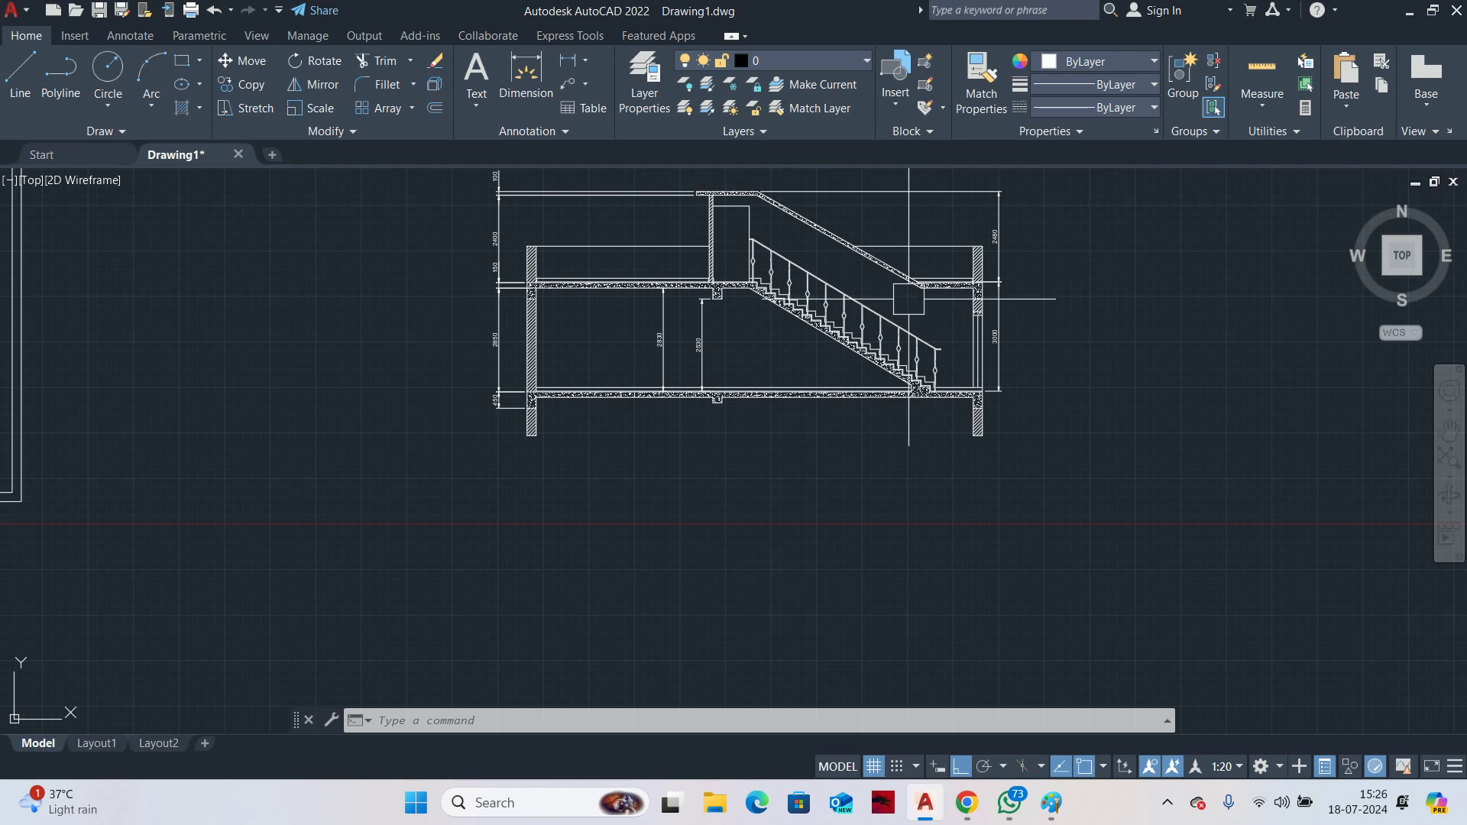
{"action": "scroll", "coordinate": [909, 300], "scroll_direction": "up", "scroll_amount": 4}
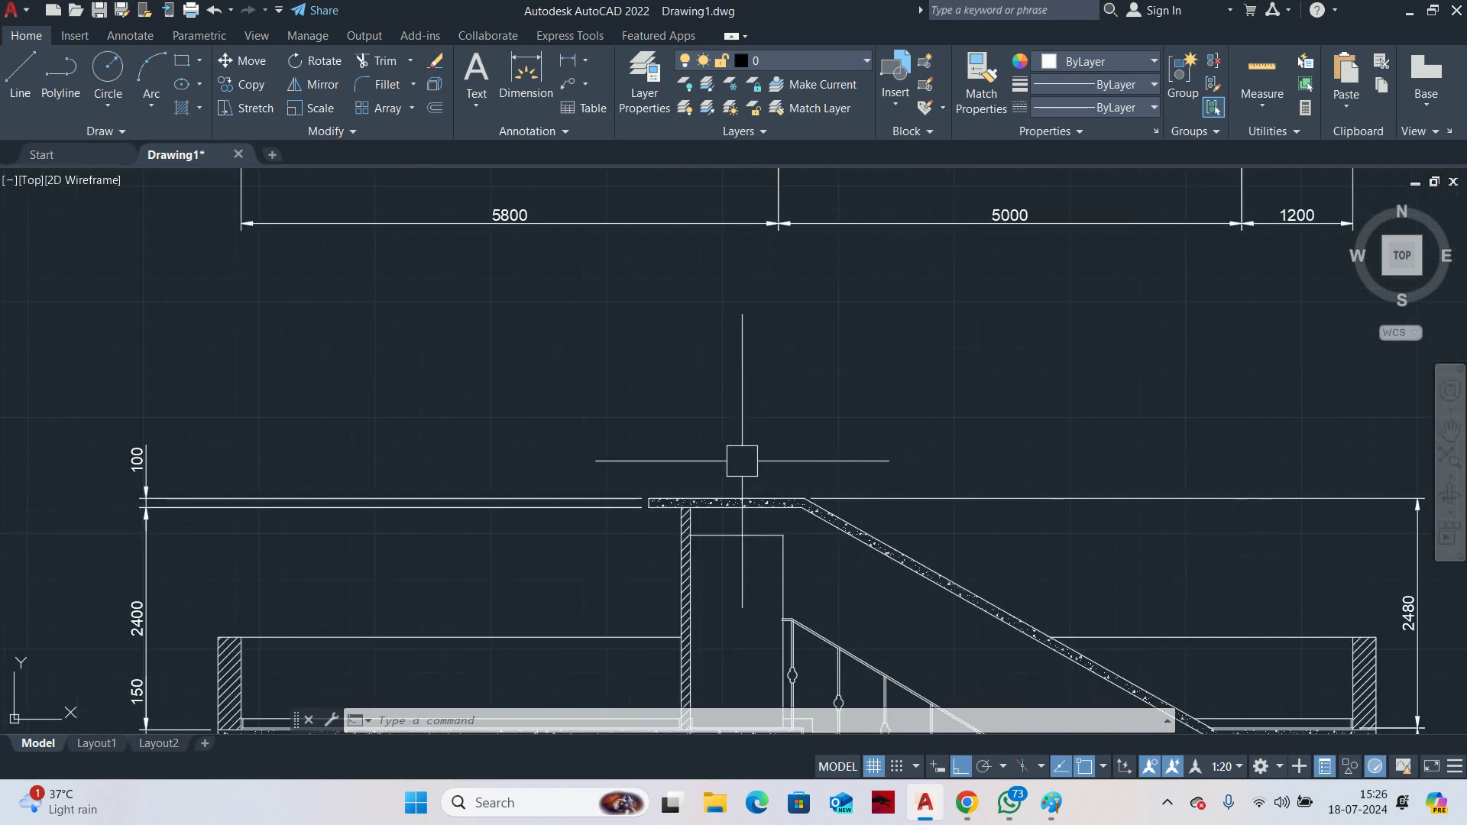
Delete the 2400 vertical dimension between the first floor slab and the stair roof slab, left of the section
{"action": "scroll", "coordinate": [751, 495], "scroll_direction": "down", "scroll_amount": 2}
{"action": "middle_click_drag", "start_coordinate": [751, 493], "coordinate": [760, 335]}
{"action": "scroll", "coordinate": [775, 367], "scroll_direction": "down", "scroll_amount": 4}
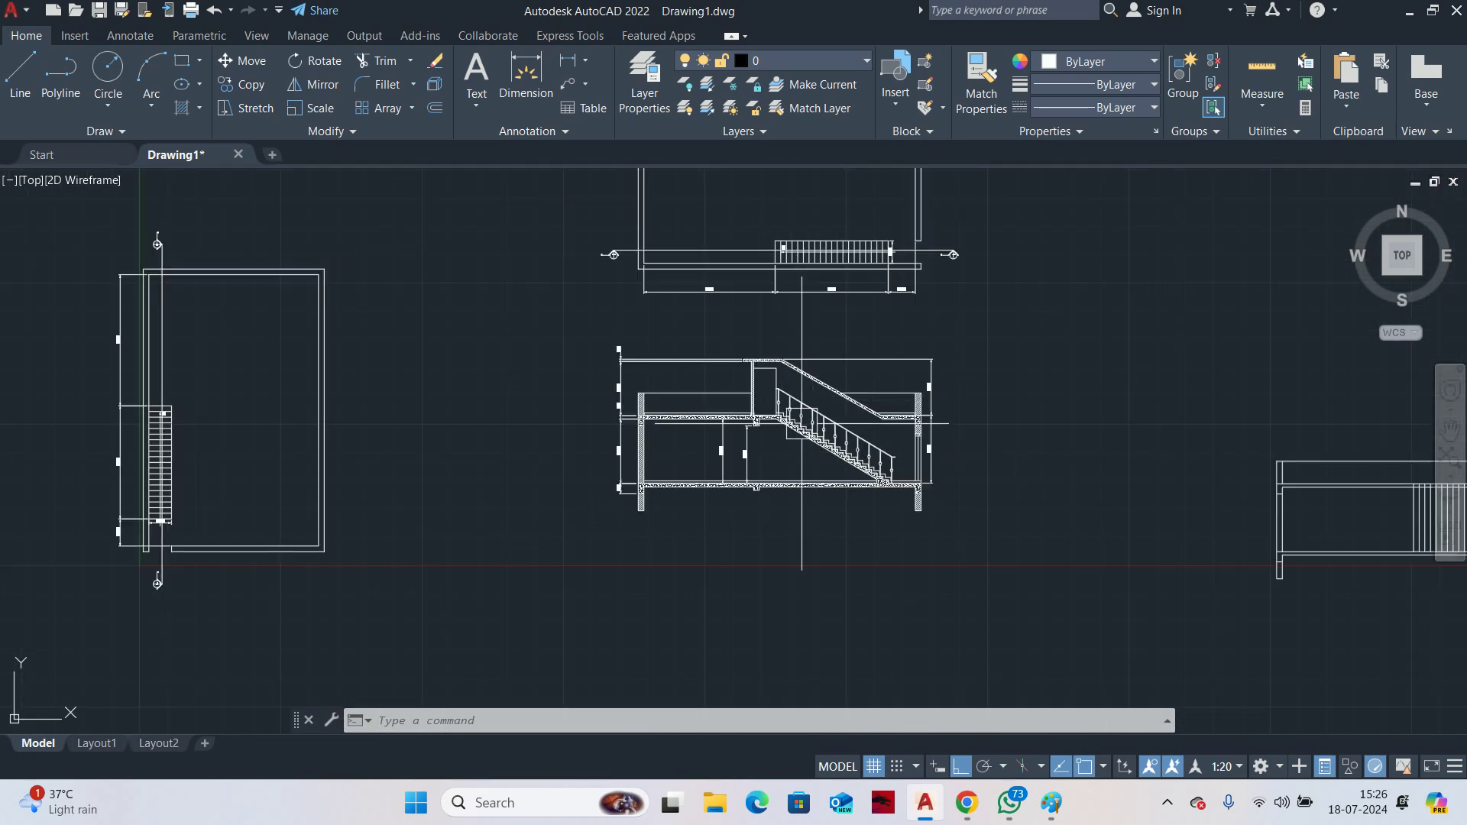
{"action": "scroll", "coordinate": [861, 416], "scroll_direction": "up", "scroll_amount": 4}
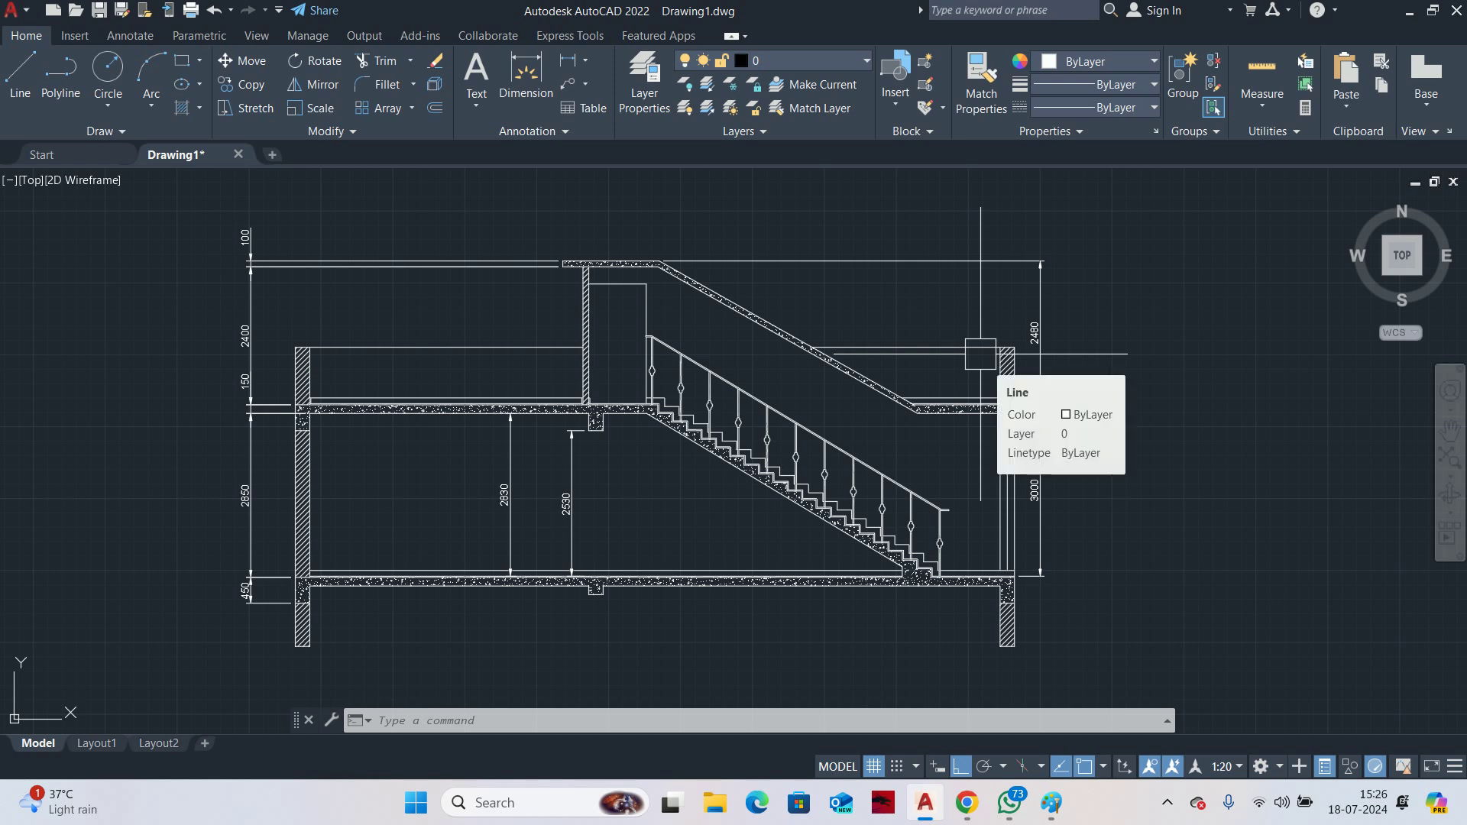
{"action": "middle_click_drag", "start_coordinate": [413, 424], "coordinate": [711, 428]}
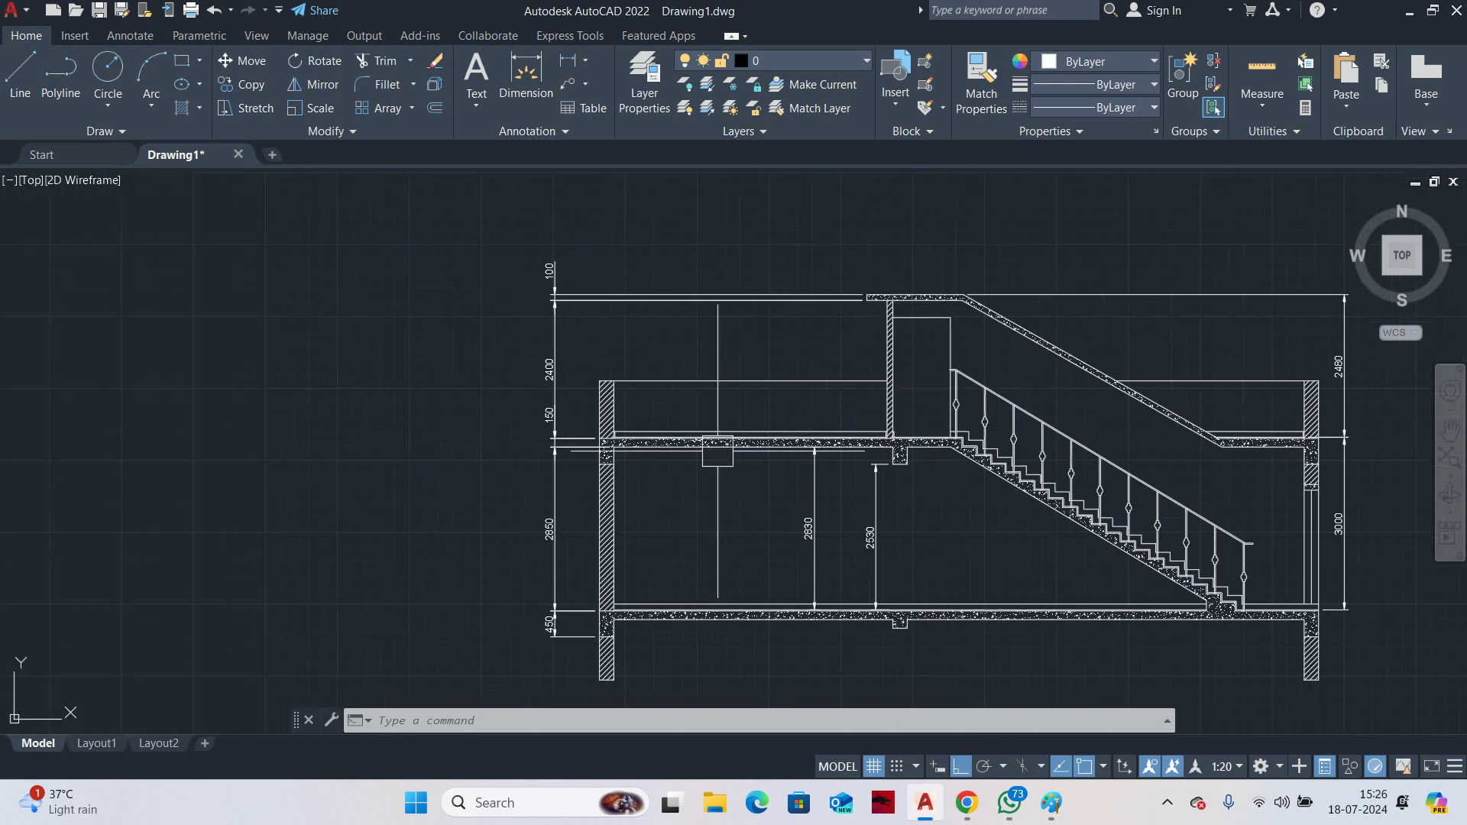
{"action": "key", "text": "Escape"}
{"action": "key", "text": "Escape"}
{"action": "key", "text": "Escape"}
{"action": "scroll", "coordinate": [532, 383], "scroll_direction": "up", "scroll_amount": 2}
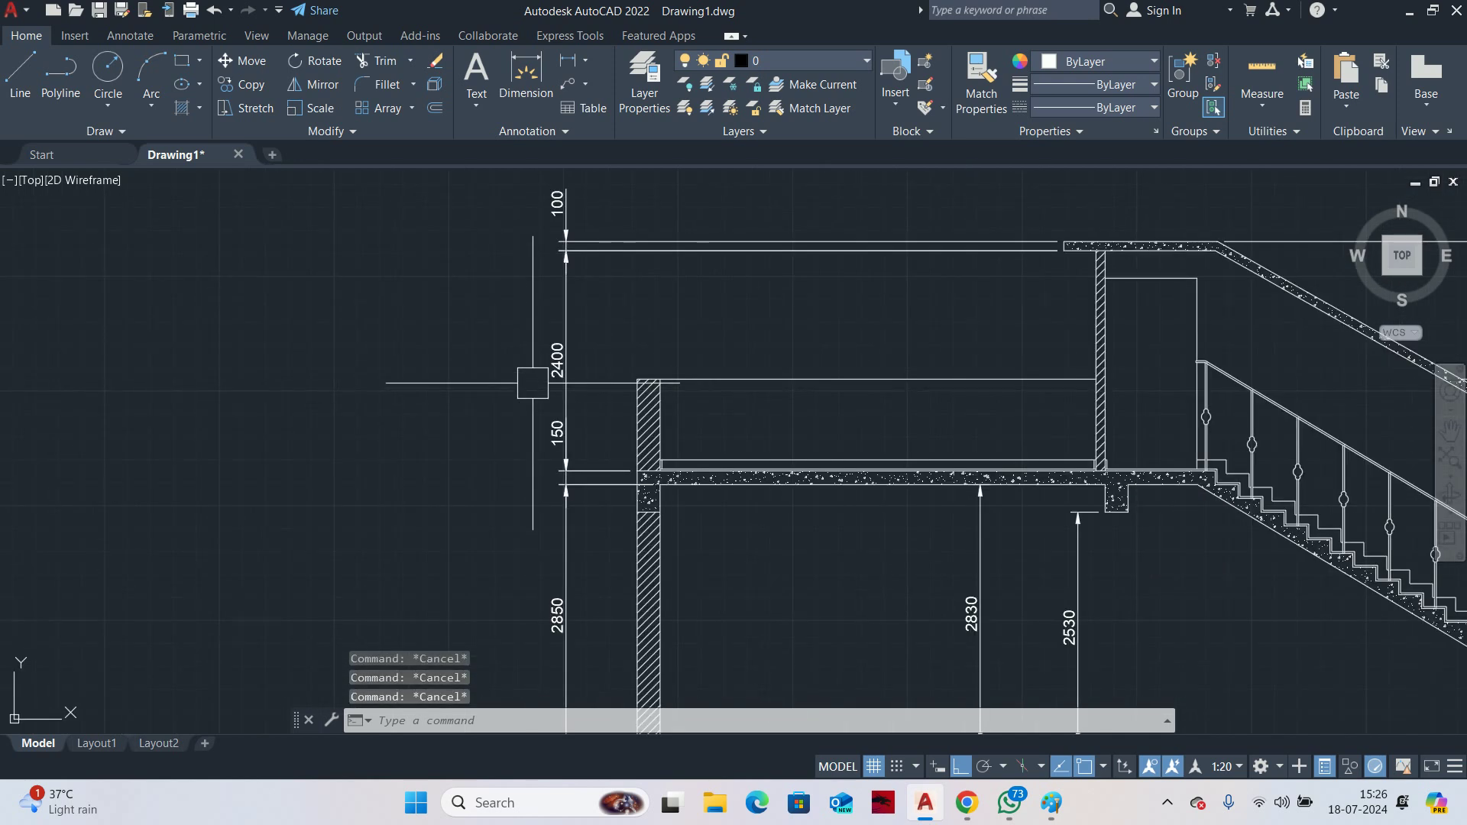
{"action": "left_click", "coordinate": [582, 311]}
{"action": "left_click", "coordinate": [537, 327]}
{"action": "key", "text": "Escape"}
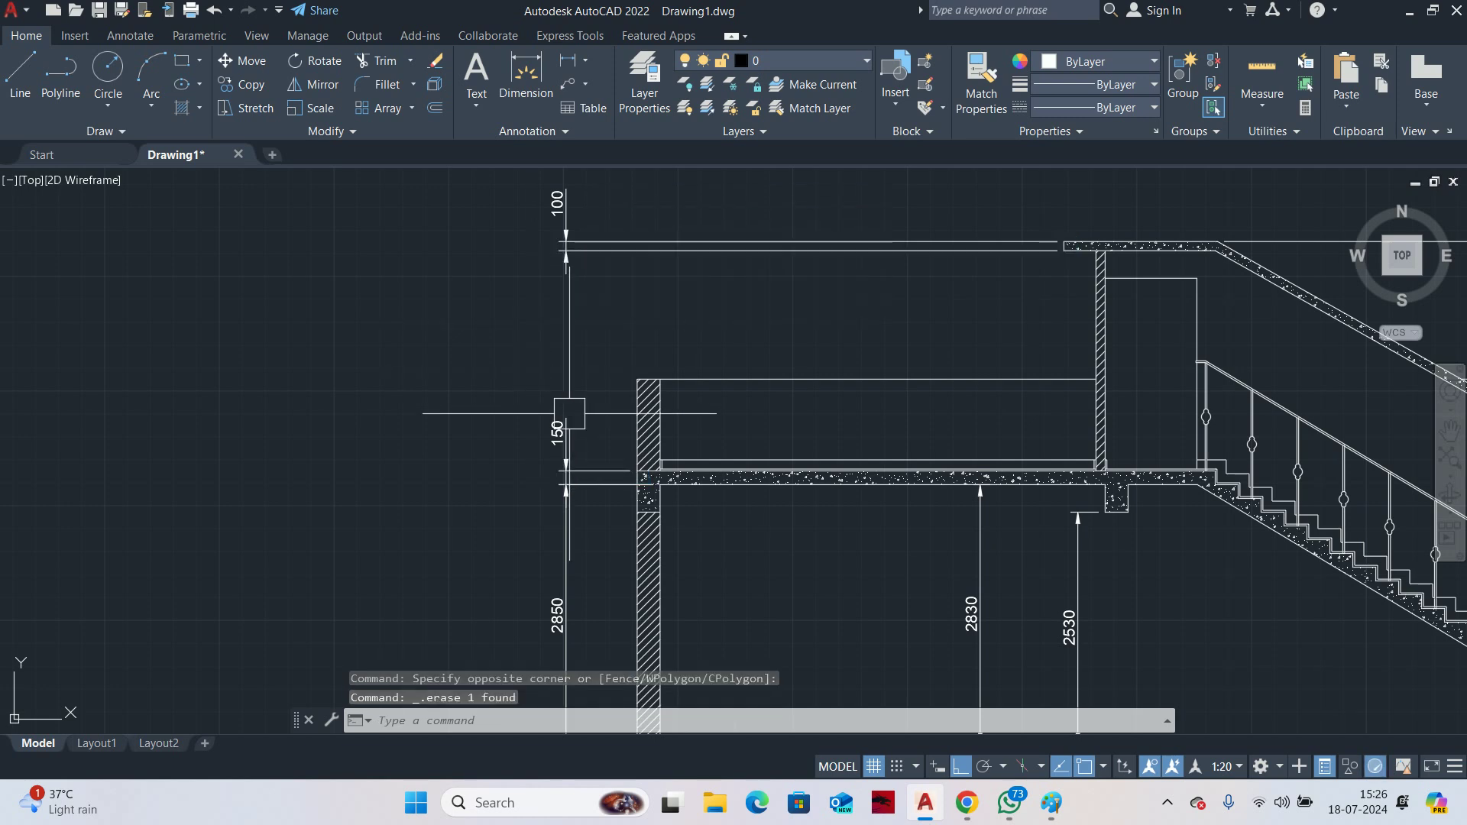
Add continuous quick dimensions left of the section from the first floor finish line to the parapet top and the stair roof slab's underside
{"action": "type", "text": "QD"}
{"action": "key", "text": "Return"}
{"action": "scroll", "coordinate": [659, 465], "scroll_direction": "up", "scroll_amount": 4}
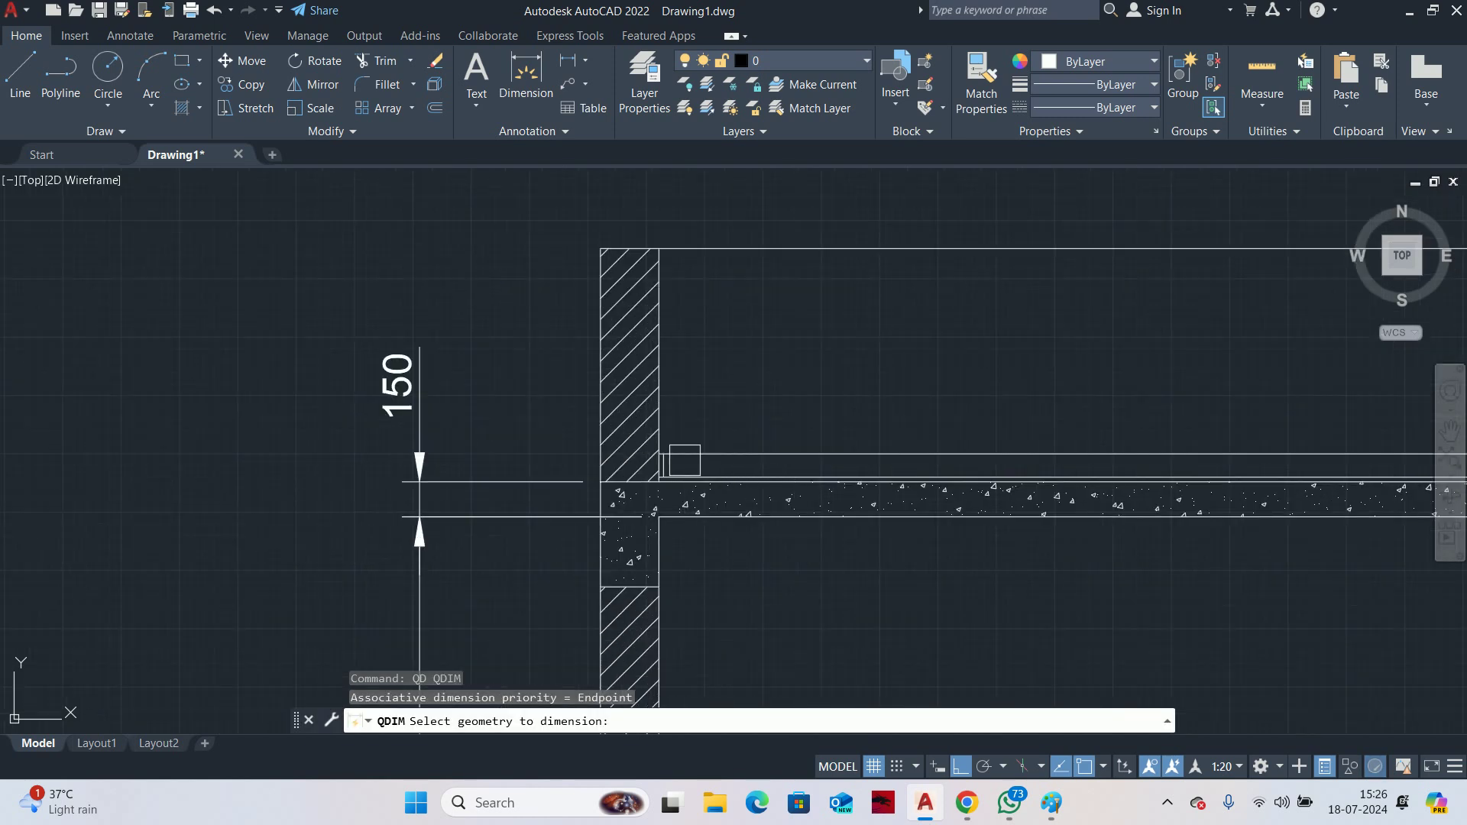
{"action": "scroll", "coordinate": [685, 460], "scroll_direction": "up", "scroll_amount": 4}
{"action": "left_click", "coordinate": [673, 500]}
{"action": "scroll", "coordinate": [672, 496], "scroll_direction": "down", "scroll_amount": 5}
{"action": "left_click", "coordinate": [705, 327]}
{"action": "scroll", "coordinate": [705, 334], "scroll_direction": "down", "scroll_amount": 2}
{"action": "middle_click_drag", "start_coordinate": [705, 334], "coordinate": [705, 452]}
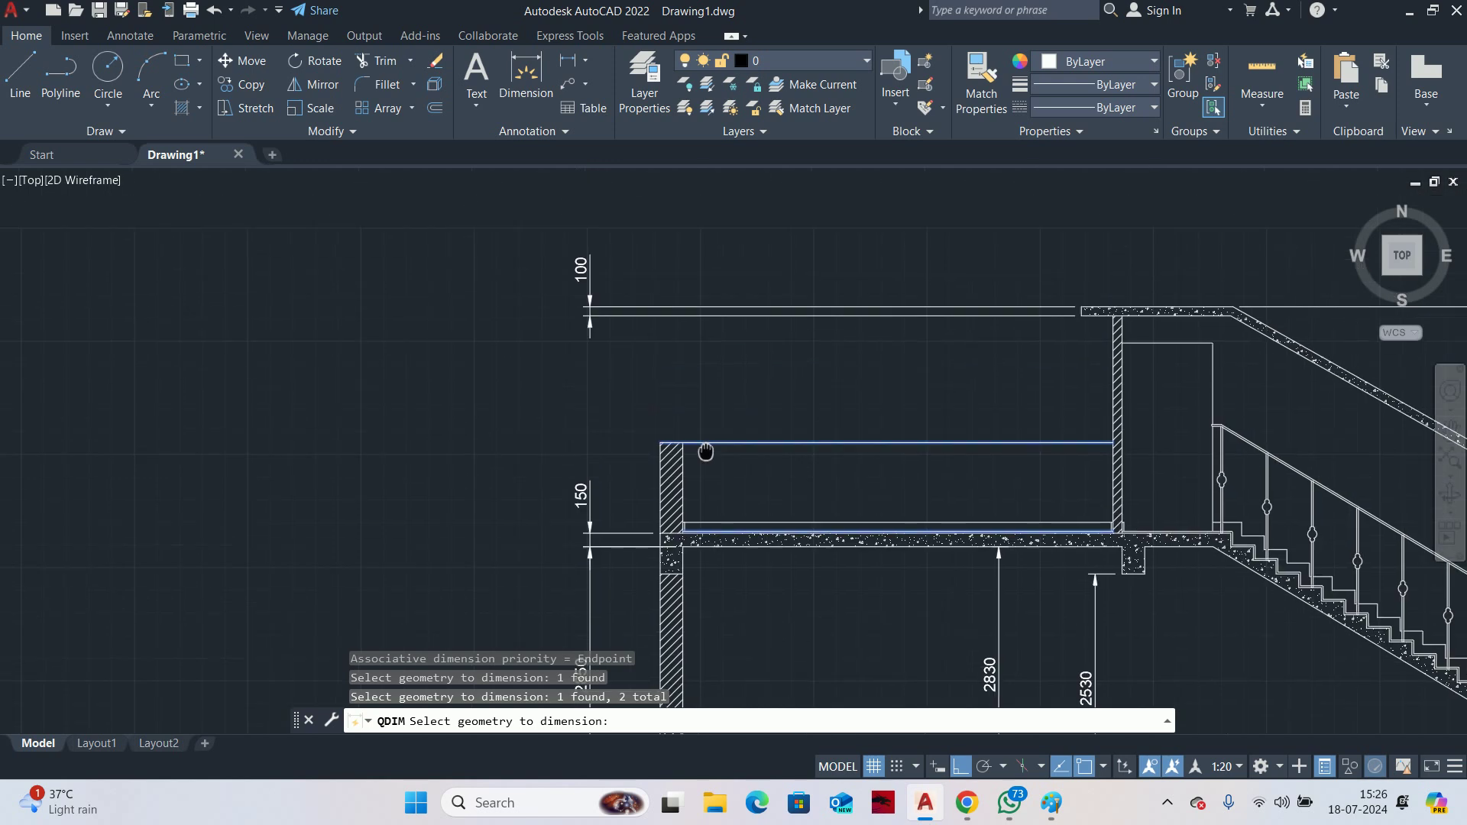
{"action": "scroll", "coordinate": [705, 453], "scroll_direction": "up", "scroll_amount": 2}
{"action": "scroll", "coordinate": [948, 359], "scroll_direction": "up", "scroll_amount": 2}
{"action": "left_click", "coordinate": [952, 353]}
{"action": "scroll", "coordinate": [948, 360], "scroll_direction": "down", "scroll_amount": 2}
{"action": "scroll", "coordinate": [938, 387], "scroll_direction": "down", "scroll_amount": 4}
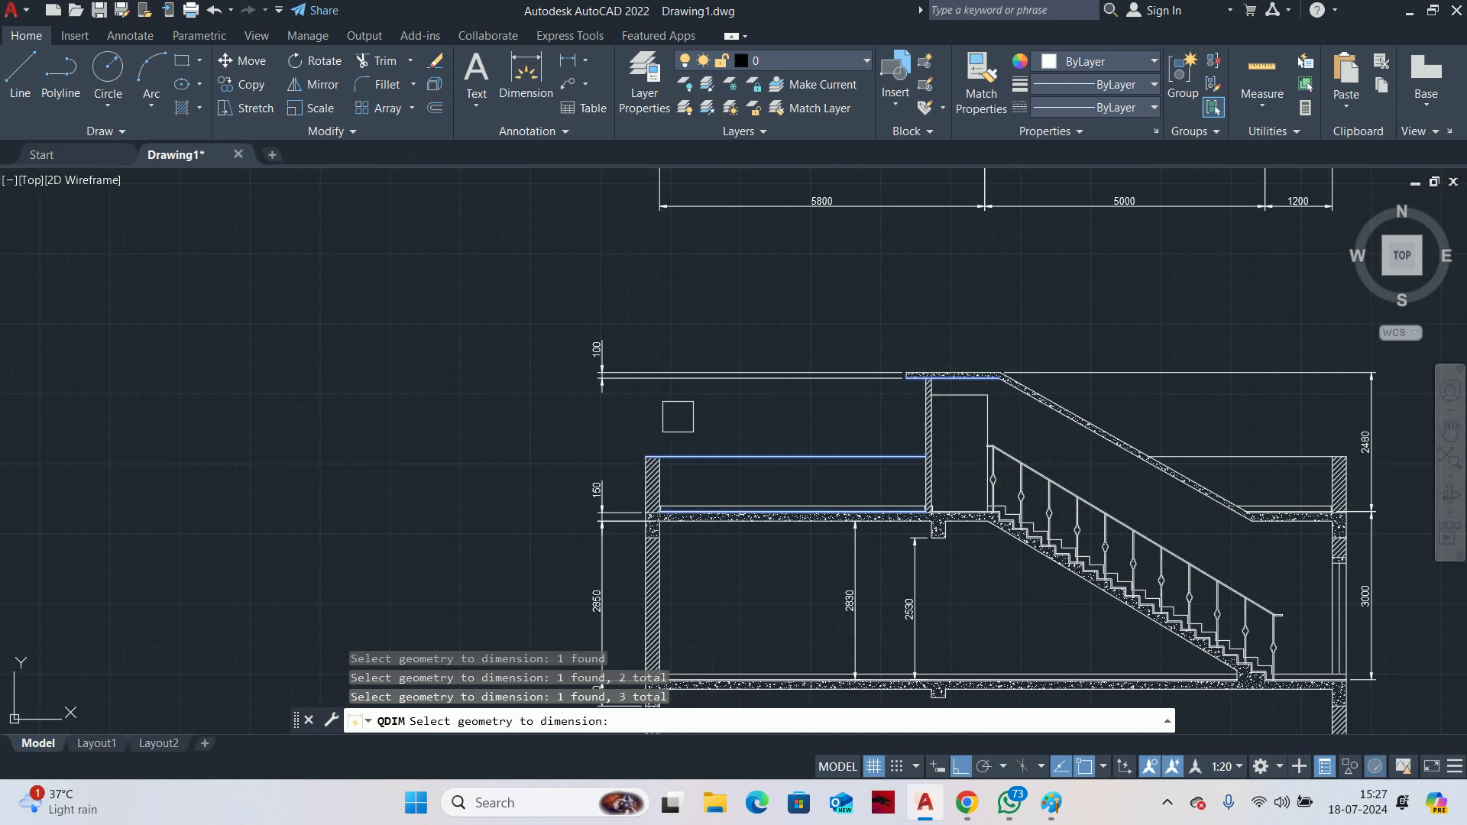
{"action": "key", "text": "Return"}
{"action": "scroll", "coordinate": [595, 511], "scroll_direction": "up", "scroll_amount": 9}
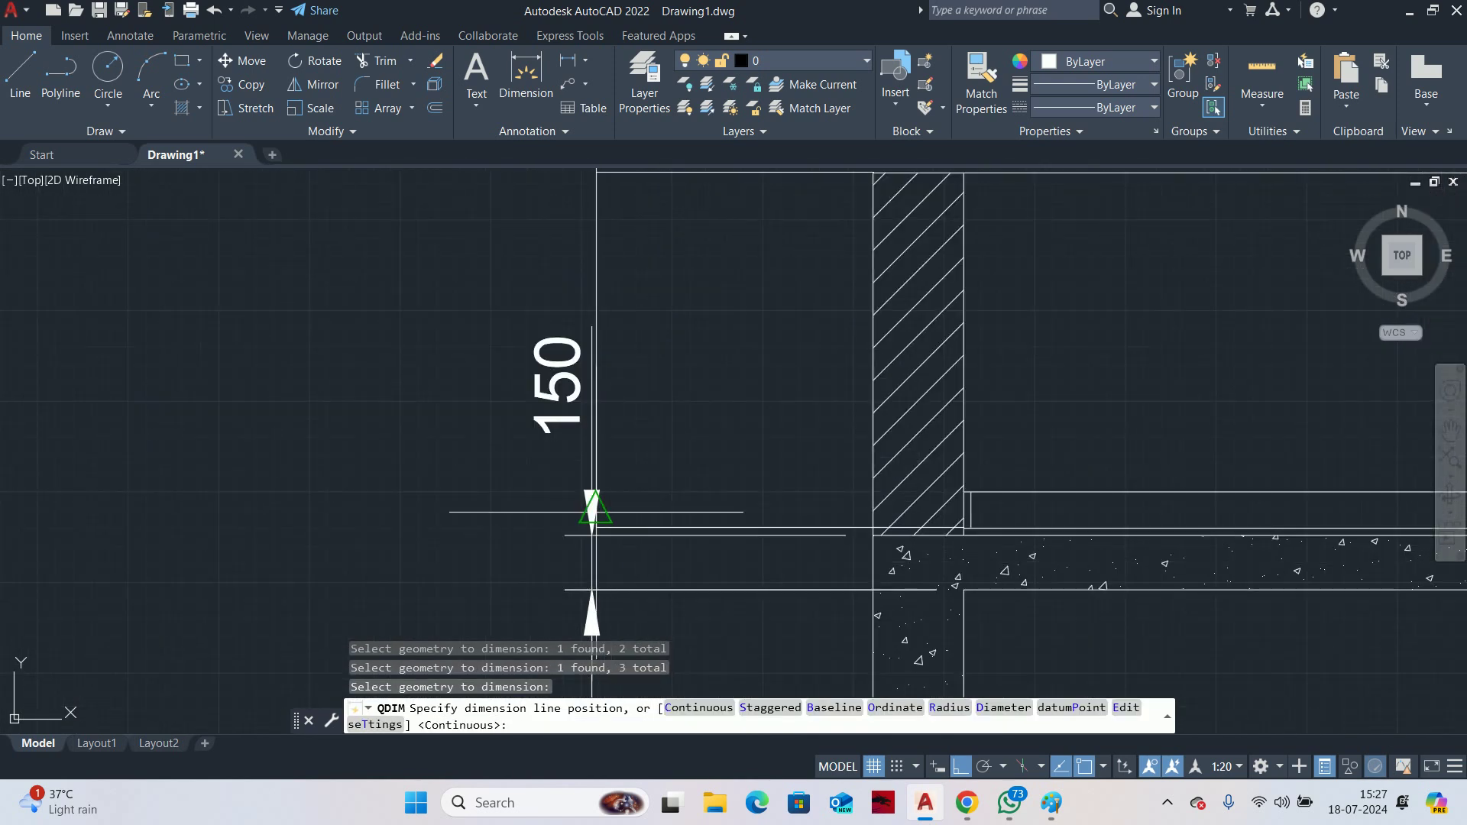
{"action": "scroll", "coordinate": [596, 512], "scroll_direction": "down", "scroll_amount": 9}
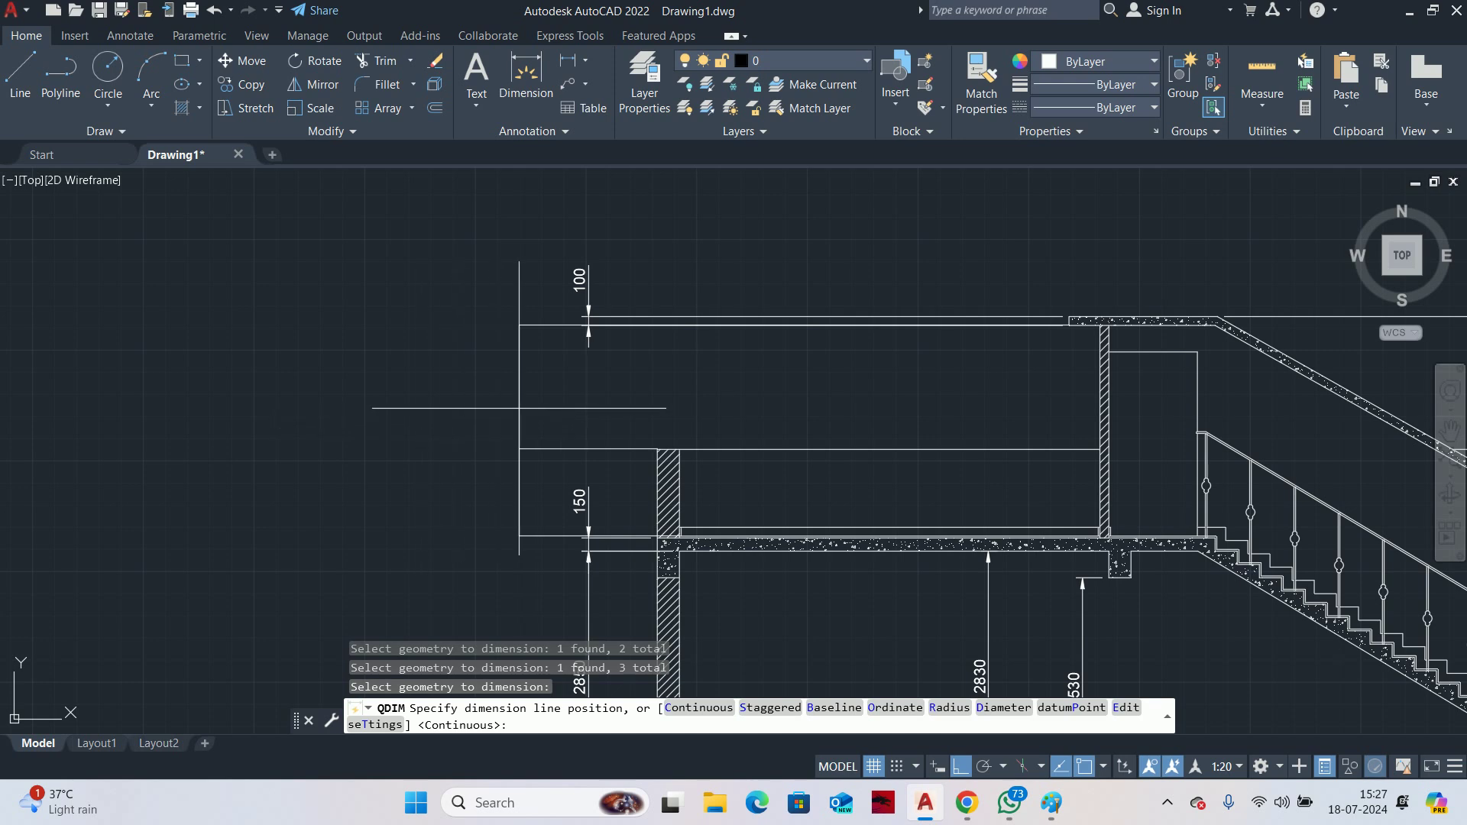
{"action": "left_click", "coordinate": [476, 397]}
{"action": "key", "text": "Escape"}
{"action": "key", "text": "Escape"}
Stretch the two new parapet and stair roof dimensions horizontally into line with the existing dimension chain left of the section
{"action": "type", "text": "s"}
{"action": "key", "text": "Return"}
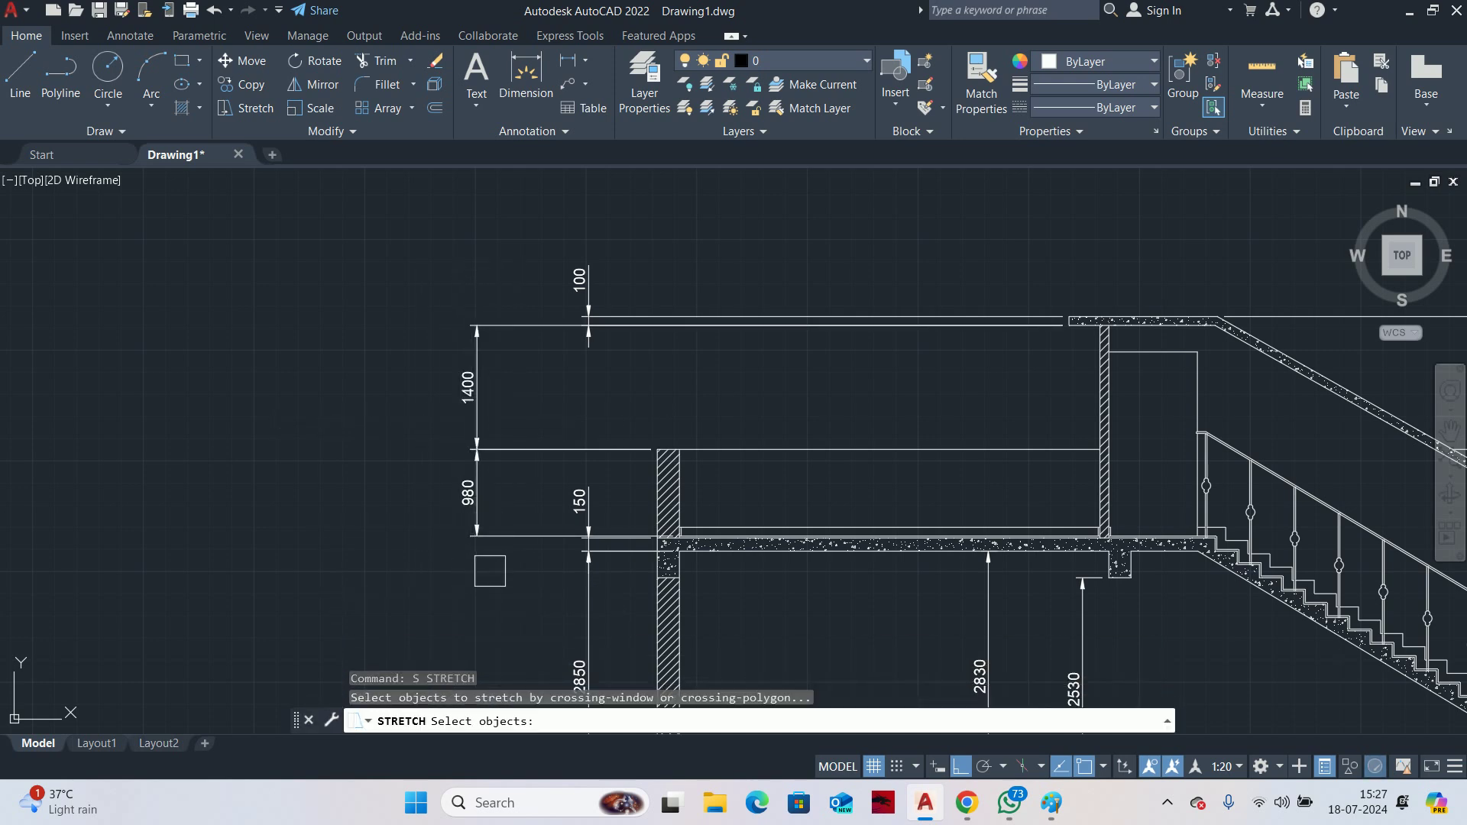
{"action": "left_click_drag", "start_coordinate": [490, 571], "coordinate": [449, 268]}
{"action": "key", "text": "Return"}
{"action": "scroll", "coordinate": [514, 647], "scroll_direction": "up", "scroll_amount": 4}
{"action": "left_click", "coordinate": [422, 404]}
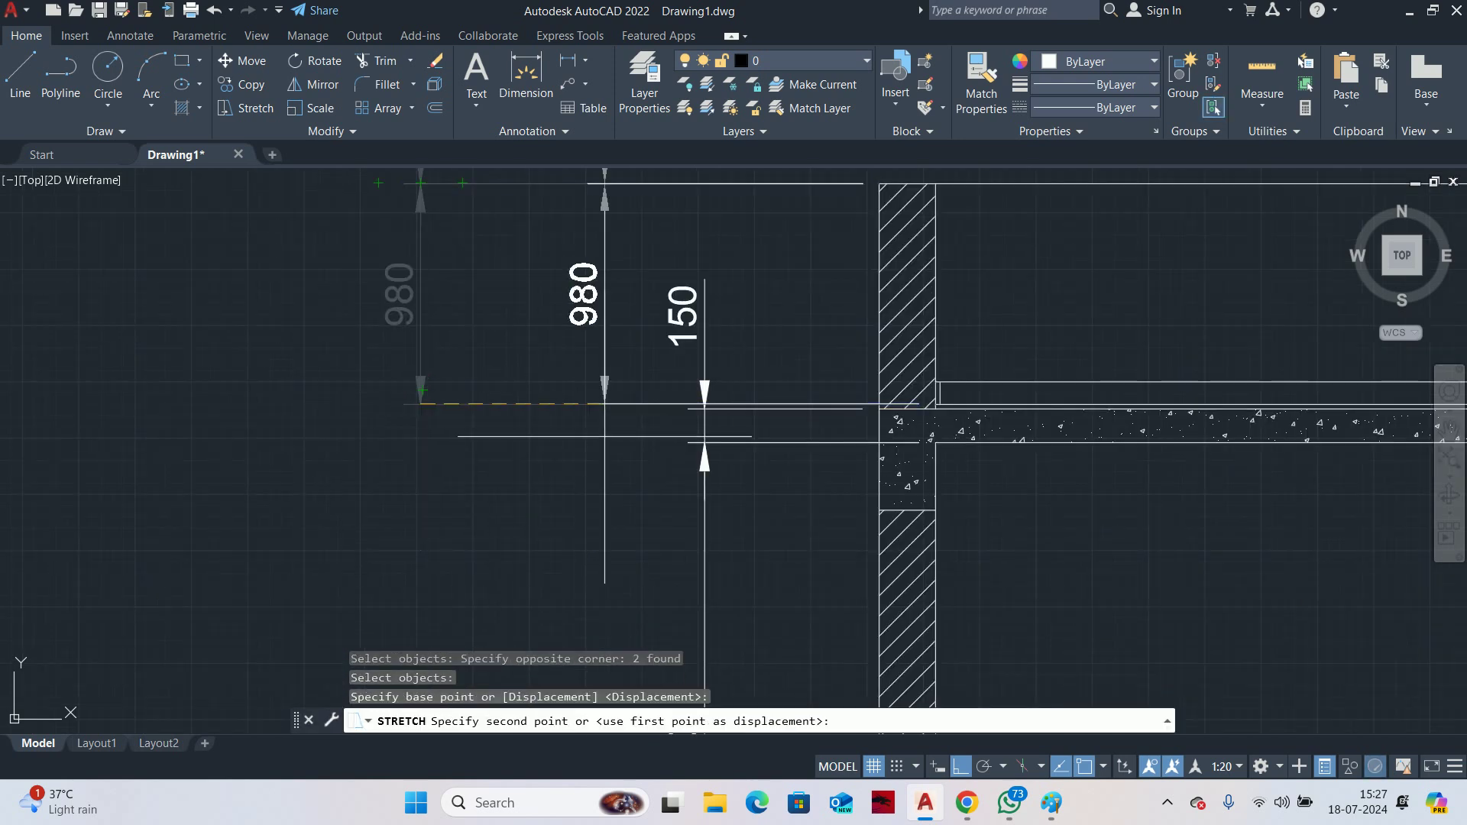
{"action": "scroll", "coordinate": [704, 413], "scroll_direction": "up", "scroll_amount": 4}
{"action": "key", "text": "Escape"}
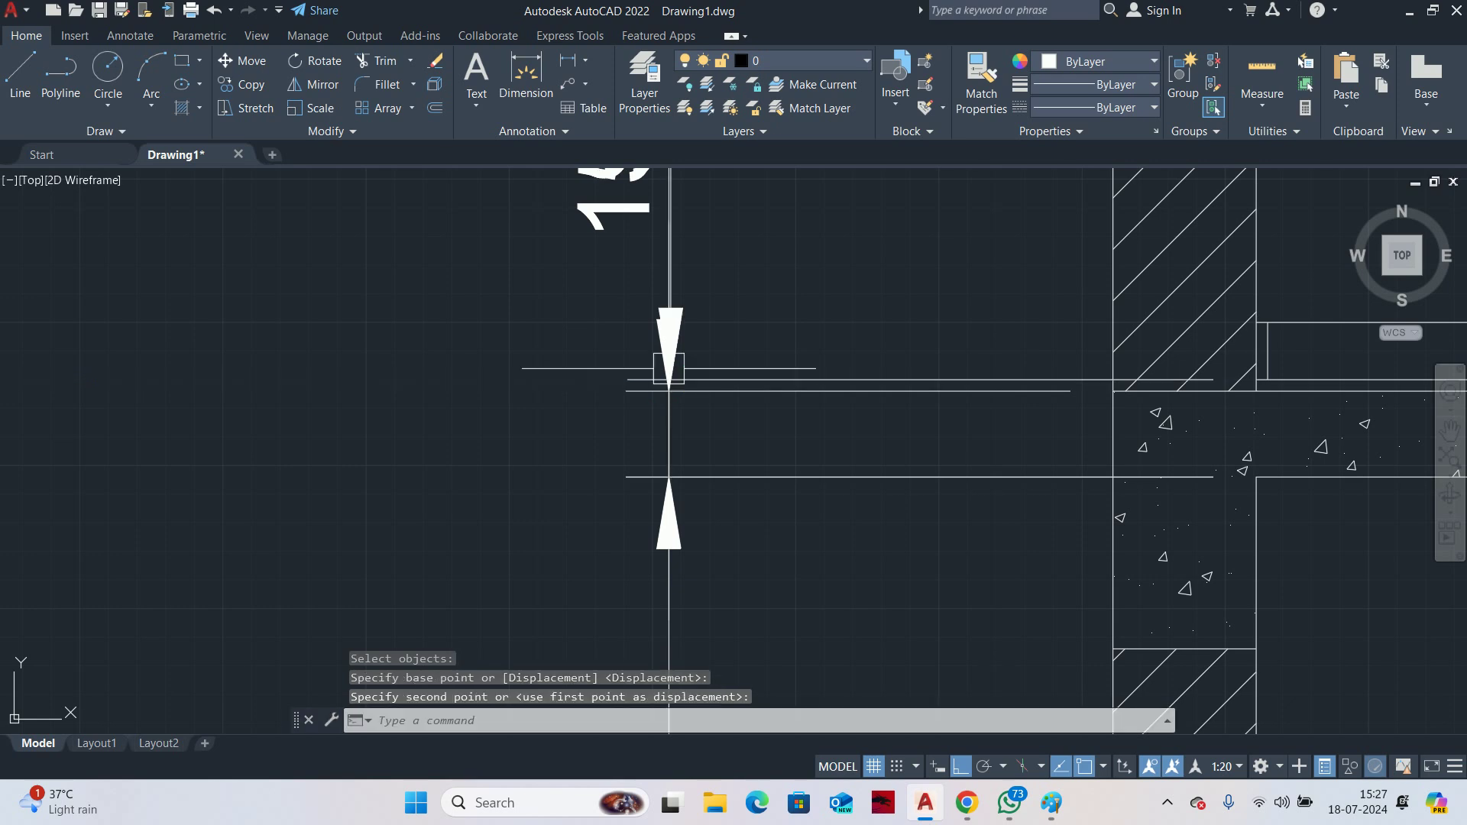
{"action": "key", "text": "Escape"}
{"action": "scroll", "coordinate": [670, 379], "scroll_direction": "down", "scroll_amount": 5}
{"action": "key", "text": "Escape"}
Move the 150 slab thickness dimension's text with a leader to a clear spot below and left of the first floor slab
{"action": "scroll", "coordinate": [704, 431], "scroll_direction": "up", "scroll_amount": 5}
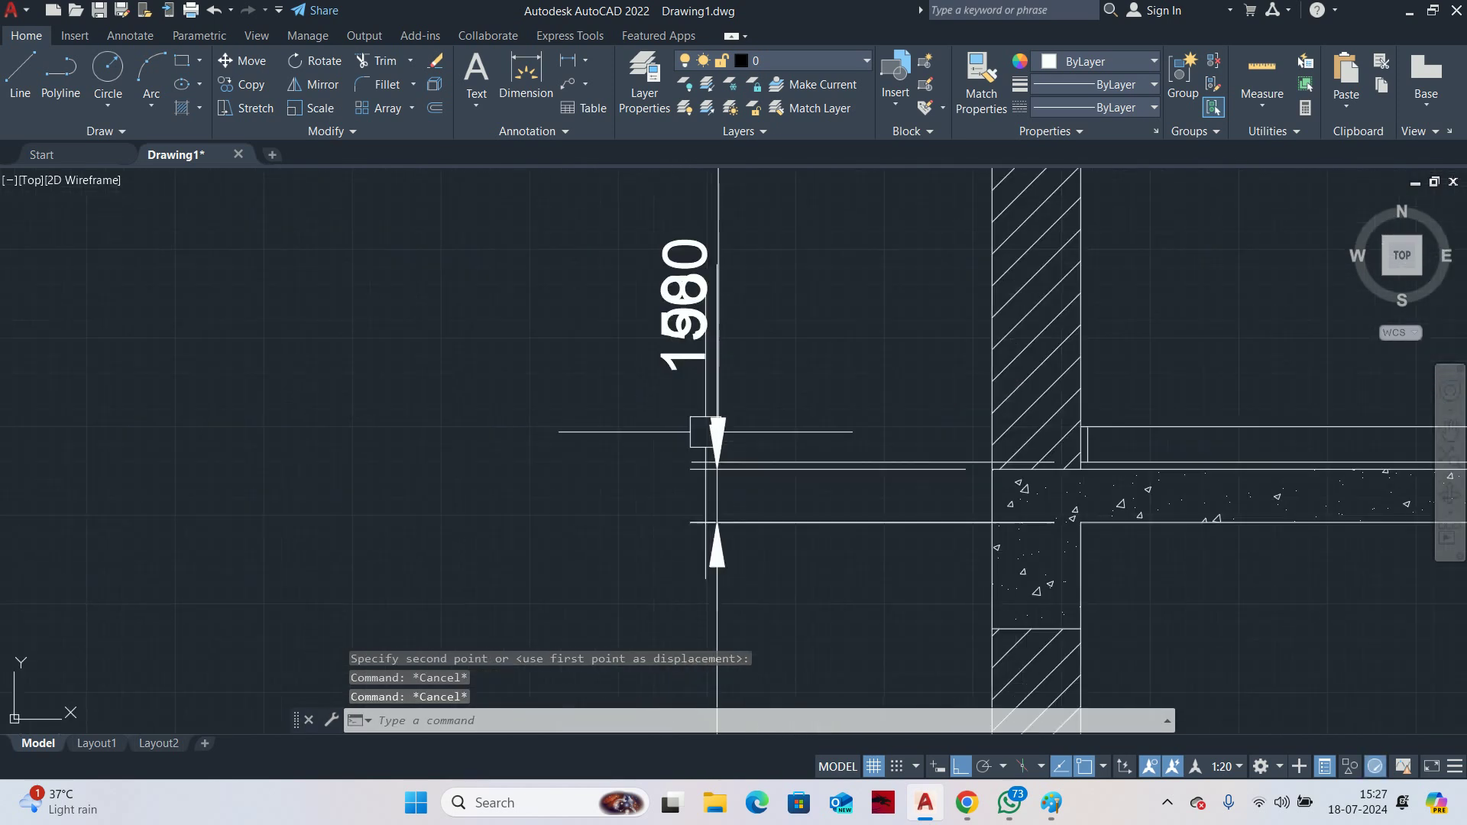
{"action": "left_click", "coordinate": [704, 491]}
{"action": "left_click", "coordinate": [683, 321]}
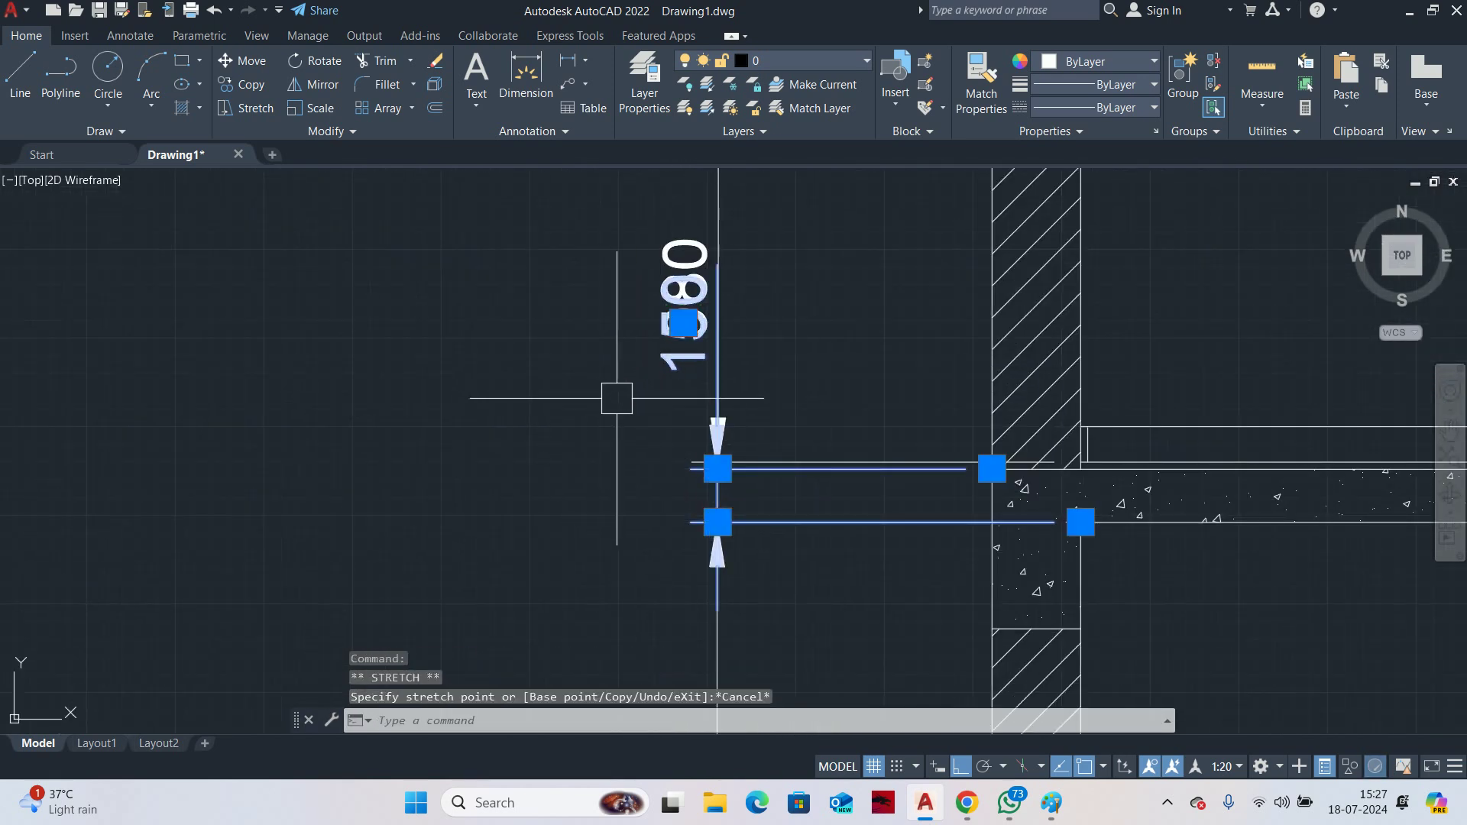
{"action": "key", "text": "Escape"}
{"action": "mouse_move", "coordinate": [684, 322]}
{"action": "left_click", "coordinate": [742, 432]}
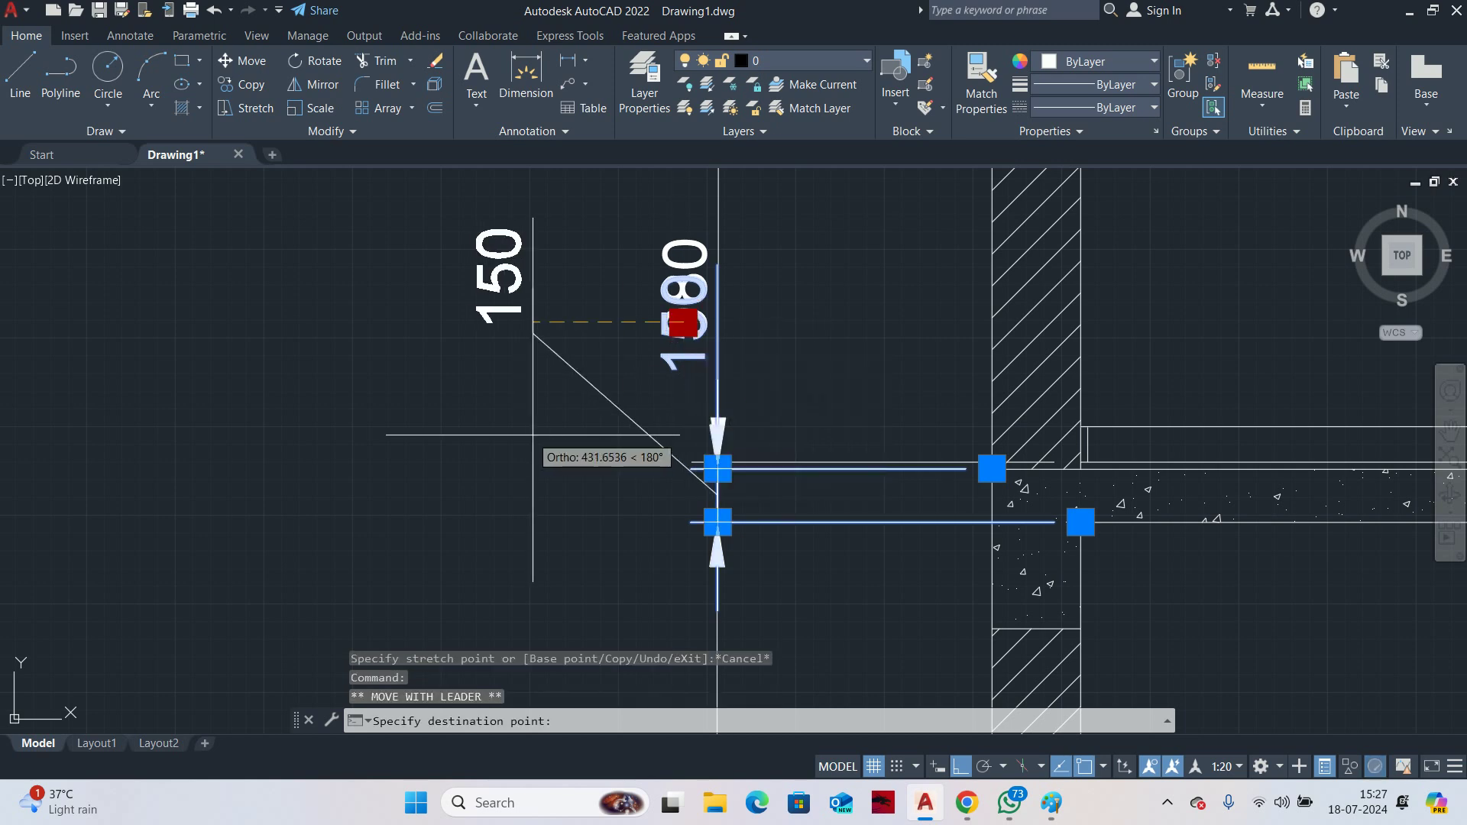
{"action": "left_click", "coordinate": [568, 656]}
{"action": "left_click", "coordinate": [564, 321]}
{"action": "key", "text": "Escape"}
{"action": "key", "text": "Escape"}
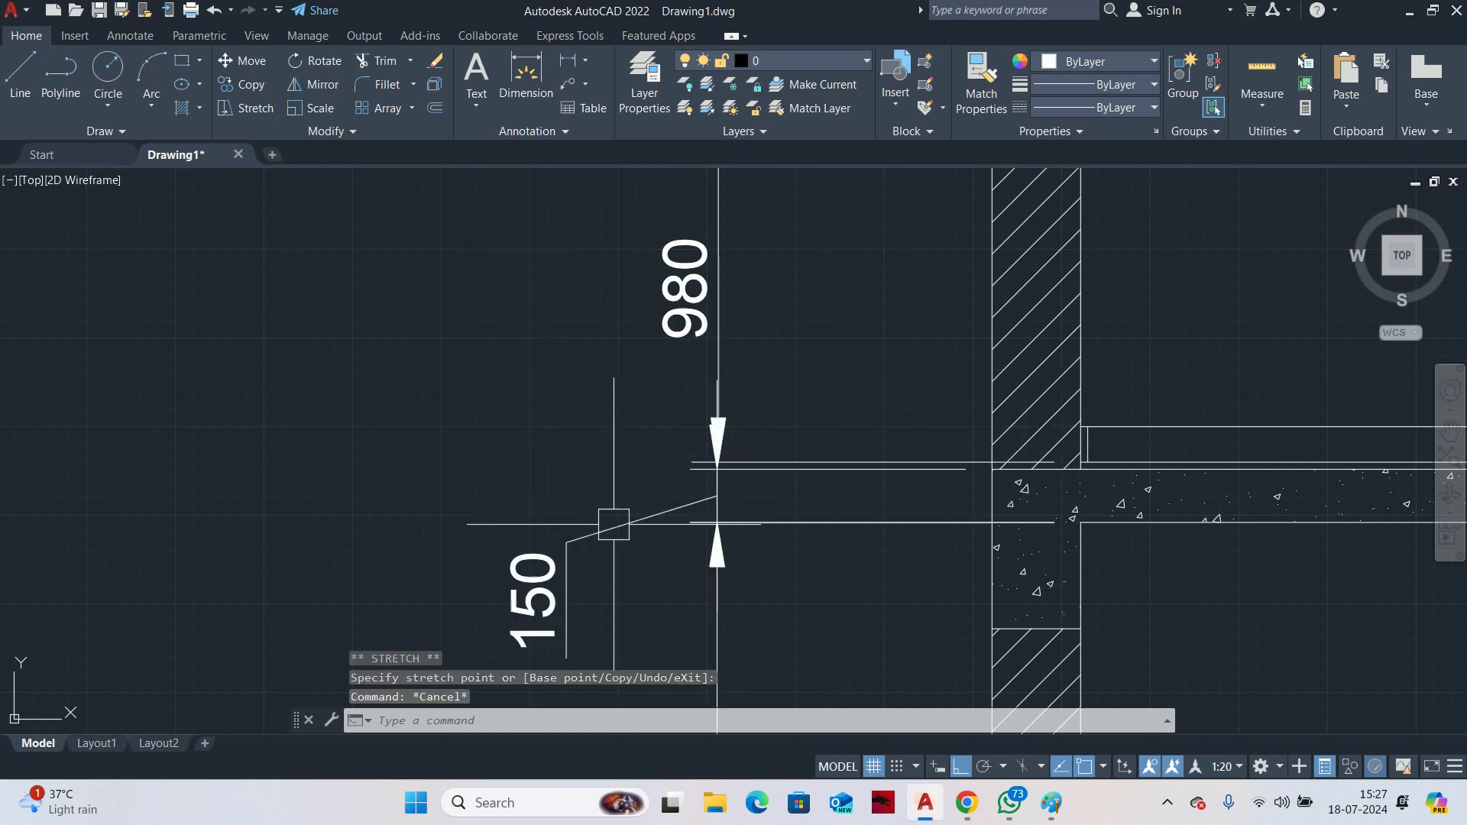
{"action": "scroll", "coordinate": [730, 243], "scroll_direction": "down", "scroll_amount": 2}
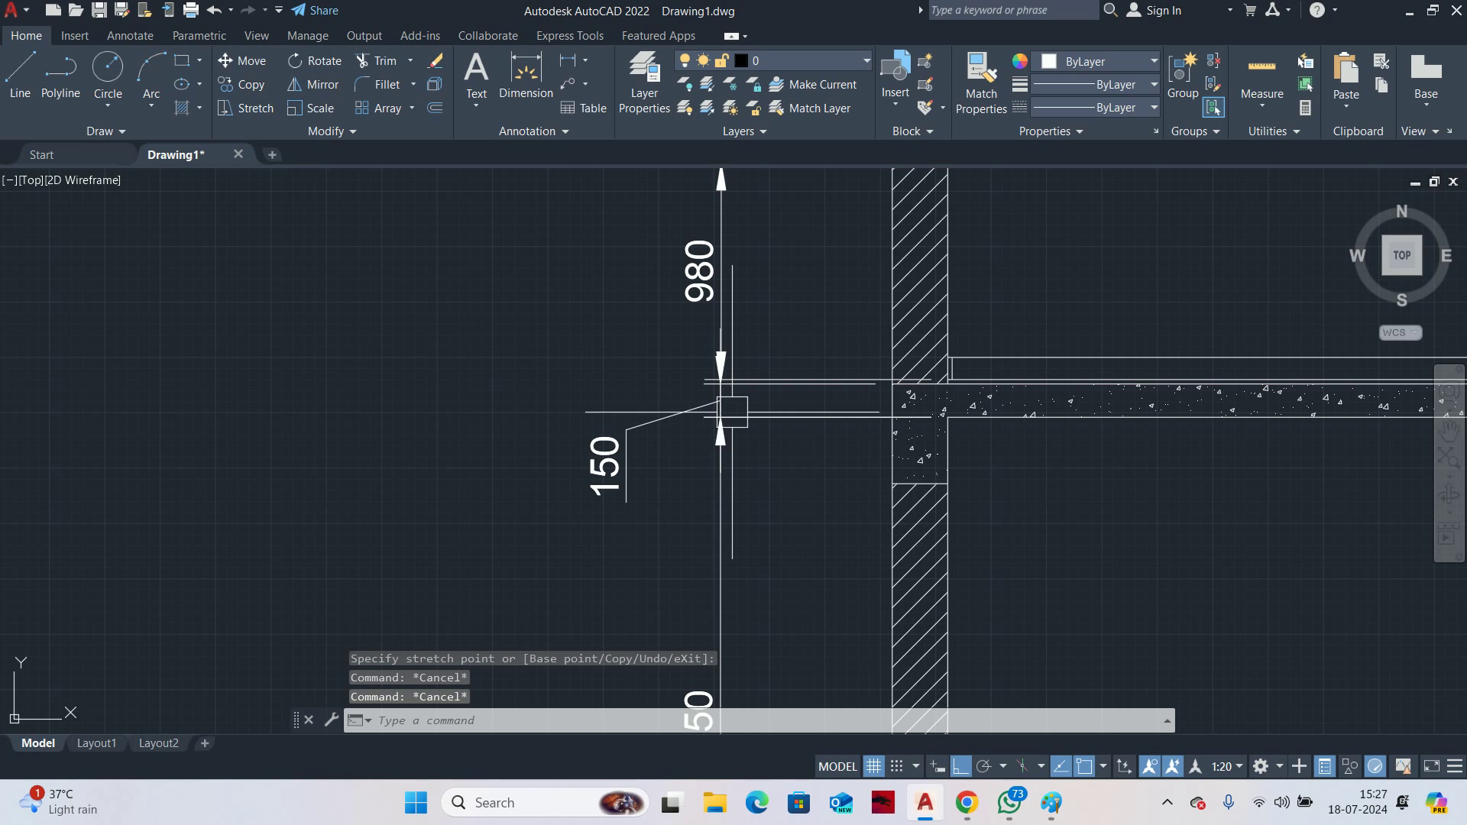
Modify the ISO-25 dimension style to use Oblique arrowheads and apply it to the drawing
{"action": "type", "text": "D"}
{"action": "key", "text": "Return"}
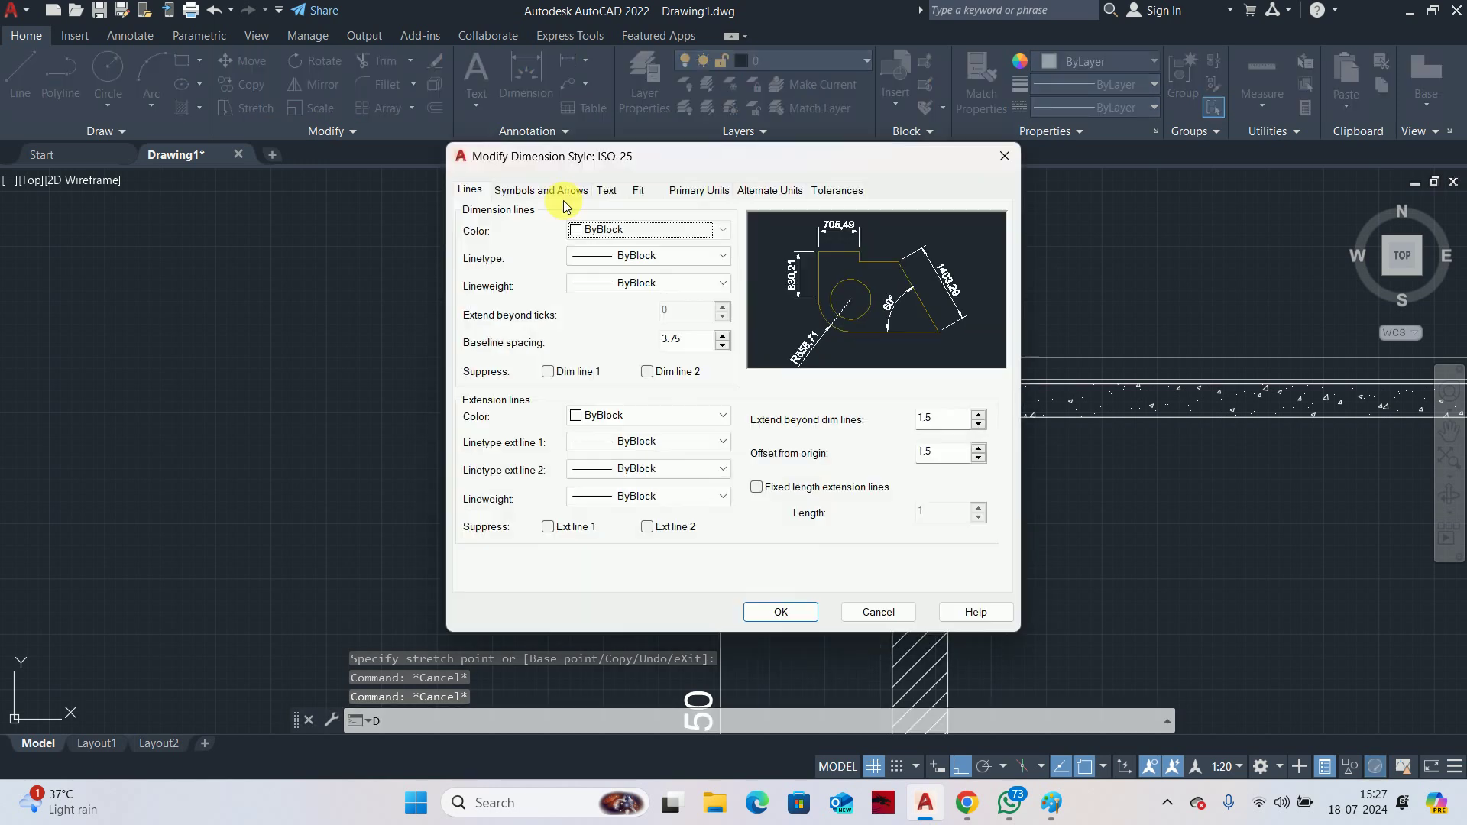
{"action": "left_click", "coordinate": [533, 191]}
{"action": "left_click", "coordinate": [510, 289]}
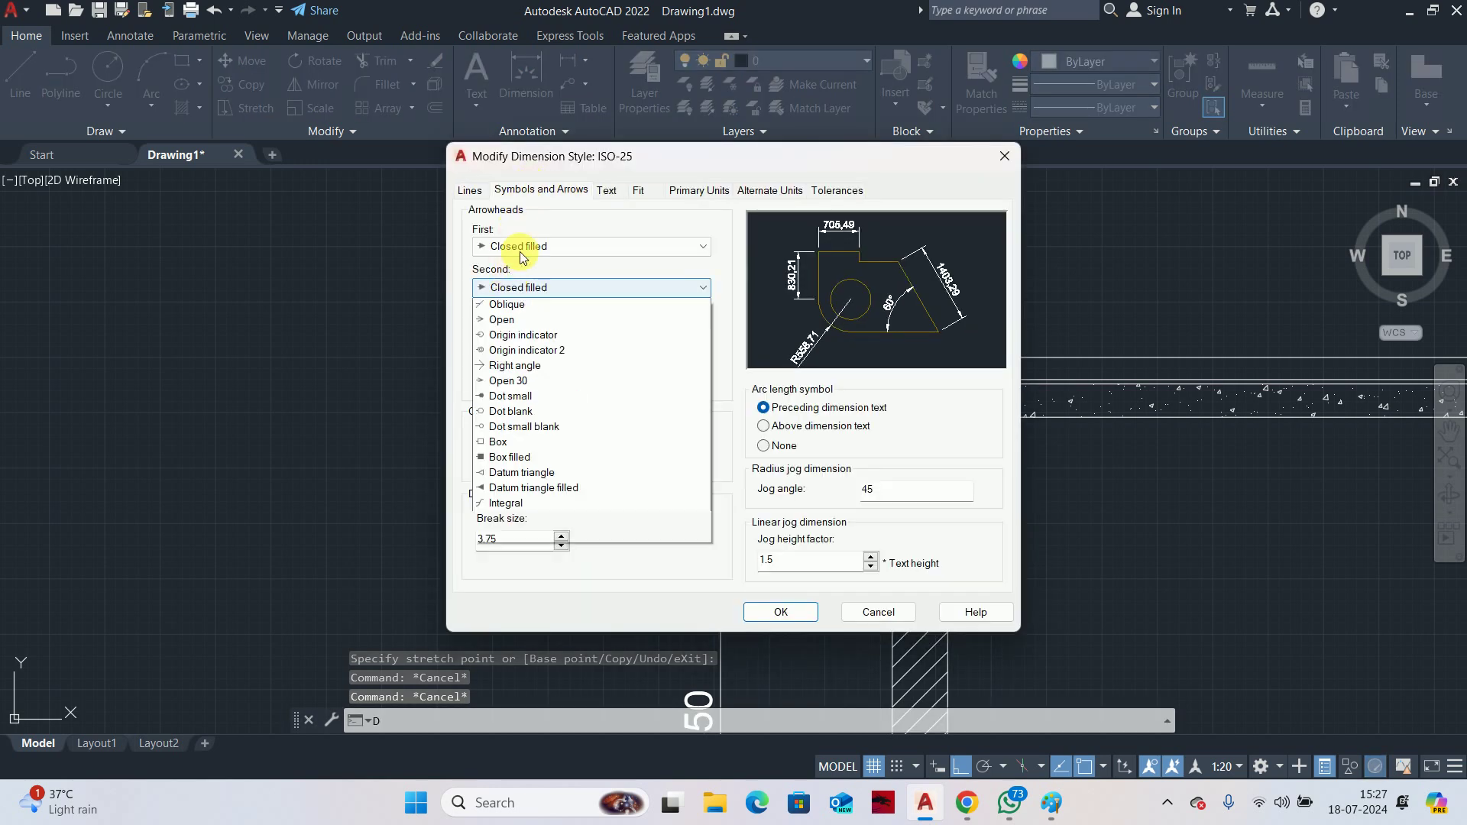
{"action": "left_click", "coordinate": [523, 246]}
{"action": "left_click", "coordinate": [523, 246]}
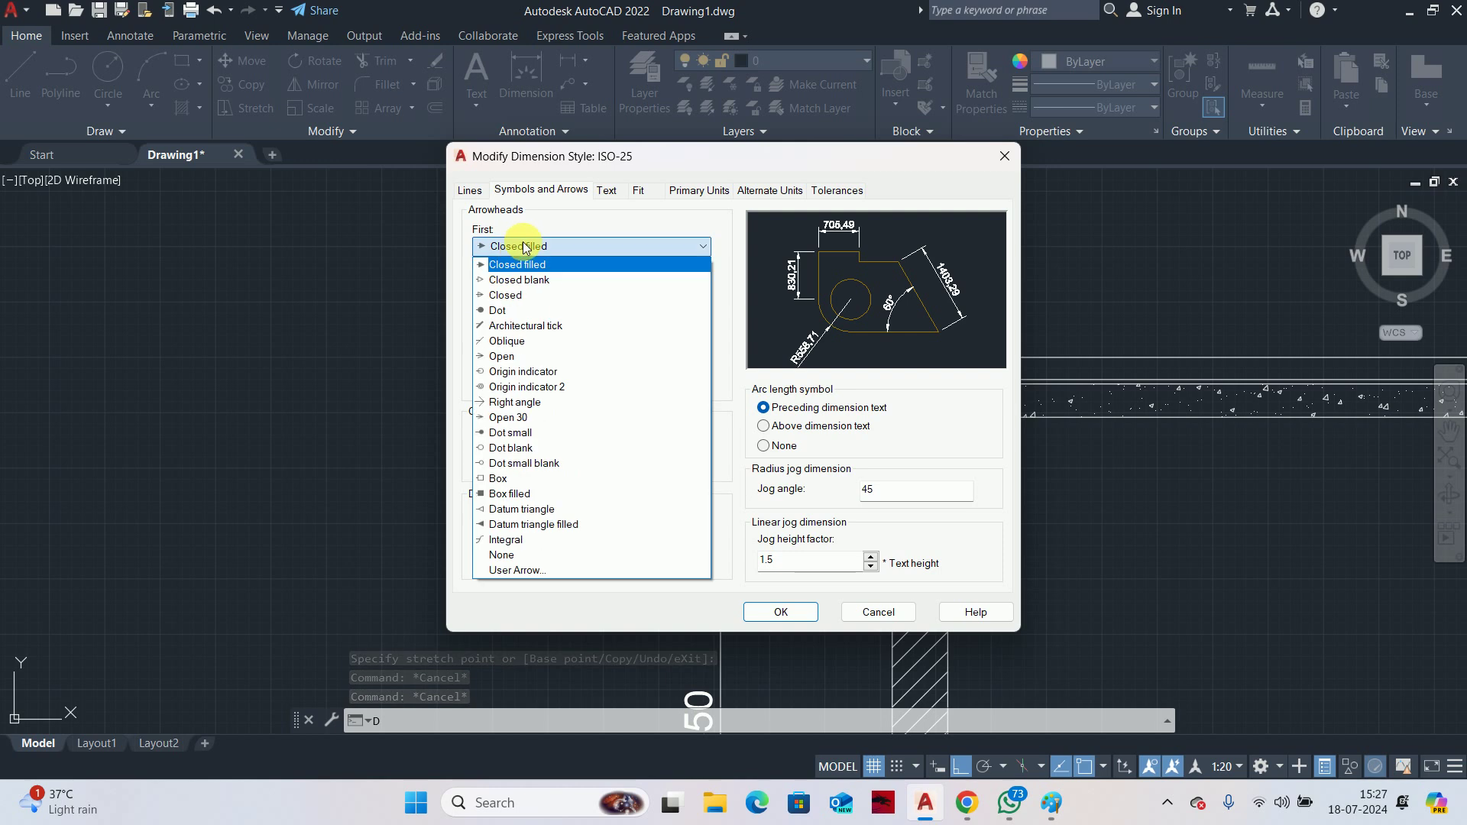
{"action": "left_click", "coordinate": [511, 344]}
{"action": "left_click", "coordinate": [788, 612]}
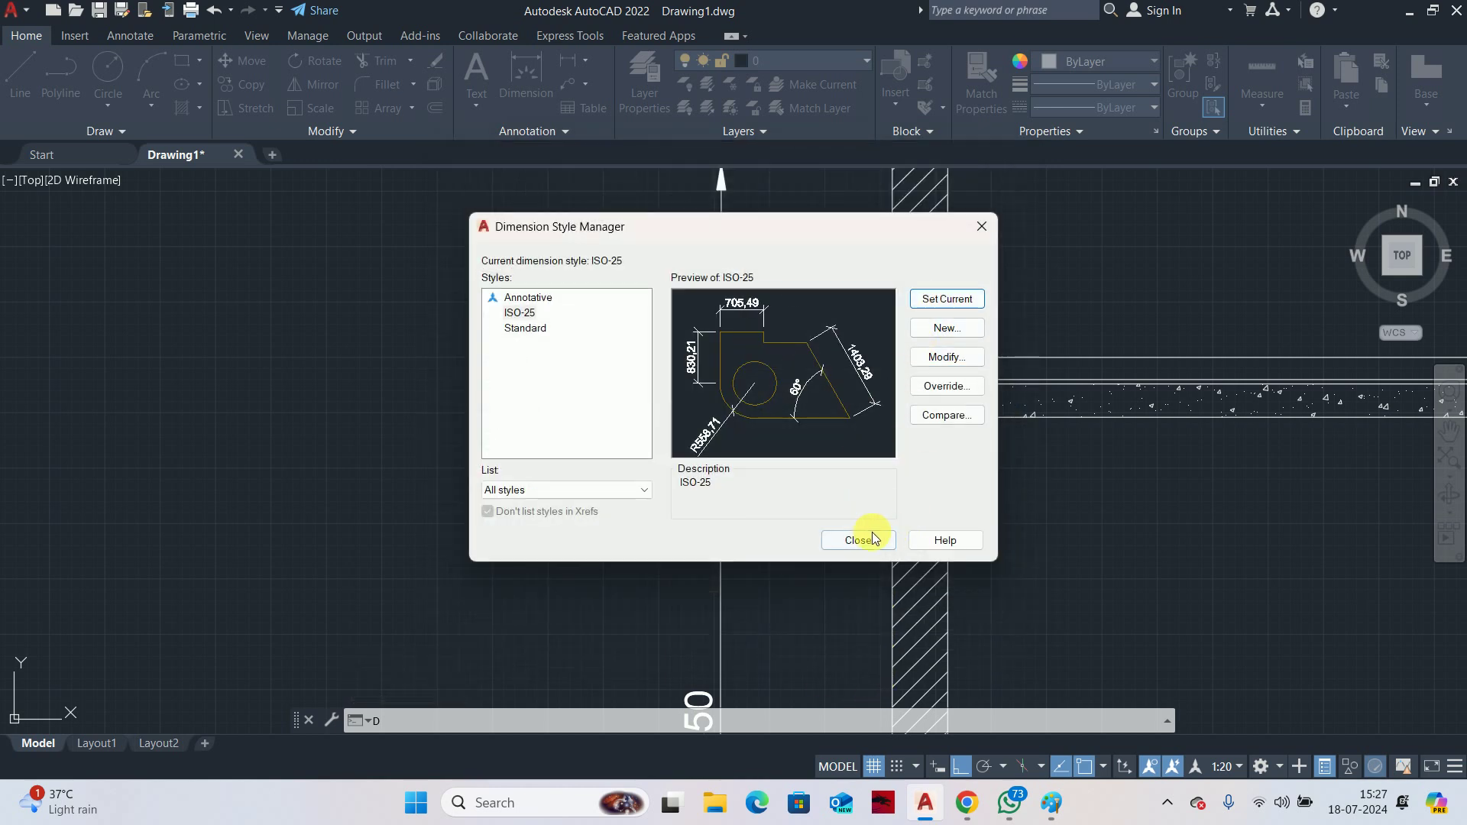
{"action": "left_click", "coordinate": [874, 540]}
{"action": "key", "text": "Escape"}
{"action": "key", "text": "Escape"}
{"action": "scroll", "coordinate": [839, 405], "scroll_direction": "down", "scroll_amount": 5}
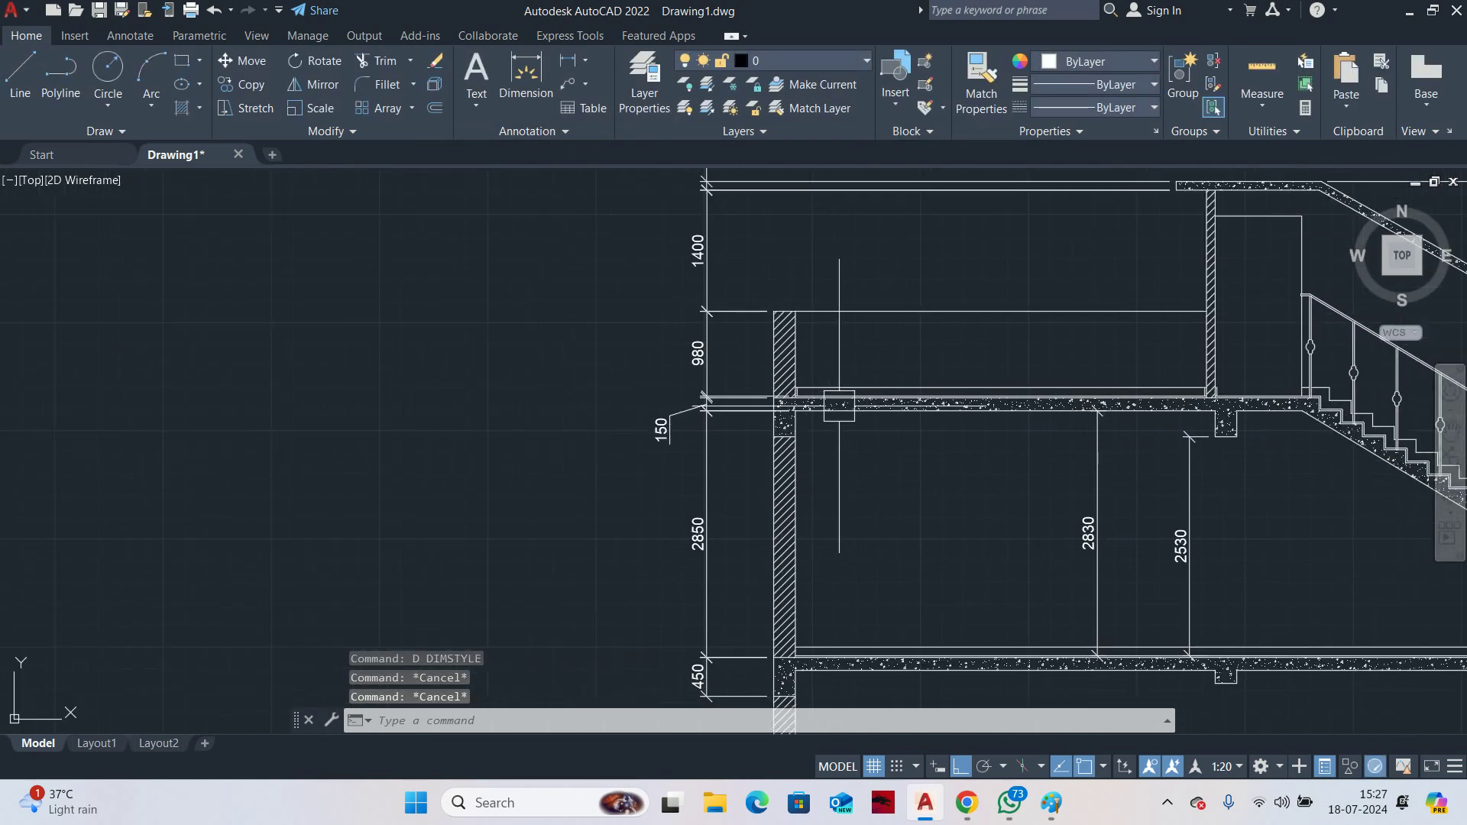
{"action": "scroll", "coordinate": [839, 405], "scroll_direction": "down", "scroll_amount": 2}
{"action": "middle_click_drag", "start_coordinate": [897, 442], "coordinate": [757, 409]}
{"action": "middle_click_drag", "start_coordinate": [1082, 451], "coordinate": [937, 470]}
{"action": "key", "text": "Escape"}
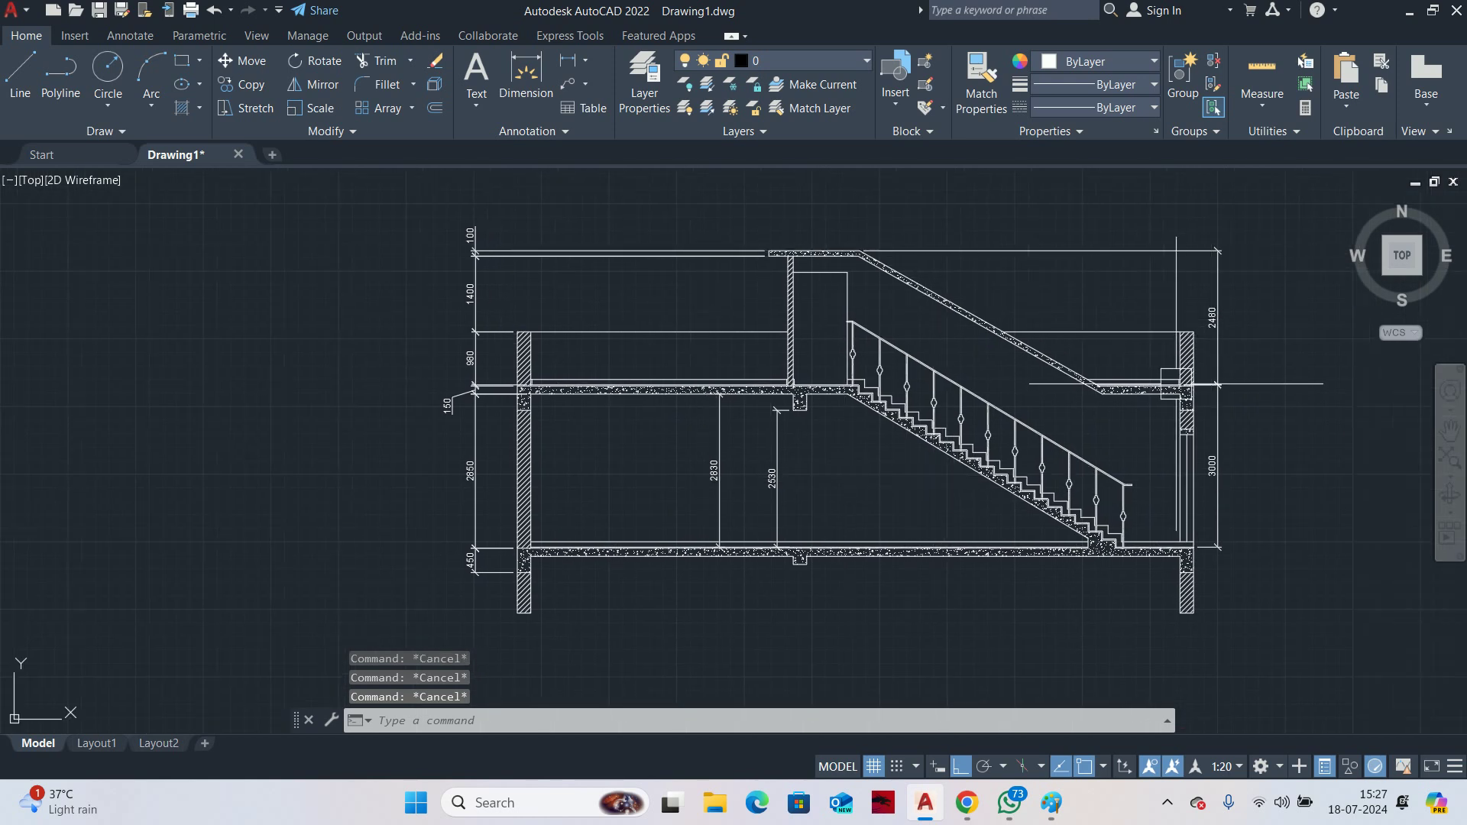
{"action": "mouse_move", "coordinate": [1119, 396]}
{"action": "middle_mouse_down"}
{"action": "mouse_move", "coordinate": [1035, 413]}
{"action": "mouse_move", "coordinate": [996, 369]}
{"action": "middle_mouse_up"}
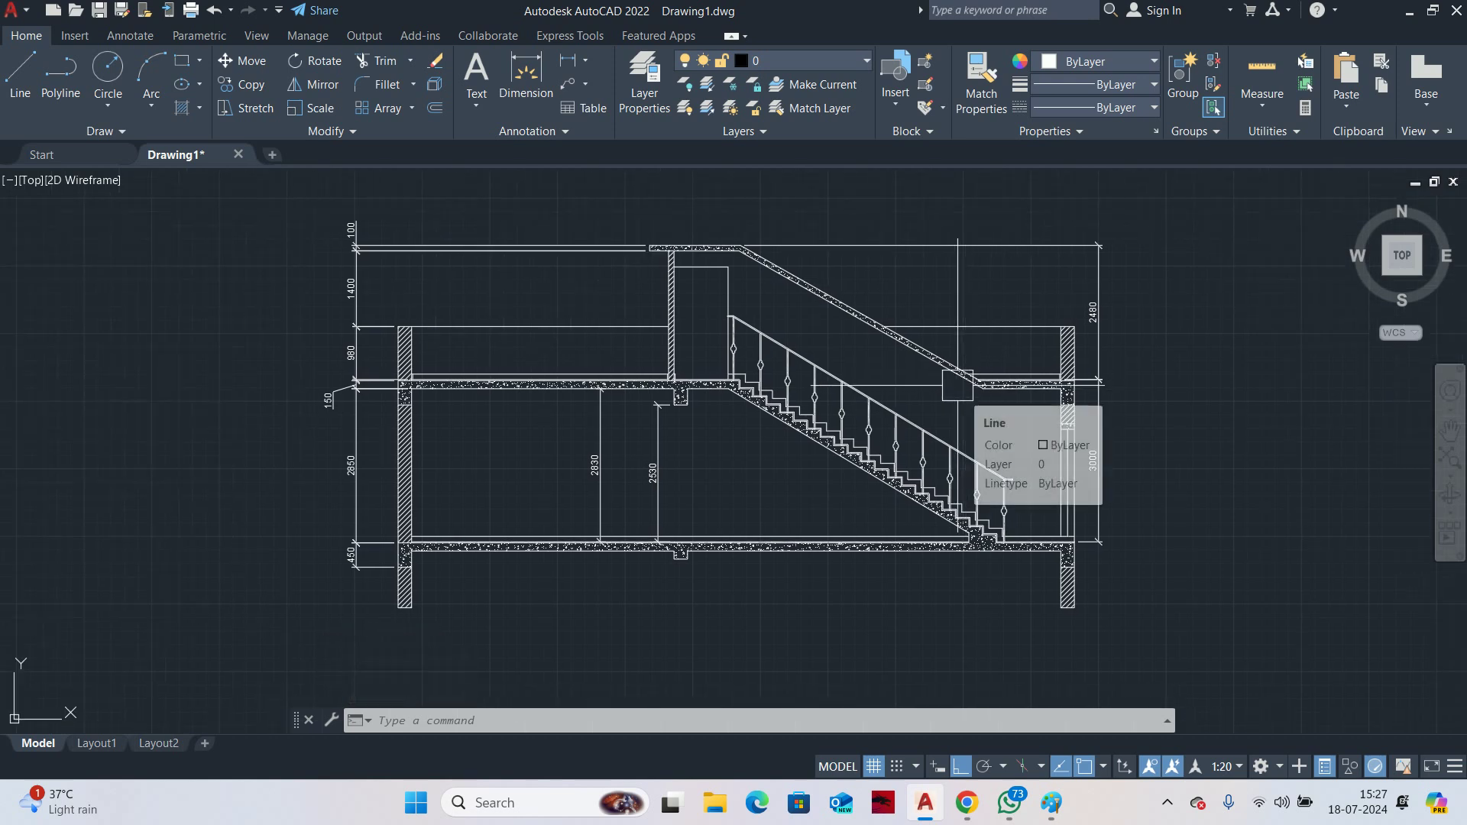